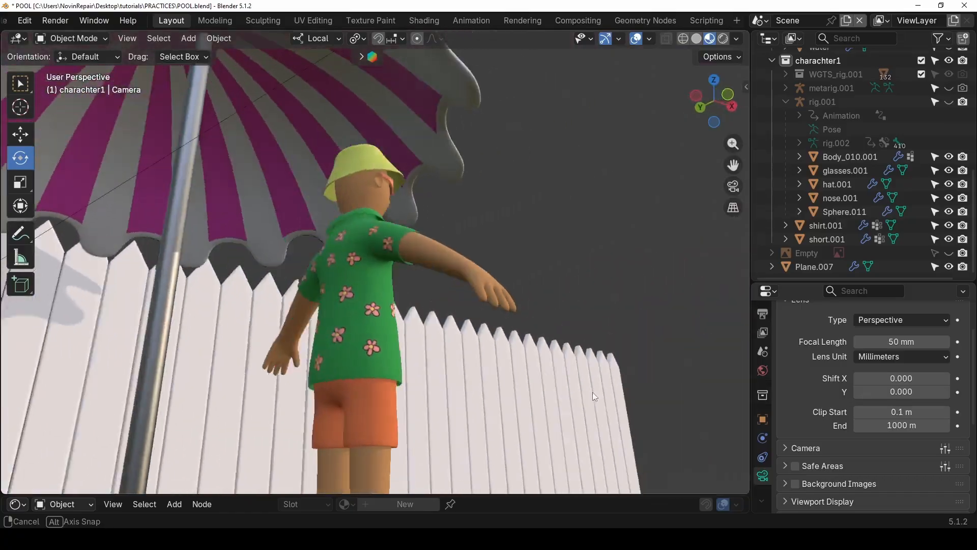
- Examine the finished pool scene, including the fence, umbrella, pool basin and water volume
key("shift+z")
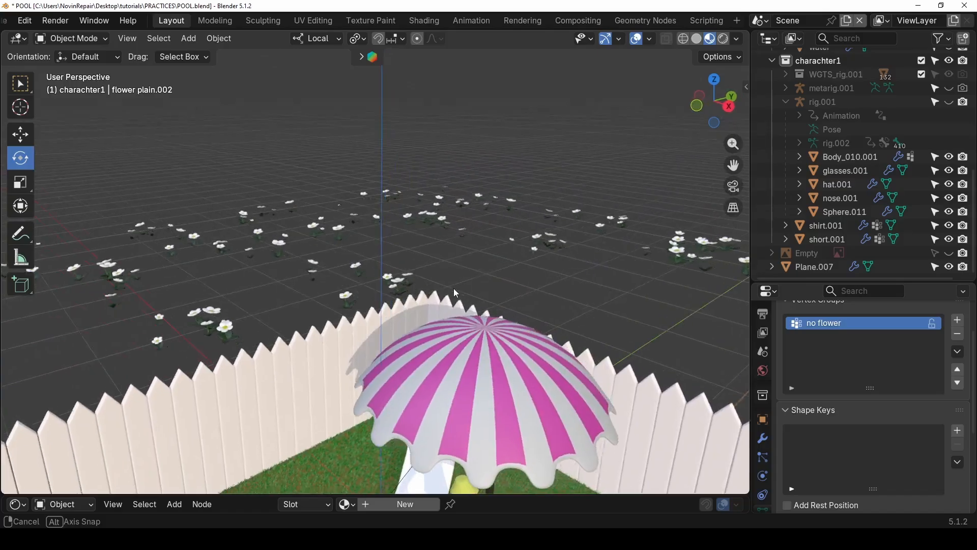
scroll(453, 285, "up", 3)
key("KP_1")
key("g")
key("z")
key("z")
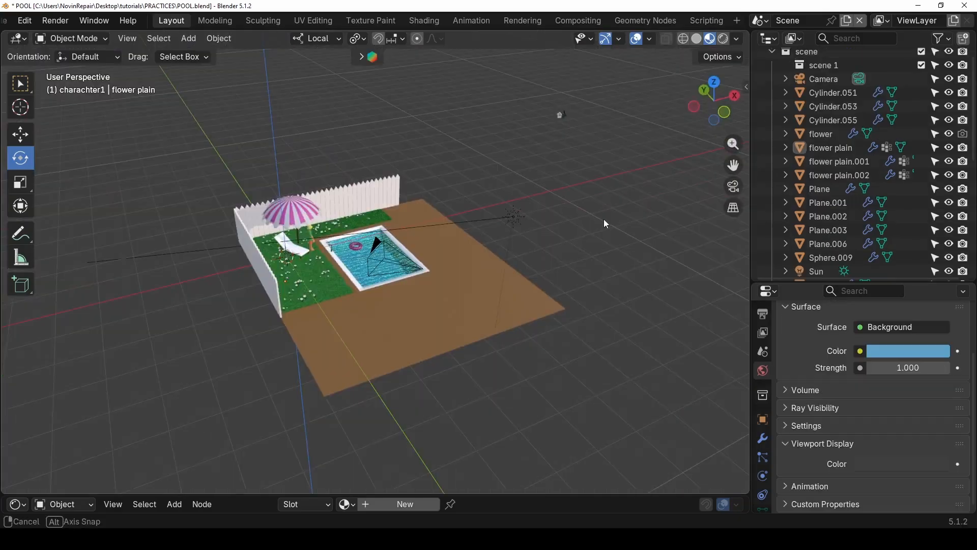
middle_click_drag(604, 219, 409, 219)
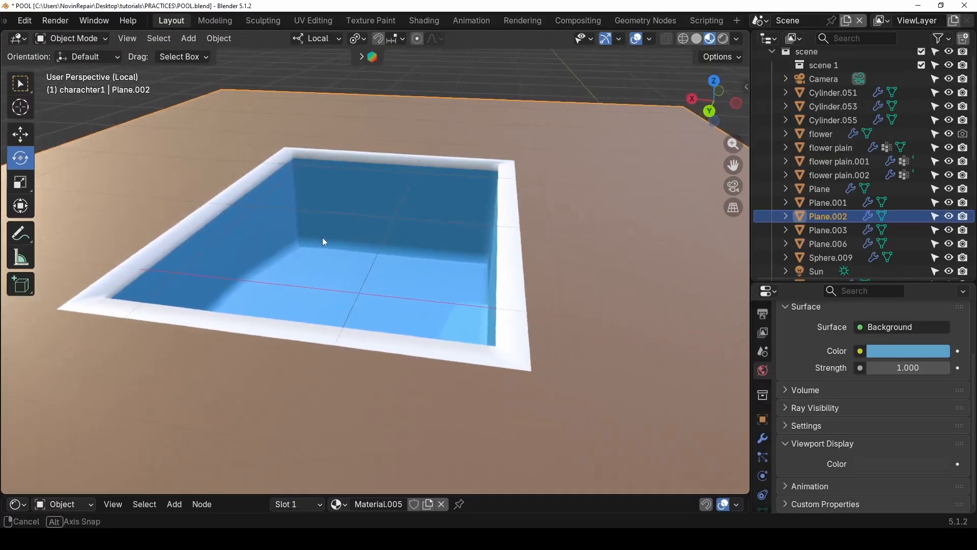
middle_click_drag(322, 243, 543, 246)
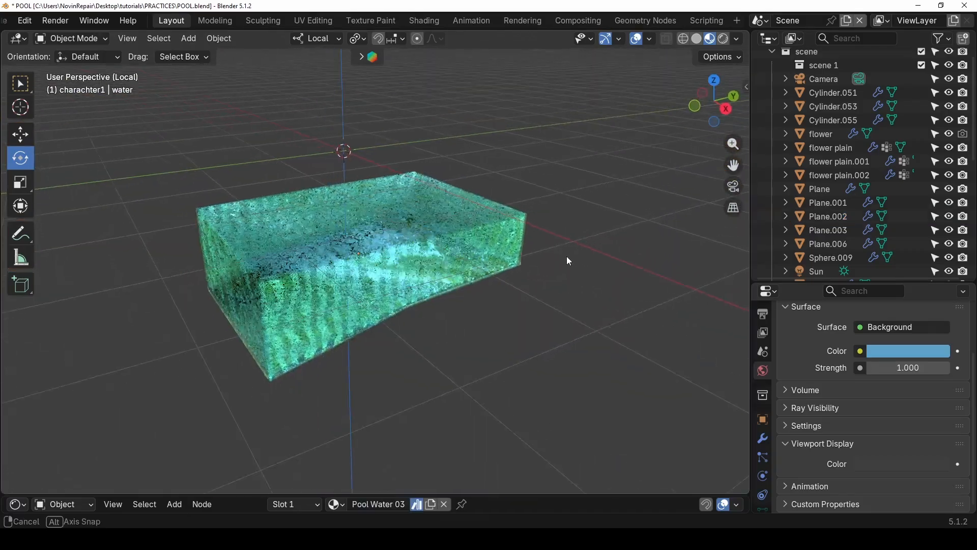
middle_click_drag(568, 261, 652, 261)
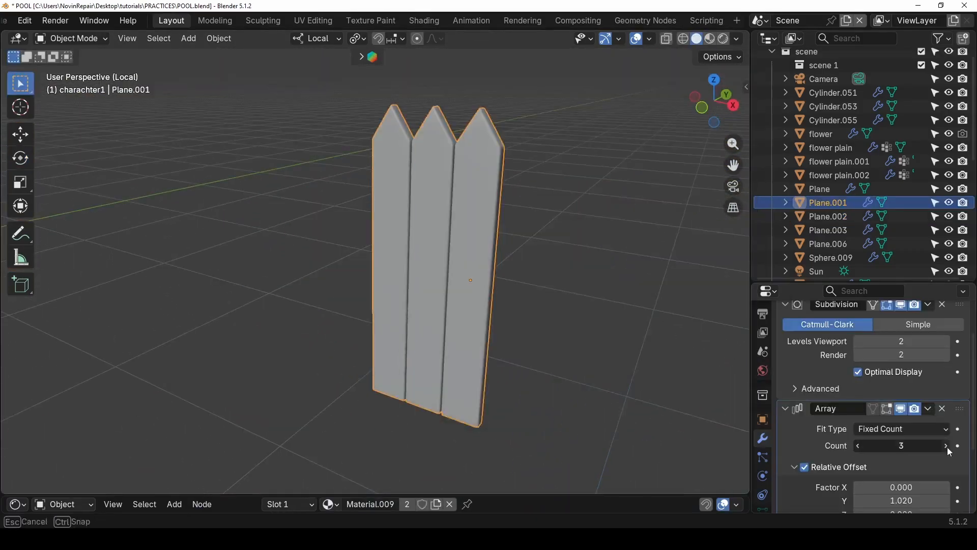
- Increase the Array modifier's count on the fence picket by two
left_click(948, 446)
left_click(948, 446)
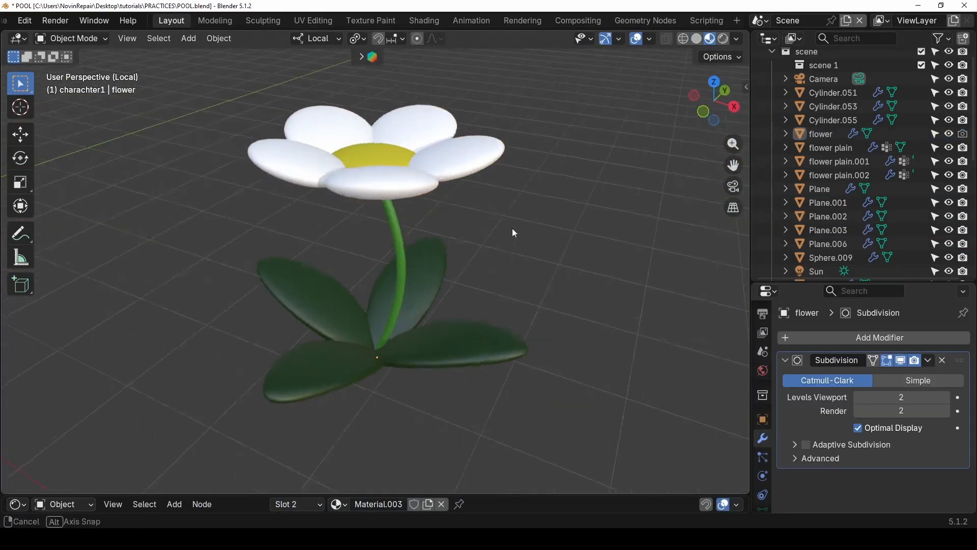
- Examine the flower, sun lounger and umbrella models, showing the umbrella in material preview
middle_click_drag(513, 228, 419, 237)
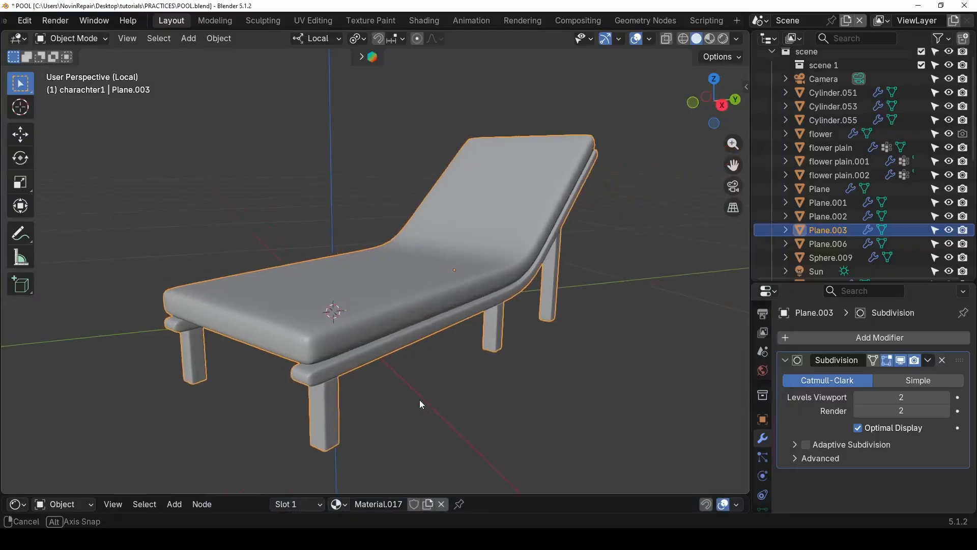
middle_click_drag(419, 399, 598, 380)
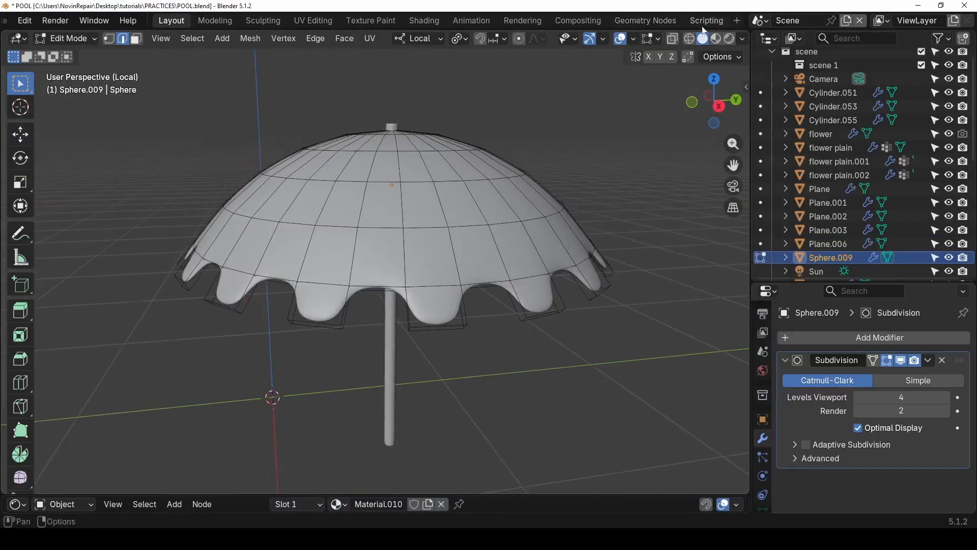
left_click(716, 39)
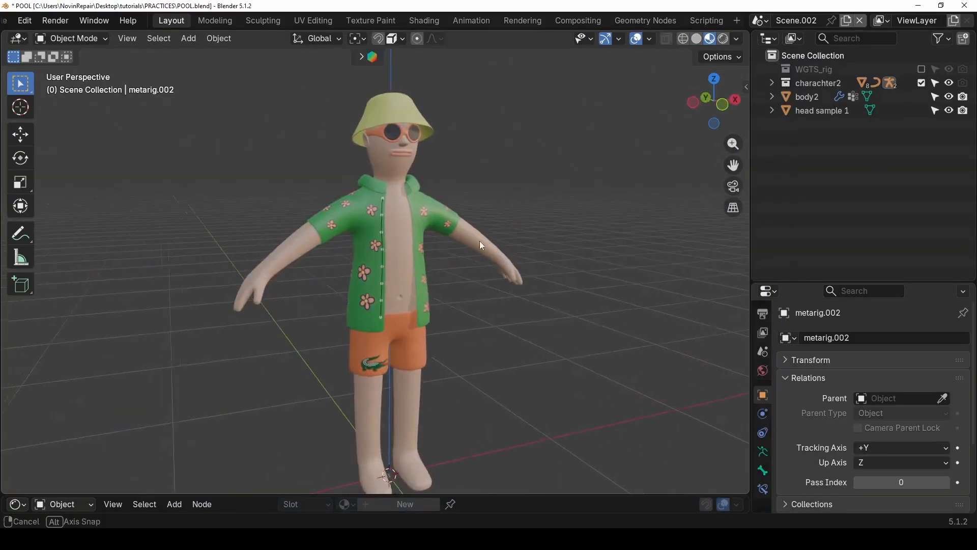
- Examine the finished character's body mesh, shirt, shorts, face accessories and control rig
middle_click_drag(479, 240, 375, 245)
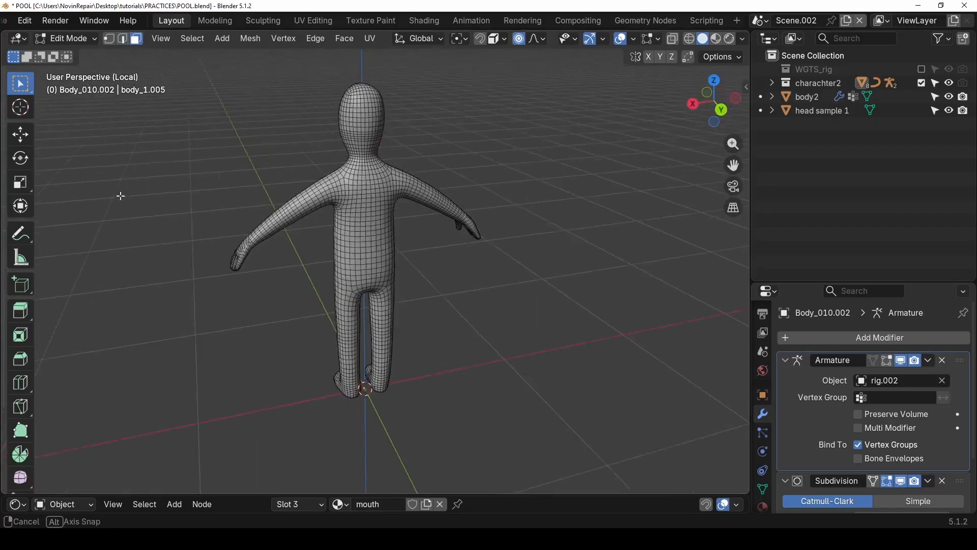
middle_click_drag(120, 196, 657, 159)
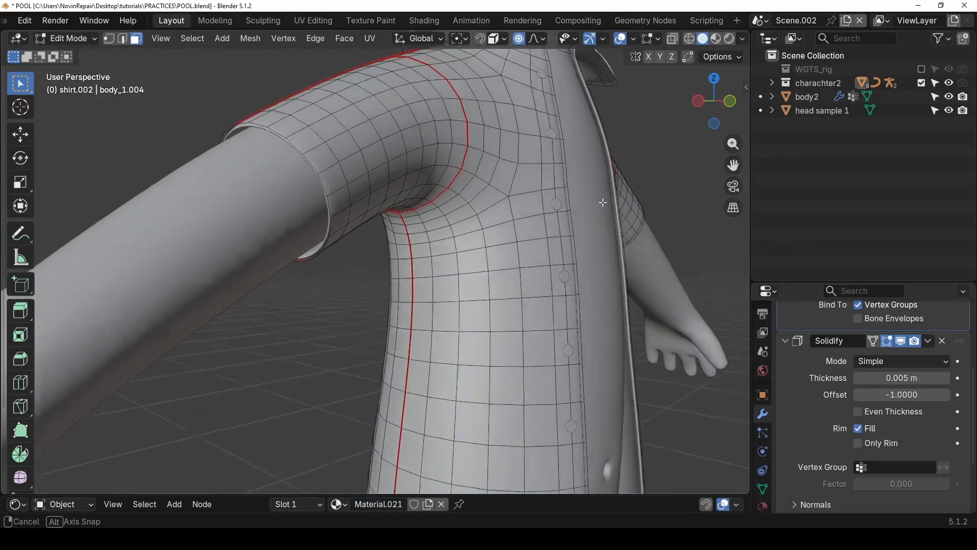
middle_click_drag(539, 209, 591, 210)
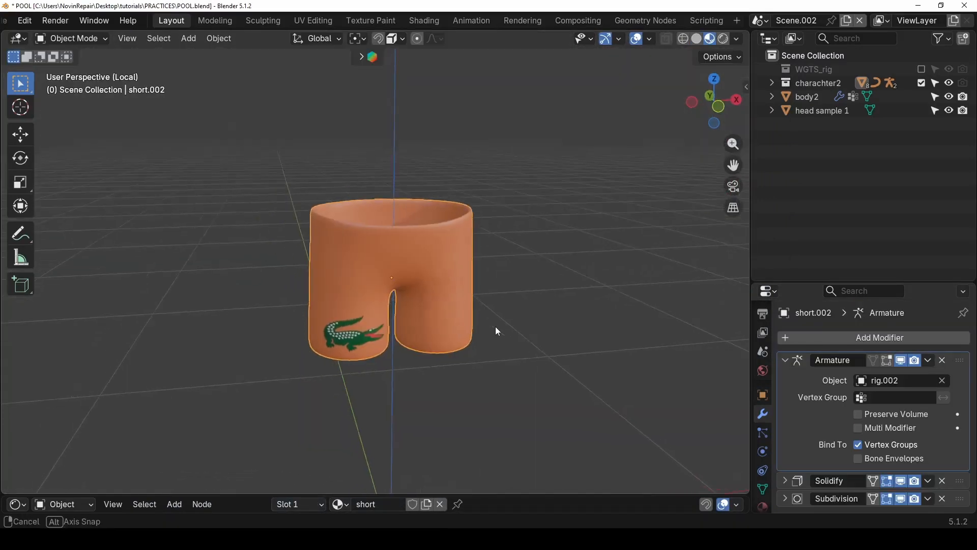
middle_click_drag(496, 326, 441, 348)
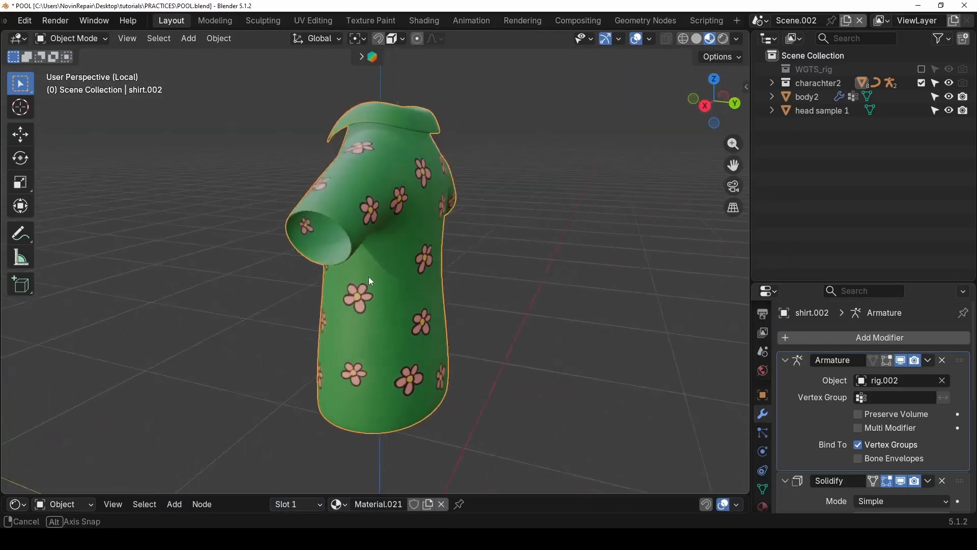
middle_click_drag(369, 276, 533, 276)
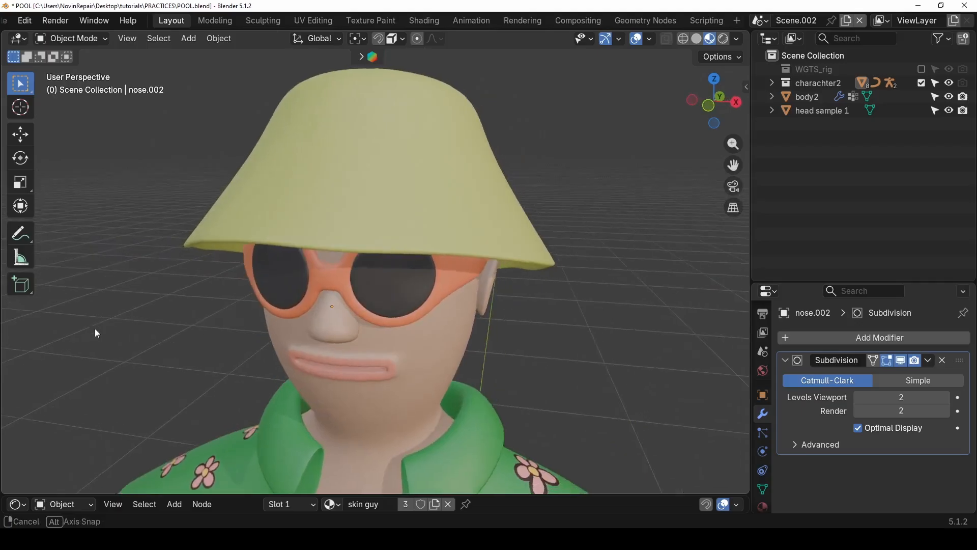
middle_click_drag(95, 329, 185, 326)
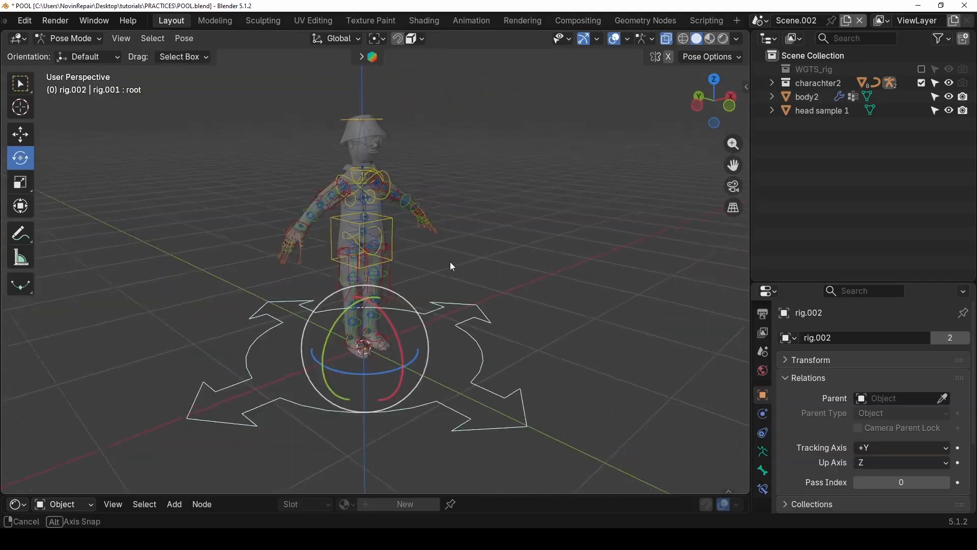
middle_click_drag(450, 261, 365, 262)
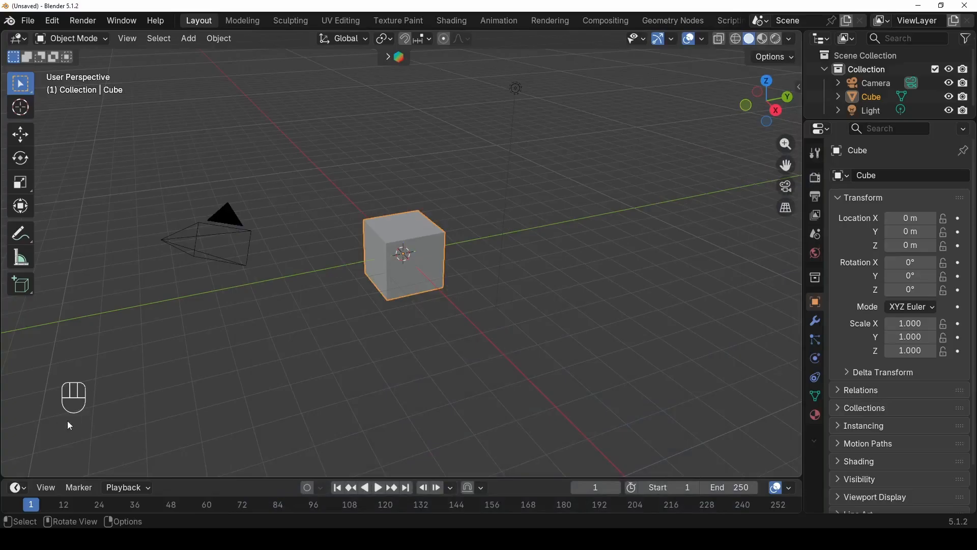
- Delete the default camera, cube and light from the new scene
left_click_drag(593, 330, 144, 127)
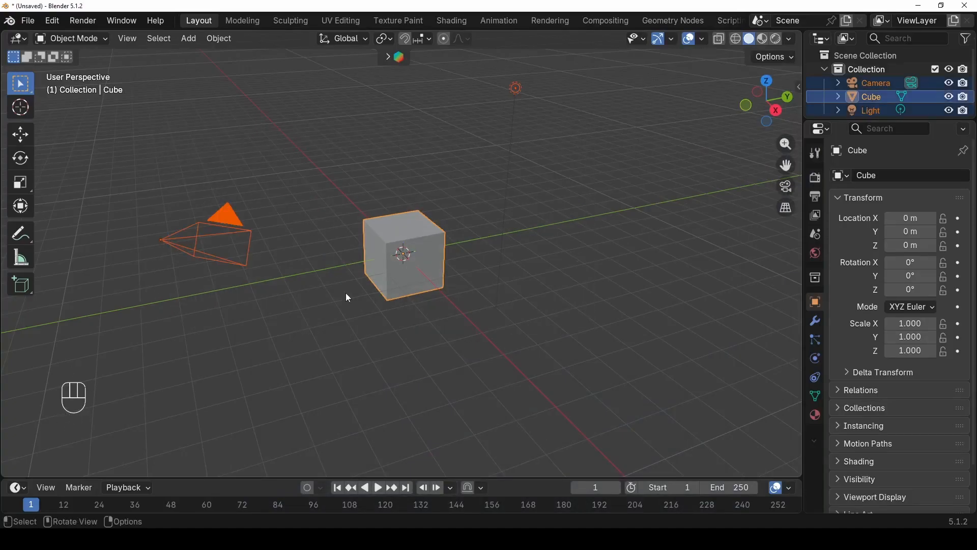
key("x")
left_click(347, 294)
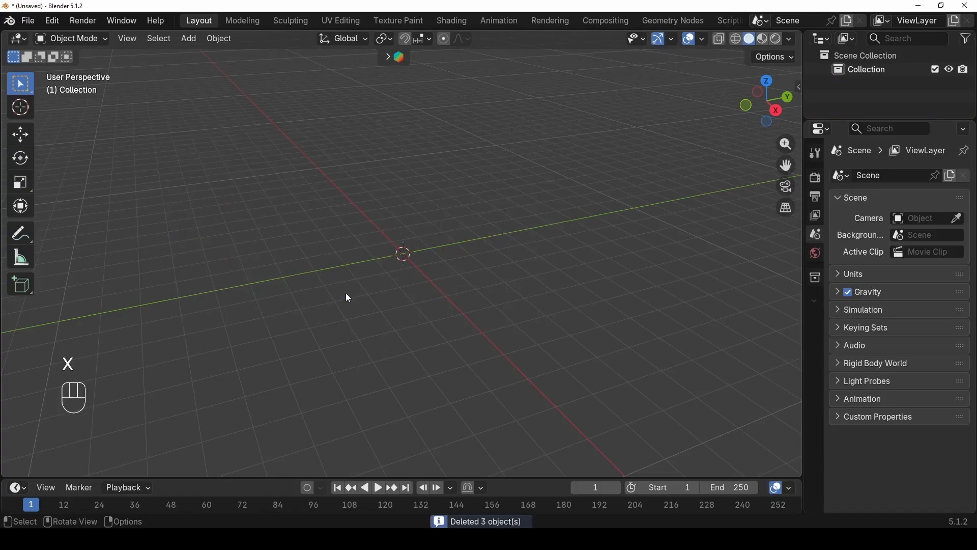
- Add a mesh plane at the world origin
key("shift+a")
mouse_move(345, 246)
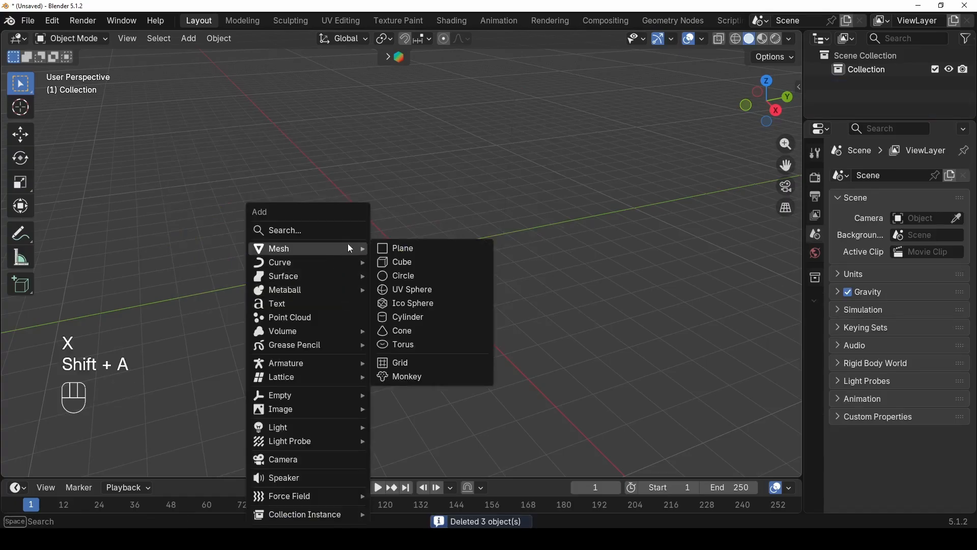
left_click(411, 252)
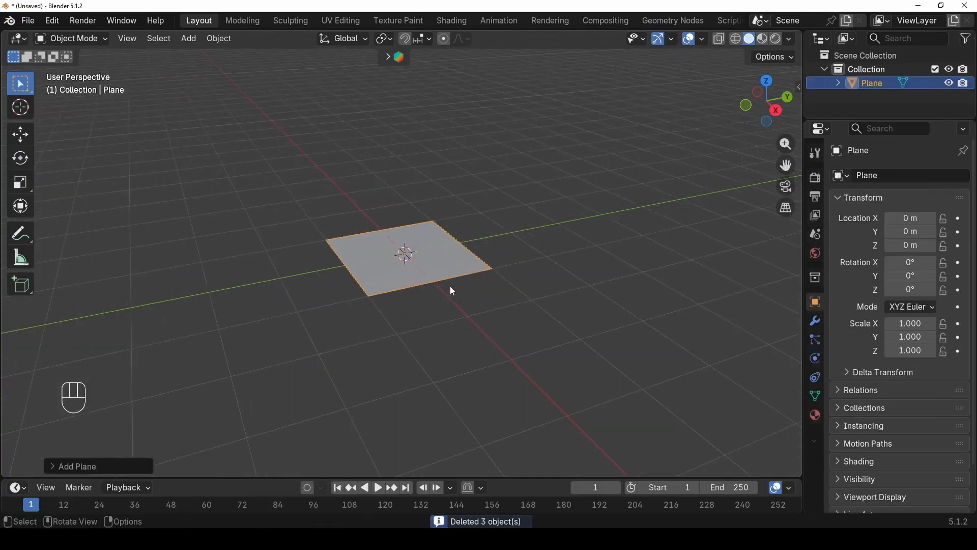
- Scale the plane uniformly by a factor of 5 to make it 10 m by 10 m, checking its dimensions
key("n")
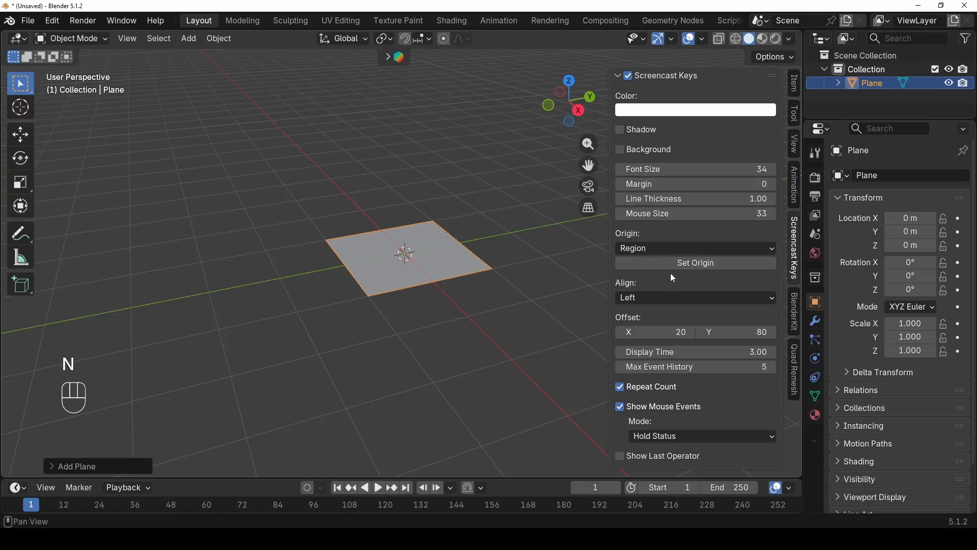
left_click(795, 87)
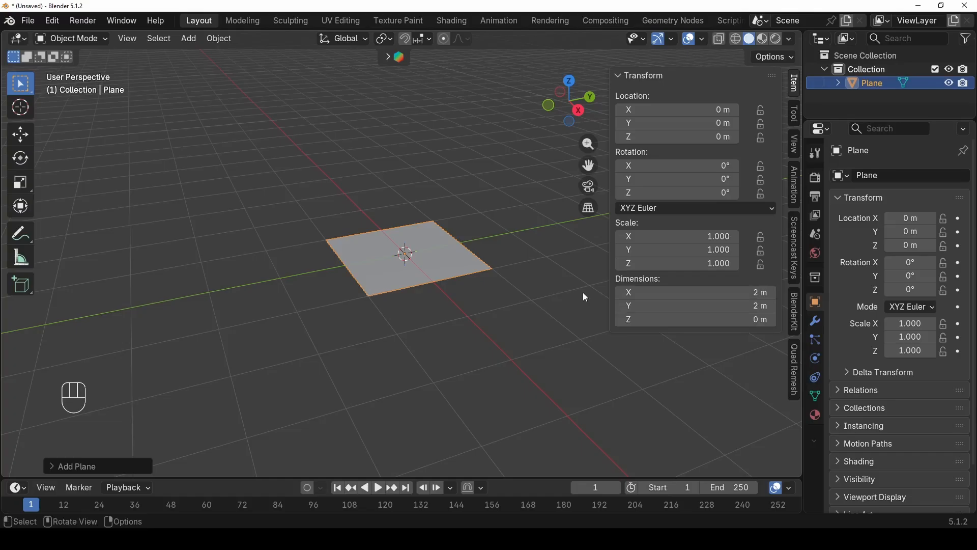
key("s")
key("KP_Multiply")
key("KP_5")
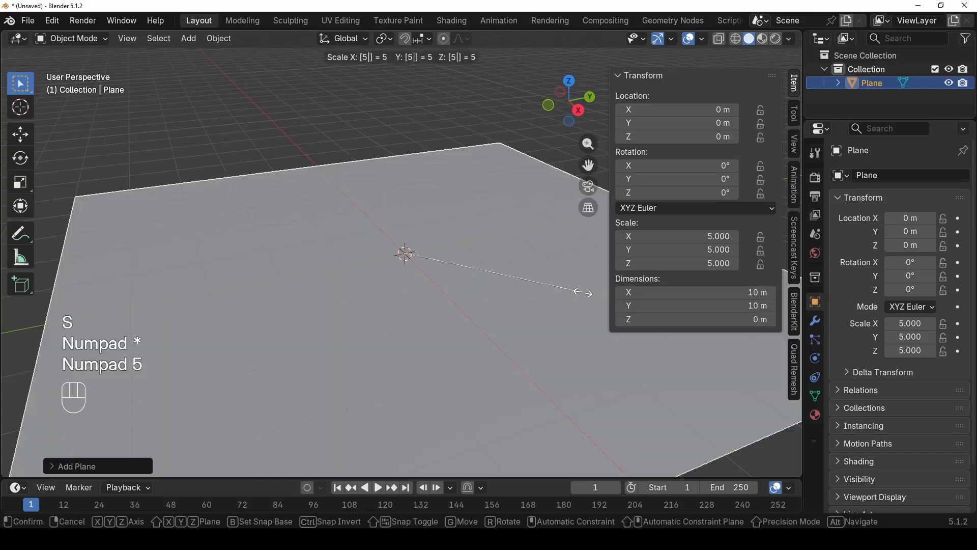
key("KP_Enter")
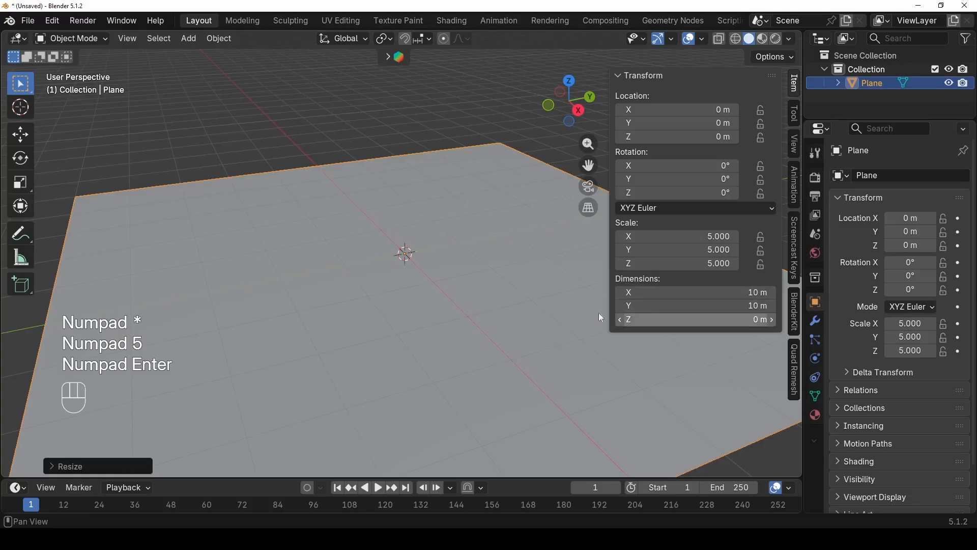
key("n")
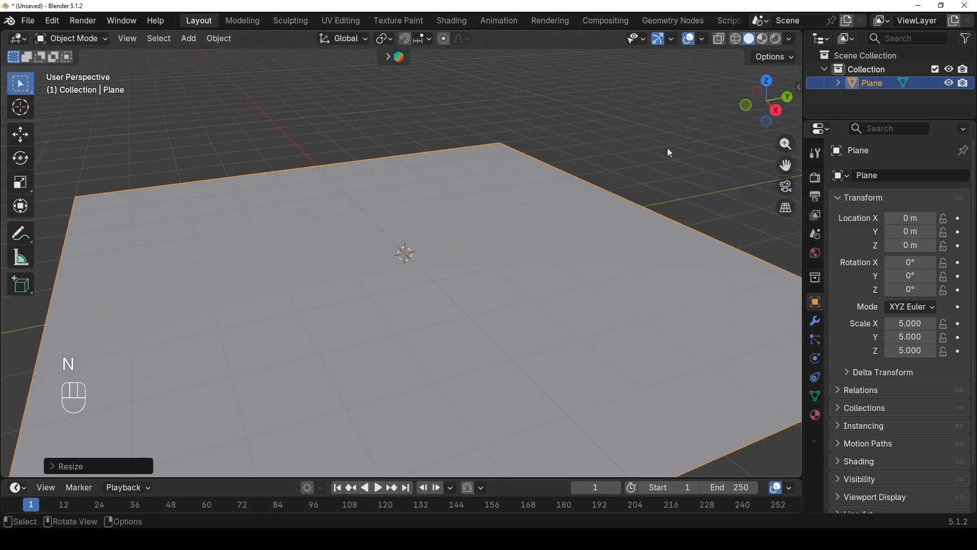
- In Edit Mode, add two evenly spaced loop cuts running along the plane's X direction without sliding them
scroll(301, 198, "down", 3)
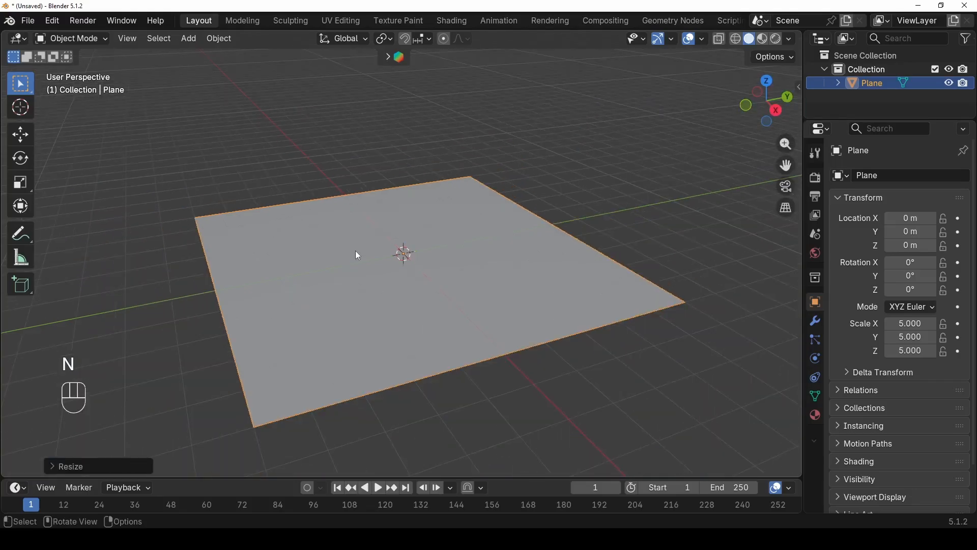
key("Tab")
middle_click_drag(334, 243, 402, 253)
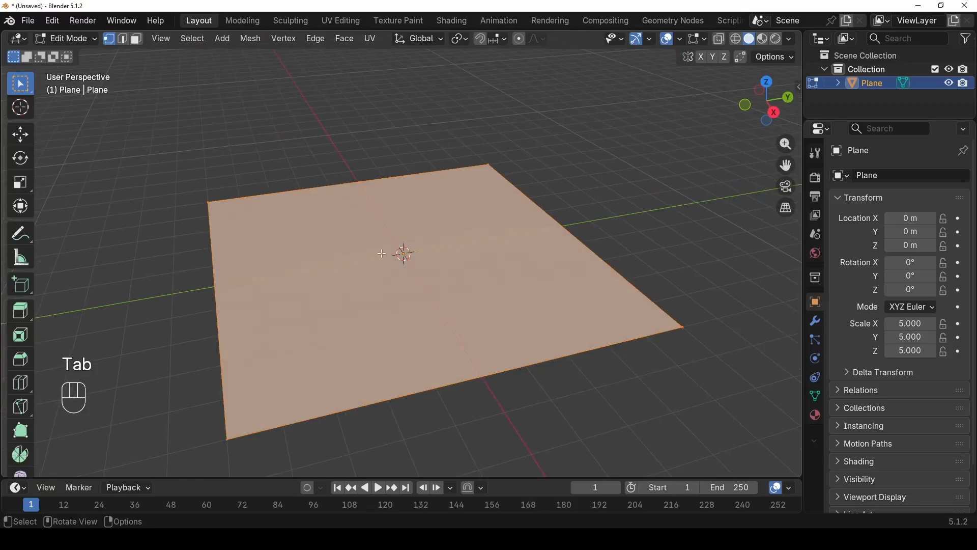
key("ctrl+r")
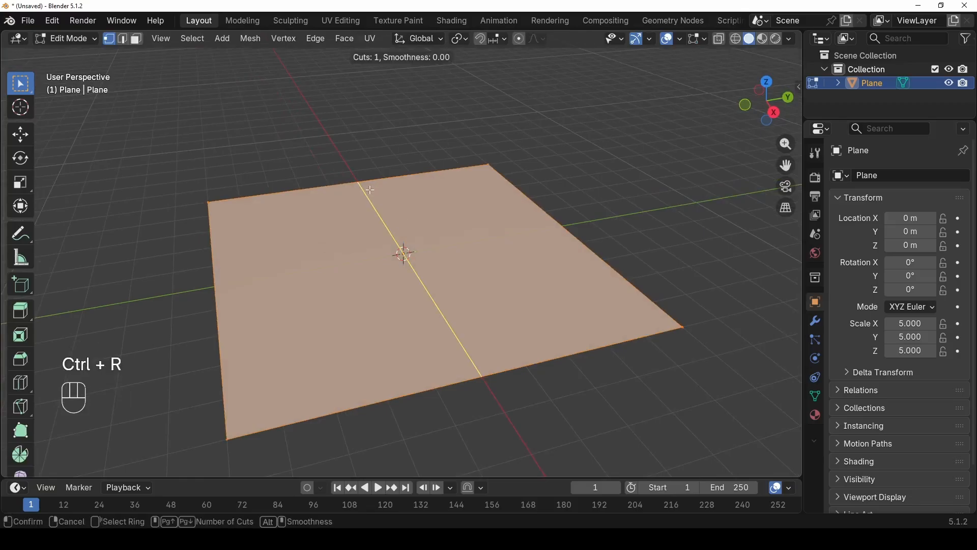
scroll(370, 190, "up", 5)
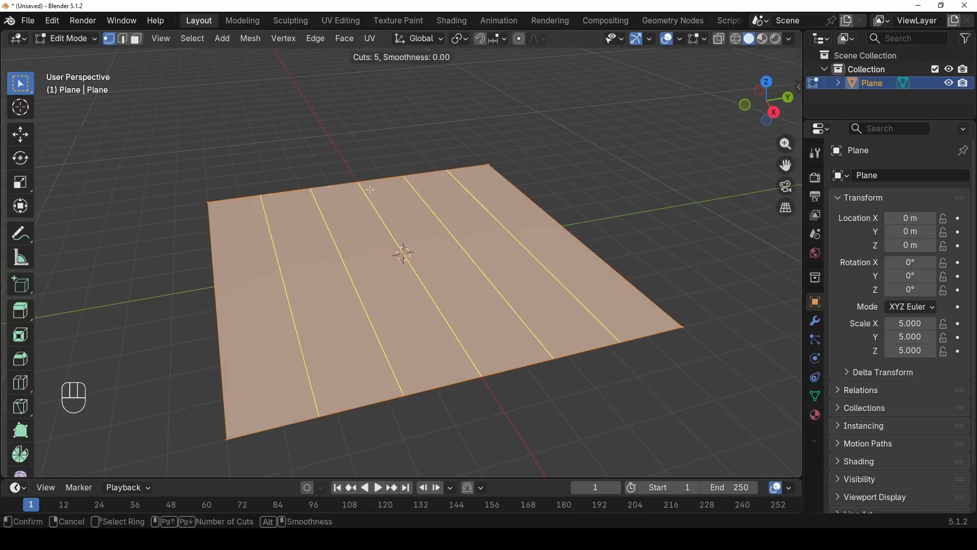
scroll(370, 189, "down", 2)
scroll(370, 189, "down", 2)
scroll(370, 189, "up", 1)
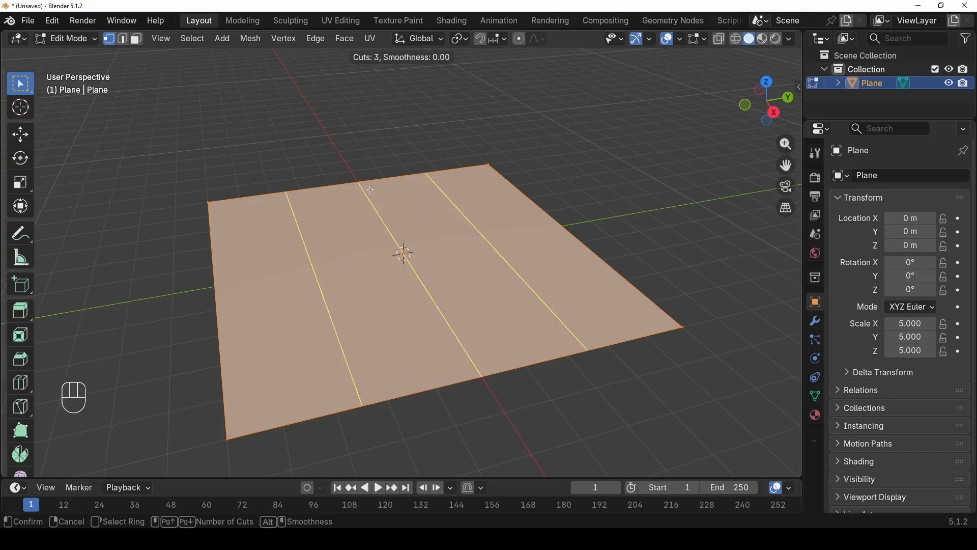
scroll(370, 190, "up", 1)
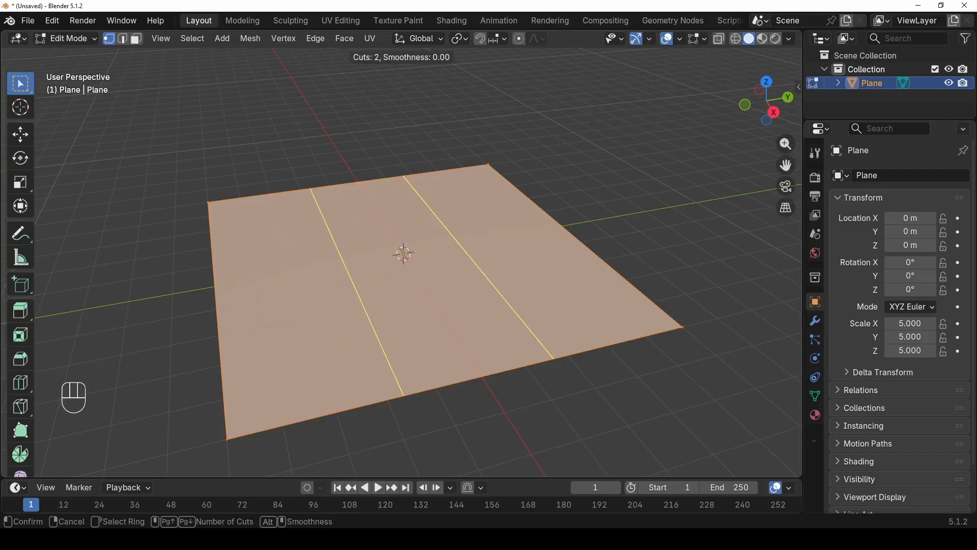
left_click(370, 189)
right_click(370, 190)
- Add two evenly spaced loop cuts along the plane's Y direction to form a three-by-three grid
key("ctrl+r")
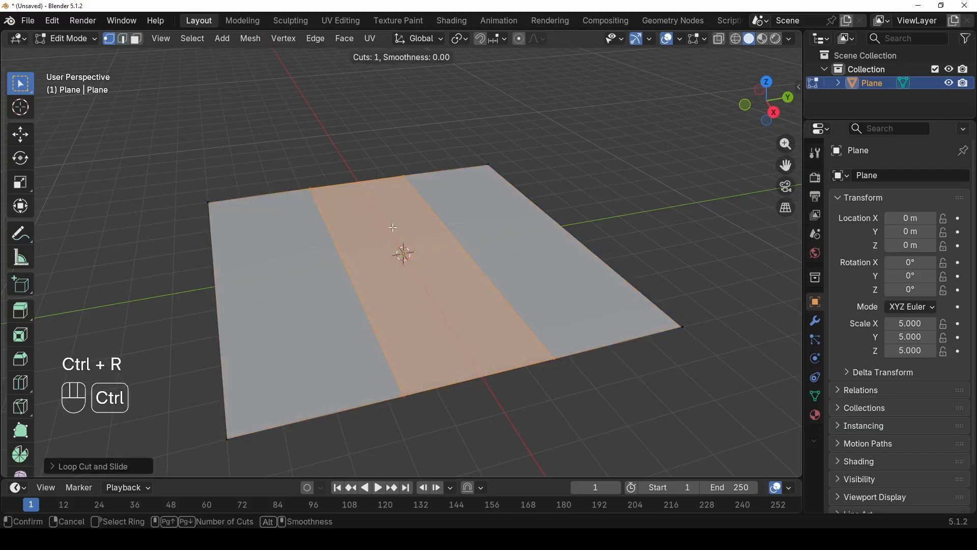
scroll(450, 239, "up", 1)
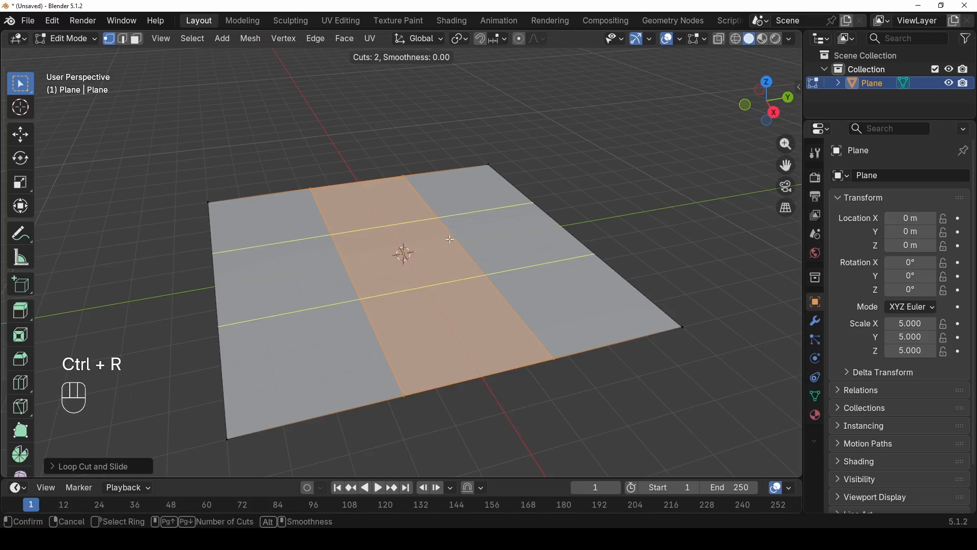
left_click(450, 240)
right_click(454, 237)
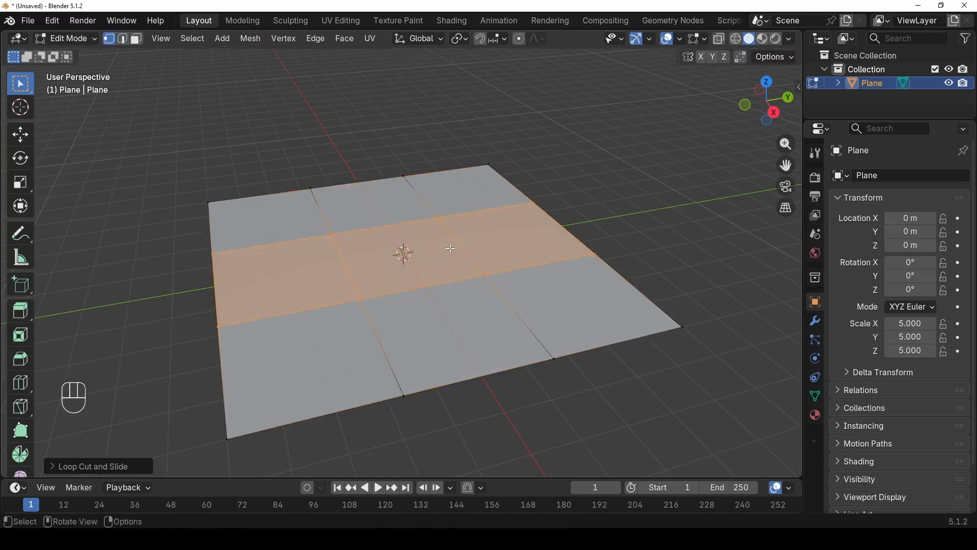
- Select the two edge loops running along X and scale them apart along Y by a factor of about 1.6
middle_click_drag(450, 248, 439, 254)
key("2")
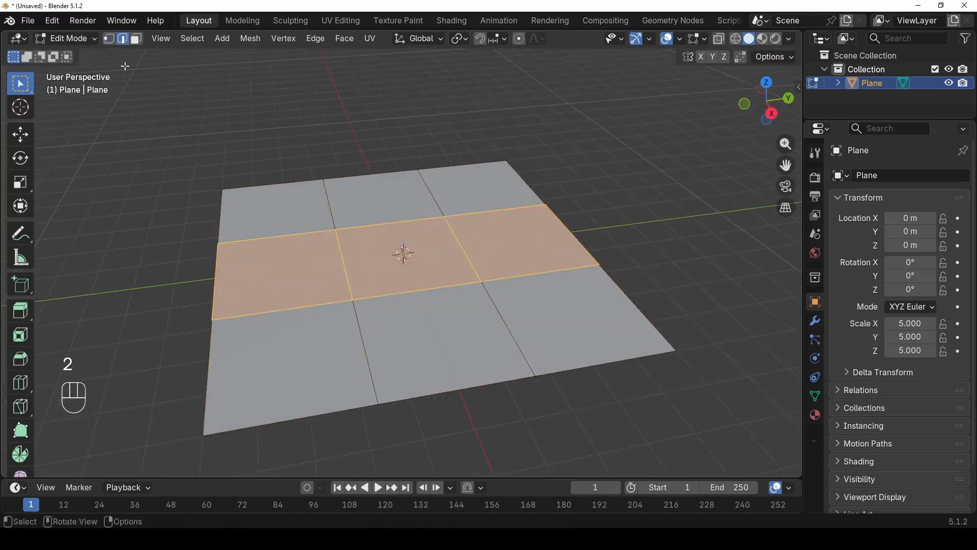
scroll(326, 236, "up", 3)
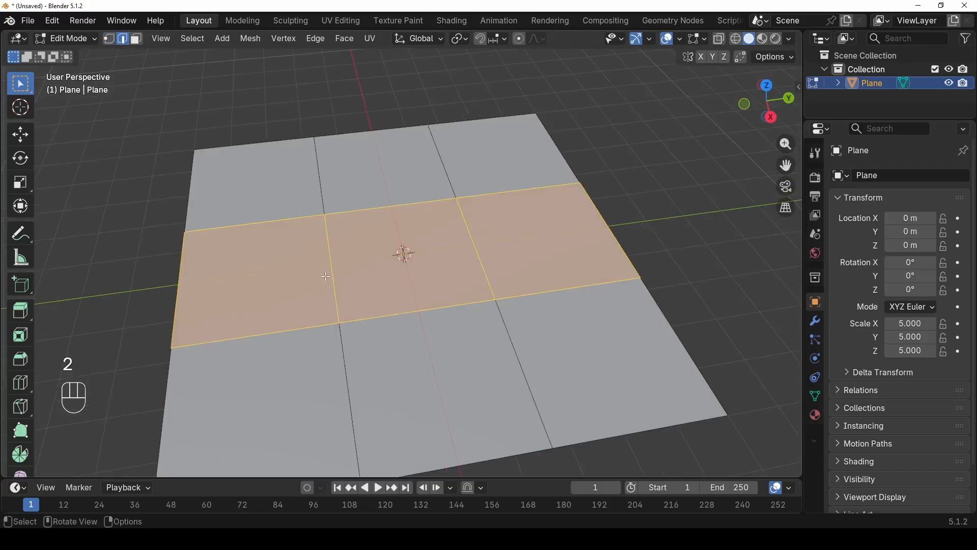
left_click(331, 271, "alt")
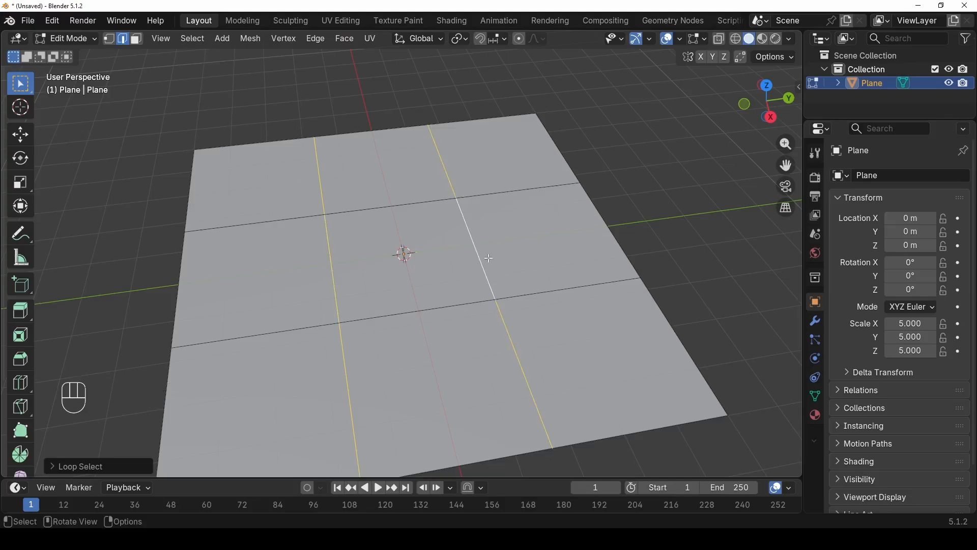
key("s")
key("y")
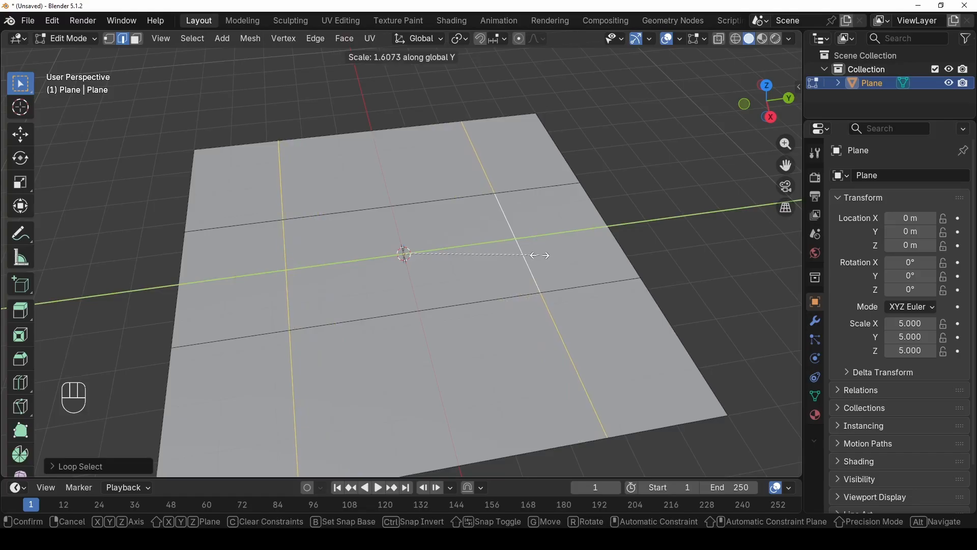
left_click(539, 255)
- Select the grid's central face and extrude it down about 0.5 m to form the pool basin
scroll(539, 255, "down", 3)
middle_click_drag(535, 254, 497, 247)
scroll(484, 268, "up", 1)
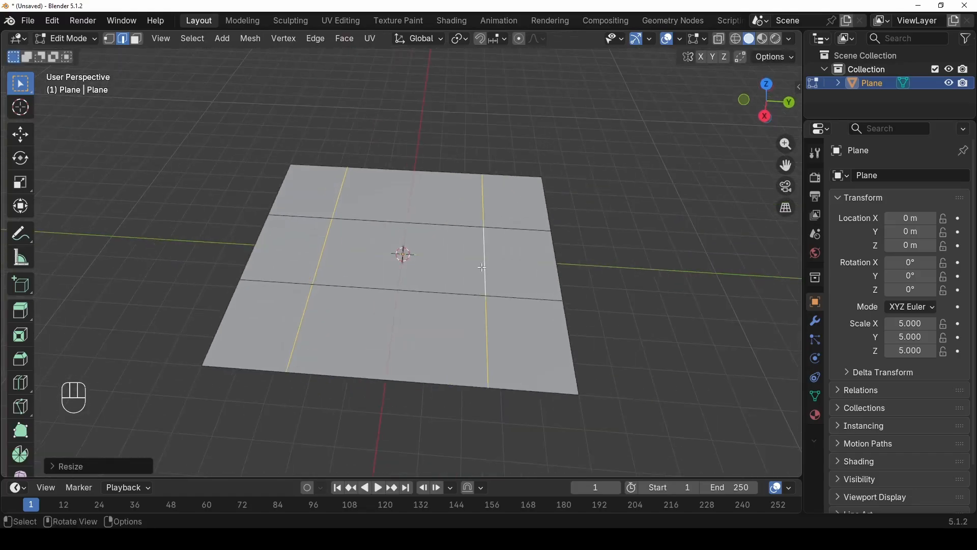
key("3")
scroll(482, 267, "up", 3)
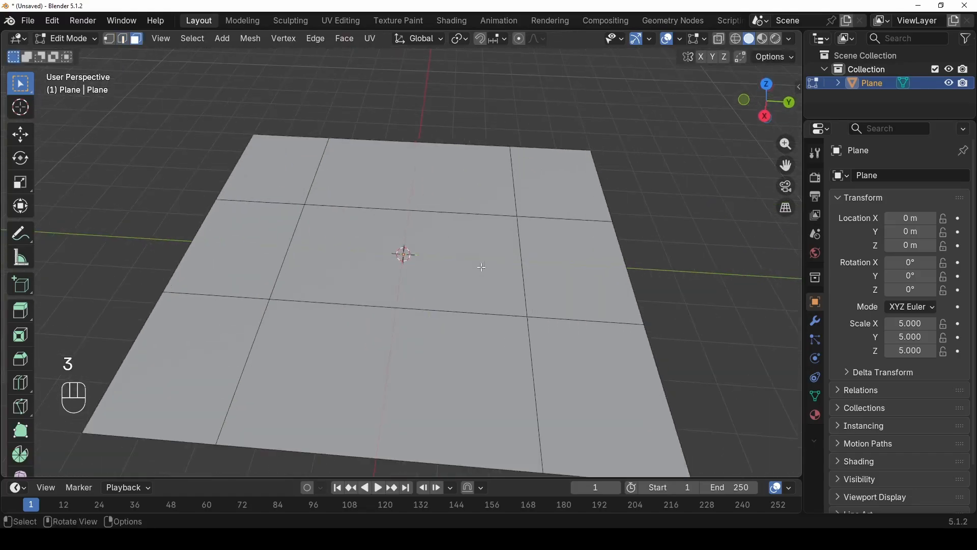
left_click(444, 266)
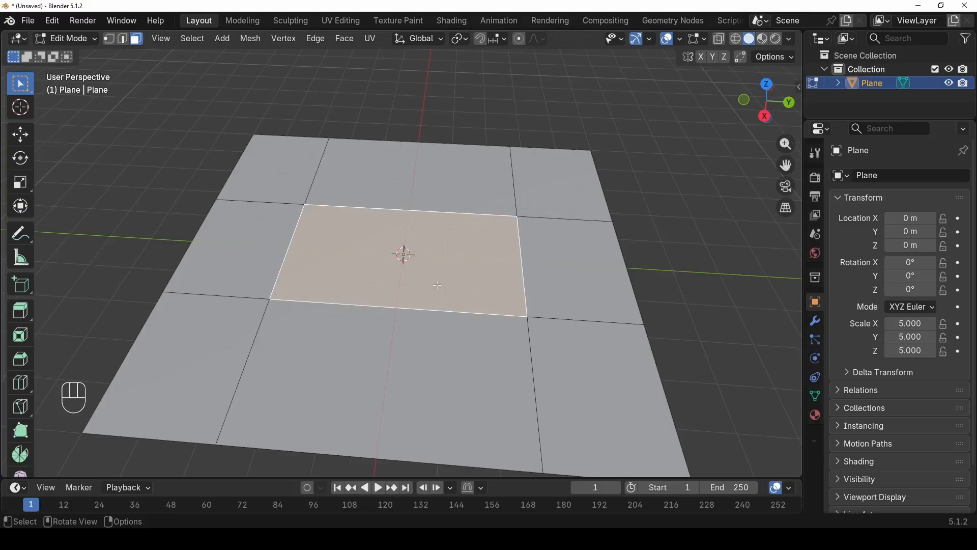
key("e")
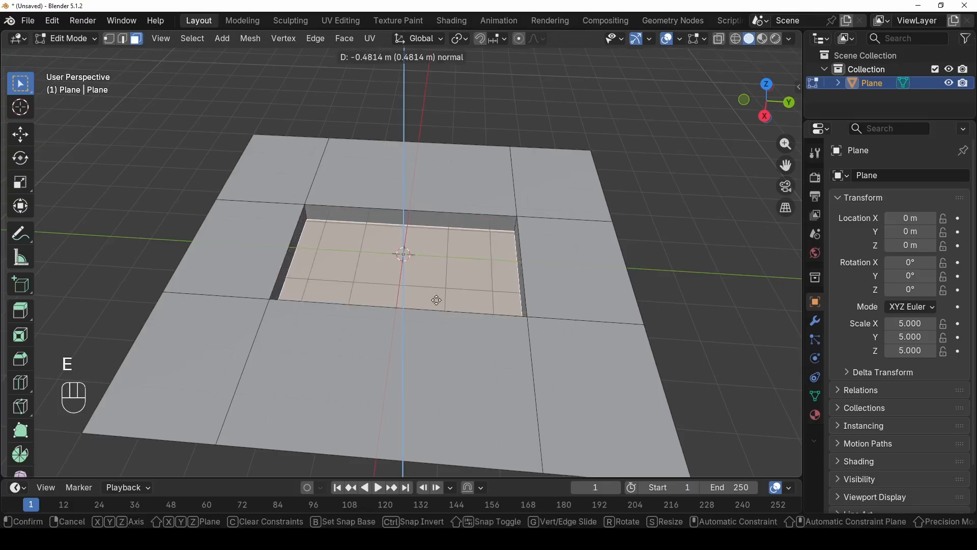
left_click(437, 300)
- In the right side view with X-ray on, lower the basin's bottom vertices at the negative Y end by about 0.3 m along Z
middle_click_drag(436, 301, 465, 227)
scroll(431, 314, "up", 1)
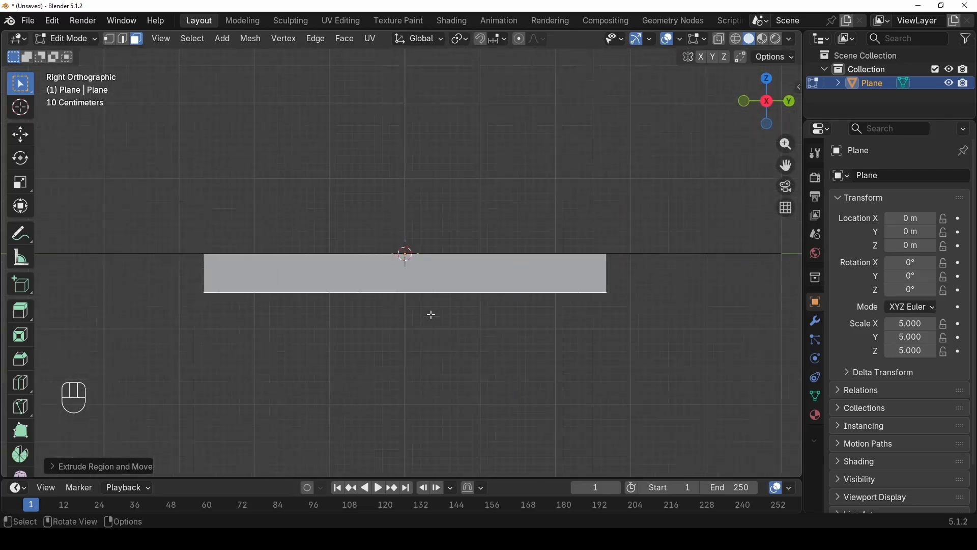
key("alt+z")
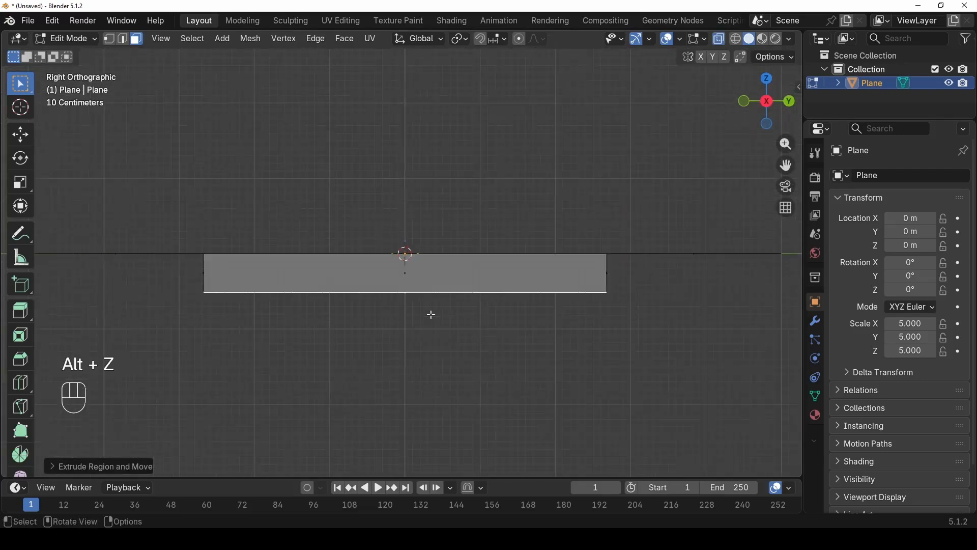
left_click(716, 42)
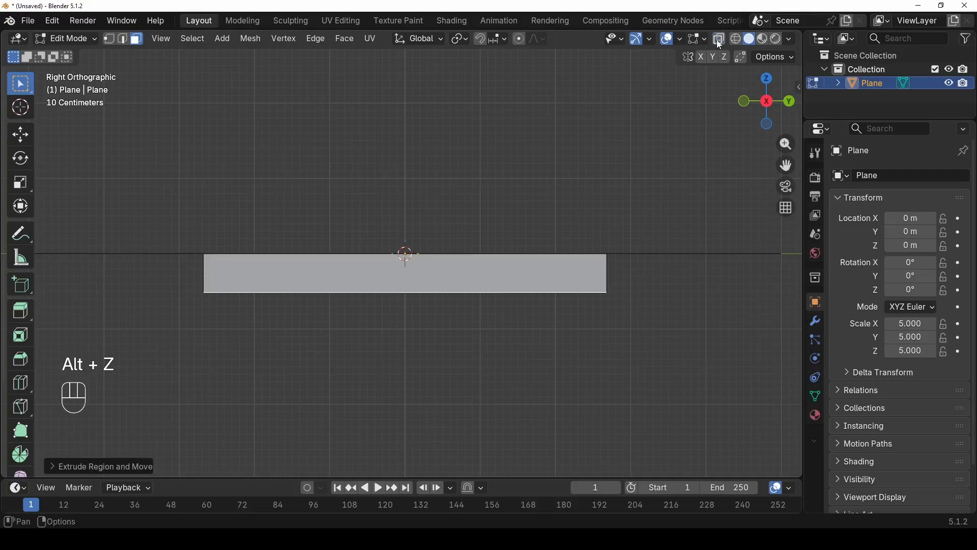
left_click(715, 42)
key("1")
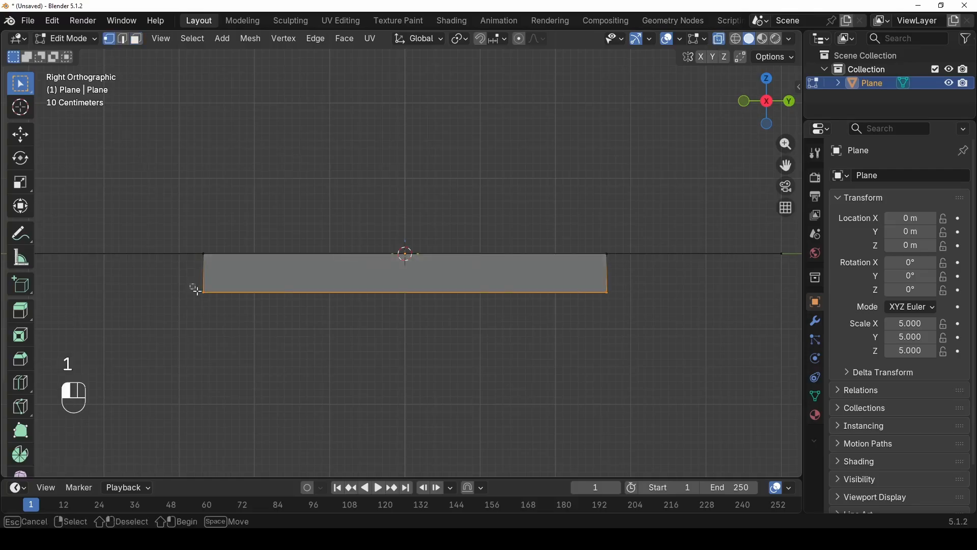
mouse_move(225, 310)
middle_mouse_down()
mouse_move(207, 301)
mouse_move(240, 304)
middle_mouse_up()
key("g")
key("z")
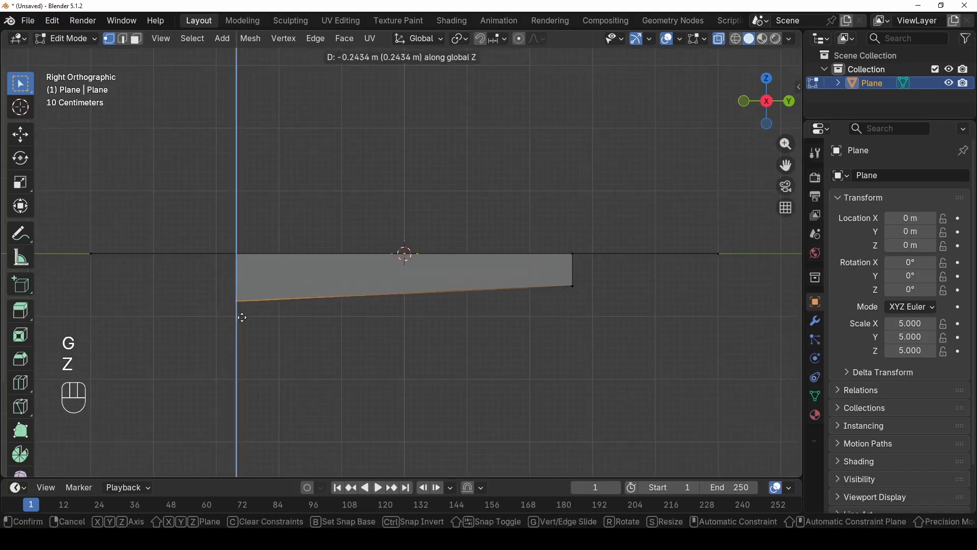
left_click(242, 322)
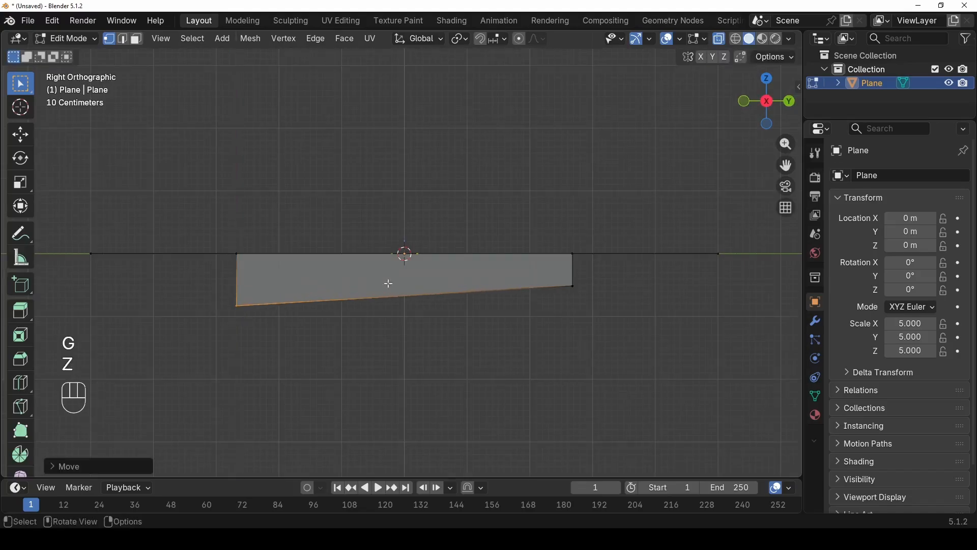
- Add one loop cut across the middle of the pool's length without sliding it
key("ctrl+r")
left_click(413, 300)
left_click(413, 300)
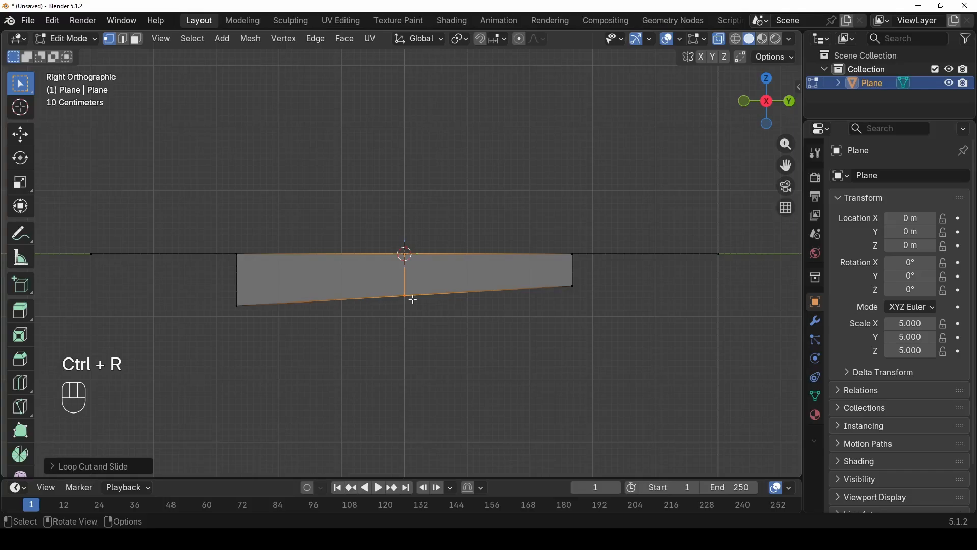
- Flatten the shallow half of the pool floor by scaling its bottom vertices, from the middle cut to the positive Y end, to 0 along Z
mouse_move(413, 300)
middle_mouse_down()
mouse_move(421, 316)
mouse_move(412, 303)
middle_mouse_up()
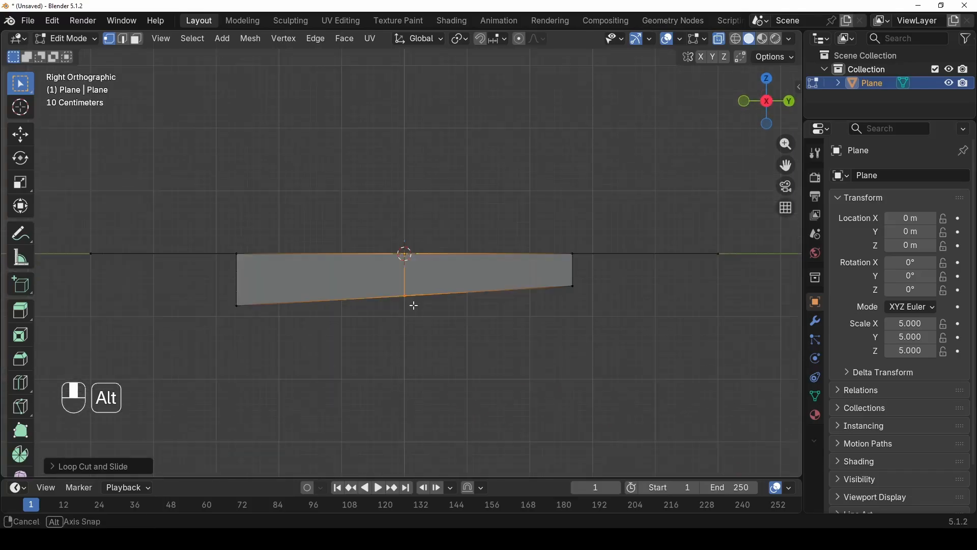
scroll(414, 325, "up", 1)
left_click_drag(385, 279, 636, 341)
key("s")
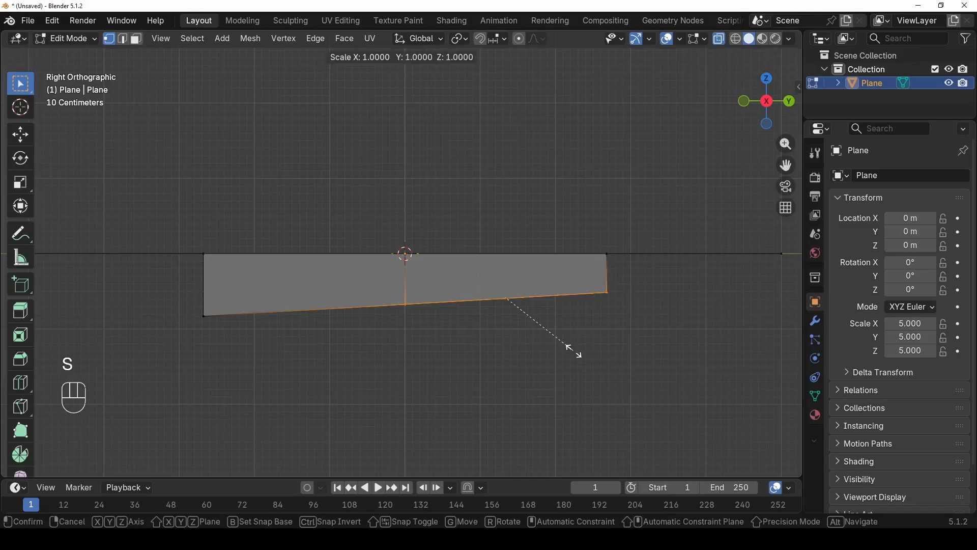
key("z")
key("KP_0")
key("KP_Enter")
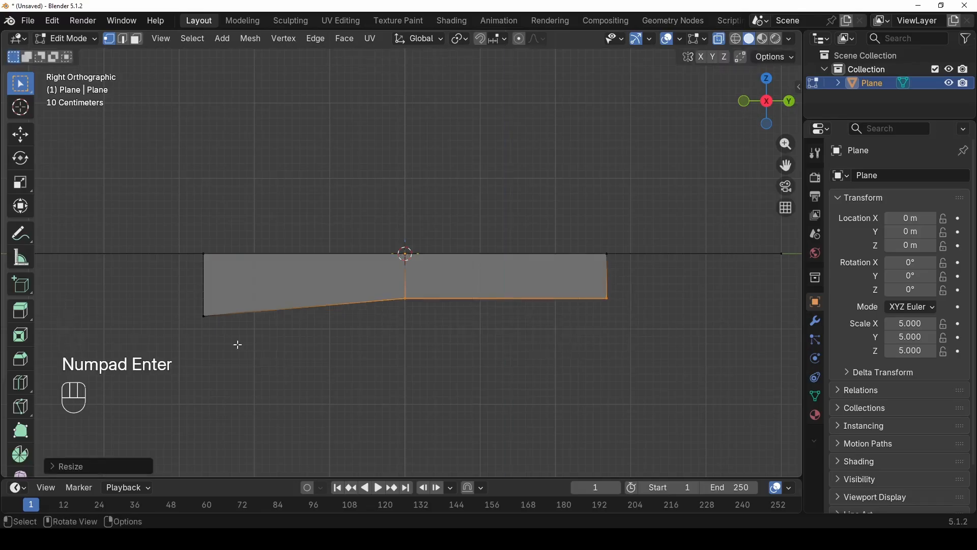
- Select all vertices across the pool section and scale them slightly inward along Y to shorten the basin
left_click_drag(145, 222, 628, 356)
key("s")
key("y")
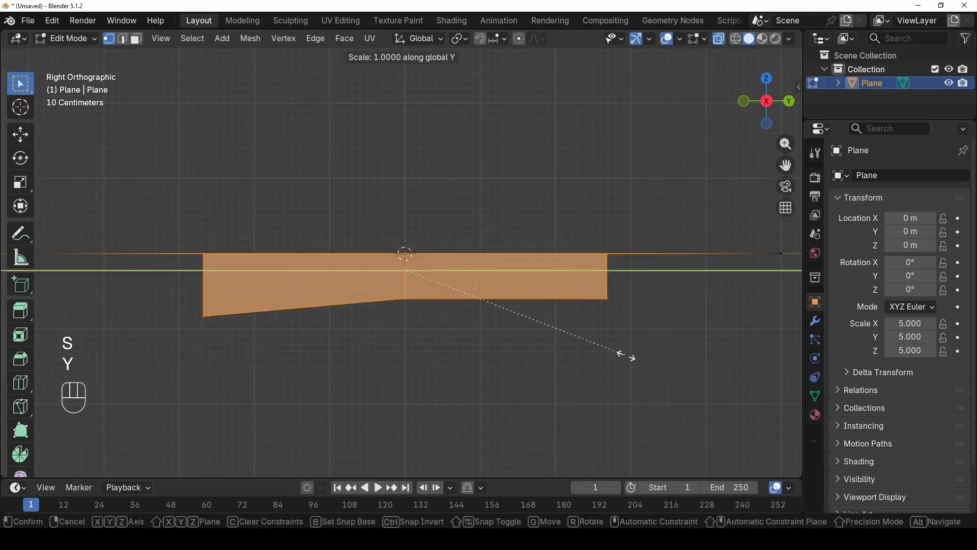
left_click(586, 344)
- Turn off X-ray and remove the vertices on the ground's outer X edges from the selection, keeping only the pool basin selected
middle_click_drag(585, 325, 477, 321)
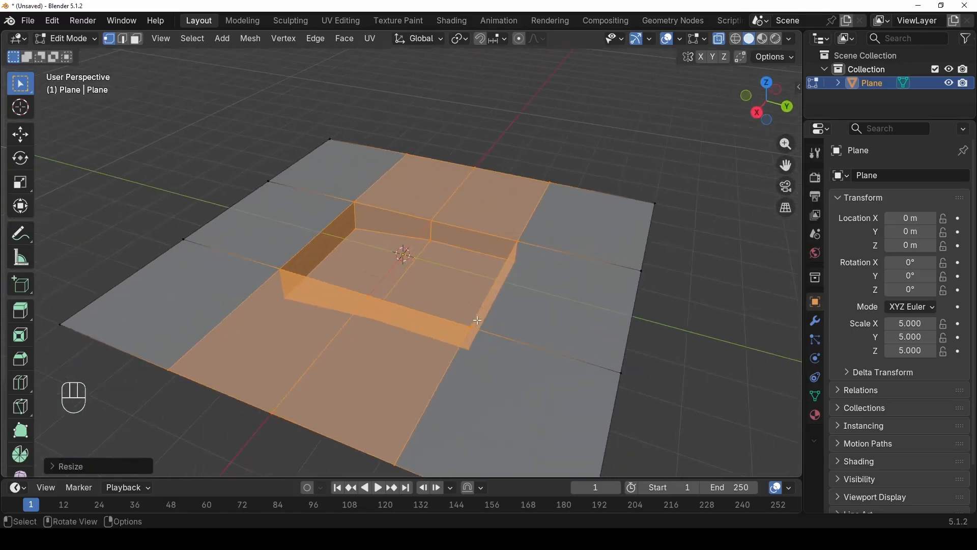
key("alt+z")
middle_click_drag(467, 288, 437, 288)
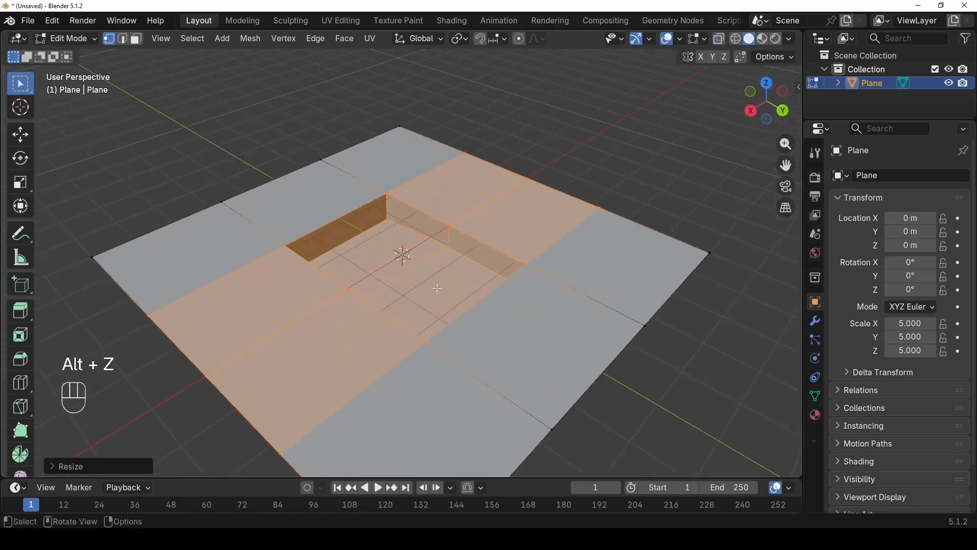
middle_click_drag(473, 256, 538, 188)
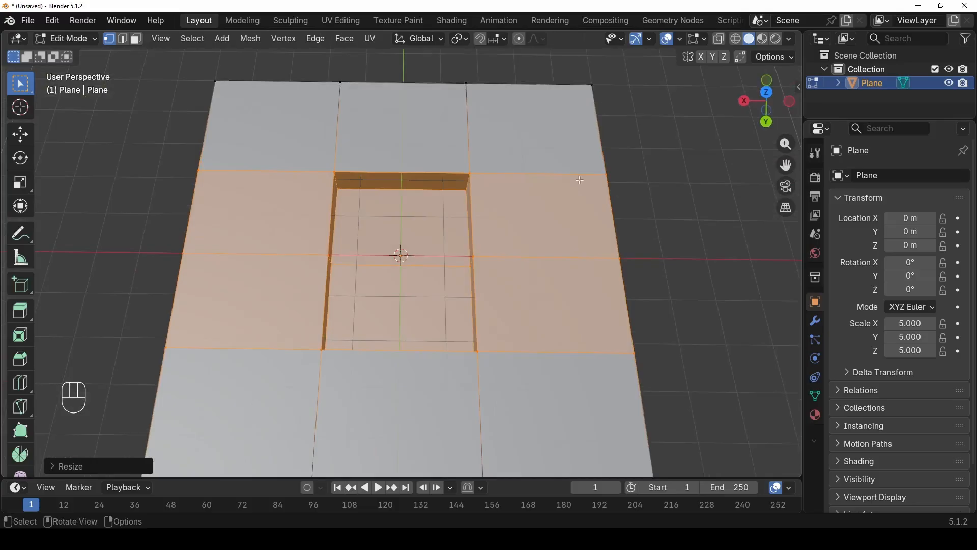
left_click_drag(564, 136, 682, 408, "ctrl")
left_click_drag(137, 126, 218, 374, "ctrl")
- In edge mode, use Circle Select to deselect the middle loop's edges across the pool floor and both long walls
middle_click_drag(397, 285, 374, 270)
middle_click_drag(391, 276, 346, 281)
scroll(385, 275, "up", 2)
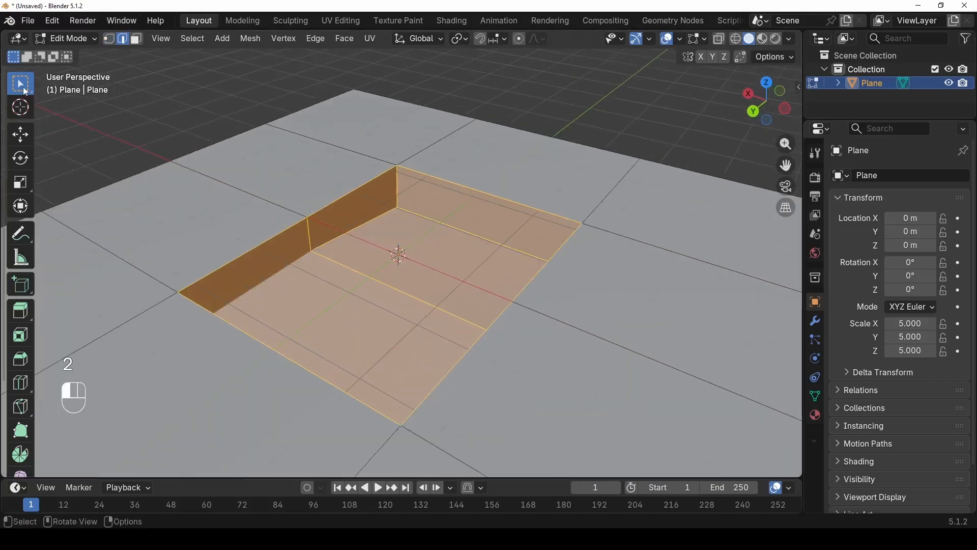
left_click_drag(23, 87, 69, 142)
scroll(296, 241, "up", 2)
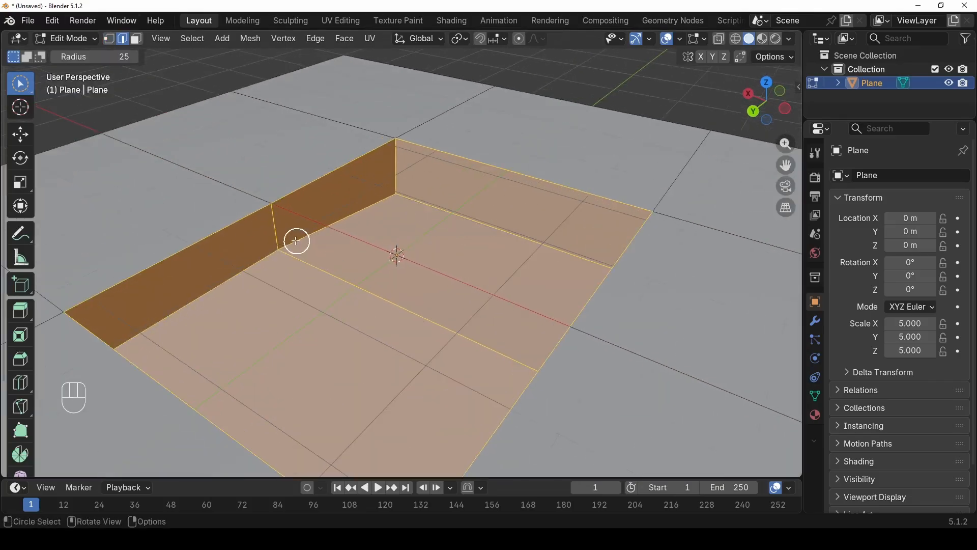
scroll(296, 241, "up", 1)
left_click_drag(262, 225, 350, 293, "ctrl")
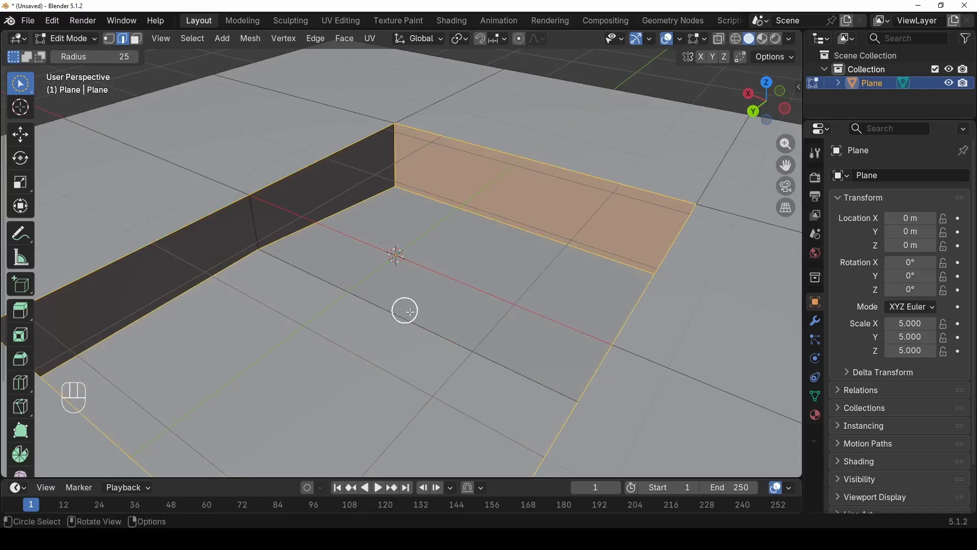
middle_click_drag(410, 311, 492, 325)
left_click(588, 261, "ctrl")
scroll(582, 257, "down", 3)
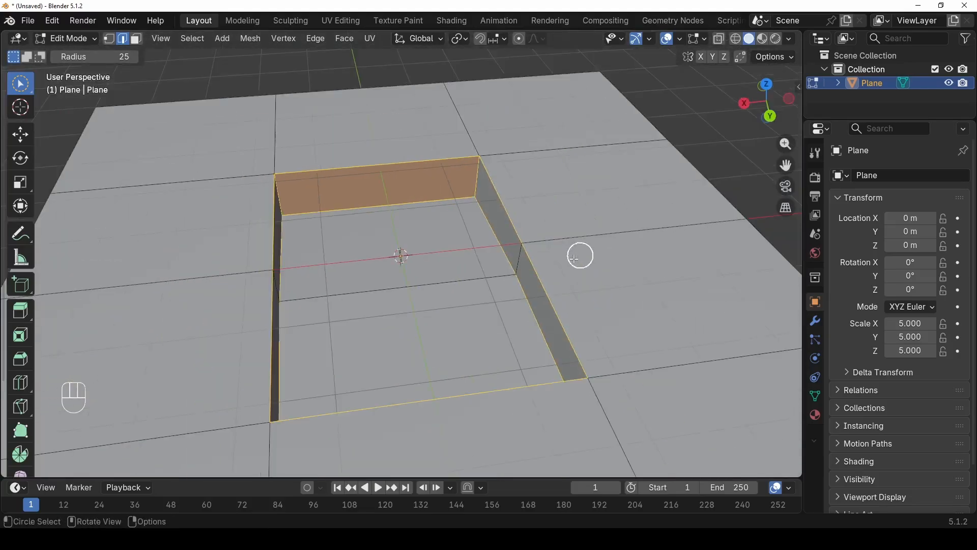
- Return to Object Mode and apply all transforms to the plane
middle_click_drag(565, 265, 667, 262)
key("Tab")
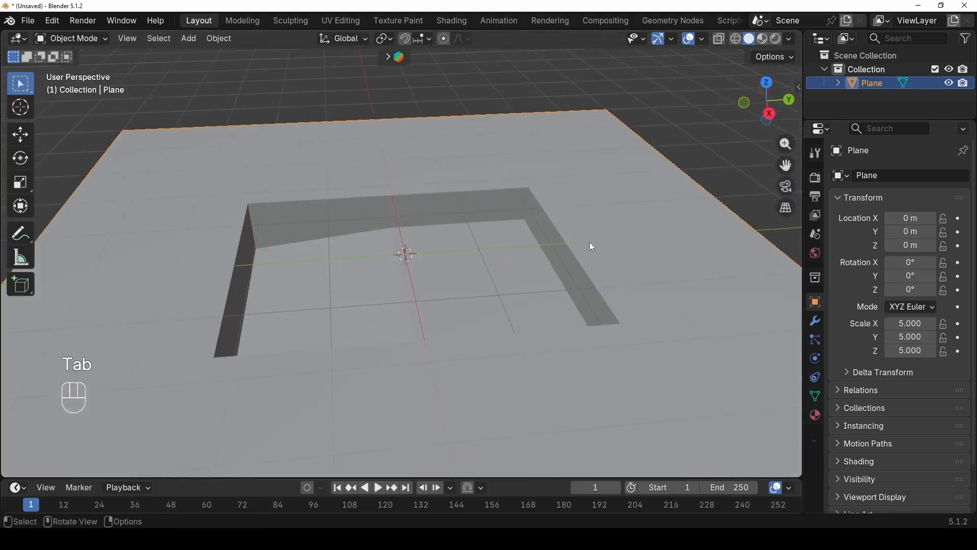
key("ctrl+a")
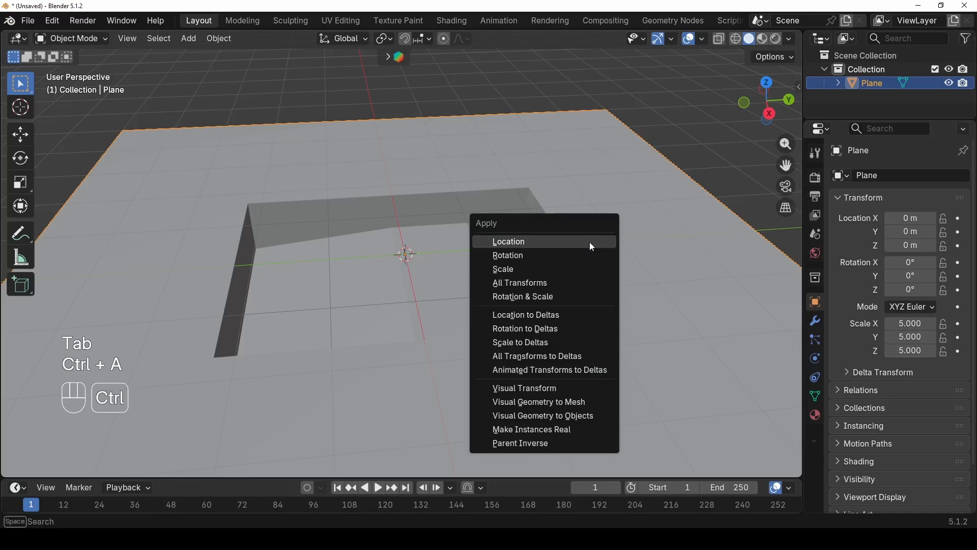
left_click(562, 283)
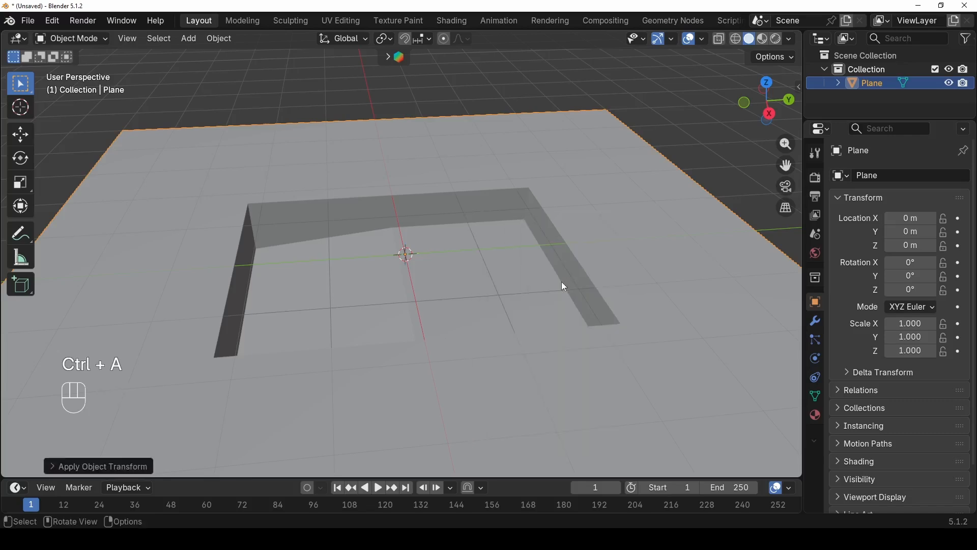
- Back in Edit Mode, bevel the selected pool edges with 3 segments and an offset of about 0.028 m
key("Tab")
middle_click_drag(561, 282, 540, 260)
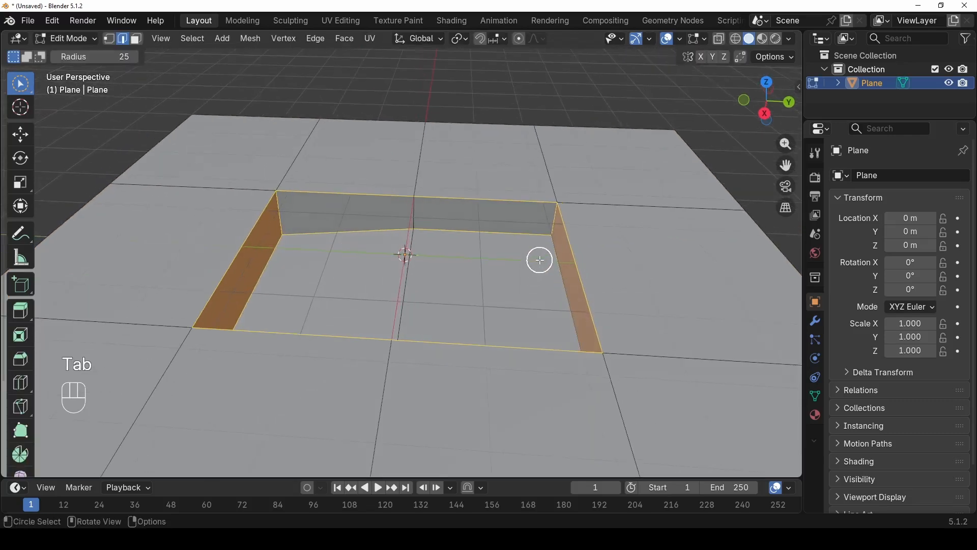
key("ctrl+b")
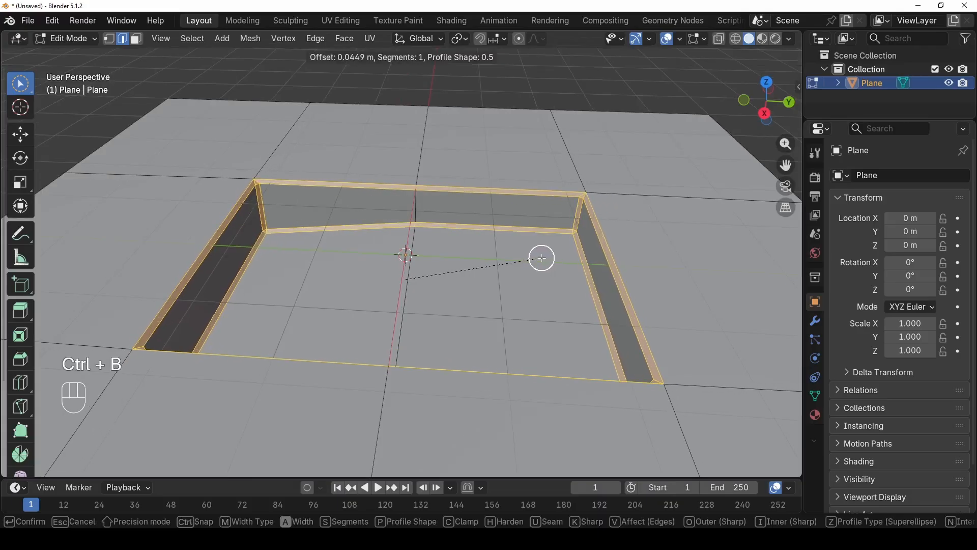
scroll(542, 258, "up", 2)
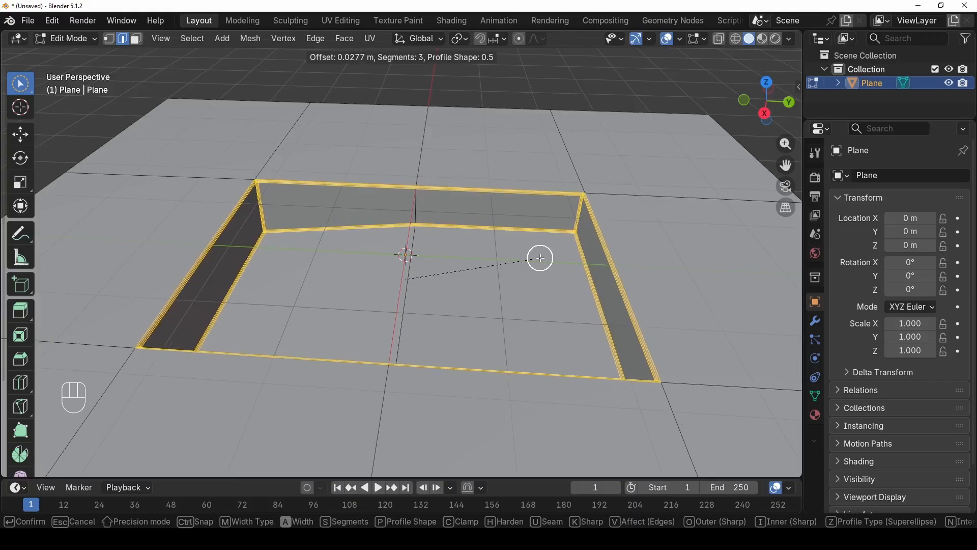
left_click(539, 255)
- Clear the edge selection, return to Object Mode and apply Shade Smooth to the pool plane
middle_click_drag(533, 240, 444, 303)
scroll(475, 267, "up", 3)
scroll(431, 267, "up", 2)
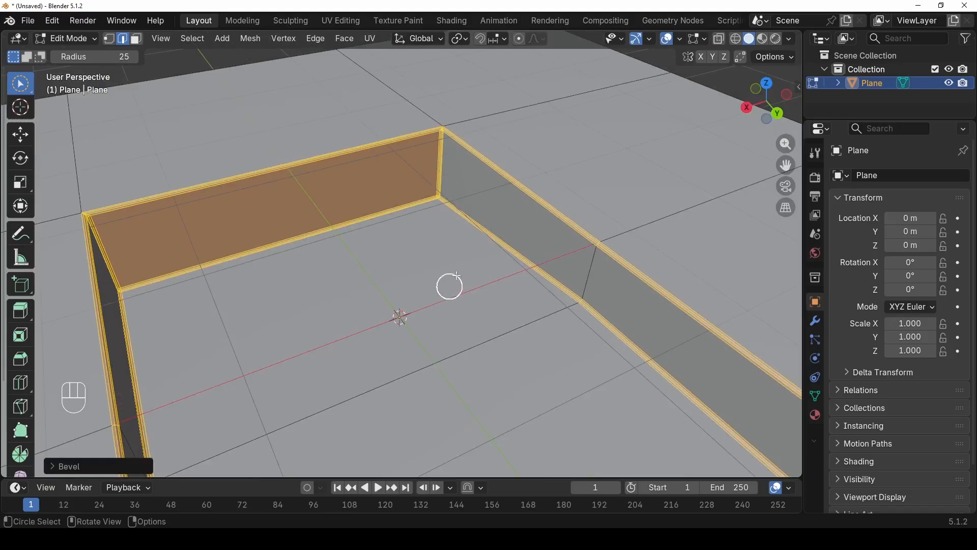
left_click(252, 100)
key("Tab")
middle_click_drag(432, 162, 429, 225, "shift")
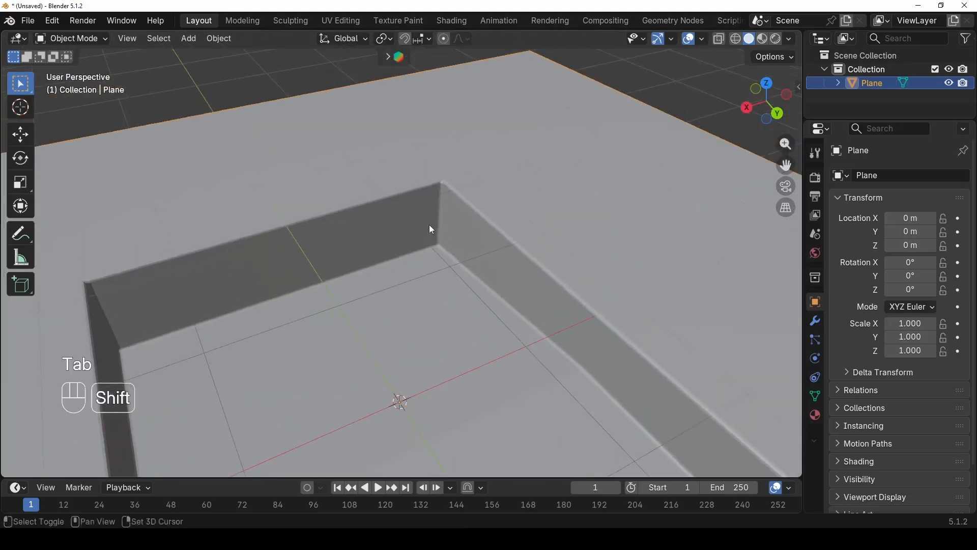
scroll(429, 224, "up", 3)
right_click(450, 160)
left_click(450, 161)
scroll(487, 188, "down", 6)
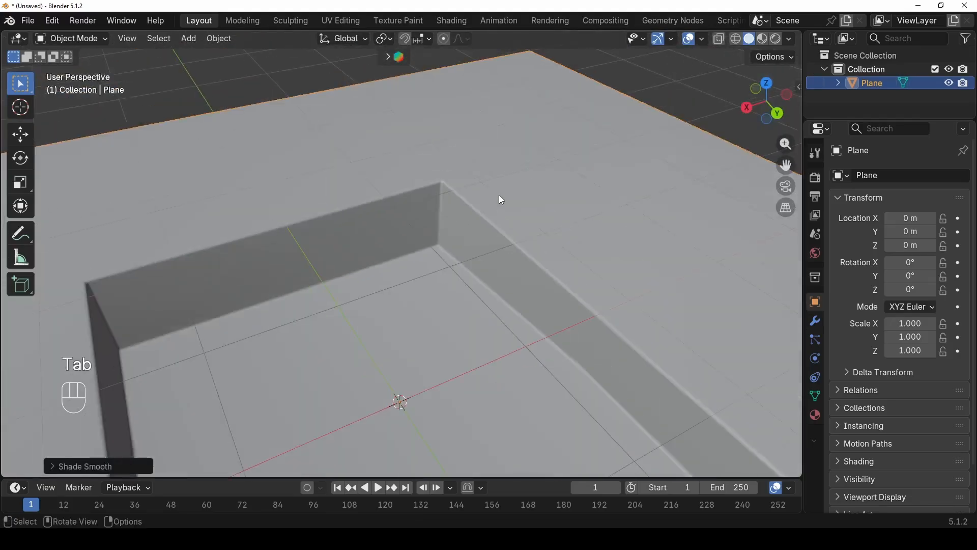
- In Edit Mode, add a loop cut just outside the pool's -X long side and another just outside its -Y short side
scroll(493, 235, "down", 2)
middle_click_drag(492, 236, 436, 313)
key("Tab")
scroll(438, 305, "up", 3)
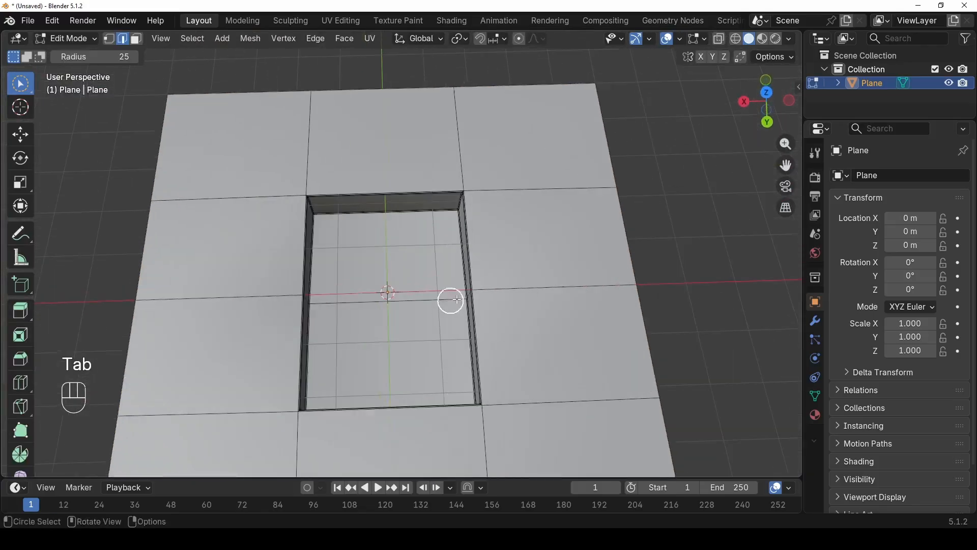
middle_click_drag(493, 285, 474, 310, "alt")
scroll(471, 315, "up", 2)
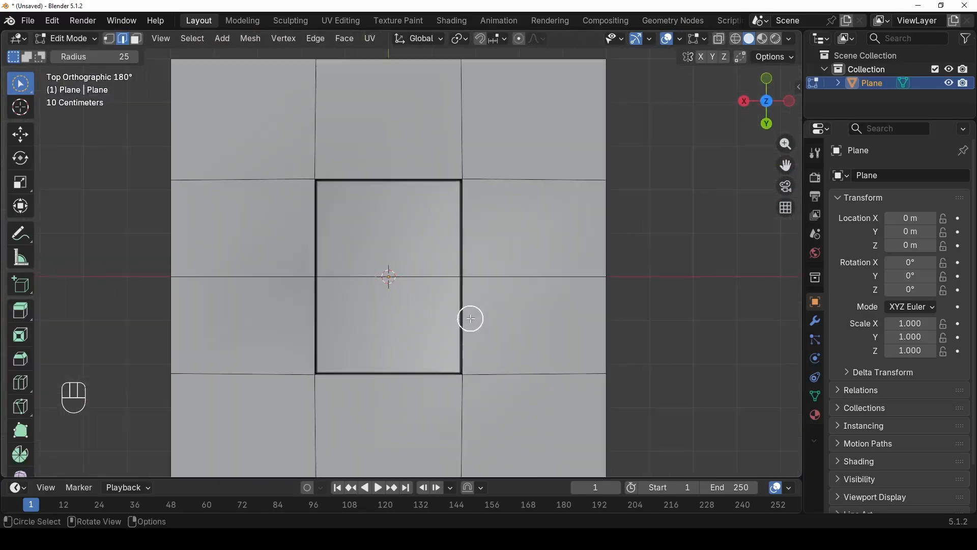
key("ctrl+r")
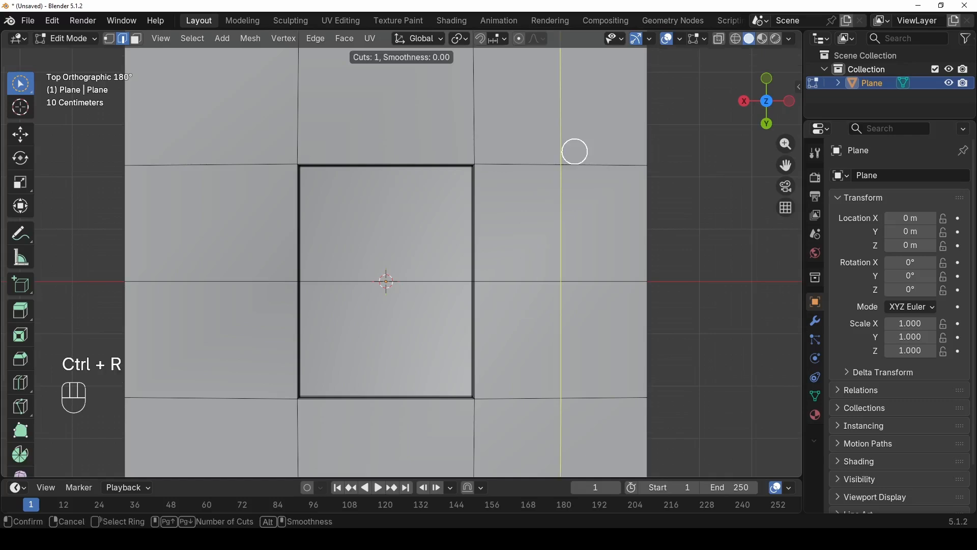
left_click(570, 152)
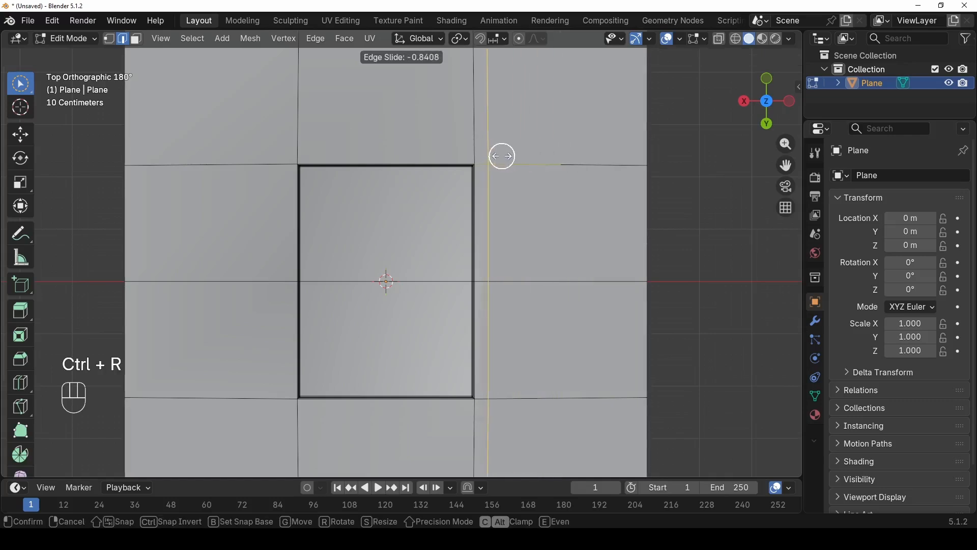
left_click(502, 156)
key("ctrl+r")
left_click(474, 131)
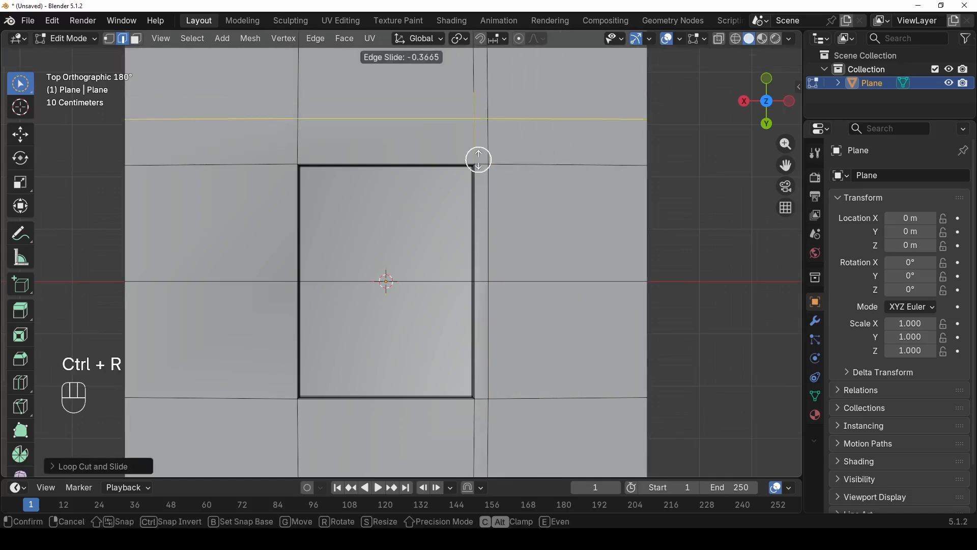
left_click(483, 191)
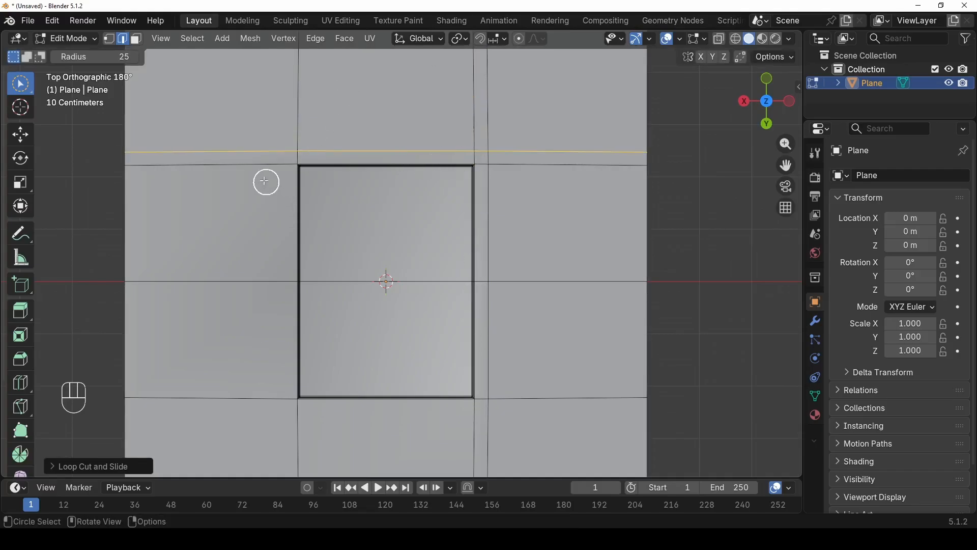
- Add matching loop cuts just outside the pool's +X and +Y sides, then return to Object Mode
key("ctrl+r")
left_click(267, 161)
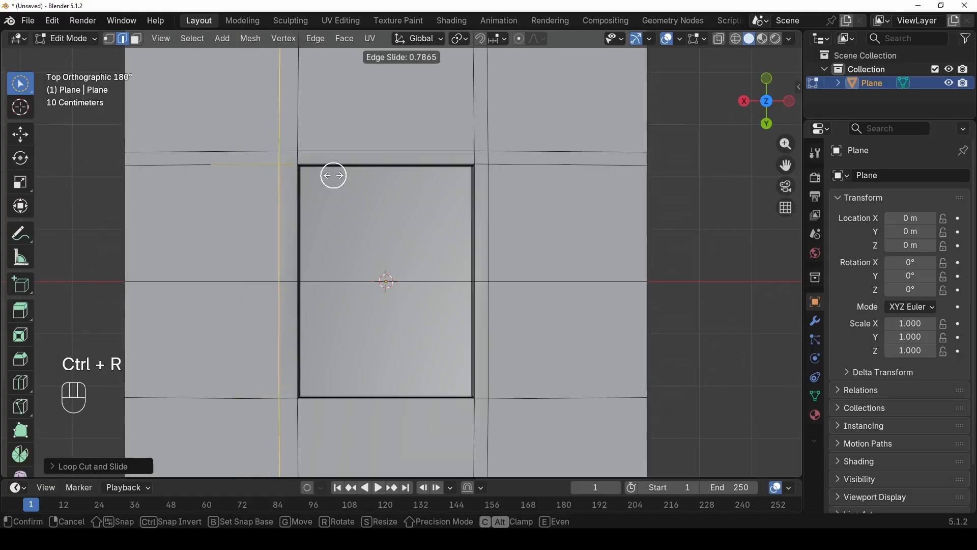
left_click(337, 175)
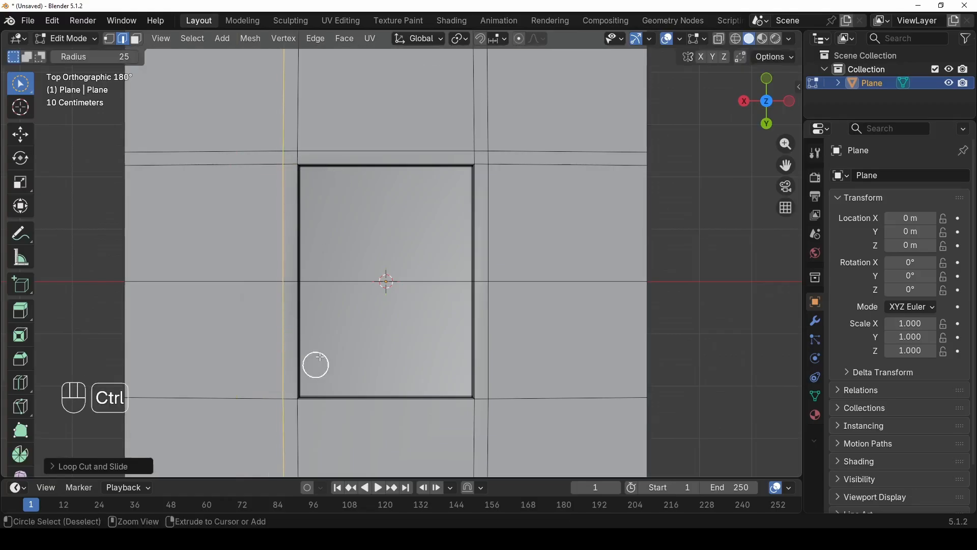
key("ctrl+r")
left_click(312, 440)
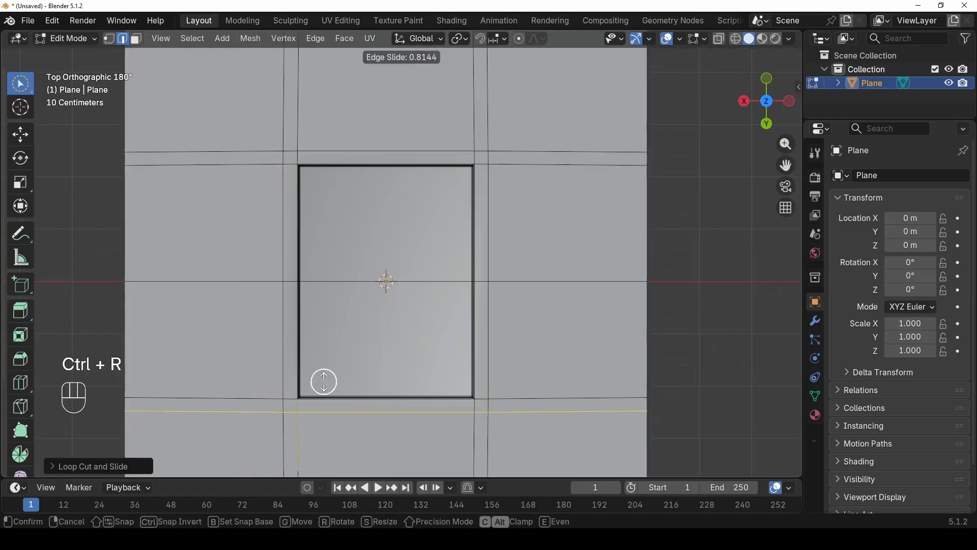
left_click(325, 381)
scroll(325, 381, "down", 4)
key("Tab")
middle_click_drag(439, 270, 319, 356)
scroll(356, 292, "up", 2)
key("Tab")
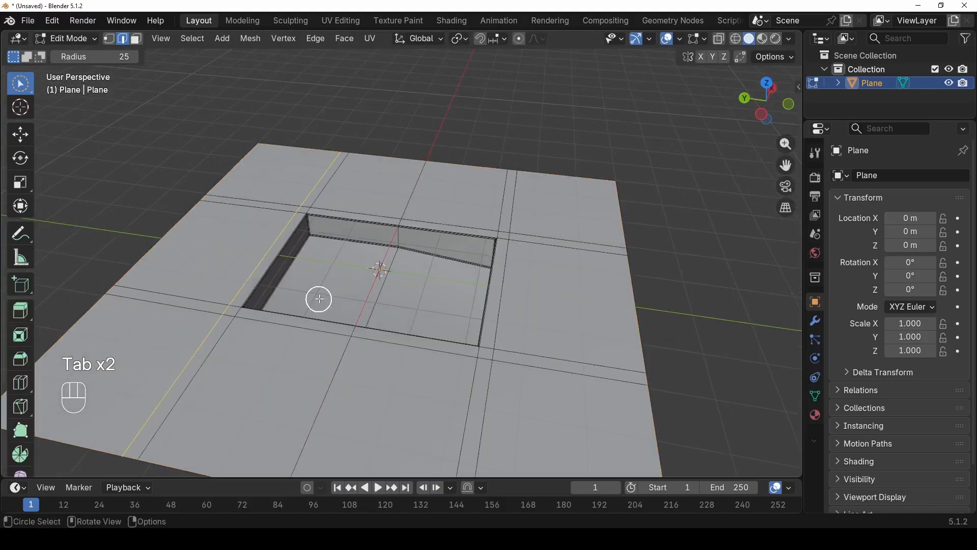
middle_click_drag(402, 248, 366, 253)
key("Tab")
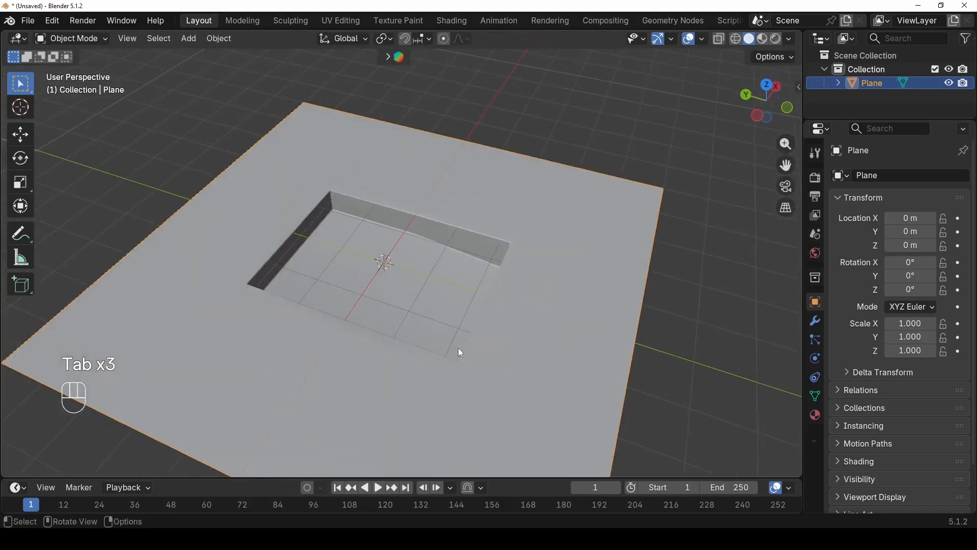
- Create a material for the plane and, in Material Preview, give it a dark brown base color with hue 0.075 and saturation 0.666
left_click(816, 415)
left_click(900, 230)
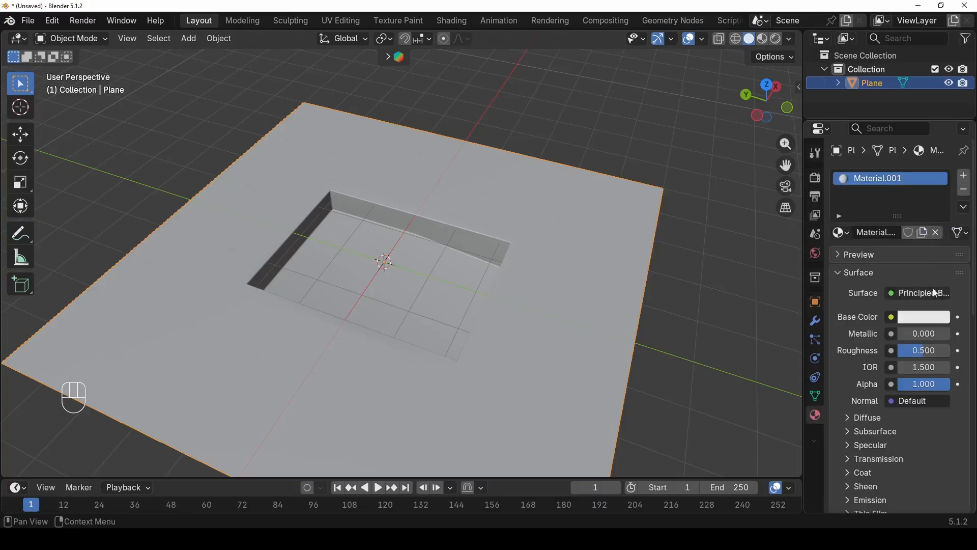
left_click(926, 320)
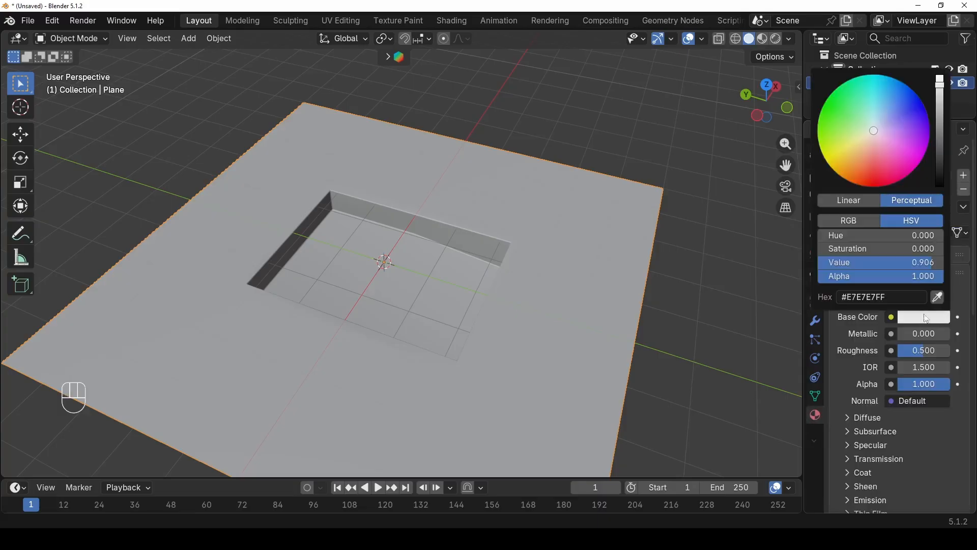
left_click(860, 172)
left_click_drag(939, 86, 939, 134)
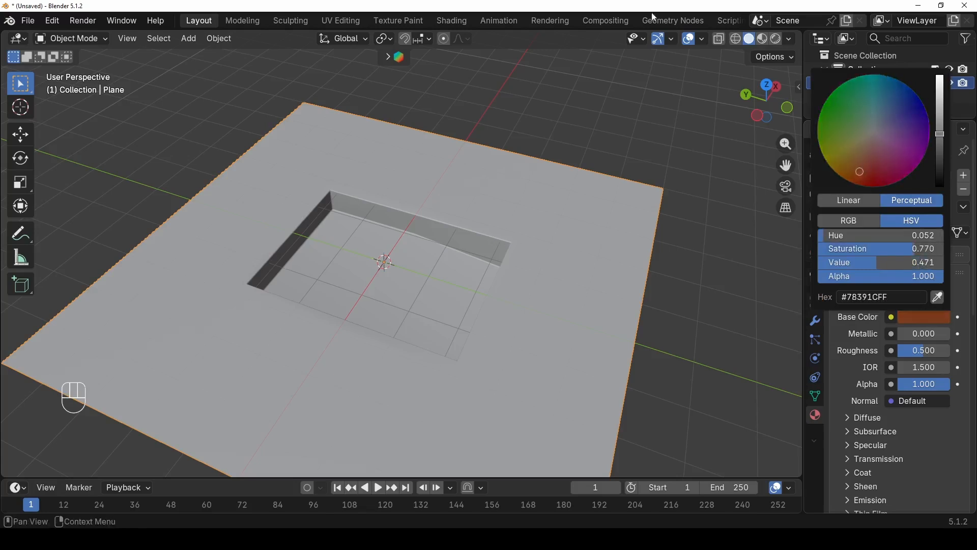
left_click(766, 43)
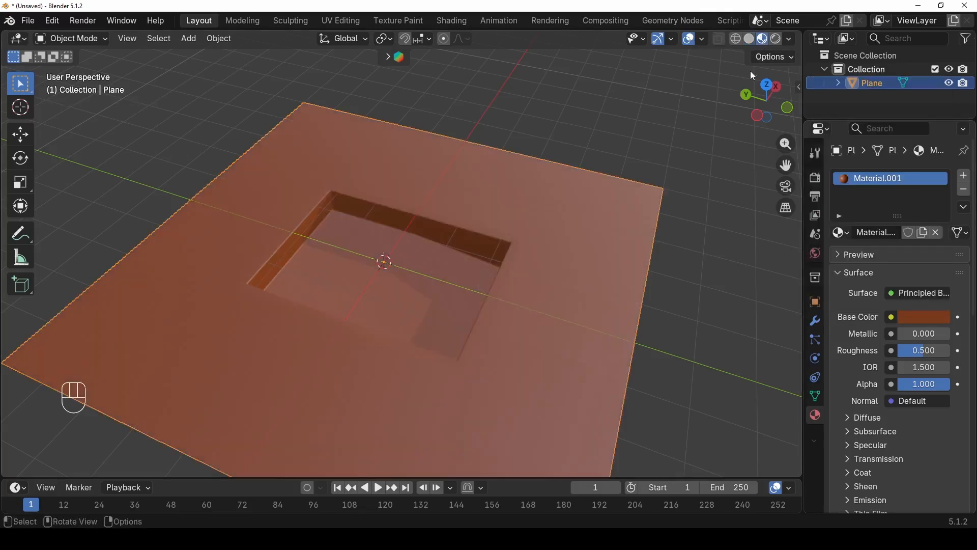
left_click(916, 319)
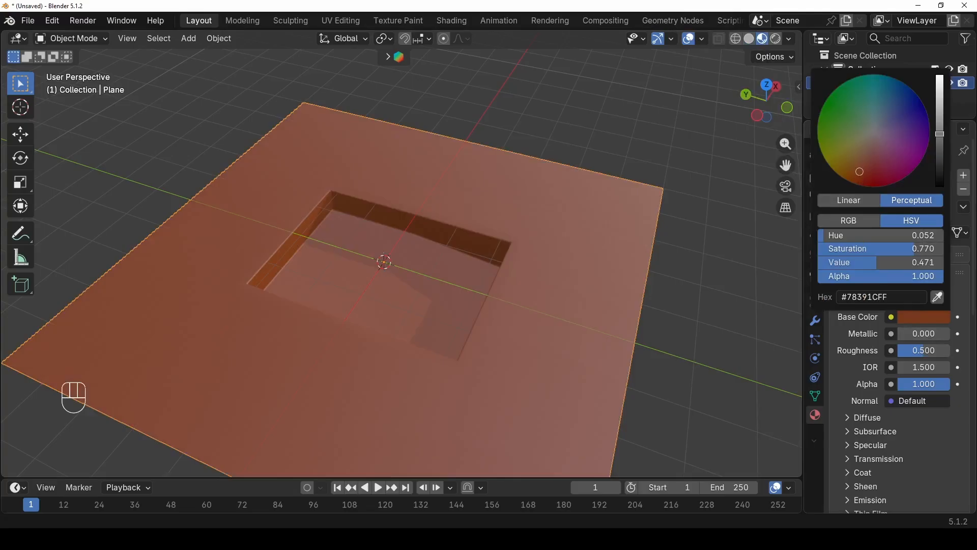
left_click_drag(860, 172, 857, 163)
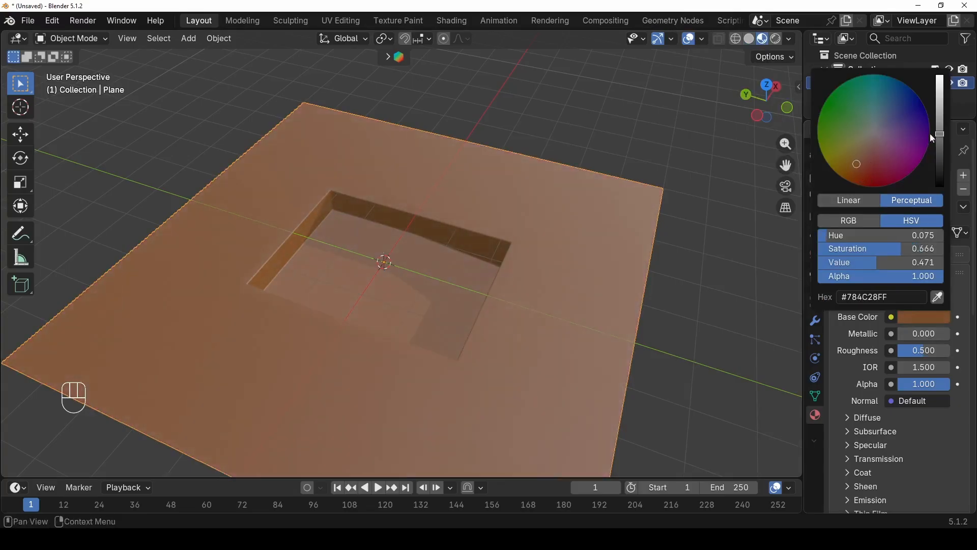
left_click_drag(940, 134, 940, 142)
- Enter Edit Mode on the brown plane and switch to face selection
middle_click_drag(458, 319, 466, 300)
key("Tab")
key("3")
scroll(468, 303, "up", 4)
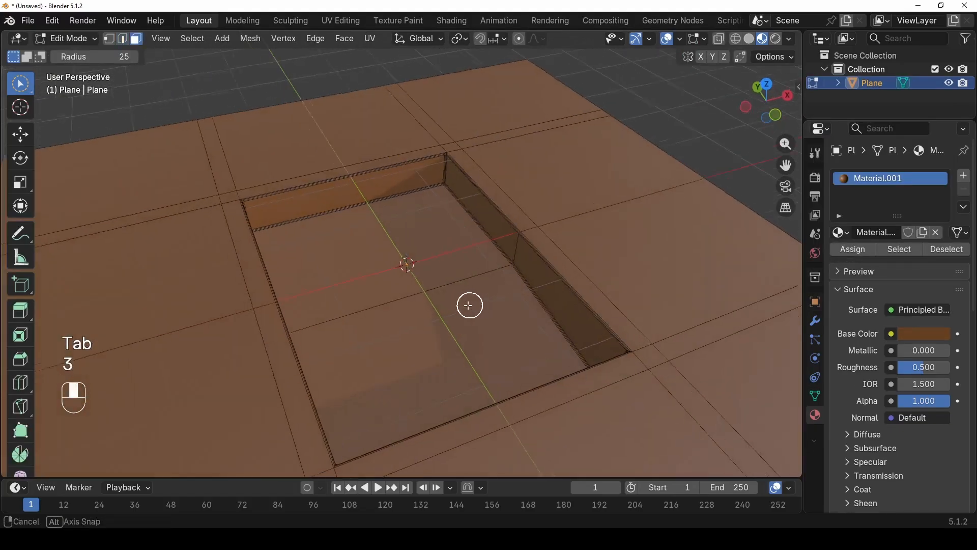
scroll(485, 208, "down", 2)
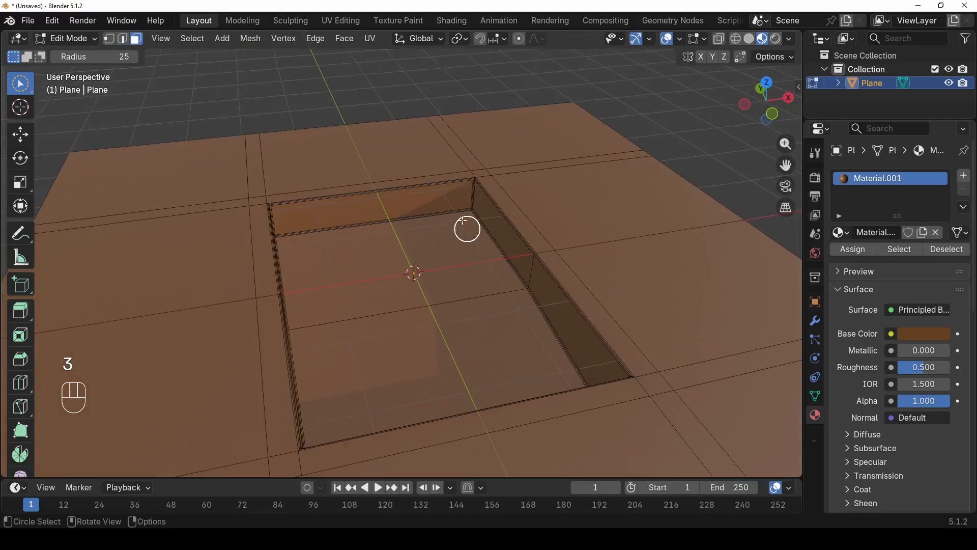
scroll(460, 192, "up", 4)
middle_click_drag(460, 192, 527, 139, "shift")
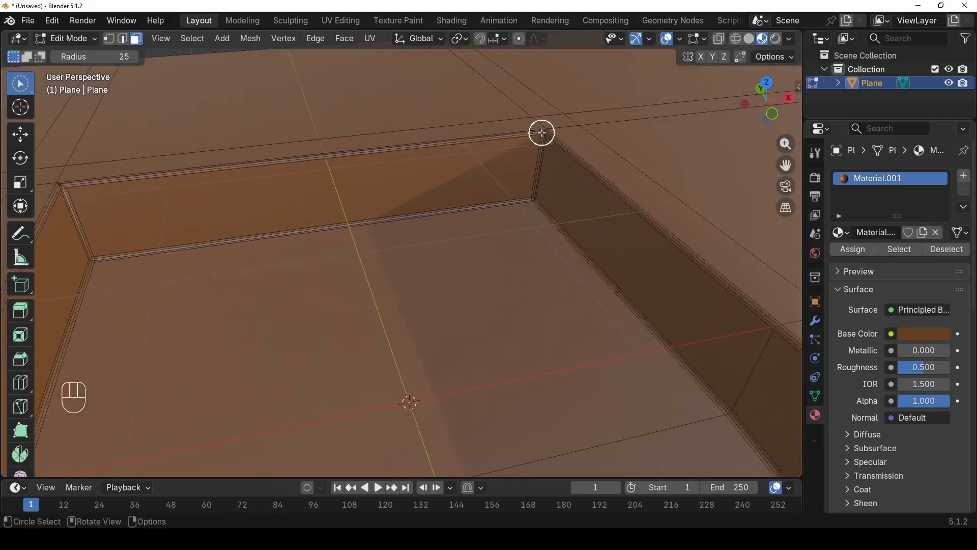
left_click_drag(542, 133, 532, 142)
scroll(532, 143, "down", 5)
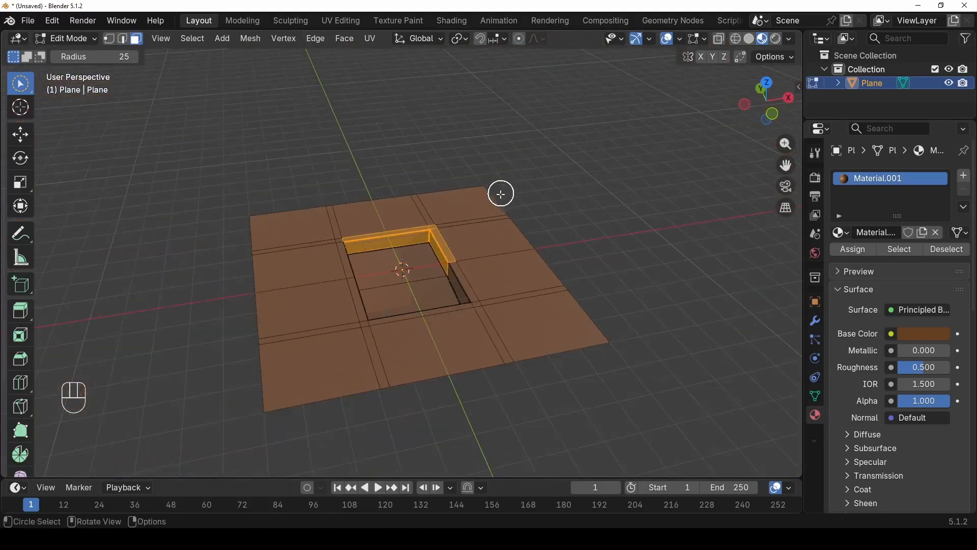
key("q")
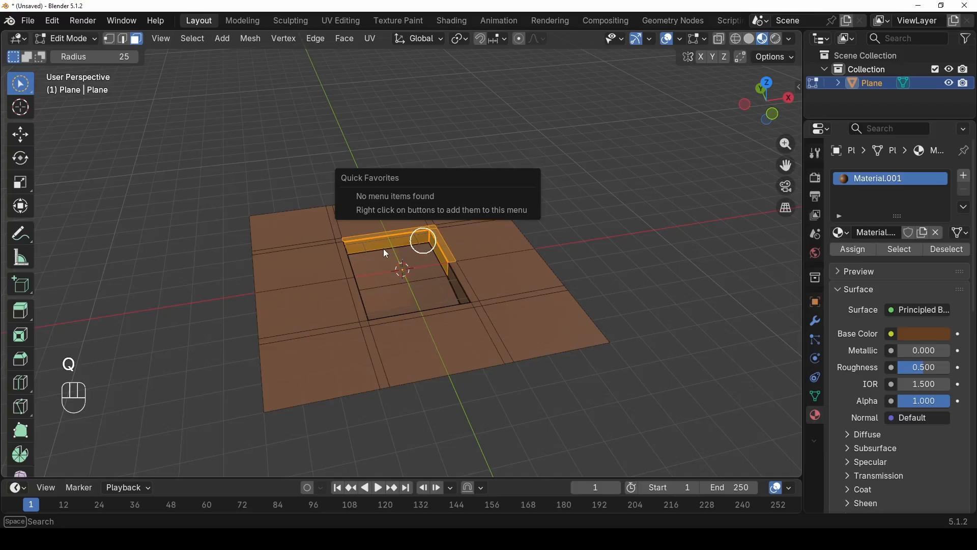
- Select all faces, then box-deselect the surrounding ground from the top view, keeping only the pool's walls, floor and beveled edges selected
key("a")
middle_click_drag(384, 249, 445, 306)
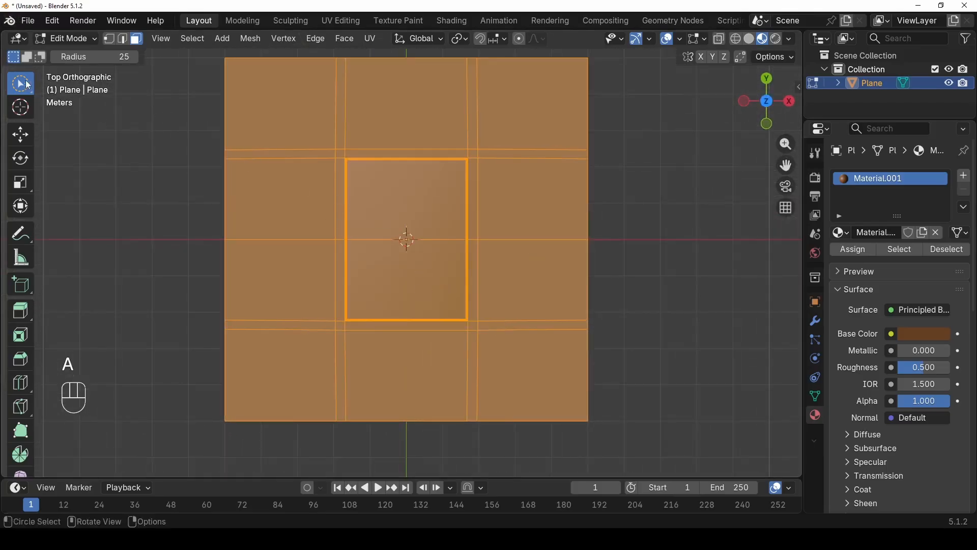
left_click_drag(21, 83, 63, 121)
scroll(158, 124, "down", 3)
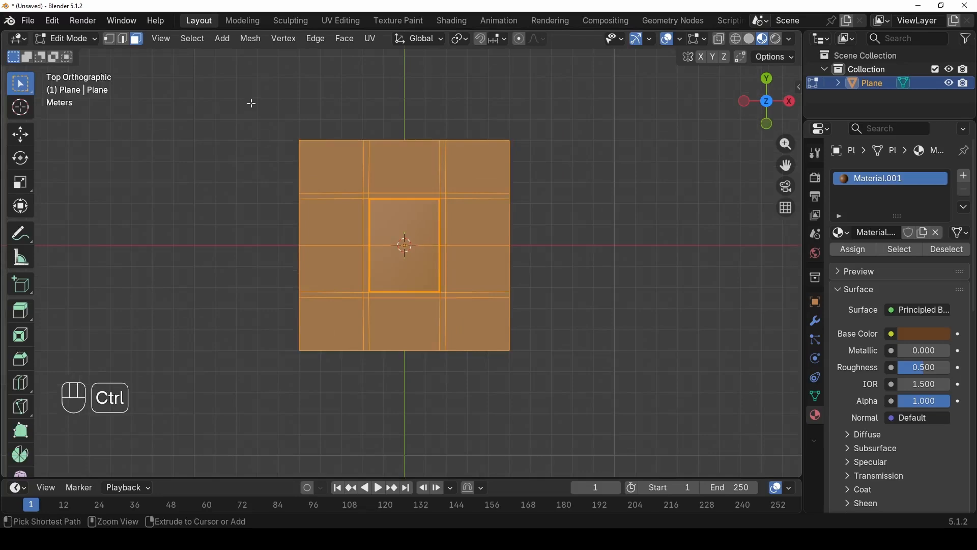
left_click_drag(251, 103, 364, 386, "ctrl")
left_click_drag(558, 395, 350, 296, "ctrl")
left_click_drag(545, 100, 445, 339, "ctrl")
left_click_drag(271, 98, 472, 196, "ctrl")
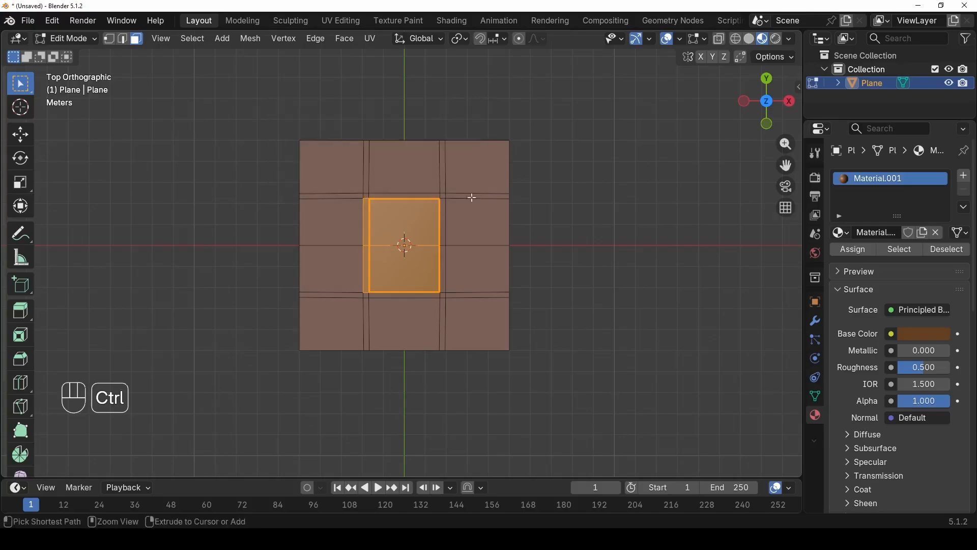
scroll(448, 204, "up", 5)
left_click_drag(263, 87, 314, 398, "ctrl")
middle_click_drag(480, 279, 449, 290)
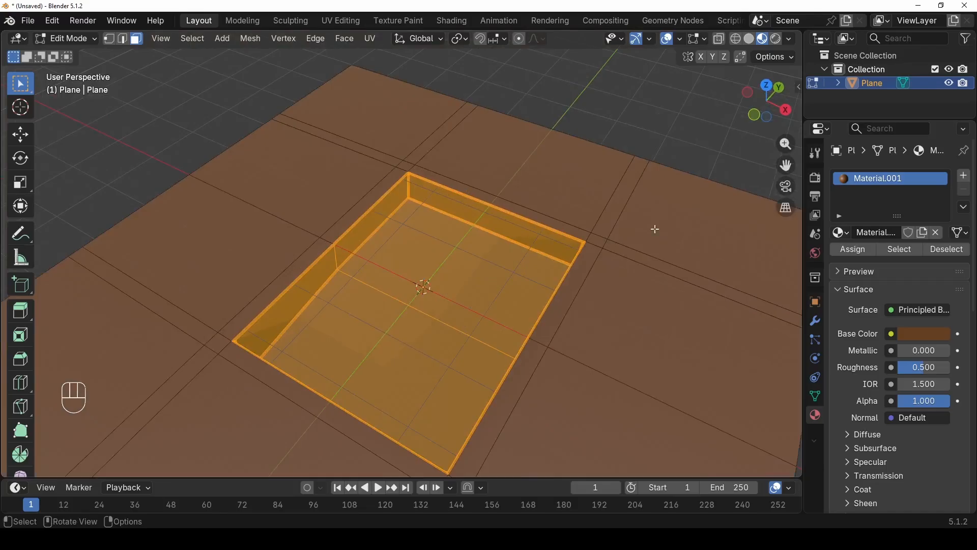
- Add a second material with a light teal base color and assign it to the selected pool faces
left_click(965, 176)
left_click(905, 261)
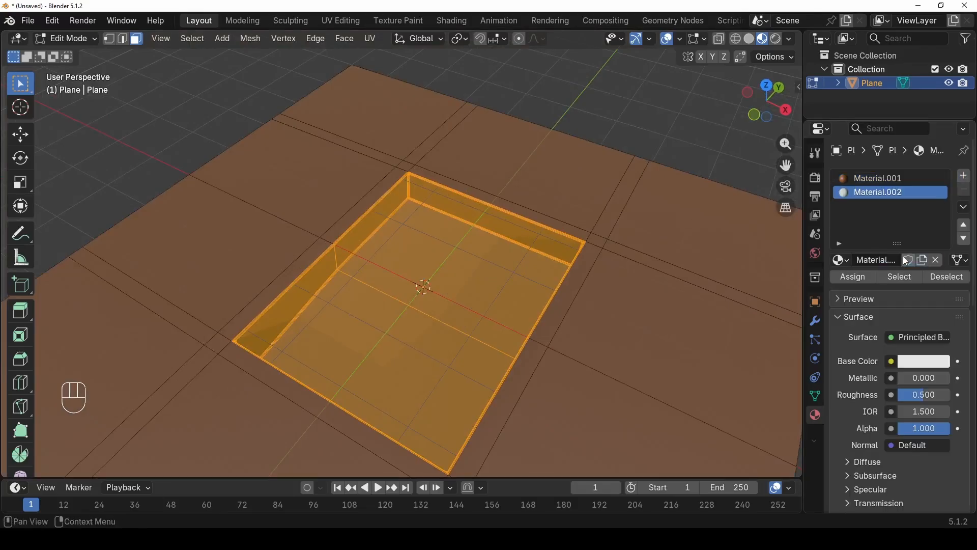
left_click(921, 362)
mouse_move(891, 149)
left_mouse_down()
mouse_move(866, 149)
mouse_move(874, 155)
left_mouse_up()
left_click_drag(944, 127, 941, 143)
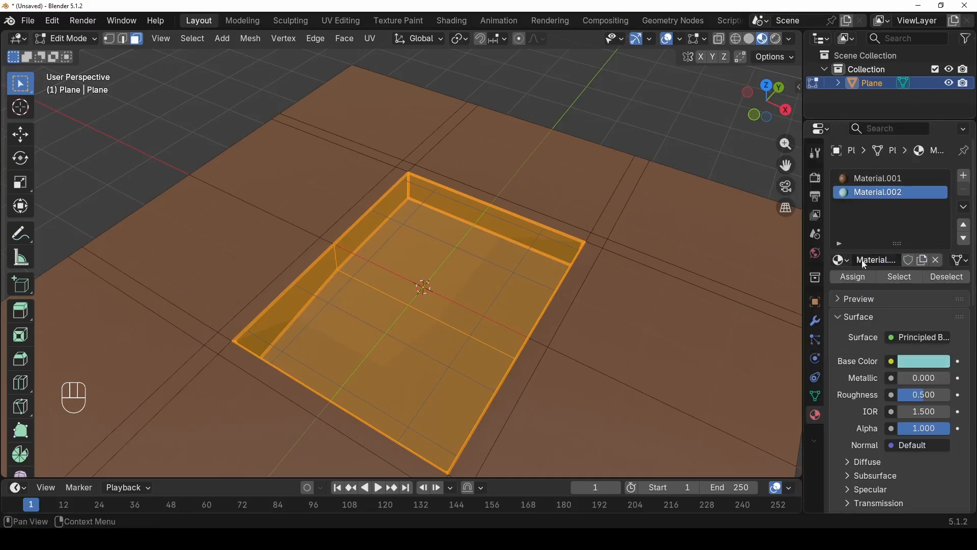
left_click(861, 277)
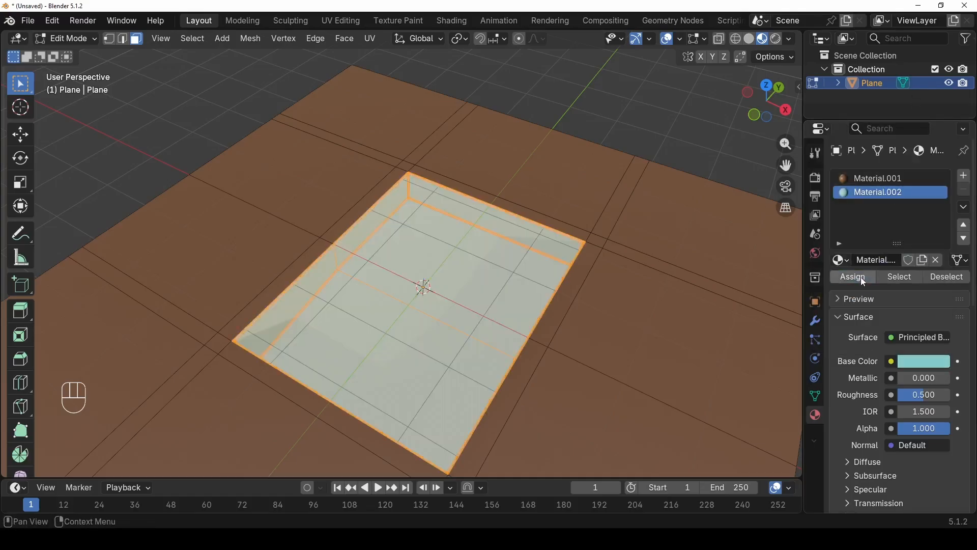
- Deepen the pool material's base color to a stronger, darker teal with hue about 0.509 and saturation about 0.539
left_click(910, 362)
left_click_drag(892, 153, 876, 146)
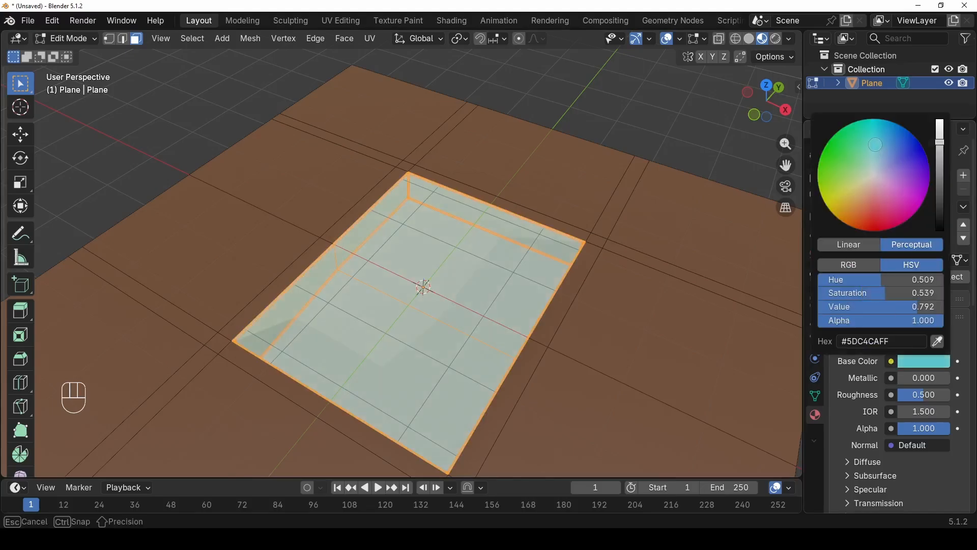
left_click_drag(940, 150, 941, 158)
- Use Circle Select to select the narrow border faces around the pool's +X +Y corner as the start of the pool surround
mouse_move(641, 130)
middle_mouse_down()
mouse_move(591, 267)
mouse_move(636, 318)
middle_mouse_up()
left_click(20, 89)
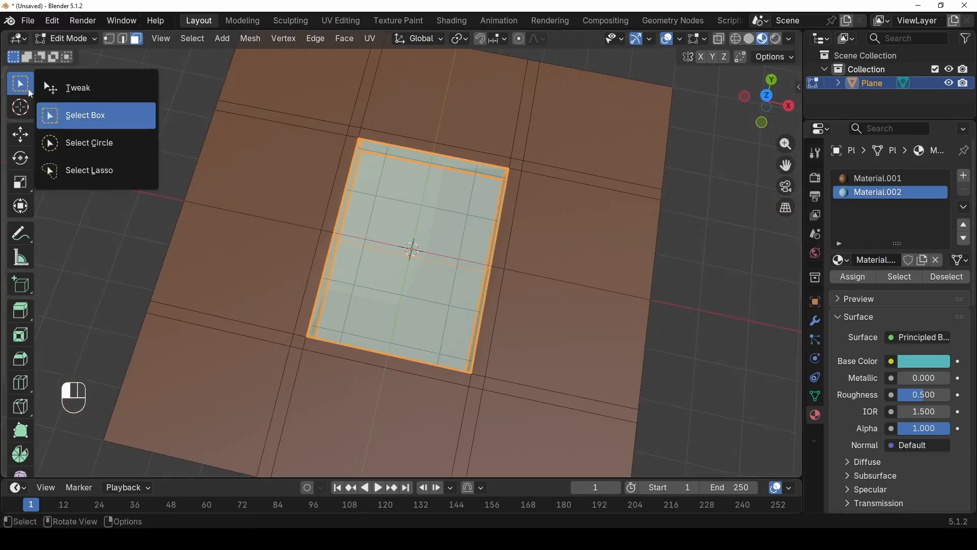
left_click(77, 143)
scroll(529, 197, "up", 3)
middle_click_drag(554, 96, 506, 172, "shift")
scroll(502, 153, "up", 2)
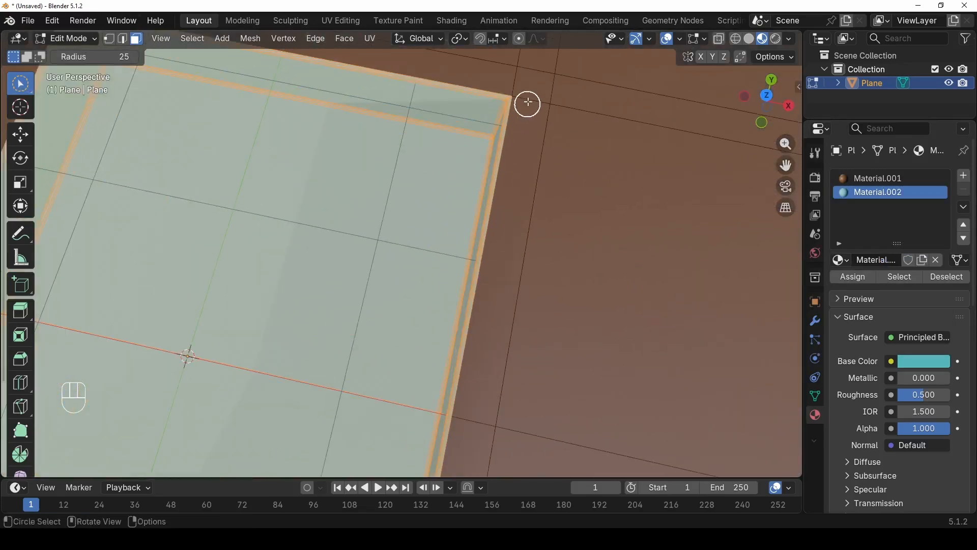
left_click(527, 102)
left_click(508, 80, "shift")
scroll(509, 152, "down", 2)
scroll(510, 158, "down", 1)
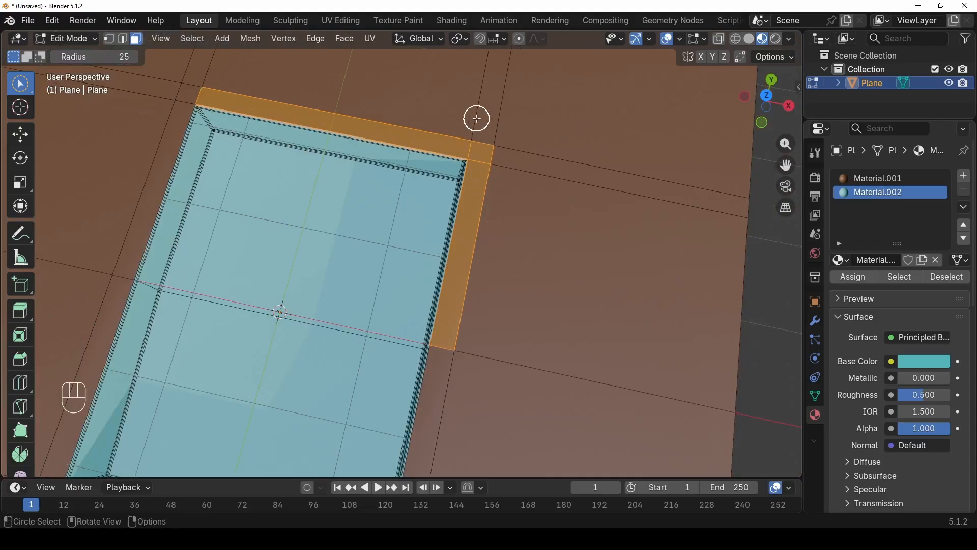
- Extend the border selection along the rest of the pool's +X side and across its -Y side, including the corner faces
scroll(460, 158, "up", 3)
left_click(525, 79)
left_click(531, 102, "shift")
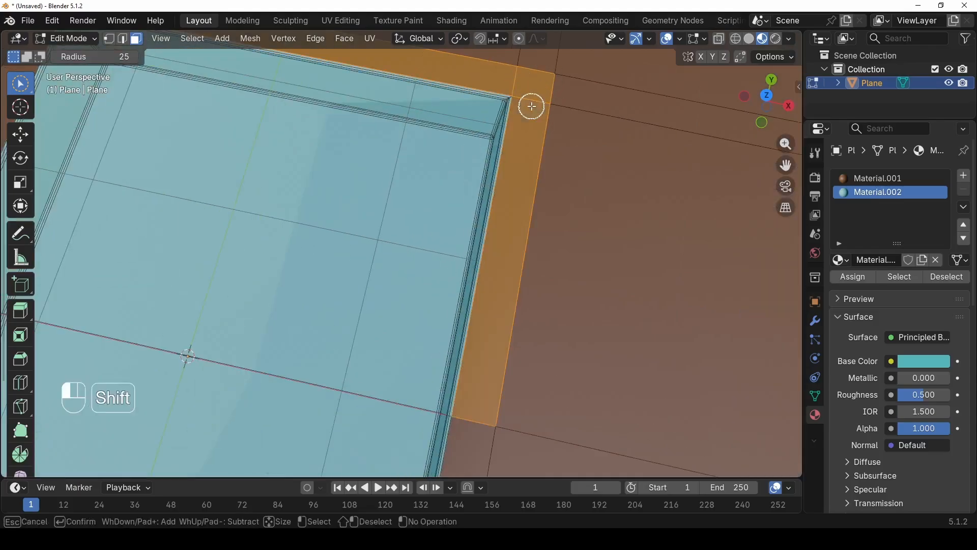
middle_click_drag(530, 102, 510, 127)
scroll(488, 230, "down", 3)
middle_click_drag(431, 357, 469, 212, "shift")
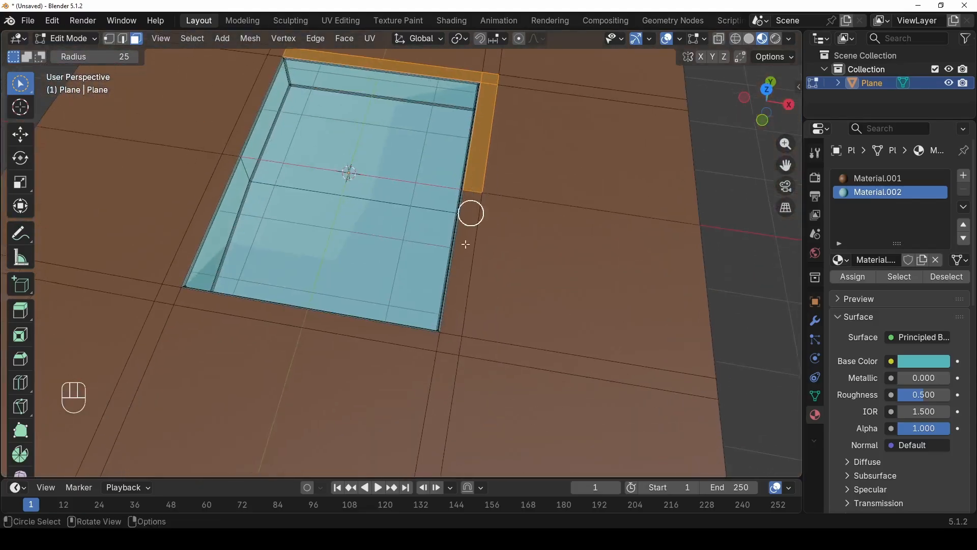
scroll(474, 270, "up", 3)
left_click(503, 289, "shift")
mouse_move(503, 289)
left_mouse_down("shift")
mouse_move(489, 414)
mouse_move(199, 367)
left_mouse_up("shift")
mouse_move(198, 367)
middle_mouse_down()
mouse_move(227, 351)
mouse_move(190, 356)
middle_mouse_up()
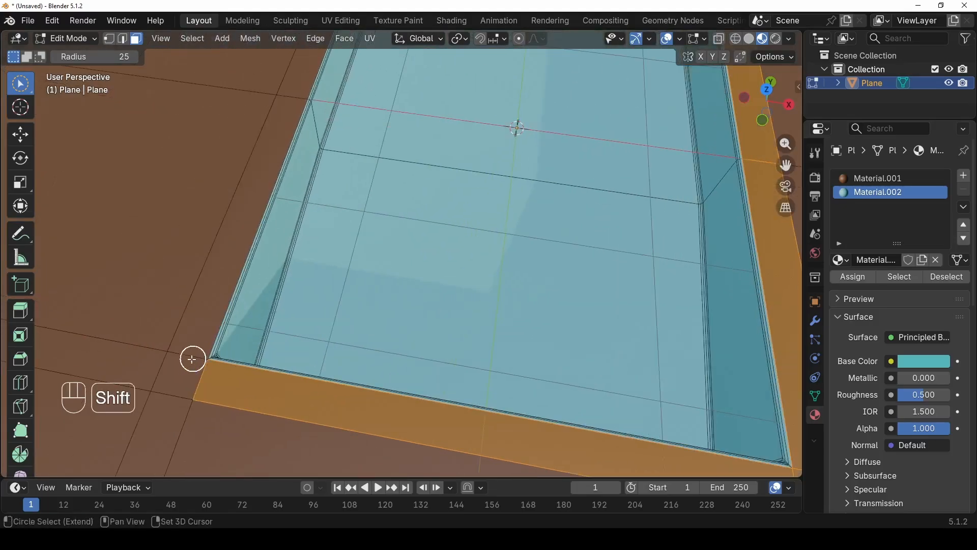
- Complete the border selection by adding the faces along the pool's -X side up to the -X +Y corner
left_click(184, 355, "shift")
middle_click_drag(279, 160, 349, 419, "shift")
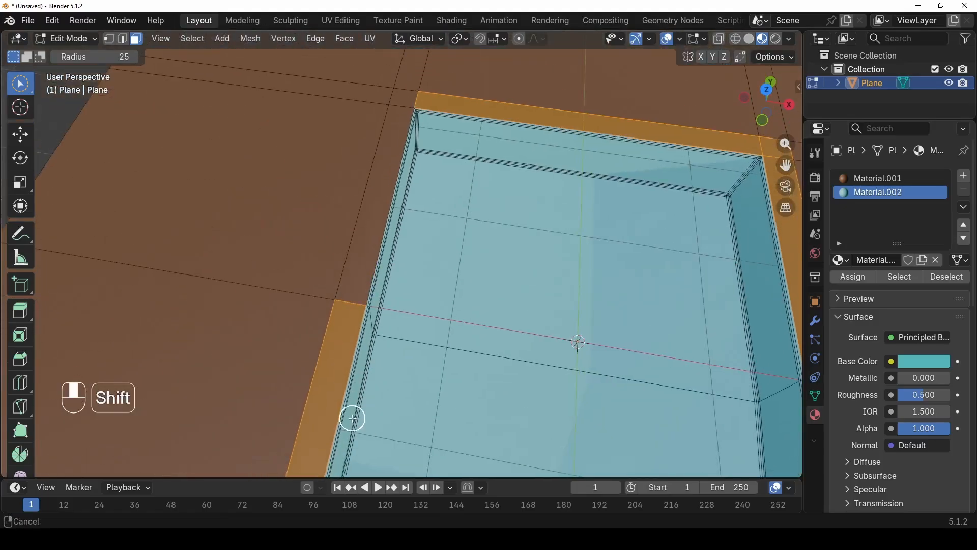
left_click(358, 267, "shift")
scroll(413, 61, "up", 2)
middle_click_drag(395, 87, 402, 154, "shift")
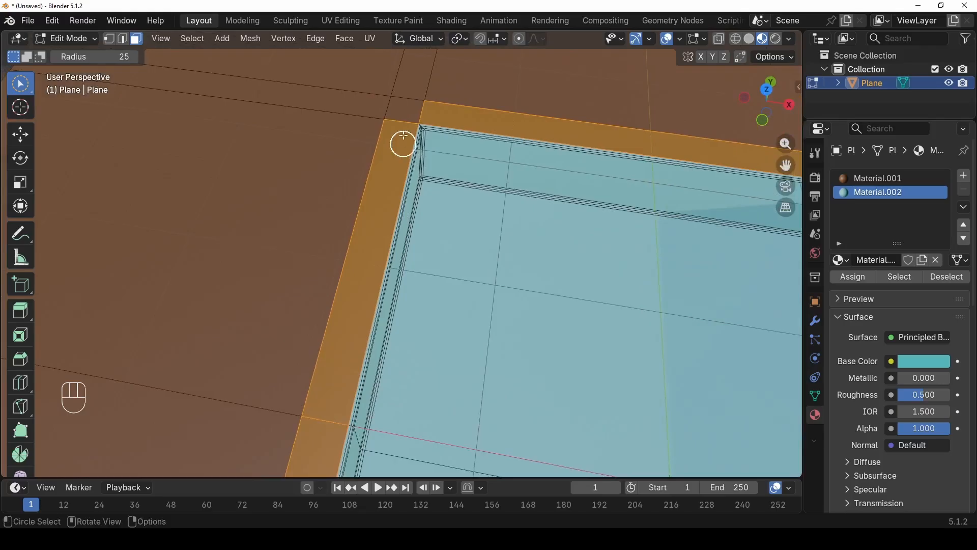
left_click(405, 113, "shift")
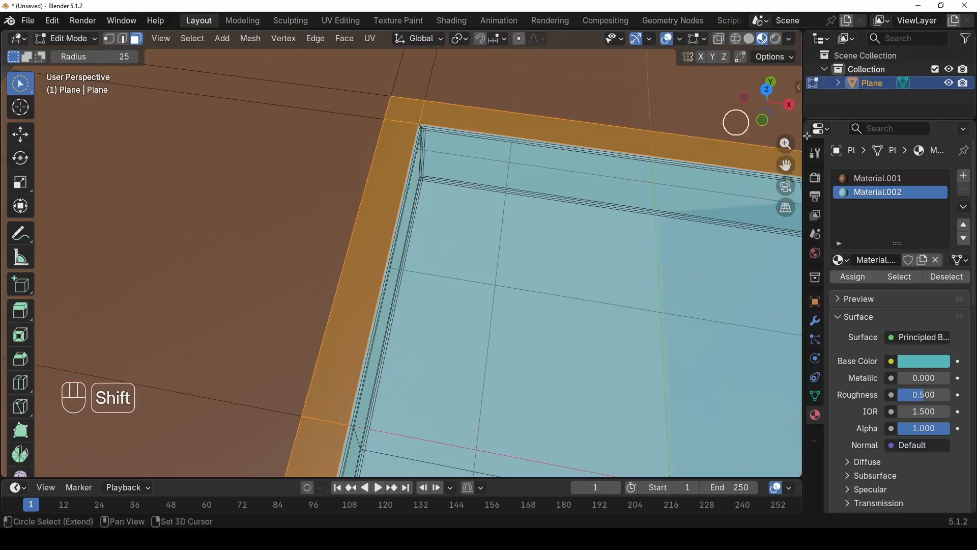
- Add a third material with the default white base color and assign it to the selected pool border faces
left_click(964, 175)
left_click(914, 262)
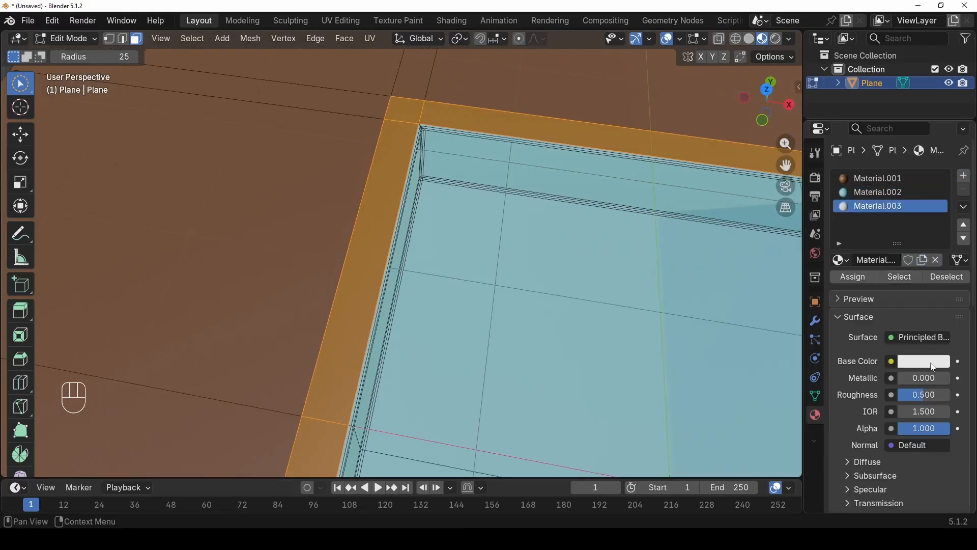
scroll(635, 298, "down", 2)
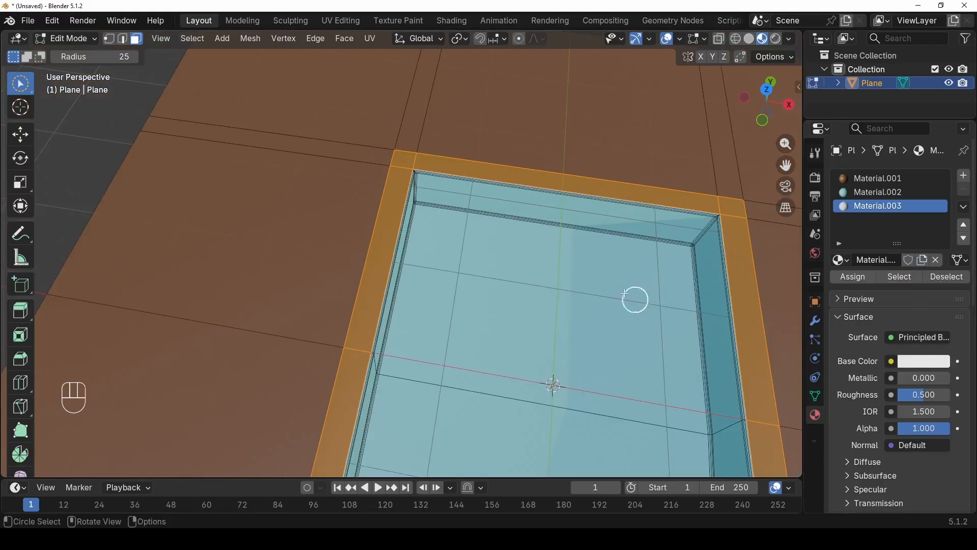
middle_click_drag(634, 298, 532, 159, "shift")
left_click(854, 277)
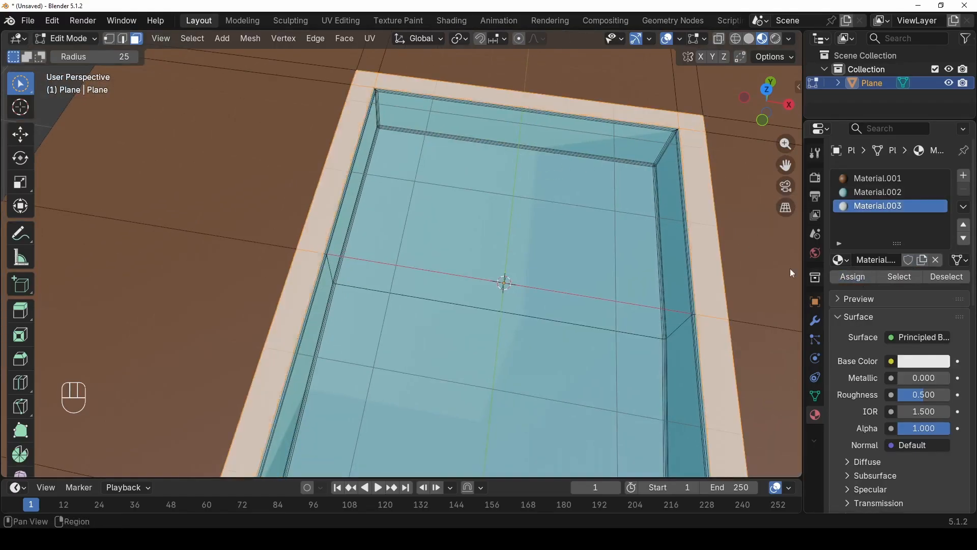
- Deselect all faces of the pool mesh and return to Object Mode
scroll(560, 245, "down", 5)
key("alt+a")
scroll(426, 197, "down", 2)
middle_click_drag(454, 226, 410, 187)
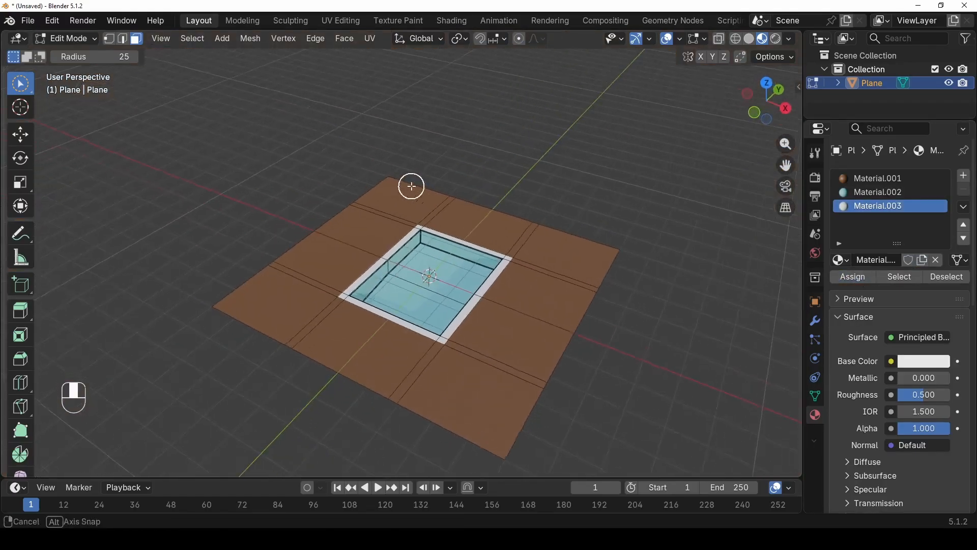
scroll(390, 238, "up", 2)
left_click(74, 39)
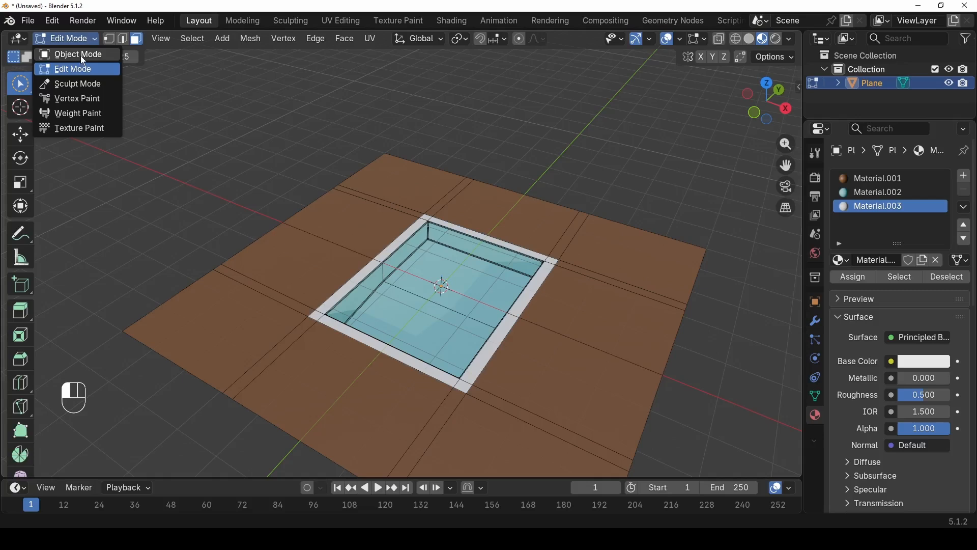
left_click(83, 60)
scroll(609, 260, "down", 3)
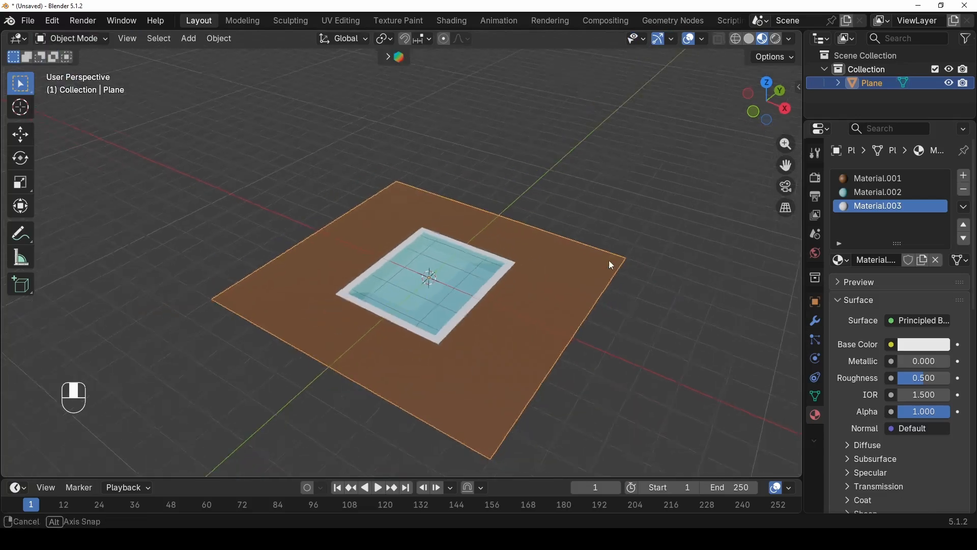
- Rename the plane object to "pool"
double_click(876, 86)
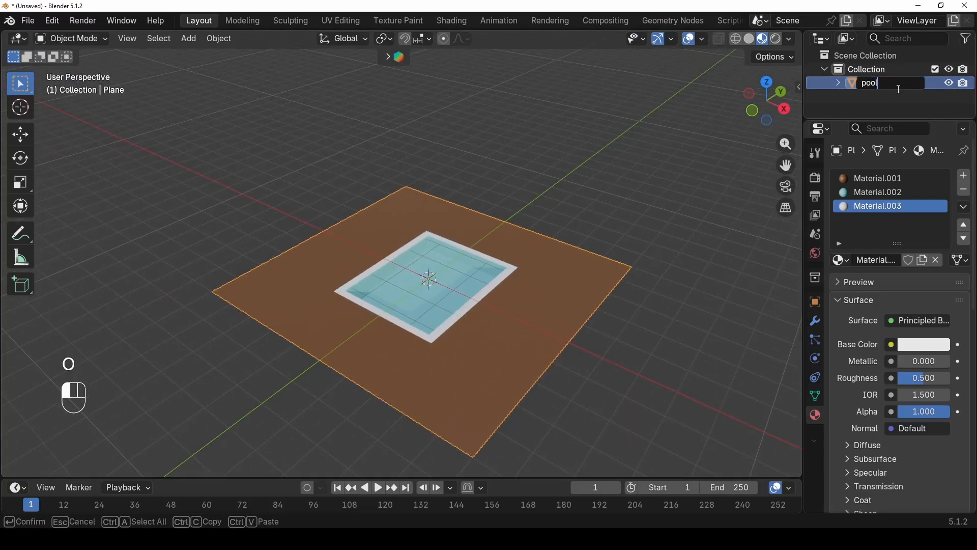
type("pool")
key("Return")
- Save the project to the Desktop folder under the file name "pool"
left_click(29, 22)
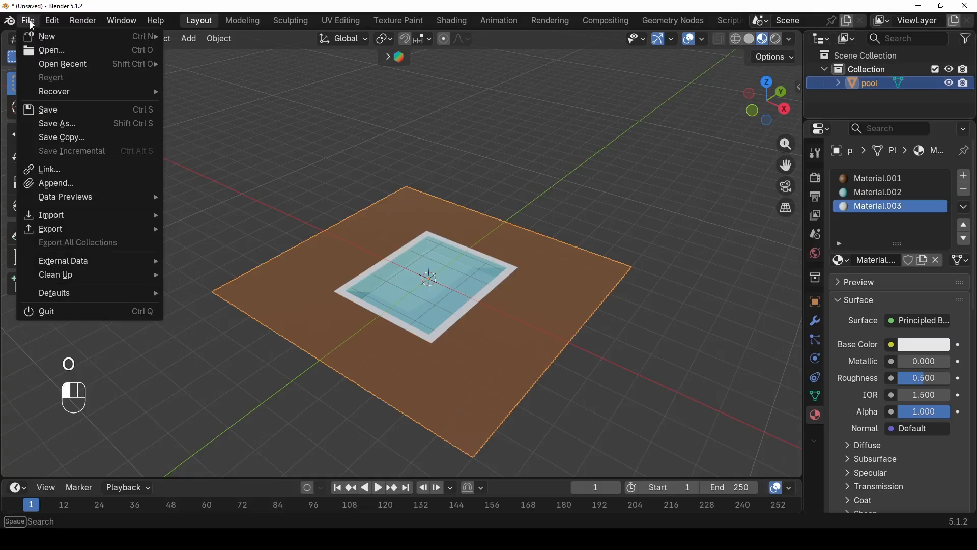
left_click(58, 124)
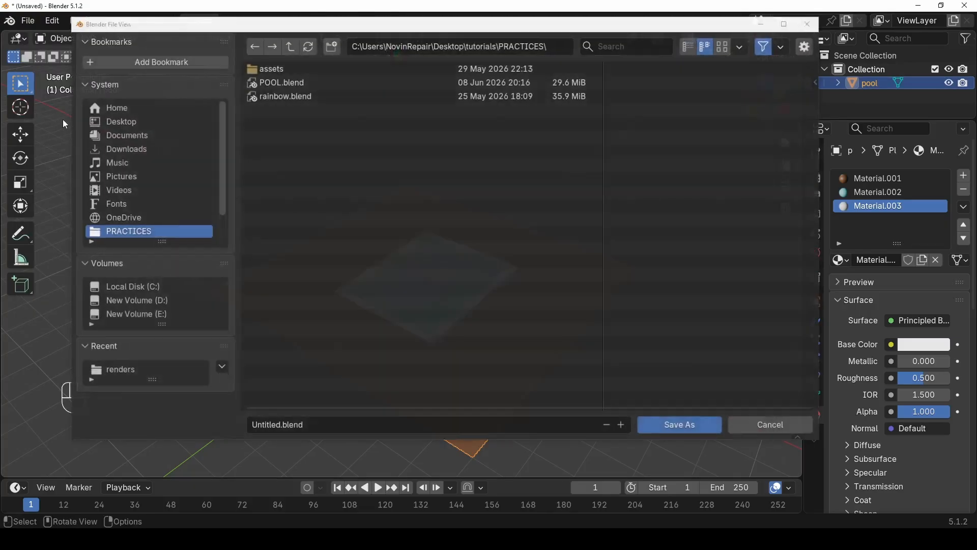
left_click(139, 122)
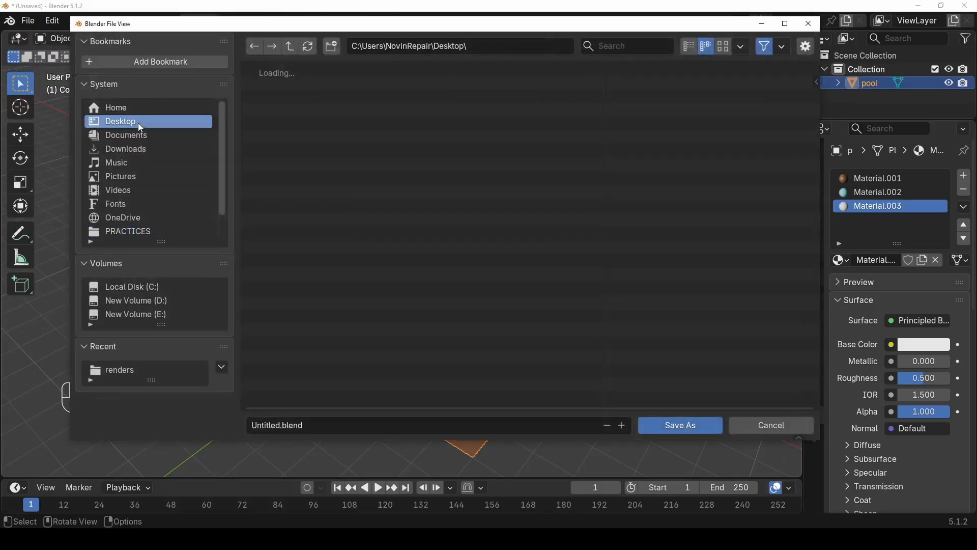
left_click(323, 425)
type("poo")
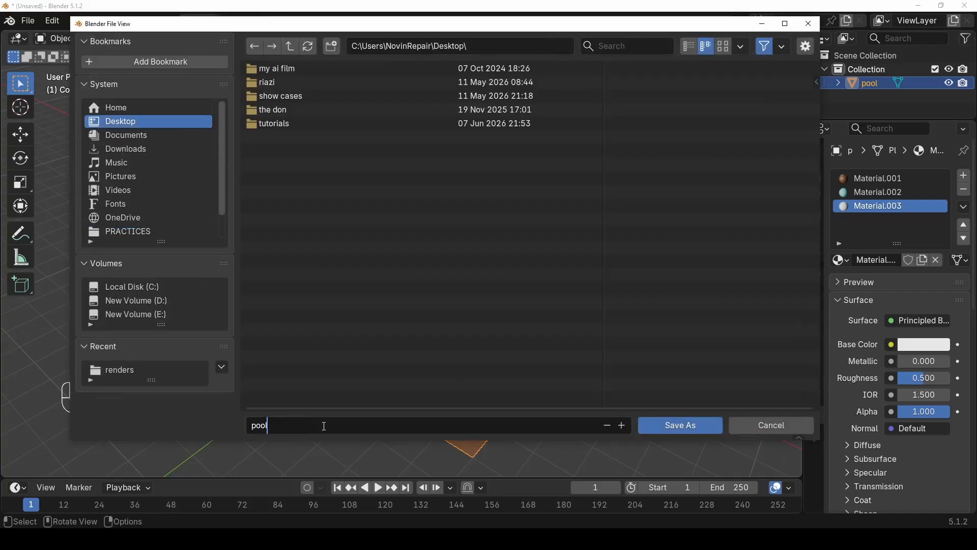
left_click(701, 426)
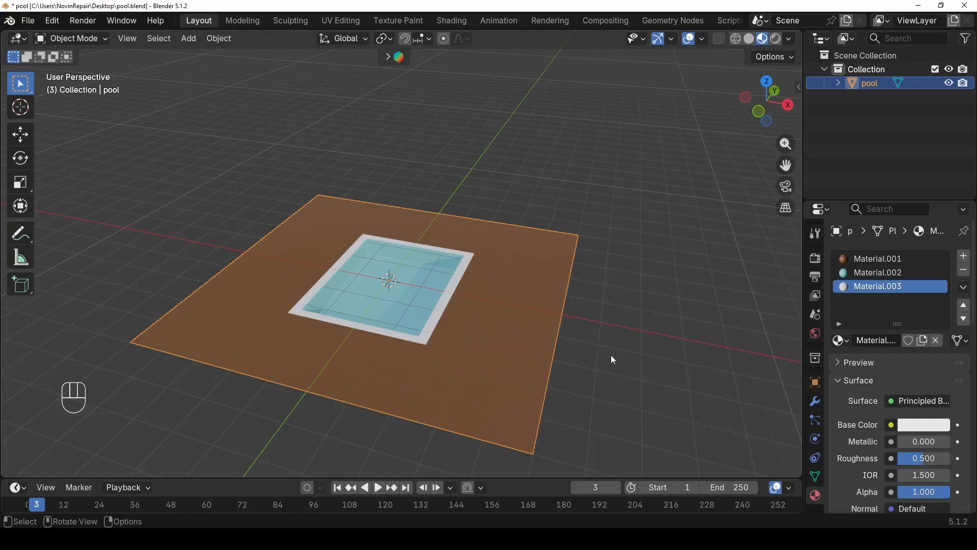
- Add a cube mesh to the scene and switch the viewport to Solid shading
key("shift+a")
mouse_move(599, 252)
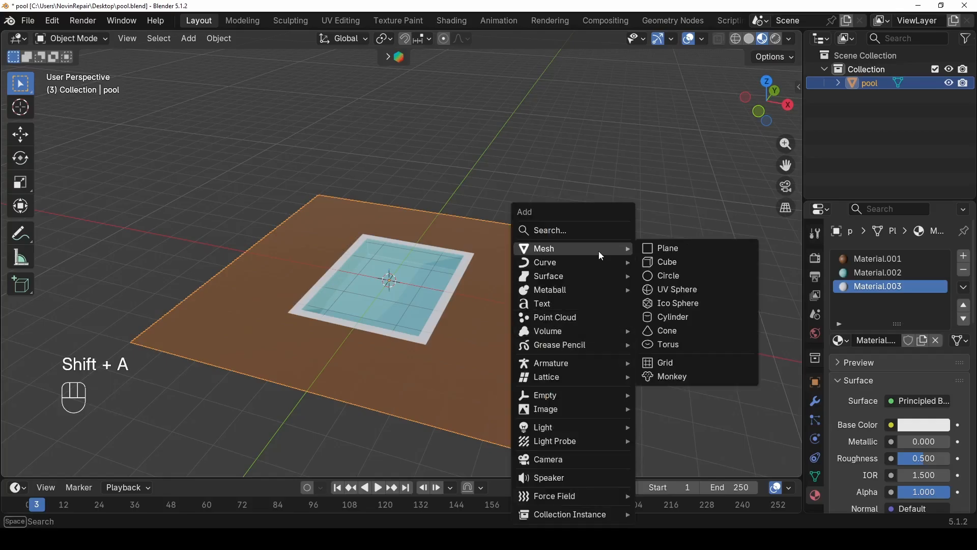
left_click(661, 265)
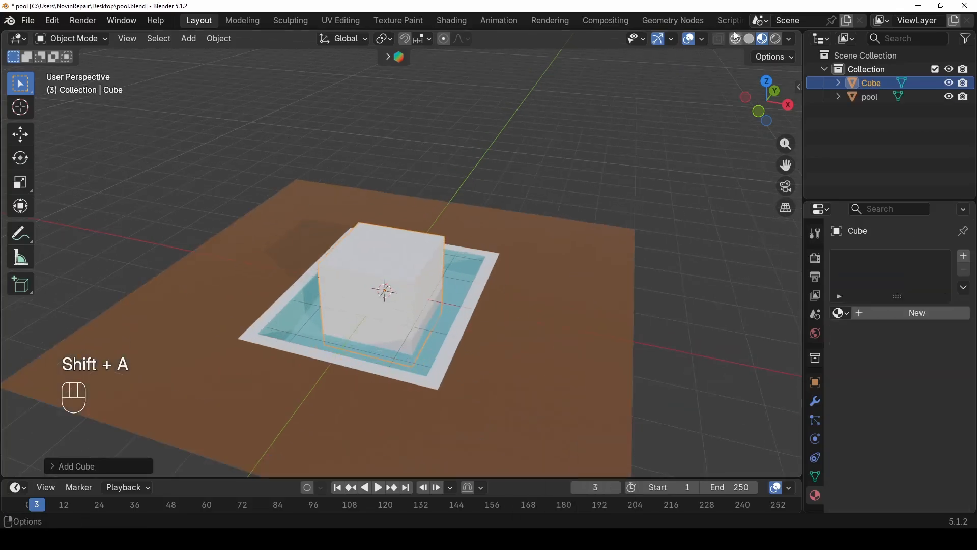
left_click(750, 41)
- Raise the cube along Z well above the pool and scale it down uniformly to a small block
scroll(492, 334, "down", 1)
key("g")
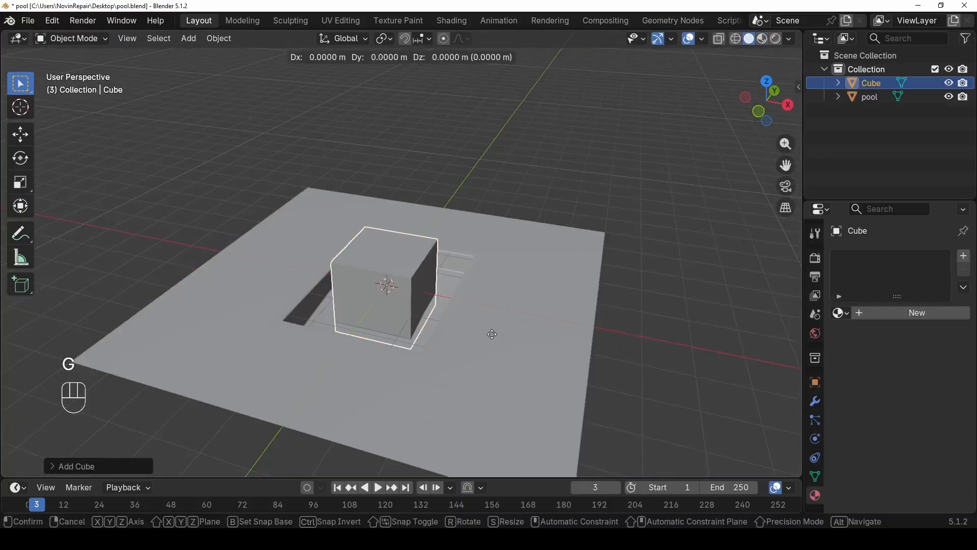
key("z")
left_click(507, 205)
key("s")
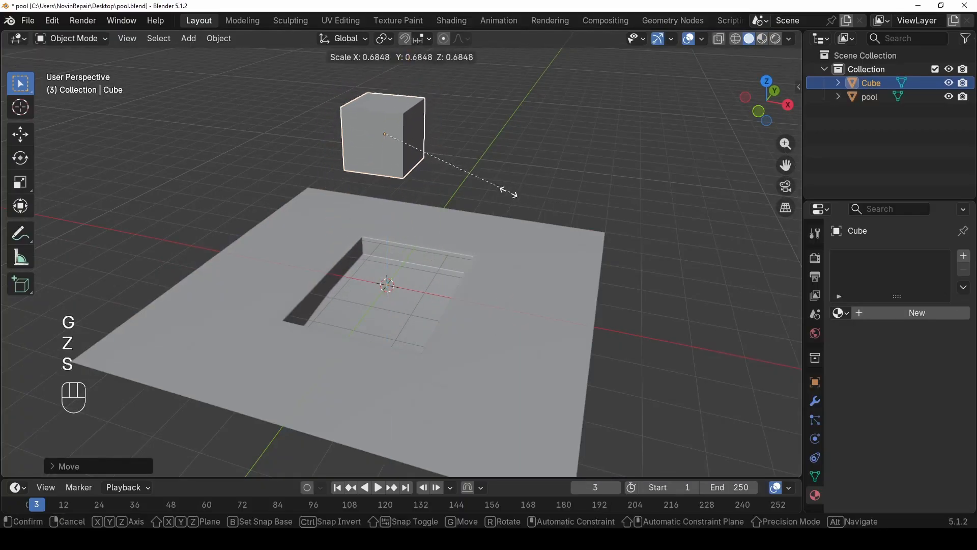
left_click(429, 159)
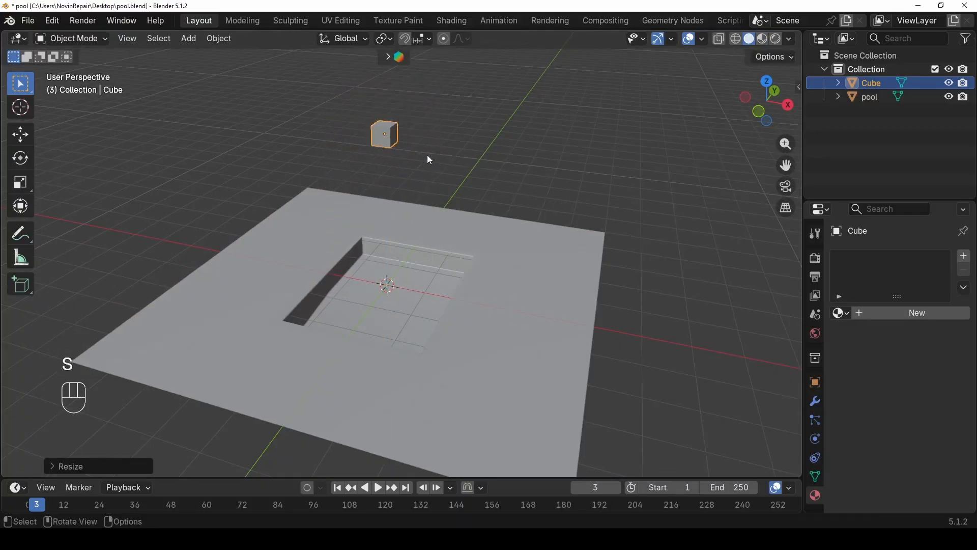
- Frame the small cube and scale it down along Y into a thin slab
key("KP_Decimal")
scroll(427, 155, "down", 4)
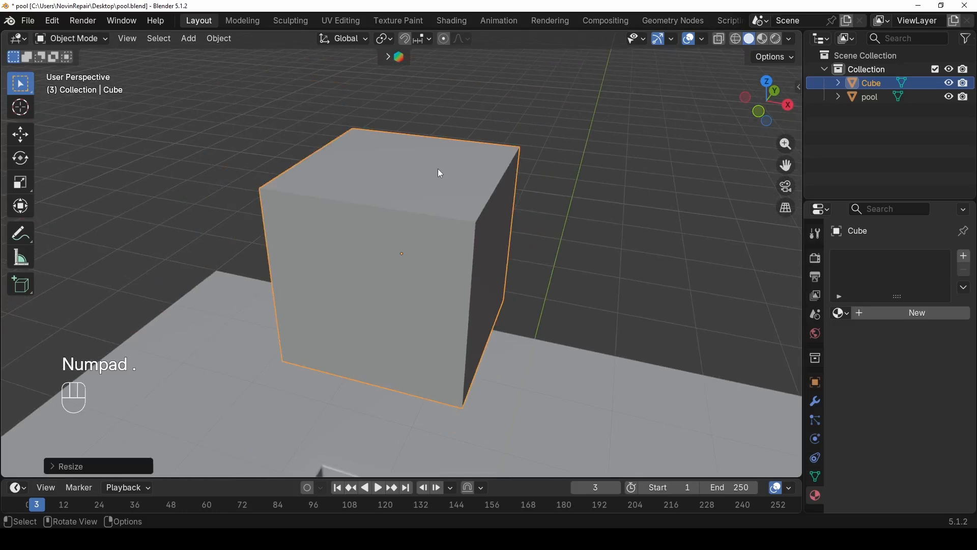
scroll(570, 264, "down", 1)
key("s")
key("y")
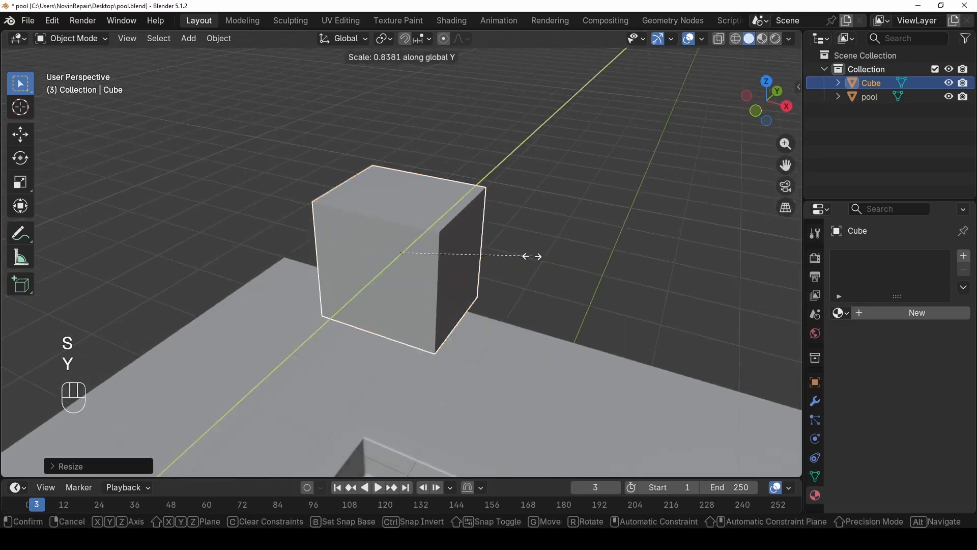
left_click(443, 250)
- Scale the slab to about 0.7 along X and stretch it to about 4 times along Z to form a tall plank
middle_click_drag(444, 248, 493, 253)
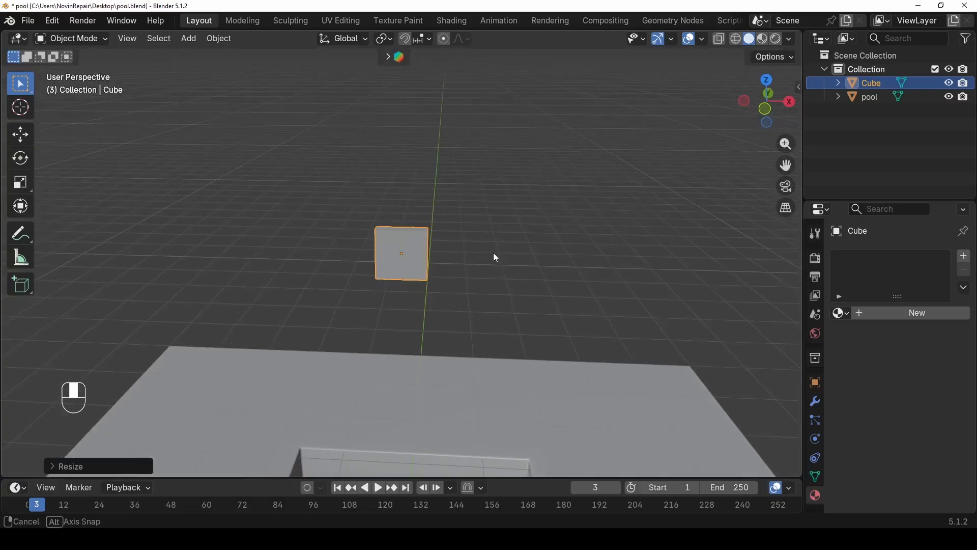
key("s")
key("x")
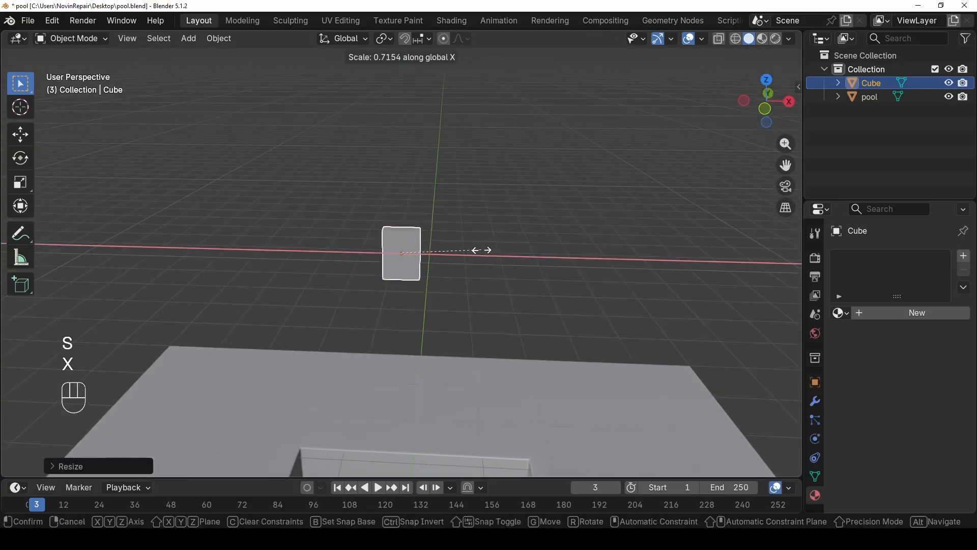
left_click(481, 250)
scroll(481, 249, "down", 2)
key("s")
key("z")
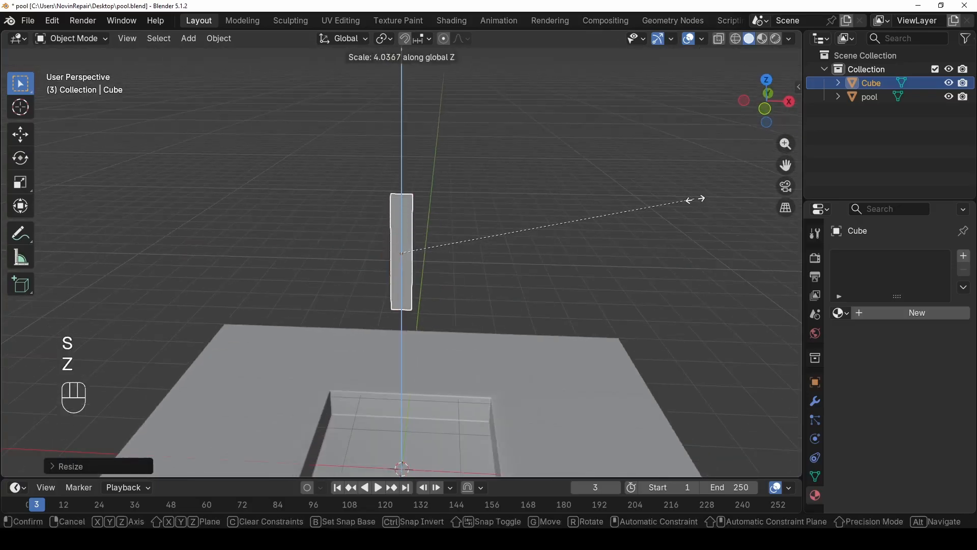
left_click(686, 201)
- In Edit Mode from the front view, add one vertical loop cut down the middle of the plank
middle_click_drag(429, 285, 440, 269)
key("Tab")
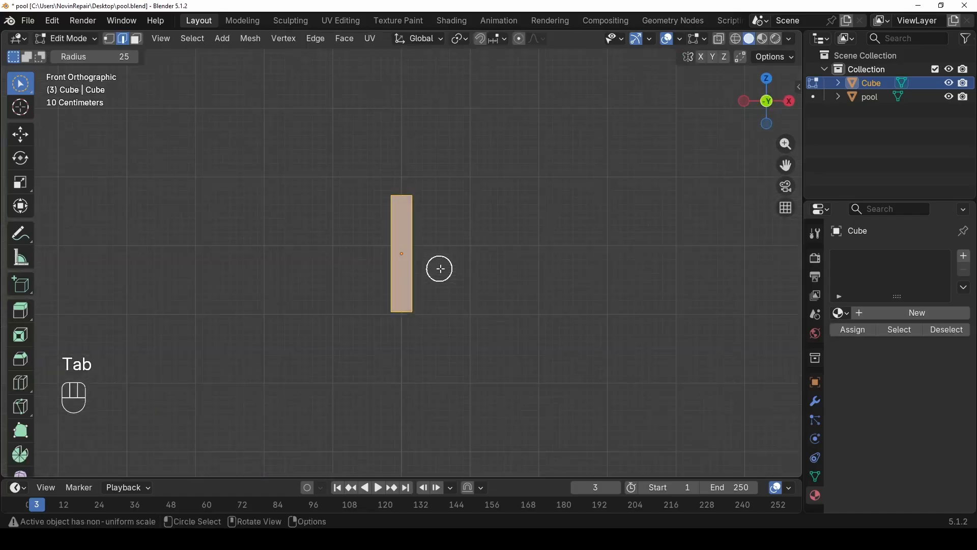
scroll(440, 268, "up", 4)
key("ctrl+r")
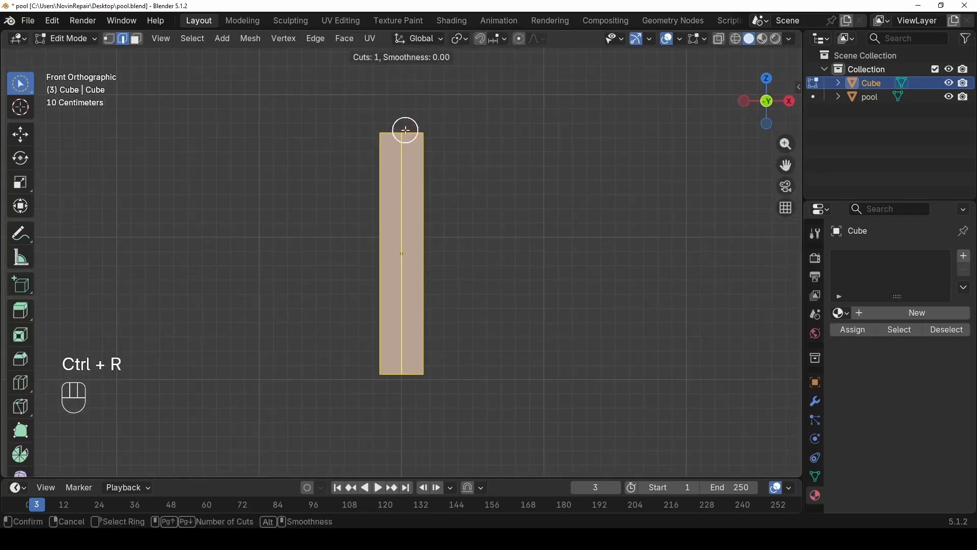
left_click(405, 130)
middle_click_drag(404, 139, 406, 244)
- Using X-ray, raise the plank's top middle vertices about 0.24 m along Z to form a pointed tip, and return to solid Object Mode
key("alt+z")
scroll(407, 234, "up", 2)
key("1")
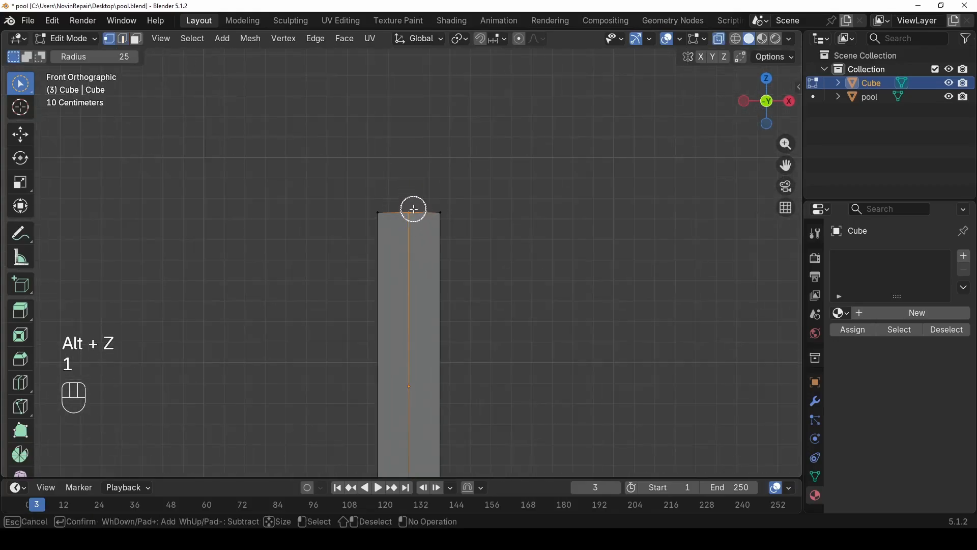
middle_click_drag(413, 209, 424, 247)
key("g")
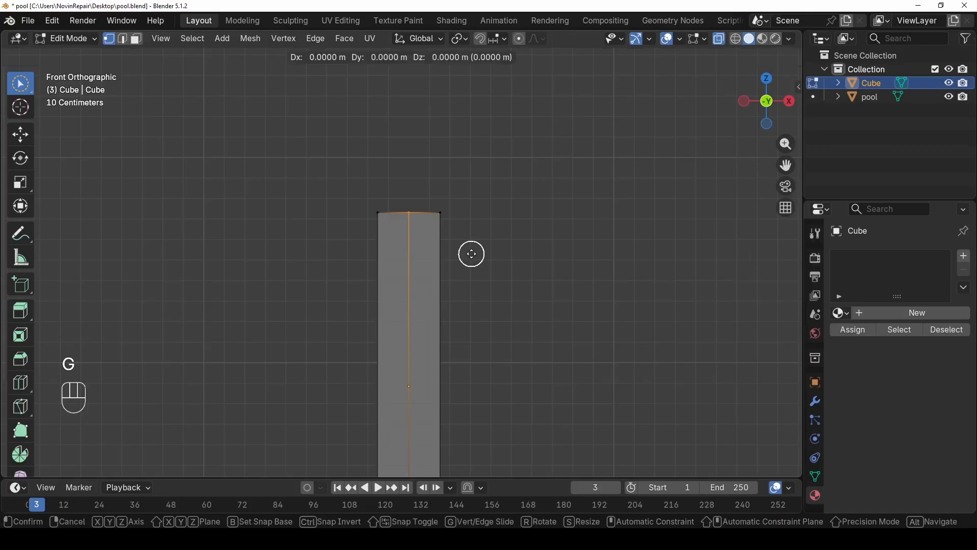
key("z")
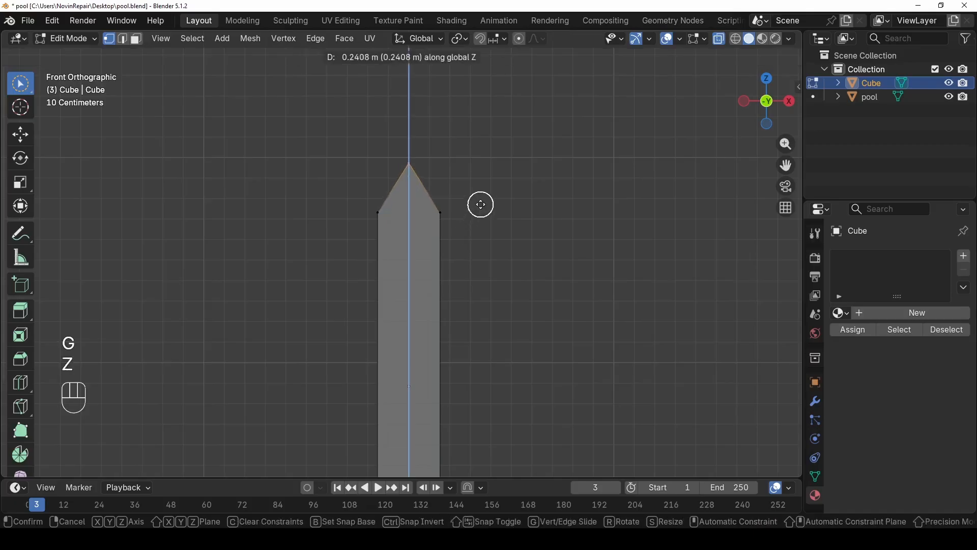
left_click(456, 225)
middle_click_drag(456, 224, 480, 297)
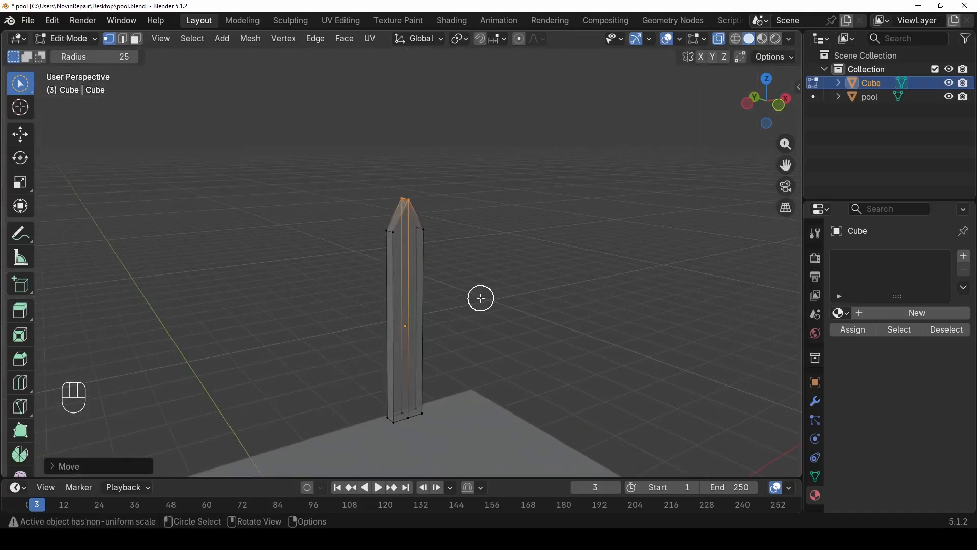
key("Tab")
key("alt+z")
scroll(458, 316, "up", 2)
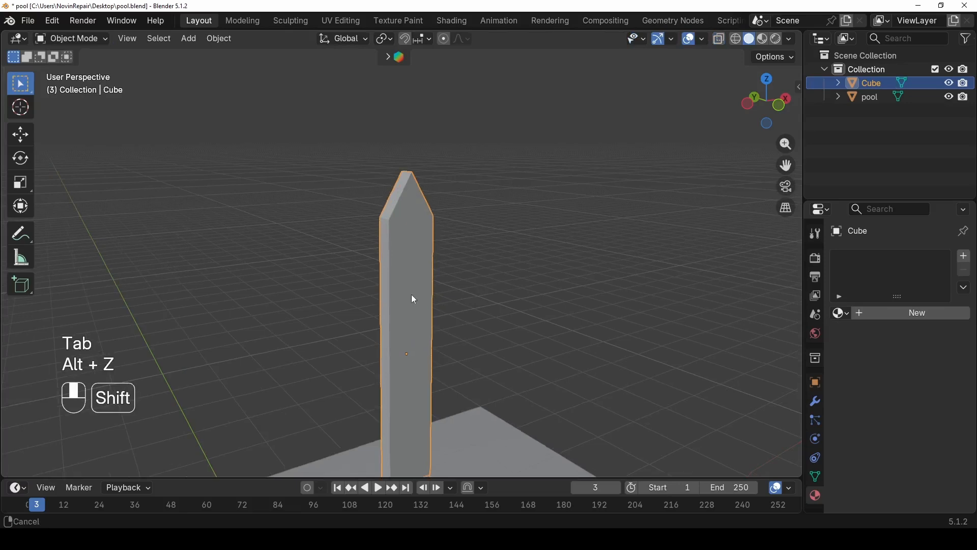
- In Edit Mode with edge selection, select all of the plank's edges except the vertical centre edges on its broad faces
middle_click_drag(411, 294, 420, 261, "shift")
key("Tab")
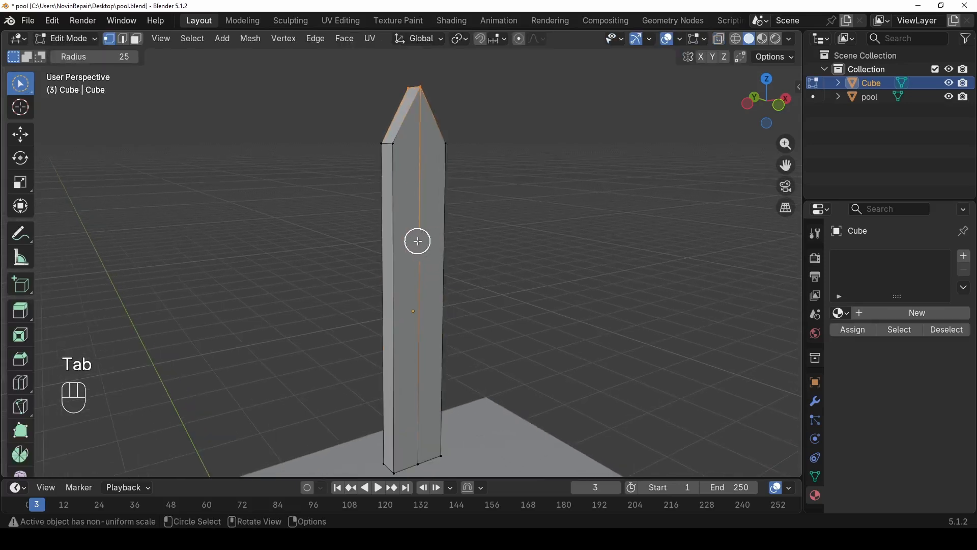
key("2")
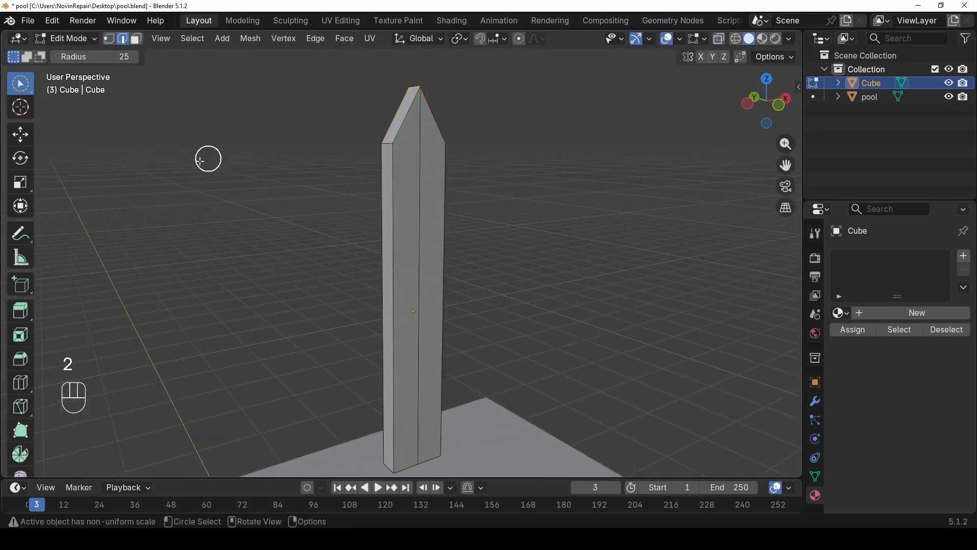
key("a")
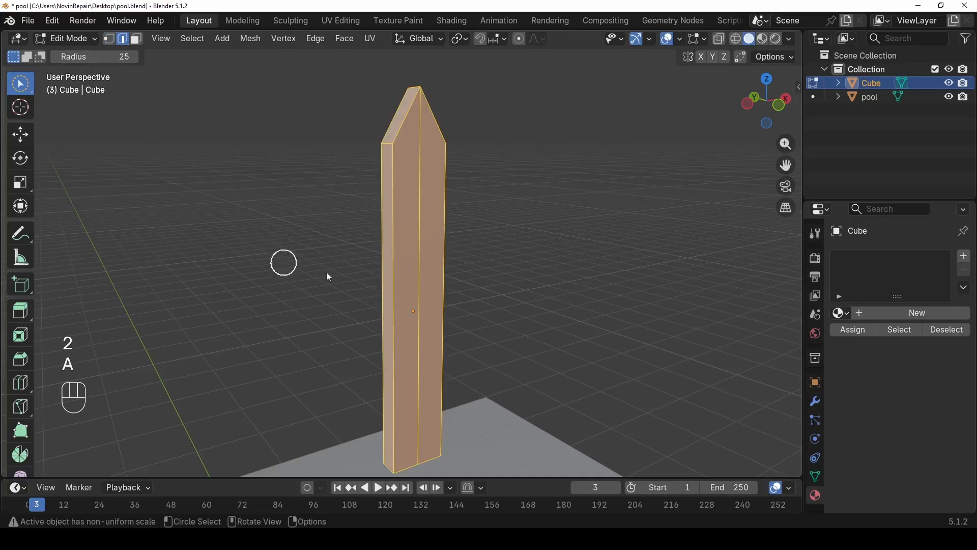
key("ctrl")
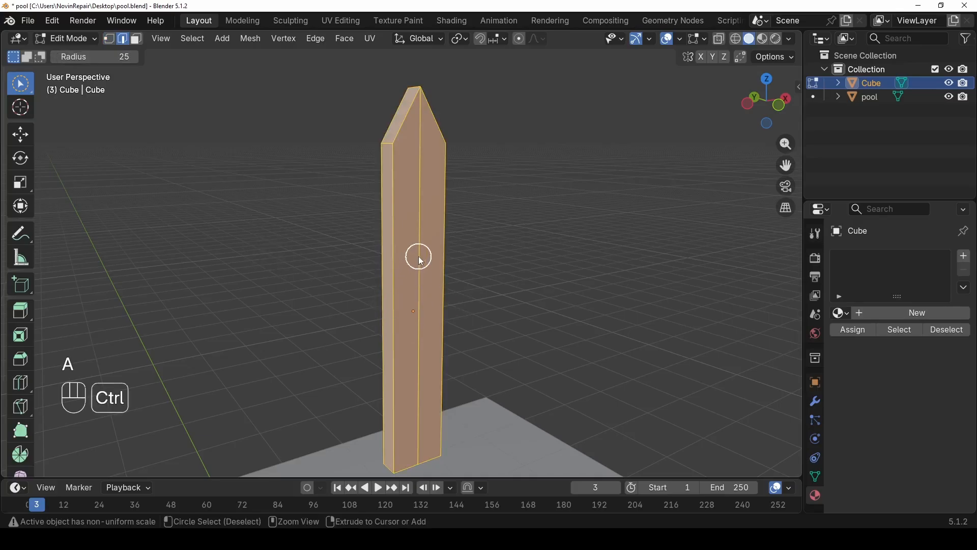
mouse_move(420, 261)
middle_mouse_down()
mouse_move(377, 316)
mouse_move(478, 322)
mouse_move(400, 289)
mouse_move(456, 301)
mouse_move(415, 315)
mouse_move(382, 235)
middle_mouse_up()
left_click(373, 273, "ctrl")
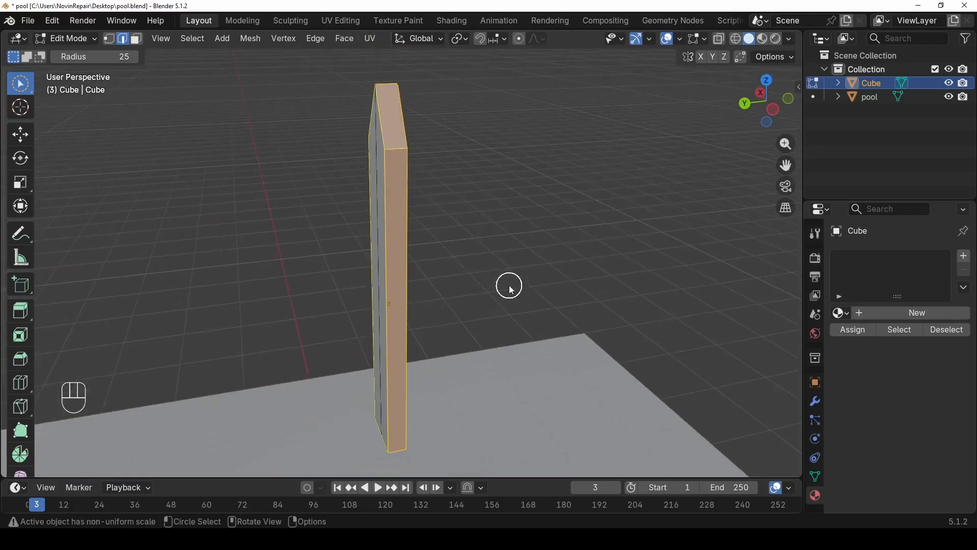
- Return to Object Mode and apply all transforms to the plank
key("Tab")
key("ctrl+a")
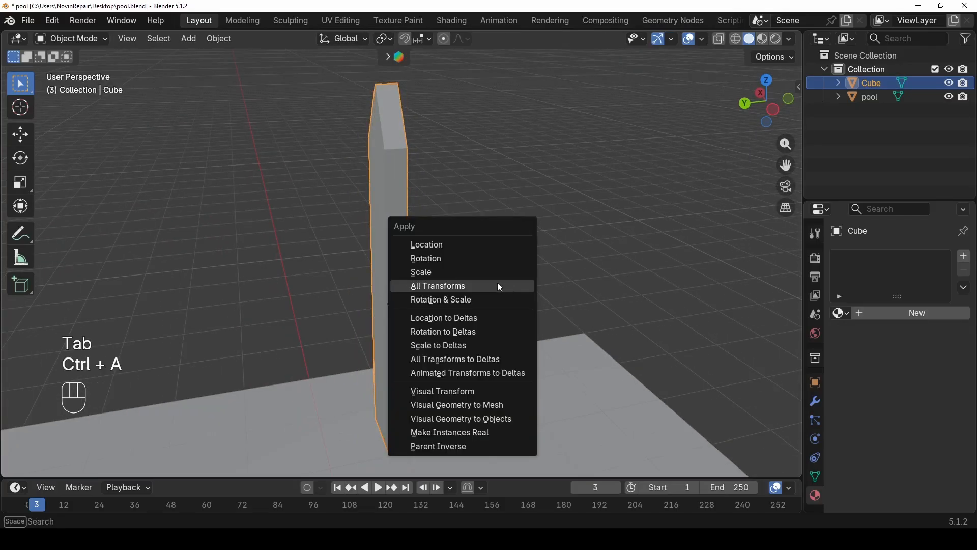
left_click(477, 287)
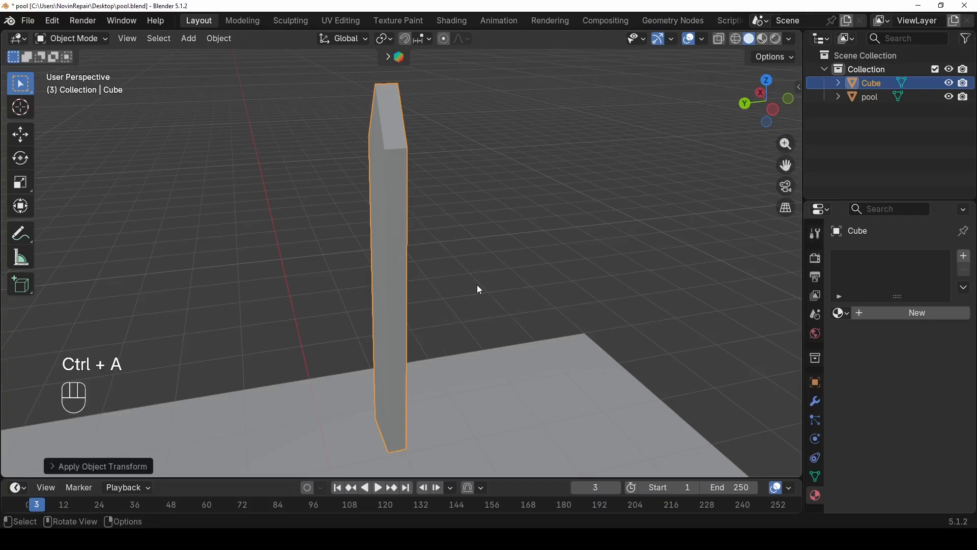
- Bevel the plank's selected edges with an offset of about 0.009 m and 3 segments, then return to Object Mode
key("Tab")
mouse_move(485, 297)
middle_mouse_down()
mouse_move(388, 301)
mouse_move(423, 292)
middle_mouse_up()
key("ctrl+b")
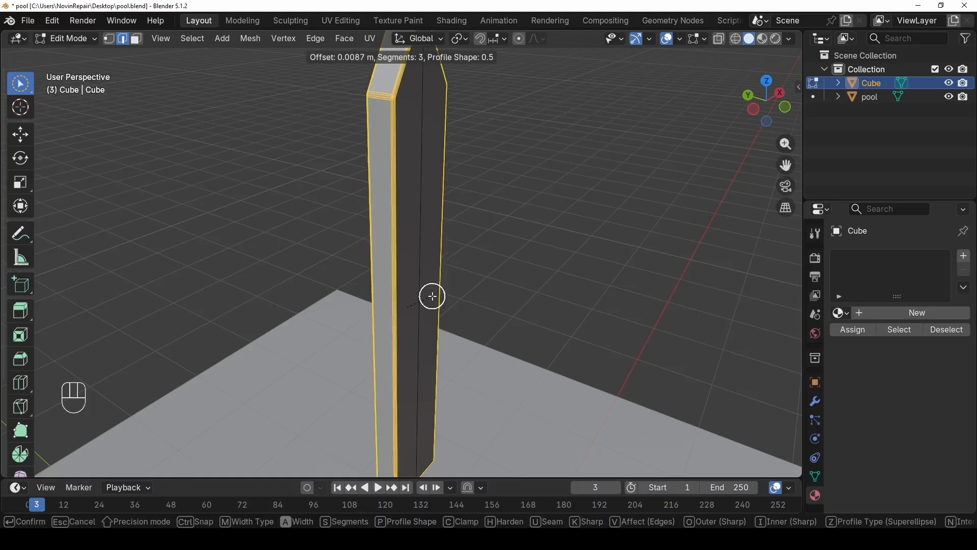
left_click(432, 295)
scroll(430, 290, "down", 3)
key("Tab")
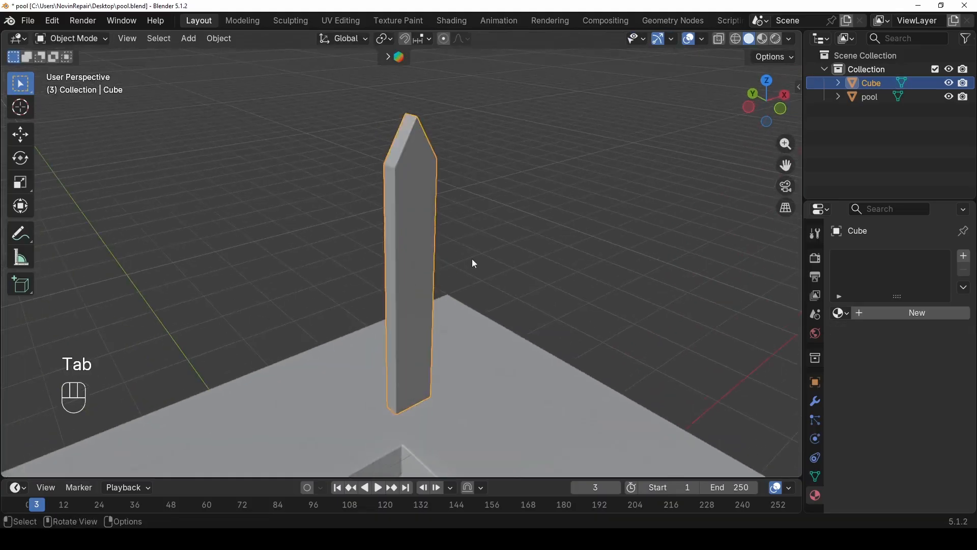
- Apply Shade Smooth to the beveled plank
middle_click_drag(472, 259, 405, 235)
right_click(405, 236)
left_click(392, 239)
scroll(450, 254, "down", 3)
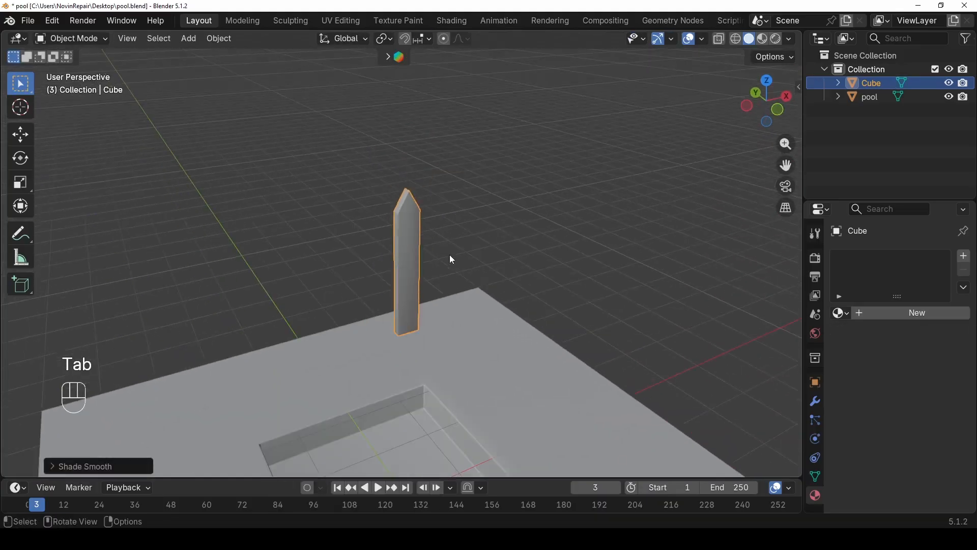
- Add an Array modifier to the plank with a count of 30 and a relative X offset of 1.040
middle_click_drag(420, 305, 355, 333)
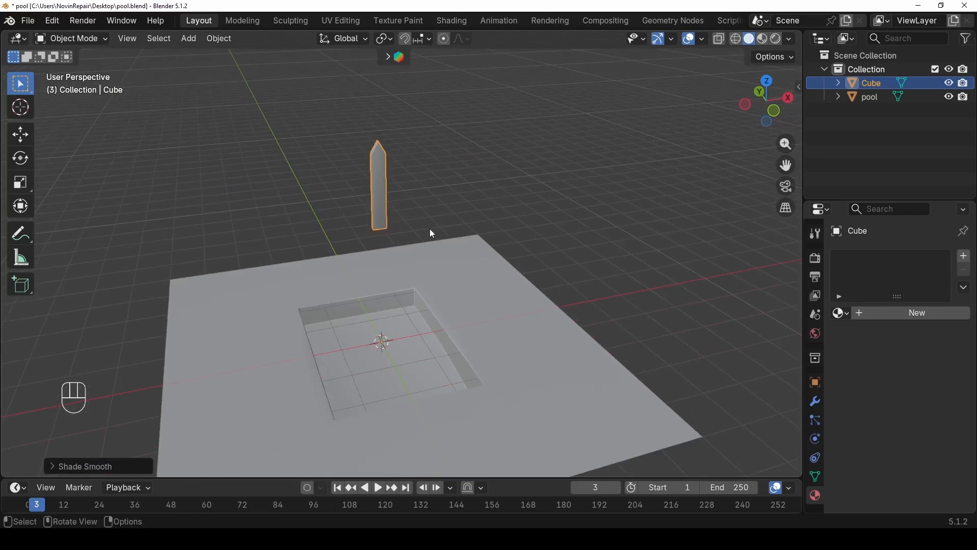
left_click(815, 403)
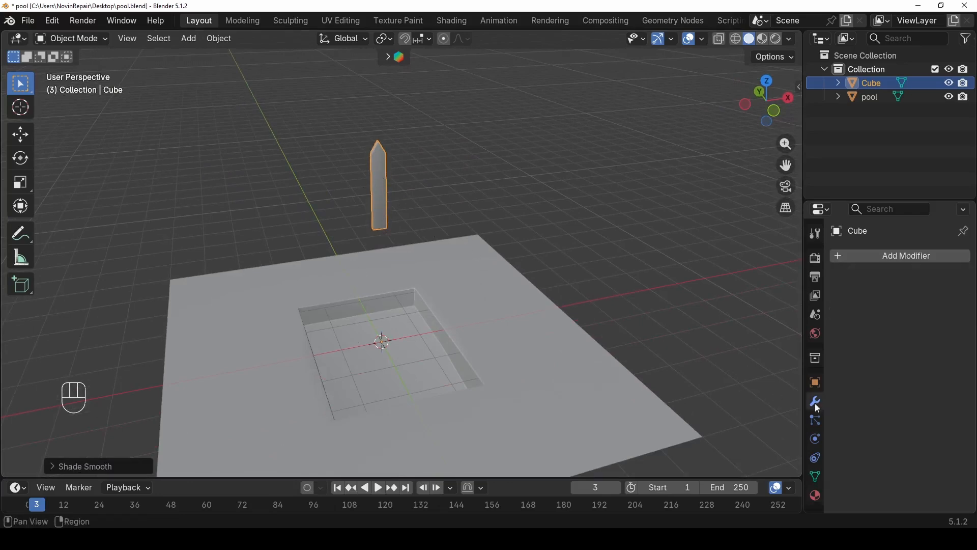
left_click(894, 258)
mouse_move(885, 258)
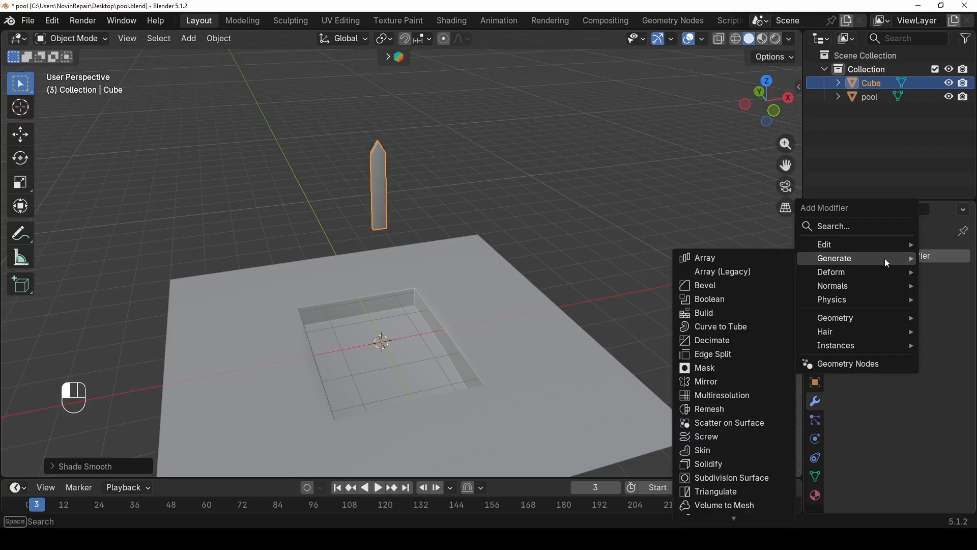
left_click(775, 261)
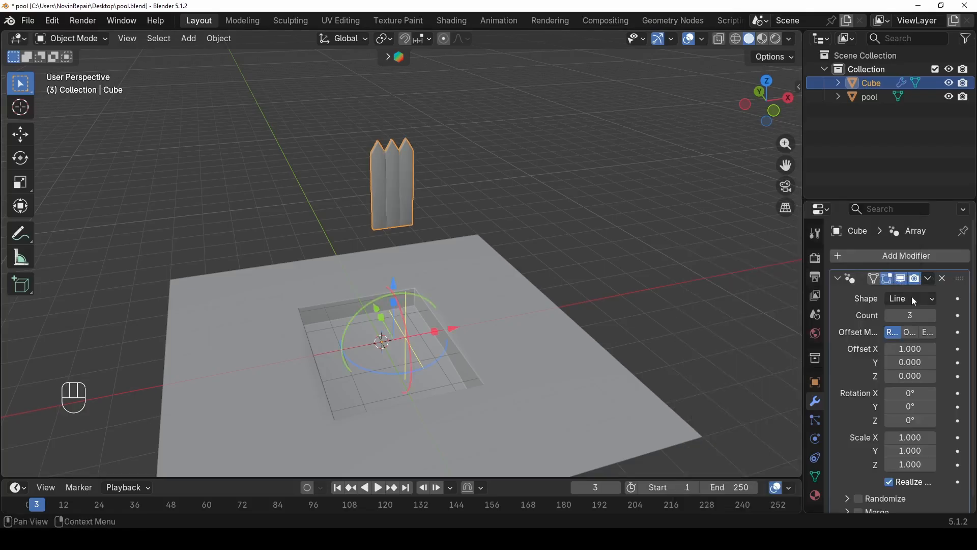
left_click(911, 317)
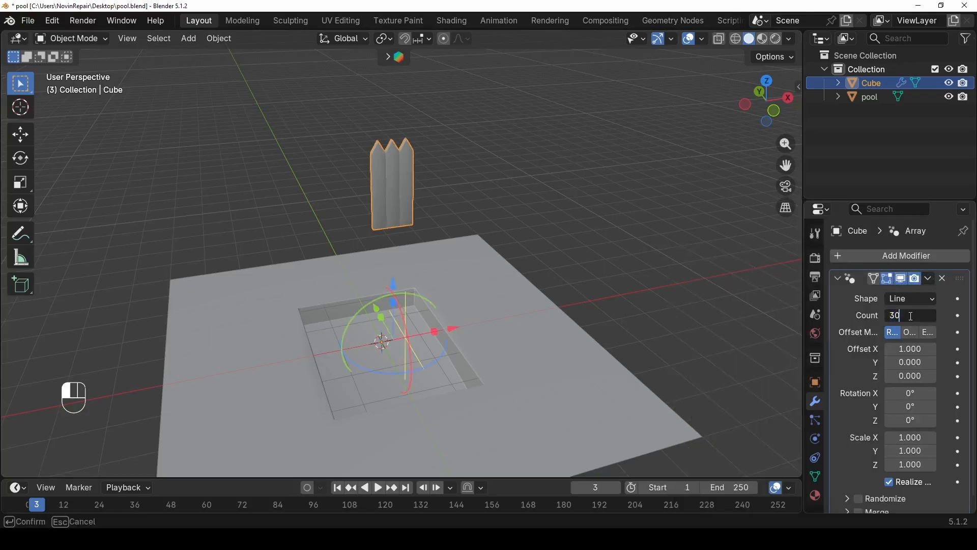
key("Return")
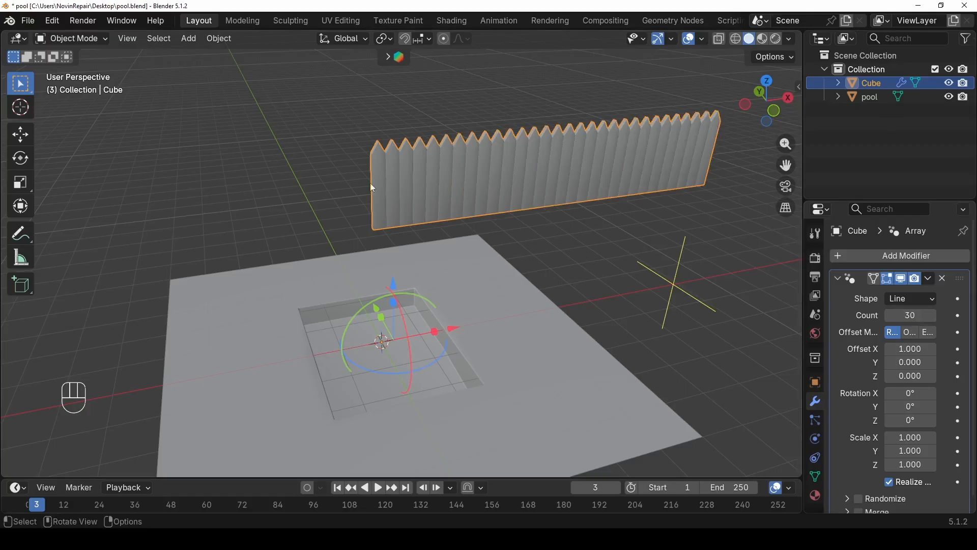
middle_click_drag(371, 182, 429, 201)
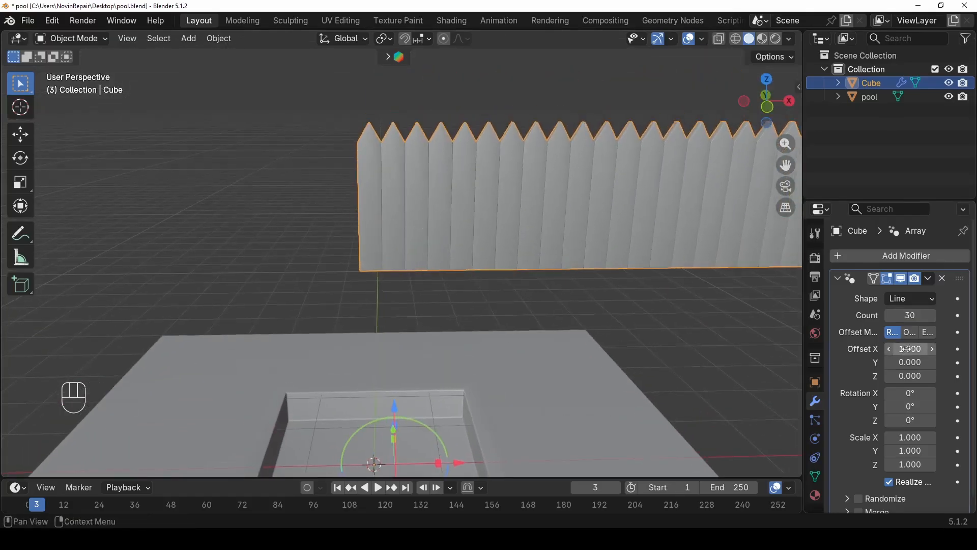
left_click_drag(910, 350, 922, 350)
- From the front view, scale the picket fence down uniformly to a bit under half its size
scroll(509, 246, "down", 4)
middle_click_drag(537, 283, 525, 263, "alt")
key("s")
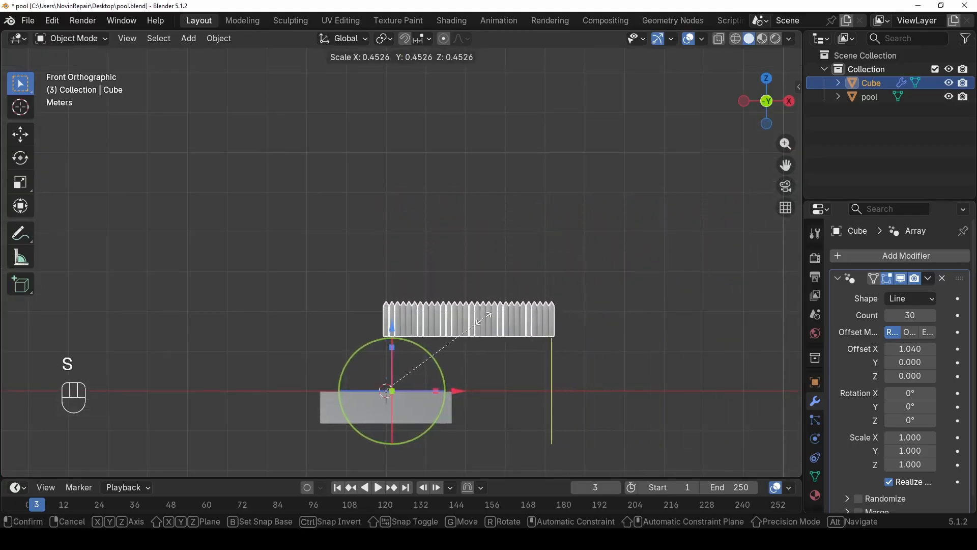
left_click(484, 348)
scroll(482, 348, "up", 3)
middle_click_drag(481, 360, 466, 227, "shift")
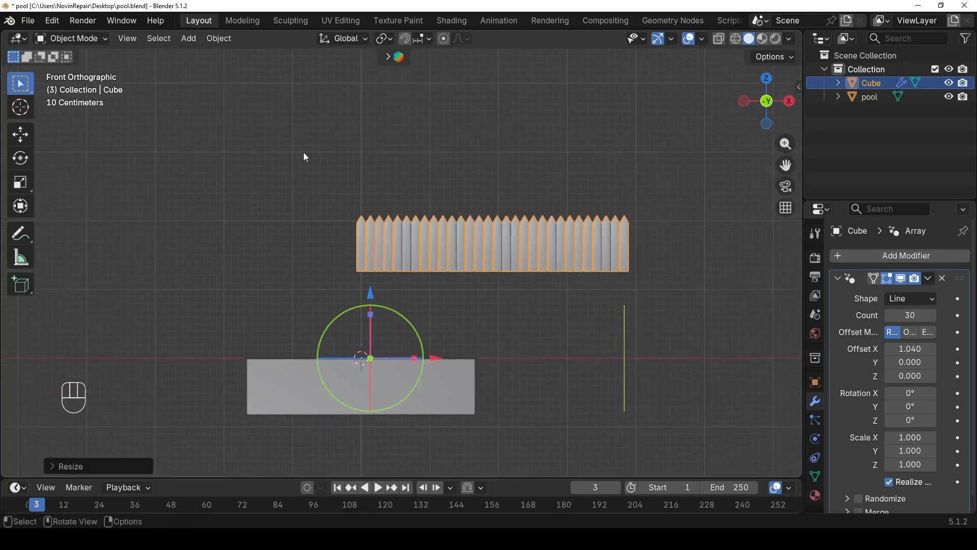
- Move the fence in the front view about -1.4 m in X and -1.25 m in Z, setting it at ground level
left_click(457, 228)
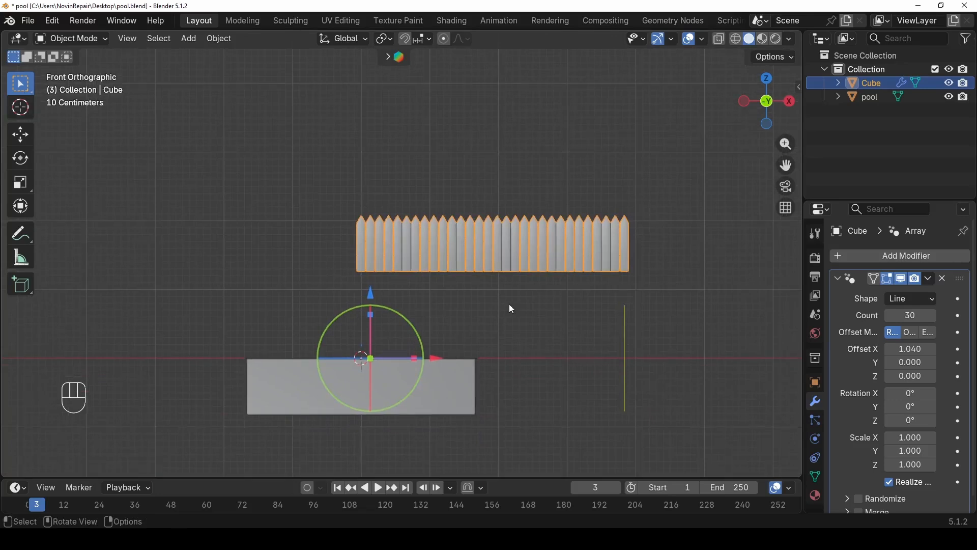
key("g")
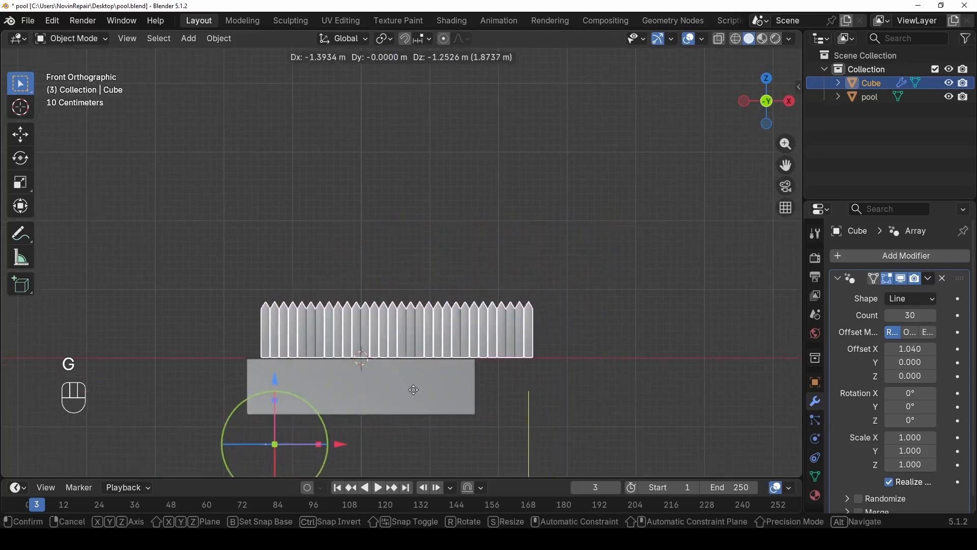
left_click(415, 388)
middle_click_drag(415, 388, 517, 392)
scroll(514, 387, "down", 4)
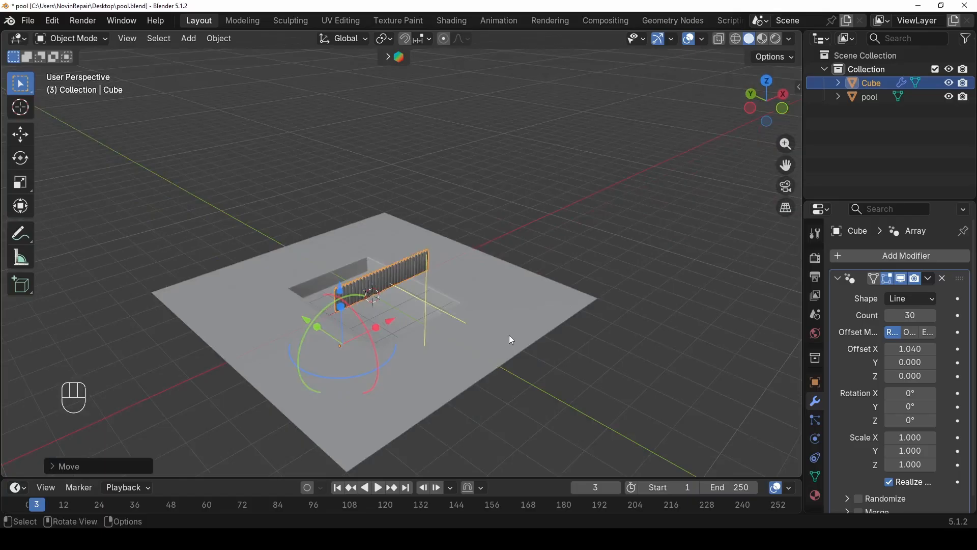
- Move the fence about 3 m along Y so it stands beyond the pool's far edge
scroll(509, 335, "up", 4)
middle_click_drag(403, 337, 415, 367)
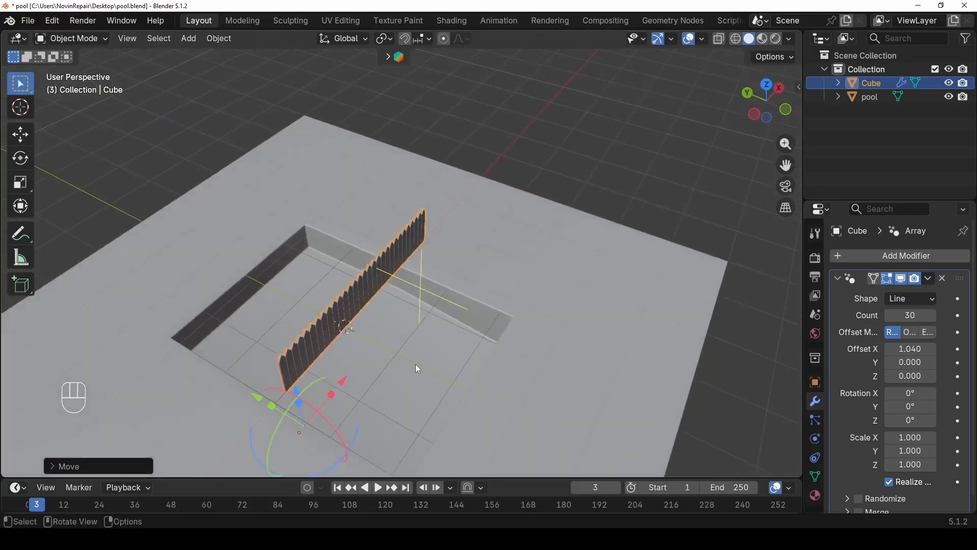
key("g")
key("y")
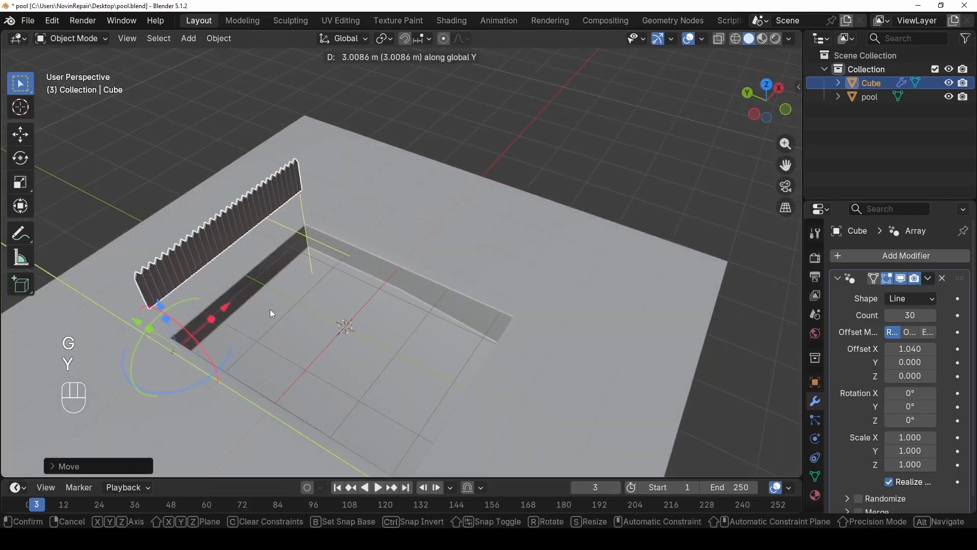
left_click(270, 312)
- From the top view, shift the fence in the negative X direction so it spans the pool's far side
middle_click_drag(270, 312, 447, 343)
scroll(380, 227, "up", 3)
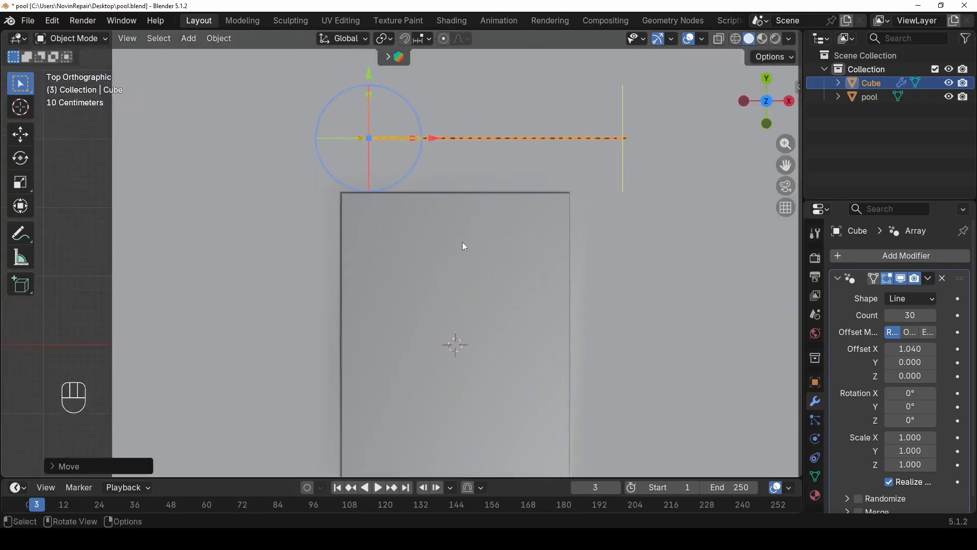
key("g")
key("x")
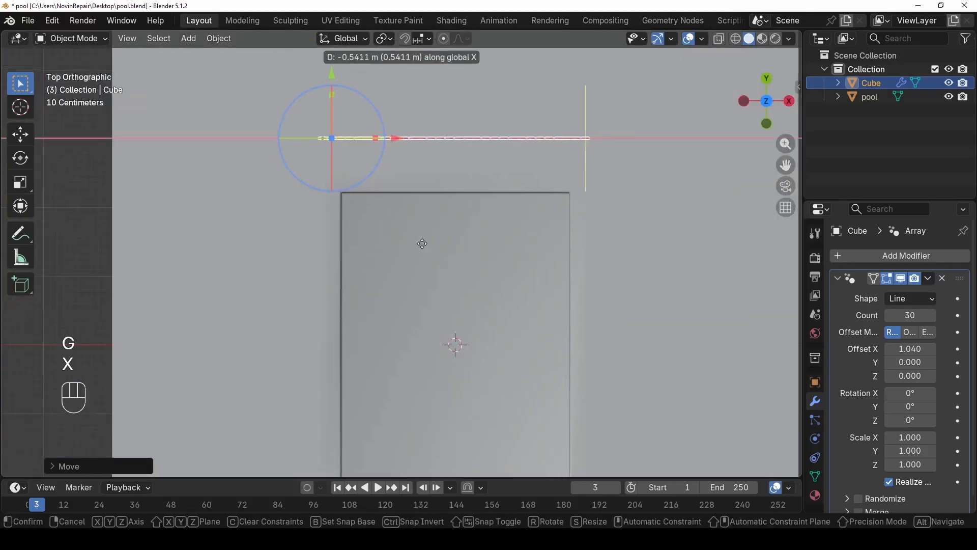
left_click(398, 249)
scroll(402, 260, "down", 2)
middle_click_drag(402, 261, 449, 242)
scroll(536, 260, "up", 1)
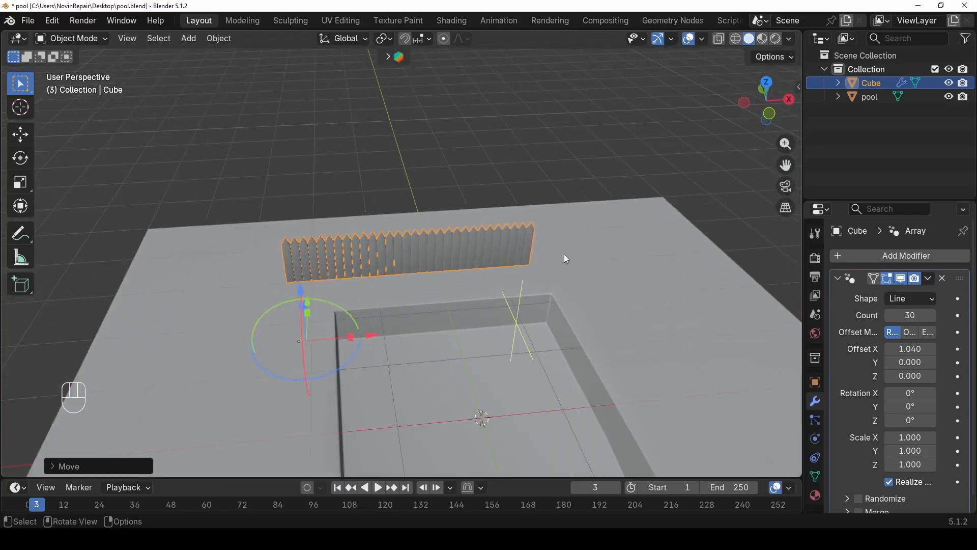
- Scale the fence up to about 1.05 times and lower it along Z until its base rests on the ground plane
key("s")
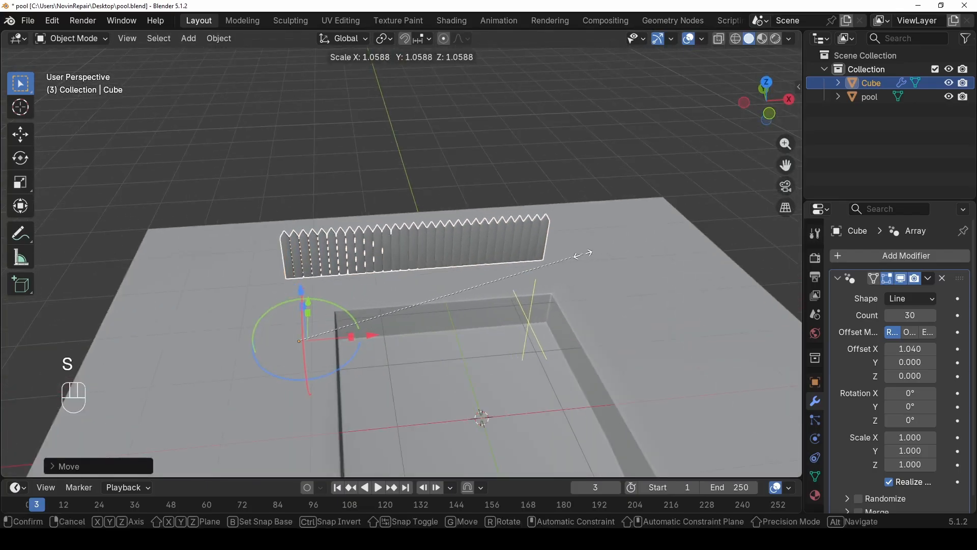
left_click(555, 276)
middle_click_drag(555, 276, 525, 231, "alt")
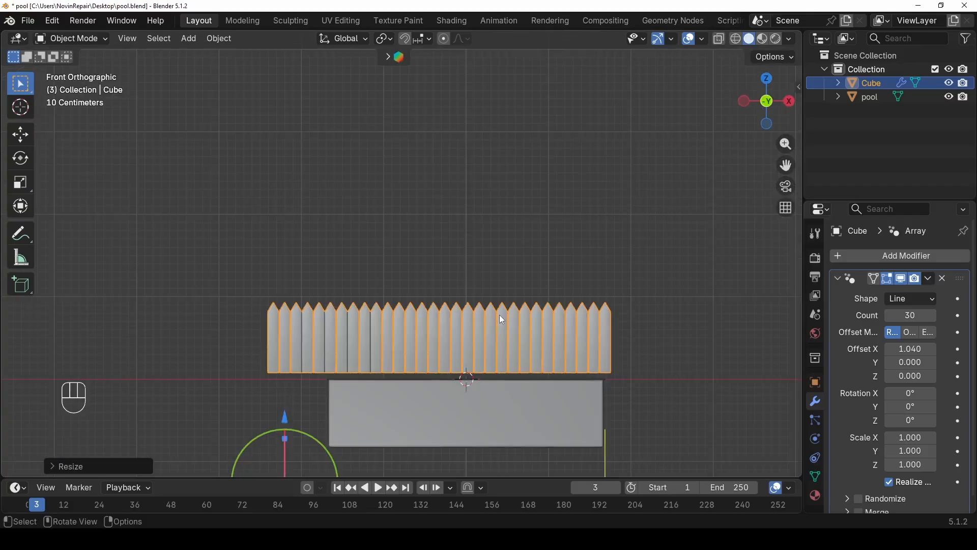
key("g")
key("z")
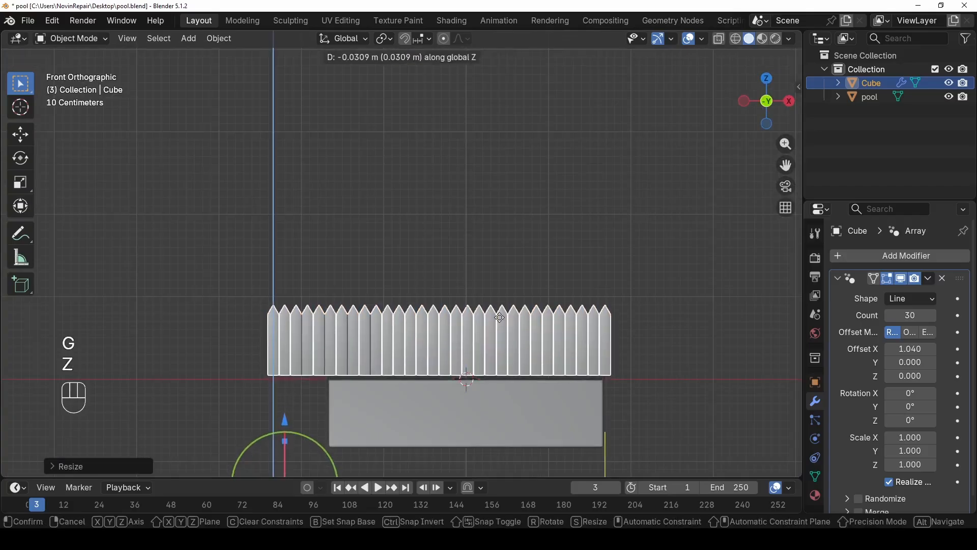
left_click(467, 305)
scroll(466, 306, "down", 3)
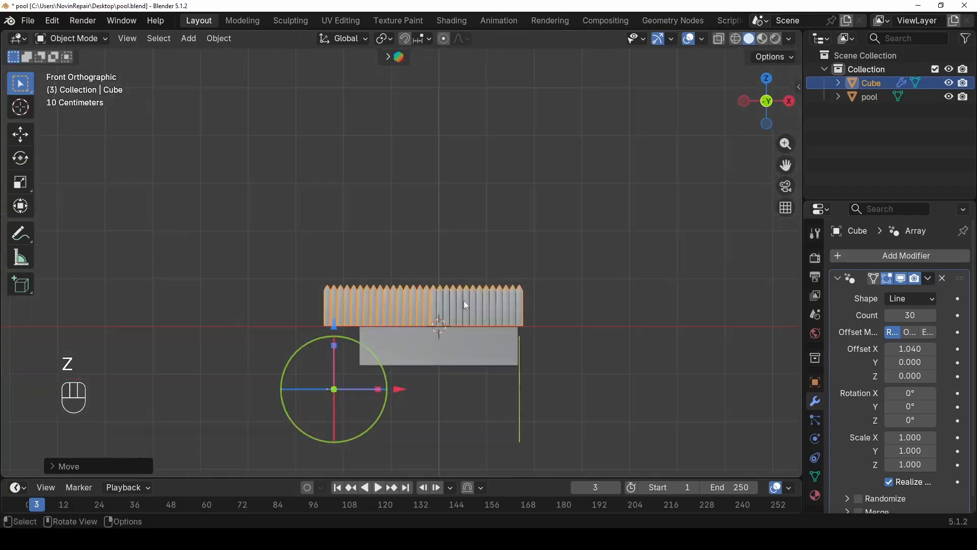
middle_click_drag(464, 305, 417, 325)
scroll(418, 325, "up", 4)
left_click(562, 135)
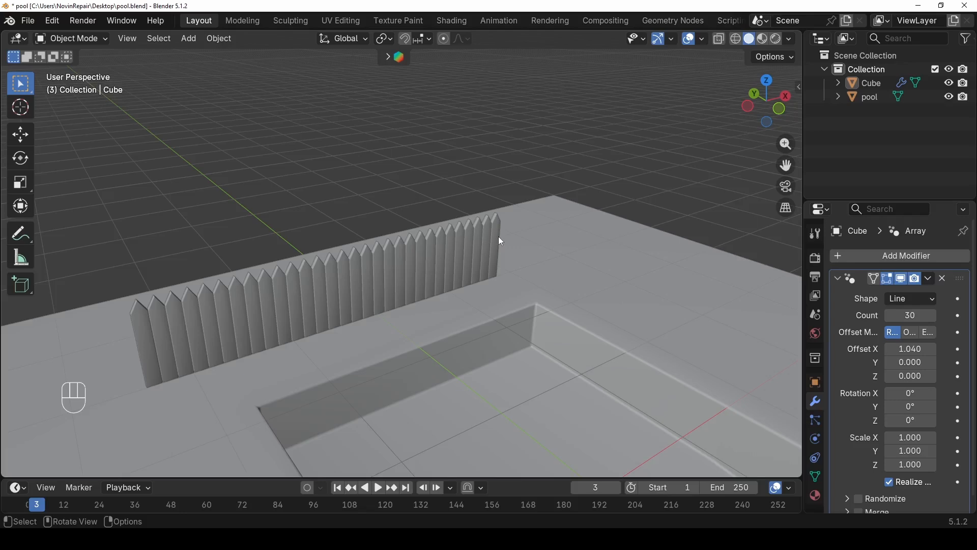
middle_click_drag(501, 241, 405, 236)
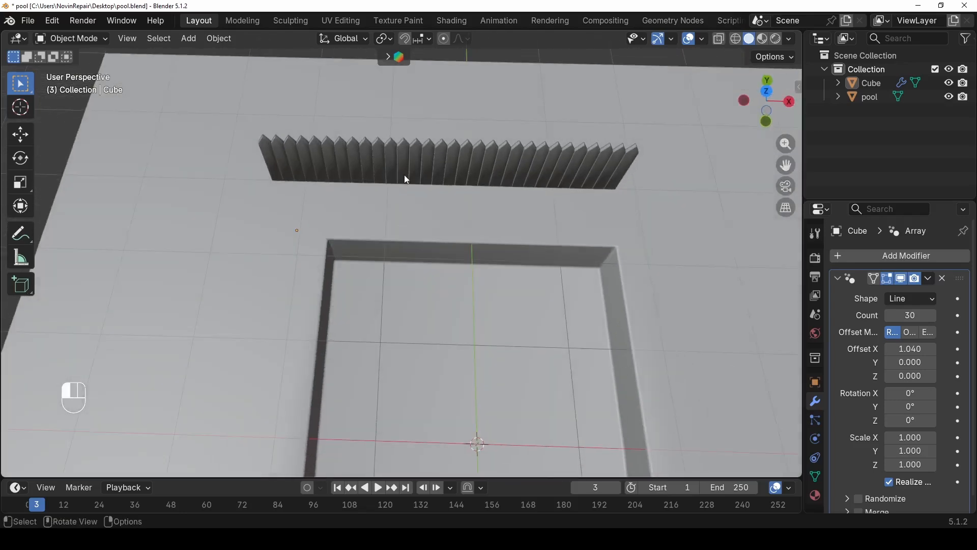
left_click(448, 181)
left_click_drag(374, 234, 355, 231)
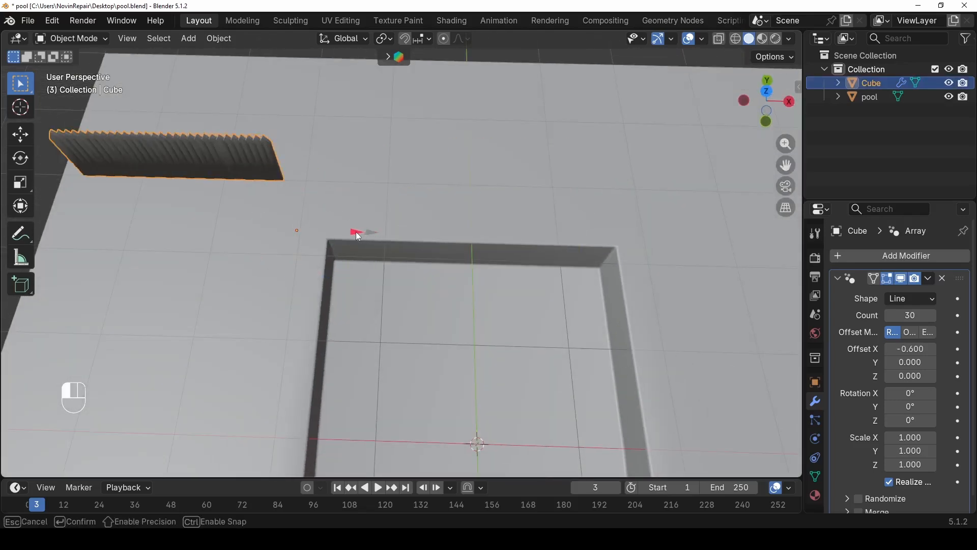
key("ctrl+z")
- Move the fence about -0.57 m along X and set its array count to 35
key("g")
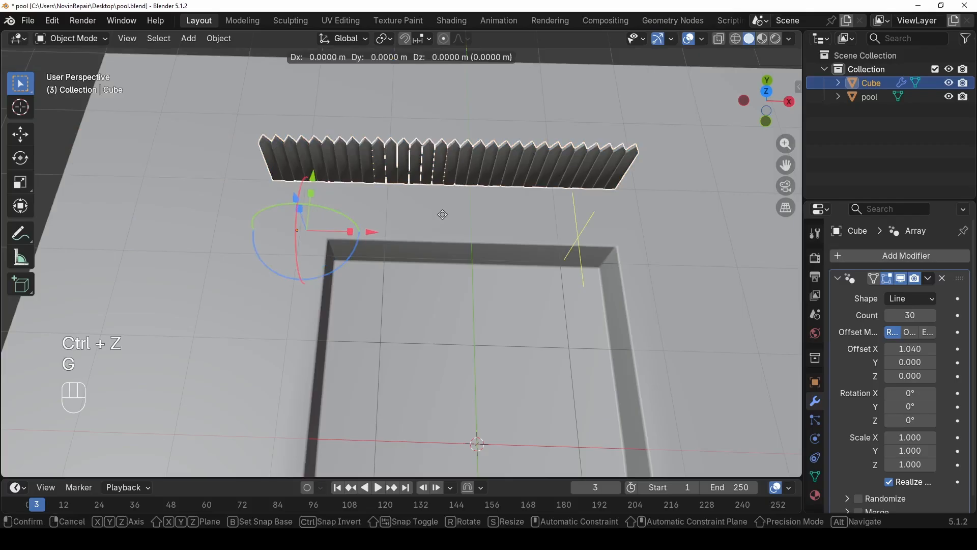
key("x")
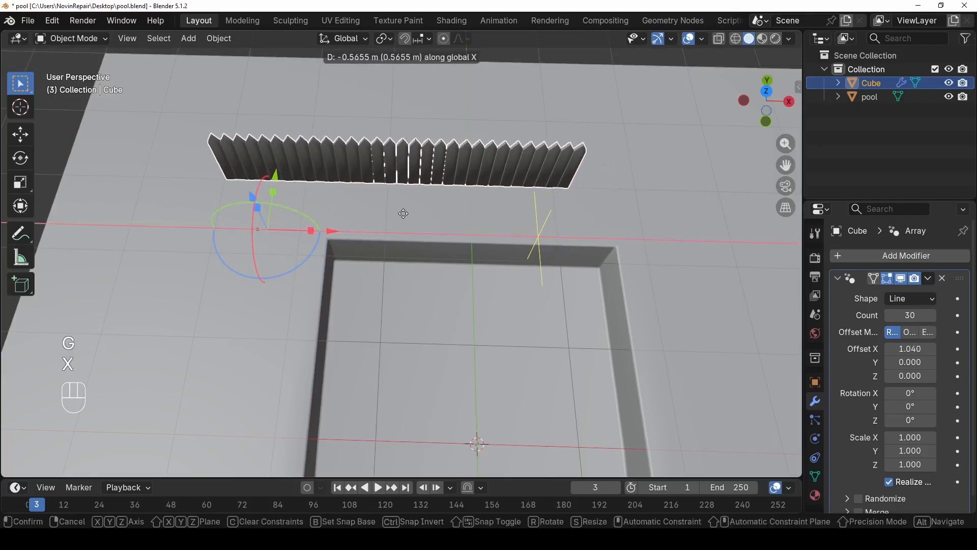
left_click(402, 213)
left_click(908, 316)
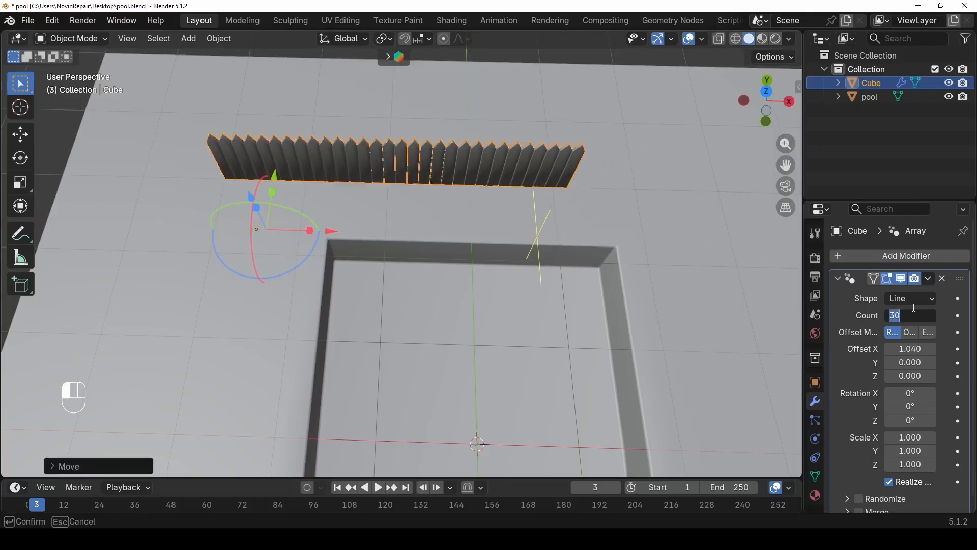
key("Return")
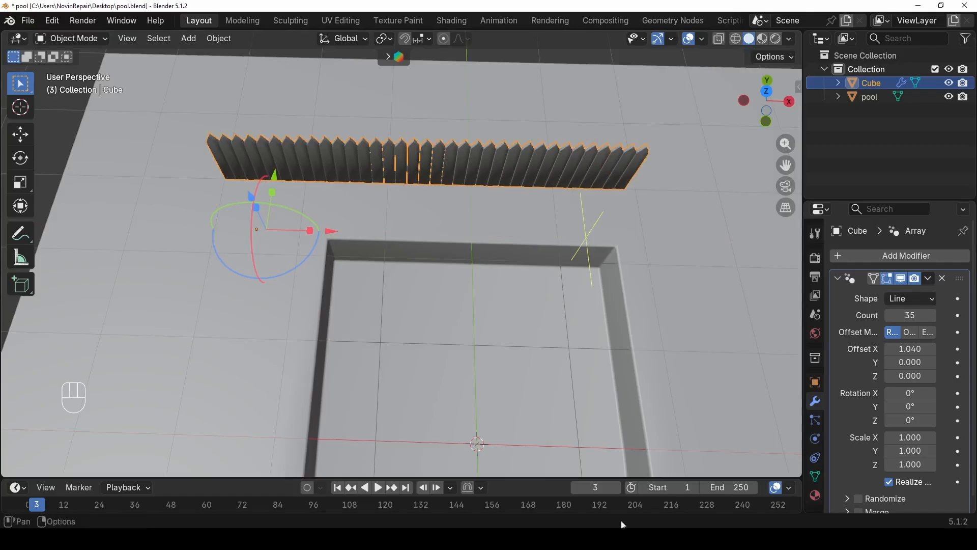
- Duplicate the fence in place and rotate the copy -90° around the global Z axis so it runs along the pool's side
scroll(462, 230, "down", 2)
middle_click_drag(463, 230, 355, 233)
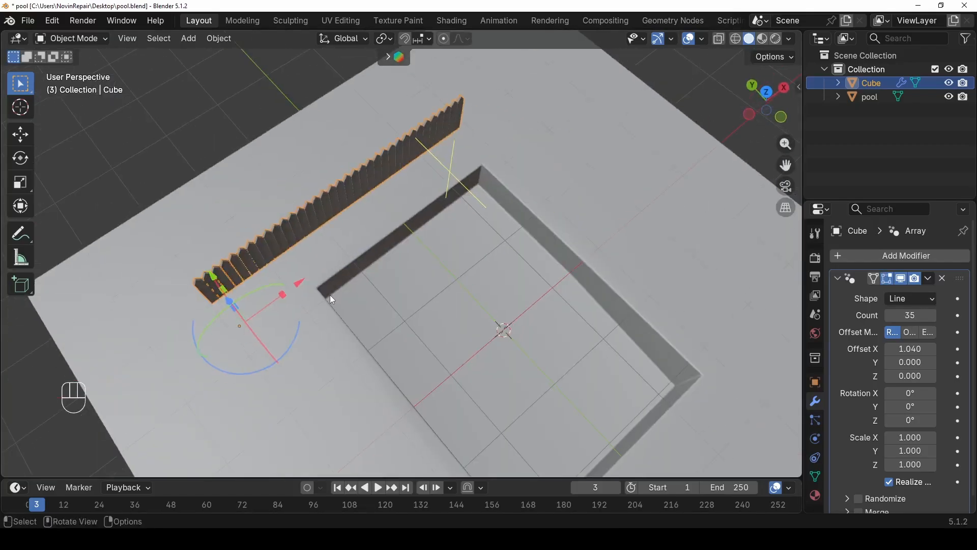
middle_click_drag(331, 299, 380, 244, "shift")
key("shift+d")
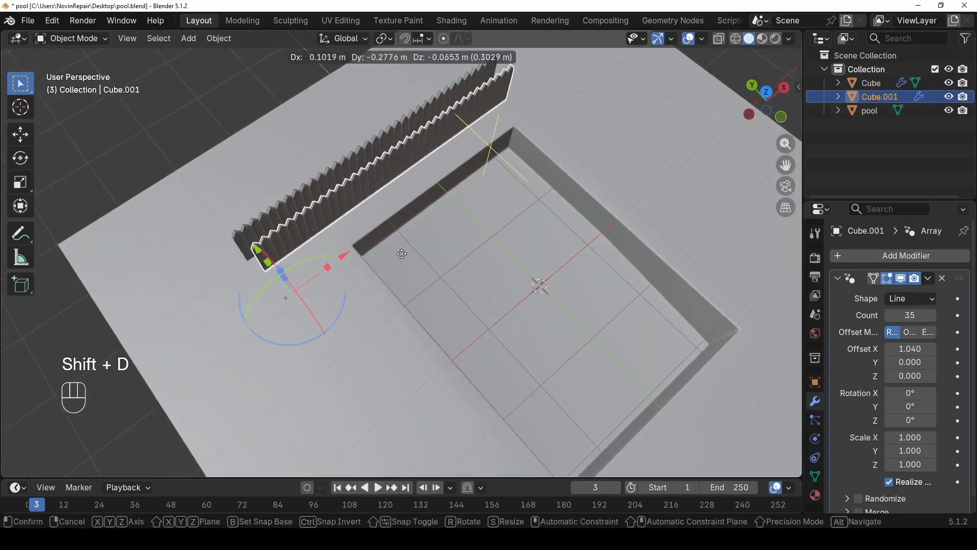
key("r")
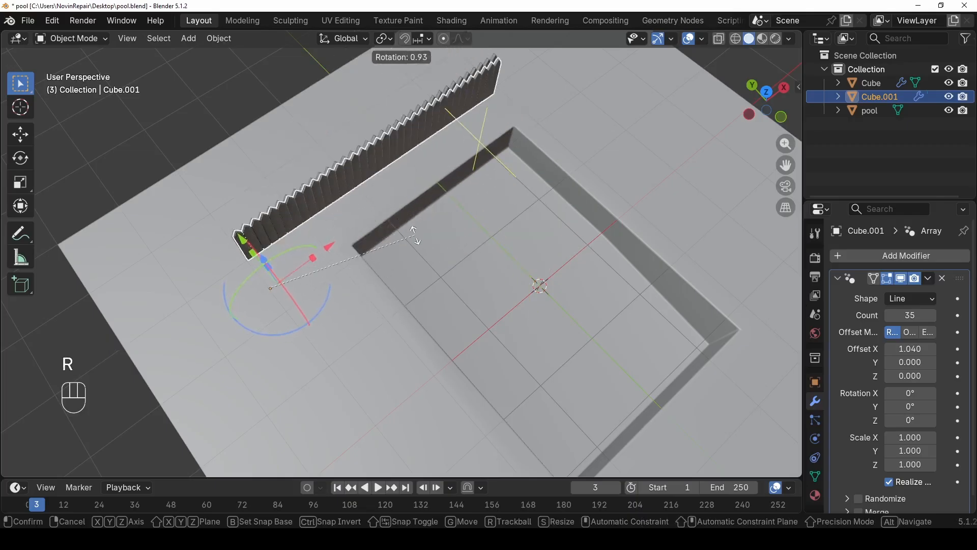
key("z")
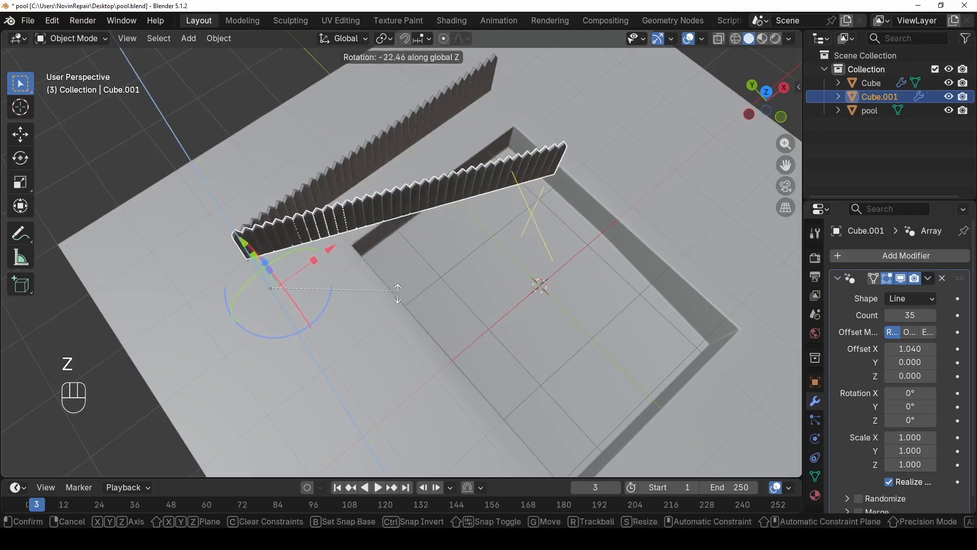
type("90")
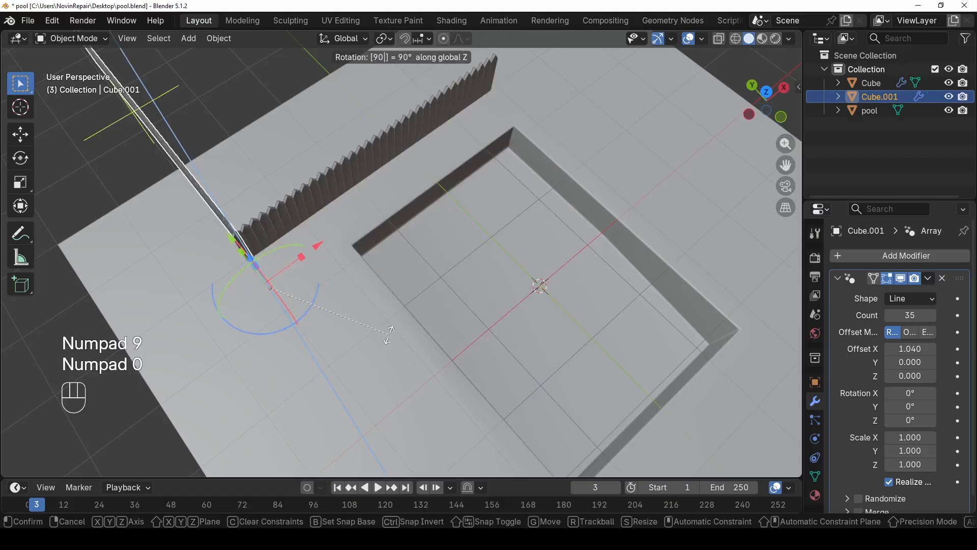
key("KP_Subtract")
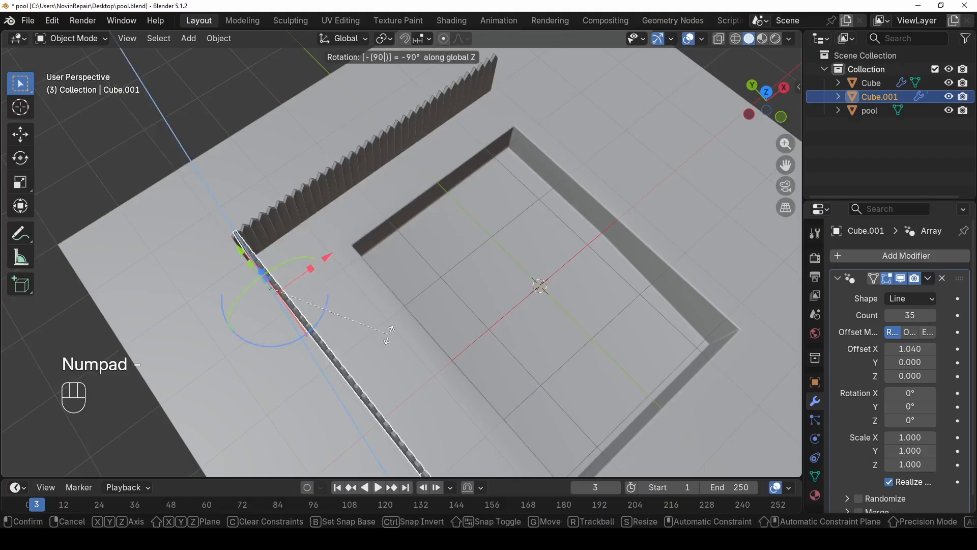
key("KP_Enter")
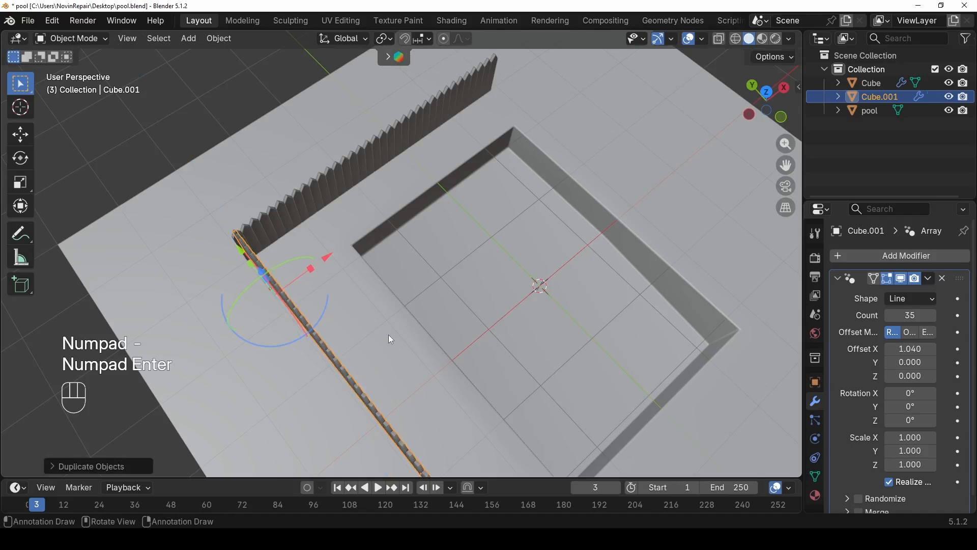
- From the top view, move the rotated fence copy about -0.09 m in X and -0.04 m in Y at the corner
middle_click_drag(387, 311, 274, 367)
scroll(255, 215, "up", 3)
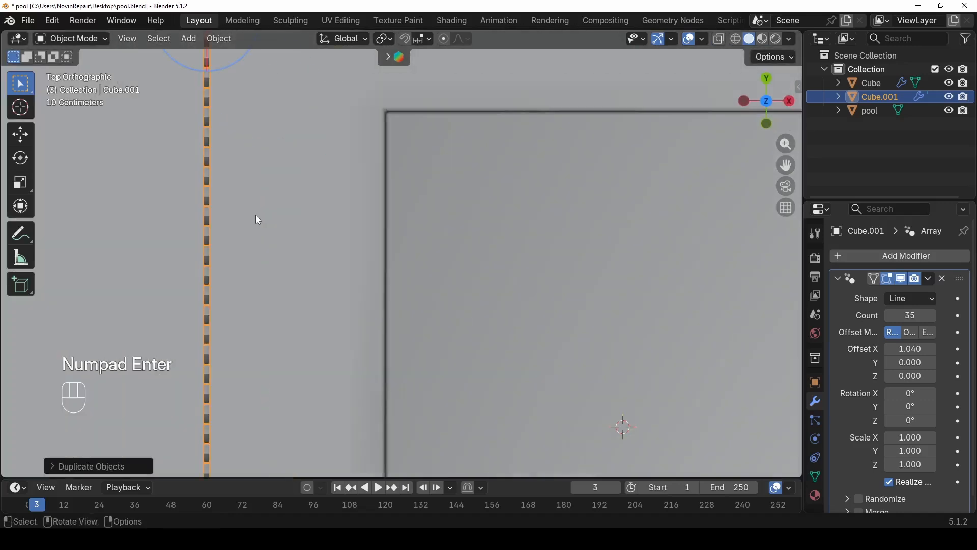
middle_click_drag(256, 219, 375, 366, "shift")
scroll(396, 317, "up", 2)
key("g")
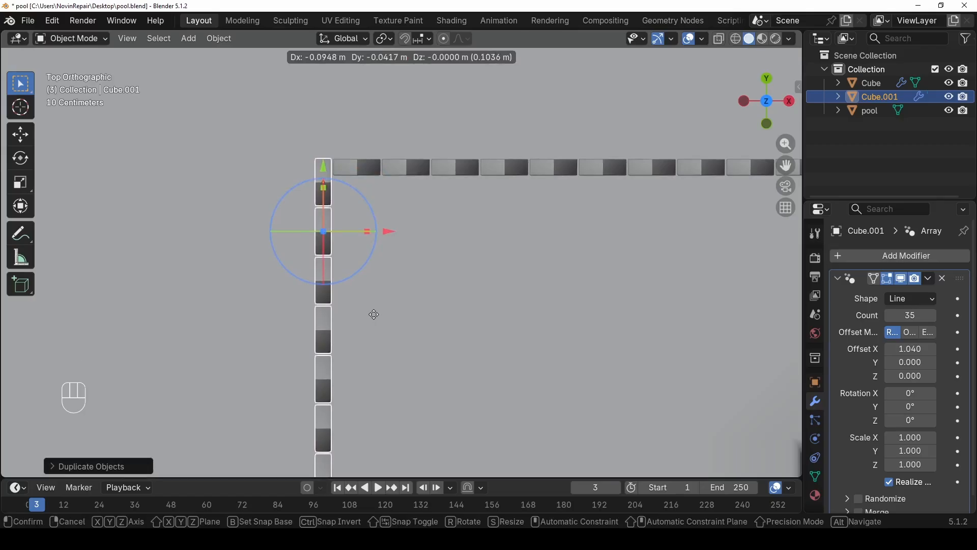
left_click(374, 314)
scroll(387, 306, "down", 3)
middle_click_drag(401, 298, 258, 197)
left_click(259, 196)
- Move the side fence about -0.05 m along Y to separate it from the far fence at the corner
scroll(270, 255, "down", 3)
middle_click_drag(280, 321, 294, 290)
scroll(451, 320, "up", 5)
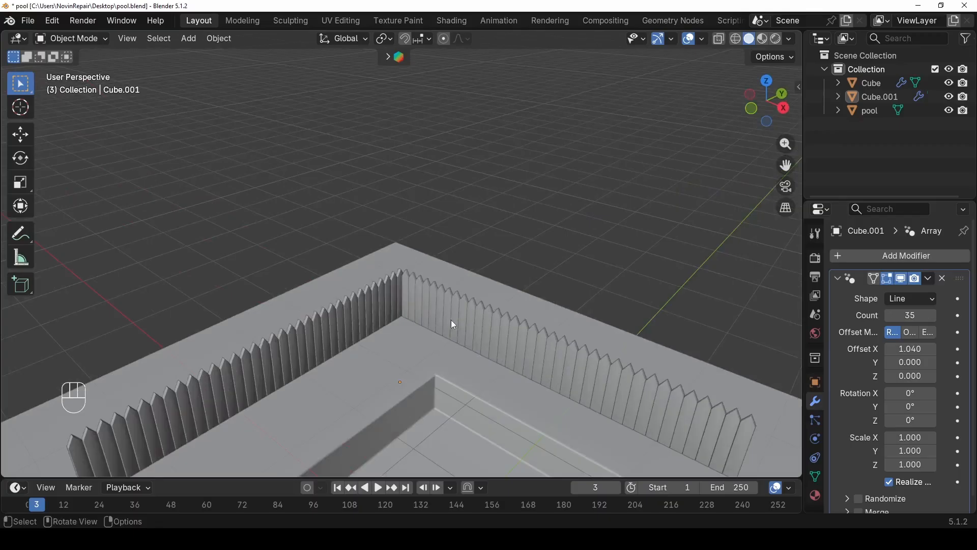
scroll(437, 281, "up", 4)
left_click(393, 335)
middle_click_drag(435, 317, 414, 329)
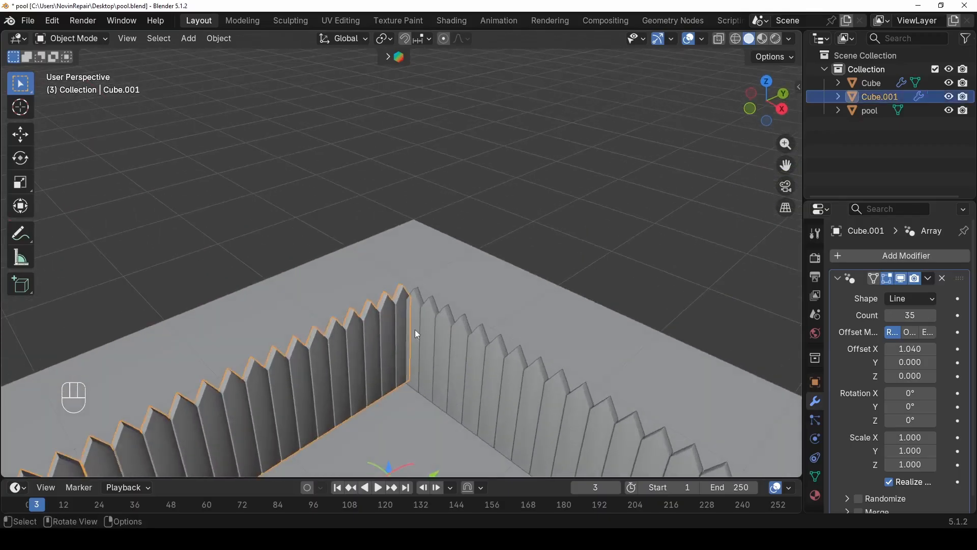
key("g")
key("y")
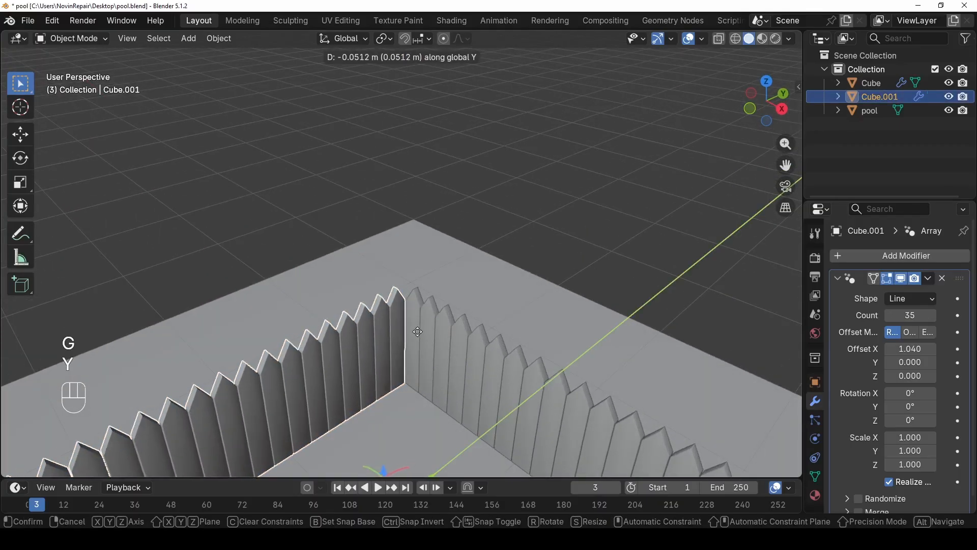
left_click(416, 331)
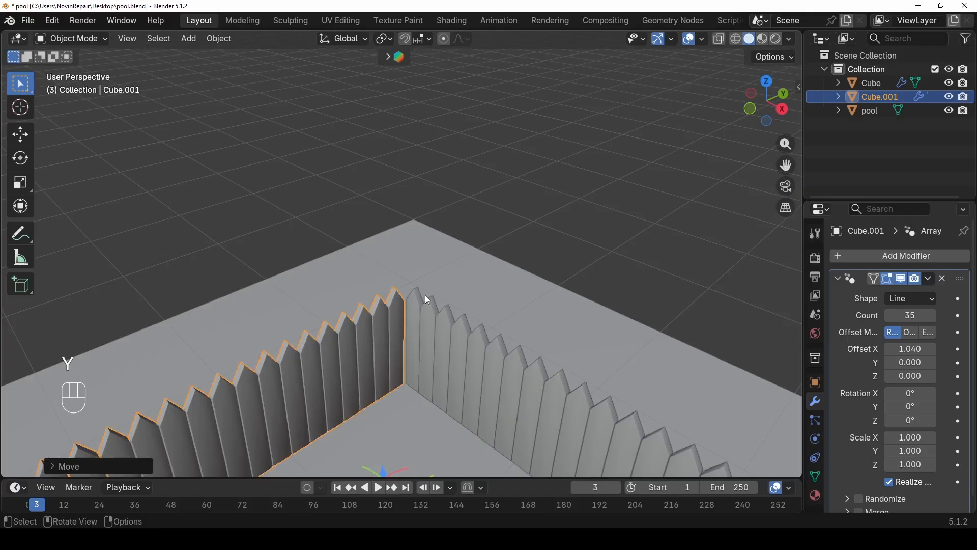
- From the top view, nudge the side fence about 0.015 m in Y so its end lines up with the far fence's corner
middle_click_drag(426, 294, 393, 319)
middle_click_drag(463, 295, 266, 354, "shift")
scroll(326, 300, "up", 2)
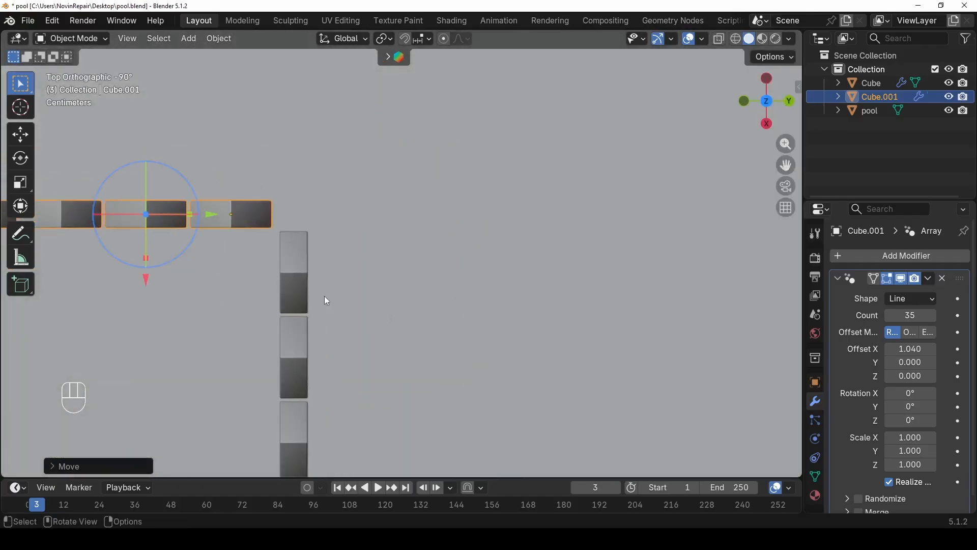
key("g")
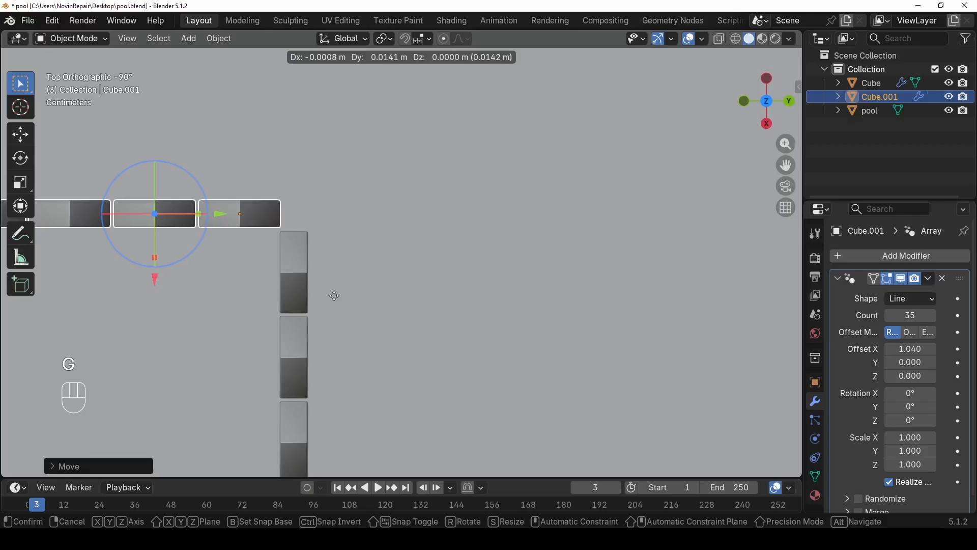
left_click(336, 296)
scroll(343, 288, "down", 13)
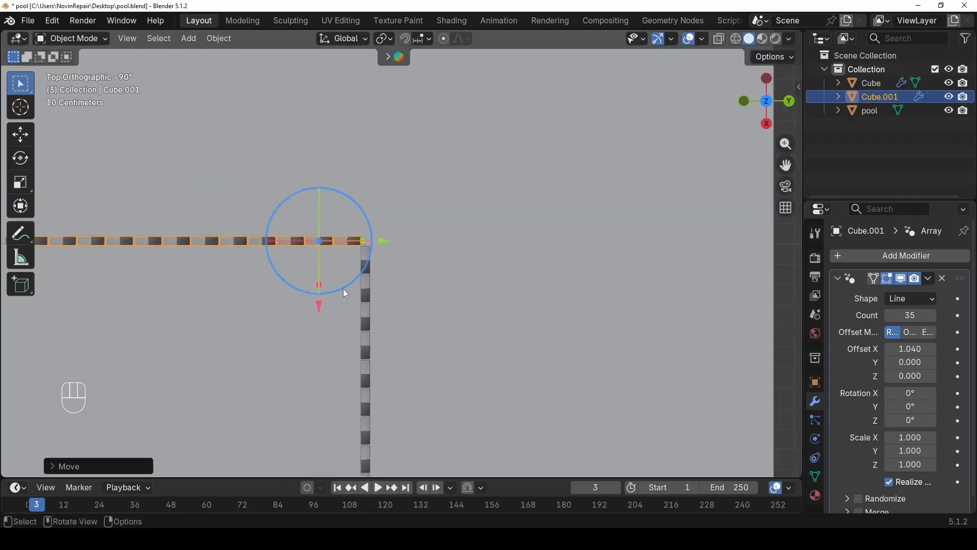
middle_click_drag(303, 335, 406, 235)
left_click(526, 182)
scroll(524, 186, "down", 4)
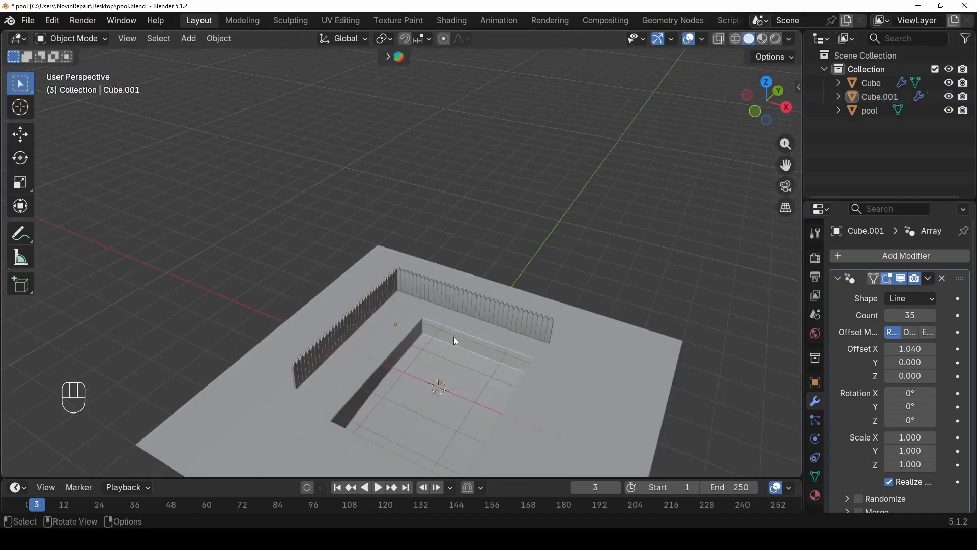
- Add a new material to the fence beyond the pool's far edge and set its roughness to 1.000
middle_click_drag(453, 337, 423, 246, "shift")
scroll(424, 246, "up", 7)
left_click(442, 141)
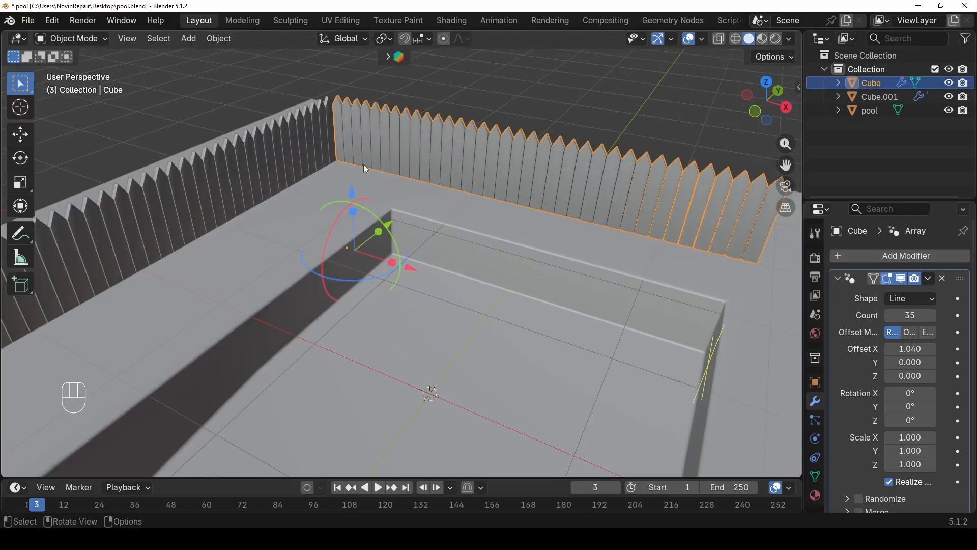
left_click(816, 496)
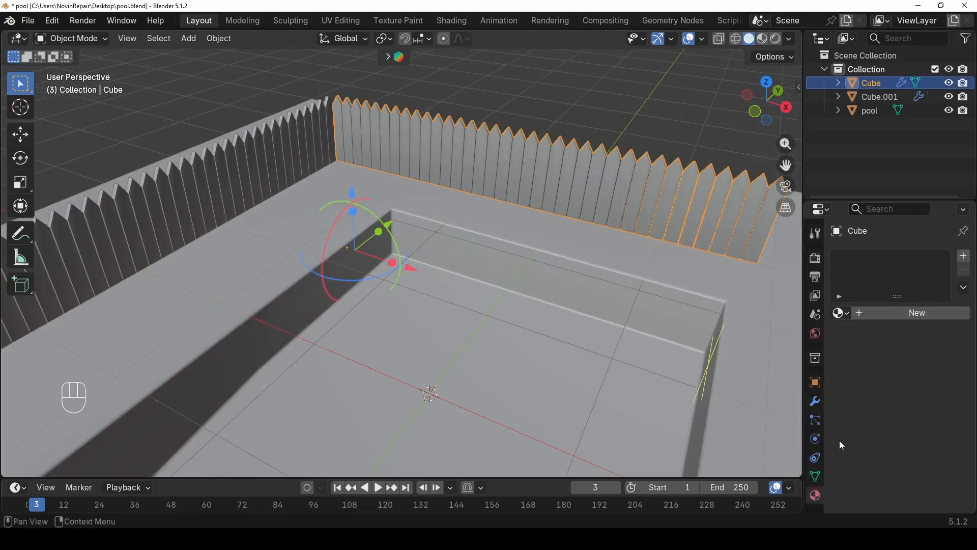
left_click(904, 314)
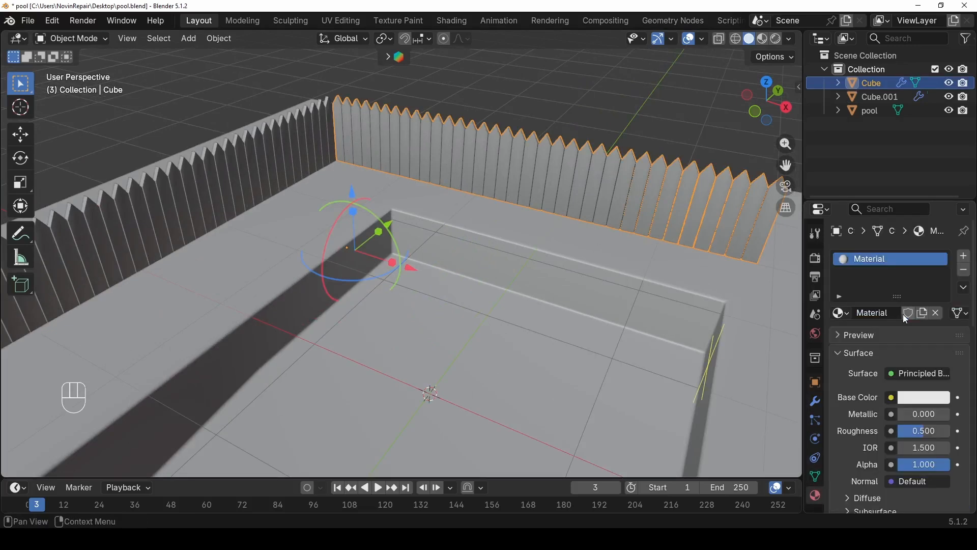
scroll(886, 412, "down", 2)
left_click_drag(924, 404, 949, 407)
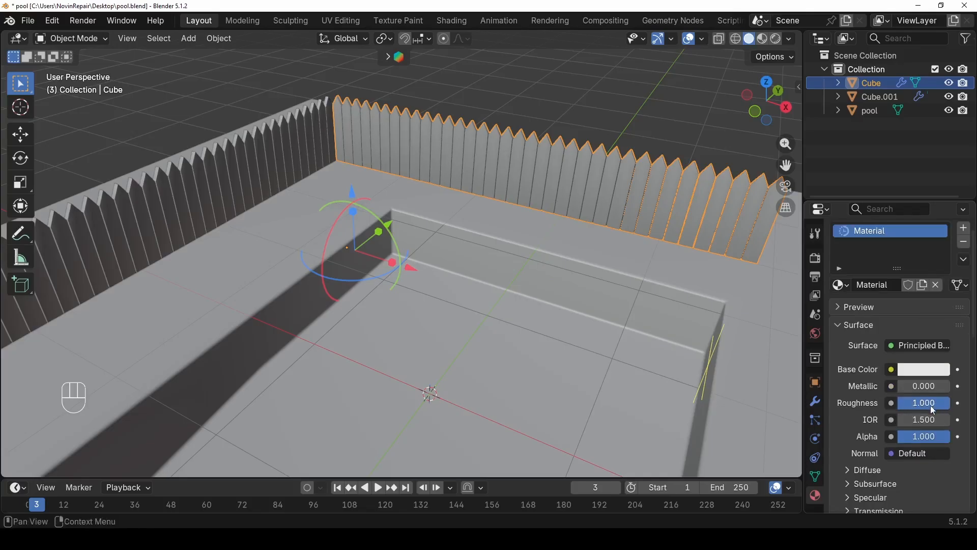
- Show the scene in material preview shading and darken the fence material's base color to a light grey
left_click(760, 41)
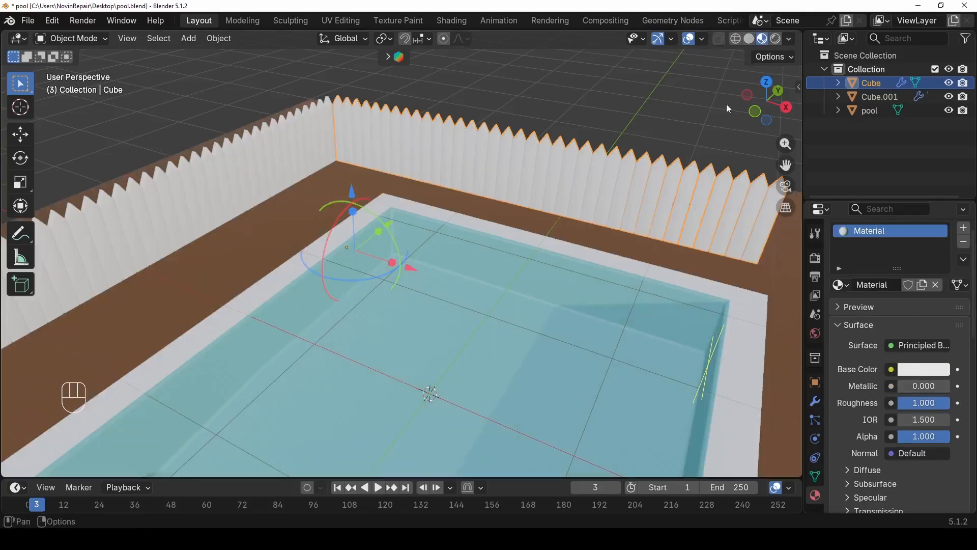
left_click(924, 370)
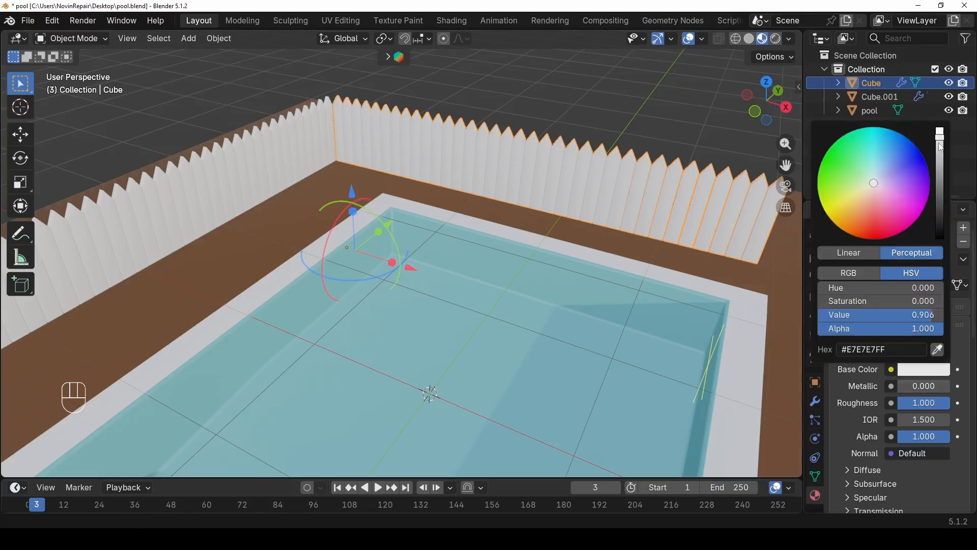
mouse_move(941, 148)
left_mouse_down()
mouse_move(941, 163)
mouse_move(940, 149)
left_mouse_up()
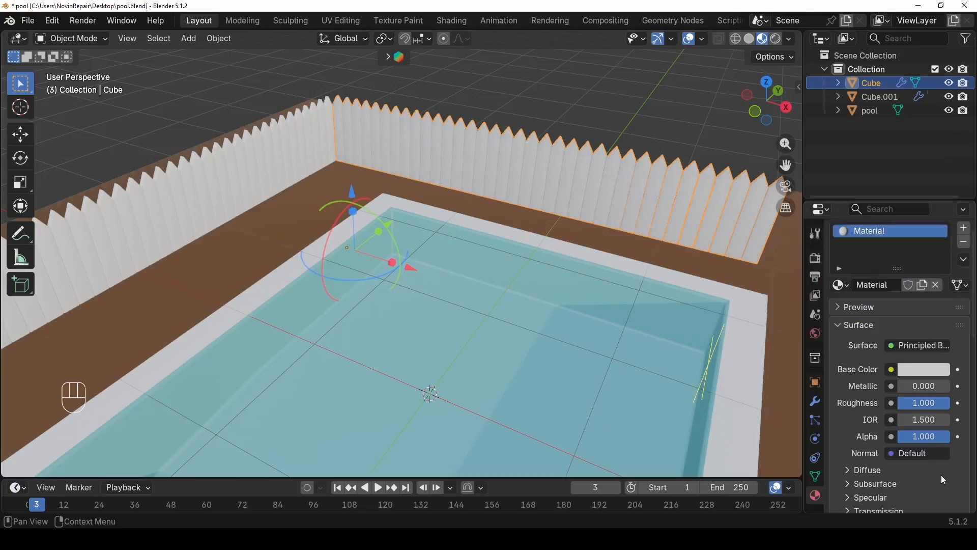
- Assign the existing fence material named Material to the side fence, and deselect it
left_click(237, 165)
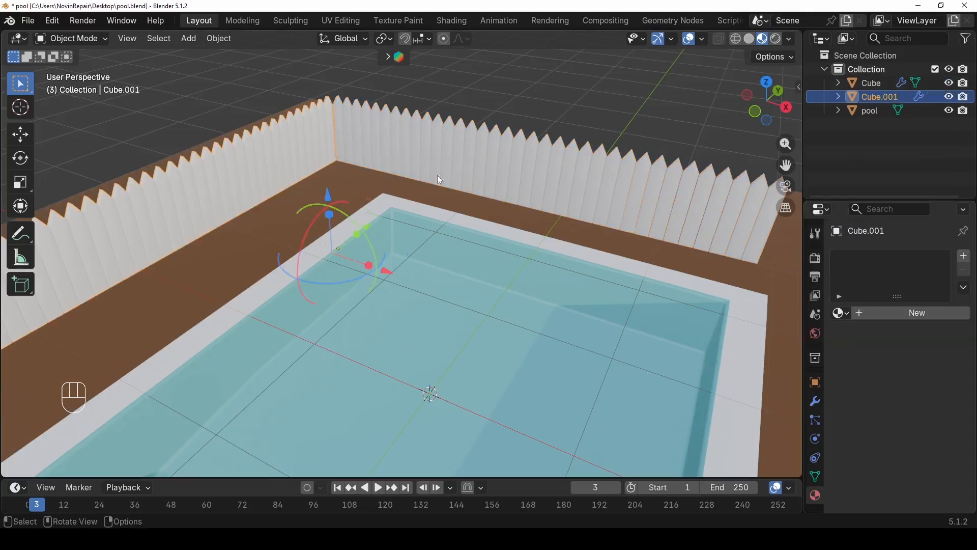
left_click(840, 312)
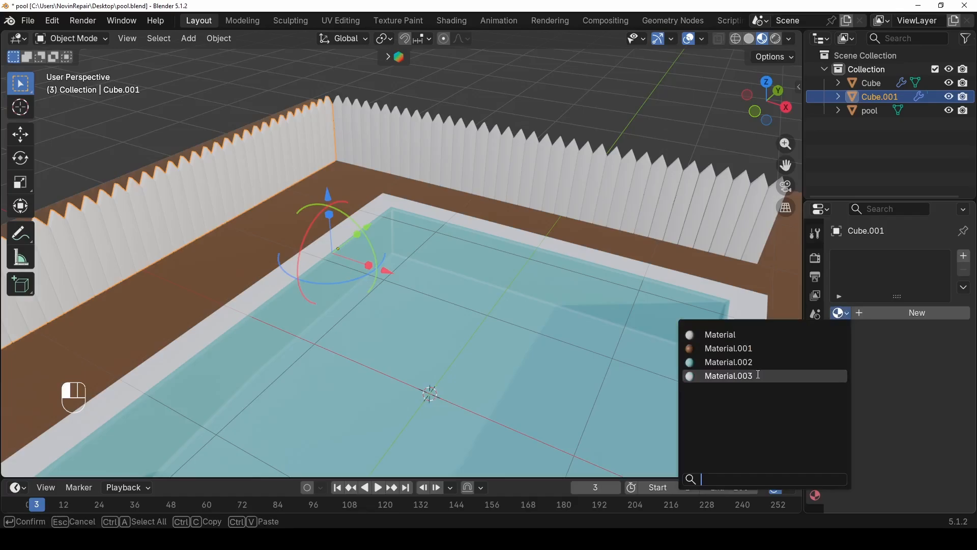
left_click(750, 334)
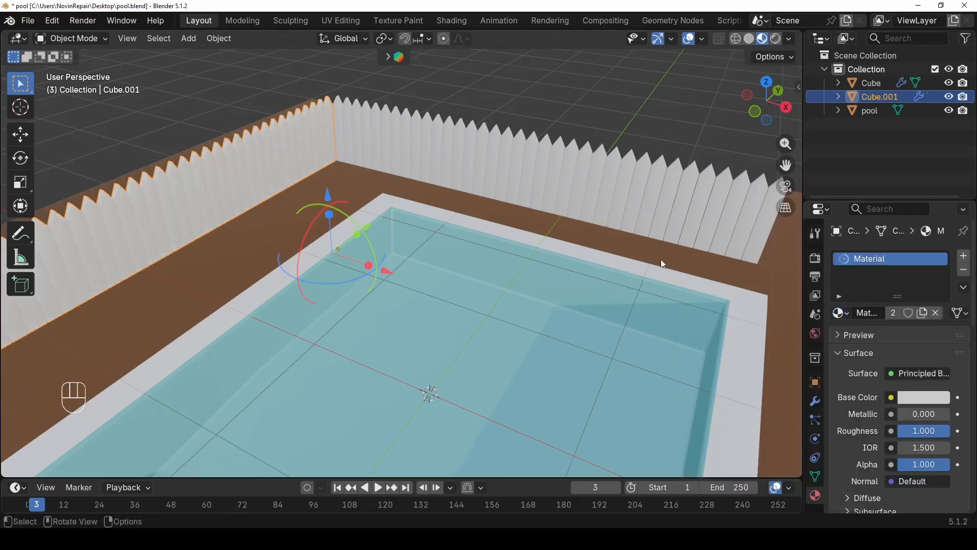
left_click(501, 110)
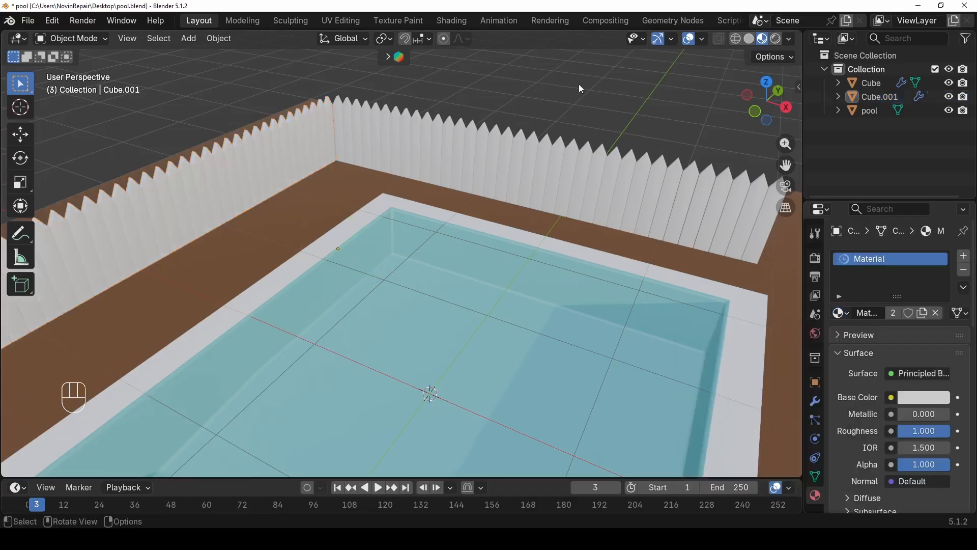
- Return the viewport to solid shading and save the file
left_click(749, 39)
scroll(481, 288, "up", 5)
mouse_move(410, 280)
middle_mouse_down()
mouse_move(413, 292)
mouse_move(394, 256)
middle_mouse_up()
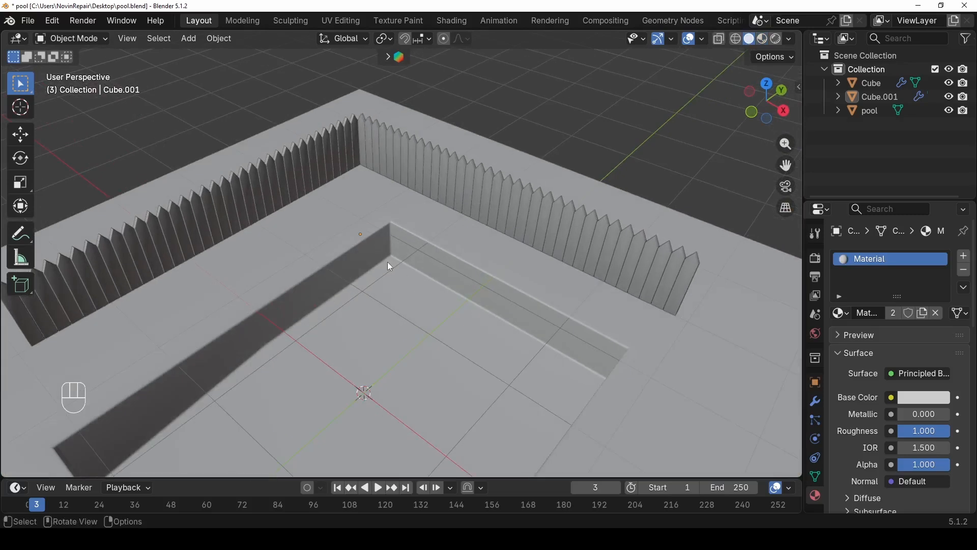
key("ctrl+s")
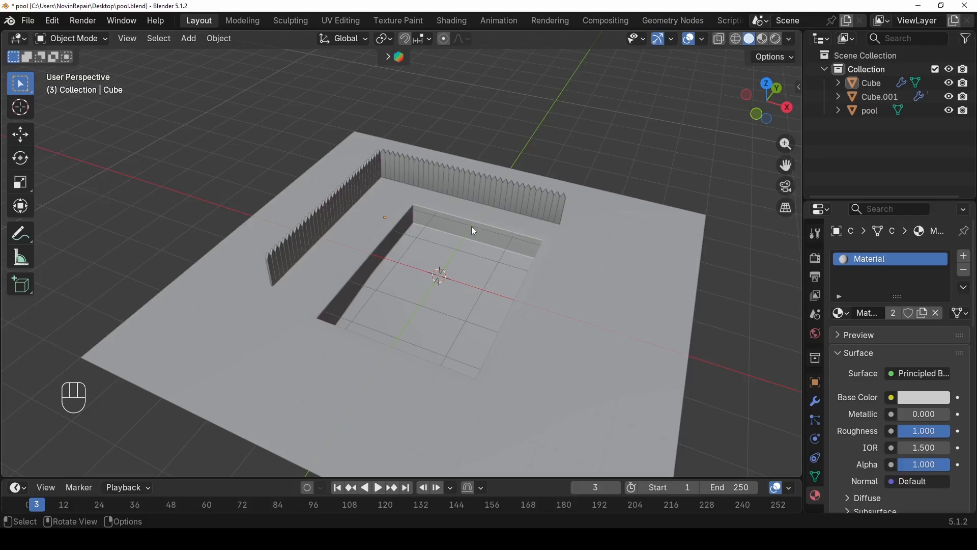
- Select both fences and move them together about 0.24 m along Y, away from the pool
scroll(458, 227, "up", 3)
left_click(407, 124)
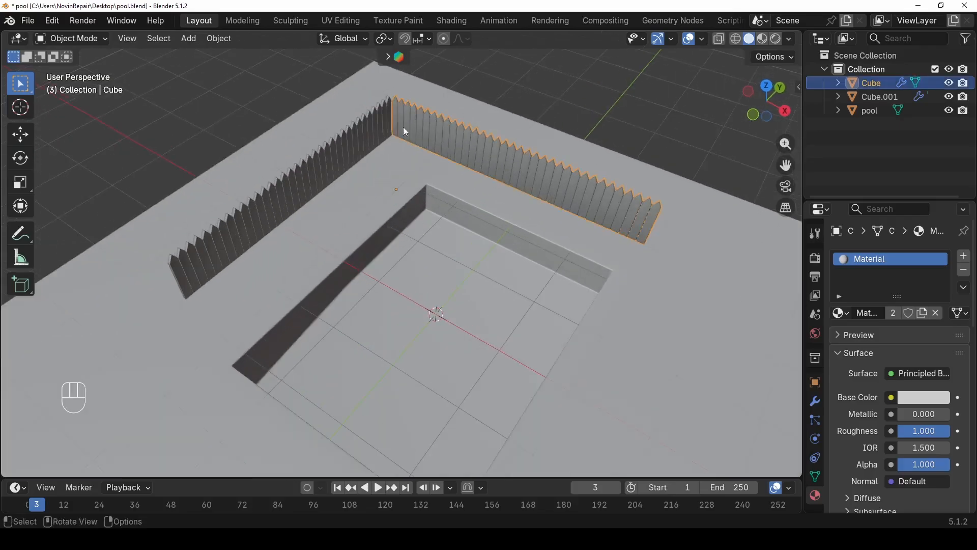
left_click(375, 138, "shift")
middle_click_drag(478, 161, 476, 266, "alt")
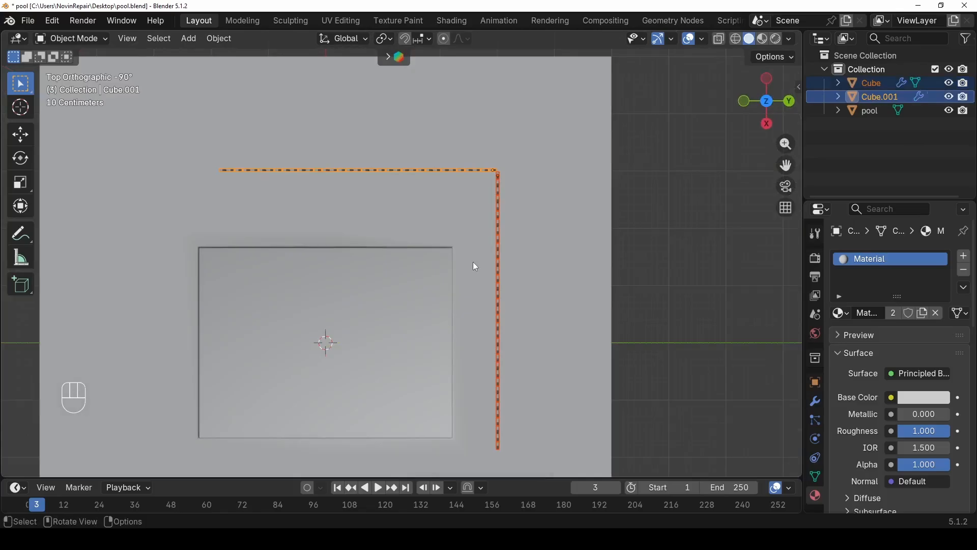
key("g")
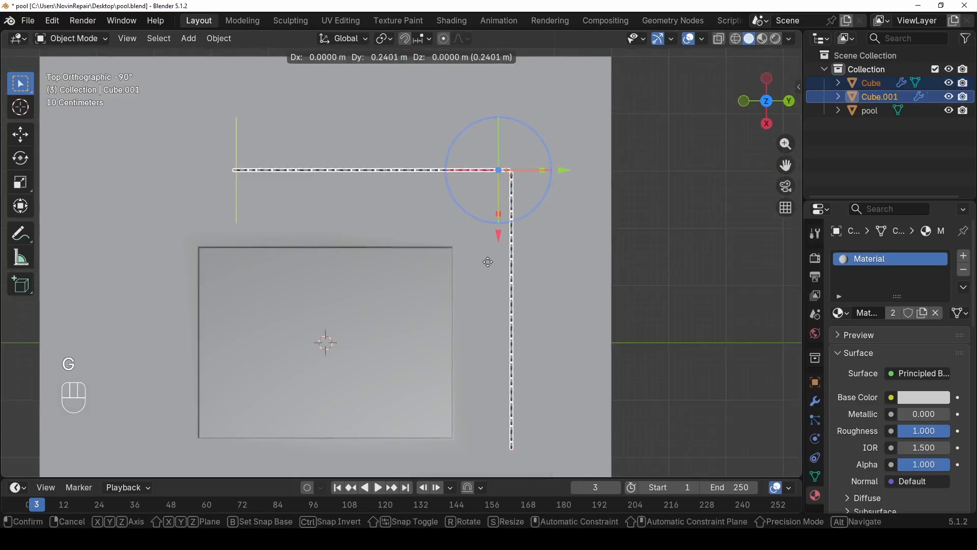
left_click(488, 260)
- In the pool mesh, move the ground's outer edge beyond the side fence inward along X to the fence line
middle_click_drag(487, 258, 554, 171)
scroll(529, 184, "up", 3)
middle_click_drag(467, 212, 479, 347, "shift")
left_click(460, 273)
key("Tab")
scroll(443, 311, "down", 4)
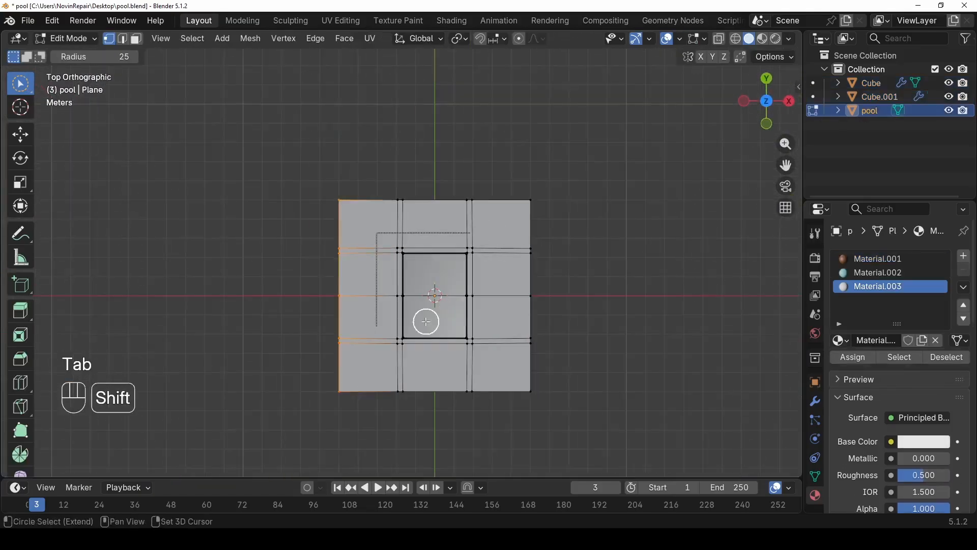
mouse_move(323, 208)
left_mouse_down()
mouse_move(334, 159)
mouse_move(327, 271)
mouse_move(336, 341)
mouse_move(333, 140)
left_mouse_up()
scroll(386, 239, "up", 3)
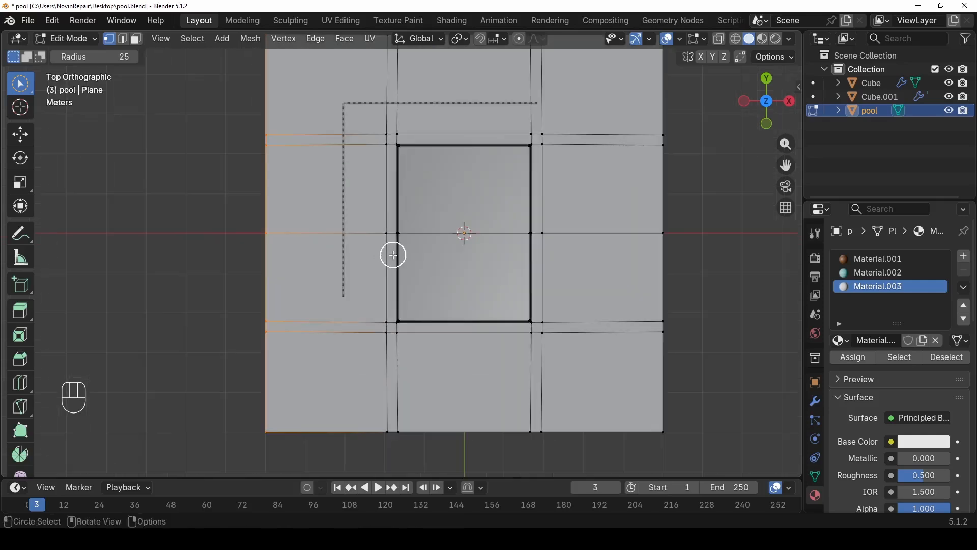
key("g")
key("x")
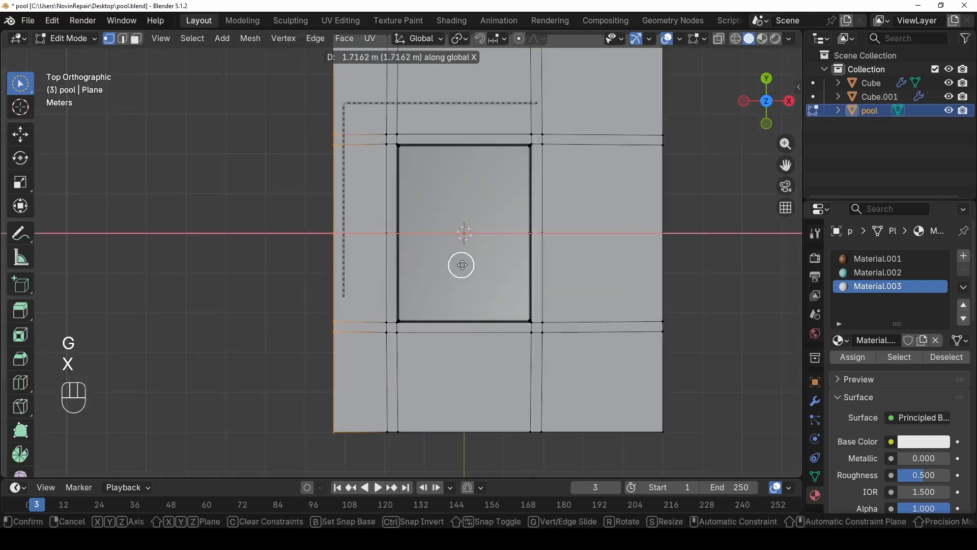
left_click(471, 266)
- Move the ground's far edge vertices inward along Y to line up with the far fence
middle_click_drag(421, 199, 382, 341, "shift")
mouse_move(301, 169)
left_mouse_down()
mouse_move(613, 170)
mouse_move(682, 181)
left_mouse_up()
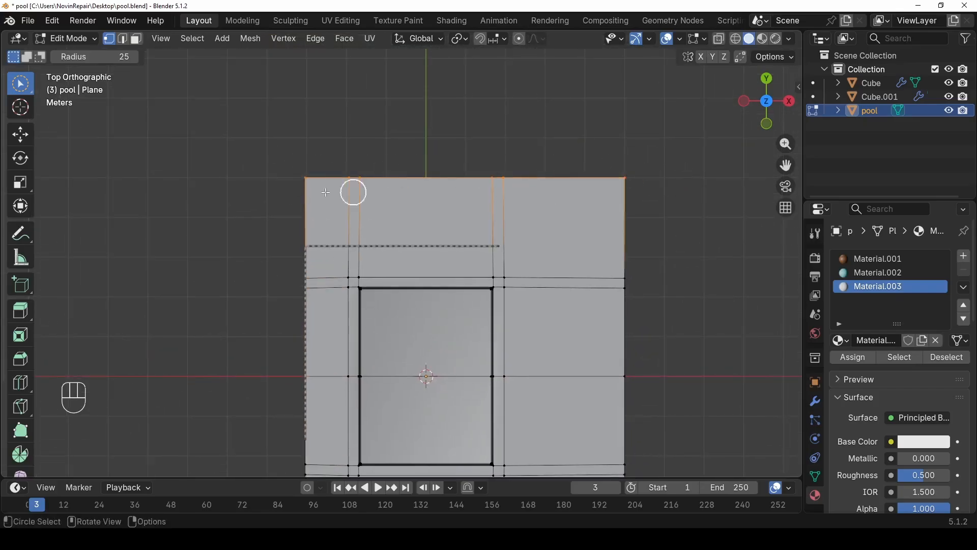
scroll(316, 197, "up", 3)
key("g")
key("y")
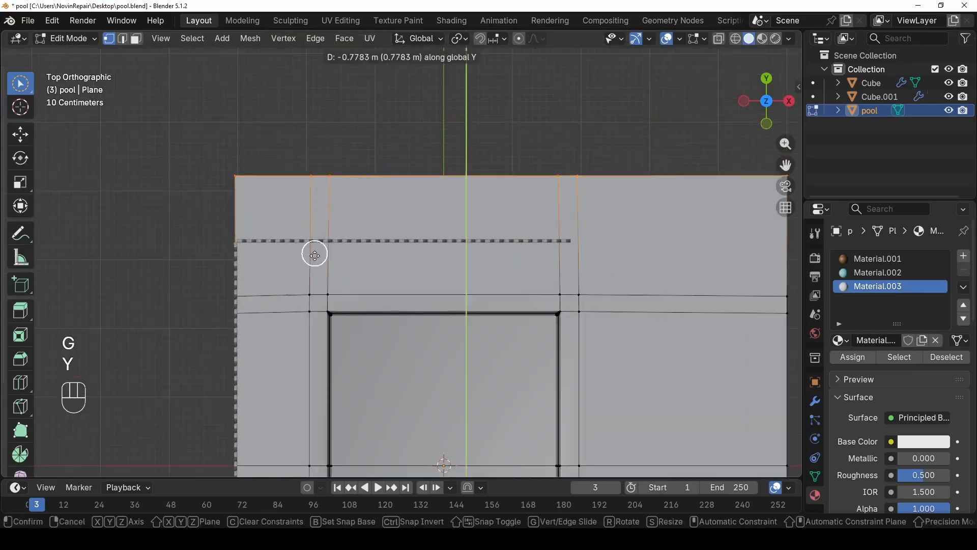
left_click(315, 316)
- Duplicate the L-shaped strip of ground faces between the fences and the pool rim, raising the copy along Z above the fences
scroll(402, 236, "down", 3)
middle_click_drag(413, 295, 381, 265)
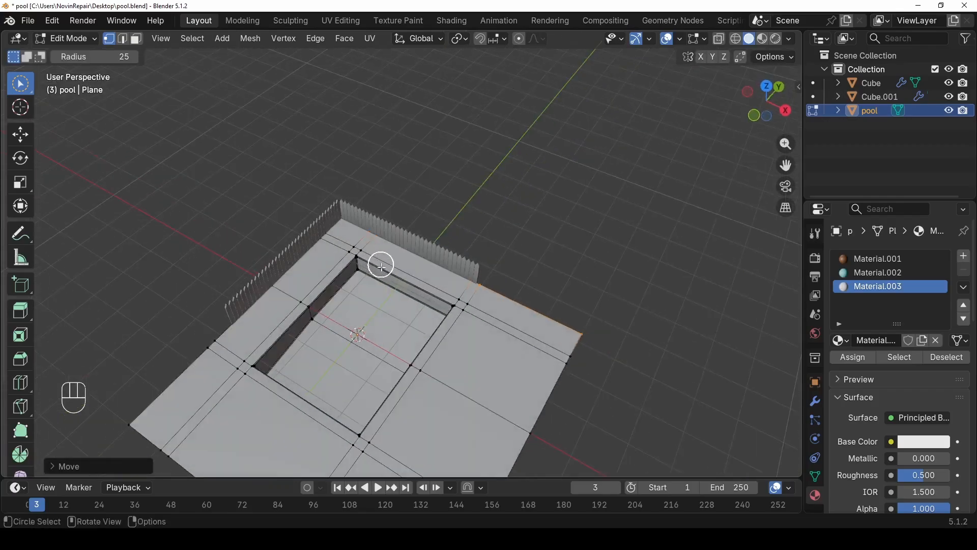
key("3")
scroll(327, 256, "up", 2)
middle_click_drag(316, 259, 428, 275, "shift")
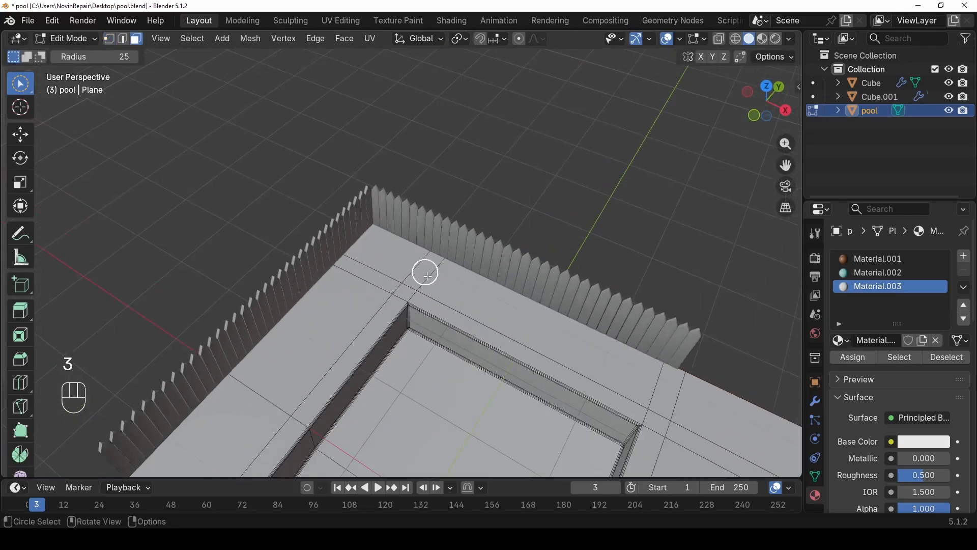
mouse_move(427, 276)
left_mouse_down()
mouse_move(415, 266)
mouse_move(378, 275)
mouse_move(230, 410)
left_mouse_up()
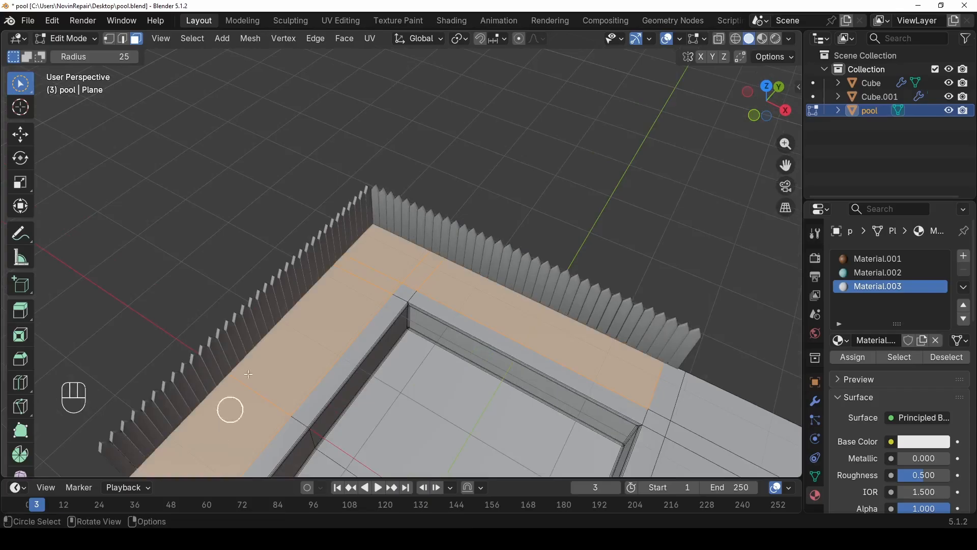
scroll(230, 410, "down", 3)
middle_click_drag(296, 341, 270, 265, "shift")
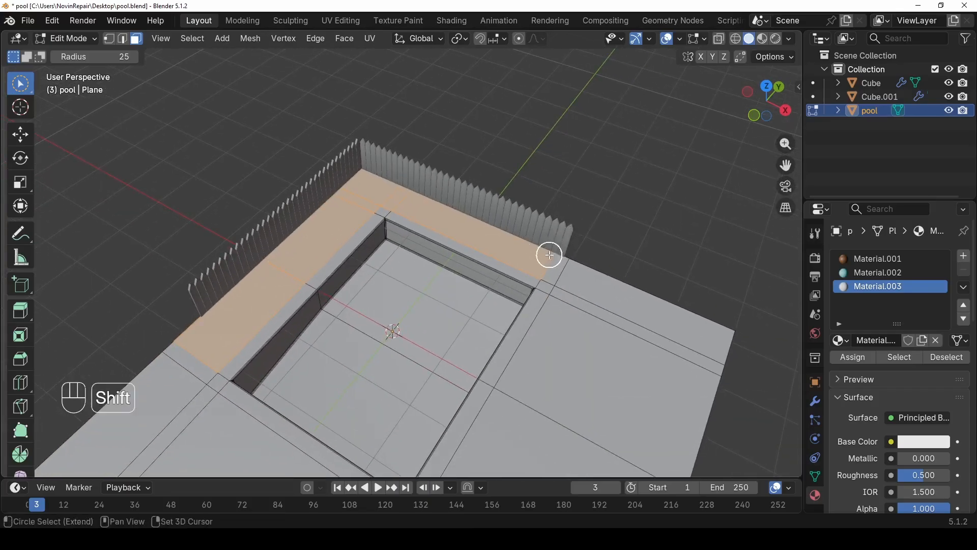
middle_click_drag(576, 242, 375, 268)
key("shift+d")
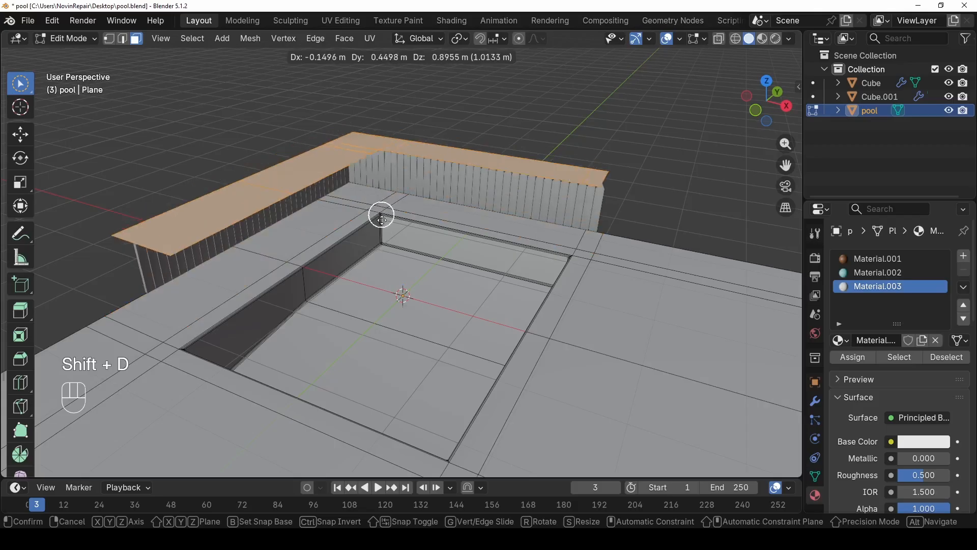
key("z")
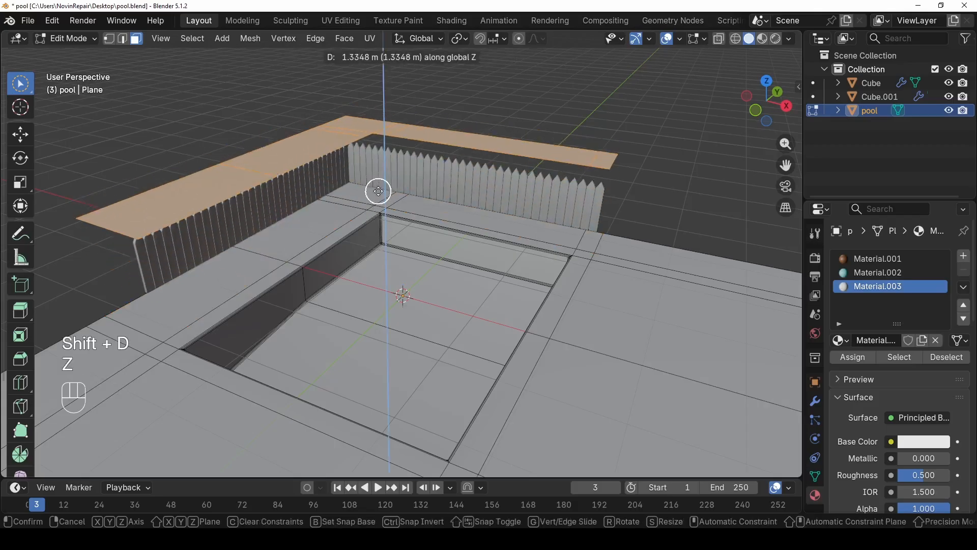
left_click(387, 151)
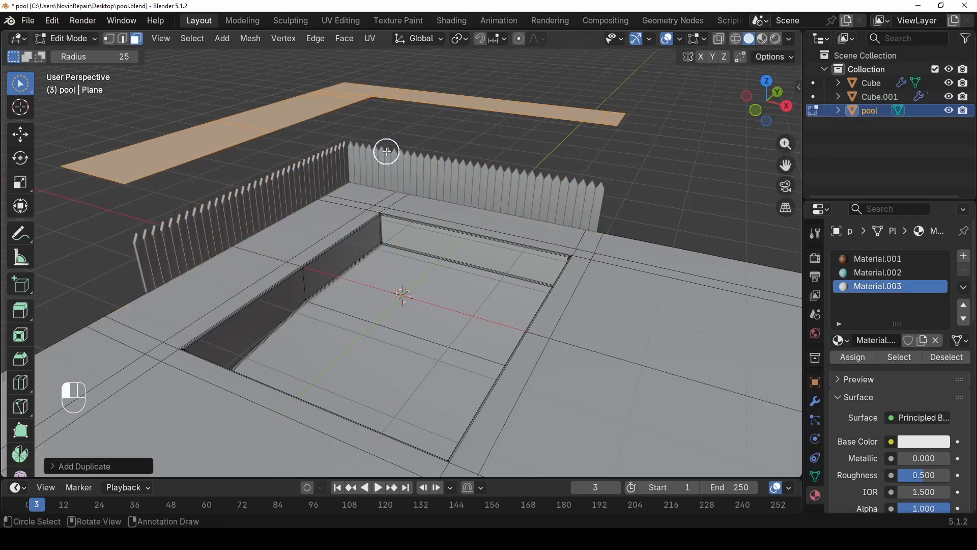
- Check in Object Mode whether the duplicated strip is still part of the pool object, and return to Edit Mode
scroll(387, 151, "down", 3)
left_click(72, 40)
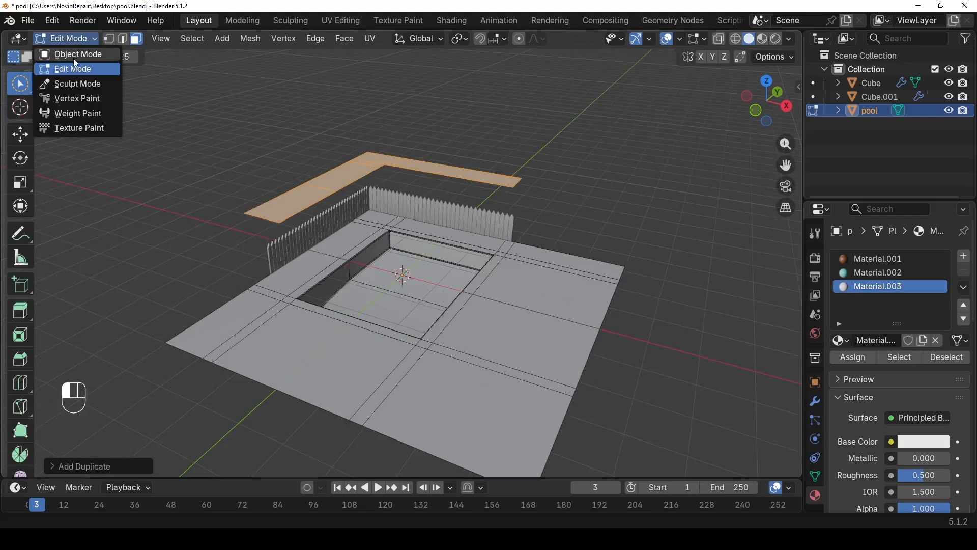
left_click(75, 60)
left_click(187, 197)
left_click(267, 328)
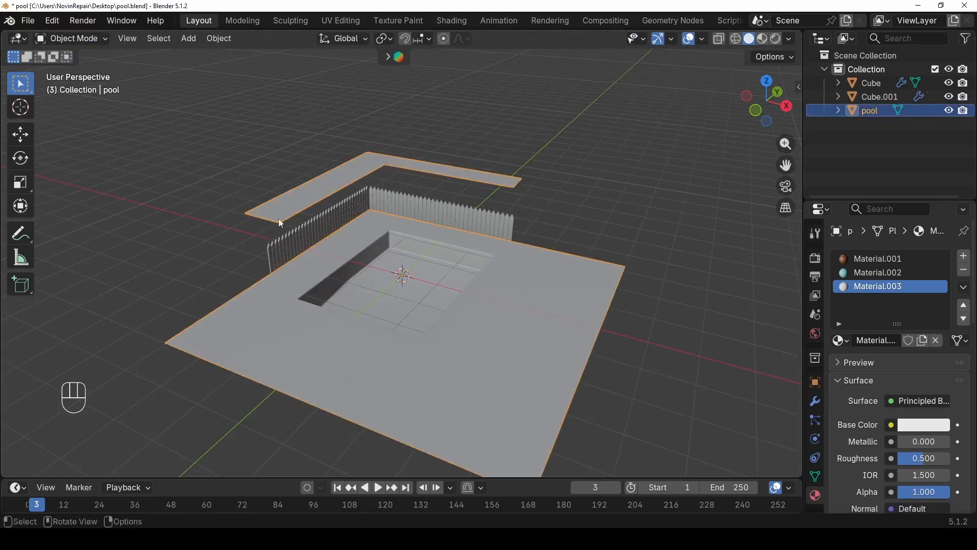
left_click(93, 39)
left_click(92, 69)
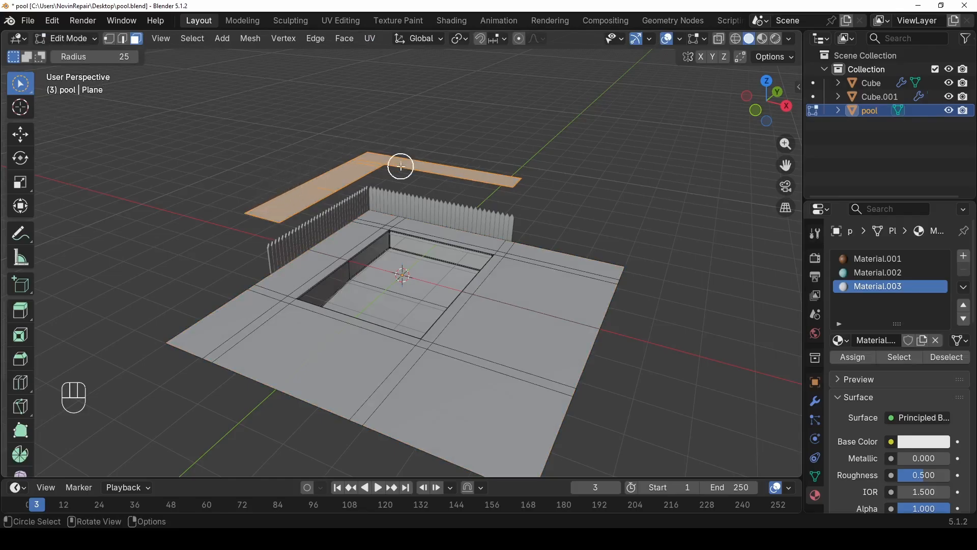
- Separate the selected L-shaped strip from the pool mesh by selection and return to Object Mode
key("p")
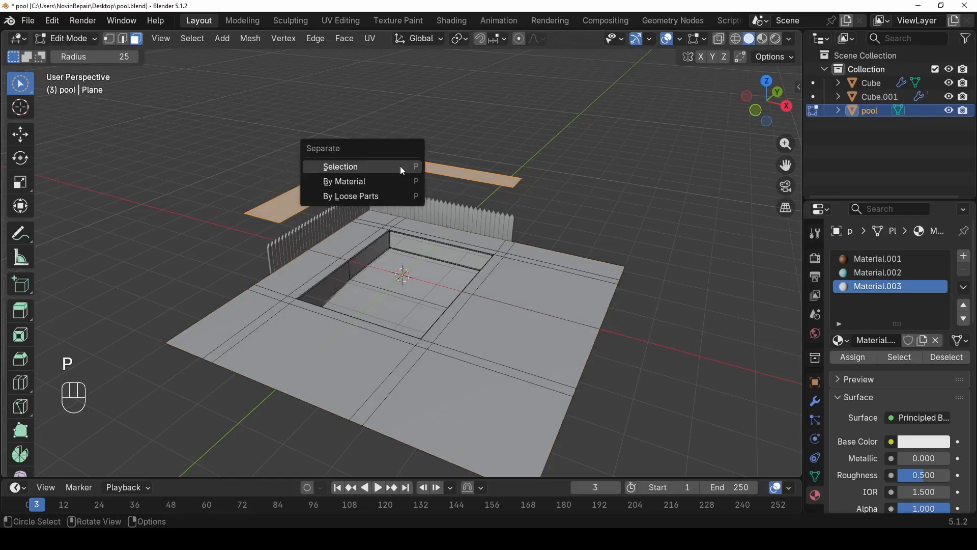
left_click(400, 166)
left_click(80, 44)
left_click(82, 54)
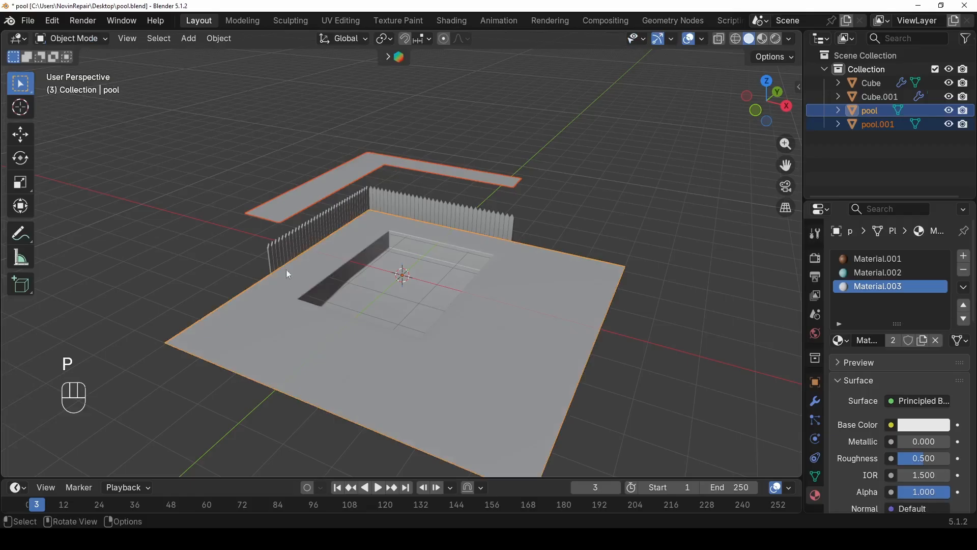
- Select the raised strip and the pool in turn to check that they are independent objects
left_click(248, 173)
left_click(285, 203)
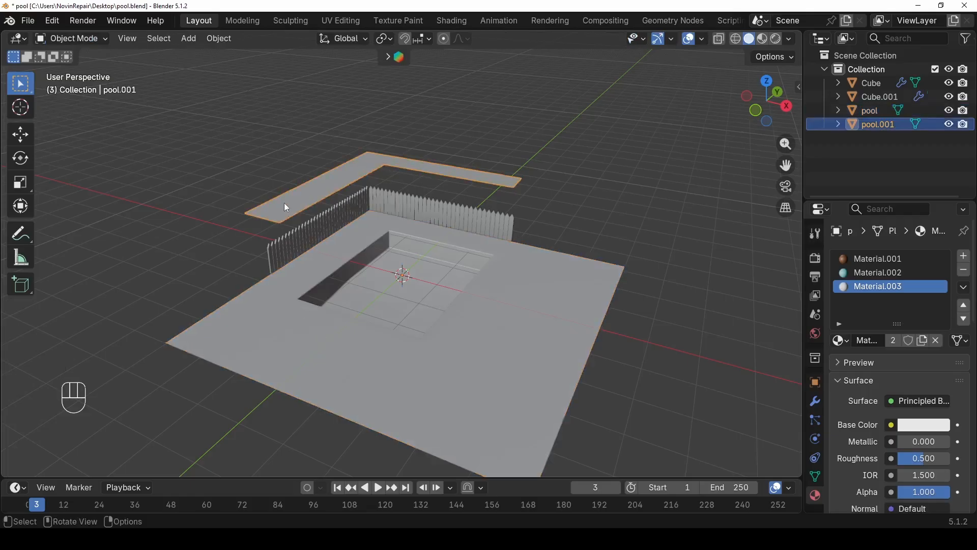
left_click(299, 301)
left_click(873, 126, "ctrl")
left_click(492, 374)
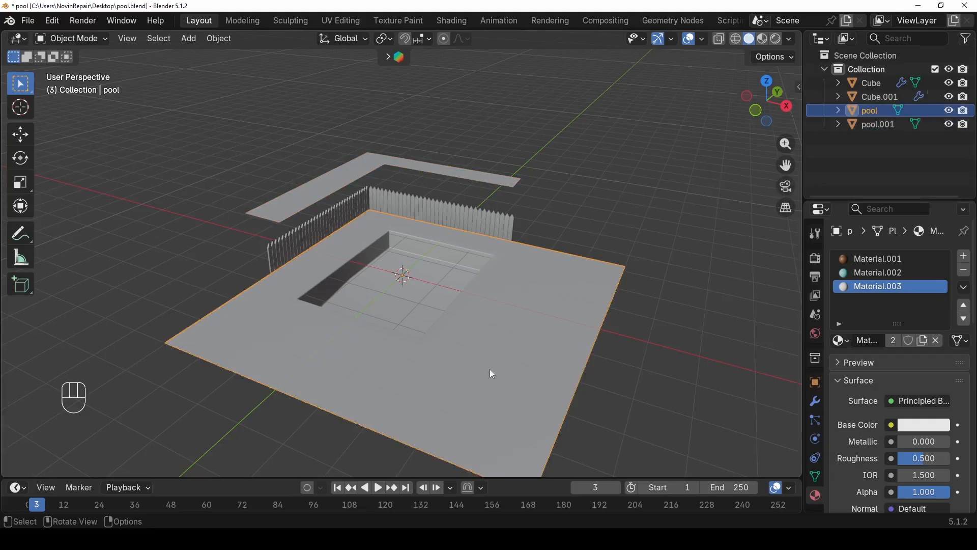
- Select the separated L-shaped strip and rename it grass plane
left_click(358, 175)
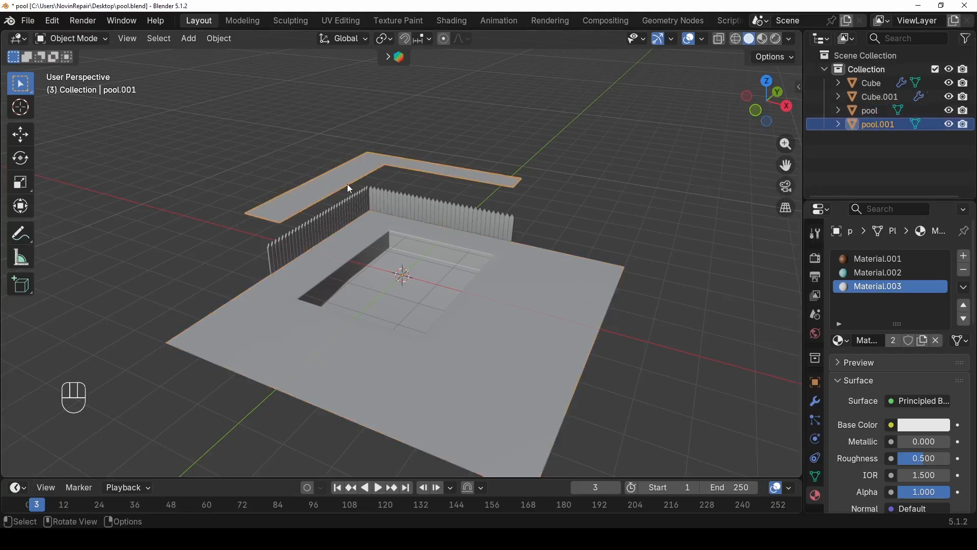
mouse_move(347, 191)
middle_mouse_down()
mouse_move(368, 192)
mouse_move(343, 189)
middle_mouse_up()
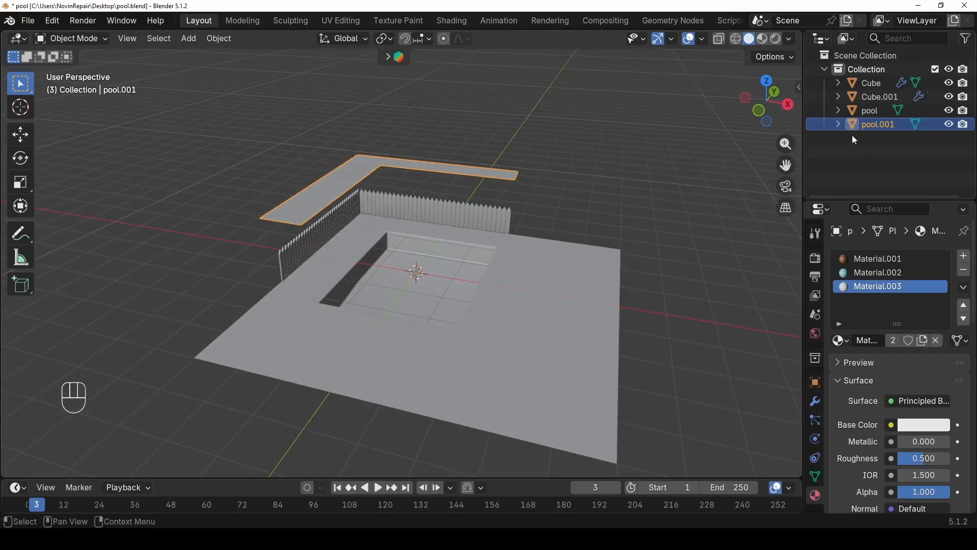
double_click(870, 125)
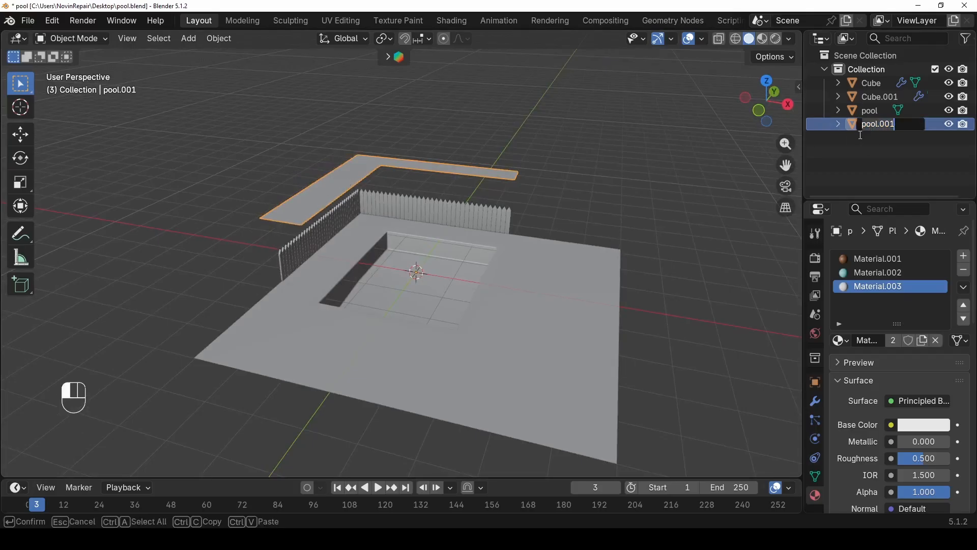
type("grass plane")
key("Return")
- Duplicate the grass plane and raise the copy about 1.97 m along Z
key("shift+d")
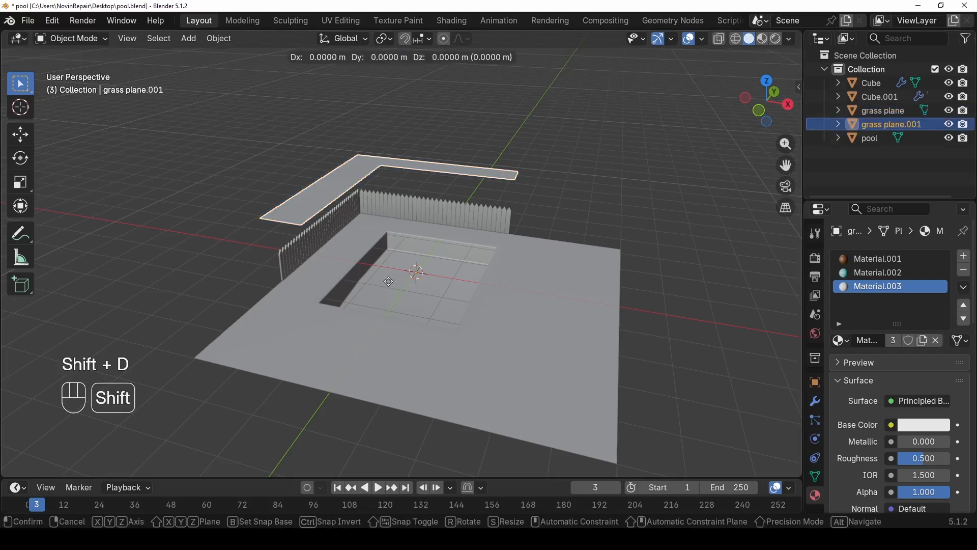
key("z")
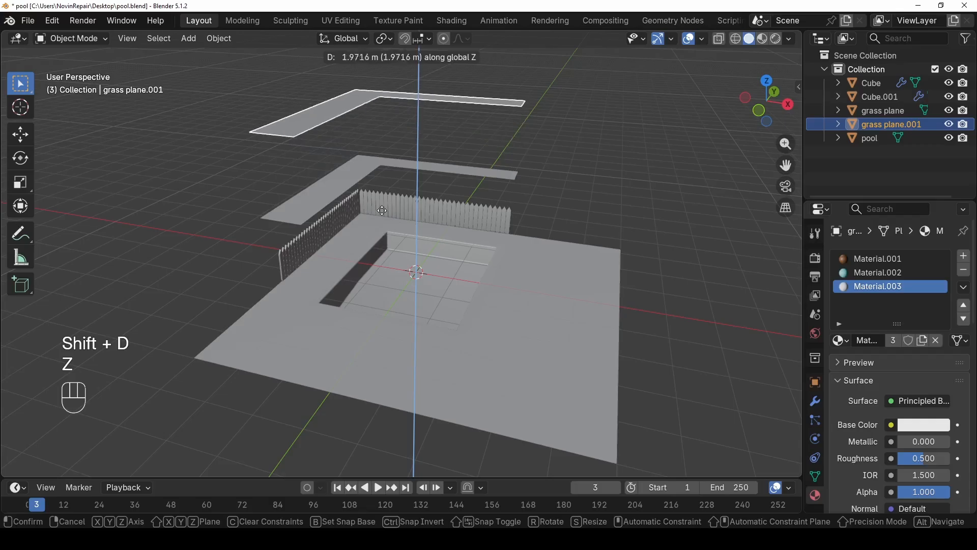
left_click(383, 209)
- Rename the upper strip copy flowers plane and hide it in the viewport
left_click(901, 129)
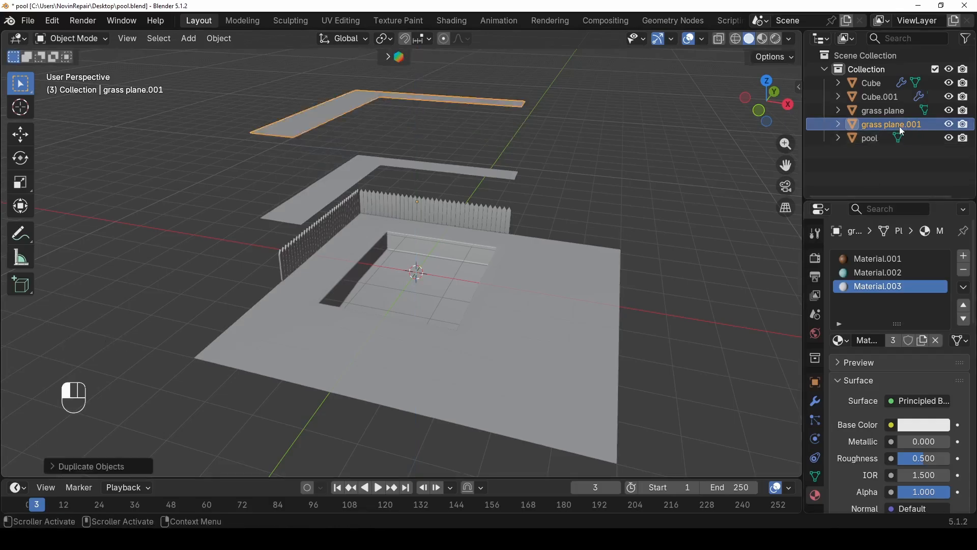
double_click(900, 128)
type("flowe")
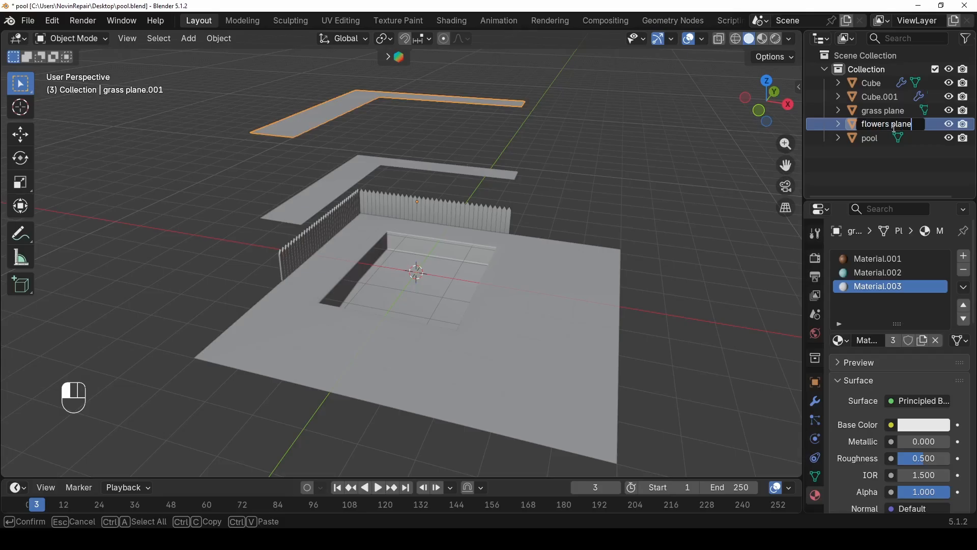
key("Return")
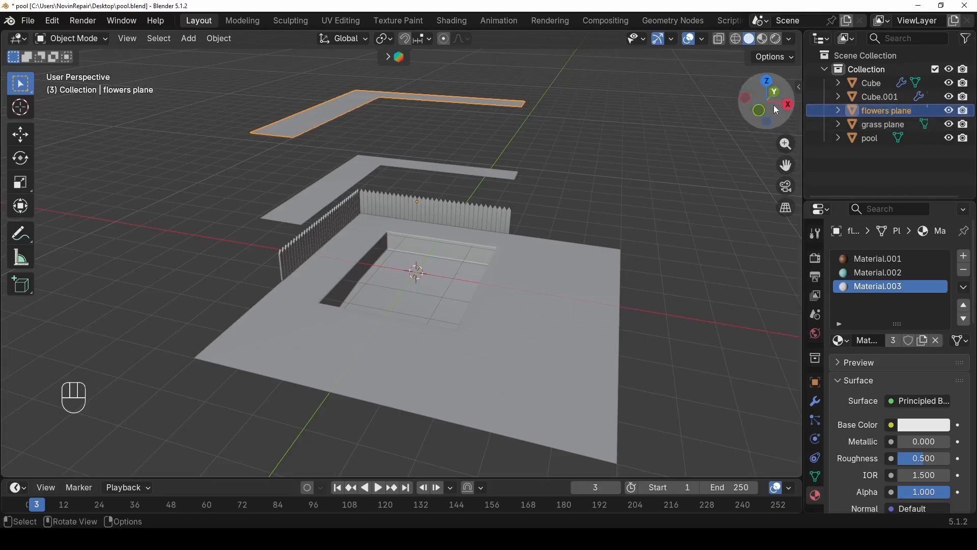
left_click(948, 110)
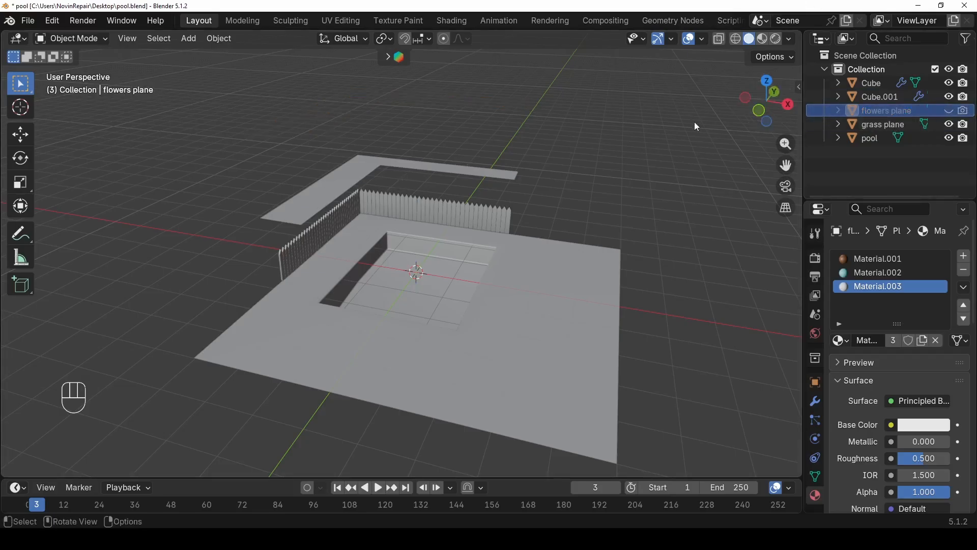
- Remove all three material slots from the grass plane and add a new empty slot
left_click(376, 180)
scroll(426, 188, "up", 4)
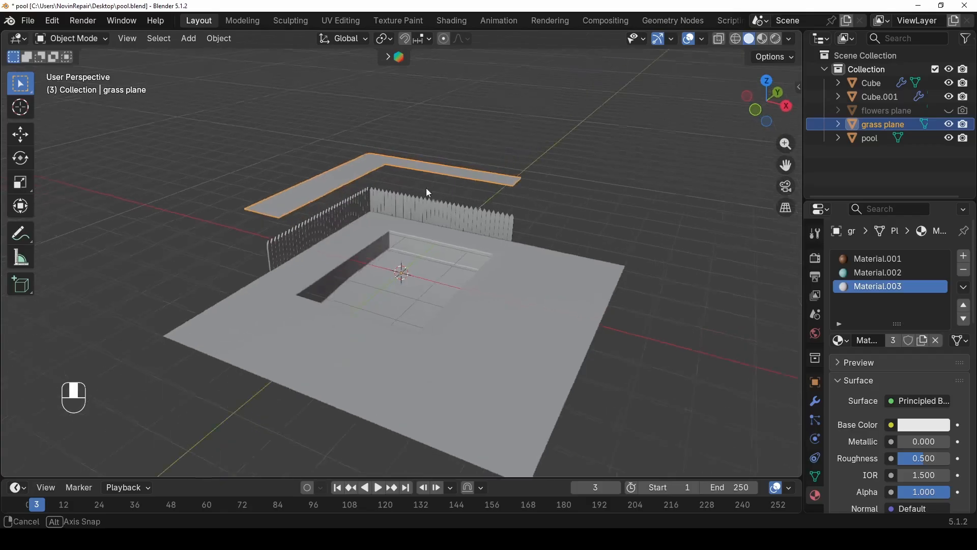
middle_click_drag(604, 258, 552, 267)
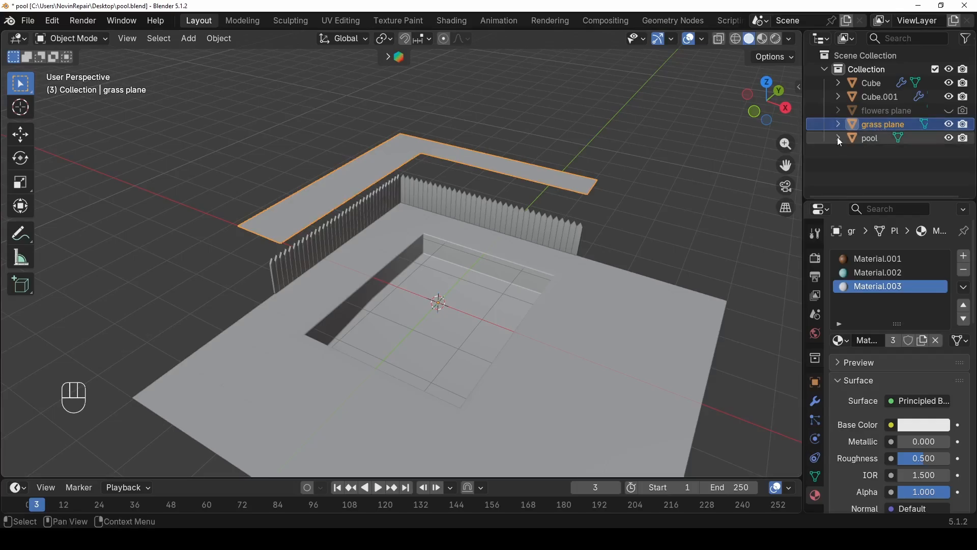
left_click(965, 272)
left_click(965, 272)
left_click(965, 272)
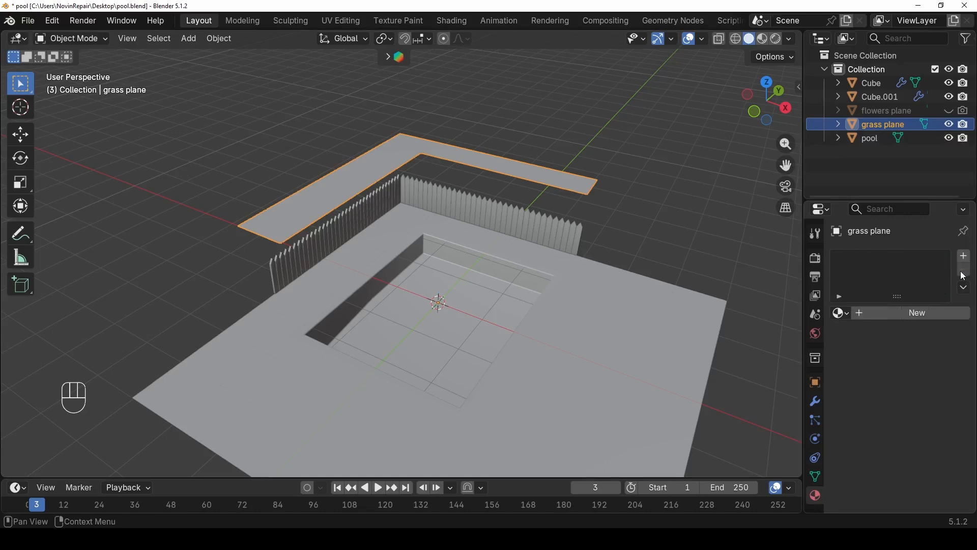
left_click(965, 260)
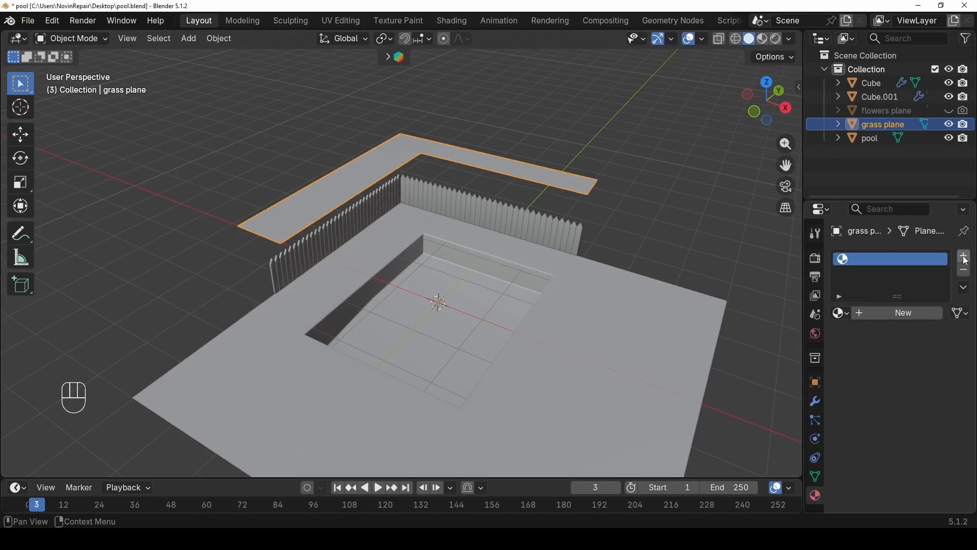
- Create a new material on the grass plane and set its base color to dark green, hex 1F691B
left_click(904, 313)
left_click(920, 401)
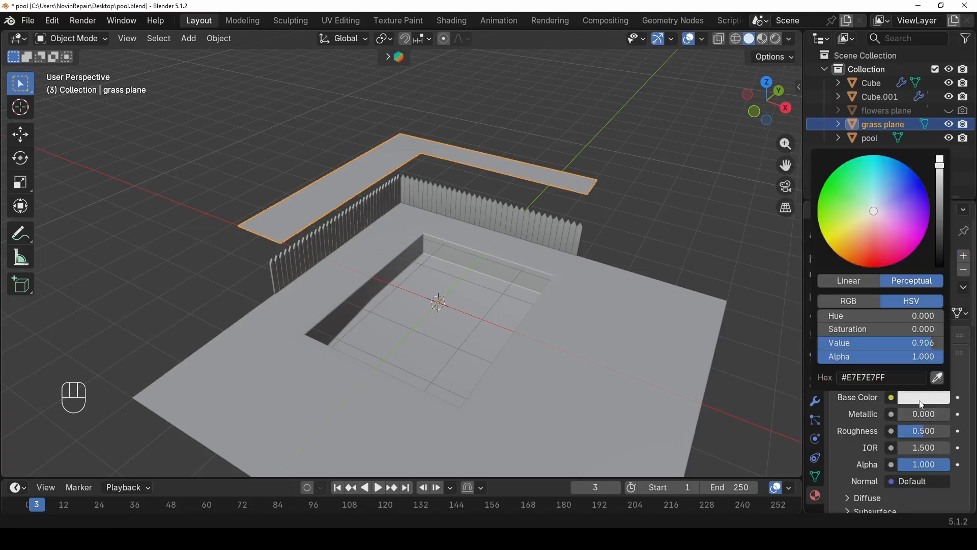
left_click_drag(887, 231, 838, 191)
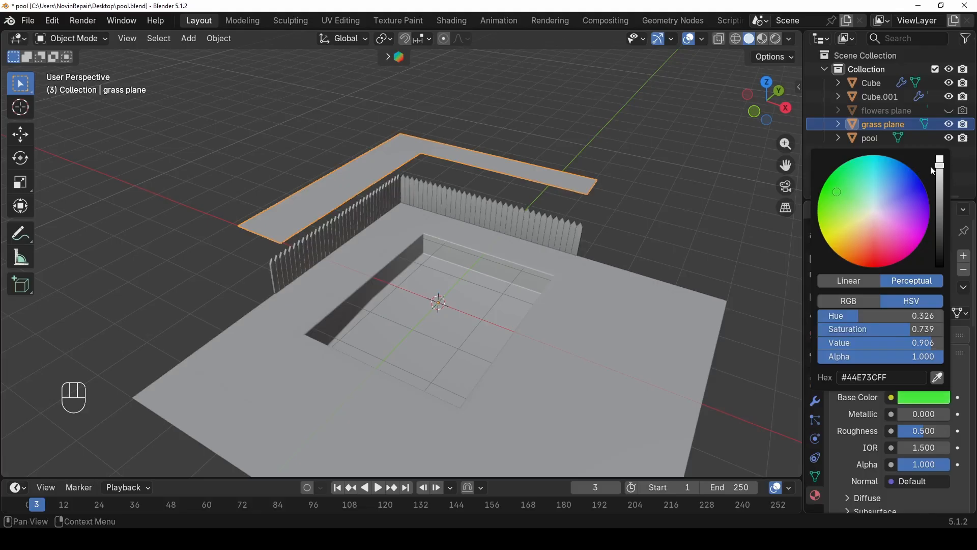
left_click_drag(940, 172, 940, 221)
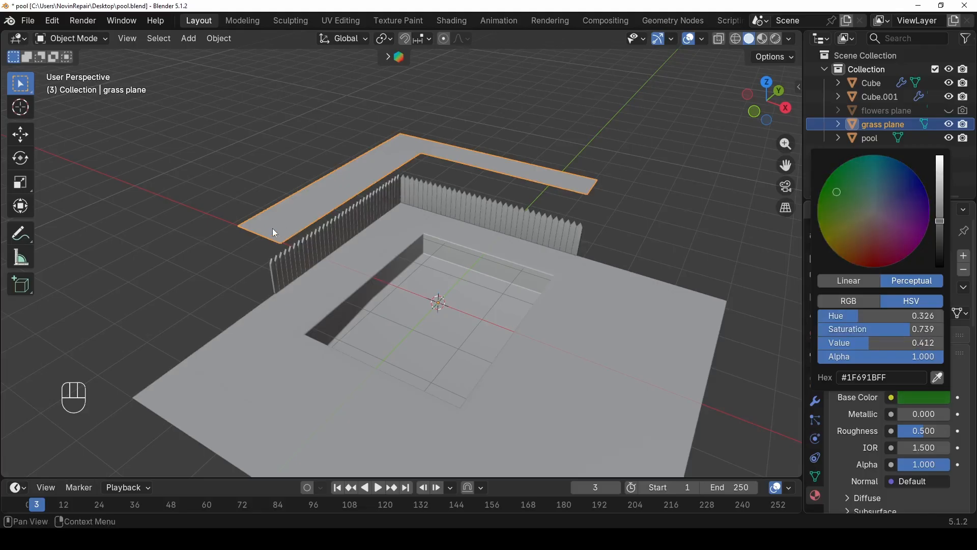
- Add a hair particle system to the grass plane and set its hair length to 0.02 m
left_click(815, 423)
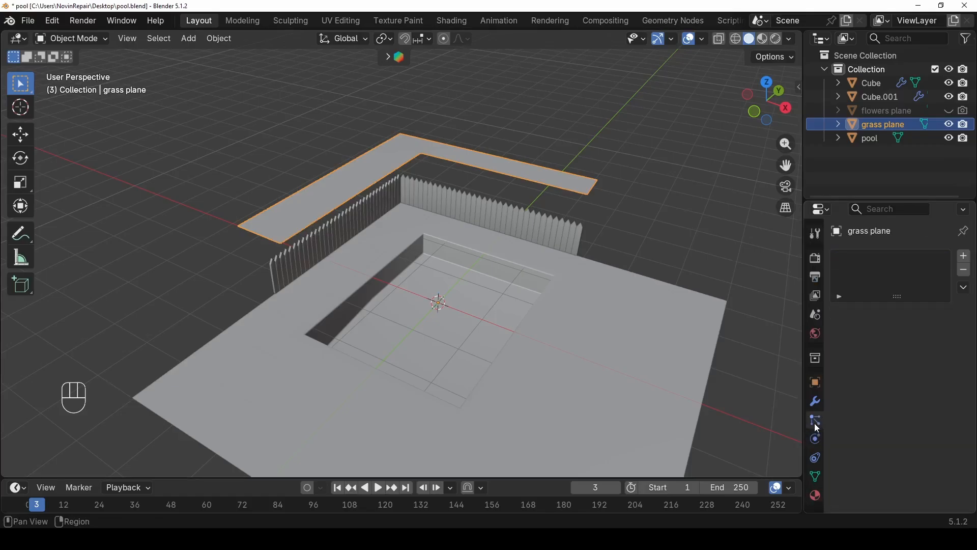
left_click(965, 257)
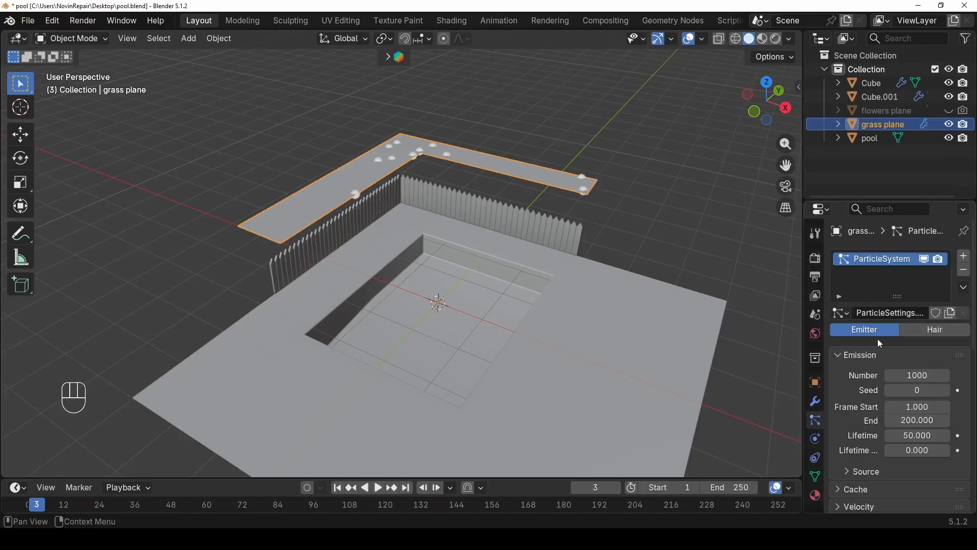
left_click(936, 329)
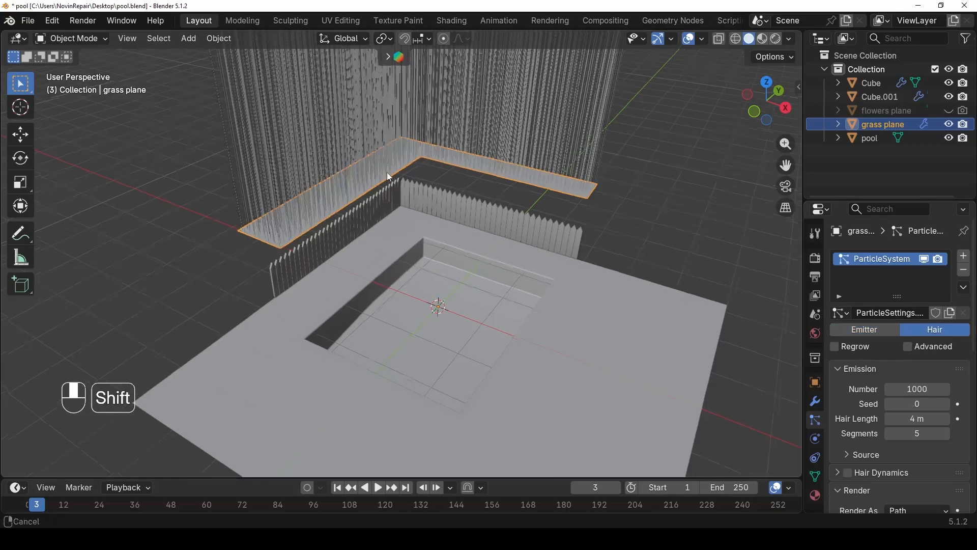
middle_click_drag(387, 172, 395, 188, "shift")
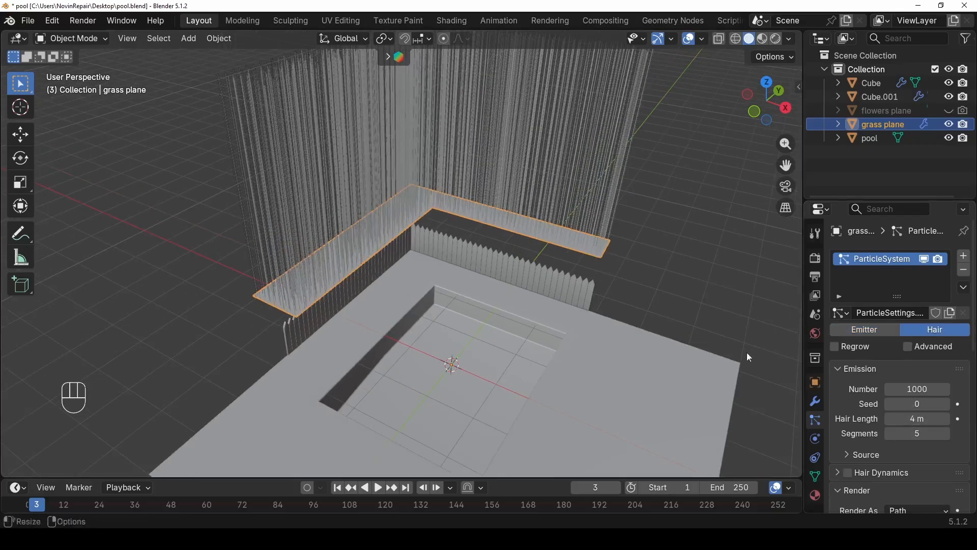
left_click(920, 422)
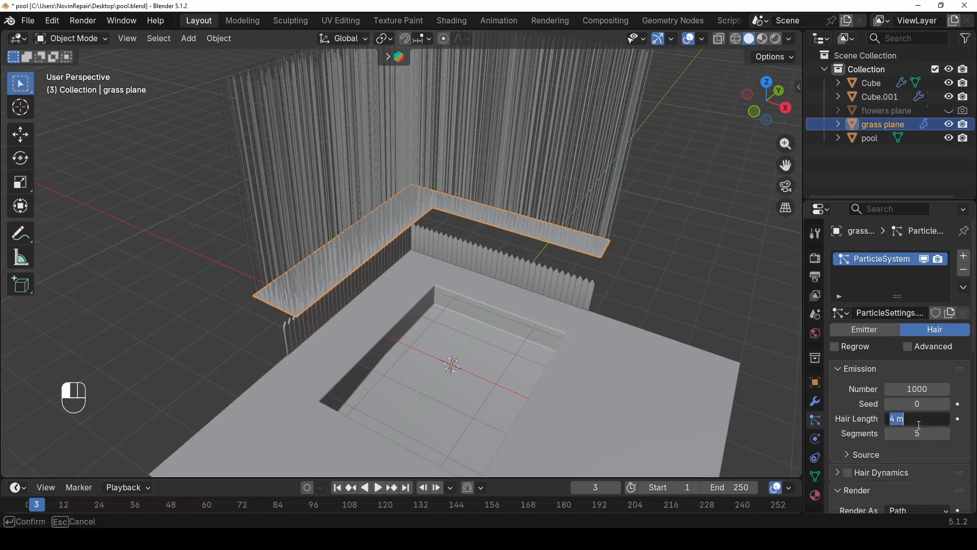
type("0.02")
key("Return")
scroll(326, 326, "up", 3)
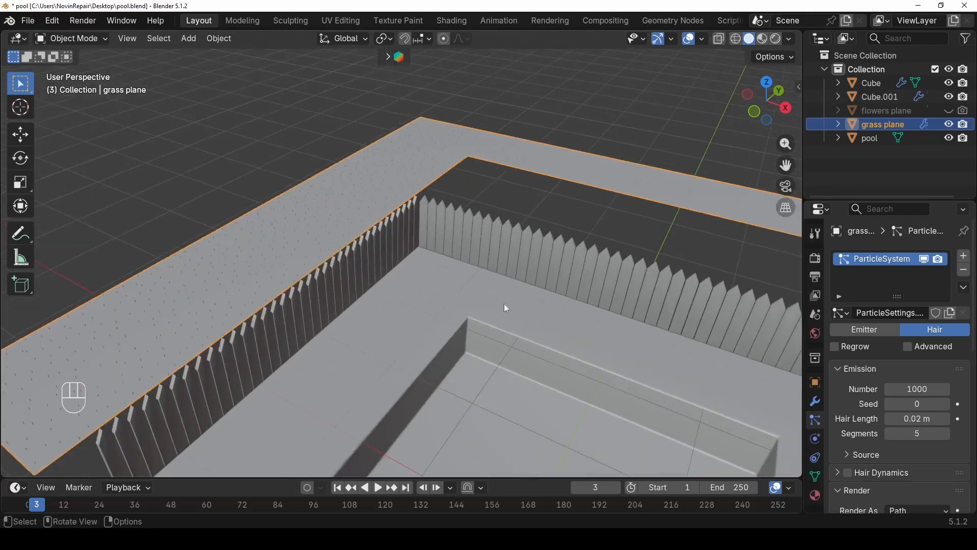
- Set the number of hair particles on the grass plane to 20000
left_click(917, 389)
type("20")
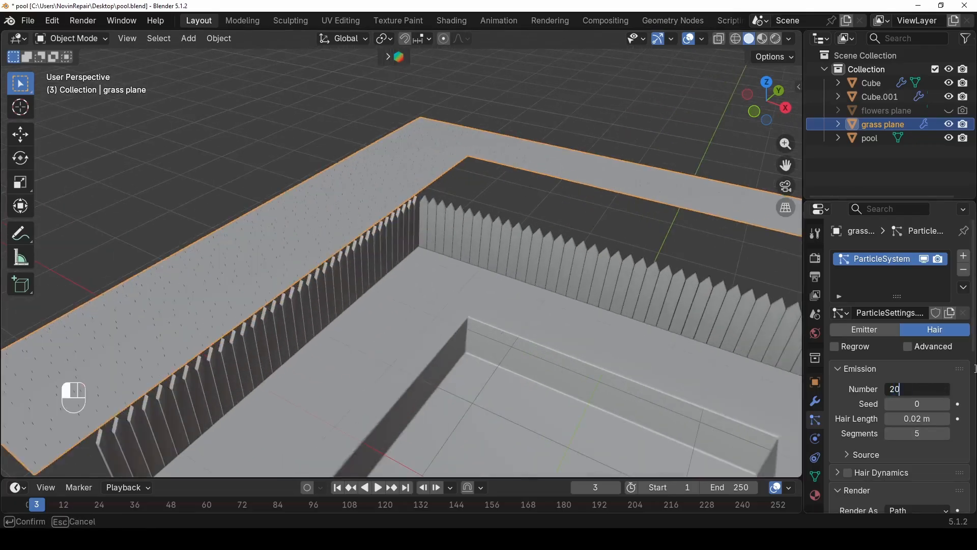
type("000")
left_click(975, 368)
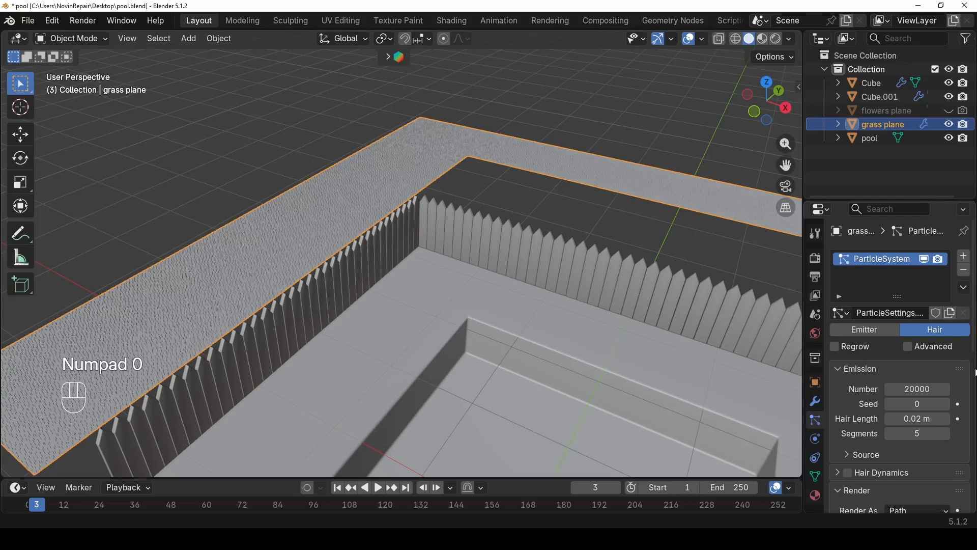
- Enable interpolated children for the grass plane's hair particles
scroll(893, 434, "down", 5)
scroll(893, 435, "down", 3)
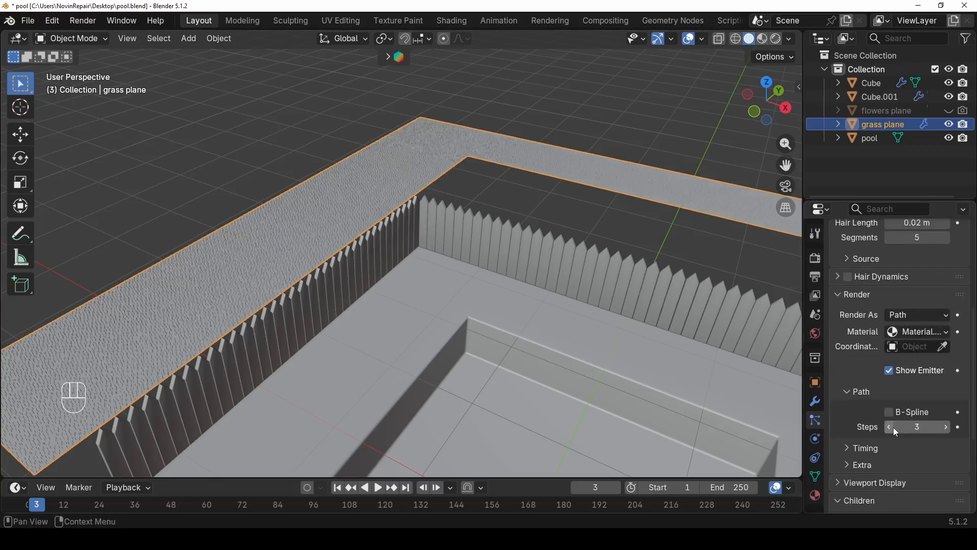
scroll(884, 358, "down", 4)
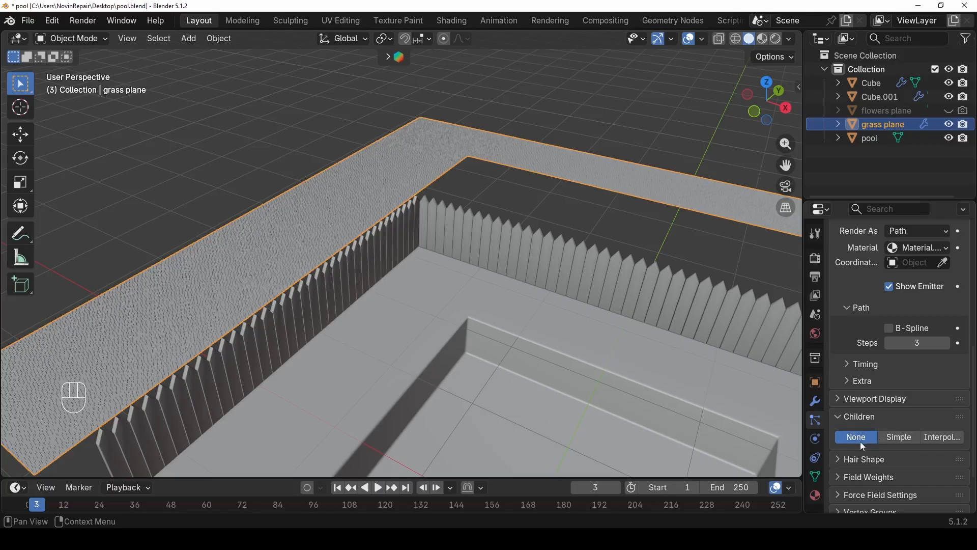
left_click(946, 439)
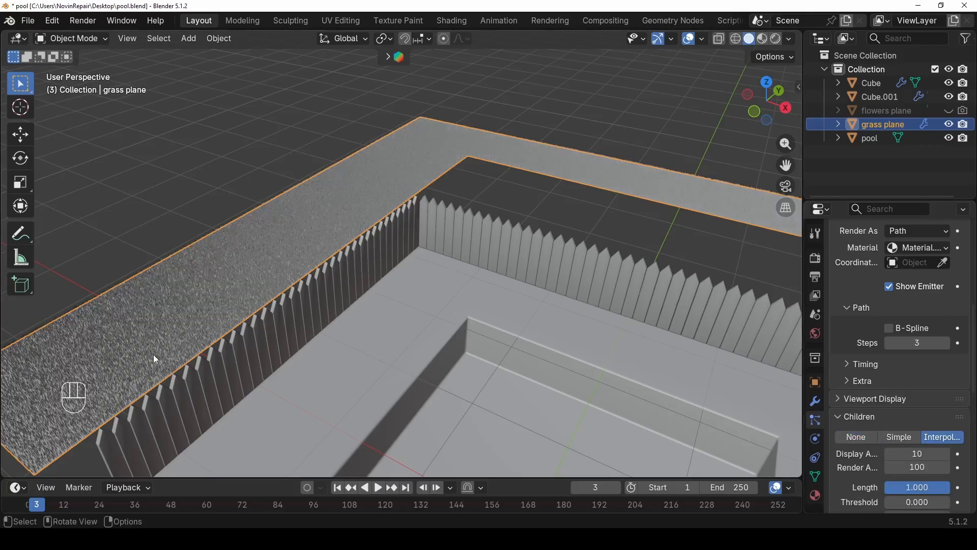
middle_click_drag(145, 355, 296, 325, "shift")
scroll(236, 368, "up", 2)
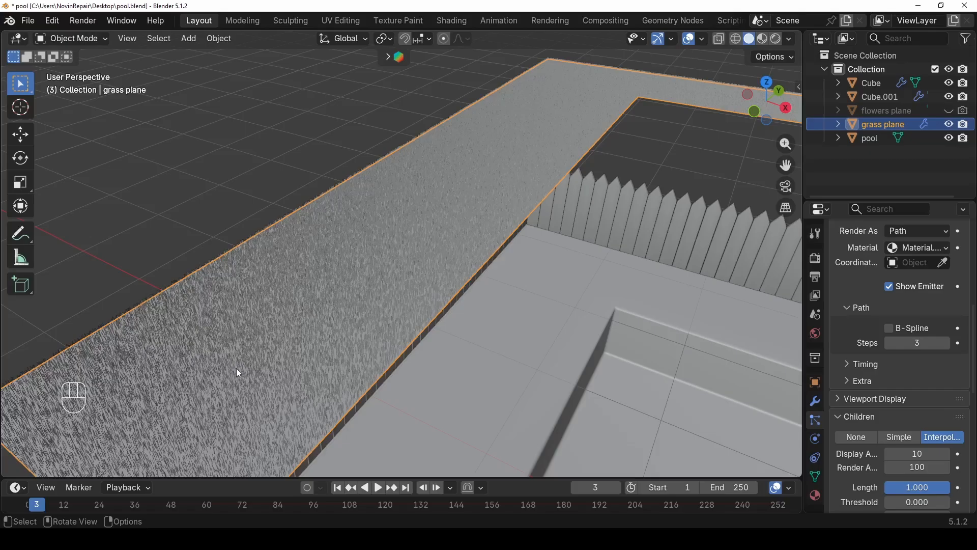
middle_click_drag(236, 368, 319, 352)
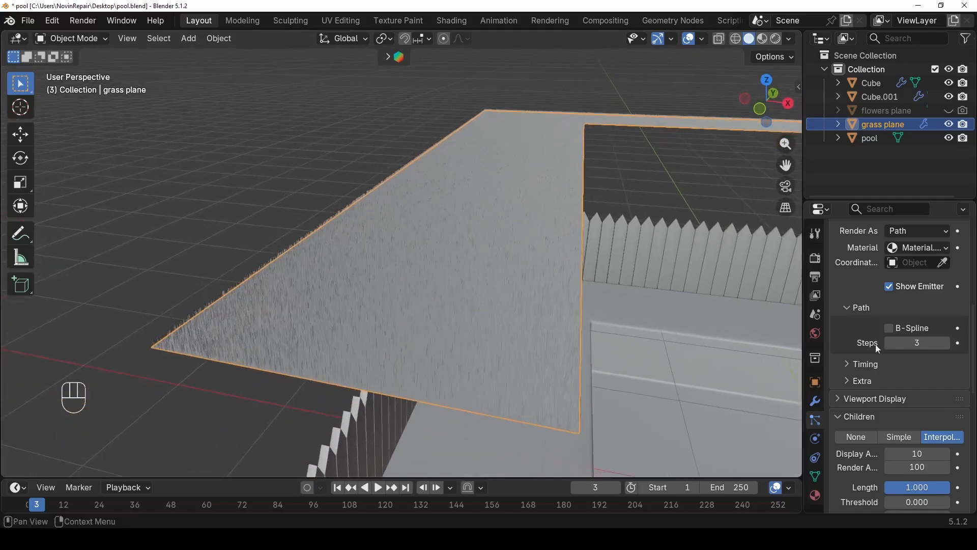
- Expand the children's roughness settings and set the random roughness of the grass to 0.02
scroll(939, 437, "down", 4)
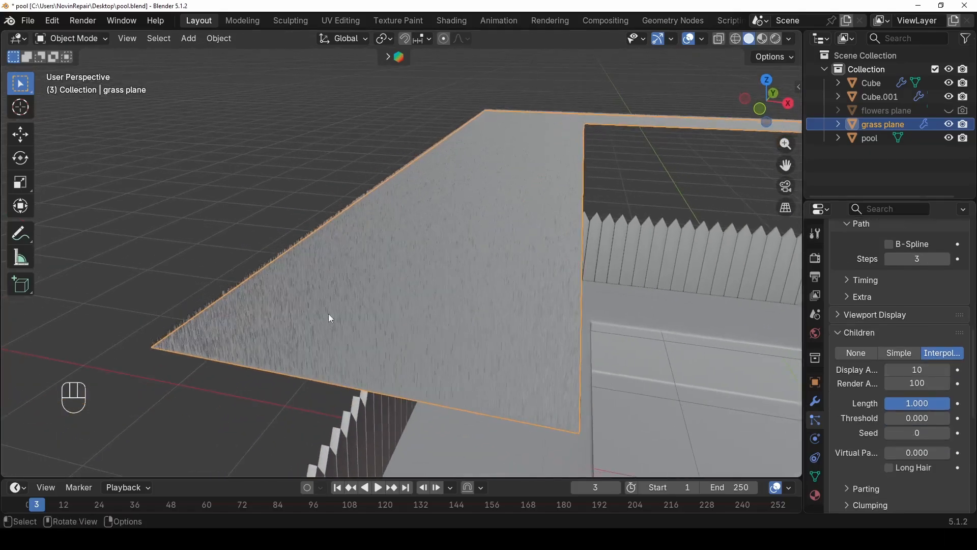
scroll(331, 319, "up", 2)
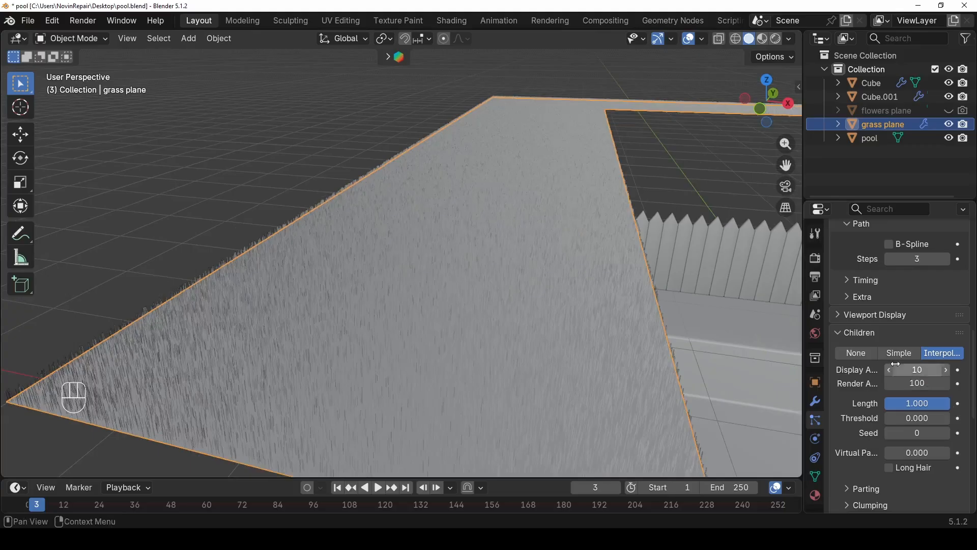
scroll(874, 383, "down", 3)
scroll(875, 384, "down", 5)
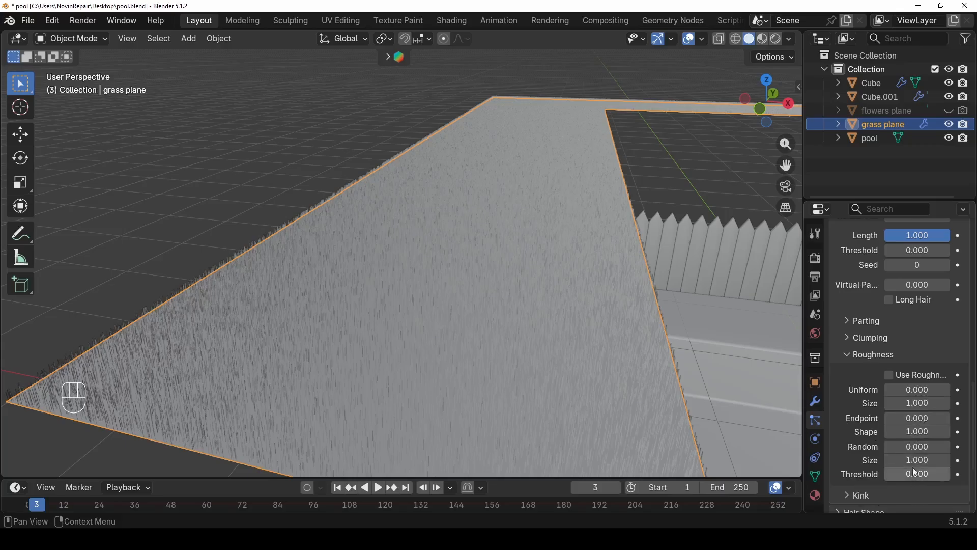
left_click(916, 446)
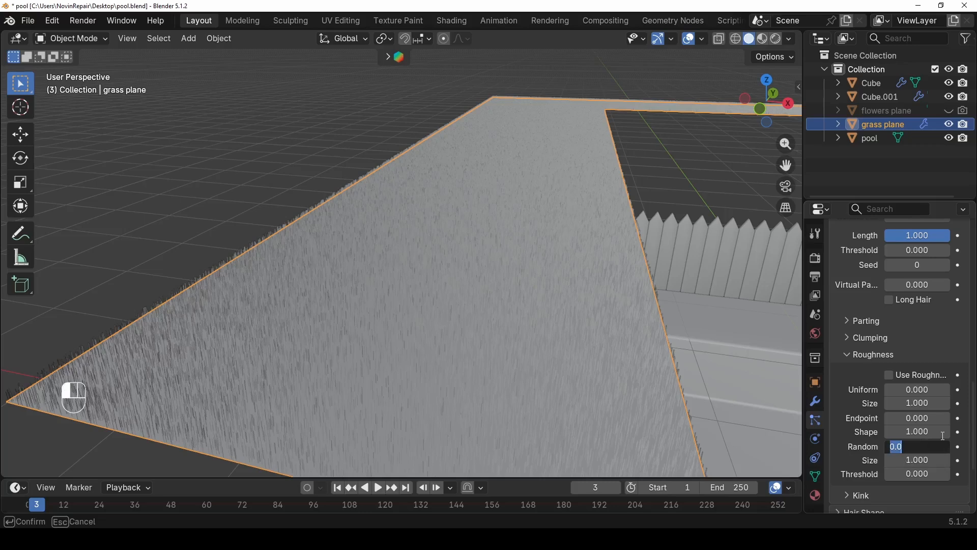
type("0.02")
left_click(191, 388)
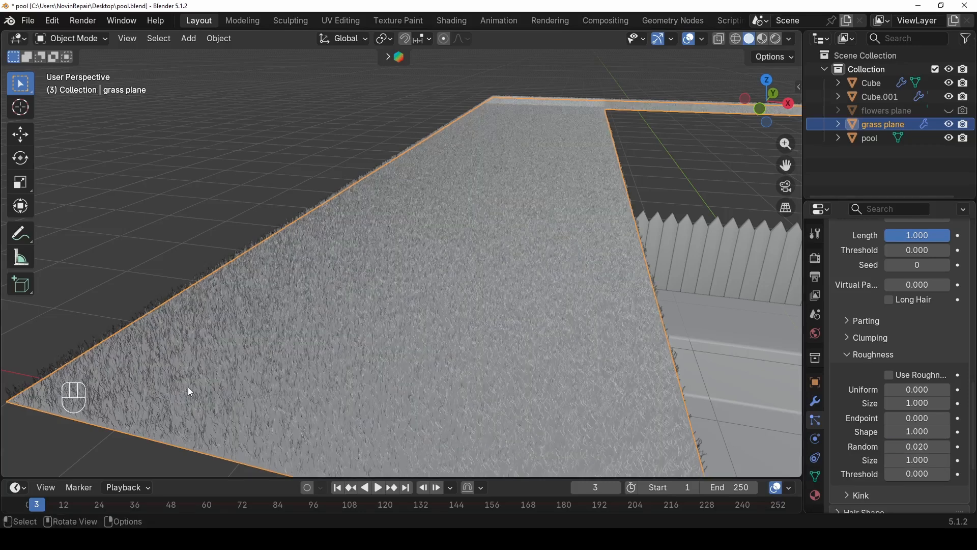
middle_click_drag(231, 386, 305, 364)
scroll(311, 363, "down", 2)
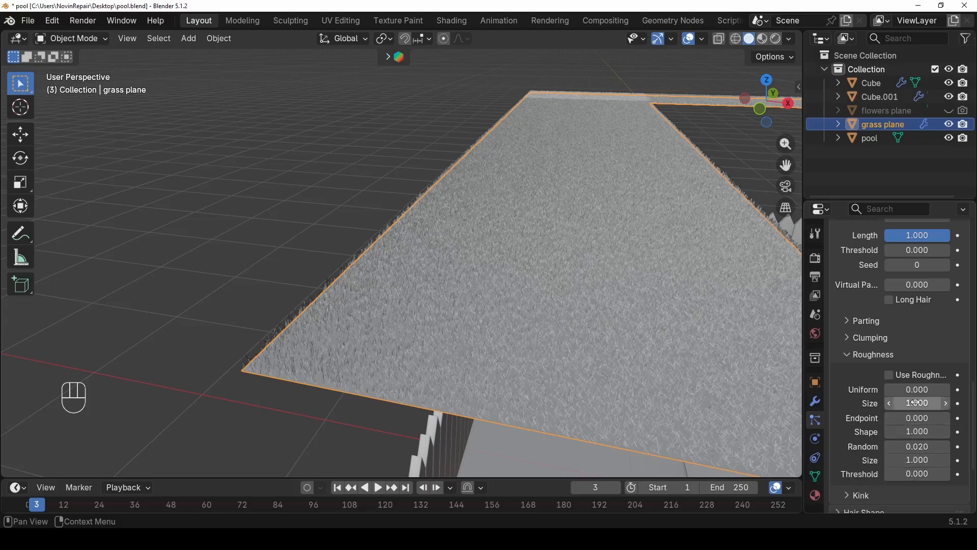
- Set the children's roughness shape to 2 and endpoint roughness to 0.02
left_click(924, 431)
type("2")
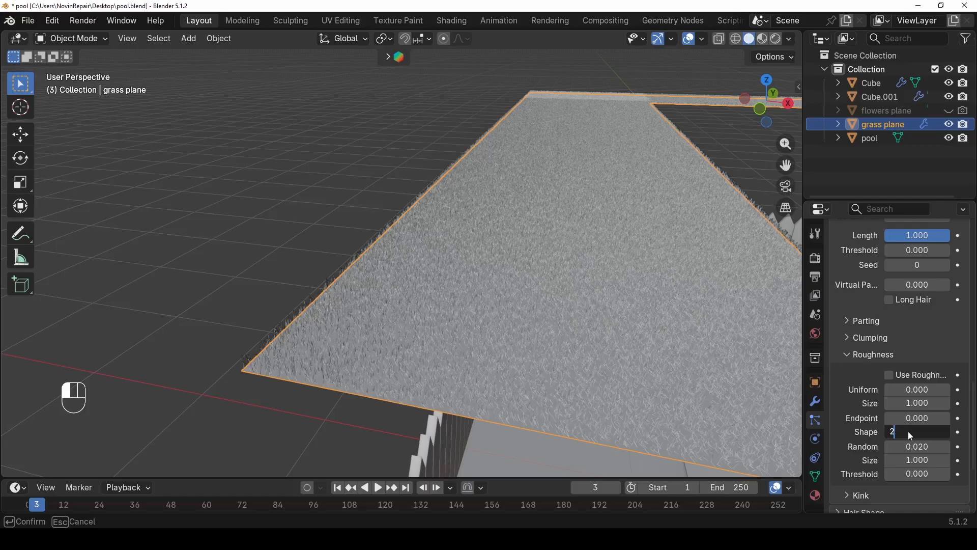
key("Return")
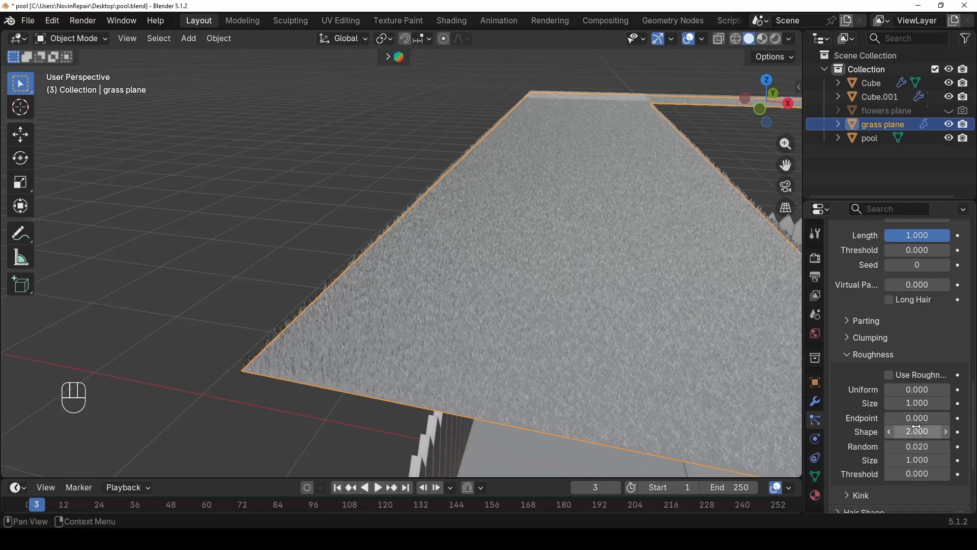
left_click(919, 420)
type("0")
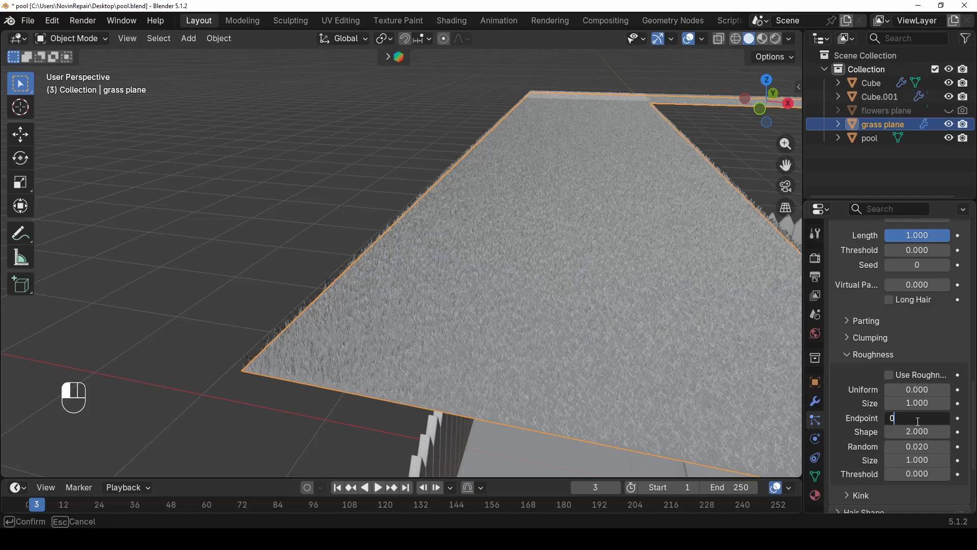
type(".02")
key("Return")
scroll(417, 314, "up", 2)
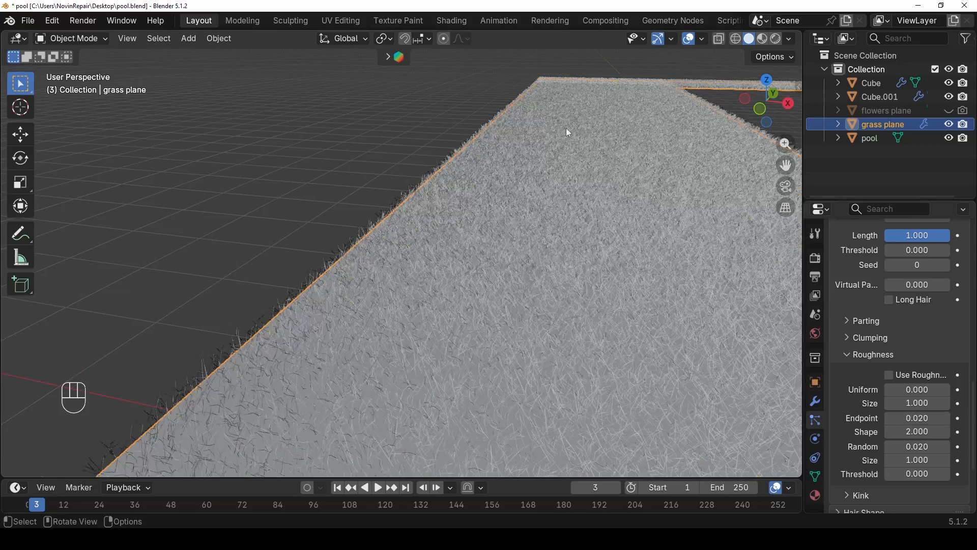
- Inspect the green grass in Material Preview shading and switch the viewport to Rendered shading
left_click(762, 39)
middle_click_drag(359, 277, 370, 254, "shift")
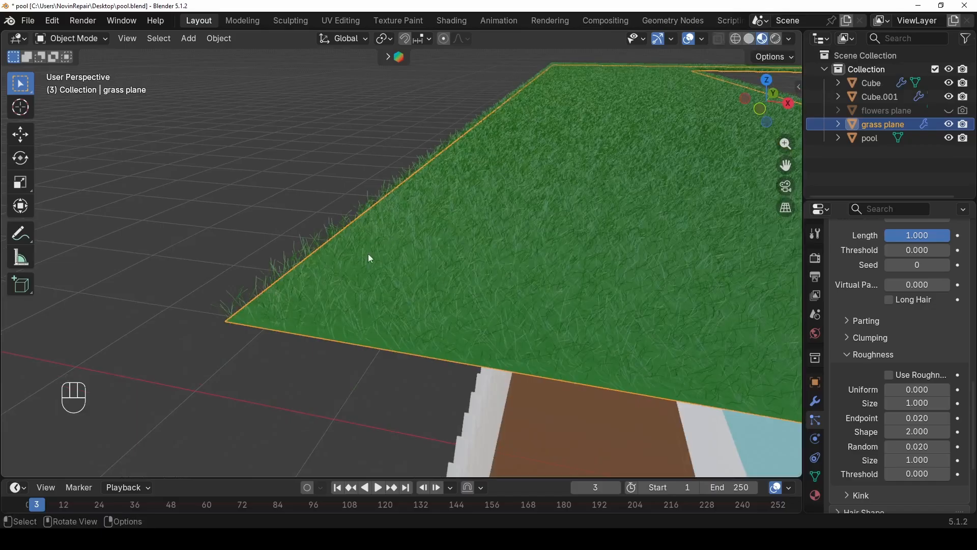
left_click(777, 39)
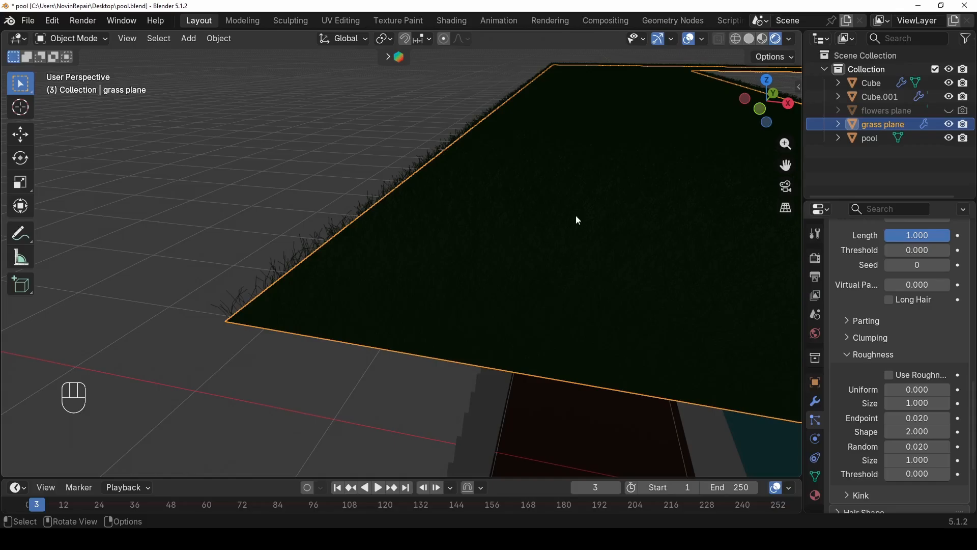
- Set the render engine to Cycles and the render device to GPU Compute
left_click(816, 233)
left_click(815, 258)
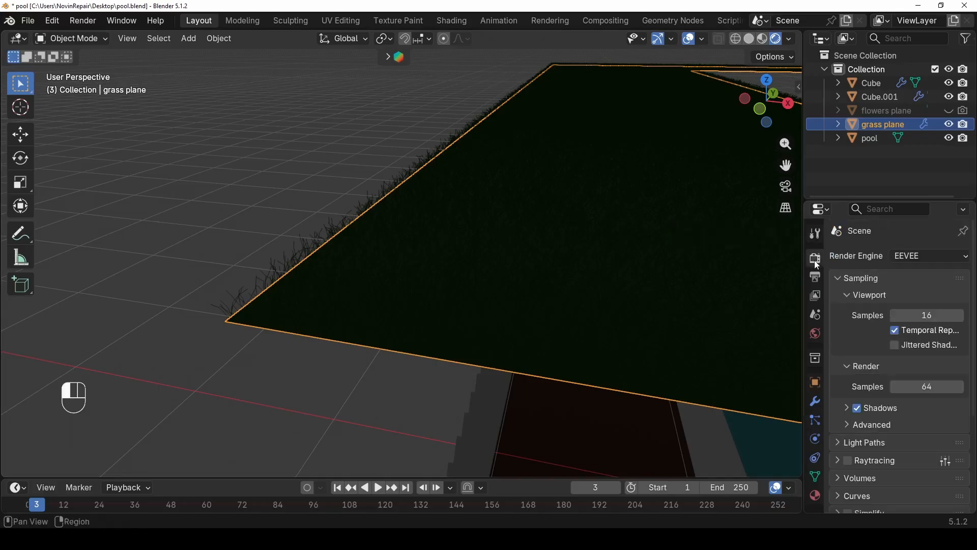
left_click(928, 261)
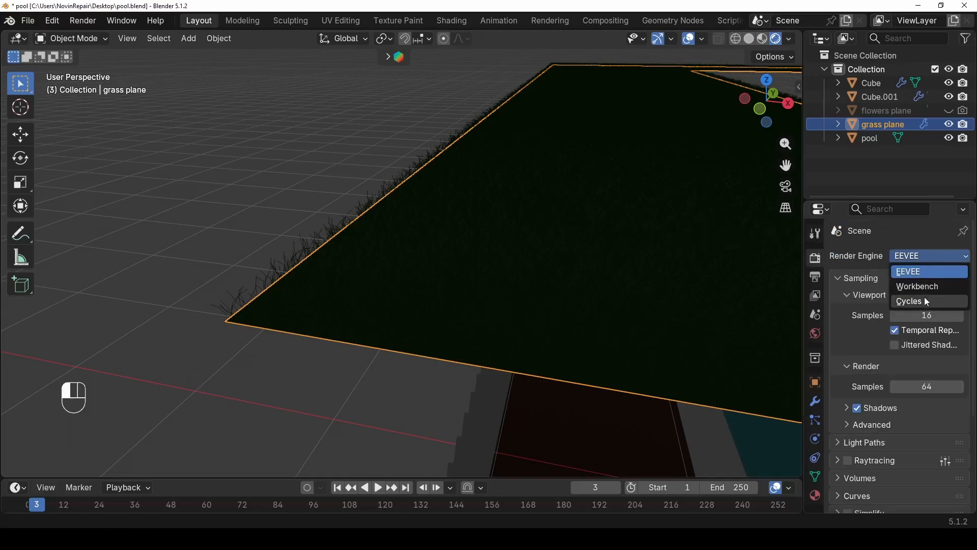
left_click(924, 297)
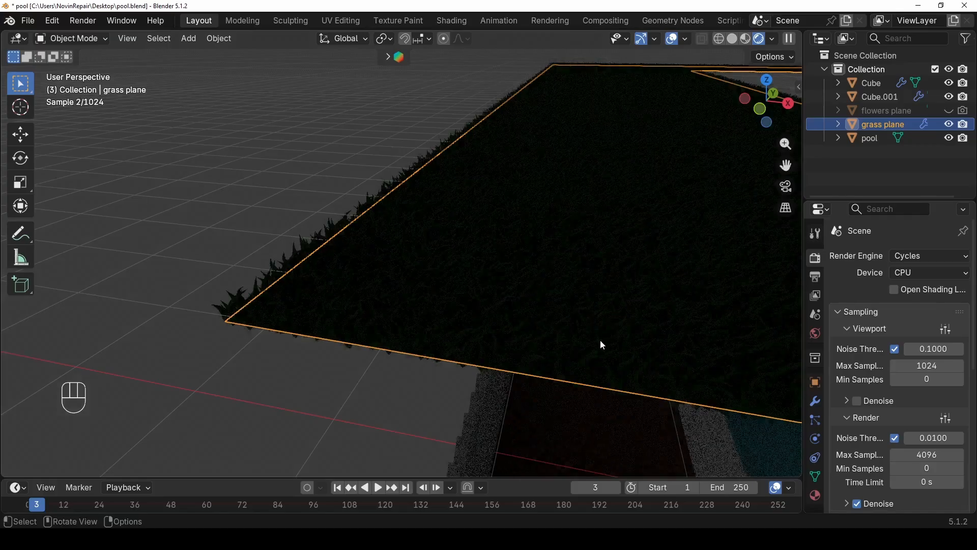
left_click(940, 279)
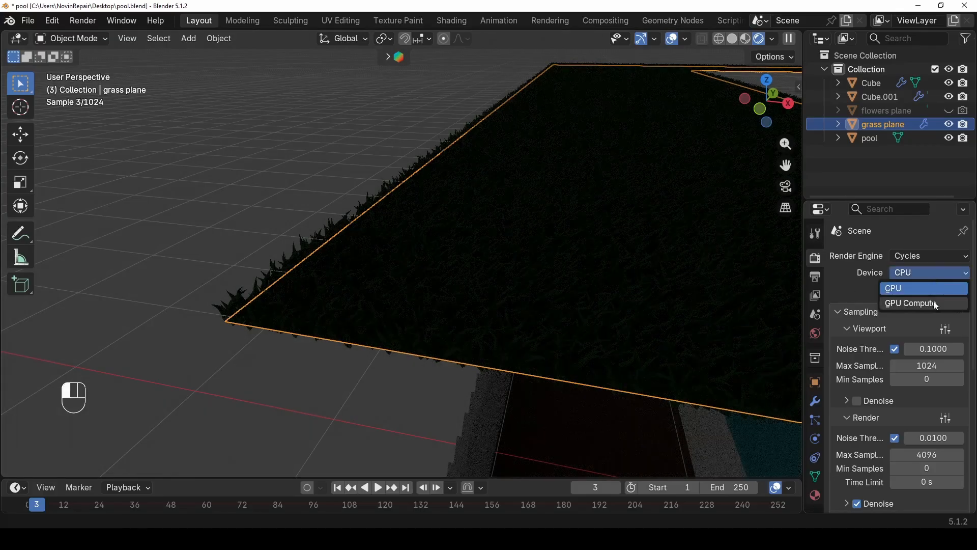
left_click(933, 302)
- Add a sun light to the scene at the pool's center
scroll(462, 239, "down", 5)
middle_click_drag(463, 239, 408, 304)
key("shift+a")
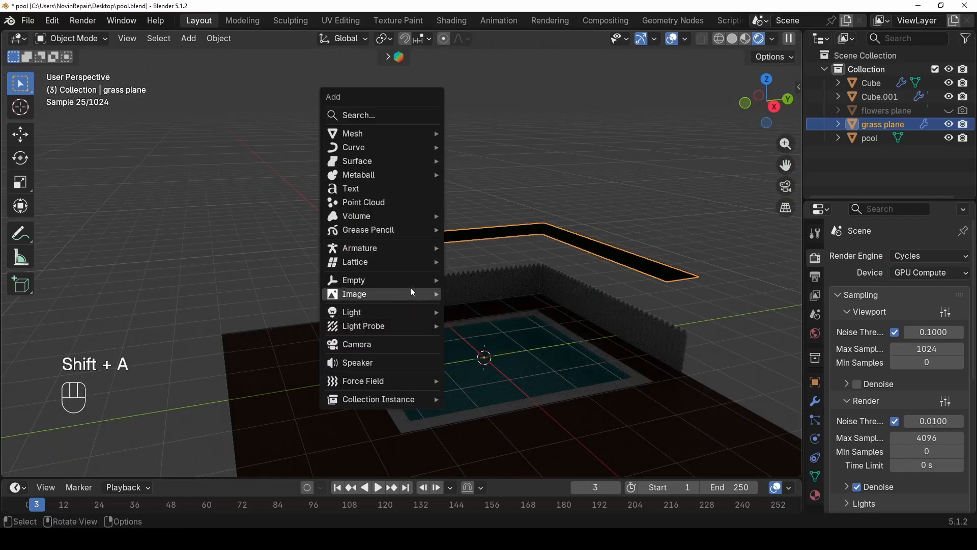
mouse_move(412, 315)
left_click(508, 325)
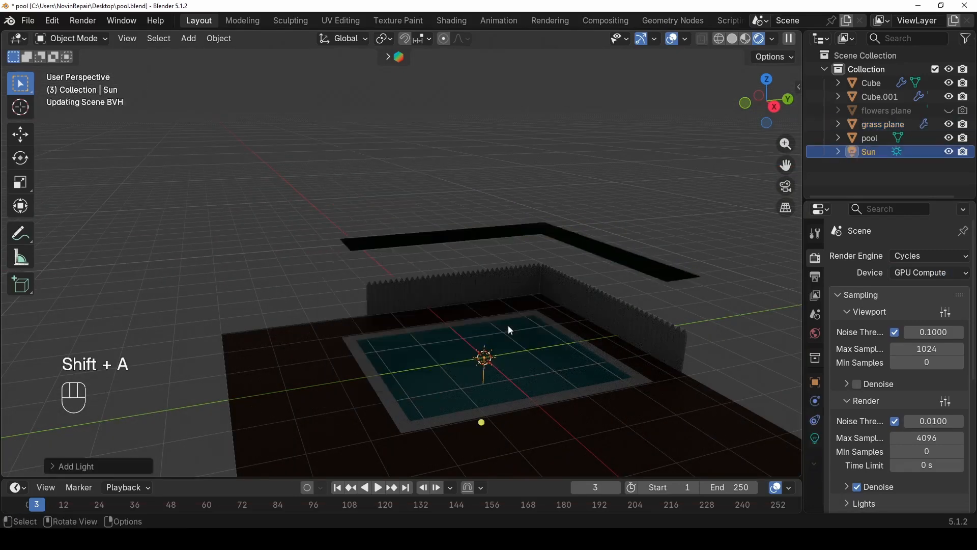
- Move the sun above and beside the pool in the side view and rotate it about -31° toward the scene
scroll(508, 325, "down", 3)
middle_click_drag(508, 325, 449, 314)
key("g")
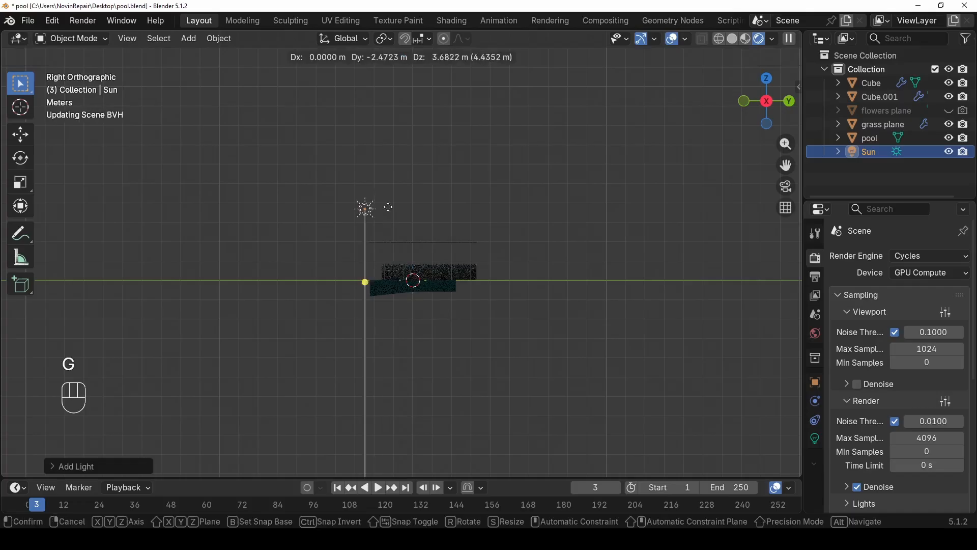
left_click(386, 150)
key("r")
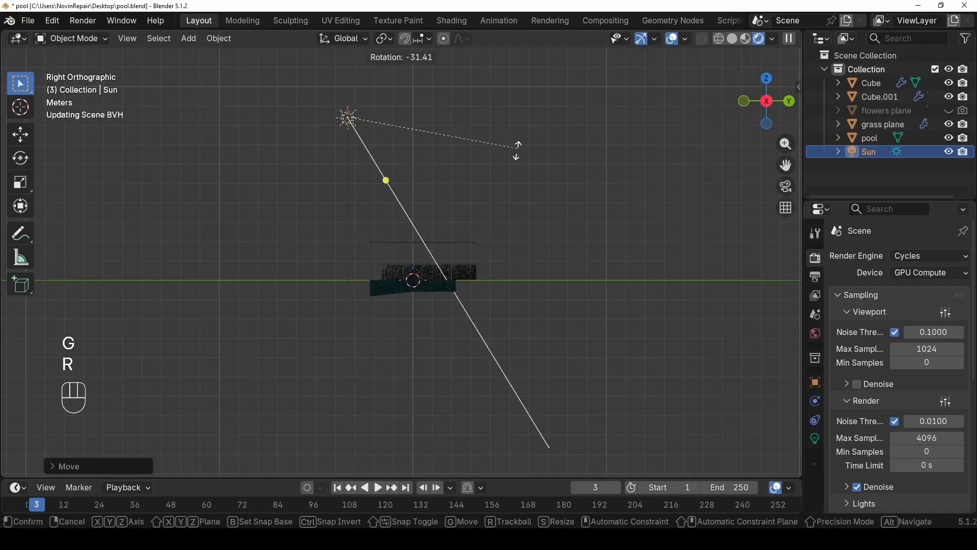
left_click(517, 146)
- Select the grass plane and set its particle hair length to 0.01 m
scroll(365, 299, "up", 2)
middle_click_drag(333, 245, 379, 257)
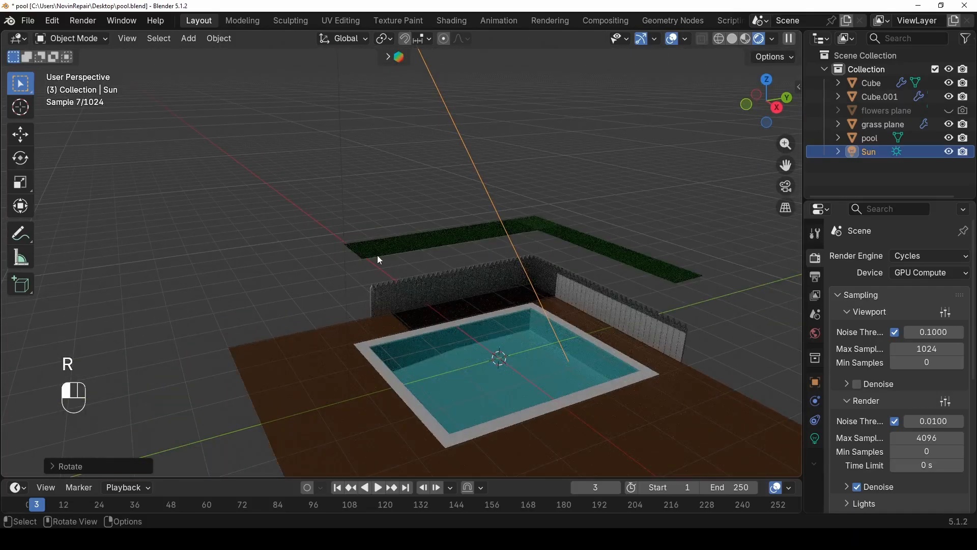
left_click(377, 255)
key("KP_Decimal")
scroll(376, 254, "up", 4)
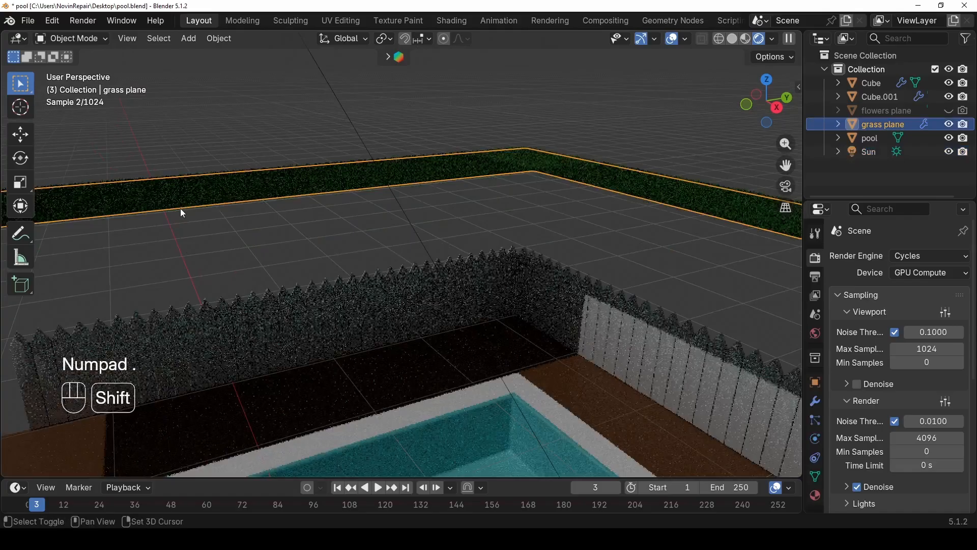
middle_click_drag(180, 208, 548, 316, "shift")
scroll(359, 322, "up", 2)
scroll(359, 321, "up", 1)
middle_click_drag(279, 349, 556, 316, "shift")
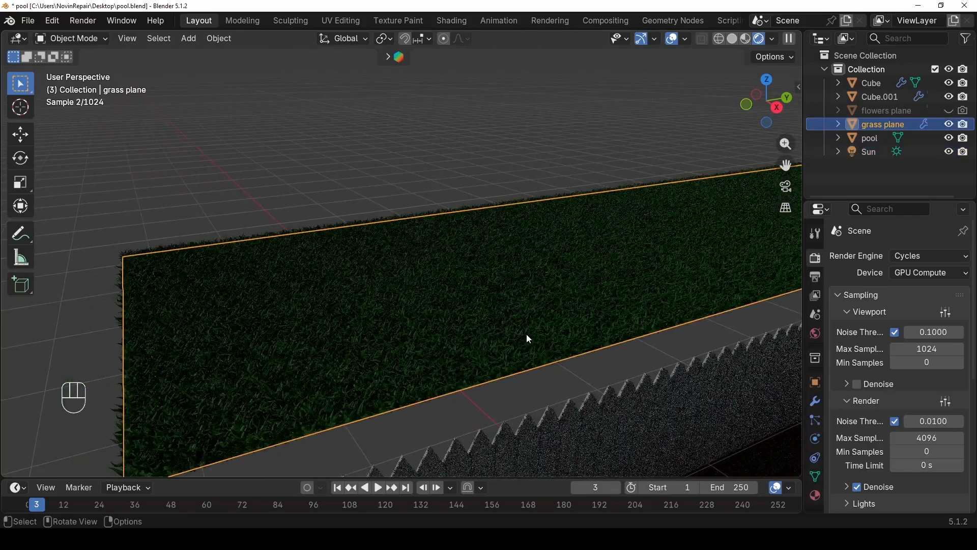
scroll(399, 366, "up", 1)
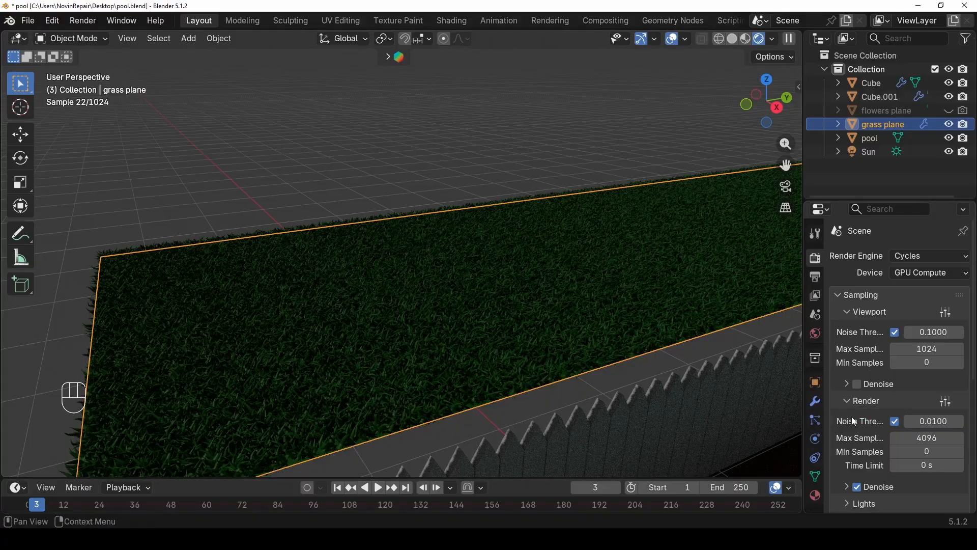
left_click(816, 425)
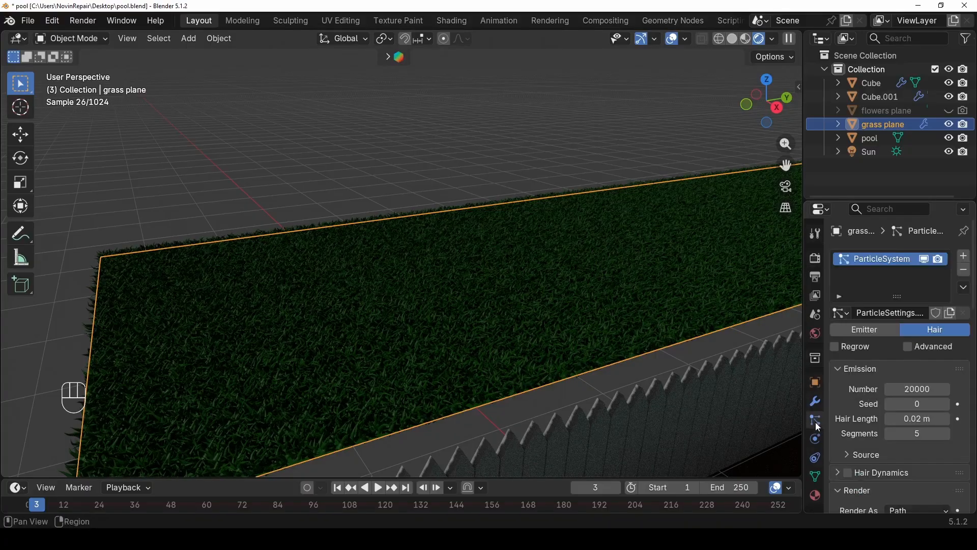
left_click(917, 419)
type("0.01")
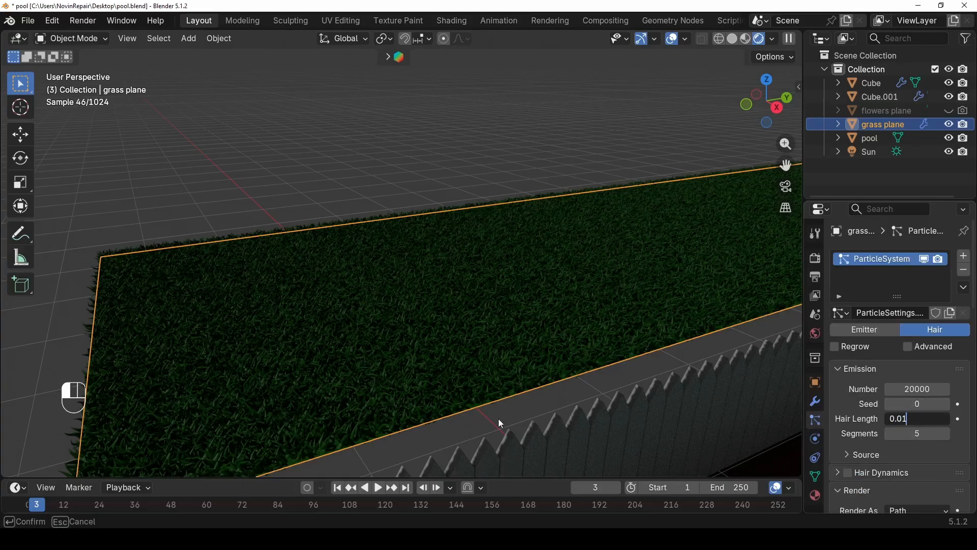
key("Return")
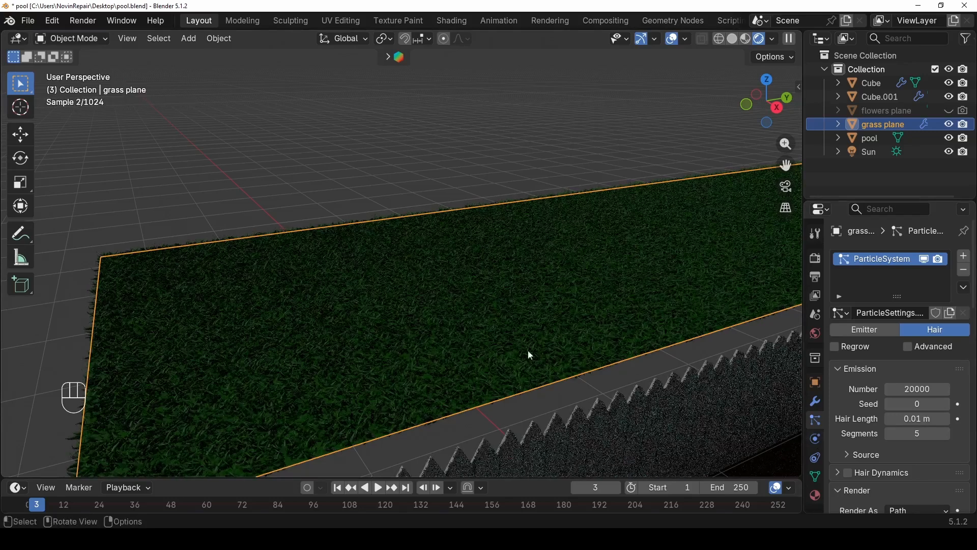
- Expand the grass hair's emission source settings, turn off Show Emitter, and review the children and roughness values
middle_click_drag(345, 363, 371, 365, "shift")
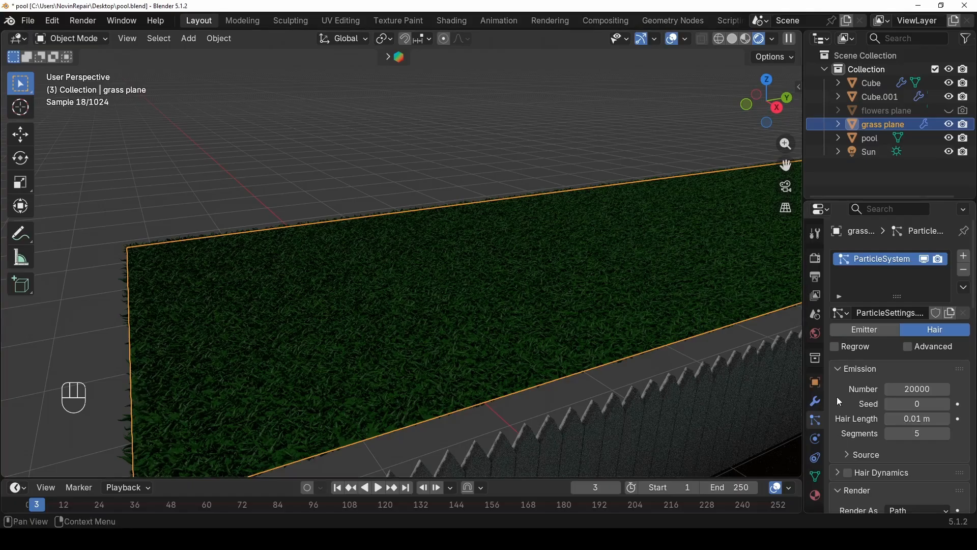
scroll(845, 412, "down", 2)
scroll(850, 418, "down", 2)
left_click(852, 400)
scroll(852, 403, "down", 6)
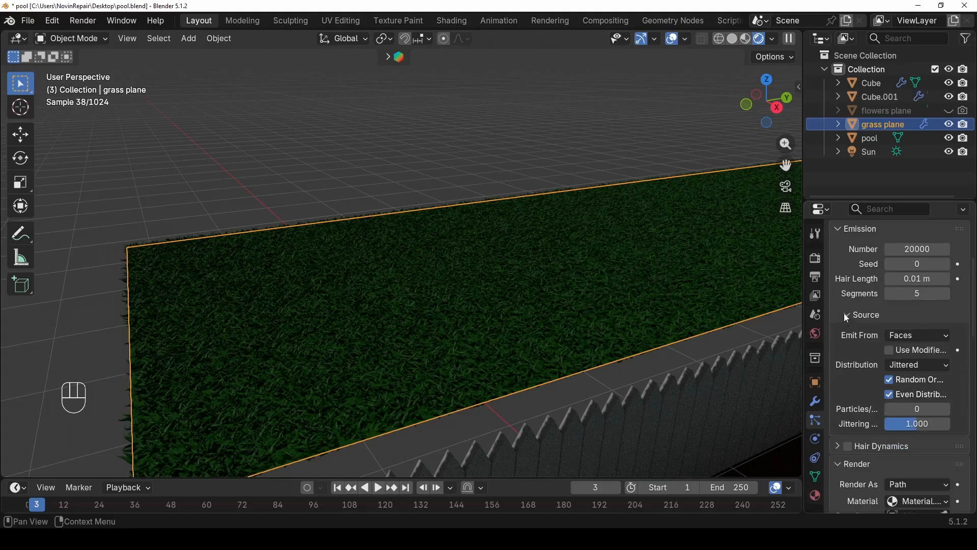
scroll(861, 459, "down", 4)
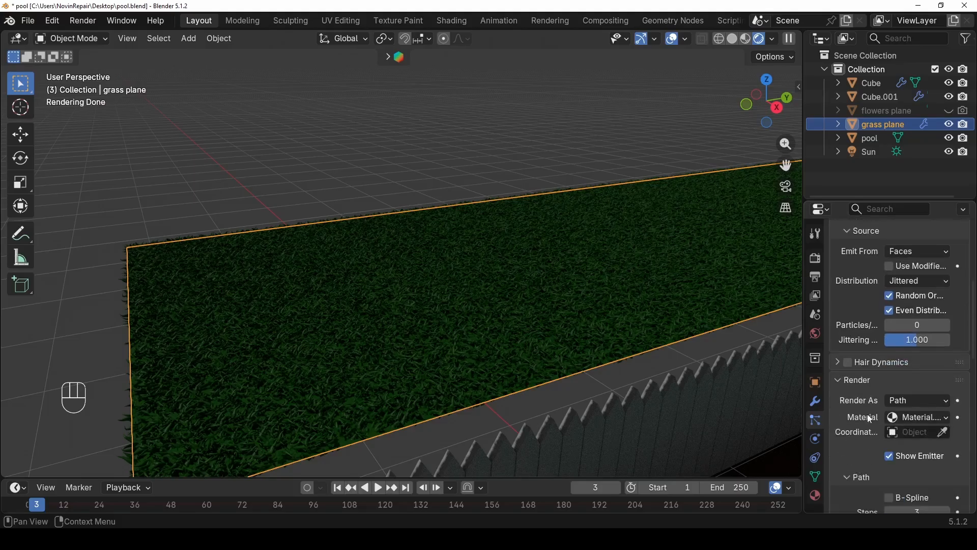
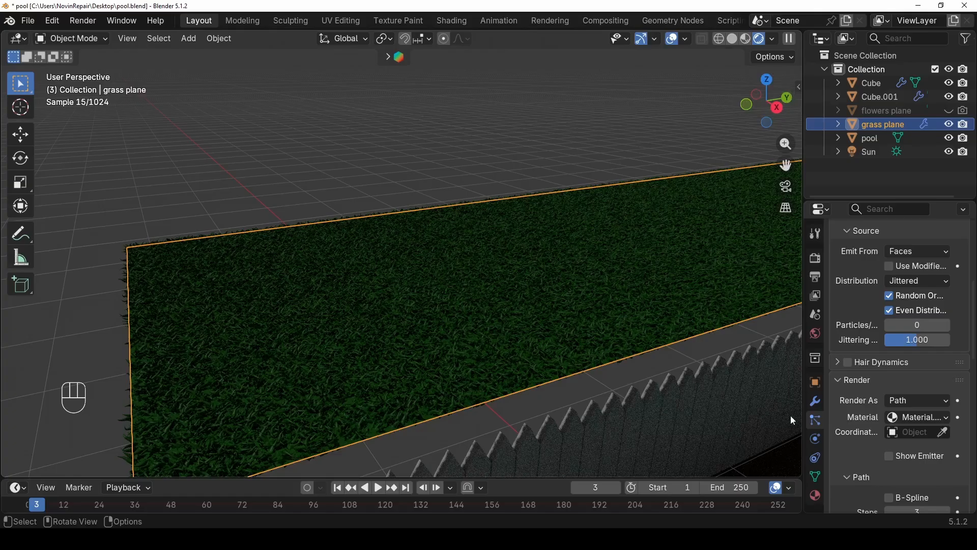
scroll(853, 417, "down", 9)
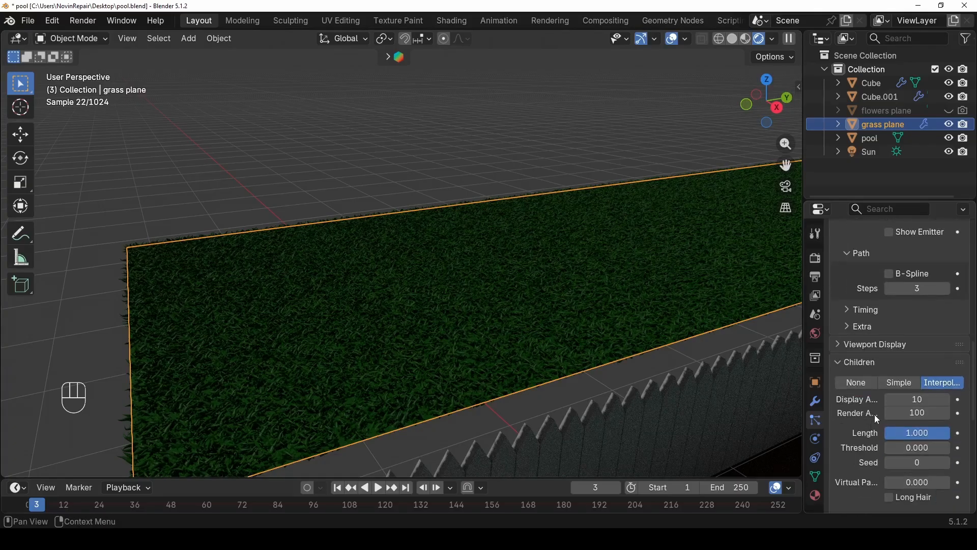
scroll(875, 416, "down", 4)
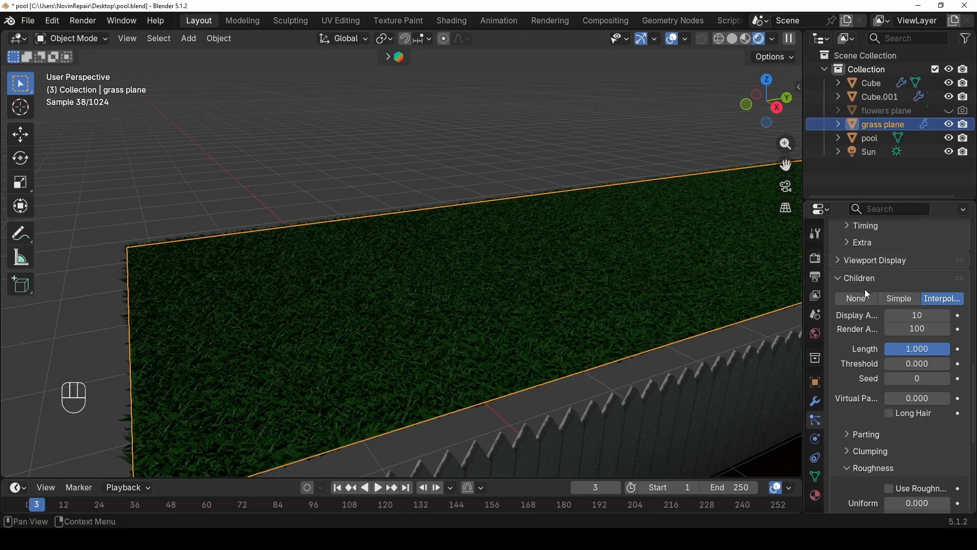
scroll(875, 364, "down", 5)
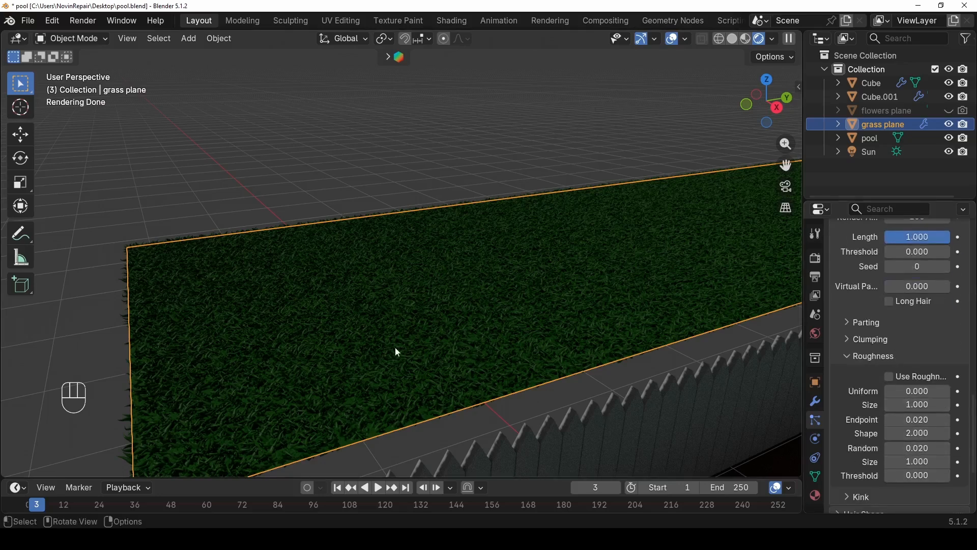
- Switch the viewport to Solid shading and frame the grass plane together with the fences and pool
scroll(405, 325, "down", 8)
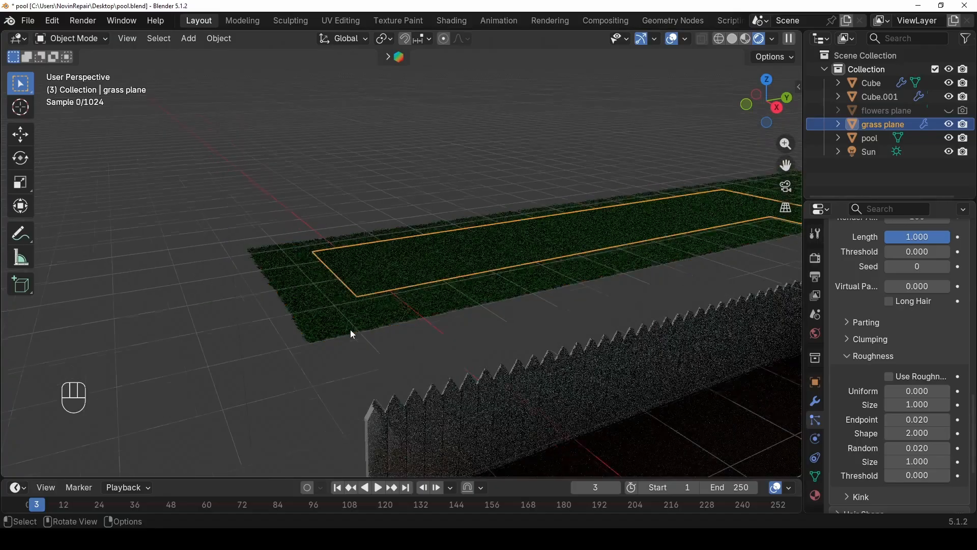
middle_click_drag(351, 329, 422, 343)
scroll(422, 343, "down", 4)
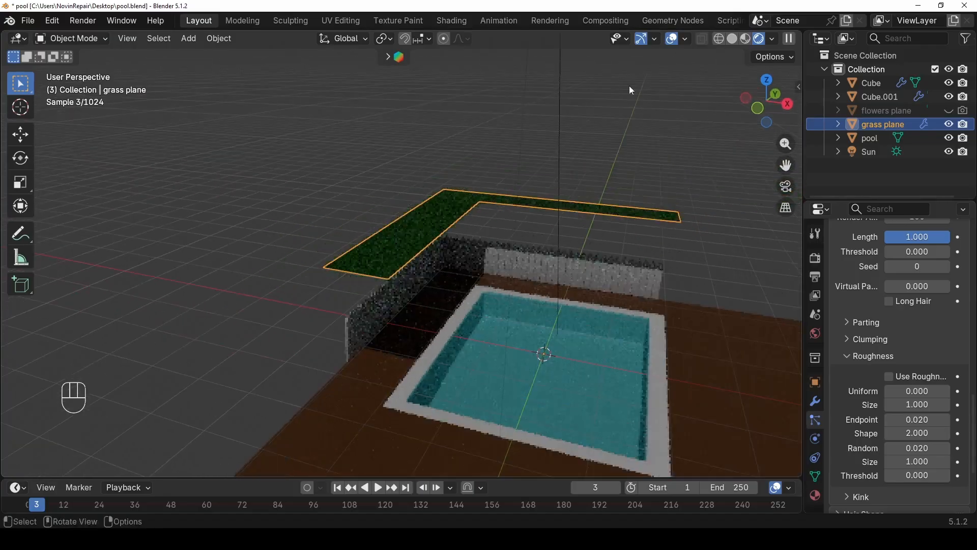
left_click(732, 38)
scroll(347, 329, "up", 1)
scroll(346, 331, "up", 2)
middle_click_drag(508, 315, 469, 305)
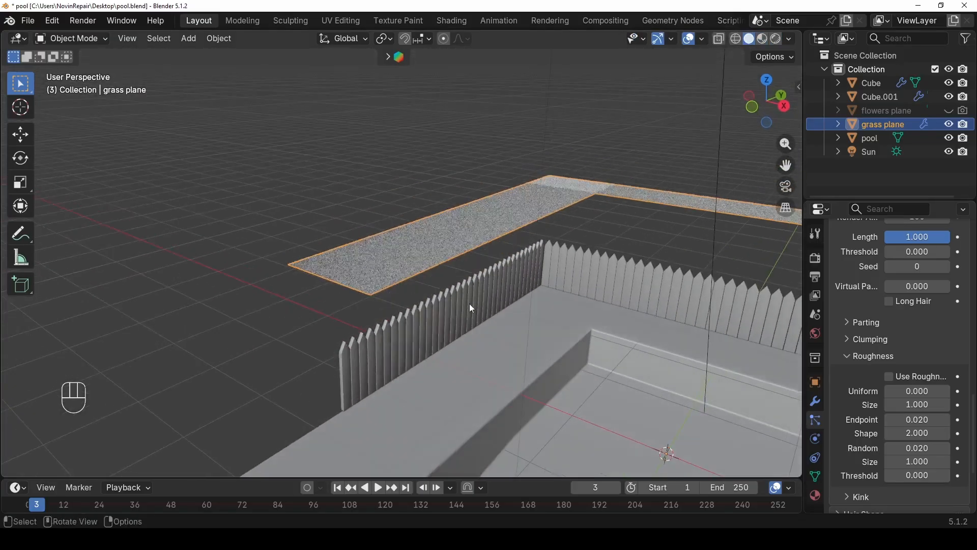
scroll(474, 306, "down", 3)
- Lower the grass plane along the Z axis from above the fences to below the pool deck's level
key("g")
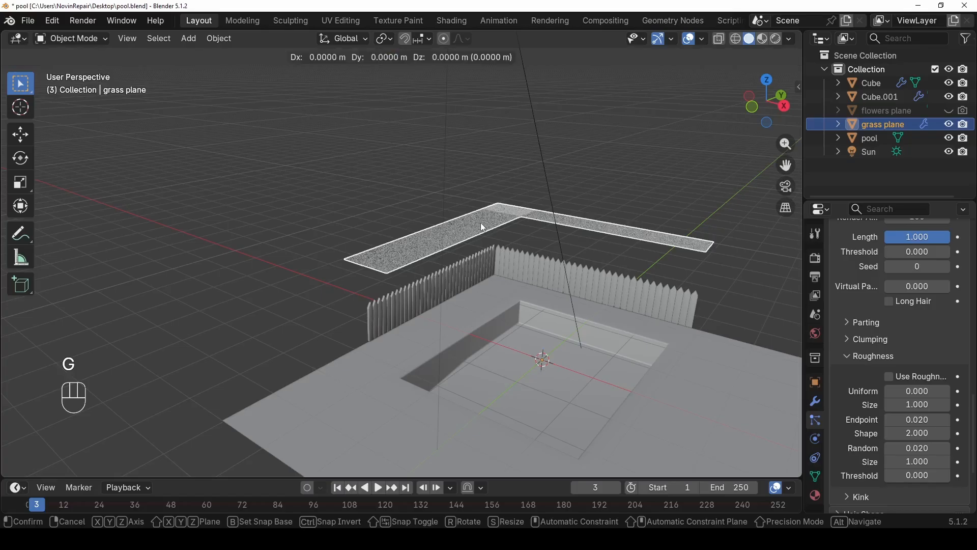
key("z")
left_click(485, 250)
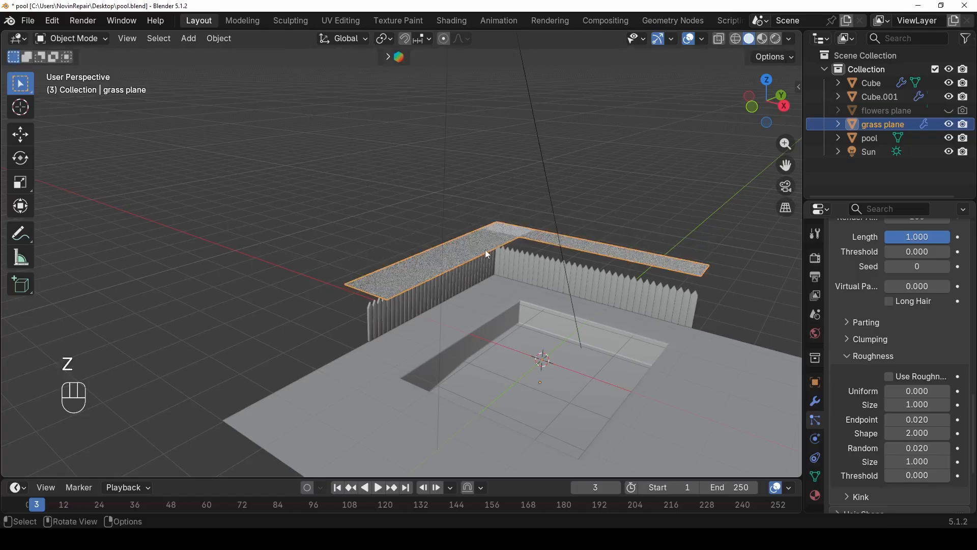
key("g")
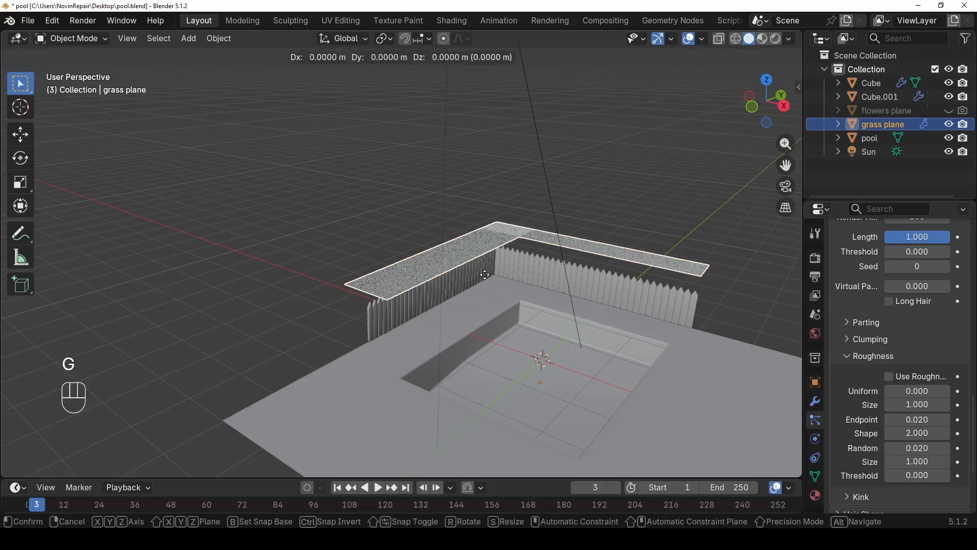
key("z")
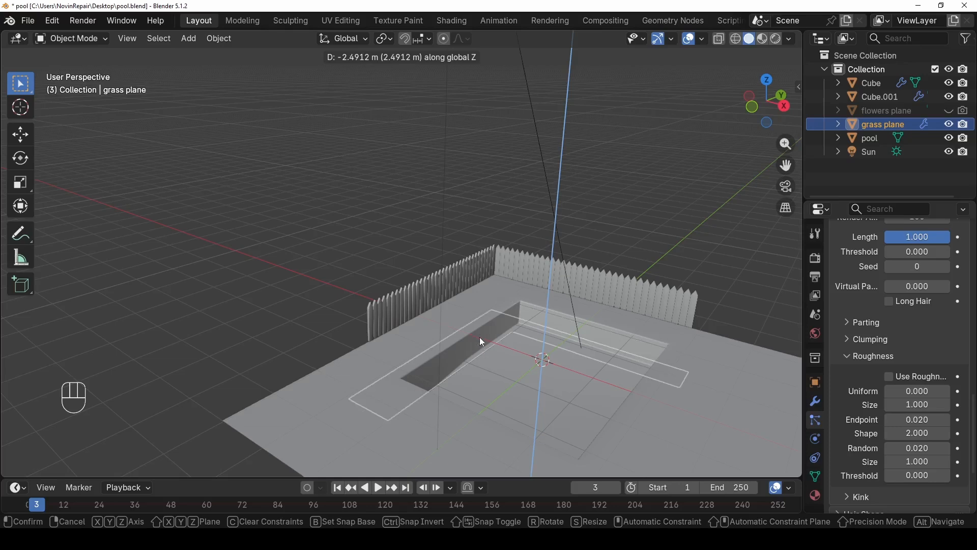
left_click(457, 360)
- In the front view, raise the grass plane along the Z axis to just above the base of the fence
middle_click_drag(457, 361, 451, 331)
scroll(358, 422, "up", 5)
middle_click_drag(358, 422, 367, 58, "shift")
scroll(376, 176, "down", 2)
scroll(377, 178, "up", 2)
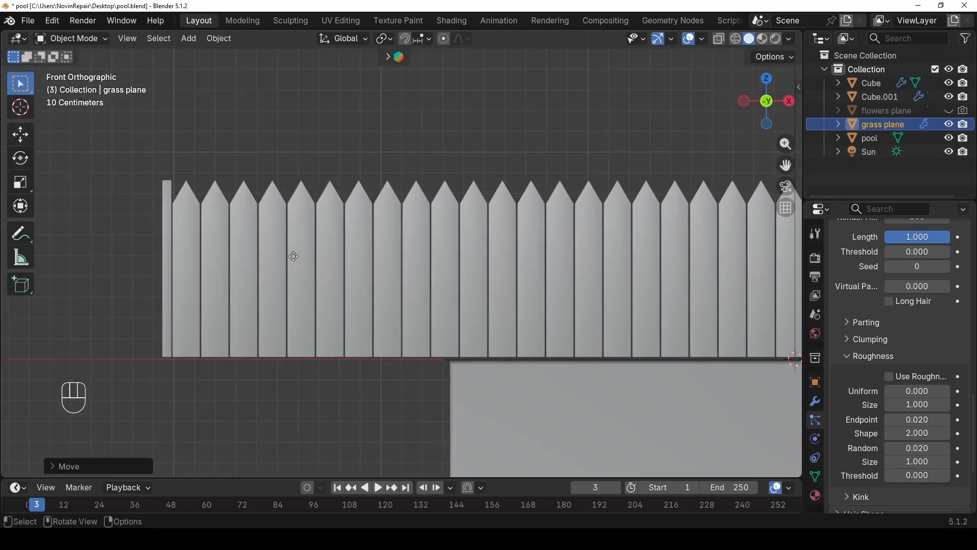
key("g")
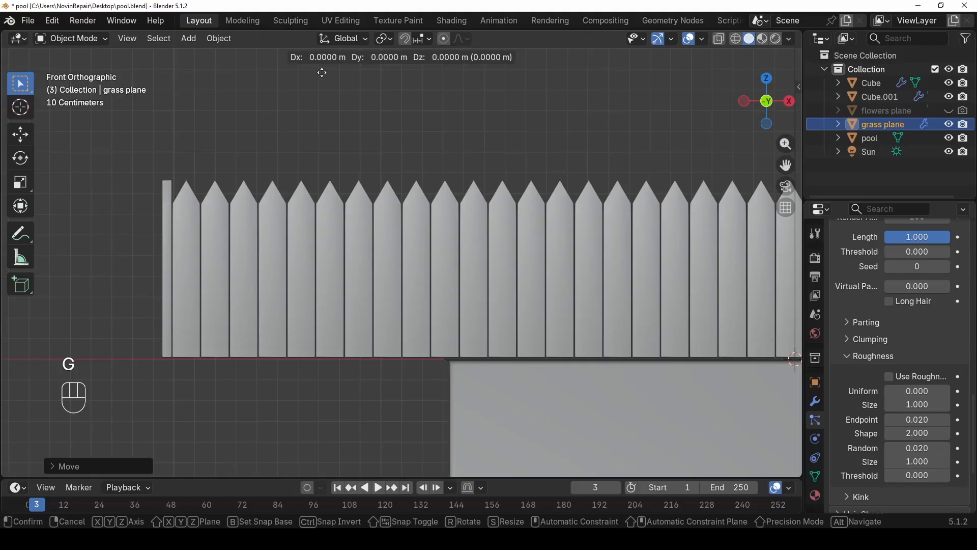
key("z")
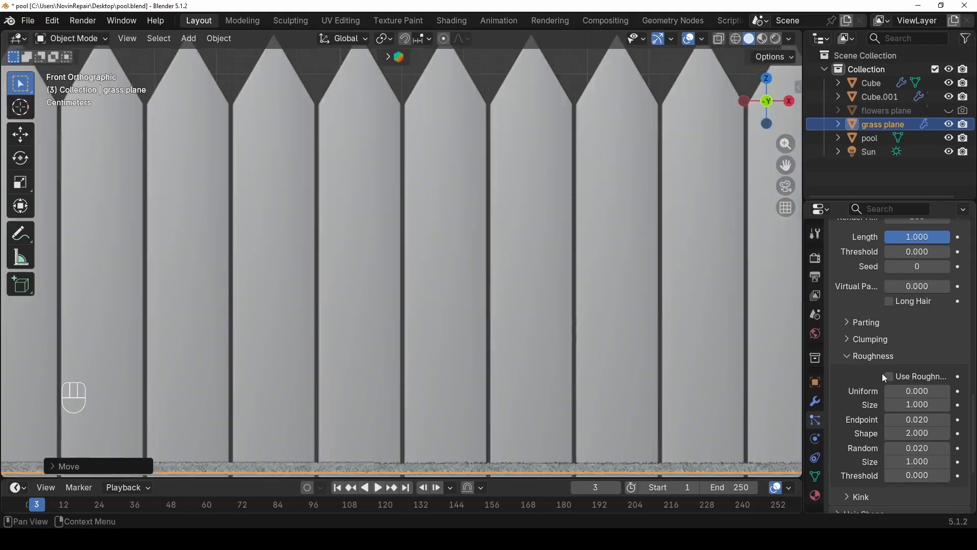
- Reduce the grass particle system's hair number to 1000
scroll(882, 373, "up", 4)
scroll(395, 406, "down", 5)
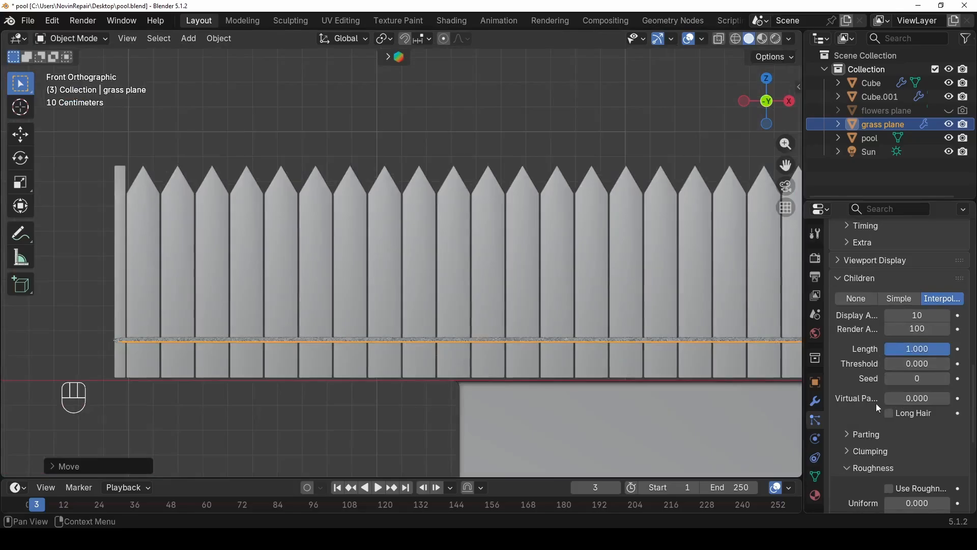
scroll(859, 422, "up", 10)
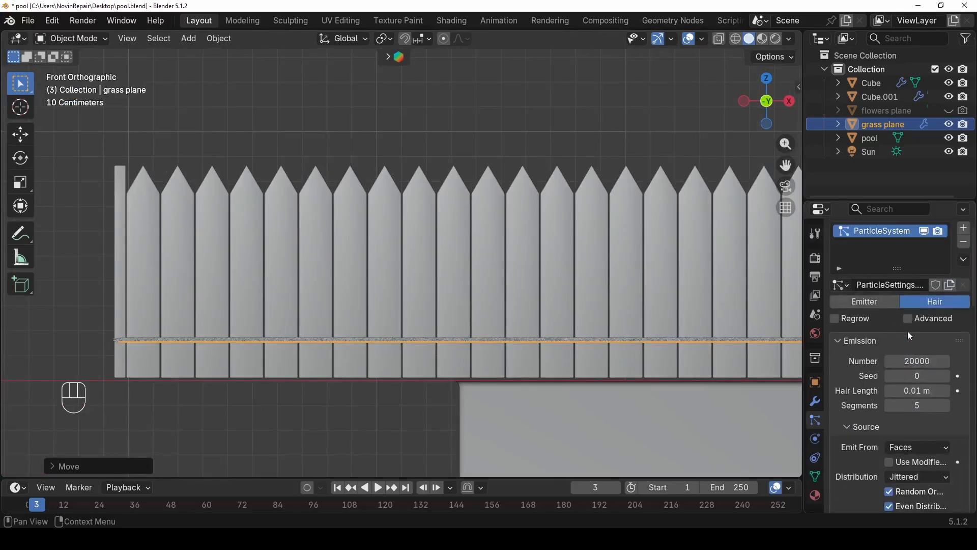
left_click(909, 361)
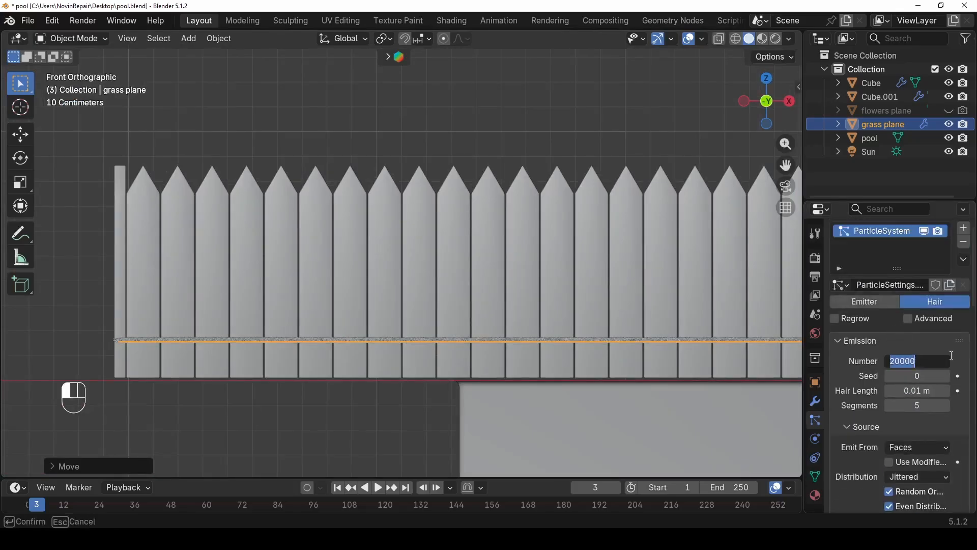
type("1000")
key("Return")
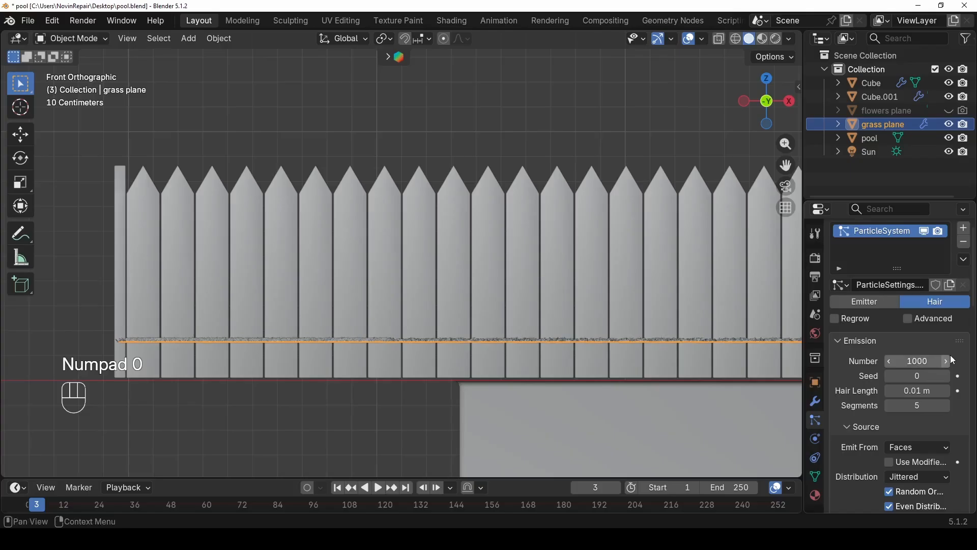
- Lower the grass plane about 0.15 m along the Z axis onto the ground at the fence's base
scroll(164, 425, "down", 1)
key("g")
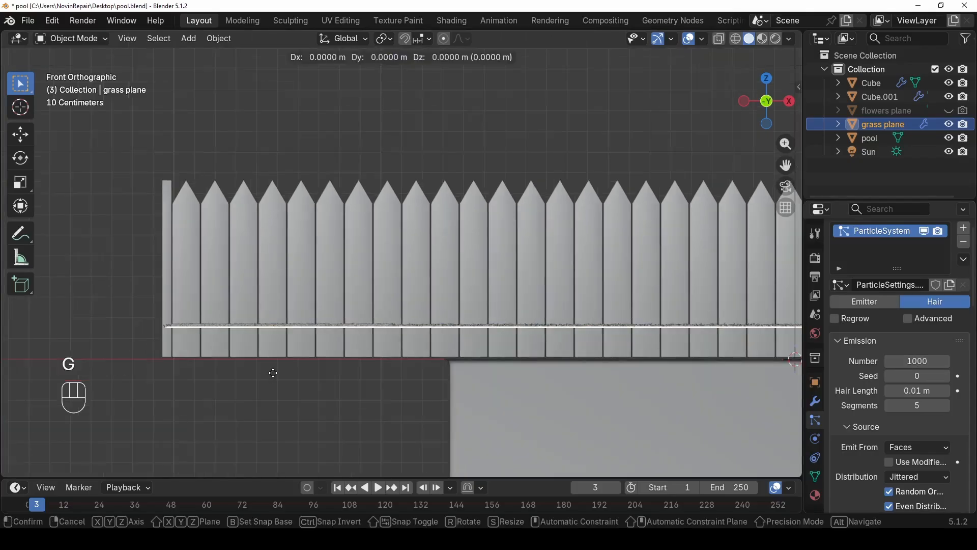
key("z")
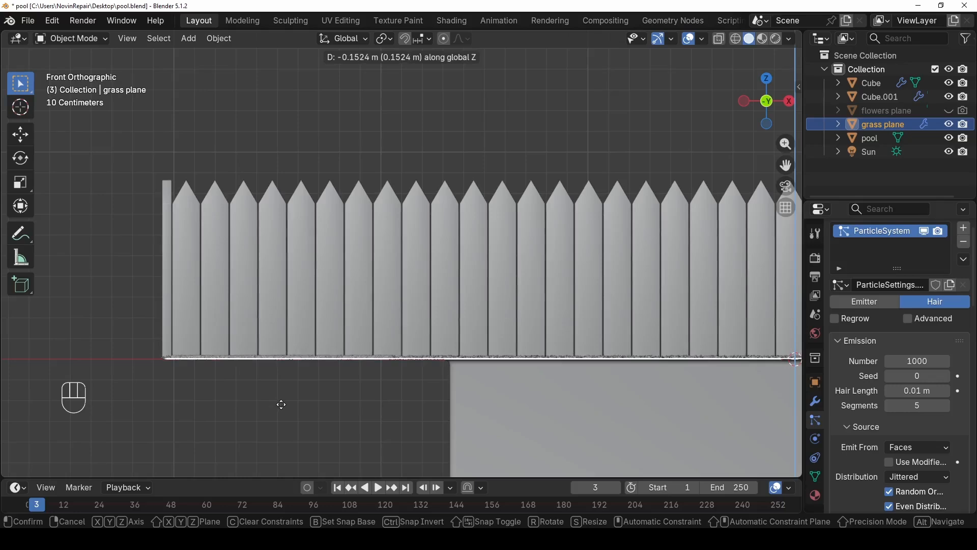
left_click(284, 403)
- Set the grass particle system's hair number to 20000
scroll(287, 395, "up", 4)
scroll(276, 390, "down", 2)
middle_click_drag(274, 389, 355, 340)
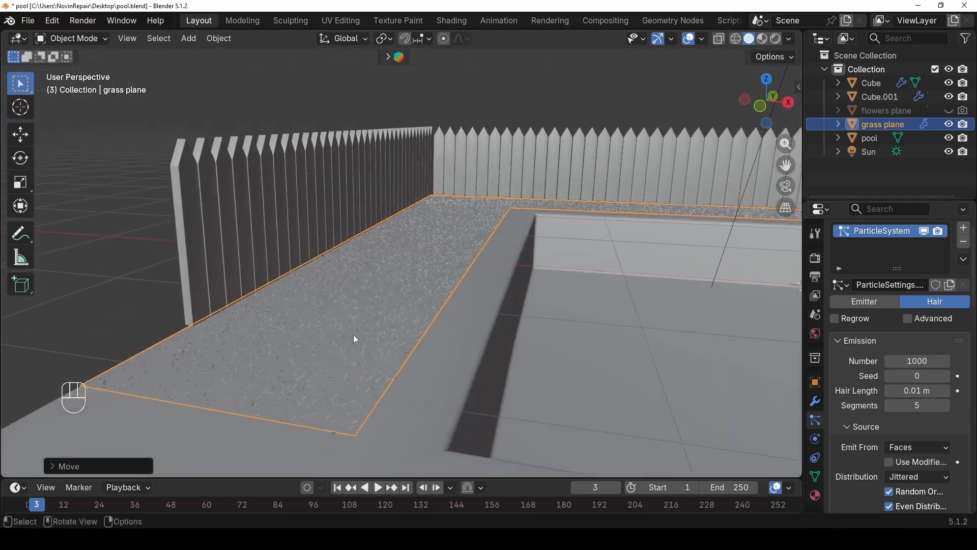
left_click(900, 361)
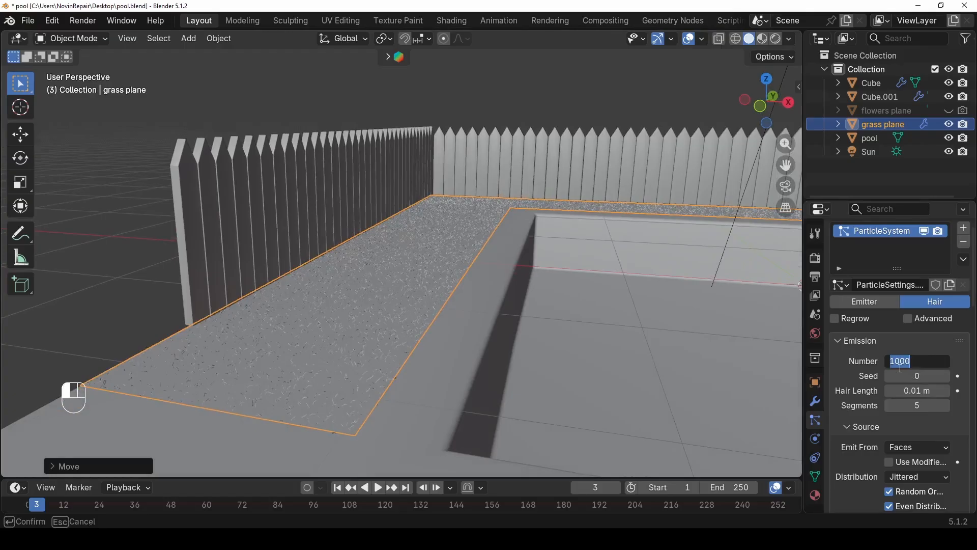
type("20000")
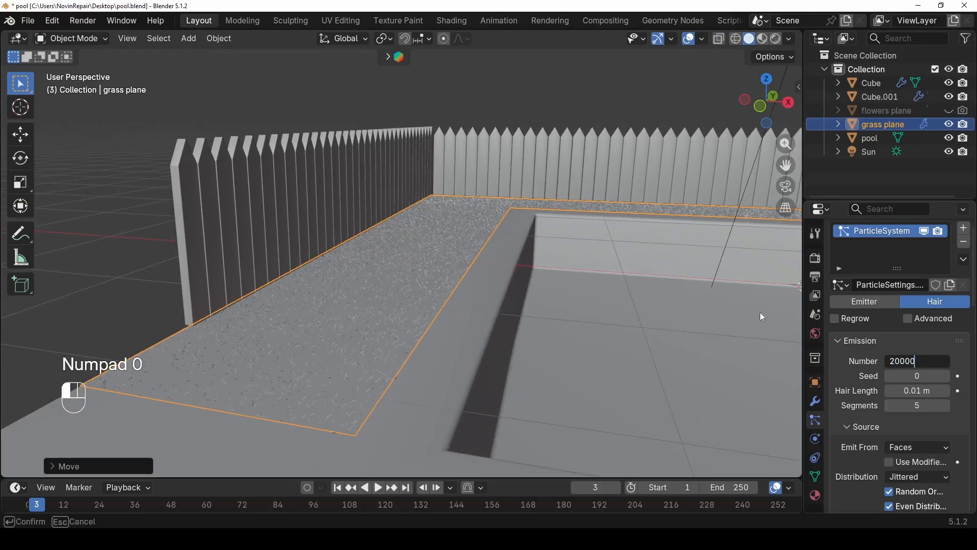
left_click(493, 233)
middle_click_drag(493, 233, 565, 255)
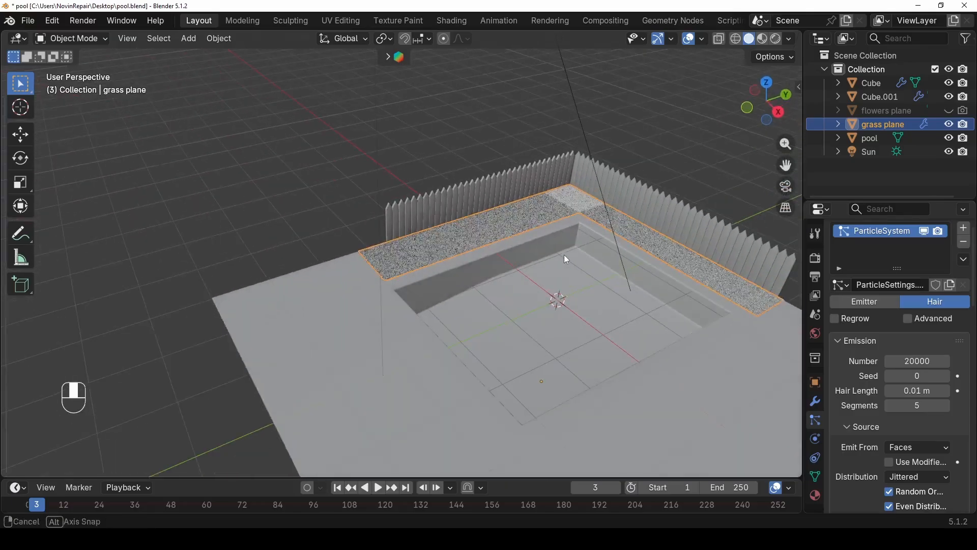
middle_click_drag(500, 282, 484, 233)
scroll(468, 254, "down", 3)
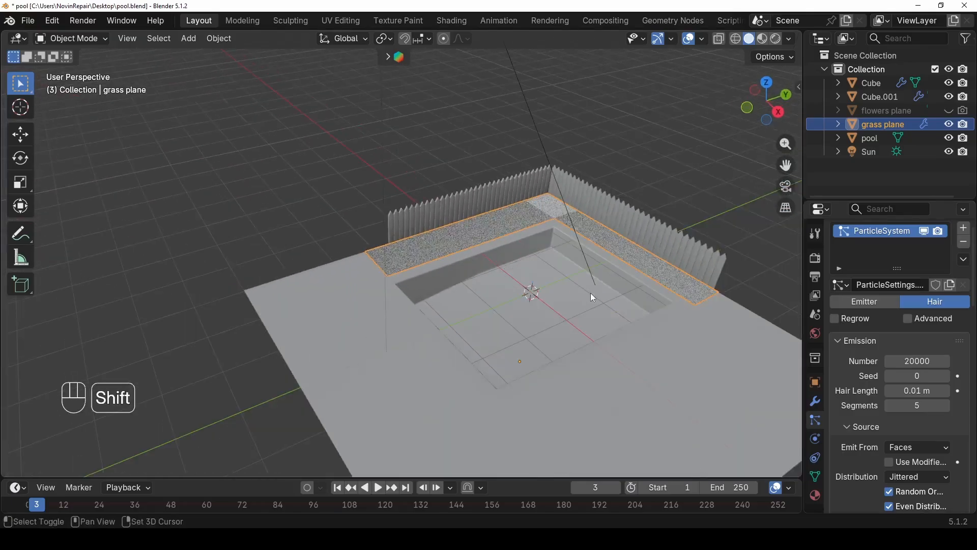
middle_click_drag(590, 292, 488, 299, "shift")
key("ctrl+s")
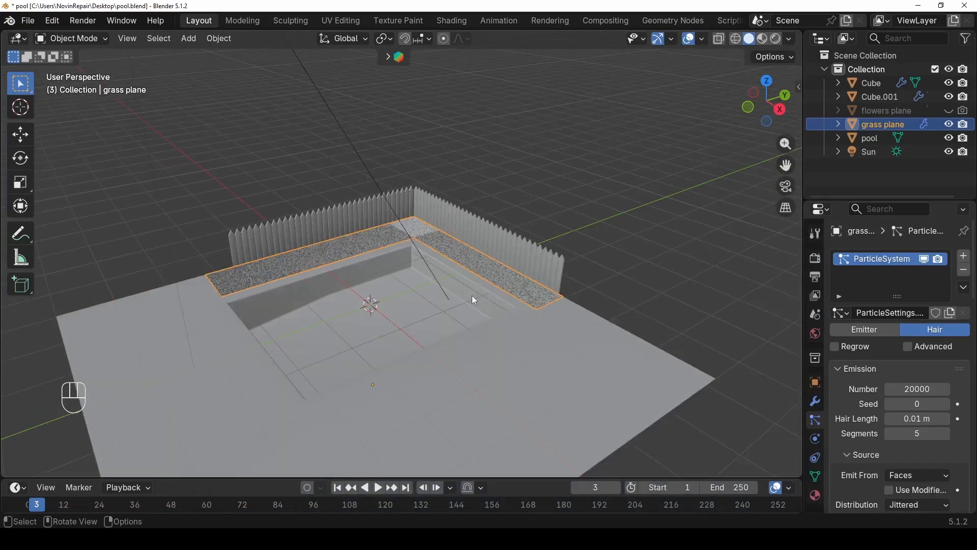
- Switch the viewport to Material Preview shading and examine the grass coverage around the pool corner
scroll(472, 295, "up", 8)
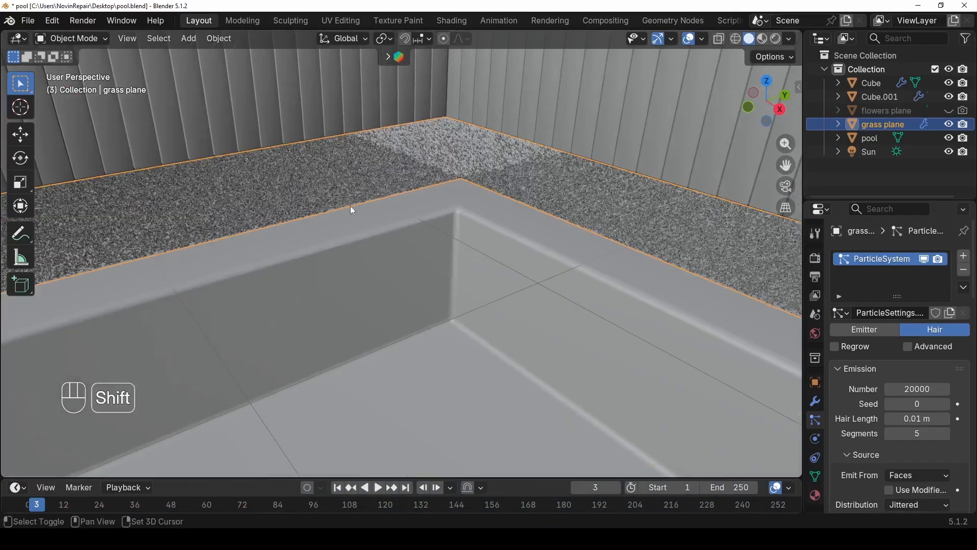
mouse_move(351, 207)
middle_mouse_down()
mouse_move(362, 283)
mouse_move(417, 234)
middle_mouse_up()
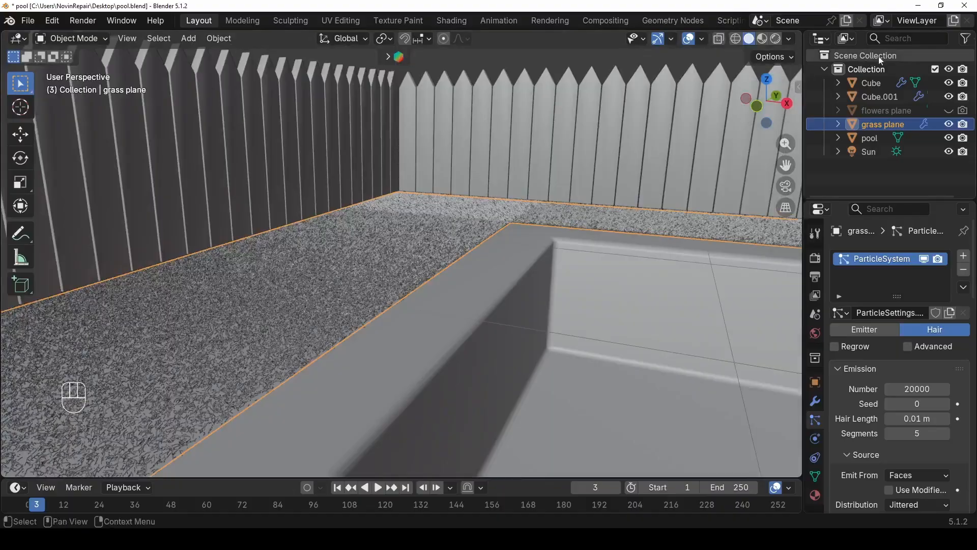
left_click(762, 38)
middle_click_drag(488, 196, 461, 218)
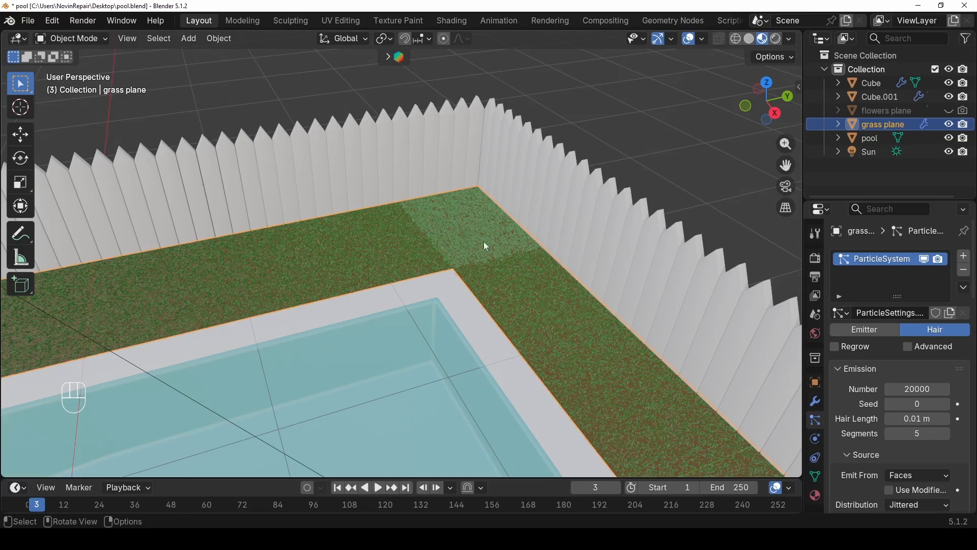
scroll(475, 237, "down", 2)
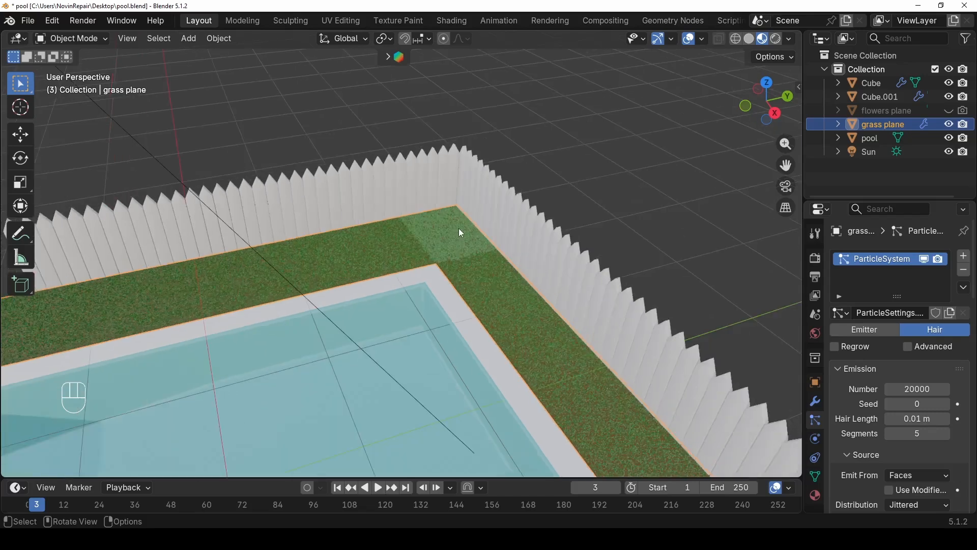
scroll(460, 233, "down", 1)
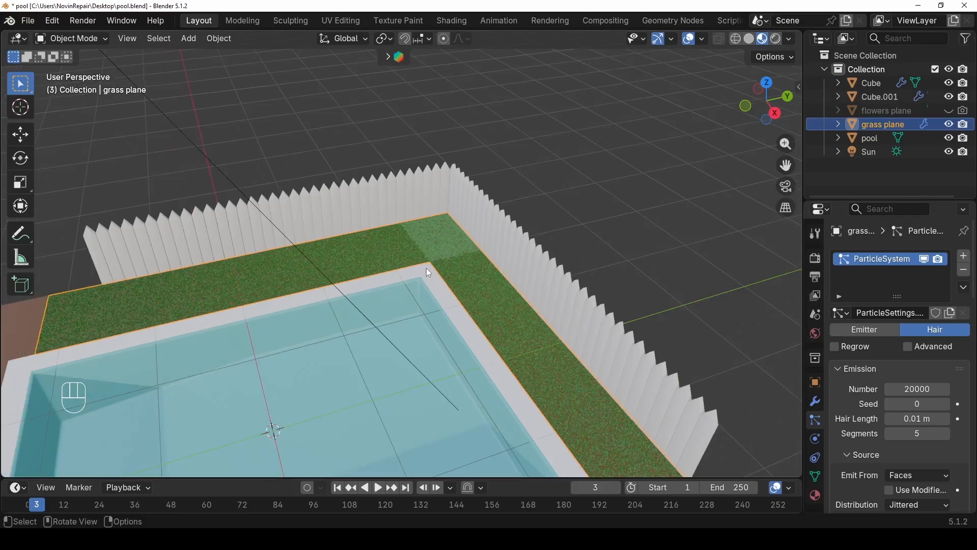
- Isolate the grass plane in local view and dissolve the two extra edges beside its corner, one on each arm
key("slash")
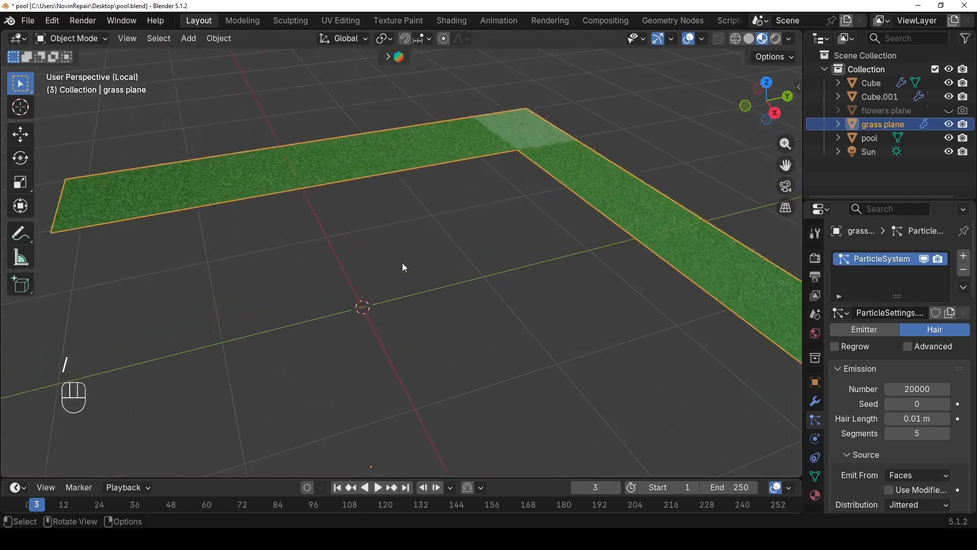
key("Tab")
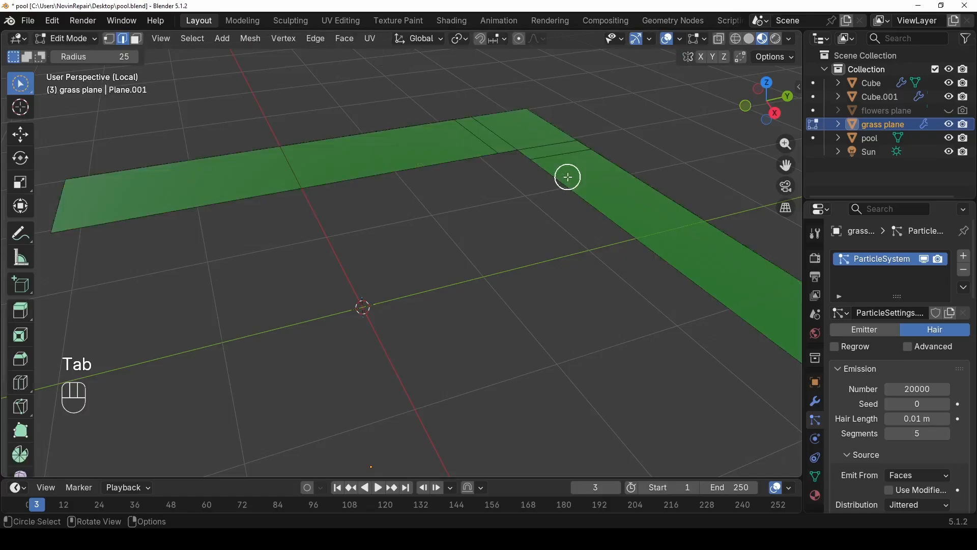
middle_click_drag(553, 180, 525, 112)
left_click(525, 113)
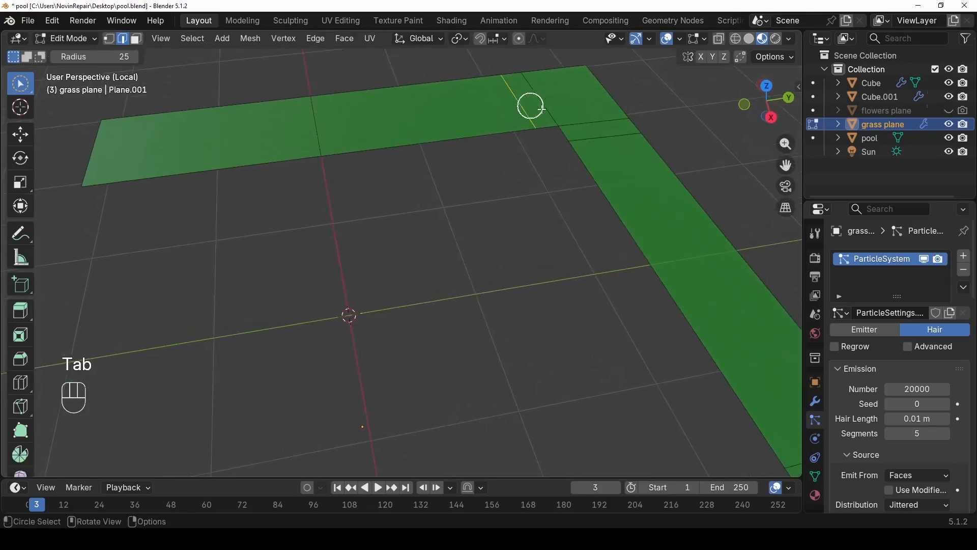
left_click(603, 139, "shift")
key("ctrl+e")
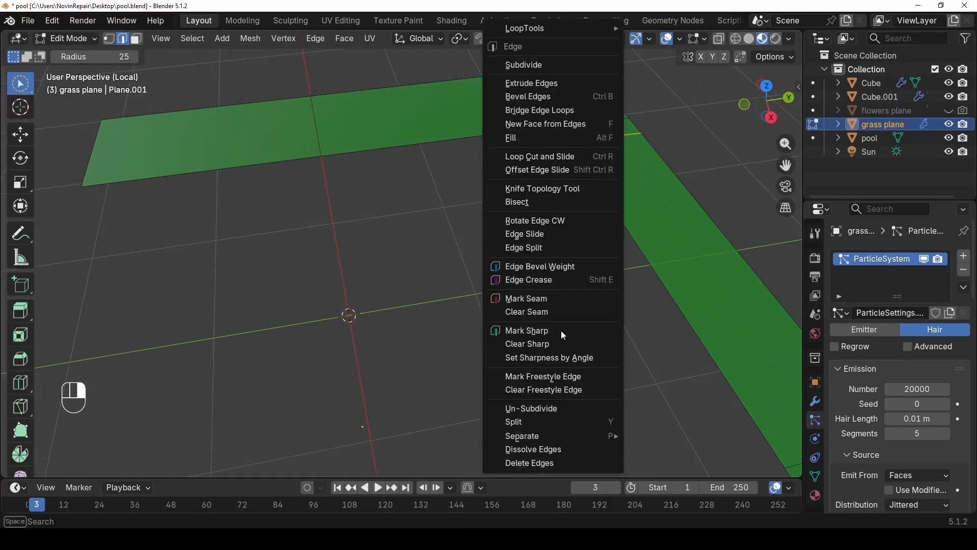
left_click(570, 450)
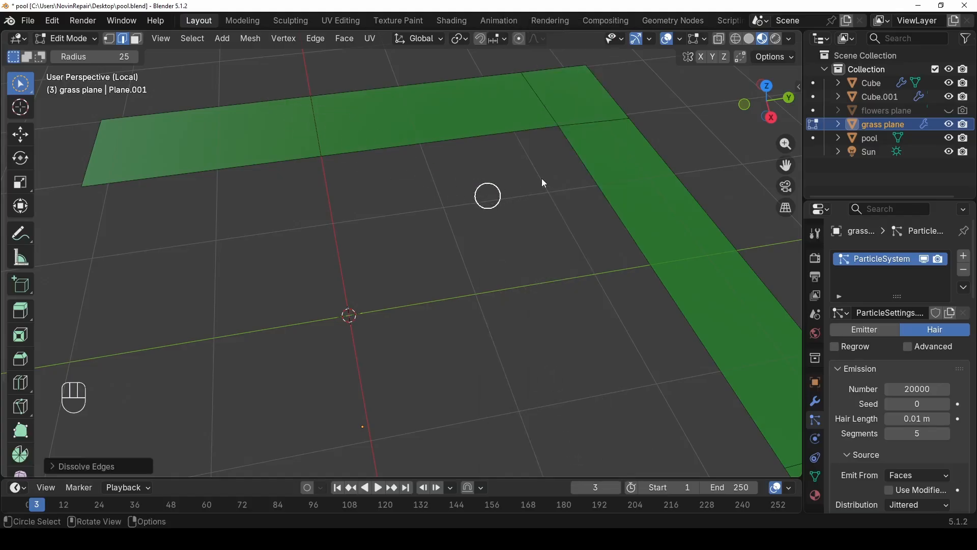
key("Tab")
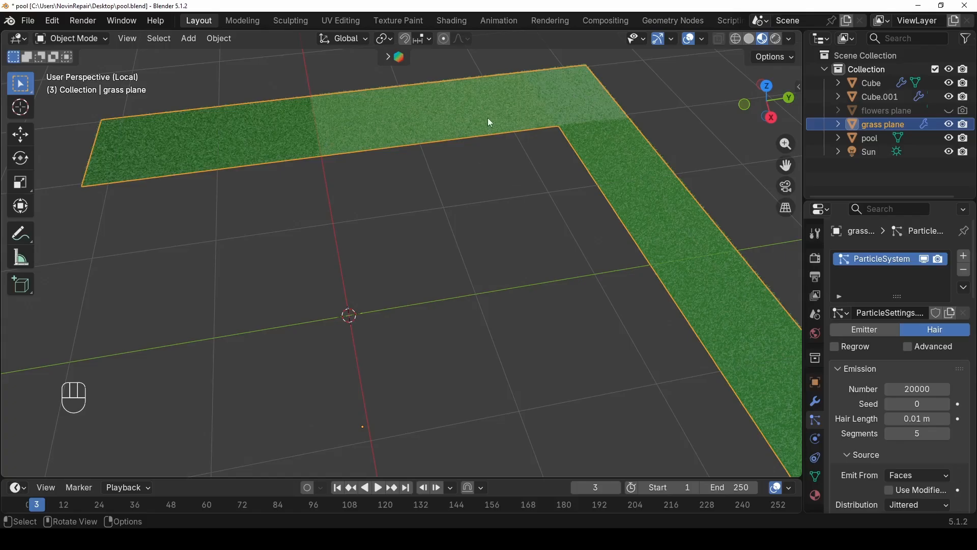
- Dissolve the remaining crosswise edges on the grass plane's two arms, then return from local view to the full scene
key("Tab")
key("ctrl+e")
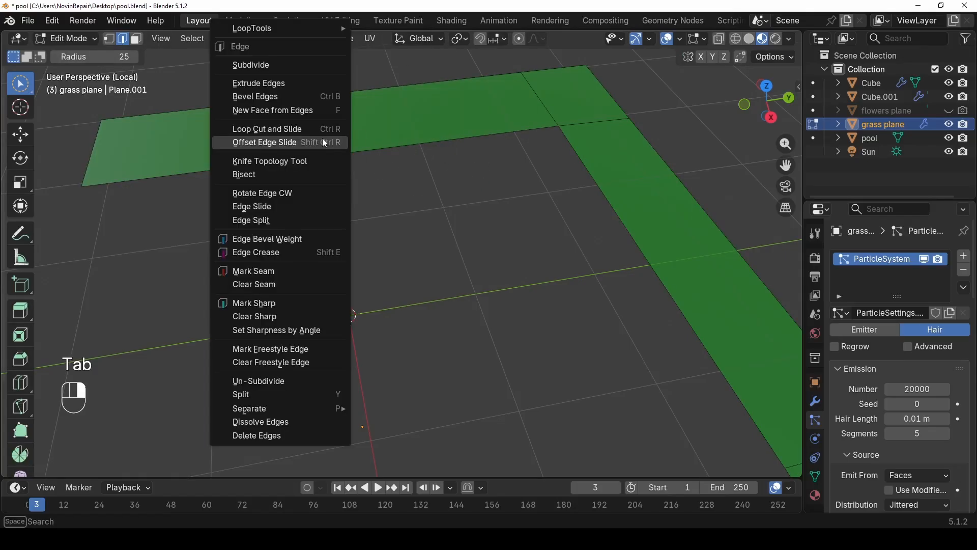
left_click(297, 421)
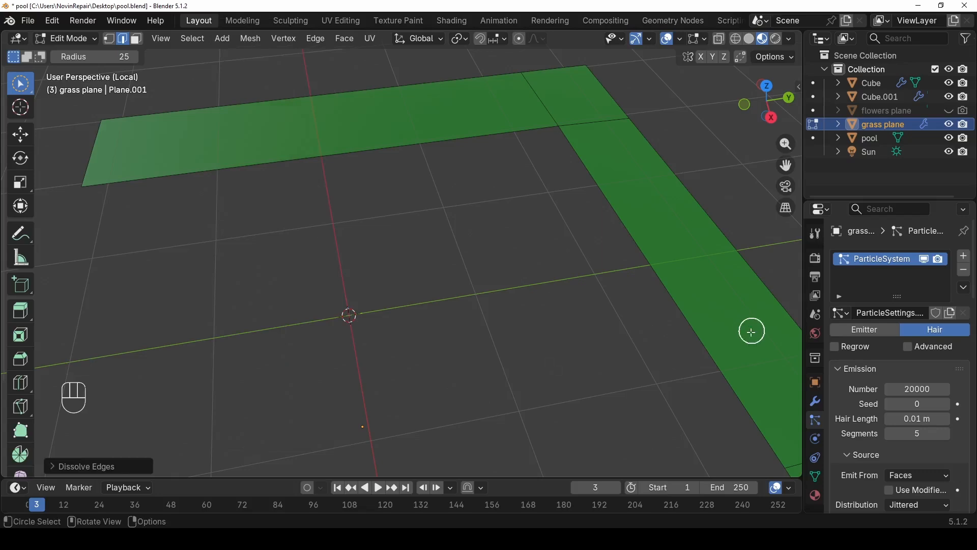
middle_click_drag(752, 332, 524, 273, "shift")
key("ctrl+e")
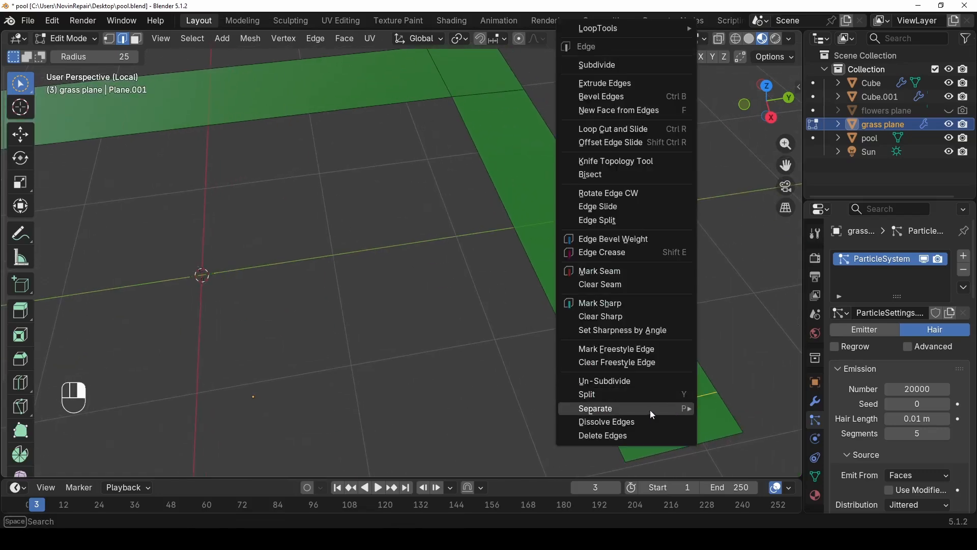
left_click(638, 421)
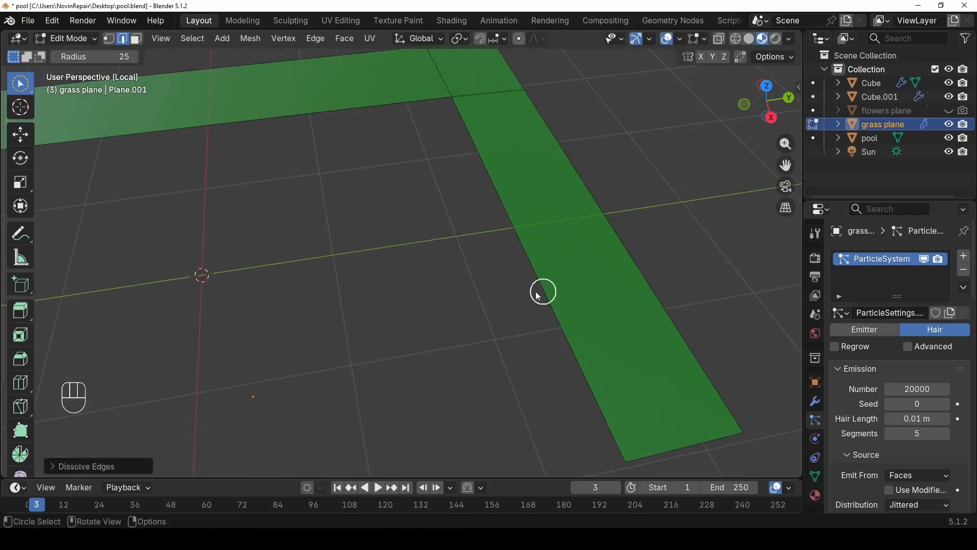
key("Tab")
scroll(477, 250, "down", 2)
middle_click_drag(477, 250, 421, 233)
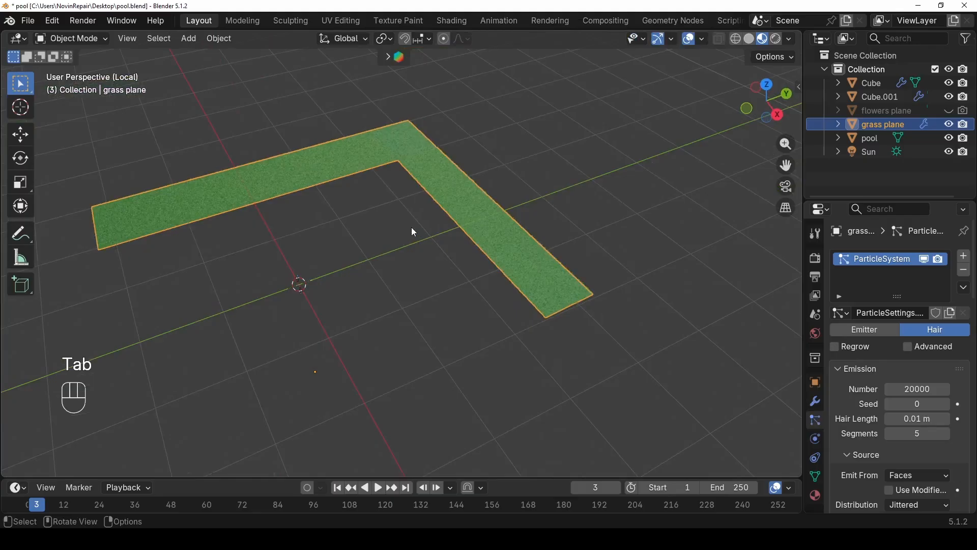
key("KP_Divide")
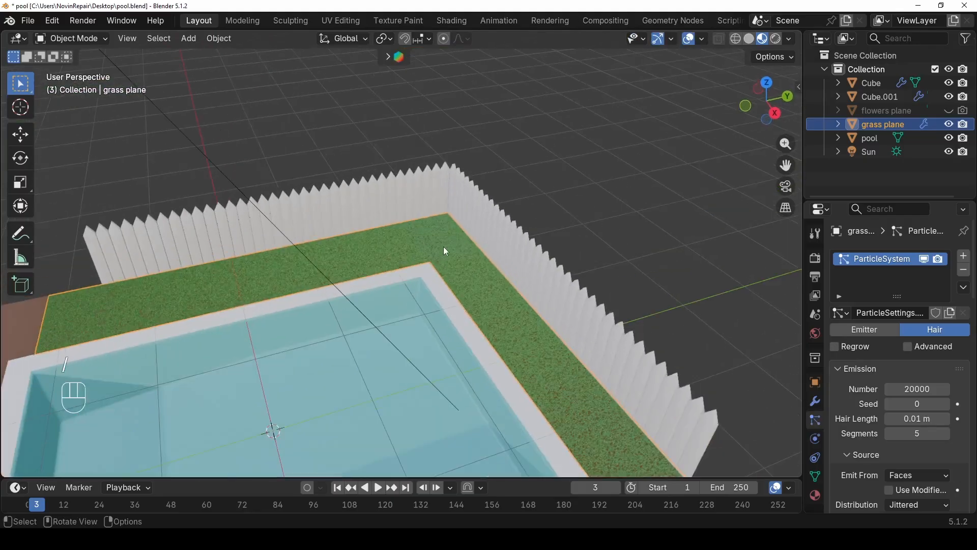
- Examine the grass around the pool up close and from above for even coverage
middle_click_drag(444, 246, 423, 247)
middle_click_drag(390, 311, 438, 299)
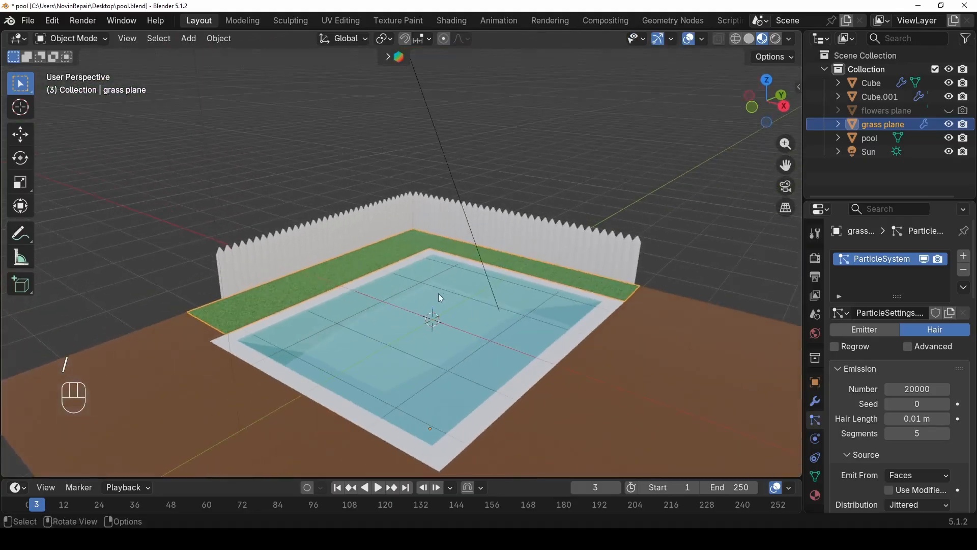
scroll(429, 277, "up", 6)
middle_click_drag(383, 288, 430, 276)
scroll(475, 254, "down", 6)
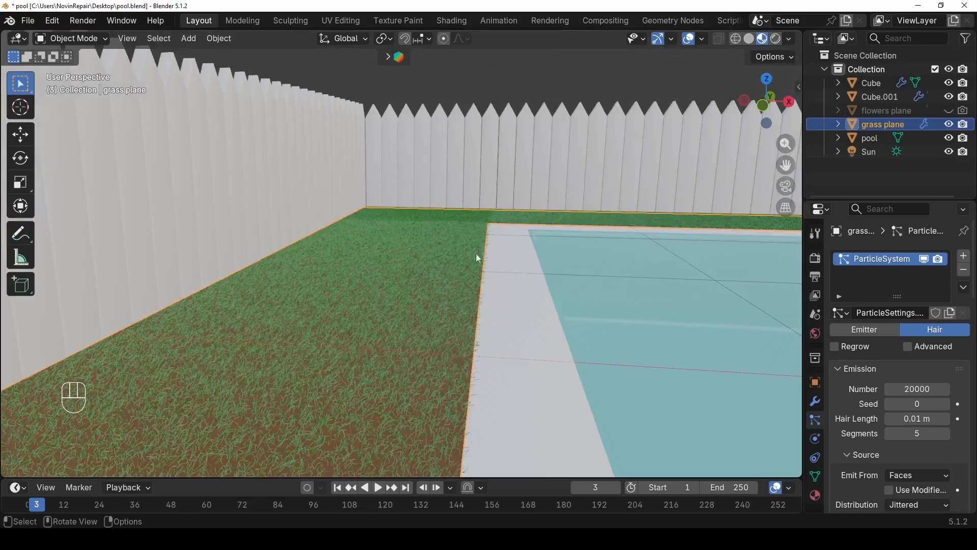
middle_click_drag(542, 228, 541, 289)
scroll(471, 238, "down", 5)
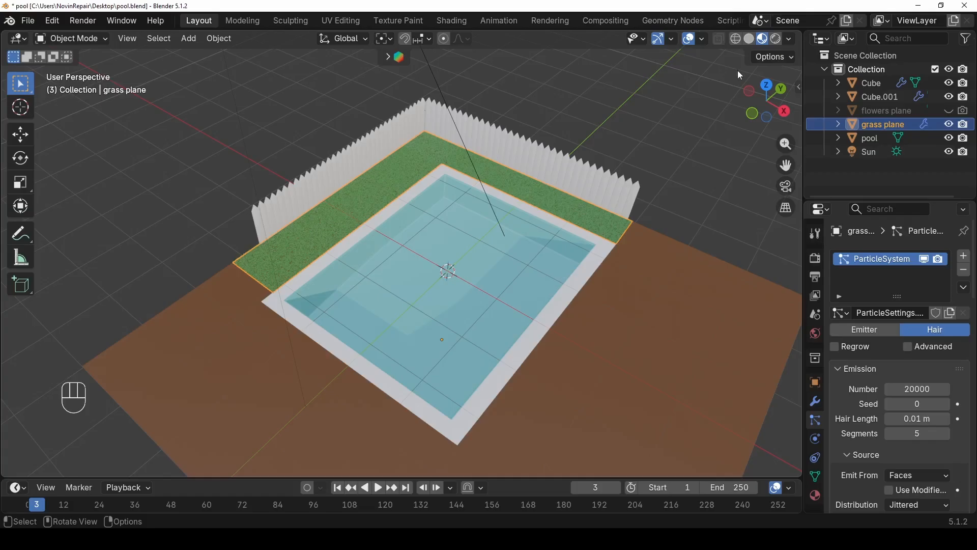
- Return the viewport to Solid shading and add a UV sphere at the pool's centre
left_click(751, 39)
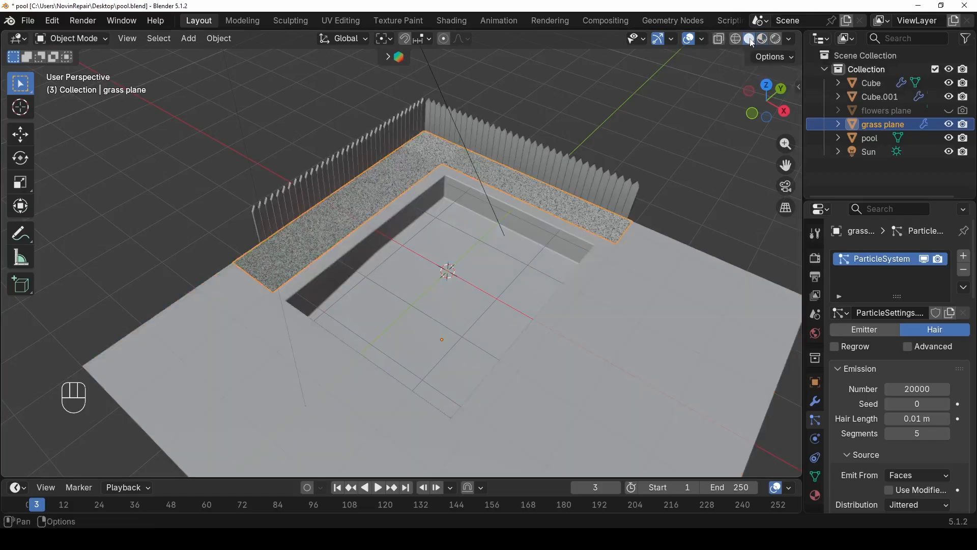
middle_click_drag(463, 302, 486, 216)
key("shift+a")
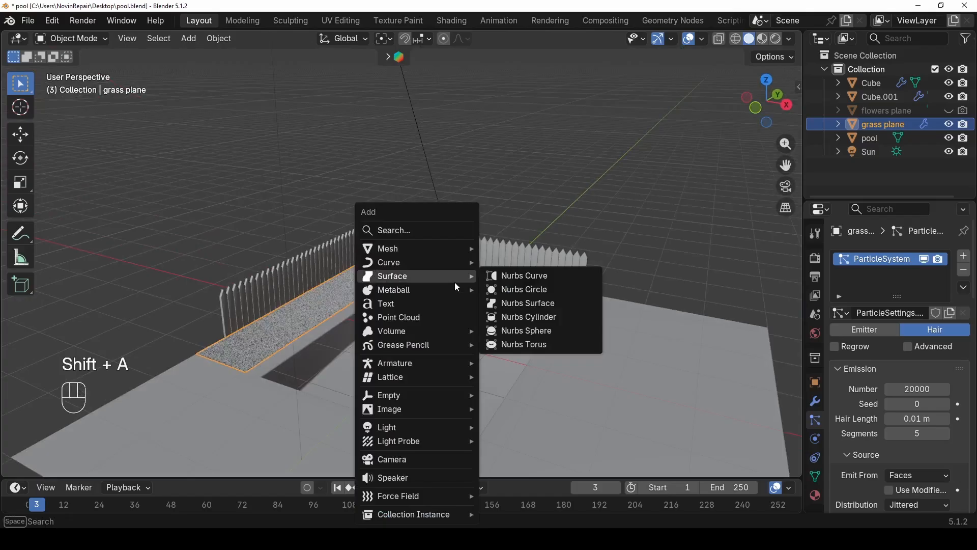
mouse_move(454, 250)
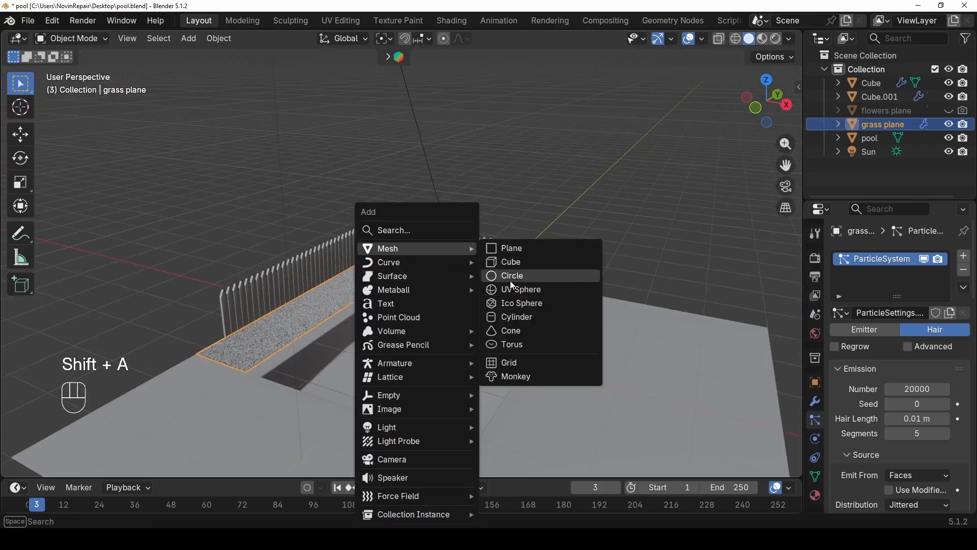
left_click(519, 290)
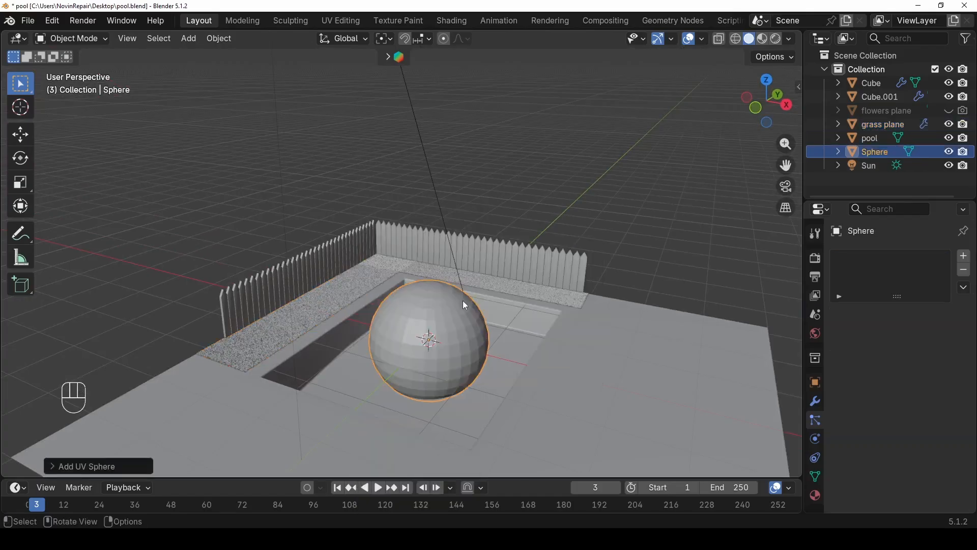
- Raise the sphere along the Z axis well above the pool and scale it down to about 0.26
key("g")
key("z")
left_click(485, 75)
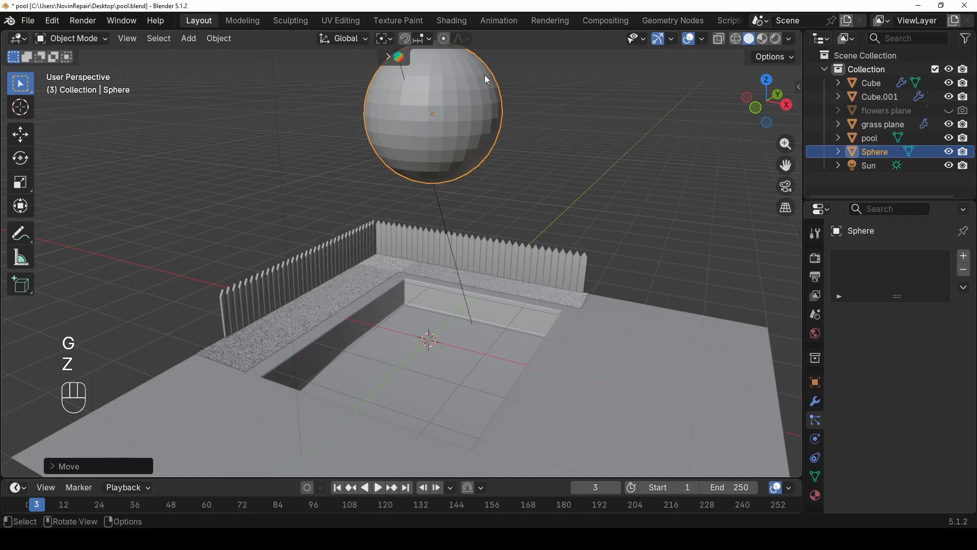
key("s")
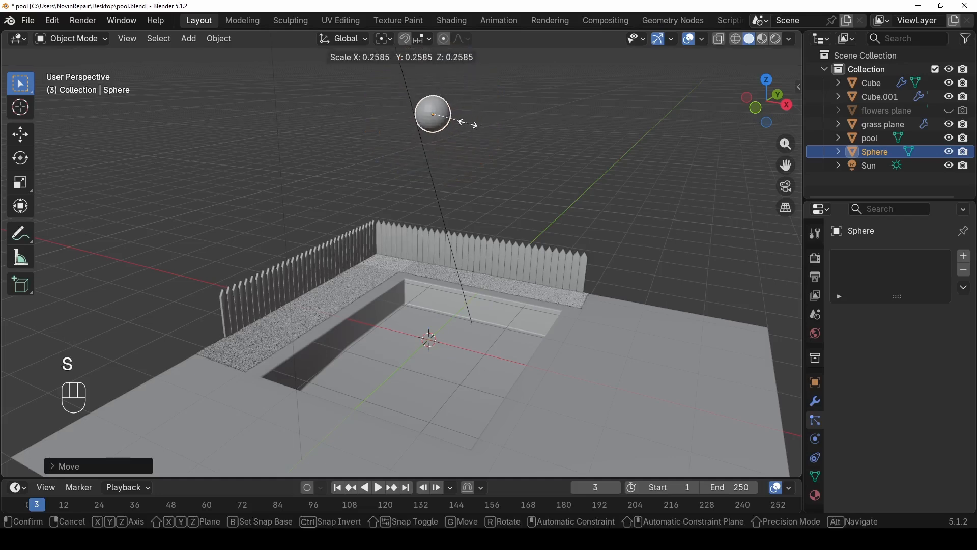
left_click(469, 128)
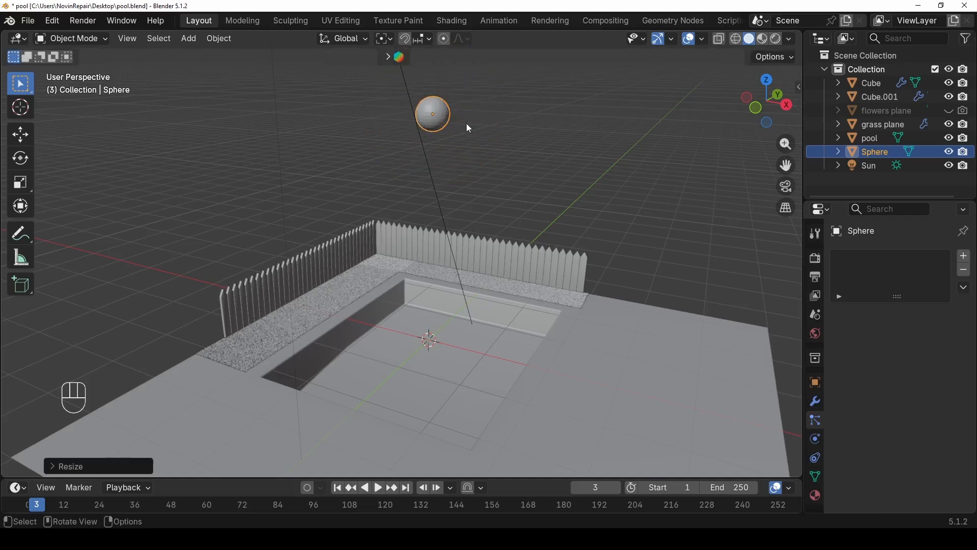
- Isolate the sphere in local view and scale it down along the Z axis into a flattened disc-like shape
key("slash")
middle_click_drag(491, 261, 518, 258)
key("s")
key("z")
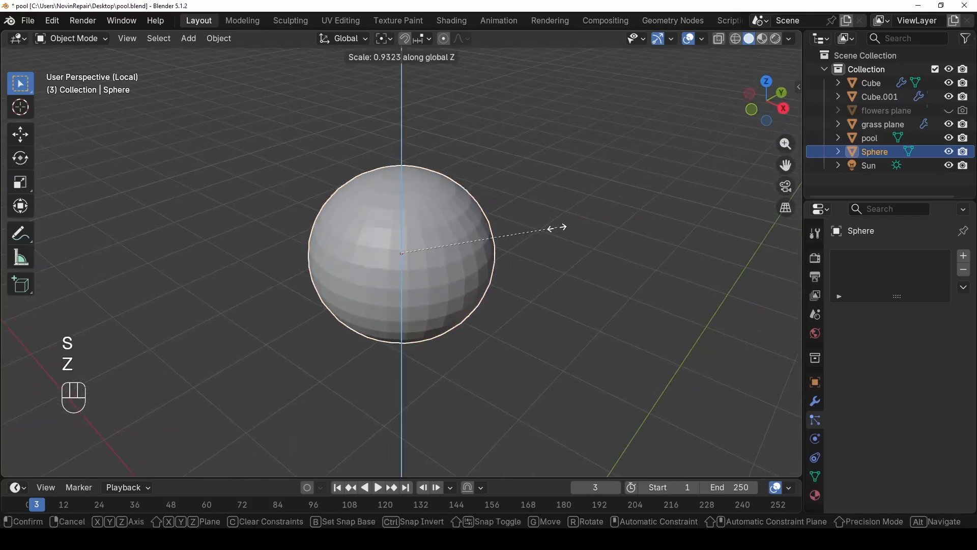
left_click(451, 250)
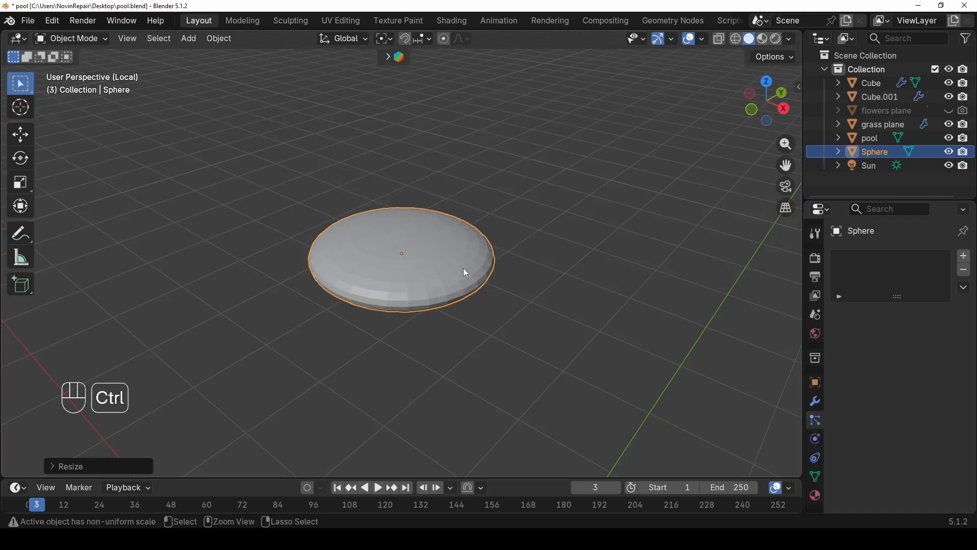
- Give the flattened sphere a level 2 Subdivision Surface modifier and shade it smooth
key("ctrl+2")
left_click(815, 402)
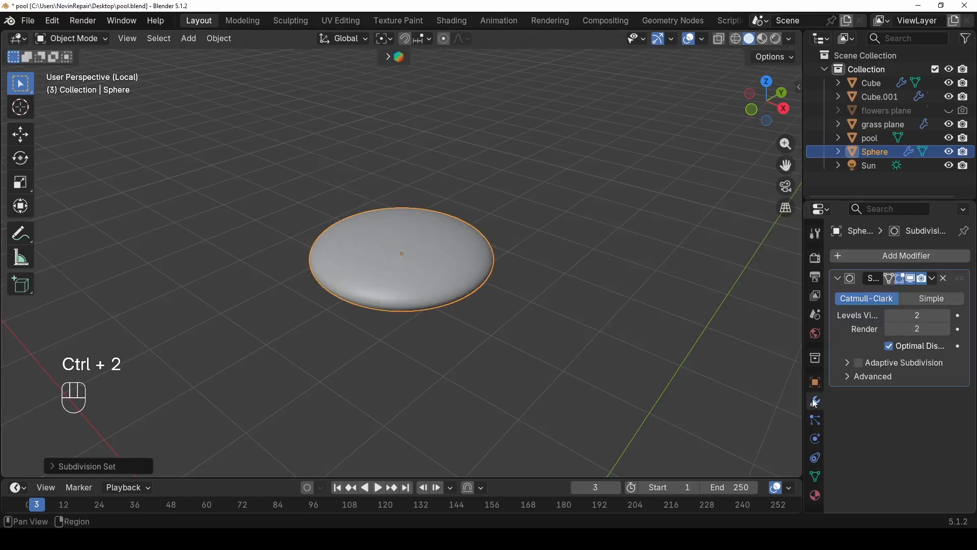
right_click(403, 283)
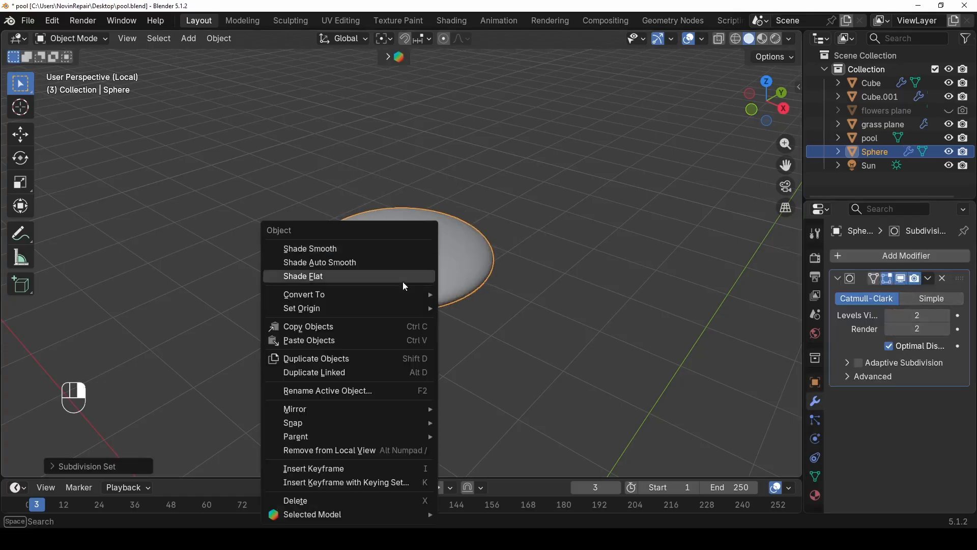
left_click(352, 246)
- From the top view, duplicate the disc along the Y axis so the copy partly overlaps the original
middle_click_drag(417, 298, 364, 382)
scroll(415, 295, "up", 5)
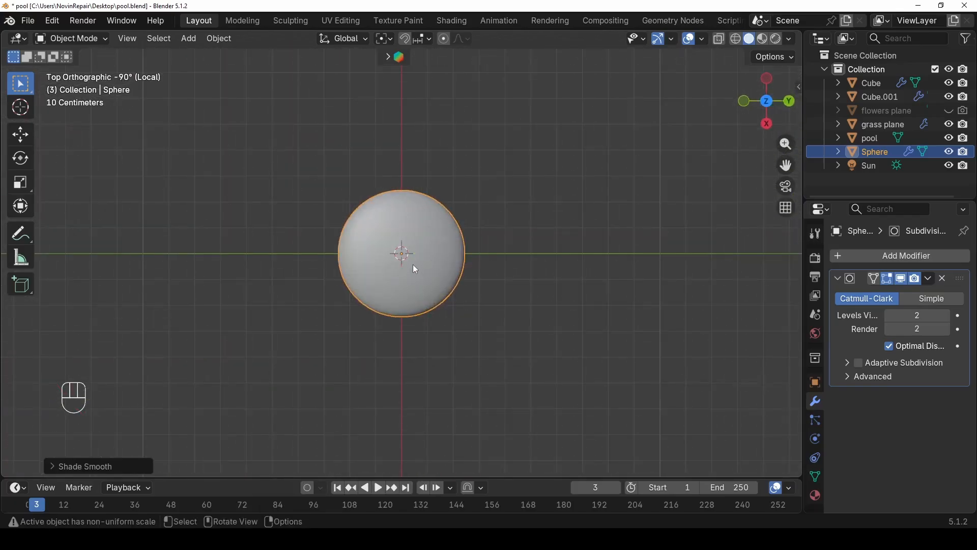
key("shift+d")
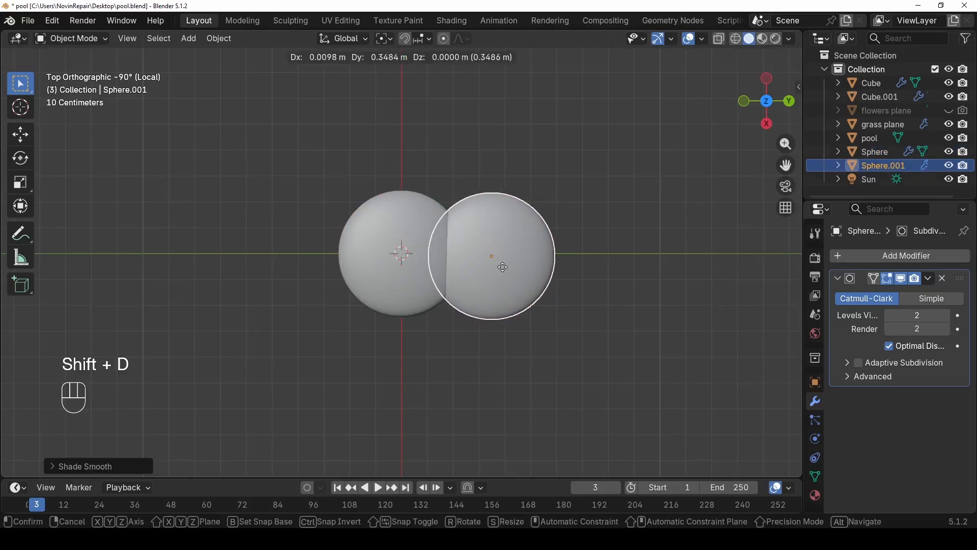
key("y")
left_click(575, 265)
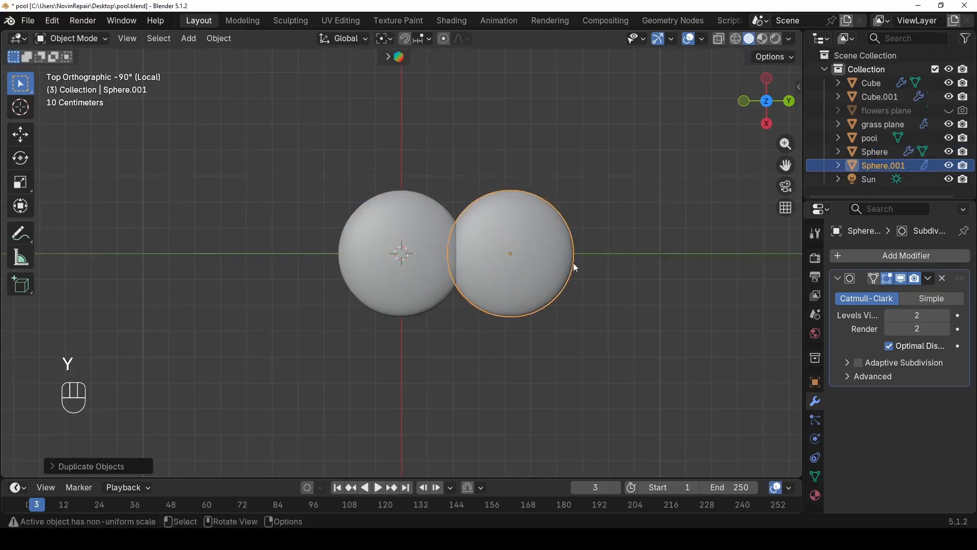
- Scale the duplicated disc up to about 1.25 and flatten it slightly along the Z axis
key("s")
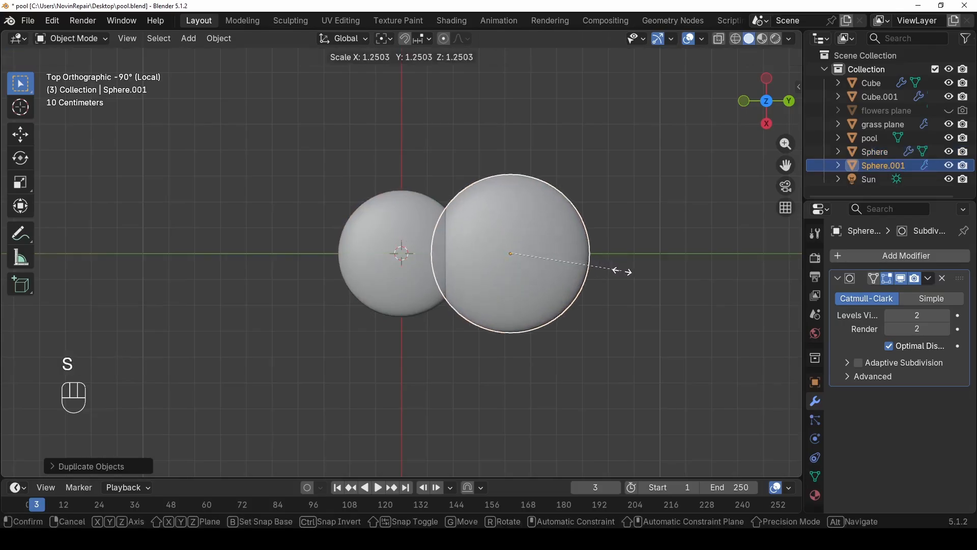
middle_click_drag(623, 272, 582, 181)
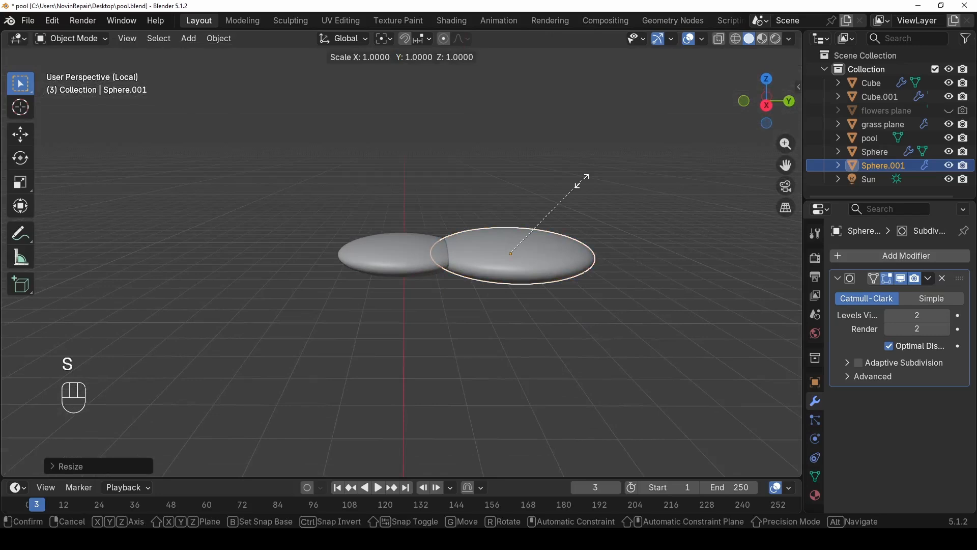
key("z")
left_click(545, 224)
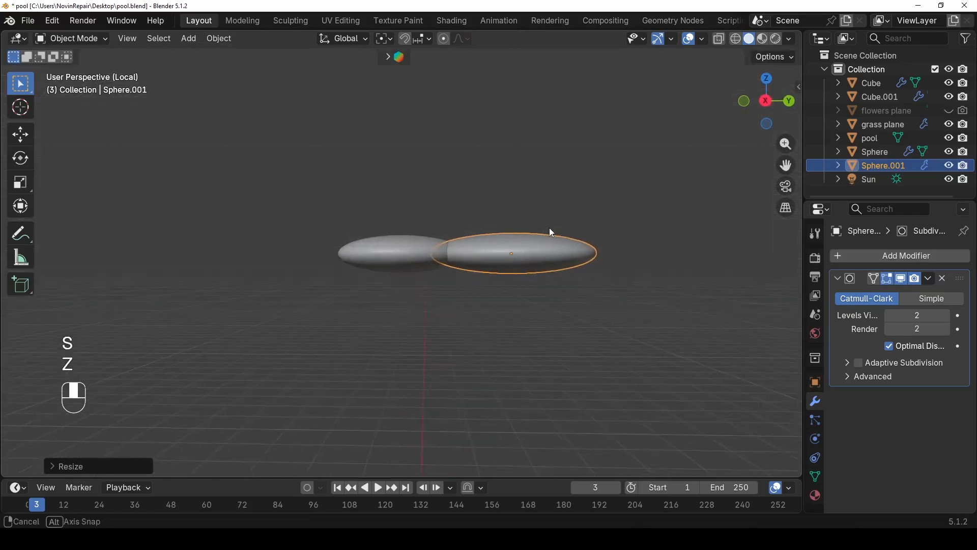
- In the right side view, tilt the larger disc's outer end upward and raise it about 0.05 m against the centre disc
middle_click_drag(552, 232, 554, 233, "alt")
key("r")
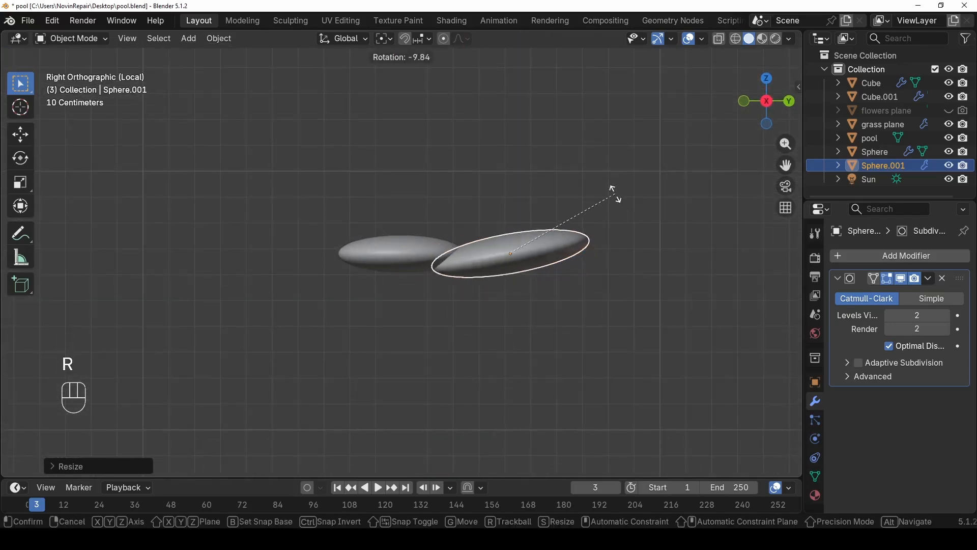
left_click(607, 191)
key("g")
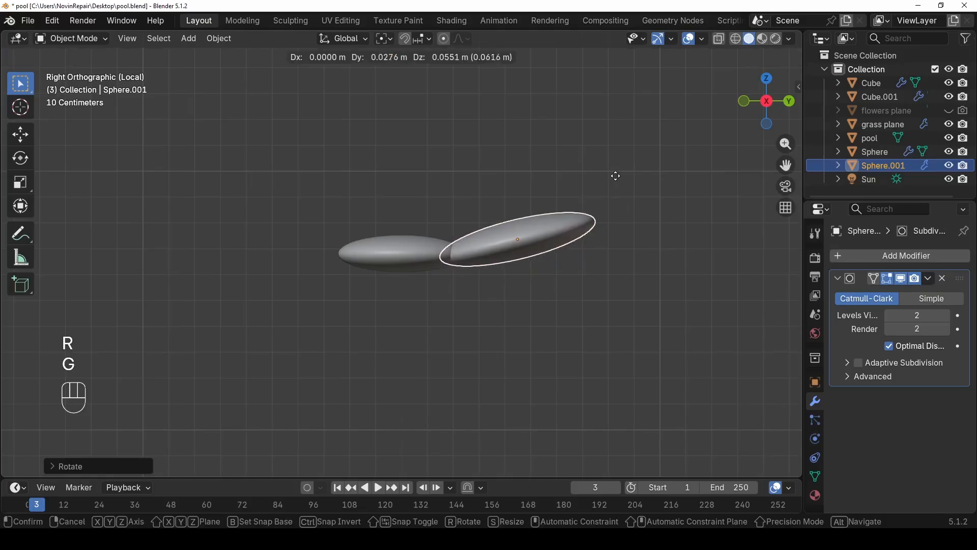
left_click(615, 178)
- Try placing a copy of the tilted petal by eye on the other side of the centre disc, and undo it
middle_click_drag(616, 178, 519, 385)
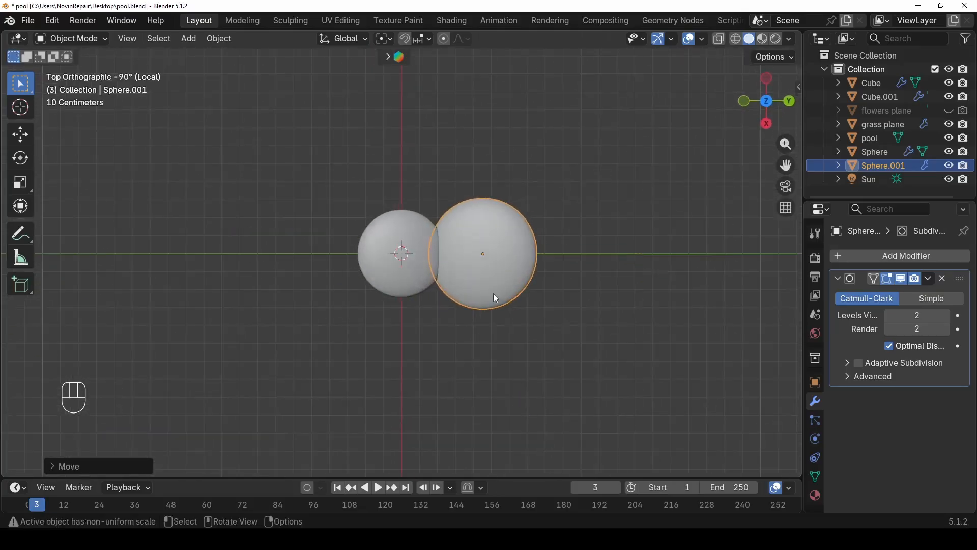
scroll(493, 293, "up", 2)
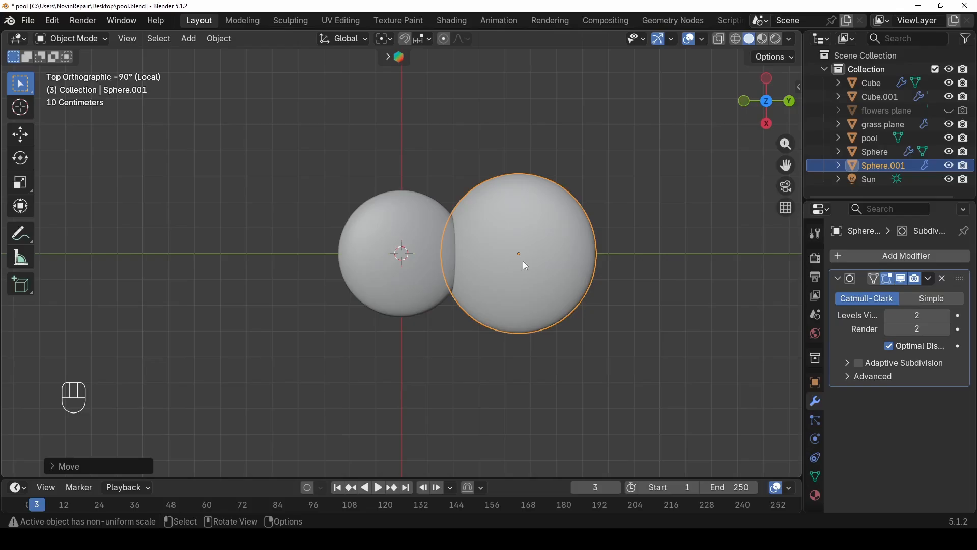
key("shift+d")
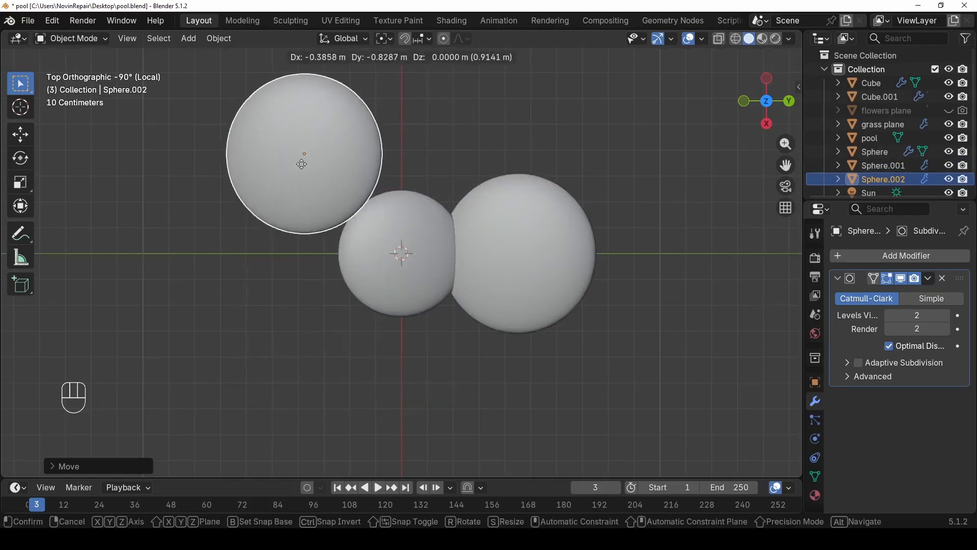
left_click(294, 161)
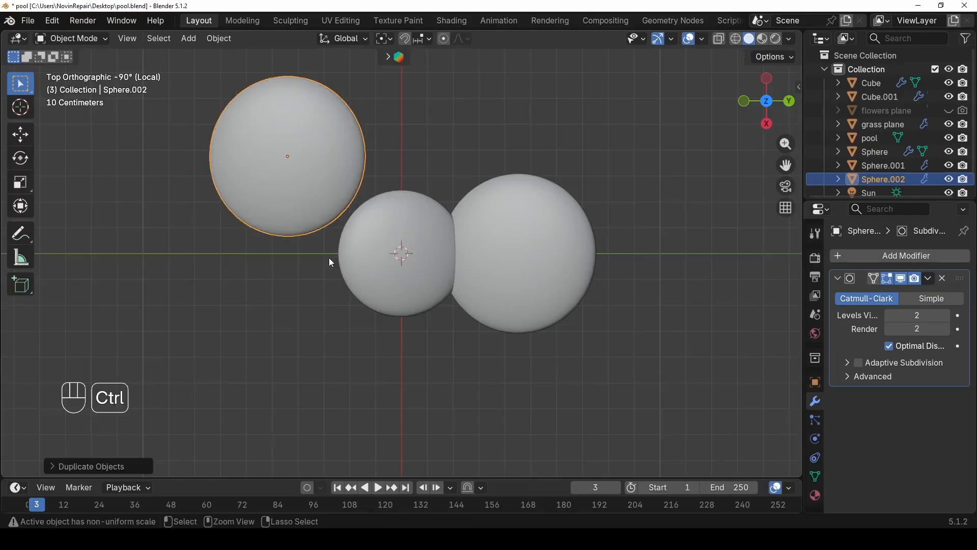
key("ctrl+z")
- Set the transform pivot to the 3D Cursor and rotate a duplicate of the petal about 72° around the centre disc
left_click(387, 39)
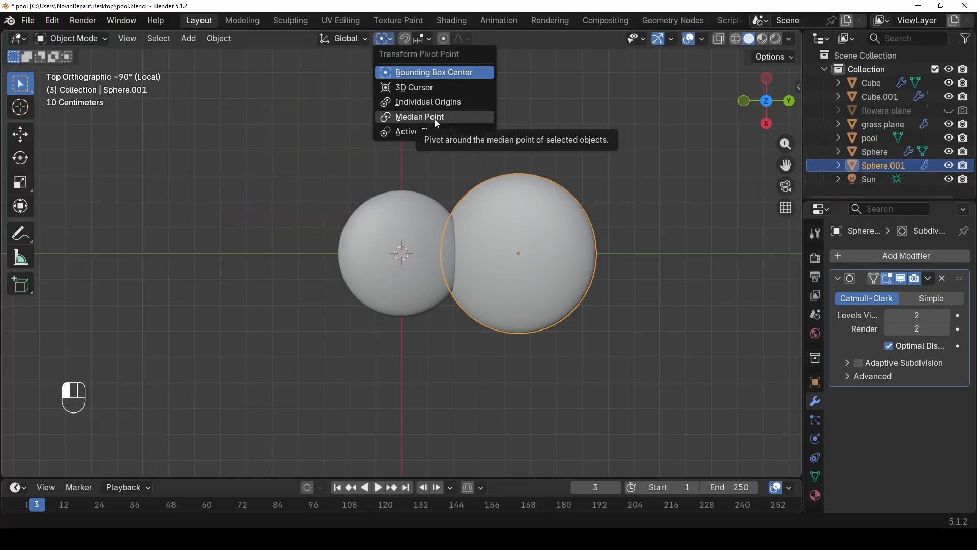
left_click(422, 89)
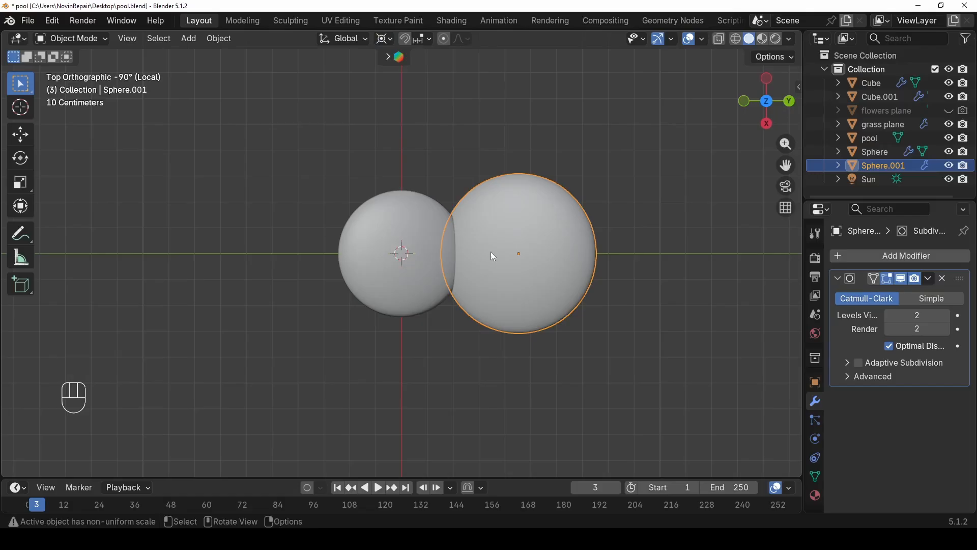
key("shift+d")
key("r")
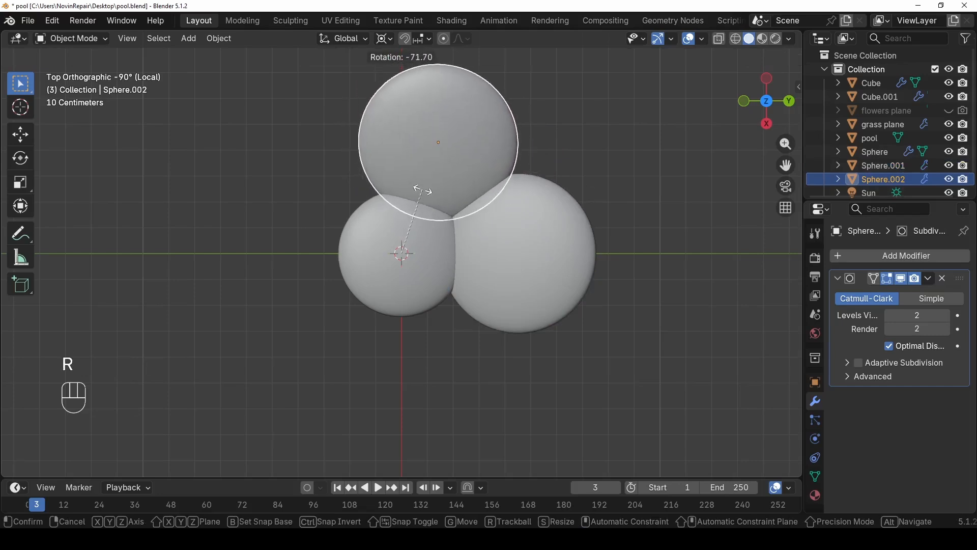
- Rotate the duplicated petal by about -72° around the 3D cursor and repeat the duplicate-and-rotate three times to form a five-petal ring
left_click(422, 191)
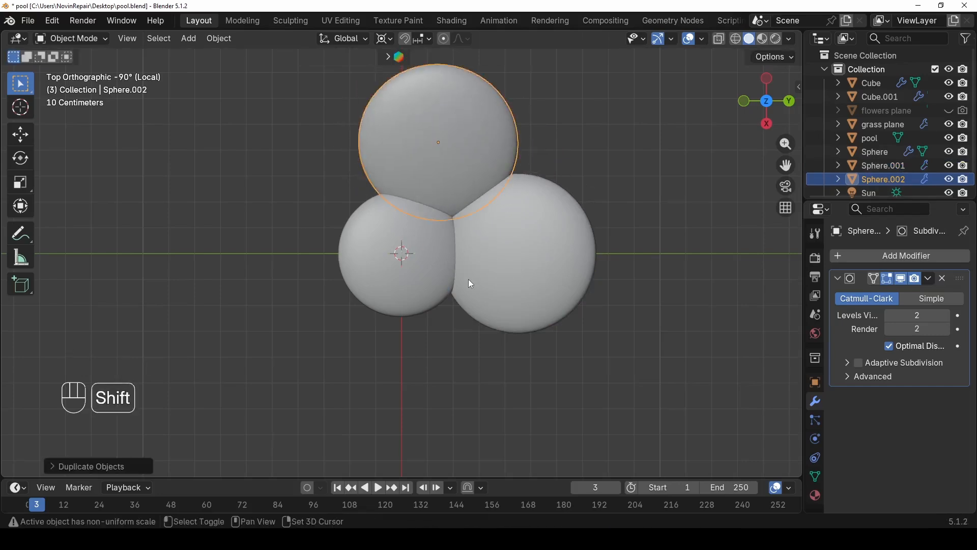
key("shift+r")
key("shift+r")
key("shift+r")
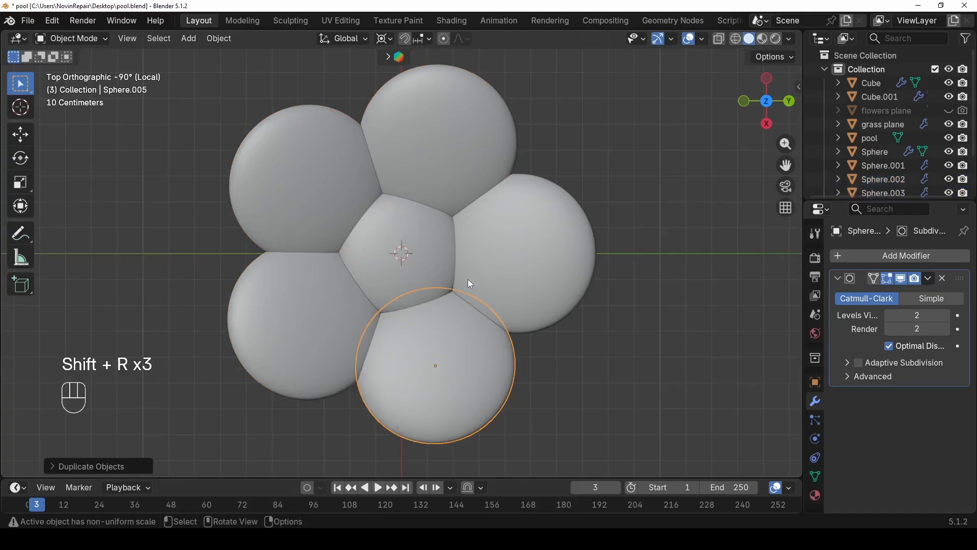
- Nudge the two most recently duplicated petals slightly to even out their spacing around the flower centre
key("g")
left_click(502, 370)
left_click(277, 320)
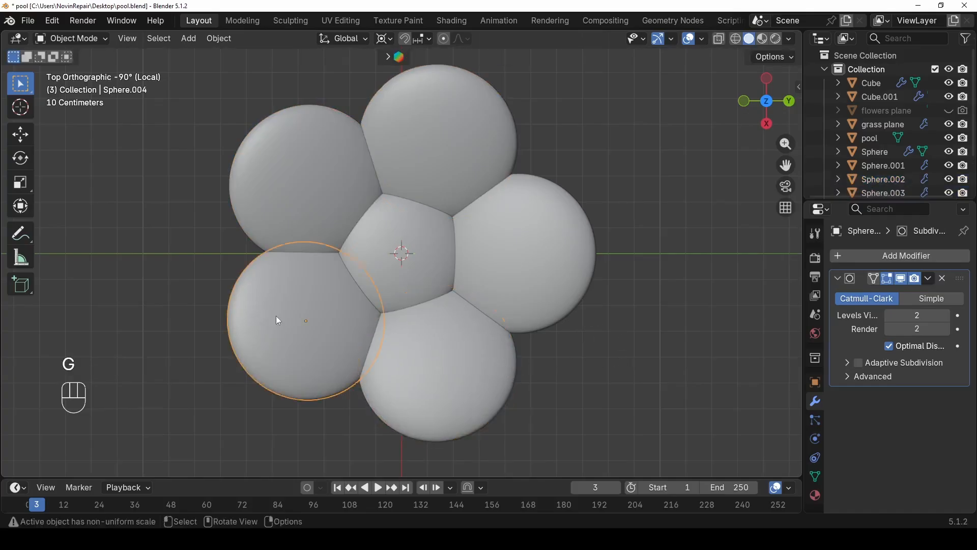
key("g")
left_click(279, 316)
- Select all five petals, leaving out the central sphere, and join them into a single object
middle_click_drag(279, 316, 458, 297)
scroll(460, 298, "up", 3)
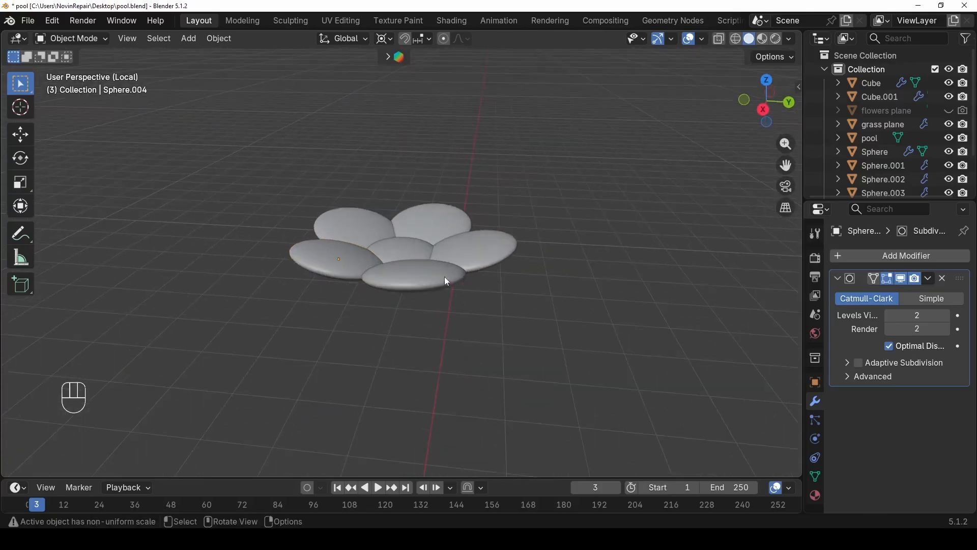
left_click(477, 244, "shift")
left_click(441, 221, "shift")
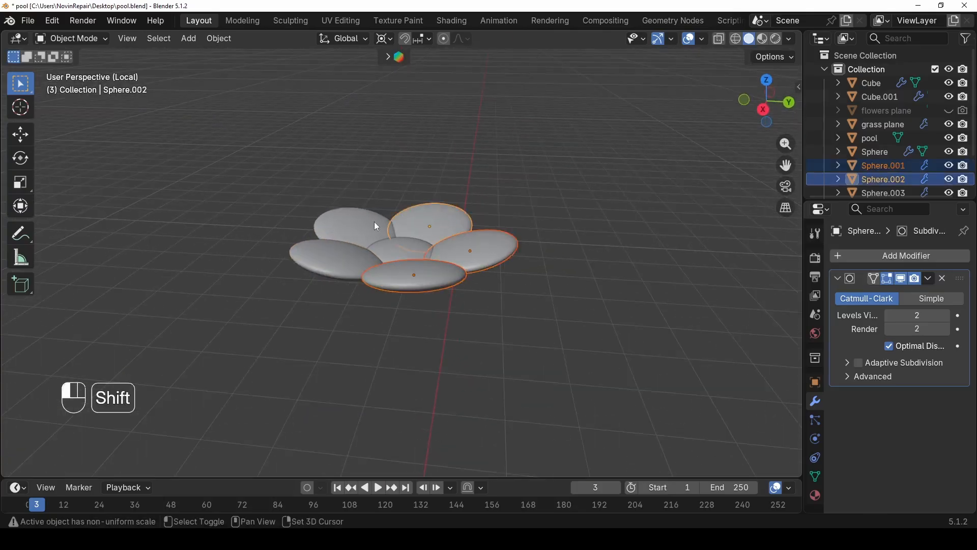
left_click(374, 222, "shift")
left_click(338, 265, "shift")
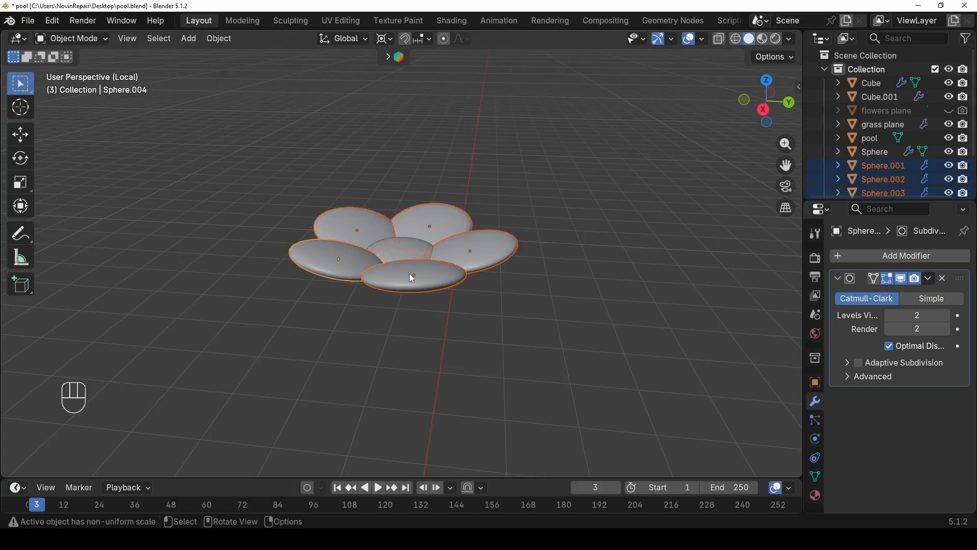
key("ctrl+j")
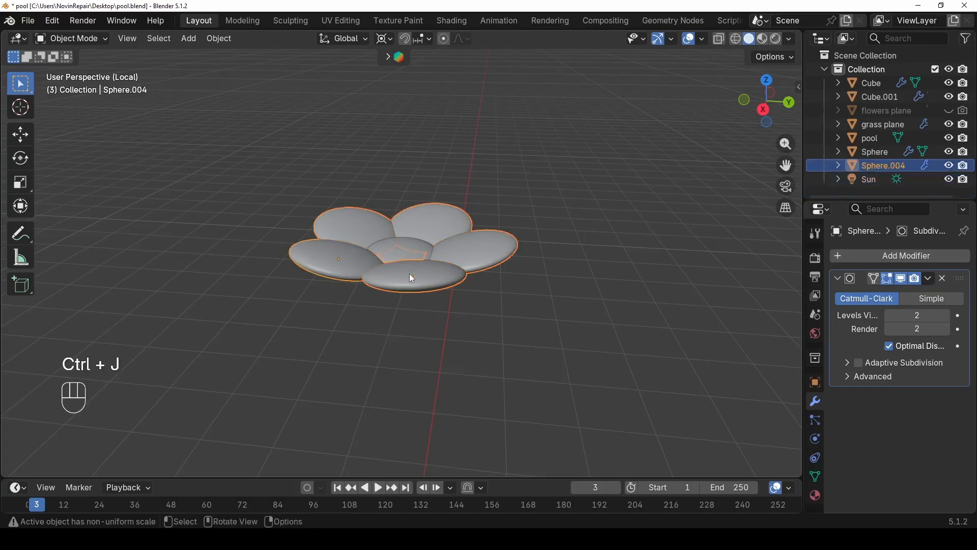
- Give the joined petals a new material with an off-white base color of value 0.910, and show the viewport in Material Preview
left_click(816, 495)
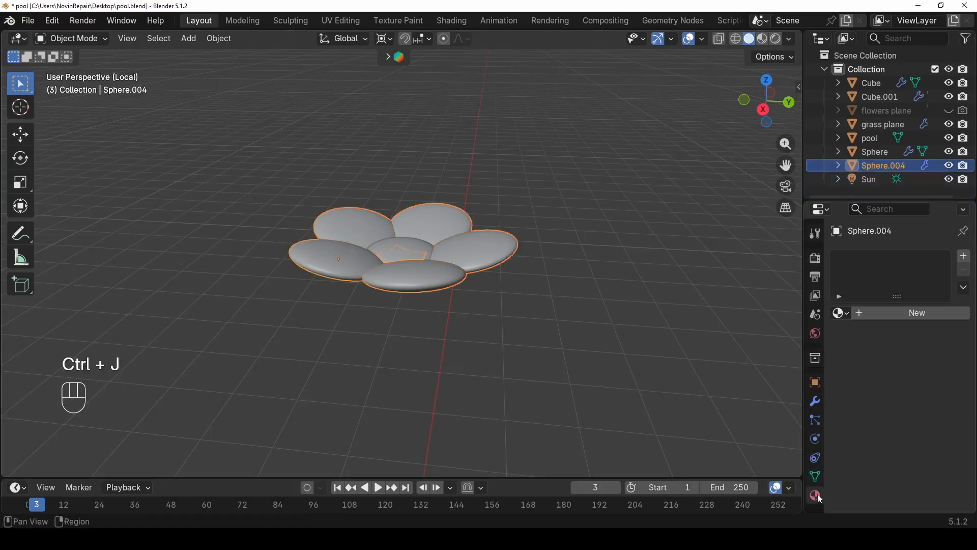
left_click(896, 317)
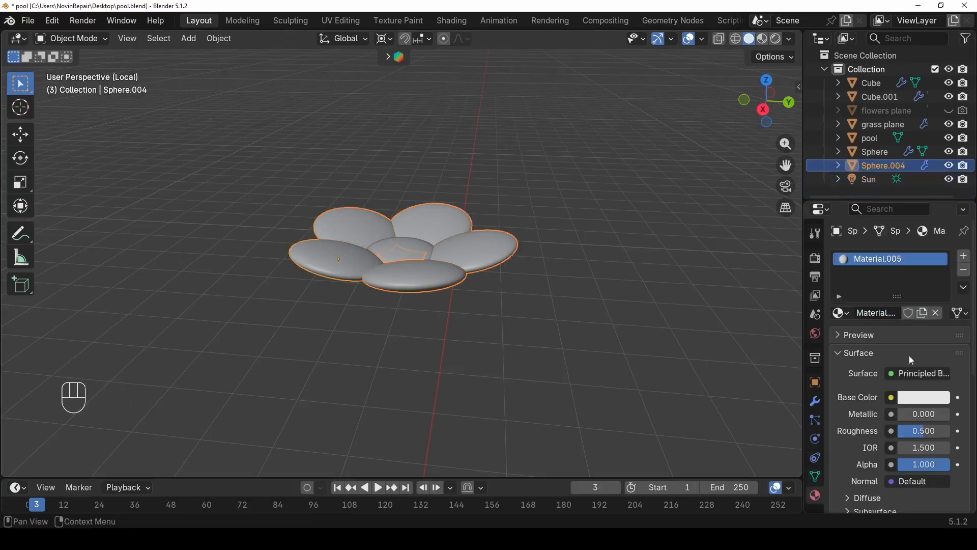
left_click(917, 400)
left_click(943, 165)
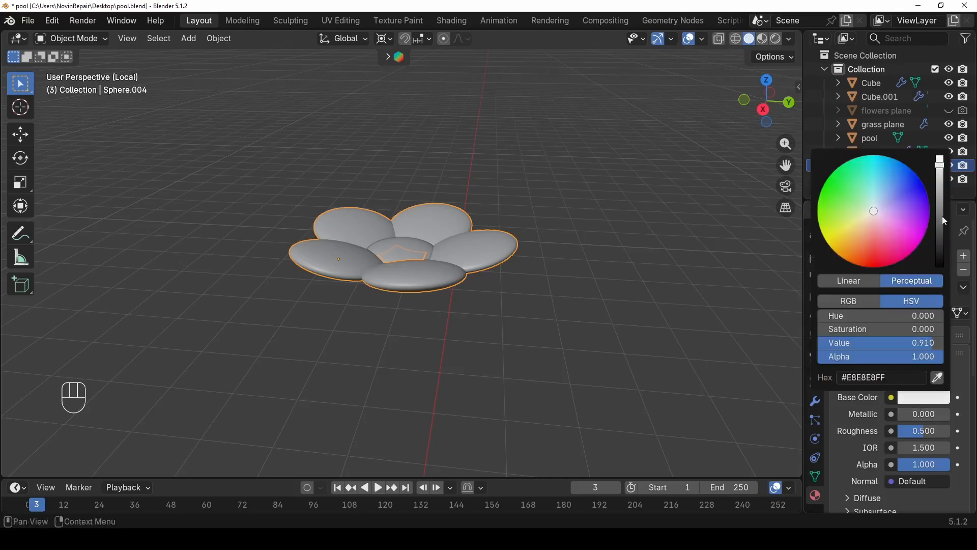
left_click(763, 41)
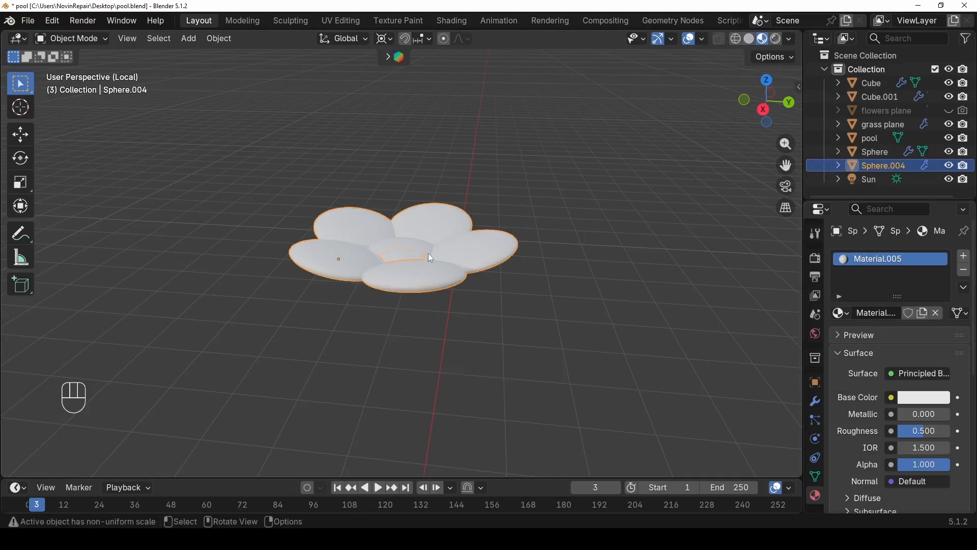
- Give the central sphere a new material with a yellow base color, hue 0.136 and saturation 0.725, and darken it slightly
scroll(429, 255, "up", 3)
left_click(395, 252)
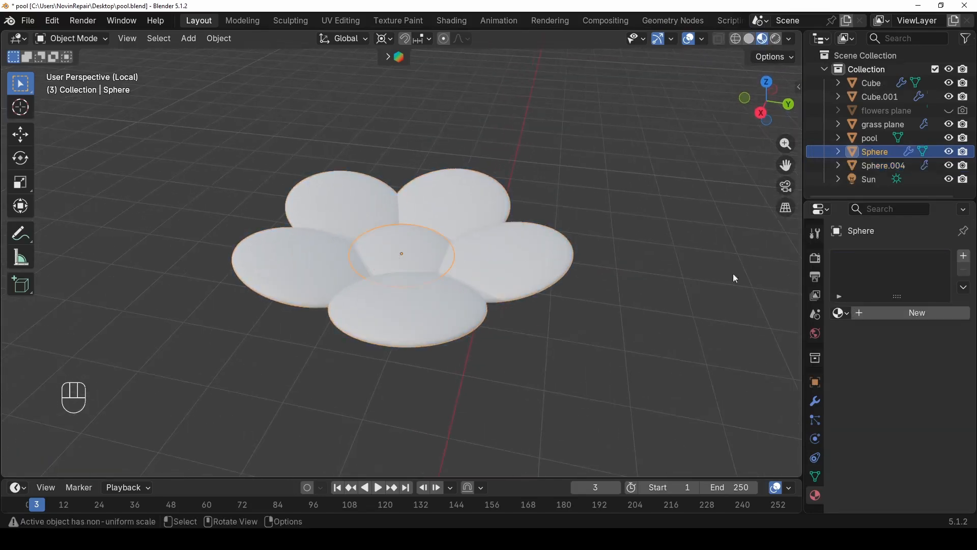
left_click(889, 313)
left_click(915, 400)
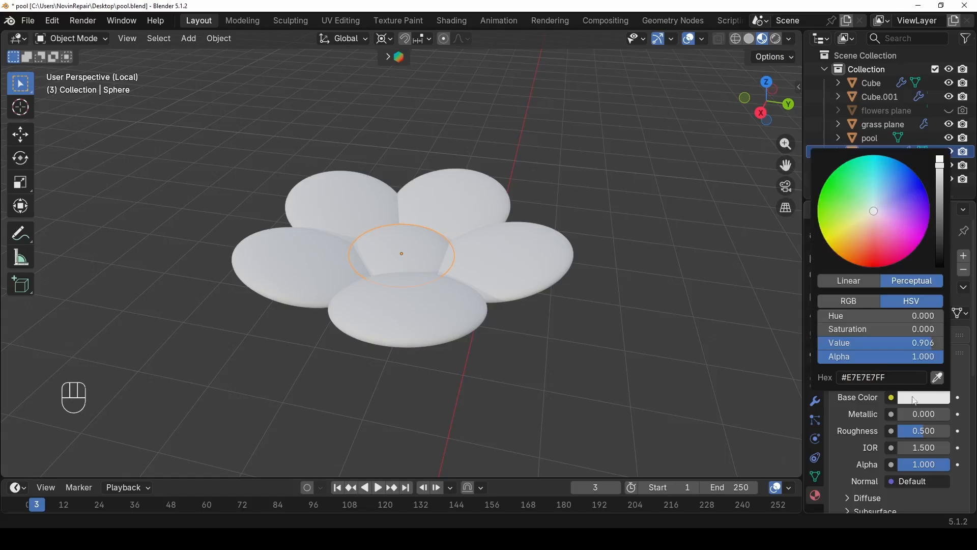
left_click_drag(851, 228, 844, 238)
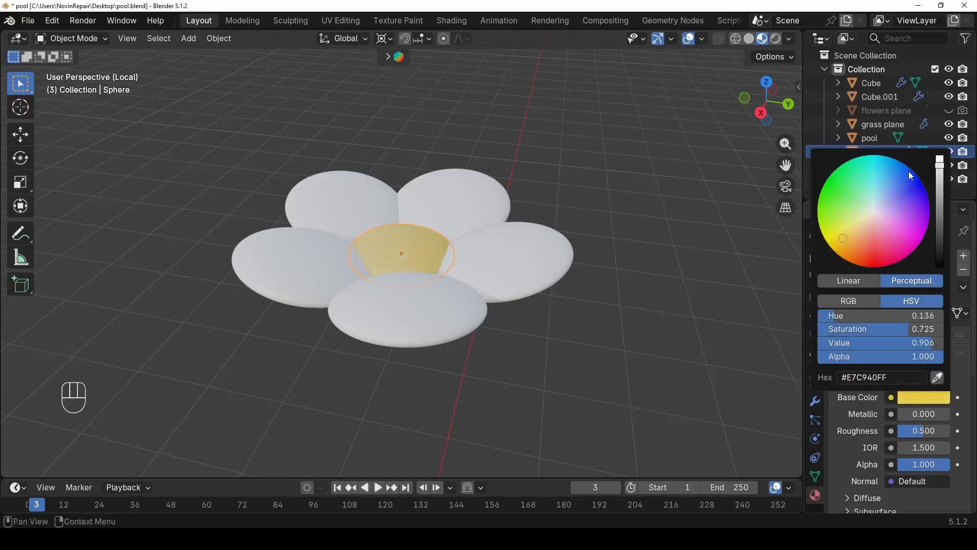
left_click_drag(940, 167, 940, 177)
scroll(583, 368, "down", 5)
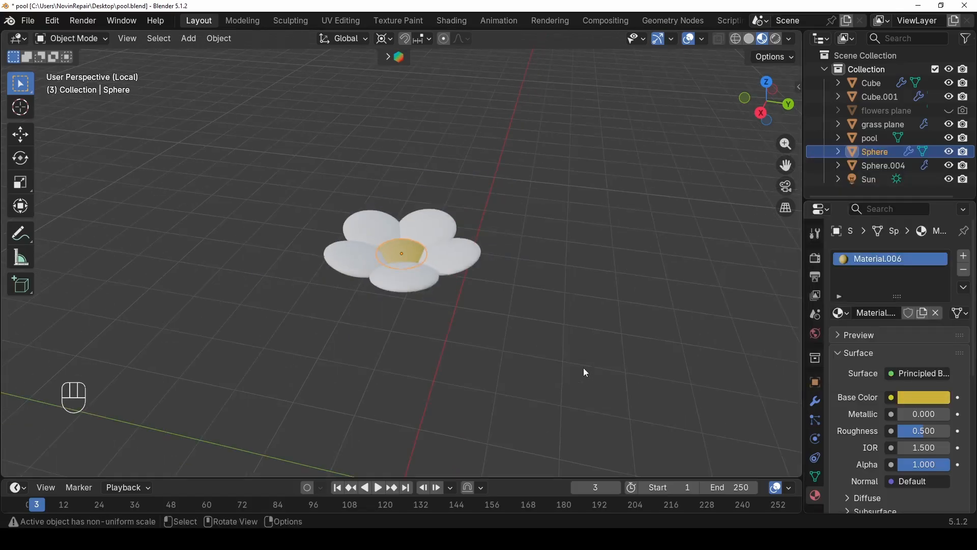
- Add a cylinder mesh for the flower's stem and return the viewport to Solid shading
left_click(583, 368)
scroll(461, 357, "down", 4)
key("shift+a")
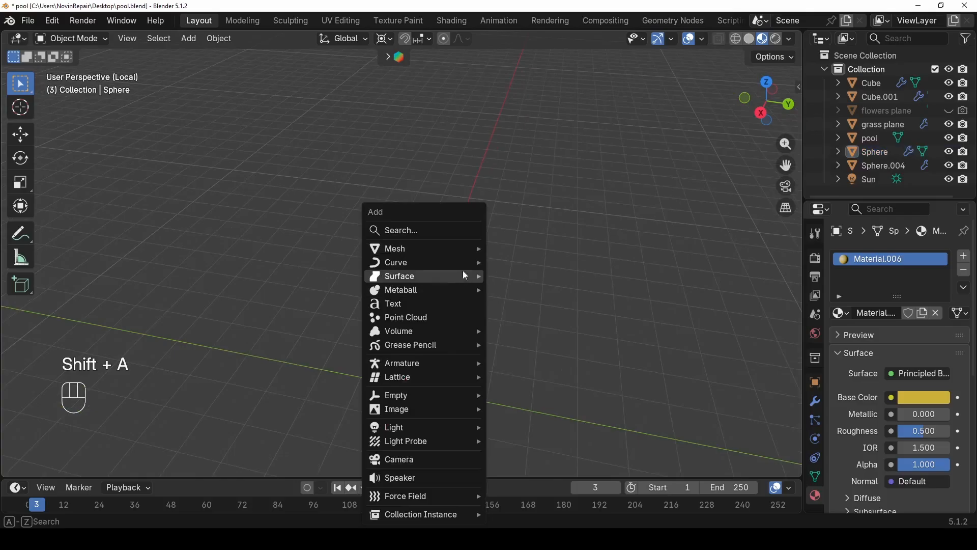
mouse_move(463, 252)
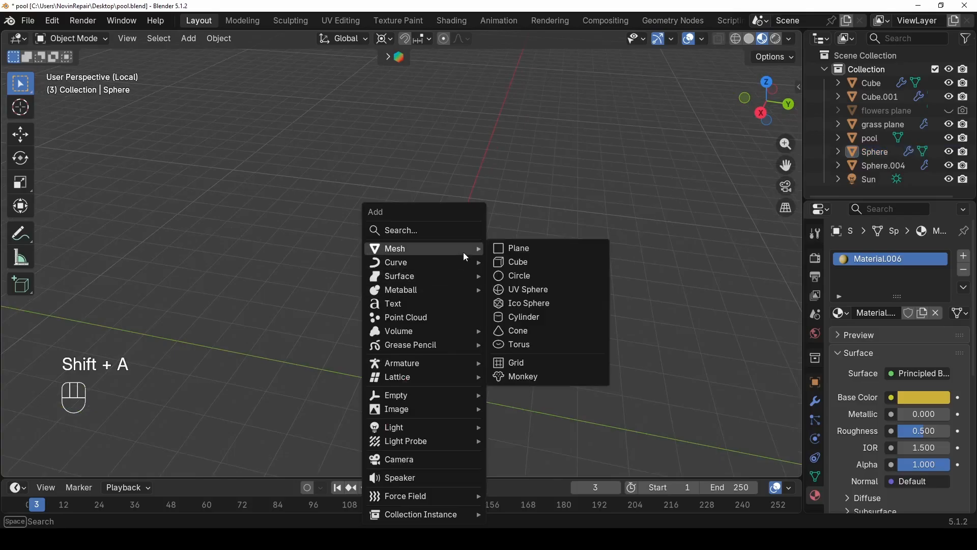
left_click(542, 316)
middle_click_drag(541, 317, 469, 347)
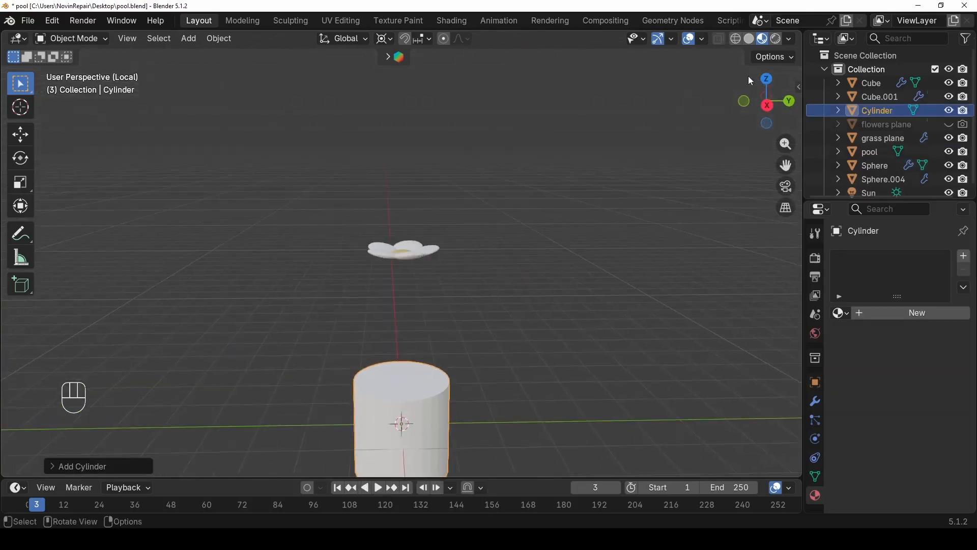
left_click(750, 39)
scroll(581, 240, "down", 3)
- Scale the cylinder down to about 0.12 and raise it about 3.1 m along Z to just beneath the flower
middle_click_drag(537, 348, 527, 326)
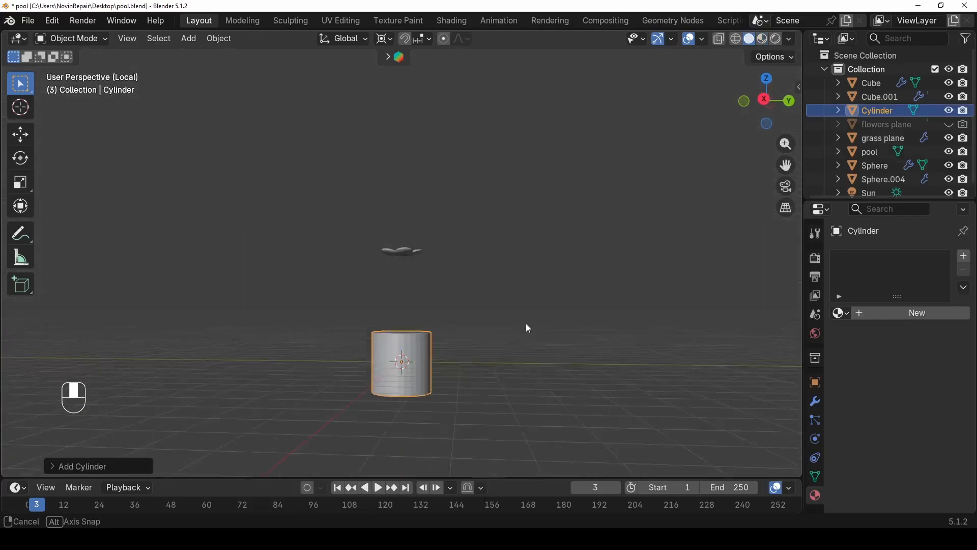
key("s")
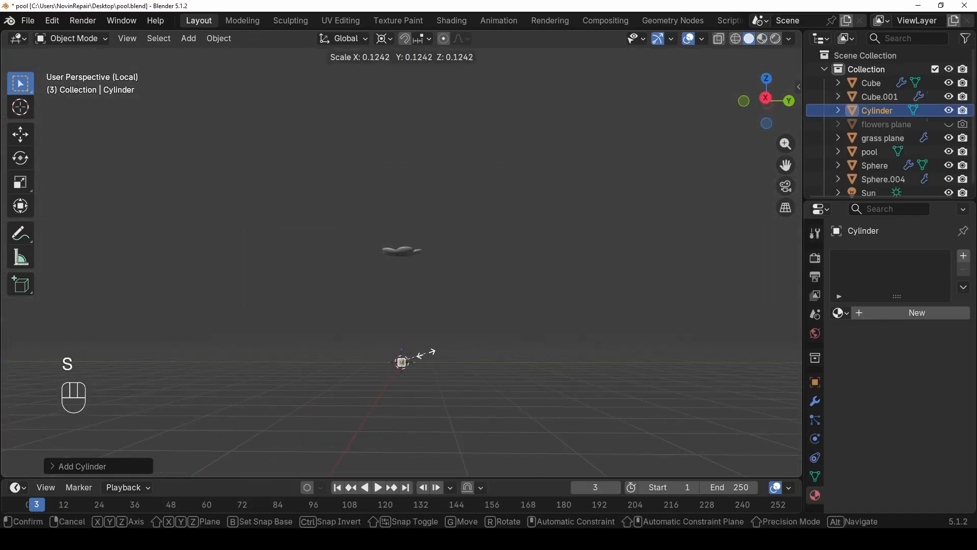
left_click(430, 350)
key("g")
key("z")
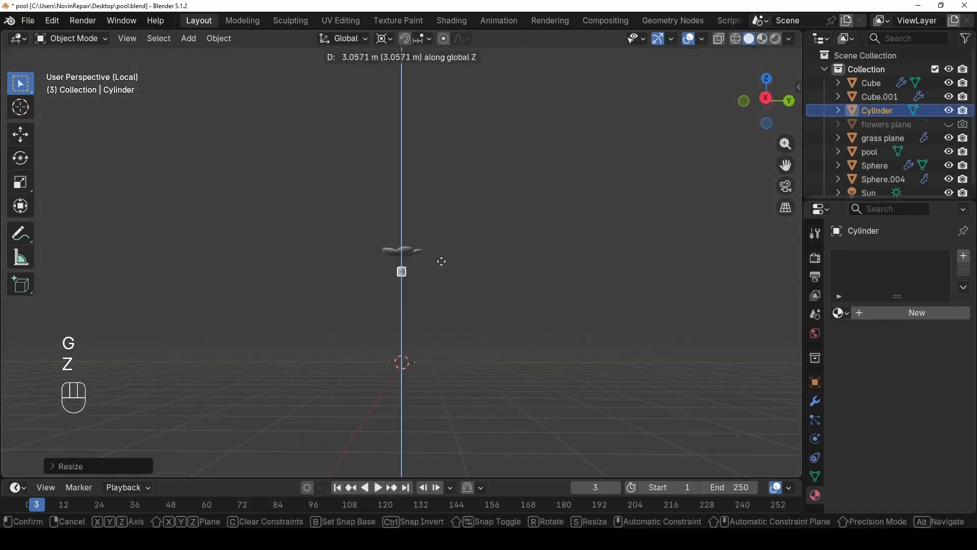
left_click(442, 259)
- Stretch the cylinder along Z, switching the transform pivot to Median Point so it lengthens about its own centre
key("s")
key("z")
left_click(521, 240)
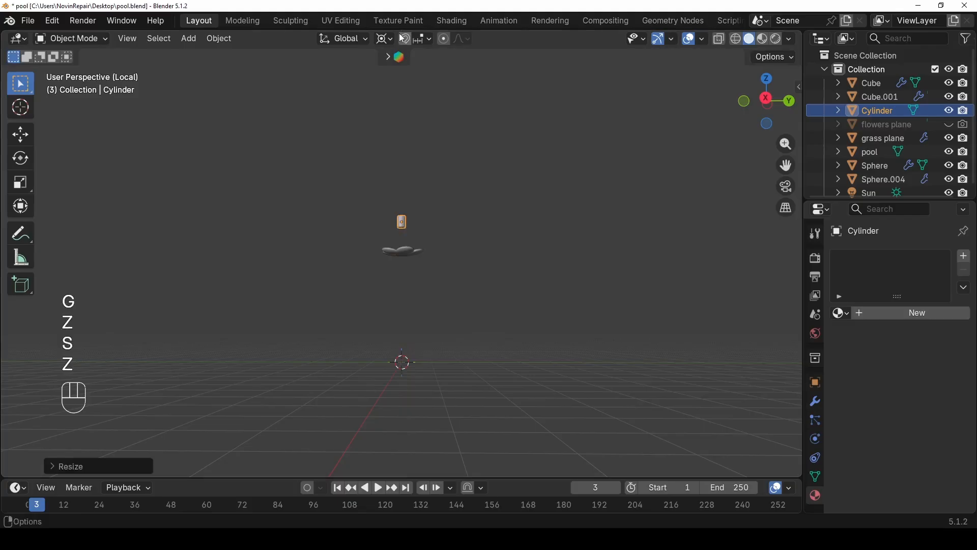
left_click(388, 39)
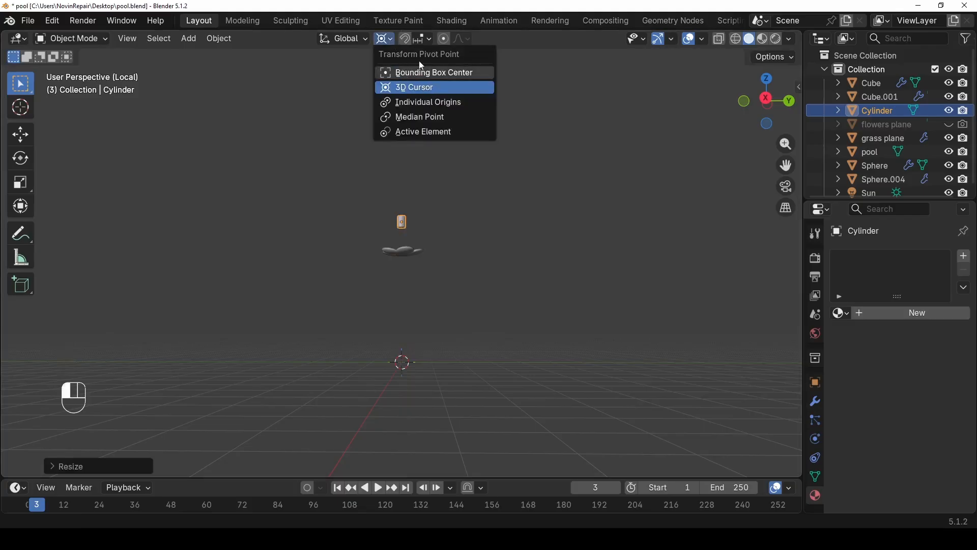
left_click(447, 117)
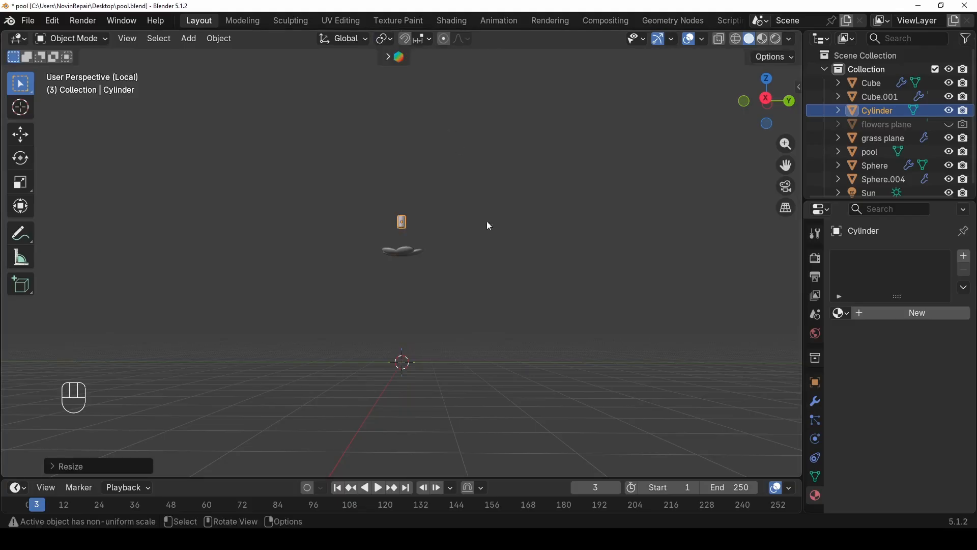
key("s")
key("z")
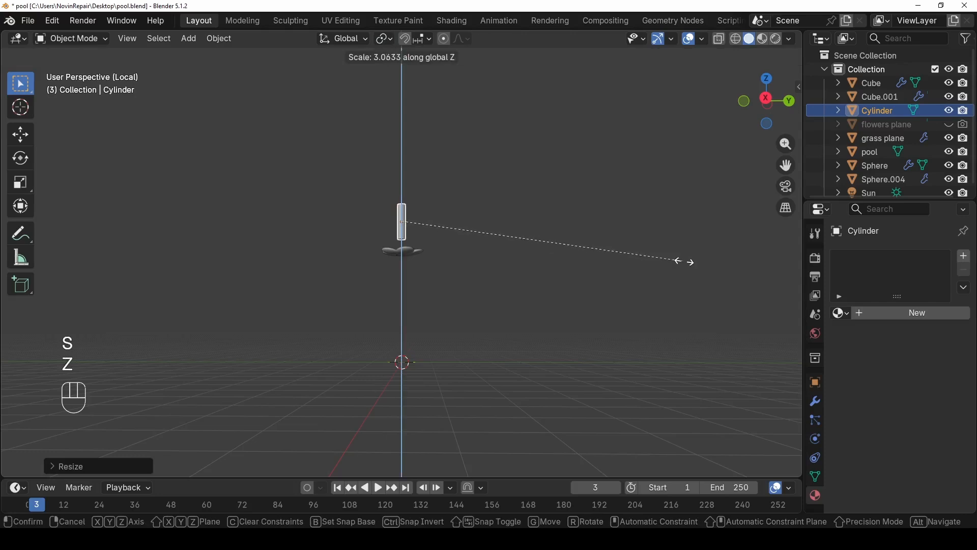
left_click(787, 268)
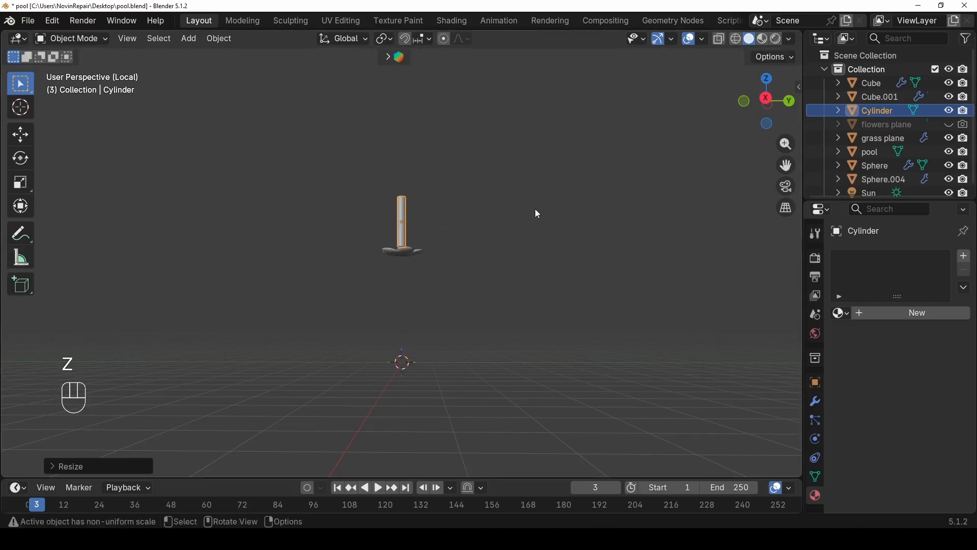
- Move the stretched cylinder down along Z so its upper end sits directly under the flower head
key("g")
key("z")
left_click(463, 284)
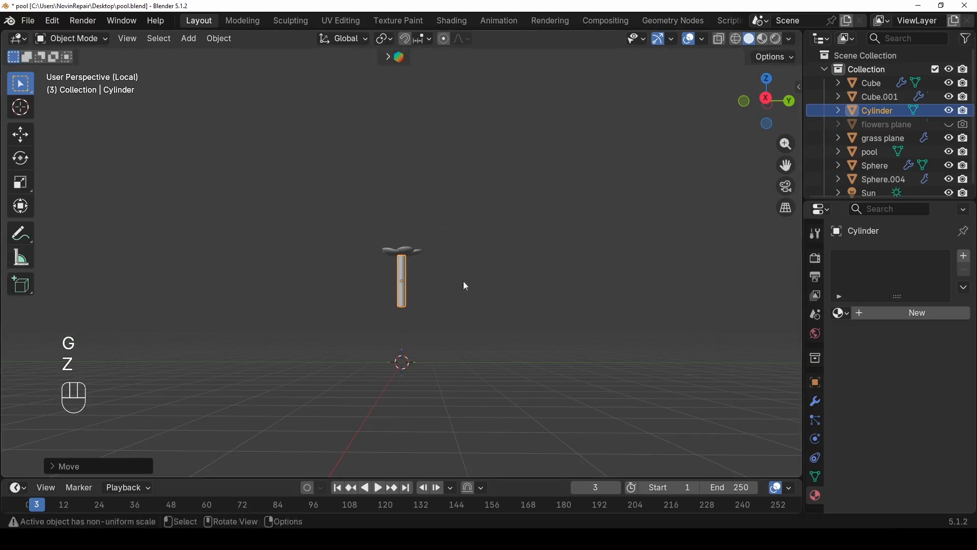
- Scale the cylinder thinner and lengthen it along Z until it forms a slender stem reaching the flower's underside
scroll(467, 287, "up", 4)
key("s")
key("s")
key("z")
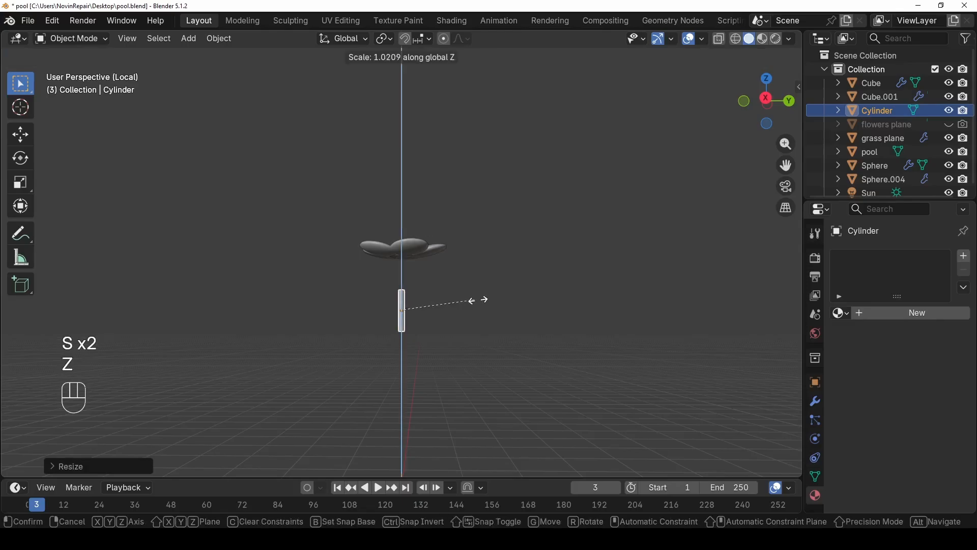
key("s")
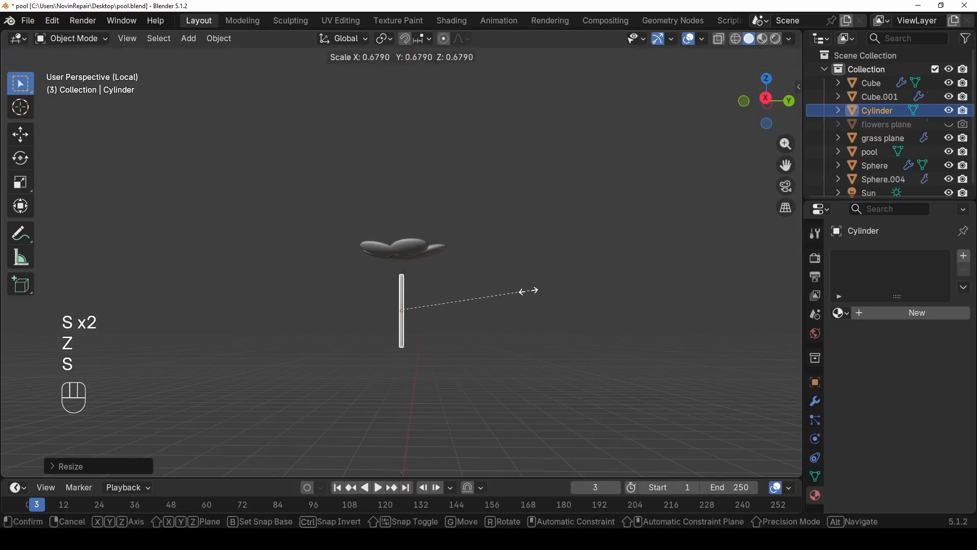
key("s")
key("z")
left_click(592, 278)
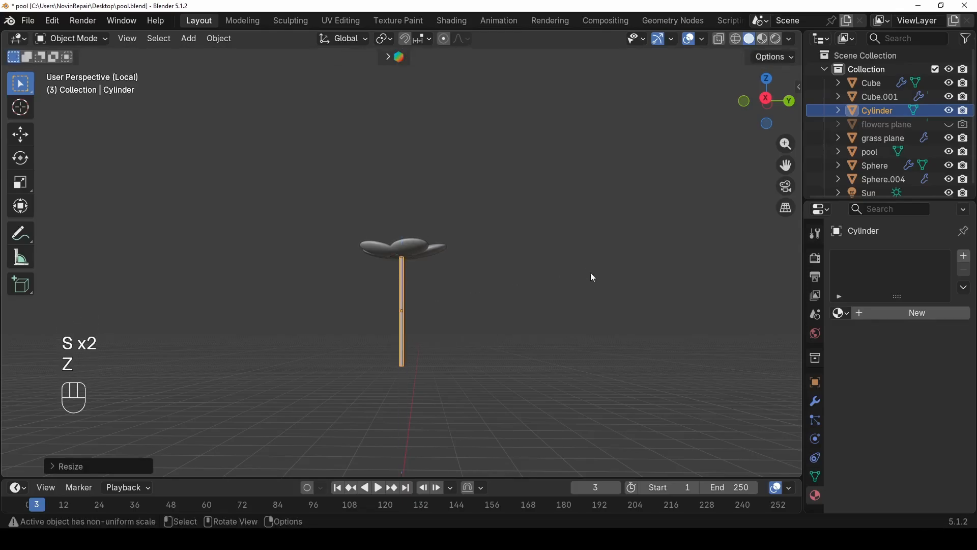
- Add about 9 evenly spaced horizontal loop cuts along the stem in Edit Mode without sliding them, and return to Object Mode
scroll(435, 279, "up", 5)
middle_click_drag(408, 299, 435, 287)
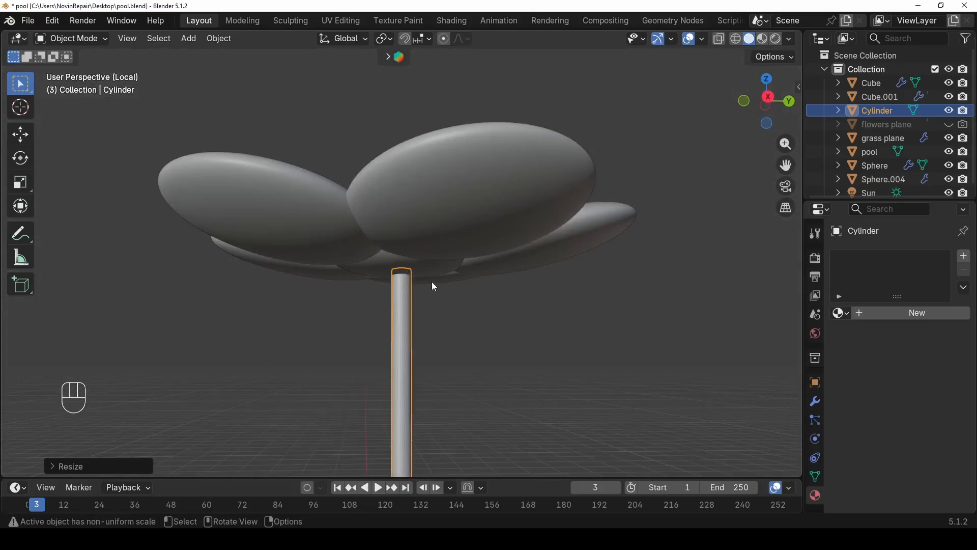
scroll(434, 287, "down", 5)
scroll(419, 383, "up", 1)
scroll(420, 383, "down", 2)
key("Tab")
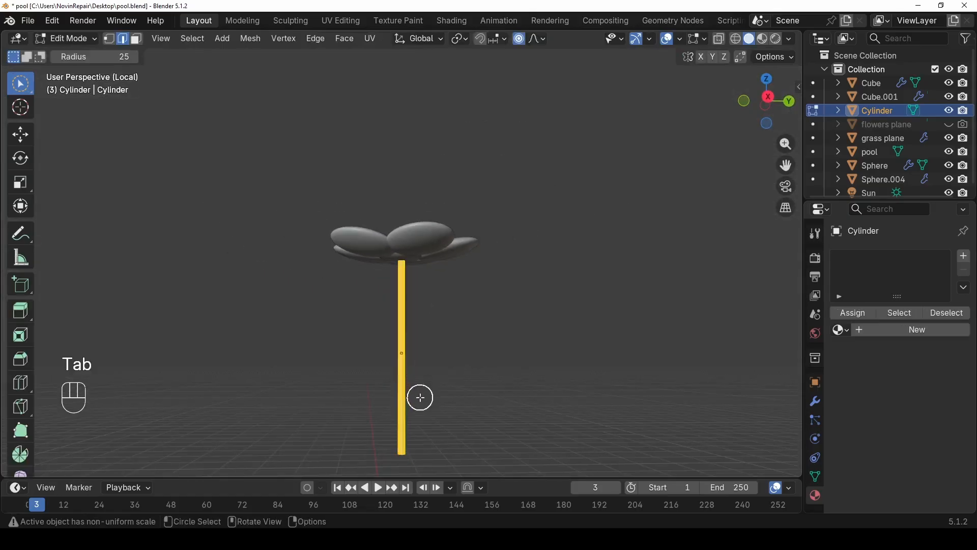
key("ctrl+r")
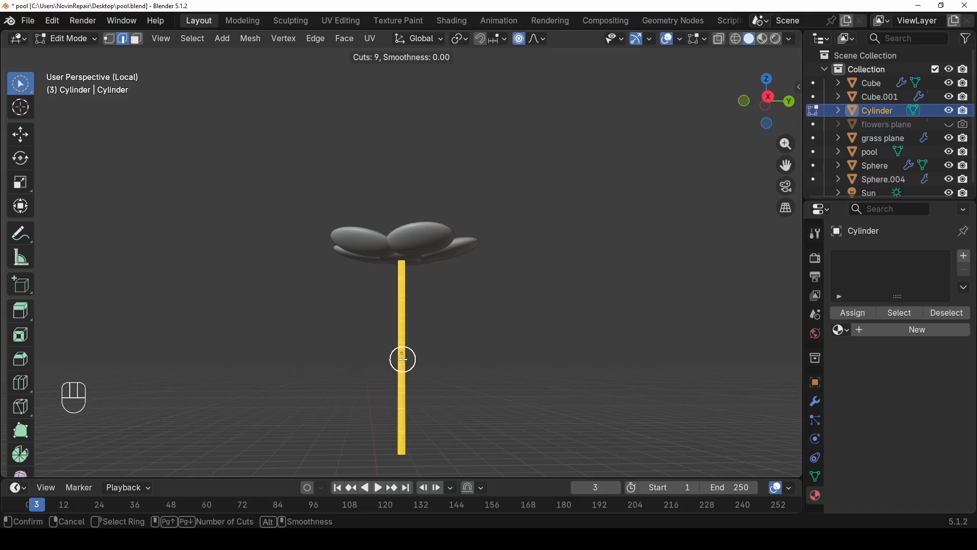
scroll(403, 359, "up", 1)
left_click(404, 360)
right_click(403, 360)
scroll(458, 348, "down", 3)
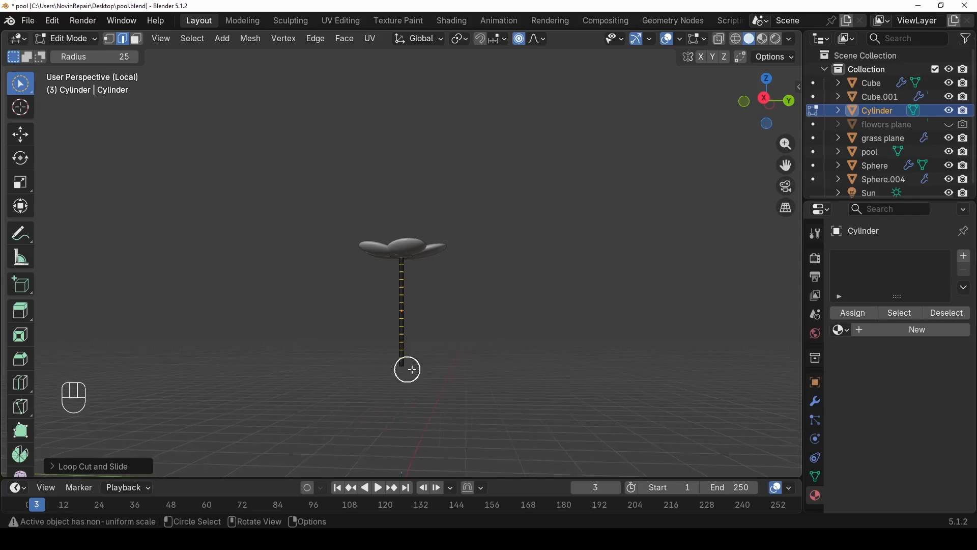
scroll(458, 369, "up", 8)
key("Tab")
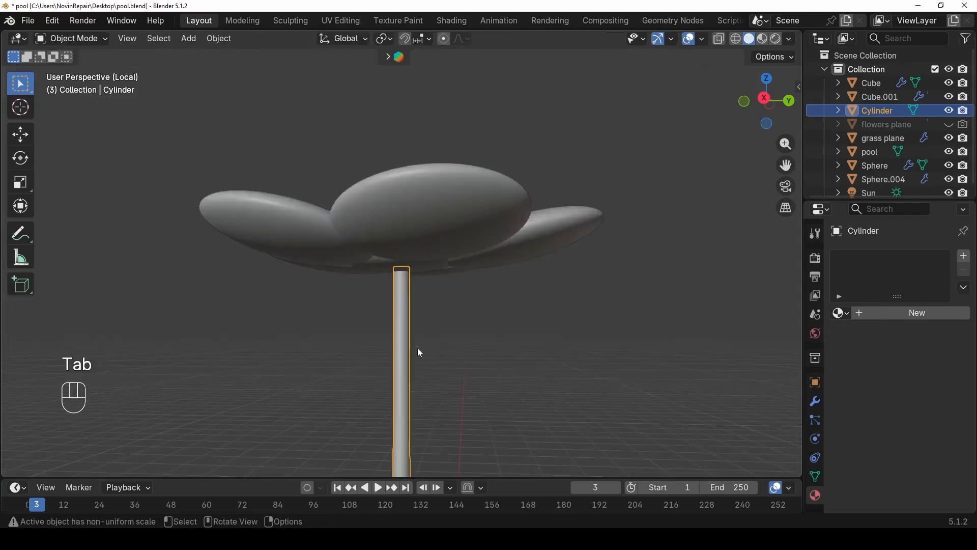
- Isolate the stem cylinder in Local View and inset its top cap face slightly in Edit Mode
key("slash")
key("slash")
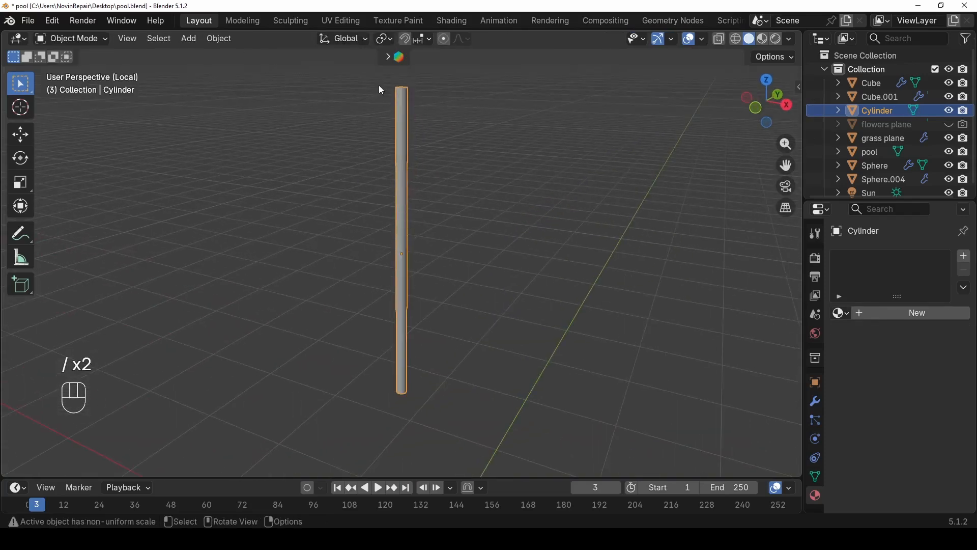
middle_click_drag(402, 125, 402, 186)
scroll(399, 136, "up", 5)
key("Tab")
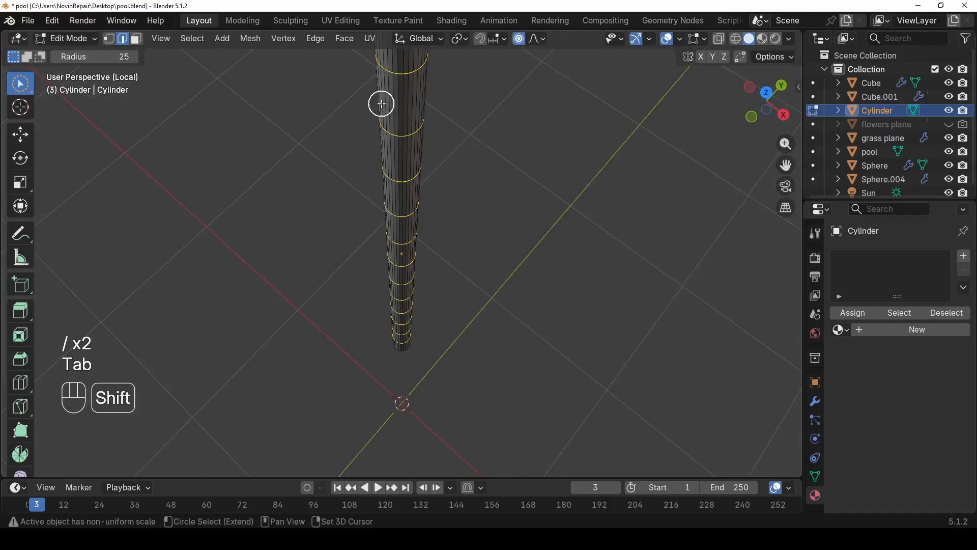
middle_click_drag(381, 104, 393, 321, "shift")
key("3")
left_click(405, 426)
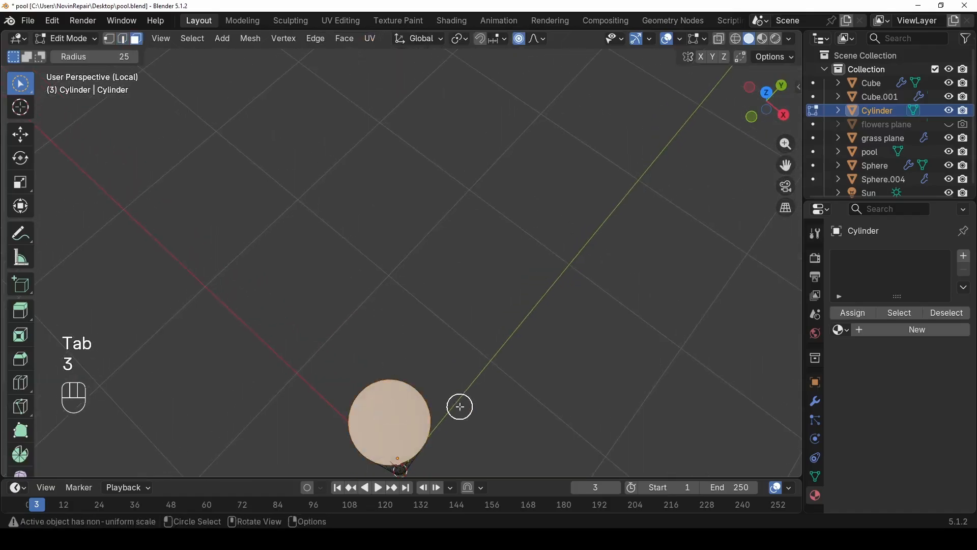
key("i")
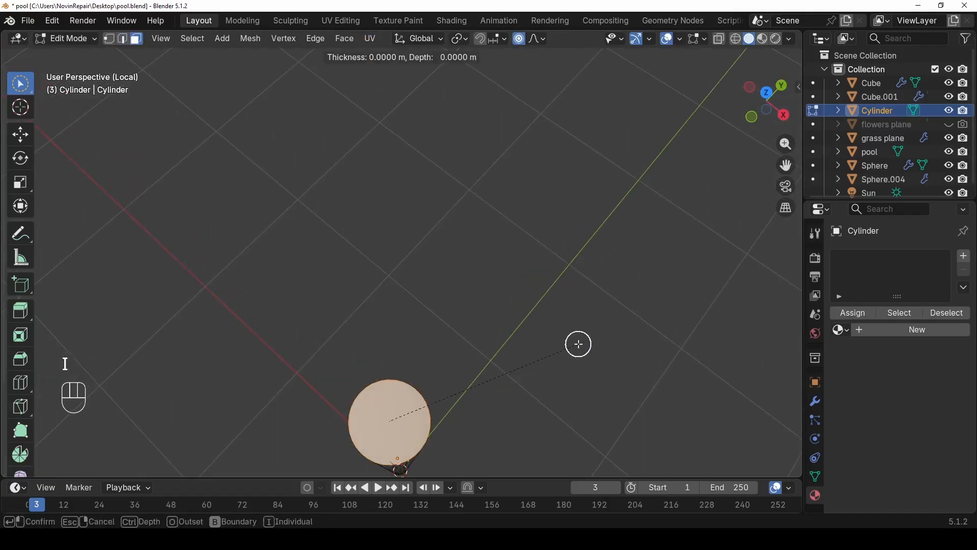
left_click(508, 365)
- Inset the stem's bottom cap face by about 0.13 m
middle_click_drag(506, 365, 371, 196)
left_click(400, 199)
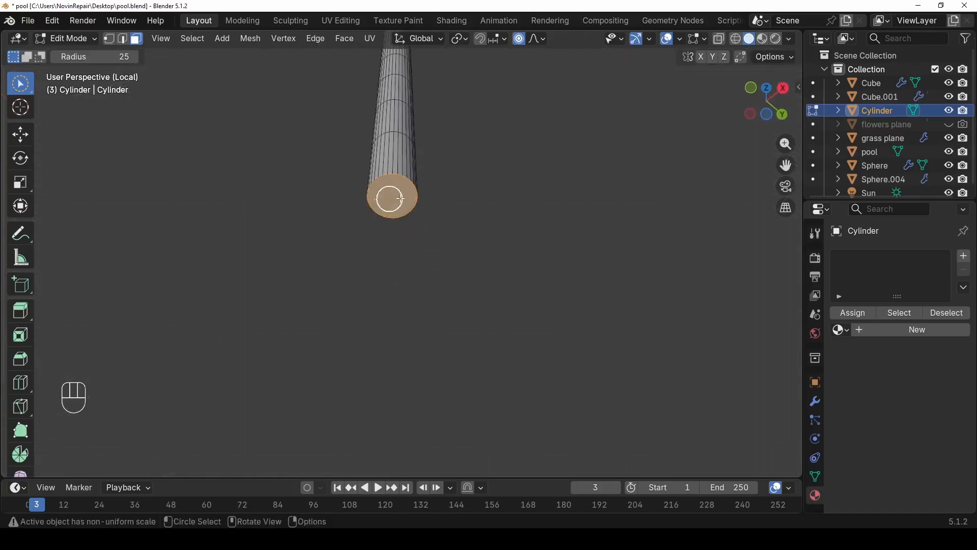
key("i")
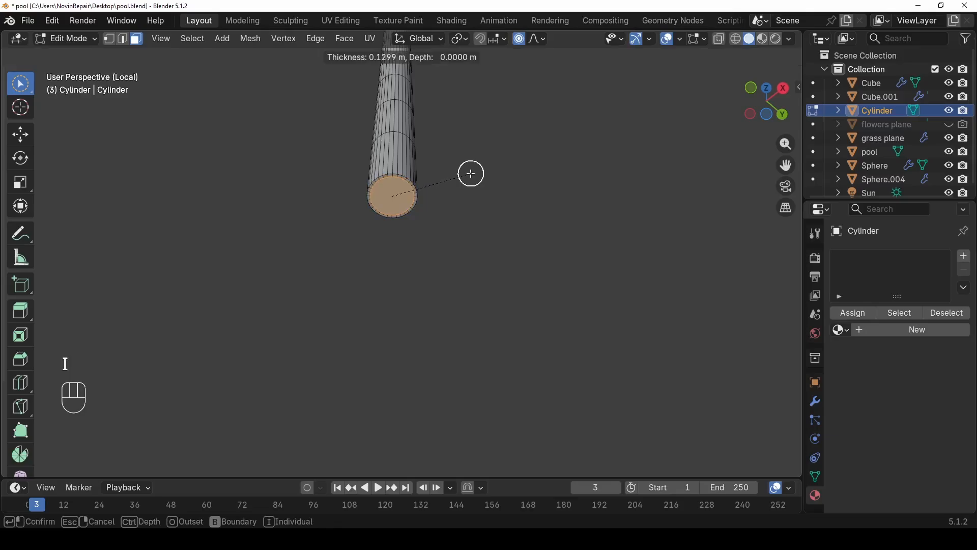
left_click(472, 173)
- Return to Object Mode, add a level 2 subdivision to the stem and apply Shade Smooth to it
key("Tab")
scroll(468, 168, "down", 5)
key("ctrl+2")
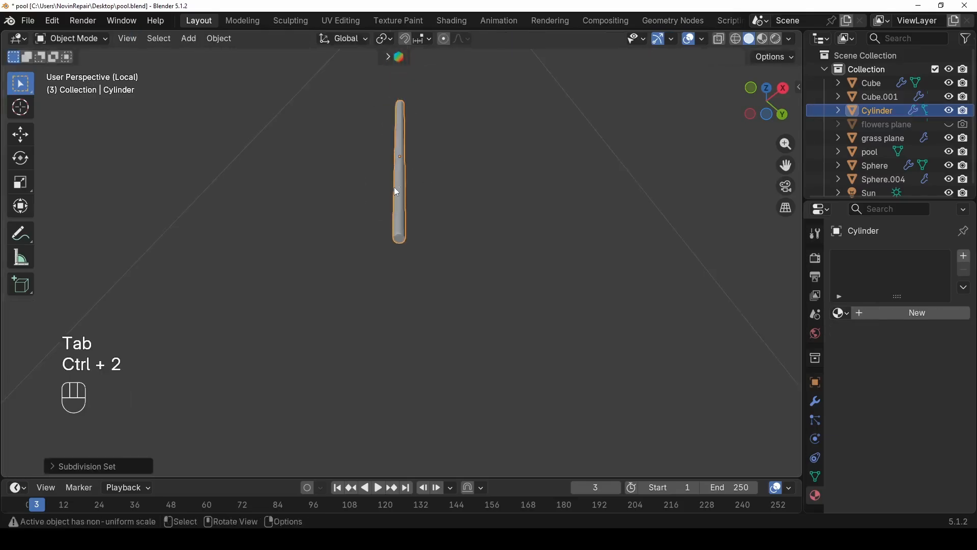
scroll(407, 258, "up", 5)
middle_click_drag(408, 259, 468, 261)
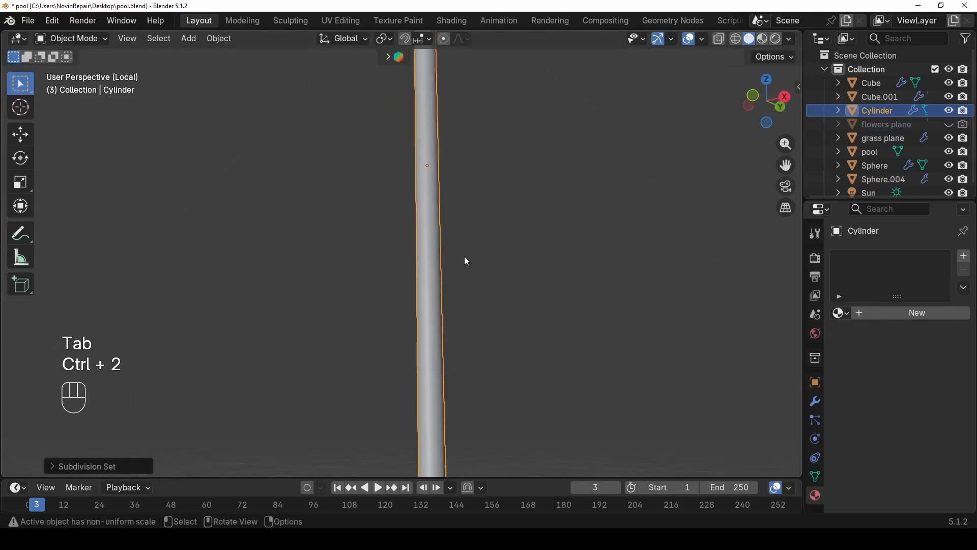
right_click(433, 295)
left_click(379, 249)
scroll(457, 224, "down", 3)
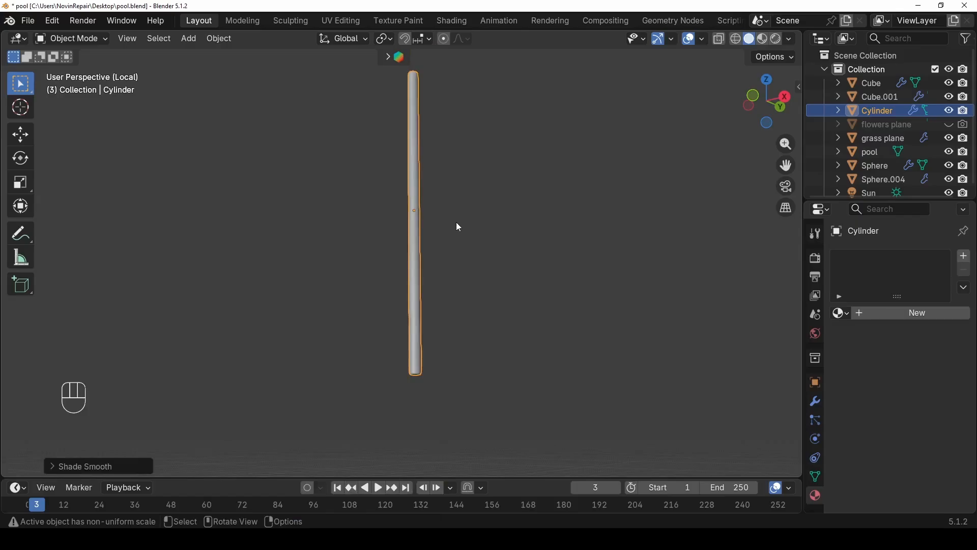
- Leave Local View, add the flower head to the stem selection and isolate the whole flower
key("slash")
scroll(462, 189, "down", 2)
scroll(450, 193, "up", 4)
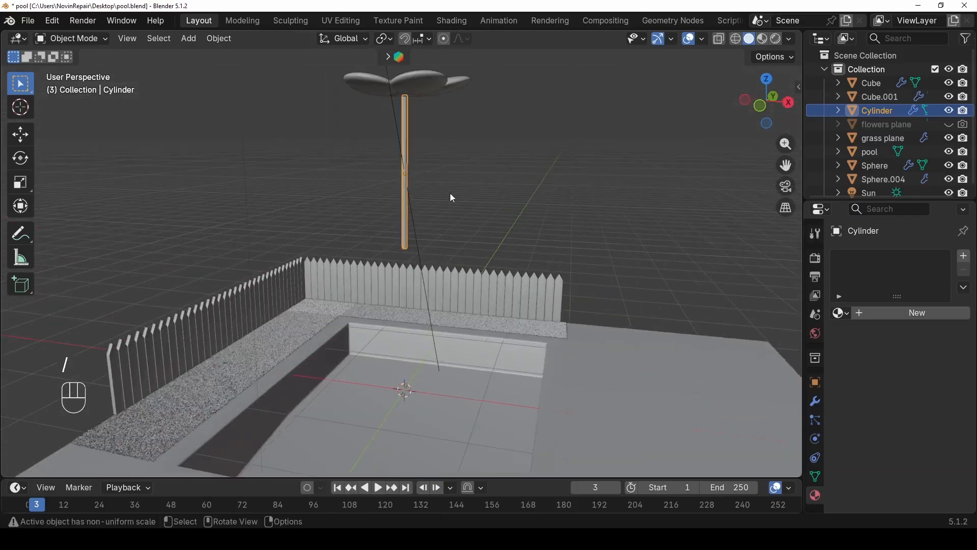
middle_click_drag(452, 197, 376, 220, "shift")
middle_click_drag(380, 174, 397, 194)
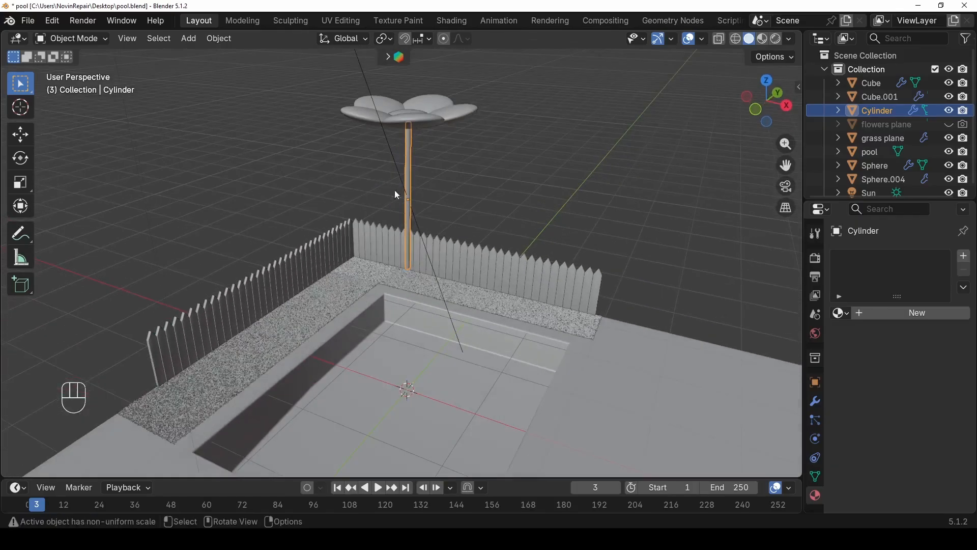
left_click_drag(390, 82, 436, 139, "shift")
key("slash")
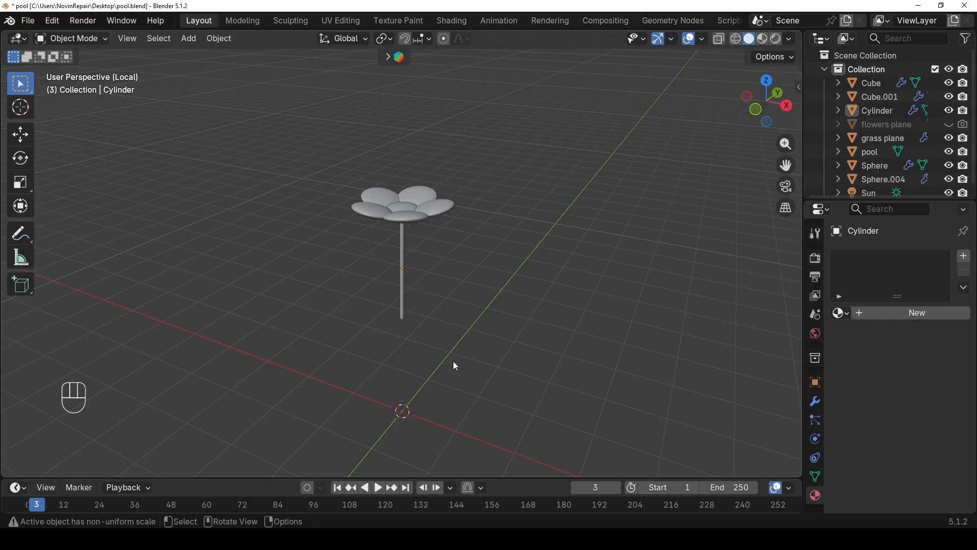
- Add a mesh plane at the 3D cursor below the flower as the base for a leaf
key("shift+a")
mouse_move(443, 247)
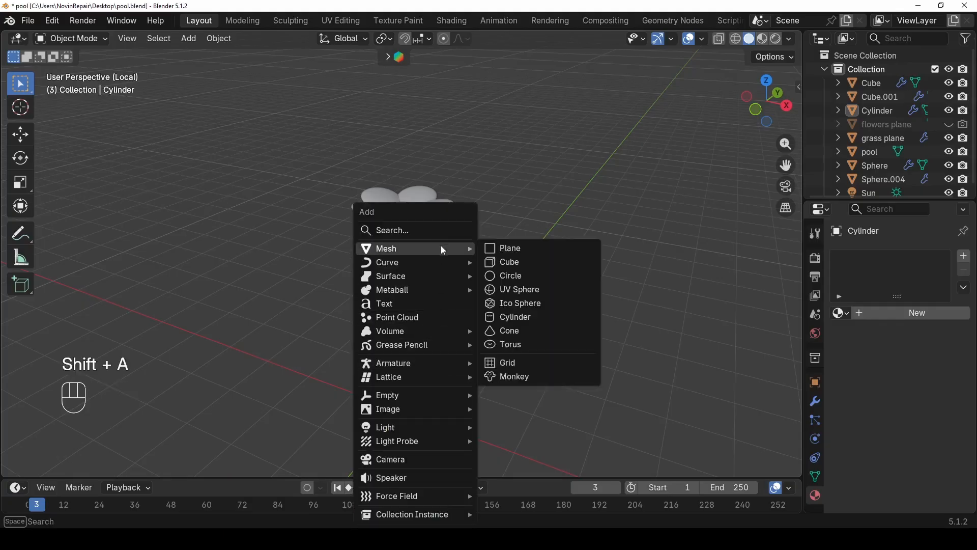
left_click(505, 249)
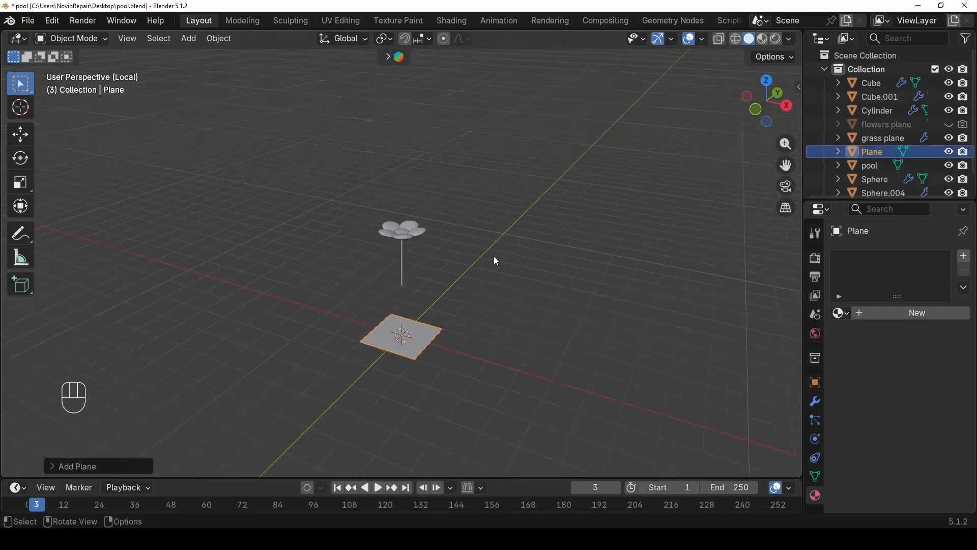
scroll(438, 340, "up", 4)
middle_click_drag(438, 359, 455, 401)
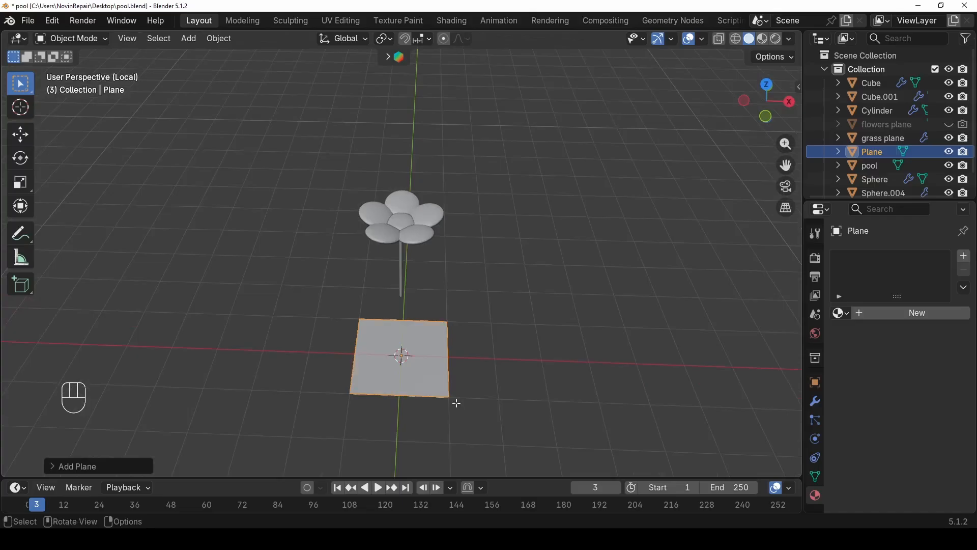
- Cut the plane into four equal quads with one centred loop cut in each direction in Edit Mode
key("Tab")
key("ctrl+r")
left_click(427, 396)
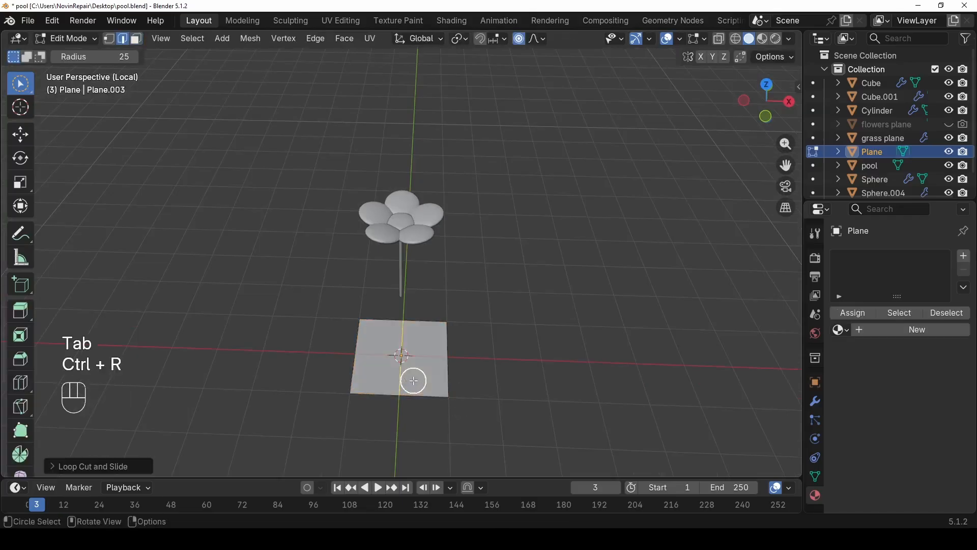
key("ctrl+r")
left_click(453, 356)
left_click(473, 355)
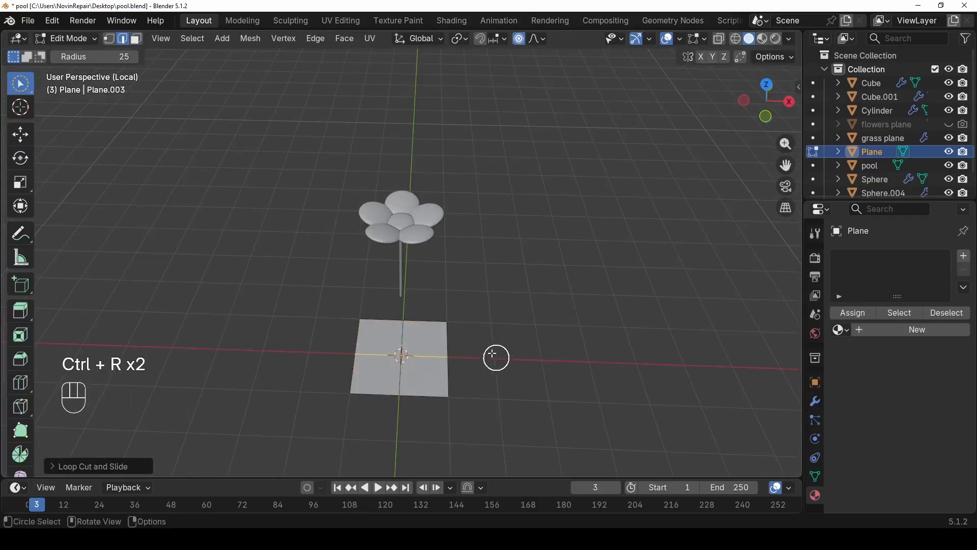
- Select the vertices of the plane's positive-X edge and scale them inward along Y to taper that end
key("1")
left_click_drag(454, 301, 448, 429)
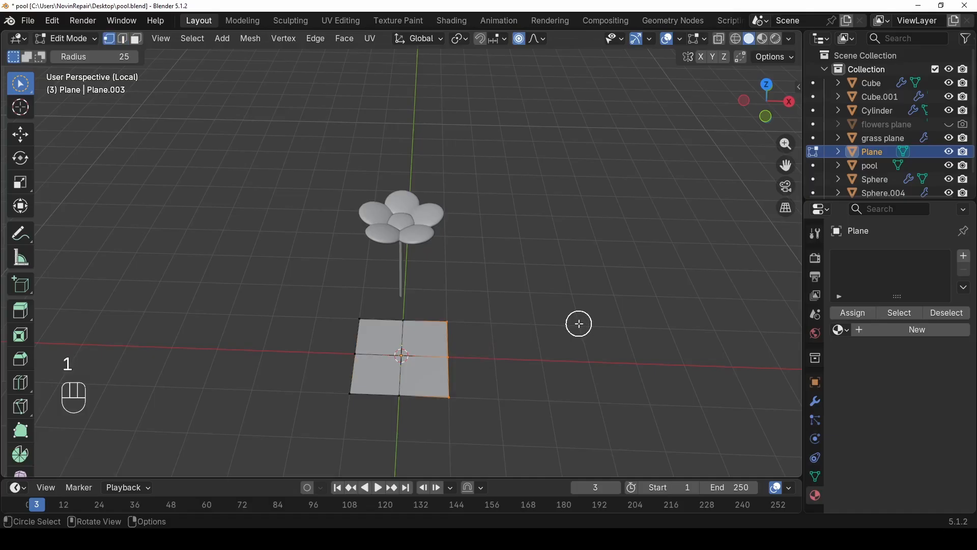
key("s")
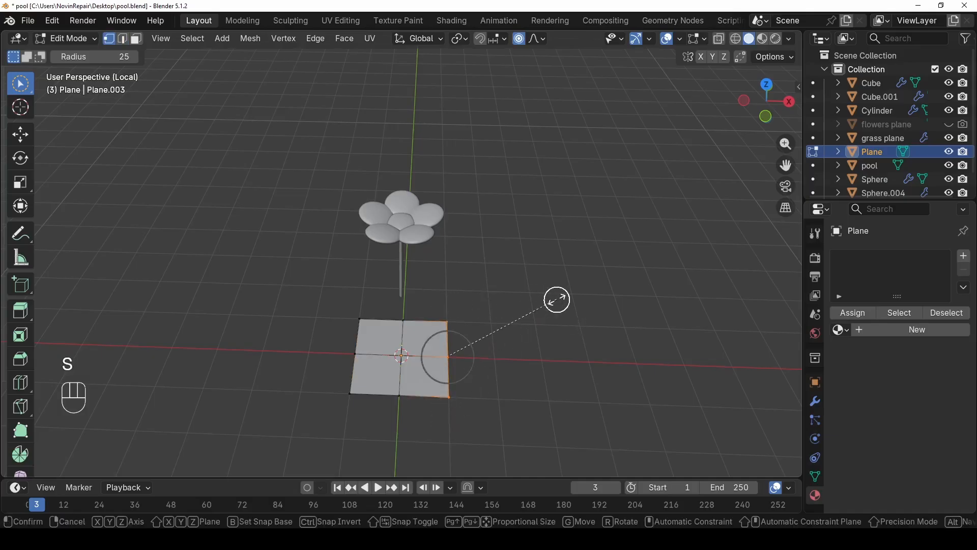
key("y")
left_click(481, 332)
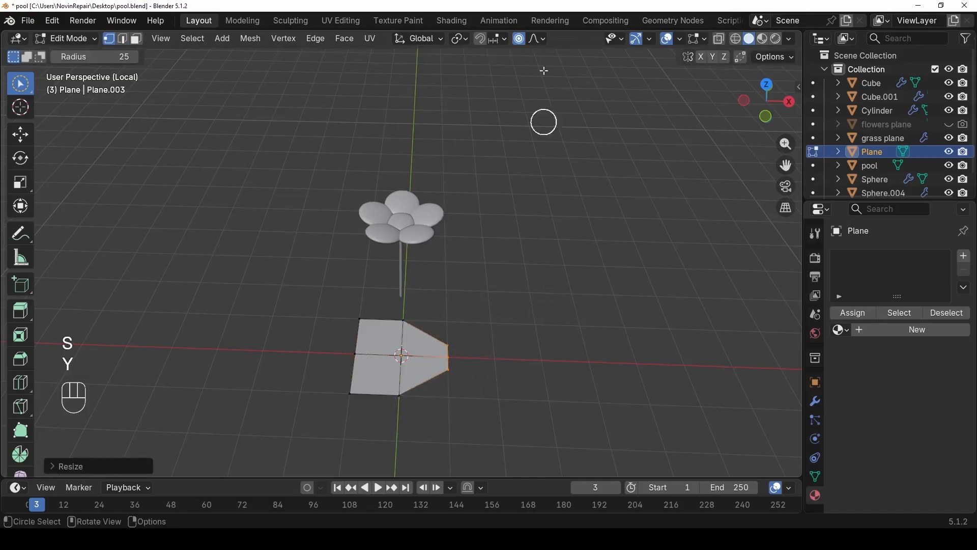
- Turn off proportional editing and scale the positive-X end vertices slightly narrower along Y
left_click(524, 41)
key("c")
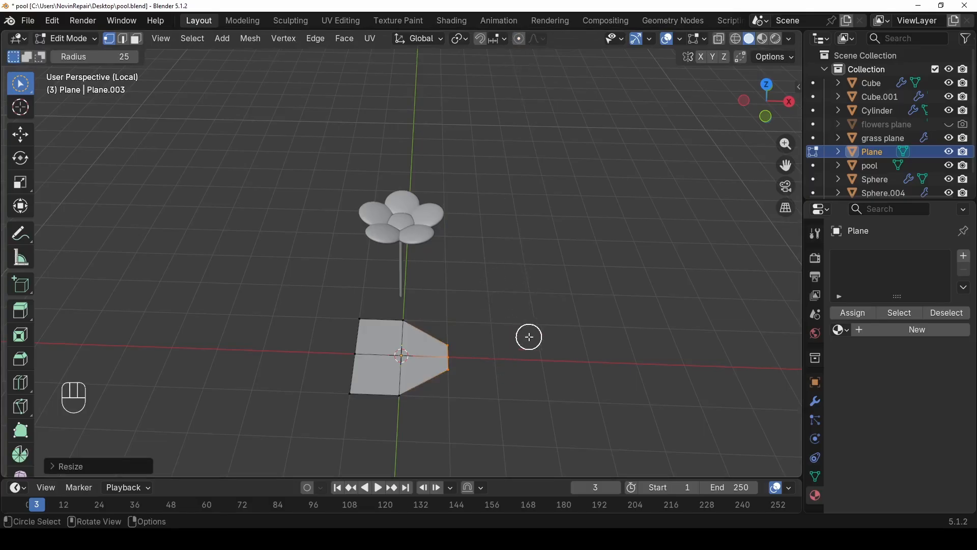
key("s")
key("y")
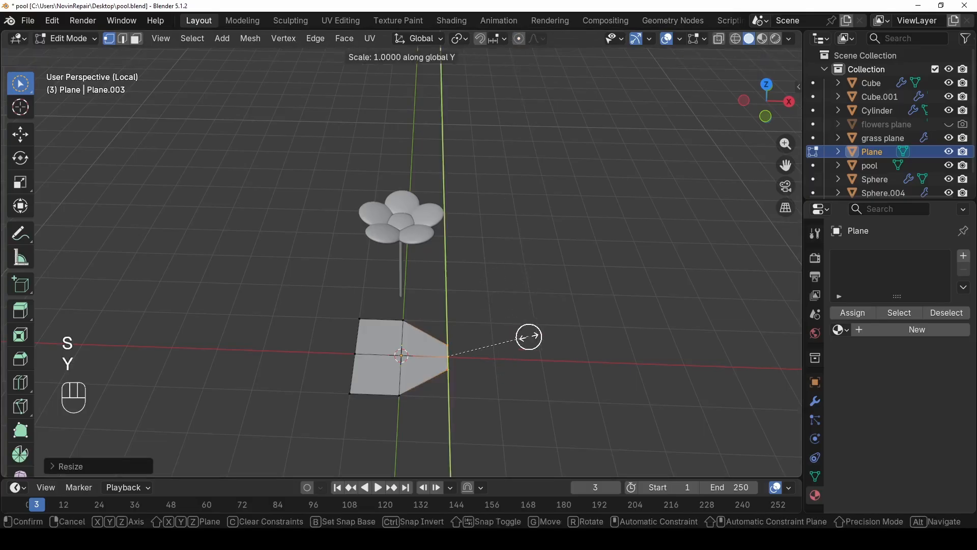
left_click(496, 340)
- Select the vertices of the plane's negative-X edge and scale them inward along Y to taper the opposite end
left_click_drag(360, 311, 358, 430)
key("s")
key("y")
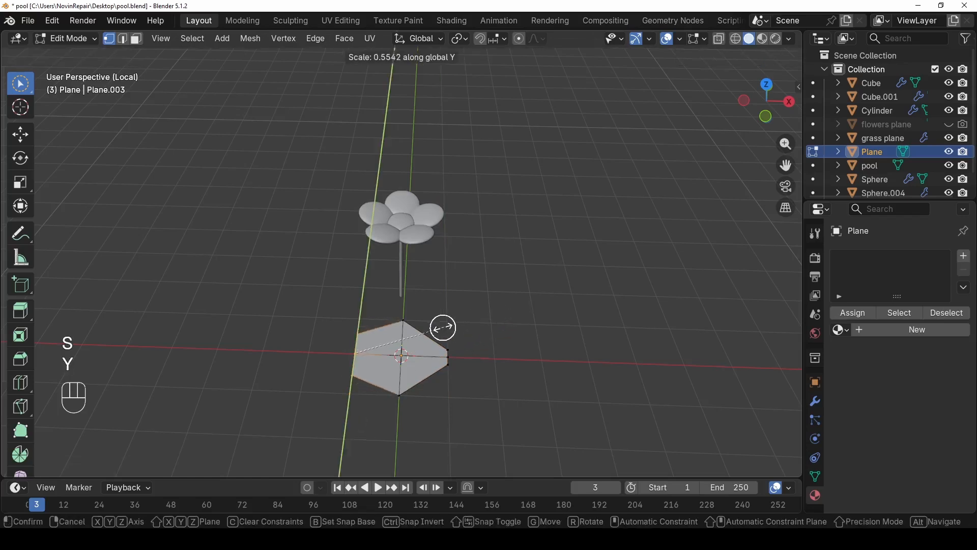
left_click(404, 342)
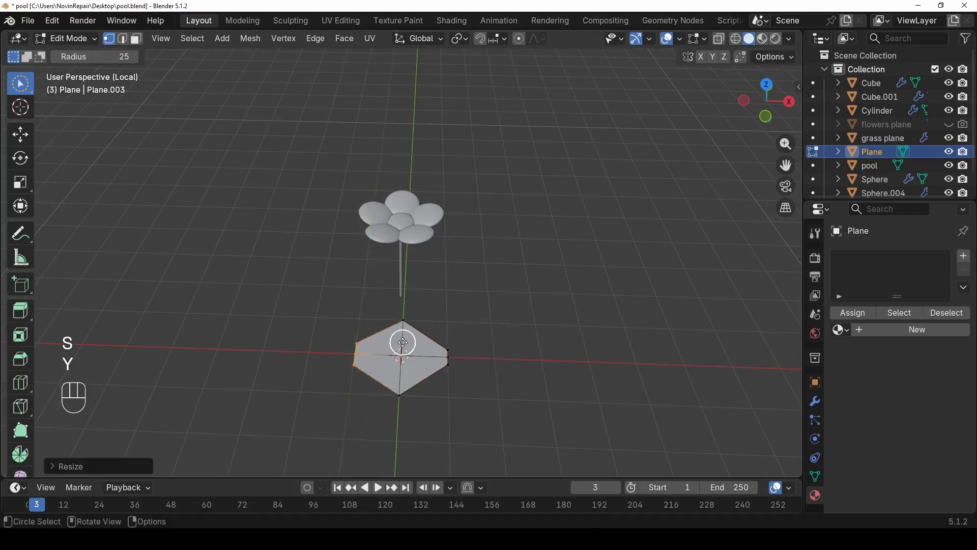
- Move the negative-X end vertices outward along X to lengthen the leaf, and scale them along Y into a narrow tip
key("g")
key("x")
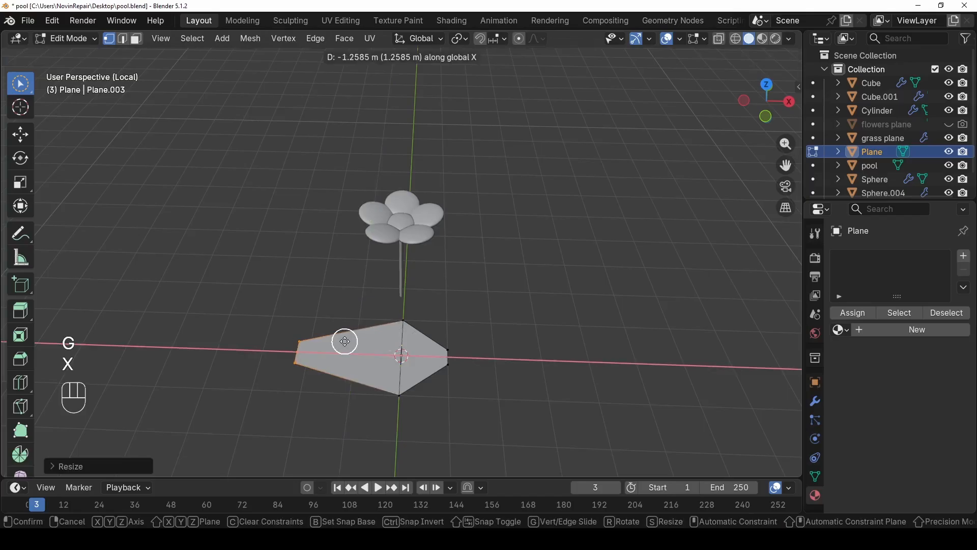
left_click(340, 340)
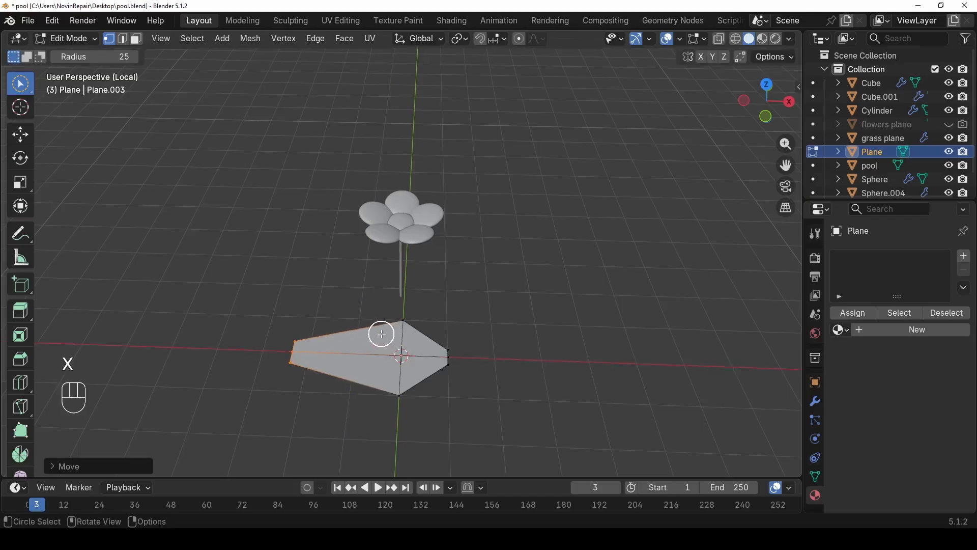
key("s")
key("y")
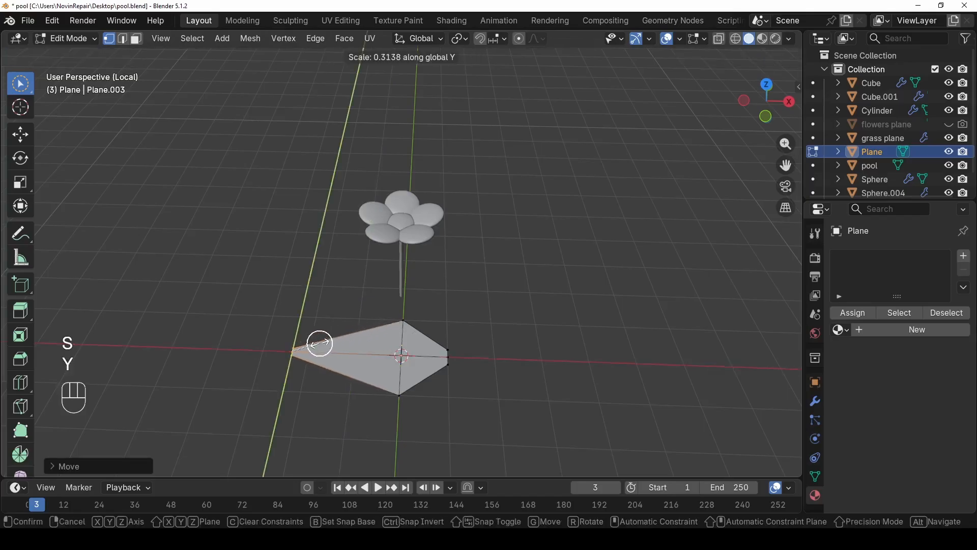
left_click(403, 357)
- Scale the leaf's middle row of vertices along Y to about 0.585 for a slimmer body
key("s")
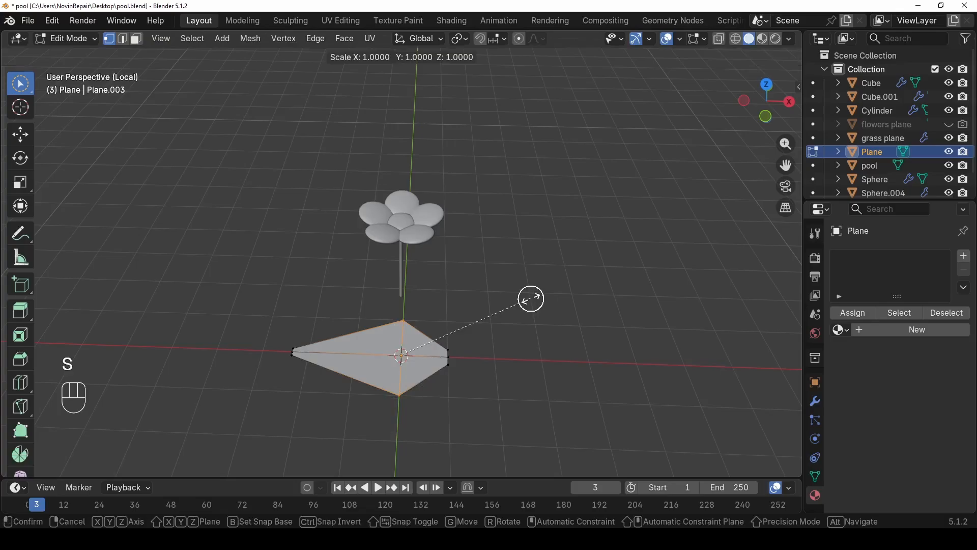
key("y")
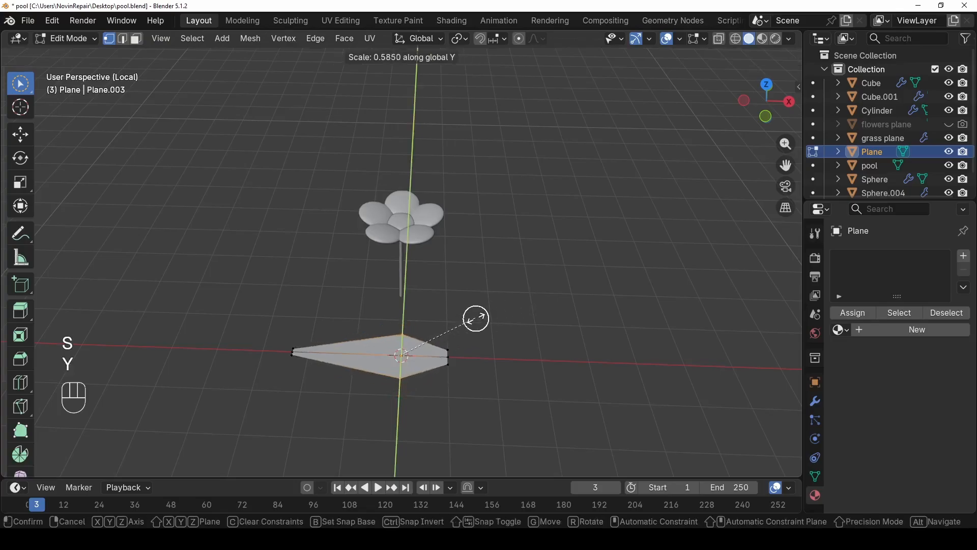
left_click(476, 319)
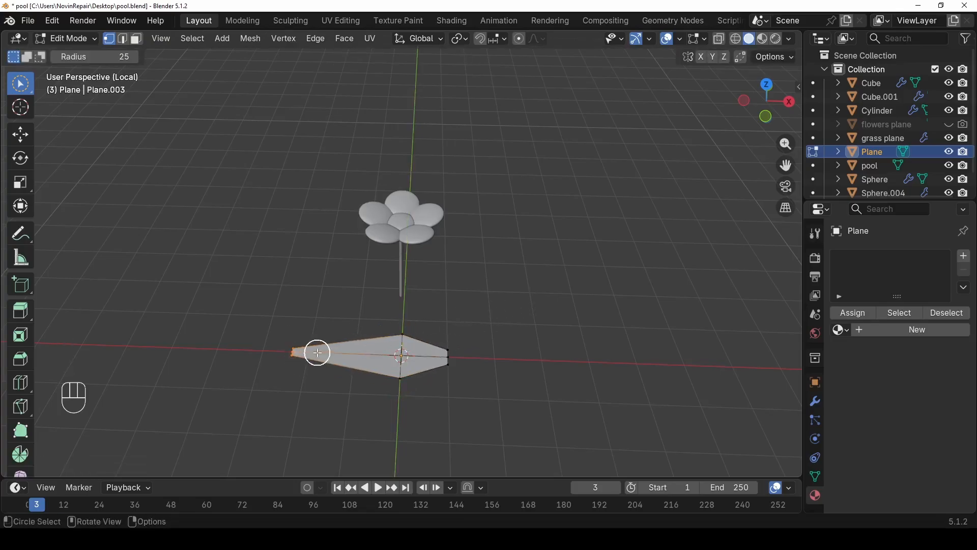
- Move the negative-X tip vertices back toward the centre along X to shorten the leaf
key("g")
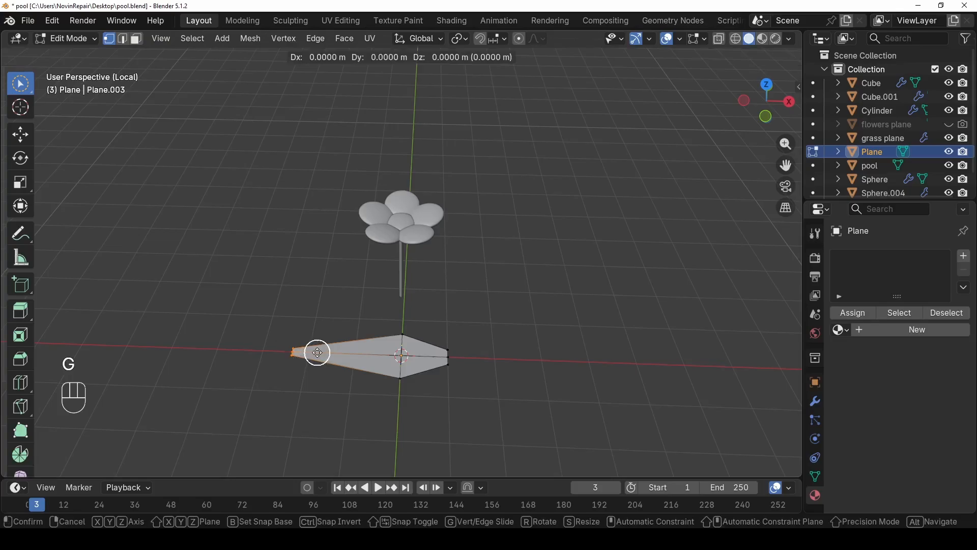
key("x")
left_click(352, 359)
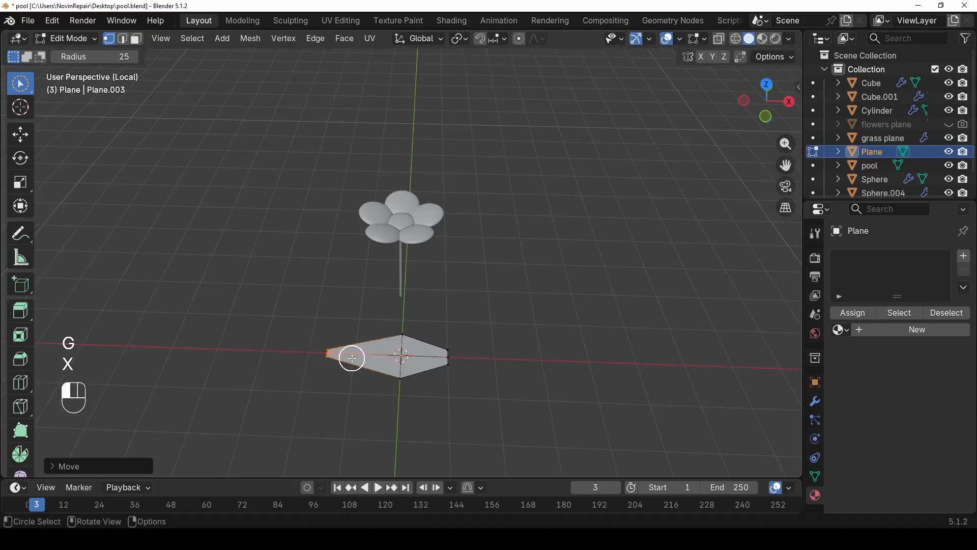
- Scale the vertices at the leaf's positive-X end along Y to make that end narrower
left_click(452, 354)
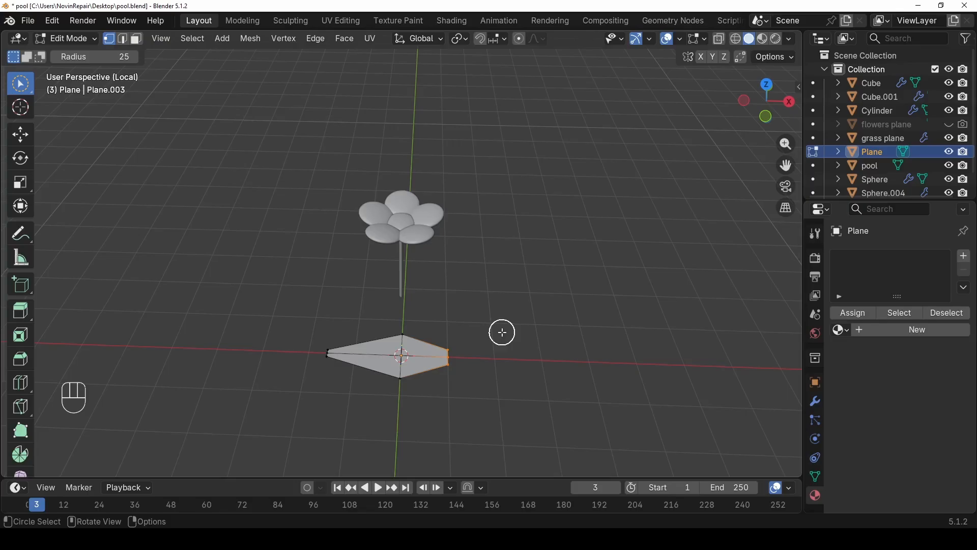
key("s")
key("y")
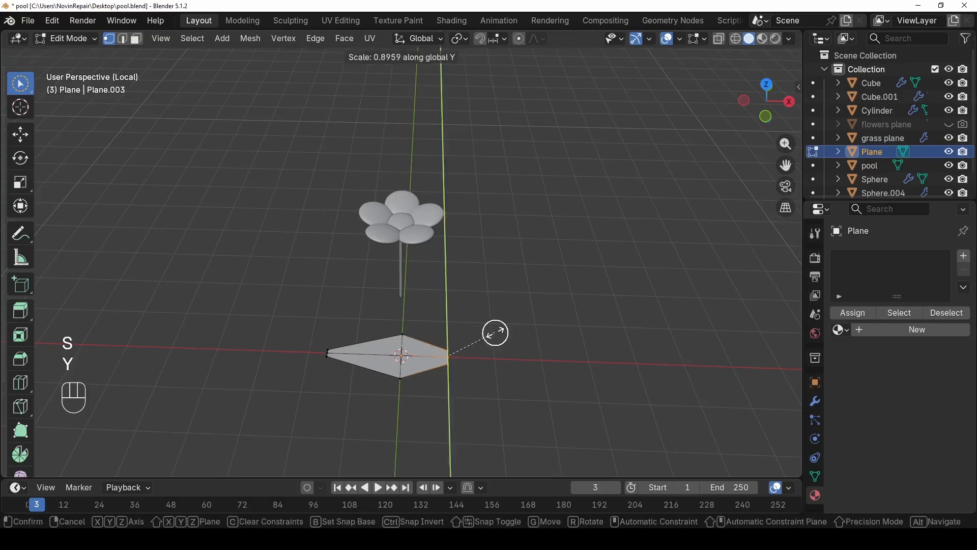
left_click(485, 333)
- Scale the leaf's middle row of vertices along Y again to slim its widest part further
left_click_drag(402, 329, 400, 403)
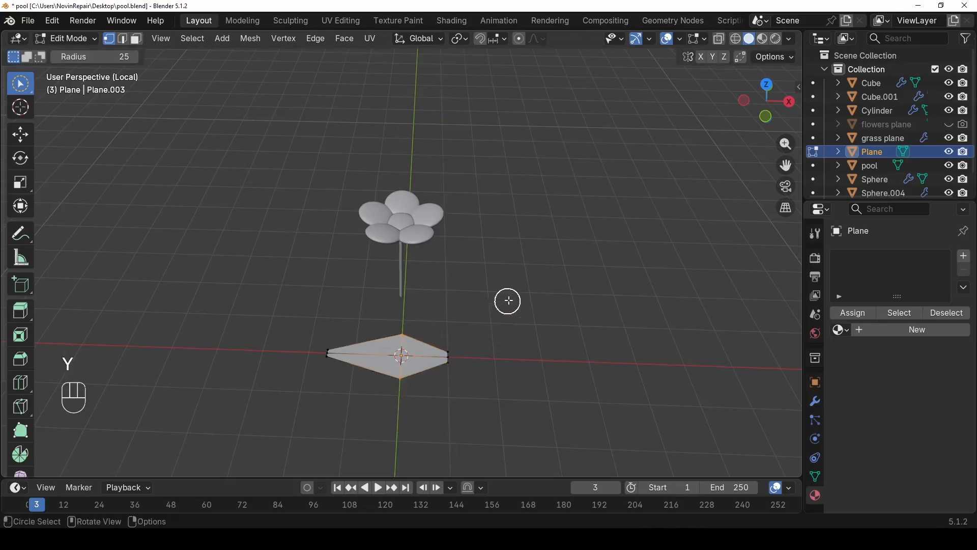
key("s")
key("y")
left_click(469, 306)
key("Tab")
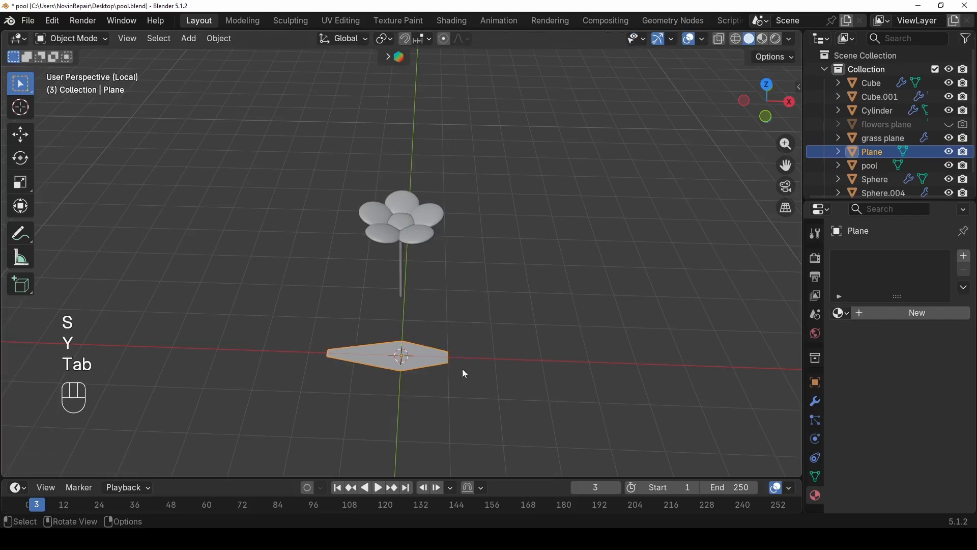
- Extrude all of the leaf's faces upward by about 0.08 m to give it thickness
scroll(453, 376, "up", 2)
middle_click_drag(453, 375, 410, 389)
key("Tab")
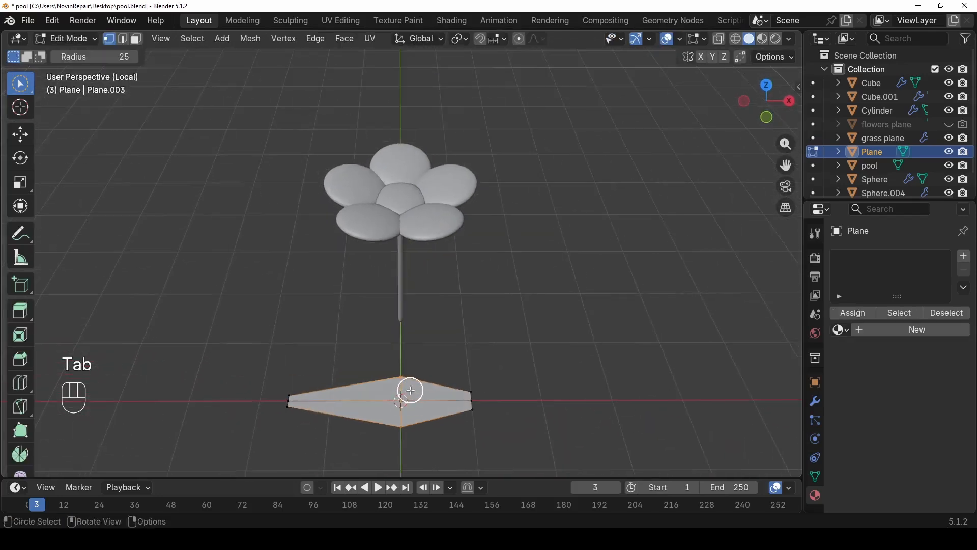
key("3")
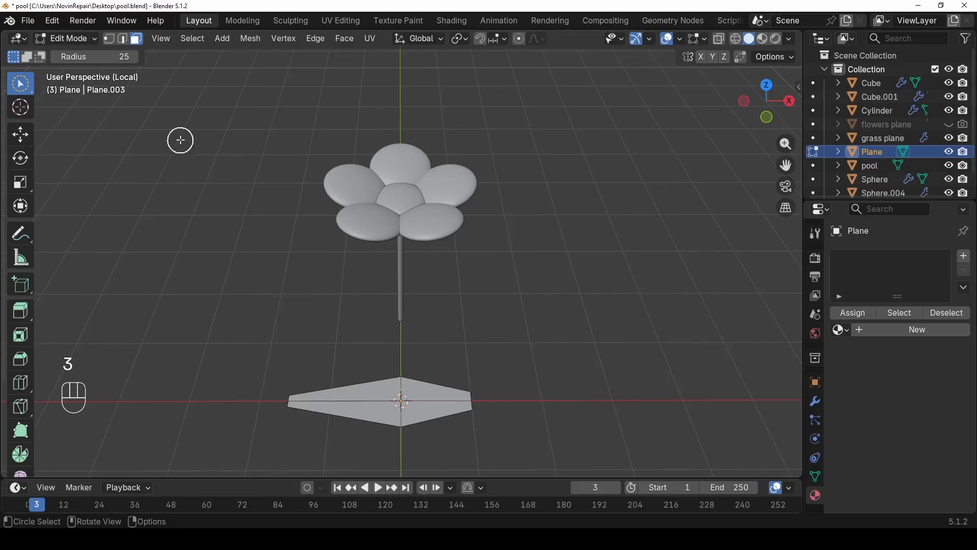
key("a")
middle_click_drag(426, 402, 439, 360)
middle_click_drag(422, 420, 451, 217, "shift")
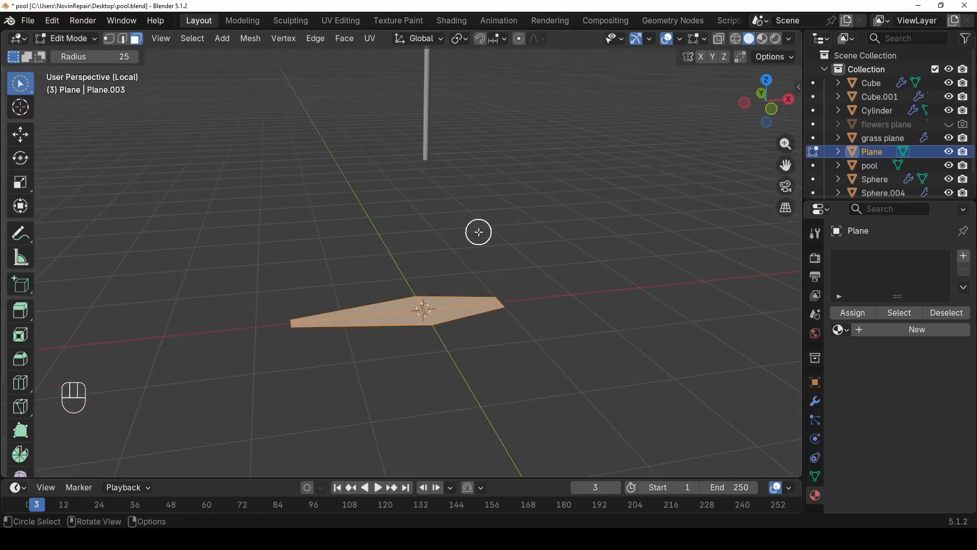
key("e")
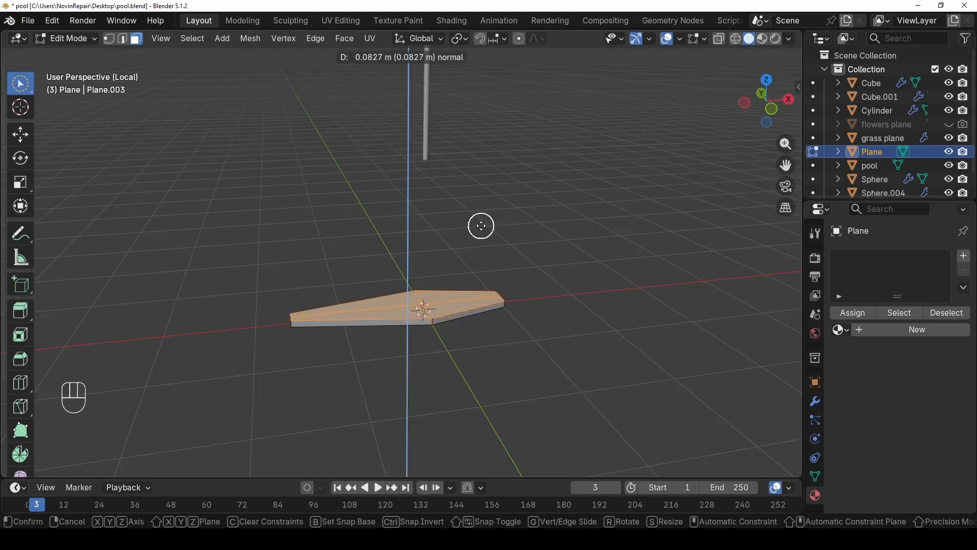
left_click(481, 226)
- Add level-2 subdivision to the leaf and shade it smooth
middle_click_drag(464, 264, 493, 255)
key("Tab")
key("ctrl+2")
key("Tab")
key("Tab")
right_click(417, 277)
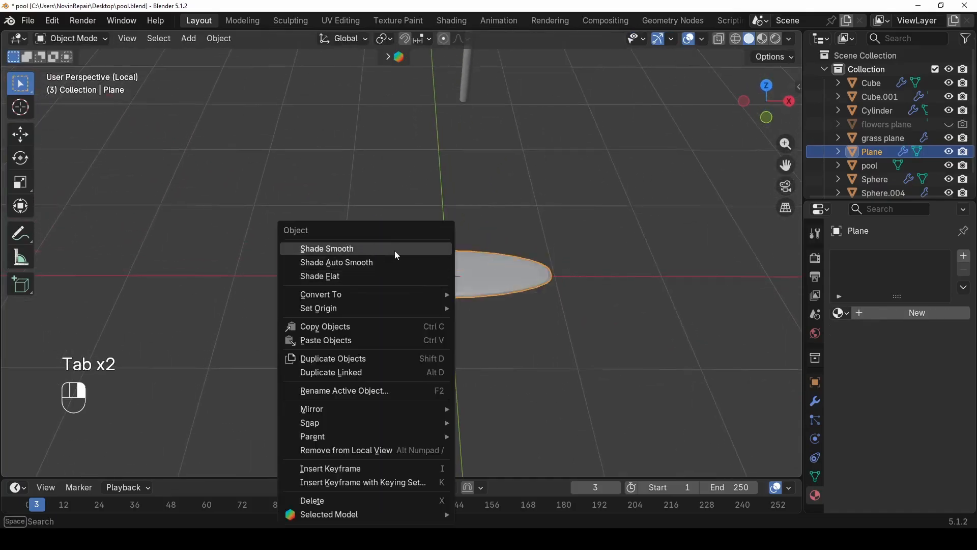
left_click(396, 250)
- Inset the leaf's upper and lower faces by about 0.035 m
scroll(463, 288, "up", 3)
middle_click_drag(434, 300, 409, 308)
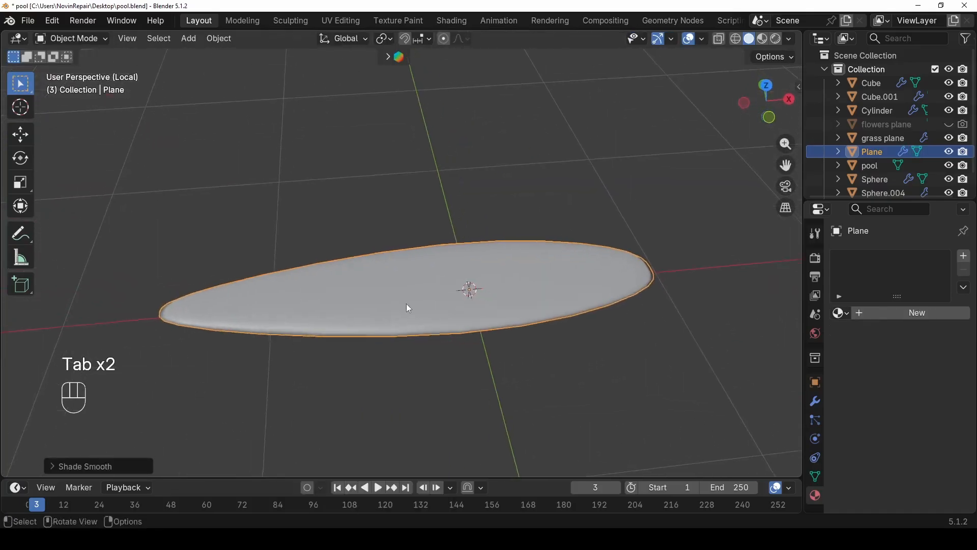
key("Tab")
left_click_drag(410, 291, 501, 275)
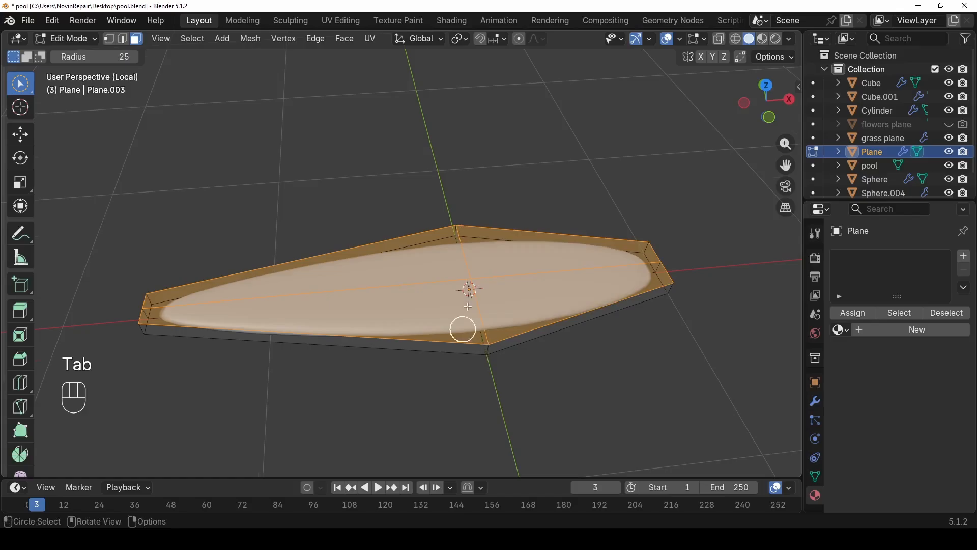
middle_click_drag(468, 306, 425, 394)
left_click(445, 432, "shift")
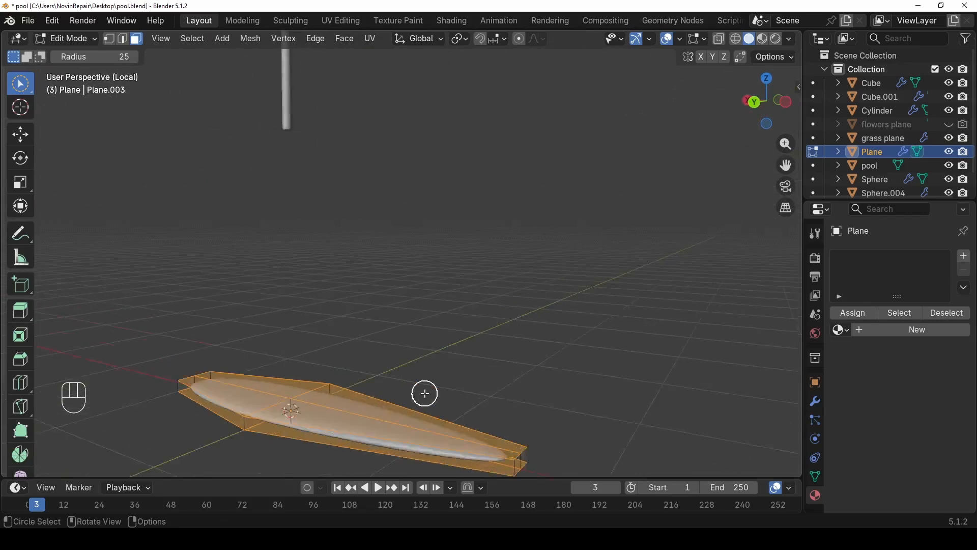
scroll(425, 394, "up", 2)
key("i")
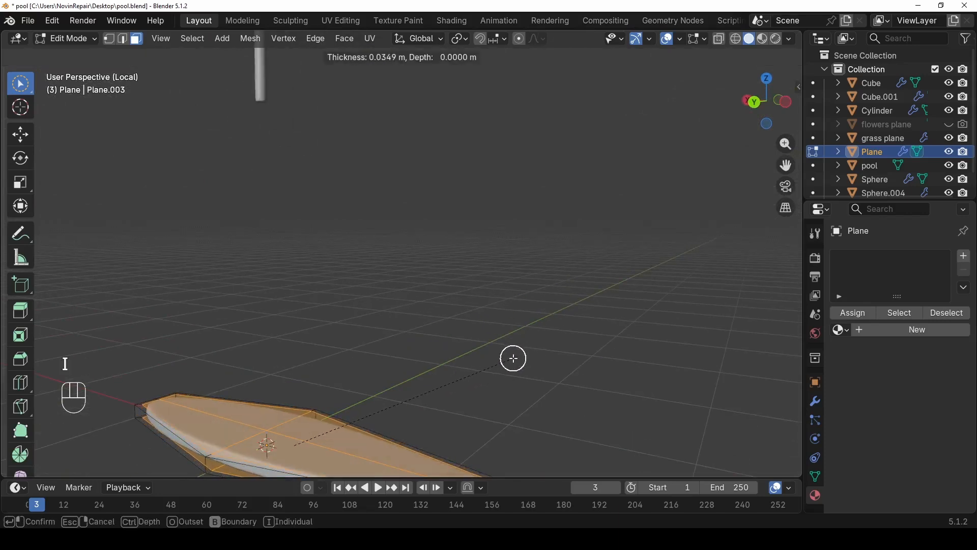
left_click(513, 359)
key("Tab")
- In front view with X-ray on, raise the leaf's negative-X tip by about 0.62 m to bend it upward
middle_click_drag(506, 342, 253, 322)
key("Tab")
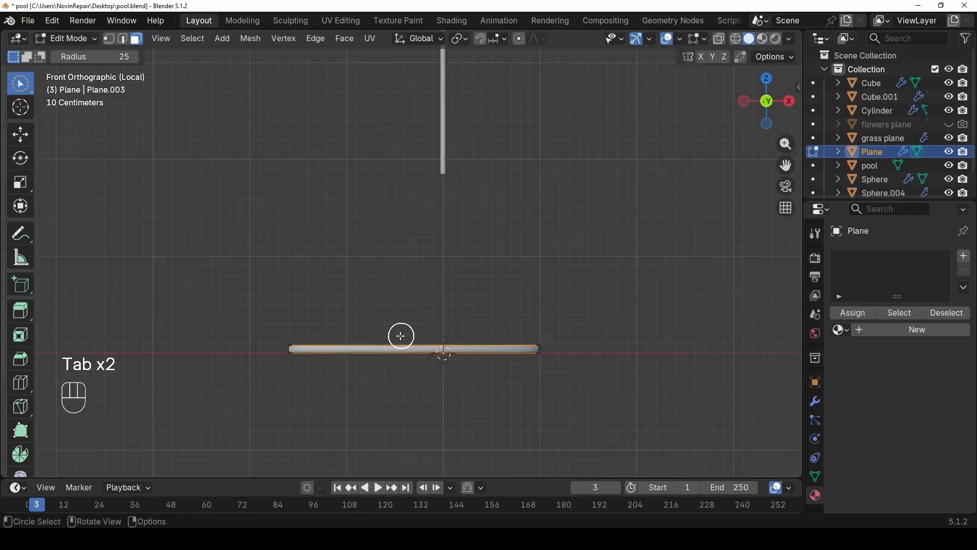
key("alt+z")
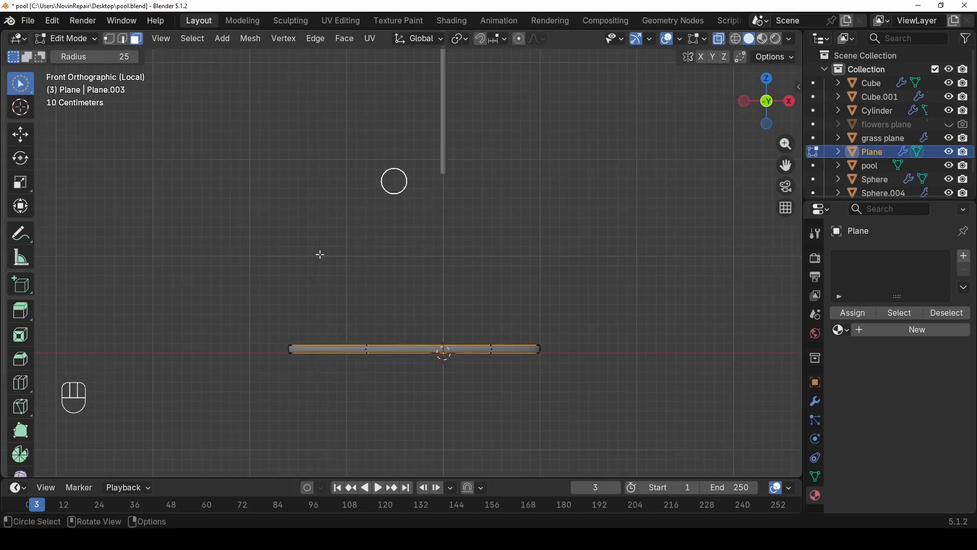
mouse_move(307, 301)
left_mouse_down()
mouse_move(288, 330)
mouse_move(293, 356)
left_mouse_up()
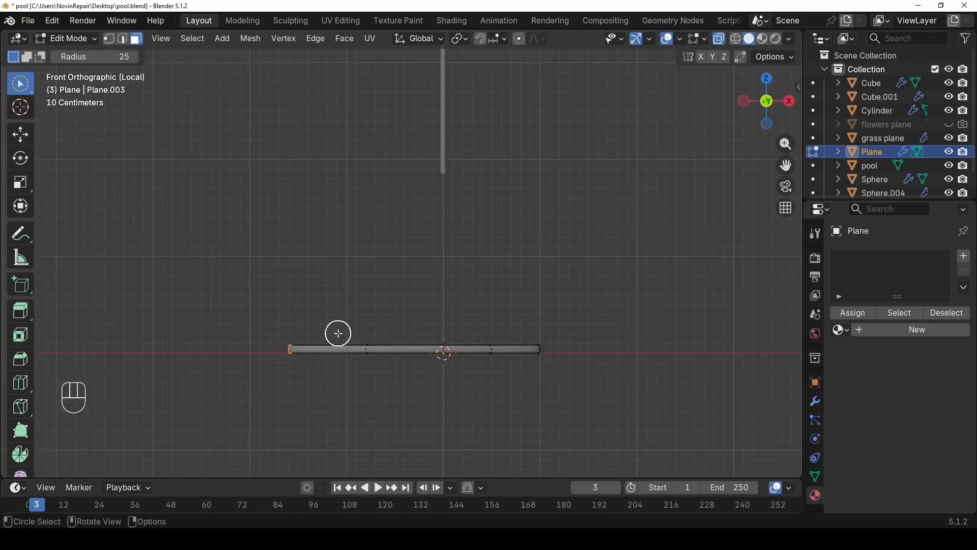
key("g")
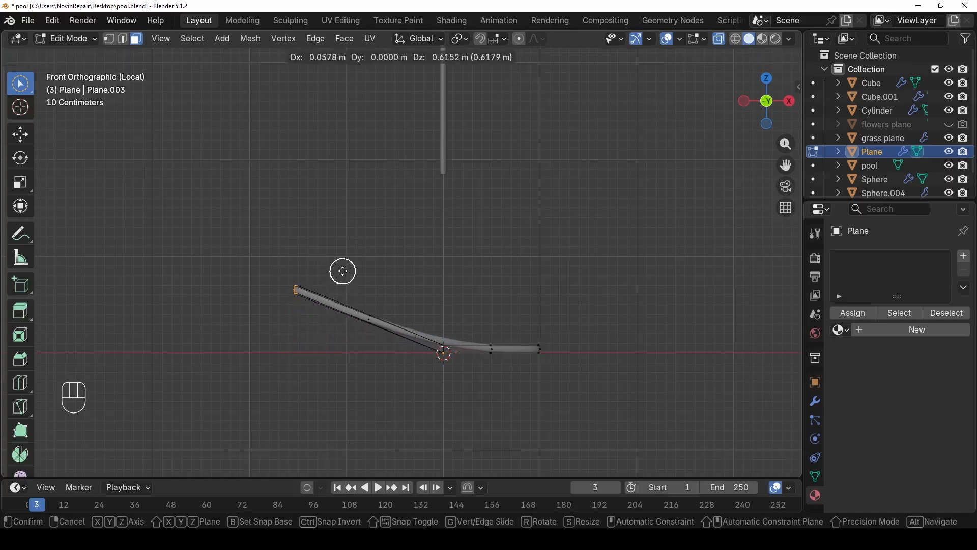
left_click(342, 271)
- Move the leaf's positive-X end slightly down and inward to continue the curve, and return to solid object view
left_click(539, 356)
key("g")
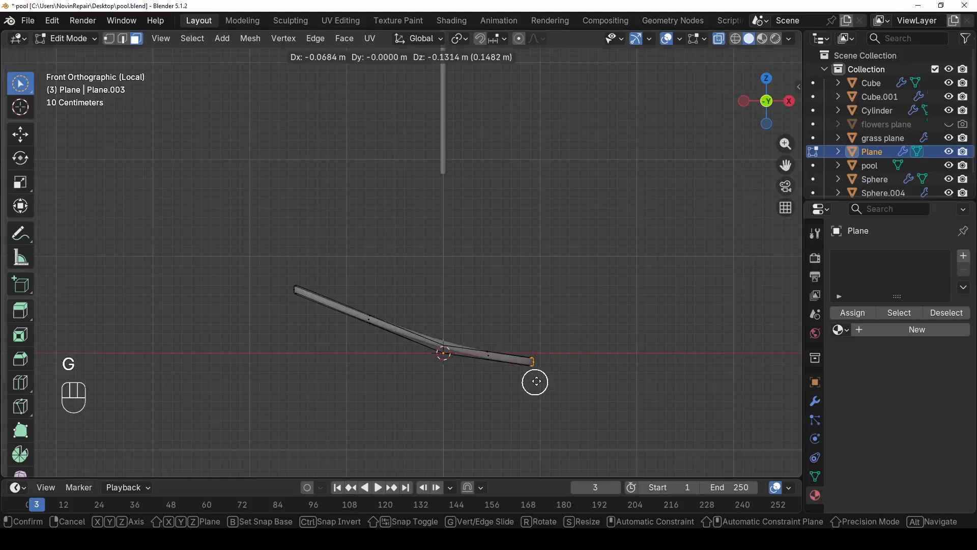
left_click(541, 380)
key("Tab")
middle_click_drag(545, 344, 493, 280)
key("alt+z")
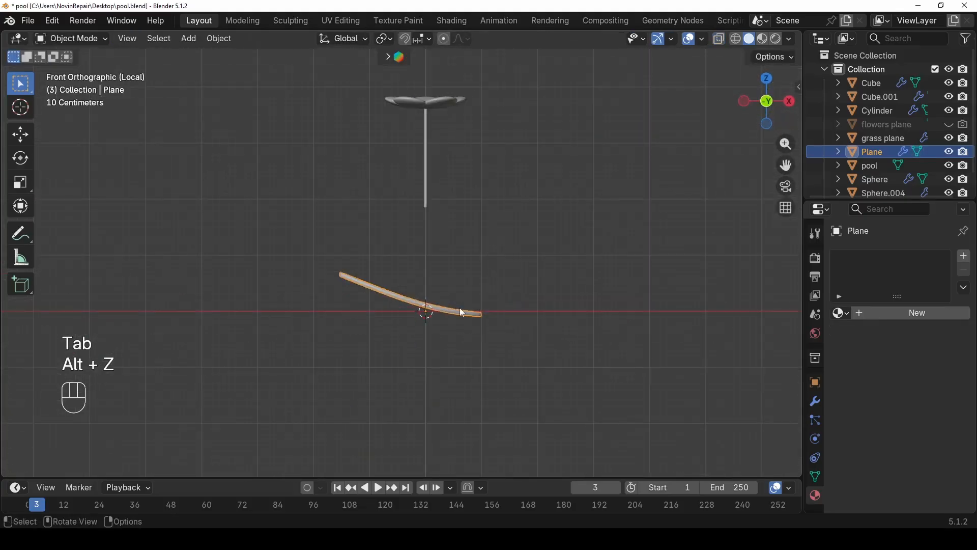
- Scale the whole leaf along X to about 0.71 to shorten it
middle_click_drag(439, 311, 422, 337)
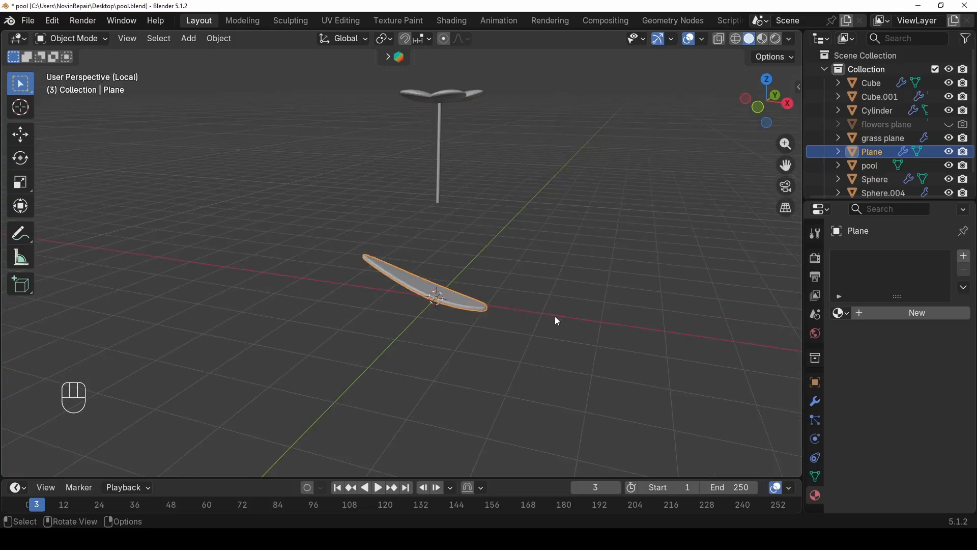
key("s")
key("x")
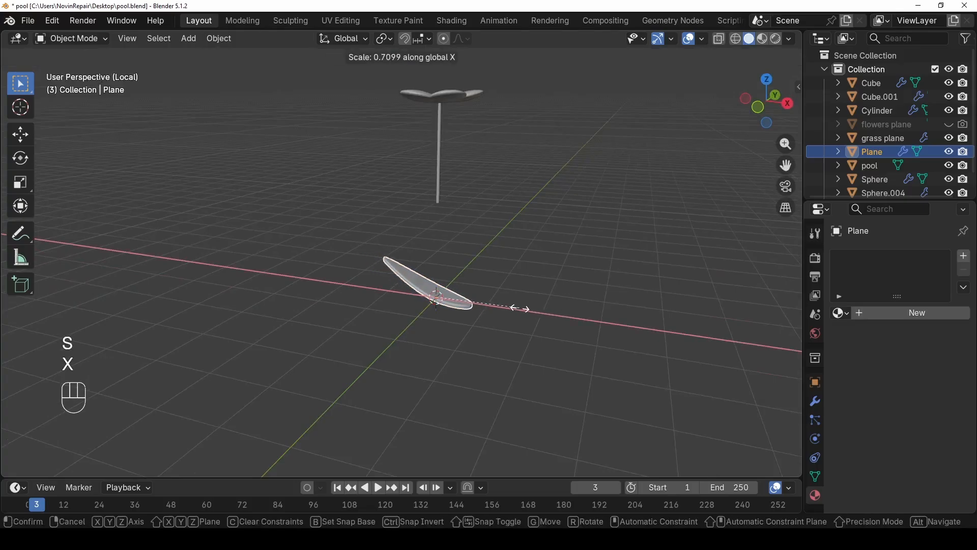
left_click(518, 308)
- Rotate the leaf about 34° steeper in front view and place its lower end against the stem's base
middle_click_drag(518, 307, 519, 289, "alt")
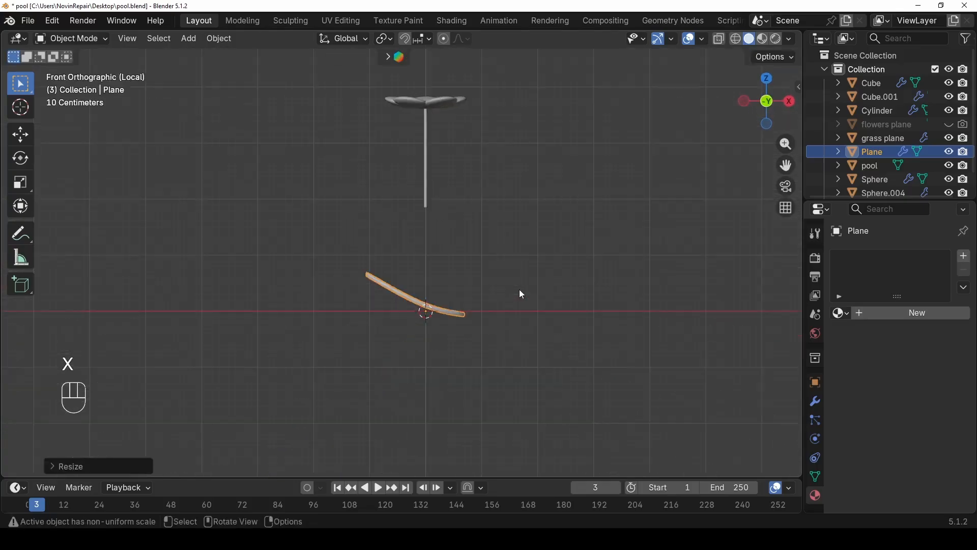
key("g")
left_click(484, 184)
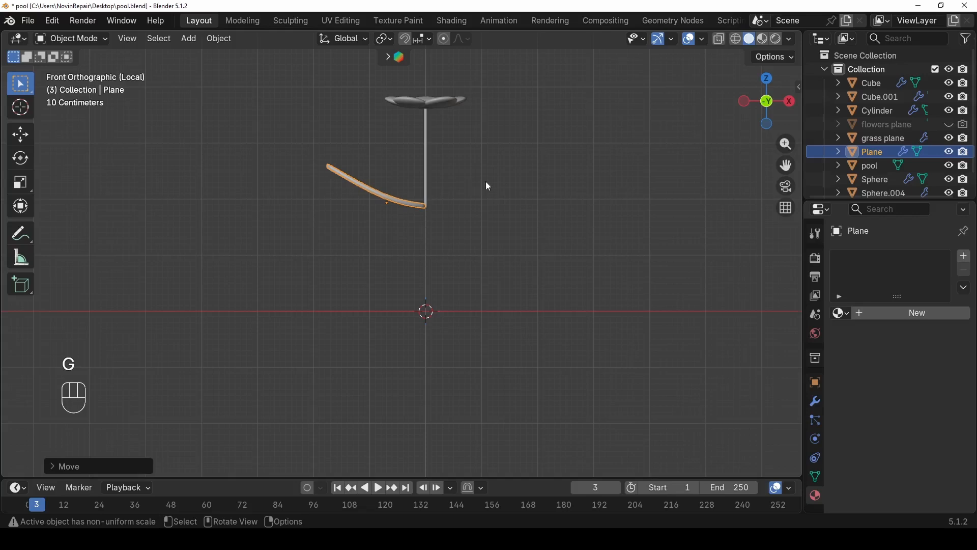
key("r")
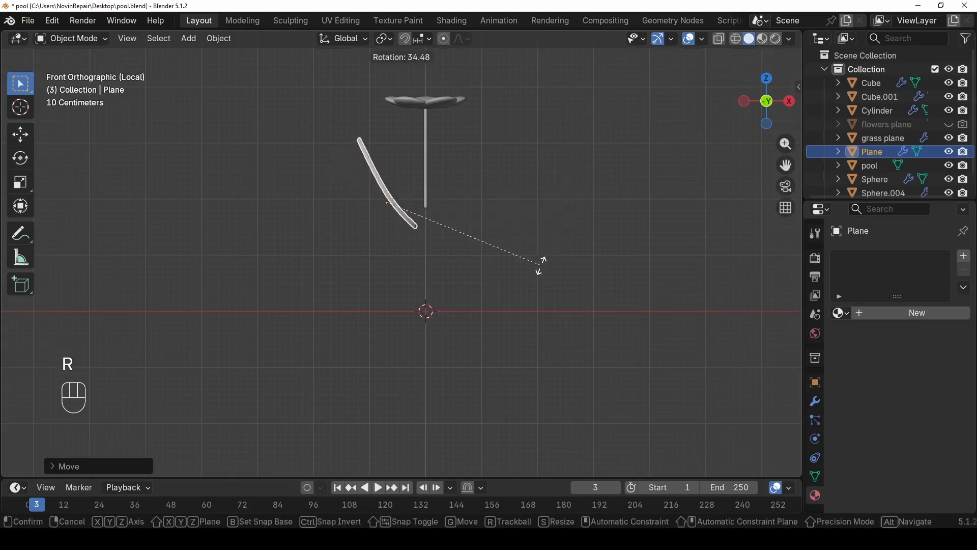
left_click(542, 266)
key("g")
left_click(553, 243)
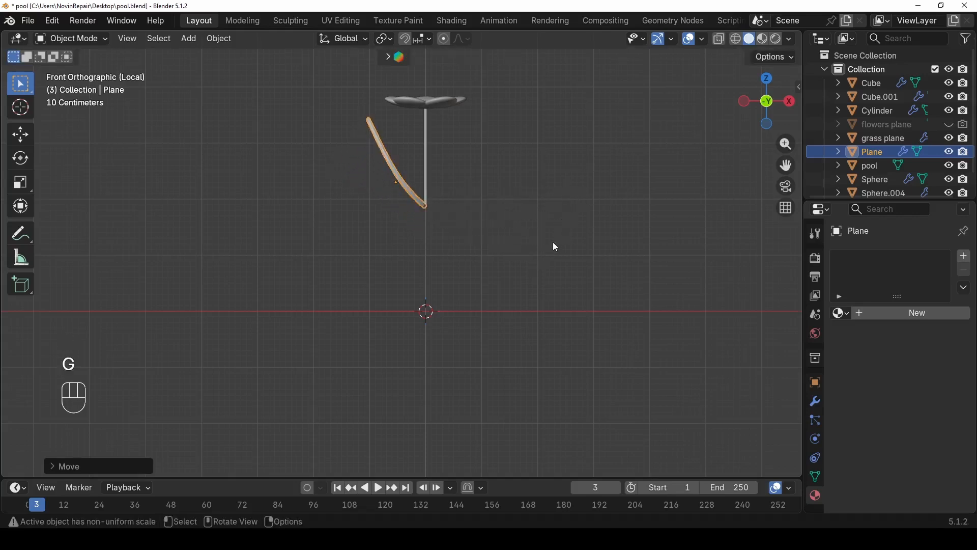
- Try resizing the leaf along its local X and Y axes, and discard both changes
middle_click_drag(480, 219, 406, 194)
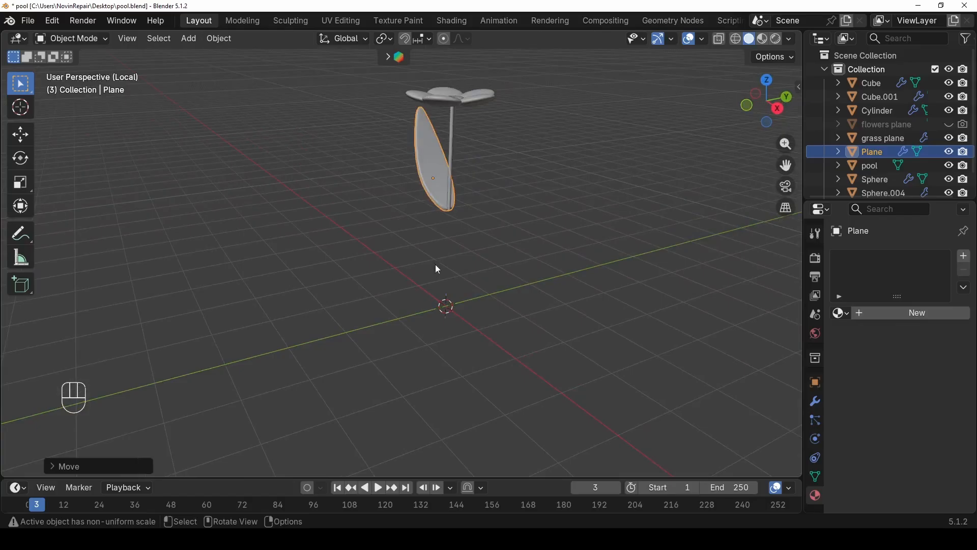
key("s")
key("x")
key("x")
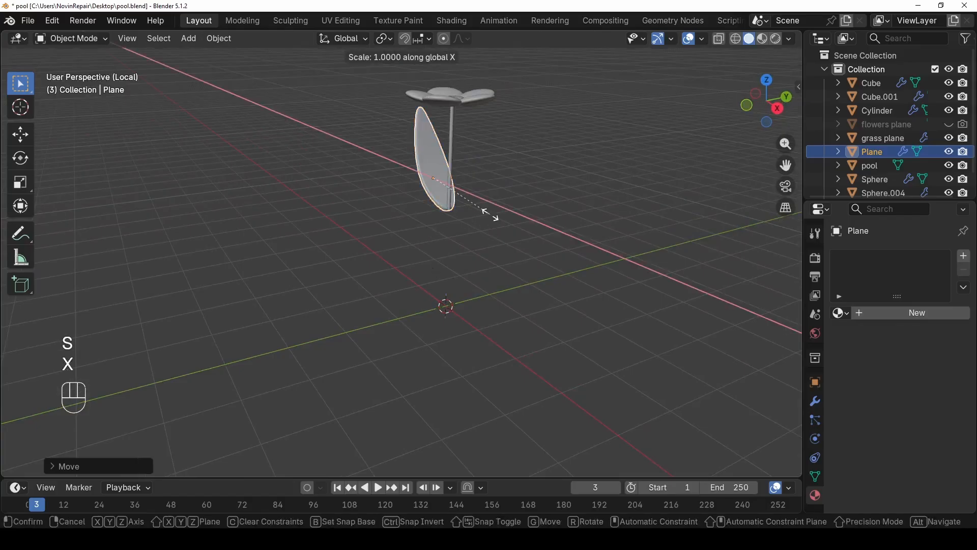
left_click(474, 199)
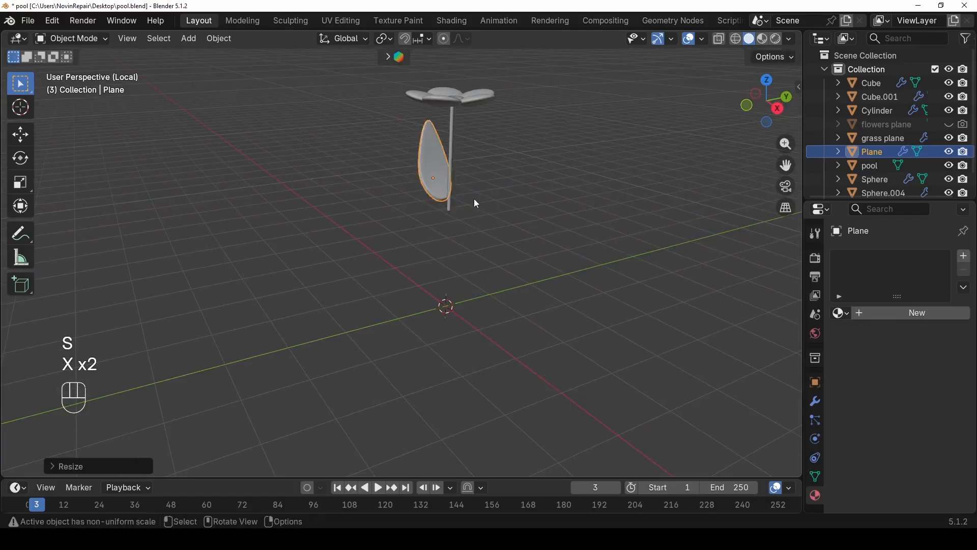
key("ctrl+z")
middle_click_drag(509, 216, 549, 204)
key("s")
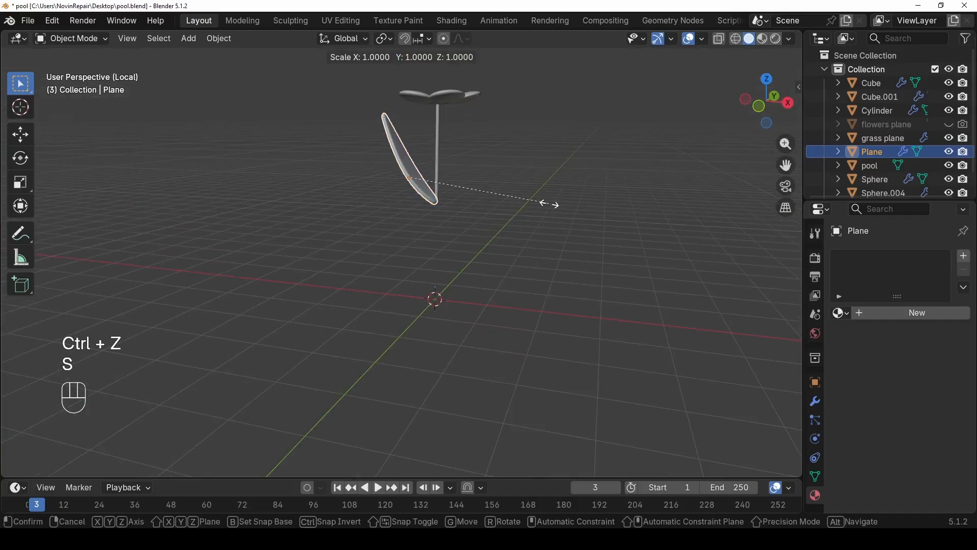
key("y")
key("Escape")
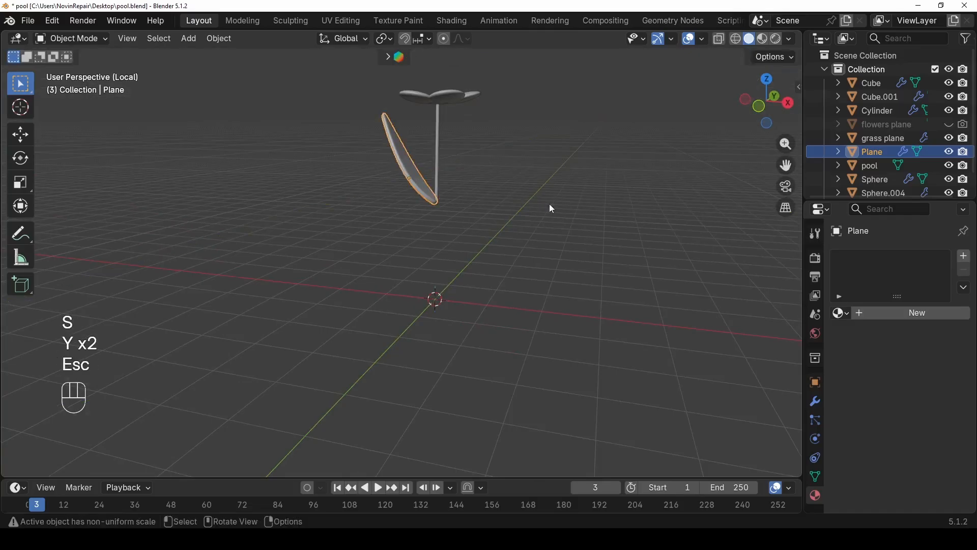
- Scale the leaf along its local Z axis to make it thinner
key("s")
key("z")
key("z")
left_click(515, 193)
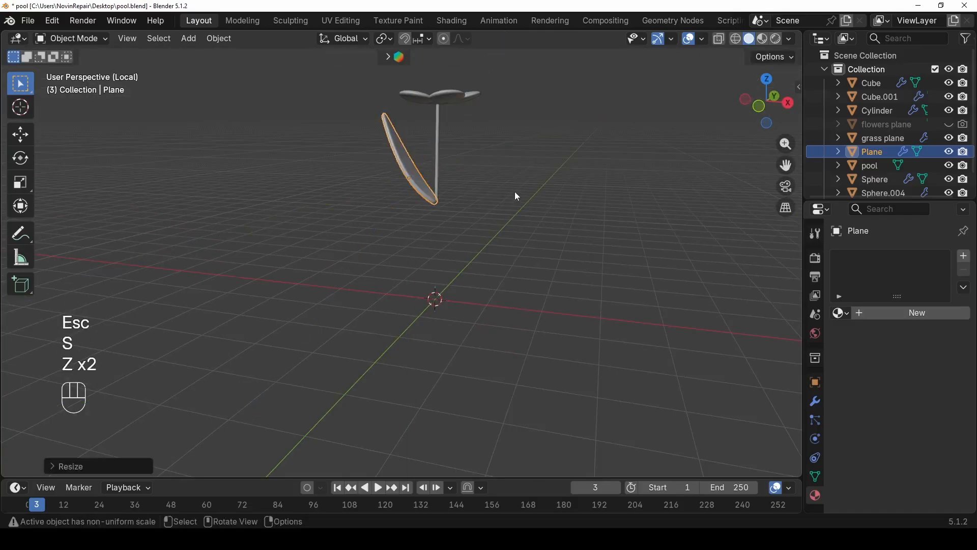
- In front view with X-ray on, move the leaf's upper tip down and toward the stem to shorten it
middle_click_drag(515, 192, 554, 193)
scroll(455, 188, "up", 1)
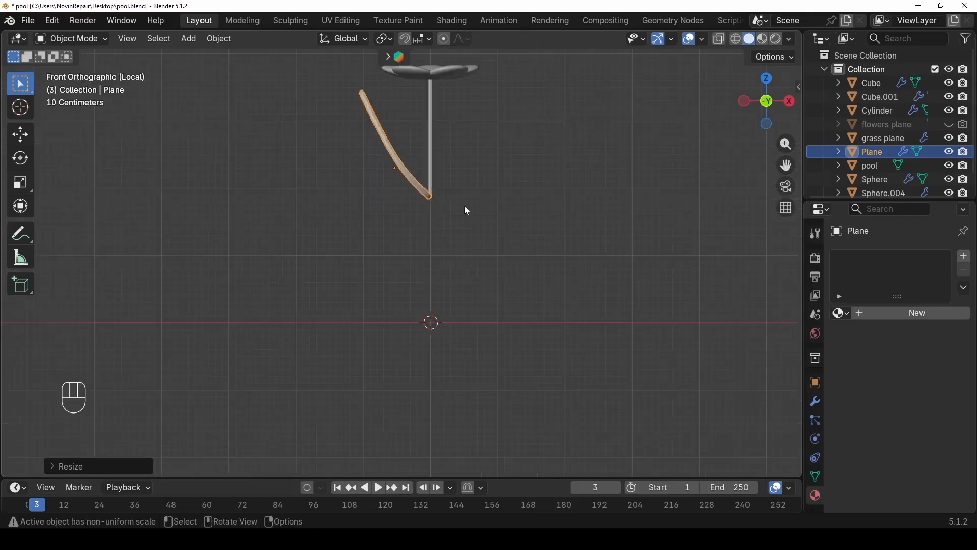
middle_click_drag(427, 173, 438, 267, "shift")
scroll(458, 267, "up", 3)
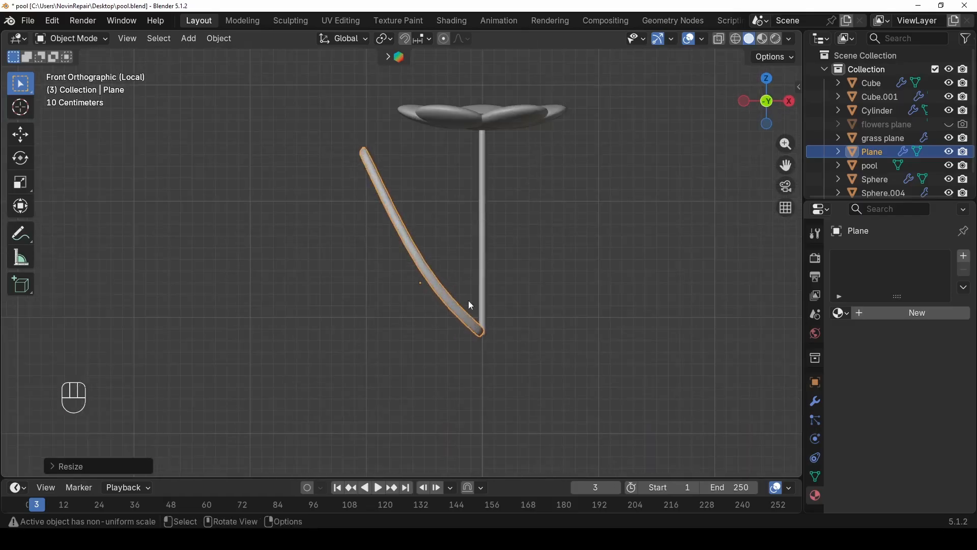
key("Tab")
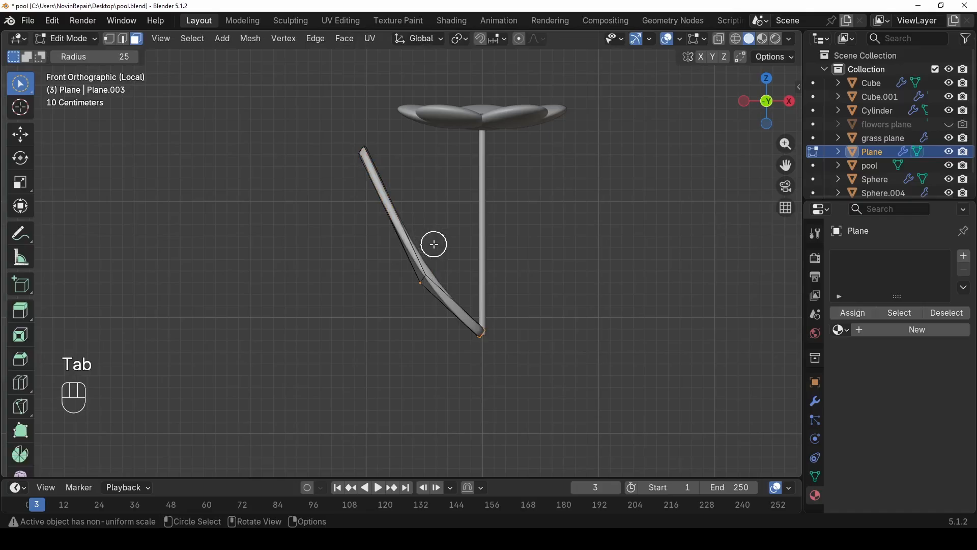
key("alt+z")
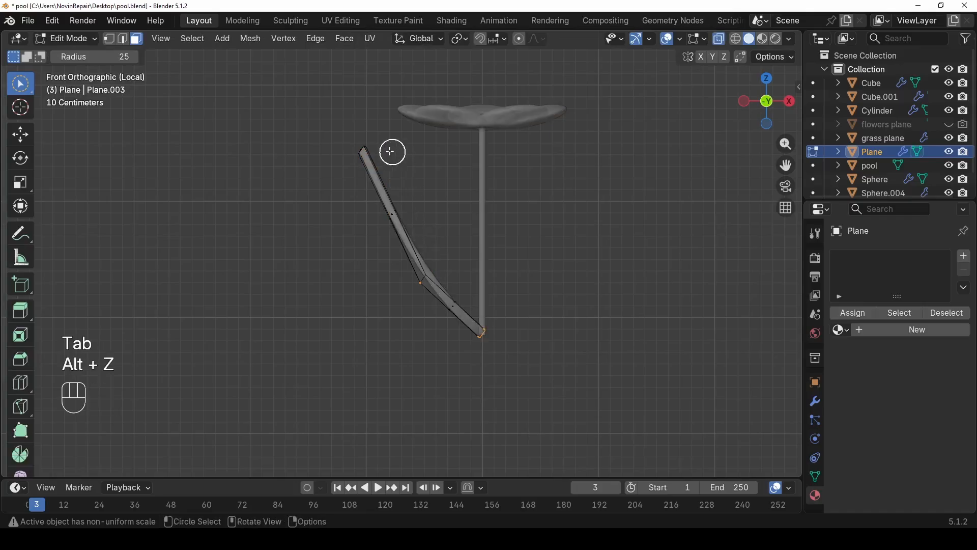
left_click(357, 155)
key("g")
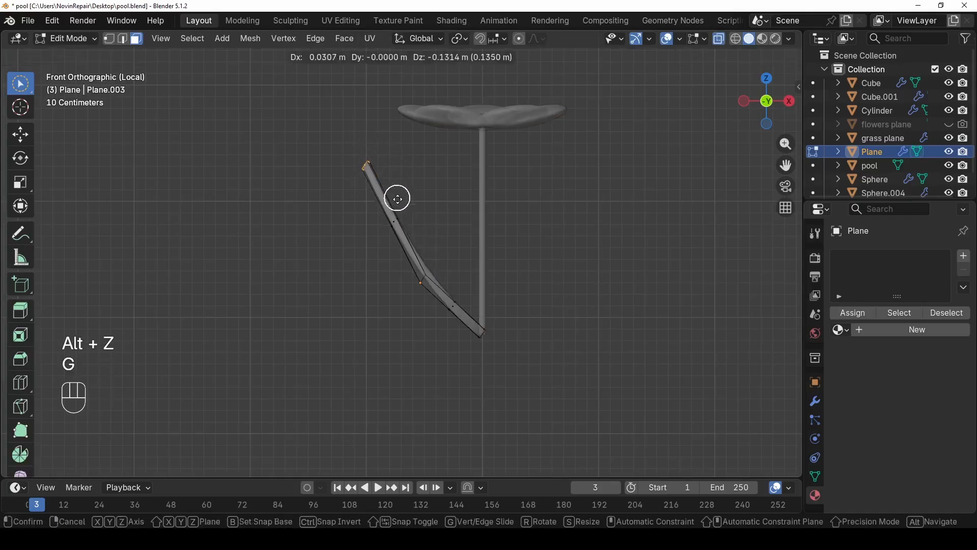
left_click(413, 233)
- In vertex mode, move the leaf's middle vertices about 0.18 m down to deepen its bend
left_click(423, 279)
key("g")
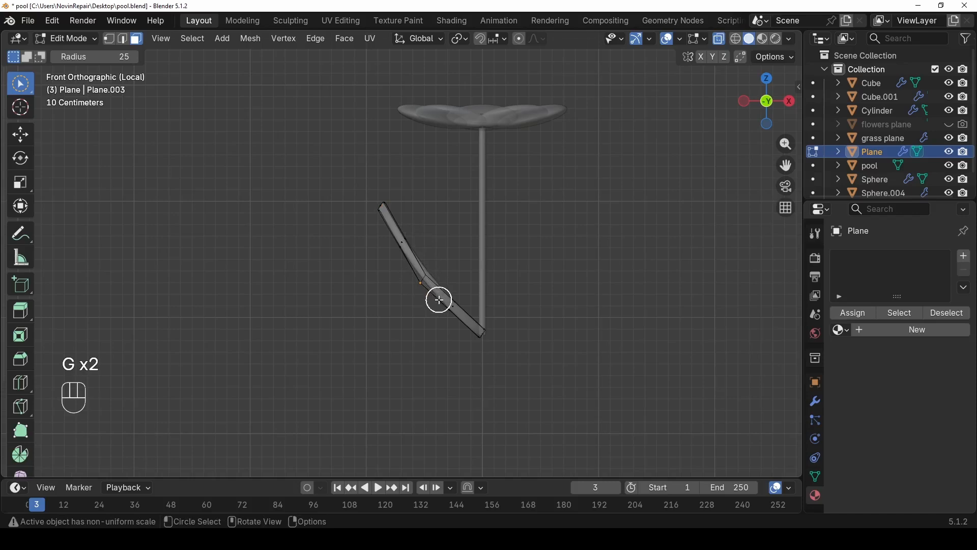
left_click(430, 279)
middle_click_drag(422, 284, 397, 295)
key("1")
mouse_move(463, 307)
left_mouse_down()
mouse_move(430, 282)
mouse_move(497, 249)
left_mouse_up()
middle_click_drag(497, 249, 470, 270)
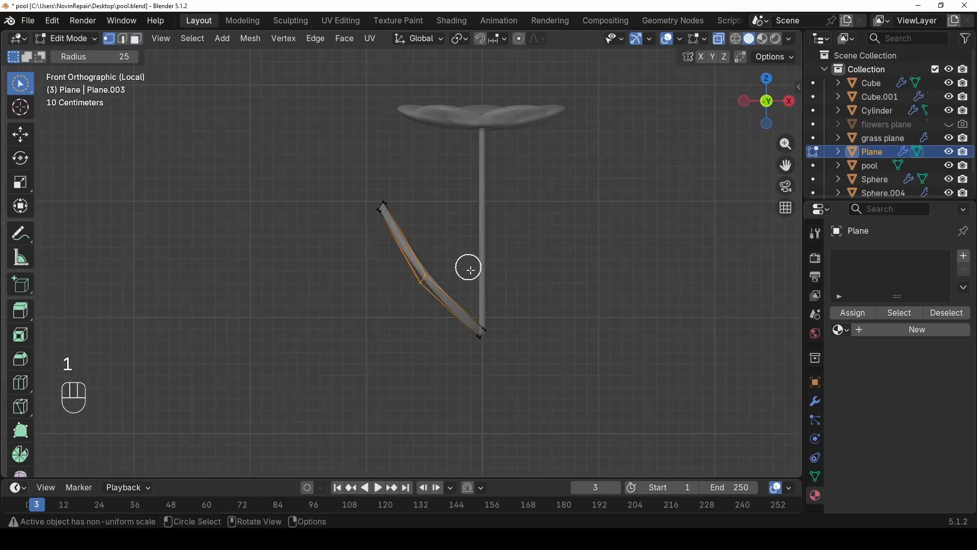
key("g")
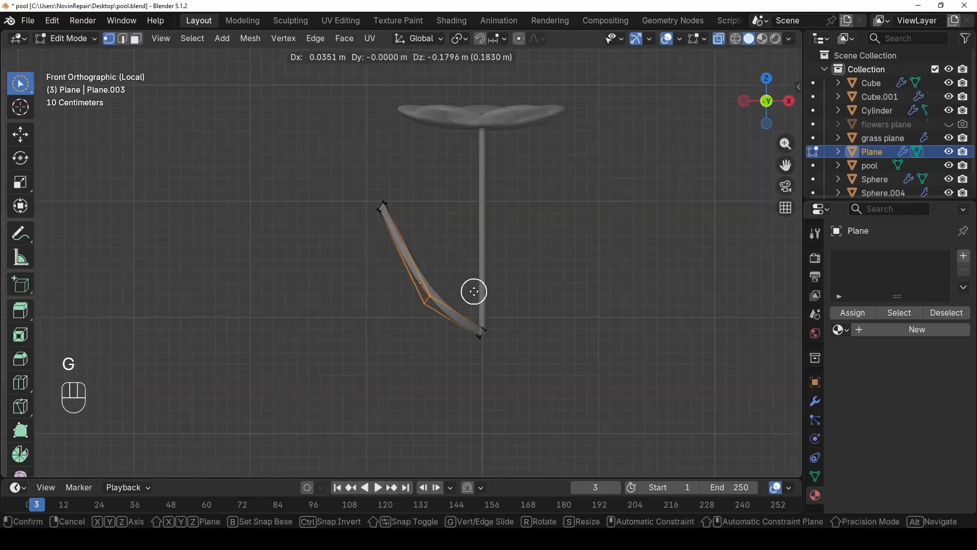
- Place the leaf's lower end on the stem's base and scale it down to about 0.66
key("g")
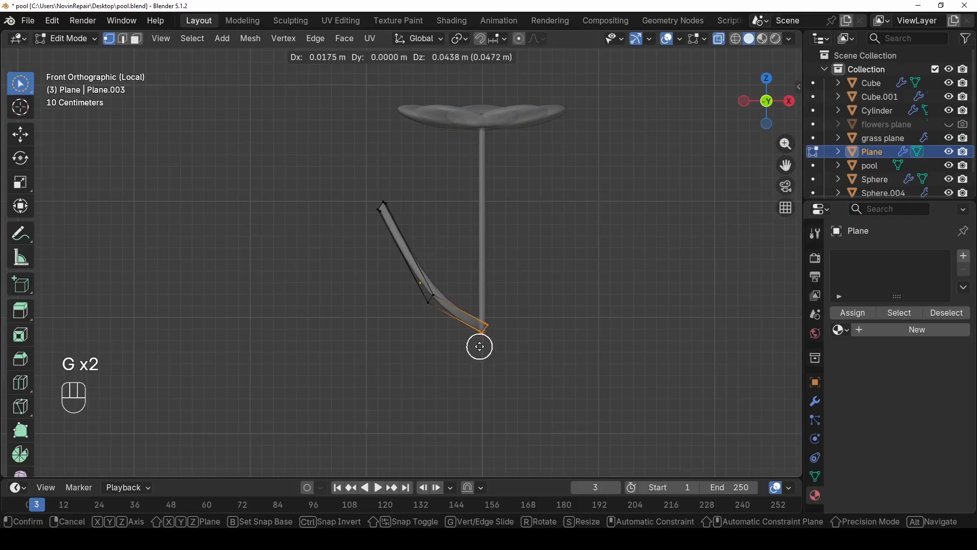
left_click(477, 349)
key("s")
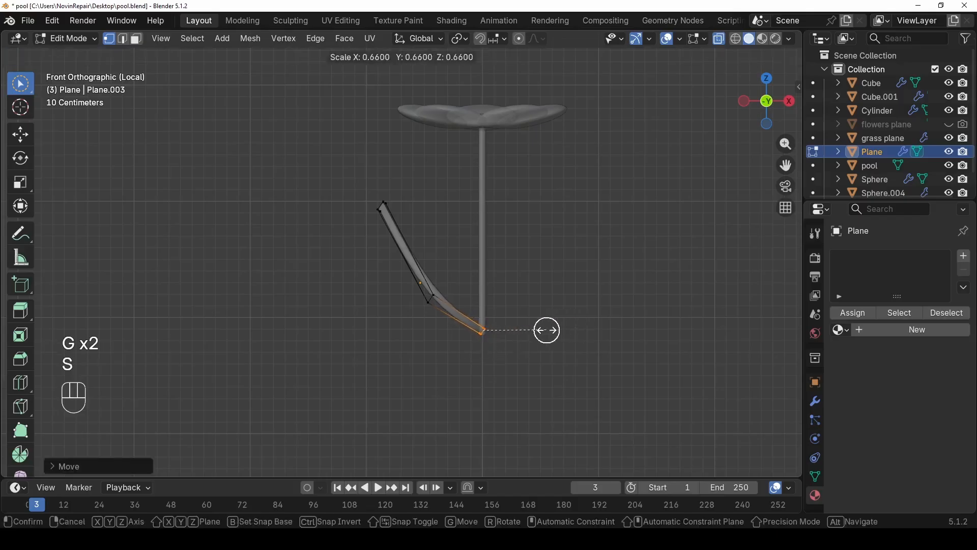
left_click(545, 330)
- Scale the leaf's middle vertices down slightly to thin the bend
left_click_drag(419, 309, 440, 296)
key("s")
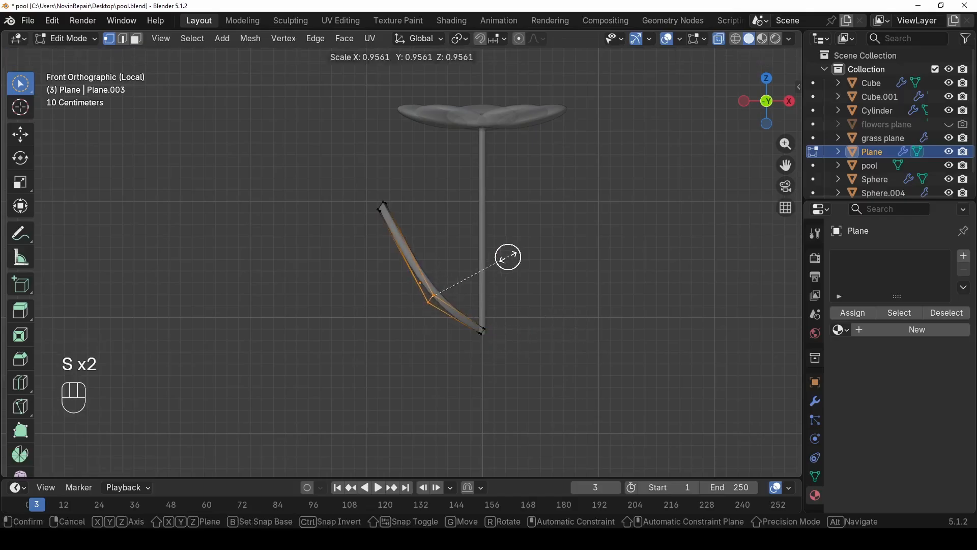
middle_click_drag(479, 255, 342, 249)
key("Tab")
middle_click_drag(584, 250, 597, 279)
- Narrow the middle of the leaf slightly along the global Y axis
key("Tab")
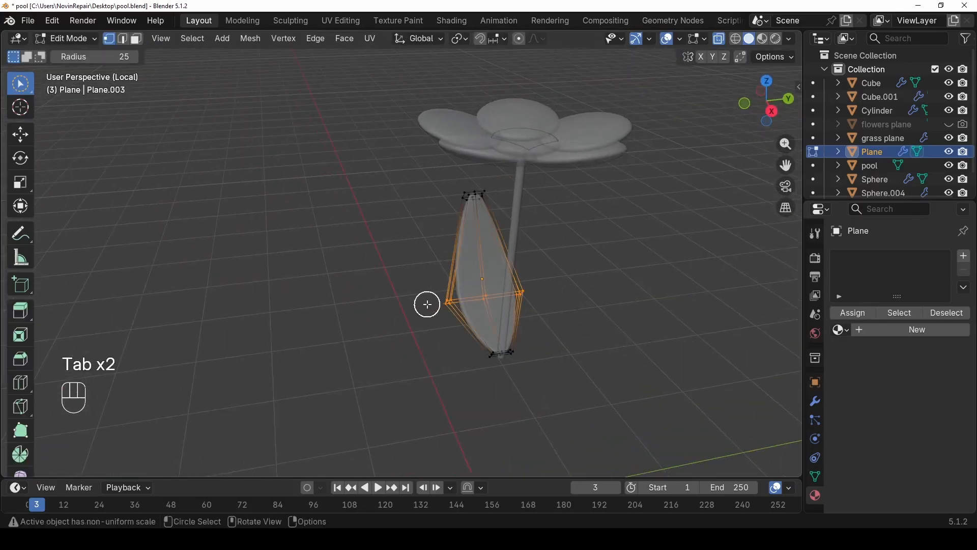
key("s")
key("y")
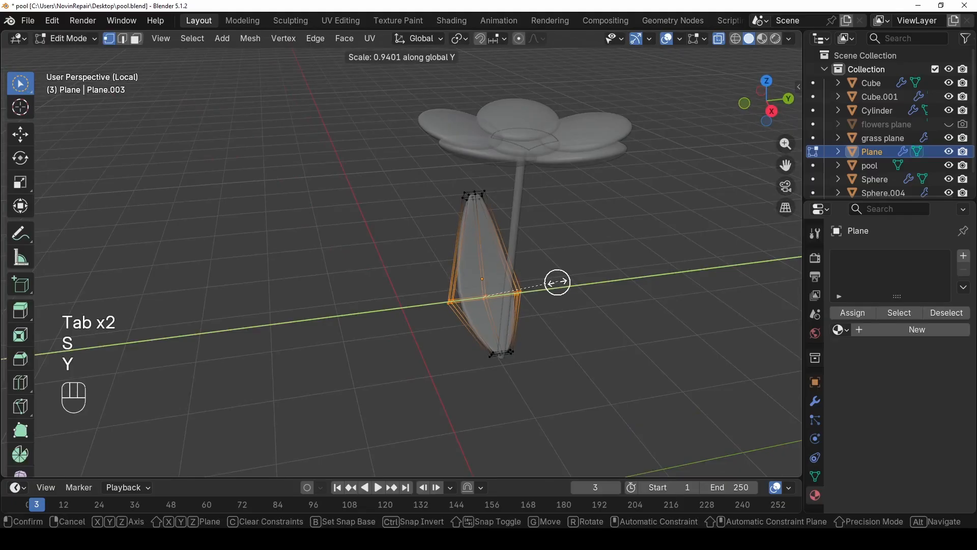
left_click(541, 286)
key("Tab")
scroll(560, 273, "down", 3)
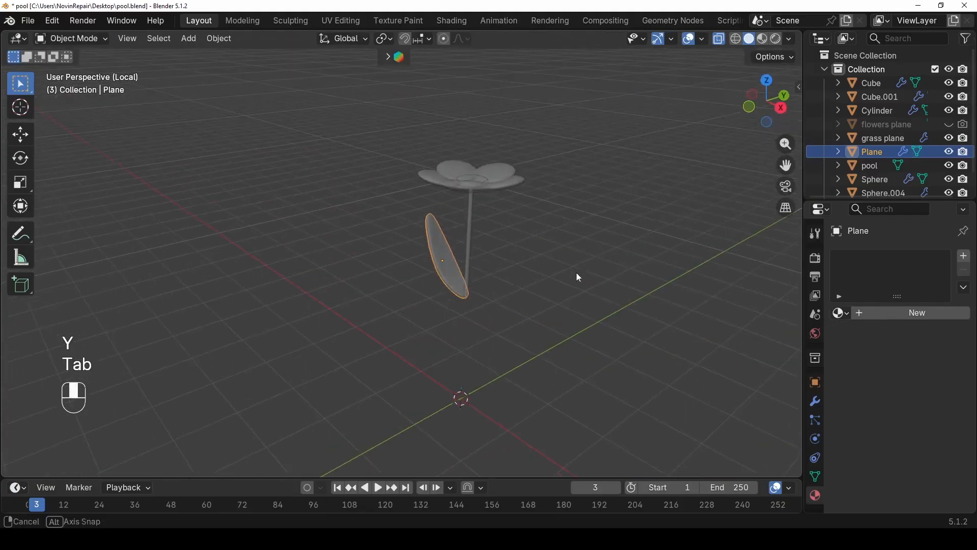
- Turn off X-ray display and select the leaf in object mode
left_click(555, 277)
key("alt+z")
scroll(550, 296, "up", 2)
middle_click_drag(541, 301, 498, 305)
left_click(484, 289)
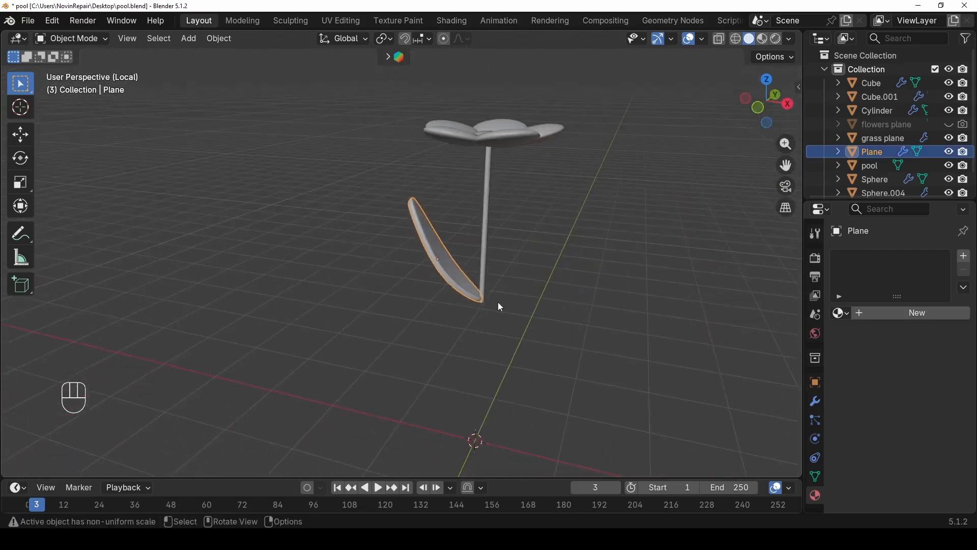
- Place the 3D cursor at the stem's base where the leaf attaches and set the transform pivot point to 3D Cursor
scroll(482, 299, "up", 4)
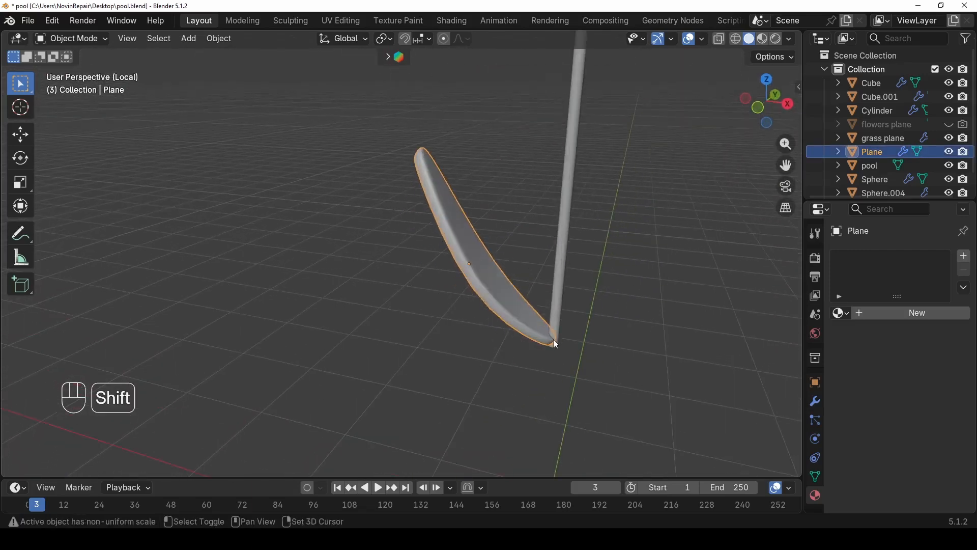
middle_click_drag(563, 364, 627, 5)
left_click(384, 38)
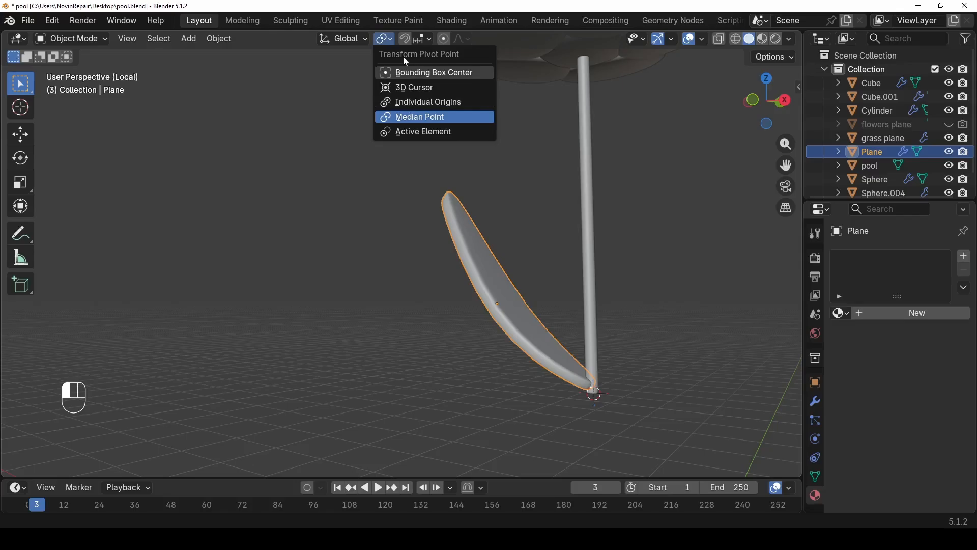
left_click(427, 97)
middle_click_drag(447, 90, 531, 268)
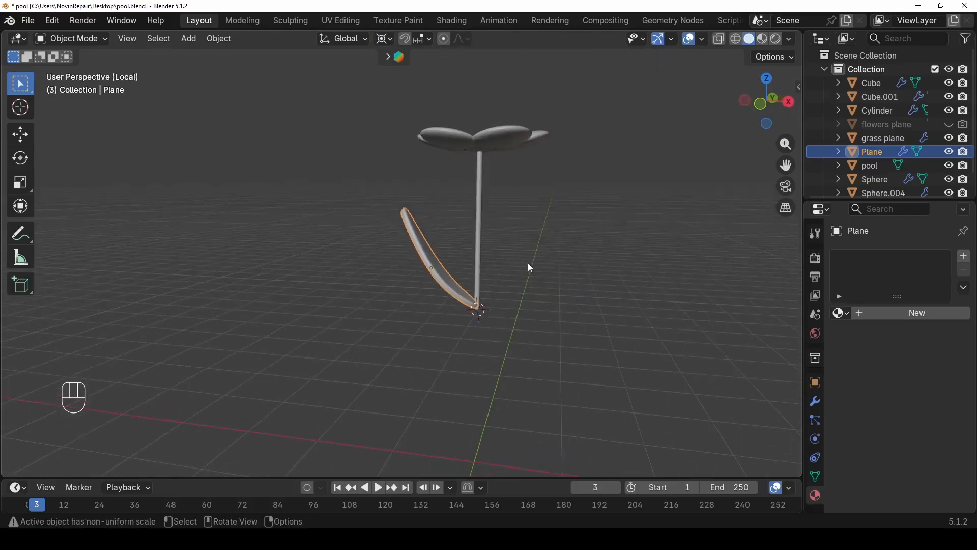
- Try duplicating the leaf with a 180° rotation without an axis constraint, and undo it
key("shift+d")
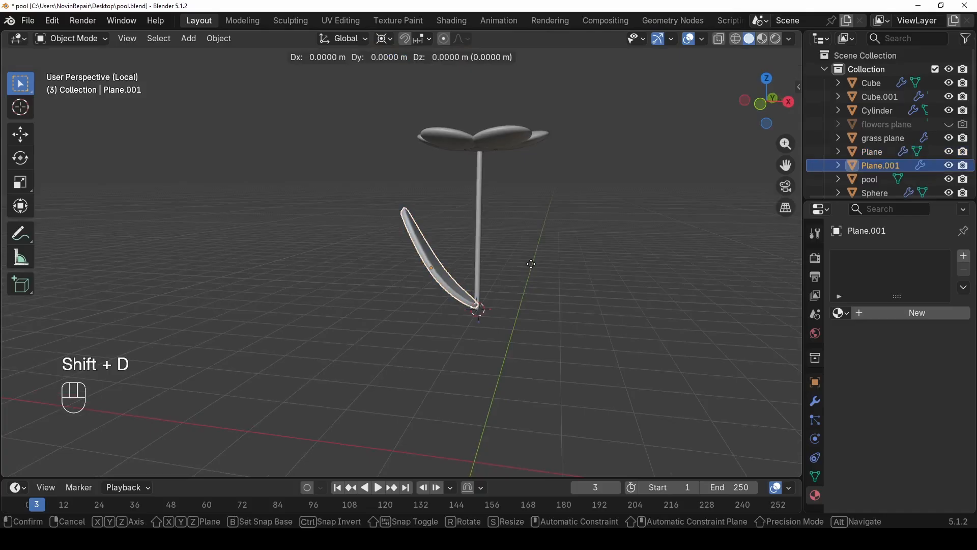
type("r180")
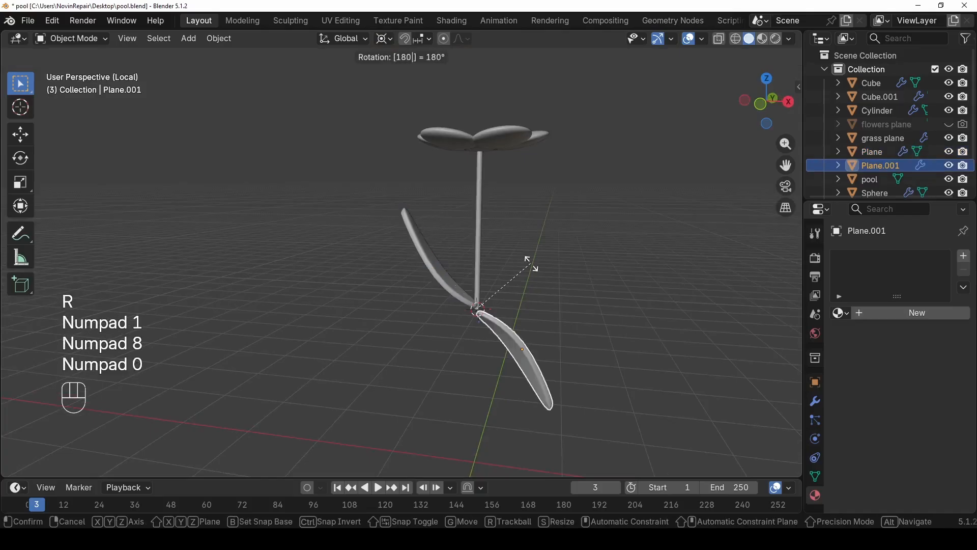
key("KP_Enter")
key("ctrl+z")
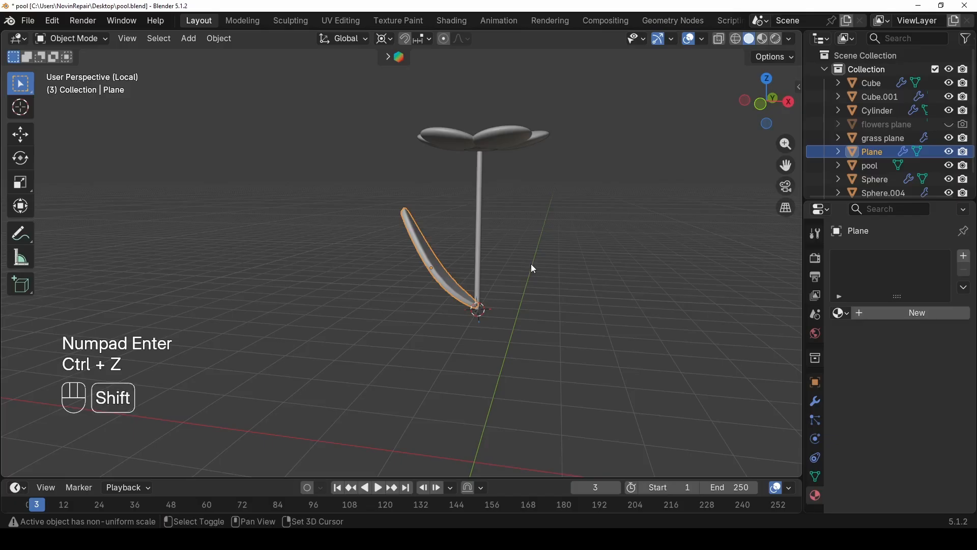
- Duplicate the leaf and rotate the copy 180° about the global Z axis to the opposite side of the stem
key("shift+d")
key("r")
type("z")
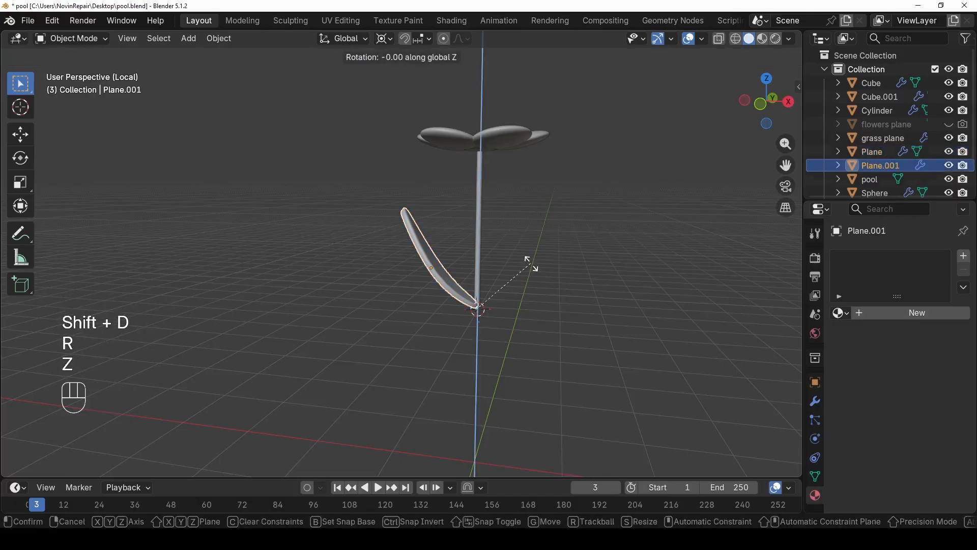
type("180")
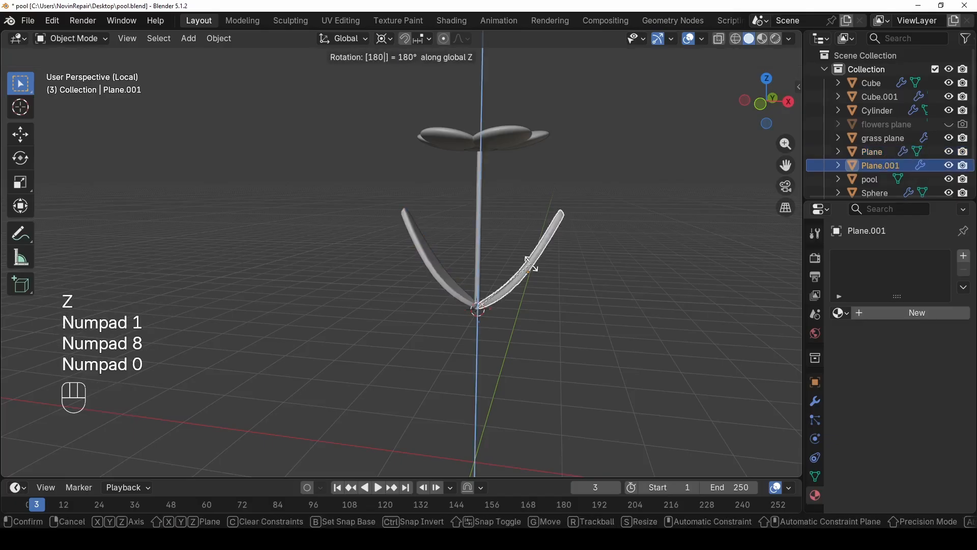
key("KP_Enter")
- Assign the existing green Material.004 to the stem and show the viewport in Material Preview shading
middle_click_drag(584, 275, 322, 304)
middle_click_drag(492, 284, 351, 269)
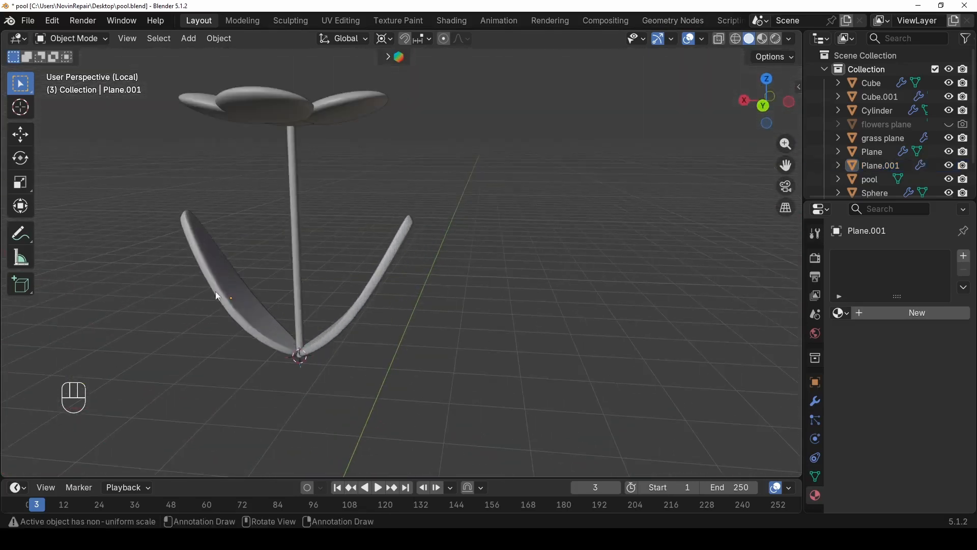
scroll(232, 292, "down", 2)
middle_click_drag(429, 308, 546, 311)
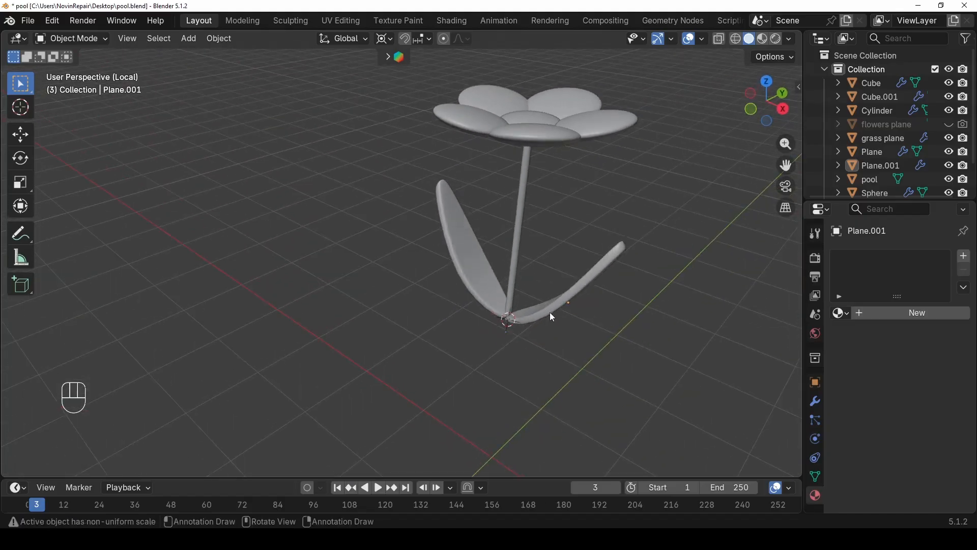
middle_click_drag(545, 254, 508, 332, "shift")
left_click(508, 330)
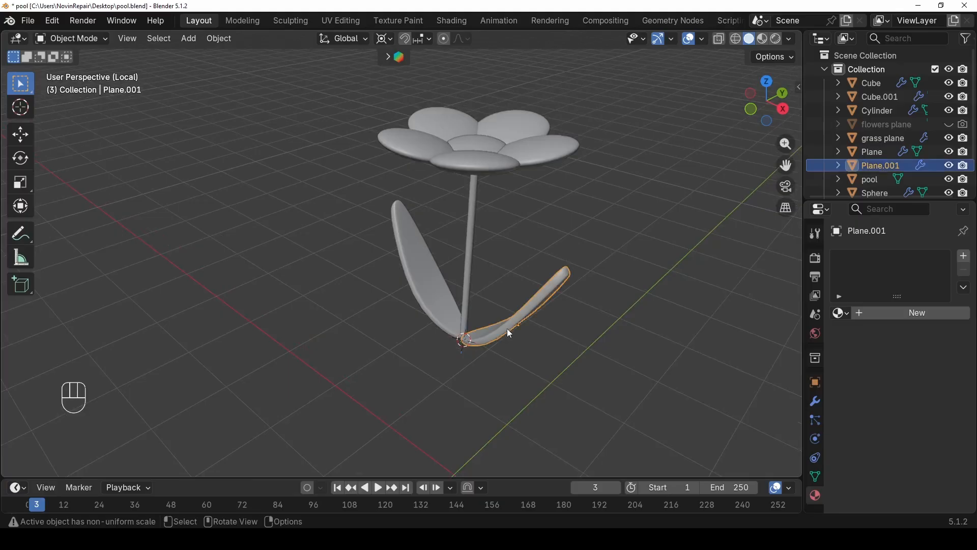
left_click(430, 289, "shift")
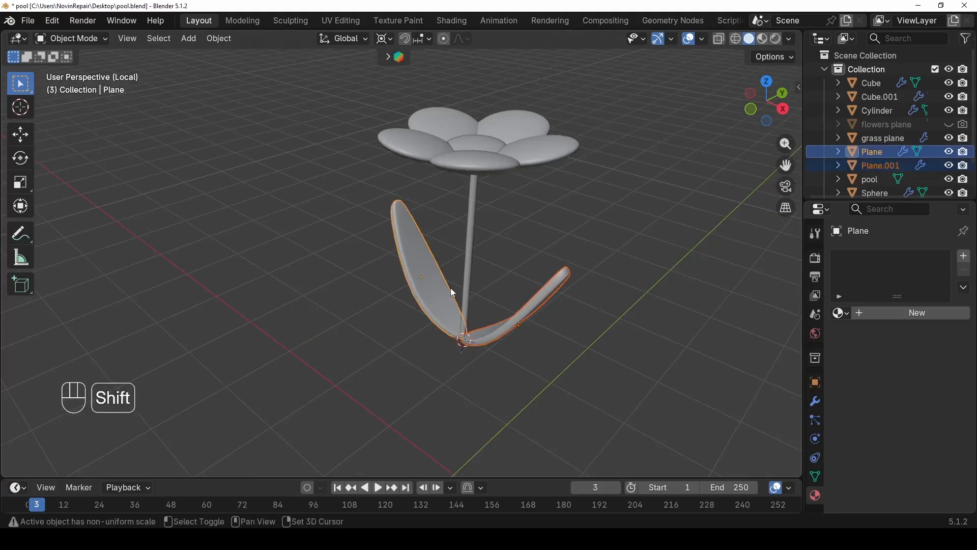
left_click(470, 259, "shift")
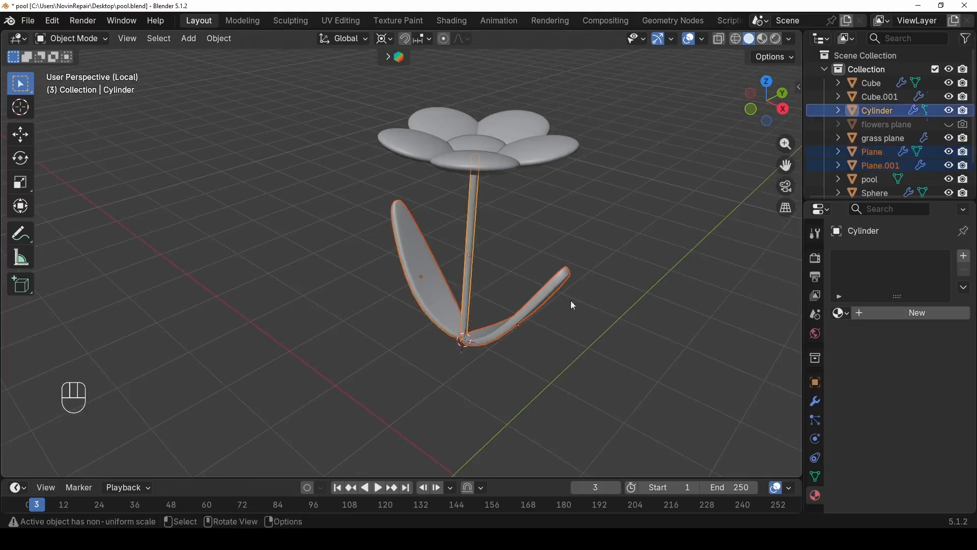
left_click(470, 243)
left_click(840, 313)
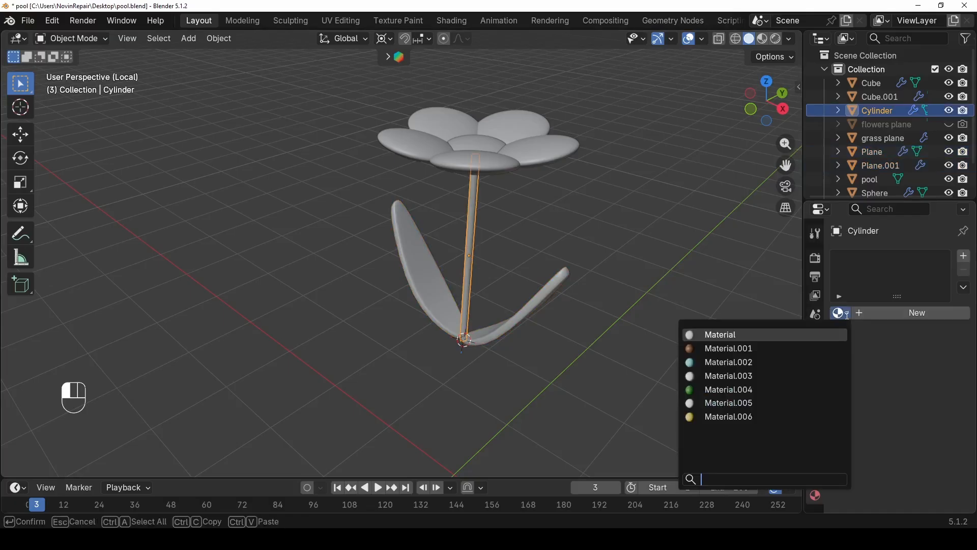
left_click(736, 390)
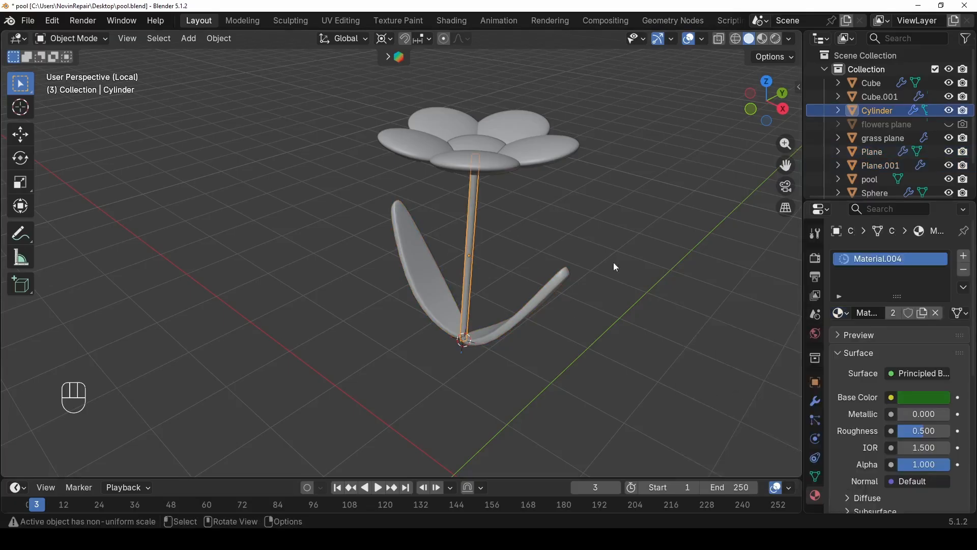
left_click(761, 43)
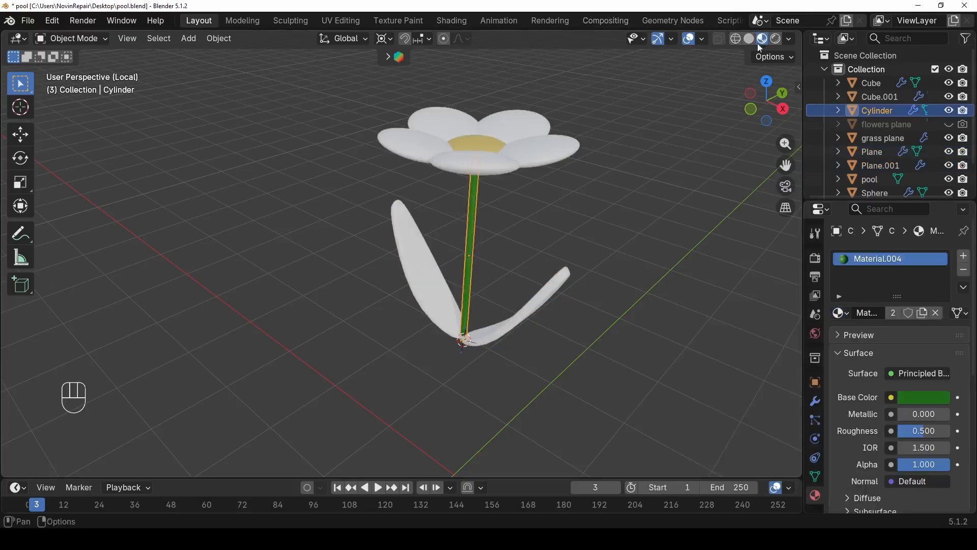
- With both leaves selected and the original leaf active, create a new material with the green base color #2C8E36
left_click(526, 313)
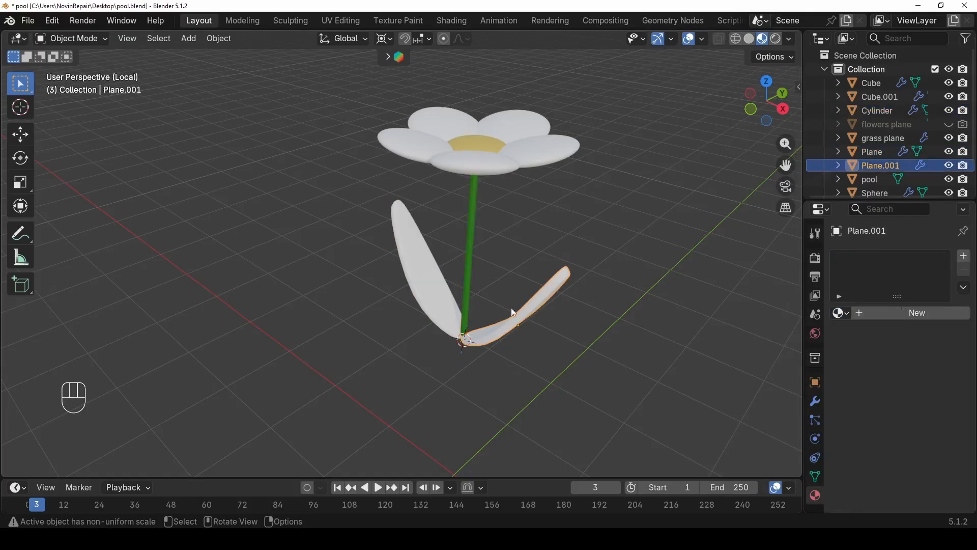
left_click(421, 291, "shift")
left_click(873, 314)
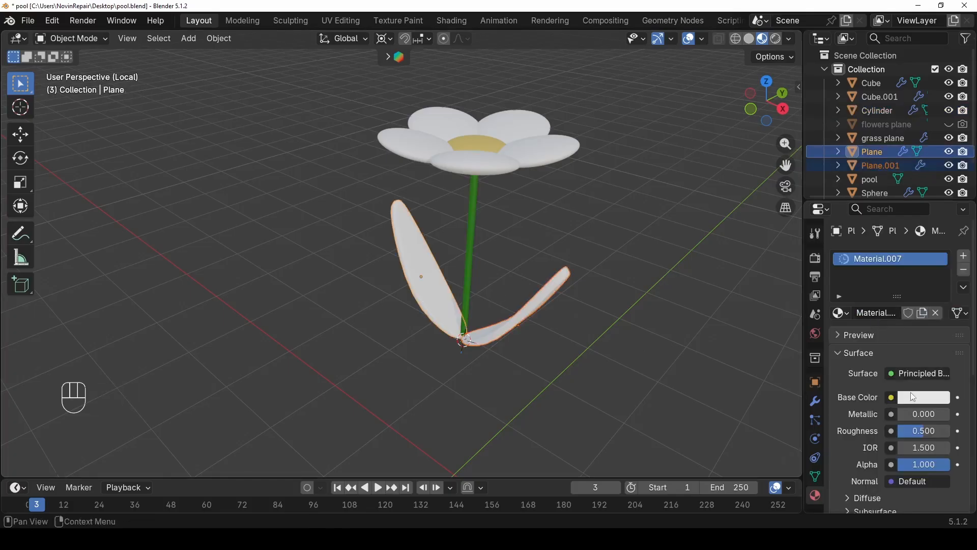
left_click(913, 397)
left_click_drag(845, 209, 843, 188)
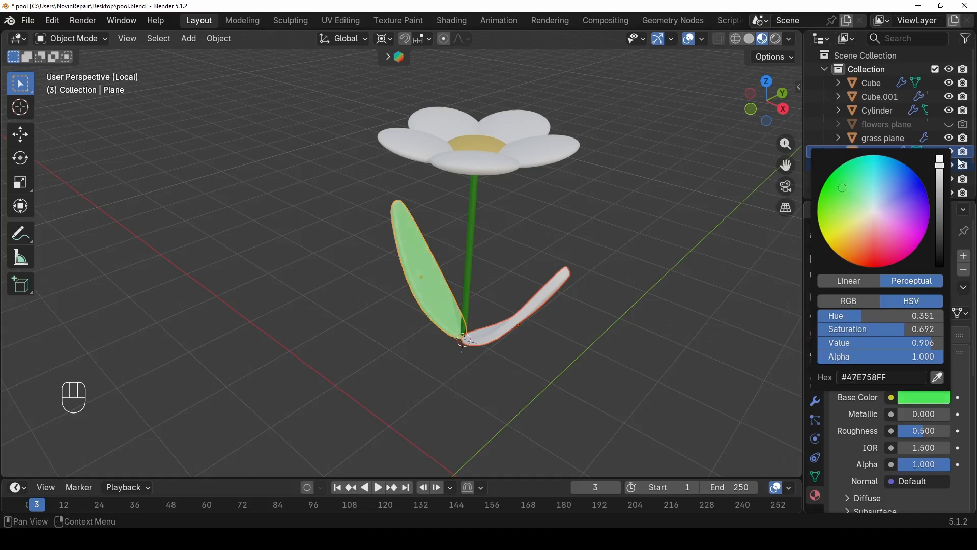
left_click_drag(943, 176, 941, 204)
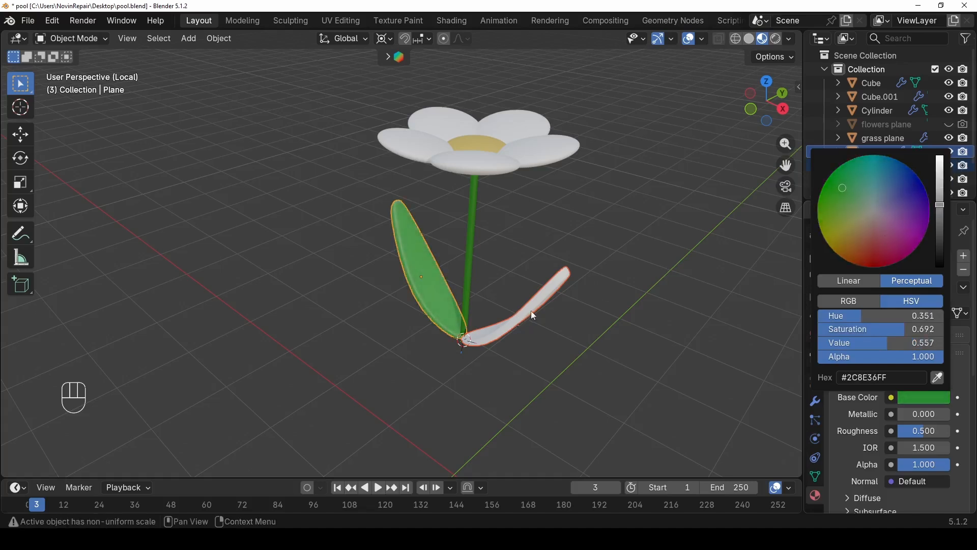
- Rename the new green material as leaf
left_click(882, 311)
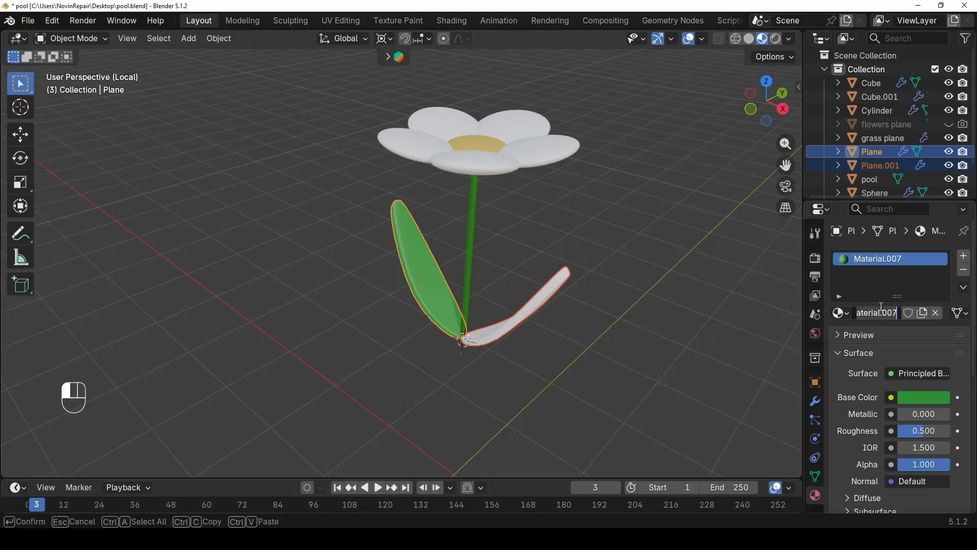
key("ctrl+a")
type("lea")
key("Return")
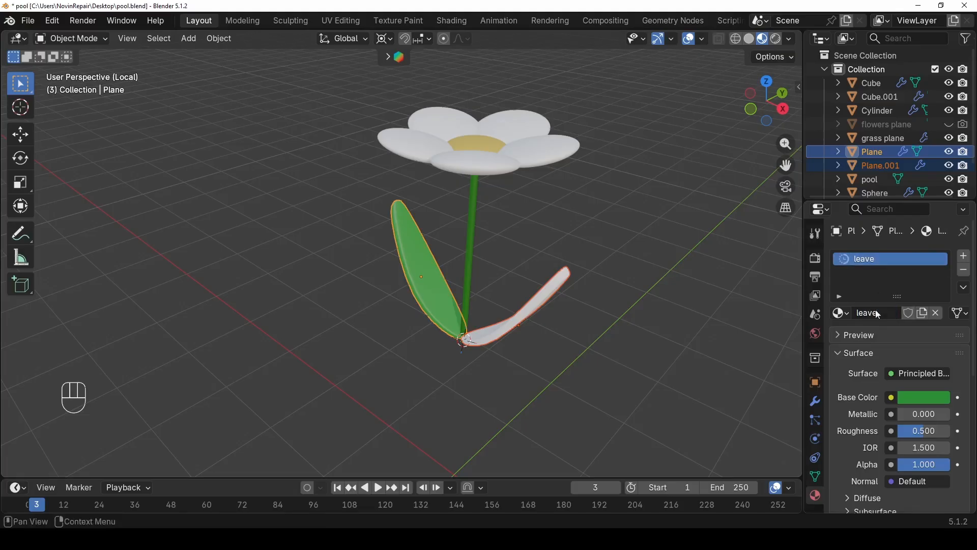
left_click(880, 314)
type("le")
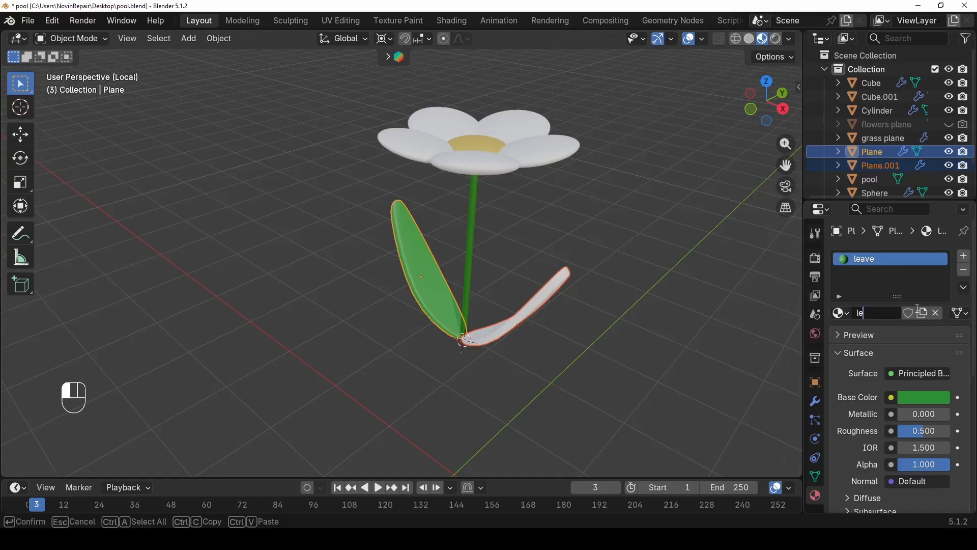
type("af")
left_click(918, 311)
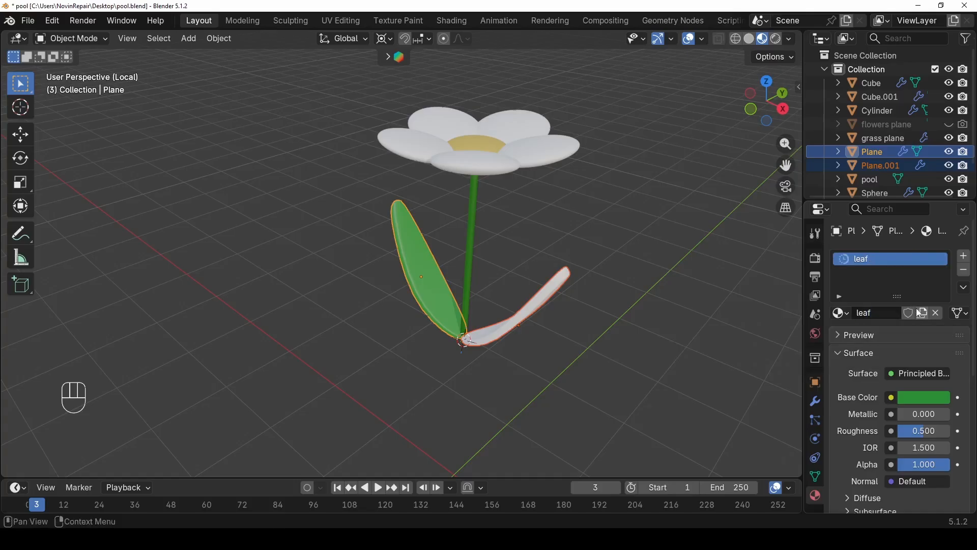
- Assign the existing leaf material to the second, still white leaf
left_click(529, 321)
left_click(839, 312)
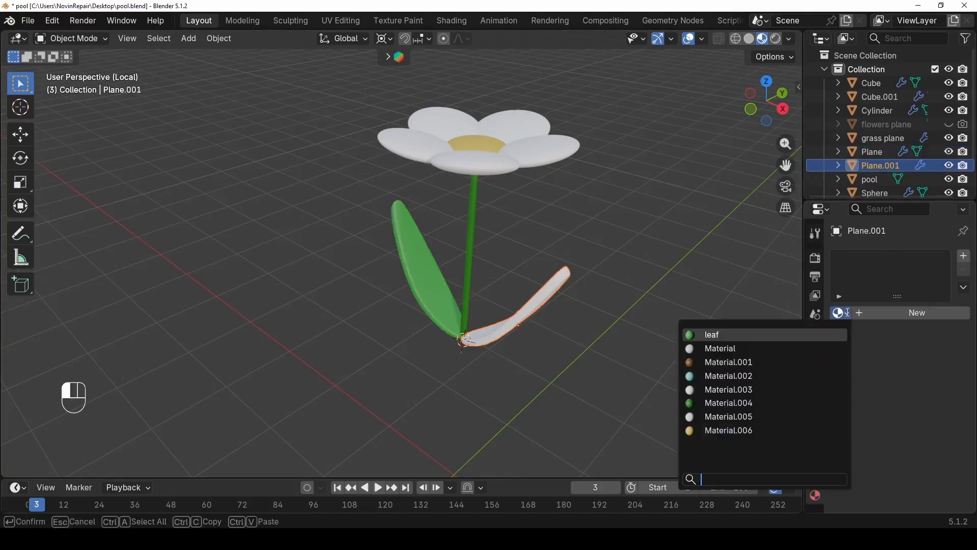
left_click(712, 332)
left_click(570, 327)
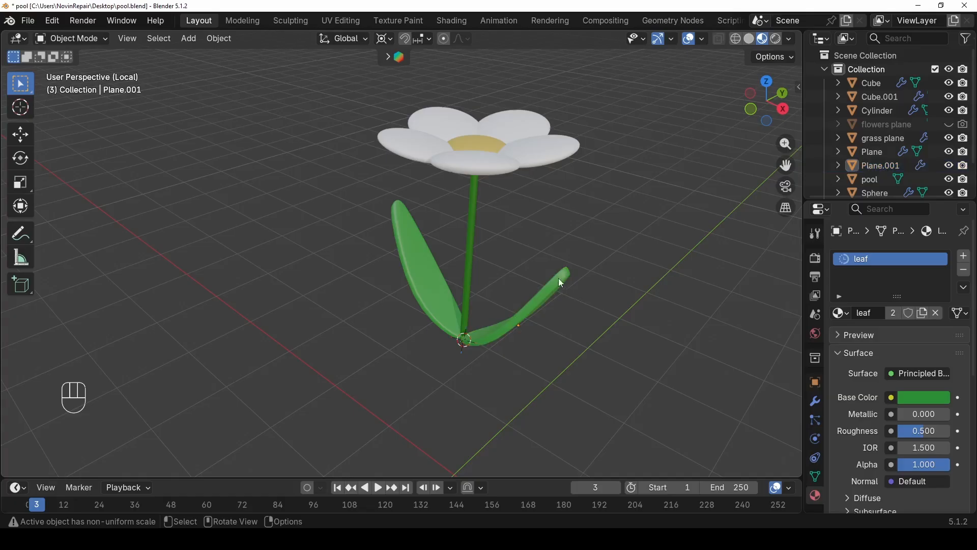
scroll(558, 281, "down", 4)
middle_click_drag(535, 300, 556, 302)
scroll(554, 300, "up", 3)
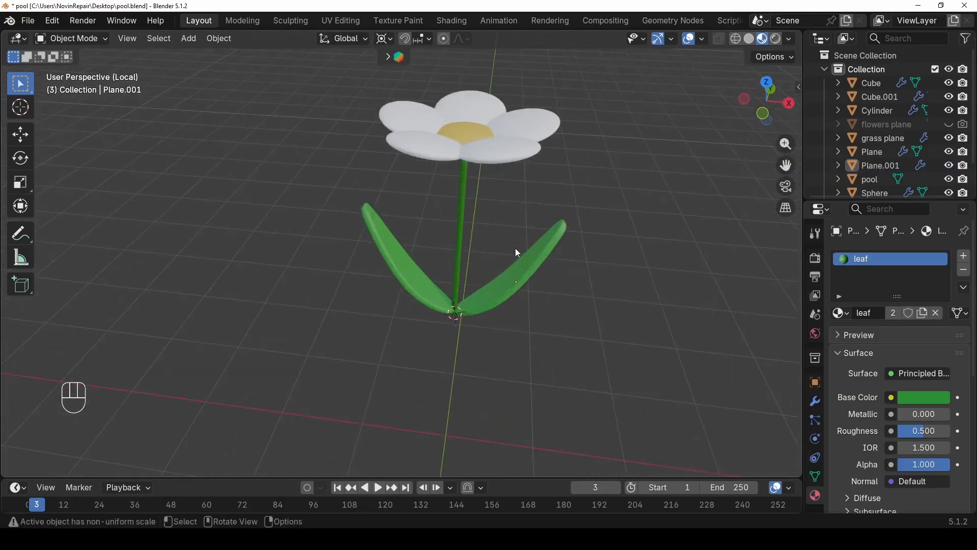
- Join the petals, stem and both leaves into the yellow flower centre as one object, checking the parts' modifiers first
left_click(494, 294)
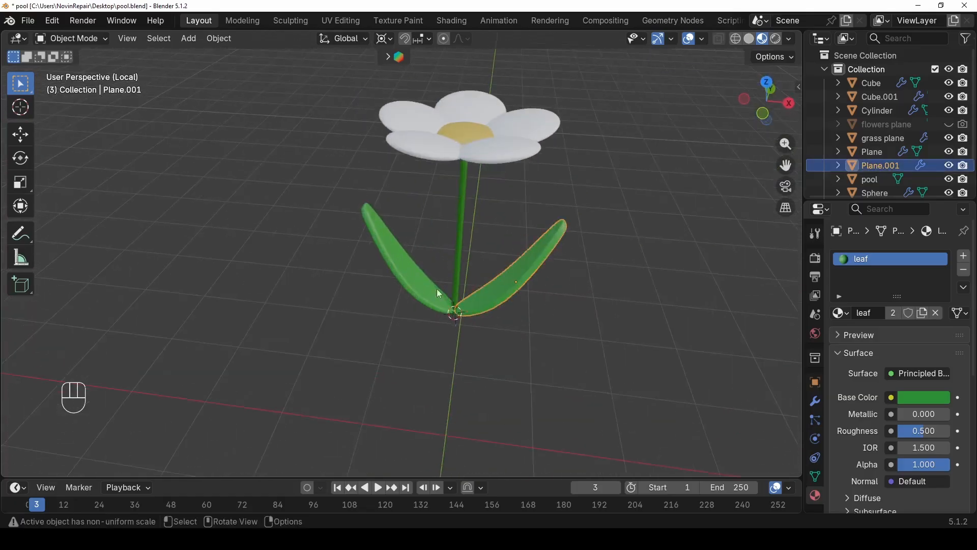
left_click(816, 402)
left_click(460, 262)
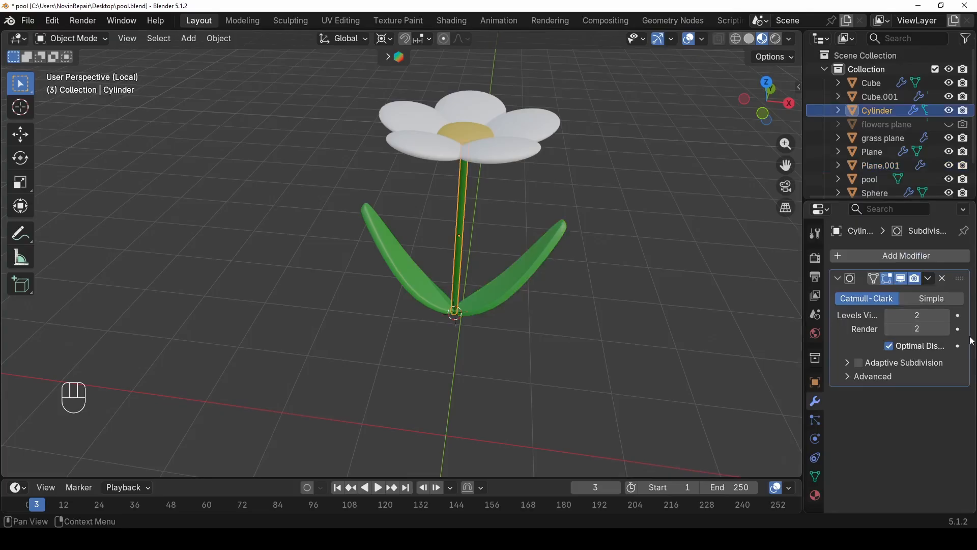
left_click(559, 127)
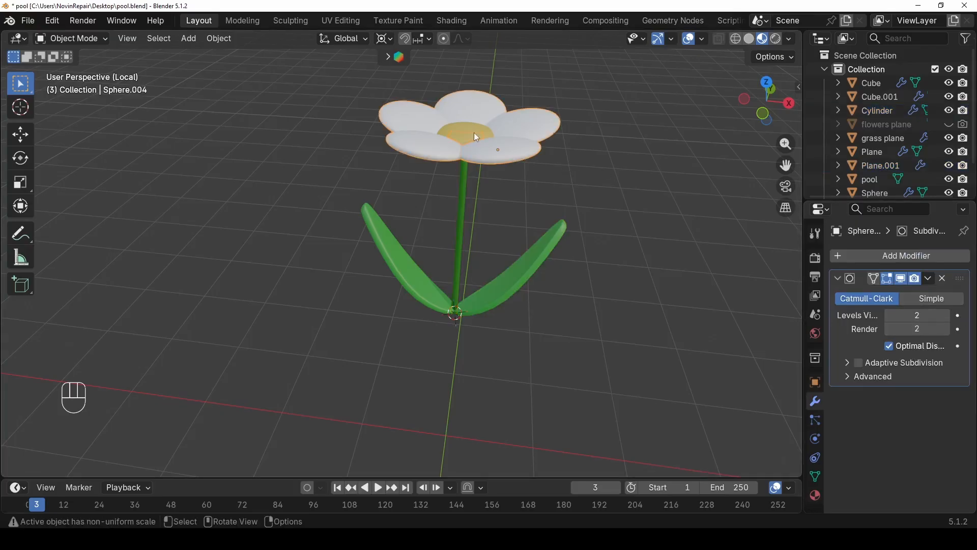
left_click(476, 136)
scroll(405, 106, "down", 1)
left_click_drag(346, 105, 608, 351)
key("ctrl")
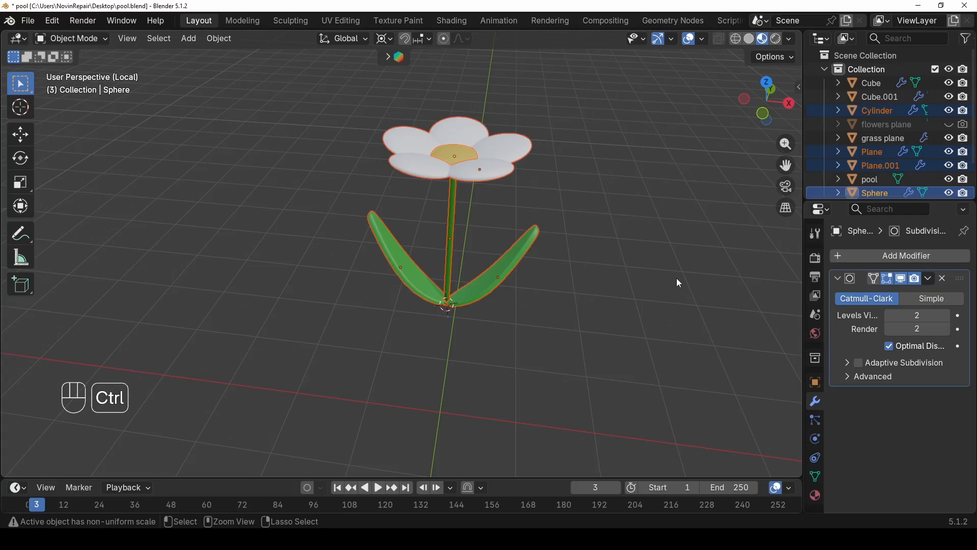
key("ctrl+j")
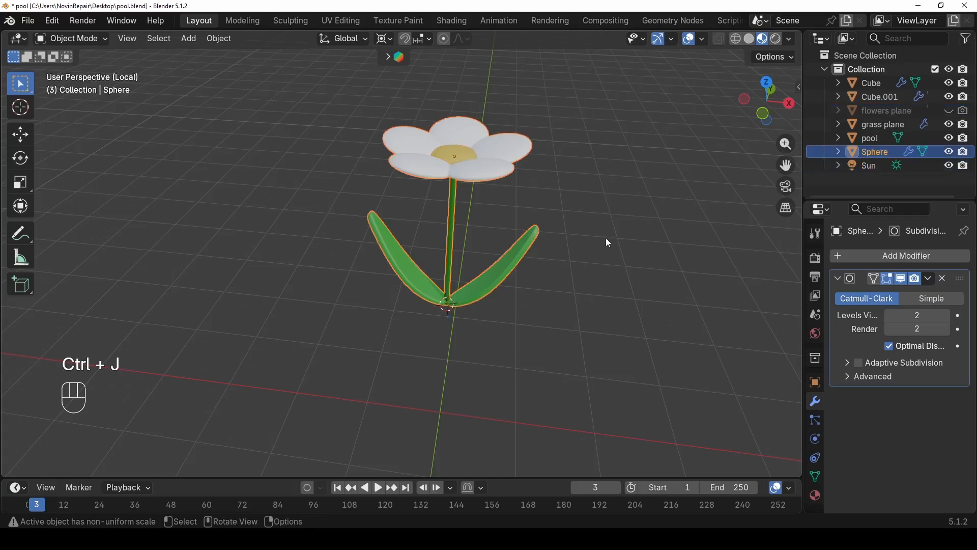
- Rename the joined object as flower
double_click(881, 152)
type("flower")
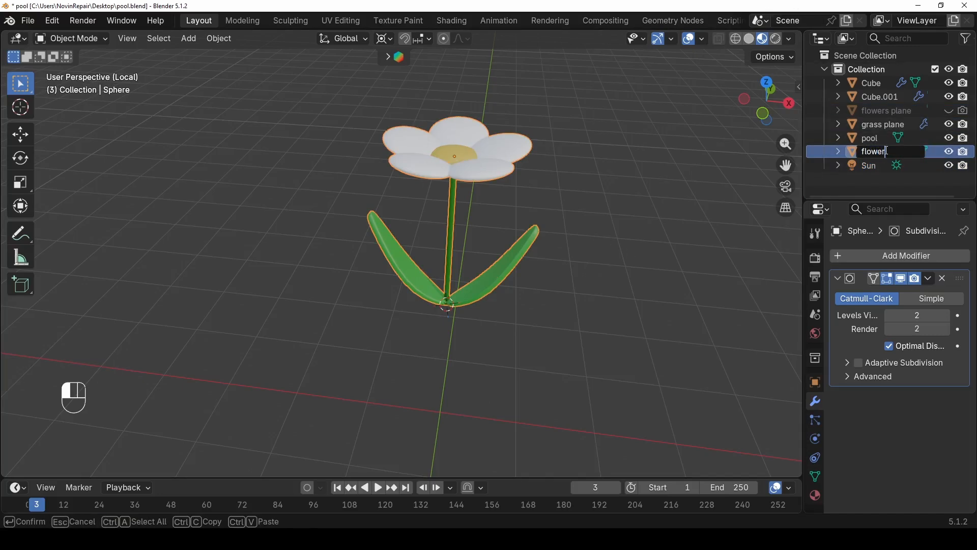
key("Return")
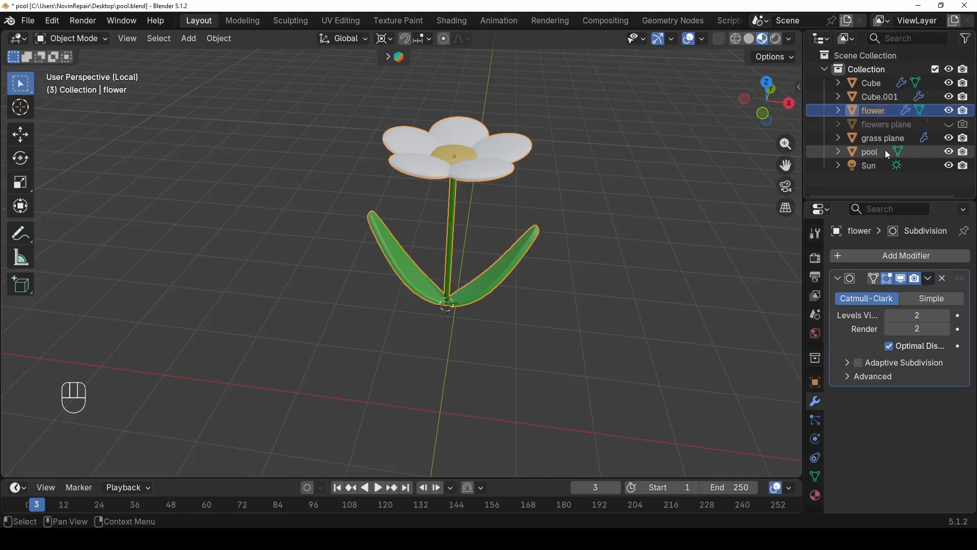
- Exit local view and move the flower clear of the pool and fence in front view
scroll(602, 291, "down", 3)
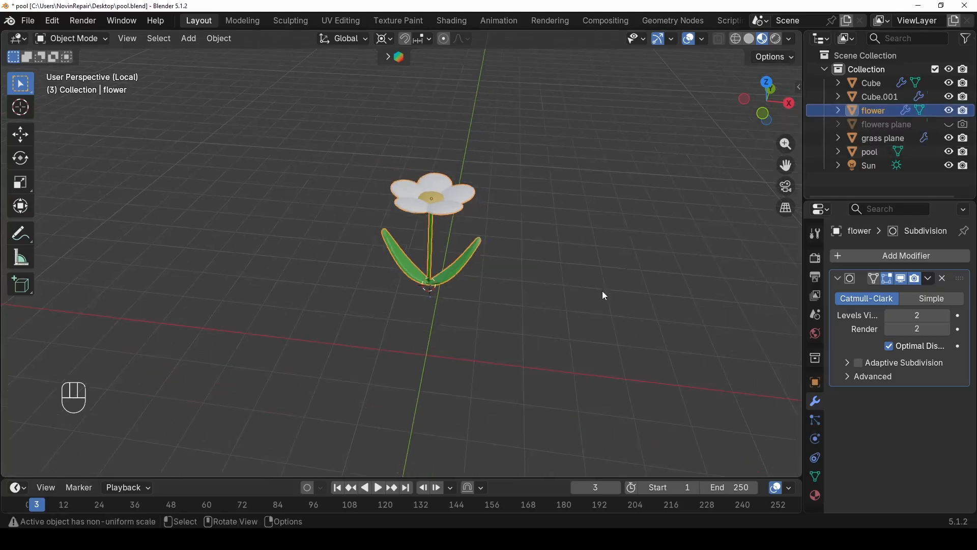
key("KP_Divide")
middle_click_drag(603, 291, 530, 218)
key("g")
left_click(652, 262)
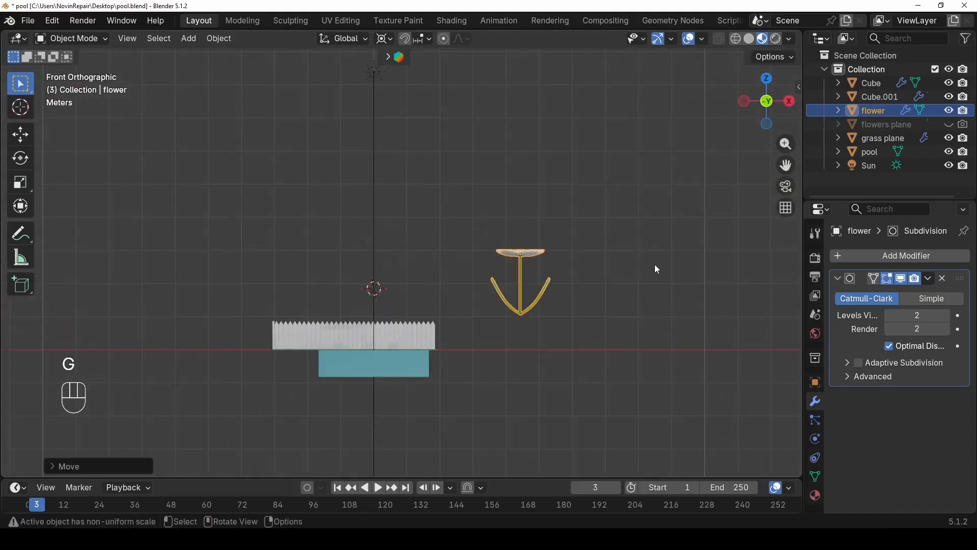
- Scale the flower down, switching the transform pivot point from 3D Cursor to Median Point
key("s")
left_click(620, 278)
left_click(384, 38)
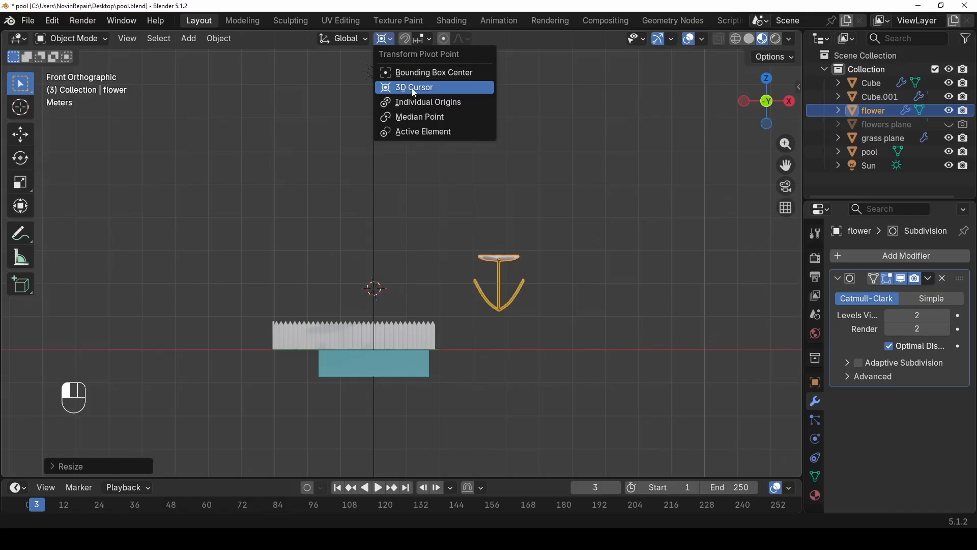
left_click(420, 117)
key("s")
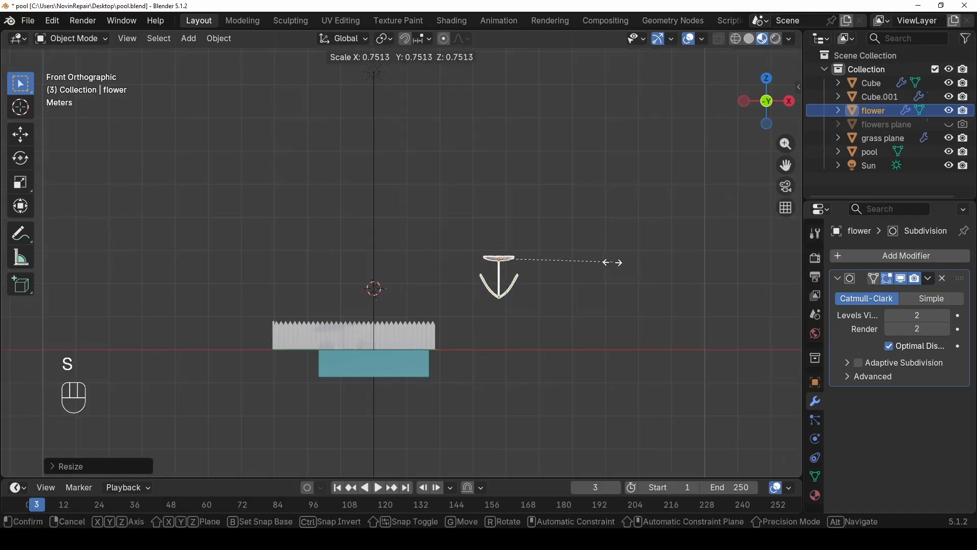
left_click(571, 279)
- Set the flower's origin to its geometry and scale it down a little more
scroll(511, 281, "up", 4)
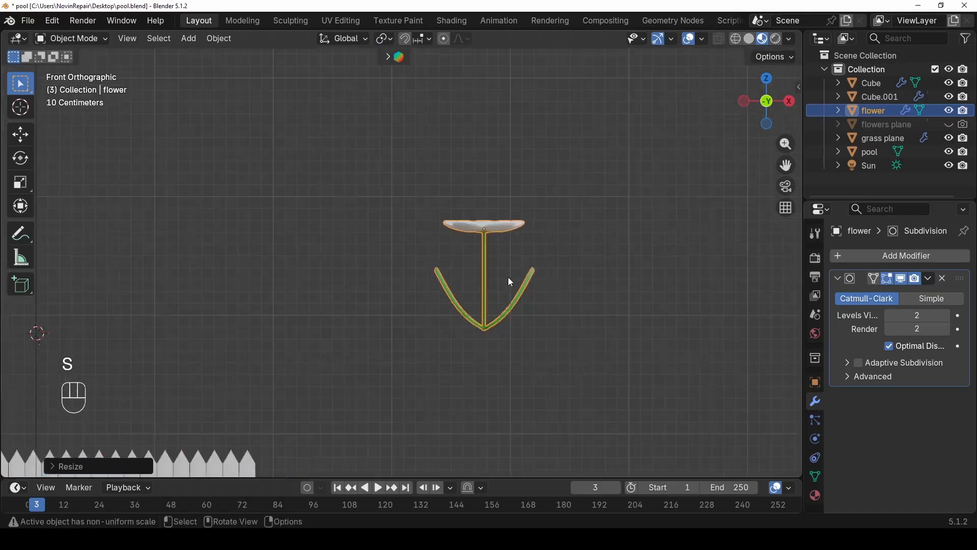
right_click(484, 283)
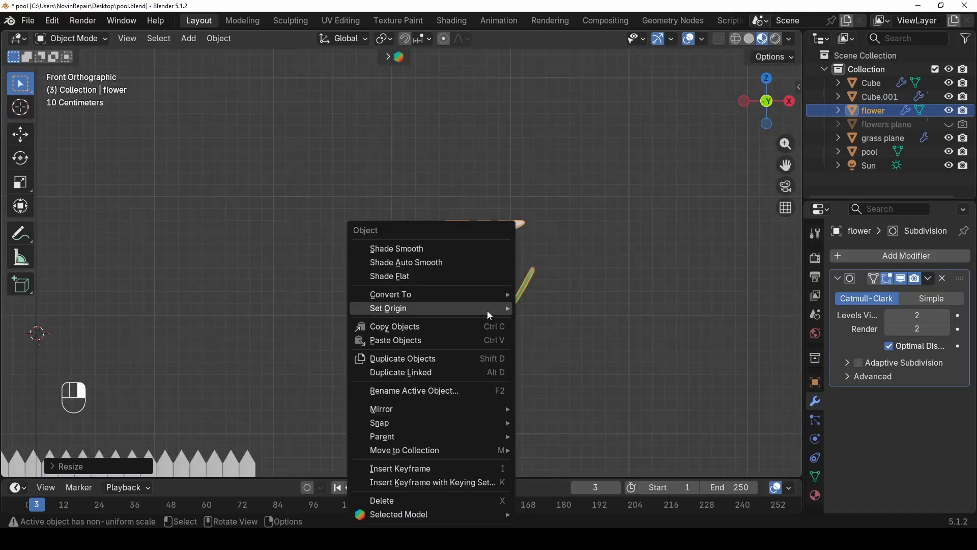
mouse_move(510, 316)
left_click(570, 322)
key("s")
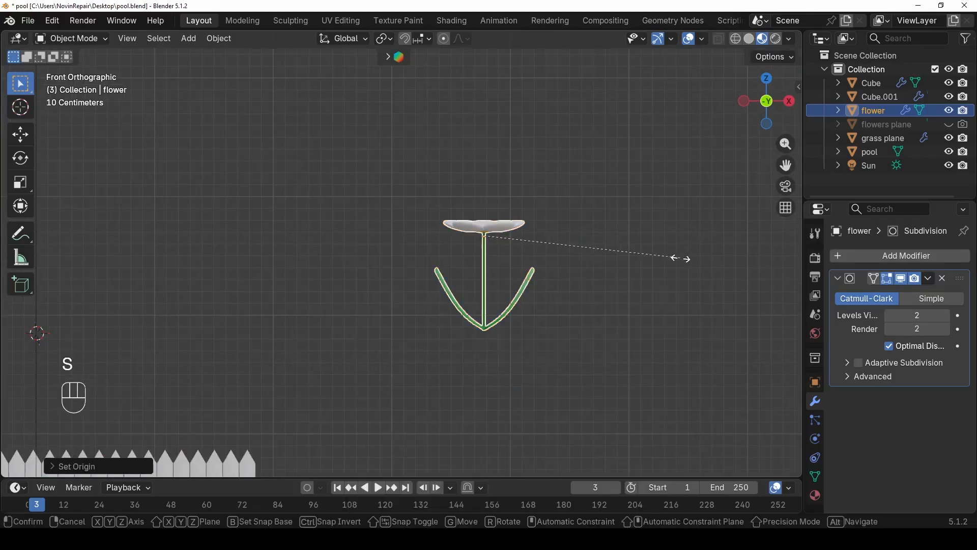
left_click(618, 251)
- Deselect the flower and unhide the flowers plane in the viewport
middle_click_drag(617, 251, 463, 323)
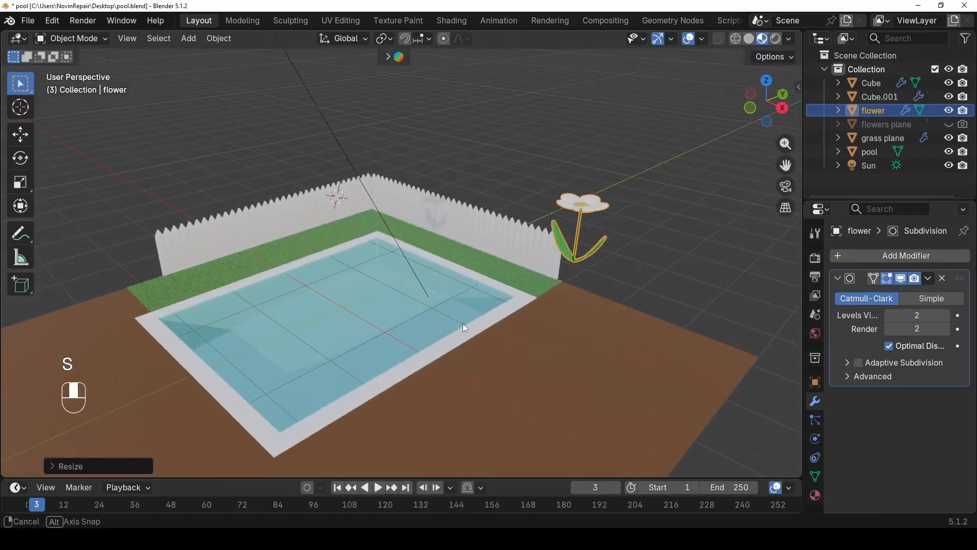
middle_click_drag(631, 218, 573, 280, "shift")
left_click(535, 272)
scroll(803, 198, "down", 1)
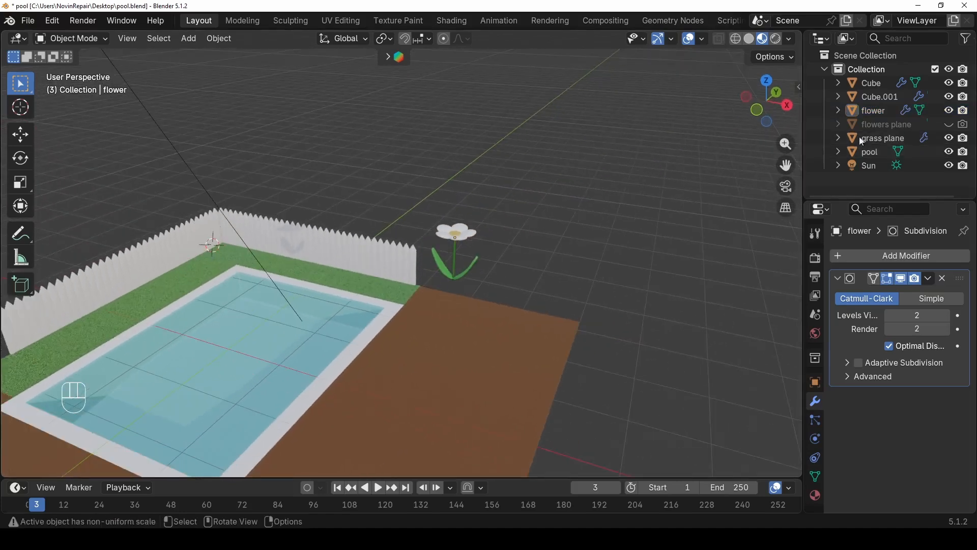
left_click(948, 124)
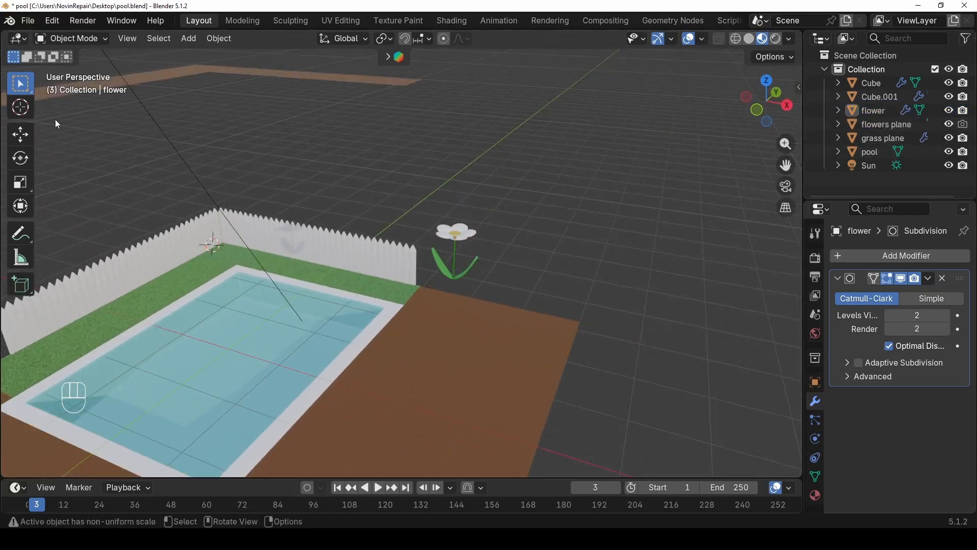
scroll(388, 152, "down", 2)
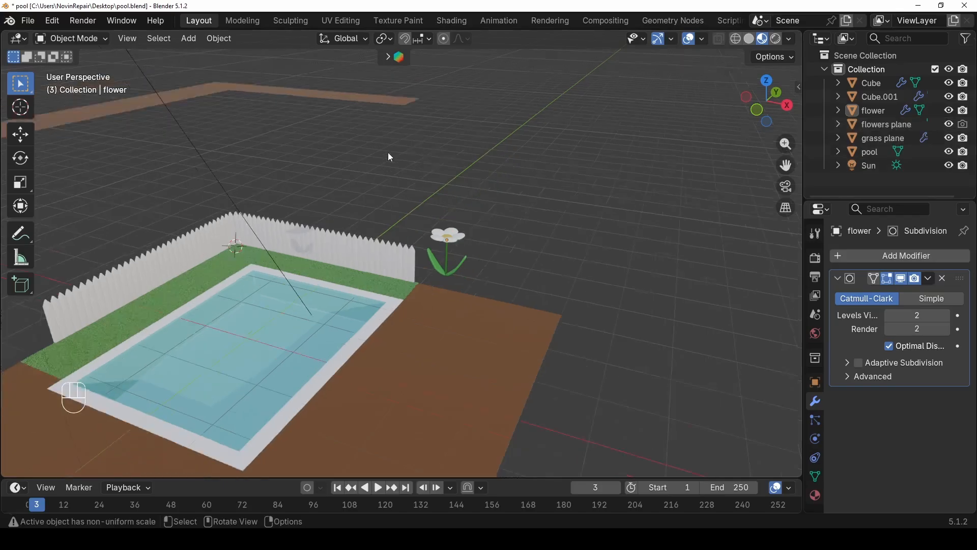
- Remove all three material slots from the flowers plane and save the file
left_click(202, 138)
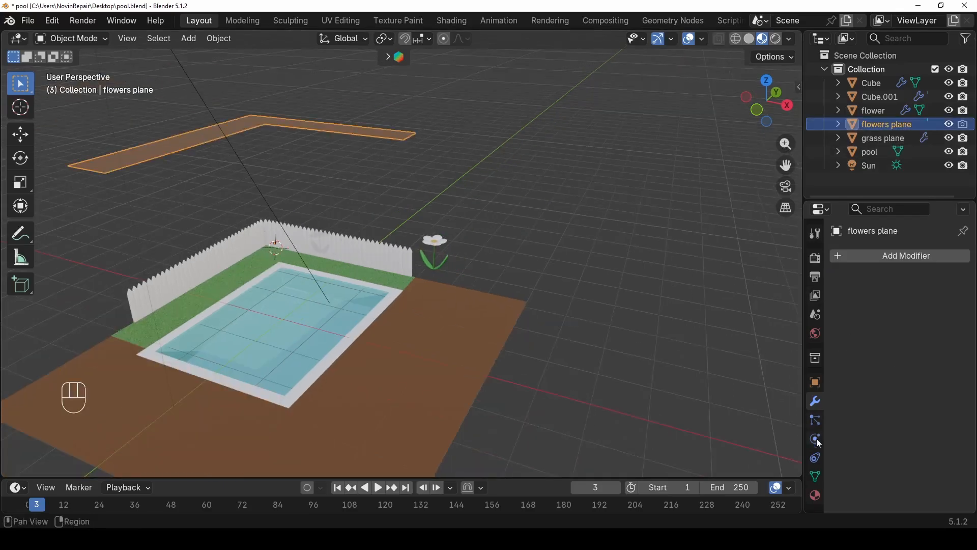
left_click(815, 494)
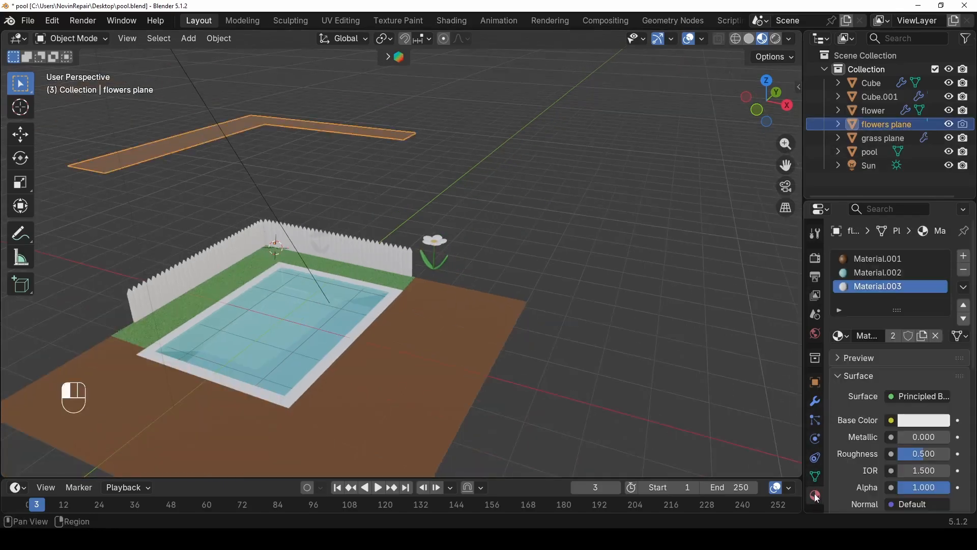
left_click(965, 273)
left_click(964, 273)
left_click(965, 273)
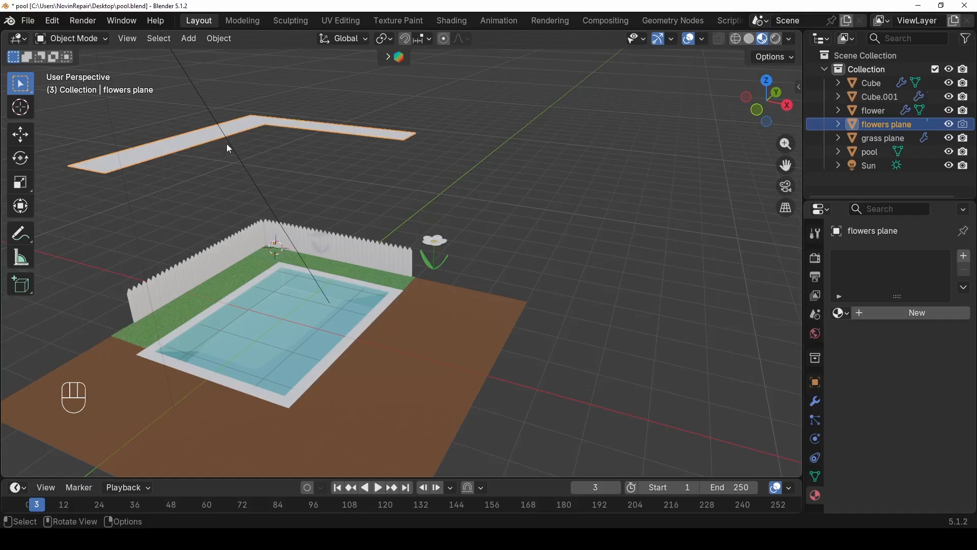
key("ctrl+s")
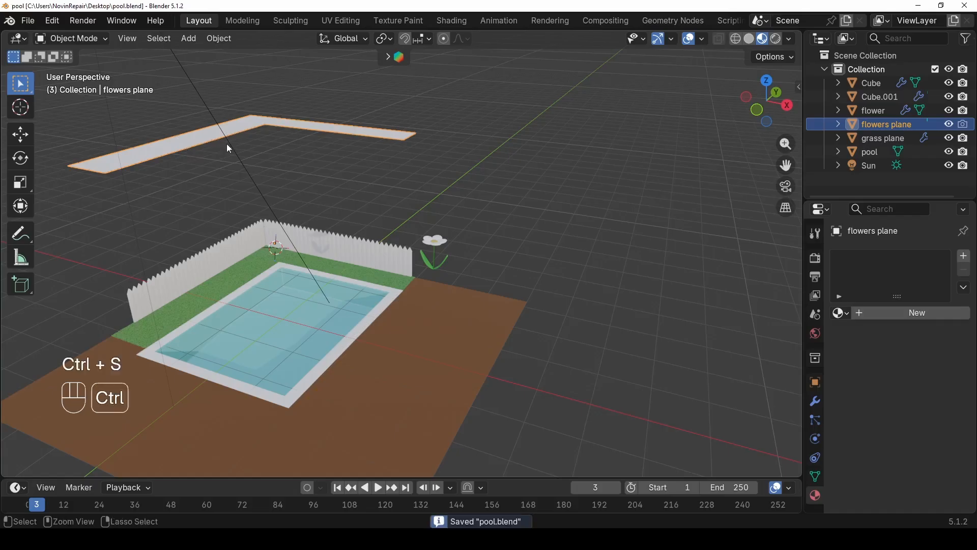
- Go to frame 1 and add a particle system of type Hair to the flowers plane
key("shift+Left")
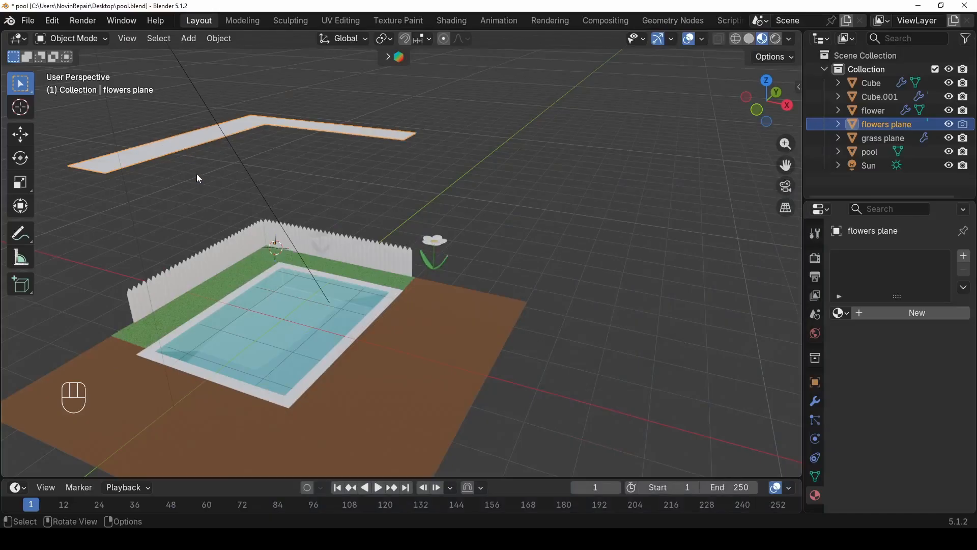
scroll(157, 188, "up", 3)
middle_click_drag(157, 189, 406, 262, "shift")
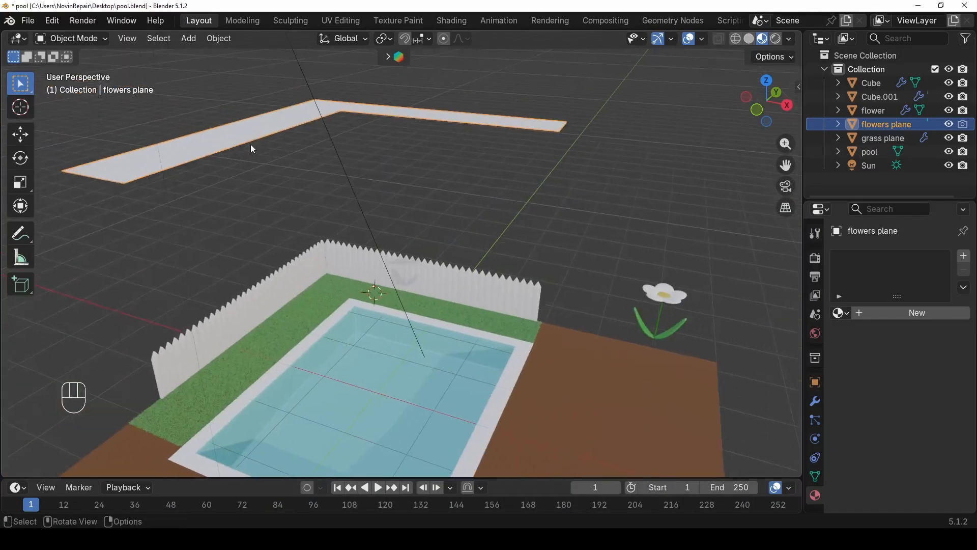
left_click(280, 139)
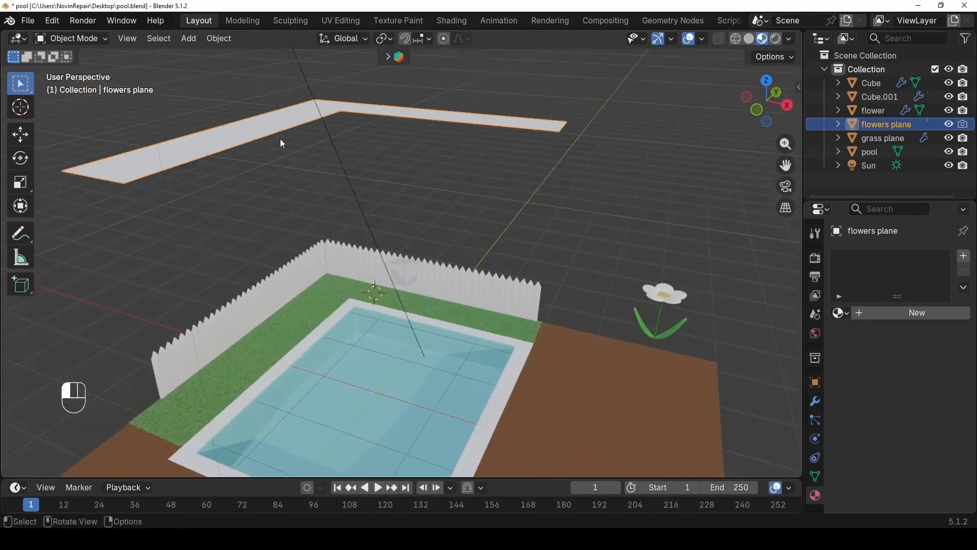
left_click(816, 421)
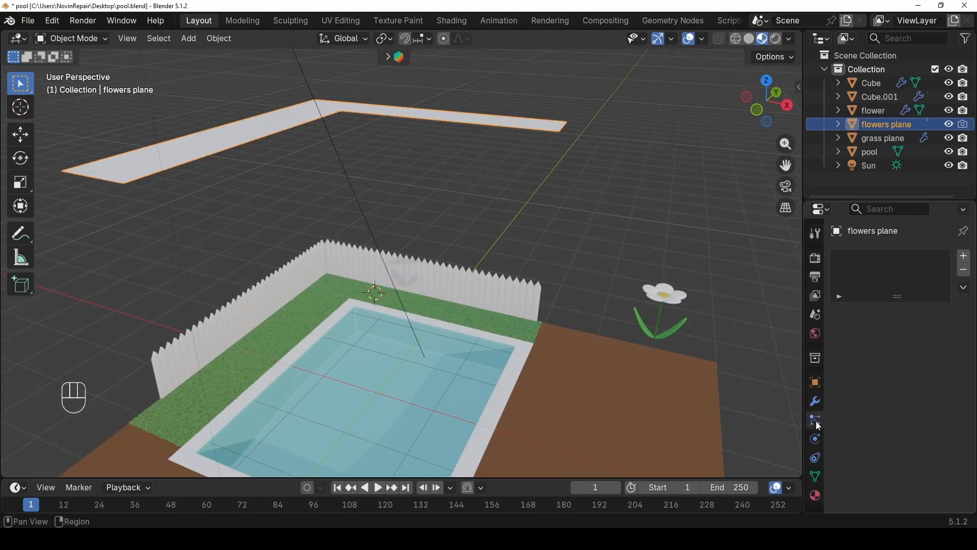
left_click(965, 259)
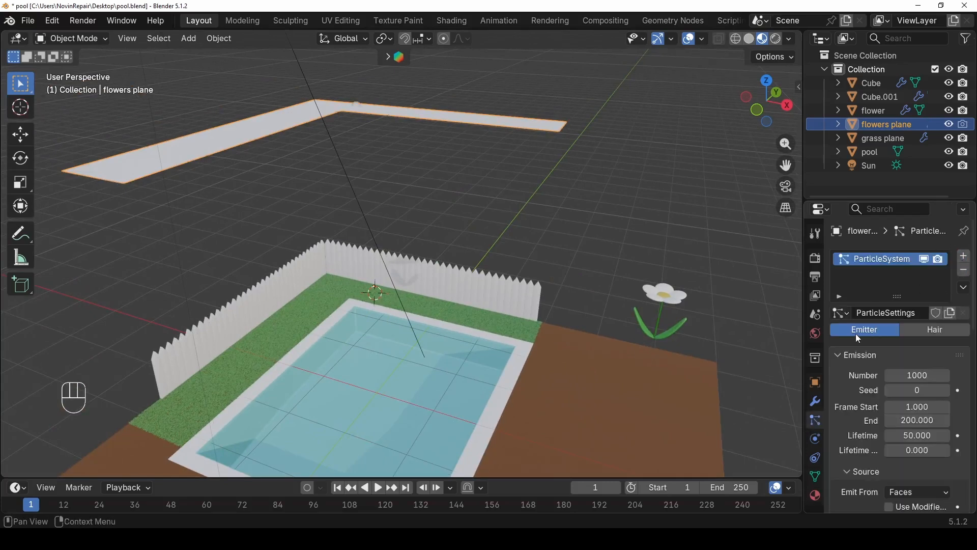
left_click(931, 332)
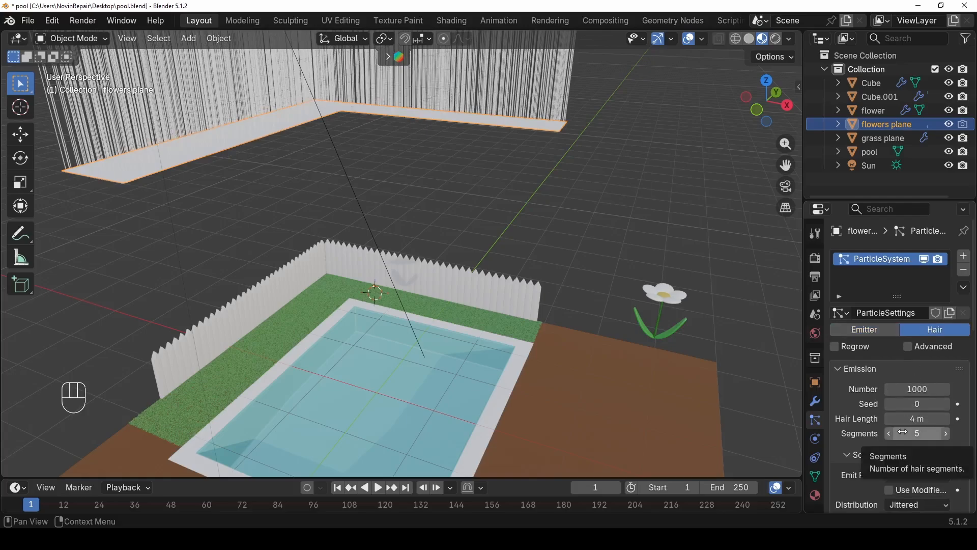
- Set the flowers plane's hair particles to render as Object
scroll(896, 430, "down", 3)
scroll(902, 408, "down", 6)
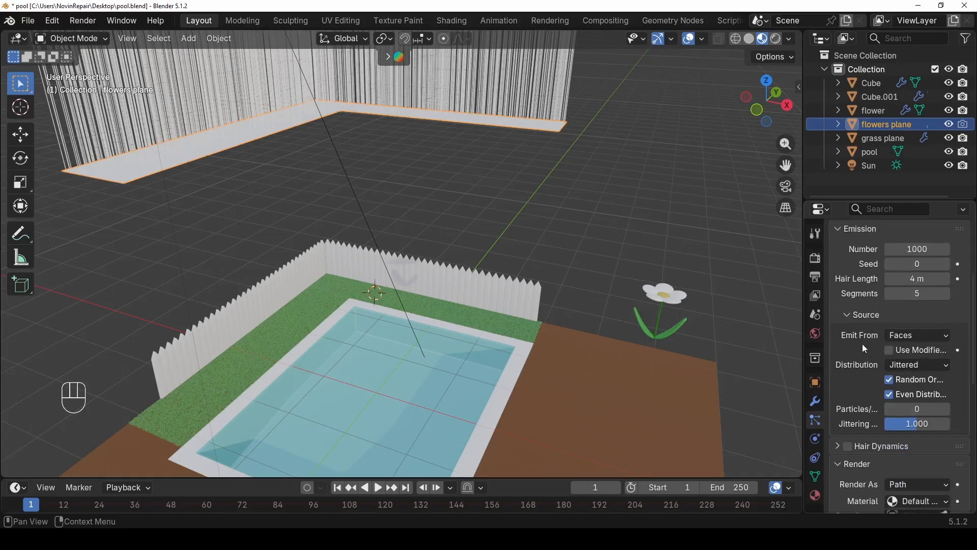
scroll(868, 382, "down", 2)
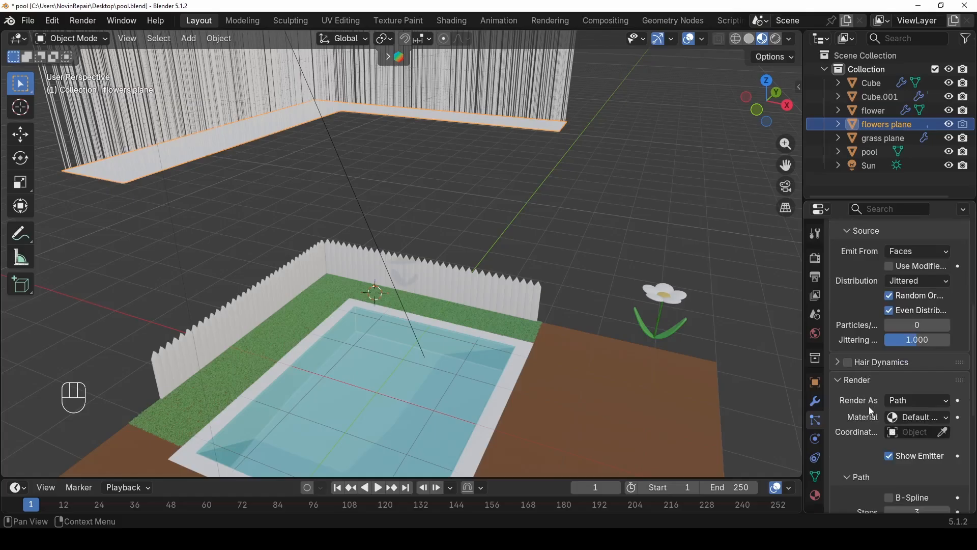
left_click(906, 400)
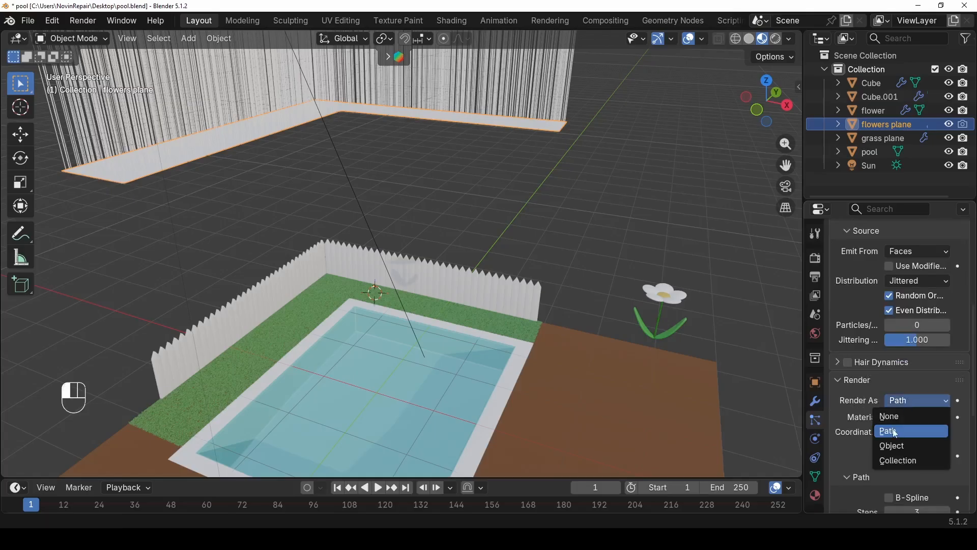
left_click(899, 447)
scroll(898, 442, "down", 2)
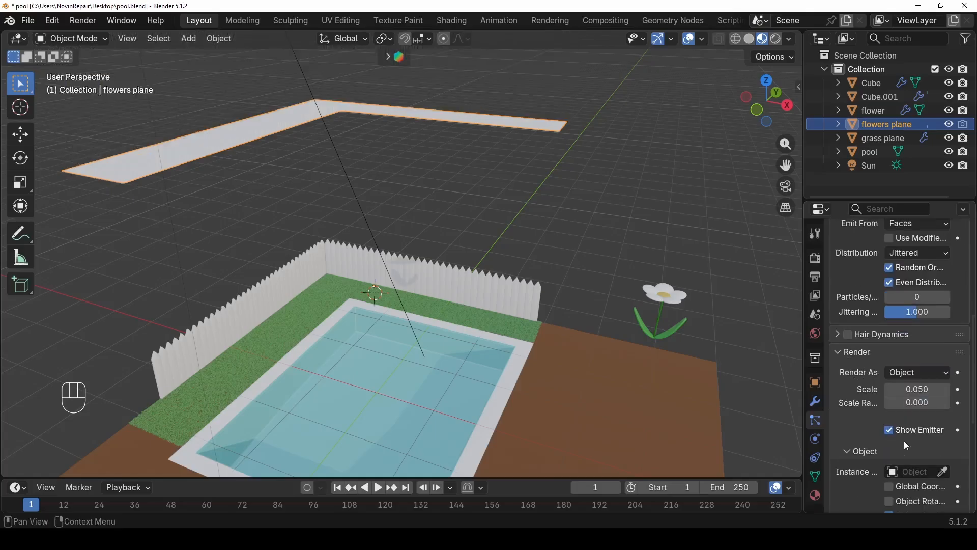
- Pick the flower as the instance object for the flowers plane's hair particles
left_click(942, 472)
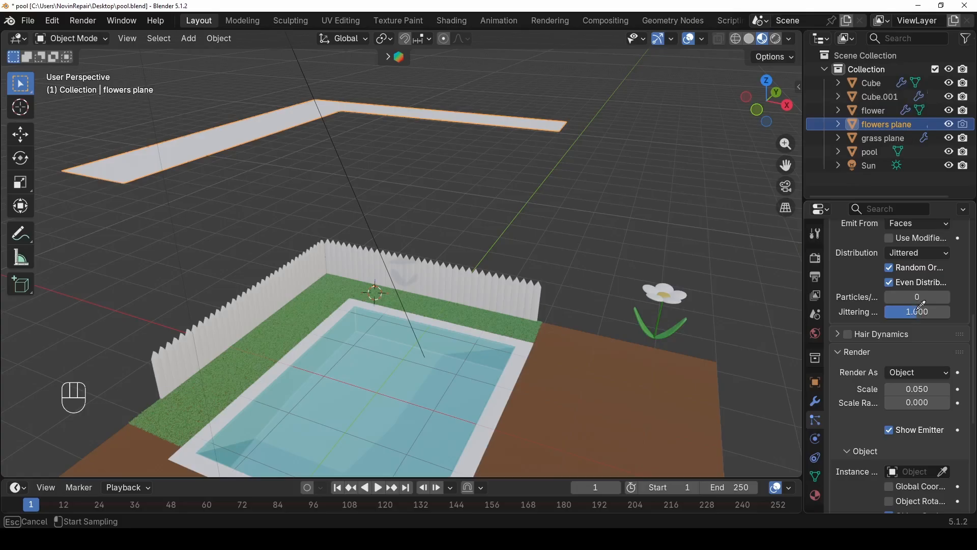
left_click(869, 114)
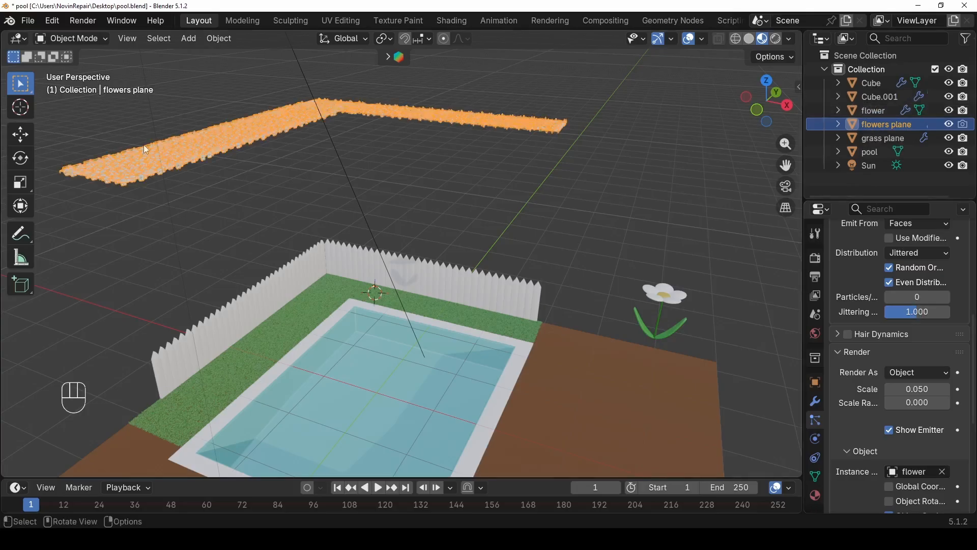
middle_click_drag(138, 162, 274, 206, "shift")
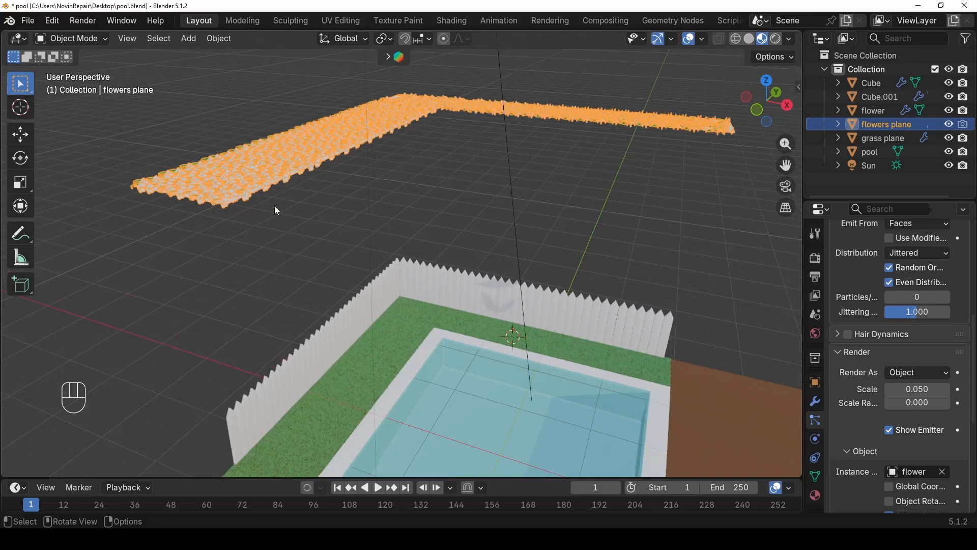
- Set the number of hair particles on the flowers plane to 50
scroll(931, 358, "up", 10)
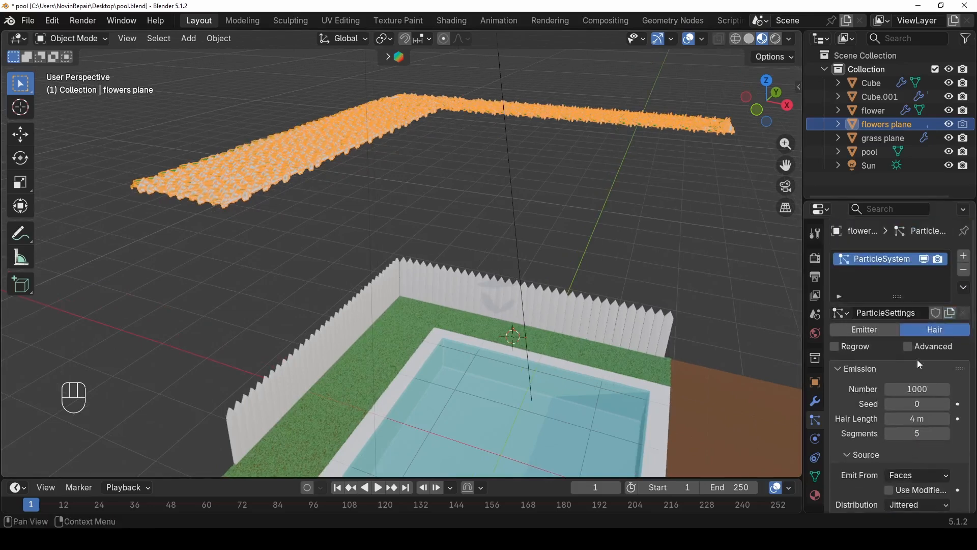
left_click(930, 389)
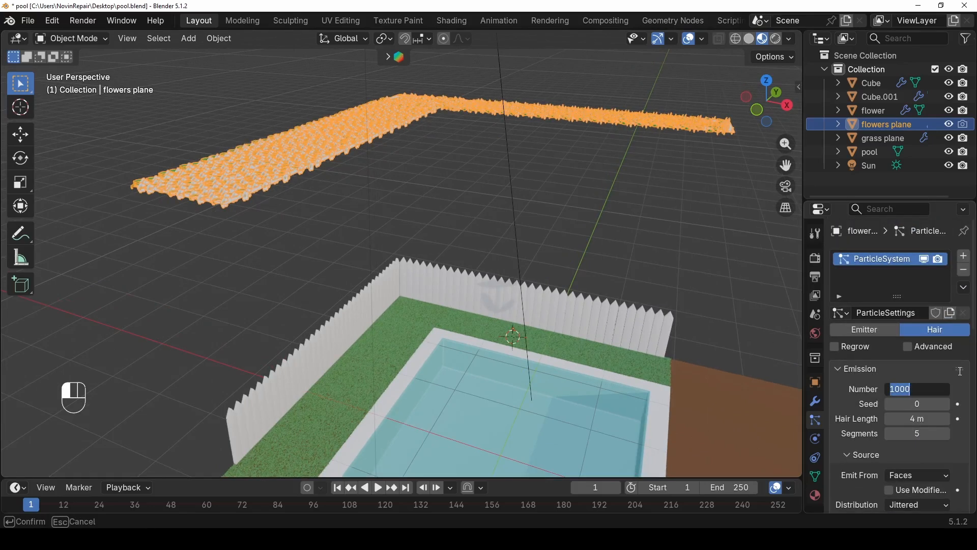
type("50")
key("Return")
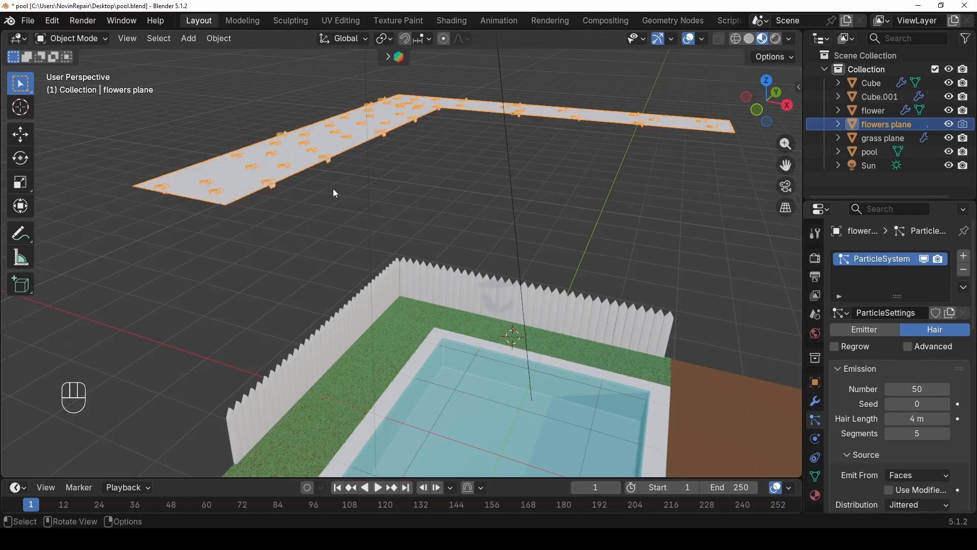
middle_click_drag(345, 168, 204, 236)
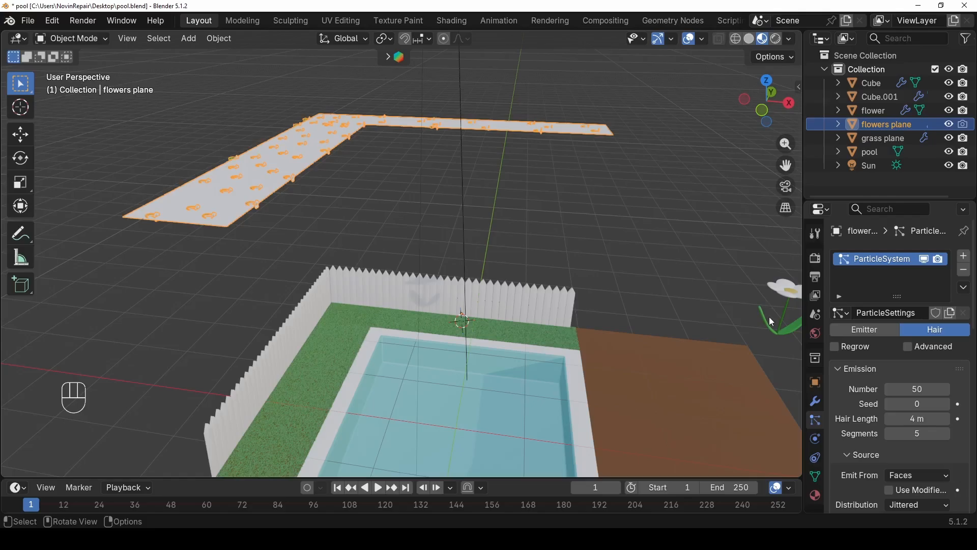
- Enable Object Rotation for the particle instances and select the original flower beside the pool
scroll(863, 353, "down", 5)
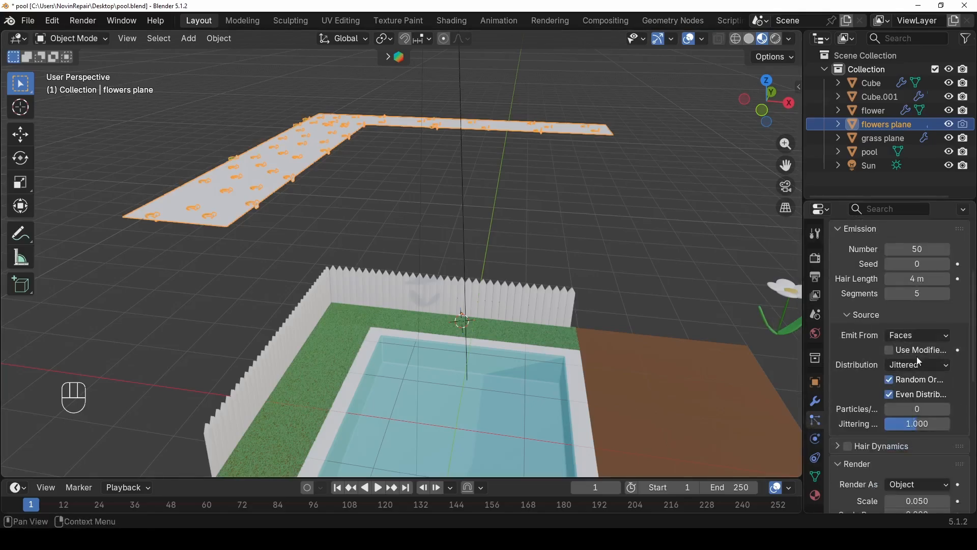
scroll(920, 360, "down", 6)
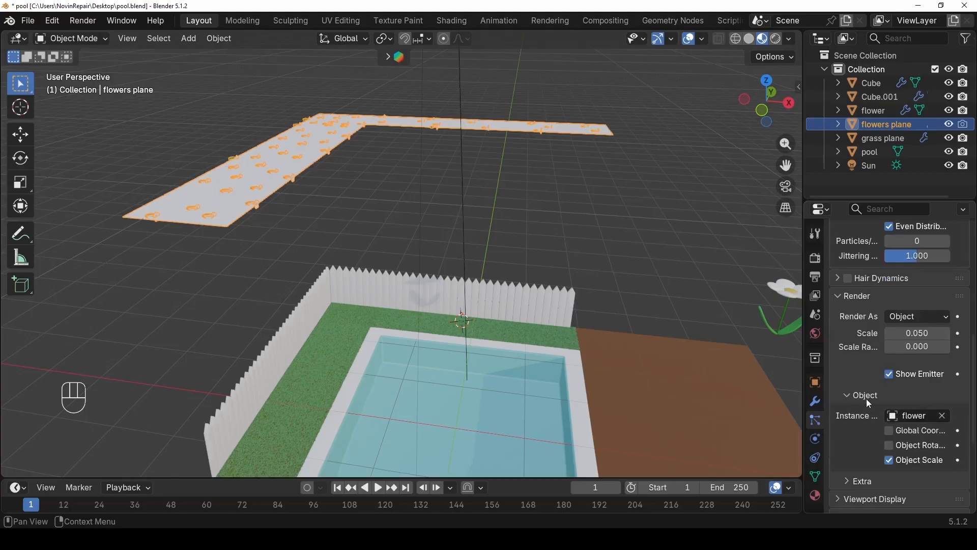
left_click(839, 301)
left_click(838, 321)
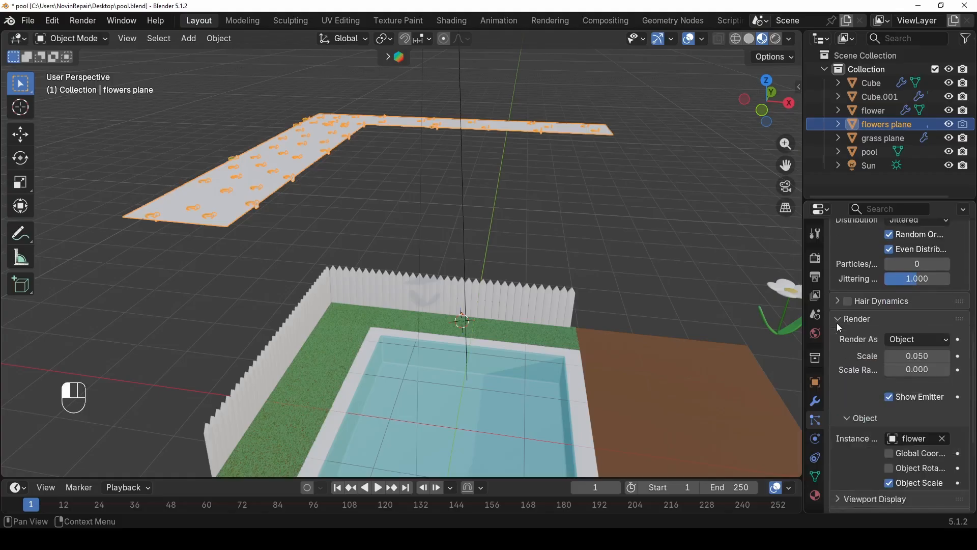
scroll(855, 422, "down", 2)
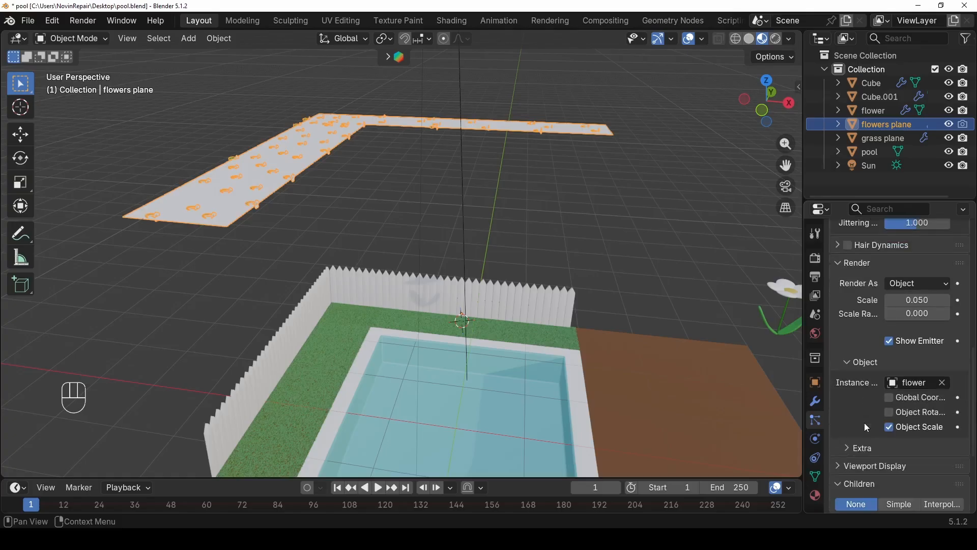
left_click(890, 411)
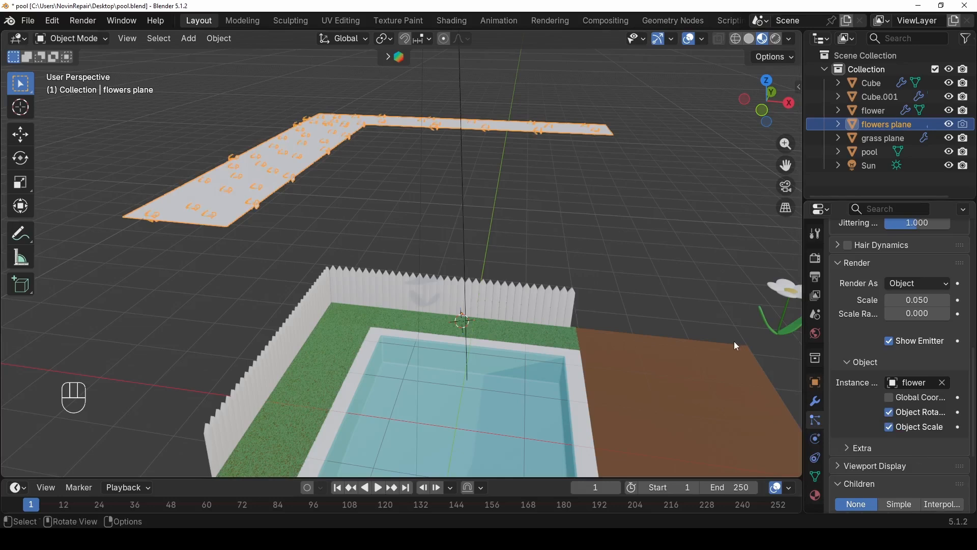
middle_click_drag(734, 341, 656, 322, "shift")
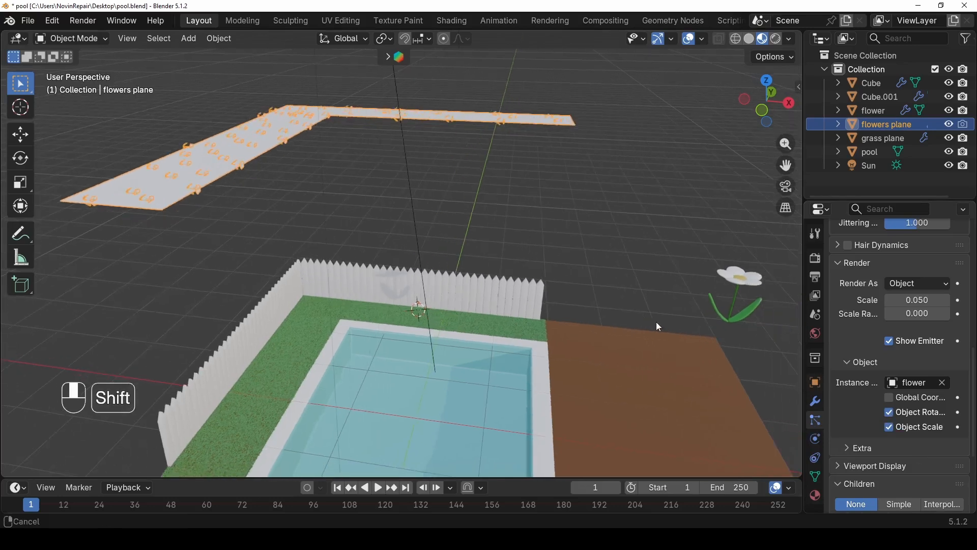
left_click(728, 322)
- Try a free rotation of the original flower and undo it
middle_click_drag(729, 319, 734, 308)
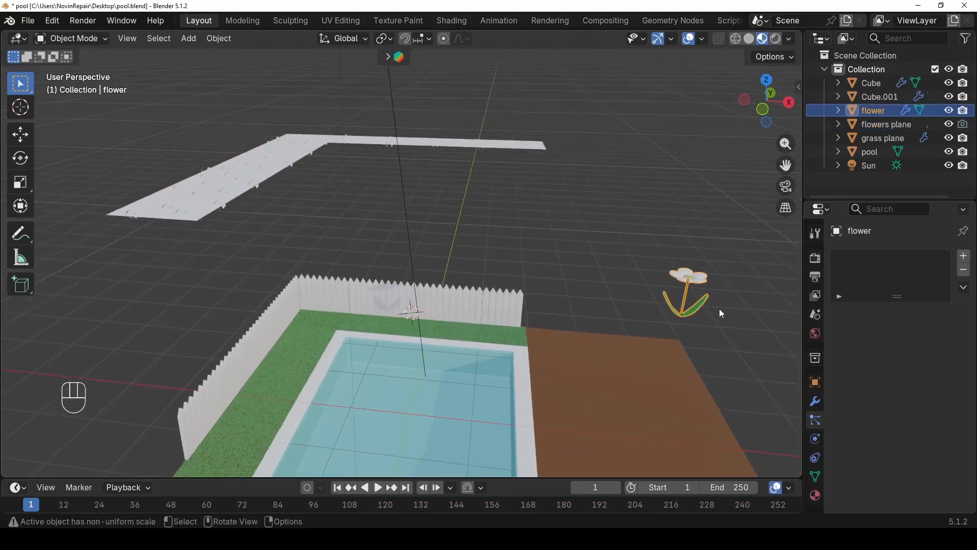
key("r")
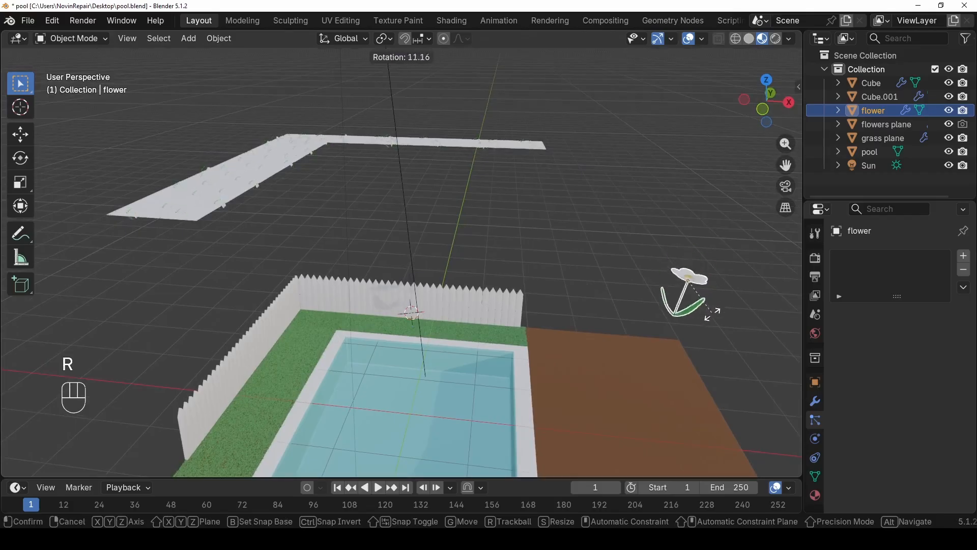
left_click(690, 332)
mouse_move(686, 331)
middle_mouse_down()
mouse_move(677, 293)
mouse_move(687, 330)
middle_mouse_up()
key("ctrl+z")
middle_click_drag(585, 280, 609, 280)
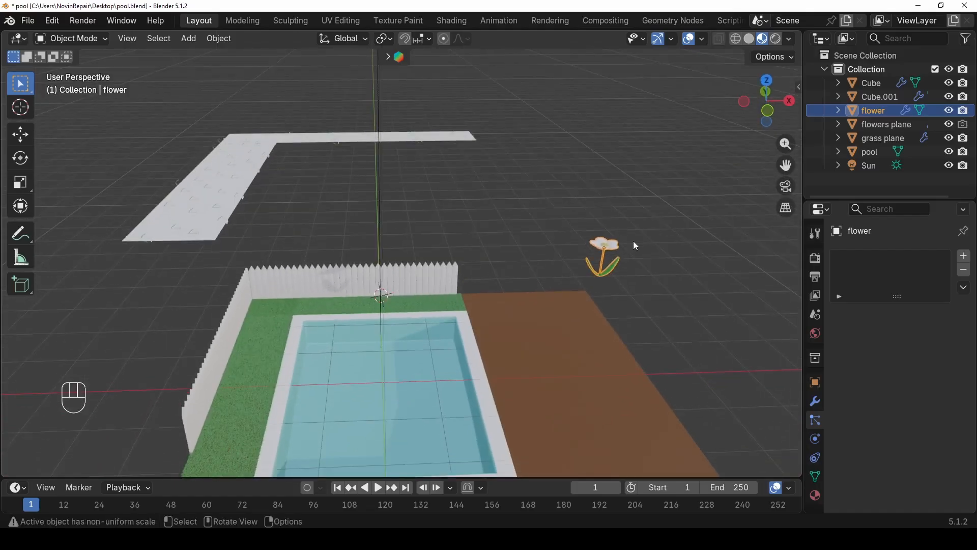
- Try rotating the flower 90° about the global Y axis, check the instances on the plane, and undo it
key("r")
key("y")
key("KP_9")
key("KP_0")
key("KP_Enter")
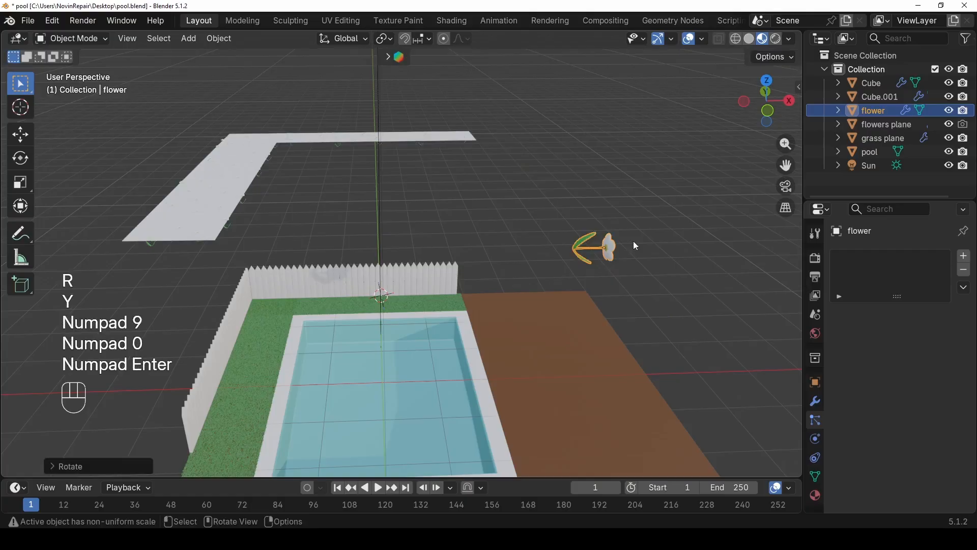
middle_click_drag(635, 246, 166, 236)
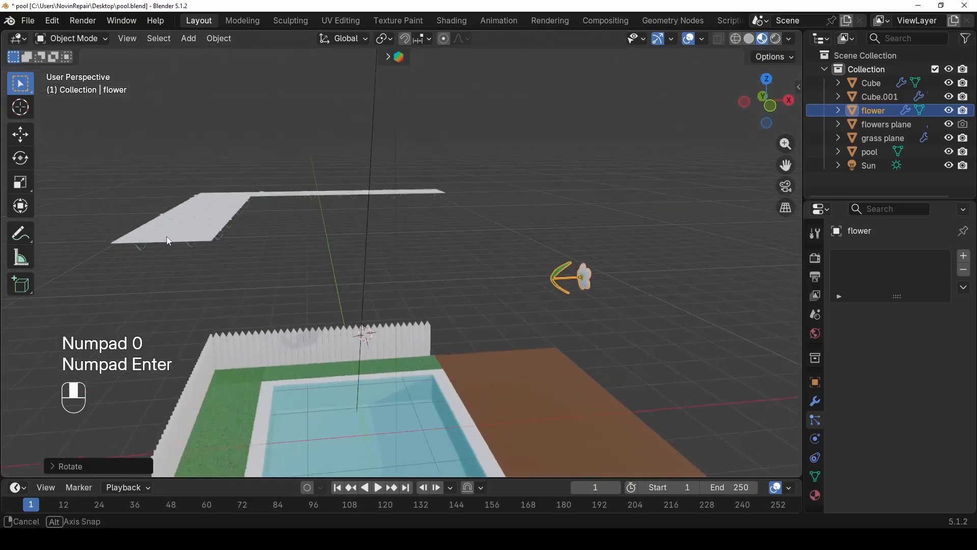
key("ctrl+z")
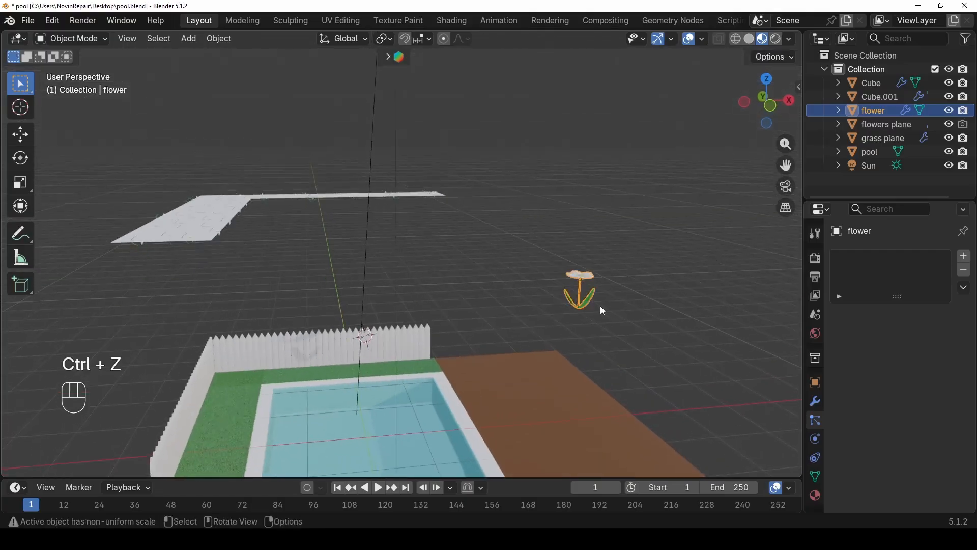
- Place the 3D cursor on the bottom end of the flower's stem
middle_click_drag(589, 305, 598, 362)
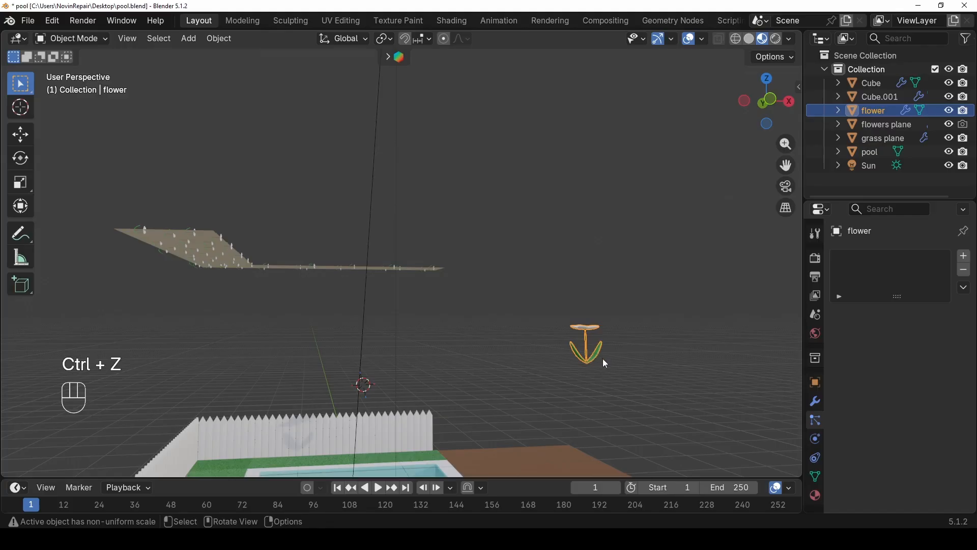
key("KP_Decimal")
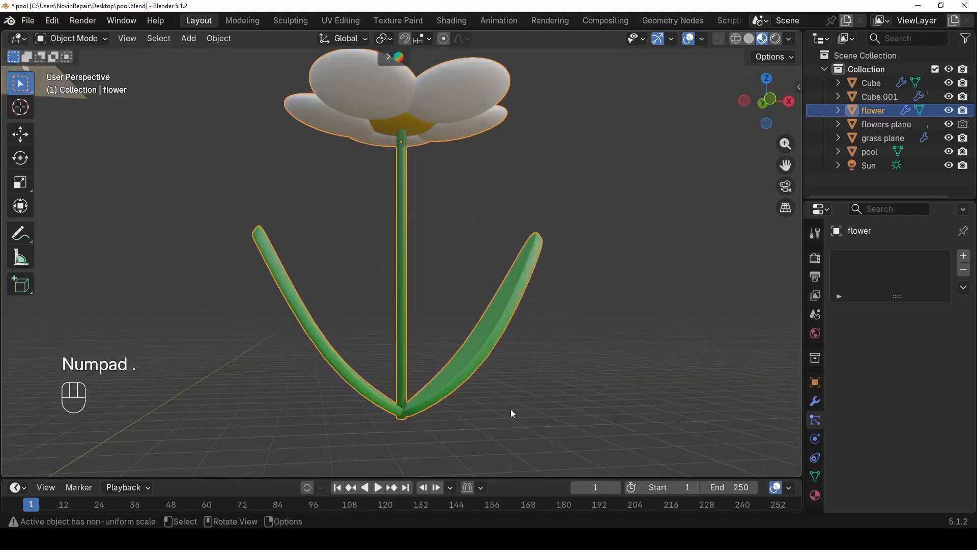
scroll(472, 282, "down", 3)
middle_click_drag(468, 285, 466, 243)
scroll(438, 338, "up", 2)
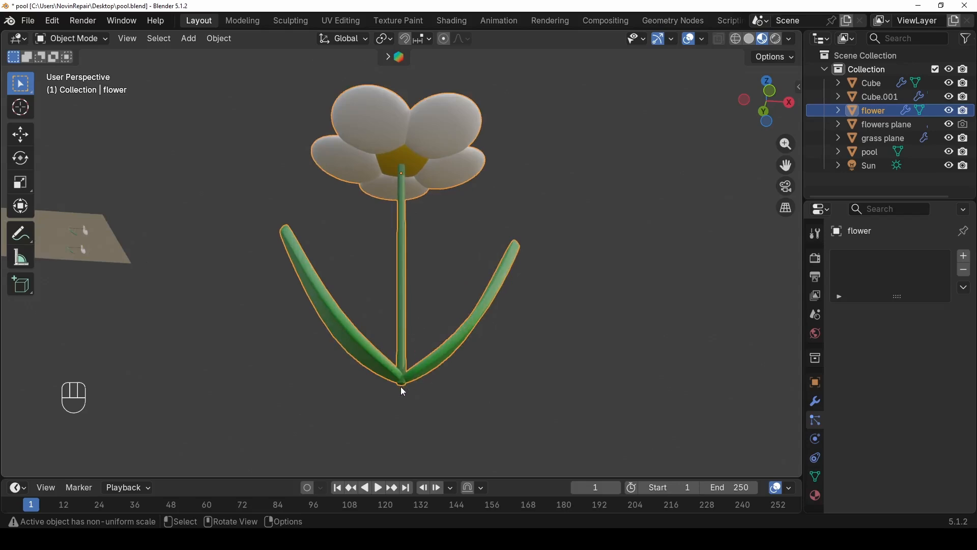
middle_click_drag(406, 395, 409, 326)
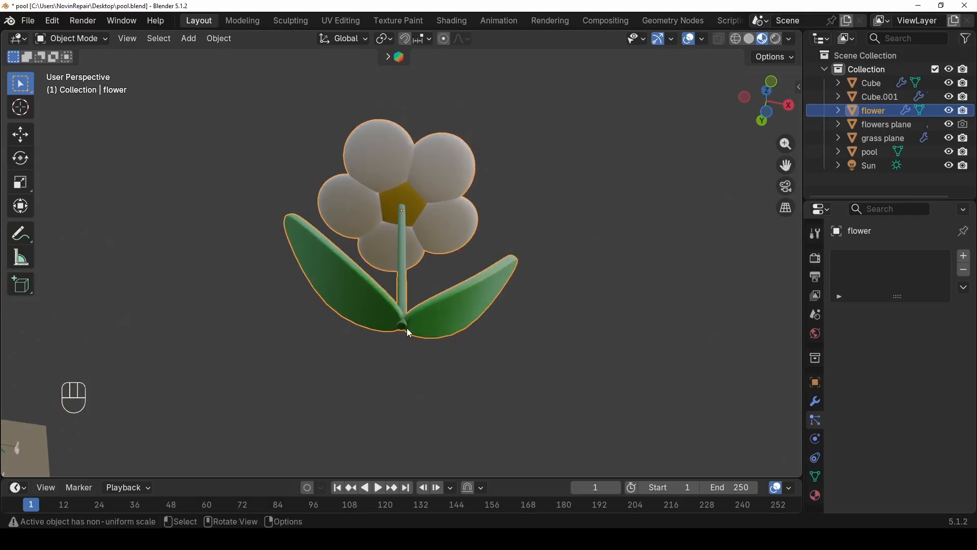
scroll(408, 328, "up", 4)
middle_click_drag(407, 374, 414, 238, "shift")
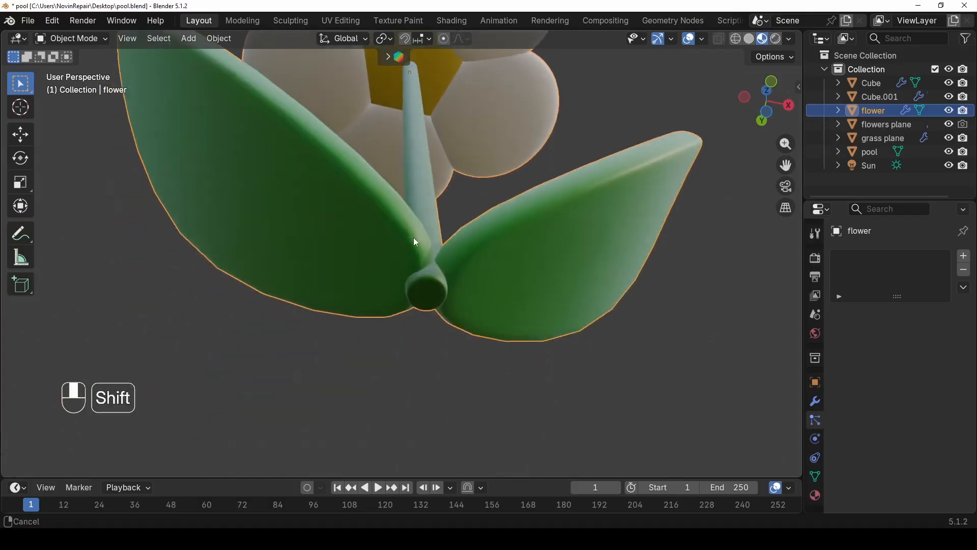
right_click(426, 295, "shift")
scroll(448, 298, "down", 3)
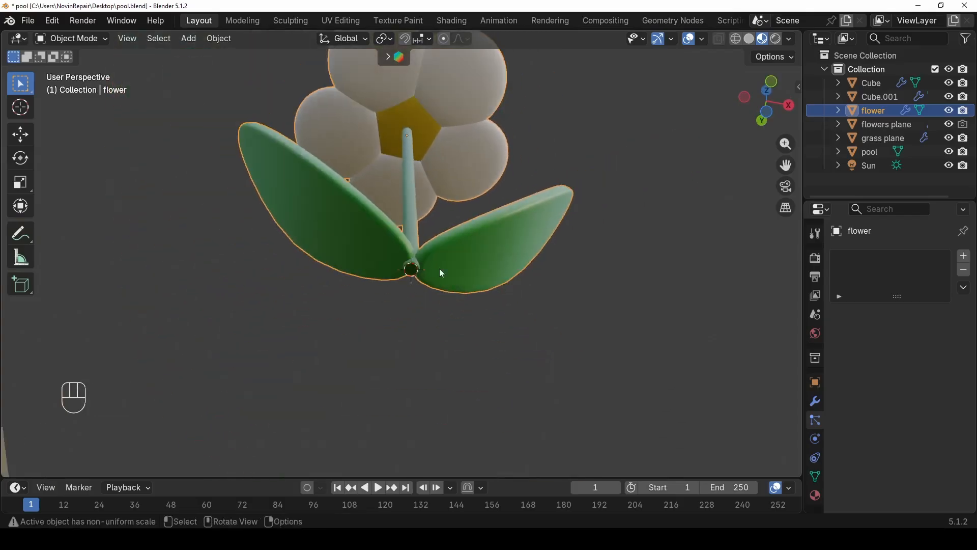
- Set the flower's origin to the 3D cursor at the base of the stem
middle_click_drag(441, 274, 422, 288)
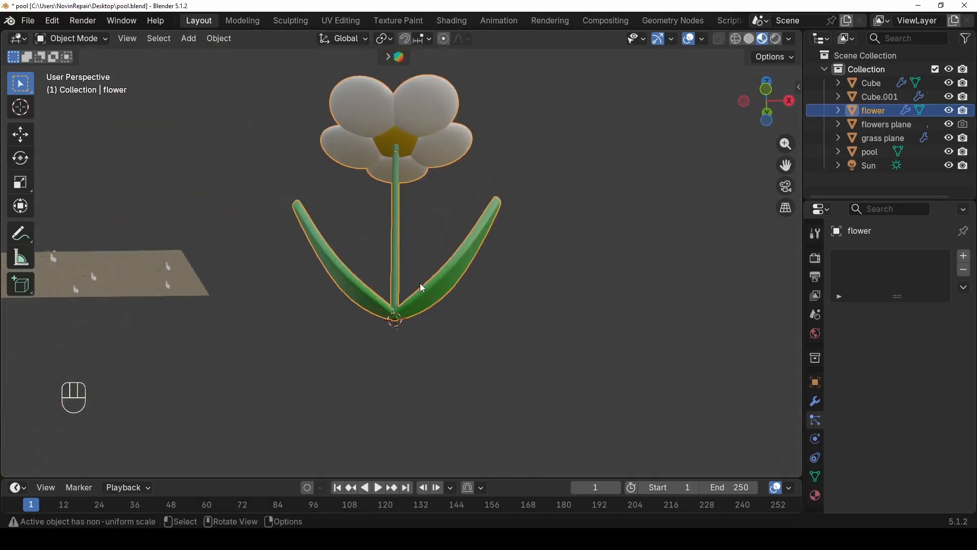
right_click(396, 252)
mouse_move(396, 308)
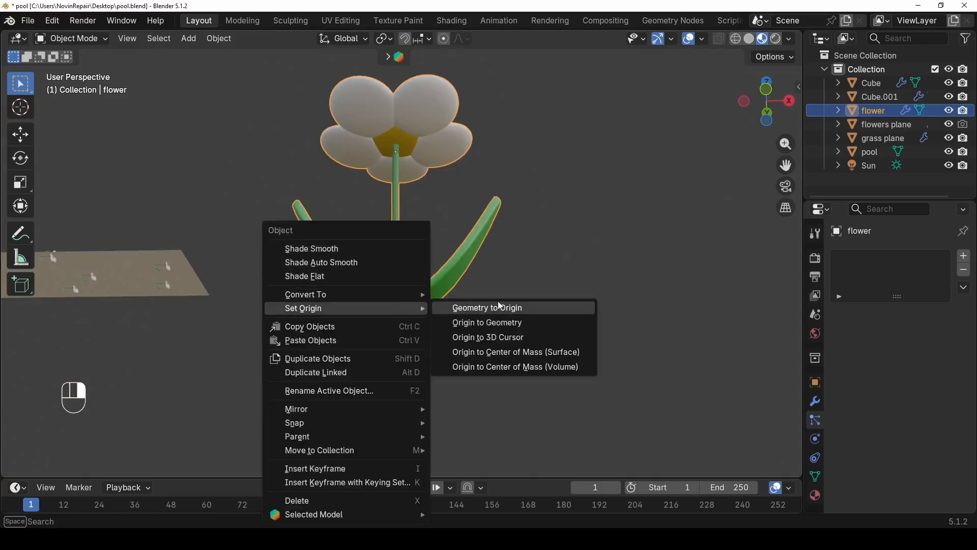
left_click(513, 338)
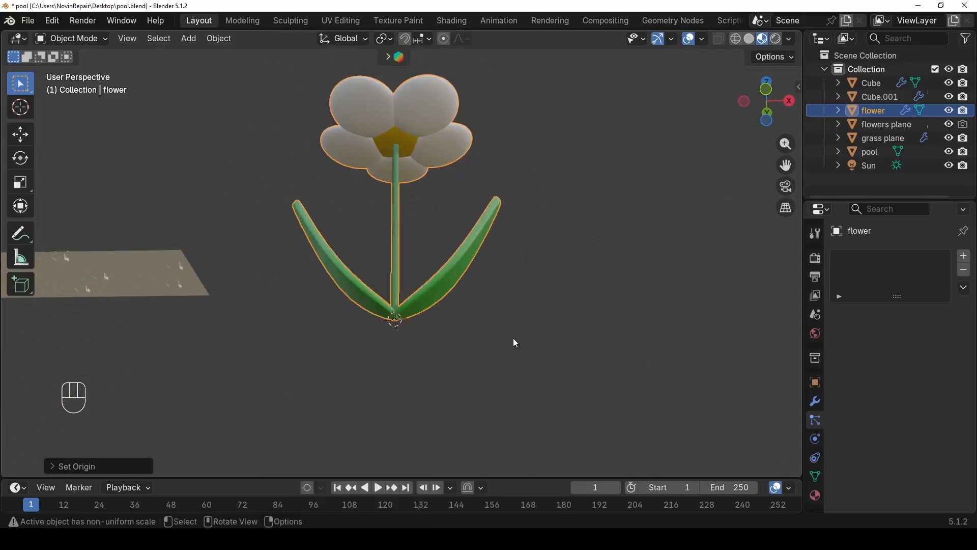
middle_click_drag(513, 343, 411, 277)
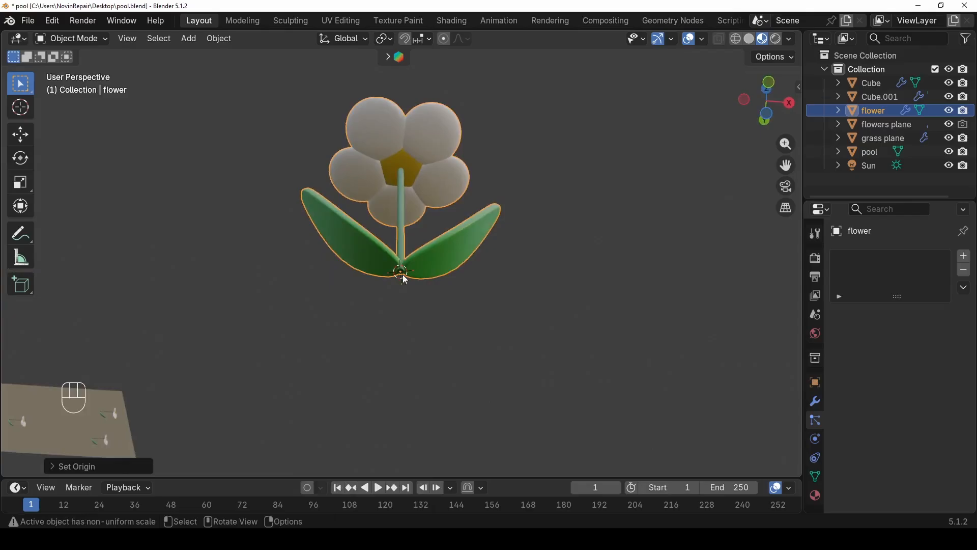
- Reset the 3D cursor to the world origin and frame the flower again
key("shift+c")
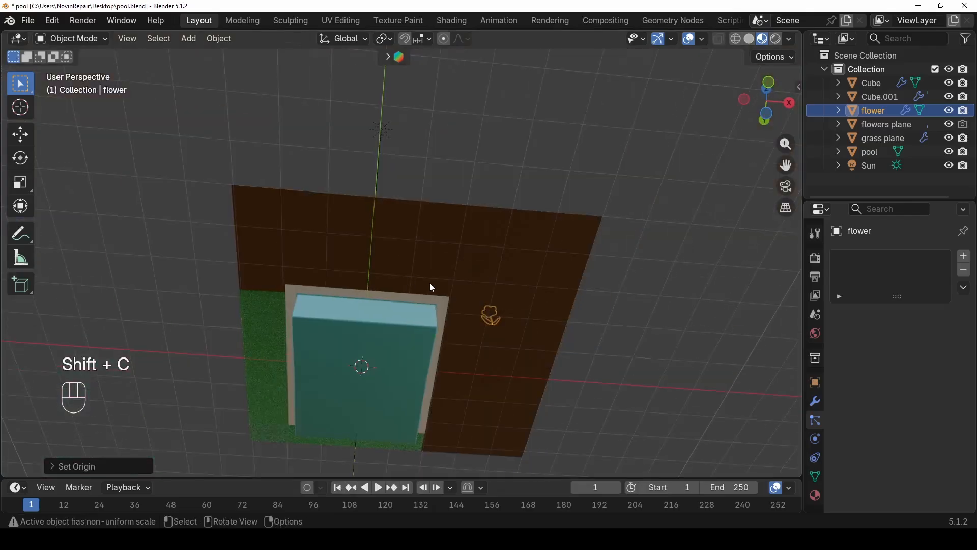
key("KP_Decimal")
middle_click_drag(296, 291, 292, 333)
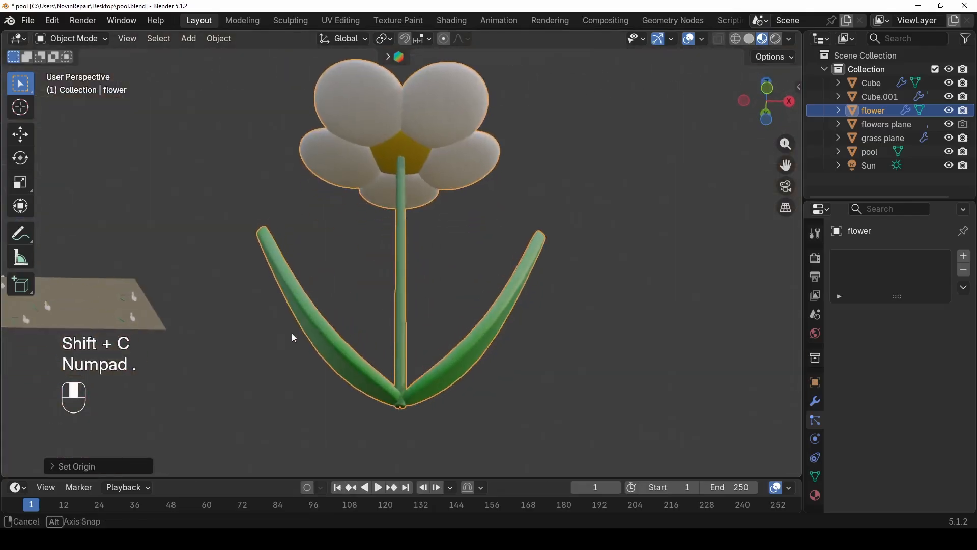
- Rotate the flower 90° about the global Y axis so its instances stand upright on the flowers plane
scroll(370, 264, "down", 6)
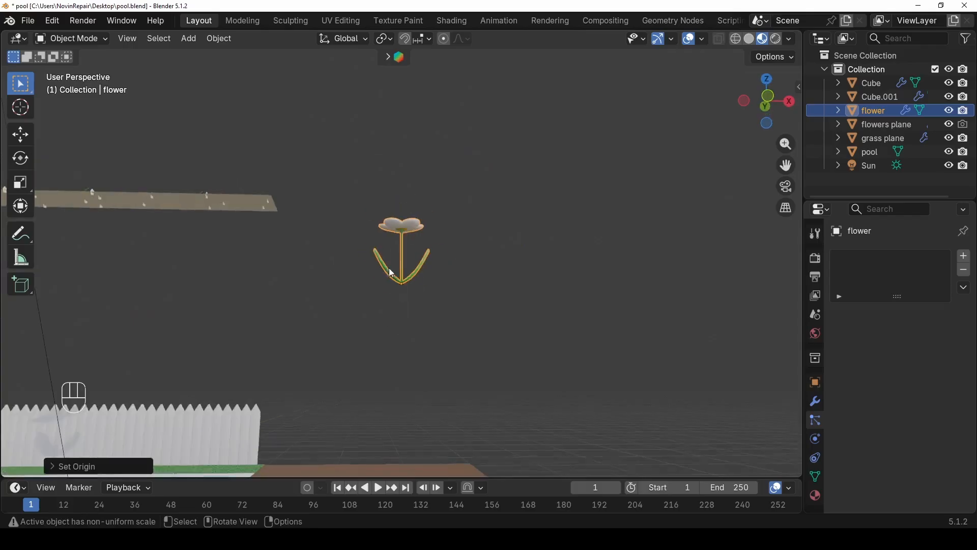
mouse_move(388, 268)
middle_mouse_down()
mouse_move(379, 278)
mouse_move(366, 248)
mouse_move(387, 279)
middle_mouse_up()
scroll(366, 248, "down", 5)
scroll(386, 280, "up", 4)
key("r")
key("y")
key("KP_9")
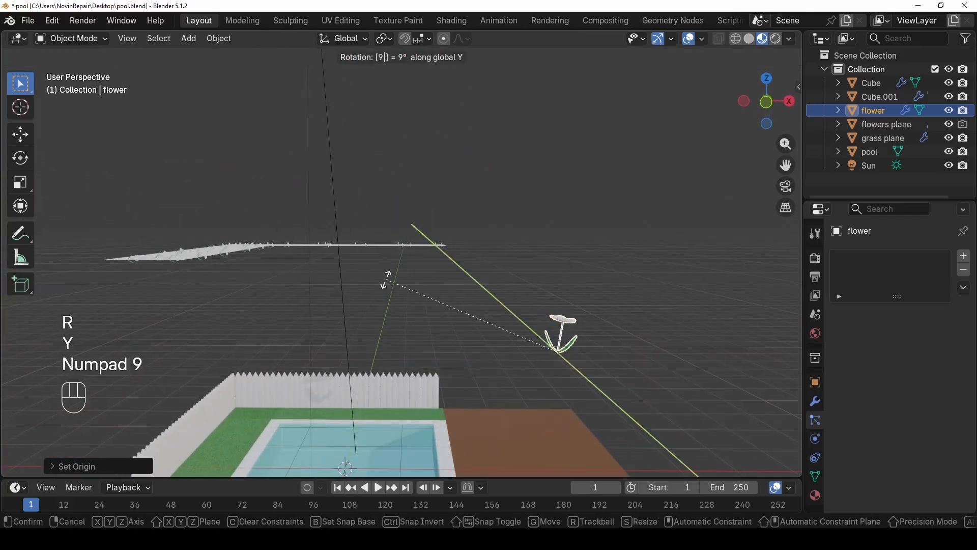
key("KP_0")
key("KP_Enter")
scroll(188, 267, "up", 3)
middle_click_drag(188, 267, 478, 229, "shift")
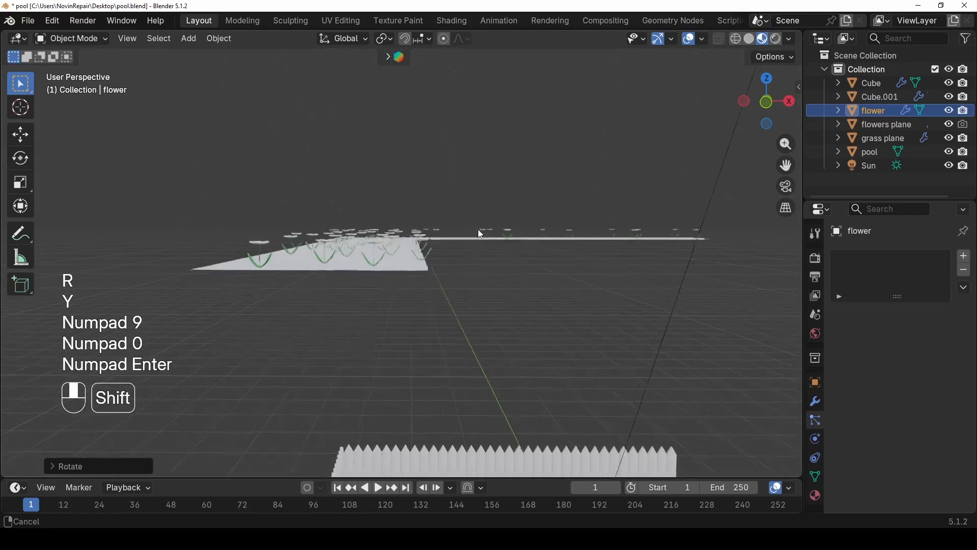
scroll(383, 257, "down", 3)
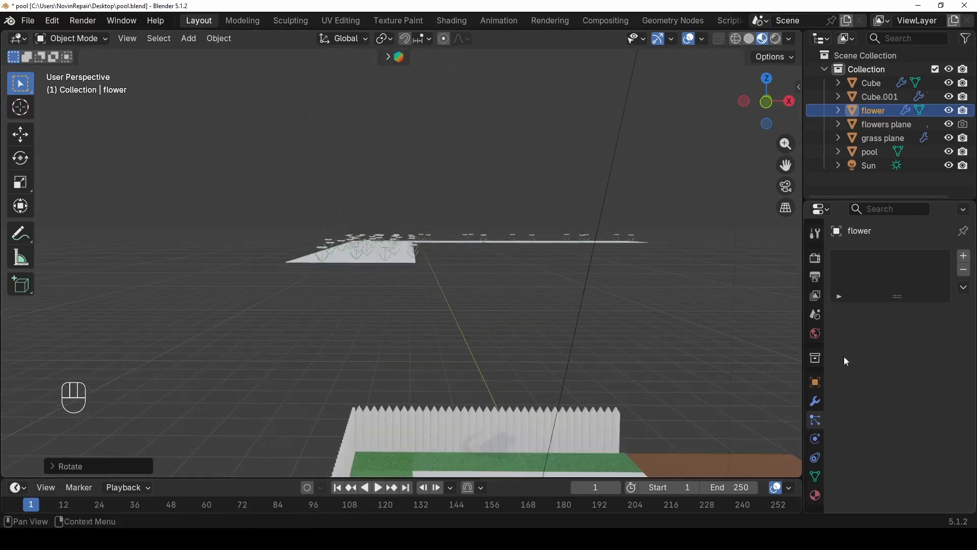
- Select the flowers plane and set the render scale randomness of its hair particle system to 0.686
middle_click_drag(600, 309, 664, 316)
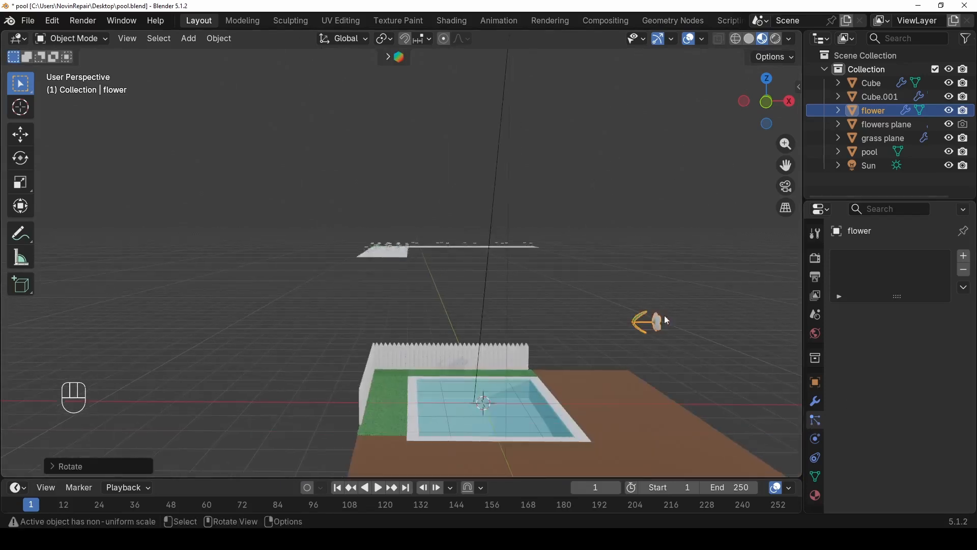
left_click(396, 253)
scroll(438, 262, "up", 3)
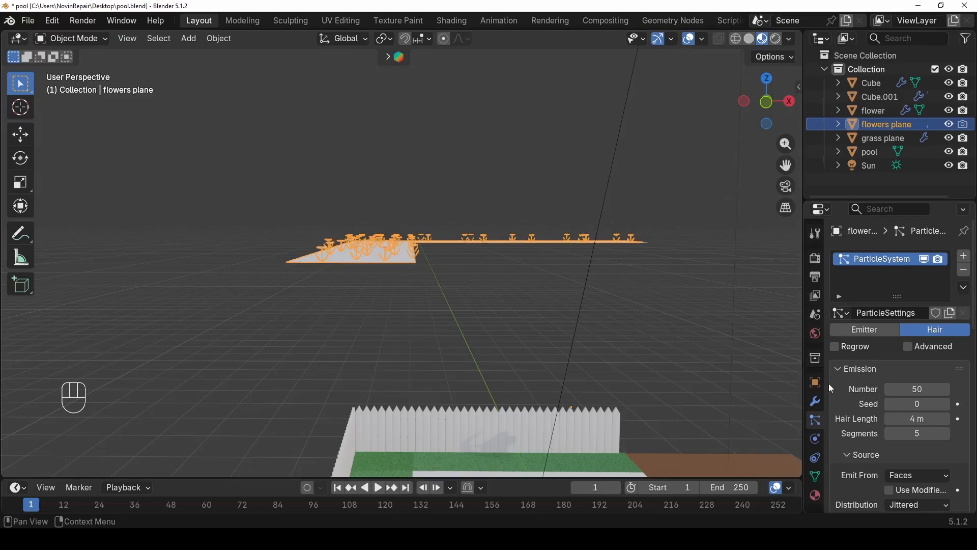
scroll(876, 413, "down", 1)
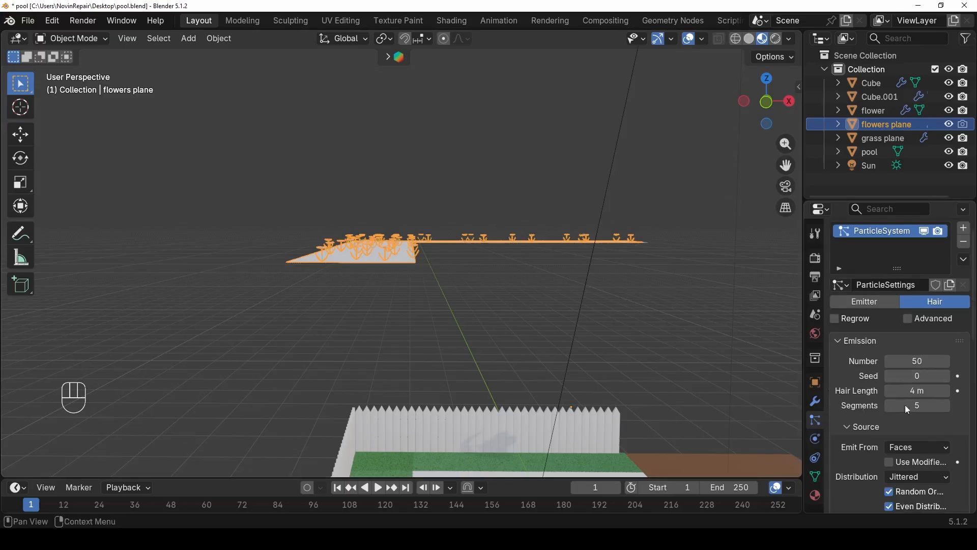
scroll(916, 390, "down", 5)
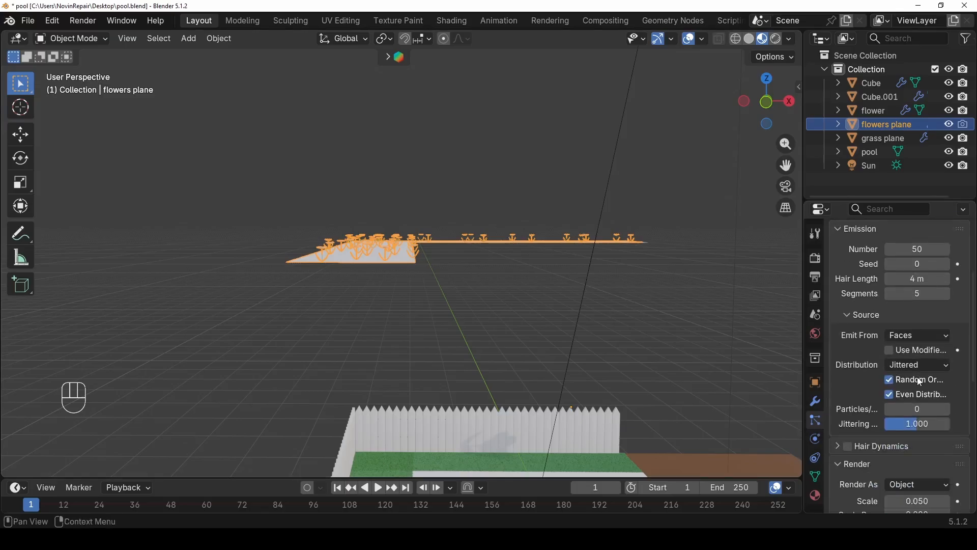
scroll(911, 383, "down", 2)
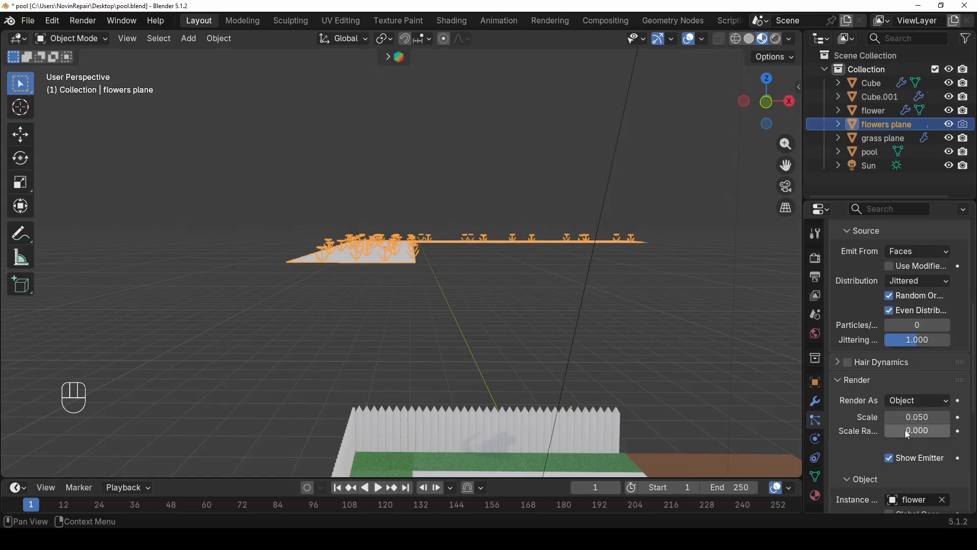
scroll(906, 429, "down", 1)
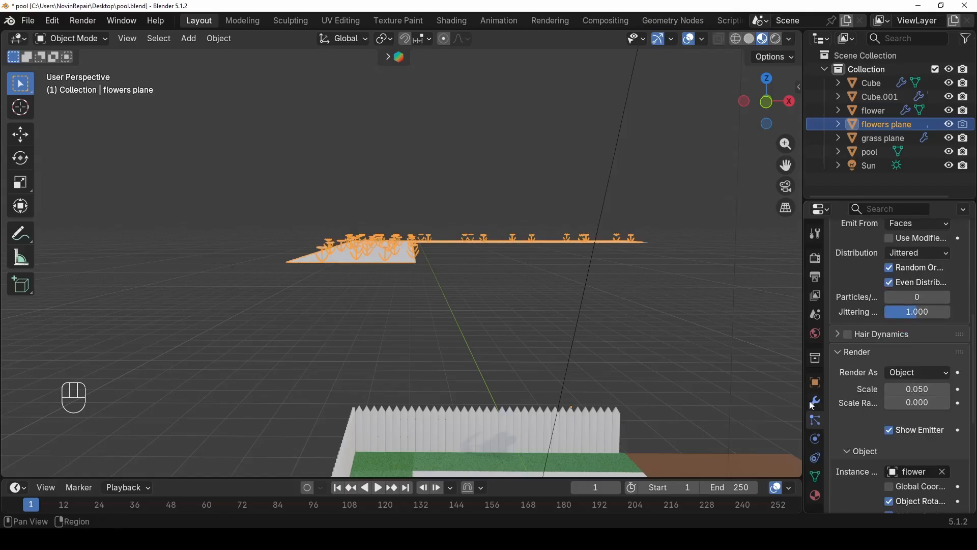
left_click_drag(803, 401, 784, 410)
left_click_drag(904, 409, 957, 410)
scroll(397, 273, "up", 5)
scroll(396, 273, "down", 1)
middle_click_drag(390, 266, 359, 278)
scroll(369, 291, "down", 3)
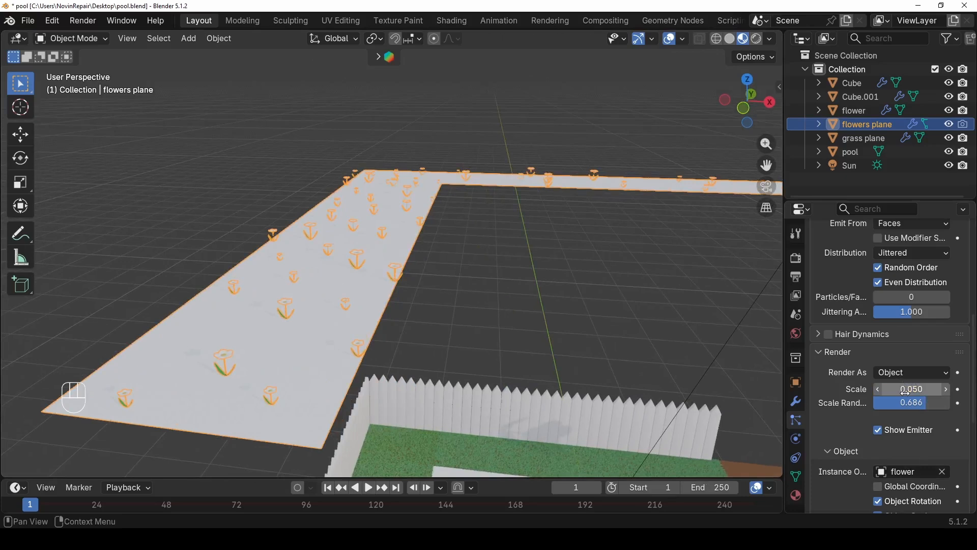
- Set the flower particles' render scale to 0.040 and scale randomness to 0.542, and save the file
mouse_move(912, 389)
left_mouse_down()
mouse_move(953, 402)
mouse_move(913, 403)
left_mouse_up()
middle_click_drag(387, 224, 329, 293)
key("Tab")
key("Tab")
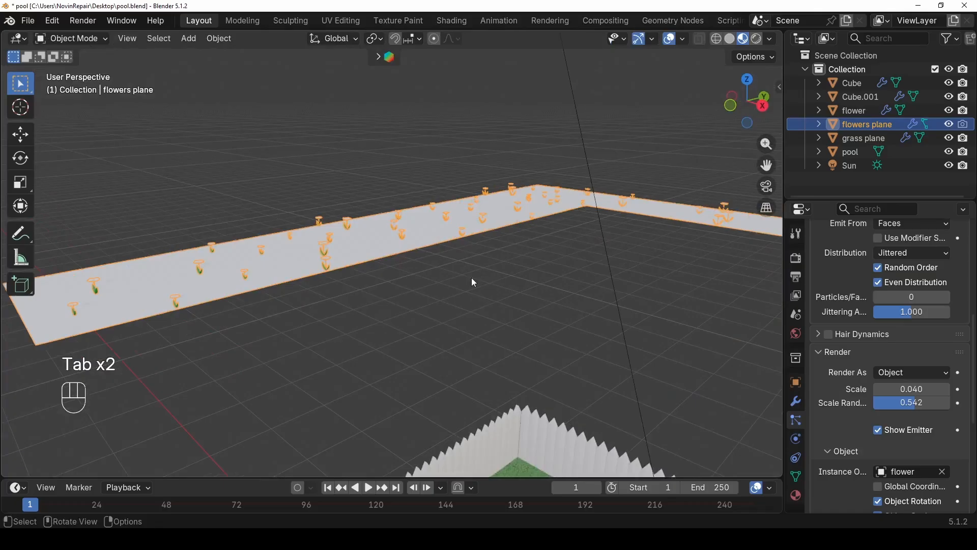
middle_click_drag(473, 281, 413, 298)
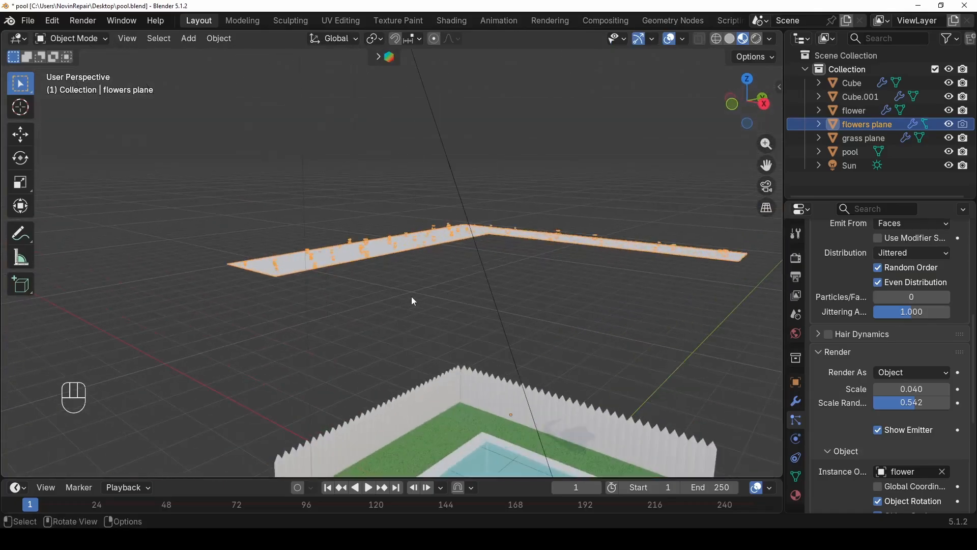
key("ctrl+s")
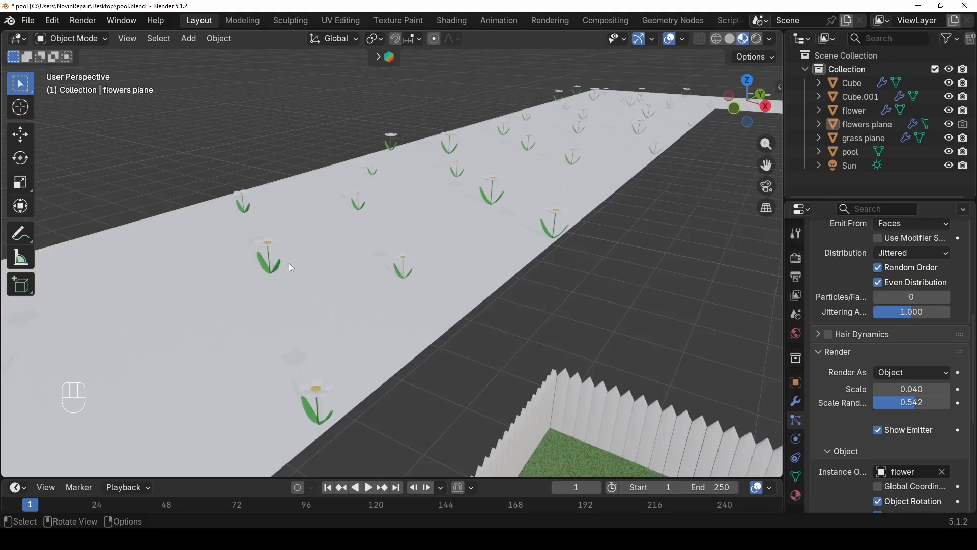
- Reselect the flowers plane and collapse the Emission, Render and Children sections of its particle settings
middle_click_drag(340, 275, 306, 268)
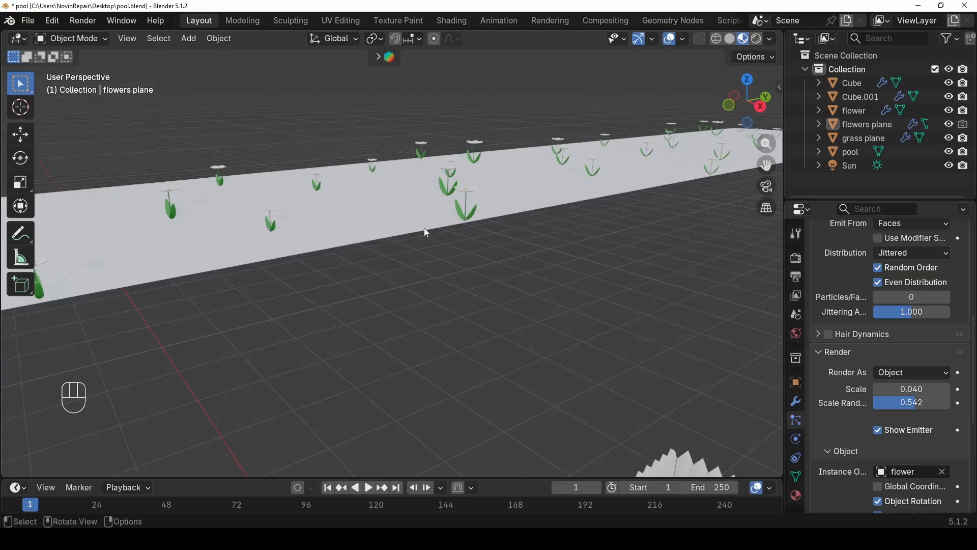
middle_click_drag(426, 233, 470, 256)
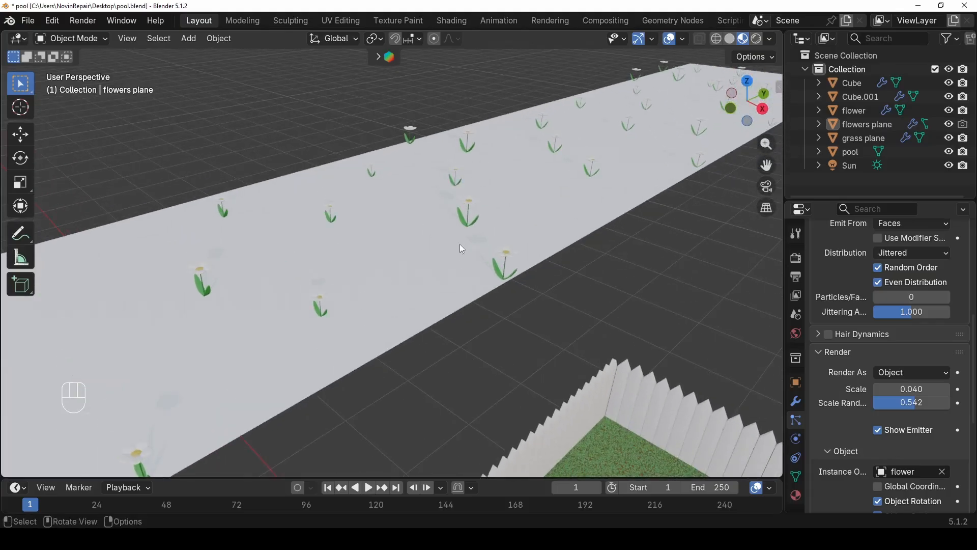
left_click(441, 257)
scroll(936, 359, "up", 6)
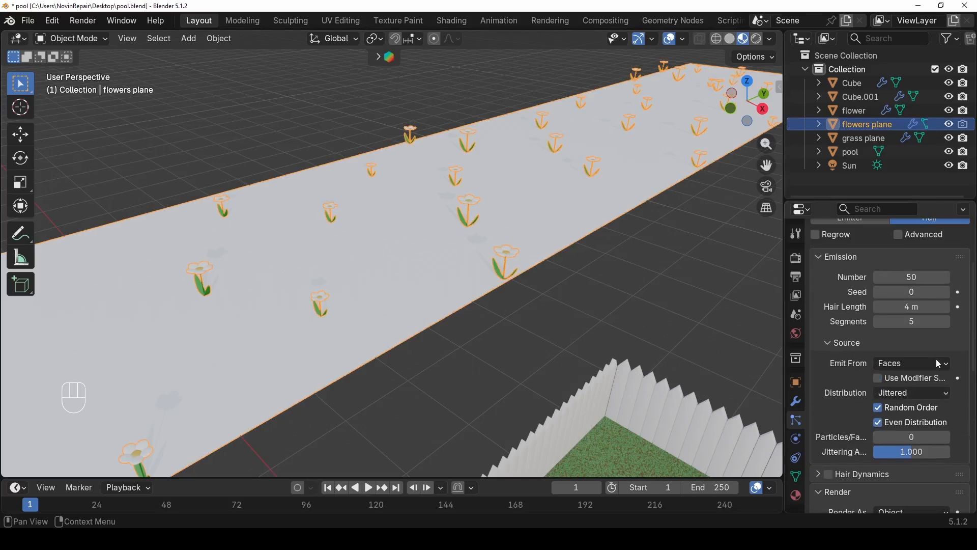
scroll(937, 359, "up", 4)
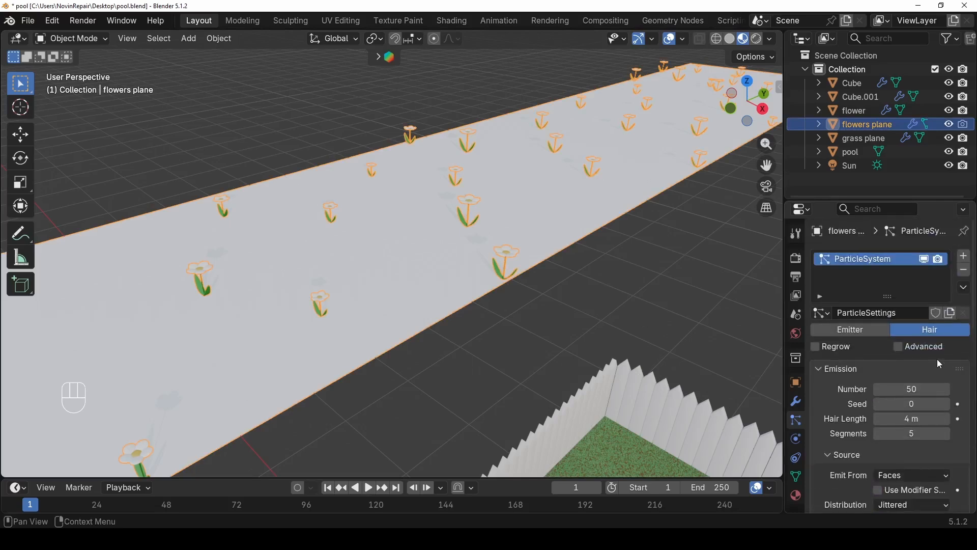
left_click(818, 369)
left_click(820, 405)
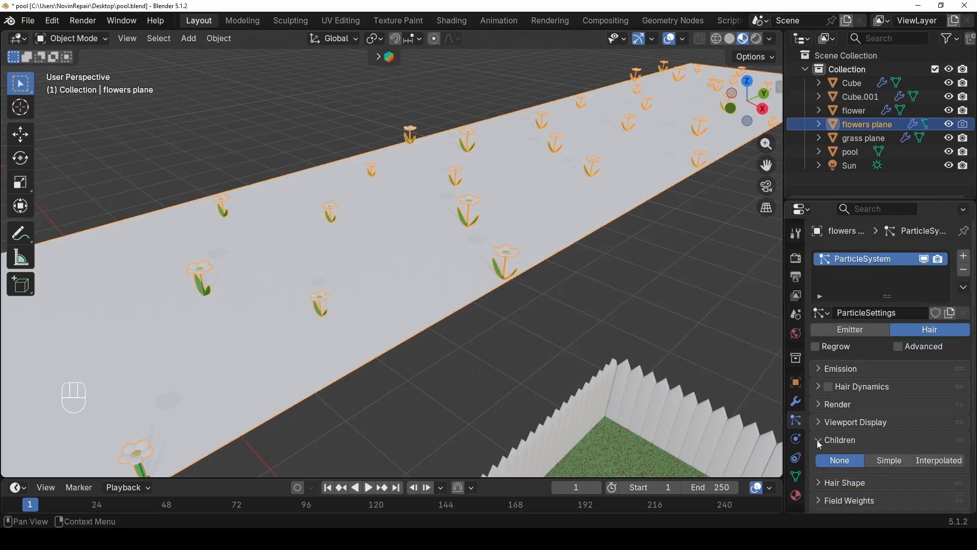
left_click(817, 439)
scroll(840, 412, "up", 1)
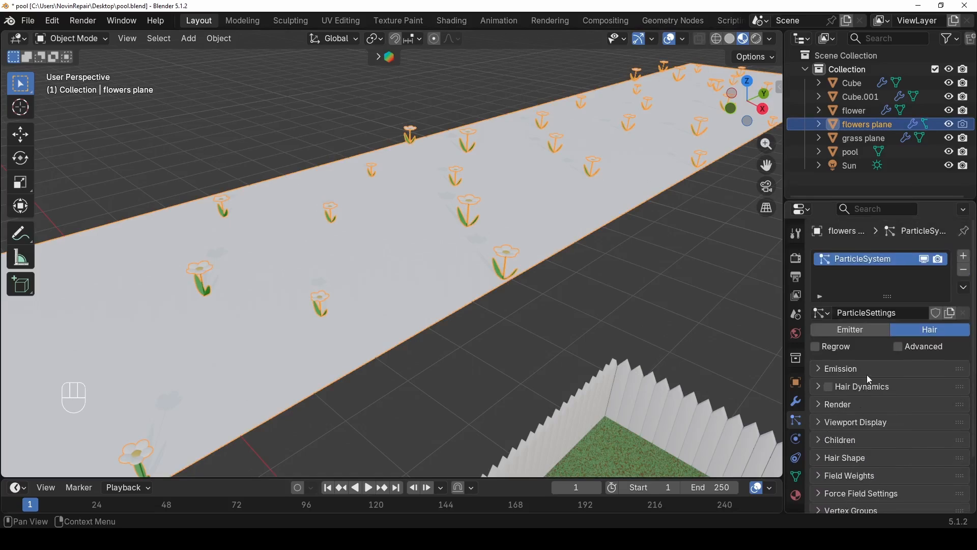
- Turn on the Advanced hair options for the flowers plane's particle system and enable and expand its Rotation settings
left_click(899, 349)
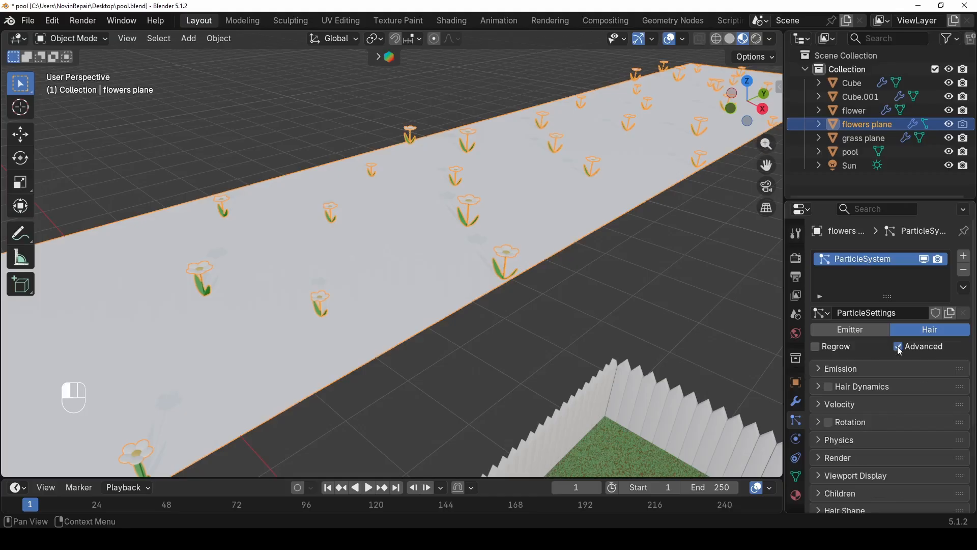
left_click(829, 422)
left_click(818, 422)
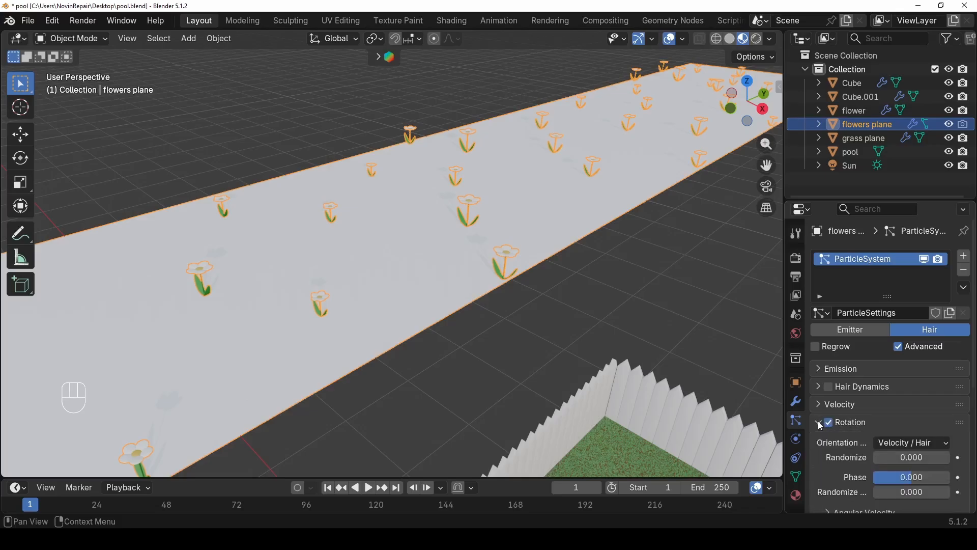
scroll(835, 424, "down", 3)
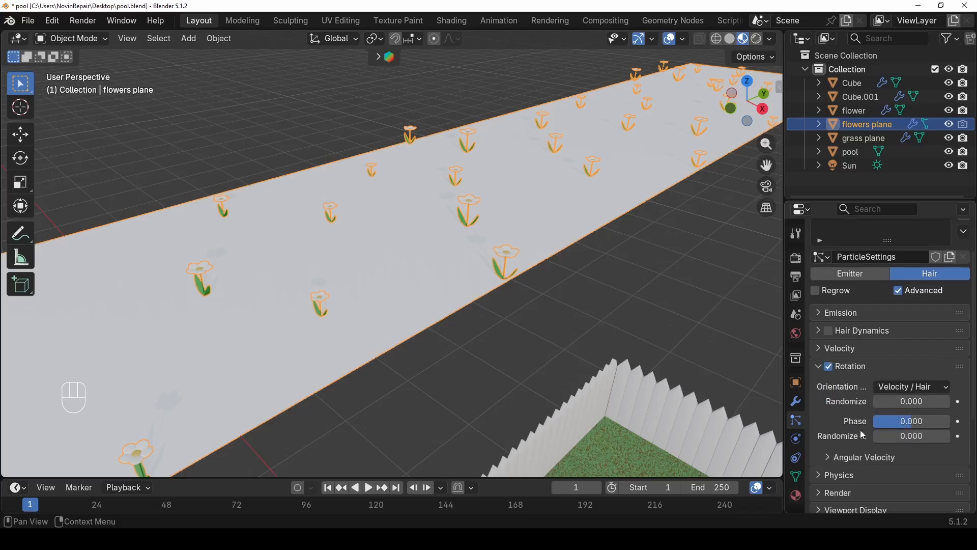
scroll(303, 346, "up", 2)
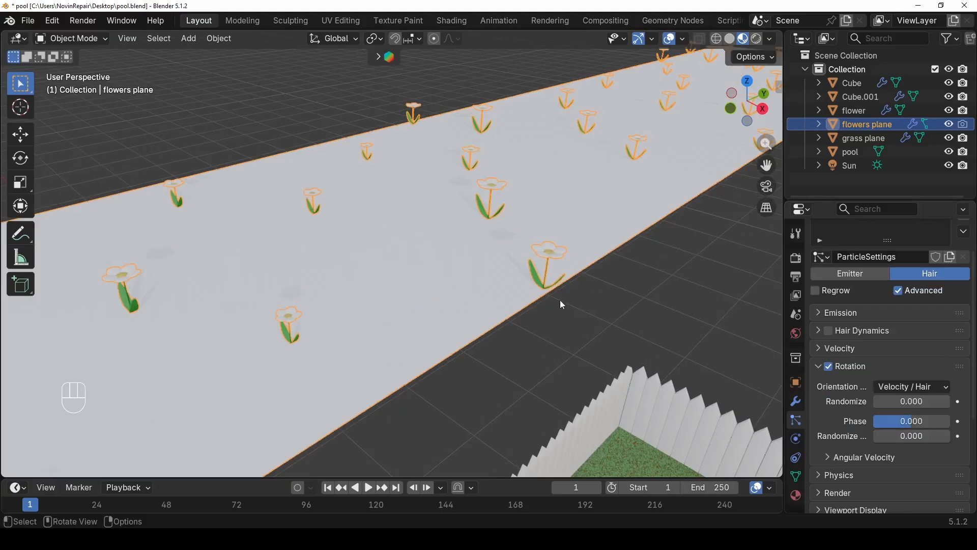
mouse_move(896, 436)
left_mouse_down()
mouse_move(947, 436)
mouse_move(886, 436)
mouse_move(898, 437)
left_mouse_up()
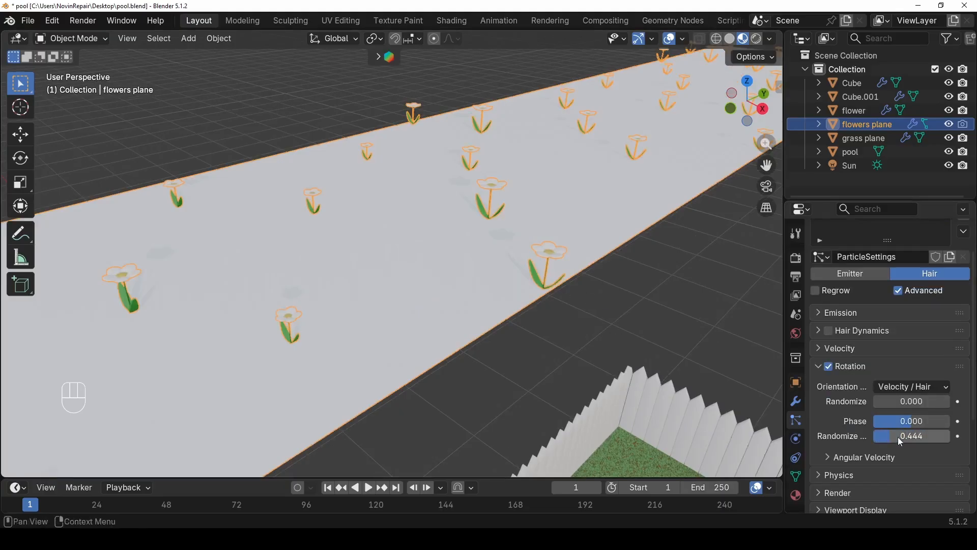
key("BackSpace")
left_click(932, 386)
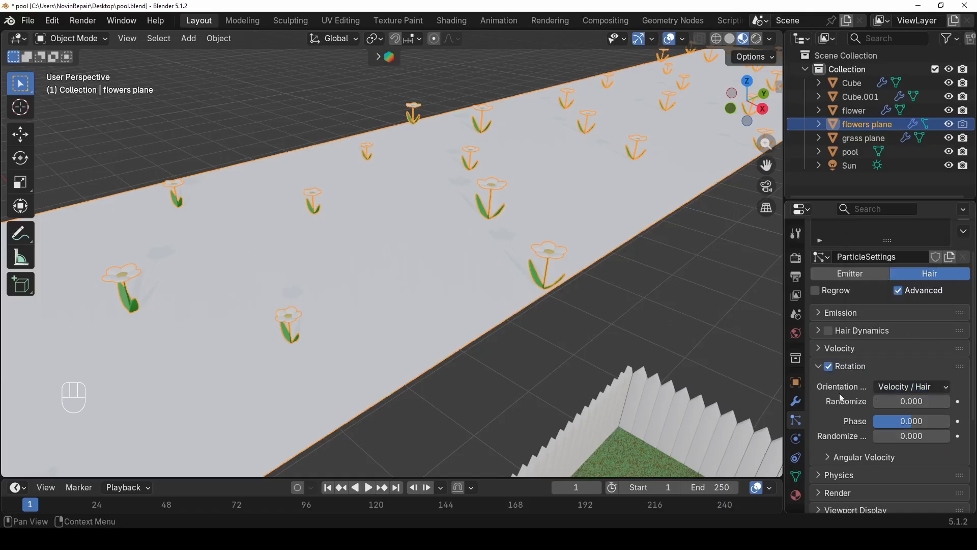
- Set the flower particles' orientation axis to Object Z and their randomize phase to 1.503
scroll(489, 258, "down", 8)
middle_click_drag(514, 279, 697, 288)
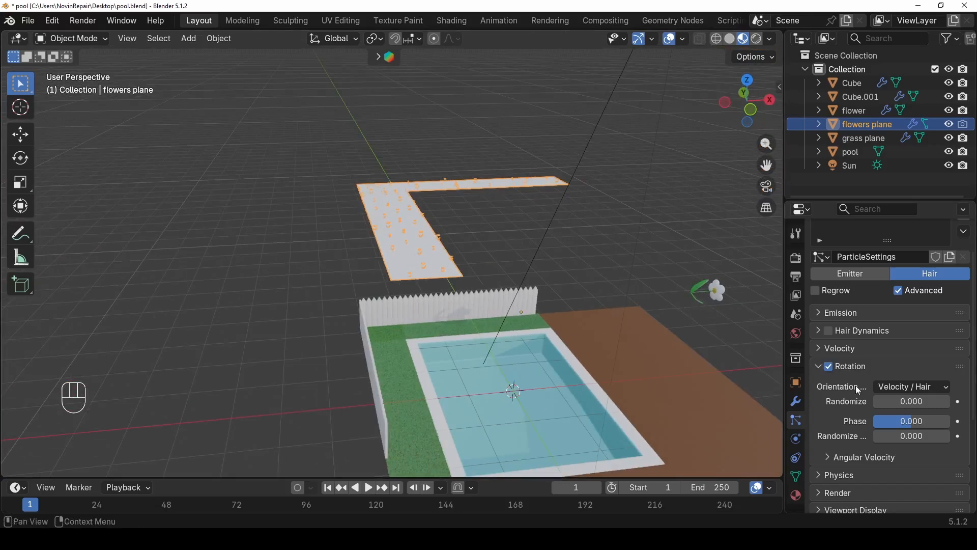
left_click(905, 388)
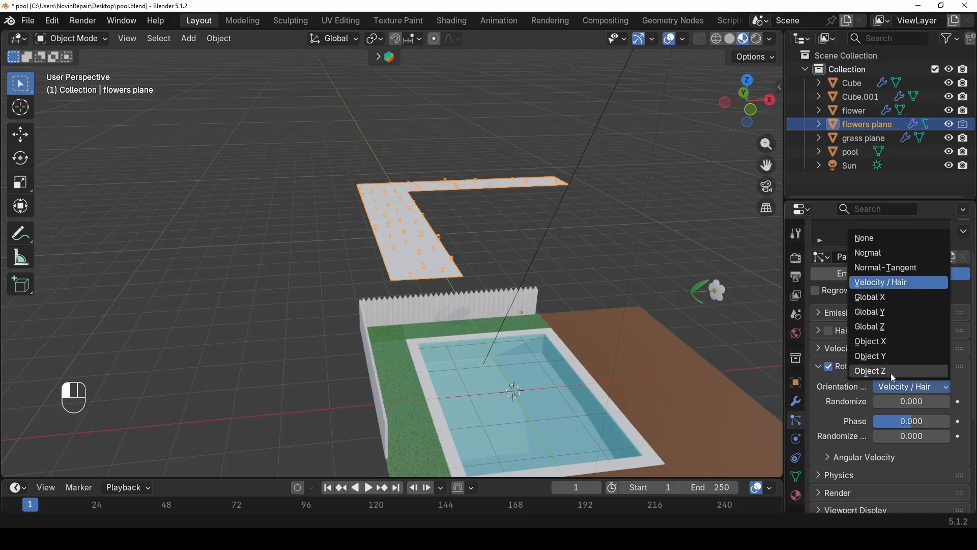
left_click(858, 371)
scroll(398, 294, "up", 6)
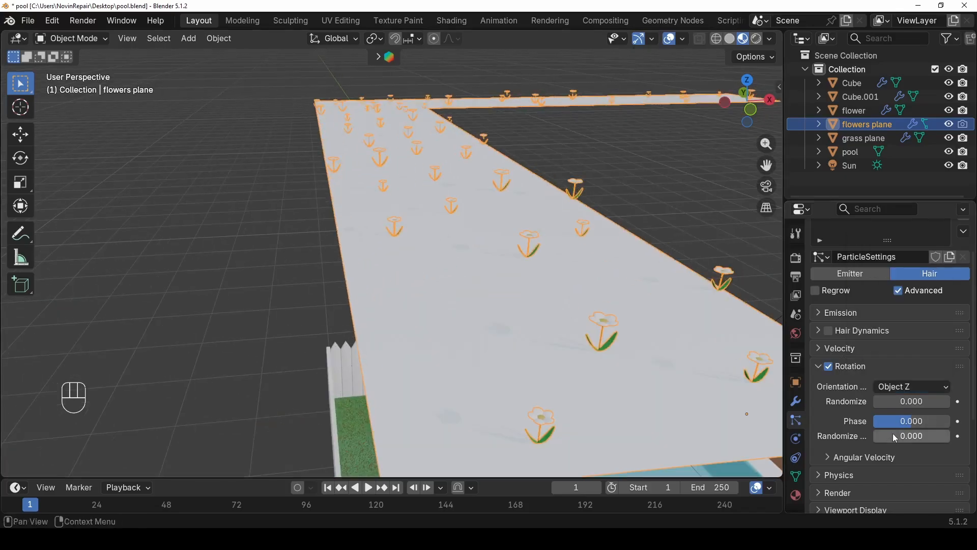
left_click_drag(893, 435, 970, 435)
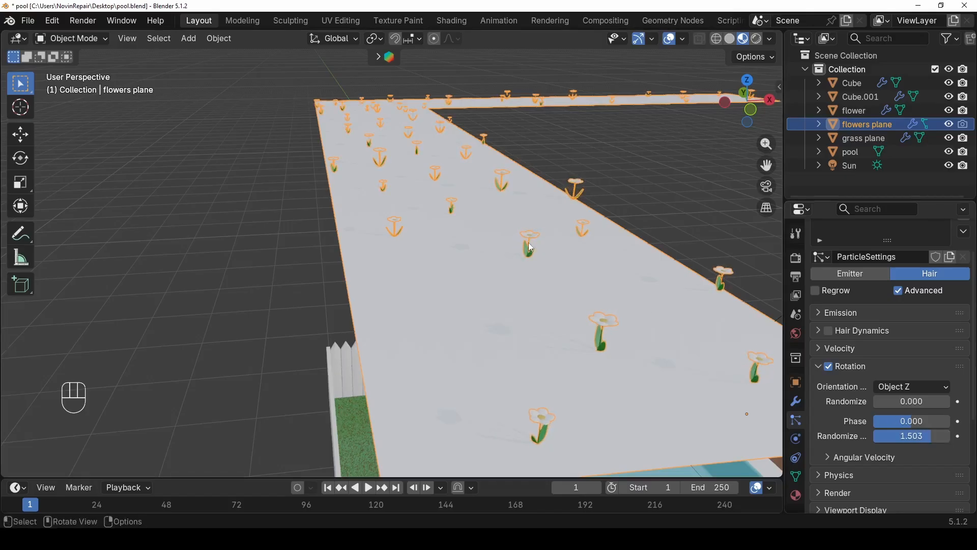
- Turn off Show Emitter in the flowers plane's particle viewport display settings so only the flowers are displayed
scroll(585, 292, "down", 5)
middle_click_drag(585, 292, 479, 284)
scroll(479, 284, "up", 2)
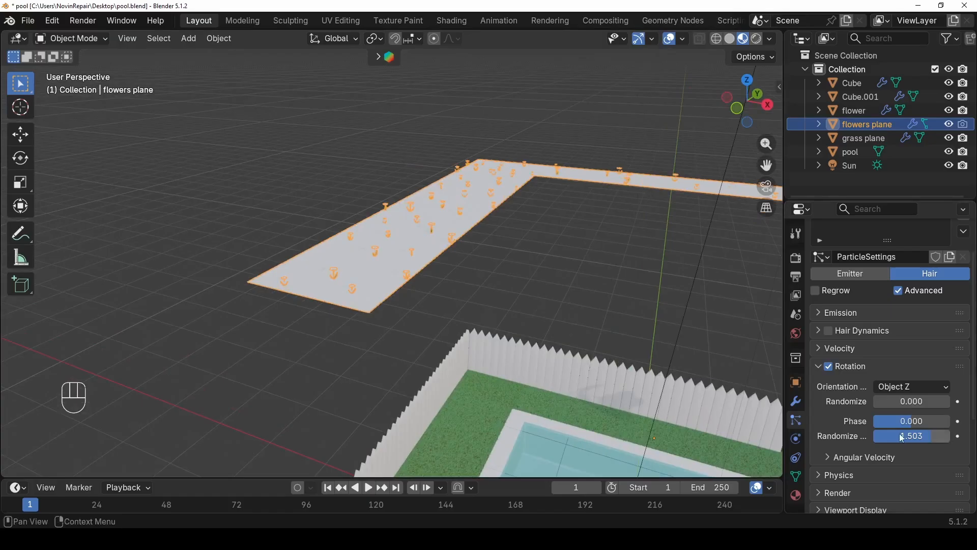
scroll(878, 430, "down", 5)
scroll(848, 424, "down", 1)
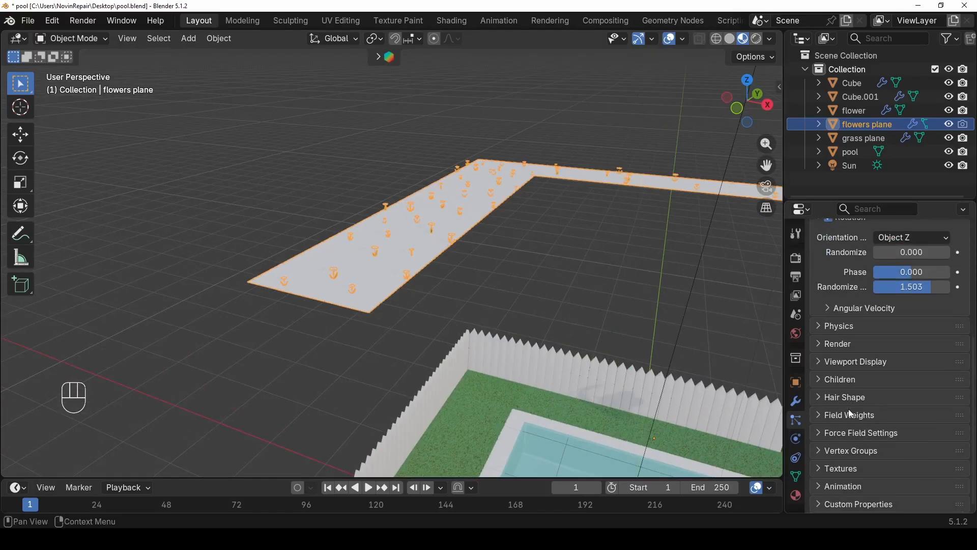
left_click(819, 363)
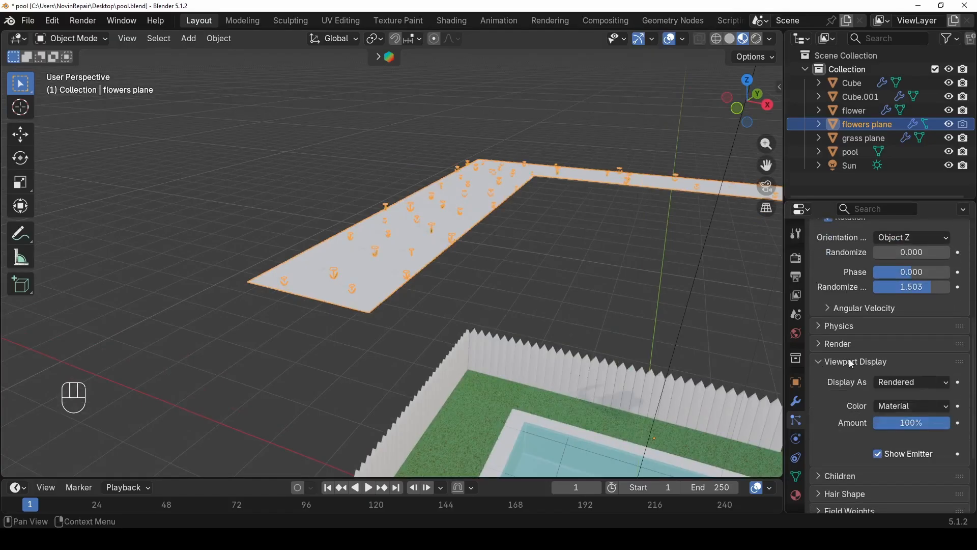
scroll(871, 401, "down", 3)
left_click(879, 398)
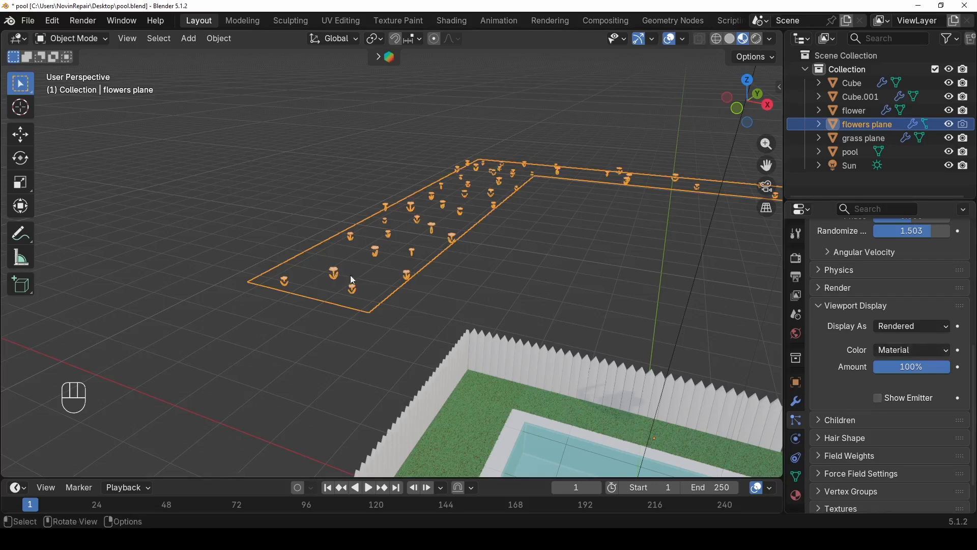
- Review the grass plane's particle viewport display settings, including Show Emitter, and reselect the flowers plane
middle_click_drag(415, 302, 532, 405)
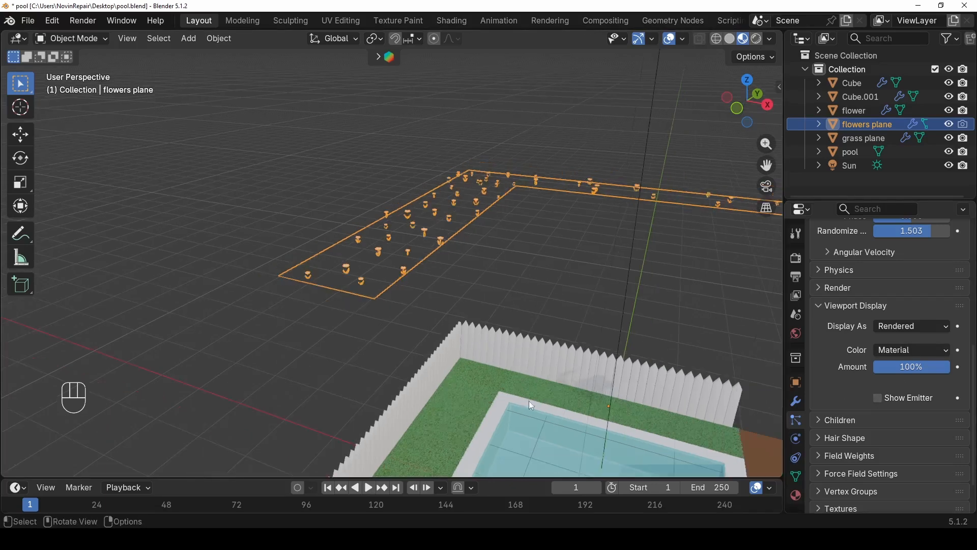
left_click(452, 411)
left_click(452, 412)
scroll(848, 417, "down", 5)
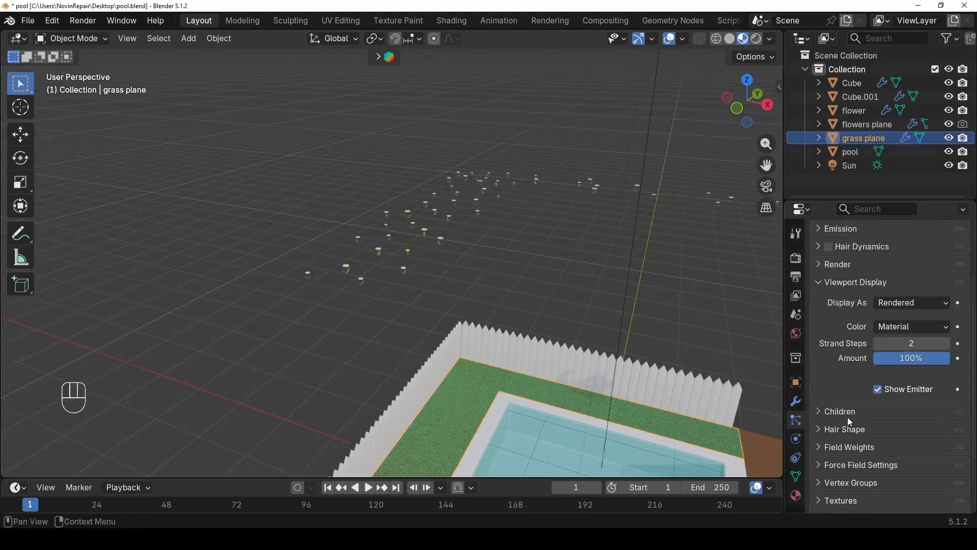
scroll(849, 422, "down", 2)
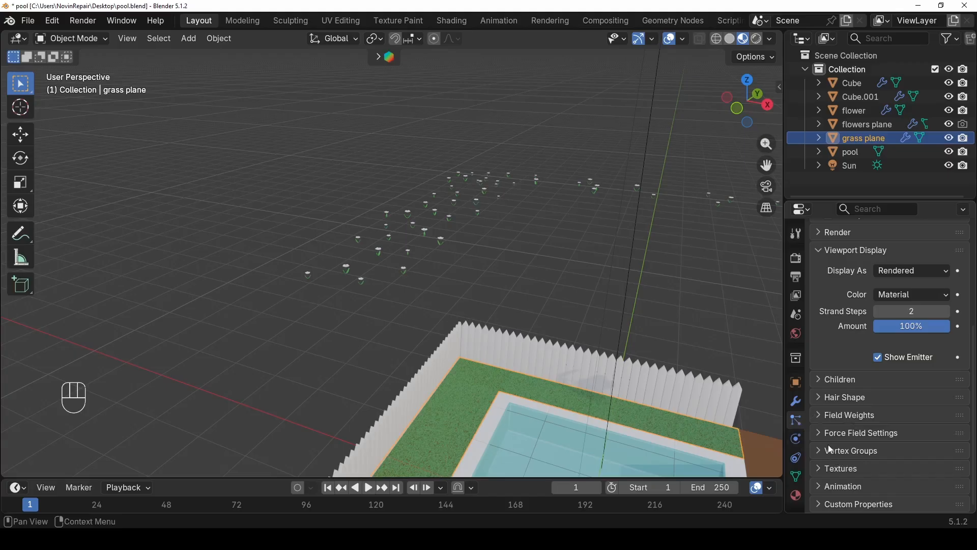
scroll(828, 438, "up", 7)
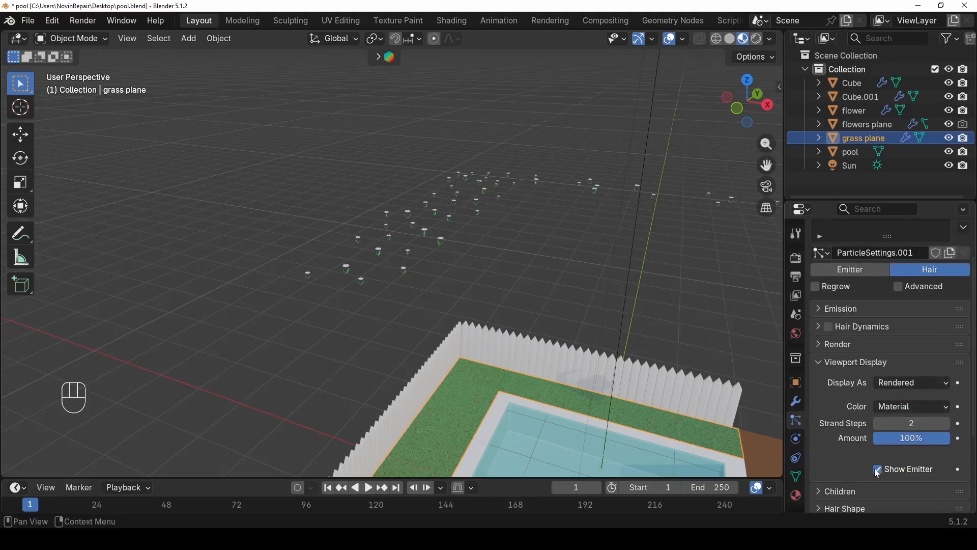
left_click(424, 227)
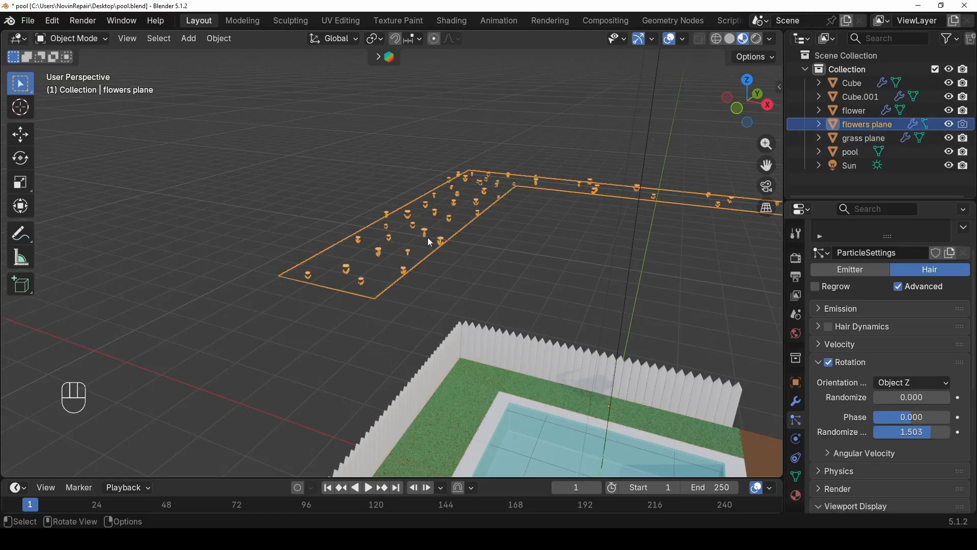
scroll(431, 243, "up", 5)
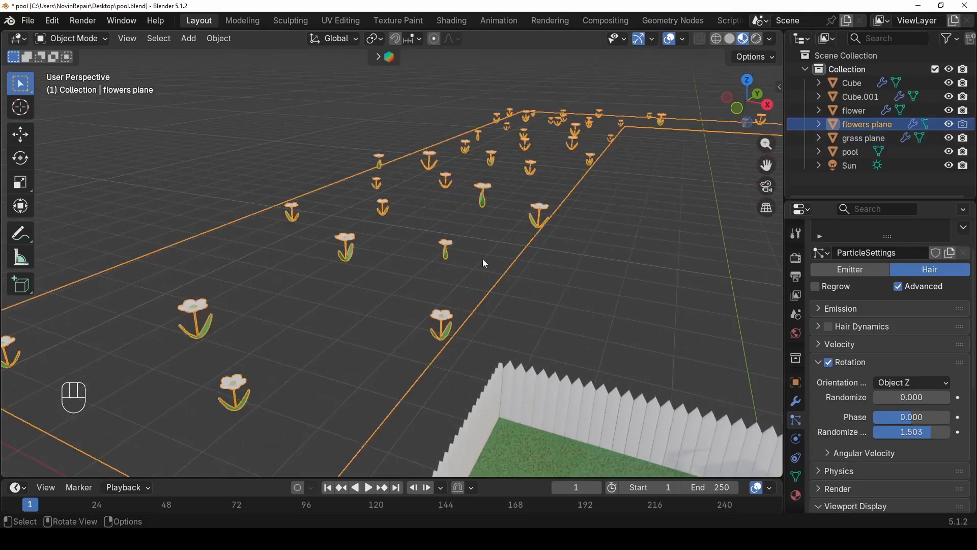
scroll(572, 252, "down", 6)
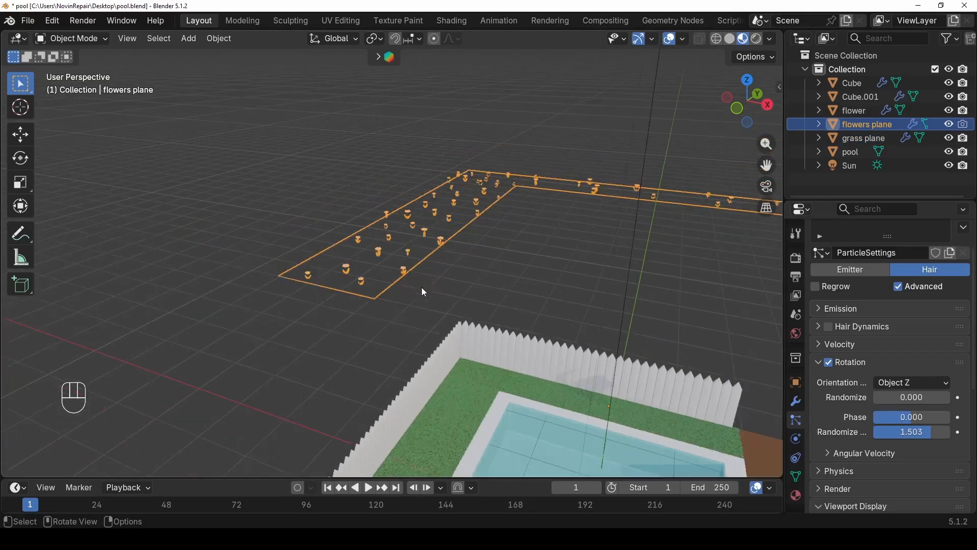
scroll(432, 281, "down", 2)
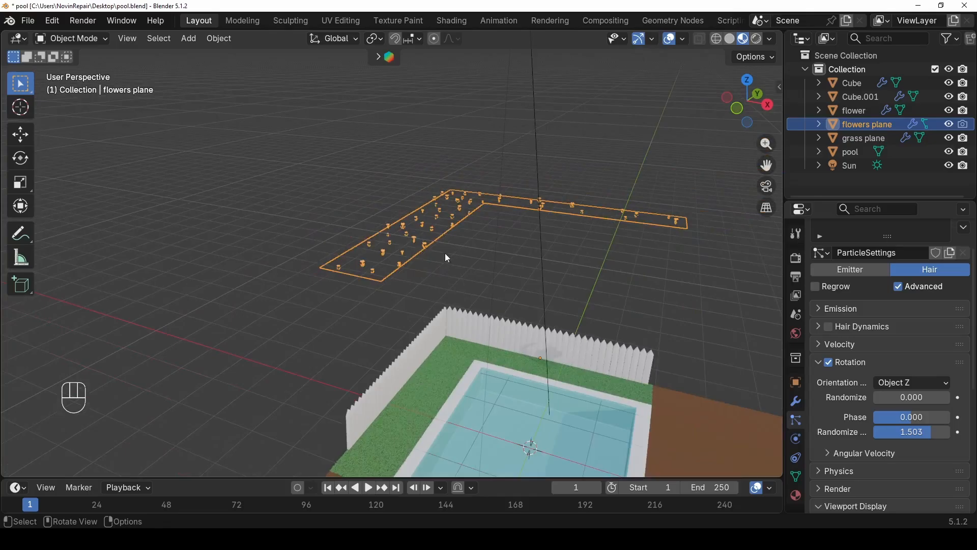
- Enter Edit Mode on the flowers plane and select all its faces to reveal the edge layout
scroll(447, 258, "up", 5)
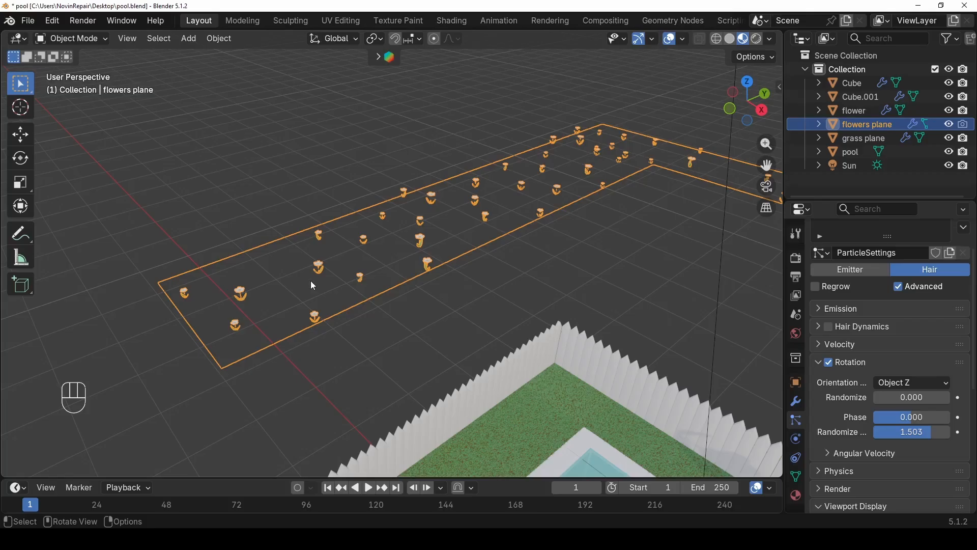
key("Tab")
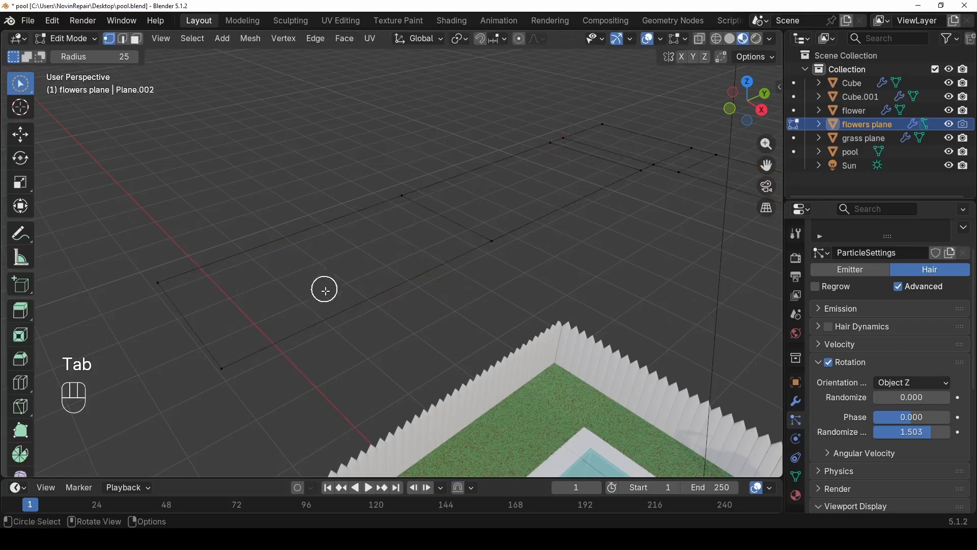
key("3")
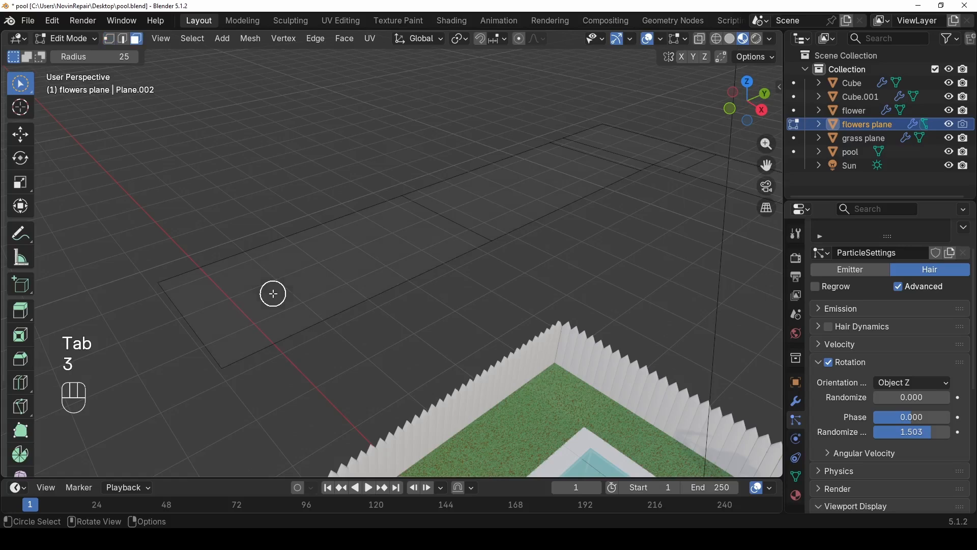
middle_click_drag(526, 199, 497, 212)
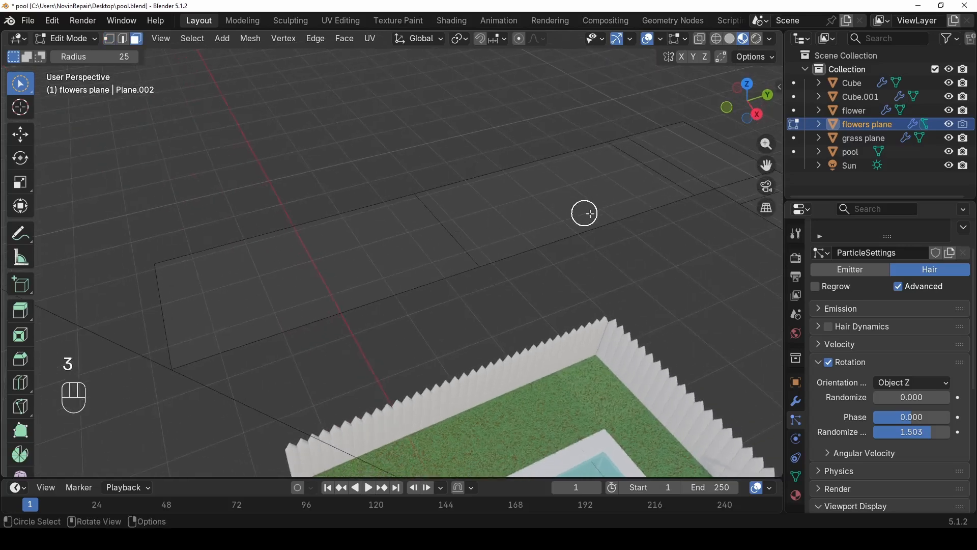
key("a")
middle_click_drag(574, 251, 407, 275, "shift")
- Dissolve the four unneeded crosswise edges: two on one arm of the L-shaped flowers plane and two on the other
key("2")
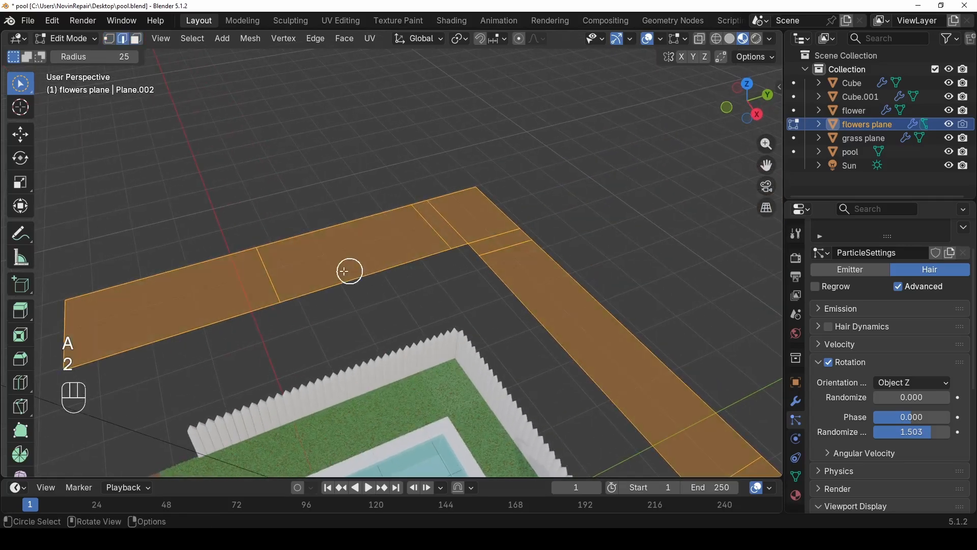
left_click(270, 275)
left_click(423, 229, "shift")
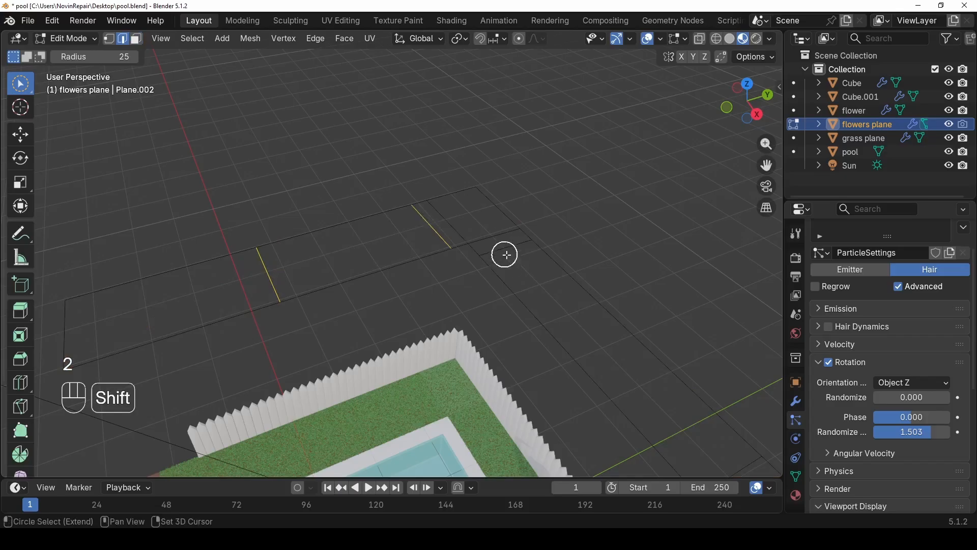
left_click(515, 253, "shift")
middle_click_drag(651, 406, 584, 354, "shift")
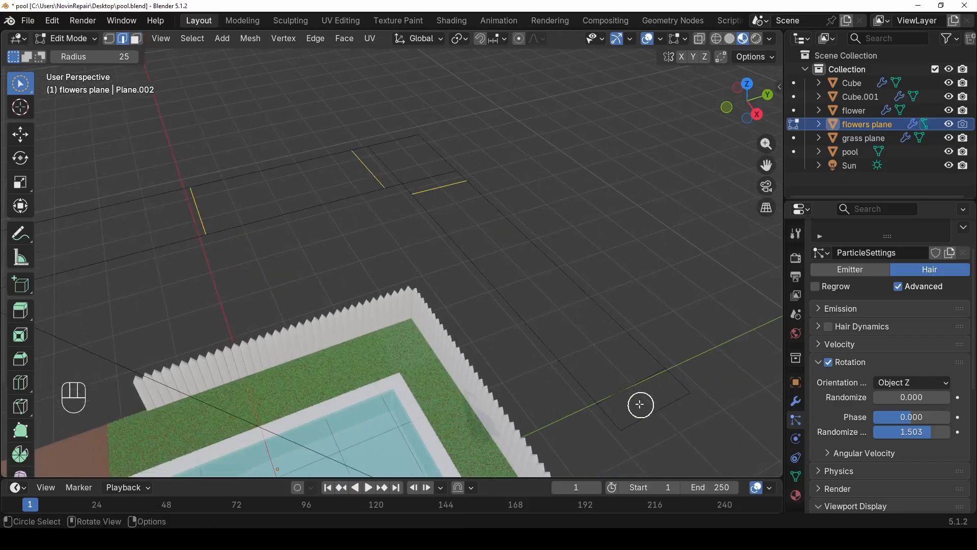
left_click(633, 382, "shift")
middle_click_drag(633, 382, 399, 273)
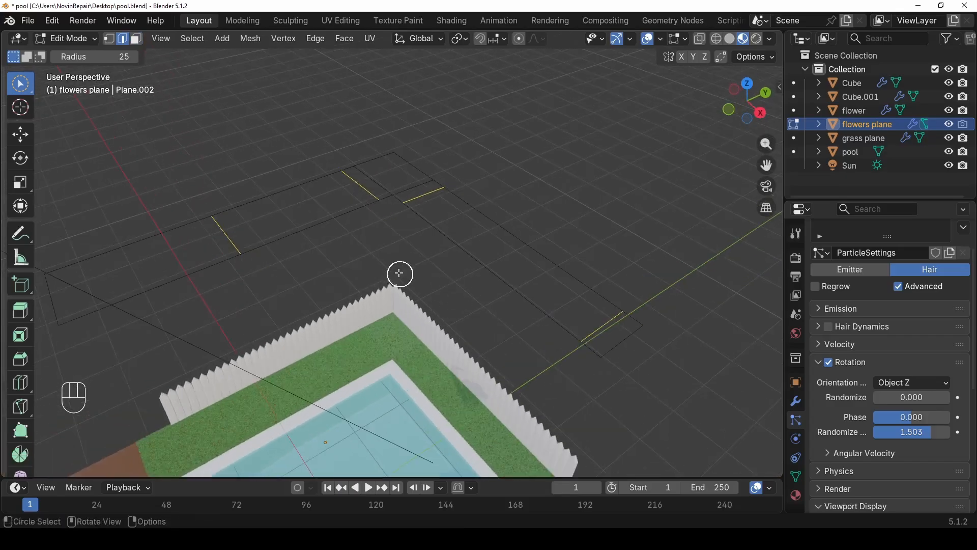
key("x")
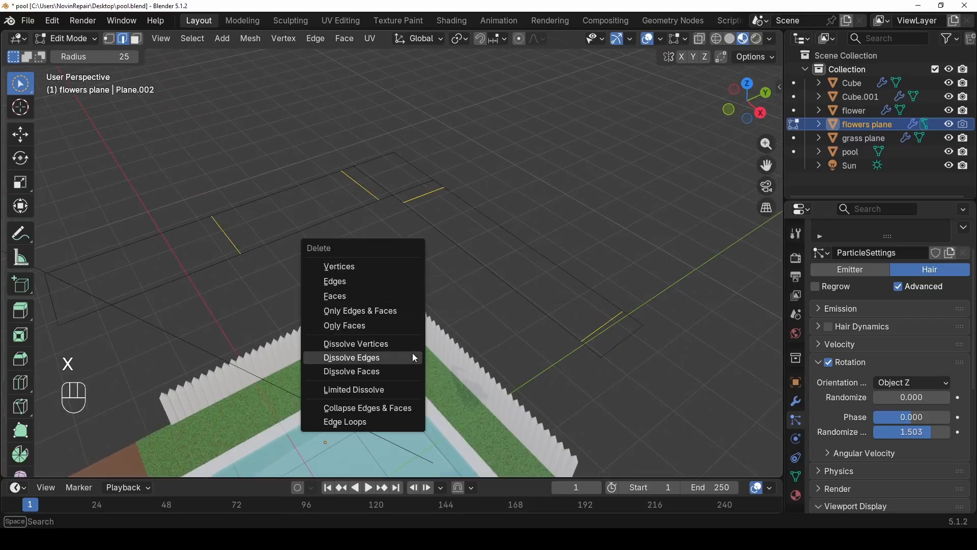
left_click(407, 357)
middle_click_drag(313, 214, 291, 194)
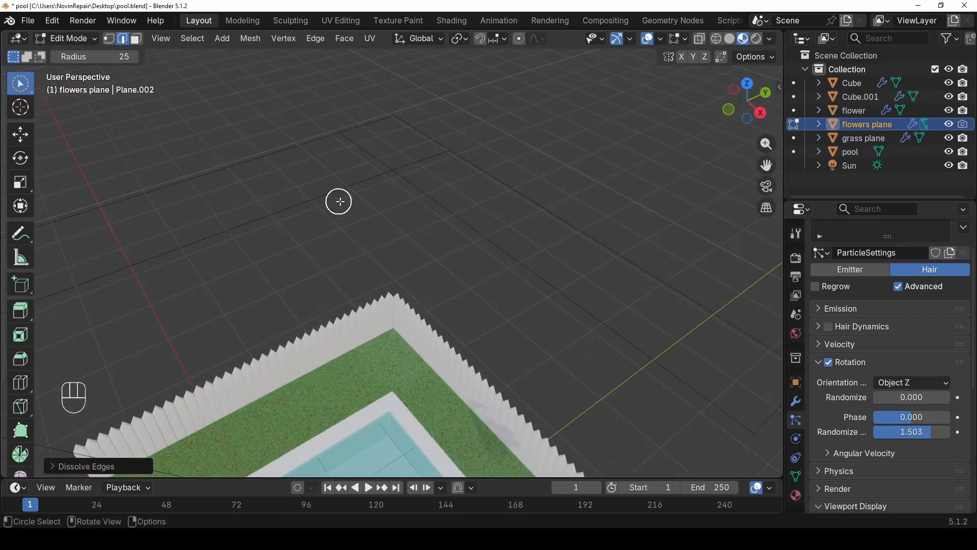
- Select all faces of the flowers plane and subdivide them with 40 cuts
key("3")
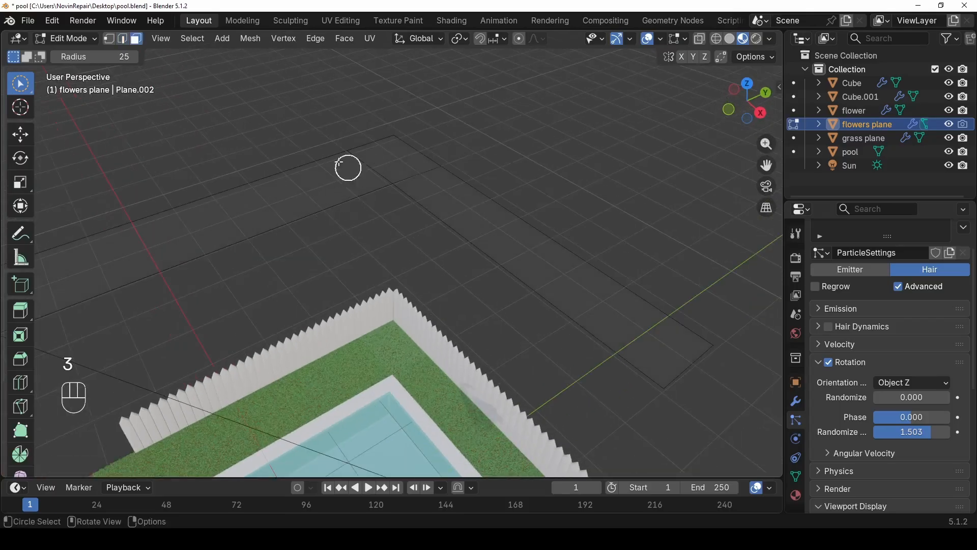
key("a")
scroll(405, 226, "down", 2)
scroll(369, 232, "up", 3)
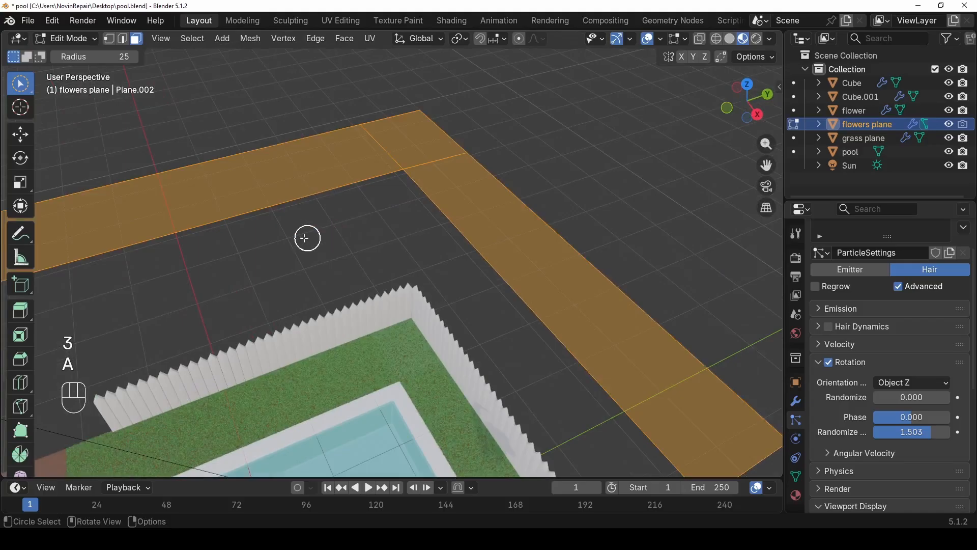
right_click(304, 241)
left_click(271, 256)
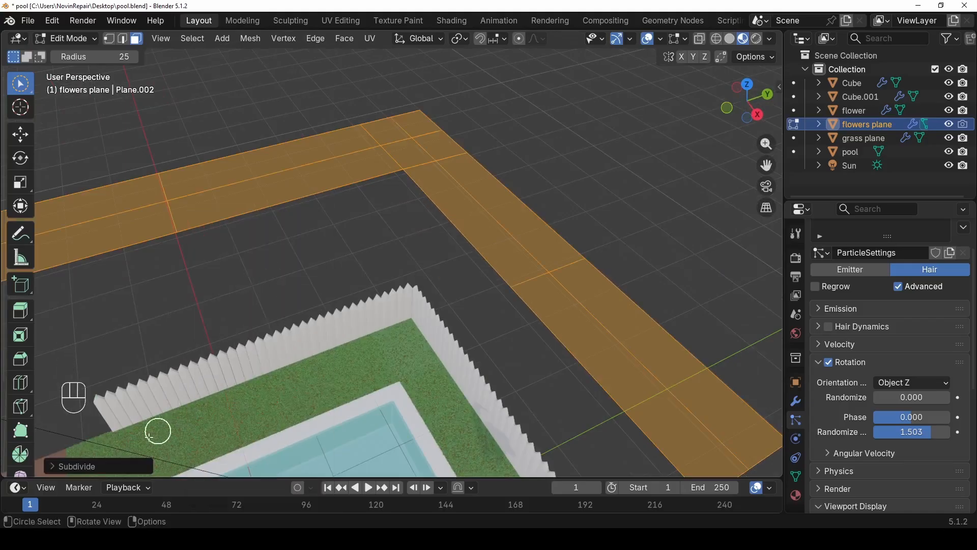
left_click(52, 469)
left_click(167, 373)
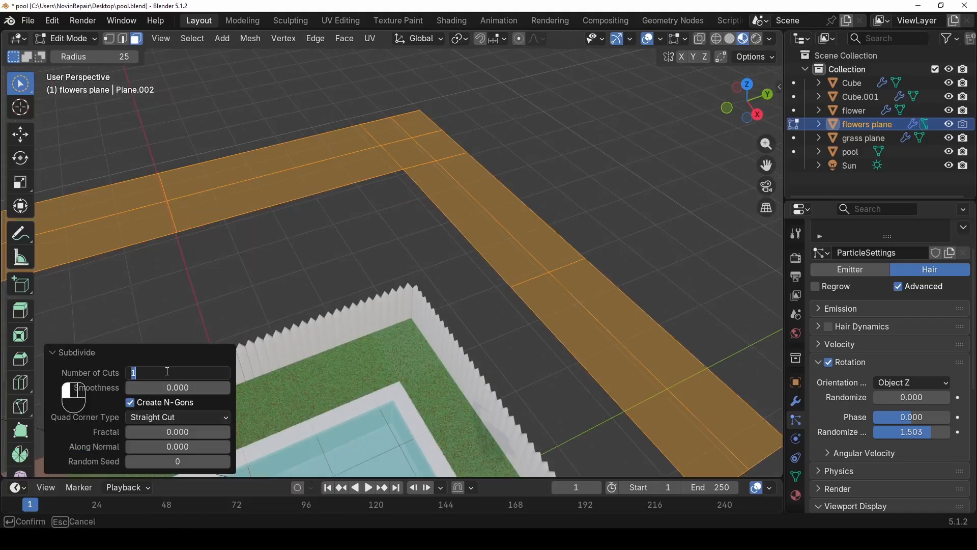
type("40")
key("Tab")
- Change the subdivision's number of cuts to 30, deselect the mesh and return to Object Mode
left_click(185, 375)
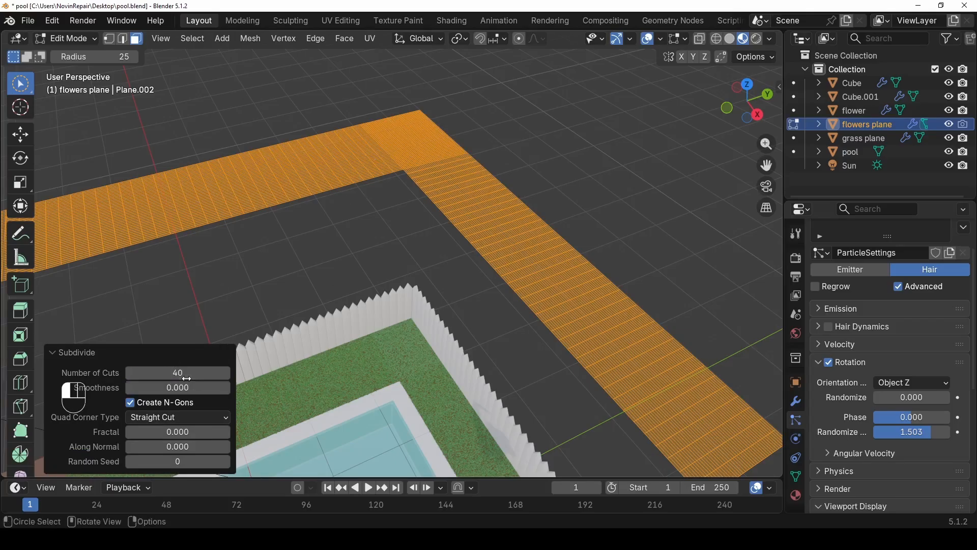
left_click(184, 375)
type("30")
key("Return")
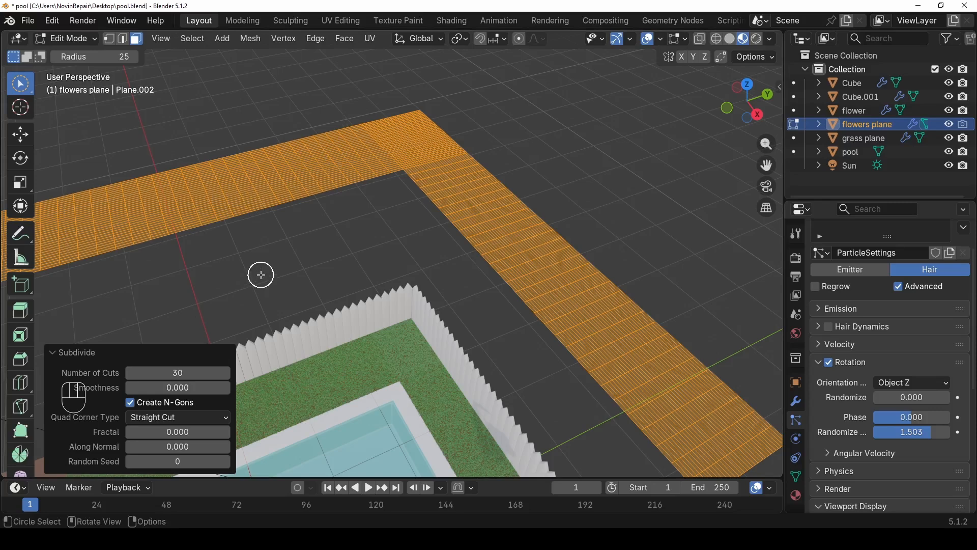
left_click(273, 223)
scroll(265, 228, "down", 3)
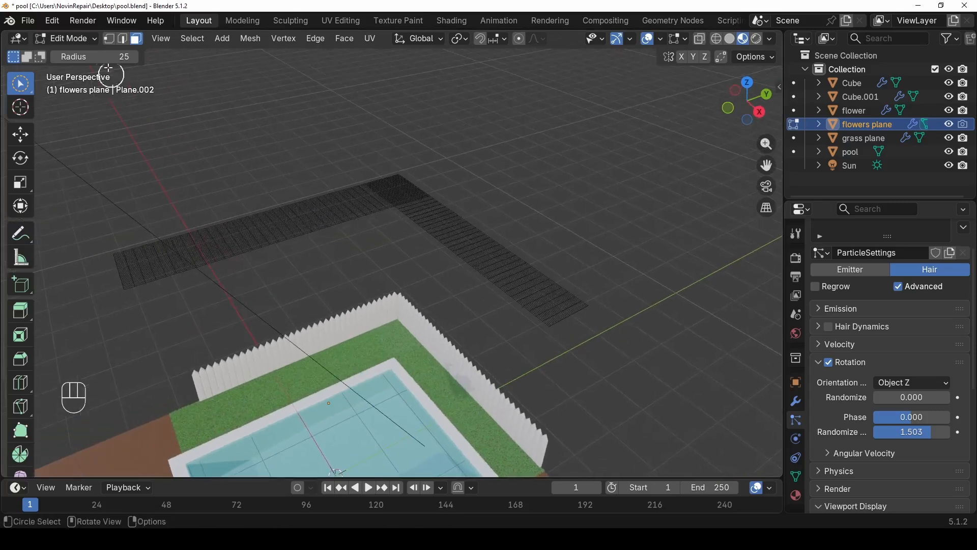
left_click(76, 43)
left_click(77, 53)
scroll(392, 254, "up", 4)
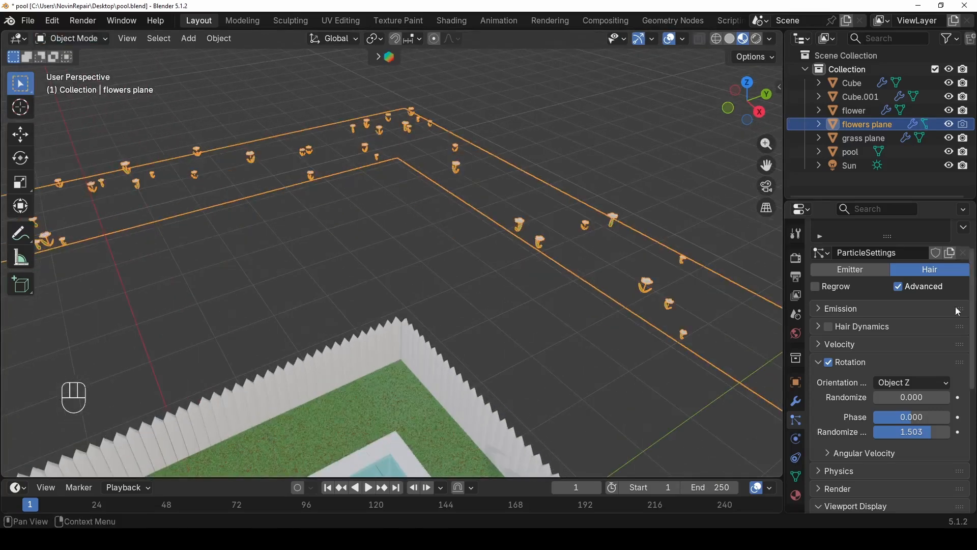
- Add a vertex group to the flowers plane and name it "no flowers"
left_click(797, 477)
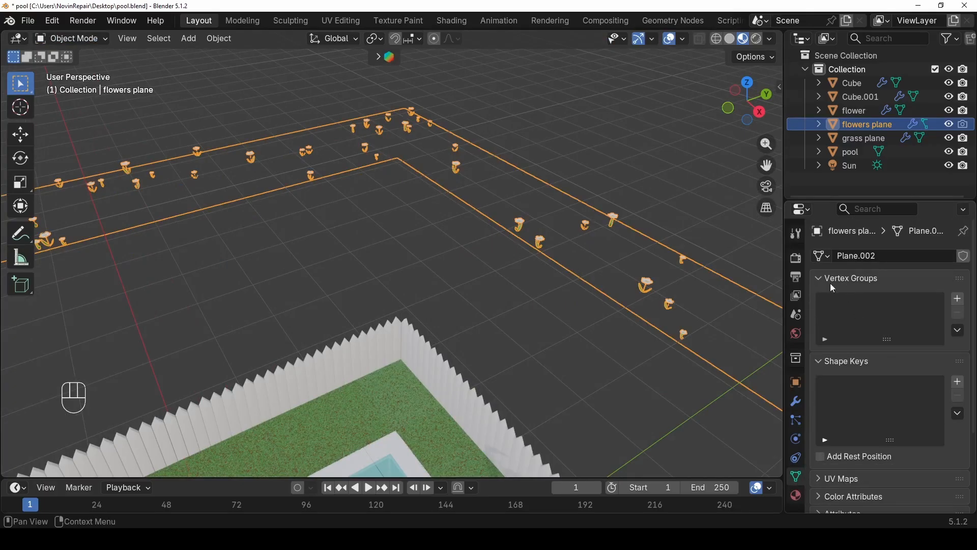
left_click(960, 299)
double_click(858, 303)
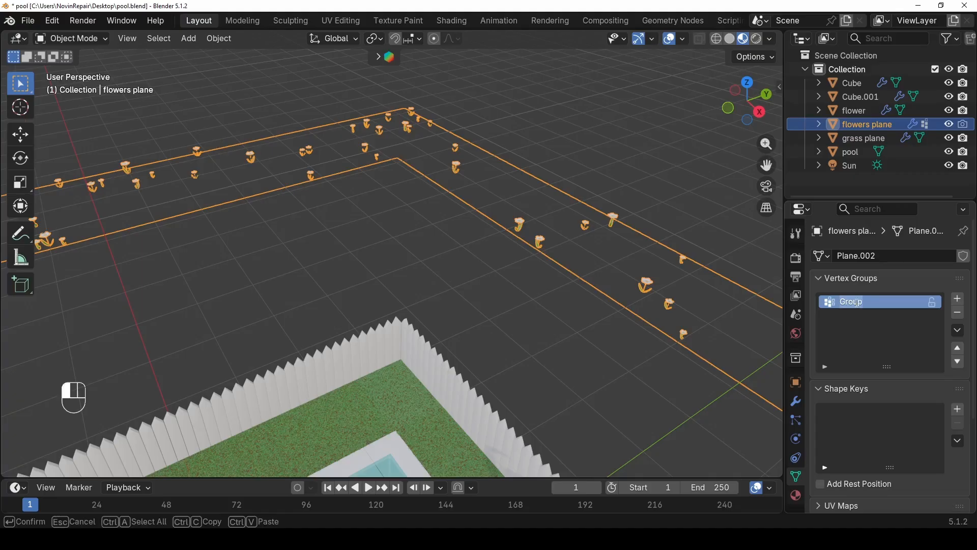
type("no flowers")
key("Return")
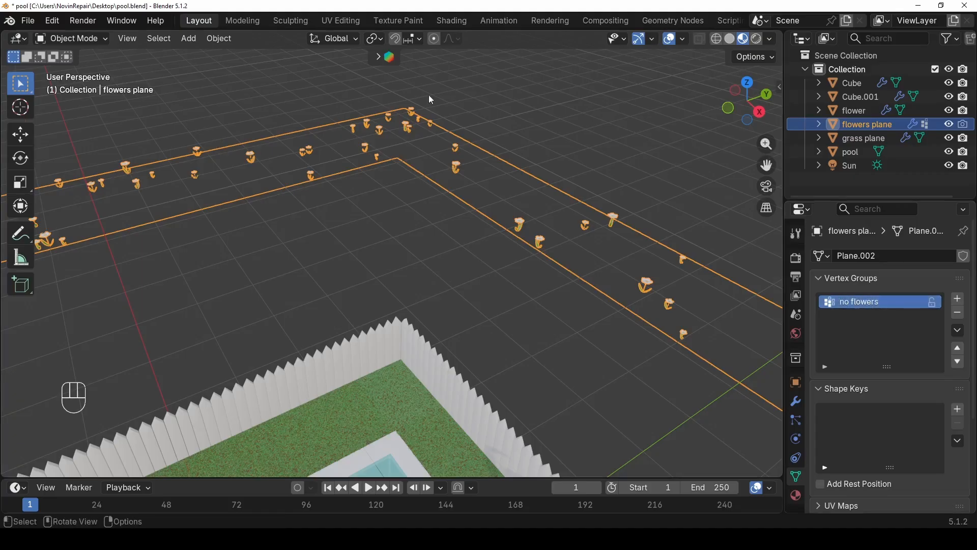
- Assign the no flowers vertex group to the Density of the flowers plane's particle system
left_click(796, 420)
scroll(933, 314, "down", 10)
scroll(920, 347, "down", 4)
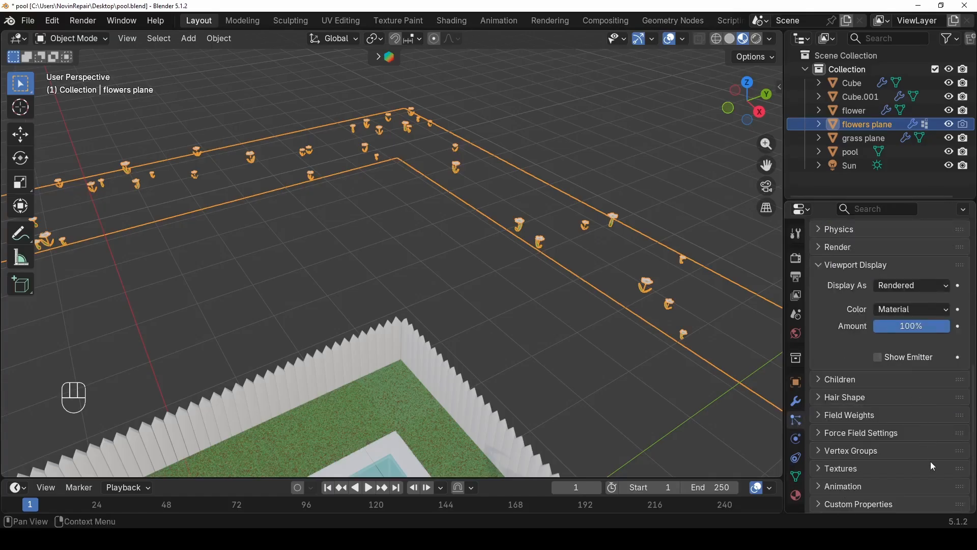
left_click(820, 451)
scroll(843, 458, "down", 2)
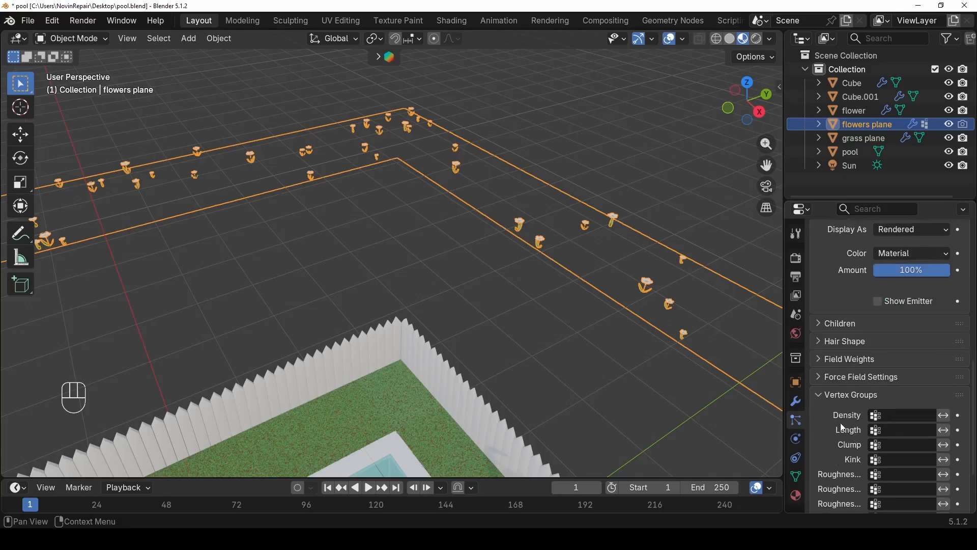
left_click(900, 416)
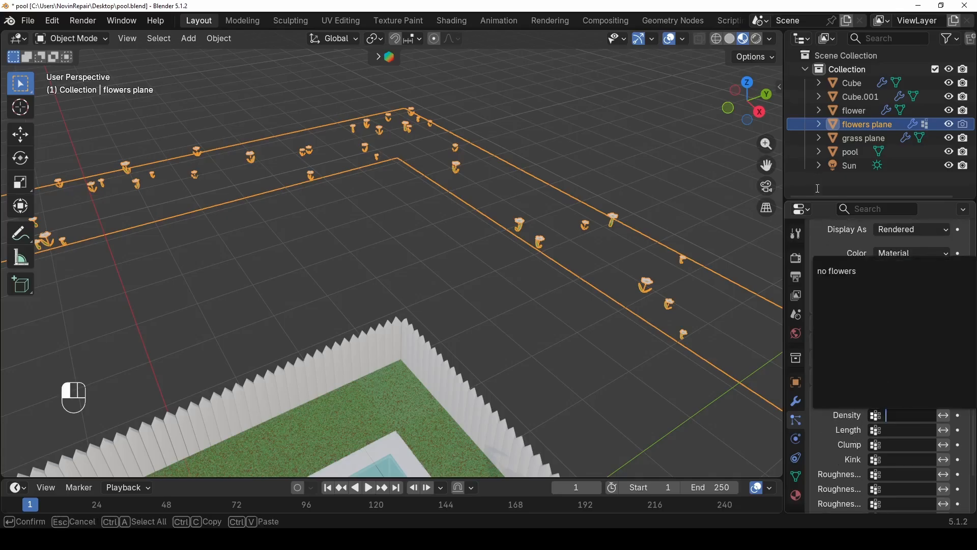
left_click(847, 272)
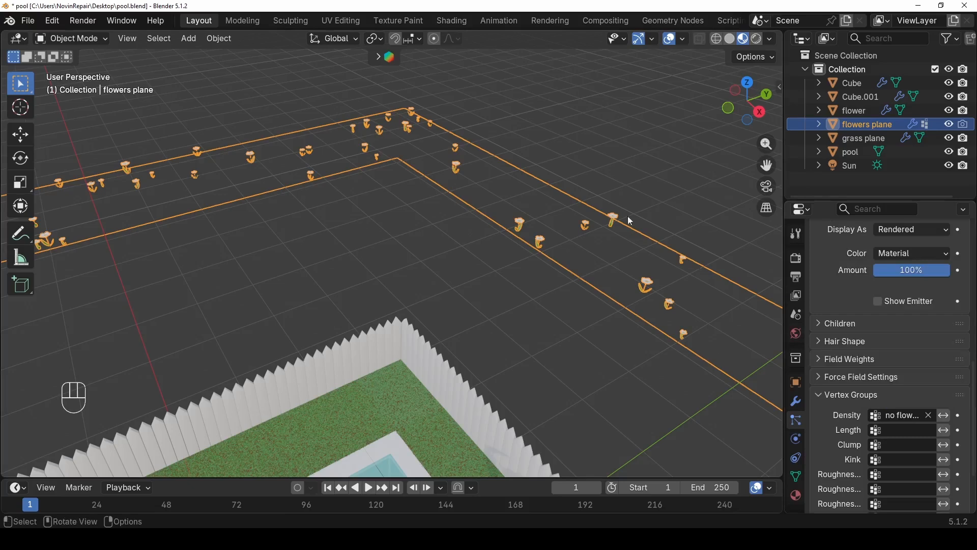
- Switch the flowers plane to Weight Paint mode and enable vertex selection masking
left_click(97, 37)
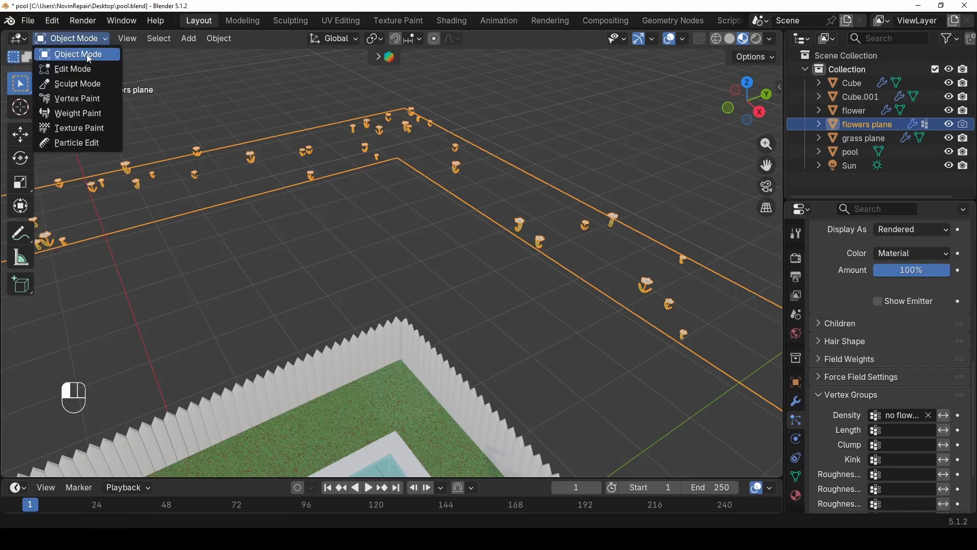
left_click(96, 113)
scroll(400, 103, "up", 4)
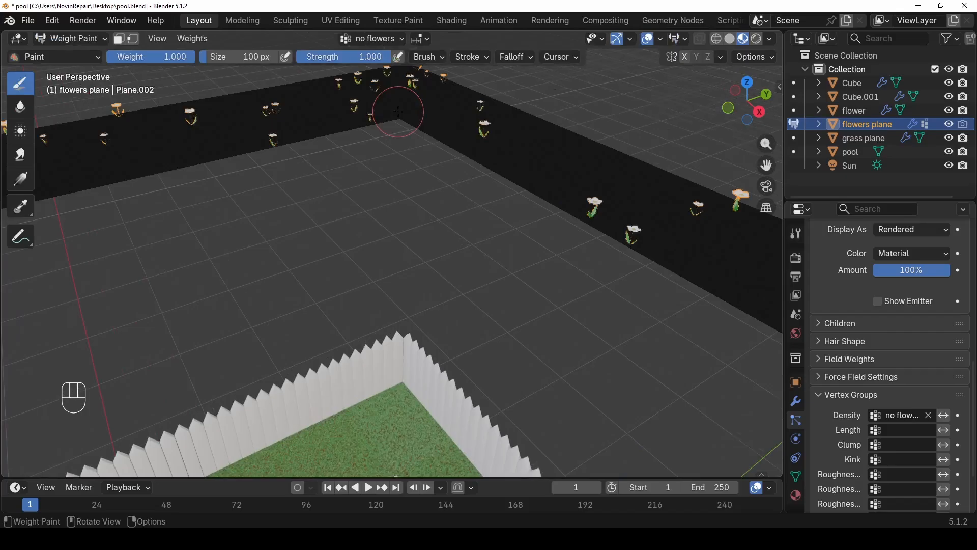
left_click(133, 39)
middle_click_drag(257, 144, 432, 186, "shift")
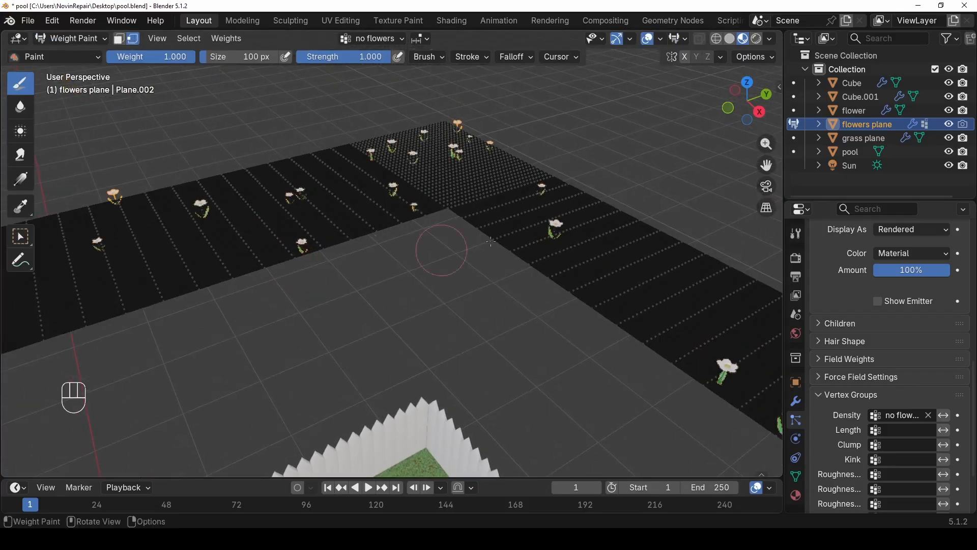
- Select all vertices of the flowers plane and assign them to the no flowers group with weight 1.000
key("a")
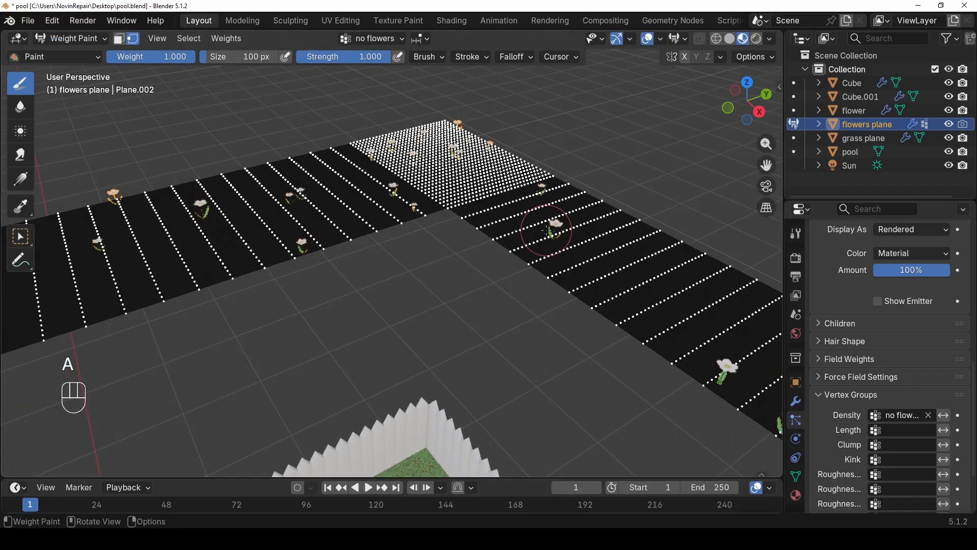
left_click(796, 478)
scroll(864, 411, "up", 6)
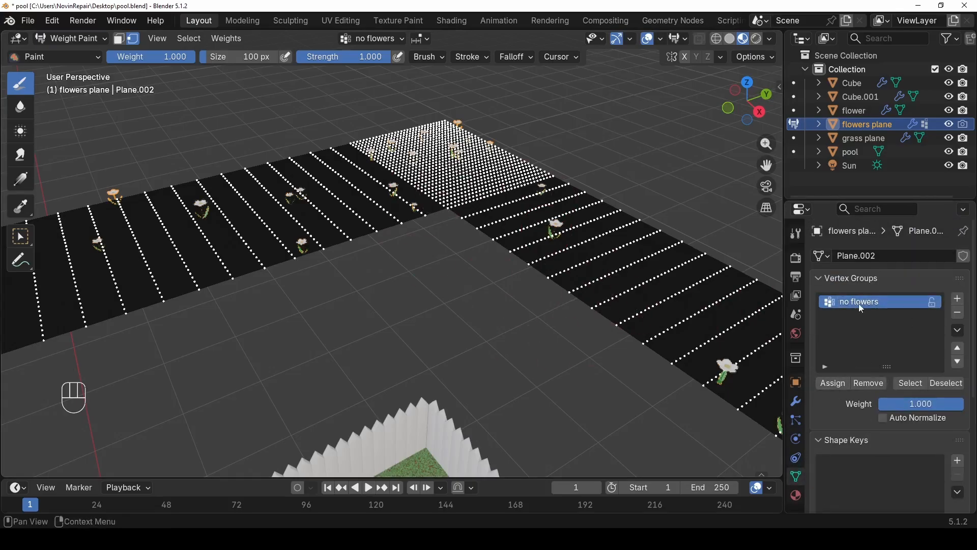
left_click(836, 387)
- Paint away the weight over the middle of the flowers plane's corner section with a 100 px brush, and return to Object Mode
mouse_move(537, 129)
middle_mouse_down()
mouse_move(500, 140)
mouse_move(508, 134)
mouse_move(463, 230)
middle_mouse_up()
scroll(519, 250, "up", 3)
mouse_move(510, 250)
left_mouse_down("ctrl")
mouse_move(504, 244)
mouse_move(524, 224)
mouse_move(479, 208)
mouse_move(474, 239)
mouse_move(438, 245)
mouse_move(448, 264)
mouse_move(417, 188)
mouse_move(524, 170)
mouse_move(504, 189)
mouse_move(458, 184)
mouse_move(448, 199)
mouse_move(446, 294)
mouse_move(531, 307)
mouse_move(532, 298)
left_mouse_up("ctrl")
scroll(567, 235, "down", 4)
scroll(502, 148, "up", 5)
mouse_move(503, 149)
left_mouse_down("ctrl")
mouse_move(480, 165)
mouse_move(507, 166)
mouse_move(502, 173)
mouse_move(427, 177)
left_mouse_up("ctrl")
scroll(427, 177, "down", 4)
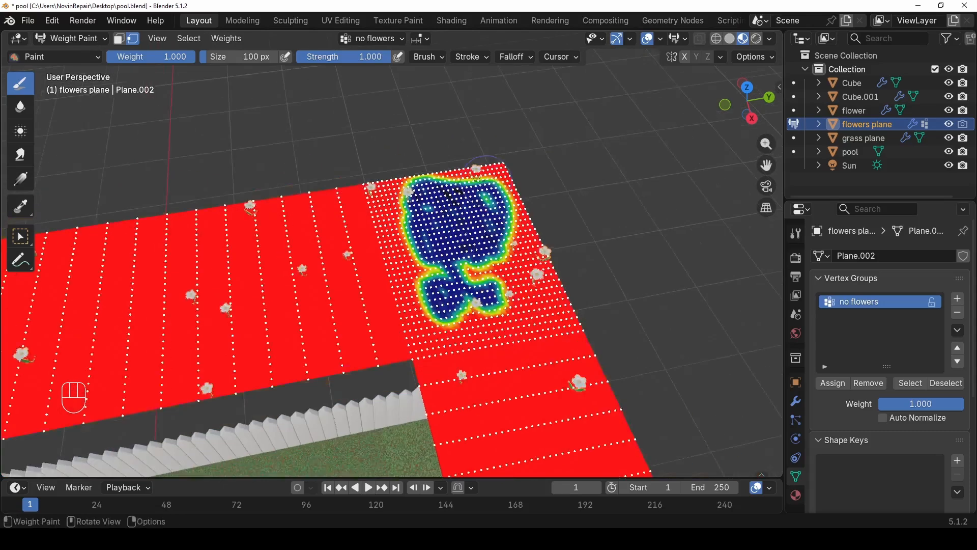
left_click(69, 38)
left_click(72, 58)
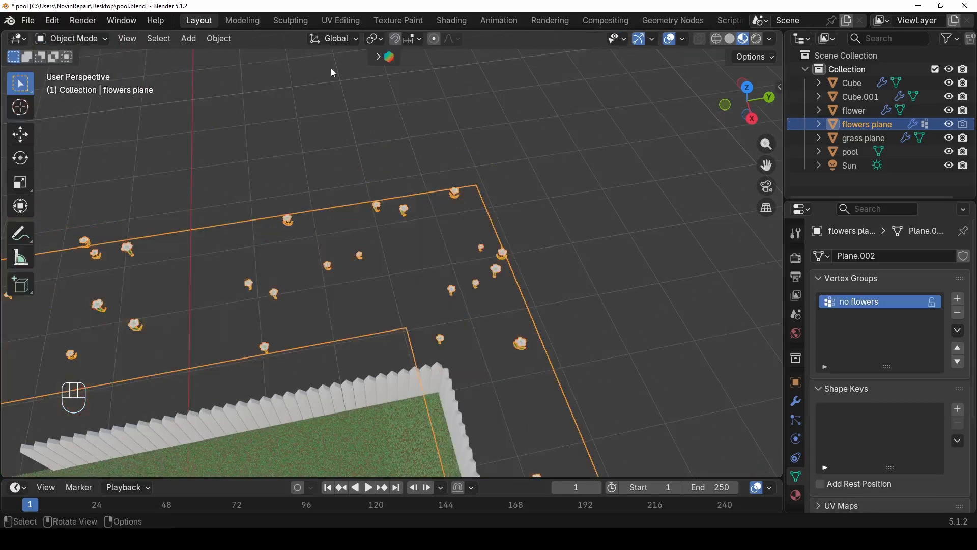
- Lower the flowers plane about 3.91 m along Z so it sits at the level of the grass
scroll(322, 193, "down", 3)
mouse_move(312, 220)
middle_mouse_down()
mouse_move(352, 219)
mouse_move(410, 157)
middle_mouse_up()
scroll(411, 191, "down", 5)
middle_click_drag(411, 195, 405, 207, "alt")
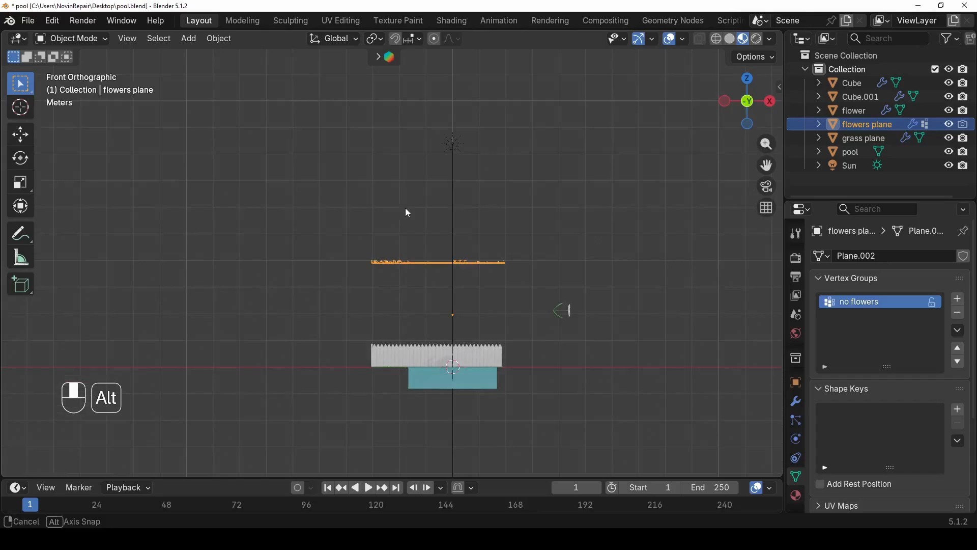
scroll(400, 244, "up", 5)
middle_click_drag(395, 285, 374, 115, "shift")
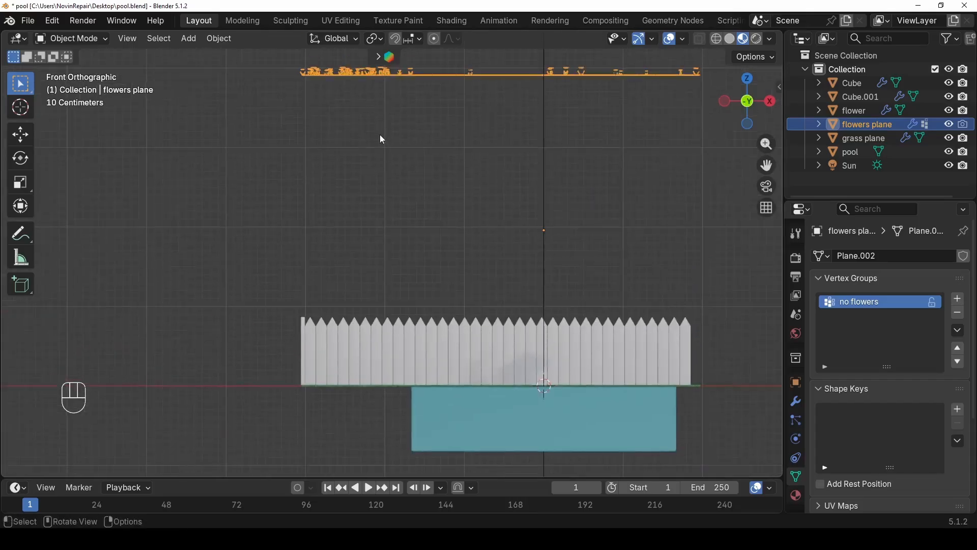
key("g")
key("z")
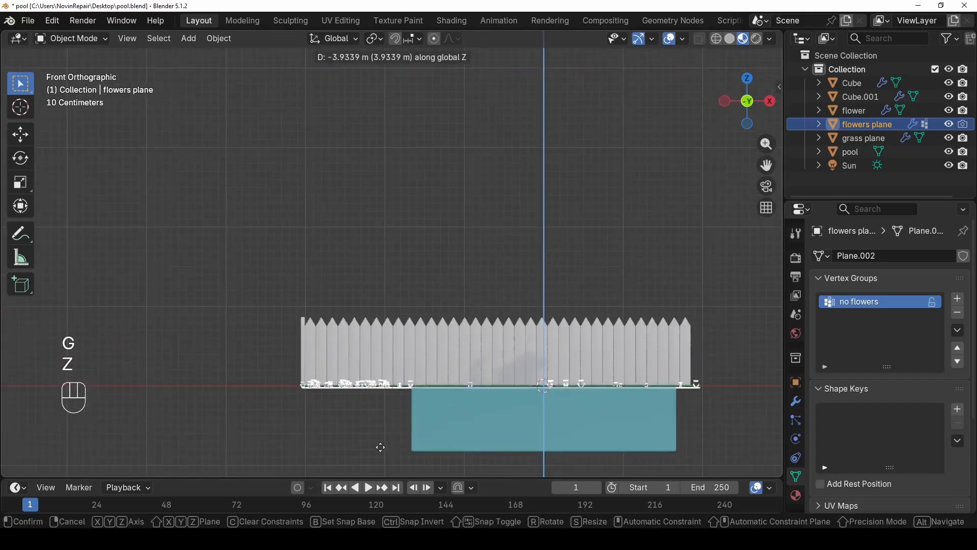
left_click(381, 445)
- Lower the flowers plane a further 0.01 m or so along Z to settle the flowers into the grass, and deselect it
scroll(376, 394, "up", 8)
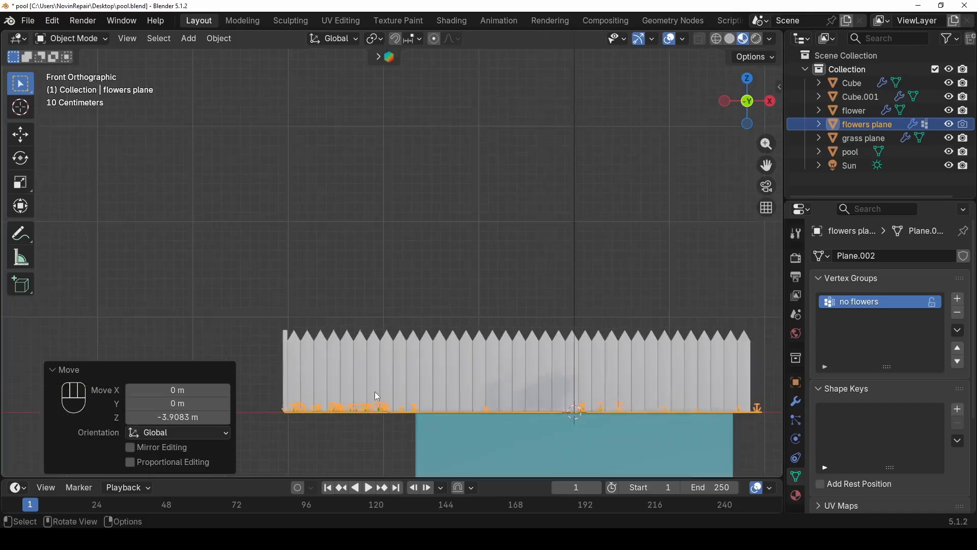
key("KP_Decimal")
scroll(352, 336, "up", 7)
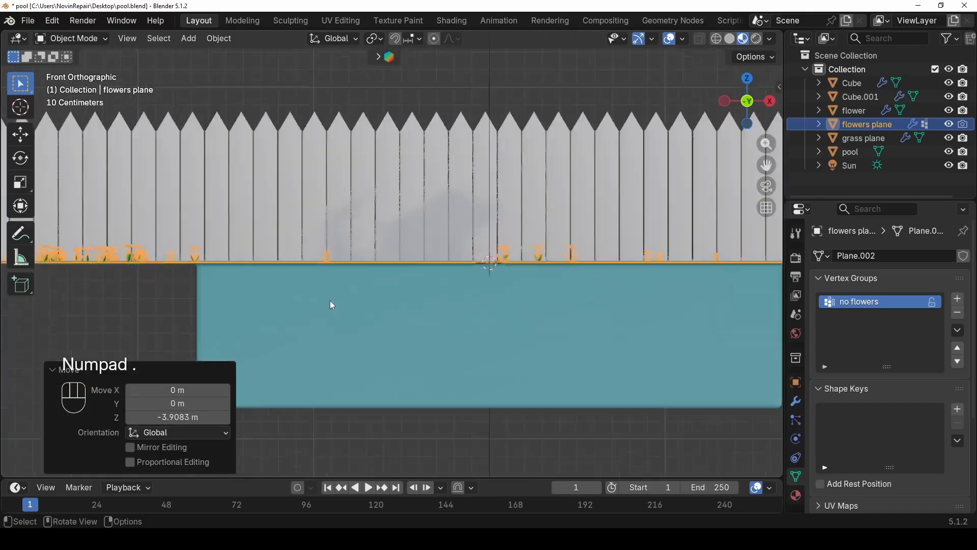
middle_click_drag(260, 291, 189, 300)
middle_click_drag(166, 228, 657, 196, "shift")
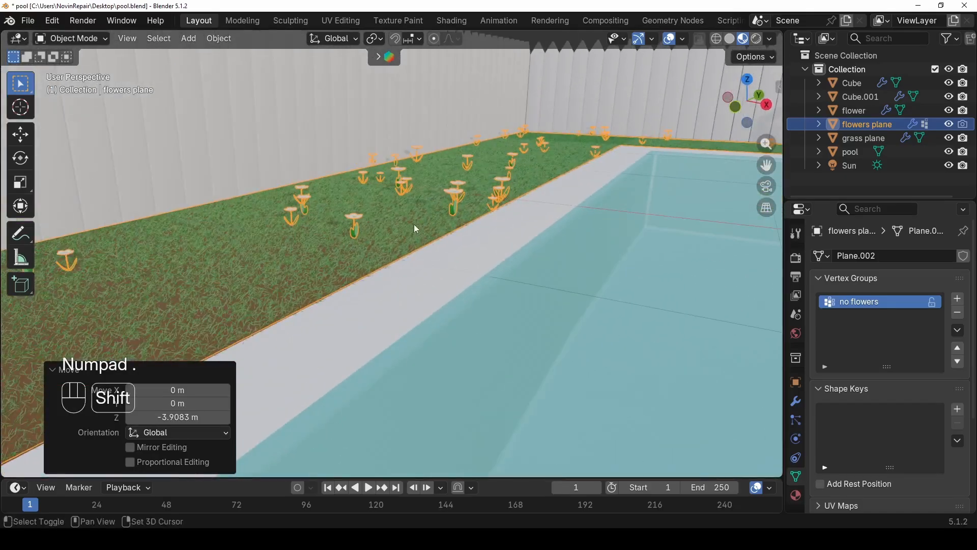
scroll(497, 230, "up", 6)
key("g")
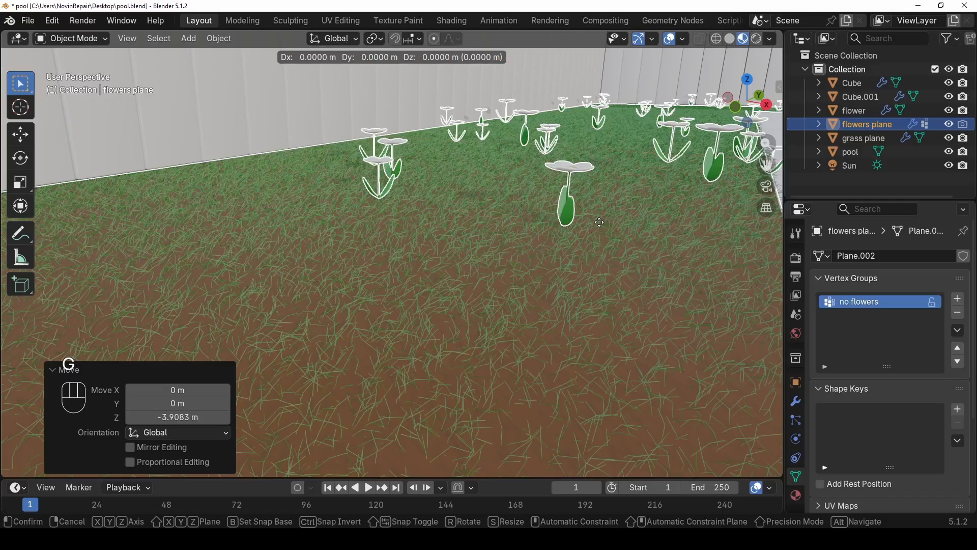
key("z")
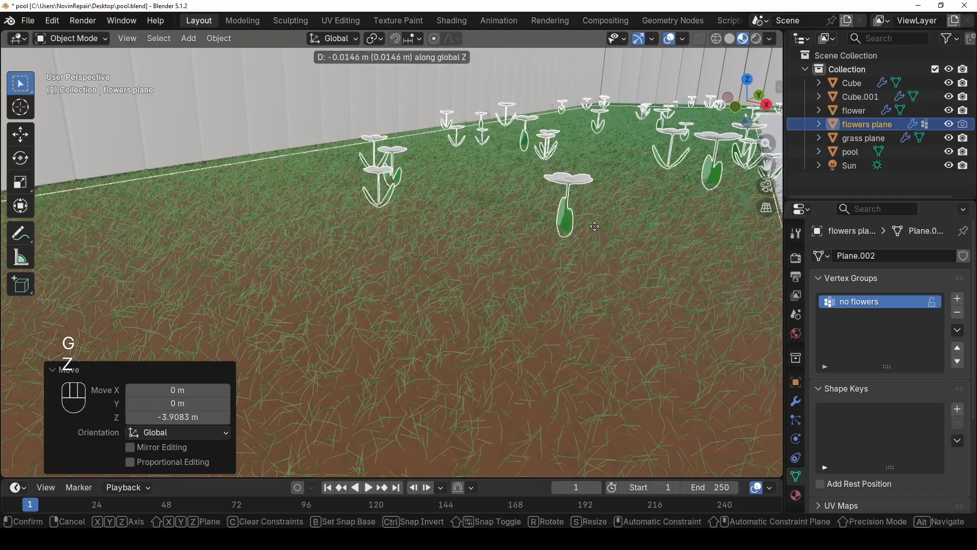
left_click(595, 225)
scroll(588, 223, "down", 8)
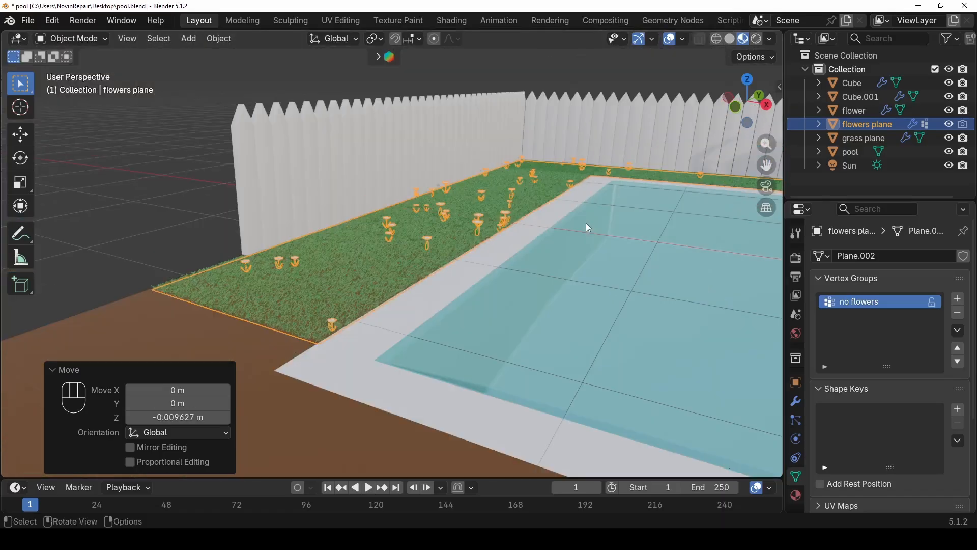
left_click(206, 196)
scroll(239, 191, "down", 3)
middle_click_drag(241, 192, 203, 230)
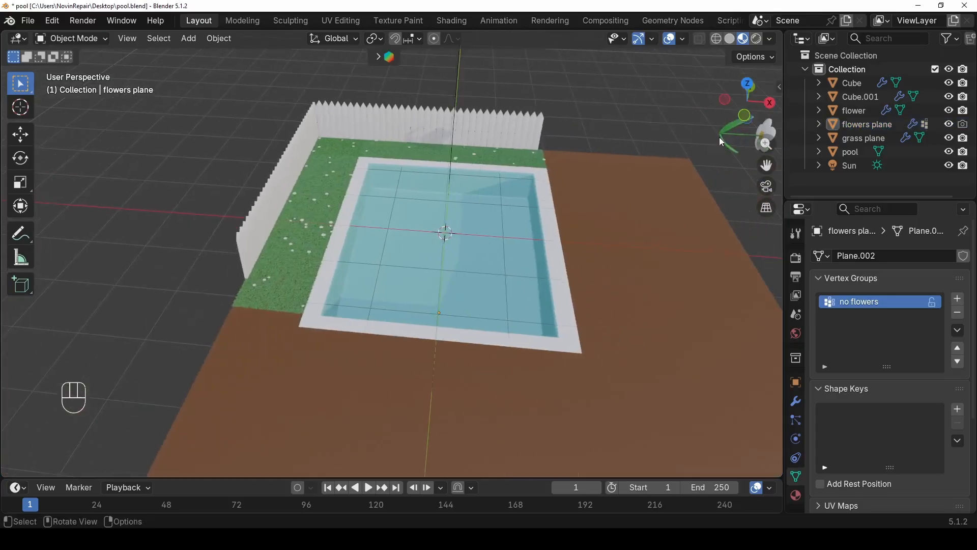
- Hide the original flower object in both the viewport and renders, and save the file
left_click(855, 111)
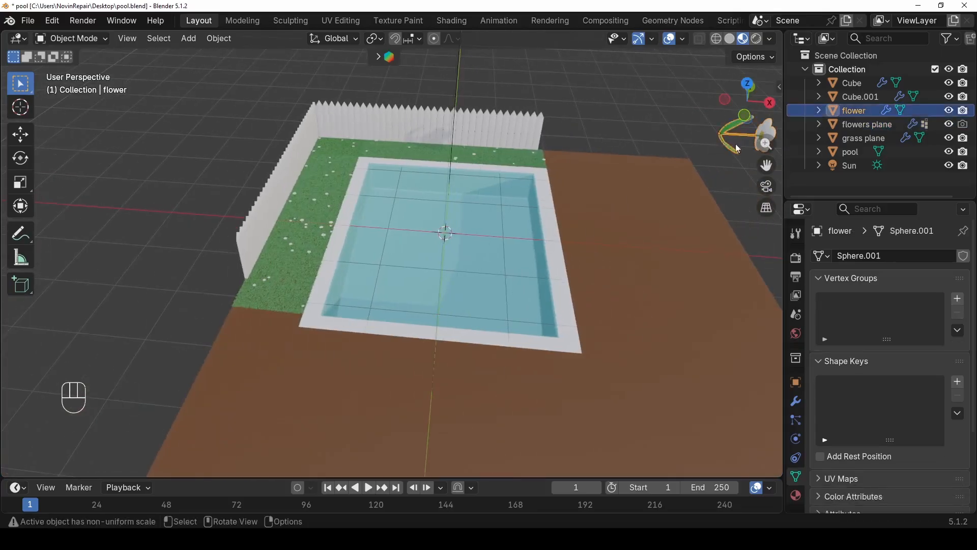
left_click(950, 111)
left_click(963, 110)
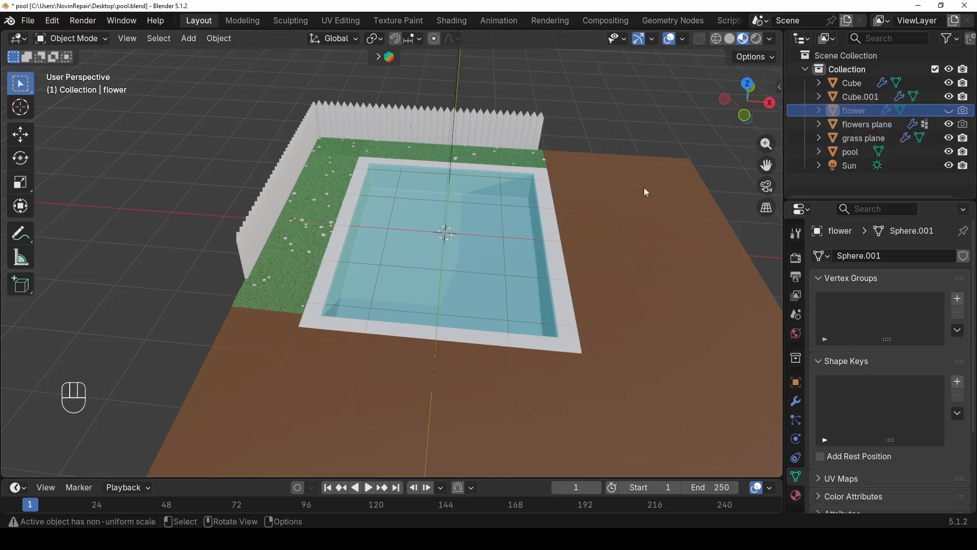
middle_click_drag(600, 200, 589, 240, "shift")
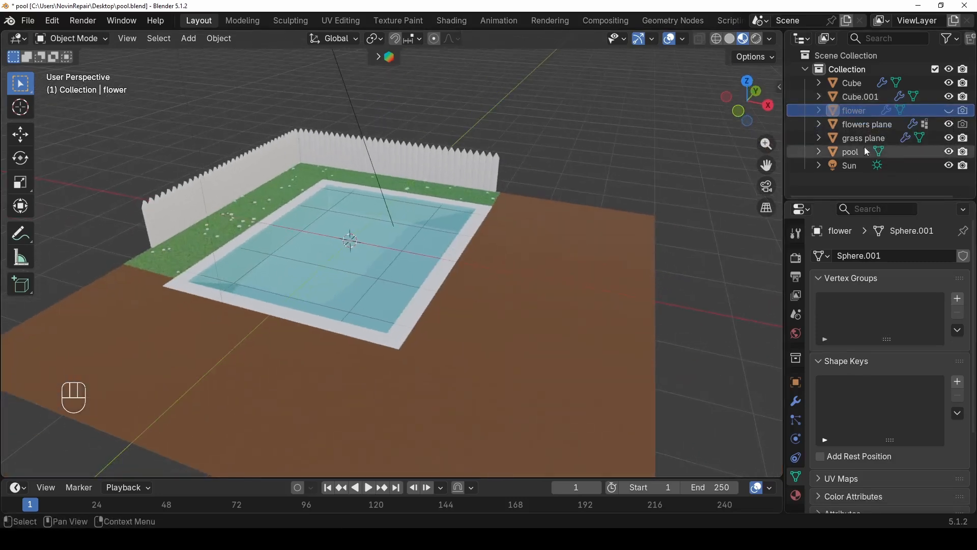
scroll(489, 222, "down", 2)
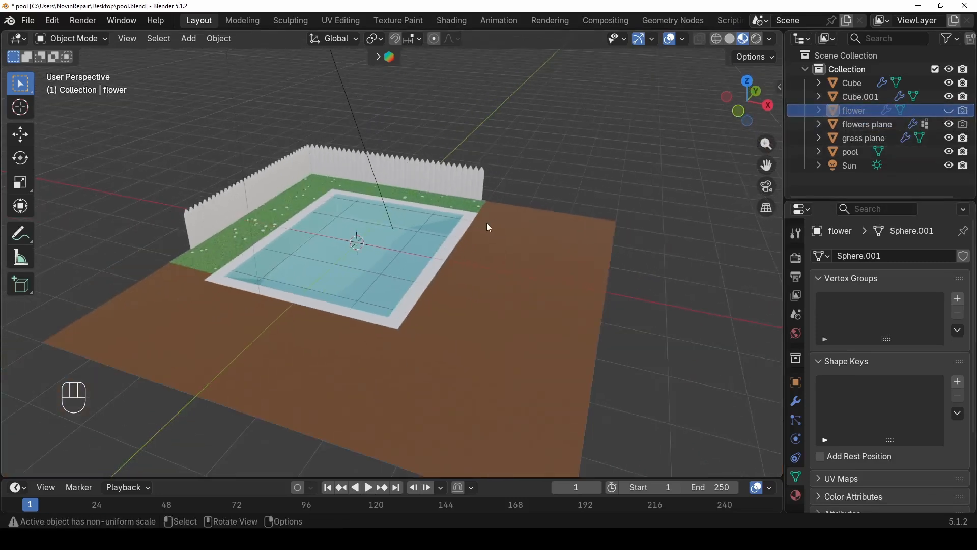
key("ctrl+s")
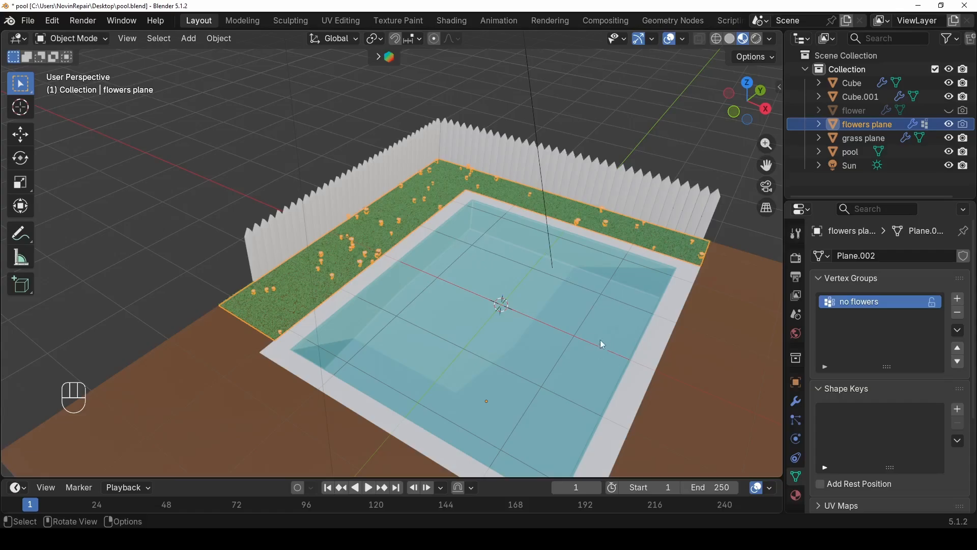
- In Edit Mode with X-ray on, select all pool vertices along the pool's long side opposite the long grass strip, including the rim
scroll(596, 345, "down", 3)
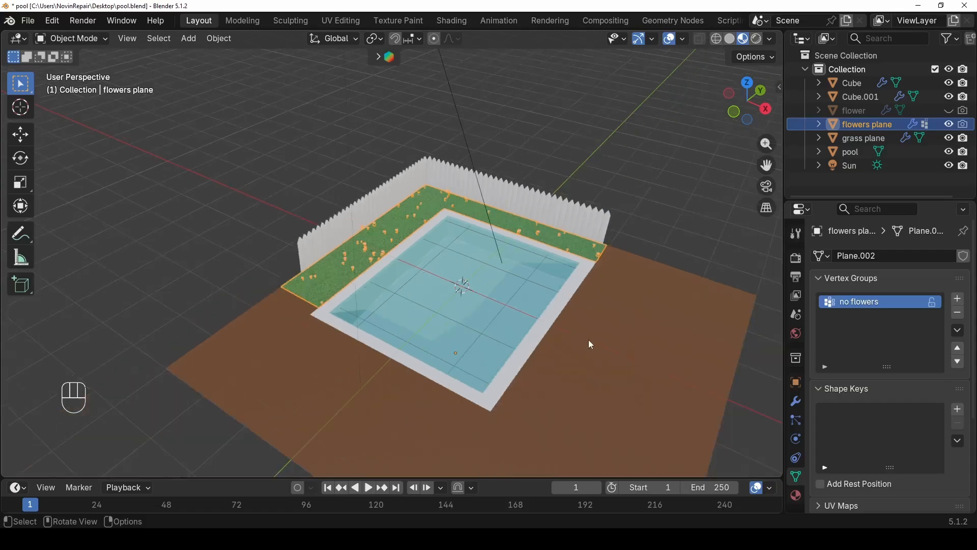
left_click(390, 387)
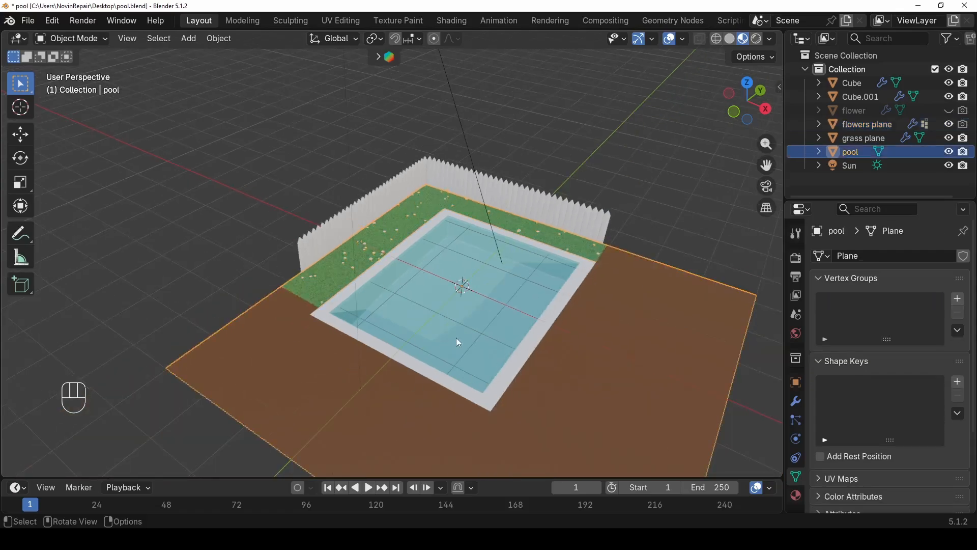
key("Tab")
middle_click_drag(459, 342, 479, 325)
middle_click_drag(529, 385, 539, 415, "alt")
scroll(584, 361, "up", 3)
middle_click_drag(630, 343, 518, 301, "shift")
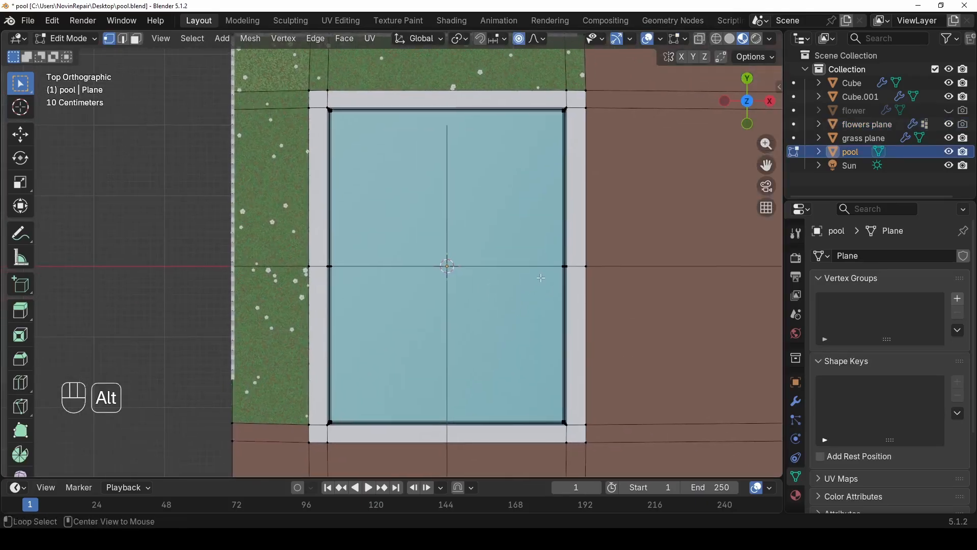
key("alt+z")
scroll(573, 169, "down", 1)
scroll(574, 170, "down", 2)
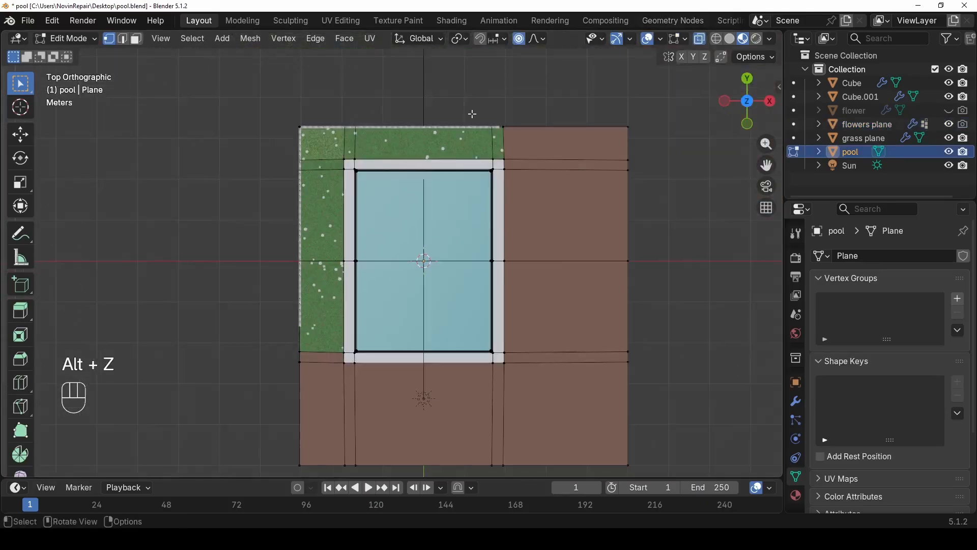
left_click_drag(468, 98, 533, 462)
scroll(479, 247, "up", 1)
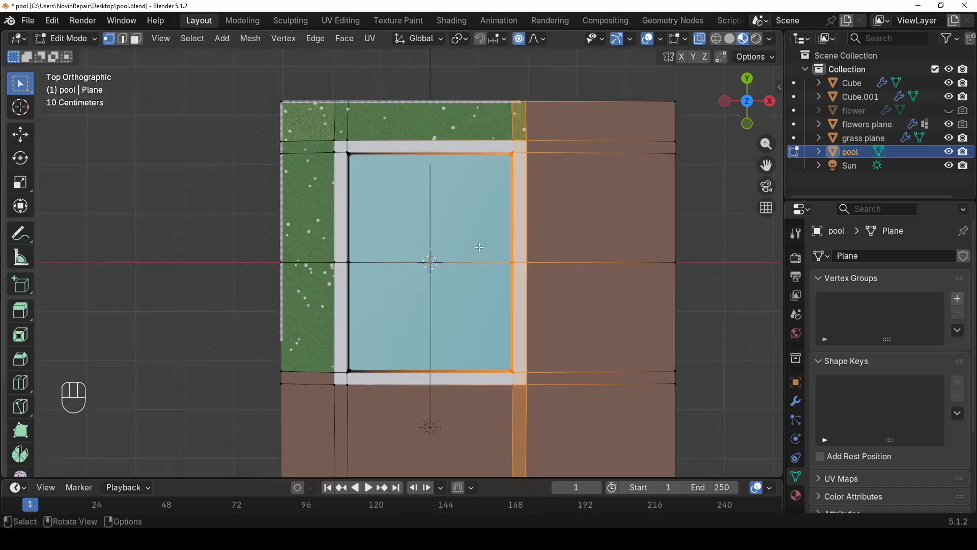
- Try to narrow the pool by moving the selected side about -0.21 m along X with proportional editing, and undo the move
key("g")
key("x")
left_click(470, 248)
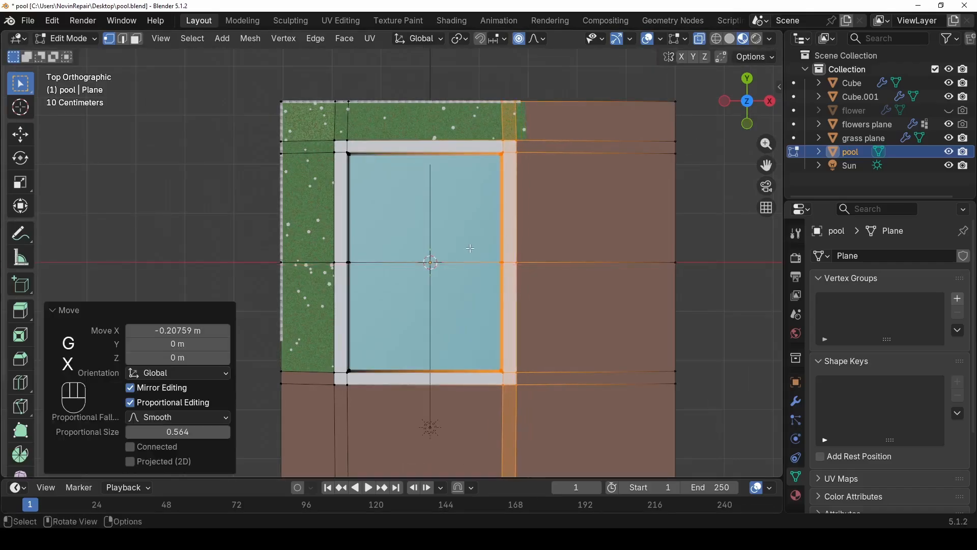
key("ctrl+z")
- Turn off proportional editing, move the selected pool side about -0.87 m along X, and return to Object Mode
key("o")
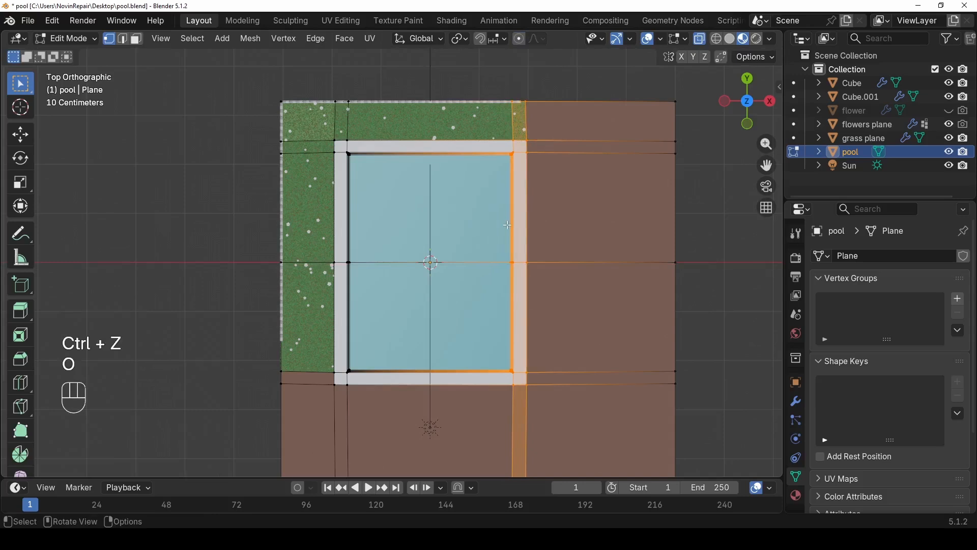
key("g")
key("x")
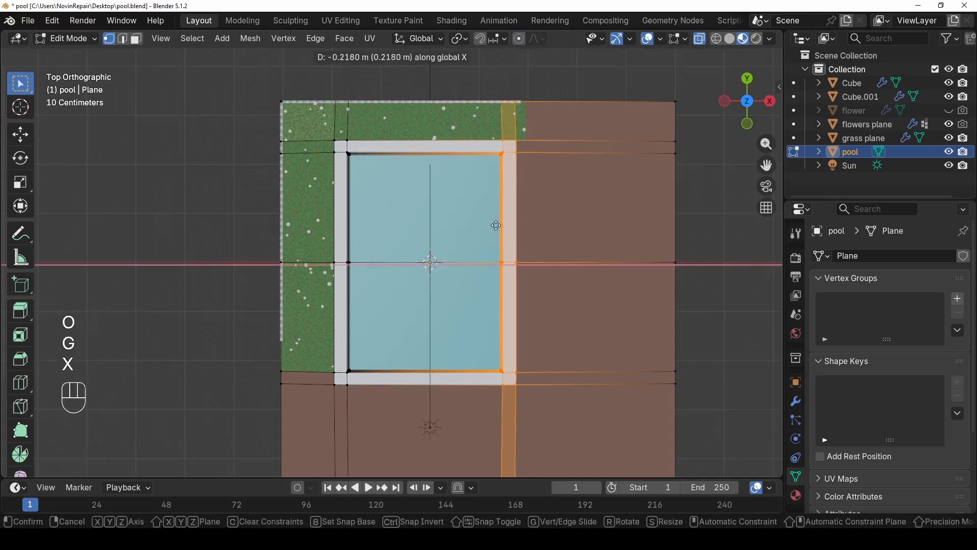
left_click(463, 232)
middle_click_drag(460, 234, 377, 253)
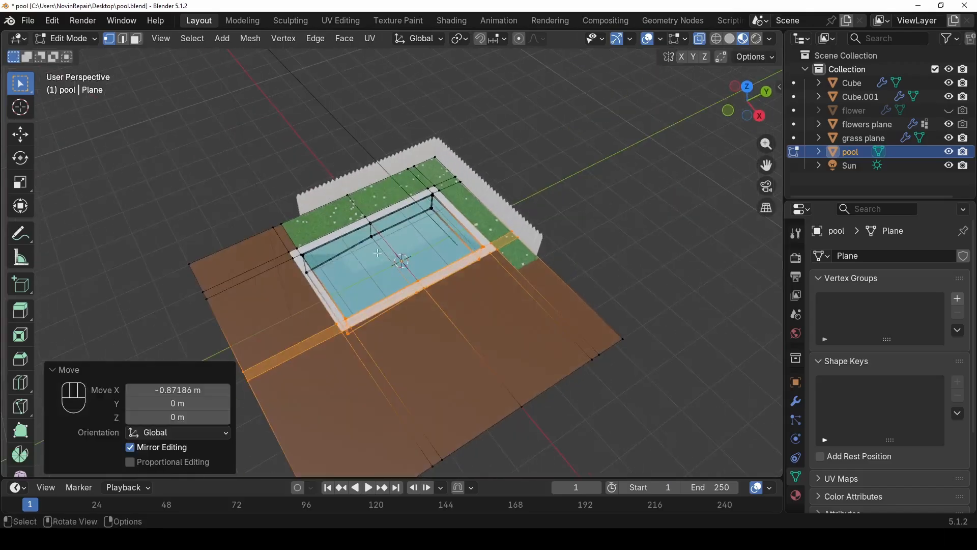
scroll(453, 296, "up", 4)
scroll(456, 275, "down", 3)
key("Tab")
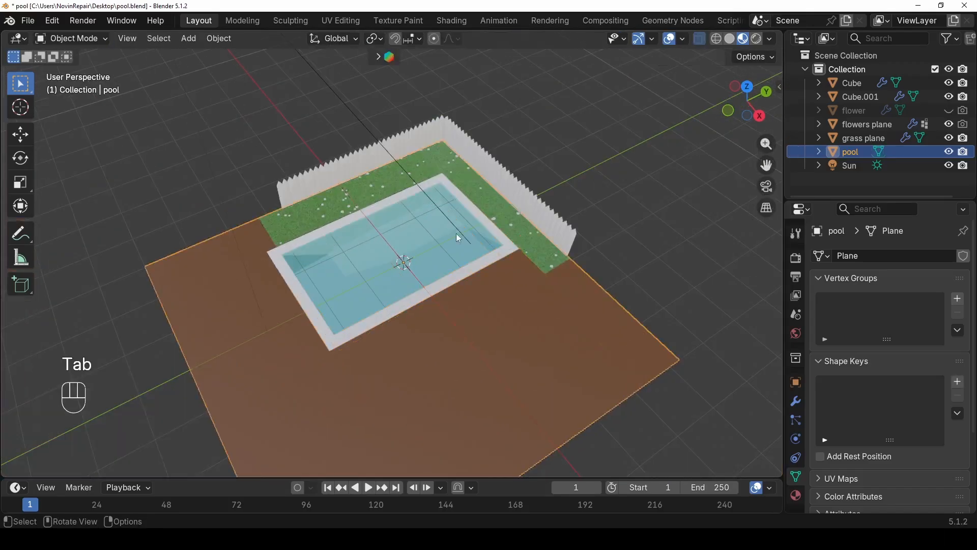
- Examine the narrowed pool's proportions against the grass strips and fence from several angles
scroll(403, 190, "up", 1)
scroll(401, 186, "up", 2)
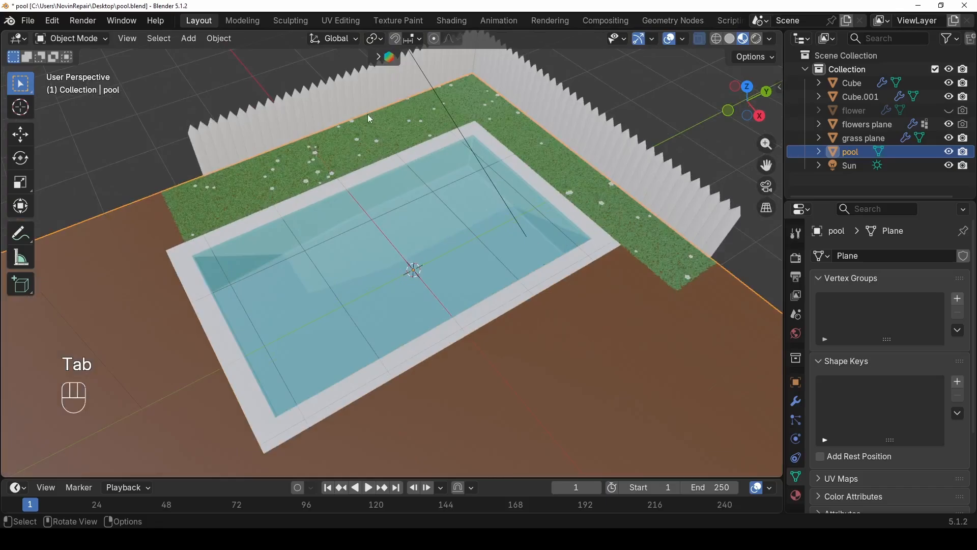
scroll(378, 130, "down", 3)
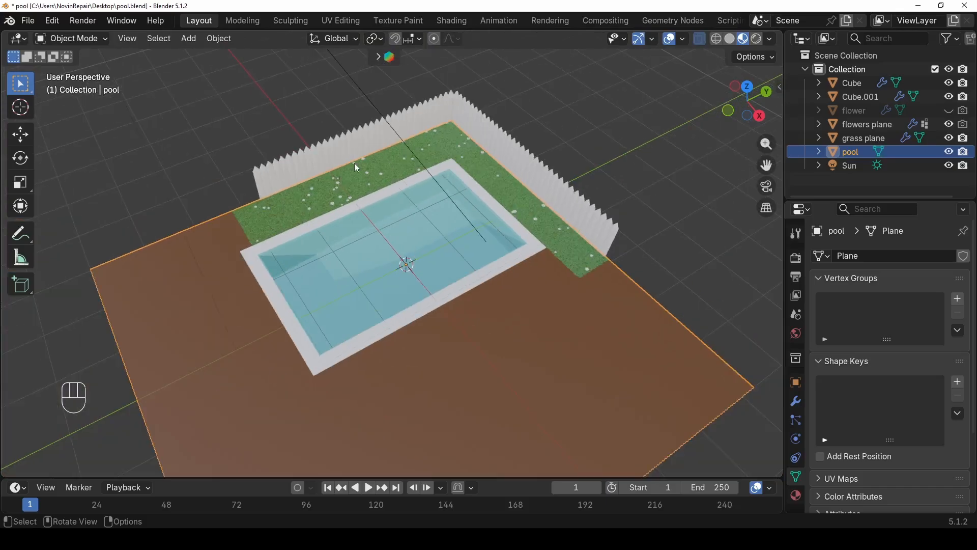
scroll(354, 153, "up", 3)
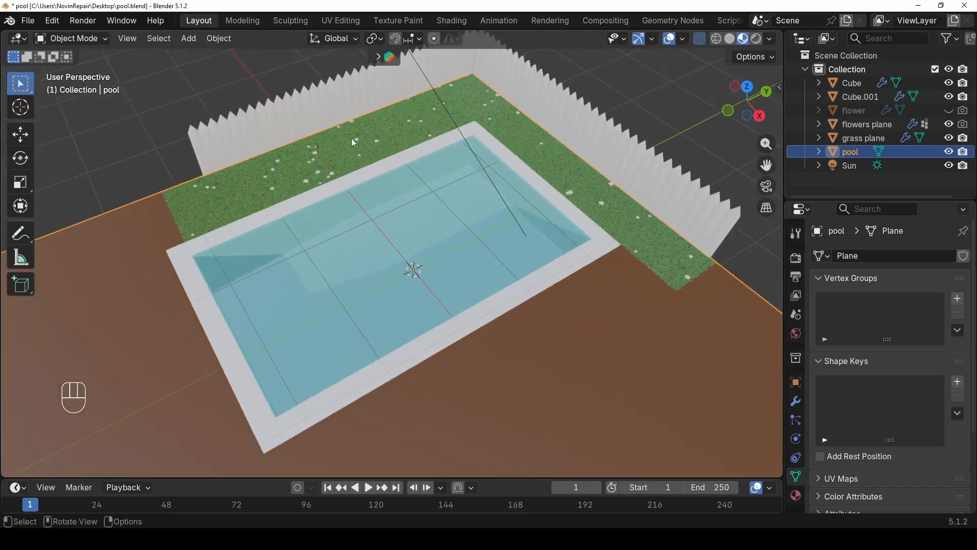
scroll(371, 133, "down", 2)
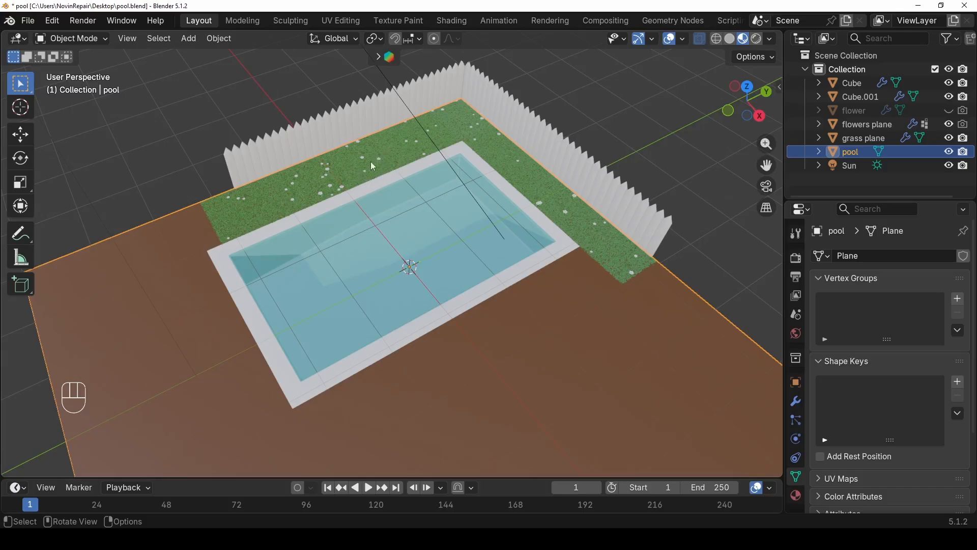
middle_click_drag(401, 198, 439, 191)
key("Tab")
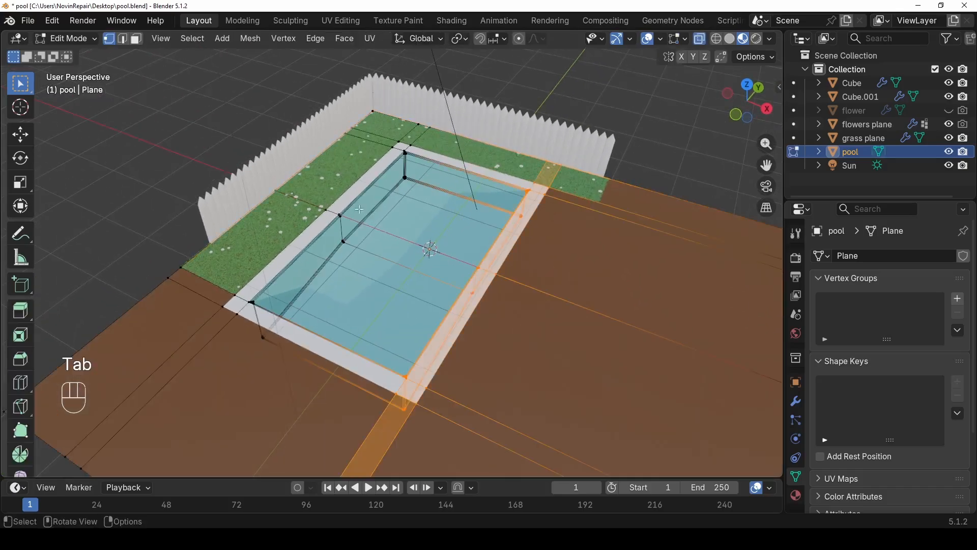
scroll(368, 190, "down", 2)
middle_click_drag(363, 218, 132, 107)
left_click(76, 39)
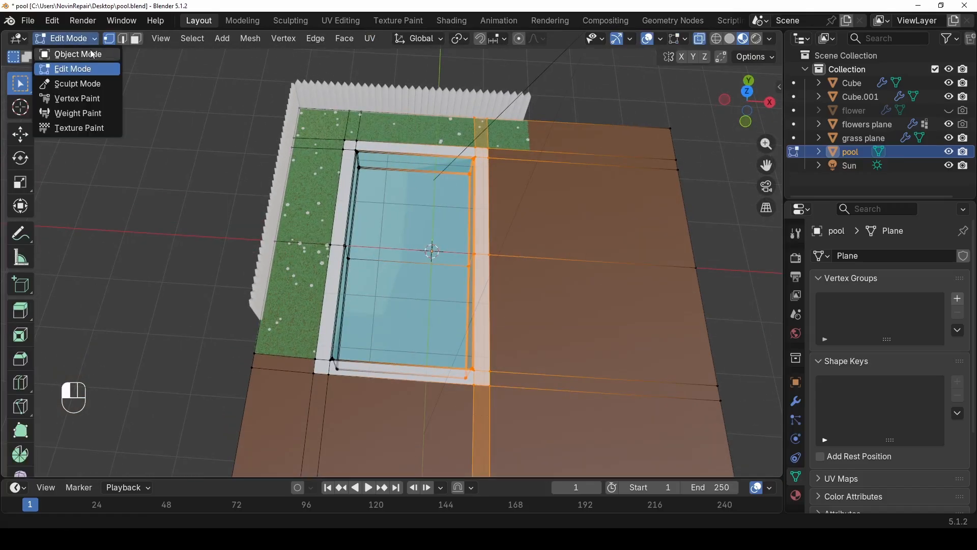
left_click(82, 51)
- Widen the grass plane by moving its outer long-edge vertices about -0.85 m along X in Edit Mode
left_click(305, 277)
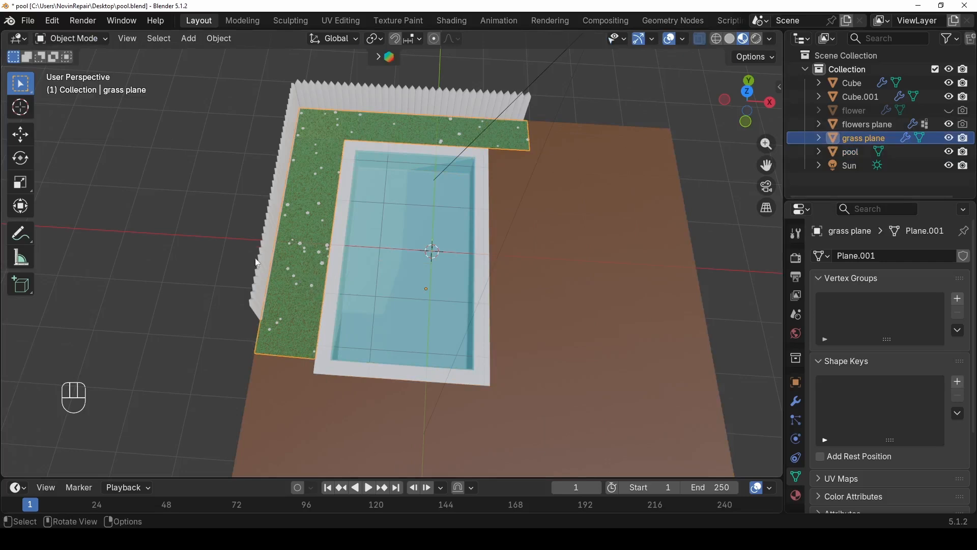
key("Tab")
key("KP_7")
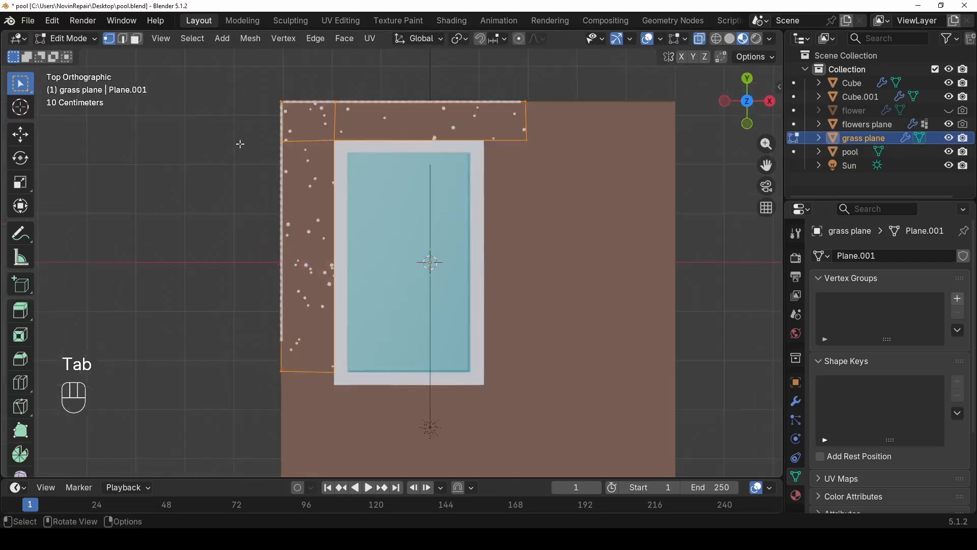
left_click_drag(225, 76, 291, 391)
key("g")
key("x")
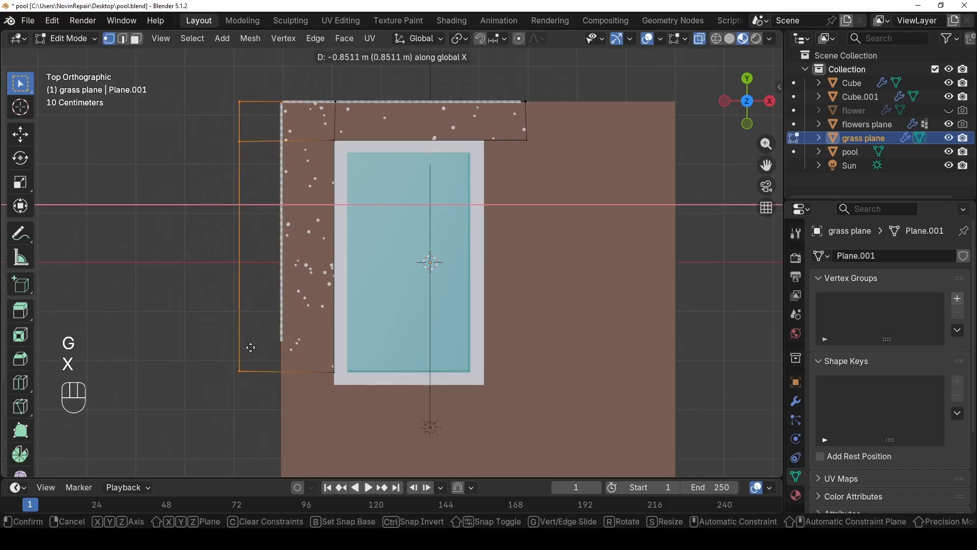
left_click(250, 345)
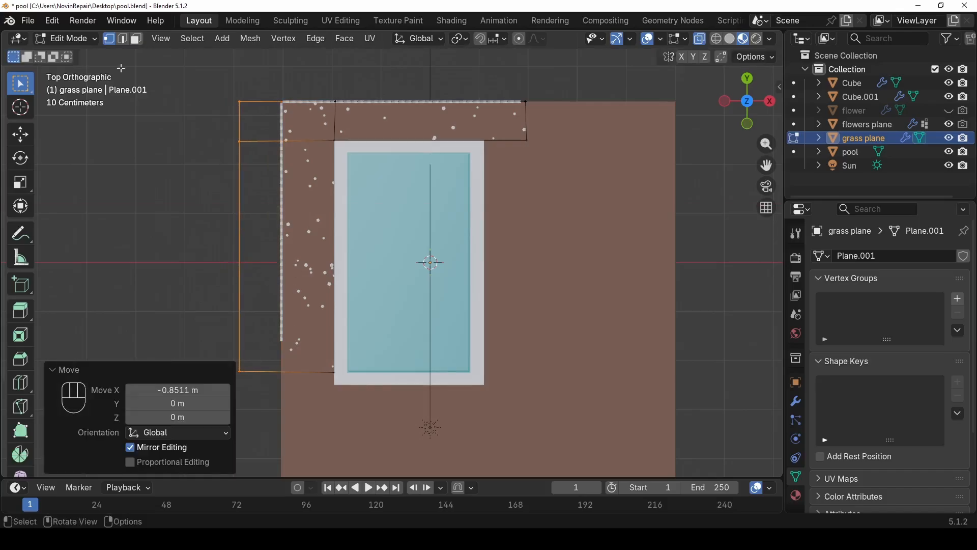
- Return to Object Mode and check the widened grass plane against the long-side fence
left_click(71, 38)
left_click(93, 55)
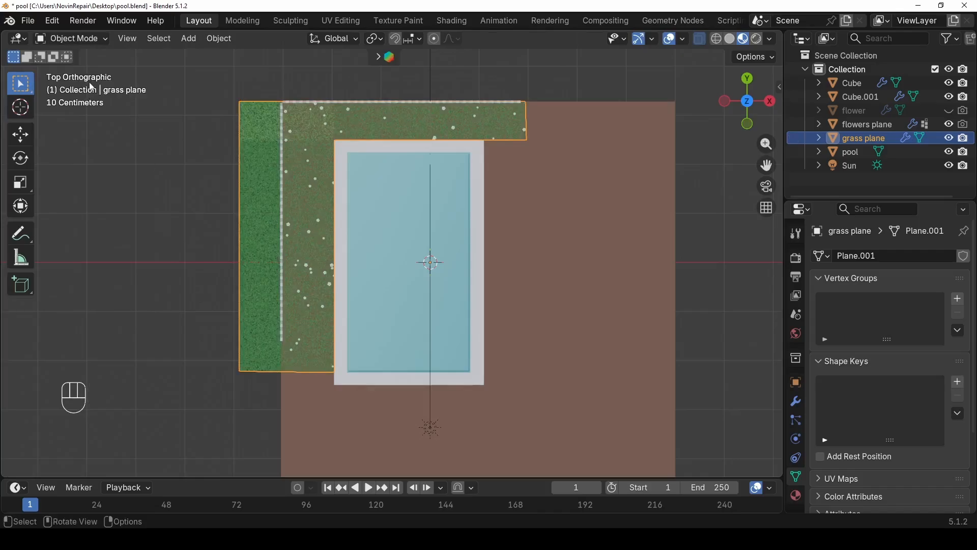
middle_click_drag(91, 87, 188, 157)
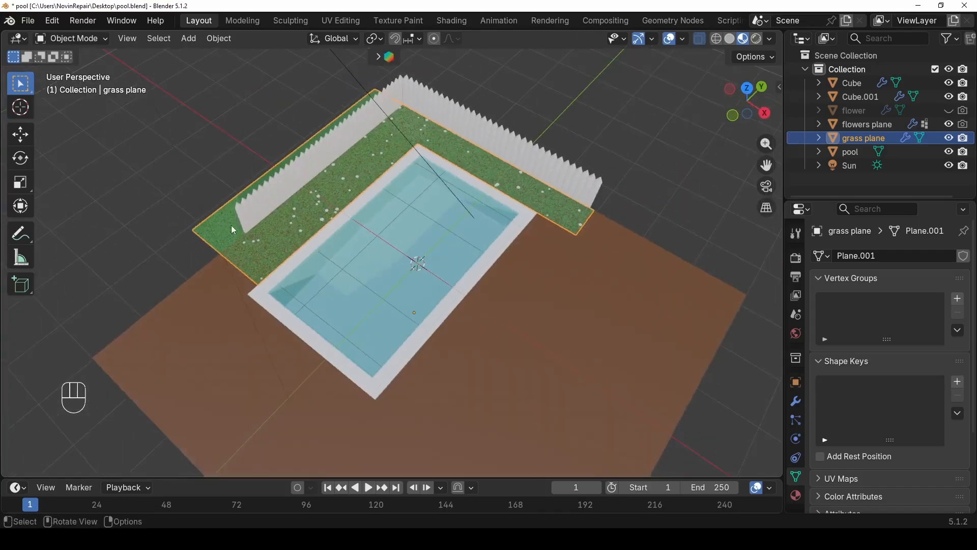
scroll(237, 241, "up", 2)
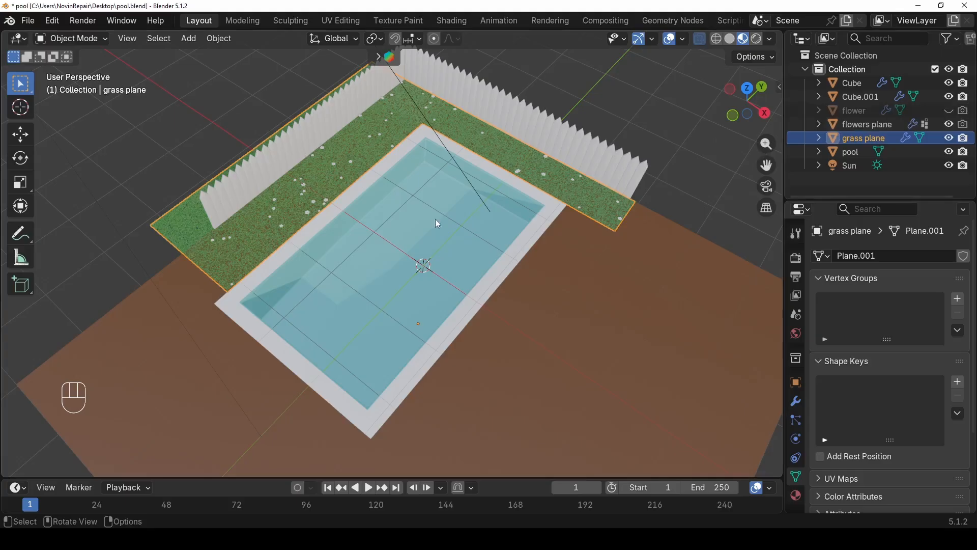
- Widen the flowers plane by moving its outer long-edge vertices about -0.84 m along X with proportional editing at size 1.611, and return to Object Mode
left_click(867, 127)
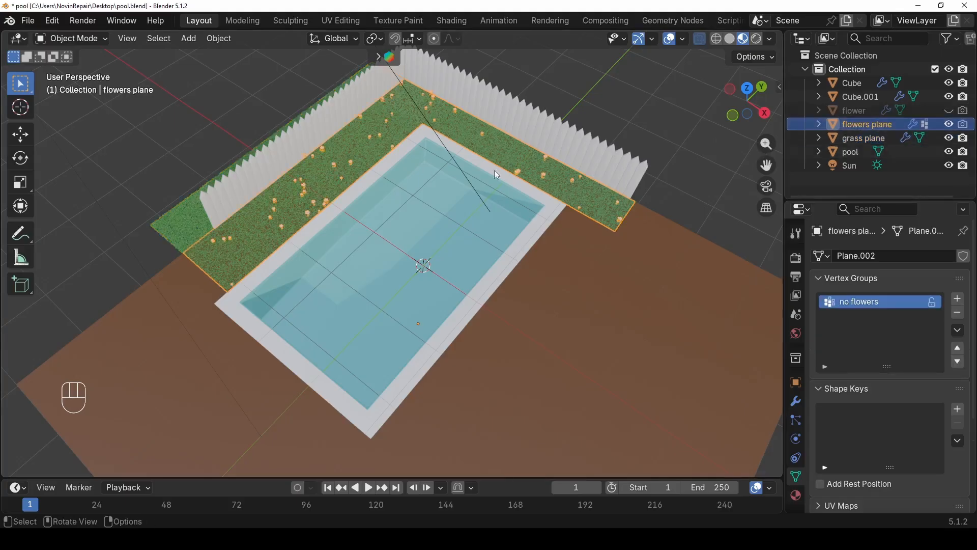
key("Tab")
middle_click_drag(385, 199, 231, 88)
left_click_drag(231, 88, 285, 395)
scroll(236, 171, "up", 3)
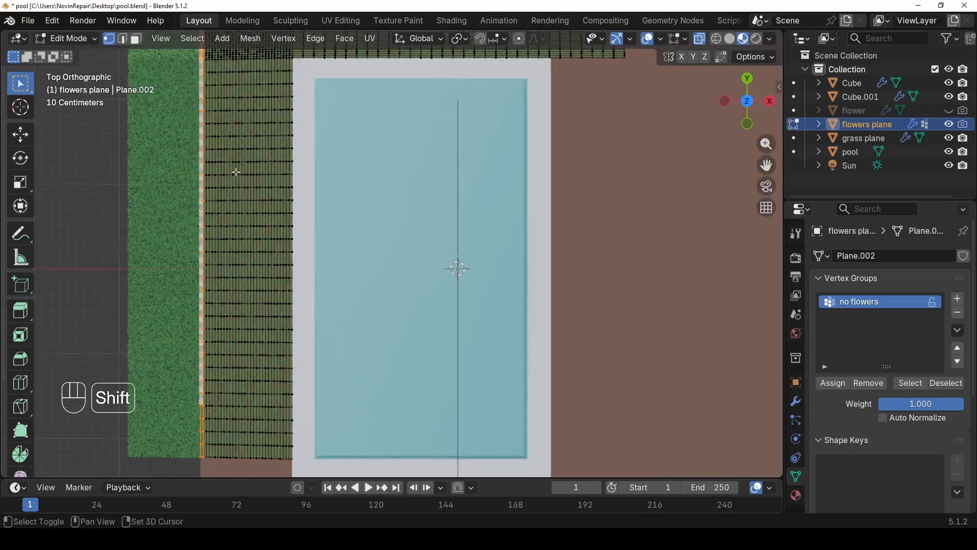
middle_click_drag(235, 171, 346, 283, "shift")
scroll(357, 186, "down", 4)
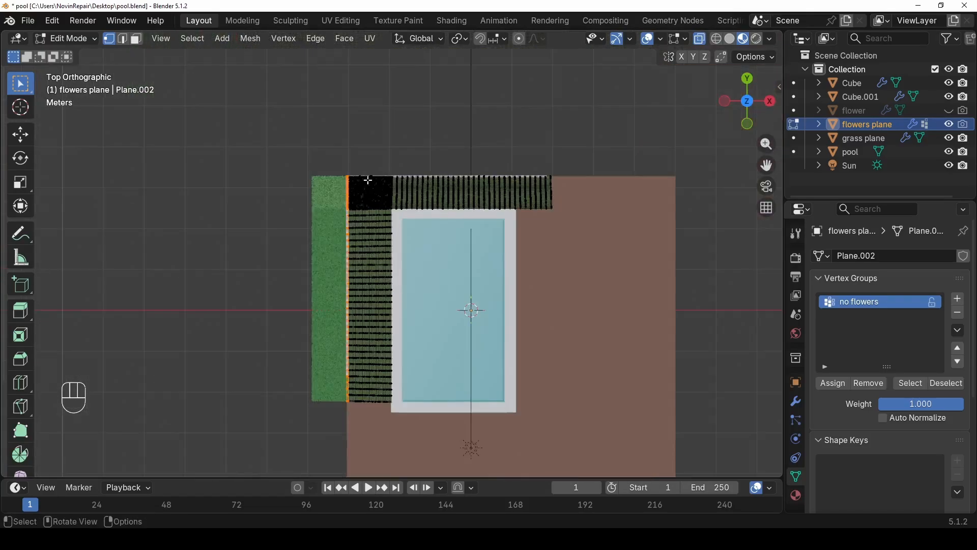
scroll(348, 253, "up", 1)
key("o")
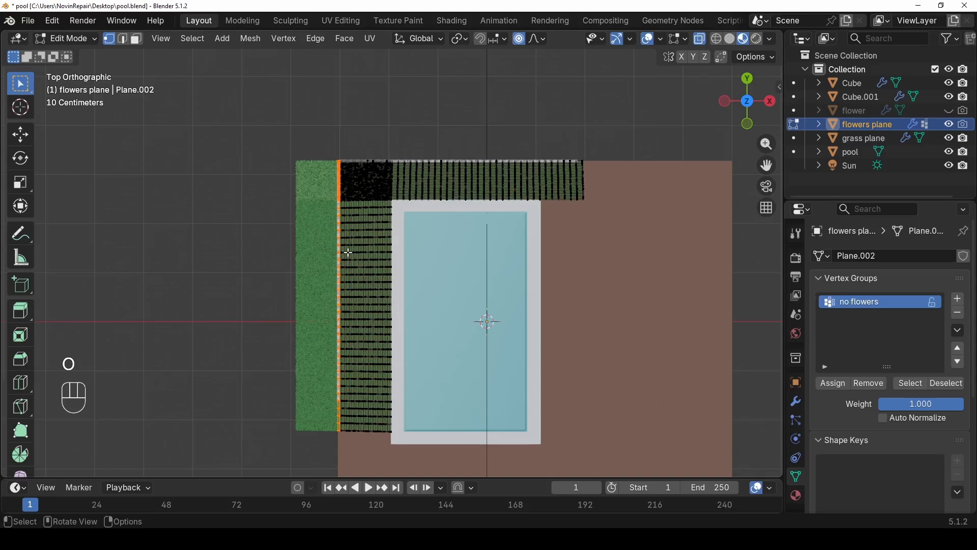
key("g")
key("x")
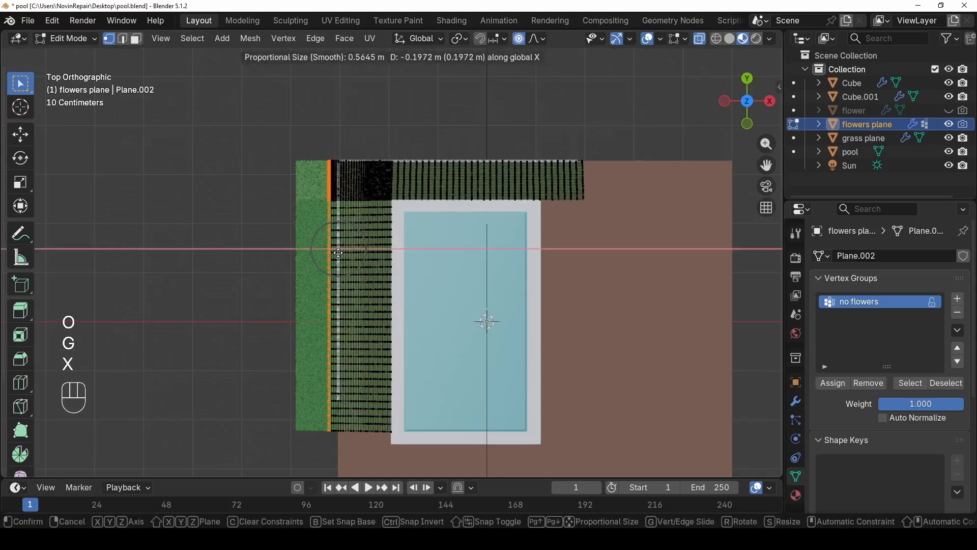
scroll(339, 252, "down", 6)
scroll(331, 254, "down", 6)
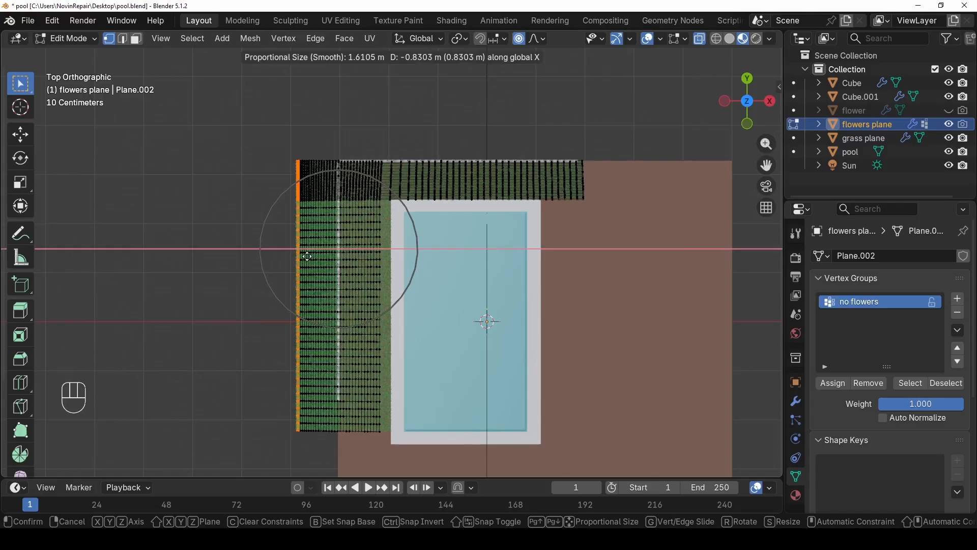
left_click(306, 256)
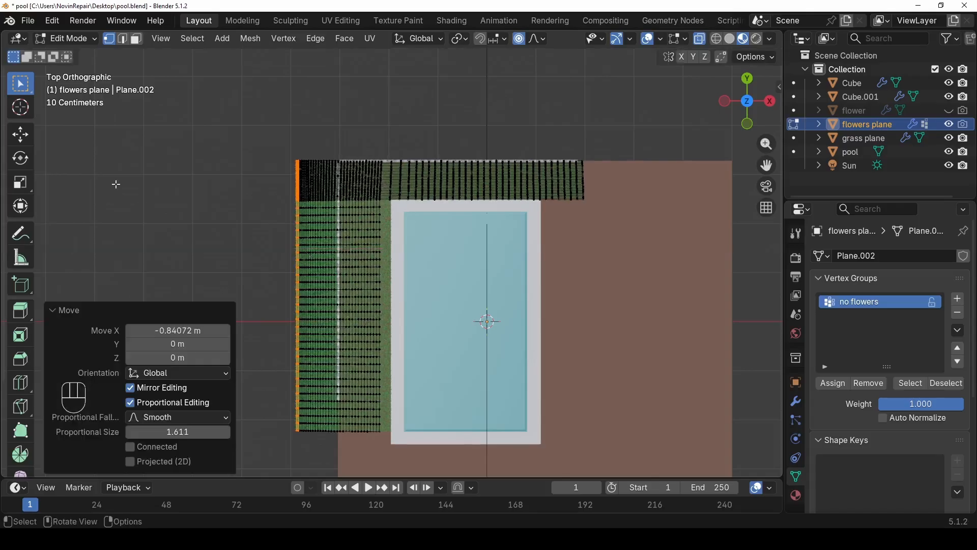
left_click(71, 39)
left_click(78, 56)
- Set the emission number of the flowers plane's particle system to 100
middle_click_drag(408, 230, 312, 212)
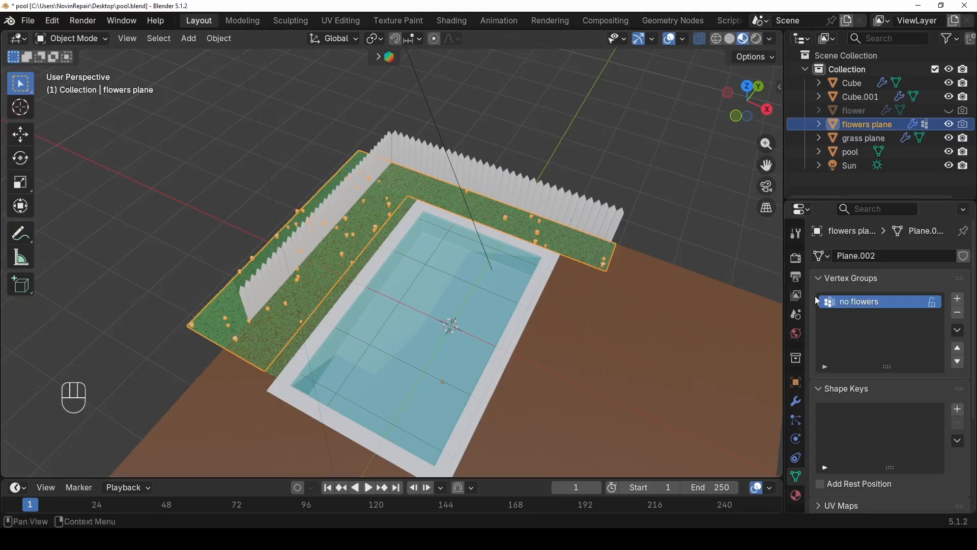
left_click_drag(786, 424, 792, 424)
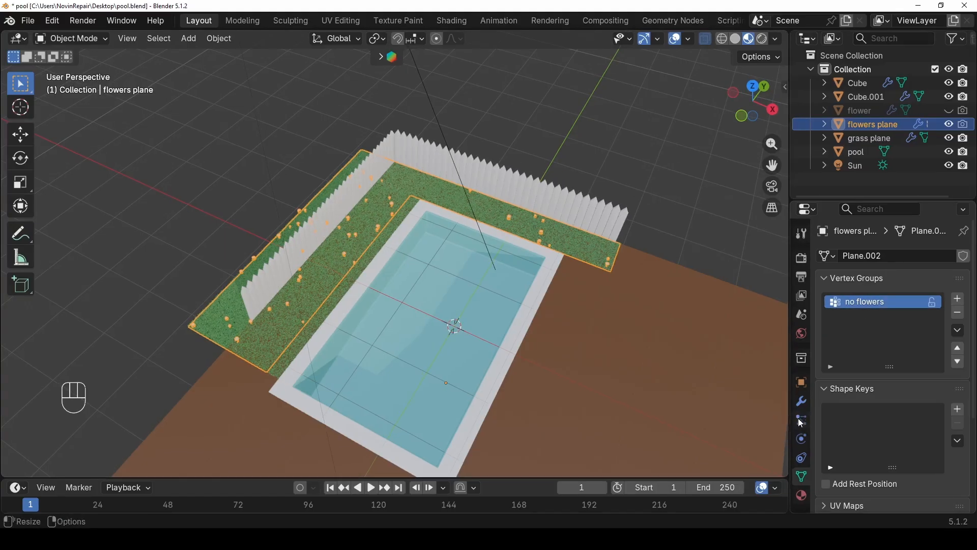
left_click(806, 421)
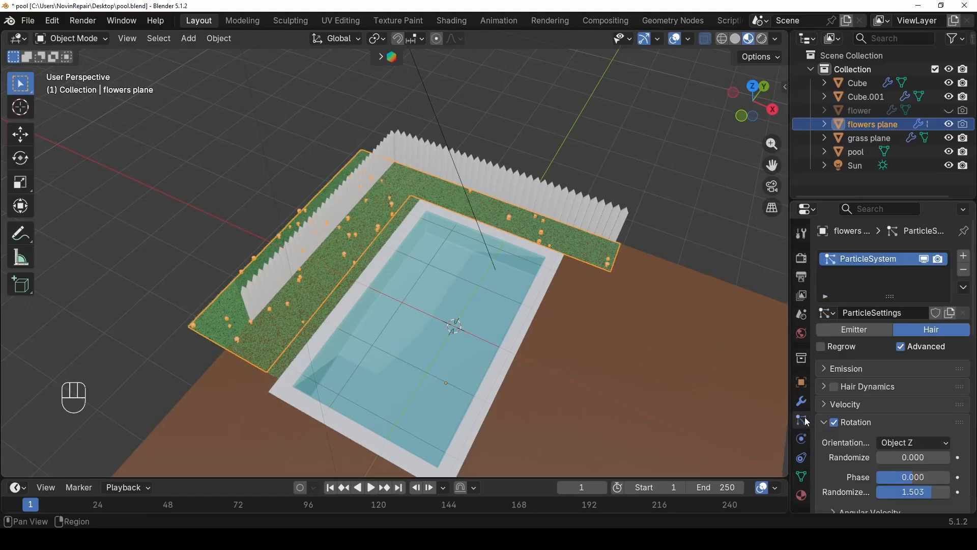
left_click(829, 368)
left_click(913, 388)
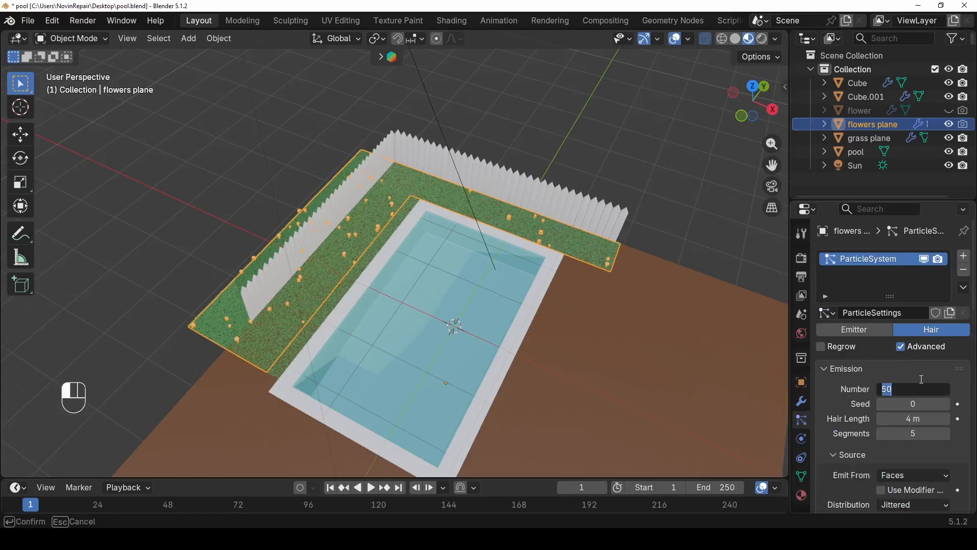
type("100")
key("Return")
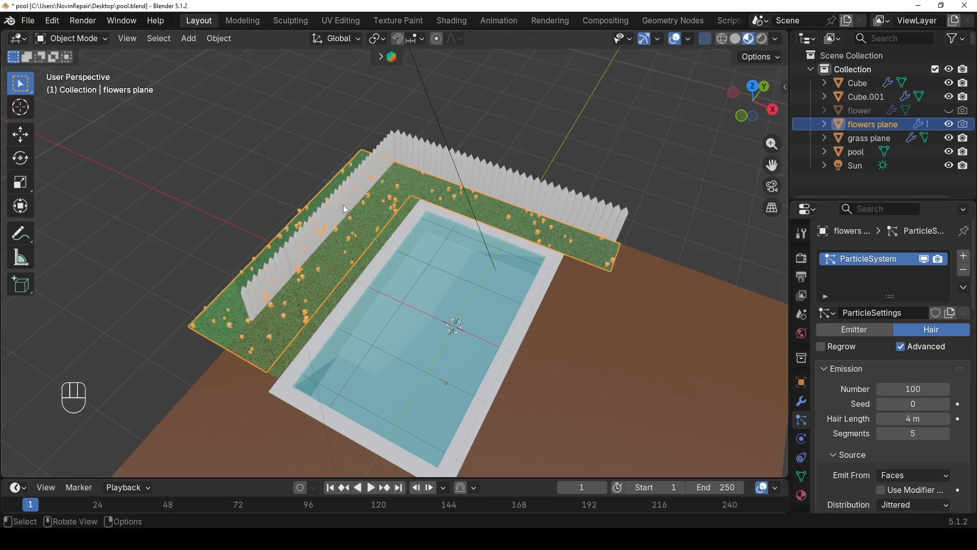
- Select the pool object's outer ground-edge vertices on the fence side in Edit Mode, with X-ray toggled
left_click(226, 402)
scroll(237, 365, "down", 3)
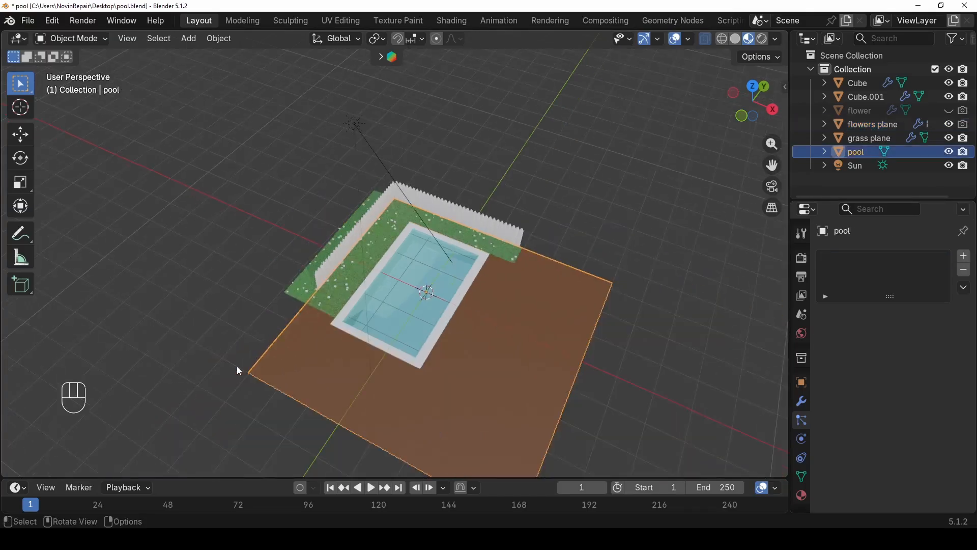
middle_click_drag(237, 366, 353, 413)
key("Tab")
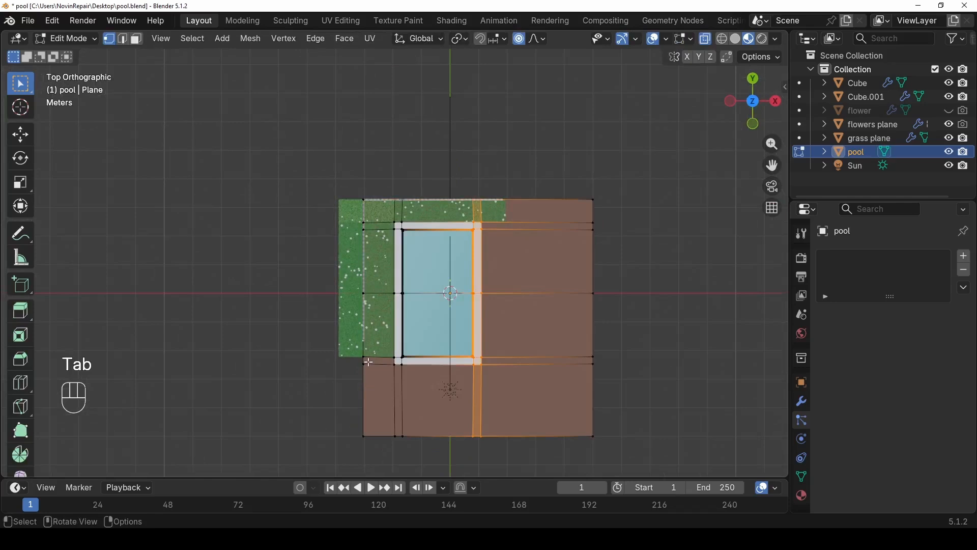
key("alt+z")
left_click_drag(334, 138, 376, 473)
scroll(309, 354, "up", 5)
middle_click_drag(309, 354, 438, 289, "shift")
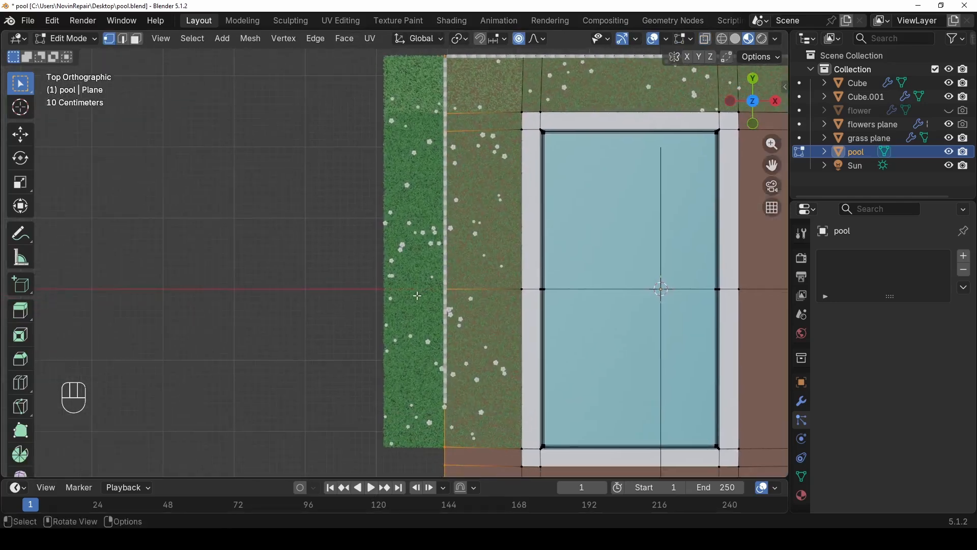
- Try to move the selected ground edge about -0.35 m along X with proportional editing, and undo the move
key("g")
key("x")
left_click(395, 297)
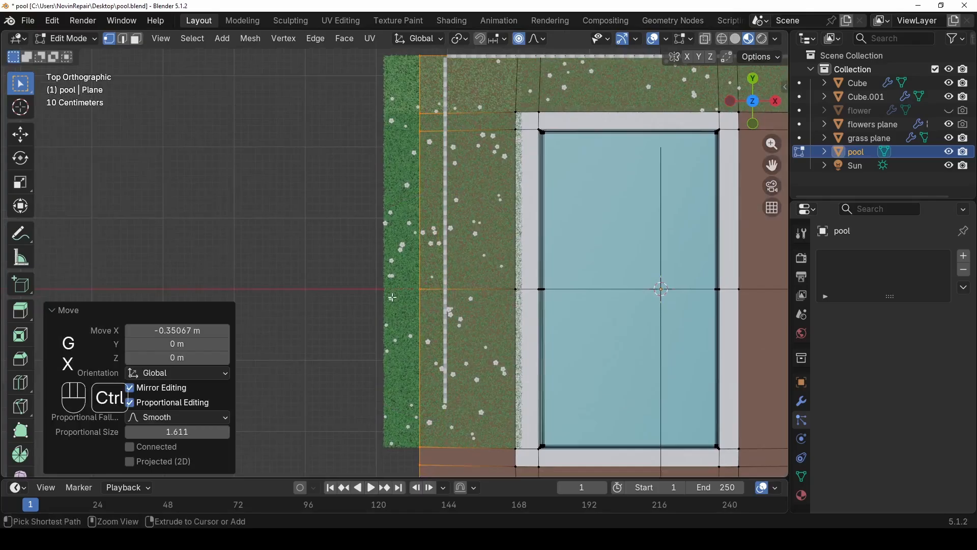
key("ctrl+z")
- Turn off proportional editing, move the selected ground edge about -0.85 m along X, and return to Object Mode
key("o")
key("g")
key("x")
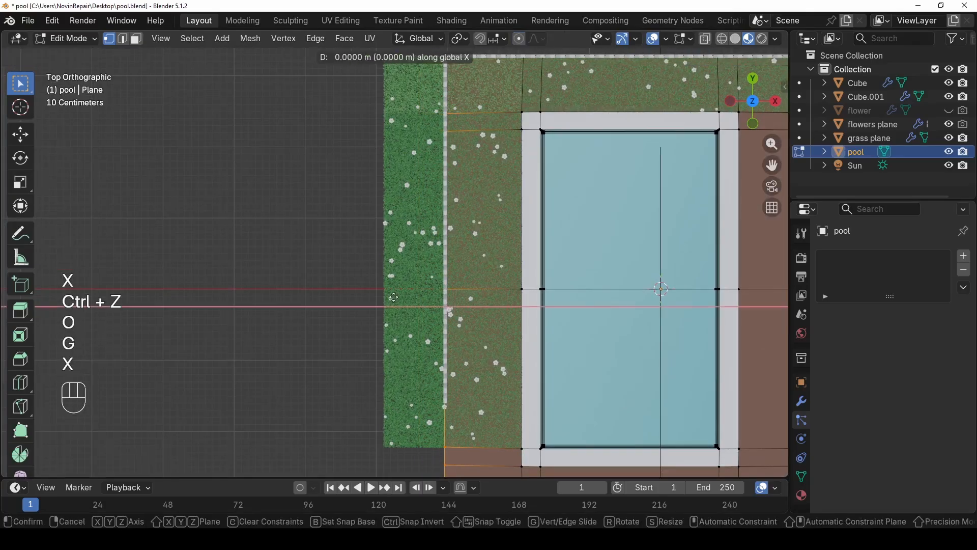
left_click(332, 299)
left_click(67, 38)
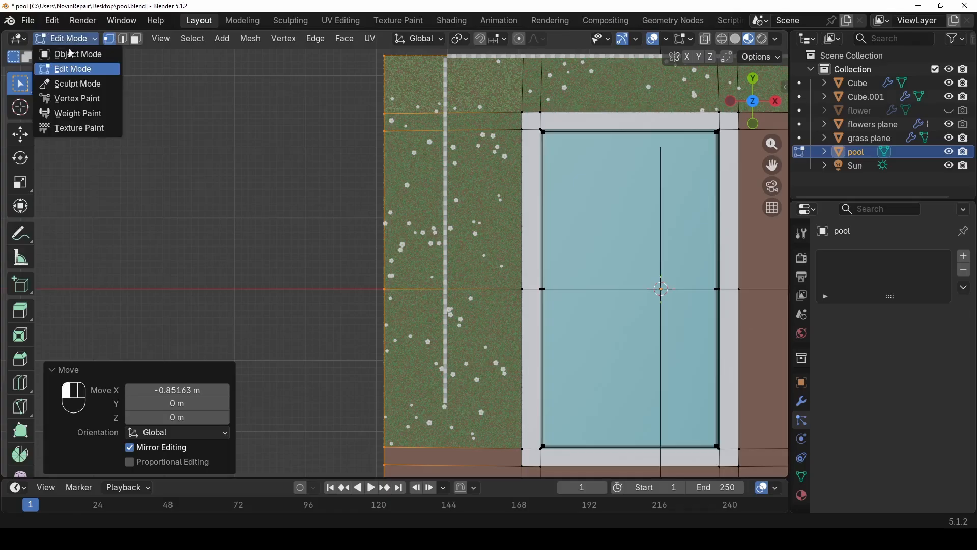
left_click(72, 53)
- Move the long-side fence about -0.86 m along X to the outer edge of the widened grass
middle_click_drag(307, 196, 558, 177)
left_click(445, 197)
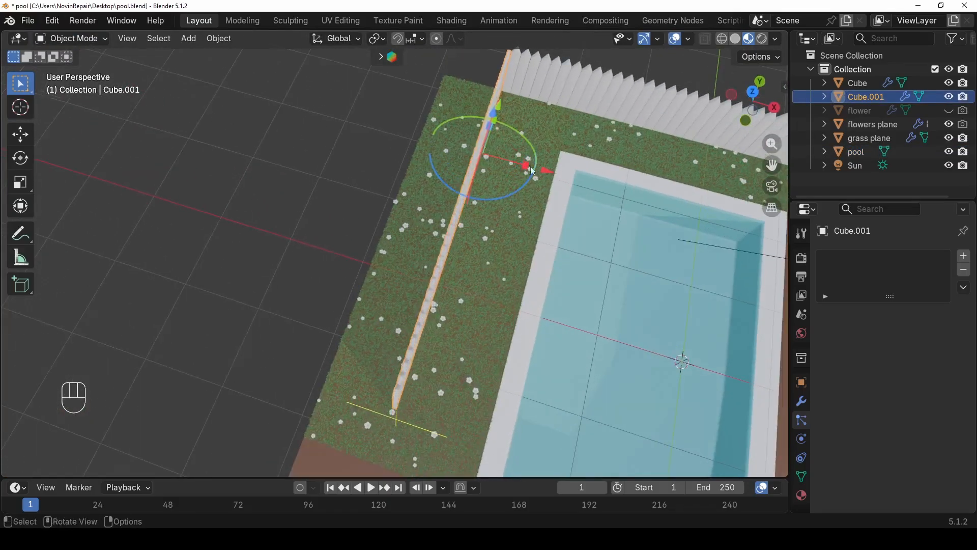
left_click_drag(548, 170, 528, 168)
key("ctrl+z")
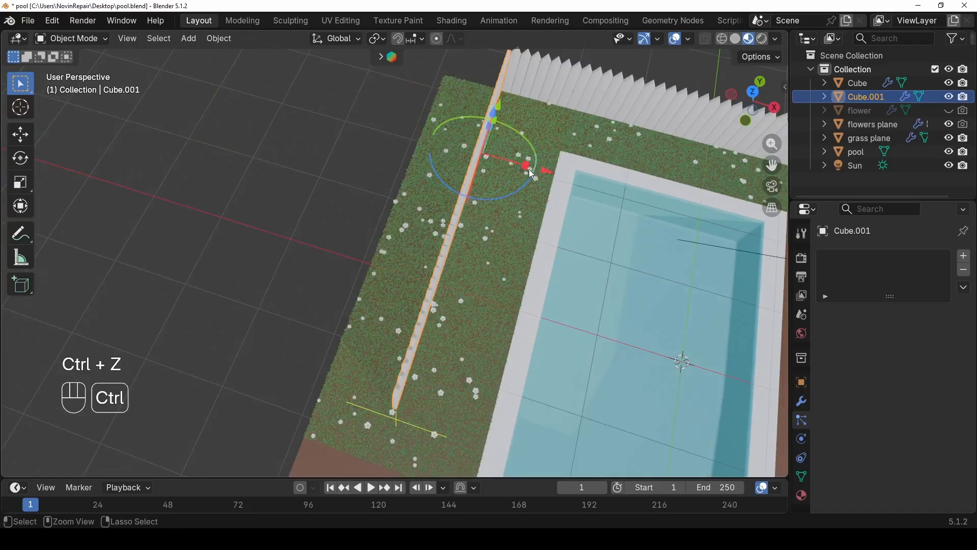
scroll(452, 117, "down", 1)
scroll(501, 218, "up", 1)
middle_click_drag(501, 198, 447, 235, "shift")
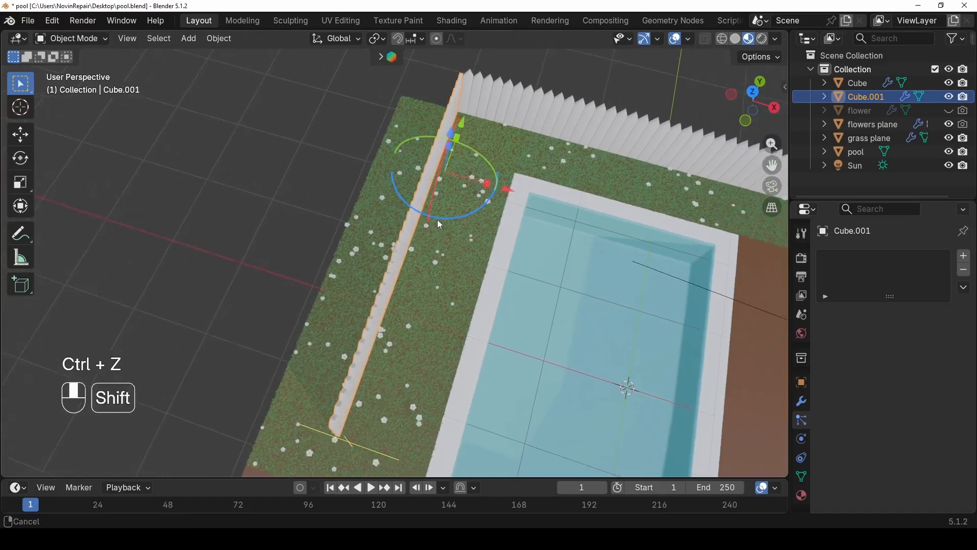
key("g")
key("x")
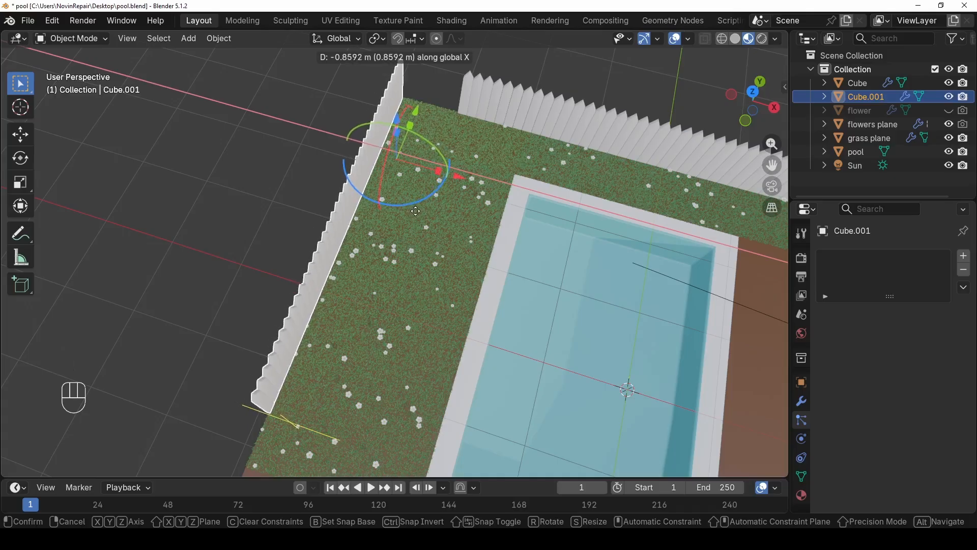
left_click(416, 211)
- Set the Array modifier count of the long-side fence to 45
middle_click_drag(490, 222, 398, 217)
left_click(501, 142)
left_click(313, 246)
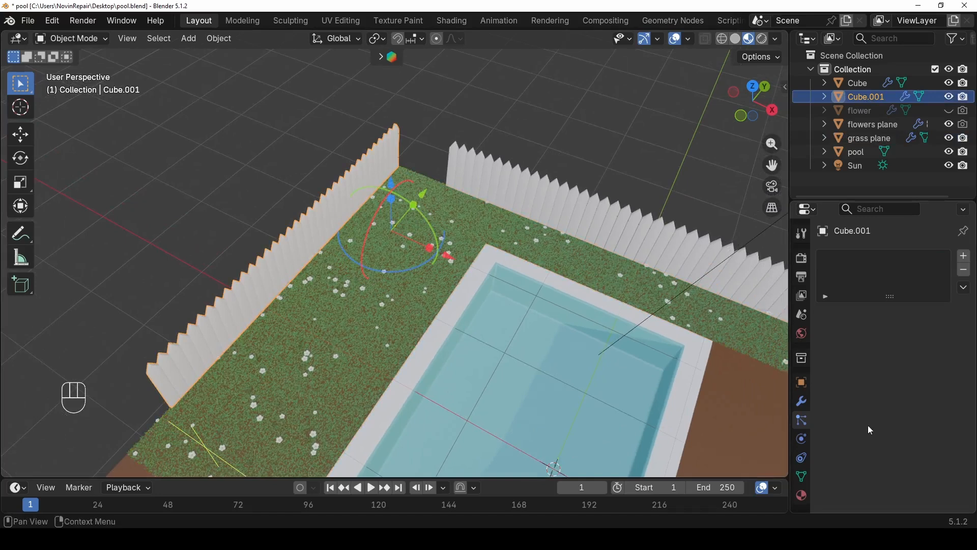
left_click(802, 403)
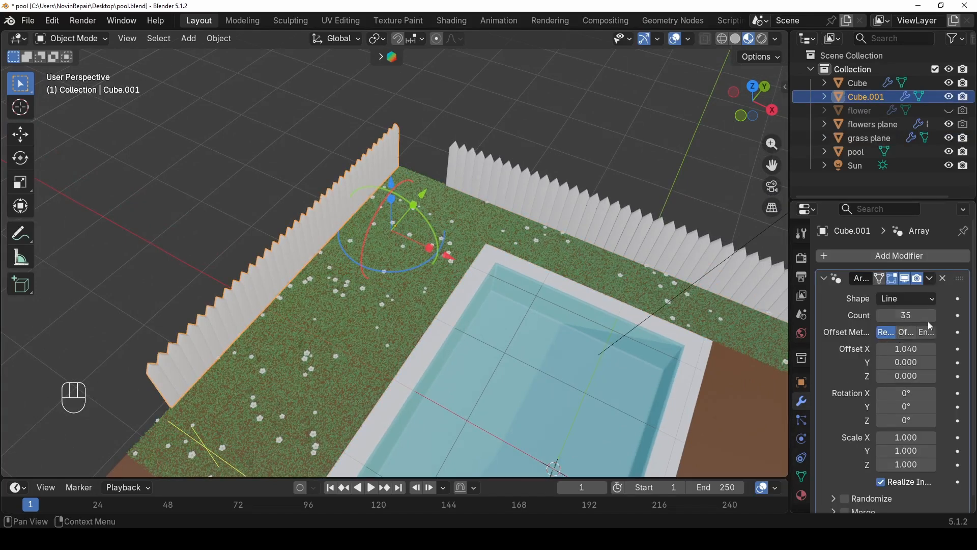
left_click(906, 318)
type("40")
key("Return")
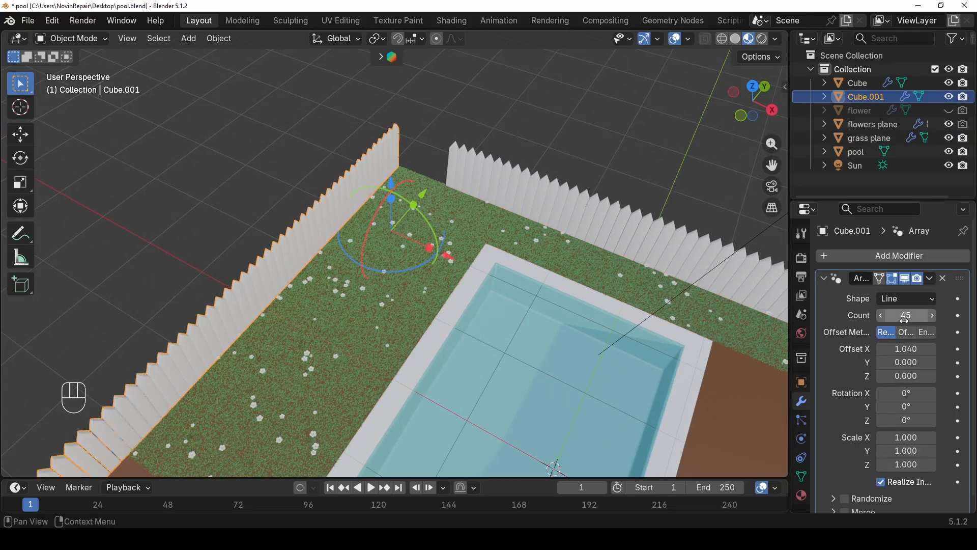
- Move the short-side fence about -0.84 m along X to meet the long-side fence at the corner
left_click(531, 196)
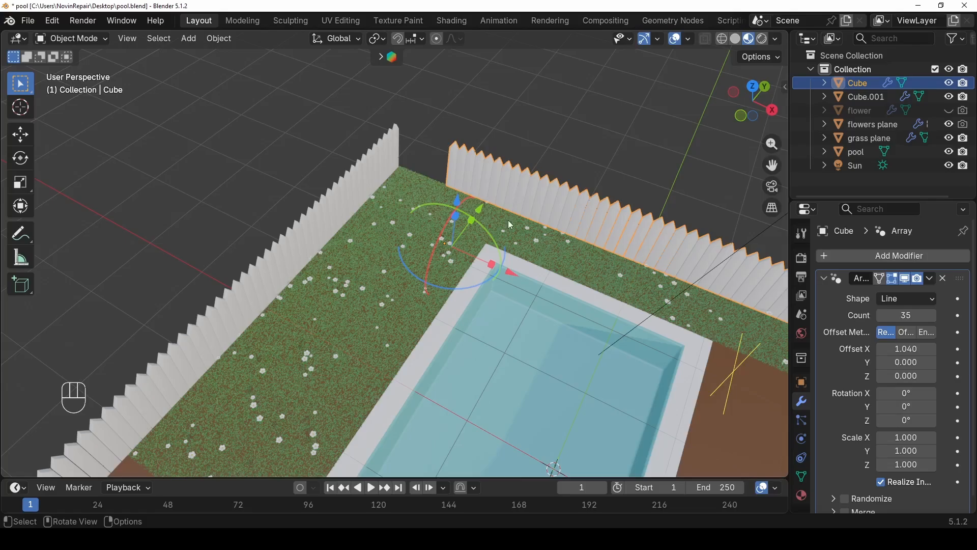
key("g")
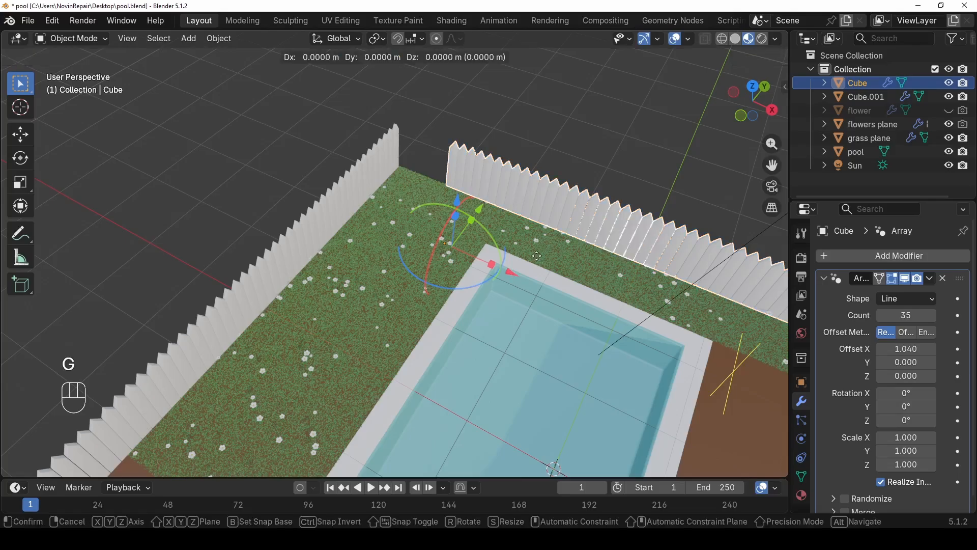
key("x")
left_click(494, 243)
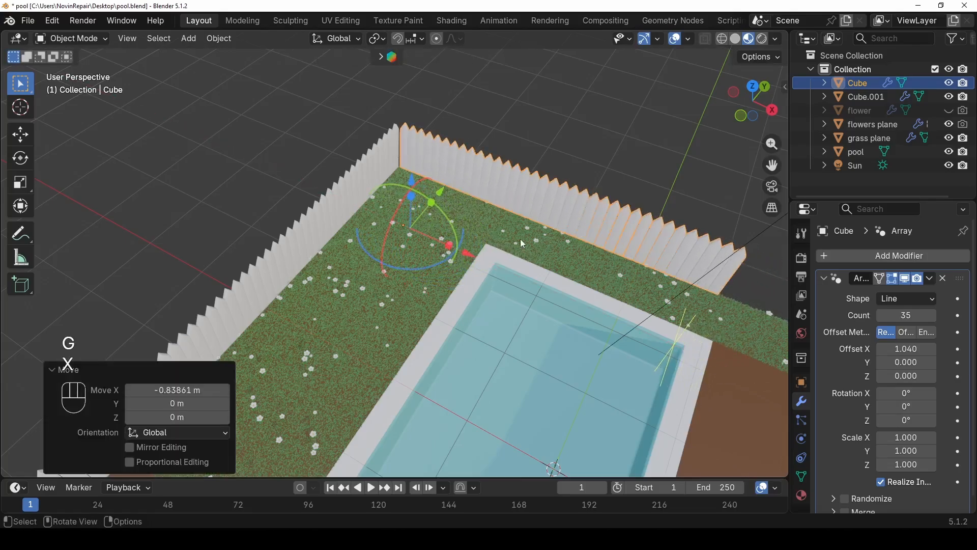
- Close the remaining corner gap by moving the short-side fence about -0.028 m along its local X axis
key("KP_Decimal")
scroll(186, 201, "up", 3)
middle_click_drag(326, 249, 597, 368, "shift")
scroll(488, 305, "up", 4)
key("g")
key("x")
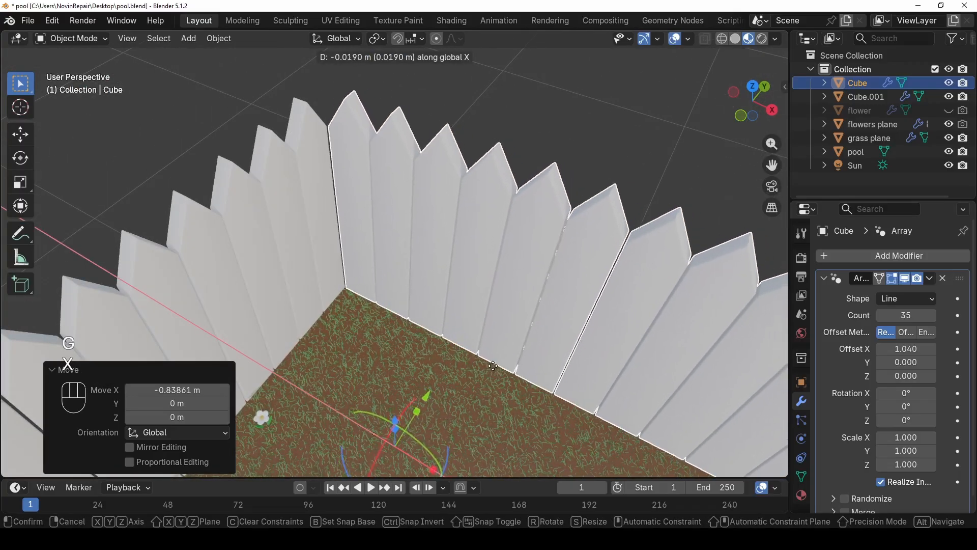
key("x")
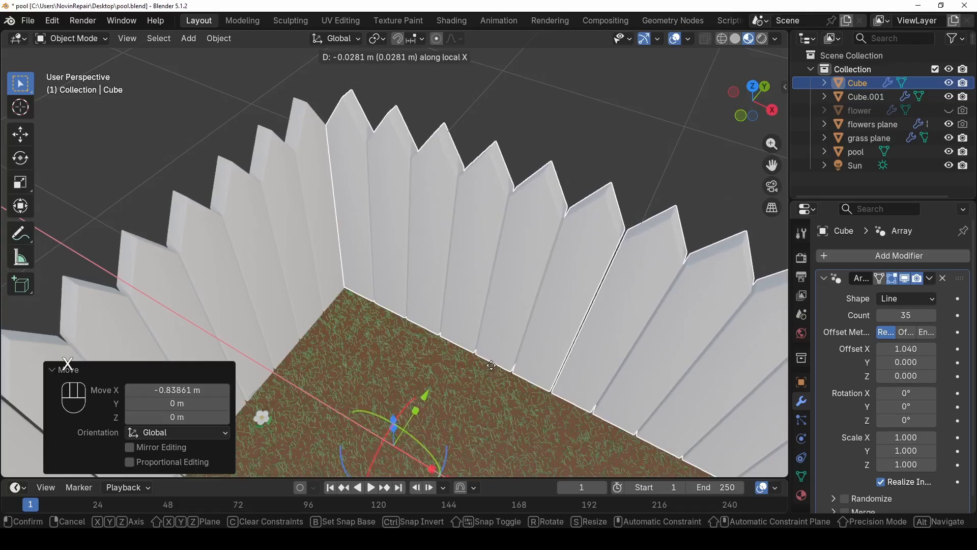
left_click(492, 365)
scroll(514, 321, "down", 6)
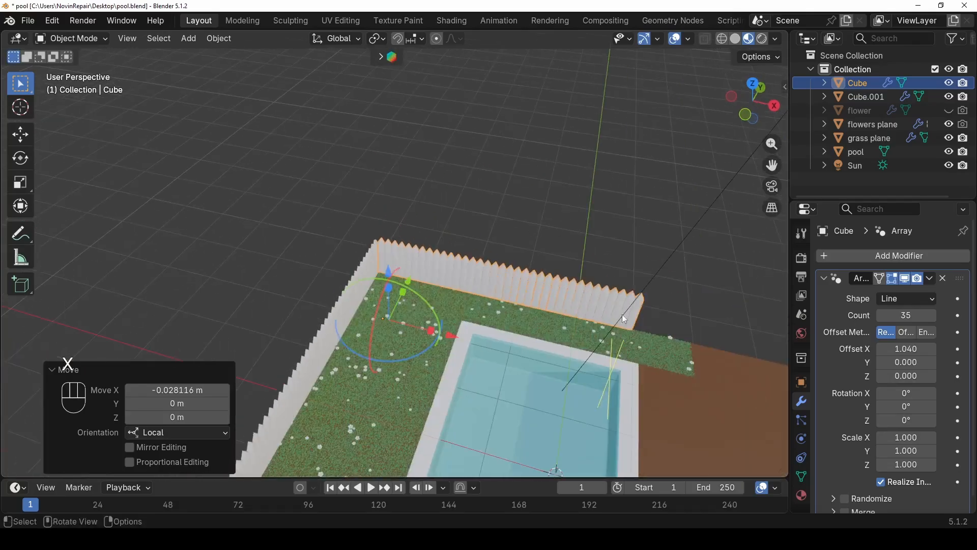
- Set the Array modifier count of the short-side fence to 45 and deselect the fence
left_click(916, 314)
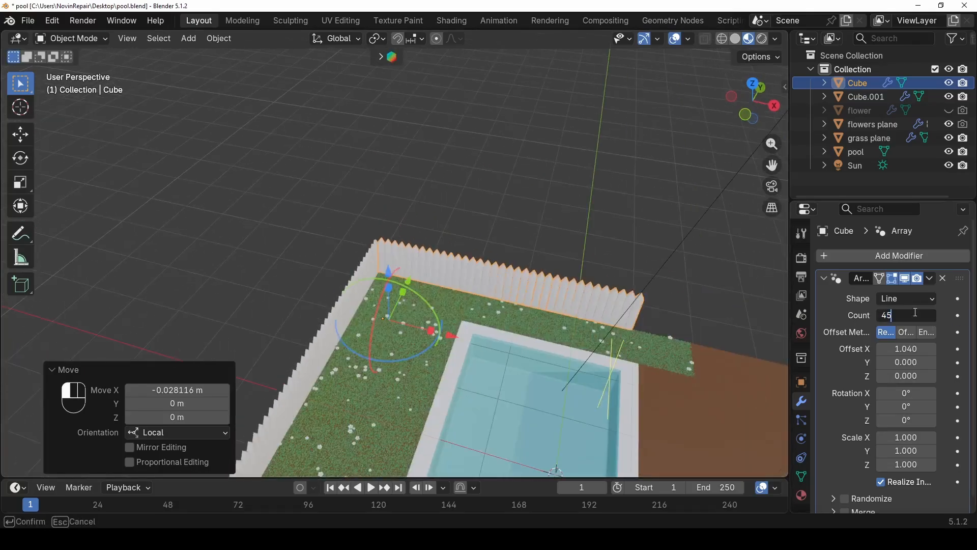
type("45")
key("Return")
scroll(638, 245, "down", 3)
left_click(638, 245)
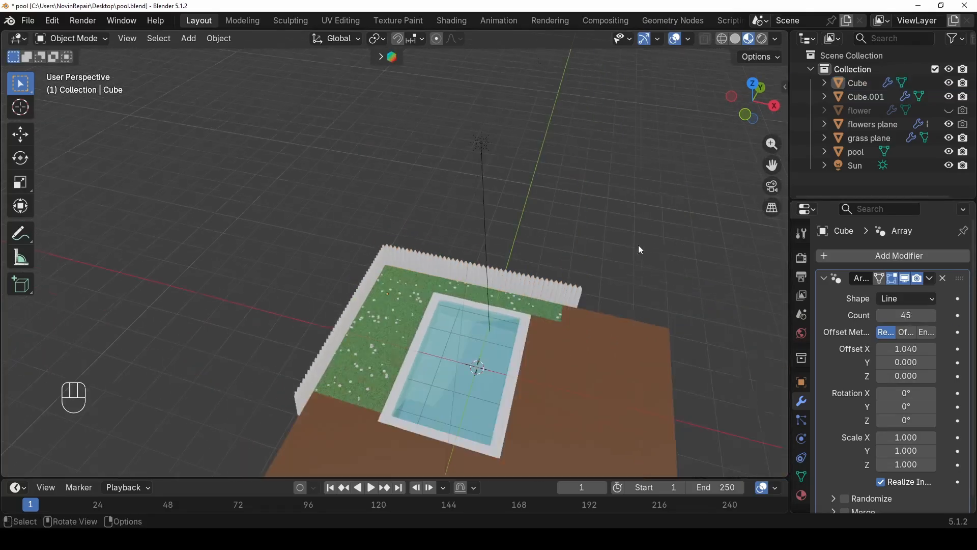
- In the pool mesh, move the ground's outer +X edge vertices inward along X to line up with the end of the grass strip
left_click(586, 381)
middle_click_drag(559, 399, 591, 447, "alt")
scroll(562, 377, "up", 4)
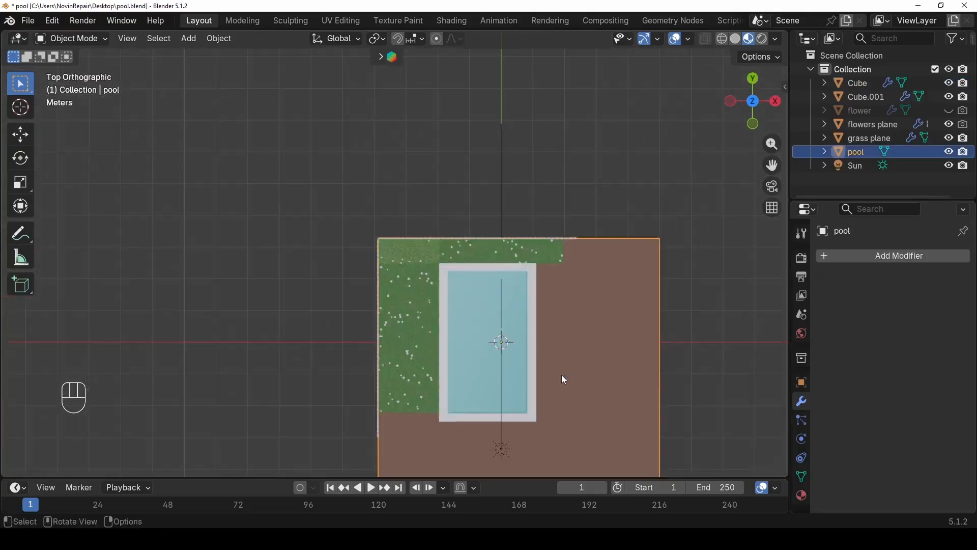
middle_click_drag(561, 374, 564, 301, "shift")
key("Tab")
left_click_drag(597, 129, 696, 463)
key("g")
key("x")
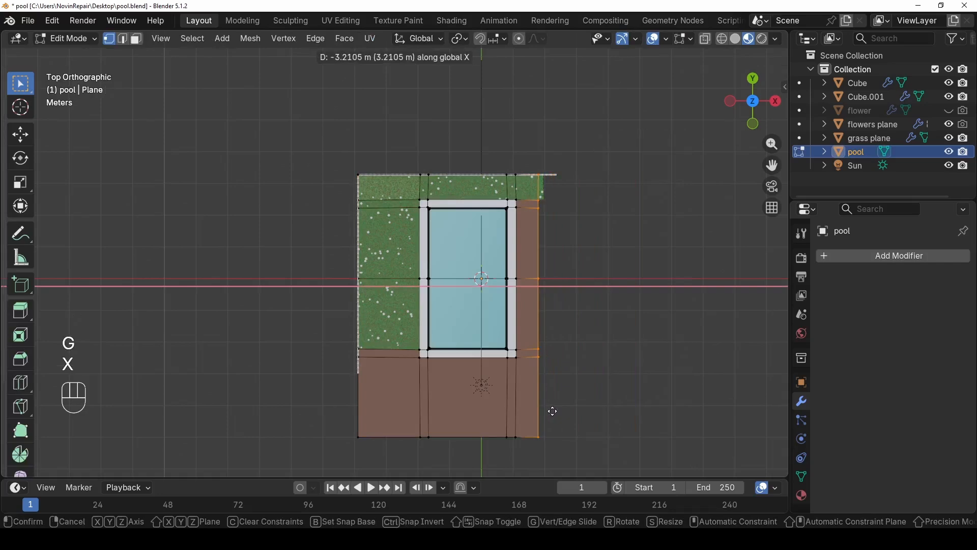
left_click(555, 411)
- Move the ground's outer -Y edge vertices about 2.007 m along Y to the end of the long-side fence, and finish editing the mesh
left_click_drag(578, 457, 348, 429)
key("g")
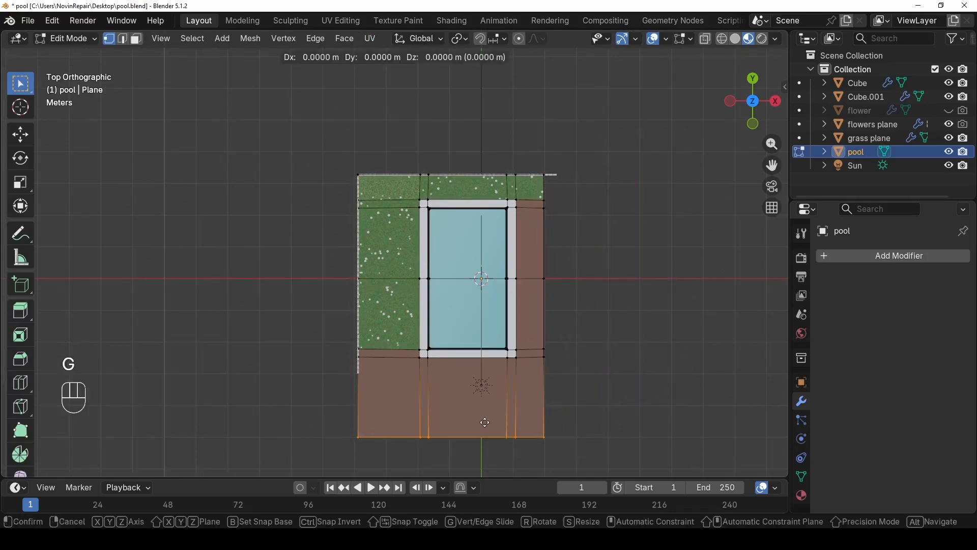
key("y")
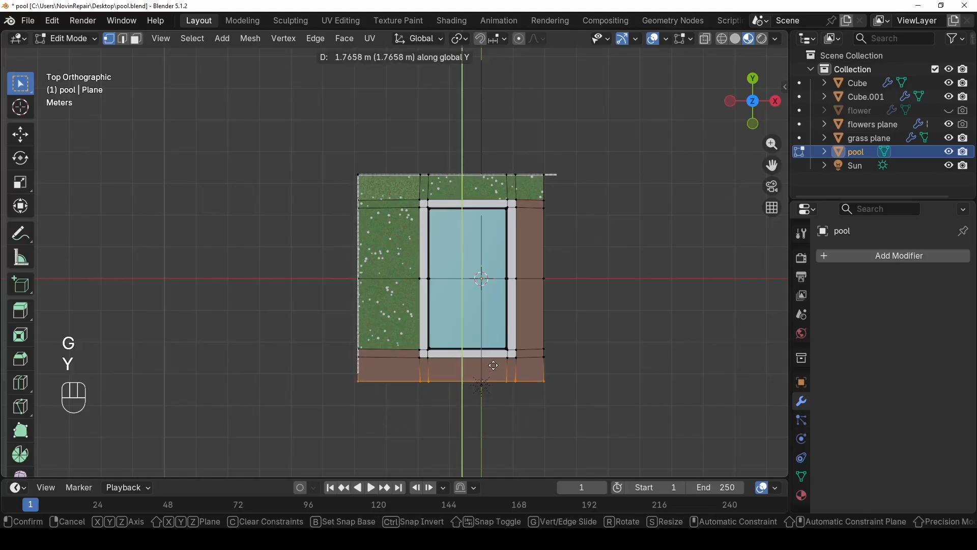
left_click(494, 357)
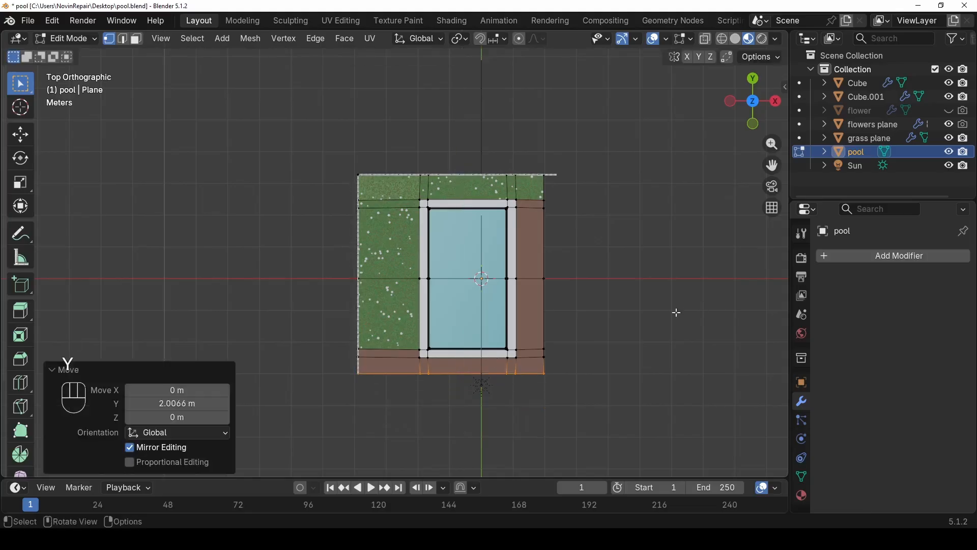
key("Tab")
- Save the changes to the pool.blend file
middle_click_drag(676, 312, 520, 318)
scroll(475, 267, "up", 4)
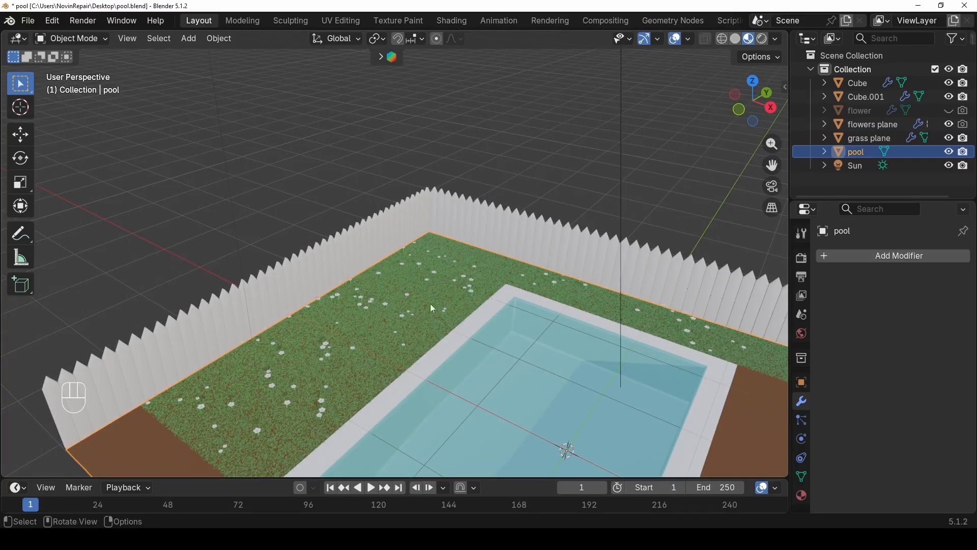
scroll(448, 298, "down", 5)
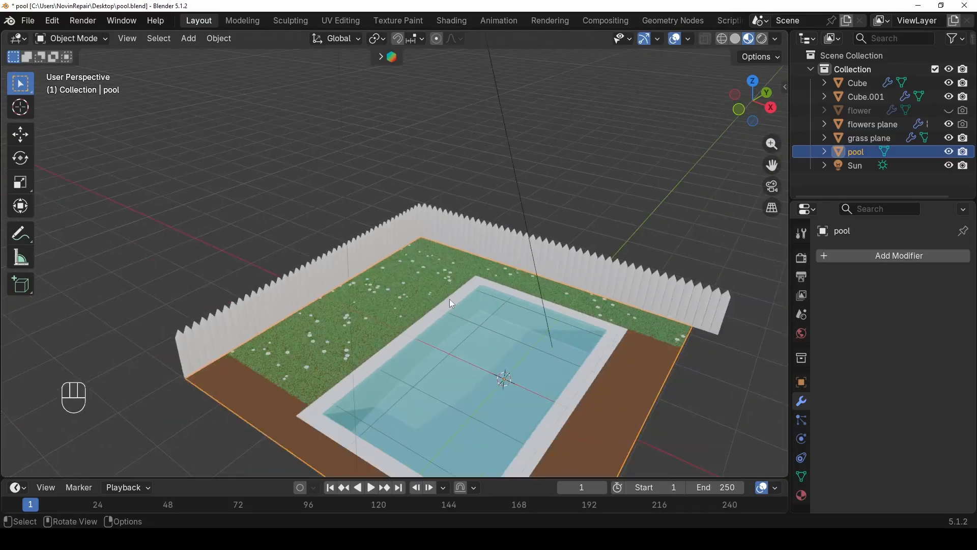
key("ctrl+s")
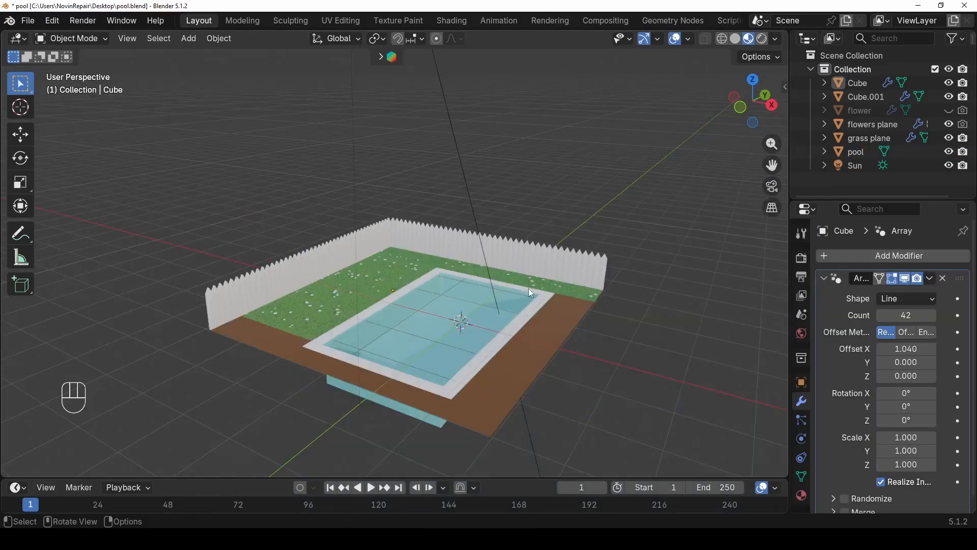
- Add a mesh plane at the world origin and start moving it
key("shift+a")
mouse_move(542, 250)
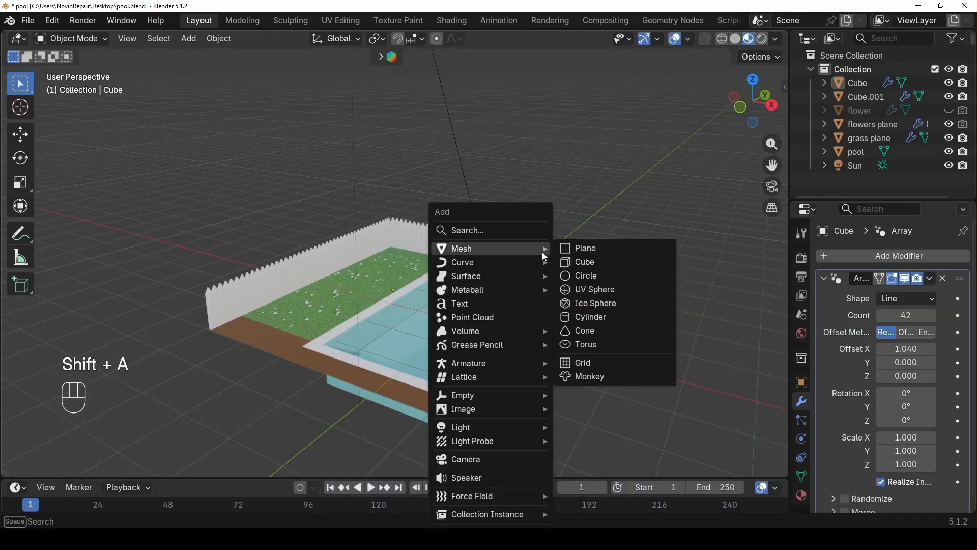
left_click(587, 254)
key("g")
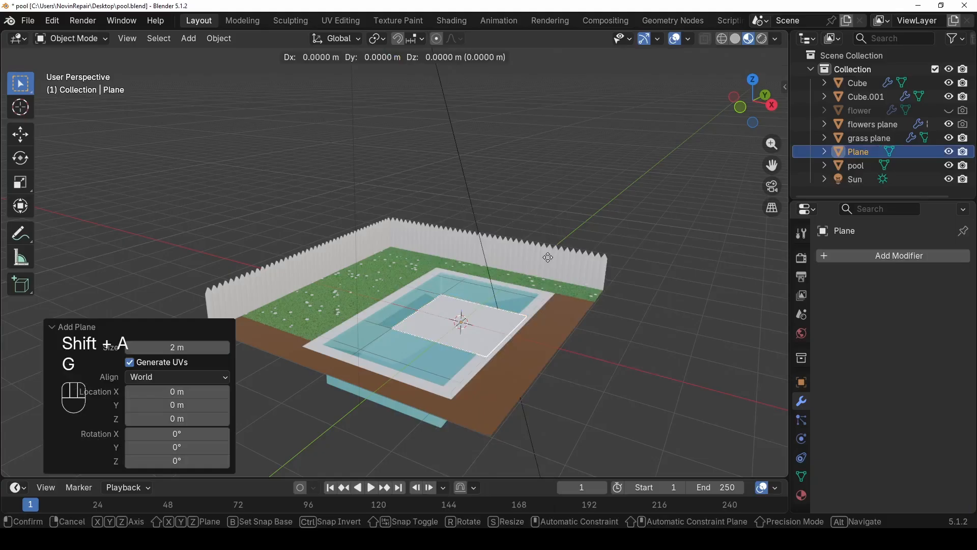
- Raise the new plane about 3.8 m straight up above the pool and switch the viewport to solid shading
key("z")
left_click(545, 66)
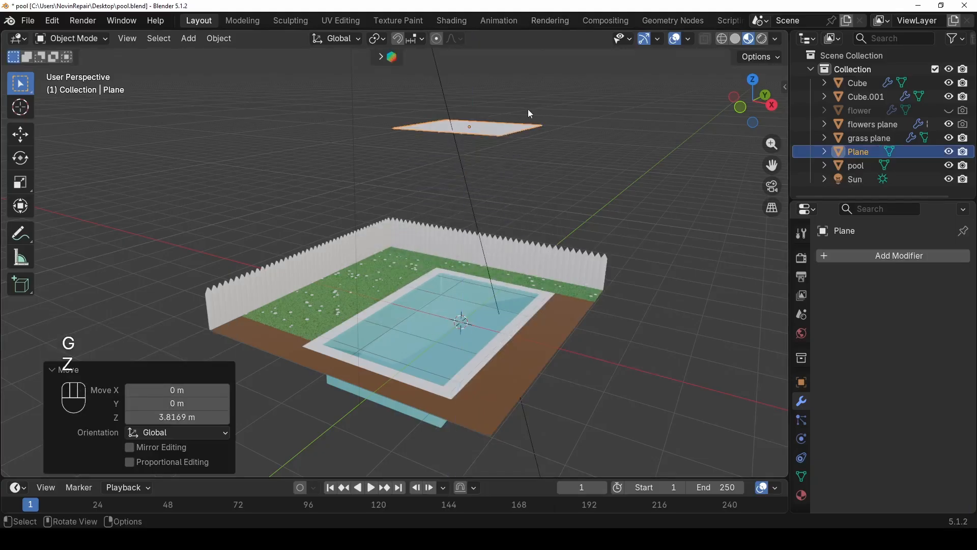
mouse_move(529, 112)
middle_mouse_down()
mouse_move(554, 136)
mouse_move(671, 79)
middle_mouse_up()
left_click(735, 39)
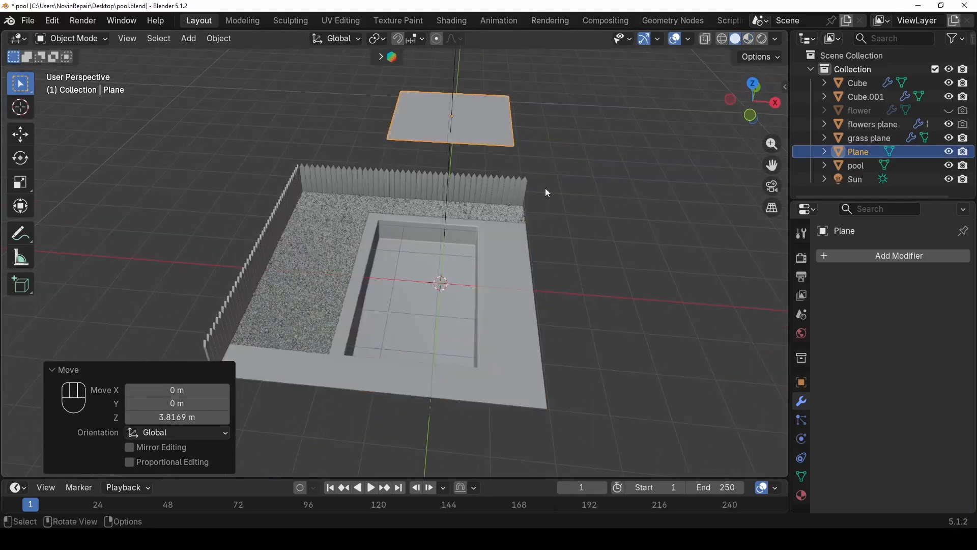
- In Edit Mode, add one centred loop cut across the raised plane, dividing it into two halves along X
scroll(546, 189, "up", 3)
middle_click_drag(499, 132, 458, 247, "shift")
key("Tab")
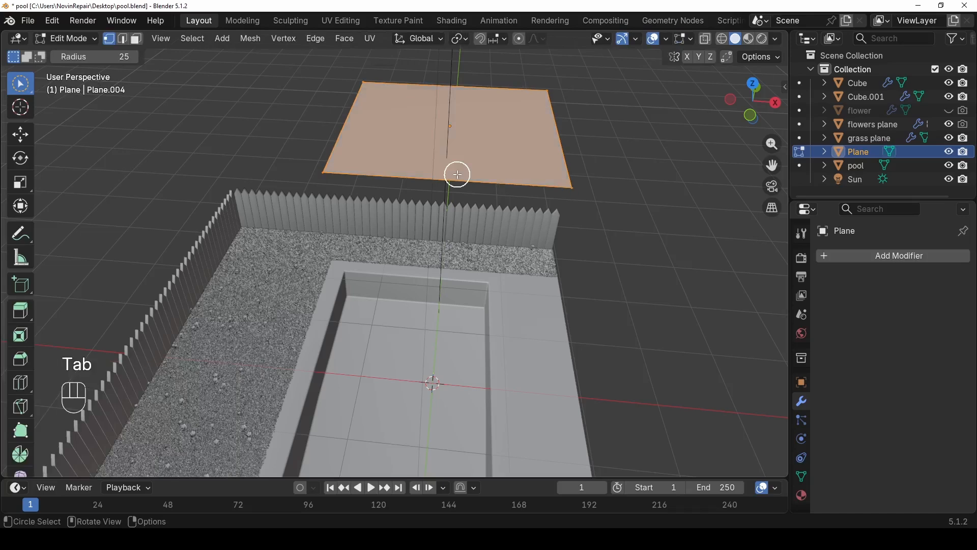
key("2")
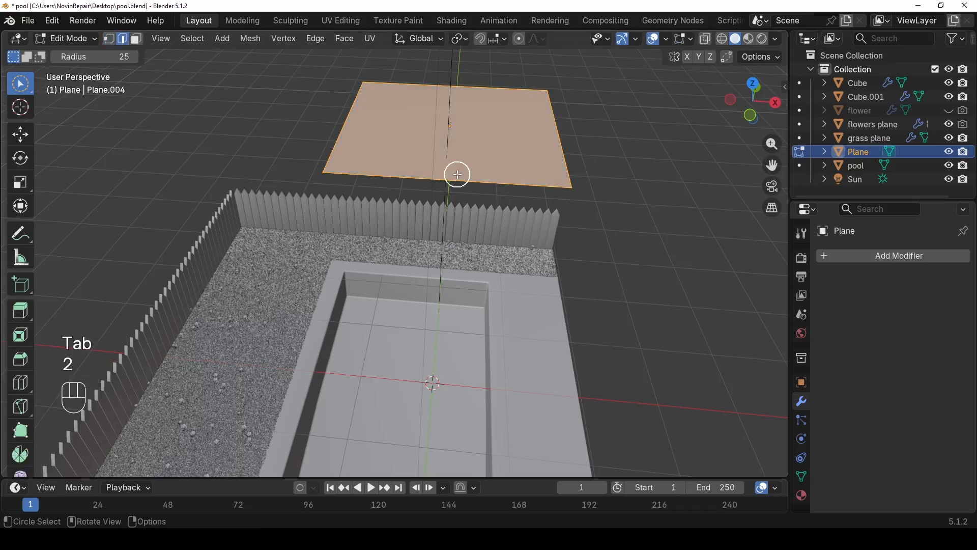
key("ctrl+r")
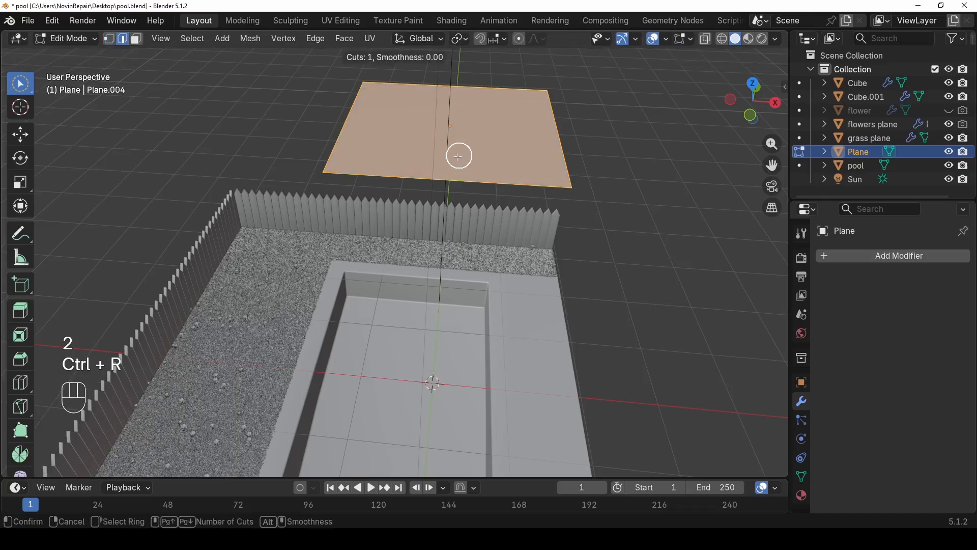
left_click(455, 165)
right_click(461, 165)
- Set up a front orthographic view of the plane in Edit Mode with vertex selection
middle_click_drag(467, 166, 526, 193)
scroll(518, 183, "up", 4)
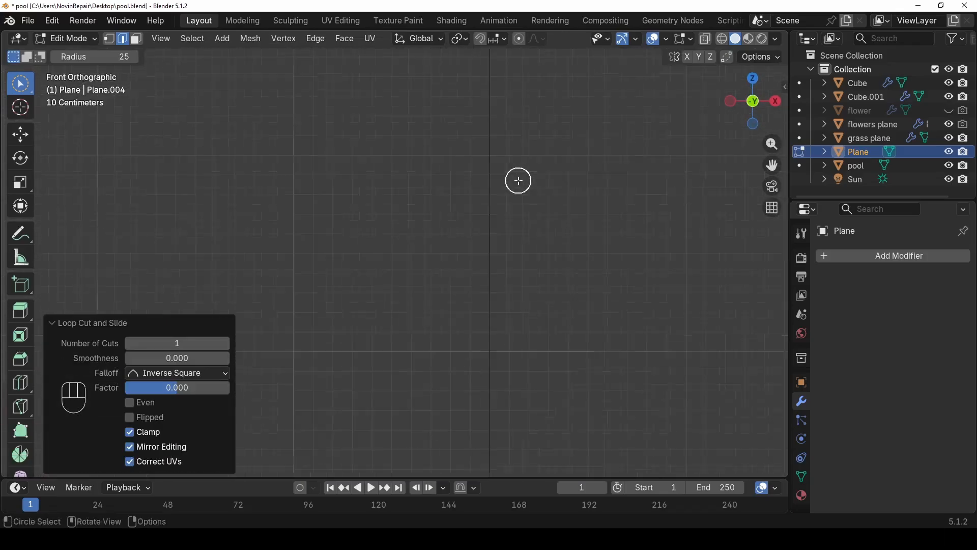
middle_click_drag(505, 172, 495, 356, "shift")
middle_click_drag(540, 246, 478, 269, "shift")
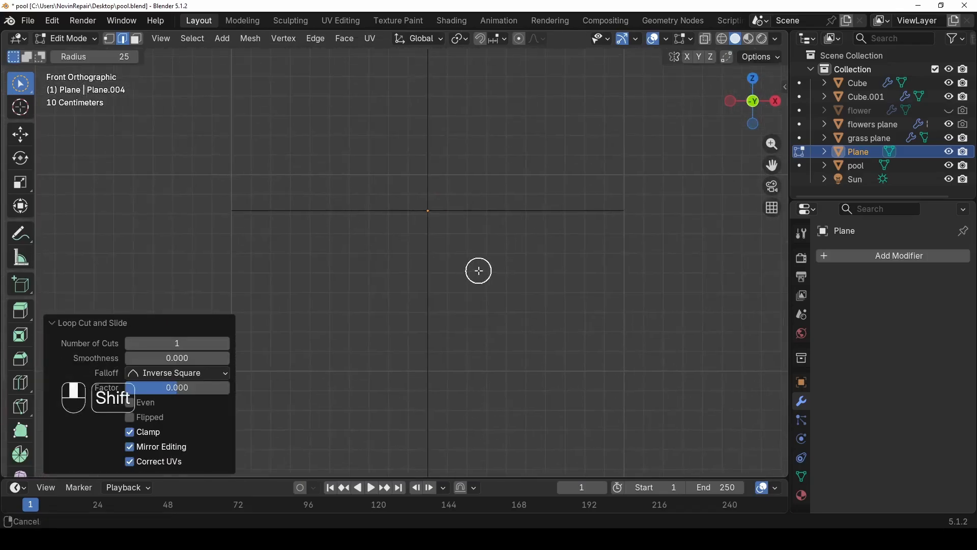
key("Tab")
key("Tab")
key("Tab")
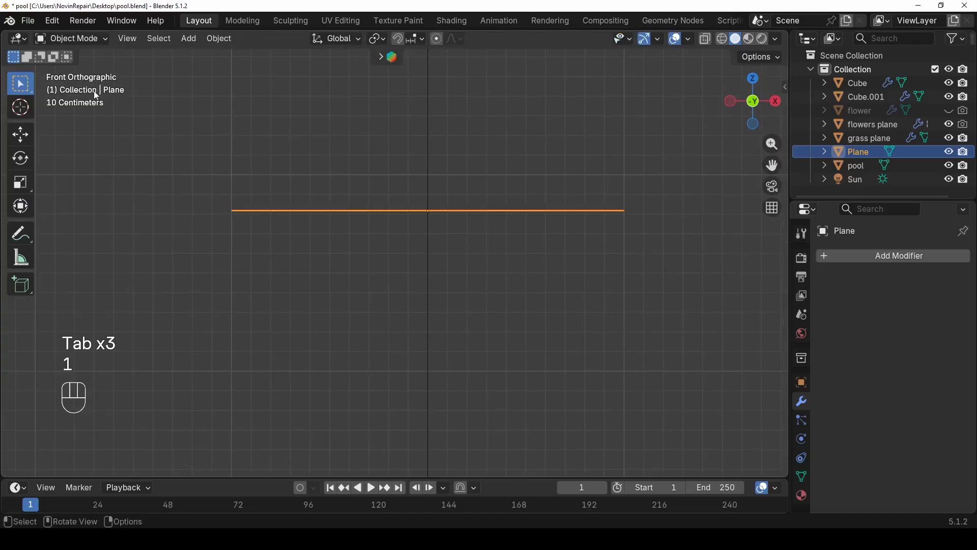
key("Tab")
key("1")
mouse_move(623, 223)
left_mouse_down()
mouse_move(627, 238)
mouse_move(631, 211)
left_mouse_up()
key("g")
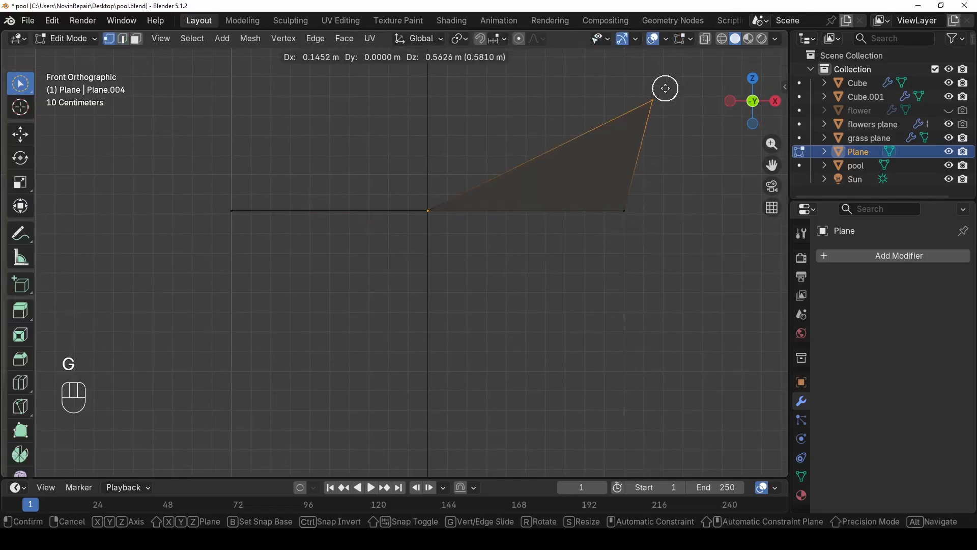
left_click(658, 108)
key("ctrl+z")
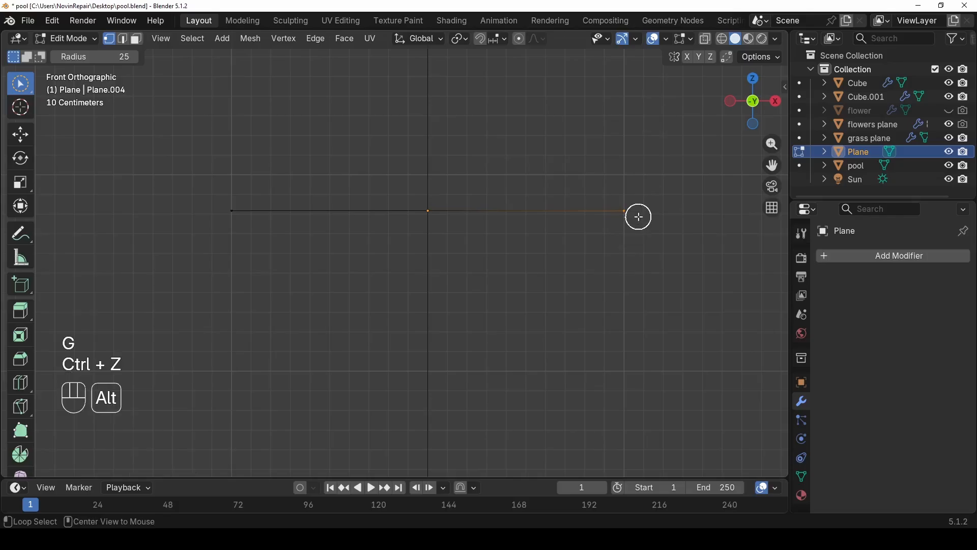
- With X-ray enabled, move both vertices at the plane's +X end about 0.4 m up and 0.12 m outward to form a backrest
key("alt+z")
mouse_move(620, 209)
left_mouse_down()
mouse_move(624, 228)
mouse_move(661, 201)
left_mouse_up()
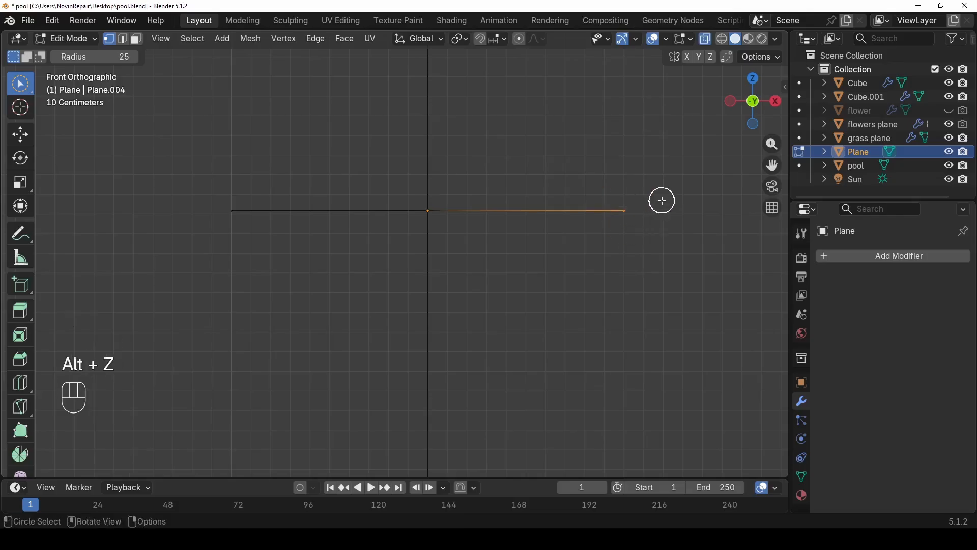
key("g")
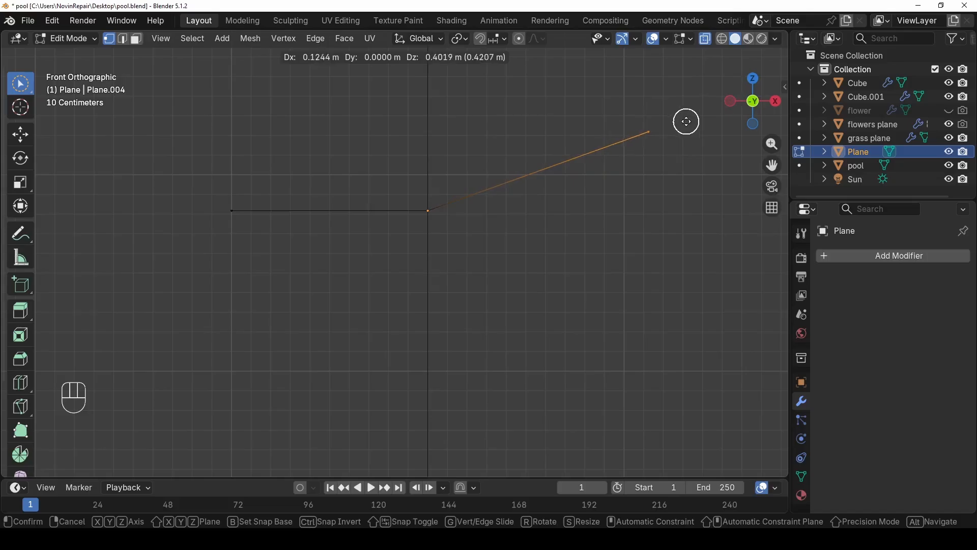
left_click(686, 119)
- Move the vertices at the plane's flat -X end about 0.1 m outward along X
left_click(227, 209)
key("g")
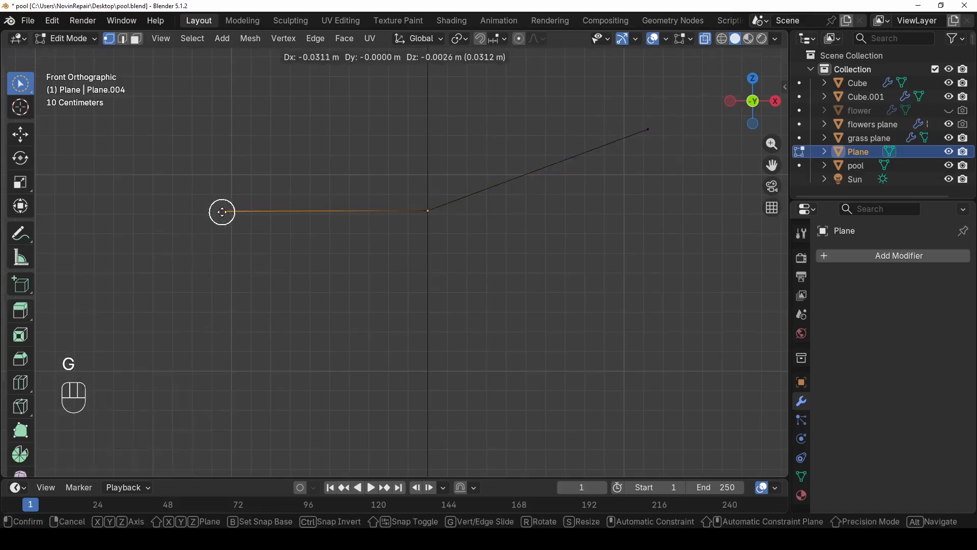
key("x")
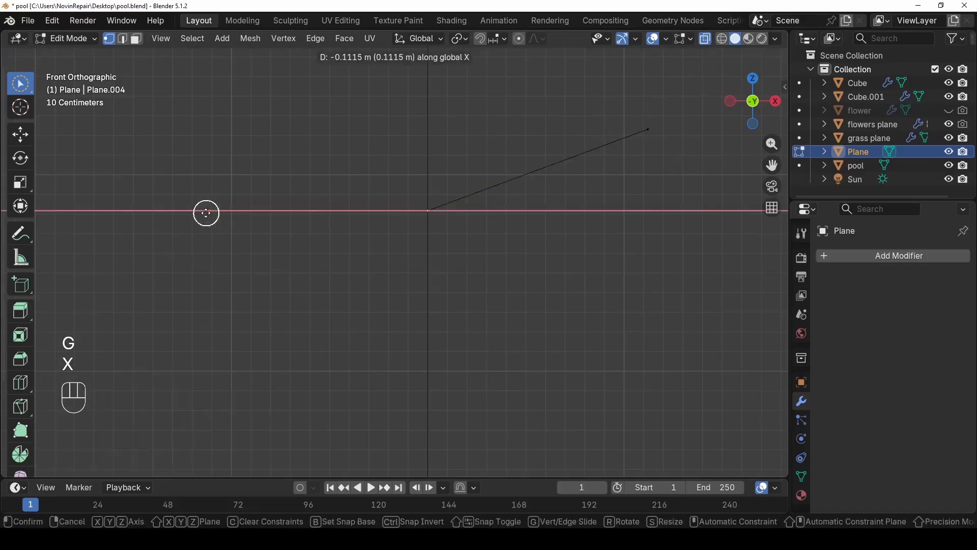
left_click(201, 214)
- Narrow the whole bent plane by scaling it along Y to about 0.55
middle_click_drag(309, 201, 374, 280)
key("a")
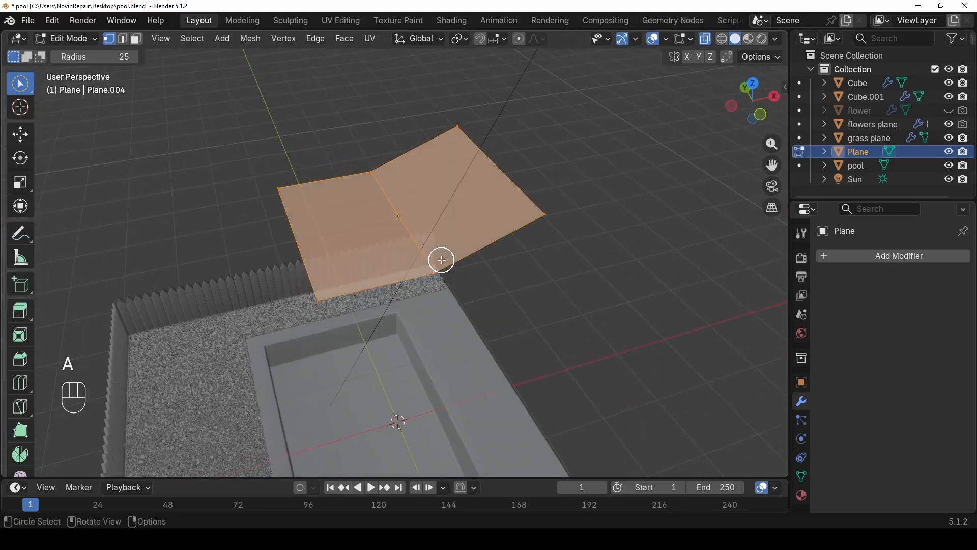
key("s")
key("y")
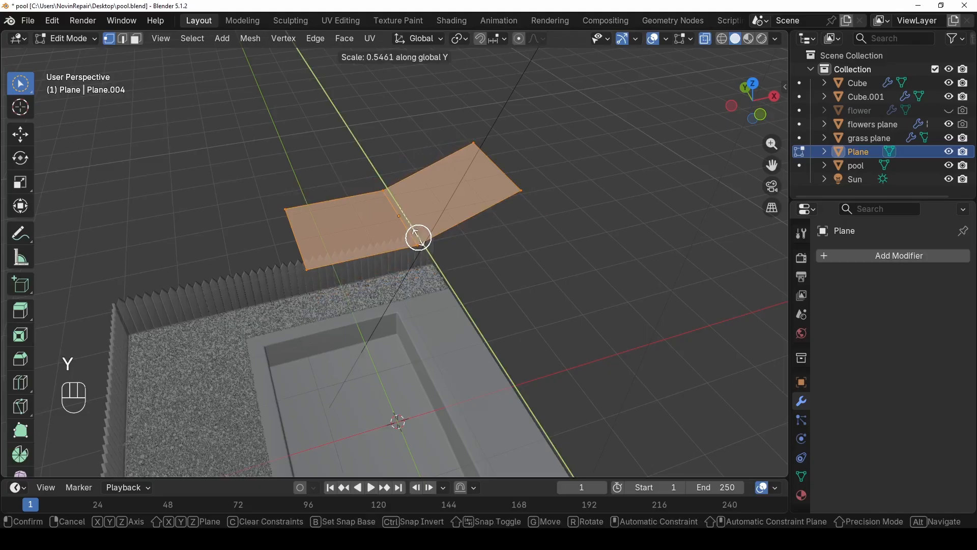
left_click(420, 237)
- Bevel the middle fold edge of the plane with 5 segments and a width of about 0.43 m
middle_click_drag(415, 258, 384, 243)
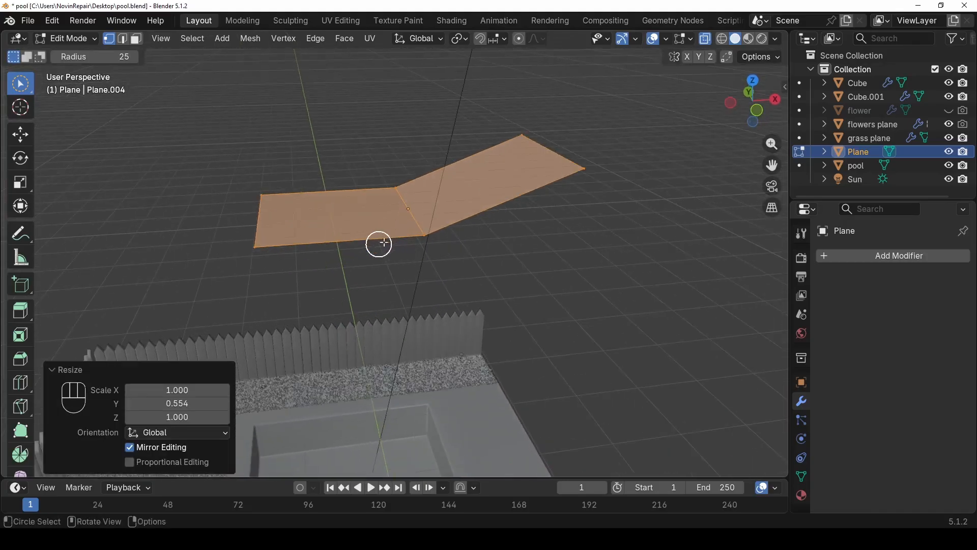
key("2")
left_click(409, 212)
scroll(436, 221, "up", 1)
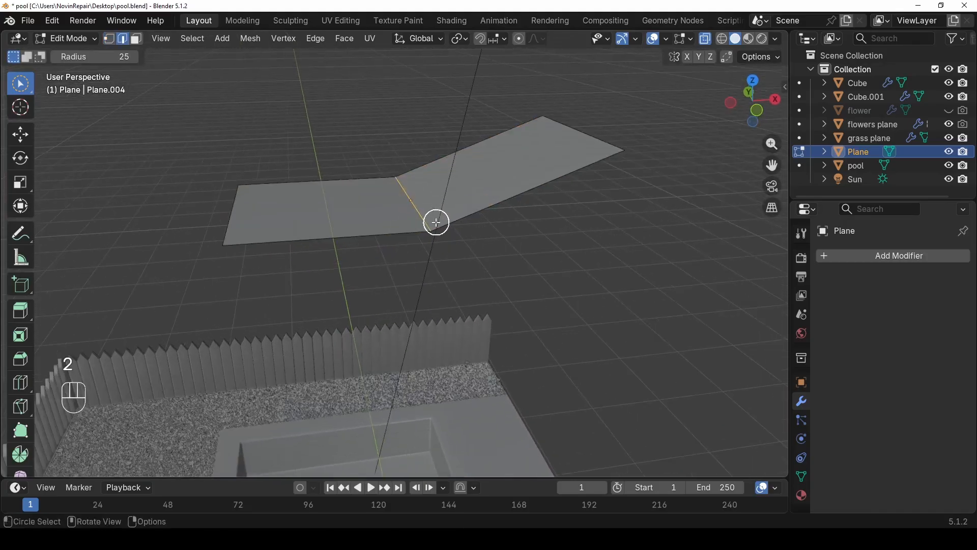
key("ctrl+b")
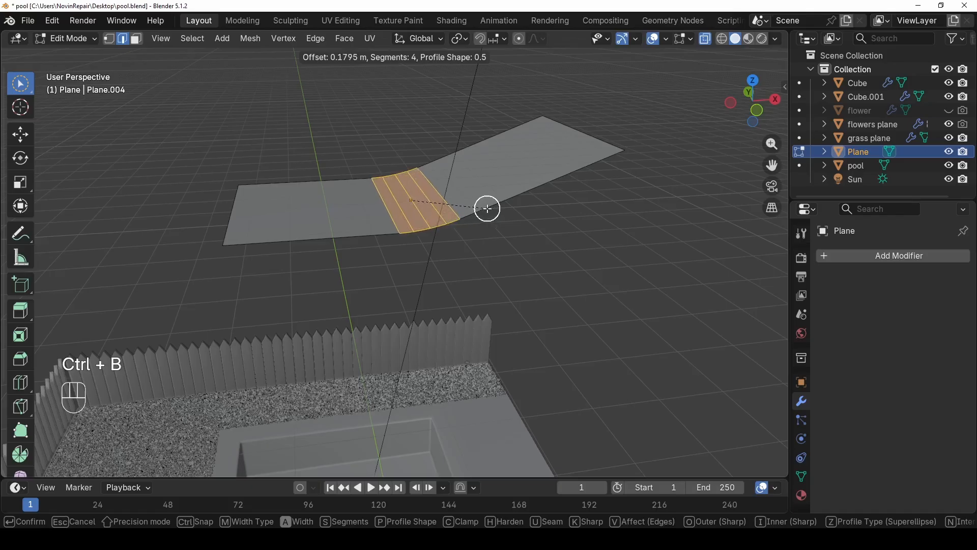
scroll(528, 208, "down", 3)
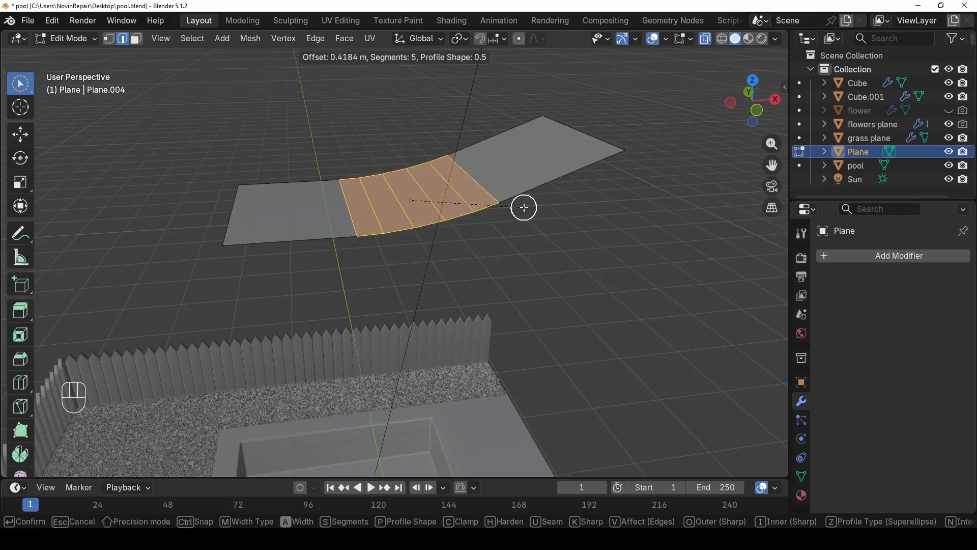
left_click(526, 207)
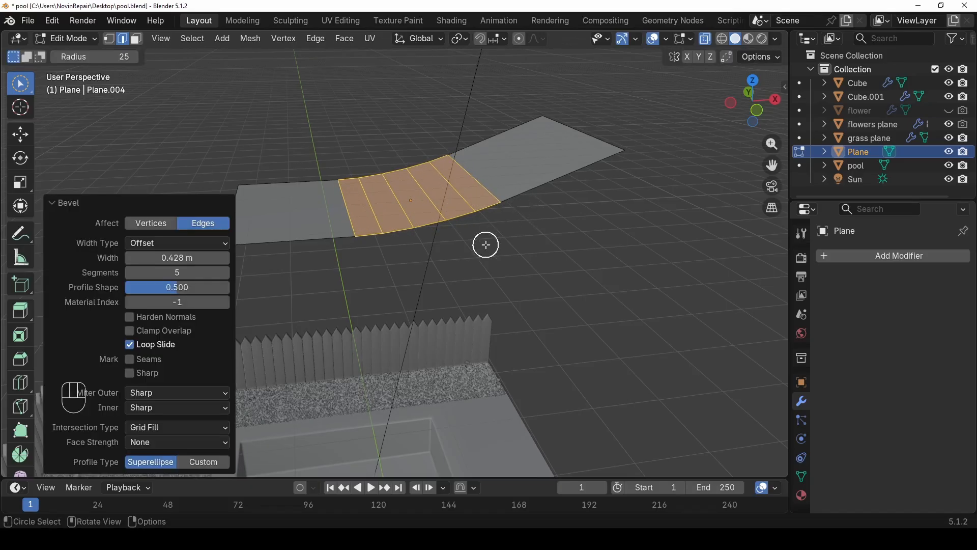
- Extrude all faces of the curved plane along their normals by about 0.105 m to give it thickness
key("Tab")
middle_click_drag(486, 245, 471, 284)
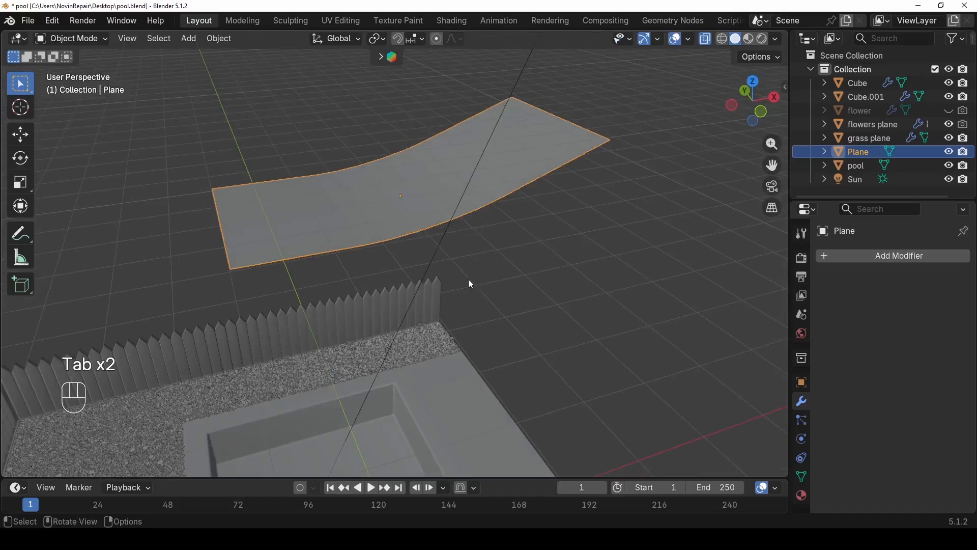
key("Tab")
key("a")
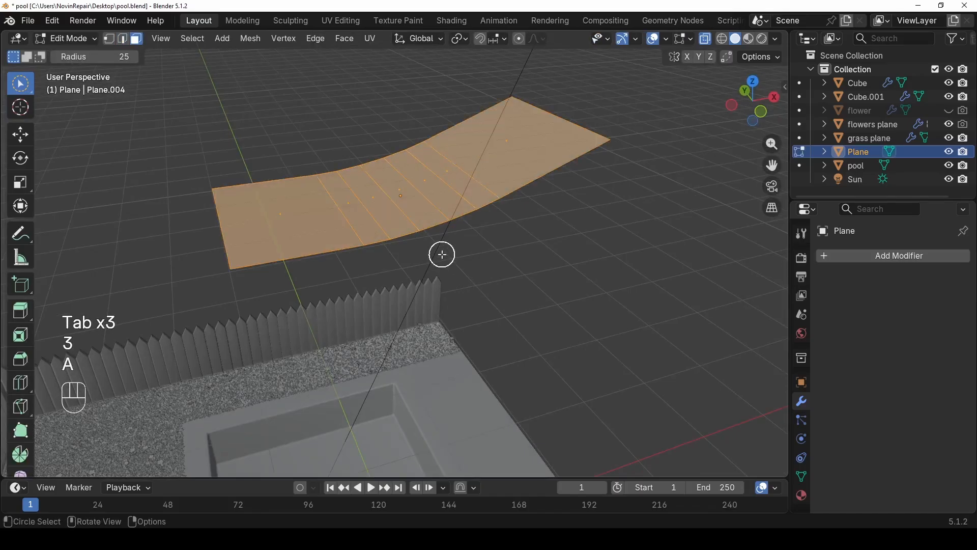
key("alt+e")
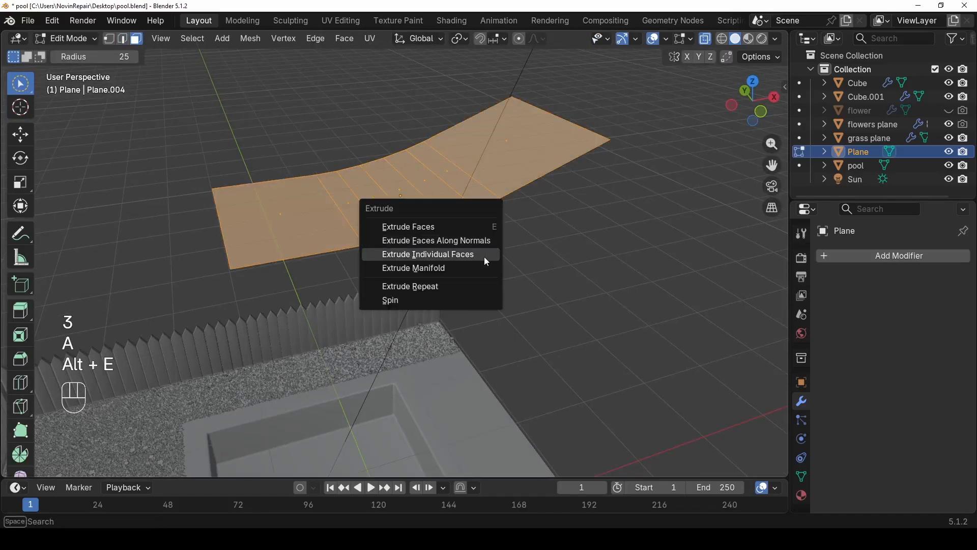
left_click(484, 241)
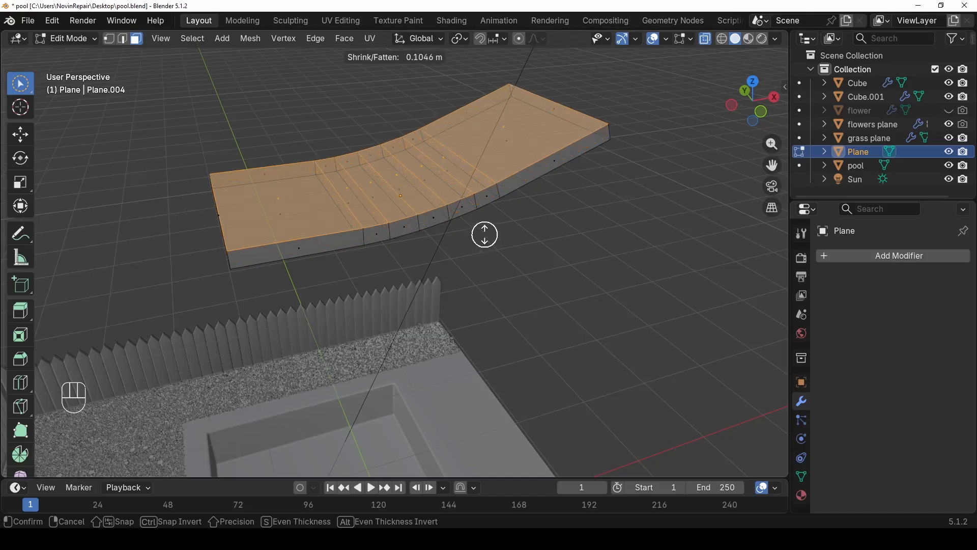
left_click(485, 234)
- Disable X-ray and add a level 2 Subdivision modifier to the thickened plane in Object Mode
key("alt+z")
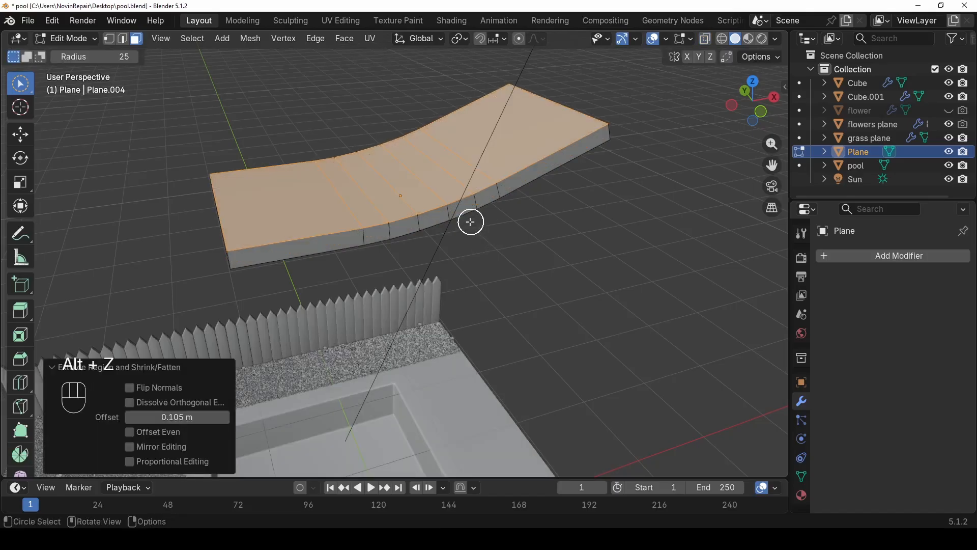
key("Tab")
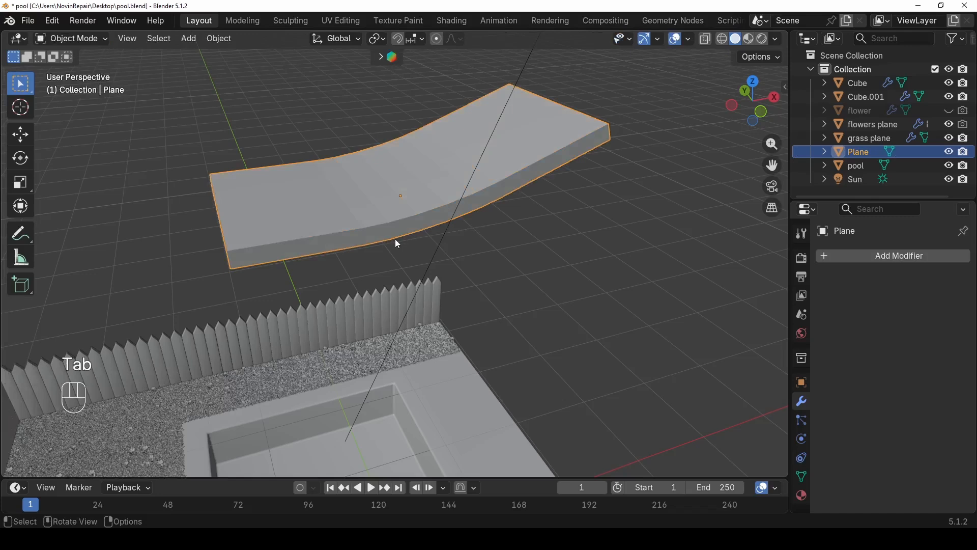
key("ctrl+2")
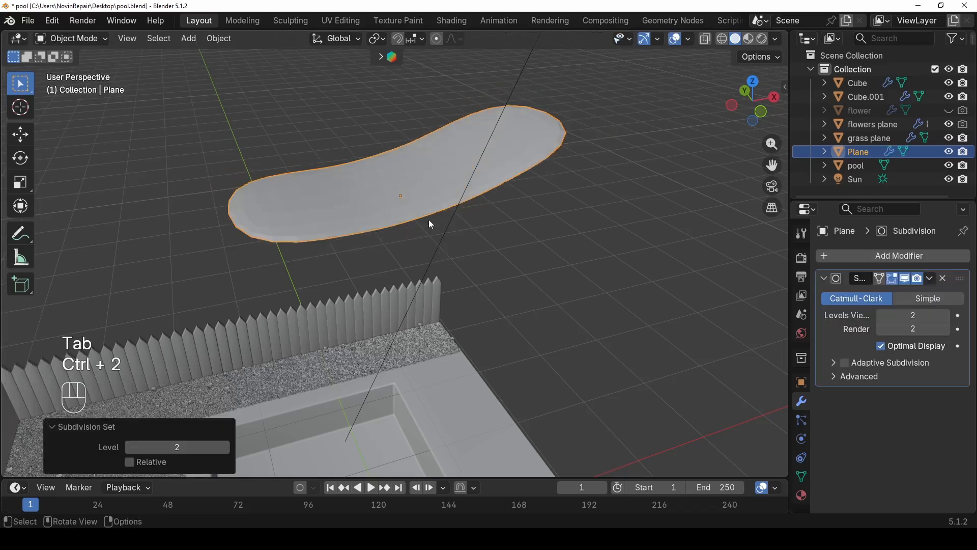
- Add one centred loop cut around the side faces of the subdivided mesh in Edit Mode
key("Tab")
key("c")
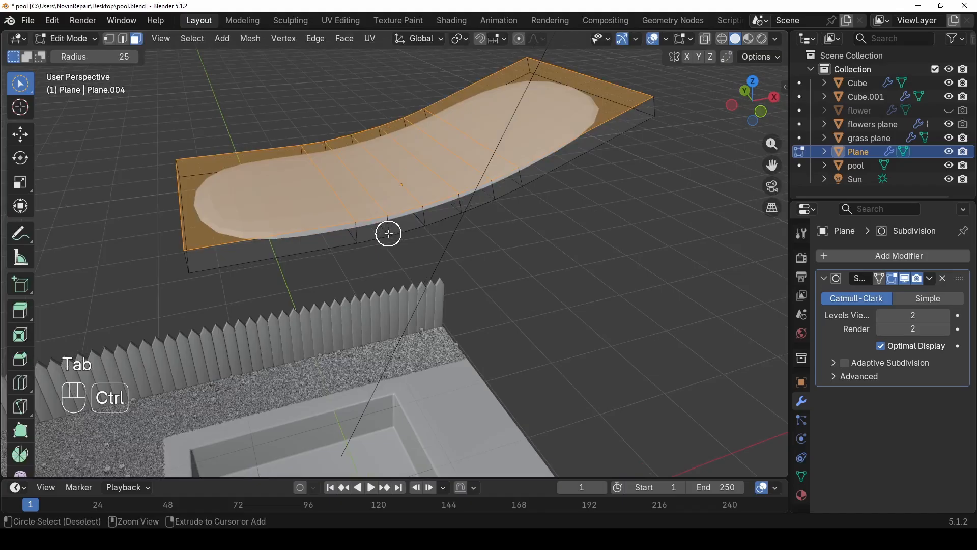
key("ctrl+r")
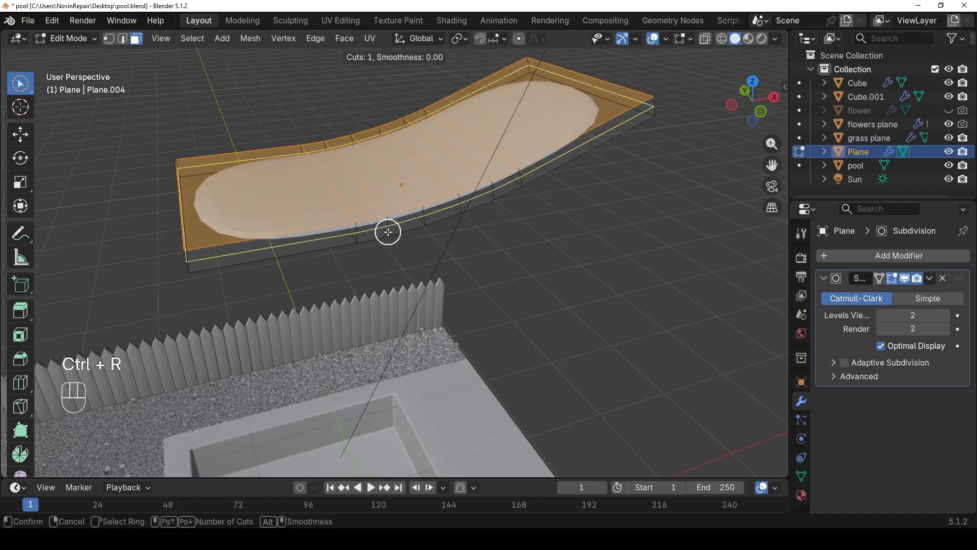
left_click(389, 232)
right_click(388, 232)
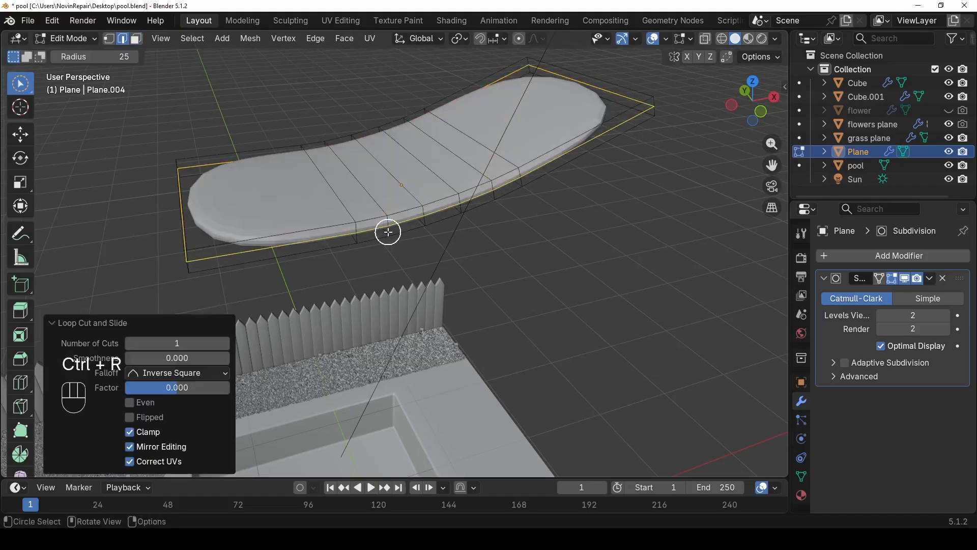
- Add a supporting loop cut close to each short end of the mesh, slid by factors of about 0.95 and -0.92
key("ctrl+r")
left_click(279, 237)
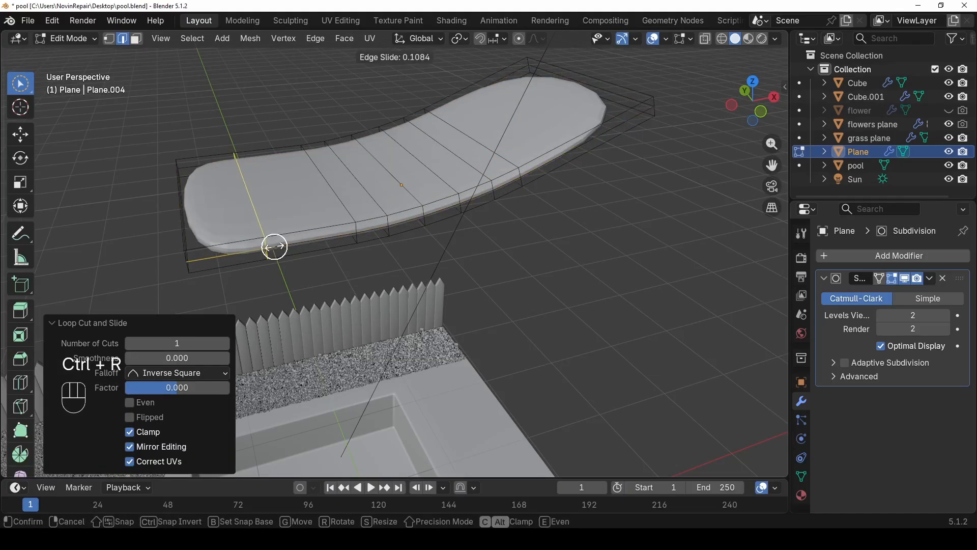
left_click(204, 257)
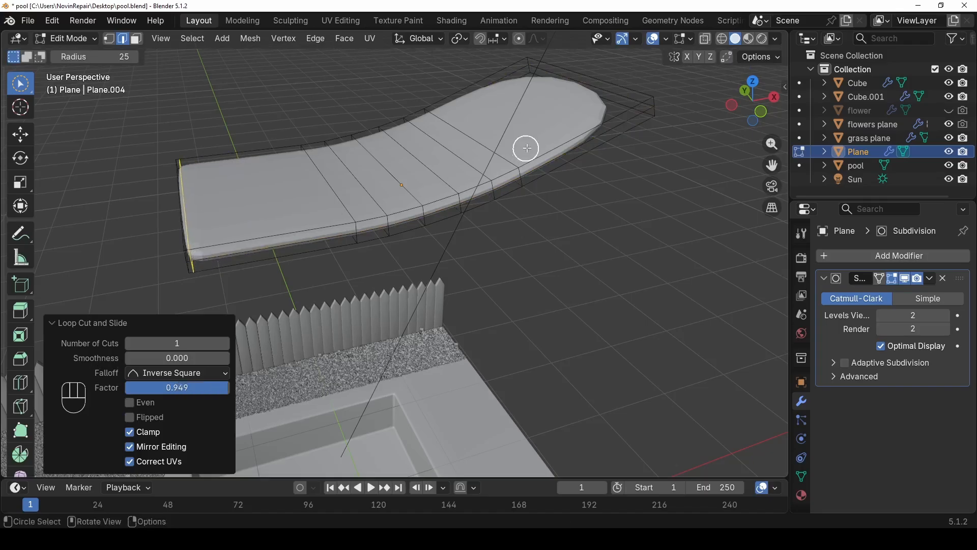
key("ctrl+r")
left_click(560, 135)
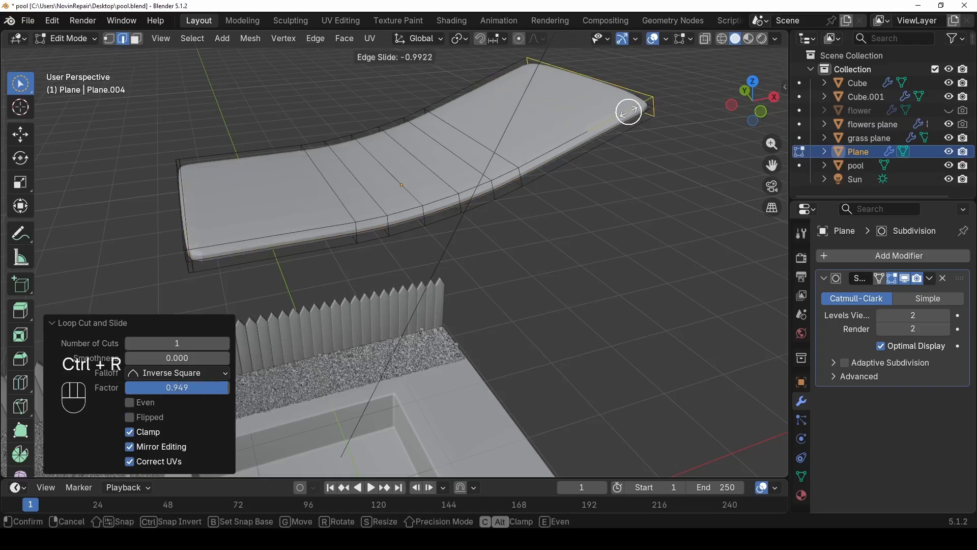
left_click(624, 113)
middle_click_drag(589, 120, 327, 286)
key("ctrl+r")
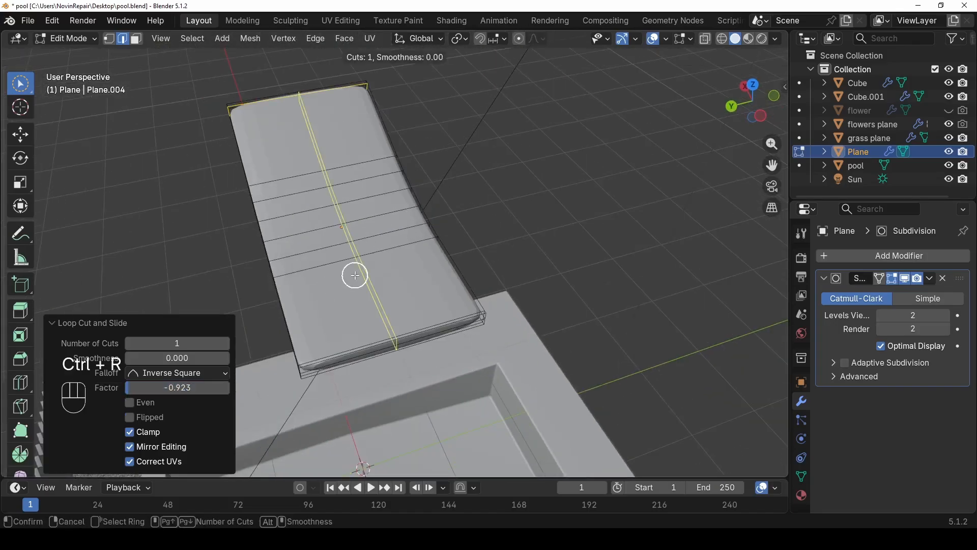
scroll(355, 276, "up", 1)
left_click(355, 275)
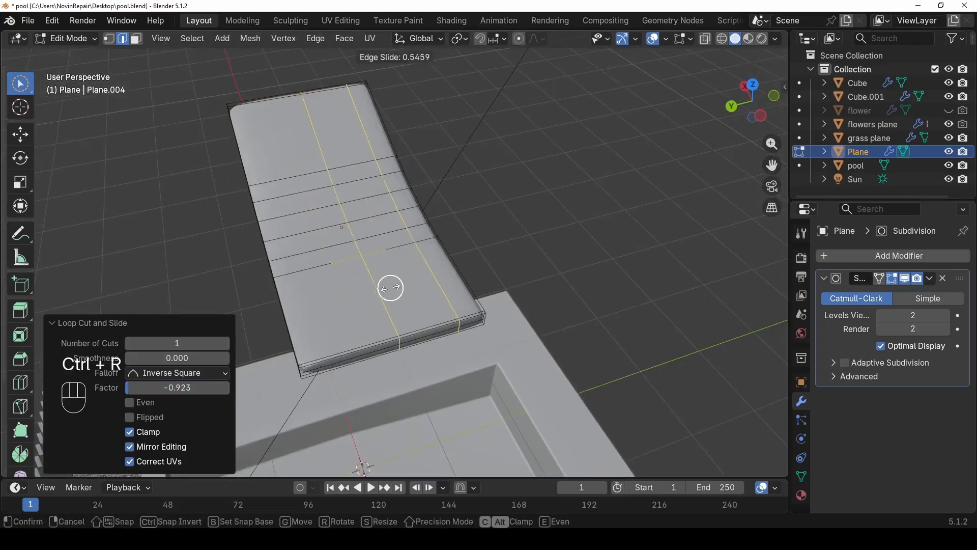
left_click(355, 288)
key("ctrl+z")
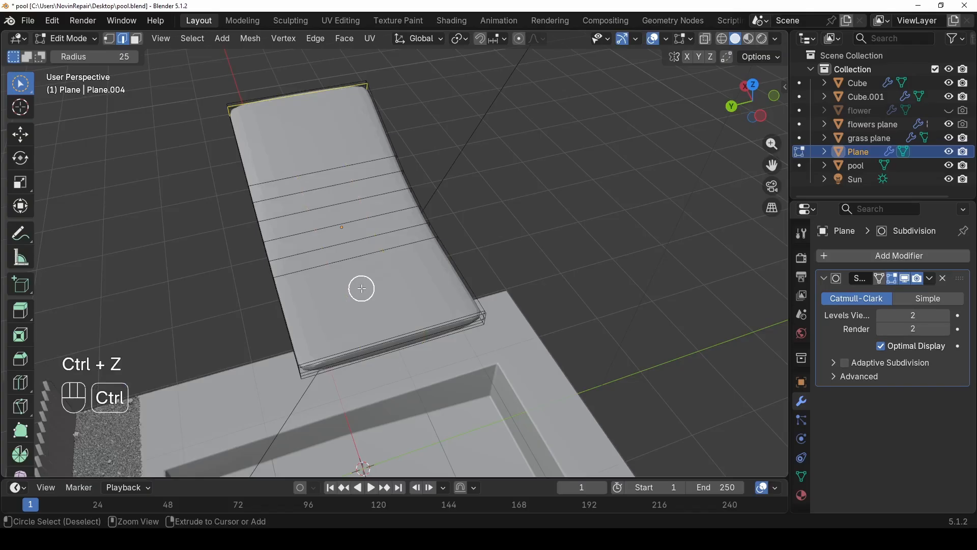
- Add two evenly spaced lengthwise loop cuts and scale them apart along global Y by a factor of about 2.4
key("ctrl+r")
scroll(365, 265, "up", 1)
left_click(364, 264)
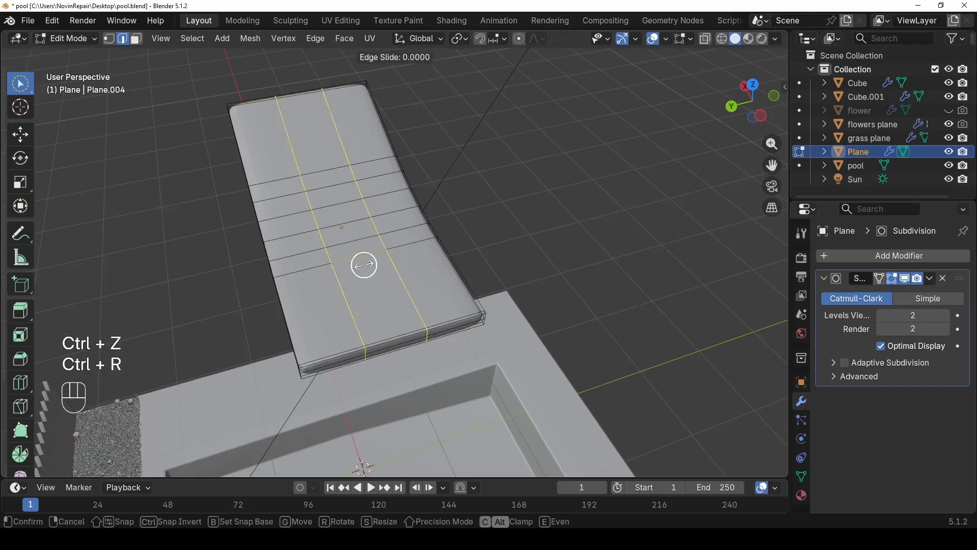
left_click(365, 265)
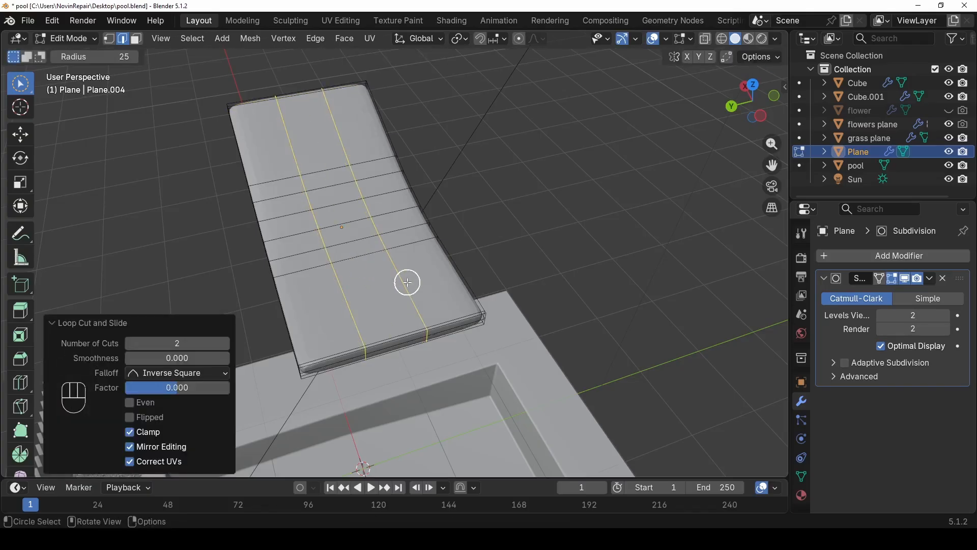
key("s")
key("y")
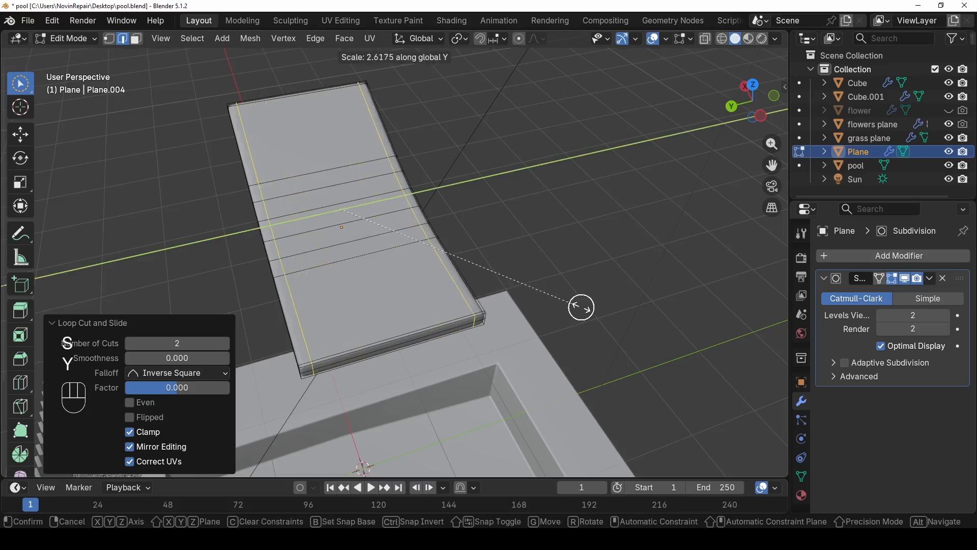
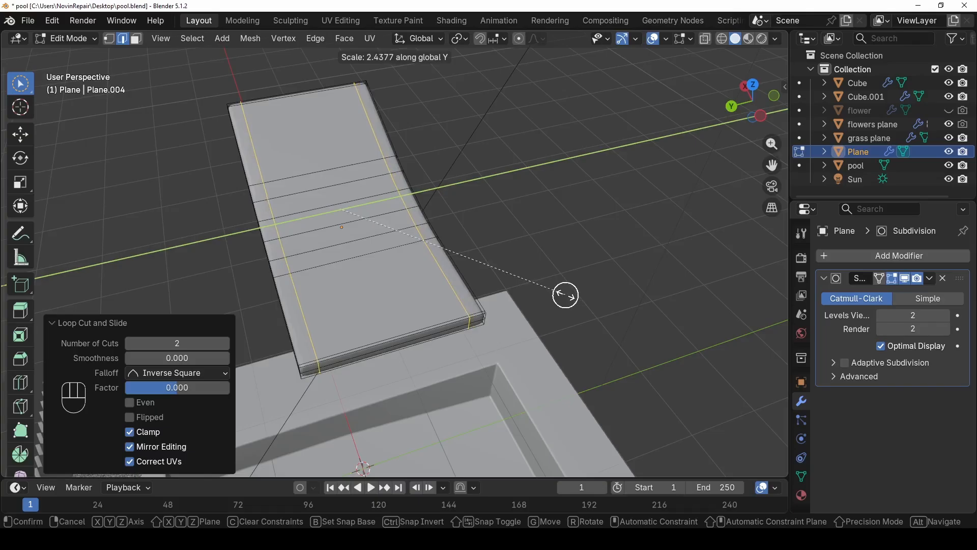
left_click(563, 293)
middle_click_drag(563, 292, 404, 257)
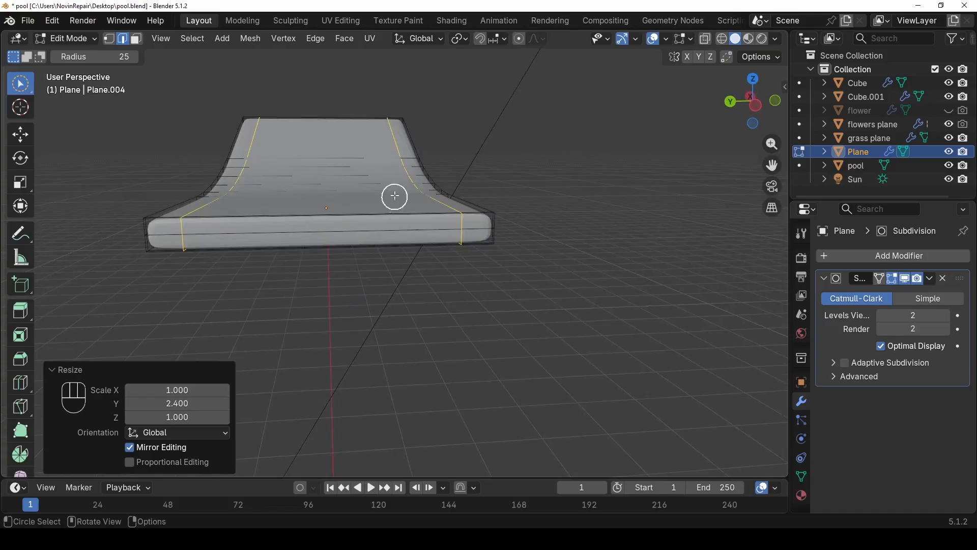
- Shade the cushion smooth in Object Mode and scale it along global Y to about 0.85
middle_click_drag(395, 196, 477, 249)
key("Tab")
right_click(355, 206)
left_click(344, 208)
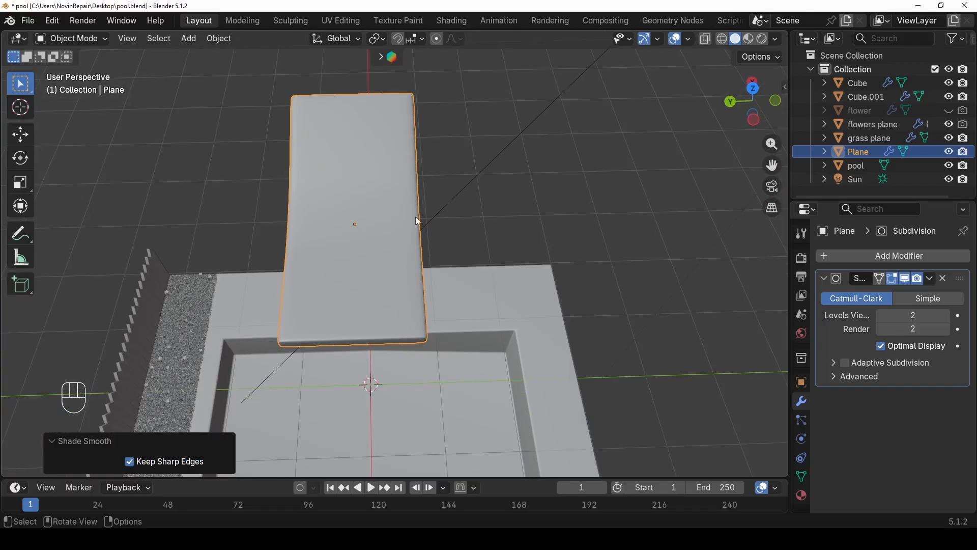
key("s")
key("y")
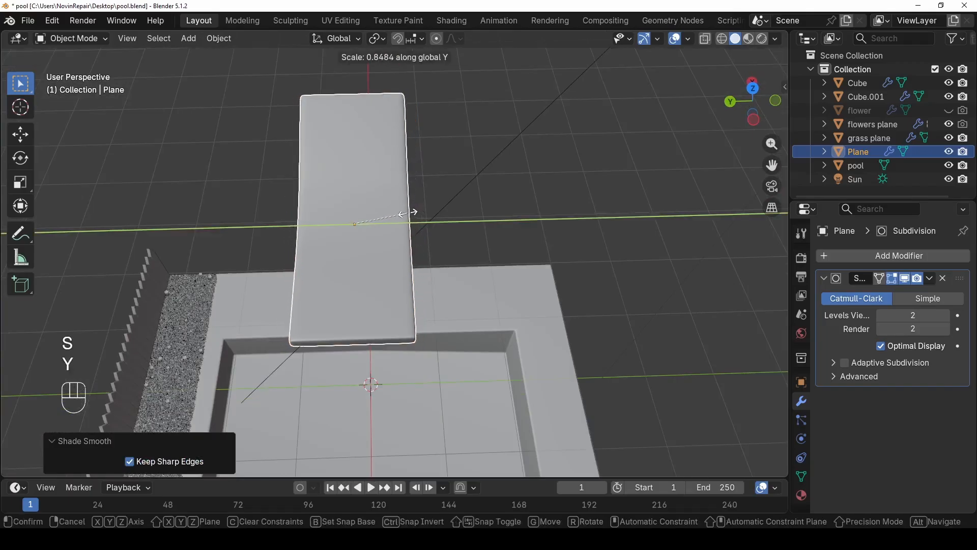
left_click(422, 222)
- Select the narrow strip of underside faces along one long edge in Edit Mode, leaving out the wide middle face
key("Tab")
middle_click_drag(421, 237, 281, 96)
scroll(531, 193, "up", 2)
middle_click_drag(403, 213, 491, 143)
key("3")
scroll(433, 144, "up", 2)
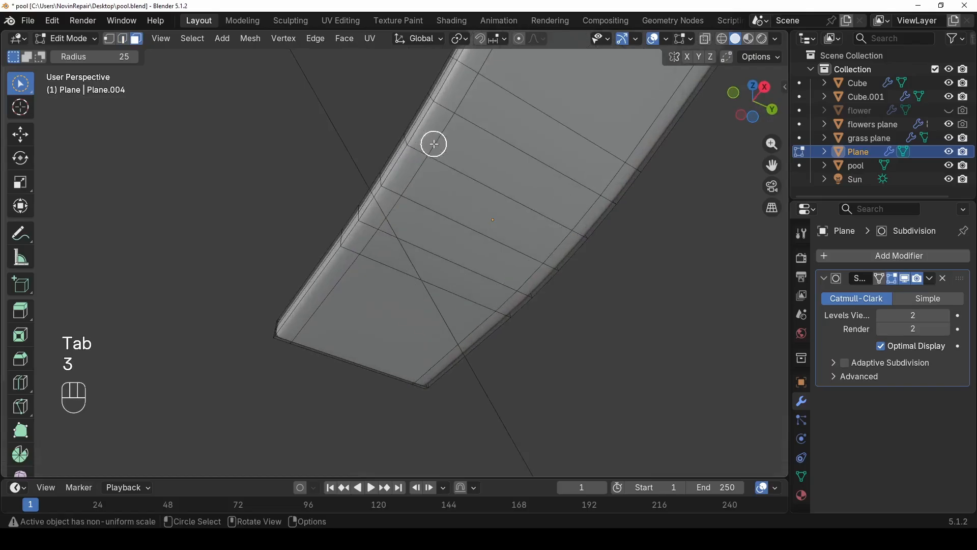
scroll(433, 144, "up", 2)
middle_click_drag(421, 155, 457, 216, "shift")
left_click_drag(433, 169, 421, 192)
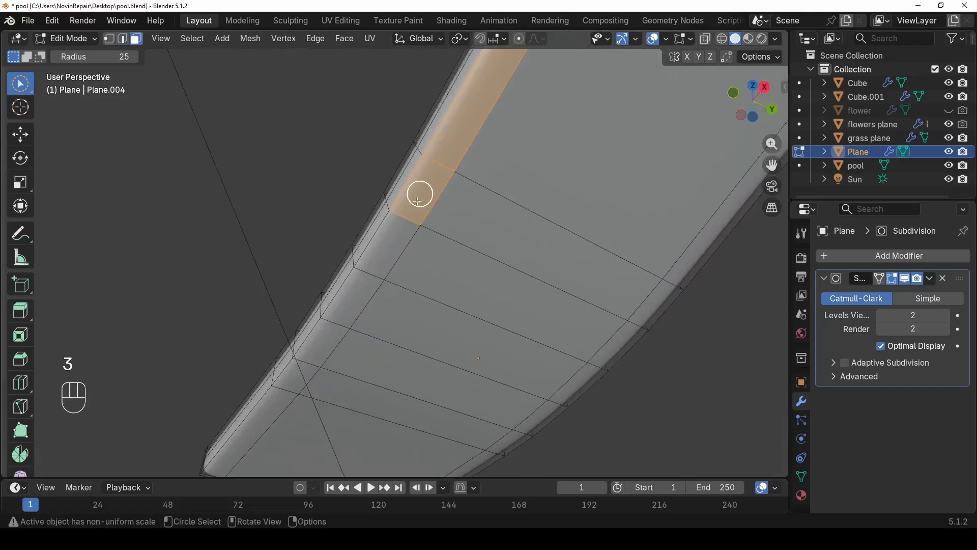
left_click(367, 280, "shift")
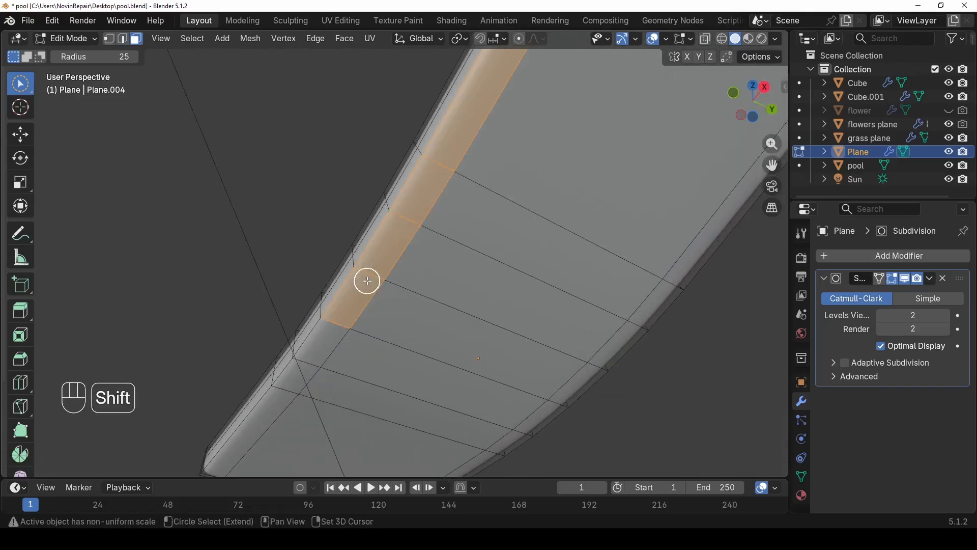
left_click(303, 380, "shift")
left_click(275, 402, "shift")
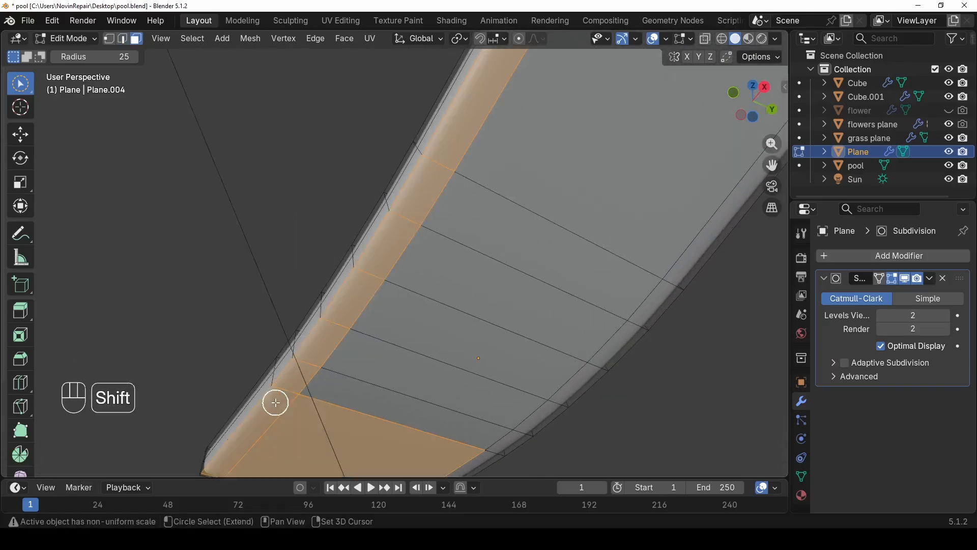
left_click(343, 414, "ctrl")
- Extend the selection with the matching underside strip along the opposite long edge, keeping the wide middle faces unselected
middle_click_drag(342, 414, 373, 311)
middle_click_drag(555, 376, 462, 324, "shift")
scroll(461, 322, "up", 3)
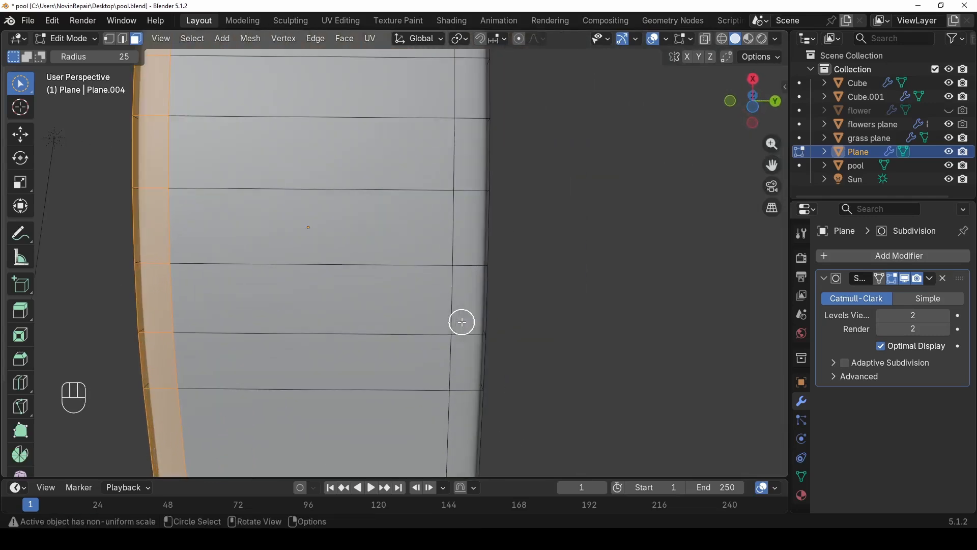
left_click(466, 387, "shift")
left_click(471, 264, "shift")
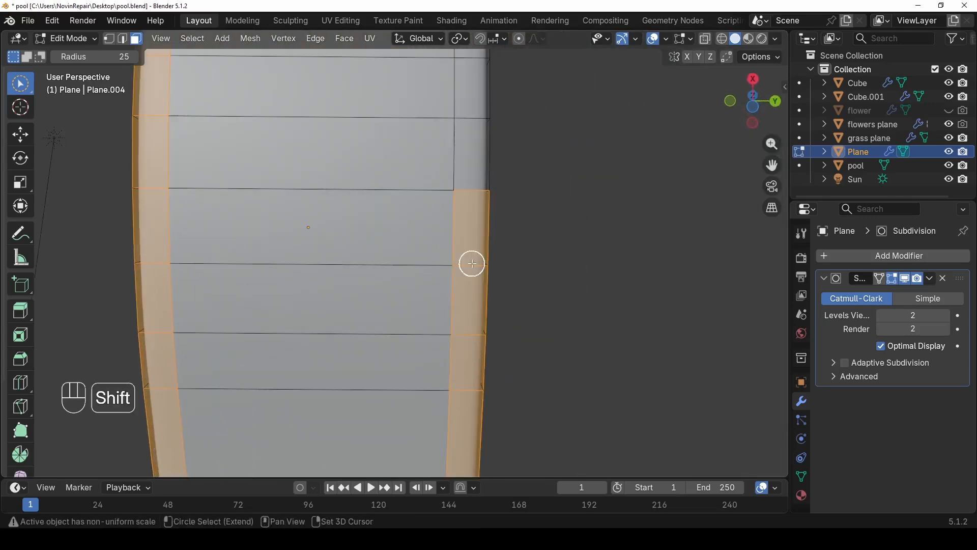
middle_click_drag(483, 183, 464, 409, "shift")
left_click(443, 337, "shift")
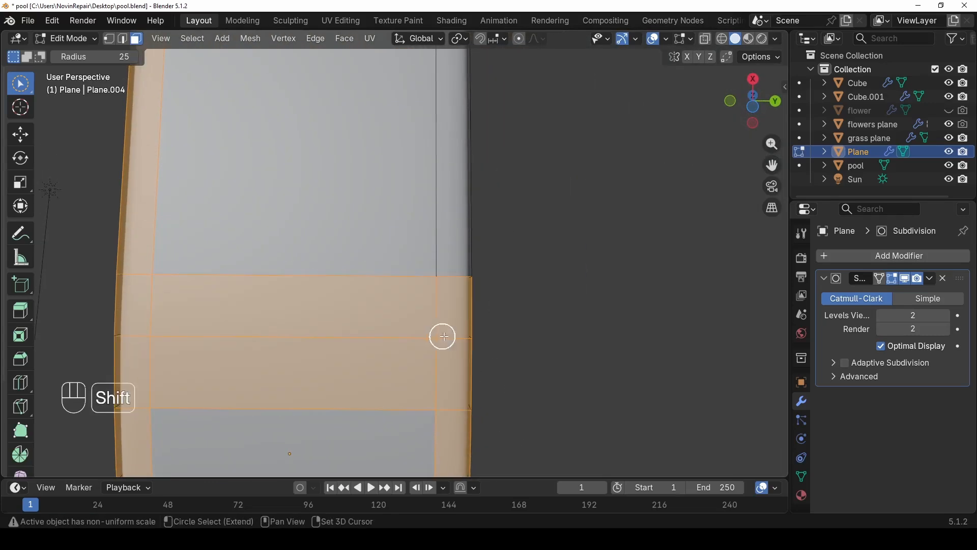
left_click(412, 336, "ctrl")
middle_click_drag(441, 200, 416, 362, "shift")
left_click(428, 351, "shift")
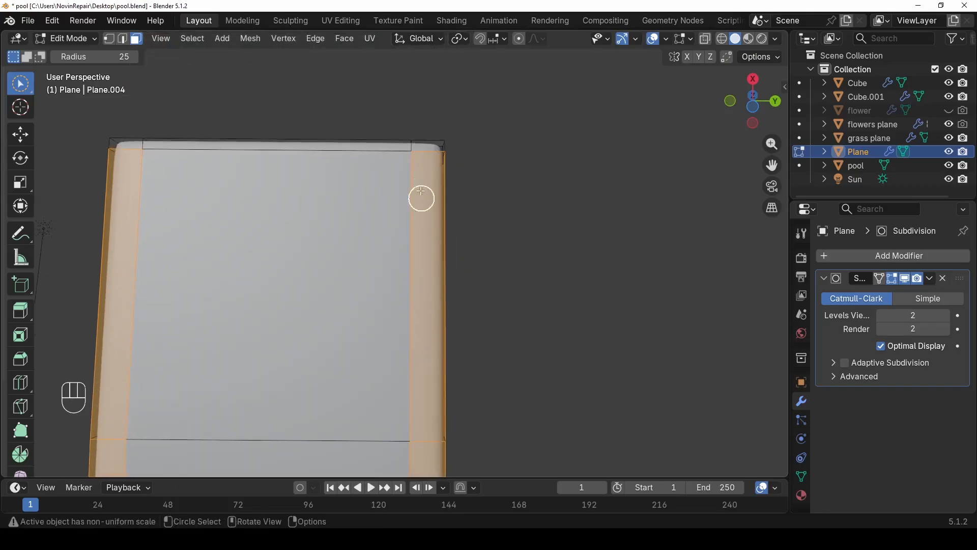
- Include the two small underside corner faces at one short end in the selected strips
scroll(421, 198, "up", 3)
middle_click_drag(433, 113, 426, 192, "shift")
left_click(443, 157, "shift")
middle_click_drag(307, 205, 725, 244, "shift")
left_click(337, 190, "shift")
scroll(338, 189, "down", 3)
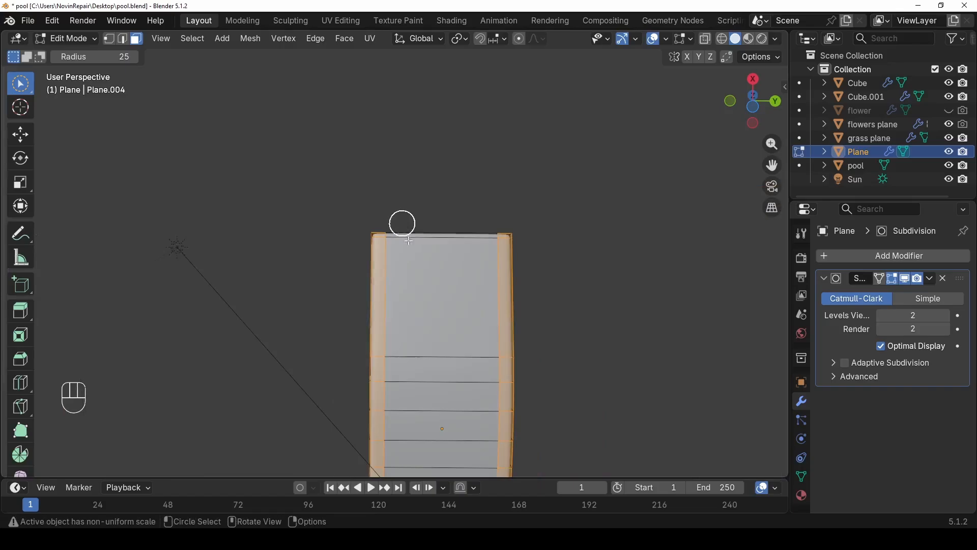
- Include the two small underside corner faces at the other short end in the selected strips
middle_click_drag(402, 220, 524, 382, "shift")
key("KP_Decimal")
scroll(227, 419, "up", 4)
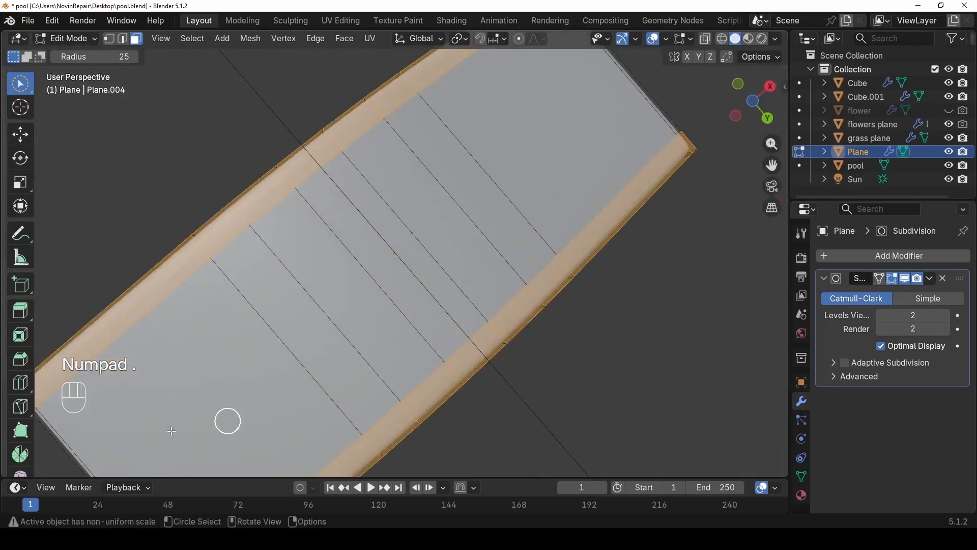
middle_click_drag(227, 419, 340, 241)
scroll(199, 324, "up", 2)
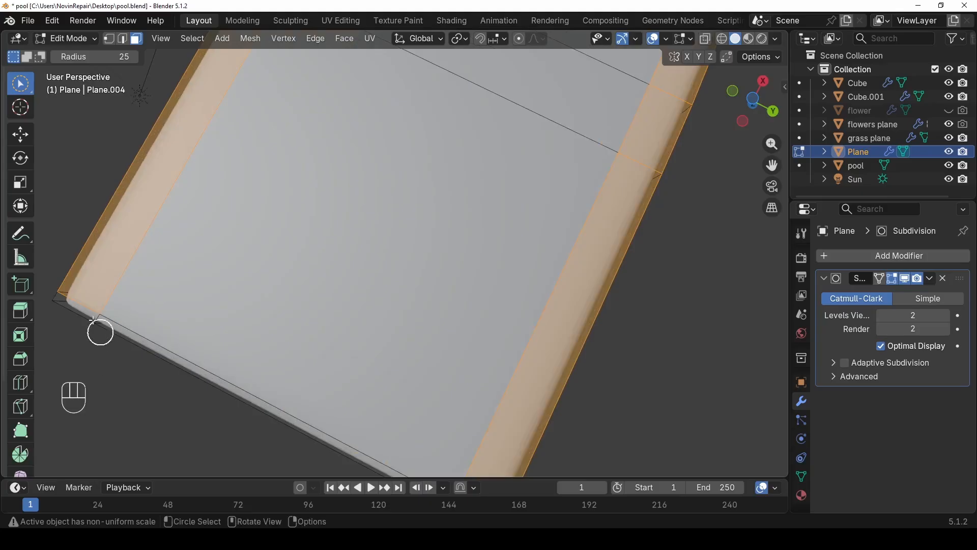
left_click(86, 299, "shift")
middle_click_drag(470, 448, 407, 380, "shift")
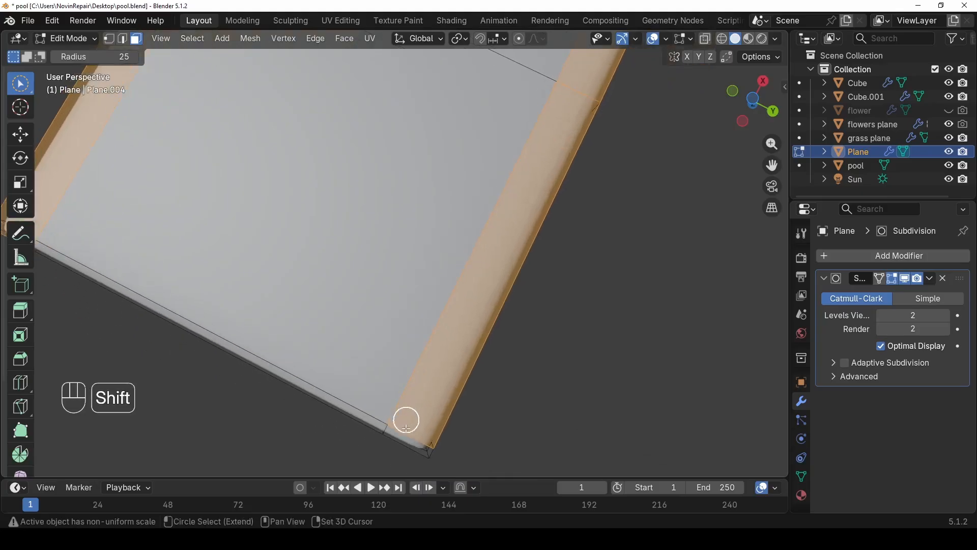
scroll(402, 305, "down", 4)
- Duplicate the selected underside strips in place and separate the copy into its own object
middle_click_drag(386, 297, 312, 309)
key("shift+d")
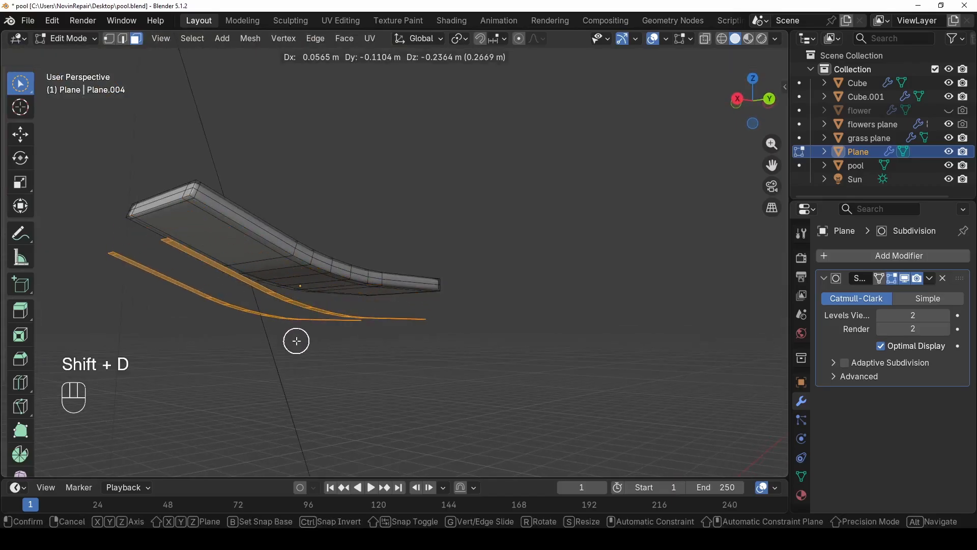
right_click(297, 340)
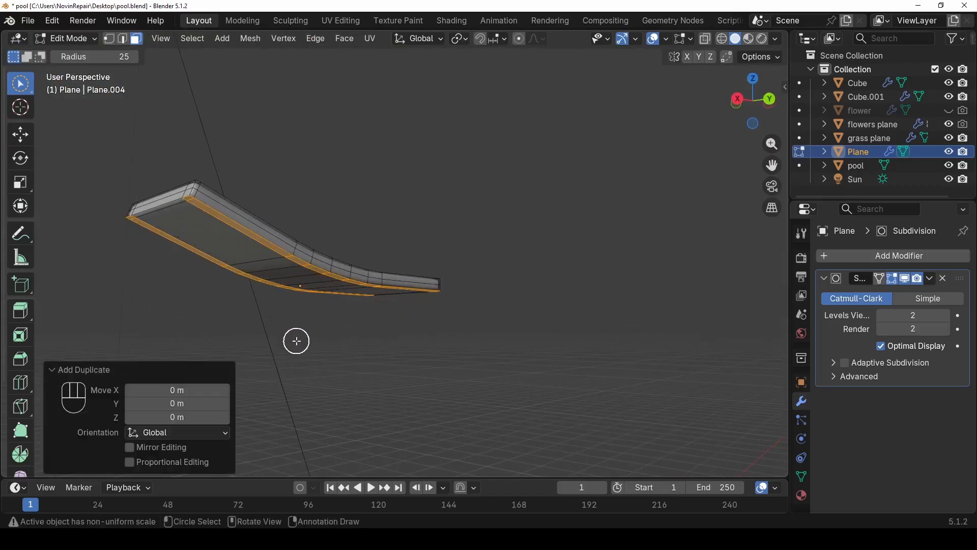
key("p")
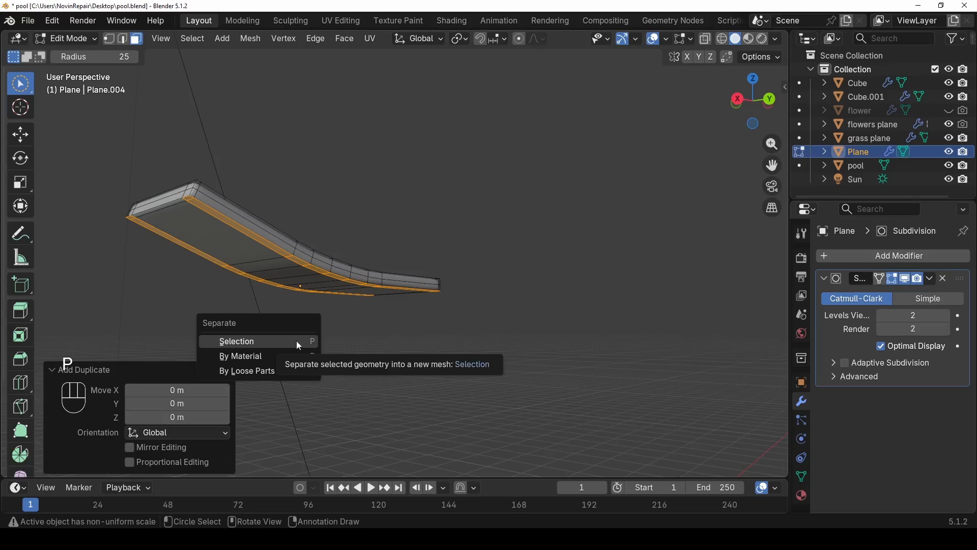
left_click(298, 343)
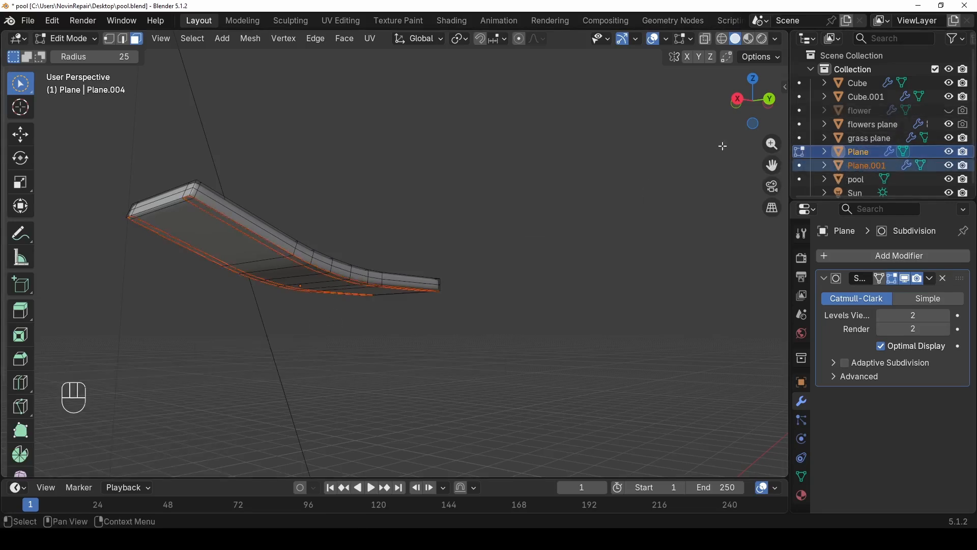
- Switch to Object Mode, select only the separated strips object, and open it in Edit Mode
left_click(95, 39)
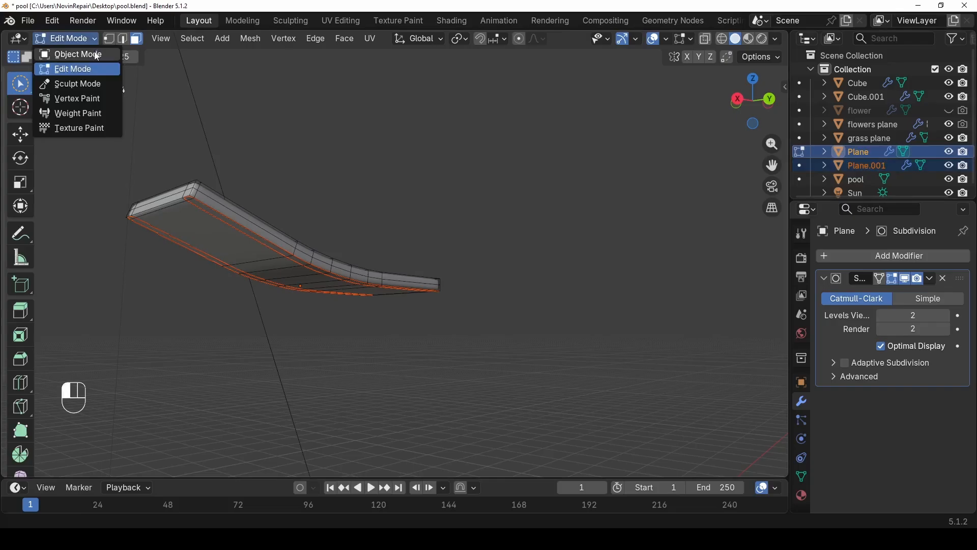
left_click(77, 53)
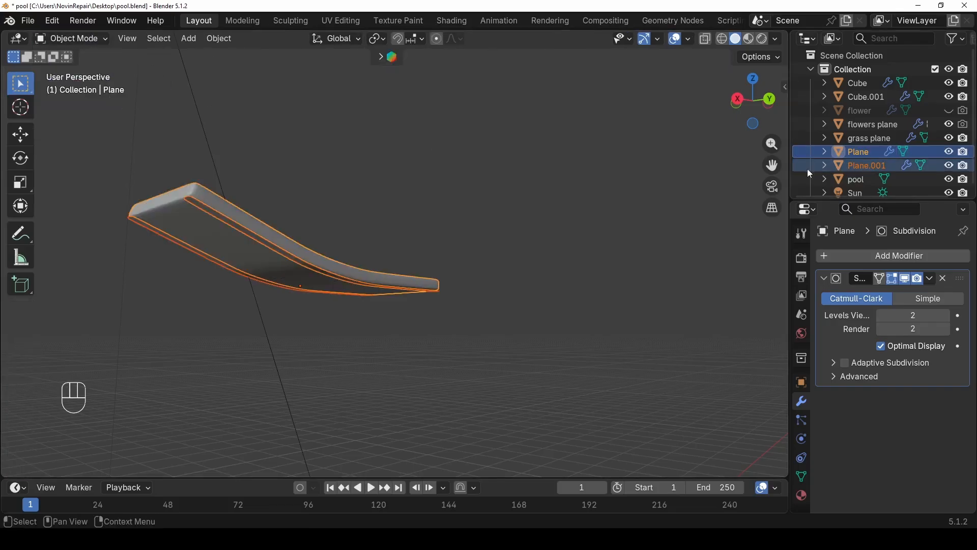
left_click(872, 165)
left_click(864, 145)
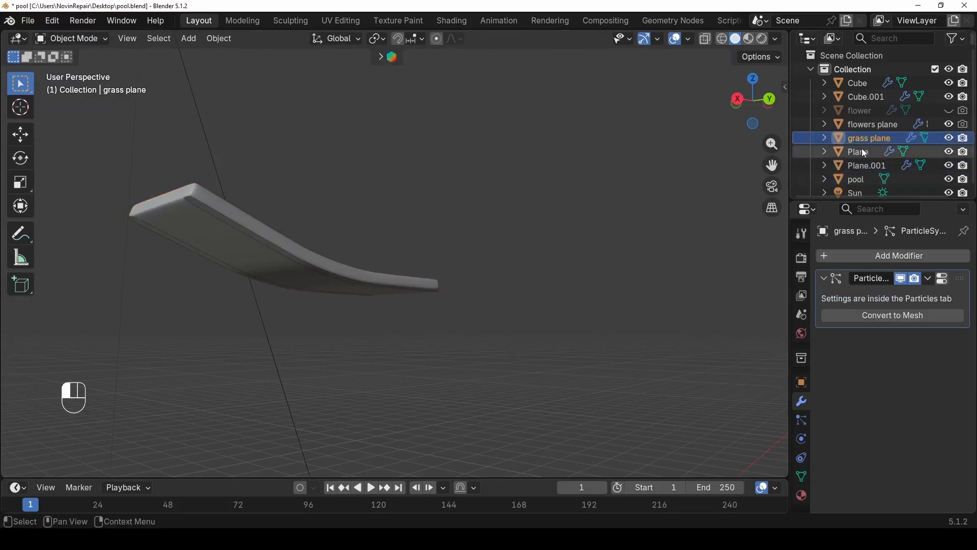
left_click(863, 152)
left_click(863, 164)
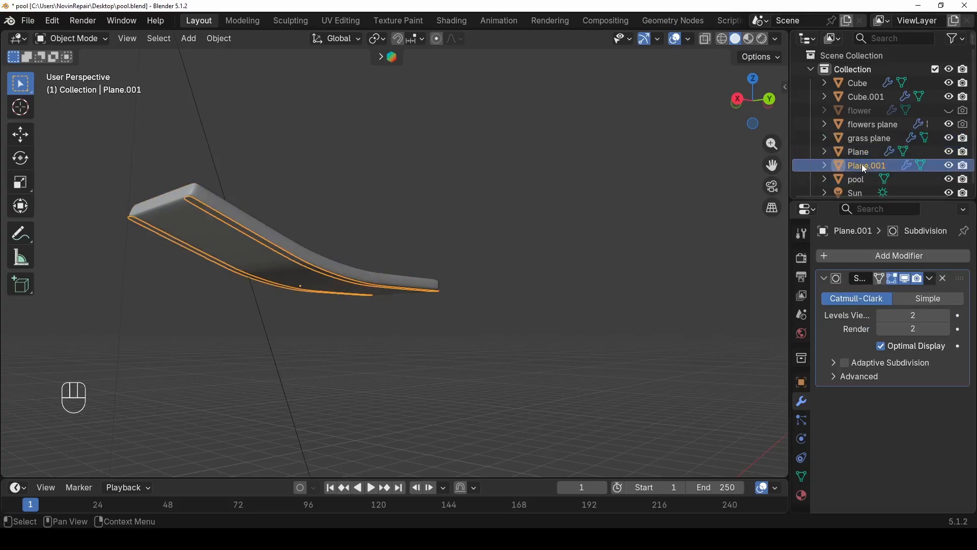
key("Tab")
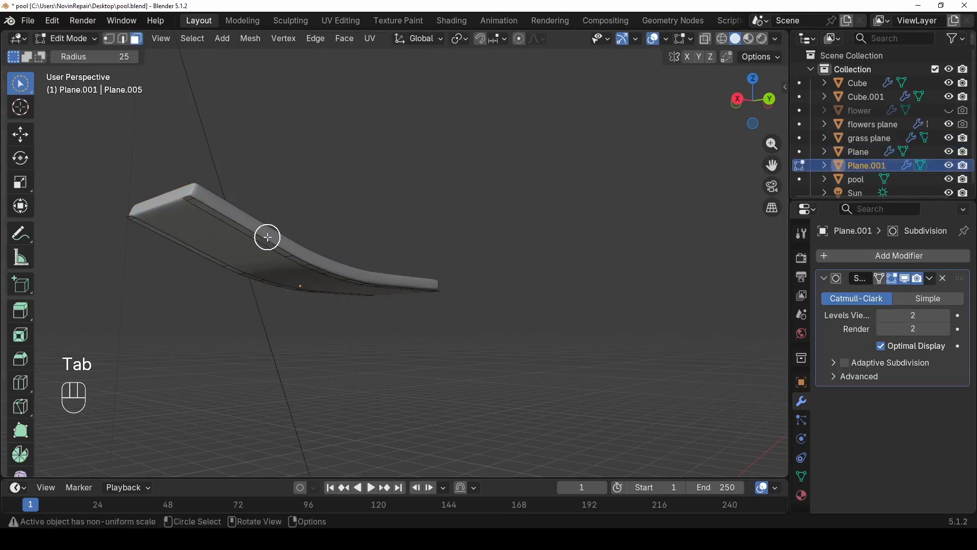
- Extrude all faces of the separated strips along their normals by about 0.0735 m to form two rails
middle_click_drag(267, 233, 356, 247)
key("a")
key("alt+e")
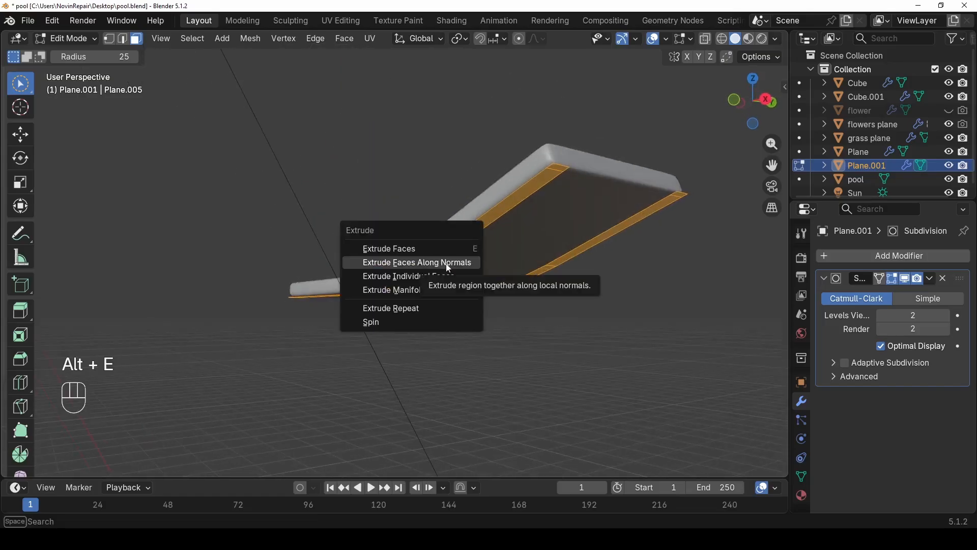
left_click(446, 263)
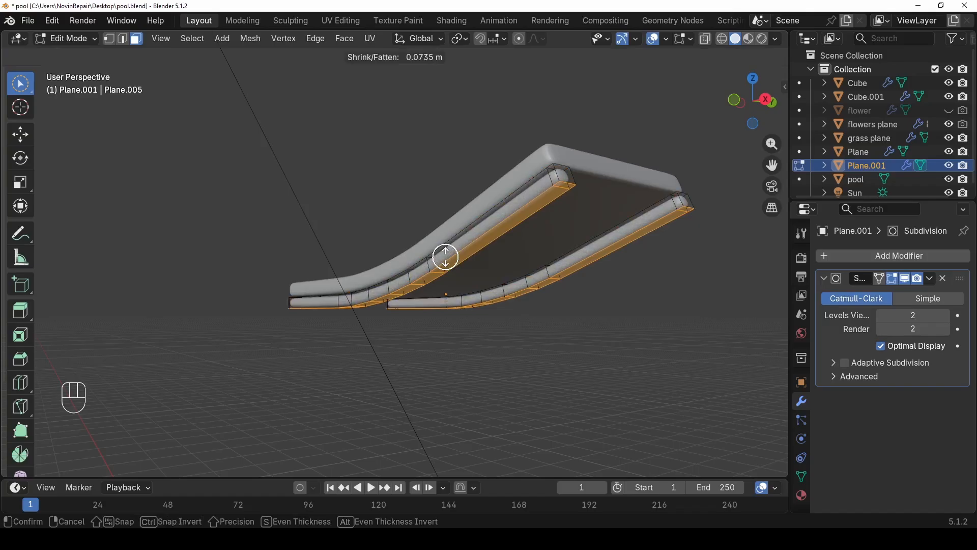
left_click(446, 256)
middle_click_drag(528, 227, 558, 277)
- Examine the two rails in Object Mode, then inspect their ends closely in Edit Mode with face selection
key("Tab")
mouse_move(452, 322)
middle_mouse_down()
mouse_move(517, 288)
mouse_move(438, 310)
mouse_move(514, 312)
mouse_move(513, 335)
mouse_move(437, 327)
mouse_move(444, 332)
middle_mouse_up()
key("Tab")
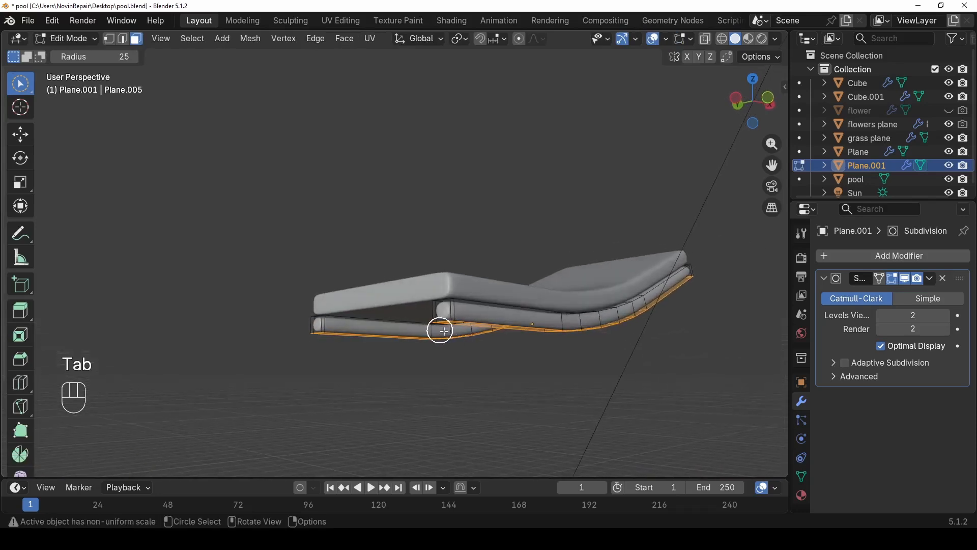
scroll(458, 336, "up", 2)
scroll(473, 361, "up", 1)
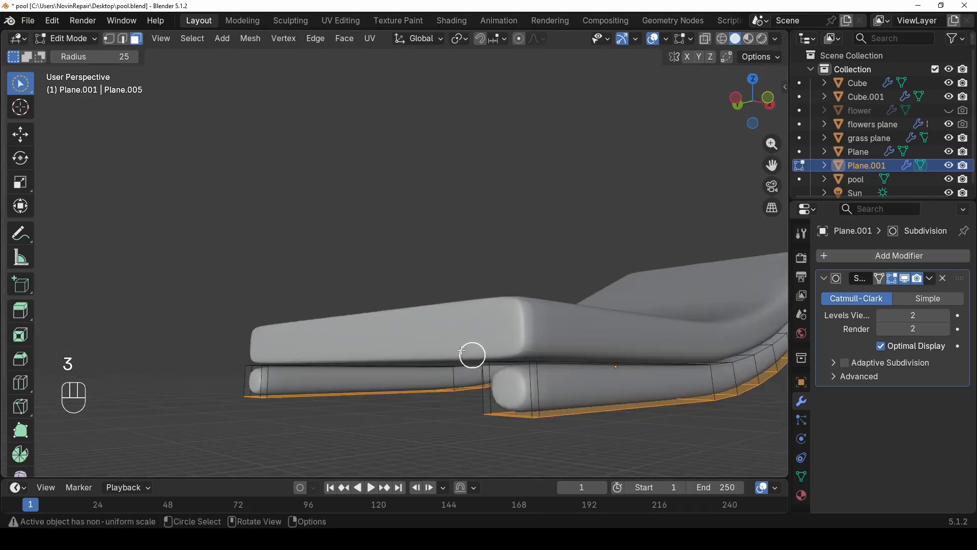
- Try insetting the end faces at both ends of the two rails by about 0.0126 m
left_click(516, 395)
scroll(462, 363, "down", 3)
middle_click_drag(463, 366, 397, 340)
scroll(396, 342, "up", 2)
left_click(341, 385, "shift")
middle_click_drag(341, 385, 366, 331)
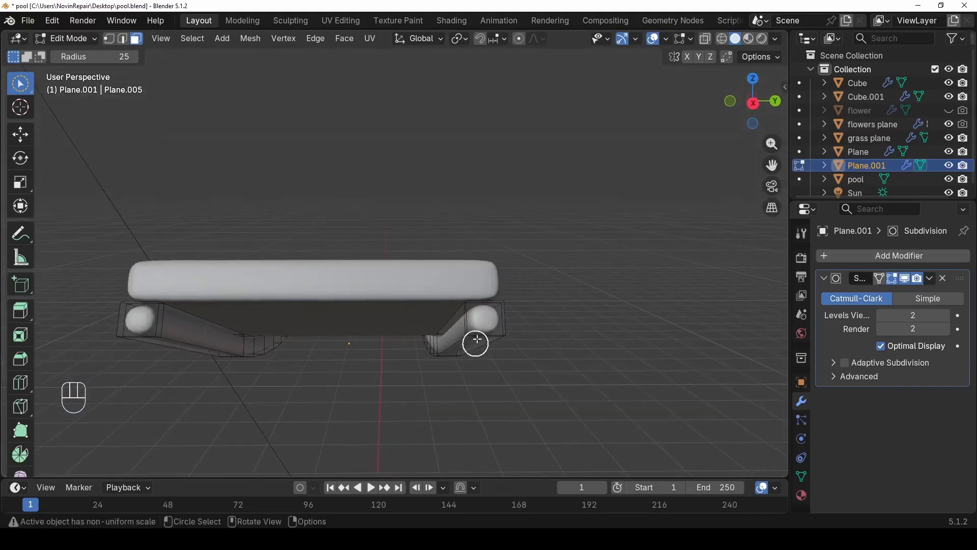
middle_click_drag(153, 310, 308, 322, "shift")
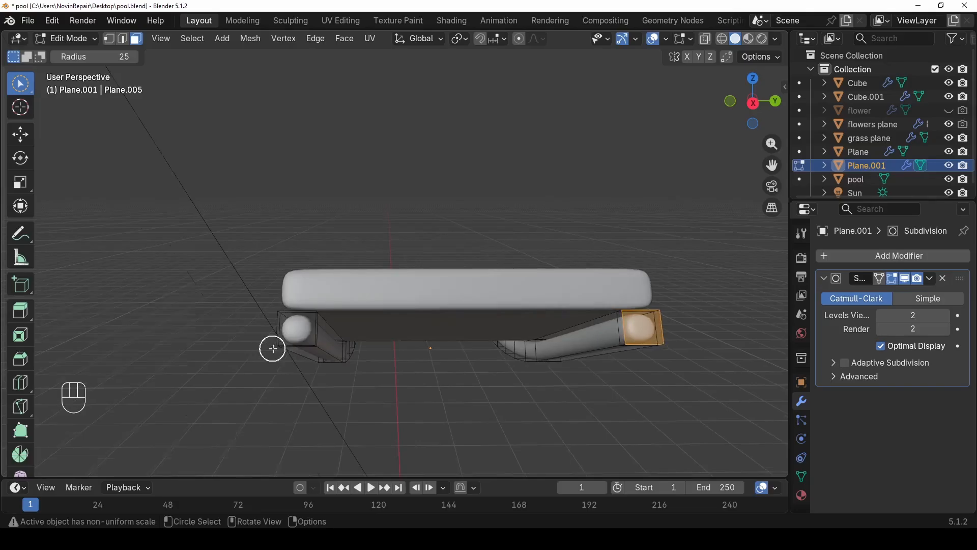
scroll(272, 350, "up", 2)
left_click(227, 372, "shift")
scroll(273, 355, "down", 5)
key("i")
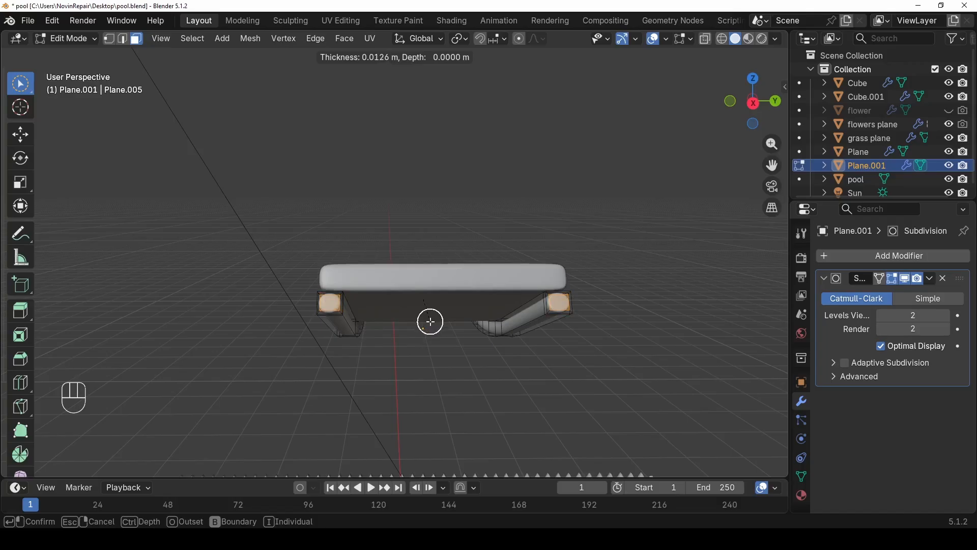
left_click(430, 322)
scroll(317, 318, "up", 3)
scroll(327, 315, "down", 1)
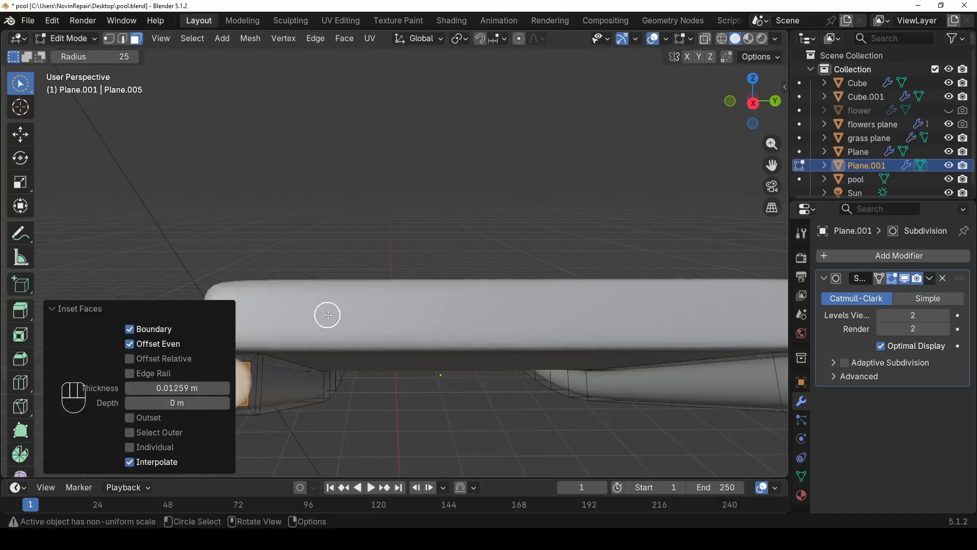
- Try smooth shading on the rails in Object Mode, and undo it together with the end-face inset
scroll(331, 313, "down", 2)
key("Tab")
middle_click_drag(349, 337, 469, 360)
right_click(399, 273)
left_click(403, 247)
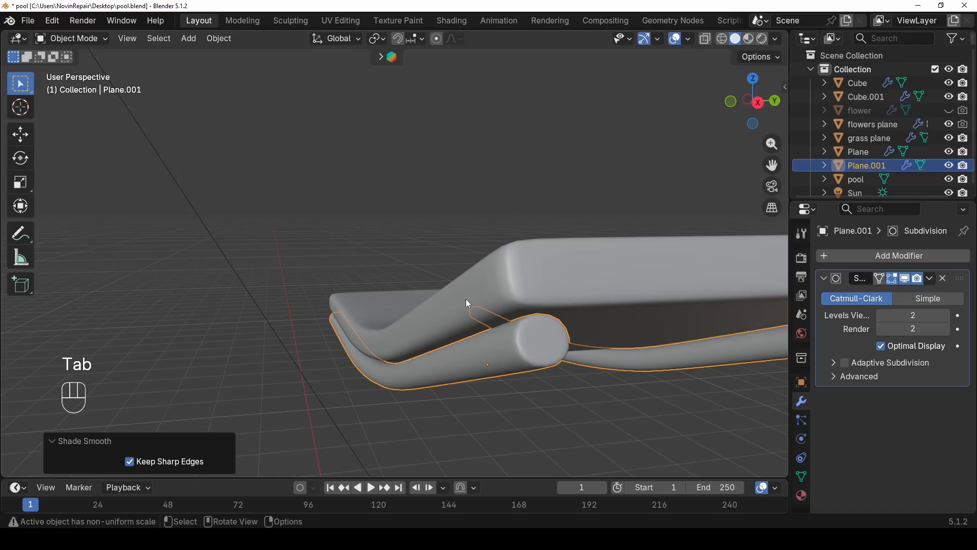
key("ctrl+z")
key("ctrl+z")
key("ctrl+z")
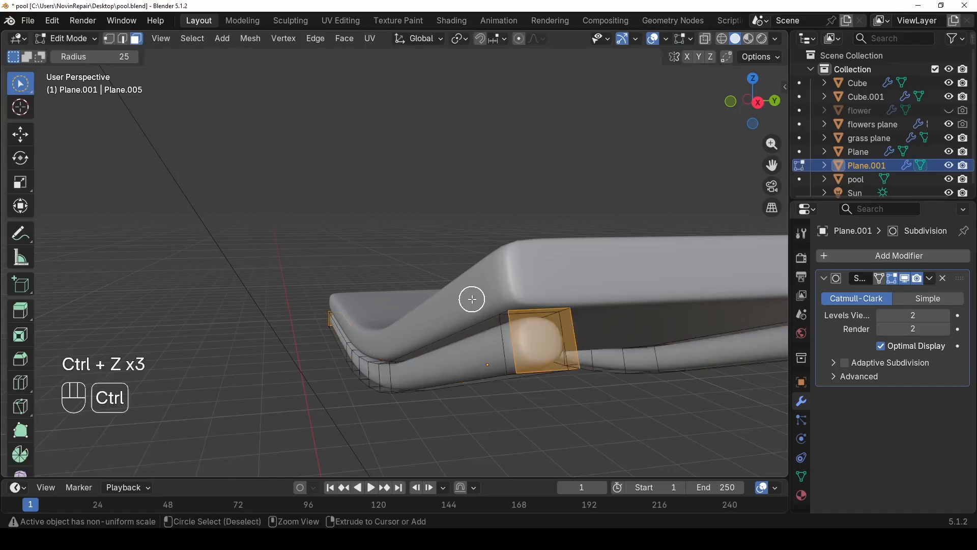
- Add centred lengthwise loop cuts across the height and width of the first rail to square off its profile
key("Tab")
middle_click_drag(424, 342, 373, 341)
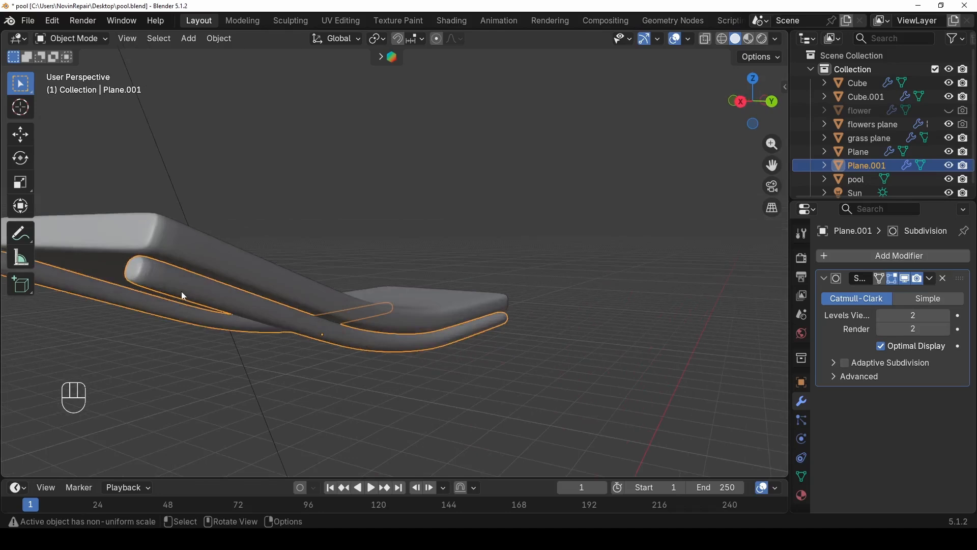
middle_click_drag(184, 295, 303, 347)
key("Tab")
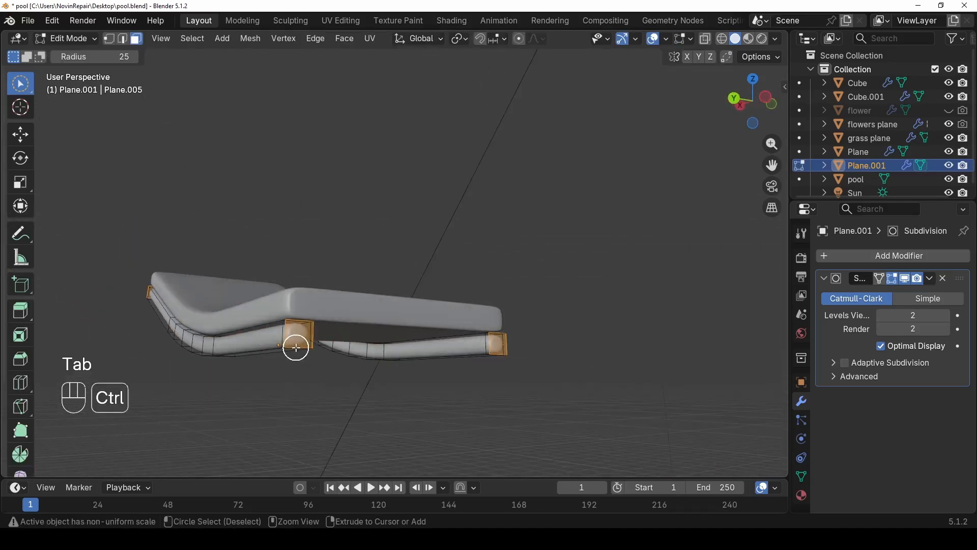
key("ctrl+r")
left_click(298, 341)
key("ctrl+r")
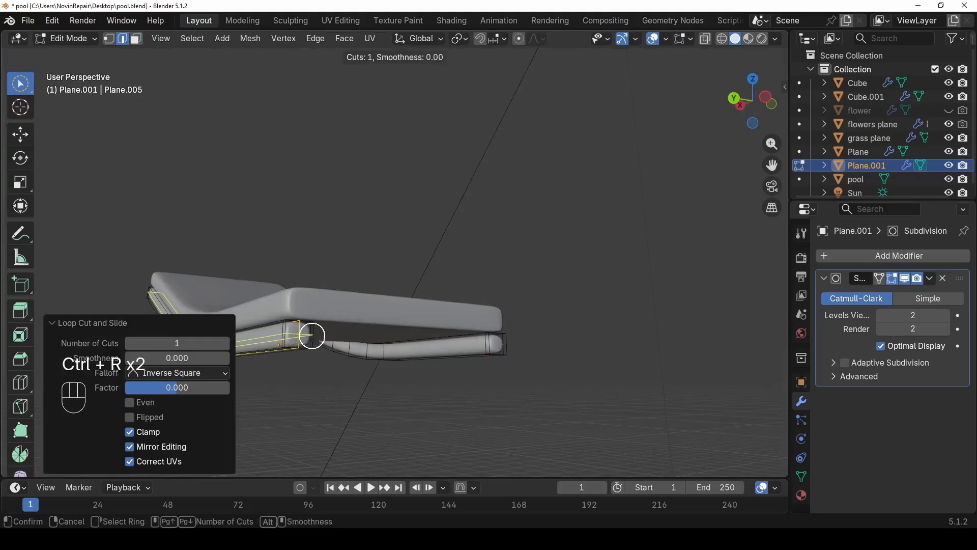
middle_click_drag(323, 334, 479, 354)
- Add the same two centred lengthwise loop cuts to the second rail and return to Object Mode
key("ctrl+r")
left_click(448, 345)
left_click(448, 345)
key("ctrl+r")
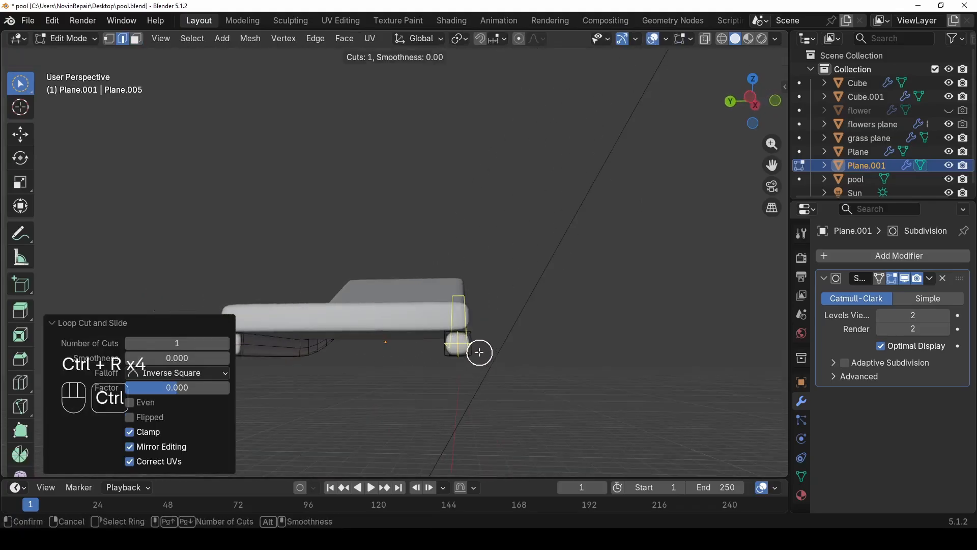
double_click(475, 350)
scroll(434, 313, "down", 2)
middle_click_drag(424, 322, 74, 122)
left_click(88, 40)
left_click(90, 56)
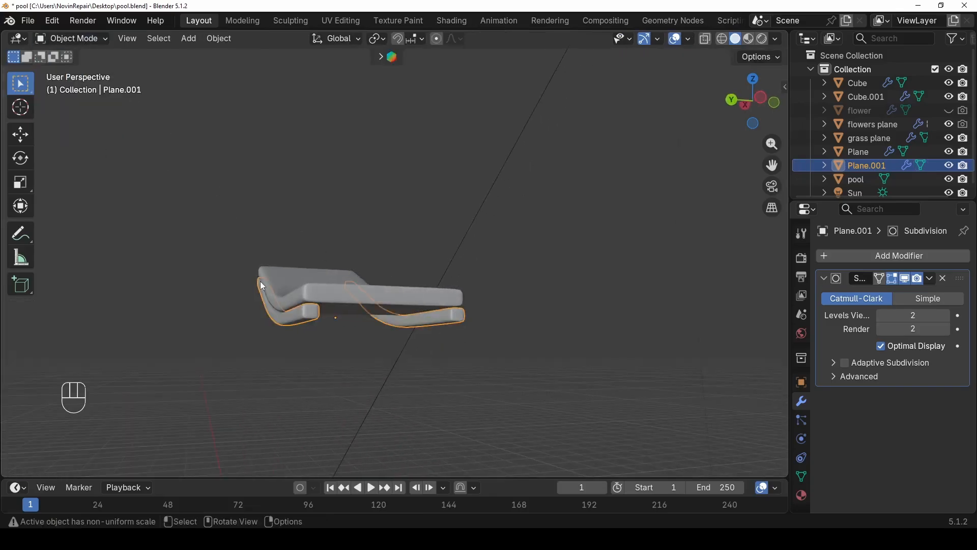
- Place the 3D cursor on the underside of one rail near the lounger's flat end
middle_click_drag(261, 281, 212, 276)
scroll(397, 323, "up", 2)
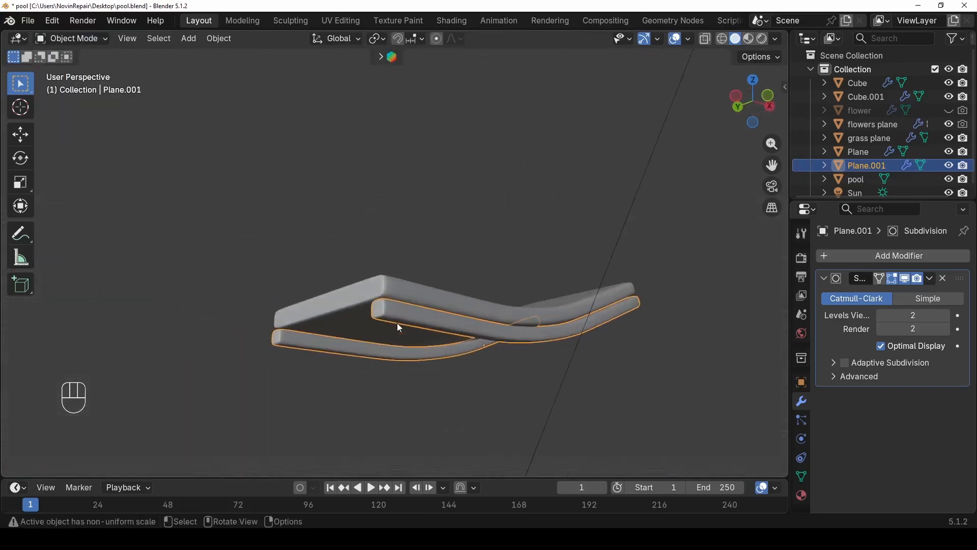
middle_click_drag(400, 327, 376, 305)
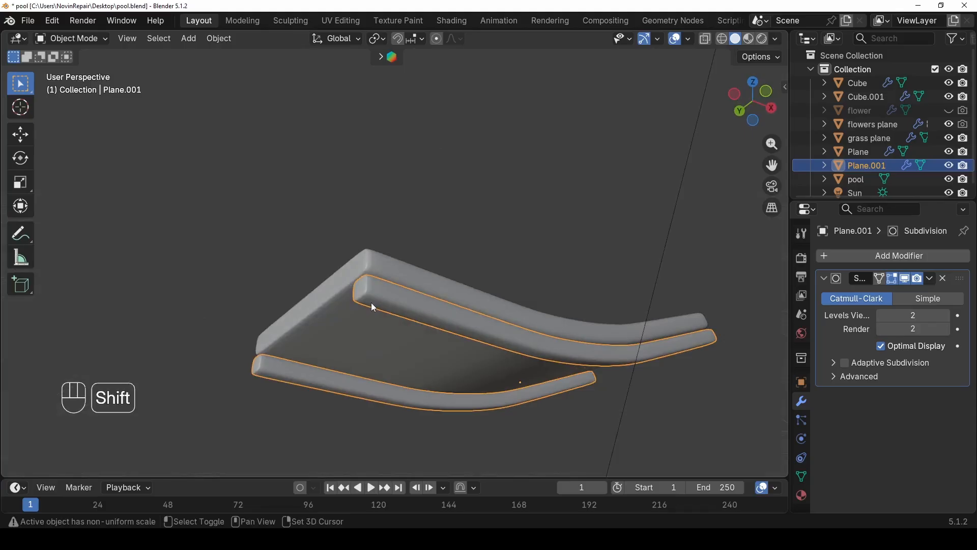
right_click(372, 302, "shift")
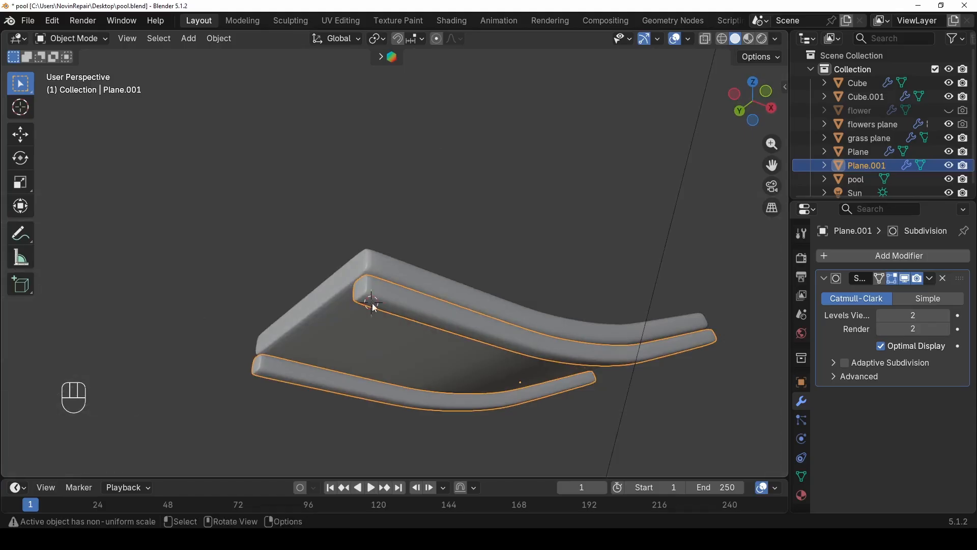
- Try adding a 32-vertex cylinder at the 3D cursor, scaled to 0.038 and stretched about 2.327 times along Z
scroll(374, 311, "down", 2)
key("shift+a")
mouse_move(373, 255)
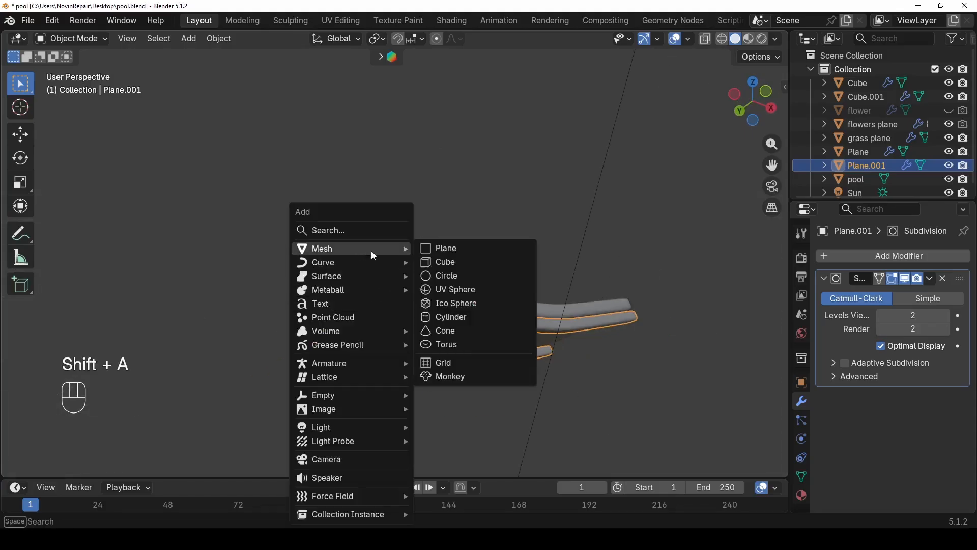
left_click(445, 324)
key("s")
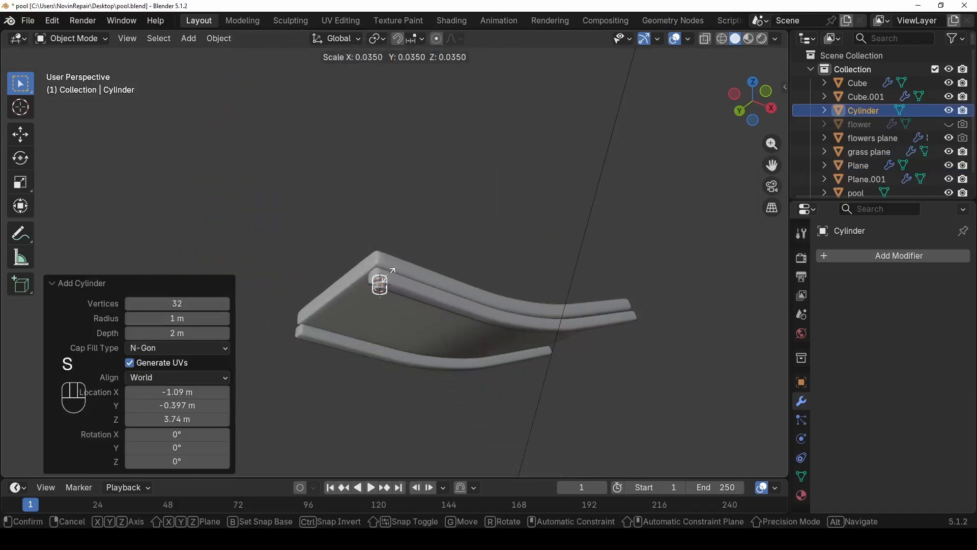
left_click(387, 275)
scroll(472, 331, "up", 5)
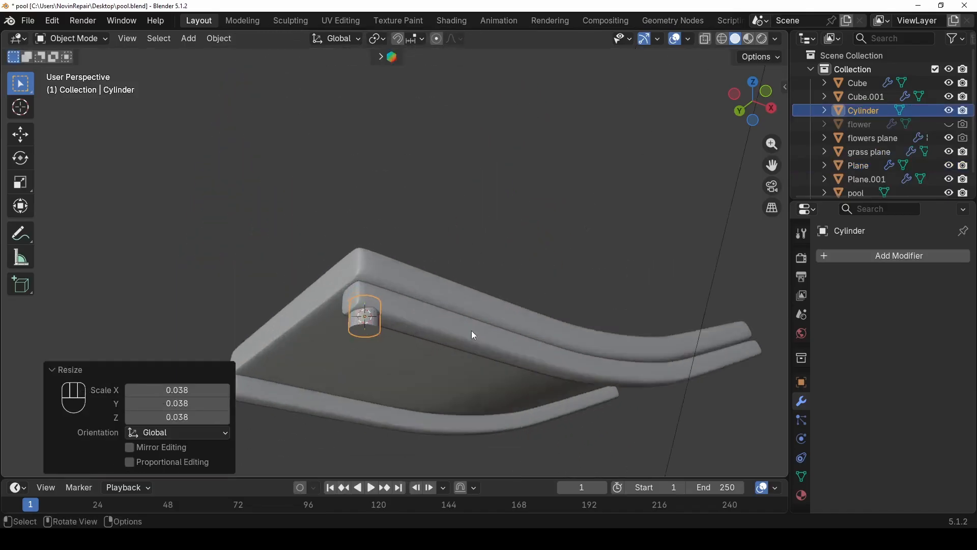
key("s")
key("z")
left_click(444, 381)
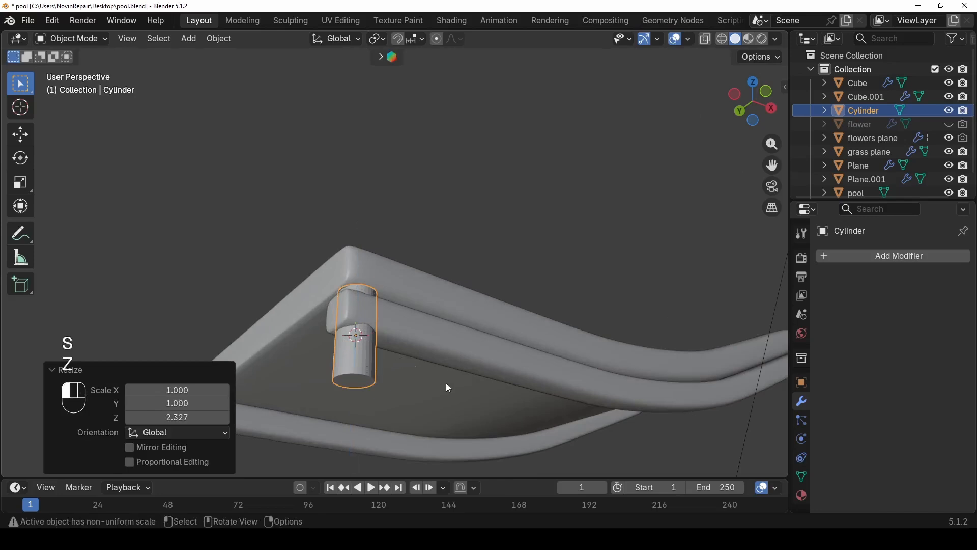
- Undo the cylinder's Z stretch, its uniform scaling and its creation
key("ctrl+z")
key("ctrl+z")
key("ctrl+z")
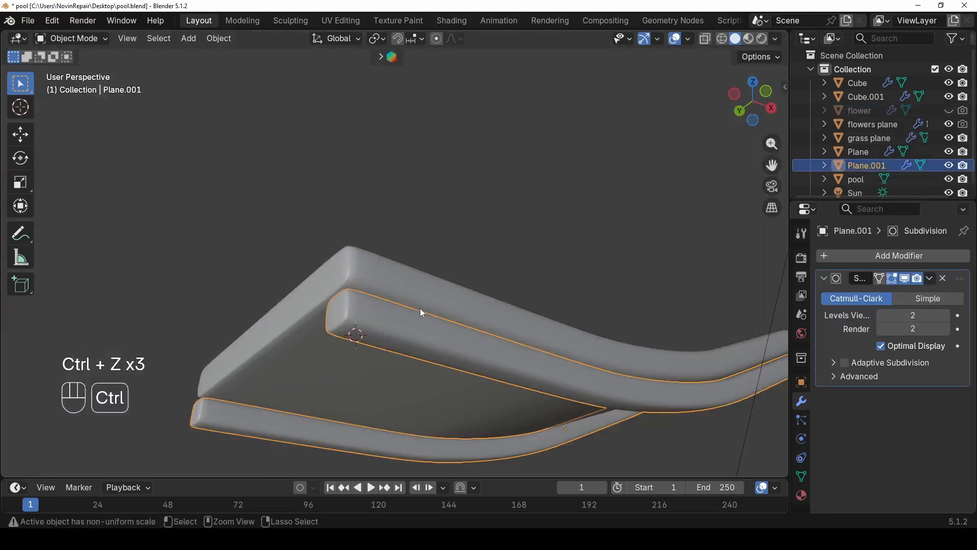
- Add a cylinder at the 3D cursor and set its vertices to 12
key("shift+a")
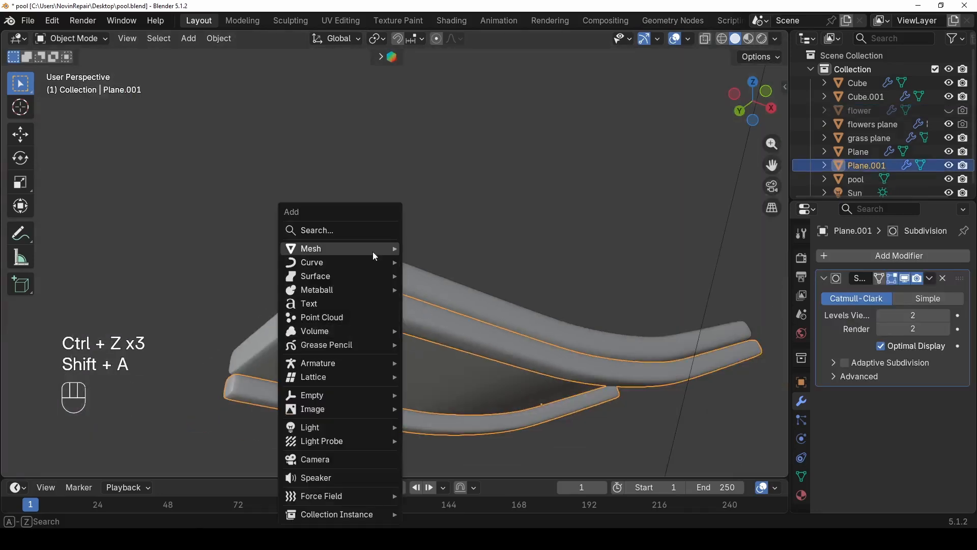
mouse_move(373, 249)
left_click(447, 317)
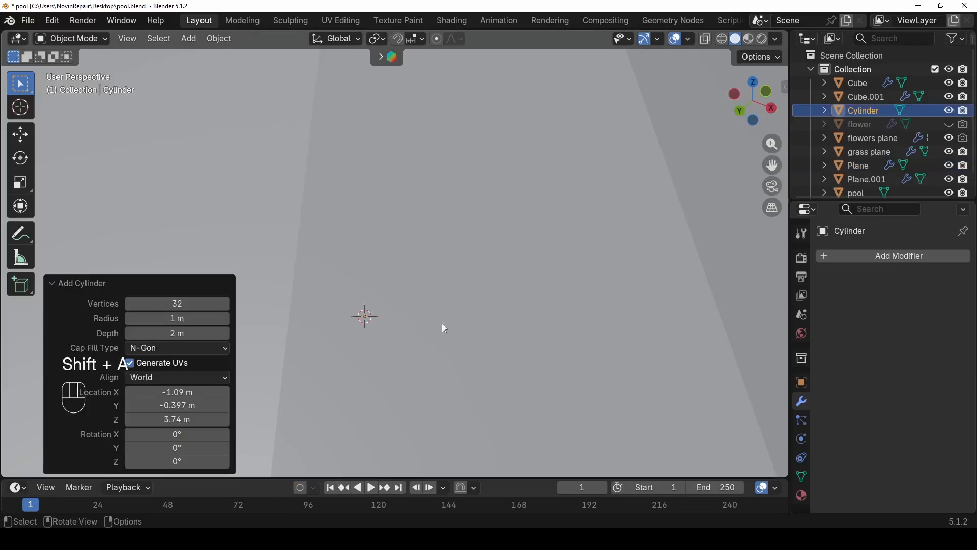
scroll(336, 305, "down", 5)
left_click(168, 303)
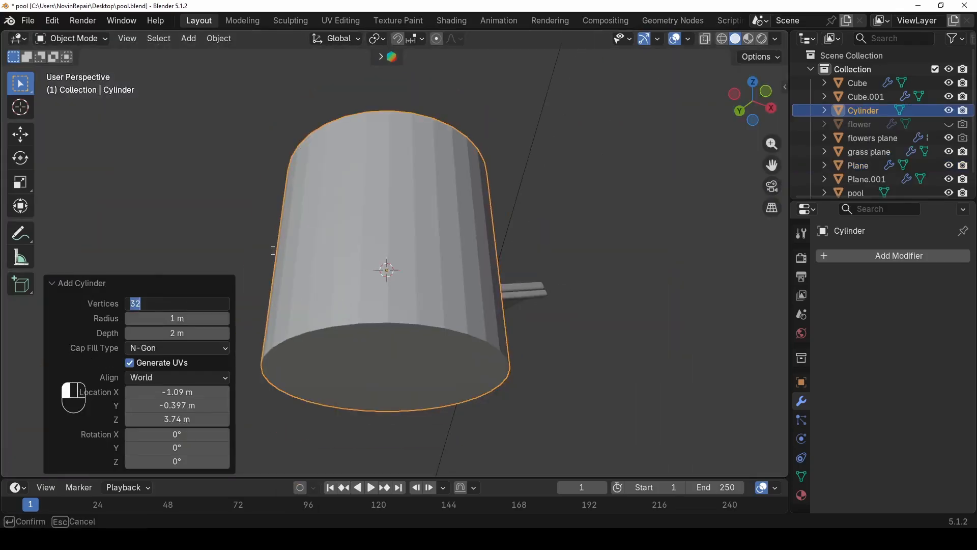
key("Return")
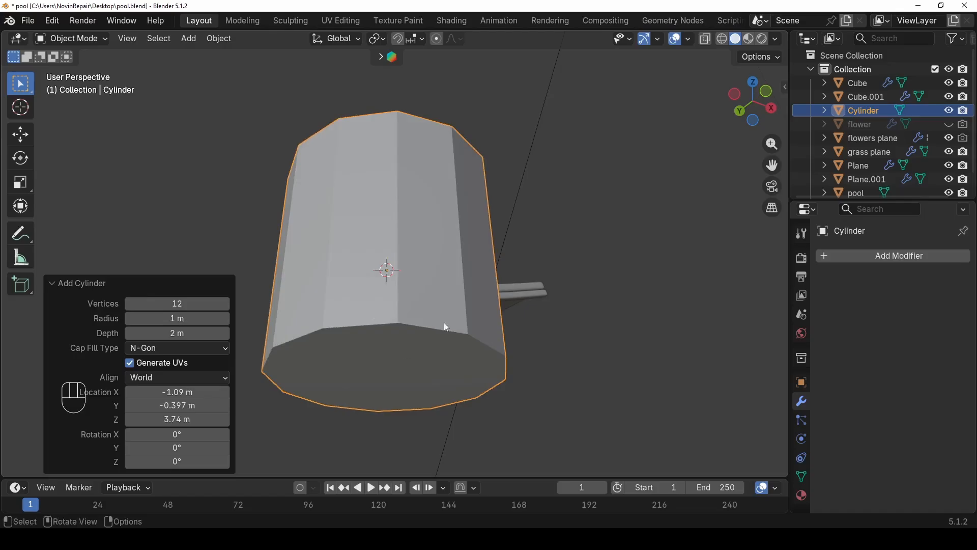
- Shrink the cylinder to the rail's thickness, finishing with a scale of about 0.362, and stretch it about 3.49 times along Z
key("s")
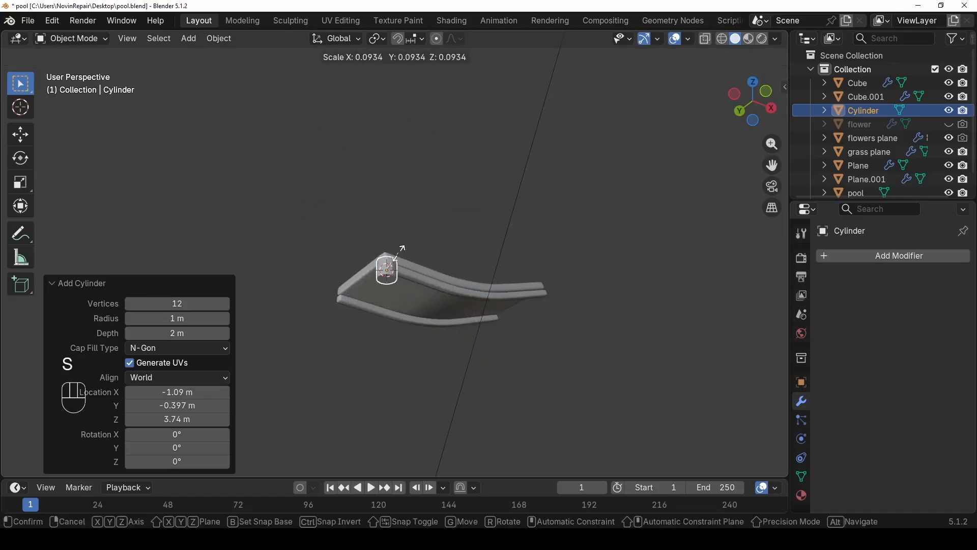
left_click(400, 254)
scroll(402, 255, "up", 5)
key("s")
left_click(409, 290)
key("s")
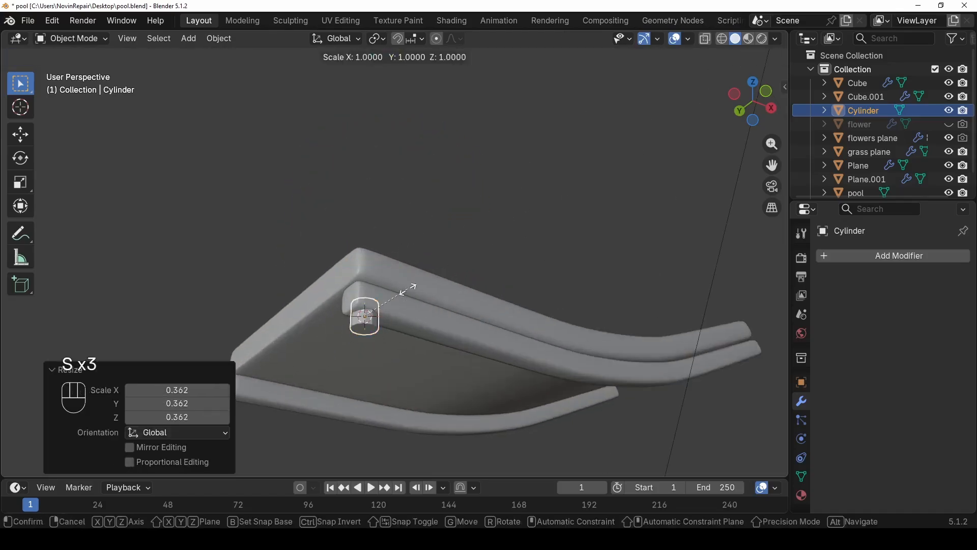
key("z")
left_click(528, 383)
- Lower the cylinder along Z so it hangs beneath the rail as a leg, and scale its height by about 0.752
key("g")
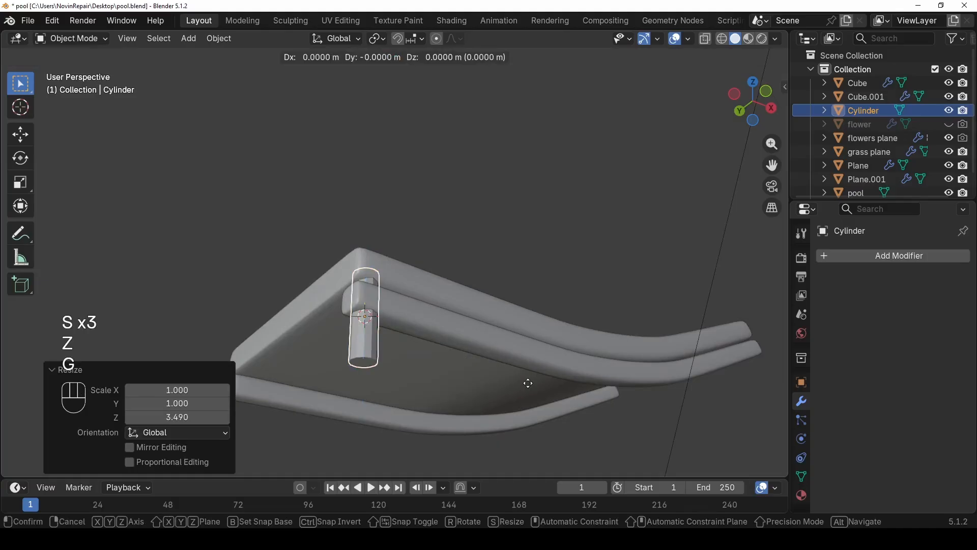
key("z")
left_click(493, 405)
middle_click_drag(493, 405, 485, 473)
key("s")
key("z")
left_click(402, 408)
- Move the leg about 0.066 m along X, inward from the end of the rail
key("g")
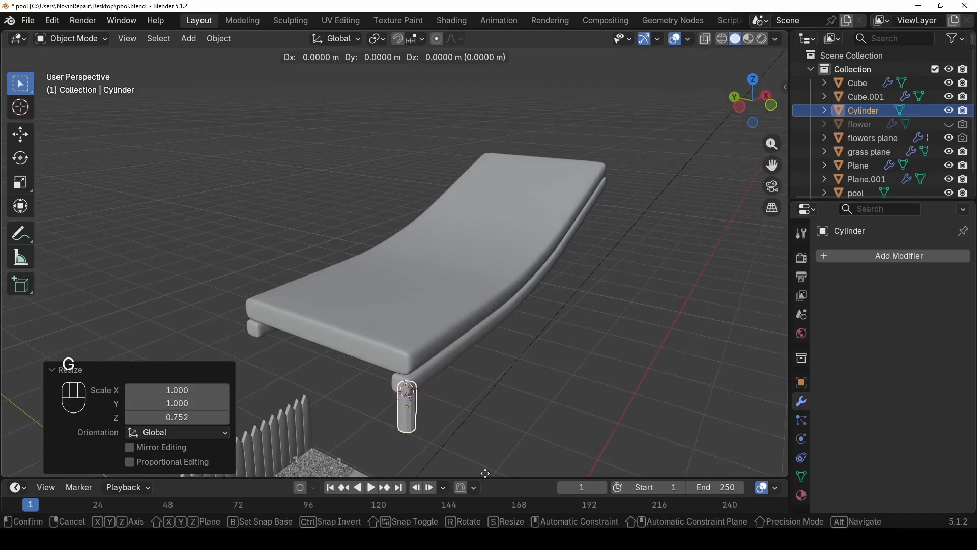
key("x")
left_click(435, 394)
middle_click_drag(436, 394, 416, 375)
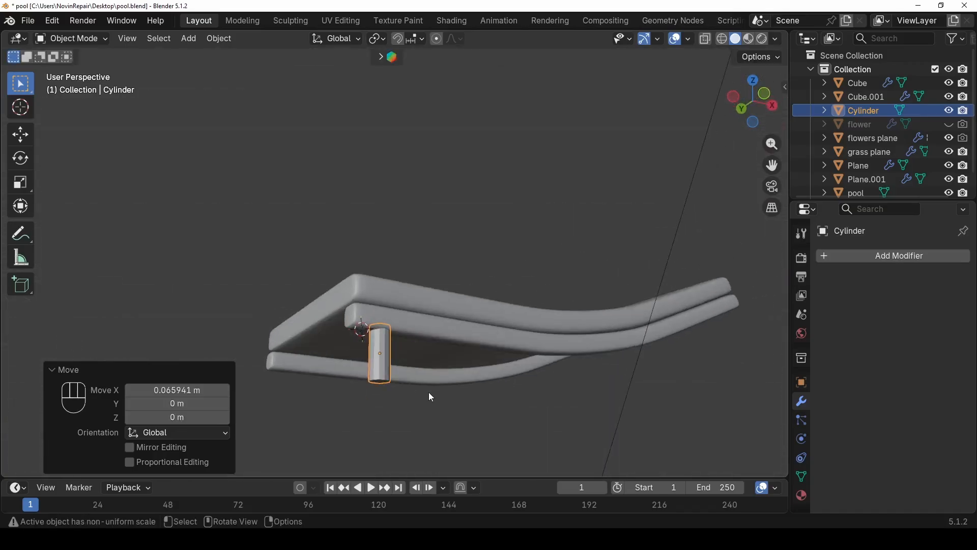
- Isolate the leg in Local View, select both cap faces in Edit Mode and inset them by about 0.1763 m
key("slash")
key("Tab")
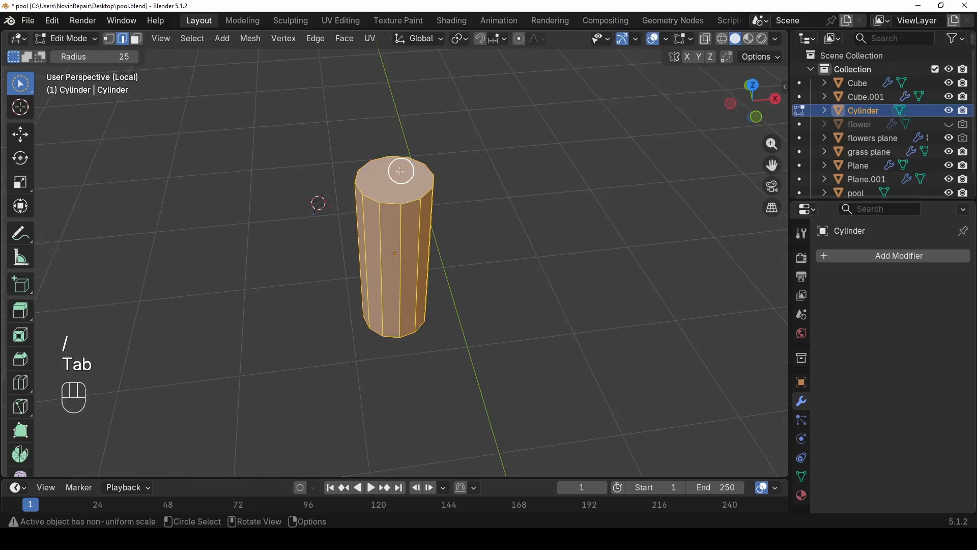
key("3")
middle_click_drag(392, 171, 408, 292)
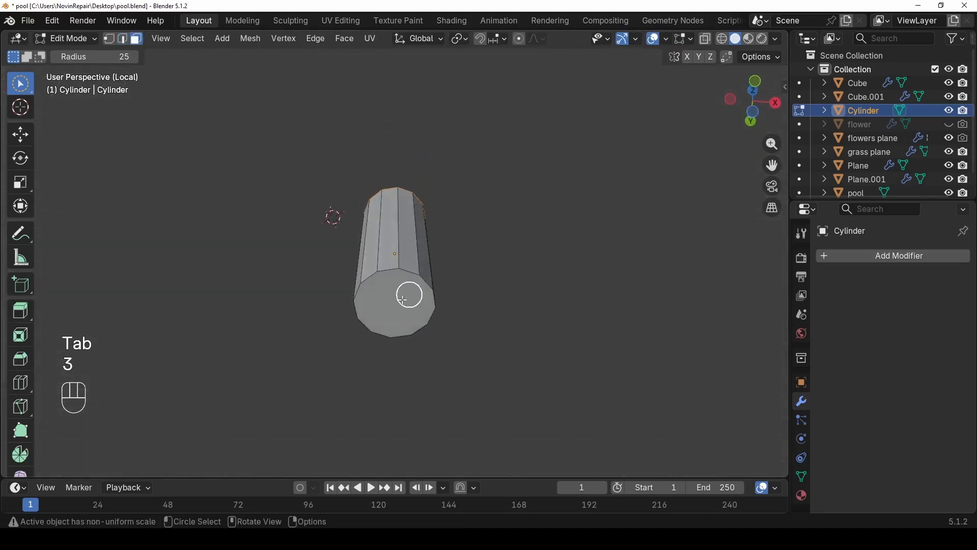
left_click(402, 306, "shift")
key("i")
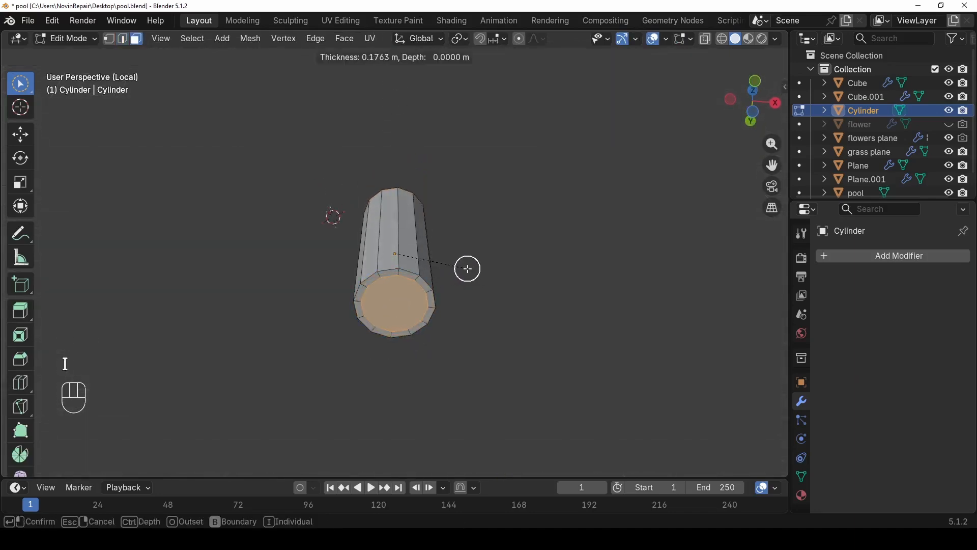
left_click(468, 268)
middle_click_drag(467, 268, 400, 253)
- Add a loop cut close to each end of the leg, sliding the lower one to a factor of about 0.930
key("ctrl+r")
left_click(404, 249)
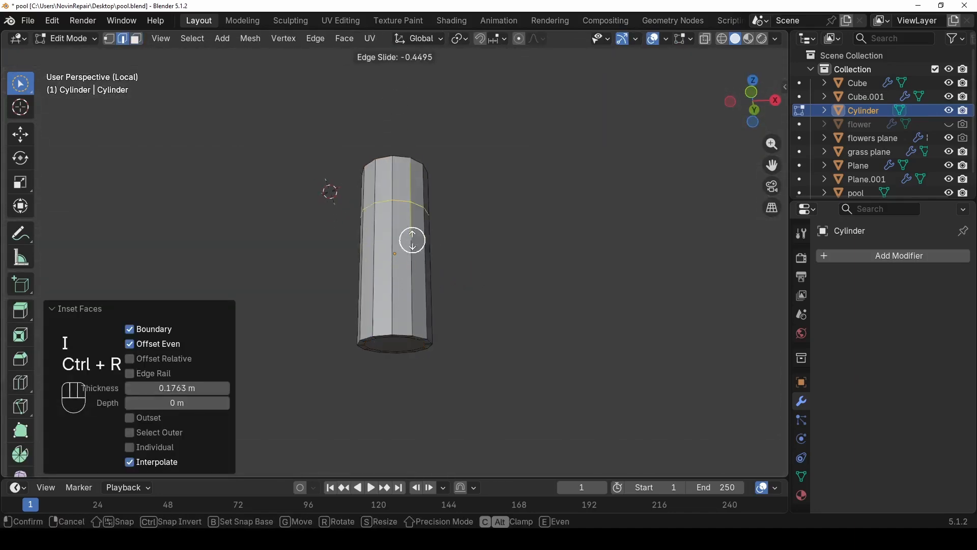
left_click(425, 202)
key("ctrl+r")
left_click(417, 262)
left_click(423, 347)
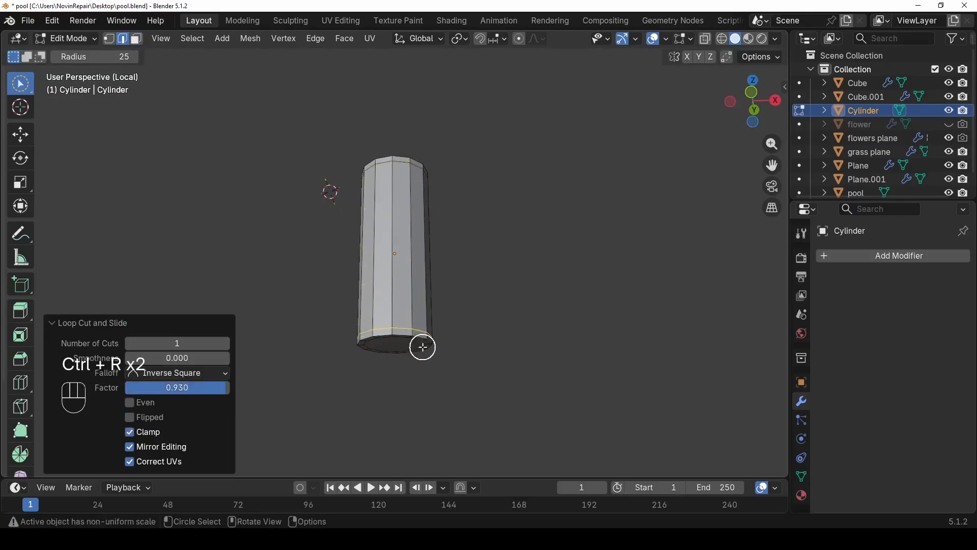
- Leave Local View, return to Object Mode and apply a level 2 Subdivision modifier to the leg
key("KP_Divide")
left_click(414, 340)
key("Tab")
scroll(413, 396, "up", 4)
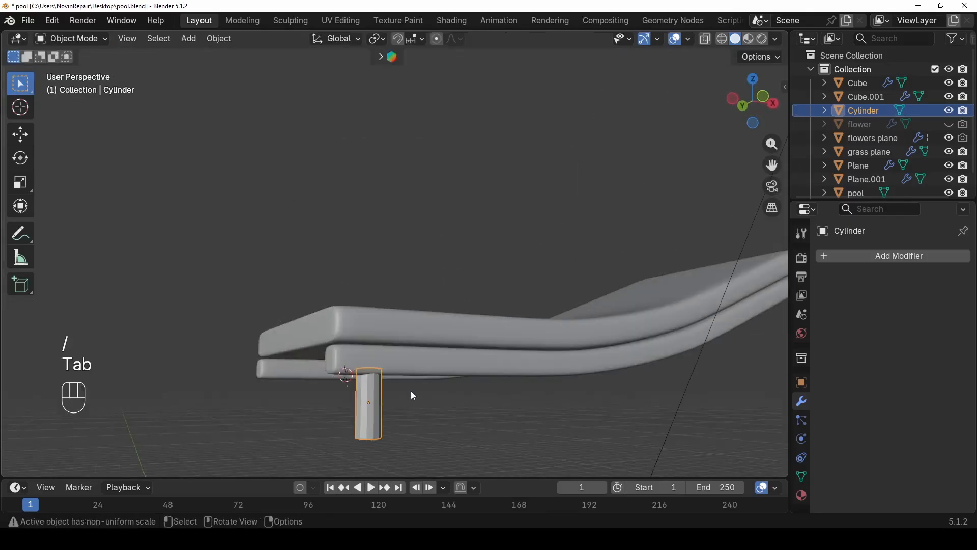
key("ctrl+2")
middle_click_drag(371, 393, 359, 352, "shift")
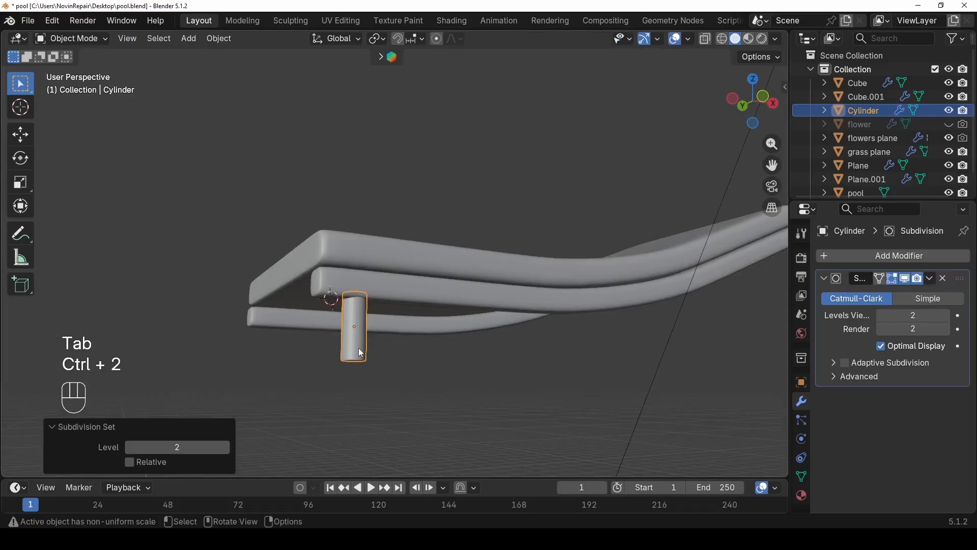
- Shade the leg smooth and duplicate it about 0.715 m along X, toward the middle of the lounger
right_click(350, 341)
left_click(316, 248)
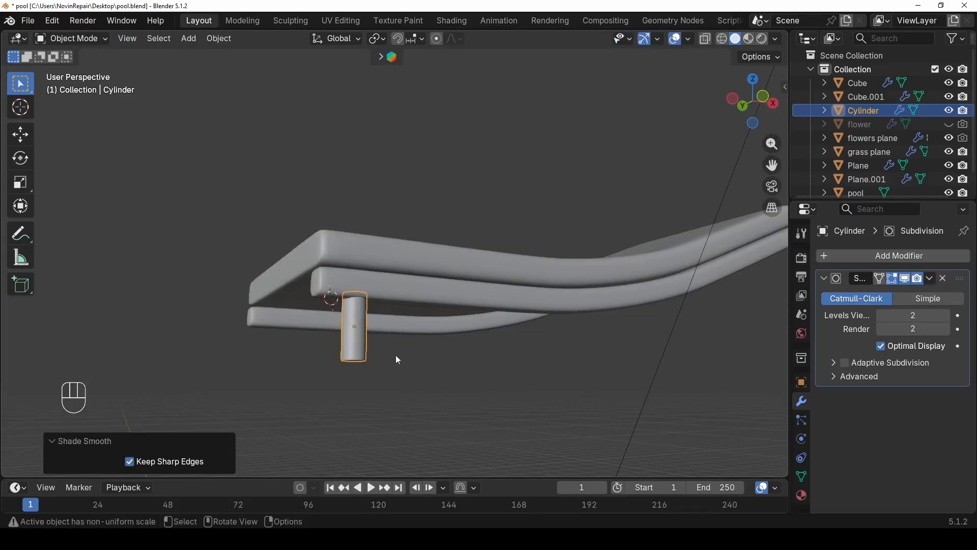
scroll(396, 361, "down", 2)
middle_click_drag(399, 368, 353, 393, "alt")
scroll(435, 332, "up", 3)
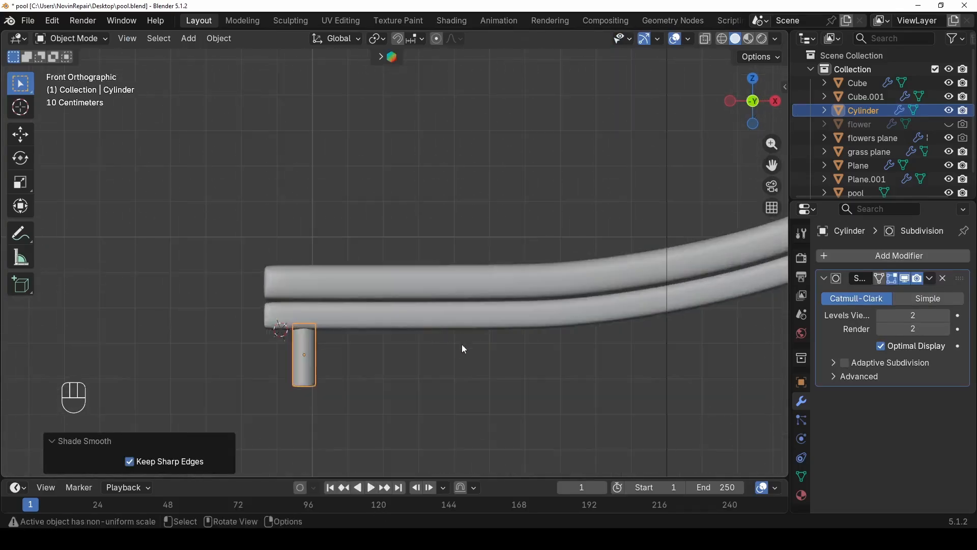
key("shift+d")
key("x")
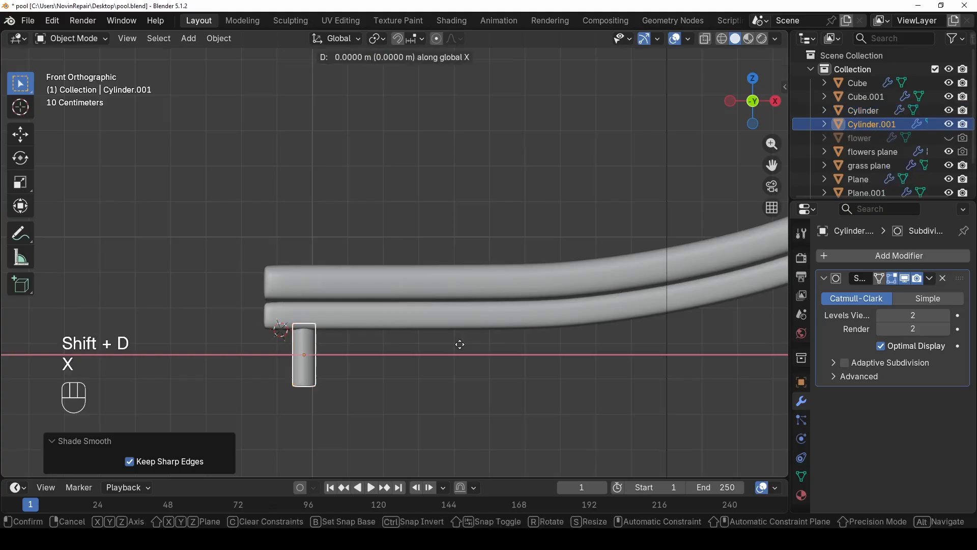
left_click(713, 338)
scroll(670, 334, "down", 3)
middle_click_drag(670, 334, 503, 386, "shift")
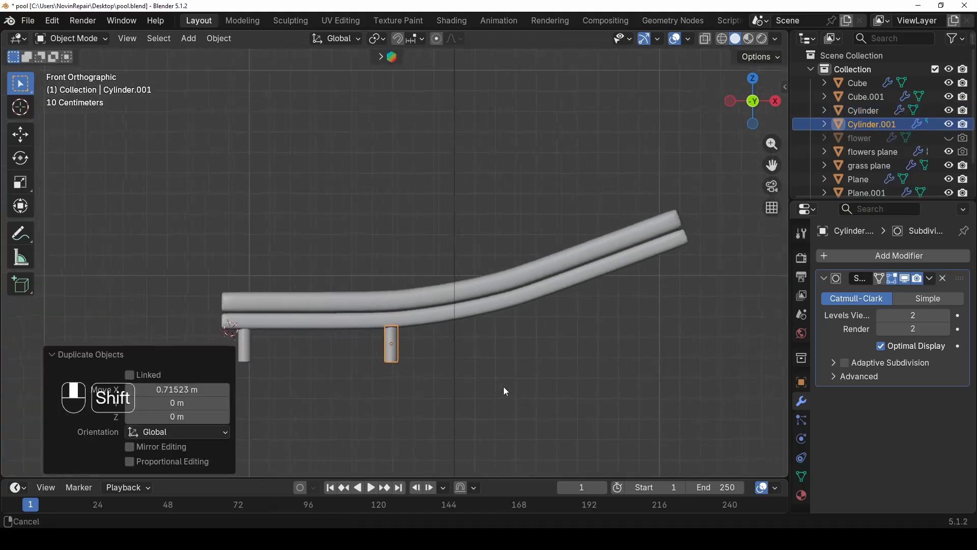
- Duplicate the middle leg about 0.710 m along X, under the raised backrest section
key("shift+d")
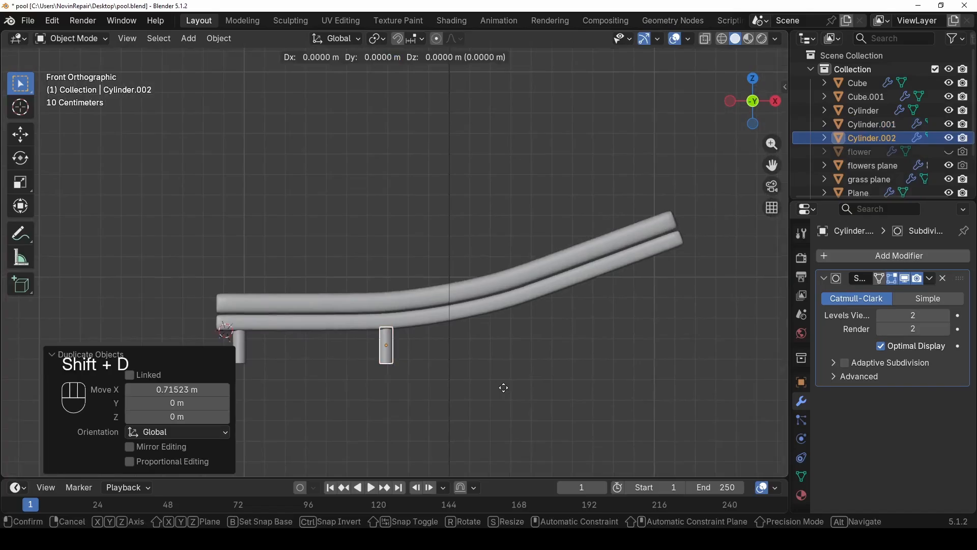
key("x")
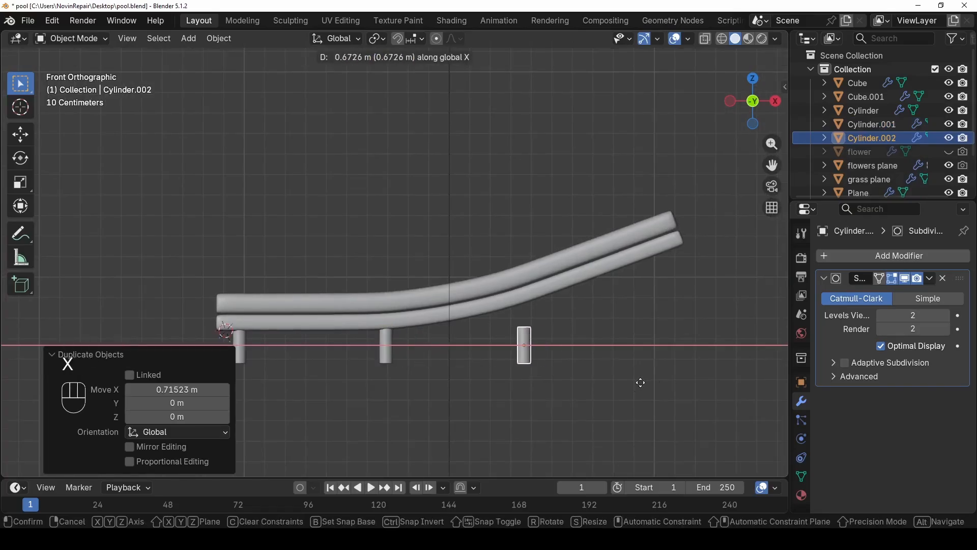
left_click(647, 382)
- Scale the backrest leg by 1.950 along Z and raise it about 0.07 m so it meets the rail
key("s")
key("z")
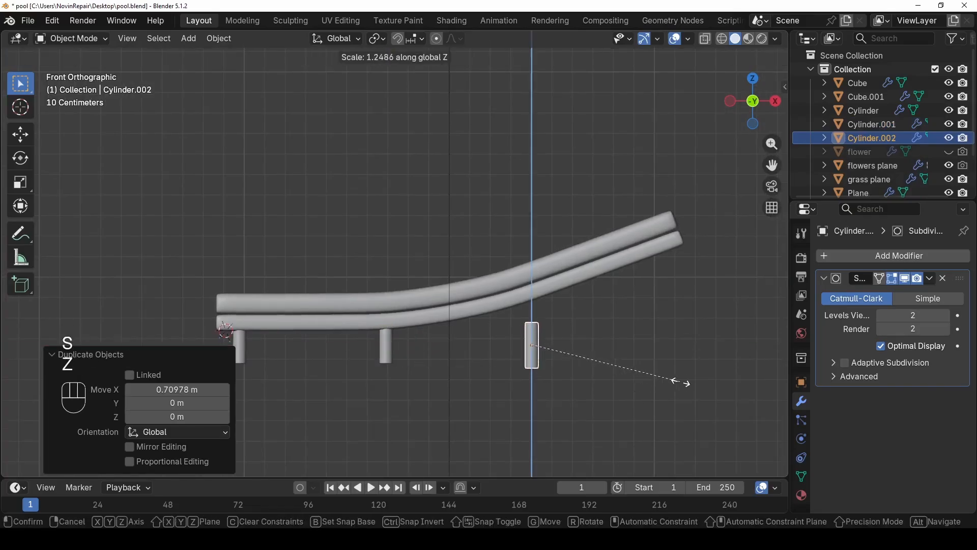
left_click(771, 383)
key("g")
key("z")
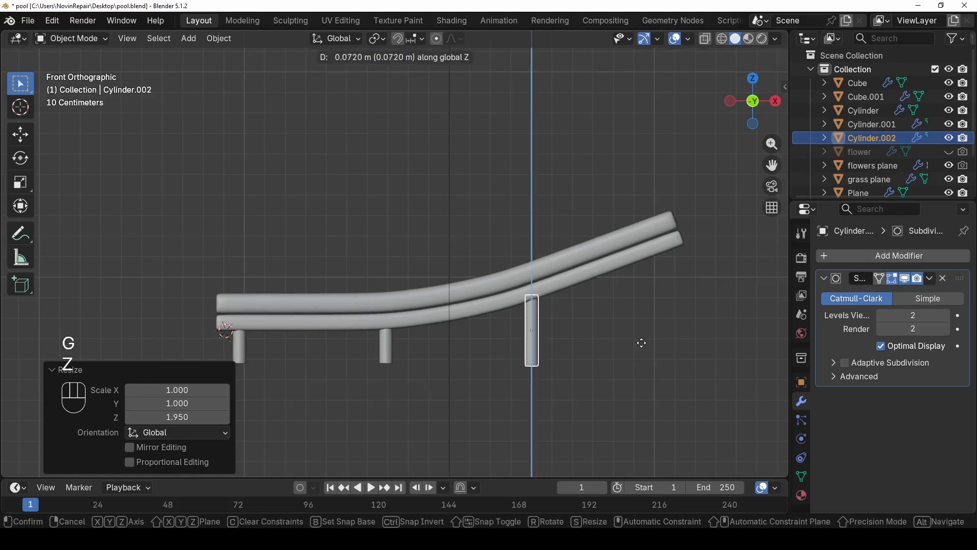
left_click(643, 343)
left_click(640, 361)
middle_click_drag(640, 361, 662, 377)
scroll(415, 389, "up", 3)
left_click(298, 427)
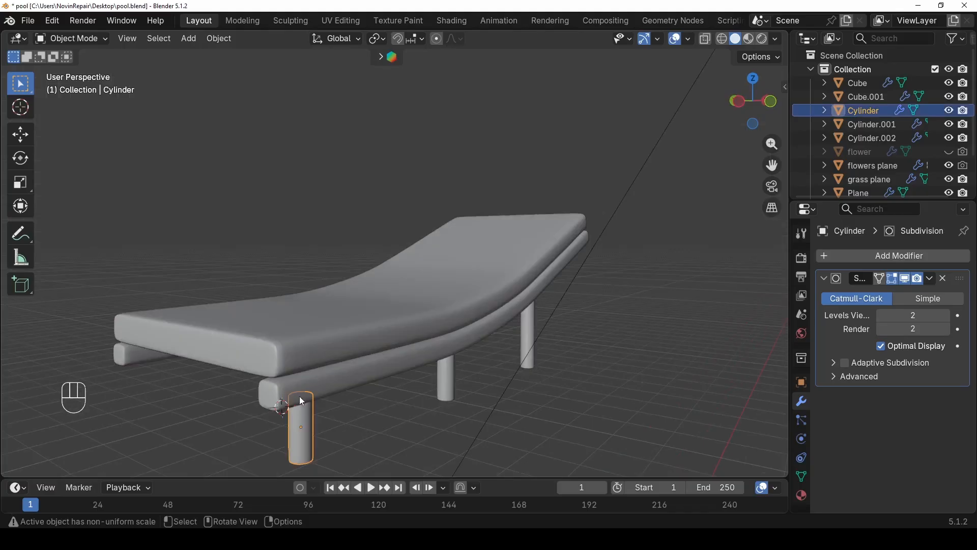
left_click(316, 385)
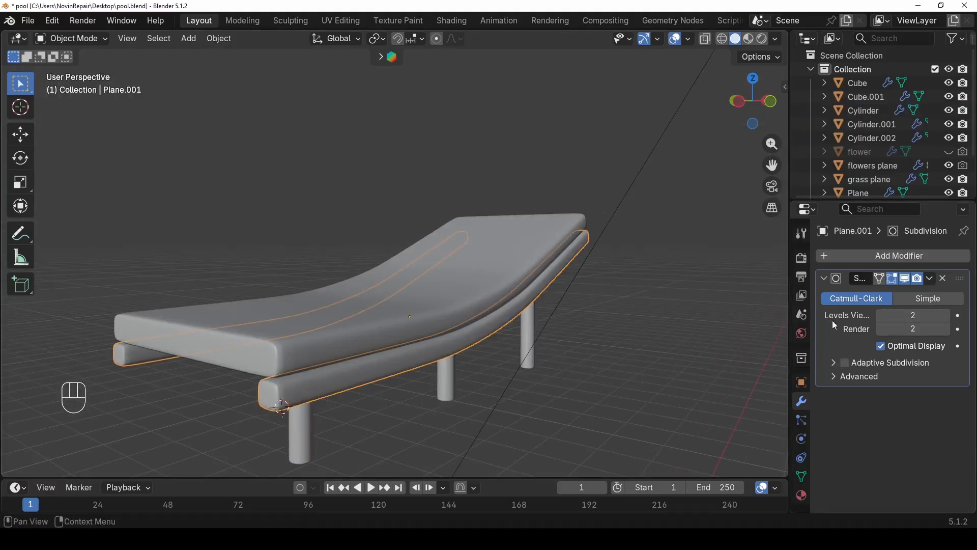
middle_click_drag(509, 340, 545, 362)
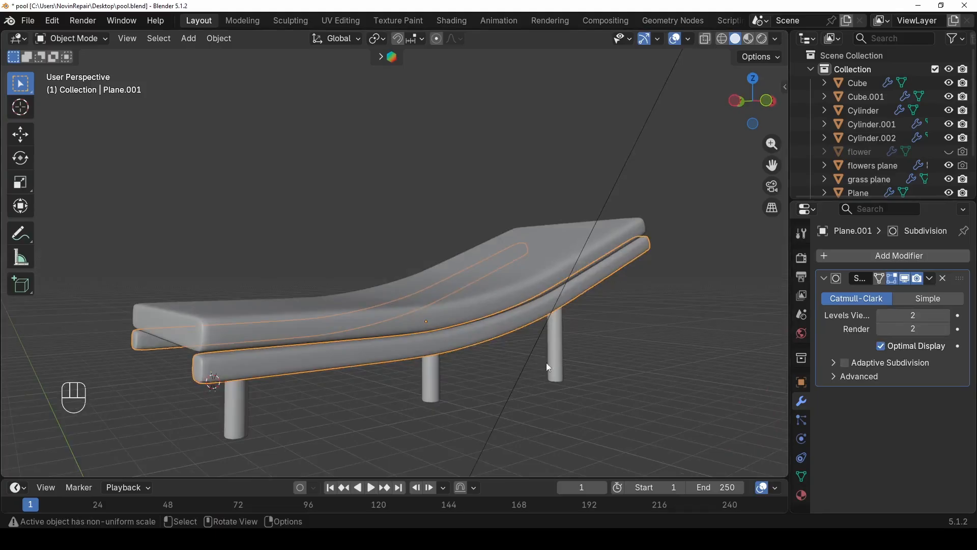
left_click(555, 373, "shift")
left_click(436, 397, "shift")
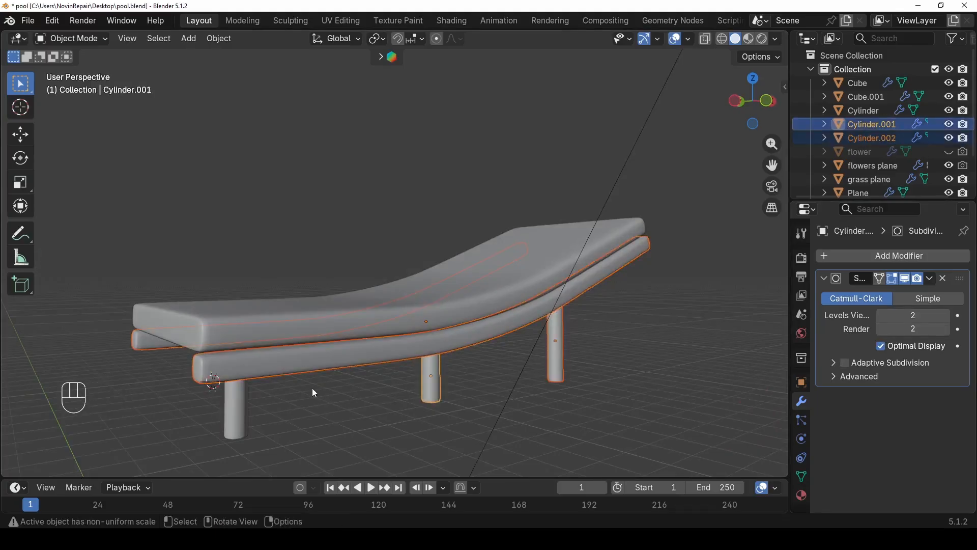
middle_click_drag(312, 388, 358, 382)
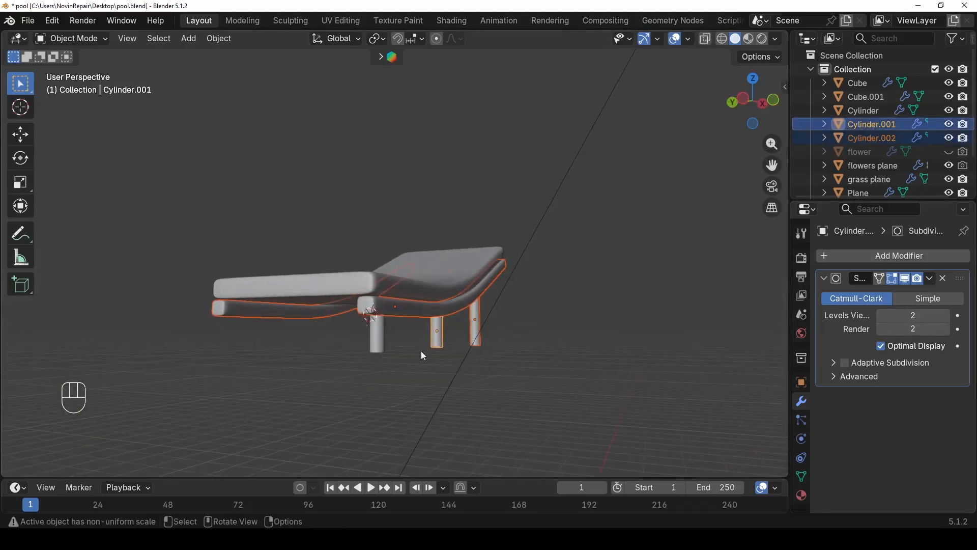
left_click(395, 347)
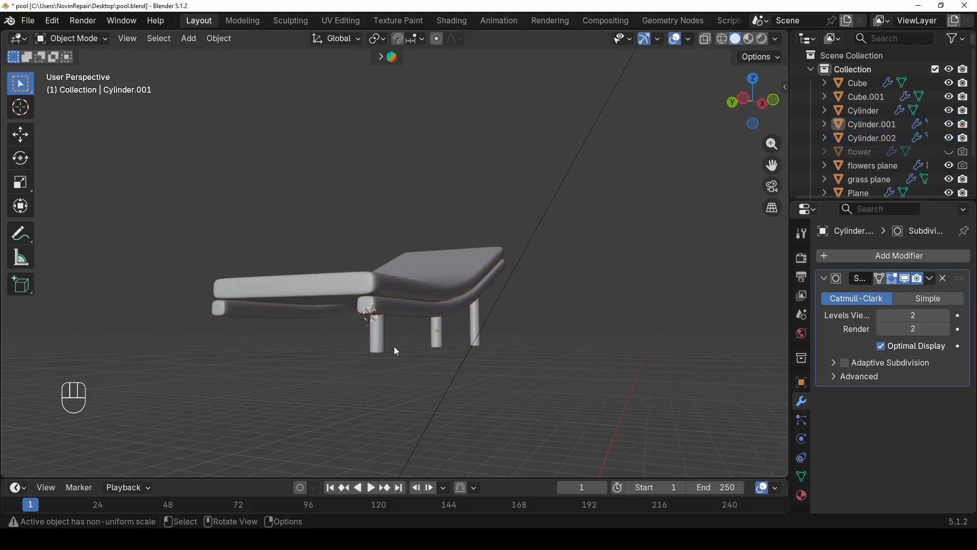
- Select all three legs and join them into one object
left_click(381, 345)
left_click(439, 338, "shift")
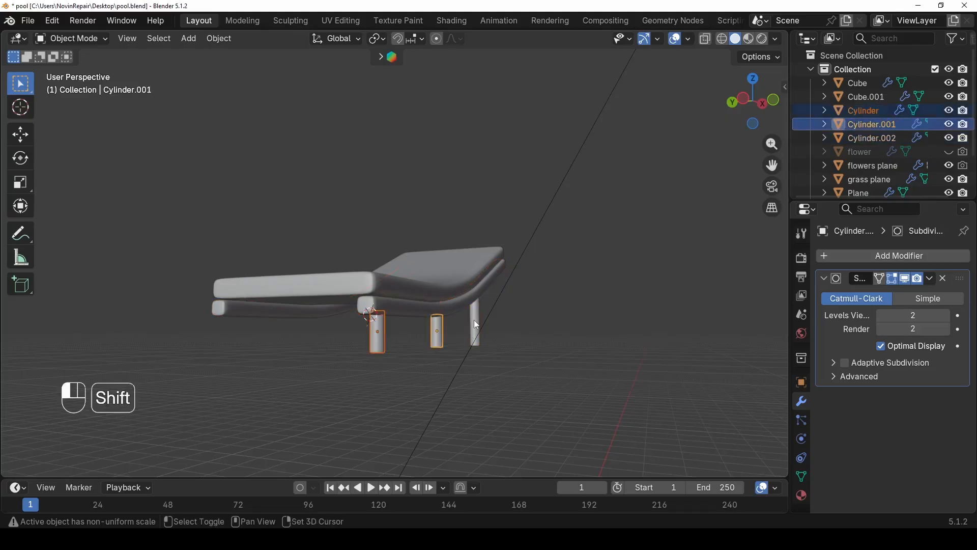
left_click(477, 325, "shift")
middle_click_drag(457, 391, 444, 392)
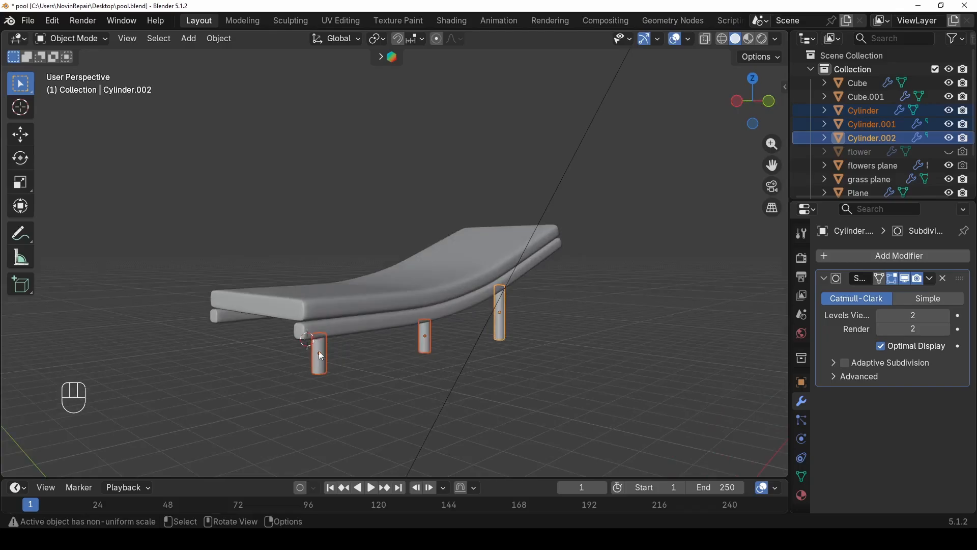
middle_click_drag(360, 339, 345, 324)
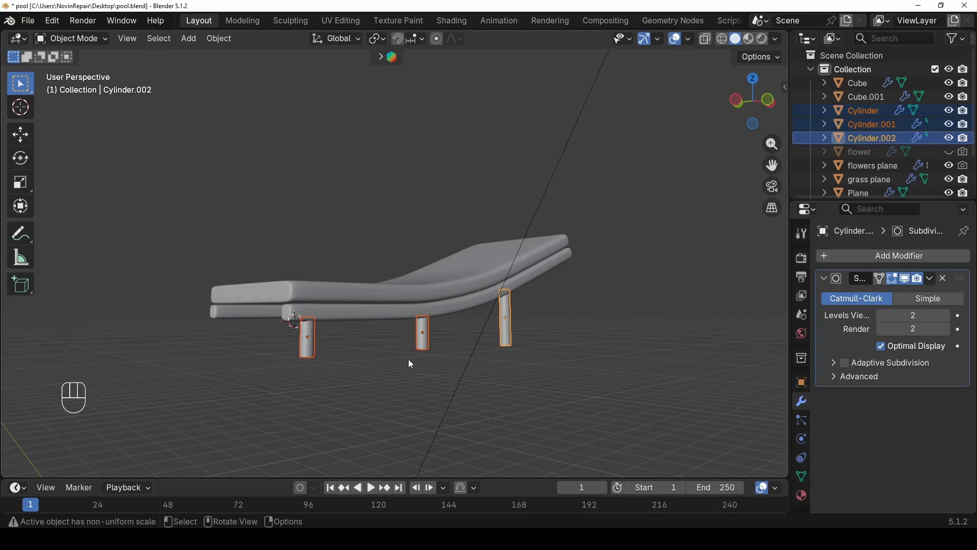
key("ctrl+j")
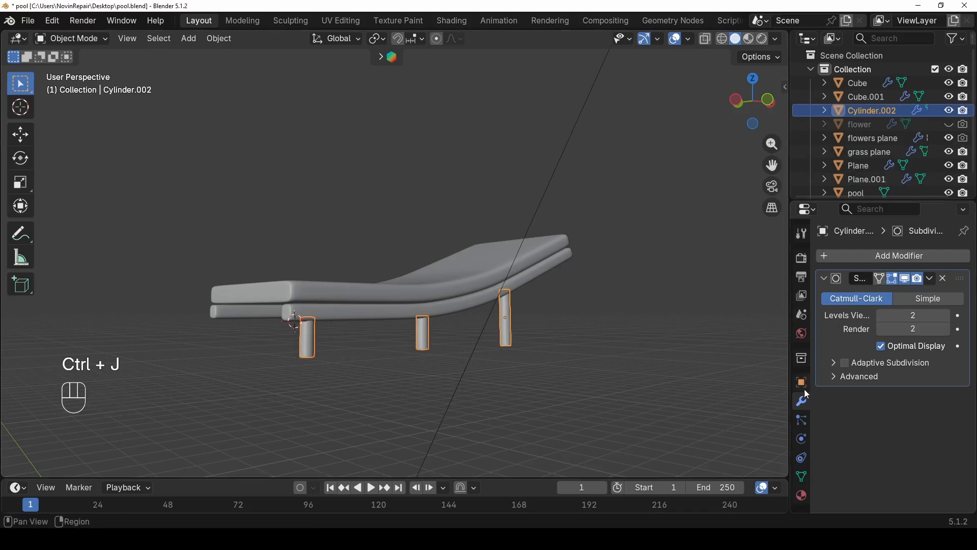
- Add a Mirror modifier to the joined legs, with the cushion as mirror object and Y as the only axis
left_click(858, 257)
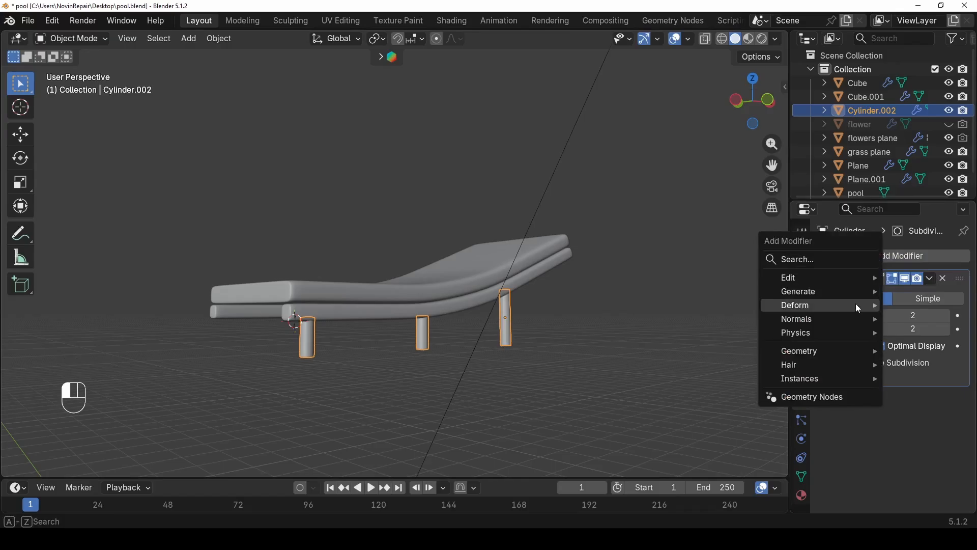
mouse_move(860, 298)
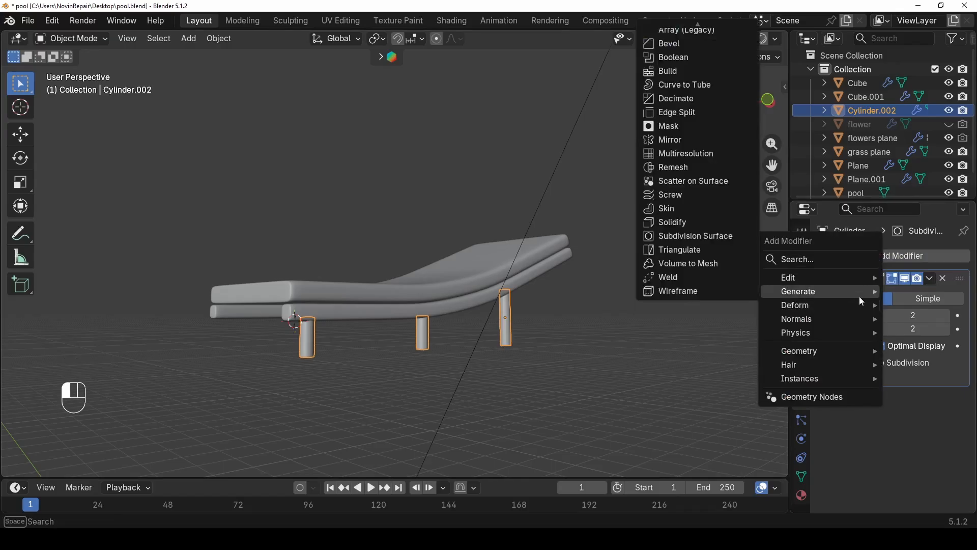
left_click(680, 141)
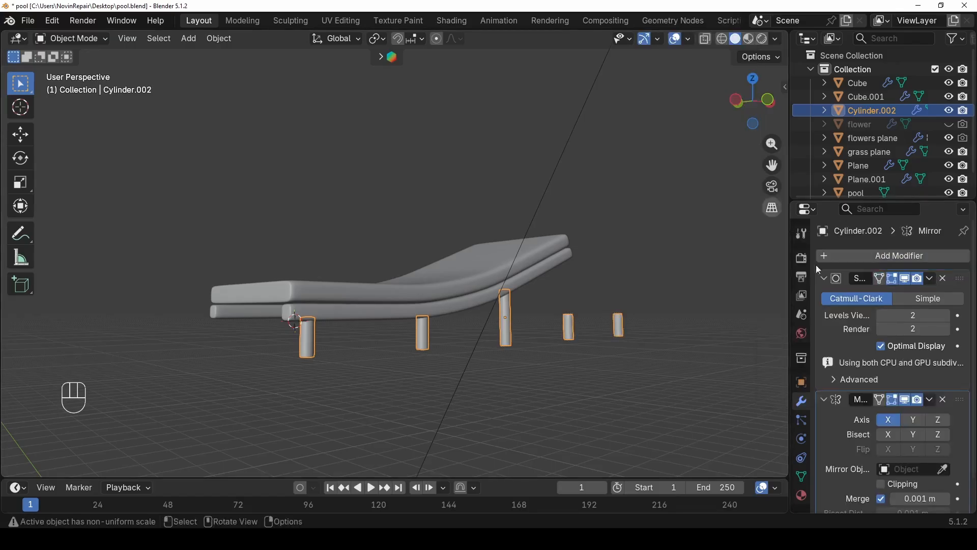
left_click(944, 469)
left_click(278, 289)
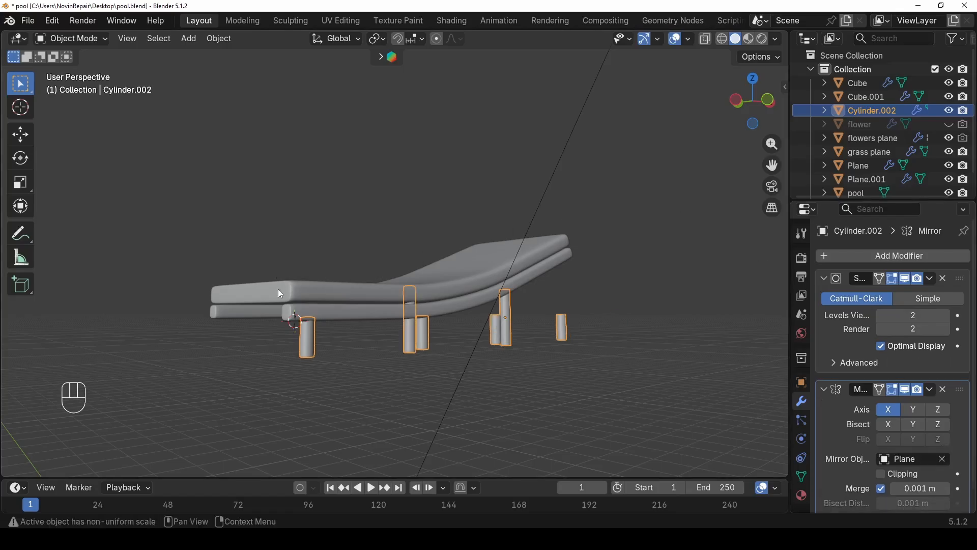
middle_click_drag(279, 289, 611, 373)
left_click(886, 401)
left_click(906, 403)
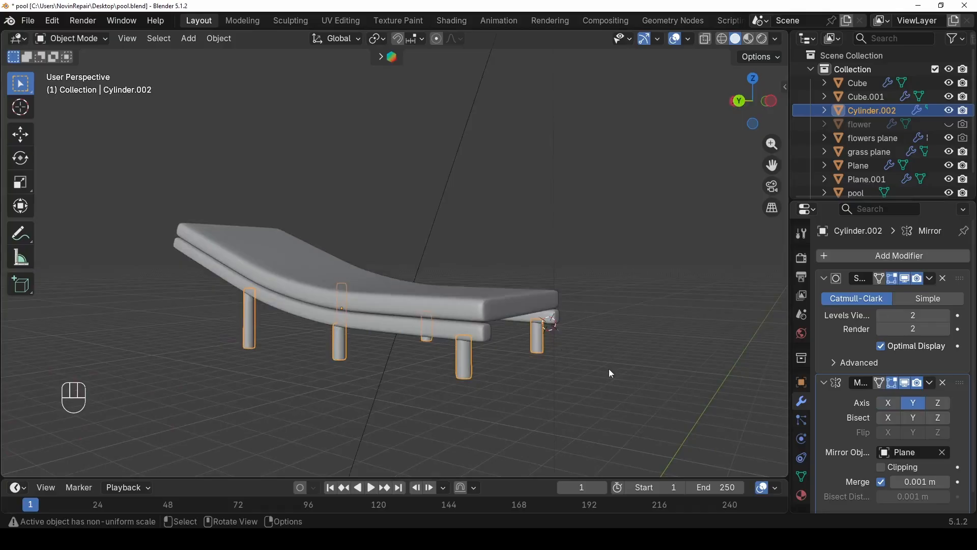
left_click(610, 370)
middle_click_drag(596, 310, 357, 299)
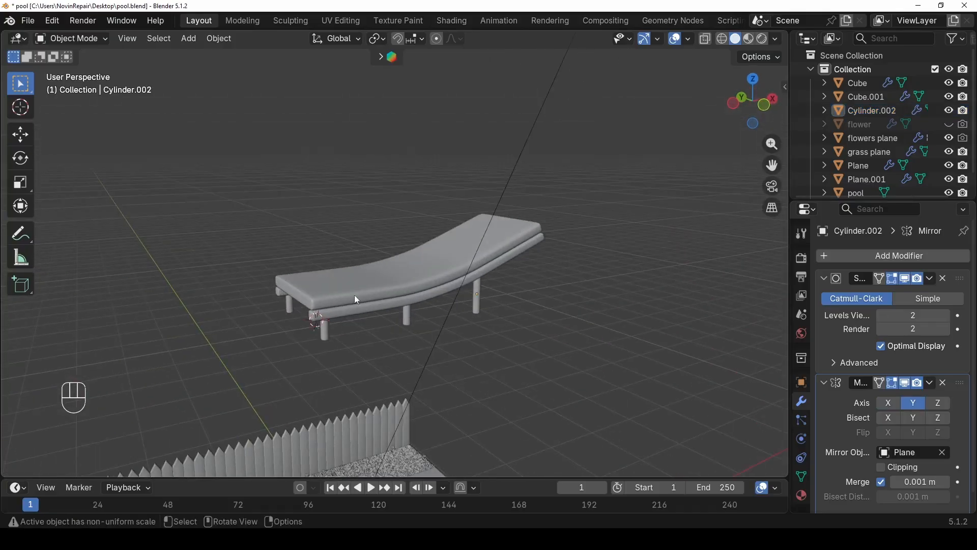
- Create a new material for the lounger's cushion and switch the viewport to Material Preview shading
scroll(356, 300, "up", 3)
left_click(302, 315)
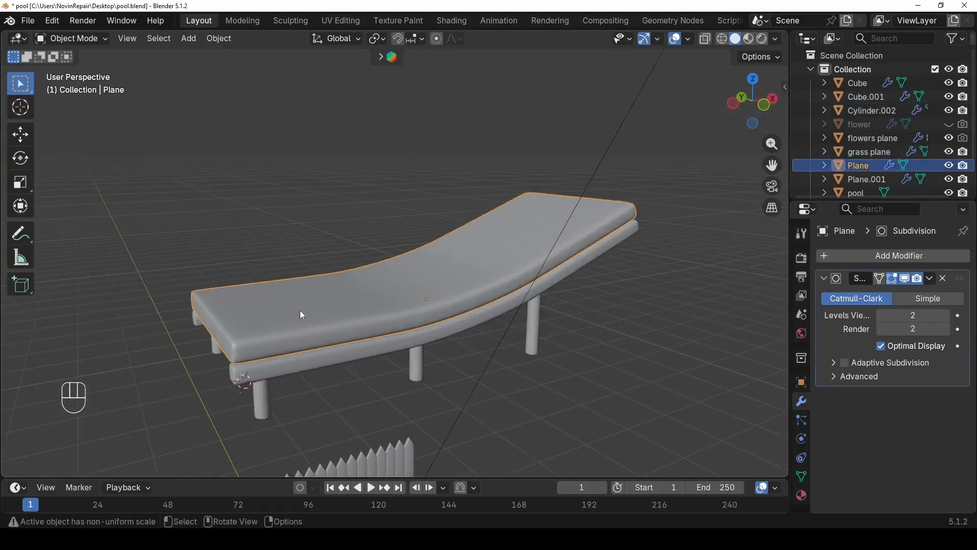
left_click(802, 496)
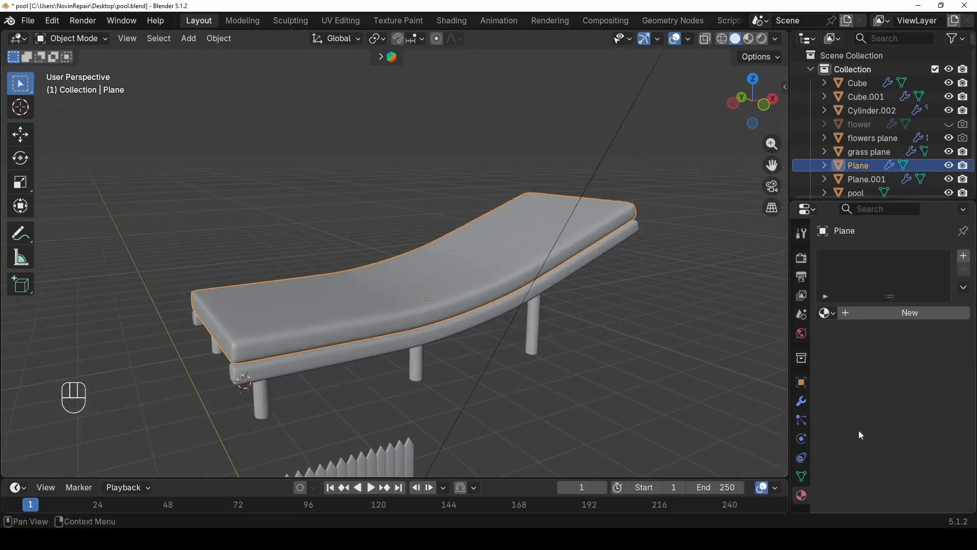
left_click(936, 313)
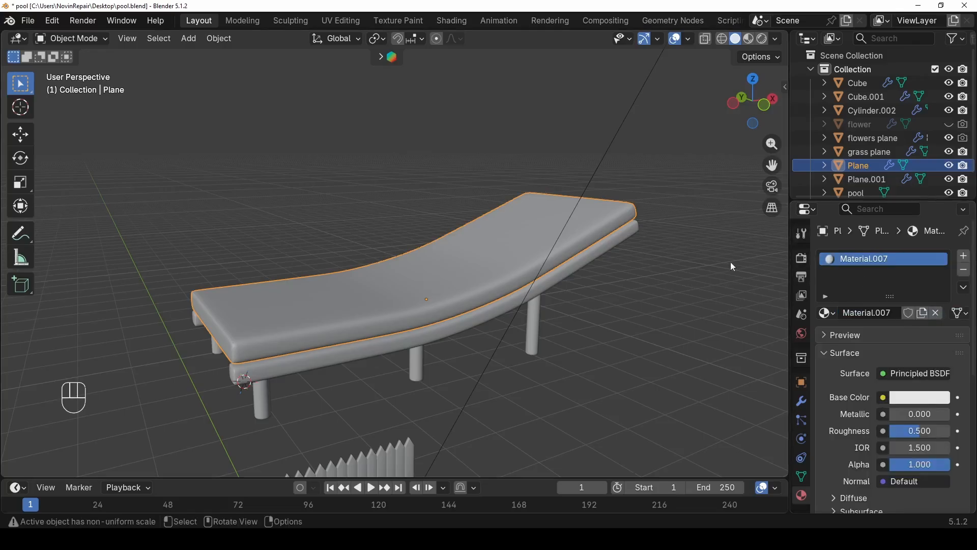
left_click(748, 39)
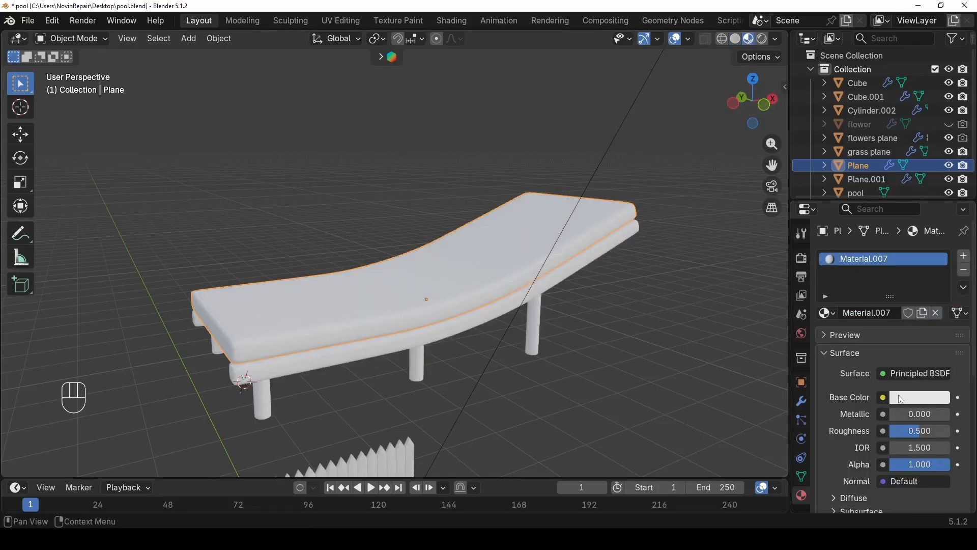
- Assign the existing brown Material.001 to the lounger's frame rails
left_click(288, 372)
left_click(886, 315)
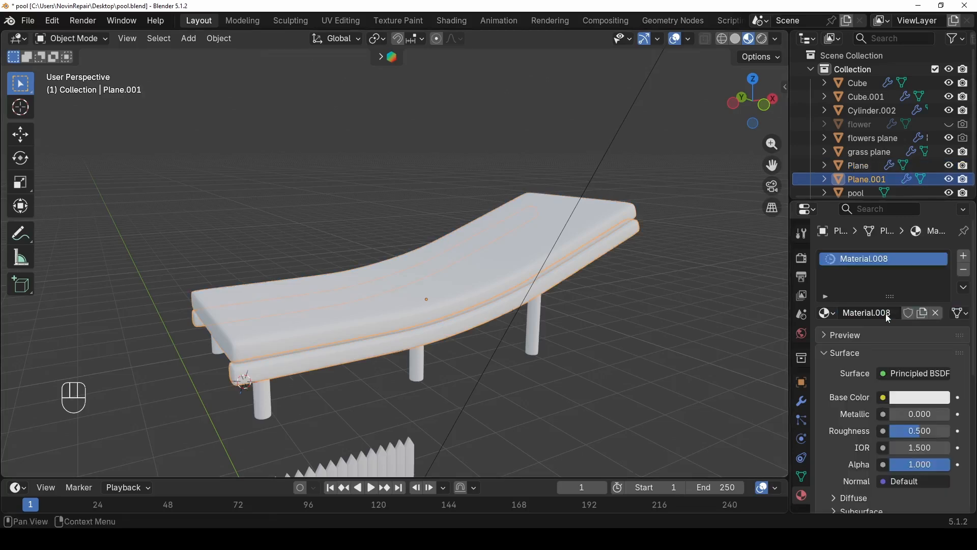
left_click(832, 314)
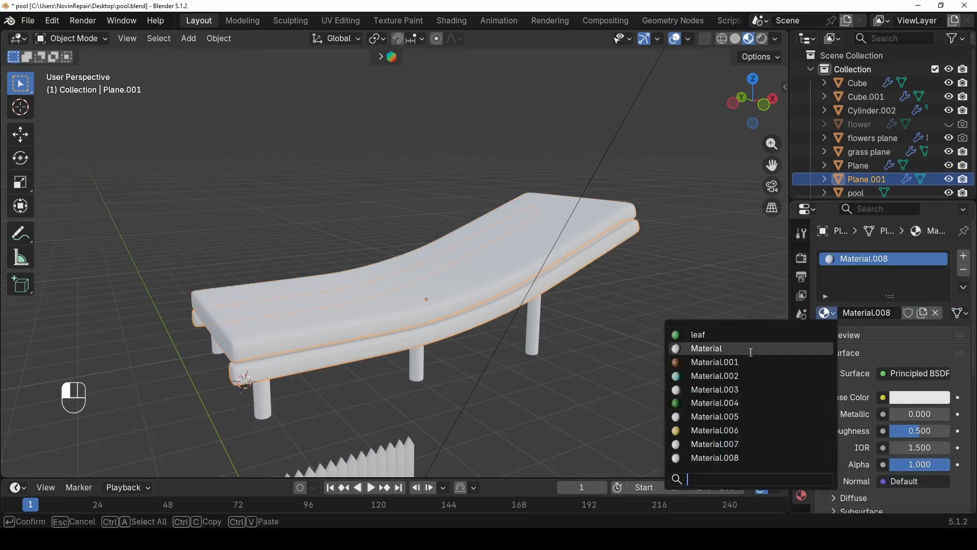
left_click(718, 363)
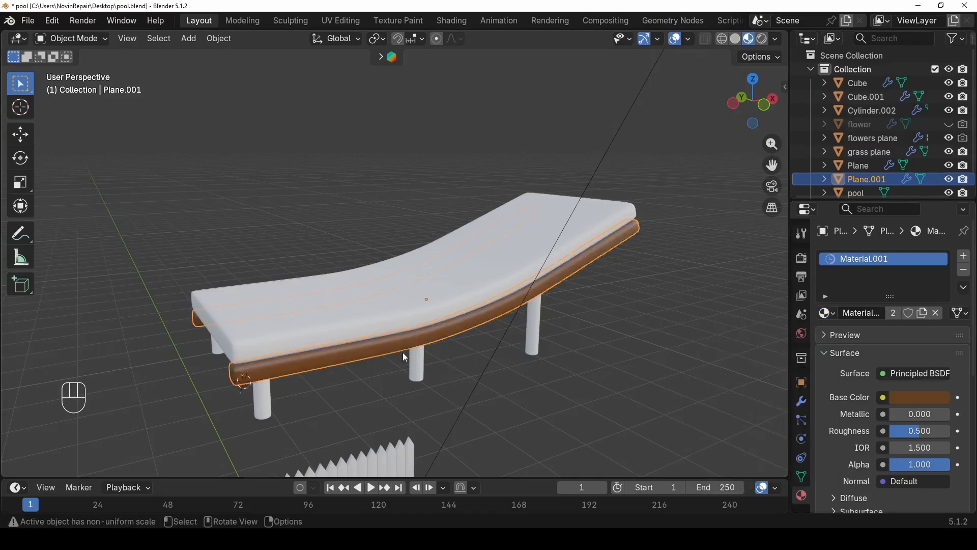
- Assign the existing brown Material.001 to the joined legs
scroll(428, 417, "down", 3)
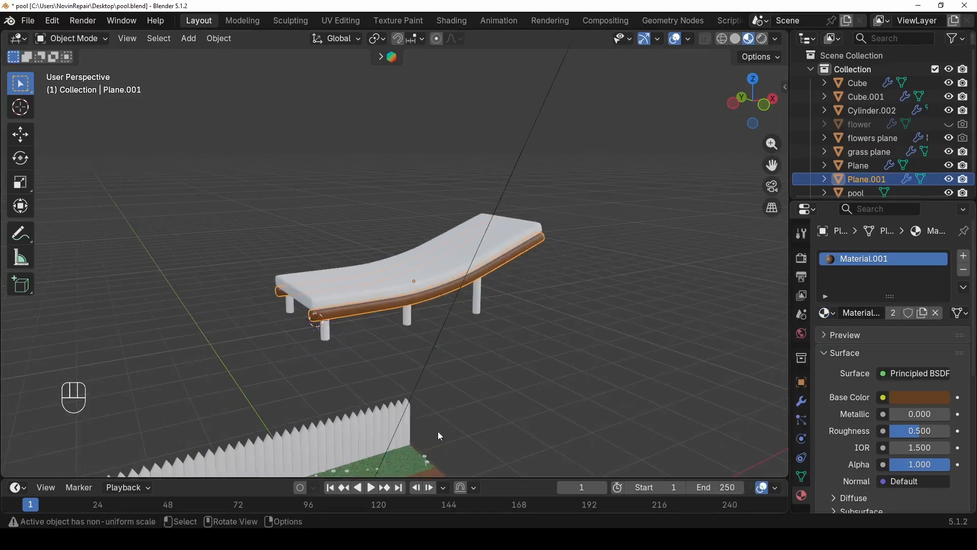
scroll(402, 322, "up", 1)
middle_click_drag(403, 322, 535, 353)
left_click(543, 352)
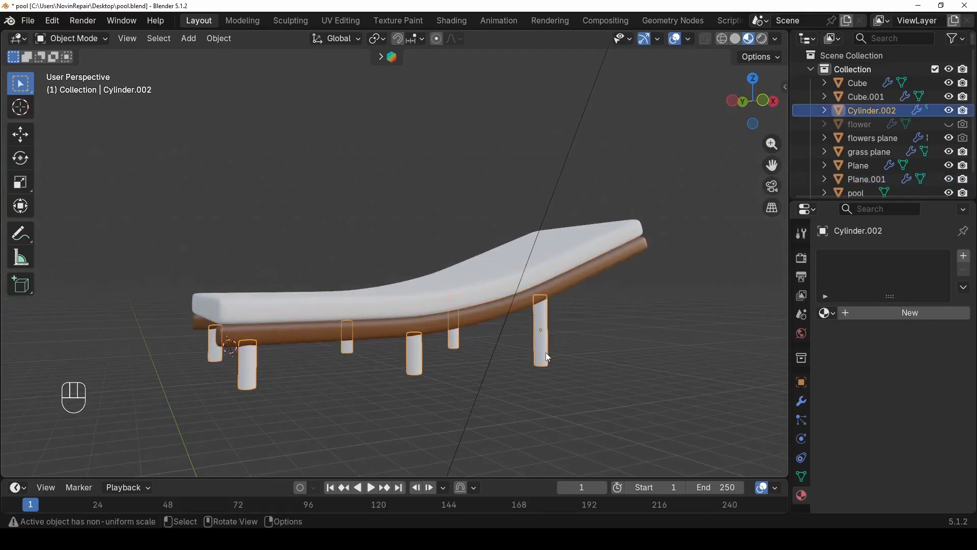
left_click(827, 313)
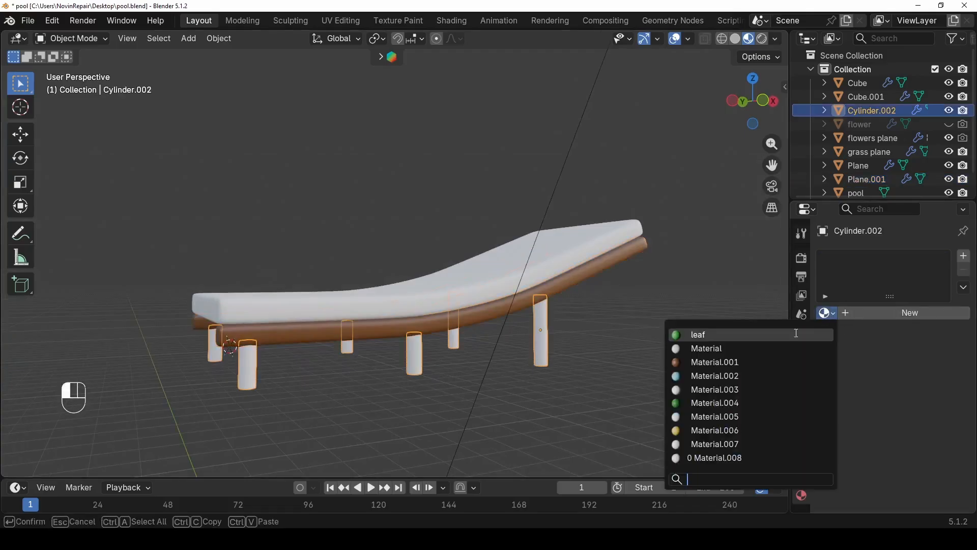
left_click(718, 362)
middle_click_drag(542, 355, 376, 330)
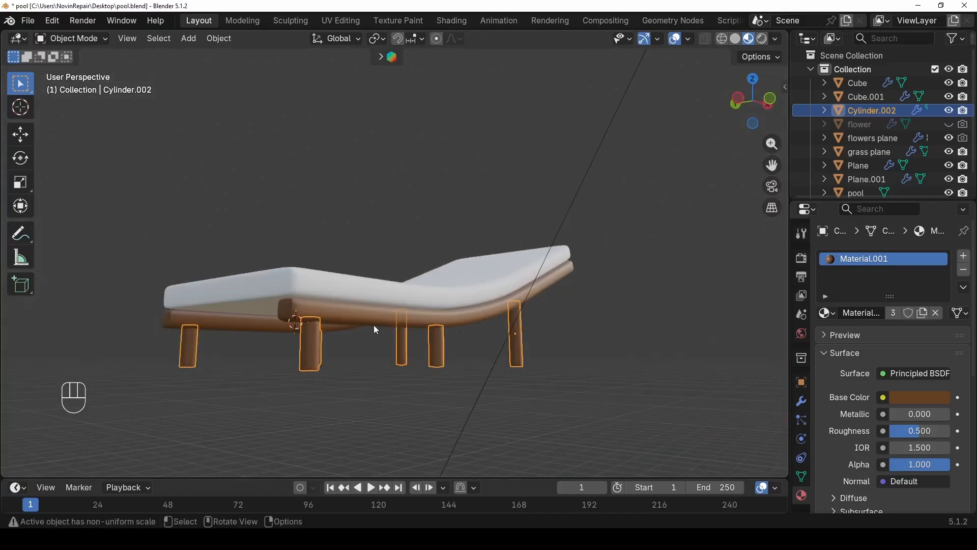
- Try to join the legs and frame rails into the cushion object, and undo the join
left_click(336, 315, "shift")
left_click(294, 286, "shift")
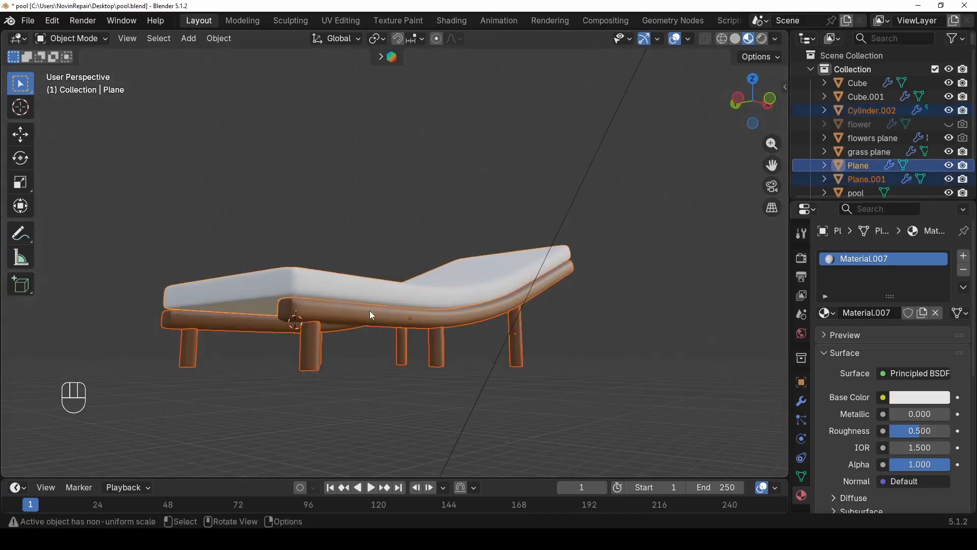
key("ctrl+j")
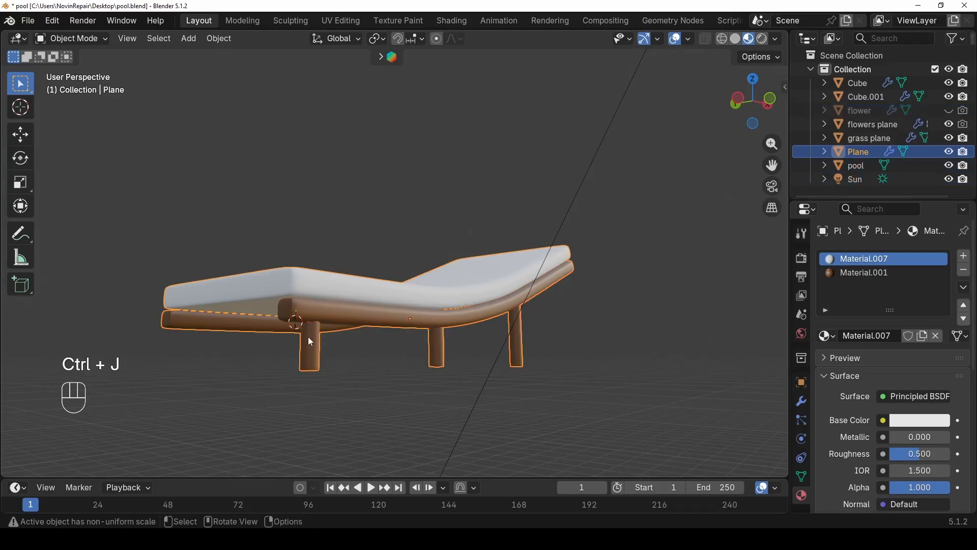
middle_click_drag(308, 337, 368, 338)
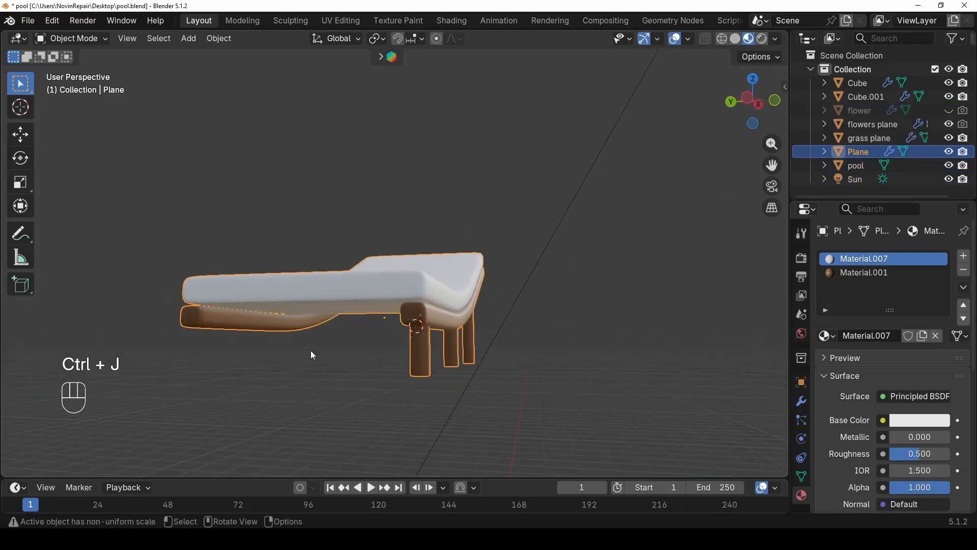
key("ctrl+z")
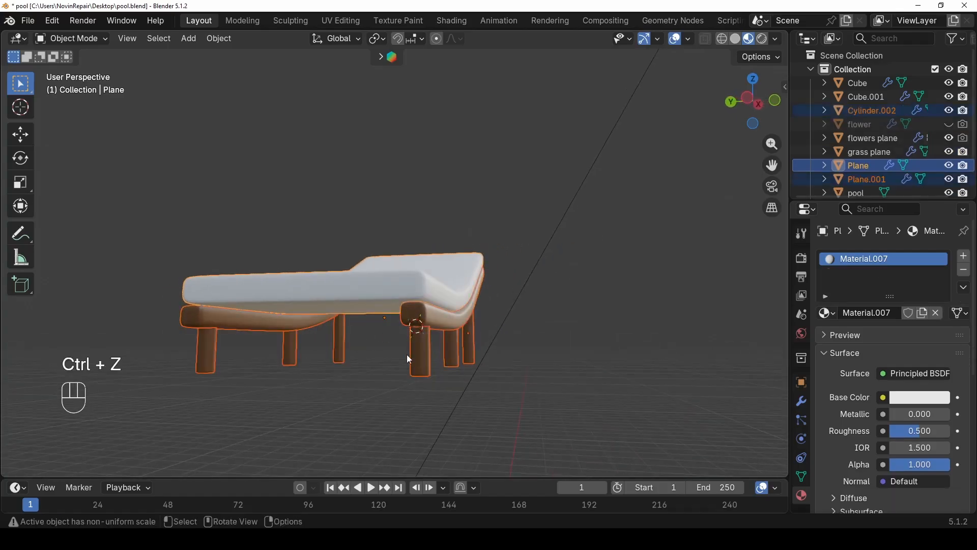
- Place the legs' Mirror modifier above the Subdivision modifier in the stack and apply it
left_click(421, 358)
left_click(802, 401)
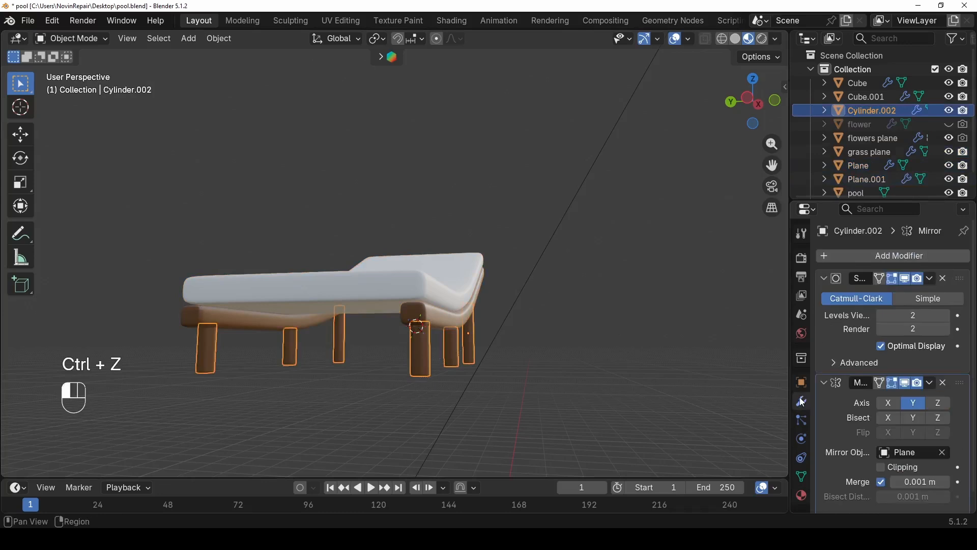
left_click_drag(966, 385, 957, 278)
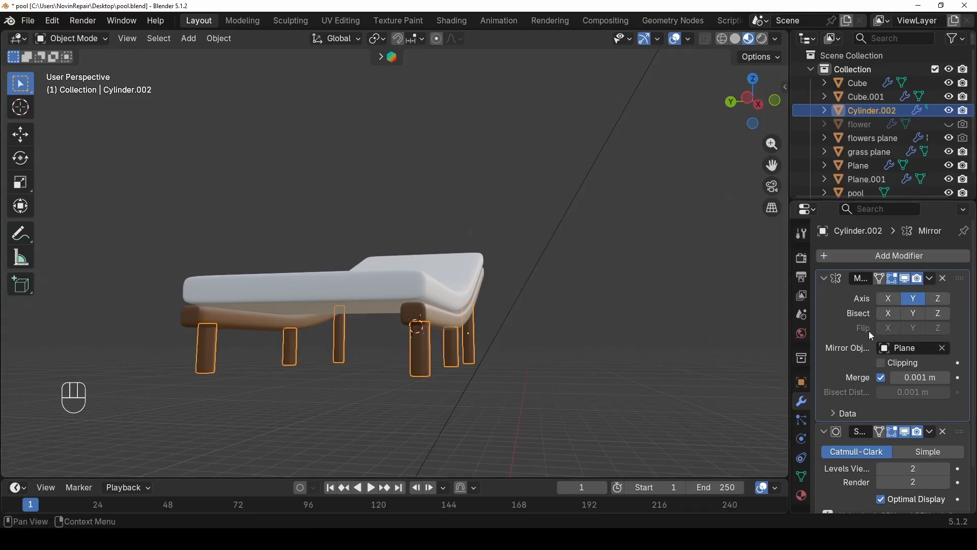
key("ctrl+a")
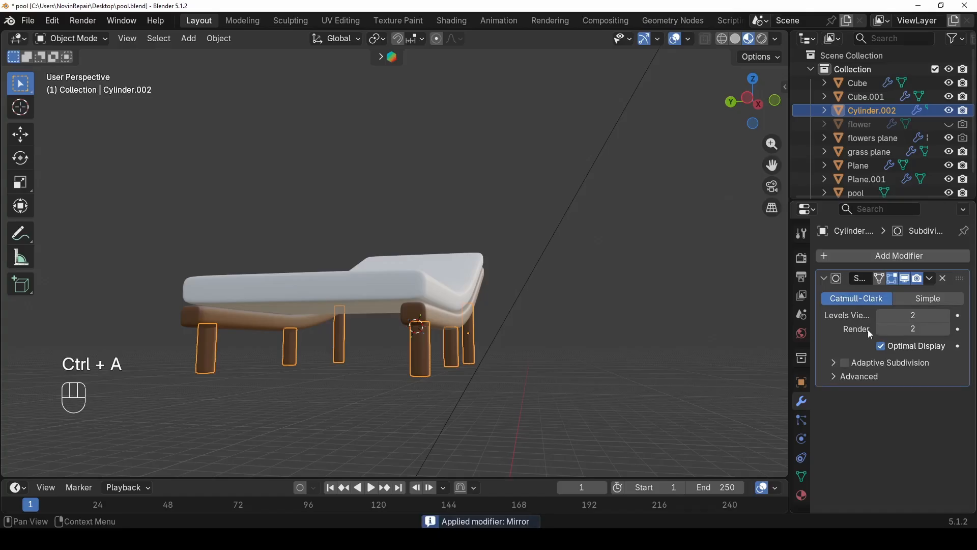
- Join the legs and frame rails into the cushion object and rename the combined lounger as bed
middle_click_drag(400, 324, 404, 329)
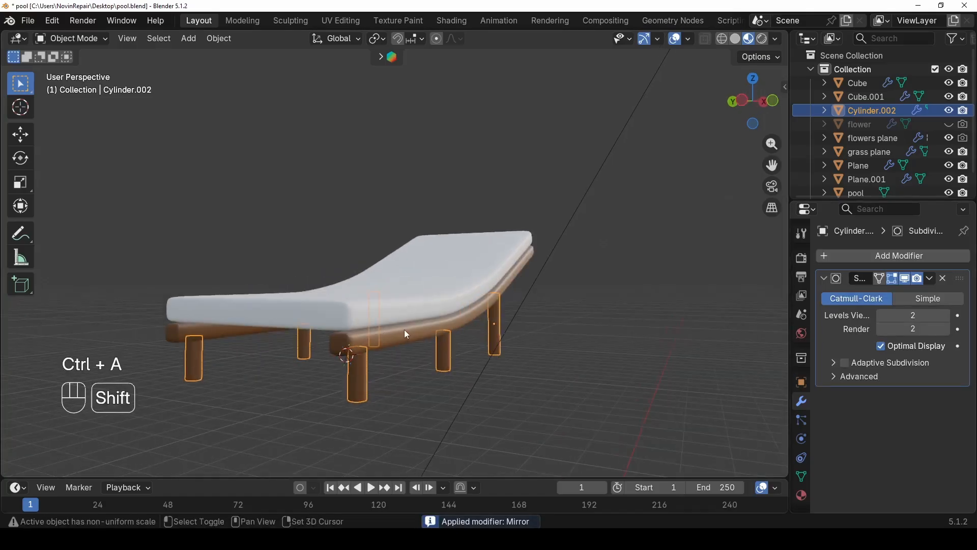
left_click(401, 322, "shift")
left_click(307, 319, "shift")
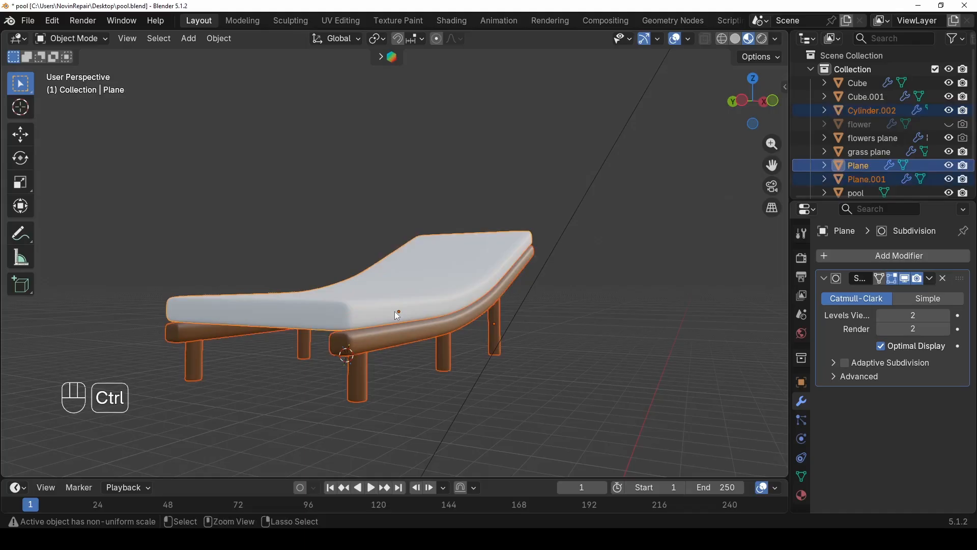
key("ctrl+j")
double_click(856, 159)
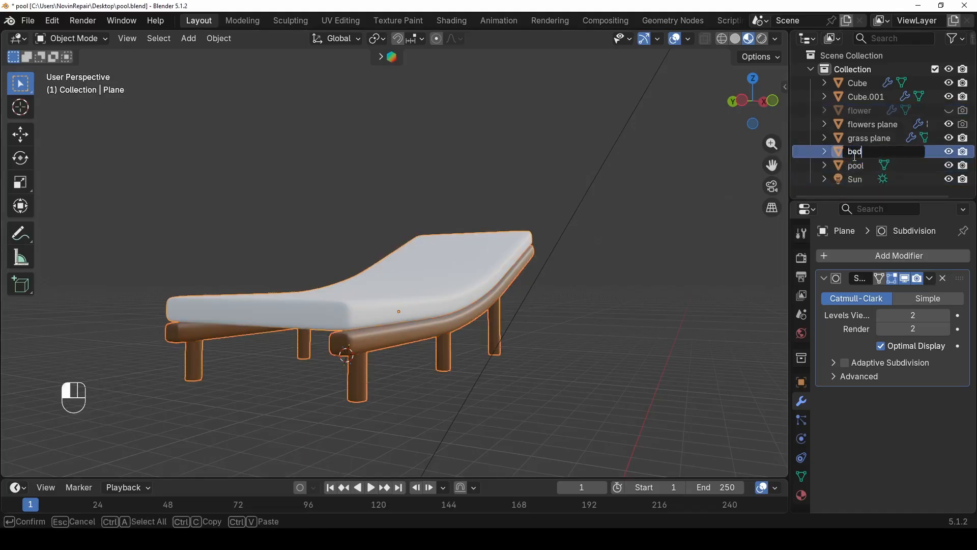
type("bed")
key("Return")
- Move the bed down to ground level beside the pool, working in the front view
middle_click_drag(392, 178, 325, 275, "ctrl")
key("g")
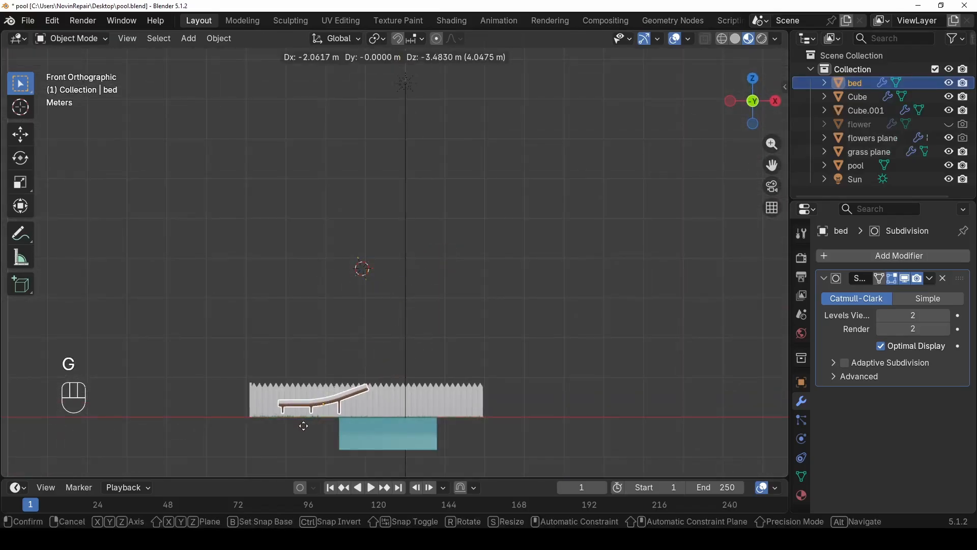
left_click(299, 429)
- Scale the bed to about 0.54 and rotate it about 117° around the global Z axis
middle_click_drag(299, 429, 350, 399)
key("s")
left_click(352, 366)
key("r")
key("z")
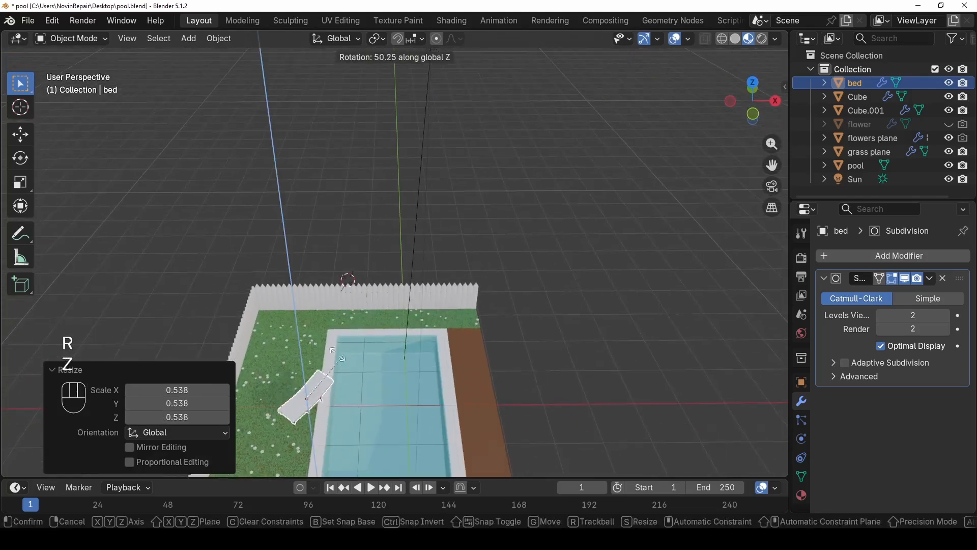
left_click(280, 346)
- Move the bed horizontally by about -0.39 m in X and 2.38 m in Y, into the lawn's fenced corner
middle_click_drag(280, 346, 160, 344)
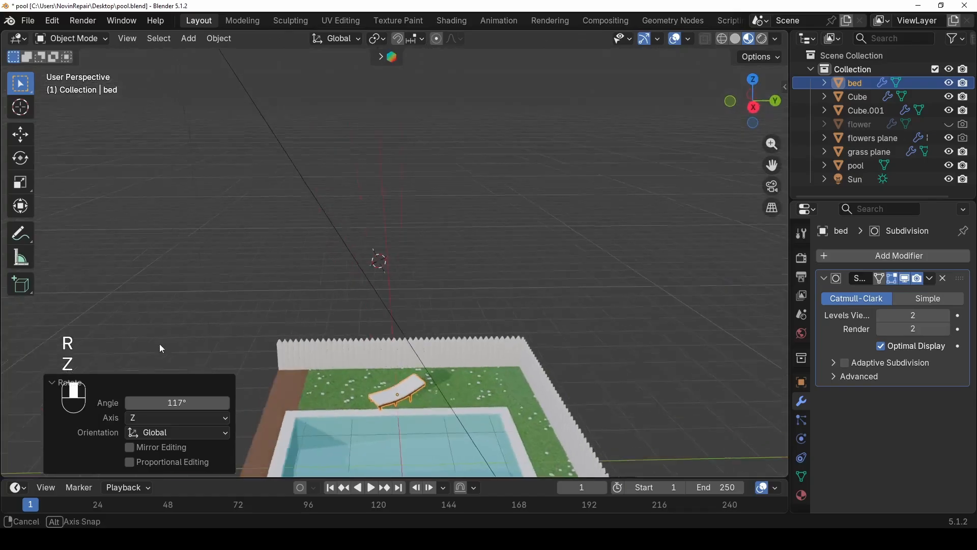
key("g")
key("shift+z")
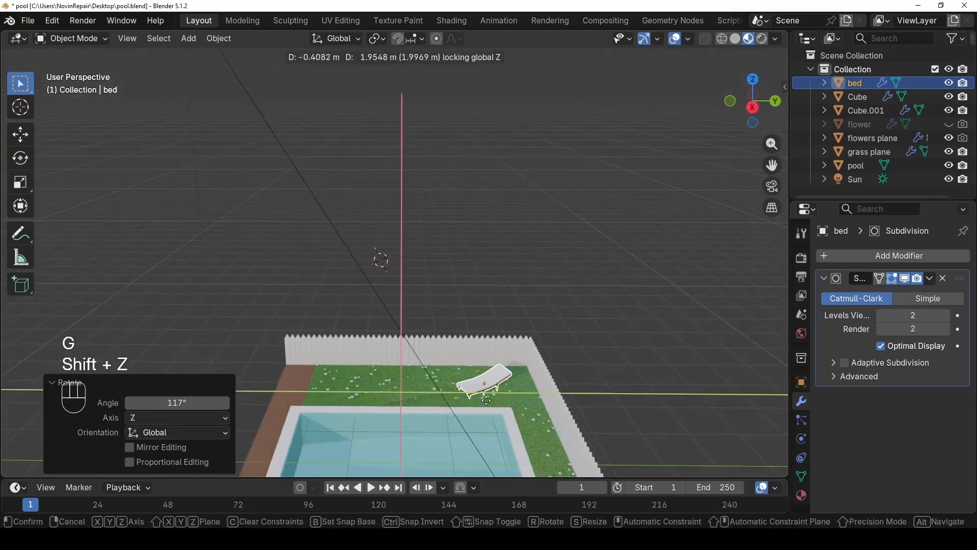
left_click(505, 401)
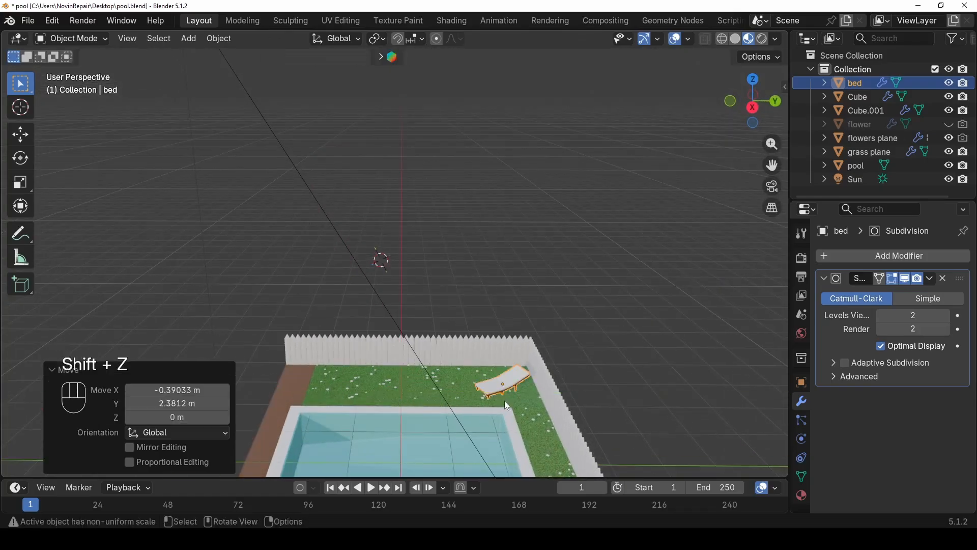
- Lower the bed by about 0.12 m along Z so its legs rest on the grass
scroll(511, 408, "up", 4)
key("KP_Decimal")
scroll(509, 395, "down", 5)
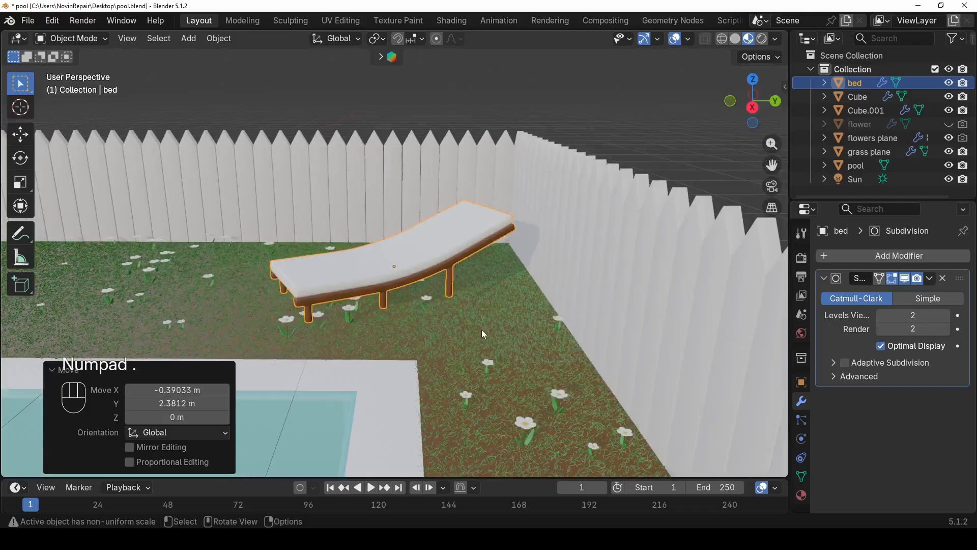
middle_click_drag(482, 329, 442, 307)
key("g")
key("z")
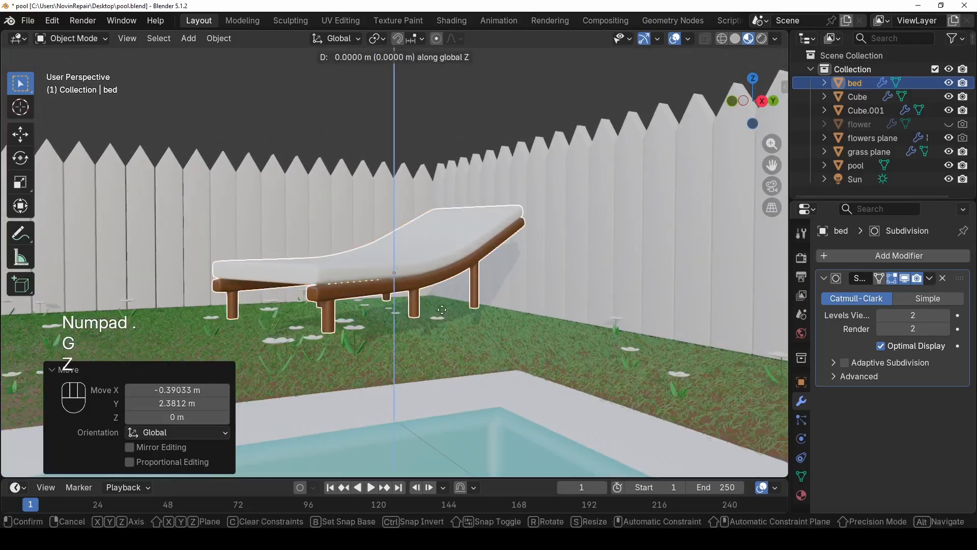
left_click(450, 342)
middle_click_drag(450, 341, 431, 334)
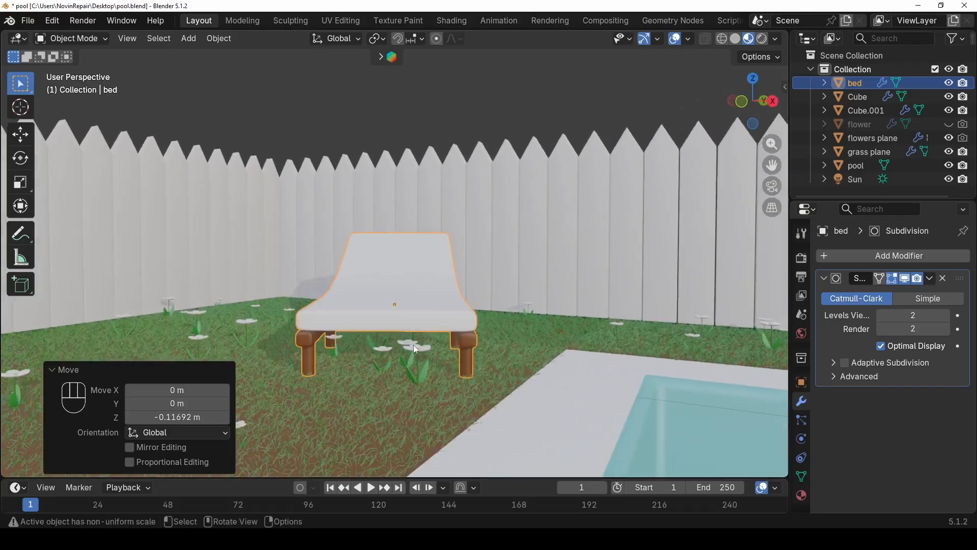
middle_click_drag(388, 356, 259, 303)
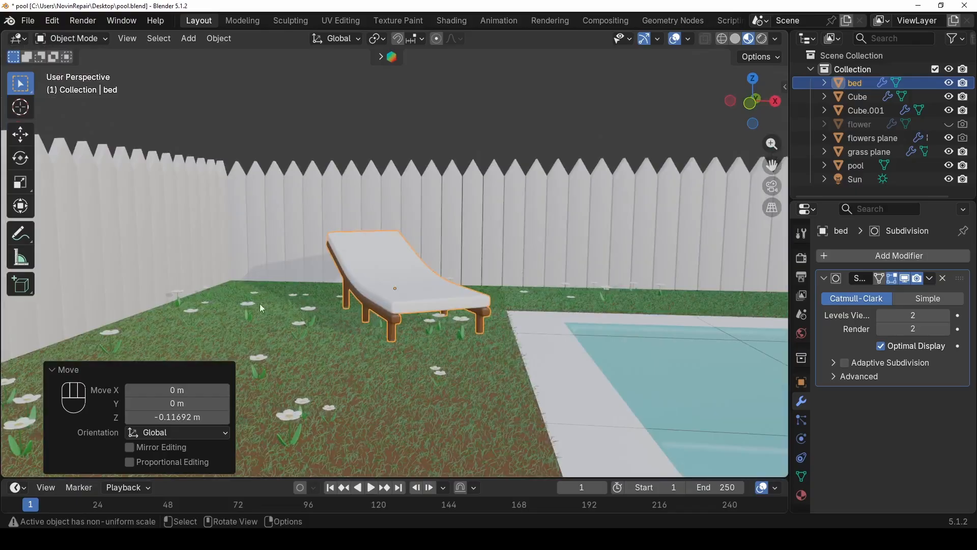
- Scale the bed down uniformly to about 0.68 of its size
scroll(369, 324, "down", 3)
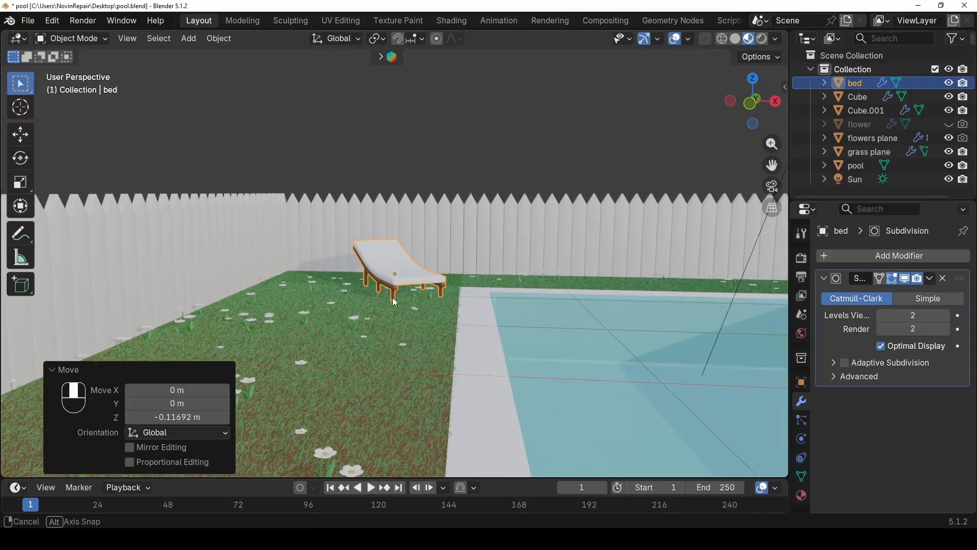
middle_click_drag(390, 299, 390, 273)
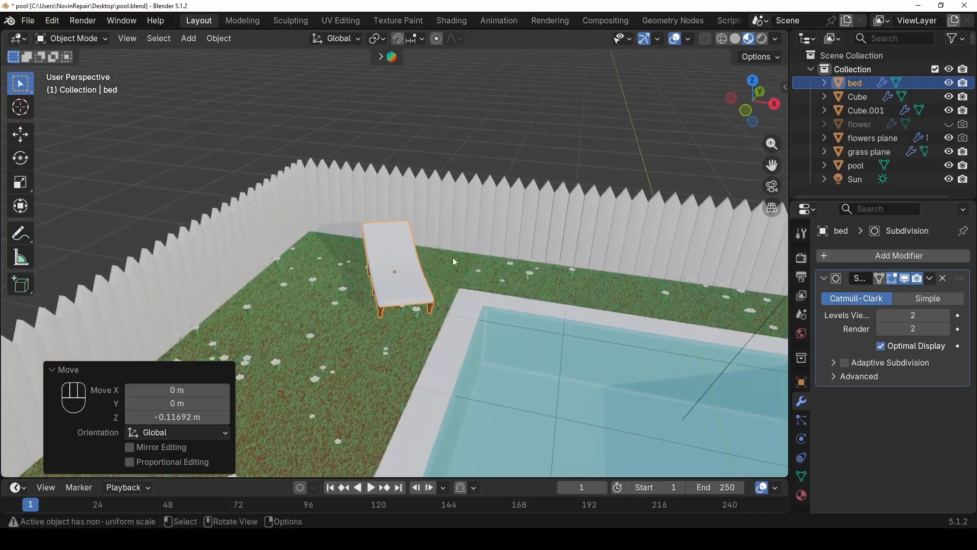
key("s")
left_click(432, 288)
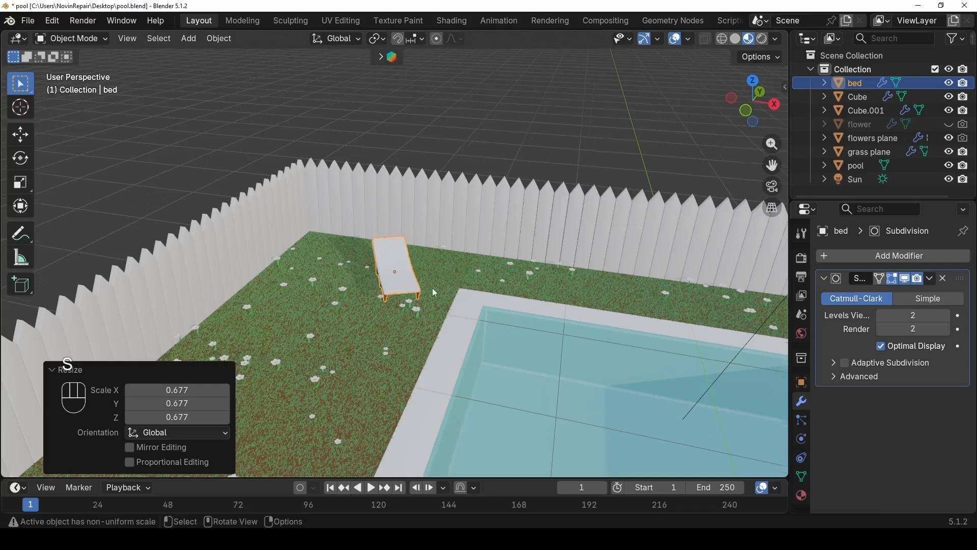
- Try to shift the bed across the lawn from above, and undo the move
middle_click_drag(433, 289, 378, 380)
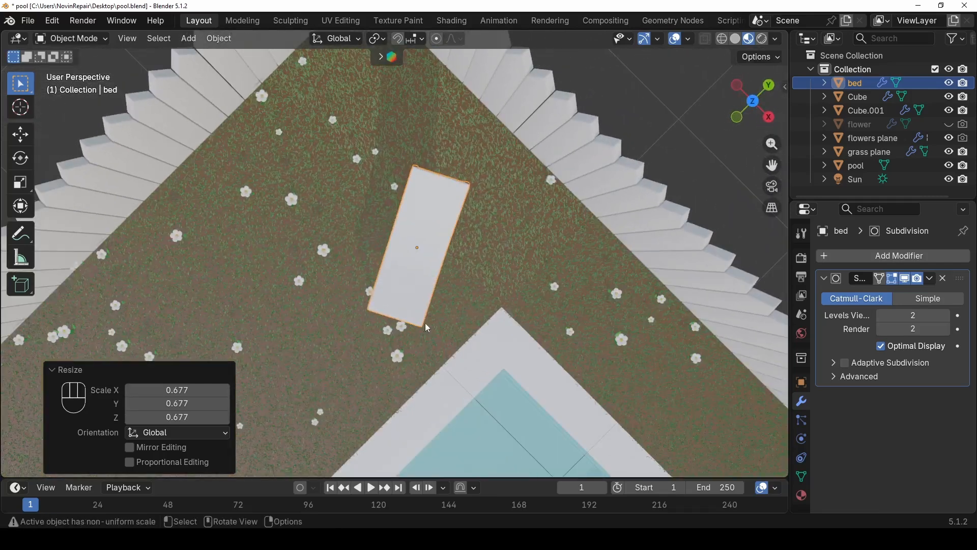
key("g")
left_click(374, 286)
key("ctrl+z")
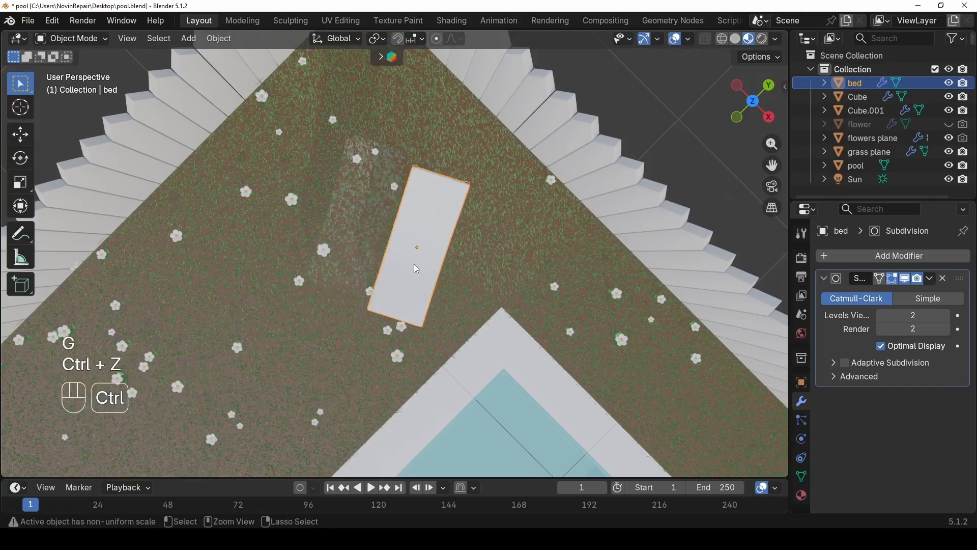
- Move the bed from above by about -0.36 m in X and 0.12 m in Y, closer to the fence corner
middle_click_drag(415, 271, 509, 270)
key("g")
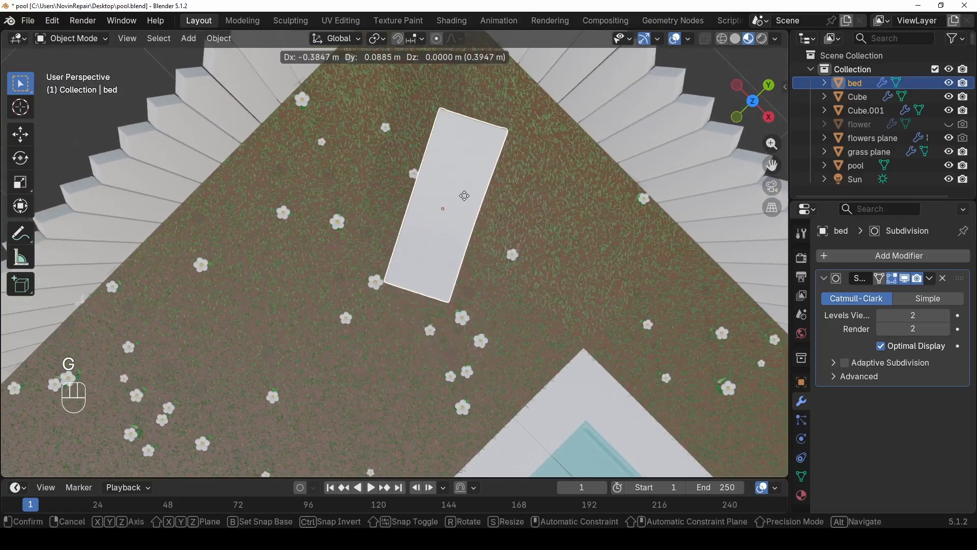
left_click(471, 195)
- Lower the bed along Z in two small moves of about 0.03 m and 0.017 m to seat its legs in the grass
middle_click_drag(456, 215, 509, 155)
key("g")
key("z")
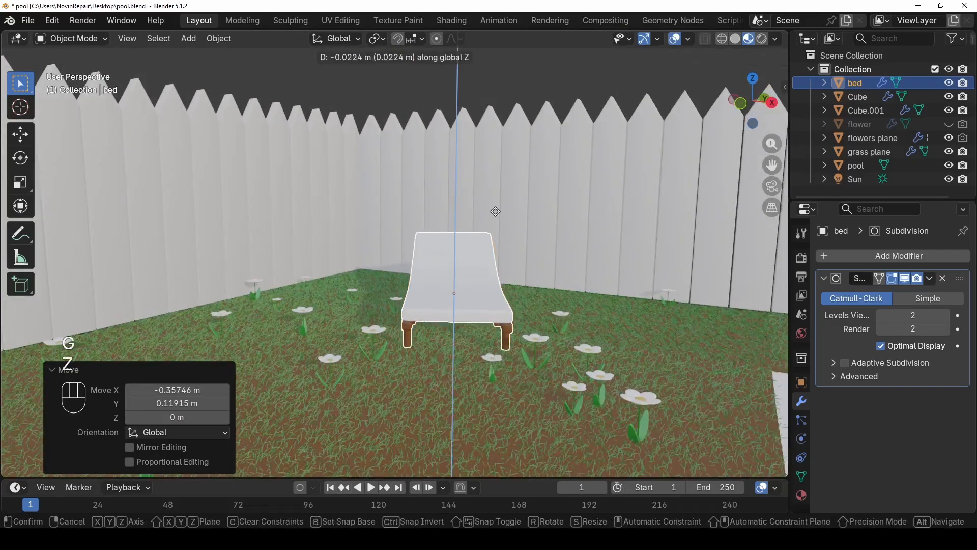
left_click(496, 215)
middle_click_drag(497, 218, 510, 353)
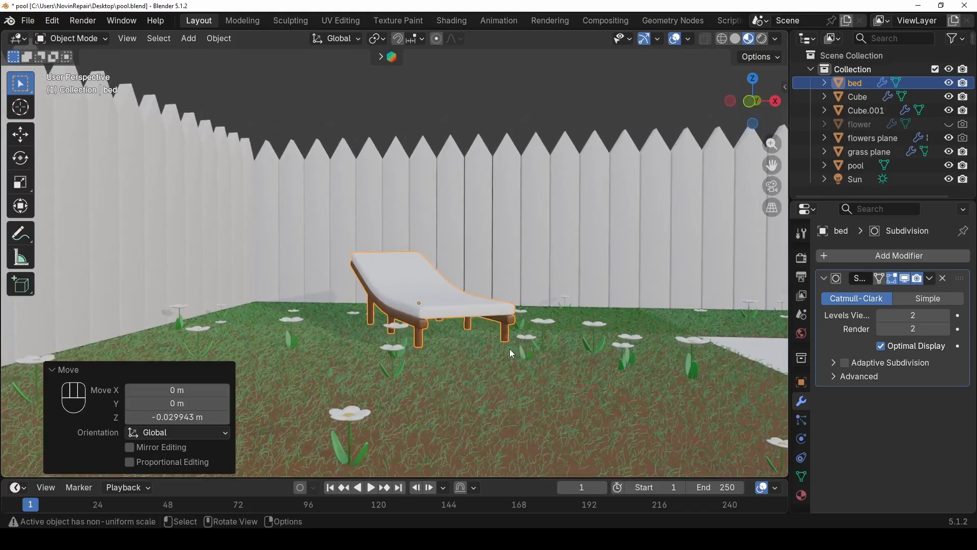
key("g")
key("z")
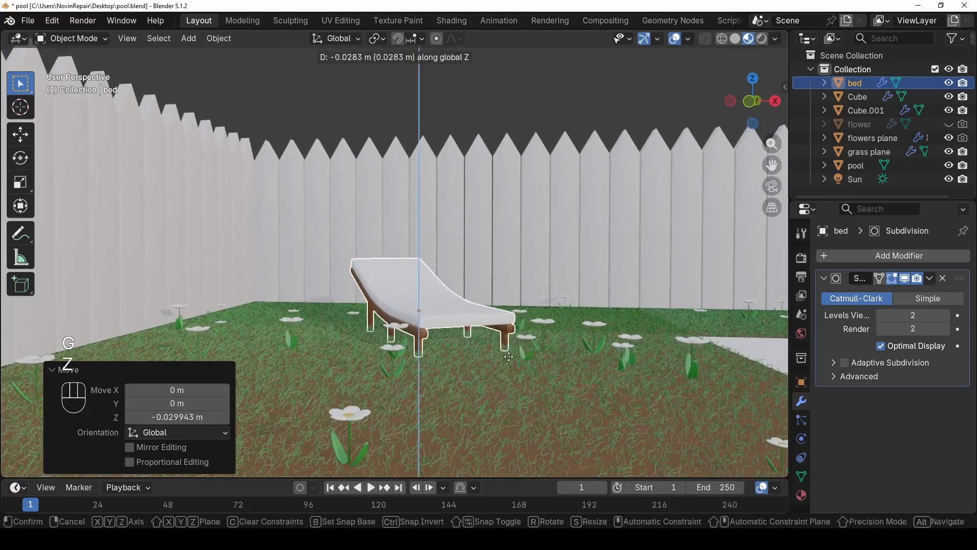
left_click(508, 354)
- Nudge the bed horizontally by about -0.036 m in X while keeping its height locked
middle_click_drag(508, 354, 431, 355)
key("g")
key("shift+z")
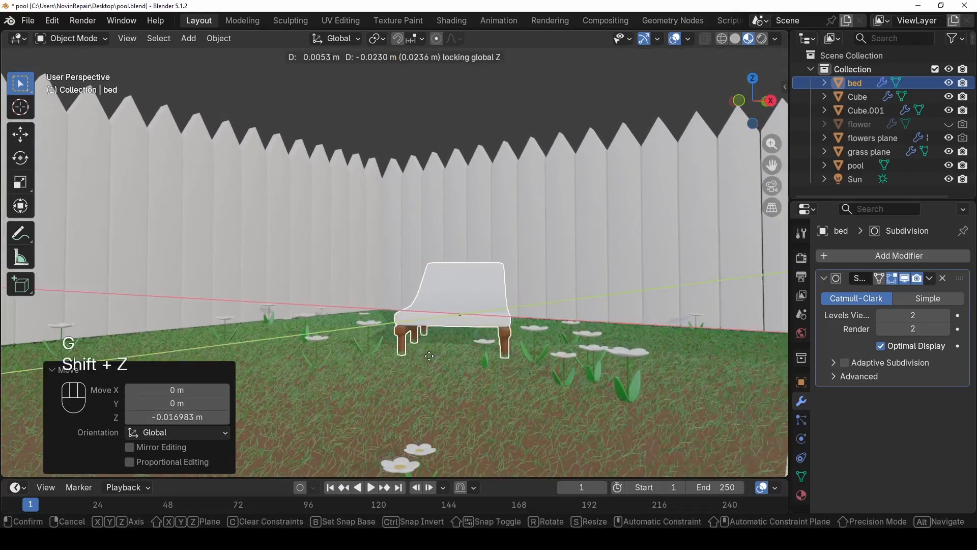
left_click(427, 359)
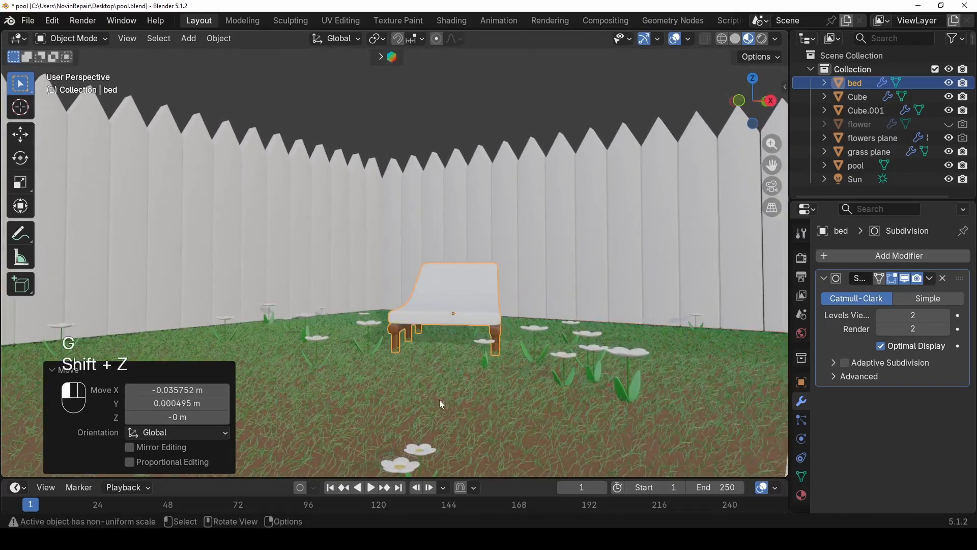
- Select the flowers plane and switch it to Weight Paint mode for its "no flowers" vertex group
left_click(430, 371)
middle_click_drag(431, 371, 472, 368)
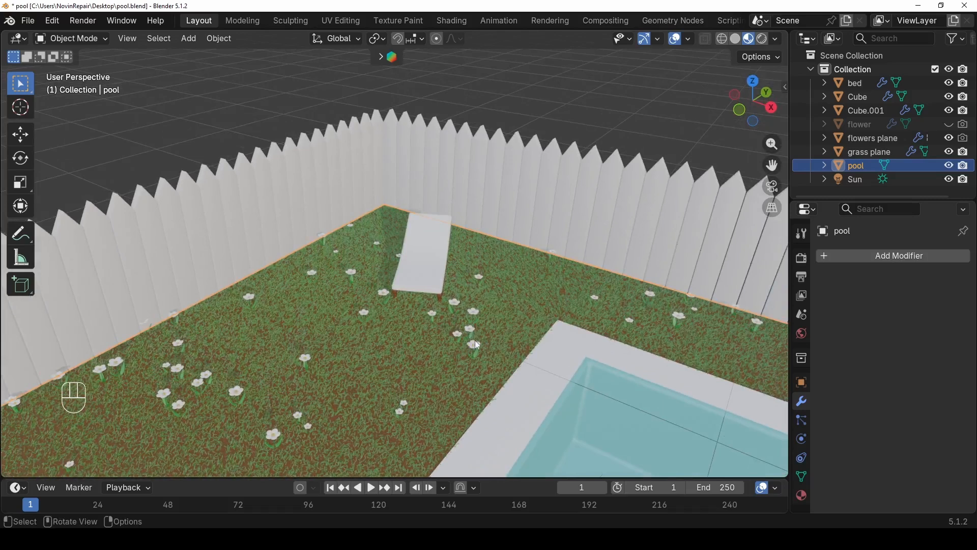
left_click(493, 336)
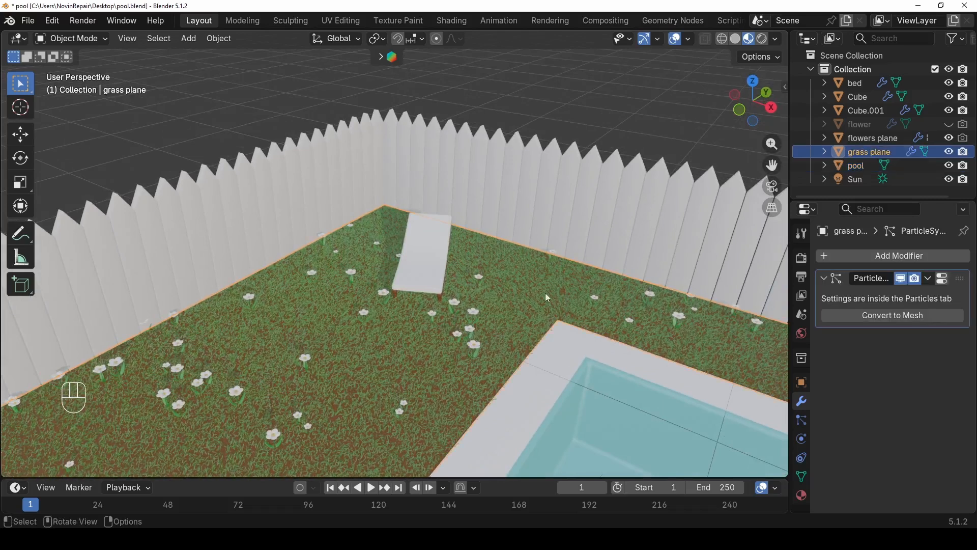
left_click(871, 138)
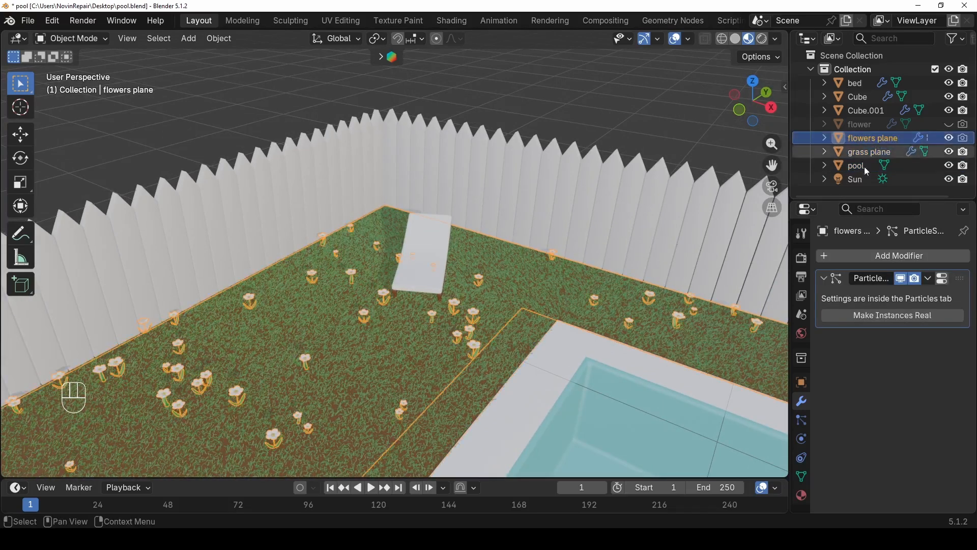
left_click(806, 478)
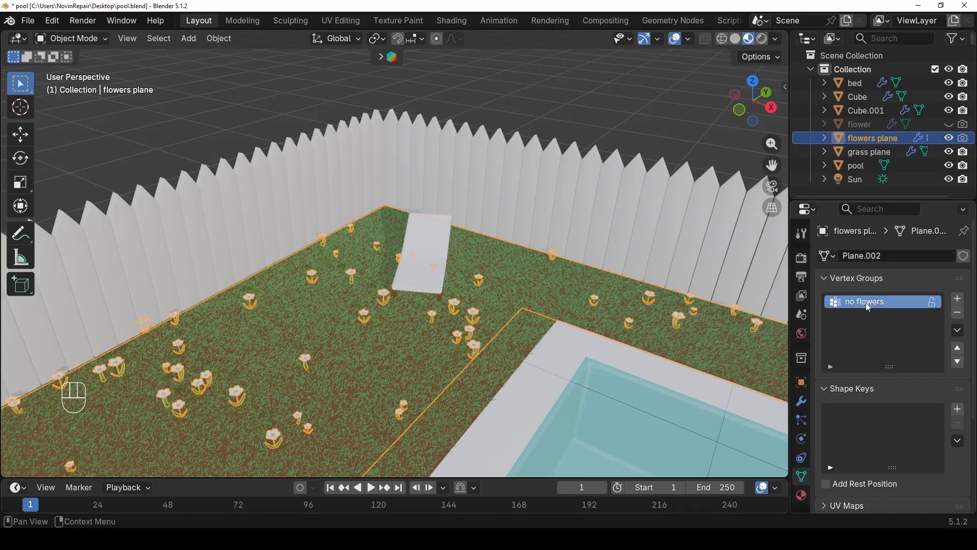
left_click(100, 40)
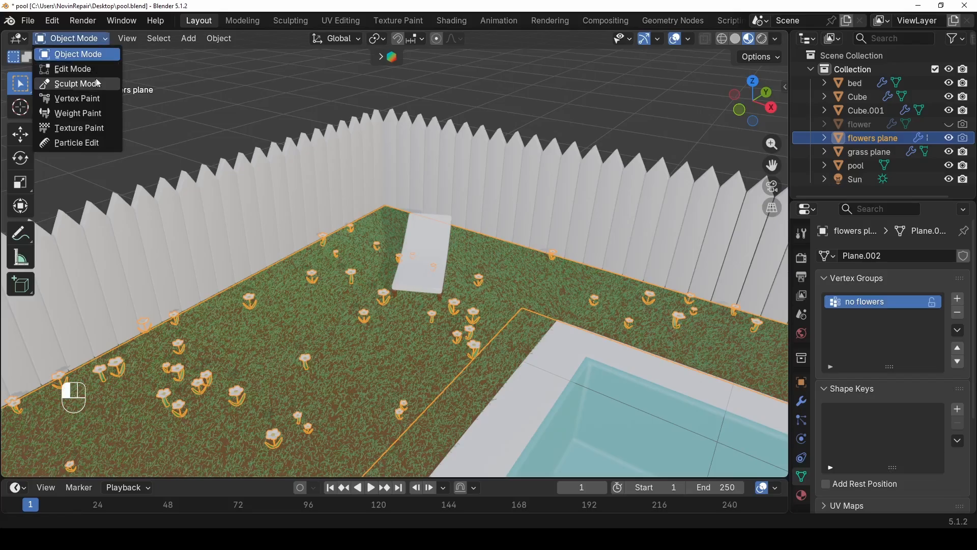
left_click(78, 113)
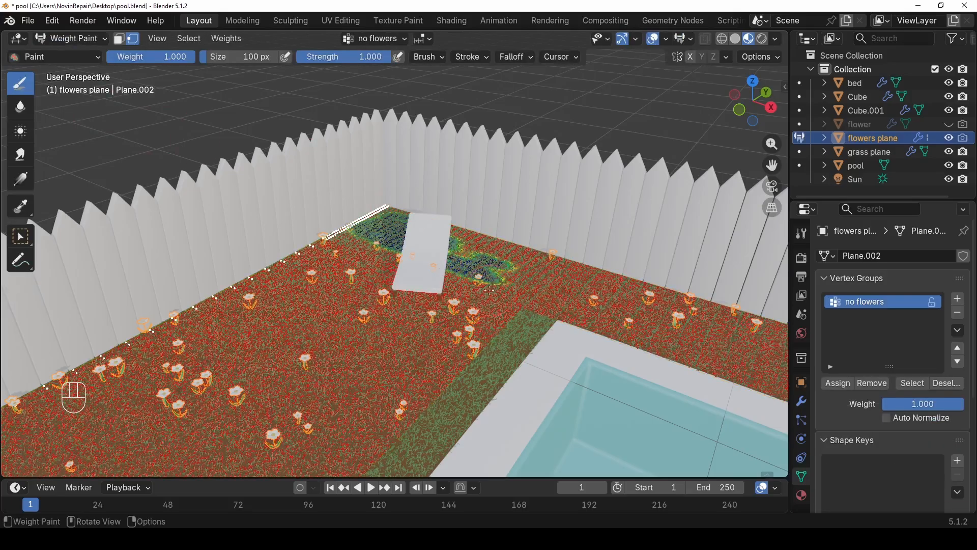
- Select all vertices of the flowers plane and subtract weight from the lawn patch beside the bed's foot end
middle_click_drag(489, 291, 471, 315)
scroll(368, 294, "up", 2)
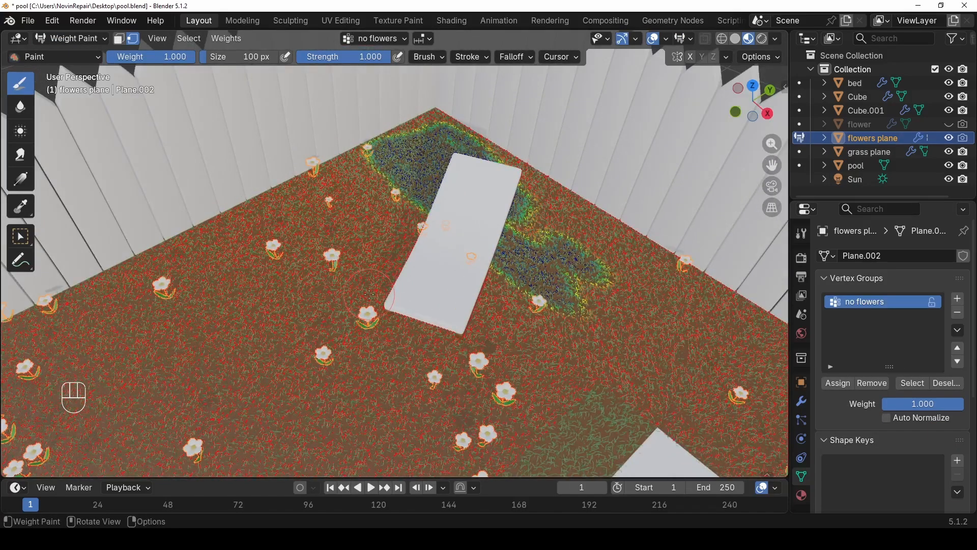
key("a")
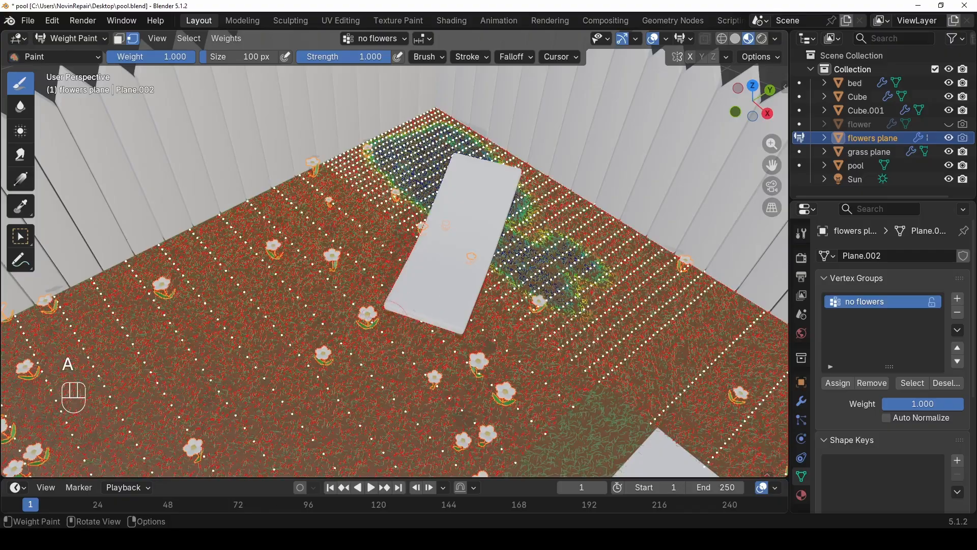
mouse_move(351, 306)
left_mouse_down("ctrl")
mouse_move(359, 318)
mouse_move(339, 306)
mouse_move(346, 321)
left_mouse_up("ctrl")
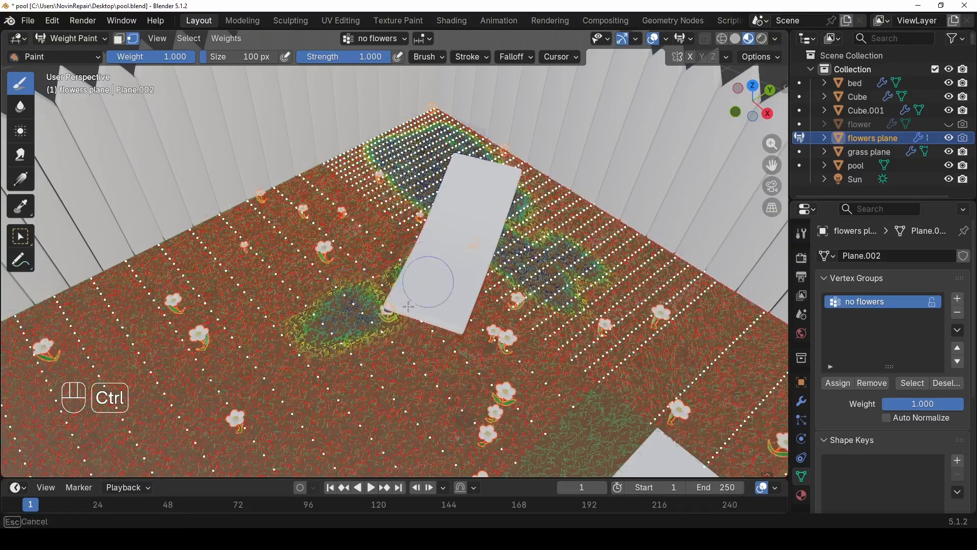
mouse_move(425, 288)
left_mouse_down("ctrl")
mouse_move(388, 305)
mouse_move(391, 286)
mouse_move(407, 295)
left_mouse_up("ctrl")
- Set the brush weight to 0 and paint over the flower patch in front of the bed
mouse_move(407, 295)
middle_mouse_down()
mouse_move(430, 305)
mouse_move(454, 266)
mouse_move(399, 251)
middle_mouse_up()
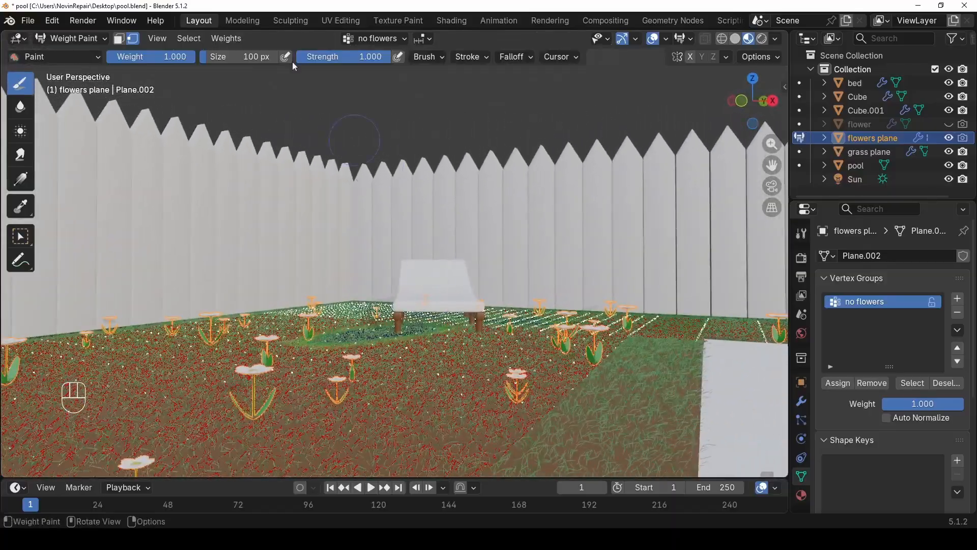
middle_click_drag(288, 304, 299, 194)
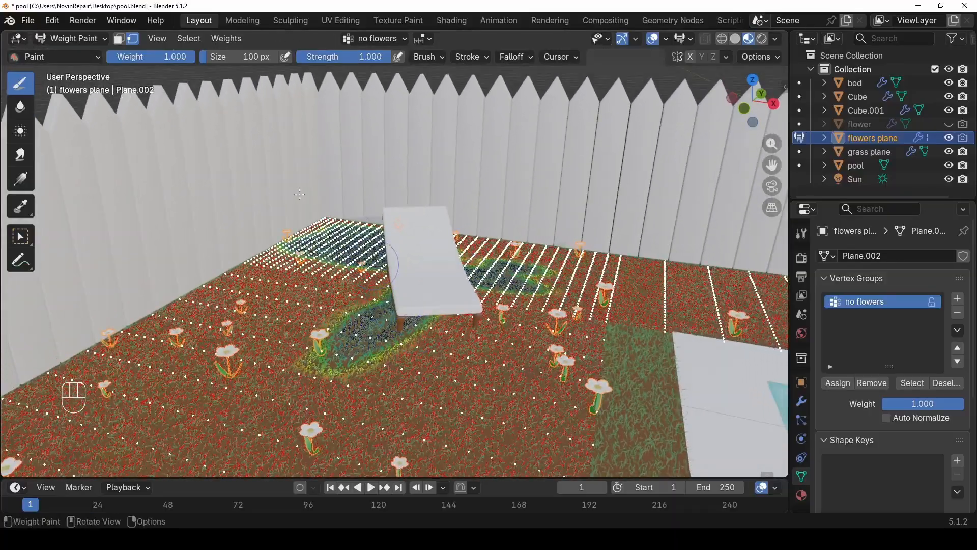
left_click(172, 56)
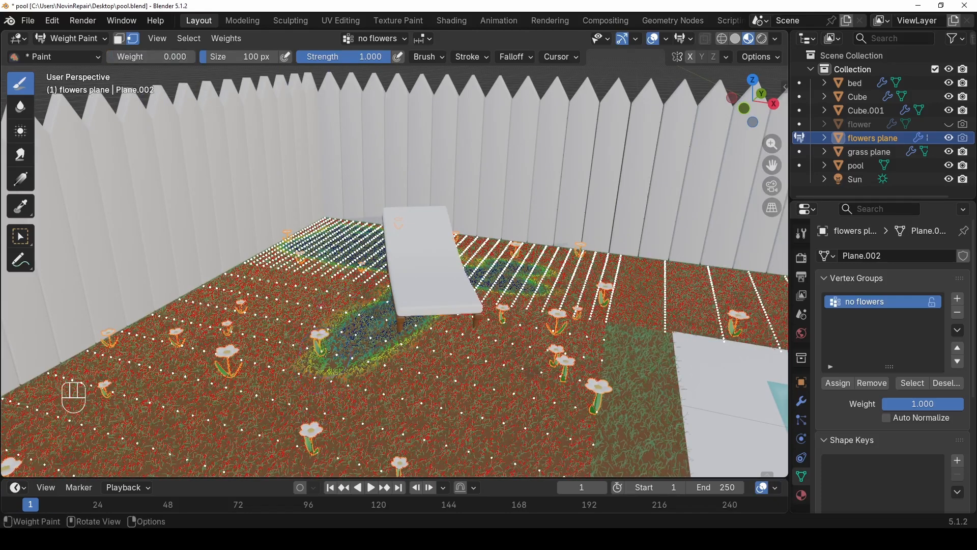
mouse_move(351, 323)
left_mouse_down()
mouse_move(319, 338)
mouse_move(364, 325)
left_mouse_up()
- Return the flowers plane to Object Mode and clear the selection
middle_click_drag(414, 302, 254, 228)
scroll(312, 209, "down", 5)
left_click(87, 38)
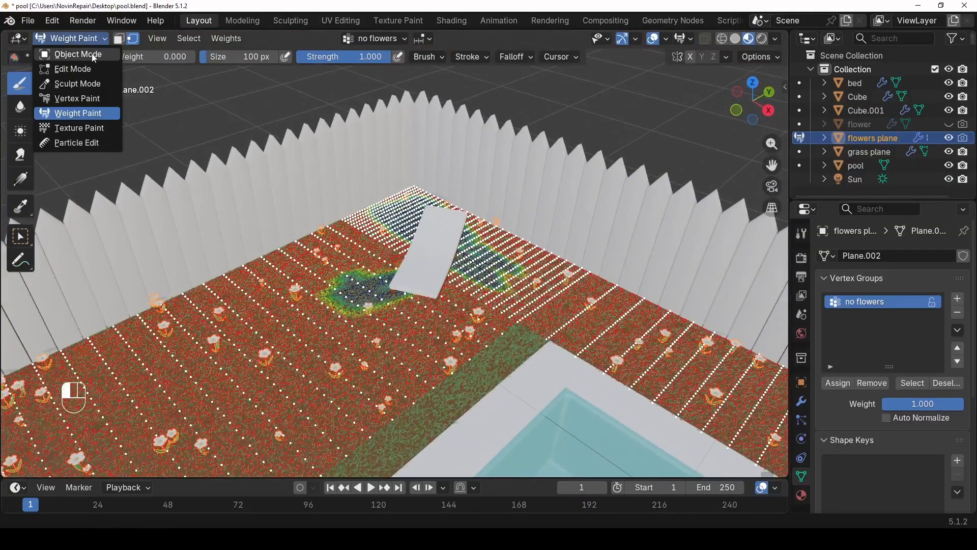
left_click(56, 49)
scroll(295, 202, "down", 3)
middle_click_drag(279, 253, 518, 229)
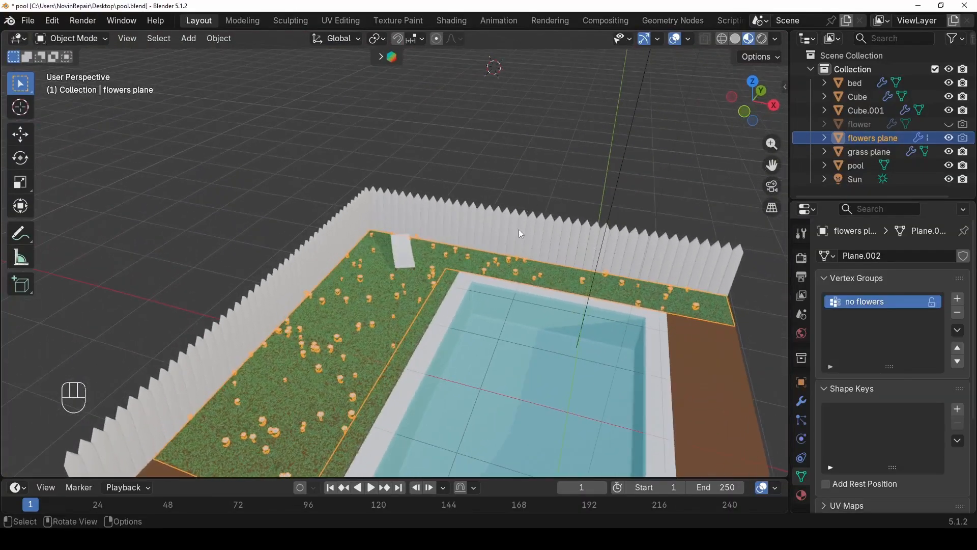
left_click(524, 199)
- Select the bed and scale it up uniformly in the fence corner
middle_click_drag(446, 369, 417, 280)
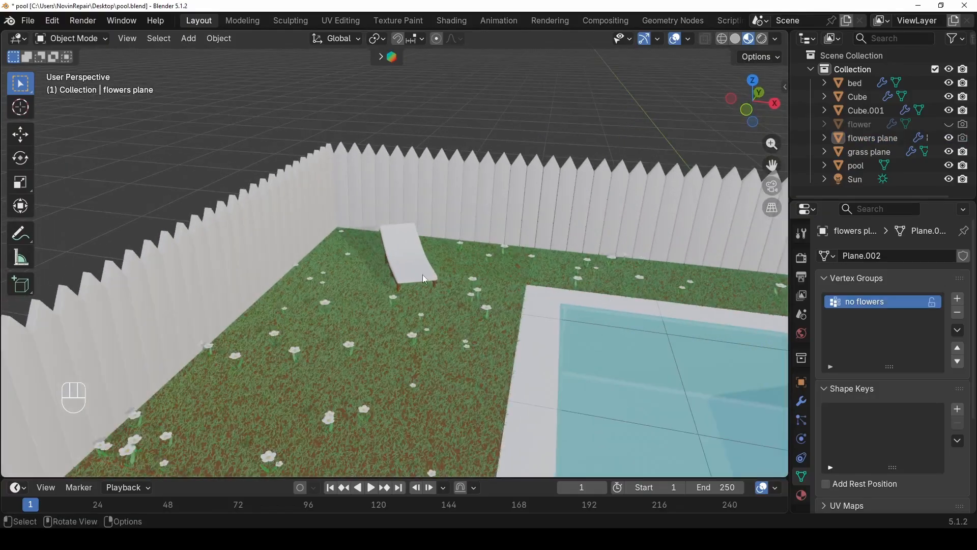
scroll(422, 277, "down", 4)
right_click(419, 274)
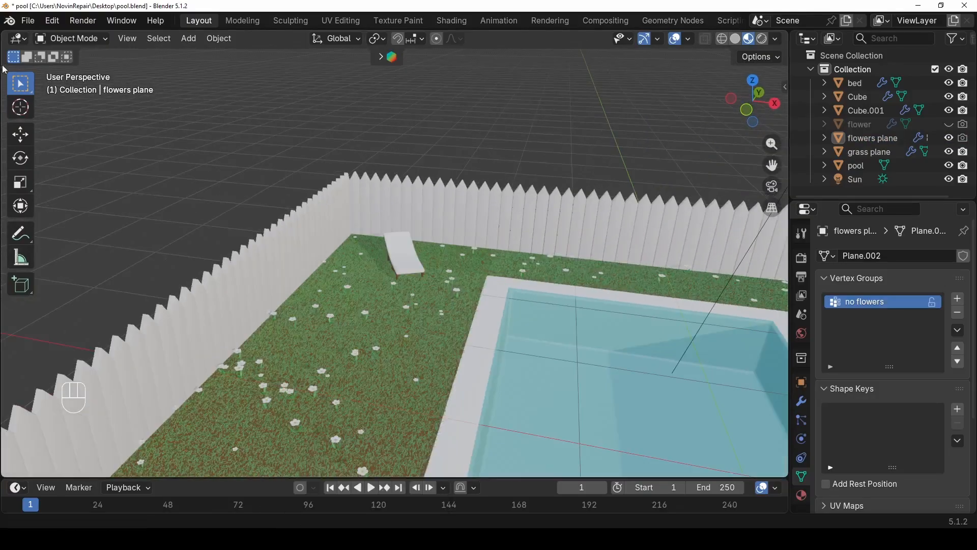
left_click(396, 265)
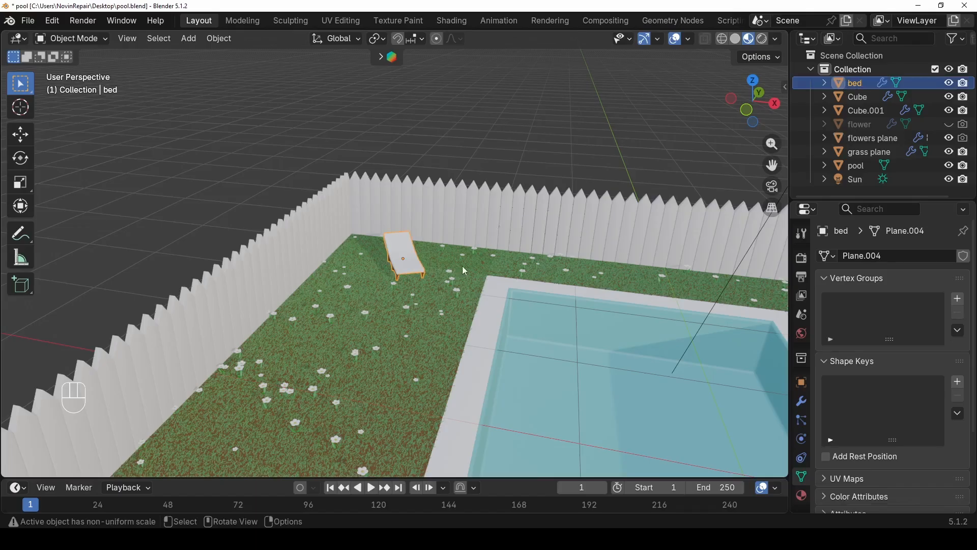
key("s")
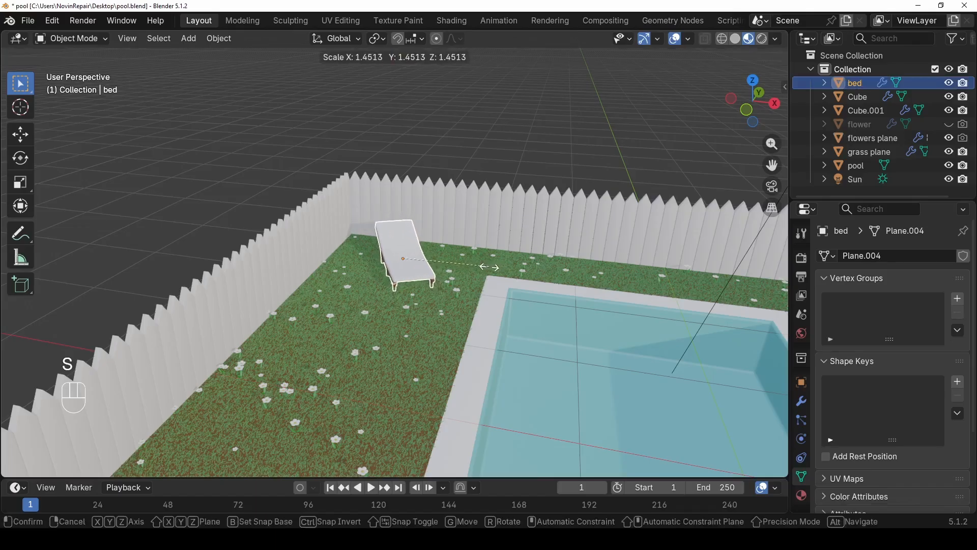
left_click(479, 267)
- Raise the enlarged bed along Z, and shift it horizontally by about 0.33 m in X and -0.29 m in Y
middle_click_drag(478, 266, 401, 260)
key("g")
key("z")
left_click(440, 246)
key("g")
key("shift+z")
left_click(458, 364)
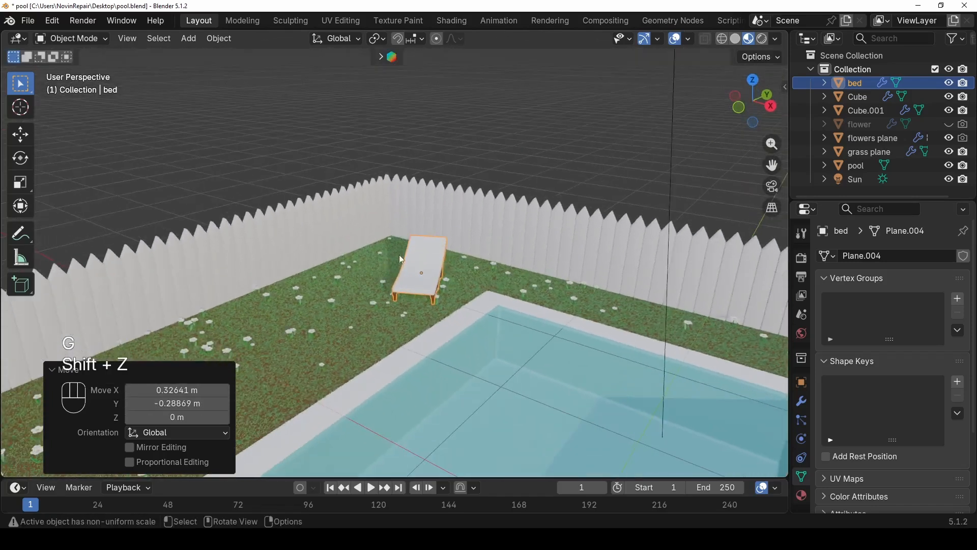
- Nudge the bed horizontally on the lawn with its height locked, and save the file
scroll(401, 259, "up", 5)
middle_click_drag(456, 330, 411, 288)
key("g")
key("shift+z")
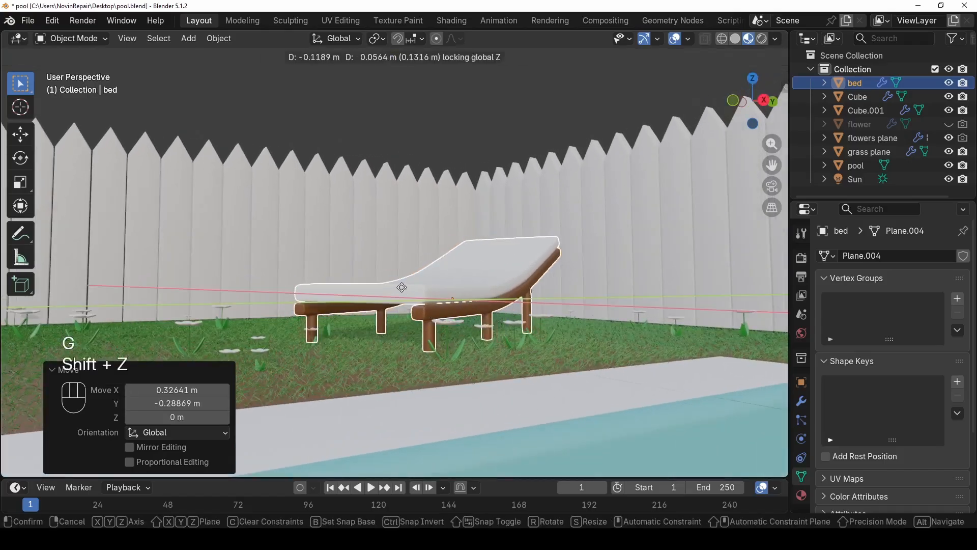
left_click(390, 288)
middle_click_drag(390, 288, 442, 299)
scroll(484, 365, "down", 5)
key("ctrl+s")
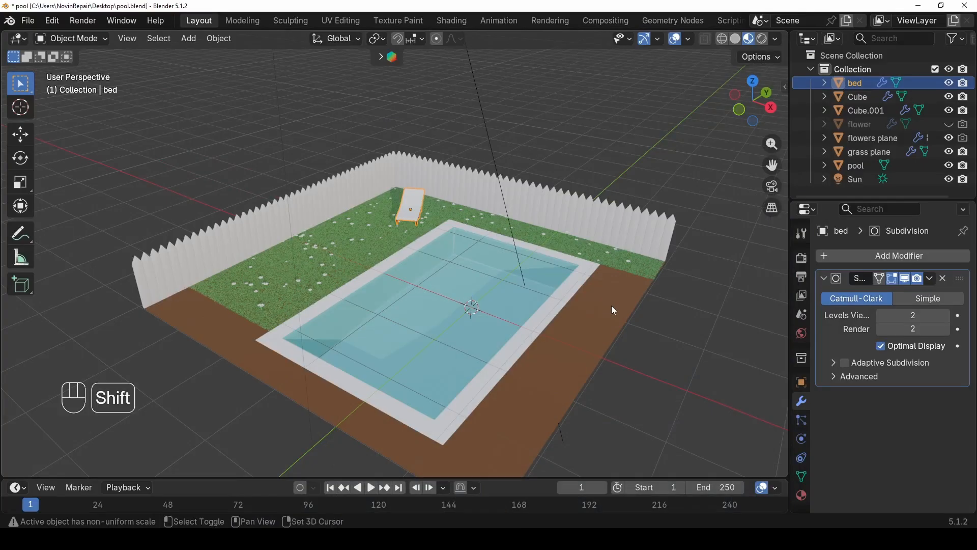
- Add a UV sphere and lift it along Z well above the pool scene
key("shift+a")
mouse_move(610, 249)
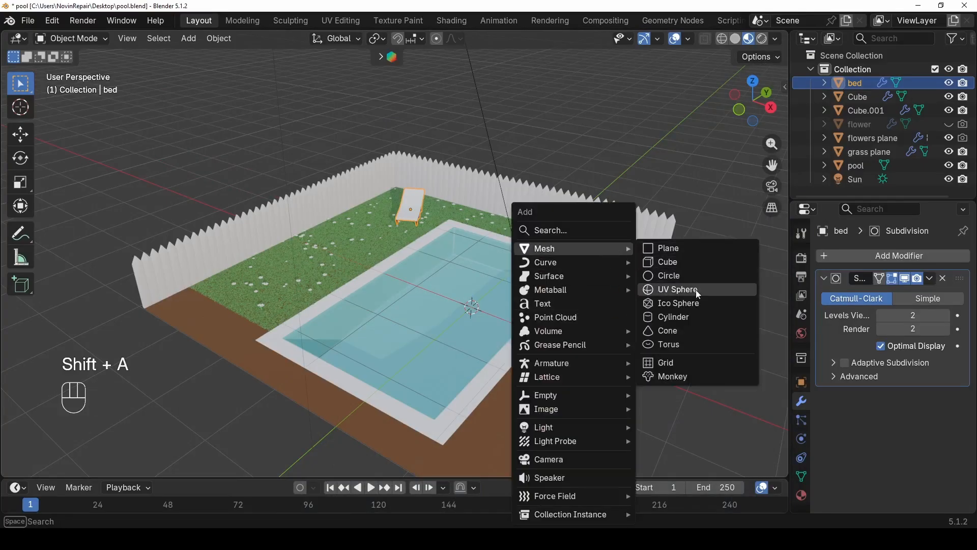
left_click(682, 289)
scroll(671, 227, "down", 5)
key("g")
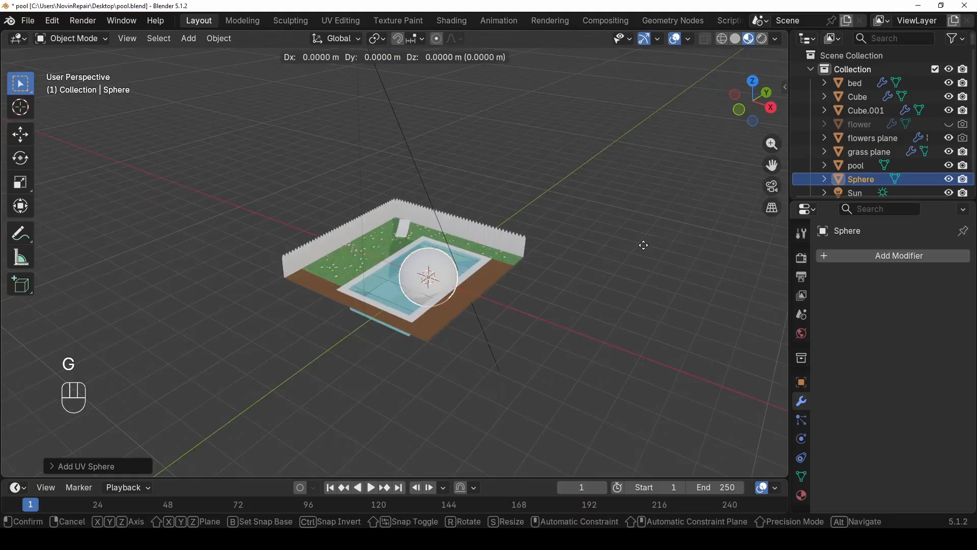
key("z")
left_click(666, 58)
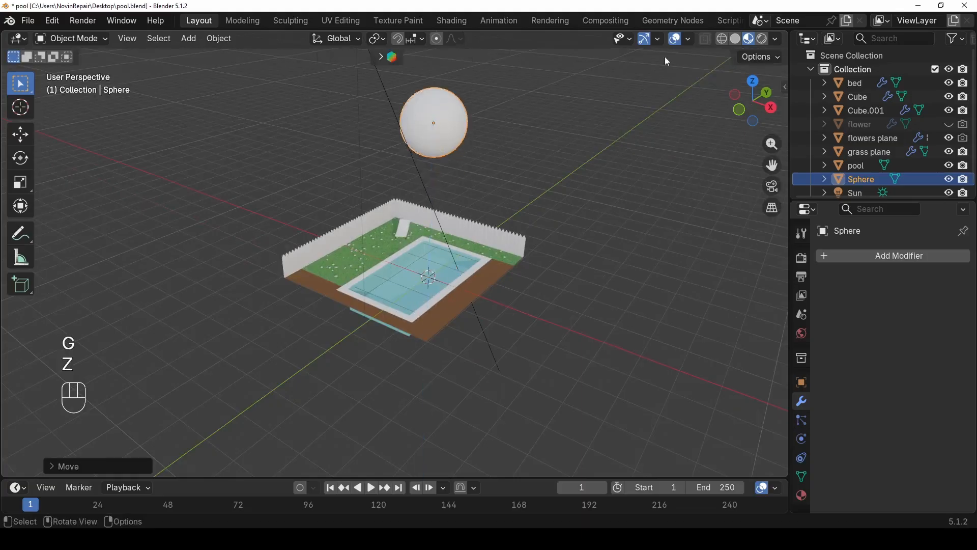
- In solid shading from the front, delete the sphere's vertices from just above its equator downwards, leaving a dome
left_click(739, 43)
mouse_move(618, 133)
middle_mouse_down()
mouse_move(533, 160)
mouse_move(572, 148)
mouse_move(565, 133)
middle_mouse_up()
scroll(563, 133, "up", 5)
middle_click_drag(483, 163, 439, 370, "shift")
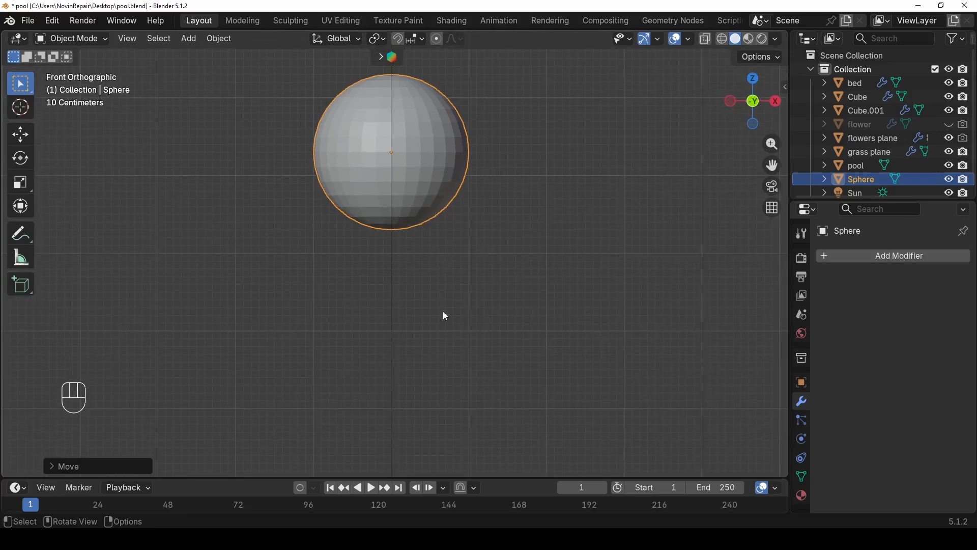
key("Tab")
middle_click_drag(410, 214, 425, 283, "shift")
key("1")
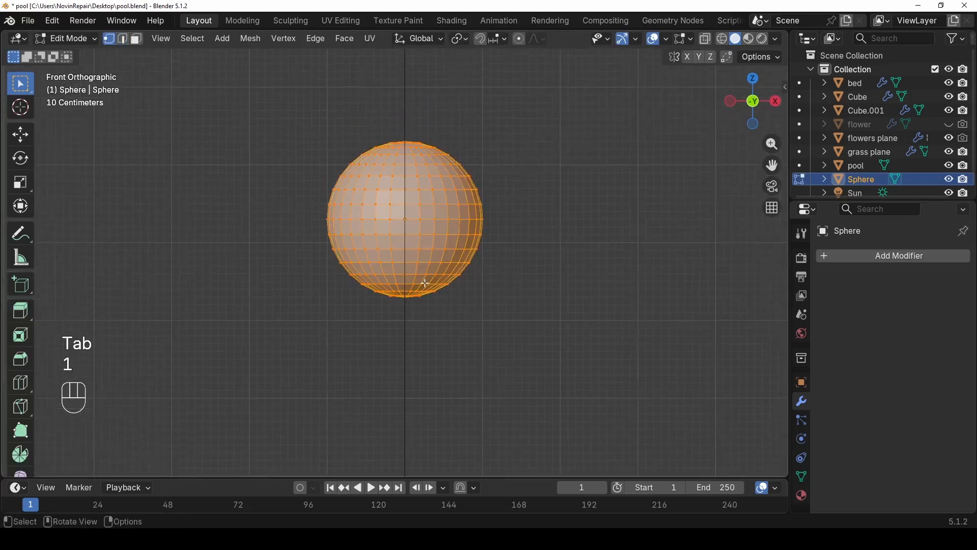
scroll(425, 283, "up", 3)
key("alt+z")
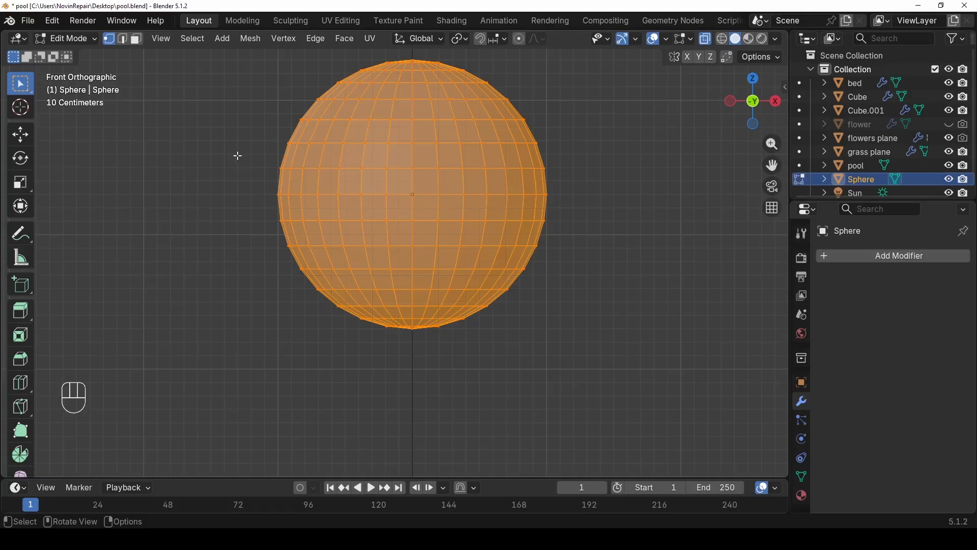
left_click_drag(237, 156, 661, 347)
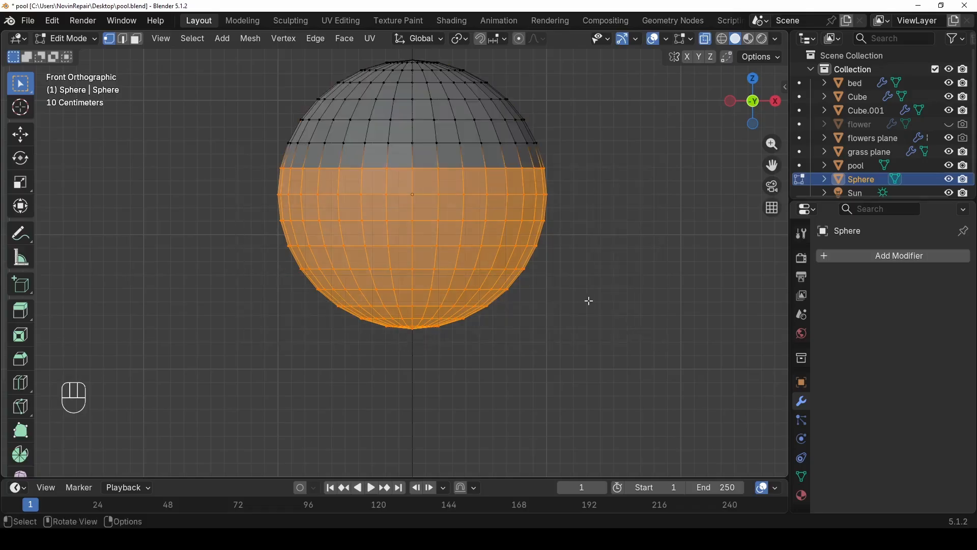
key("x")
left_click(582, 300)
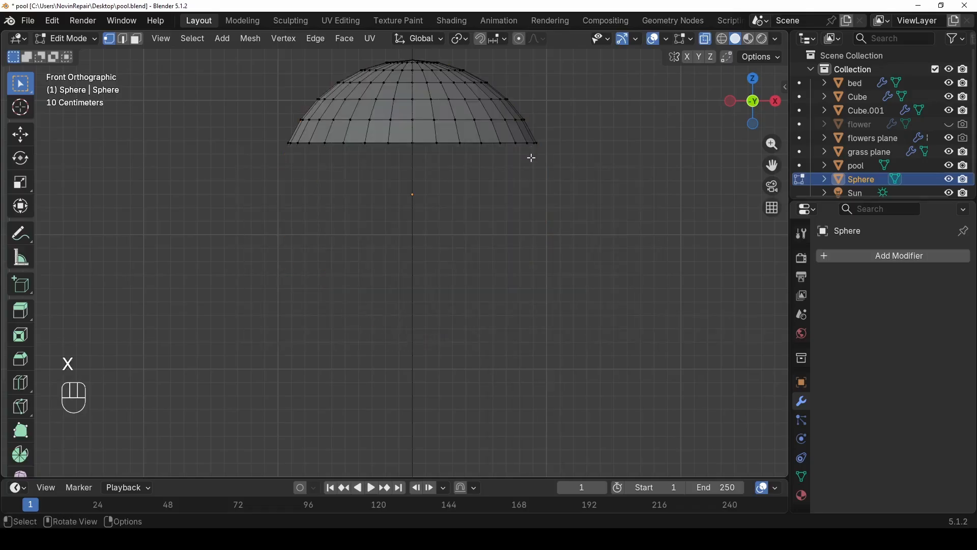
- Extrude all the dome's faces along their normals by about 0.045 m to give the canopy thickness
middle_click_drag(480, 136, 462, 220, "shift")
key("alt+z")
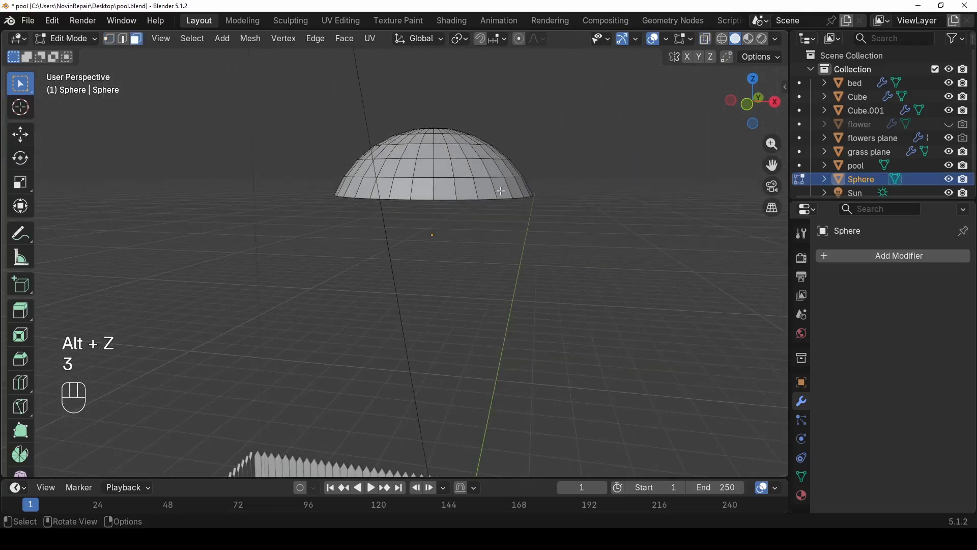
key("a")
mouse_move(515, 187)
middle_mouse_down()
mouse_move(563, 163)
mouse_move(535, 164)
mouse_move(507, 184)
middle_mouse_up()
key("KP_Decimal")
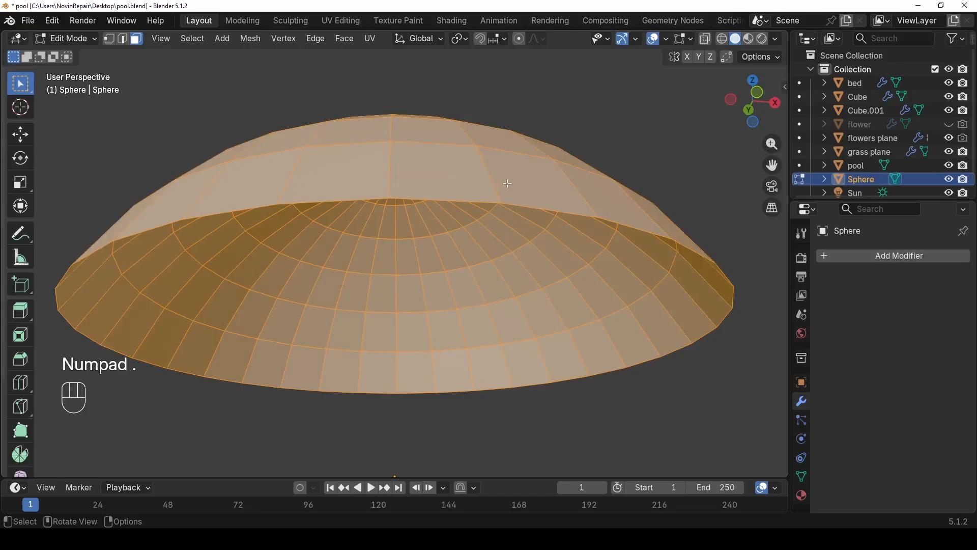
scroll(507, 184, "down", 2)
key("alt+e")
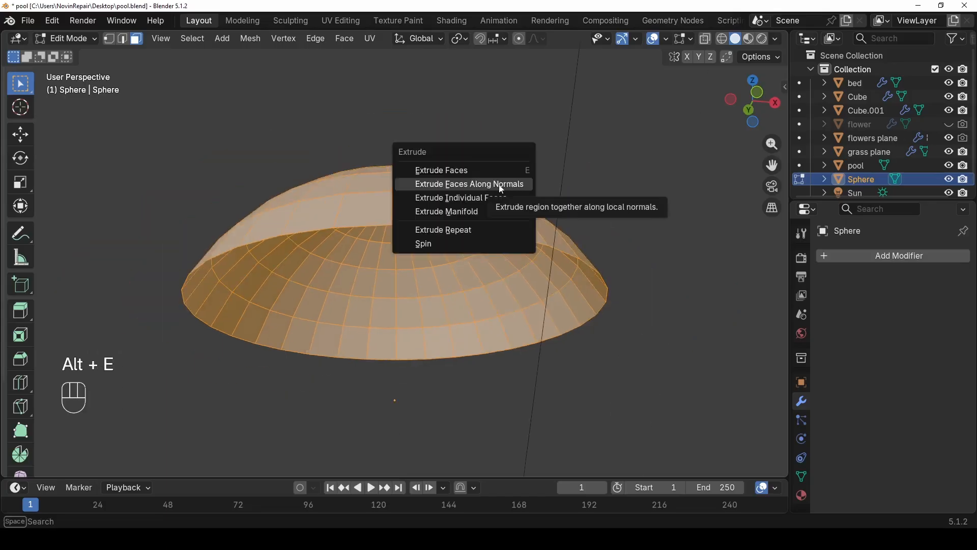
left_click(502, 186)
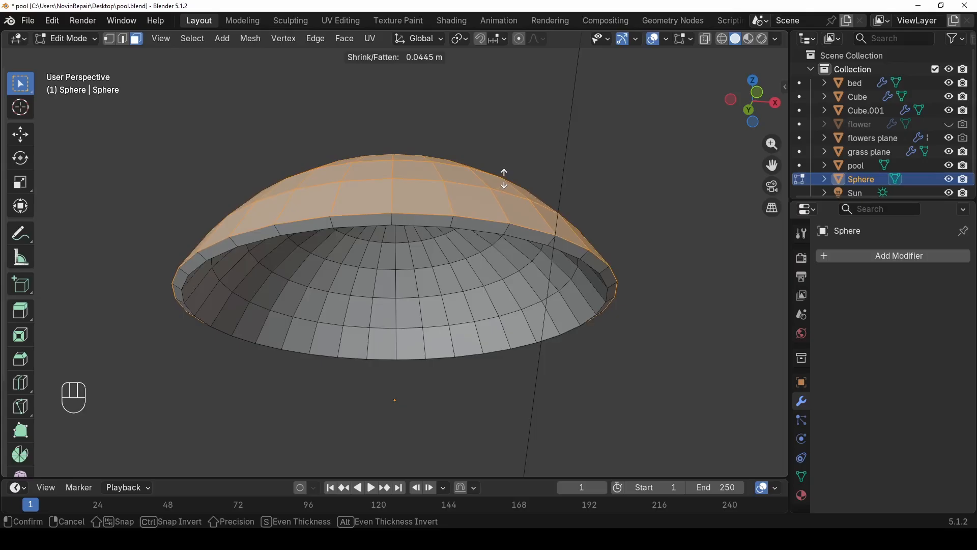
left_click(505, 181)
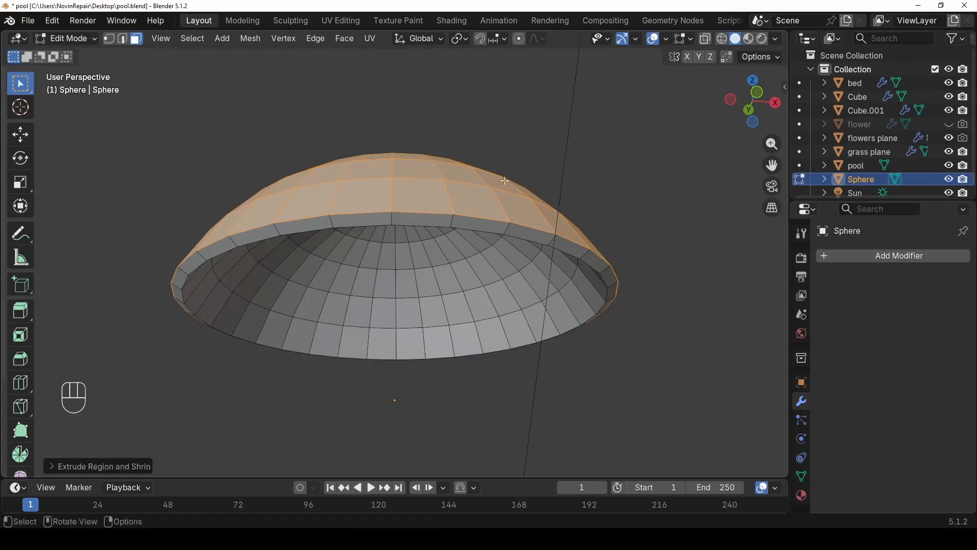
- Select every second face around the thickened rim of the dome, going all the way round
left_click(481, 222)
middle_click_drag(481, 222, 493, 227)
left_click(478, 189, "shift")
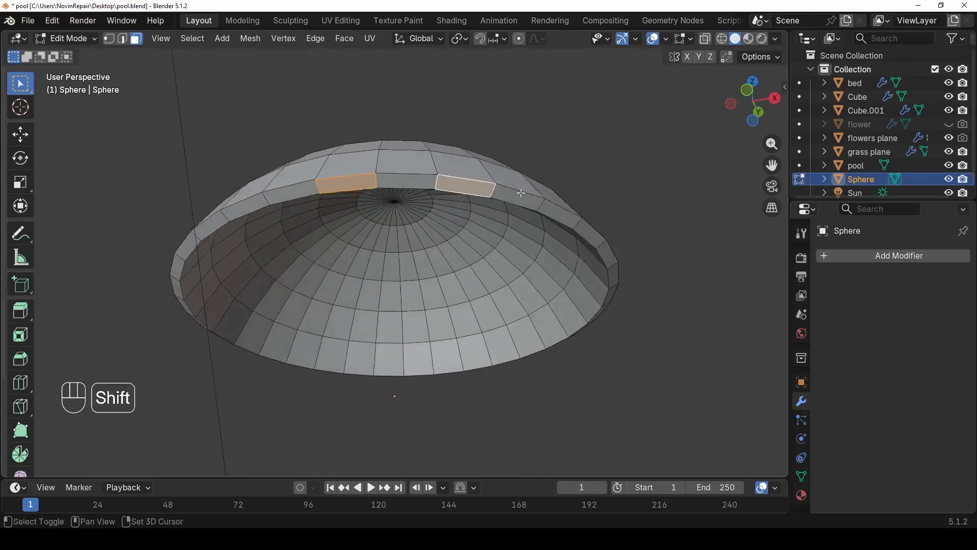
left_click(553, 210, "shift")
mouse_move(553, 210)
middle_mouse_down()
mouse_move(568, 239)
mouse_move(569, 200)
middle_mouse_up()
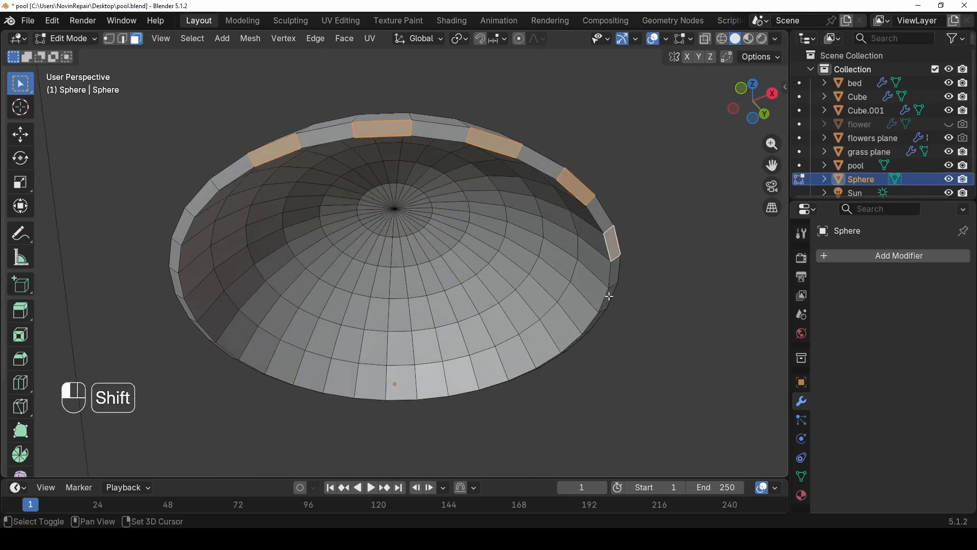
middle_click_drag(609, 296, 547, 146)
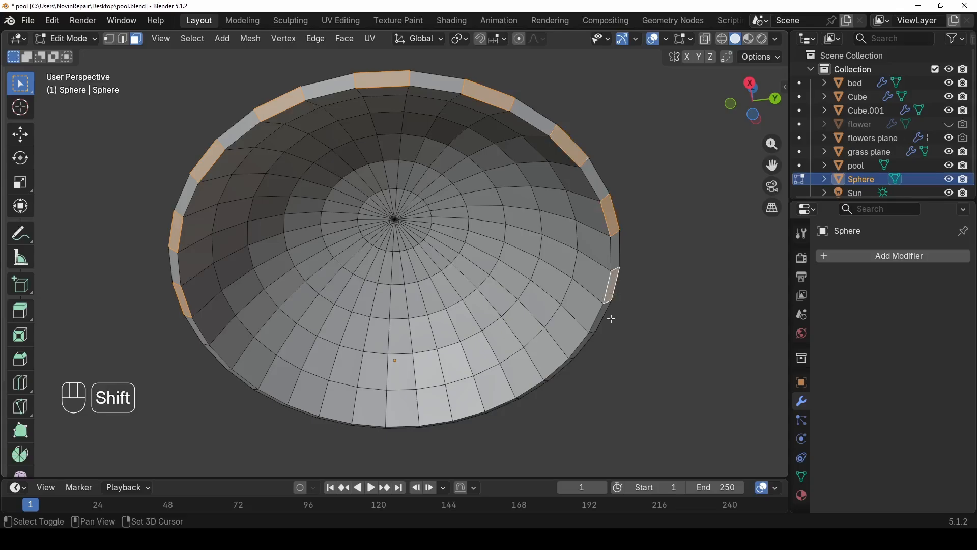
middle_click_drag(569, 353, 577, 383)
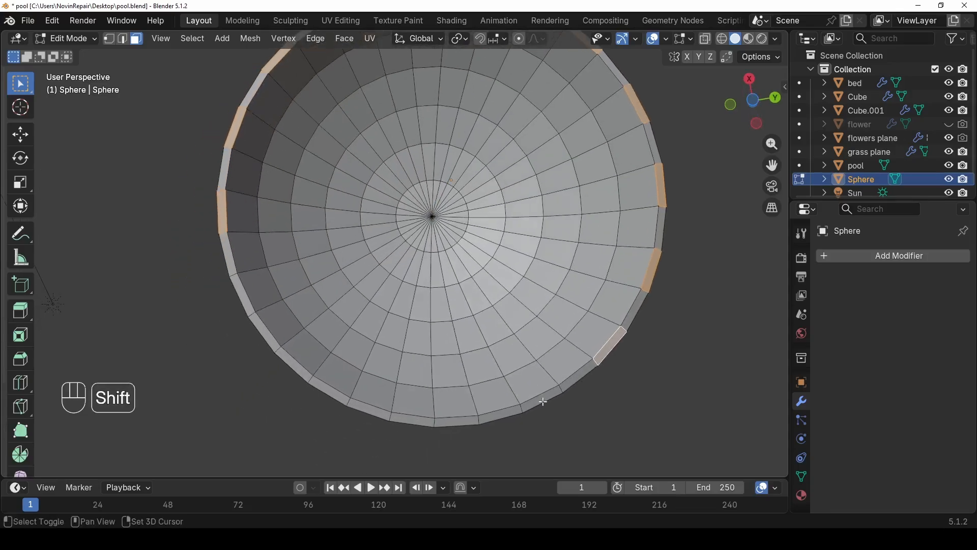
left_click(532, 407, "shift")
left_click(455, 421, "shift")
left_click(379, 413, "shift")
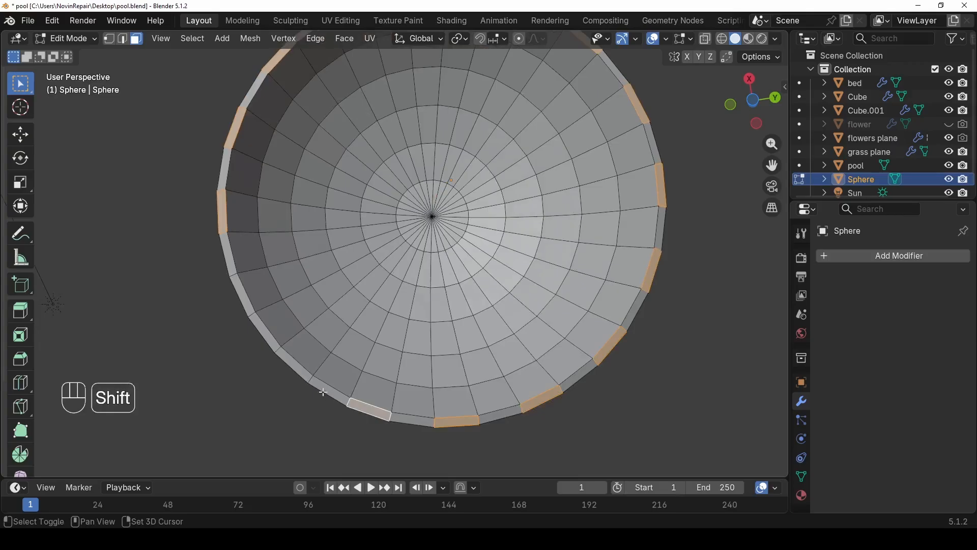
left_click(298, 365, "shift")
scroll(440, 228, "down", 3)
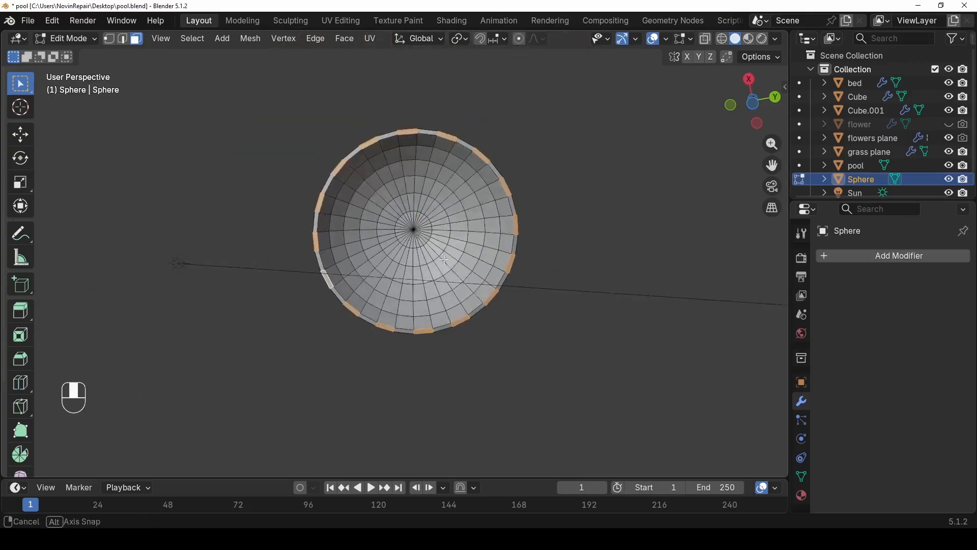
- Extrude the alternating rim faces along their normals by about 0.08 m to form tabs around the canopy's edge
middle_click_drag(440, 228, 484, 290)
key("alt+e")
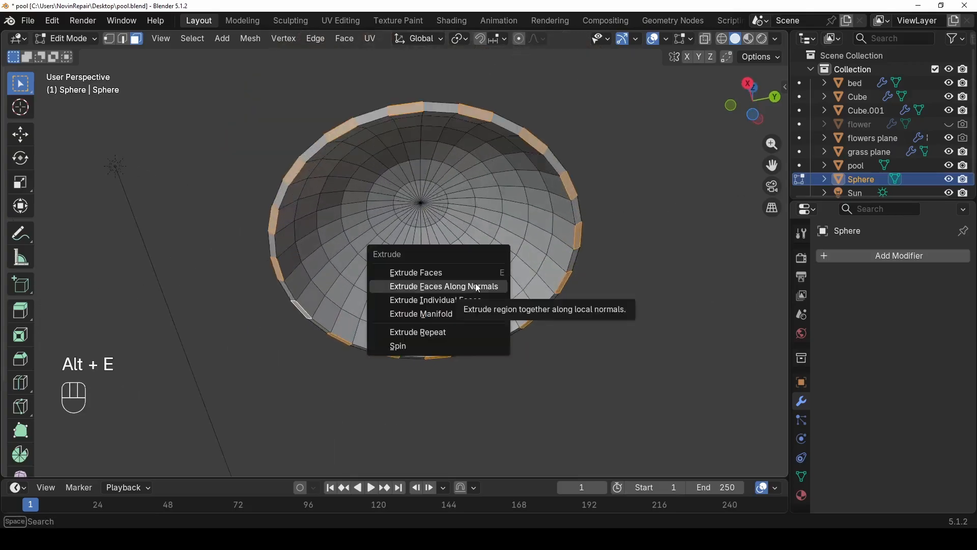
left_click(483, 288)
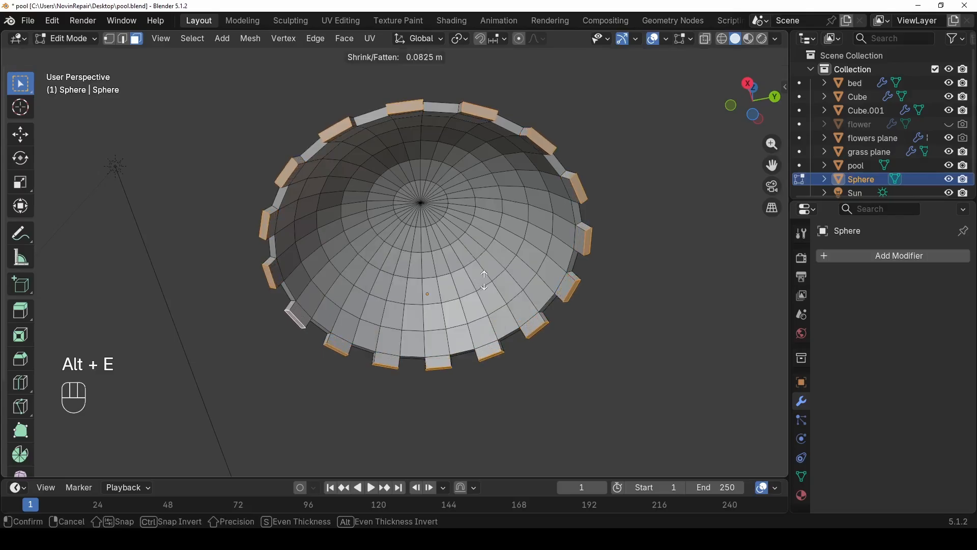
left_click(485, 281)
middle_click_drag(485, 280, 533, 316)
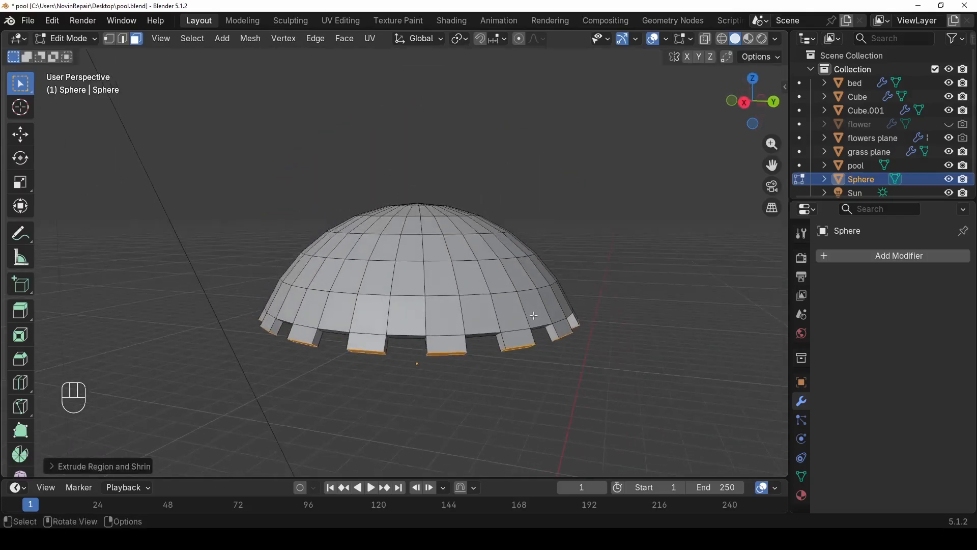
- In Object Mode, add a Subdivision modifier with viewport level 3 to the canopy and shade it smooth
key("Tab")
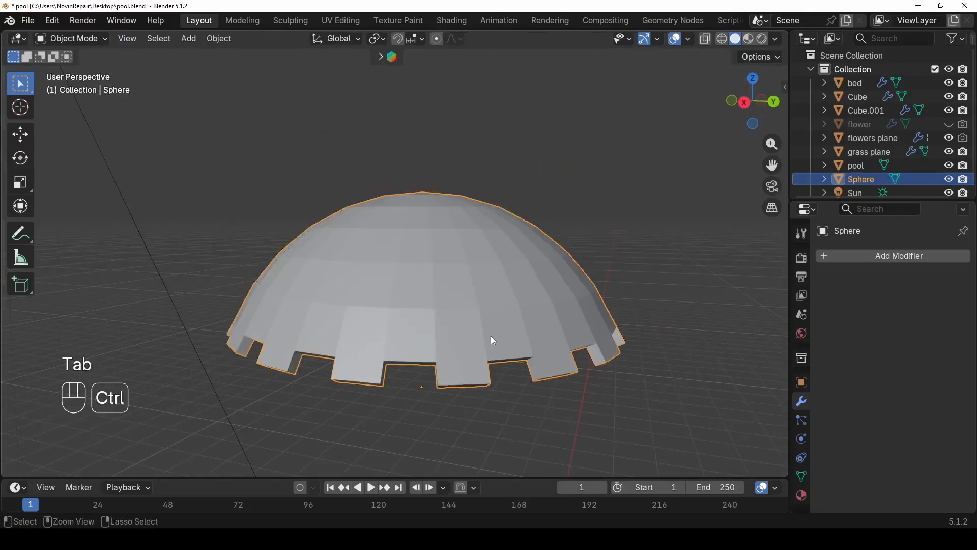
key("ctrl+2")
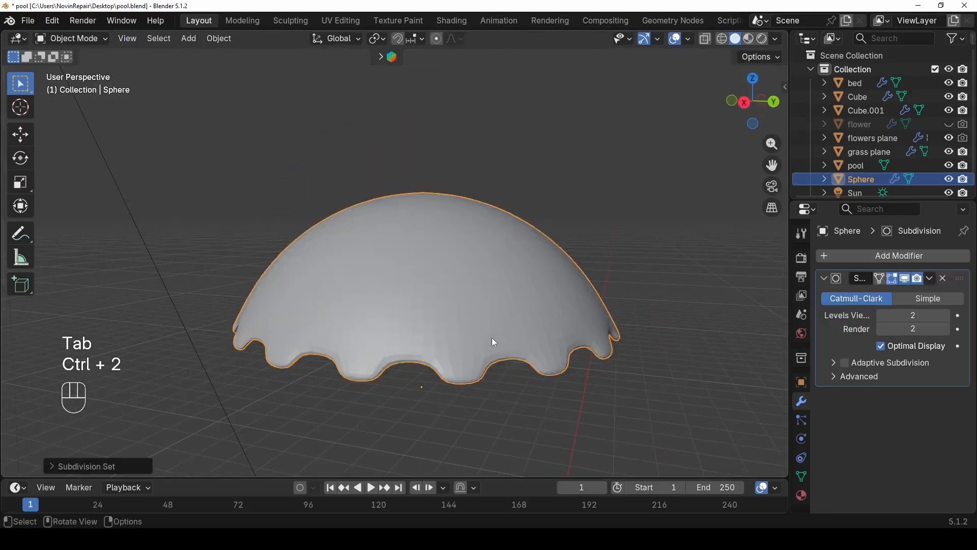
left_click(947, 315)
scroll(420, 388, "up", 1)
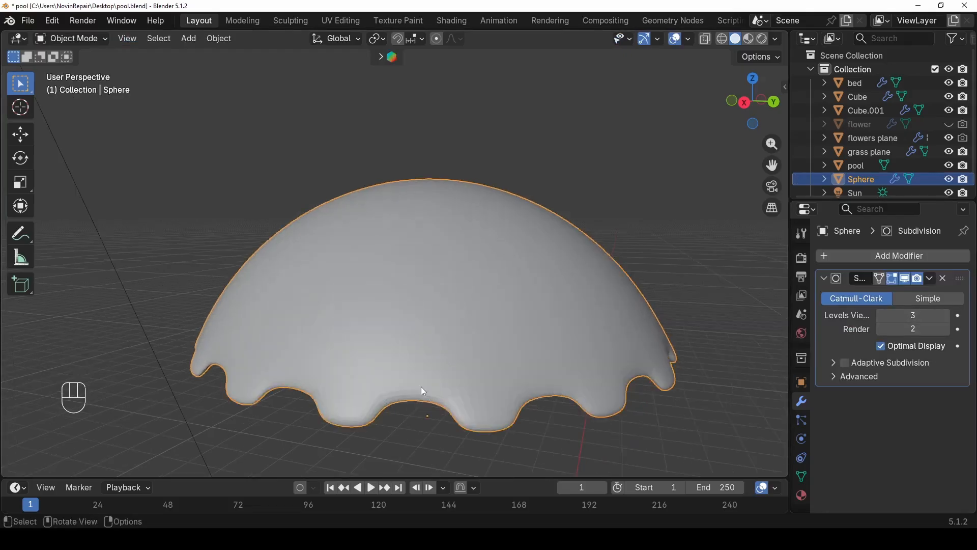
right_click(417, 369)
left_click(377, 249)
scroll(501, 291, "down", 2)
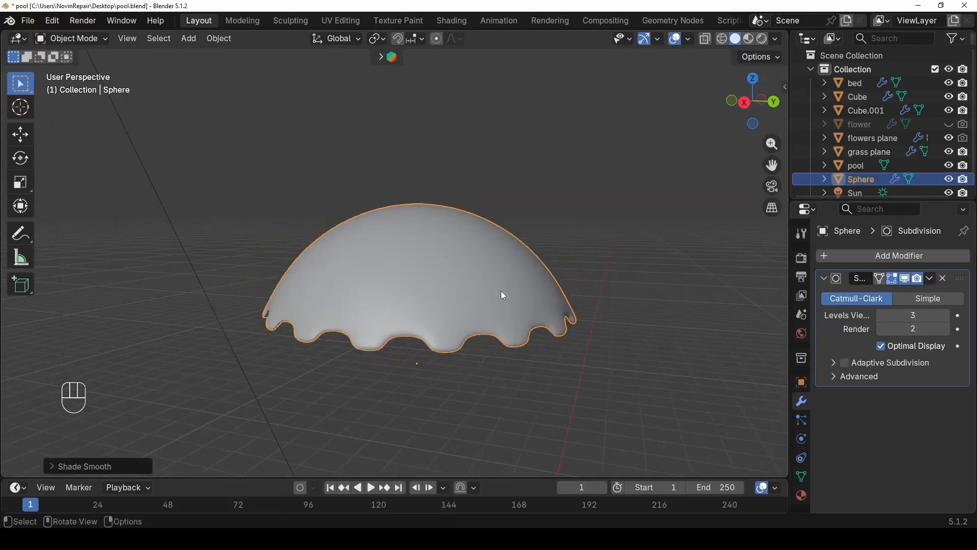
middle_click_drag(461, 335, 452, 321)
- Give the canopy a new material with a white base color, using Material Preview shading
left_click(803, 495)
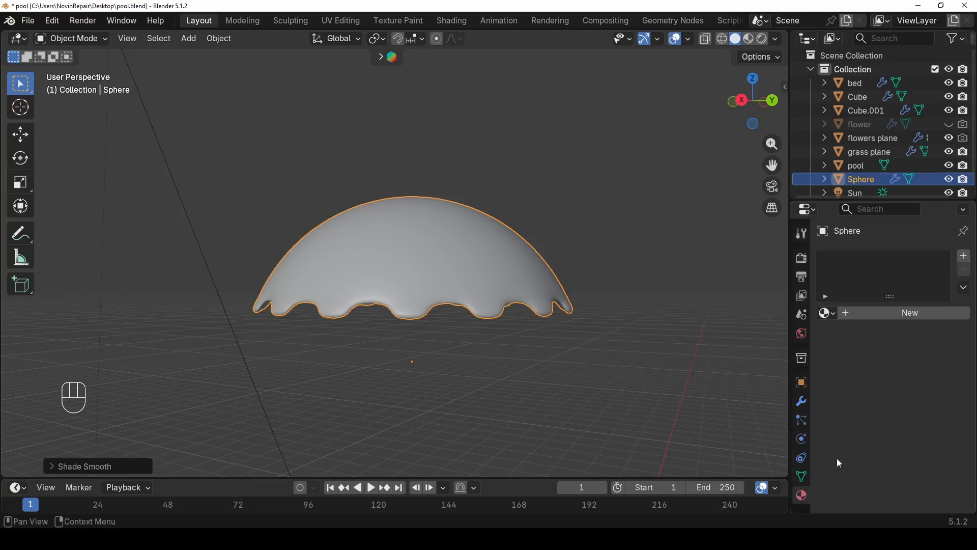
left_click(912, 316)
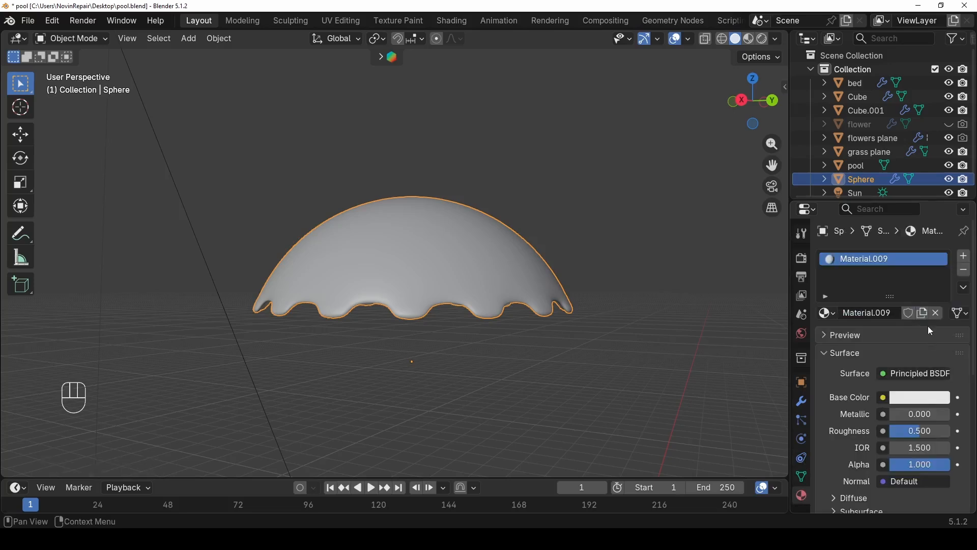
left_click(749, 38)
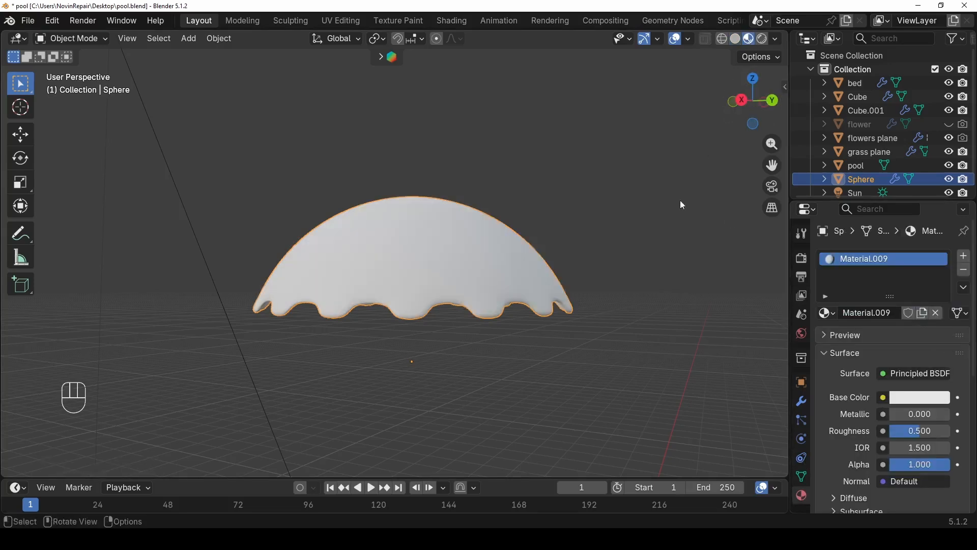
left_click(923, 399)
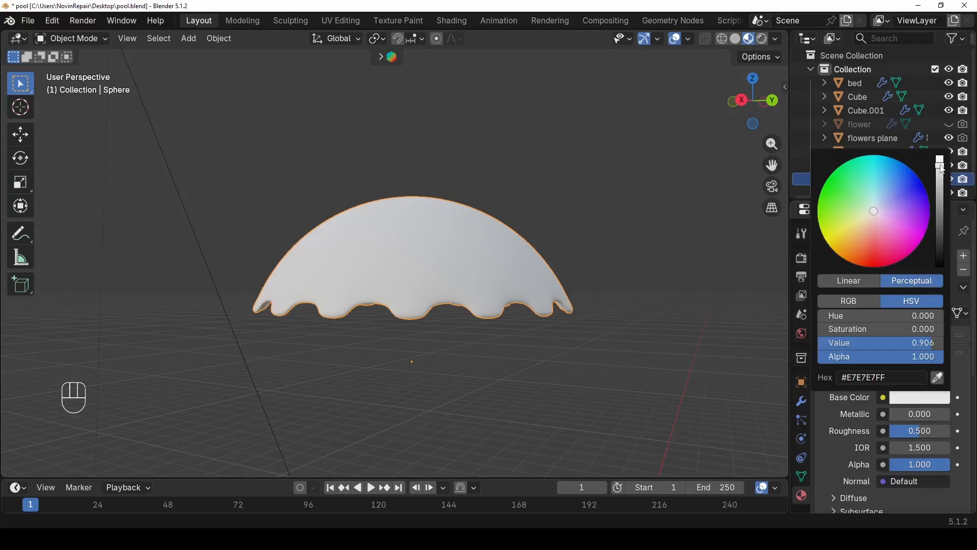
- In Edit Mode, loop-select every second vertical strip of faces around the canopy, between the rim tabs
key("Tab")
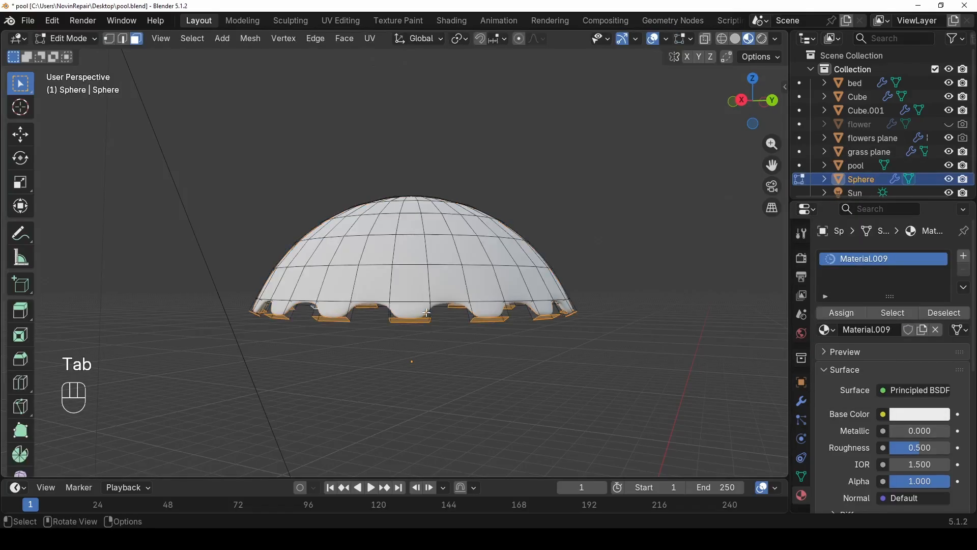
middle_click_drag(427, 312, 423, 324)
left_click(423, 323, "alt")
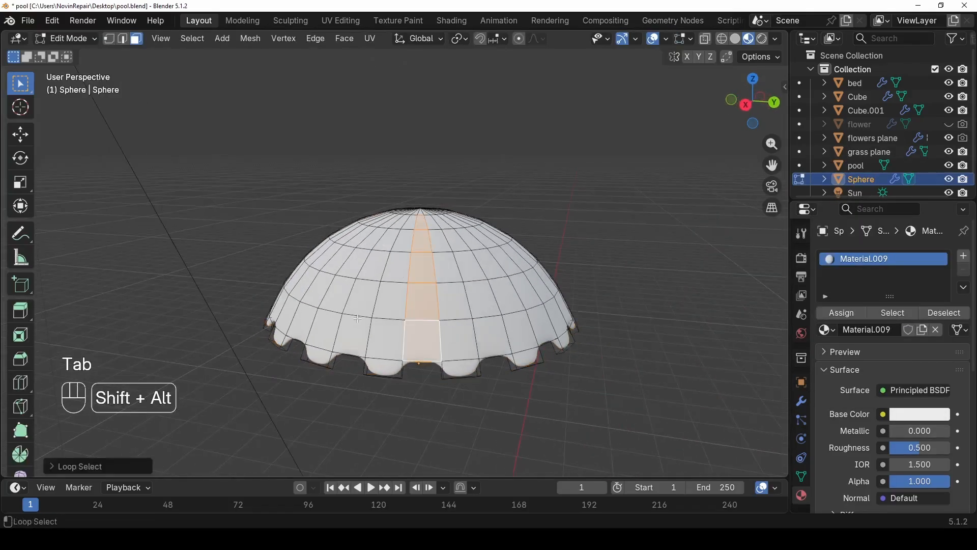
middle_click_drag(307, 305, 436, 330)
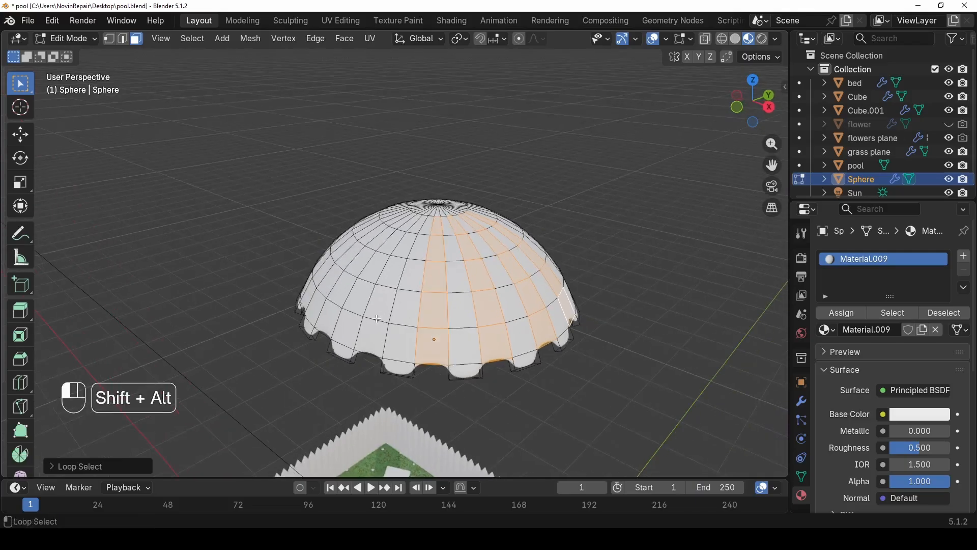
middle_click_drag(377, 319, 396, 301)
left_click(351, 306, "alt+shift")
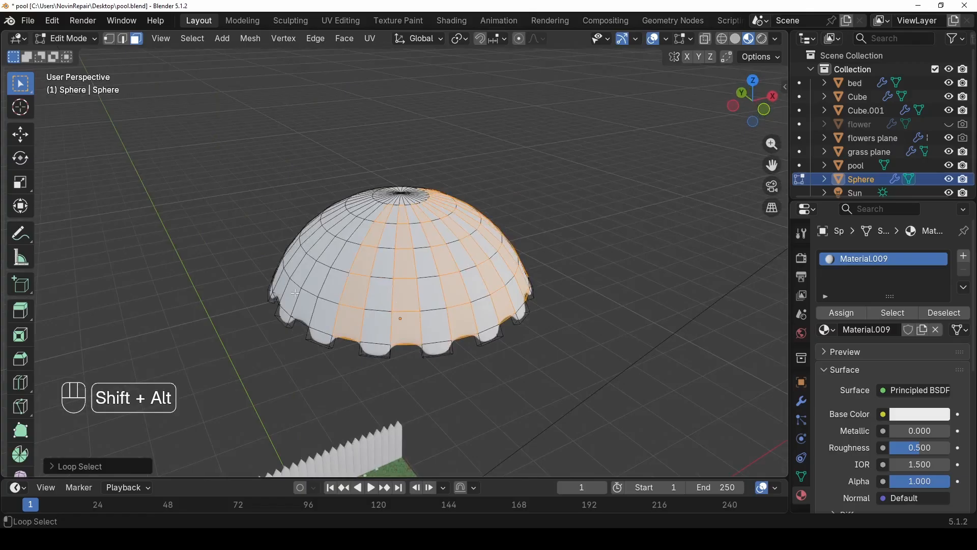
middle_click_drag(315, 289, 333, 312)
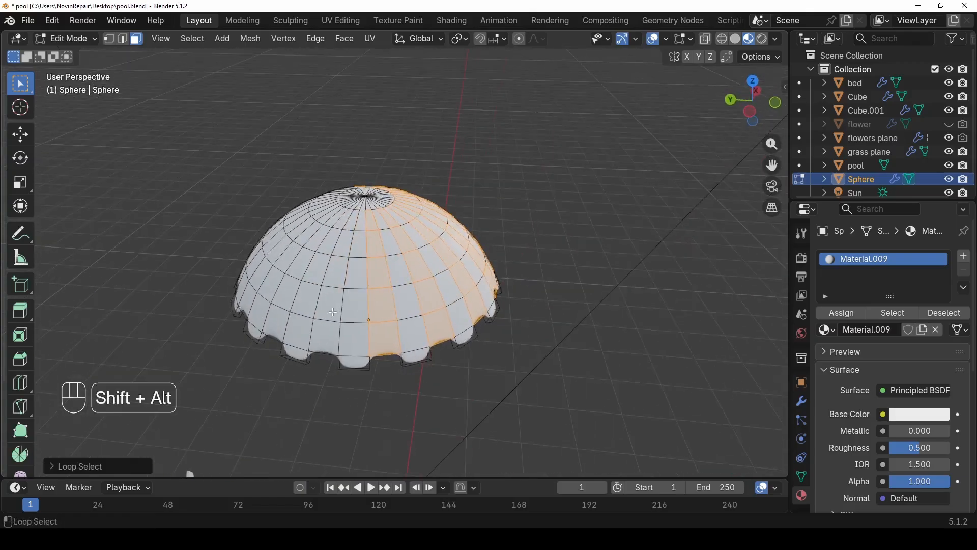
left_click(302, 318, "alt+shift")
key("ctrl+z")
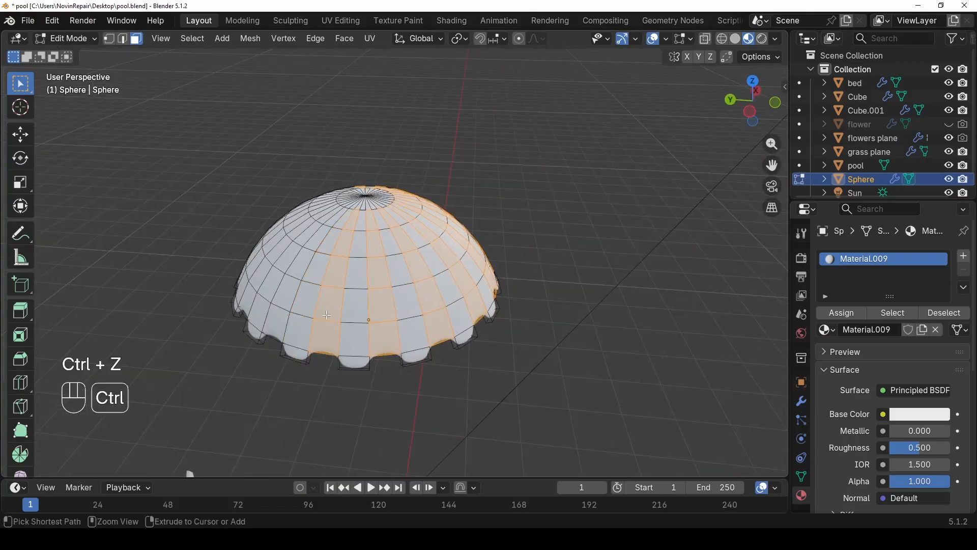
left_click(283, 308, "alt+shift")
middle_click_drag(282, 307, 330, 342)
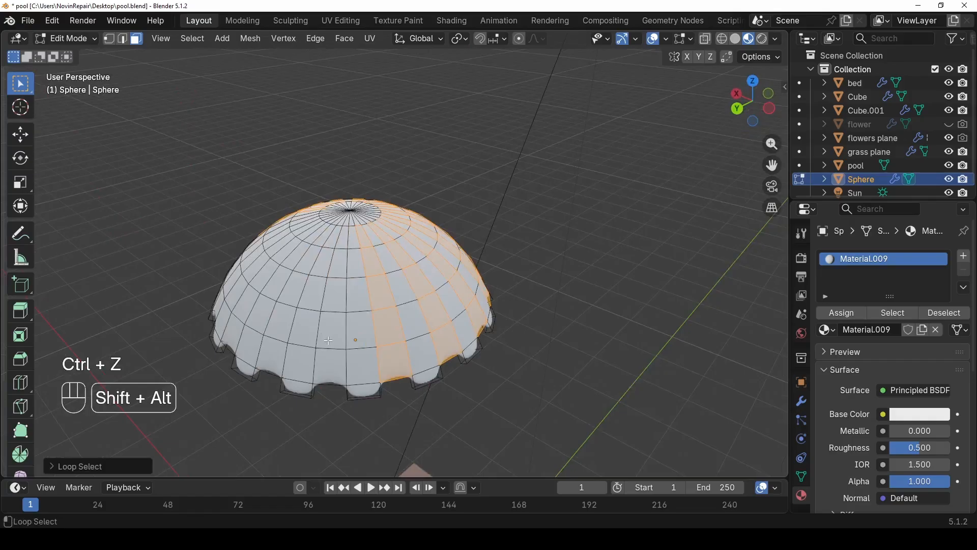
left_click(324, 344, "alt+shift")
left_click(269, 339, "alt+shift")
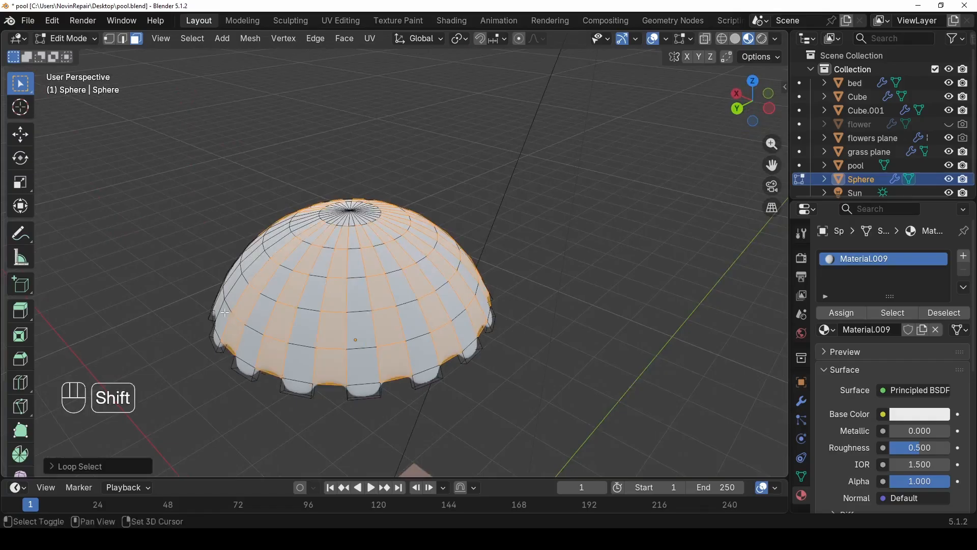
middle_click_drag(269, 339, 412, 267)
left_click(367, 376, "alt+shift")
left_click(320, 371, "alt+shift")
- Add the triangular faces at the dome's apex that continue the selected strips to the selection
scroll(411, 267, "up", 2)
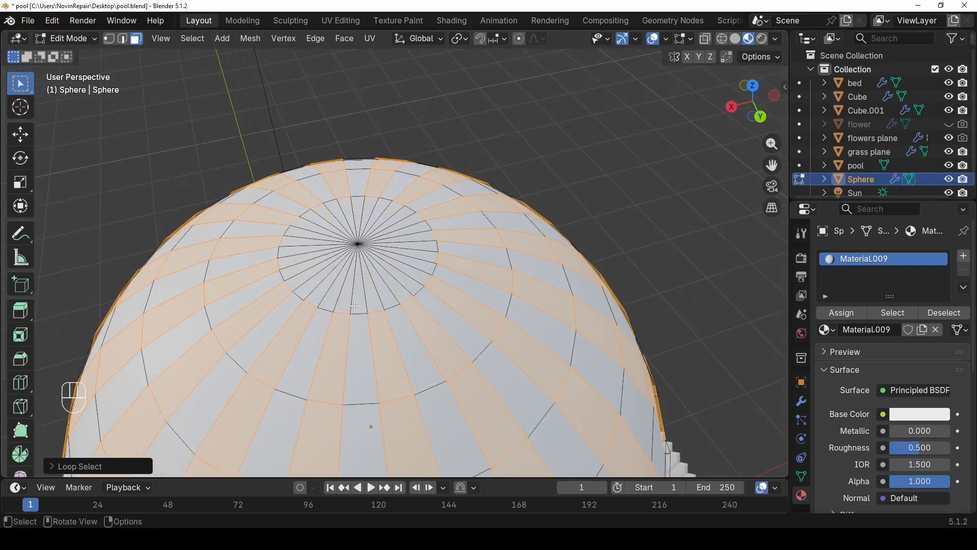
scroll(355, 306, "up", 1)
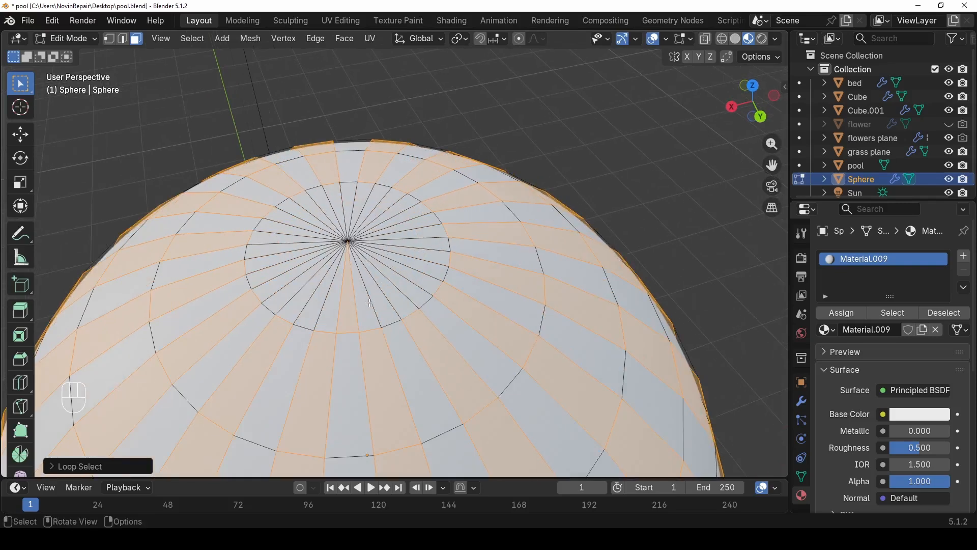
key("ctrl+z")
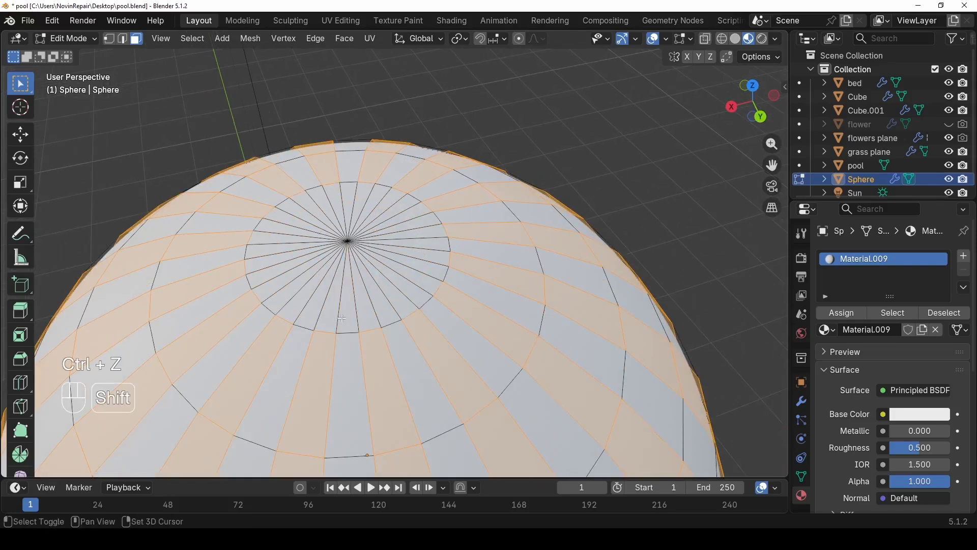
left_click(371, 302, "shift")
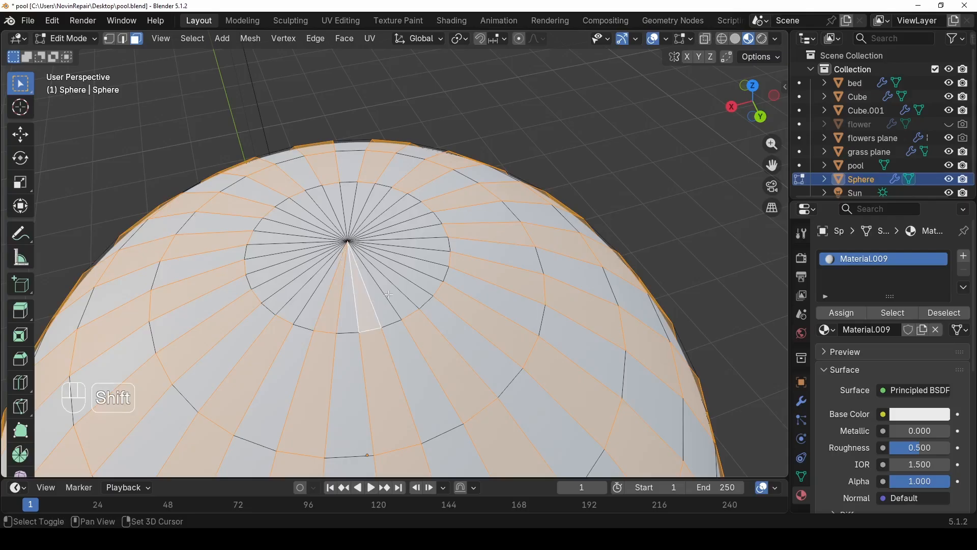
left_click(418, 274, "shift")
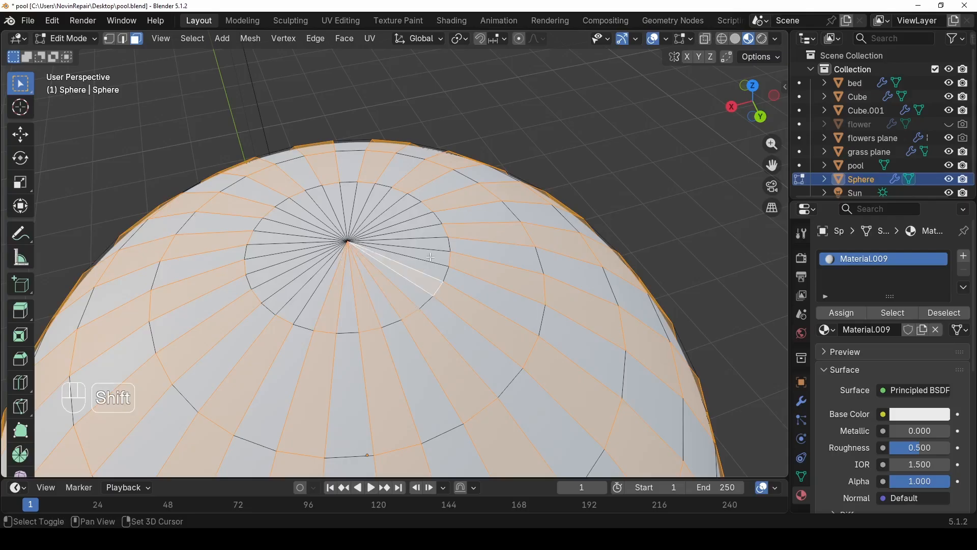
left_click(430, 255, "shift")
left_click(432, 232, "shift")
left_click(391, 204, "shift")
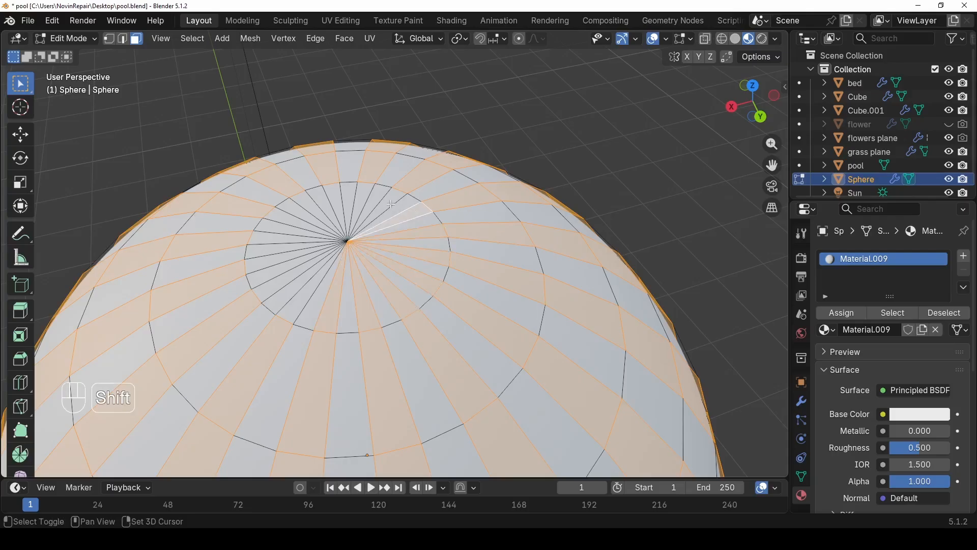
left_click(383, 202, "shift")
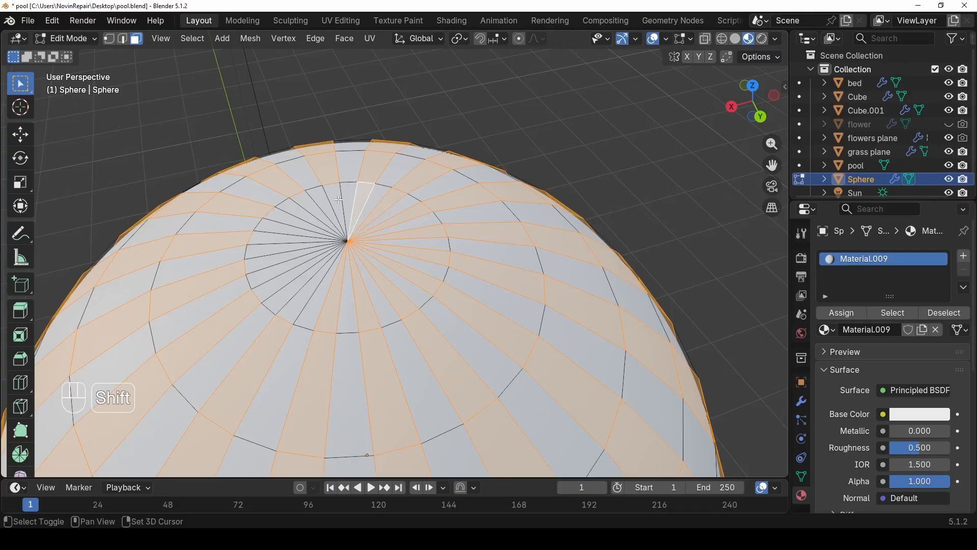
left_click(279, 237, "shift")
left_click(286, 283, "shift")
left_click(301, 302, "shift")
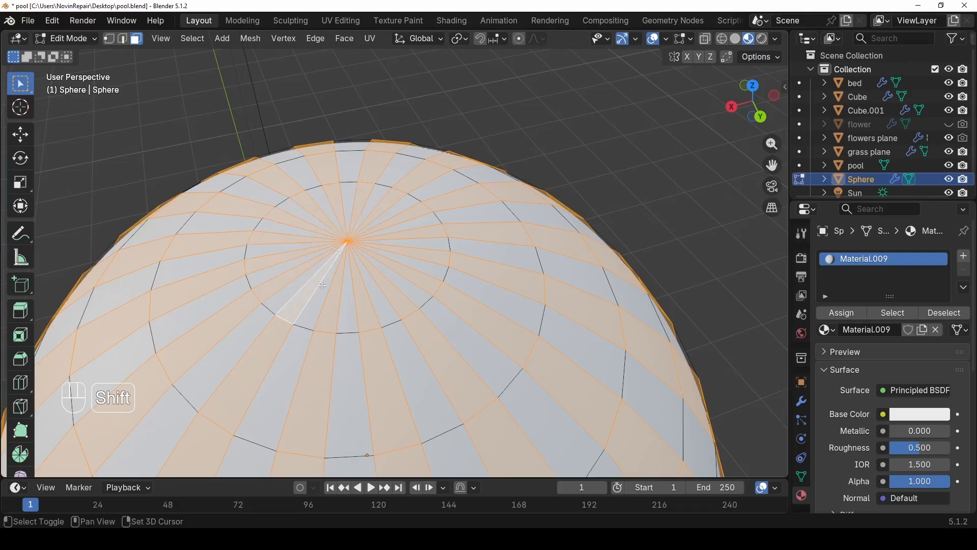
- Add a second material to the canopy with a pink base color (#E77DB7FF) and assign it to the selected strips
scroll(377, 306, "down", 3)
middle_click_drag(389, 305, 344, 284)
scroll(344, 284, "down", 3)
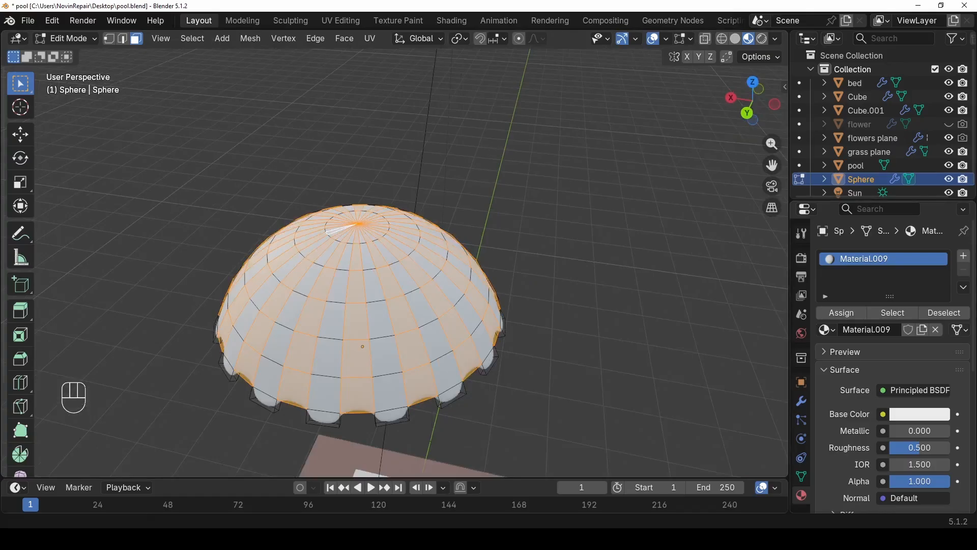
left_click(965, 258)
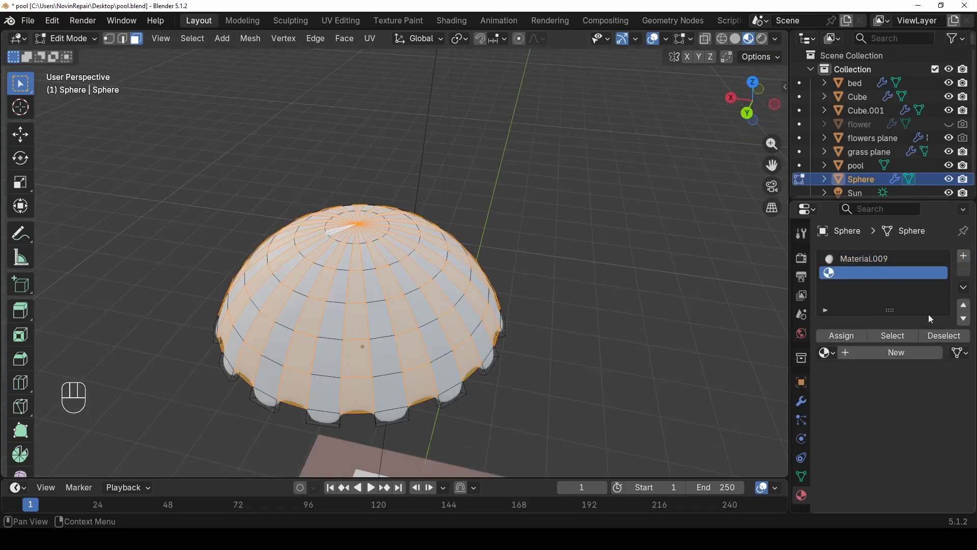
left_click(880, 350)
left_click(915, 437)
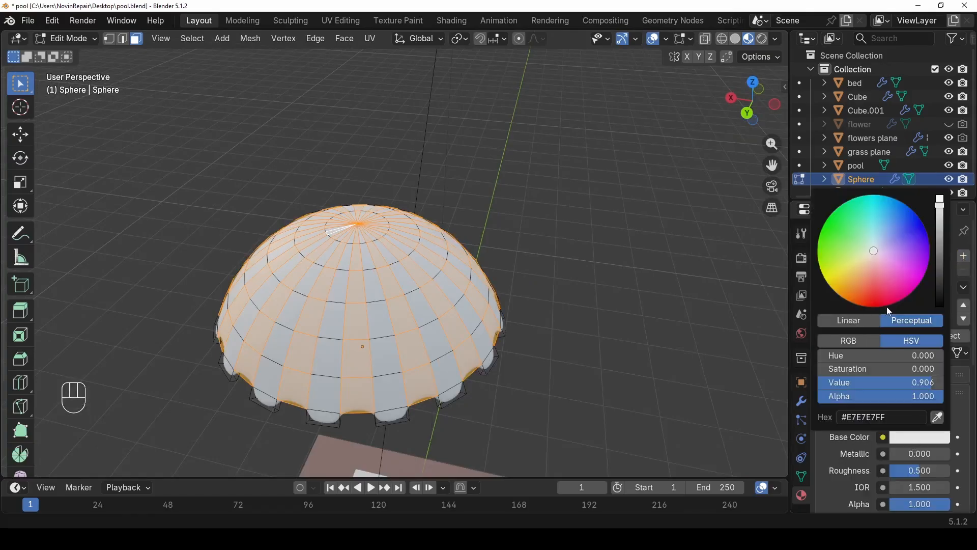
left_click_drag(887, 306, 880, 275)
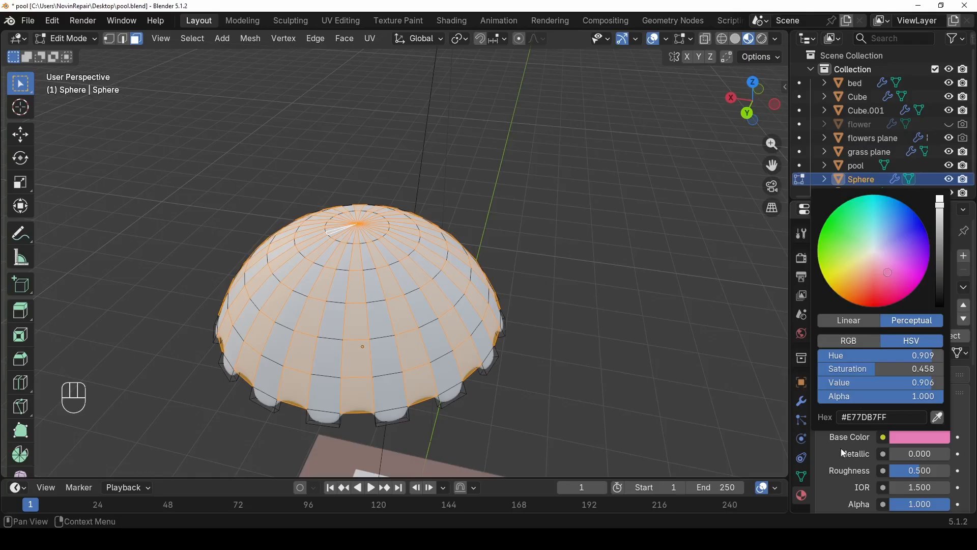
left_click(843, 337)
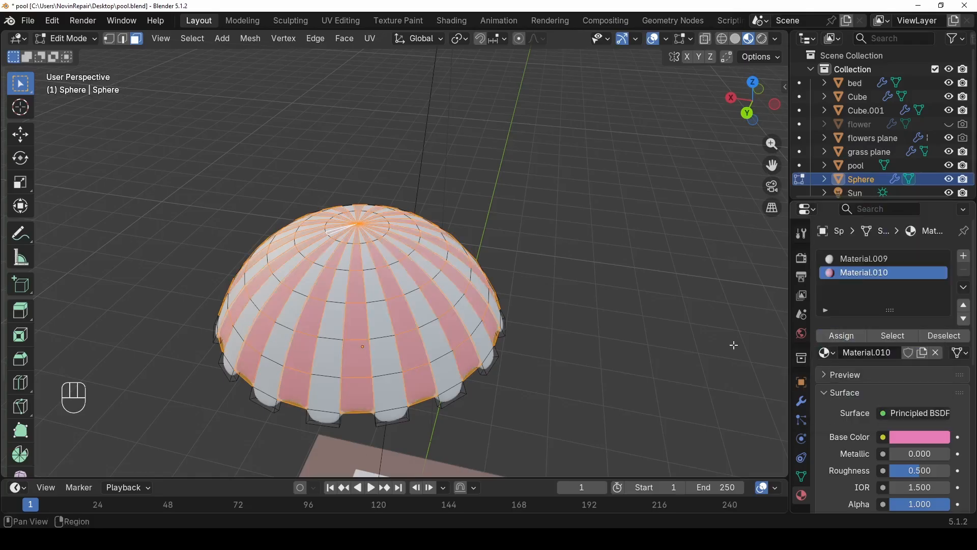
- Deselect the canopy faces, return to Object Mode and deselect the canopy
left_click(516, 237)
scroll(520, 234, "down", 2)
left_click(72, 38)
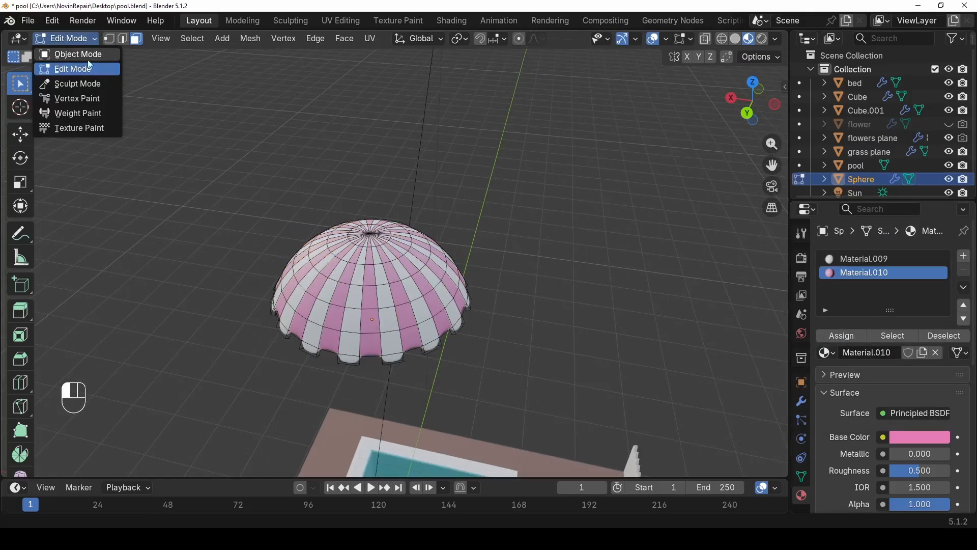
left_click(88, 55)
left_click(585, 227)
scroll(550, 239, "down", 3)
middle_click_drag(509, 256, 470, 347)
scroll(426, 240, "up", 3)
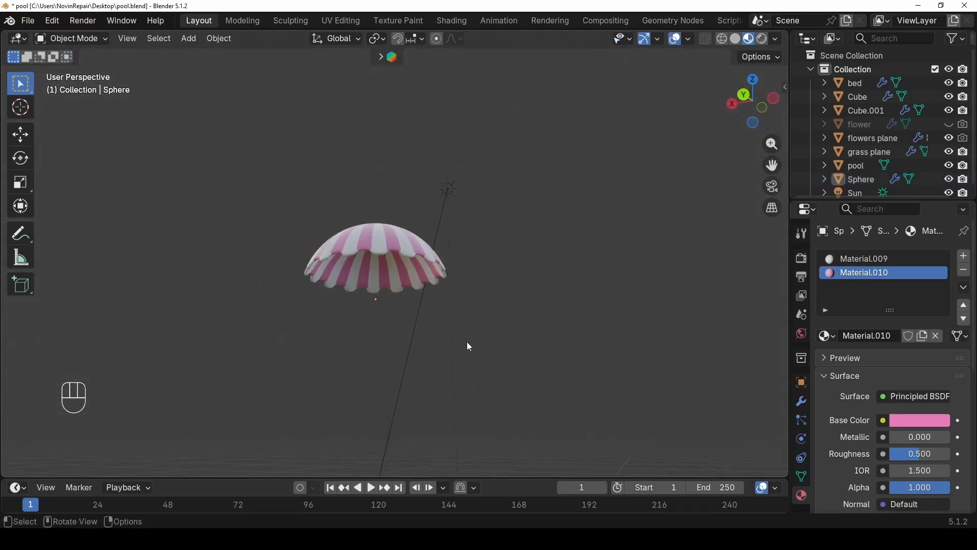
- Place the 3D cursor on the canopy's apex, where the stripes meet
key("shift+a")
mouse_move(453, 250)
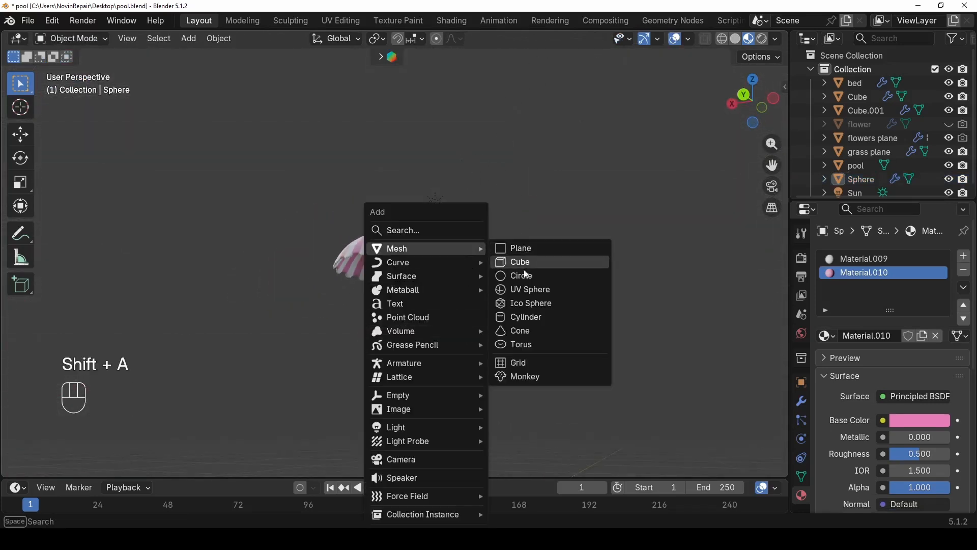
scroll(277, 319, "up", 9)
middle_click_drag(285, 274, 336, 160)
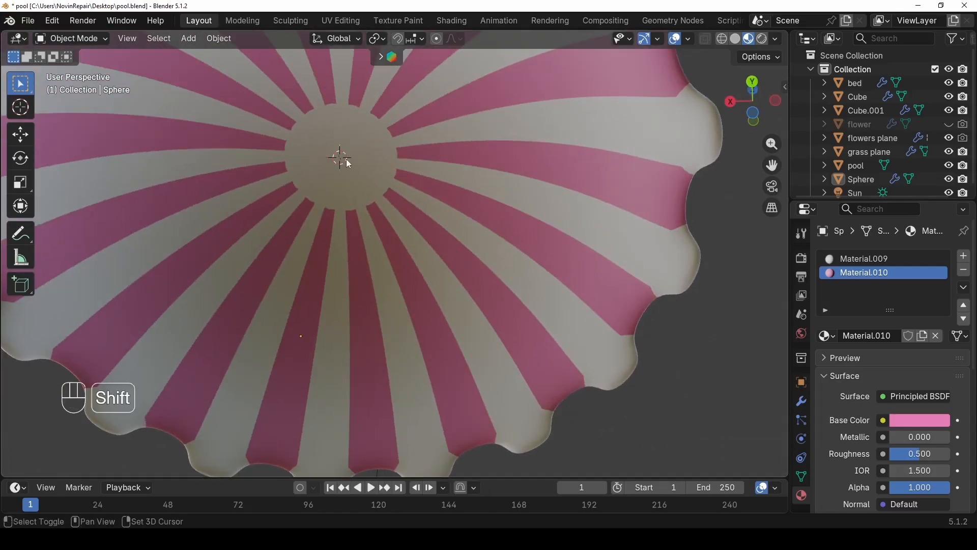
scroll(343, 159, "down", 6)
middle_click_drag(450, 160, 403, 396)
scroll(324, 281, "up", 5)
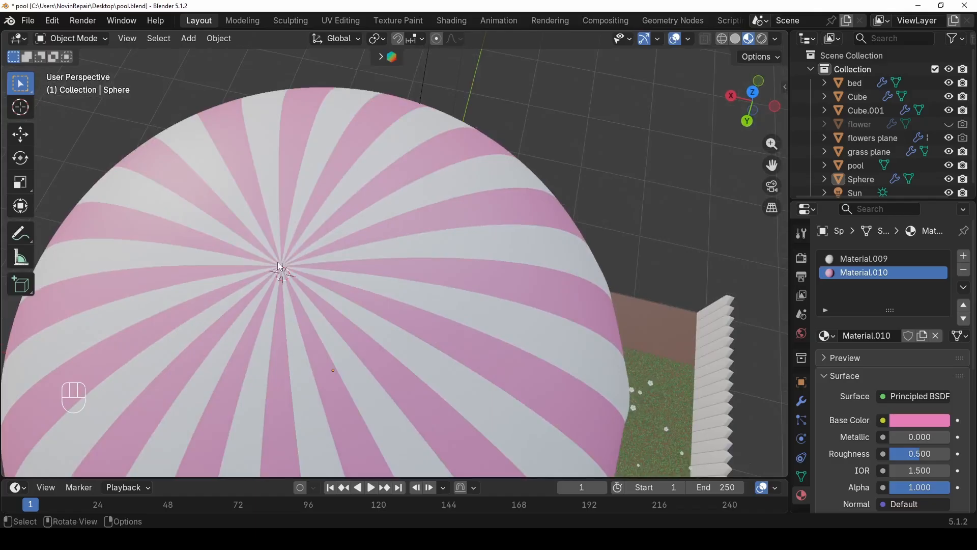
scroll(277, 262, "up", 3)
middle_click_drag(243, 271, 347, 284, "shift")
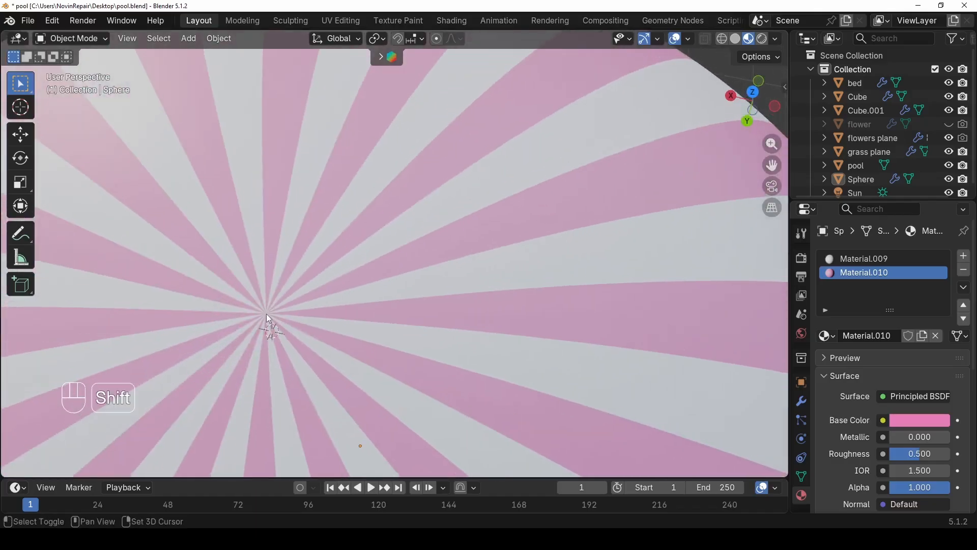
scroll(270, 314, "down", 5)
middle_click_drag(324, 355, 329, 264)
- Add a cylinder at the canopy's apex and scale it down uniformly to a small stub
key("shift+a")
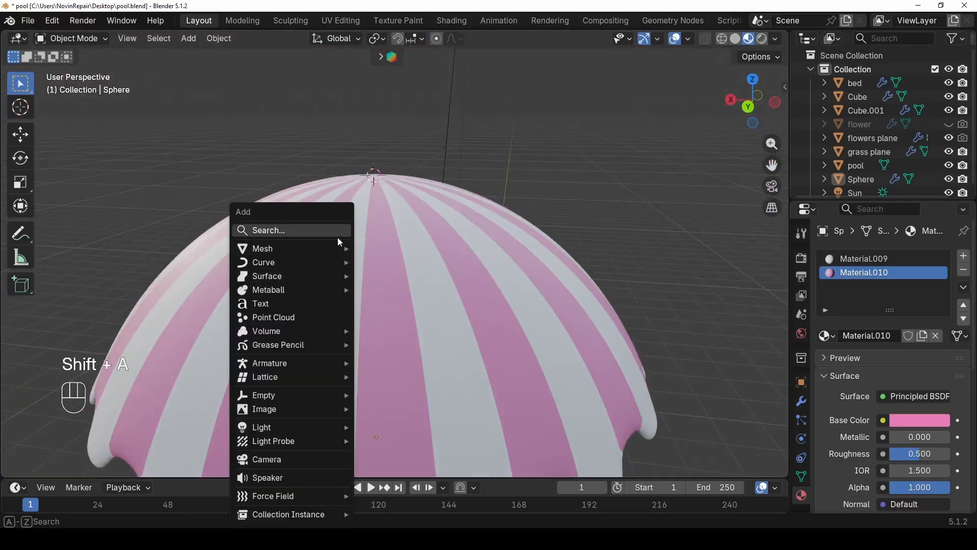
key("Escape")
key("shift+a")
mouse_move(336, 249)
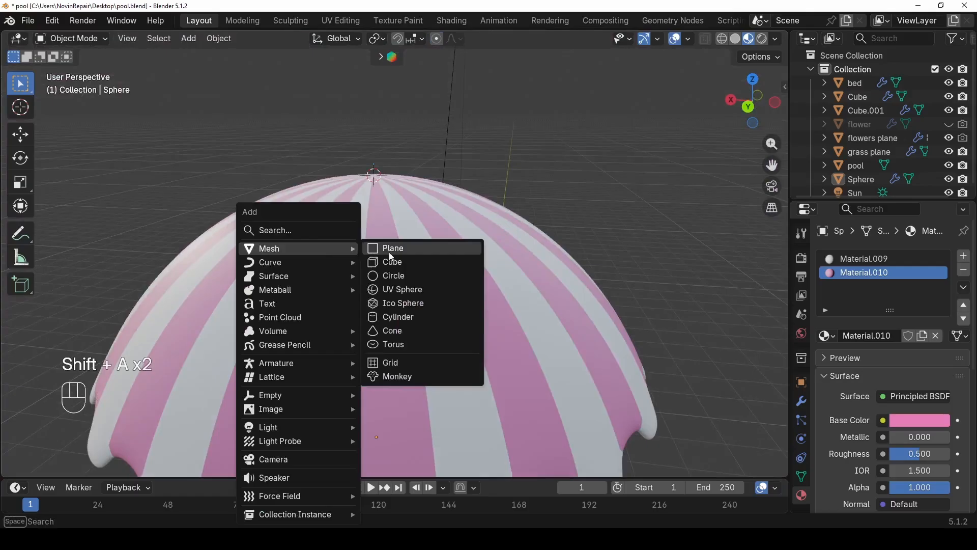
left_click(412, 317)
scroll(409, 289, "down", 3)
key("s")
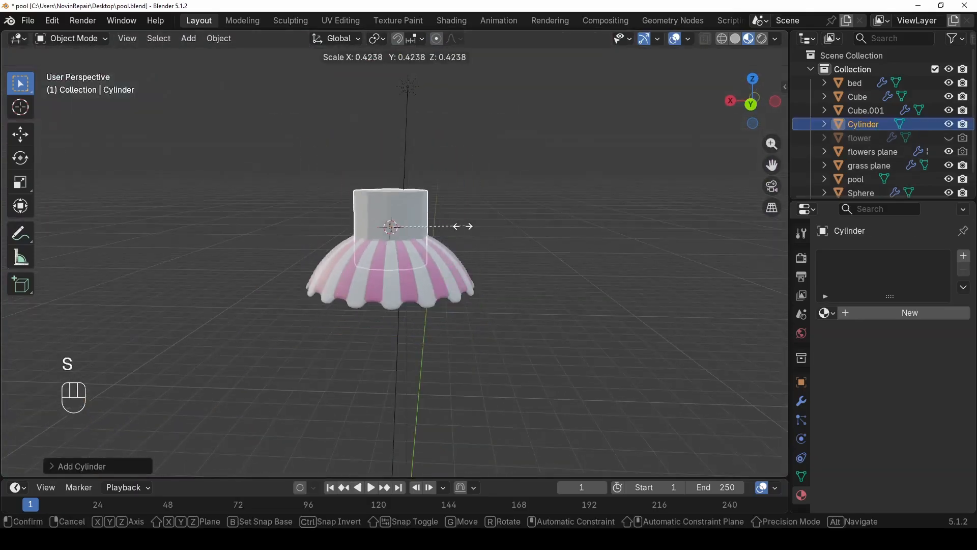
left_click(410, 232)
- Stretch the cylinder along Z into a pole and lower it about 1 m along Z so it hangs beneath the canopy
key("s")
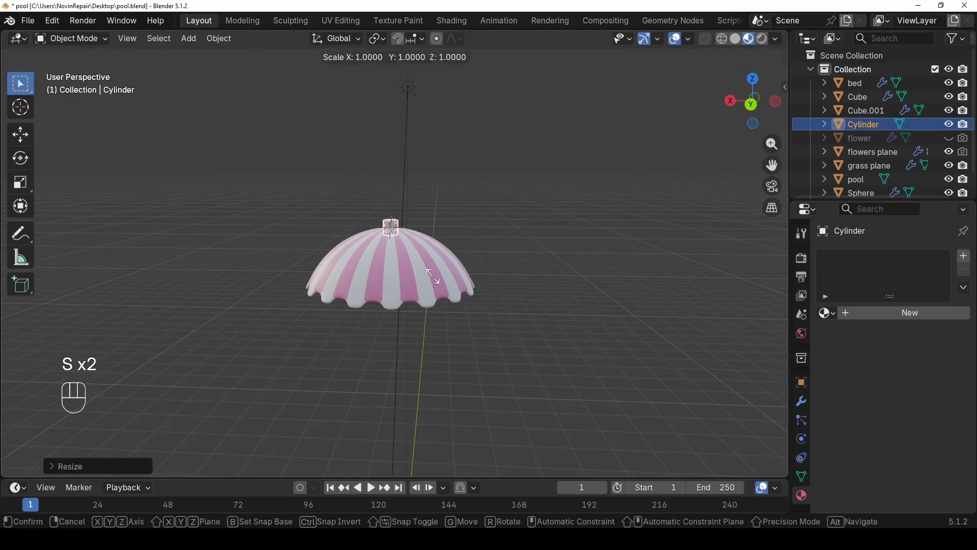
key("z")
left_click(303, 421)
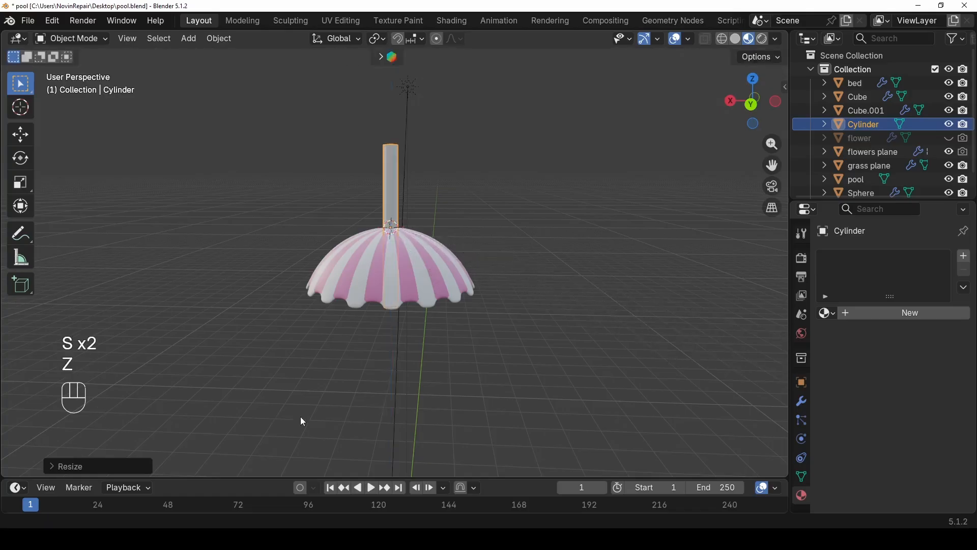
key("g")
key("z")
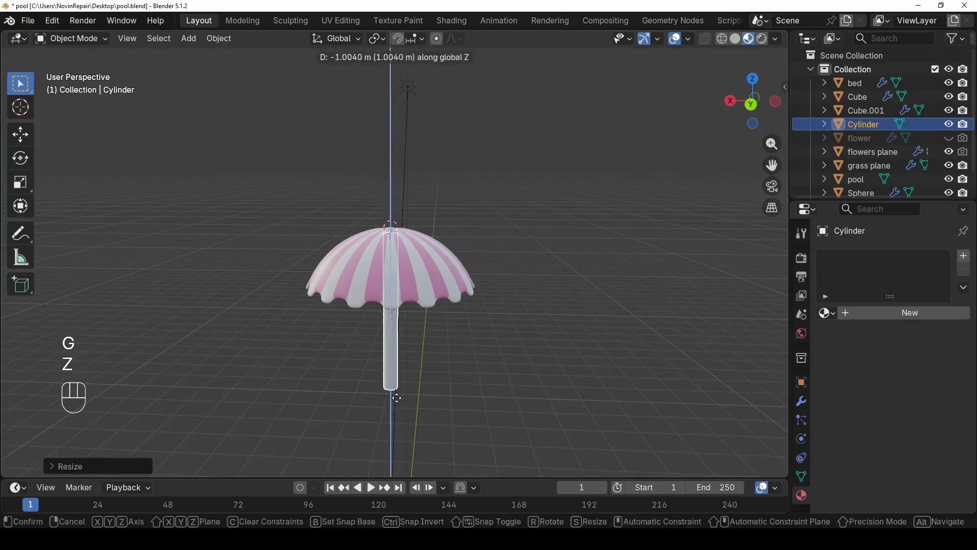
left_click(400, 402)
- Thin the pole by scaling it to about 0.39 in X and Y, excluding Z
middle_click_drag(400, 402, 461, 336)
key("s")
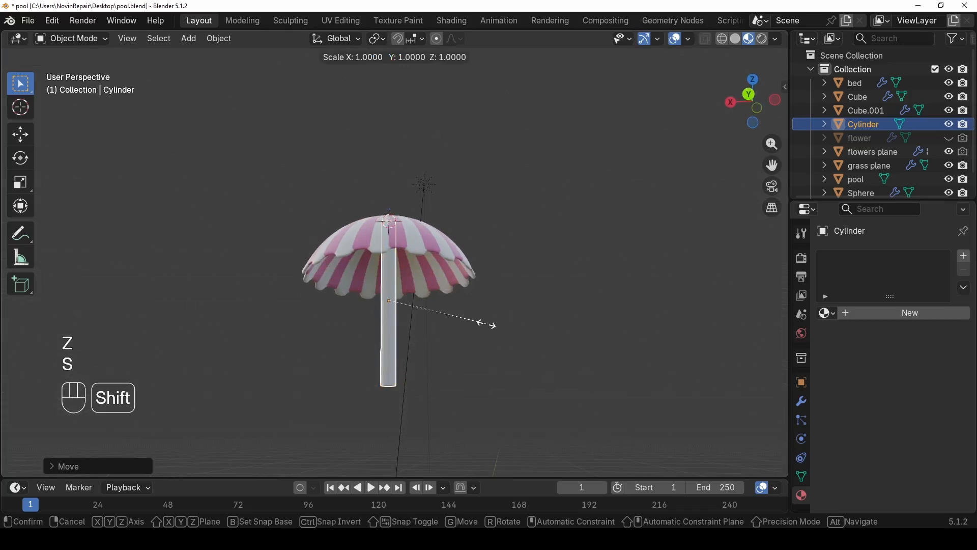
key("shift+z")
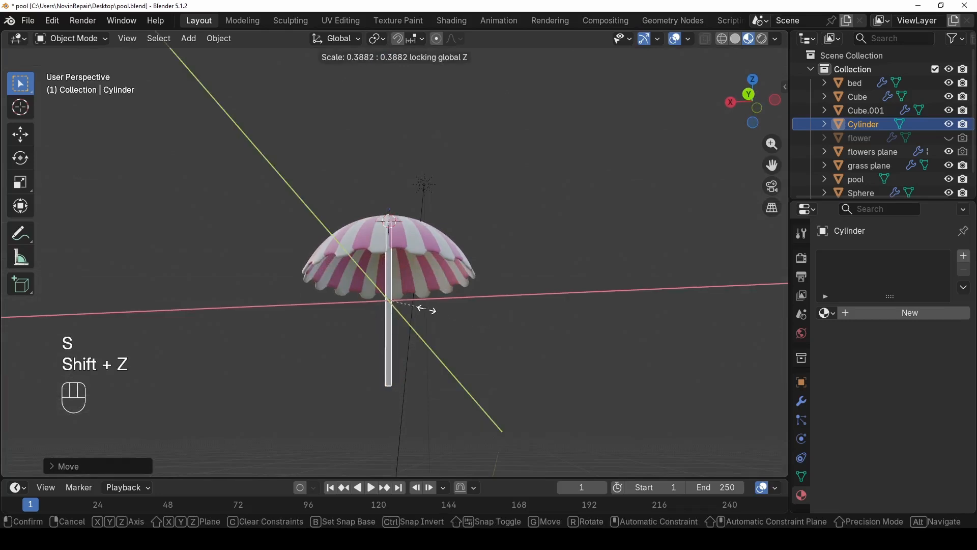
left_click(420, 307)
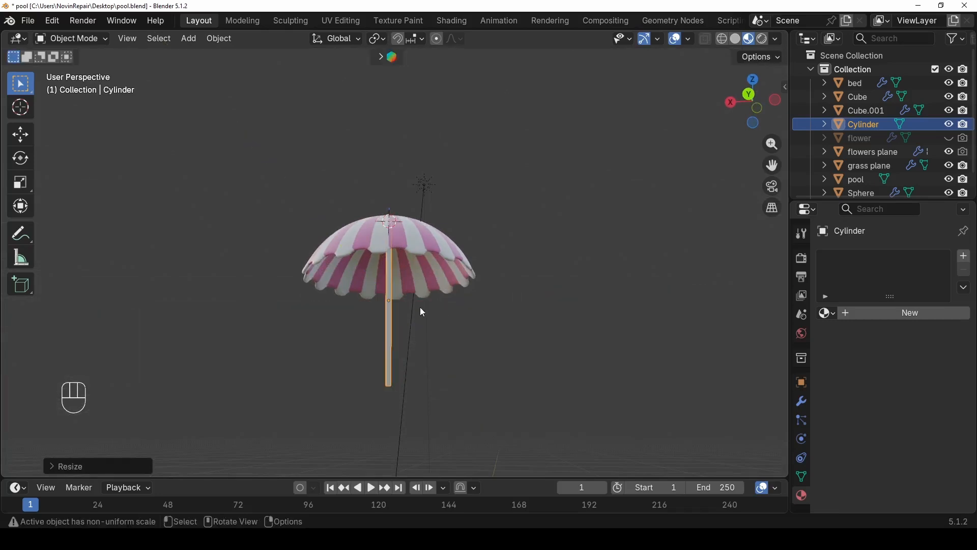
- Isolate the pole in local view and select its bottom cap face in Edit Mode
middle_click_drag(420, 307, 416, 272)
key("KP_Decimal")
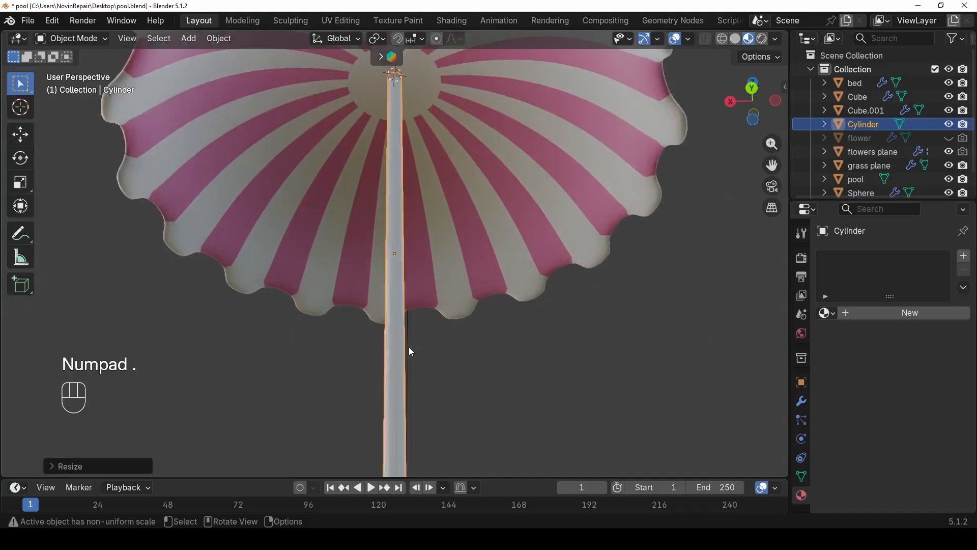
middle_click_drag(408, 346, 366, 344)
key("Tab")
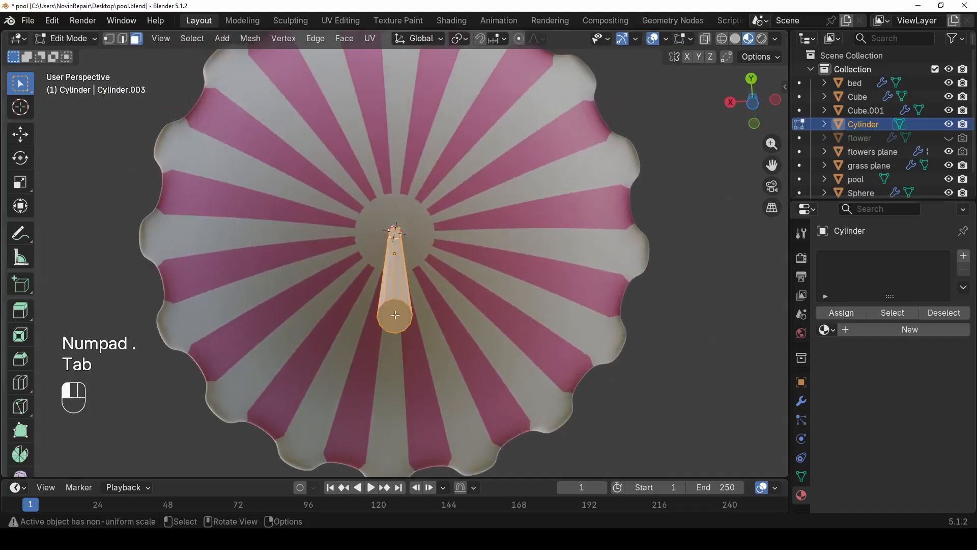
middle_click_drag(410, 234, 416, 261)
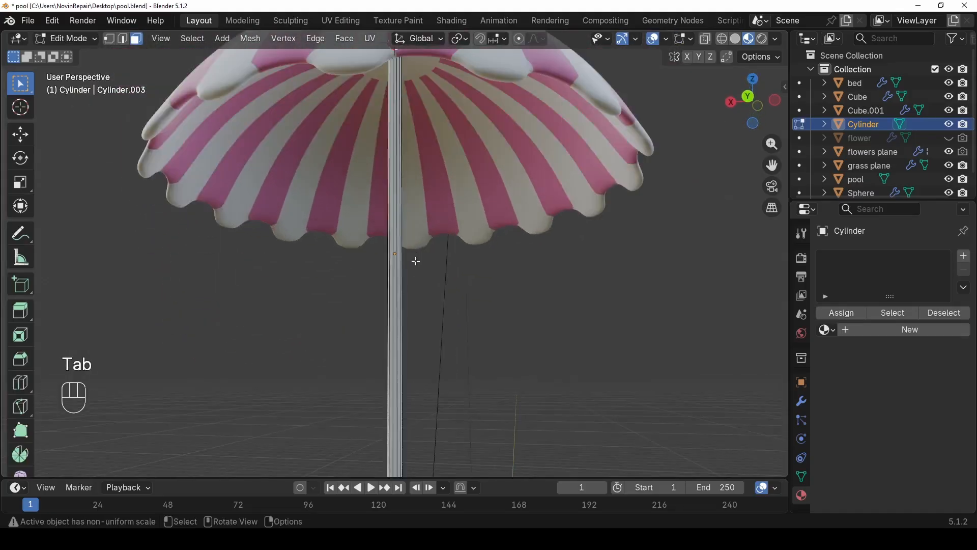
key("Tab")
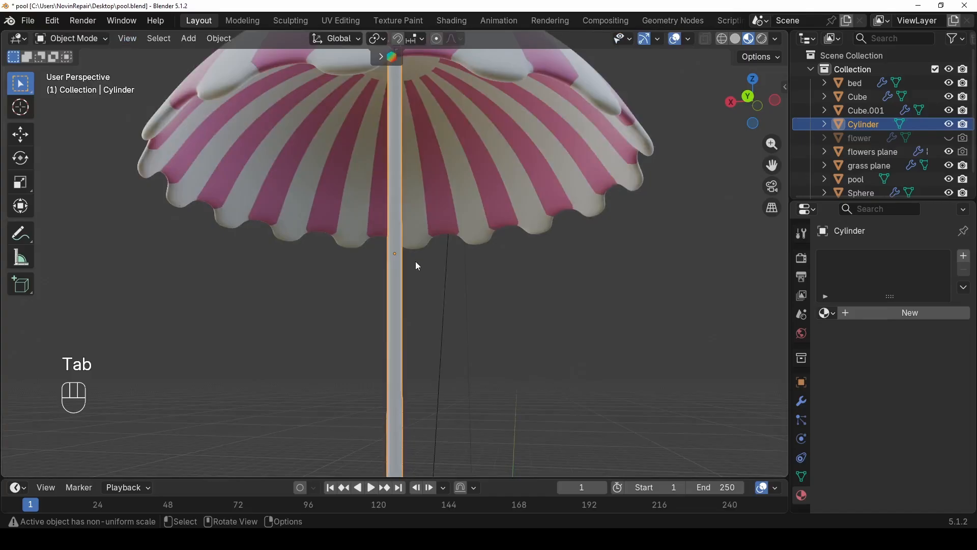
key("KP_Divide")
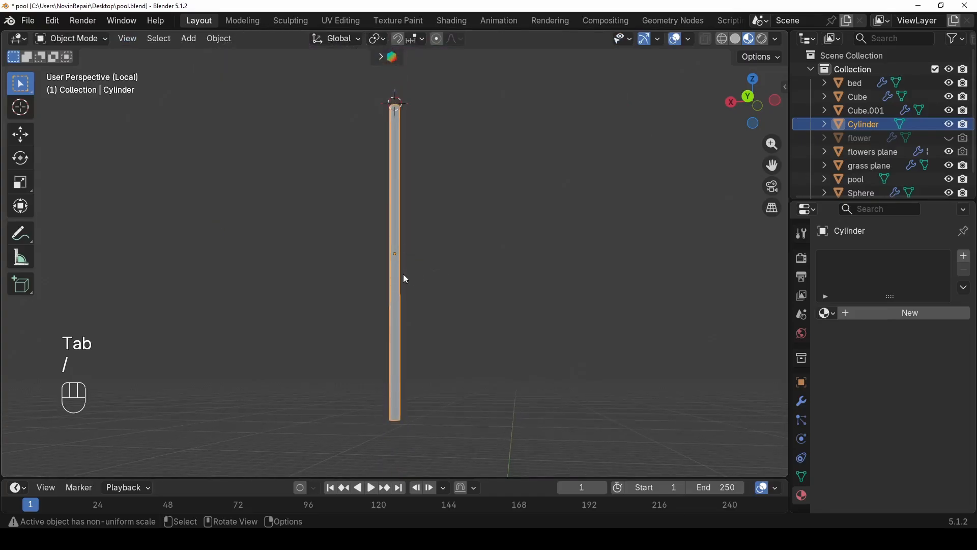
mouse_move(406, 279)
middle_mouse_down()
mouse_move(415, 174)
mouse_move(405, 264)
middle_mouse_up()
key("Tab")
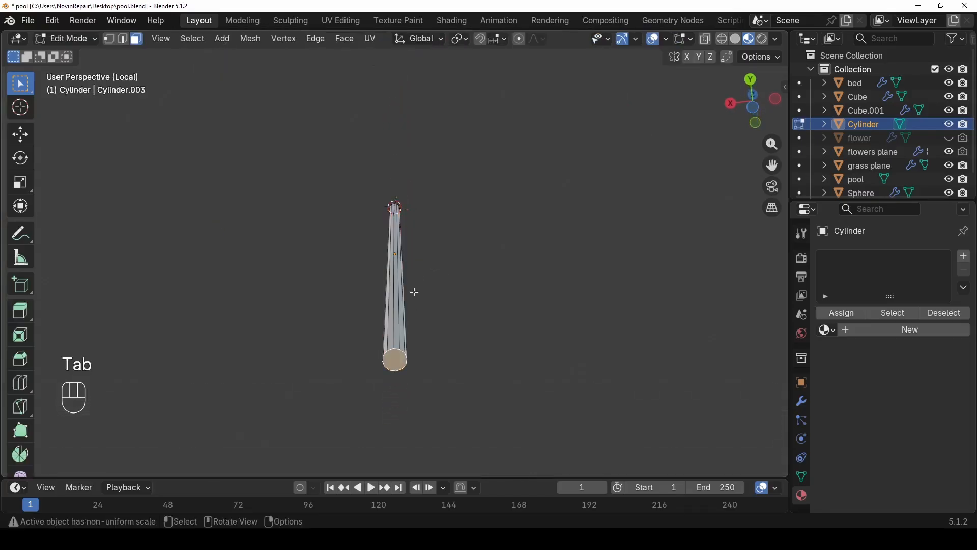
- Add the pole's top cap face to the selection and inset the caps by about 0.16 m
middle_click_drag(420, 130, 388, 142)
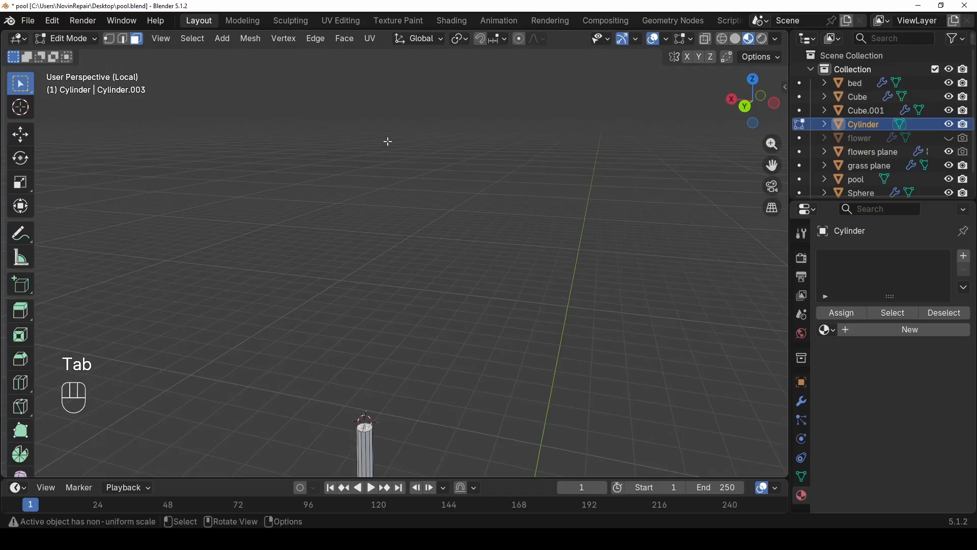
middle_click_drag(374, 312, 399, 226, "shift")
scroll(390, 290, "up", 3)
middle_click_drag(386, 427, 390, 351, "shift")
scroll(393, 341, "up", 4)
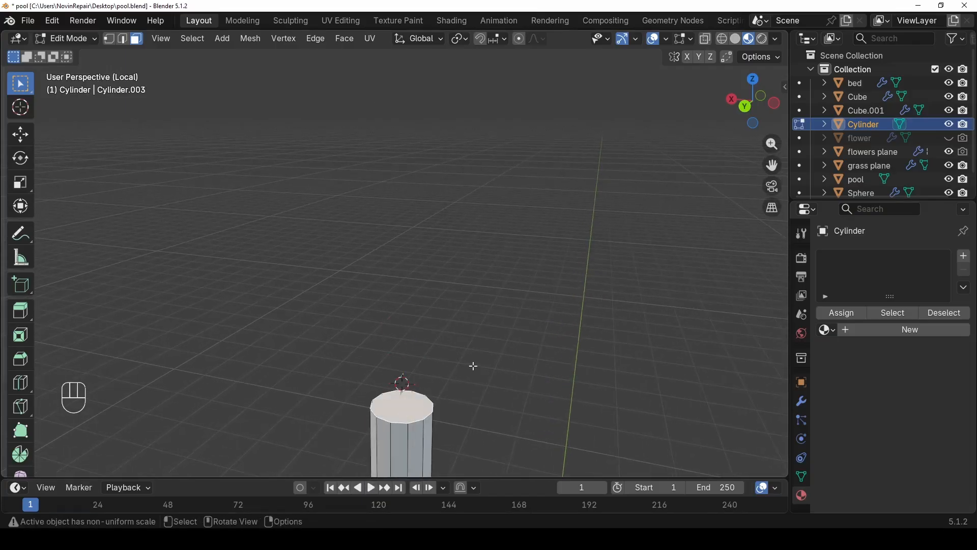
key("i")
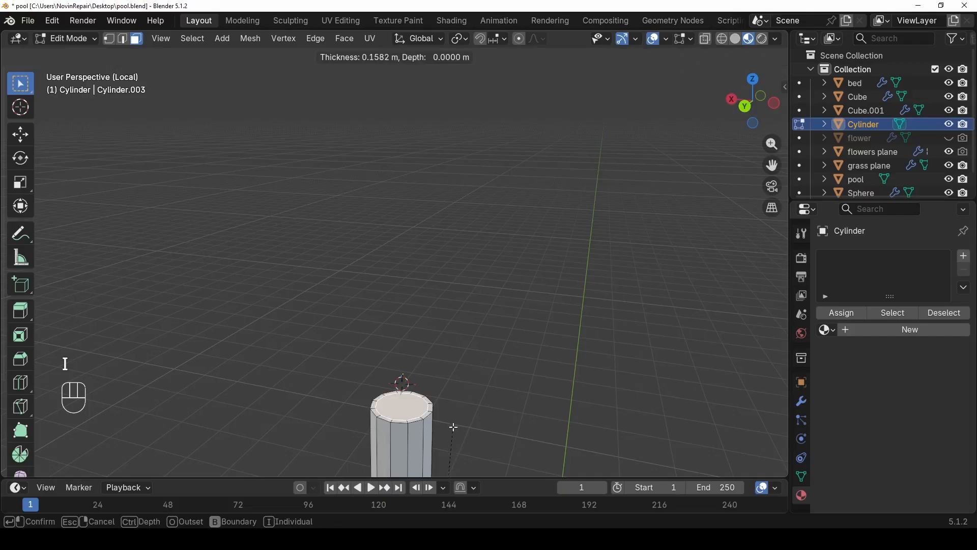
left_click(454, 427)
- Add a loop cut around the pole and slide it close to the top end
scroll(418, 377, "down", 5)
key("ctrl+r")
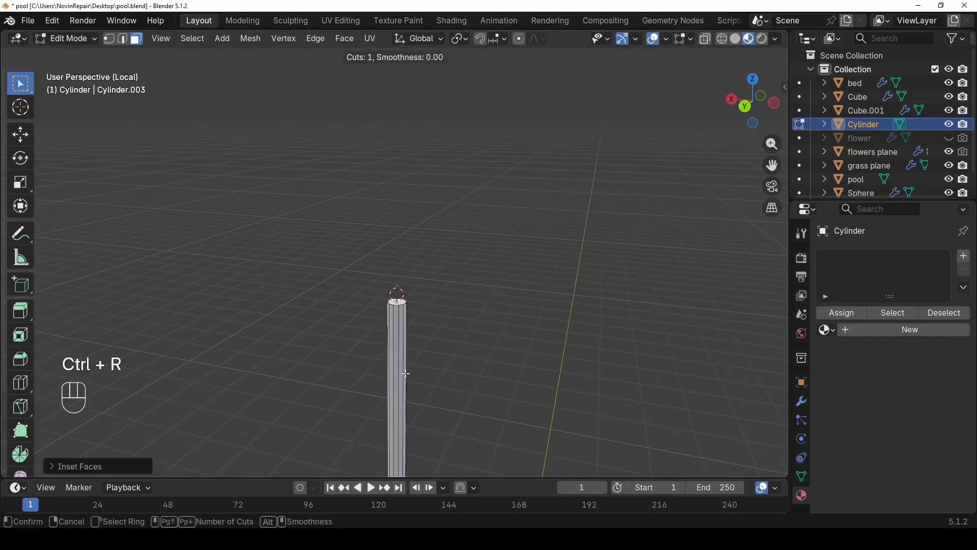
left_click(405, 373)
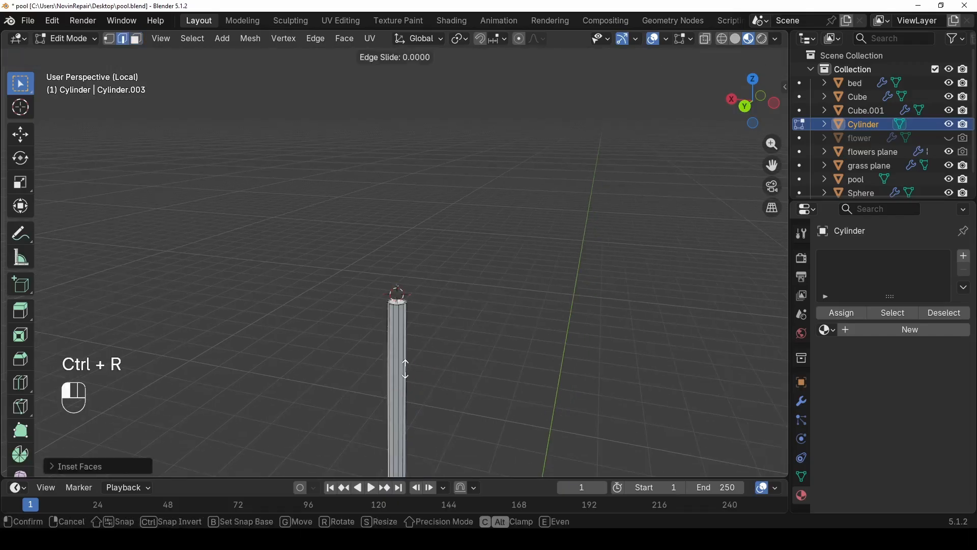
left_click(423, 139)
- Add another loop cut around the pole, slid about 0.97 toward the bottom end, and return to Object Mode
scroll(425, 243, "down", 4)
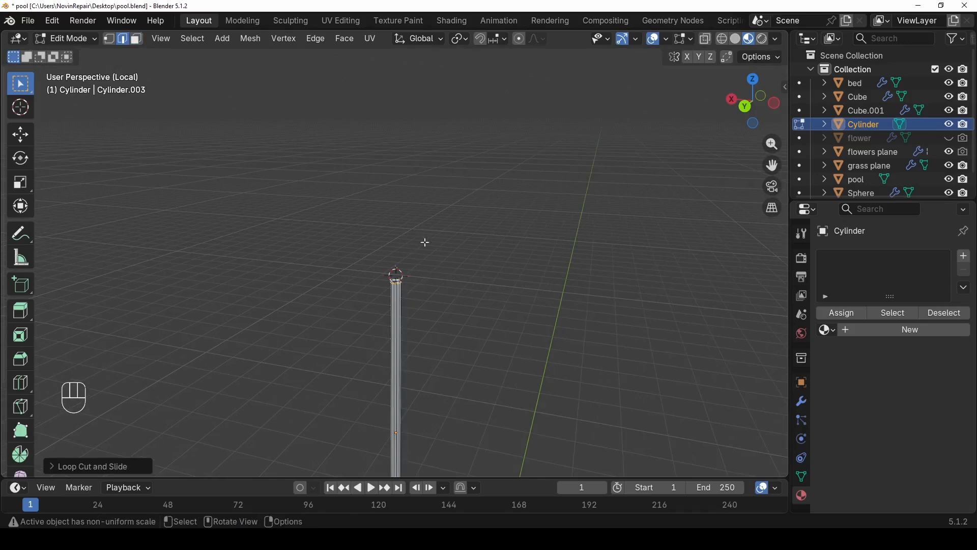
middle_click_drag(405, 418, 421, 172, "shift")
scroll(421, 295, "up", 4)
middle_click_drag(424, 336, 425, 286, "shift")
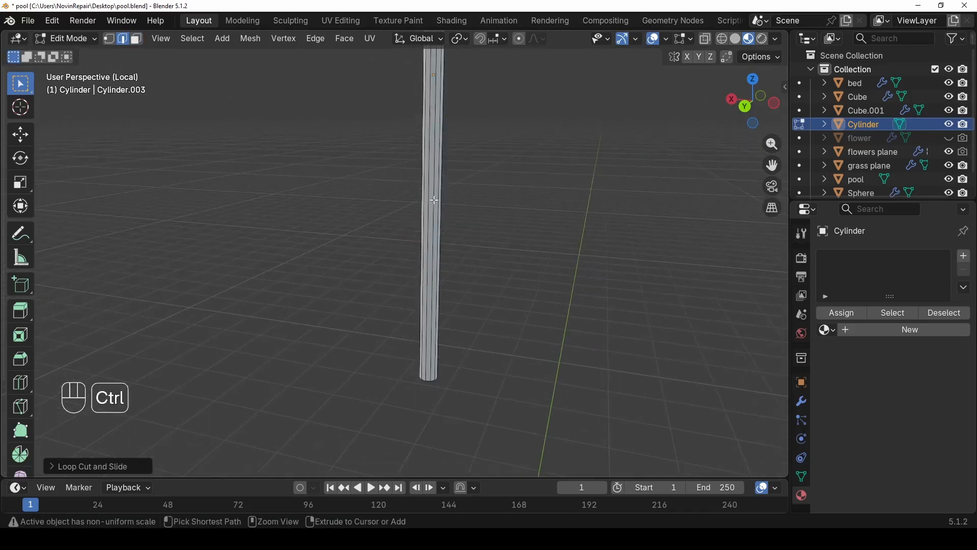
key("ctrl+r")
left_click(429, 280)
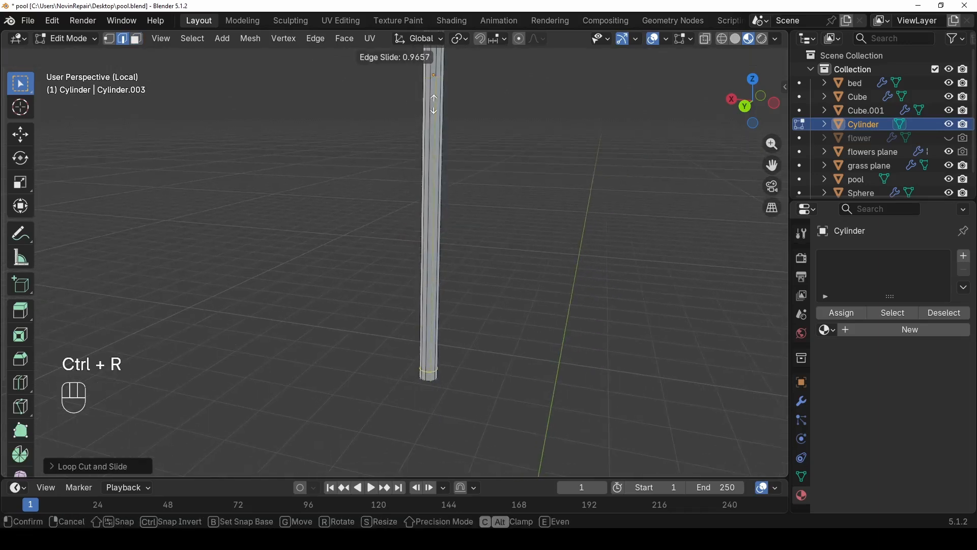
left_click(436, 112)
key("Tab")
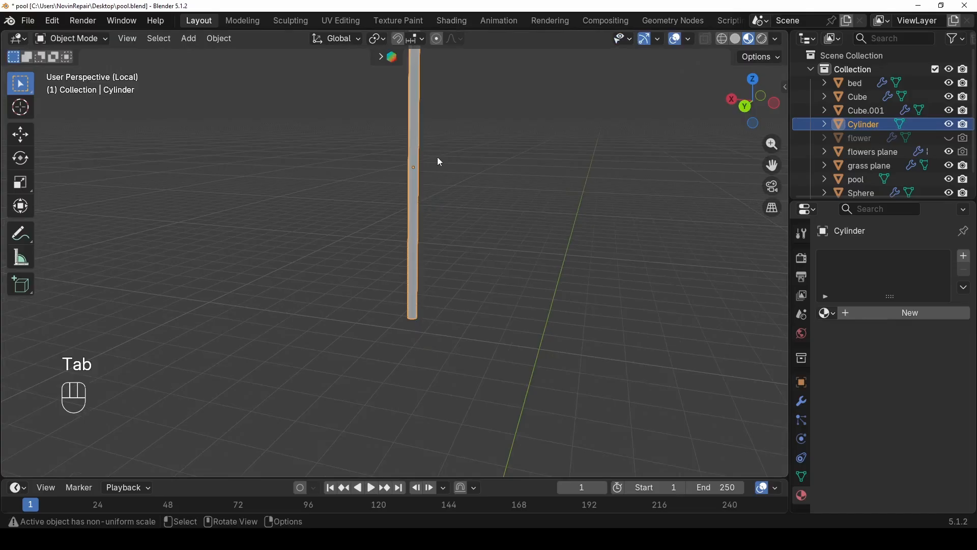
- Add a level 2 Subdivision Surface to the pole, shade it smooth and leave local view
key("ctrl+2")
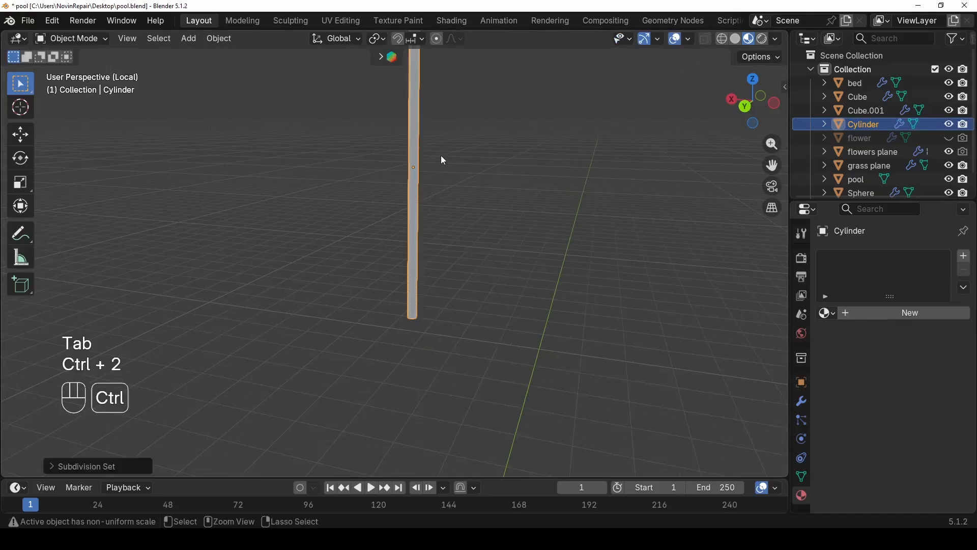
right_click(410, 169)
left_click(408, 168)
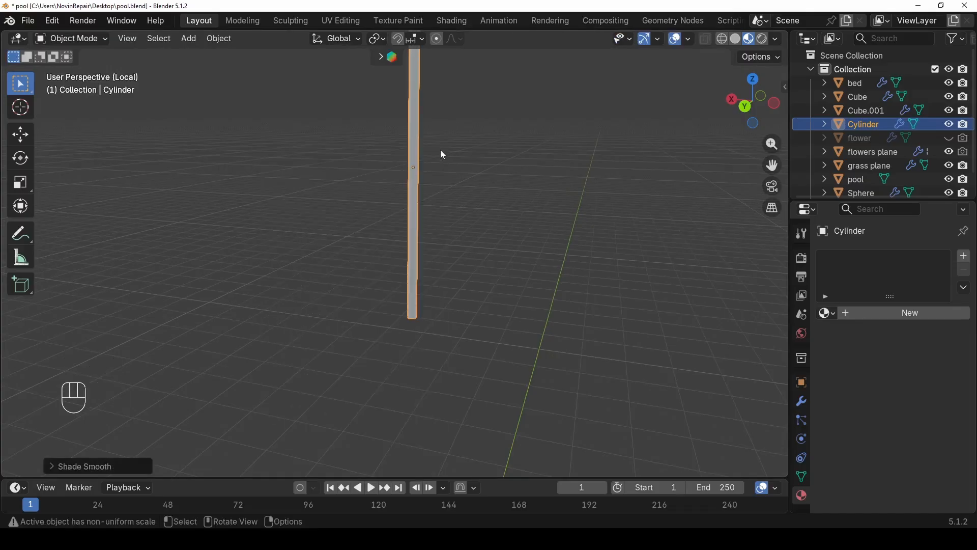
key("slash")
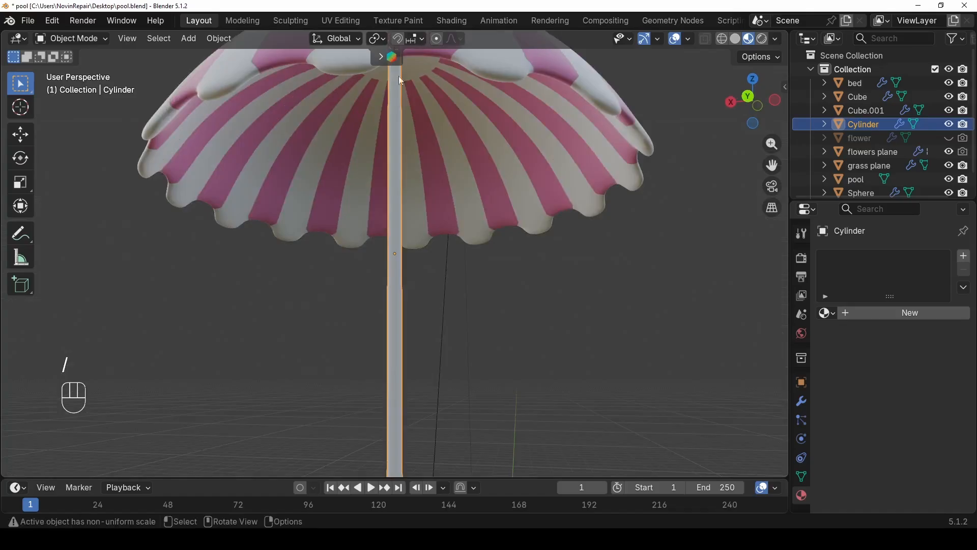
middle_click_drag(414, 114, 356, 68)
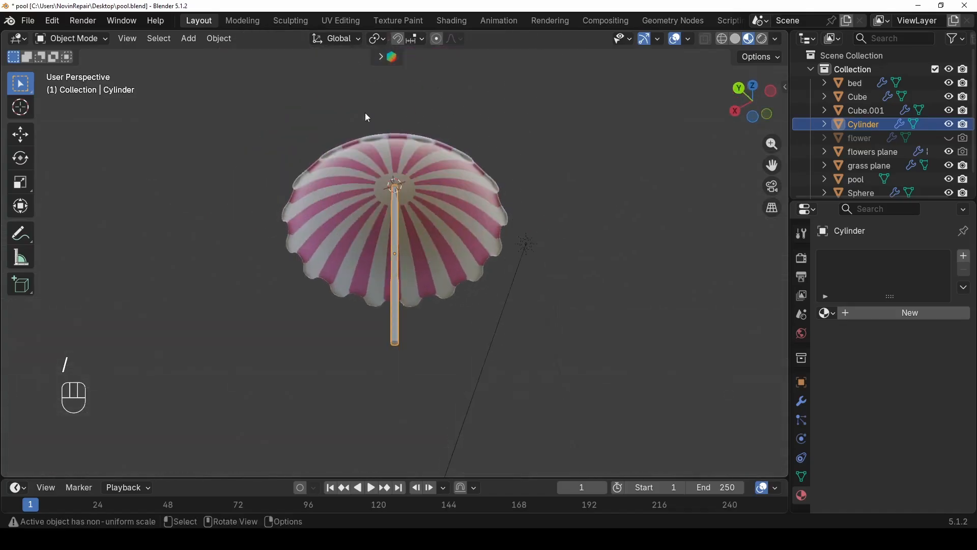
middle_click_drag(365, 112, 392, 322)
scroll(392, 322, "up", 2)
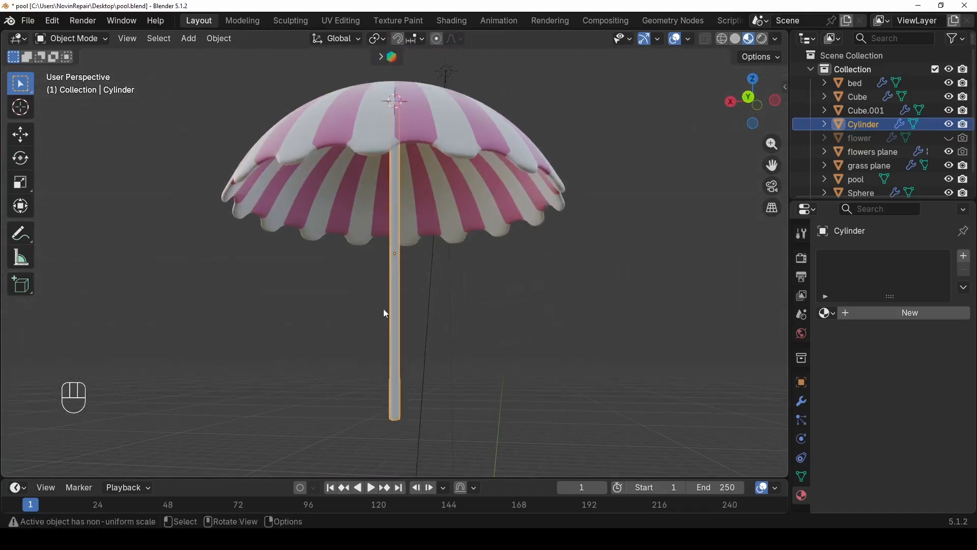
- Give the pole a new light grey material with Metallic set to 1.000
left_click(862, 315)
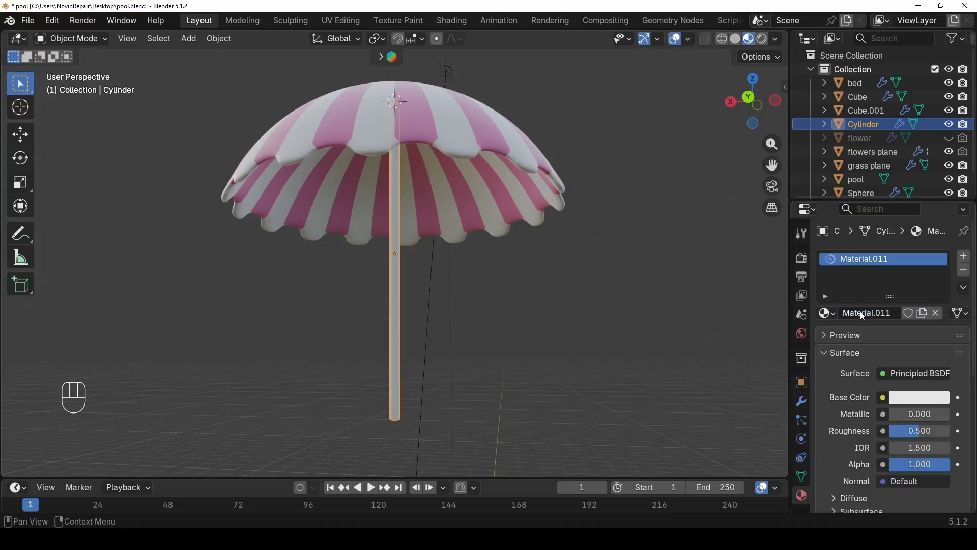
left_click(921, 400)
left_click_drag(940, 157, 940, 185)
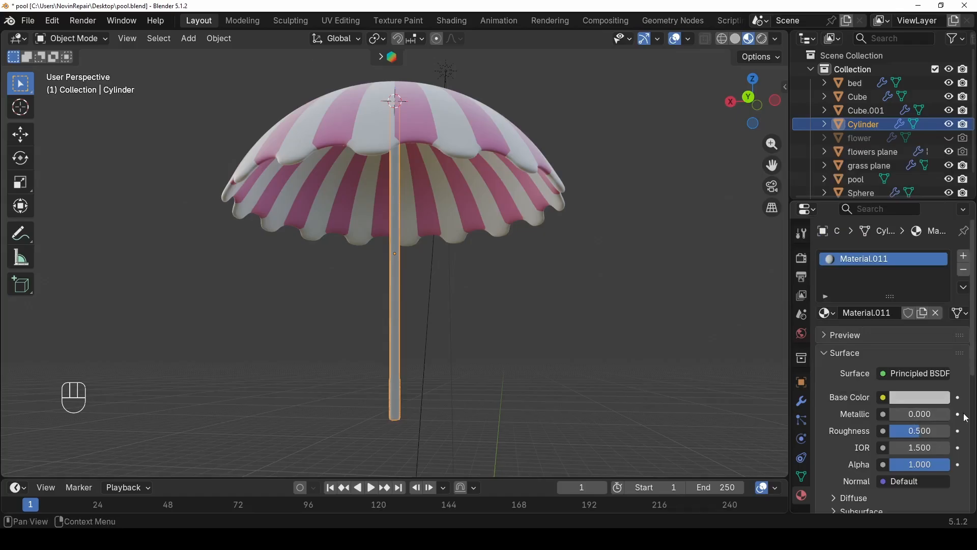
left_click_drag(920, 414, 954, 419)
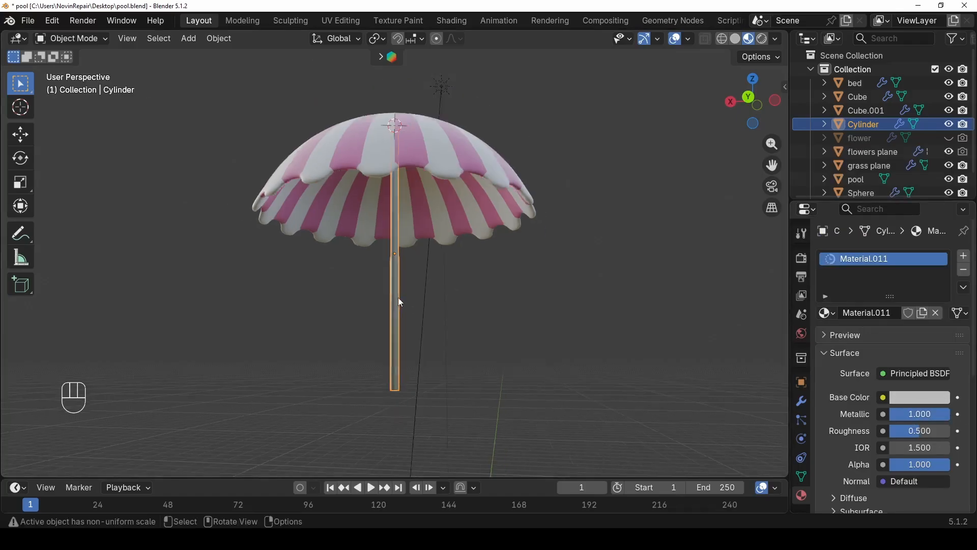
left_click(444, 295)
left_click(392, 240)
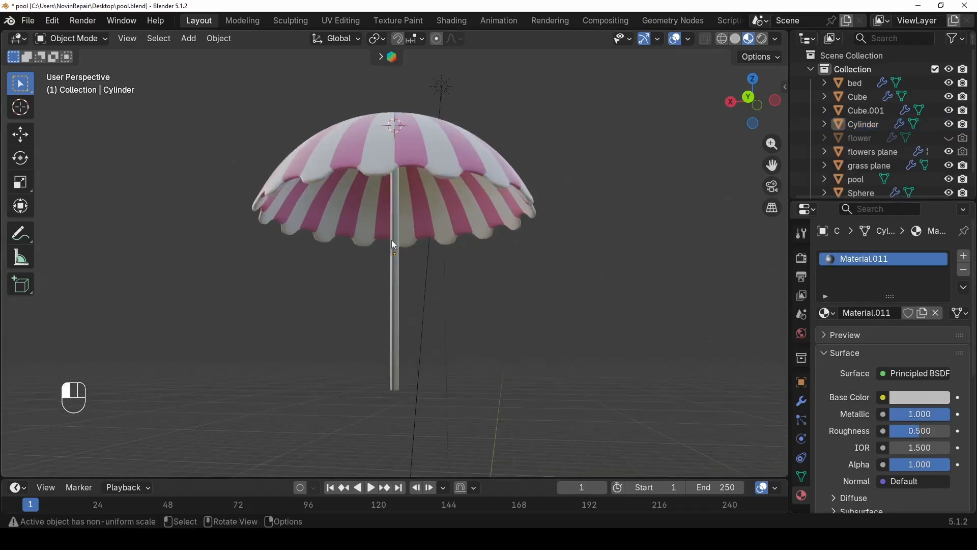
- Raise the pole's viewport subdivision level to 3 and join the pole with the canopy into one object
left_click(437, 158)
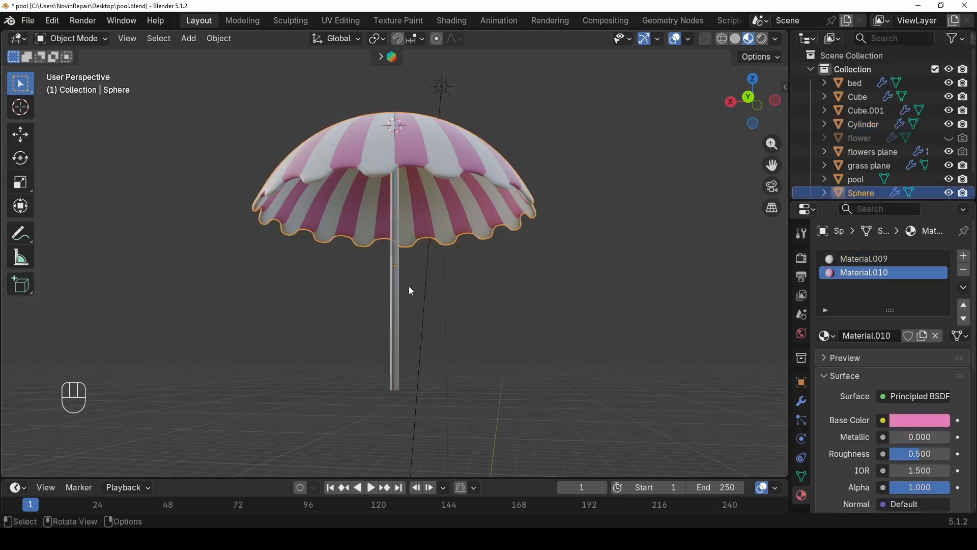
left_click(396, 288)
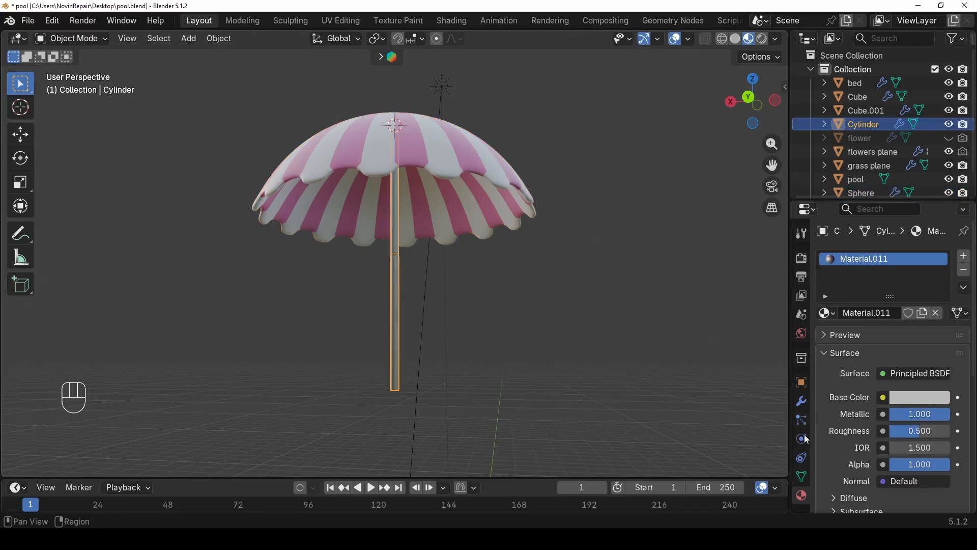
left_click(802, 401)
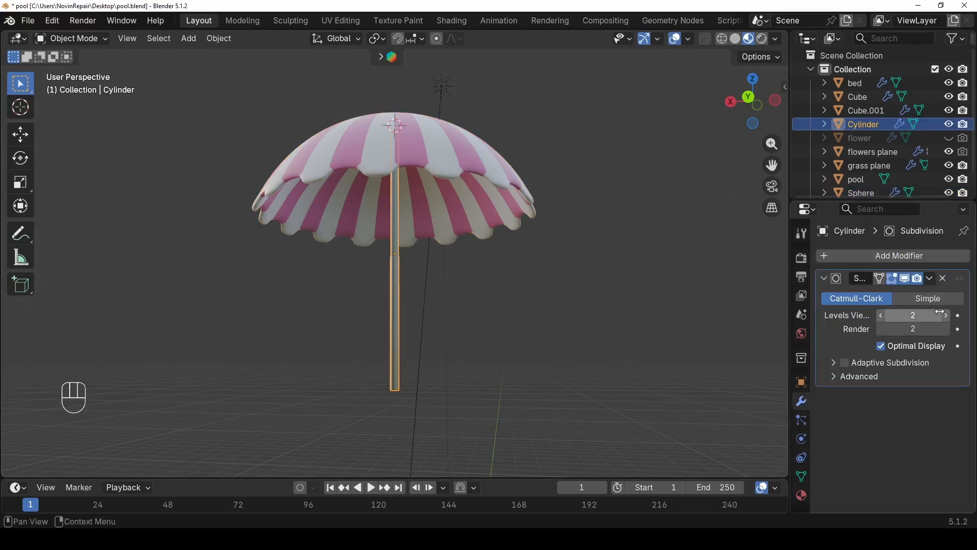
left_click_drag(948, 317, 948, 318)
left_click(417, 153, "shift")
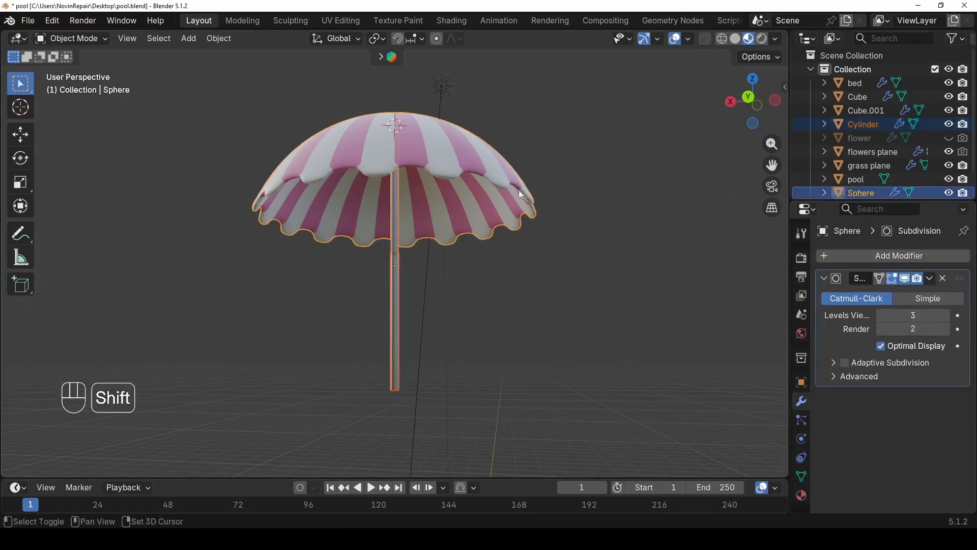
key("ctrl+j")
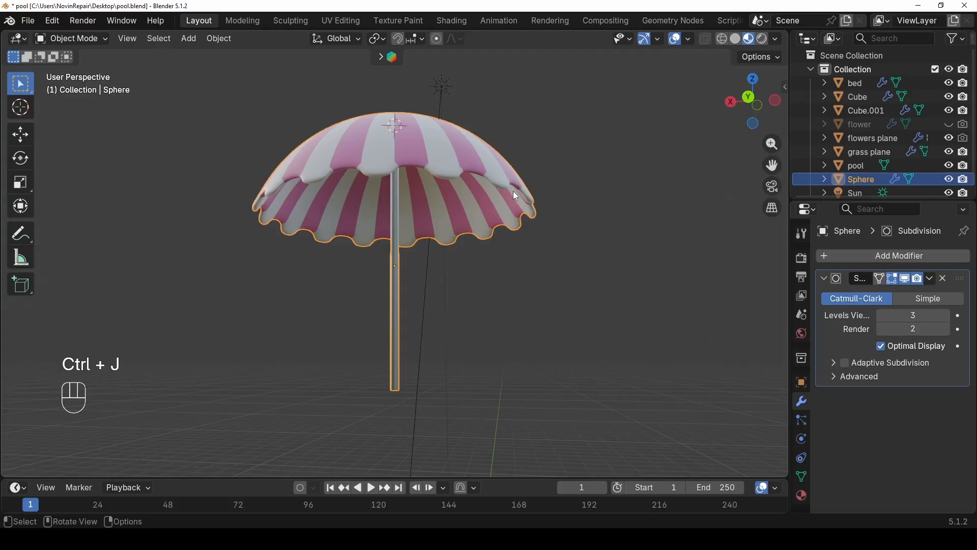
- In front view, move the joined parasol down to ground level beside the lounge chair, about -3.4 m in X and -4.5 m in Z
scroll(394, 209, "down", 6)
middle_click_drag(383, 248, 690, 267)
scroll(419, 362, "up", 4)
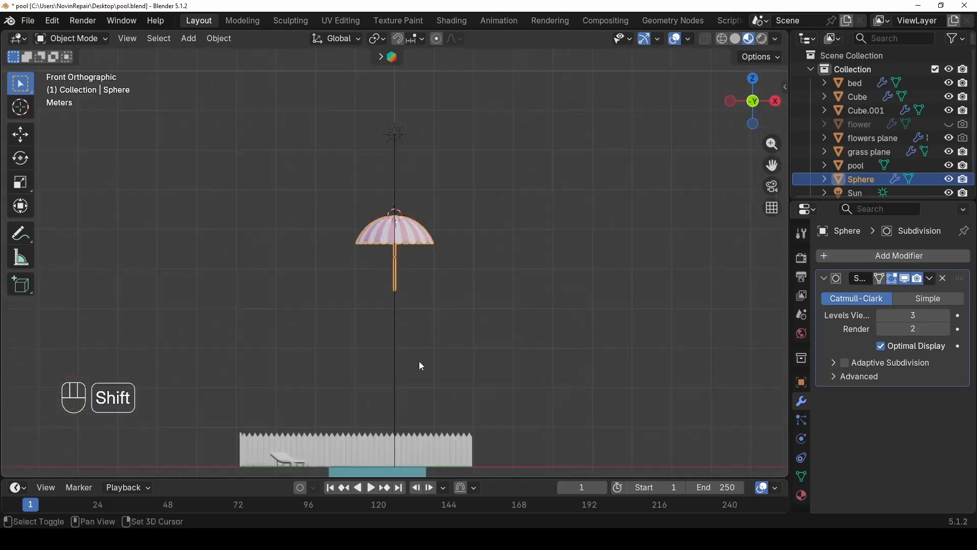
middle_click_drag(419, 362, 456, 251, "shift")
key("g")
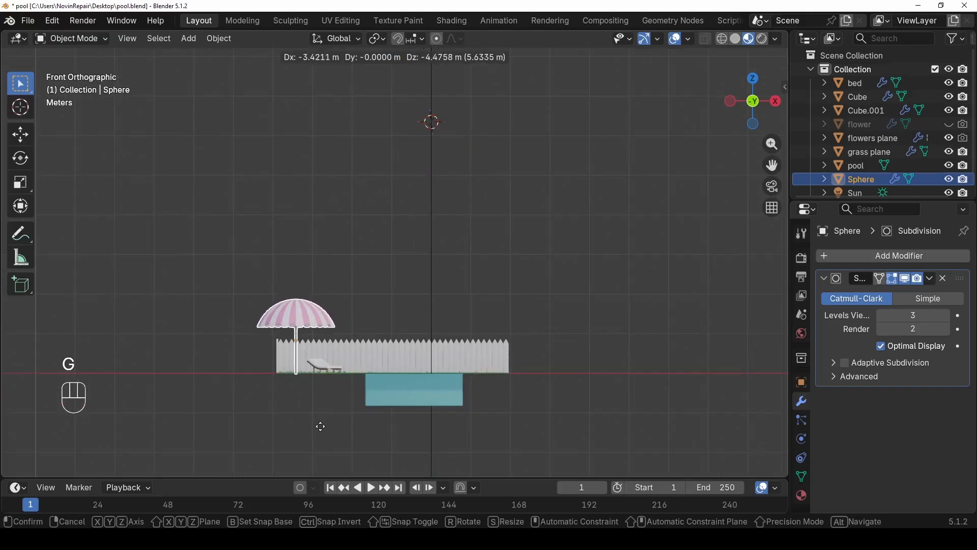
left_click(322, 424)
- Scale the whole parasol down to suit the size of the pool scene
key("s")
left_click(391, 334)
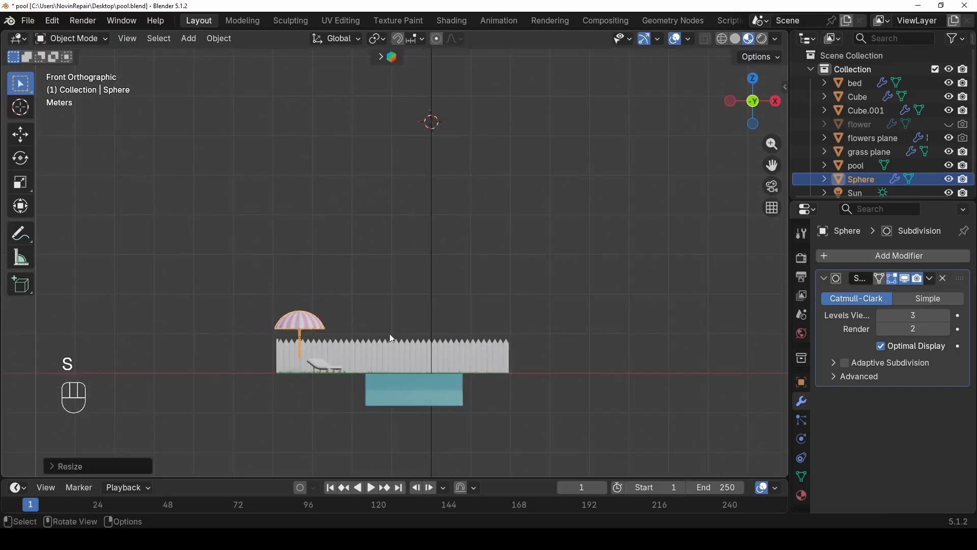
middle_click_drag(390, 334, 403, 298)
key("s")
left_click(362, 339)
- Reposition the parasol over the grass and move it about 2 m along Y to the lounge chair
key("g")
left_click(385, 349)
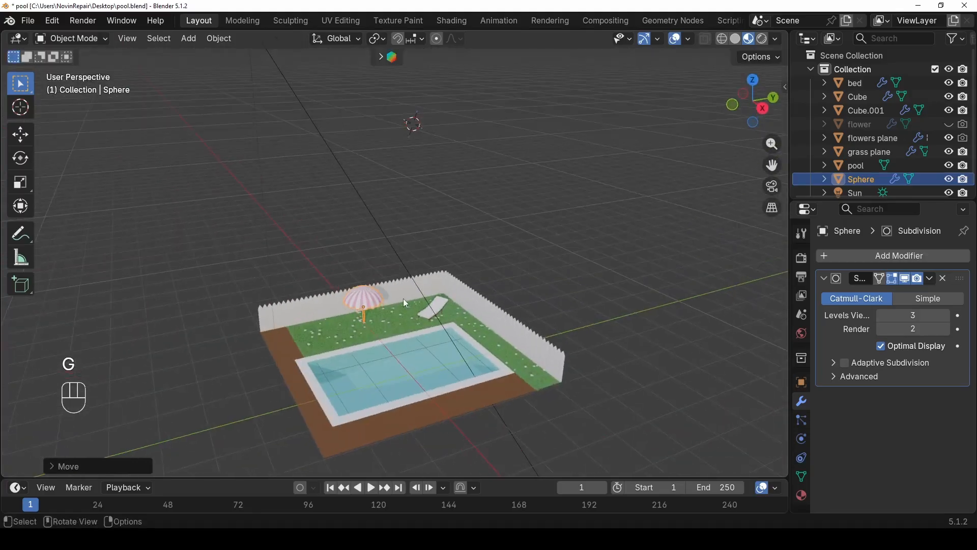
key("g")
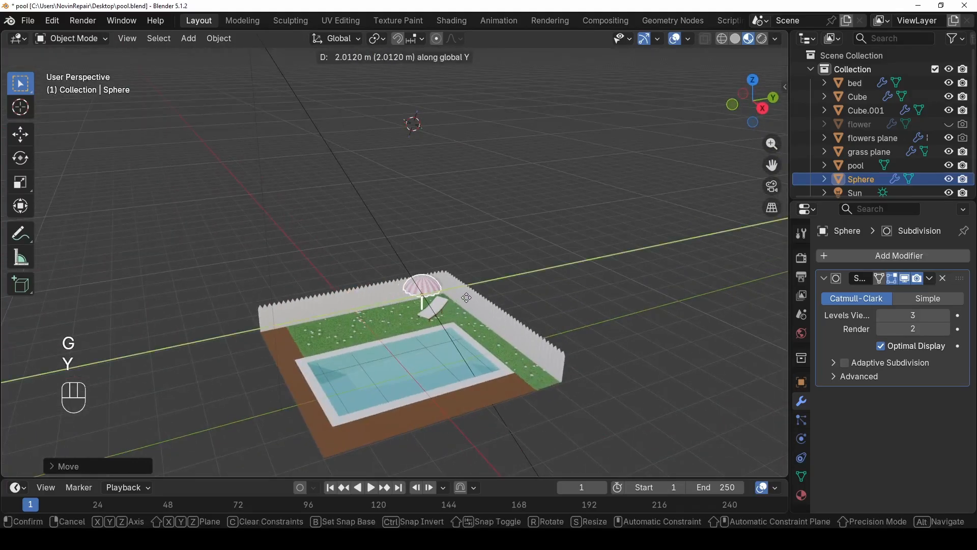
left_click(465, 297)
- Scale the parasol up so that its canopy spreads over the lounge chair
middle_click_drag(433, 302, 471, 264)
scroll(471, 266, "up", 5)
middle_click_drag(461, 337, 390, 246, "shift")
key("s")
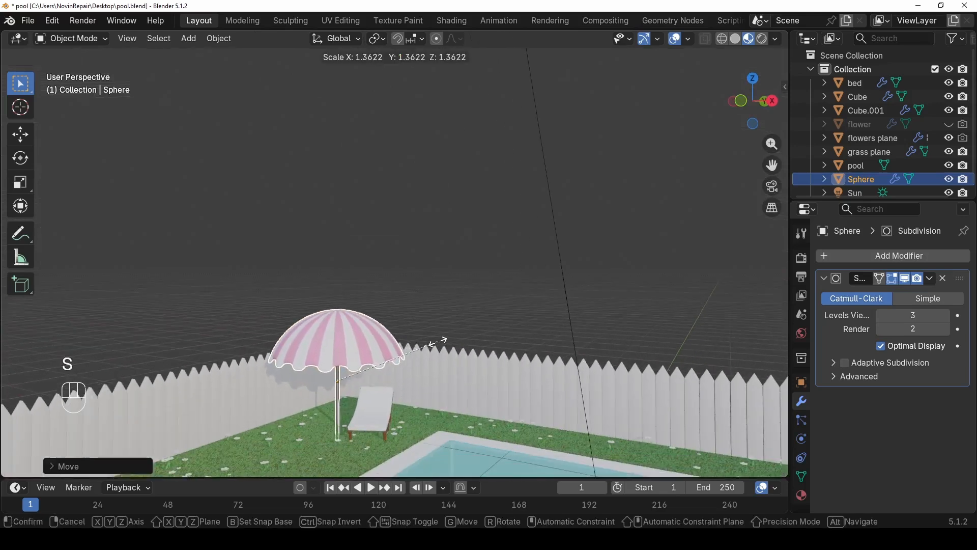
left_click(403, 374)
- In front view, raise the parasol about 0.17 m so the foot of its pole rests on the ground line
key("KP_1")
scroll(456, 352, "down", 5)
scroll(371, 358, "up", 2)
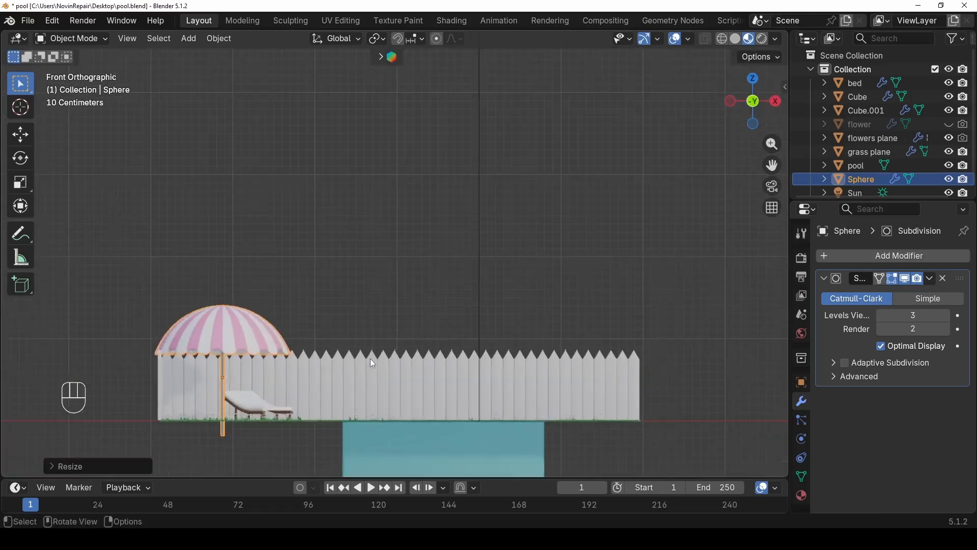
middle_click_drag(370, 359, 373, 324, "shift")
scroll(361, 343, "up", 3)
key("g")
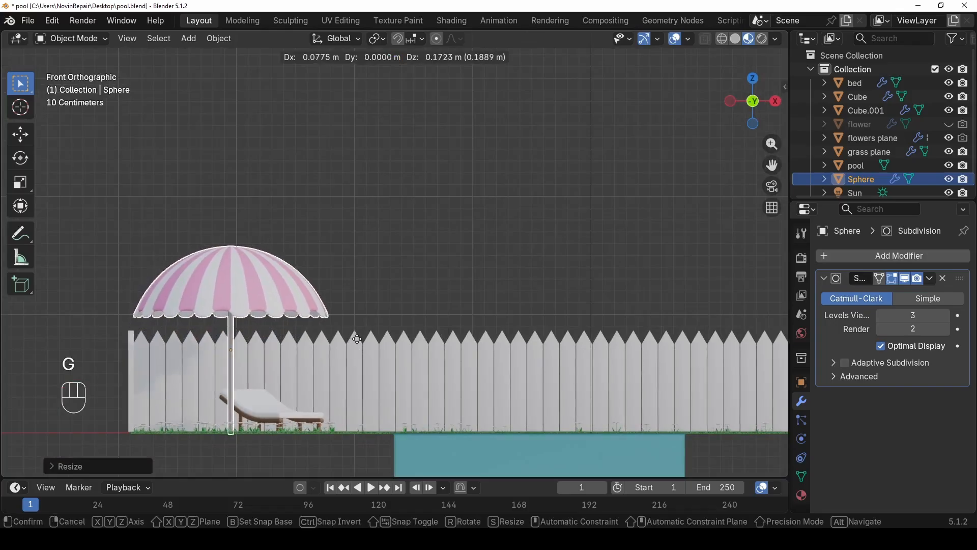
left_click(358, 338)
scroll(274, 358, "up", 4)
middle_click_drag(275, 358, 271, 263, "shift")
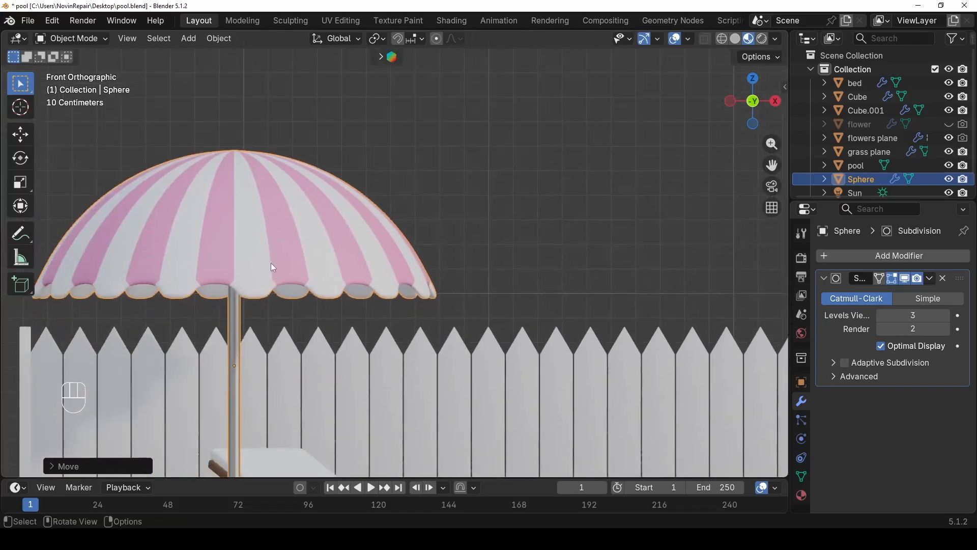
scroll(320, 240, "down", 3)
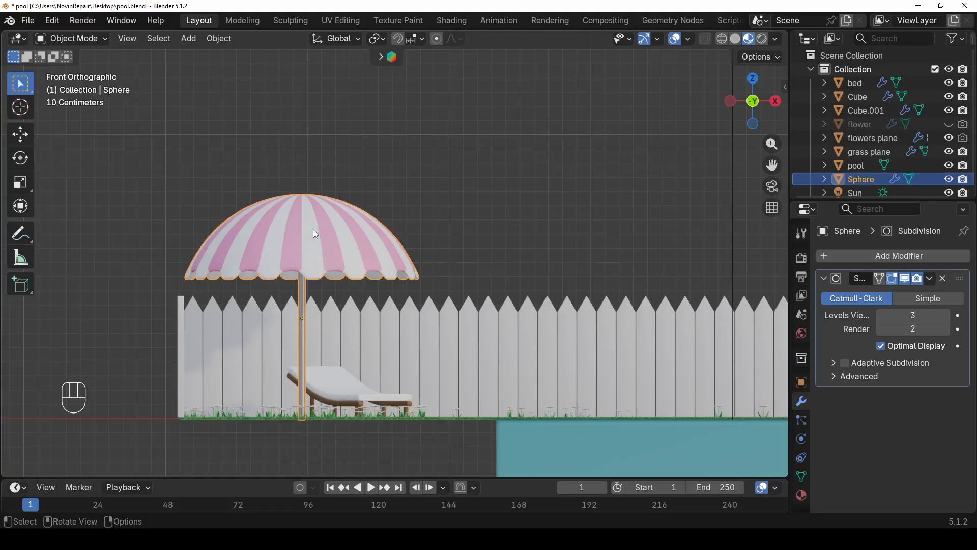
- In Edit Mode, select all the linked canopy faces and scale them down slightly, leaving the pole out
key("Tab")
key("3")
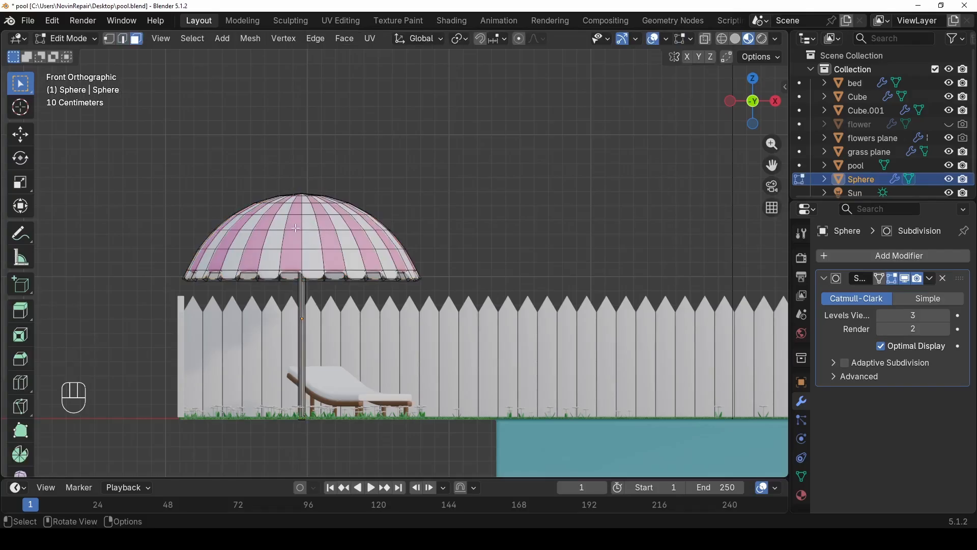
key("l")
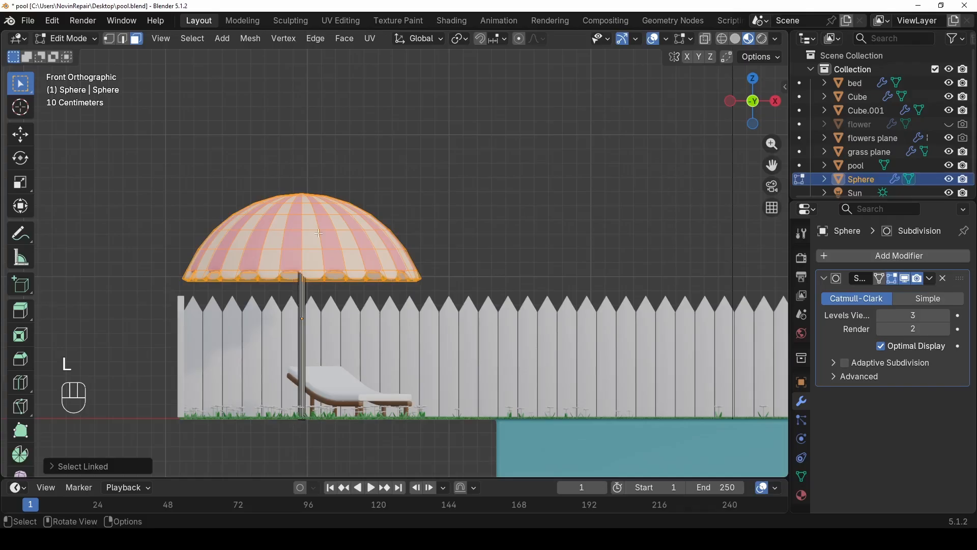
key("s")
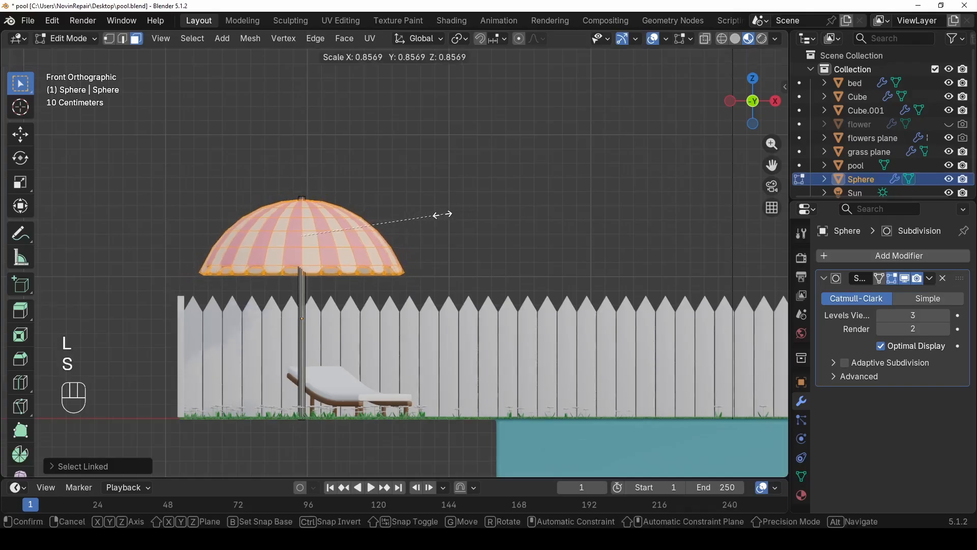
left_click(433, 214)
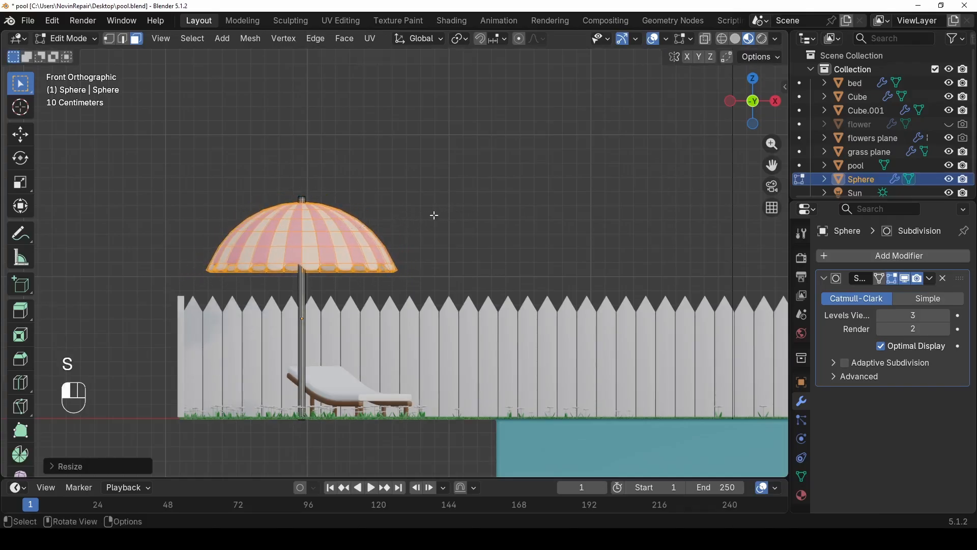
- Lower the selected canopy about 0.3 m along Z on the pole and return to Object Mode
key("g")
key("z")
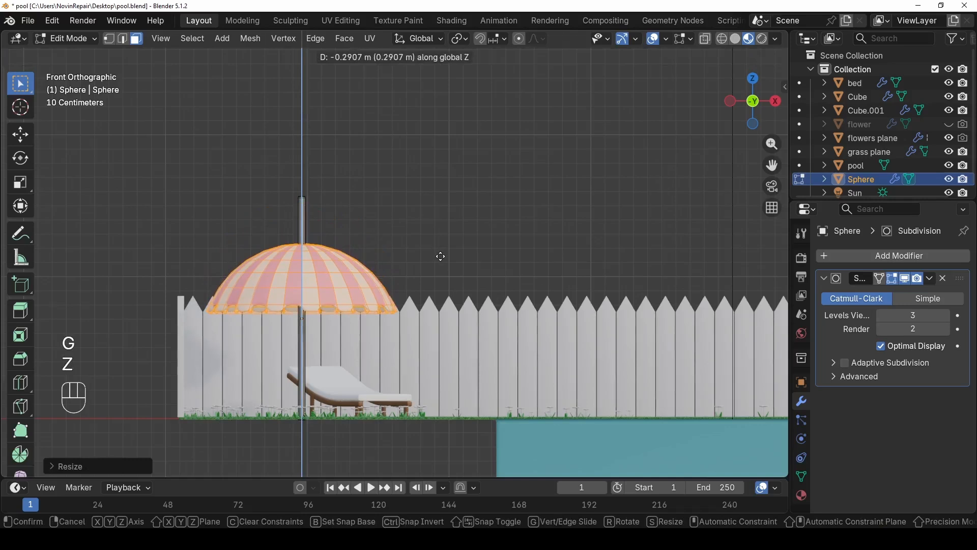
left_click(440, 258)
key("Tab")
key("1")
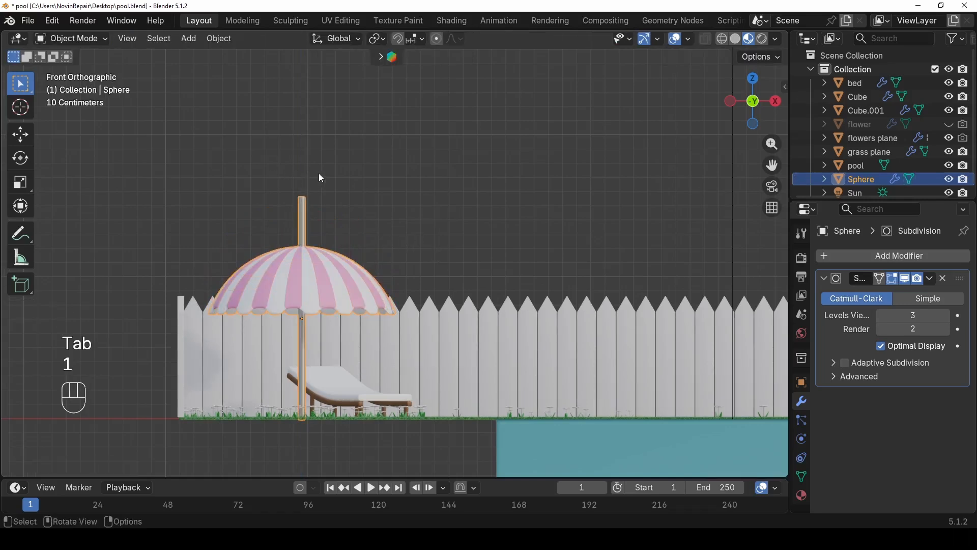
- With X-ray on, select the pole's top vertices, lower them about 0.3 m along Z to the canopy's peak, and return to Object Mode
key("Tab")
key("1")
key("alt+z")
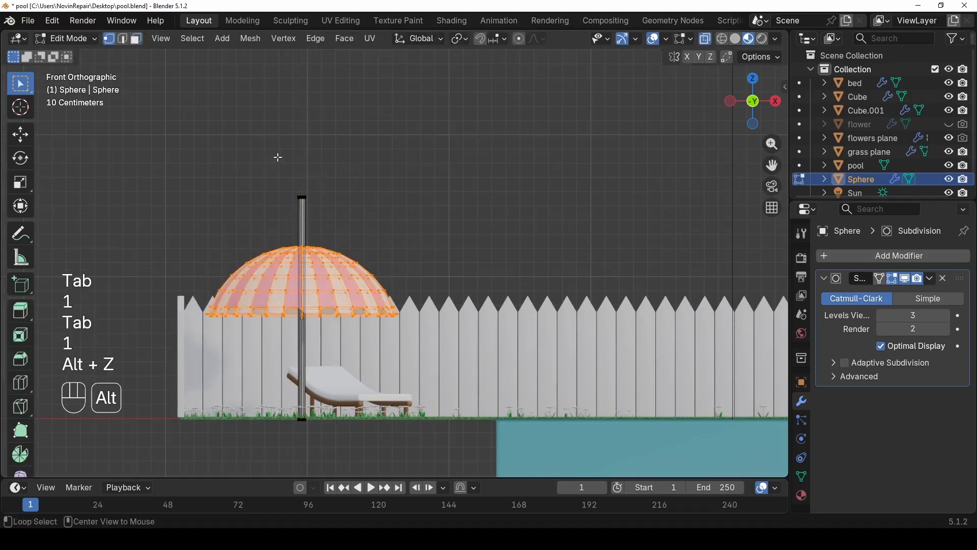
scroll(286, 188, "up", 1)
left_click_drag(248, 175, 327, 198)
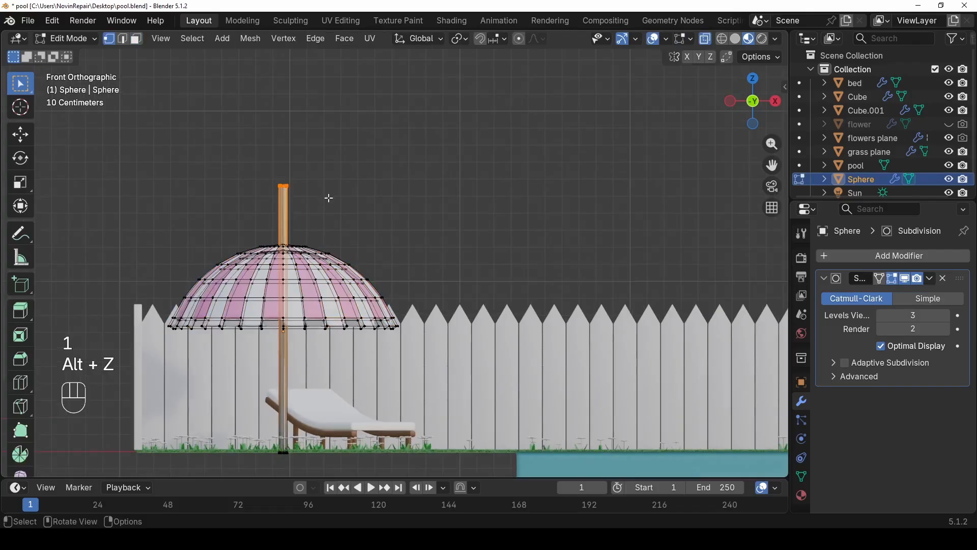
key("g")
key("z")
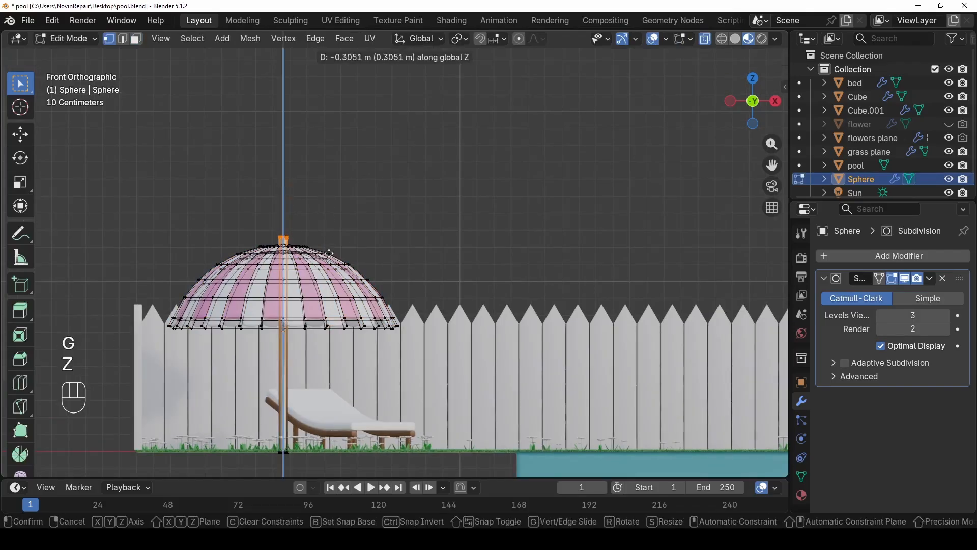
left_click(330, 260)
key("Tab")
middle_click_drag(351, 206, 444, 238)
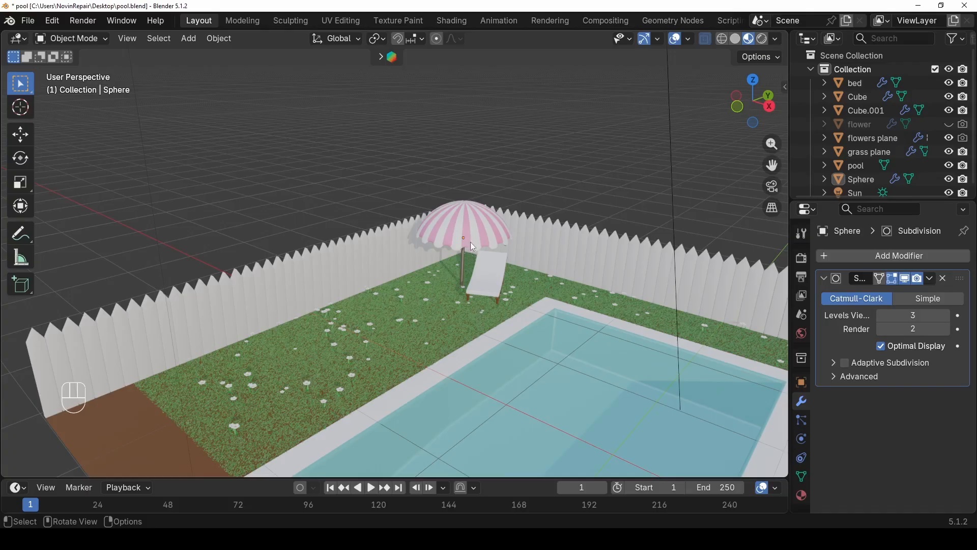
scroll(476, 253, "down", 1)
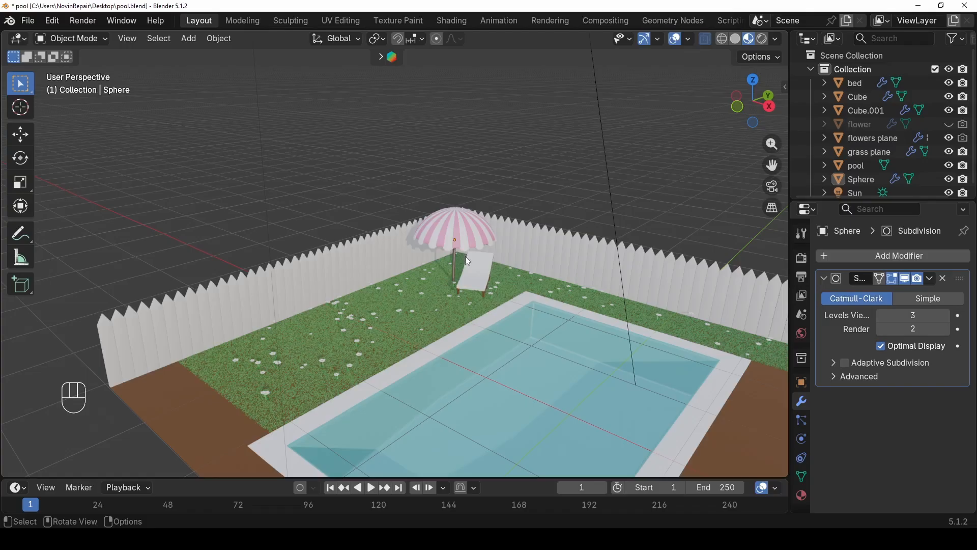
- Save the scene to the existing pool.blend file
scroll(466, 255, "down", 2)
middle_click_drag(479, 261, 421, 266)
scroll(422, 244, "up", 3)
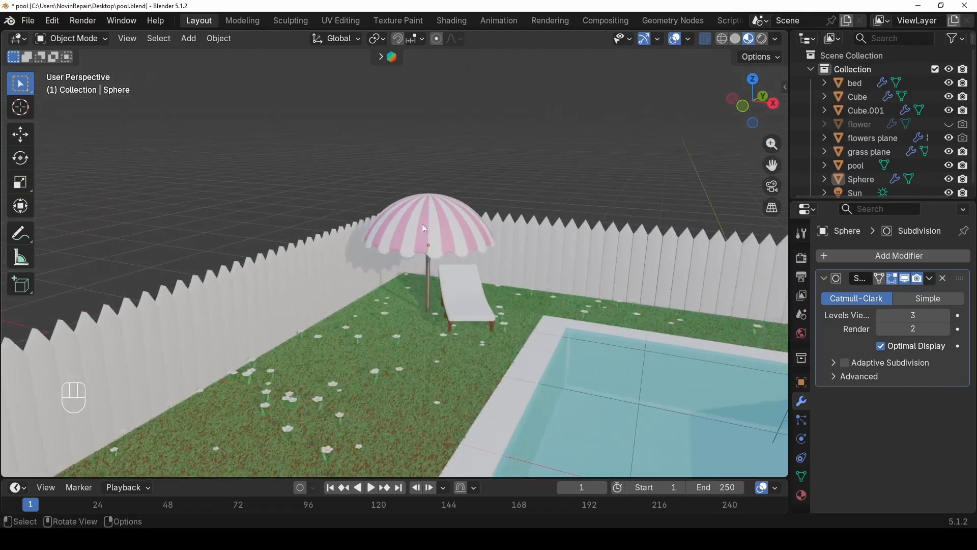
scroll(437, 249, "down", 1)
scroll(450, 281, "down", 1)
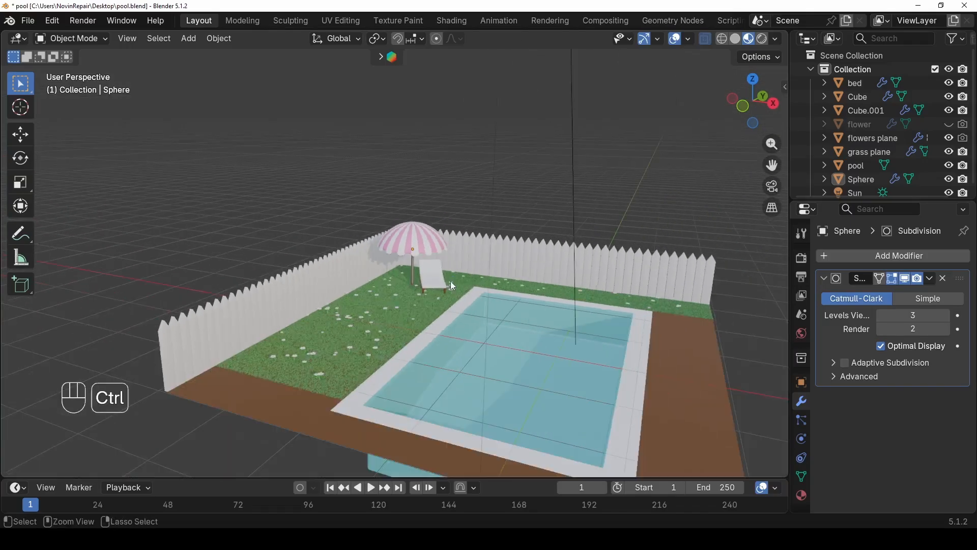
key("ctrl+s")
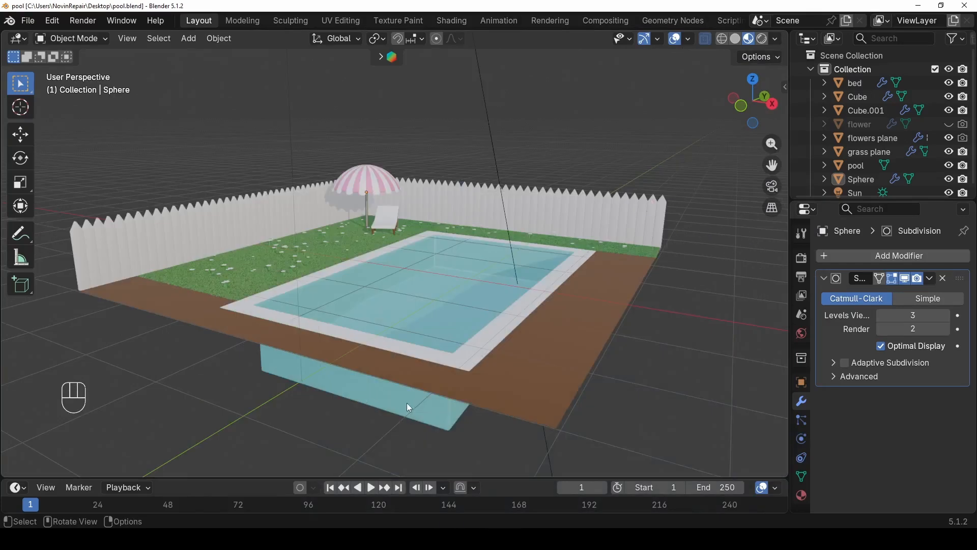
- In Edit Mode, select the pool's basin wall and floor faces below ground level from the right side view
left_click(445, 414)
middle_click_drag(444, 414, 421, 380)
key("Tab")
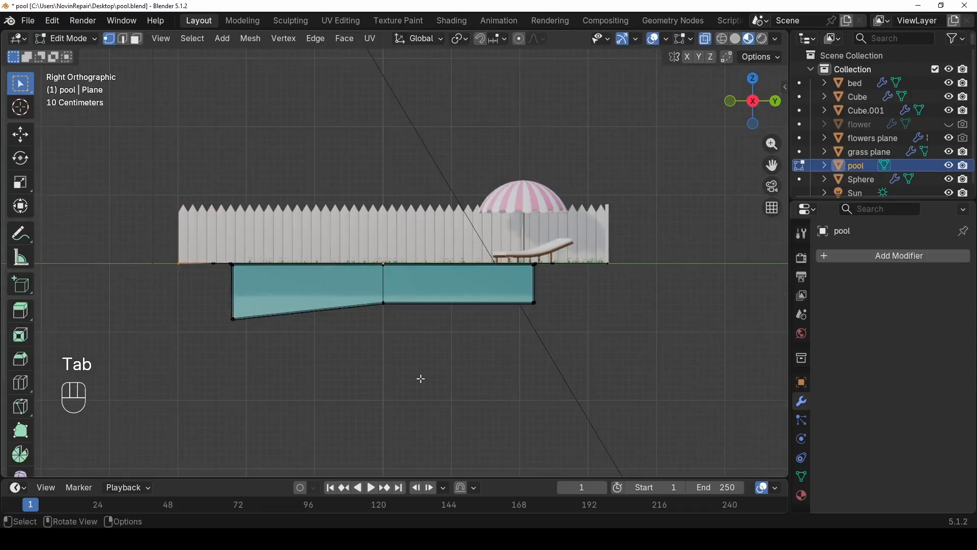
key("3")
left_click_drag(210, 278, 583, 346)
middle_click_drag(434, 329, 493, 334)
scroll(493, 334, "down", 1)
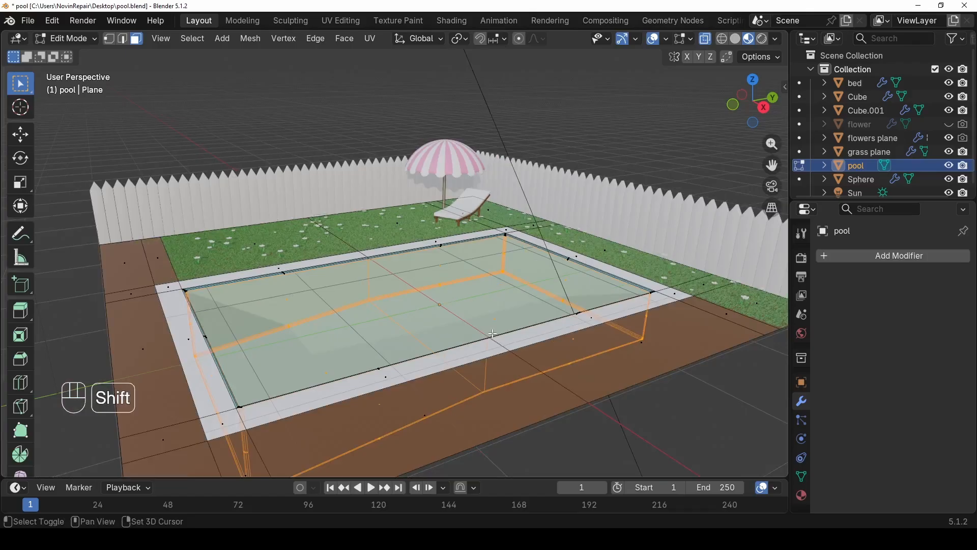
- Duplicate the selected basin faces in place, separate them into a new object, and return to Object Mode
key("shift+d")
right_click(489, 258)
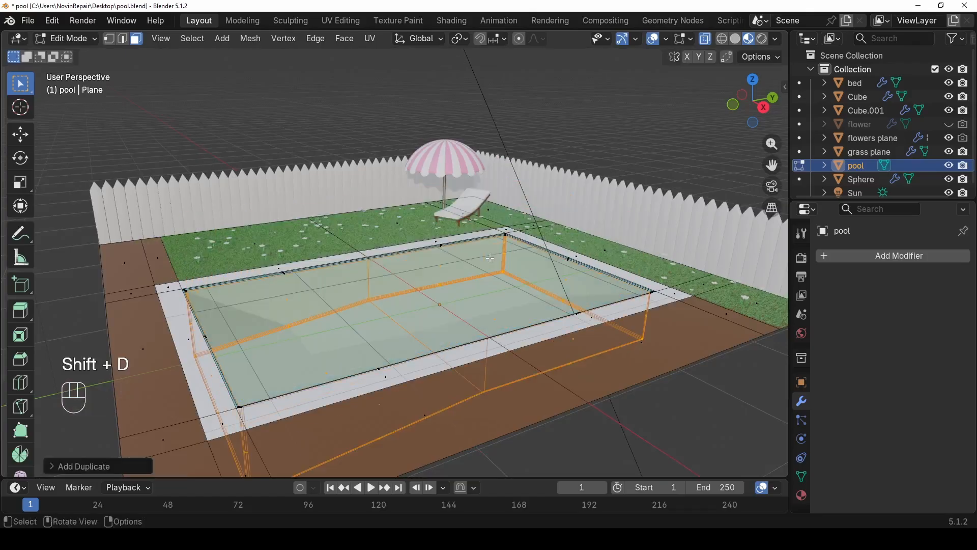
key("p")
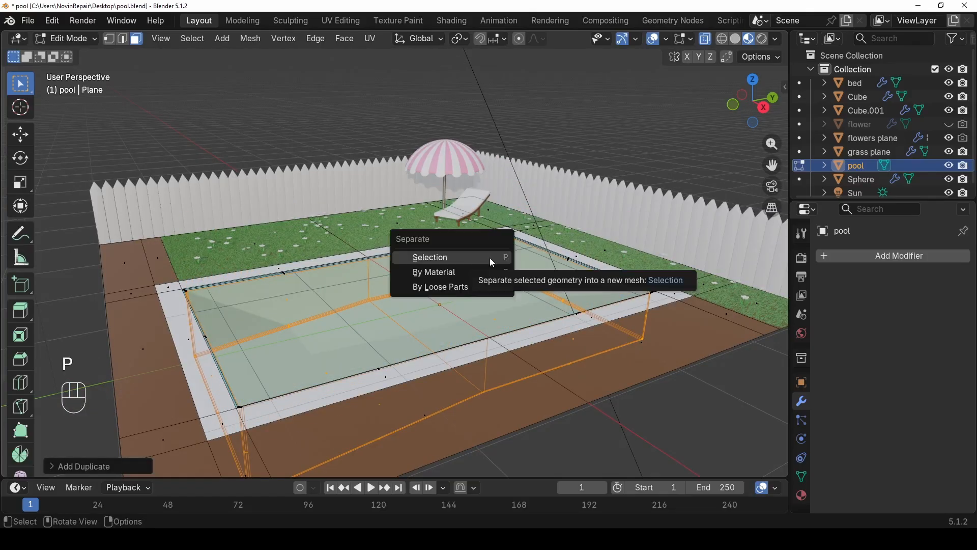
left_click(490, 258)
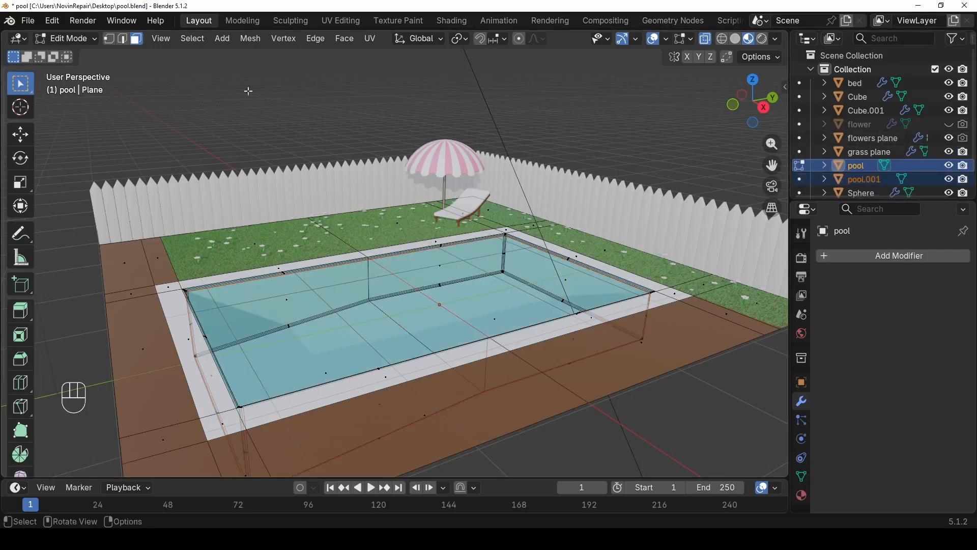
left_click(66, 39)
left_click(77, 54)
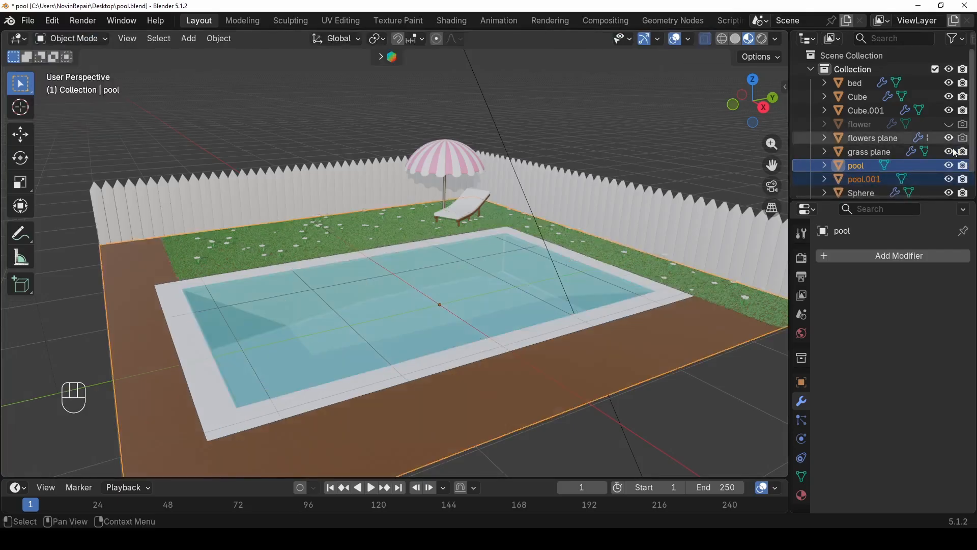
- Rename the separated basin copy as water
left_click(860, 178)
double_click(862, 179)
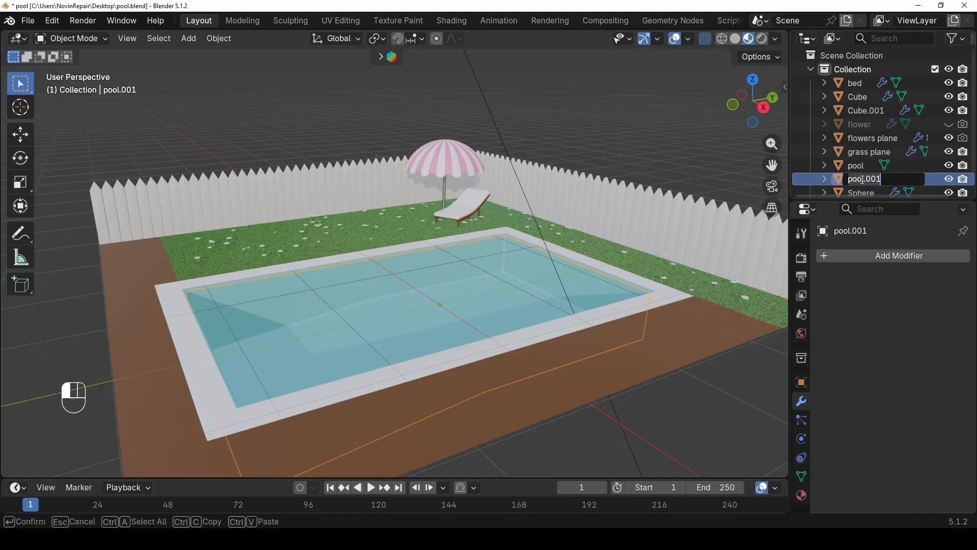
type("water")
key("Return")
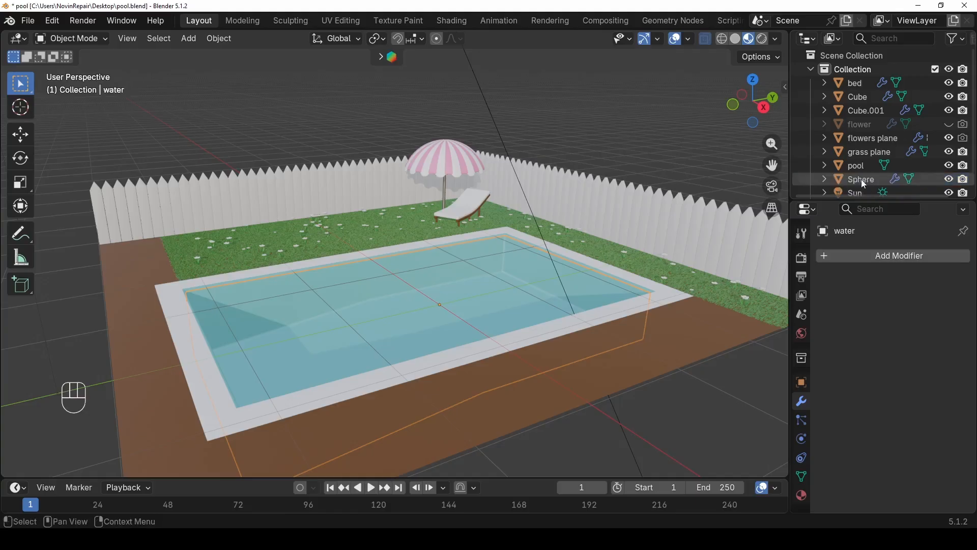
- In Edit Mode, select the water object's upper rim edge loop and fill it with a face
middle_click_drag(441, 306, 352, 255)
key("Tab")
key("2")
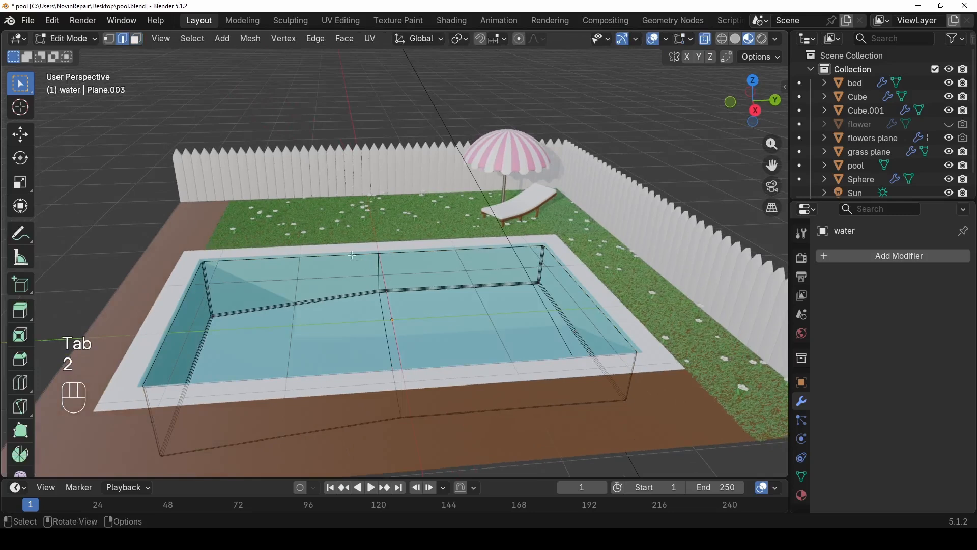
scroll(315, 244, "up", 2)
scroll(320, 256, "down", 3)
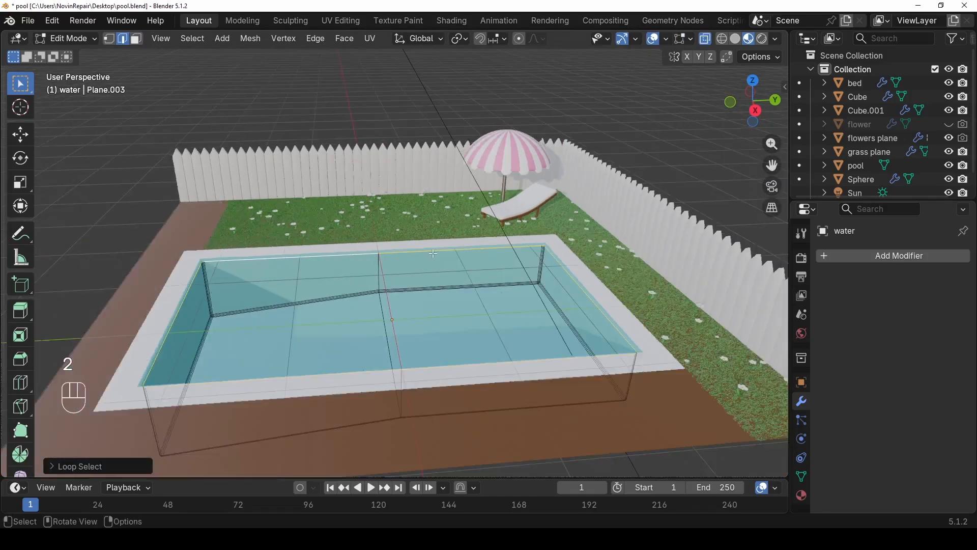
left_click(434, 254, "alt")
key("f")
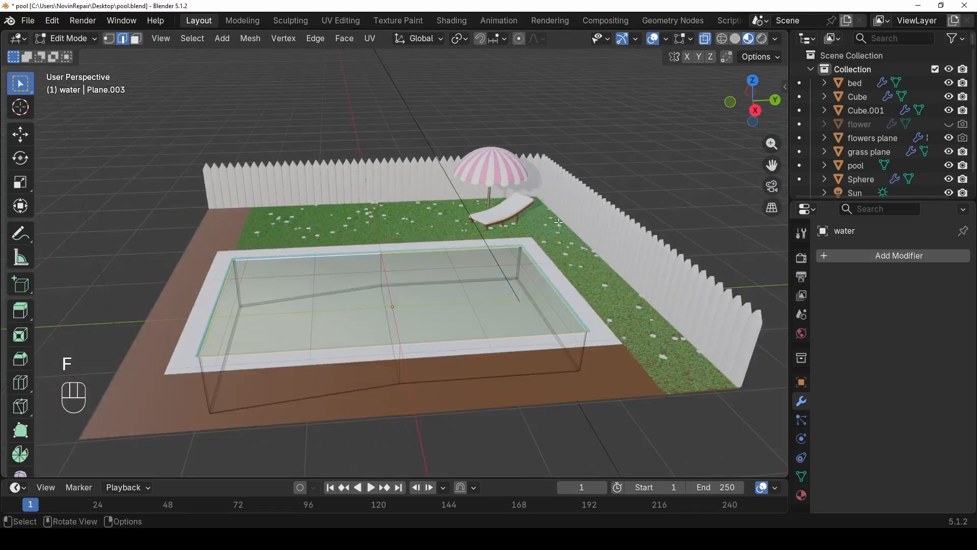
- Inset the water's surface face by about 0.03 m and return to Object Mode
key("i")
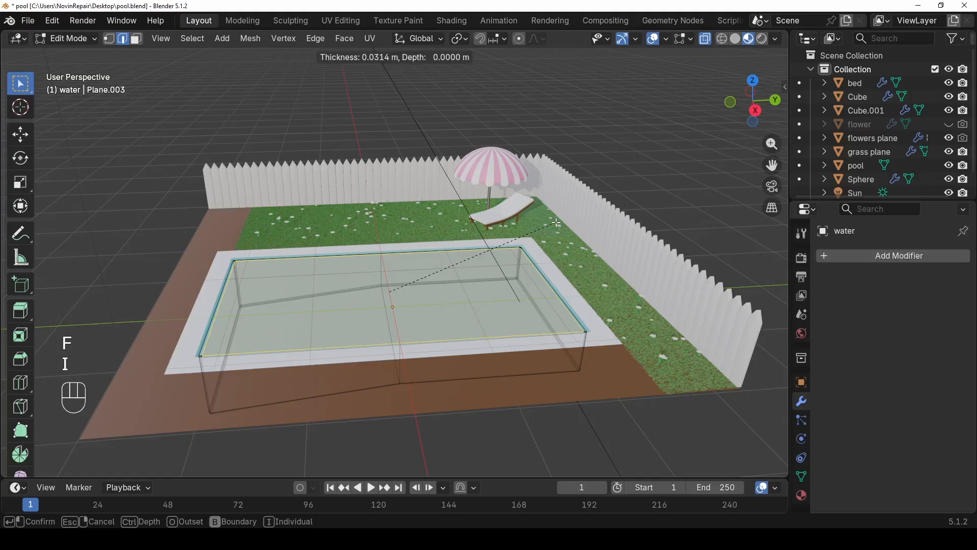
left_click(558, 222)
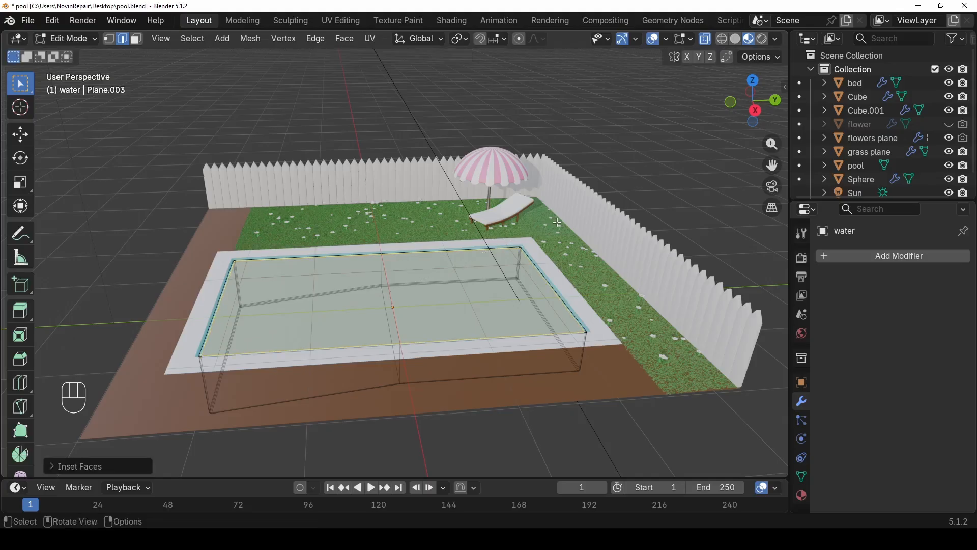
scroll(575, 237, "up", 8)
middle_click_drag(576, 238, 356, 284, "shift")
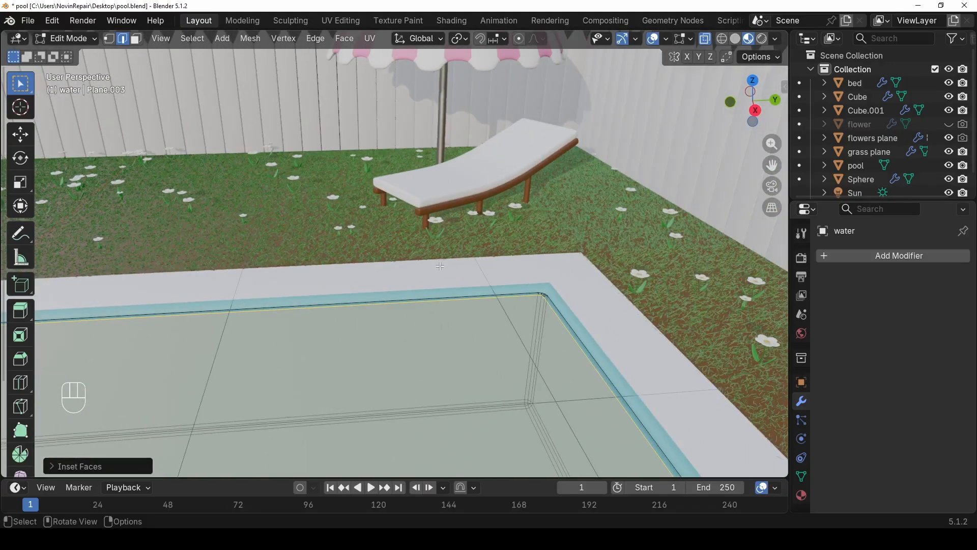
scroll(426, 283, "up", 1)
scroll(492, 295, "down", 8)
key("Tab")
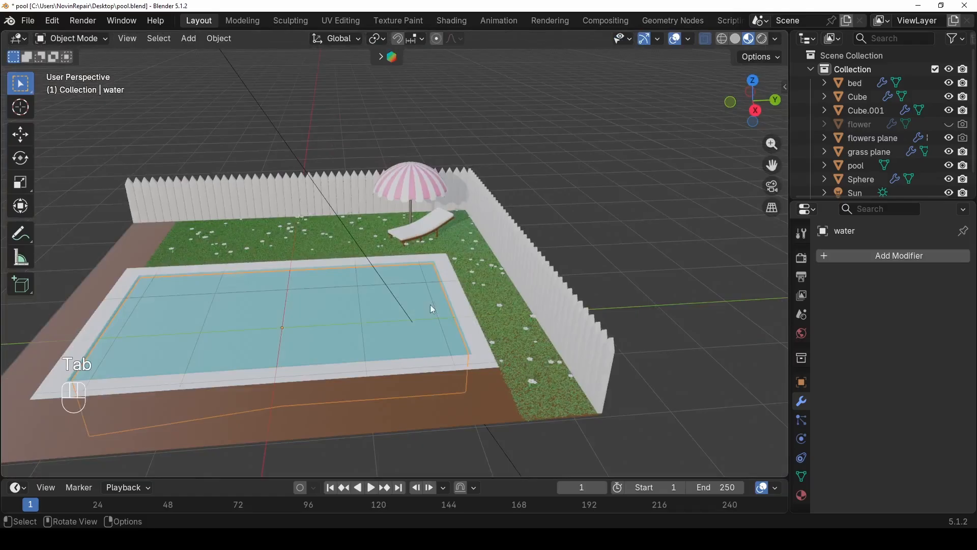
scroll(341, 306, "down", 3)
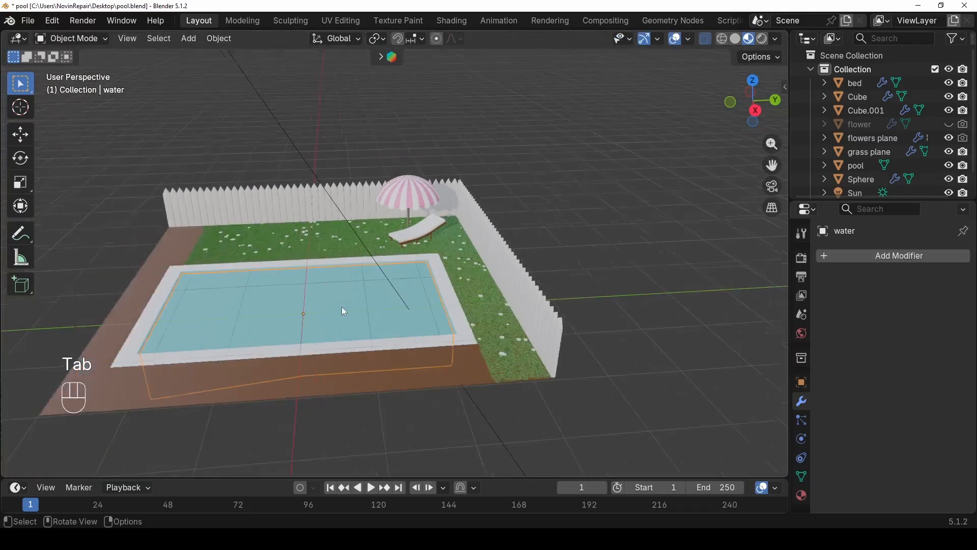
middle_click_drag(341, 306, 347, 323)
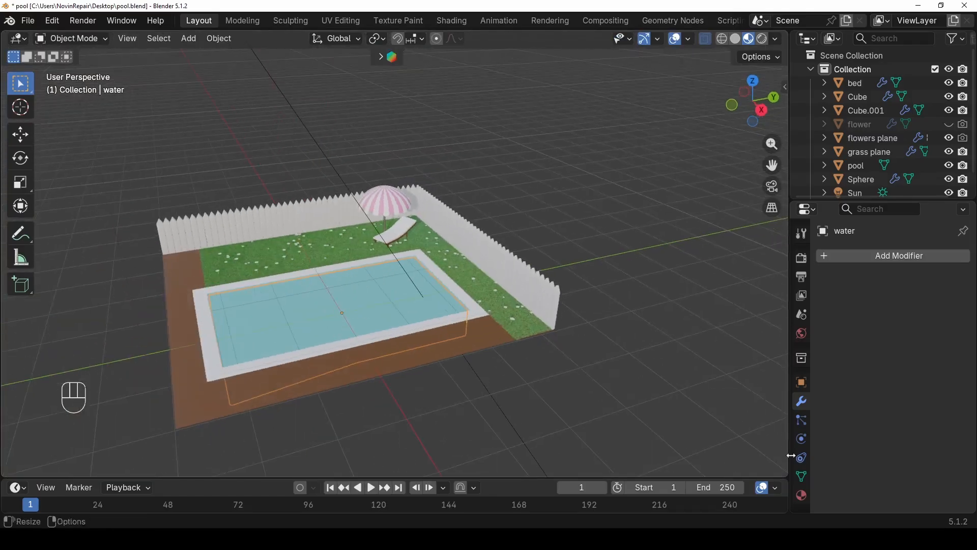
- Remove all three material slots from the water object
left_click(801, 495)
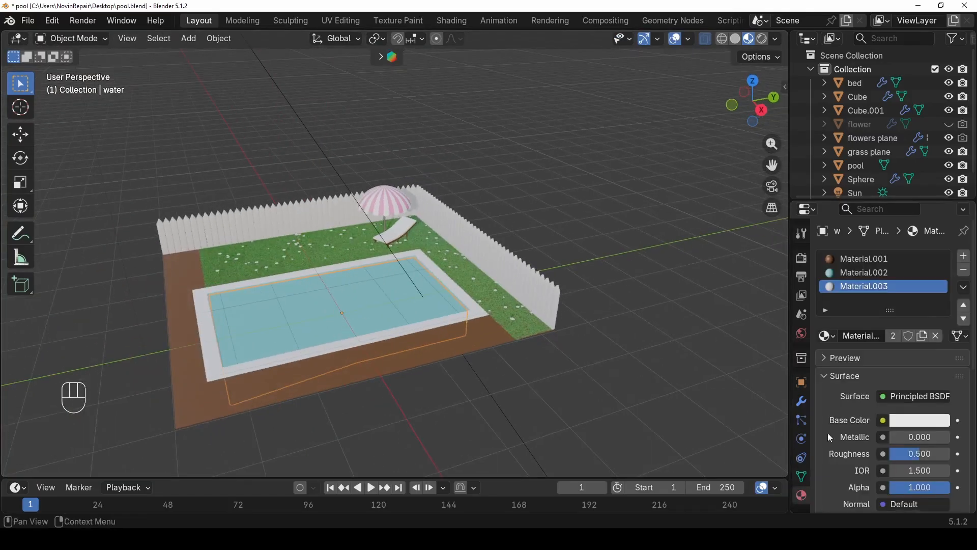
left_click(964, 271)
left_click(965, 271)
left_click(964, 271)
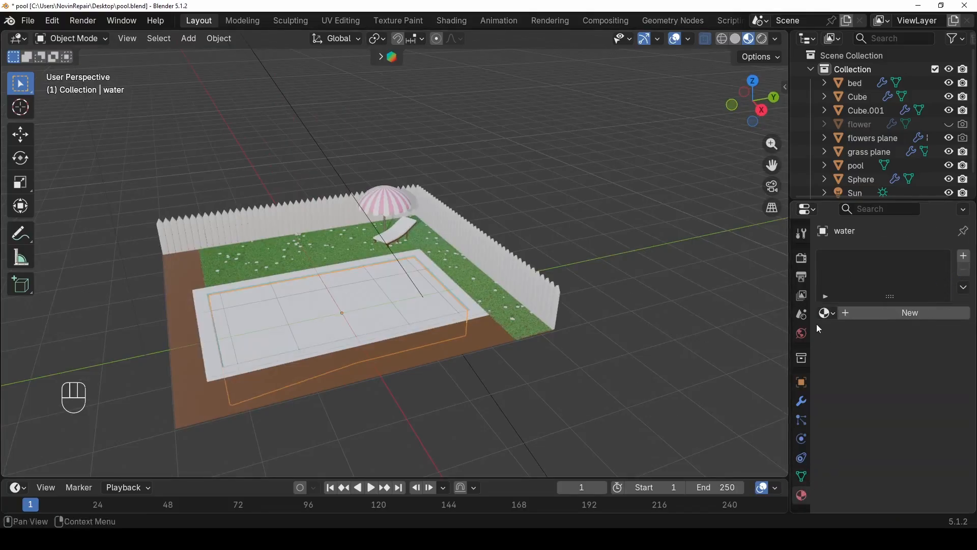
- Search the BlenderKit materials for "water"
key("n")
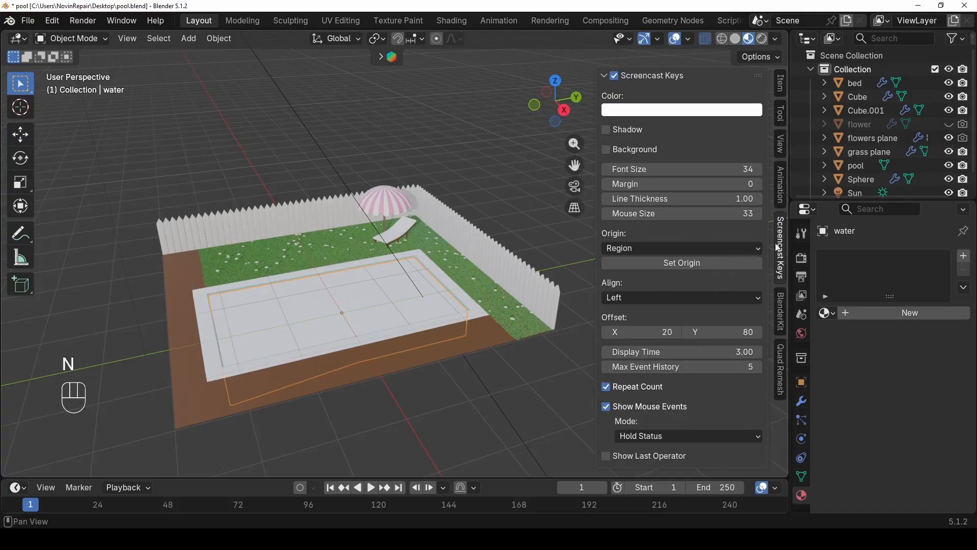
left_click(782, 309)
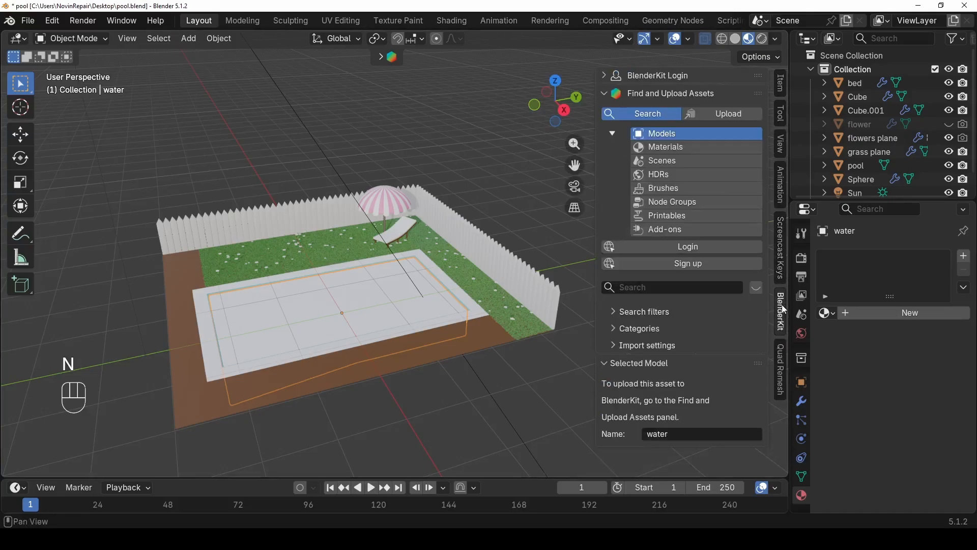
left_click(674, 147)
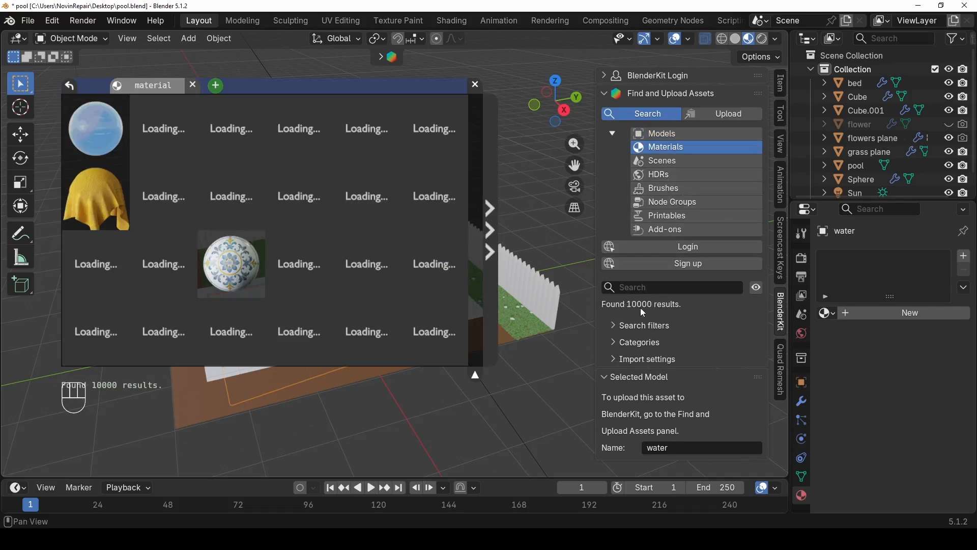
left_click(648, 288)
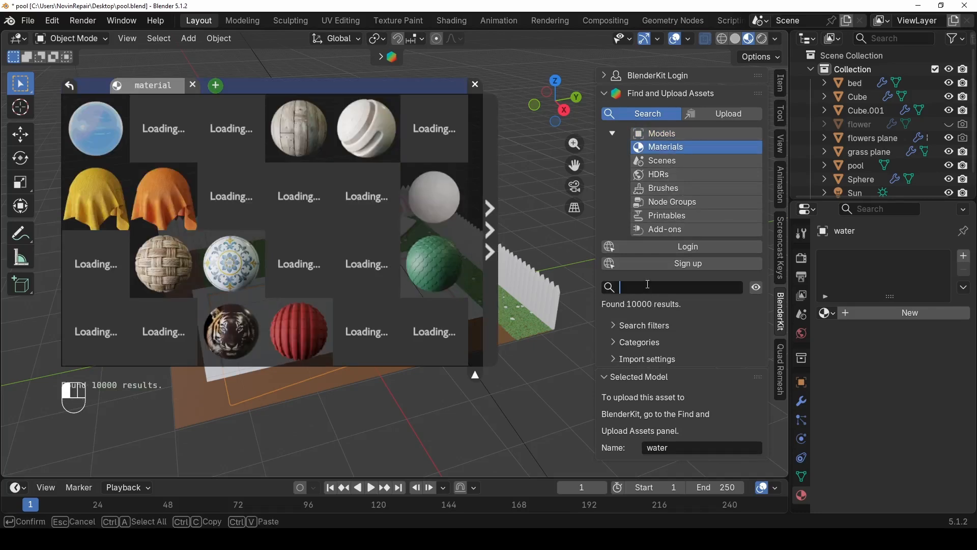
type("water")
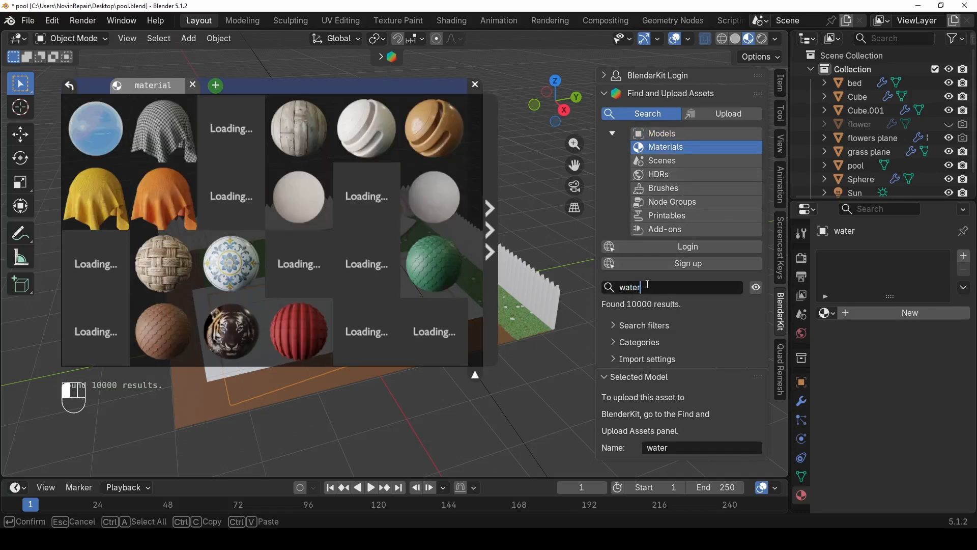
key("Return")
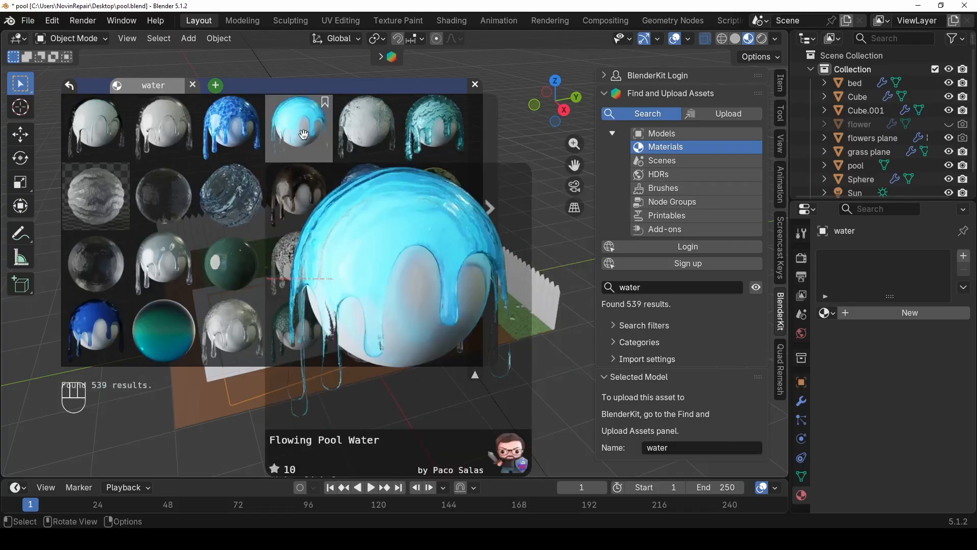
- Apply the Flowing Pool Water material to the water object, and hide the asset results and BlenderKit sidebar
left_click_drag(304, 135, 382, 344)
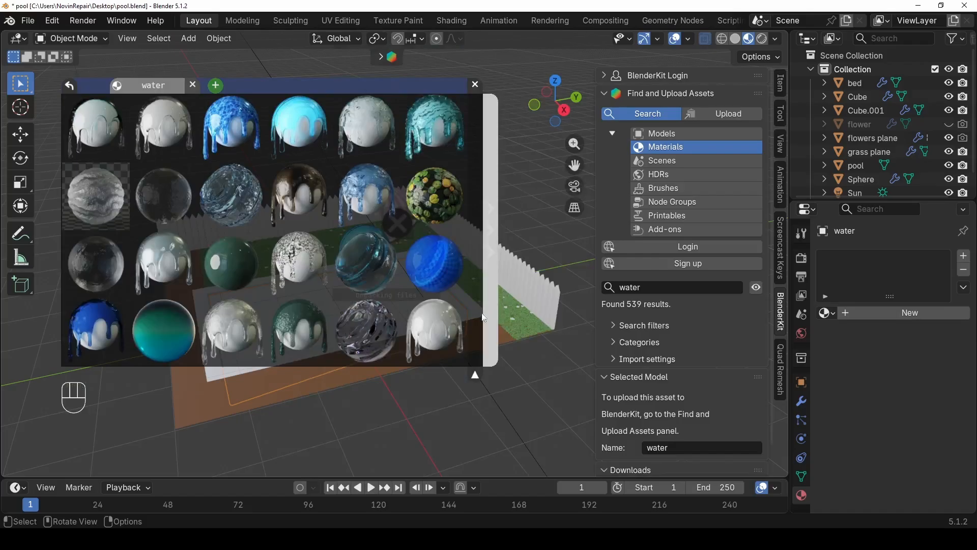
left_click(475, 85)
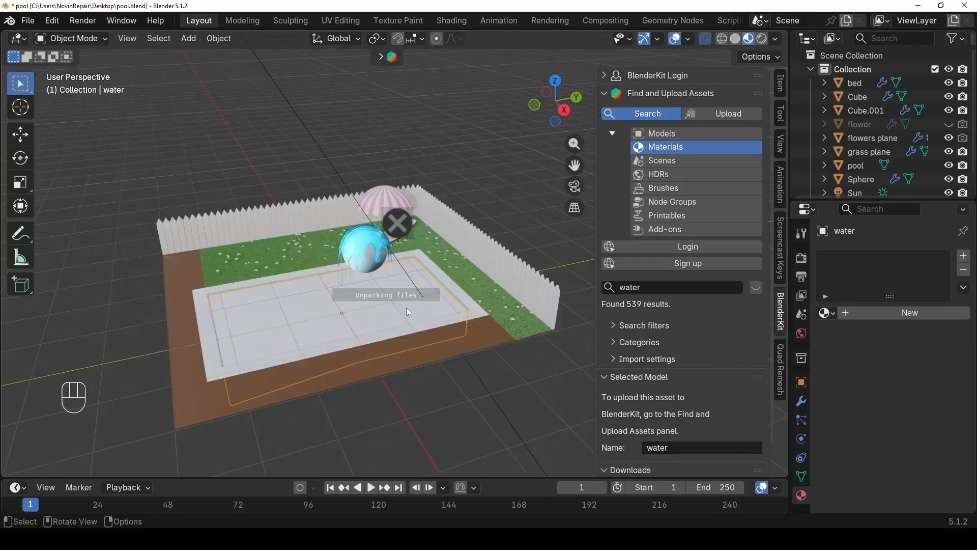
scroll(377, 310, "up", 5)
mouse_move(375, 310)
middle_mouse_down()
mouse_move(389, 293)
mouse_move(372, 310)
middle_mouse_up()
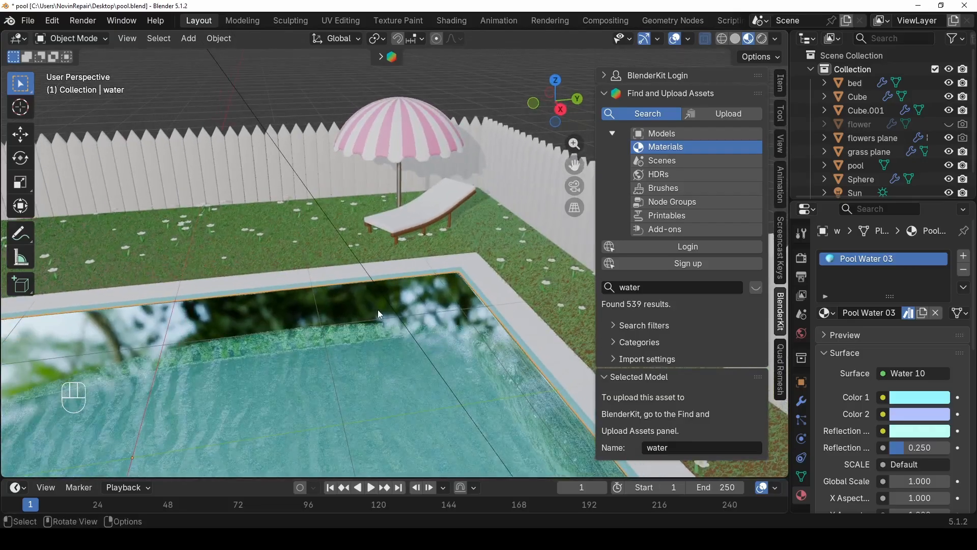
key("n")
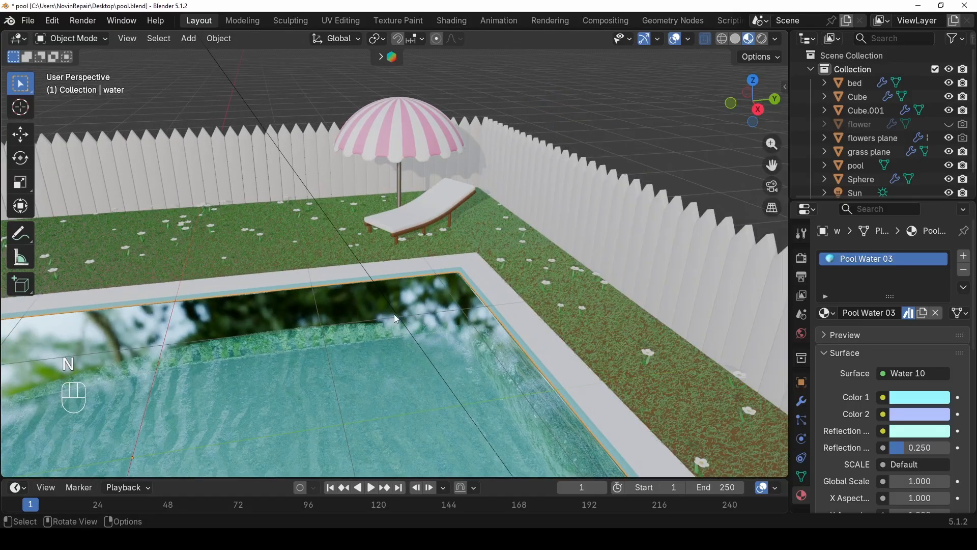
- Enlarge the timeline area and switch it to the Shader Editor, bringing the Water 10 node into view
scroll(394, 313, "down", 5)
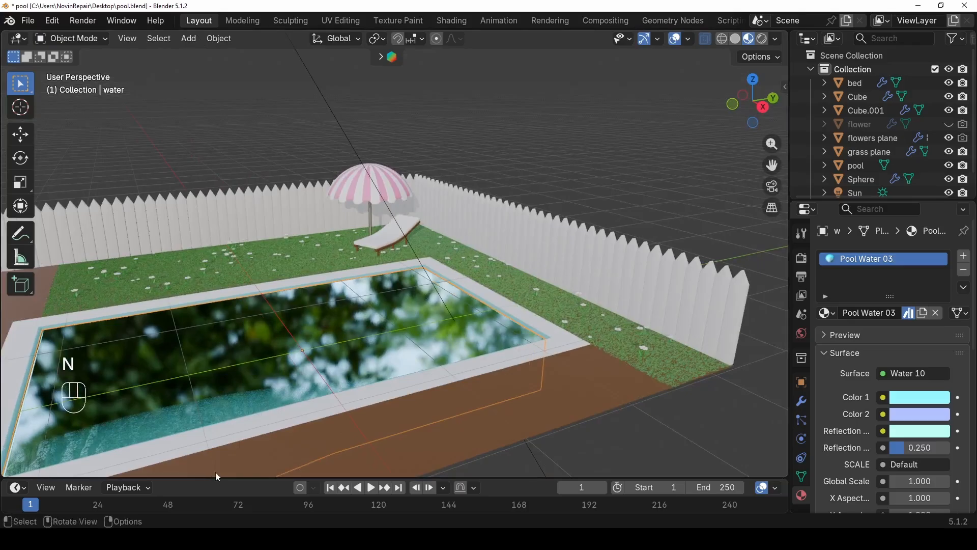
left_click_drag(215, 475, 218, 363)
left_click(21, 372)
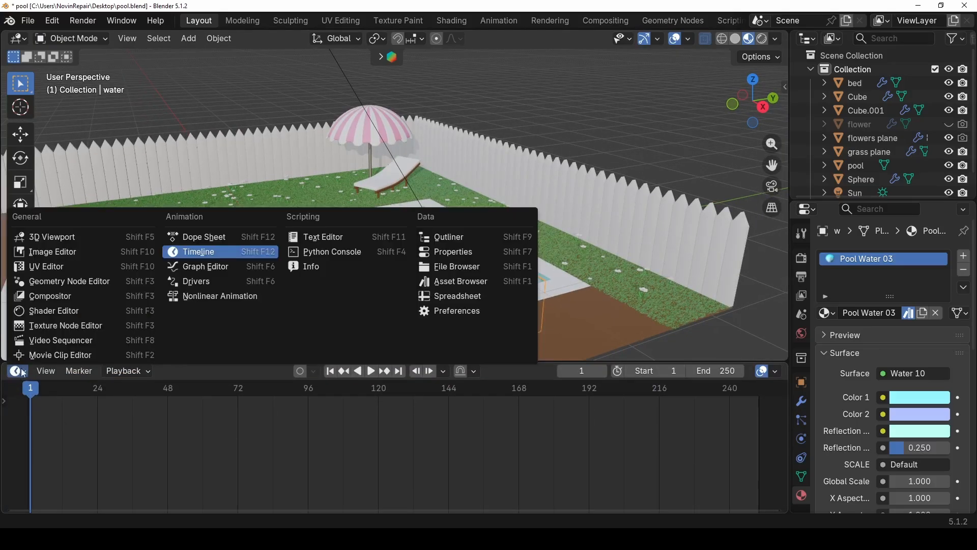
left_click(88, 311)
scroll(423, 453, "up", 5)
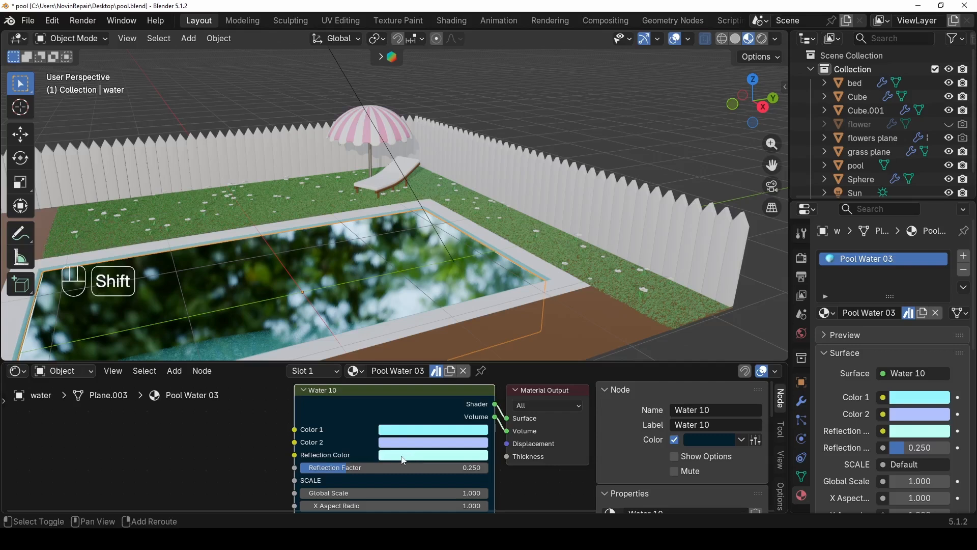
- Set the Water 10 node's Reflection Factor to 0.178 and shrink the Shader Editor area
middle_click_drag(401, 457, 379, 369, "shift")
middle_click_drag(325, 419, 338, 446, "shift")
left_click_drag(337, 411, 326, 411)
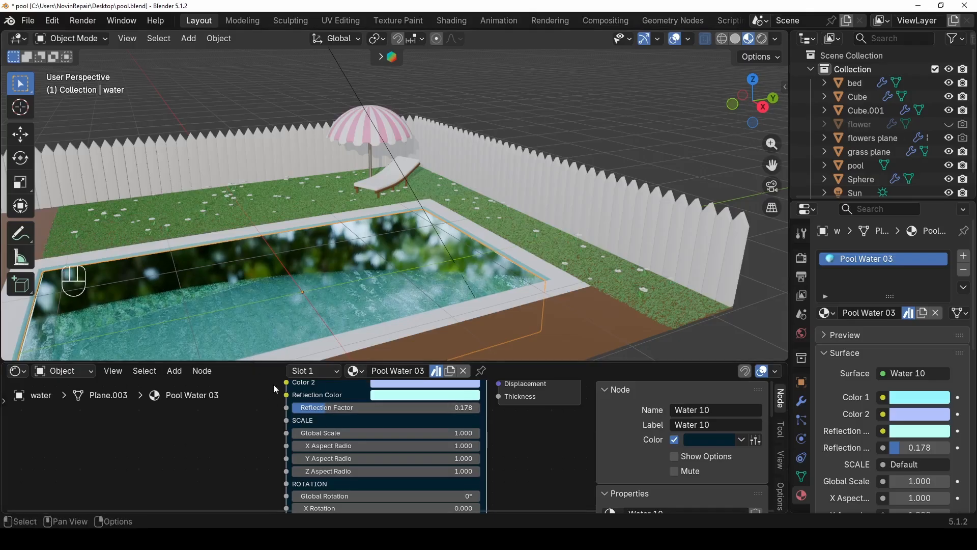
left_click_drag(254, 362, 255, 406)
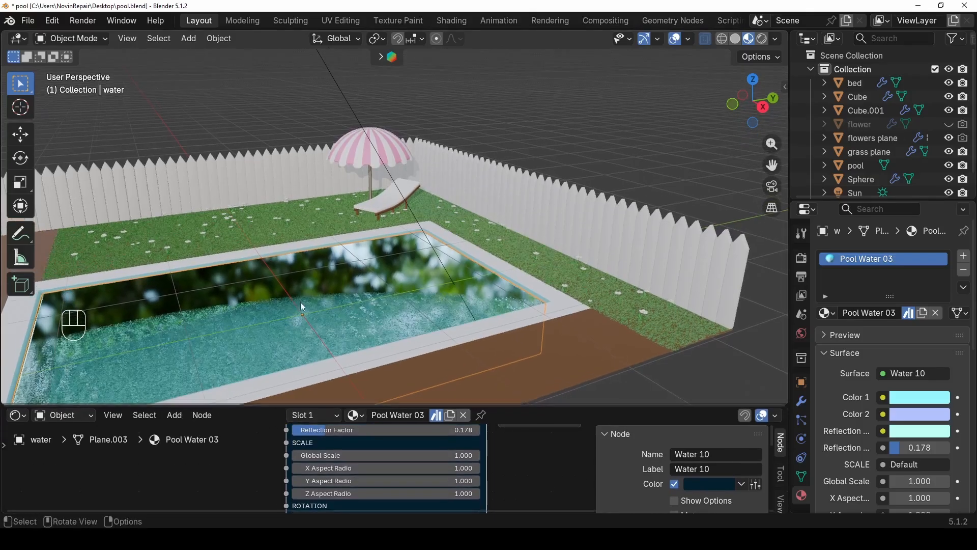
- Add a torus mesh beside the pool with a minor radius of 0.36 m
scroll(368, 296, "down", 4)
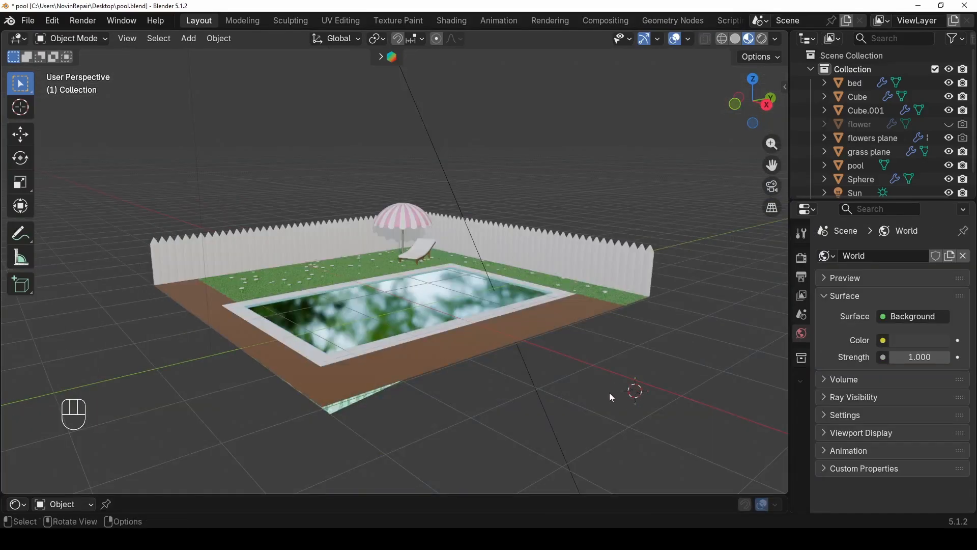
key("shift+a")
mouse_move(615, 248)
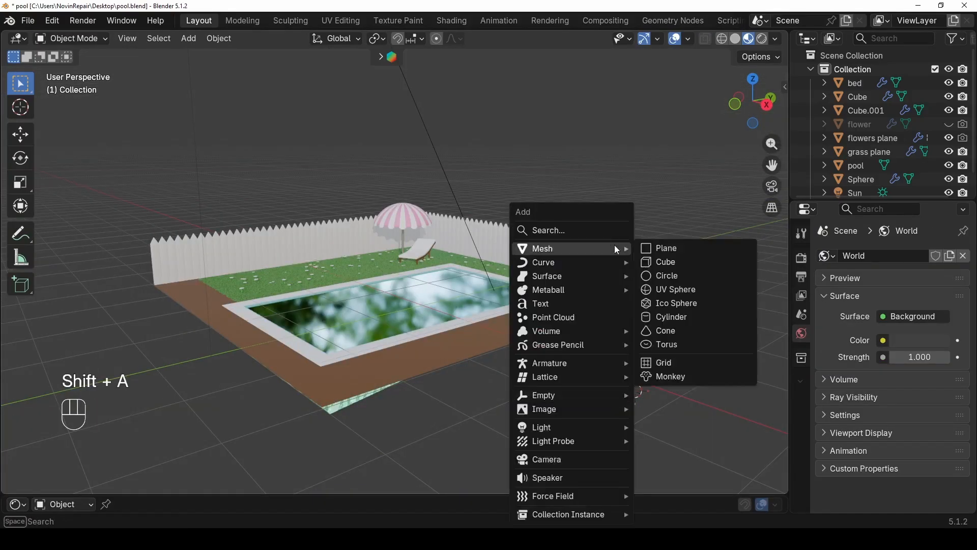
left_click(657, 346)
left_click(57, 480)
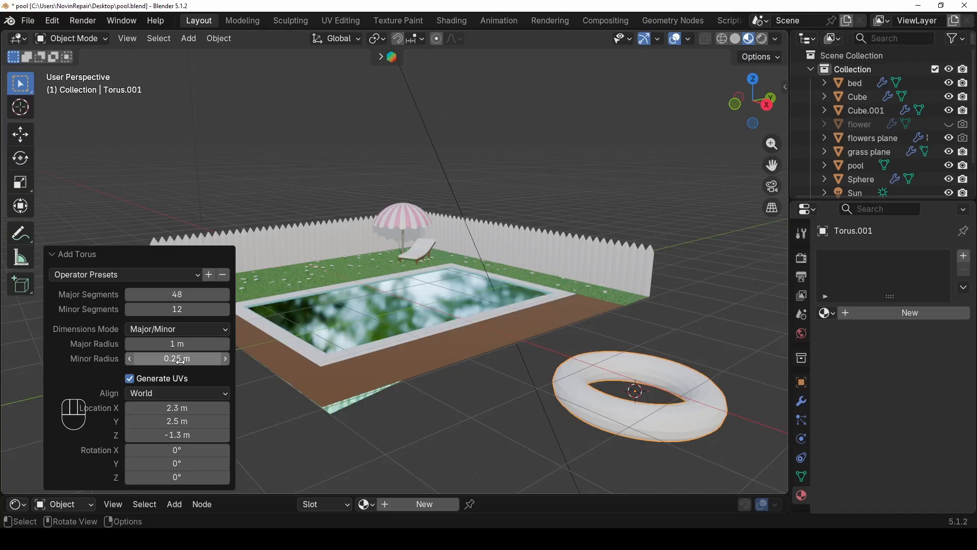
left_click_drag(180, 360, 236, 360)
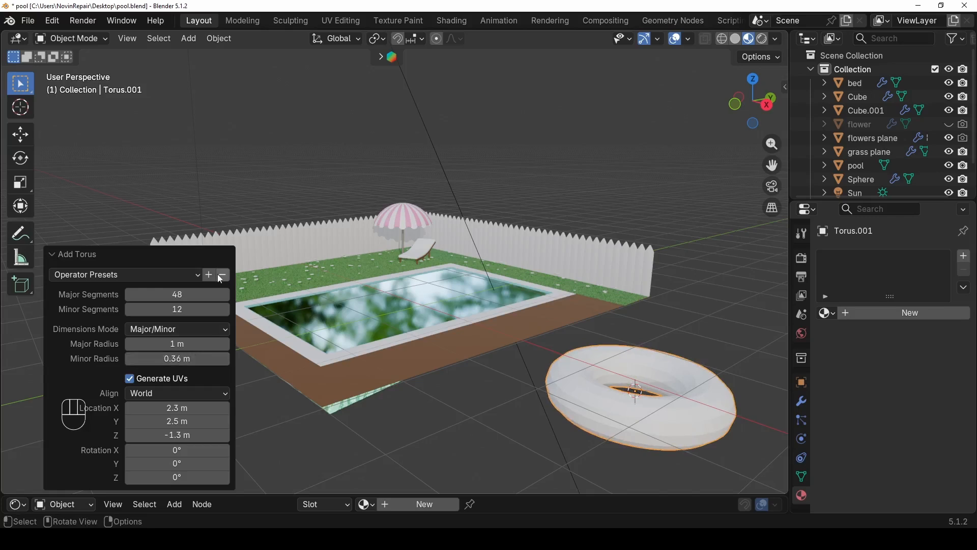
- Set the torus's major segments to 32 and smooth it with a level 2 subdivision surface
left_click(179, 294)
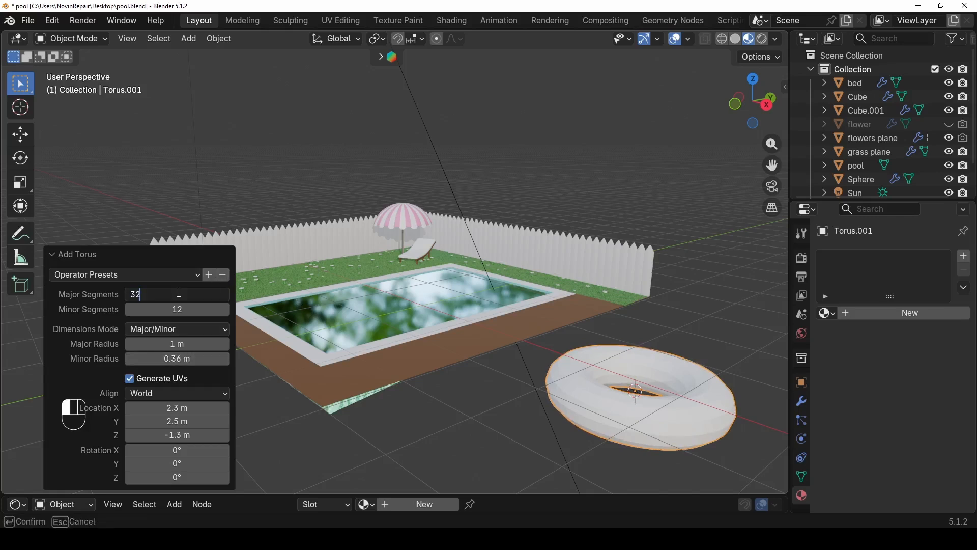
key("Return")
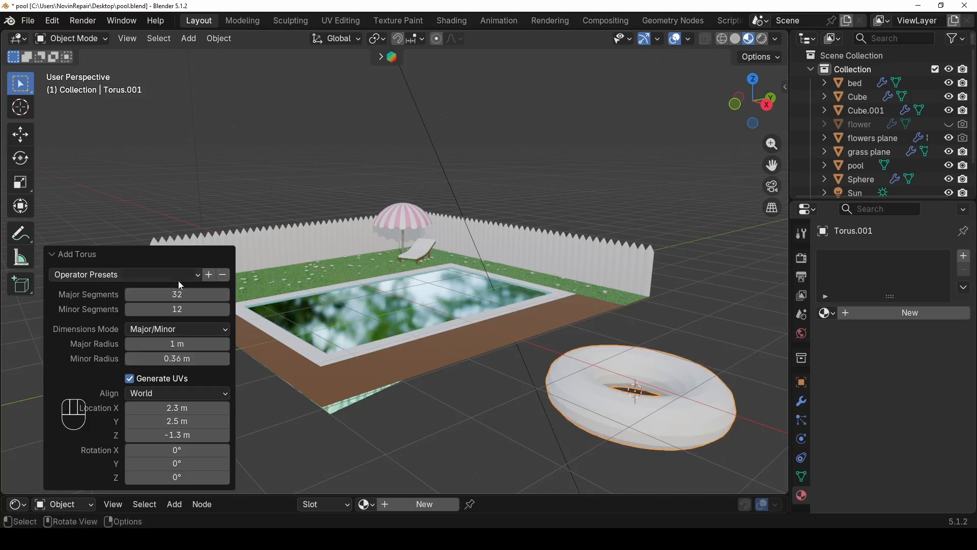
left_click(51, 255)
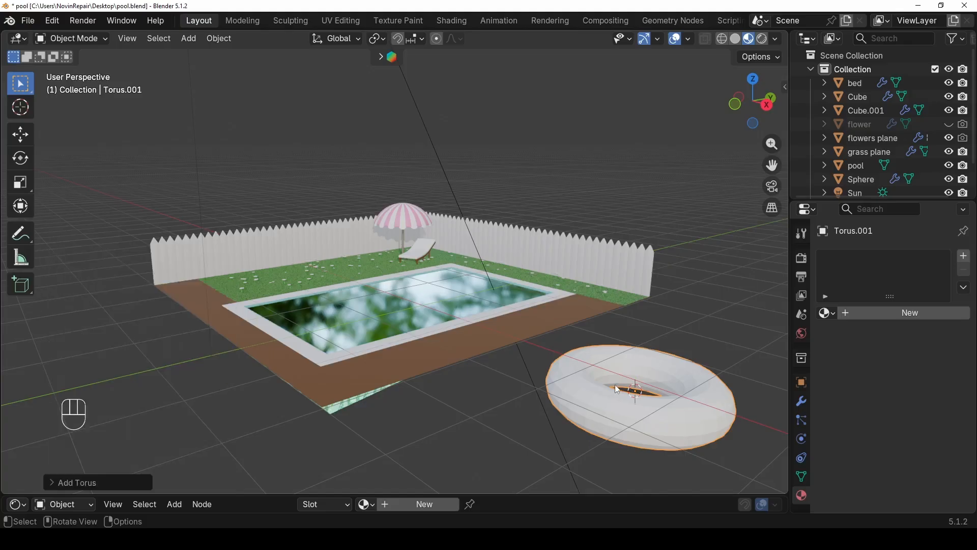
key("ctrl+2")
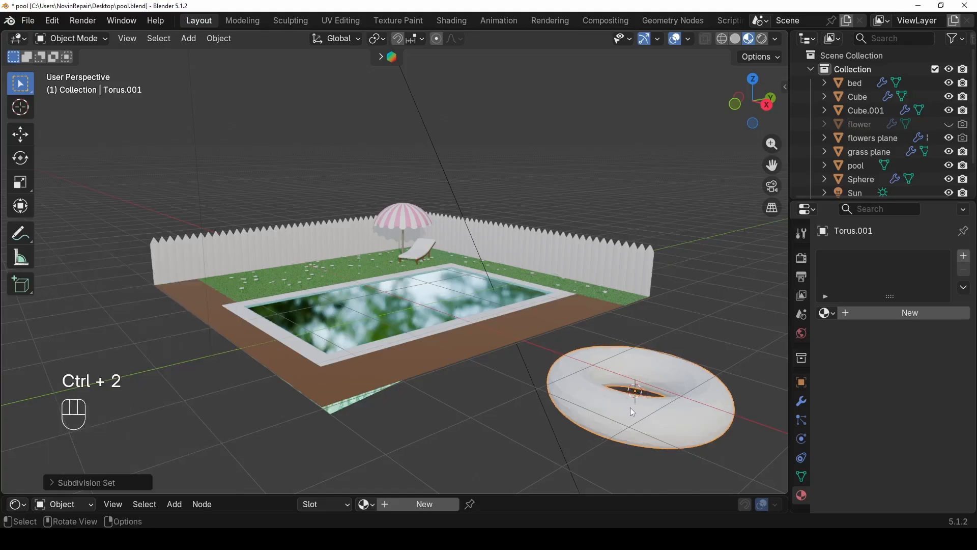
- In solid shading from the top view, move the torus over the pool water and scale it to about a third of its size
left_click(734, 40)
middle_click_drag(560, 362, 680, 53)
middle_click_drag(488, 138, 476, 214, "shift")
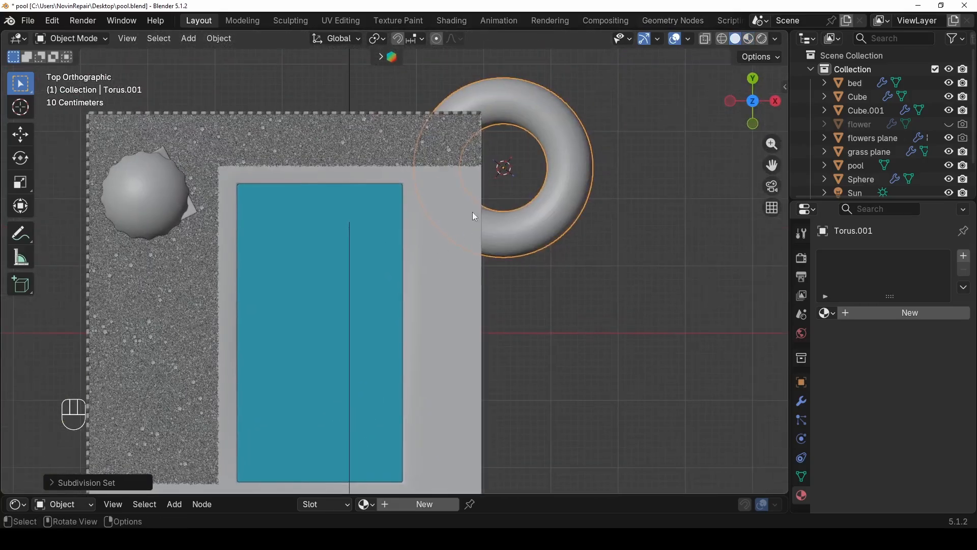
key("g")
left_click(290, 275)
key("s")
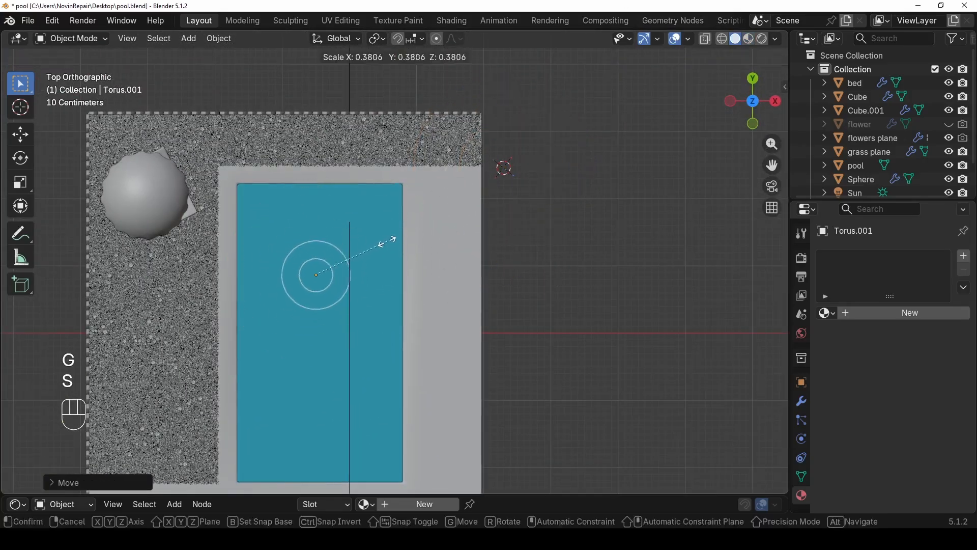
left_click(371, 247)
- Raise the torus about 1.33 m along the global Z axis so it sits at the water surface
middle_click_drag(371, 247, 383, 283)
middle_click_drag(317, 107, 312, 157)
key("g")
key("z")
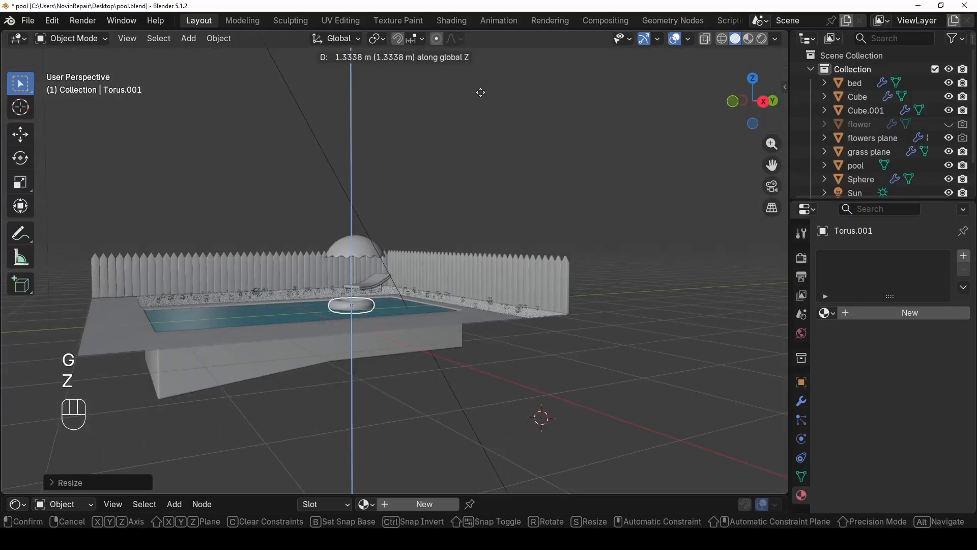
left_click(485, 95)
- Fine-tune the size of the swim ring and shift it toward the pool corner near the lounge chair
middle_click_drag(413, 186, 497, 222)
scroll(375, 285, "up", 3)
key("s")
left_click(463, 229)
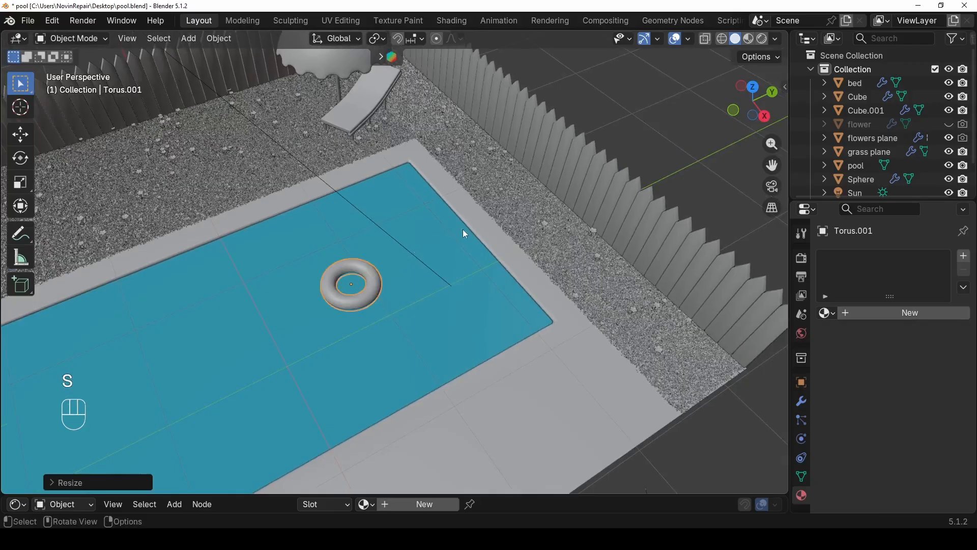
key("g")
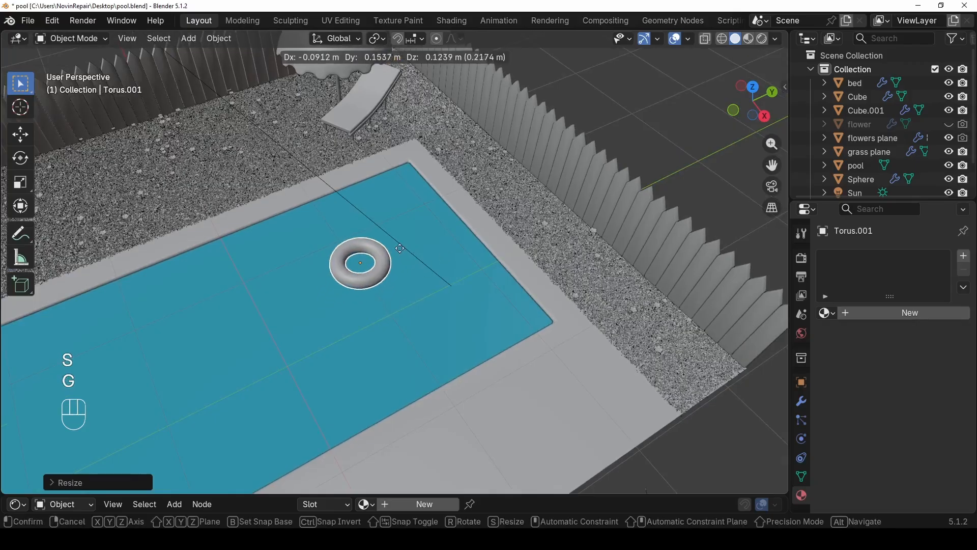
left_click(410, 220)
- Show the scene in Material Preview shading and give the swim ring a new material
middle_click_drag(412, 244, 384, 224)
scroll(393, 260, "up", 4)
left_click(747, 41)
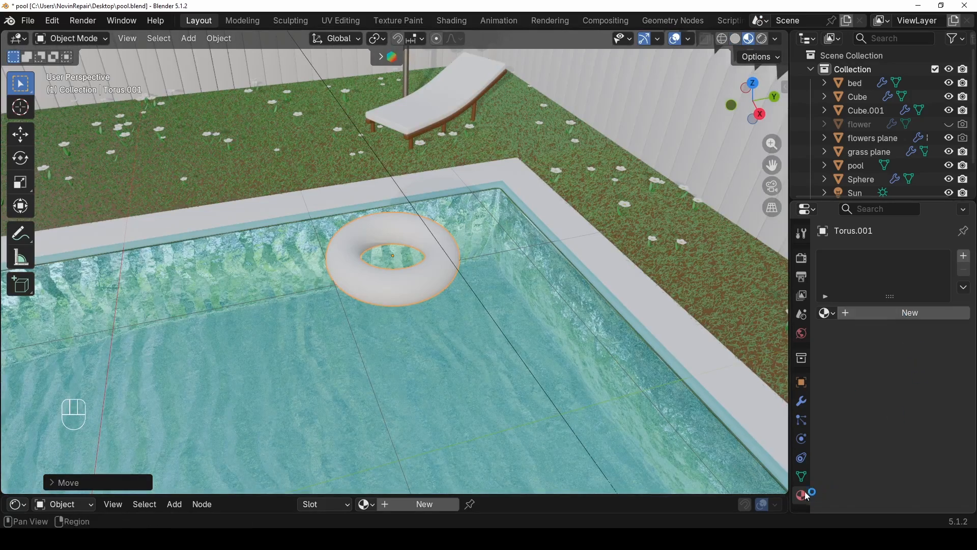
left_click(891, 309)
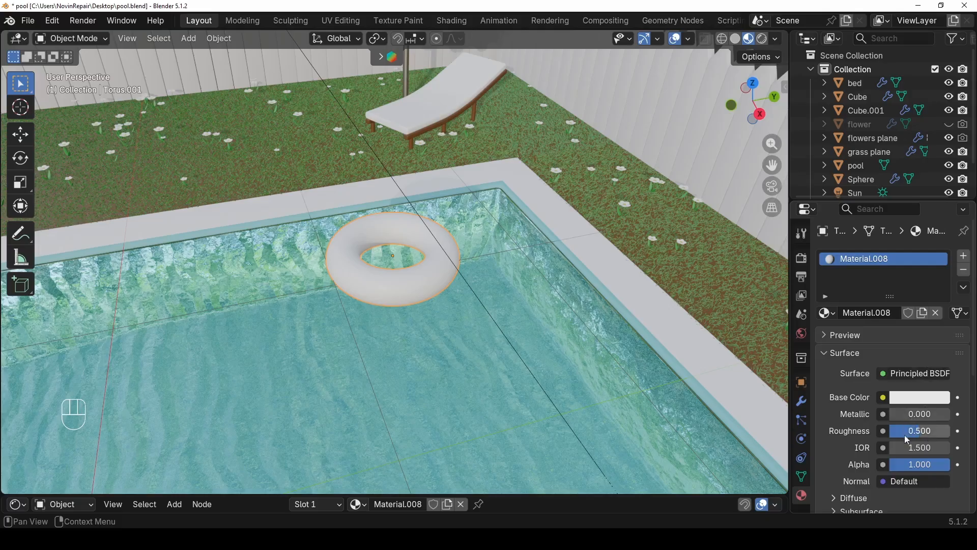
- Give the swim ring's material a pink base color and a roughness of about 0.433
left_click(905, 400)
left_click_drag(872, 237, 896, 232)
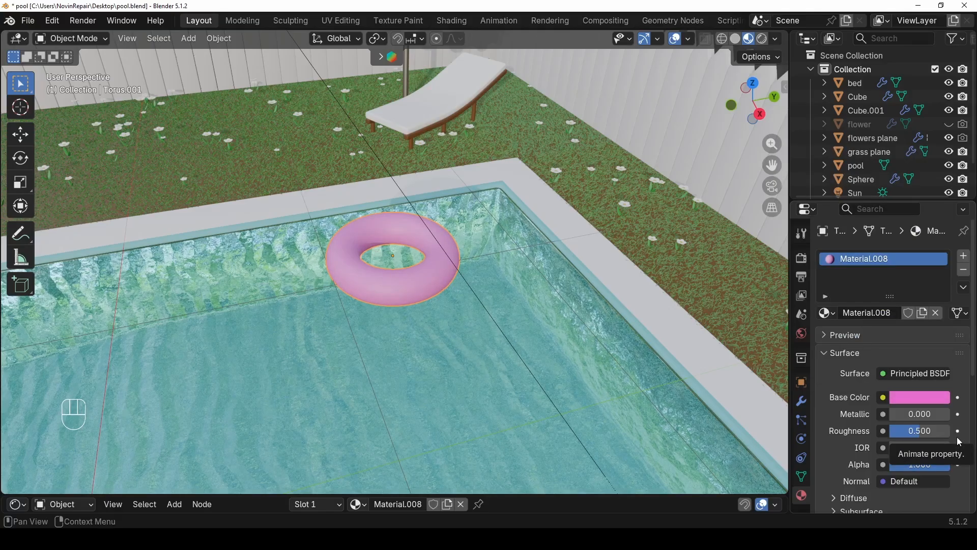
mouse_move(937, 431)
left_mouse_down()
mouse_move(919, 431)
mouse_move(921, 440)
left_mouse_up()
left_click(921, 441)
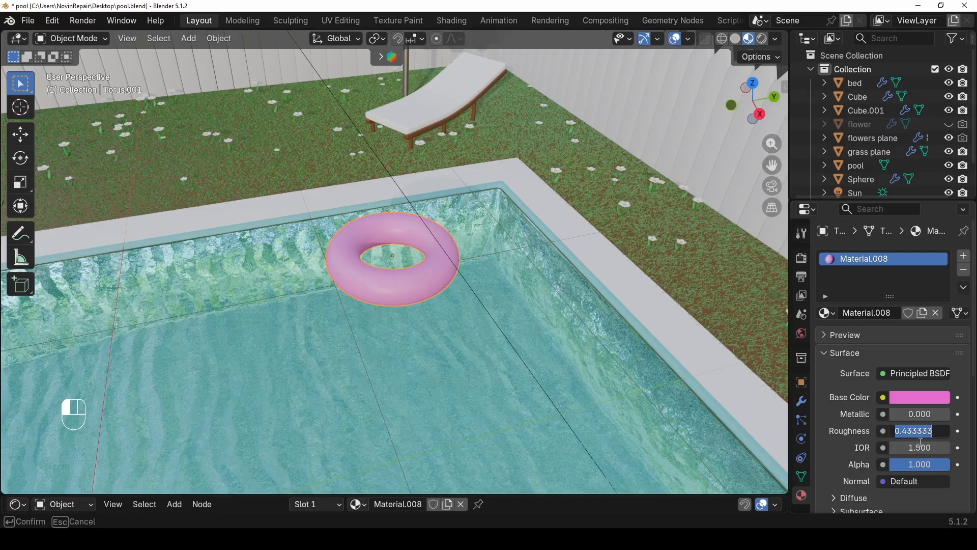
key("Return")
- Set the swim ring material's transmission weight to about 0.658
scroll(958, 480, "down", 3)
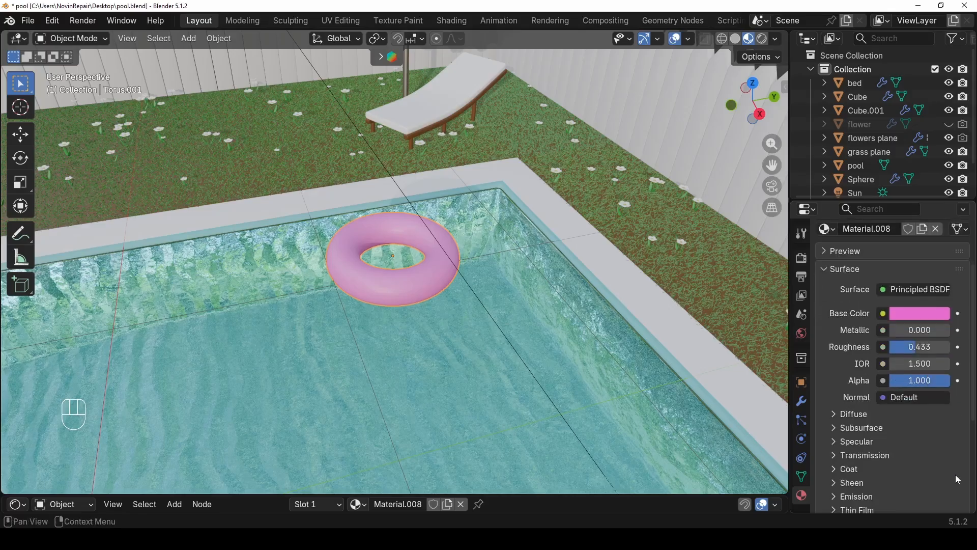
left_click(833, 456)
scroll(912, 425, "down", 3)
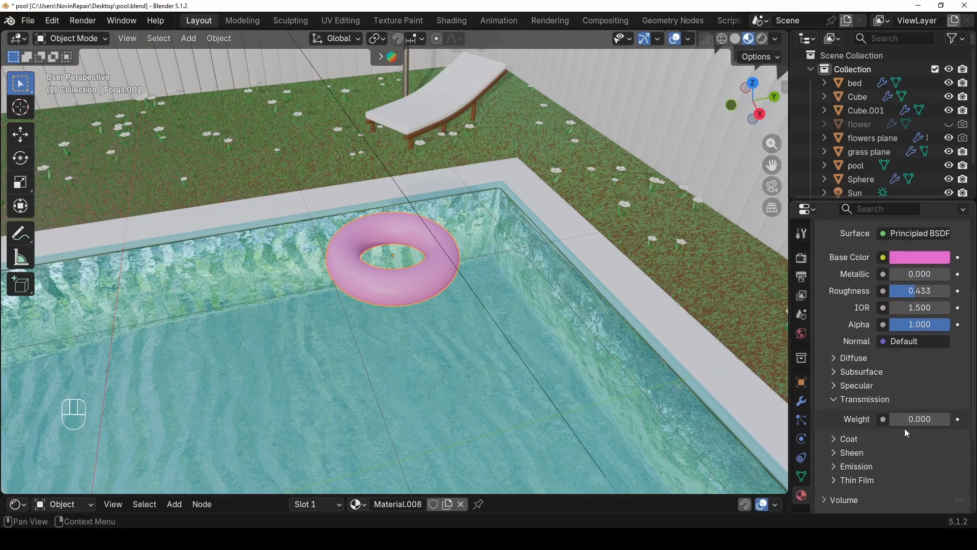
left_click_drag(911, 419, 952, 419)
- Lower the swim ring about 0.3 m along Z into the pool water and save the file
scroll(385, 271, "down", 2)
middle_click_drag(394, 271, 456, 255)
scroll(405, 259, "down", 2)
middle_click_drag(347, 293, 435, 237)
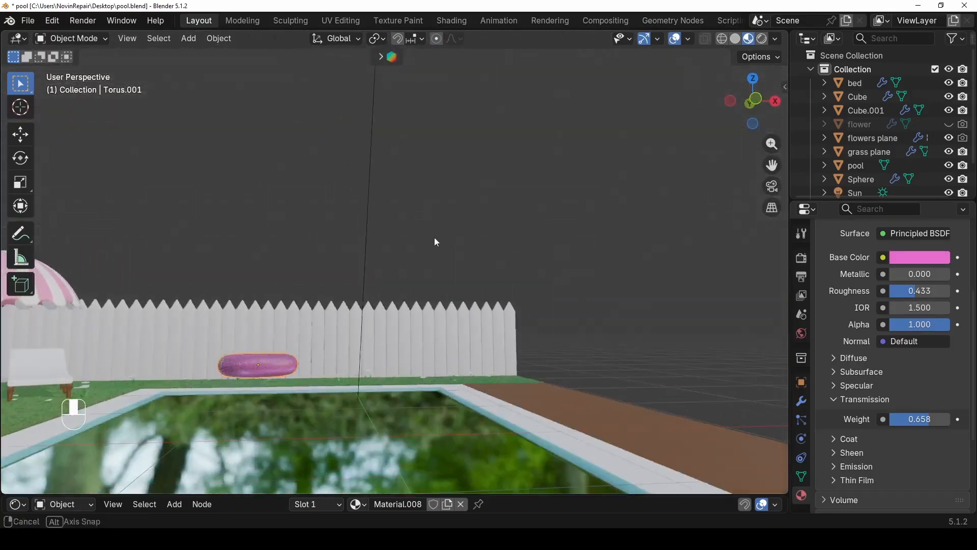
key("g")
key("z")
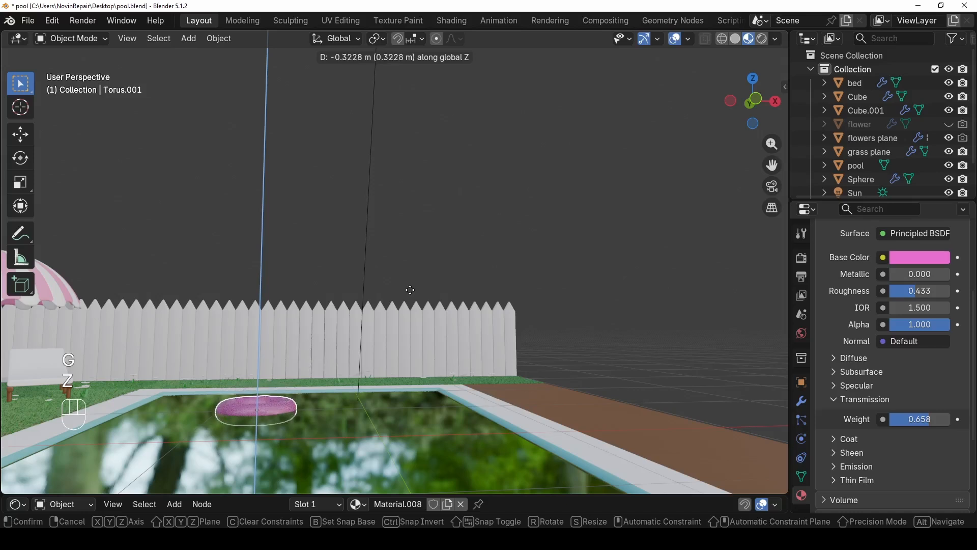
left_click(408, 283)
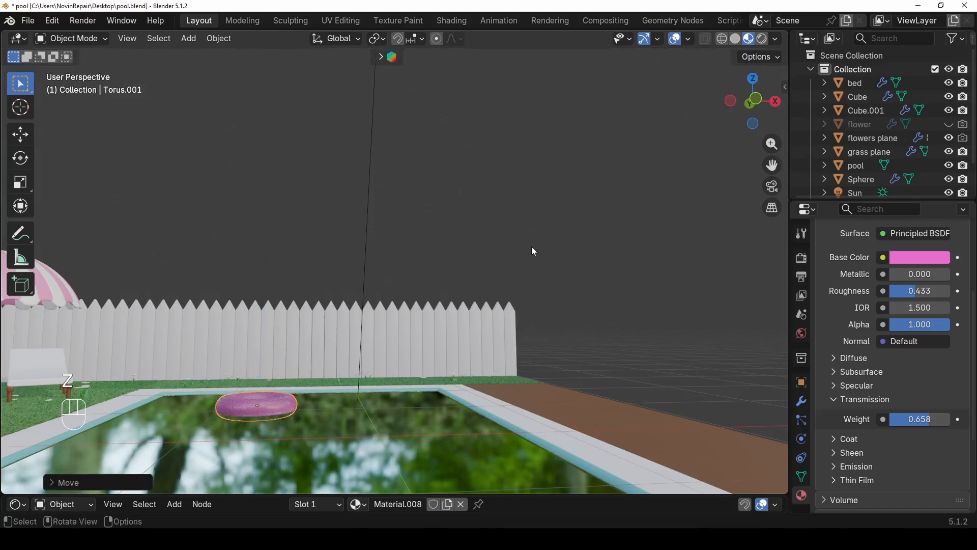
middle_click_drag(531, 247, 524, 275)
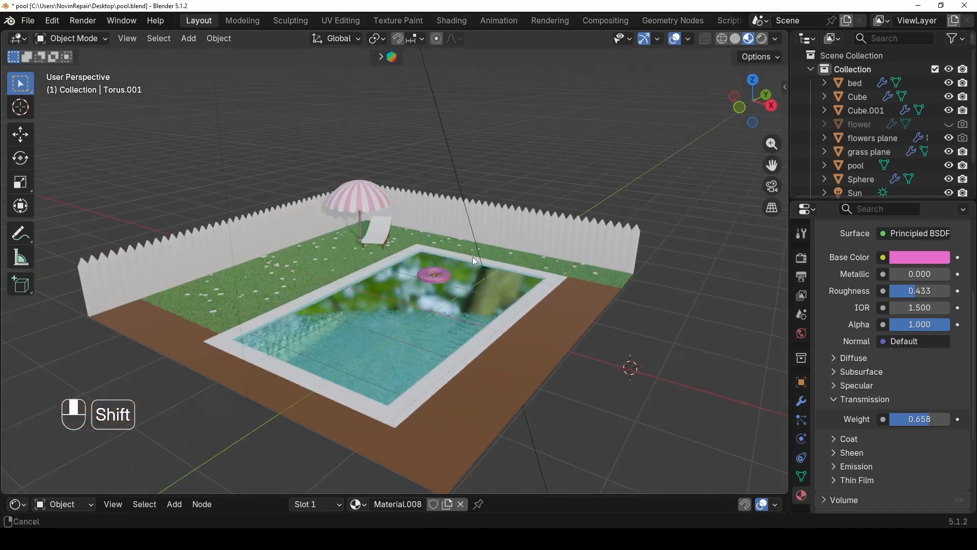
key("ctrl+s")
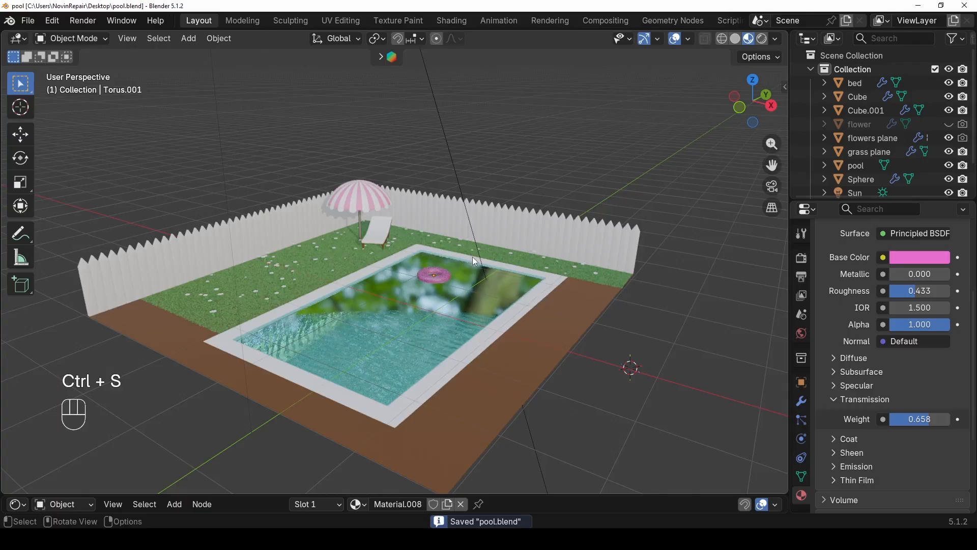
- Show the scene in rendered viewport shading and set the Sun light's strength to 2
middle_click_drag(475, 262, 642, 251)
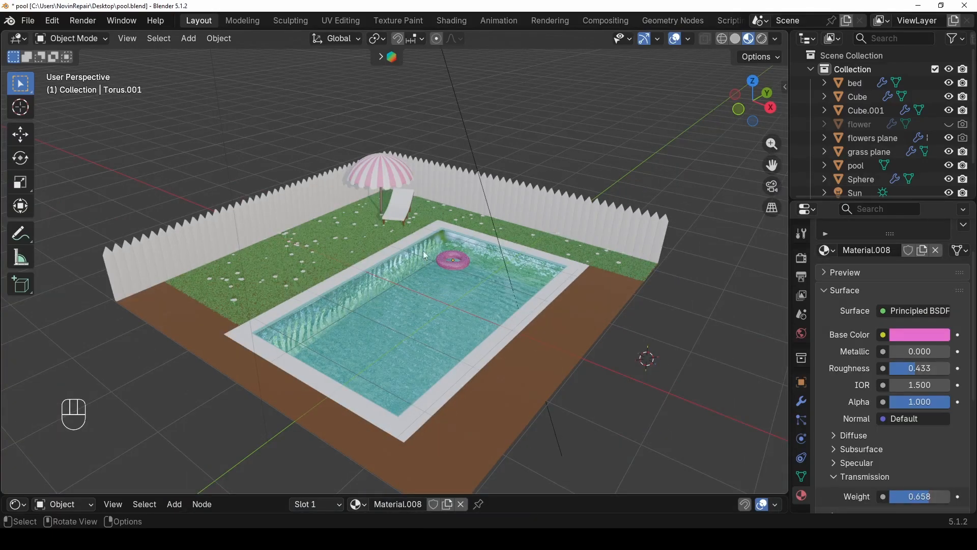
left_click(762, 38)
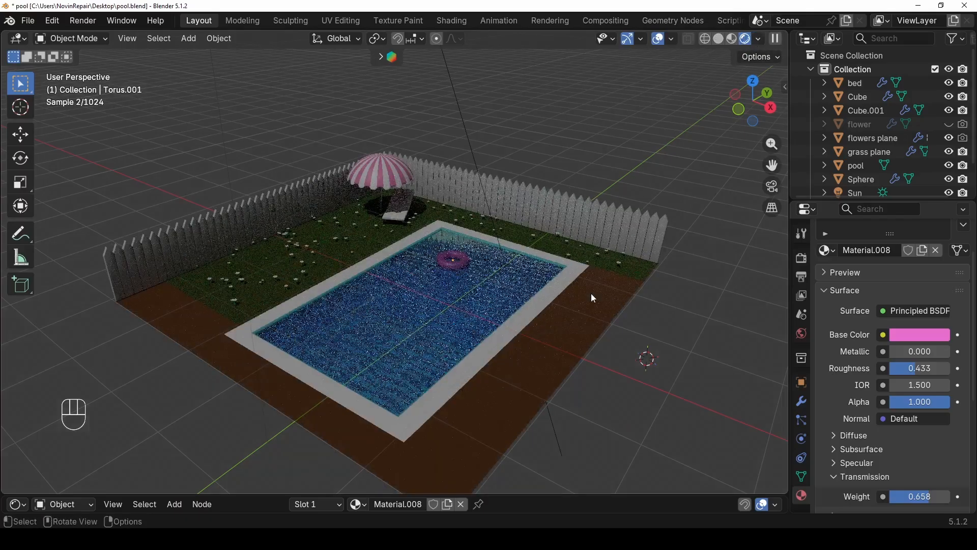
left_click(464, 129)
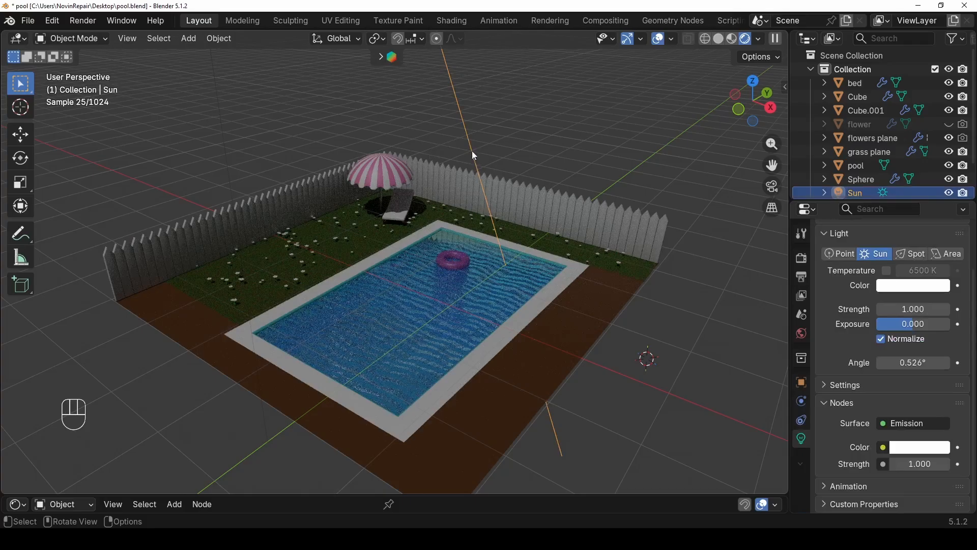
left_click(904, 308)
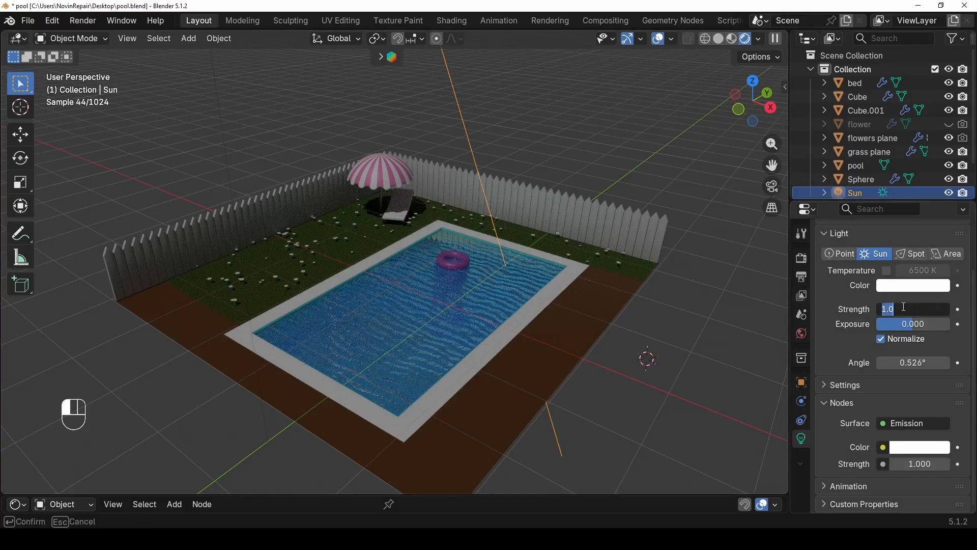
type("2")
key("Return")
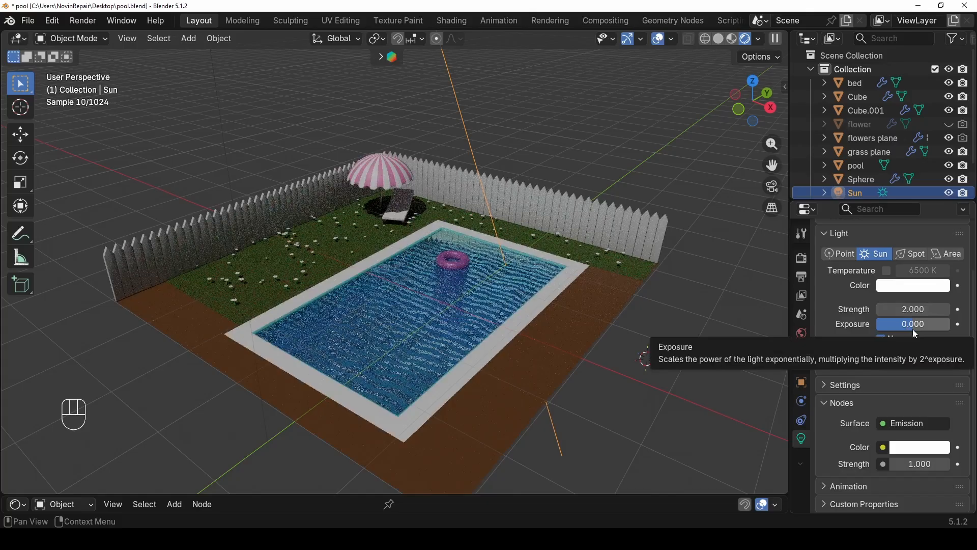
- Set the Sun light's exposure to 2
left_click(912, 329)
type("2")
key("Return")
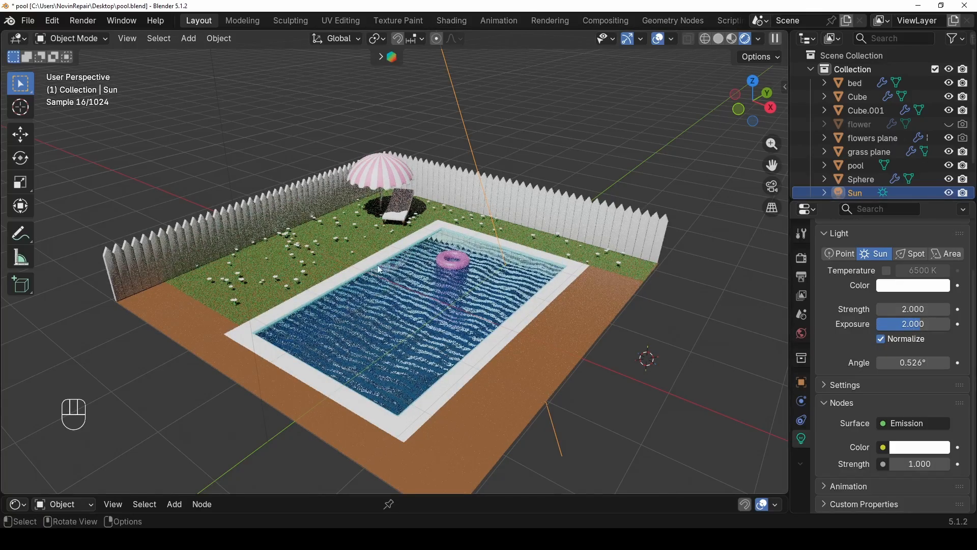
- Change the world background color to a light teal blue with hue about 0.526 and saturation about 0.362
left_click(805, 336)
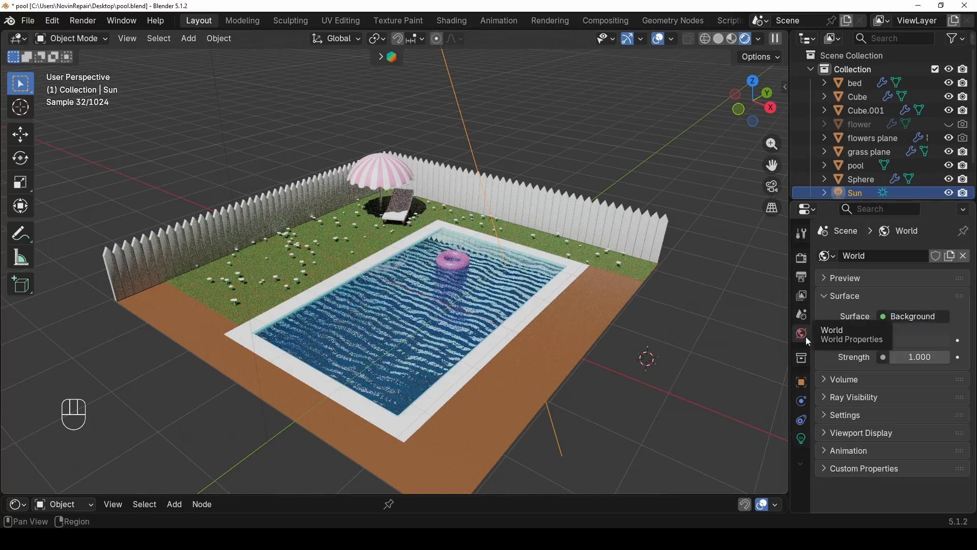
left_click(911, 340)
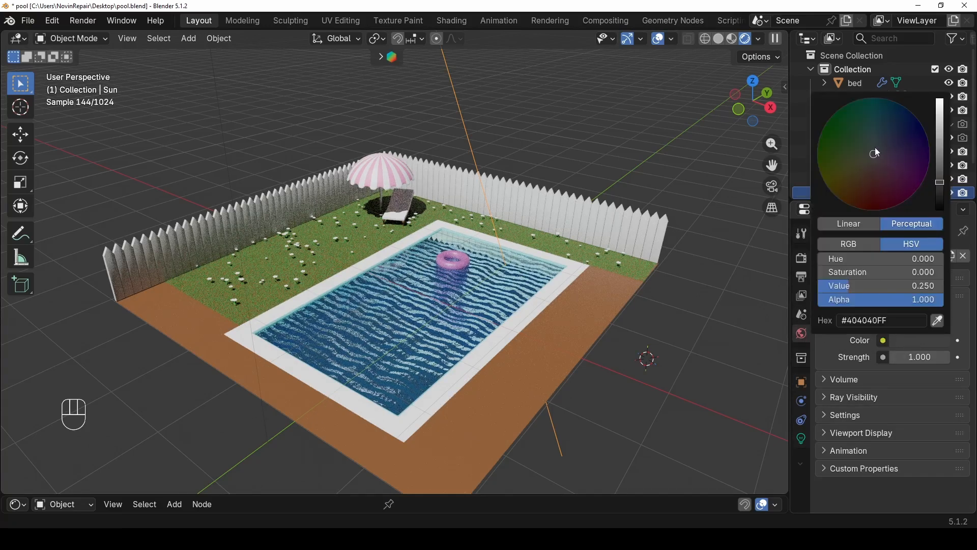
left_click_drag(875, 148, 876, 142)
left_click_drag(939, 182, 881, 138)
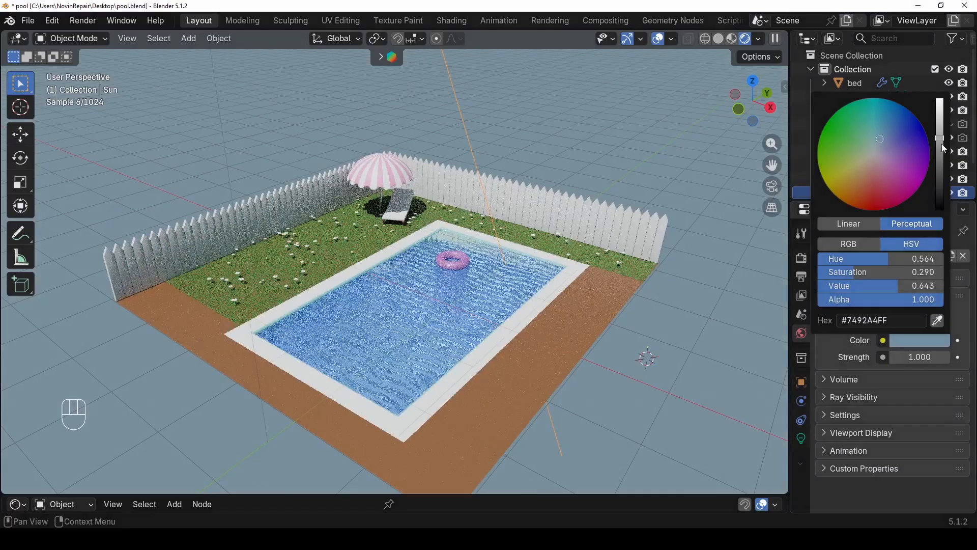
left_click_drag(940, 145, 940, 141)
left_click_drag(880, 139, 877, 134)
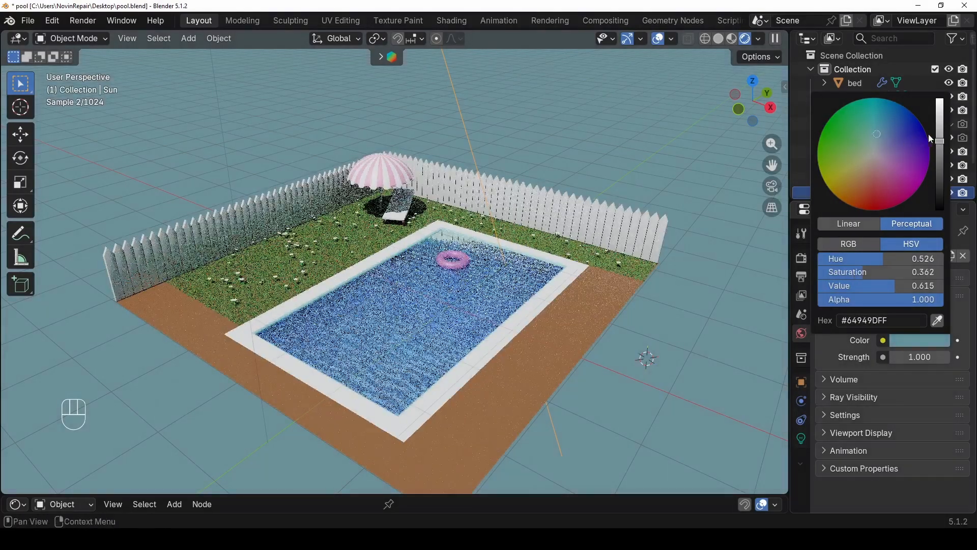
left_click_drag(940, 140, 940, 121)
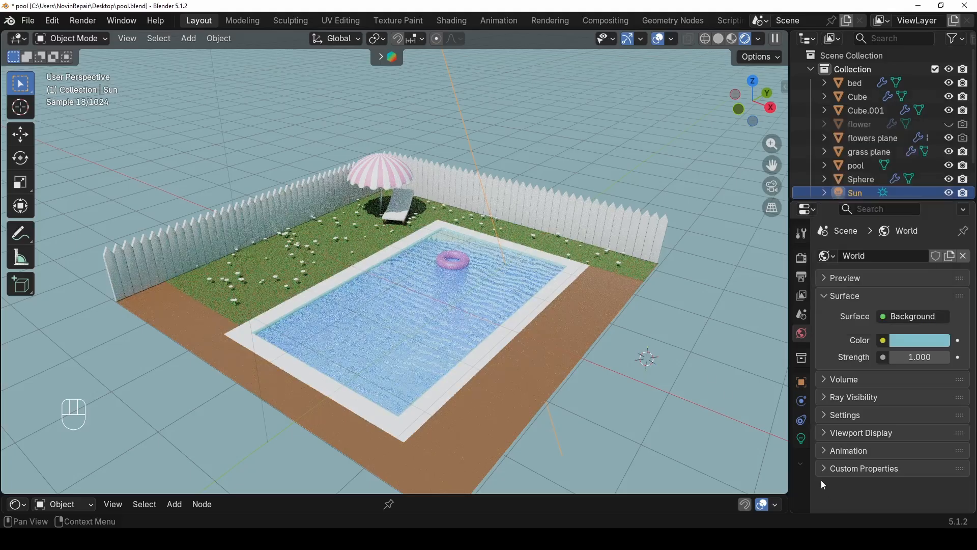
- Set the color management view transform to Standard in the render settings
left_click(801, 258)
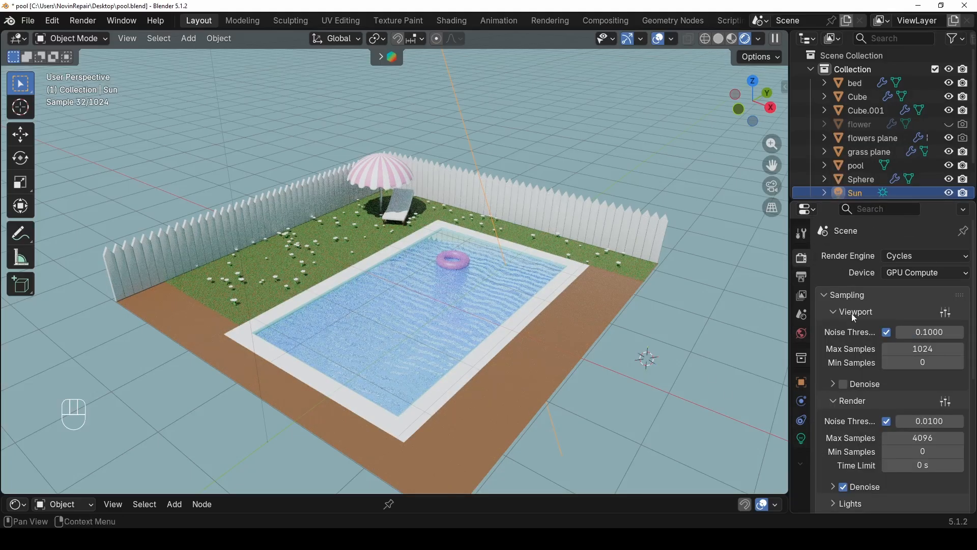
scroll(852, 326, "down", 8)
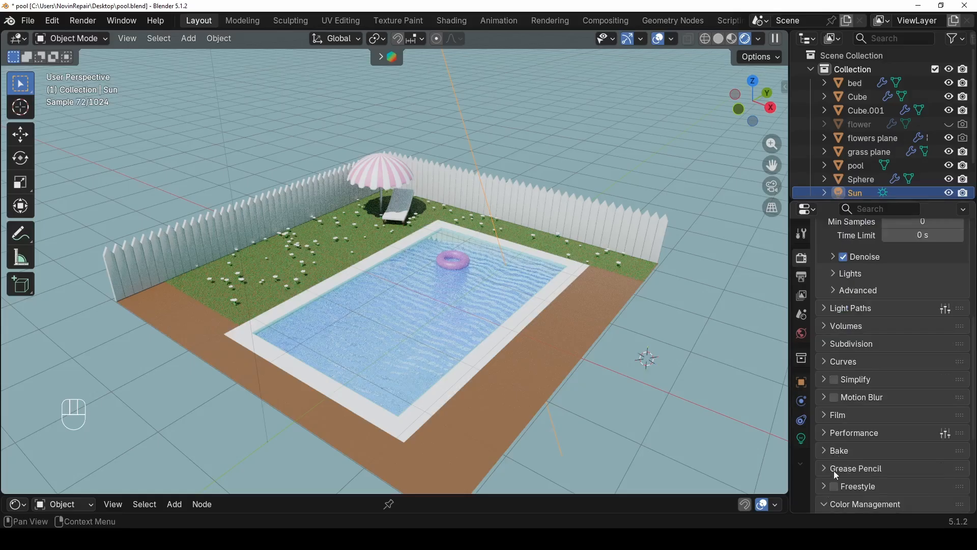
left_click(865, 504)
scroll(858, 402, "down", 6)
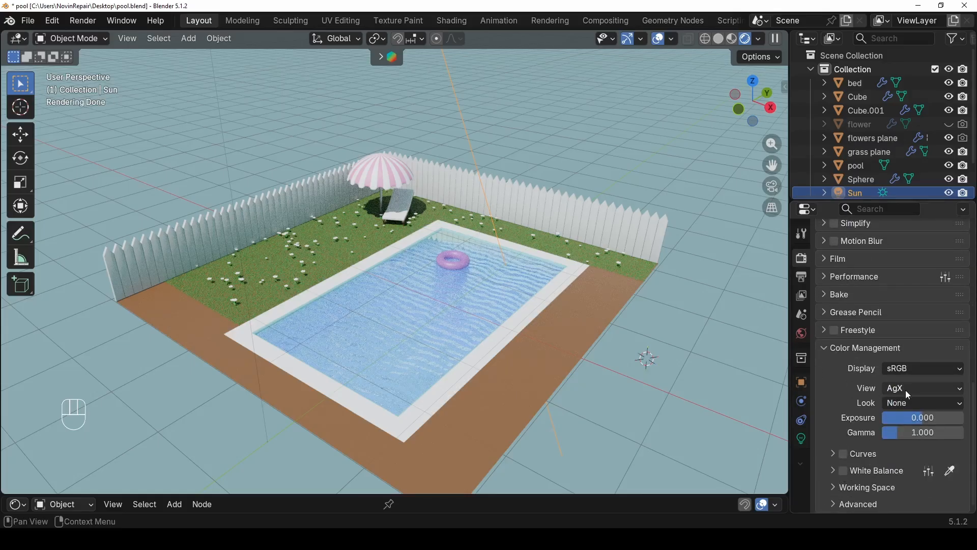
left_click(906, 389)
left_click(883, 256)
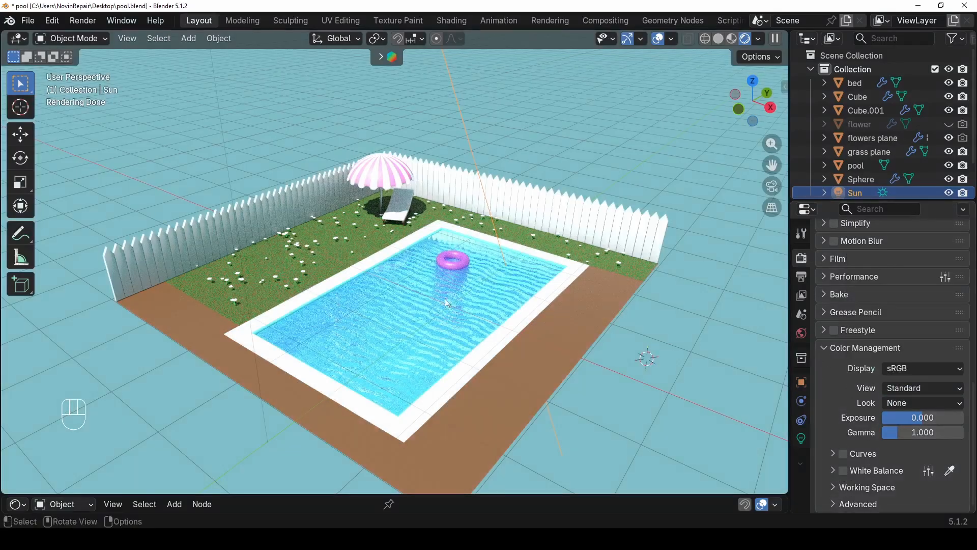
- Set the color management look to Medium High Contrast
left_click(924, 390)
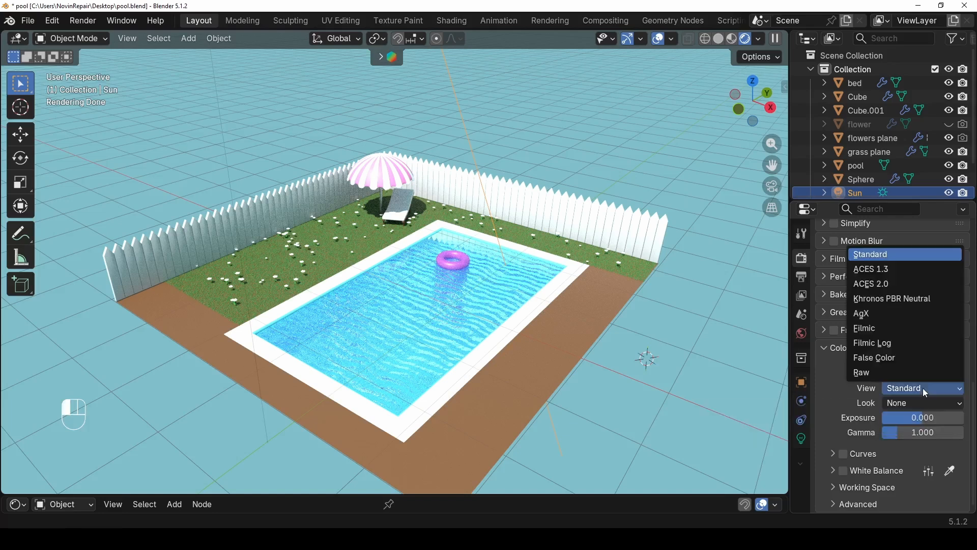
left_click(903, 405)
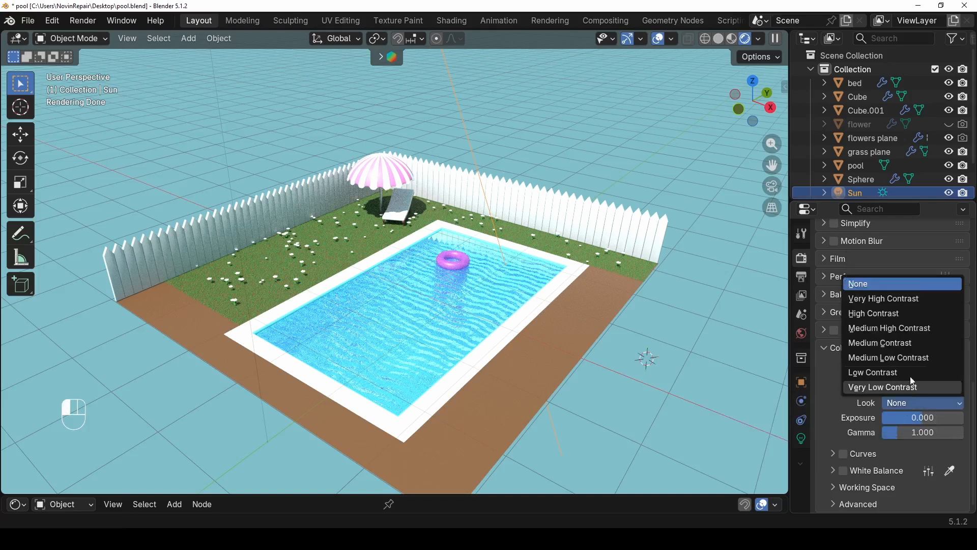
left_click(919, 331)
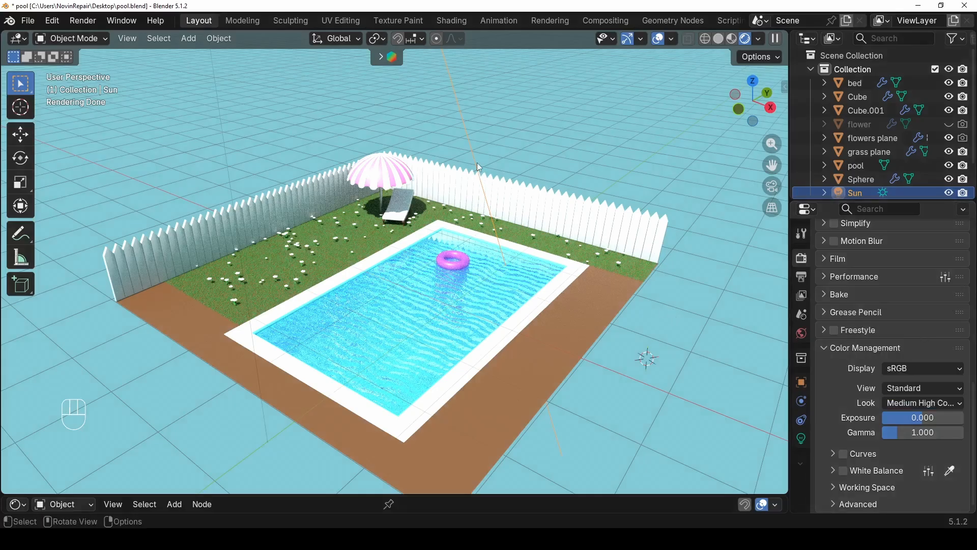
- Reduce the Sun light's exposure to 1.5
left_click(801, 439)
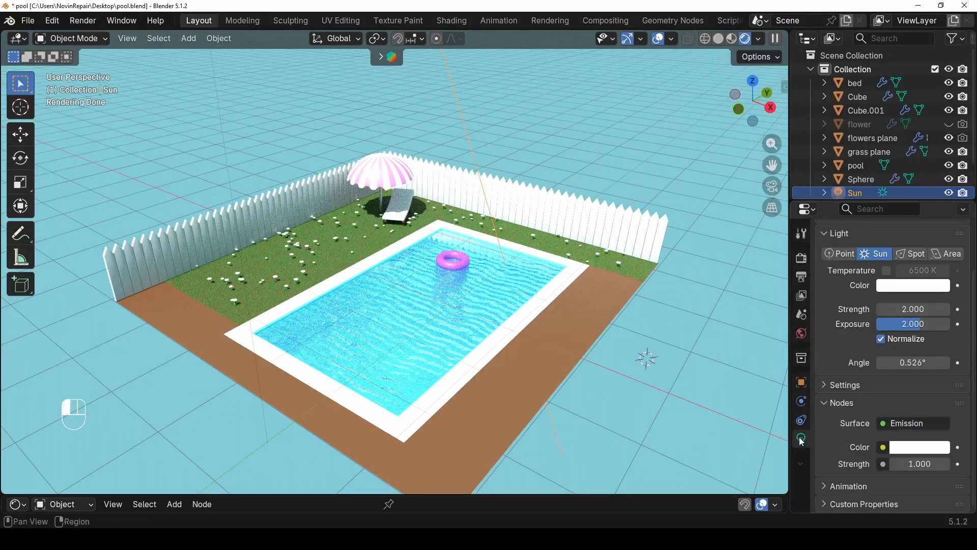
left_click(904, 326)
type("1")
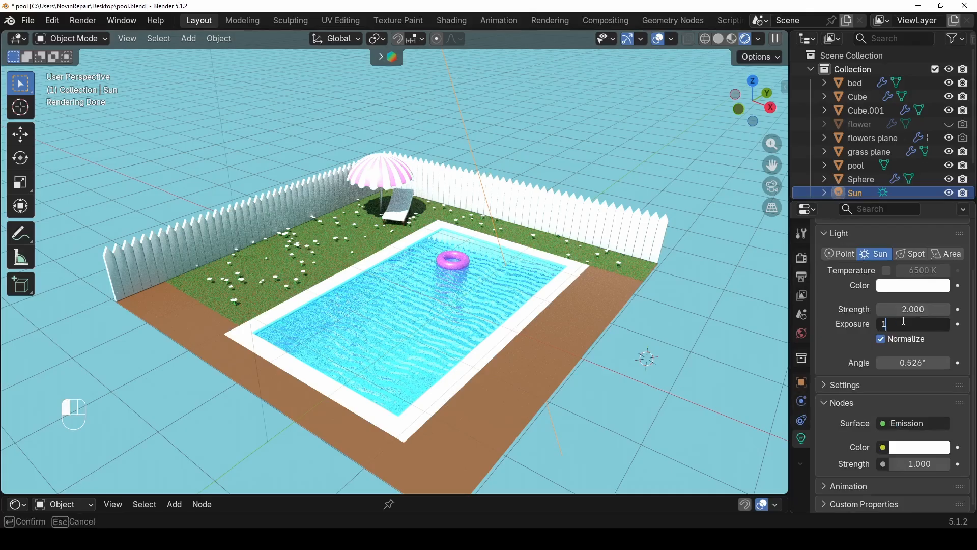
type(".5")
key("Return")
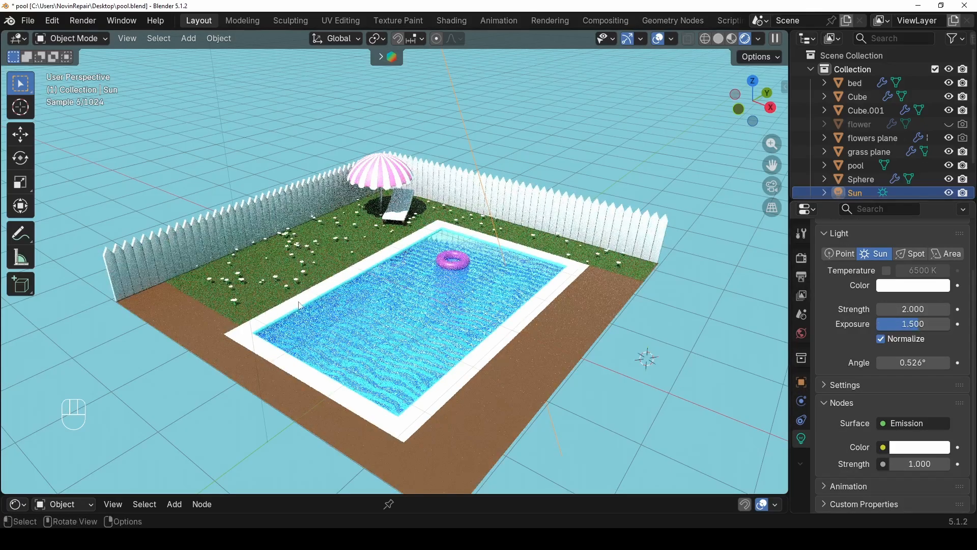
- Add a Solidify modifier to the pool's water object
scroll(466, 305, "up", 3)
middle_click_drag(466, 305, 438, 281)
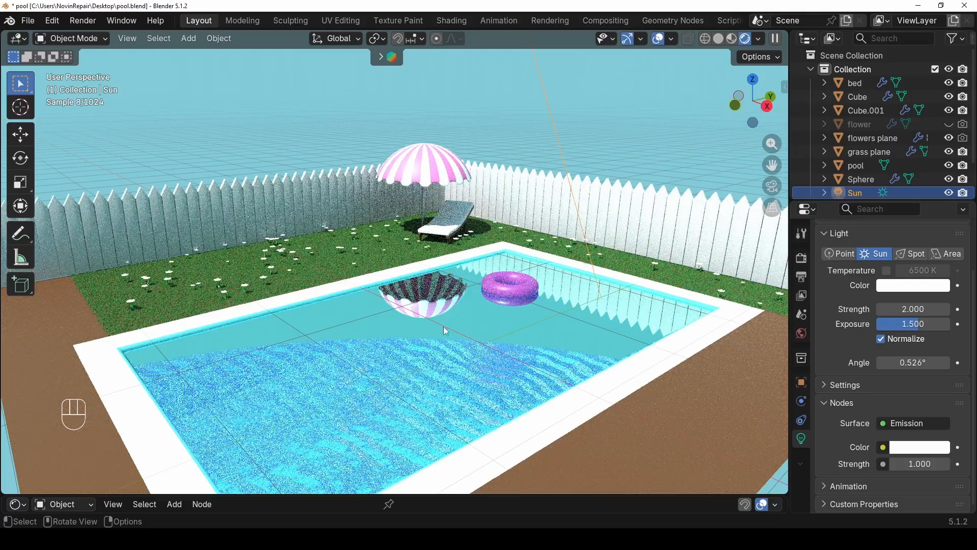
left_click(401, 365)
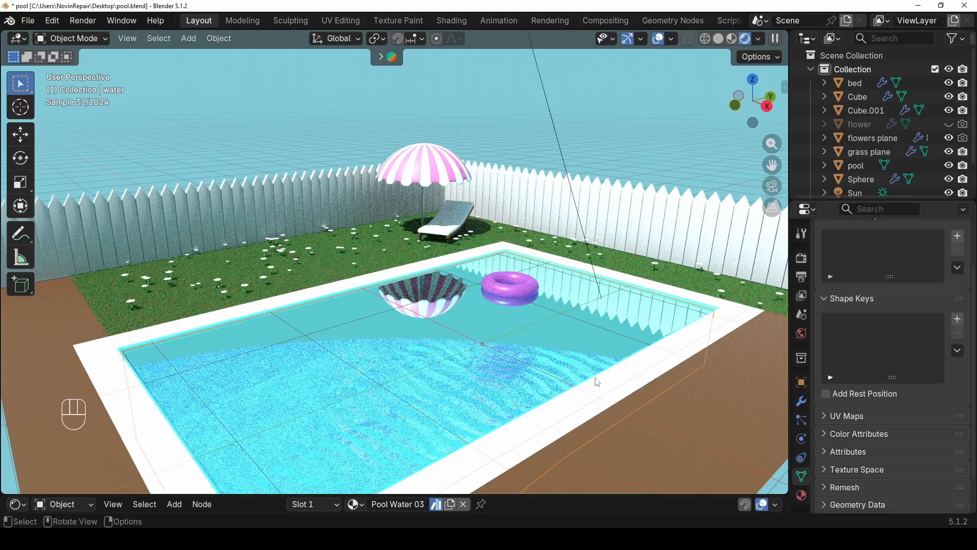
left_click(801, 401)
left_click(917, 258)
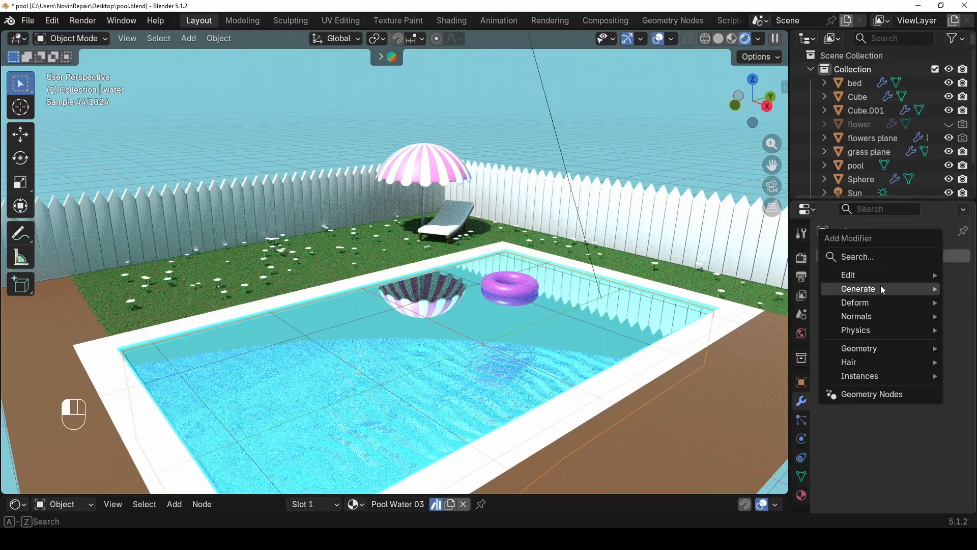
mouse_move(883, 289)
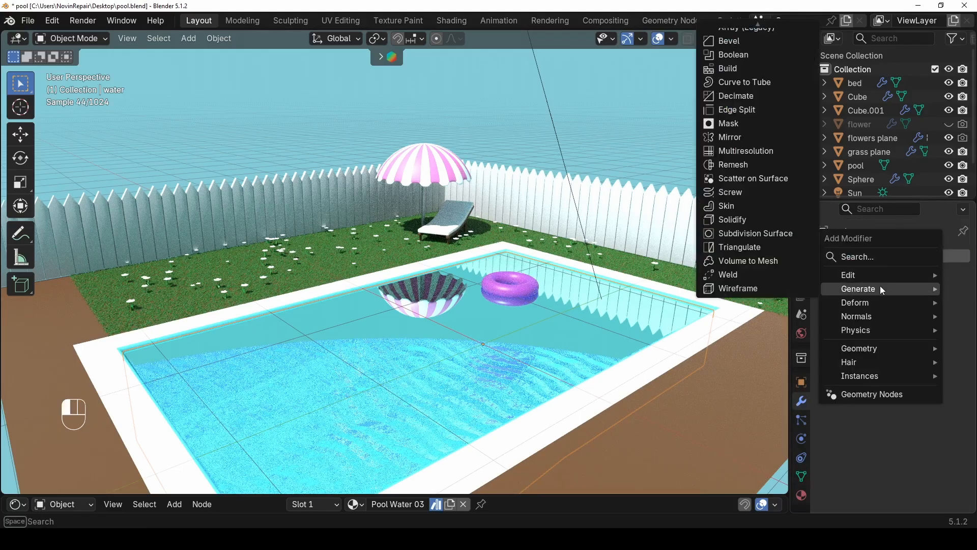
left_click(753, 220)
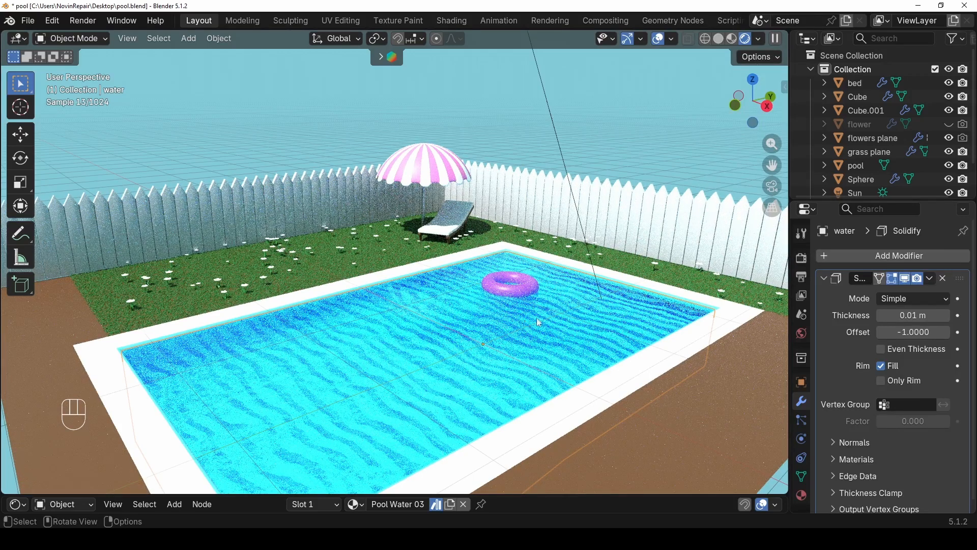
- Examine the rendered pool, water, lawn and fence from several angles and distances
scroll(446, 286, "down", 2)
scroll(444, 283, "down", 1)
middle_click_drag(441, 283, 454, 298)
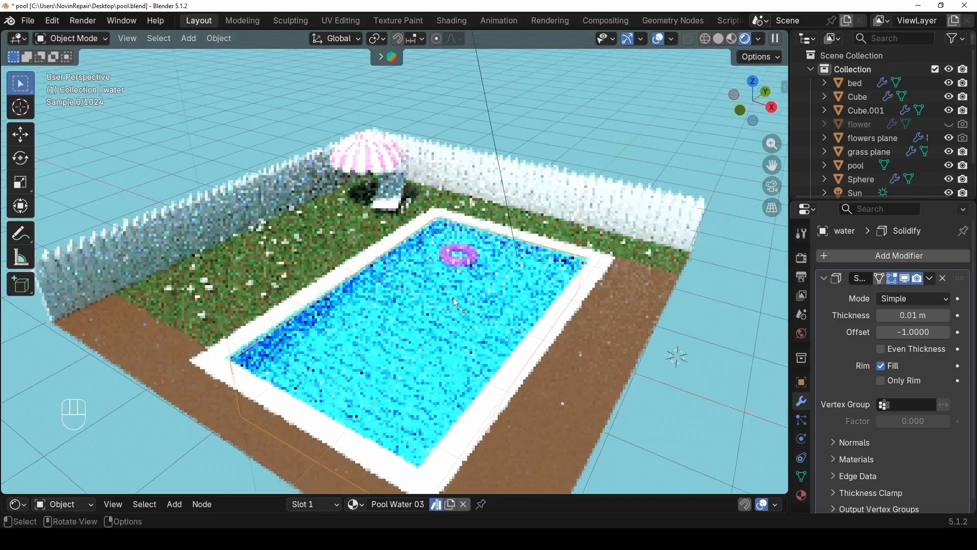
middle_click_drag(371, 304, 402, 290)
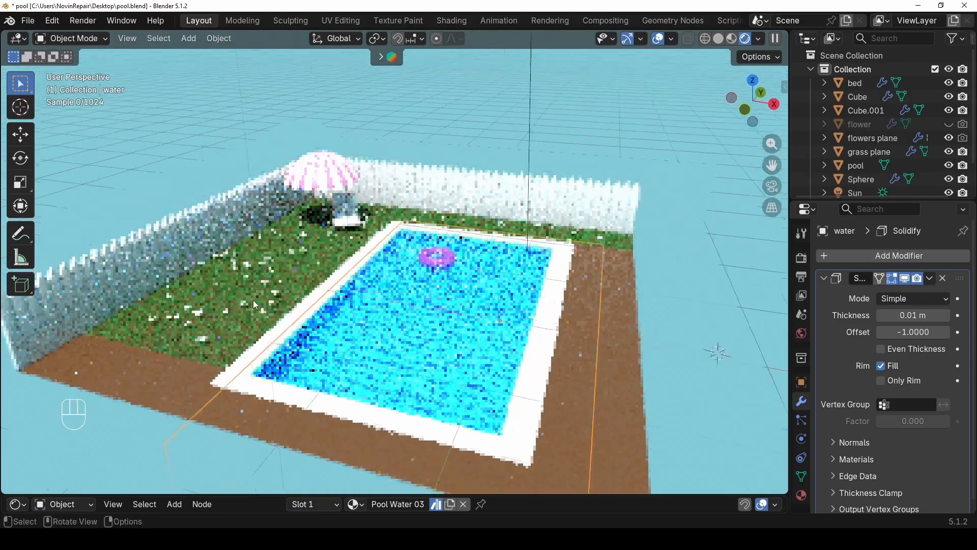
scroll(252, 301, "up", 4)
middle_click_drag(242, 317, 328, 319, "shift")
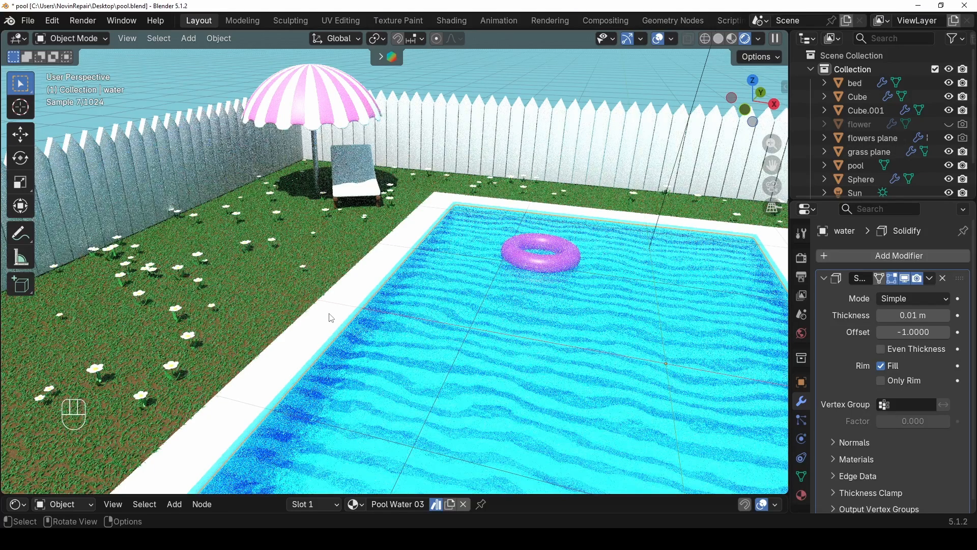
scroll(331, 318, "down", 3)
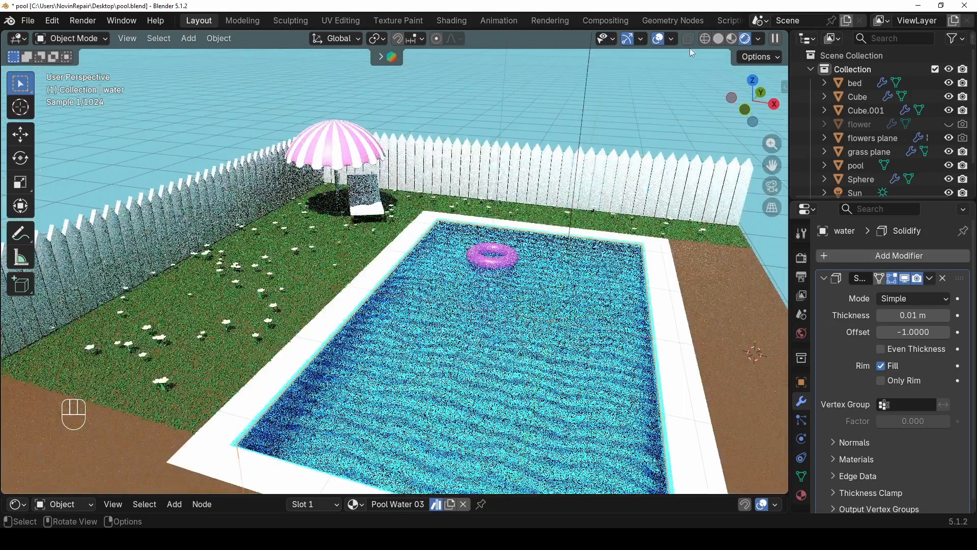
middle_click_drag(631, 142, 627, 91)
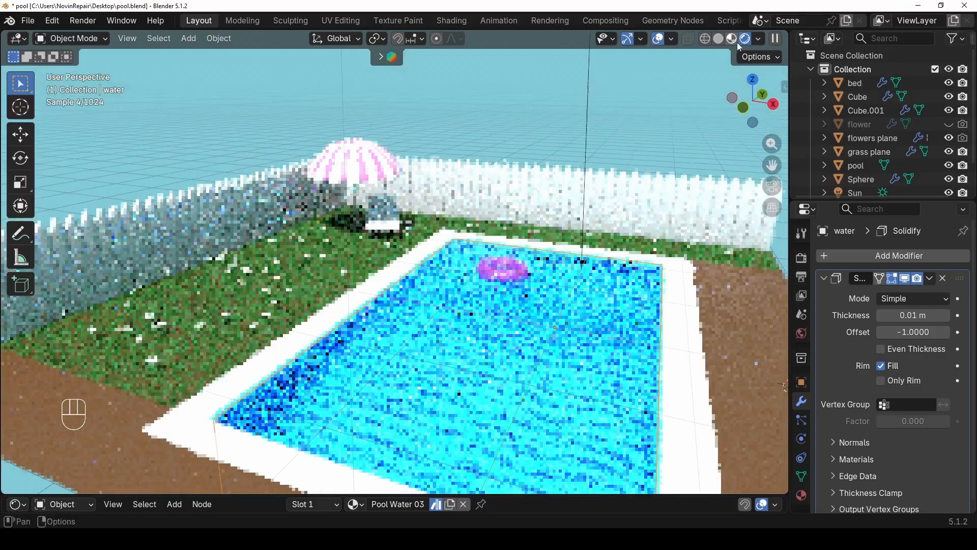
- Switch the viewport to Material Preview shading, reset the 3D cursor to the world origin and save the file
left_click(732, 39)
scroll(368, 301, "down", 5)
mouse_move(368, 301)
middle_mouse_down()
mouse_move(370, 316)
mouse_move(409, 320)
middle_mouse_up()
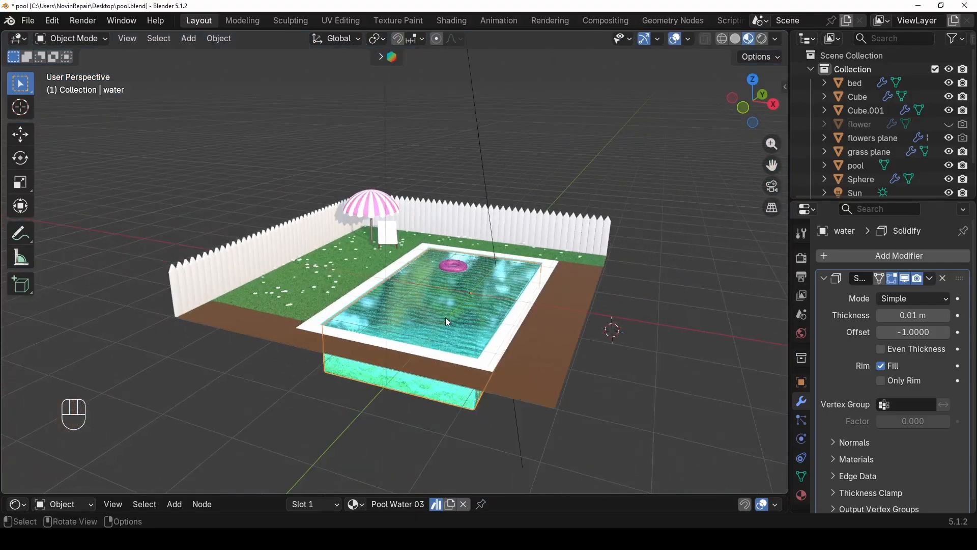
key("shift+c")
scroll(399, 390, "up", 4)
middle_click_drag(425, 346, 421, 227, "shift")
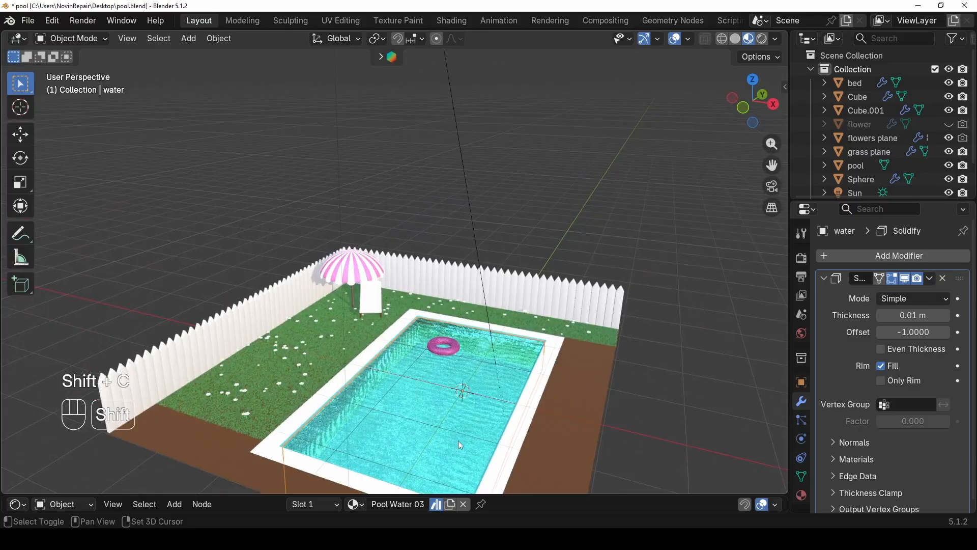
middle_click_drag(459, 445, 422, 360, "shift")
key("ctrl+s")
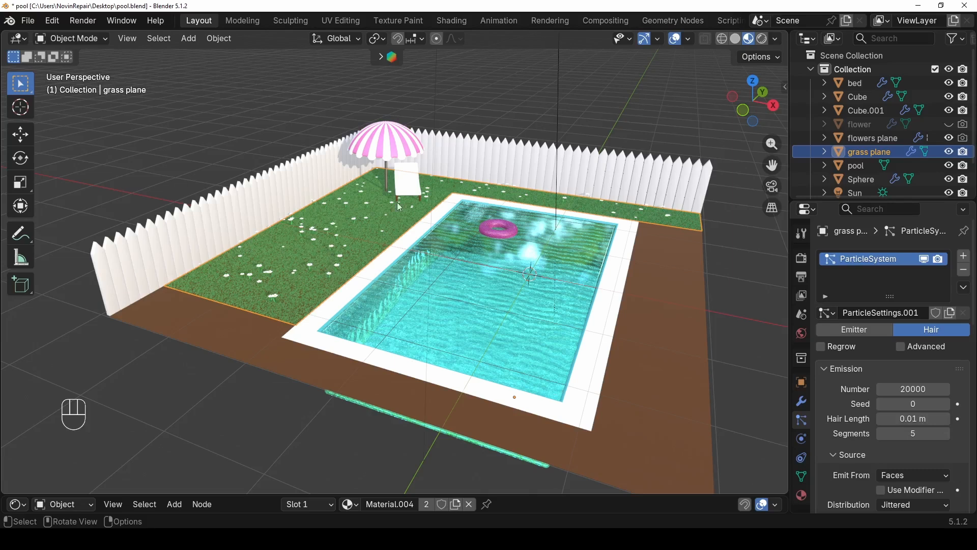
- In Rendered shading, set the grass plane's hair particle number to 30000 and check the lawn's density up close
left_click(762, 38)
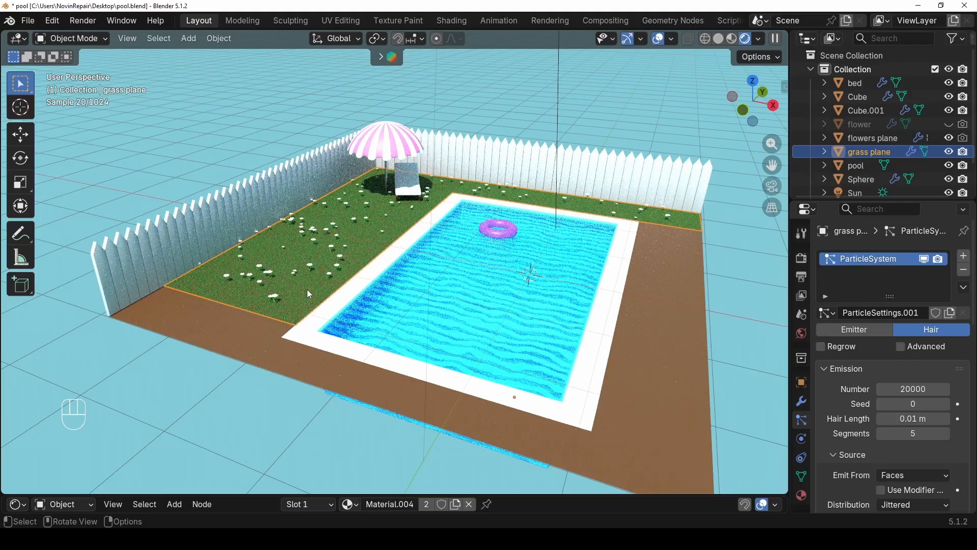
left_click(311, 308)
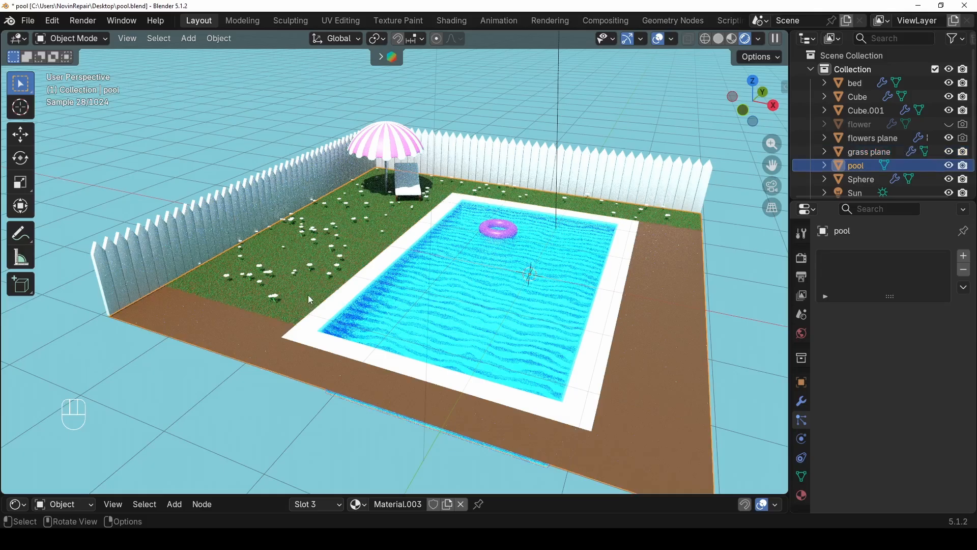
left_click(308, 296)
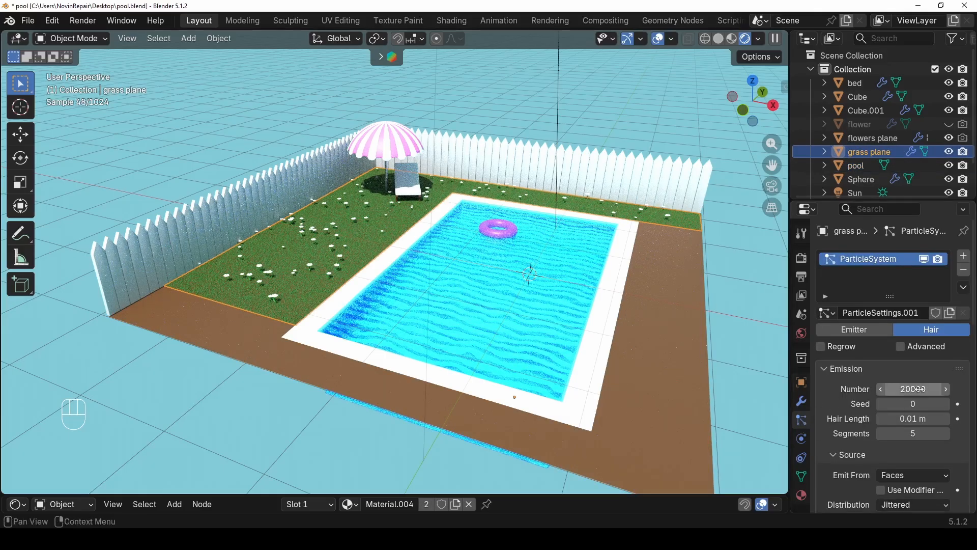
scroll(865, 397, "down", 2)
left_click(901, 362)
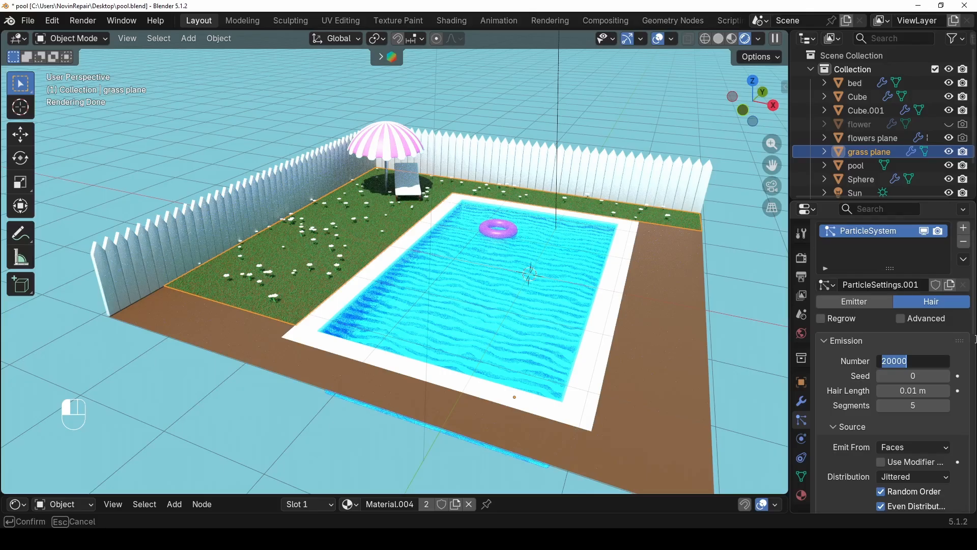
type("300")
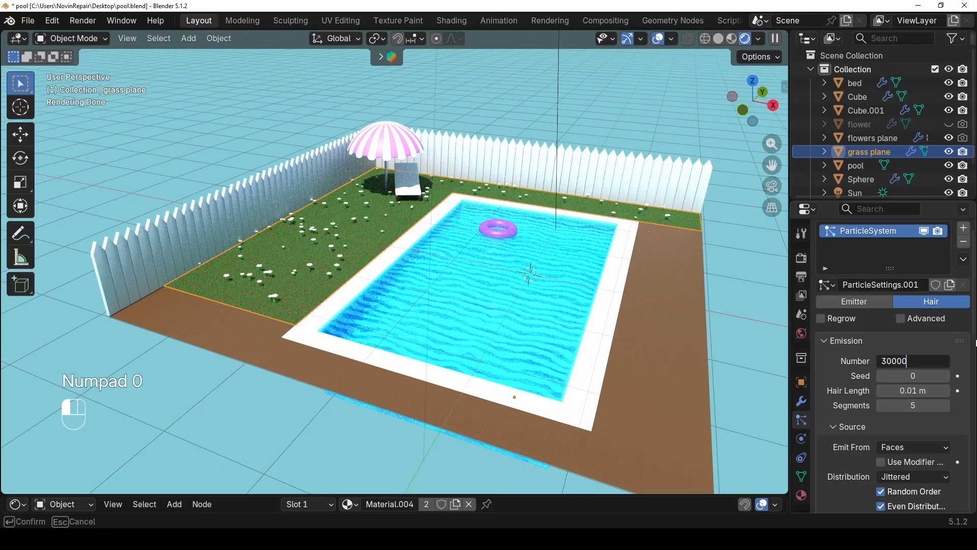
key("Return")
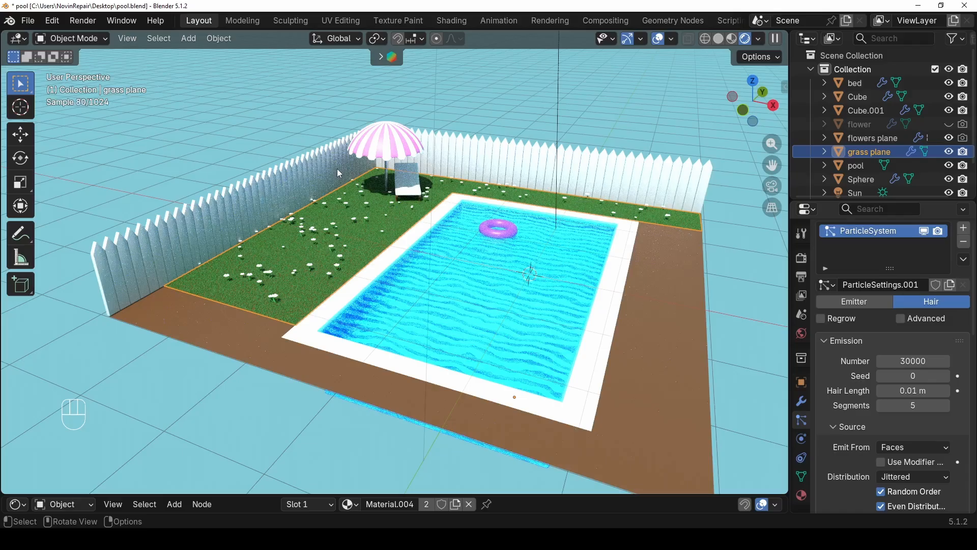
scroll(295, 288, "up", 2)
middle_click_drag(281, 288, 732, 37, "shift")
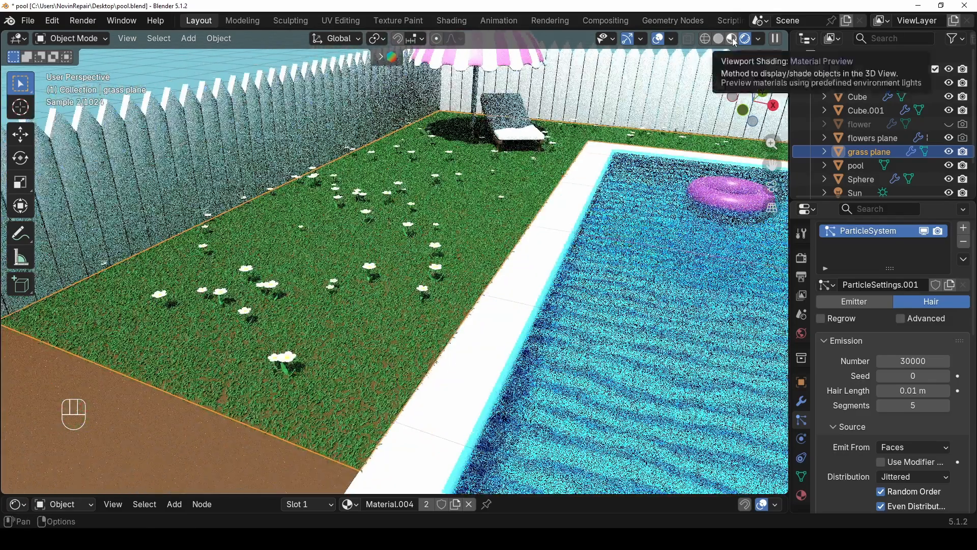
- In Material Preview shading, set the flowers plane's particle rotation Randomize to 0.143
left_click(732, 38)
scroll(370, 289, "up", 4)
scroll(369, 289, "up", 2)
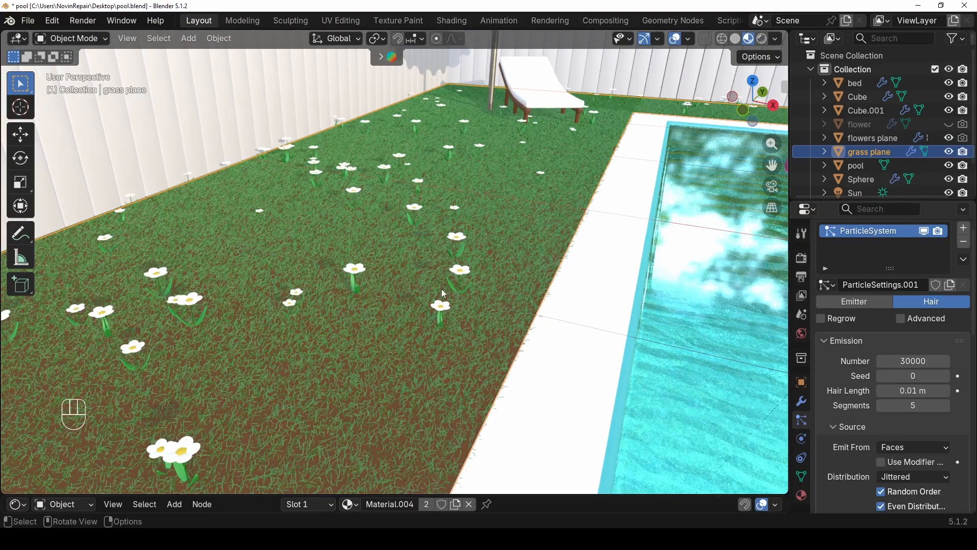
scroll(441, 289, "down", 1)
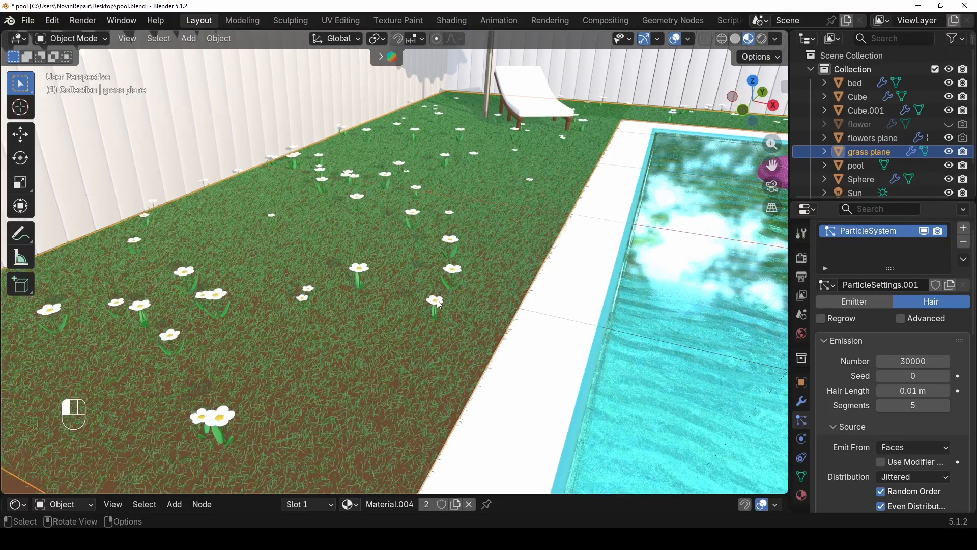
left_click(441, 302)
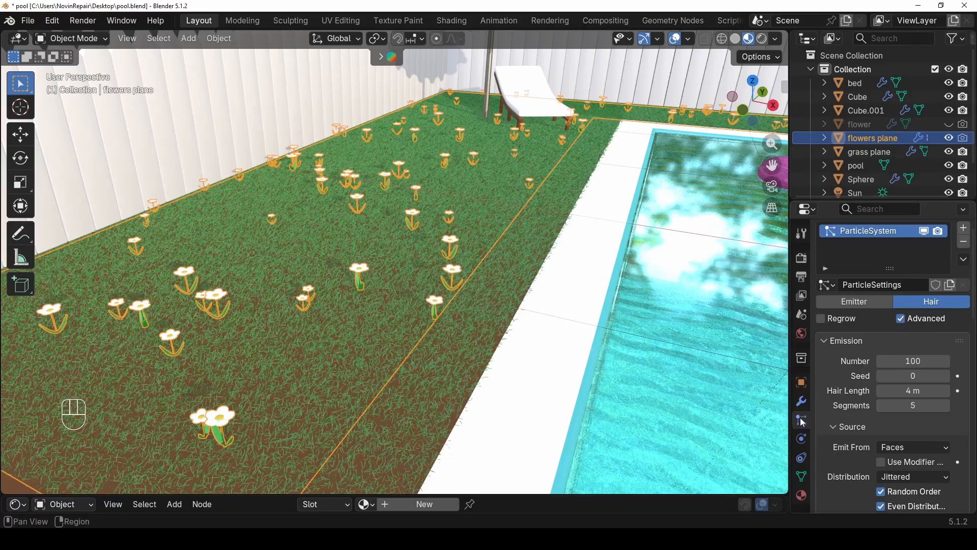
scroll(947, 395, "down", 10)
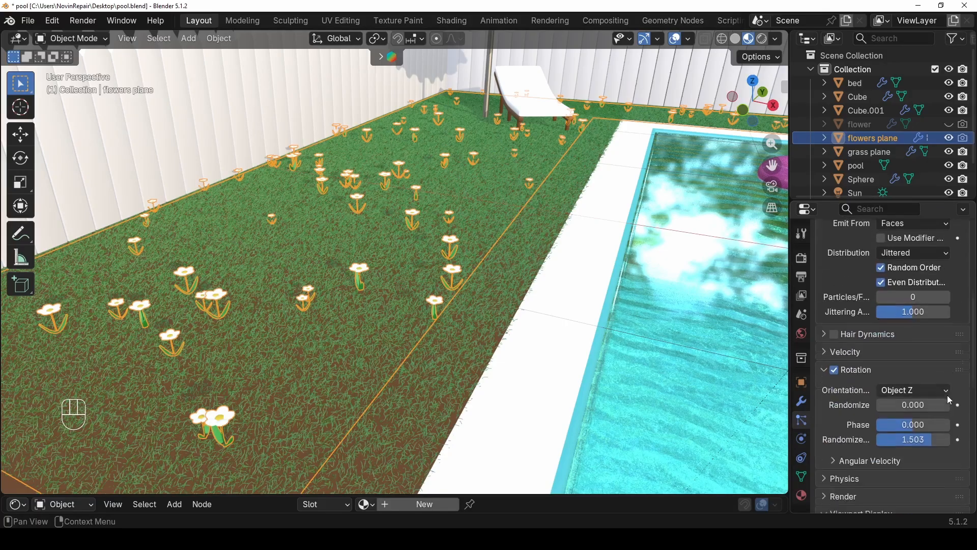
scroll(950, 400, "down", 3)
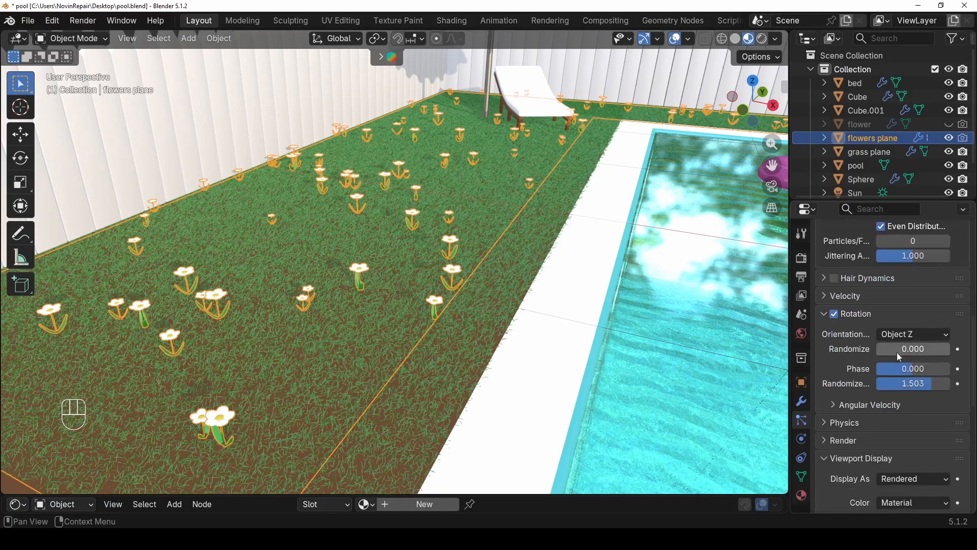
left_click_drag(902, 349, 913, 349)
scroll(420, 307, "down", 10)
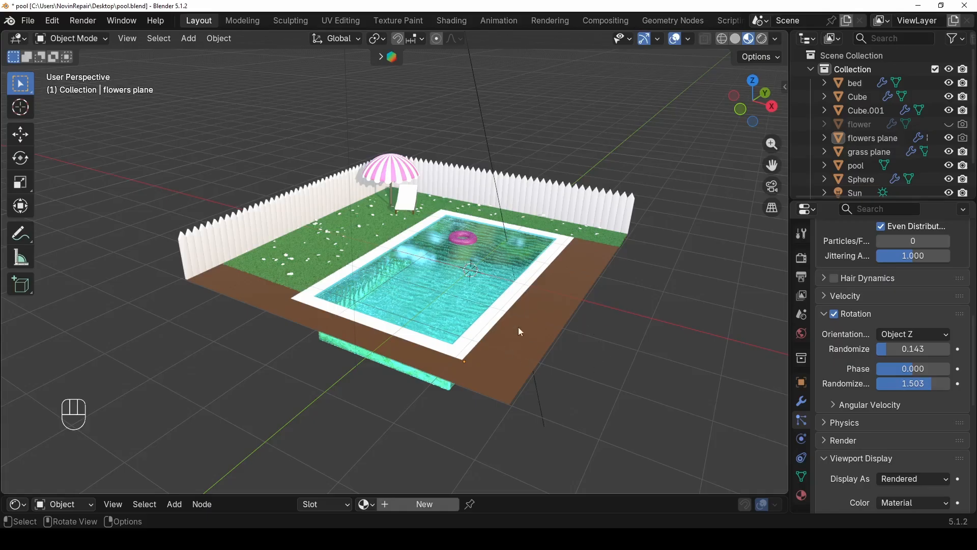
- Add a Bézier curve at the 3D cursor and enter its Edit Mode
middle_click_drag(599, 359, 596, 331)
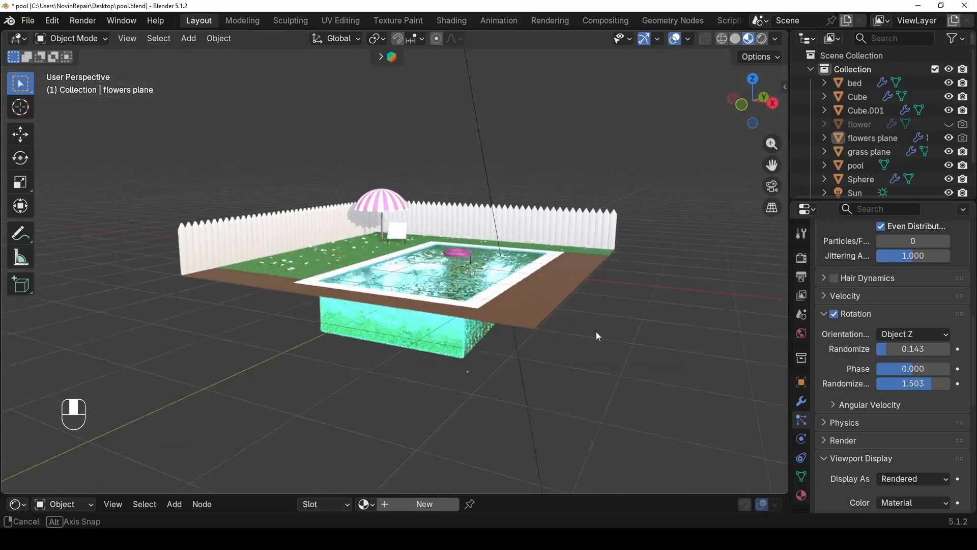
scroll(535, 283, "up", 5)
scroll(515, 251, "up", 3)
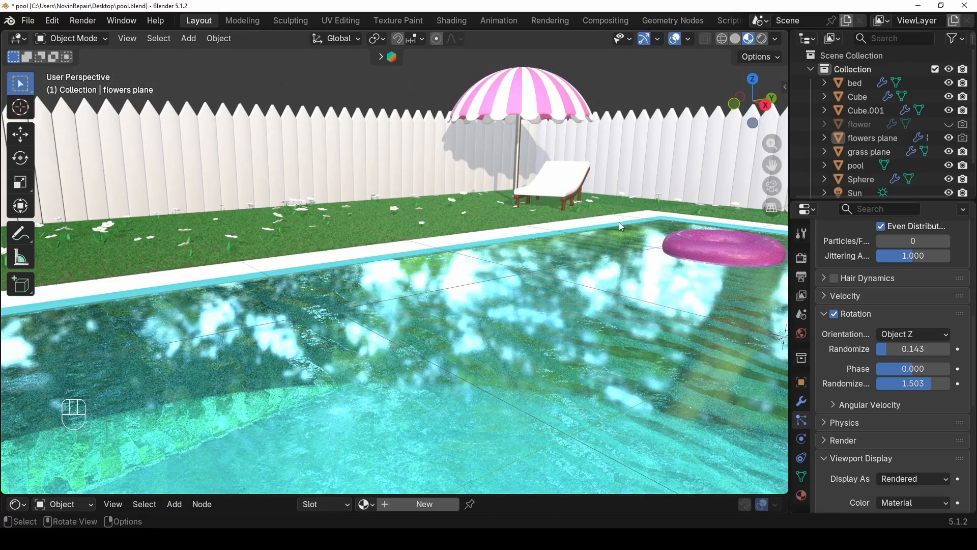
scroll(609, 240, "down", 5)
scroll(598, 255, "down", 2)
middle_click_drag(591, 293, 650, 305)
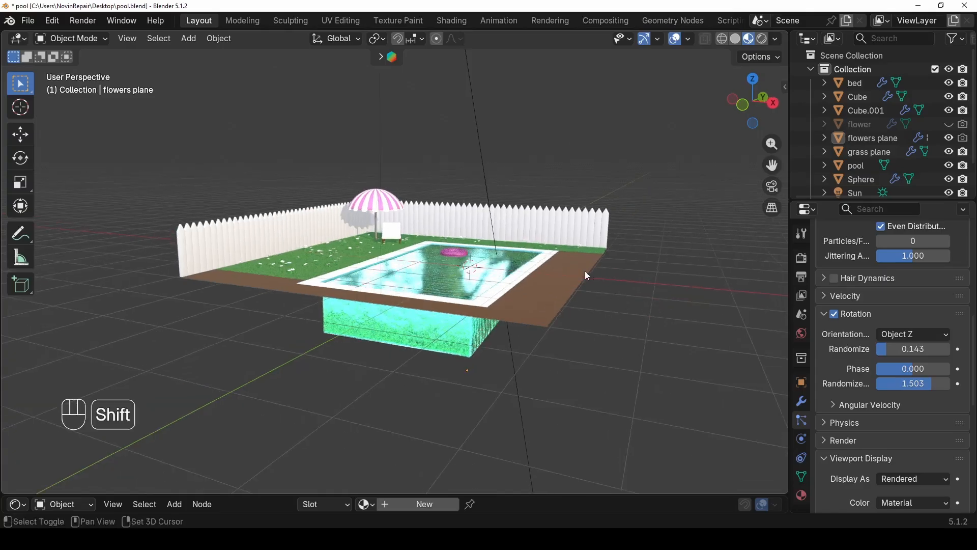
middle_click_drag(585, 271, 601, 287, "shift")
key("shift+a")
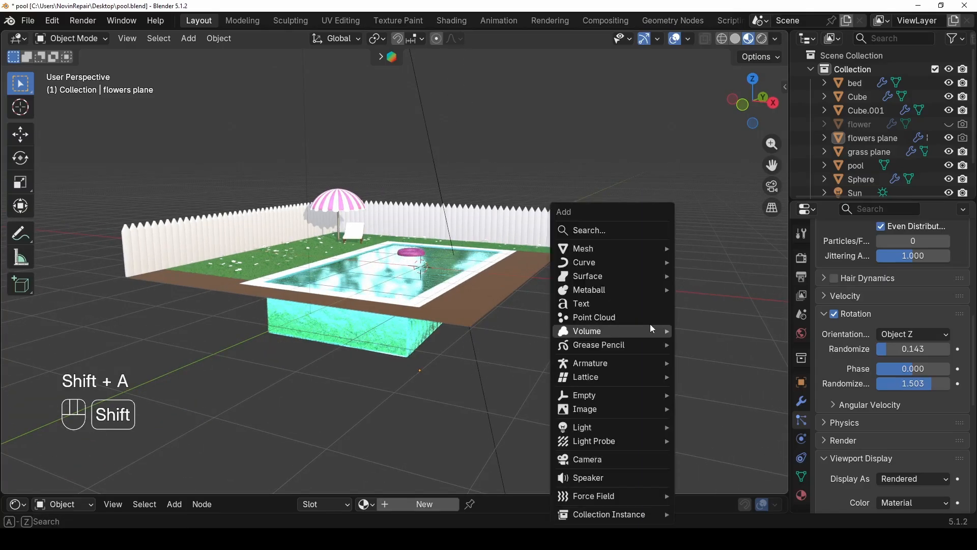
mouse_move(662, 264)
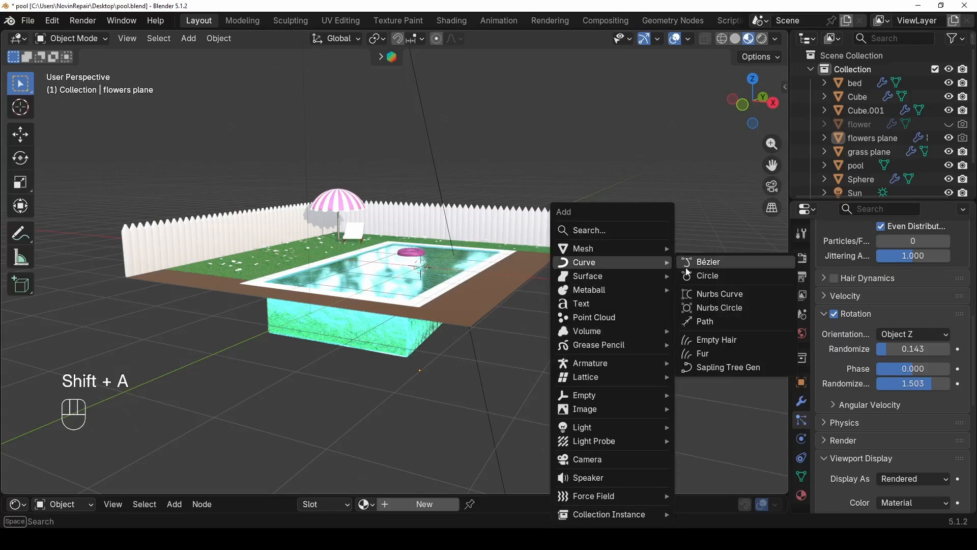
left_click(707, 265)
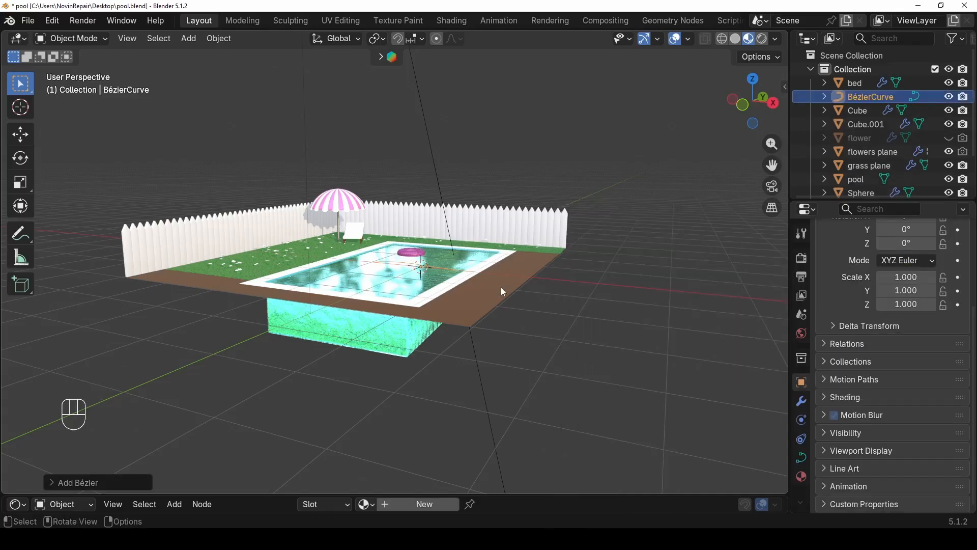
key("Tab")
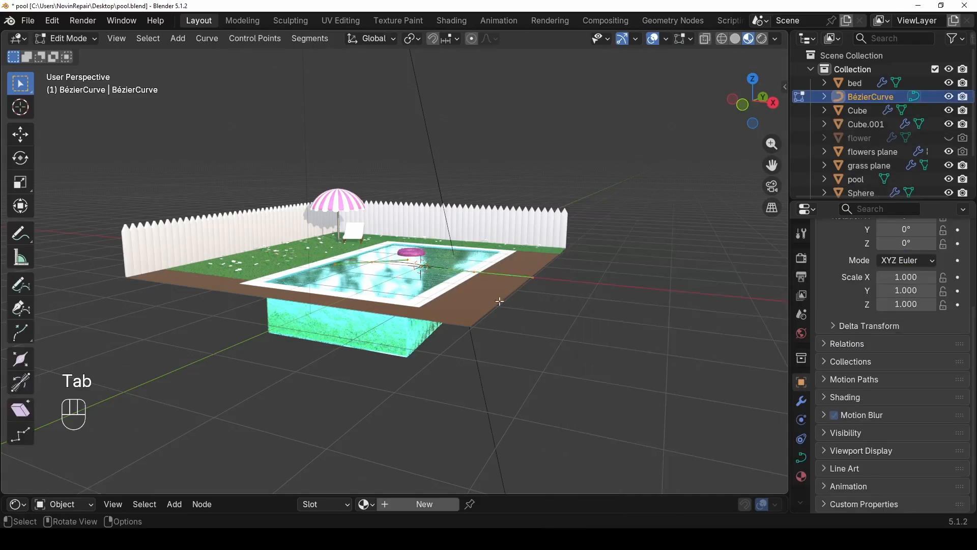
- Delete the default control points of the new Bézier curve
scroll(510, 288, "up", 5)
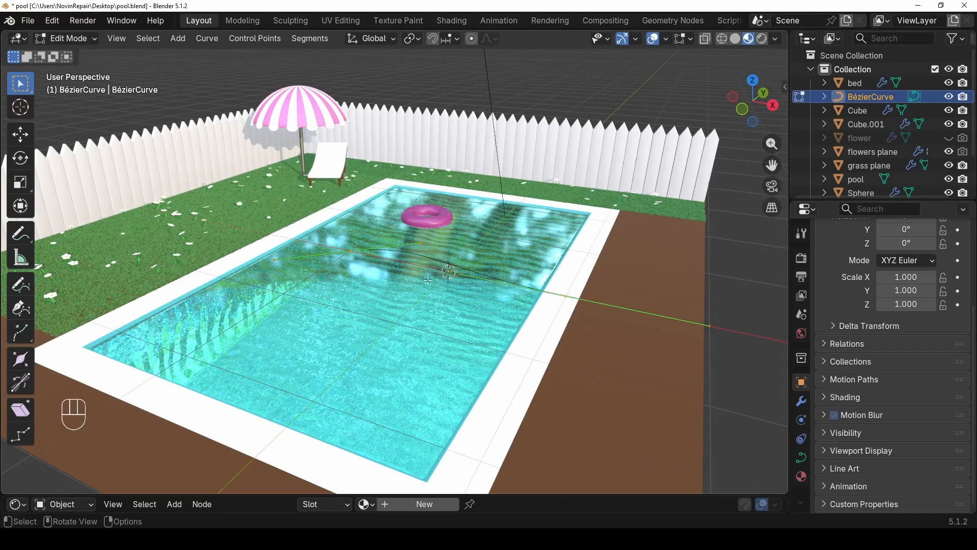
scroll(428, 280, "down", 5)
key("x")
left_click(454, 283)
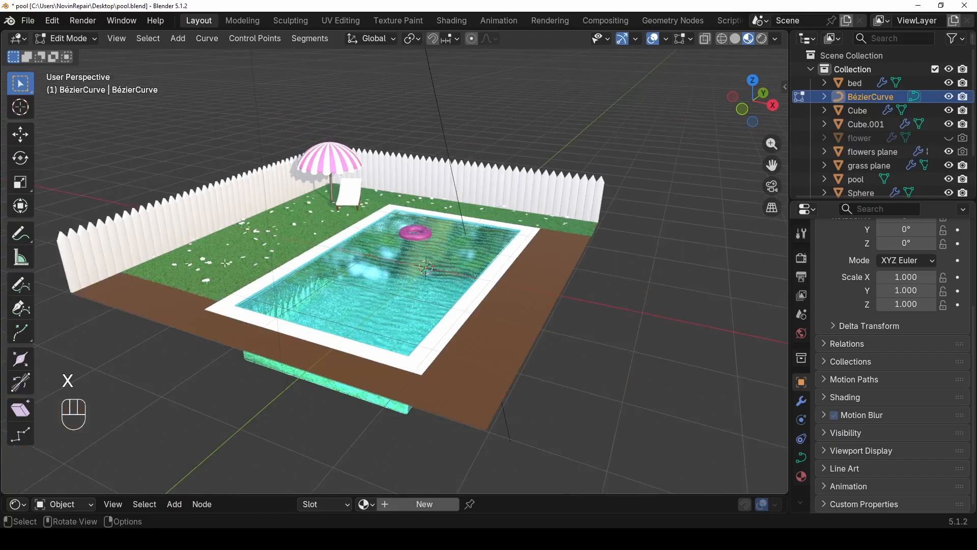
- In front view, draw a two-point curve with the Curve Pen just beyond the fence's end, bending downward below ground, and return to Object Mode
middle_click_drag(226, 262, 145, 280, "shift")
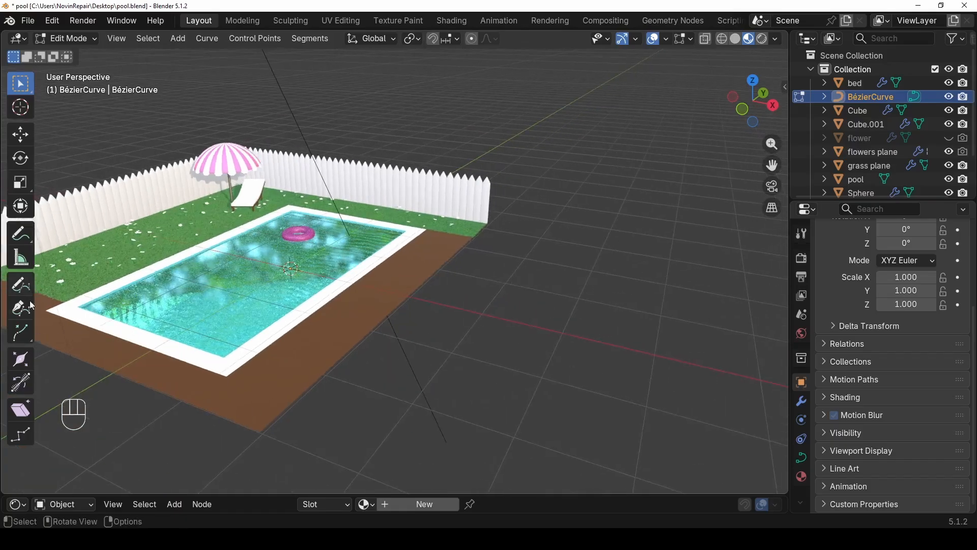
middle_click_drag(302, 347, 436, 292, "alt")
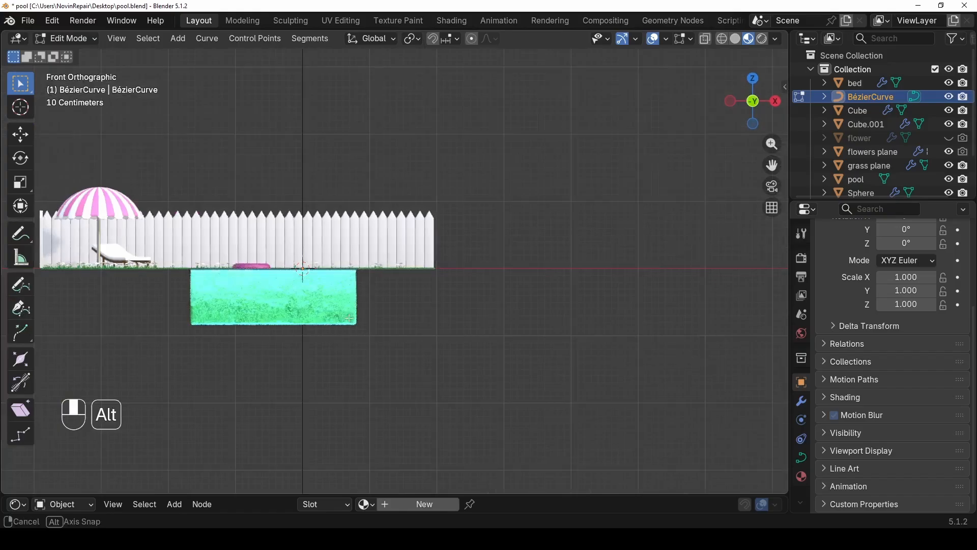
left_click(23, 312)
middle_click_drag(582, 265, 447, 235, "shift")
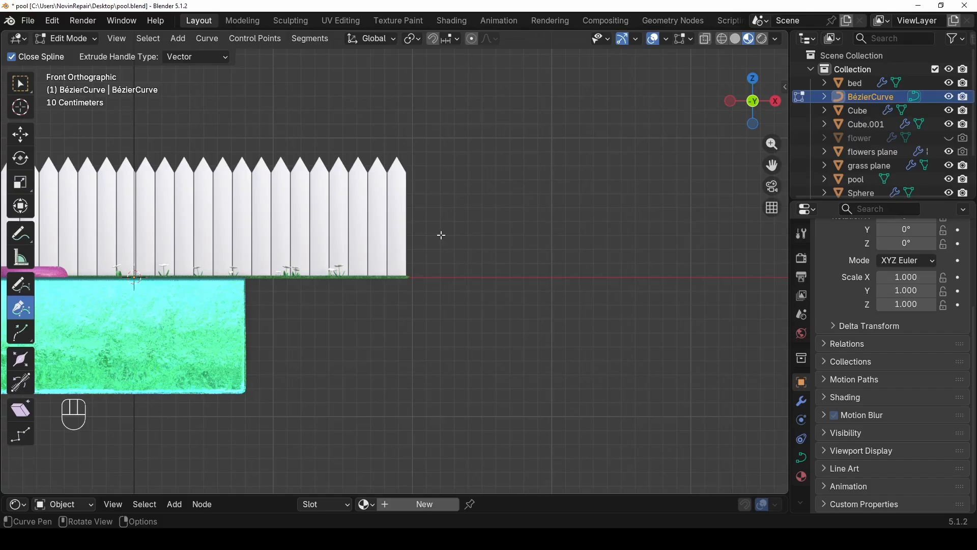
left_click_drag(441, 235, 469, 249)
key("space")
left_click_drag(468, 332, 469, 362)
key("space")
middle_click_drag(469, 362, 356, 277)
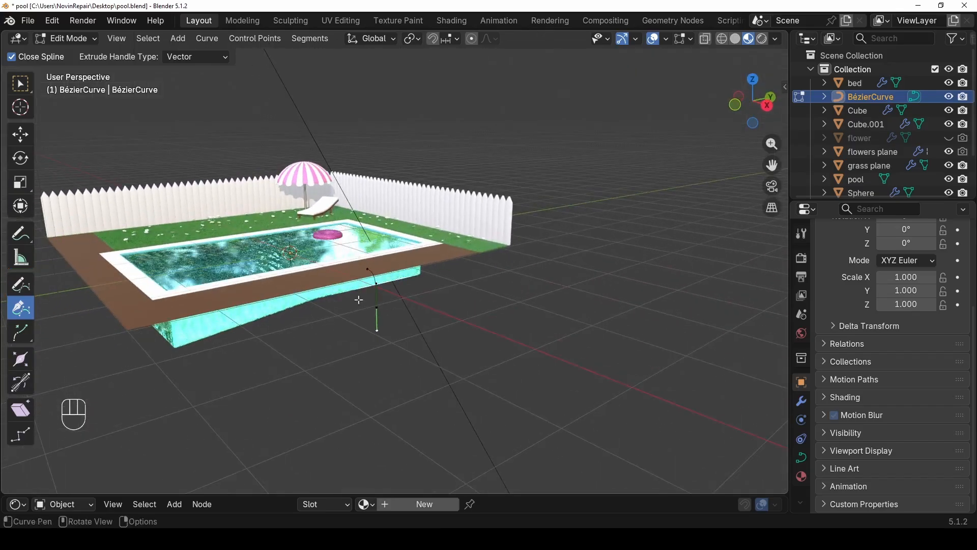
middle_click_drag(341, 221, 468, 305)
key("Tab")
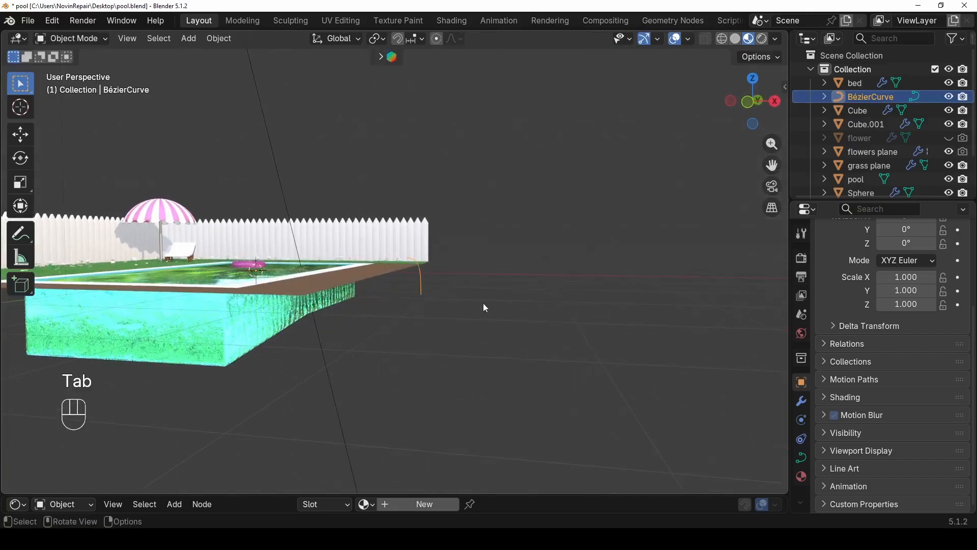
- Give the new Bézier curve a round bevel with a depth of 0.02 m
scroll(485, 308, "up", 2)
left_click(802, 457)
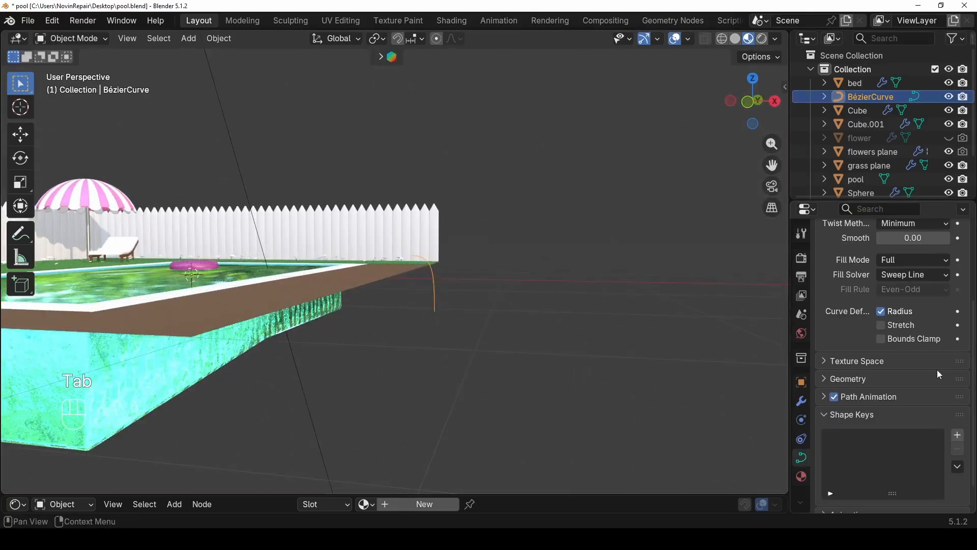
scroll(930, 326, "up", 5)
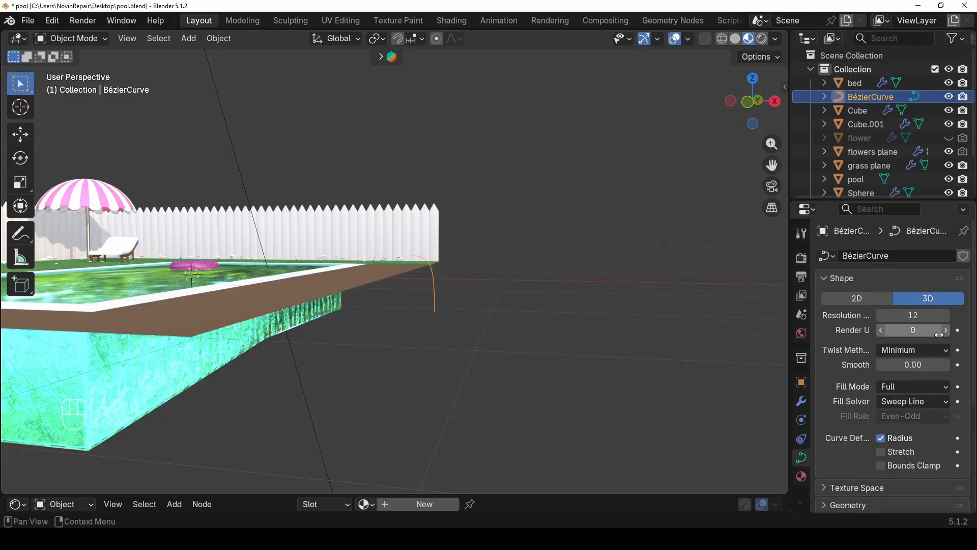
scroll(886, 392, "down", 6)
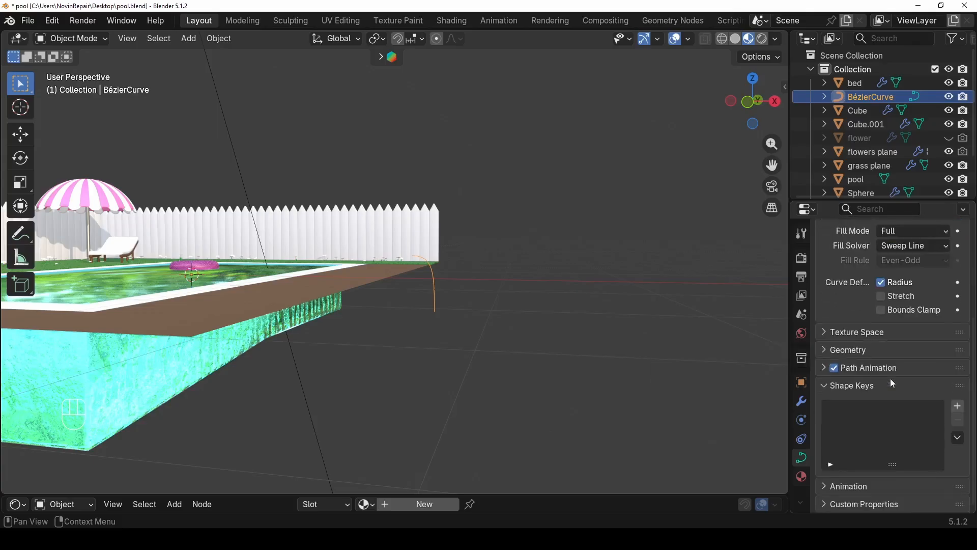
left_click(831, 351)
scroll(898, 357, "down", 5)
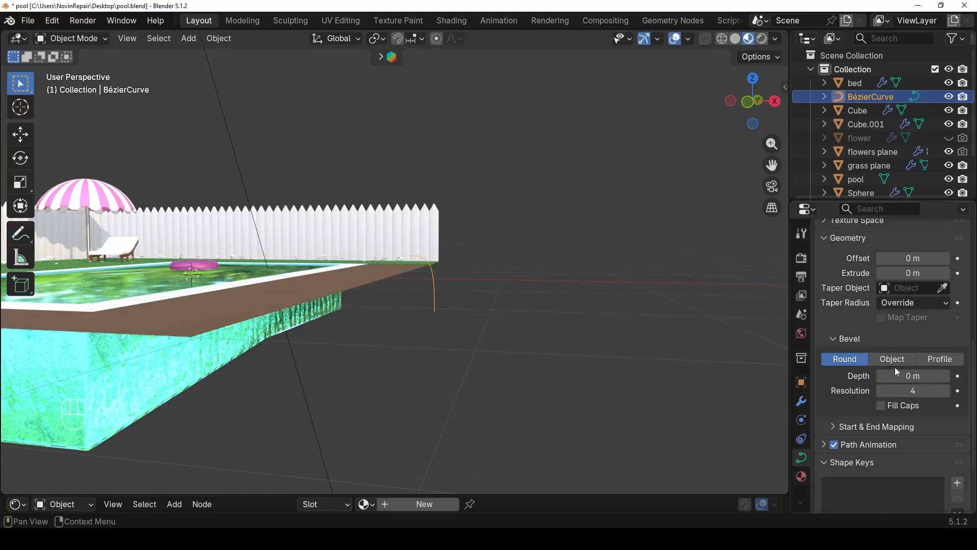
left_click(947, 376)
left_click(947, 376)
left_click(947, 376)
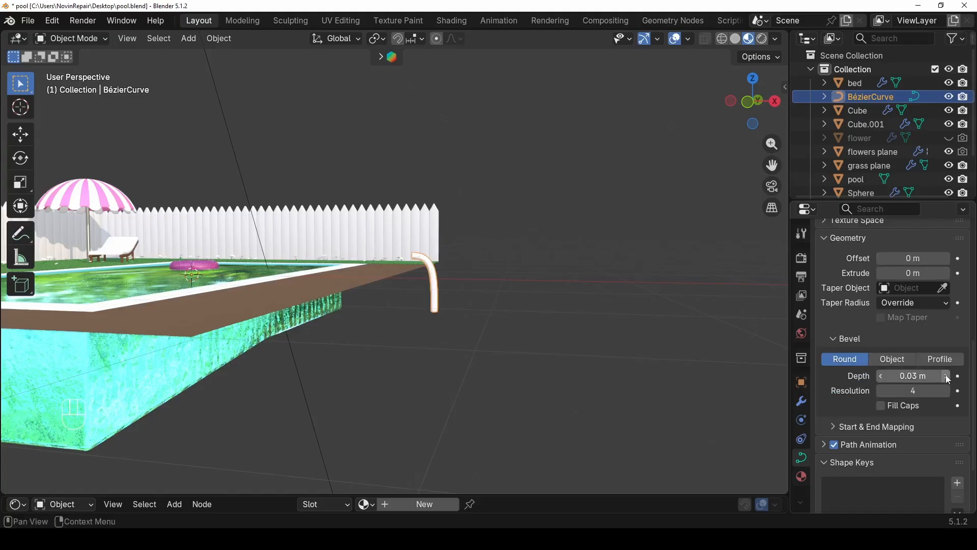
scroll(596, 309, "up", 6)
middle_click_drag(580, 311, 539, 321)
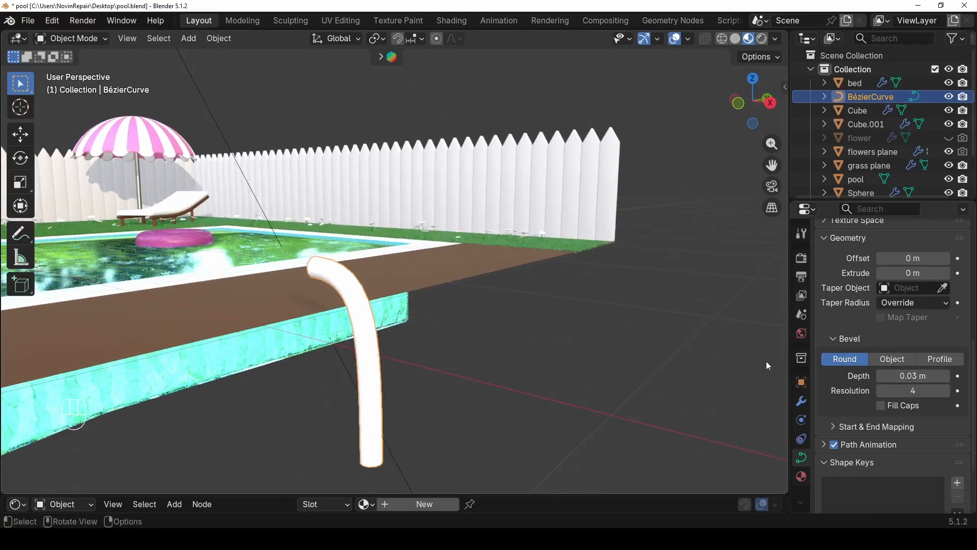
left_click(880, 376)
- Switch the viewport to Solid shading and convert the beveled curve to a mesh
left_click(736, 39)
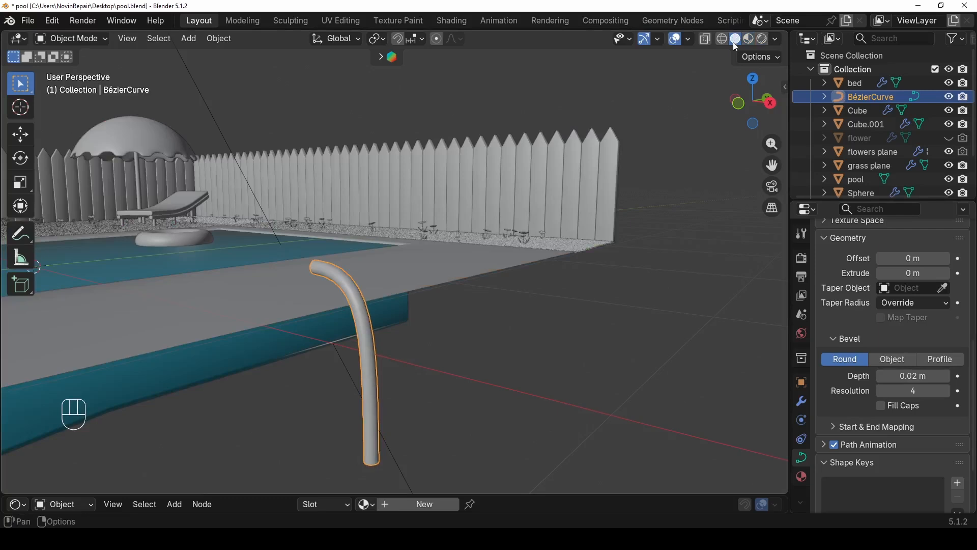
middle_click_drag(408, 350, 521, 334)
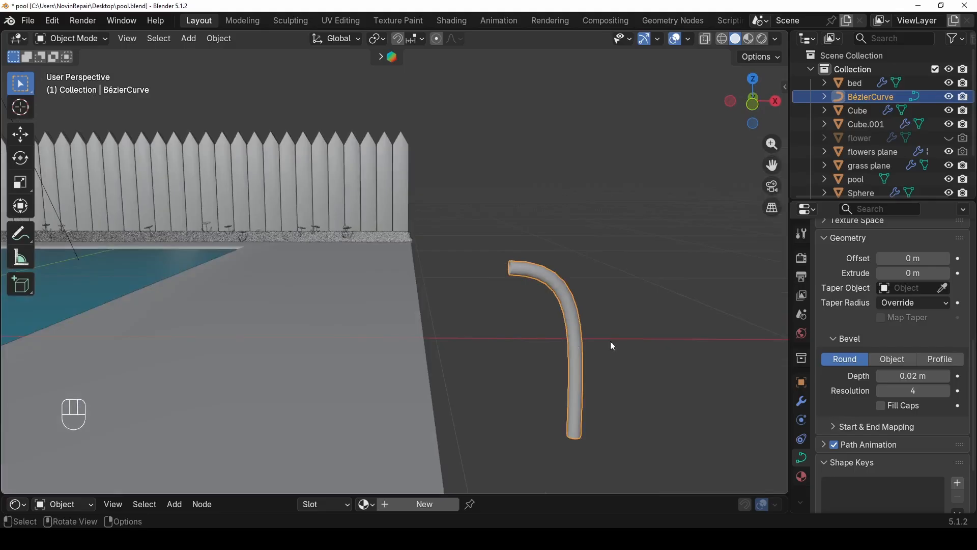
right_click(580, 337)
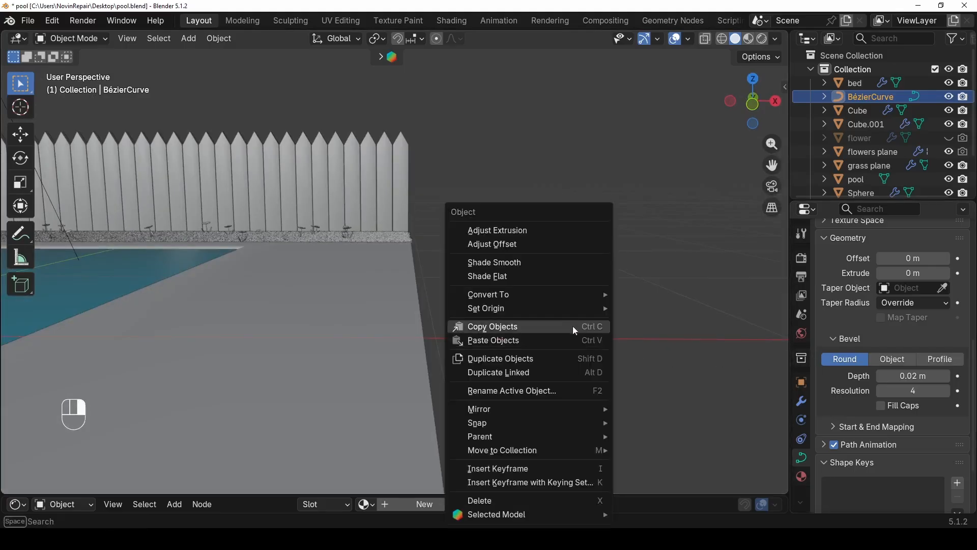
mouse_move(596, 296)
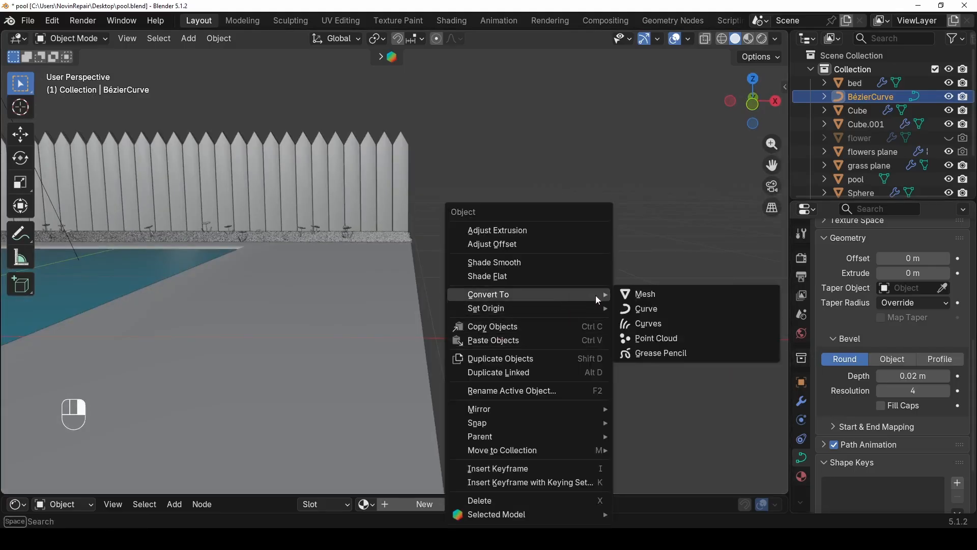
left_click(631, 295)
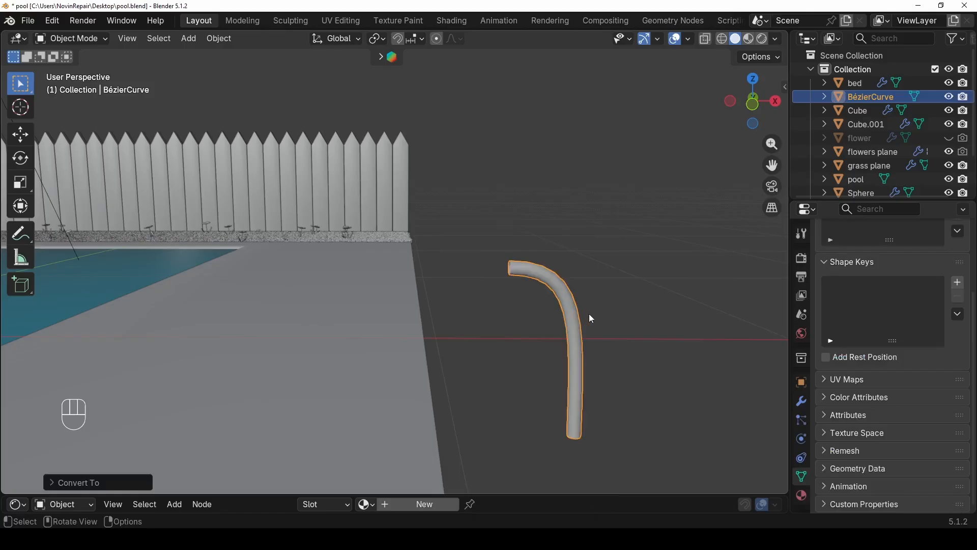
- In Edit Mode, fill the open upper end of the pipe with a face and bevel its rim by about 0.003 m
key("Tab")
scroll(618, 311, "up", 5)
middle_click_drag(656, 307, 525, 324, "shift")
scroll(588, 315, "up", 3)
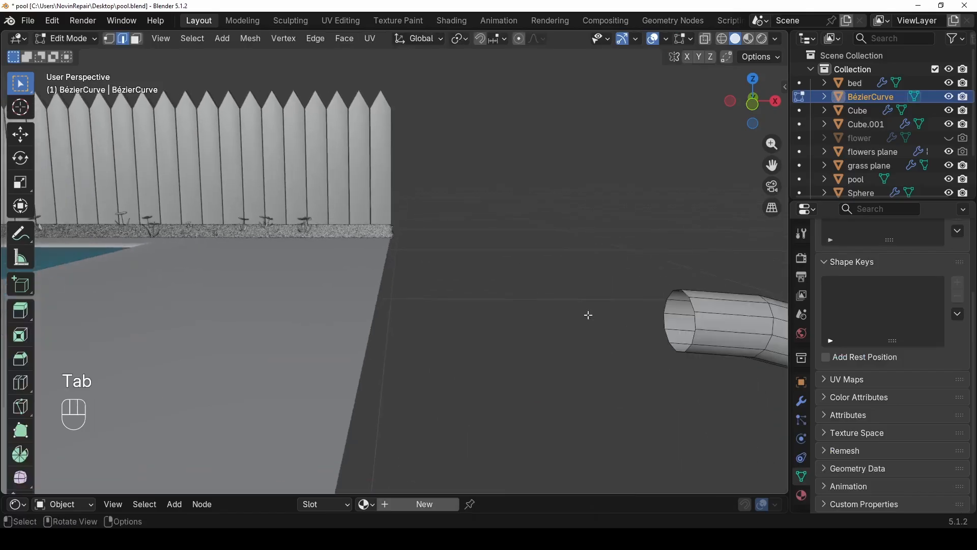
left_click(693, 306, "alt")
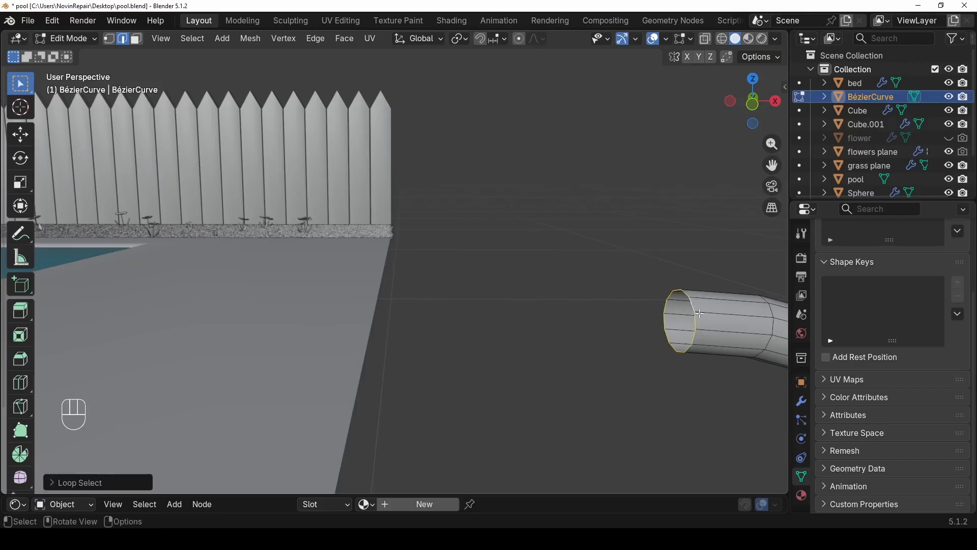
key("f")
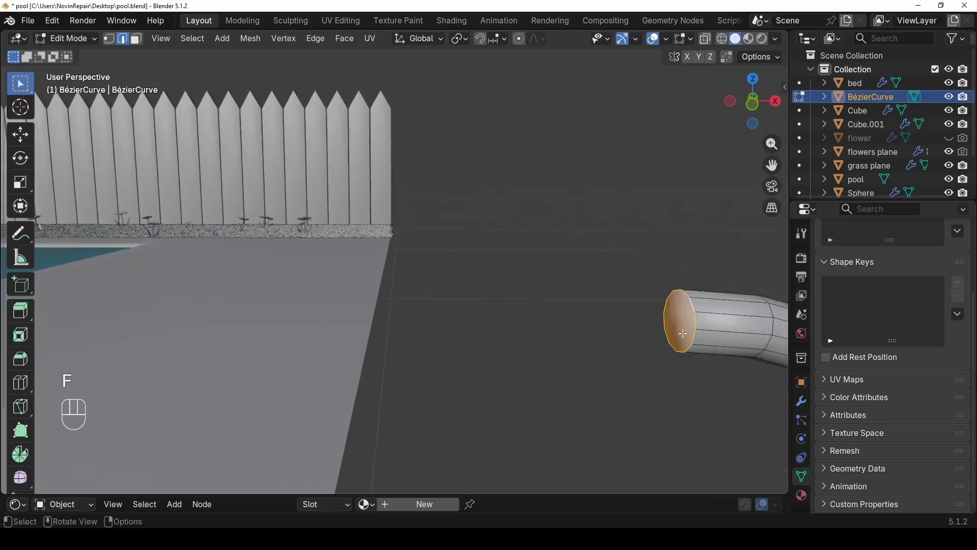
key("ctrl+b")
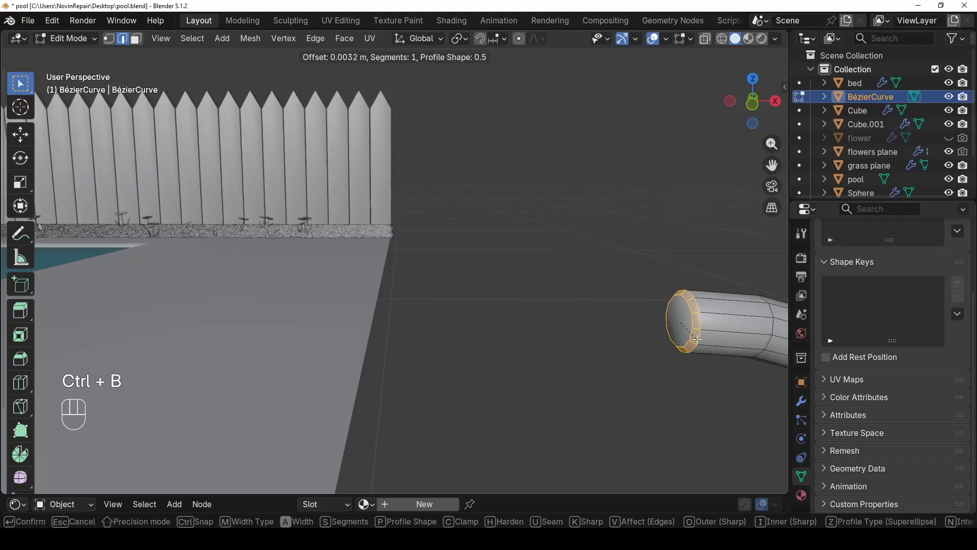
left_click(698, 340)
scroll(696, 338, "down", 5)
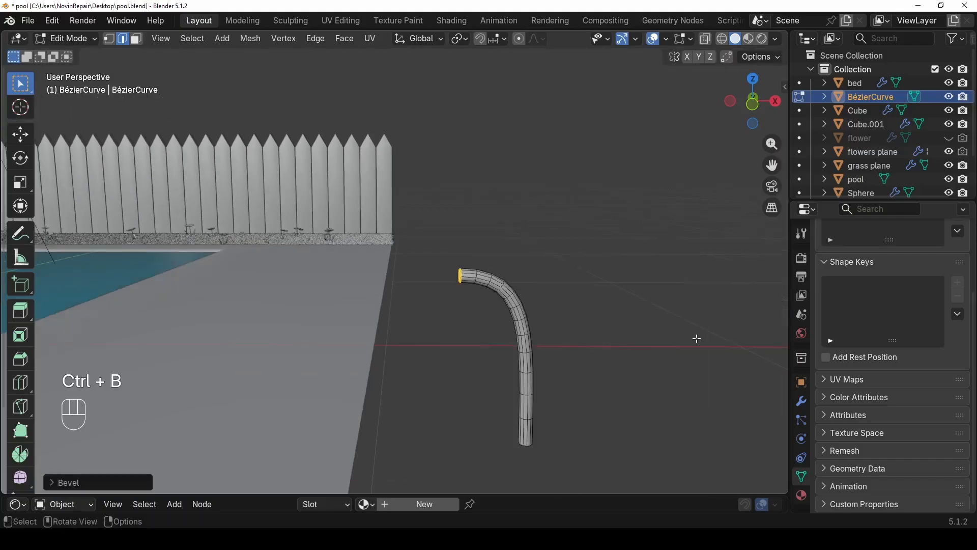
- Back in Object Mode, add a level 2 Subdivision Surface to the pipe and apply Shade Smooth
key("Tab")
key("ctrl+2")
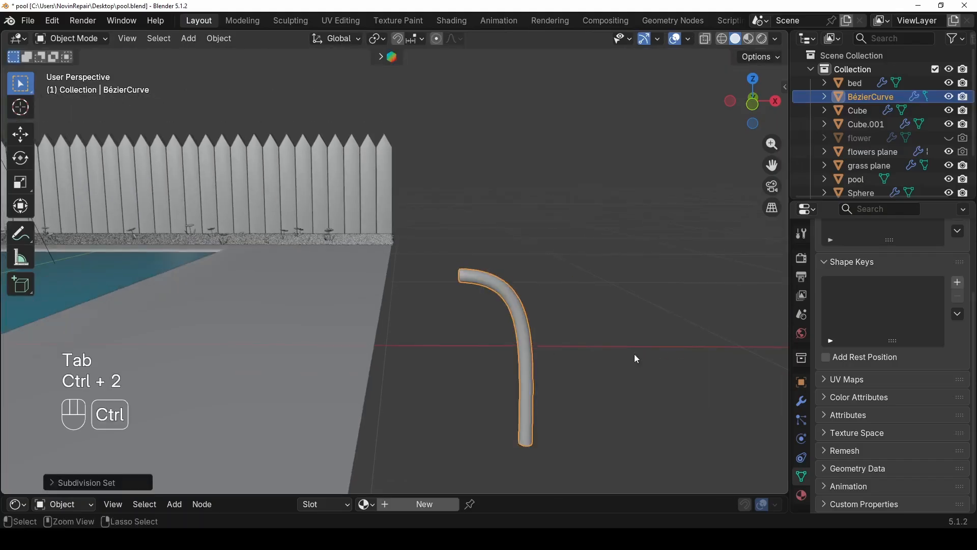
scroll(531, 301, "up", 2)
right_click(560, 294)
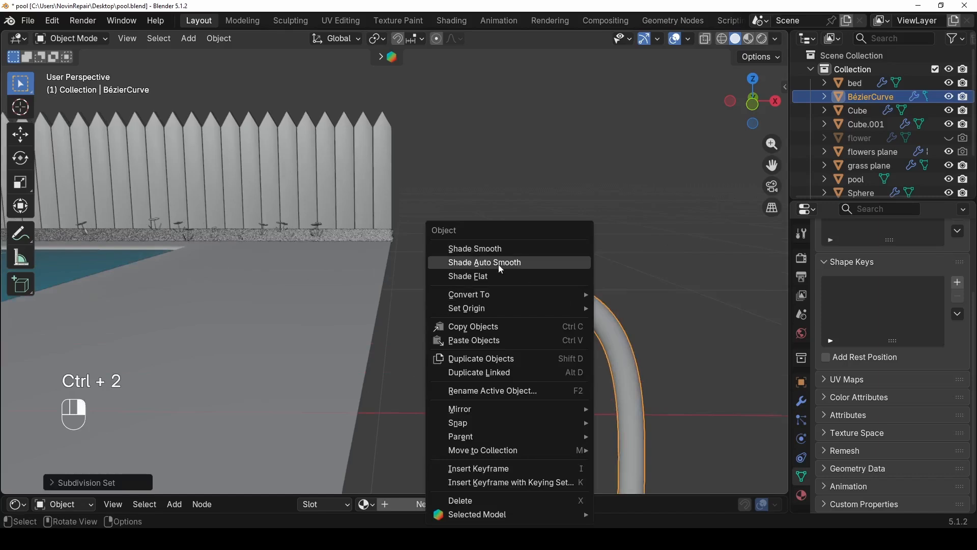
left_click(497, 249)
- In right view, duplicate the pipe and move the copy about 0.21 m along Y as the second ladder rail
scroll(511, 249, "down", 3)
middle_click_drag(511, 249, 293, 304)
scroll(260, 294, "up", 1)
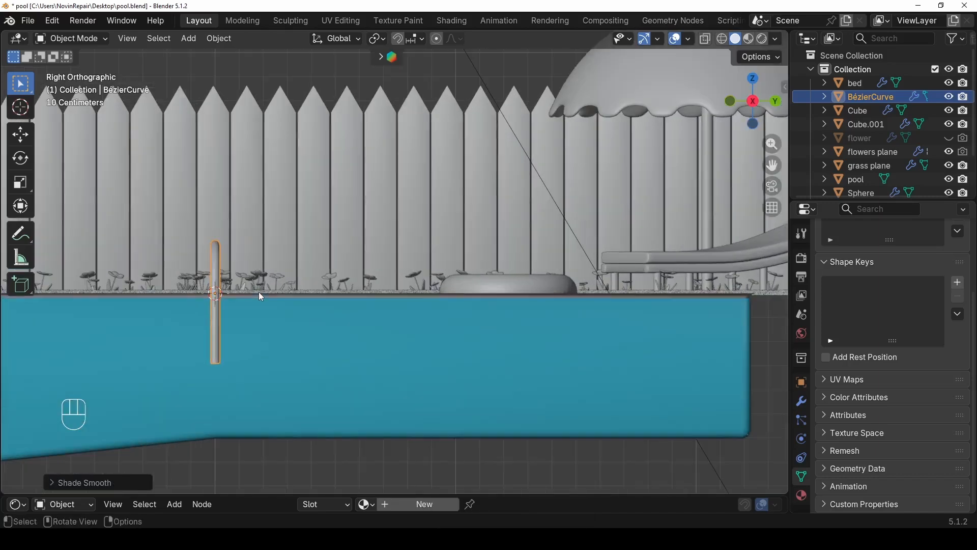
key("shift+d")
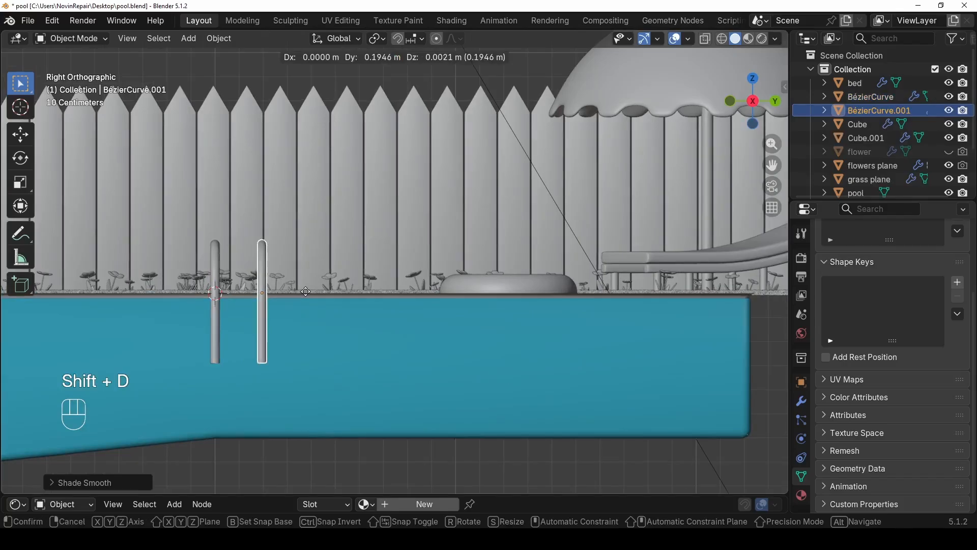
key("y")
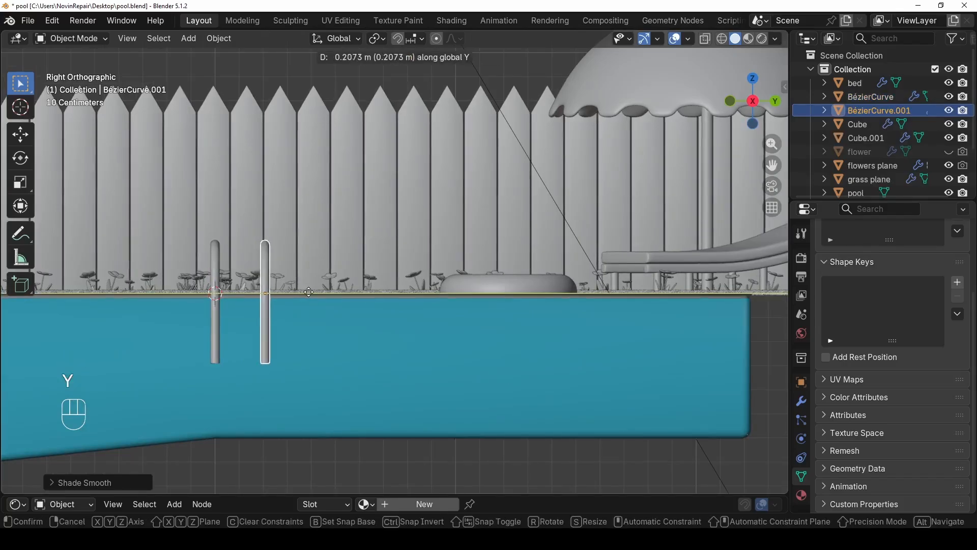
left_click(309, 292)
middle_click_drag(307, 292, 354, 322)
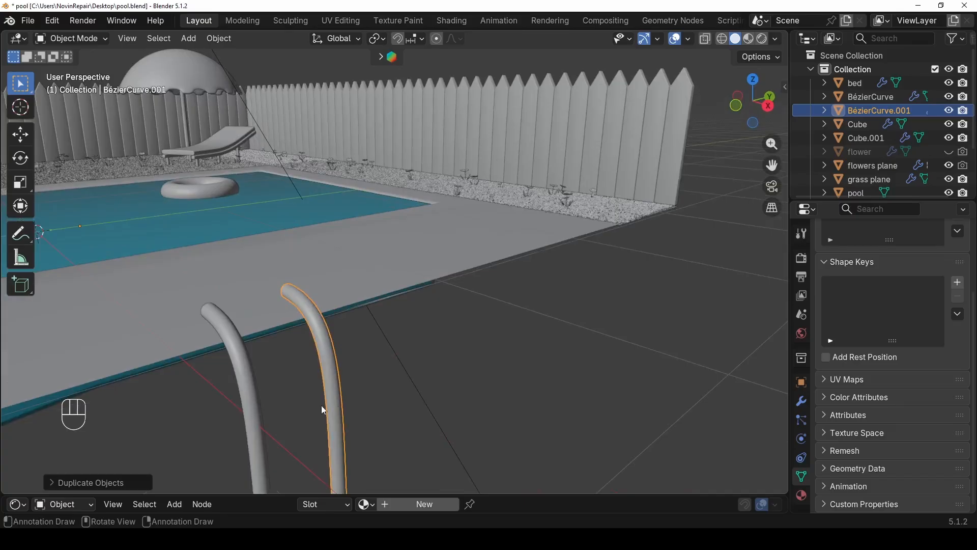
- Add a cylinder at the 3D cursor and set its vertices to 12
mouse_move(321, 409)
middle_mouse_down()
mouse_move(320, 419)
mouse_move(313, 409)
middle_mouse_up()
key("shift+a")
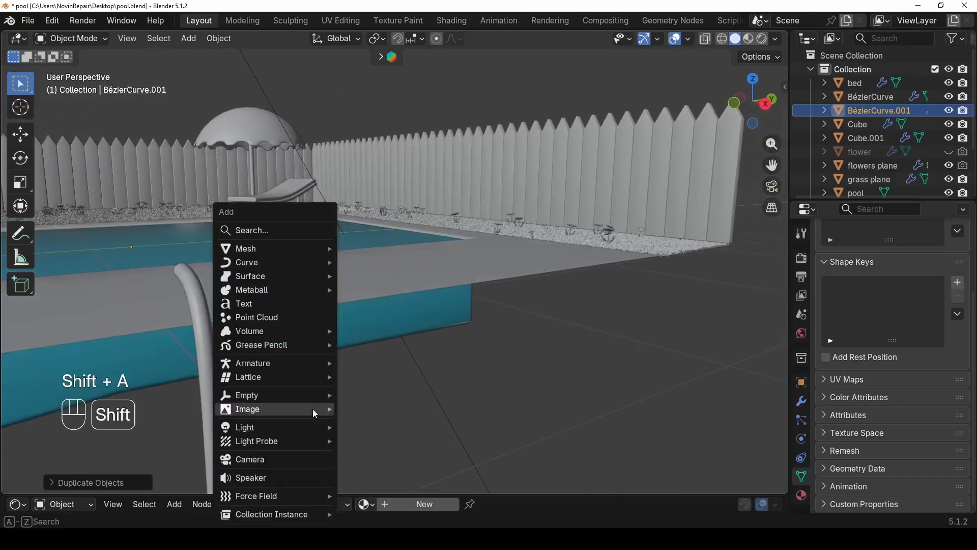
mouse_move(296, 250)
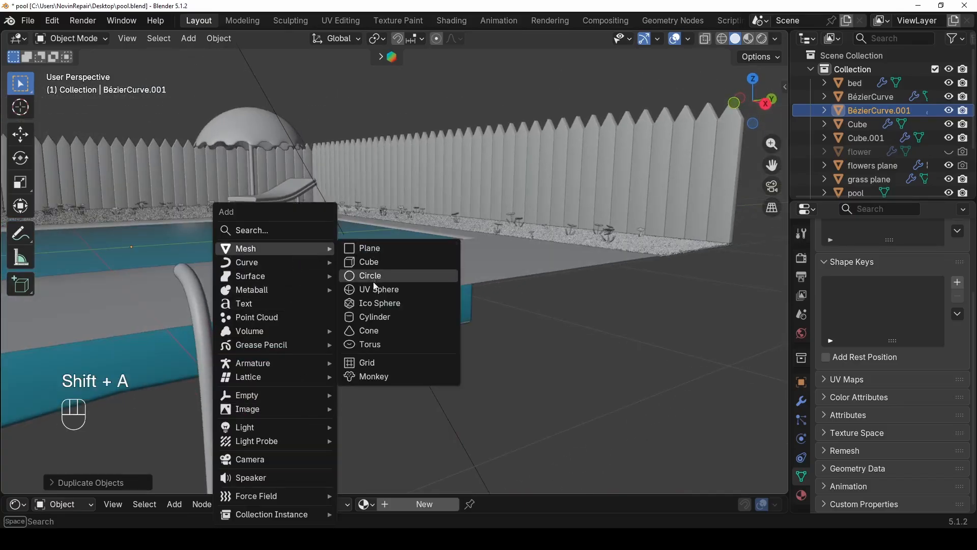
left_click(375, 315)
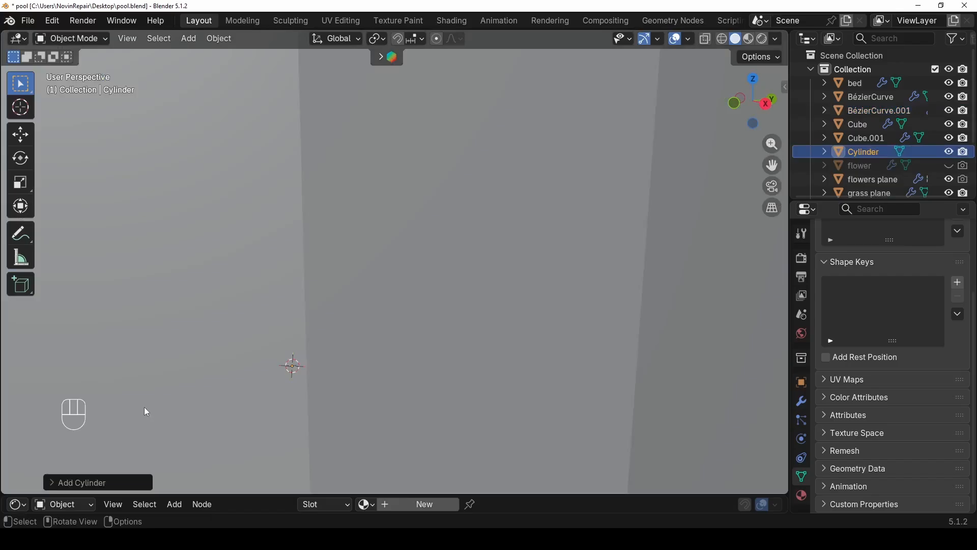
scroll(147, 411, "down", 6)
left_click(80, 482)
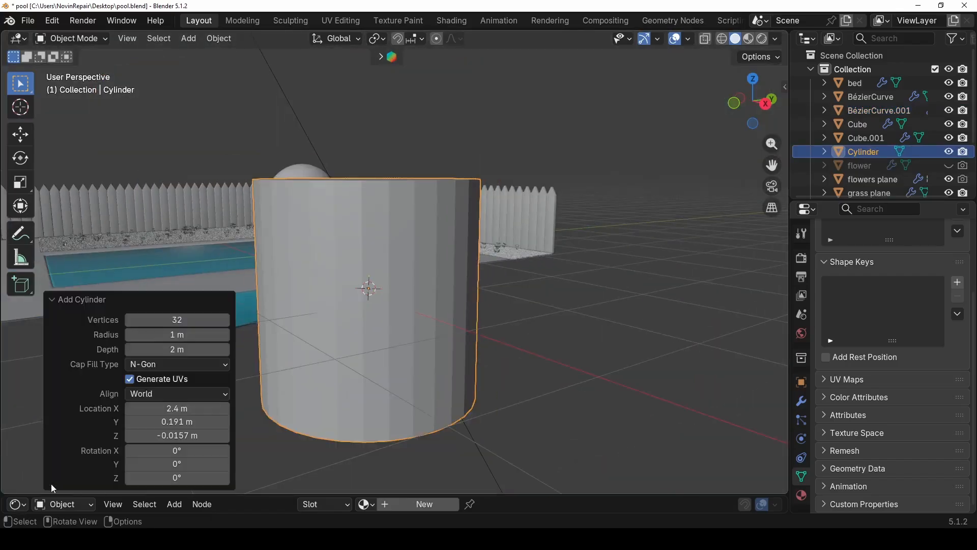
left_click(209, 320)
type("12")
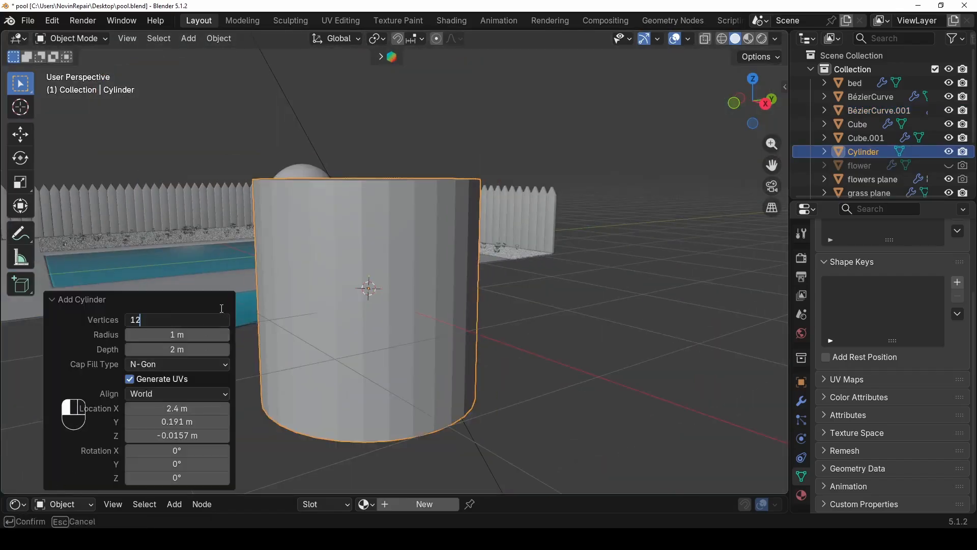
key("Return")
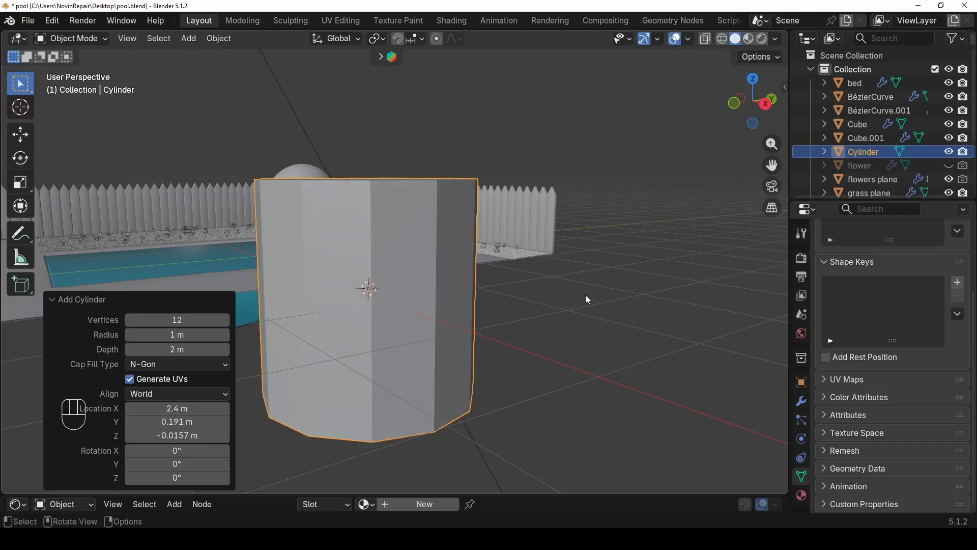
- Scale the new cylinder uniformly down to about 0.022 so it suits the thickness of the ladder rails
key("s")
left_click(376, 290)
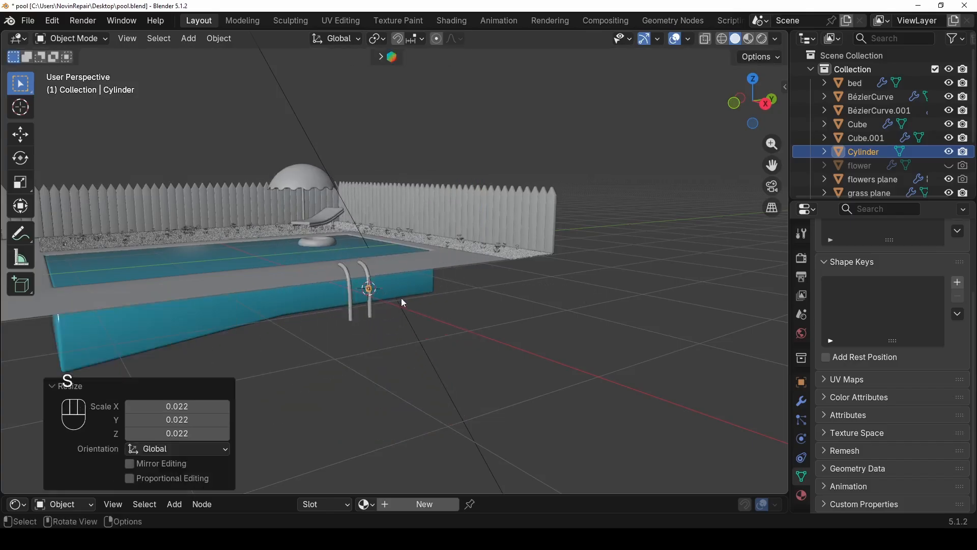
scroll(304, 350, "up", 5)
middle_click_drag(290, 331, 371, 325, "shift")
- Rotate the cylinder 90° about X and stretch it along Y by about 4.785 to form a ladder rung
key("r")
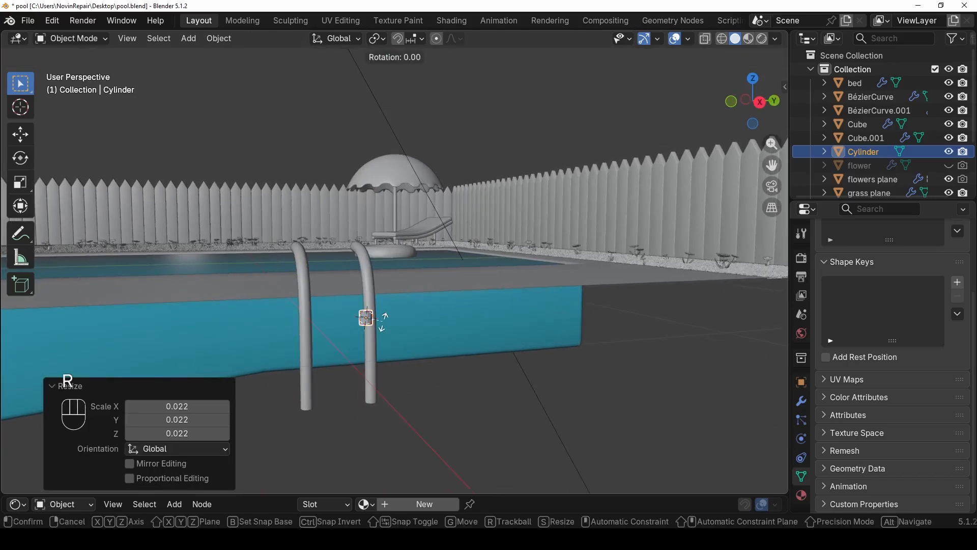
key("x")
key("KP_9")
key("KP_0")
key("KP_Enter")
key("s")
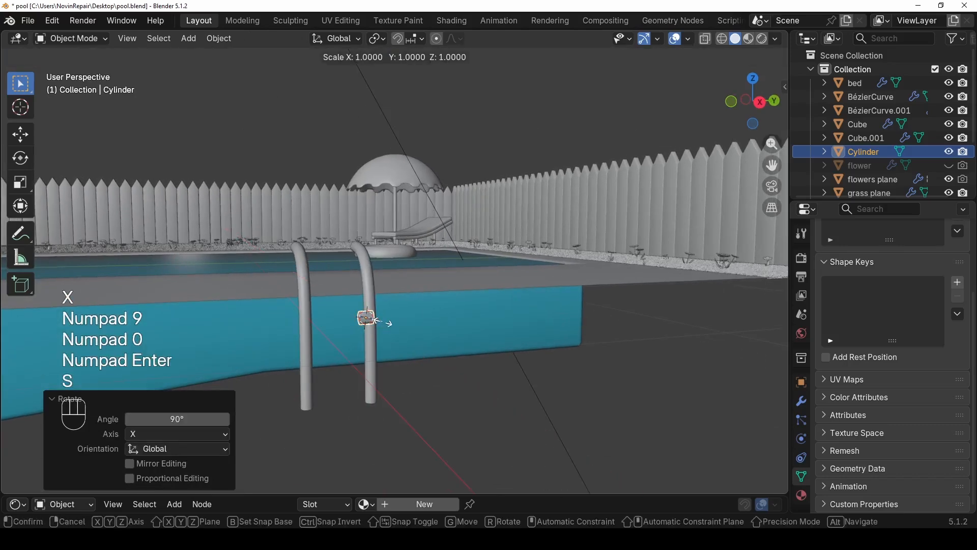
key("y")
left_click(449, 313)
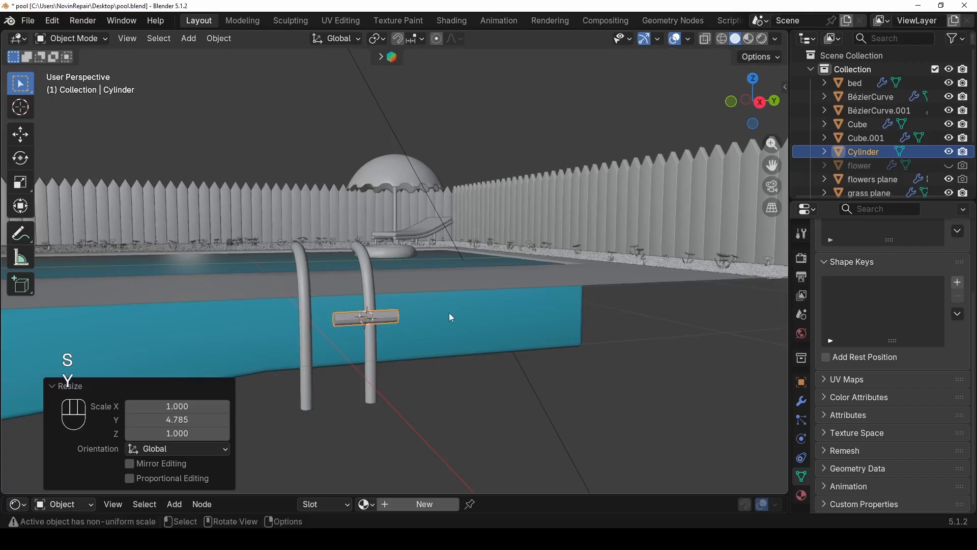
- Add a level 2 Subdivision Surface to the rung cylinder
scroll(412, 364, "up", 3)
middle_click_drag(376, 392, 467, 365, "shift")
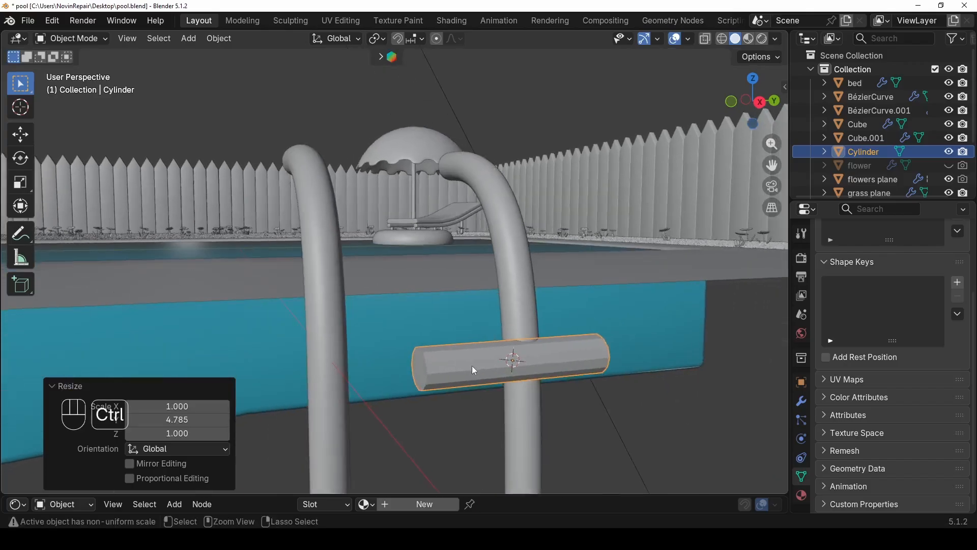
key("ctrl+2")
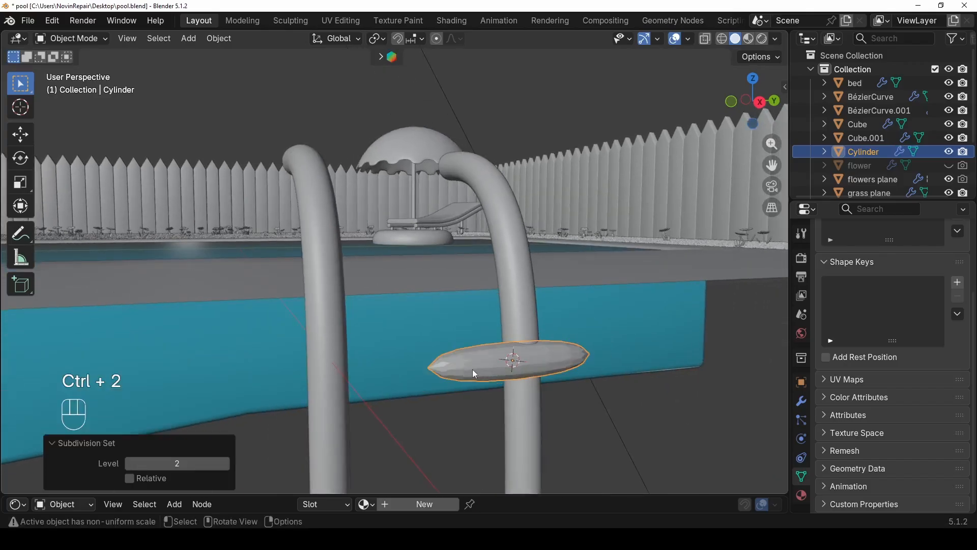
- Try to add a supporting loop cut close to one end of the rung, and undo it
key("Tab")
key("ctrl+r")
left_click(455, 370)
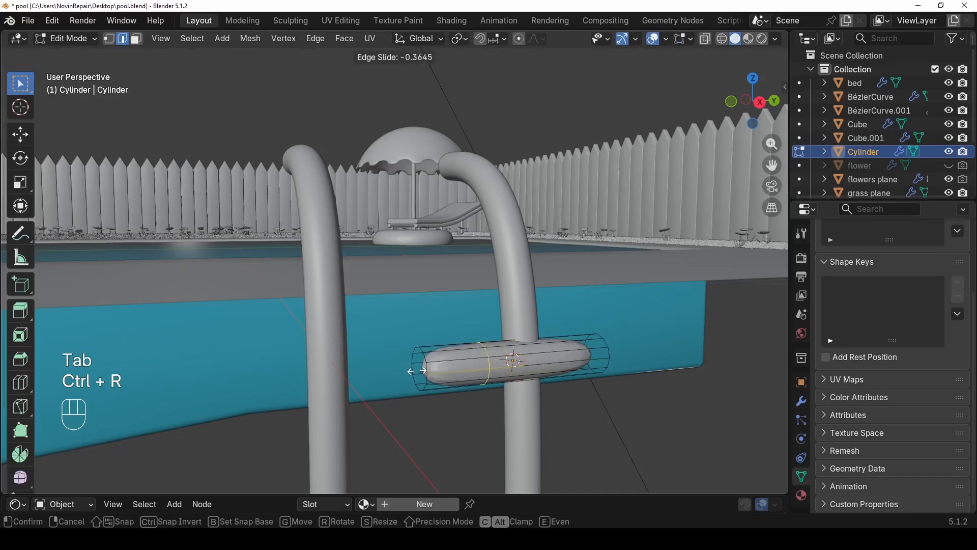
left_click(367, 376)
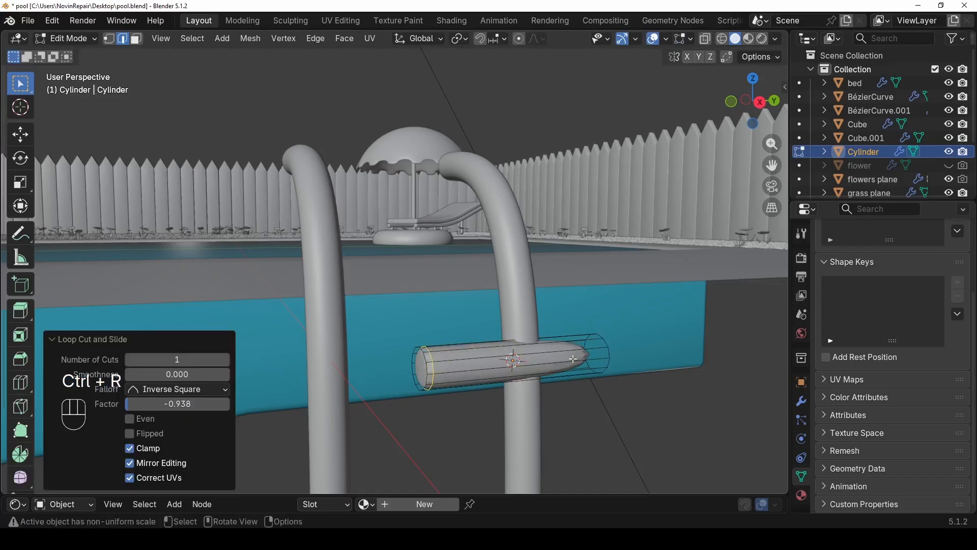
key("ctrl+z")
- Try to bevel the edge loops at both ends of the rung before its scale is applied, and undo it
key("2")
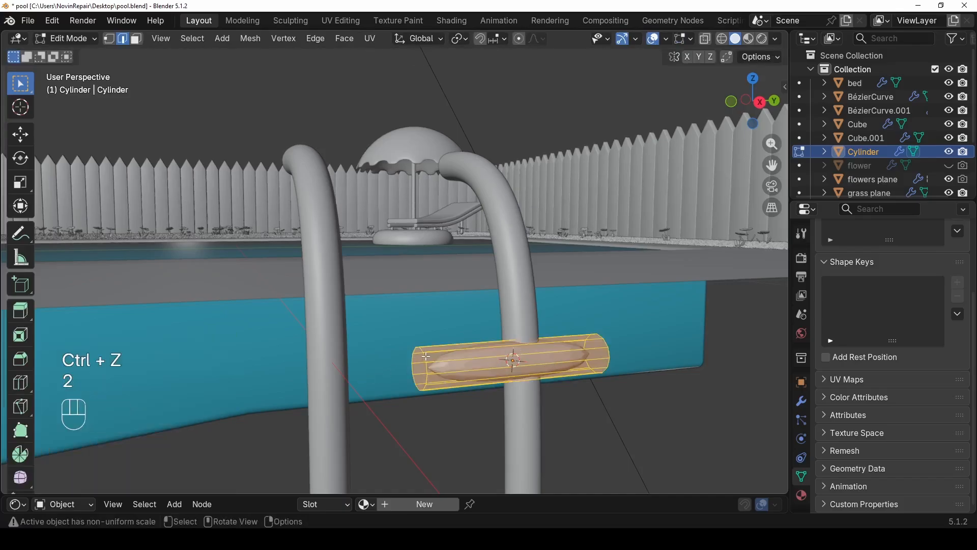
left_click(428, 358, "alt")
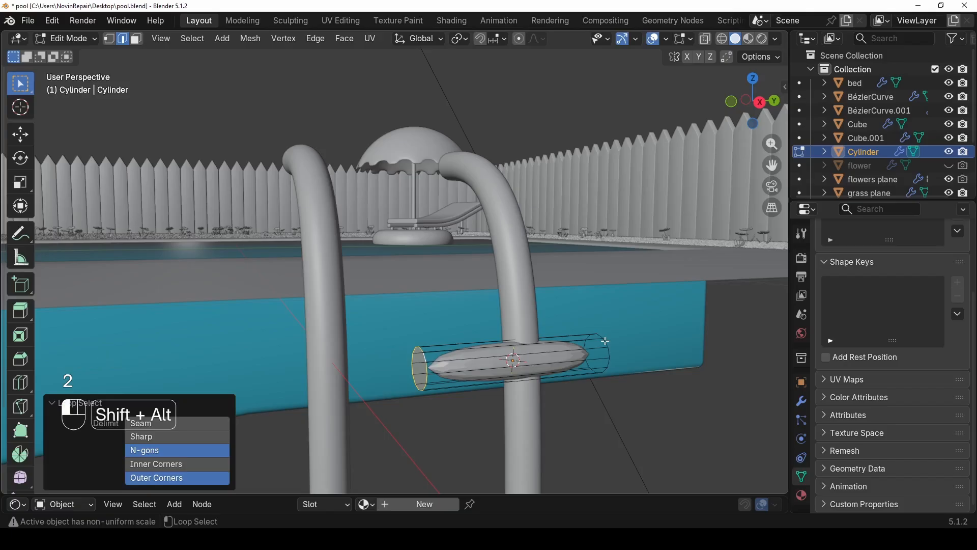
left_click(594, 359, "alt+shift")
key("ctrl+b")
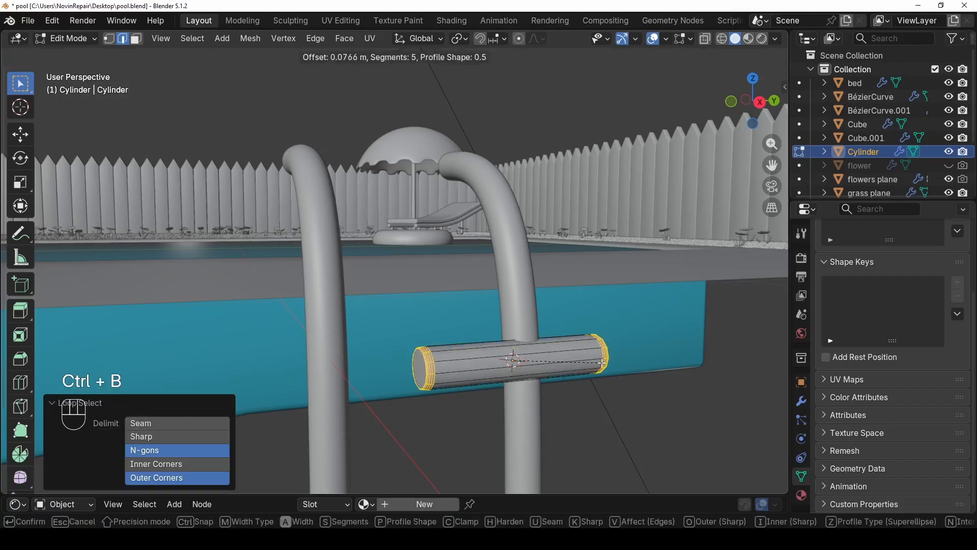
left_click(602, 363)
key("ctrl+z")
key("ctrl+z")
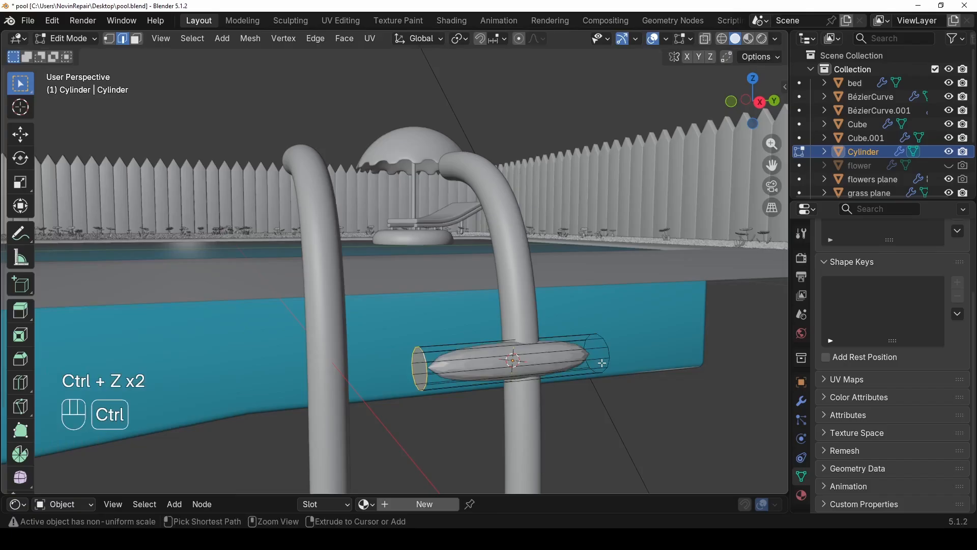
- Apply all transforms to the rung cylinder in Object Mode
key("Tab")
key("ctrl+a")
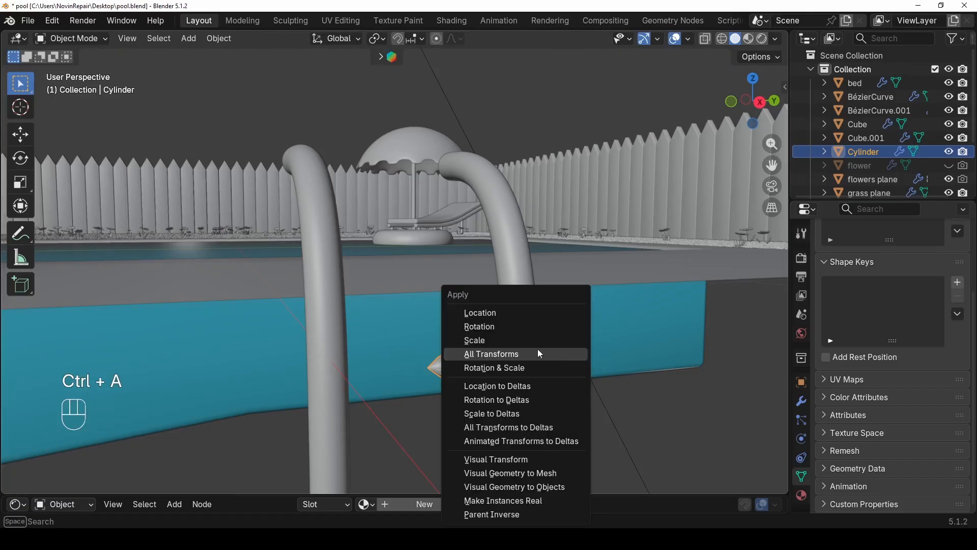
left_click(521, 354)
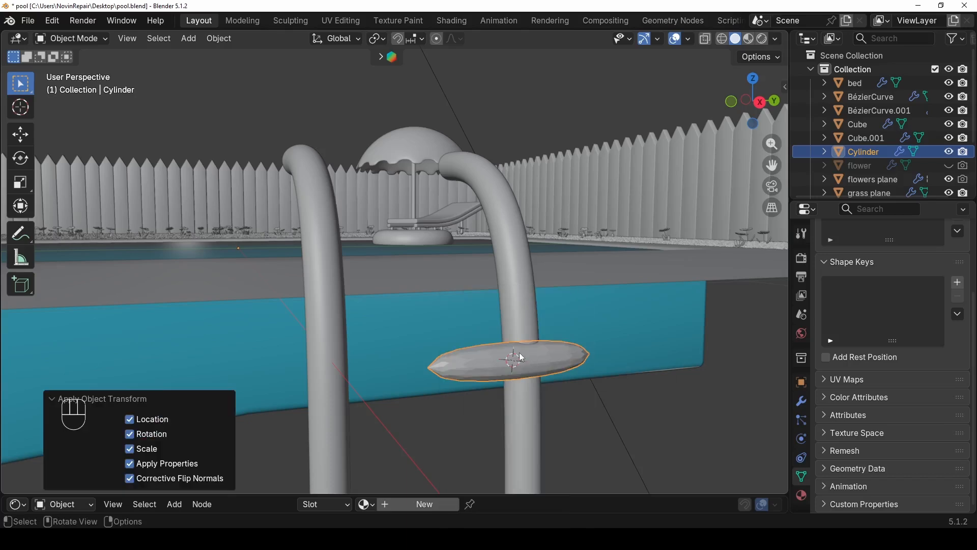
- Bevel the edge loops at both ends of the rung together, with 3 segments and a width of about 0.0067 m
key("Tab")
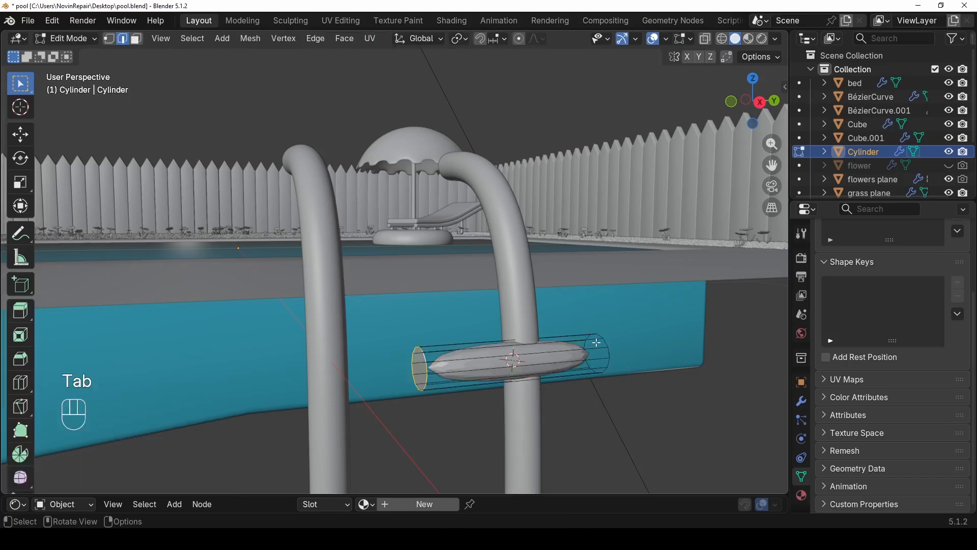
left_click(606, 342, "alt")
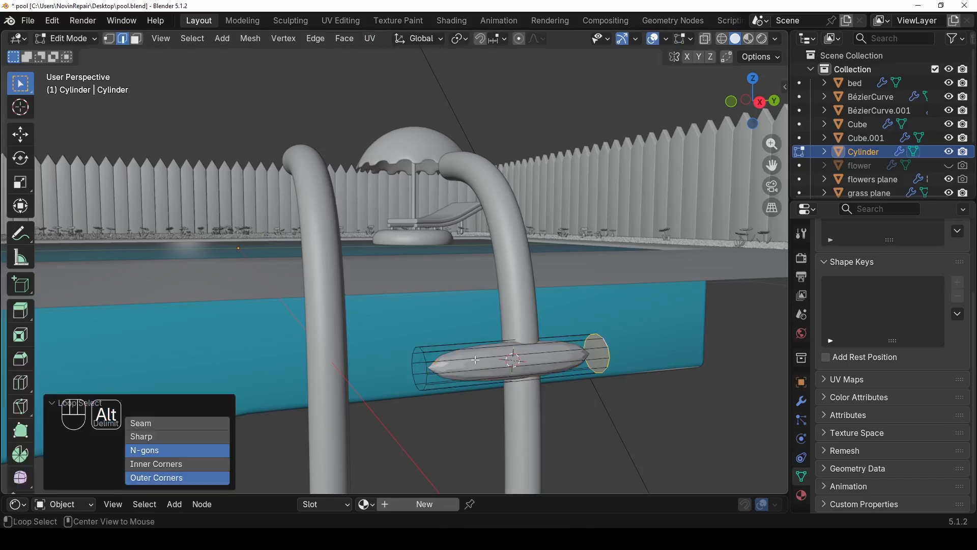
key("ctrl+b")
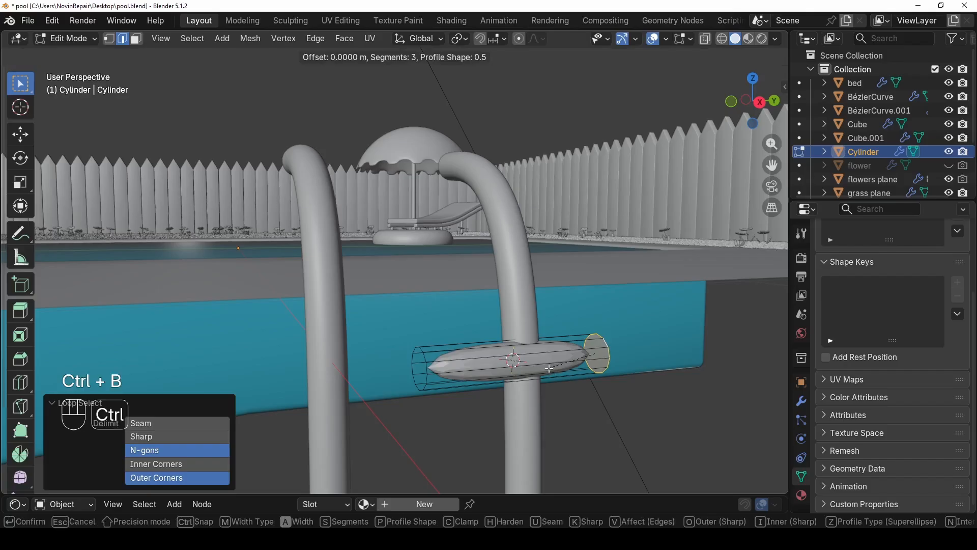
left_click(545, 380)
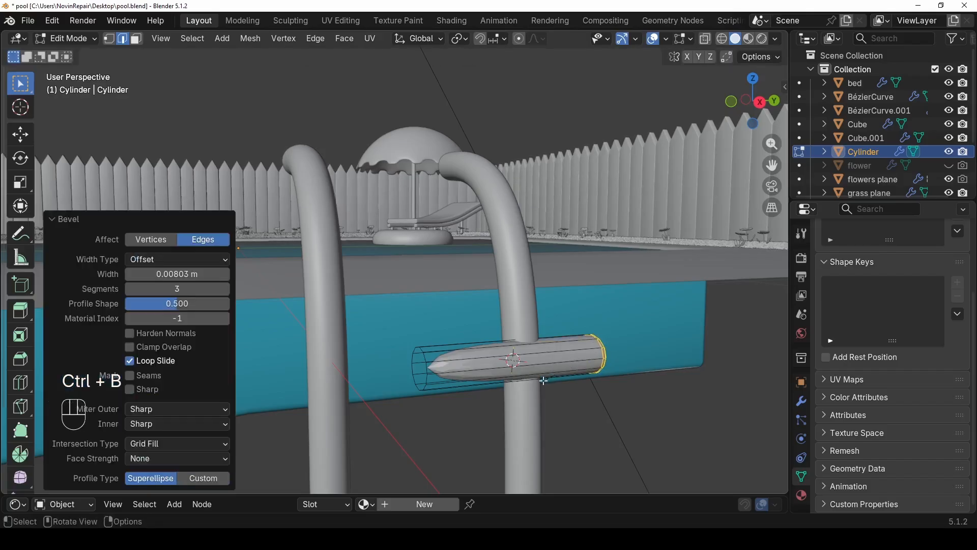
key("ctrl+z")
left_click(425, 358, "alt+shift")
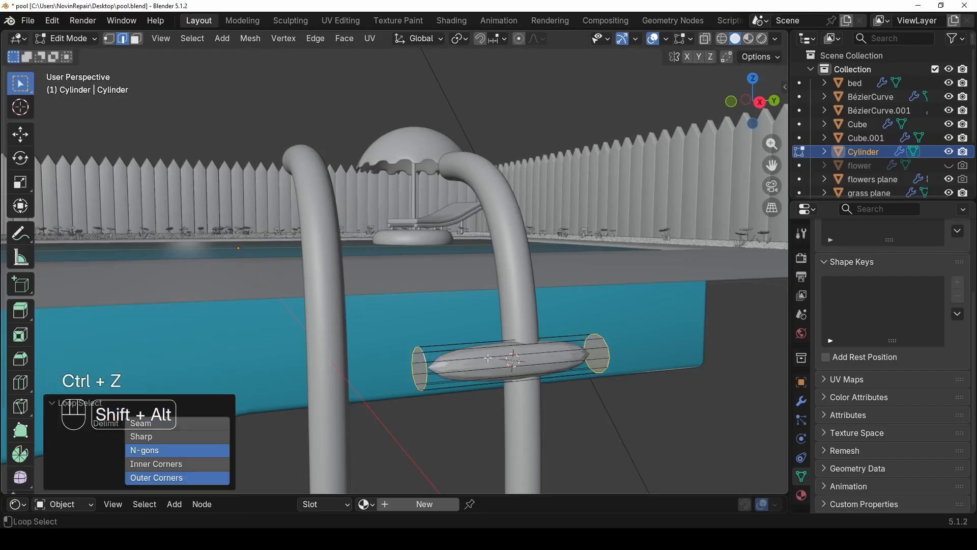
key("ctrl+b")
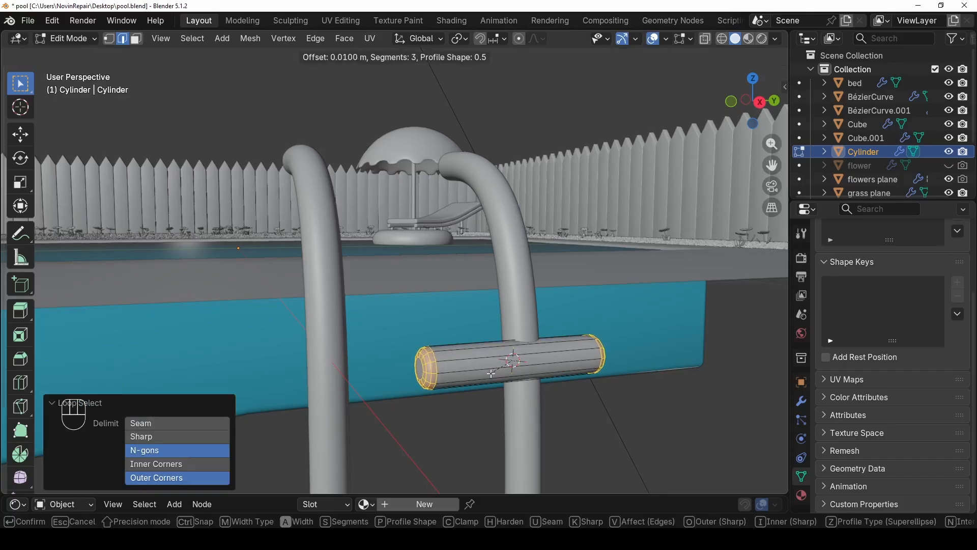
left_click(424, 377)
scroll(458, 347, "down", 4)
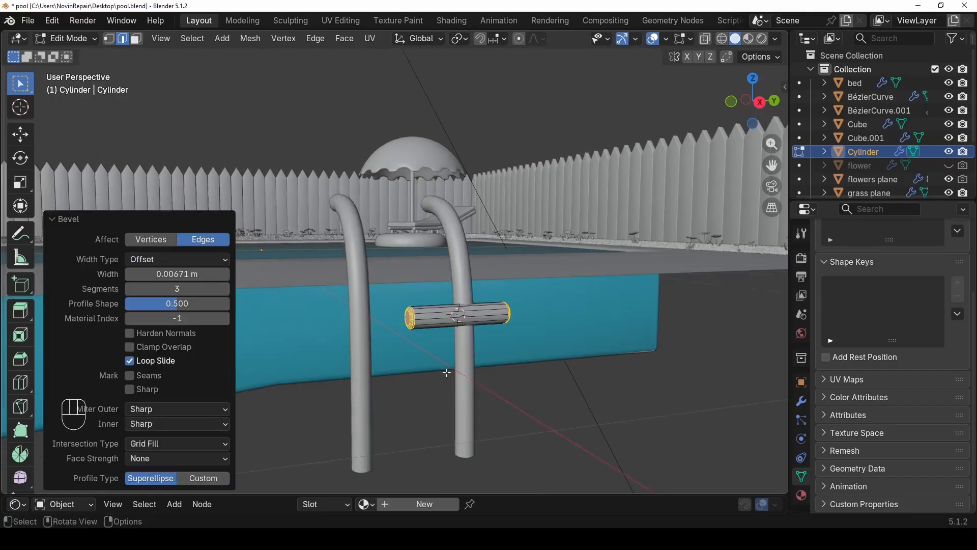
key("Tab")
- Try to scale the rung down uniformly about its distant origin, and undo the scaling
middle_click_drag(469, 356, 490, 344)
key("s")
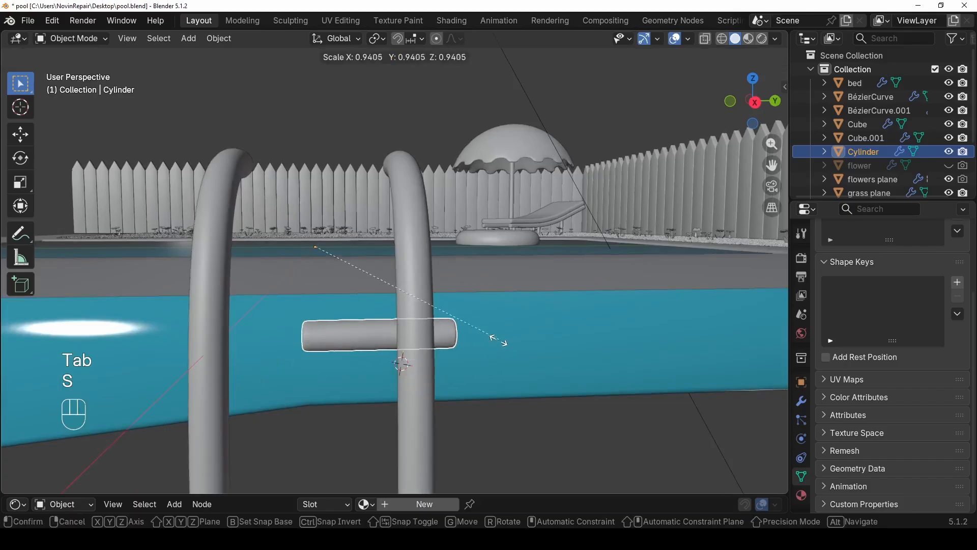
key("ctrl+z")
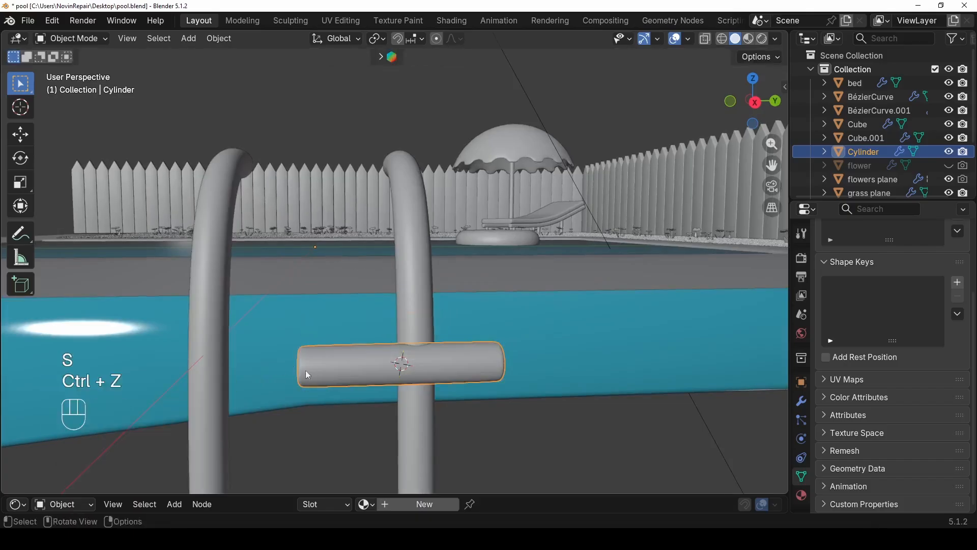
- Set the rung's origin to its geometry and scale it uniformly to about 0.642
right_click(339, 357)
mouse_move(331, 312)
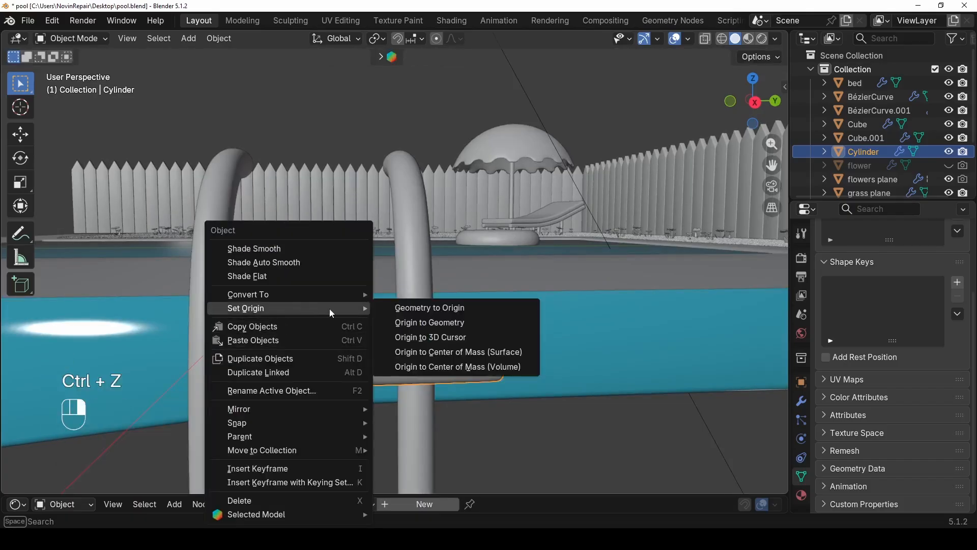
left_click(414, 323)
key("s")
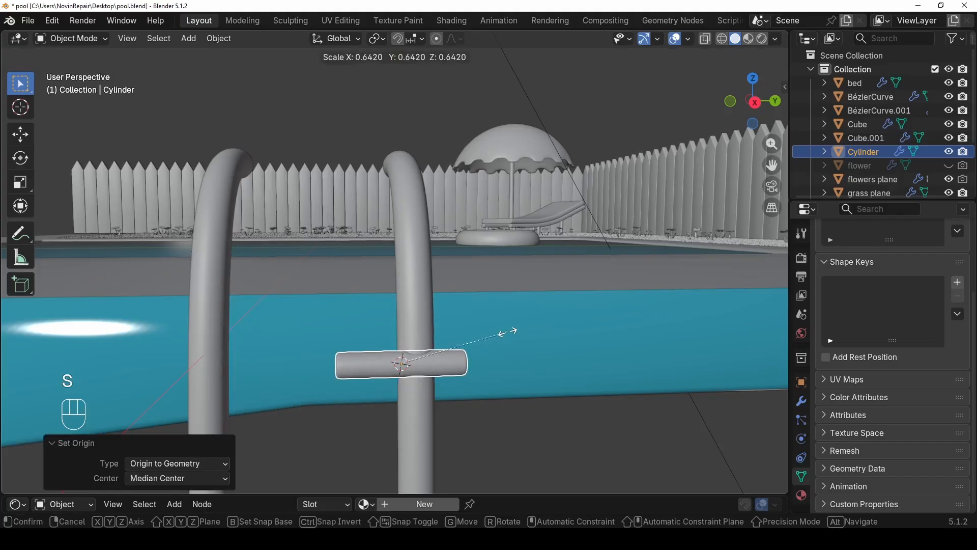
left_click(507, 332)
- In right view, move the rung about -0.089 m in Y and -0.033 m in Z between the rails, and stretch it along Y by about 1.526
middle_click_drag(494, 353, 494, 332, "alt")
key("g")
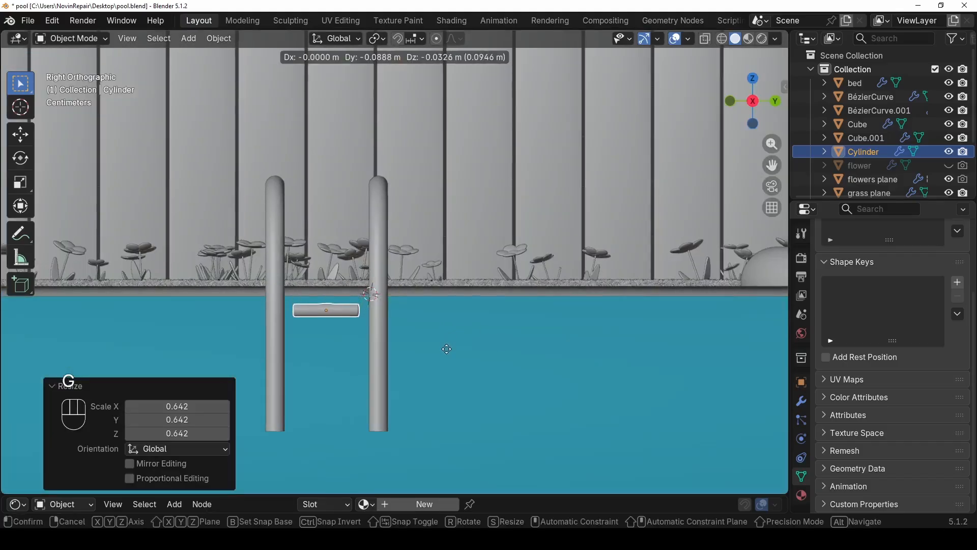
left_click(447, 349)
key("s")
key("y")
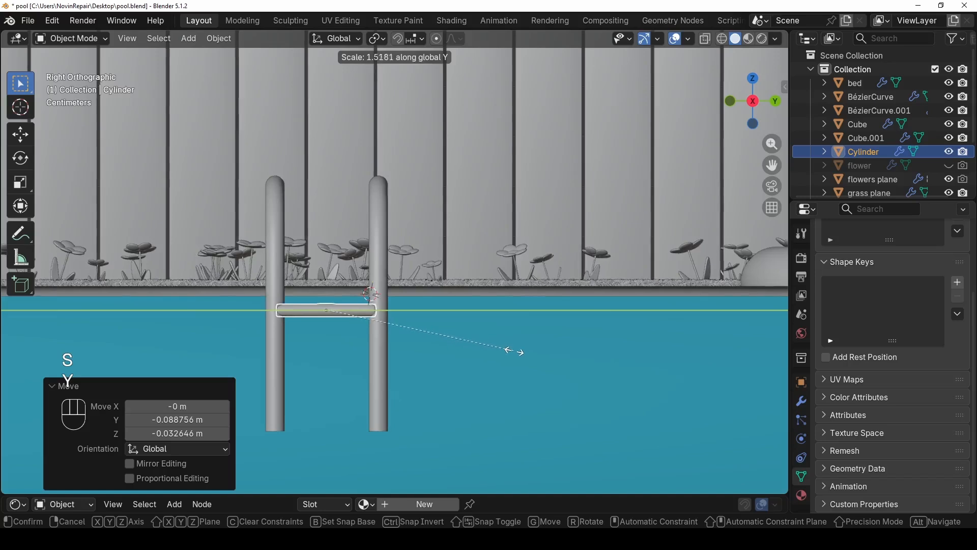
left_click(515, 351)
- Move the rung about -0.008 m along X to align it with the two rails
middle_click_drag(477, 352, 448, 367)
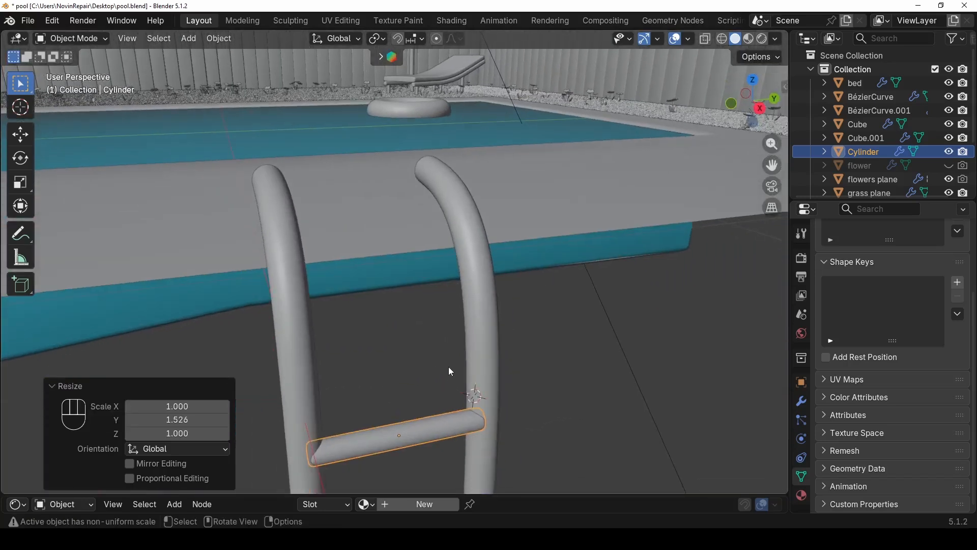
key("g")
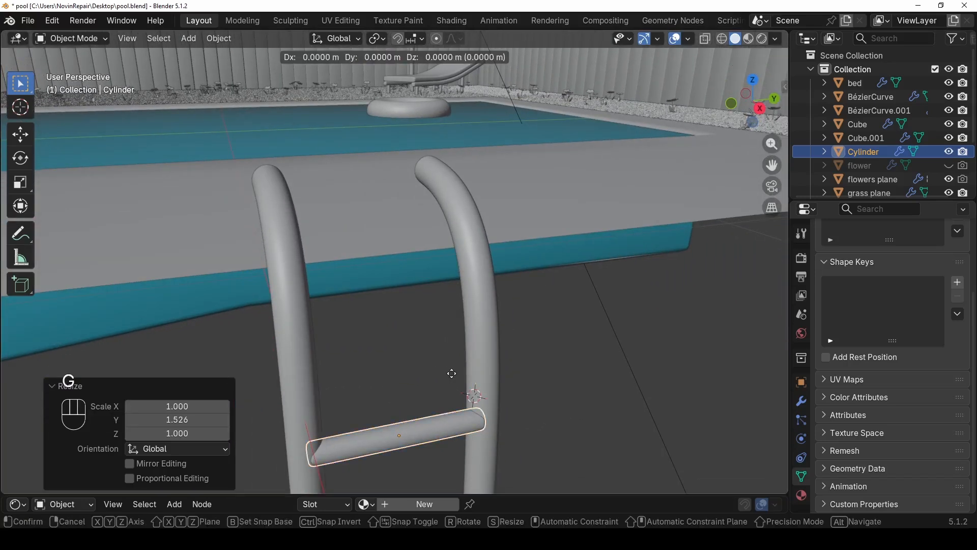
key("x")
left_click(449, 370)
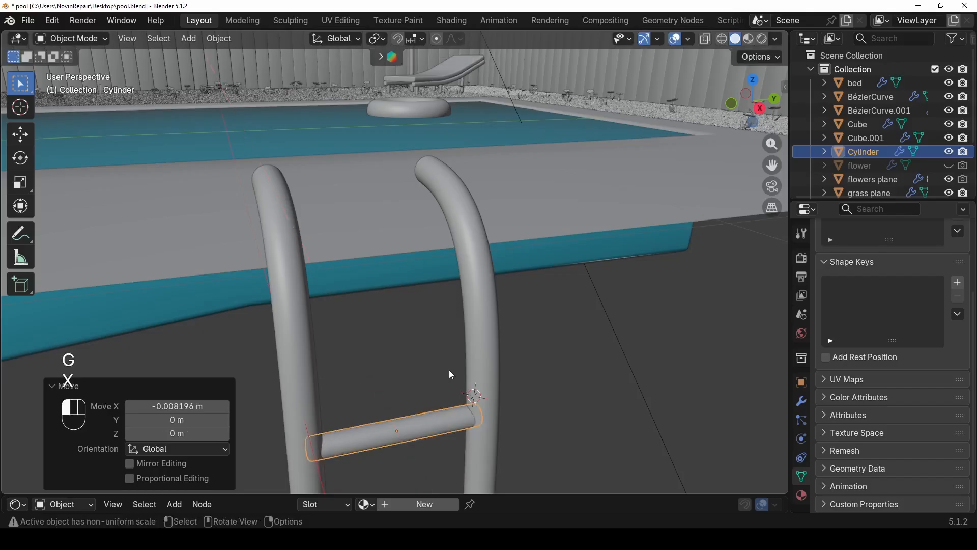
- In right view, duplicate the rung about 0.094 m downward along Z and repeat the duplication to make a third rung
middle_click_drag(449, 369, 408, 351, "alt")
key("shift+d")
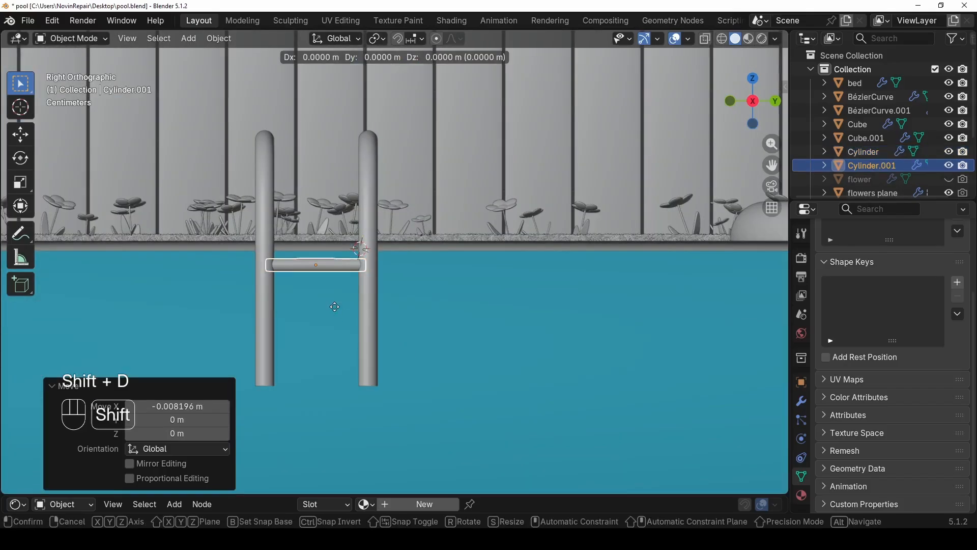
key("z")
left_click(335, 354)
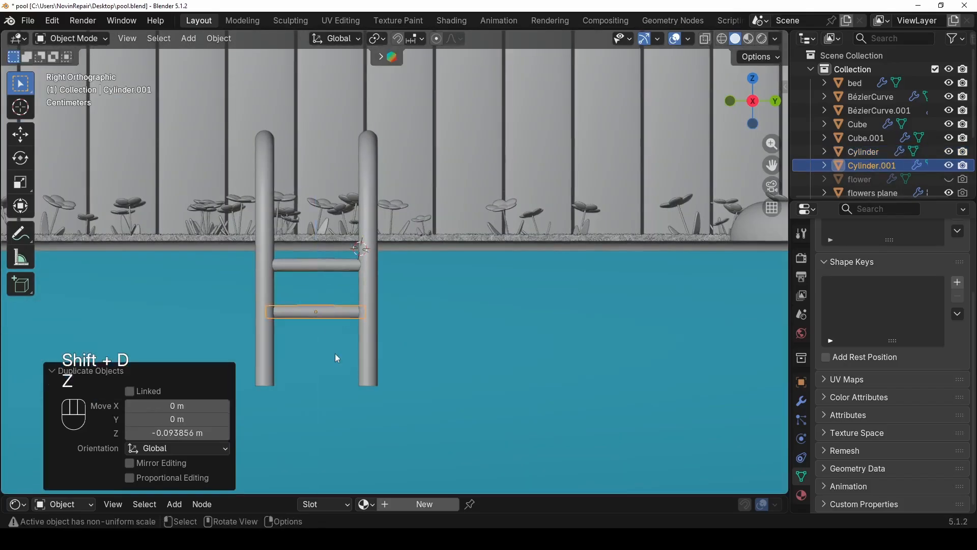
key("shift+r")
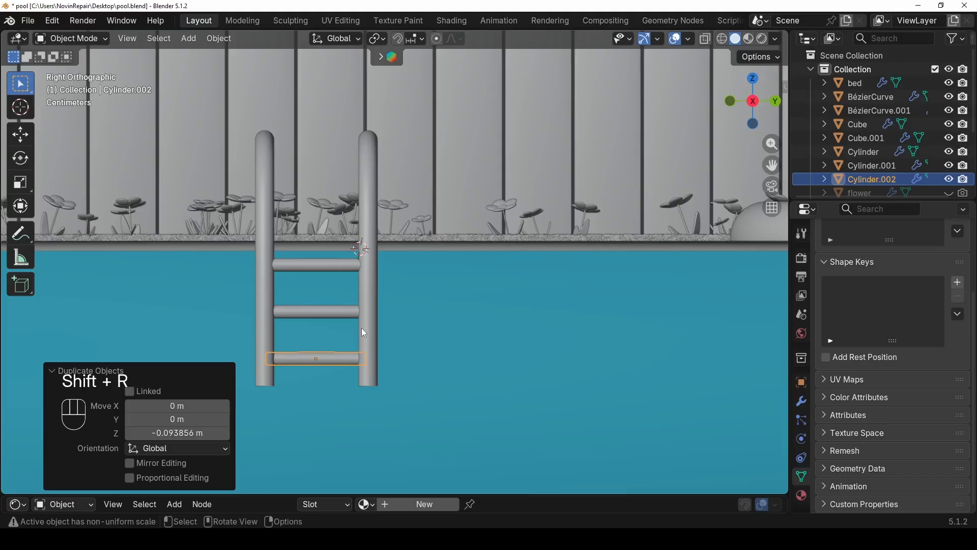
- Compare the modifiers of a rung and a rail, and join the three rungs and both rails into one object with BézierCurve active
left_click(801, 401)
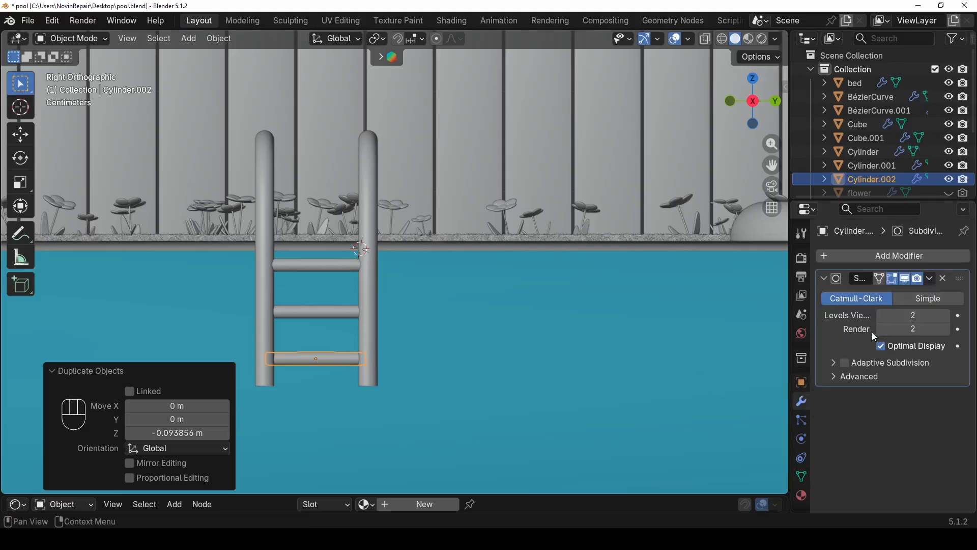
left_click(367, 225)
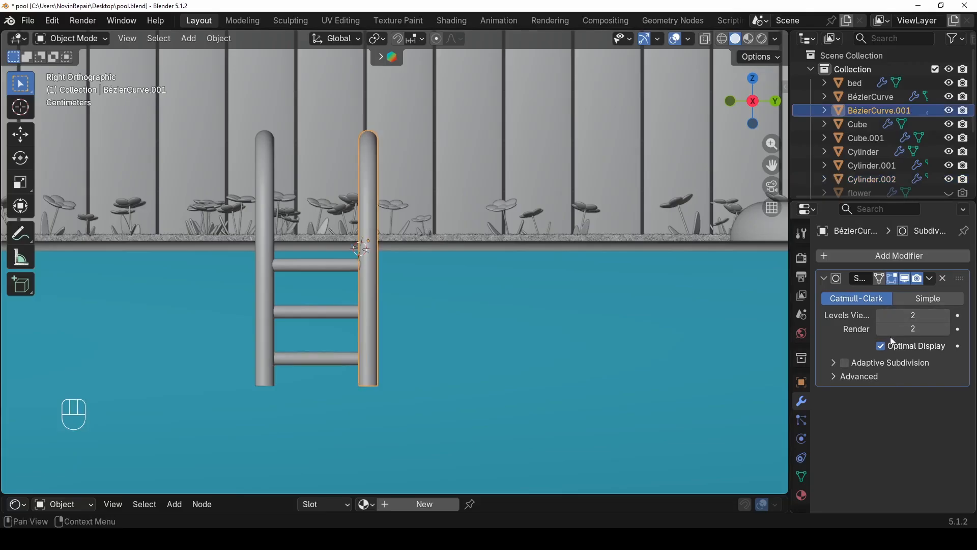
left_click(328, 362)
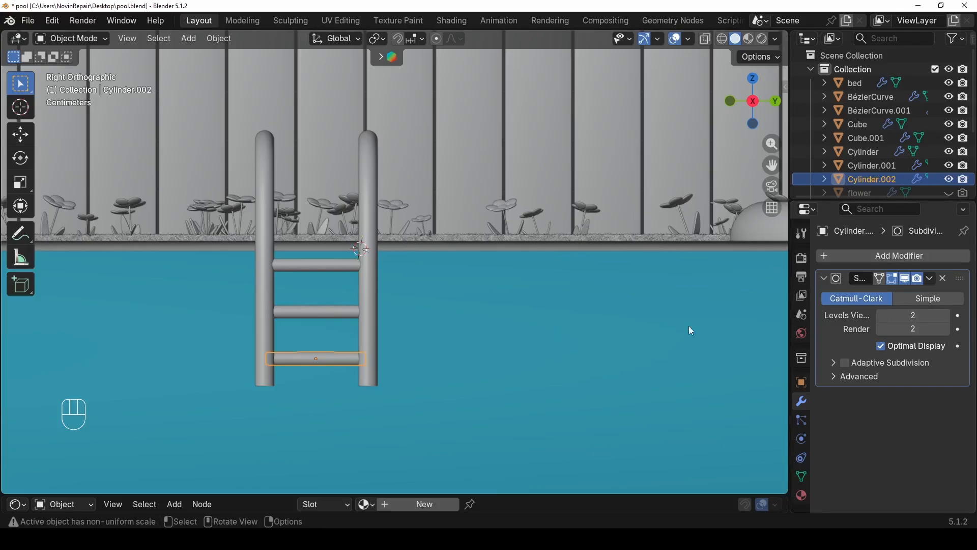
left_click(340, 312, "shift")
left_click(338, 264, "shift")
left_click(368, 266, "shift")
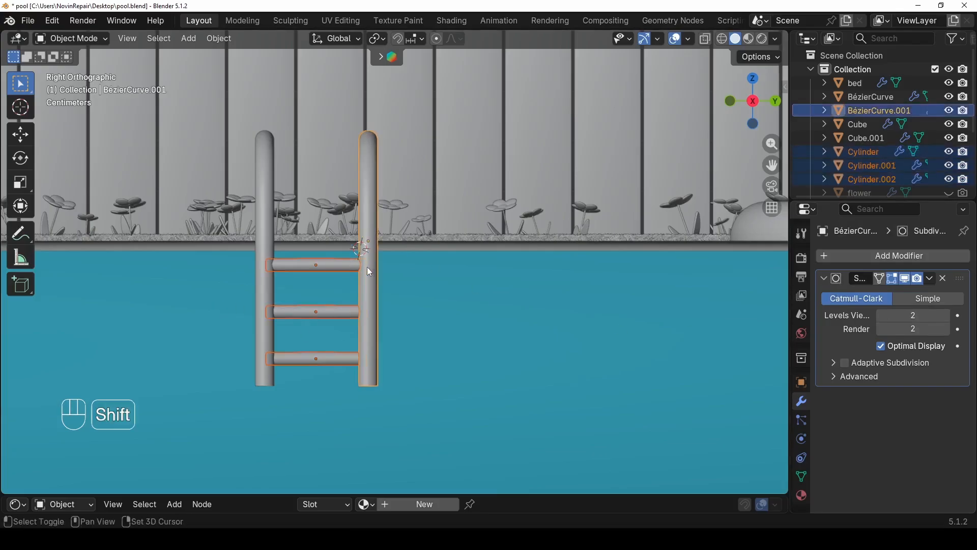
left_click(264, 248, "shift")
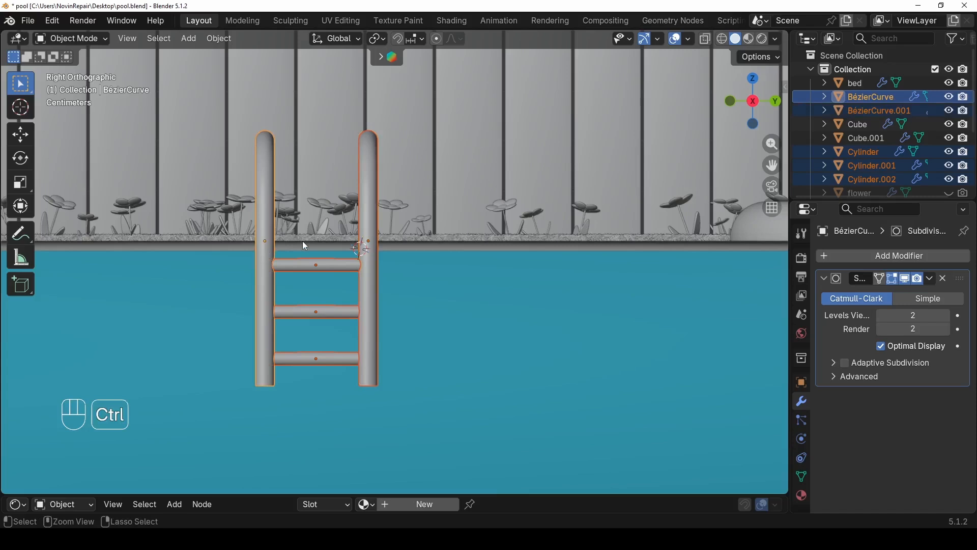
key("ctrl+j")
middle_click_drag(302, 240, 703, 136)
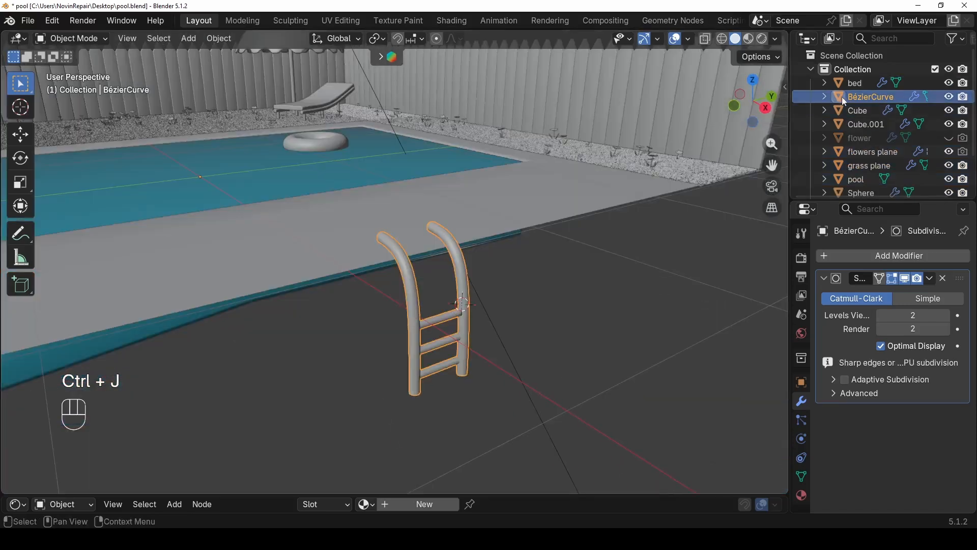
- Rename the joined ladder as stairs, and in front view move it about -3.961 m in X and -0.048 m in Z towards the pool's edge
double_click(857, 97)
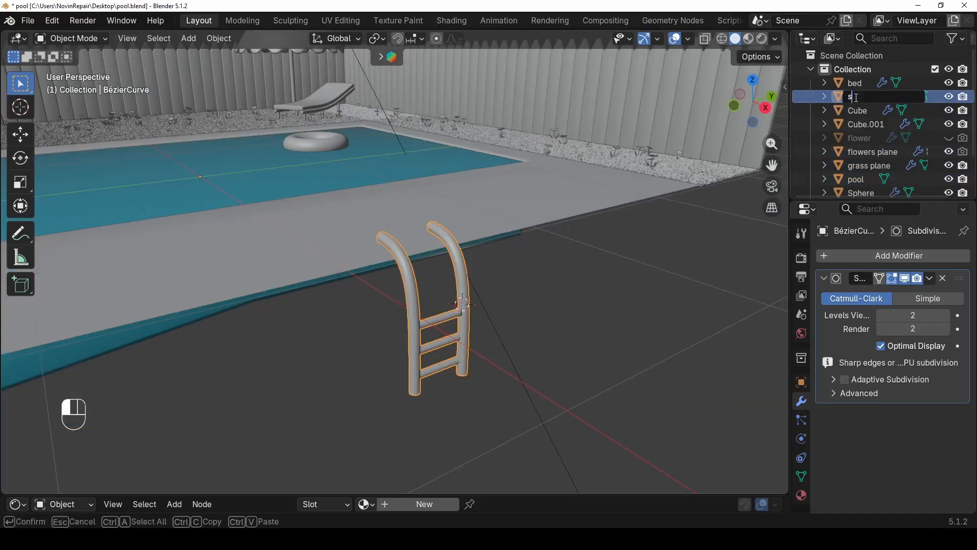
key("Return")
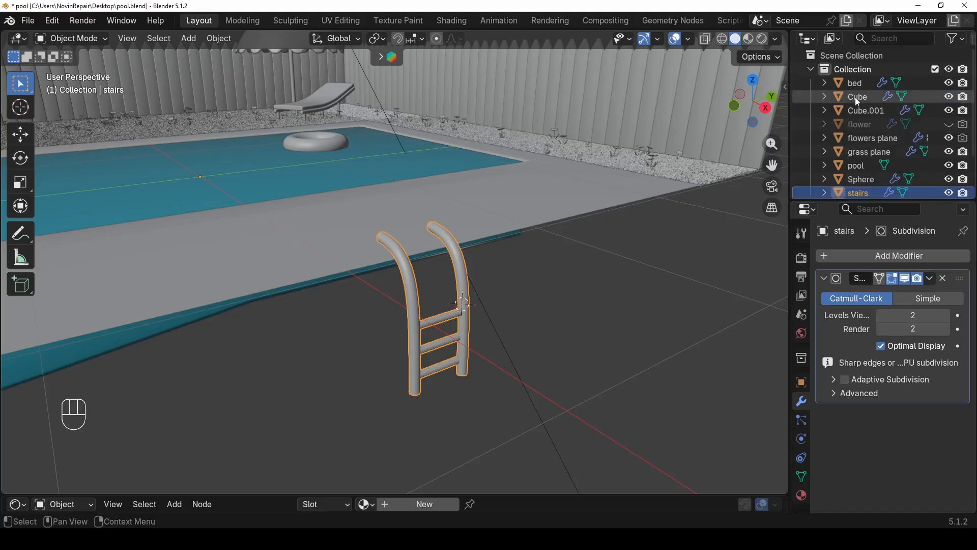
middle_click_drag(719, 69, 542, 307)
key("g")
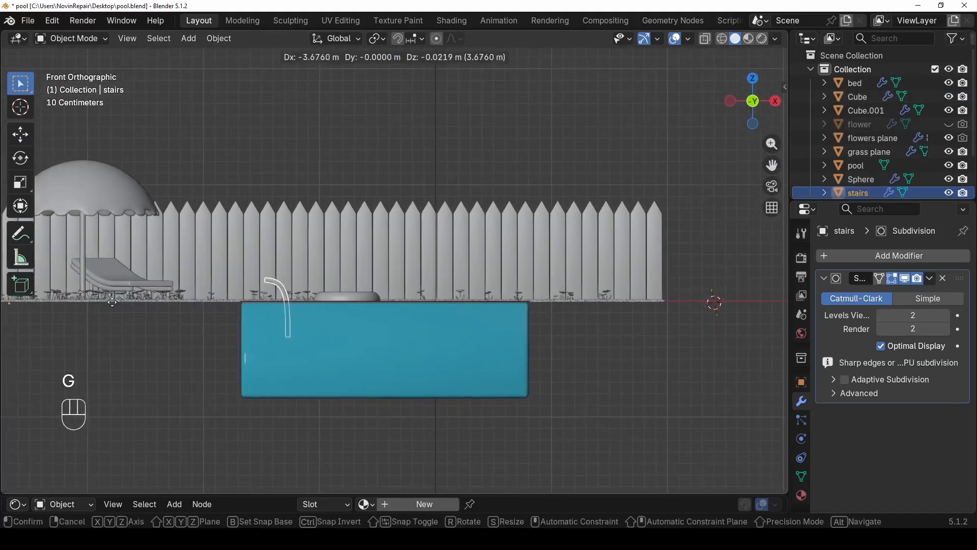
left_click(285, 325)
- In right view, move the ladder about 1.686 m in Y and 0.015 m in Z towards the lounger
middle_click_drag(285, 325, 99, 320)
scroll(274, 328, "up", 3)
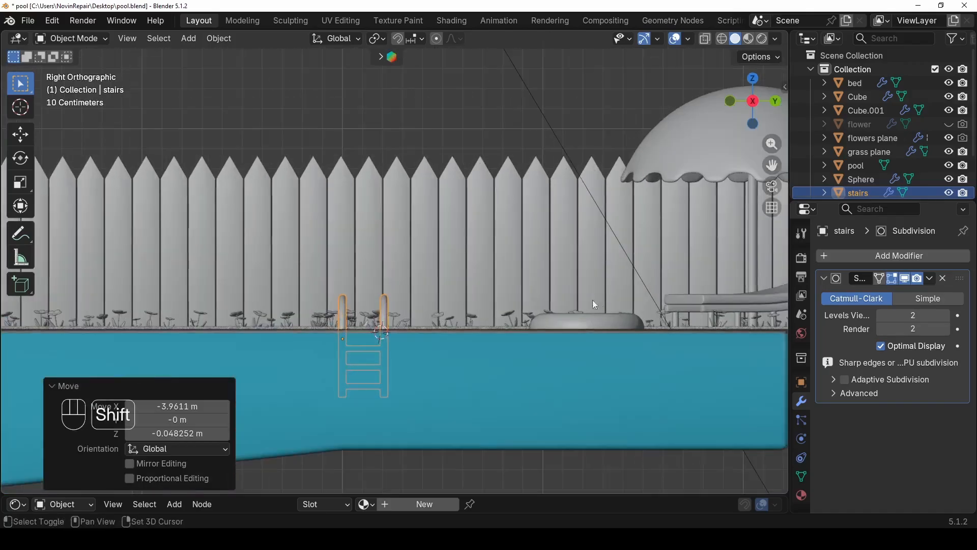
middle_click_drag(593, 301, 442, 303, "shift")
key("g")
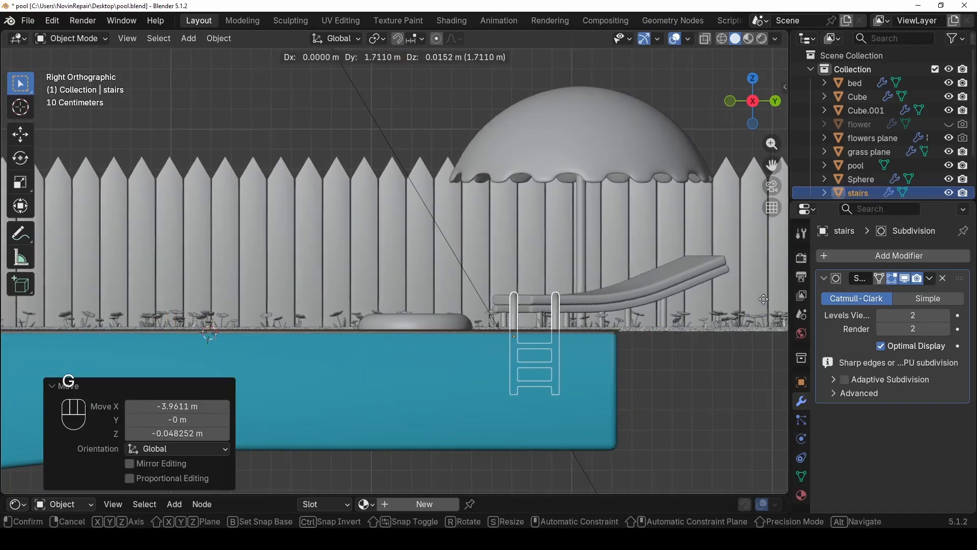
left_click(764, 304)
scroll(567, 330, "up", 2)
middle_click_drag(638, 320, 502, 305, "shift")
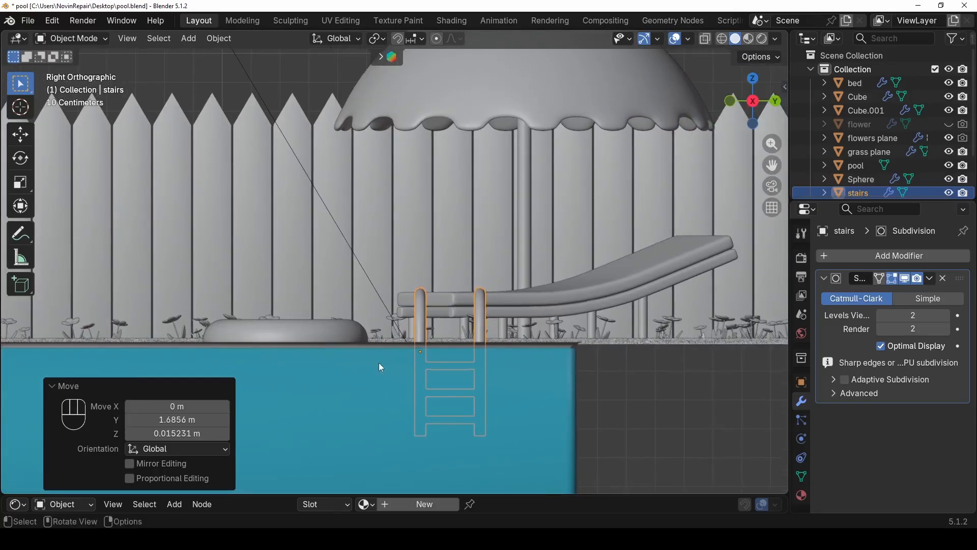
- In front view, nudge the ladder about 0.019 m in X and 0.016 m in Z at the pool's edge
middle_click_drag(389, 348, 488, 236)
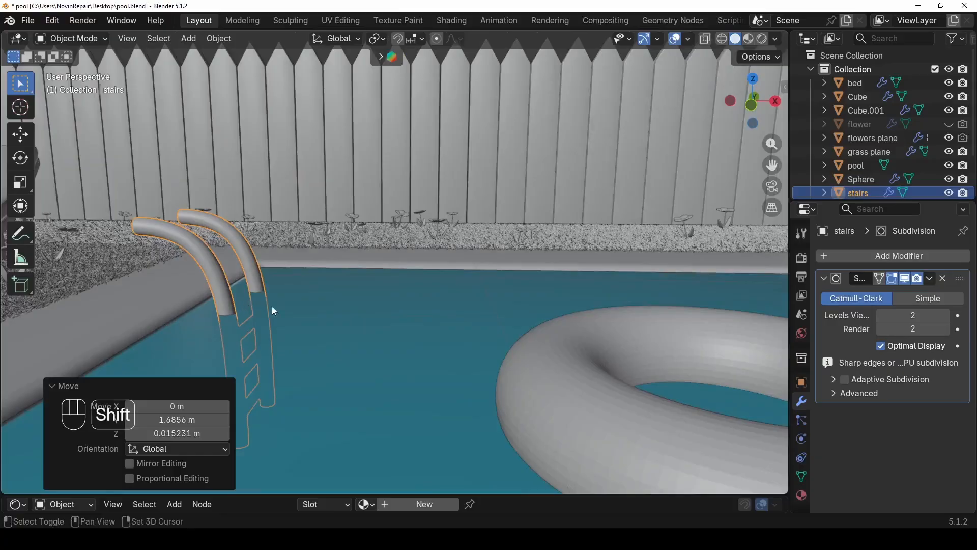
middle_click_drag(272, 306, 376, 285, "shift")
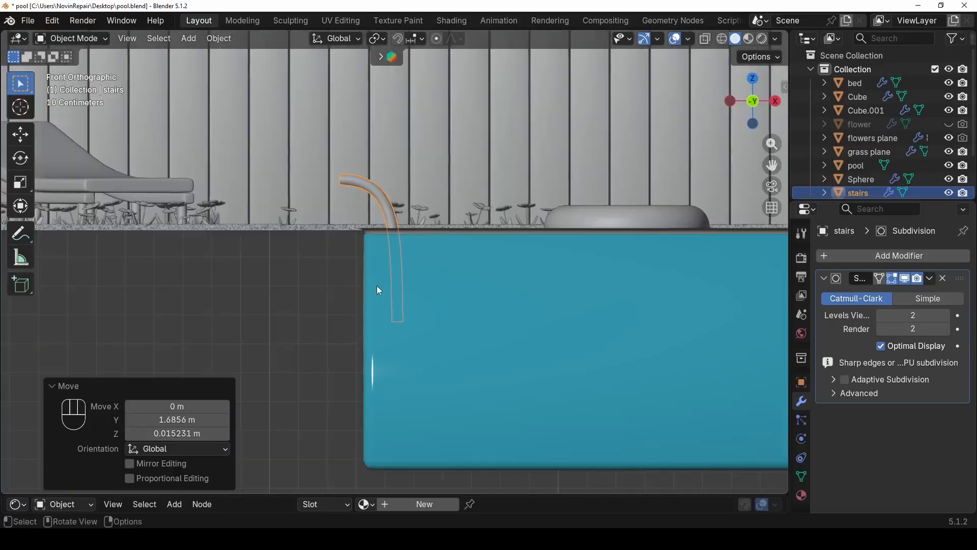
key("g")
left_click(430, 301)
- Scale the ladder down uniformly by a factor of about 0.866
middle_click_drag(429, 302, 297, 326)
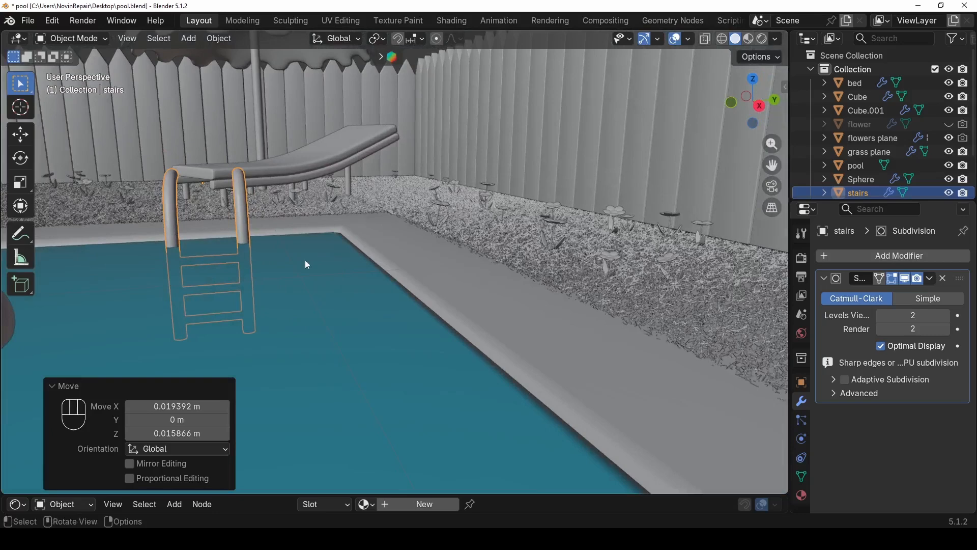
key("s")
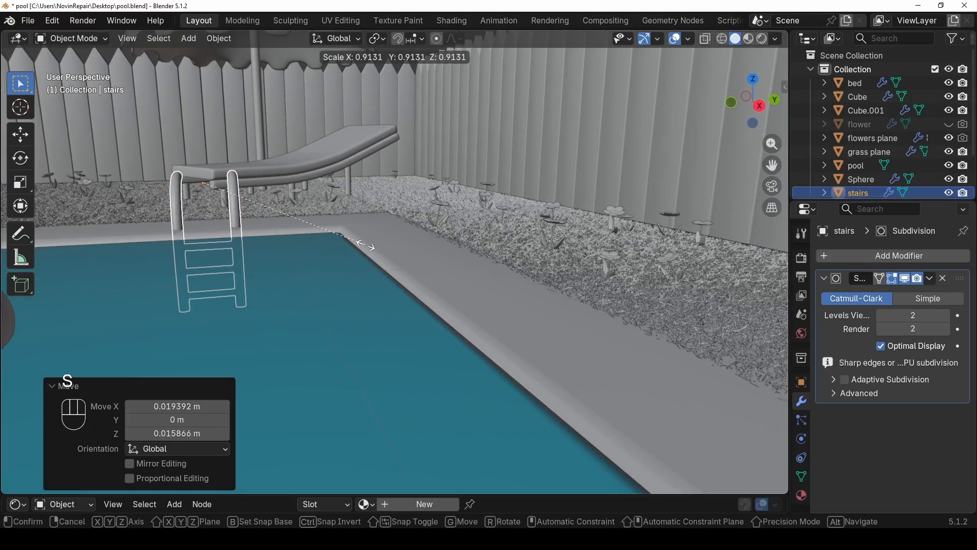
left_click(356, 245)
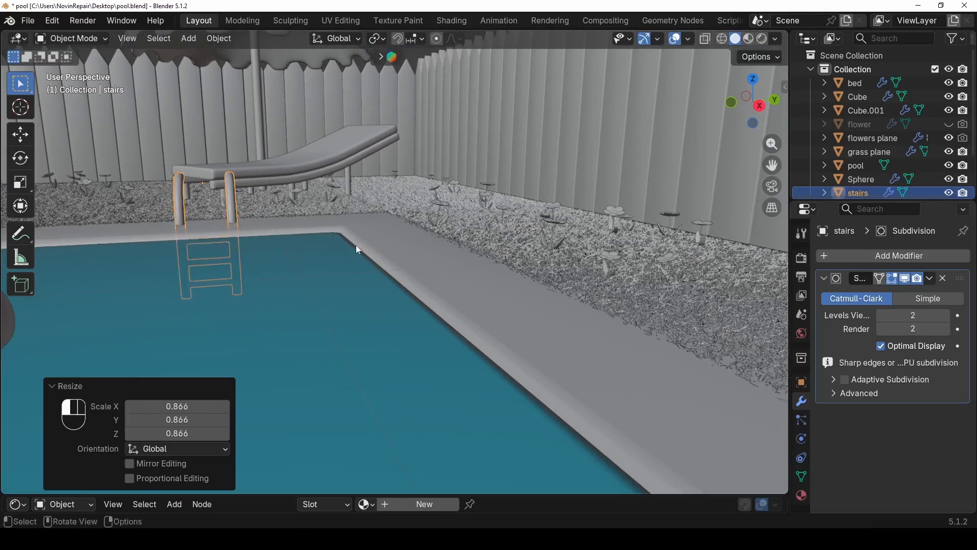
middle_click_drag(356, 246, 385, 277)
key("g")
key("y")
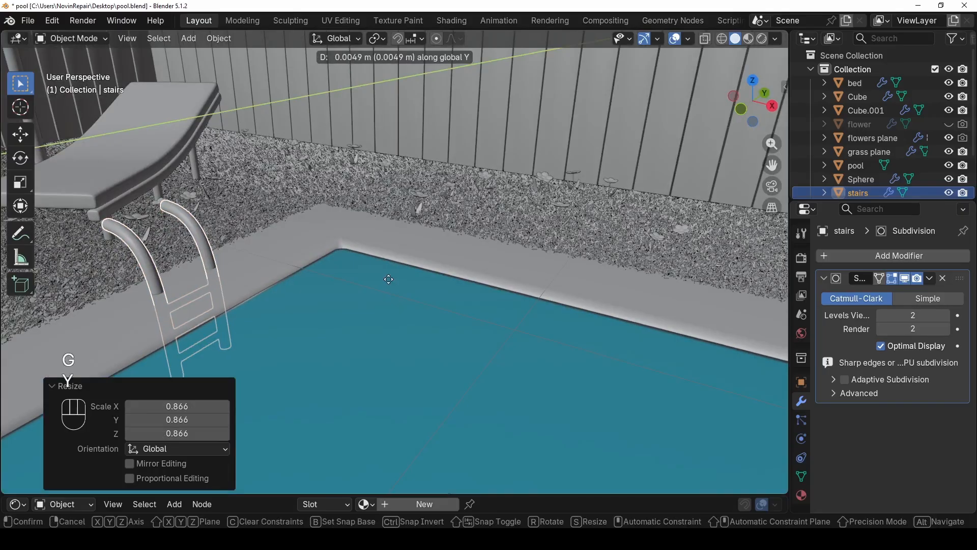
key("ctrl+z")
- Move the ladder about 0.251 m along X so its lower part stands in the water
key("g")
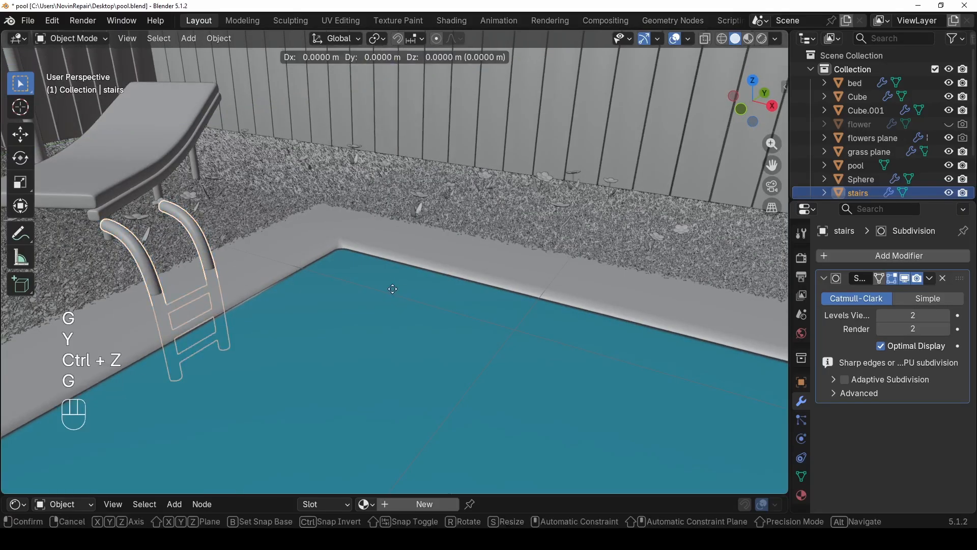
key("x")
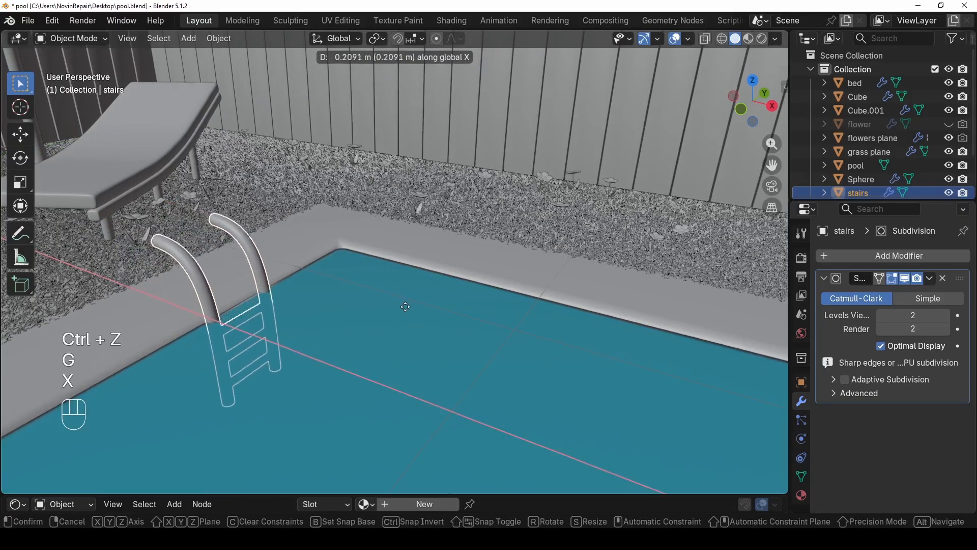
left_click(408, 308)
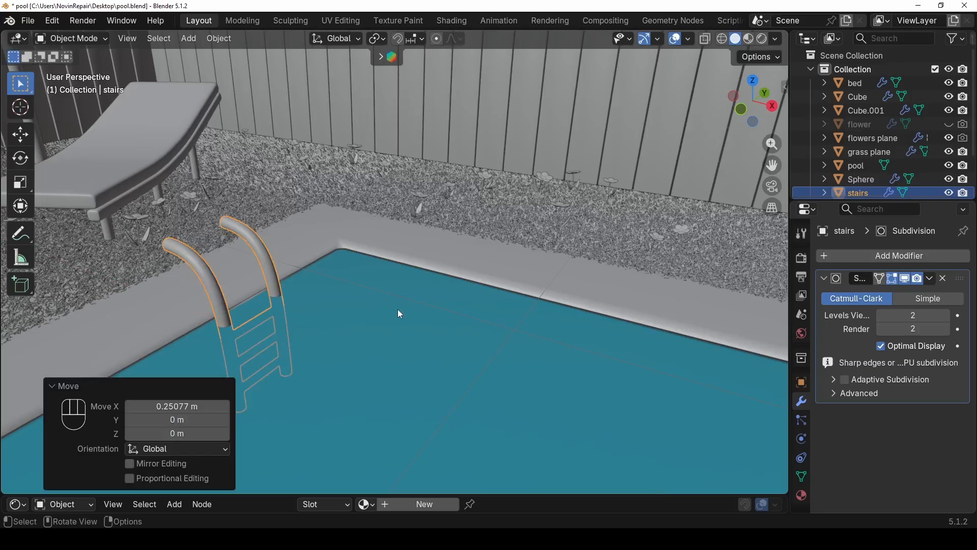
middle_click_drag(119, 280, 87, 250)
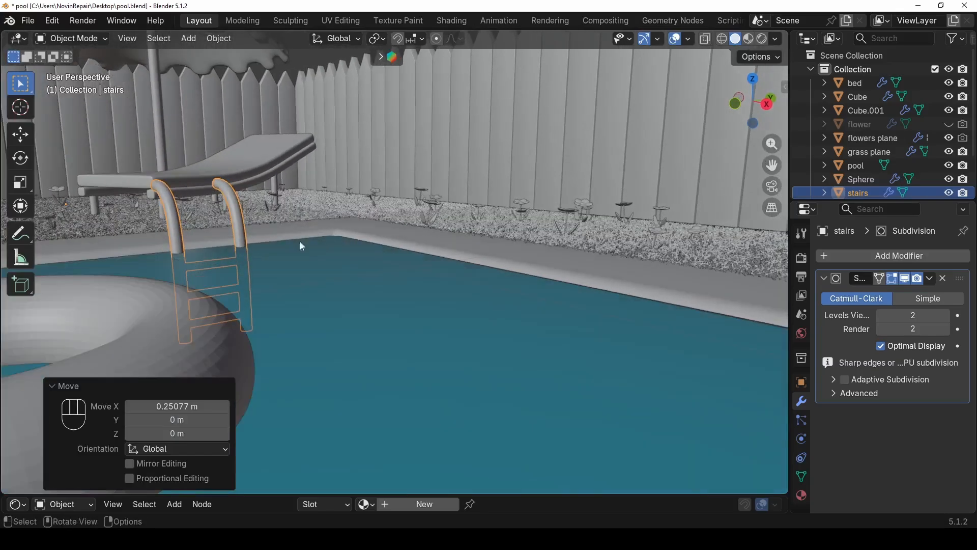
- Give the ladder a new material with a darker grey base colour and Metallic set to 1.000
left_click(802, 496)
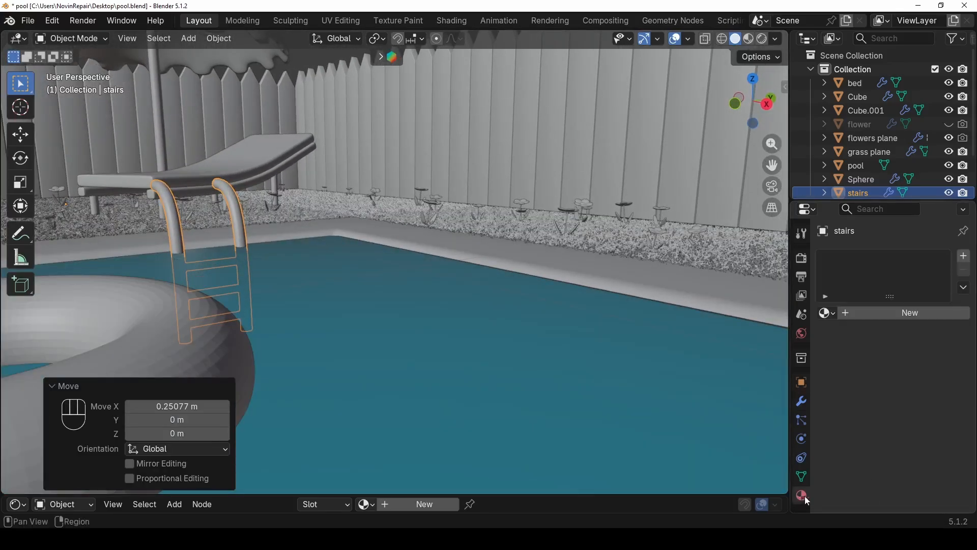
left_click(887, 314)
left_click(932, 398)
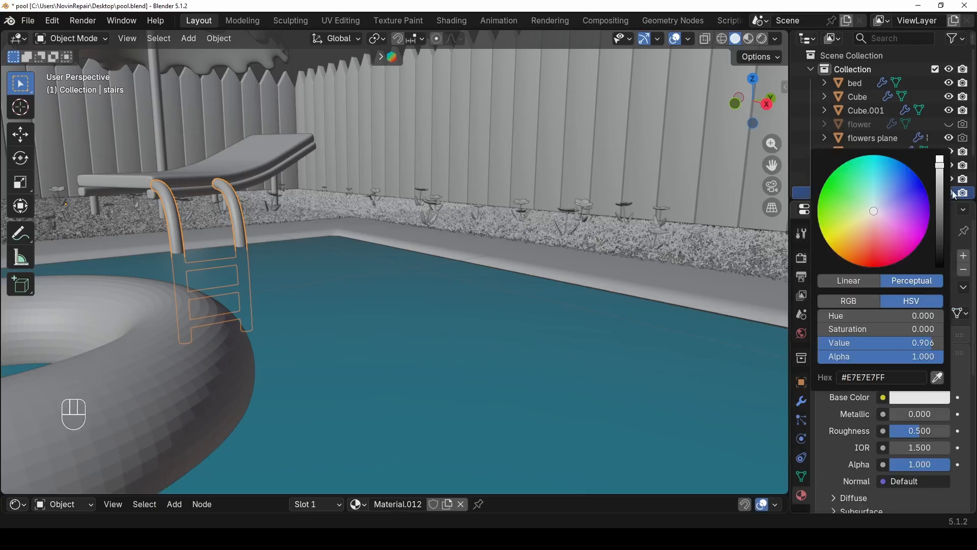
left_click_drag(940, 192, 941, 196)
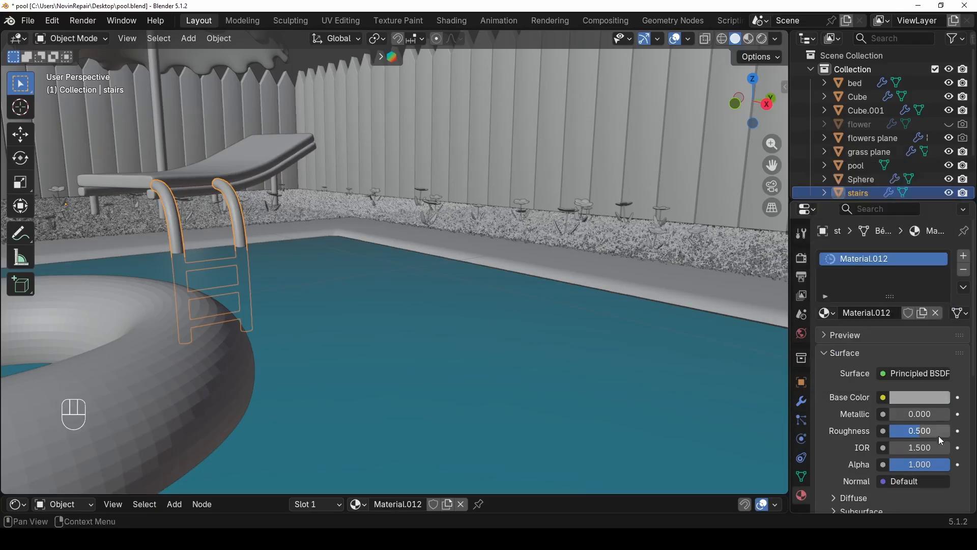
left_click_drag(911, 414, 950, 414)
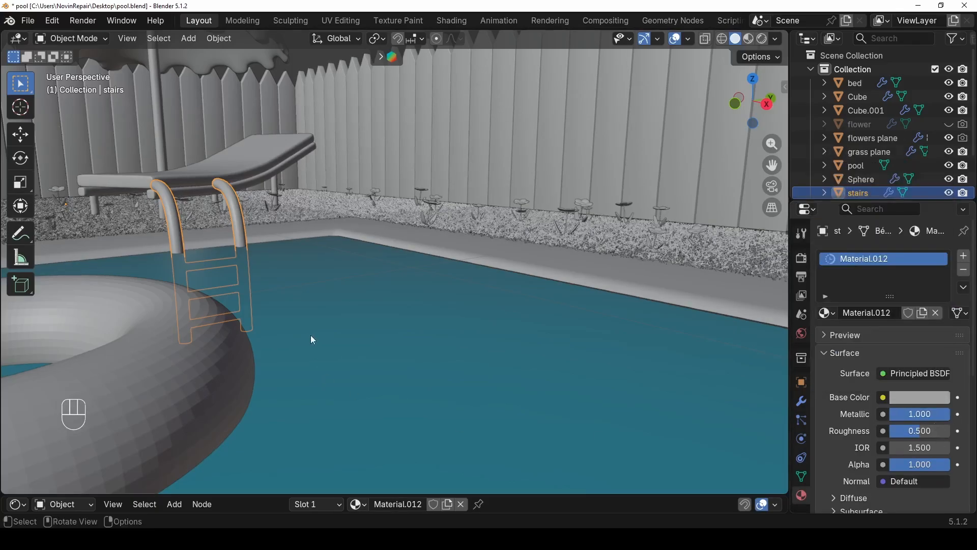
- Reset the 3D cursor to the world origin and add bottle.jpg from the Desktop as a reference image
scroll(374, 310, "down", 8)
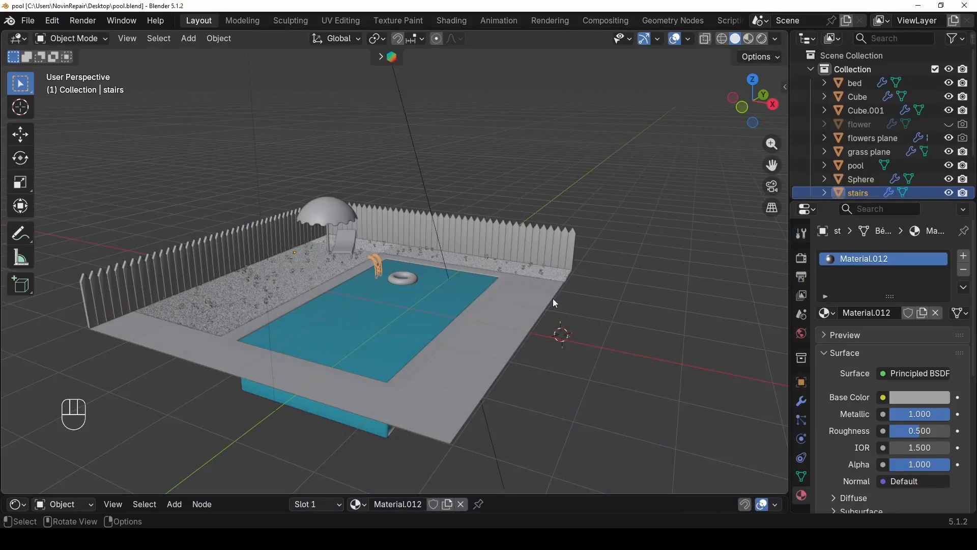
key("shift+c")
scroll(490, 391, "up", 6)
middle_click_drag(490, 392, 484, 46, "shift")
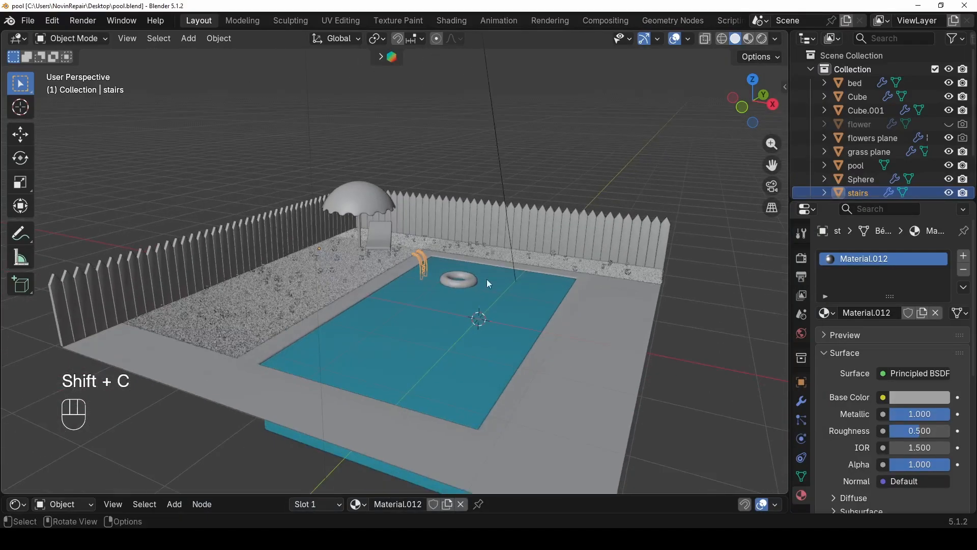
scroll(494, 336, "up", 1)
key("shift+a")
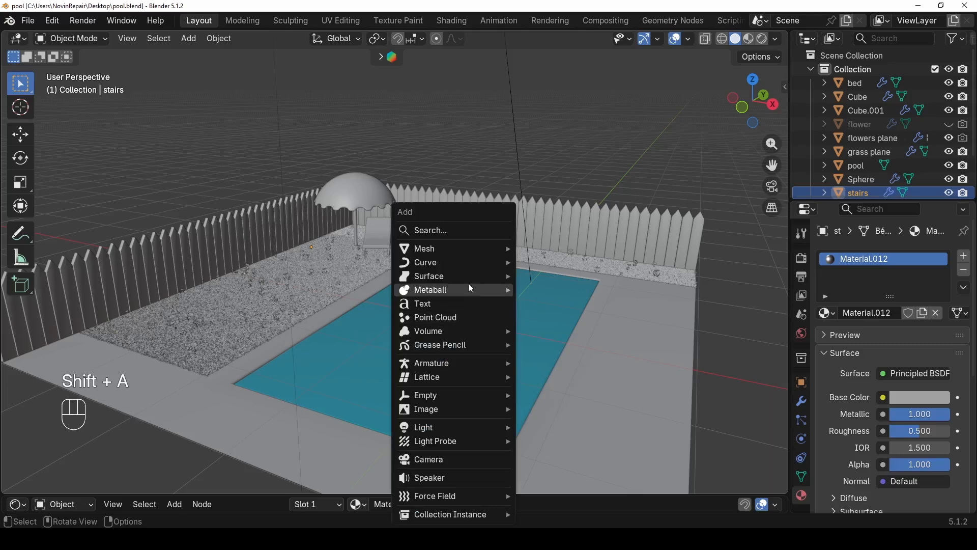
mouse_move(453, 409)
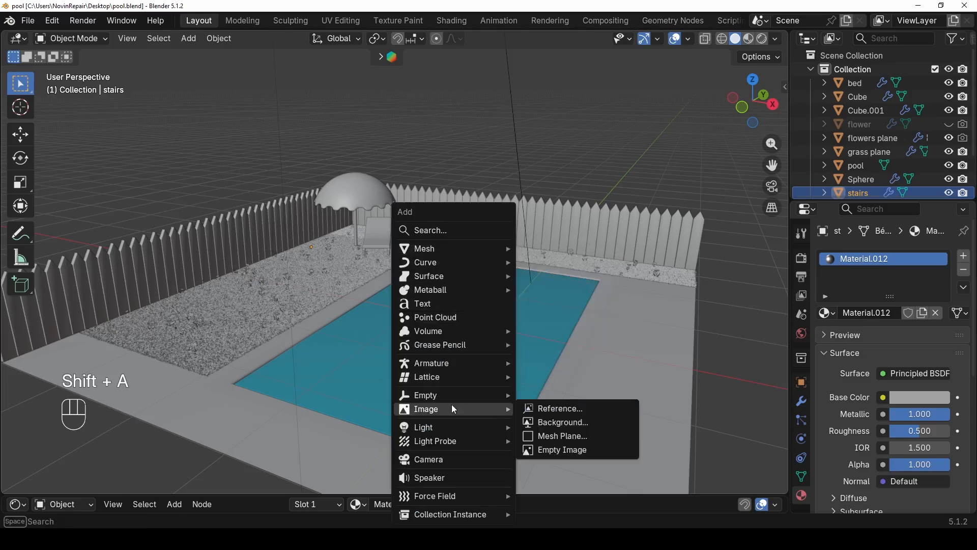
left_click(564, 411)
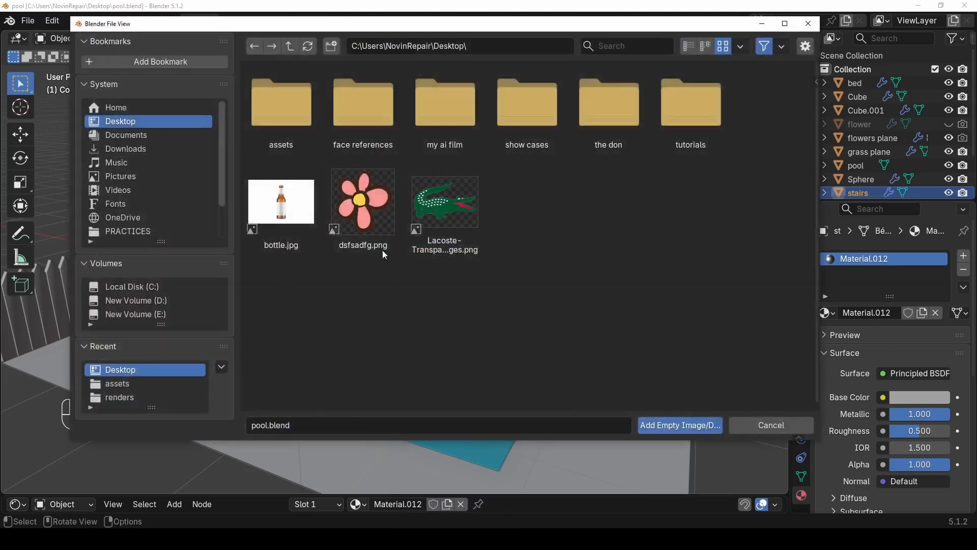
left_click(279, 204)
double_click(280, 203)
- Clear the bottle image's rotation and rotate it 90° about X to stand it upright
scroll(459, 235, "down", 3)
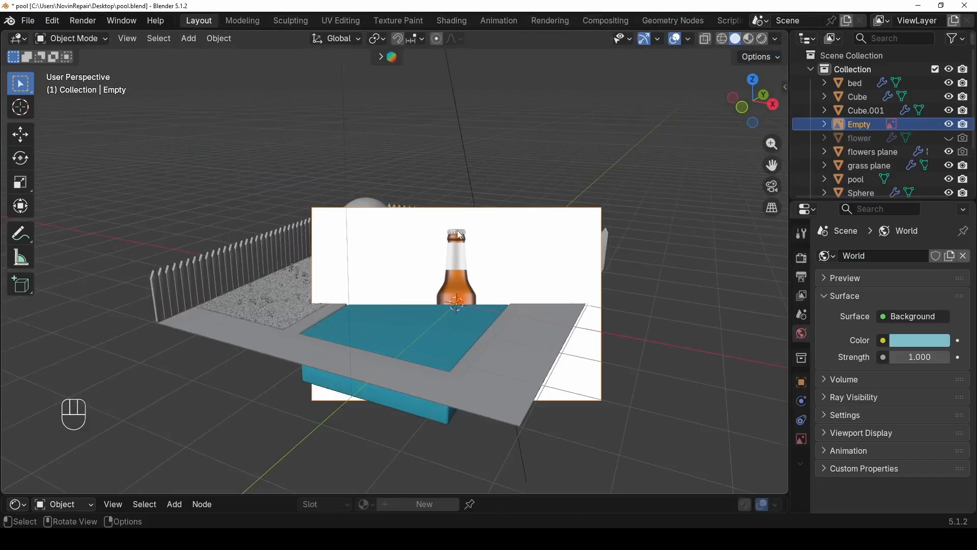
key("alt+r")
middle_click_drag(460, 234, 465, 316)
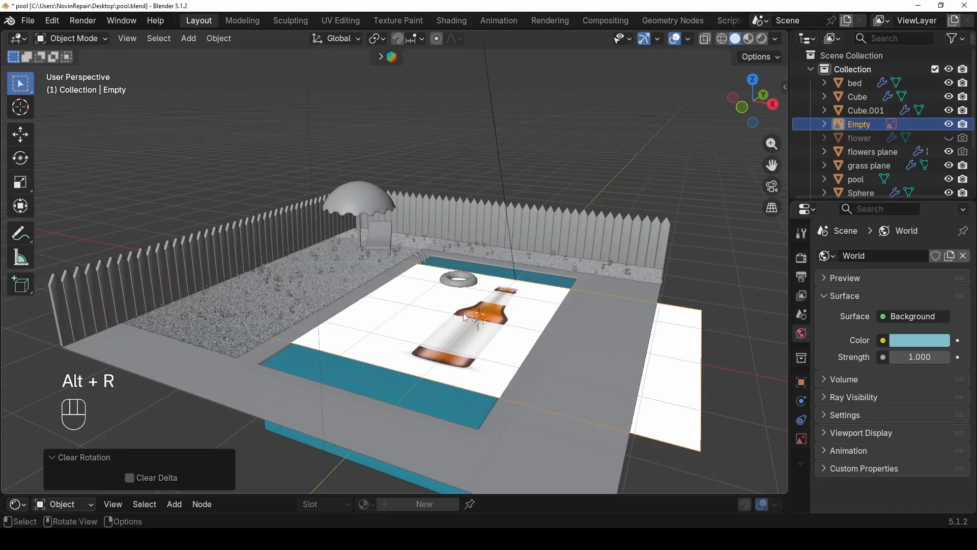
scroll(493, 316, "up", 3)
scroll(493, 317, "down", 3)
key("r")
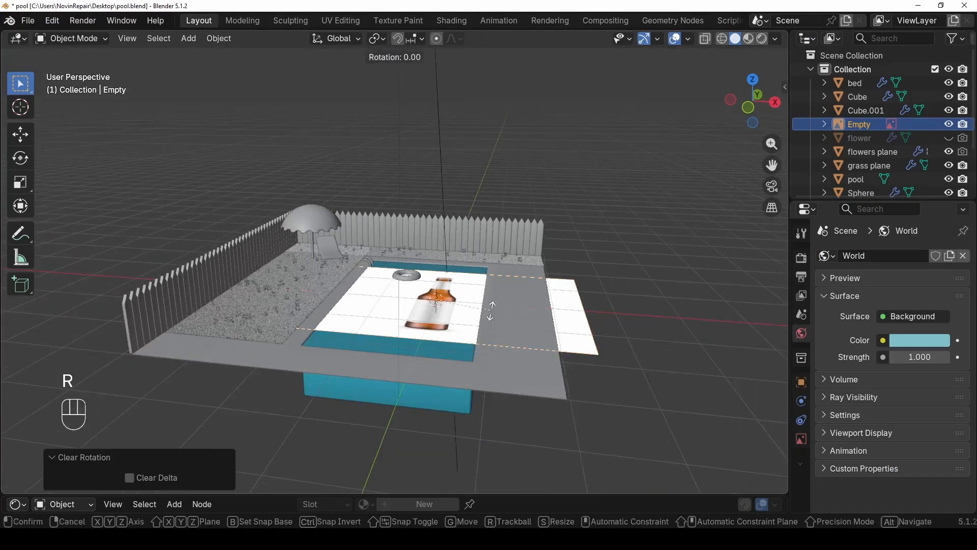
key("x")
key("KP_9")
key("KP_0")
key("KP_Enter")
scroll(493, 316, "down", 3)
middle_click_drag(494, 316, 448, 295)
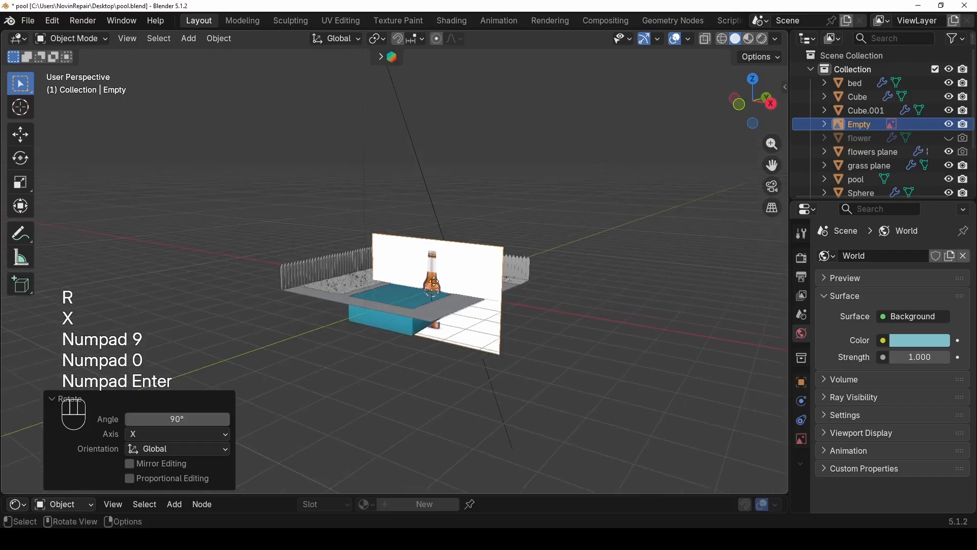
- Move the bottle image about 3.69 m up along Z and 4.1 m along Y, above and behind the pool
key("g")
key("z")
left_click(434, 168)
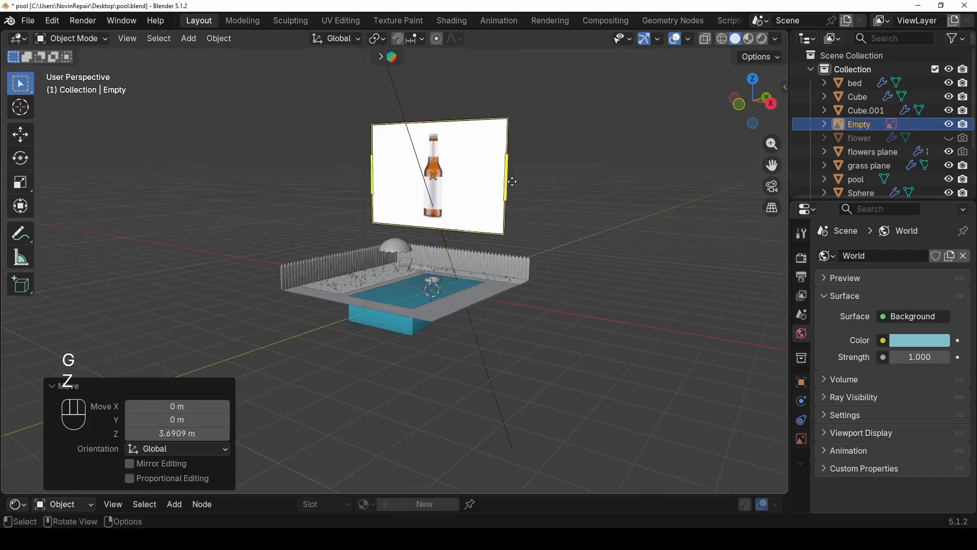
key("g")
key("y")
left_click(575, 176)
middle_click_drag(575, 175, 555, 219)
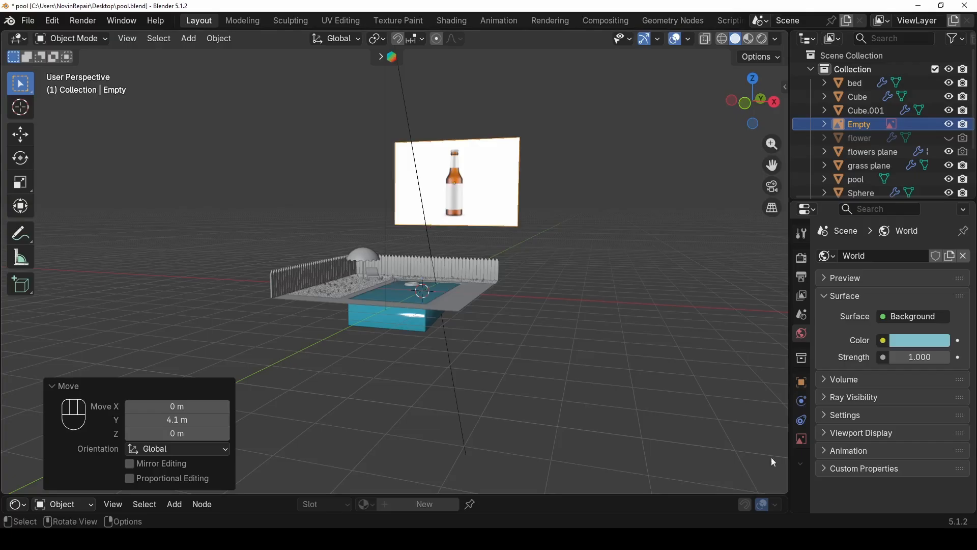
- Enable opacity on the bottle reference image, lower it to 0.142, and frame the bottle in front view
left_click(802, 441)
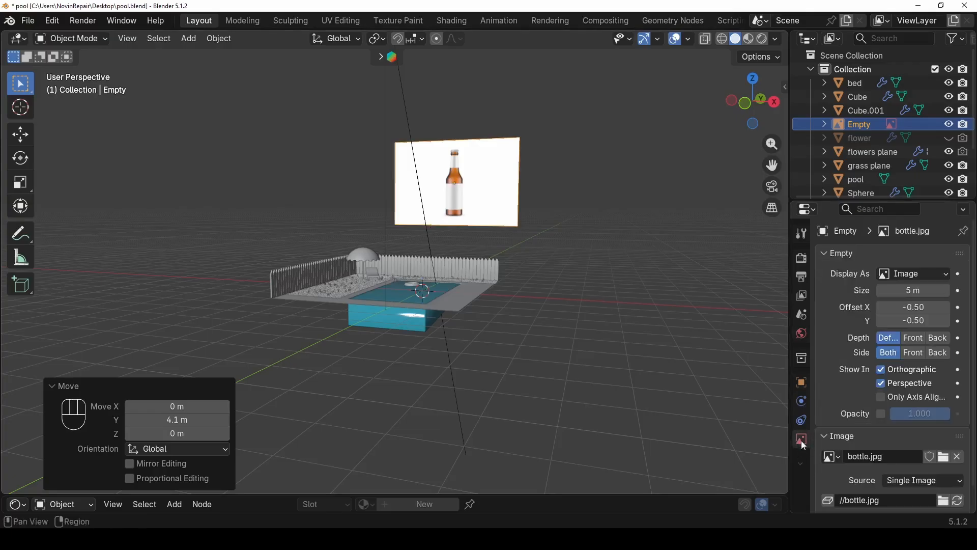
left_click(882, 413)
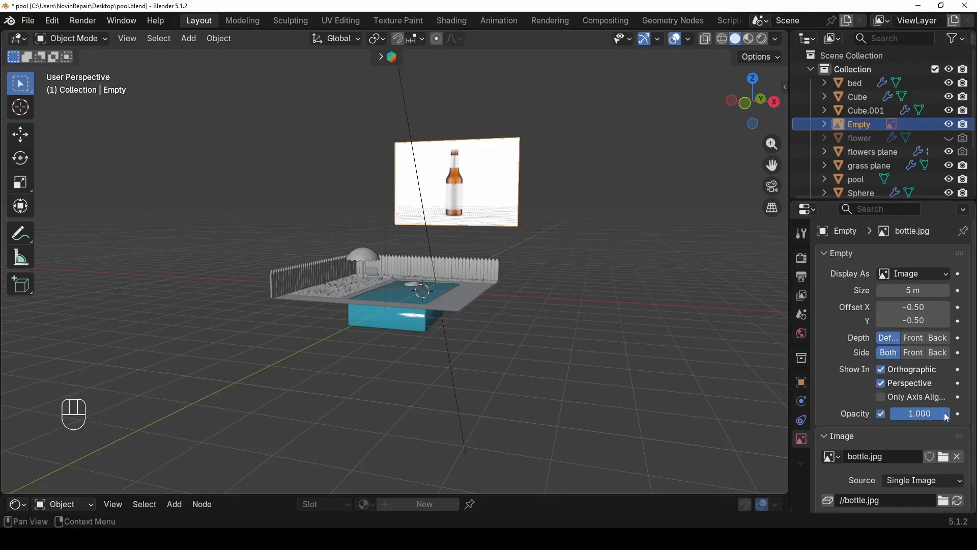
left_click_drag(947, 418, 899, 418)
middle_click_drag(210, 240, 251, 239)
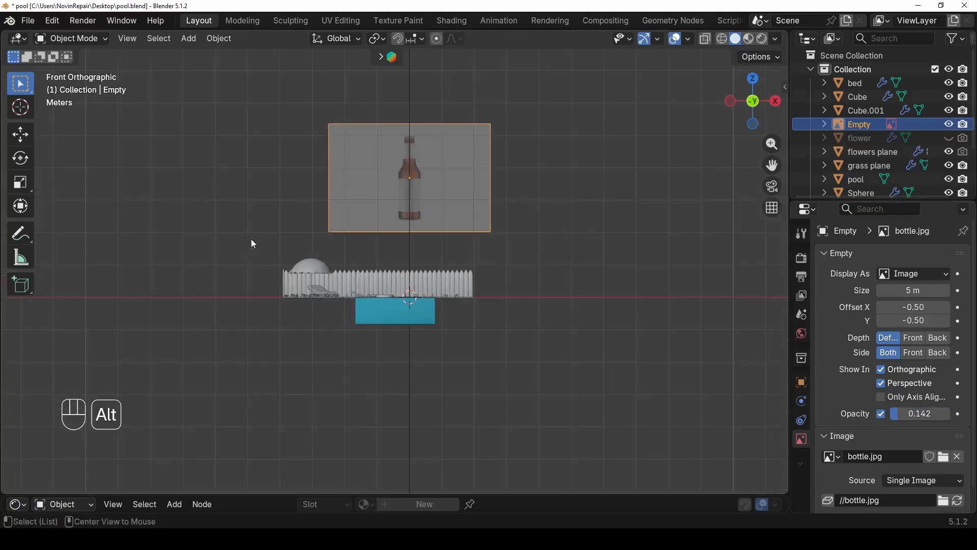
middle_click_drag(382, 196, 390, 322, "shift")
scroll(421, 301, "up", 5)
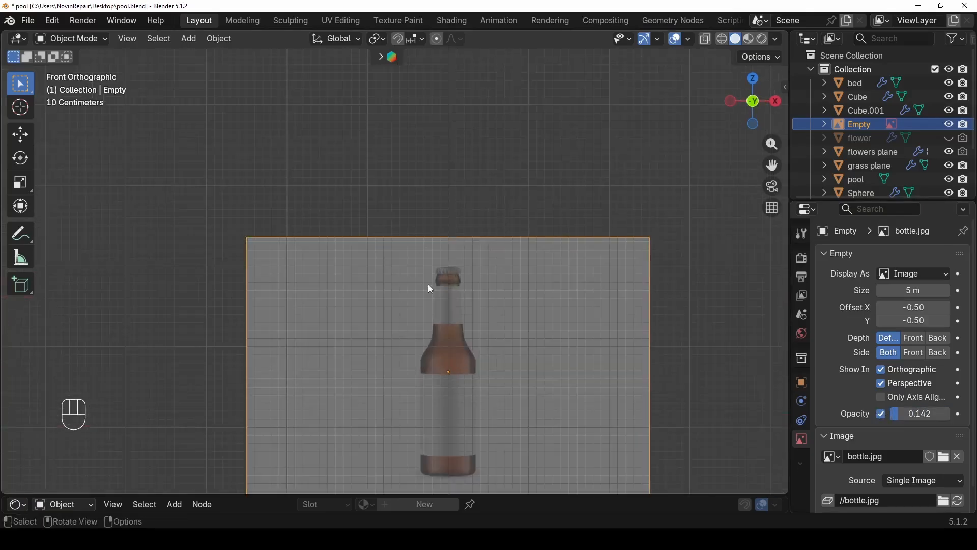
- Hide the Sun light in the viewport
left_click_drag(364, 127, 515, 182)
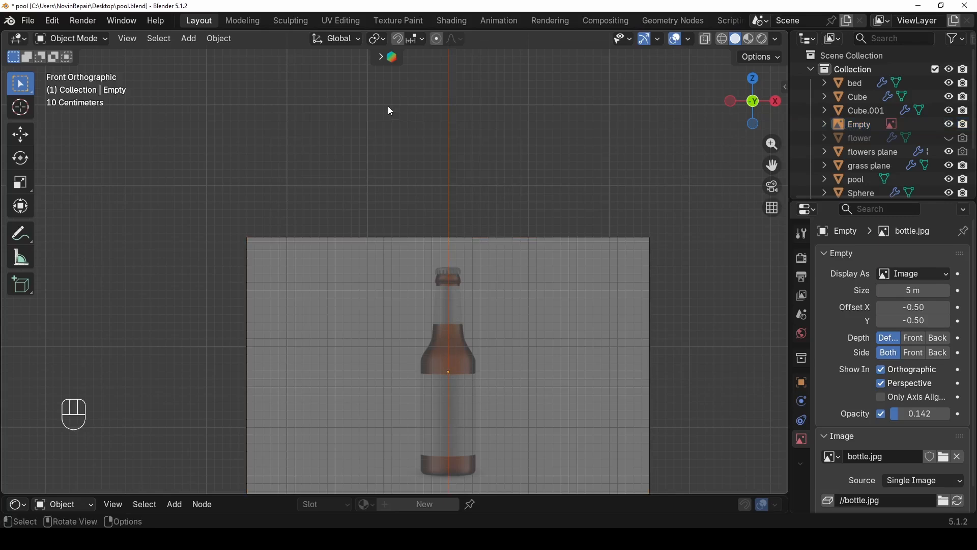
scroll(921, 158, "down", 3)
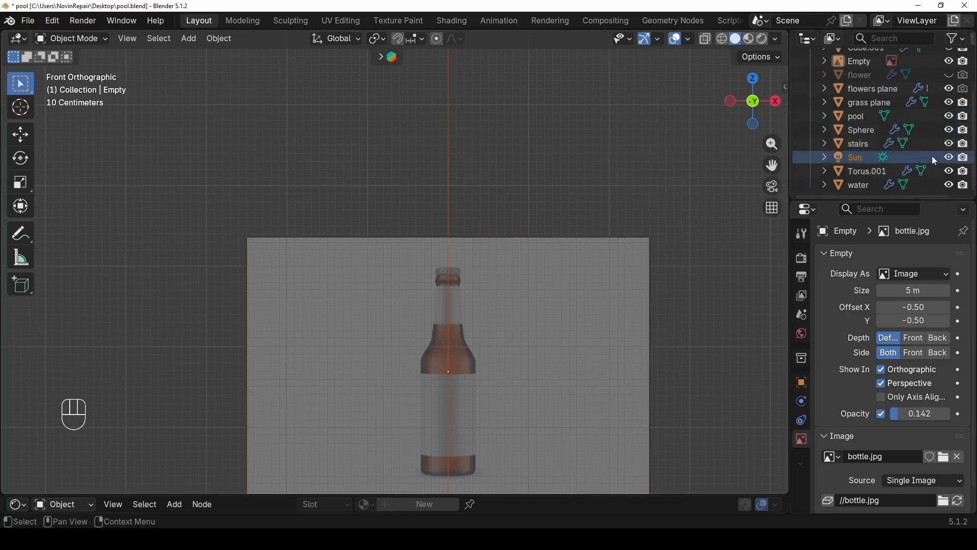
left_click(949, 158)
scroll(484, 294, "down", 1)
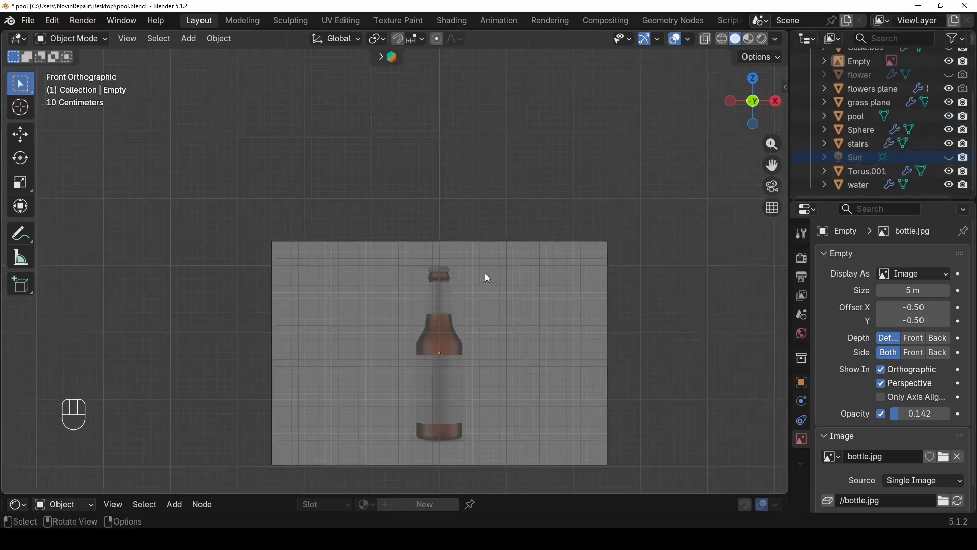
- Show the Selectable toggles in the outliner and make the bottle reference image unselectable
left_click(478, 313)
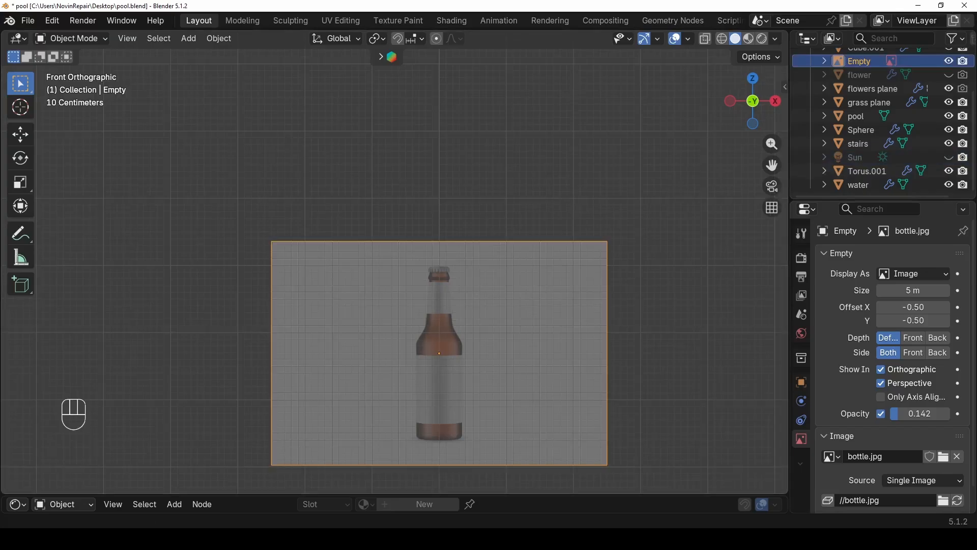
left_click(957, 38)
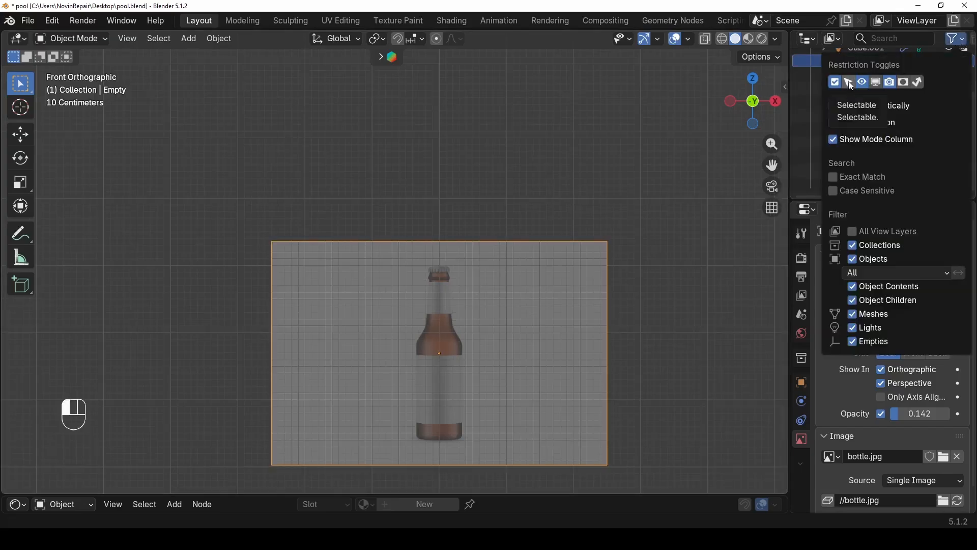
left_click(851, 83)
left_click(797, 111)
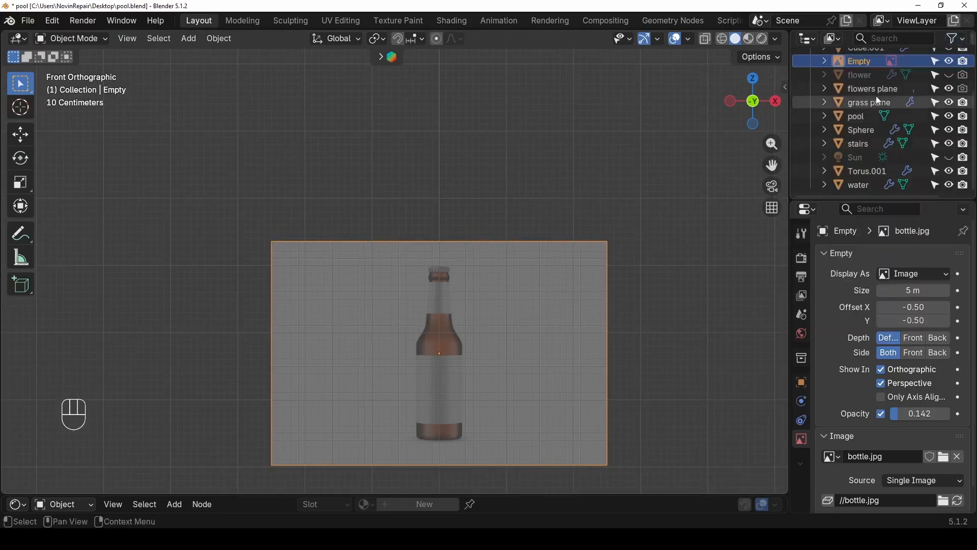
left_click(935, 60)
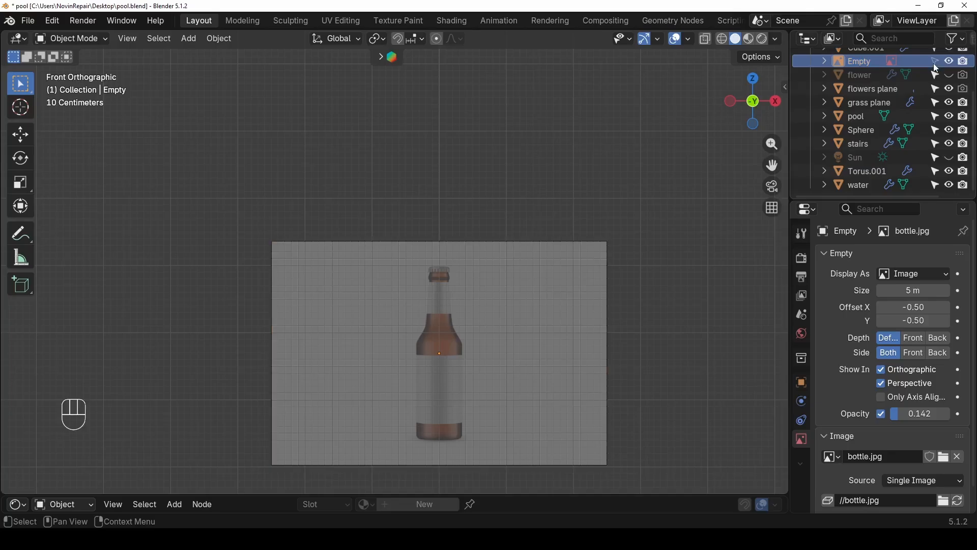
left_click(442, 285)
left_click_drag(430, 205, 460, 280)
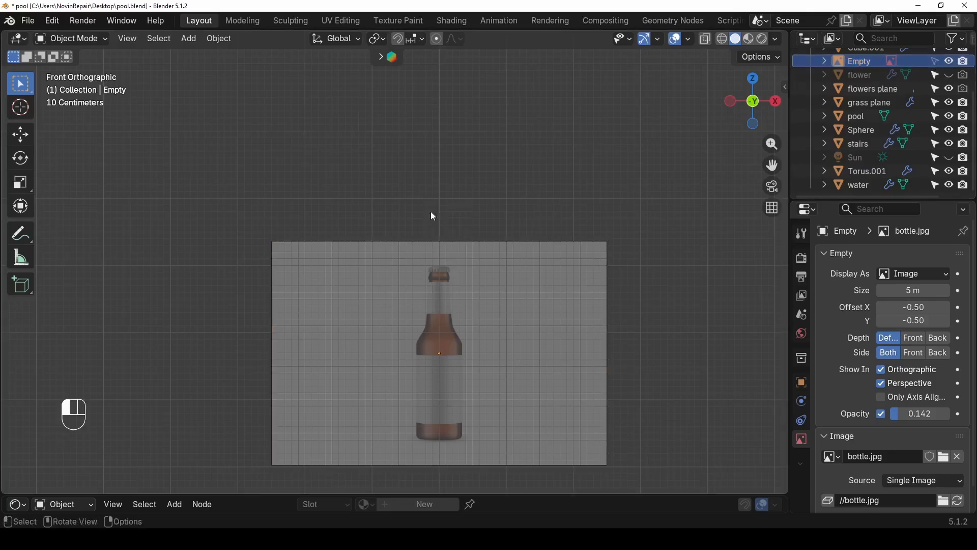
- Add a Bézier curve at the world origin
scroll(474, 278, "down", 3)
scroll(420, 255, "up", 3)
scroll(444, 301, "down", 2, "shift")
middle_click_drag(432, 296, 432, 294)
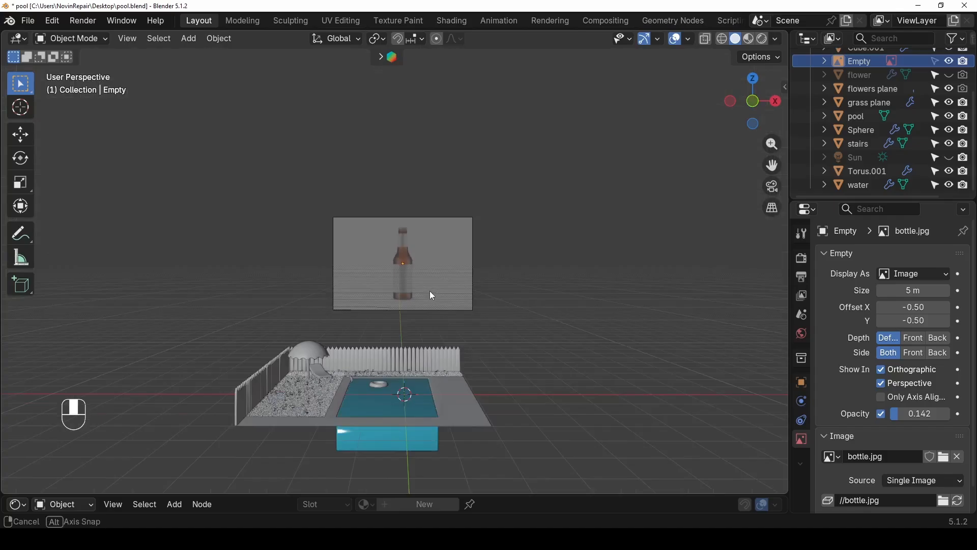
key("shift+a")
mouse_move(420, 310)
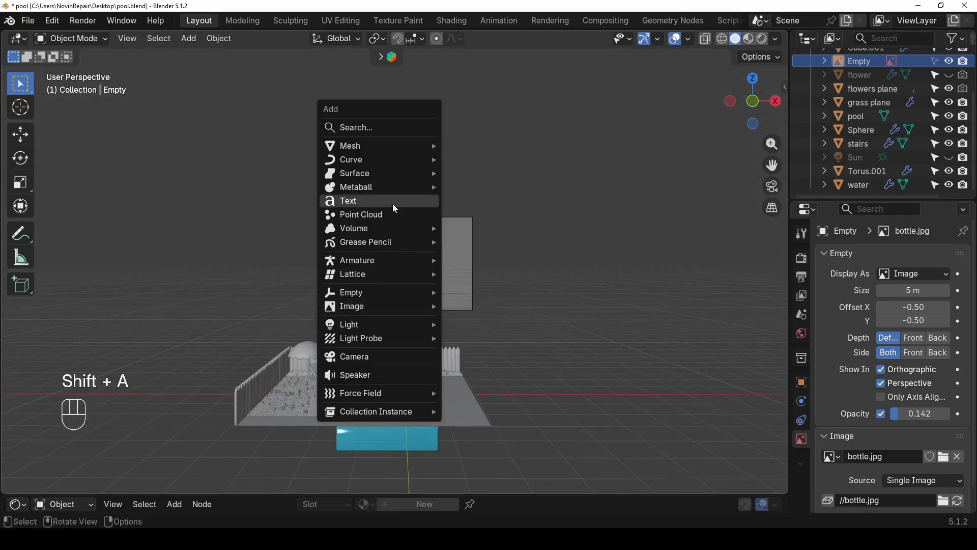
mouse_move(420, 160)
left_click(472, 164)
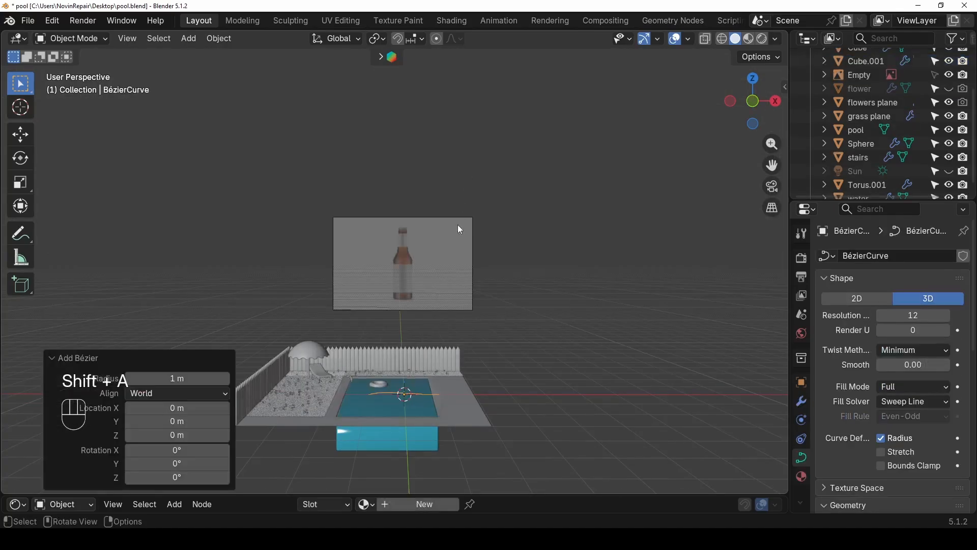
- Delete the new Bézier curve's default control points in Edit Mode and look at the bottle from the front
key("Tab")
middle_click_drag(461, 248, 460, 296)
key("x")
left_click(456, 318)
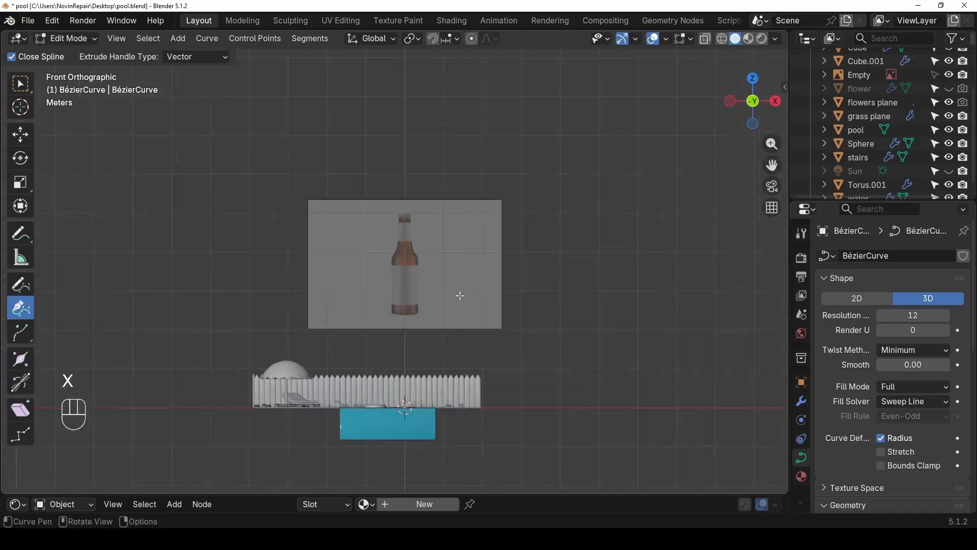
- Turn on the Z axis line in the viewport overlays as a centre guide at the bottle's base
scroll(461, 296, "up", 5)
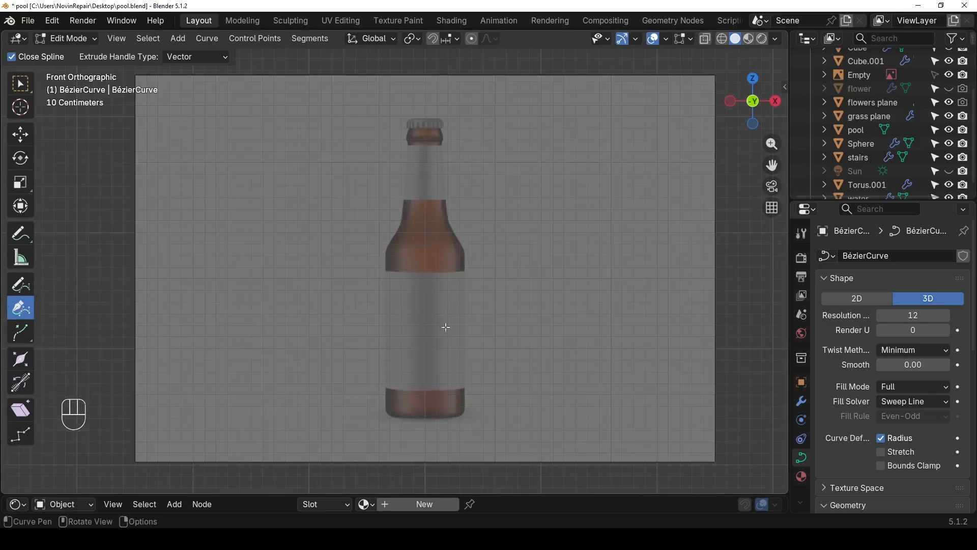
scroll(445, 327, "up", 3)
middle_click_drag(422, 291, 376, 167, "shift")
scroll(426, 402, "up", 3)
middle_click_drag(407, 388, 388, 272, "shift")
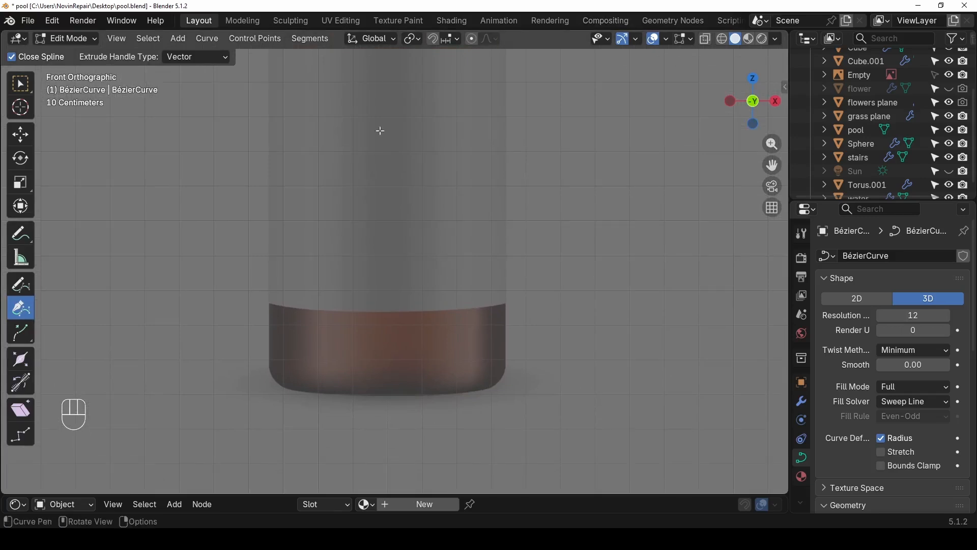
left_click(667, 39)
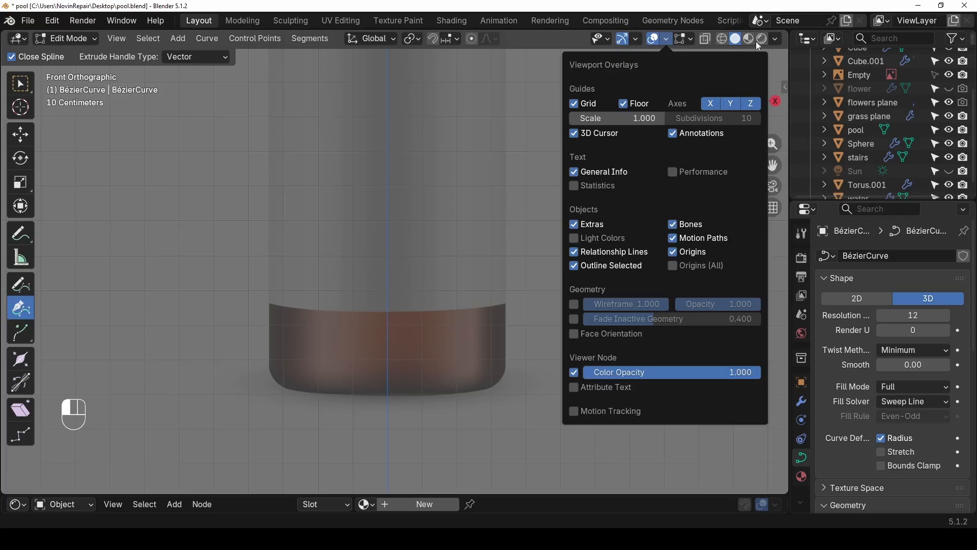
scroll(371, 399, "up", 3)
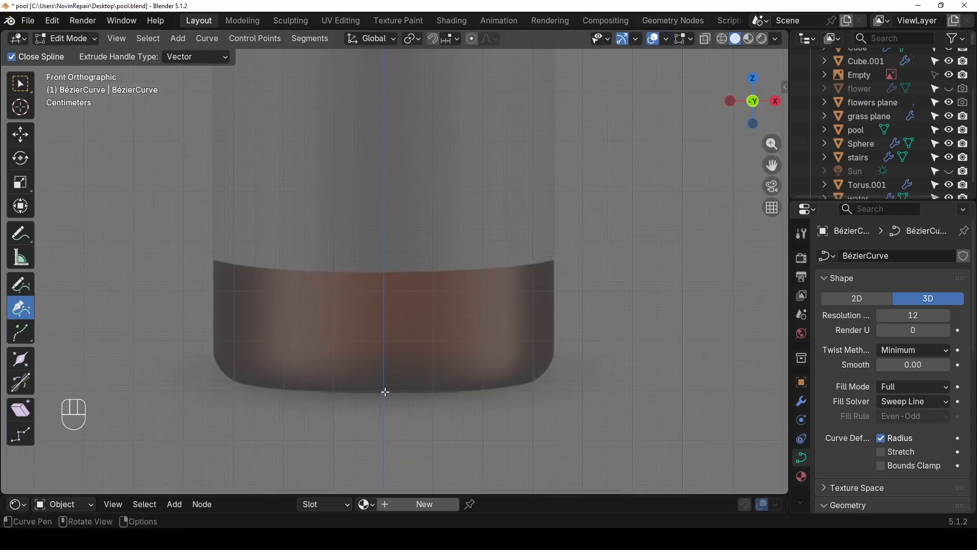
- With the Curve Pen, trace half of the bottle's base from the Z axis around the rounded corner to its side
left_click_drag(384, 391, 398, 392)
key("space")
left_click_drag(509, 386, 531, 381)
left_click_drag(554, 352, 556, 326)
- Extend the profile curve straight up the bottle's side to where the shoulder begins
scroll(555, 326, "down", 4)
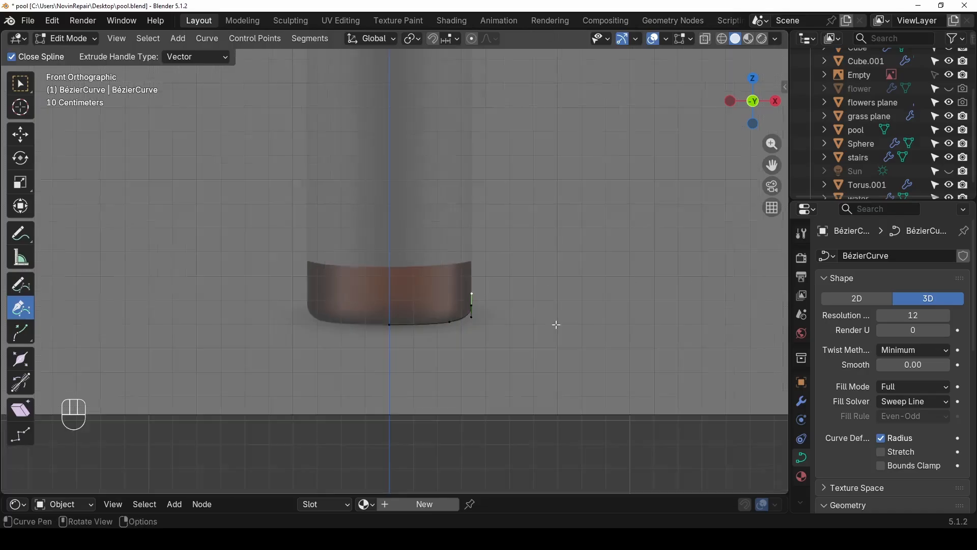
middle_click_drag(483, 219, 447, 396, "shift")
scroll(448, 118, "up", 3)
middle_click_drag(450, 125, 439, 226, "shift")
scroll(439, 225, "up", 3)
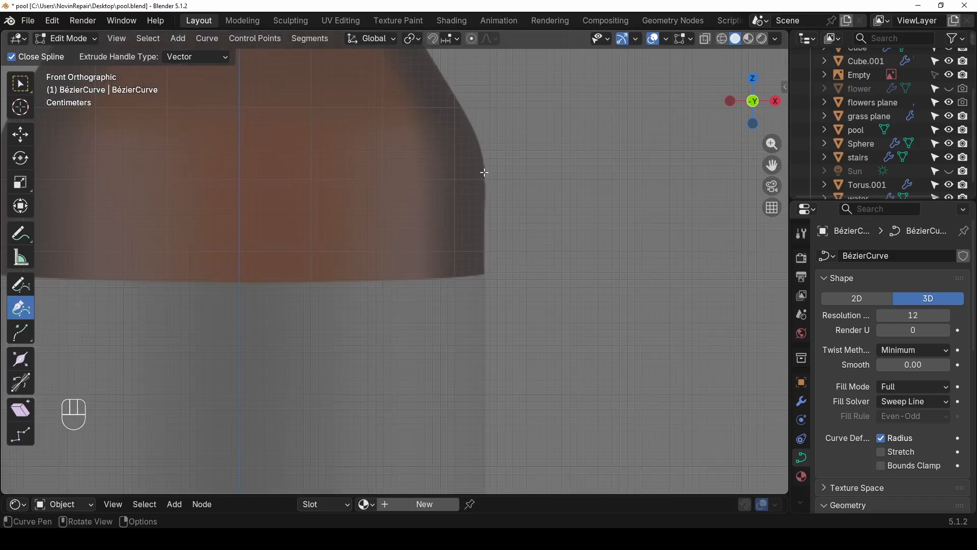
scroll(484, 171, "down", 2)
middle_click_drag(436, 122, 420, 212, "shift")
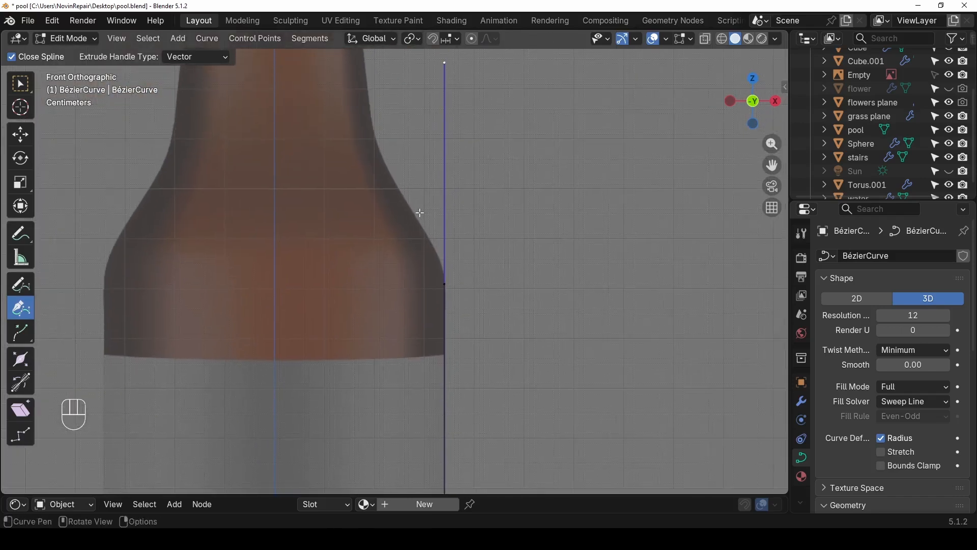
- Add a smooth curve point on the lower bend of the bottle's shoulder, undoing a first point placed too far up
left_click_drag(408, 202, 382, 166)
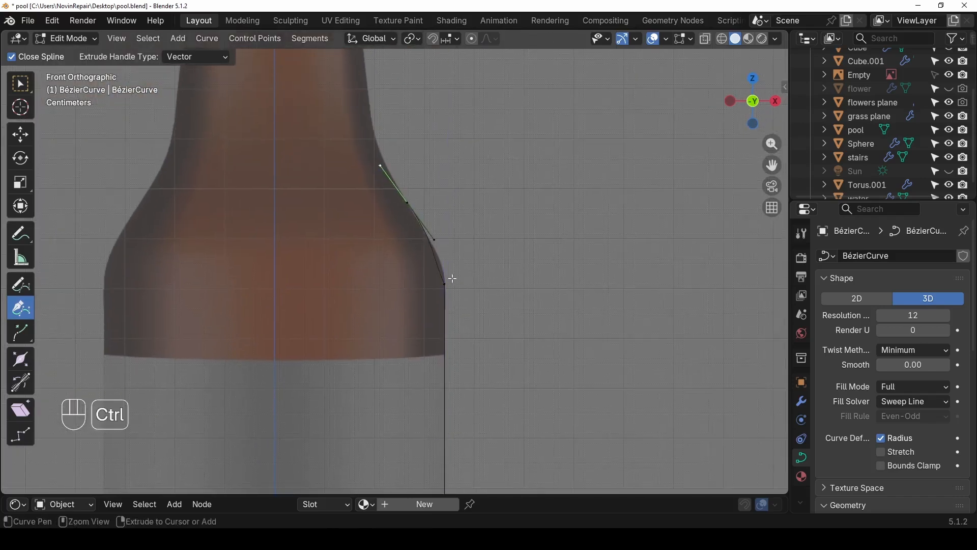
key("ctrl+z")
left_click_drag(443, 262, 432, 237)
key("space")
key("space")
key("space")
key("space")
key("space")
key("space")
key("space")
key("space")
key("space")
key("space")
key("space")
key("space")
key("space")
key("space")
key("space")
key("space")
key("space")
key("space")
key("space")
key("space")
key("space")
key("space")
key("space")
key("space")
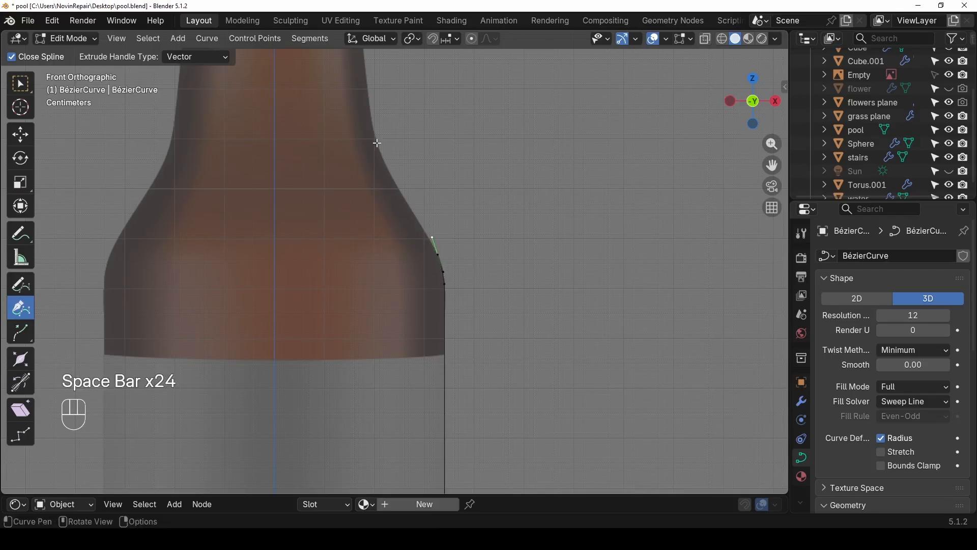
- Continue the profile curve along the upper shoulder to the base of the bottle's neck
left_click_drag(378, 143, 366, 100)
middle_click_drag(370, 90, 345, 182, "shift")
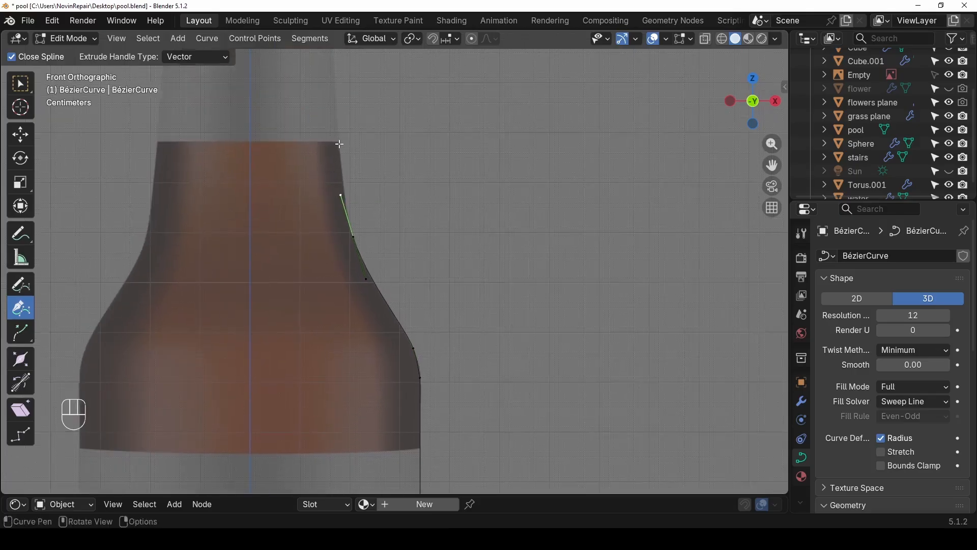
mouse_move(339, 144)
left_mouse_down()
mouse_move(338, 114)
mouse_move(340, 137)
left_mouse_up()
- Trace the bottle's neck and its bulging lip up to the cap with further curve points
middle_click_drag(341, 94, 340, 338, "shift")
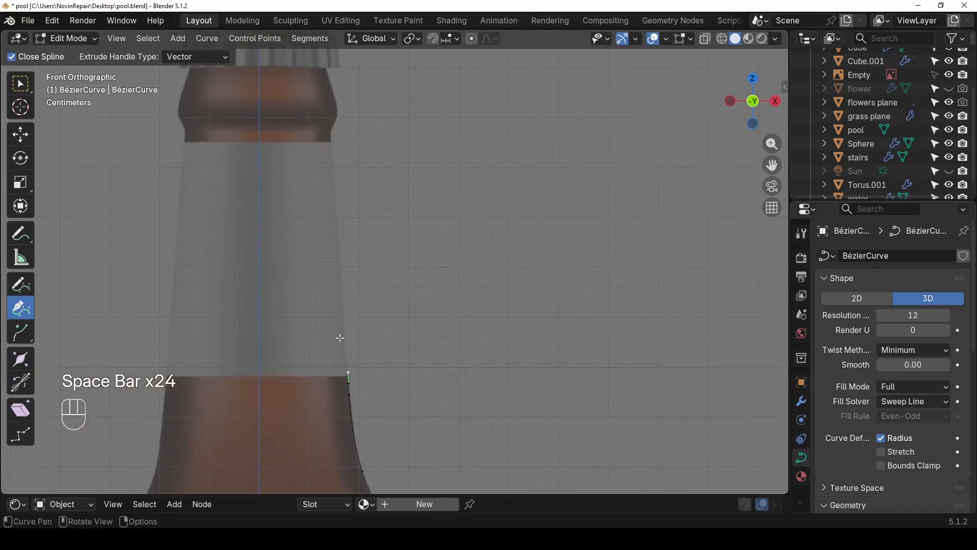
left_click_drag(332, 134, 339, 109)
key("space")
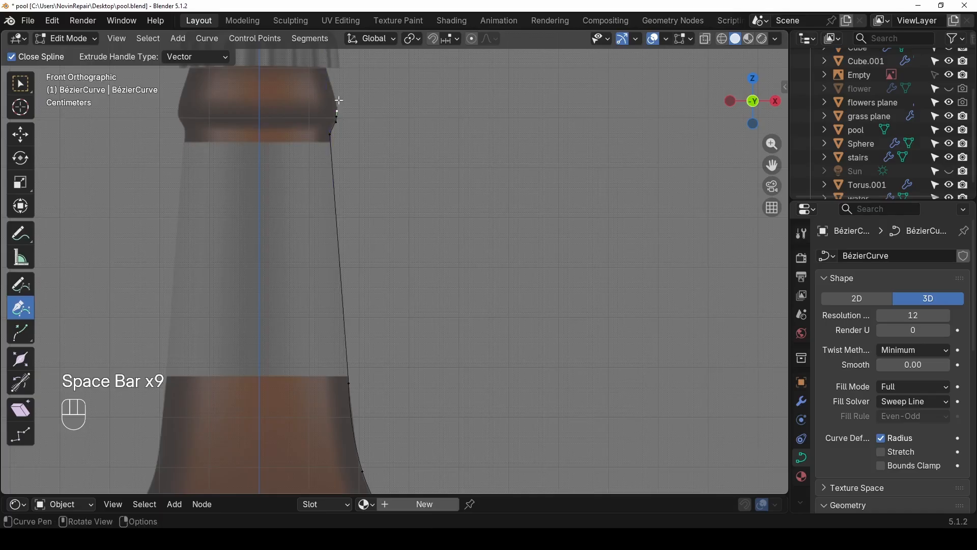
middle_click_drag(338, 109, 330, 137, "shift")
mouse_move(325, 132)
left_mouse_down()
mouse_move(321, 121)
mouse_move(326, 130)
left_mouse_up()
key("space")
- Inspect the finished bottle profile curve in perspective and return to Object Mode
scroll(448, 219, "down", 5)
scroll(393, 336, "down", 3)
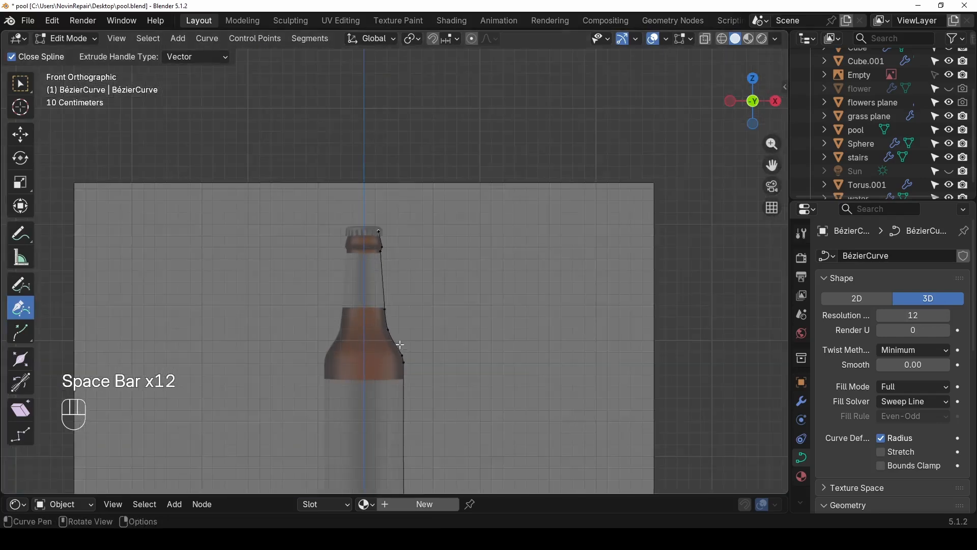
middle_click_drag(393, 337, 414, 343)
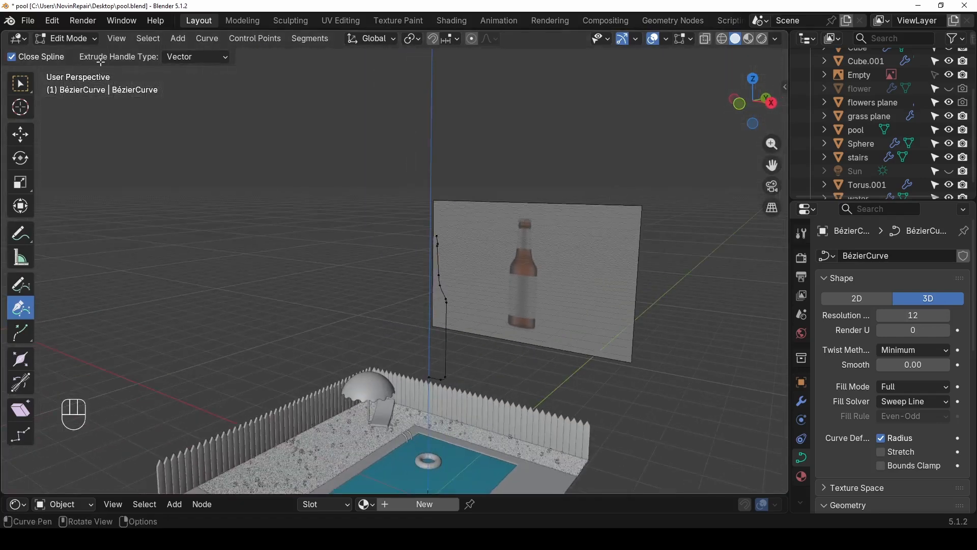
left_click(88, 40)
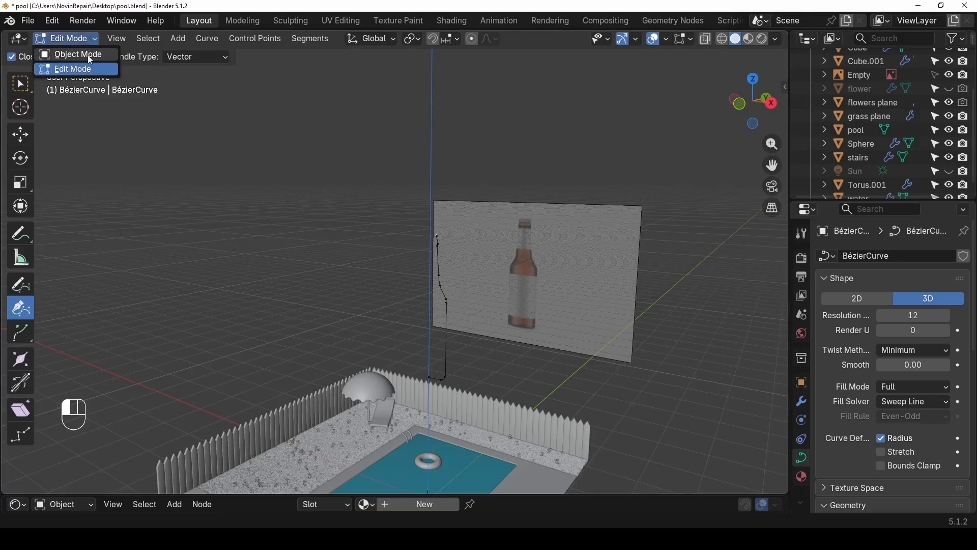
left_click(86, 56)
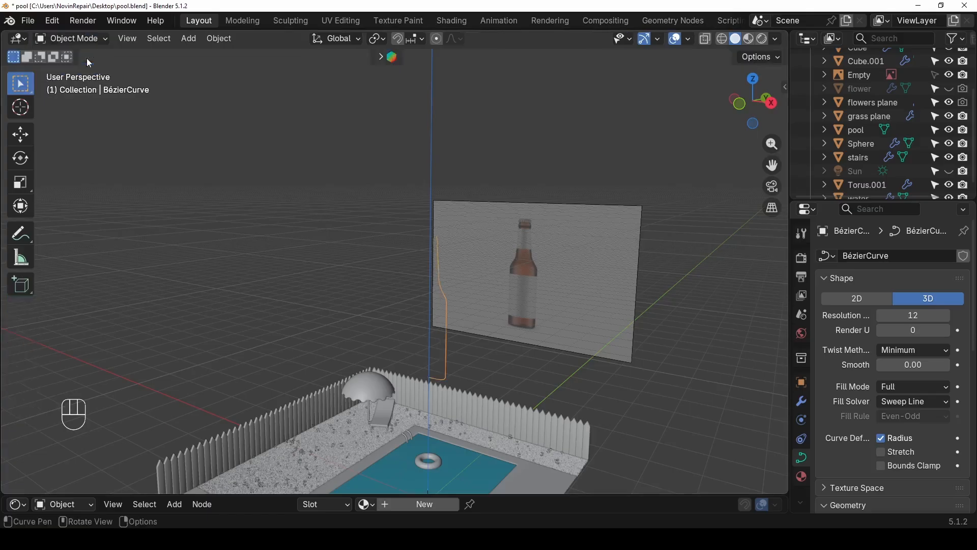
- Convert the bottle profile curve to a mesh and inspect its vertices in Edit Mode
right_click(445, 355)
mouse_move(396, 296)
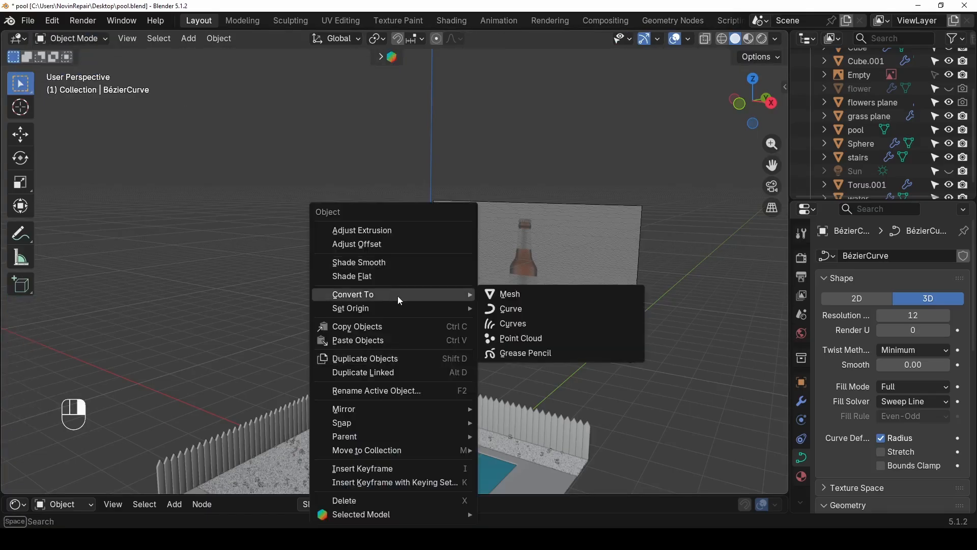
left_click(524, 295)
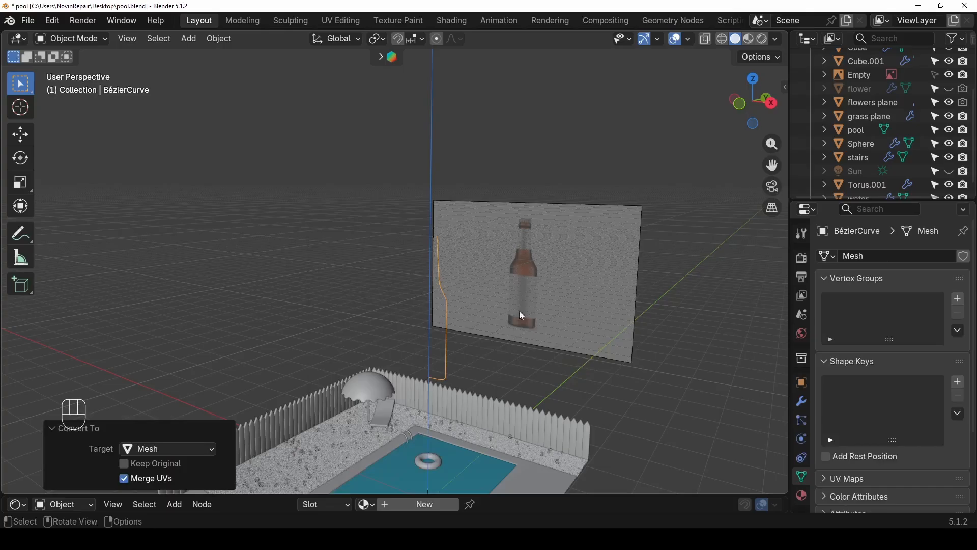
key("Tab")
scroll(417, 367, "up", 1)
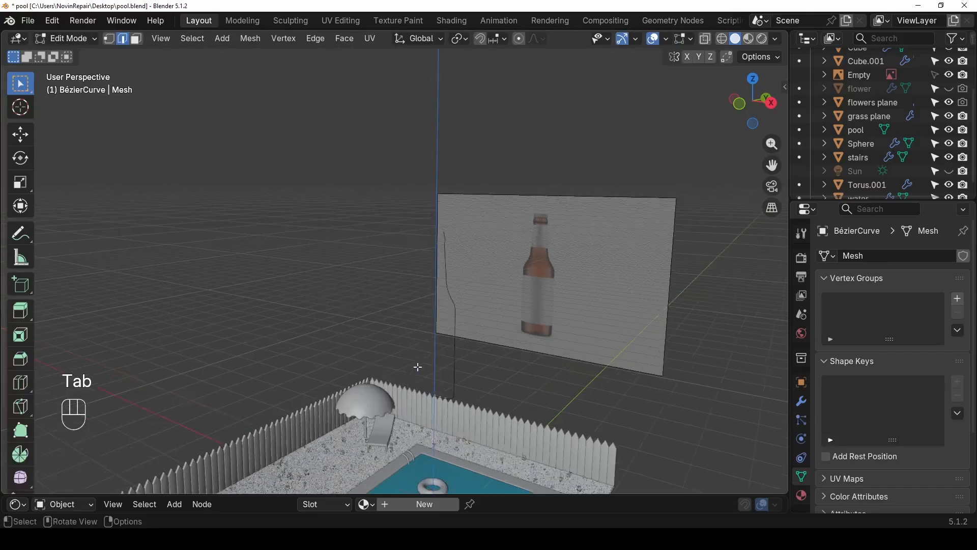
scroll(418, 366, "up", 1)
key("1")
scroll(471, 312, "up", 1)
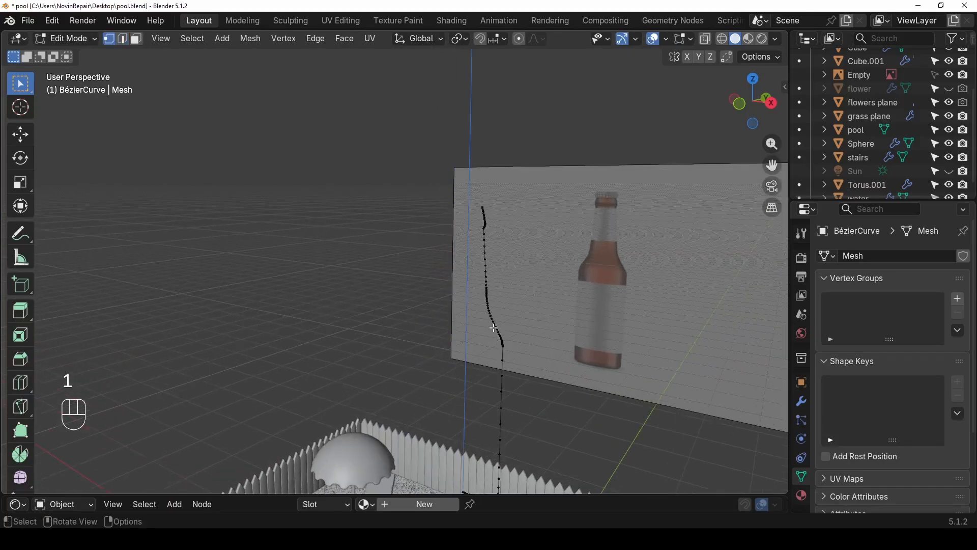
scroll(501, 348, "down", 2)
- Undo the mesh conversion of the bottle profile curve
key("ctrl+z")
key("ctrl+z")
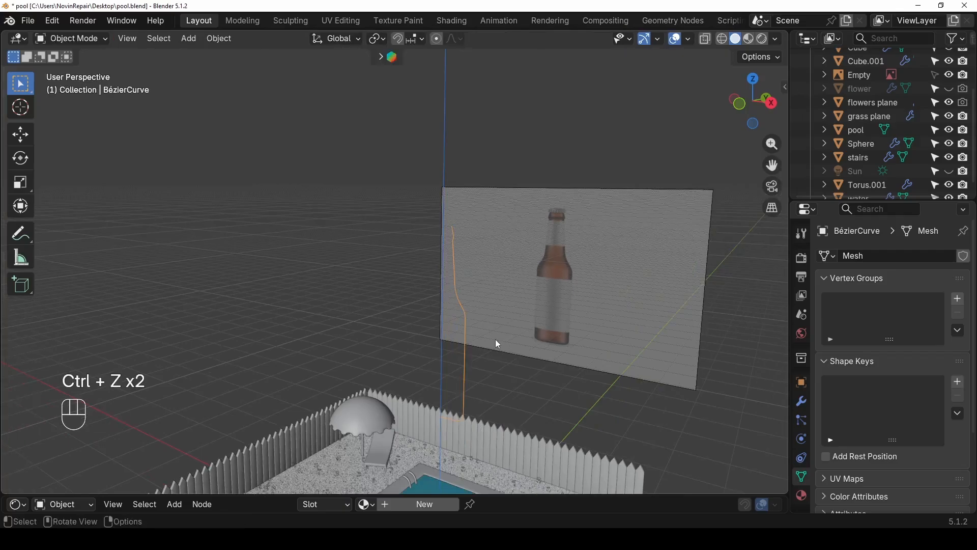
key("ctrl+z")
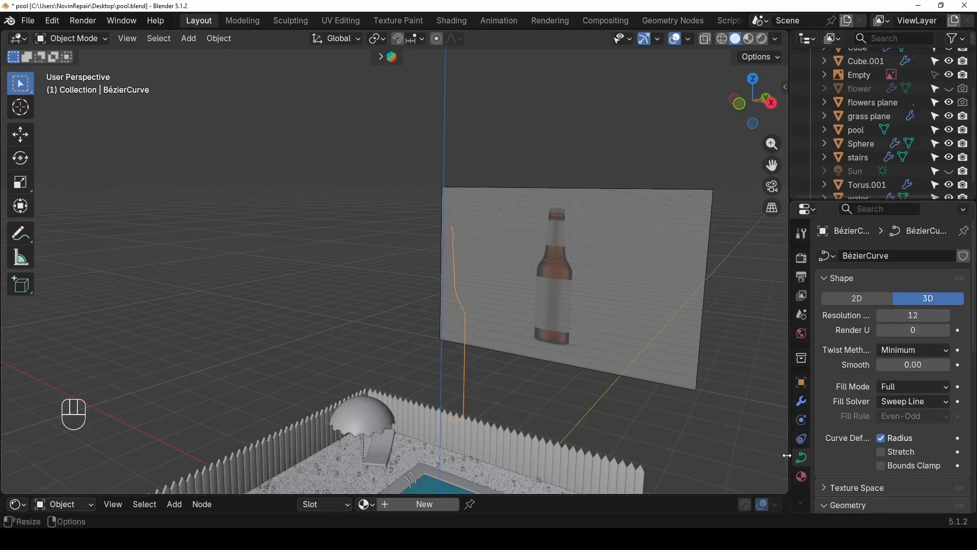
- Set the bottle profile curve's preview resolution to 3
left_click(914, 315)
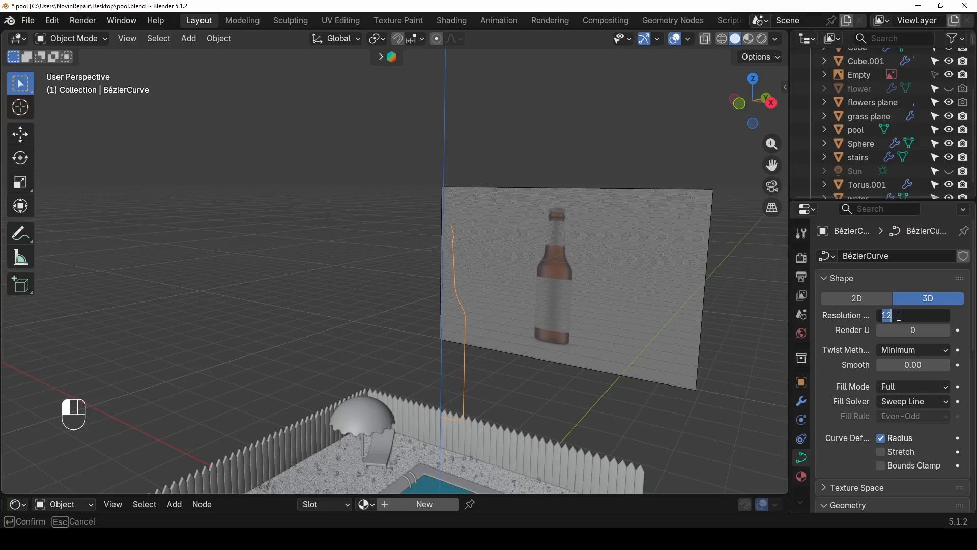
type("3")
key("Return")
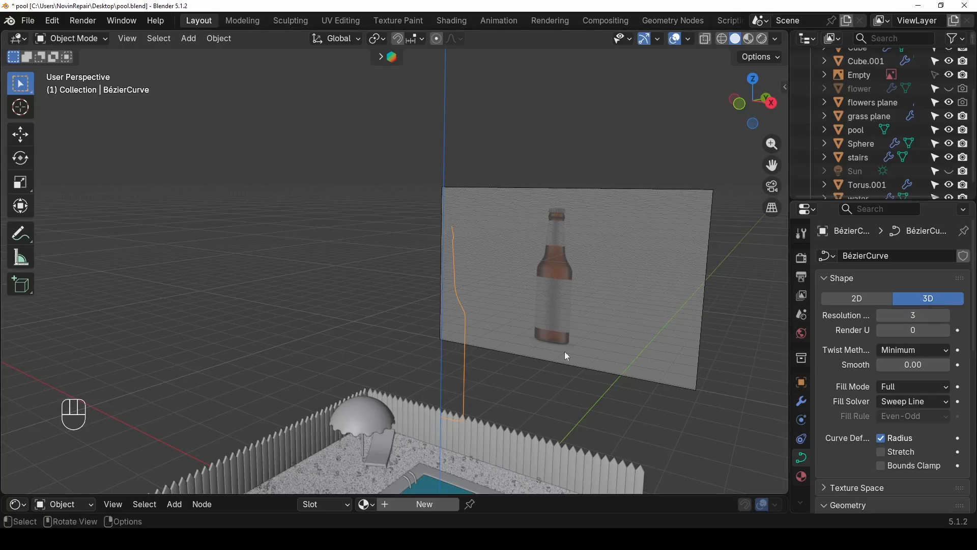
- Convert the bottle profile curve to a mesh and check its vertices in Edit Mode
middle_click_drag(512, 332, 521, 321)
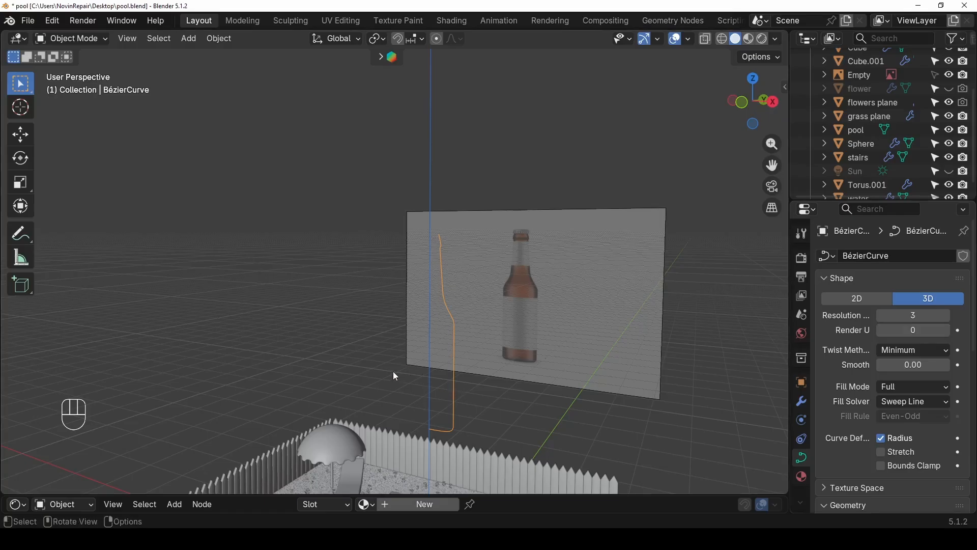
right_click(448, 396)
mouse_move(398, 291)
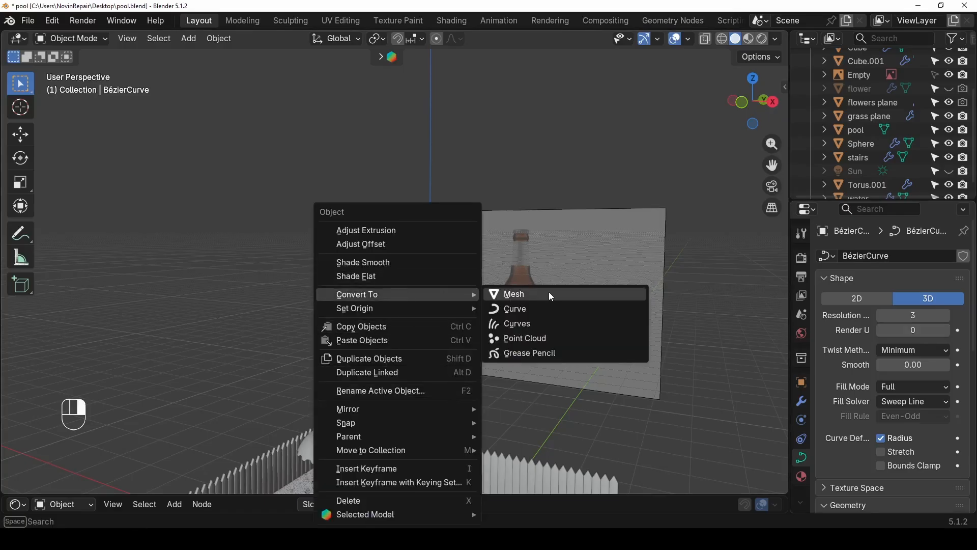
left_click(549, 292)
key("Tab")
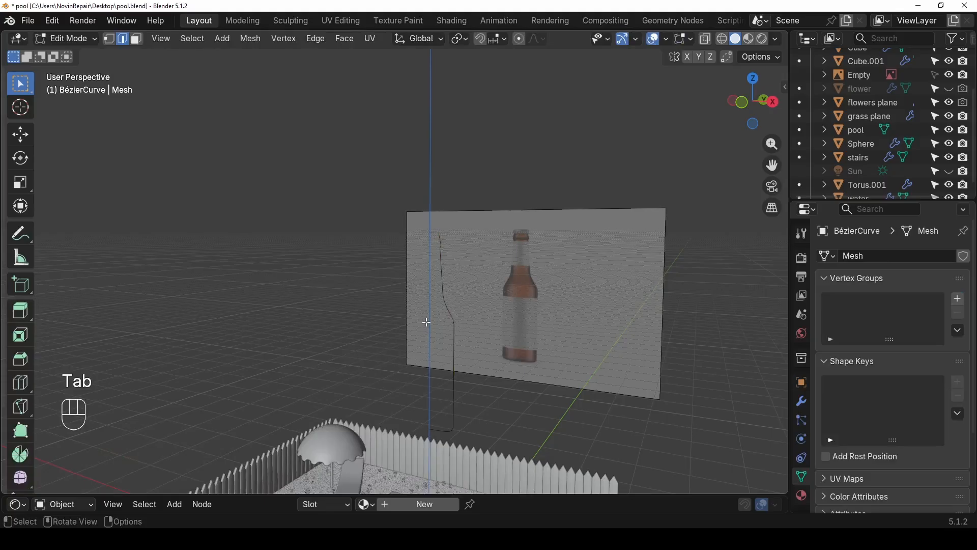
key("1")
scroll(443, 270, "up", 3)
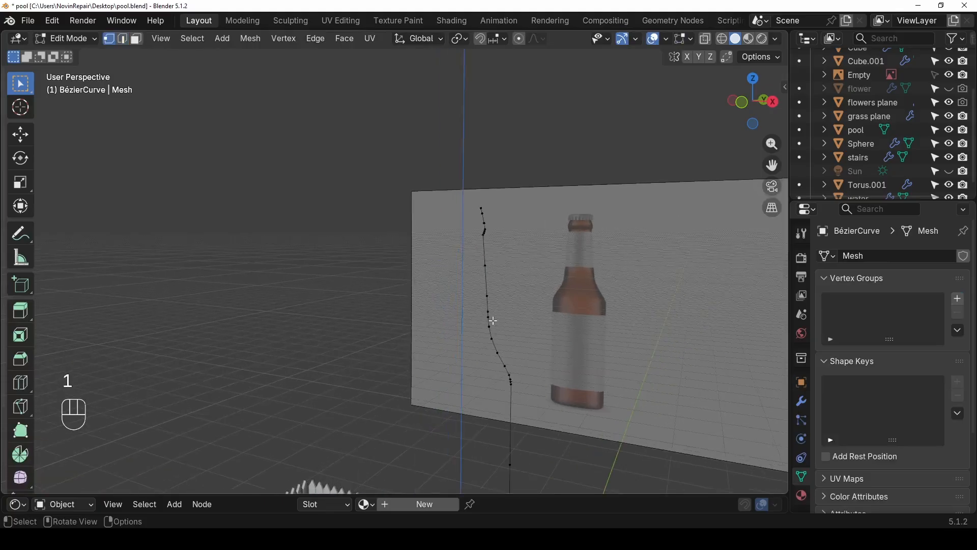
scroll(493, 321, "down", 5)
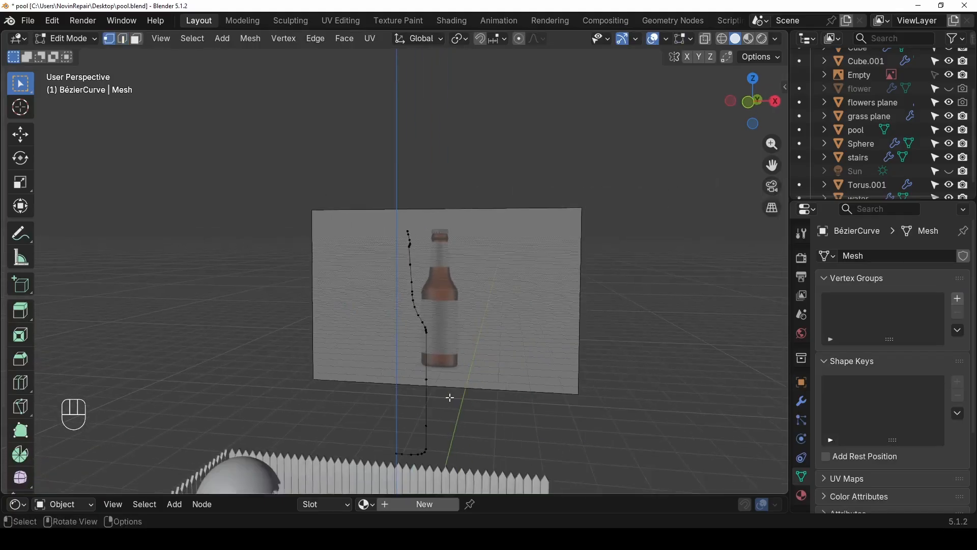
- Activate the Spin tool on the whole bottle profile, try a spin around the Z axis, and undo that spin
key("2")
key("a")
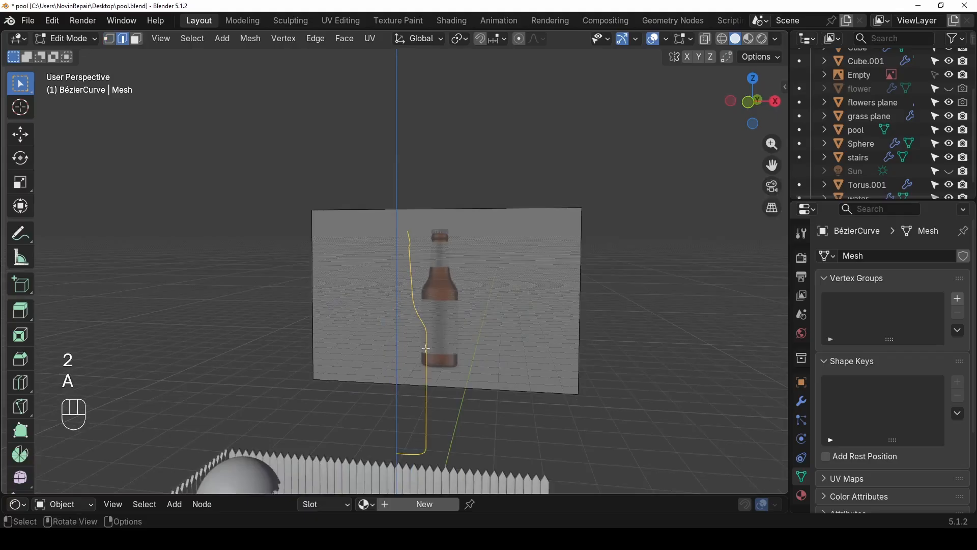
left_click(26, 454)
scroll(455, 364, "down", 4)
middle_click_drag(455, 363, 452, 423)
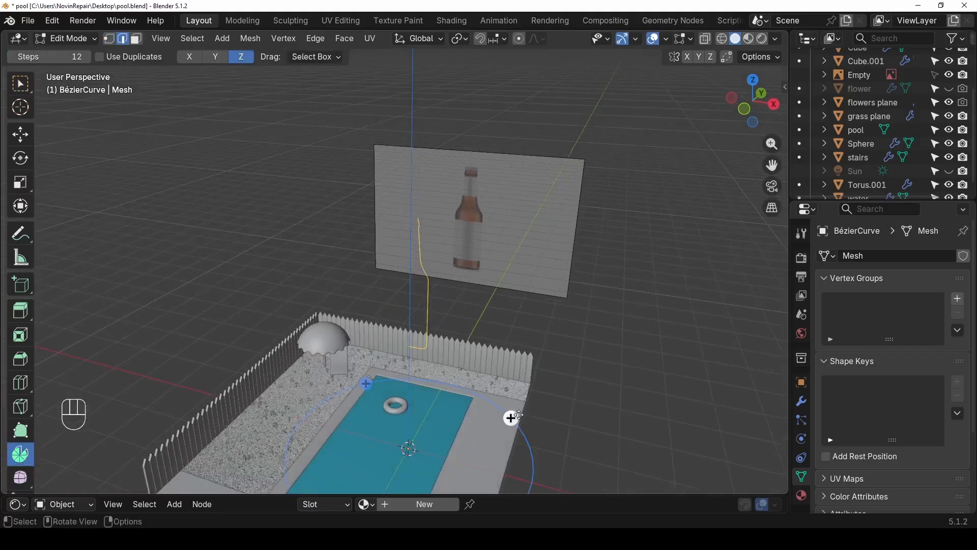
left_click_drag(513, 416, 468, 397)
key("ctrl+z")
- Set the local X coordinate of the vertex at the inner end of the bottle's base to 0 m
scroll(431, 393, "up", 4)
key("1")
middle_click_drag(431, 404, 442, 334)
middle_click_drag(442, 333, 438, 301, "shift")
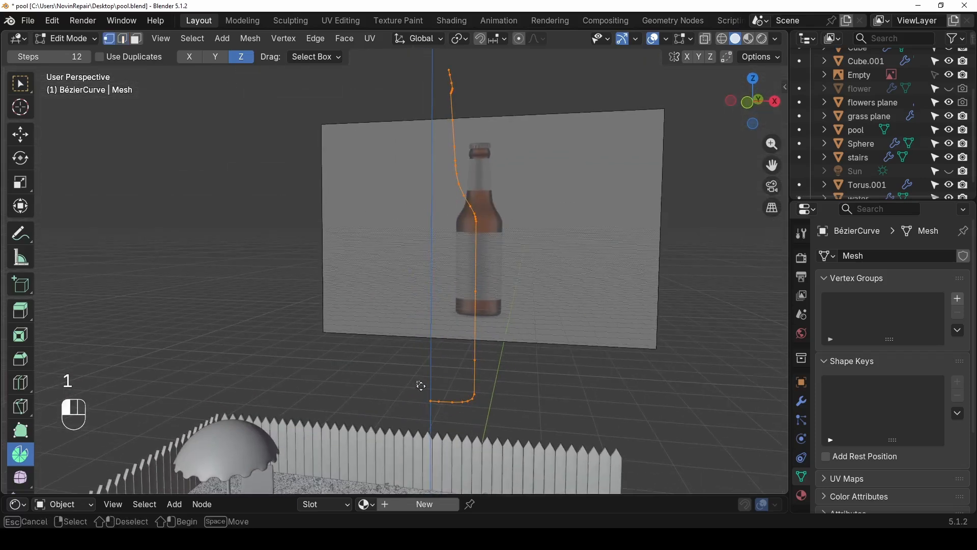
left_click_drag(417, 381, 434, 417)
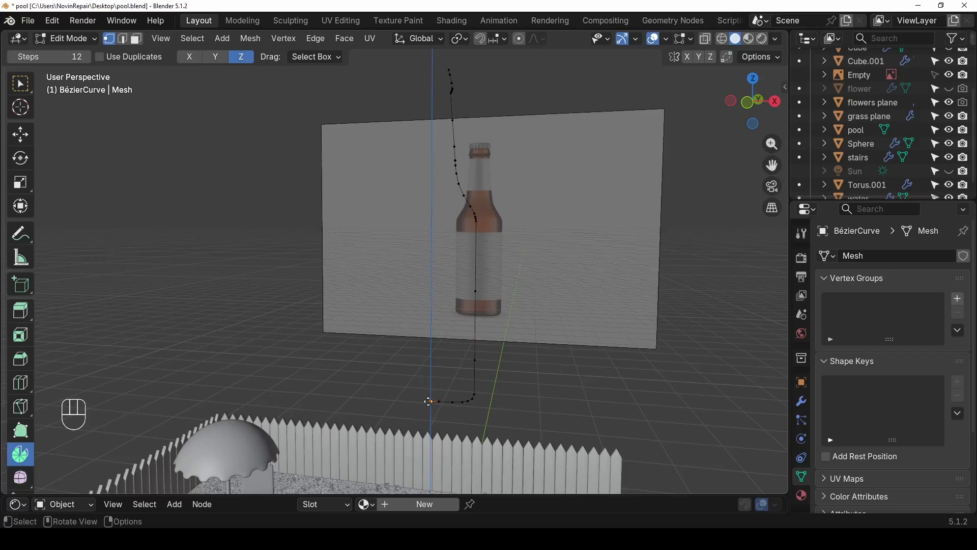
key("n")
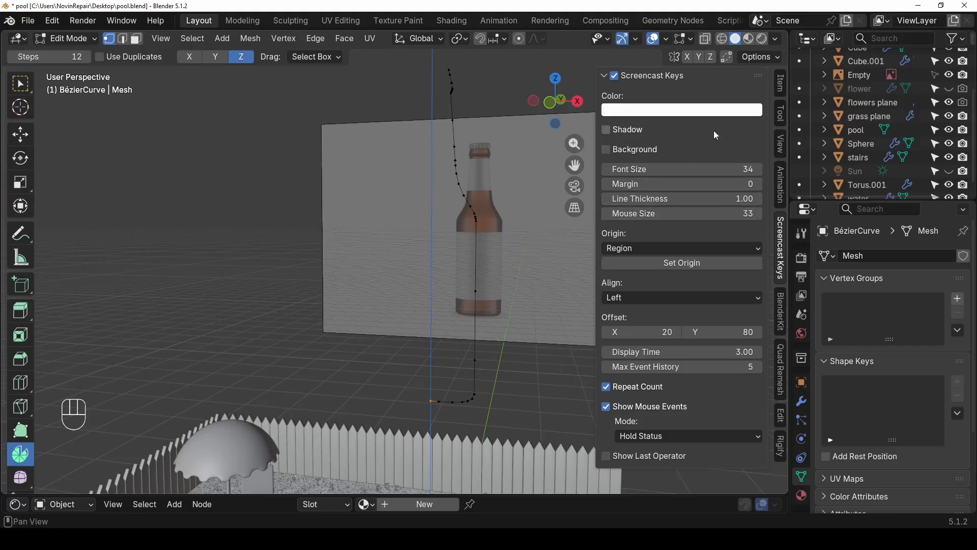
left_click(784, 83)
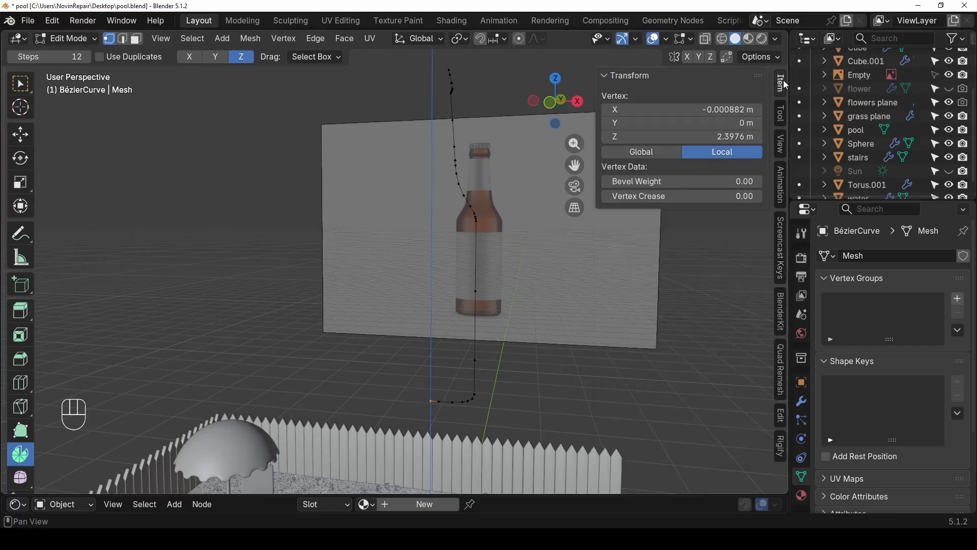
left_click(712, 109)
type("0")
key("Return")
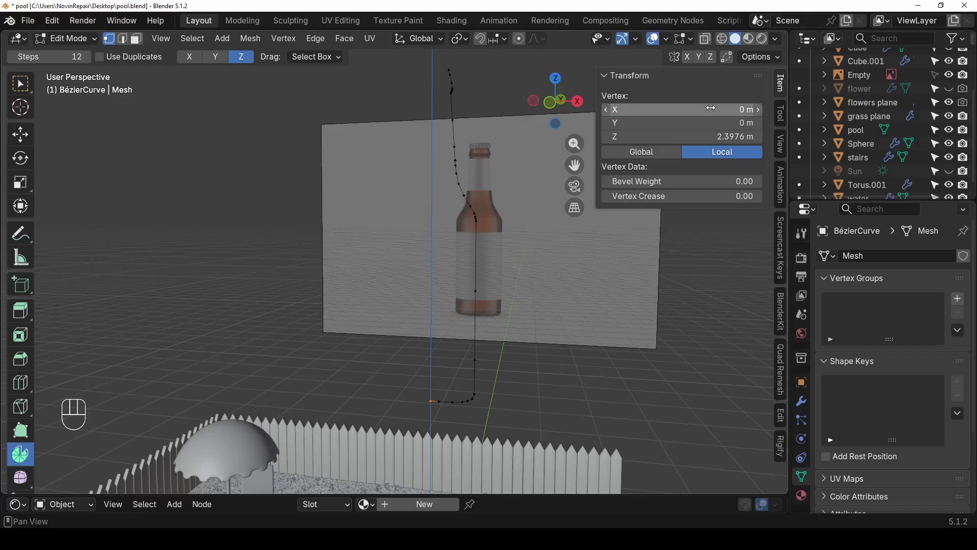
key("n")
- Spin all edges of the bottle profile 360° around the Z axis in 12 steps
scroll(434, 248, "down", 1)
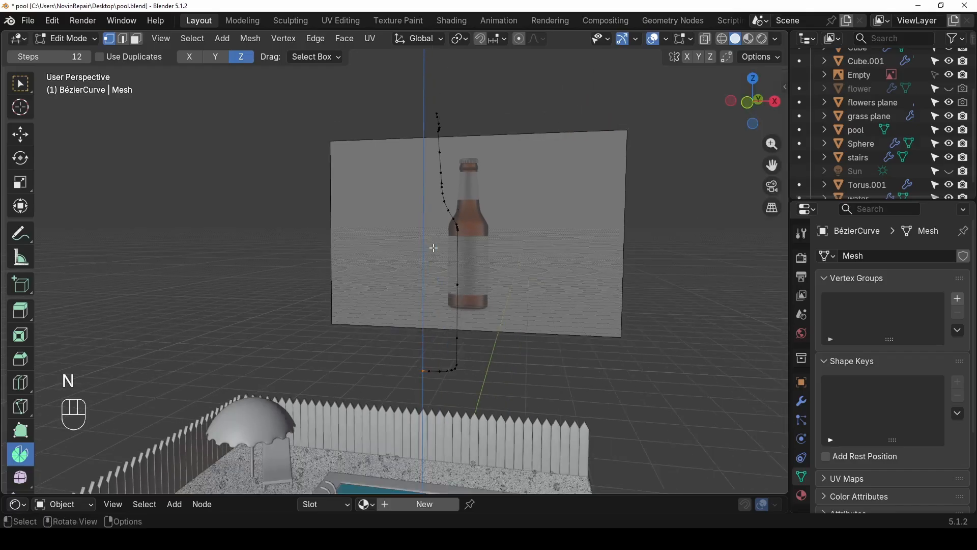
key("2")
key("a")
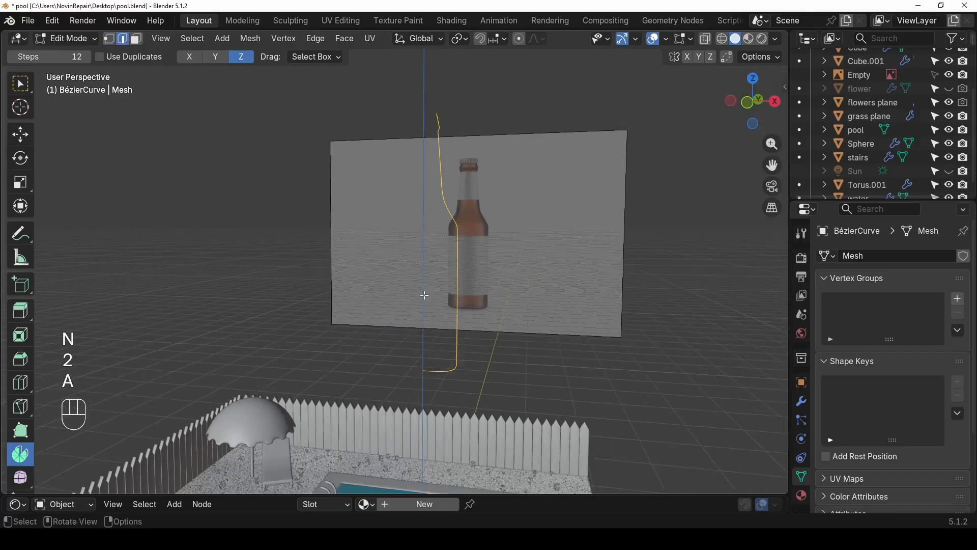
scroll(439, 382, "down", 3)
middle_click_drag(496, 364, 514, 388)
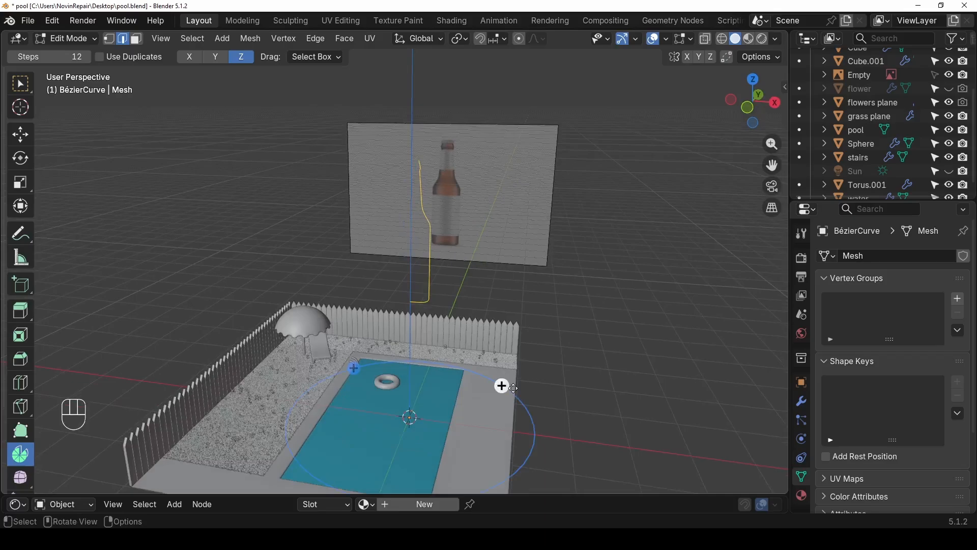
left_click_drag(502, 386, 458, 331)
double_click(181, 361)
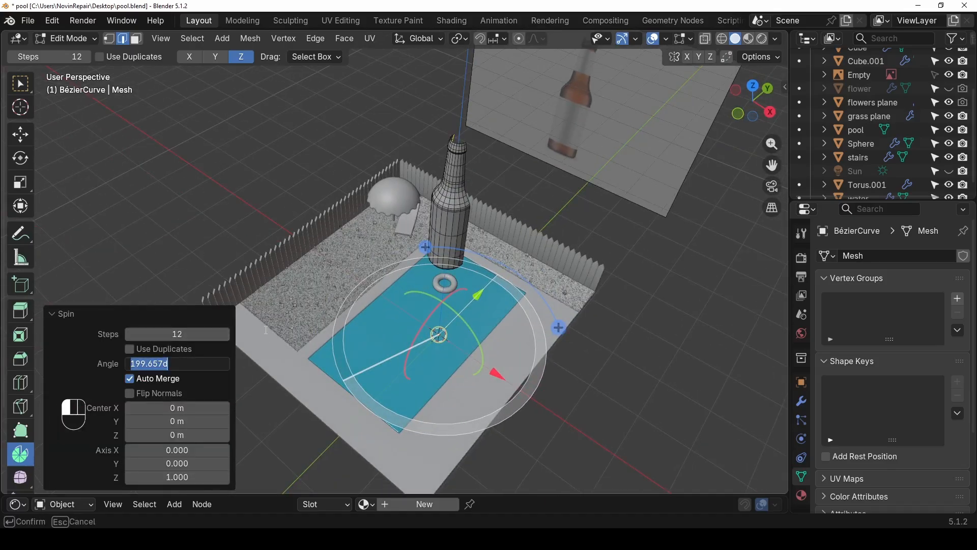
type("360")
key("Return")
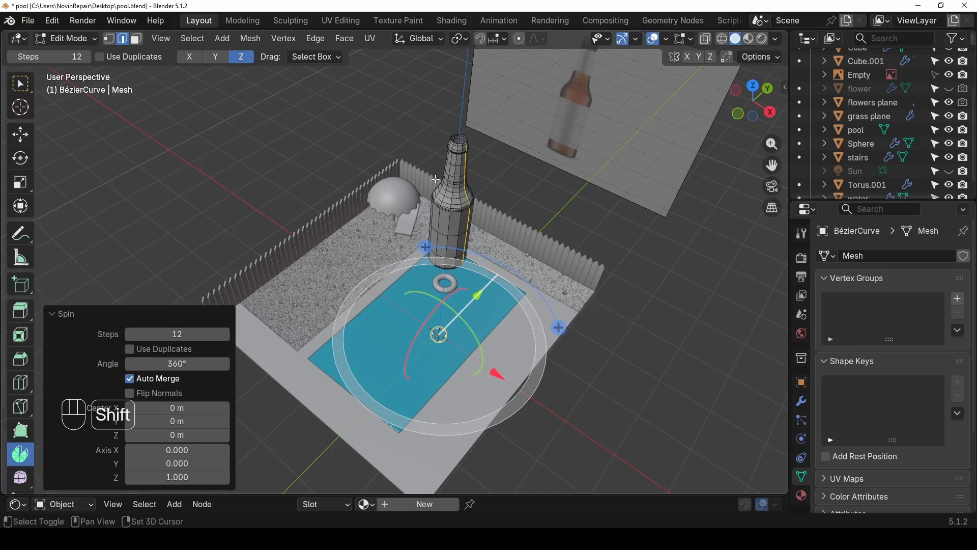
- Return to Object Mode, add a level 2 Subdivision Surface to the bottle, and shade it smooth
middle_click_drag(481, 142, 510, 168, "shift")
scroll(372, 188, "up", 4)
middle_click_drag(470, 197, 500, 139)
scroll(405, 191, "down", 3)
key("Tab")
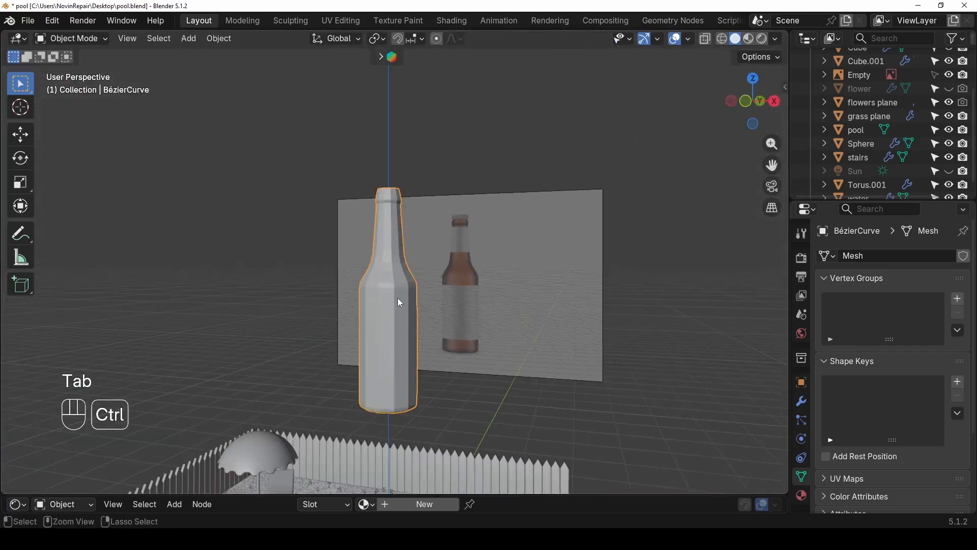
key("ctrl+2")
right_click(398, 282)
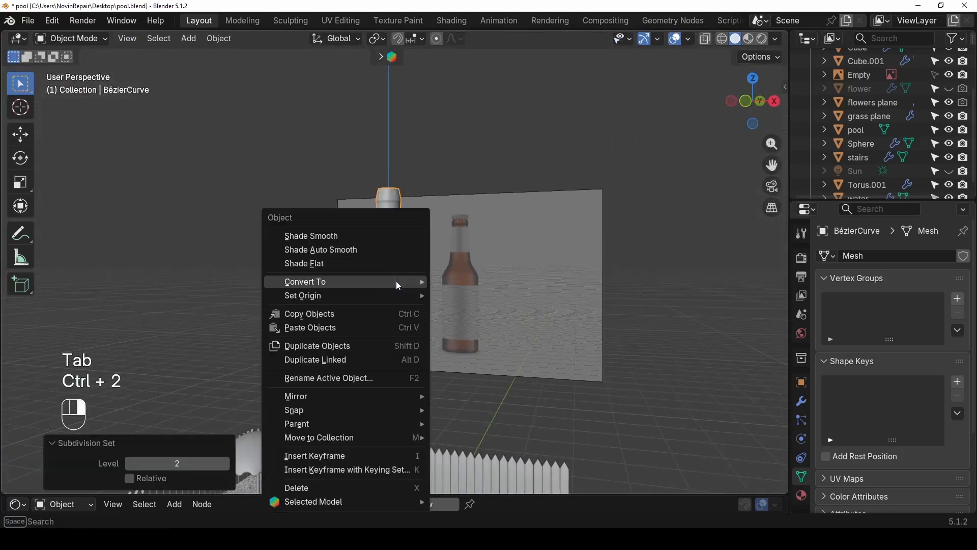
left_click(373, 238)
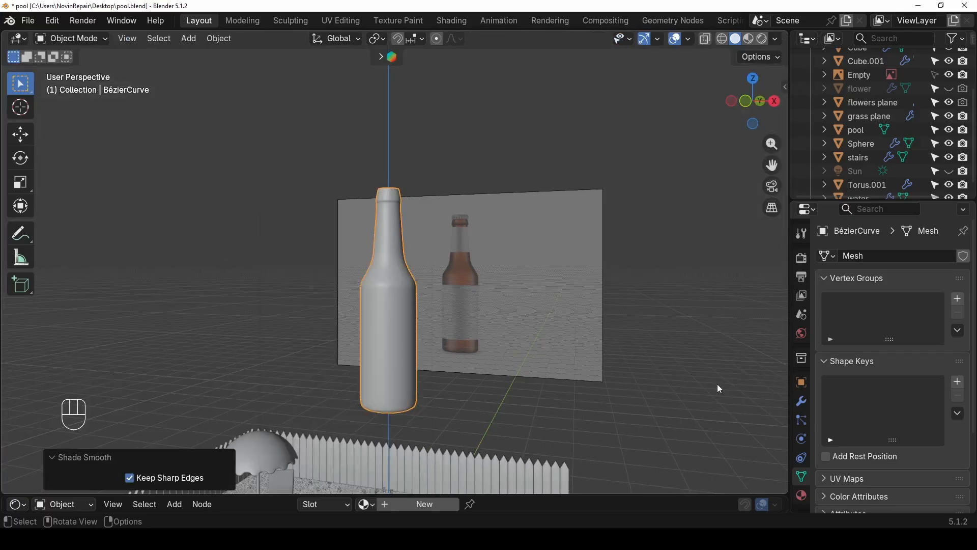
- Add a Solidify modifier to the bottle and adjust its wall thickness
middle_click_drag(390, 238, 382, 346)
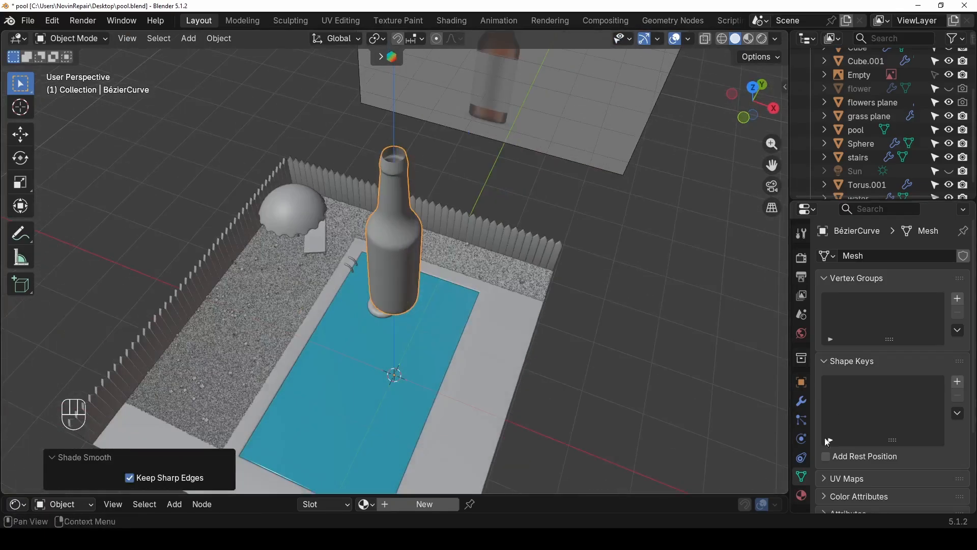
left_click(802, 401)
left_click(873, 257)
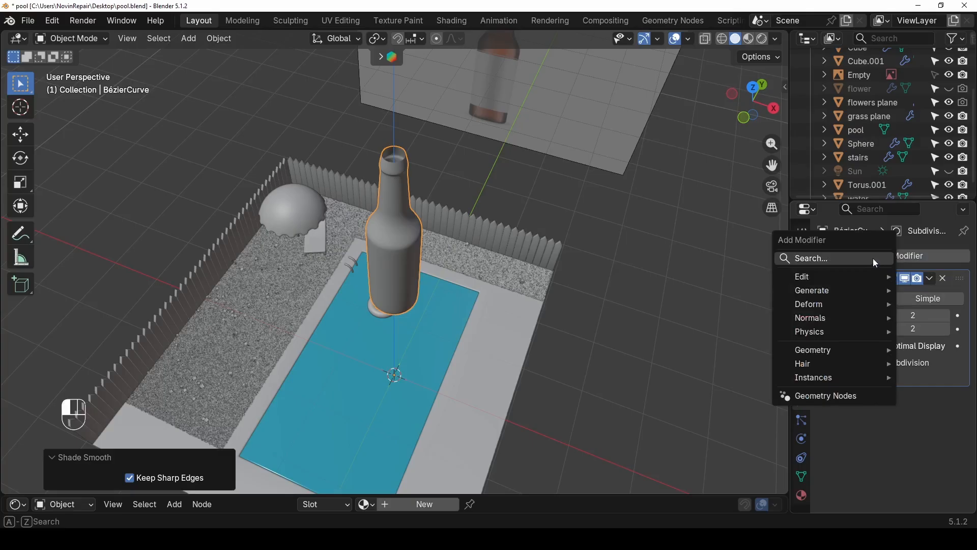
mouse_move(841, 291)
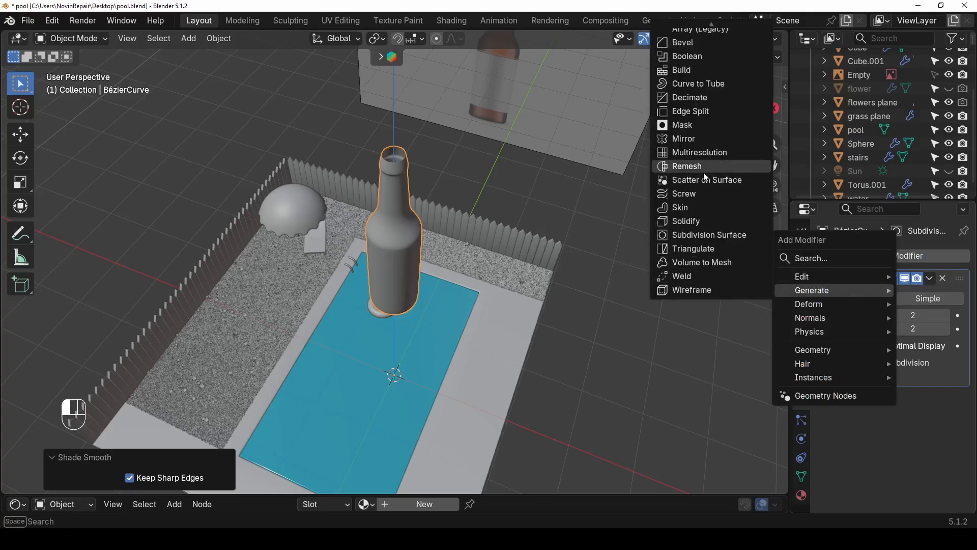
left_click(706, 217)
scroll(436, 149, "up", 3)
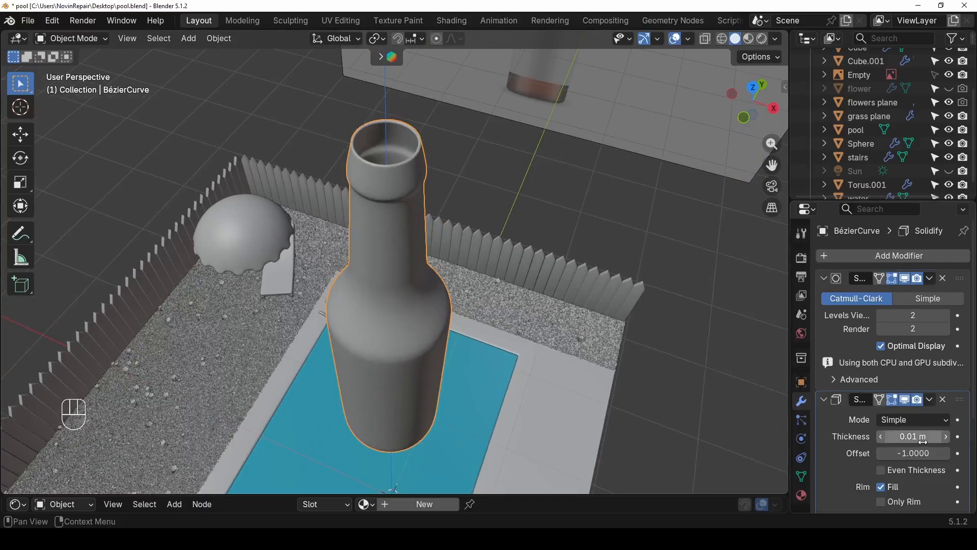
left_click_drag(924, 438, 935, 417)
left_click(918, 420)
key("Escape")
scroll(454, 230, "down", 3)
middle_click_drag(454, 230, 429, 271)
scroll(446, 197, "down", 2)
- Place the Solidify modifier above Subdivision Surface in the stack and inspect the bottle's opening and body
left_click(824, 382)
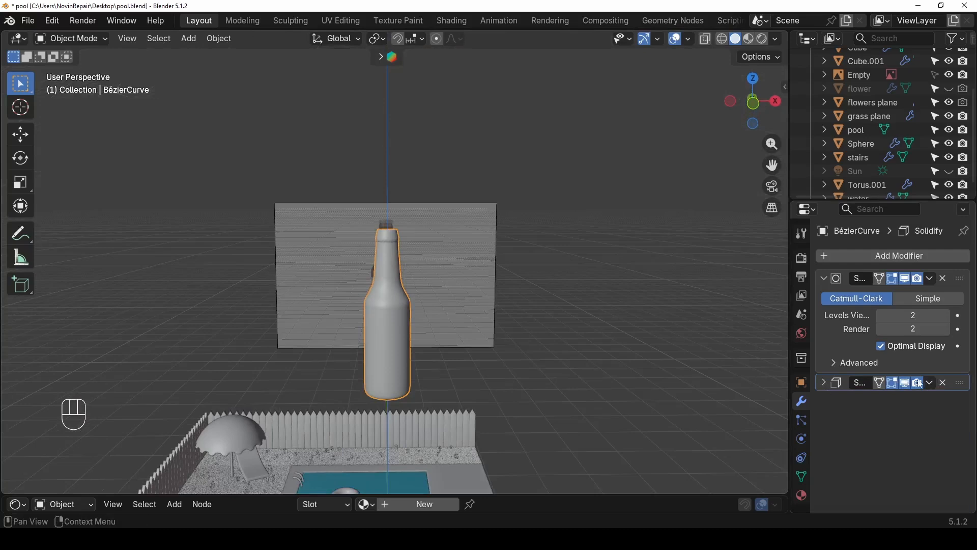
left_click_drag(959, 383, 947, 279)
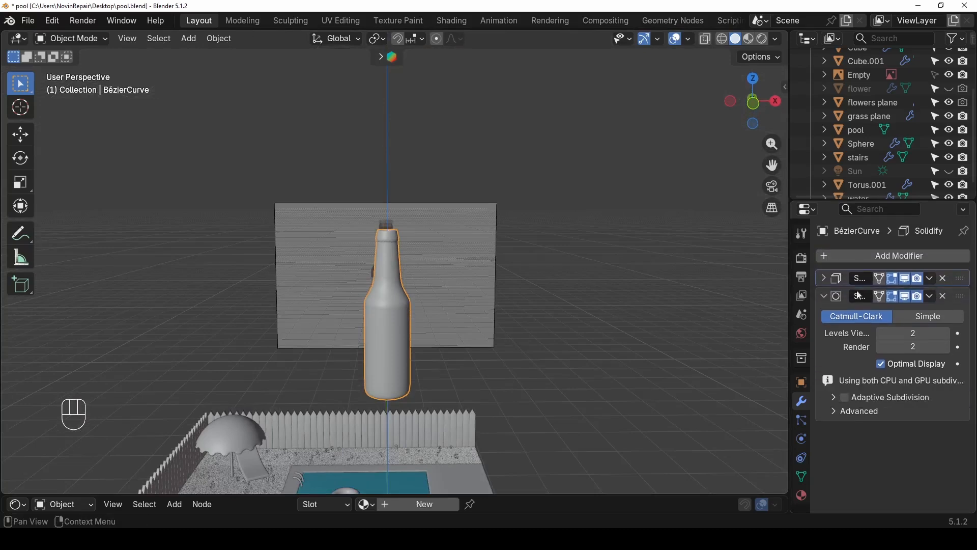
scroll(443, 244, "up", 3)
middle_click_drag(443, 244, 539, 240)
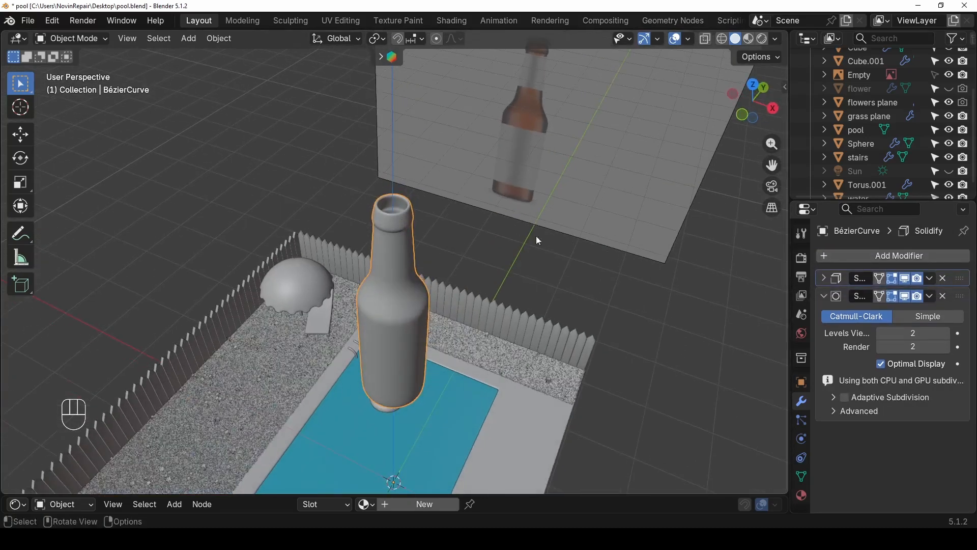
left_click(824, 295)
scroll(368, 234, "up", 4)
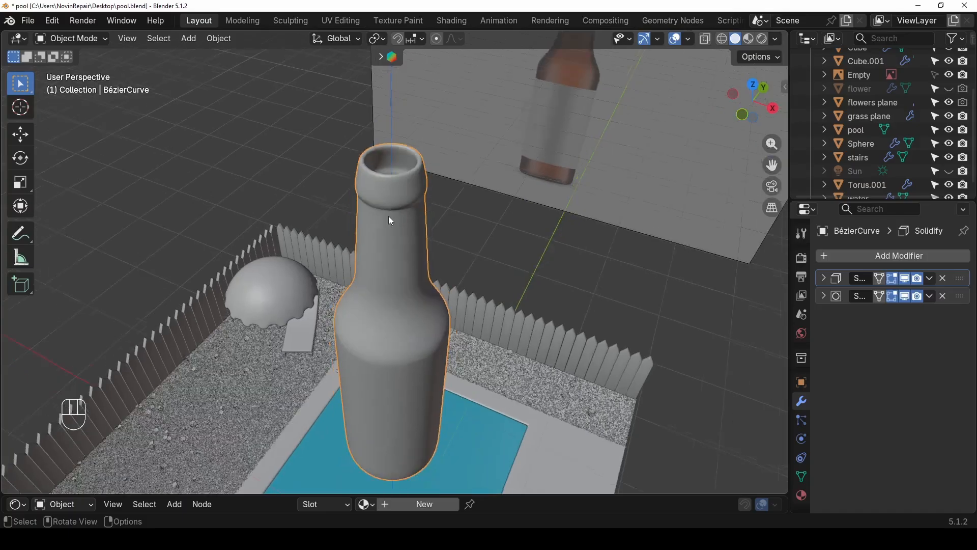
scroll(389, 220, "down", 2)
middle_click_drag(360, 336, 410, 294)
scroll(411, 294, "down", 2)
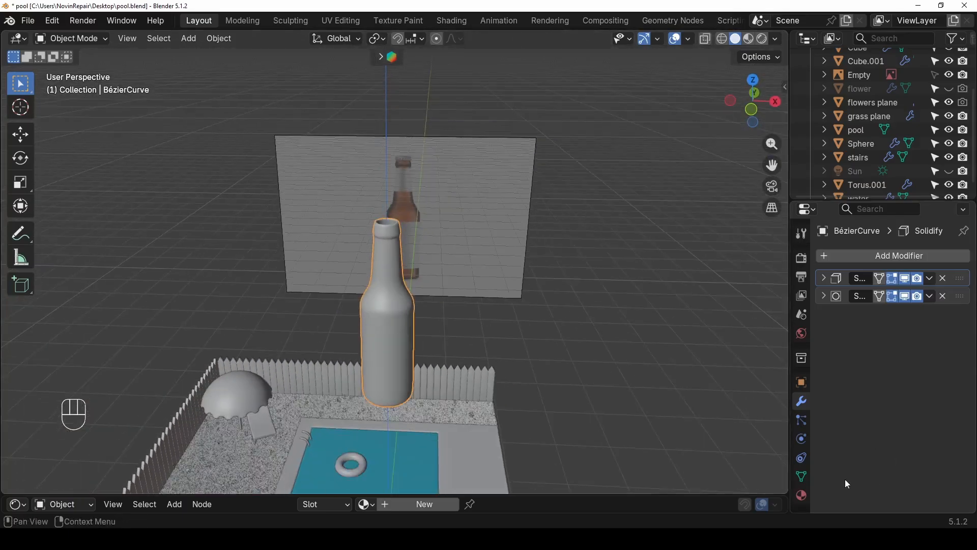
- Enter Edit Mode on the bottle with face selection and turn off the Solidify modifier's viewport display
left_click(803, 496)
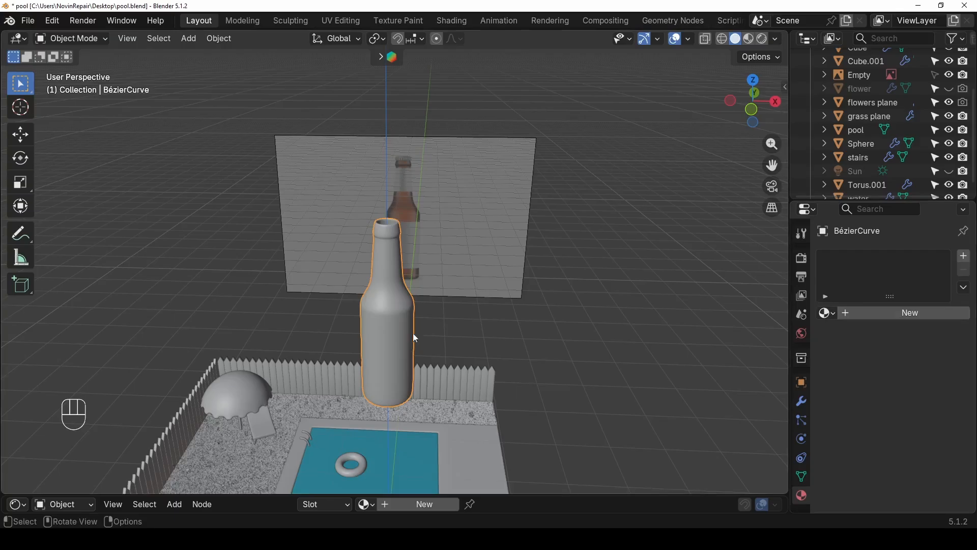
middle_click_drag(406, 334, 388, 354)
key("Tab")
key("Tab")
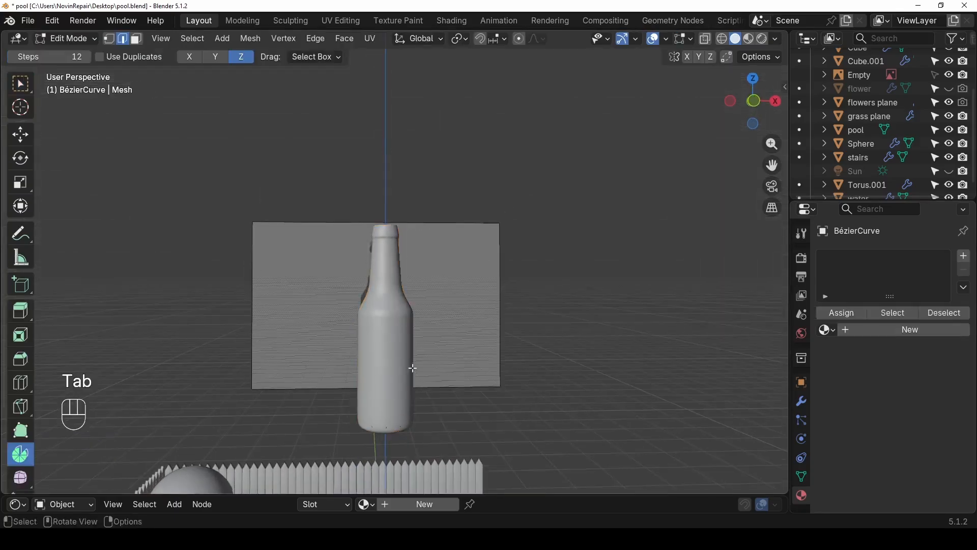
key("Tab")
key("3")
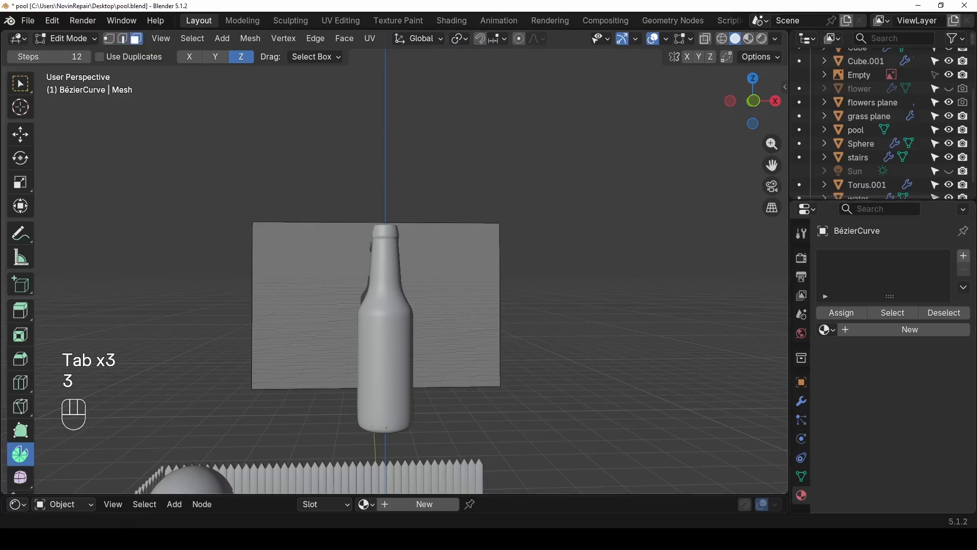
left_click(801, 404)
left_click(906, 281)
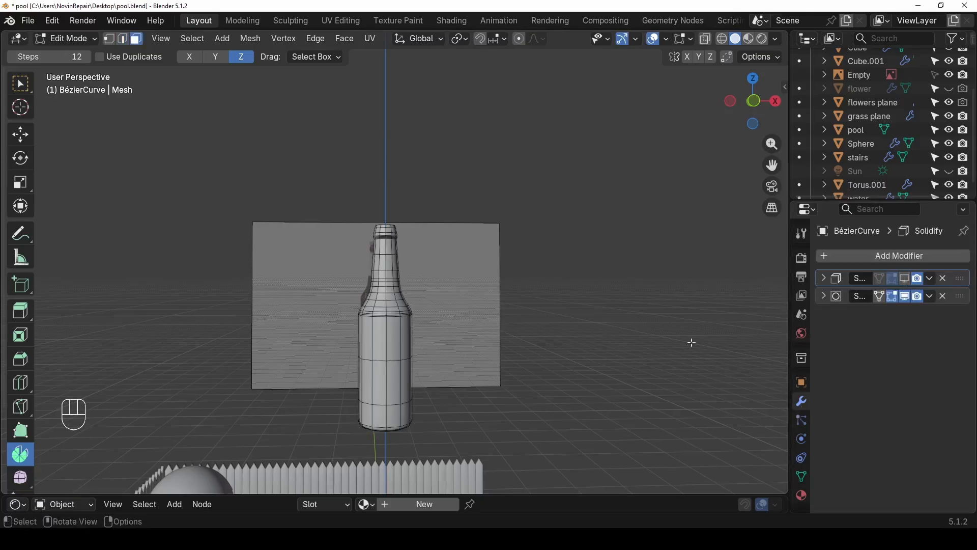
- In front view, add a centred horizontal loop cut across the upper part of the bottle's straight body and return to face selection
scroll(411, 389, "up", 2)
middle_click_drag(410, 388, 329, 290, "alt")
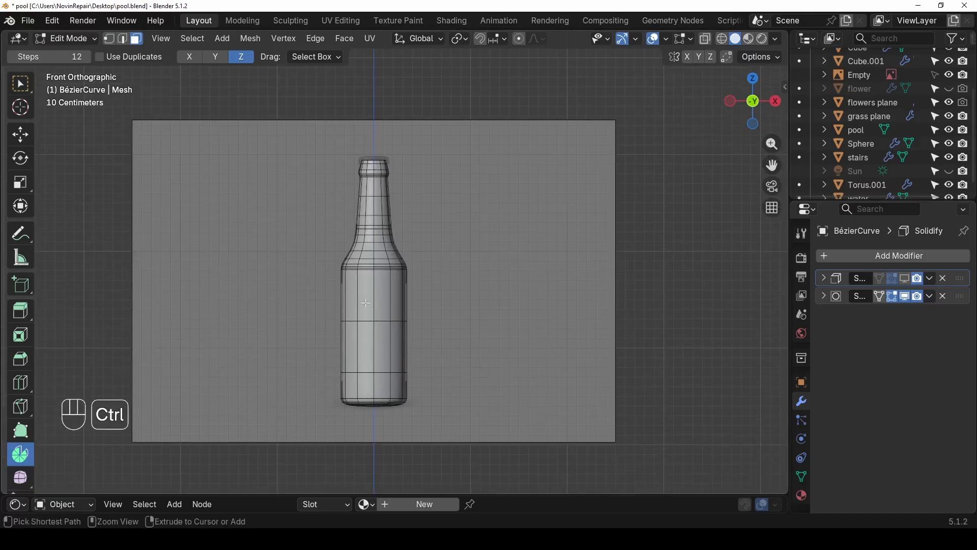
key("ctrl+r")
left_click(366, 302)
right_click(366, 303)
key("3")
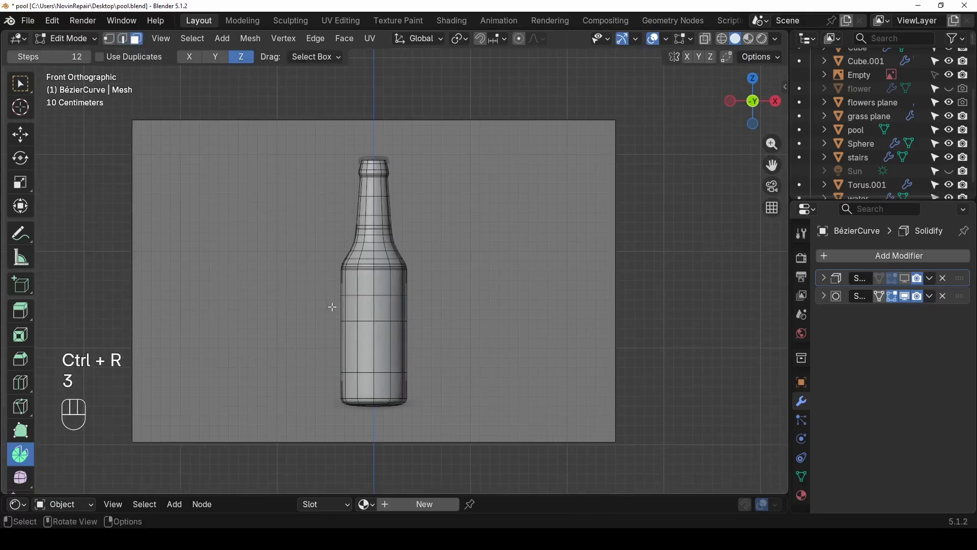
- Duplicate the bottle's lower body faces in place, from the new edge loop down to the base, and separate them into their own object
left_click(393, 337, "alt")
key("alt+z")
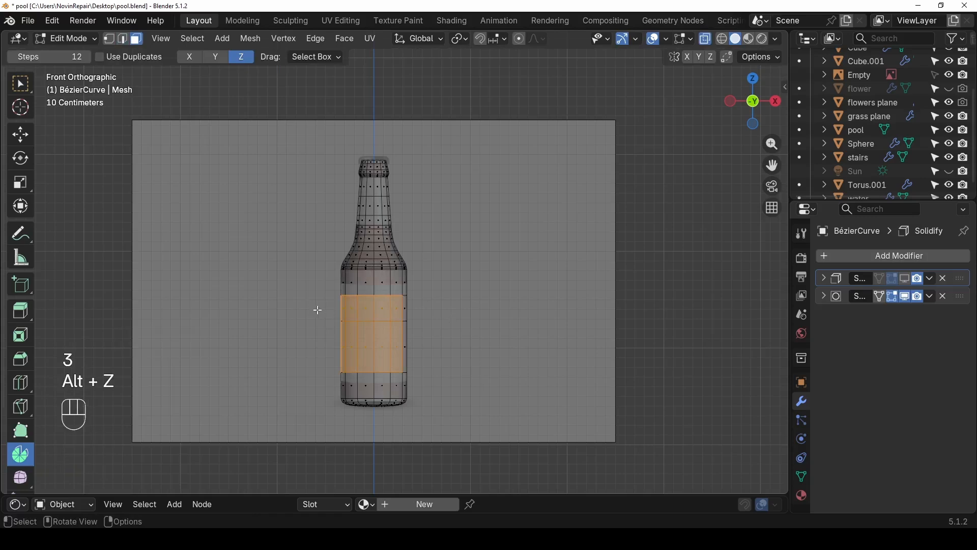
left_click_drag(322, 301, 446, 416)
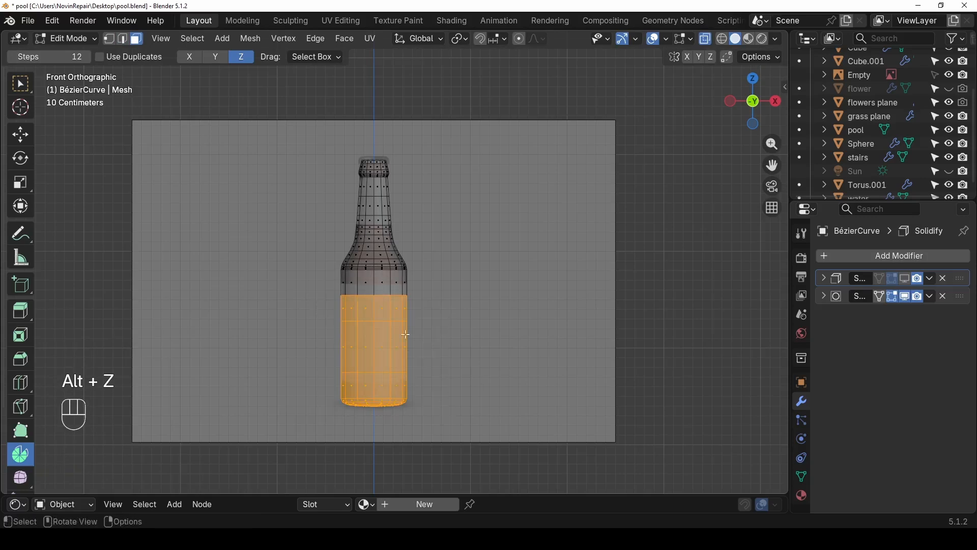
key("shift+d")
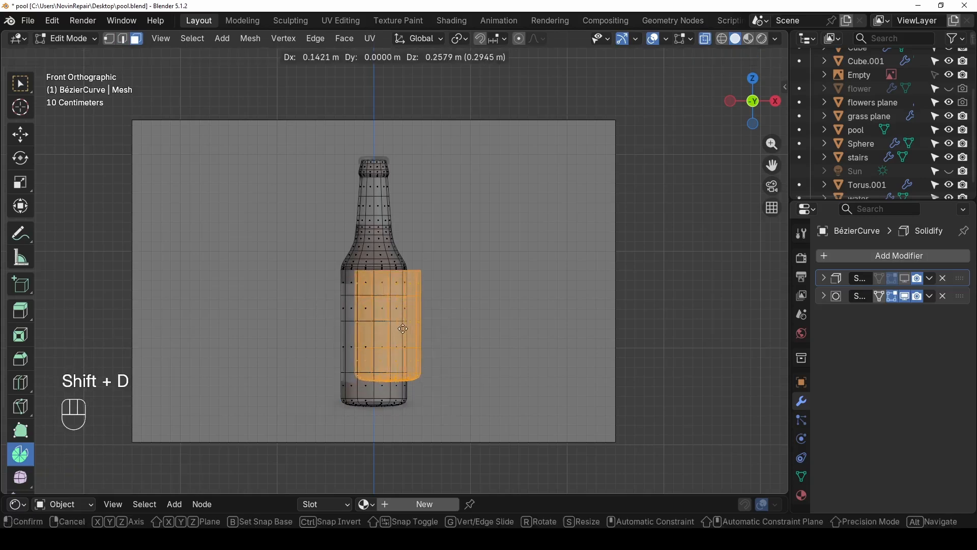
right_click(404, 330)
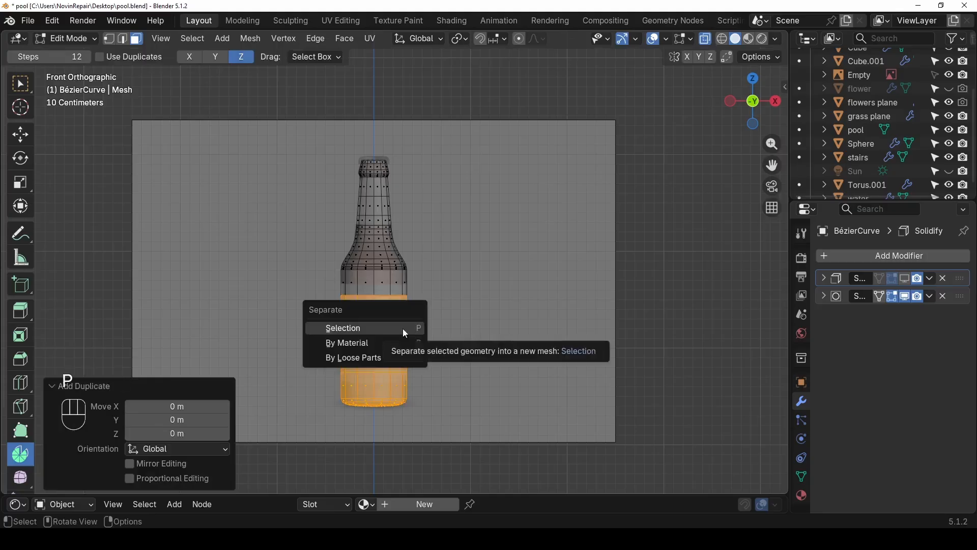
left_click(403, 329)
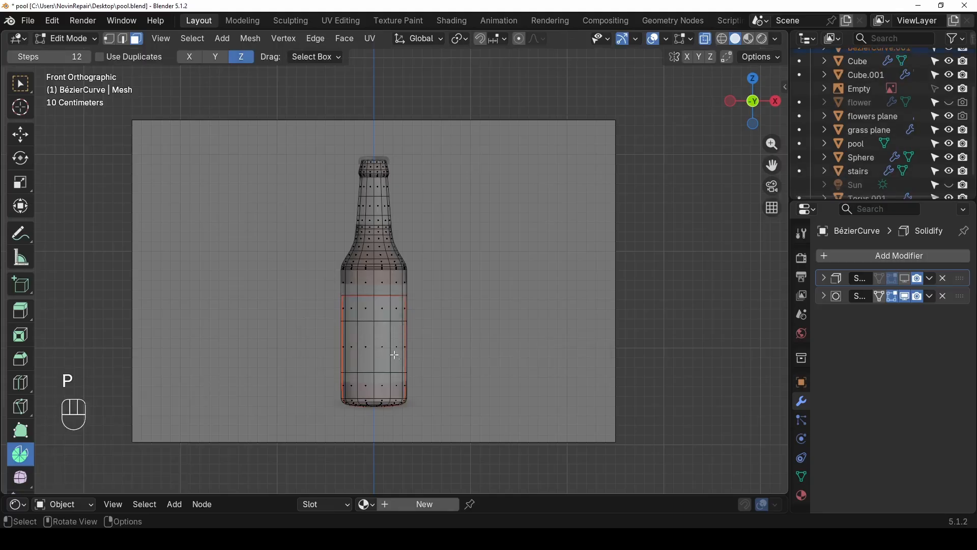
left_click(71, 39)
left_click(75, 50)
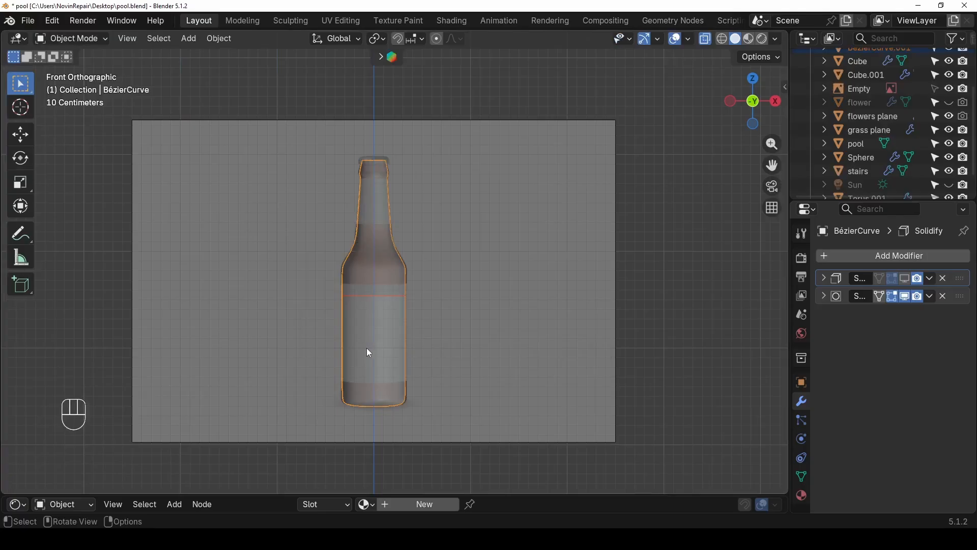
- Isolate the separated lower piece in local view and fill its open top edge loop with a face
left_click(376, 344)
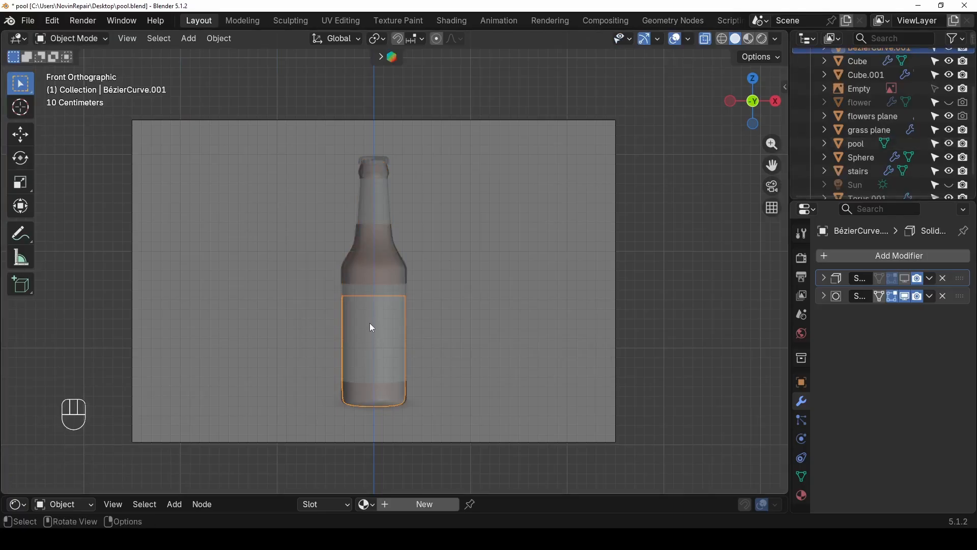
key("slash")
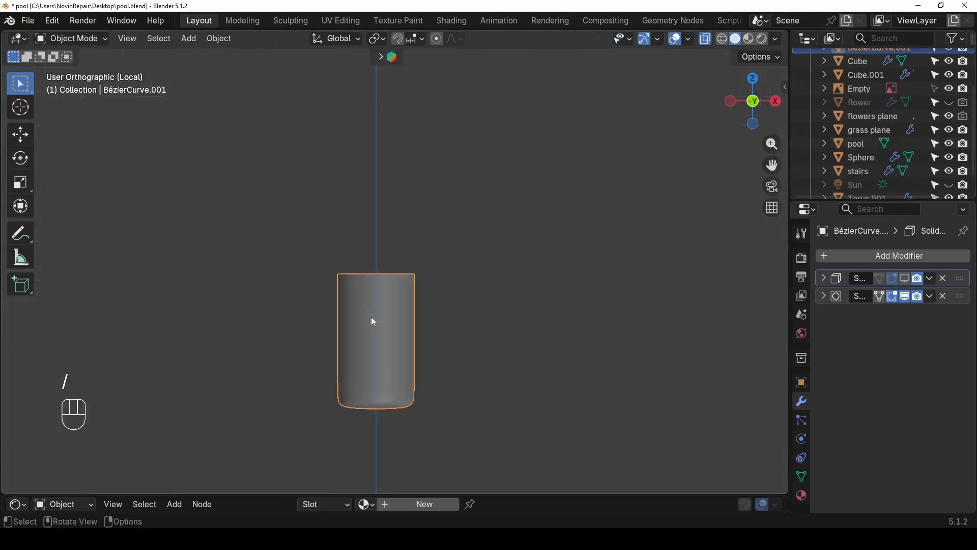
mouse_move(371, 317)
middle_mouse_down()
mouse_move(382, 289)
mouse_move(379, 342)
middle_mouse_up()
key("alt+z")
scroll(403, 263, "down", 3)
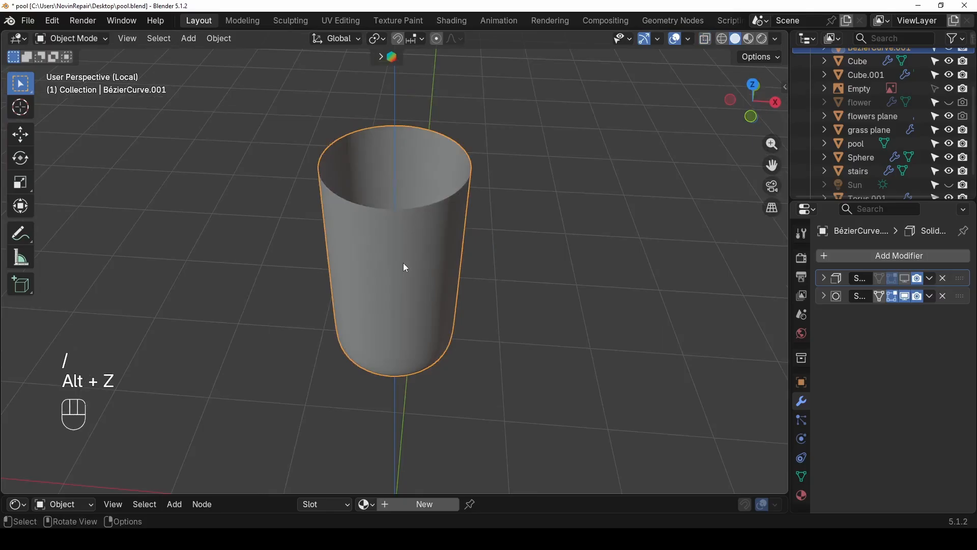
key("Tab")
key("2")
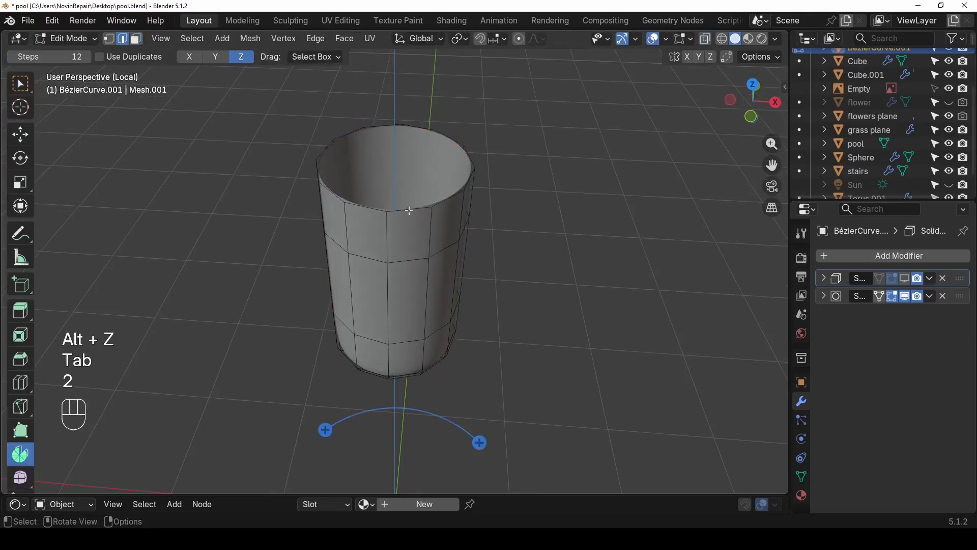
key("w")
left_click(396, 212, "alt")
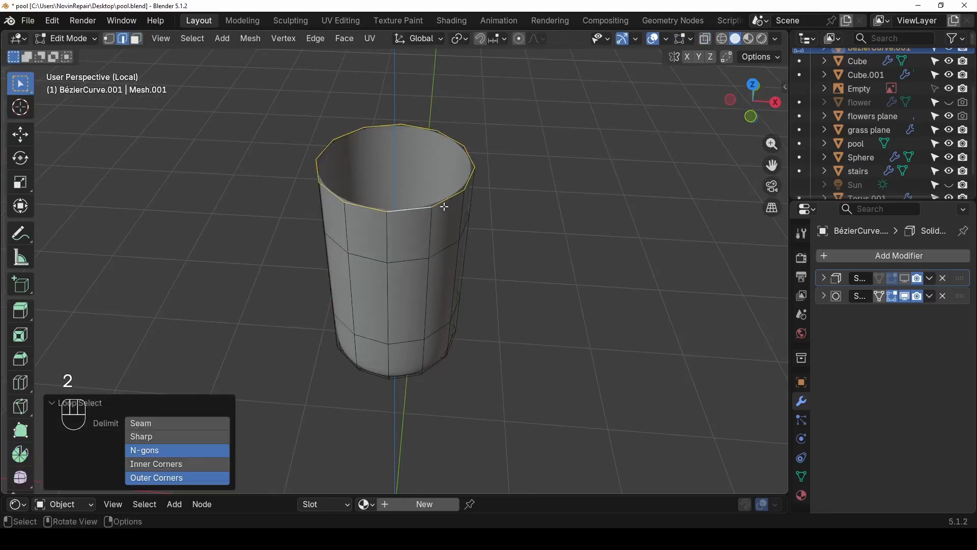
key("f")
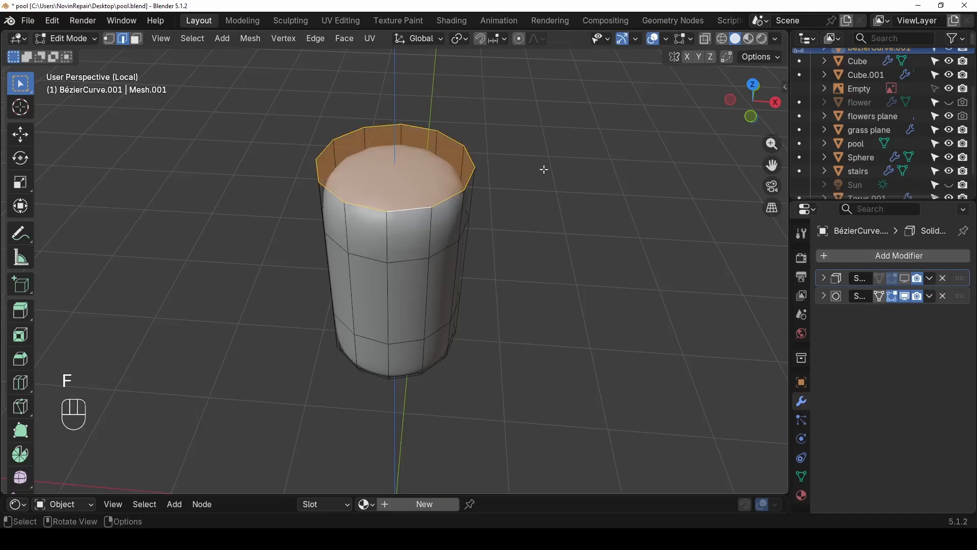
- Inset the piece's top face by about 0.035 m and add a supporting edge loop just below its rim
key("i")
left_click(534, 164)
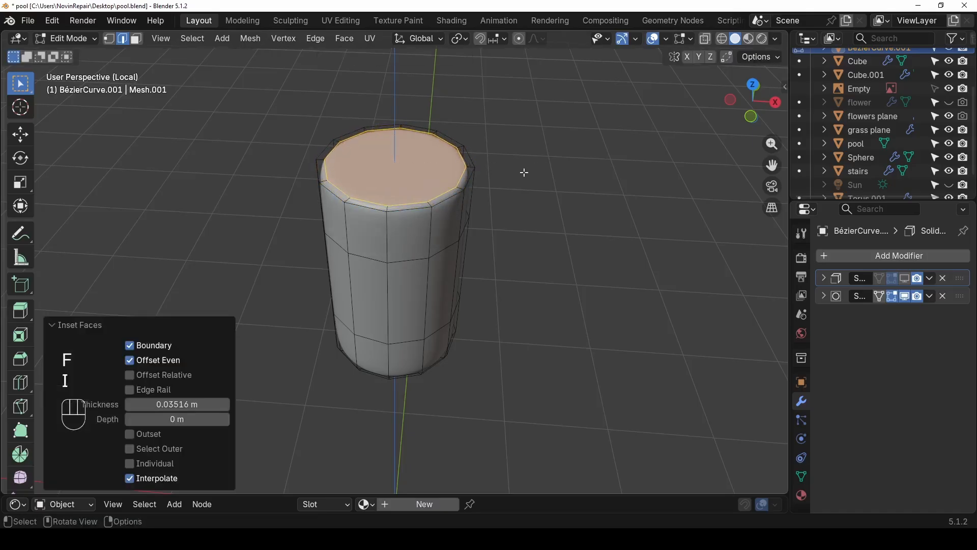
key("ctrl+r")
left_click(416, 232)
left_click(435, 233)
key("Tab")
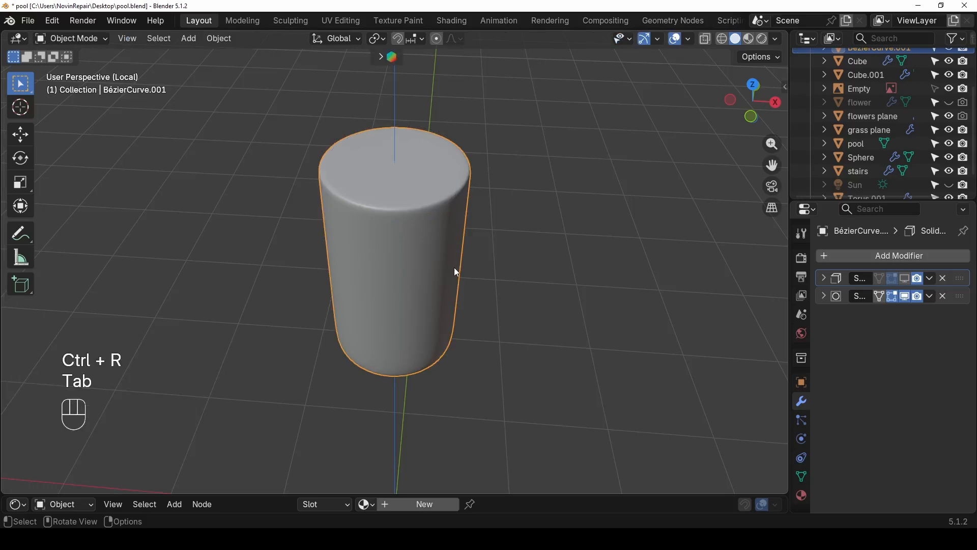
key("slash")
key("slash")
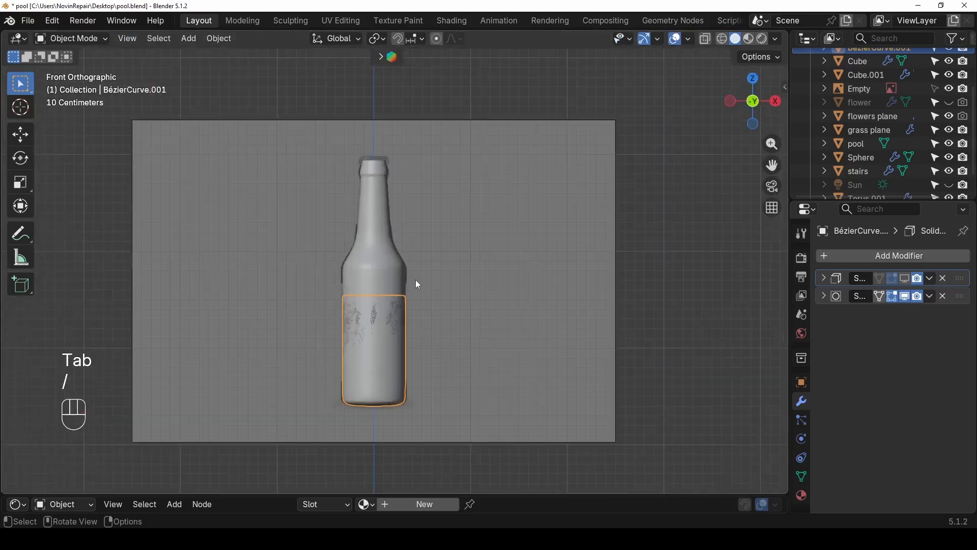
- Scale the lower piece's entire mesh down to about 0.953 so it sits inside the bottle, and return to Object Mode
key("Tab")
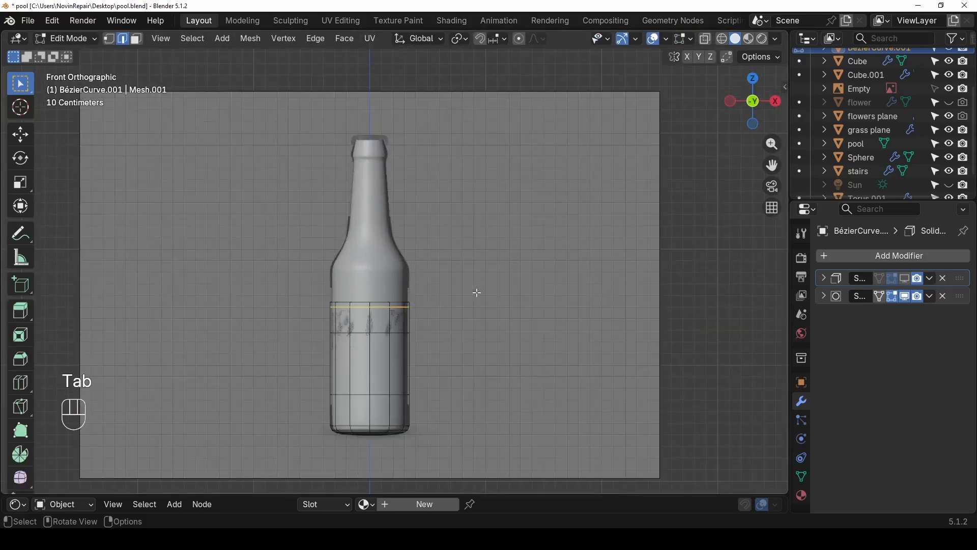
key("a")
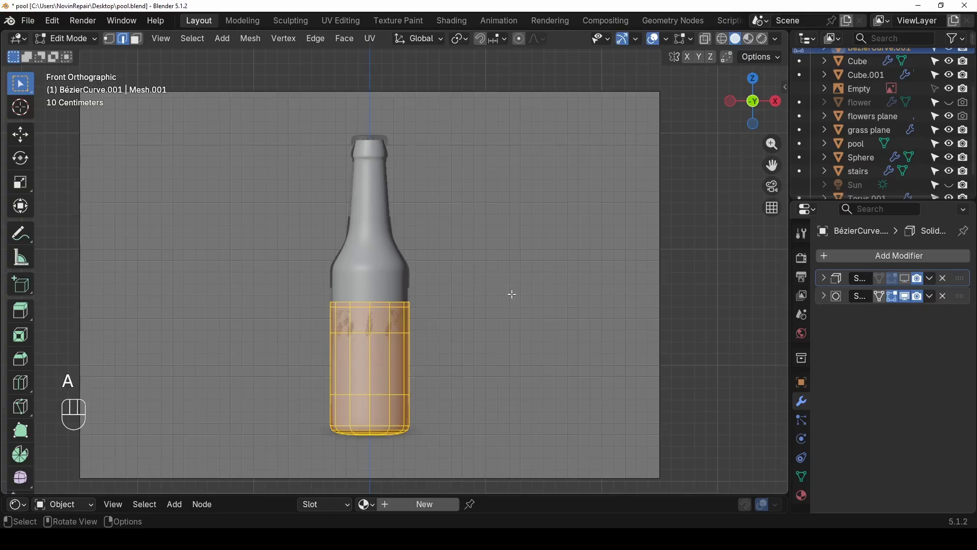
key("s")
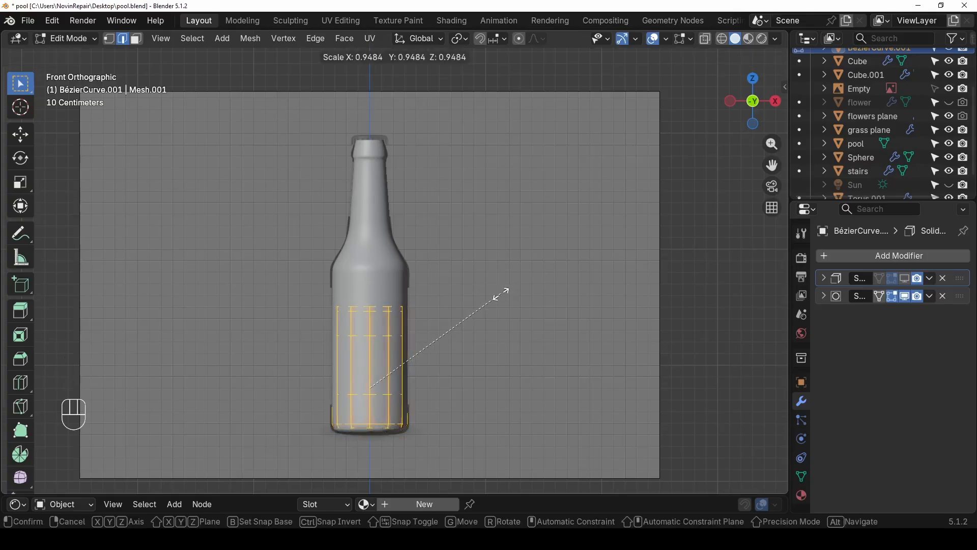
left_click(501, 293)
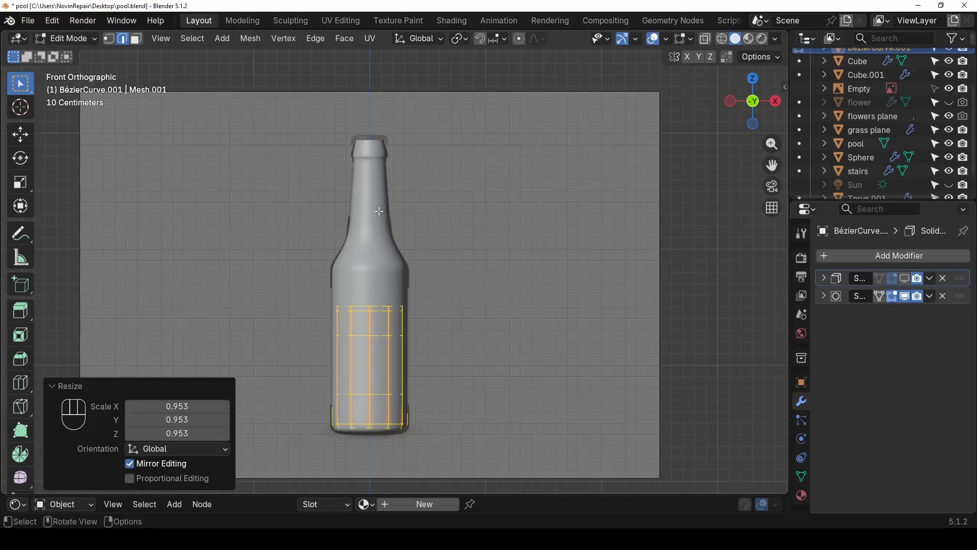
left_click(66, 38)
left_click(77, 51)
- Turn the outer bottle's Solidify modifier back on in the viewport
left_click(378, 158)
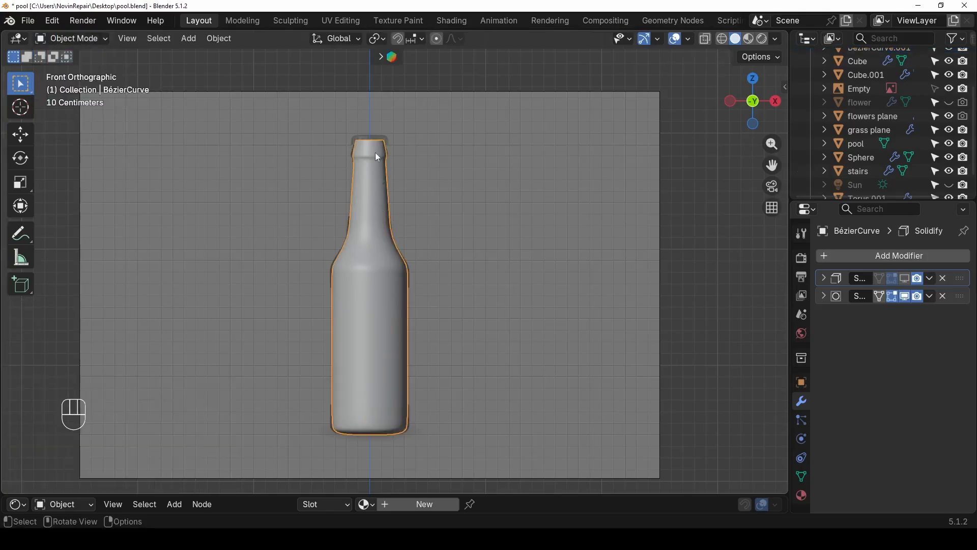
mouse_move(376, 153)
middle_mouse_down()
mouse_move(363, 241)
mouse_move(379, 138)
middle_mouse_up()
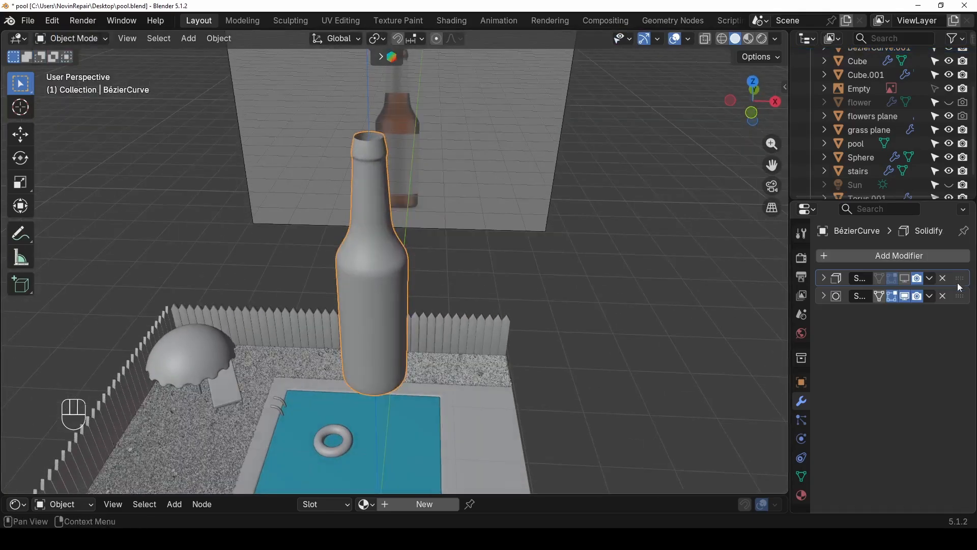
left_click(906, 278)
left_click(378, 319)
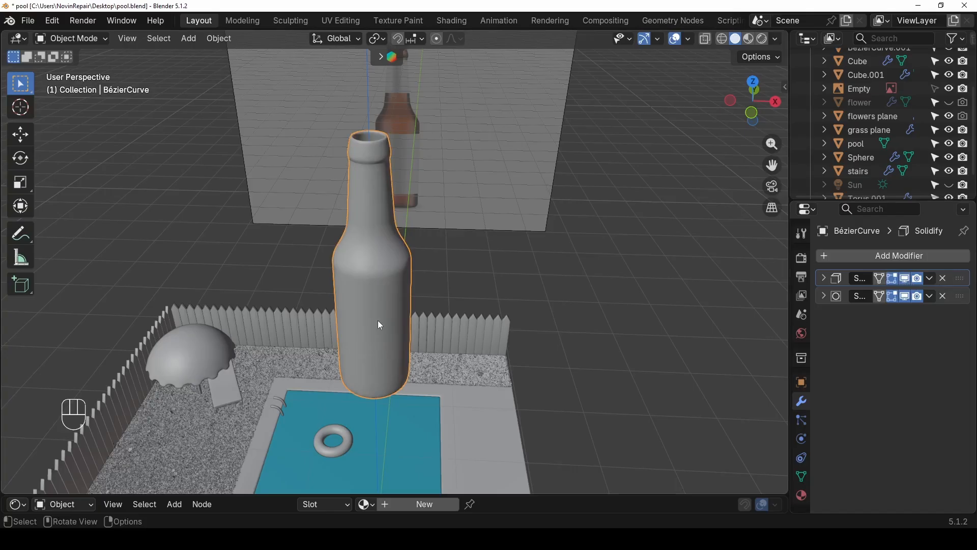
- Select the inner liquid piece through X-ray view and turn on its Solidify modifier's viewport display
mouse_move(378, 320)
middle_mouse_down()
mouse_move(386, 302)
mouse_move(361, 319)
middle_mouse_up()
key("alt+z")
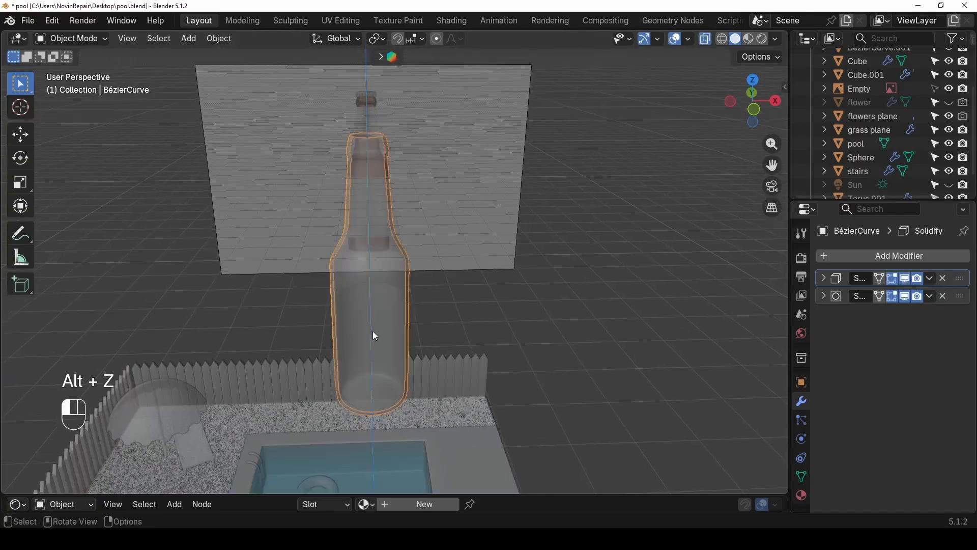
left_click(381, 312)
left_click(383, 308)
left_click(386, 306)
left_click(386, 307)
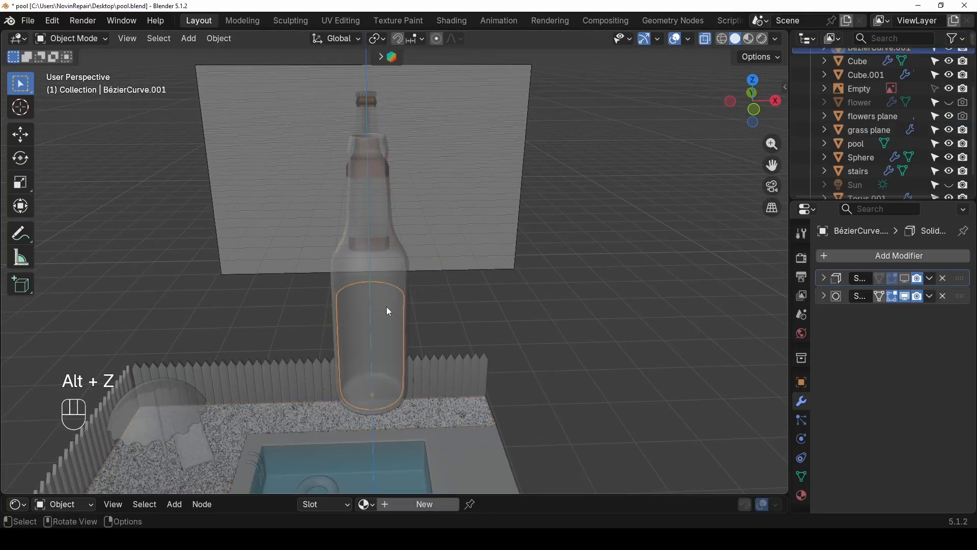
left_click(904, 279)
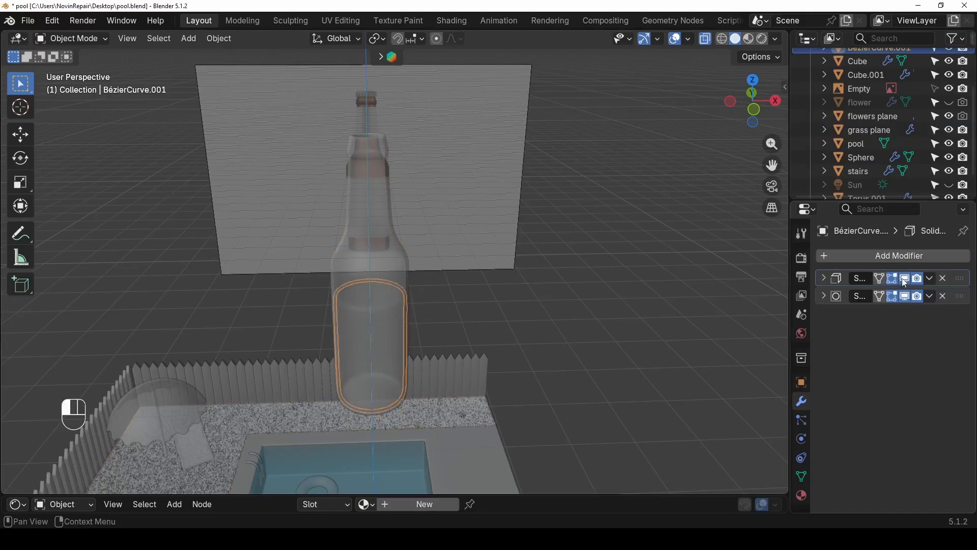
- Set the inner piece's origin to its geometry and scale the object down to about 0.959
mouse_move(462, 302)
middle_mouse_down()
mouse_move(428, 292)
mouse_move(419, 308)
mouse_move(456, 315)
middle_mouse_up()
key("alt+z")
key("s")
left_click(453, 311)
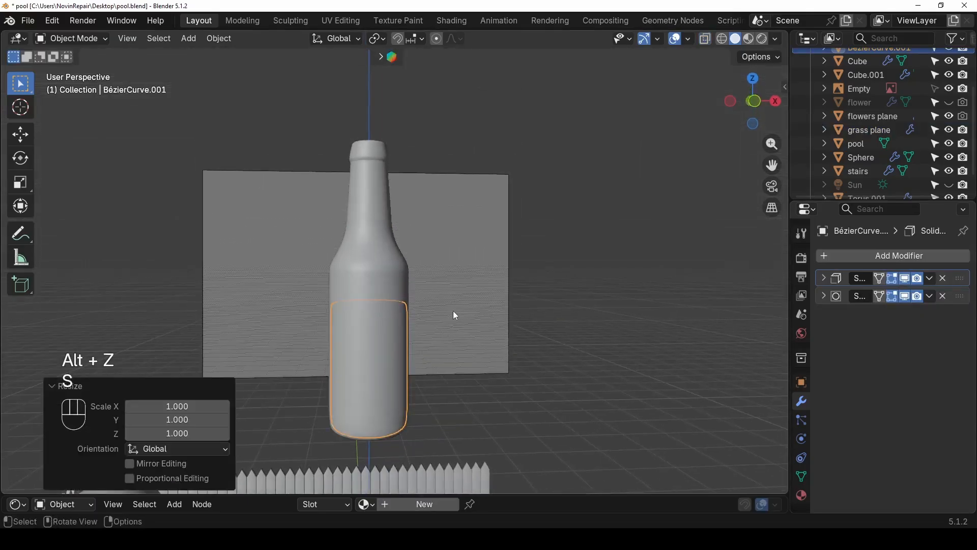
right_click(366, 338)
mouse_move(365, 308)
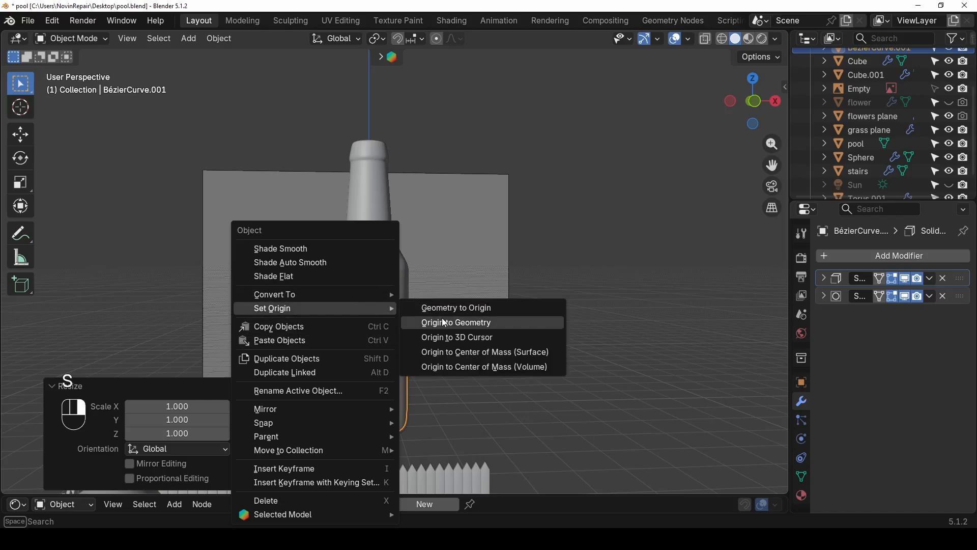
left_click(469, 325)
key("s")
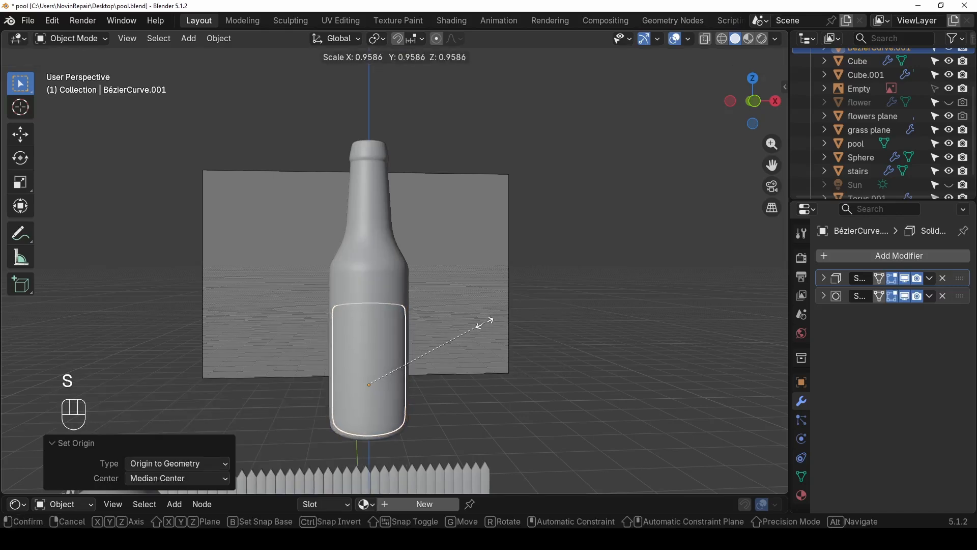
left_click(490, 322)
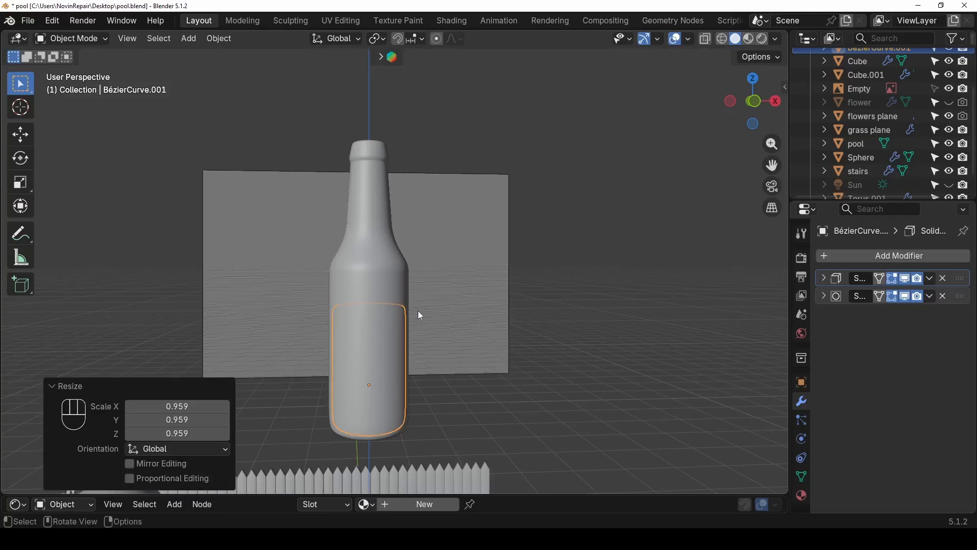
- Give the outer bottle a new material with a green base color, about #26A023
left_click(364, 263)
left_click(802, 477)
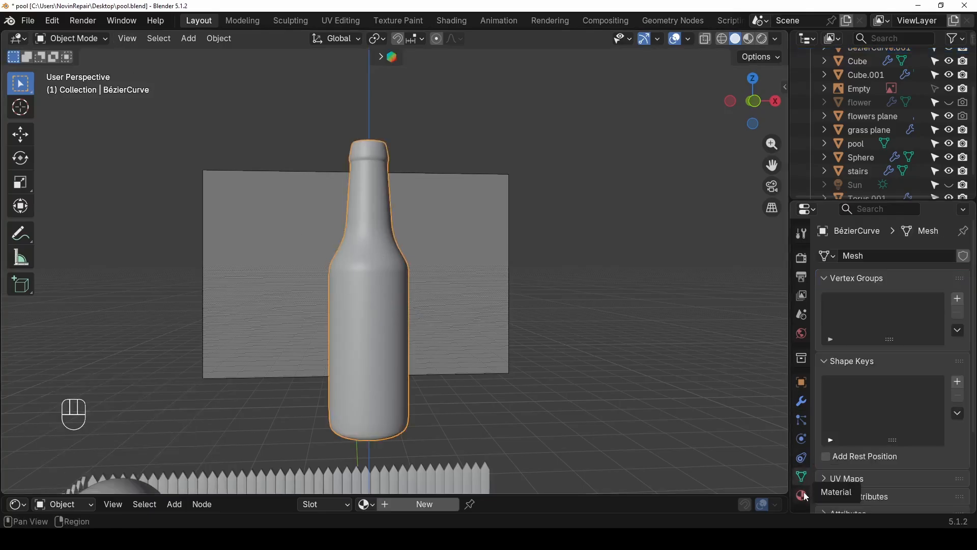
left_click(802, 496)
left_click(886, 322)
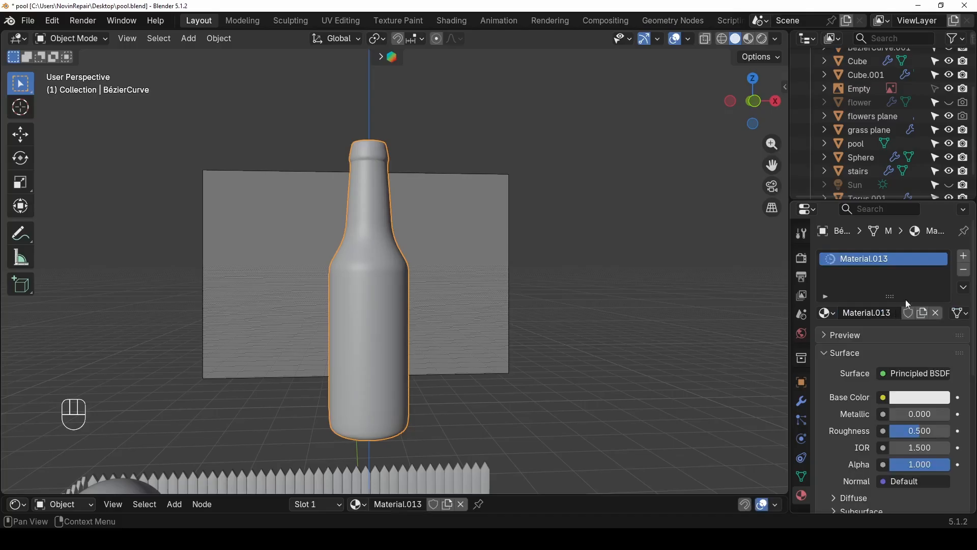
left_click(919, 399)
left_click(836, 190)
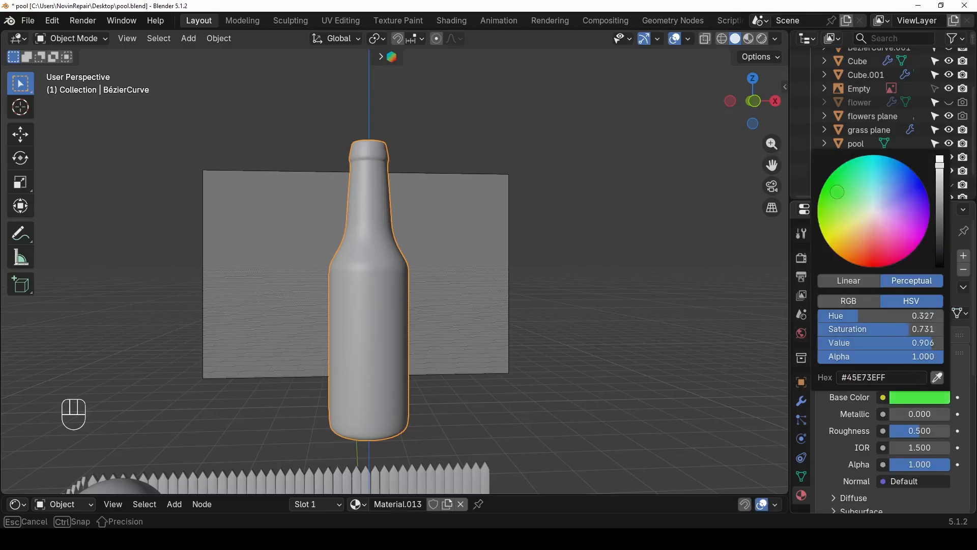
left_click_drag(943, 177, 940, 196)
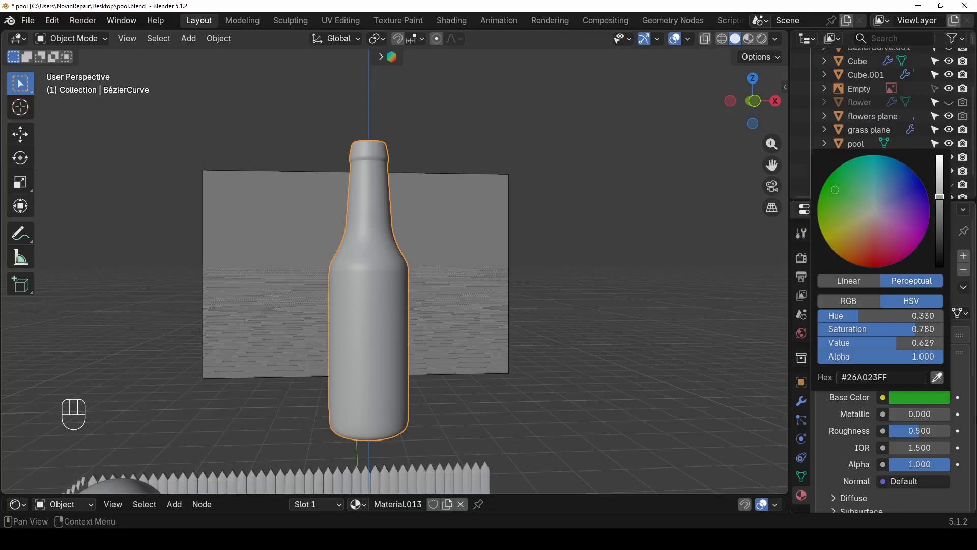
- Set the outer bottle material's transmission weight to about 0.875 and view the bottle in material preview shading
scroll(896, 467, "down", 3)
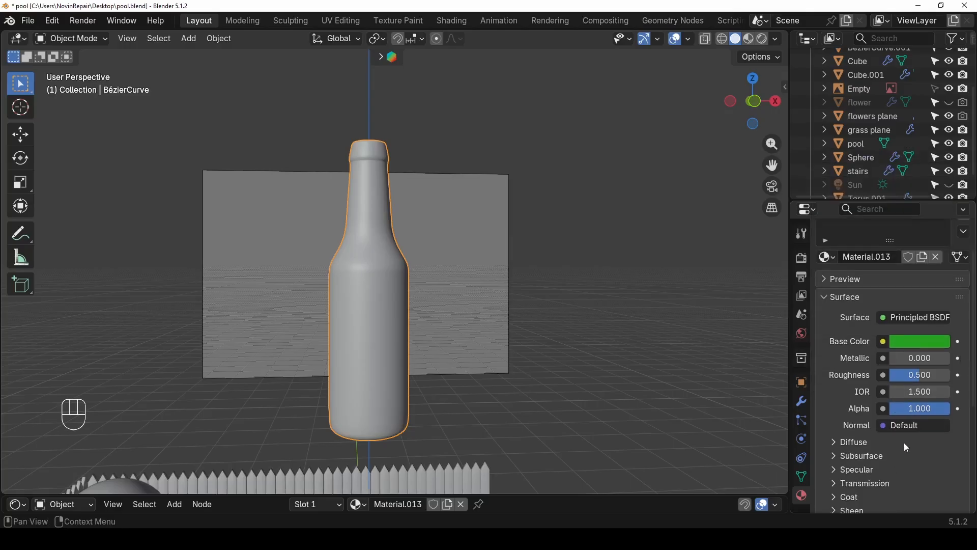
left_click(838, 483)
scroll(890, 448, "down", 3)
left_click_drag(906, 450, 943, 447)
left_click(749, 39)
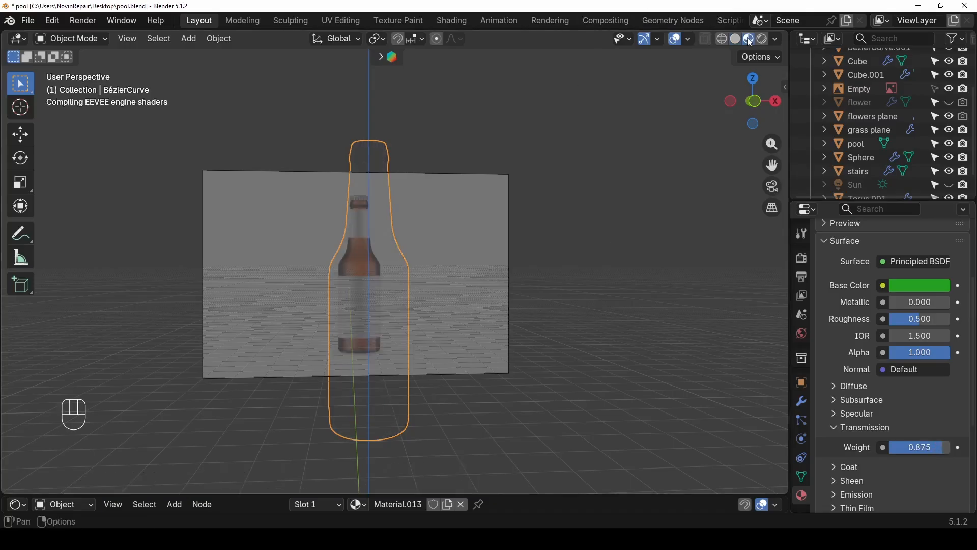
middle_click_drag(584, 173, 449, 242)
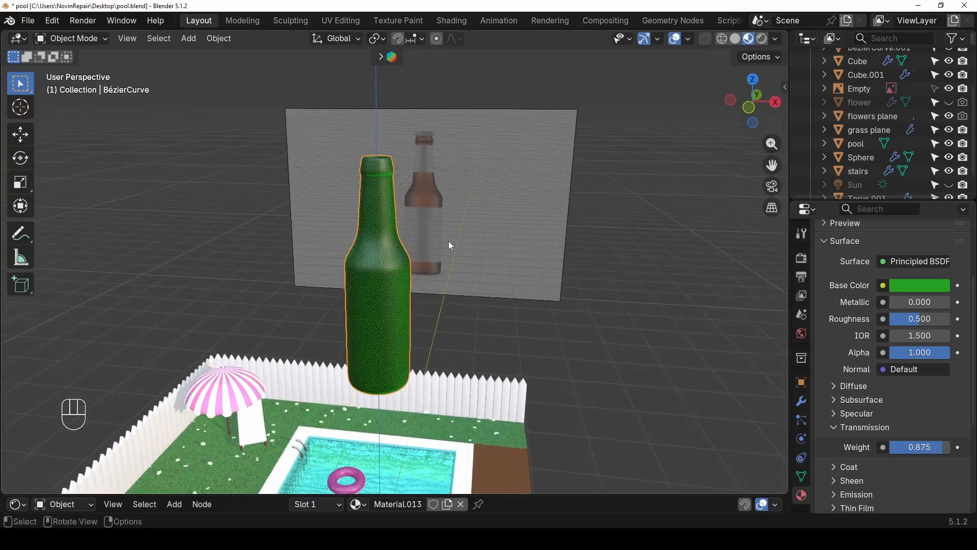
- Make the bottle reference image selectable and delete it
left_click(387, 319)
left_click(515, 210)
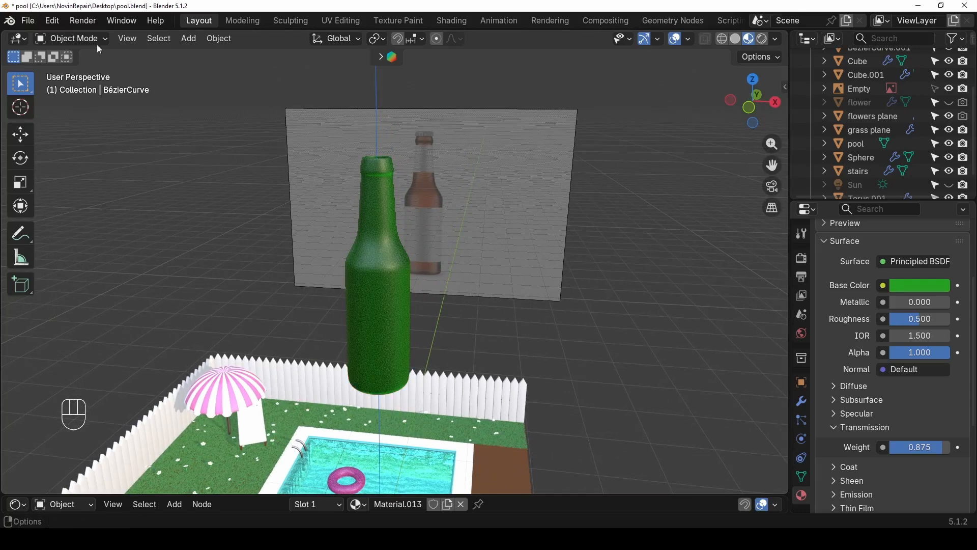
scroll(879, 133, "up", 4)
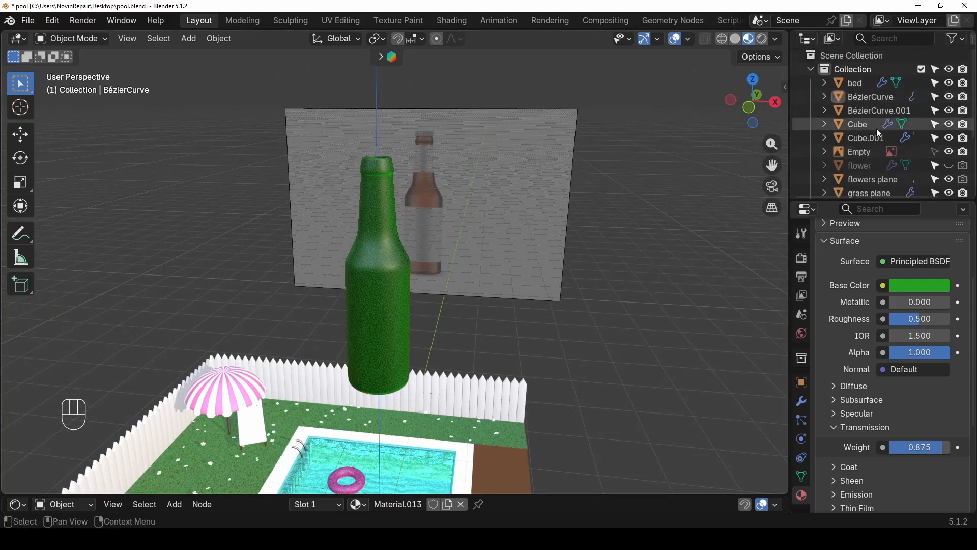
left_click(937, 155)
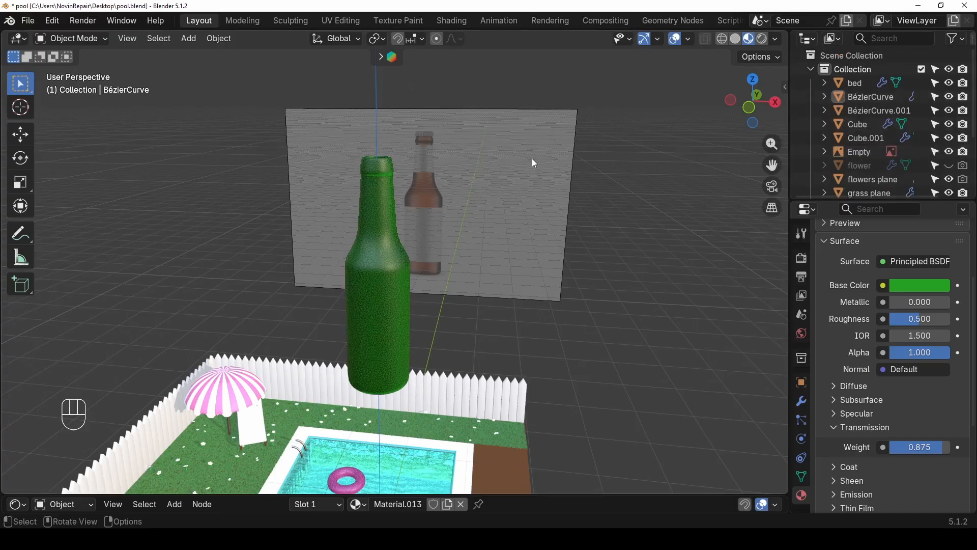
key("Delete")
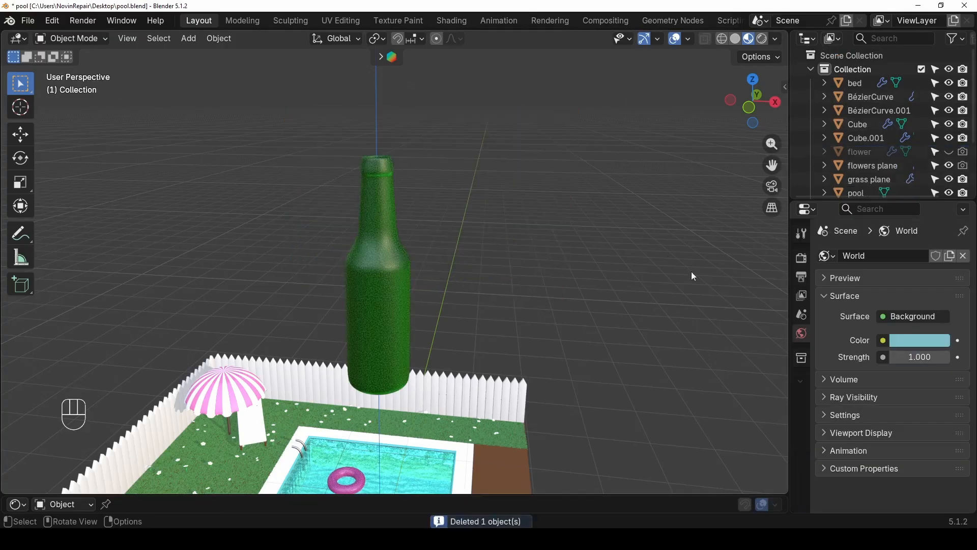
- Give the inner liquid piece a new material with a yellow base color and a transmission weight of about 0.792
left_click(367, 316)
left_click(382, 317)
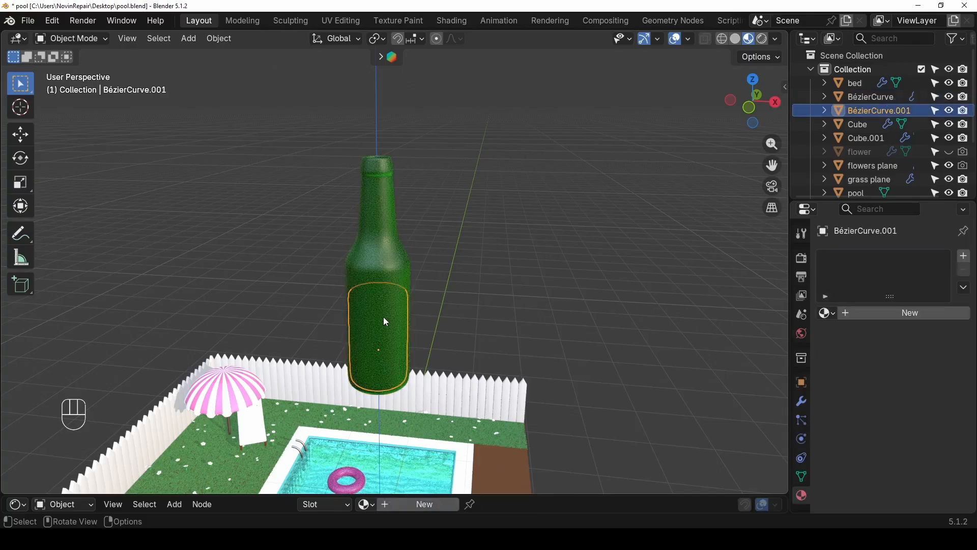
left_click(881, 313)
left_click(921, 396)
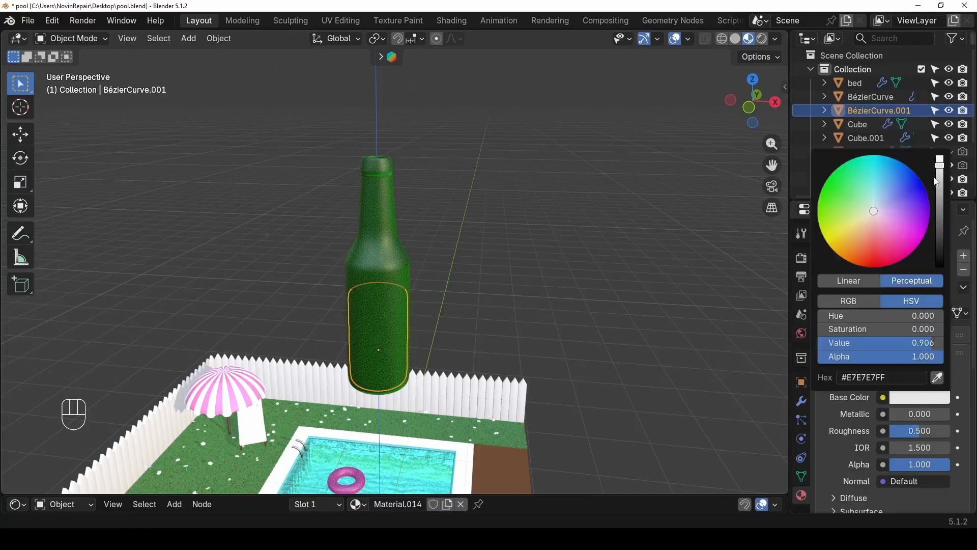
left_click_drag(875, 208, 858, 219)
mouse_move(941, 170)
left_mouse_down()
mouse_move(940, 186)
mouse_move(940, 177)
left_mouse_up()
left_click_drag(858, 219, 849, 230)
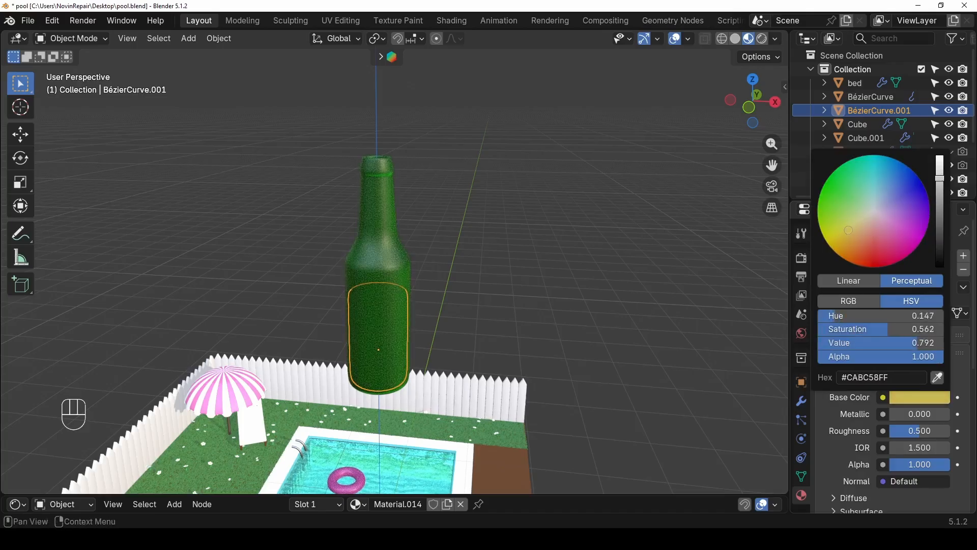
scroll(900, 479, "down", 4)
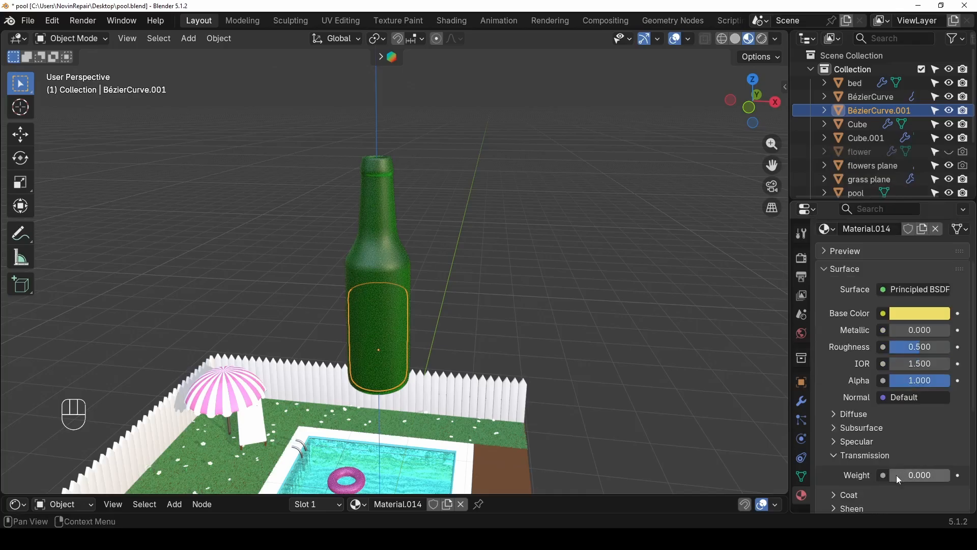
left_click_drag(897, 476, 945, 476)
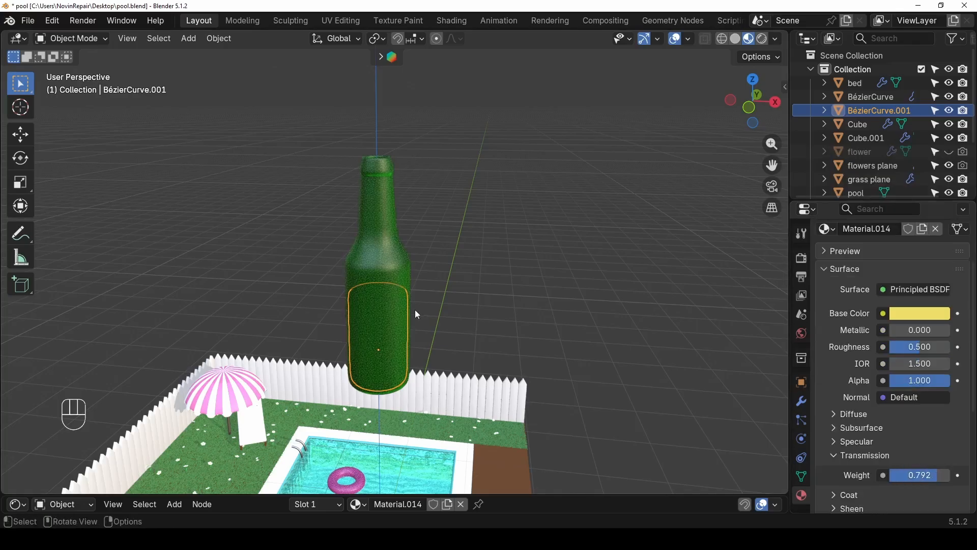
- Unhide the Sun light in the viewport, check the bottle under rendered shading and return to solid shading
scroll(899, 153, "down", 3)
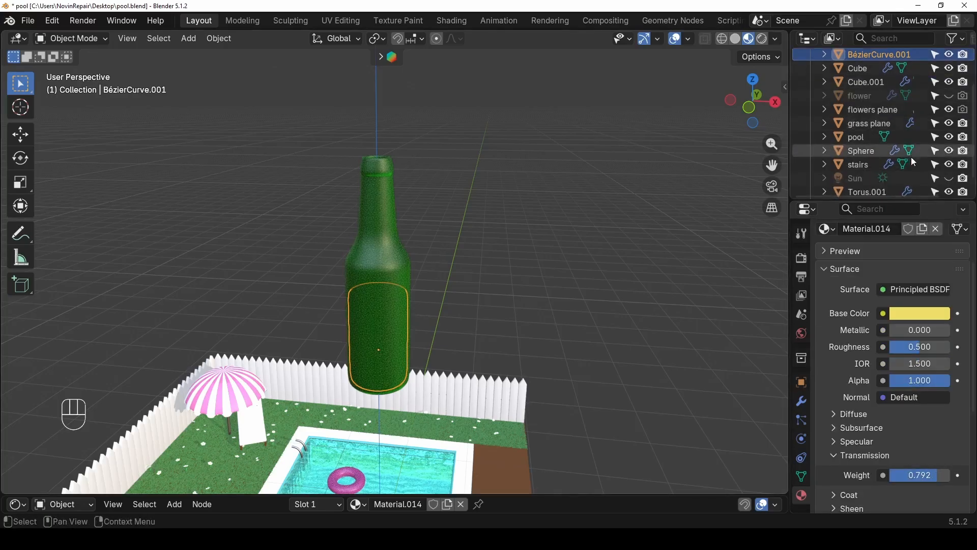
scroll(898, 120, "down", 1)
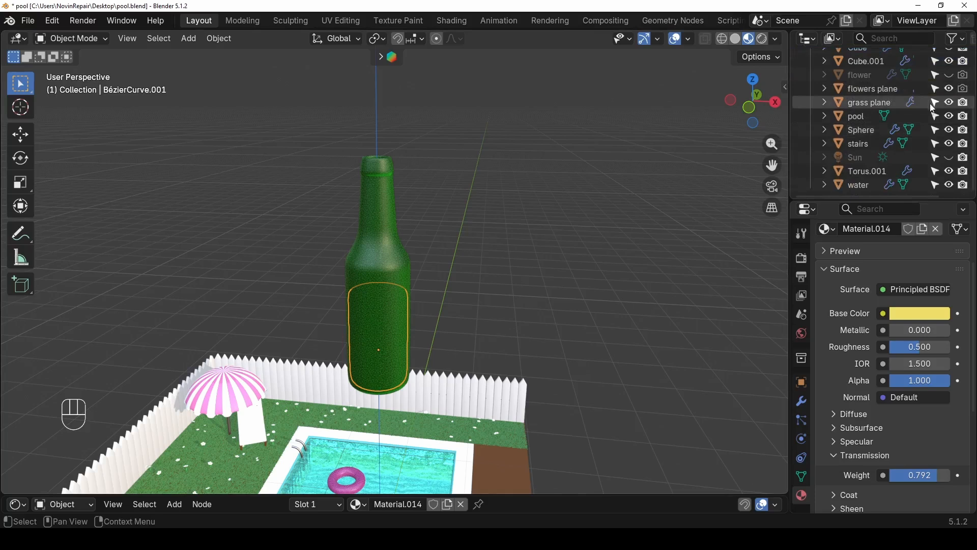
left_click(950, 158)
middle_click_drag(494, 130, 430, 203)
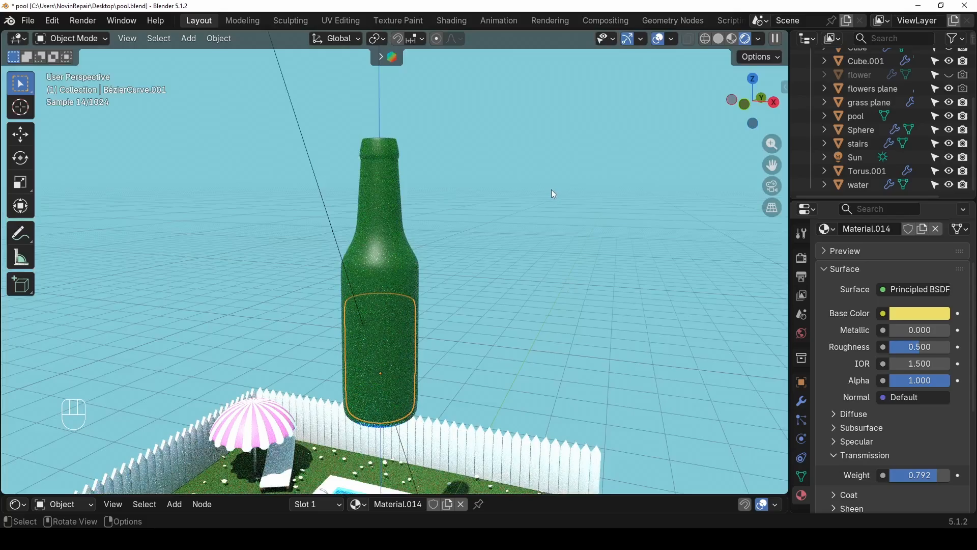
left_click(719, 40)
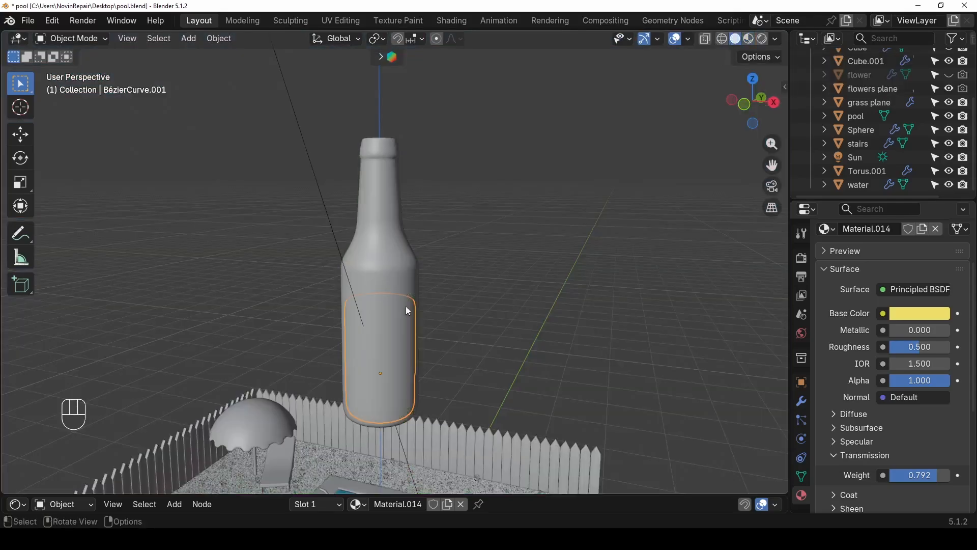
- Select the inner liquid piece together with the outer bottle and join them into the outer bottle object
left_click(401, 267, "shift")
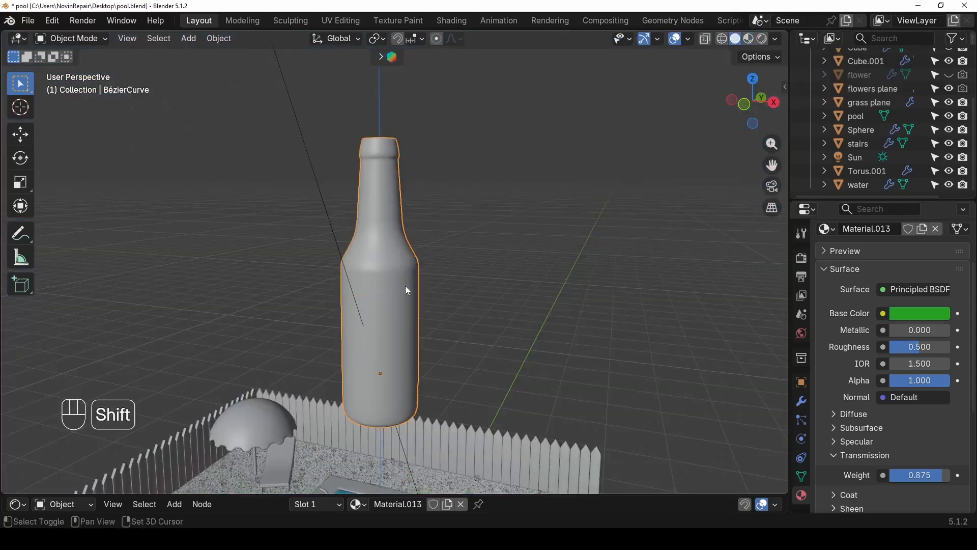
left_click(399, 331)
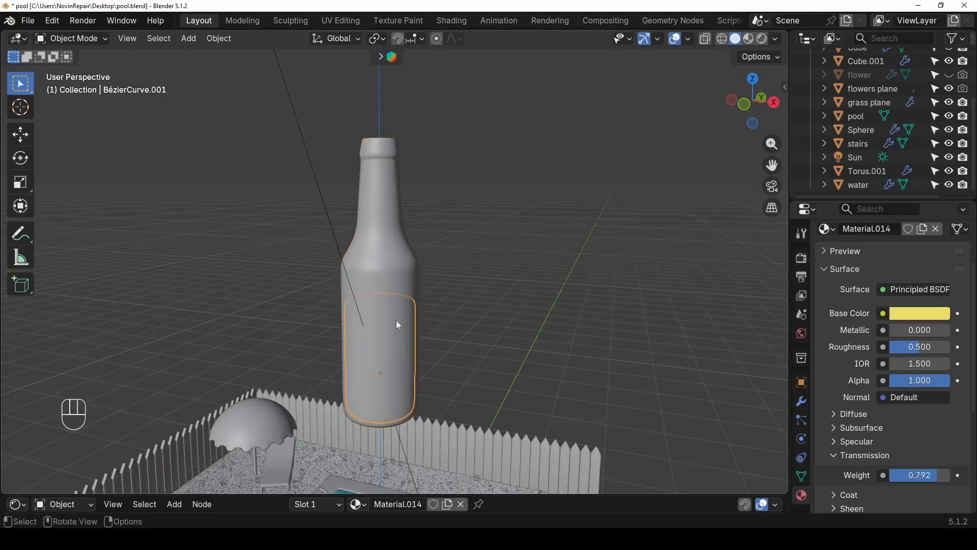
left_click(394, 272, "shift")
key("ctrl+j")
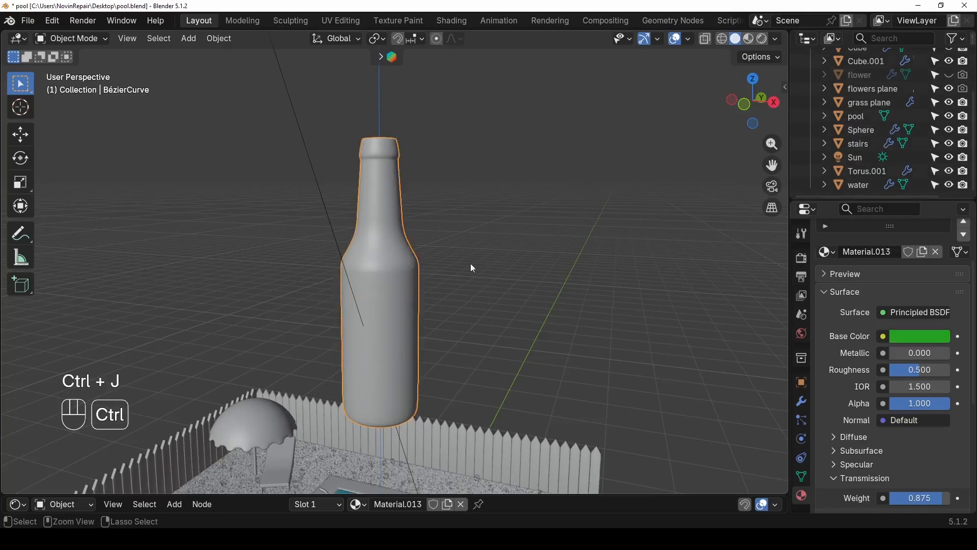
- Inspect the joined bottle's inner and outer walls in X-ray view
key("Tab")
key("Tab")
middle_click_drag(386, 340, 415, 281)
scroll(391, 336, "up", 3)
key("alt+z")
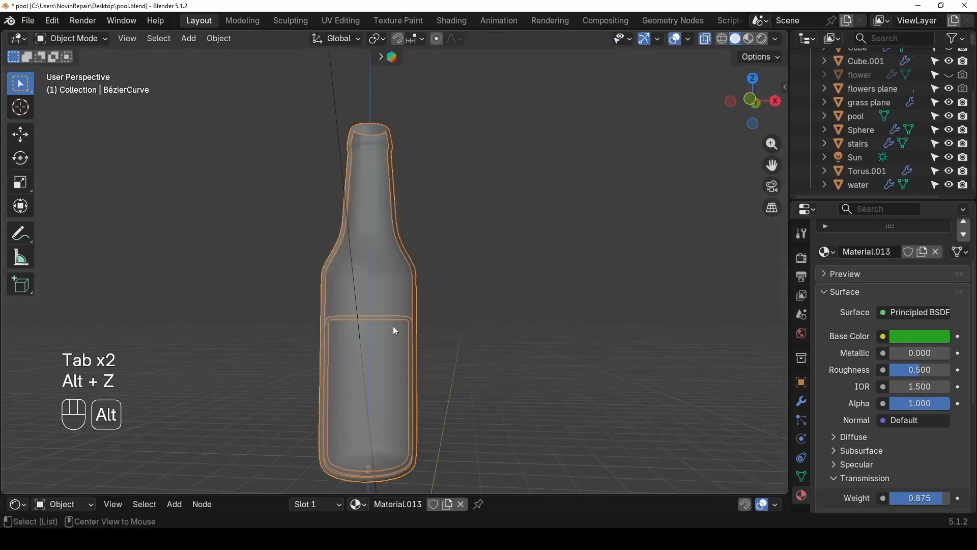
key("Tab")
scroll(393, 326, "down", 5)
key("Tab")
middle_click_drag(390, 221, 367, 250)
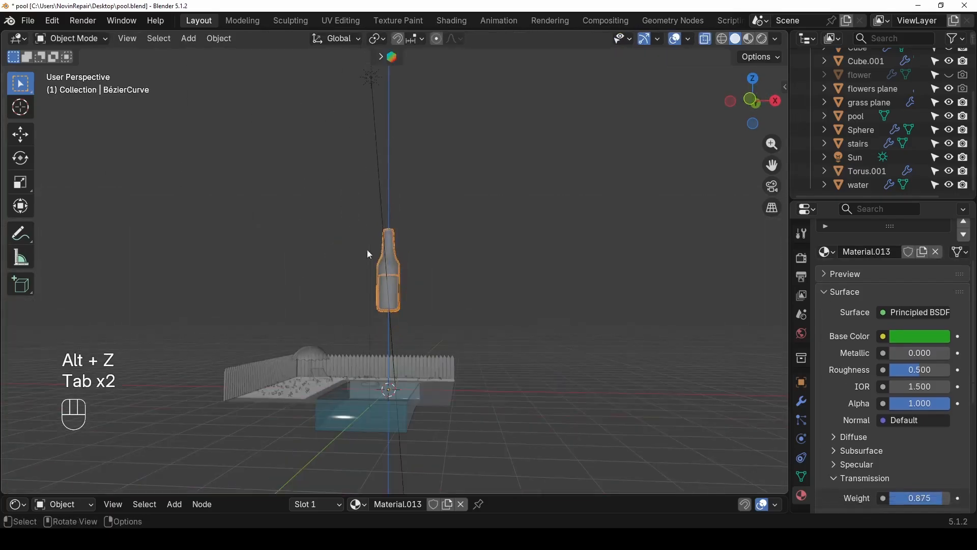
key("alt+z")
- In front view, move the bottle about -1.97 m in X and -2.45 m in Z, and scale it to 0.7
middle_click_drag(352, 334, 414, 356, "alt")
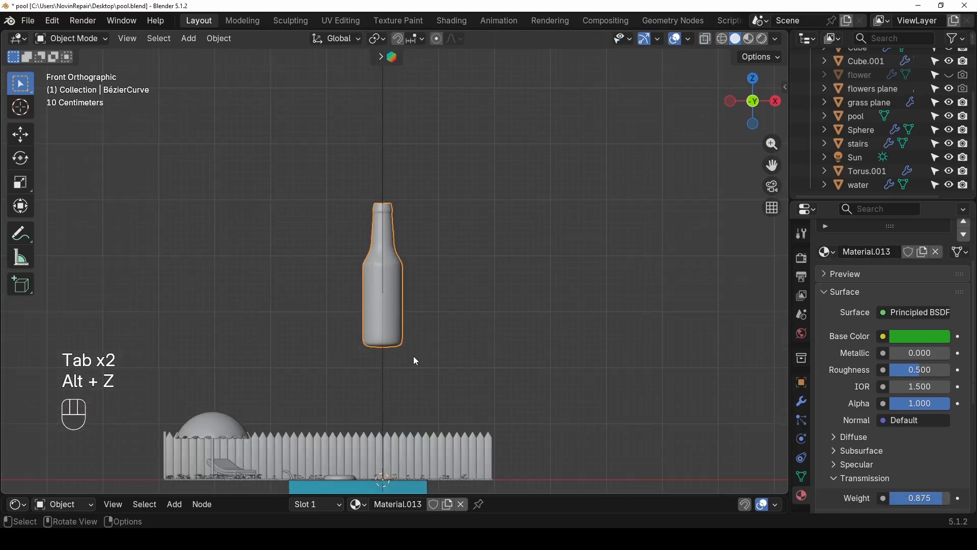
key("g")
left_click(471, 5)
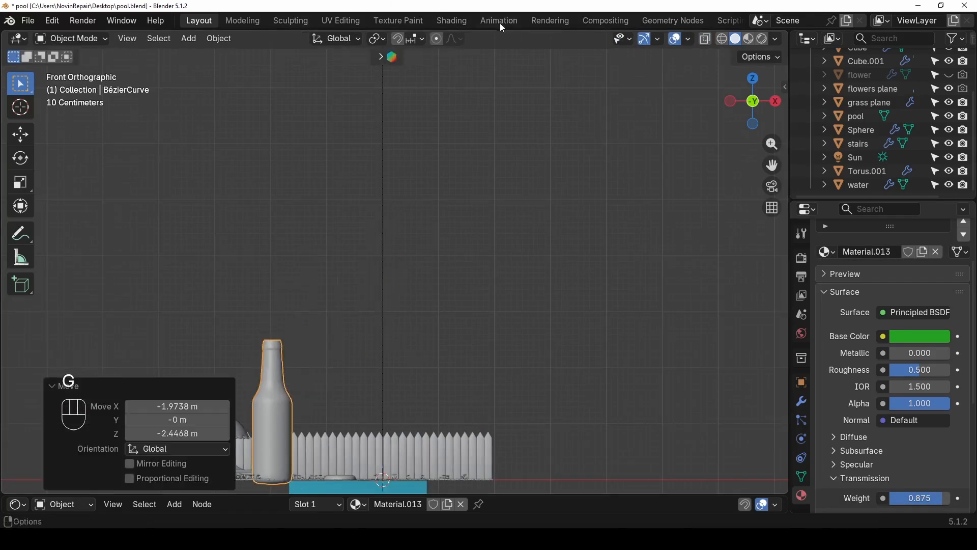
key("s")
left_click(332, 352)
scroll(331, 349, "down", 3)
middle_click_drag(331, 350, 339, 296, "shift")
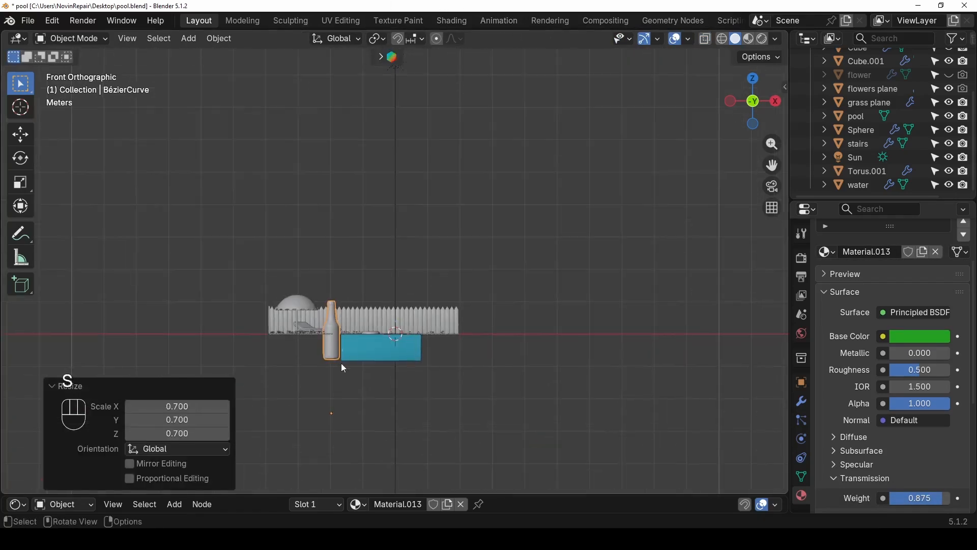
- Set the bottle's origin to its geometry and scale it down to about 0.096
right_click(322, 353)
mouse_move(288, 311)
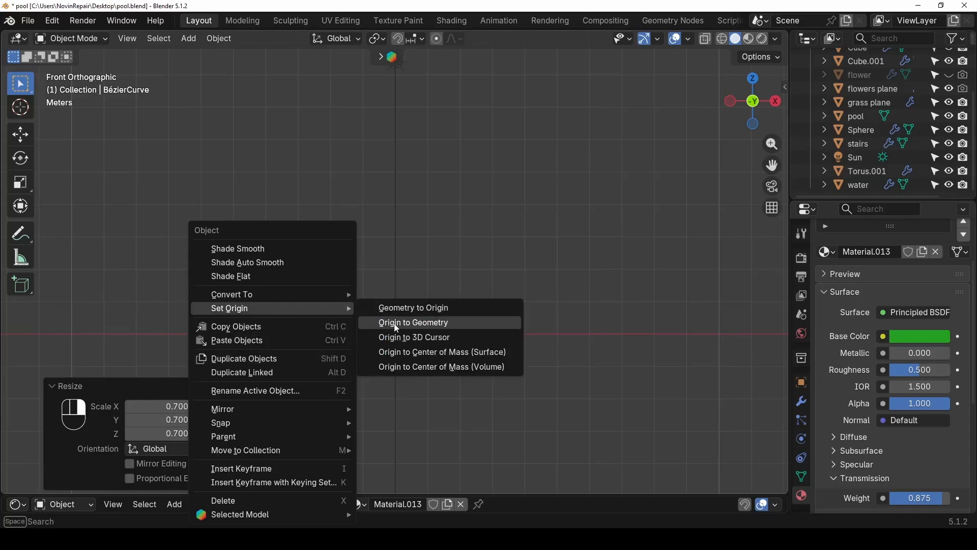
left_click(393, 323)
scroll(383, 334, "up", 7)
middle_click_drag(382, 334, 629, 3, "shift")
key("s")
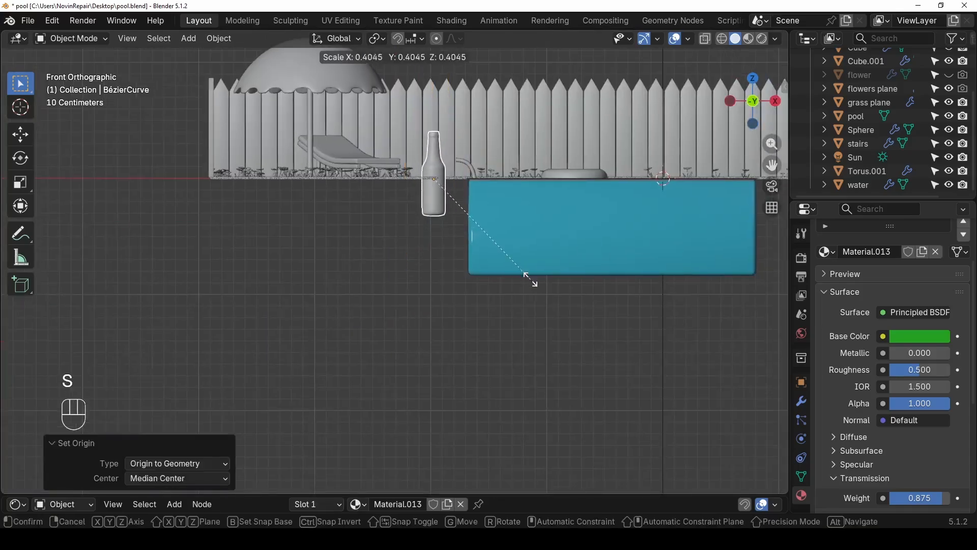
left_click(452, 208)
- Move the bottle about 0.2 m in X and 0.1 m in Z, adjust its height onto the pool's edge, and save the file
key("g")
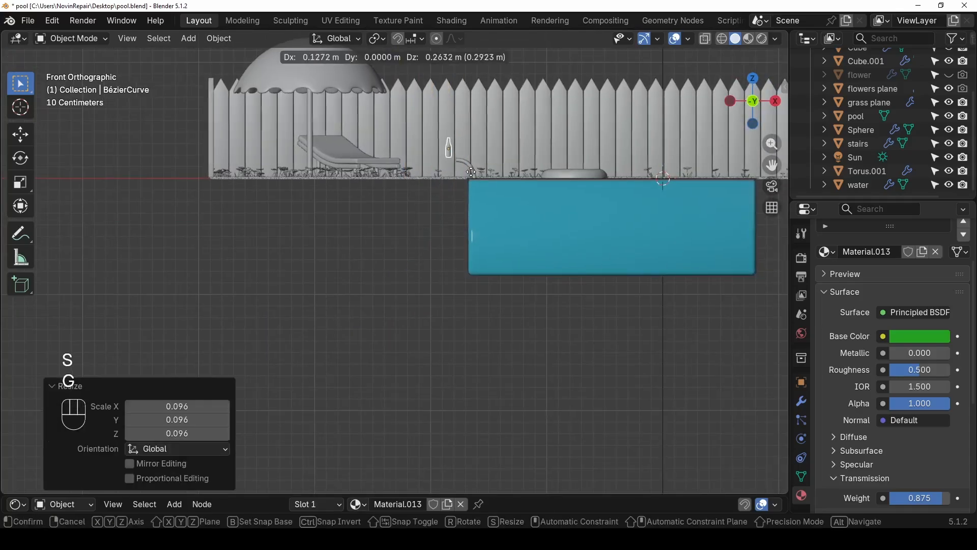
left_click(479, 187)
middle_click_drag(498, 200, 355, 258)
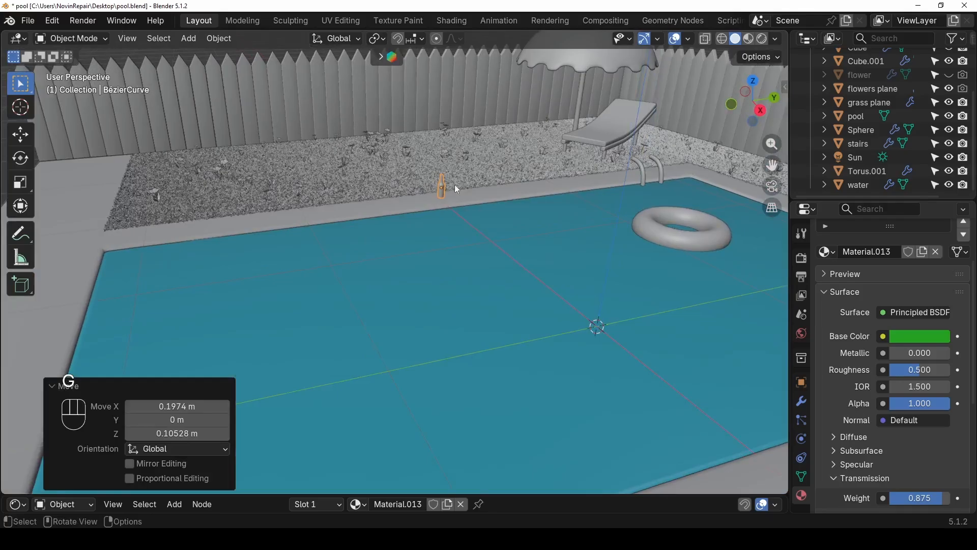
middle_click_drag(474, 183, 450, 155)
scroll(450, 154, "up", 6)
middle_click_drag(464, 69, 451, 177, "shift")
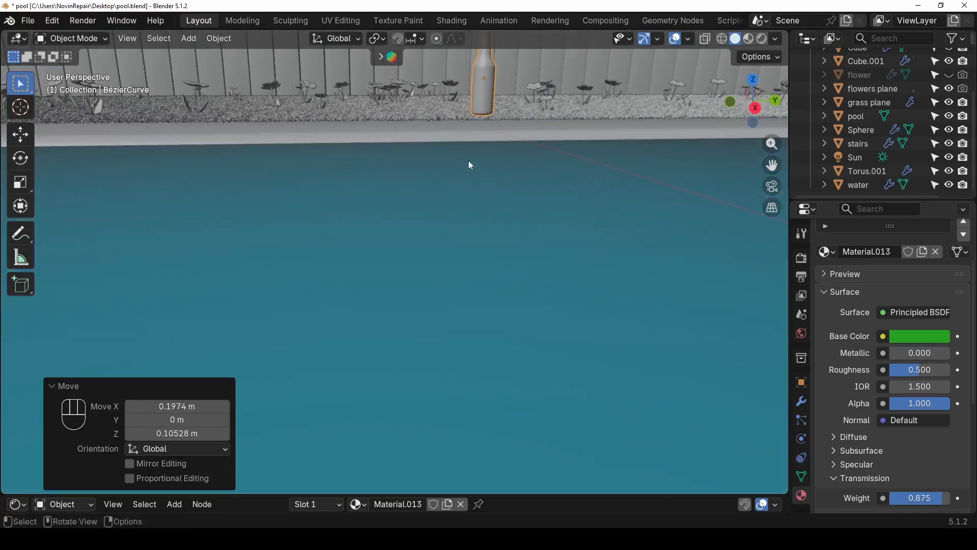
key("g")
key("z")
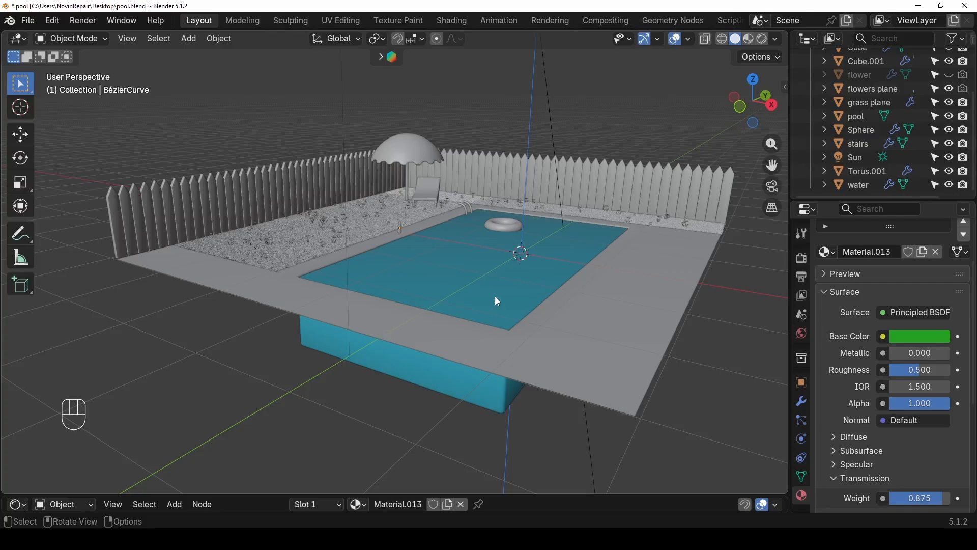
key("ctrl+s")
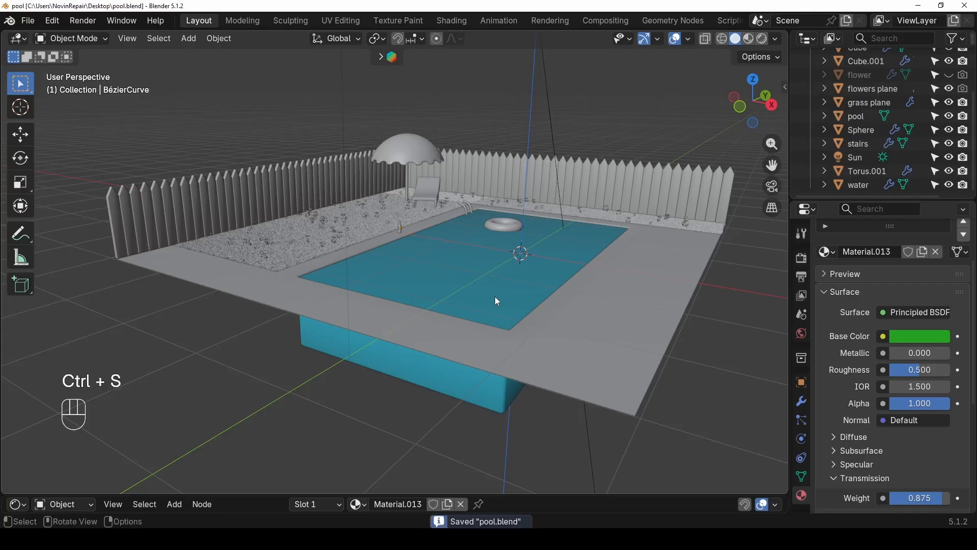
- Check the bottle beside the pool from grass level in material preview and rendered shading, and return to solid shading over the whole yard
scroll(405, 169, "up", 5)
middle_click_drag(405, 169, 505, 140)
scroll(418, 166, "up", 2)
left_click(749, 38)
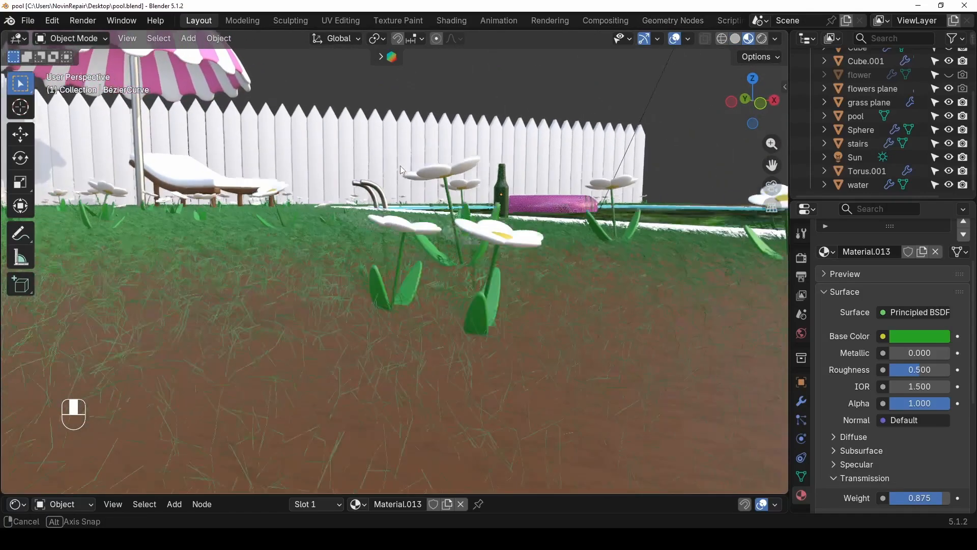
left_click(762, 38)
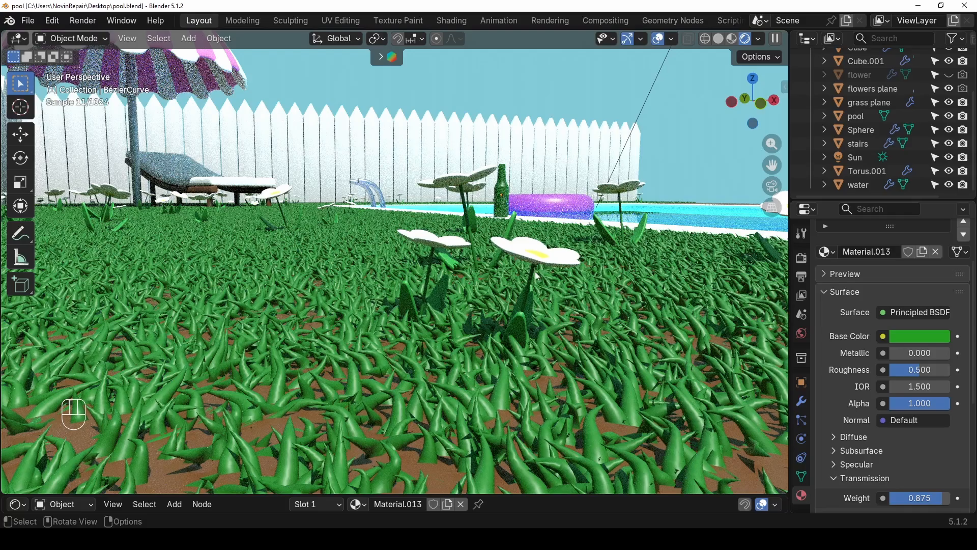
scroll(535, 272, "down", 4)
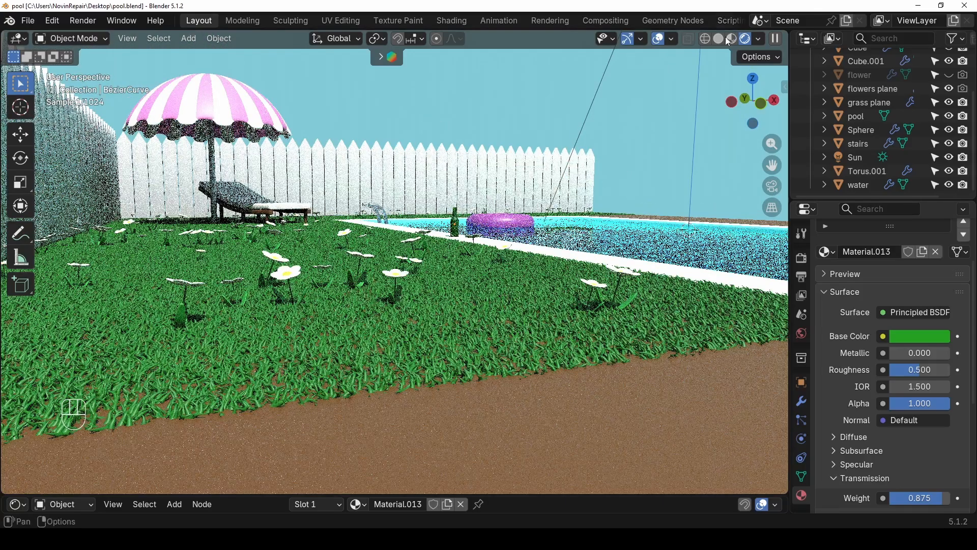
left_click(718, 39)
scroll(586, 151, "down", 2)
middle_click_drag(585, 150, 530, 184)
scroll(541, 178, "down", 4)
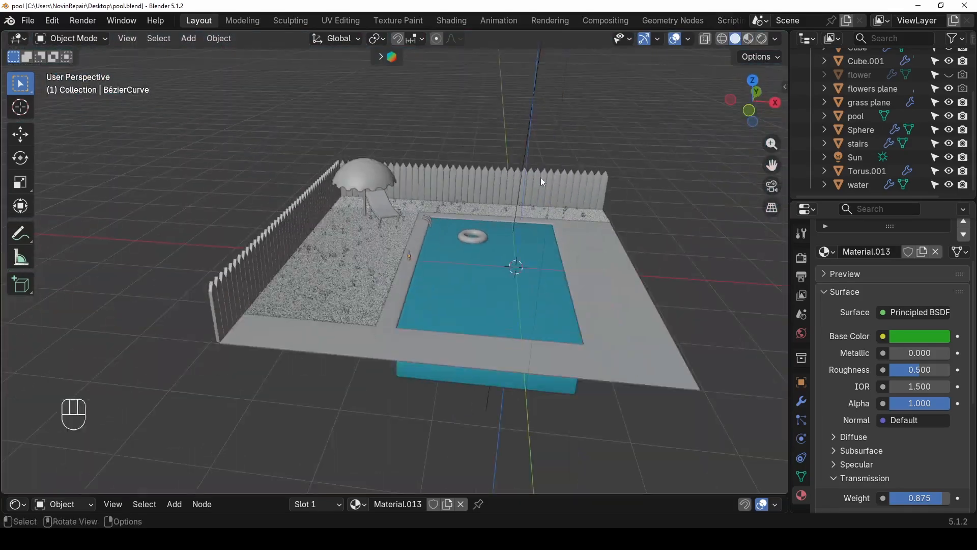
- Create a new empty scene in the pool file and name it character
middle_click_drag(643, 256, 636, 243)
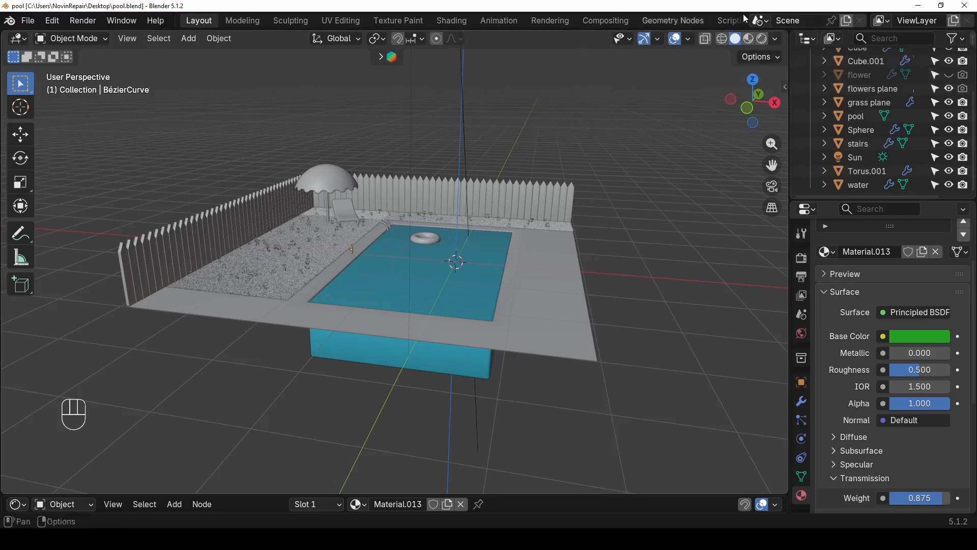
left_click(847, 23)
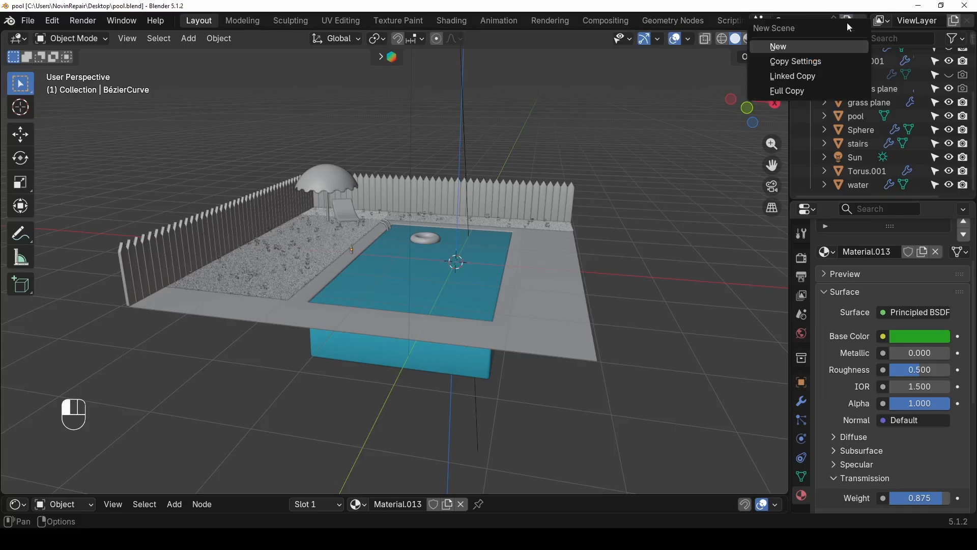
left_click(777, 45)
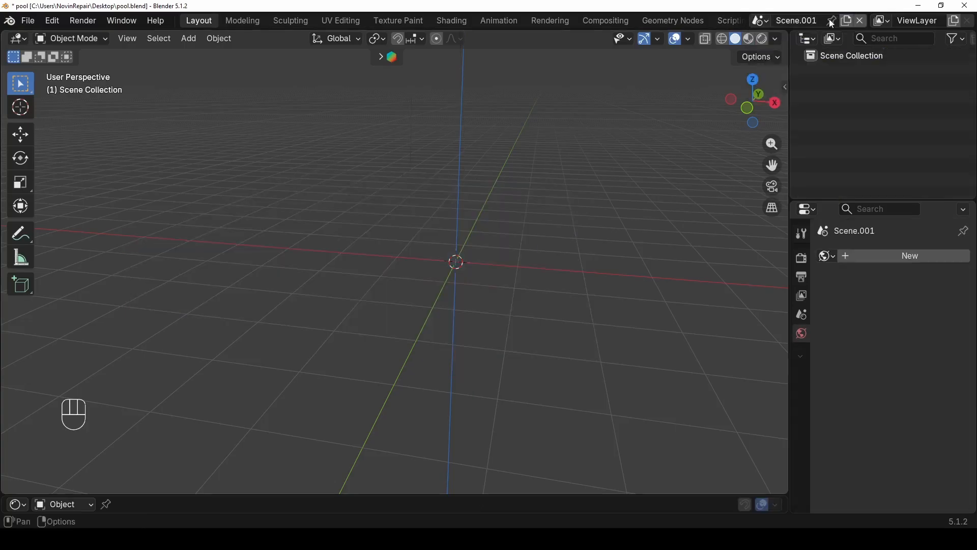
double_click(796, 19)
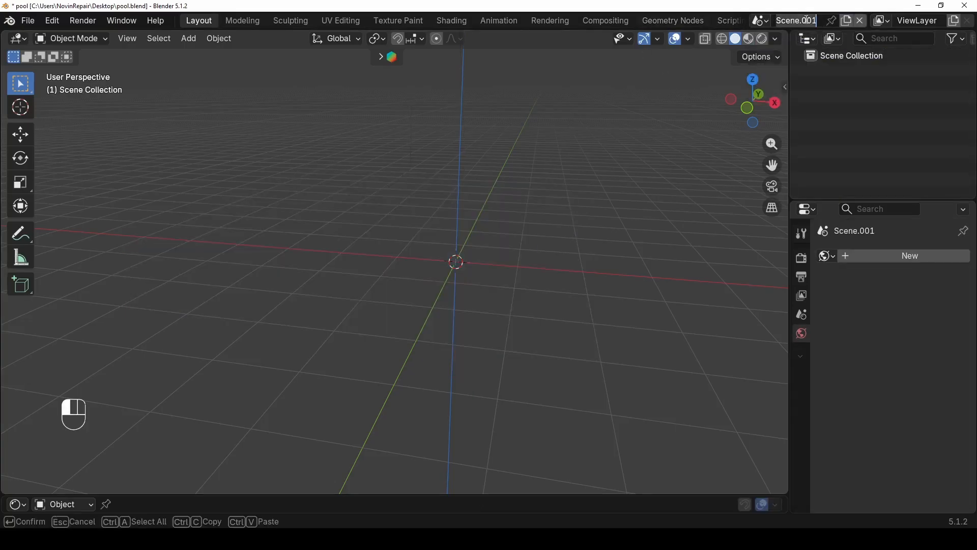
type("character")
key("Return")
- Switch to the original pool scene and rename it environment
left_click(762, 20)
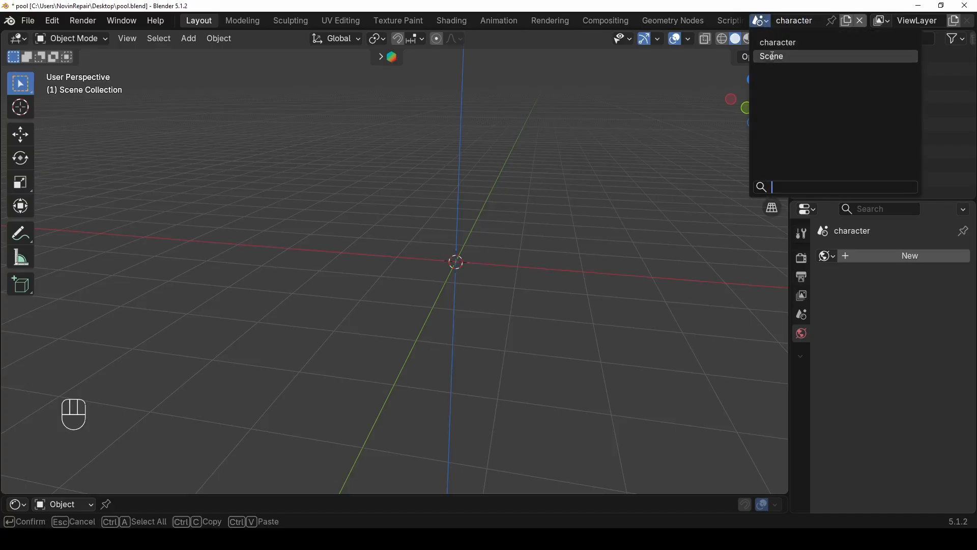
left_click(780, 57)
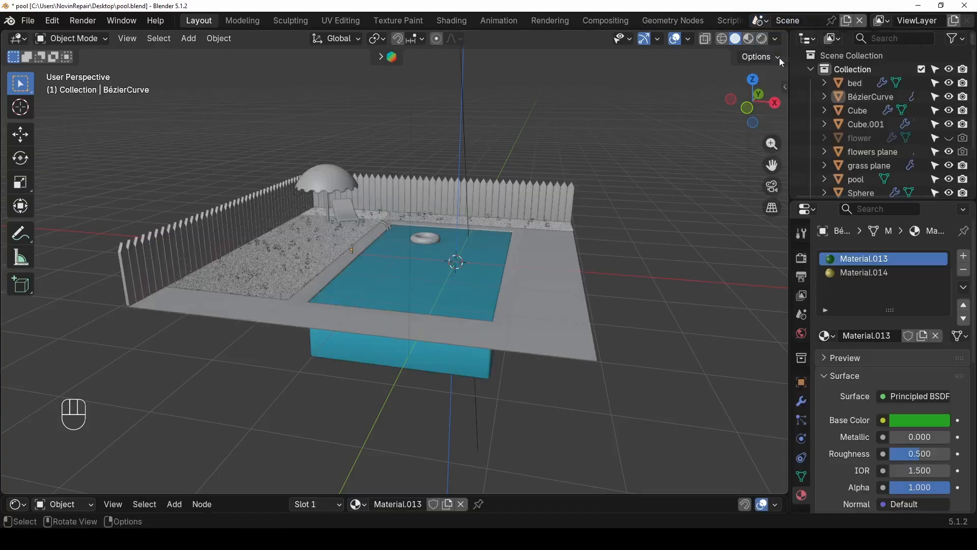
double_click(787, 24)
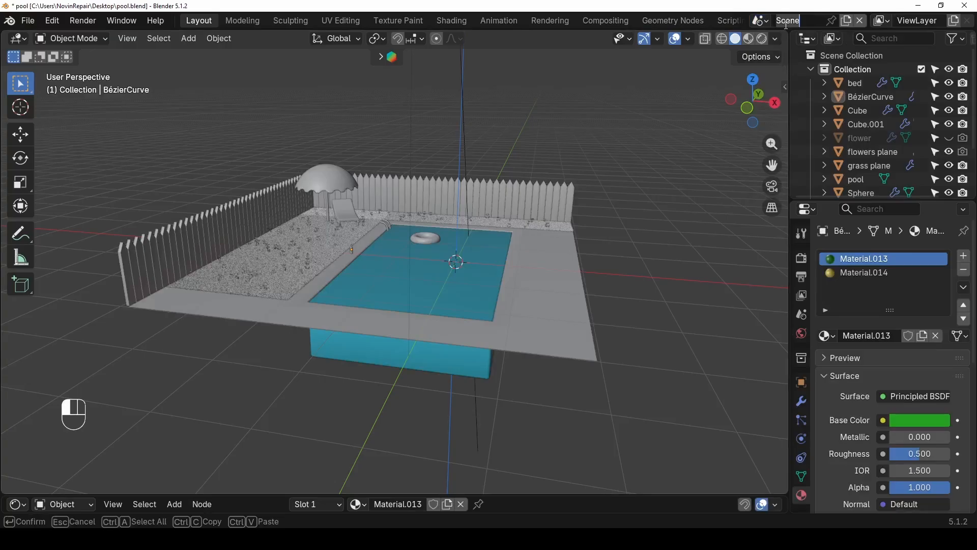
type("environment")
key("Return")
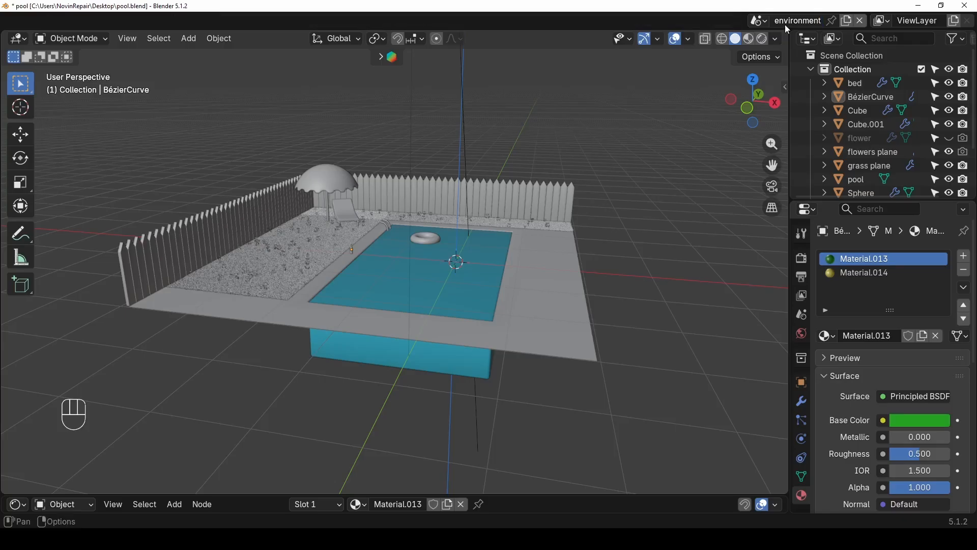
- Switch back to the empty character scene
left_click(766, 21)
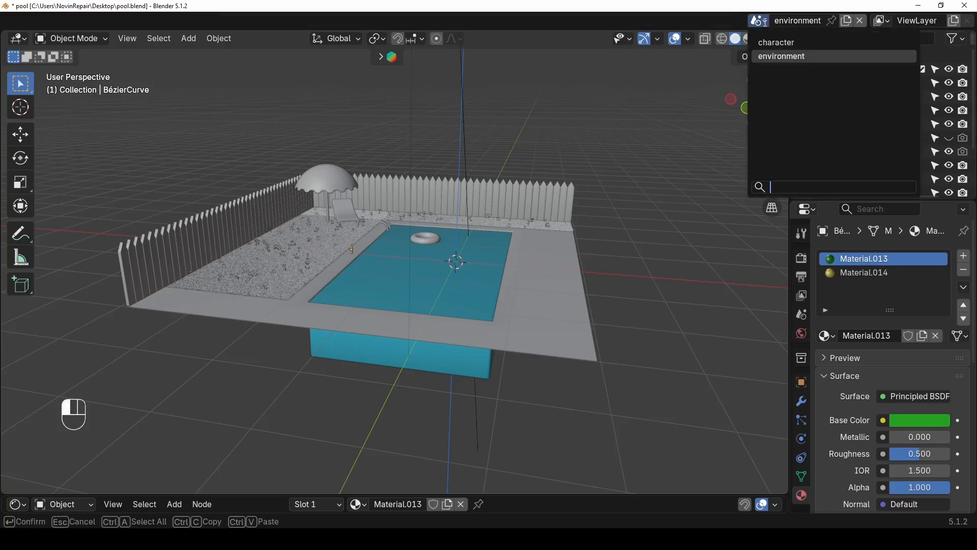
left_click(777, 47)
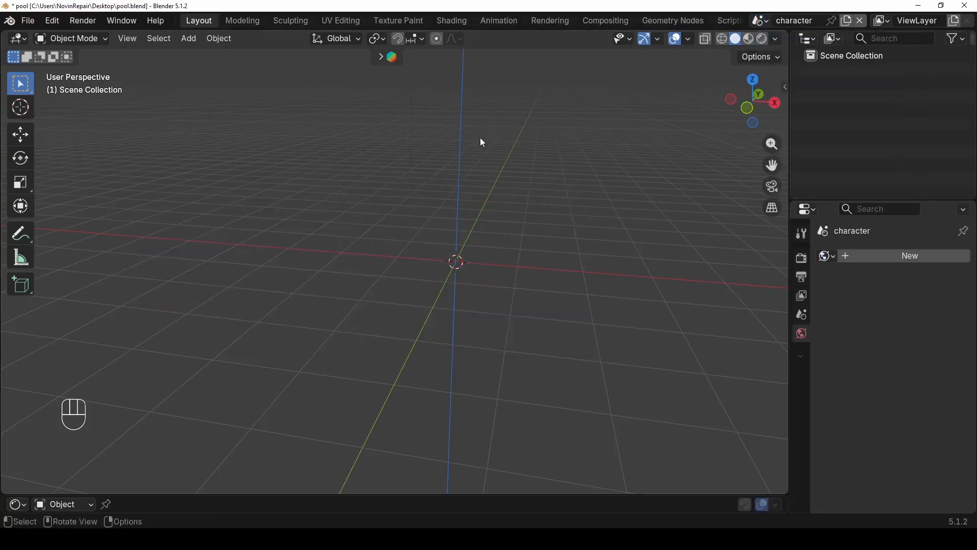
middle_click_drag(480, 138, 466, 227)
middle_click_drag(556, 250, 382, 279, "shift")
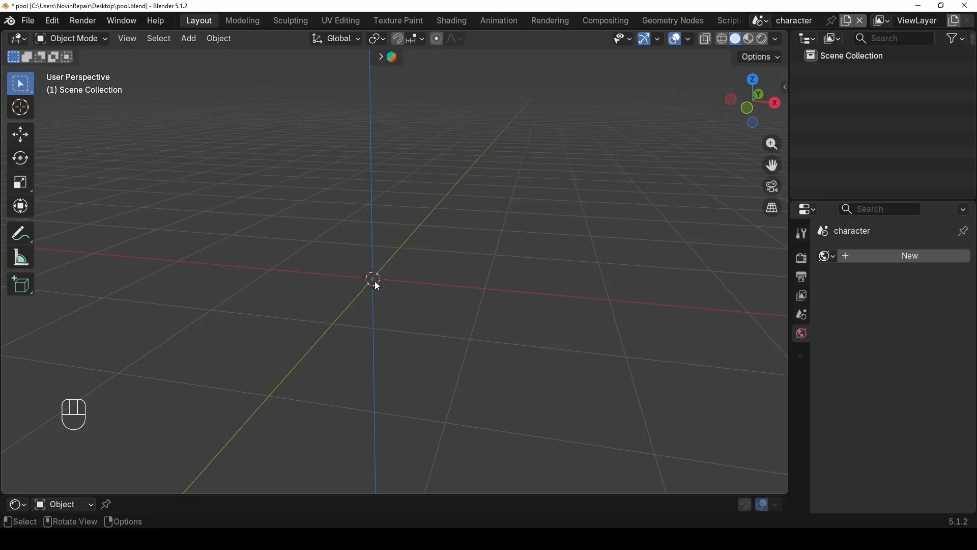
scroll(375, 281, "down", 1)
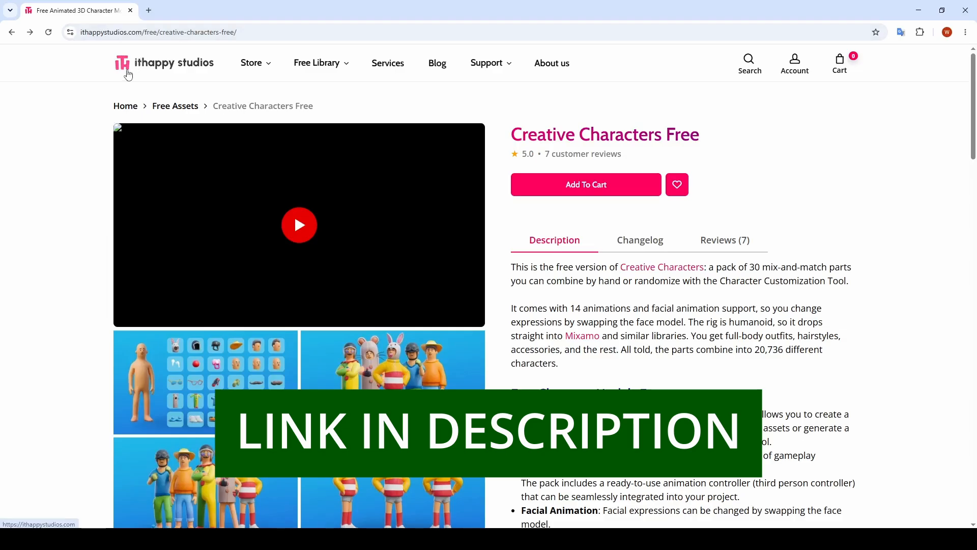
- In the browser, review the Creative Characters Free pack on ithappystudios.com, add it to the cart and proceed to checkout
scroll(244, 249, "down", 5)
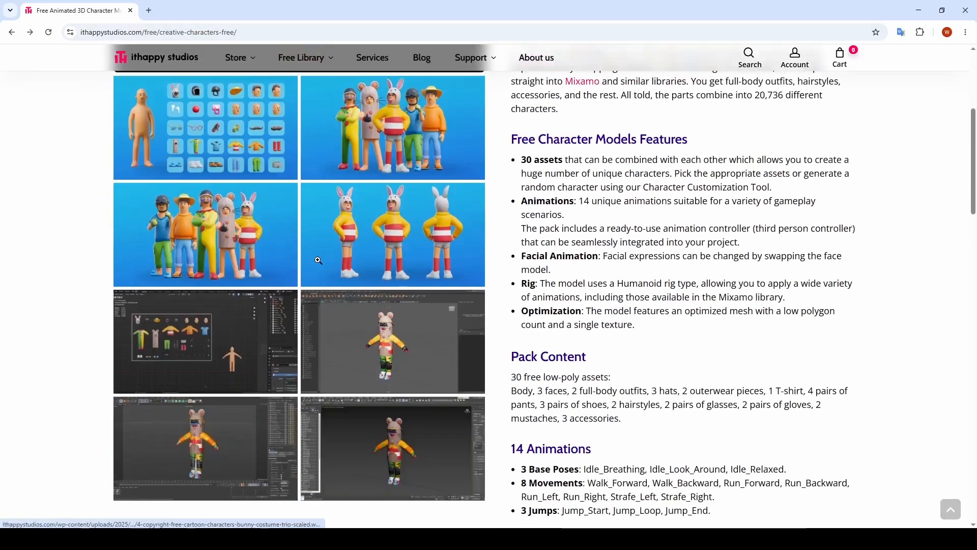
scroll(447, 365, "down", 3)
scroll(458, 352, "up", 8)
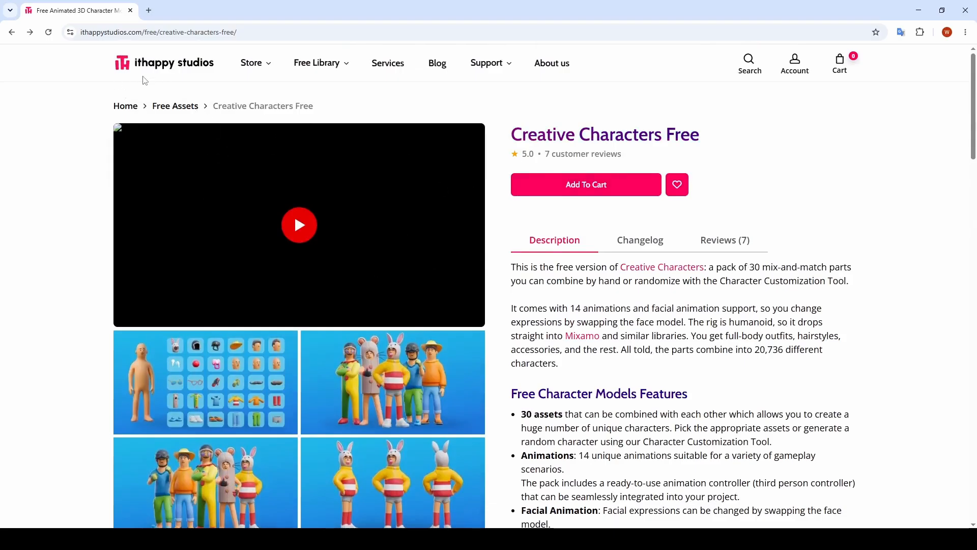
mouse_move(321, 63)
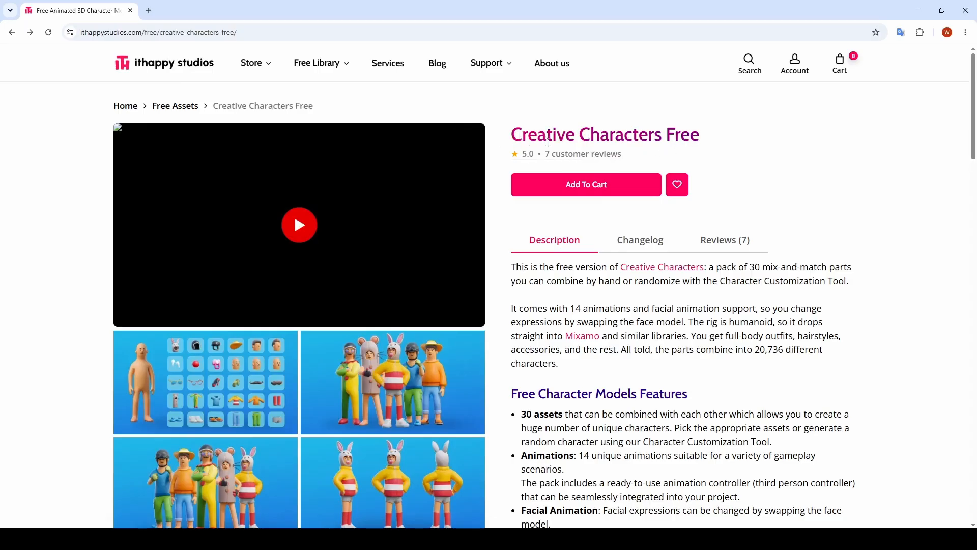
left_click(593, 186)
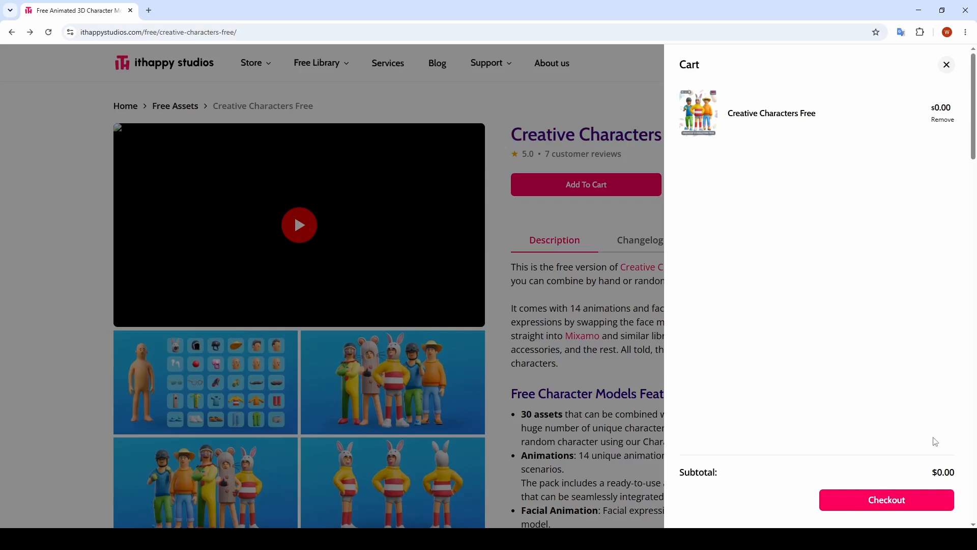
left_click(901, 507)
- Fill in the billing e-mail address, accept the terms and conditions, and submit the free download order
left_click(246, 255)
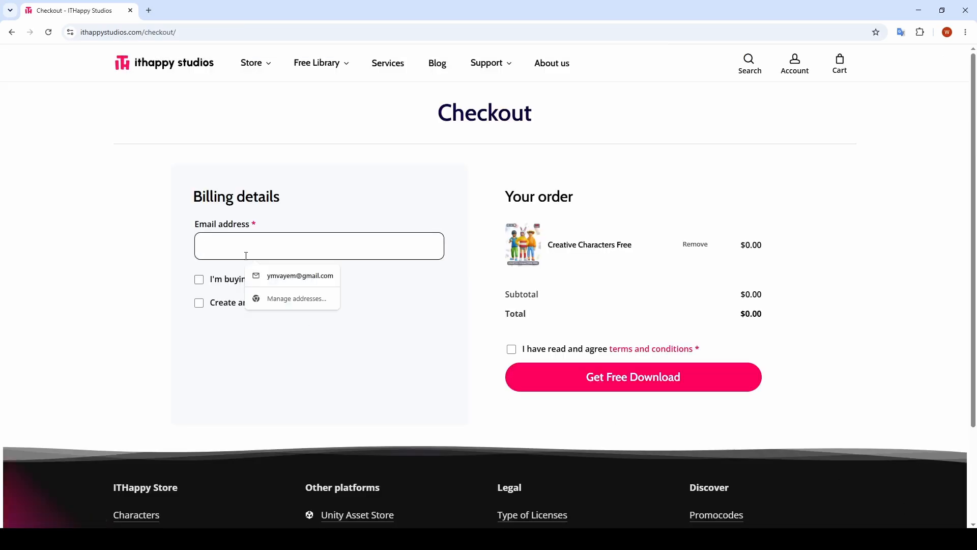
left_click(305, 276)
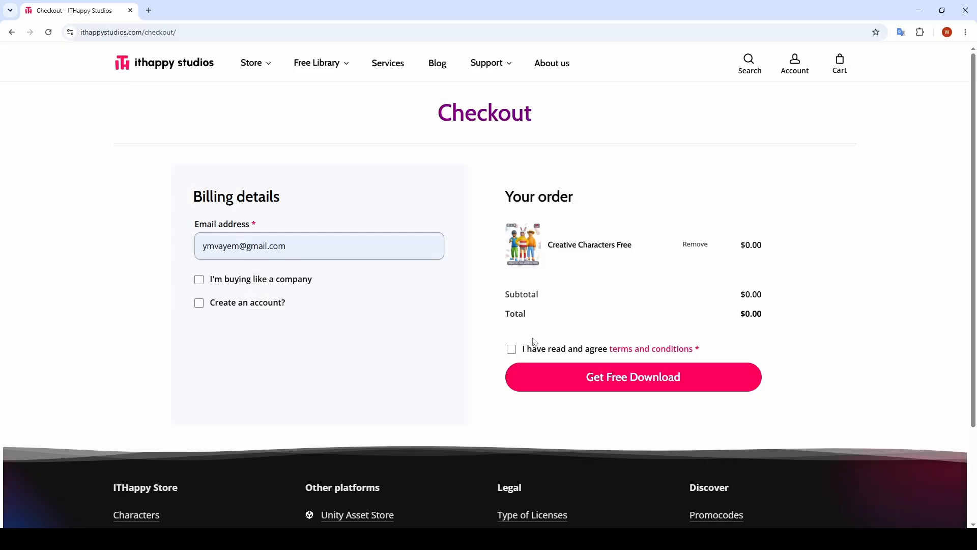
left_click(514, 351)
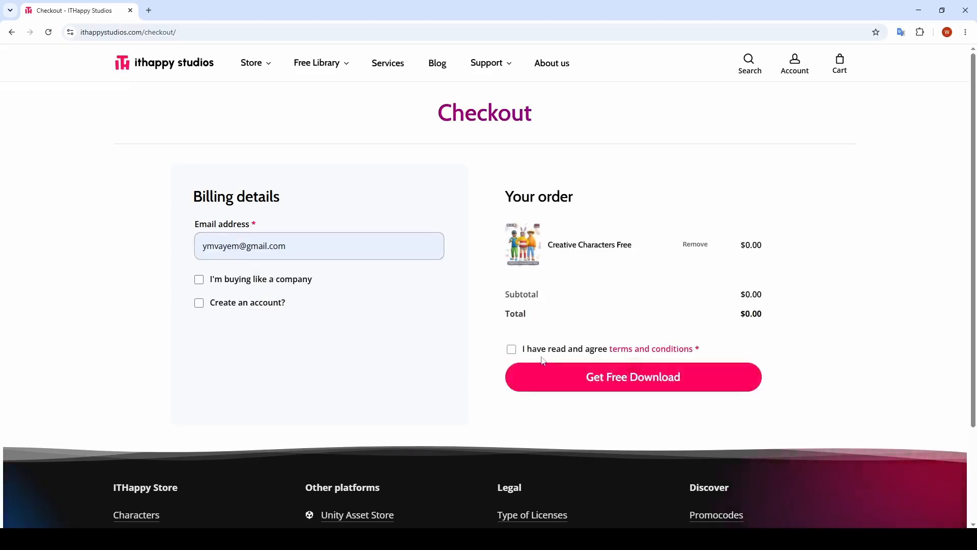
left_click(576, 387)
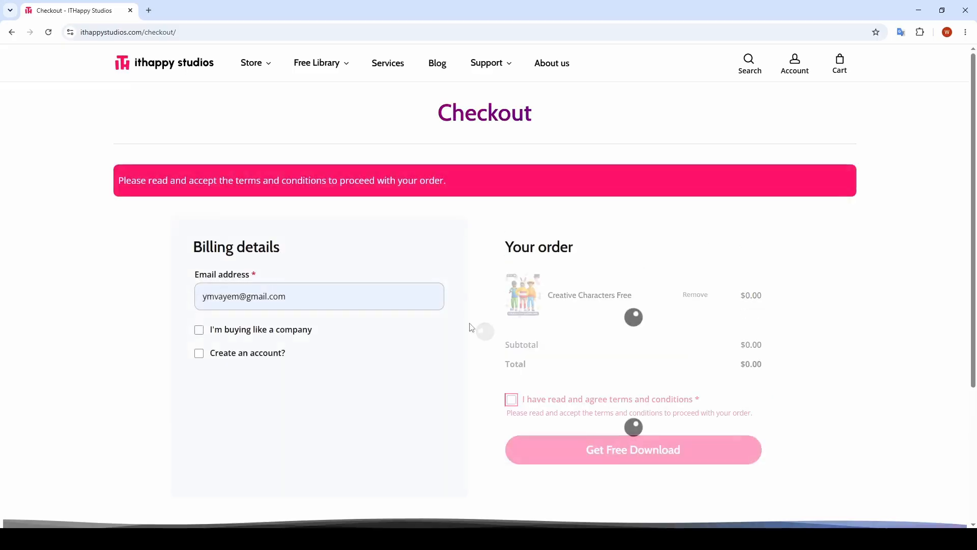
scroll(498, 367, "down", 1)
left_click(512, 330)
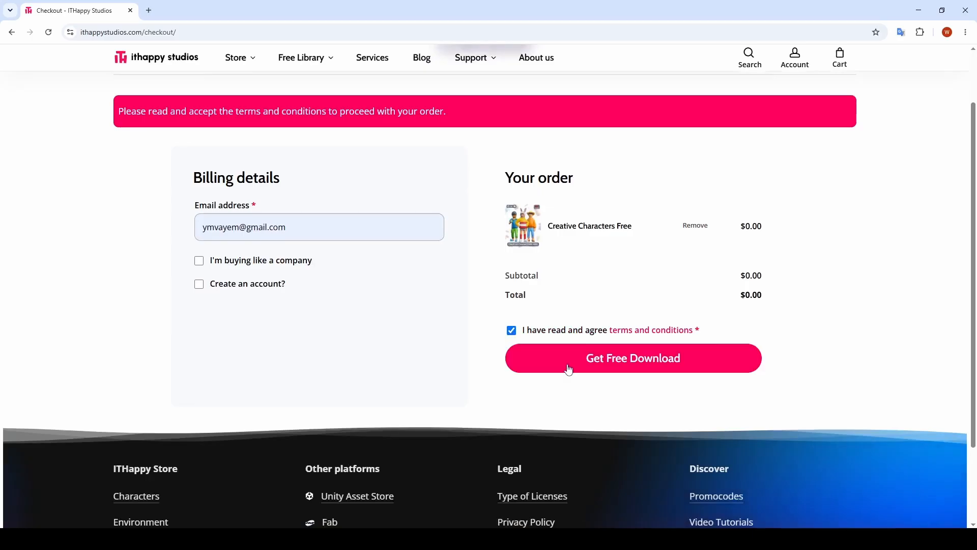
left_click(657, 363)
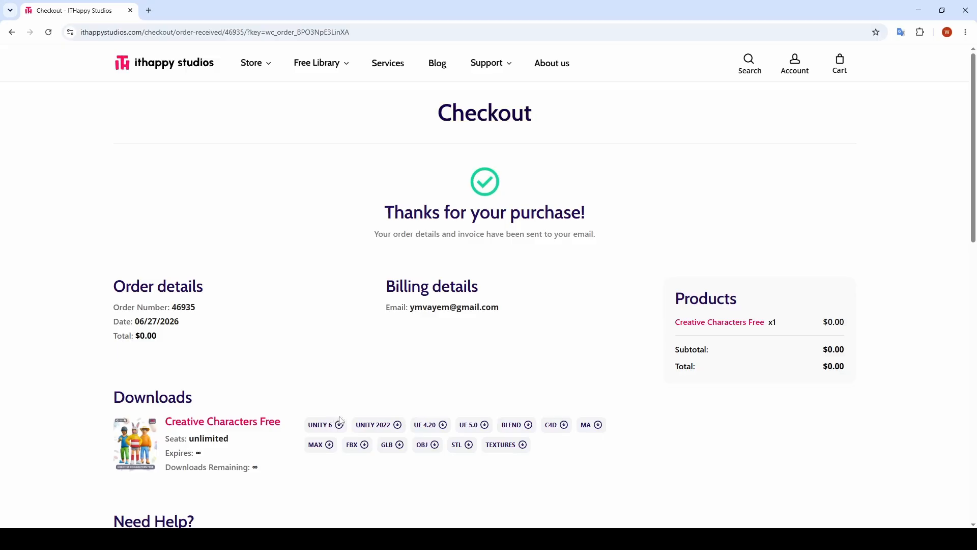
- Download the BLEND version of Creative Characters Free and switch to the downloaded file in Blender
left_click(340, 424)
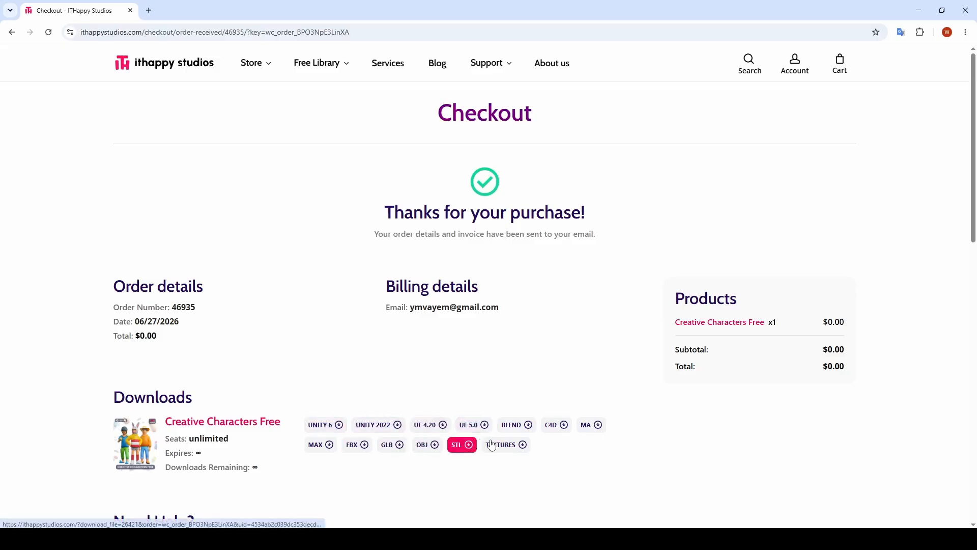
left_click(525, 429)
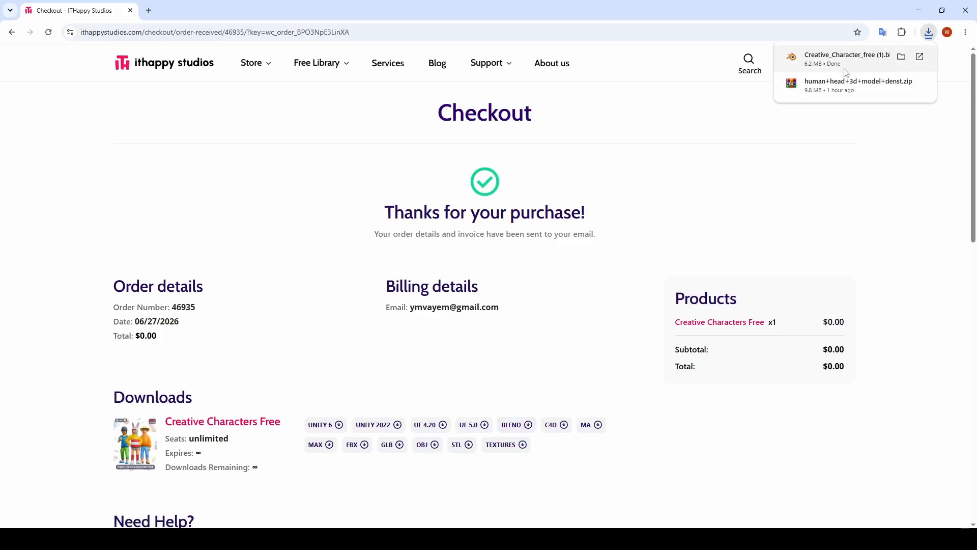
left_click(920, 12)
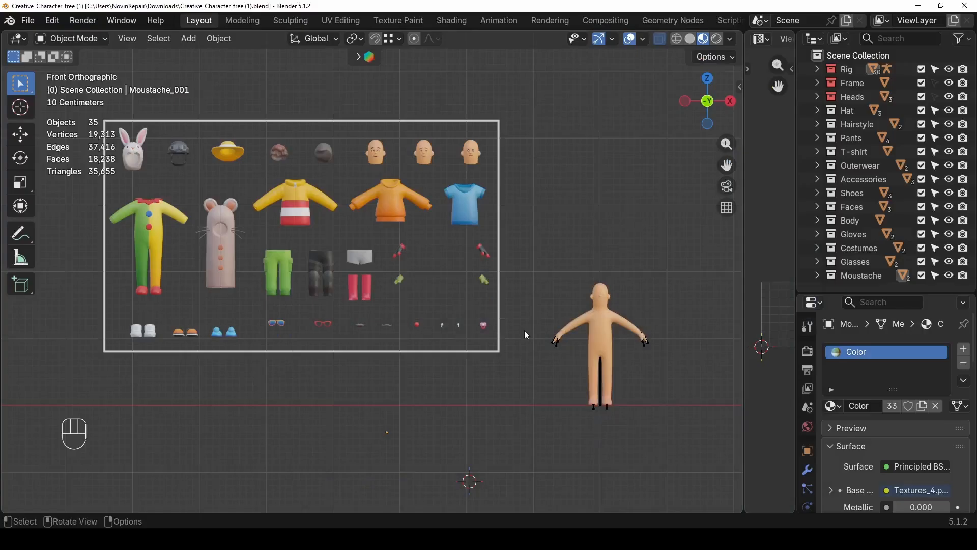
- Copy the bare character body from the downloaded file and paste it into the character scene of the pool file
left_click(602, 327)
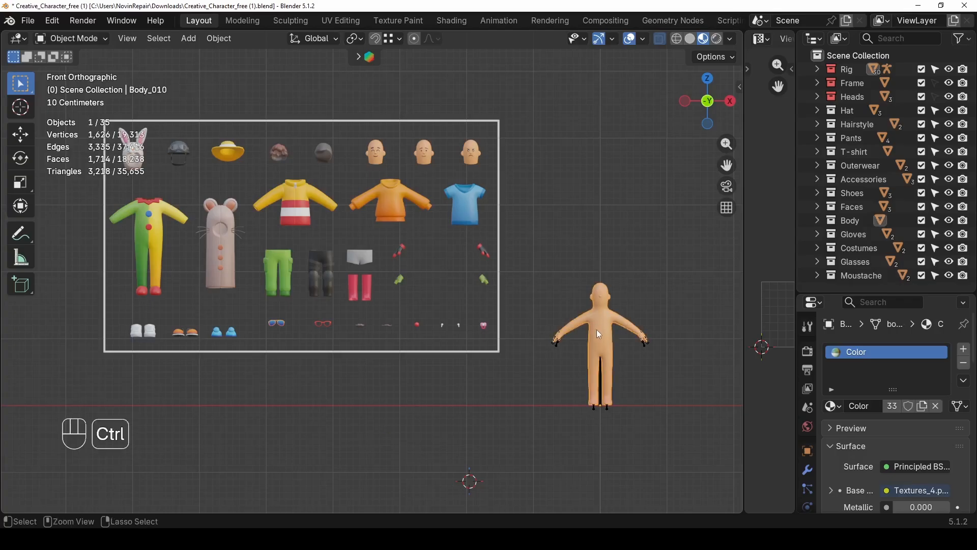
key("ctrl+c")
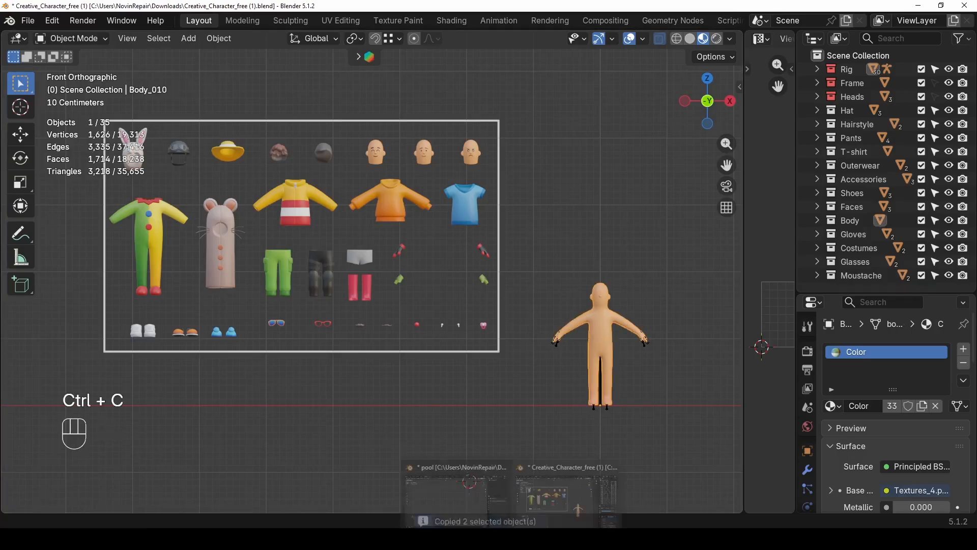
left_click(472, 499)
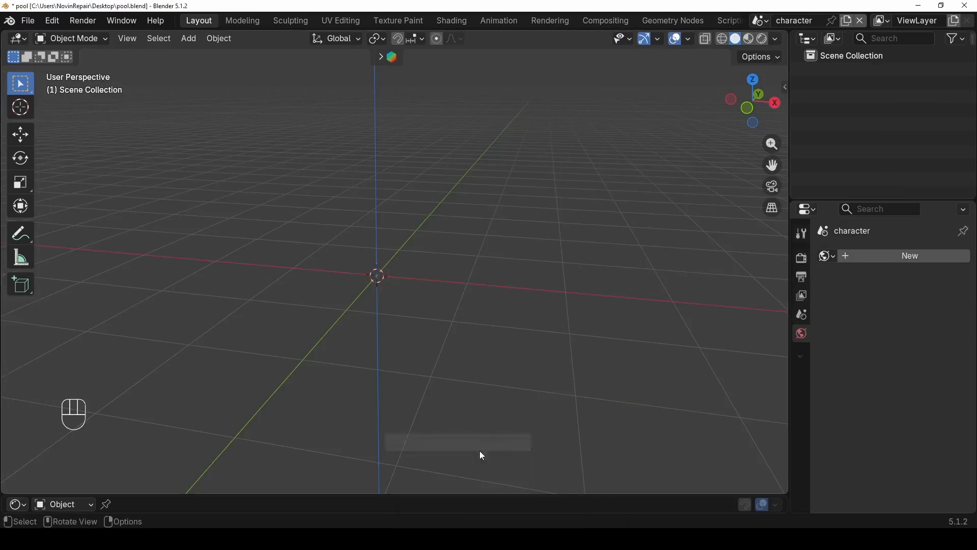
left_click(765, 22)
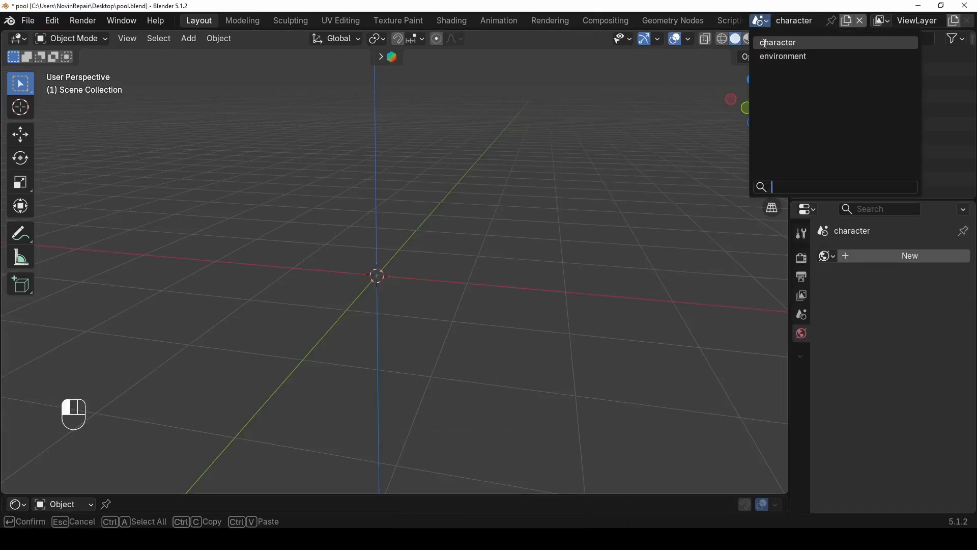
left_click(781, 56)
left_click(762, 23)
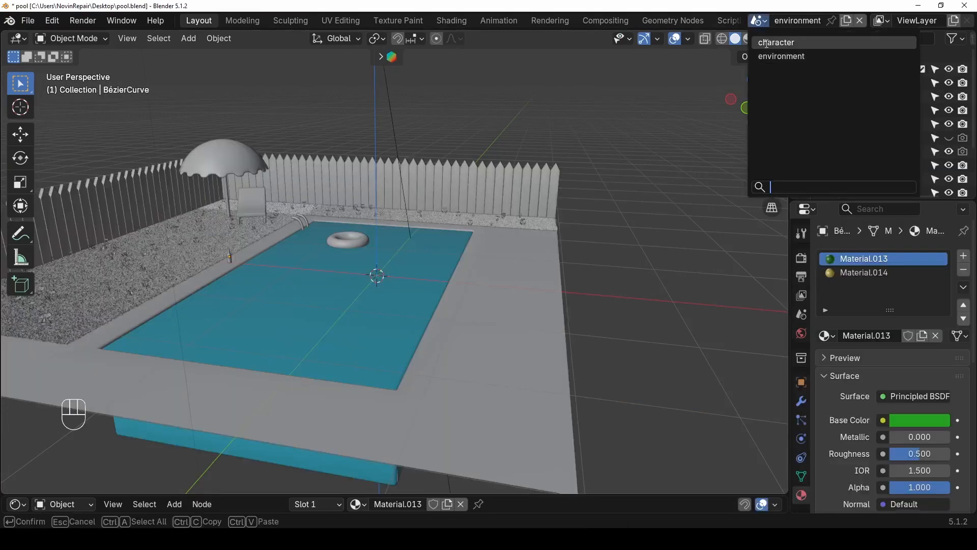
left_click(767, 43)
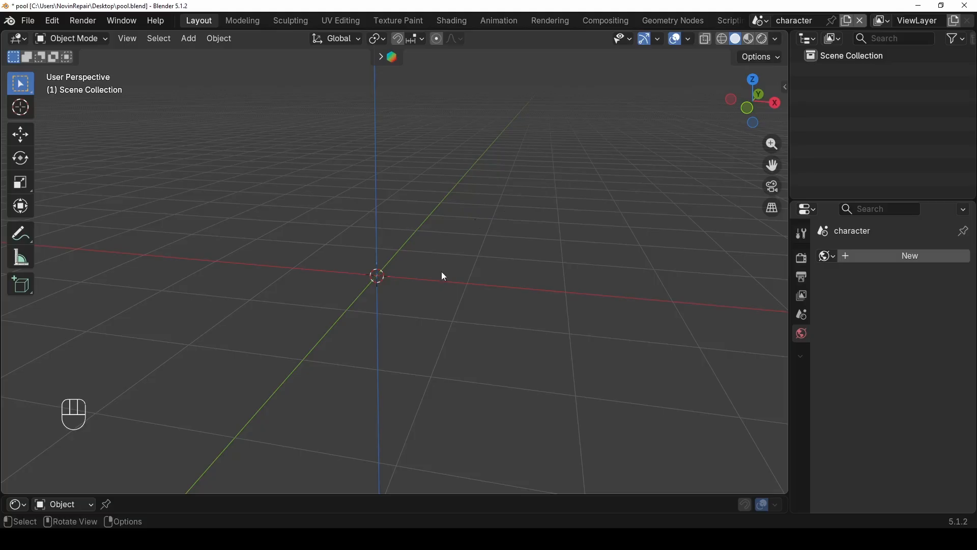
key("ctrl+v")
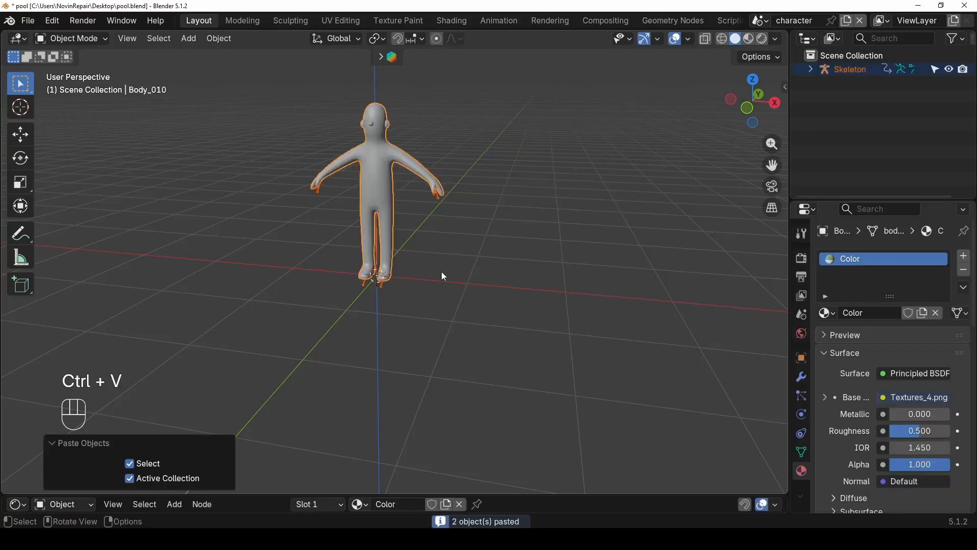
- Use X-ray display to select the skeleton inside the pasted body, delete it, and return to the opaque view
scroll(397, 224, "up", 2)
middle_click_drag(389, 214, 471, 176, "shift")
key("alt+z")
left_click(471, 177)
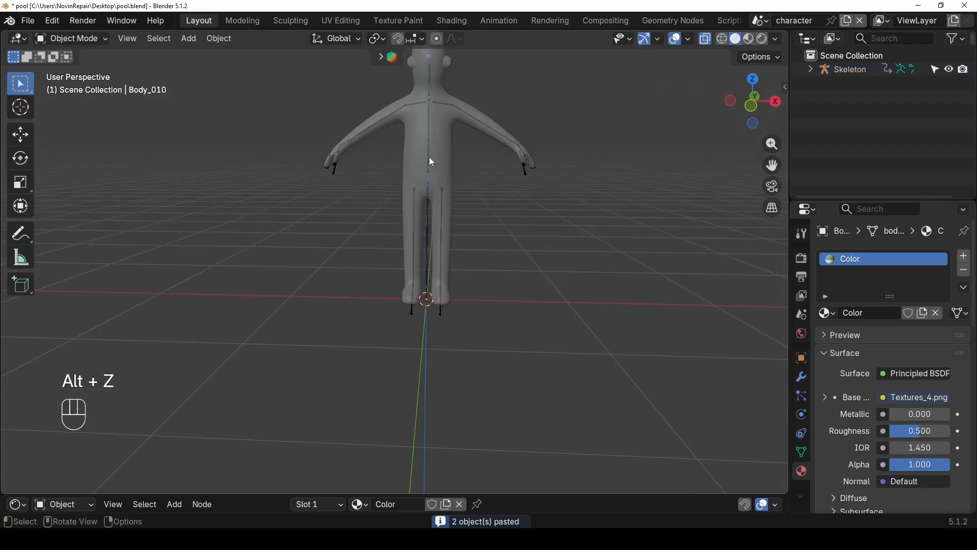
left_click(430, 157)
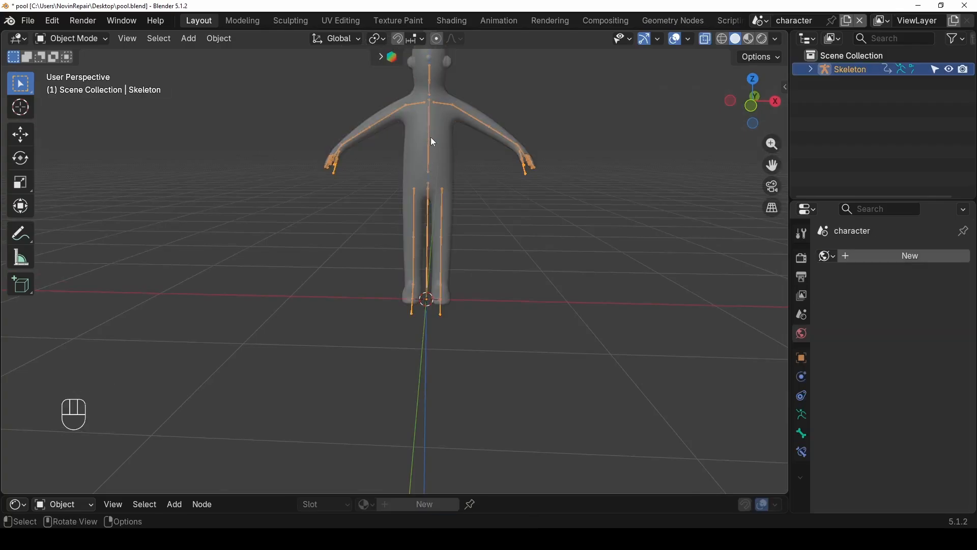
key("Delete")
middle_click_drag(425, 163, 398, 251)
scroll(497, 130, "up", 1)
key("alt+z")
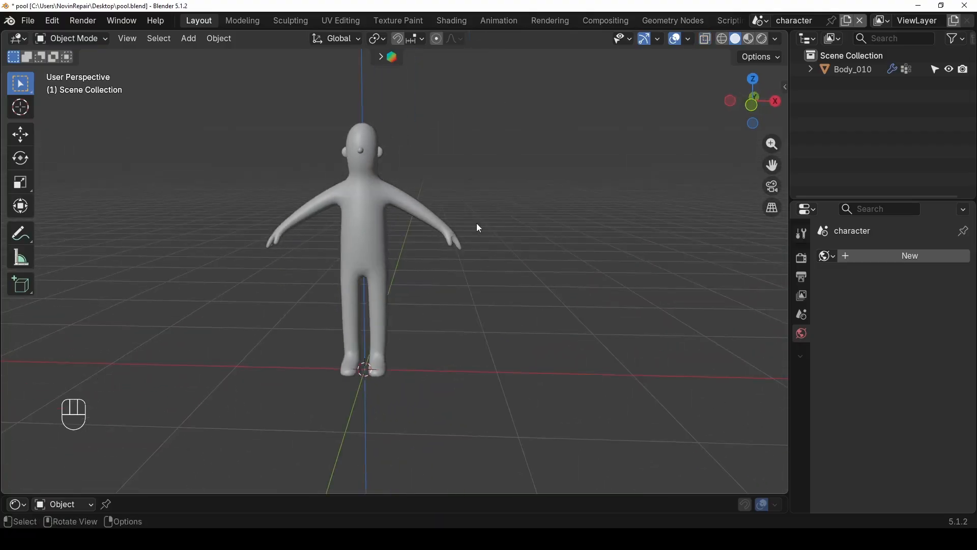
- Save the pool file and examine the body's mesh topology in Edit Mode, from the torso and arms to the full figure
key("ctrl+s")
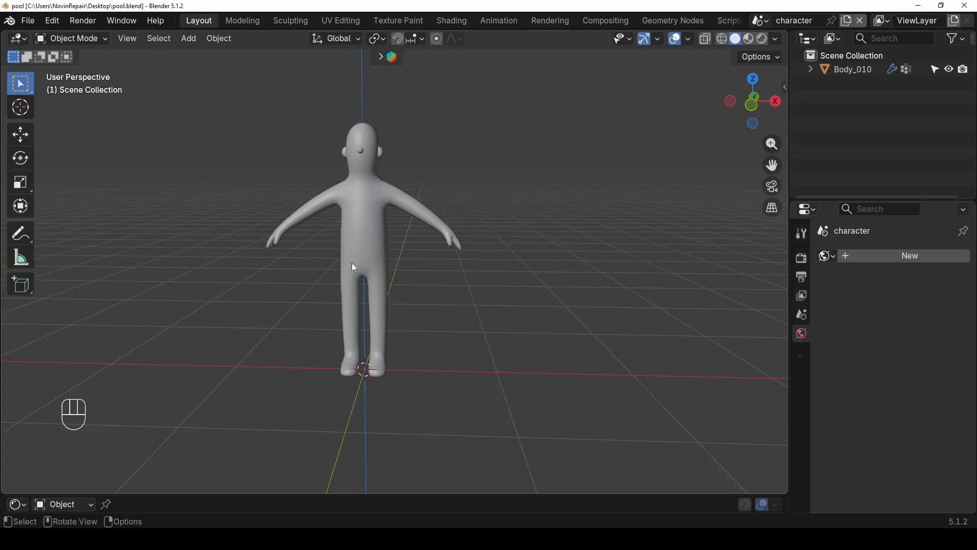
left_click(359, 236)
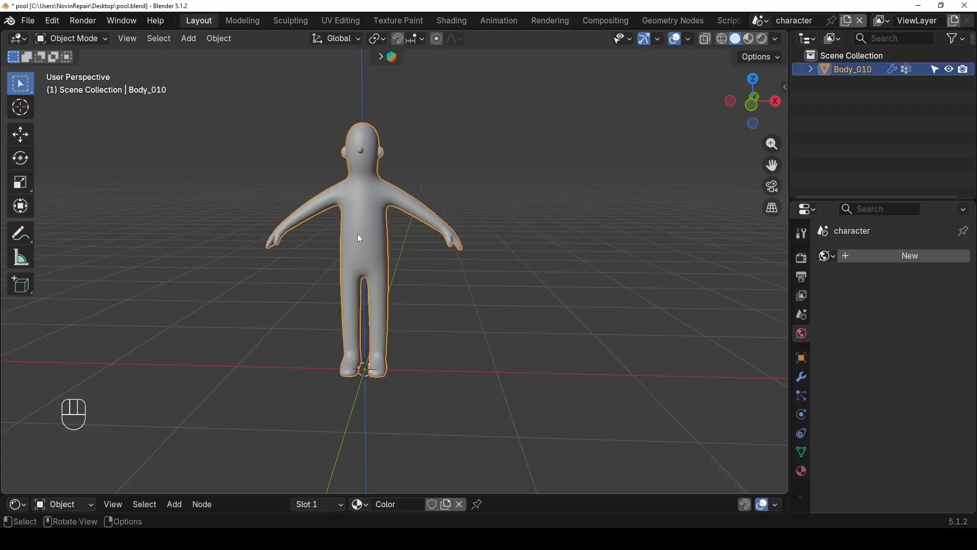
key("Tab")
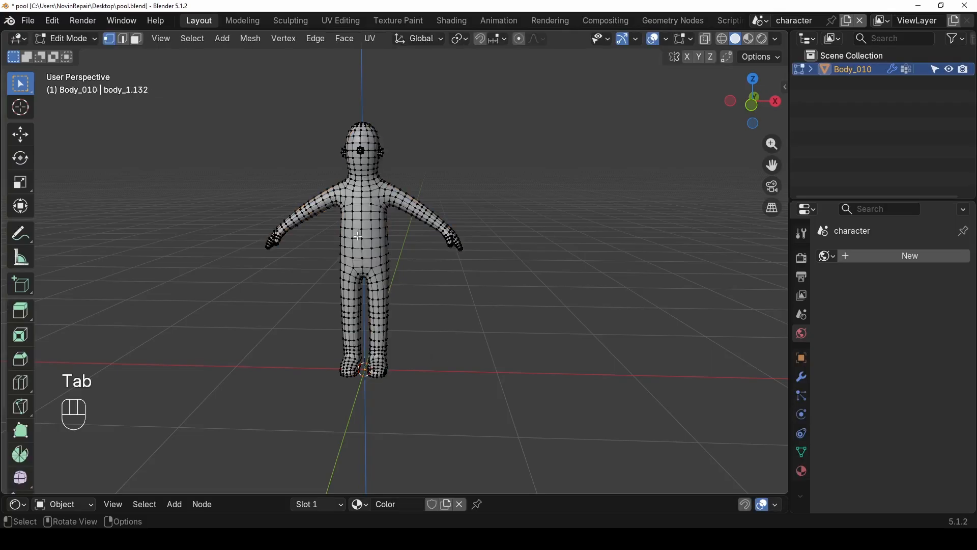
scroll(356, 240, "up", 3)
middle_click_drag(351, 240, 482, 274, "shift")
scroll(439, 274, "up", 3)
scroll(453, 268, "down", 5)
scroll(482, 274, "up", 5)
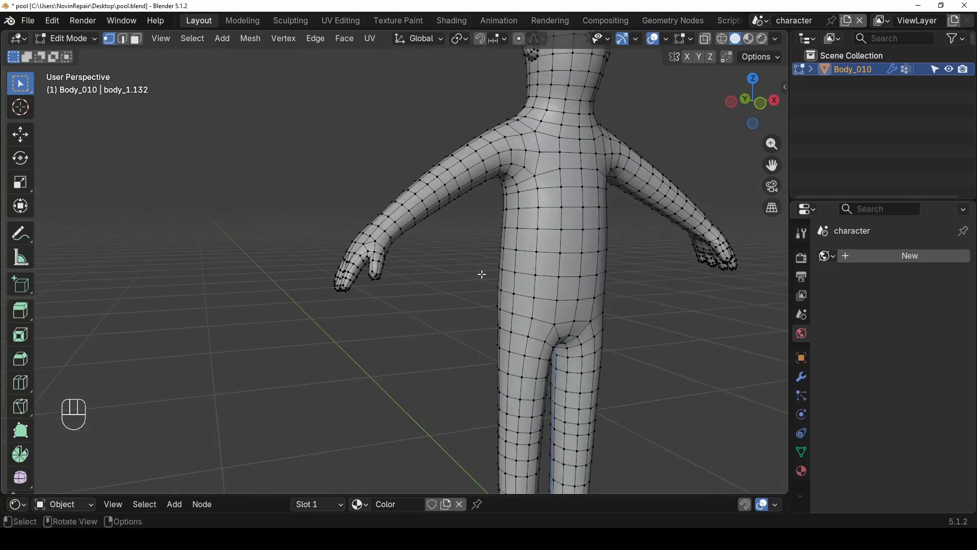
middle_click_drag(409, 275, 419, 292)
scroll(415, 285, "down", 2)
middle_click_drag(407, 255, 443, 229)
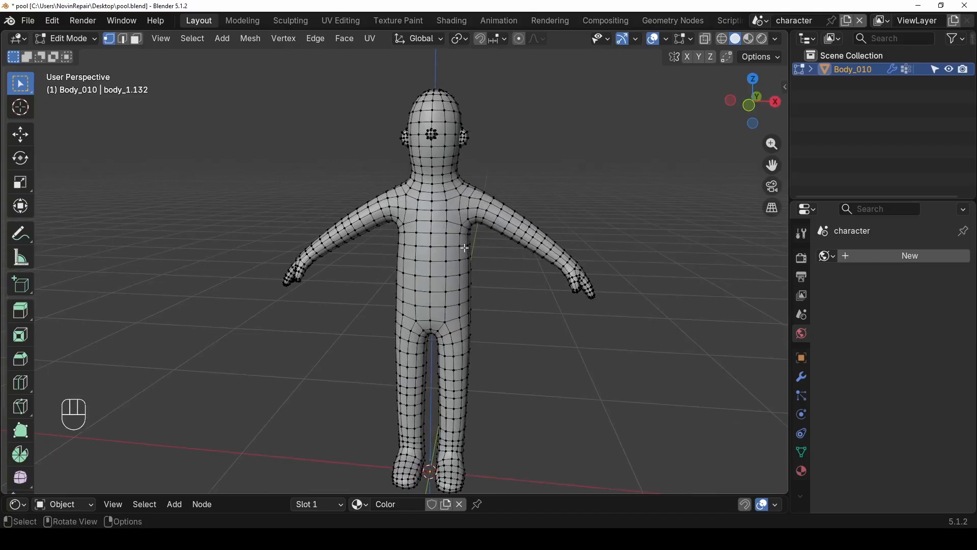
key("Tab")
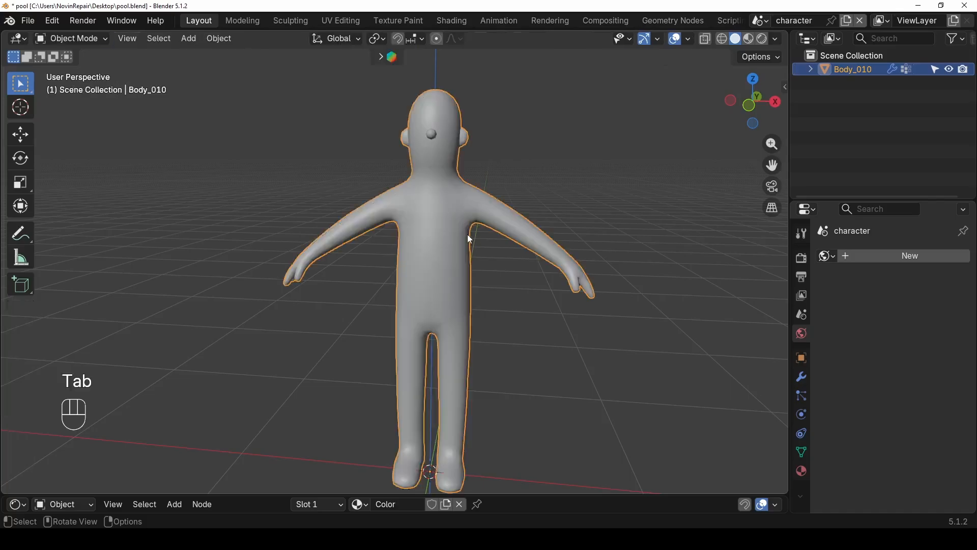
- Set the body's subdivision to level 1 and remove its Armature and Auto Smooth modifiers
scroll(503, 225, "up", 2)
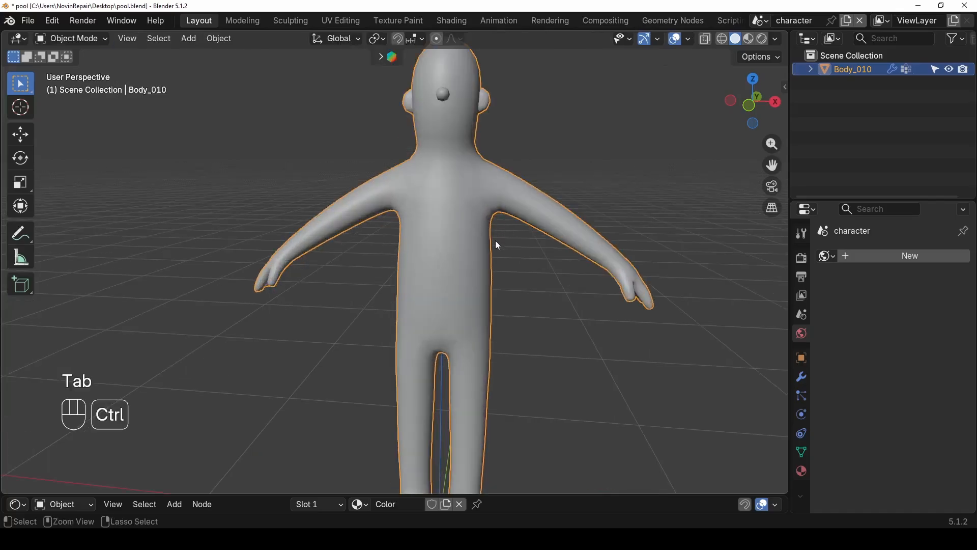
key("ctrl+1")
left_click(802, 377)
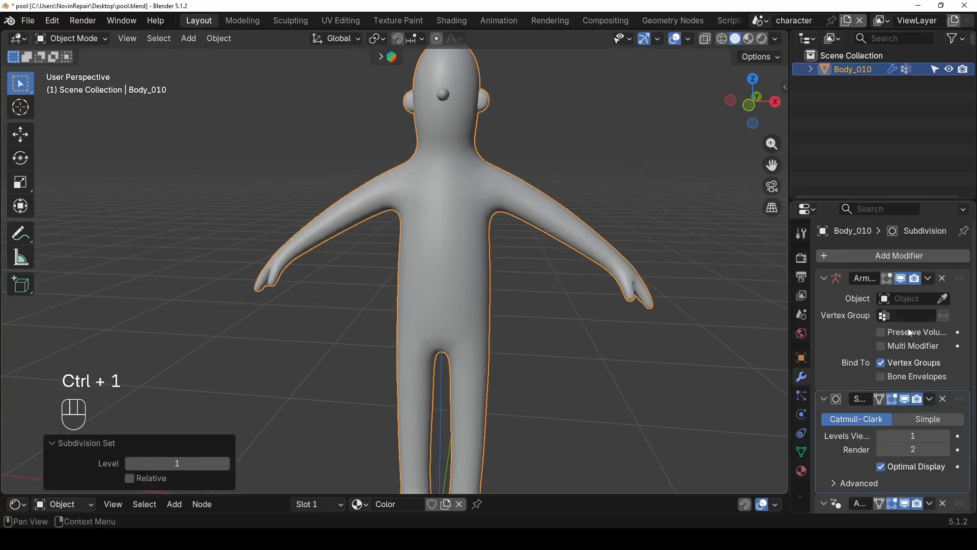
left_click(942, 278)
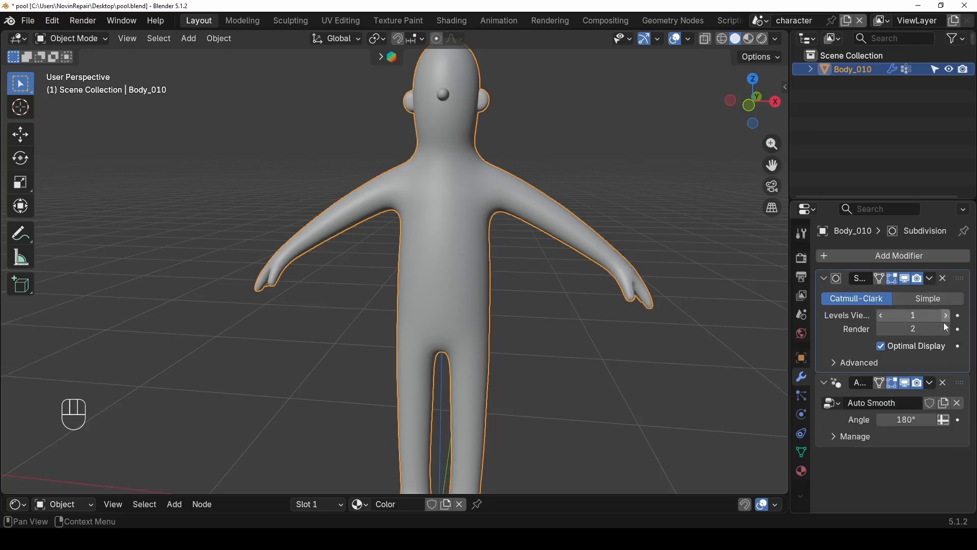
left_click(942, 383)
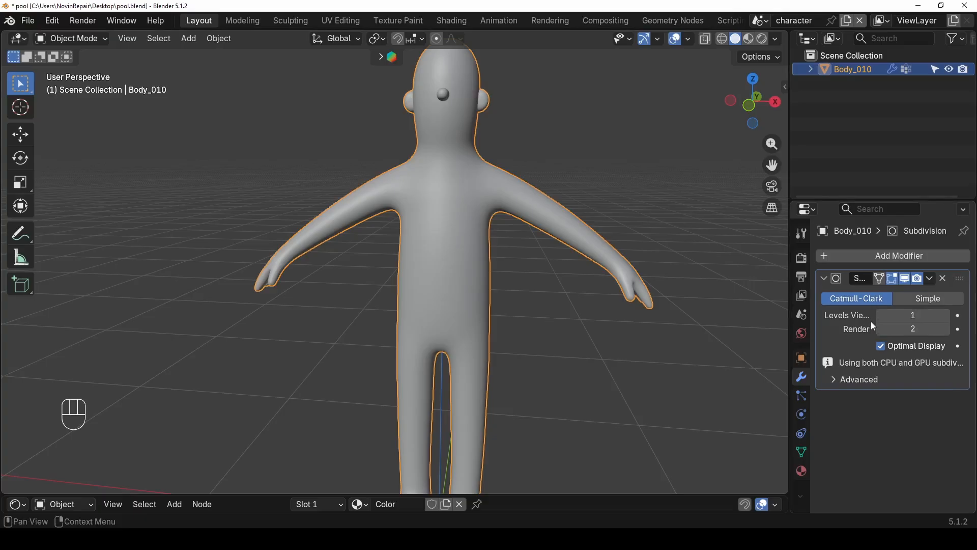
- Apply the body's Subdivision modifier and check the resulting mesh in Edit Mode
key("ctrl+a")
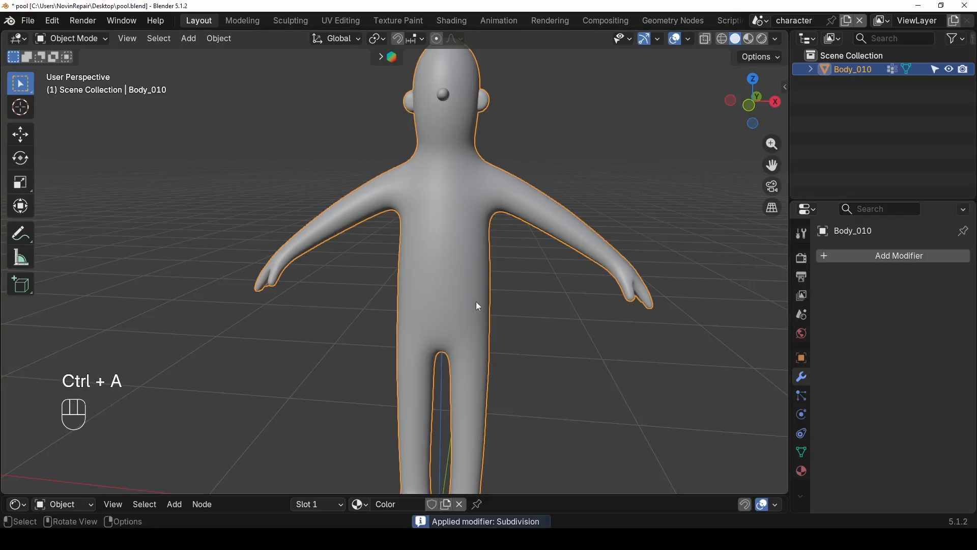
key("Tab")
middle_click_drag(454, 281, 479, 224)
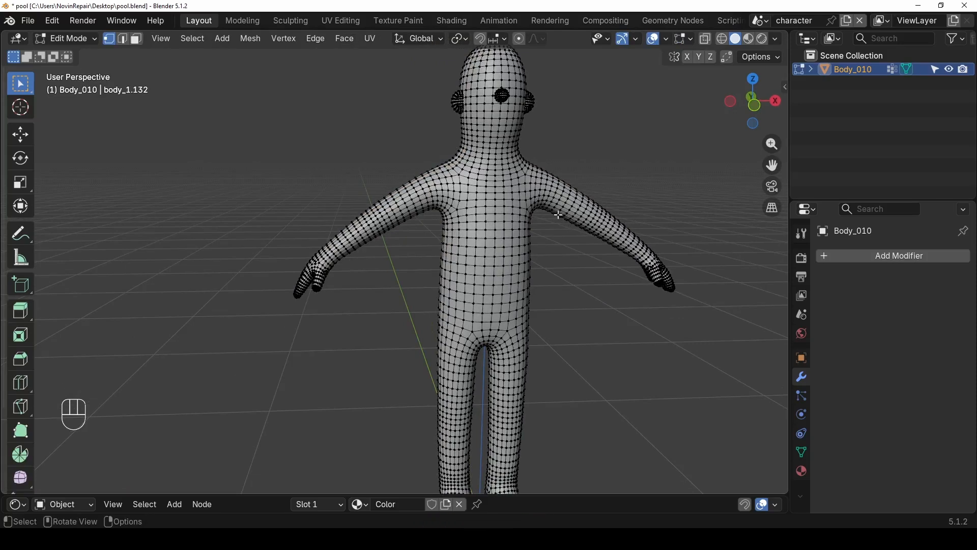
- Delete both ears and the nose from the character's body mesh by selecting their linked faces
scroll(534, 219, "down", 3)
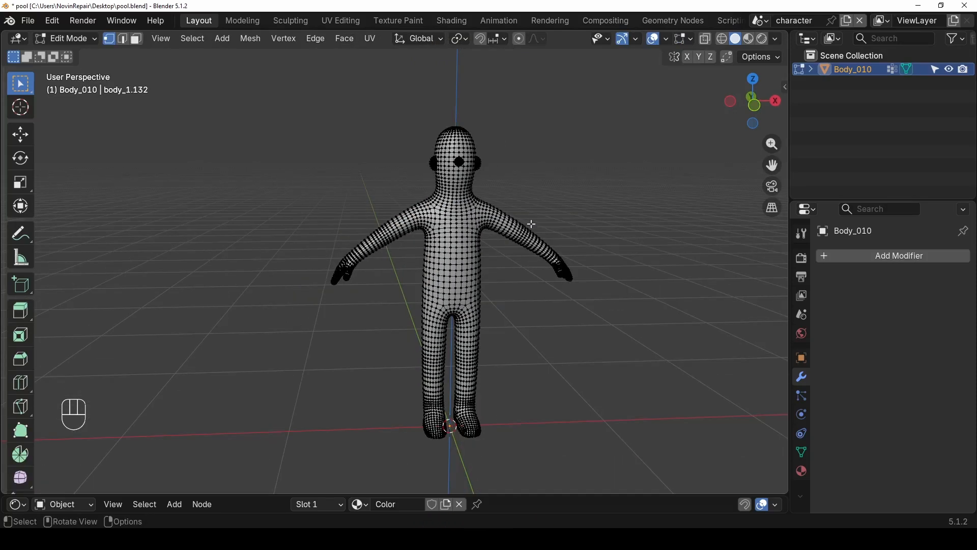
scroll(392, 285, "up", 5)
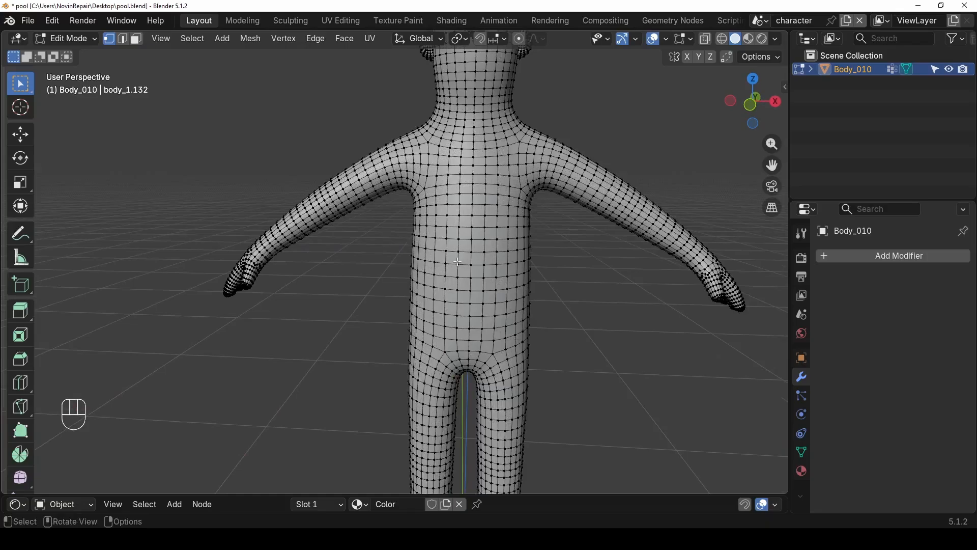
scroll(465, 237, "down", 3)
scroll(470, 196, "up", 2)
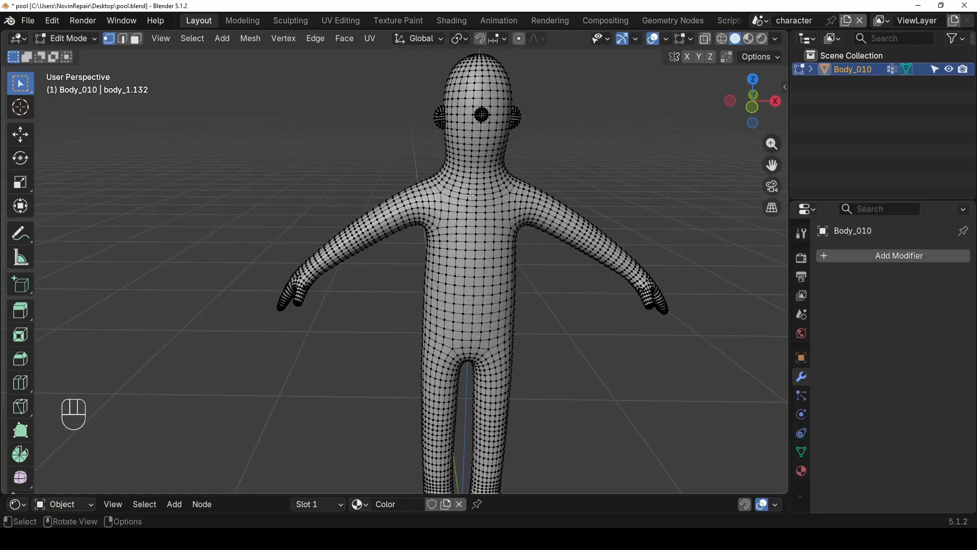
middle_click_drag(468, 137, 452, 185, "shift")
scroll(487, 148, "up", 3)
key("3")
scroll(430, 183, "up", 2)
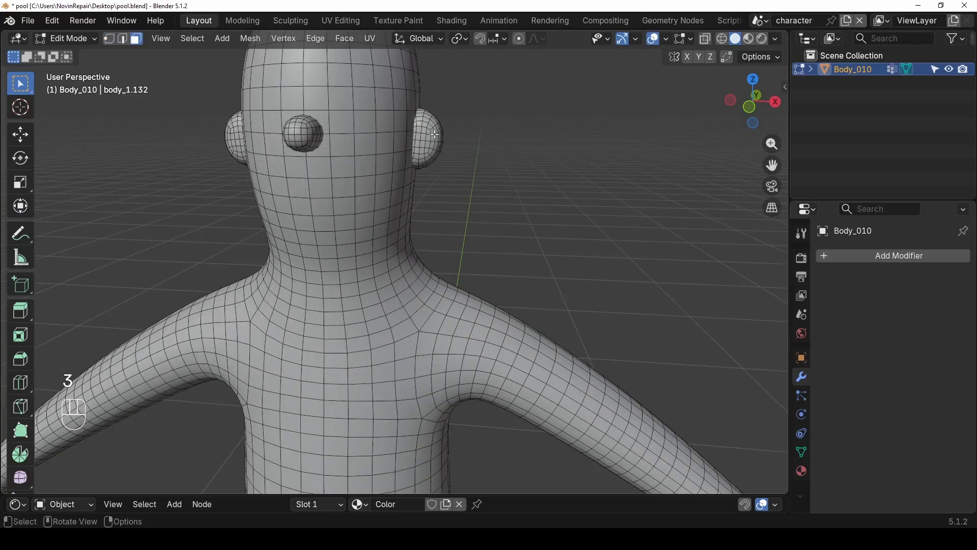
key("l")
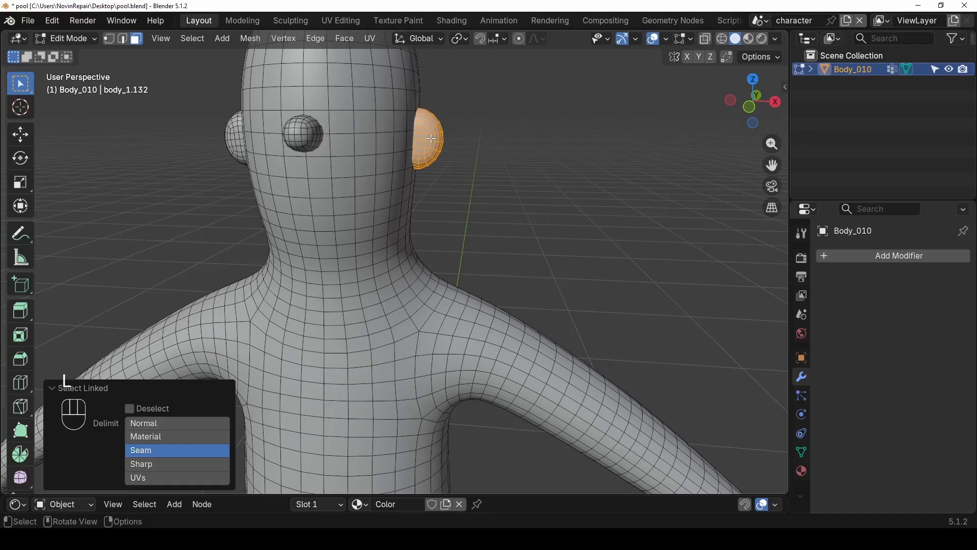
key("l")
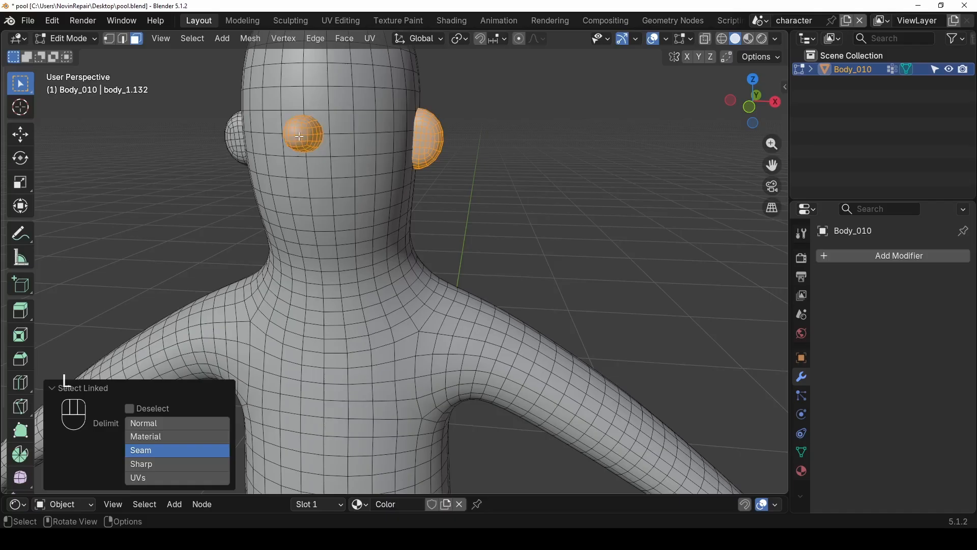
key("l")
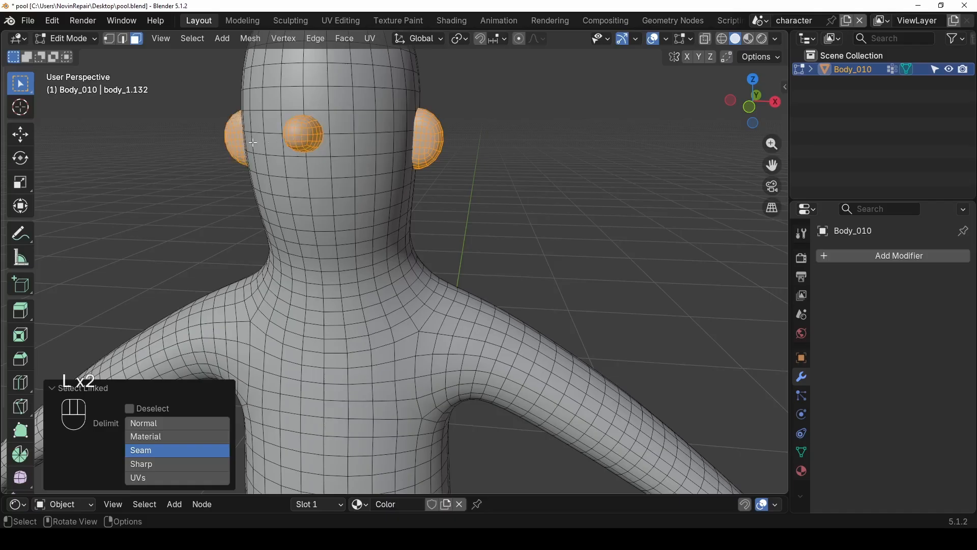
key("x")
left_click(236, 169)
scroll(259, 178, "down", 4)
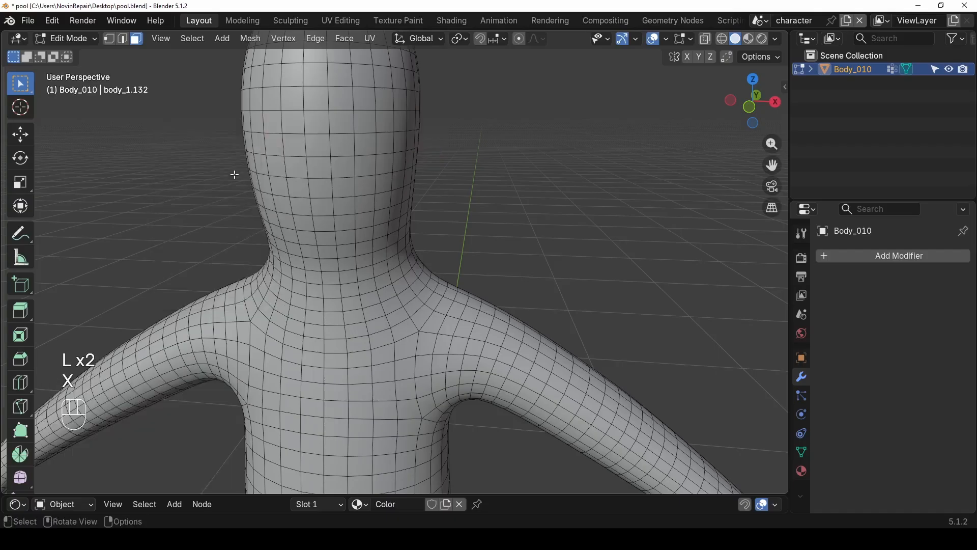
middle_click_drag(259, 177, 303, 175)
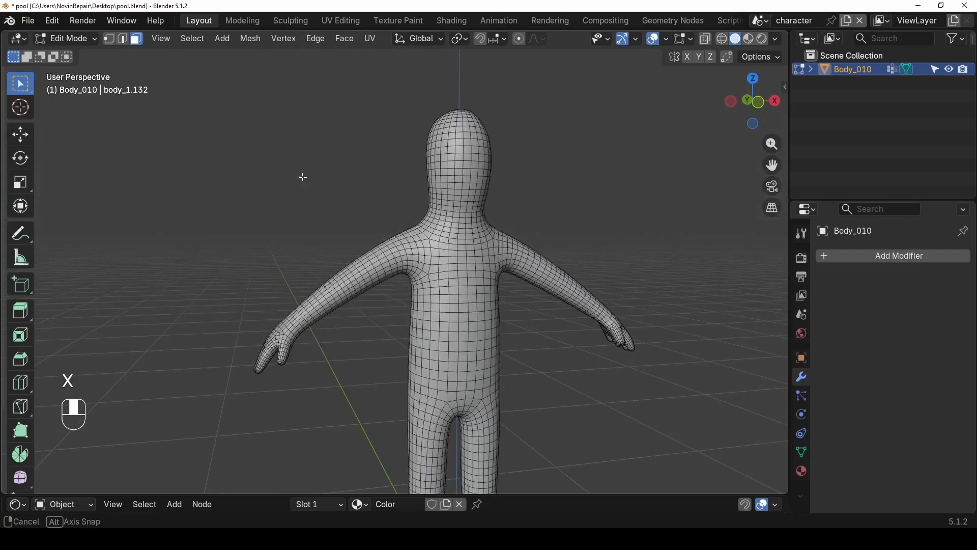
- Return to Object Mode and rename the body object as "base mesh"
left_click(69, 41)
left_click(72, 53)
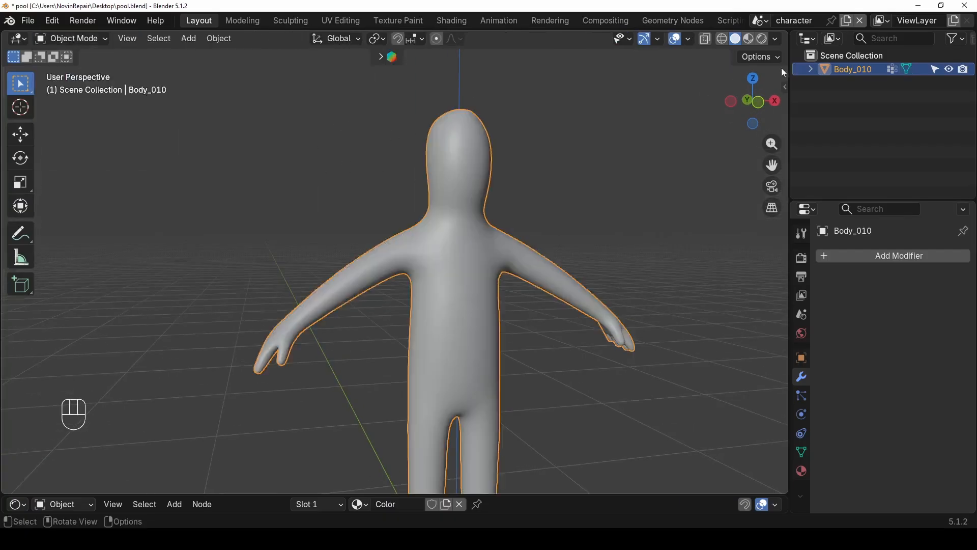
double_click(851, 69)
type("base")
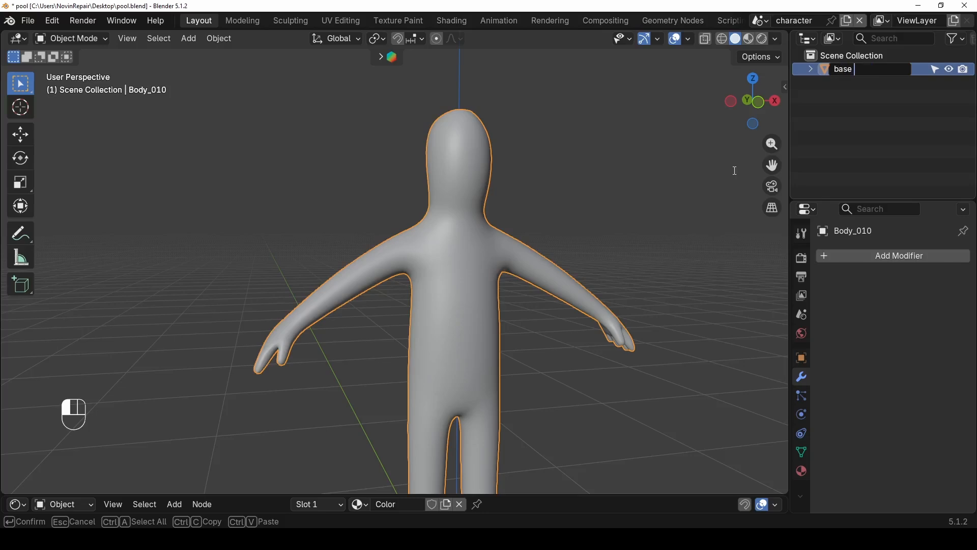
type(" mesh")
key("Return")
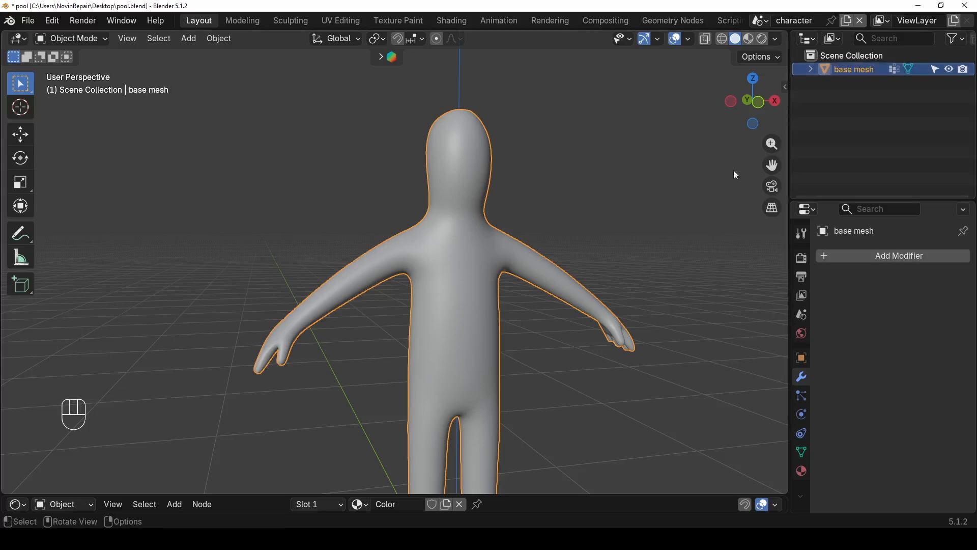
- Add a Subdivision Surface modifier with viewport level 1 and render level 2 to the base mesh, and save the file
middle_click_drag(428, 332, 419, 309)
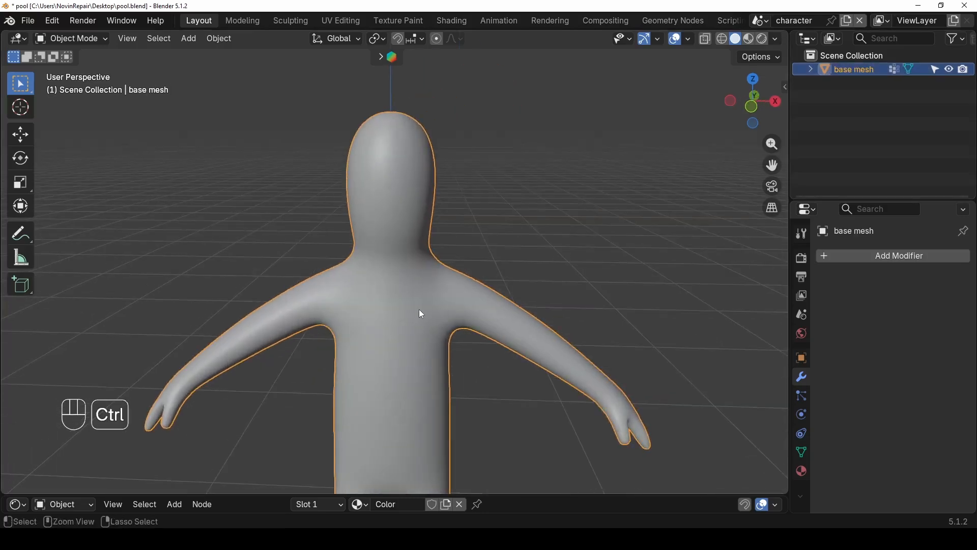
key("ctrl+2")
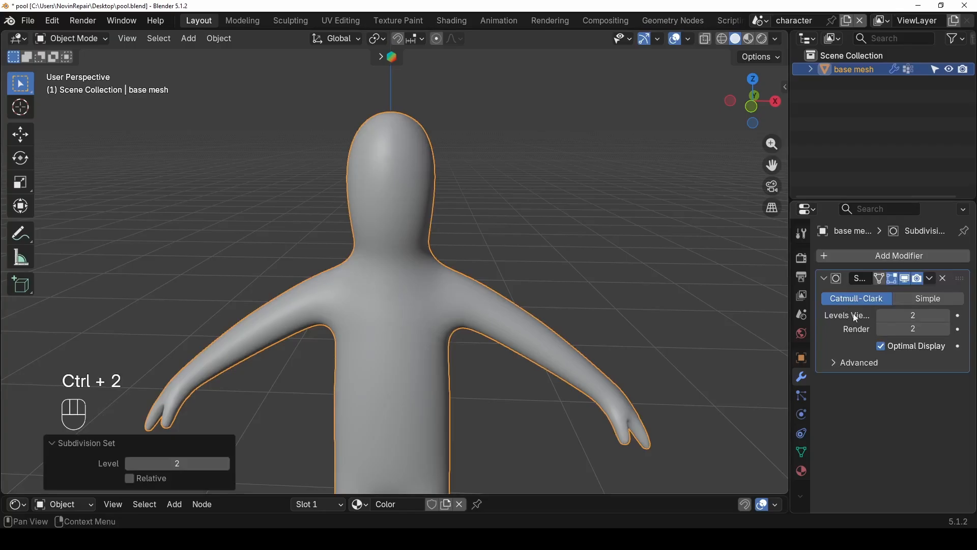
left_click(882, 315)
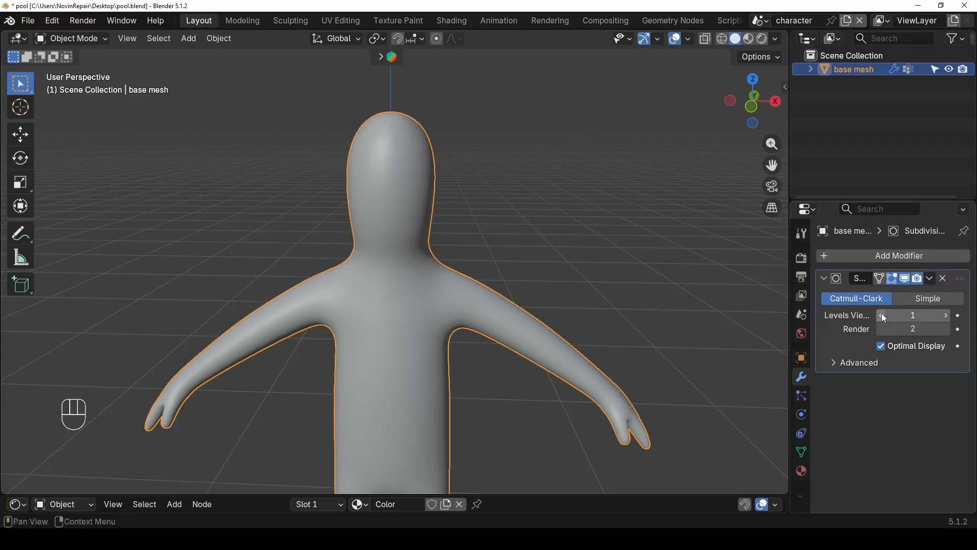
scroll(594, 346, "down", 2)
middle_click_drag(595, 346, 415, 349)
scroll(247, 206, "down", 1)
middle_click_drag(272, 262, 326, 211, "shift")
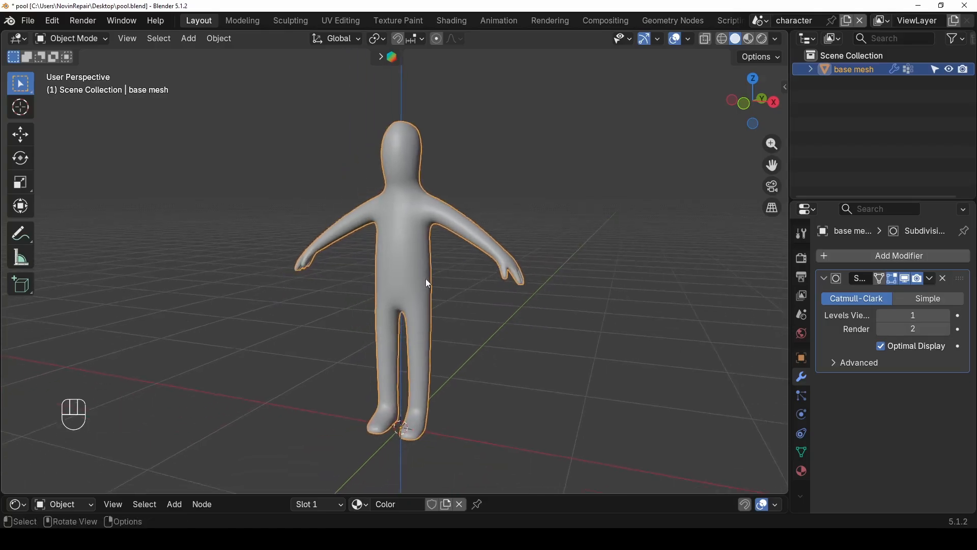
key("ctrl+s")
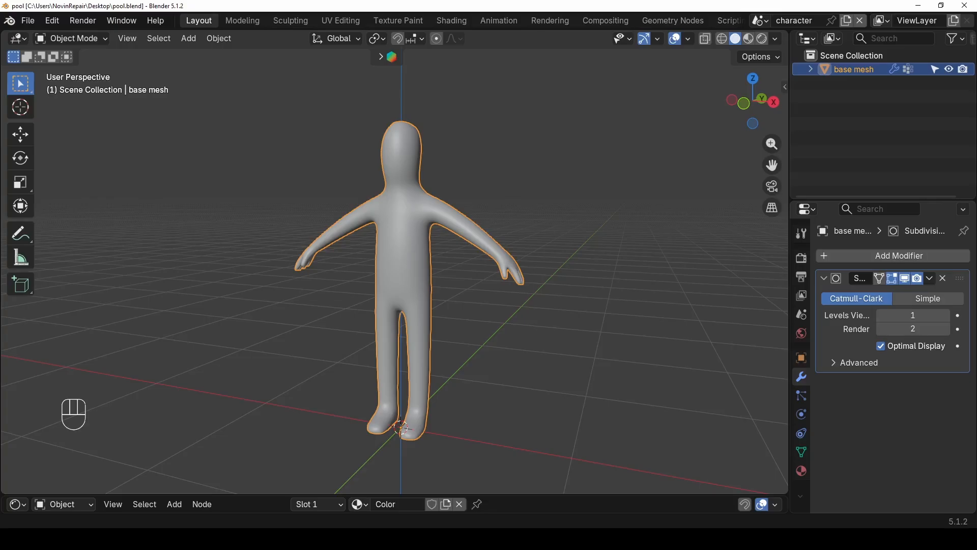
- In Edit Mode with X-ray on, select the torso faces through the mesh from below the armpits to the hips in front view
key("Tab")
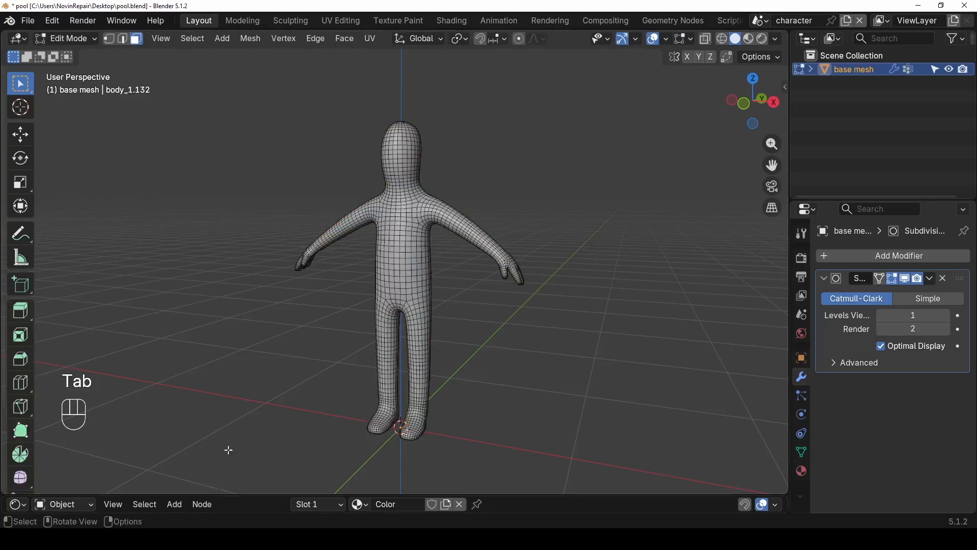
middle_click_drag(362, 238, 400, 230)
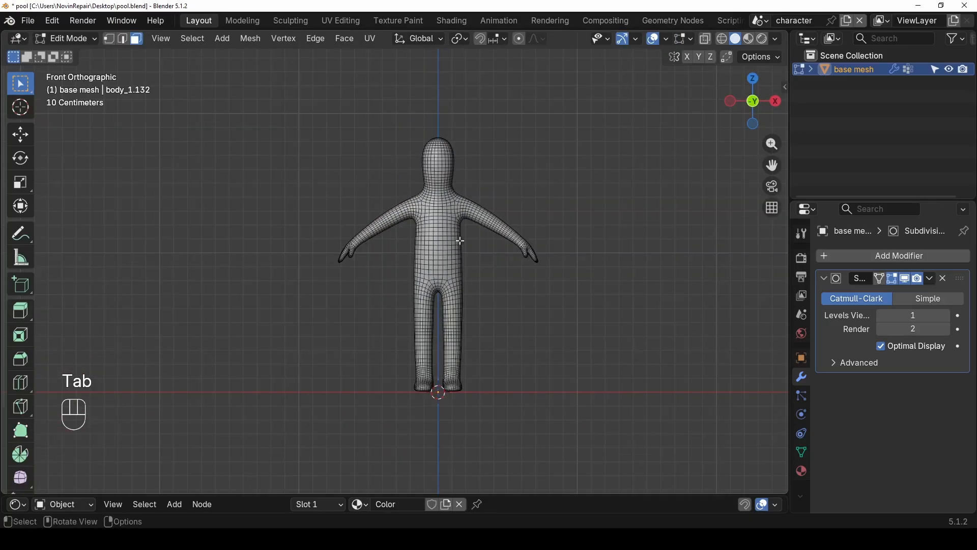
scroll(460, 240, "up", 3)
key("alt+z")
middle_click_drag(460, 240, 395, 263, "shift")
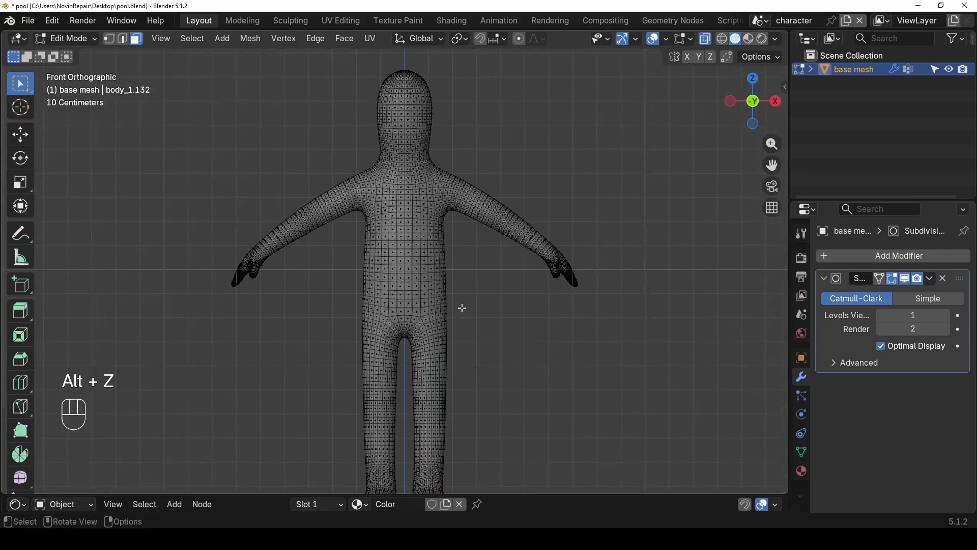
left_click_drag(469, 307, 346, 220)
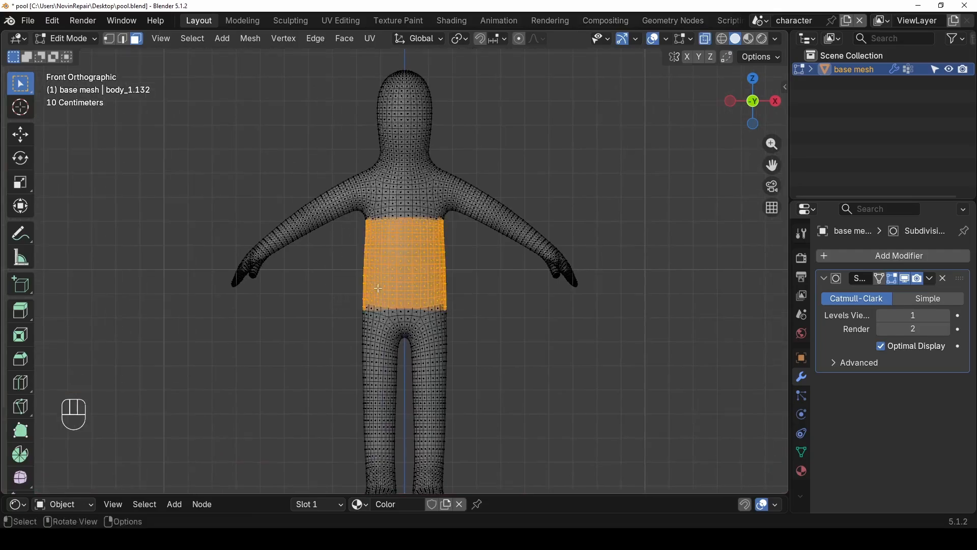
- Switch to circle selection with X-ray off and deselect stray faces along the lower back edge of the torso selection
left_click(32, 90)
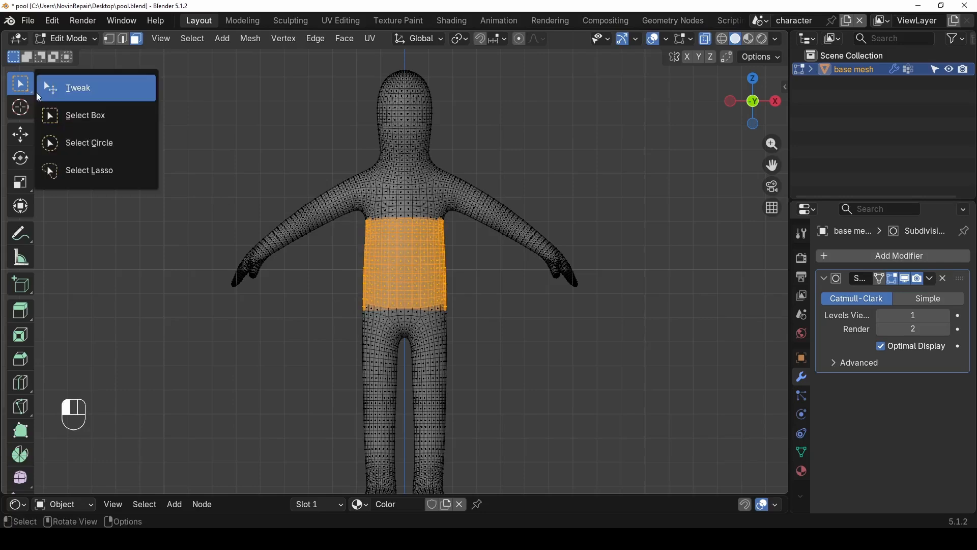
left_click(91, 148)
scroll(366, 341, "up", 3)
middle_click_drag(366, 340, 482, 326)
key("alt+z")
scroll(482, 330, "down", 5)
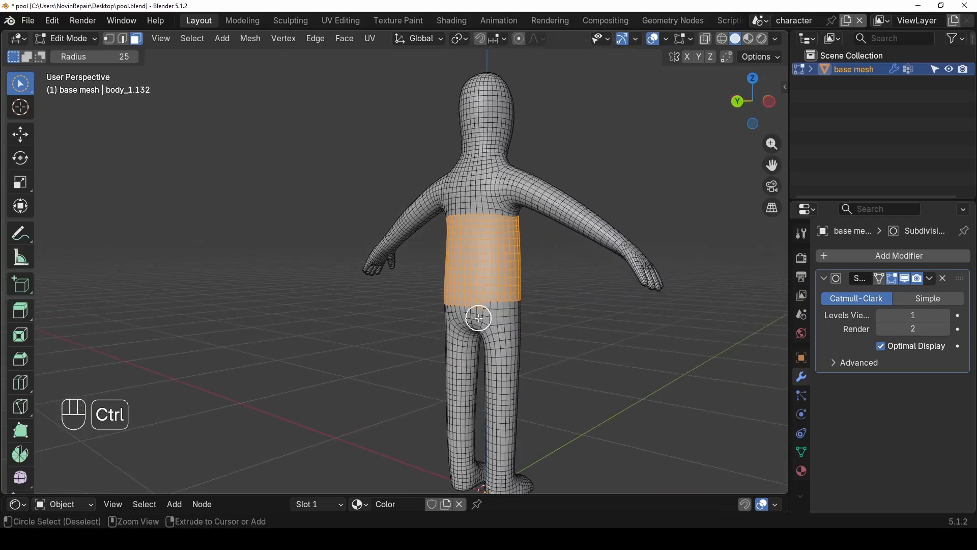
left_click_drag(479, 317, 437, 318, "ctrl")
middle_click_drag(445, 313, 580, 311)
scroll(328, 292, "up", 4)
middle_click_drag(212, 320, 414, 395, "shift")
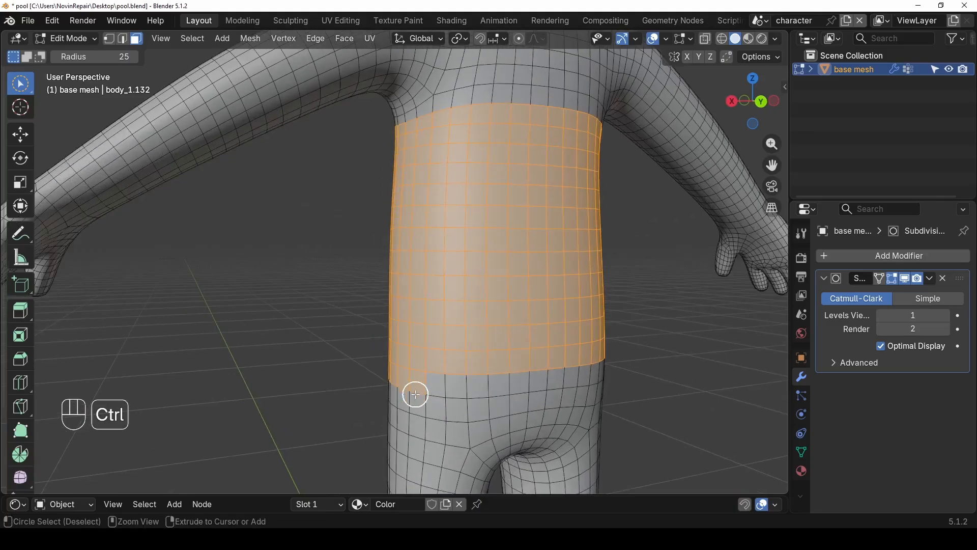
middle_click_drag(332, 380, 495, 377)
scroll(484, 376, "down", 4)
middle_click_drag(430, 367, 476, 356, "shift")
scroll(477, 356, "down", 4)
- In front view with X-ray on, extend the face selection over the chest, shoulders and upper arms to form a short-sleeved T-shirt shape
middle_click_drag(322, 334, 442, 349)
key("alt+z")
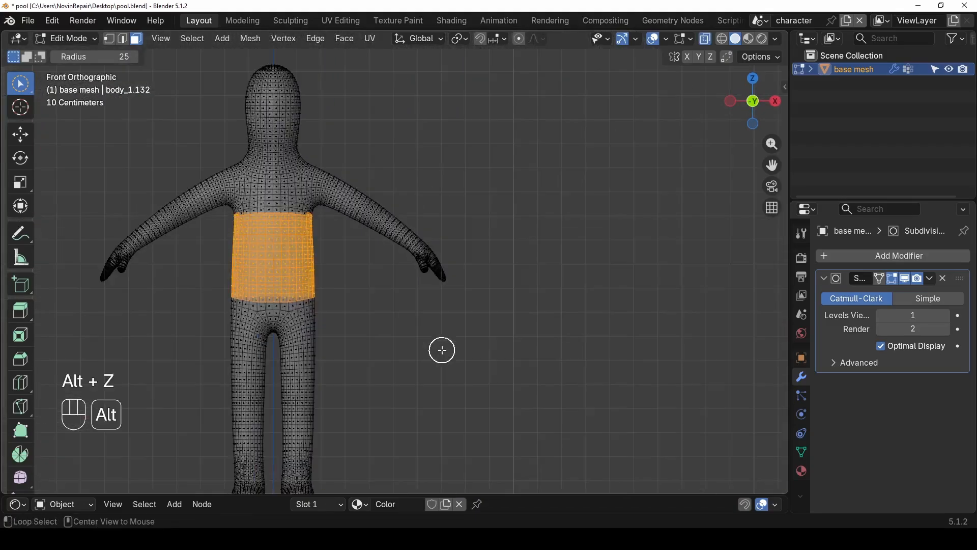
middle_click_drag(265, 180, 309, 279, "shift")
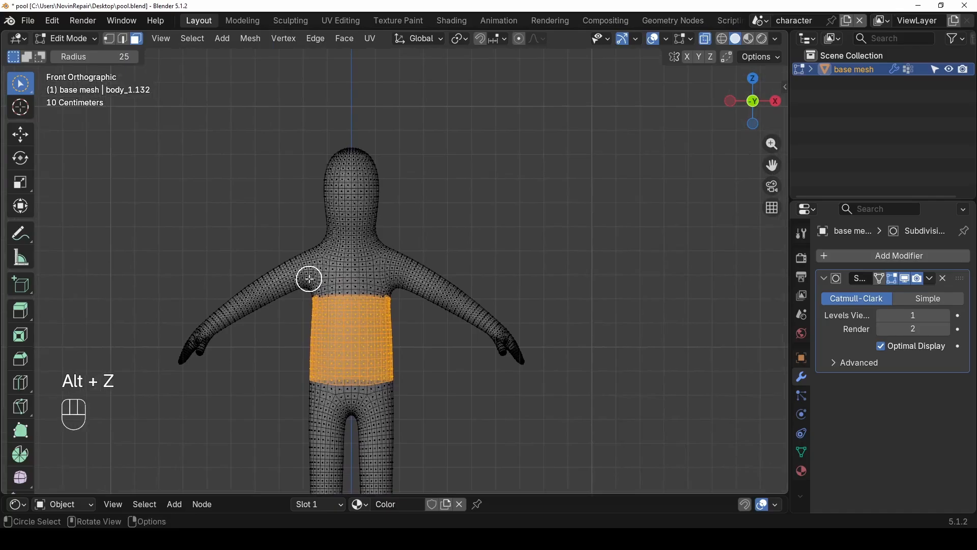
scroll(389, 275, "up", 3)
mouse_move(310, 325)
left_mouse_down("shift")
mouse_move(321, 295)
mouse_move(364, 308)
mouse_move(380, 277)
mouse_move(375, 262)
mouse_move(405, 295)
mouse_move(431, 295)
mouse_move(431, 306)
mouse_move(261, 299)
mouse_move(200, 279)
mouse_move(200, 306)
mouse_move(178, 274)
mouse_move(212, 279)
mouse_move(253, 254)
mouse_move(299, 263)
mouse_move(284, 306)
mouse_move(365, 264)
mouse_move(285, 249)
mouse_move(377, 233)
left_mouse_up("shift")
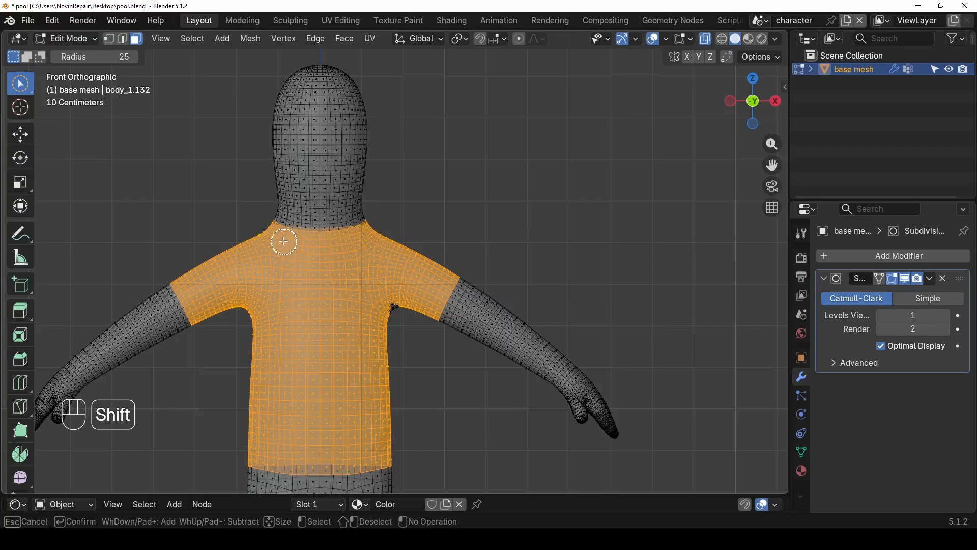
left_click_drag(284, 241, 268, 238, "shift")
left_click_drag(389, 303, 387, 320, "shift")
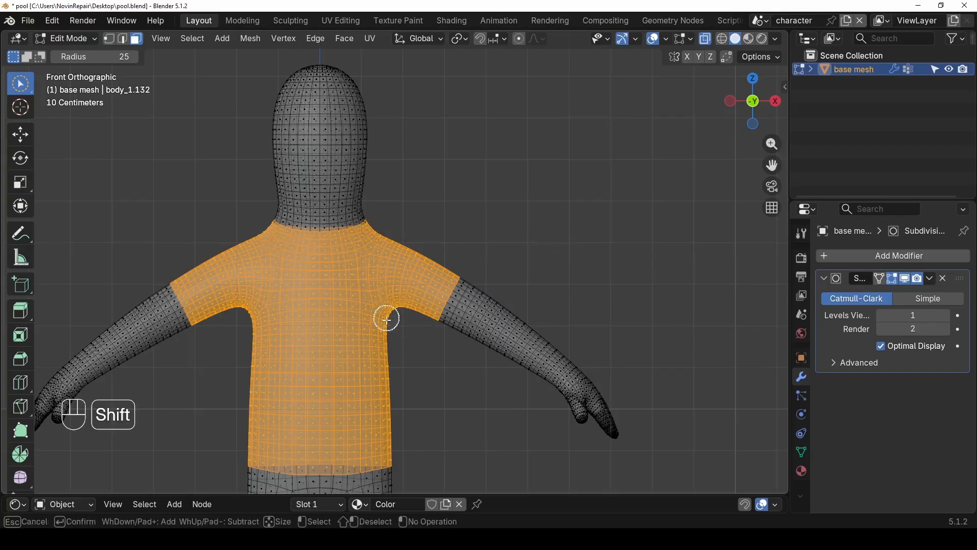
- Turn X-ray off and add the missed faces along the back neckline to the T-shirt selection
key("alt+z")
middle_click_drag(462, 293, 621, 279)
scroll(530, 234, "up", 5)
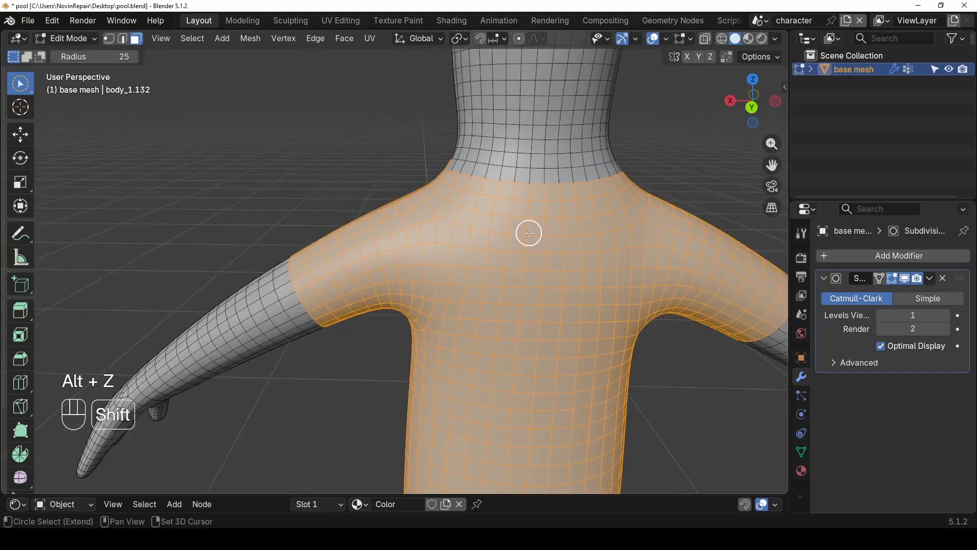
middle_click_drag(530, 233, 384, 219)
left_click_drag(390, 213, 419, 224, "shift")
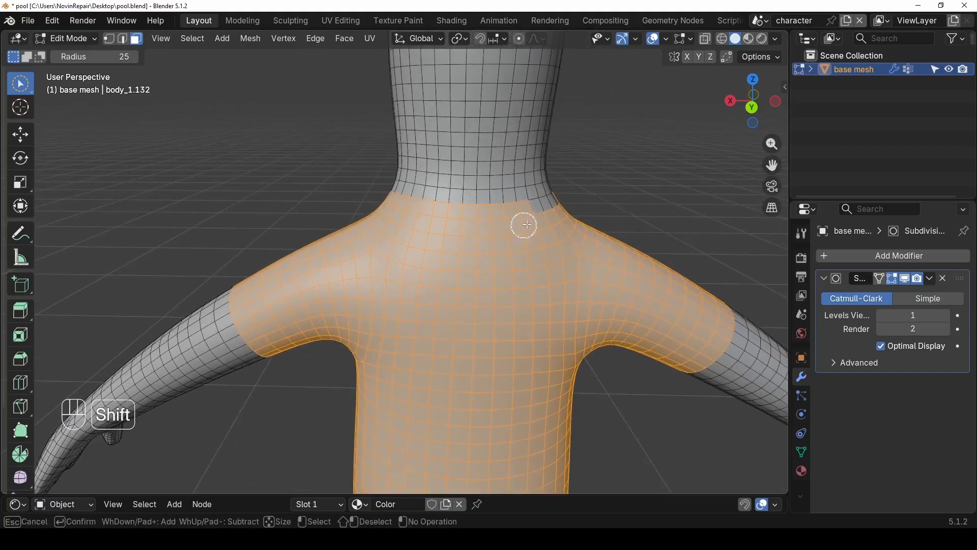
left_click_drag(527, 225, 561, 210, "shift")
scroll(583, 220, "down", 2)
mouse_move(545, 294)
middle_mouse_down()
mouse_move(340, 275)
mouse_move(436, 303)
mouse_move(369, 290)
mouse_move(251, 325)
middle_mouse_up()
scroll(369, 290, "down", 4)
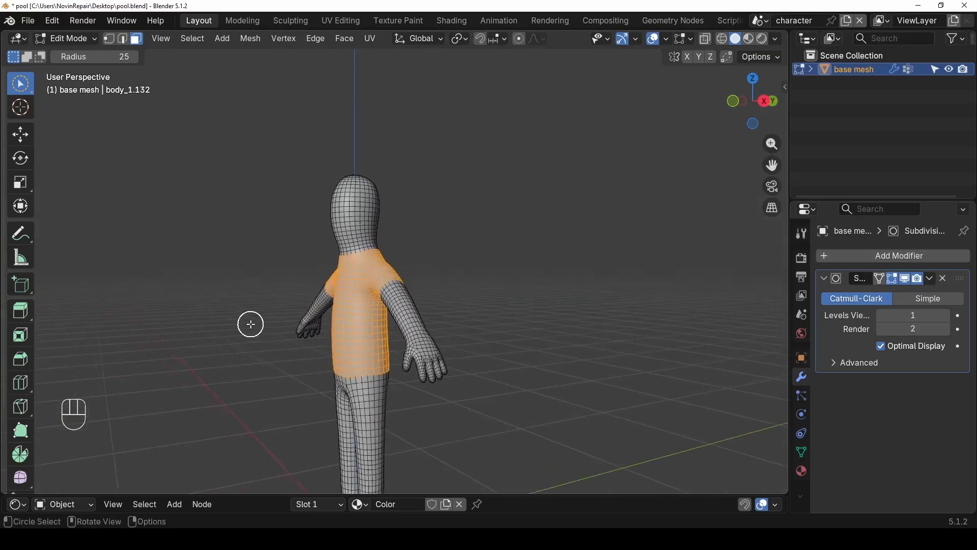
scroll(366, 332, "up", 5)
middle_click_drag(366, 331, 444, 356)
scroll(246, 260, "down", 3)
scroll(415, 338, "up", 2)
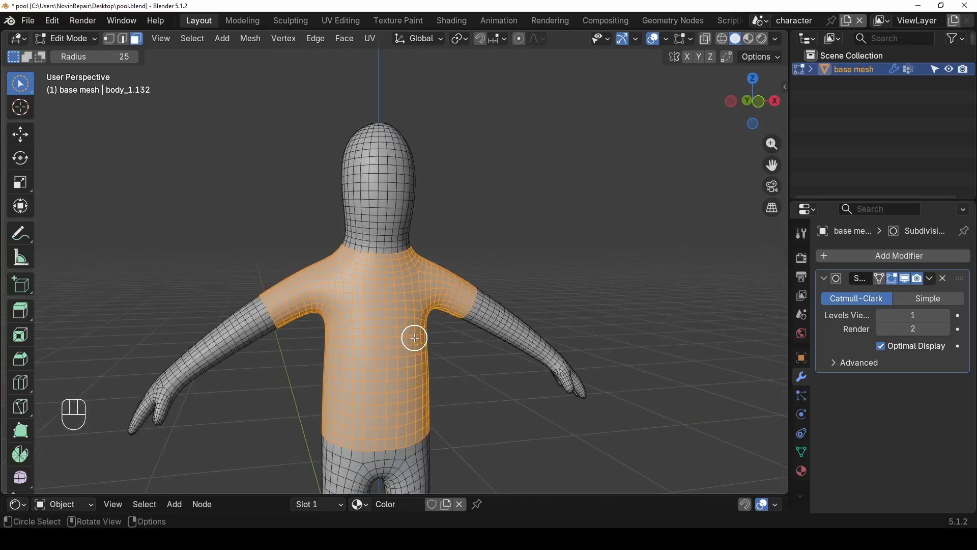
- Duplicate the selected T-shirt faces in place, separate the selection into its own object and return to Object Mode
key("shift+d")
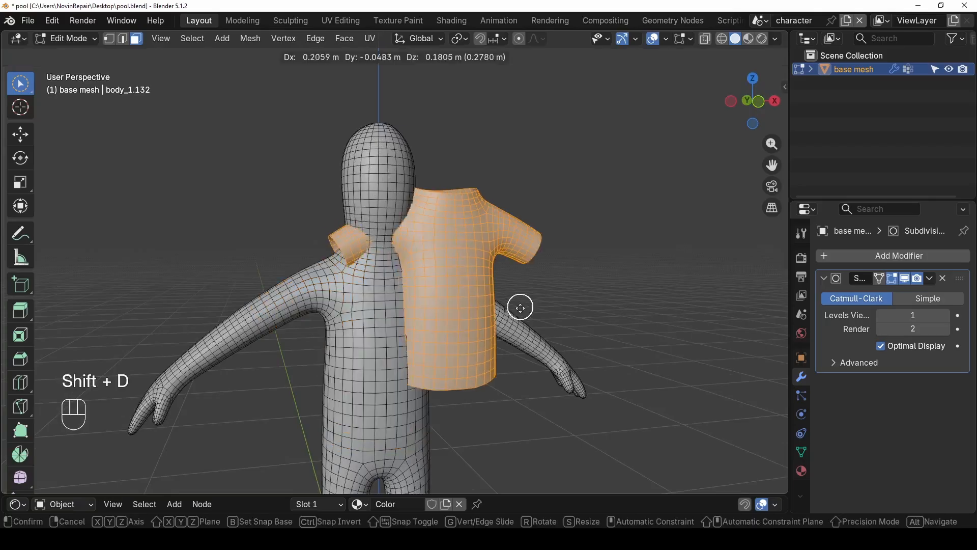
right_click(545, 327)
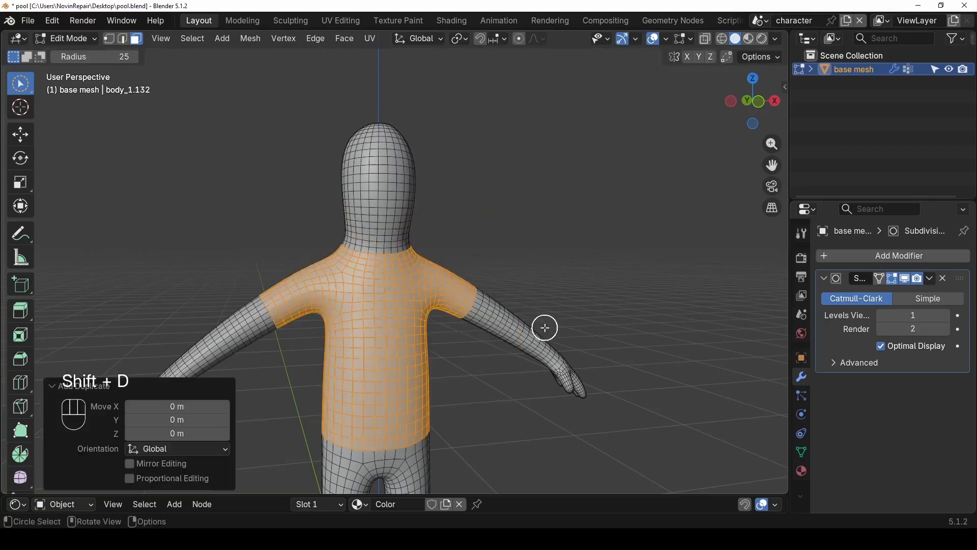
key("p")
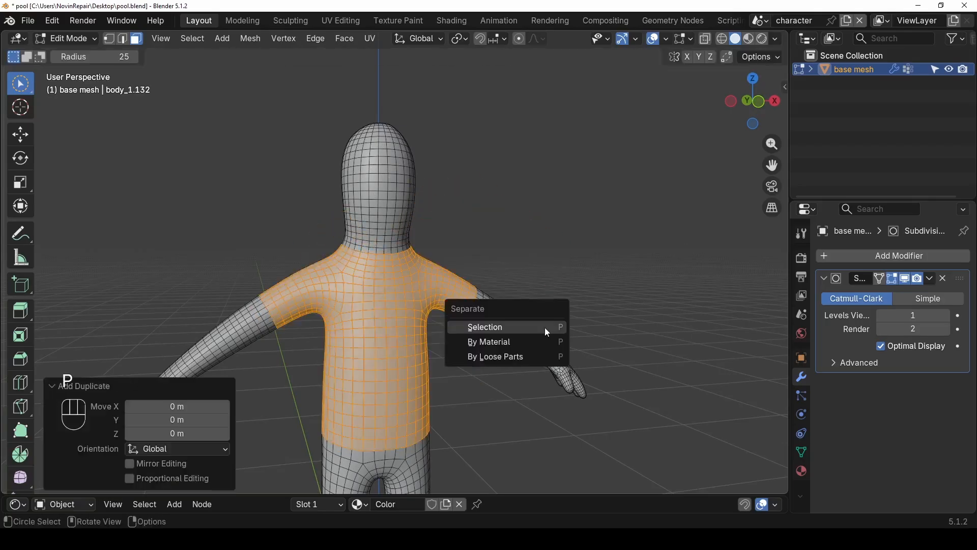
left_click(544, 327)
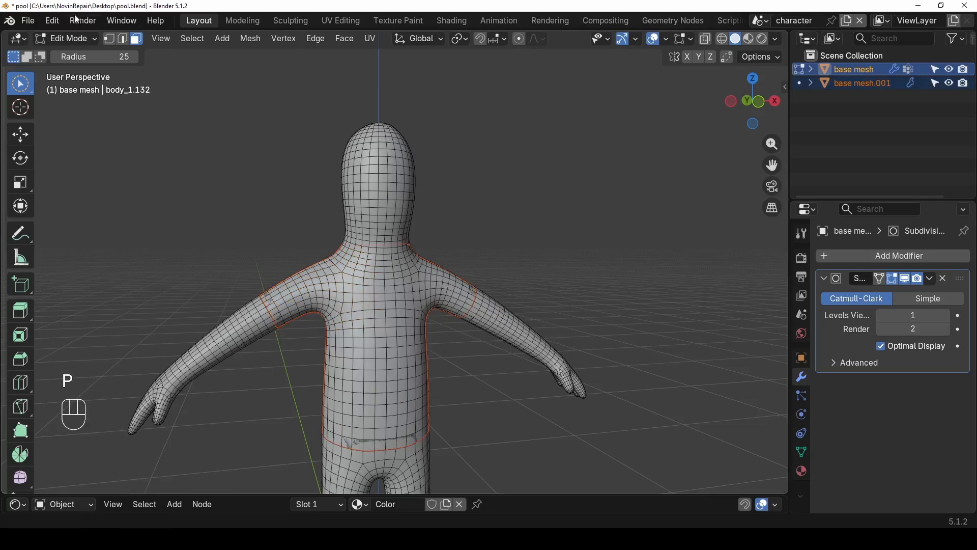
left_click(87, 37)
left_click(88, 57)
- Select the newly separated torso-and-sleeves object and rename it "shirt"
left_click(402, 331)
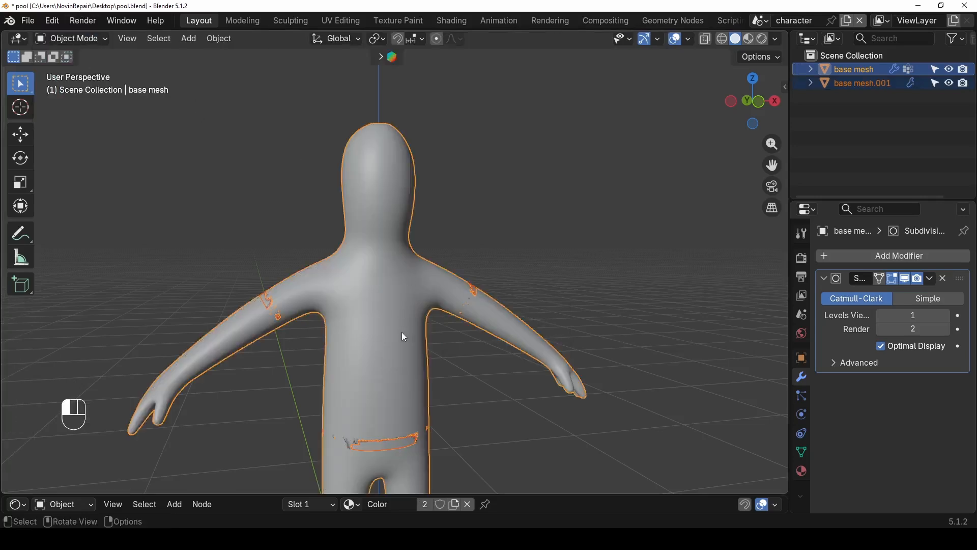
left_click(850, 84)
double_click(850, 83)
type("sh")
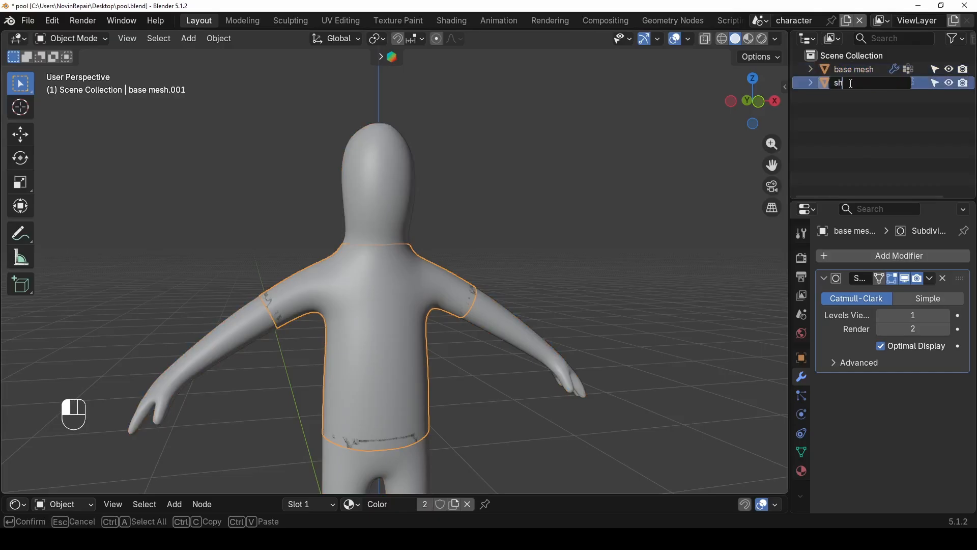
type("irt")
key("Return")
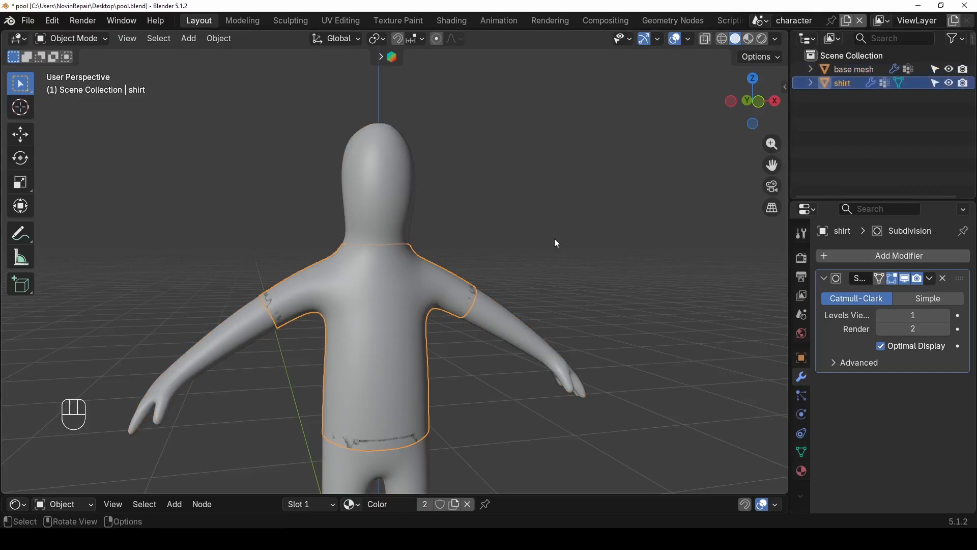
- Enter Edit Mode on the shirt and select its entire mesh
key("Tab")
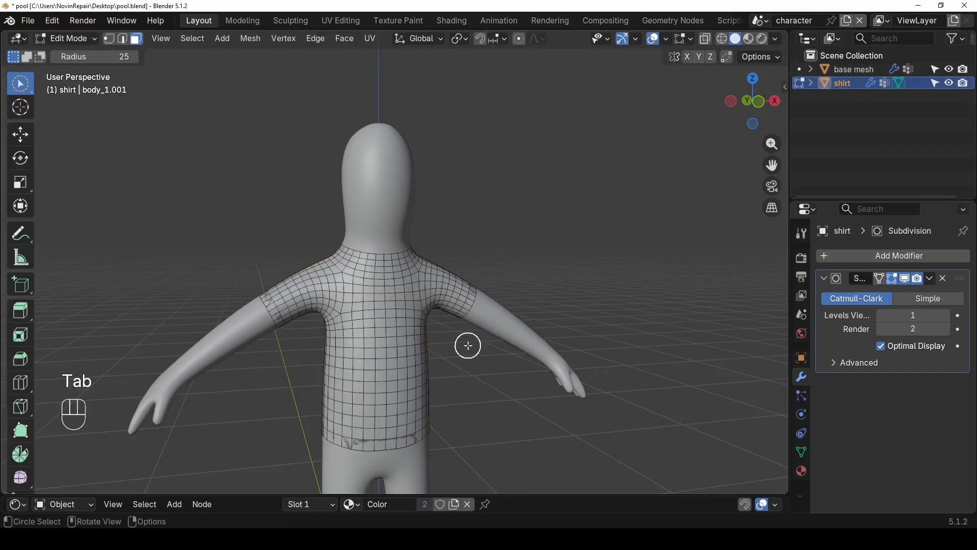
key("a")
scroll(465, 346, "up", 3)
middle_click_drag(465, 349, 471, 298, "shift")
- Try enlarging the shirt with a uniform scale of about 1.21 and with Shrink/Fatten, undoing each attempt
key("s")
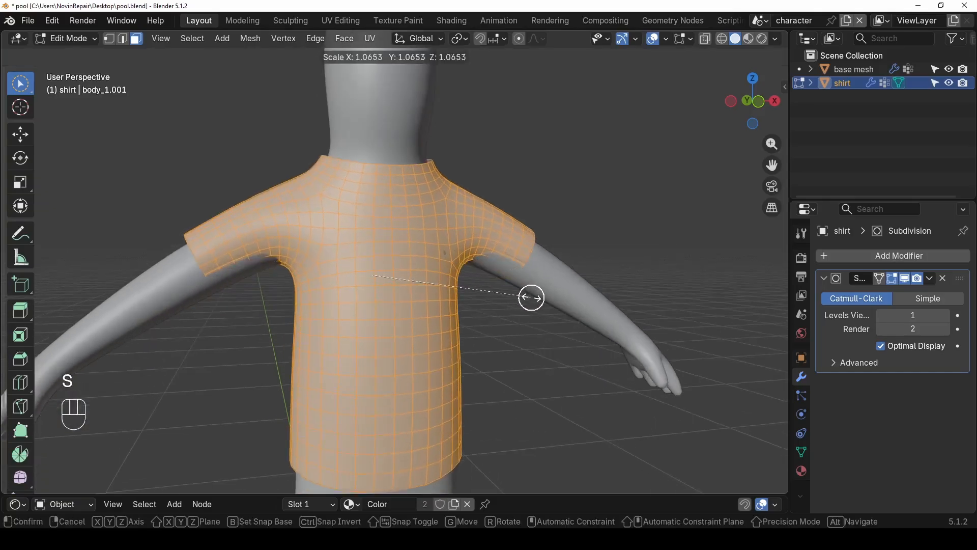
left_click(553, 299)
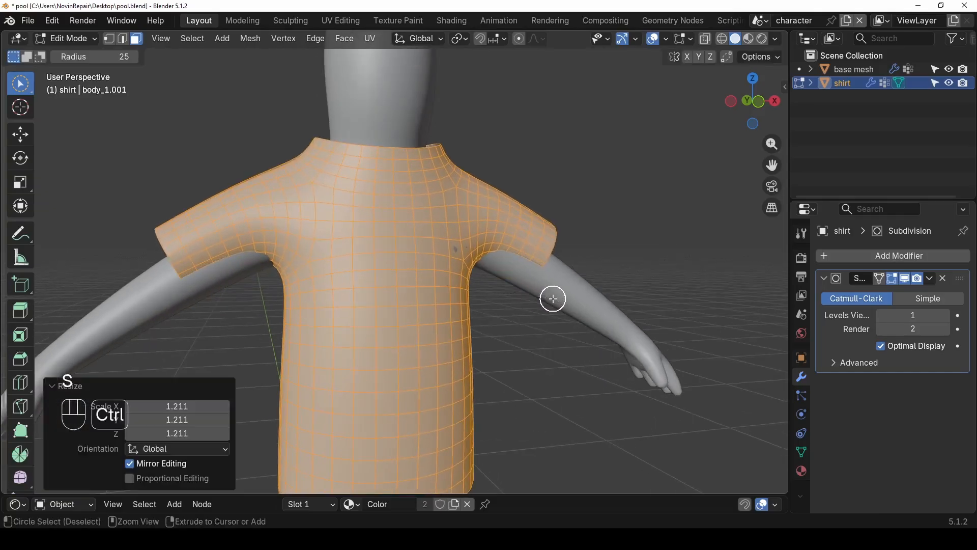
key("ctrl+z")
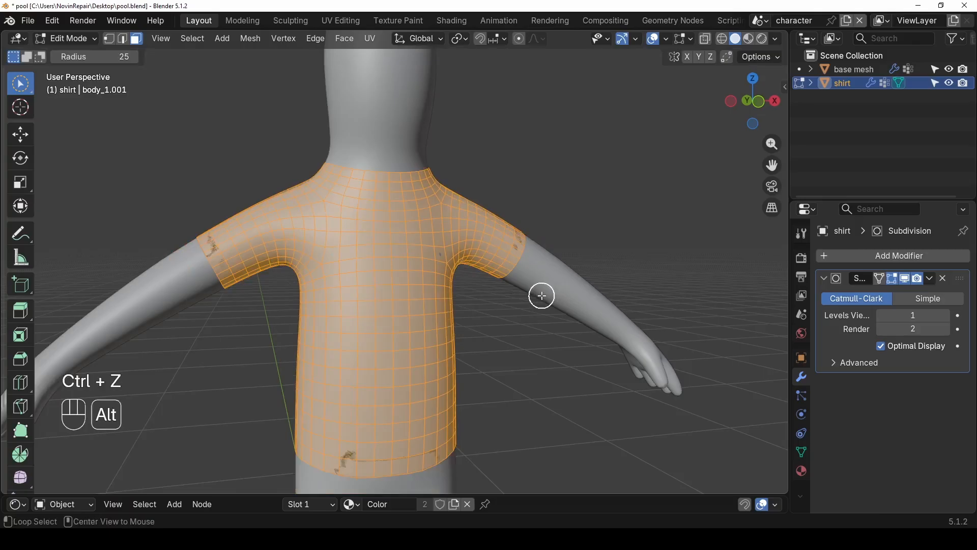
key("alt+s")
left_click(541, 296)
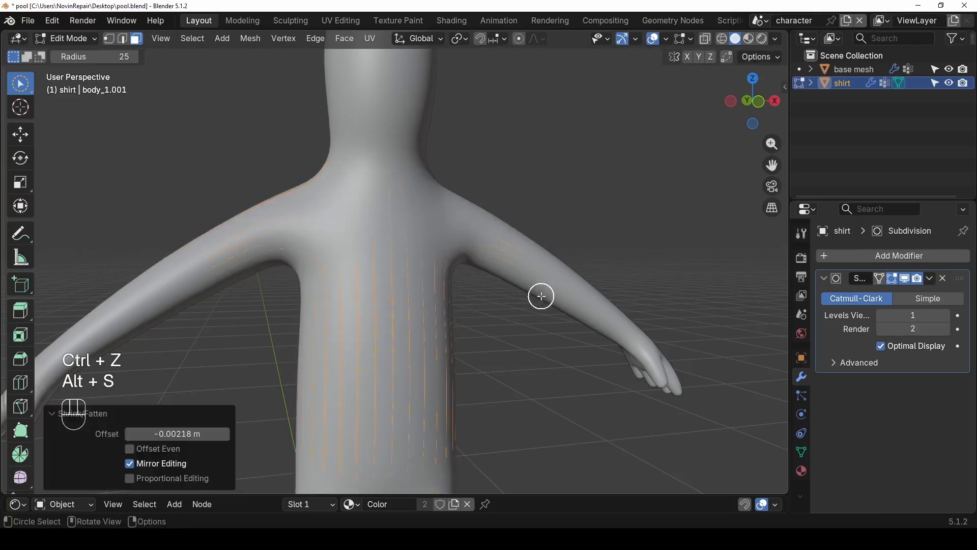
key("ctrl+z")
- Push the whole shirt mesh outward by about 0.0065 m with Shrink/Fatten and check the fit around the sleeve and armpit
key("alt+s")
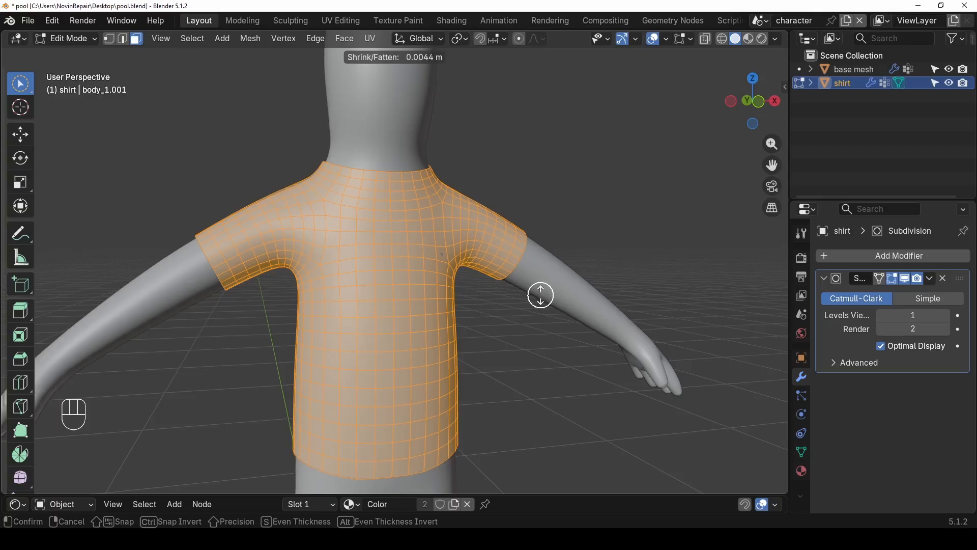
left_click(542, 294)
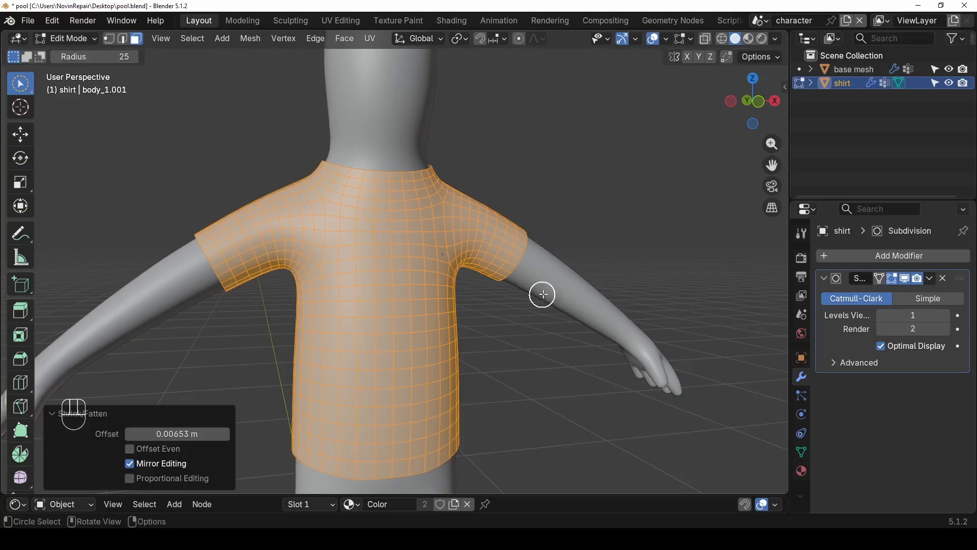
middle_click_drag(541, 294, 434, 267)
scroll(408, 249, "up", 3)
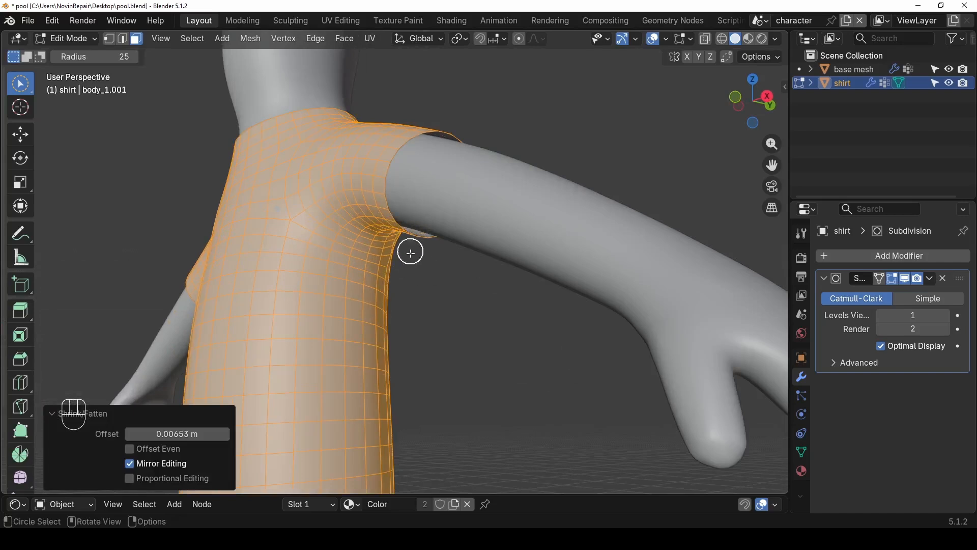
scroll(399, 262, "down", 5)
scroll(406, 234, "up", 5)
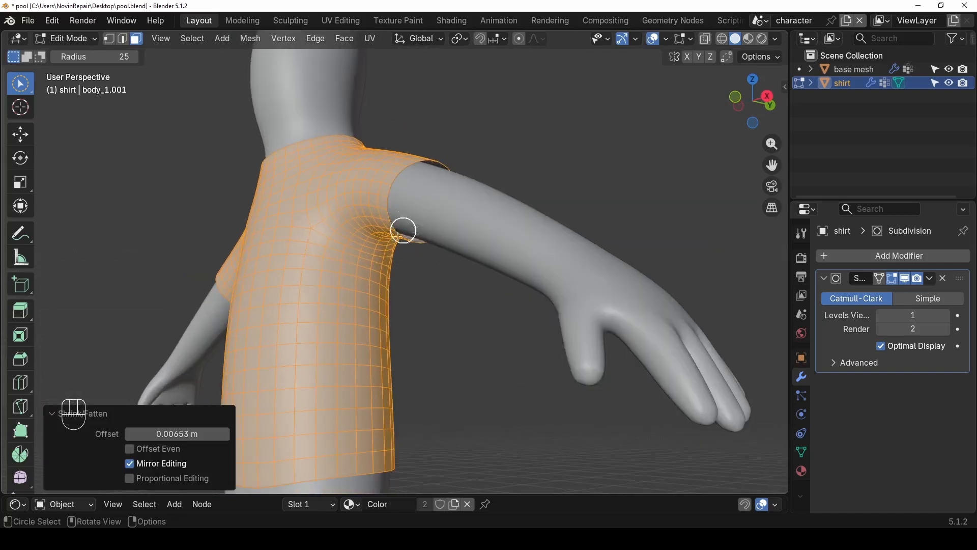
middle_click_drag(389, 206, 401, 263)
scroll(398, 252, "up", 2)
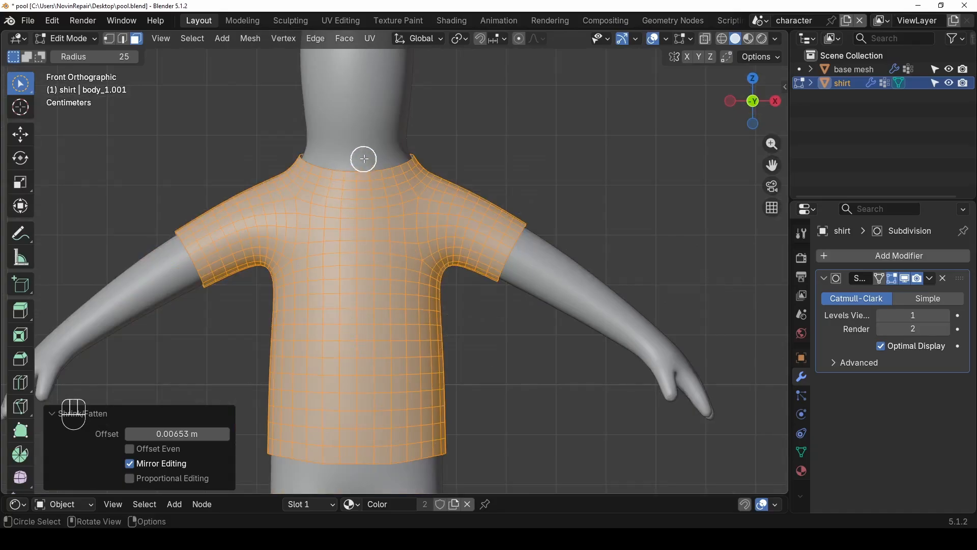
- In front view, circle-select the central strip of front faces from neckline to hem and delete these faces to open the shirt
mouse_move(364, 159)
left_mouse_down()
mouse_move(349, 197)
mouse_move(366, 418)
mouse_move(352, 455)
left_mouse_up()
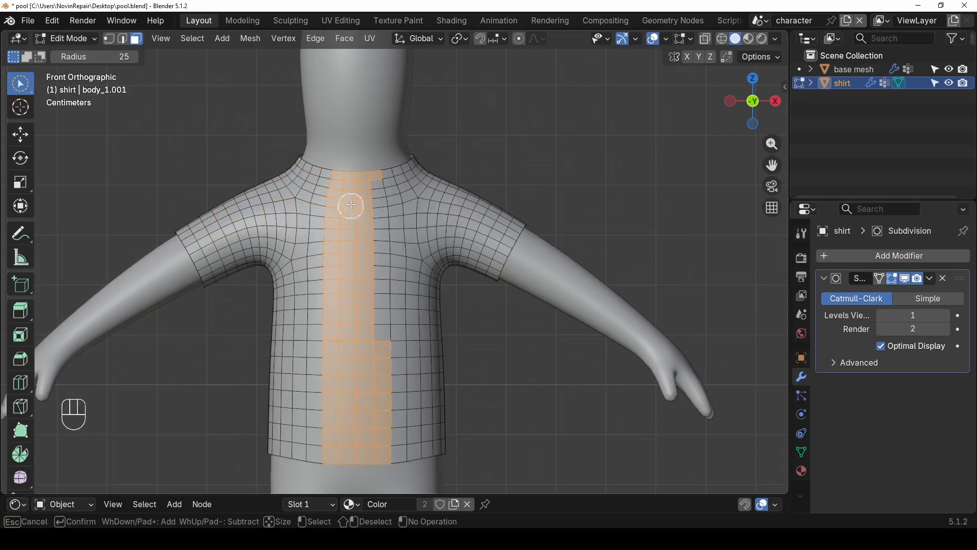
left_click_drag(366, 180, 364, 349)
scroll(377, 273, "down", 4)
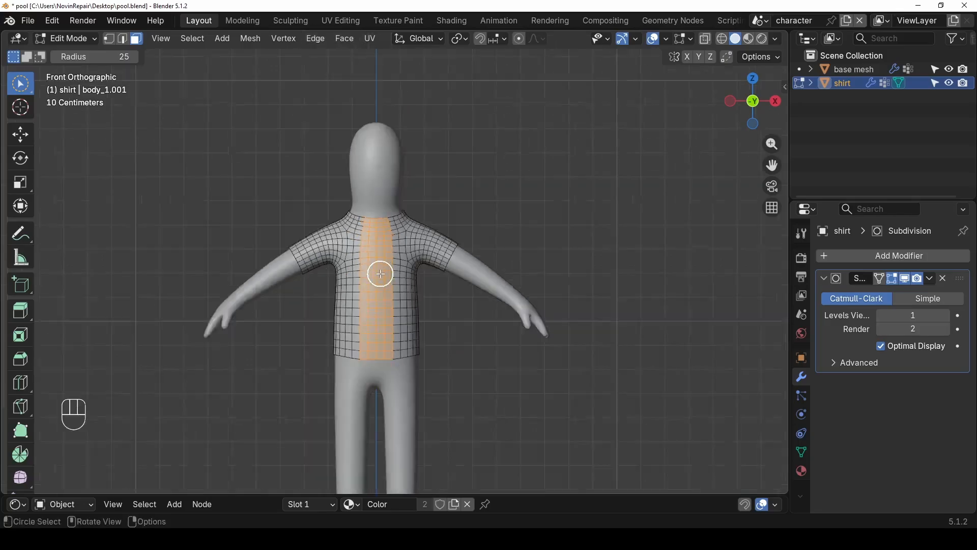
mouse_move(377, 273)
middle_mouse_down()
mouse_move(582, 309)
mouse_move(677, 295)
mouse_move(642, 291)
middle_mouse_up()
scroll(438, 229, "up", 5)
mouse_move(436, 153)
left_mouse_down("ctrl")
mouse_move(450, 130)
mouse_move(468, 148)
left_mouse_up("ctrl")
scroll(516, 151, "down", 4)
middle_click_drag(569, 196, 358, 207)
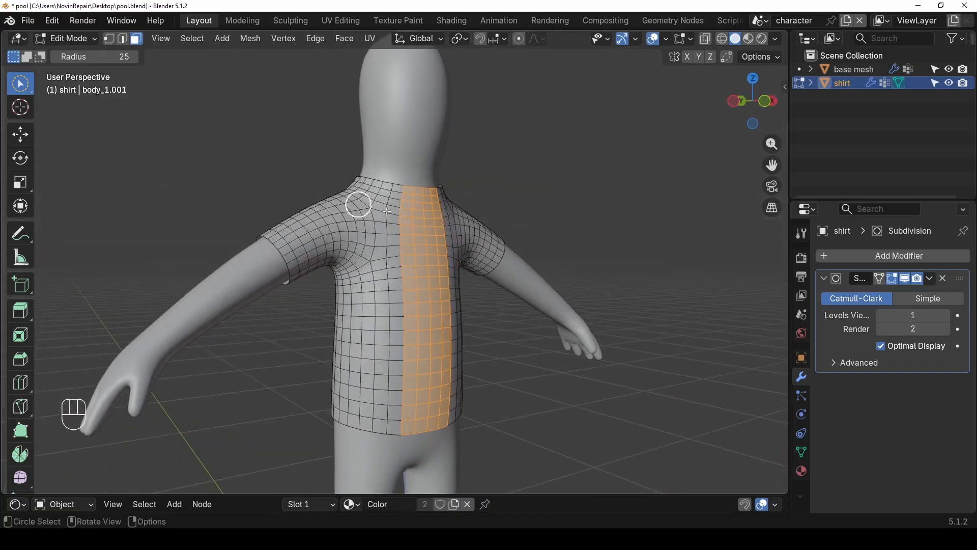
key("x")
left_click(378, 259)
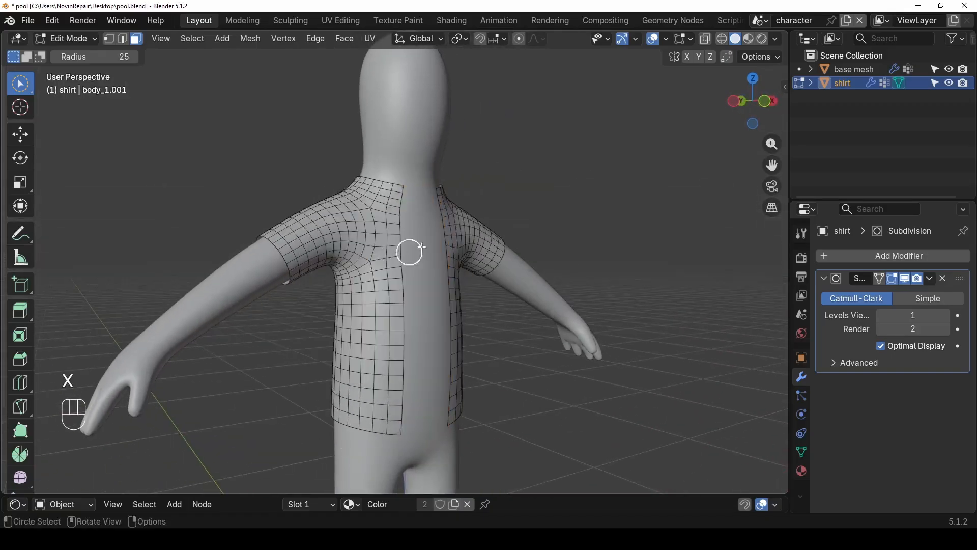
- In edge selection mode, select the neckline edge loop and extrude it upward about 0.024 m along Z to start a collar
middle_click_drag(408, 253, 397, 231)
scroll(397, 232, "up", 2)
key("2")
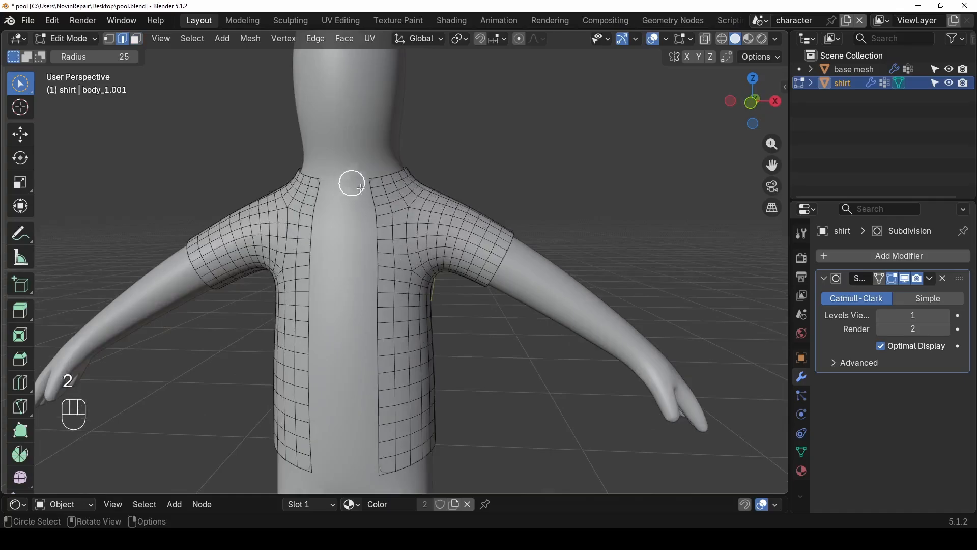
middle_click_drag(365, 196, 457, 270, "shift")
scroll(471, 264, "up", 4)
left_click(552, 243, "alt")
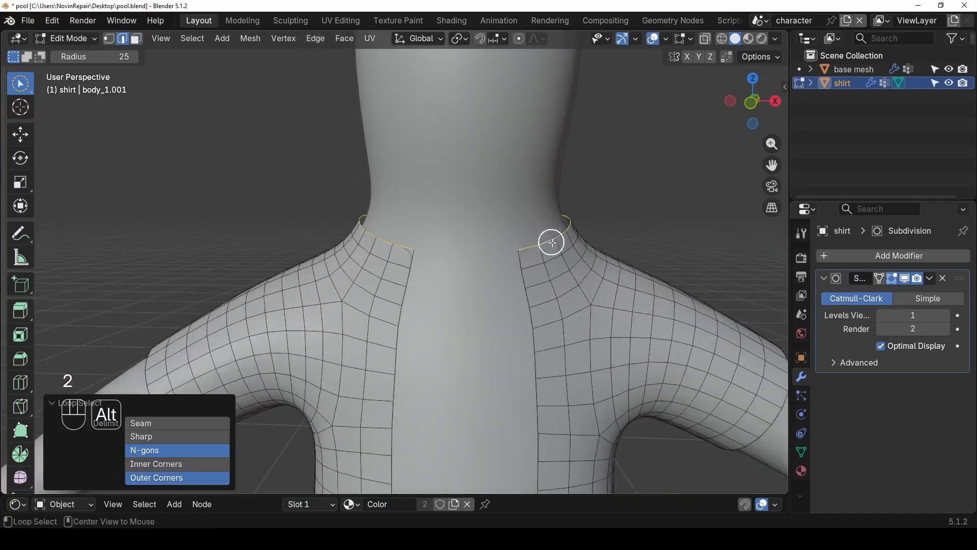
scroll(552, 243, "down", 5)
middle_click_drag(524, 262, 524, 242, "alt")
scroll(526, 243, "up", 5)
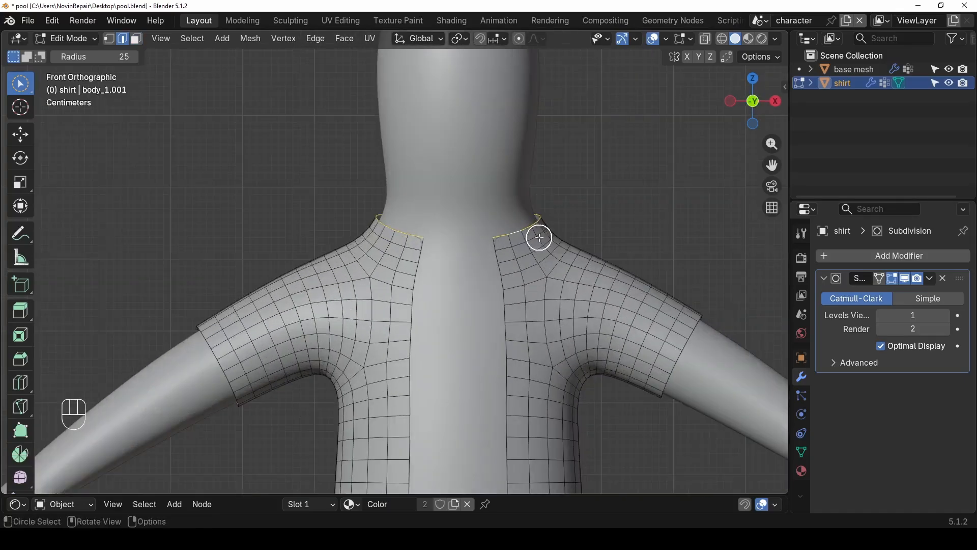
key("e")
key("z")
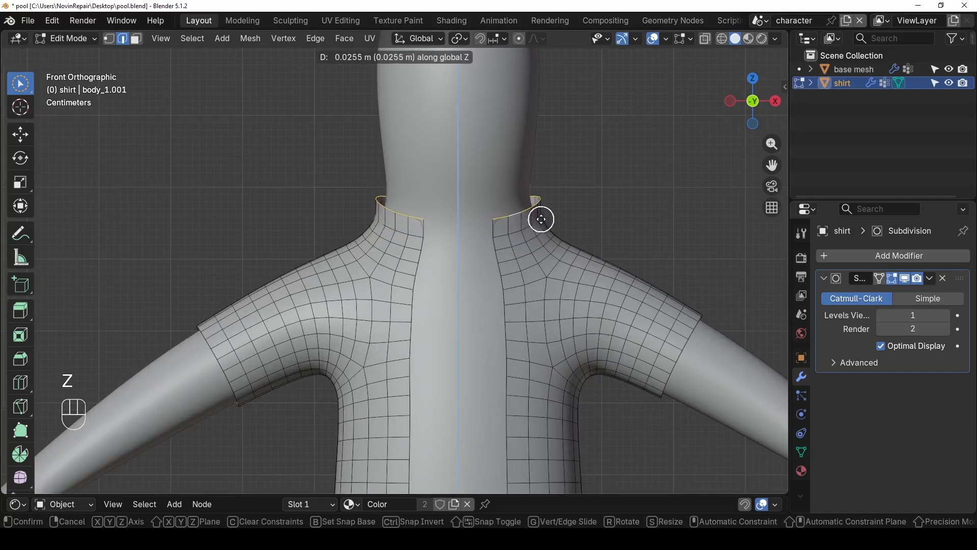
left_click(541, 220)
- Extrude the collar's top edge outward at scale 1.249 and extrude it down about 0.034 m along Z to fold the collar over
key("g")
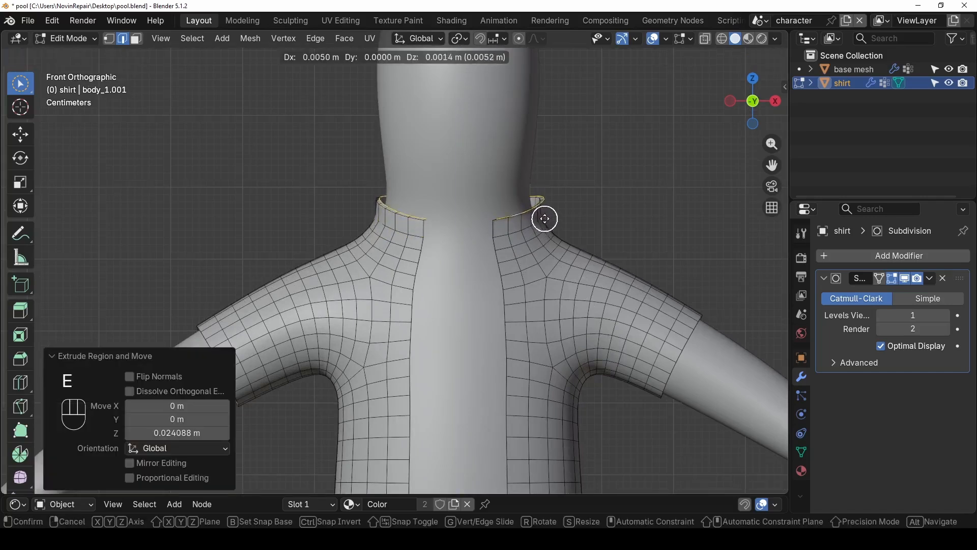
key("s")
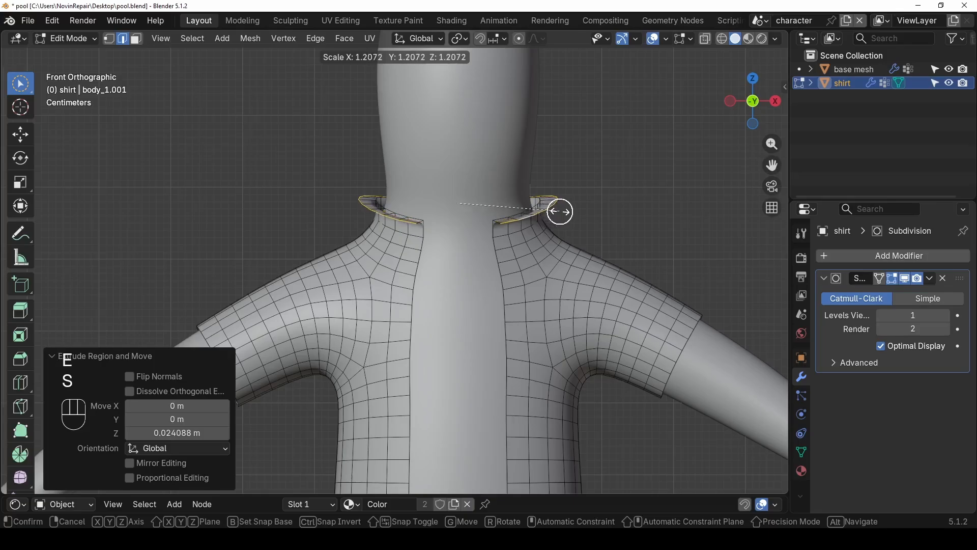
left_click(564, 212)
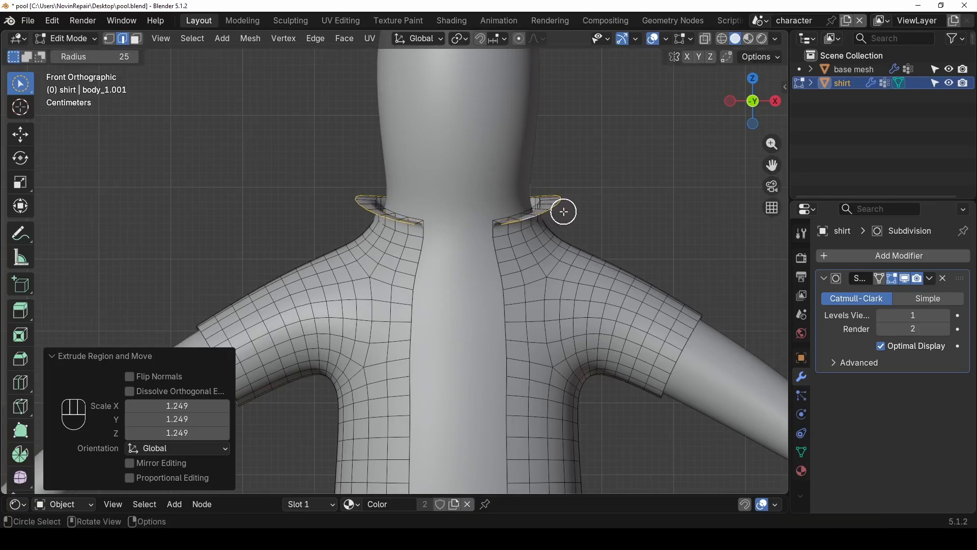
key("e")
key("z")
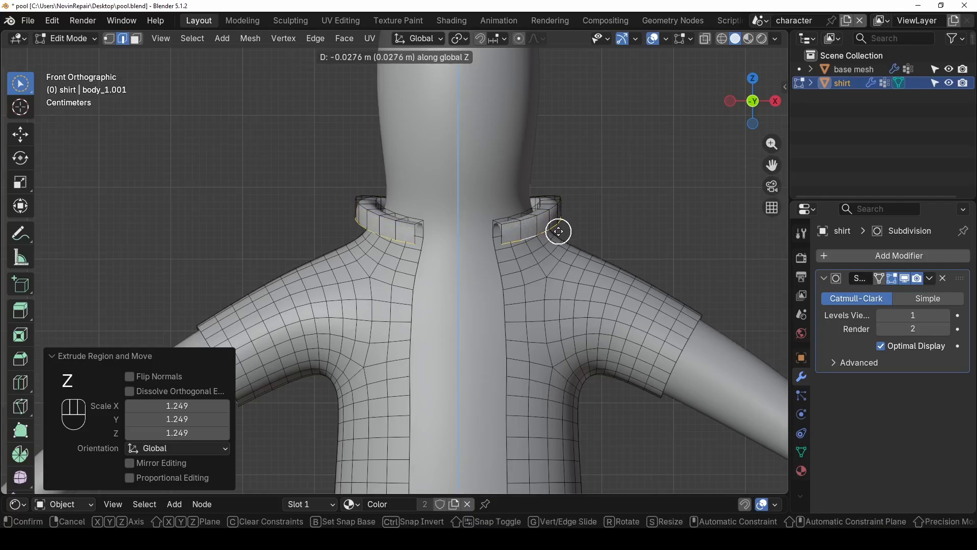
left_click(558, 236)
- Scale the folded collar's lower edge by 1.056 and move it down about 0.014 m along Z
key("s")
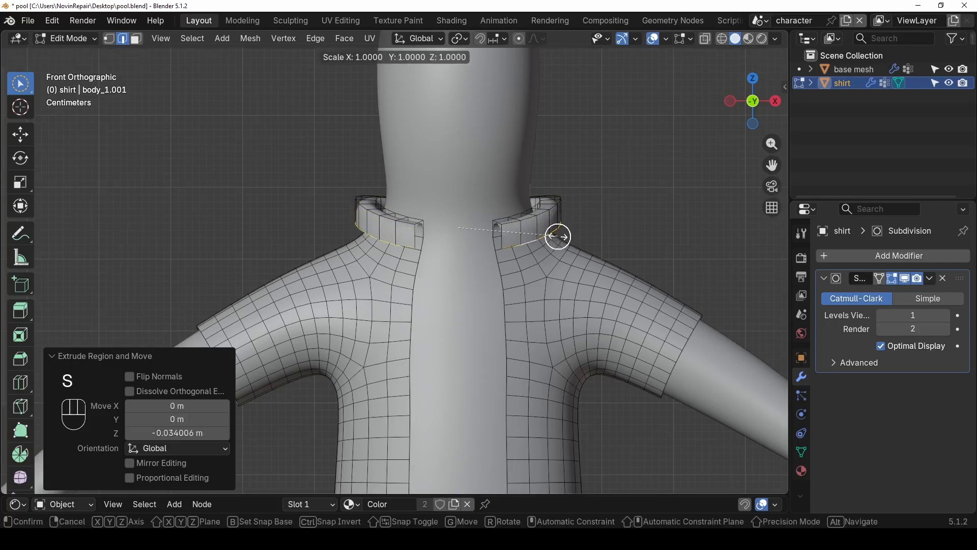
left_click(564, 237)
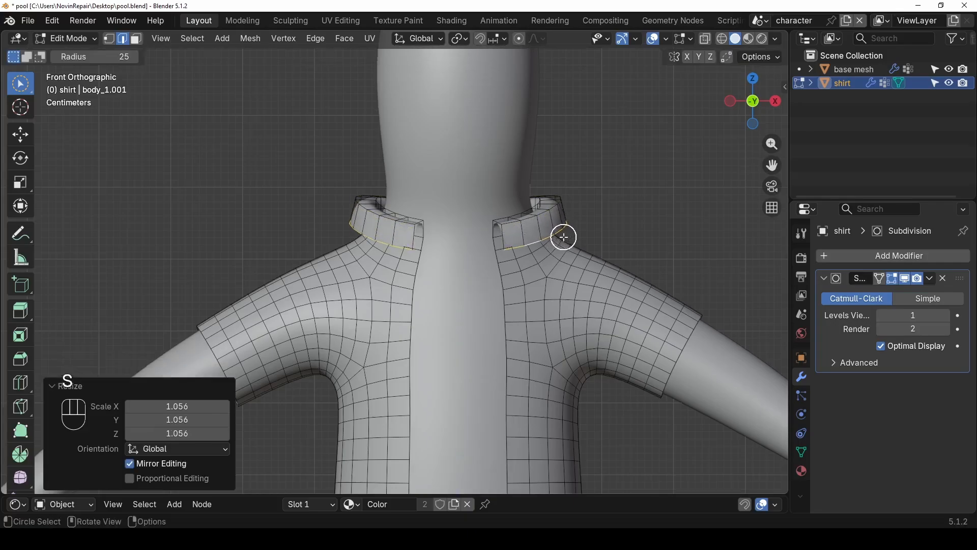
key("g")
key("z")
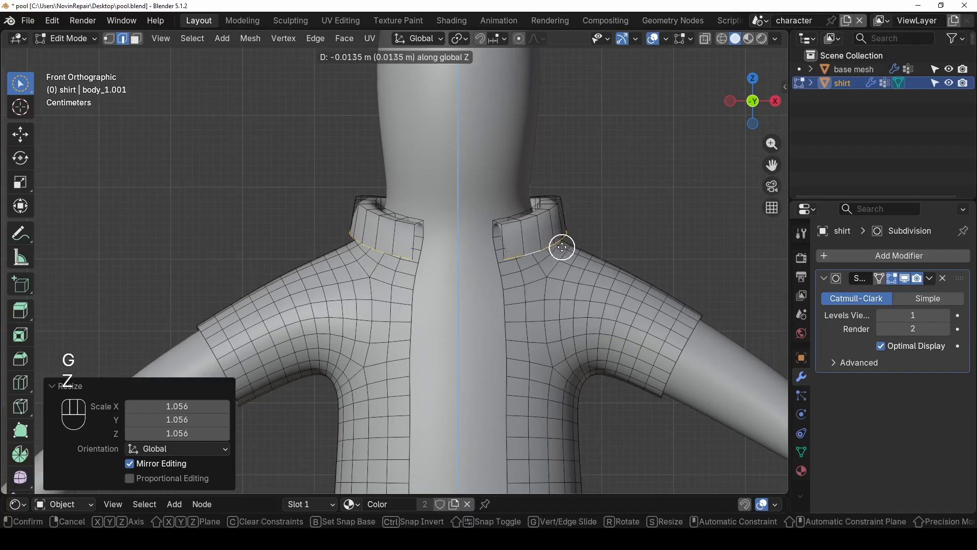
left_click(562, 248)
- Select the inner and outer edge loops along the collar's top fold and scale them to about 0.95
left_click(506, 218, "alt")
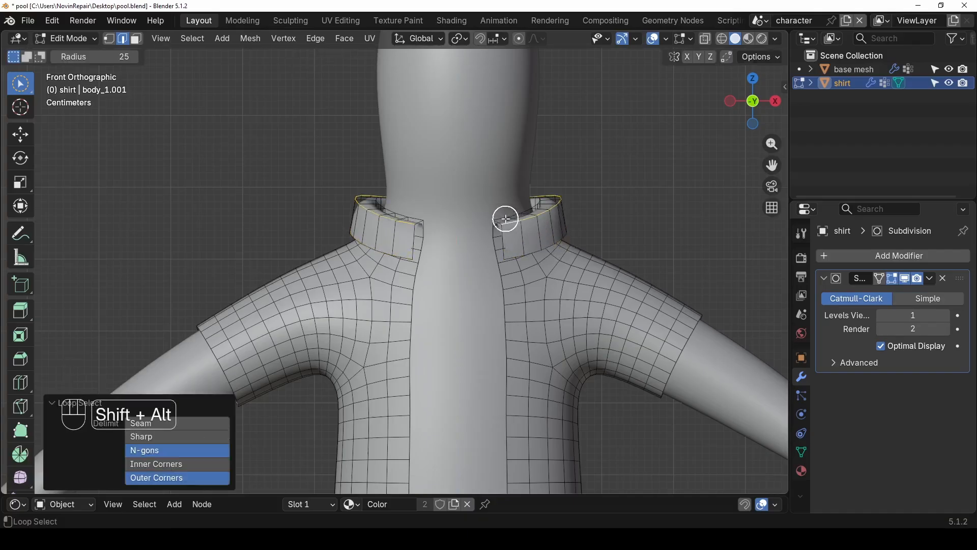
scroll(535, 220, "up", 1)
key("s")
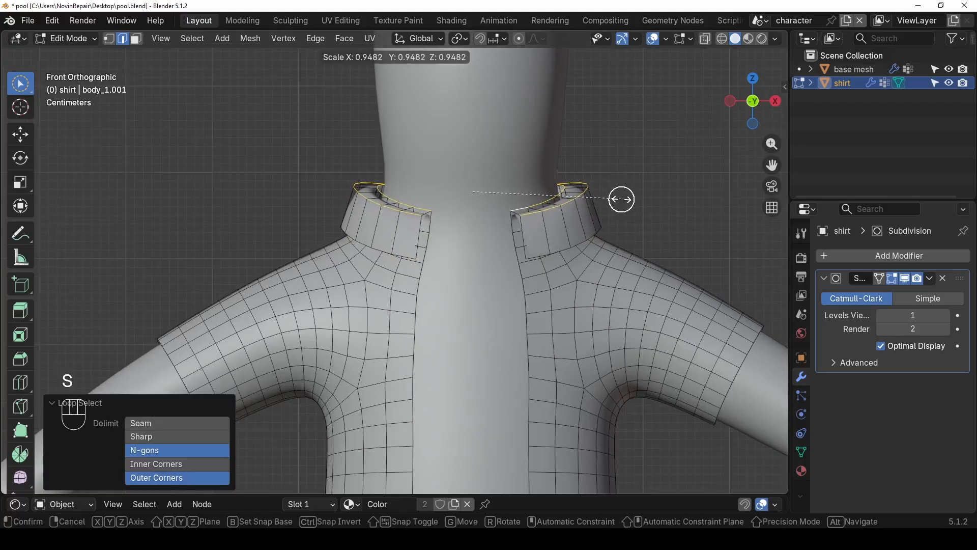
left_click(622, 199)
- Return to Object Mode and add a Solidify modifier to the shirt
middle_click_drag(535, 252, 495, 297)
scroll(544, 259, "down", 1)
scroll(558, 258, "down", 1)
scroll(541, 259, "down", 1)
key("Tab")
scroll(556, 231, "down", 2)
left_click(832, 254)
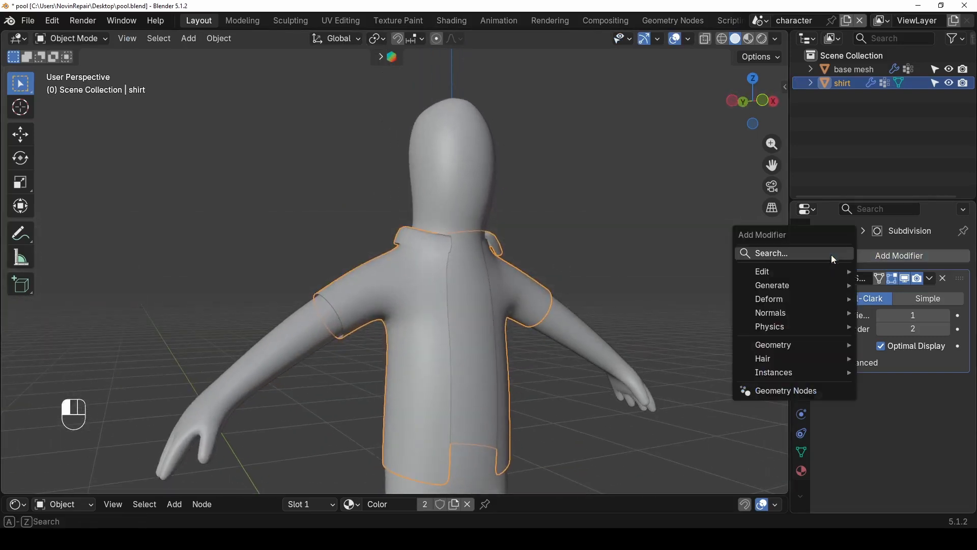
mouse_move(798, 283)
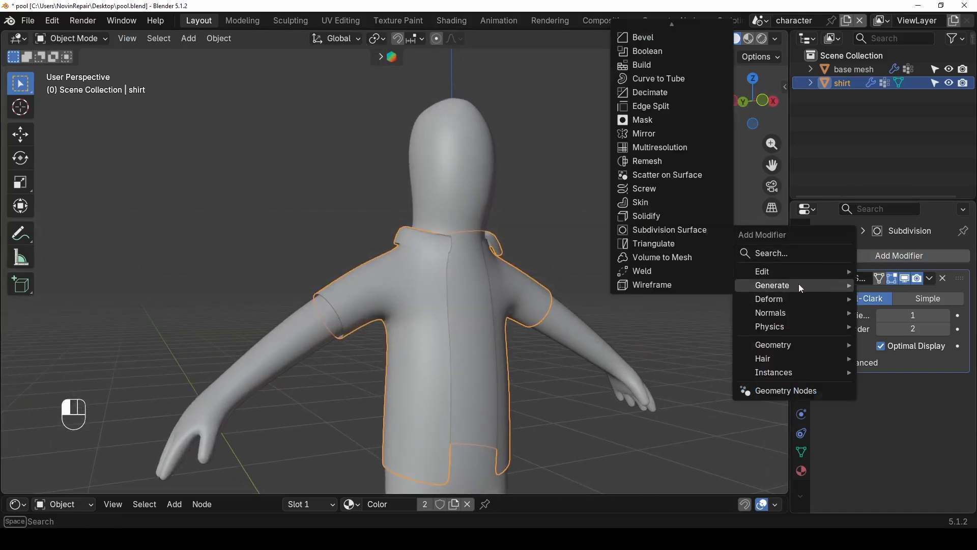
left_click(676, 213)
scroll(591, 236, "up", 2)
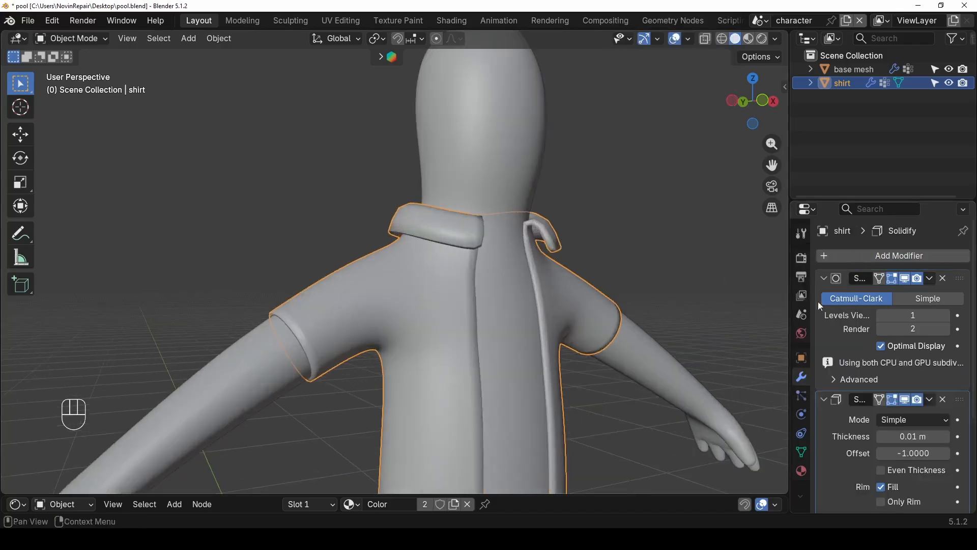
- Set the shirt's Solidify offset to 1 and its thickness to 0.001 m
left_click(921, 455)
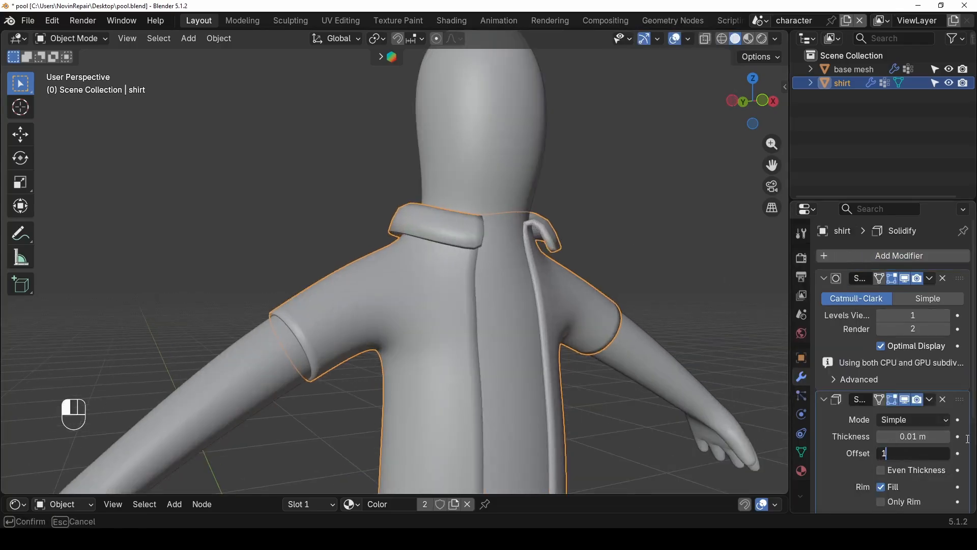
key("Return")
scroll(527, 260, "up", 2)
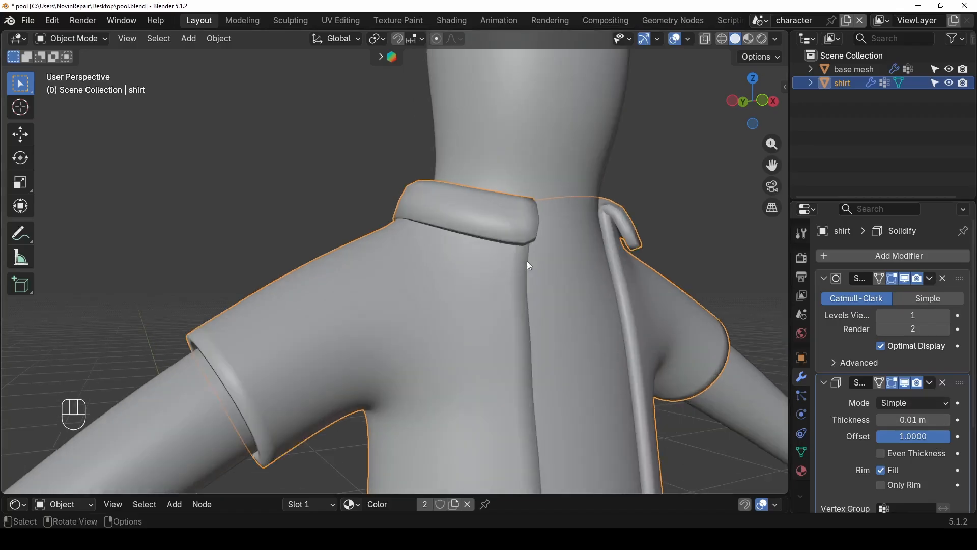
left_click(919, 421)
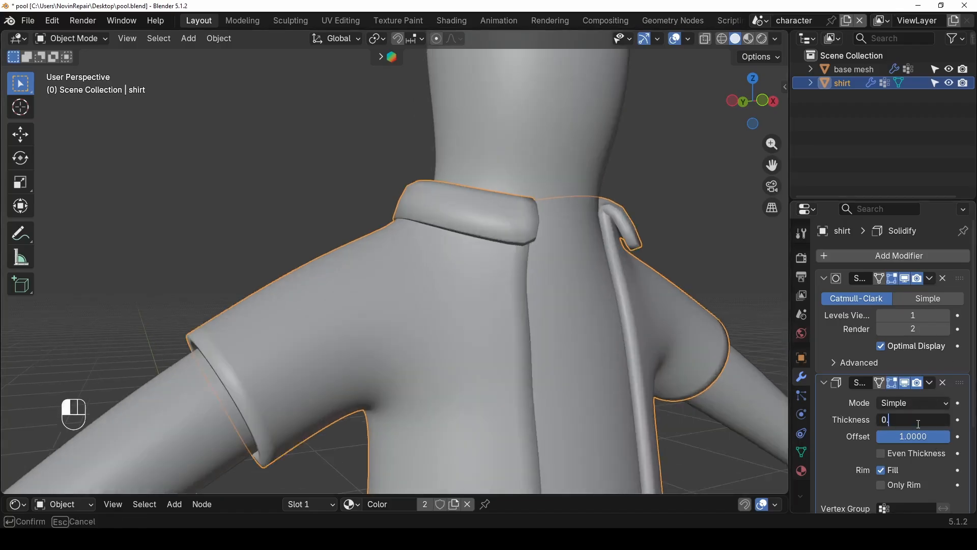
type("0.001")
key("Return")
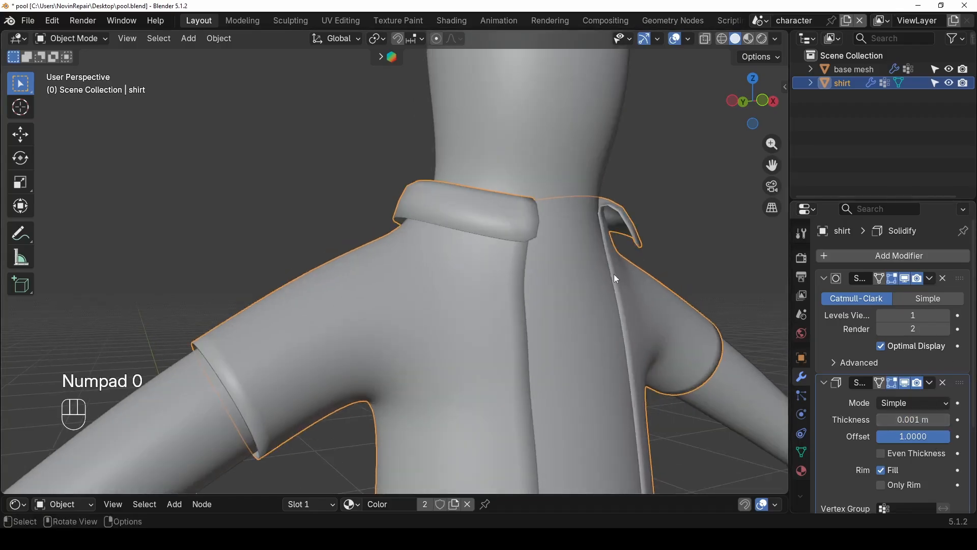
- Move the Solidify modifier above the Subdivision modifier in the shirt's modifier stack
middle_click_drag(614, 274, 701, 308)
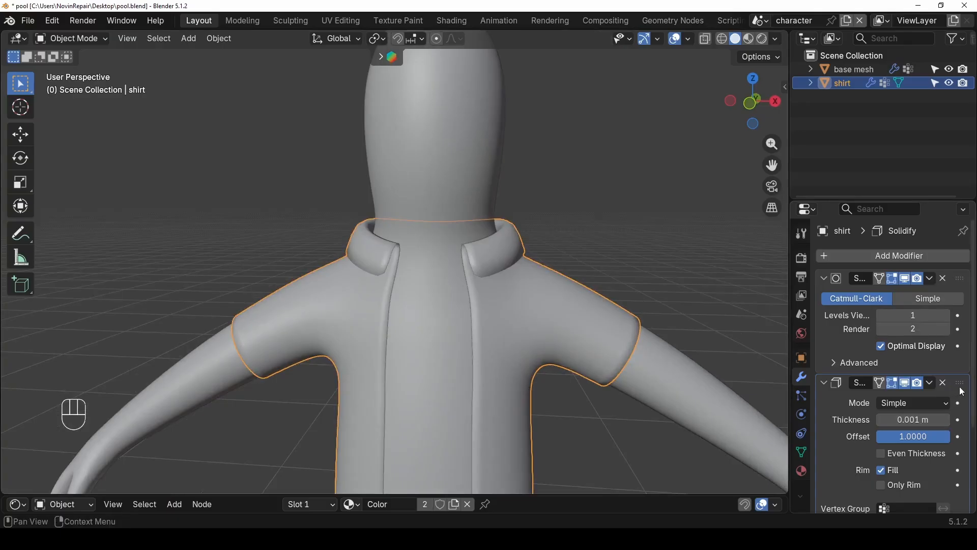
left_click_drag(962, 387, 957, 279)
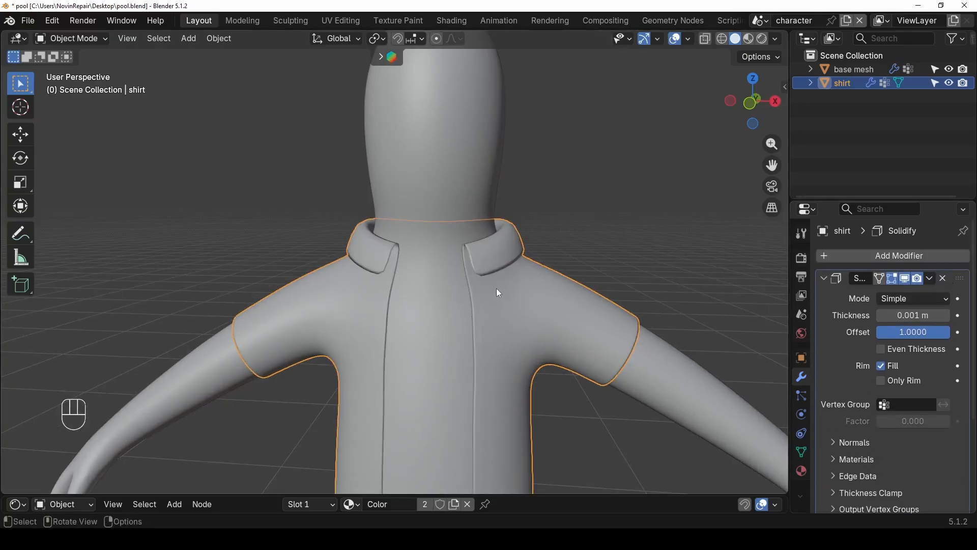
middle_click_drag(496, 289, 645, 244)
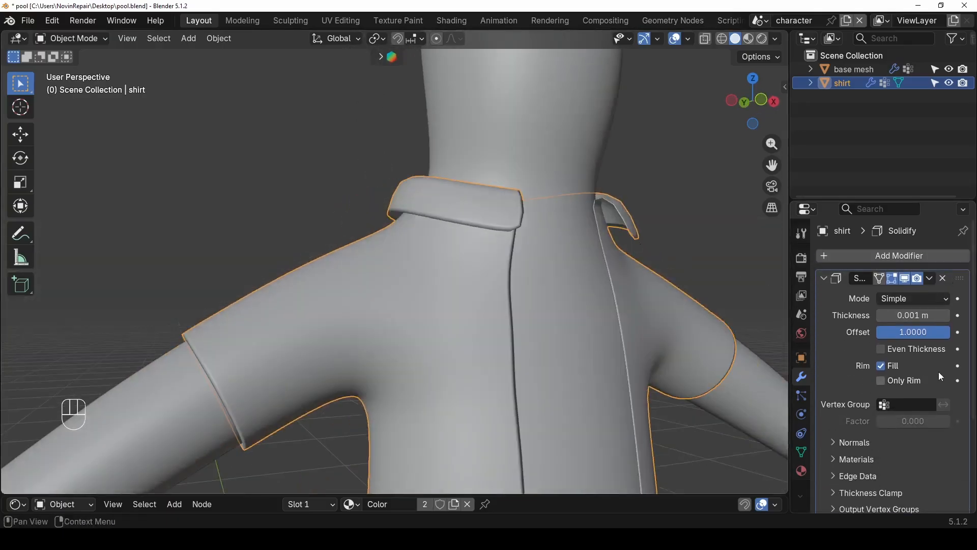
- Try Solidify thicknesses of 0.005 m and 0.008 m on the shirt
left_click(943, 315)
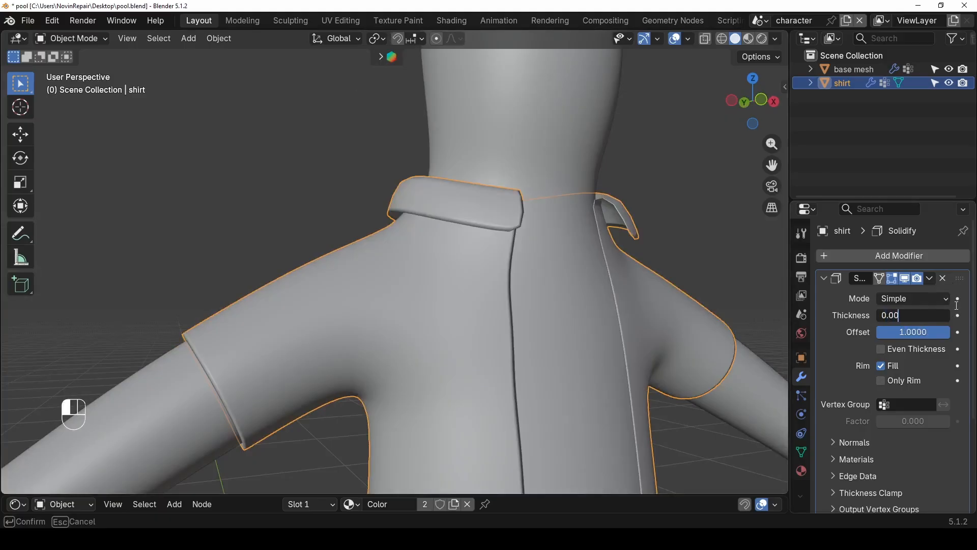
type("5")
key("Return")
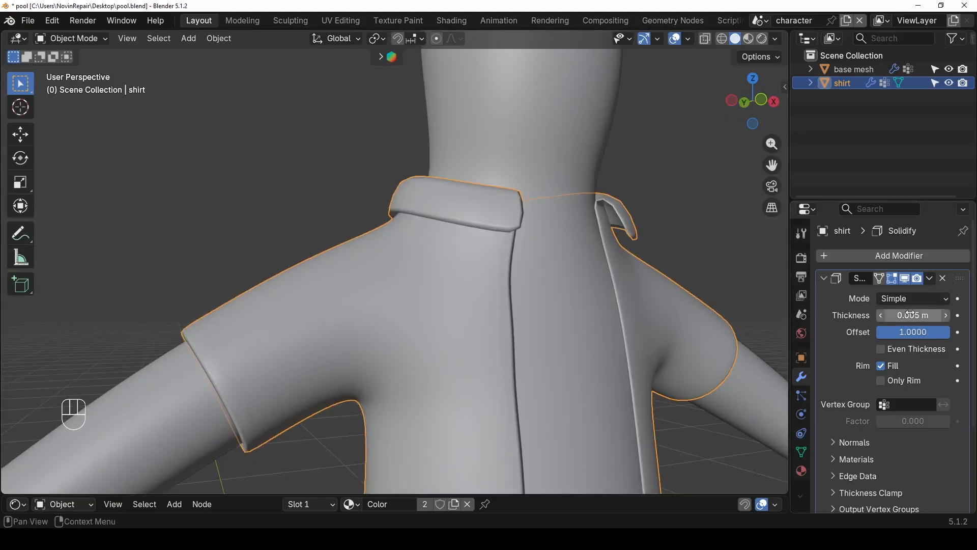
left_click(911, 315)
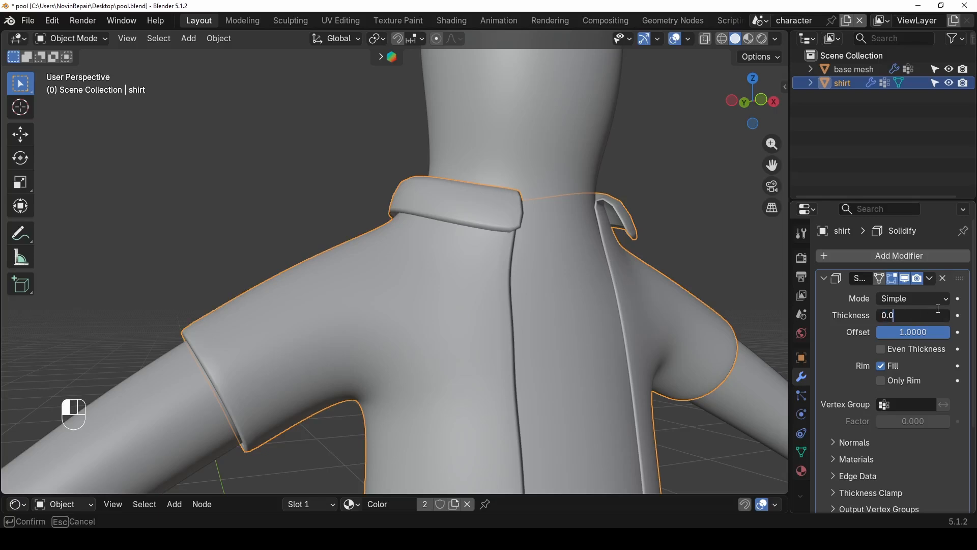
type("0.008")
key("Return")
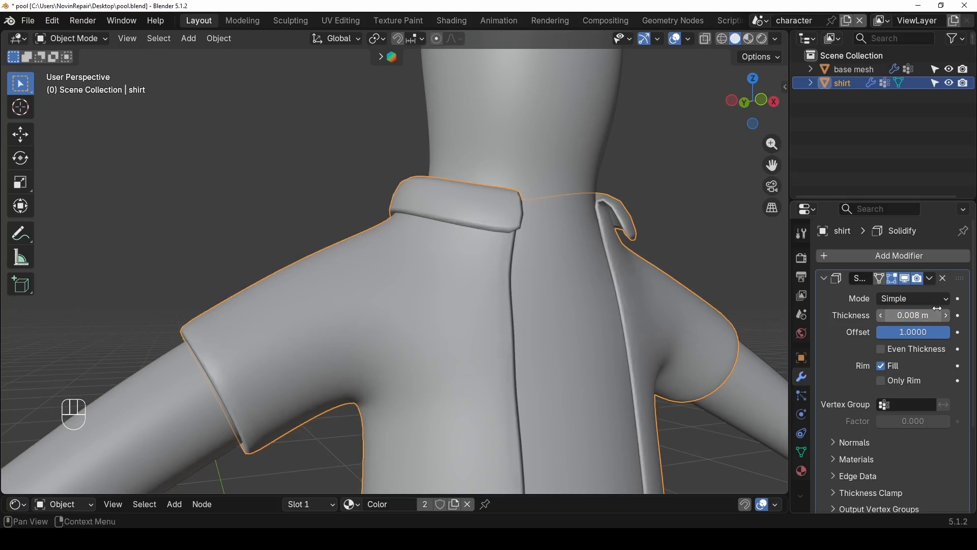
- Check the shirt's sleeve and collar up close and set the Solidify thickness to 0.005 m
middle_click_drag(246, 344, 312, 329)
key("Tab")
key("Tab")
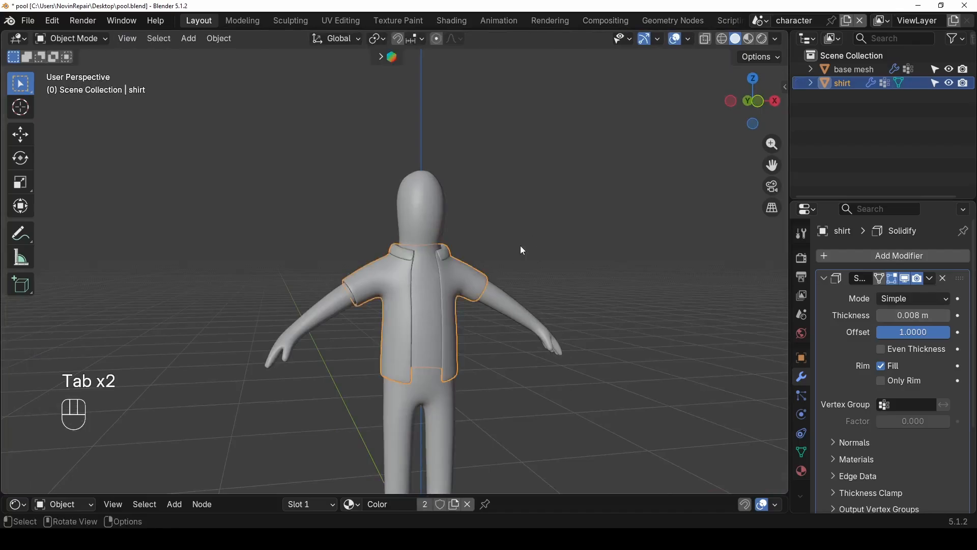
scroll(524, 246, "up", 3)
middle_click_drag(532, 246, 305, 238)
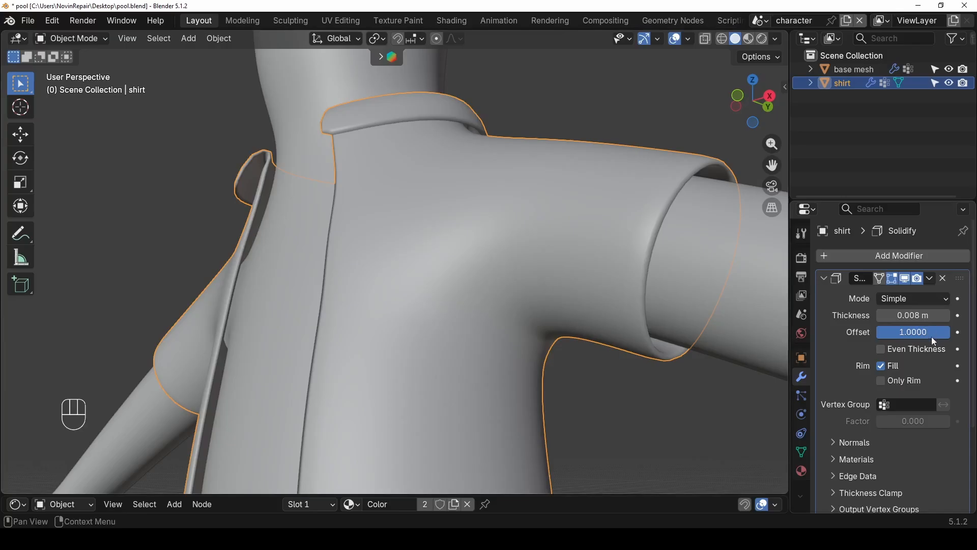
left_click(915, 316)
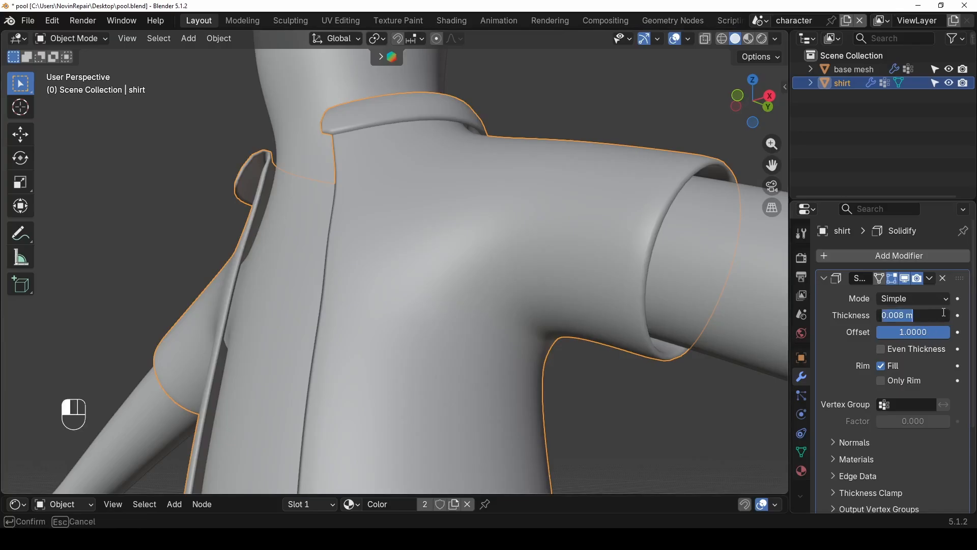
type("0.005")
key("Return")
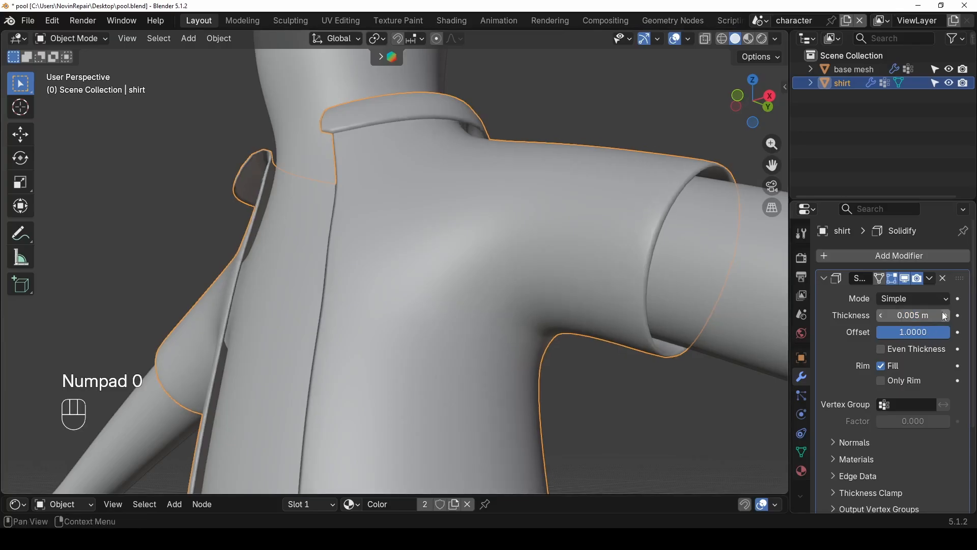
- Enter Edit Mode on the shirt and turn off the Solidify modifier's viewport display, keeping Subdivision displayed
scroll(473, 210, "down", 7)
middle_click_drag(472, 352, 509, 371)
key("Tab")
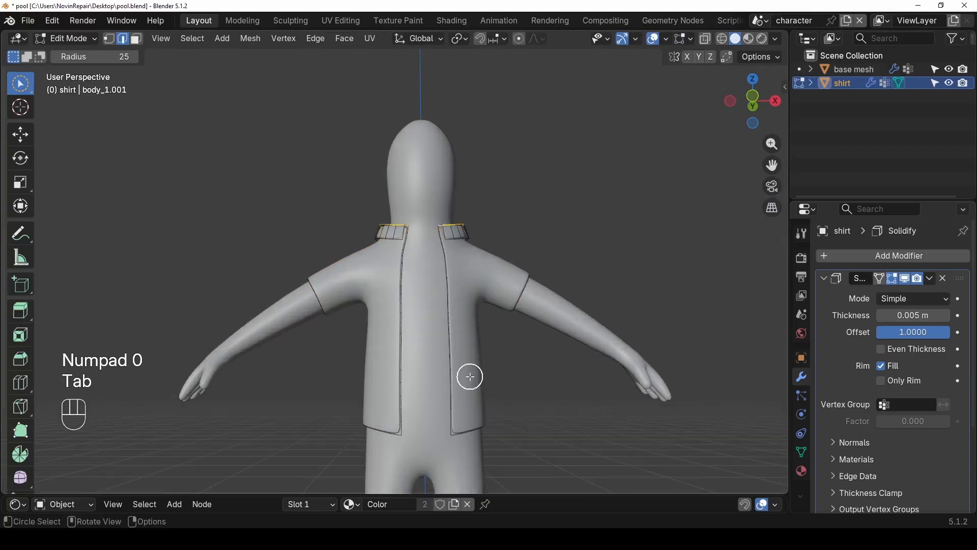
left_click(824, 279)
key("ctrl+1")
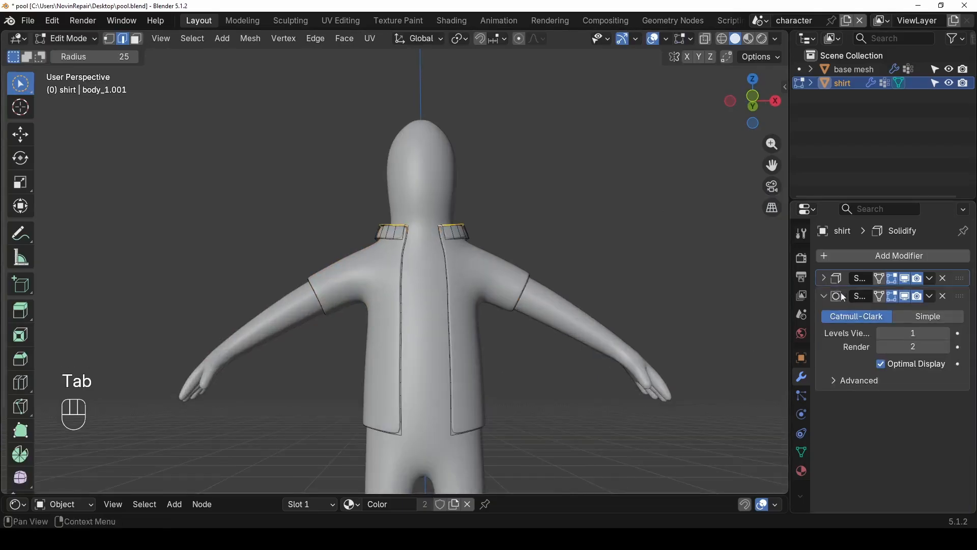
left_click(905, 297)
scroll(489, 458, "up", 2)
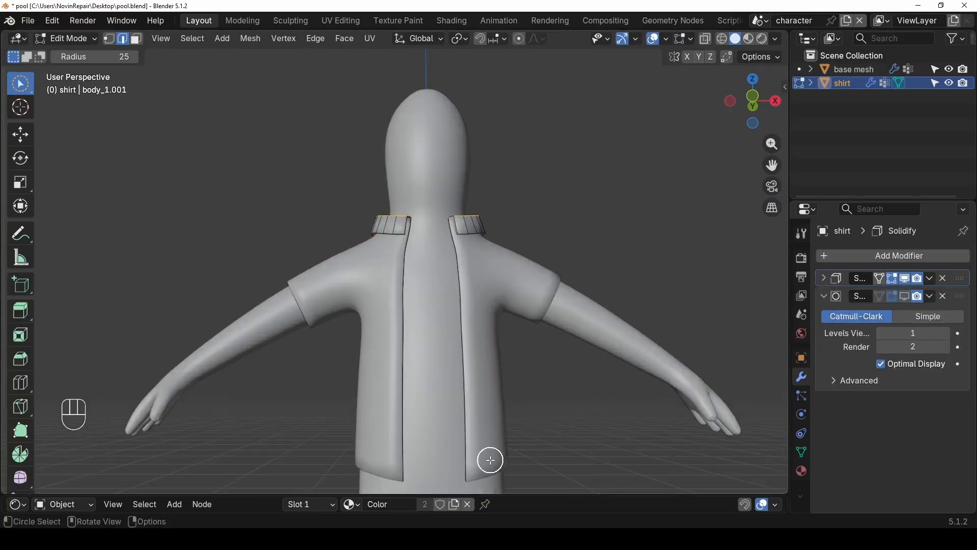
left_click(906, 296)
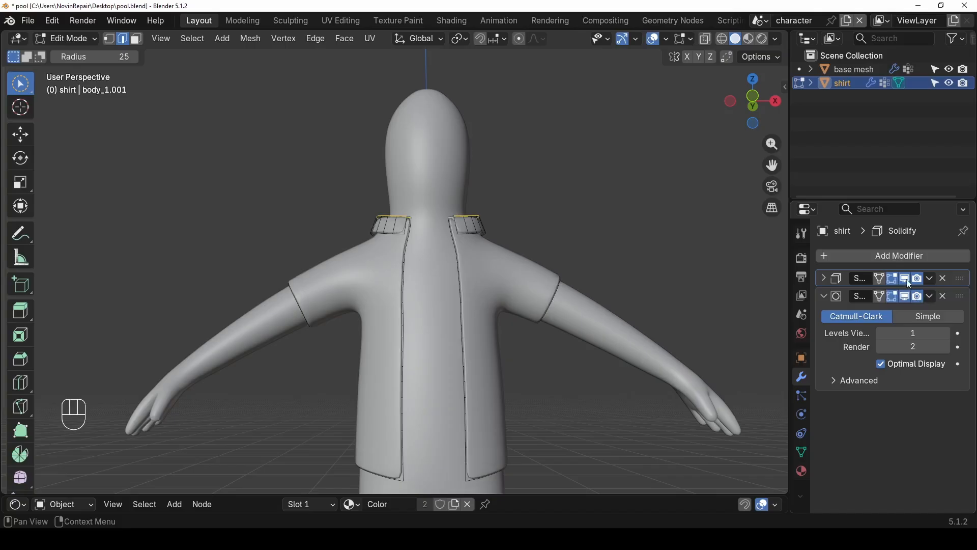
left_click(906, 280)
scroll(438, 453, "up", 1)
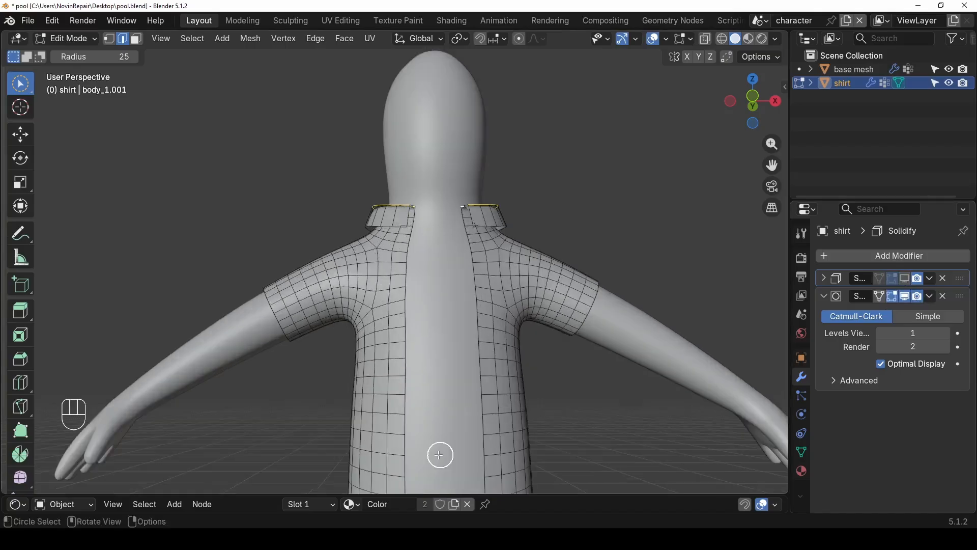
- Select the shirt's hem edge loop and, in front view, move it down about 0.062 m along Z with proportional editing at size 0.319
middle_click_drag(433, 433, 426, 353, "shift")
left_click(388, 444, "alt")
scroll(476, 432, "down", 4)
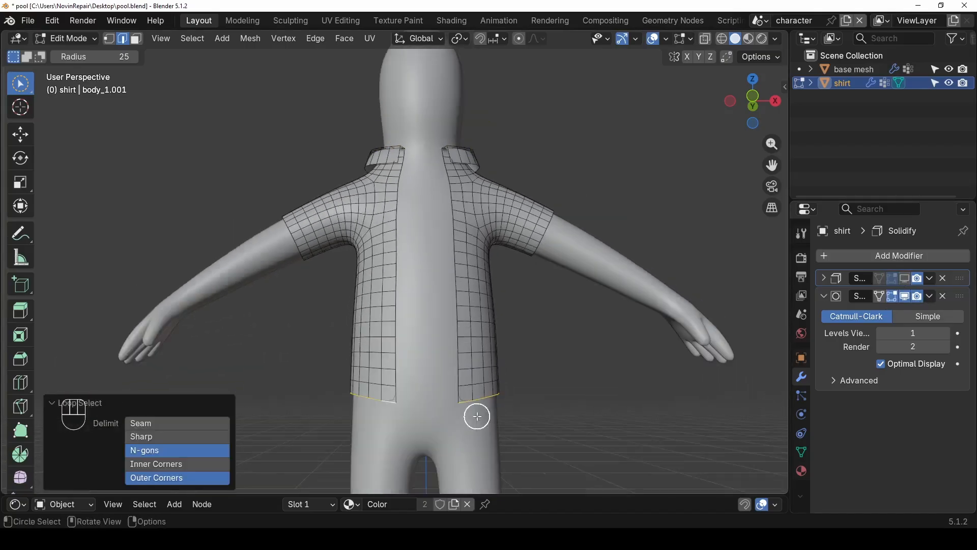
key("KP_1")
key("o")
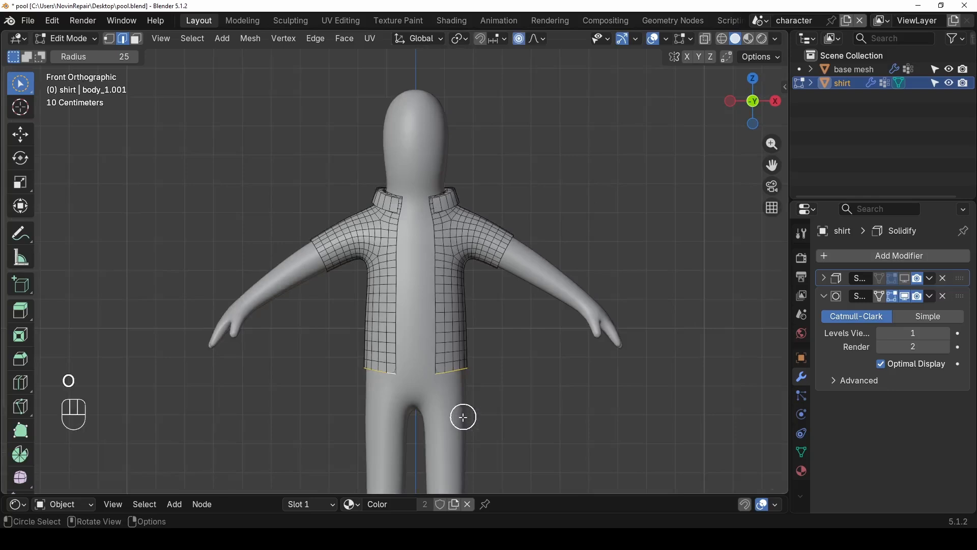
scroll(458, 417, "up", 3)
middle_click_drag(454, 415, 459, 362, "shift")
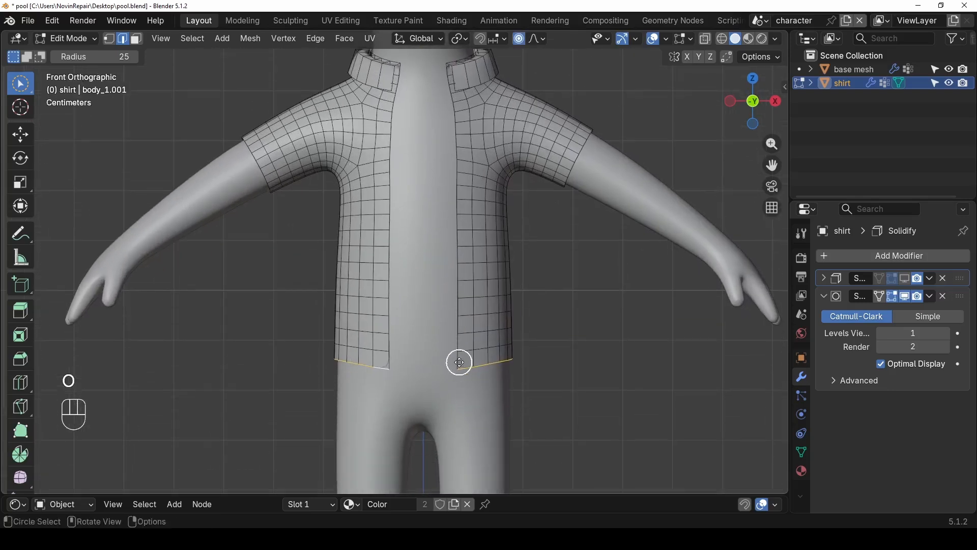
key("g")
key("z")
scroll(460, 362, "up", 11)
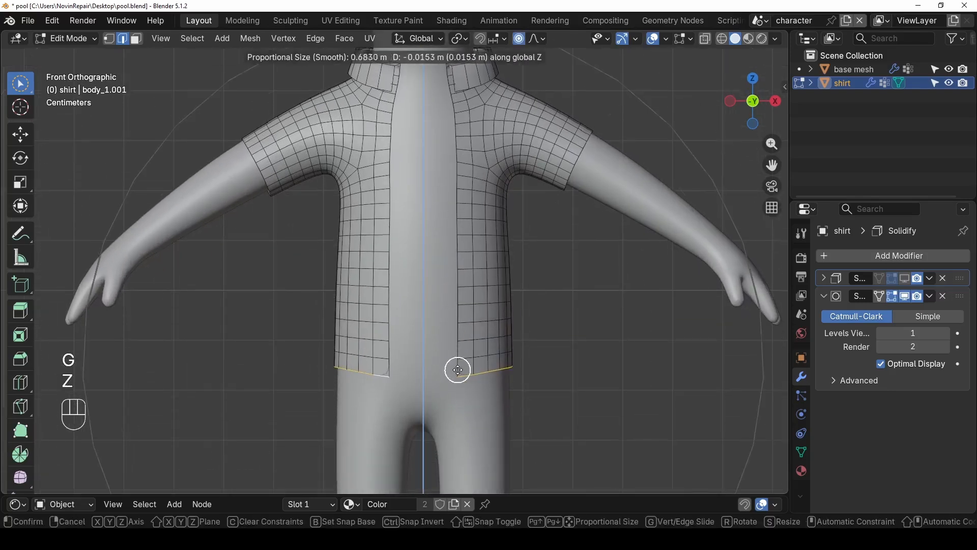
scroll(458, 385, "up", 1)
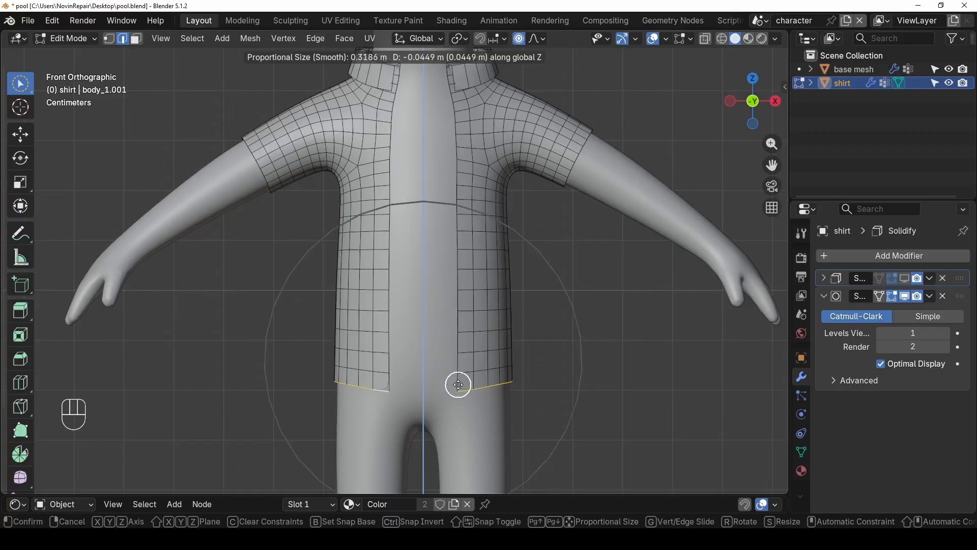
left_click(459, 393)
- Scale the hem edge loop outward to about 1.089 with a proportional size of about 0.386
key("s")
scroll(459, 393, "down", 2)
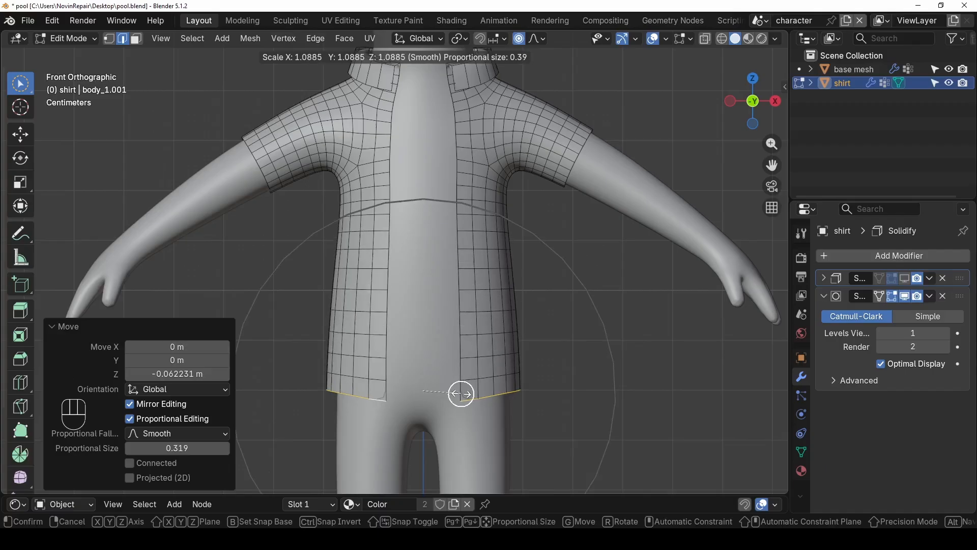
left_click(461, 393)
scroll(533, 325, "down", 3)
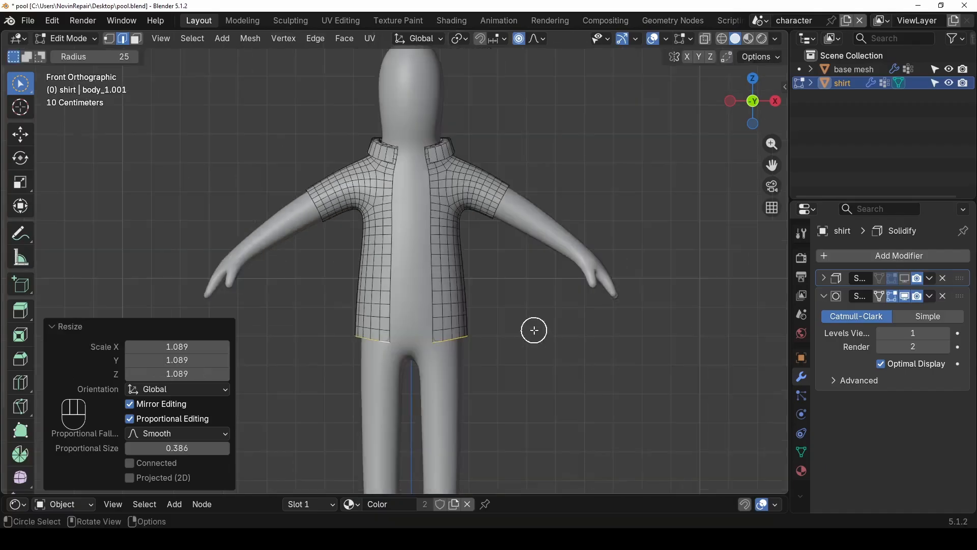
- Return to Object Mode, deselect the shirt and turn its Solidify modifier's viewport display back on
left_click(76, 39)
left_click(69, 52)
left_click(500, 289)
mouse_move(500, 289)
middle_mouse_down()
mouse_move(332, 314)
mouse_move(493, 289)
middle_mouse_up()
scroll(492, 265, "up", 6)
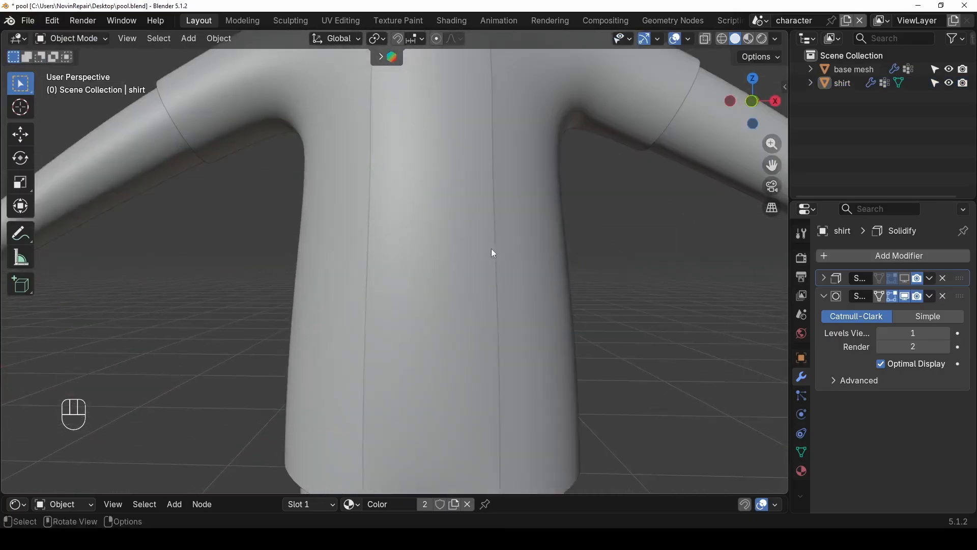
middle_click_drag(493, 253, 576, 270)
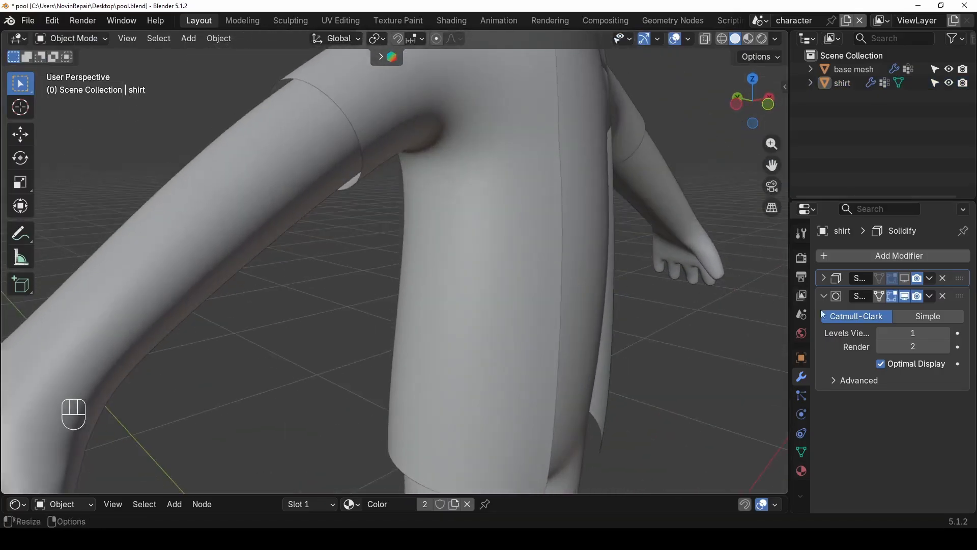
left_click(906, 279)
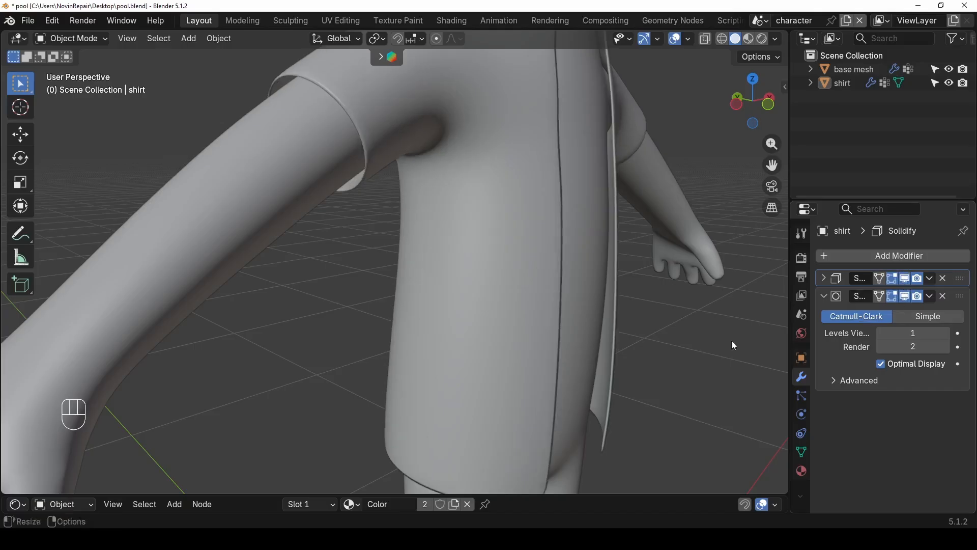
- Save the file and select the base mesh object
middle_click_drag(732, 341, 491, 344)
scroll(538, 302, "down", 3)
key("ctrl+s")
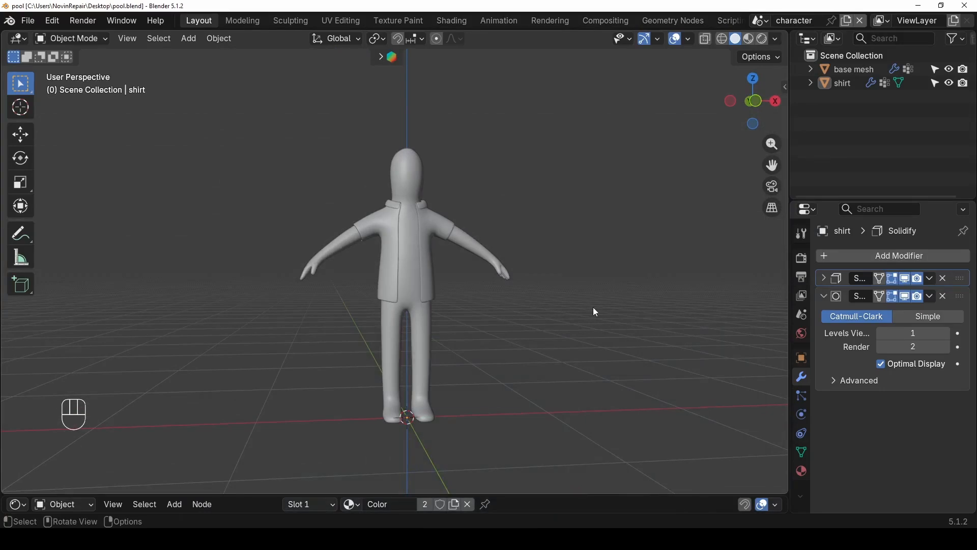
left_click(427, 329)
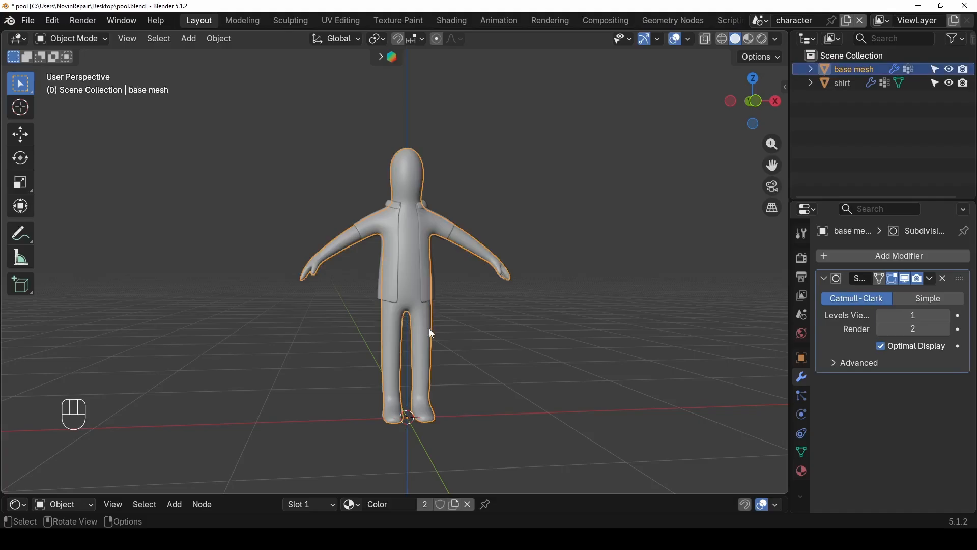
- Isolate the base mesh in local view and open it for editing in front view with X-ray on
key("KP_Divide")
middle_click_drag(454, 327, 456, 335)
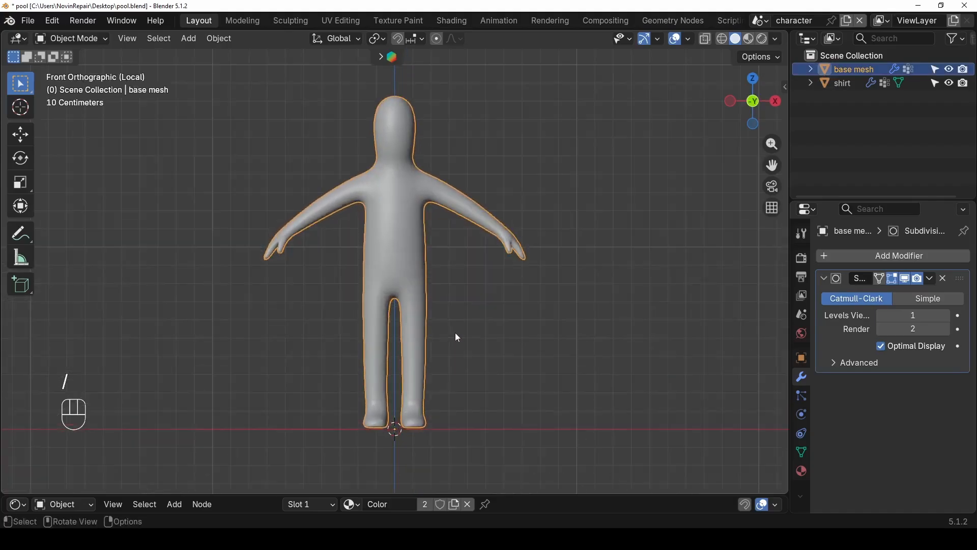
key("Tab")
scroll(436, 307, "up", 2)
key("alt+z")
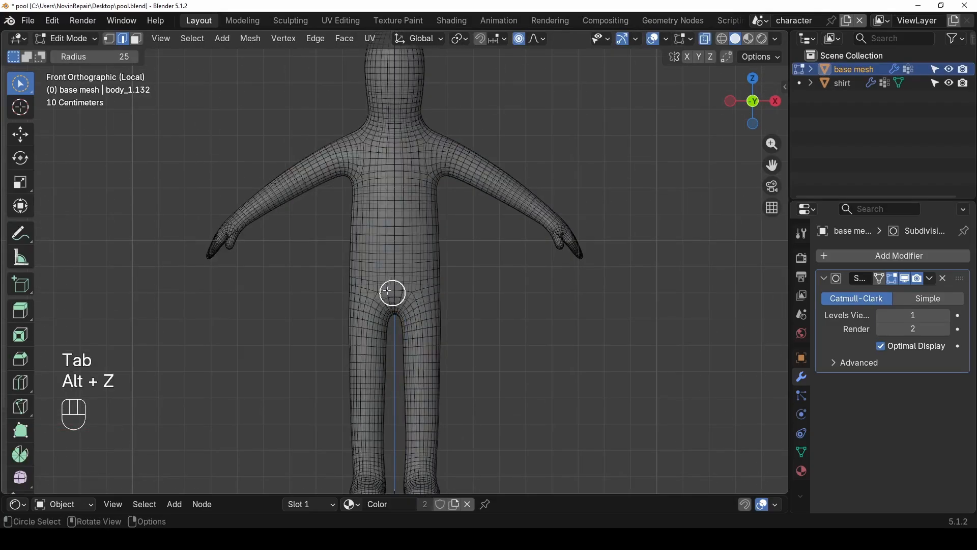
- Box-select the base mesh faces from the waist down to mid-thigh on both legs, front and back
left_click_drag(21, 87, 102, 125)
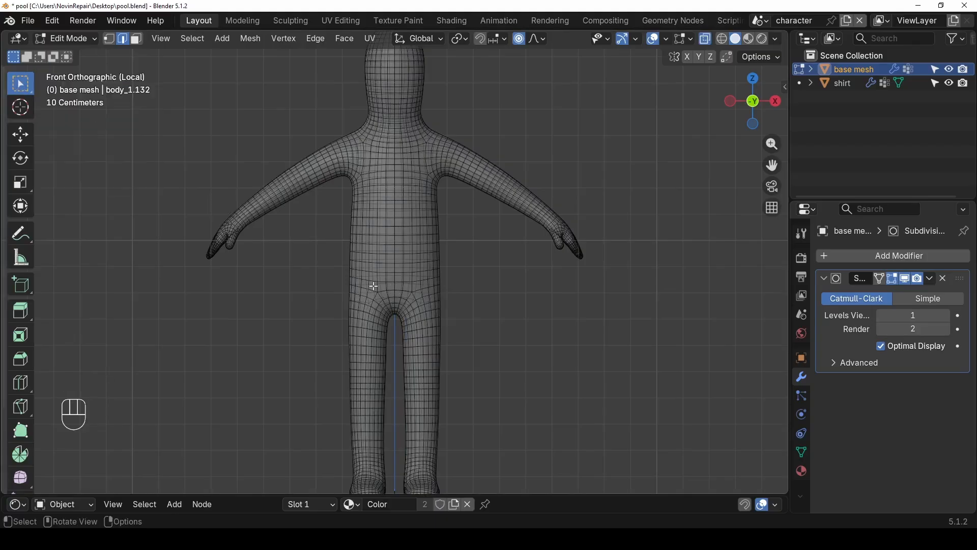
scroll(373, 286, "up", 1)
key("3")
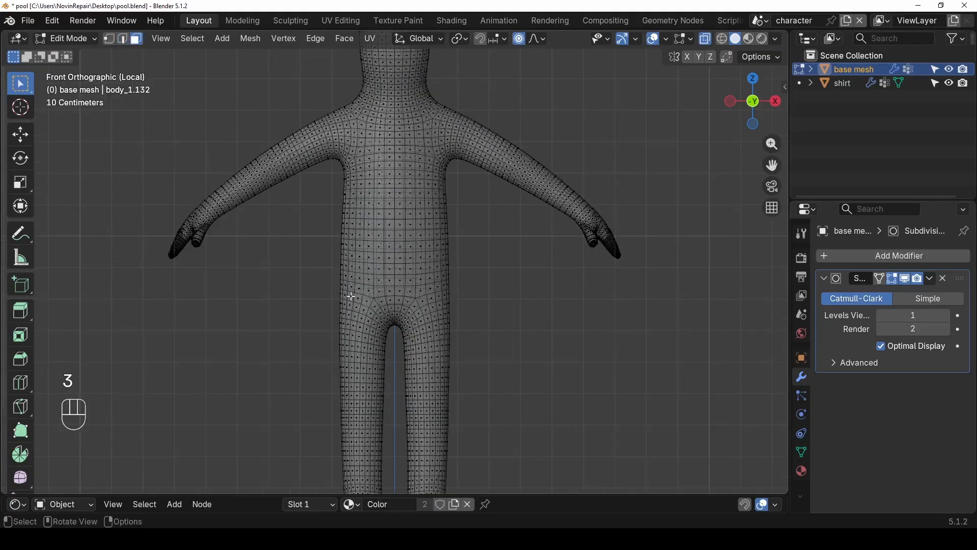
key("space")
left_click_drag(312, 263, 475, 372)
key("space")
scroll(428, 353, "down", 3)
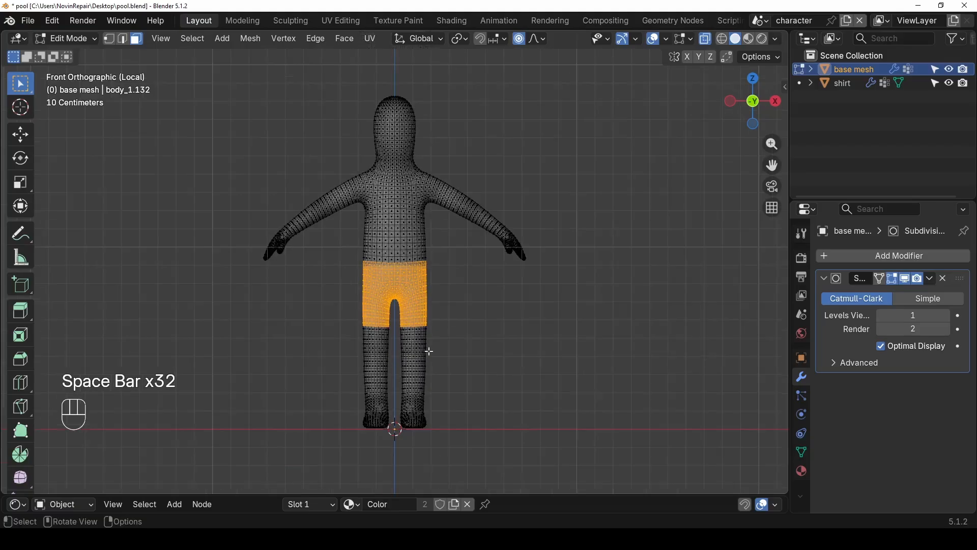
- Turn X-ray off and add the missing row of faces around the back of the waist to the selection with Select Circle
key("alt+z")
mouse_move(428, 351)
middle_mouse_down()
mouse_move(444, 353)
mouse_move(432, 336)
mouse_move(589, 338)
mouse_move(261, 270)
middle_mouse_up()
scroll(435, 338, "up", 4)
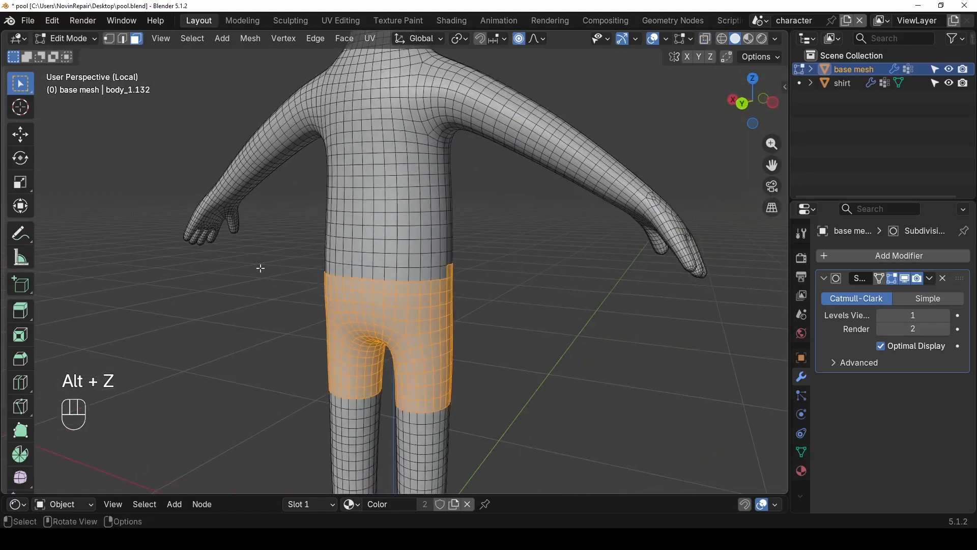
left_click(29, 94)
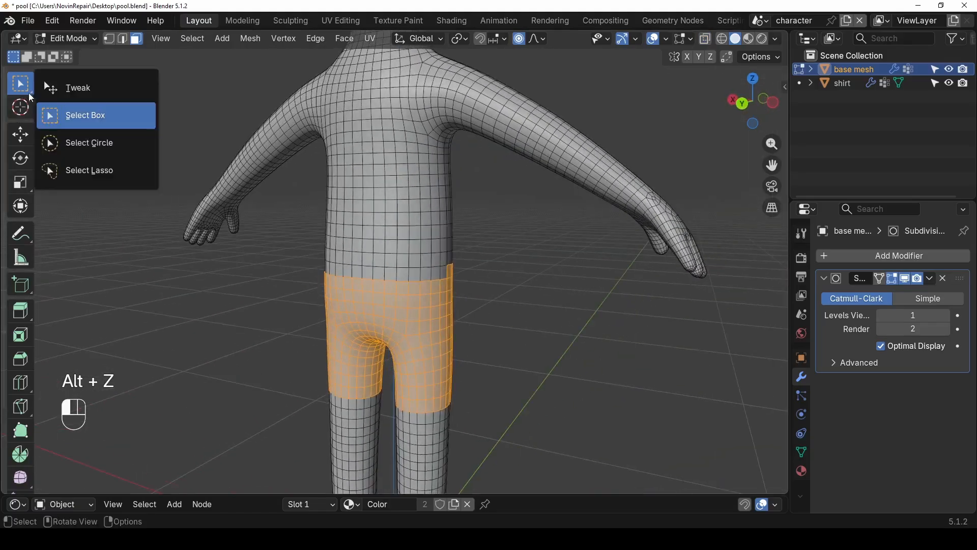
left_click(88, 143)
scroll(389, 279, "up", 3)
left_click_drag(486, 292, 299, 290, "shift")
mouse_move(299, 290)
middle_mouse_down()
mouse_move(497, 292)
mouse_move(384, 284)
mouse_move(371, 331)
mouse_move(565, 305)
mouse_move(659, 325)
mouse_move(536, 336)
mouse_move(510, 328)
middle_mouse_up()
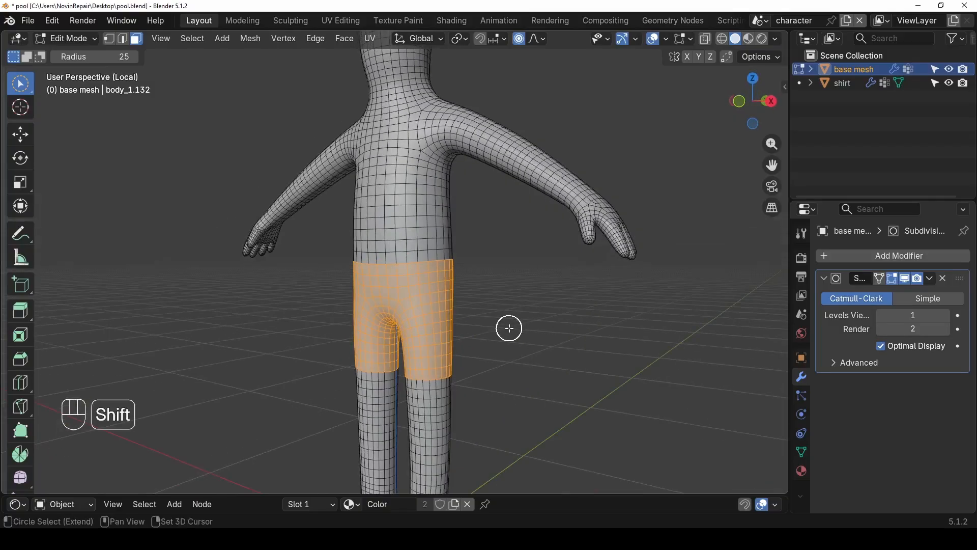
- Duplicate the selected faces in place, separate them into their own object and return to Object Mode
key("shift+d")
right_click(580, 305)
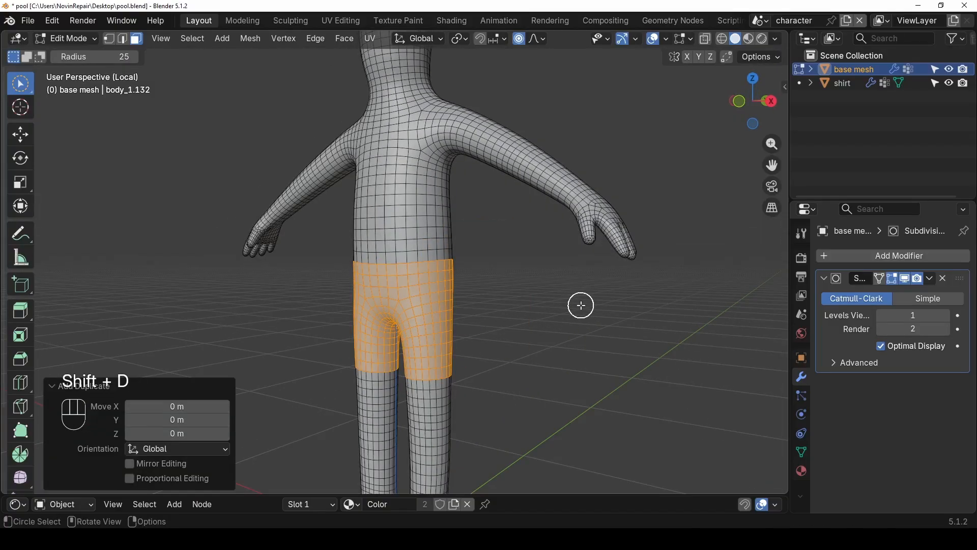
key("p")
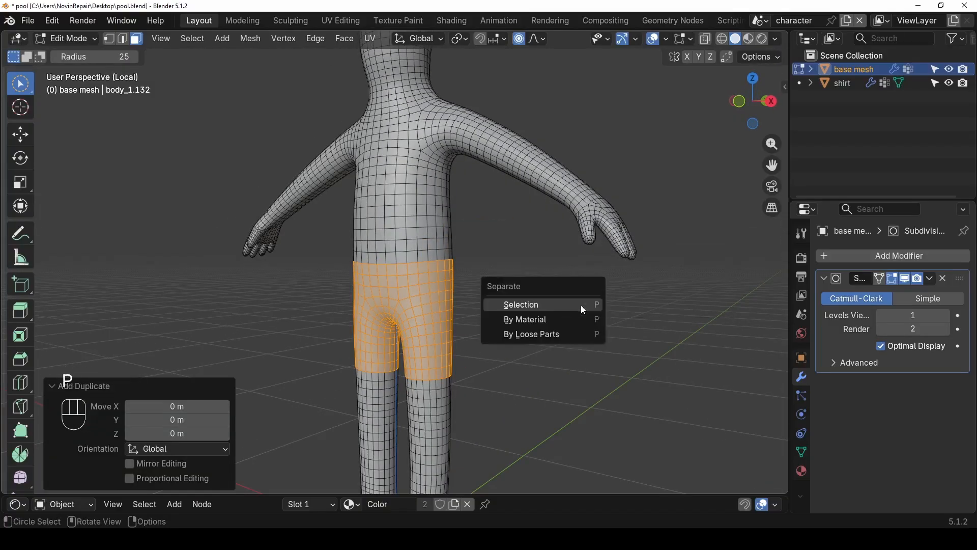
left_click(584, 305)
left_click(71, 39)
left_click(84, 53)
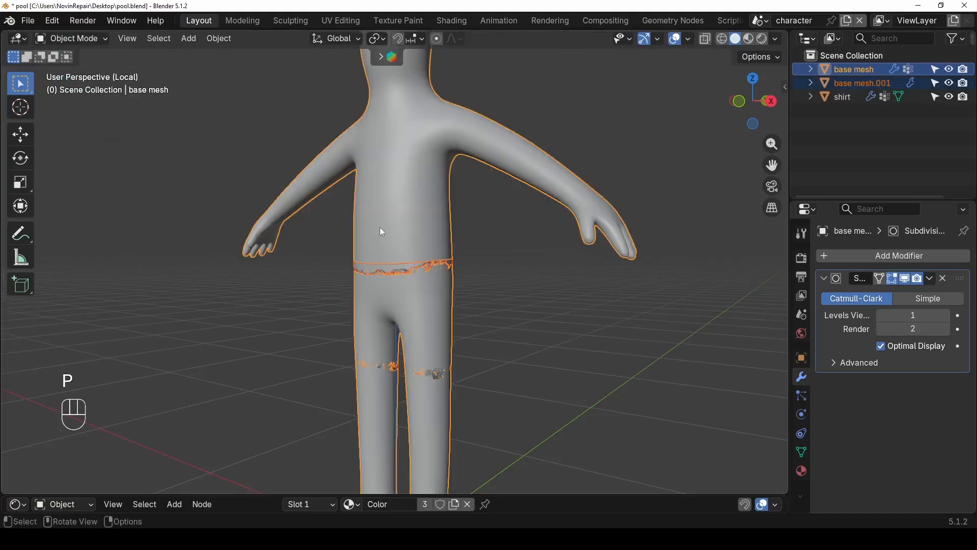
- Select the separated waist-to-thigh piece and rename it "short"
left_click(434, 307)
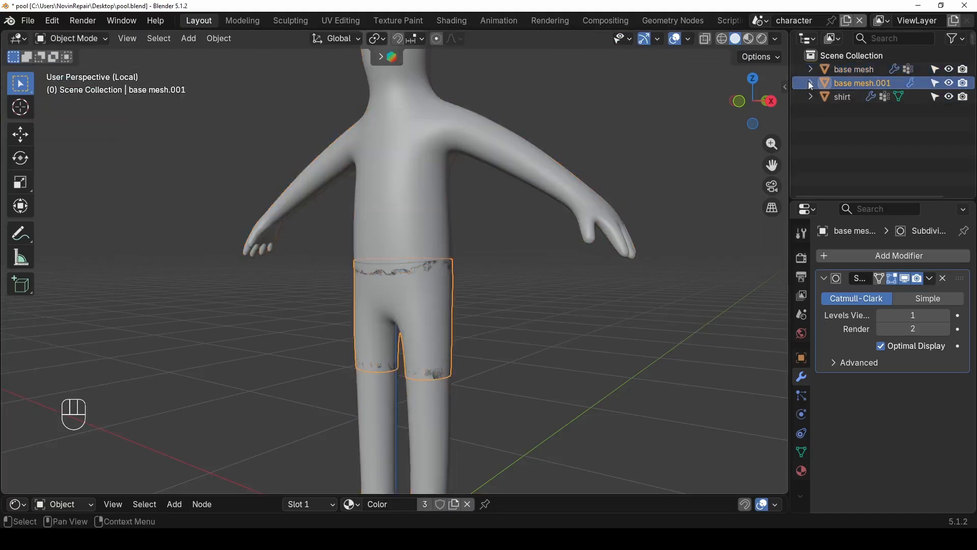
double_click(861, 82)
type("sho")
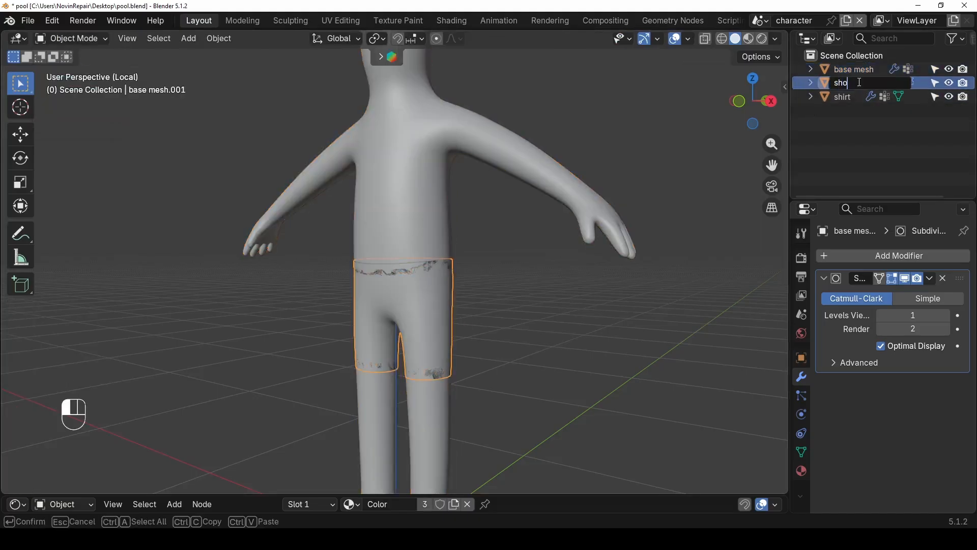
type("rt")
key("Return")
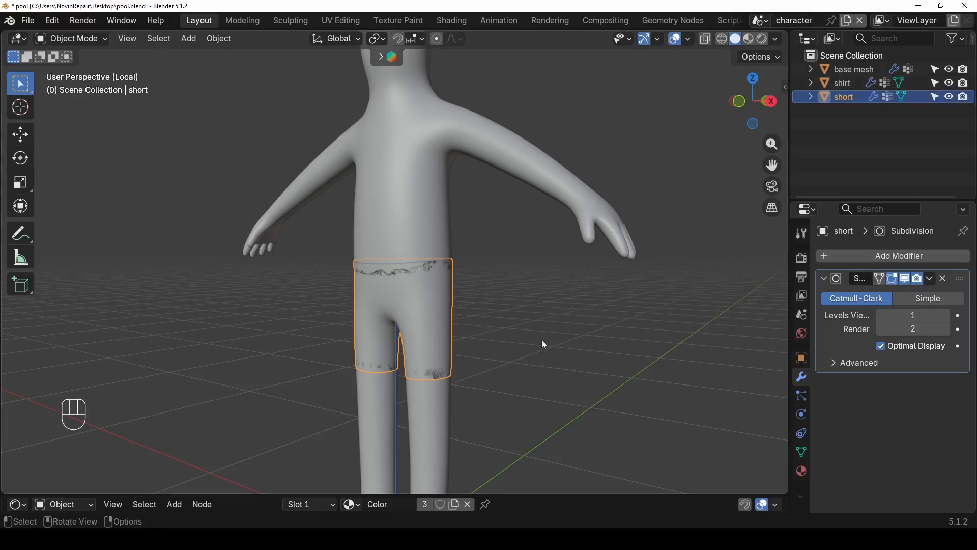
- Fatten the whole short mesh outward by about 0.0039 m with Shrink/Fatten, with proportional editing off
middle_click_drag(543, 341, 468, 322)
key("Tab")
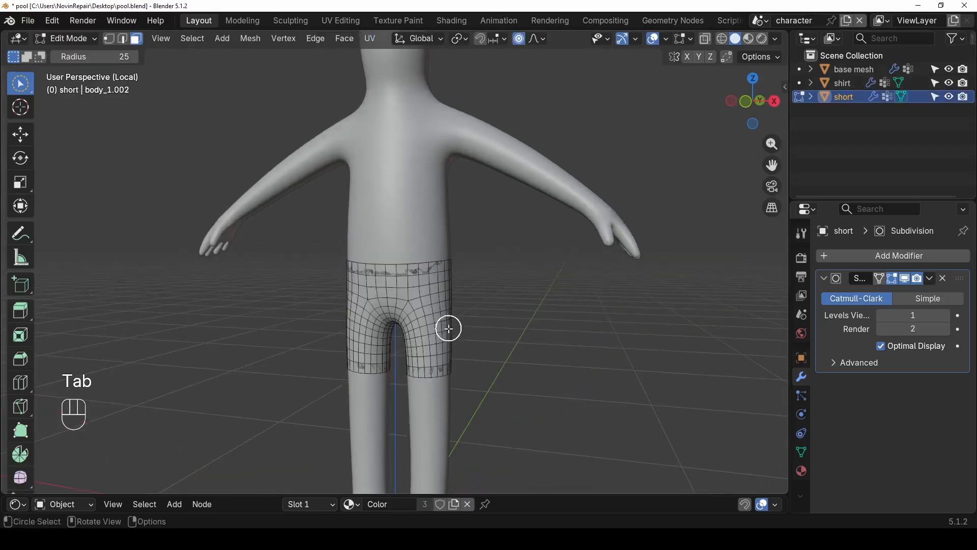
key("a")
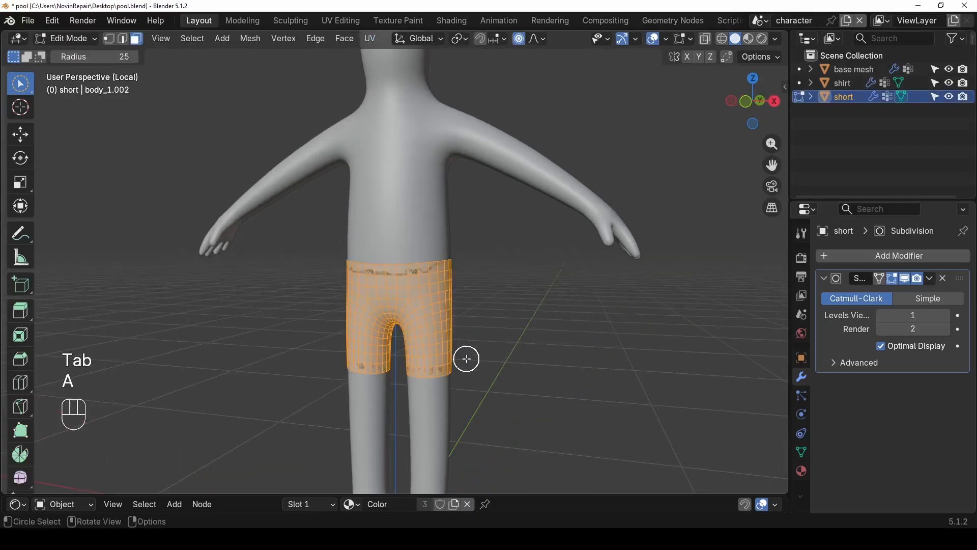
scroll(467, 358, "up", 2)
key("alt+s")
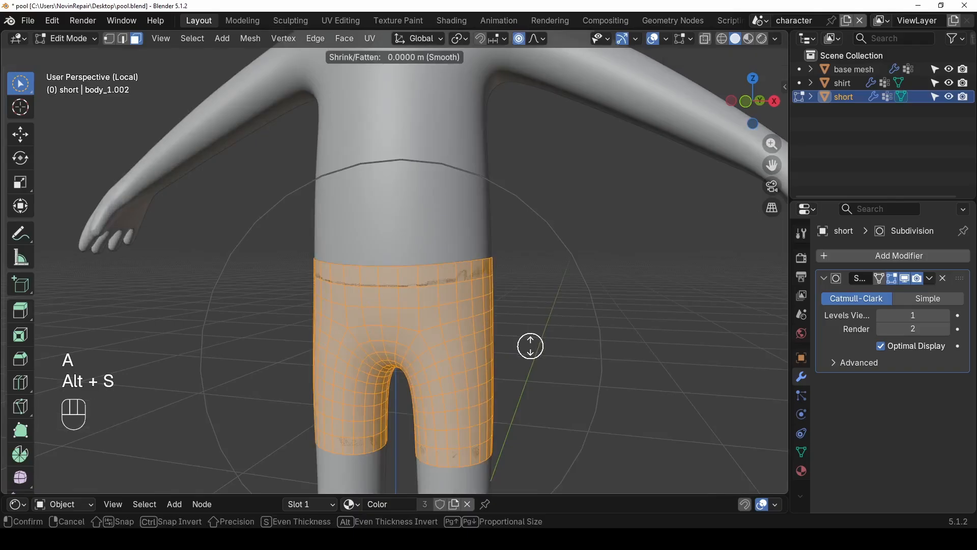
key("Escape")
key("o")
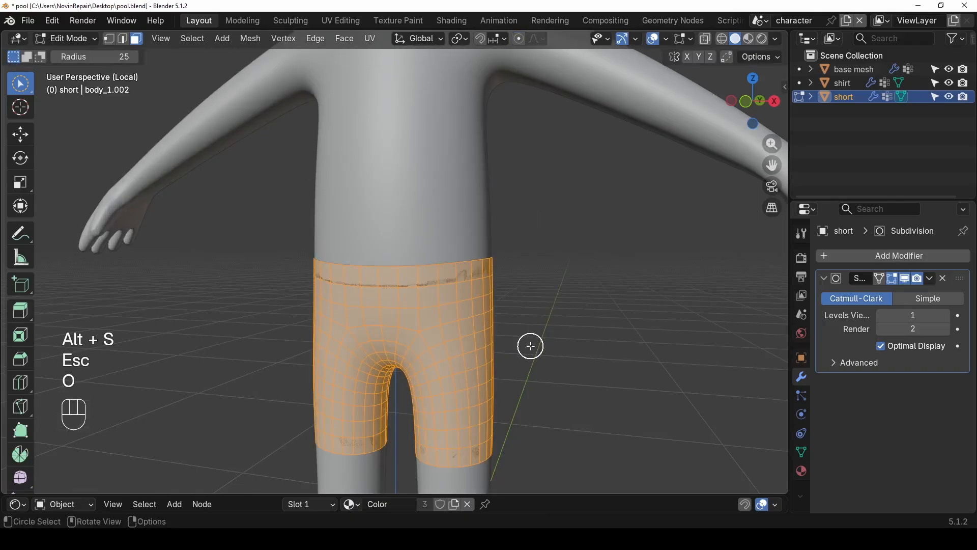
key("alt+s")
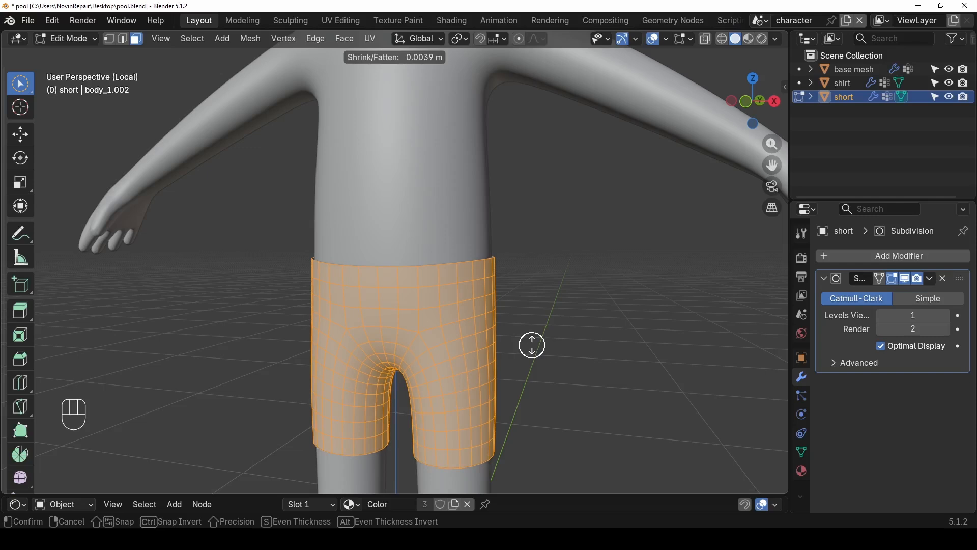
left_click(533, 345)
- In front view, select the bottom edge loop of one leg of the shorts
scroll(499, 364, "down", 4)
middle_click_drag(499, 365, 513, 351, "alt")
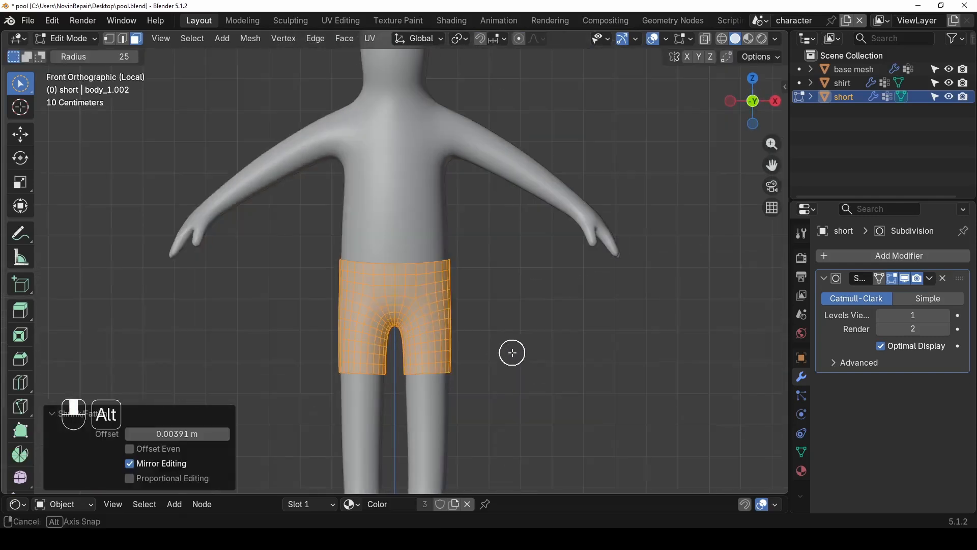
key("2")
scroll(460, 387, "up", 4)
scroll(469, 372, "down", 3, "shift")
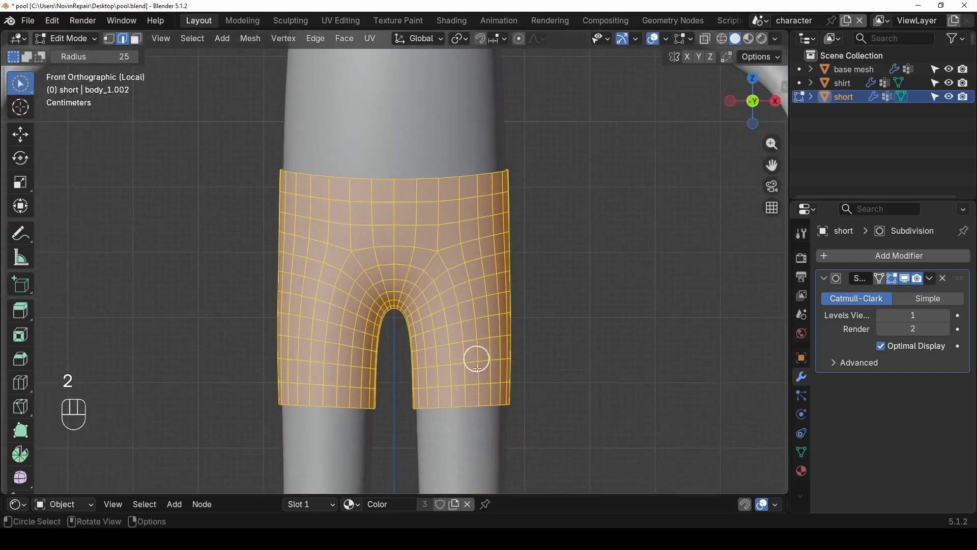
left_click(478, 407, "alt")
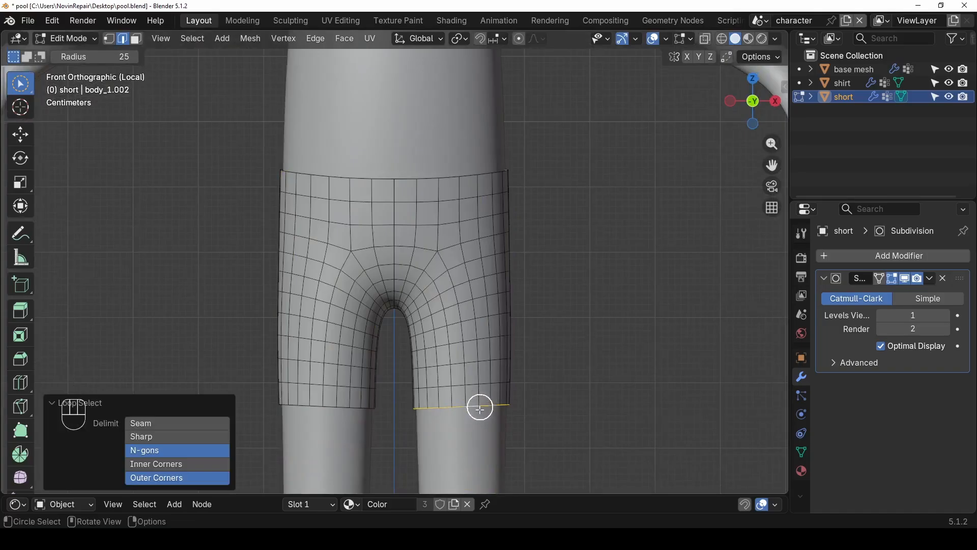
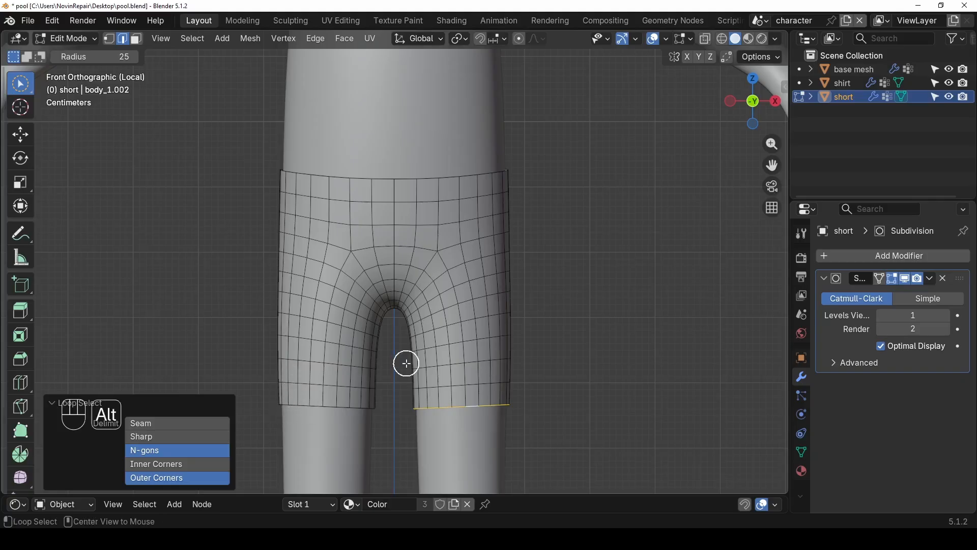
- Box-select the negative-X half of the shorts' faces with X-ray on, delete them and turn X-ray off
key("alt+z")
key("3")
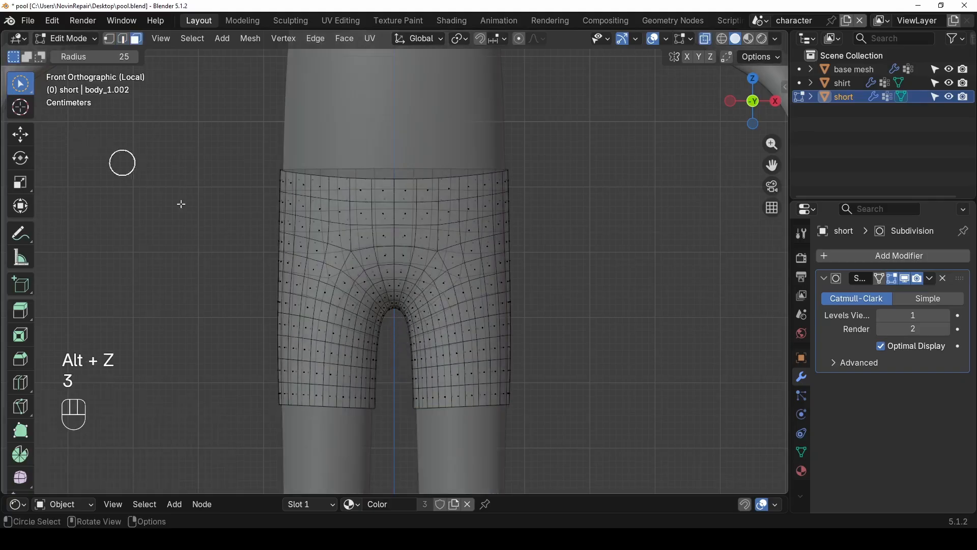
key("w")
key("w")
key("w")
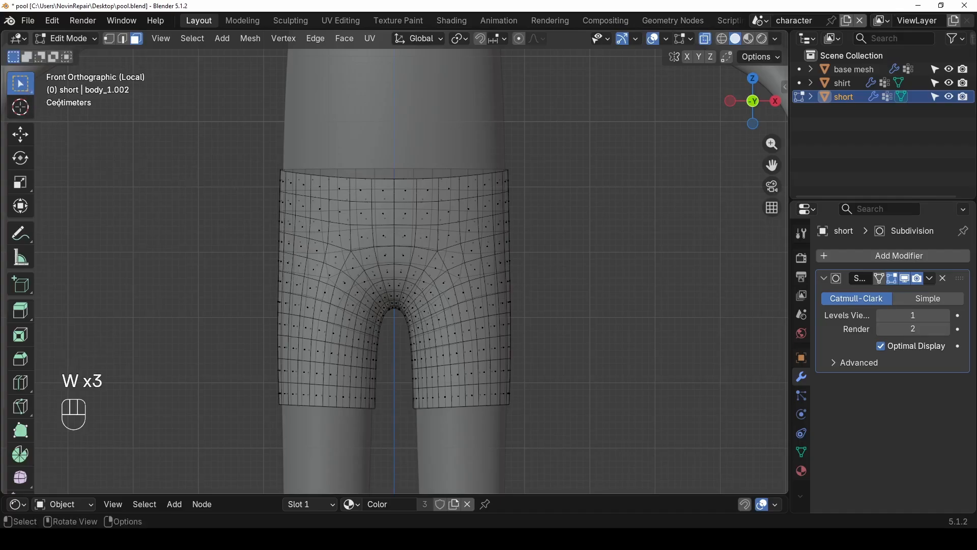
left_click_drag(215, 134, 394, 437)
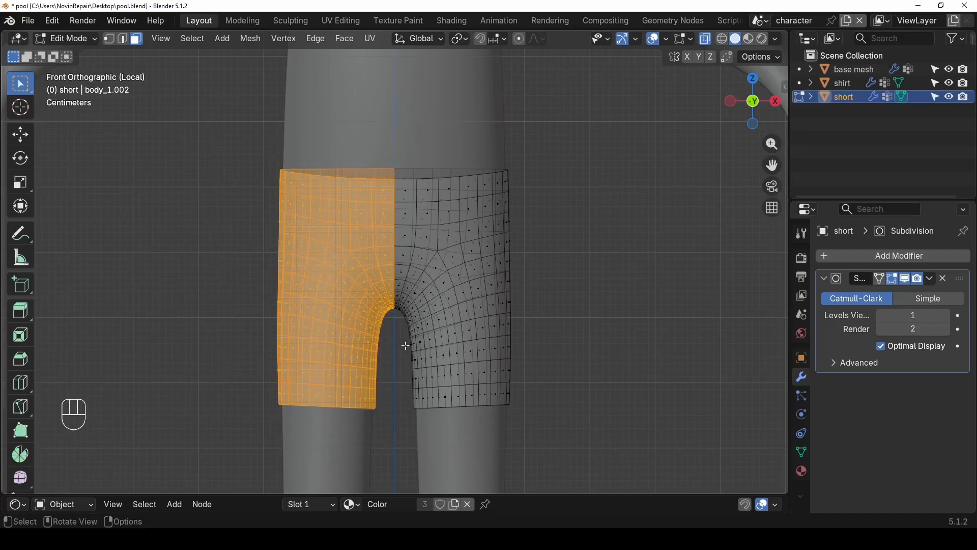
key("x")
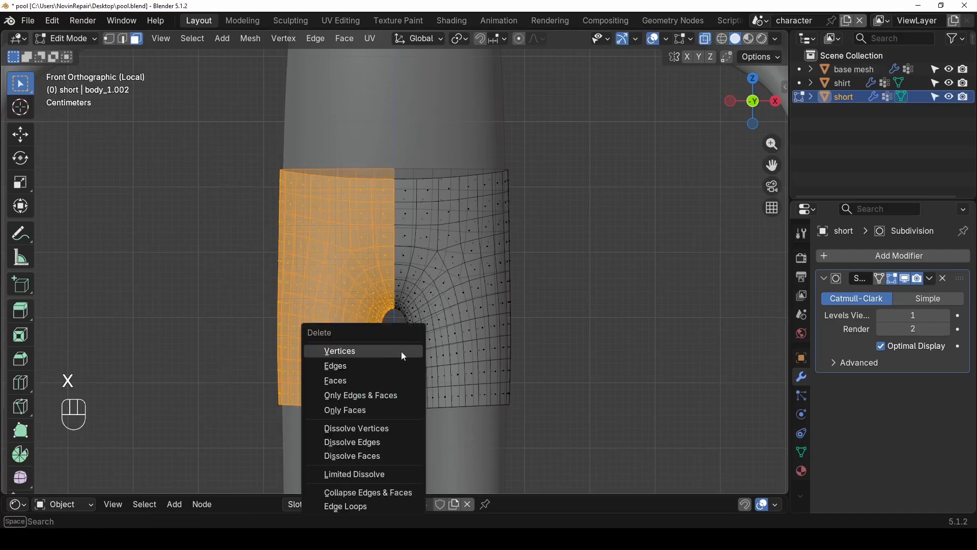
left_click(372, 380)
key("alt+z")
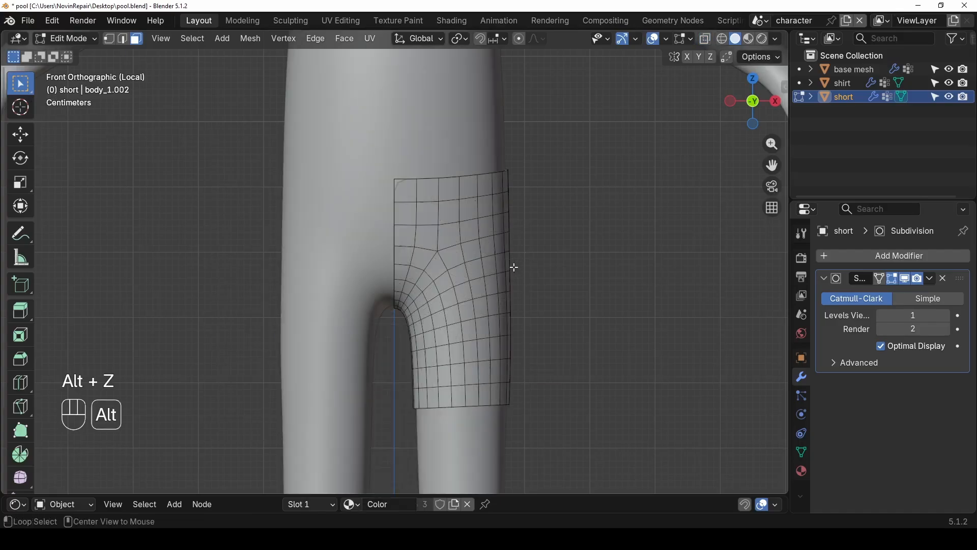
- In Object Mode, add a Mirror modifier on the X axis to the shorts and place it above the Subdivision modifier
left_click(90, 41)
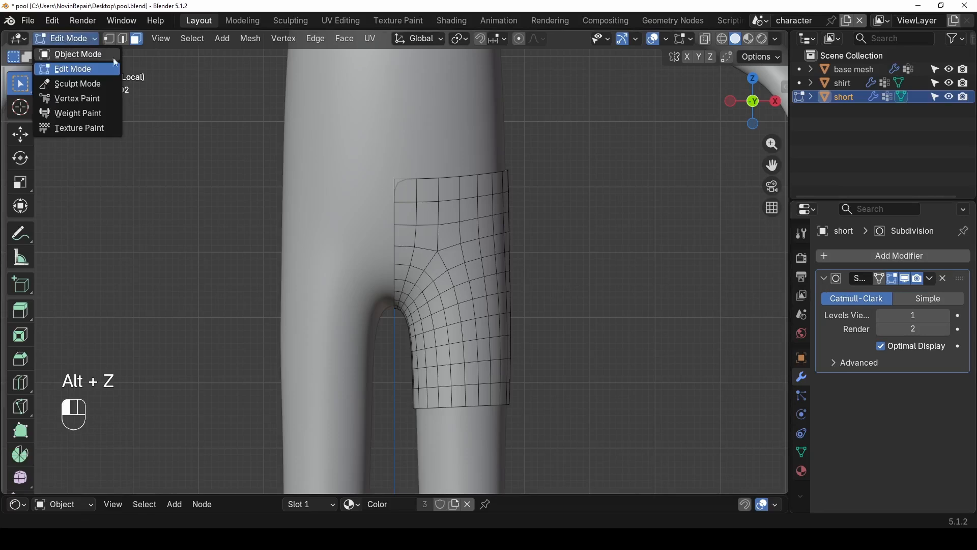
left_click(79, 54)
left_click(860, 255)
mouse_move(821, 287)
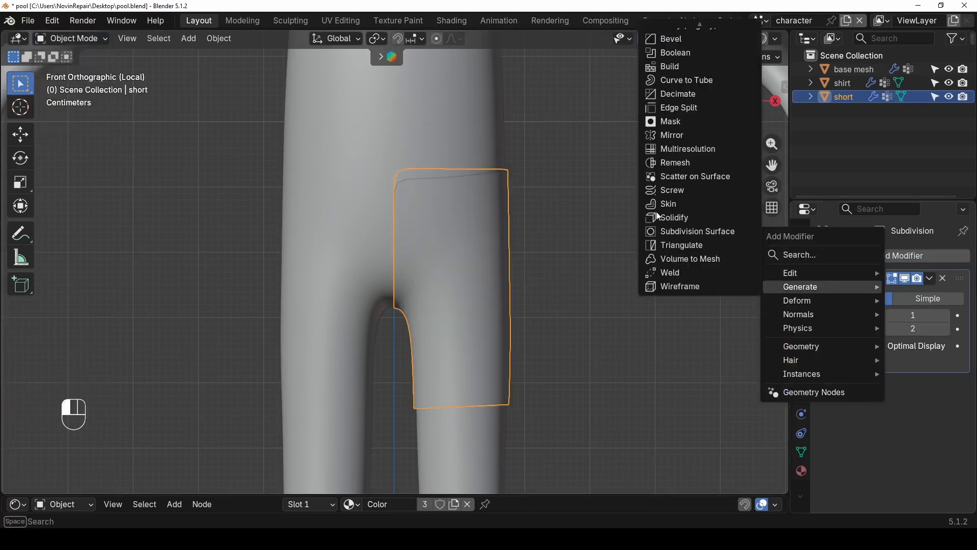
left_click(668, 135)
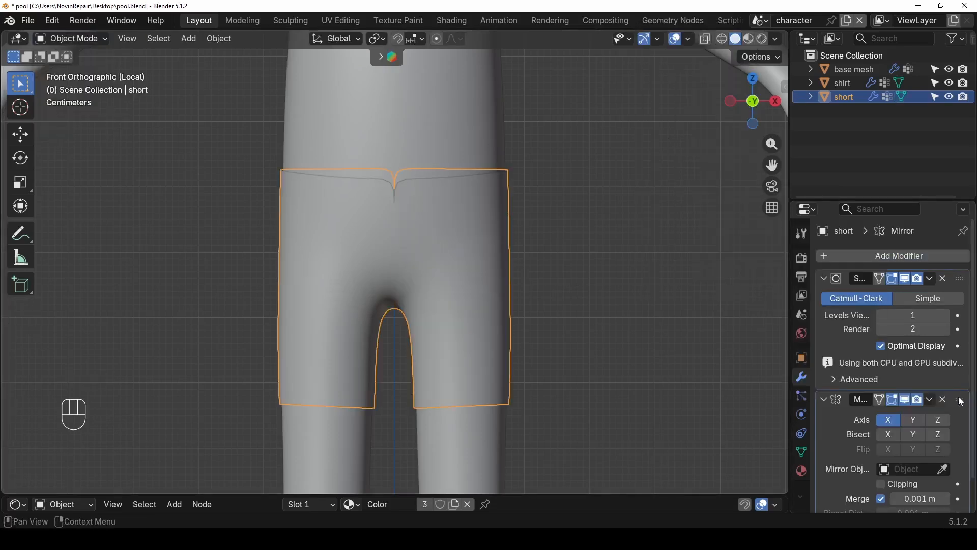
left_click_drag(960, 402, 940, 281)
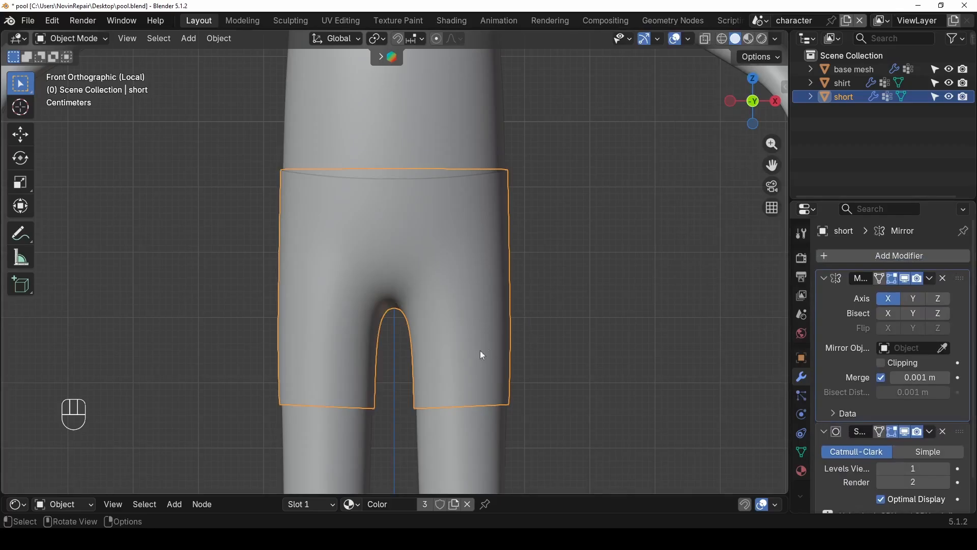
- In Edit Mode, select the bottom edge loop of the shorts' leg and flatten it by scaling to 0 on Z
key("Tab")
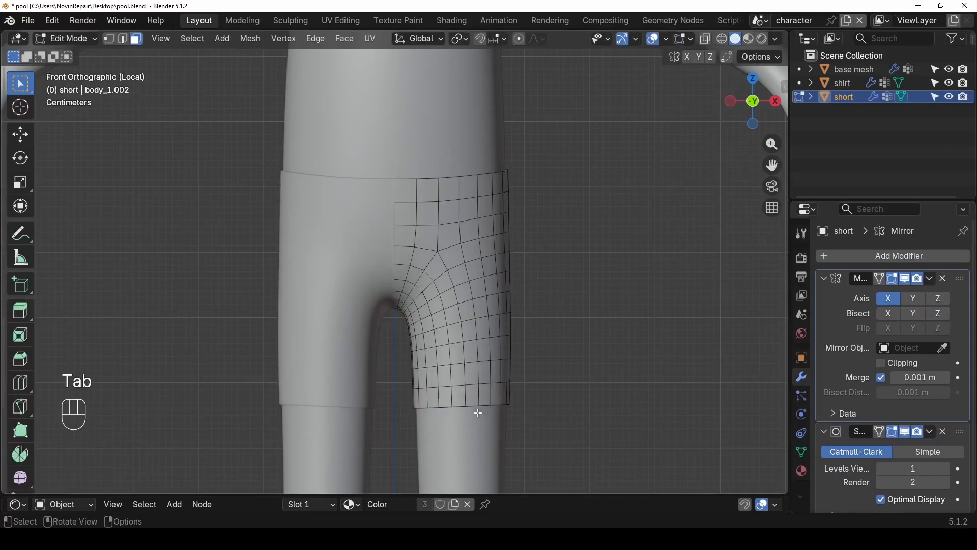
middle_click_drag(478, 413, 482, 377, "shift")
left_click(484, 370, "alt")
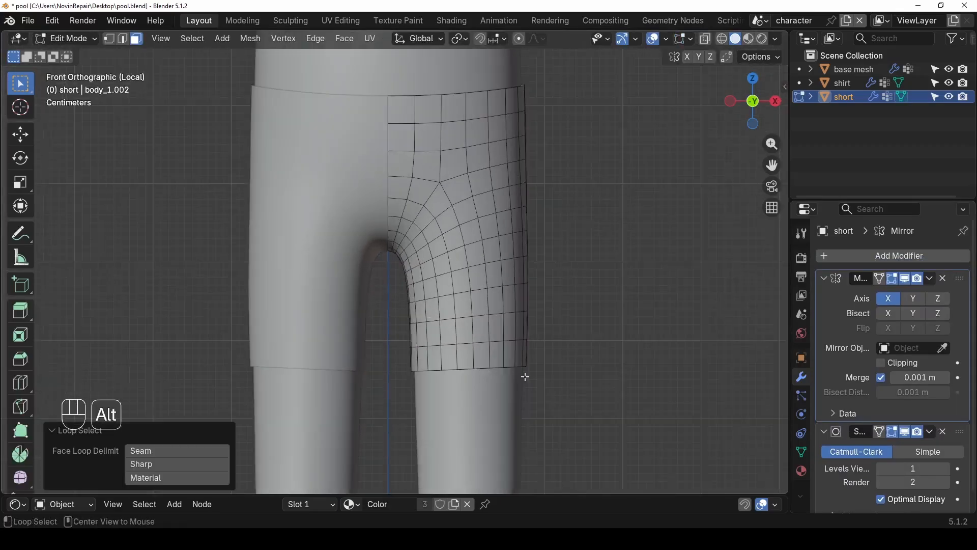
key("2")
left_click(480, 370, "alt")
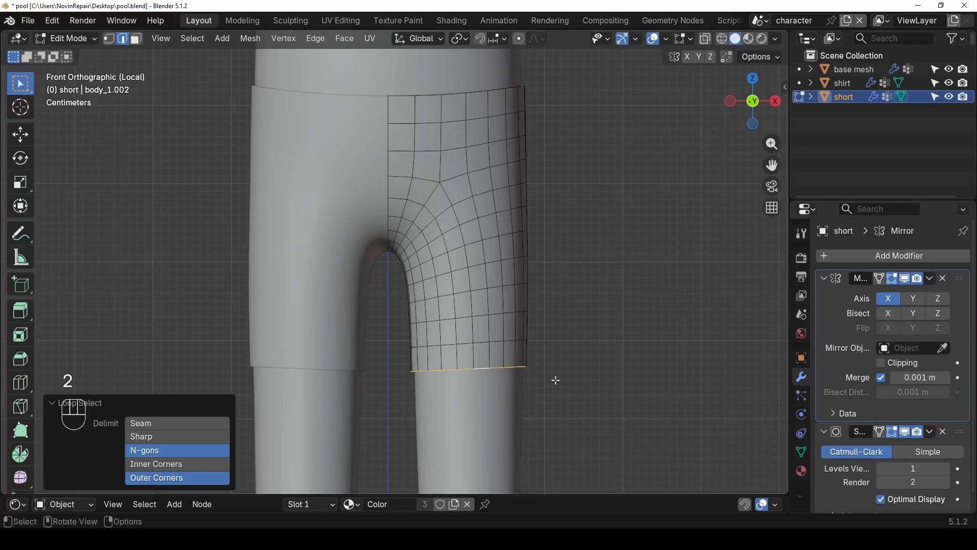
key("s")
key("z")
key("KP_0")
key("KP_Enter")
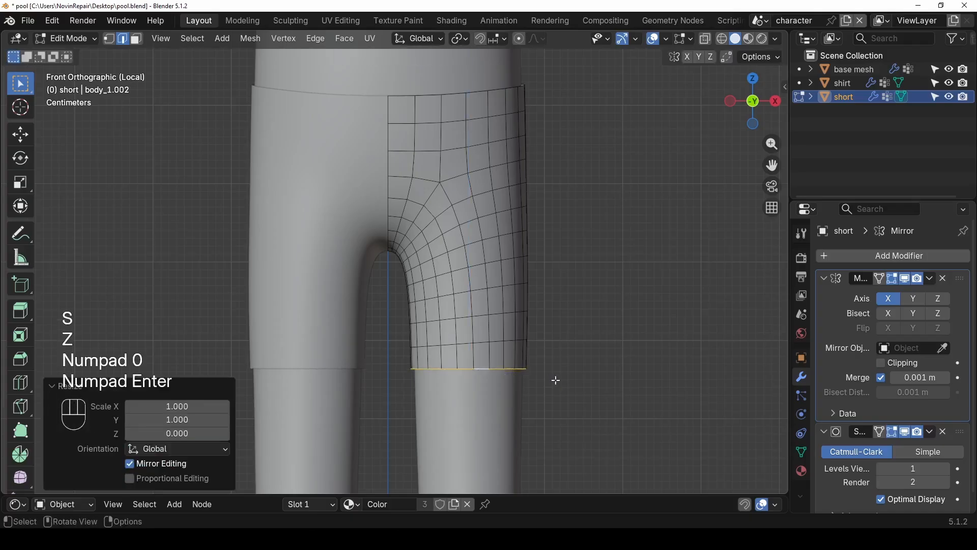
- Turn on proportional editing and scale the leg's hem loop by about 1.10 with a proportional size of about 0.16
key("o")
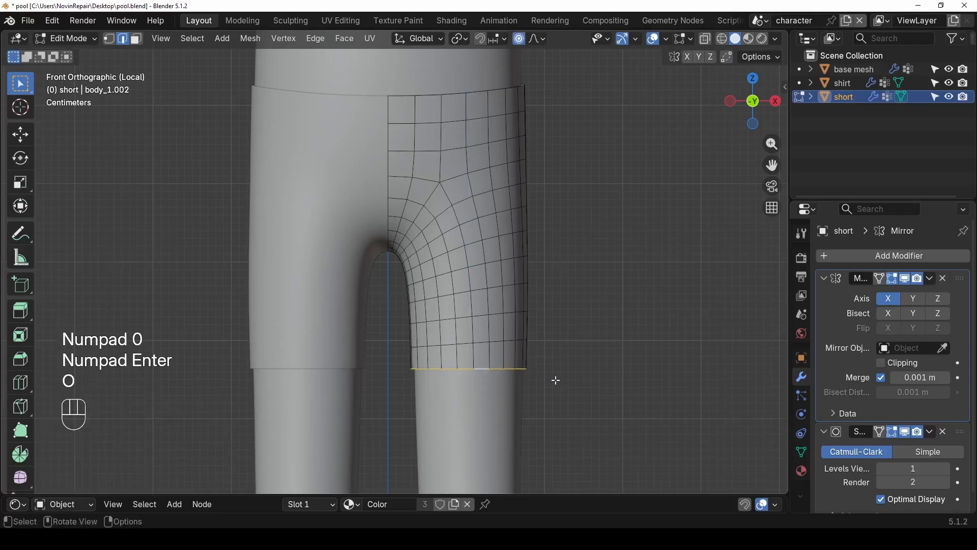
key("s")
scroll(555, 380, "down", 2)
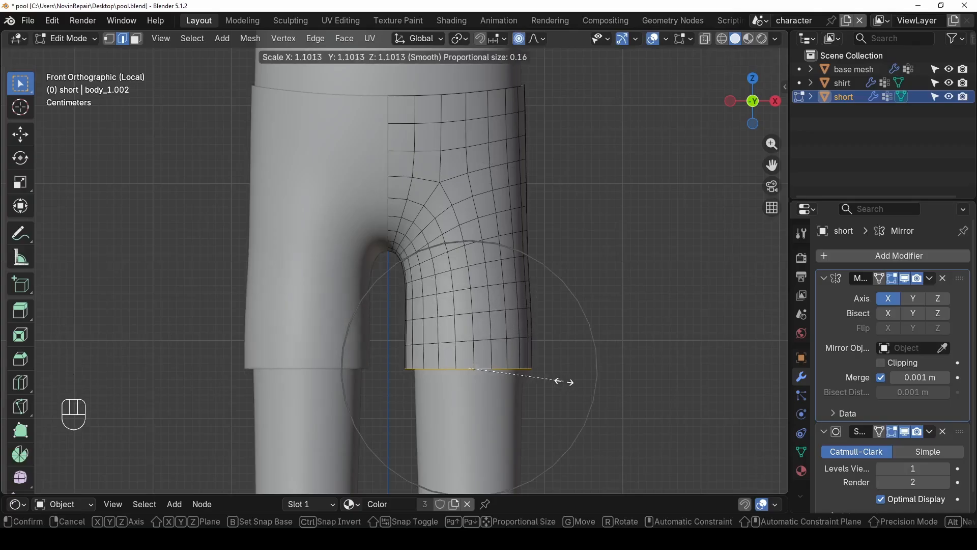
left_click(564, 381)
middle_click_drag(545, 301, 546, 300)
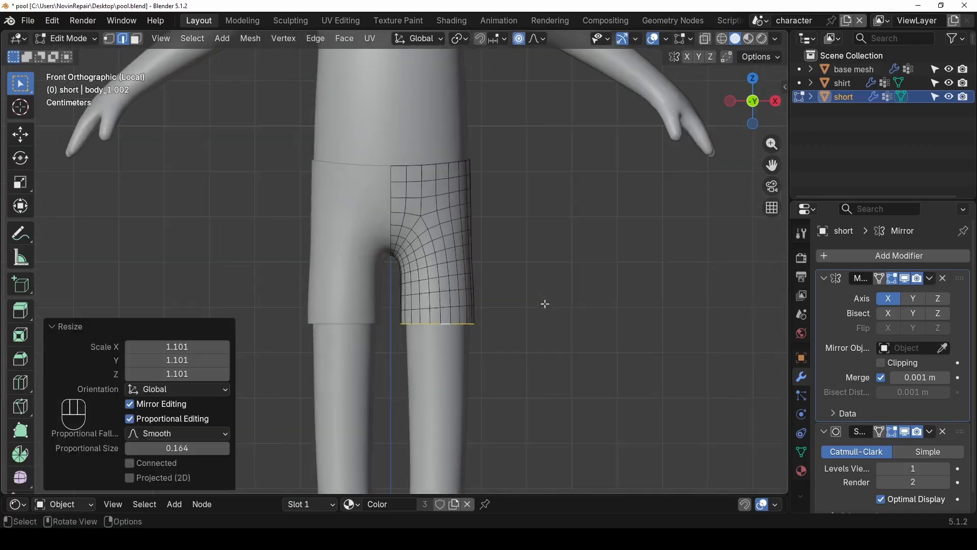
scroll(420, 276, "up", 2)
- In Object Mode, add a Solidify modifier to the shorts and place it between the Mirror and Subdivision modifiers
left_click(71, 39)
left_click(87, 51)
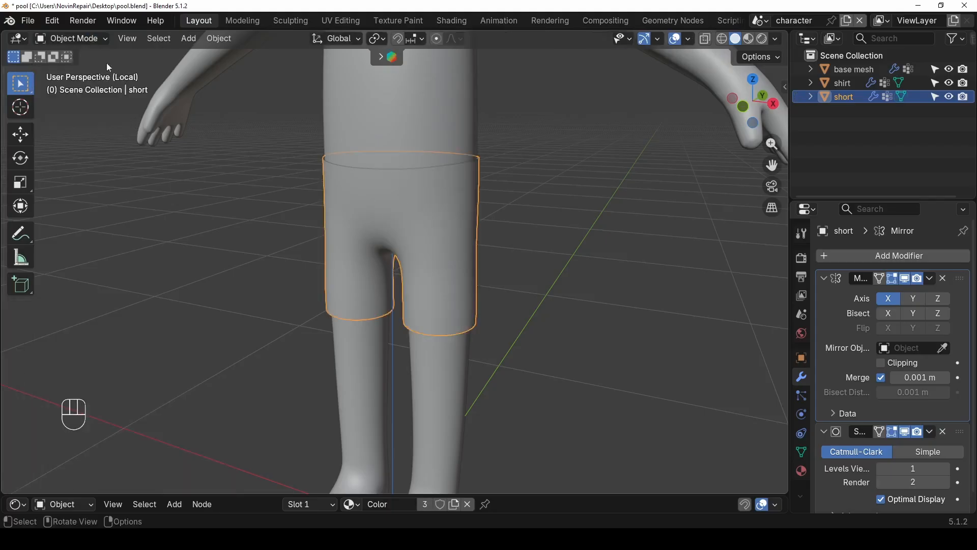
left_click(825, 279)
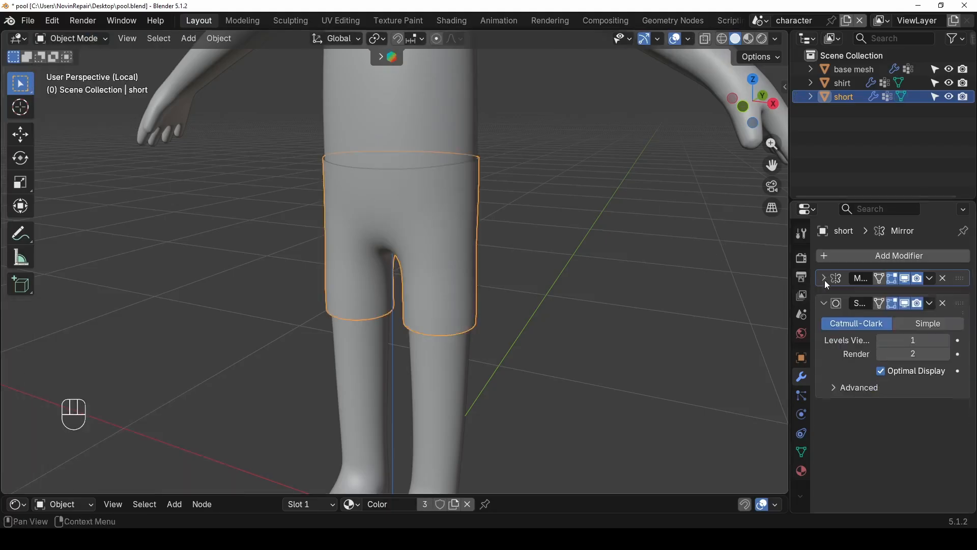
left_click(824, 297)
left_click(839, 255)
mouse_move(782, 261)
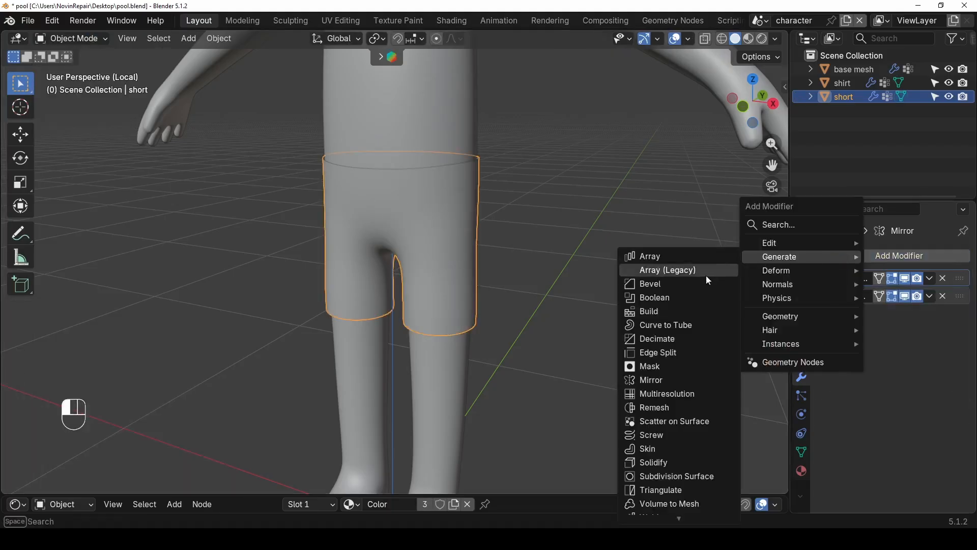
left_click(685, 463)
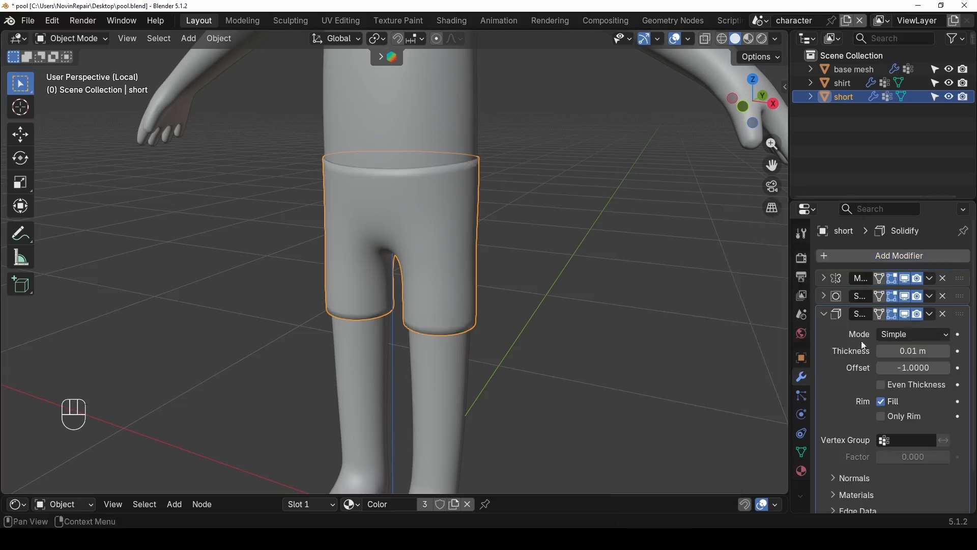
left_click_drag(962, 314, 958, 281)
left_click(833, 282)
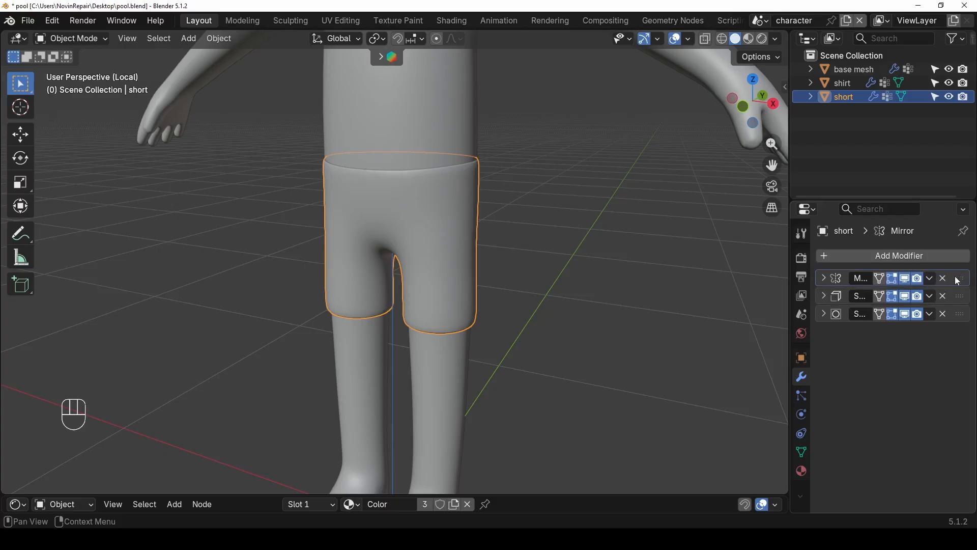
left_click(825, 295)
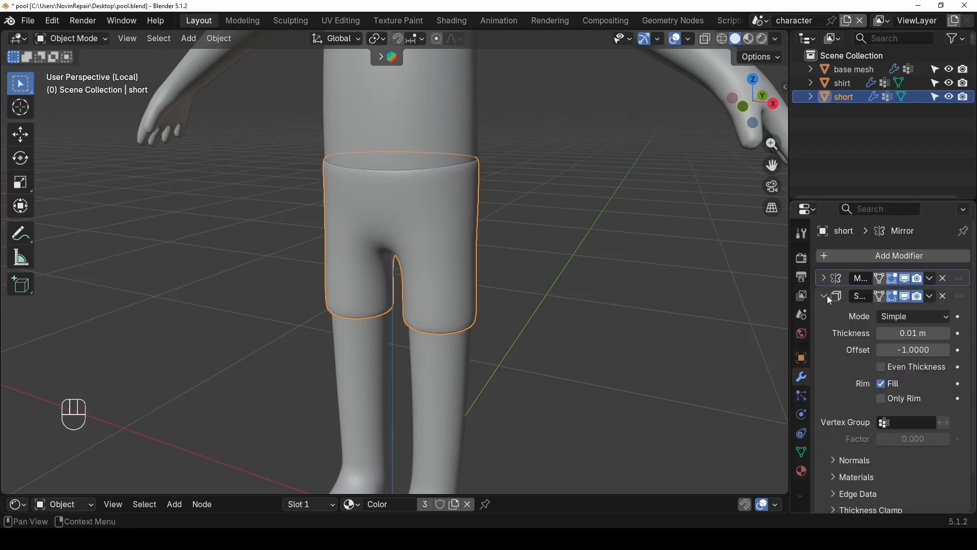
left_click(826, 296)
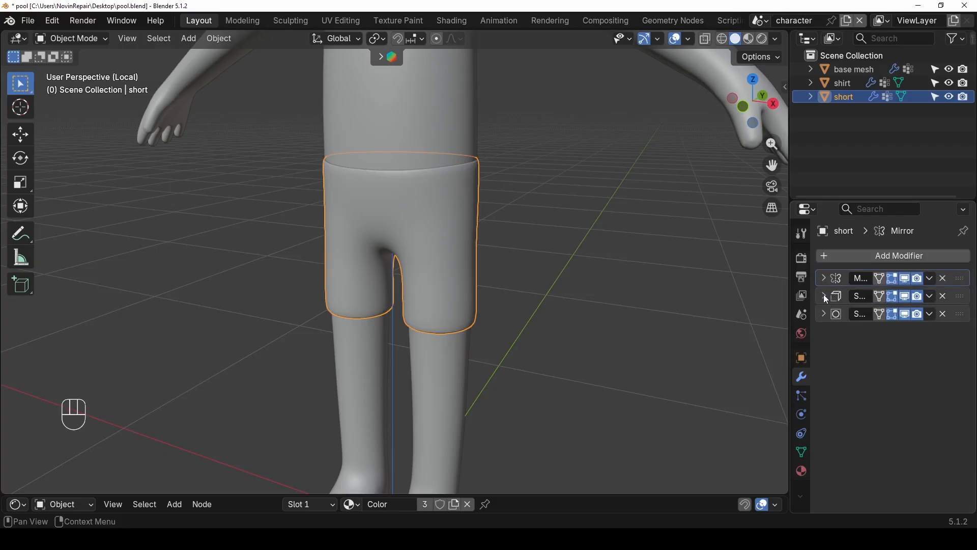
- Try a Solidify offset of 1 on the shorts and return it to -1
mouse_move(514, 219)
middle_mouse_down()
mouse_move(468, 201)
mouse_move(499, 208)
middle_mouse_up()
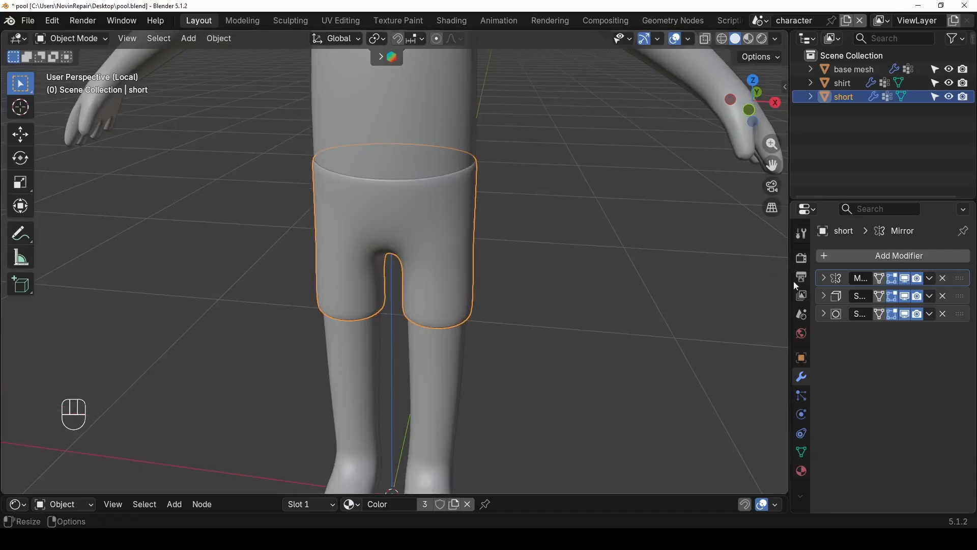
left_click(824, 296)
middle_click_drag(489, 259, 428, 220)
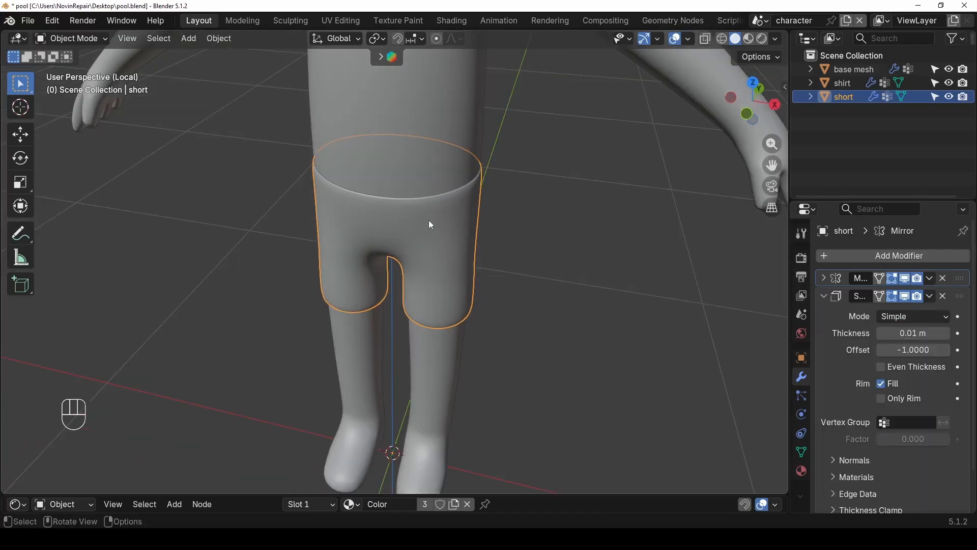
scroll(474, 204, "up", 5)
middle_click_drag(516, 189, 501, 207, "shift")
middle_click_drag(500, 291, 504, 293)
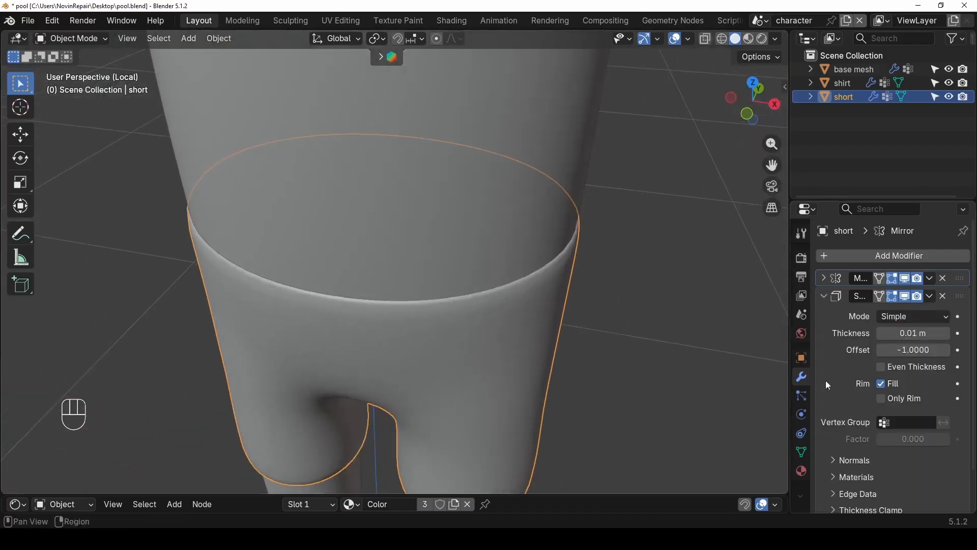
left_click(917, 350)
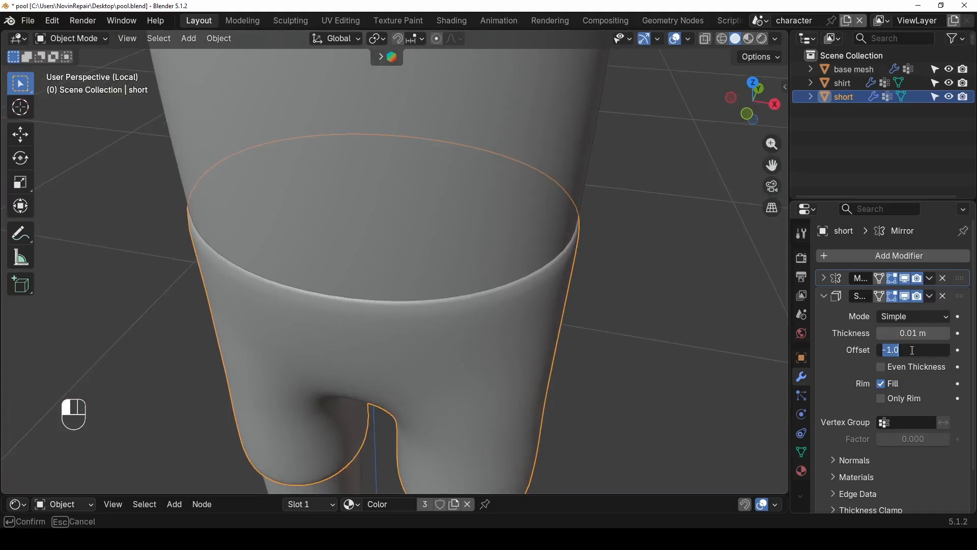
type("1")
key("Return")
left_click(911, 350)
type("-")
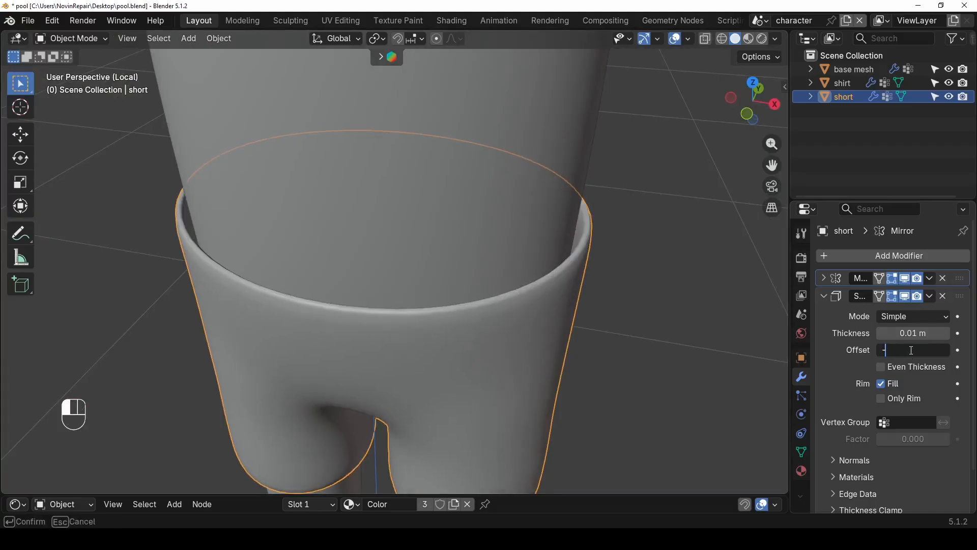
type("1")
key("Return")
scroll(541, 359, "down", 3)
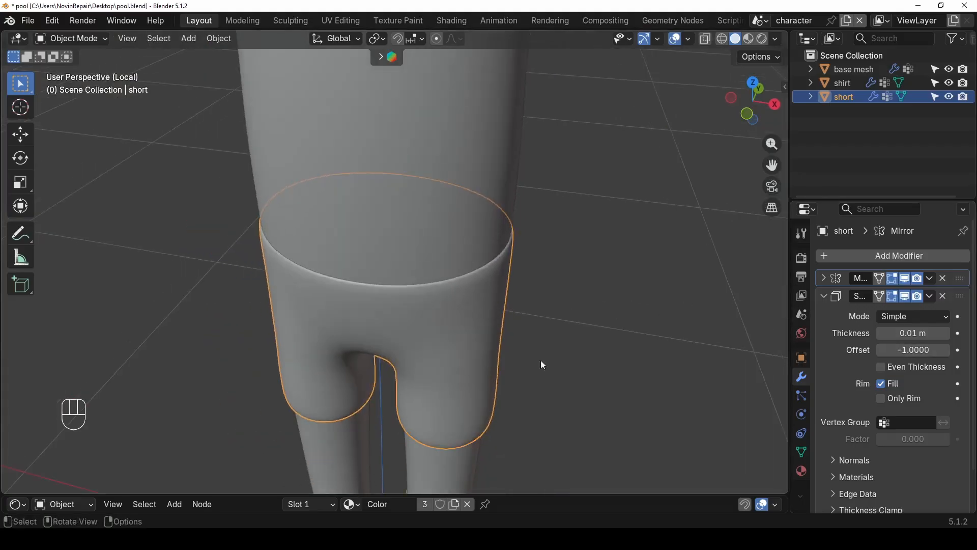
- In Edit Mode, scale the leg's hem loop outward by about 1.06 with proportional editing on
middle_click_drag(543, 365, 509, 300)
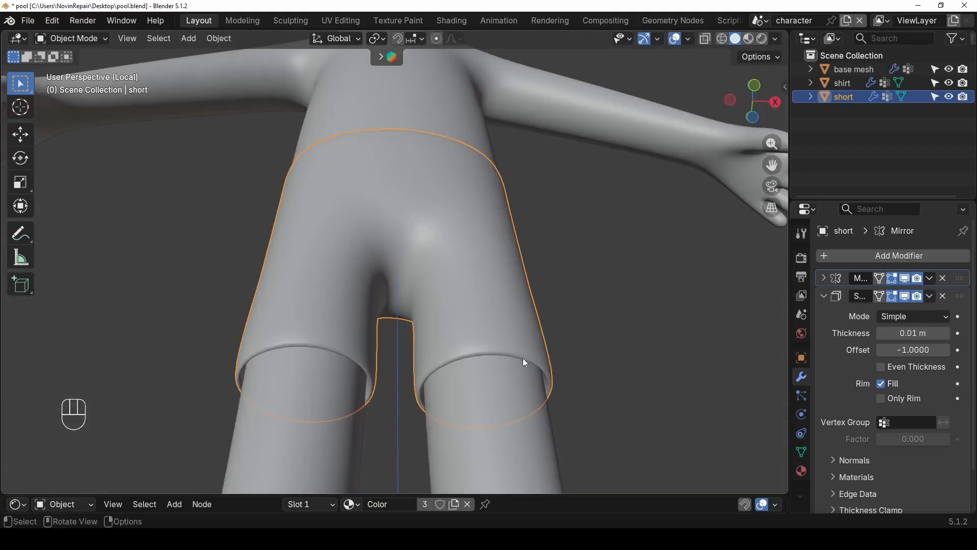
middle_click_drag(524, 358, 512, 345)
key("Tab")
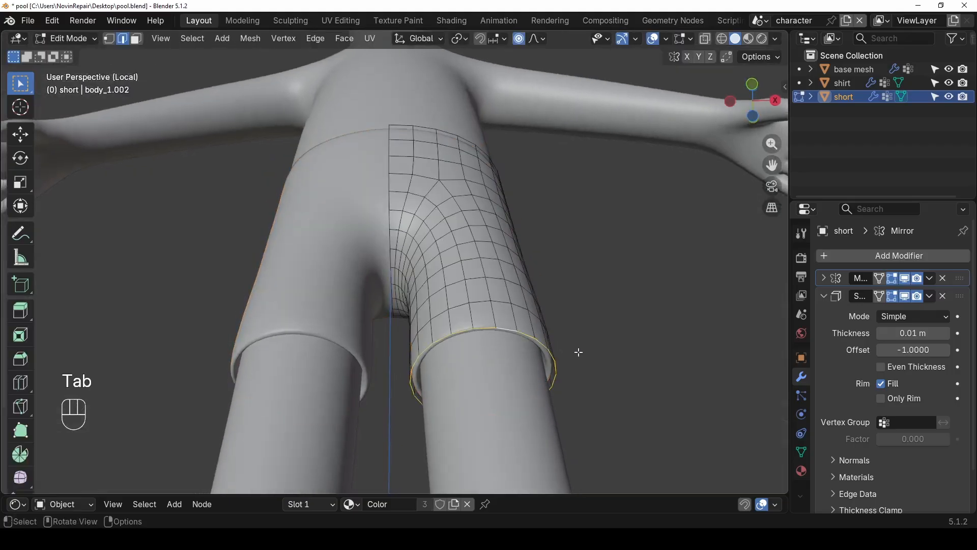
key("s")
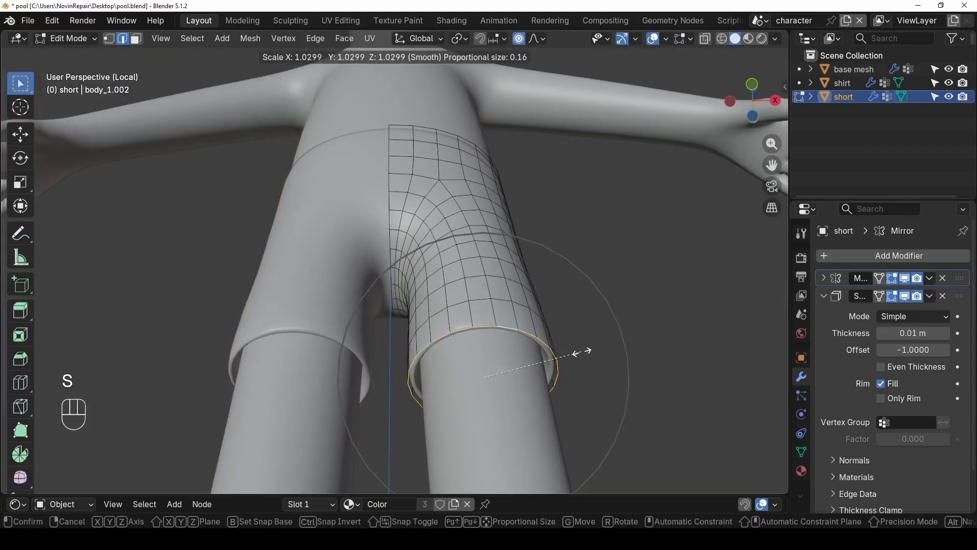
left_click(583, 351)
scroll(578, 343, "down", 3)
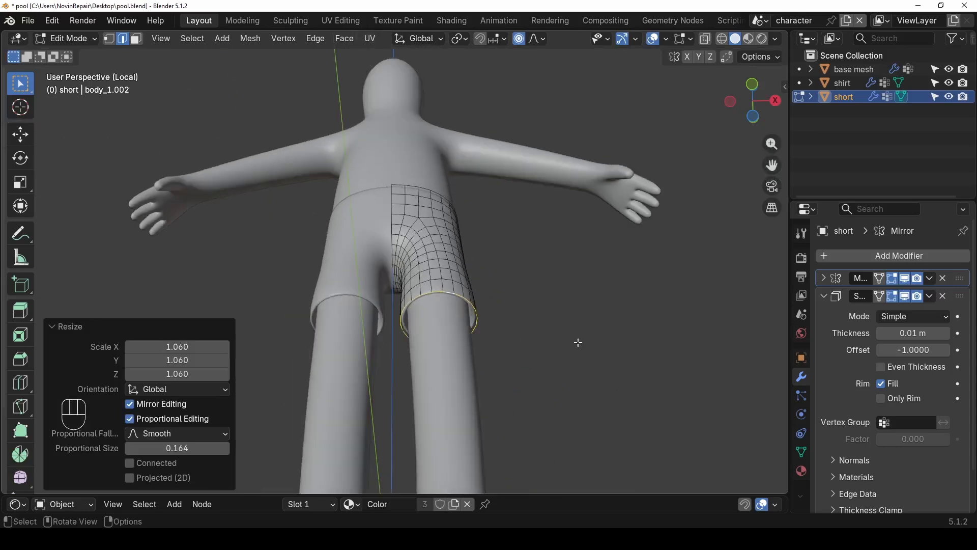
- Scale the leg's hem loop back in to about 0.94 with proportional editing and return to Object Mode
middle_click_drag(578, 343, 563, 371)
key("s")
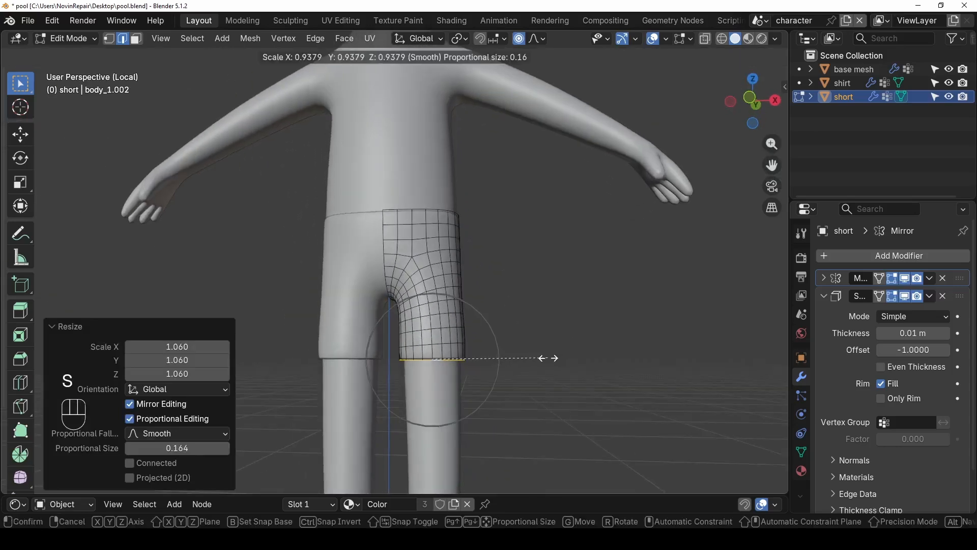
left_click(548, 358)
scroll(552, 354, "down", 5)
key("Tab")
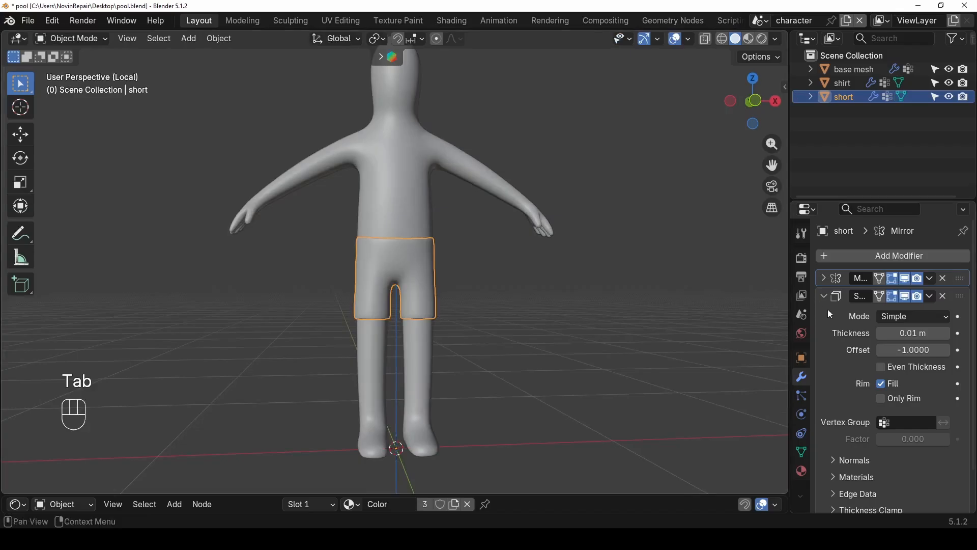
- Collapse the Solidify settings and apply the Mirror modifier on the shorts
left_click(826, 296)
key("ctrl+a")
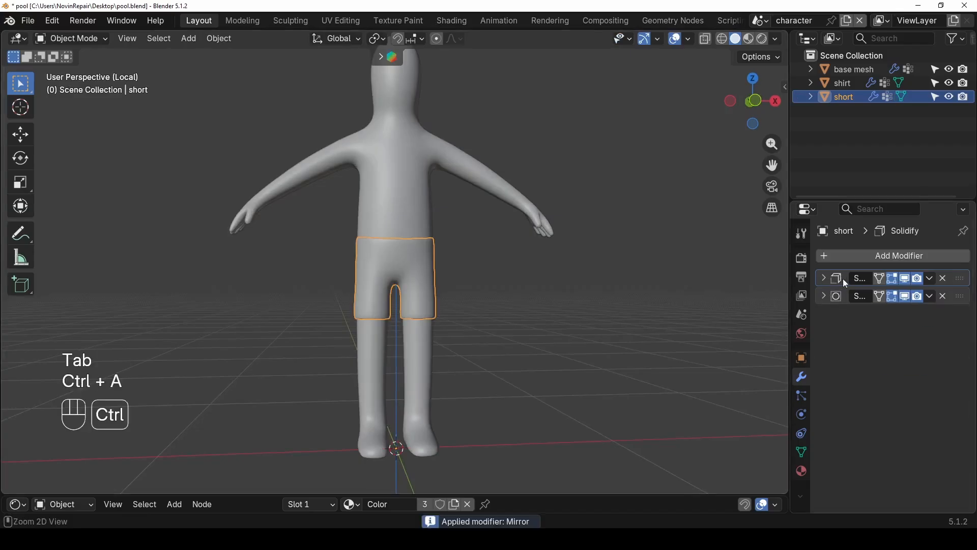
key("Tab")
key("Tab")
scroll(465, 321, "up", 2)
scroll(458, 277, "down", 2)
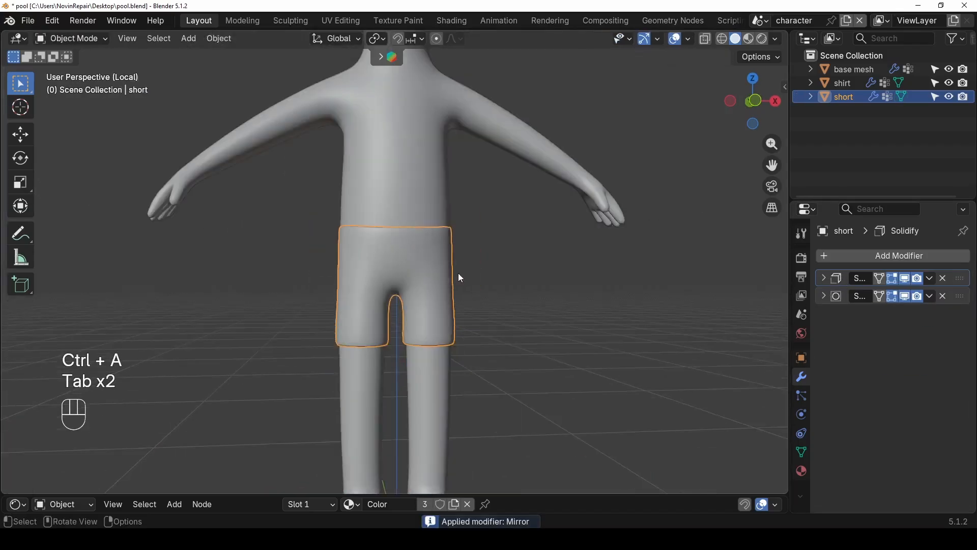
- Leave local view to show the whole character, deselect the shorts and save the file
middle_click_drag(458, 277, 436, 307)
key("slash")
scroll(425, 301, "up", 4)
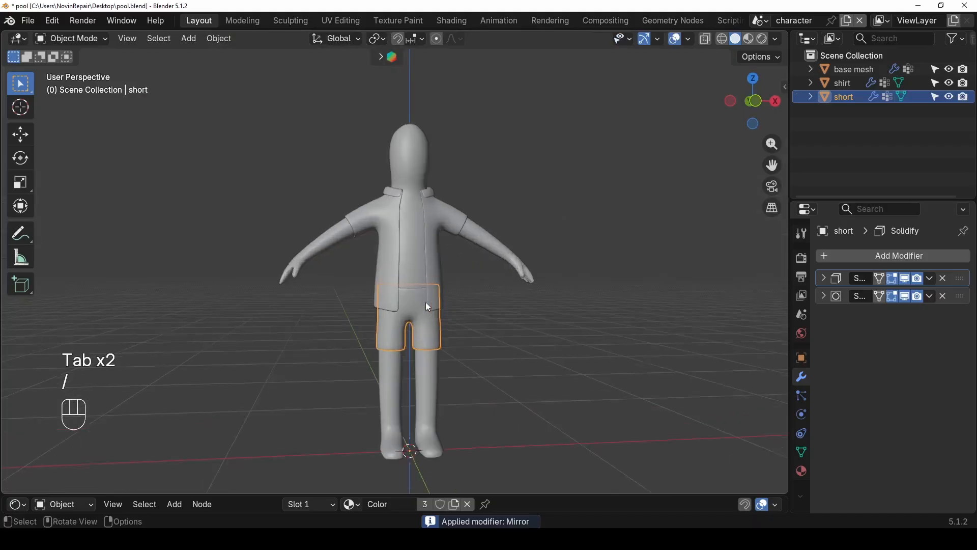
left_click(524, 350)
scroll(509, 348, "down", 3)
middle_click_drag(465, 341, 442, 337)
scroll(372, 352, "up", 3)
scroll(312, 329, "down", 4)
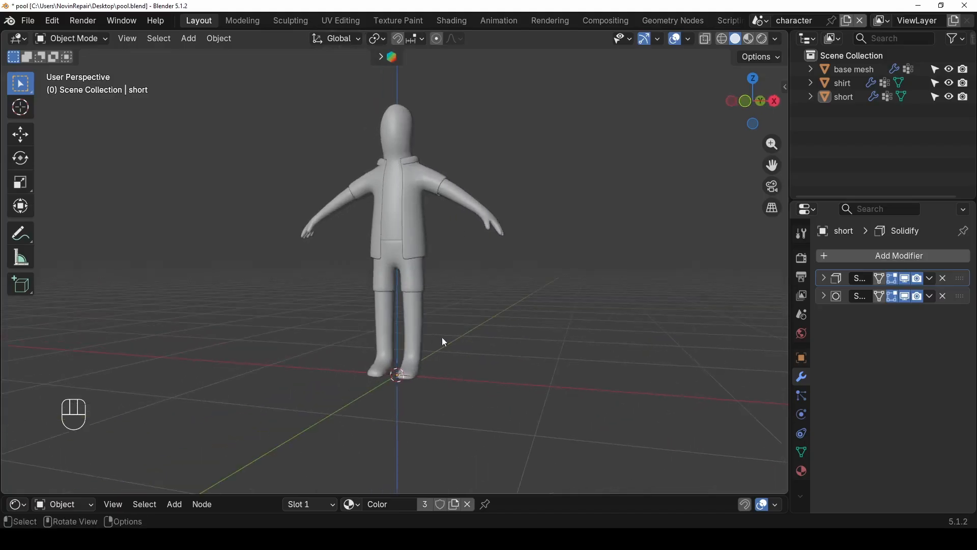
key("ctrl+s")
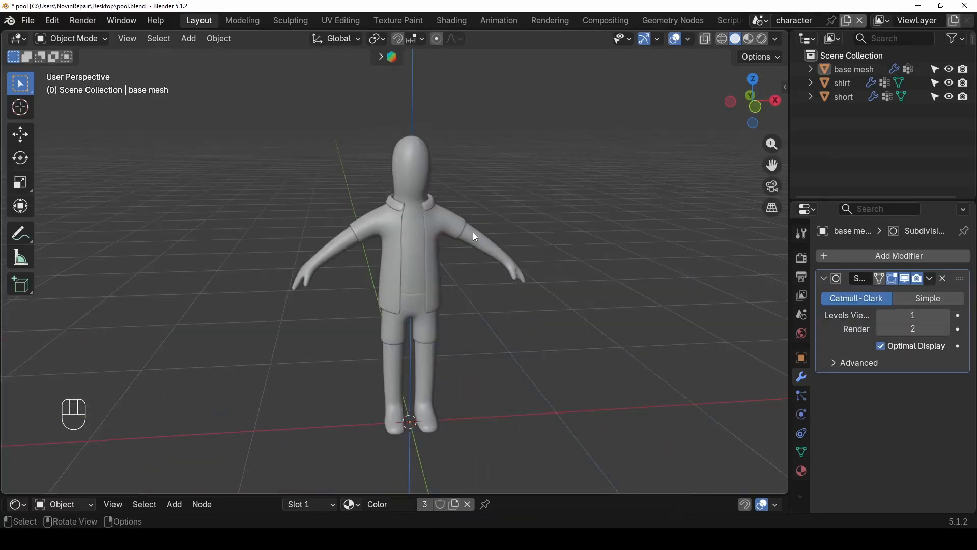
- In Edit Mode on the base mesh, box-select the upper head faces from the right view in face mode with X-ray on
left_click(413, 166)
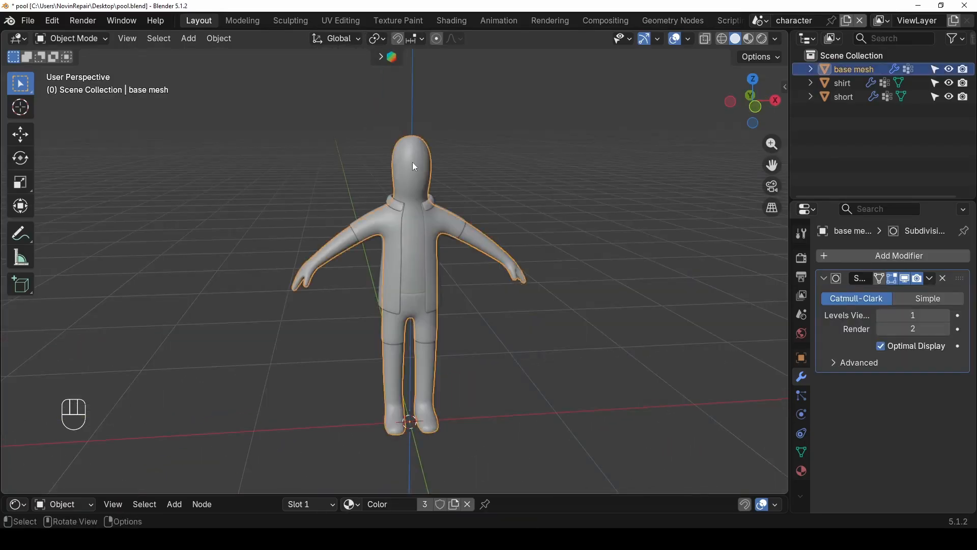
key("Tab")
middle_click_drag(479, 185, 312, 174)
scroll(367, 181, "up", 4)
key("alt+z")
middle_click_drag(389, 161, 406, 296, "shift")
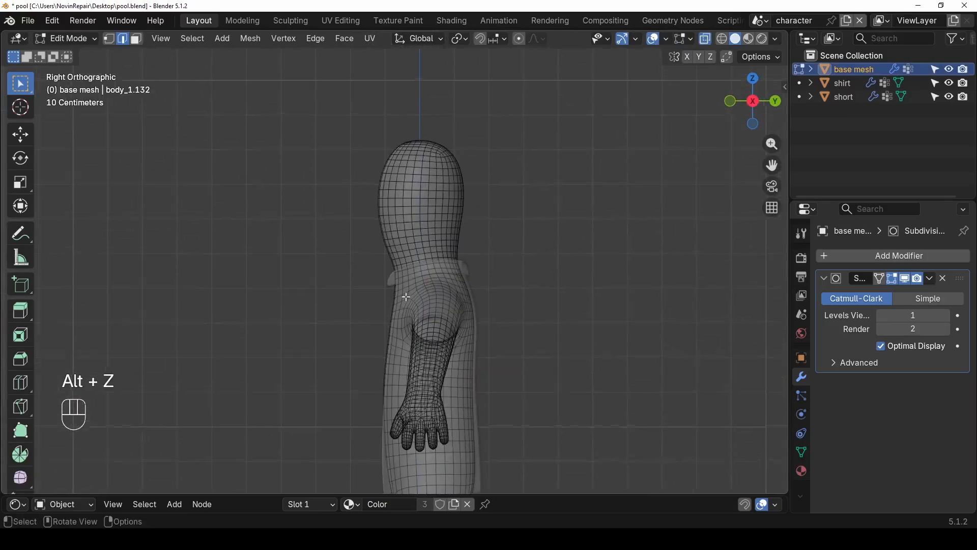
key("3")
scroll(385, 214, "up", 2)
middle_click_drag(379, 170, 371, 216, "shift")
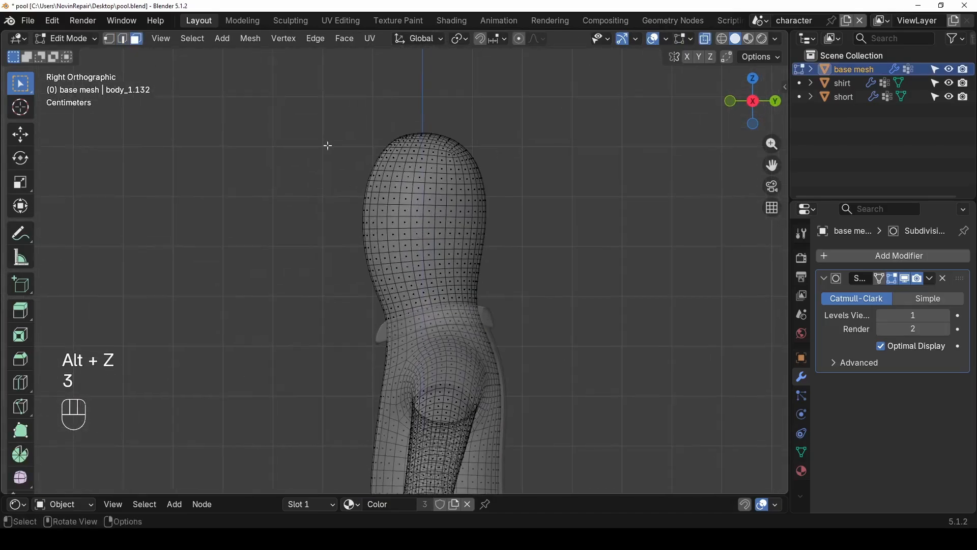
left_click_drag(316, 97, 547, 191)
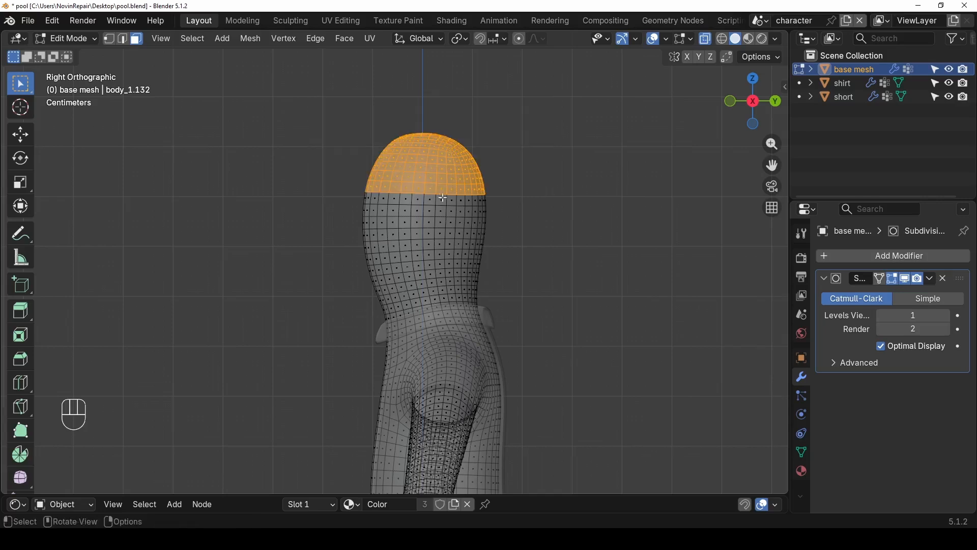
- Duplicate the selected upper head faces in place and separate the copy into its own object
middle_click_drag(443, 197, 502, 231)
key("alt+z")
key("shift+d")
right_click(572, 180)
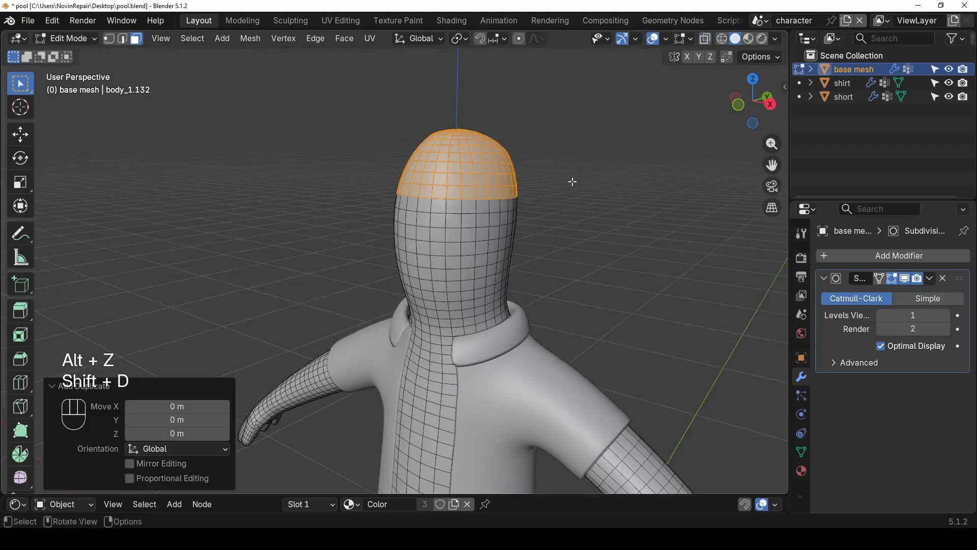
key("p")
left_click(572, 181)
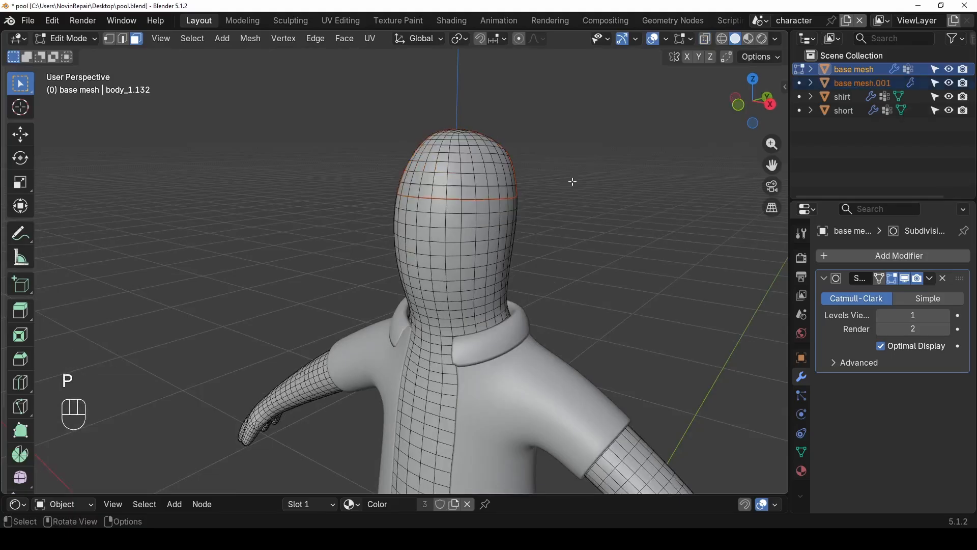
- Return to Object Mode, select the separated head piece and rename it hat
left_click(66, 38)
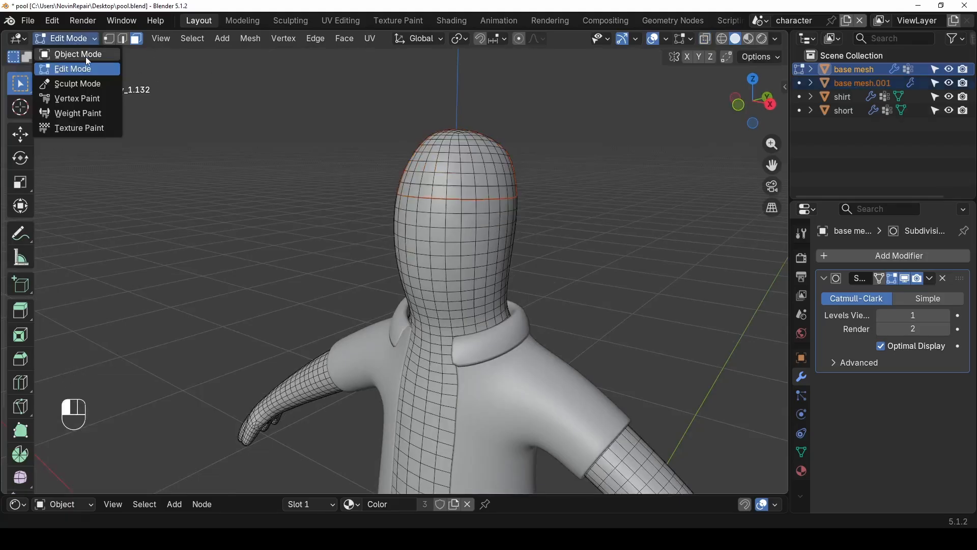
left_click(81, 52)
left_click(492, 164)
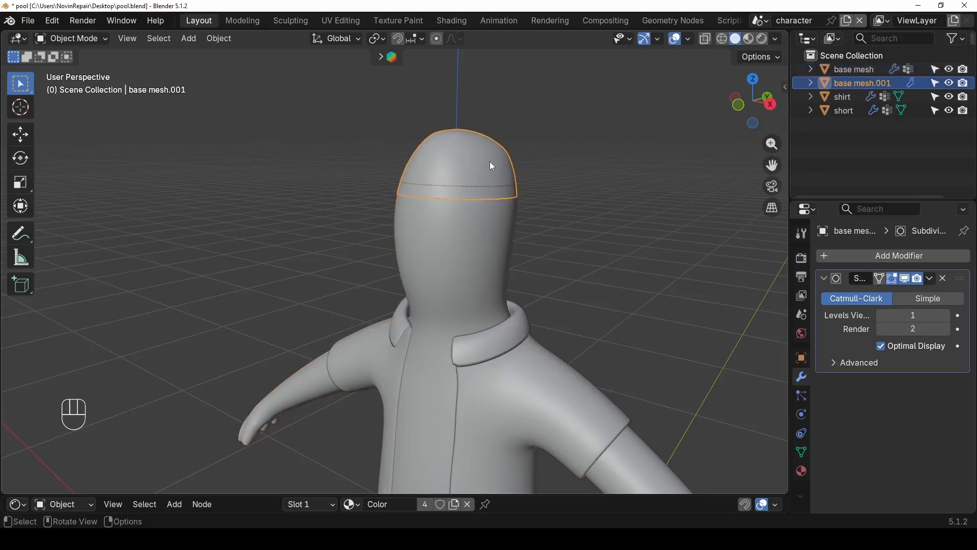
double_click(872, 84)
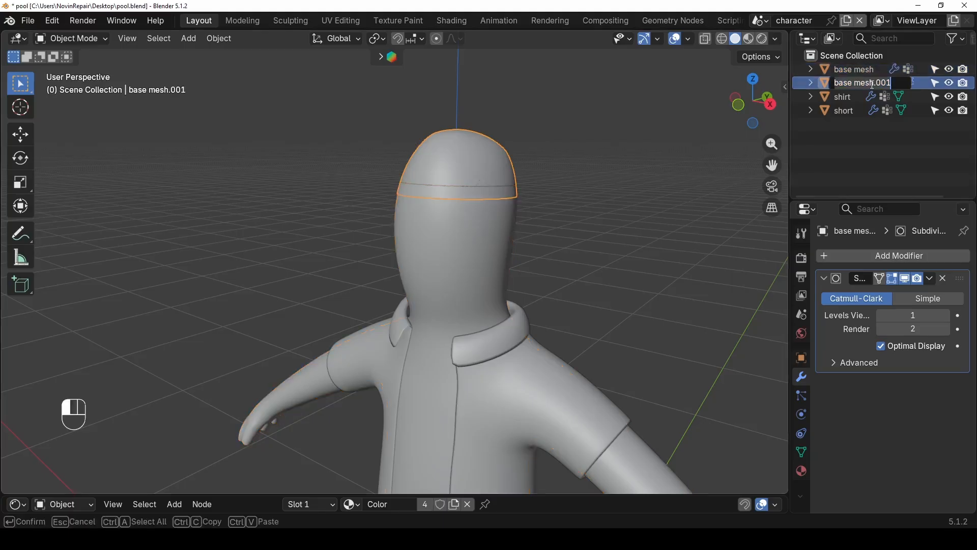
type("HAT")
key("Return")
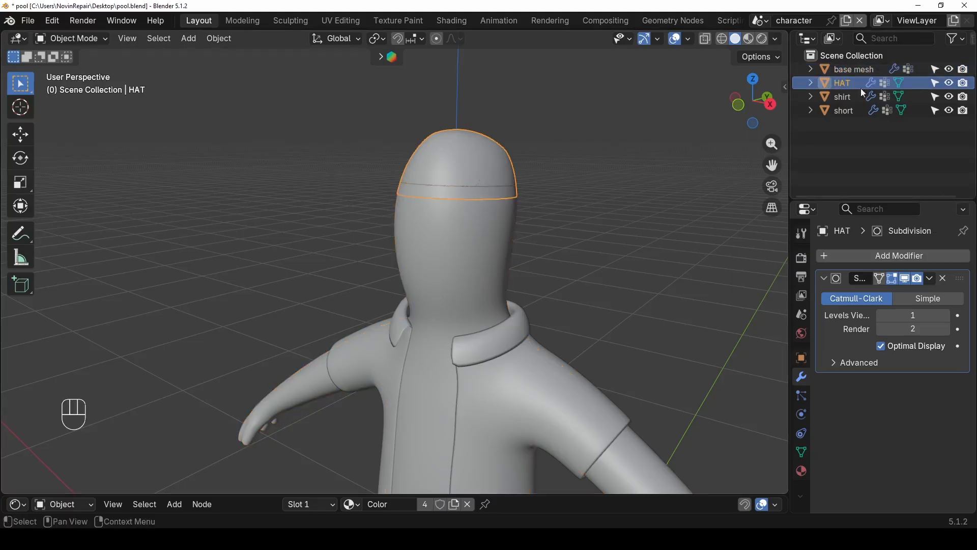
double_click(841, 84)
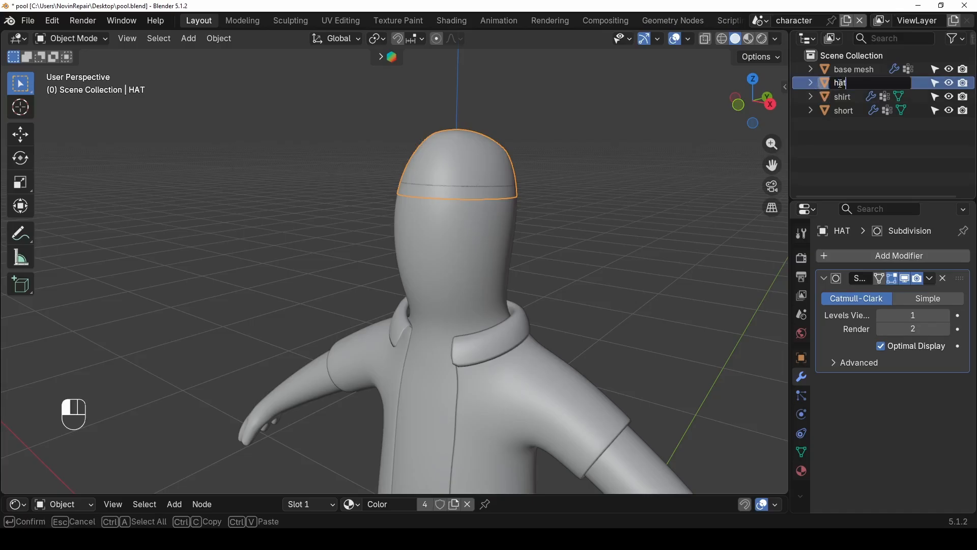
key("Return")
- In Edit Mode, fatten all of the hat's faces outward by about 0.006 m
key("Tab")
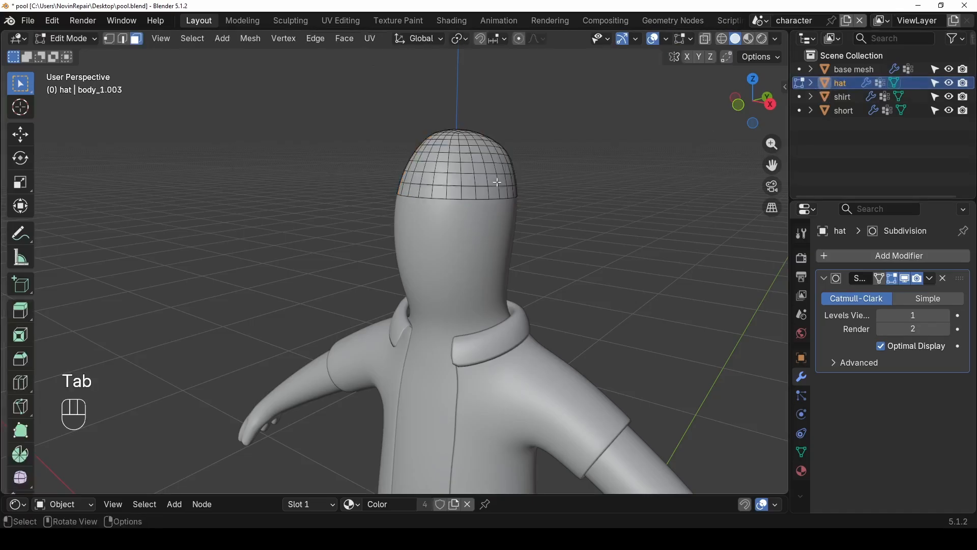
key("a")
middle_click_drag(458, 168, 530, 181)
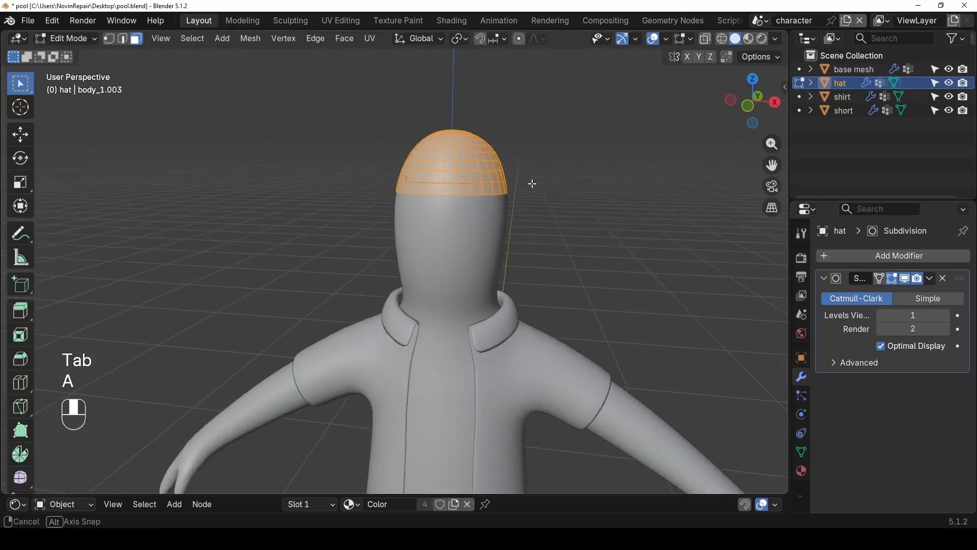
key("alt+s")
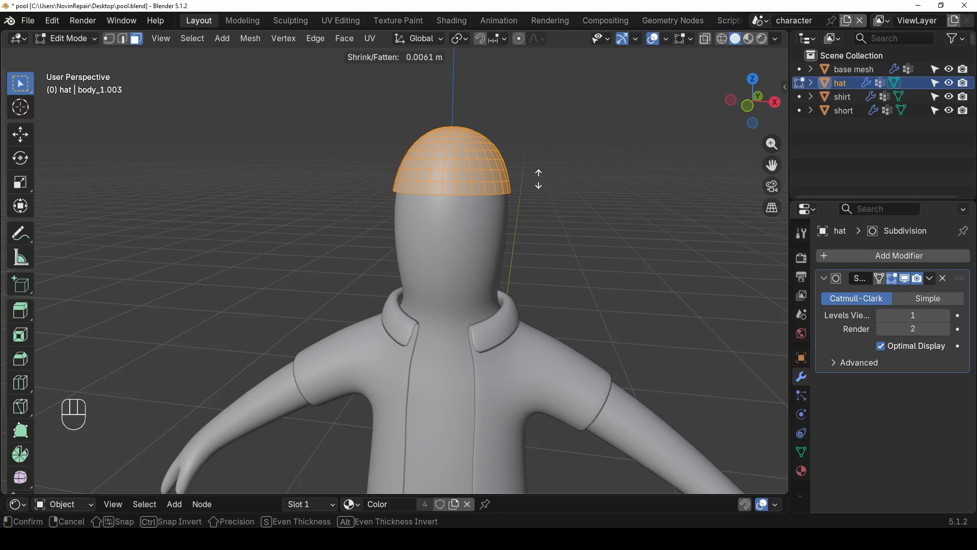
left_click(539, 179)
- Extrude the hat's bottom edge loop and scale it out to about 1.53 to form a brim
middle_click_drag(524, 168, 462, 210)
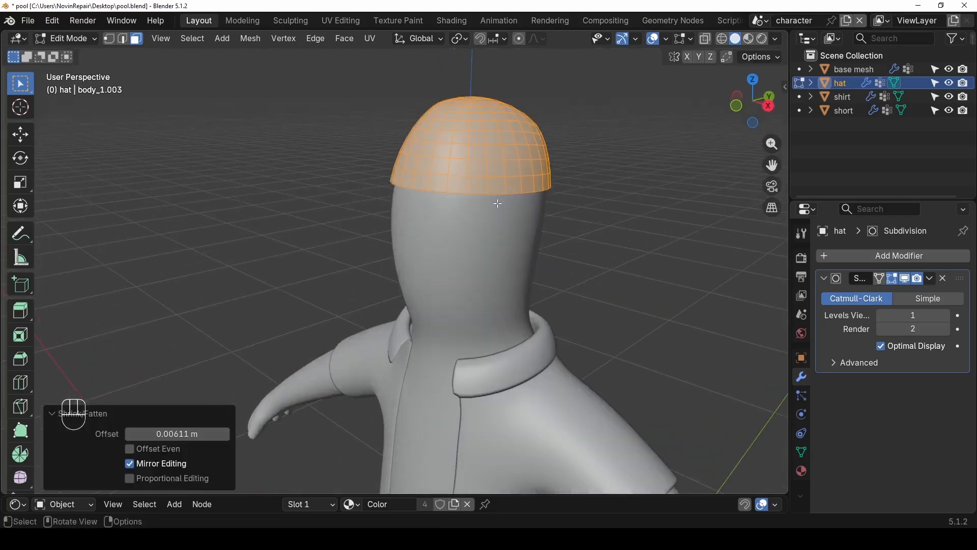
key("2")
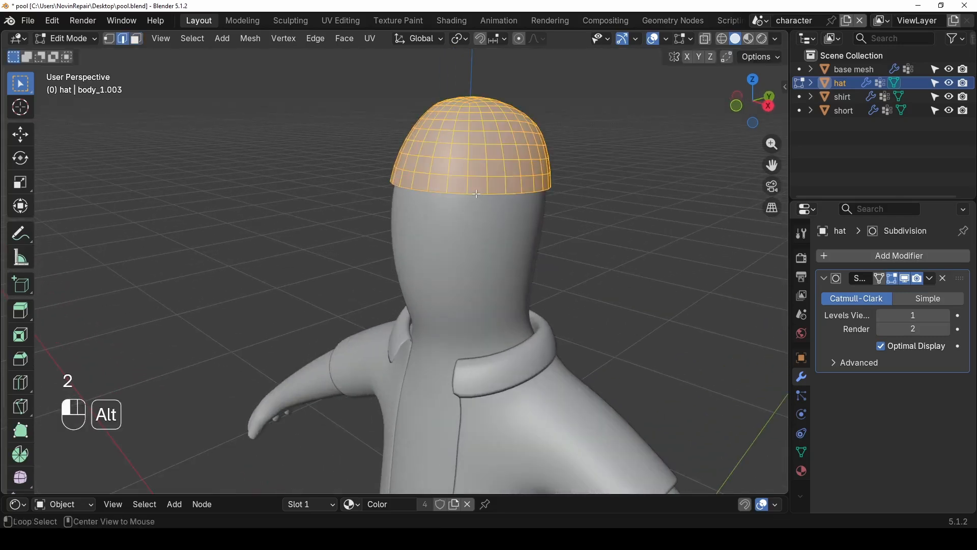
left_click(480, 196, "alt")
middle_click_drag(479, 197, 506, 218)
scroll(534, 203, "up", 2)
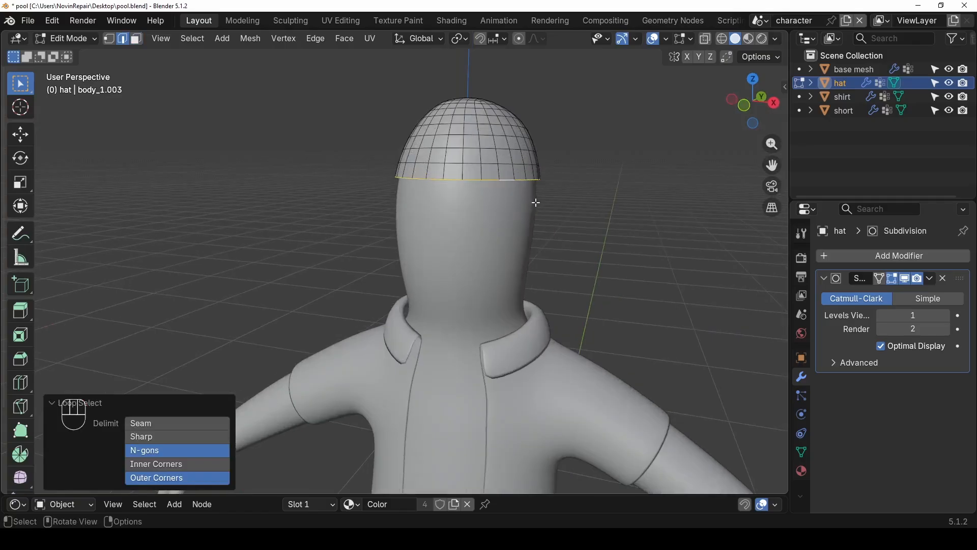
key("e")
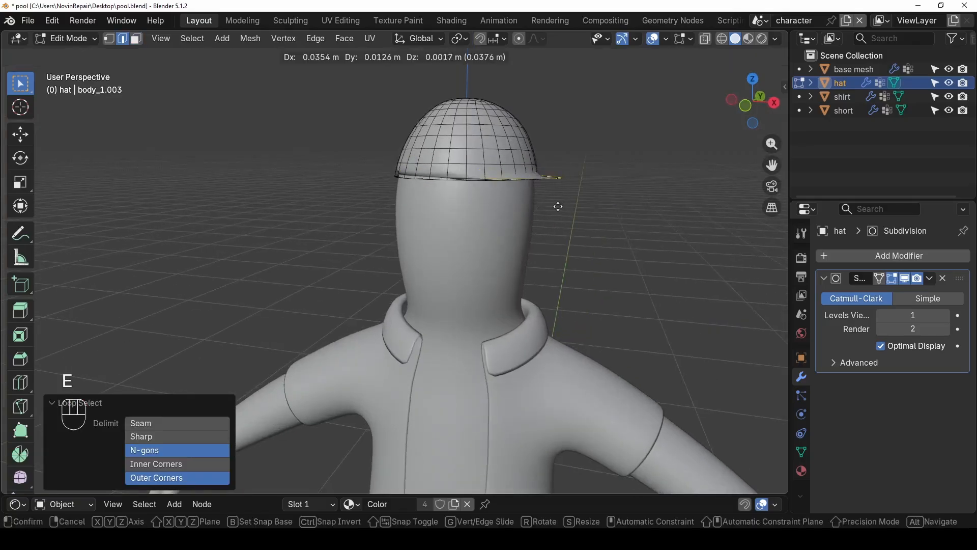
key("s")
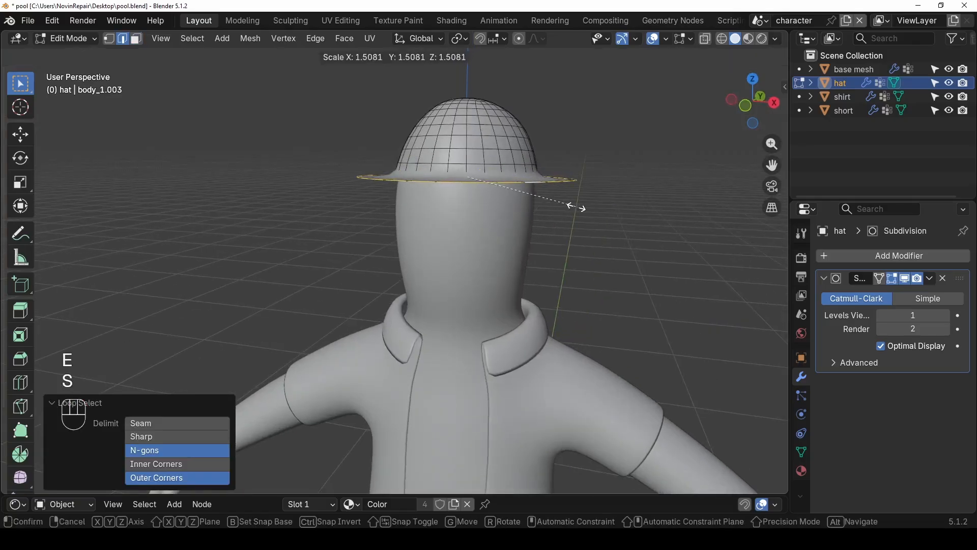
left_click(577, 204)
- Lower the brim's outer edge loop along Z by about 0.048 m
key("g")
key("z")
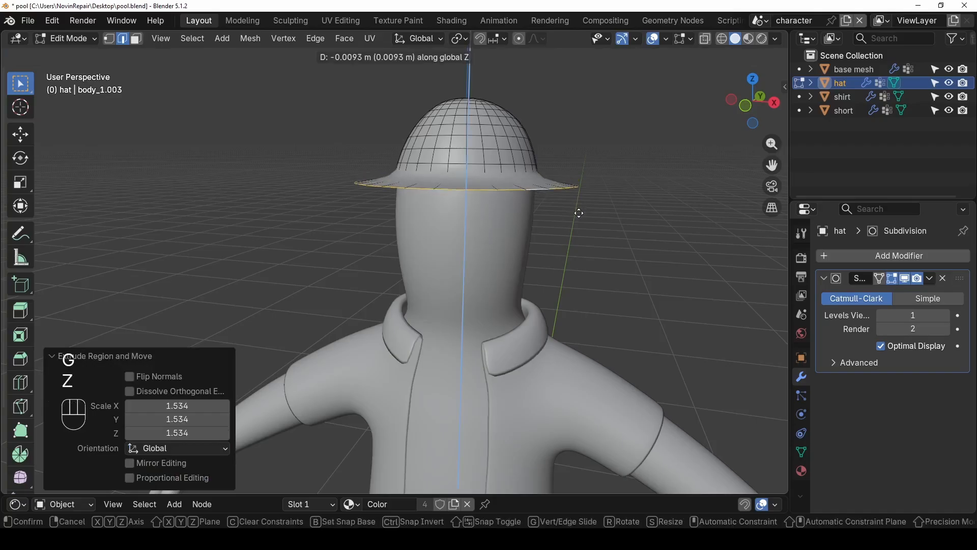
left_click(574, 234)
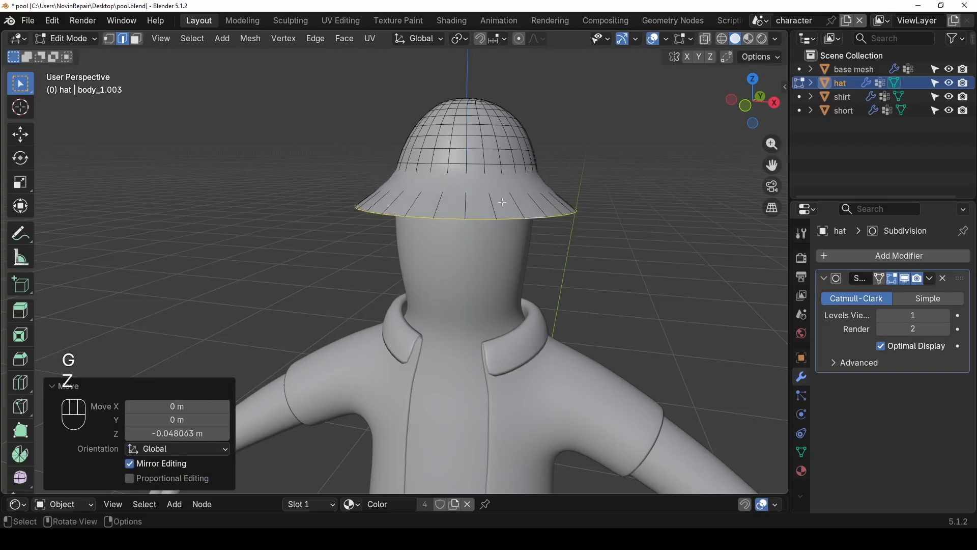
- Select the edge loop where the brim meets the crown and scale it out to about 1.105
left_click(476, 185, "alt")
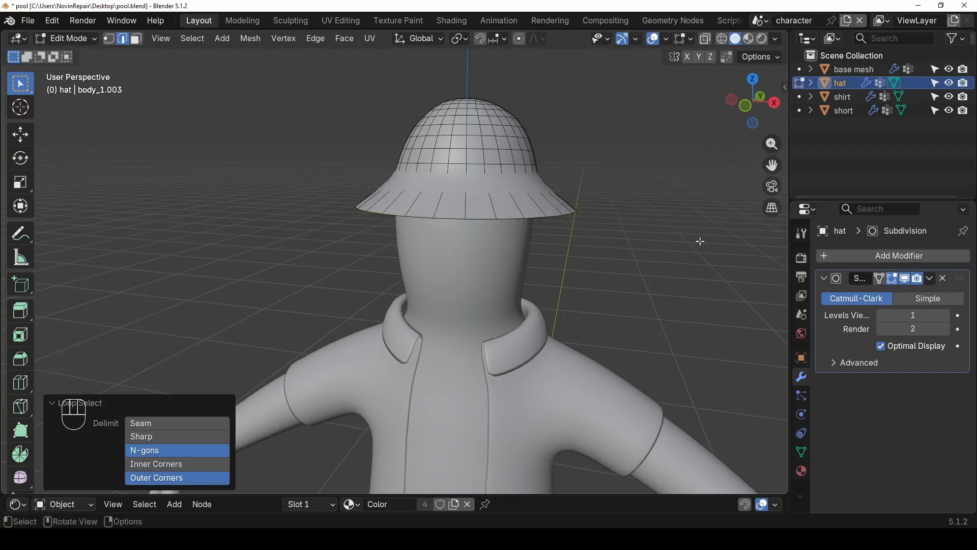
left_click(905, 279)
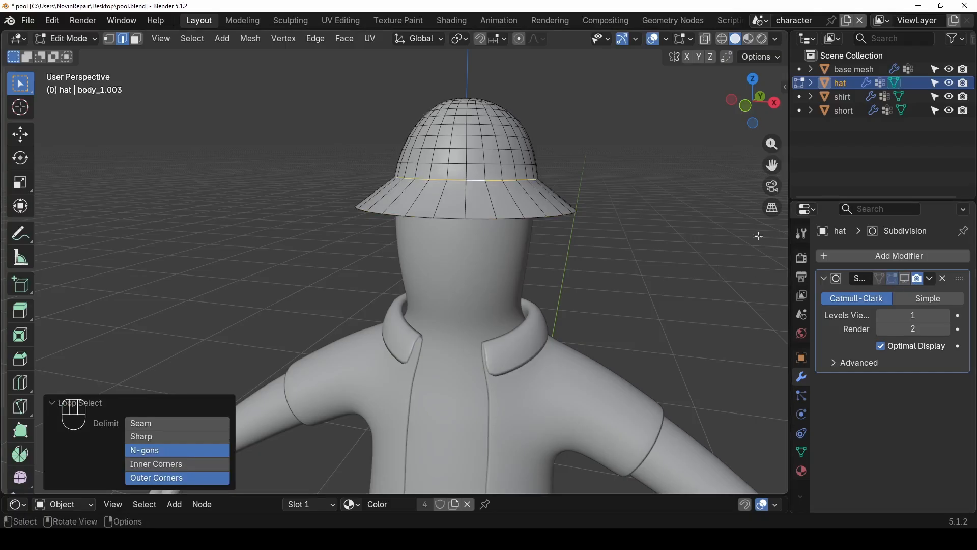
left_click(905, 279)
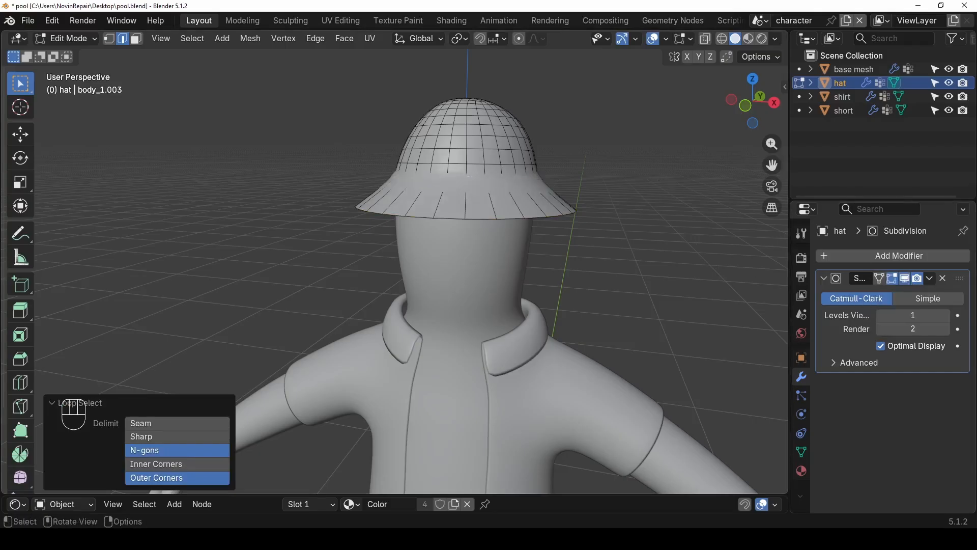
key("s")
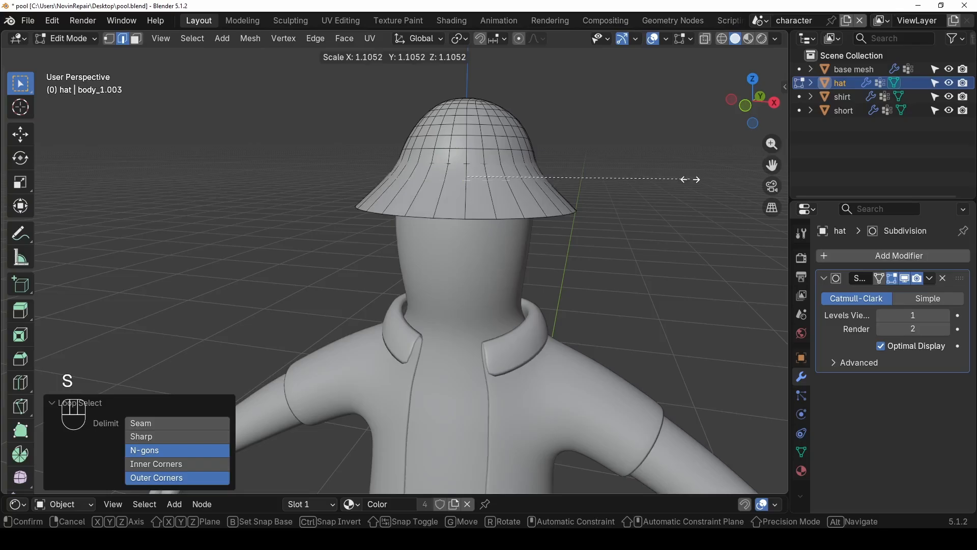
left_click(691, 179)
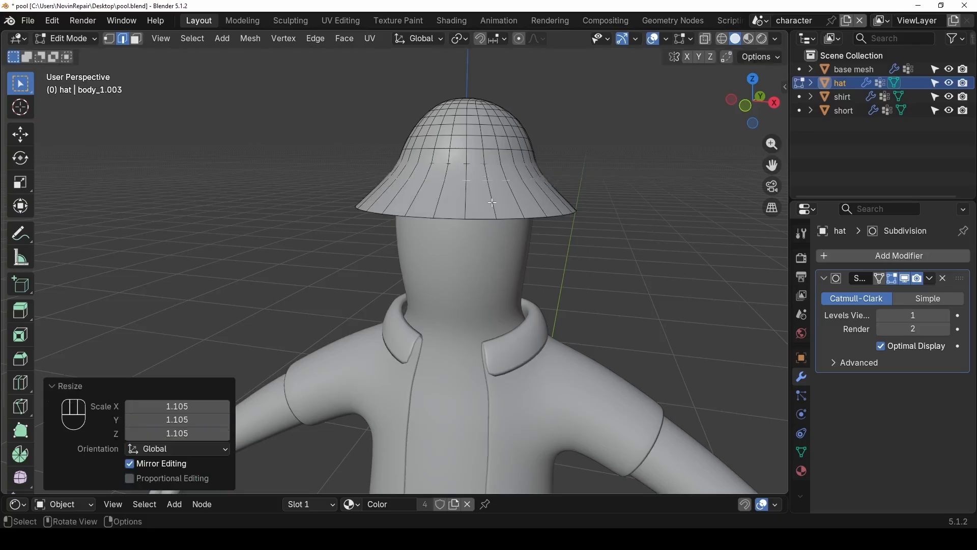
- Add one centred loop cut around the hat's brim and return to Object Mode
key("ctrl+r")
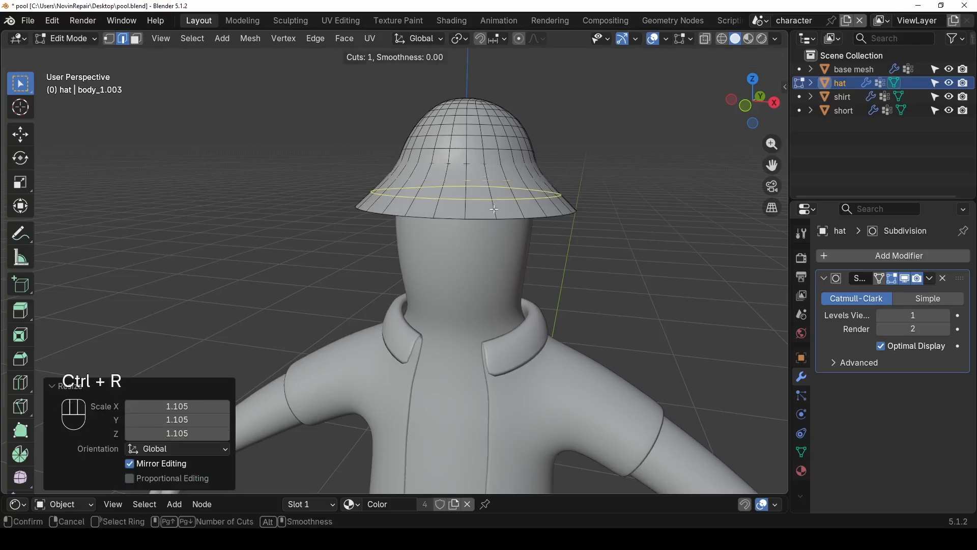
left_click(496, 206)
right_click(604, 207)
key("Tab")
- Add a Solidify modifier to the hat and place it above the Subdivision modifier
mouse_move(577, 203)
middle_mouse_down()
mouse_move(621, 160)
mouse_move(605, 146)
mouse_move(564, 168)
mouse_move(570, 193)
middle_mouse_up()
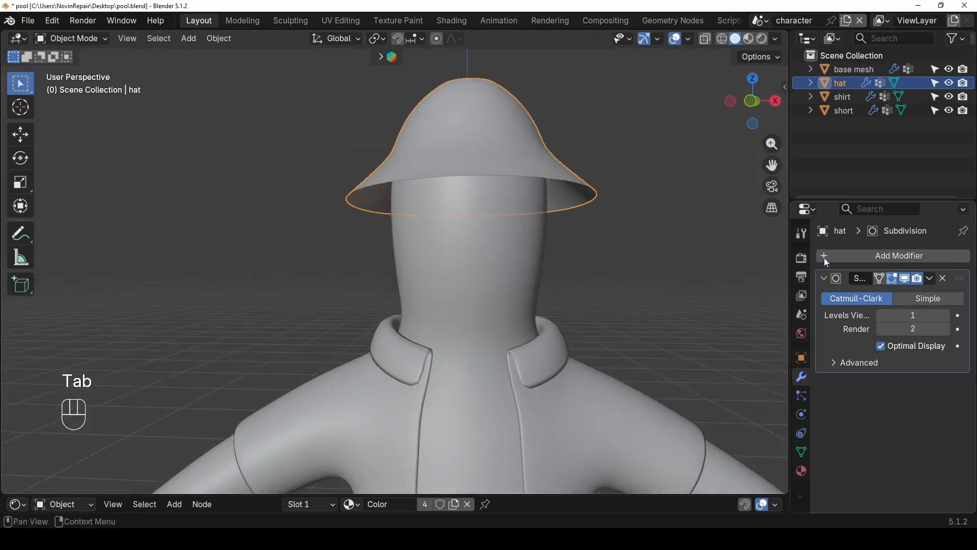
left_click(824, 255)
mouse_move(816, 262)
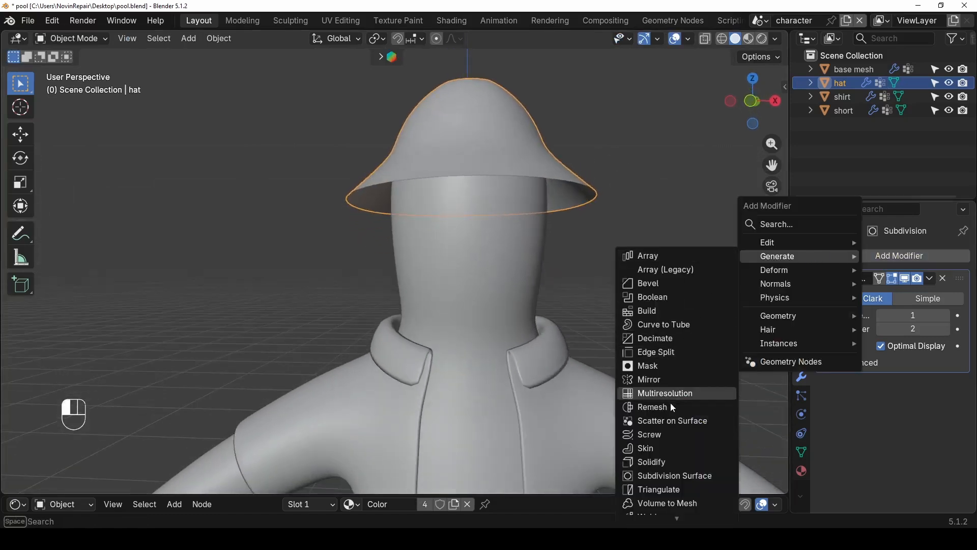
left_click(666, 461)
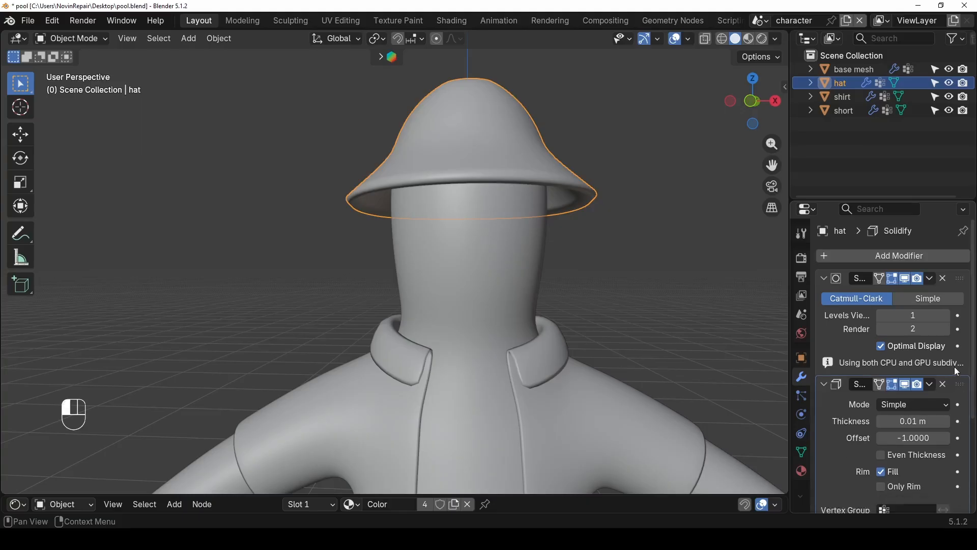
left_click(944, 278)
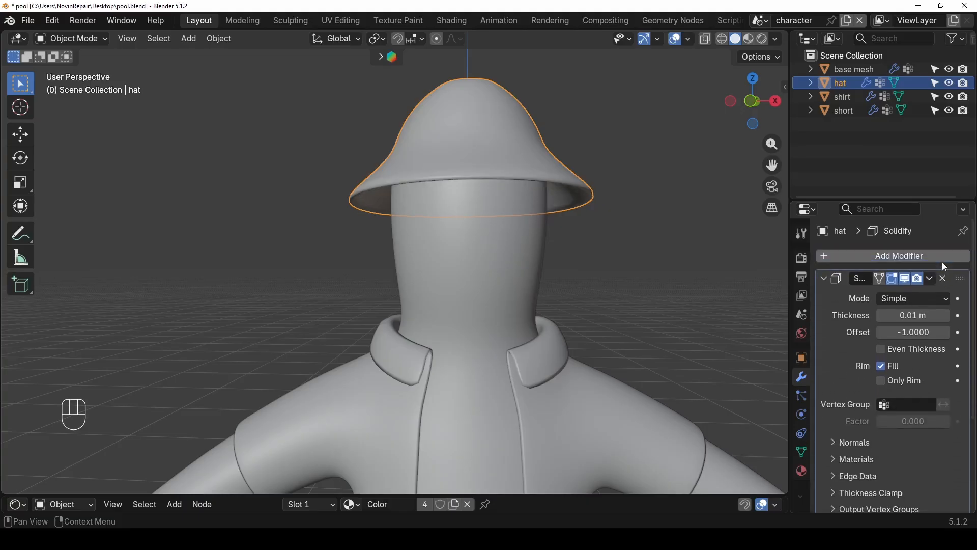
- Set the hat's Solidify offset to 1
middle_click_drag(687, 243, 617, 186)
left_click(907, 330)
type("1")
key("Return")
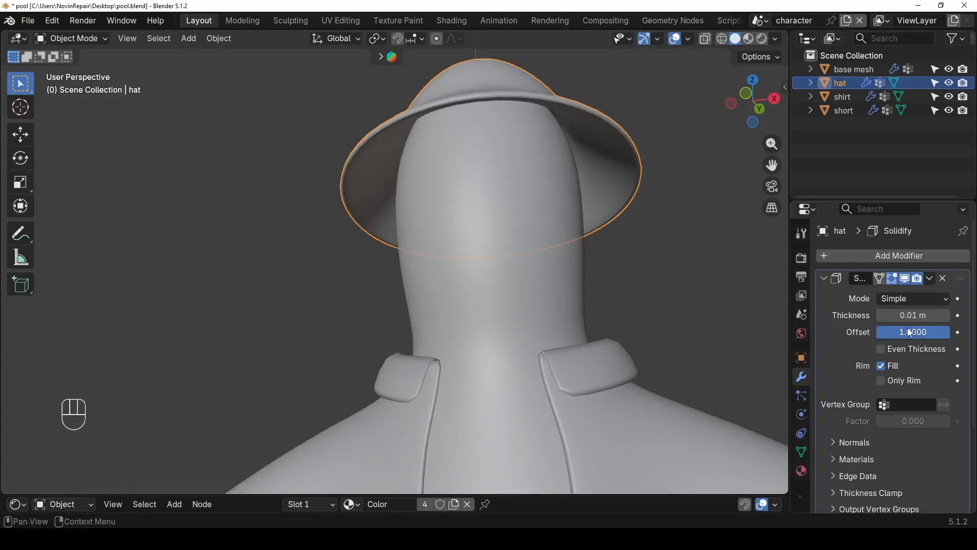
- Collapse the hat's Solidify settings and set its Subdivision viewport level to 2
middle_click_drag(574, 100, 465, 216)
scroll(462, 207, "up", 2)
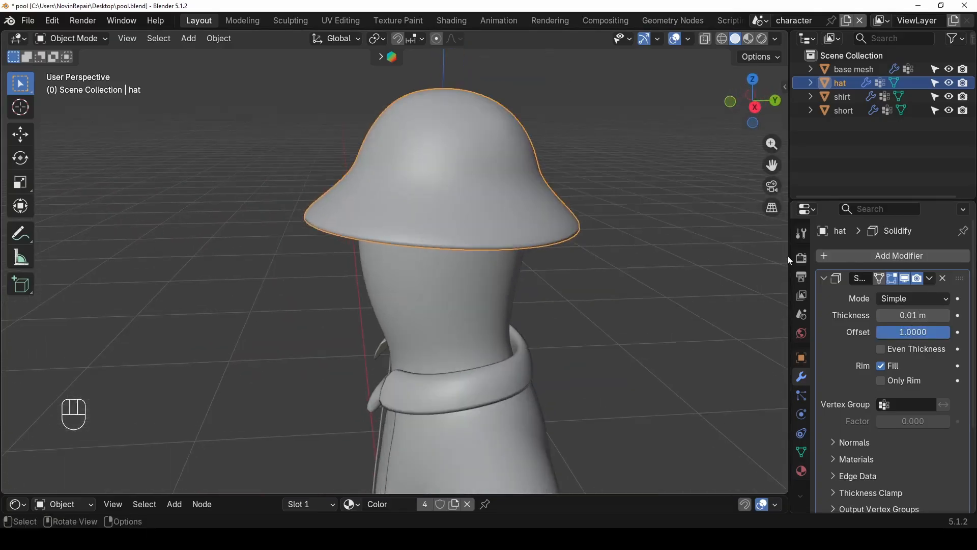
left_click(824, 278)
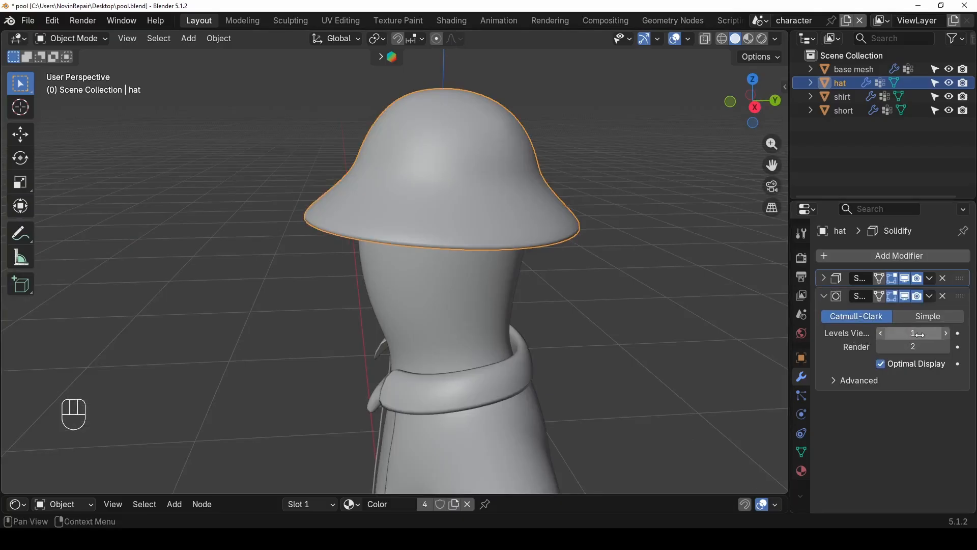
left_click(946, 333)
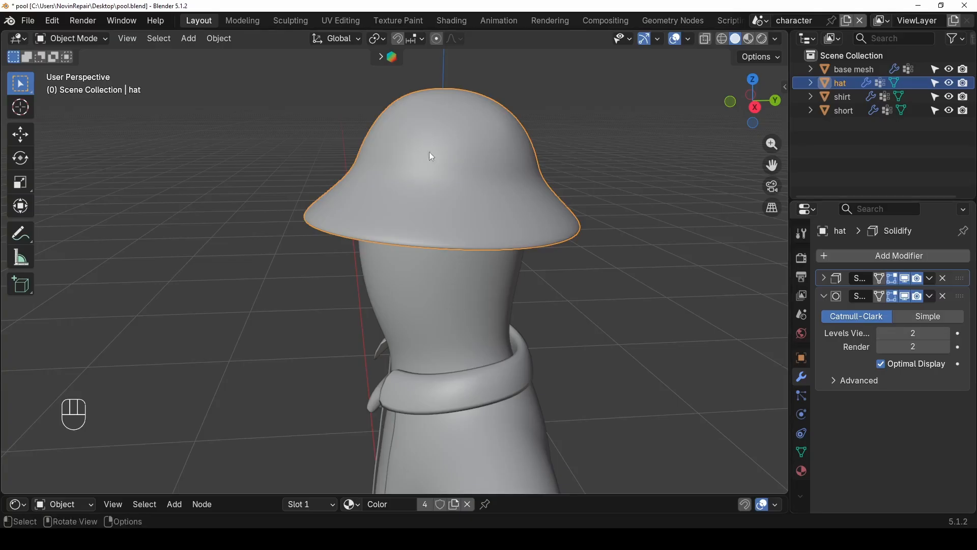
- Select the shirt, set its Subdivision viewport level to 2 and collapse the modifier settings
scroll(458, 351, "down", 3)
left_click(445, 372)
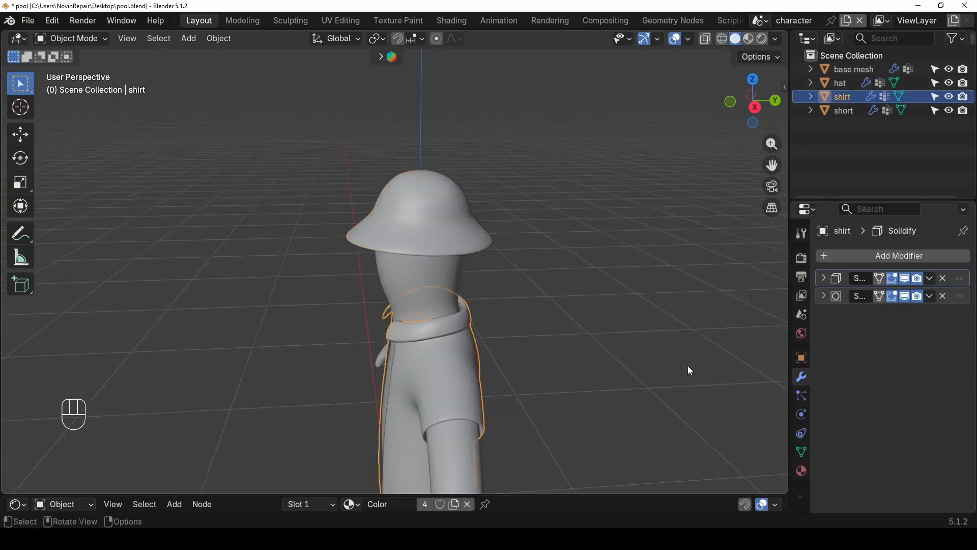
left_click(824, 297)
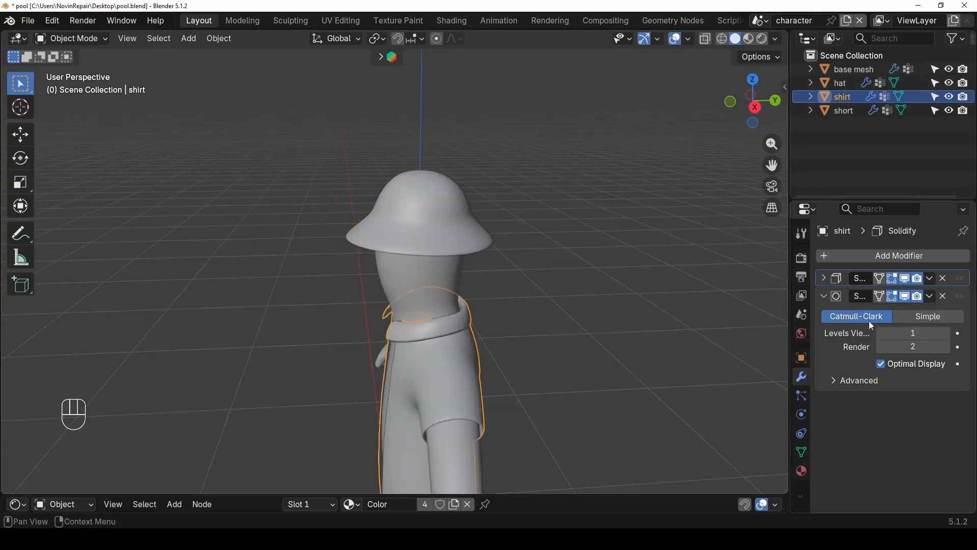
left_click(948, 334)
left_click(825, 297)
- Select the shorts and expand their Subdivision modifier settings to check the viewport level
scroll(517, 356, "down", 2)
middle_click_drag(454, 360, 501, 329)
middle_click_drag(423, 417, 443, 326, "shift")
left_click(470, 400)
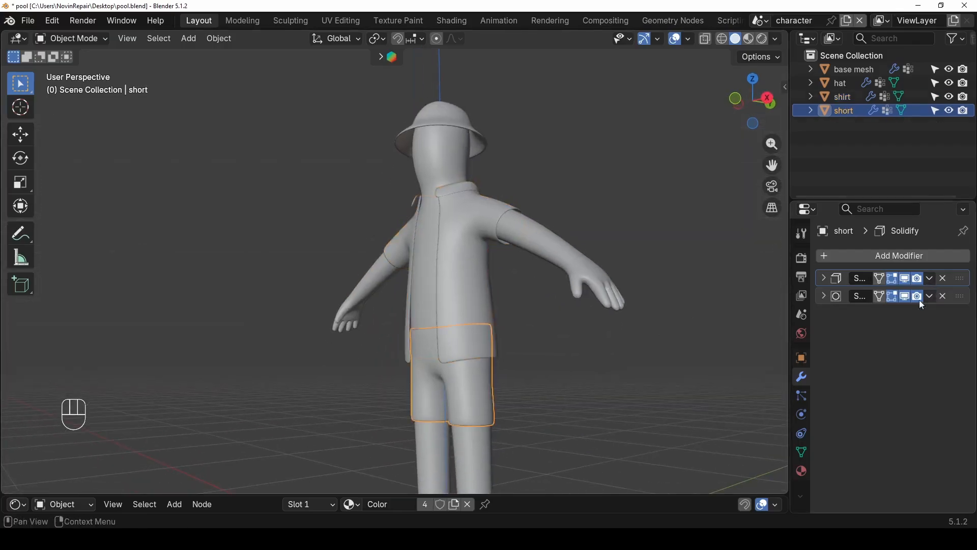
left_click(824, 278)
left_click(823, 278)
left_click(824, 297)
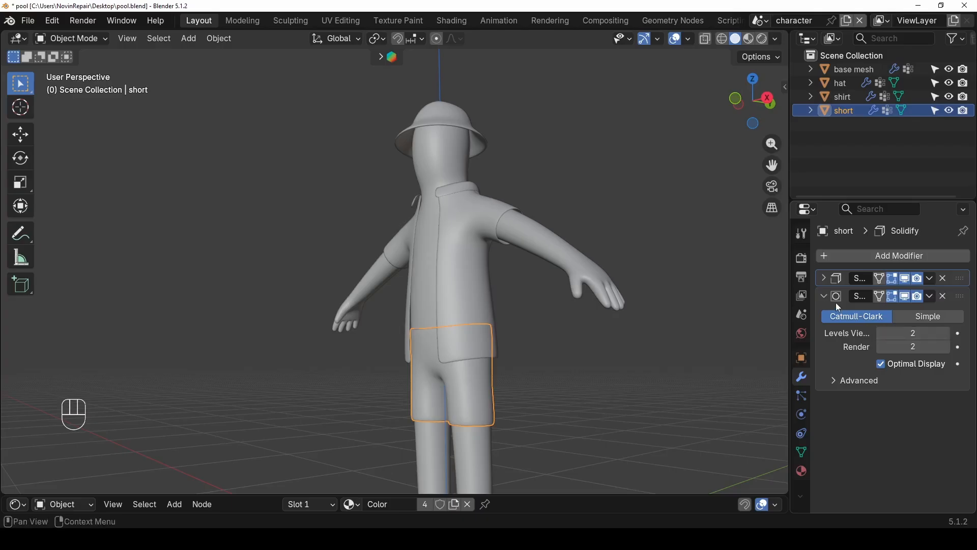
- Collapse the shorts' Subdivision modifier settings
left_click(824, 296)
middle_click_drag(403, 212, 480, 230)
scroll(480, 230, "up", 2)
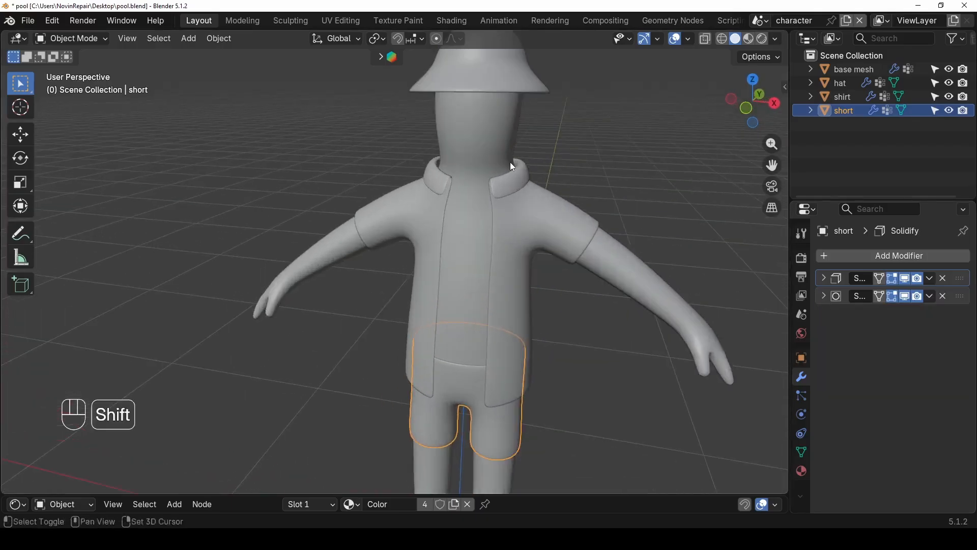
- Select the hat in the right side view with X-ray display enabled
middle_click_drag(510, 162, 451, 241, "shift")
middle_click_drag(450, 241, 407, 261)
key("alt+z")
scroll(395, 224, "up", 4)
left_click(418, 219)
scroll(455, 211, "up", 1)
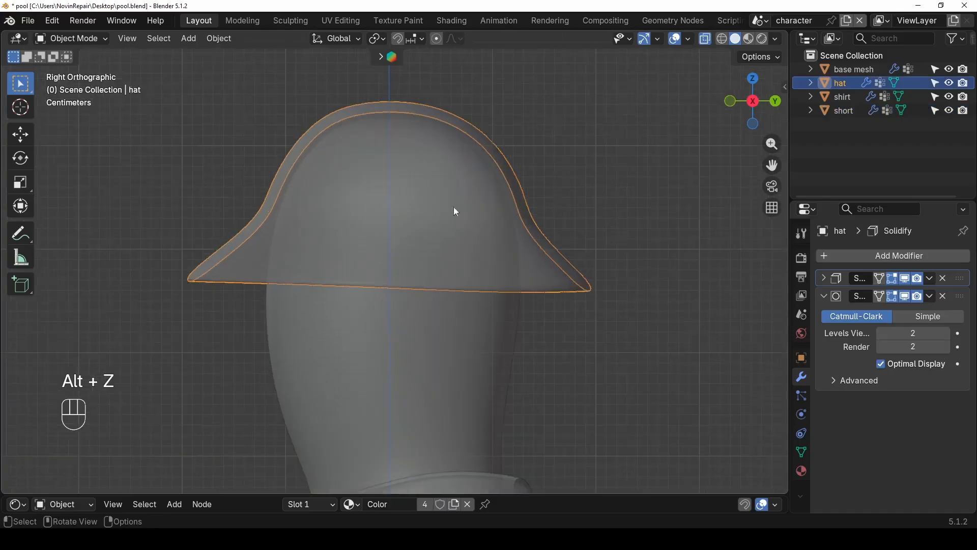
key("r")
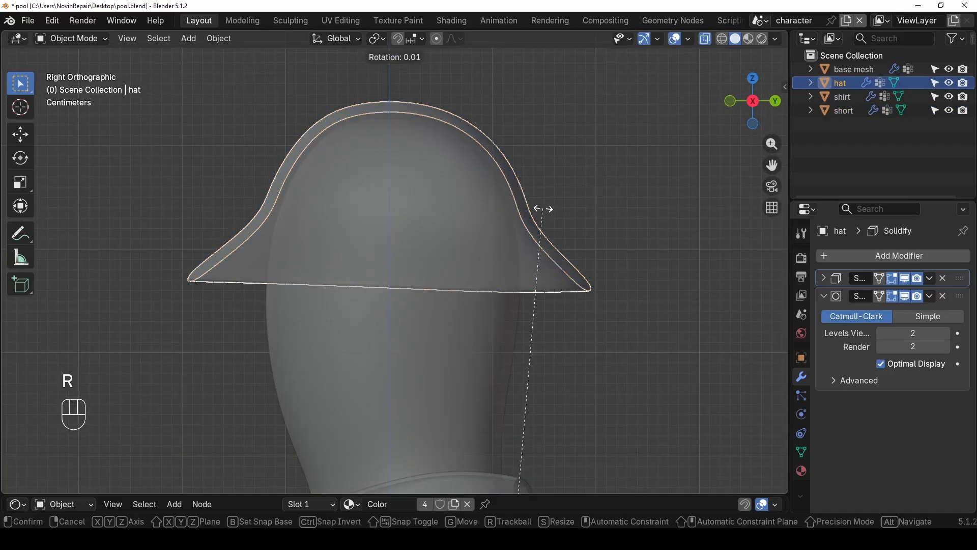
left_click(547, 212)
key("ctrl+z")
- Set the hat's origin to its geometry
right_click(420, 196)
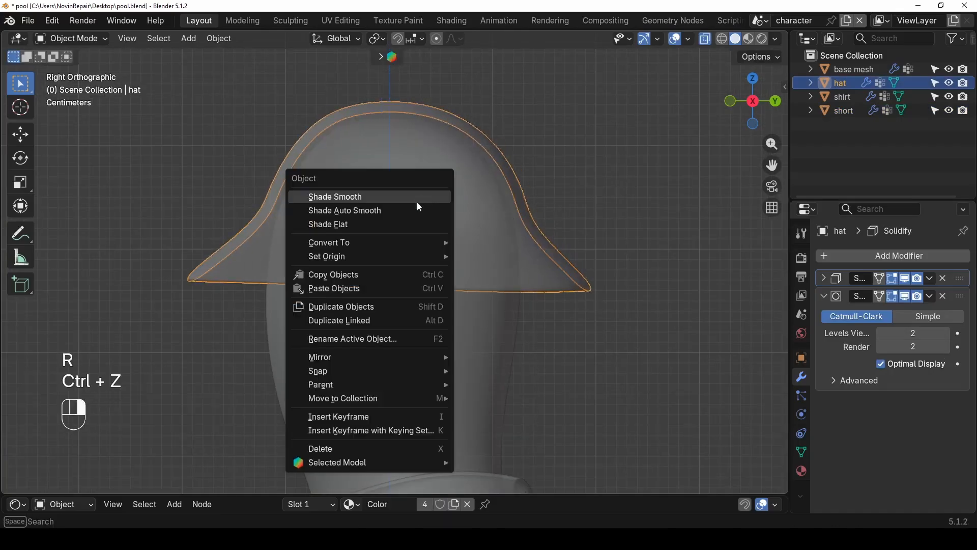
mouse_move(401, 256)
left_click(501, 271)
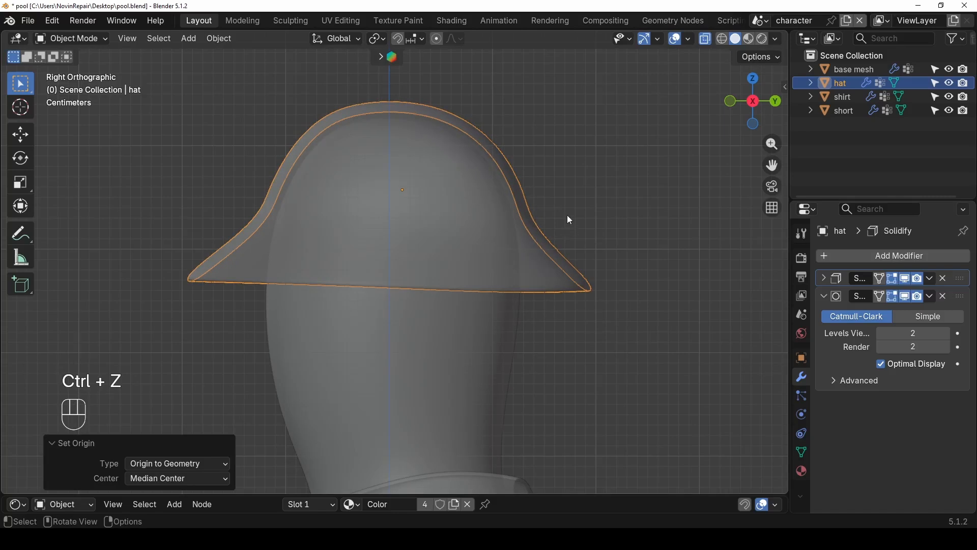
- Rotate the hat about 7.86° in side view, shift it about 0.0066 m back onto the head, and disable X-ray
key("r")
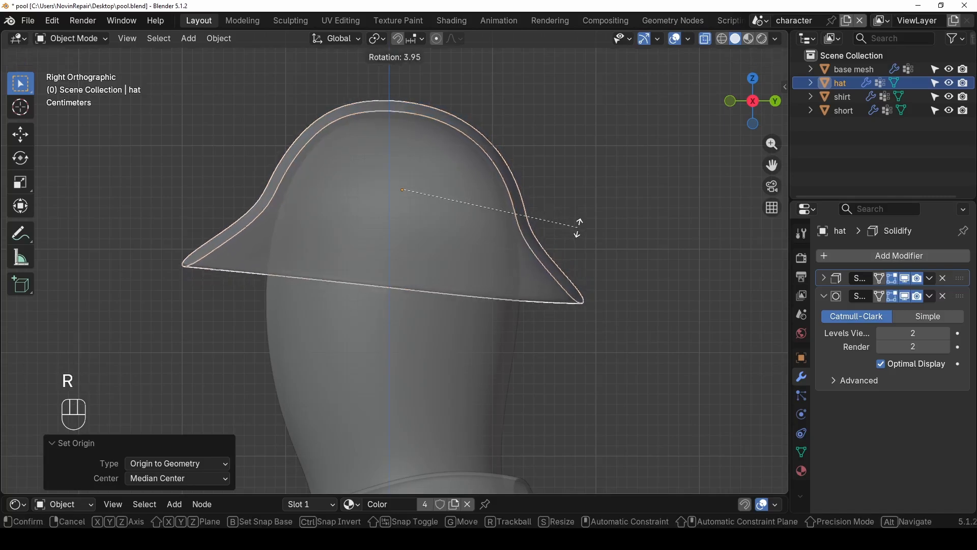
left_click(575, 239)
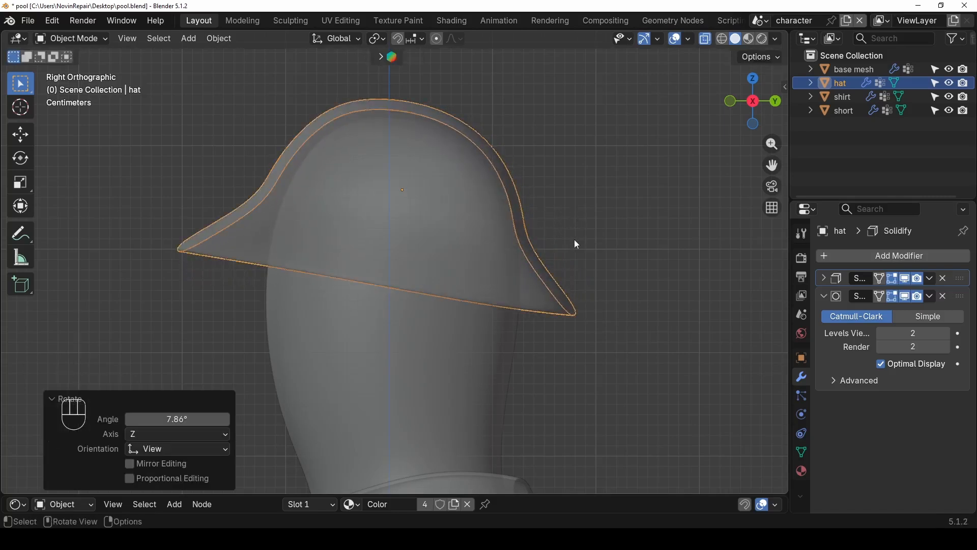
key("g")
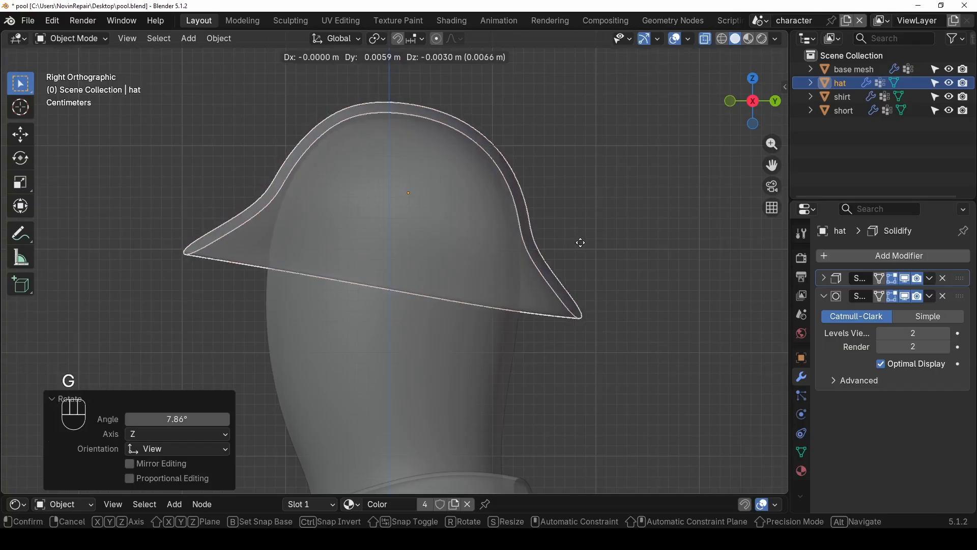
left_click(581, 242)
scroll(571, 234, "down", 4)
key("alt+z")
- Deselect the hat and save the pool.blend file
middle_click_drag(448, 225, 503, 291)
scroll(503, 293, "down", 2)
left_click(497, 316)
middle_click_drag(431, 316, 432, 240, "shift")
scroll(468, 252, "up", 1)
scroll(465, 243, "down", 2)
key("ctrl+s")
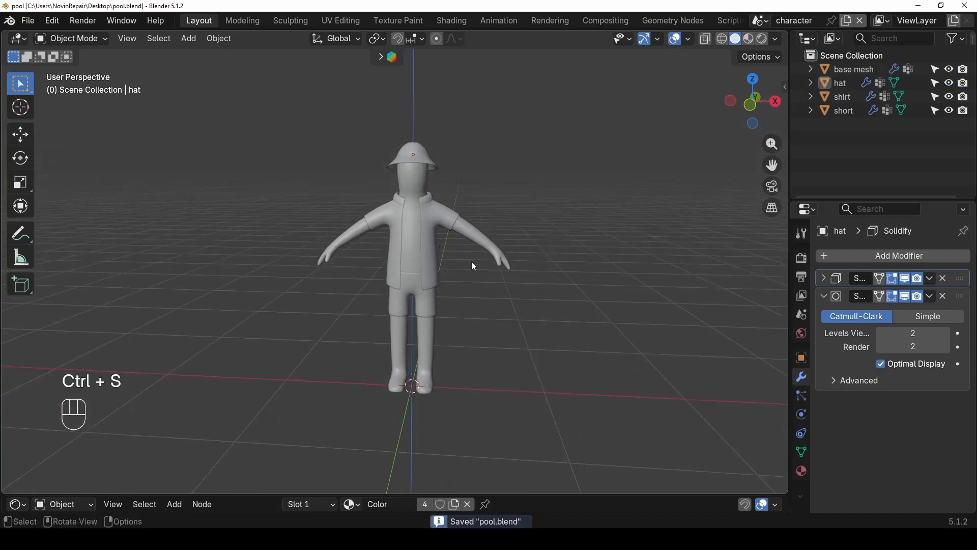
- Place the 3D cursor on the front of the face and add a cube there
middle_click_drag(474, 266, 502, 222)
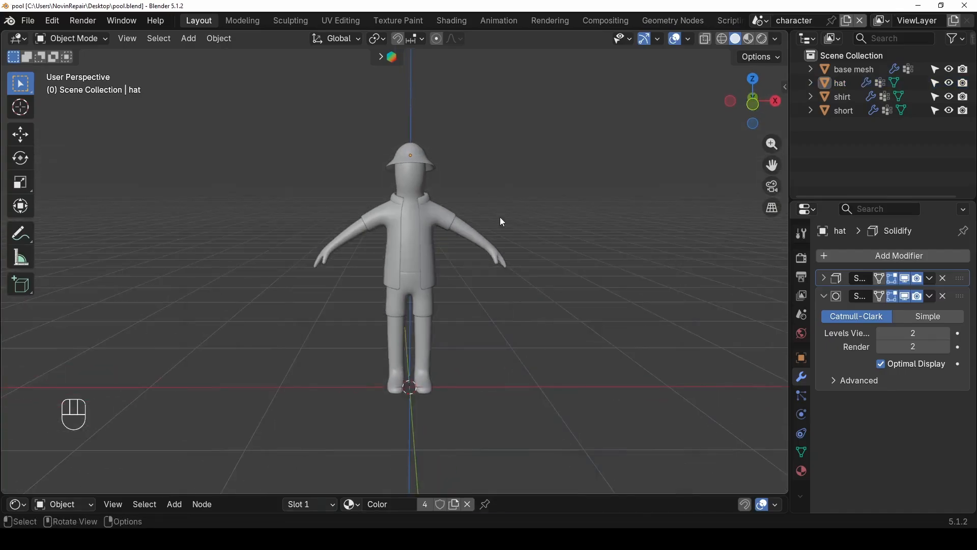
right_click(411, 176, "shift")
scroll(431, 189, "up", 4)
middle_click_drag(443, 165, 410, 229, "shift")
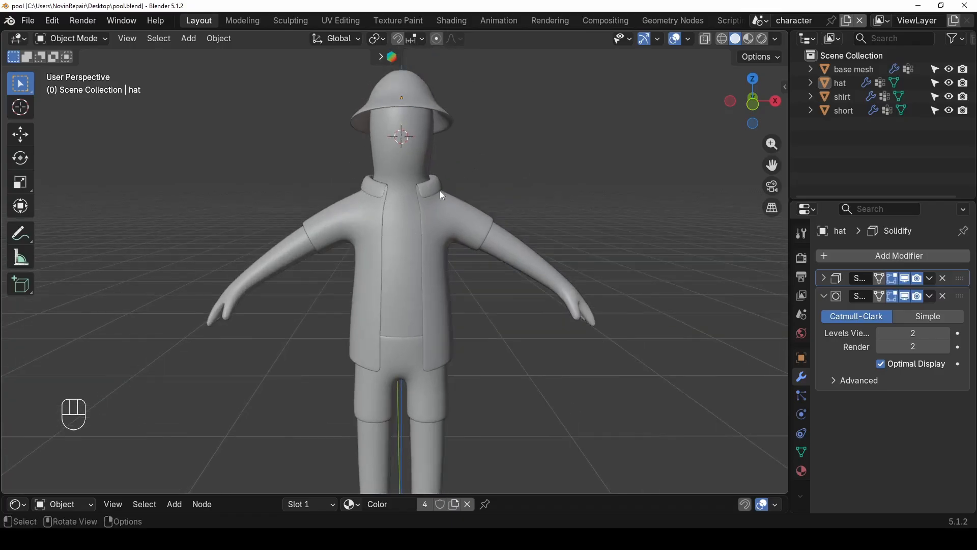
key("shift+a")
mouse_move(435, 211)
left_click(511, 223)
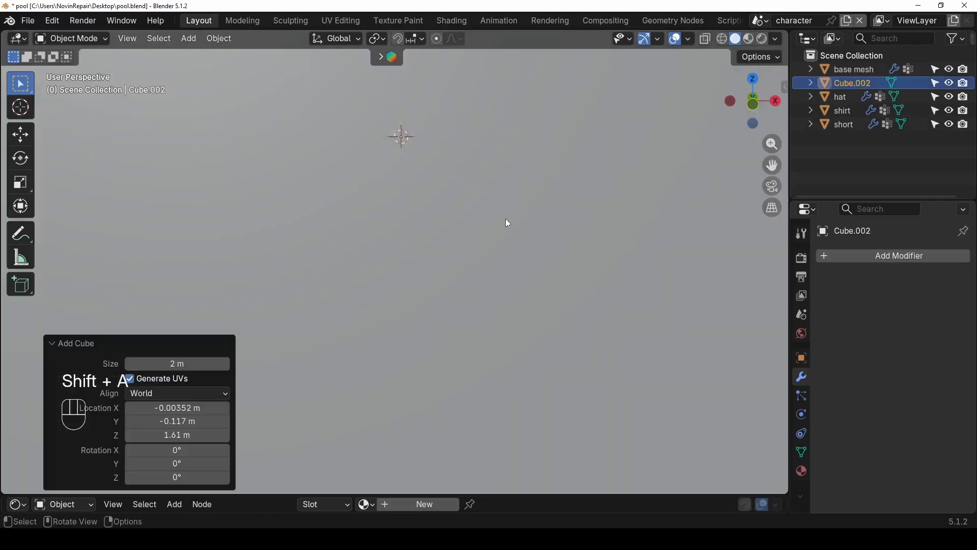
- Scale the new cube down to about 0.033 and reset the 3D cursor to the world origin
scroll(506, 221, "down", 5)
key("s")
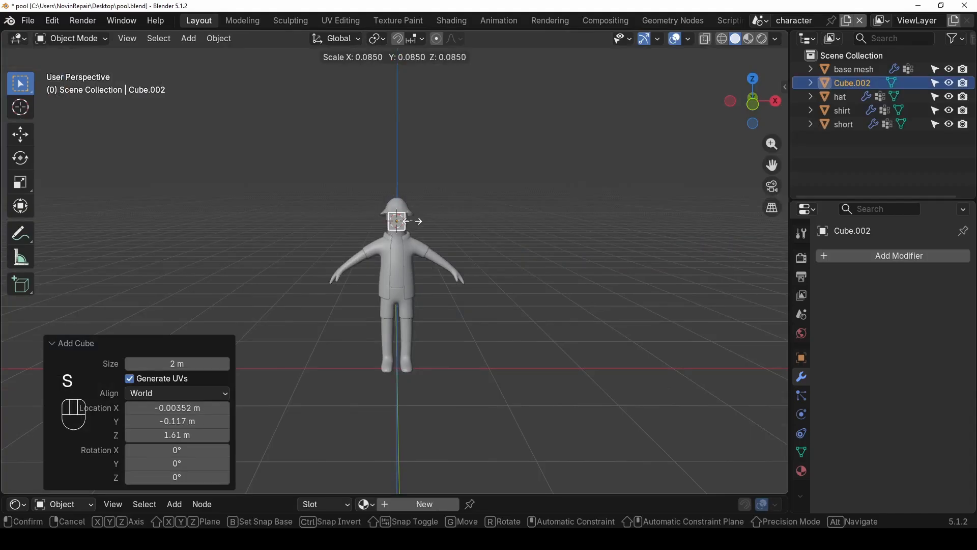
left_click(403, 222)
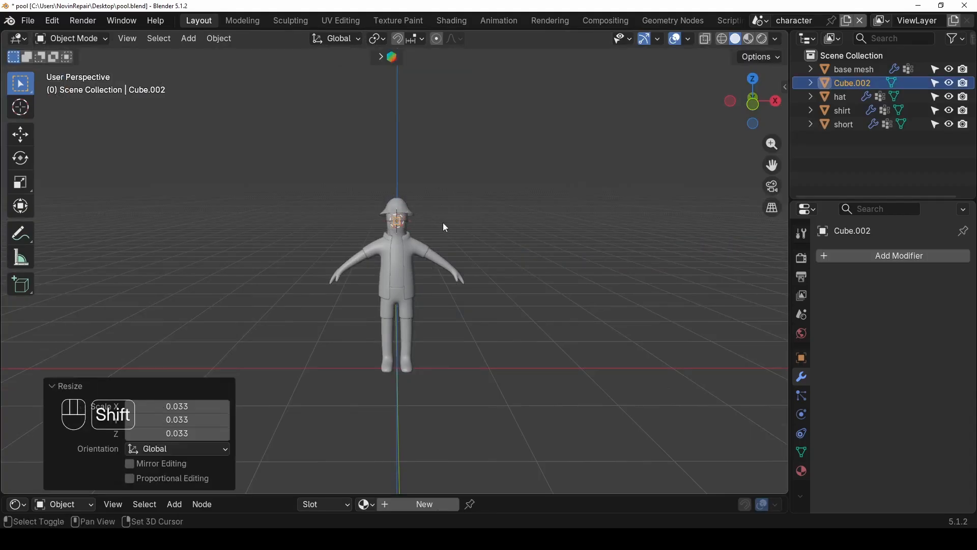
key("shift+c")
middle_click_drag(401, 176, 411, 331, "shift")
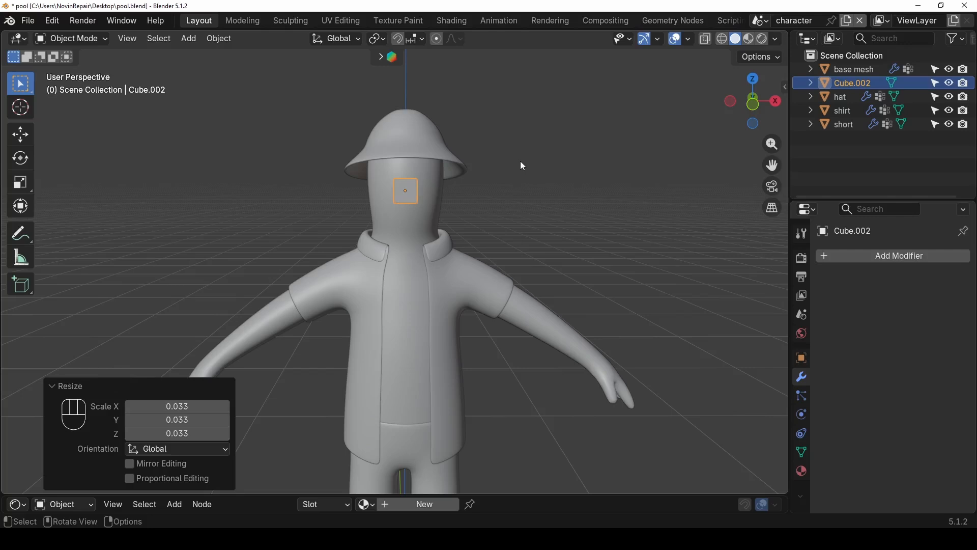
- Set the cube's X location to 0 m to centre it on the face
key("n")
left_click(780, 85)
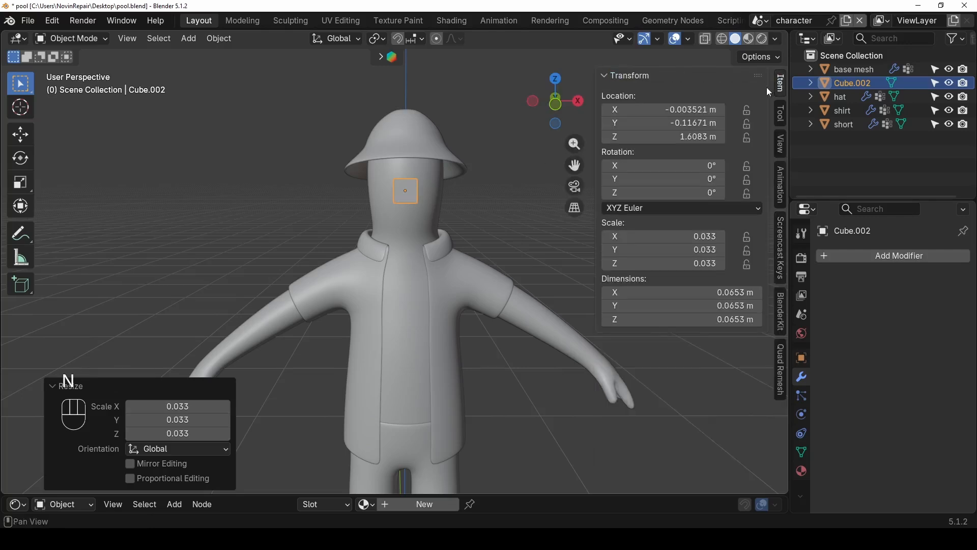
left_click(682, 109)
type("0")
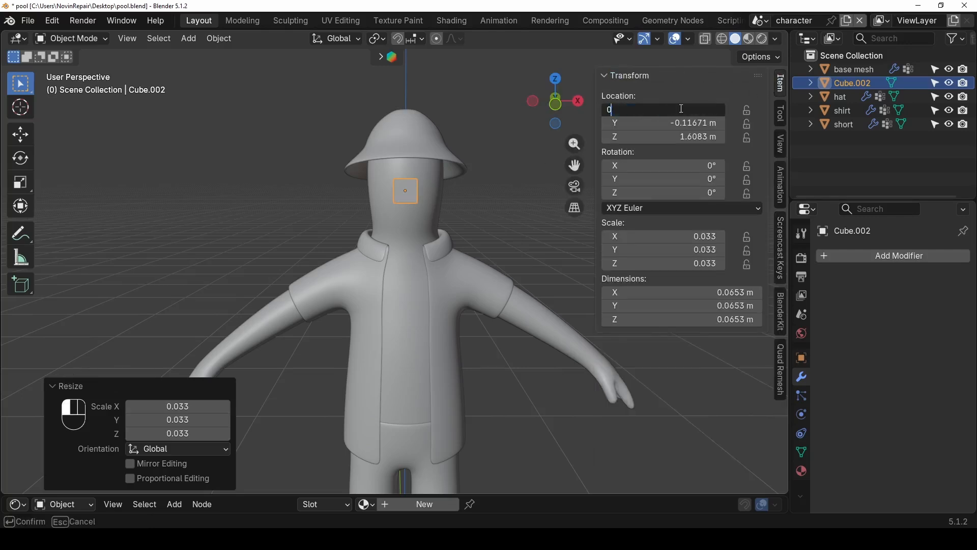
key("Return")
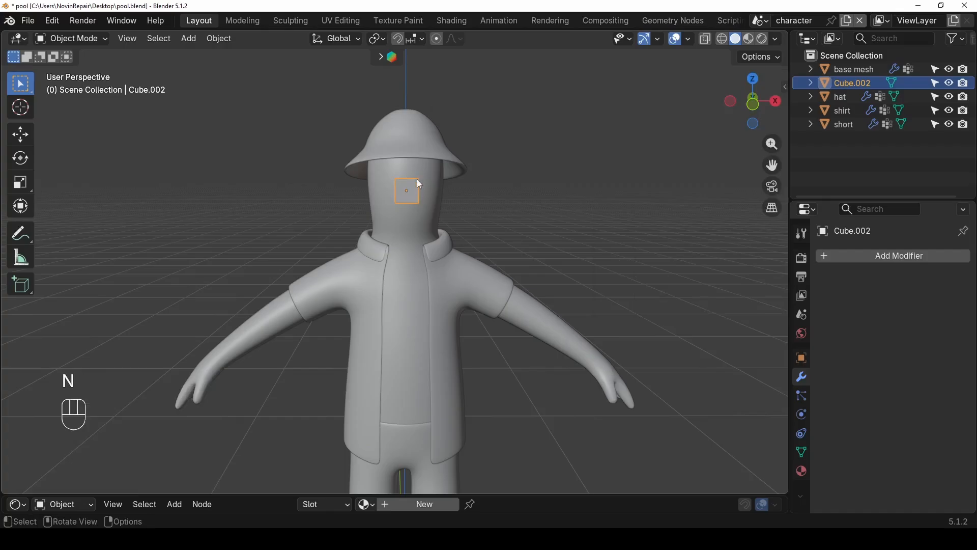
- Add a level 2 Subdivision modifier to the cube on the face
scroll(420, 184, "down", 5)
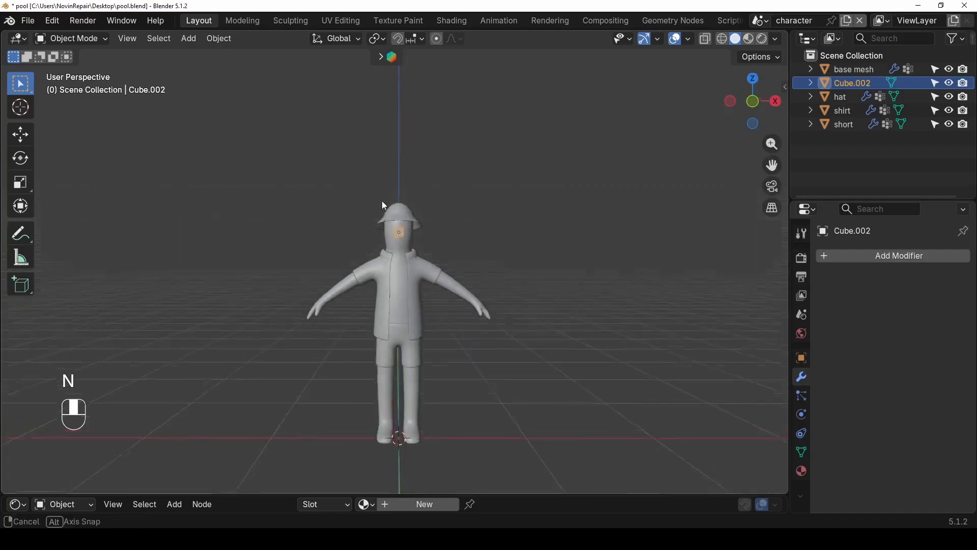
key("KP_1")
scroll(401, 210, "up", 5)
key("ctrl+2")
scroll(411, 213, "up", 3)
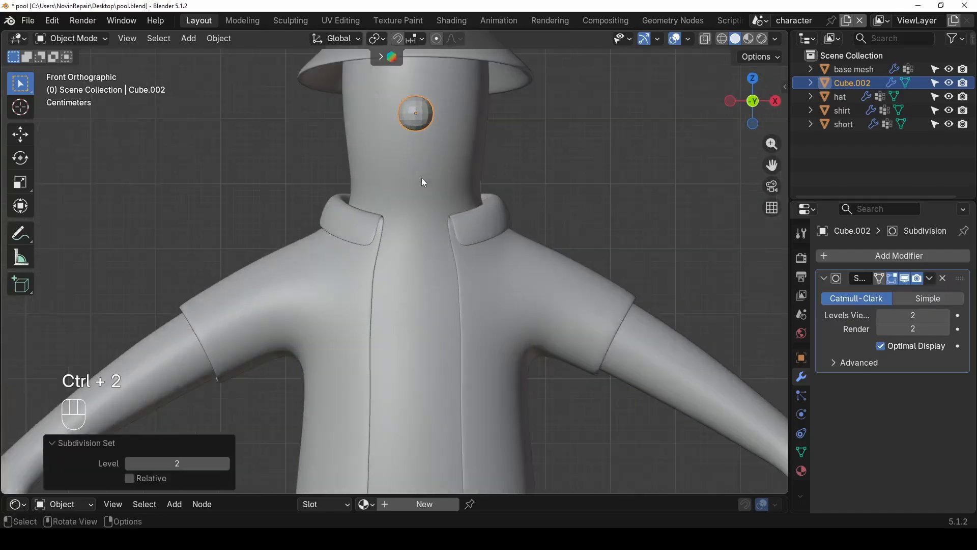
- Edit the cube in X-ray side view and move its upper front vertices about 0.02 m inward and down
middle_click_drag(425, 181, 402, 251)
scroll(313, 212, "up", 2)
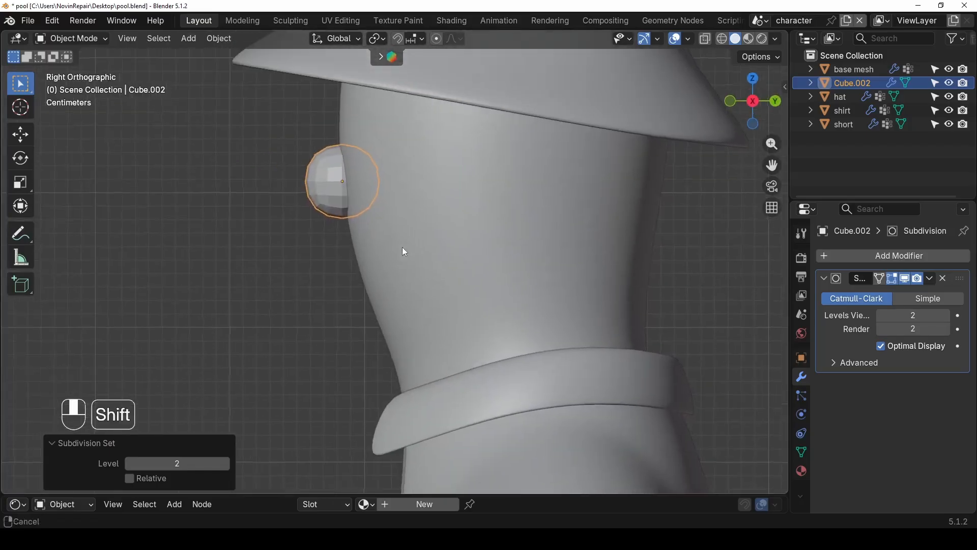
key("Tab")
key("alt+z")
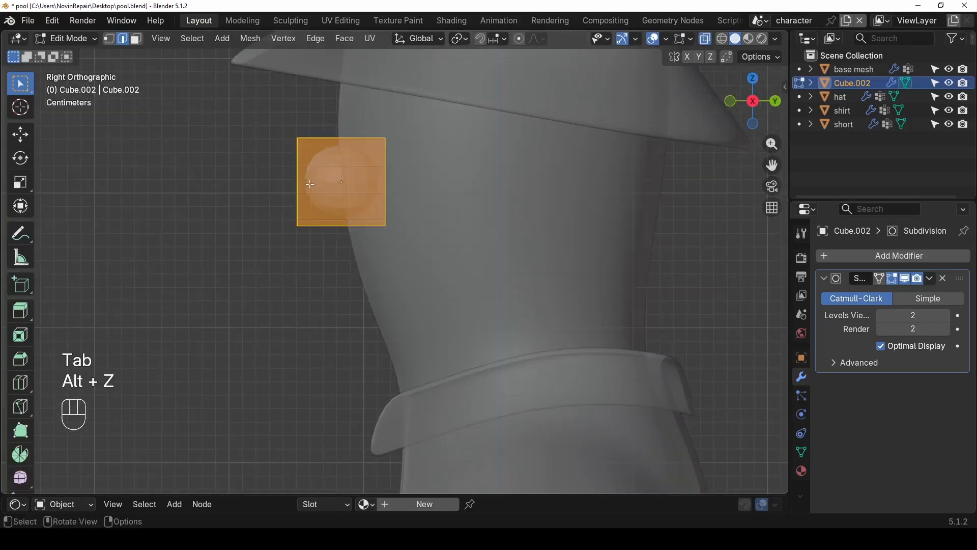
key("1")
left_click_drag(272, 122, 322, 150)
key("g")
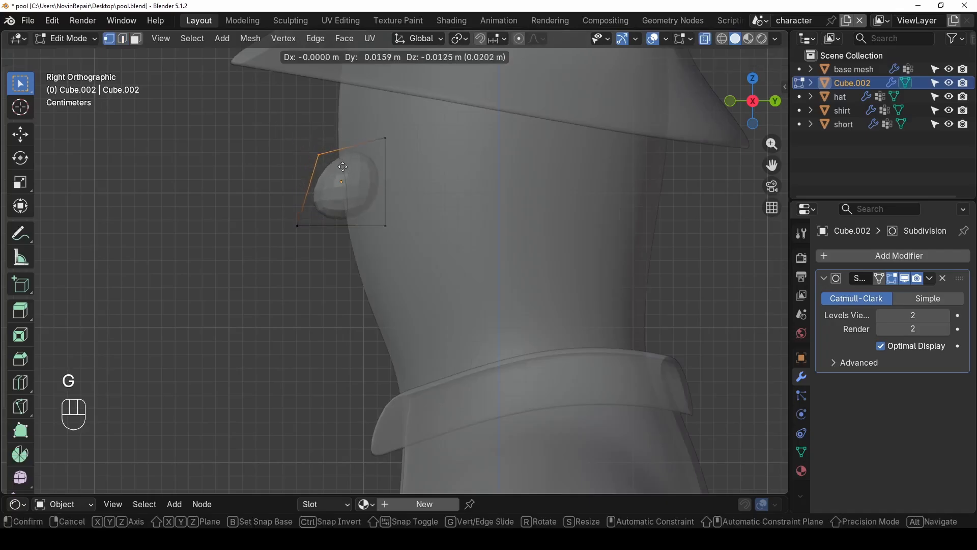
left_click(344, 168)
- Move the cube's back vertices about -0.0023 m along Y and its lower front vertices about -0.0049 m along Y and 0.0011 m along Z
left_click_drag(381, 128, 395, 233)
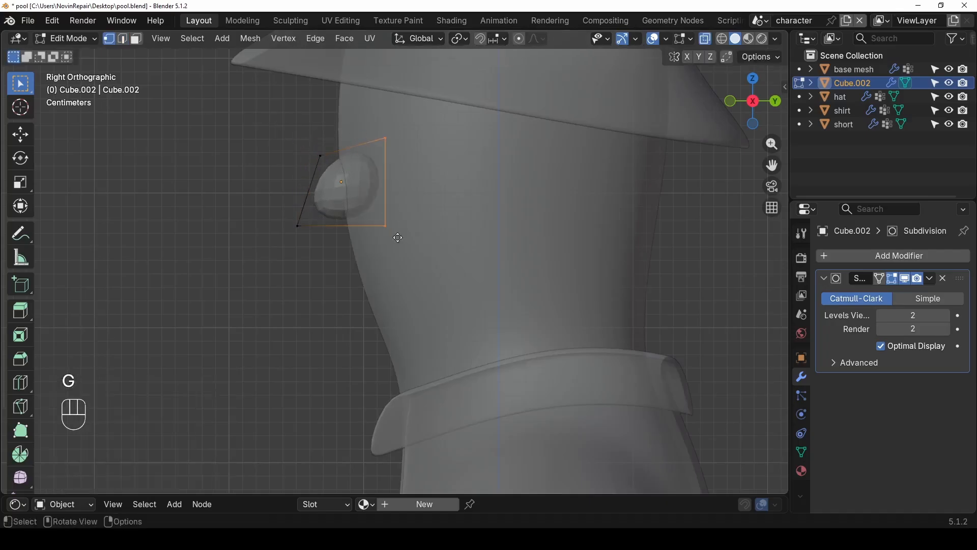
key("g")
left_click(395, 238)
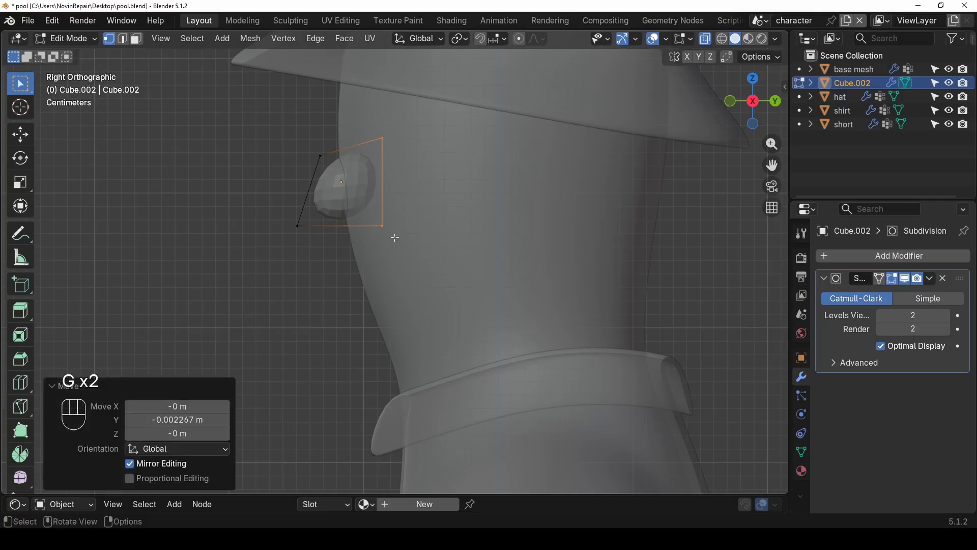
left_click(294, 221)
key("g")
left_click(311, 232)
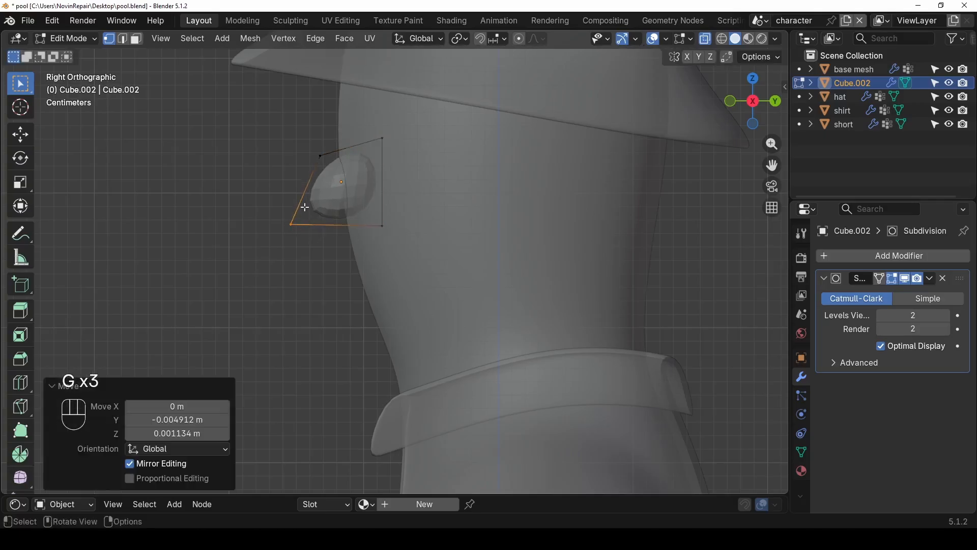
- Scale the cube's upper vertices to about 0.277 along X in front view to narrow the nose bridge
middle_click_drag(306, 207, 411, 205)
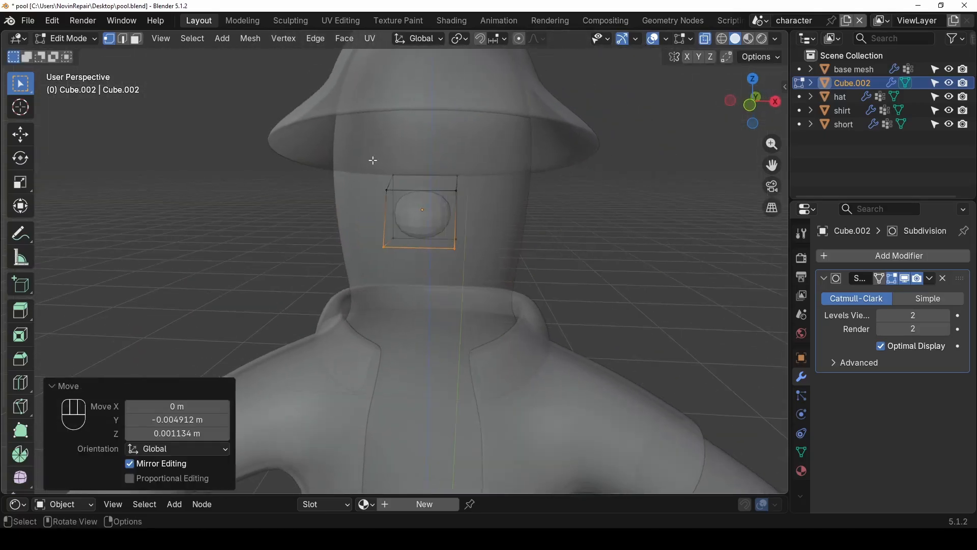
left_click_drag(372, 157, 469, 199)
middle_click_drag(469, 198, 479, 193, "alt")
scroll(484, 178, "up", 2)
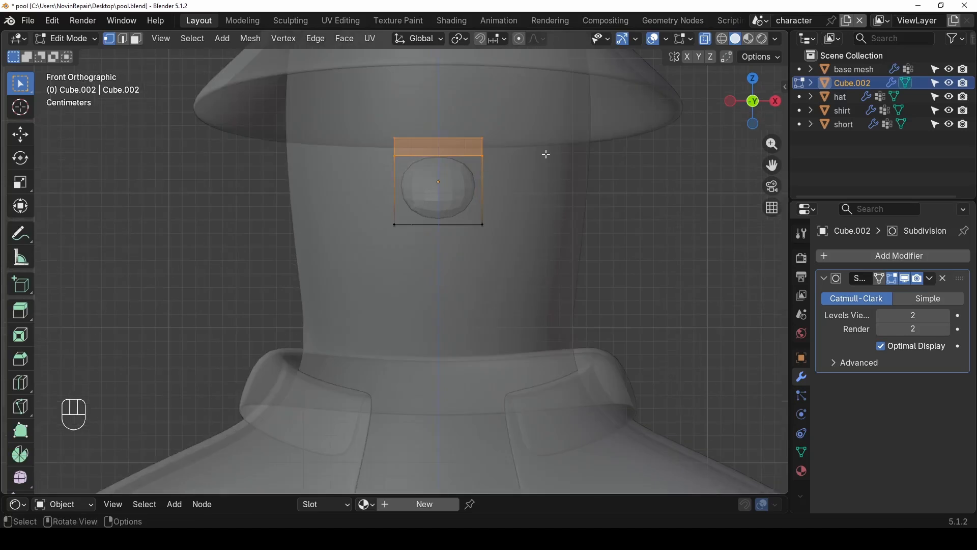
key("s")
key("x")
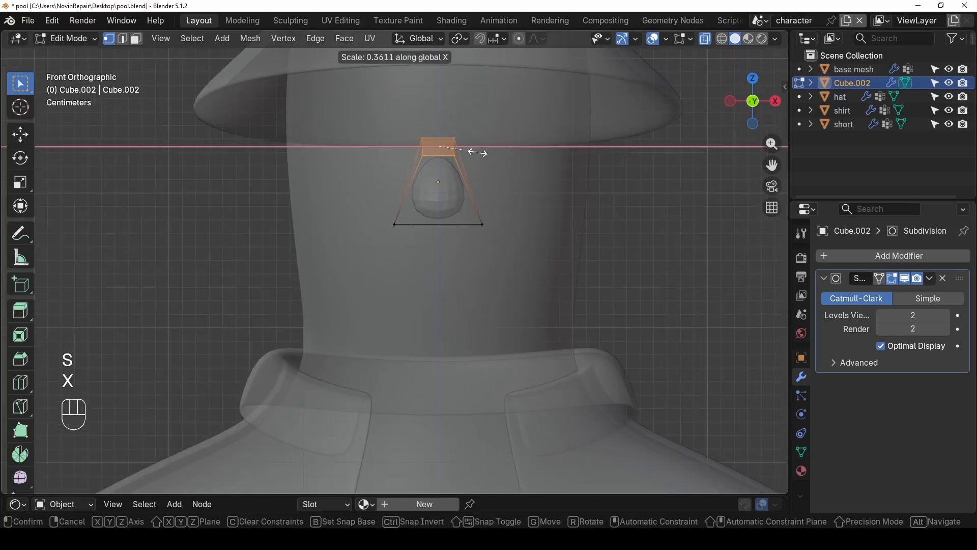
left_click(468, 150)
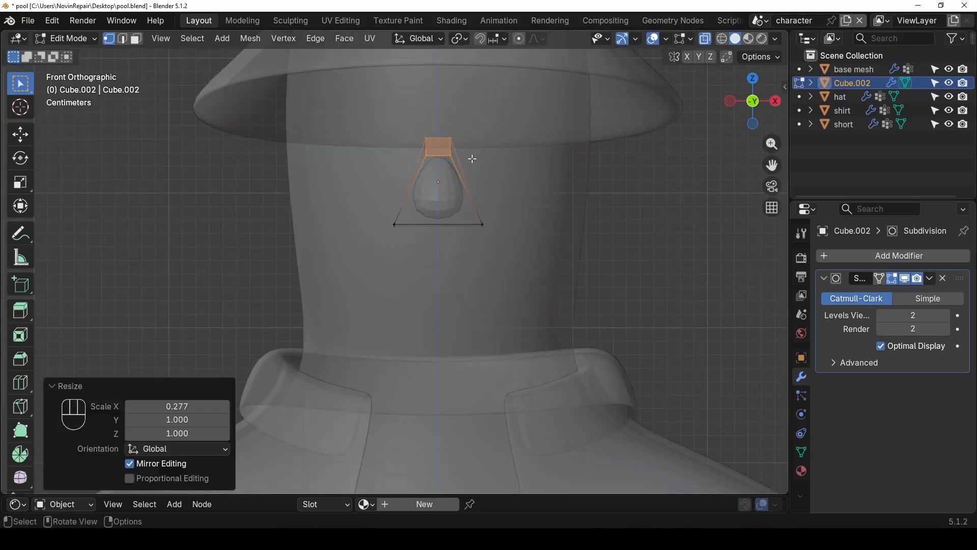
- Add one centred vertical loop cut to the nose, then return to Object Mode with X-ray disabled
key("ctrl+r")
left_click(435, 230)
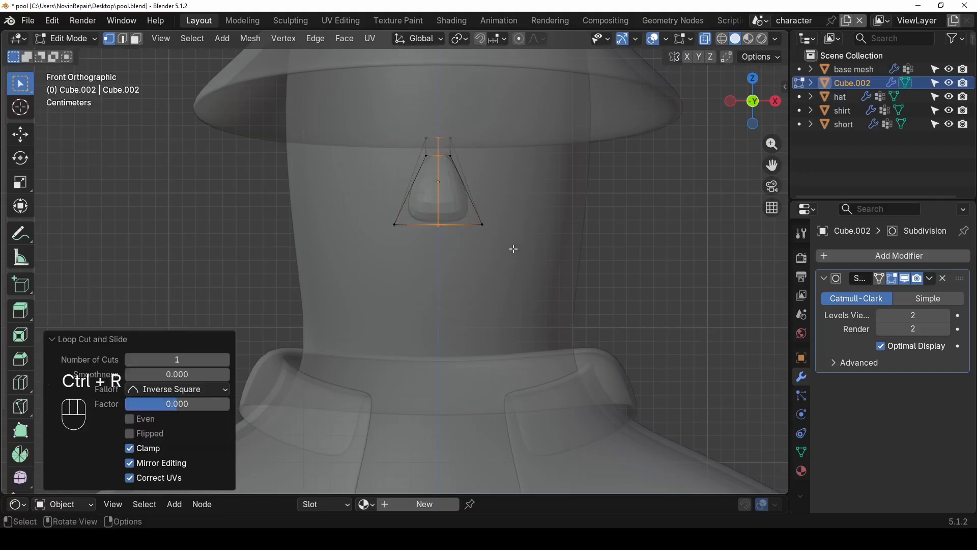
key("Tab")
key("alt+z")
scroll(530, 222, "down", 4)
- Move the nose's upper back vertices about -0.017 m along Y and -0.0068 m along Z in X-ray side view
middle_click_drag(538, 219, 332, 241)
key("Tab")
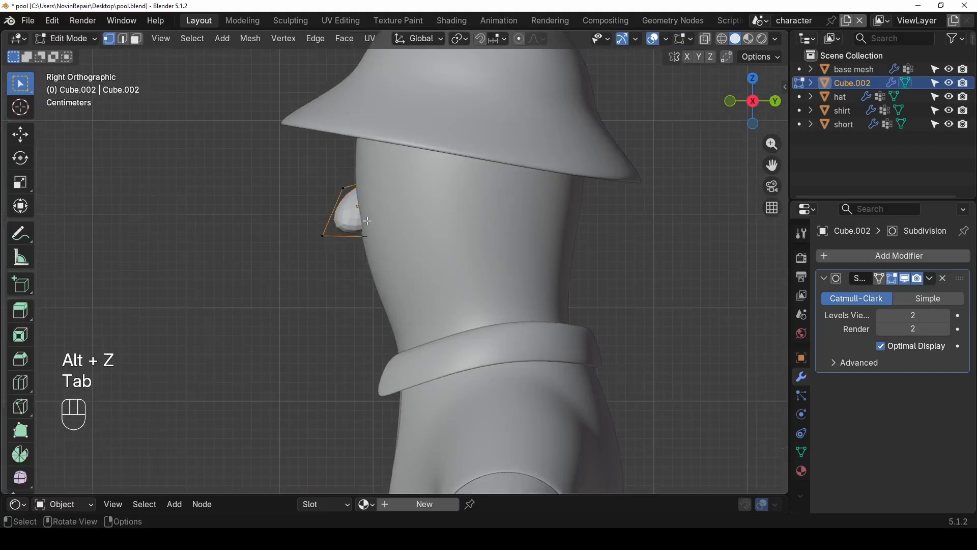
key("alt+z")
scroll(368, 221, "up", 2)
left_click_drag(368, 129, 406, 251)
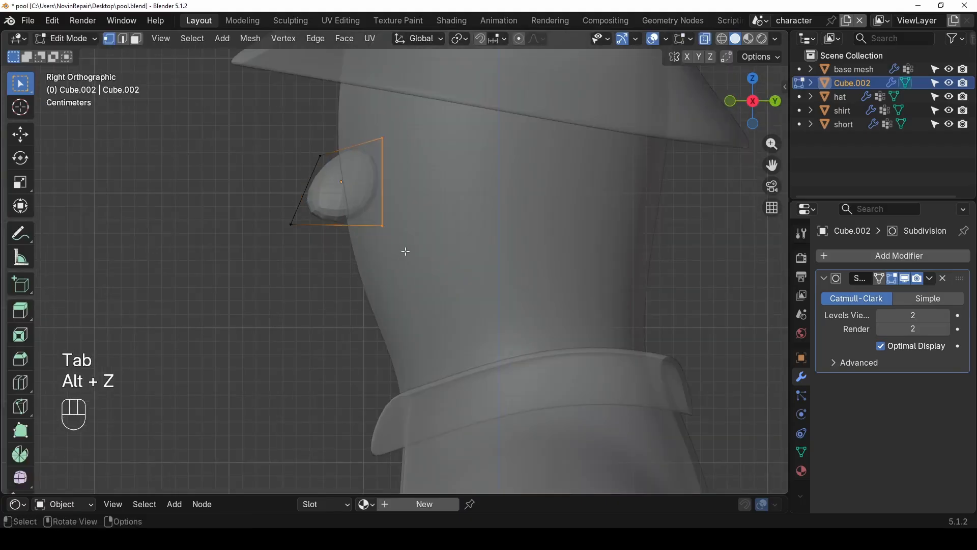
key("g")
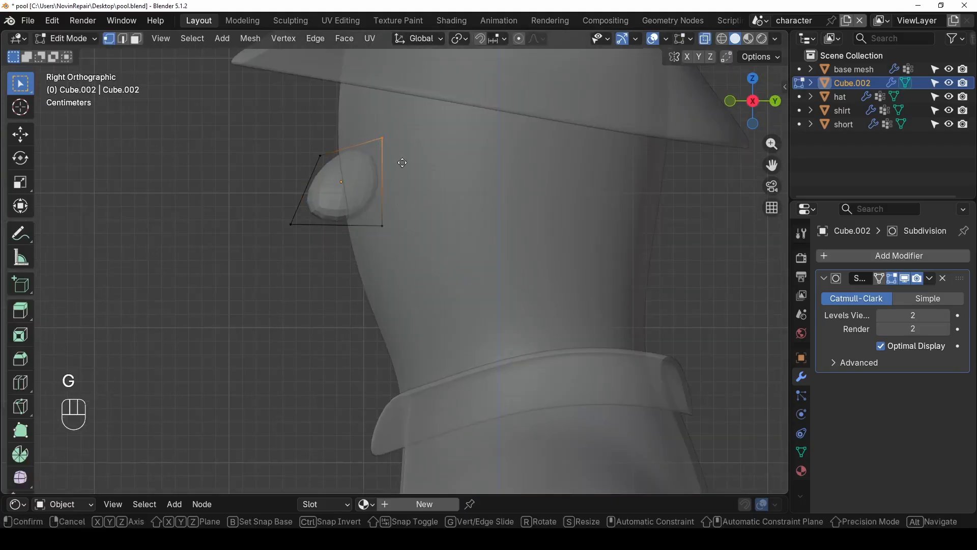
left_click(381, 171)
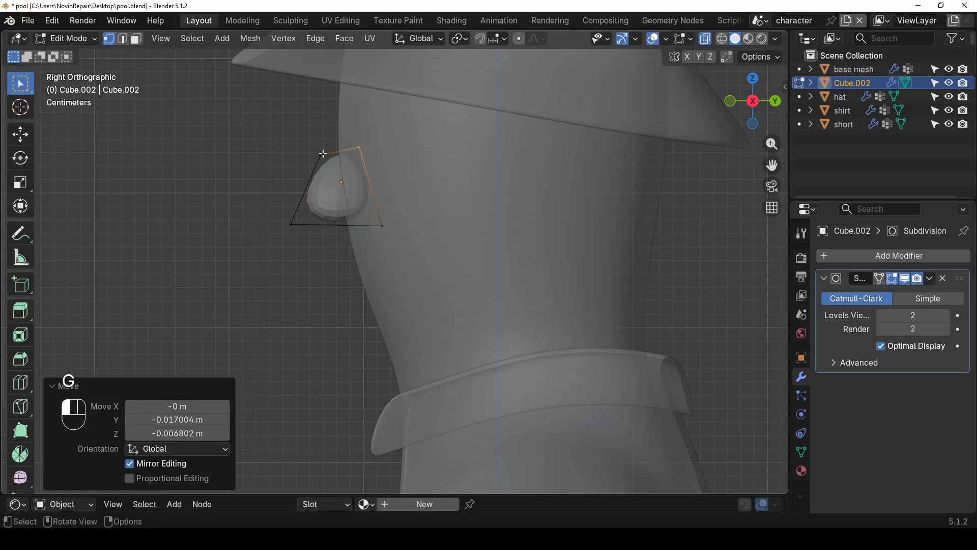
- Move the nose's upper front vertices down about 0.008 m and its lower back vertices about -0.005 m along Y and -0.004 m along Z
key("g")
left_click_drag(323, 154, 336, 171)
key("g")
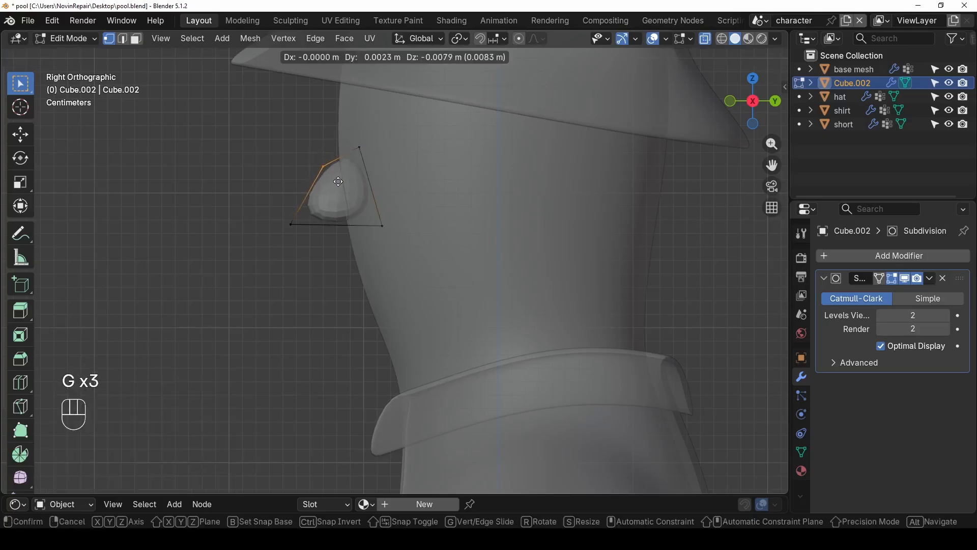
left_click(340, 176)
left_click_drag(389, 216, 372, 234)
key("g")
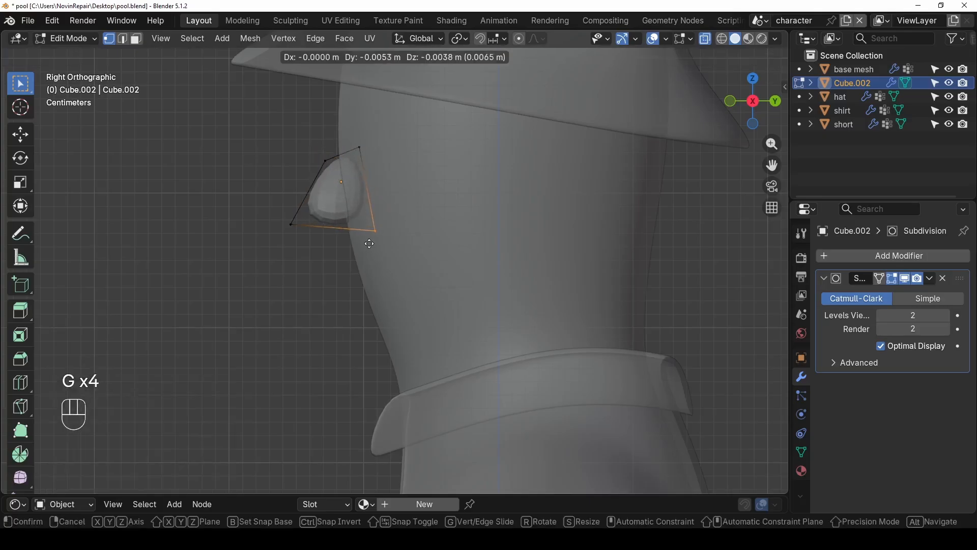
left_click(371, 246)
- Scale the nose's bottom vertices to about 0.85 along X in front view, then return to Object Mode
middle_click_drag(371, 246, 489, 231)
left_click_drag(385, 225, 469, 252)
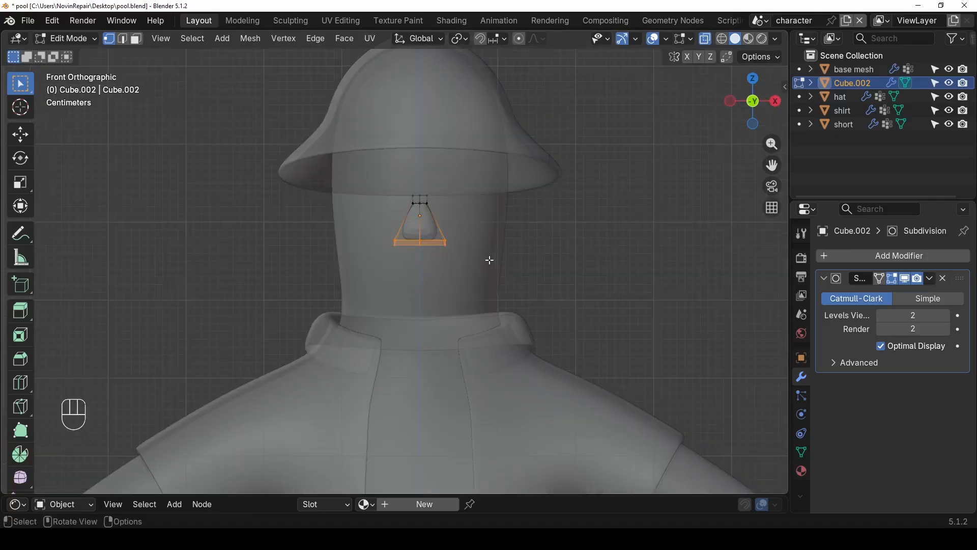
key("s")
key("x")
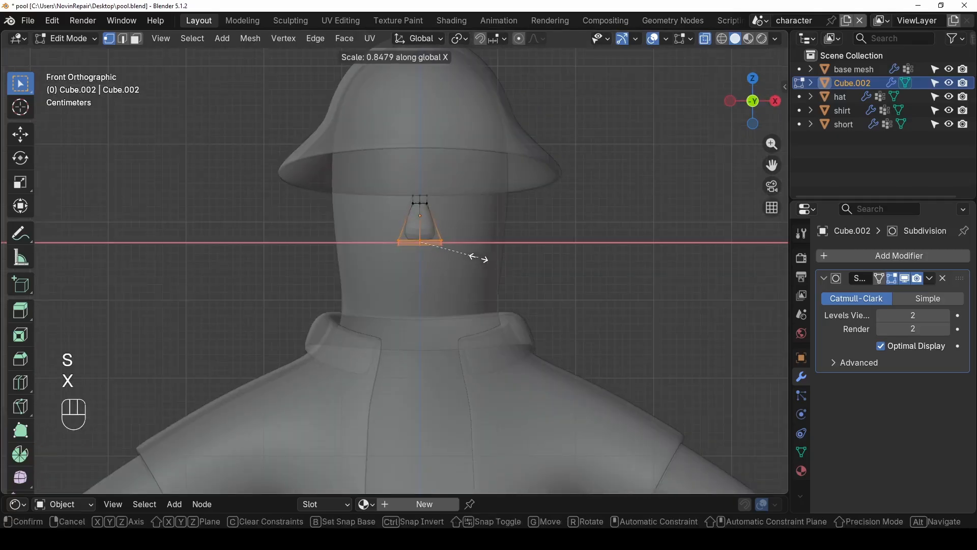
left_click(481, 261)
key("Tab")
- Raise the nose about 0.02 m along Z in side view, shifting it slightly forward, then disable X-ray
middle_click_drag(474, 247, 333, 245)
key("g")
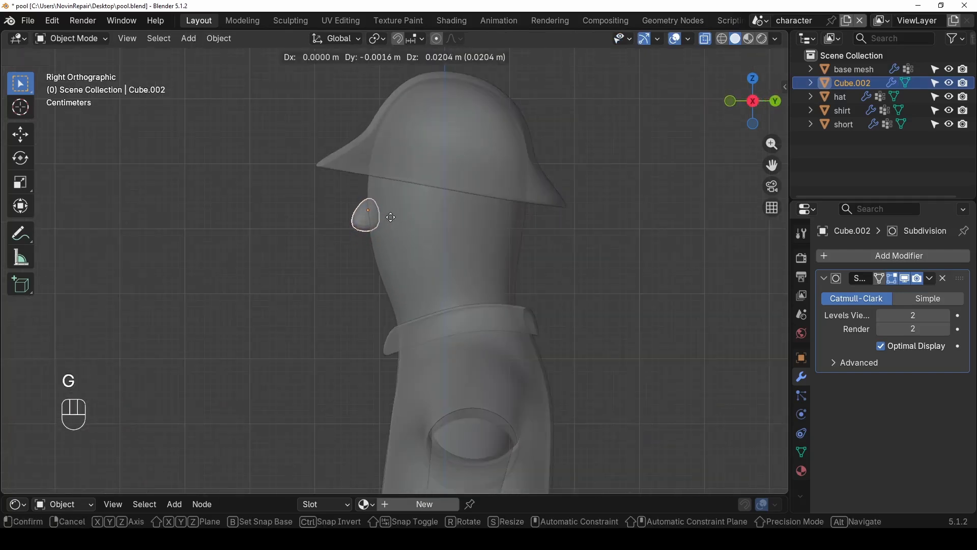
left_click(391, 217)
scroll(343, 247, "down", 2)
middle_click_drag(343, 247, 457, 260)
key("Tab")
key("Tab")
key("alt+z")
scroll(456, 260, "up", 2)
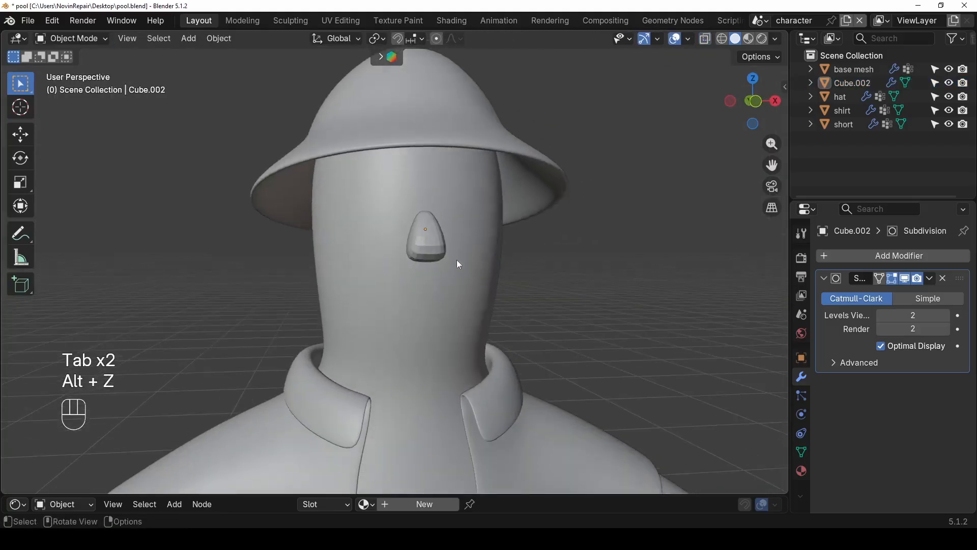
- Set the nose's viewport subdivision level to 3 and shade it smooth
left_click(444, 247)
scroll(515, 258, "up", 1)
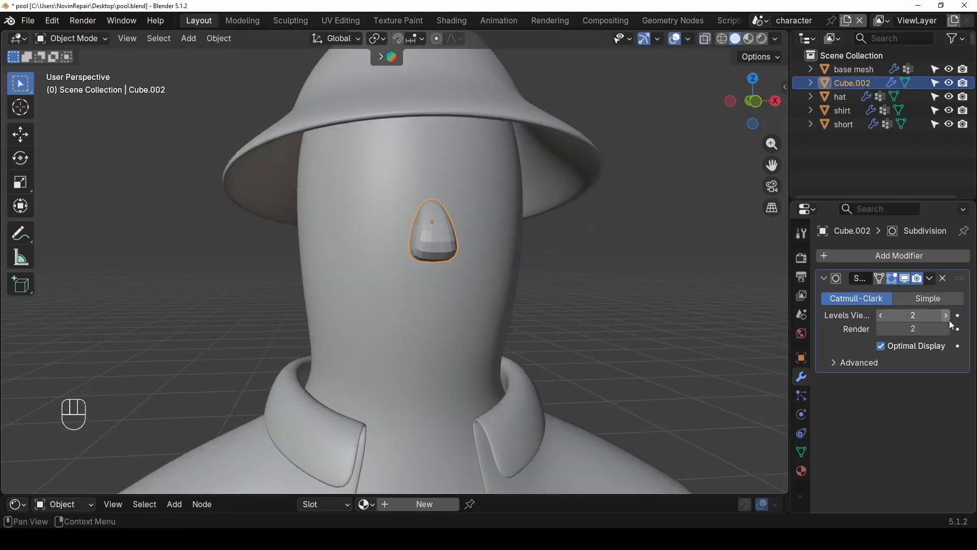
left_click_drag(936, 316, 945, 316)
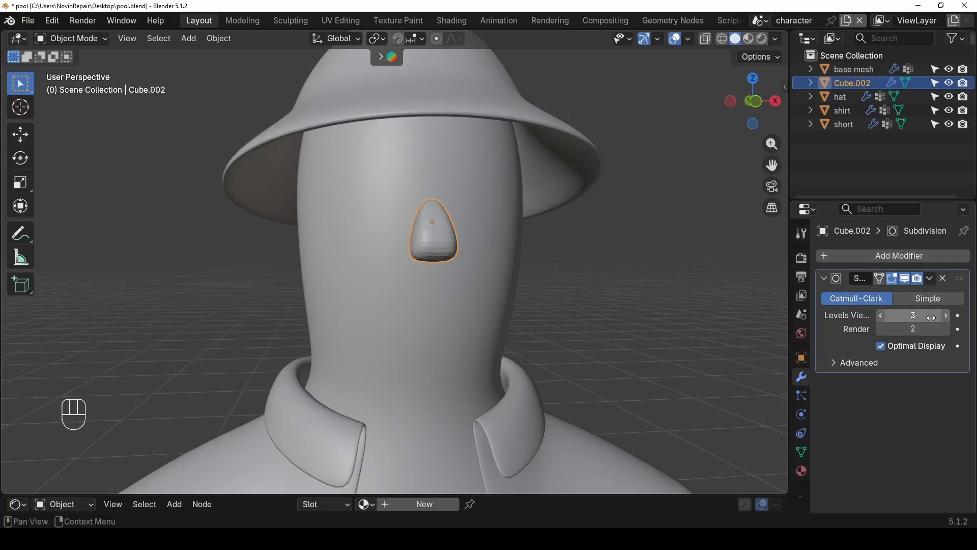
right_click(446, 247)
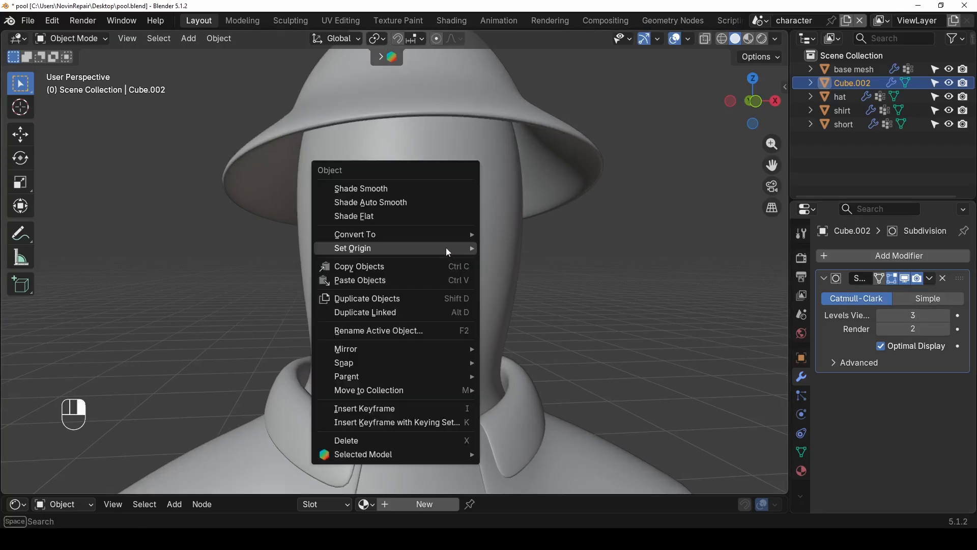
left_click(402, 188)
- Add a UV sphere for the ear and scale it to 0.061
middle_click_drag(574, 264, 541, 292)
scroll(410, 290, "down", 3)
scroll(539, 288, "down", 3)
middle_click_drag(473, 287, 434, 253)
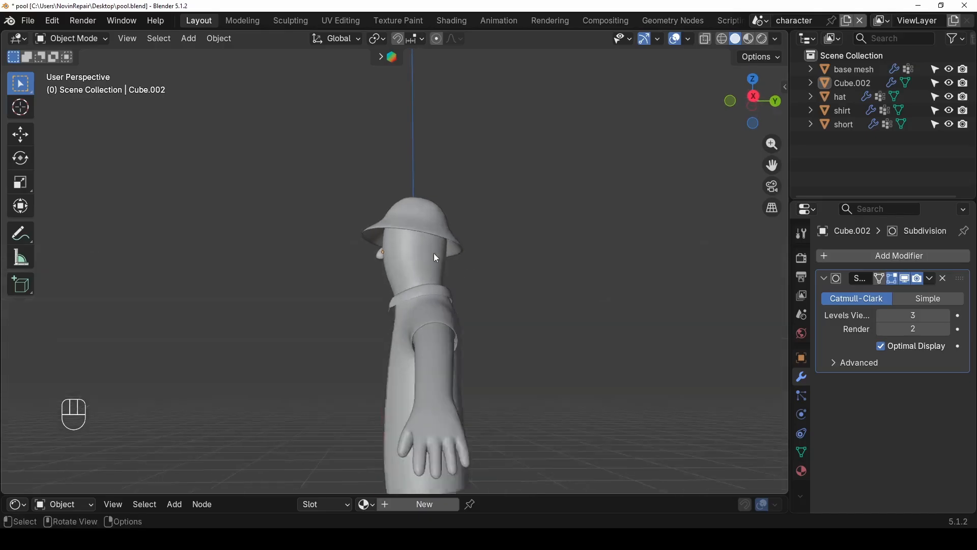
scroll(438, 247, "up", 4)
scroll(448, 234, "down", 3)
key("shift+a")
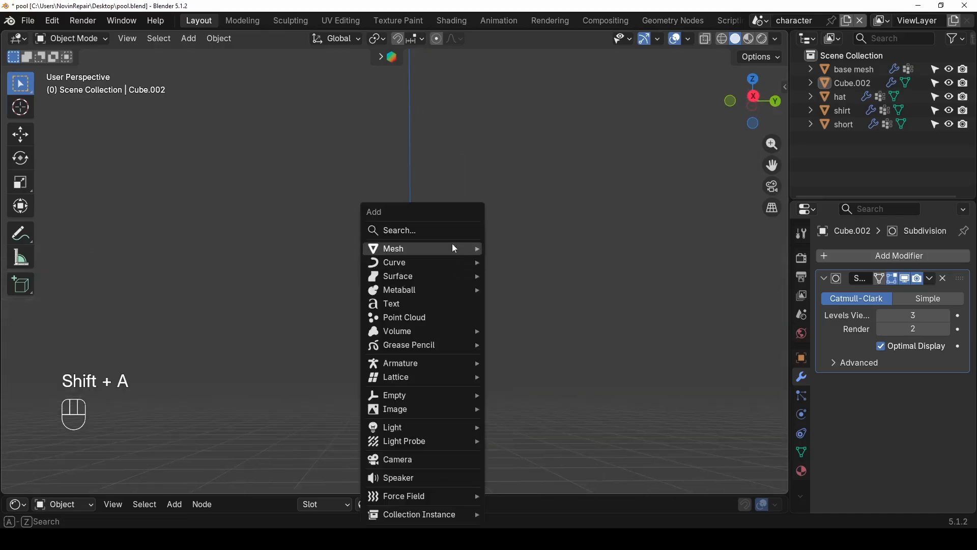
mouse_move(466, 252)
left_click(525, 293)
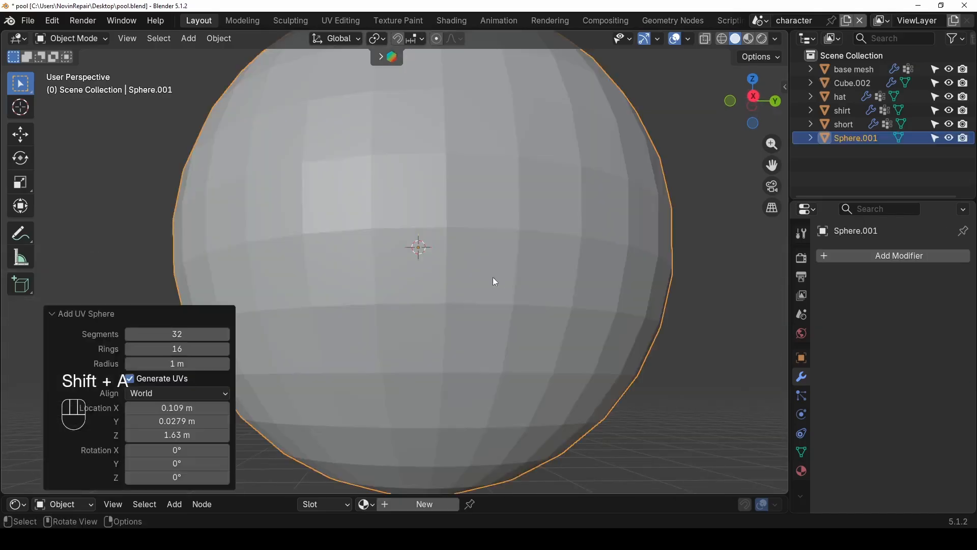
key("s")
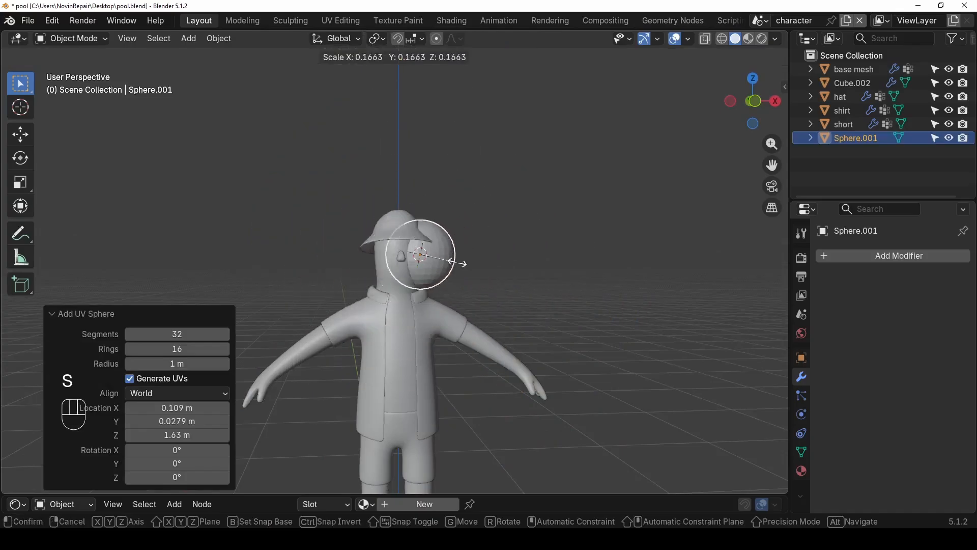
left_click(437, 258)
- Reset the 3D cursor to the world origin and flatten the ear sphere along X
scroll(458, 260, "up", 4)
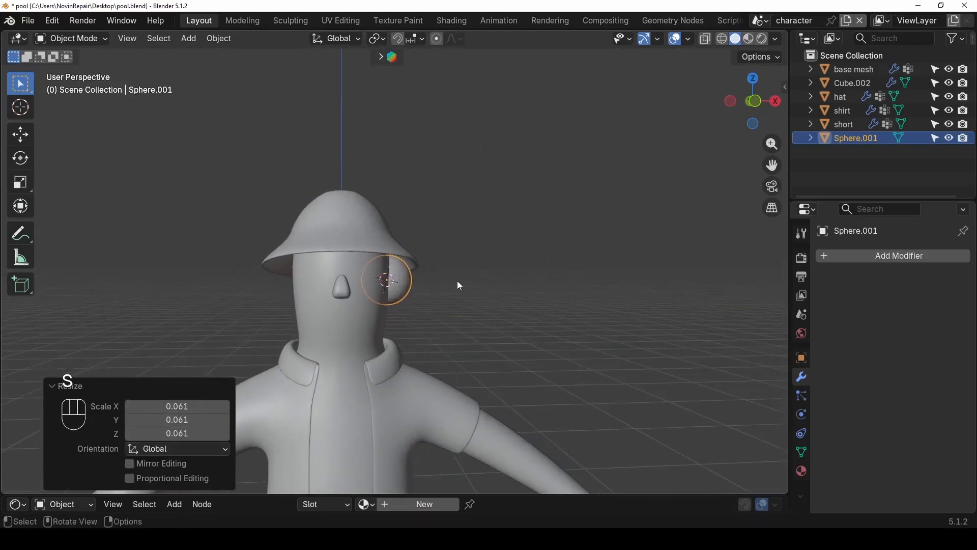
scroll(450, 284, "up", 2)
key("shift+c")
scroll(461, 241, "up", 4)
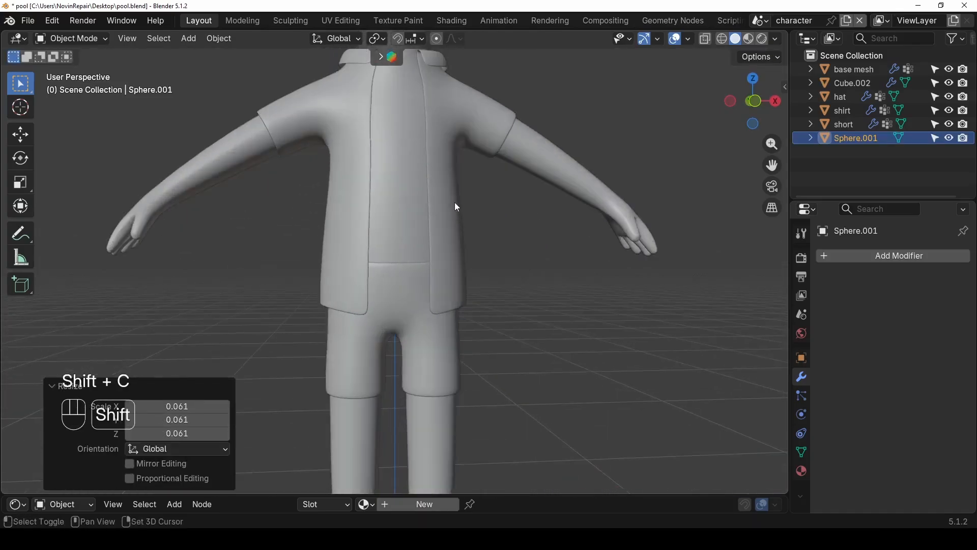
middle_click_drag(454, 202, 370, 392, "shift")
scroll(371, 293, "up", 5)
middle_click_drag(368, 250, 425, 346, "shift")
scroll(374, 275, "up", 1)
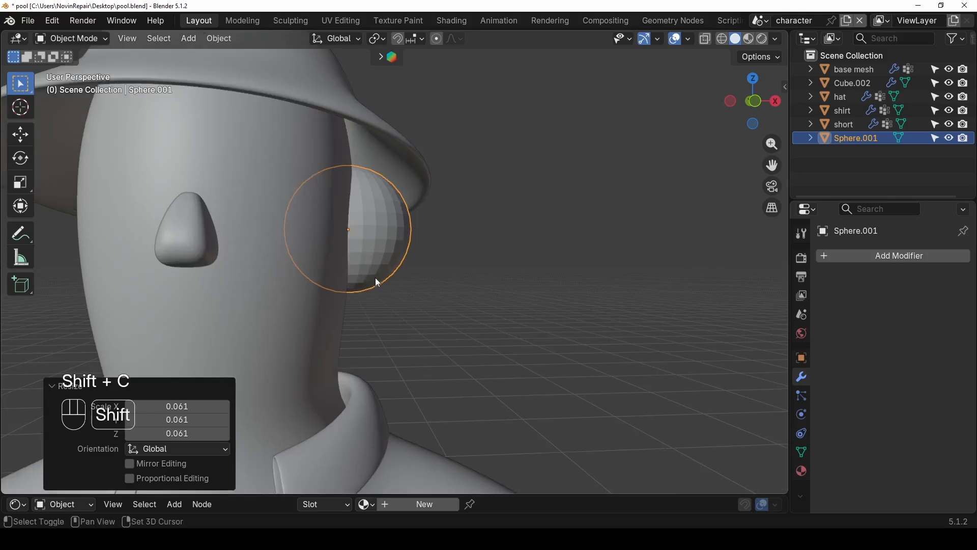
middle_click_drag(374, 277, 418, 314, "shift")
key("s")
key("x")
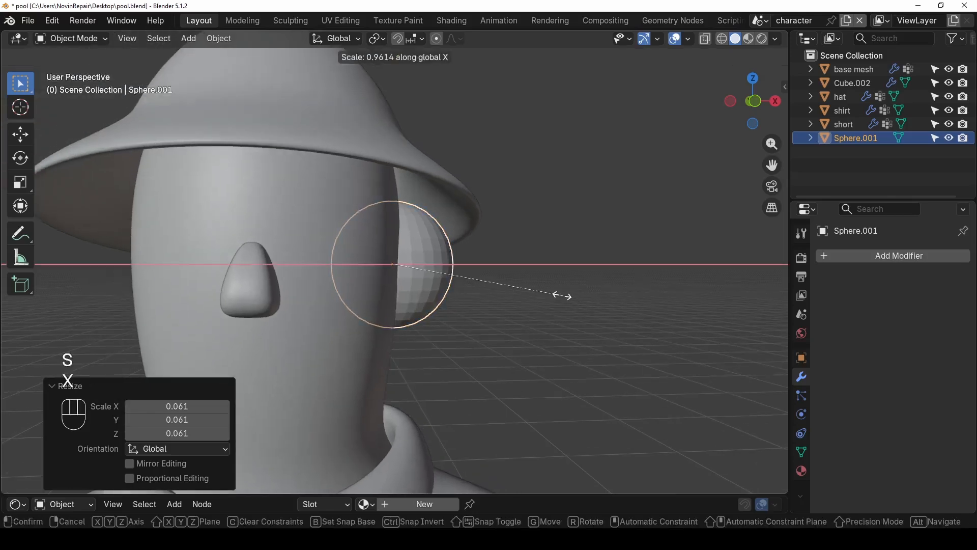
left_click(455, 280)
- Scale the ear sphere uniformly to 0.559 and rotate it slightly about global Z
middle_click_drag(454, 281, 302, 256)
key("s")
left_click(567, 257)
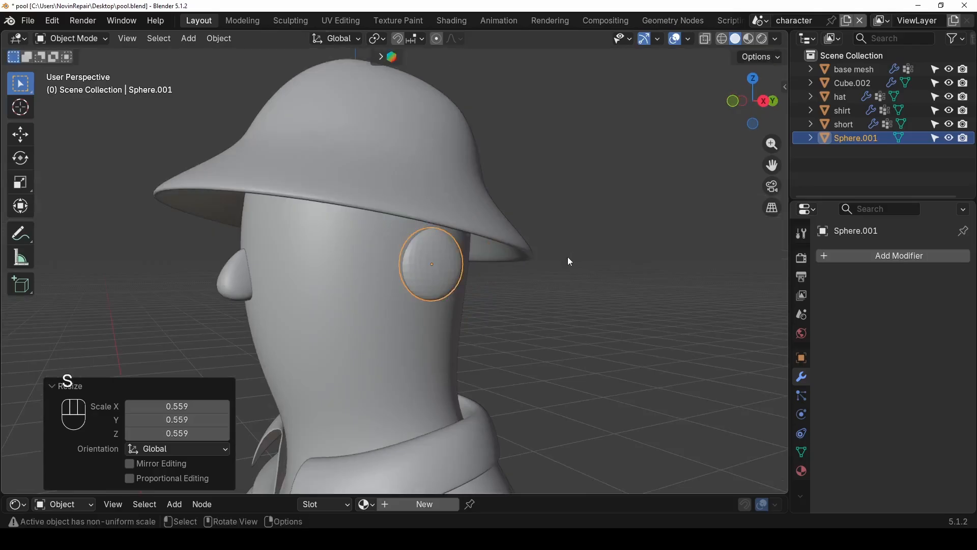
key("r")
key("z")
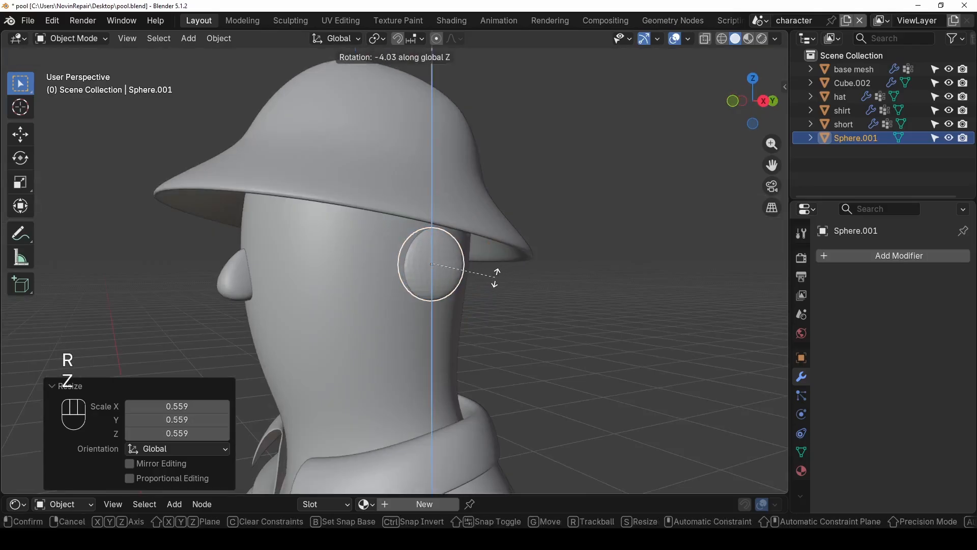
left_click(482, 279)
- Add a level 2 Subdivision modifier to the ear sphere
middle_click_drag(484, 286, 535, 281)
key("ctrl+2")
scroll(407, 261, "up", 2)
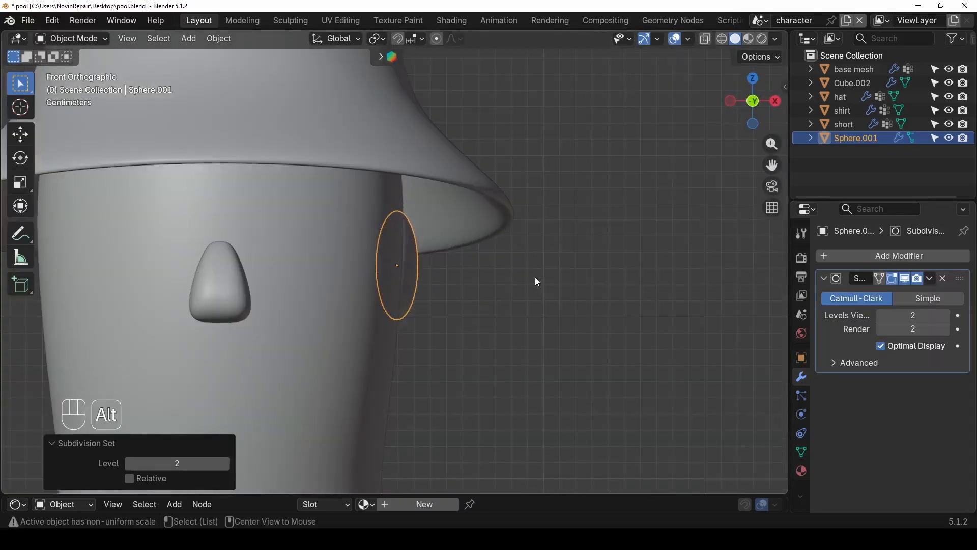
- Move the ear about 0.011 m along X and -0.0076 m along Z in front view, tilt it 12.9°, and nudge it inward and down
key("g")
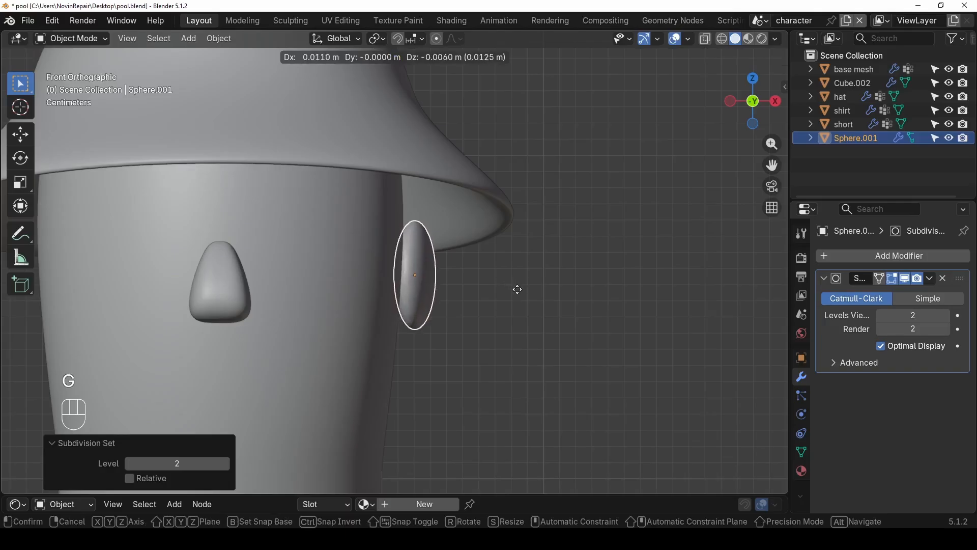
left_click(518, 291)
key("r")
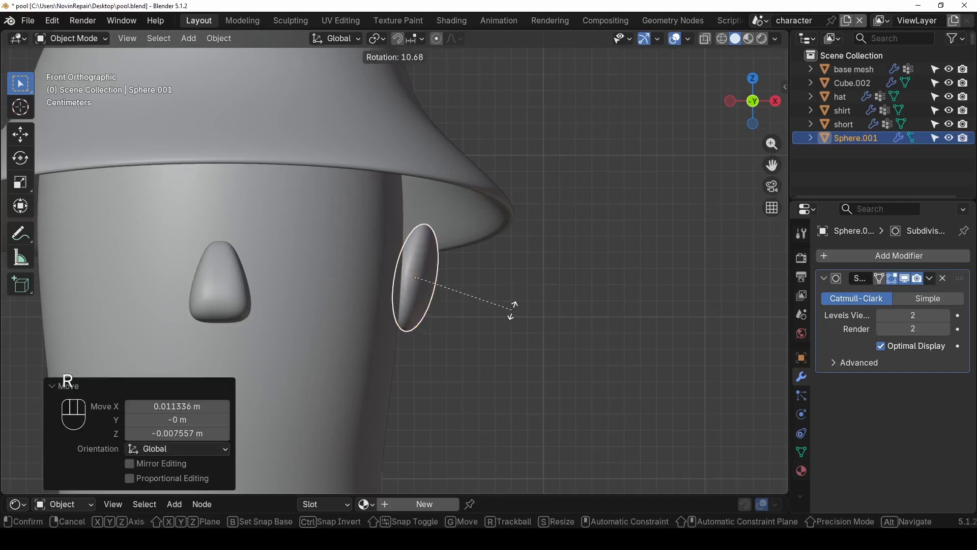
left_click(509, 314)
key("g")
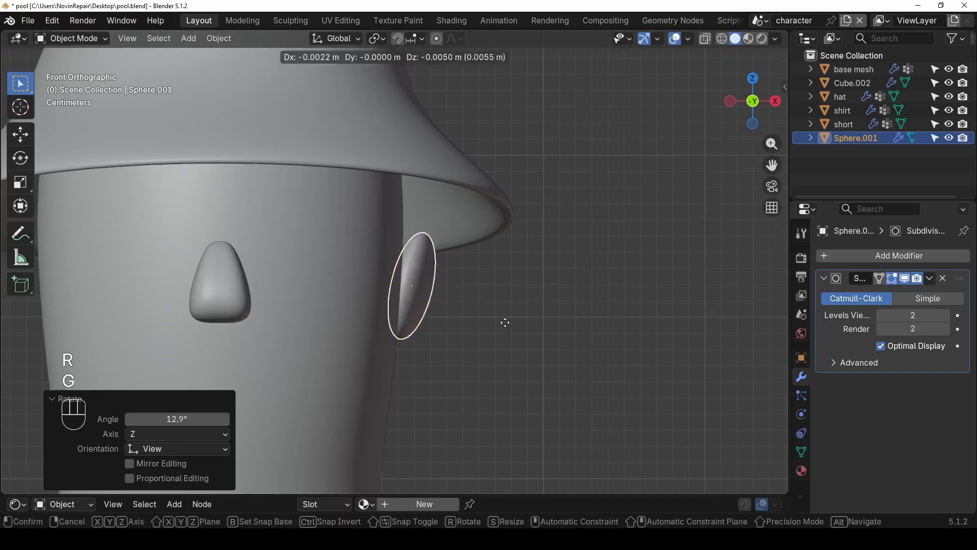
left_click(504, 320)
scroll(509, 318, "down", 3)
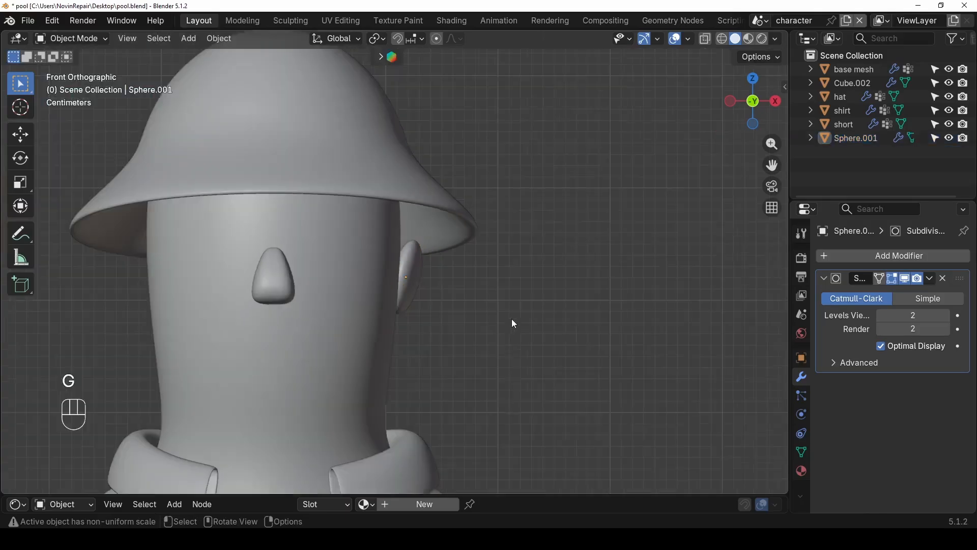
- Try stretching the ear along global Z in side view, then undo the scaling
middle_click_drag(511, 319, 557, 303)
key("s")
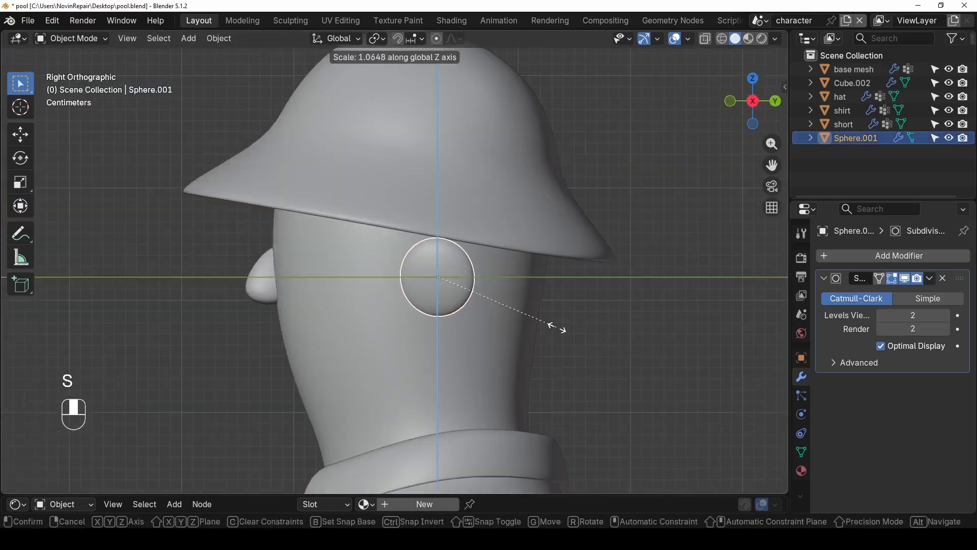
left_click(560, 328)
key("ctrl+z")
- Try narrowing the ear to 0.631 along its local Y axis, then undo the resize
middle_click_drag(551, 316, 543, 337)
key("s")
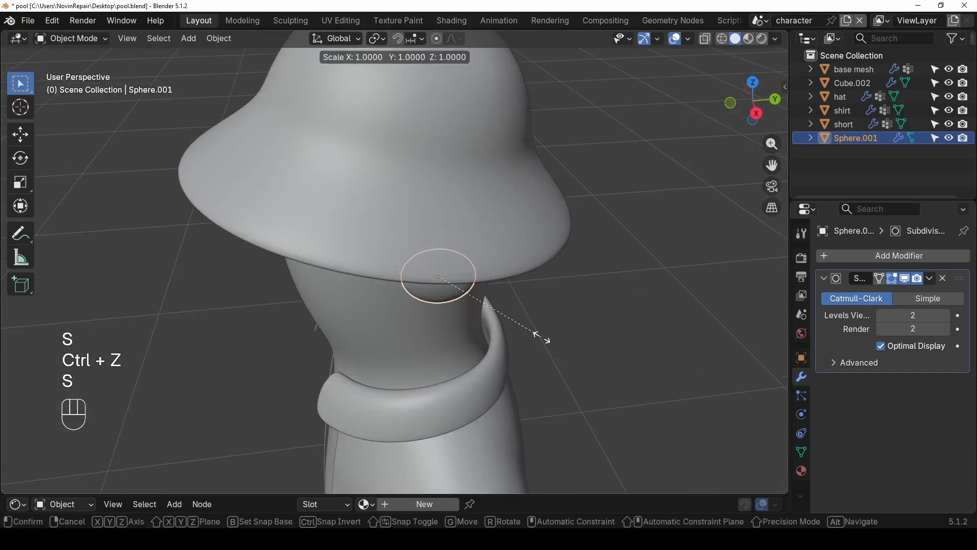
key("y")
key("y")
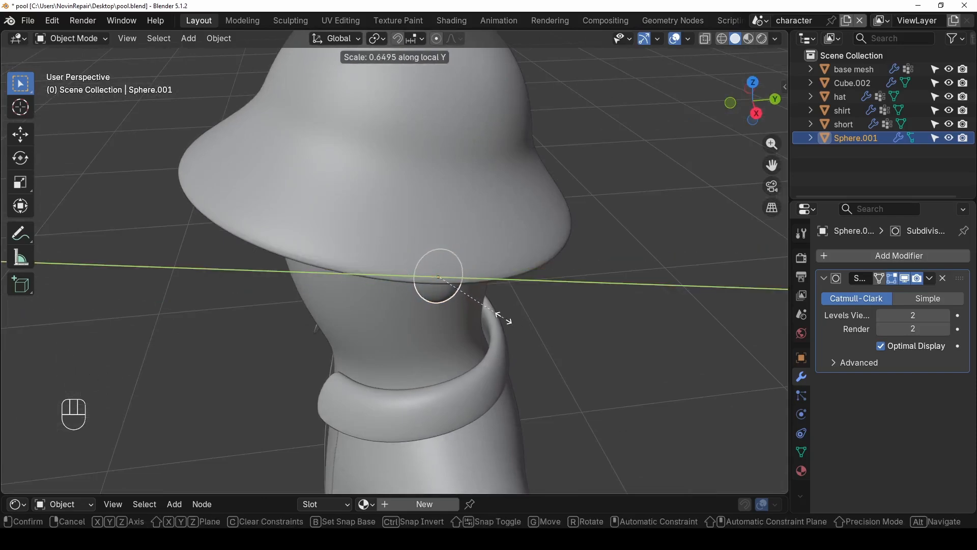
left_click(502, 318)
middle_click_drag(498, 313, 484, 237)
scroll(481, 239, "up", 2)
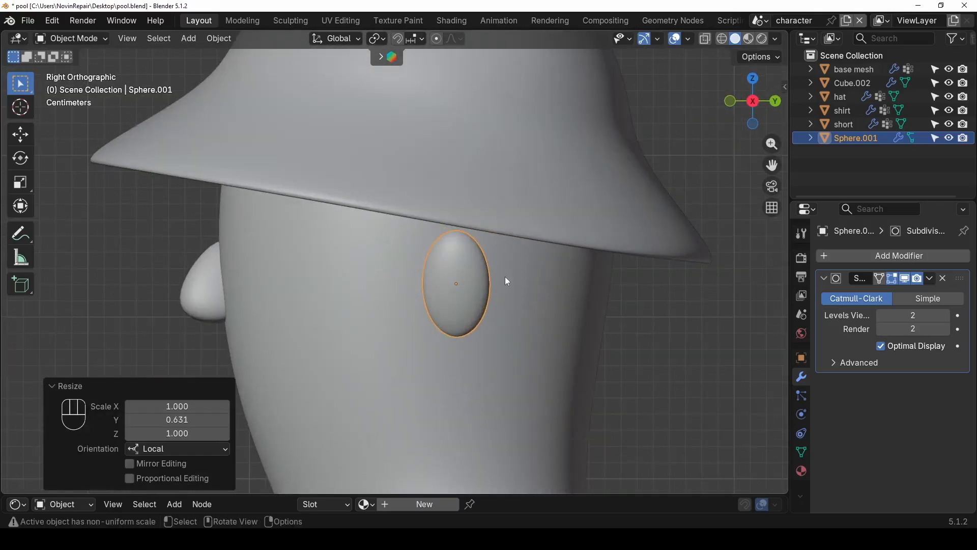
key("ctrl+z")
- Scale the ear to 0.768 along its local Y axis and rotate it 19° in side view
key("s")
key("y")
key("y")
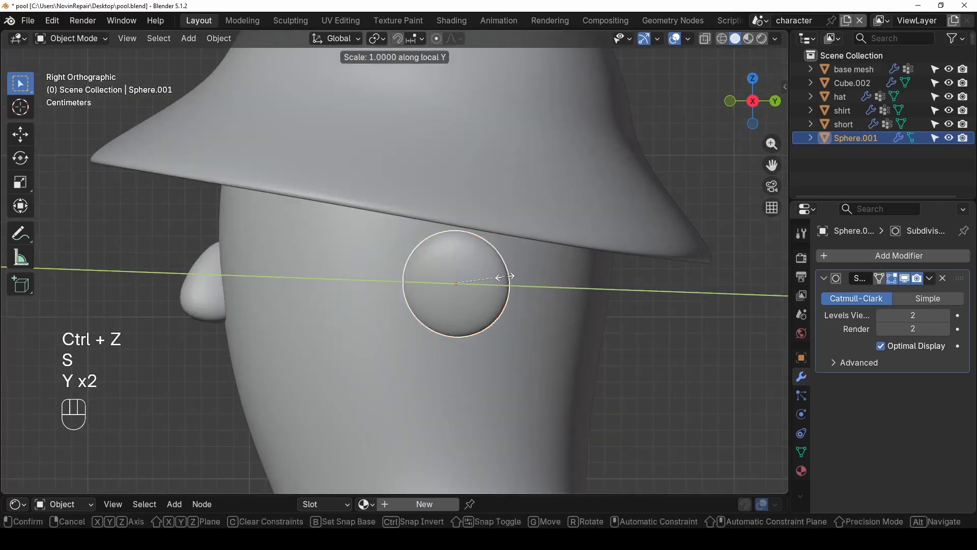
left_click(493, 277)
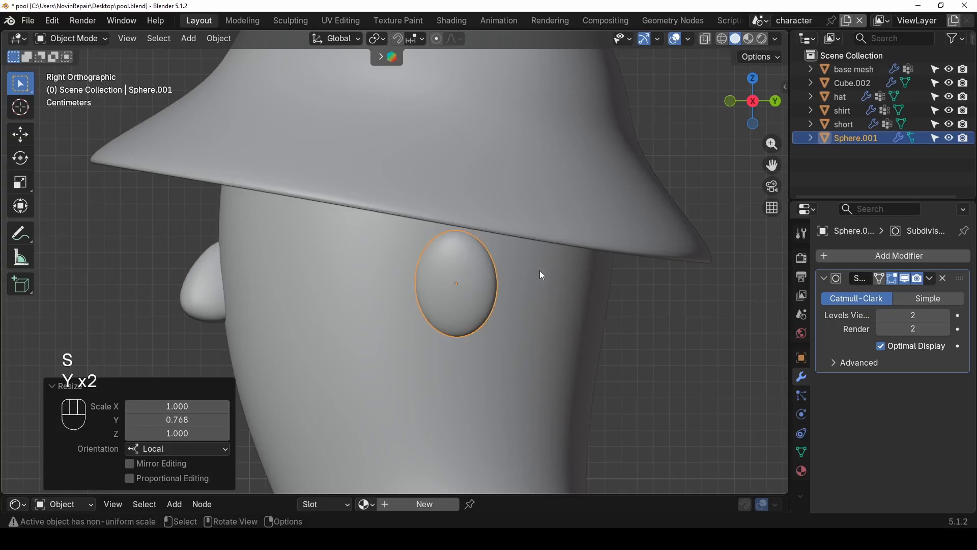
key("r")
left_click(532, 297)
- Thin the ear to about 0.74 along its local X axis in front view
middle_click_drag(533, 297, 646, 300)
scroll(526, 277, "up", 1)
key("s")
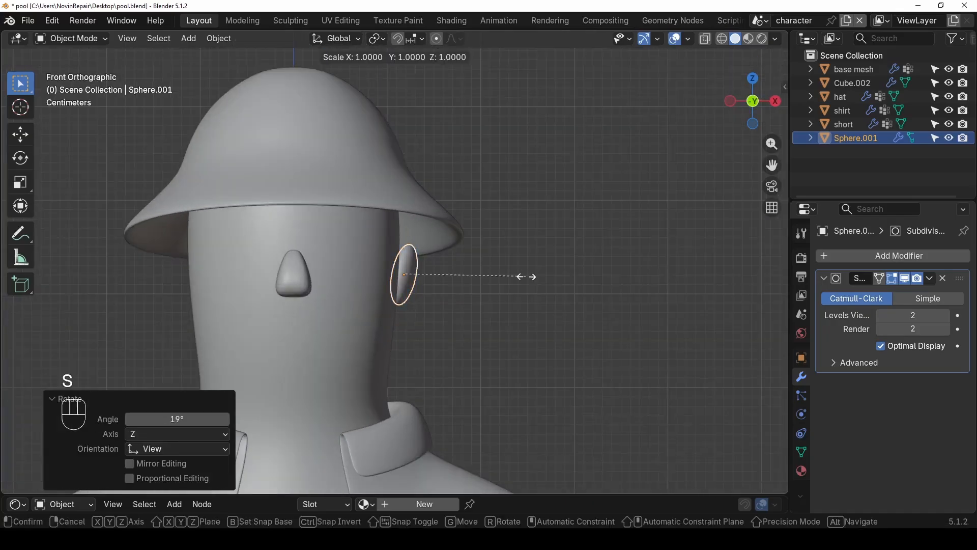
key("x")
key("x")
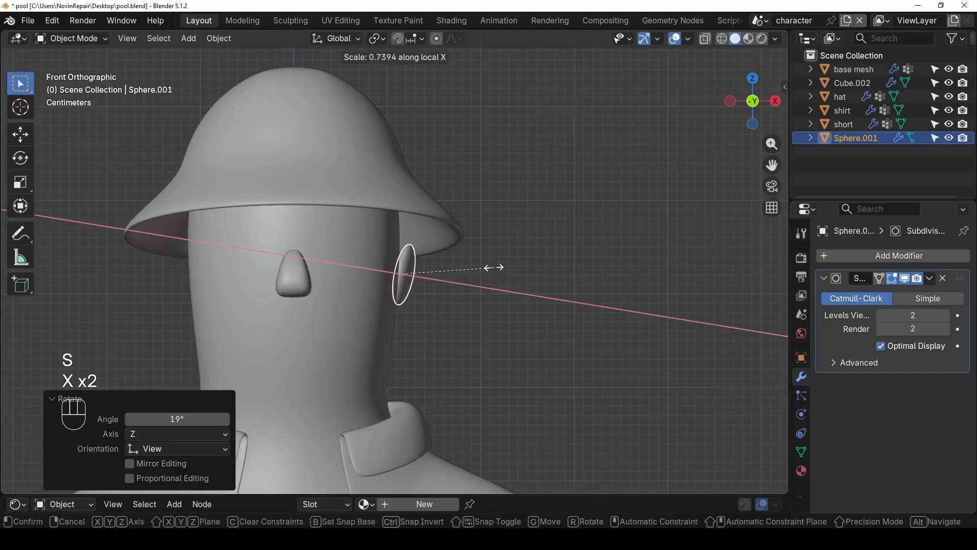
left_click(494, 267)
key("Tab")
key("Tab")
- Add a Mirror modifier on the X axis to the ear
scroll(457, 282, "down", 2)
middle_click_drag(461, 278, 443, 263)
left_click(833, 255)
mouse_move(768, 256)
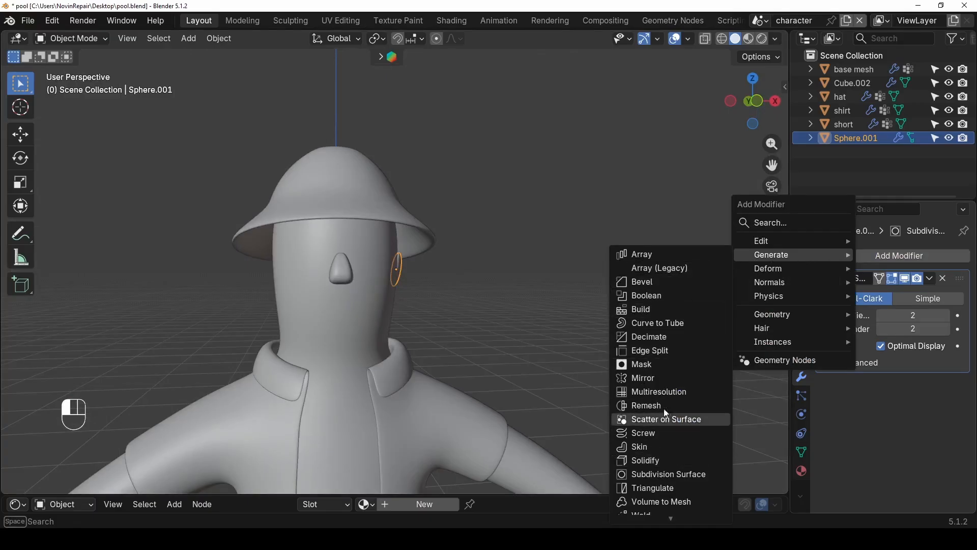
left_click(668, 377)
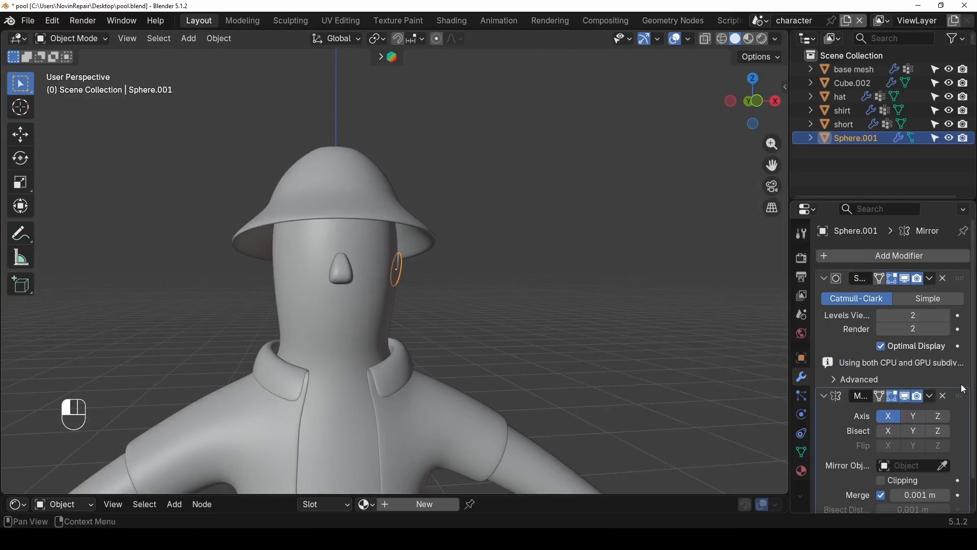
scroll(949, 387, "down", 3)
scroll(947, 370, "up", 3)
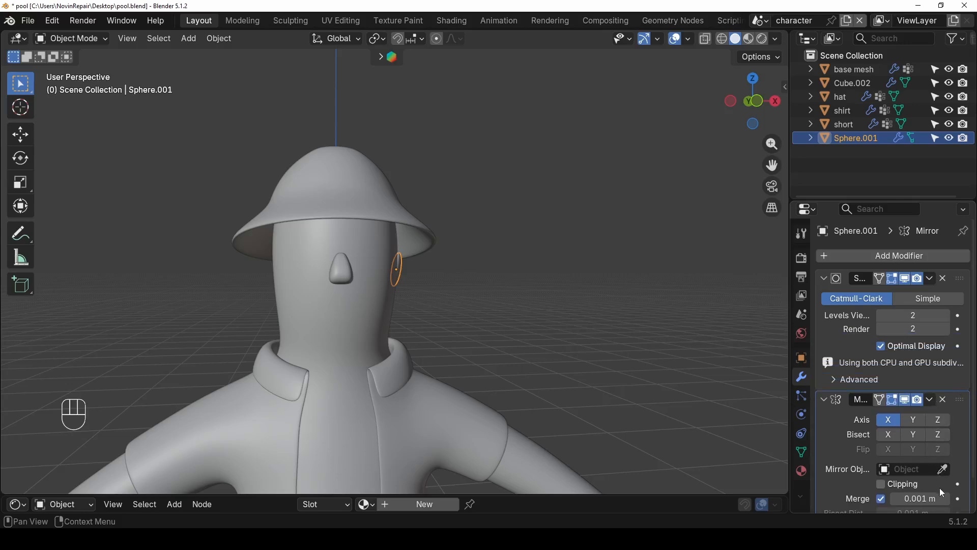
- Set the base mesh as the ear's mirror object and save the file
left_click(944, 469)
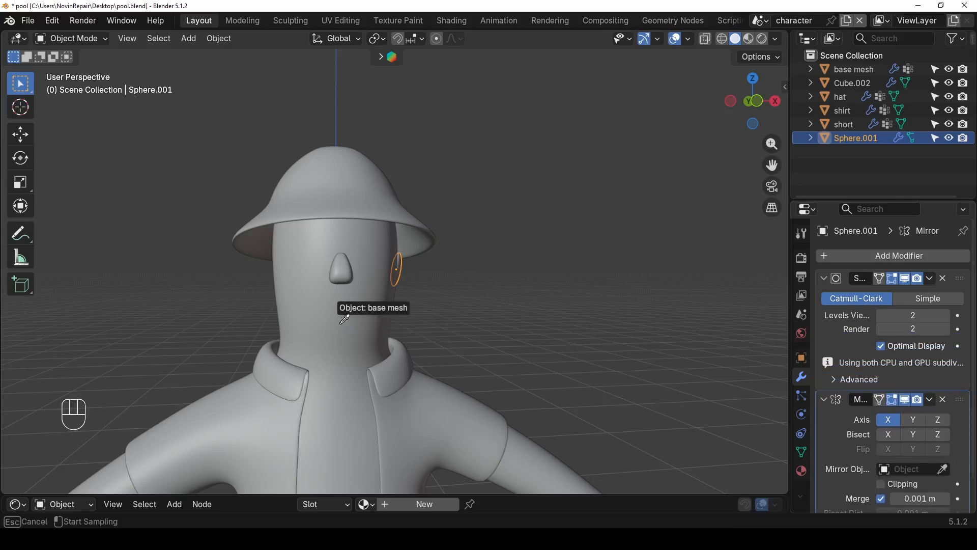
left_click(371, 323)
left_click(490, 308)
middle_click_drag(435, 276, 531, 359)
key("ctrl+s")
- Add a cylinder mesh with 10 vertices at the world origin
key("shift+a")
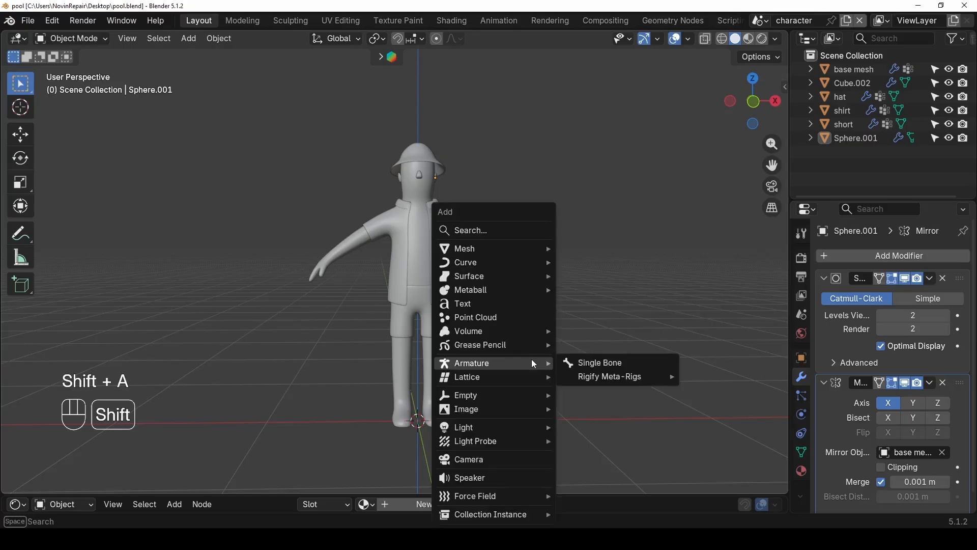
mouse_move(535, 256)
left_click(603, 318)
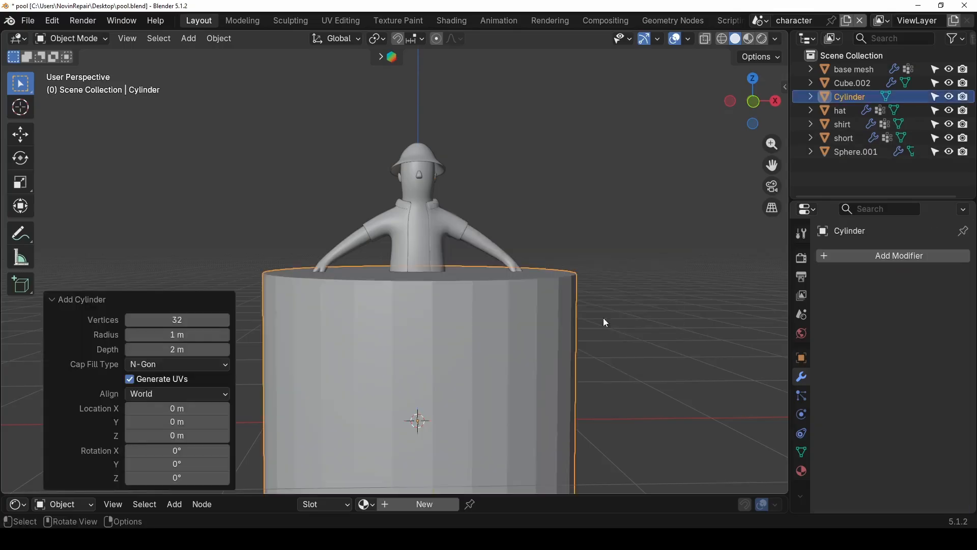
left_click_drag(178, 320, 178, 320)
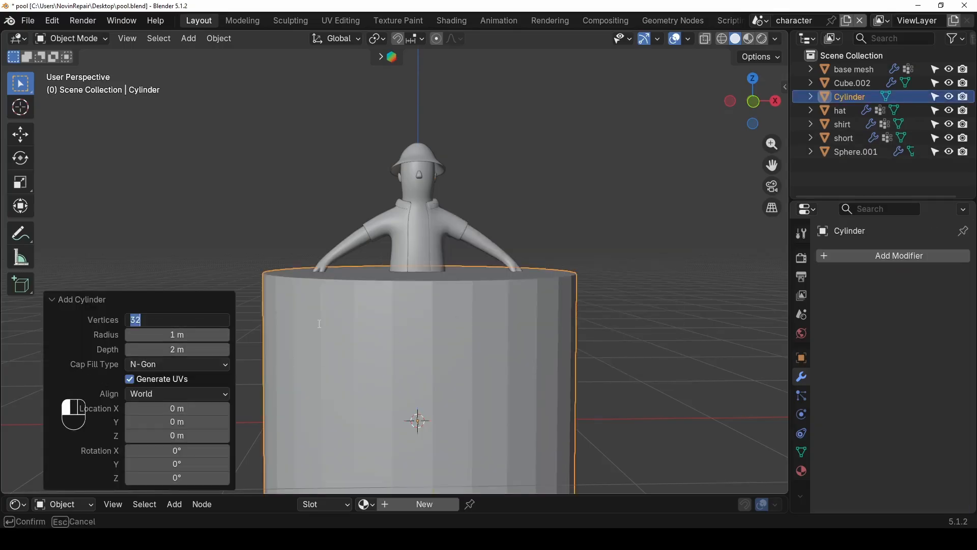
type("10")
key("Return")
- Flatten the cylinder into a thin slab by scaling it to -0.068 along the global Z axis
scroll(318, 323, "down", 4)
key("s")
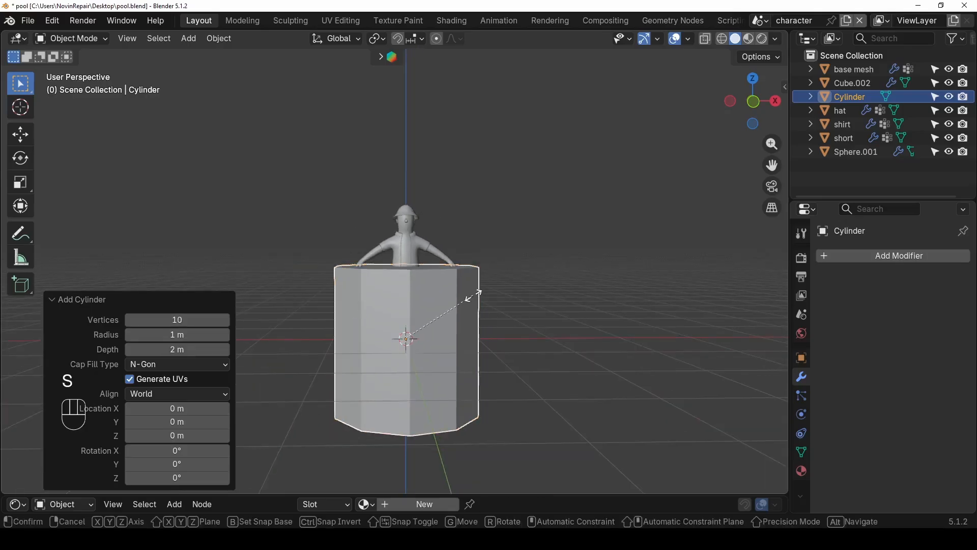
key("z")
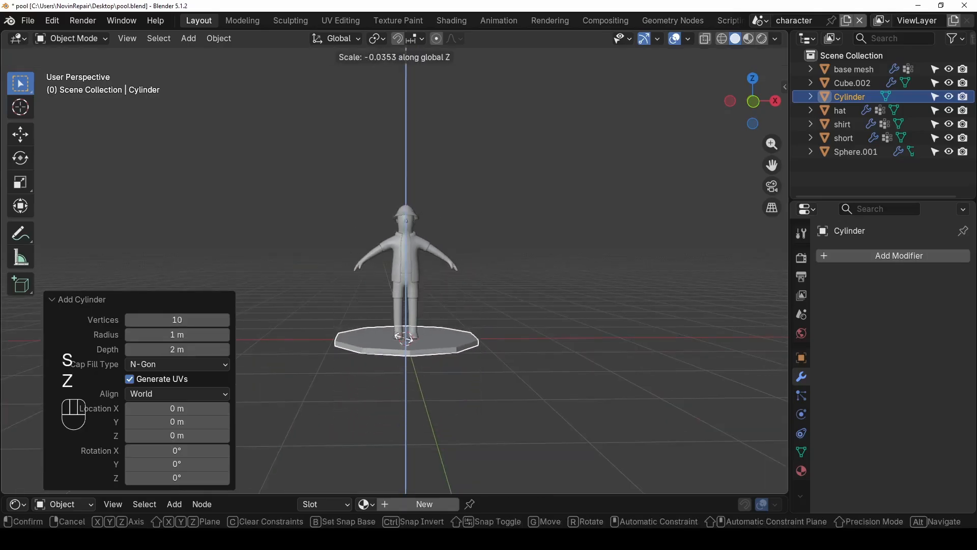
left_click(406, 338)
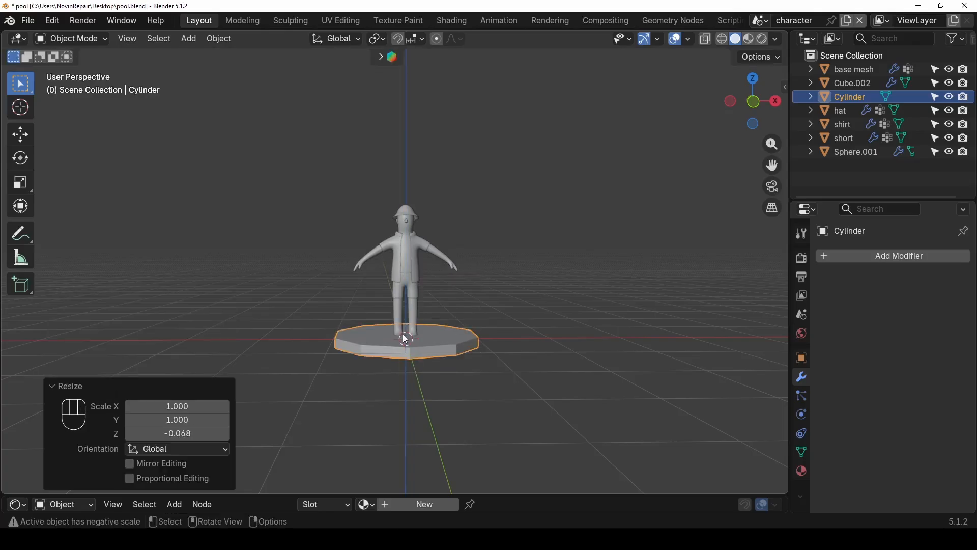
- Delete all faces of the flattened cylinder except its upper cap and return to Object Mode
scroll(410, 345, "up", 2)
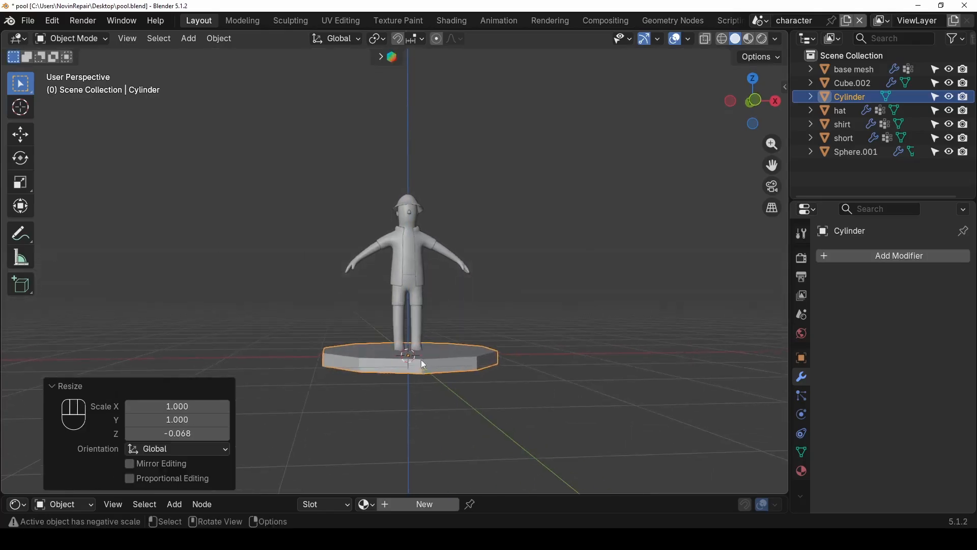
key("Tab")
middle_click_drag(421, 360, 454, 382)
left_click(424, 348)
key("ctrl+i")
key("x")
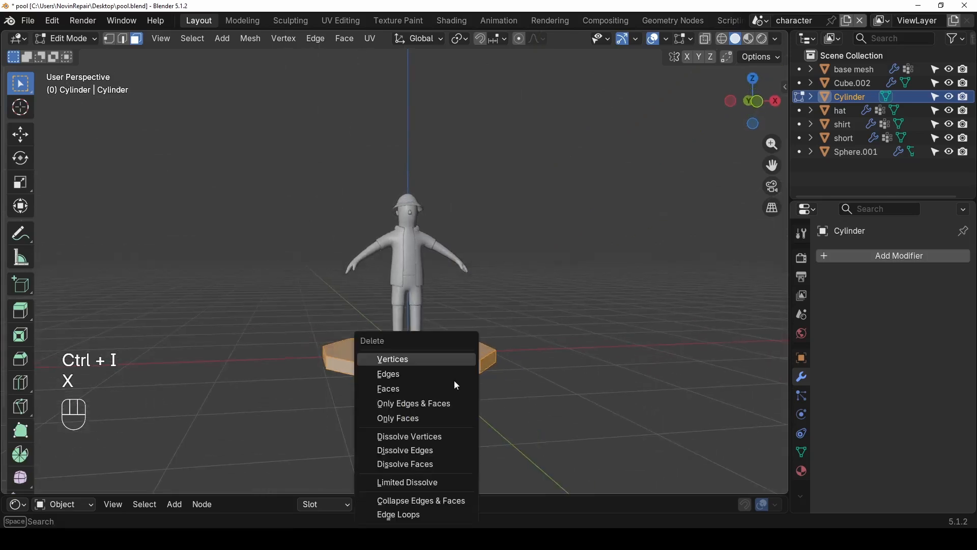
left_click(440, 386)
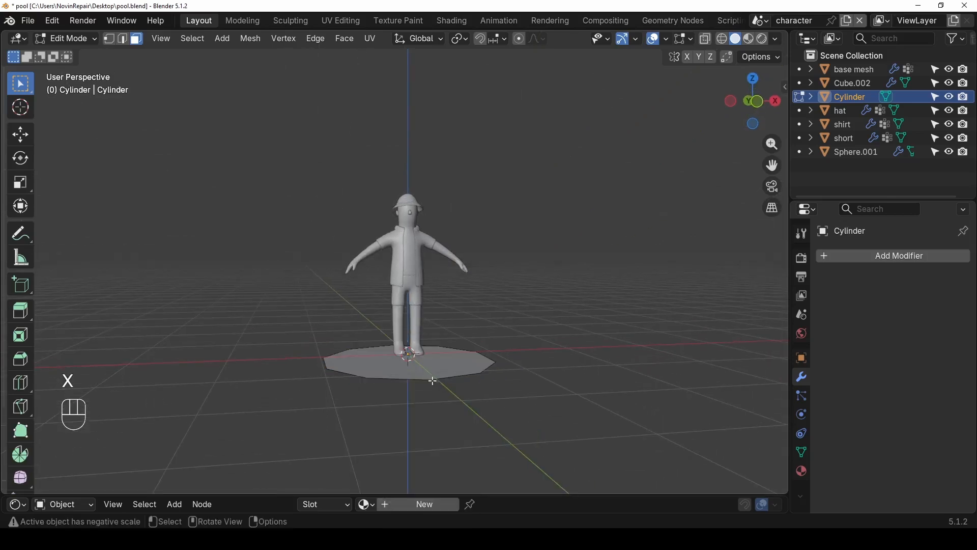
key("Tab")
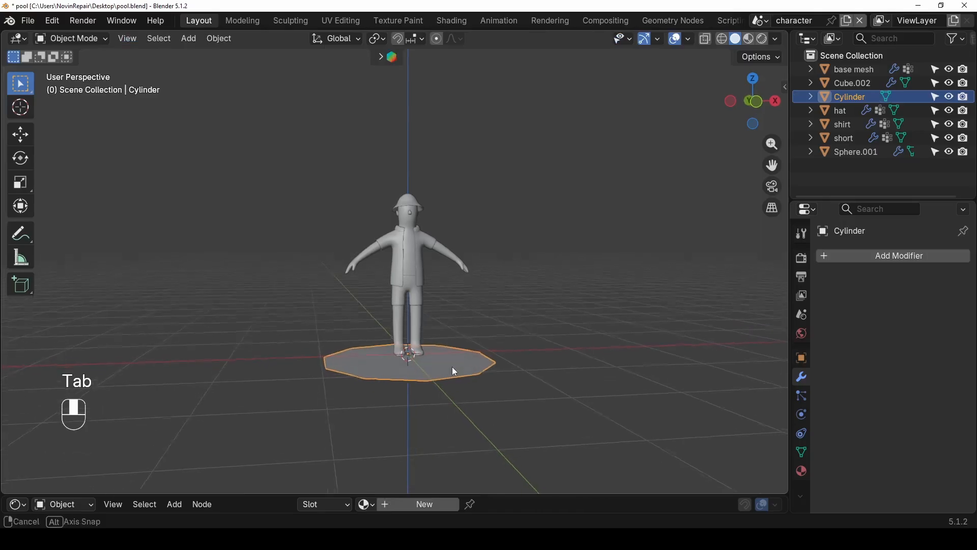
- Rotate the flat ten-sided disc 90° about the X axis so it stands upright
key("r")
key("x")
key("KP_9")
key("KP_0")
key("KP_Enter")
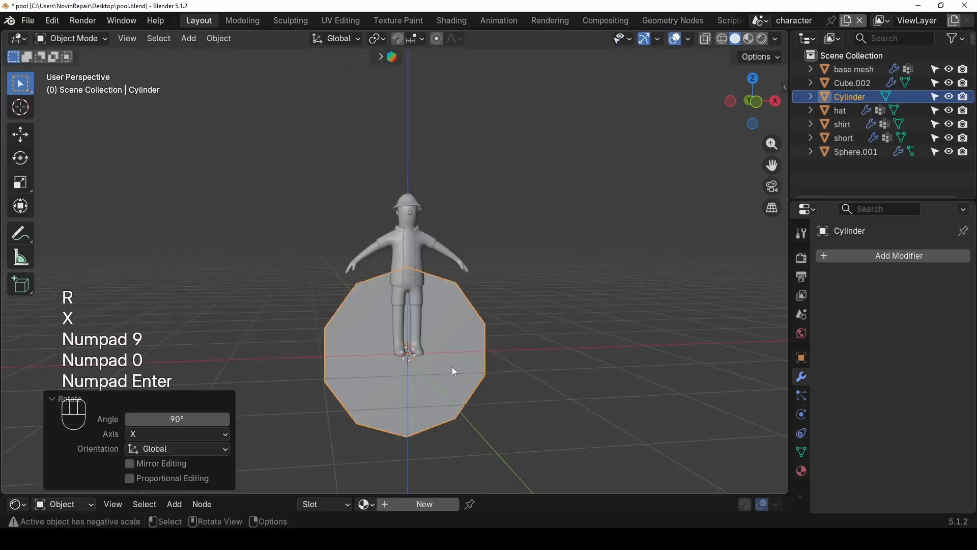
- Scale the disc to 0.209 and move it in front view about 0.076 m along X and 1.65 m up to the head
middle_click_drag(453, 367, 434, 353, "alt")
key("s")
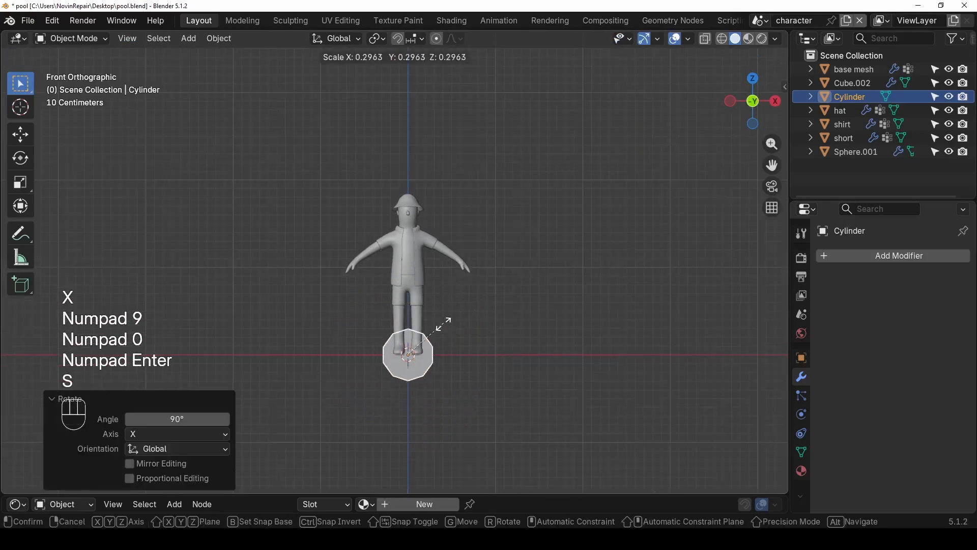
left_click(437, 337)
key("g")
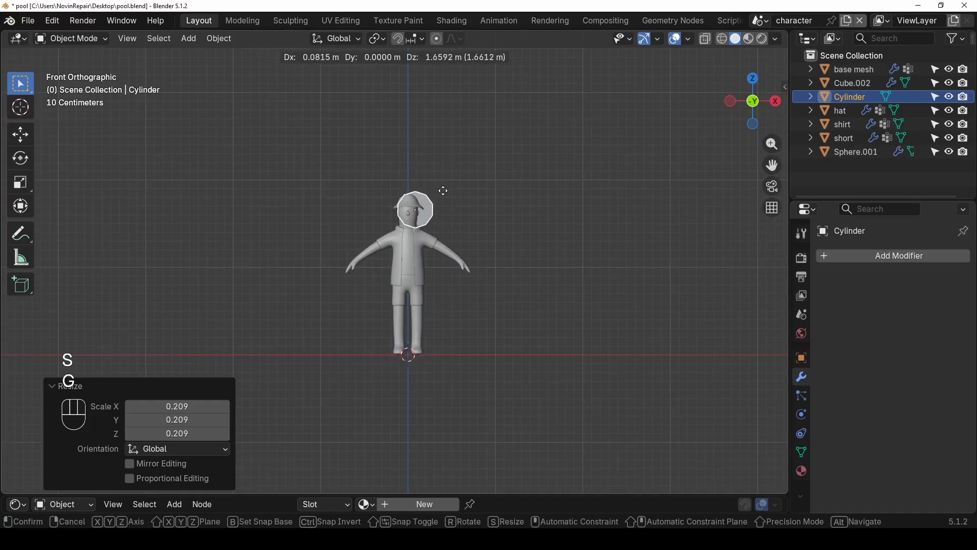
left_click(444, 192)
- Move the disc in side view about -0.138 m along Y and 0.014 m up to the face, and scale it down
middle_click_drag(480, 200, 308, 215, "alt")
scroll(308, 215, "up", 5)
middle_click_drag(366, 191, 429, 246, "shift")
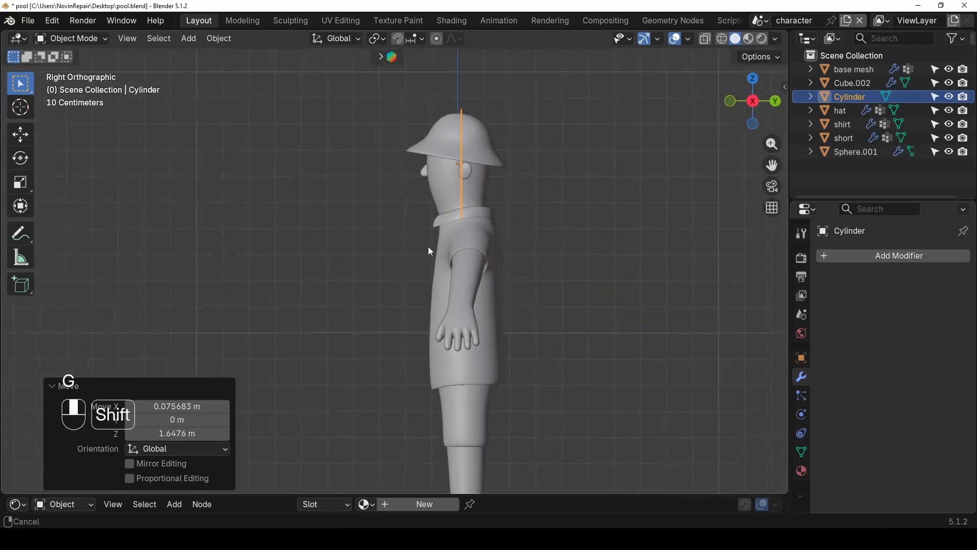
key("g")
left_click(422, 231)
key("s")
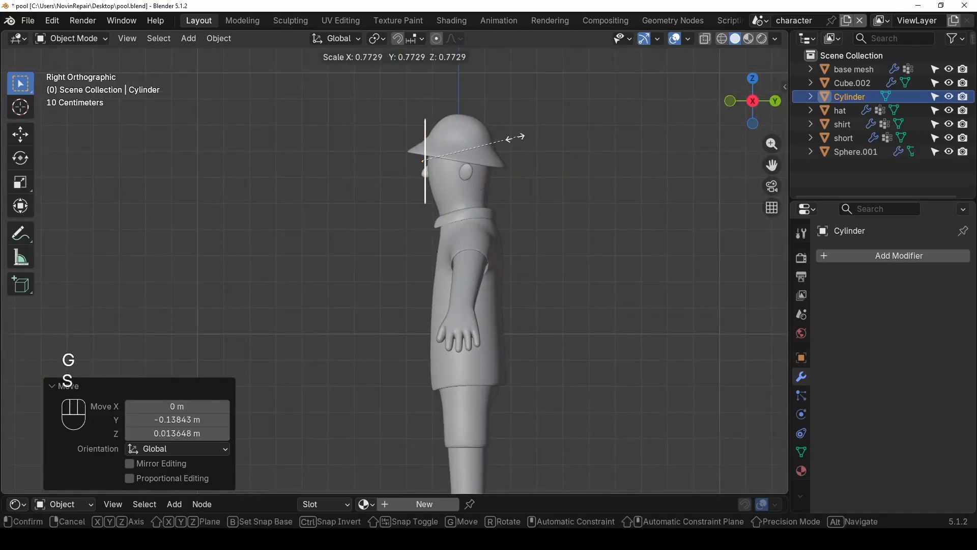
left_click(455, 152)
- Scale the disc to 0.802 and move it in front view about -0.022 m along X and -0.007 m along Z beside the nose
middle_click_drag(458, 155, 513, 201)
scroll(576, 172, "up", 4)
scroll(512, 200, "up", 3)
key("s")
left_click(576, 153)
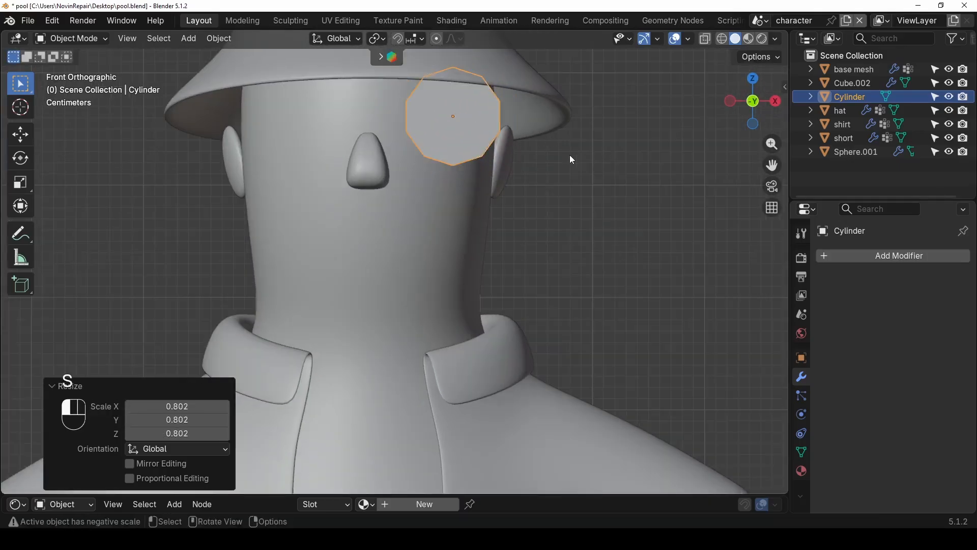
left_click(563, 151)
left_click(455, 131)
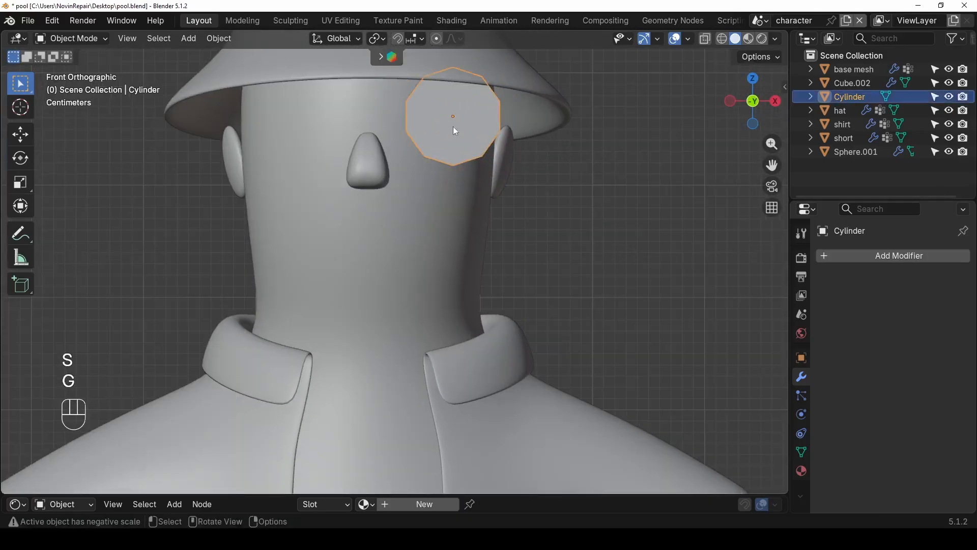
key("g")
left_click(518, 145)
right_click(500, 146)
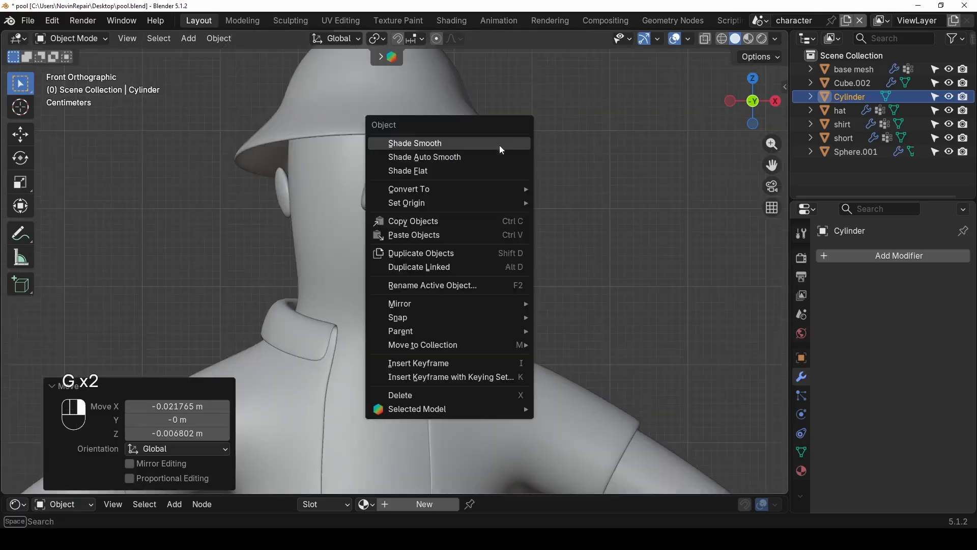
middle_click_drag(453, 174, 393, 173)
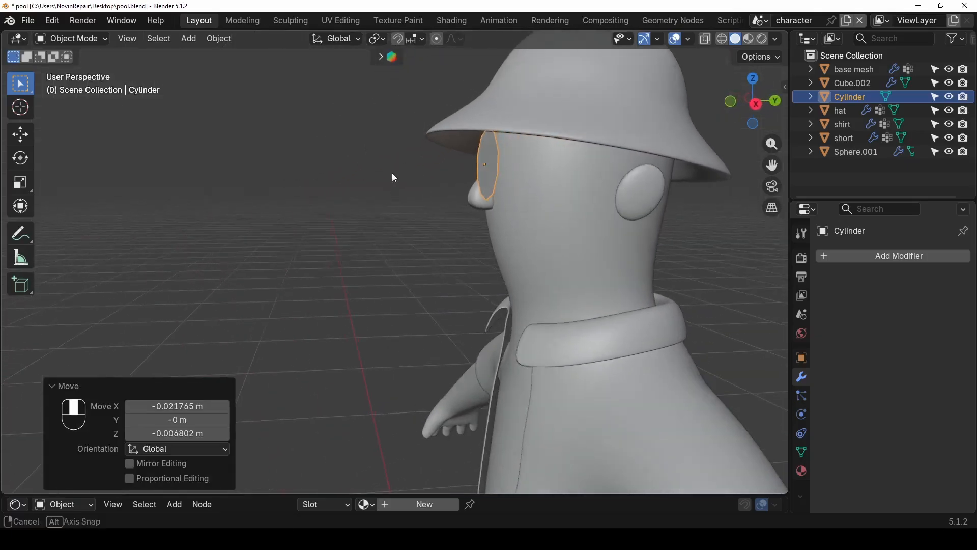
- Hide the hat and move the disc about 0.011 m along Y and 0.002 m along Z toward the face
left_click(558, 102)
key("h")
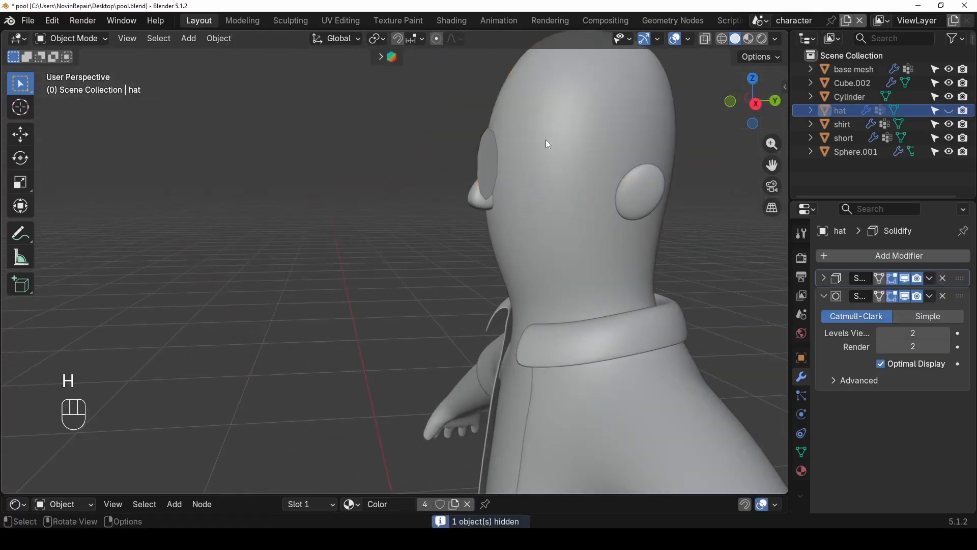
middle_click_drag(546, 139, 647, 187)
left_click(485, 169)
key("g")
left_click(507, 170)
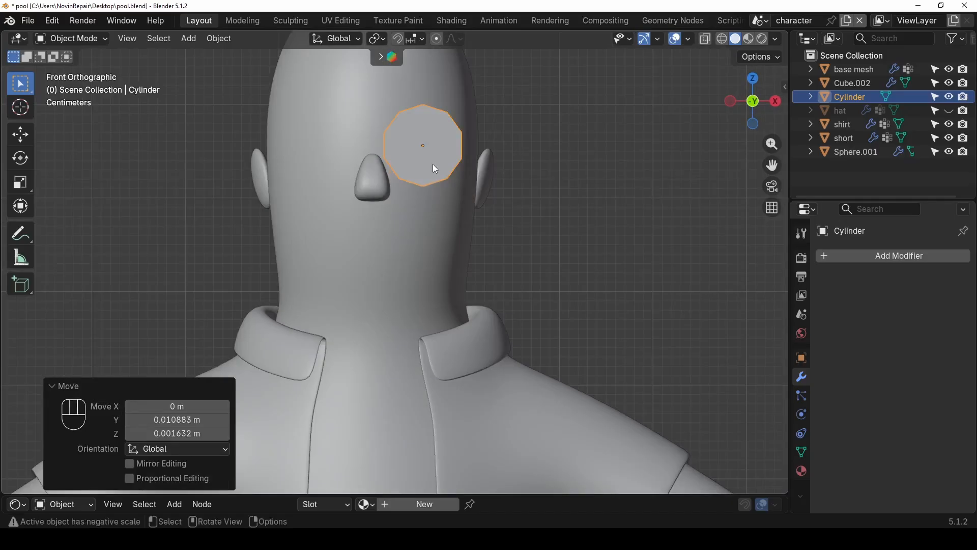
- Add a level 2 Subdivision modifier to the disc and nudge it slightly toward the nose and upward in front view
middle_click_drag(433, 164, 463, 191, "shift")
key("ctrl+2")
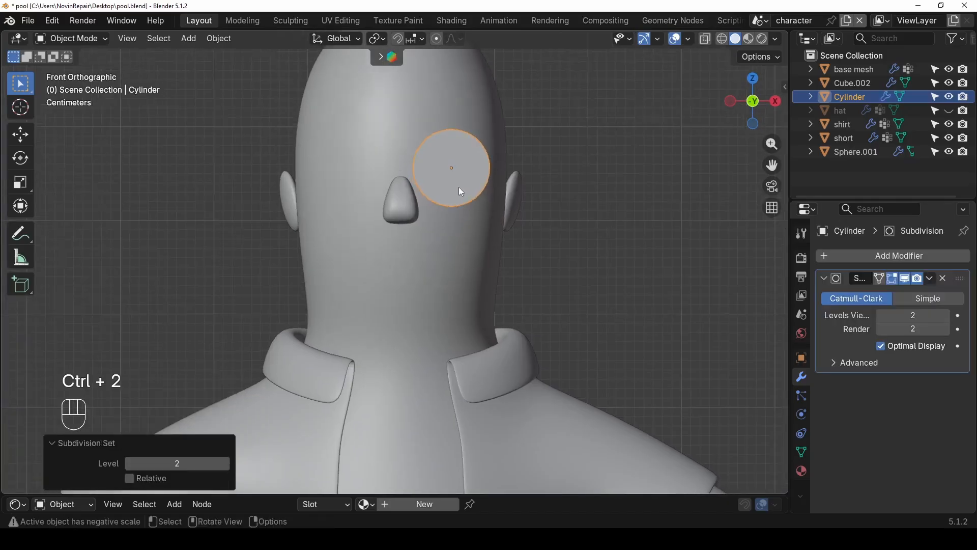
key("g")
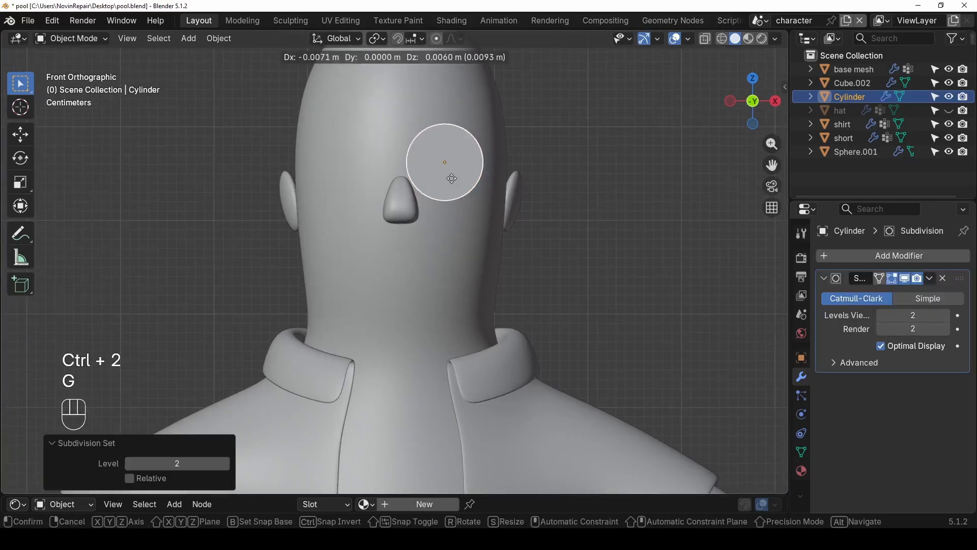
left_click(454, 182)
- Inset the disc's face by about 0.298 m and delete the inner face to leave an open ring
key("Tab")
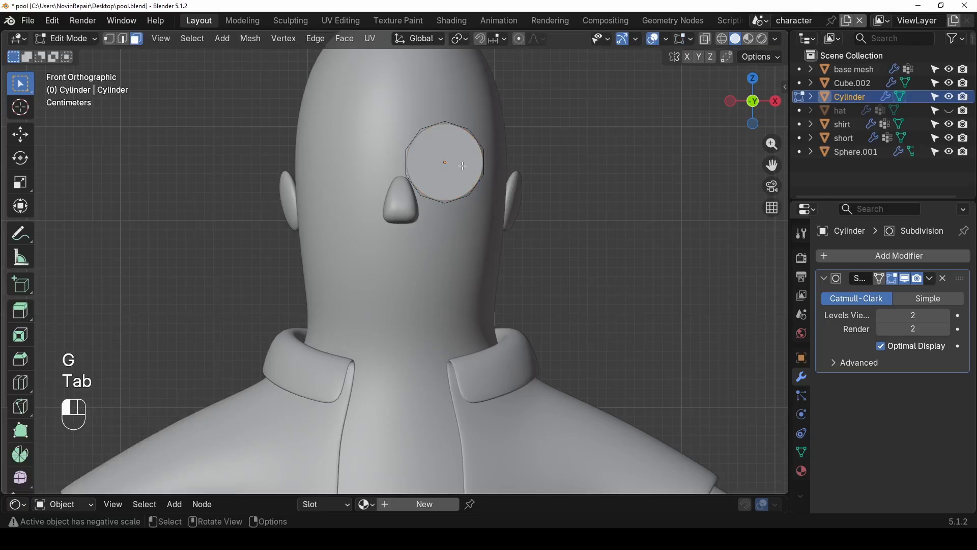
left_click(462, 165)
key("i")
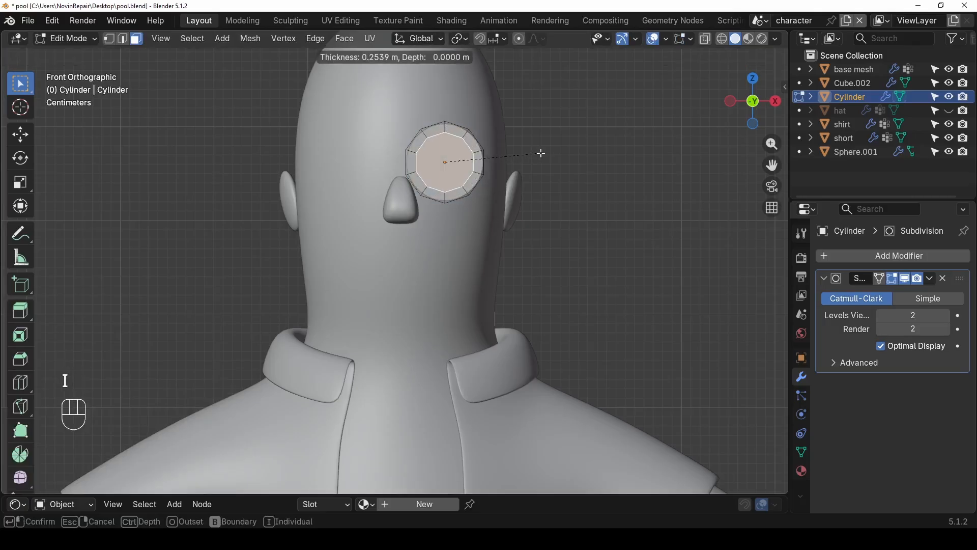
left_click(540, 152)
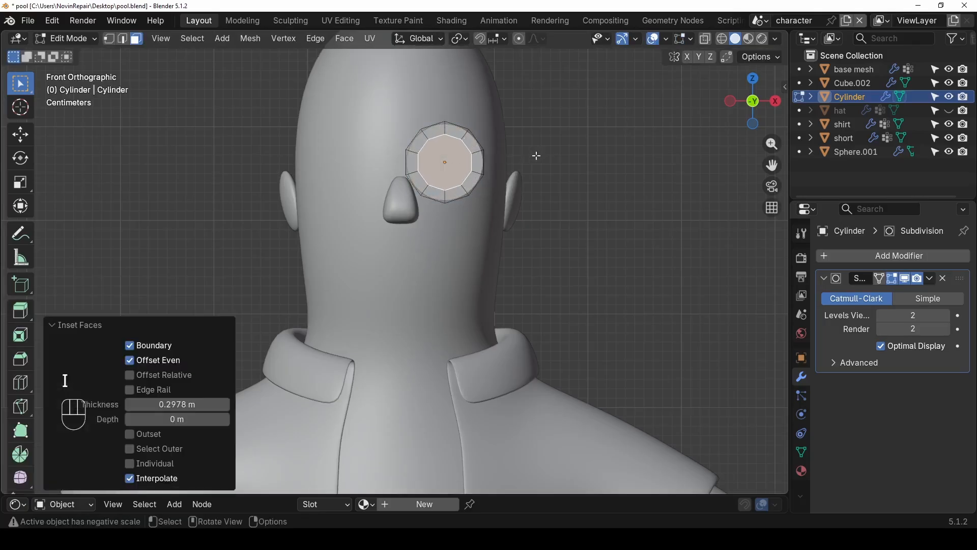
key("x")
left_click(495, 158)
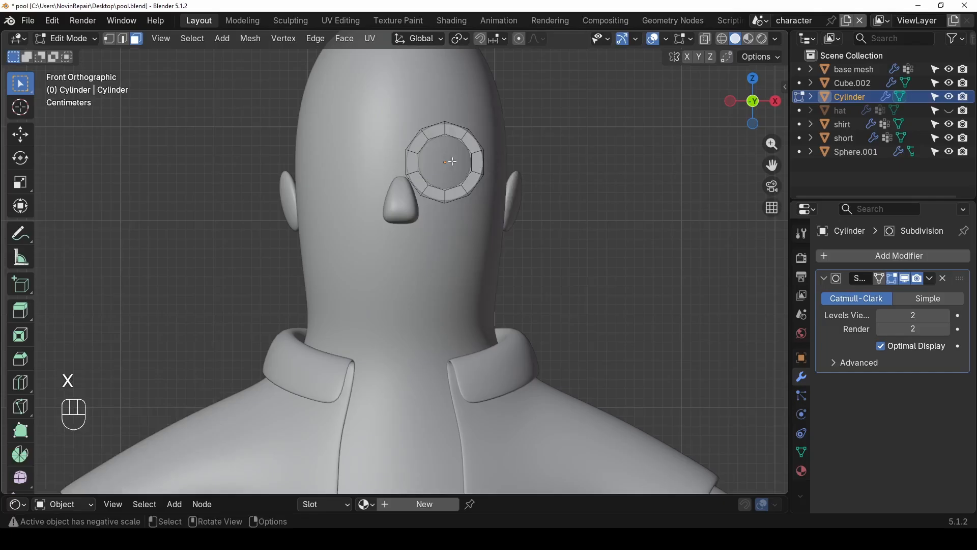
key("Tab")
- Rotate the ring -12.9° in top view and move it about -0.003 m along X and 0.008 m along Y to follow the face
middle_click_drag(490, 176, 426, 281)
scroll(462, 216, "up", 2)
middle_click_drag(461, 218, 439, 264, "shift")
key("r")
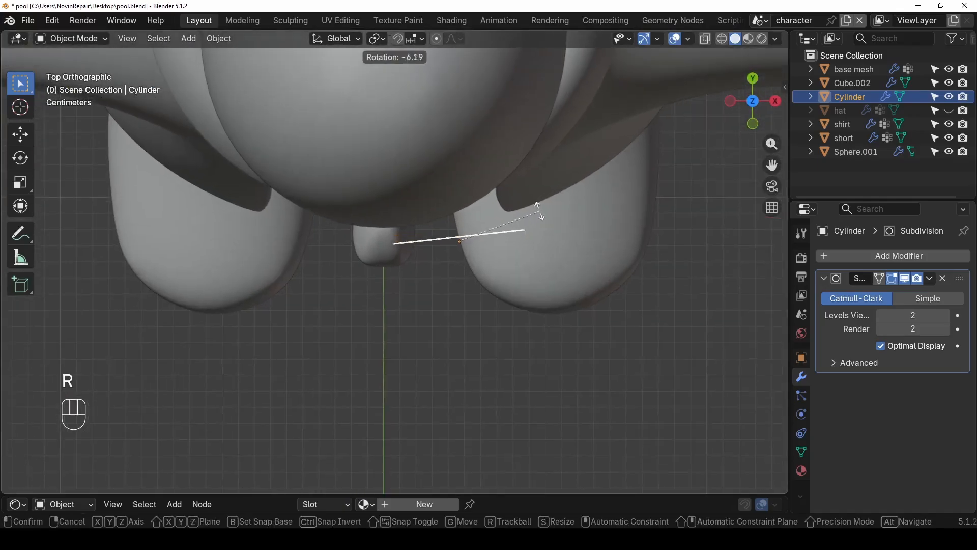
left_click(532, 203)
key("g")
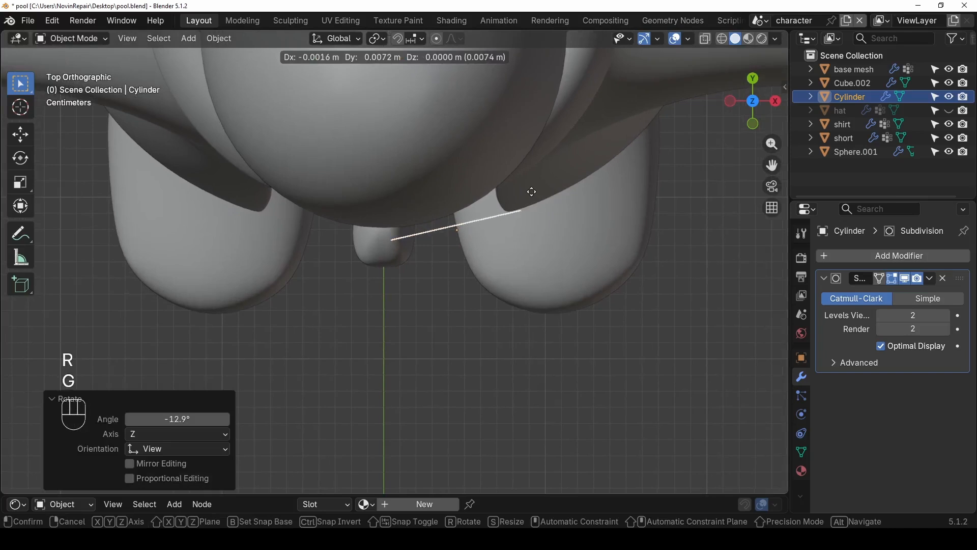
left_click(531, 192)
- Scale the ring to 0.831 and shift it slightly toward the nose in front view
middle_click_drag(531, 191, 525, 76)
key("s")
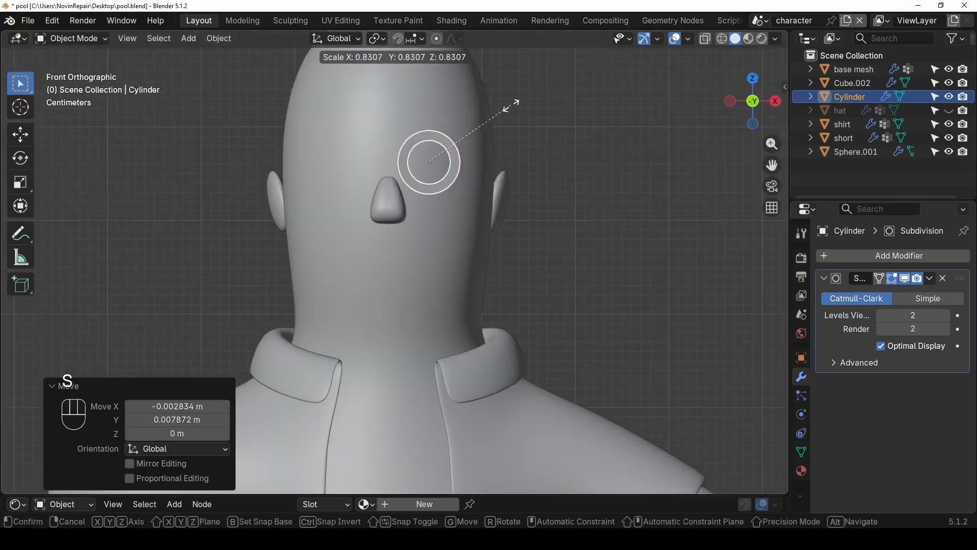
left_click(511, 105)
key("g")
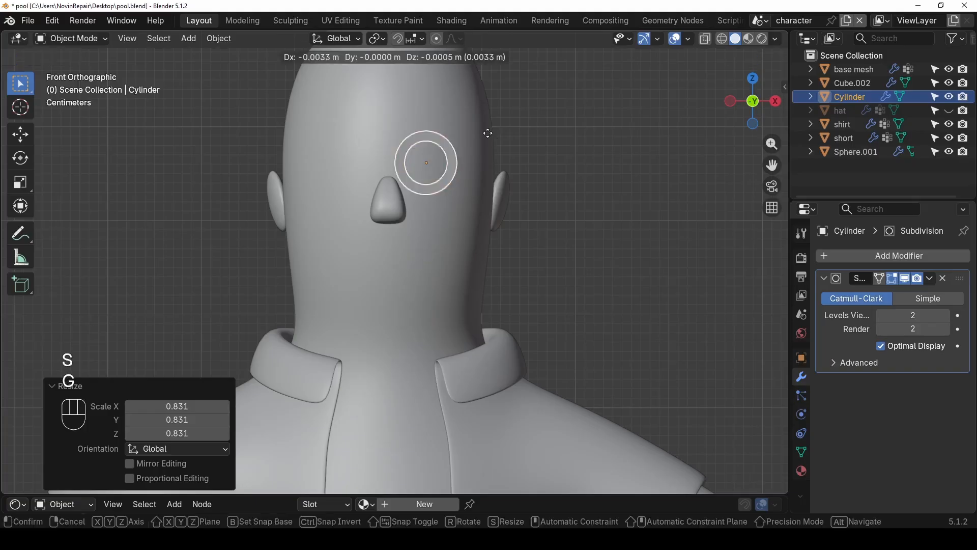
left_click(481, 150)
- Extrude the ring's outermost side edge outward in front view by about 0.033 m along X and -0.001 m along Z
key("Tab")
middle_click_drag(484, 154, 480, 163)
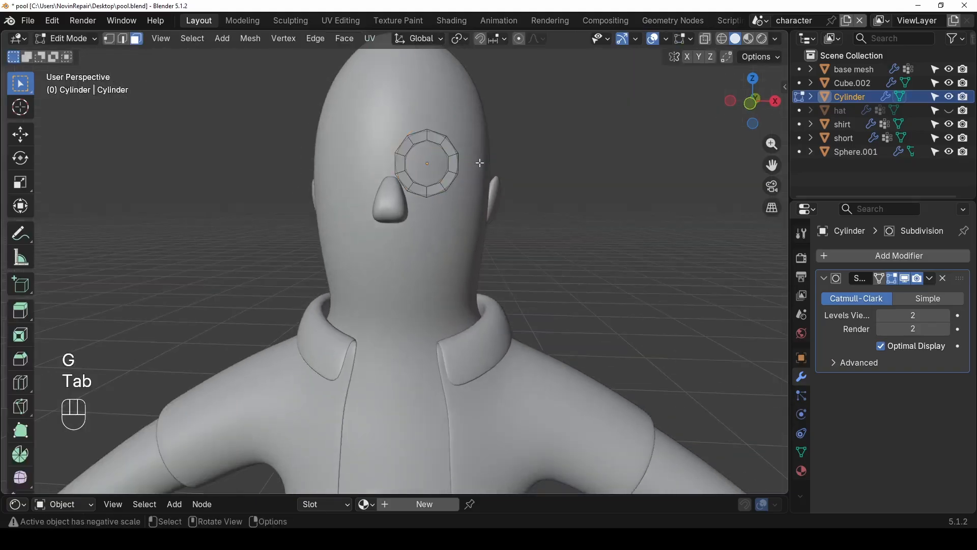
key("2")
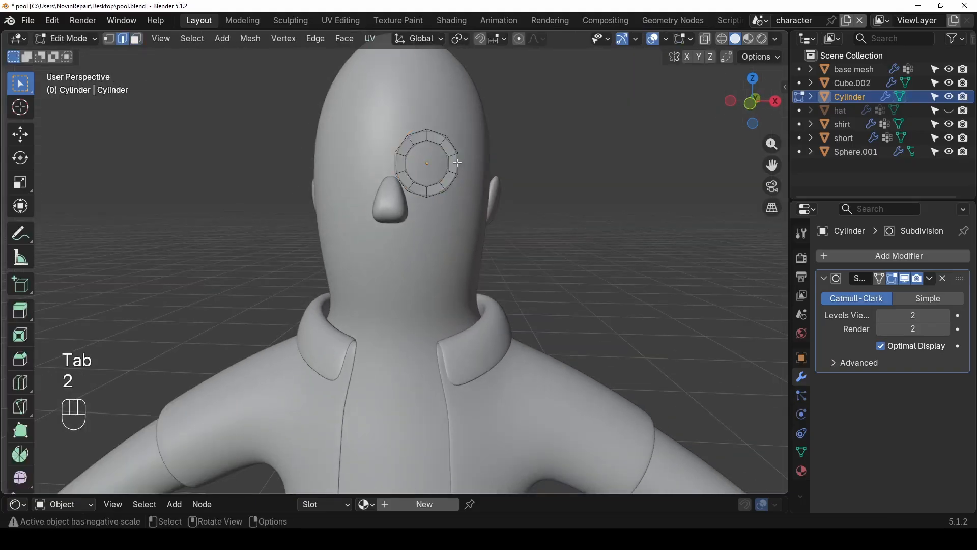
middle_click_drag(467, 167, 476, 164, "alt")
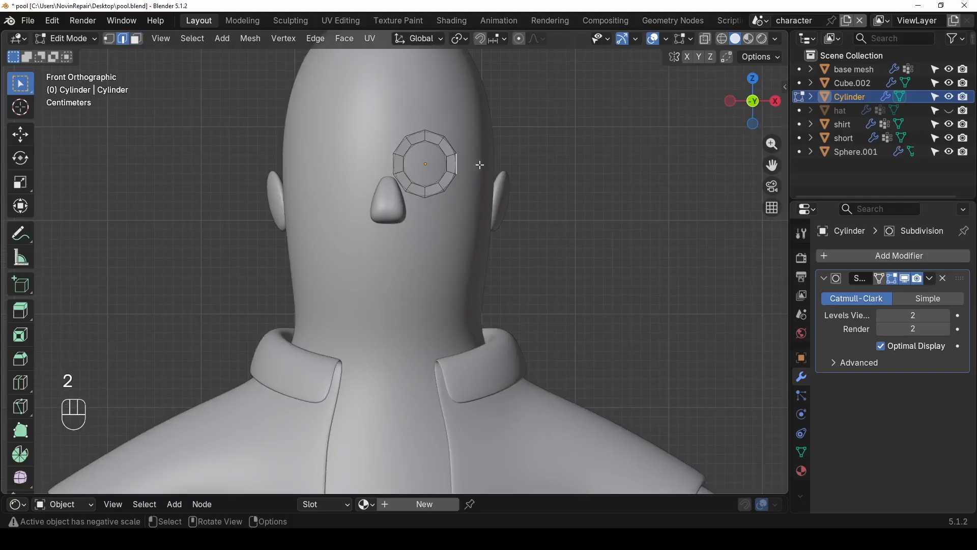
key("e")
left_click(511, 165)
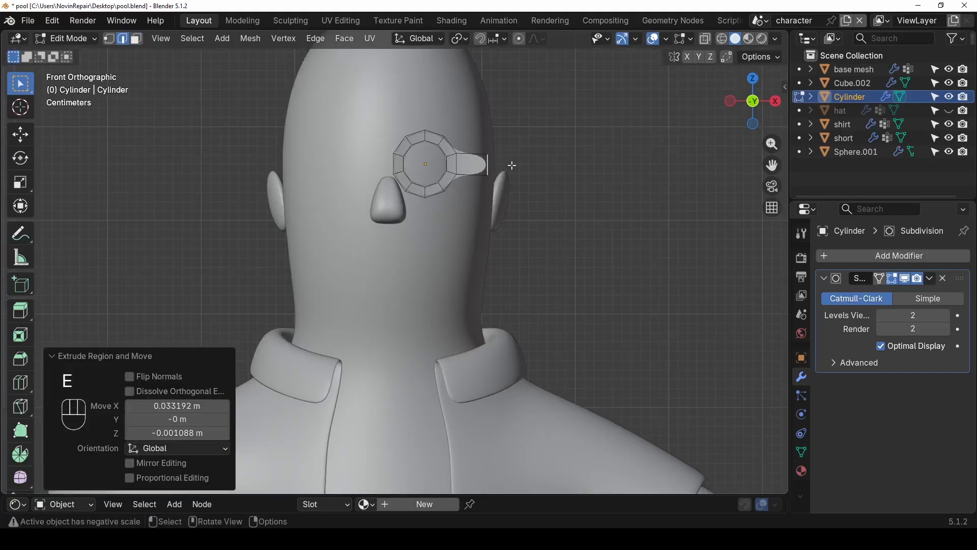
- In top view, move the extruded edge -0.0087 m in X and 0.025 m in Y, then extrude it 0.016 m in X and 0.122 m in Y toward the ear
middle_click_drag(509, 163, 531, 309)
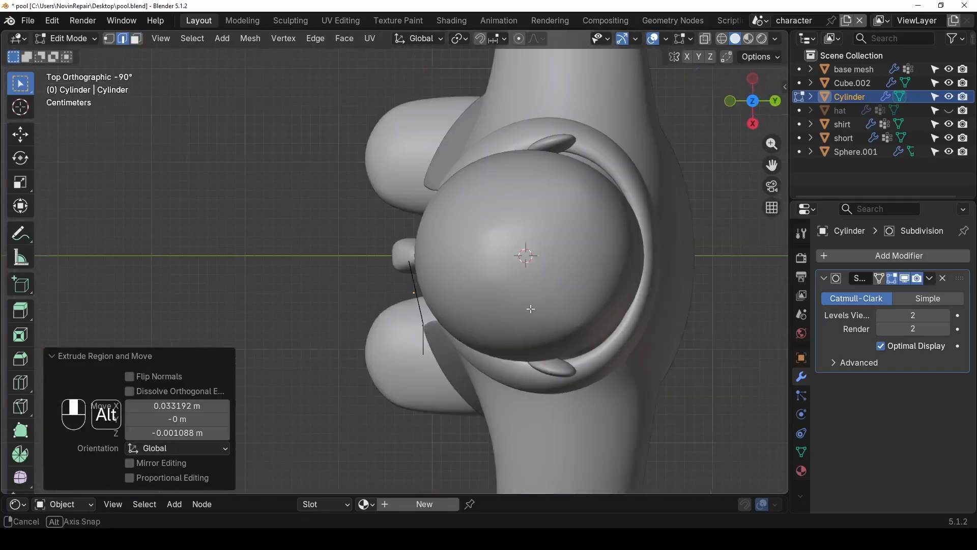
key("g")
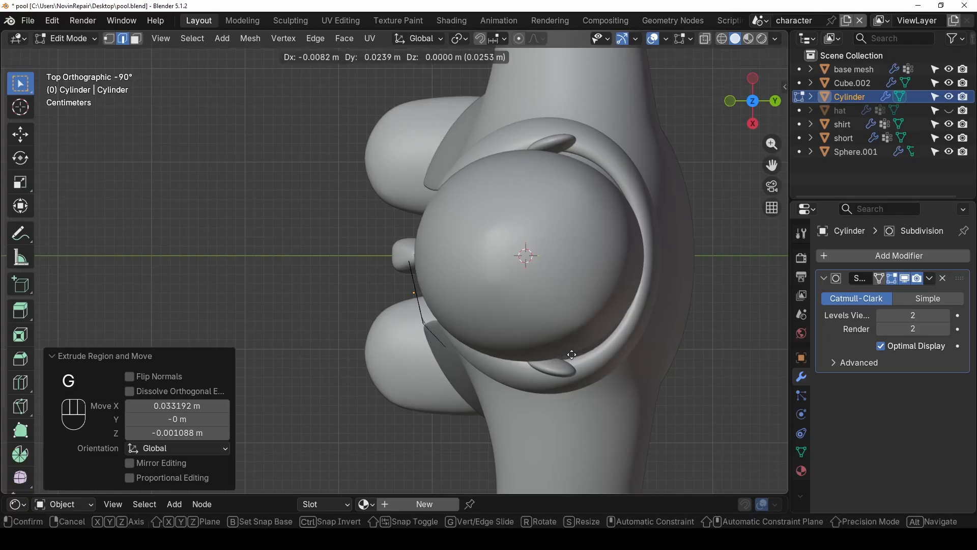
left_click(573, 354)
key("e")
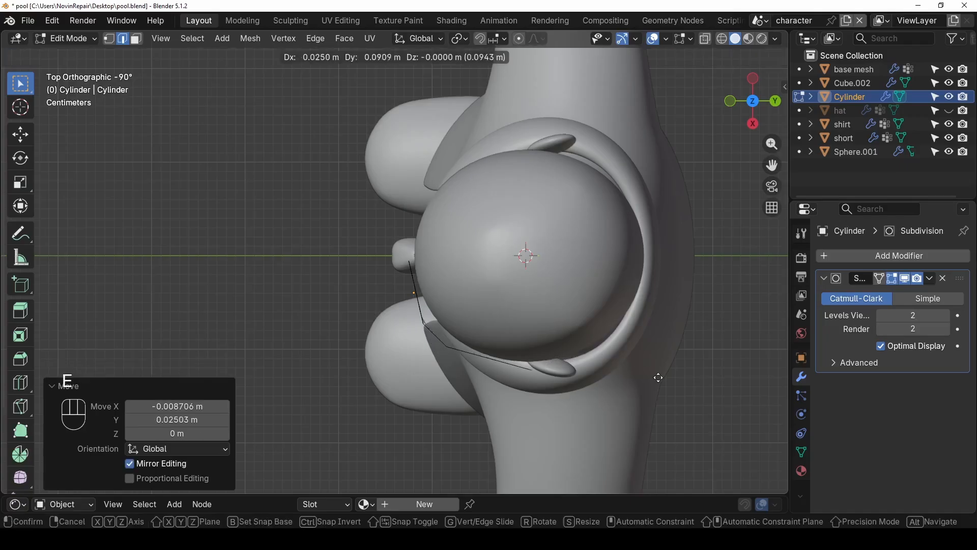
left_click(687, 369)
- Add one centred loop cut across the long temple arm segment and move it about 0.01 m along X, clear of the head
middle_click_drag(687, 369, 539, 203)
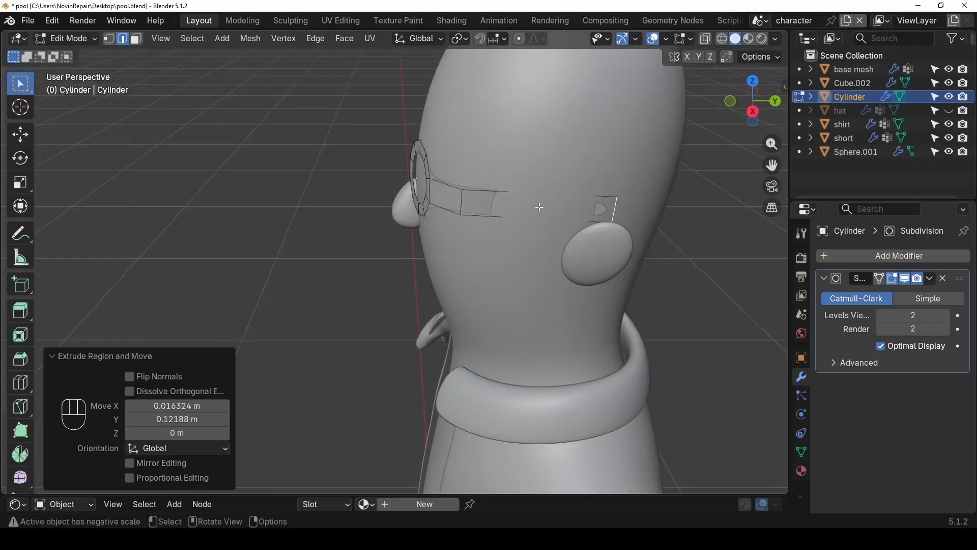
key("ctrl+r")
left_click(539, 207)
right_click(538, 207)
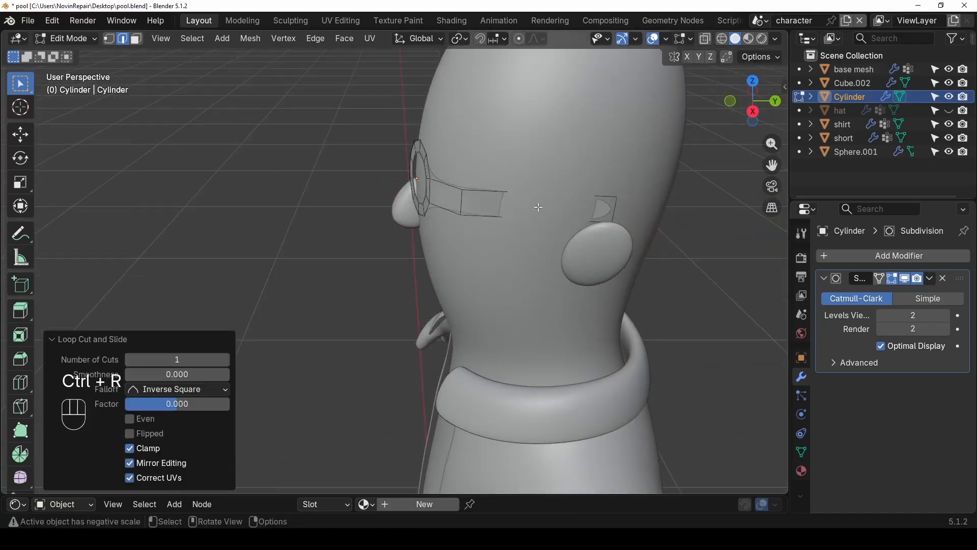
middle_click_drag(539, 207, 627, 260)
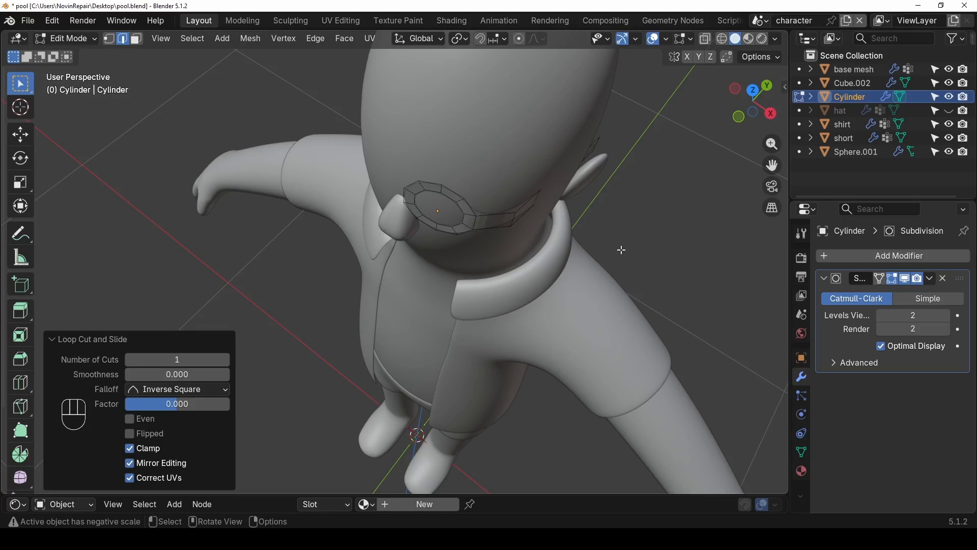
key("g")
key("x")
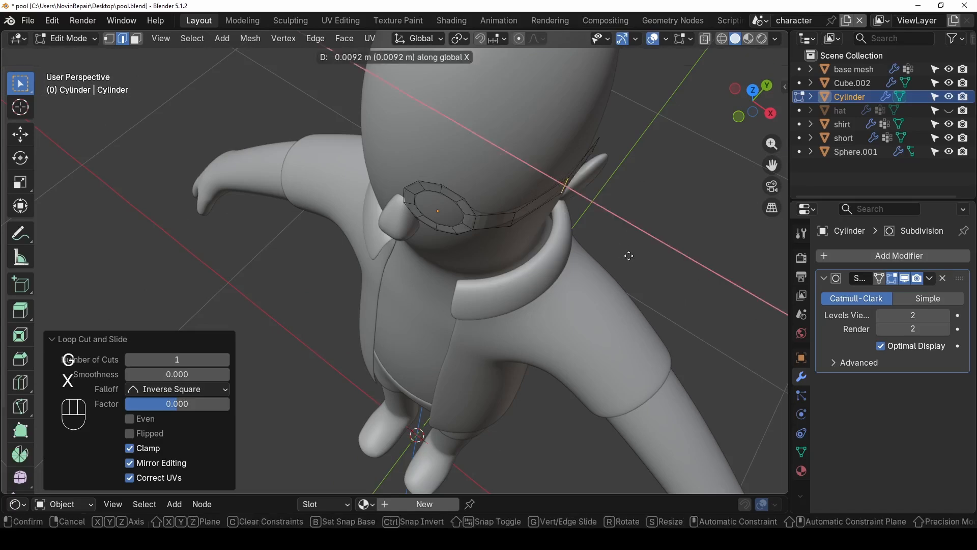
left_click(631, 256)
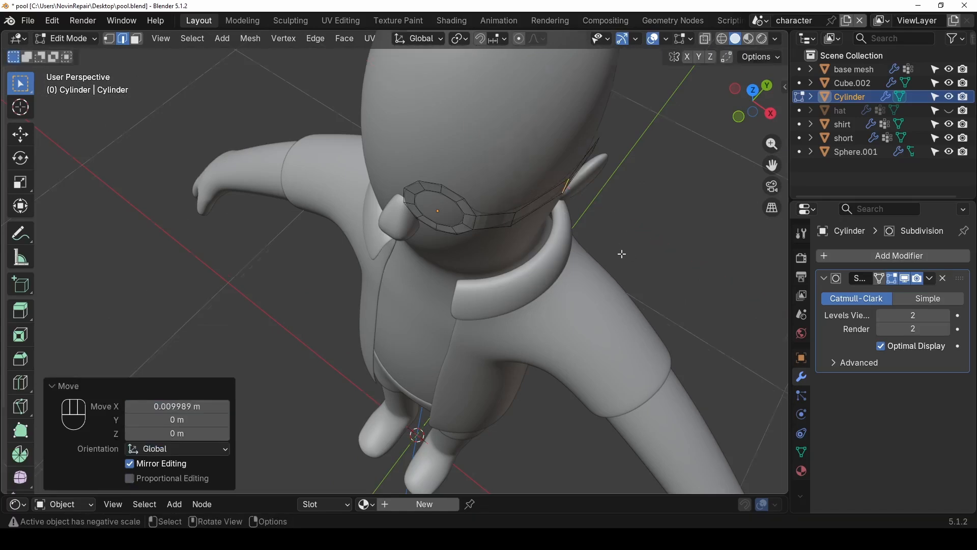
- Select the temple arm's end edge and middle edge and scale them to 0.528 along Z
middle_click_drag(620, 255, 478, 197)
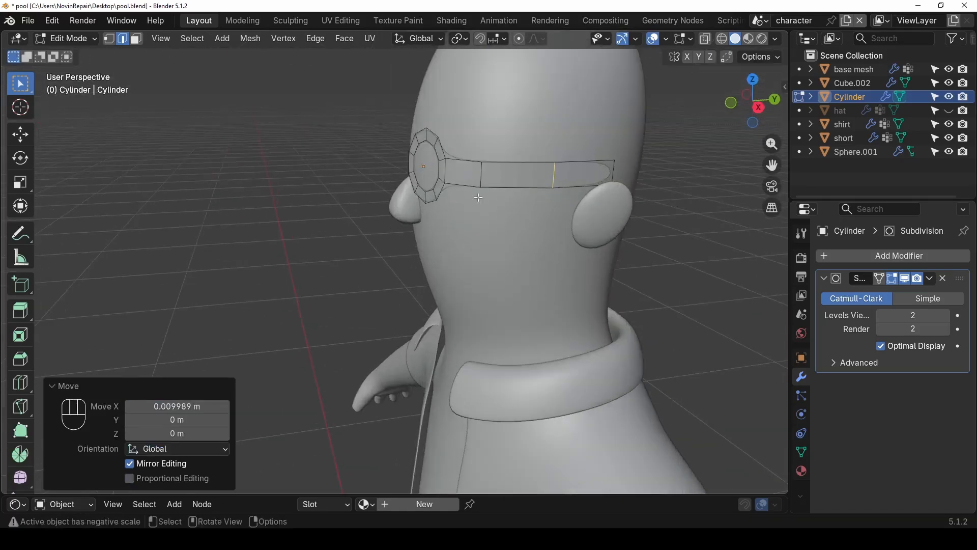
left_click(615, 173)
left_click(568, 174, "shift")
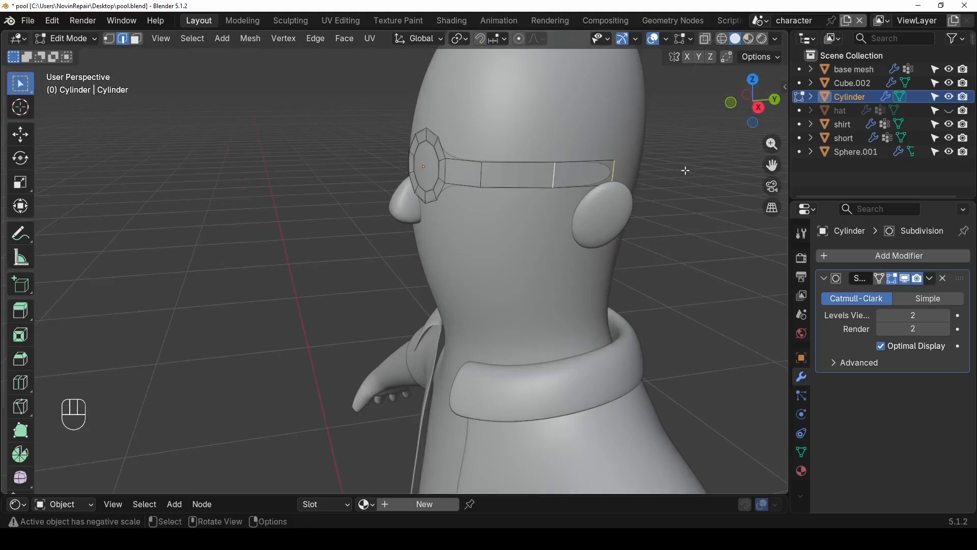
key("s")
key("s")
key("z")
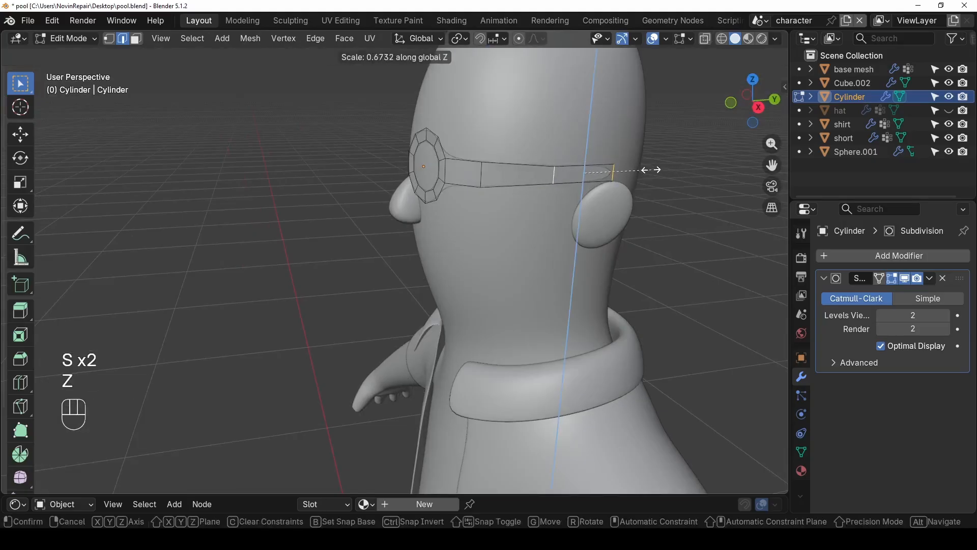
left_click(632, 169)
- Move the two rear arm edges 0.009 m along Y and -0.001 m along Z, and scale the arm's front edge to about 0.76 along Z
middle_click_drag(631, 170, 586, 166, "alt")
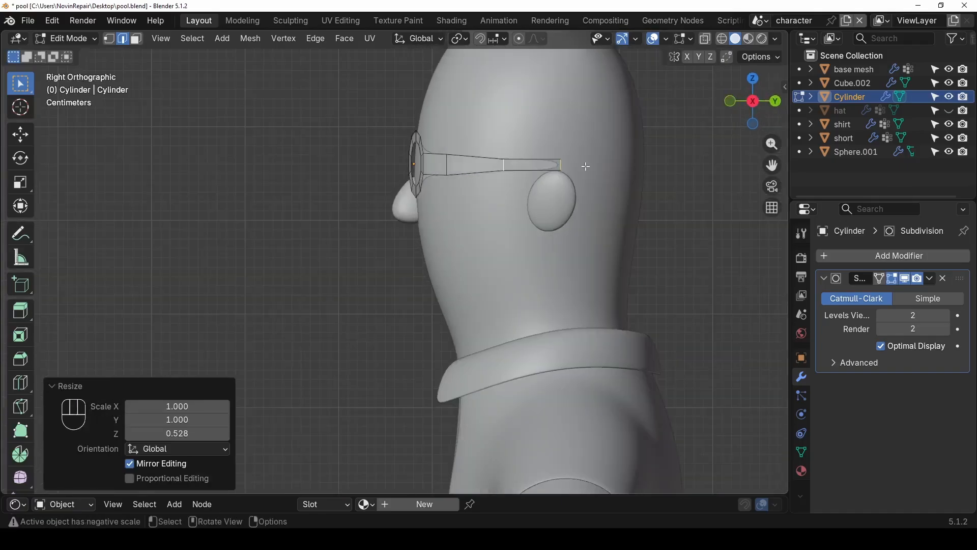
key("g")
left_click(595, 168)
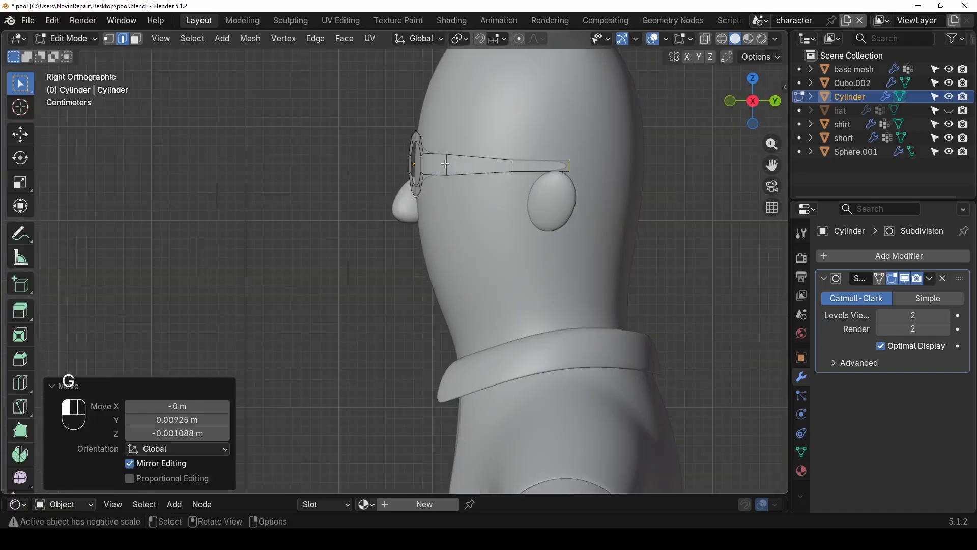
key("s")
key("z")
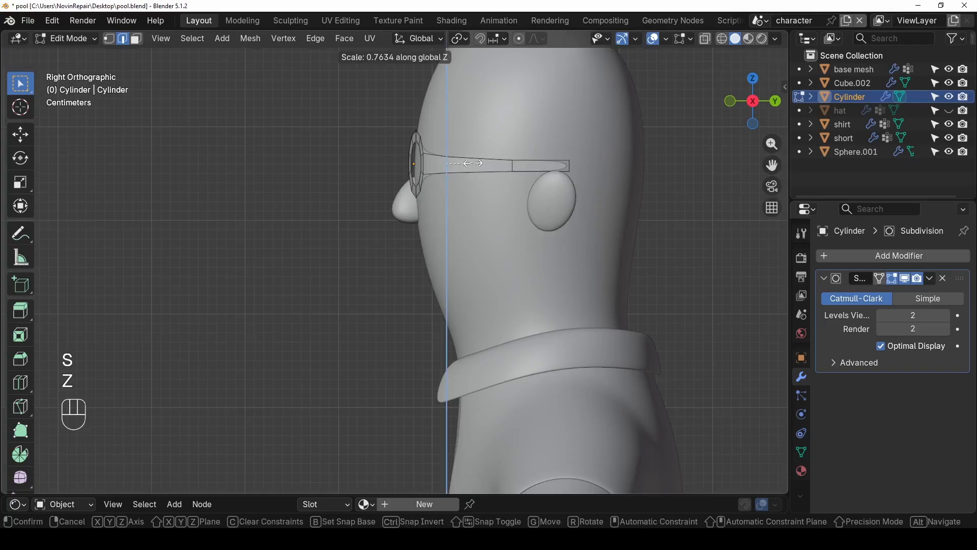
left_click(472, 163)
middle_click_drag(473, 163, 560, 193)
- Add an X-axis Mirror modifier to the glasses with base mesh as mirror object, placed above the Subdivision modifier and with Clipping enabled
key("Tab")
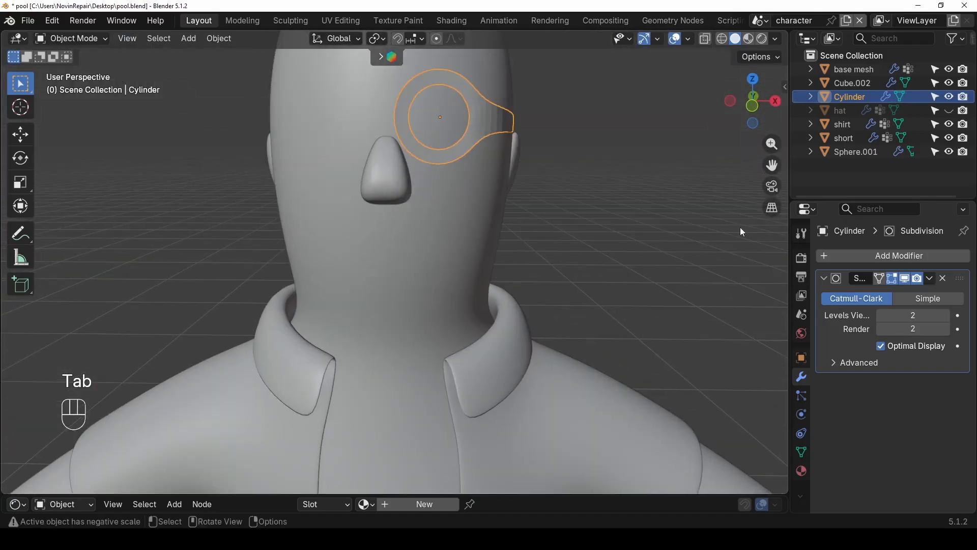
left_click(834, 255)
mouse_move(806, 300)
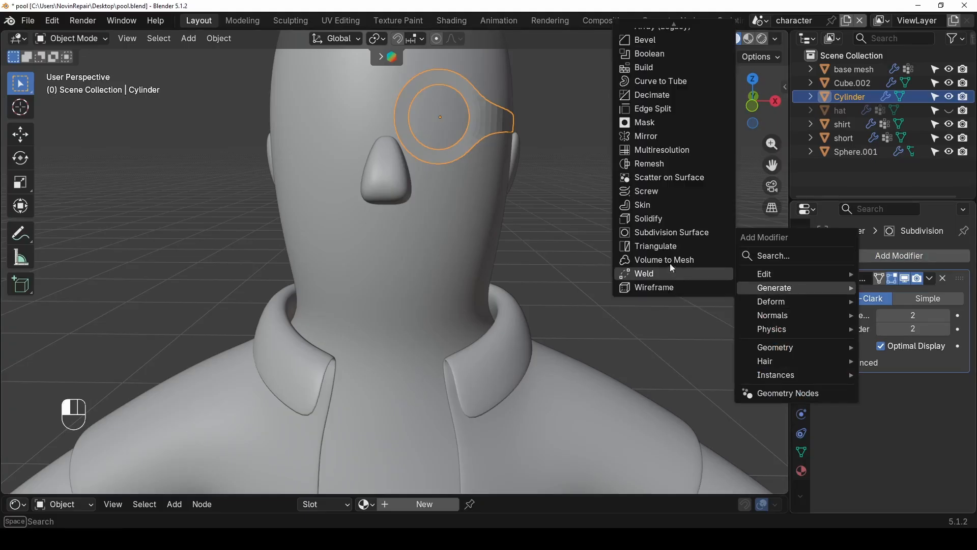
left_click(653, 133)
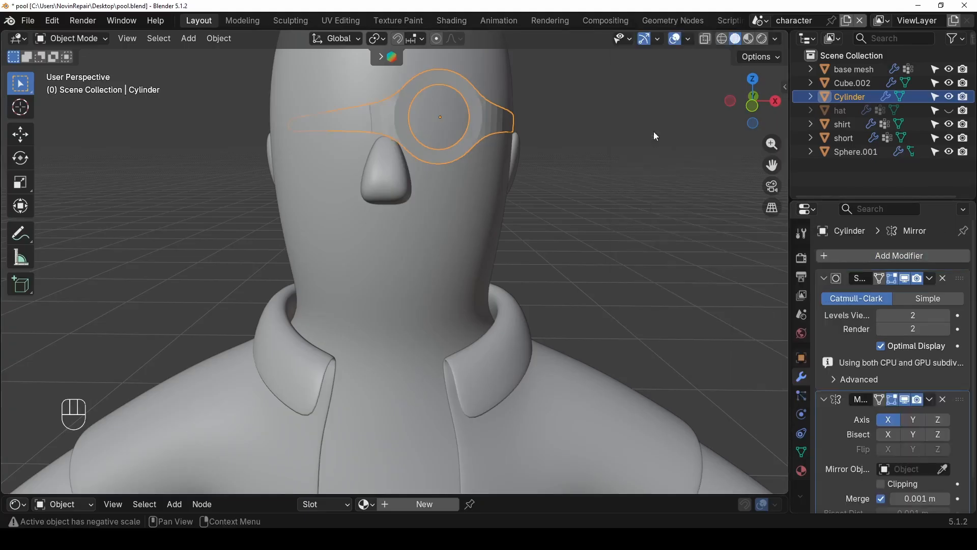
left_click(943, 469)
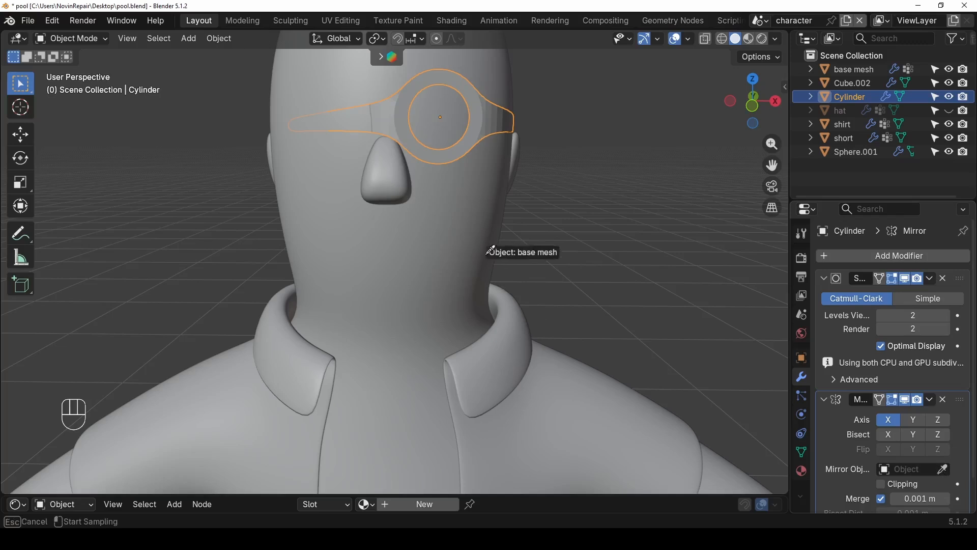
left_click(429, 225)
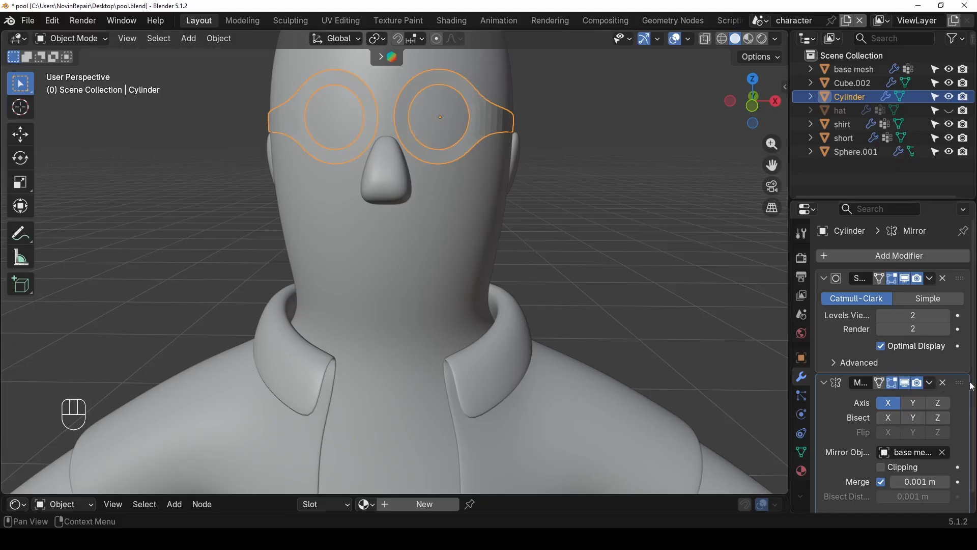
left_click_drag(961, 382, 965, 278)
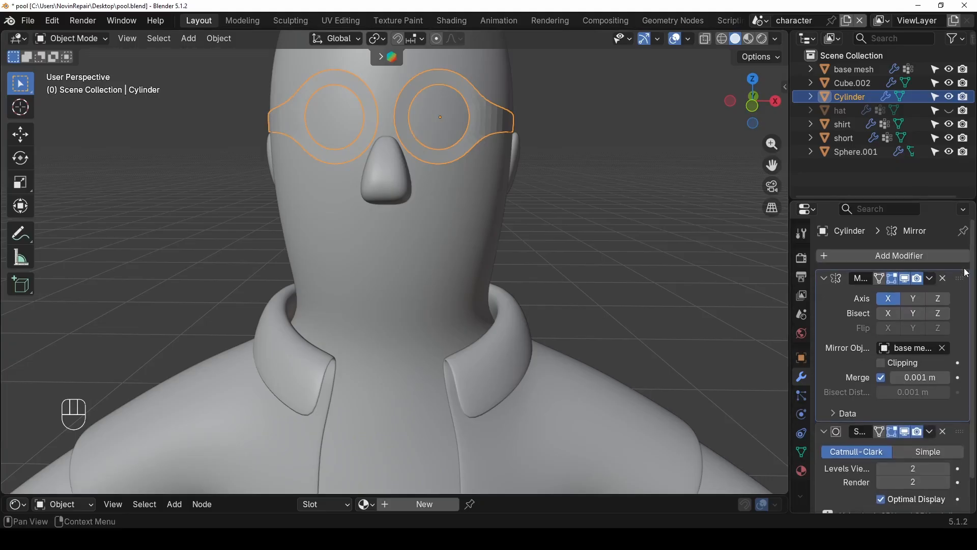
left_click(881, 363)
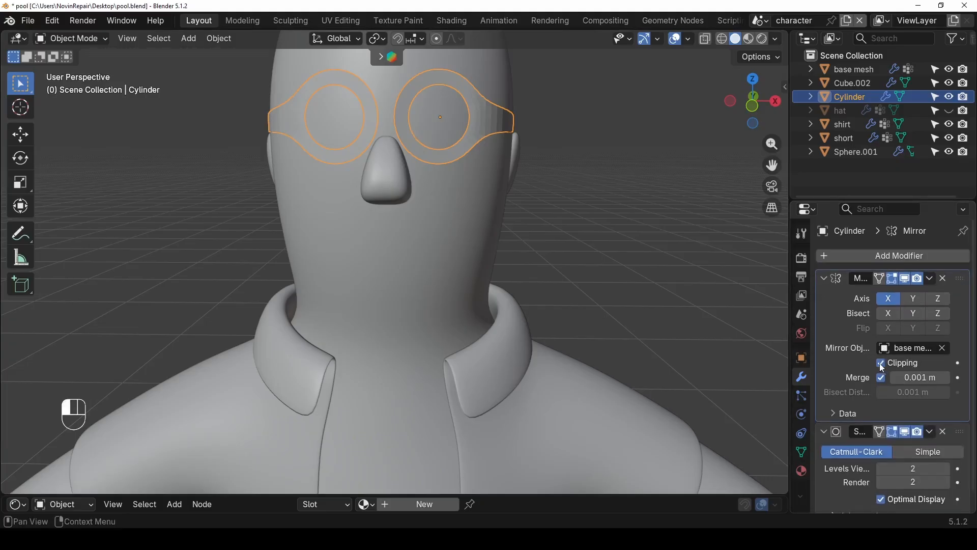
- Try to form the nose bridge by extruding the ring's inner side edge to the centre and scaling it to 0.665 along Z, then undo both
key("Tab")
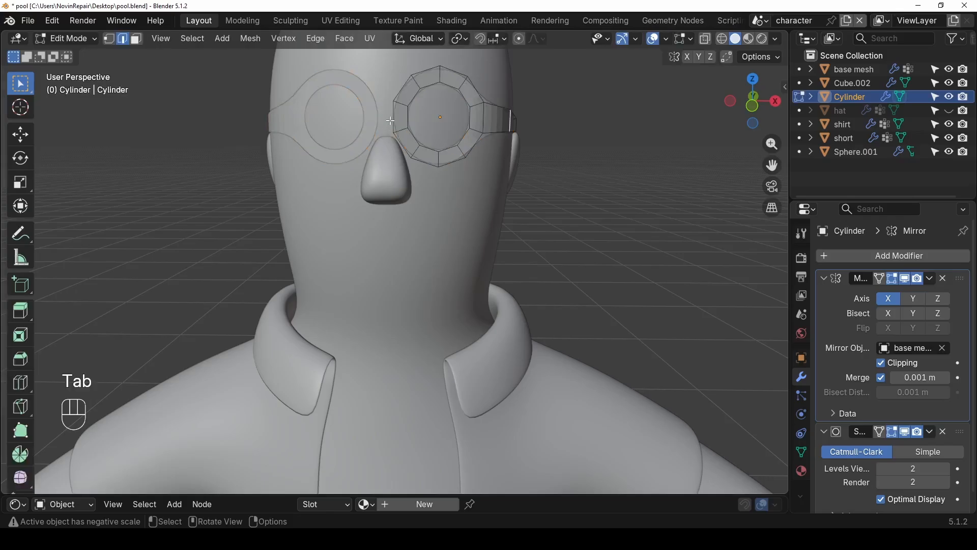
middle_click_drag(392, 117, 438, 195, "shift")
scroll(437, 196, "up", 5)
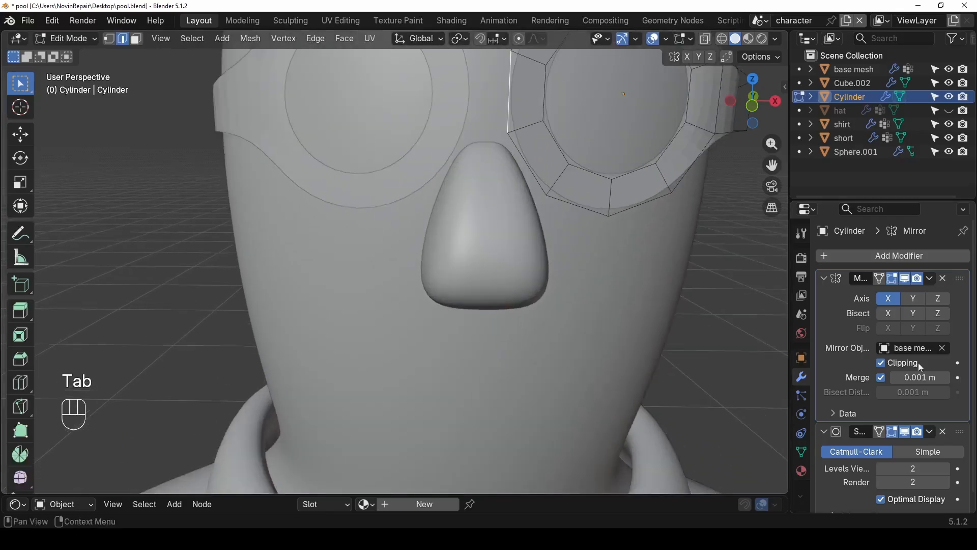
middle_click_drag(510, 163, 486, 232, "shift")
key("e")
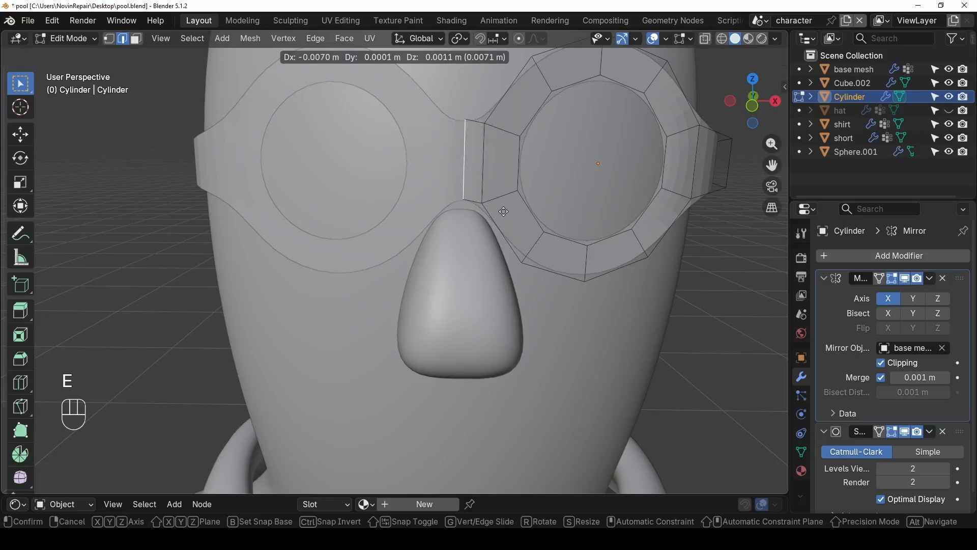
left_click(505, 211)
key("s")
key("z")
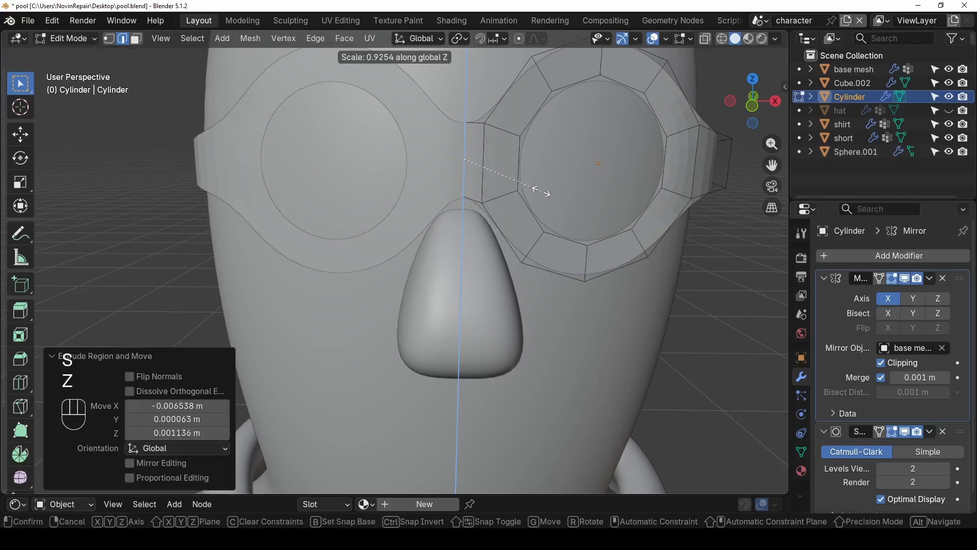
left_click(524, 181)
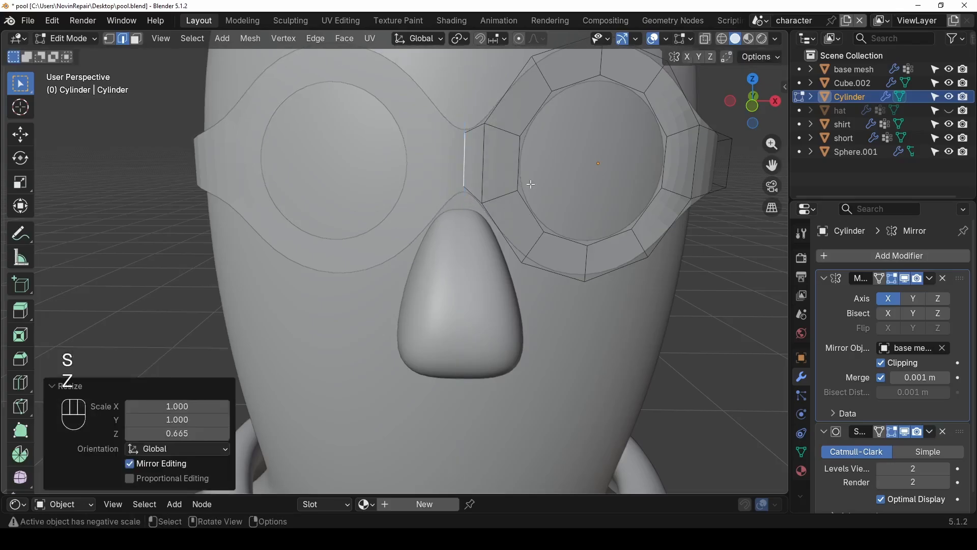
scroll(531, 184, "down", 1)
key("ctrl+z")
key("ctrl+z")
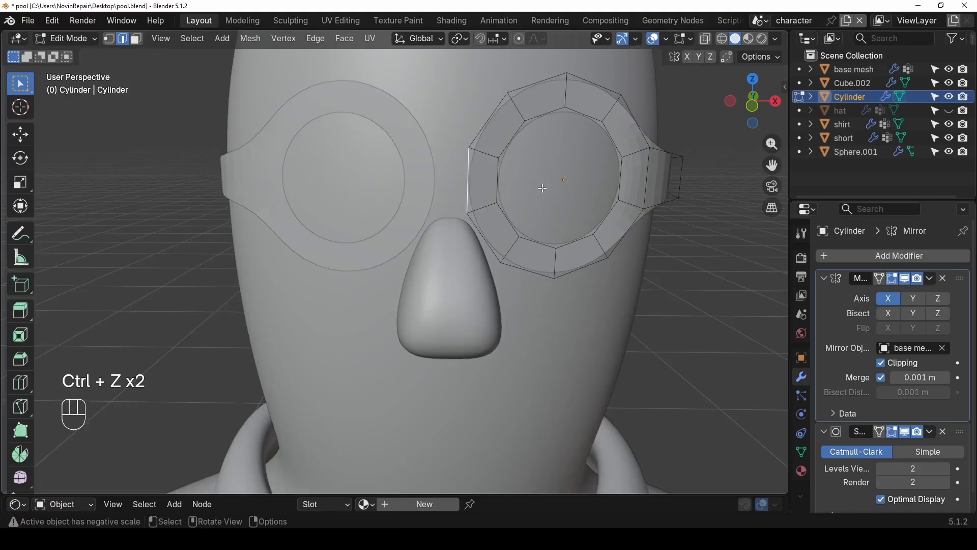
- Move the glasses object 0.0036 m along X to widen the gap between the two rings, and return to editing its mesh
key("Tab")
scroll(545, 193, "down", 3)
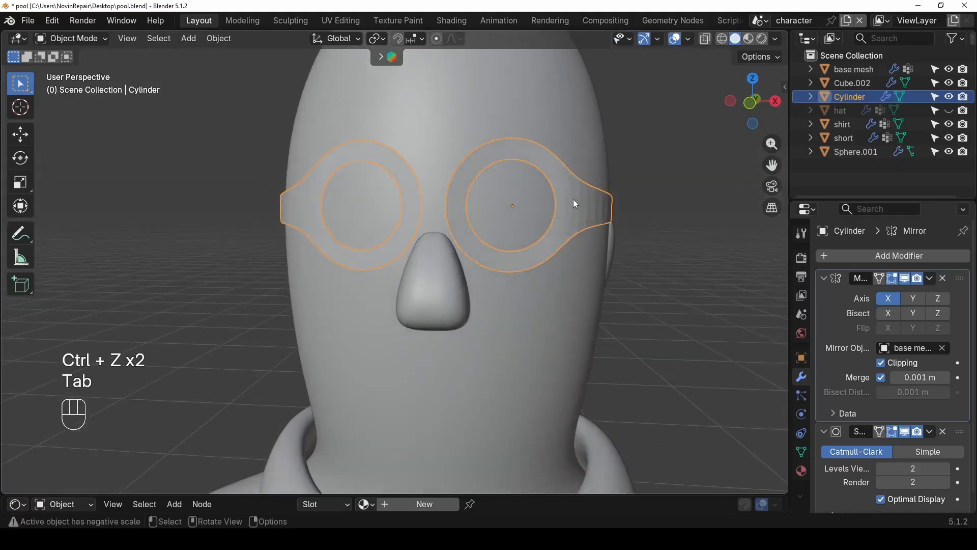
key("g")
key("x")
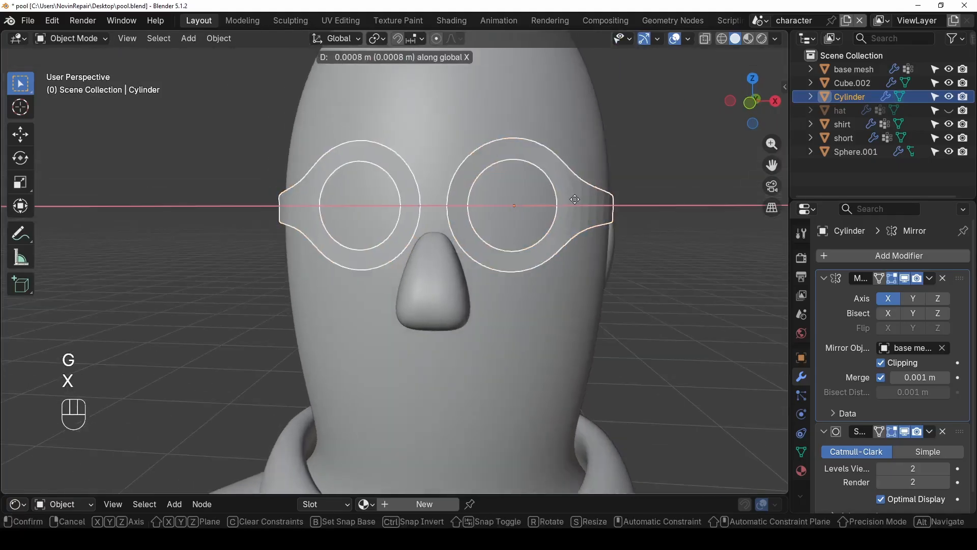
left_click(581, 200)
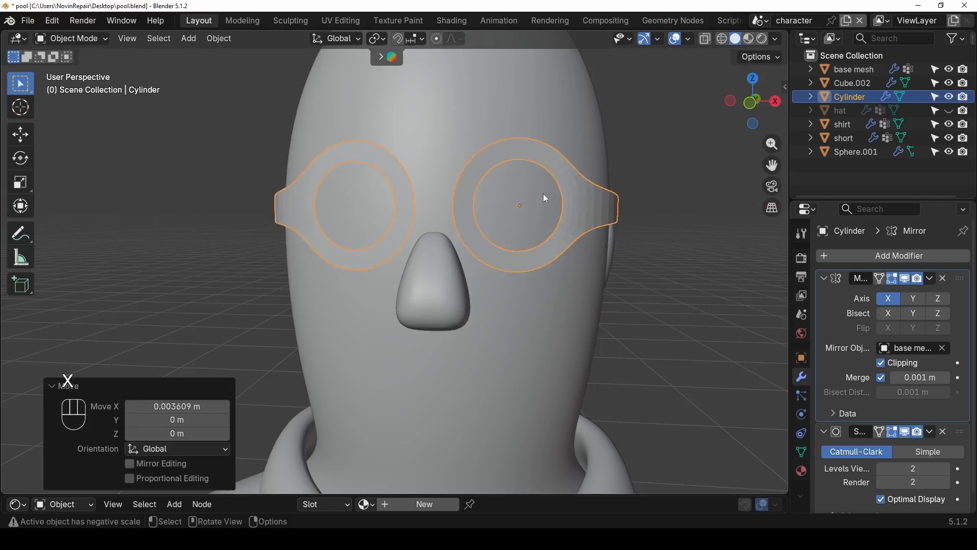
key("Tab")
scroll(453, 202, "up", 1)
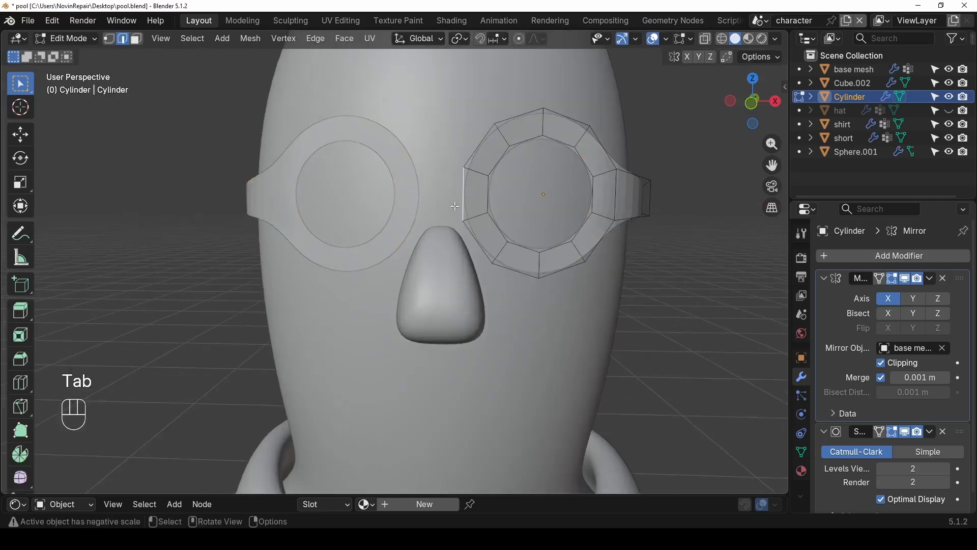
- Extrude the ring's inner side edge about -0.010 m along X to the centre to form the nose bridge, and scale it down slightly along Z
middle_click_drag(468, 214, 479, 210, "alt")
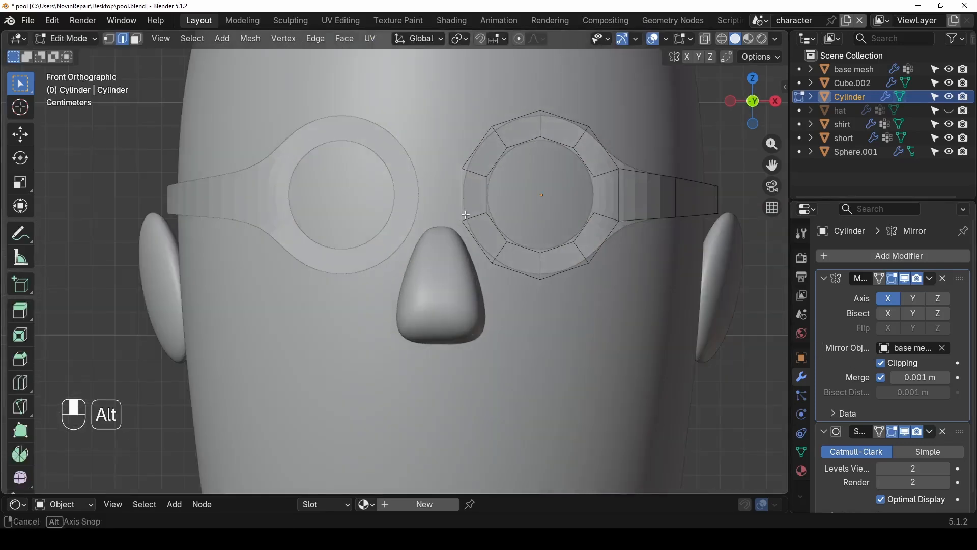
key("e")
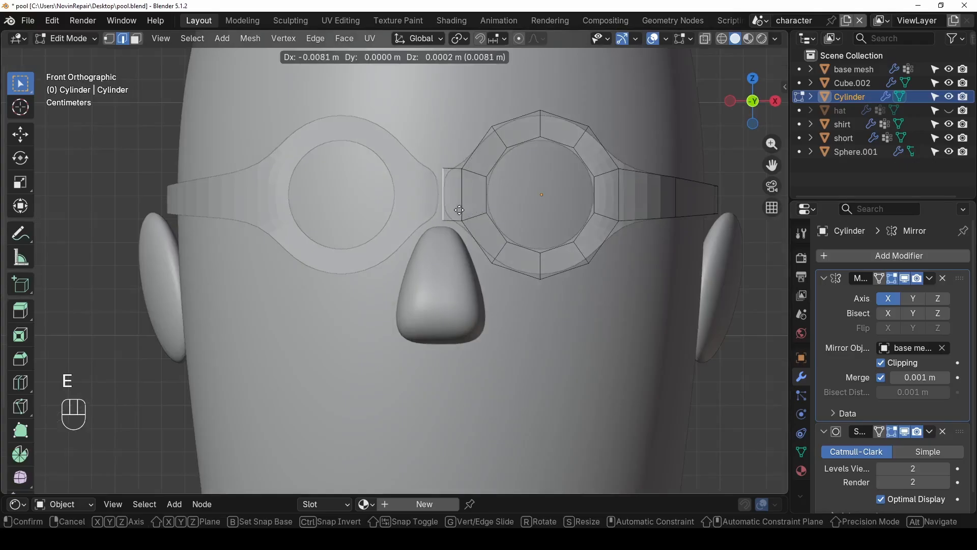
left_click(456, 210)
key("s")
key("z")
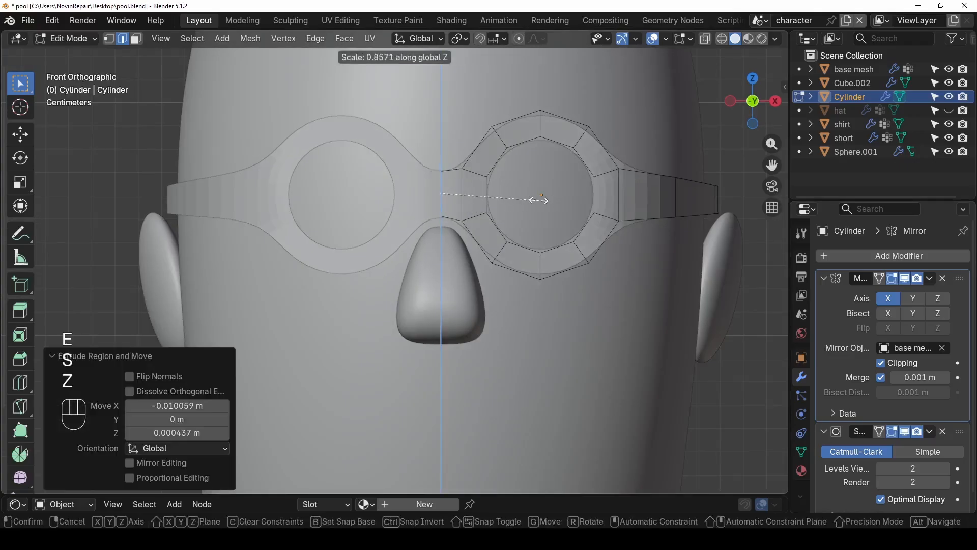
left_click(525, 197)
key("Tab")
- Move the rear end edge of the temple arm about -0.007 m along X, closer to the head, and leave mesh editing
middle_click_drag(537, 197, 707, 310)
key("Tab")
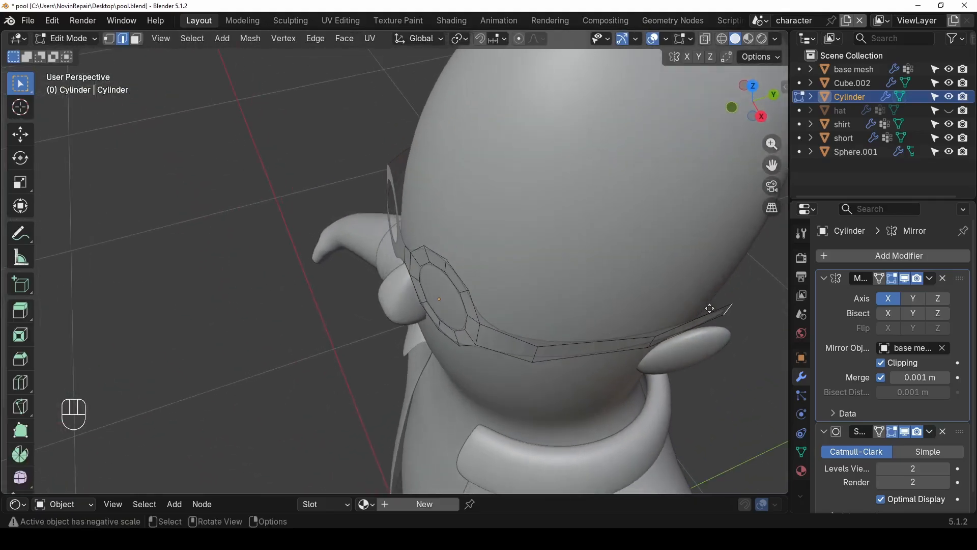
key("g")
key("x")
left_click(702, 301)
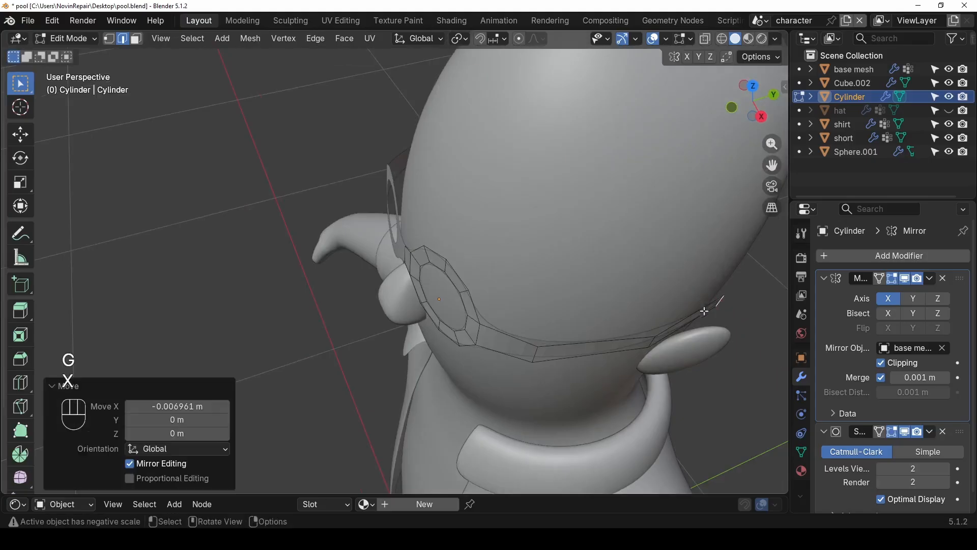
key("Tab")
- Apply Shade Smooth to the glasses object with sharp edges kept
middle_click_drag(705, 331, 504, 240)
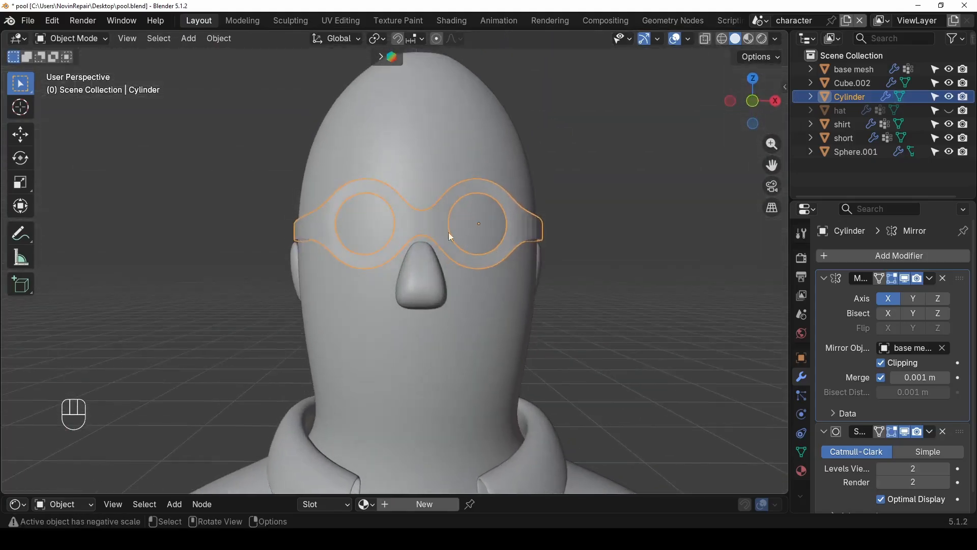
right_click(422, 222)
left_click(417, 223)
middle_click_drag(498, 230, 550, 255)
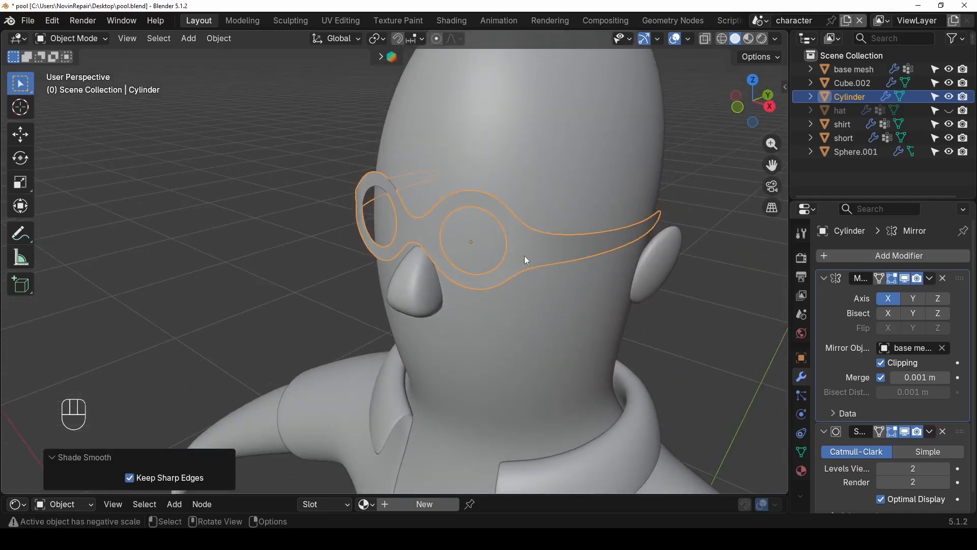
- Select the whole glasses mesh, try to thicken it by extruding the faces along normals, and undo the extrusion
key("Tab")
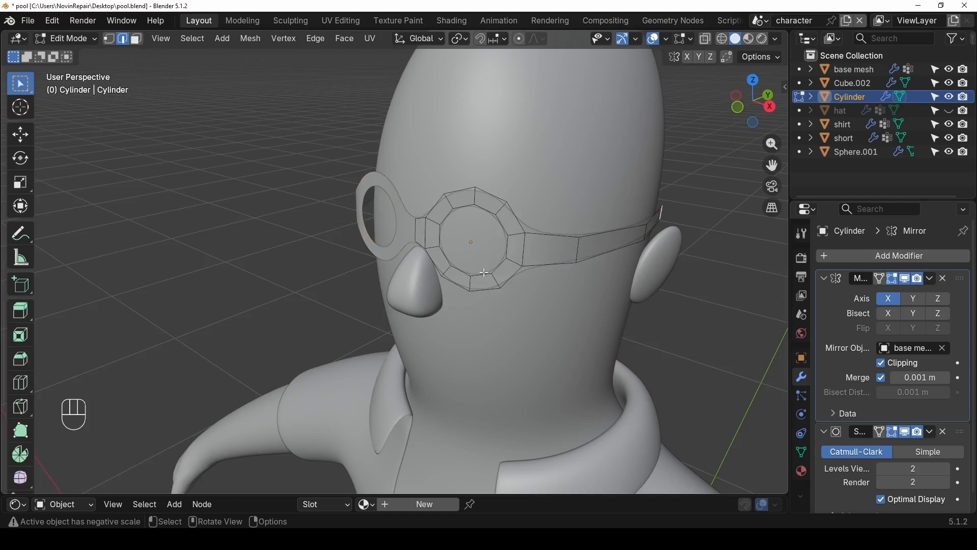
key("a")
middle_click_drag(485, 242, 521, 247)
key("alt+e")
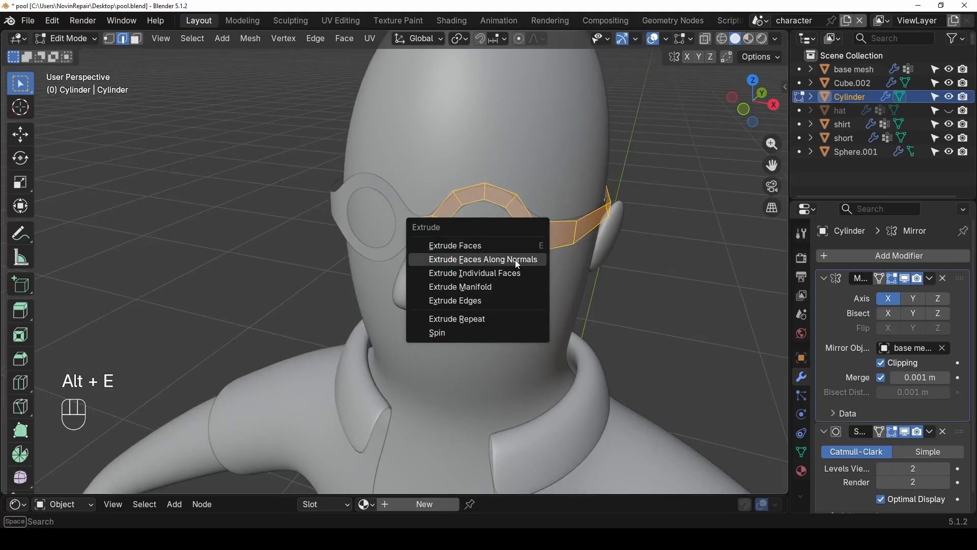
left_click(515, 261)
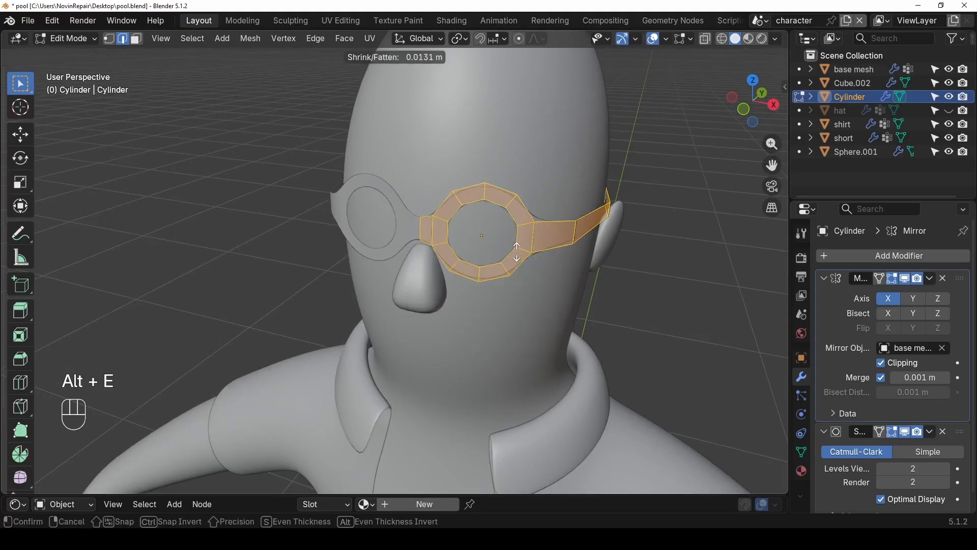
left_click(545, 375)
middle_click_drag(545, 374, 471, 211)
key("ctrl+z")
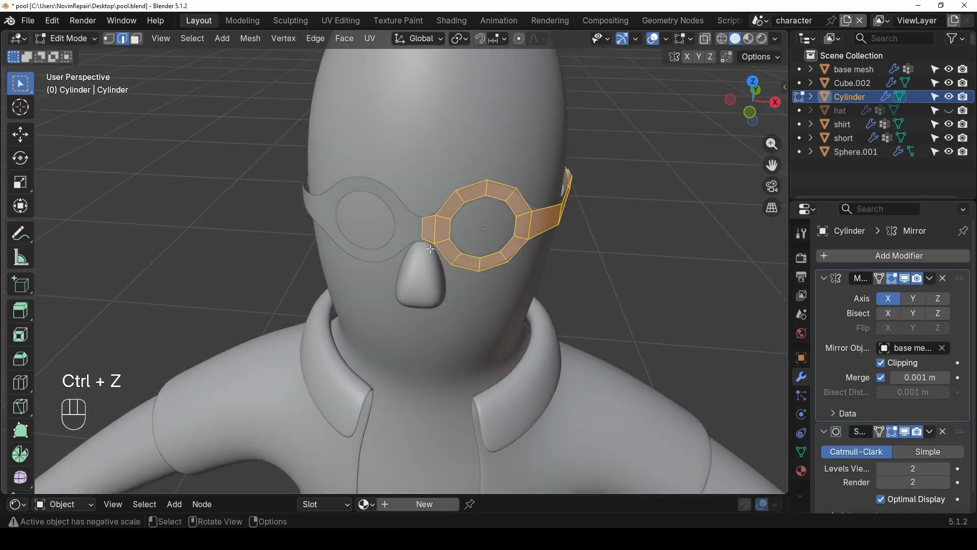
- Apply the Mirror modifier on the glasses, and apply the object's location, rotation and scale
key("Tab")
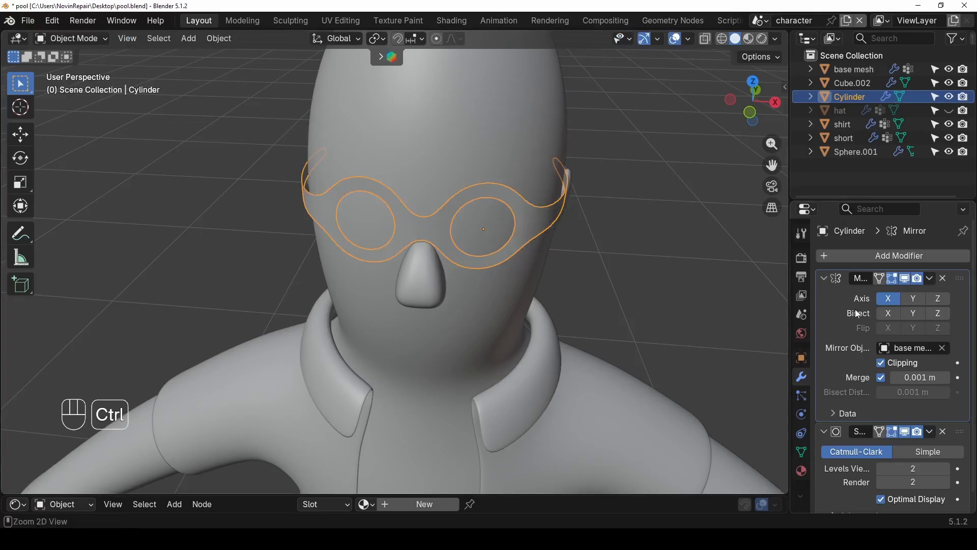
key("ctrl+a")
middle_click_drag(450, 223, 454, 212)
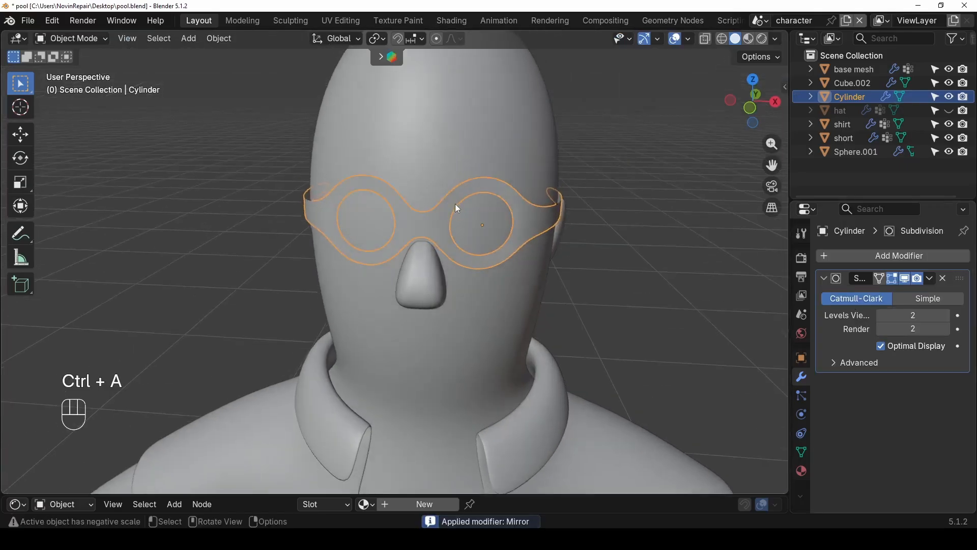
key("ctrl+a")
left_click(420, 269)
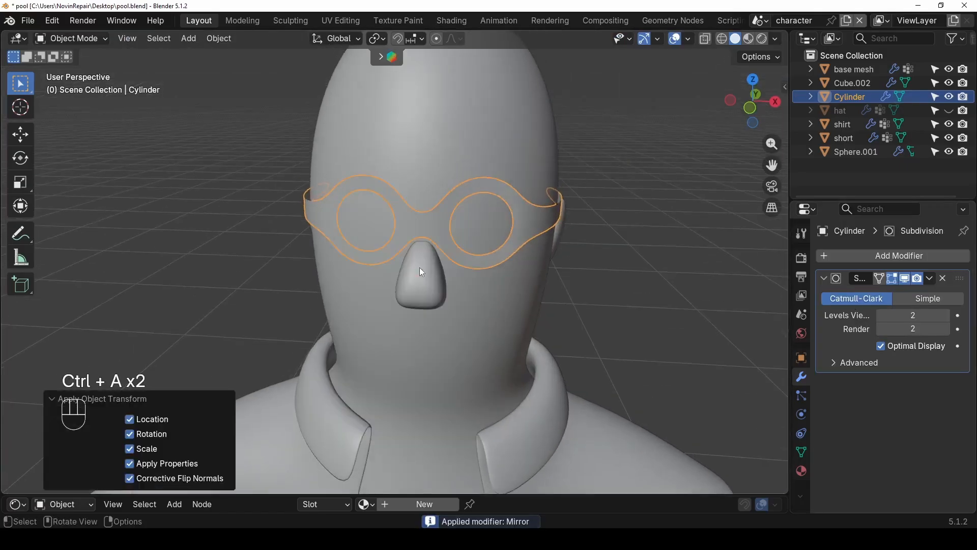
- Extrude all faces of the full glasses mesh along their normals by about -0.006 m to give the frame thickness
key("Tab")
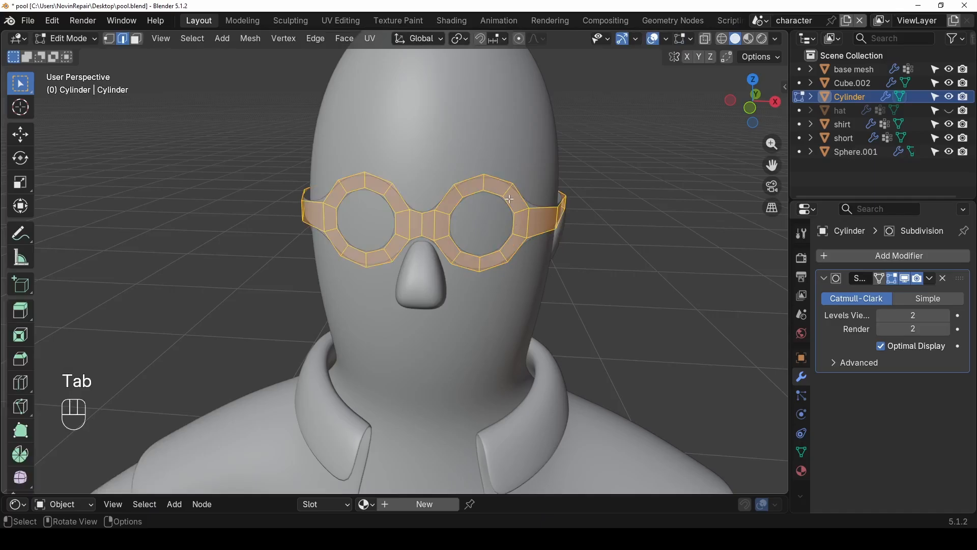
middle_click_drag(566, 237, 518, 234)
key("alt+e")
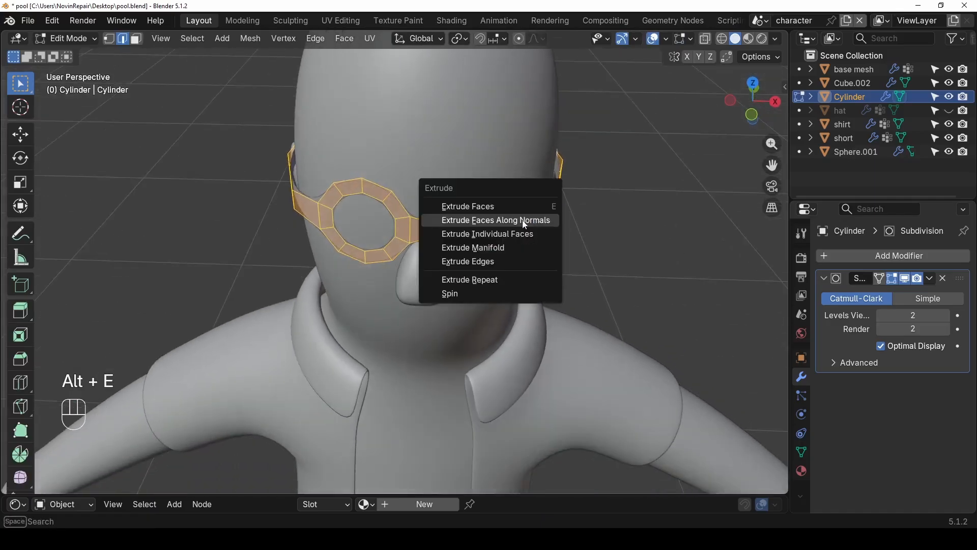
left_click(524, 220)
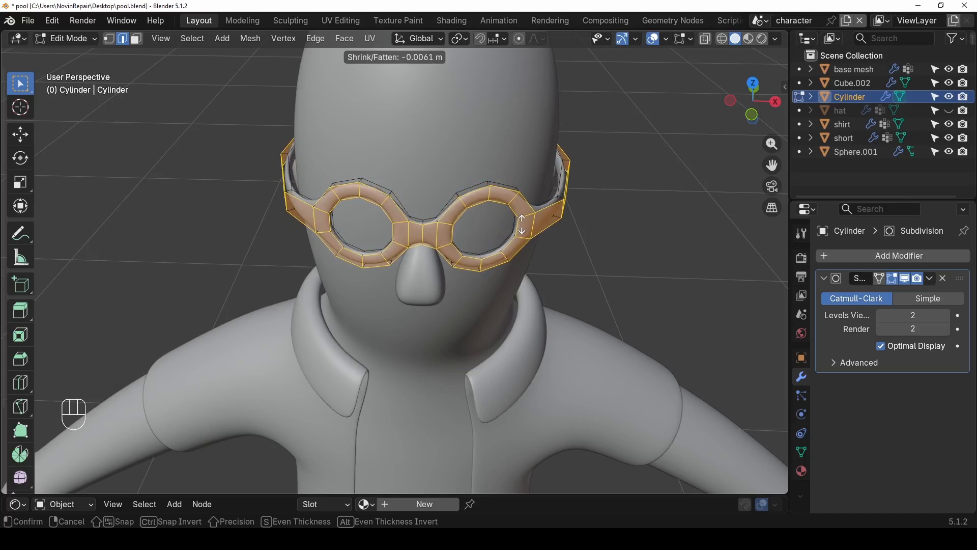
- Extrude the glasses frame along its normals by about -0.0061 m and add a centred loop cut around its outer thickness
left_click(522, 224)
middle_click_drag(530, 189, 511, 237)
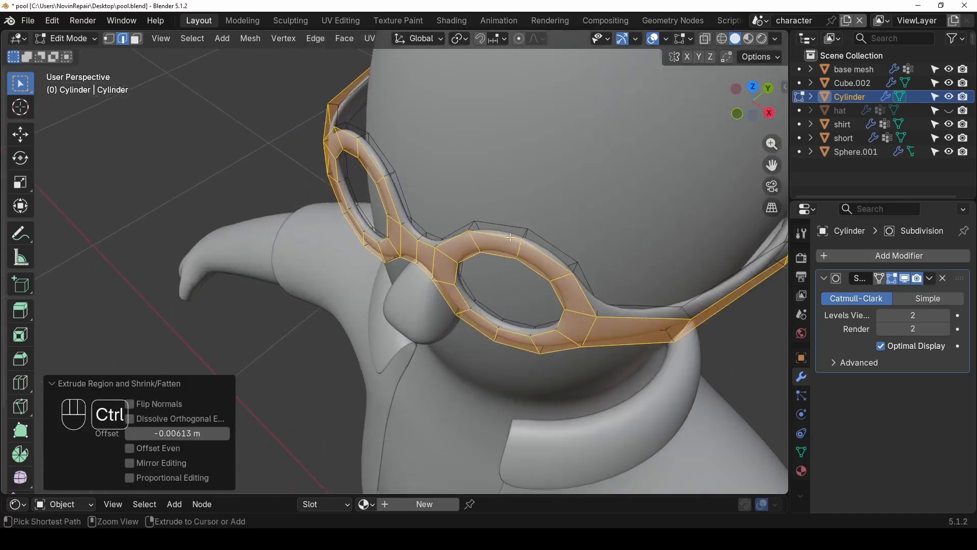
key("ctrl+r")
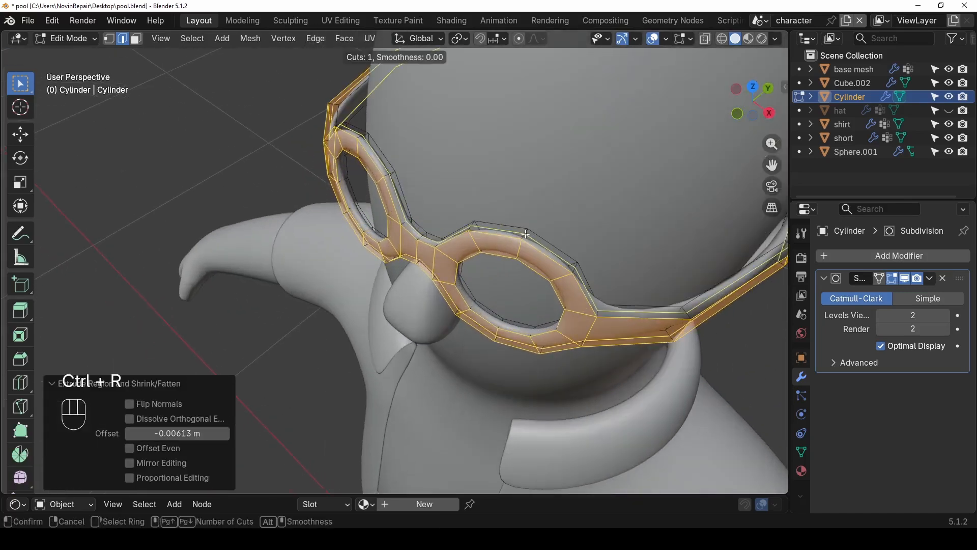
left_click(526, 234)
right_click(526, 234)
middle_click_drag(568, 253, 446, 239)
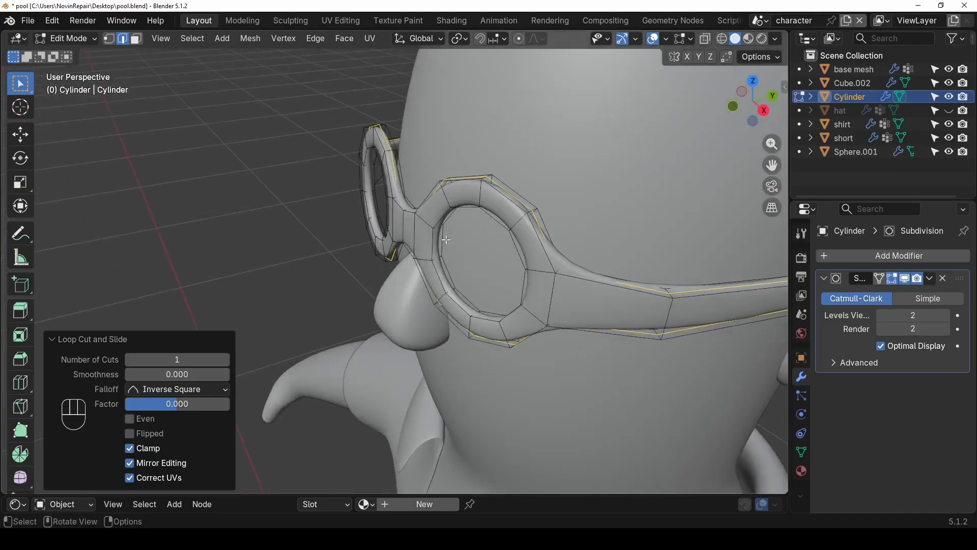
- Add a centred loop cut around the inner rim of each of the two lens openings
key("ctrl+r")
left_click(439, 258)
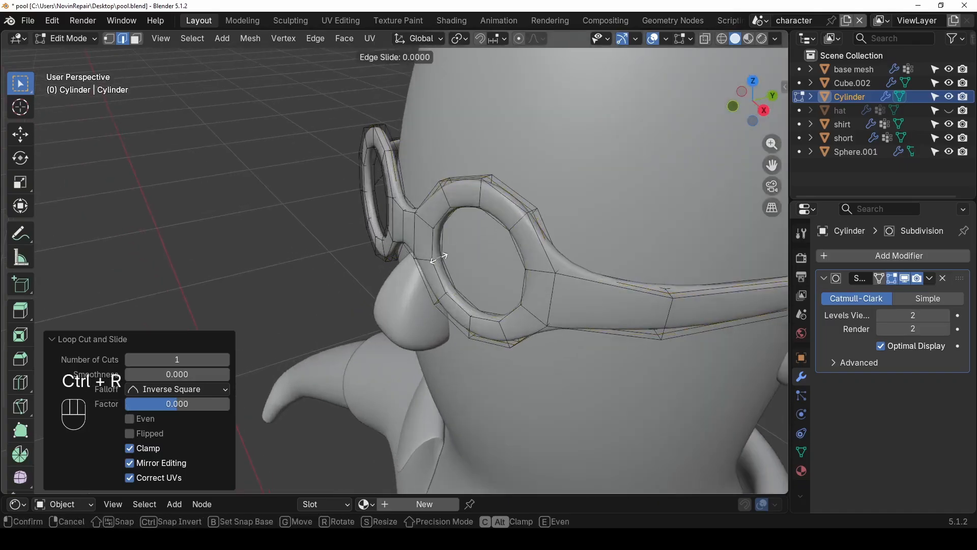
right_click(439, 259)
middle_click_drag(344, 215, 357, 210)
key("ctrl+r")
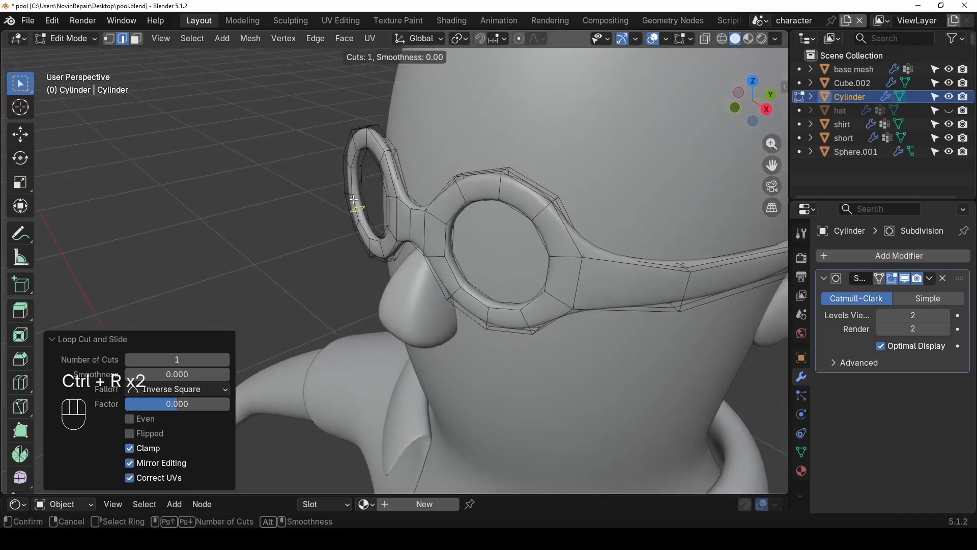
left_click(357, 194)
right_click(357, 193)
mouse_move(479, 221)
middle_mouse_down()
mouse_move(530, 205)
mouse_move(486, 208)
mouse_move(510, 216)
mouse_move(477, 234)
middle_mouse_up()
key("Tab")
scroll(505, 212, "down", 3)
scroll(485, 209, "up", 4)
key("Tab")
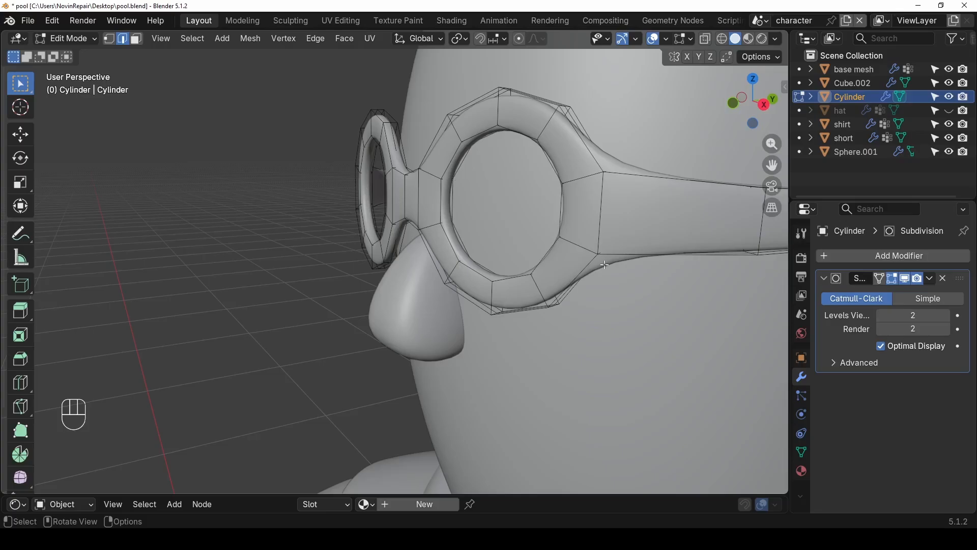
- Hide the frame's subdivision, duplicate one lens opening's middle inner edge loop in place and separate it into its own object
key("shift+q")
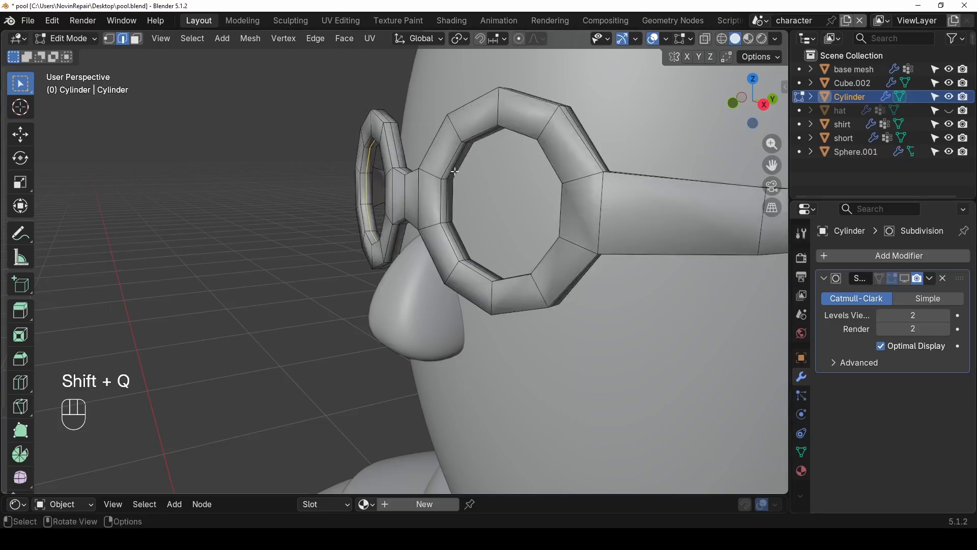
left_click(457, 170, "alt")
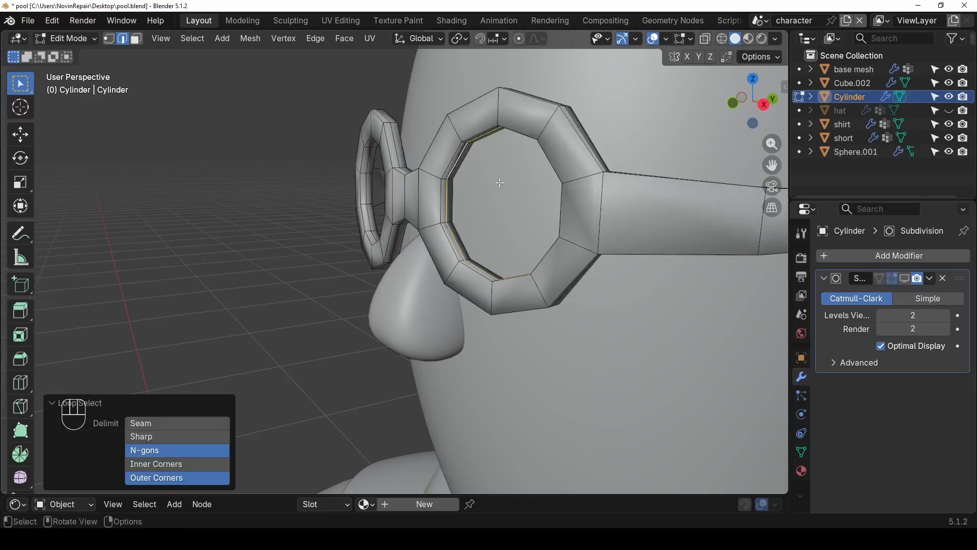
middle_click_drag(500, 183, 578, 175)
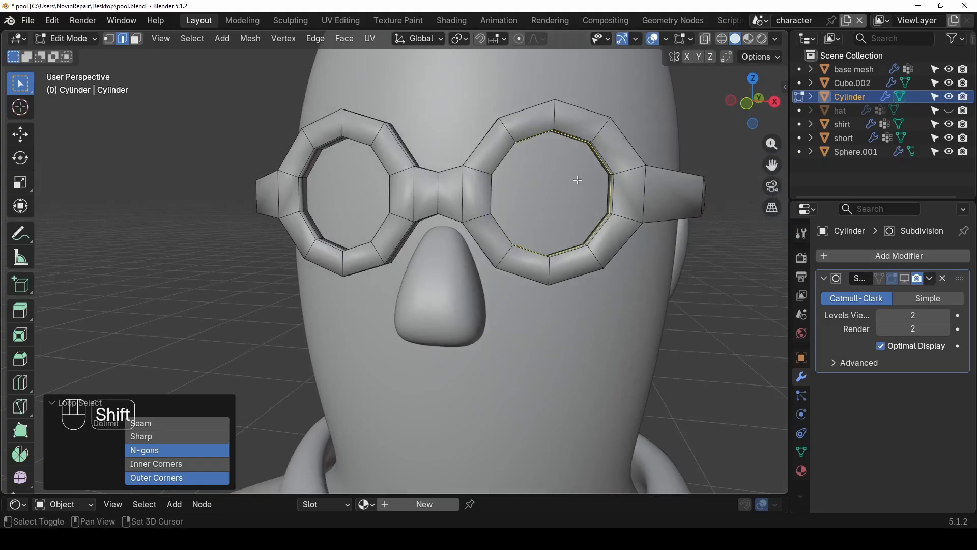
key("shift+d")
right_click(593, 191)
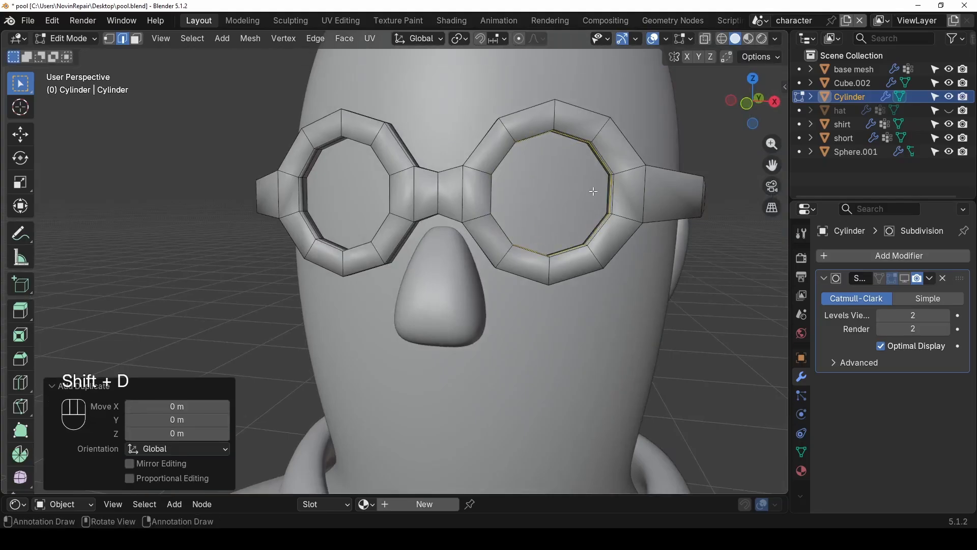
key("p")
left_click(593, 191)
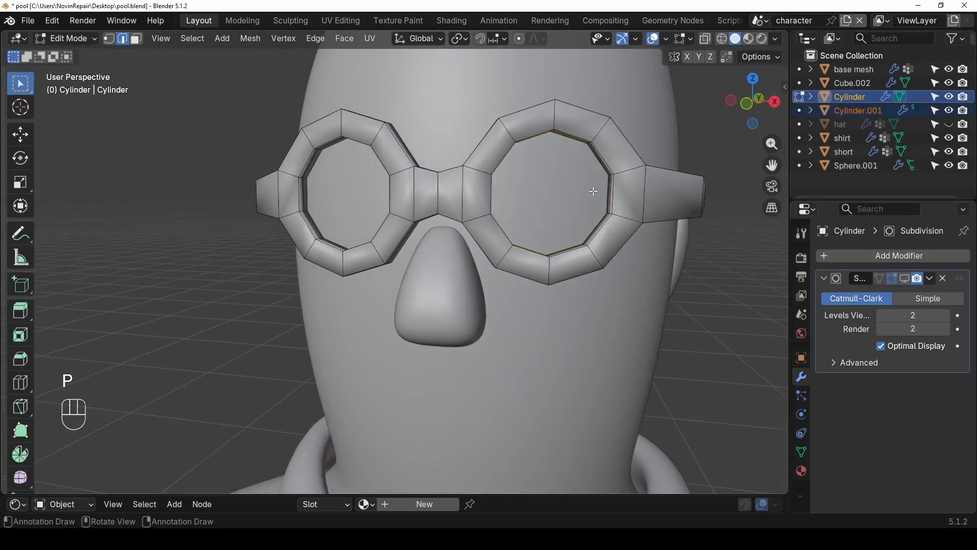
- Return to Object Mode and rename the separated loop object Cylinder.001 to glass
left_click(69, 39)
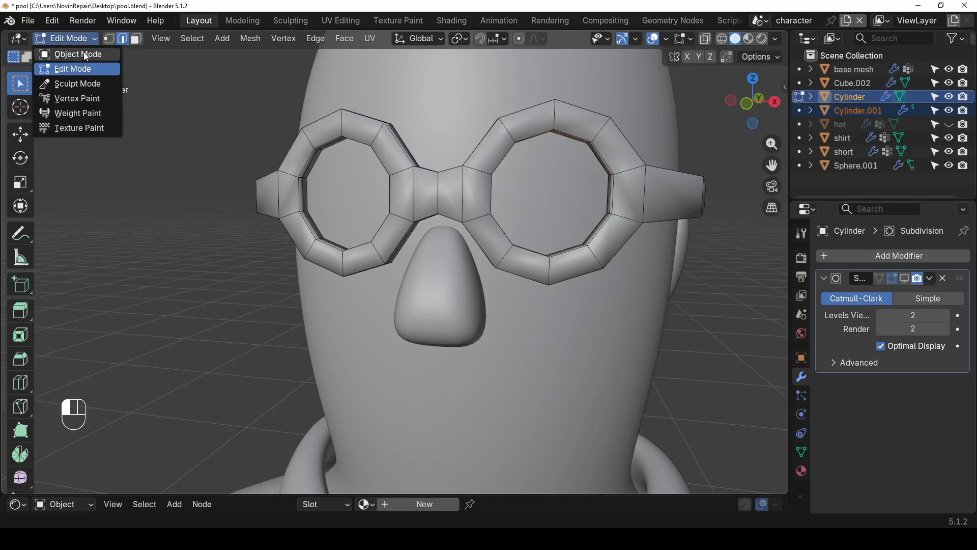
left_click(65, 52)
left_click(851, 113)
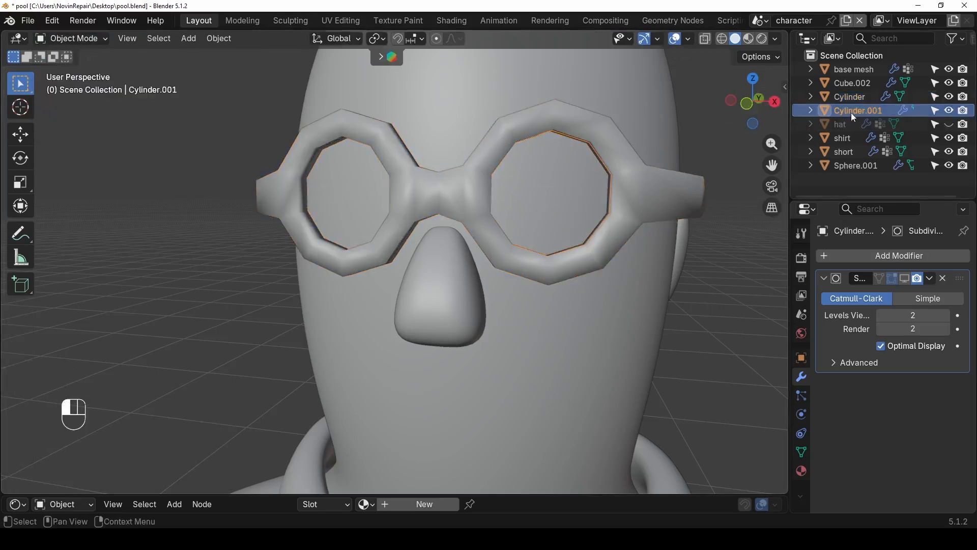
double_click(851, 112)
type("glass")
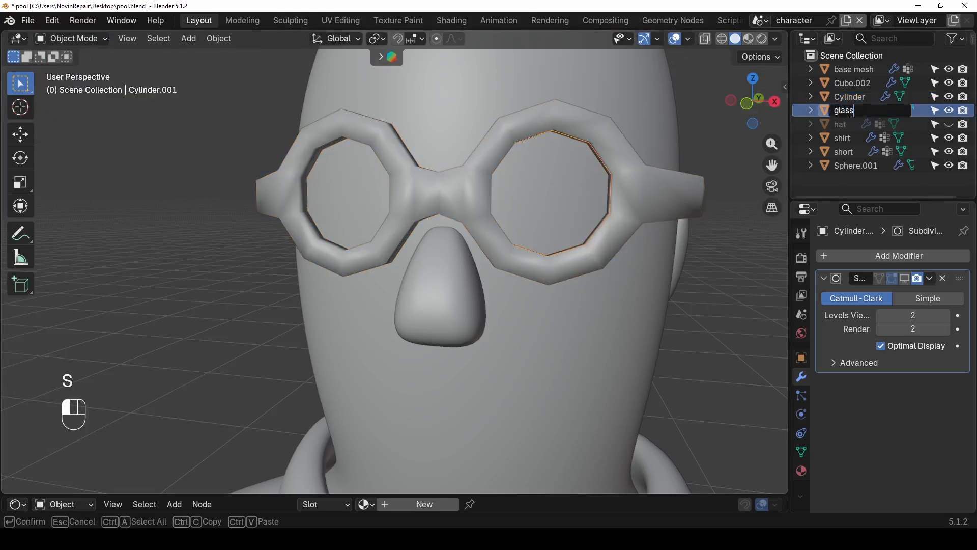
key("Return")
- Fill the glass object's edge loop with a face in Edit Mode to form the lens
middle_click_drag(547, 181, 536, 180)
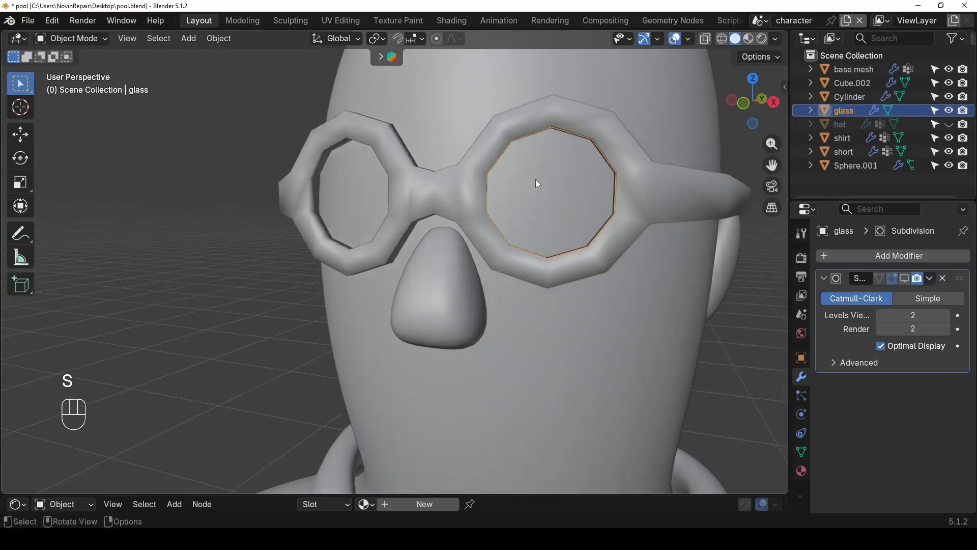
key("Tab")
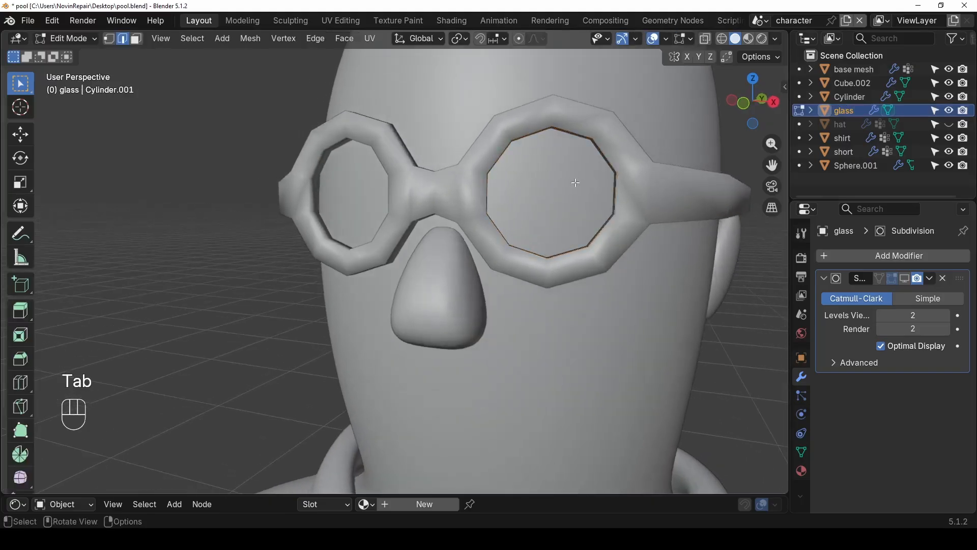
key("a")
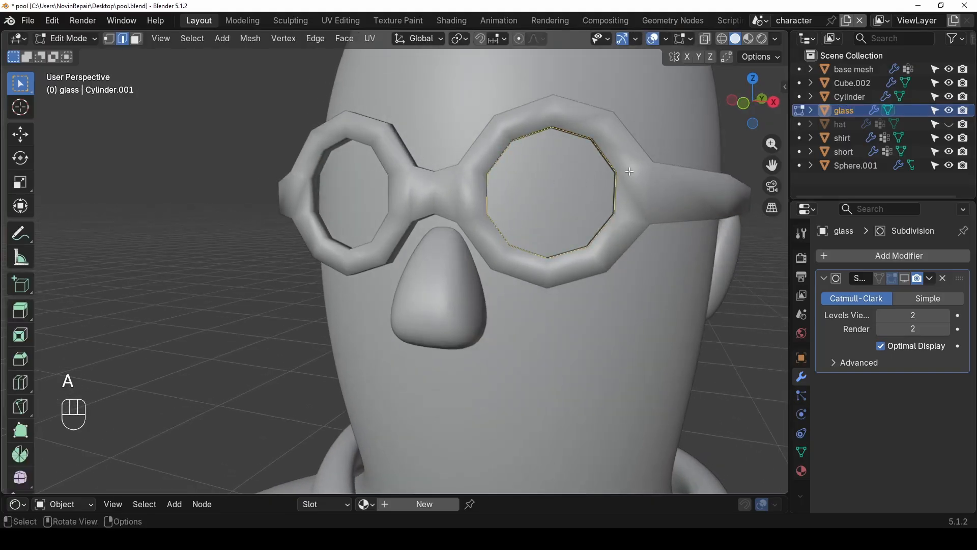
key("f")
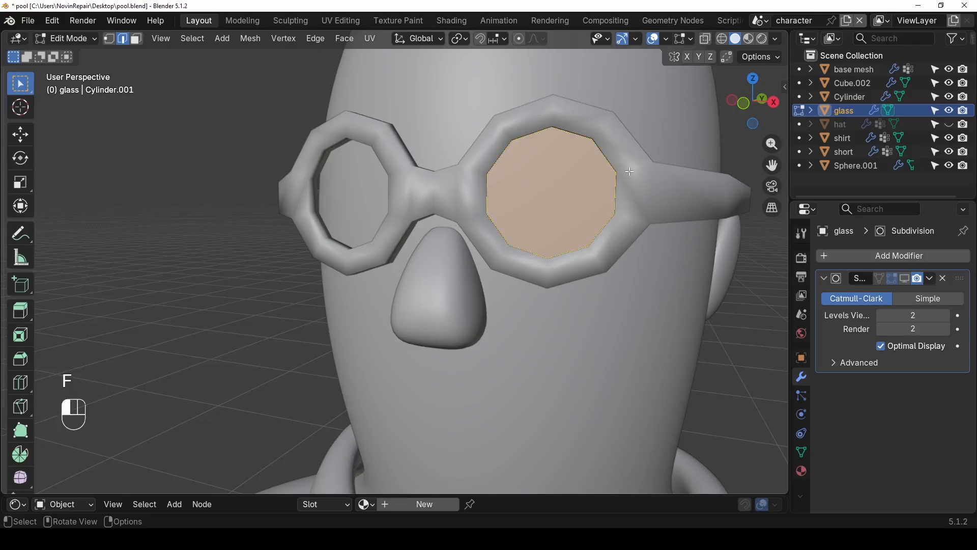
left_click(630, 171)
- Isolate the lens in local view and extrude its face by about 0.0021 m along its normal
key("KP_Divide")
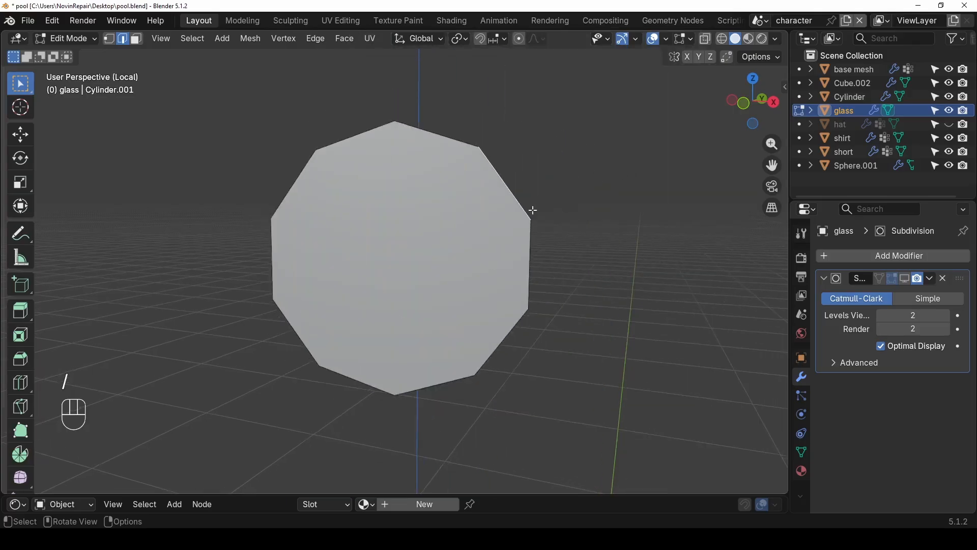
middle_click_drag(530, 212, 419, 243)
key("3")
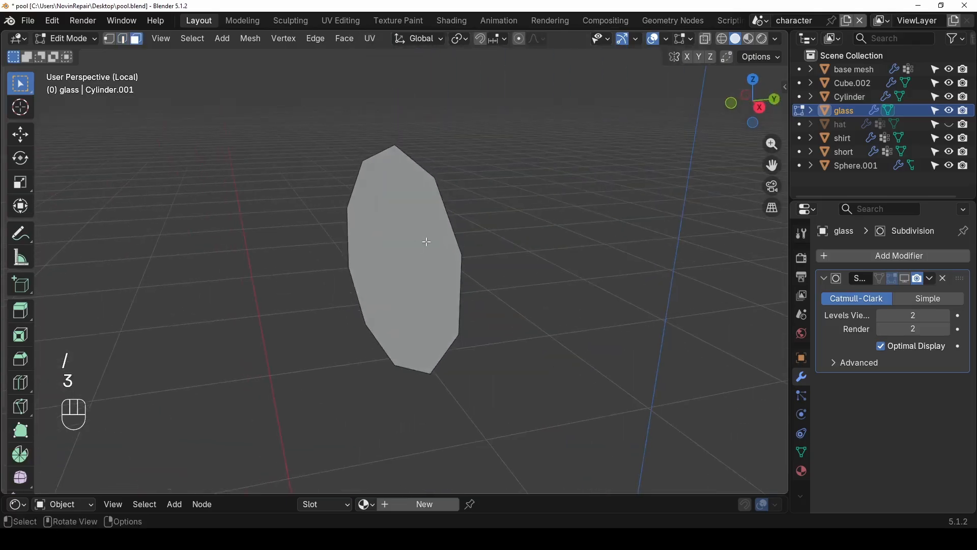
left_click(433, 241)
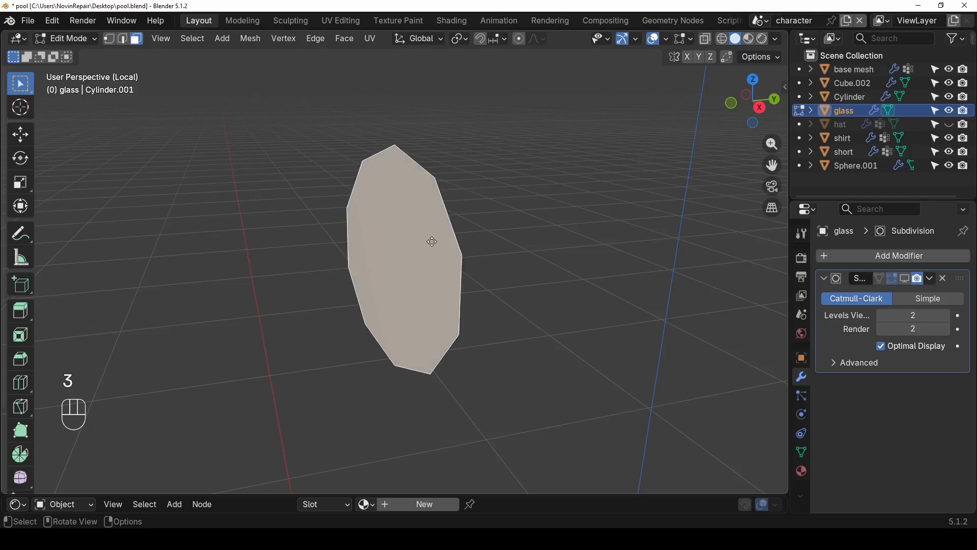
key("e")
left_click(421, 236)
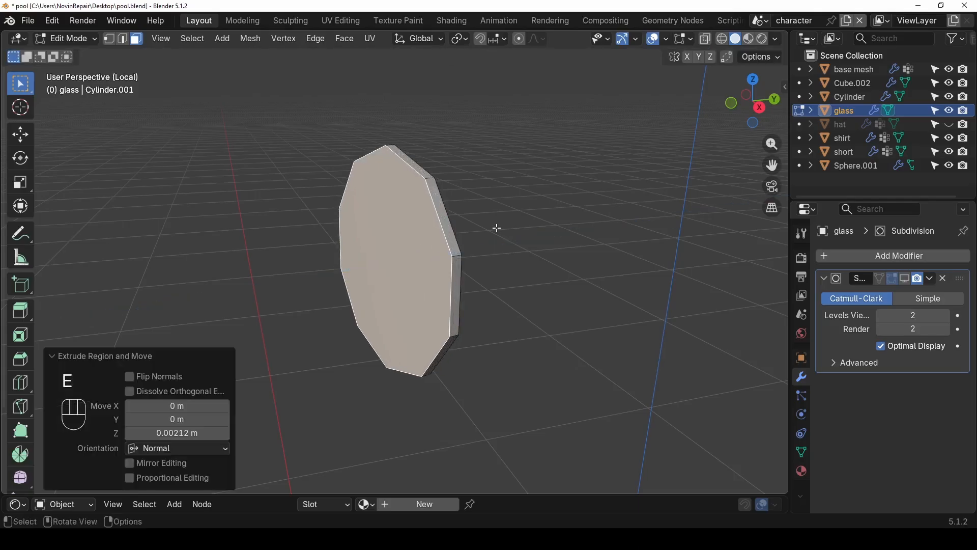
- Turn on the lens's subdivision display and inset its front and back faces by about 0.0014 m
key("Tab")
left_click(397, 218)
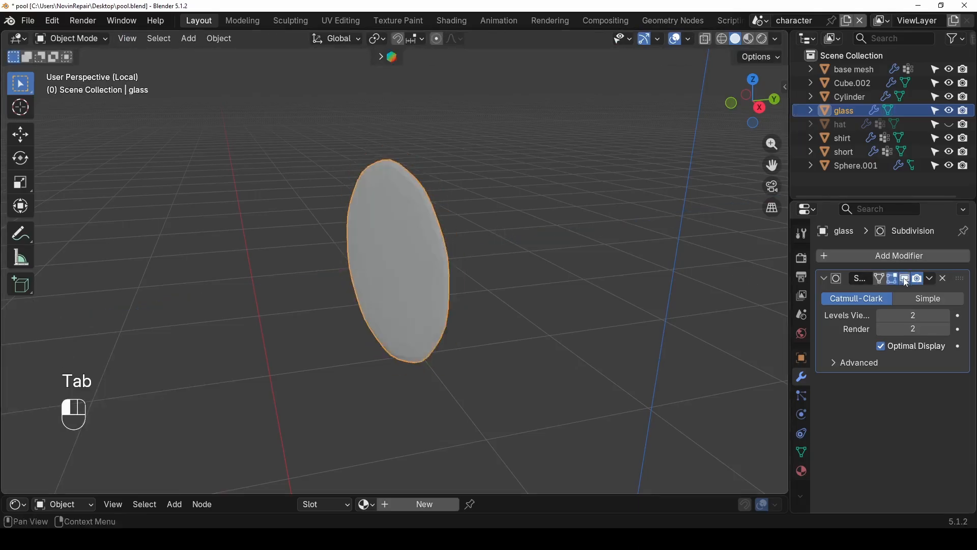
key("Tab")
middle_click_drag(453, 227, 399, 225)
left_click(388, 234, "shift")
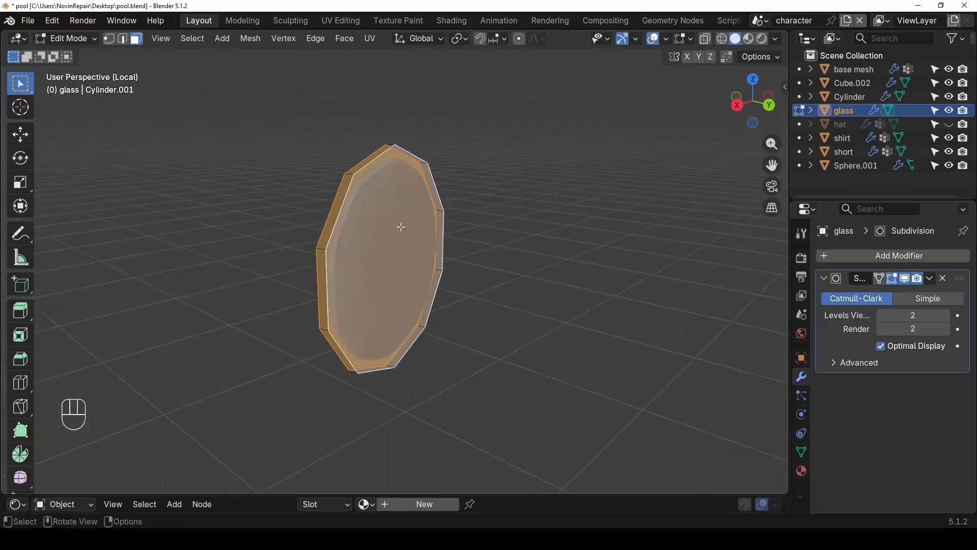
key("i")
left_click(535, 184)
- Add a centred loop cut around the lens's side edge
middle_click_drag(535, 184, 366, 163)
key("ctrl+r")
left_click(359, 162)
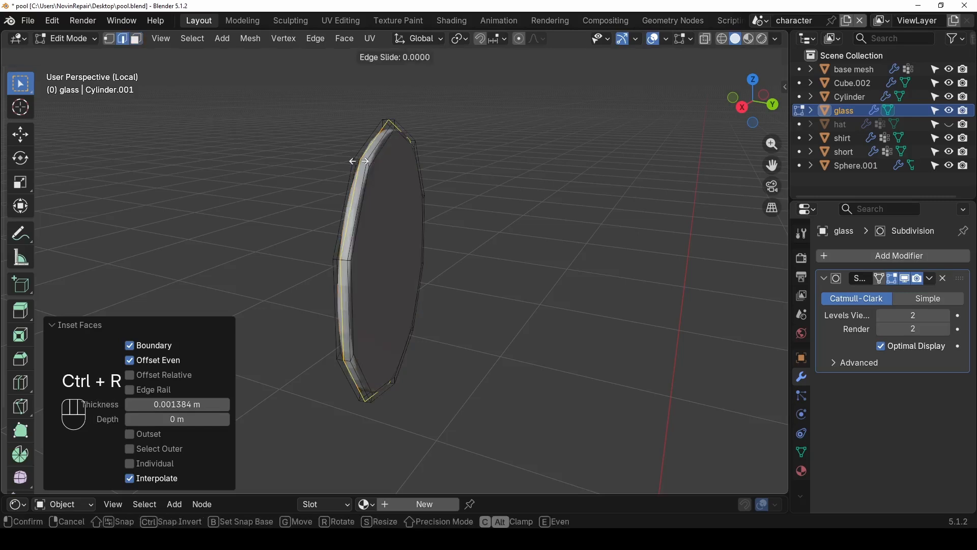
right_click(359, 161)
- Apply smooth shading to the lens in Object Mode
key("Tab")
middle_click_drag(423, 177, 408, 218)
scroll(407, 218, "up", 5)
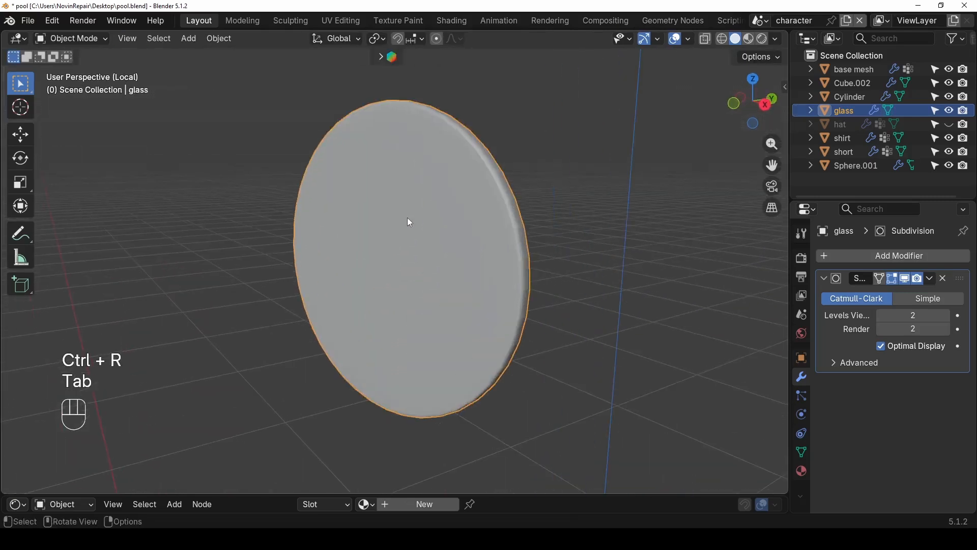
right_click(395, 216)
left_click(395, 216)
scroll(512, 202, "down", 3)
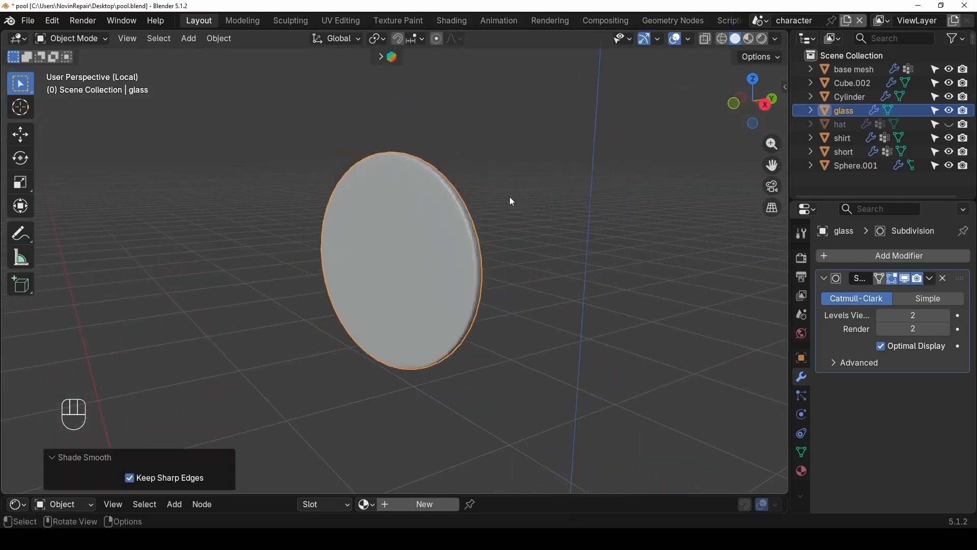
- Unhide the hat, bring the whole character back into view and turn on the glasses frame's subdivision display
key("alt+h")
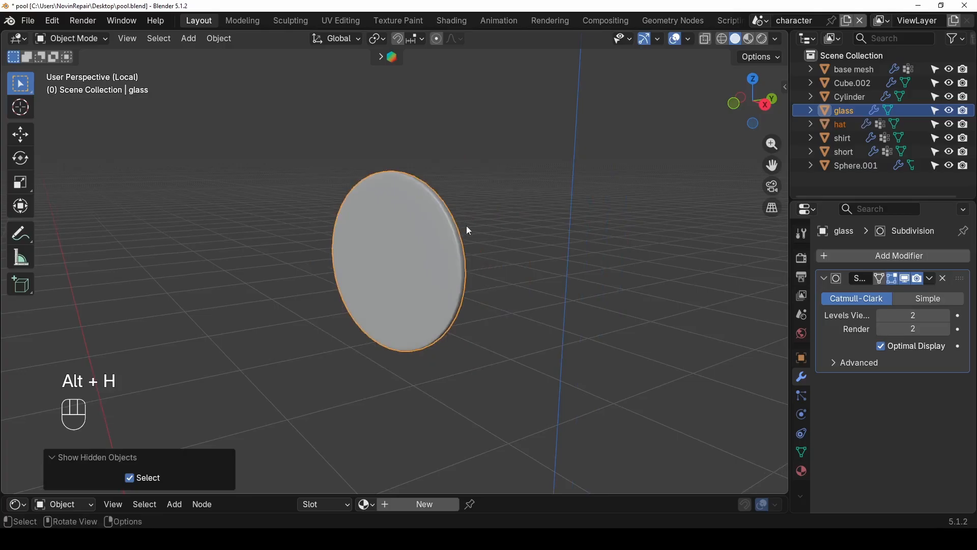
key("slash")
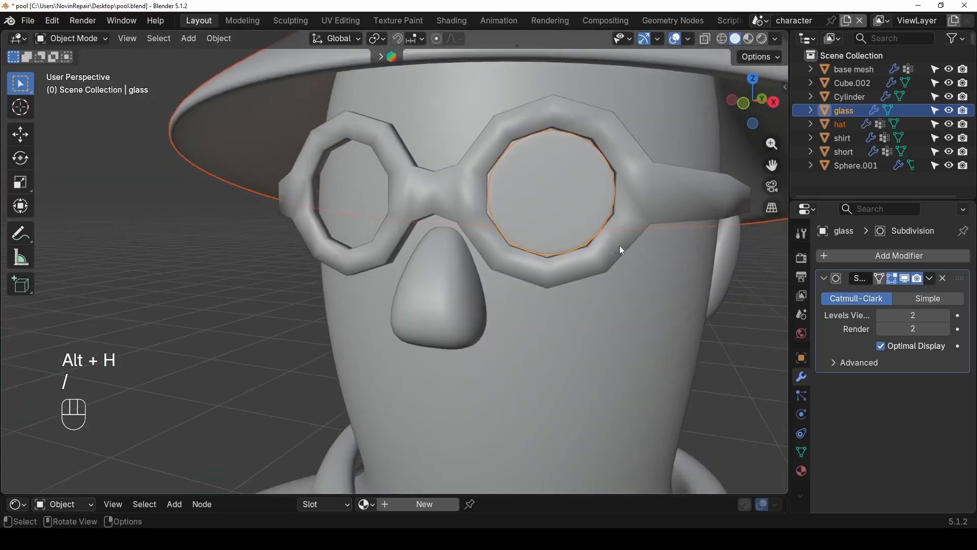
left_click(604, 255)
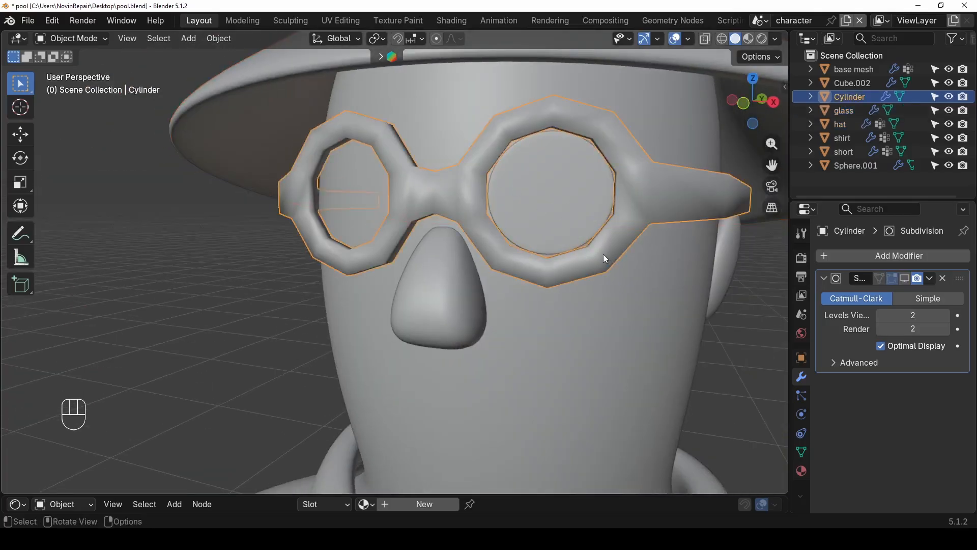
left_click(902, 279)
scroll(579, 233, "down", 3)
left_click(655, 285)
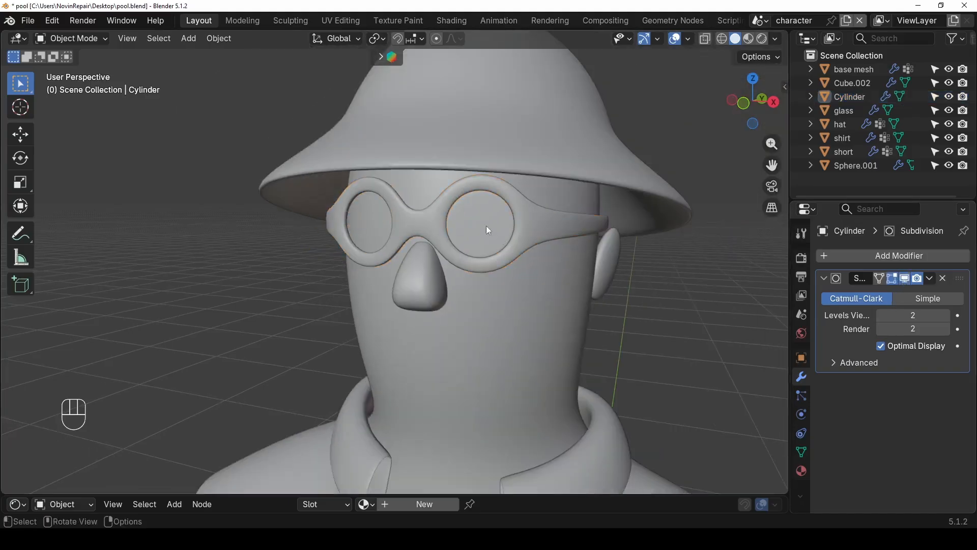
- Add an X-axis Mirror modifier to the lens and place it above the Subdivision modifier
left_click(488, 230)
left_click(851, 255)
mouse_move(833, 257)
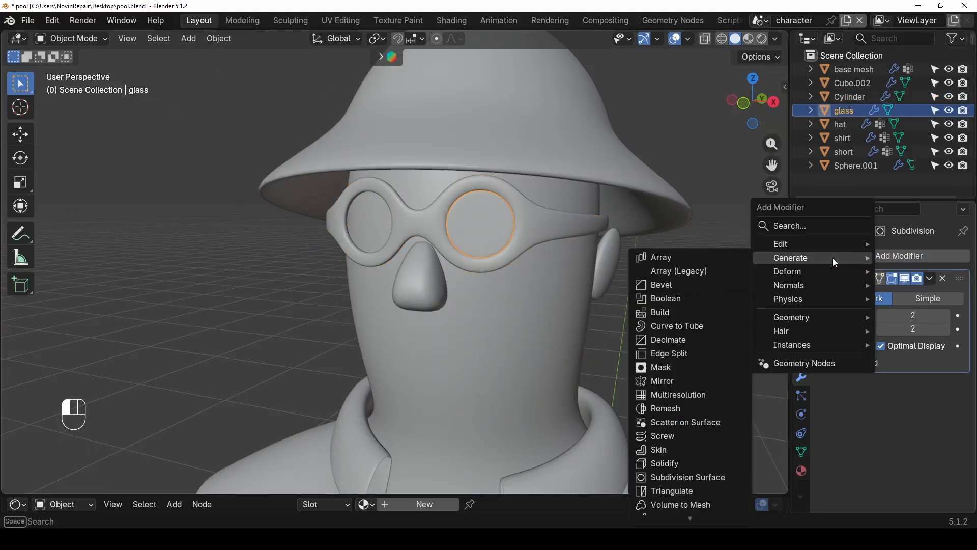
left_click(677, 380)
left_click_drag(959, 398, 943, 291)
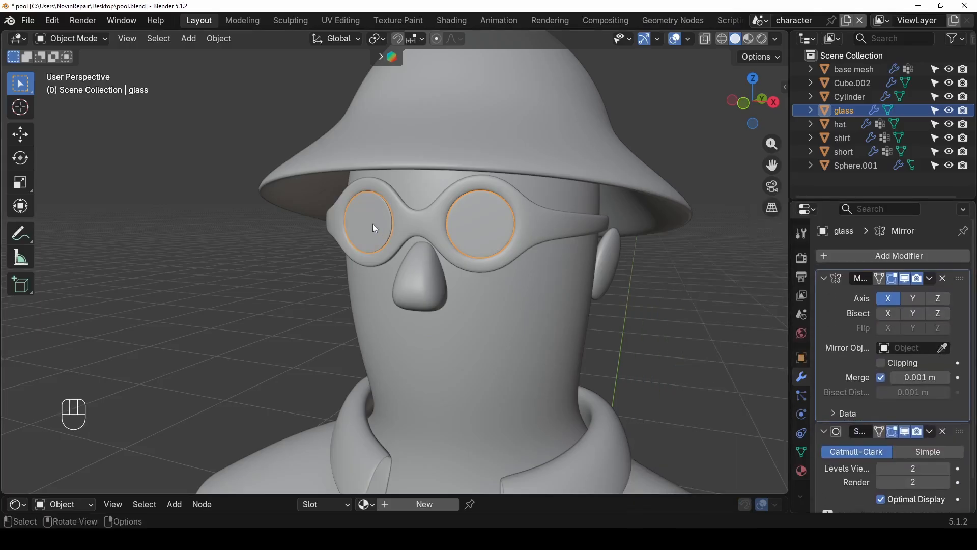
middle_click_drag(377, 226, 442, 222)
left_click(561, 258)
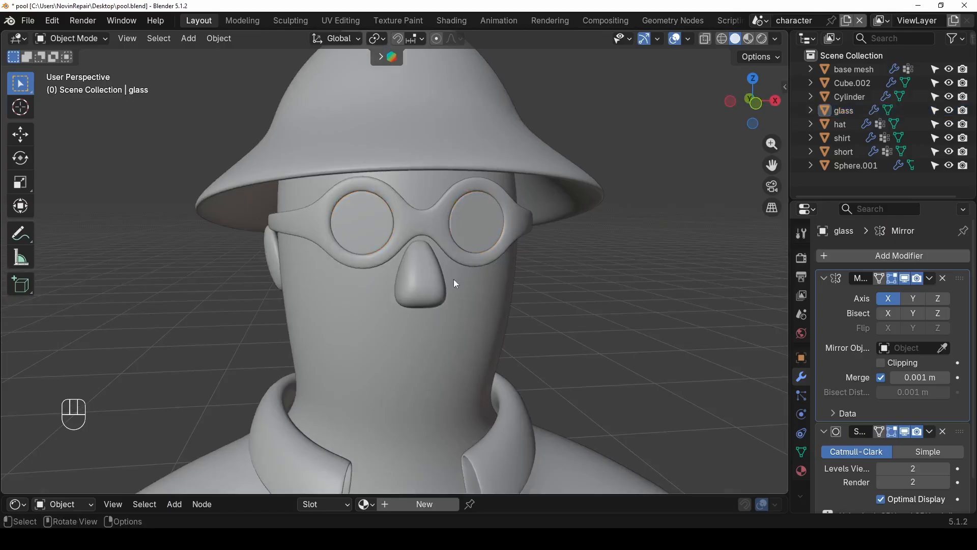
- Move the nose up along the Z axis by about 0.0074 m
left_click(440, 283)
key("g")
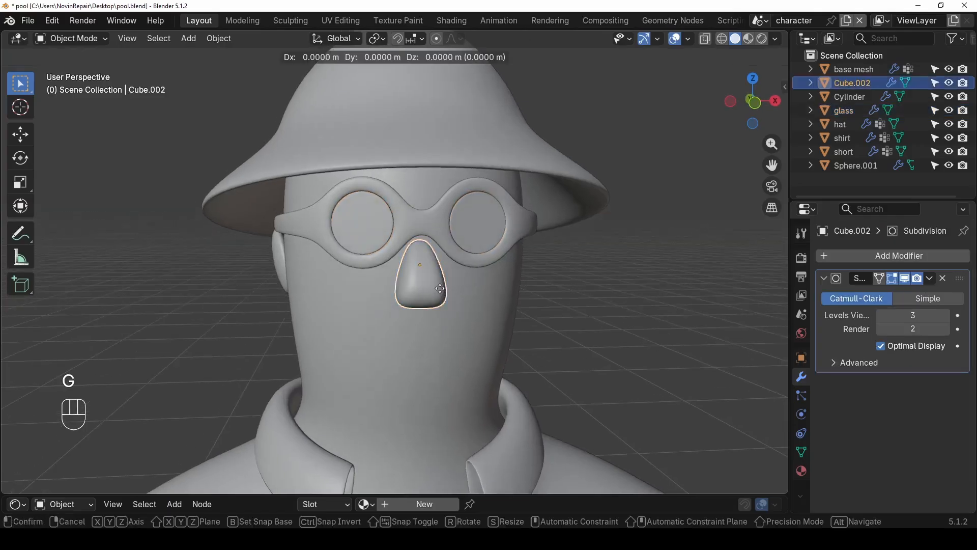
key("z")
left_click(432, 234)
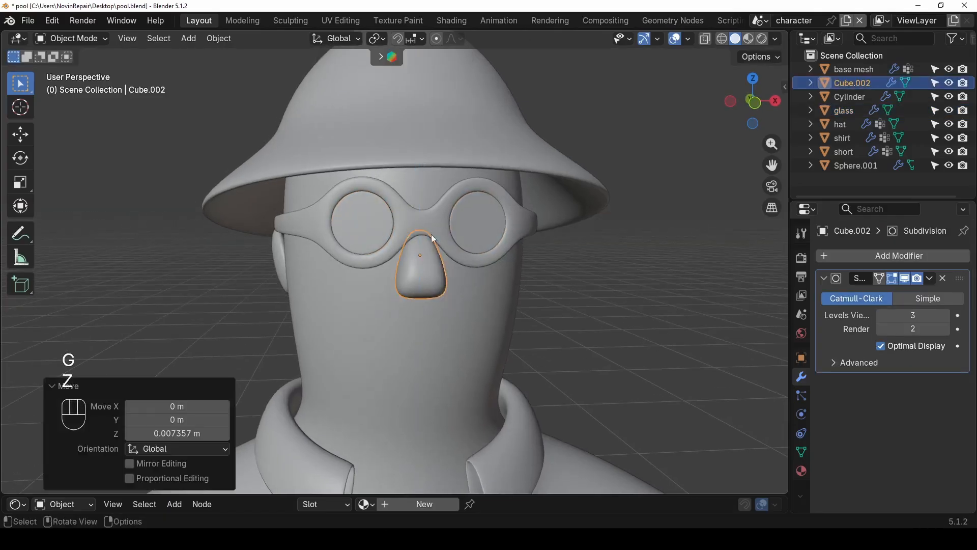
- Examine the placement of the nose and glasses on the head from several angles
scroll(438, 234, "down", 3)
middle_click_drag(450, 233, 425, 239)
left_click(527, 301)
scroll(526, 299, "down", 2)
middle_click_drag(527, 299, 444, 300)
scroll(482, 282, "up", 3)
scroll(498, 277, "down", 3)
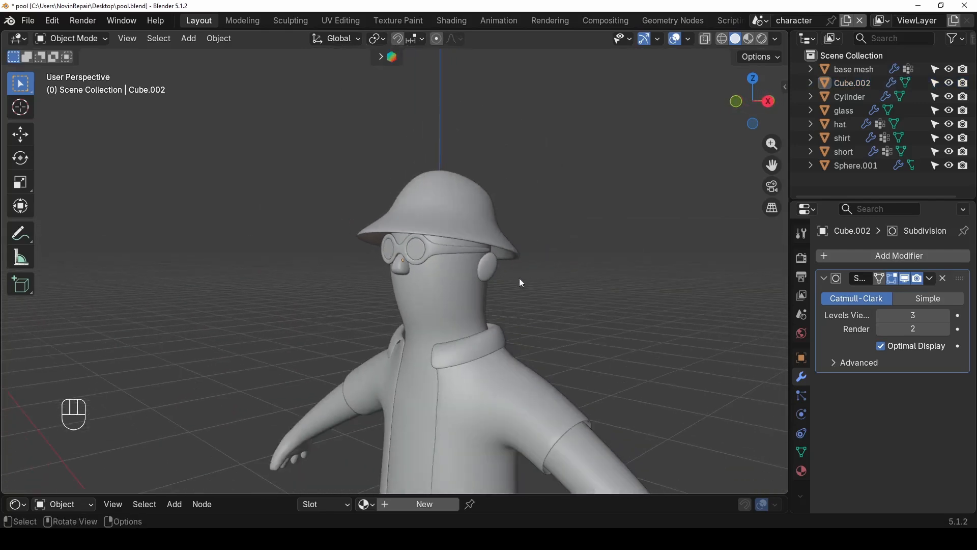
middle_click_drag(519, 279, 551, 254)
scroll(493, 262, "up", 2)
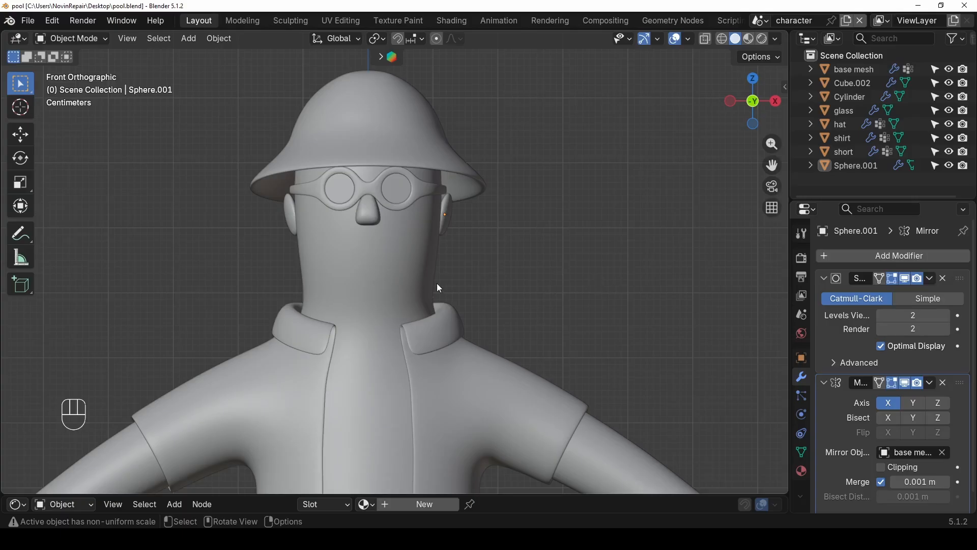
- In Edit Mode on the base mesh, circle-select the two-by-four block of faces below the nose for the mouth
left_click(391, 284)
key("Tab")
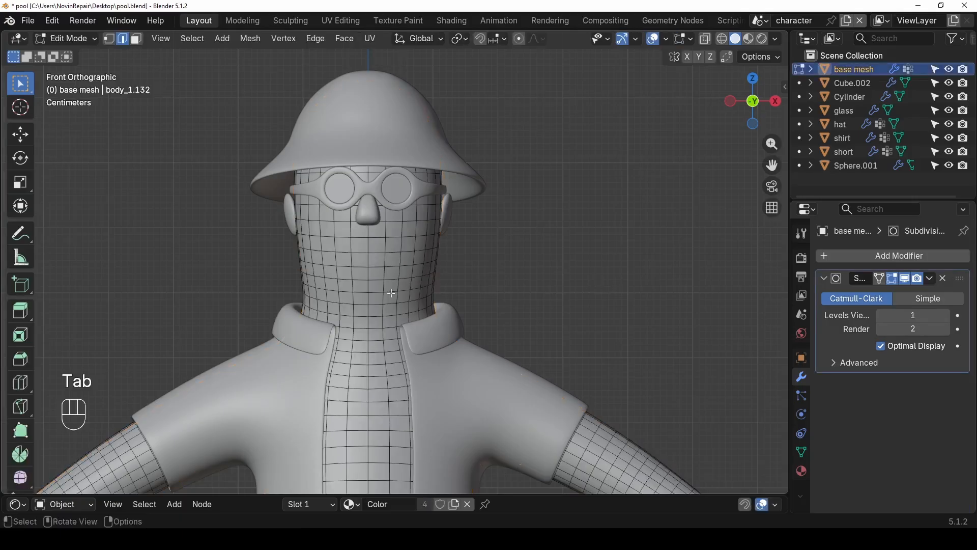
scroll(390, 294, "up", 3)
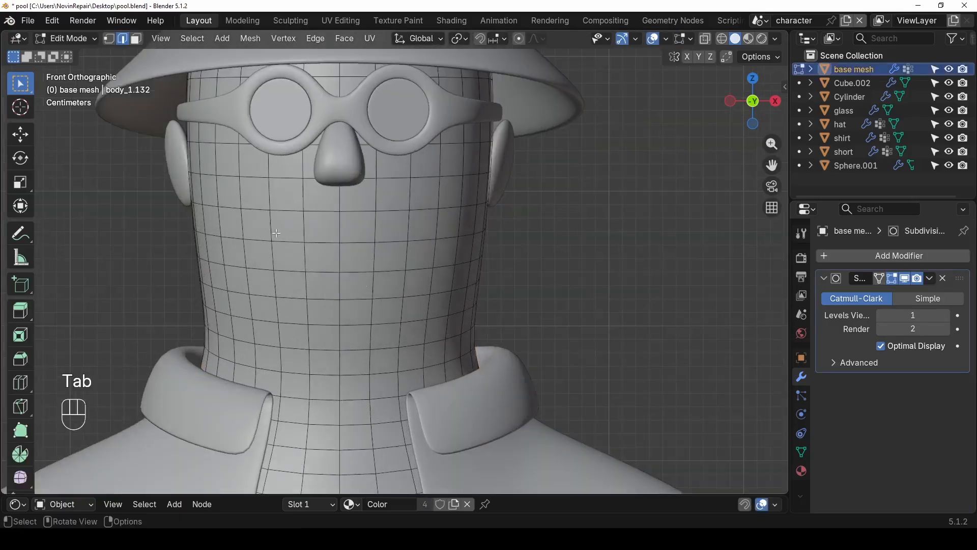
key("3")
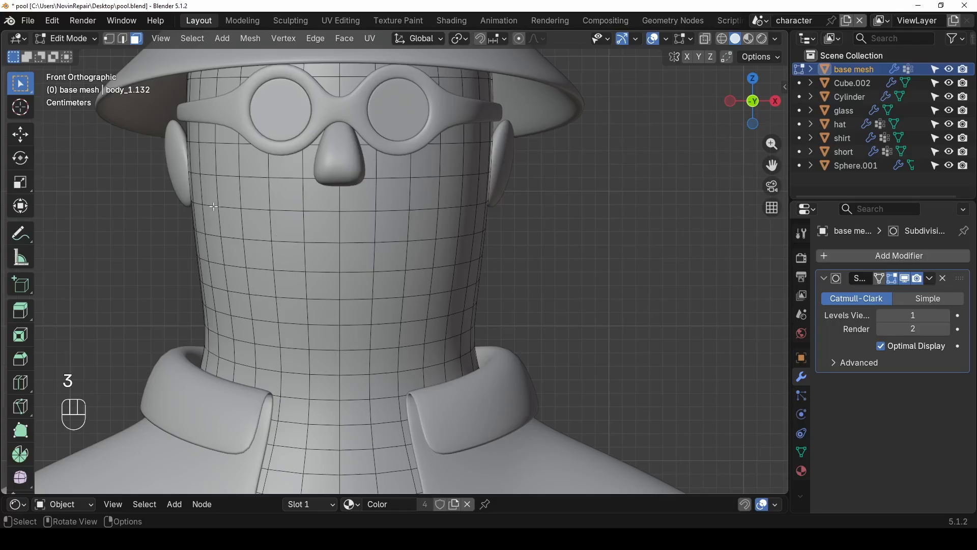
key("w")
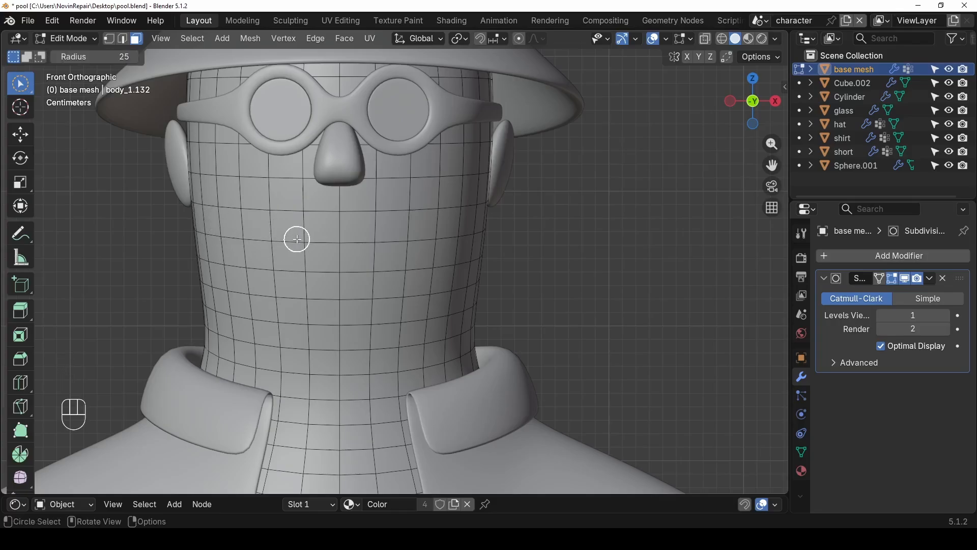
mouse_move(297, 238)
left_mouse_down()
mouse_move(410, 243)
mouse_move(438, 231)
left_mouse_up()
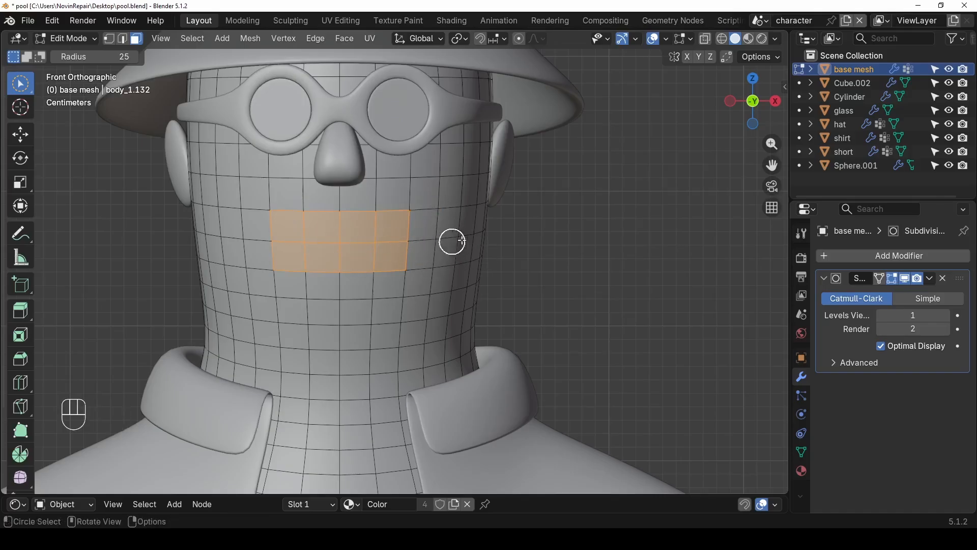
- Inset the selected mouth faces twice, by about 0.0098 m and about 0.0092 m
key("i")
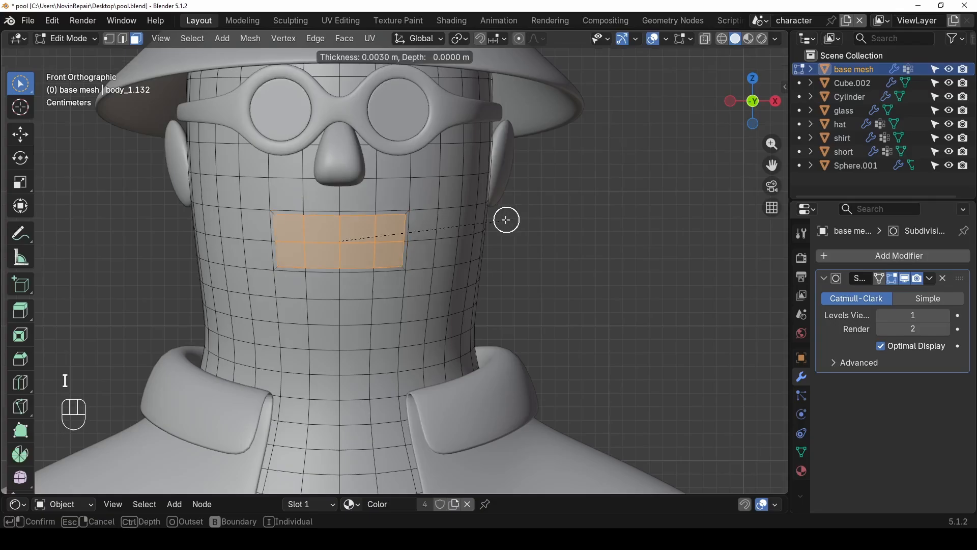
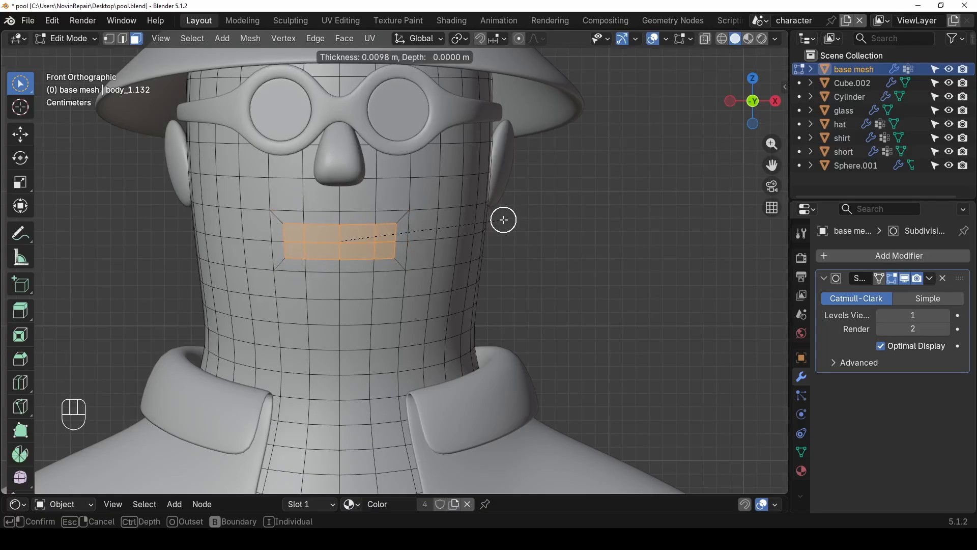
left_click(504, 219)
key("i")
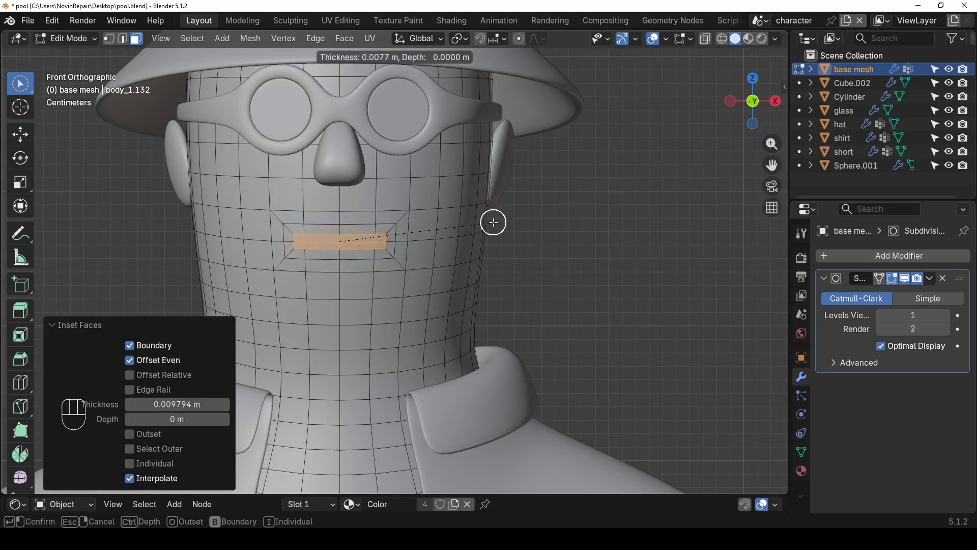
left_click(494, 221)
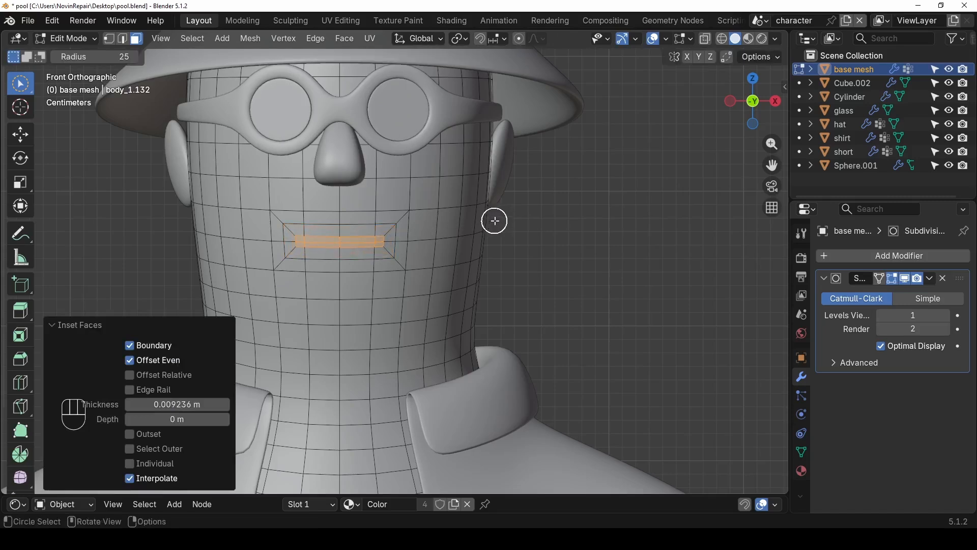
- Flatten the inner mouth faces by scaling them to about 0.72 along local Z
key("s")
key("z")
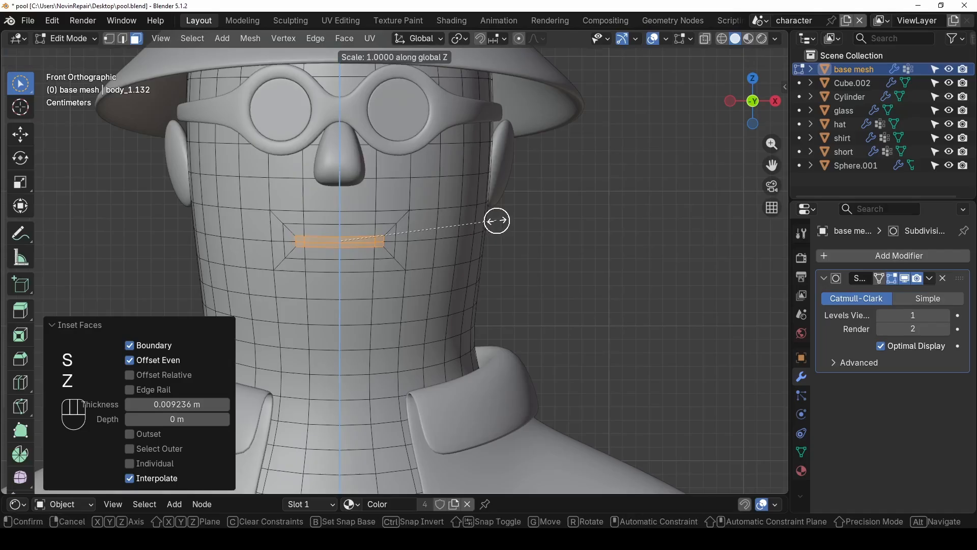
key("z")
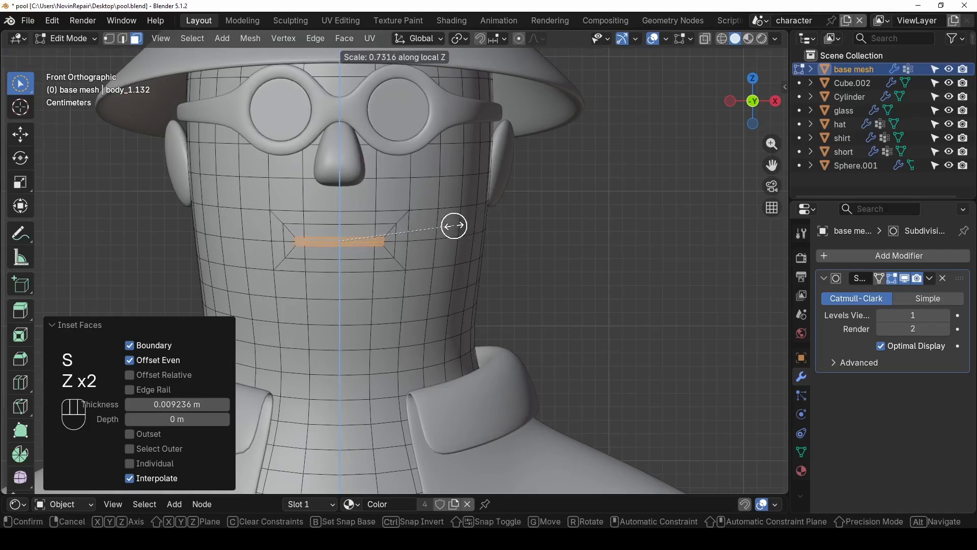
left_click(451, 225)
scroll(421, 248, "up", 1)
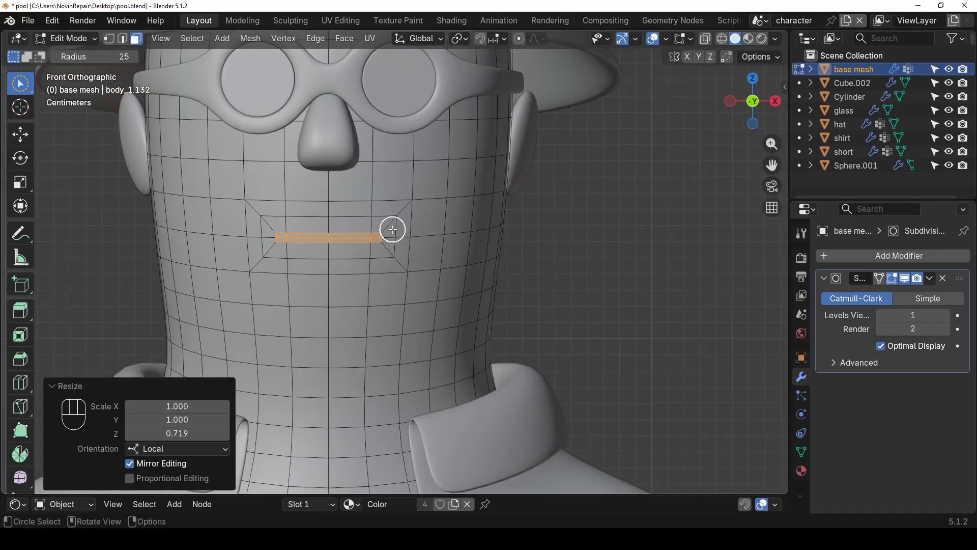
- Select the ring of faces around the mouth slit and extrude it outward about 0.0057 m to form lips
left_click(390, 228, "alt")
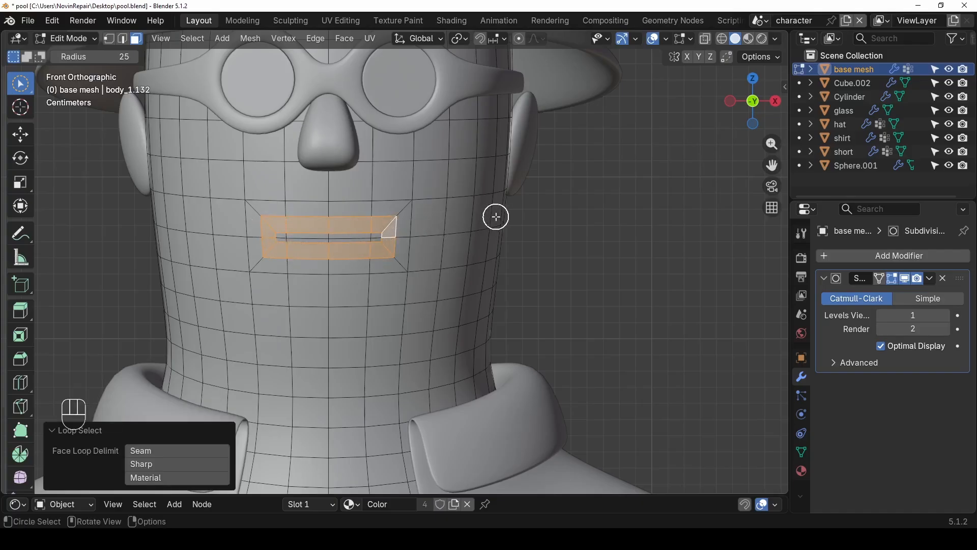
key("e")
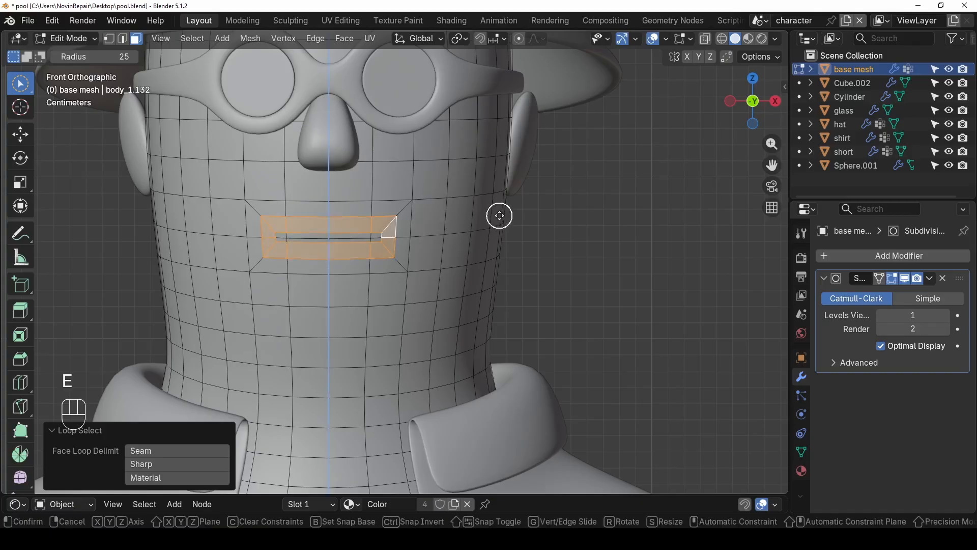
left_click(495, 219)
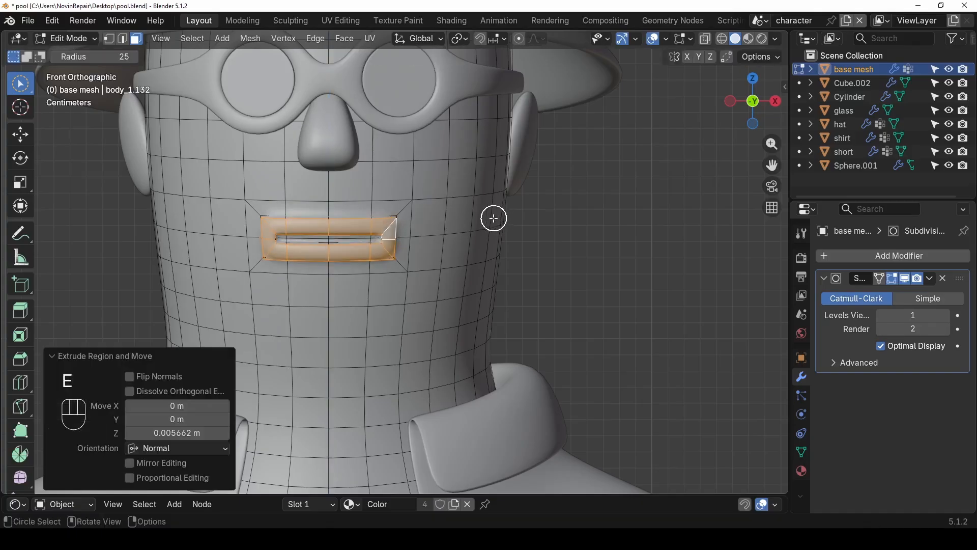
scroll(484, 221, "down", 2)
middle_click_drag(461, 227, 508, 246)
key("Tab")
scroll(455, 243, "down", 3)
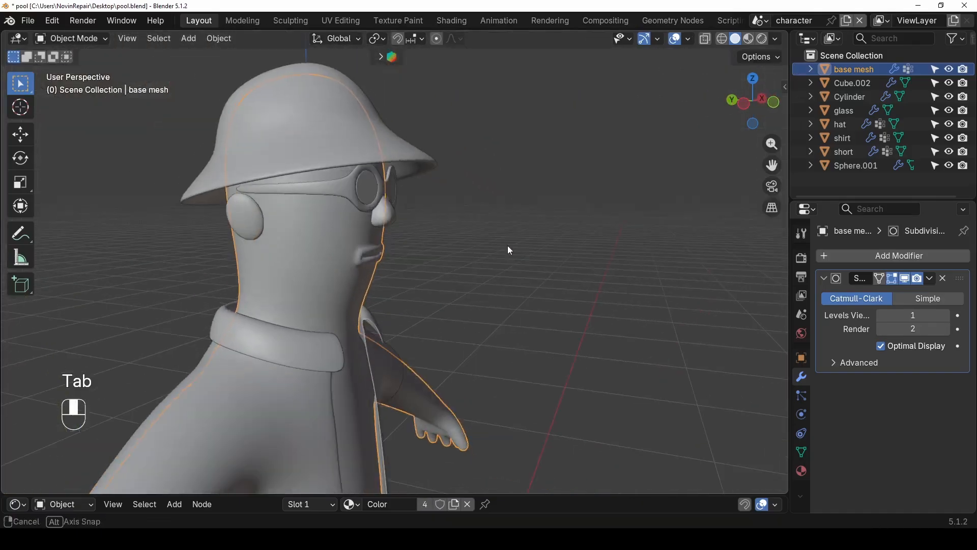
- Try a centred loop cut around the outer side of the extruded lips and inspect the shape in Object Mode
key("Tab")
scroll(406, 253, "up", 4)
middle_click_drag(406, 253, 284, 229)
scroll(297, 240, "up", 2)
key("ctrl+r")
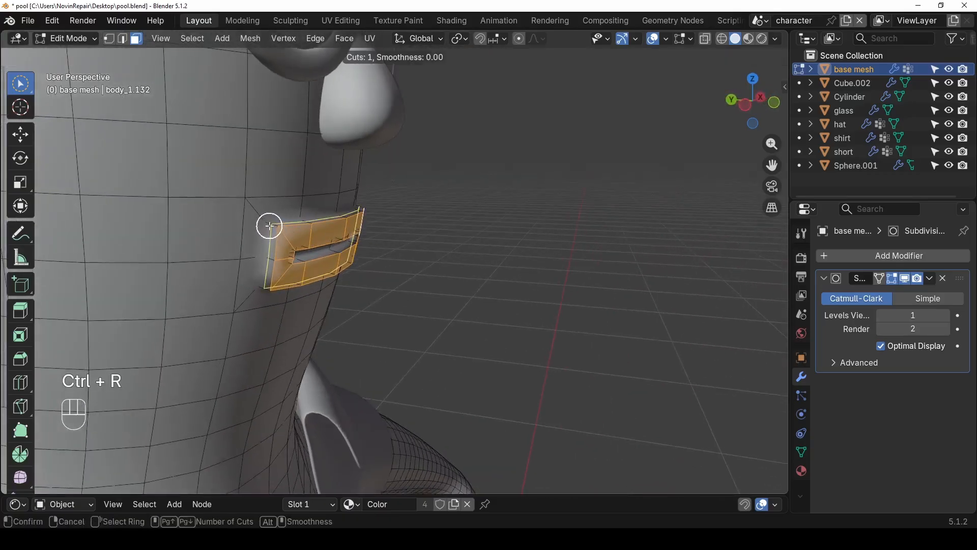
left_click(270, 227)
right_click(270, 227)
key("Tab")
middle_click_drag(456, 244, 307, 238)
scroll(376, 243, "up", 2)
scroll(424, 235, "up", 3)
- Undo the loop cut around the lips and return to Object Mode
key("ctrl+z")
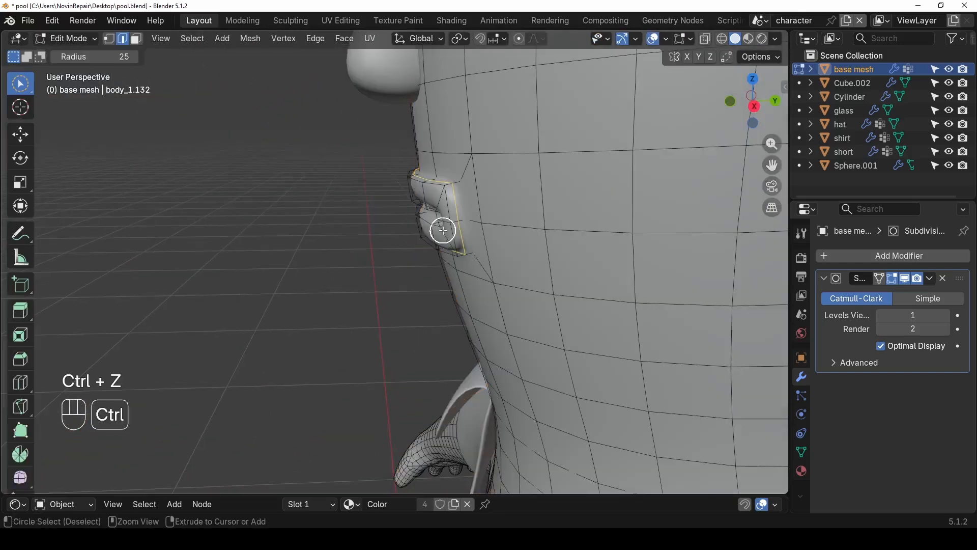
key("ctrl+z")
key("c")
key("Tab")
scroll(304, 254, "down", 4)
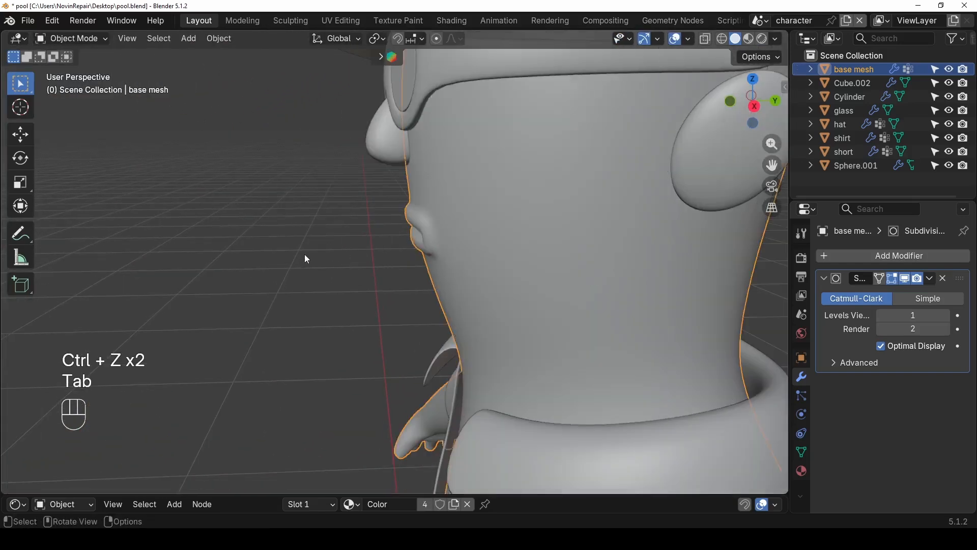
middle_click_drag(310, 254, 489, 247)
scroll(425, 290, "down", 2)
scroll(425, 290, "up", 1)
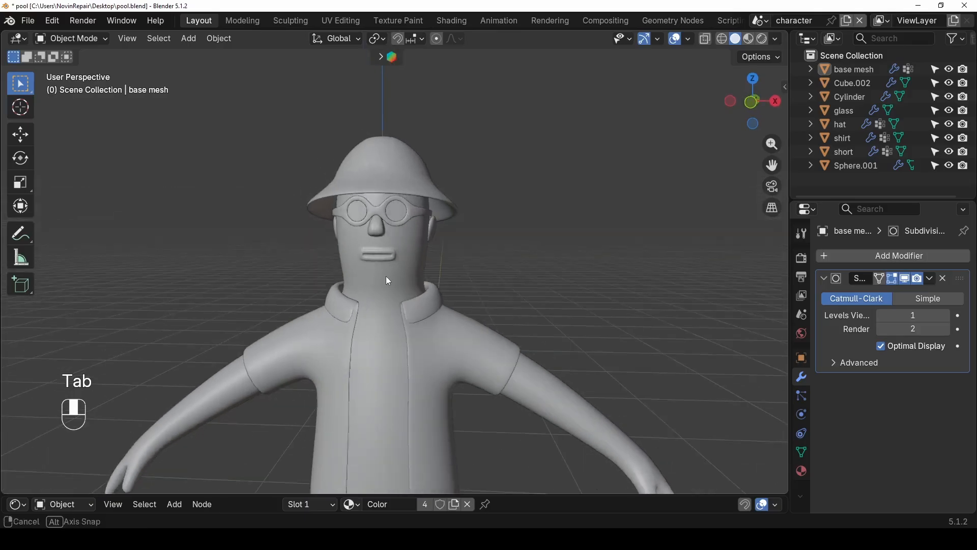
- Open the ear for mesh editing in vertex selection mode
scroll(429, 262, "up", 3)
middle_click_drag(429, 263, 580, 214)
left_click(545, 193)
key("Tab")
key("1")
scroll(580, 212, "up", 2)
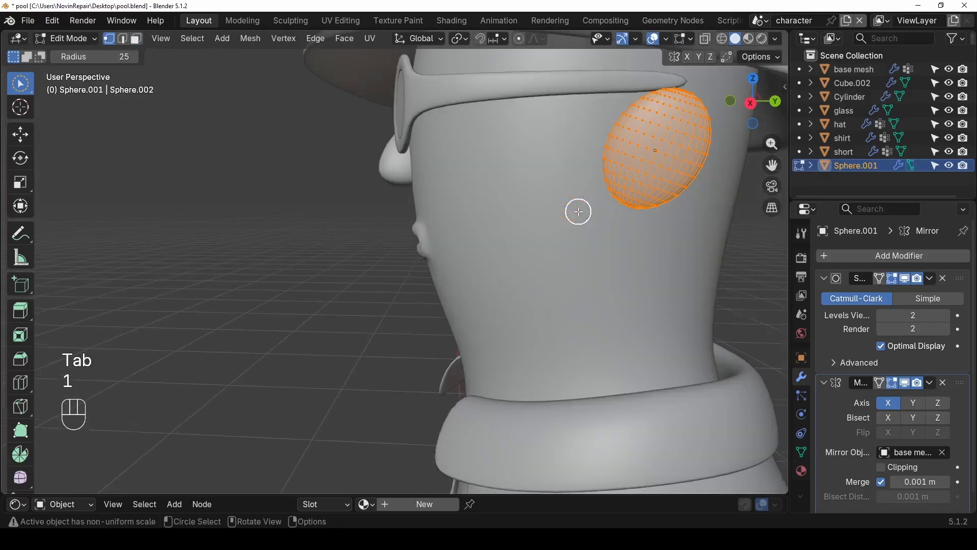
- Select the small group of vertices at the centre of the ear's outer surface
middle_click_drag(587, 177, 464, 219, "shift")
scroll(542, 205, "up", 2)
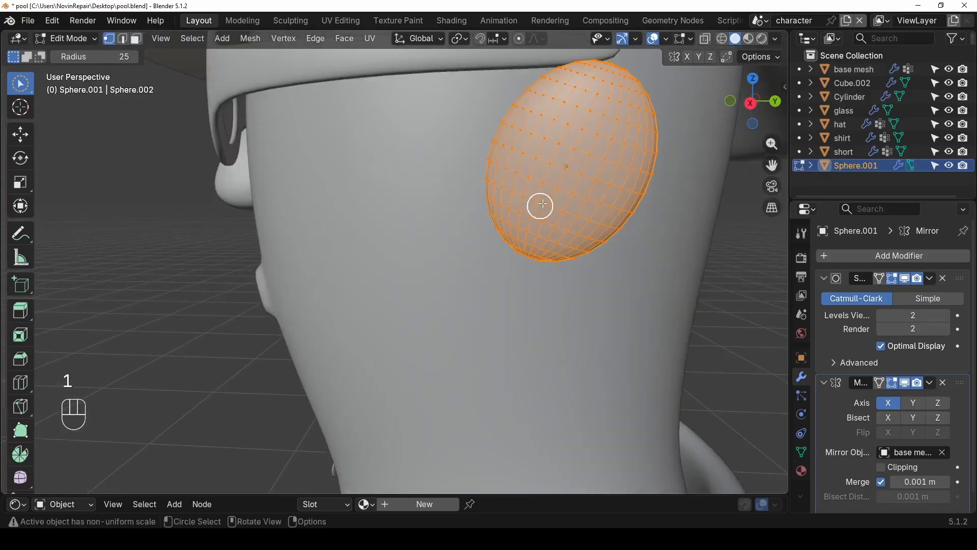
left_click(573, 170)
scroll(604, 179, "down", 4)
middle_click_drag(581, 203, 564, 208)
scroll(470, 221, "up", 6)
scroll(583, 160, "down", 2)
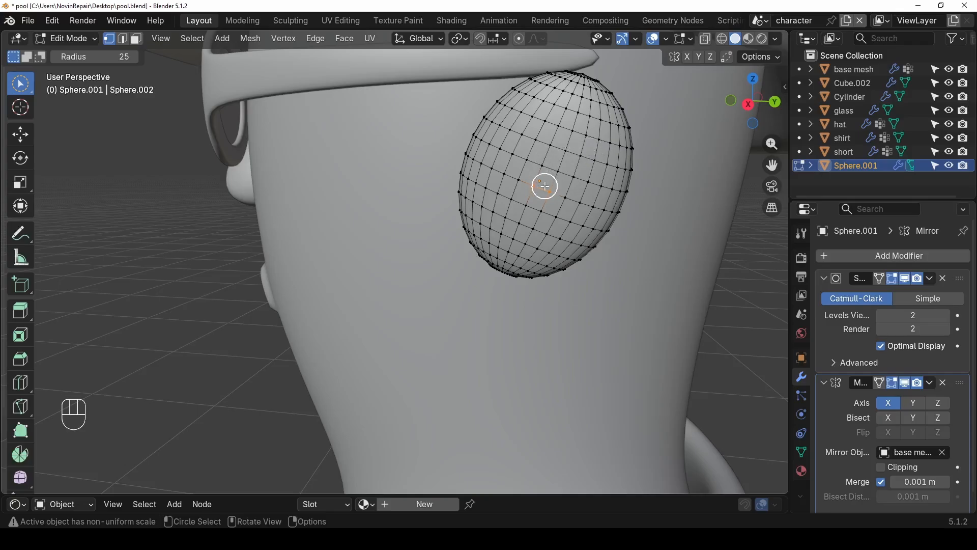
scroll(560, 184, "down", 4)
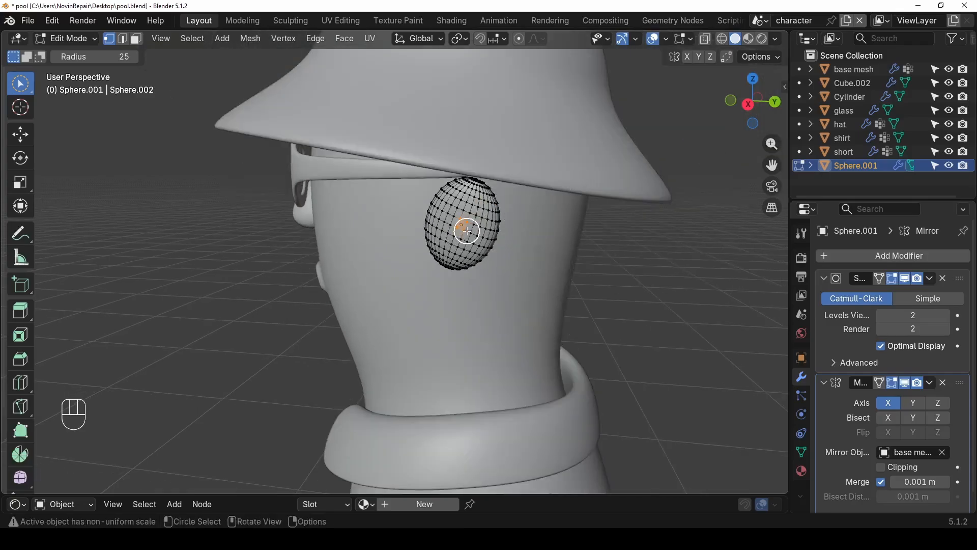
- Push the ear's centre inward about 0.009 m along X with proportional editing at about 0.02 m size, and return to Object Mode
left_click(517, 40)
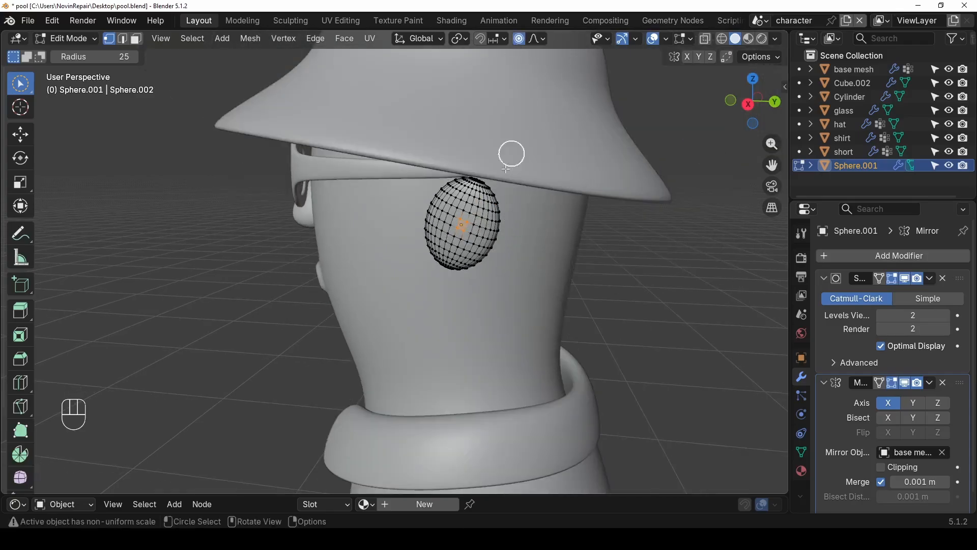
middle_click_drag(487, 179, 448, 219)
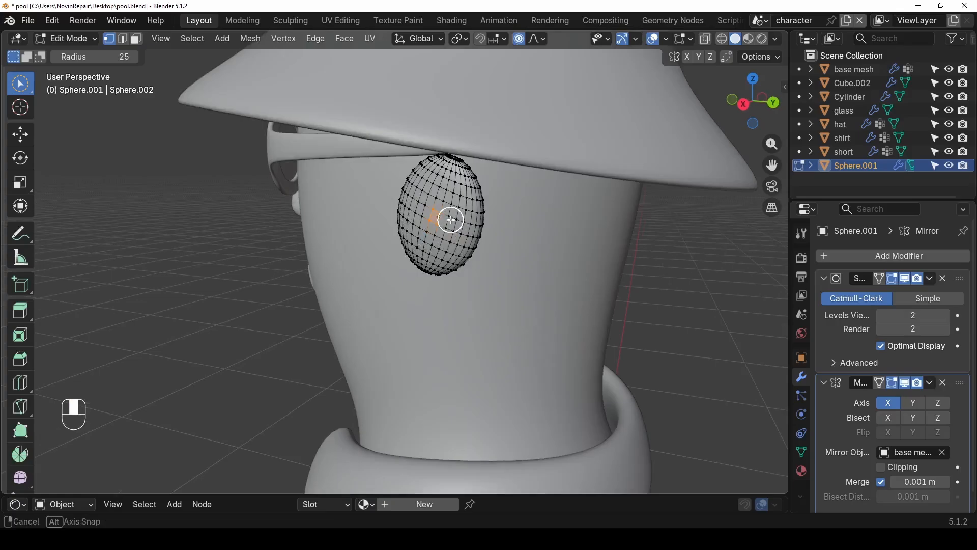
key("g")
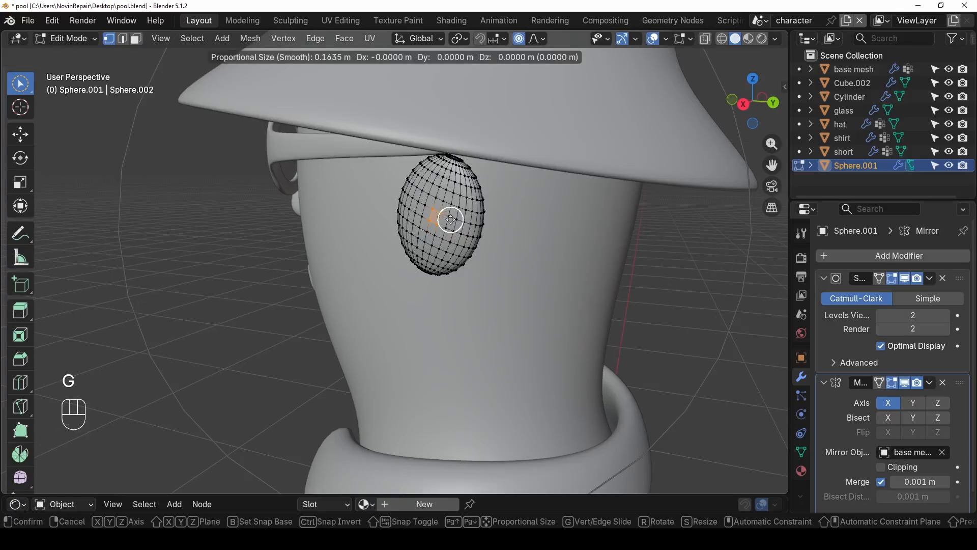
scroll(450, 220, "up", 15)
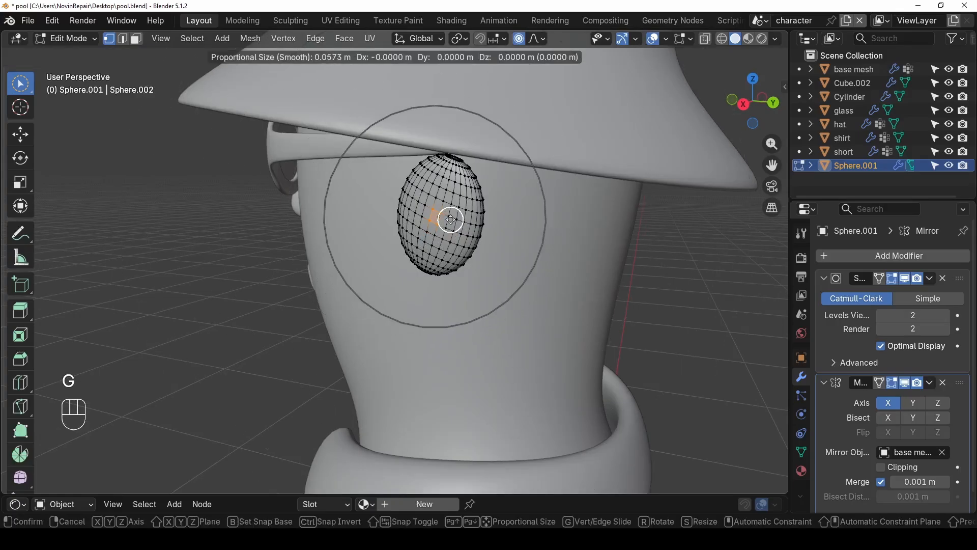
scroll(450, 220, "up", 5)
key("x")
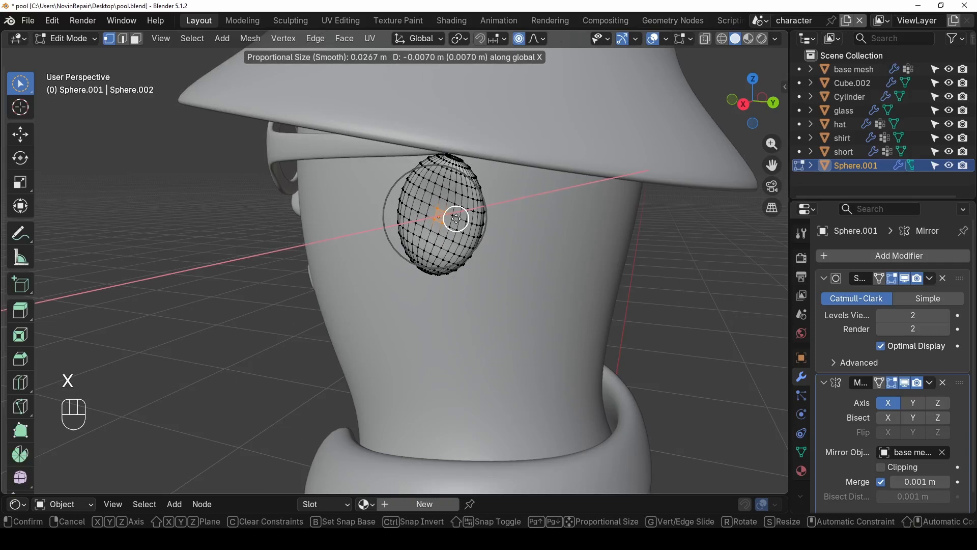
scroll(456, 219, "up", 2)
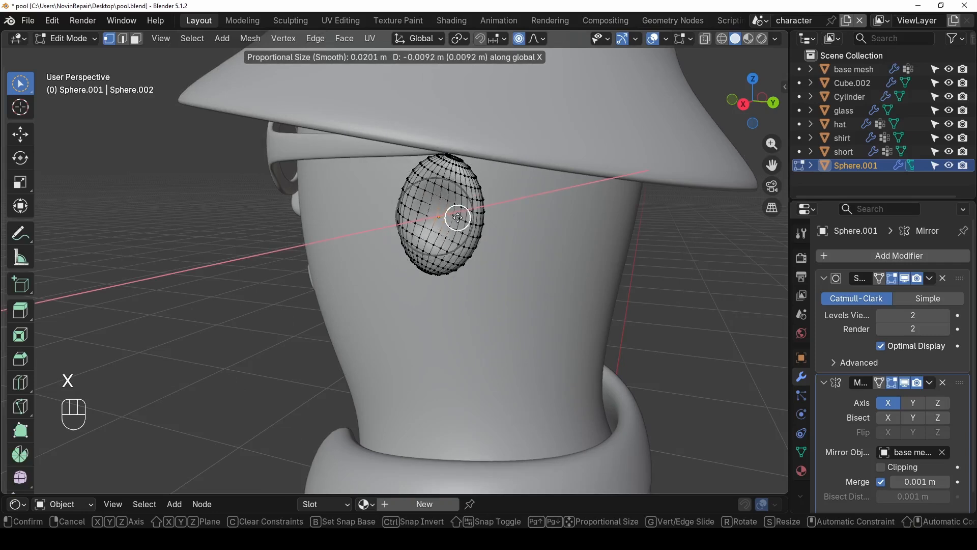
left_click(458, 218)
middle_click_drag(458, 218, 432, 246)
key("Tab")
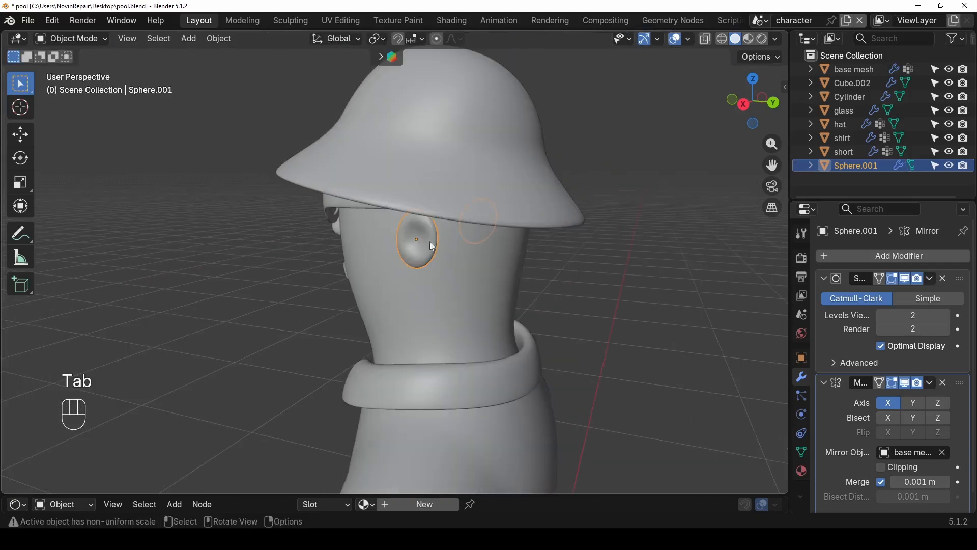
- Deselect the ear and open the nose object for mesh editing from the front view
middle_click_drag(345, 241, 550, 237)
scroll(263, 211, "down", 5)
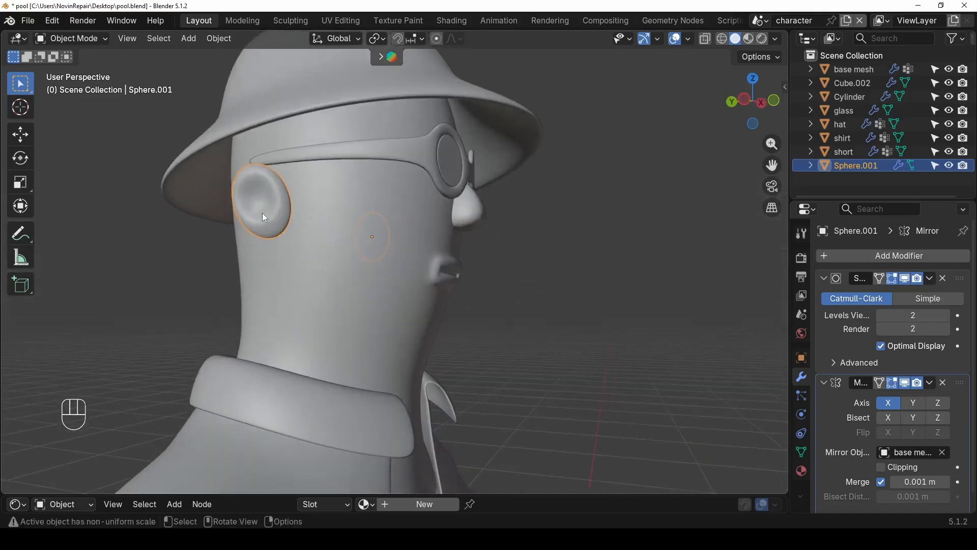
middle_click_drag(444, 267, 340, 275)
key("alt+a")
scroll(407, 234, "up", 2)
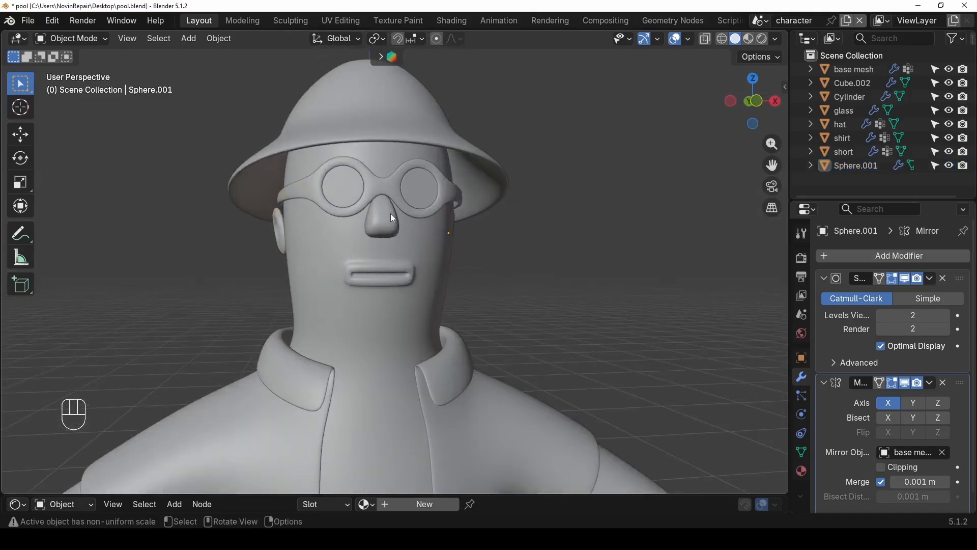
left_click(380, 211)
scroll(371, 225, "up", 4)
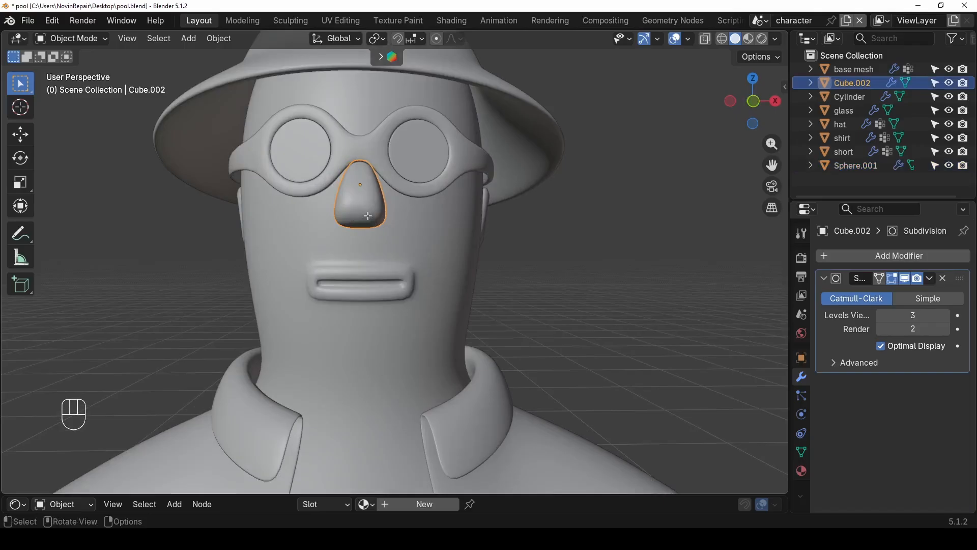
key("Tab")
middle_click_drag(367, 216, 389, 237, "alt")
scroll(380, 245, "up", 2)
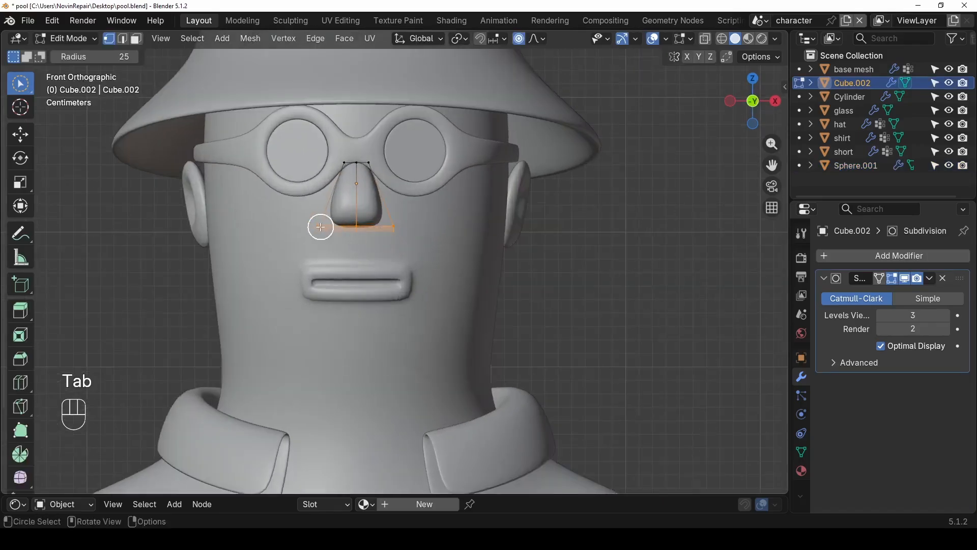
- Select all vertices along the nose's base, including the hidden rear ones, and widen them to about 1.29 along X
left_click_drag(309, 226, 410, 229)
key("alt+z")
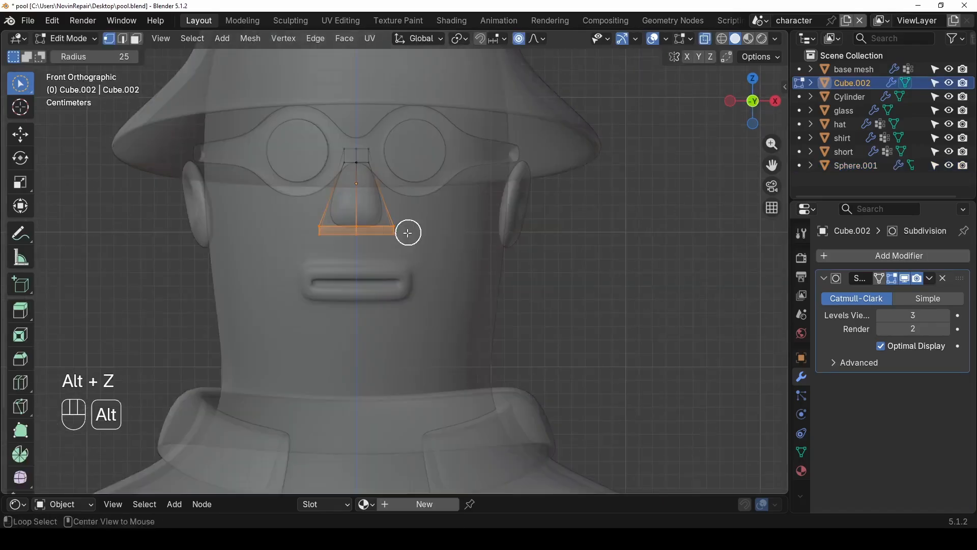
left_click_drag(316, 232, 413, 233)
key("alt+z")
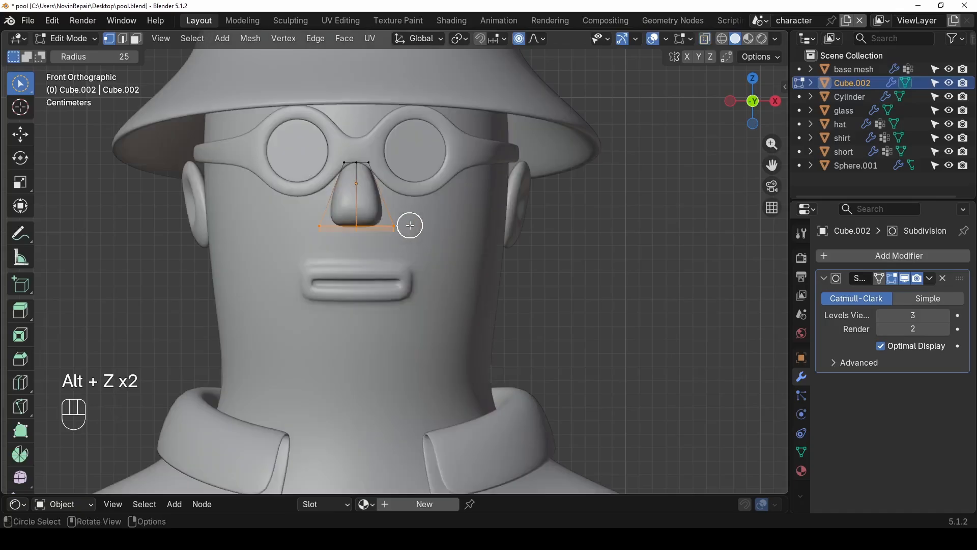
key("s")
key("x")
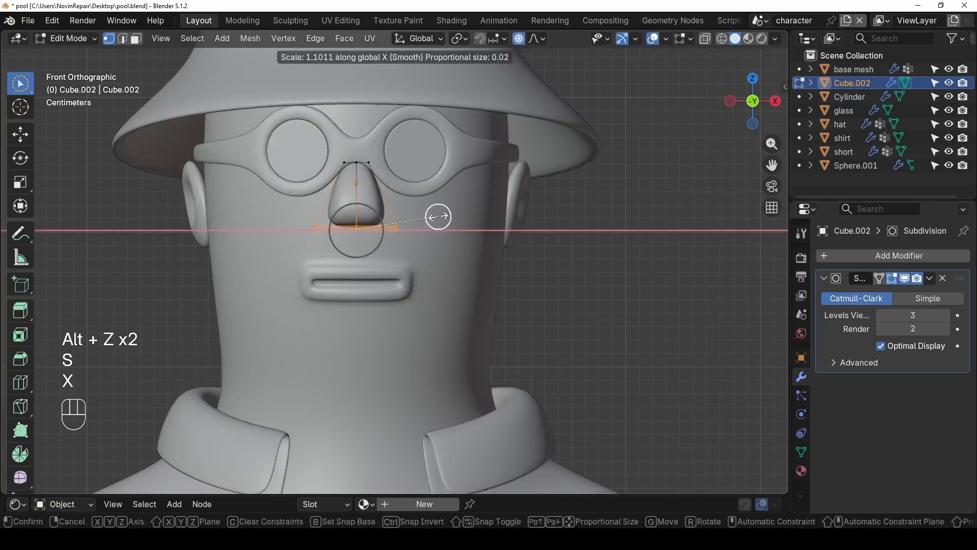
left_click(452, 213)
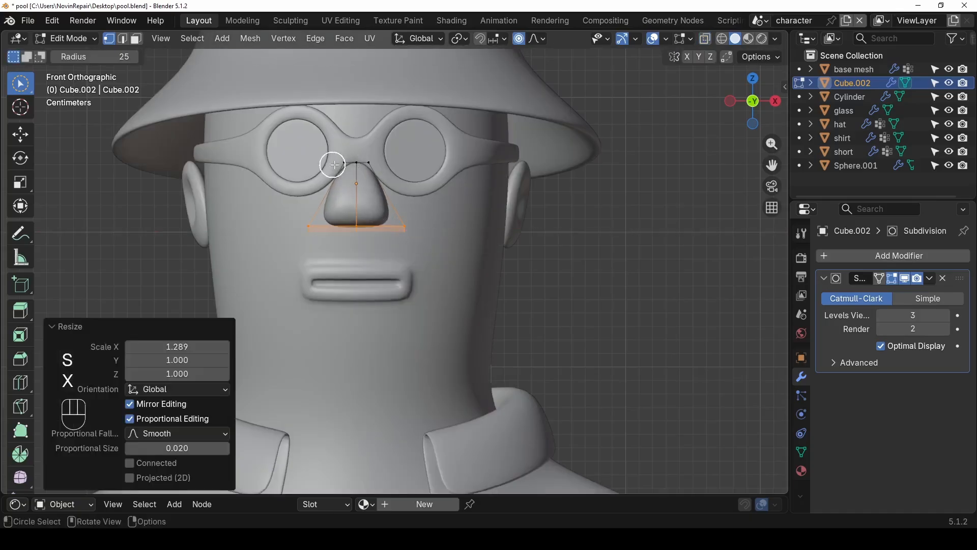
- Select all the nose's top vertices in X-ray view and narrow them to about 0.44 along X
key("alt+z")
key("alt+x")
mouse_move(343, 159)
left_mouse_down()
mouse_move(362, 179)
mouse_move(420, 162)
left_mouse_up()
key("s")
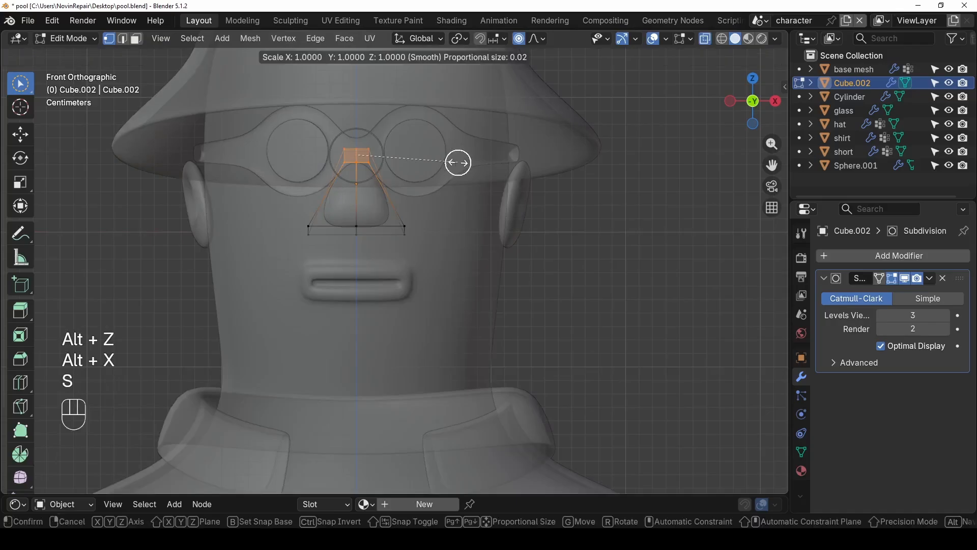
left_click(459, 163)
key("s")
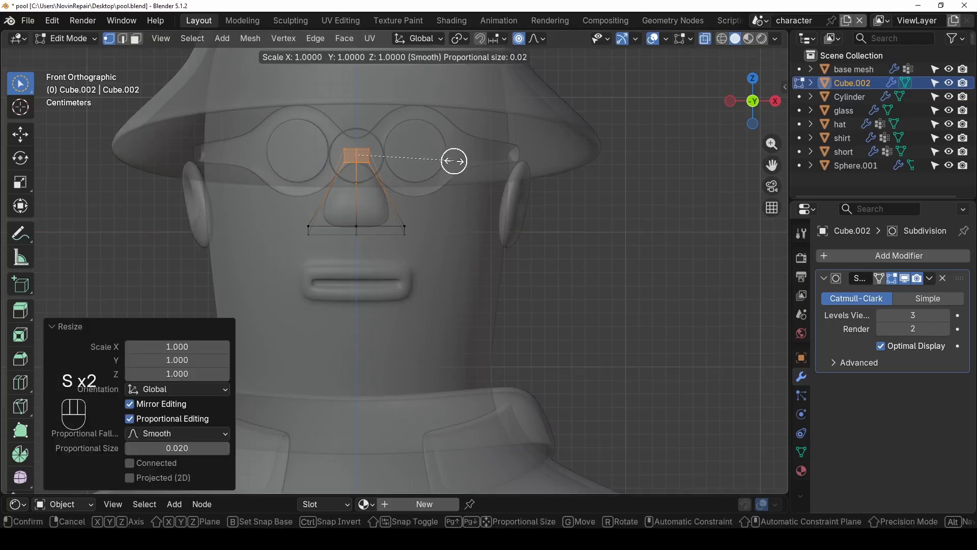
key("x")
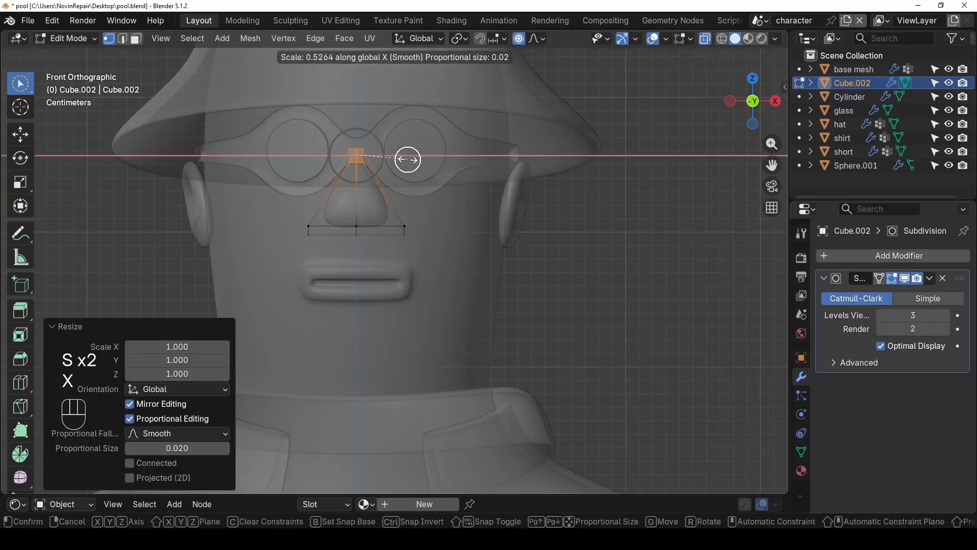
left_click(407, 158)
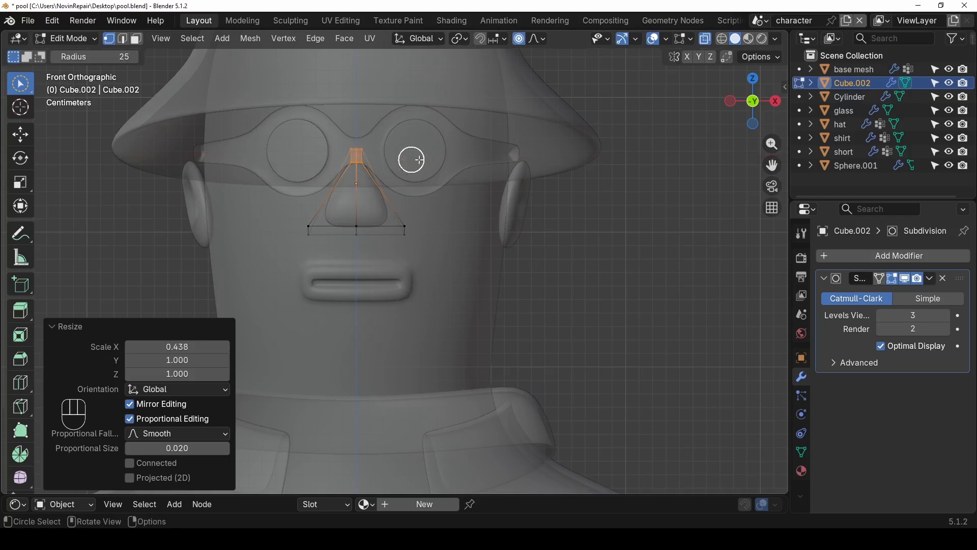
- Turn off X-ray and select the vertices of the nose's lower front edge in Edit Mode
key("Tab")
scroll(435, 162, "down", 3)
key("alt+z")
mouse_move(427, 186)
middle_mouse_down()
mouse_move(524, 207)
mouse_move(495, 240)
middle_mouse_up()
scroll(514, 213, "up", 4)
key("Tab")
left_click_drag(495, 240, 548, 228)
mouse_move(519, 252)
middle_mouse_down()
mouse_move(500, 255)
mouse_move(508, 262)
middle_mouse_up()
key("s")
key("x")
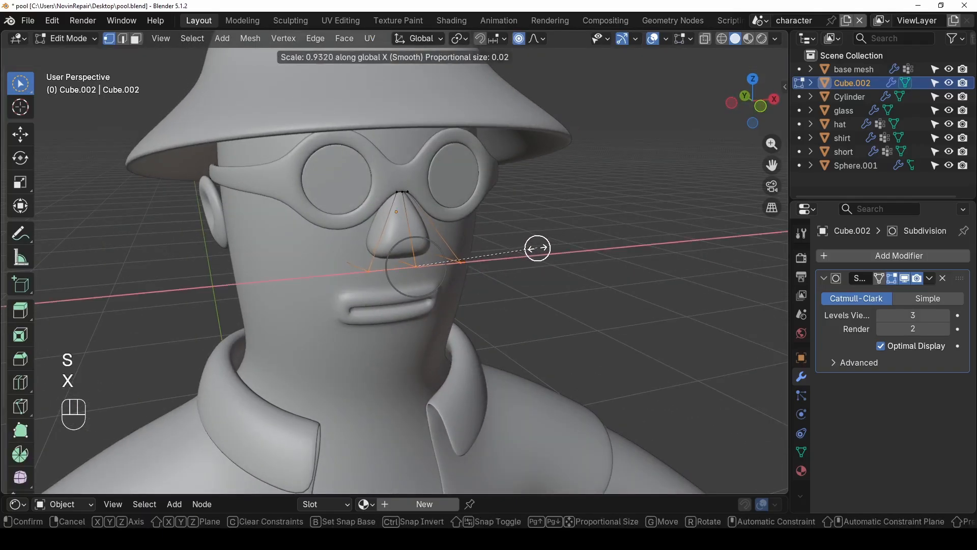
left_click(524, 246)
key("ctrl+z")
- Turn off proportional editing, narrow the nose's lower front edge to about 0.49 along X, and return to Object Mode
key("o")
key("s")
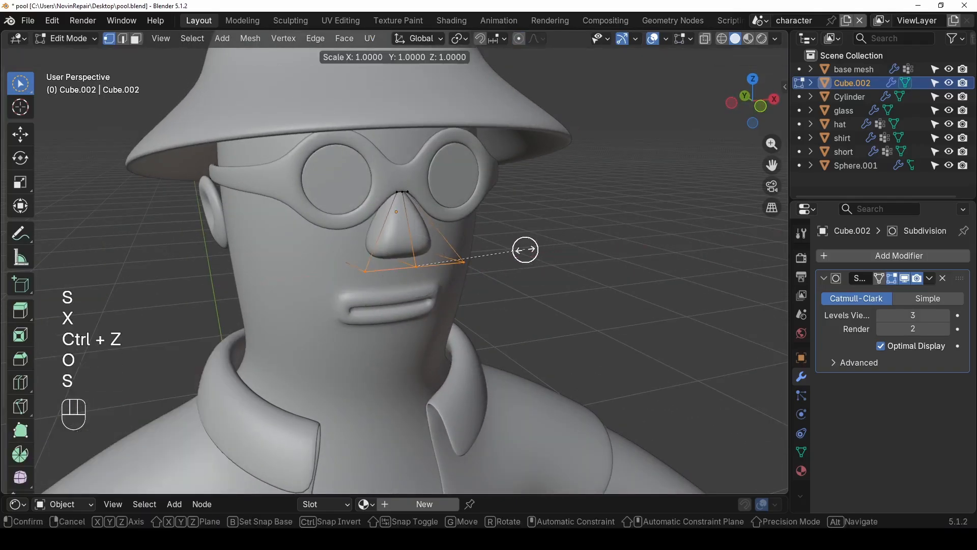
key("x")
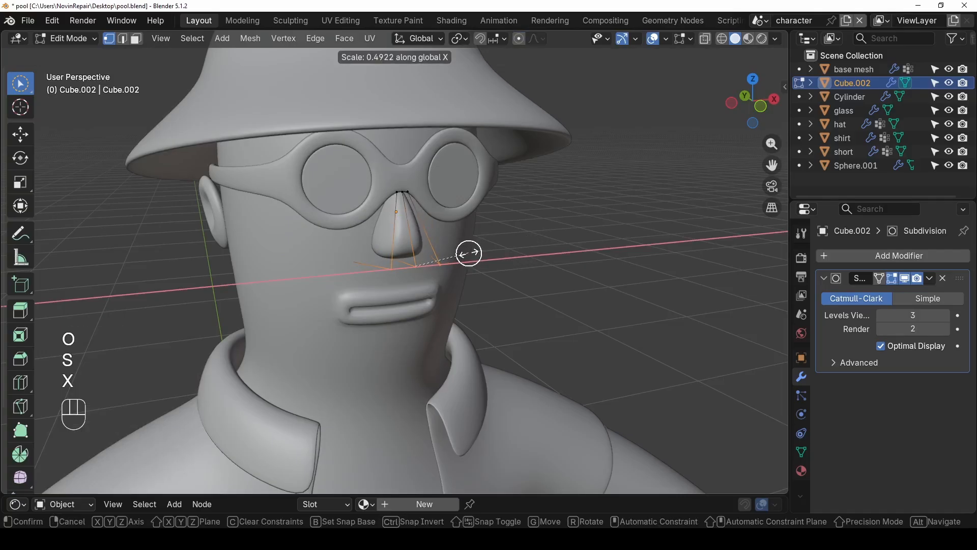
left_click(466, 253)
key("Tab")
- Scale the whole nose up to about 1.122 and raise it about 0.0018 m along Z
middle_click_drag(504, 255, 457, 249, "alt")
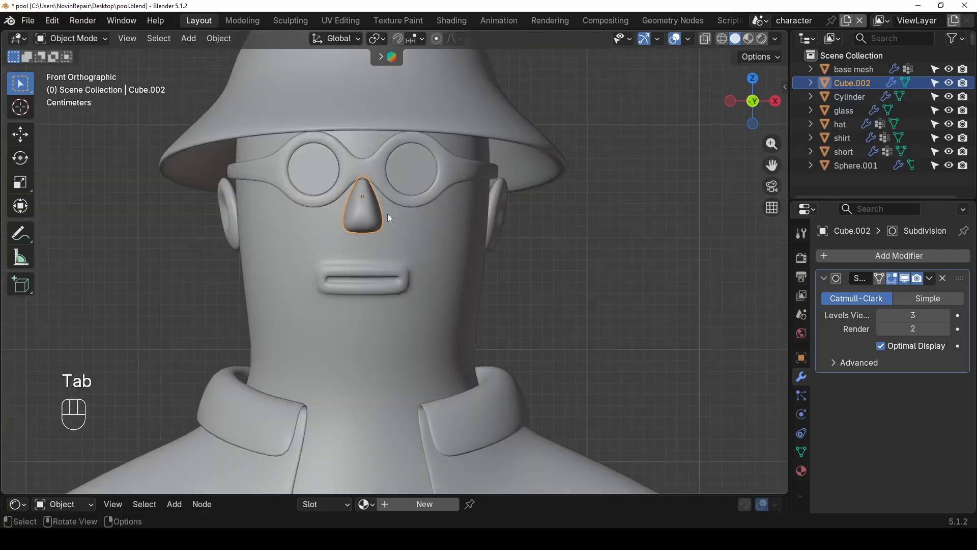
key("s")
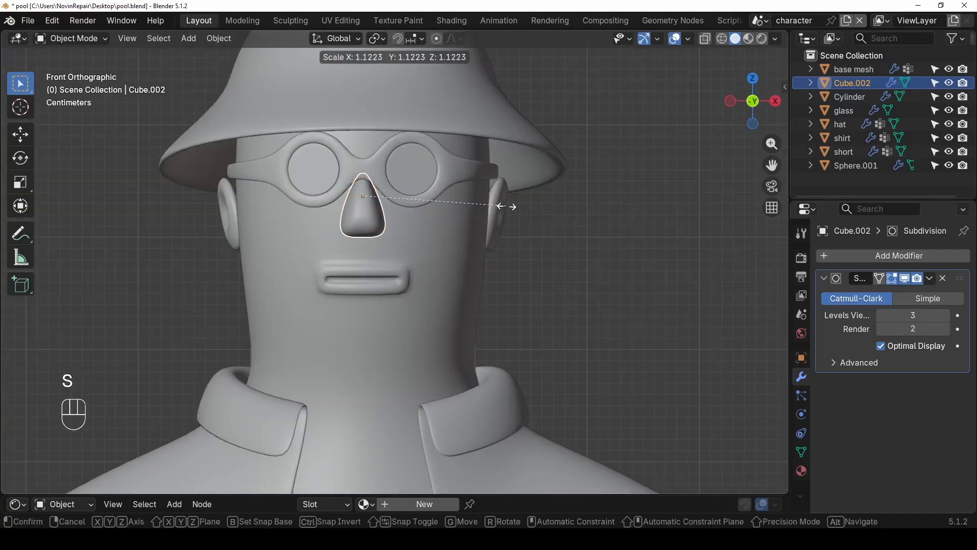
left_click(506, 206)
key("g")
key("z")
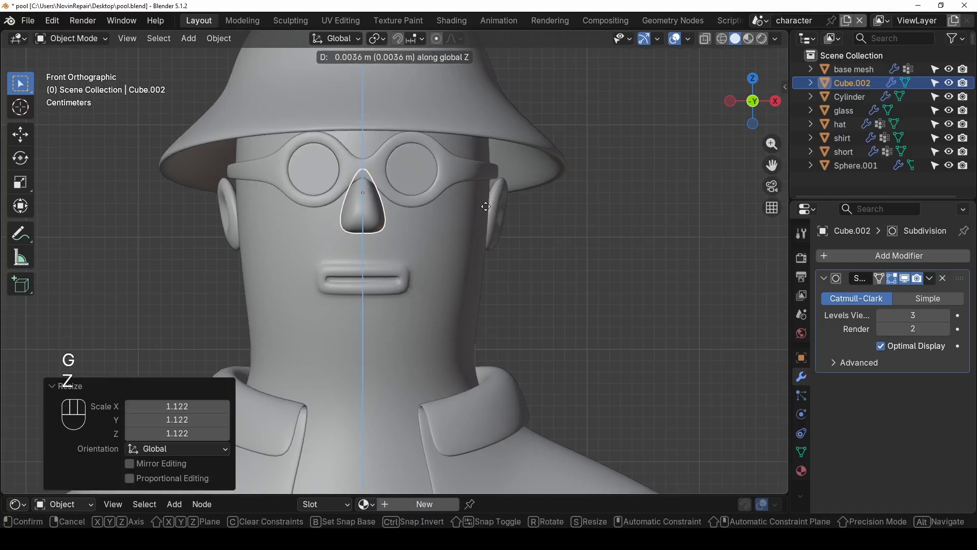
left_click(486, 209)
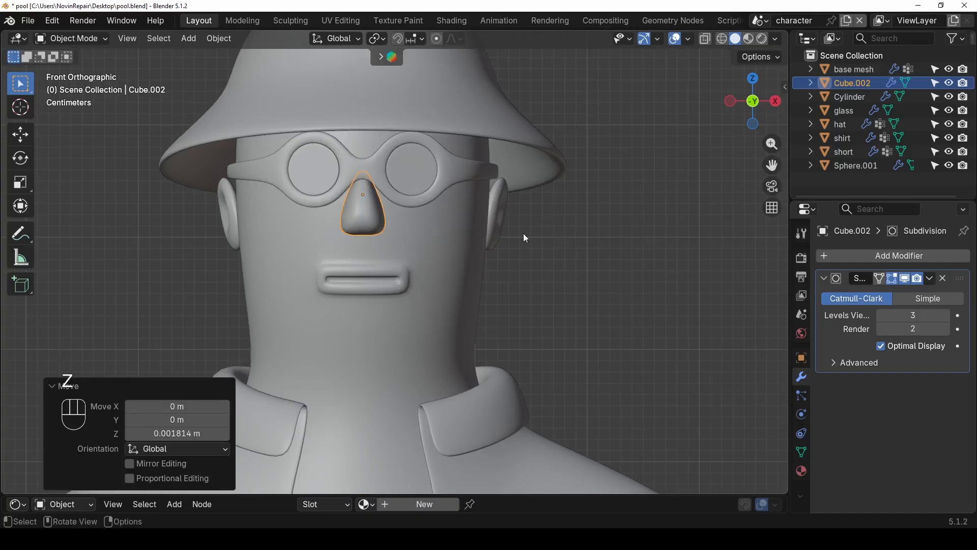
- Raise the mirrored ears about 0.01 m along Z from the side view and deselect them
scroll(560, 245, "down", 3)
middle_click_drag(560, 245, 534, 276)
scroll(427, 264, "down", 3)
scroll(458, 310, "down", 1)
middle_click_drag(455, 315, 406, 193, "shift")
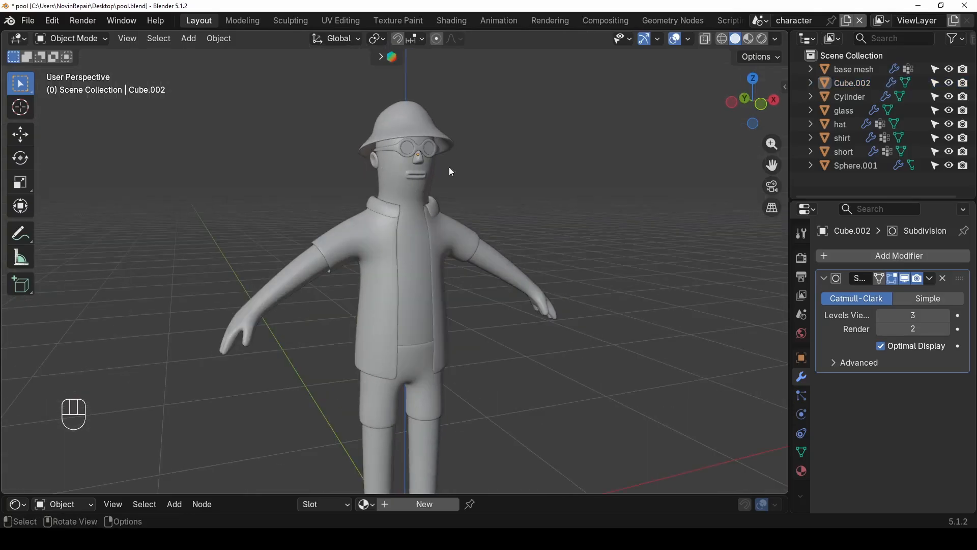
middle_click_drag(449, 167, 329, 173)
scroll(336, 170, "up", 5)
middle_click_drag(518, 87, 377, 215, "shift")
left_click(380, 191)
scroll(380, 209, "up", 2)
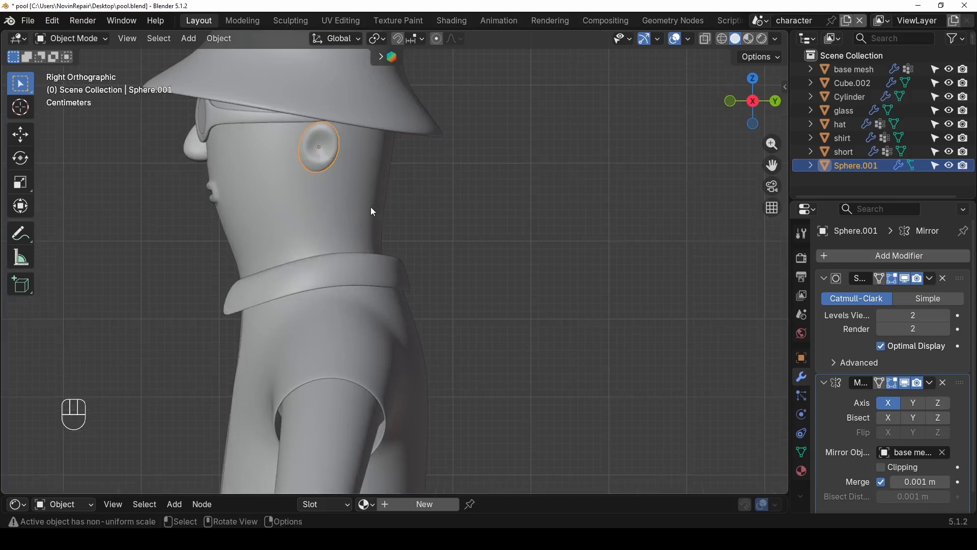
key("g")
key("z")
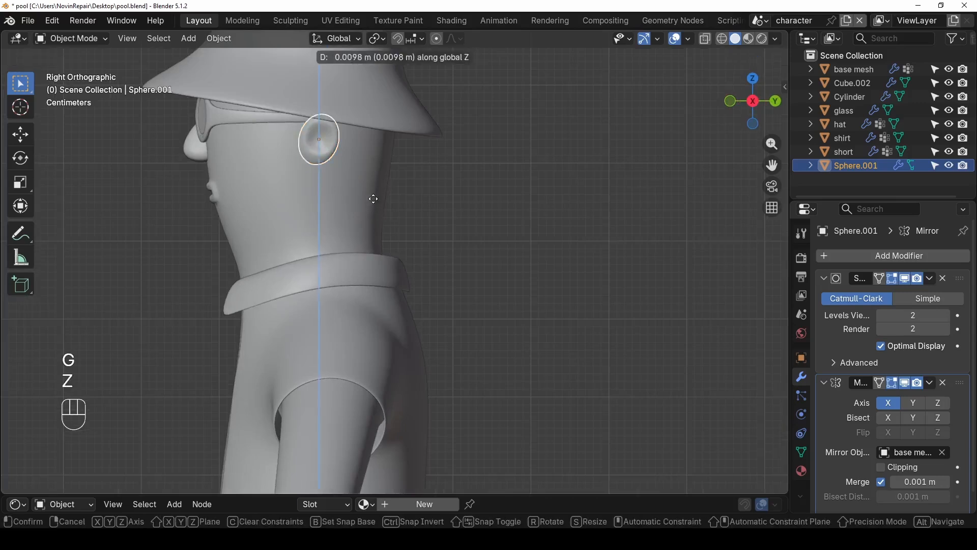
left_click(374, 198)
left_click(439, 194)
- Save the file with the whole character in view
scroll(439, 195, "down", 5)
middle_click_drag(403, 242, 456, 285)
scroll(466, 247, "down", 2)
scroll(429, 263, "down", 3)
key("ctrl+s")
- Select the nose, glasses frame, lenses and ears together from the front view and lower them about 0.01 m along Z
key("KP_1")
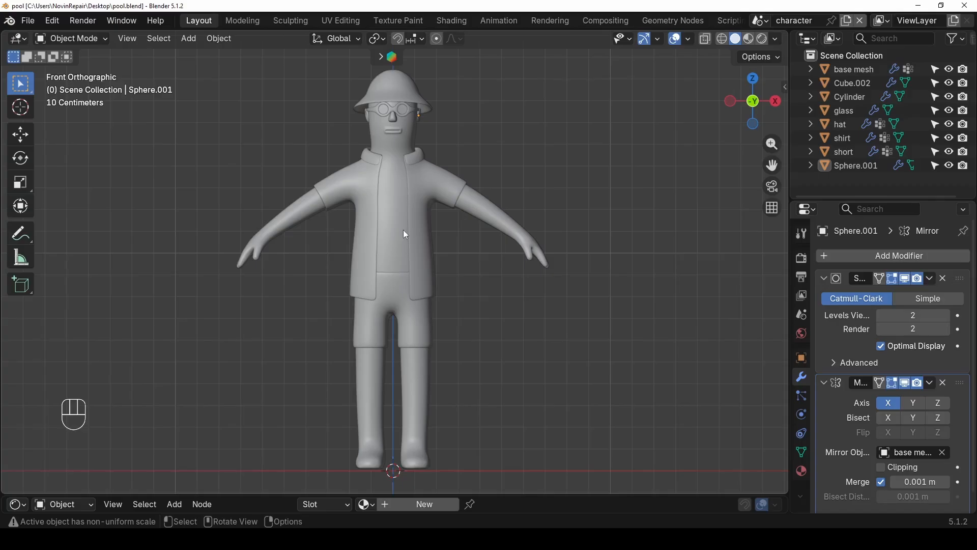
scroll(403, 230, "up", 5)
middle_click_drag(389, 135, 399, 472, "shift")
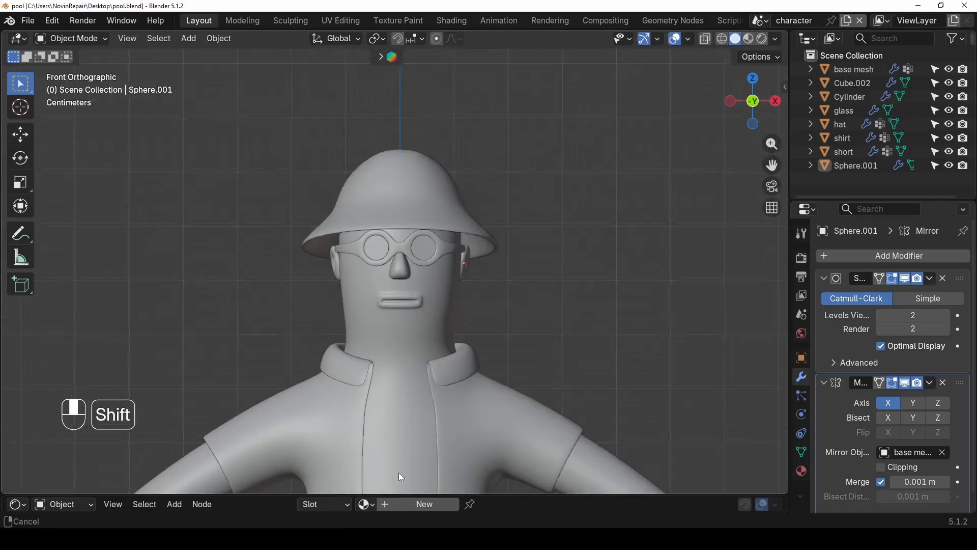
scroll(387, 301, "up", 1)
scroll(411, 326, "up", 1)
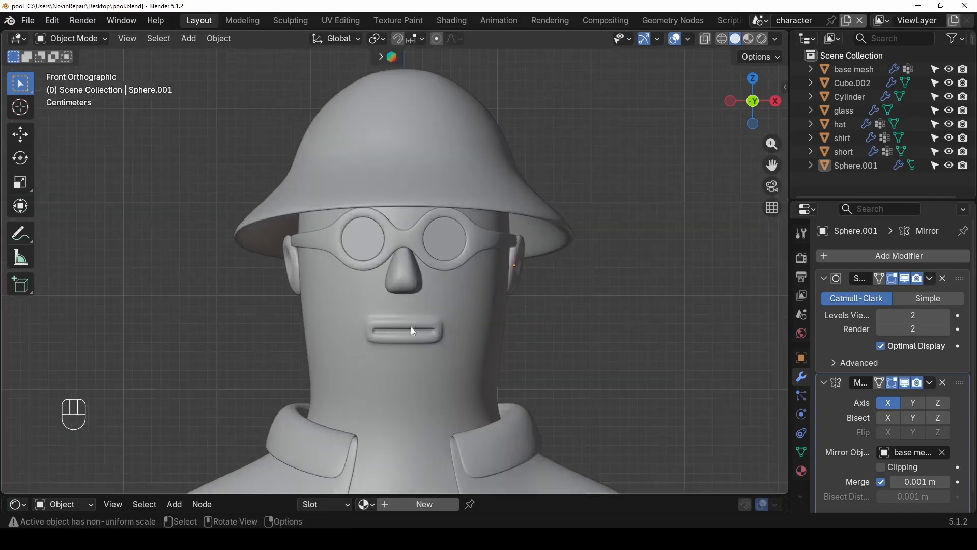
left_click(407, 287)
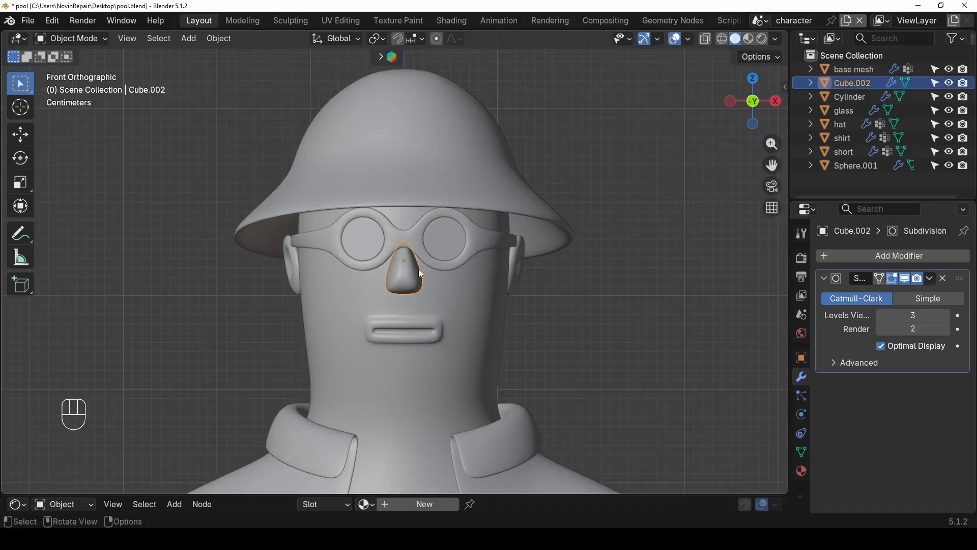
left_click(420, 236, "shift")
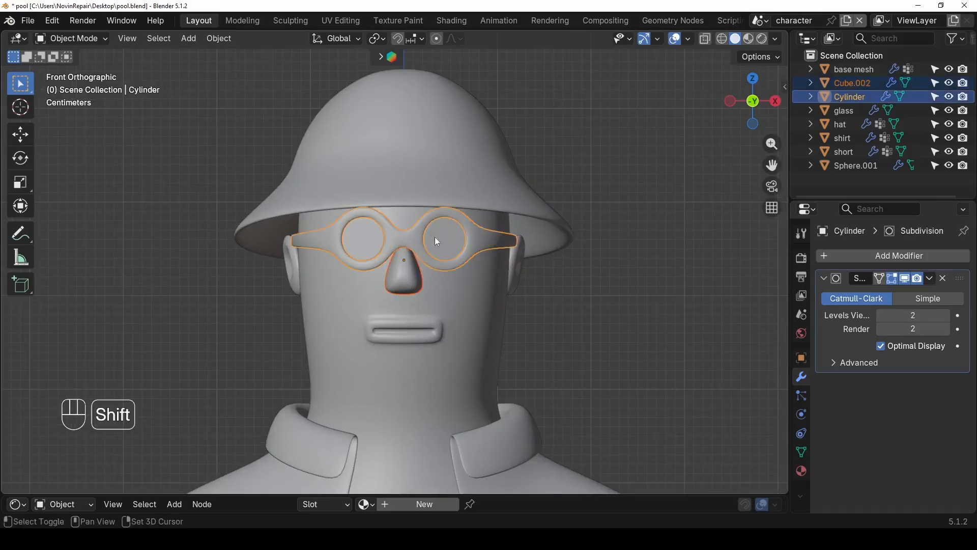
left_click(444, 238, "shift")
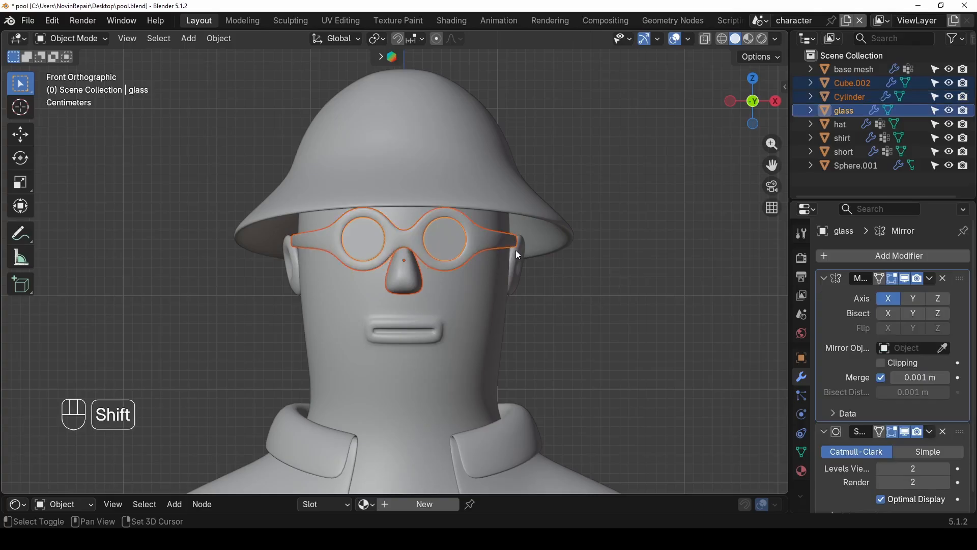
left_click(515, 263, "shift")
scroll(500, 313, "up", 2)
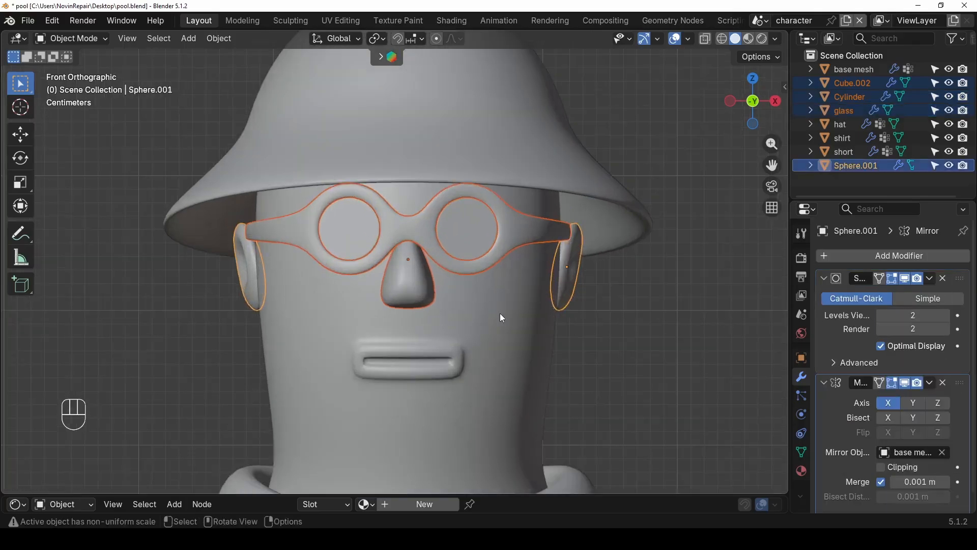
key("g")
key("z")
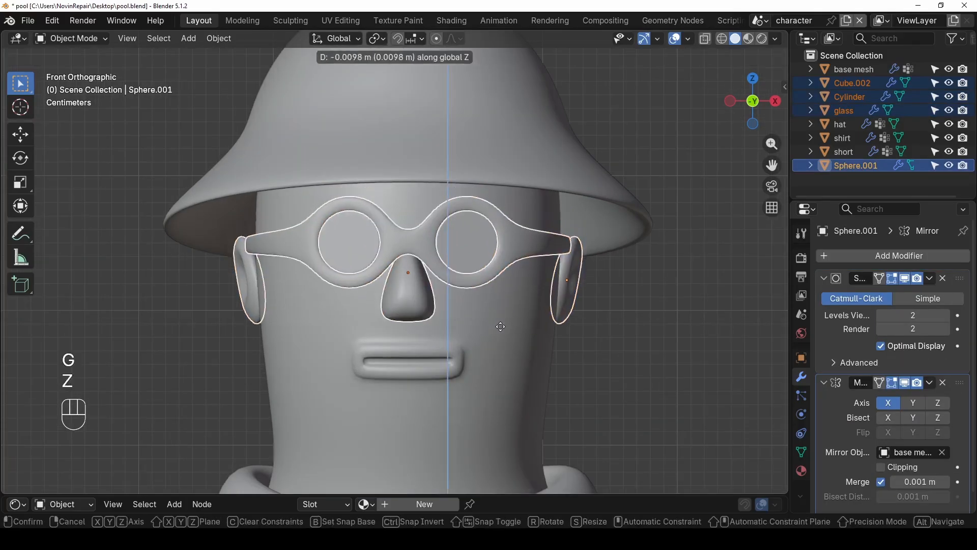
left_click(501, 327)
scroll(515, 302, "down", 2)
key("ctrl+z")
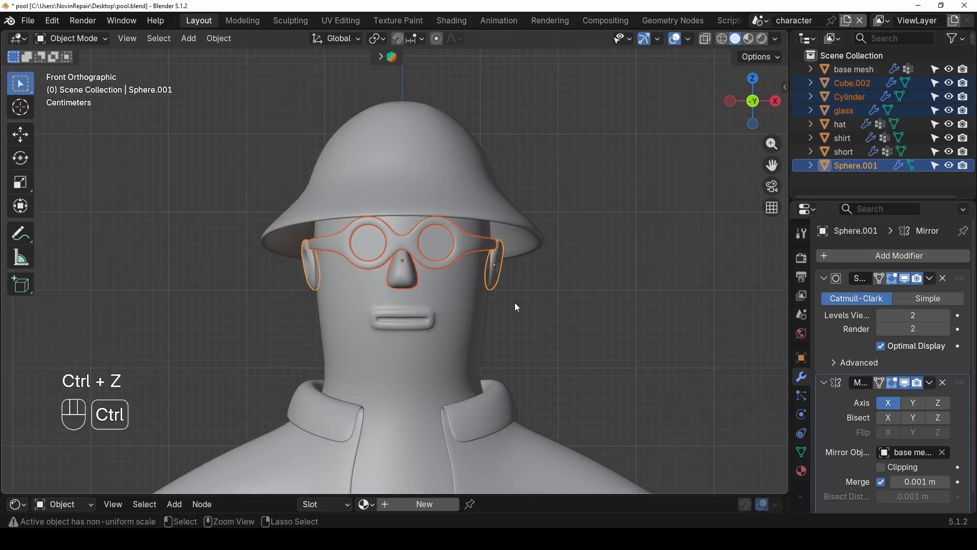
key("ctrl+shift+z")
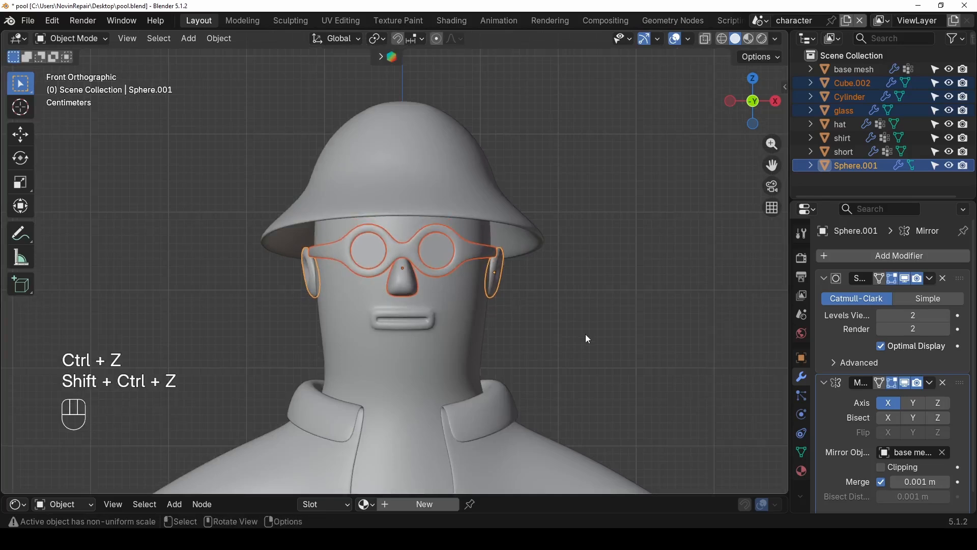
- Select the hat and rotate it about 5.35° in the see-through right side view
scroll(585, 334, "down", 3)
middle_click_drag(580, 317, 448, 303)
left_click(419, 186)
scroll(442, 283, "up", 3)
key("alt+z")
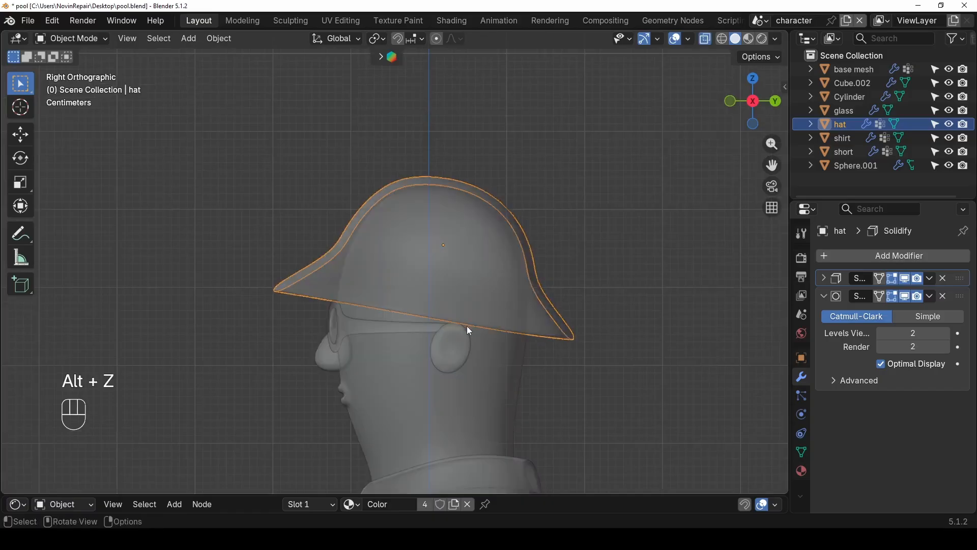
scroll(469, 331, "up", 3)
key("r")
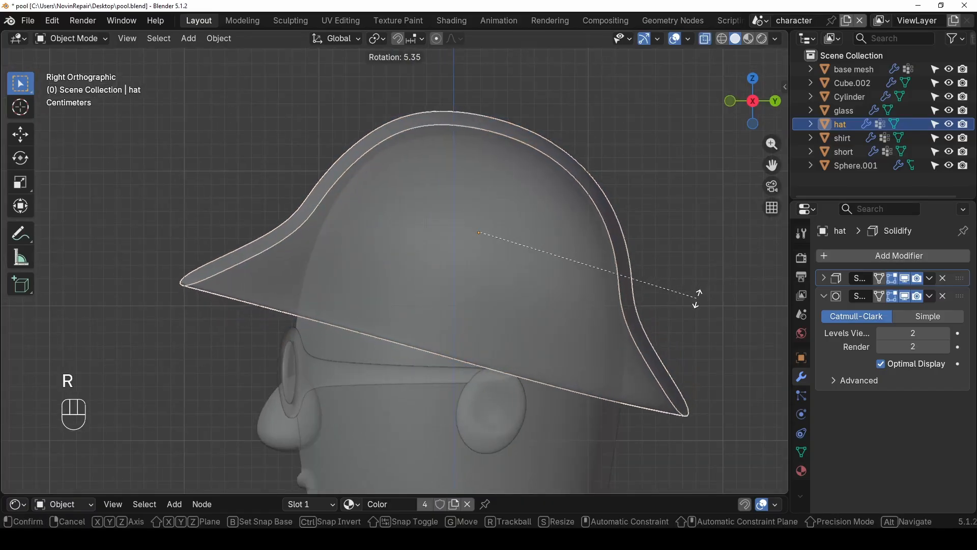
left_click(698, 299)
- Move the hat about 0.0038 m along Y and -0.0015 m along Z, then restore the solid display
key("g")
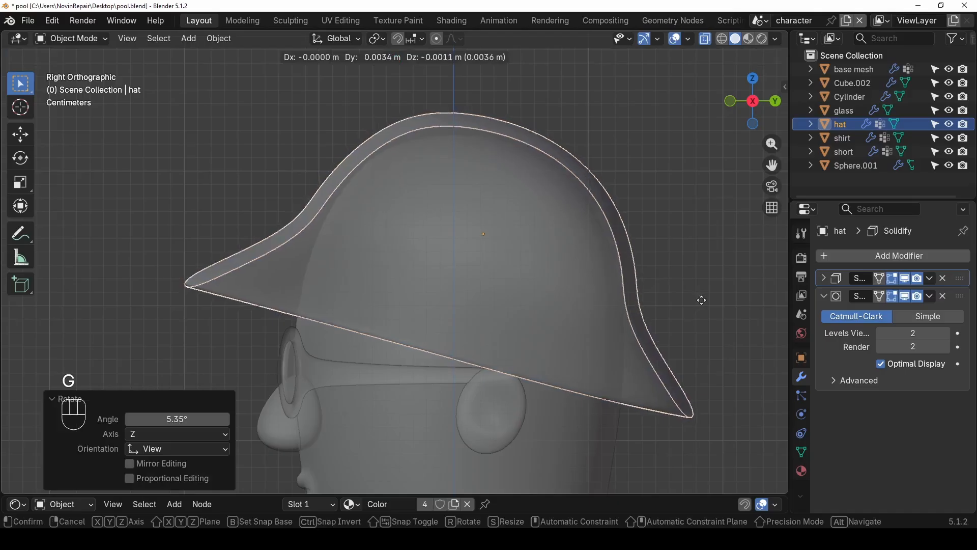
left_click(703, 301)
scroll(682, 296, "down", 5)
middle_click_drag(412, 321, 487, 302)
key("alt+z")
scroll(479, 345, "down", 5)
scroll(458, 341, "up", 1)
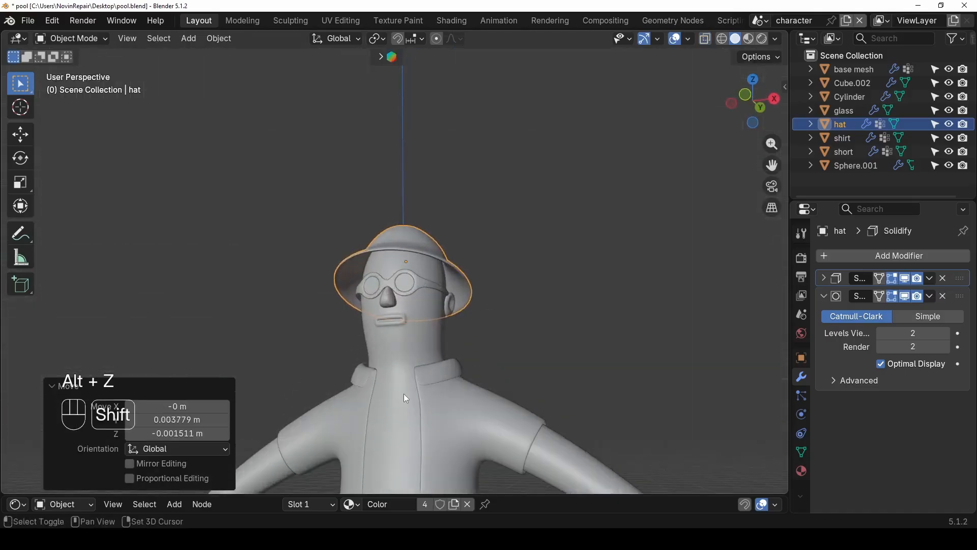
- Set the thickness of the shirt's Solidify modifier to 0.008 m and compare it with the previous thickness
middle_click_drag(404, 393, 444, 294, "shift")
scroll(444, 295, "up", 1)
scroll(374, 273, "up", 3)
left_click(379, 258)
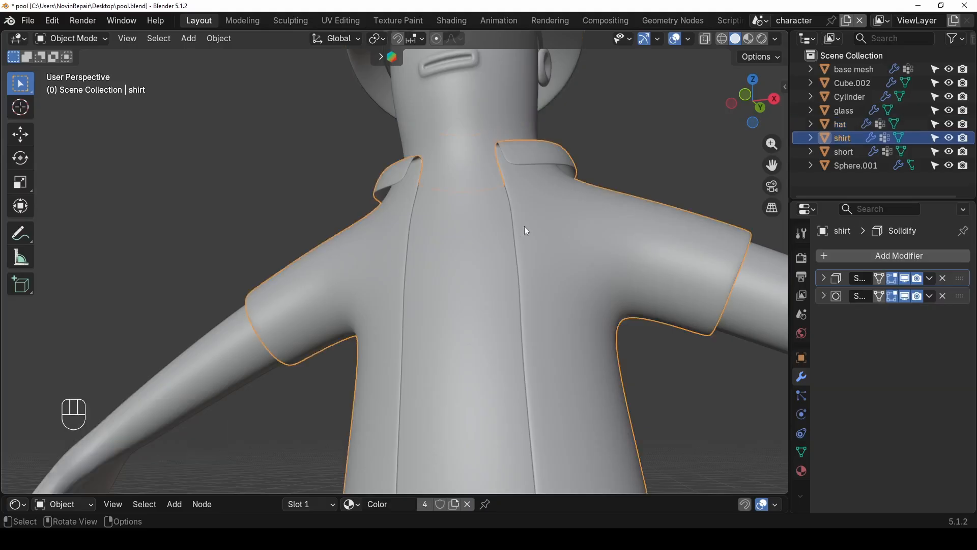
middle_click_drag(524, 226, 436, 276)
scroll(435, 276, "up", 3)
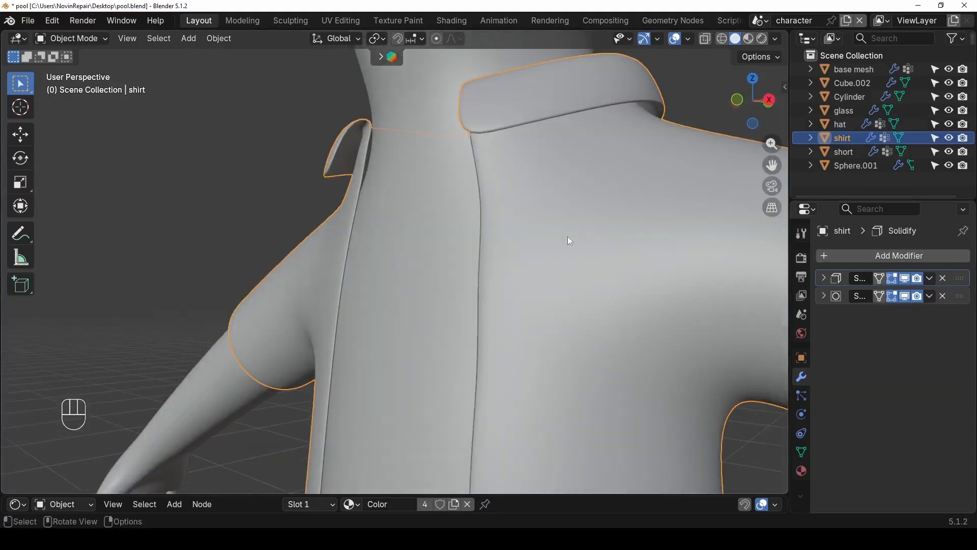
left_click(823, 278)
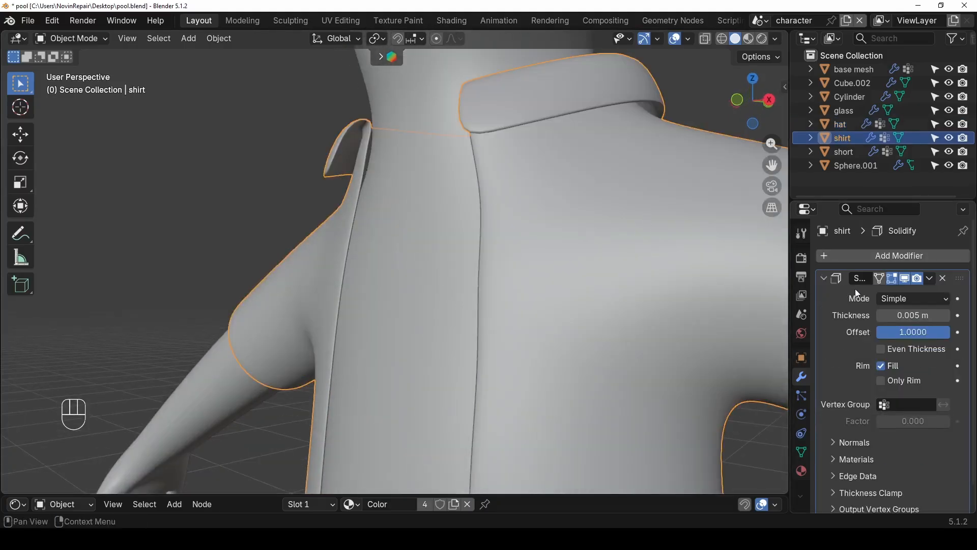
left_click(942, 316)
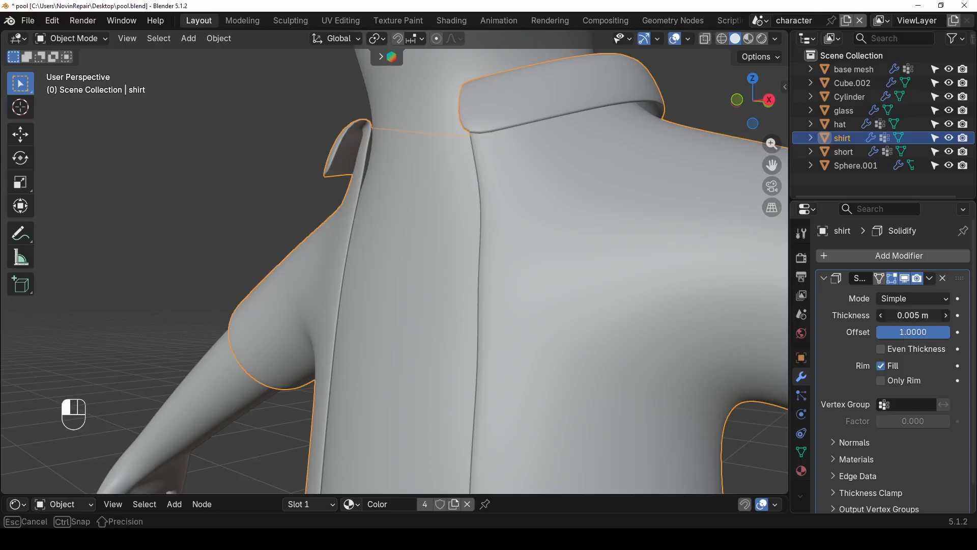
type("0.0")
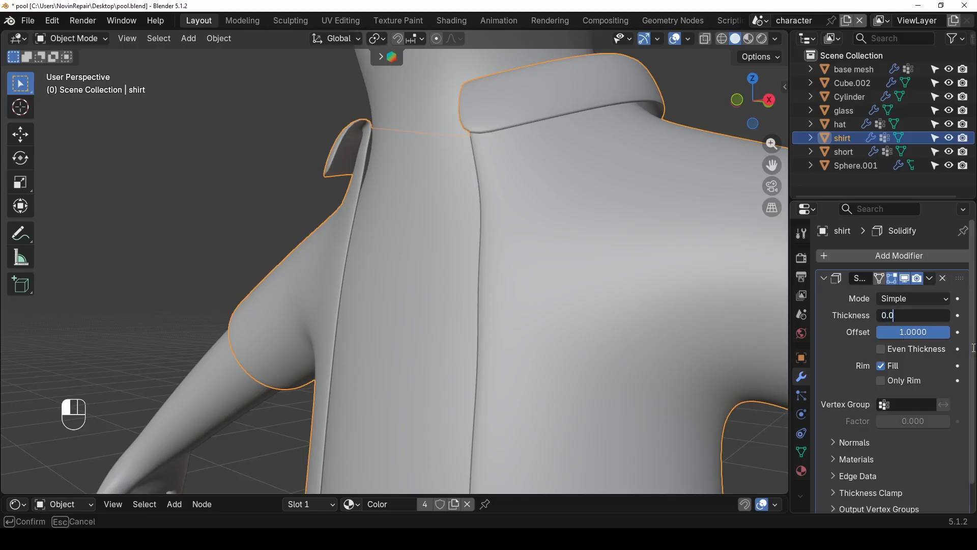
type("08")
key("Return")
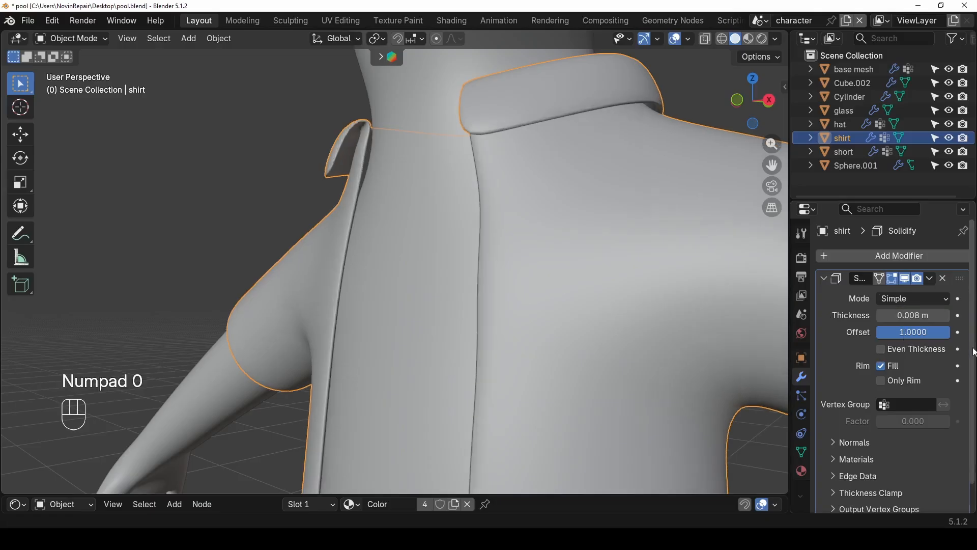
key("ctrl+z")
key("ctrl+shift+z")
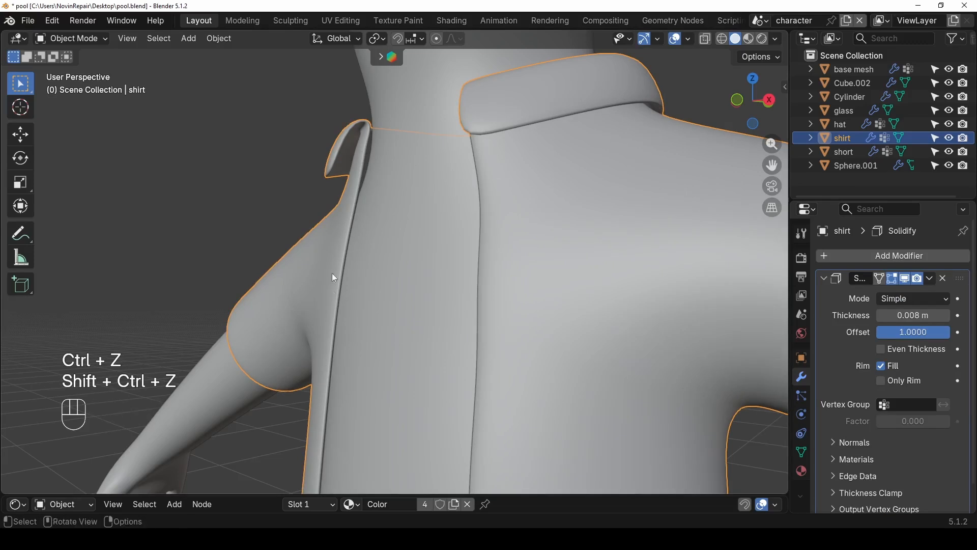
- Fatten all faces of the shorts outward by about 0.0036 m and return to Object Mode
scroll(333, 300, "down", 5)
scroll(371, 359, "down", 4)
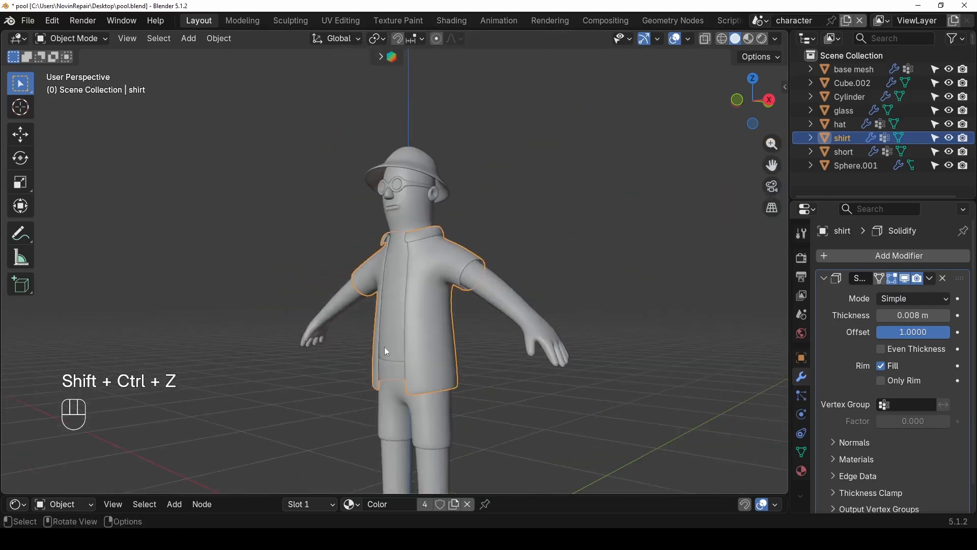
scroll(374, 343, "up", 2)
middle_click_drag(372, 341, 362, 265)
left_click(341, 365)
scroll(340, 365, "down", 2)
left_click(475, 316)
middle_click_drag(489, 325, 416, 308)
key("Tab")
scroll(421, 336, "up", 5)
key("3")
scroll(450, 392, "up", 2)
key("a")
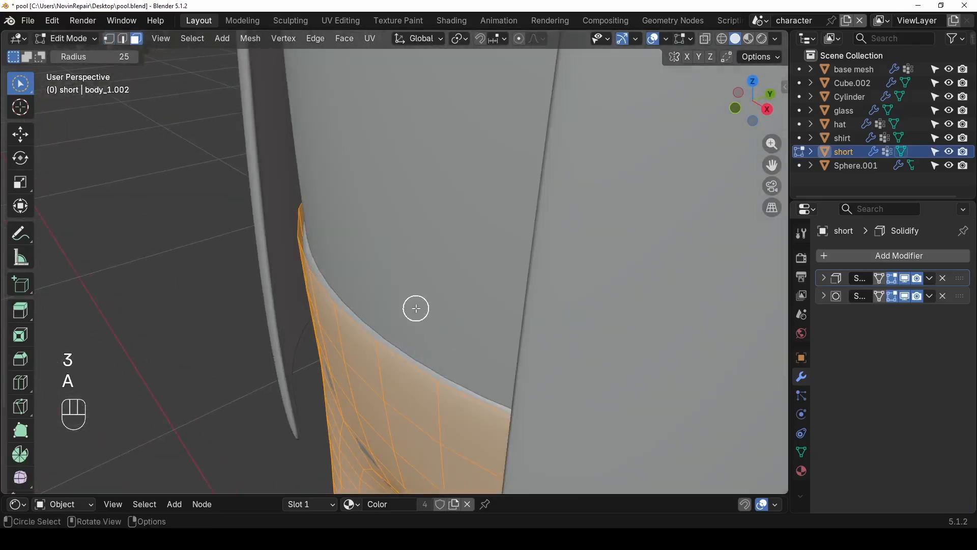
key("alt+s")
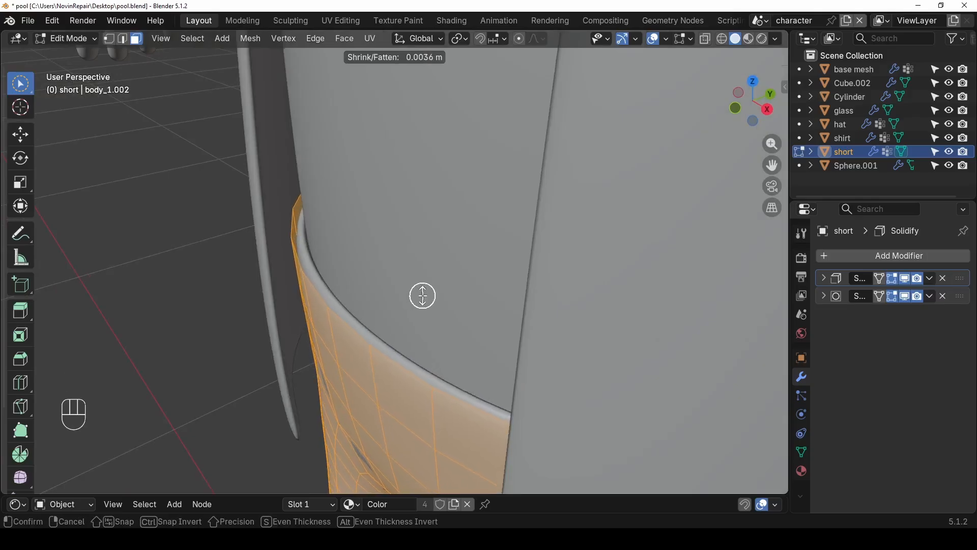
left_click(422, 296)
scroll(423, 296, "down", 10)
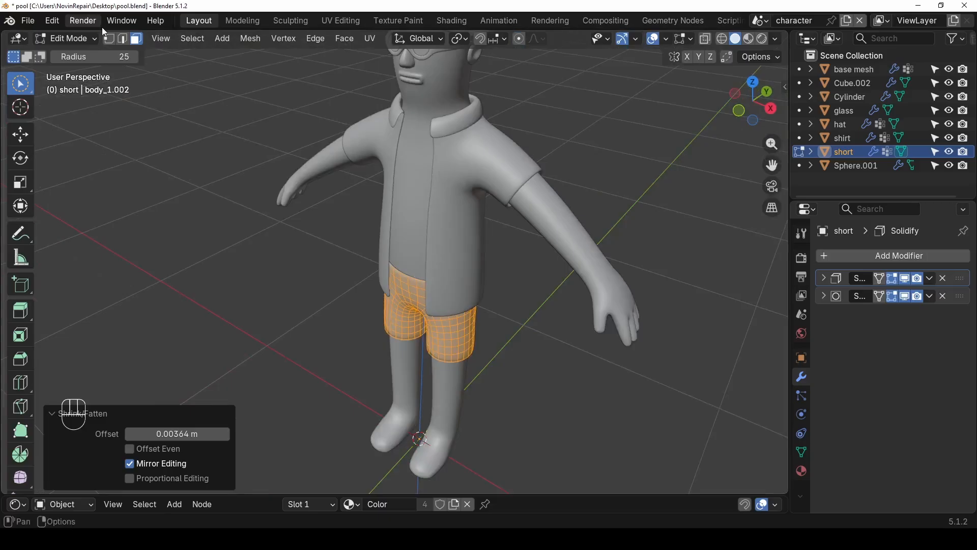
left_click(77, 39)
left_click(86, 53)
- Deselect the shorts and save the file with the whole character in view
scroll(285, 214, "down", 3)
middle_click_drag(321, 241, 429, 213)
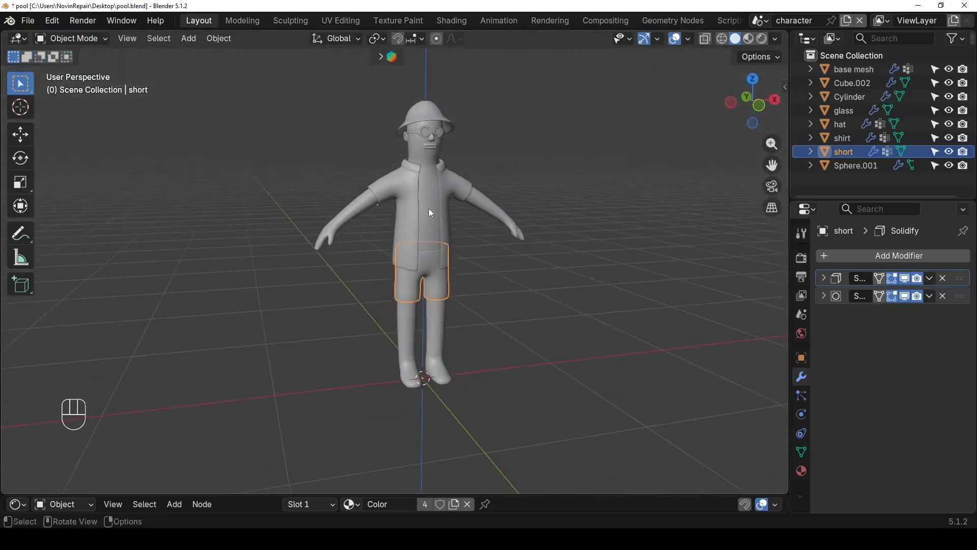
left_click(491, 130)
middle_click_drag(441, 157, 358, 152, "shift")
scroll(466, 244, "up", 6)
scroll(359, 151, "down", 4)
middle_click_drag(369, 303, 378, 348)
scroll(378, 348, "up", 2)
key("ctrl+s")
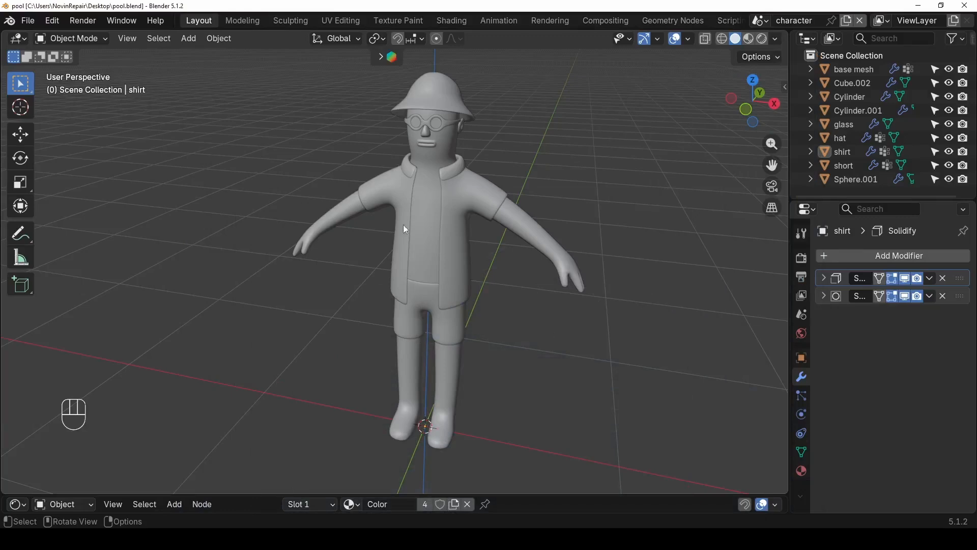
- Open the shirt's mesh in Edit Mode and turn off its Solidify modifier's viewport display
scroll(423, 230, "up", 5)
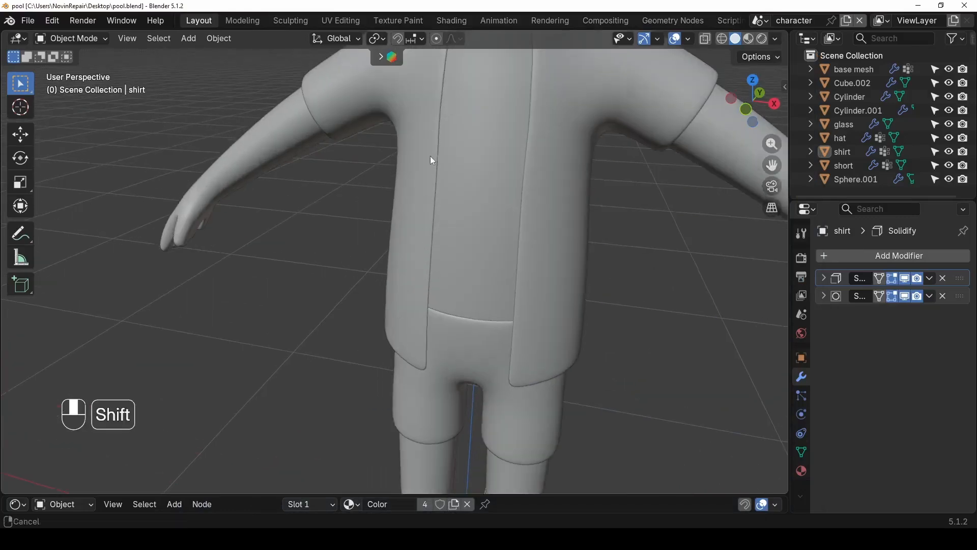
middle_click_drag(430, 155, 366, 233, "shift")
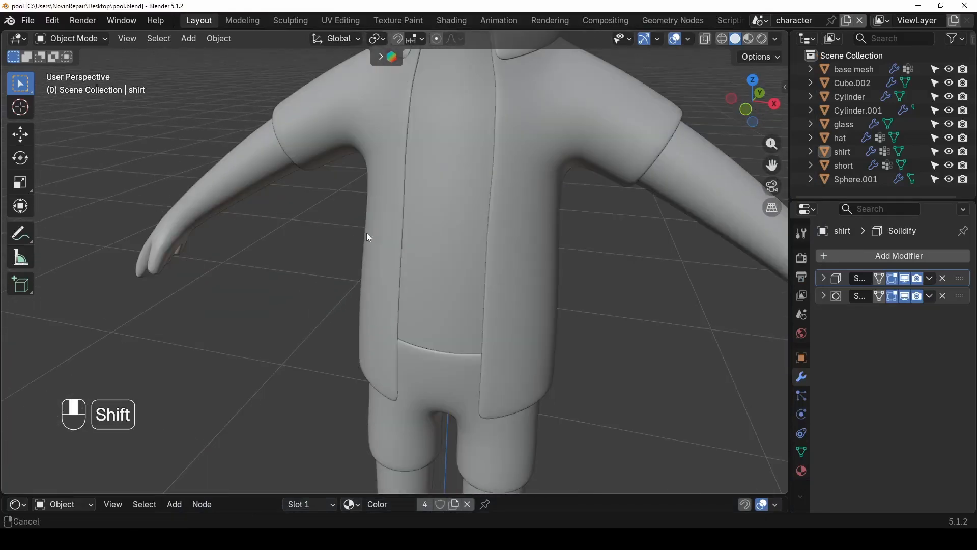
left_click(390, 218)
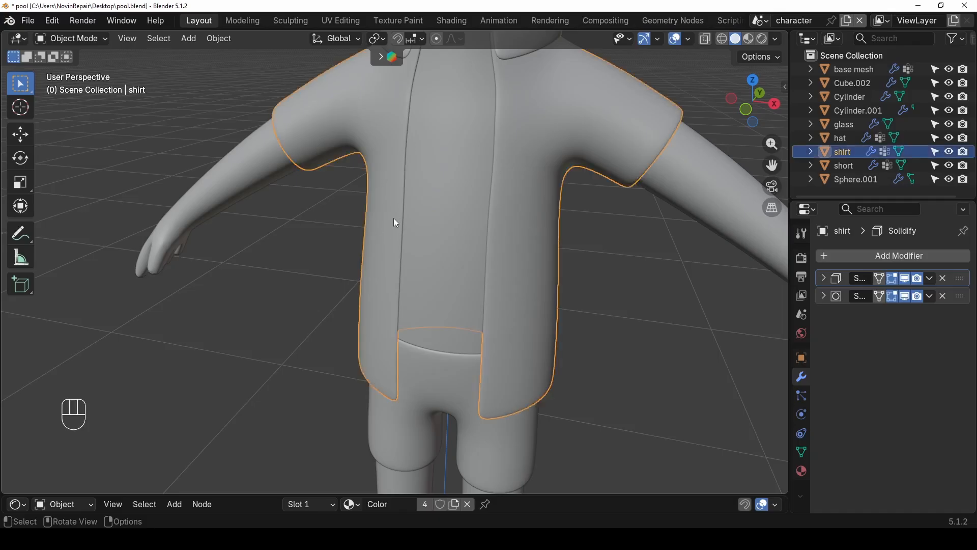
key("Tab")
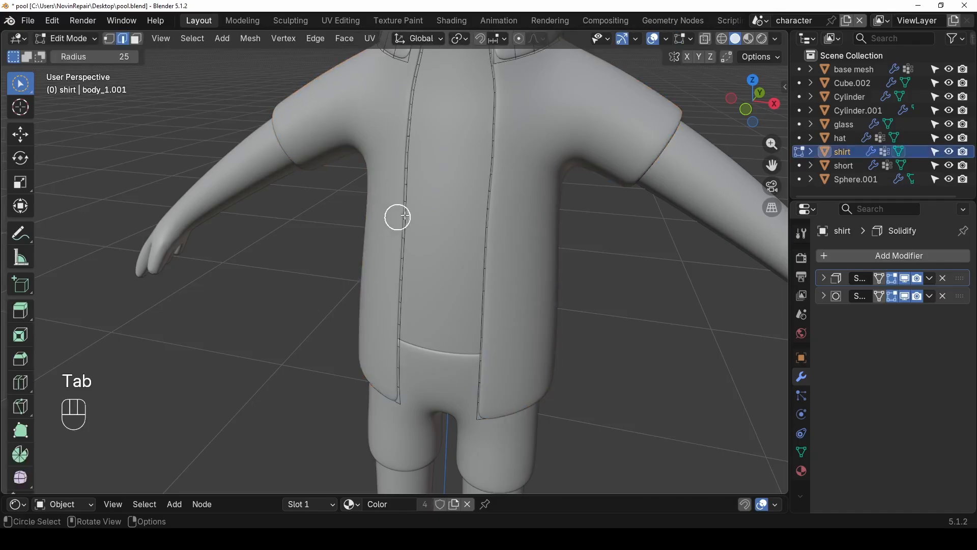
left_click(905, 279)
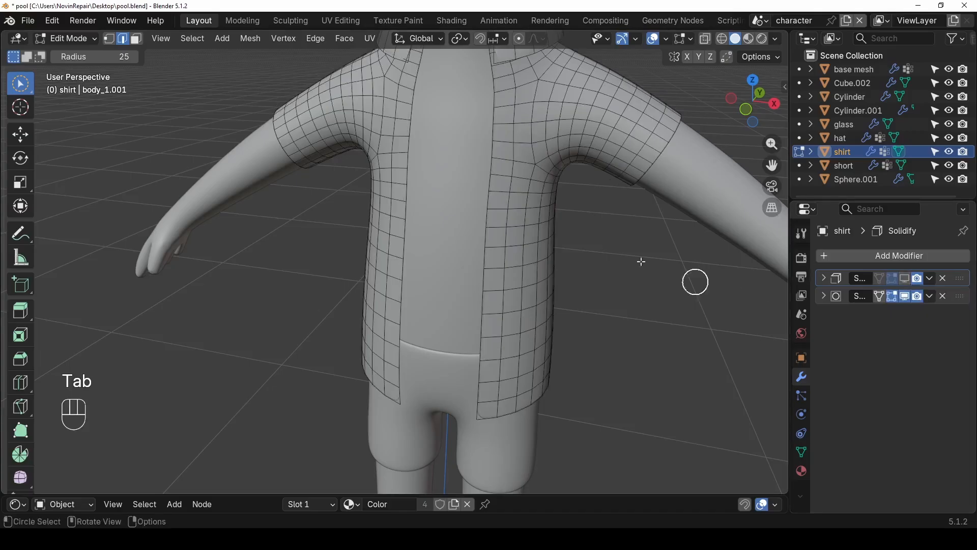
- Add one centred loop cut running along the shirt's front opening on the character's right side
middle_click_drag(382, 294, 454, 193)
middle_click_drag(455, 134, 419, 157, "shift")
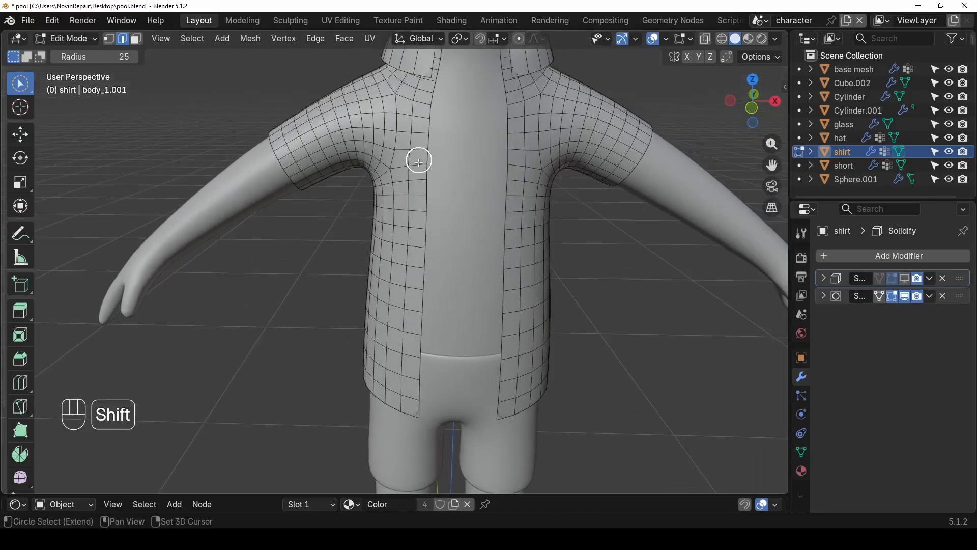
key("ctrl+r")
left_click(422, 213)
right_click(422, 213)
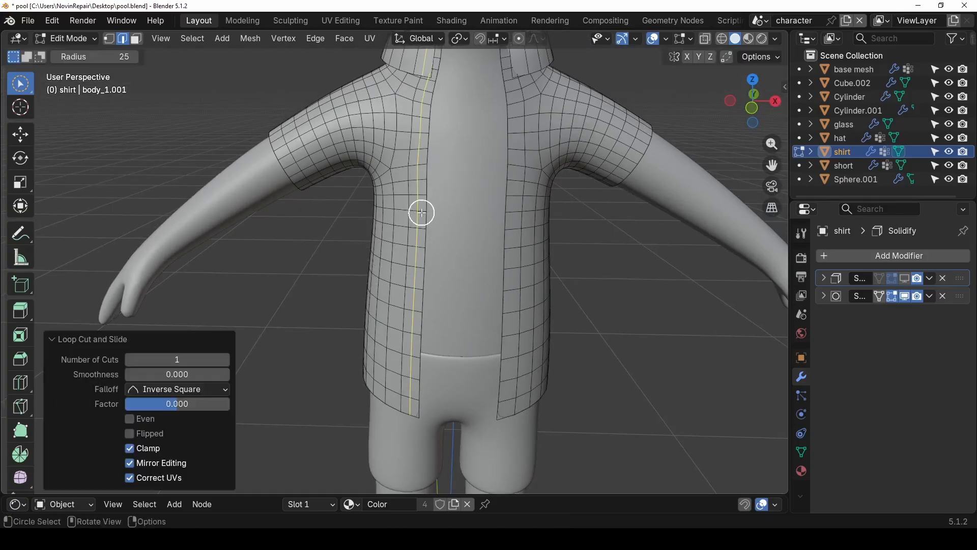
- Deselect the collar part of the new edge loop, keeping only the section down the shirt front selected
mouse_move(430, 100)
middle_mouse_down("shift")
mouse_move(426, 142)
mouse_move(413, 109)
middle_mouse_up("shift")
key("ctrl+r")
middle_click_drag(413, 110, 359, 100, "shift")
left_click_drag(365, 77, 366, 87, "ctrl")
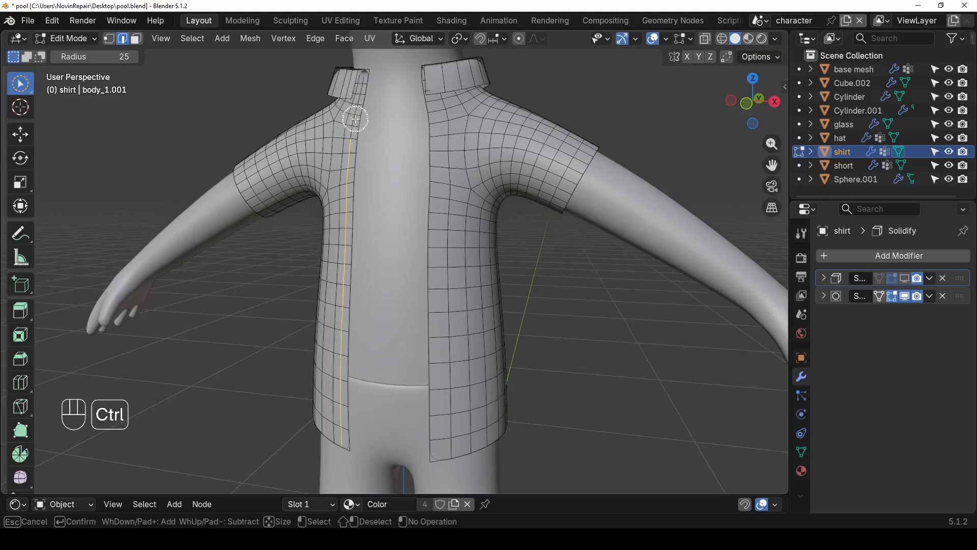
left_click_drag(356, 119, 357, 129, "ctrl")
middle_click_drag(345, 441, 425, 315)
scroll(448, 237, "up", 6)
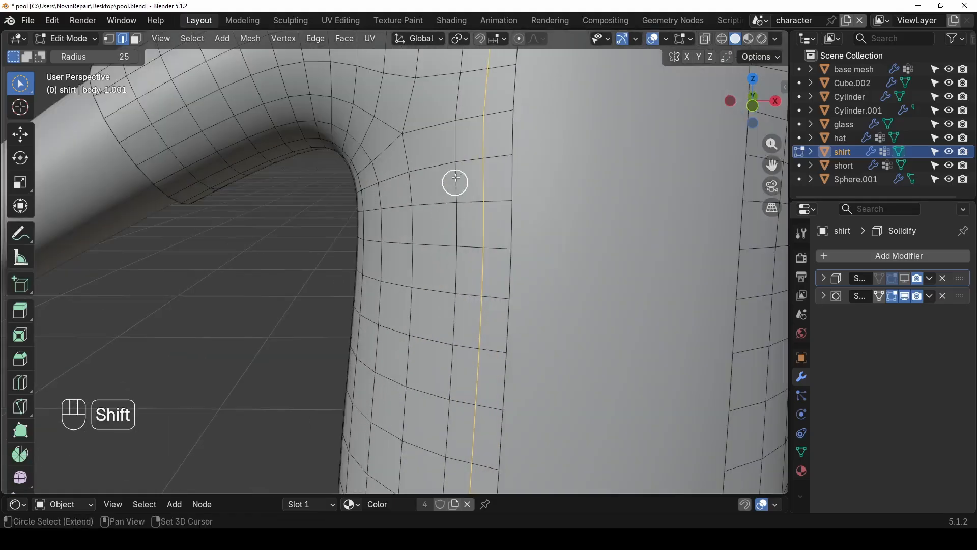
middle_click_drag(454, 183, 392, 329, "shift")
middle_click_drag(344, 431, 345, 364, "shift")
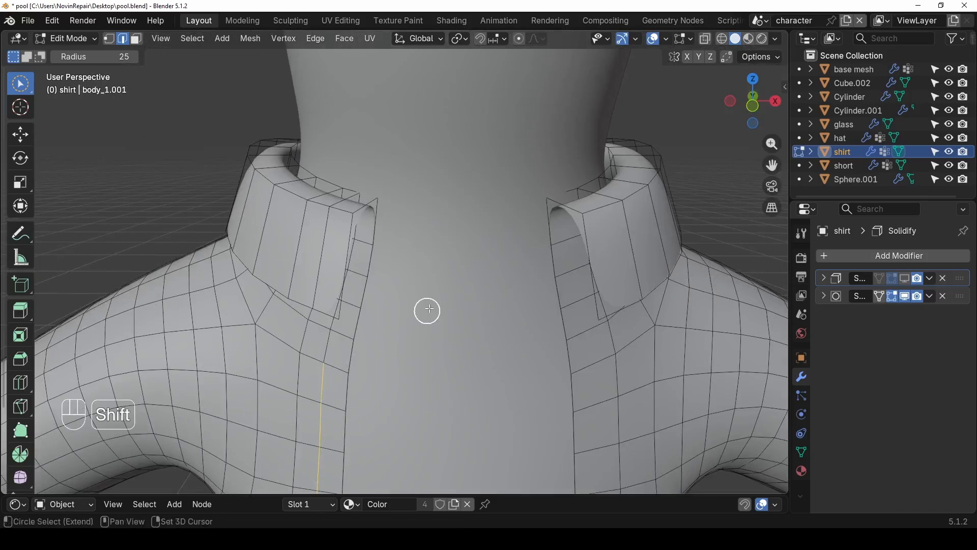
scroll(427, 309, "down", 6)
middle_click_drag(399, 430, 421, 344, "shift")
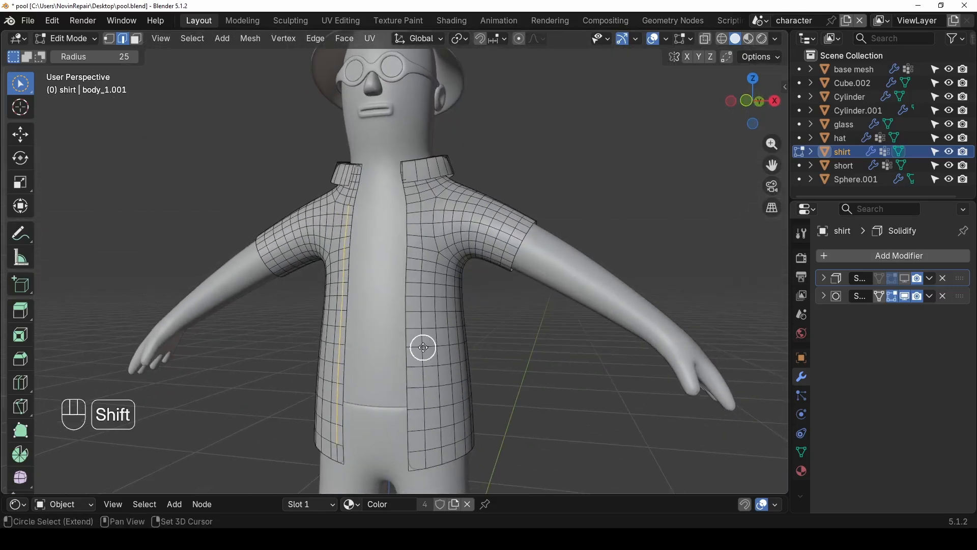
- Duplicate the selected shirt-front edges in place, separate them into their own object and return to Object Mode
key("shift+d")
right_click(355, 355)
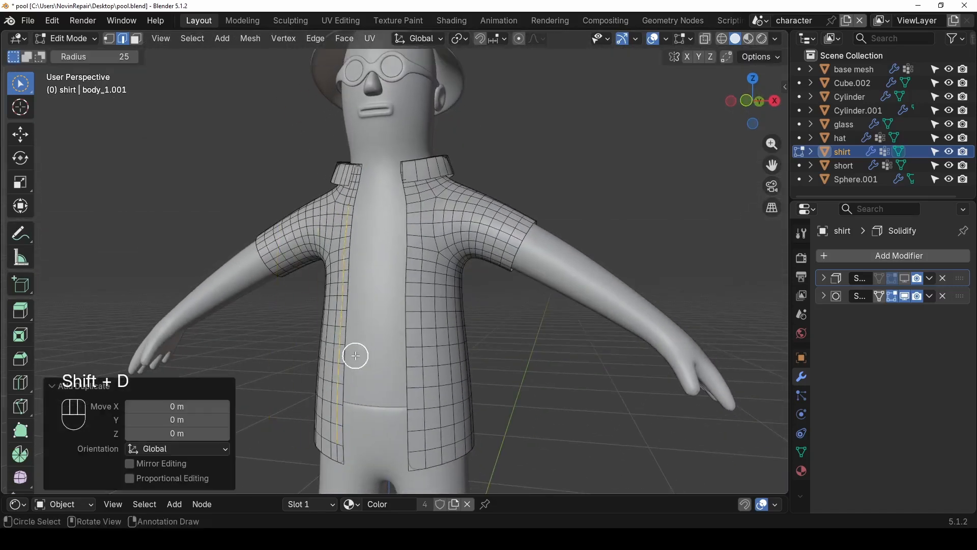
key("p")
left_click(356, 356)
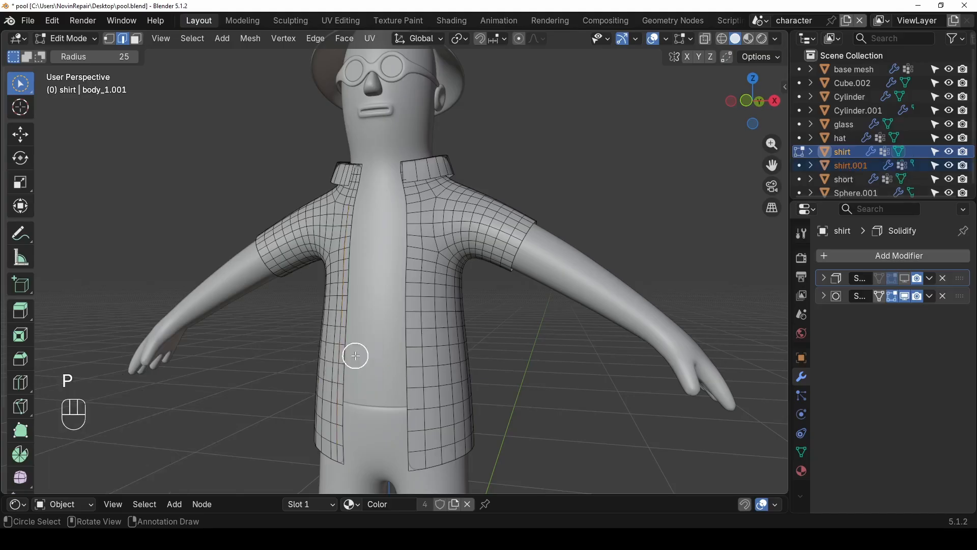
left_click(87, 43)
left_click(81, 53)
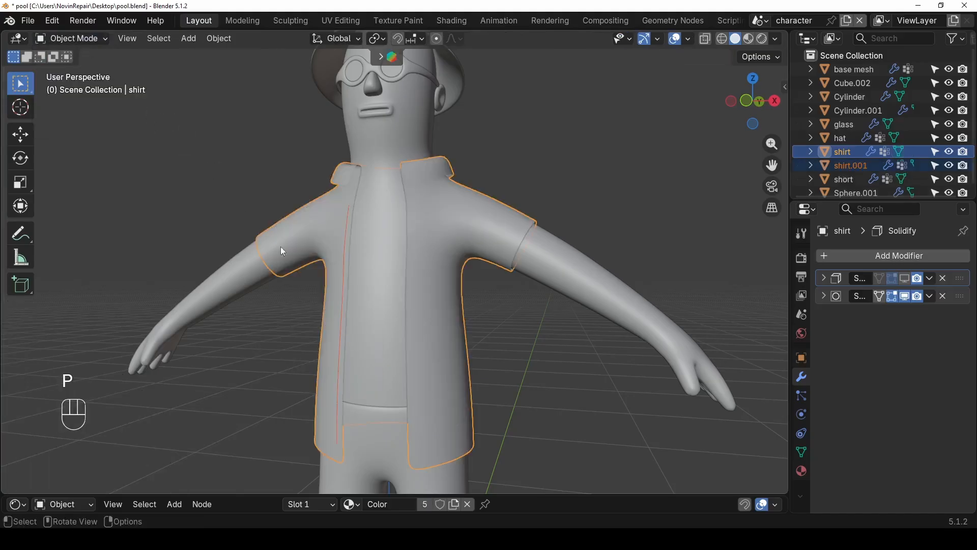
- Rename the separated edge object to "path" and select the shirt
left_click(344, 248)
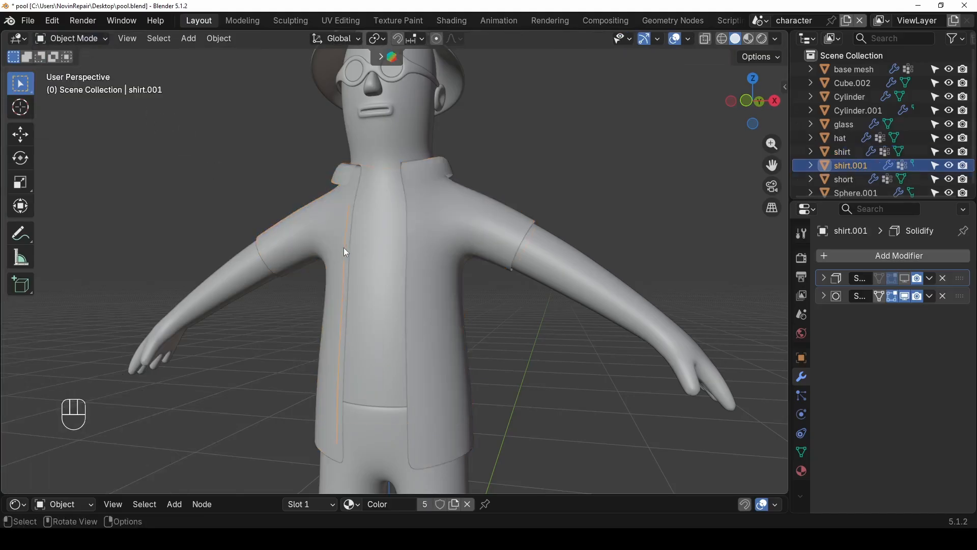
double_click(866, 165)
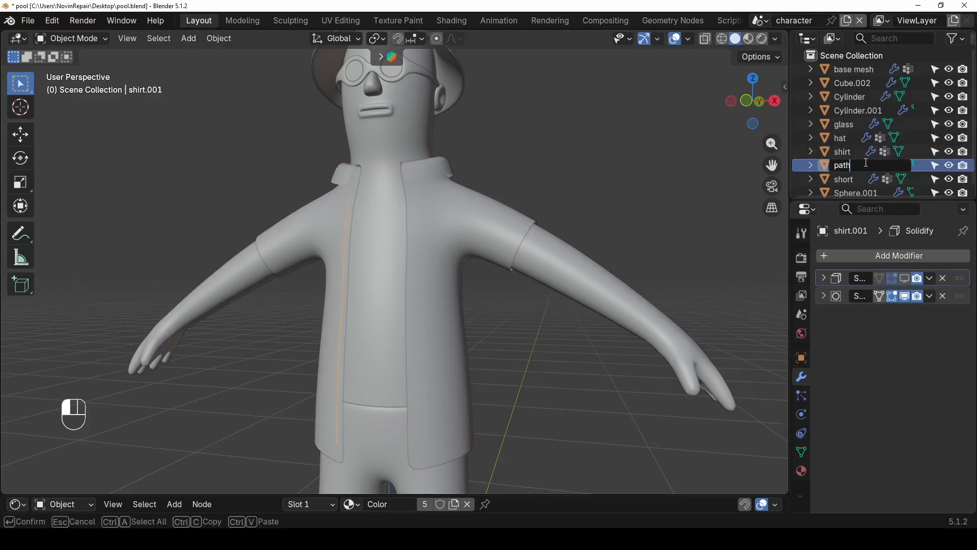
key("Return")
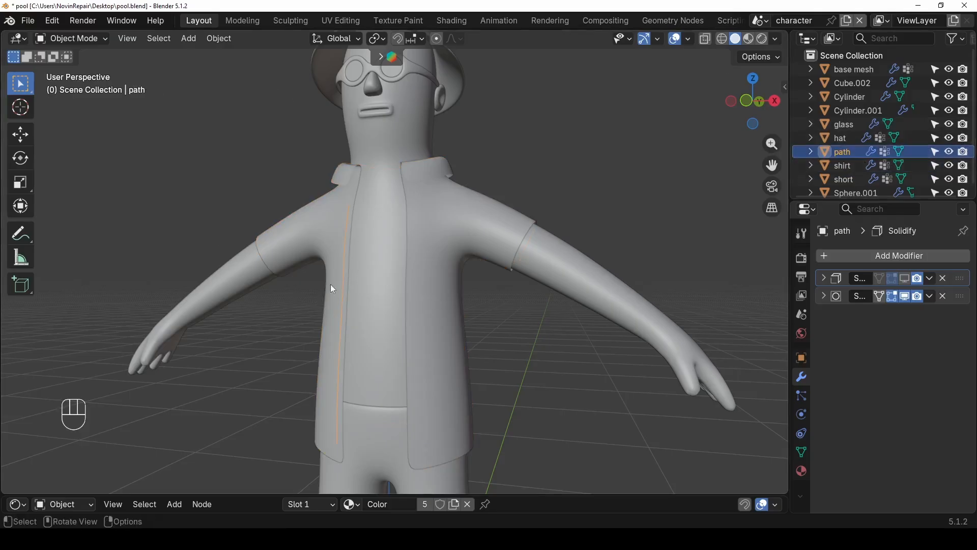
left_click(323, 248)
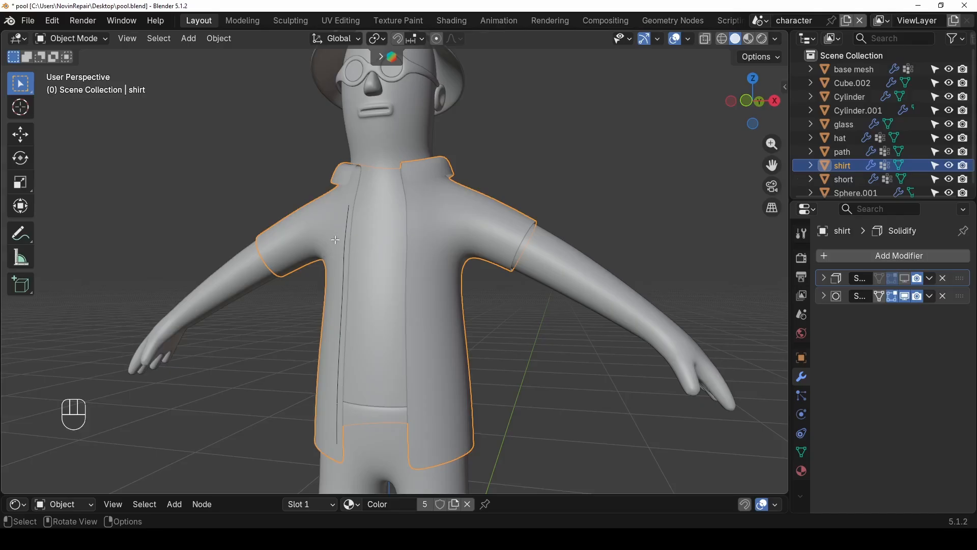
- Dissolve the extra edge loop beside the shirt's front opening on the character's right side, and return to Object Mode
key("Tab")
scroll(326, 132, "up", 4)
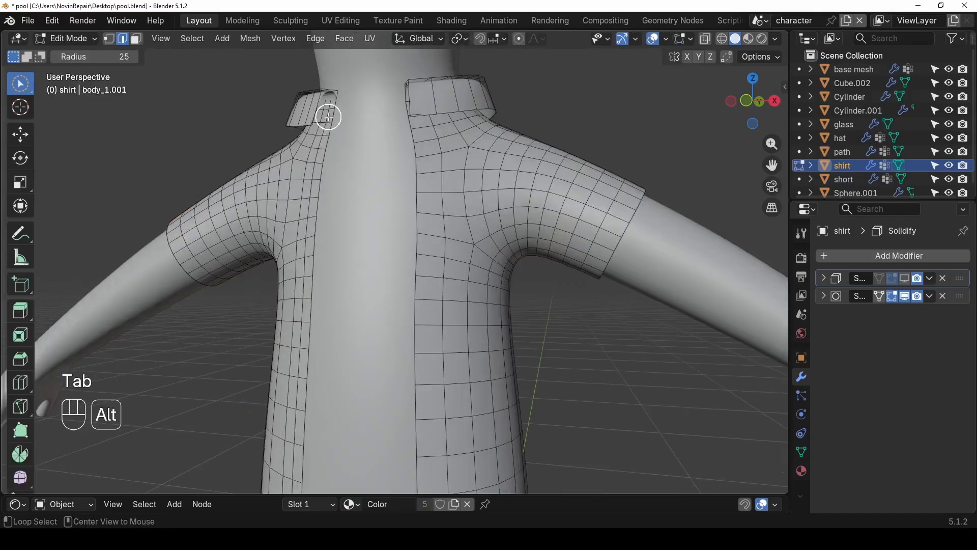
left_click(329, 118, "alt")
scroll(312, 321, "down", 2)
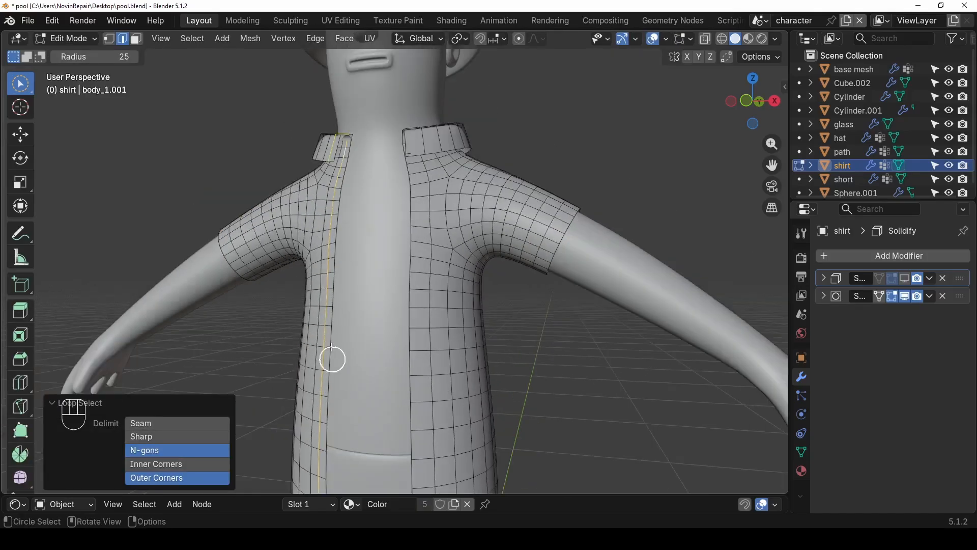
middle_click_drag(332, 360, 313, 303, "shift")
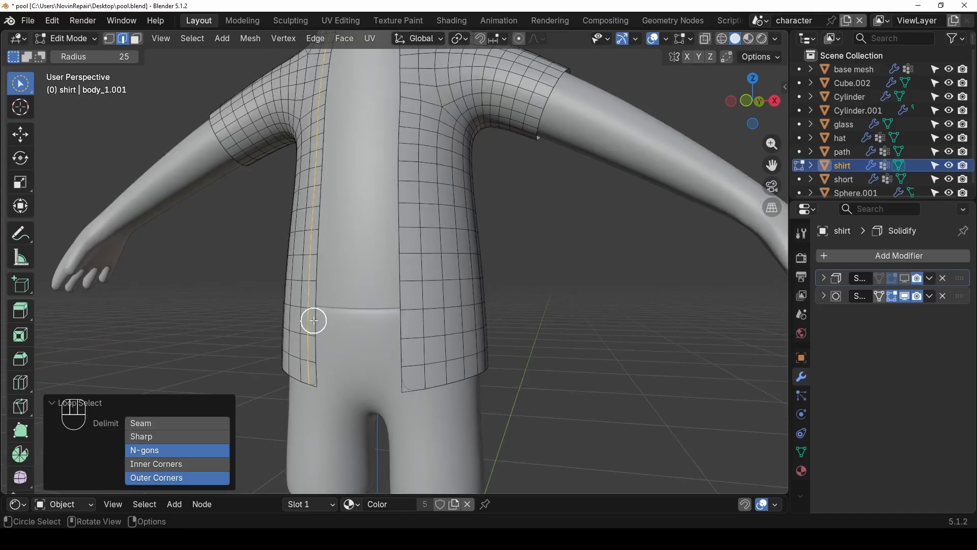
right_click(314, 321)
left_click(301, 500)
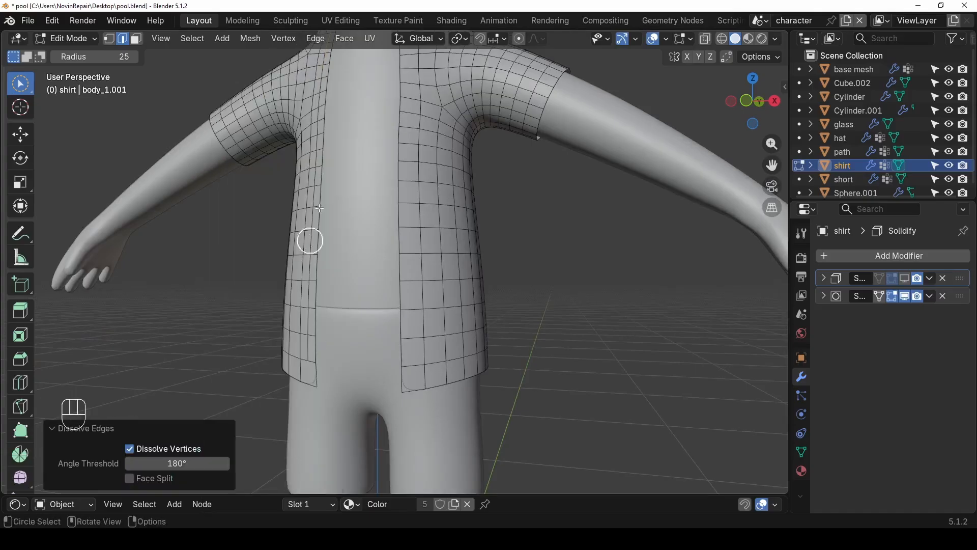
left_click(72, 38)
left_click(68, 52)
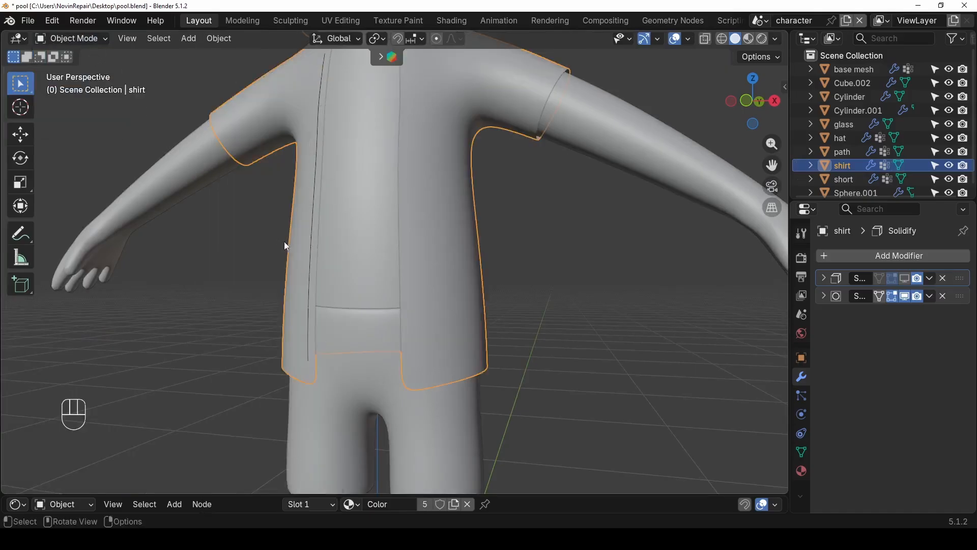
- Add a mesh cylinder with 12 vertices at the world origin
left_click(312, 250)
scroll(628, 312, "down", 6)
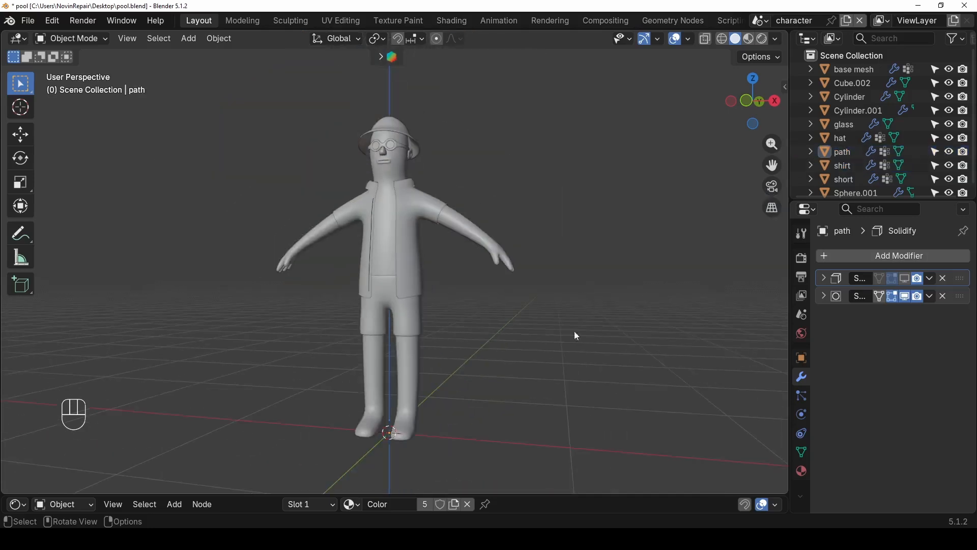
middle_click_drag(576, 334, 426, 391)
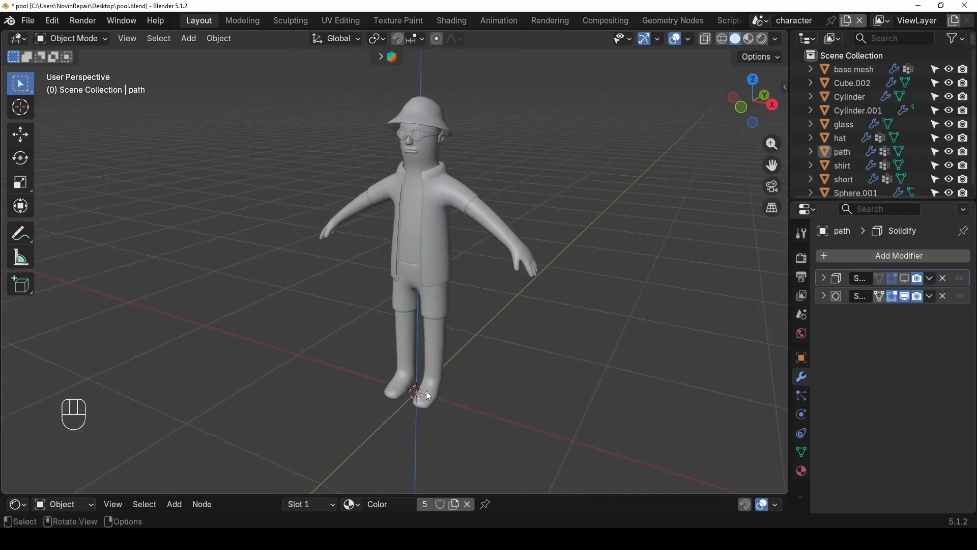
key("shift+a")
mouse_move(428, 249)
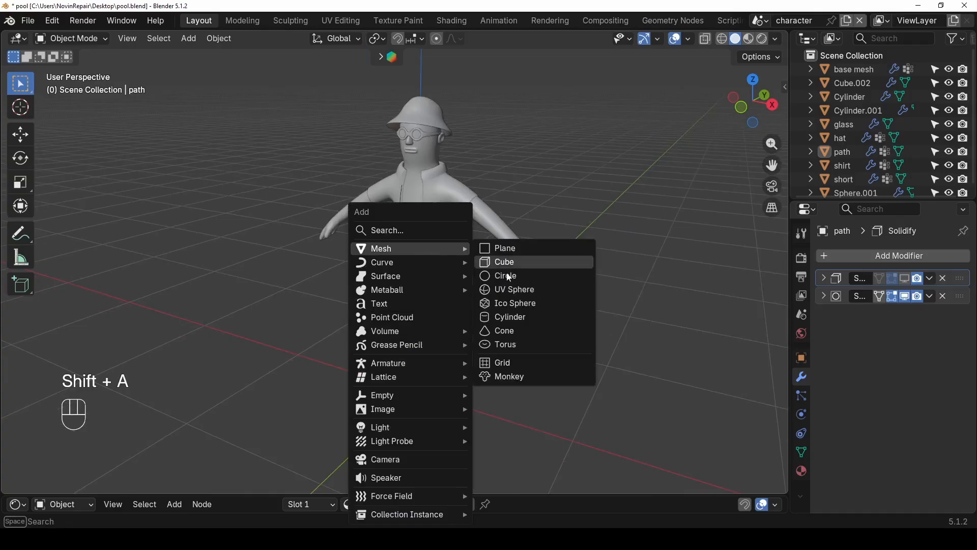
left_click(530, 317)
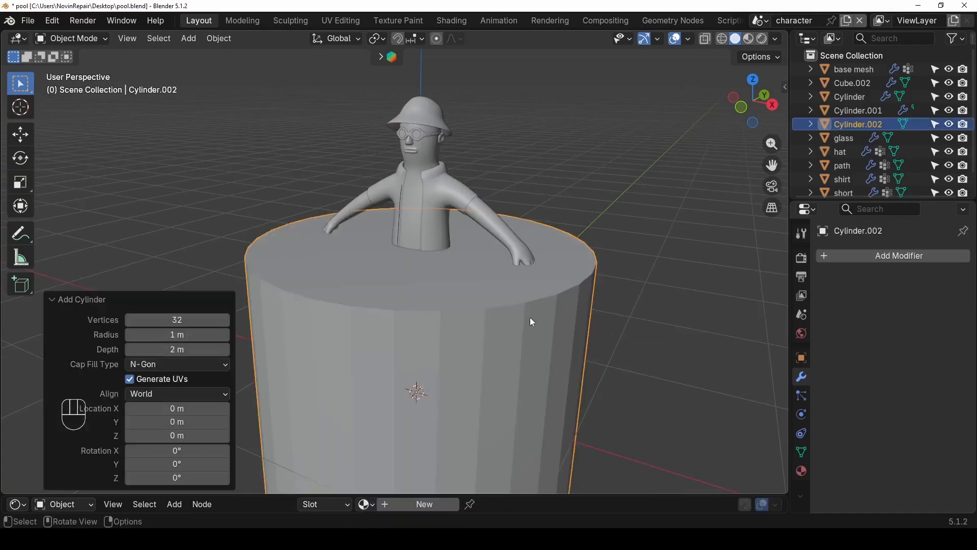
left_click(186, 320)
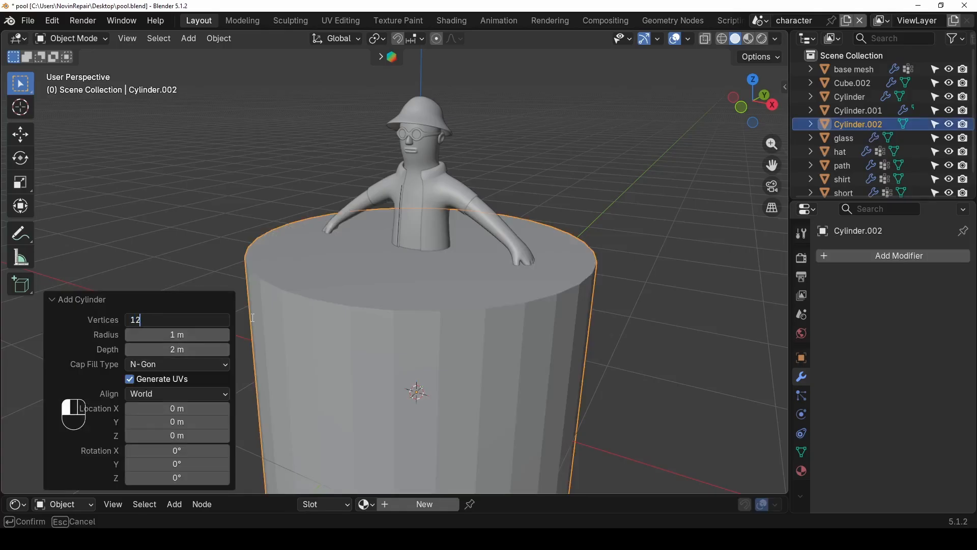
type("12")
key("Return")
left_click(53, 303)
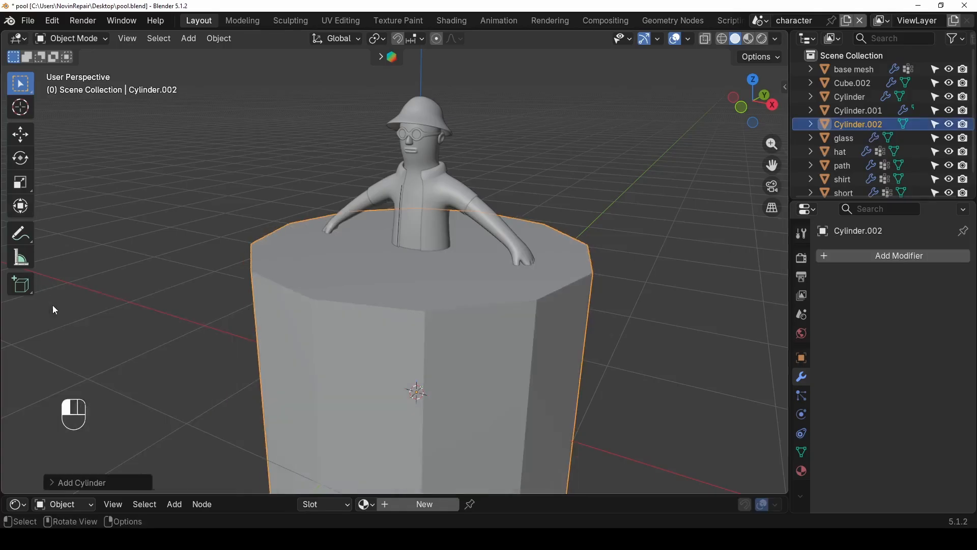
- Flatten the cylinder along Z into a low disc
scroll(439, 304, "down", 6)
key("s")
key("z")
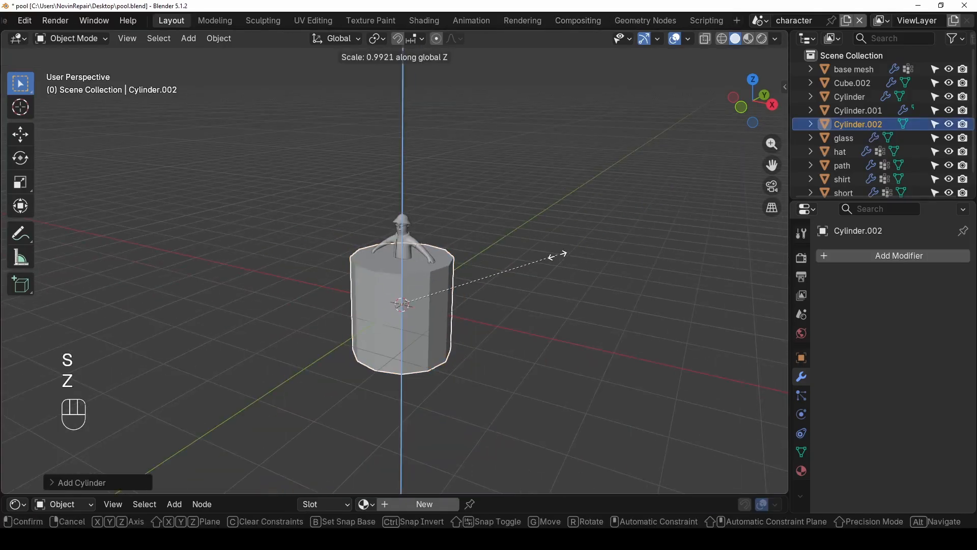
left_click(424, 295)
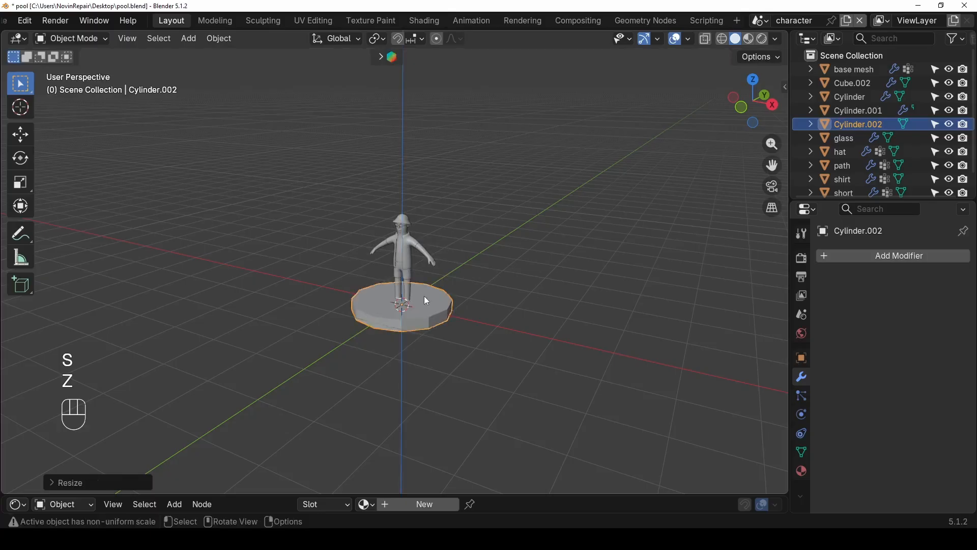
- Move the disc along Y in front of the character and scale it down to a small button shape
key("g")
key("y")
left_click(368, 329)
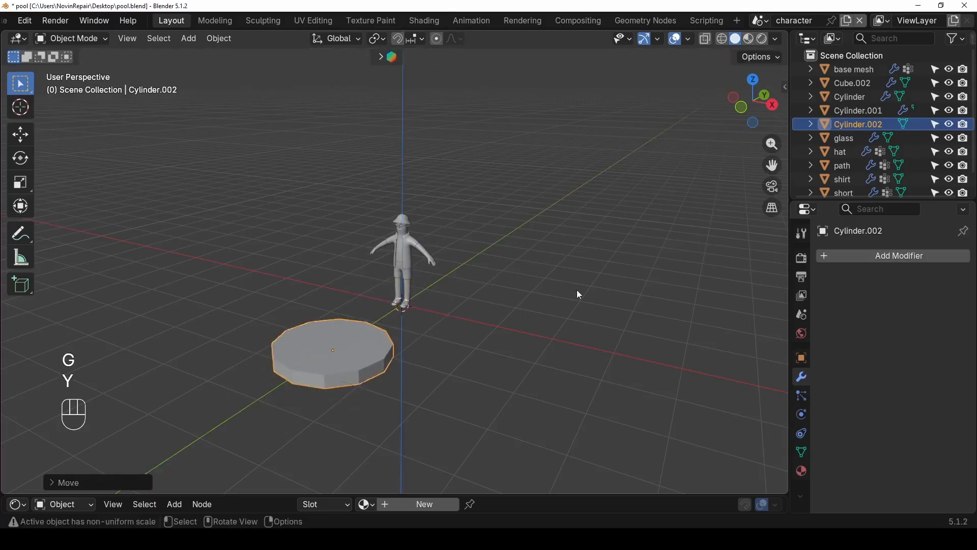
key("s")
left_click(367, 344)
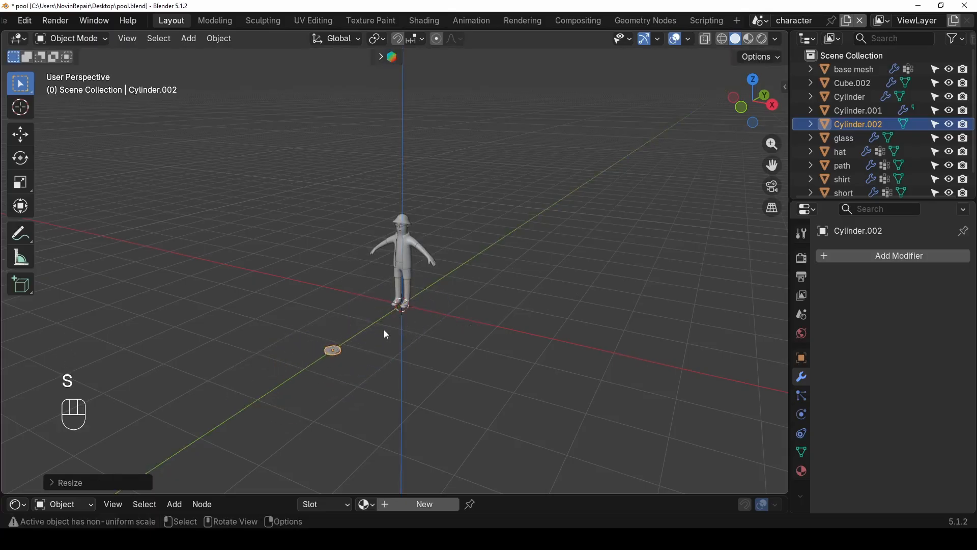
- Apply the disc's scale in Object Mode
key("KP_Decimal")
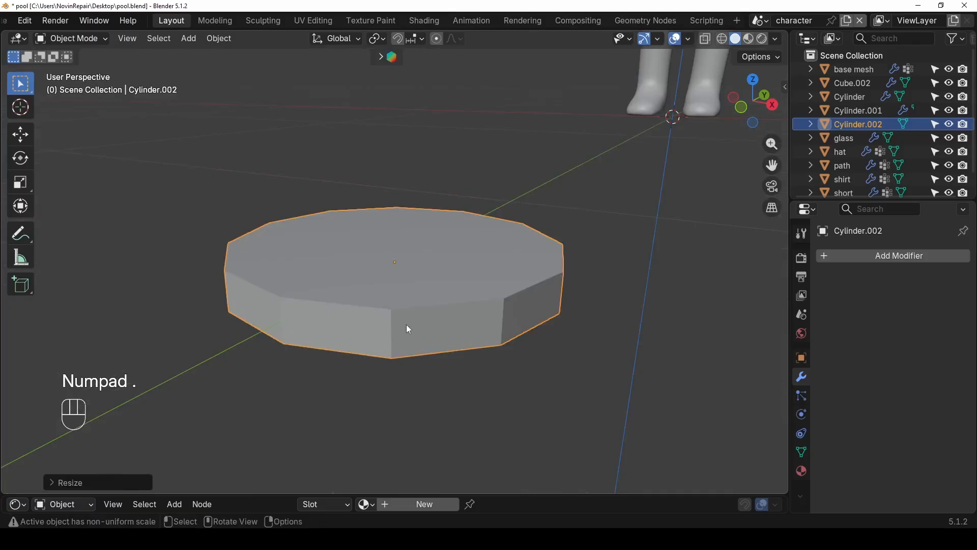
key("Tab")
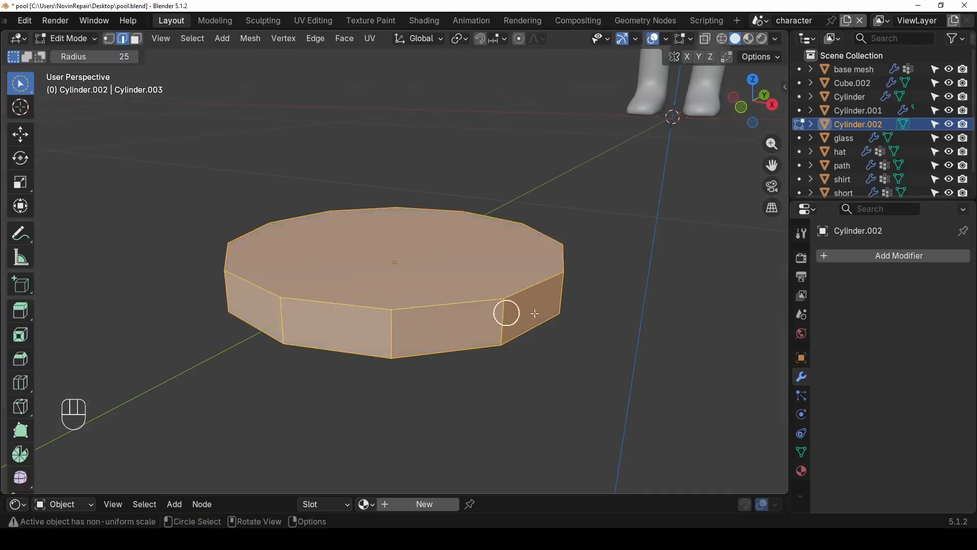
key("Tab")
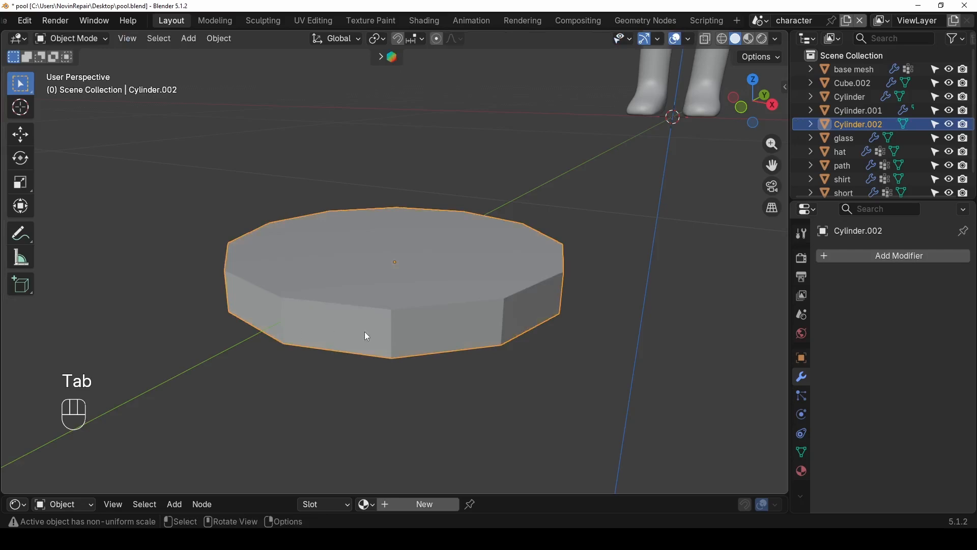
key("ctrl+a")
left_click(347, 351)
- Bevel the disc's upper and lower rim edge loops by about 0.009 m with 3 segments, and return to Object Mode
key("Tab")
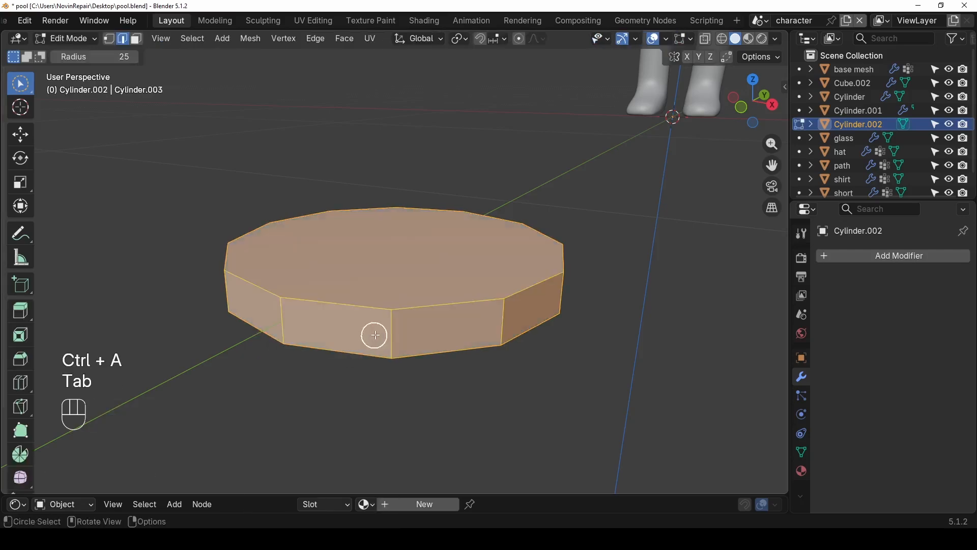
left_click(354, 307)
left_click(354, 305, "alt")
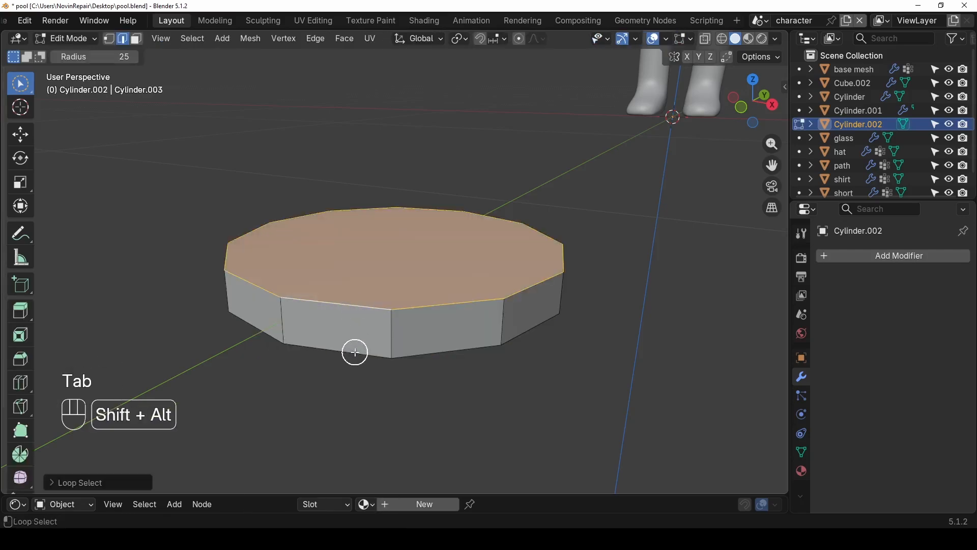
left_click(359, 350, "alt+shift")
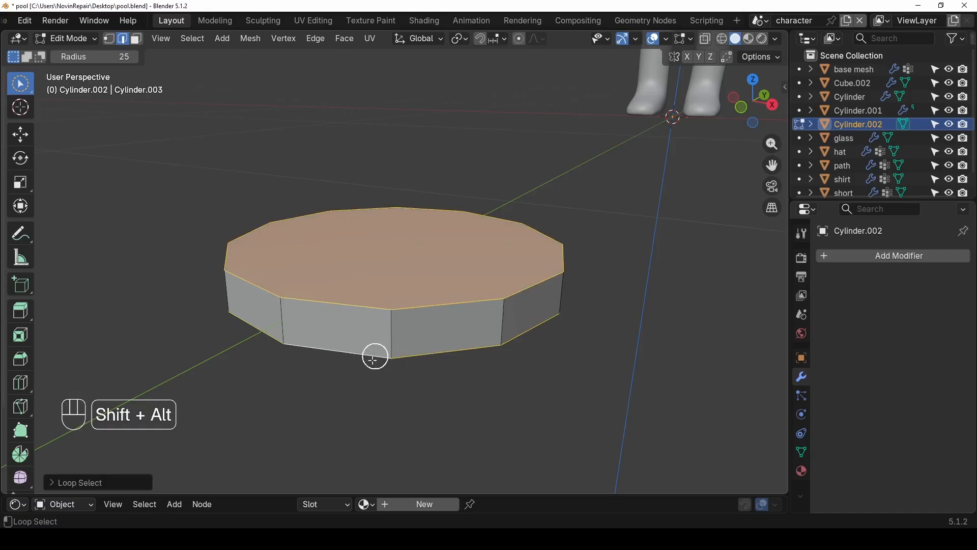
middle_click_drag(375, 350, 393, 329)
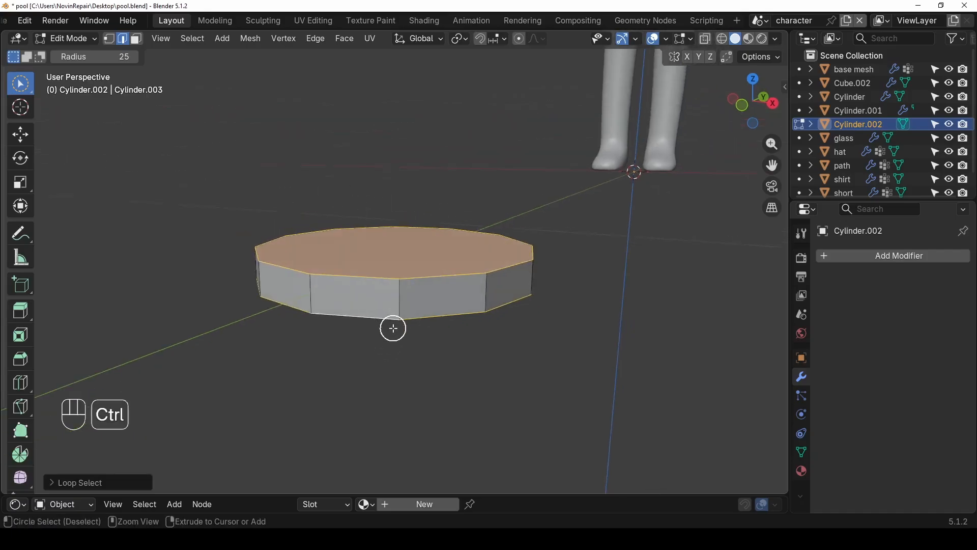
key("ctrl+b")
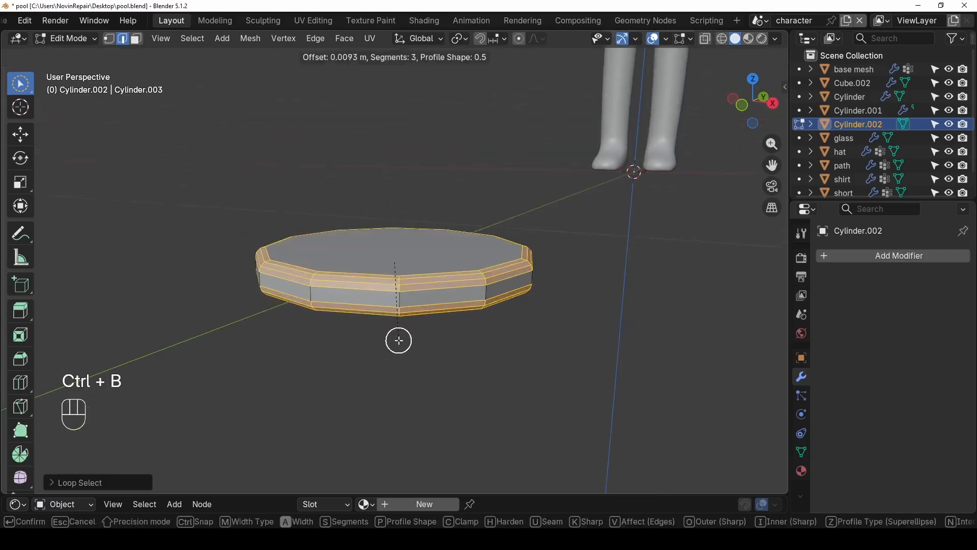
left_click(399, 341)
key("Tab")
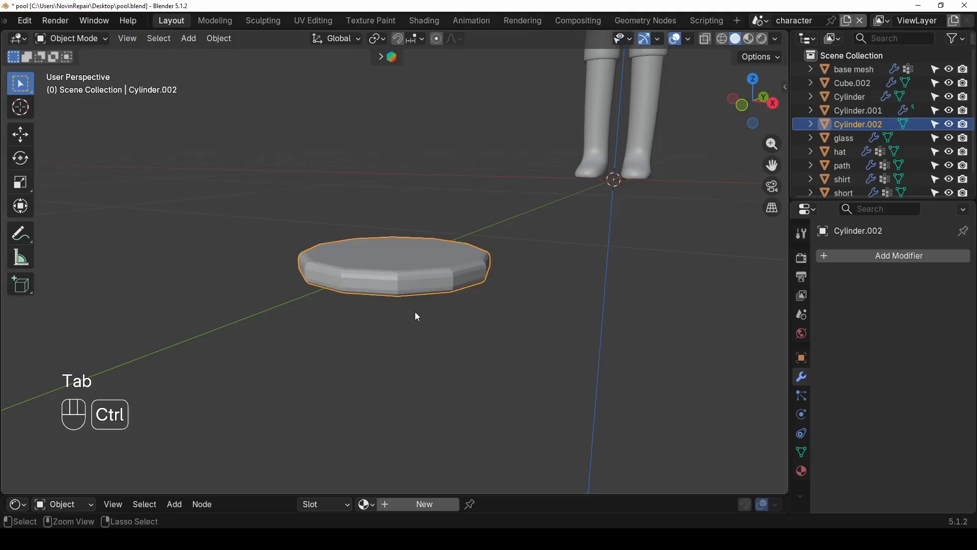
- Add a level 2 Subdivision Surface modifier and an Array modifier to the beveled disc
key("ctrl+2")
mouse_move(416, 298)
middle_mouse_down()
mouse_move(399, 320)
mouse_move(399, 295)
middle_mouse_up()
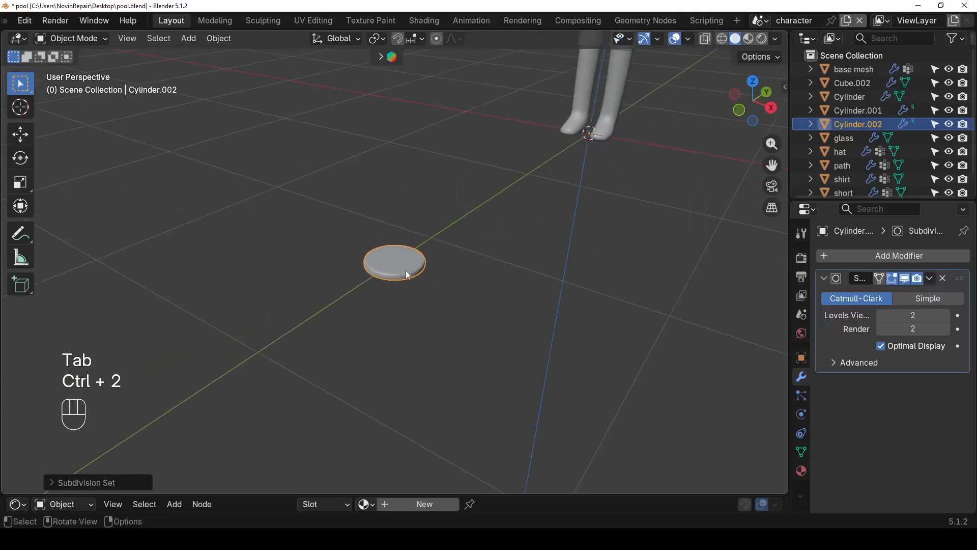
scroll(432, 227, "up", 2)
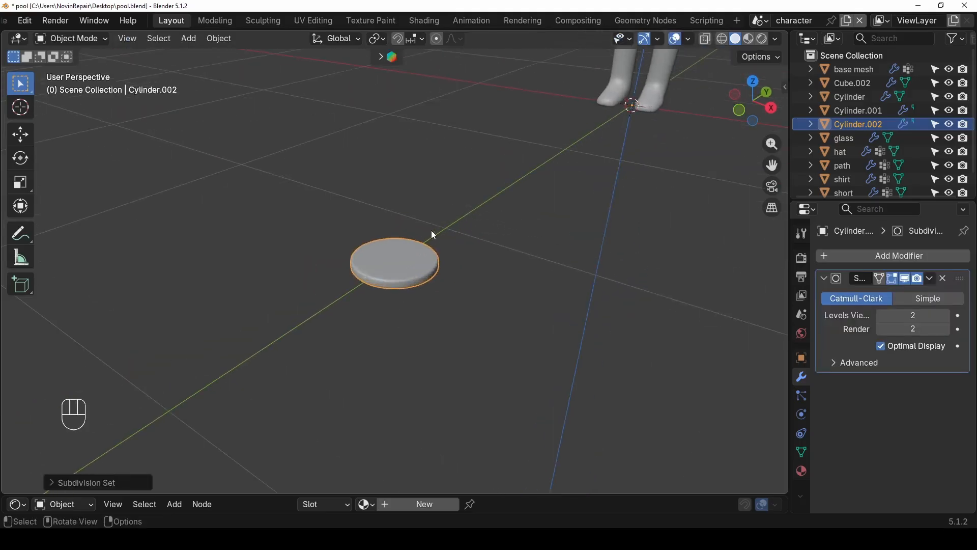
scroll(410, 262, "down", 4)
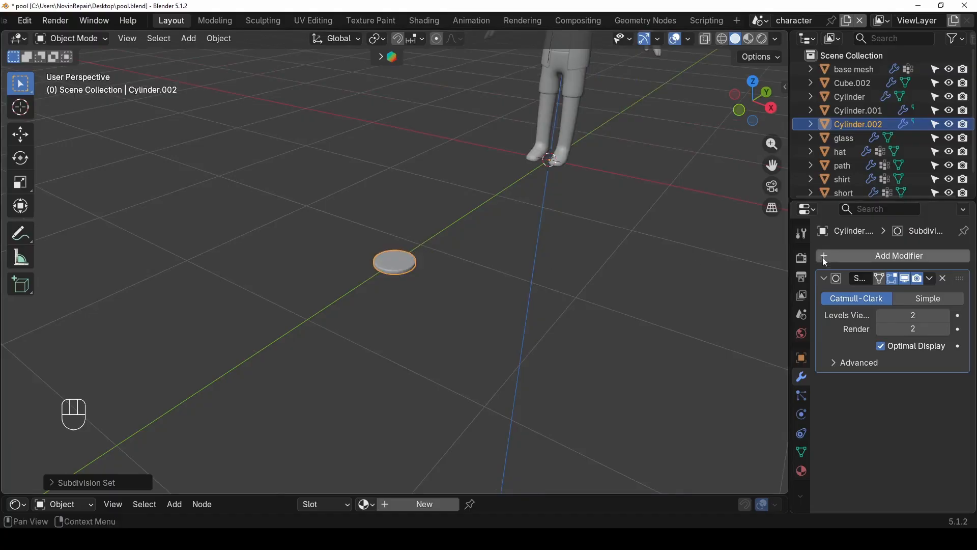
left_click(835, 255)
mouse_move(801, 287)
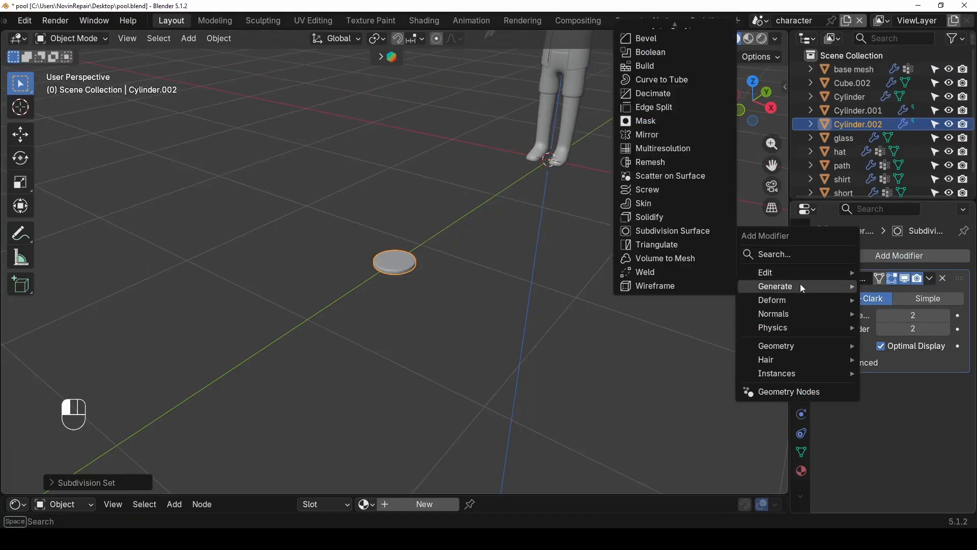
scroll(659, 63, "up", 1)
left_click(661, 34)
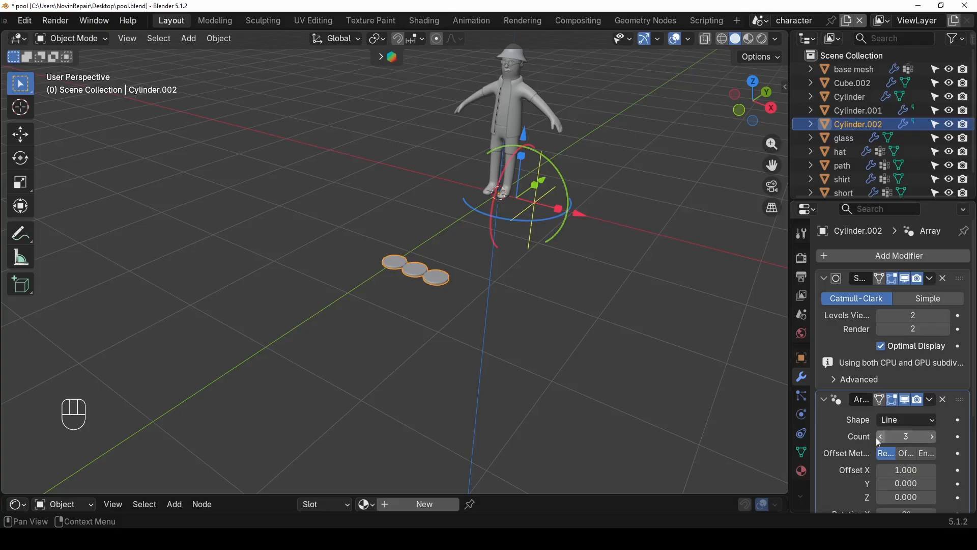
- Try the Curve shape for the disc's Array modifier and undo the change
scroll(872, 429, "down", 4)
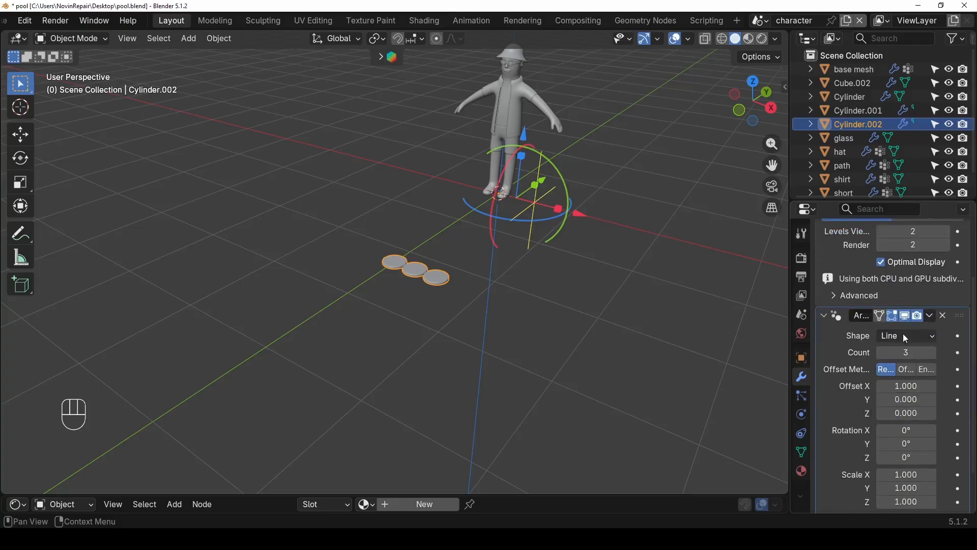
left_click(906, 338)
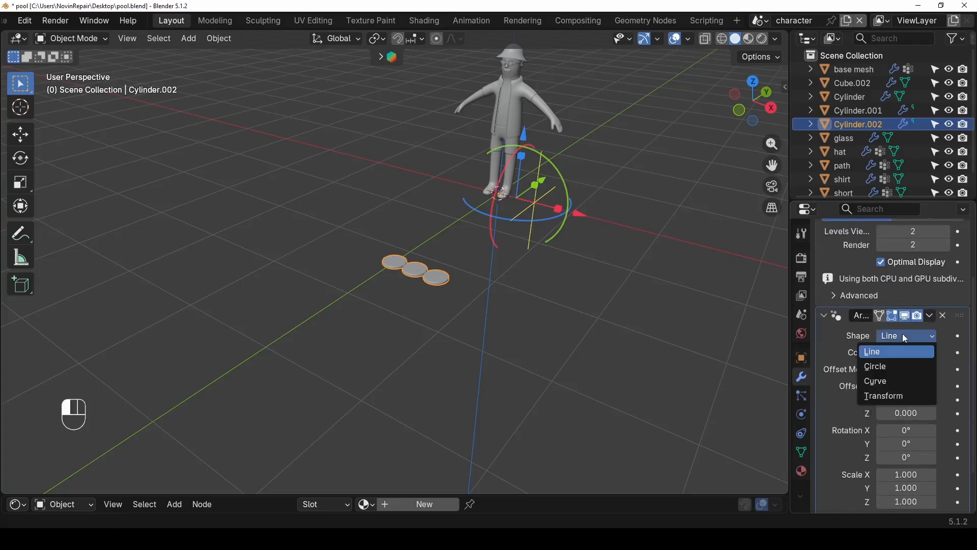
left_click(890, 381)
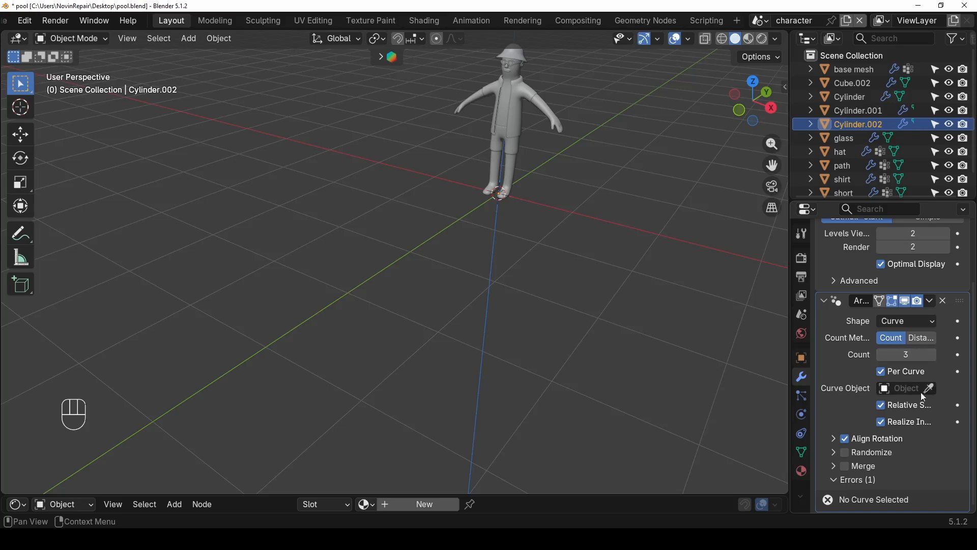
key("ctrl+z")
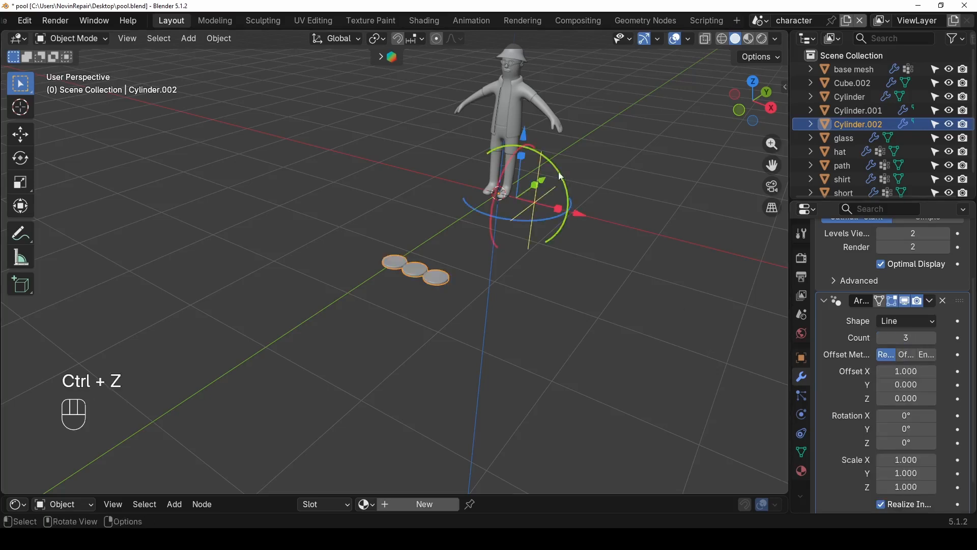
- Convert the path mesh along the shirt's front opening to a curve
left_click(497, 108)
left_click(497, 108)
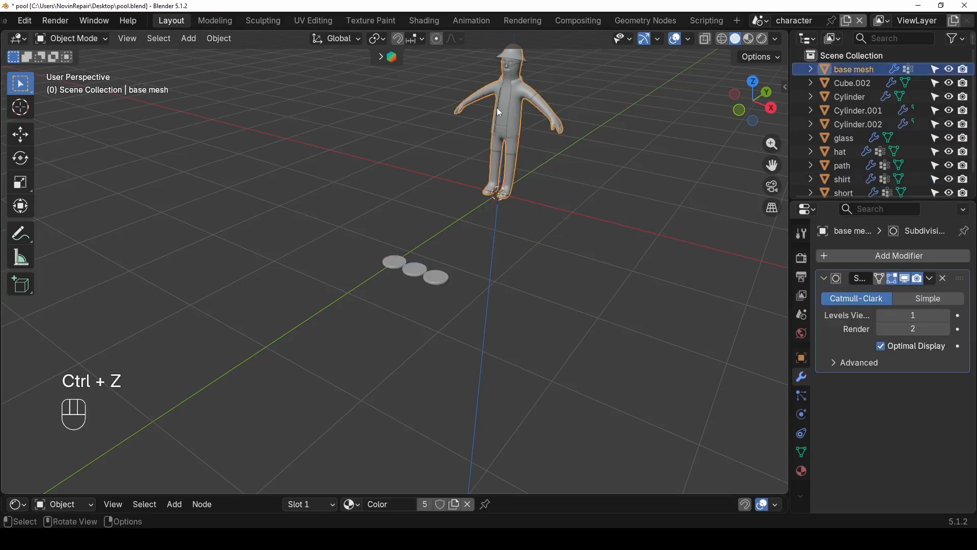
left_click(497, 108)
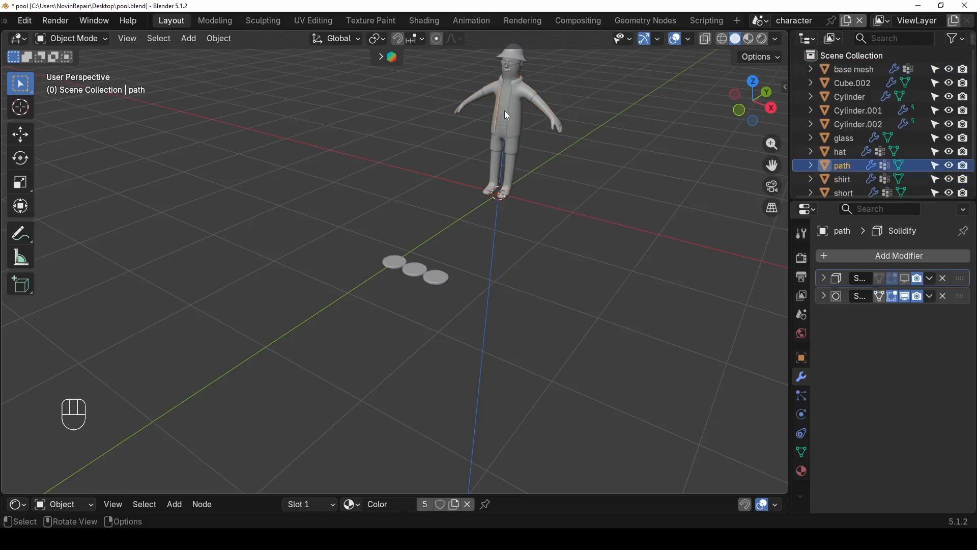
right_click(496, 109)
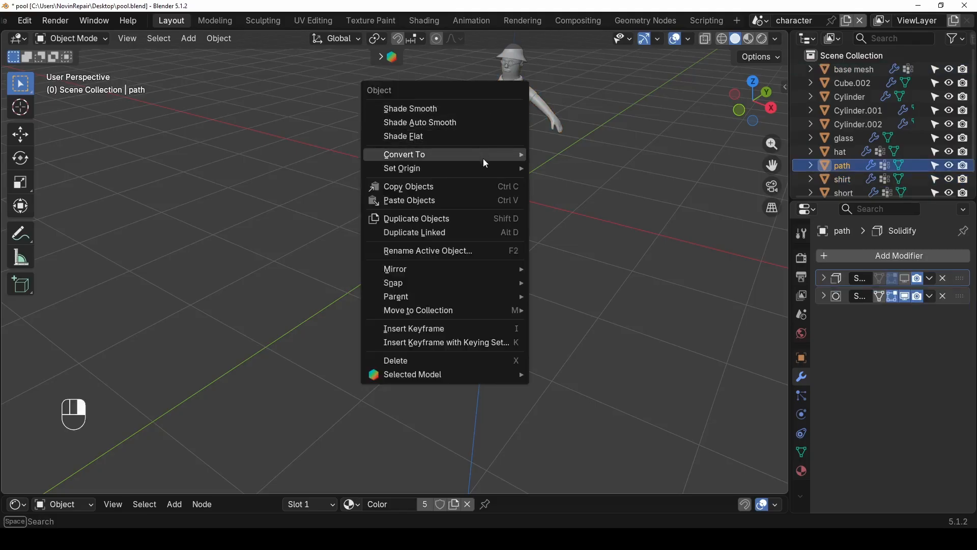
mouse_move(517, 154)
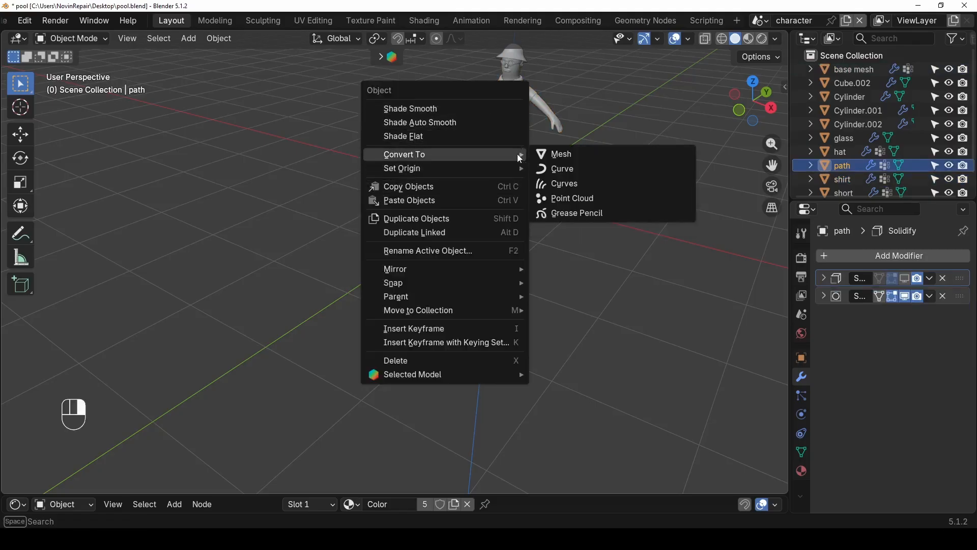
left_click(559, 168)
- Try arraying the disc with the Curve shape and path as the curve object, and undo the change
left_click(435, 278)
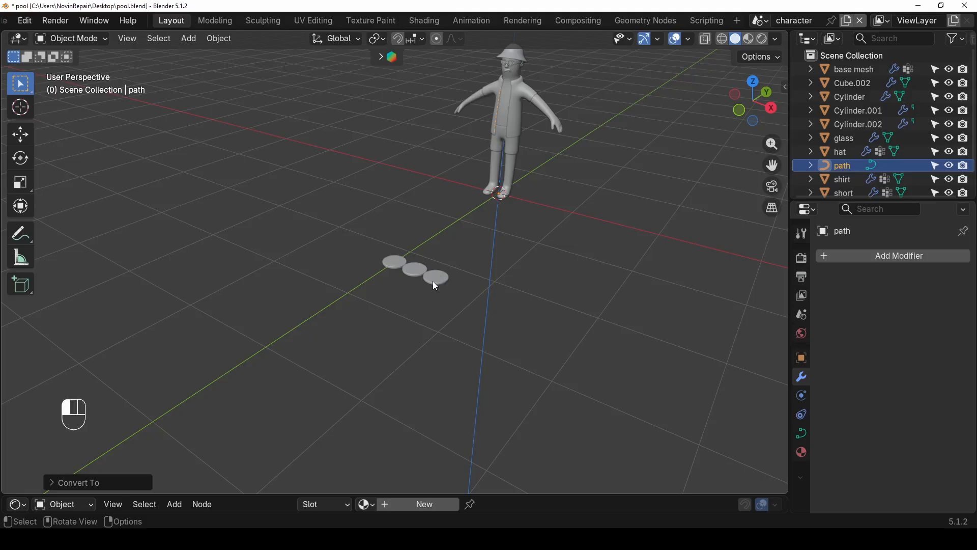
left_click(901, 405)
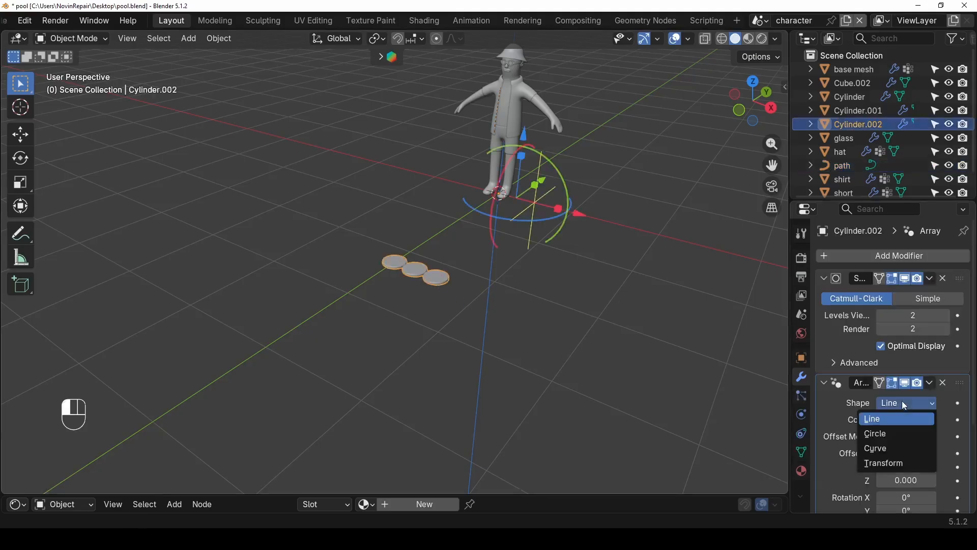
left_click(892, 449)
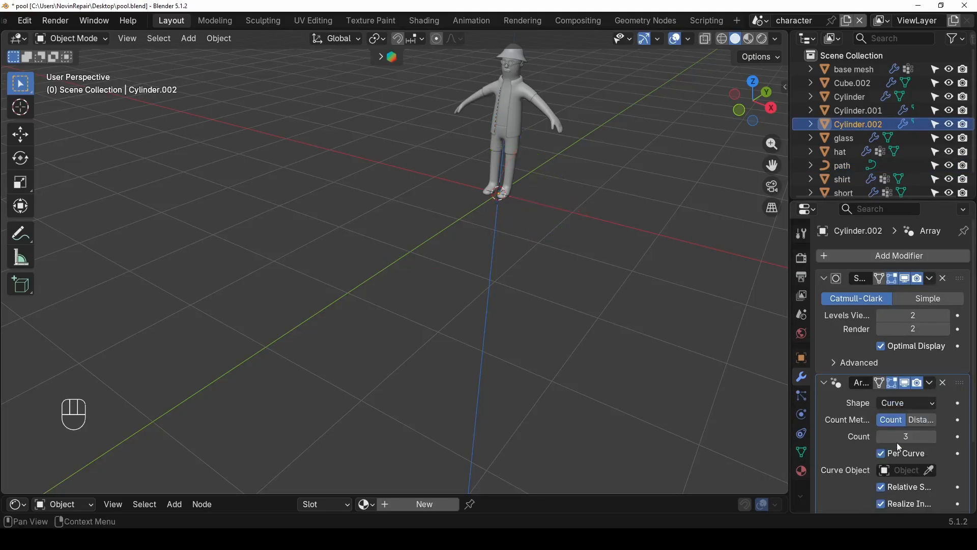
left_click(933, 472)
key("Escape")
left_click(930, 471)
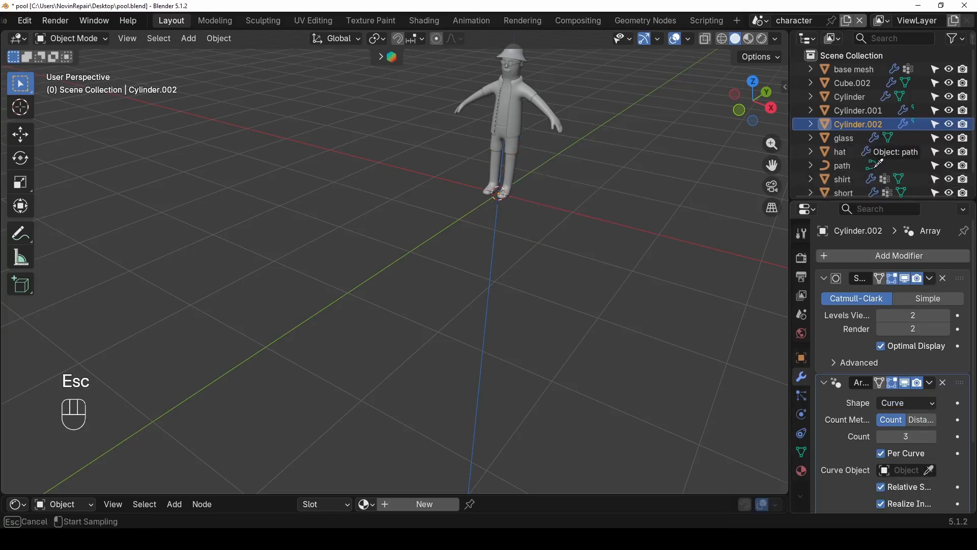
left_click(846, 168)
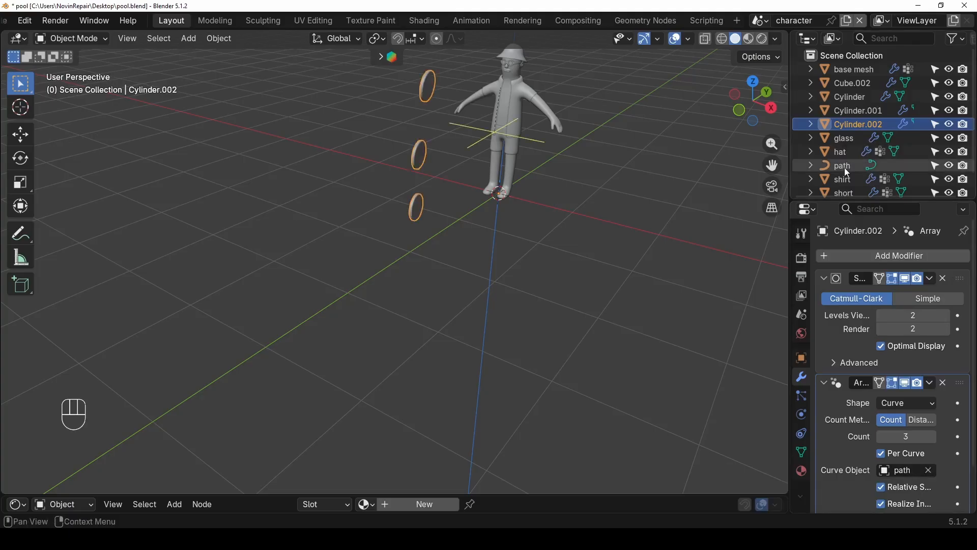
middle_click_drag(473, 136, 374, 235, "shift")
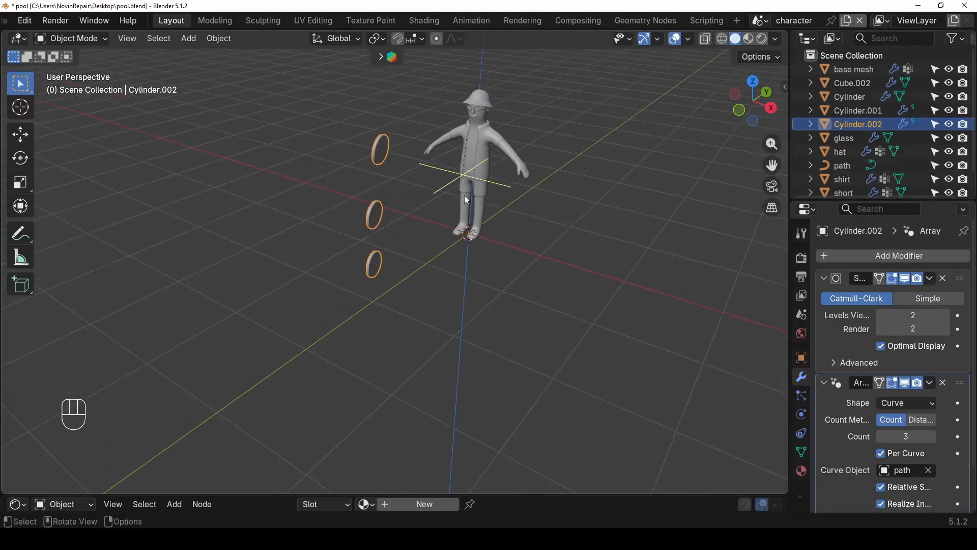
key("ctrl+z")
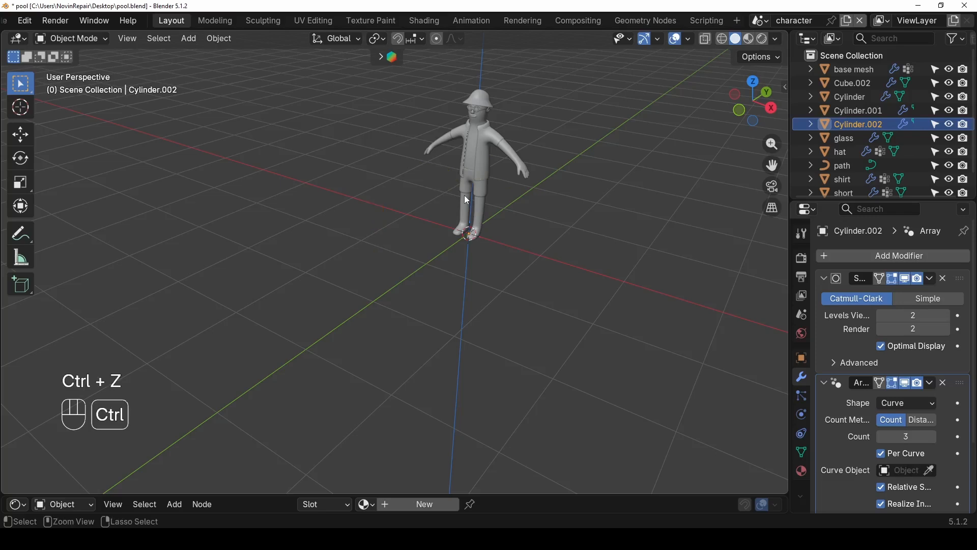
key("ctrl+z")
key("ctrl+z")
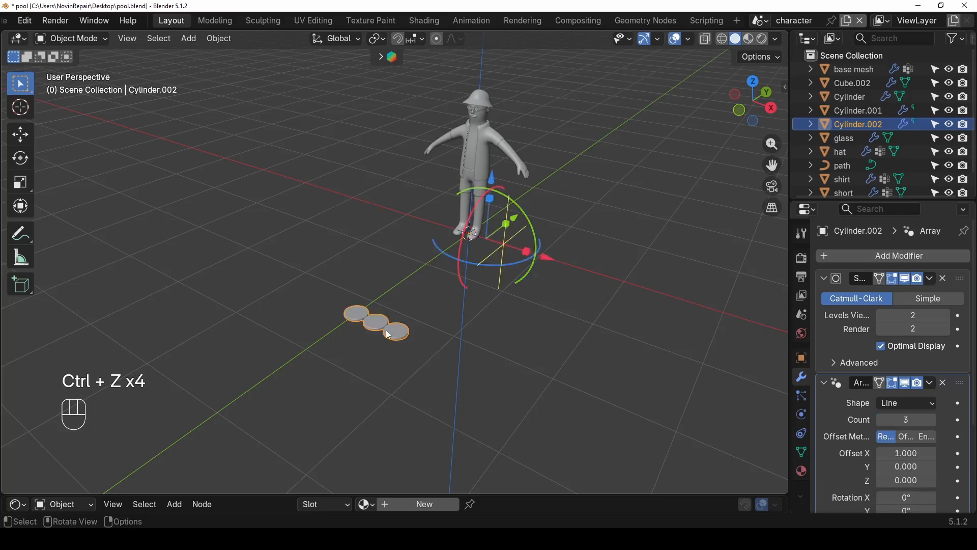
- Set the disc's origin to its geometry
scroll(352, 356, "up", 2)
right_click(367, 353)
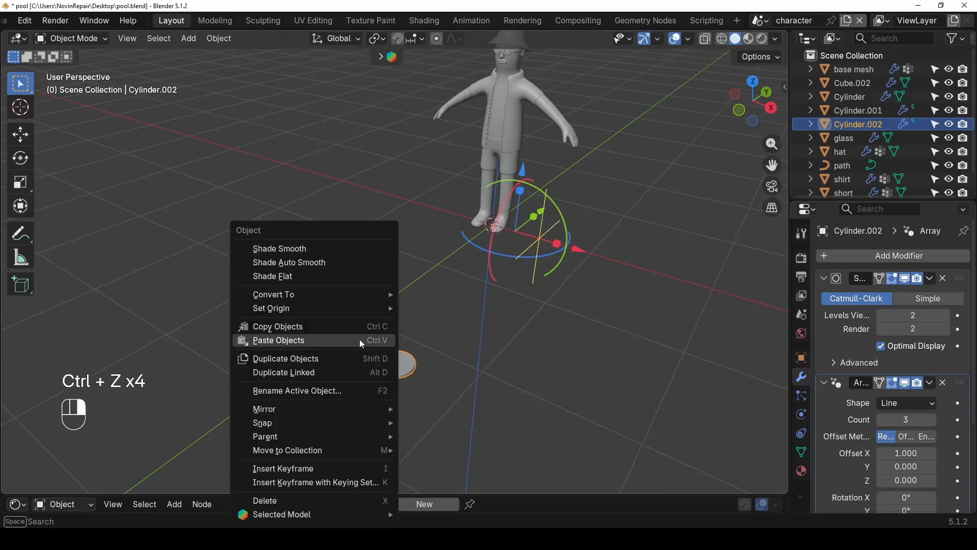
mouse_move(361, 309)
left_click(427, 326)
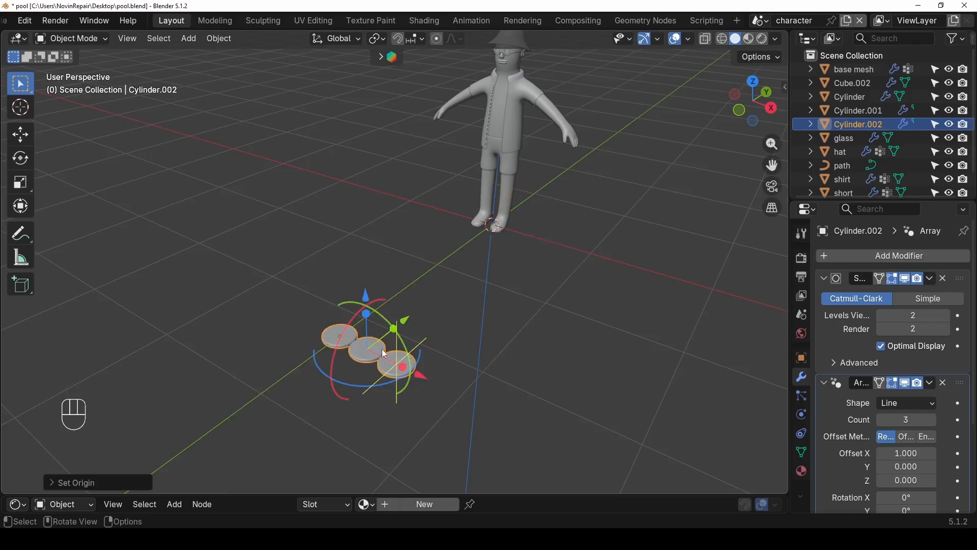
- Set the origin of the path curve on the shirt front to its geometry
left_click(489, 120)
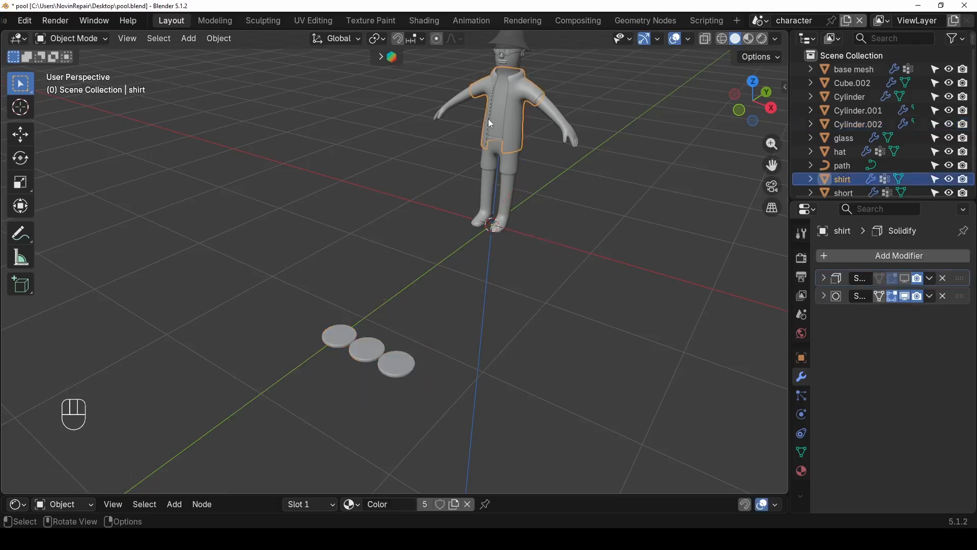
left_click(489, 121)
left_click(488, 120)
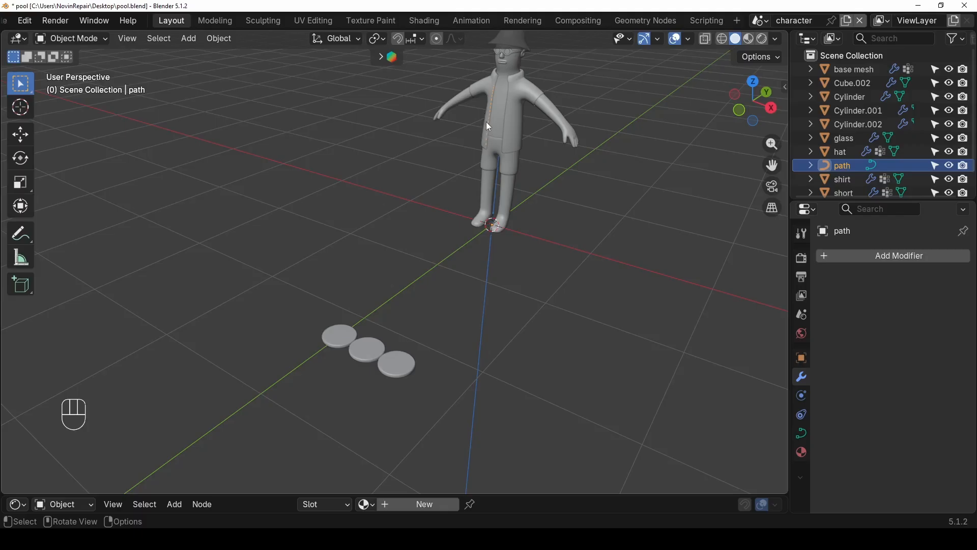
right_click(486, 122)
mouse_move(487, 122)
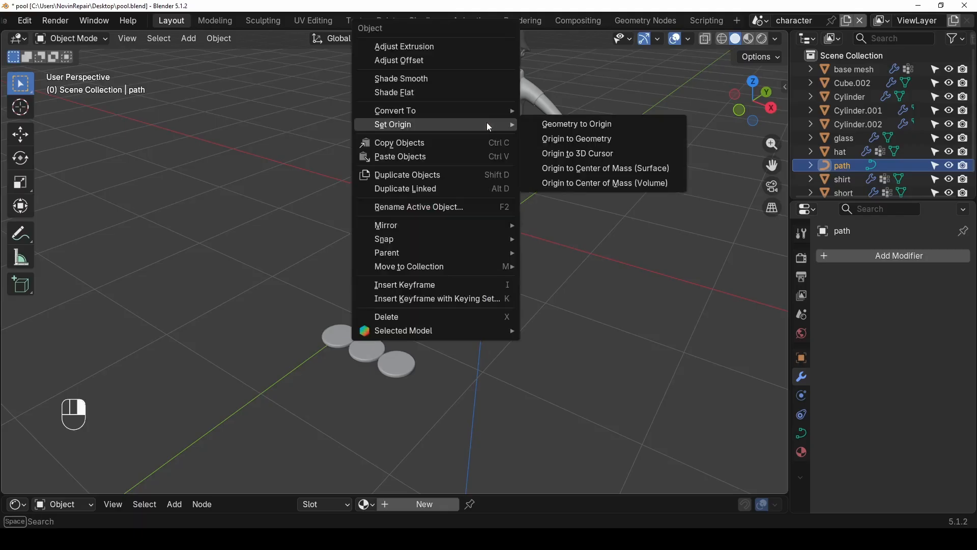
left_click(572, 141)
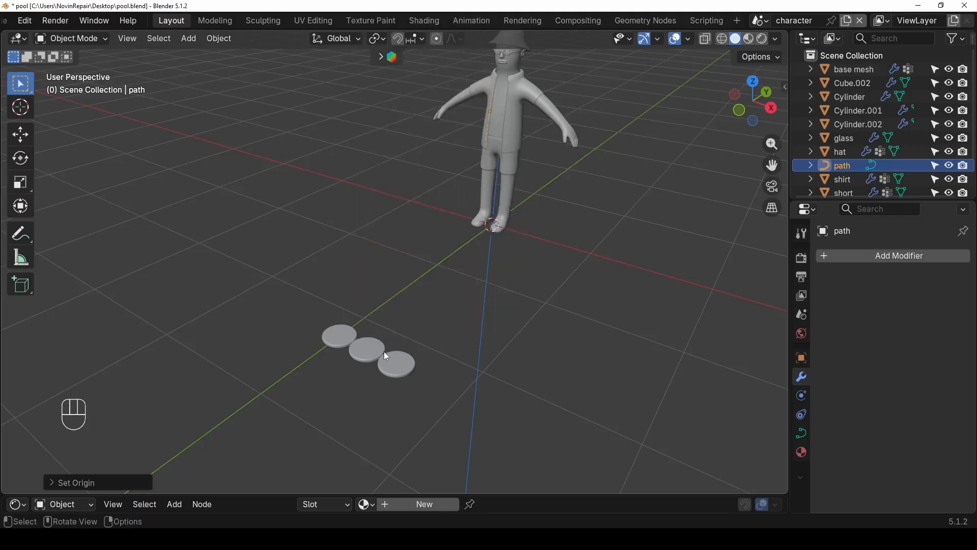
- Set the disc's Array modifier shape to Curve and assign path as its curve object
left_click(367, 342)
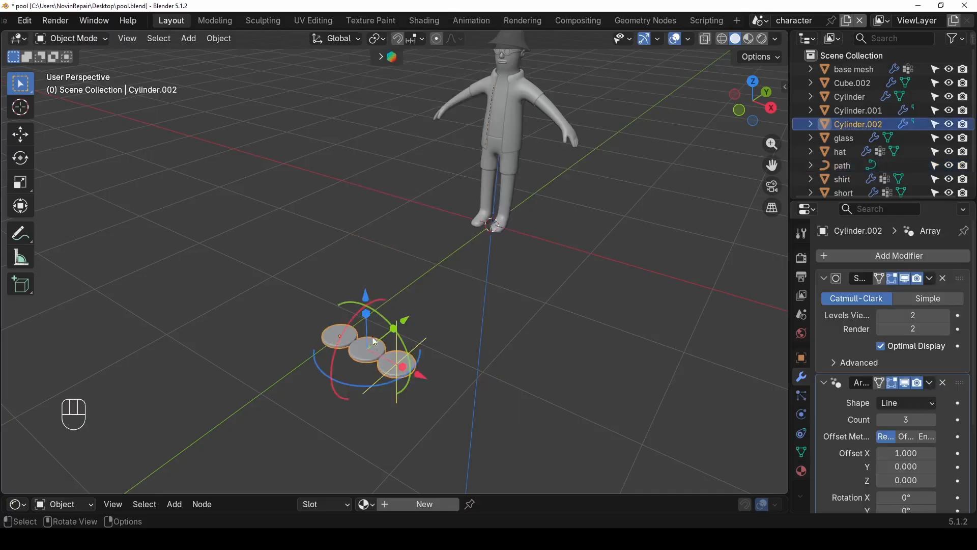
left_click(933, 406)
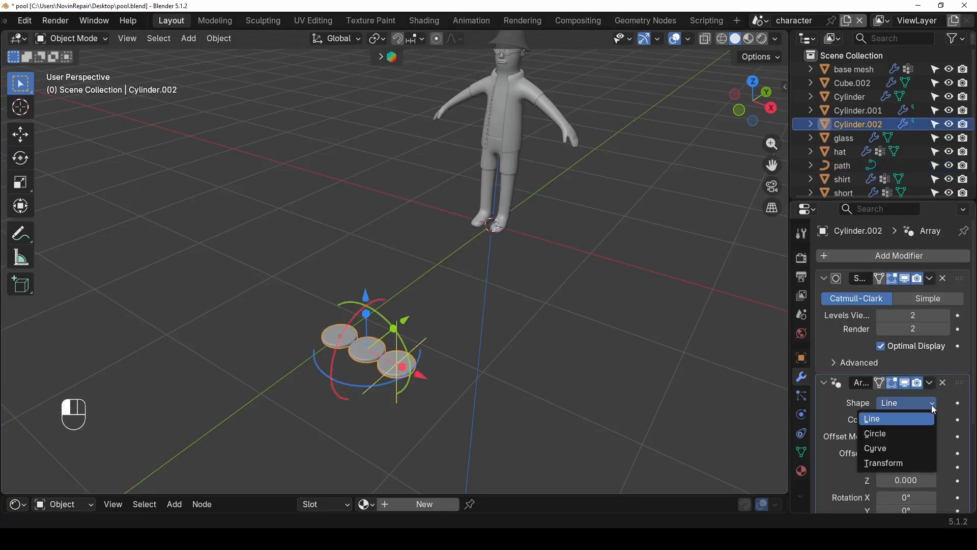
left_click(913, 447)
left_click(930, 469)
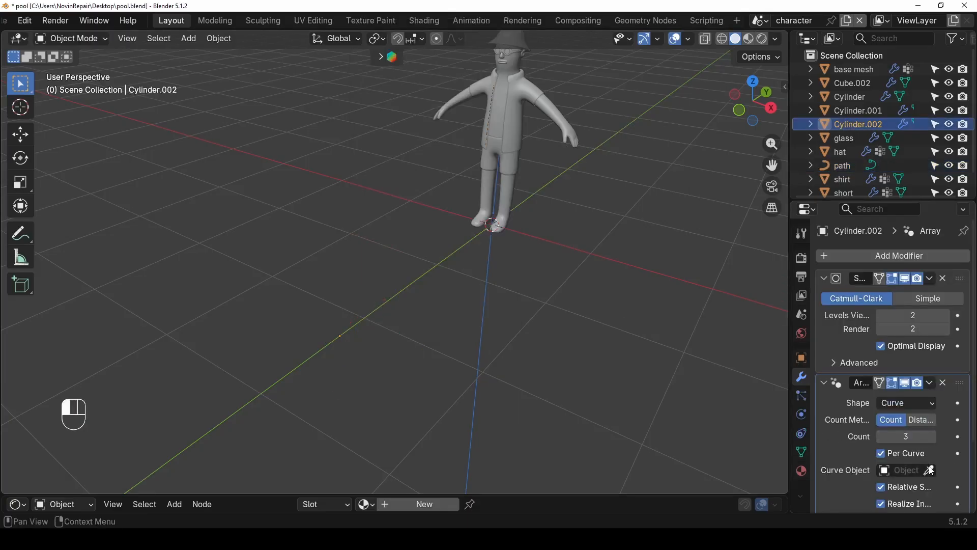
left_click(845, 166)
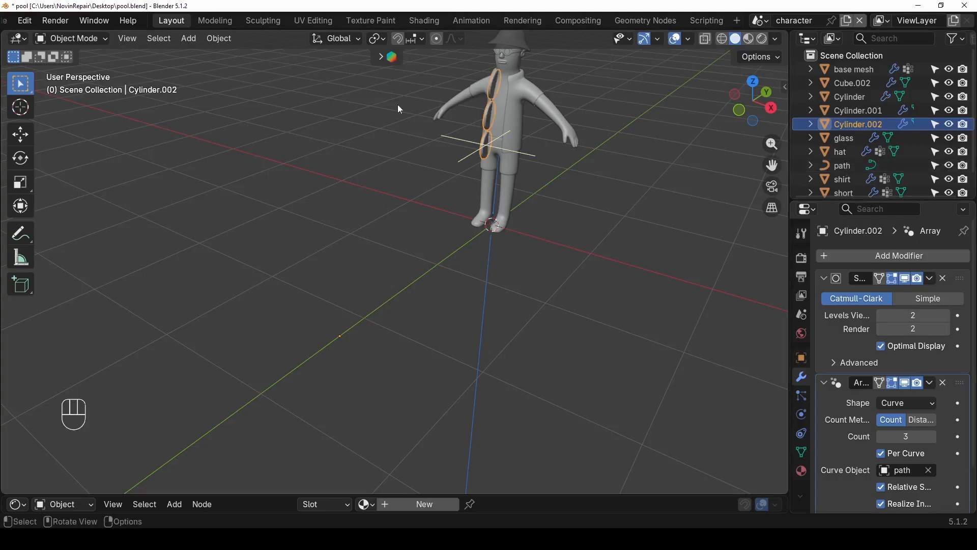
- Apply Shade Smooth to the arrayed discs on the shirt front
scroll(540, 73, "up", 3)
middle_click_drag(540, 73, 433, 237, "shift")
scroll(472, 204, "up", 2)
middle_click_drag(473, 203, 409, 257, "shift")
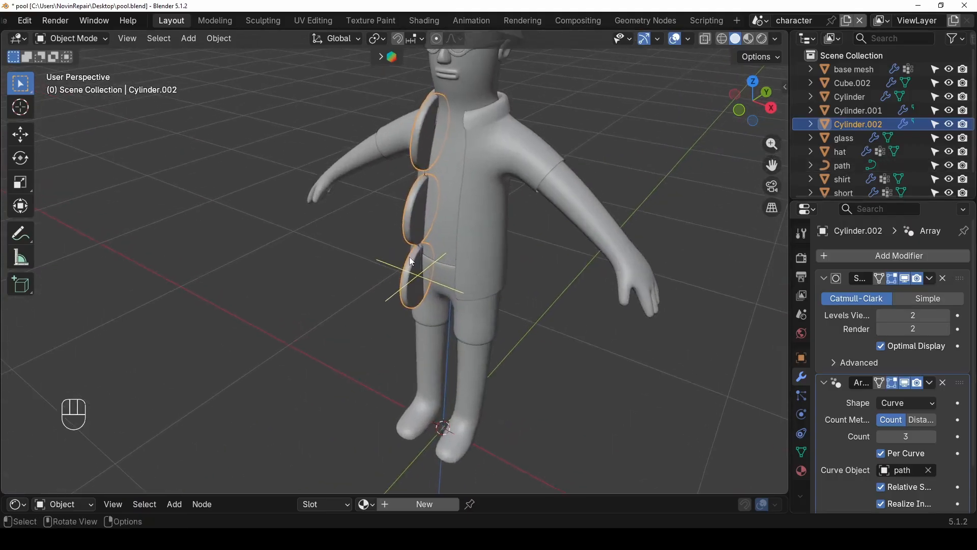
scroll(420, 204, "up", 2)
right_click(420, 204)
left_click(390, 145)
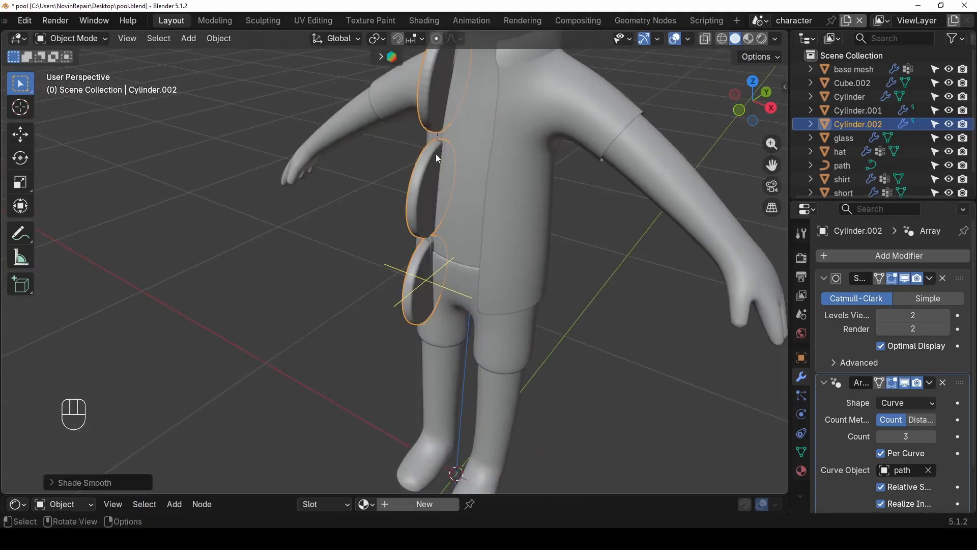
- Scale the arrayed discs down uniformly to small shirt buttons along the front opening
middle_click_drag(436, 153, 484, 154)
middle_click_drag(251, 201, 354, 201, "shift")
key("KP_Decimal")
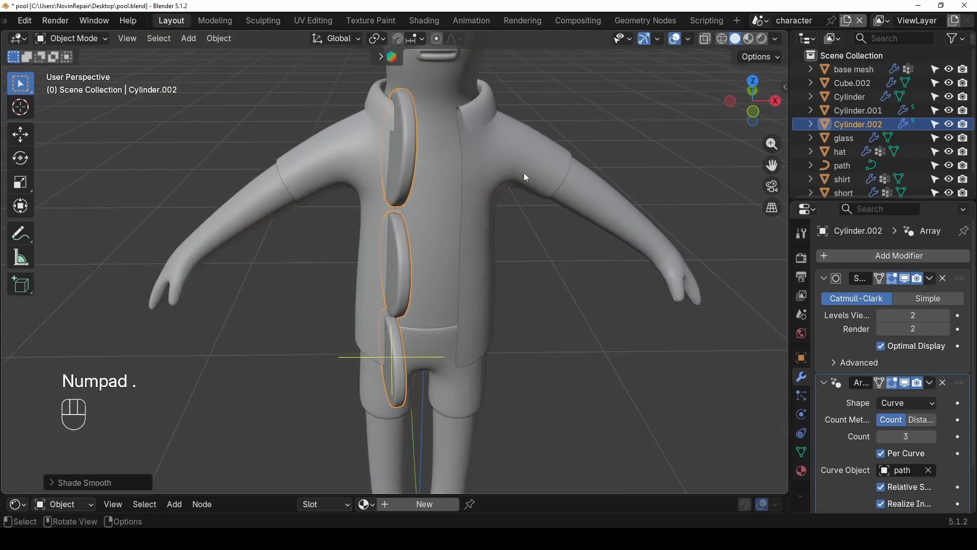
key("s")
left_click(569, 55)
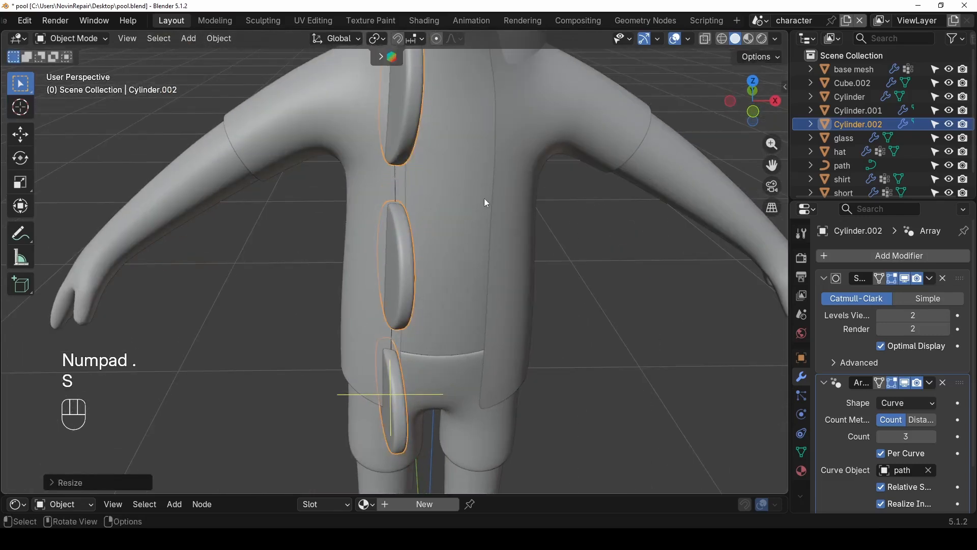
scroll(476, 198, "up", 2)
middle_click_drag(451, 202, 626, 189)
key("s")
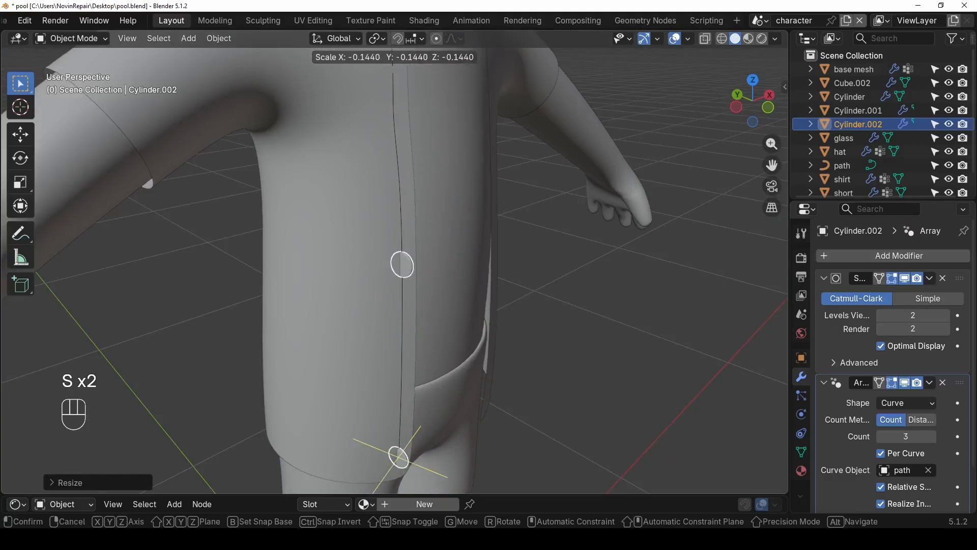
left_click(575, 402)
- Fine-tune the uniform scale of the buttons, making them slightly smaller on the shirt edge
key("s")
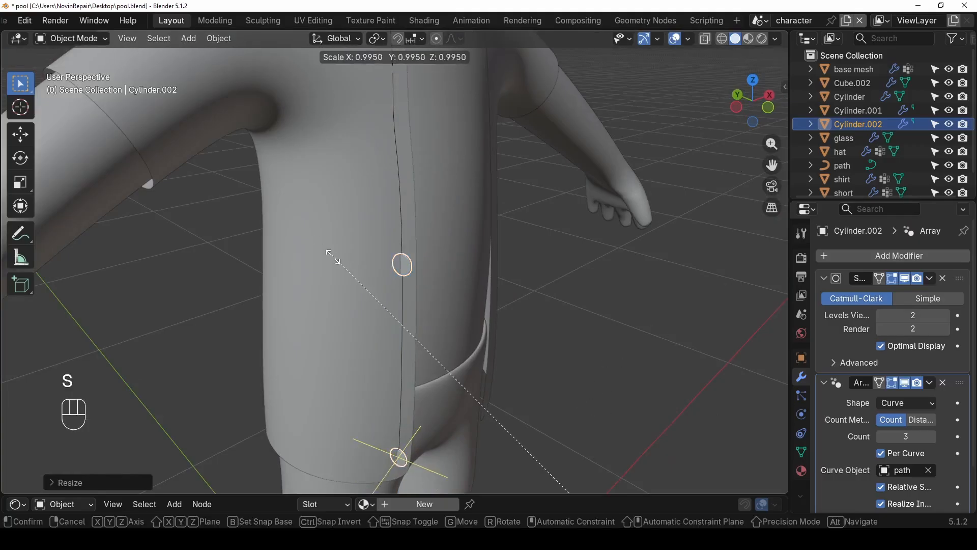
left_click(492, 377)
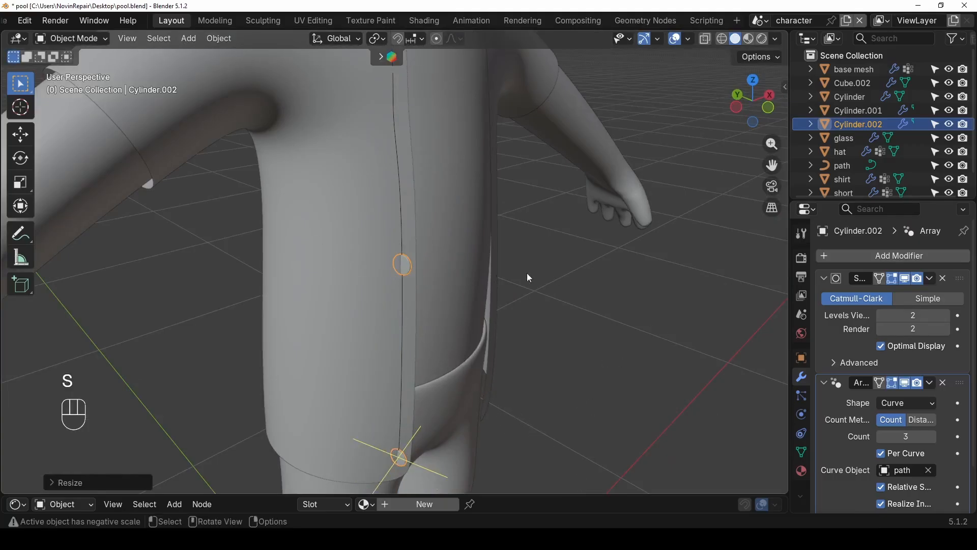
key("s")
left_click(464, 250)
key("s")
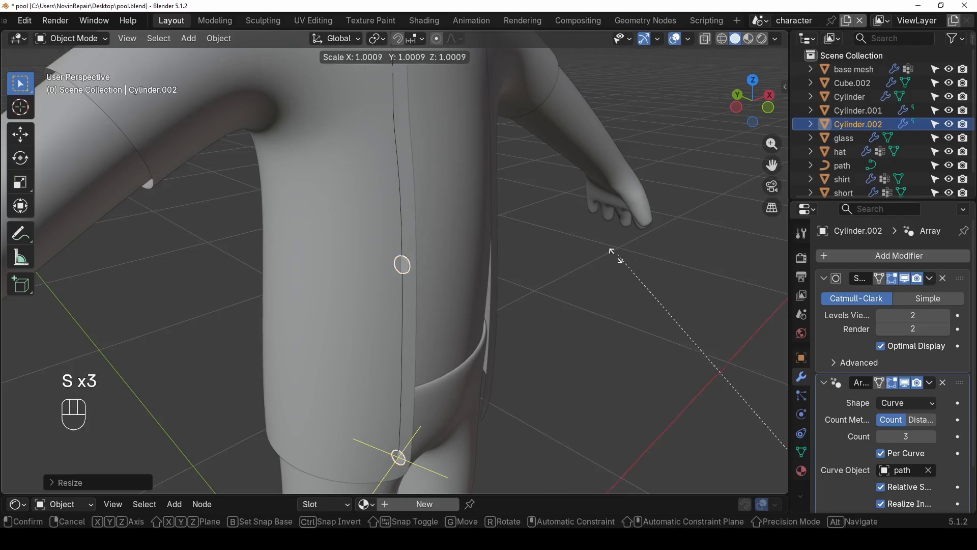
left_click(747, 446)
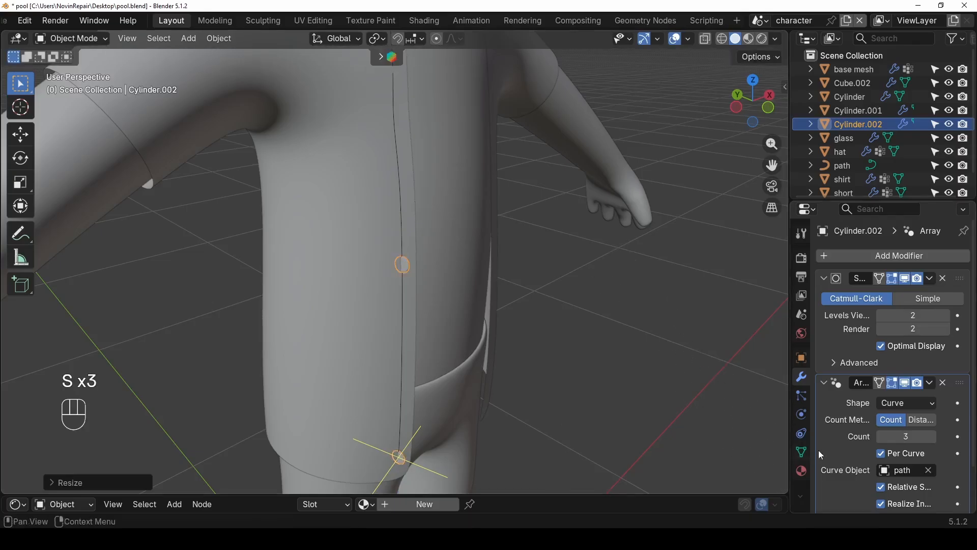
- Set the count of the buttons' Array modifier to 8
left_click(934, 436)
left_click(934, 437)
left_click(934, 437)
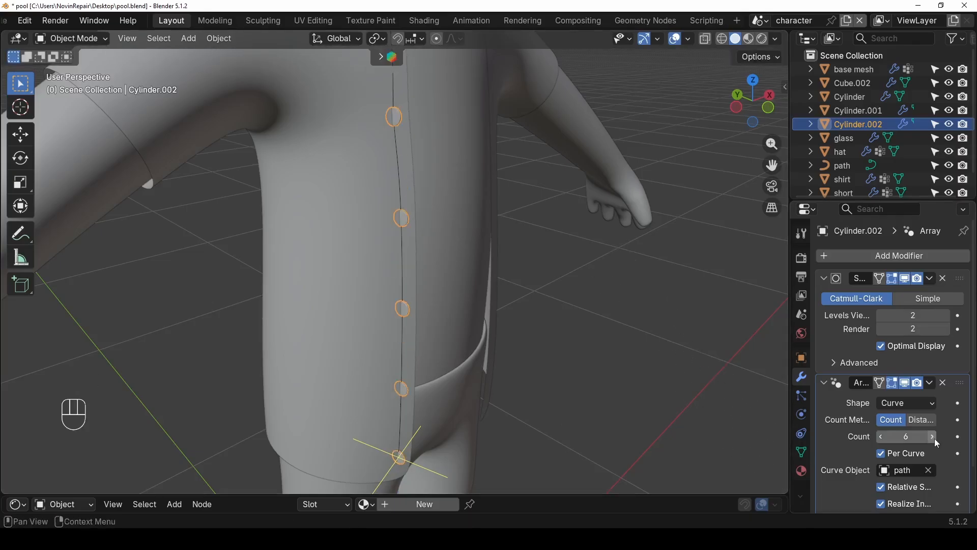
left_click(934, 437)
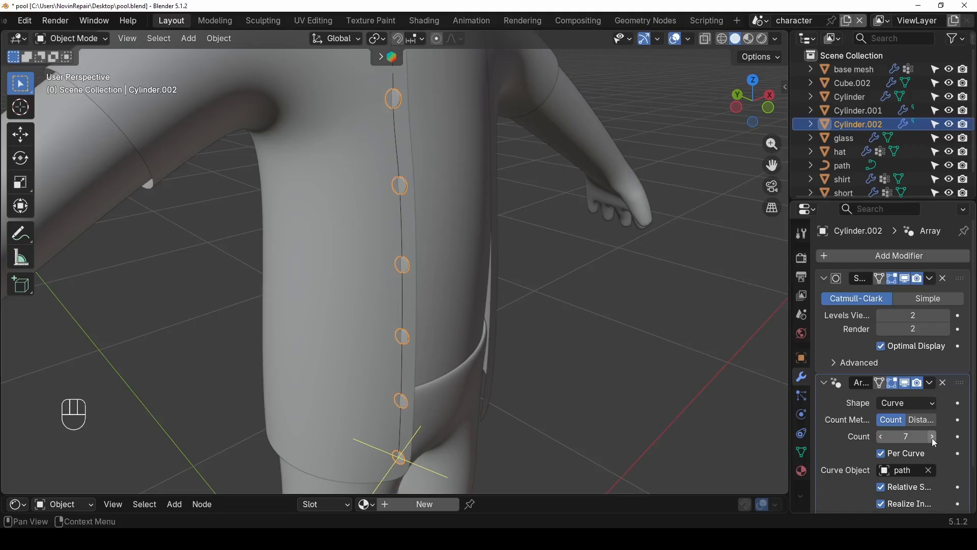
left_click(933, 436)
- Scale the eight arrayed buttons down further and inspect them closely on the shirt edge
key("s")
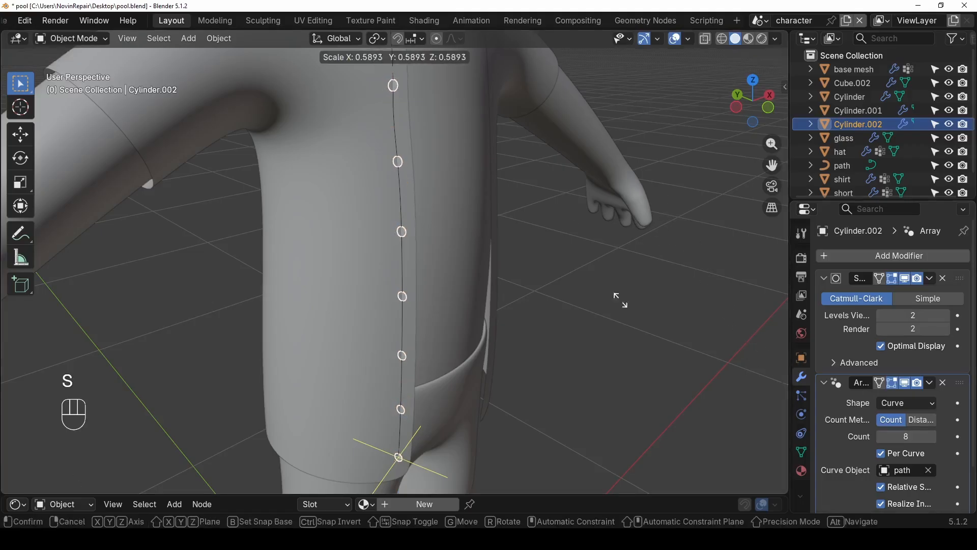
left_click(705, 399)
scroll(347, 163, "up", 6)
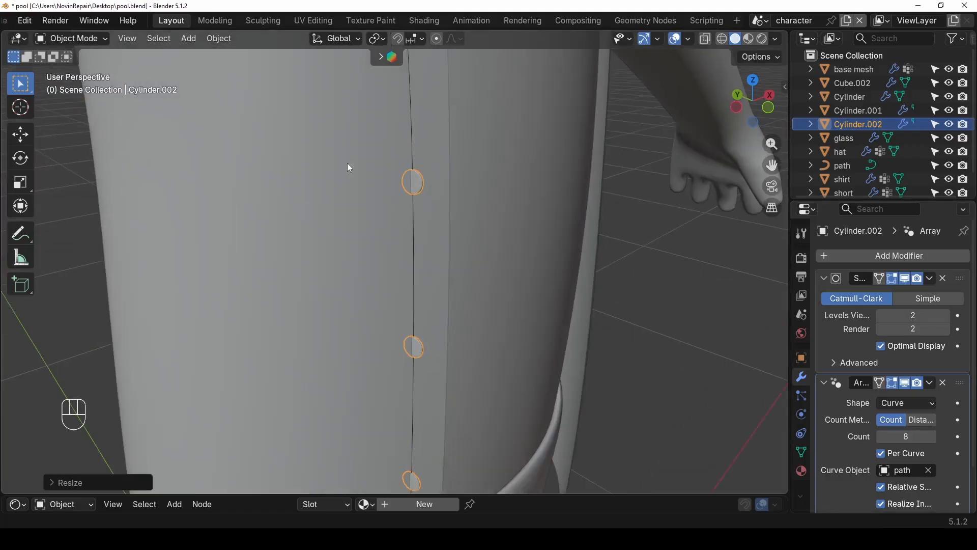
- Rotate the arrayed buttons in two passes so their faces lie flat against the shirt front
middle_click_drag(408, 127, 400, 159)
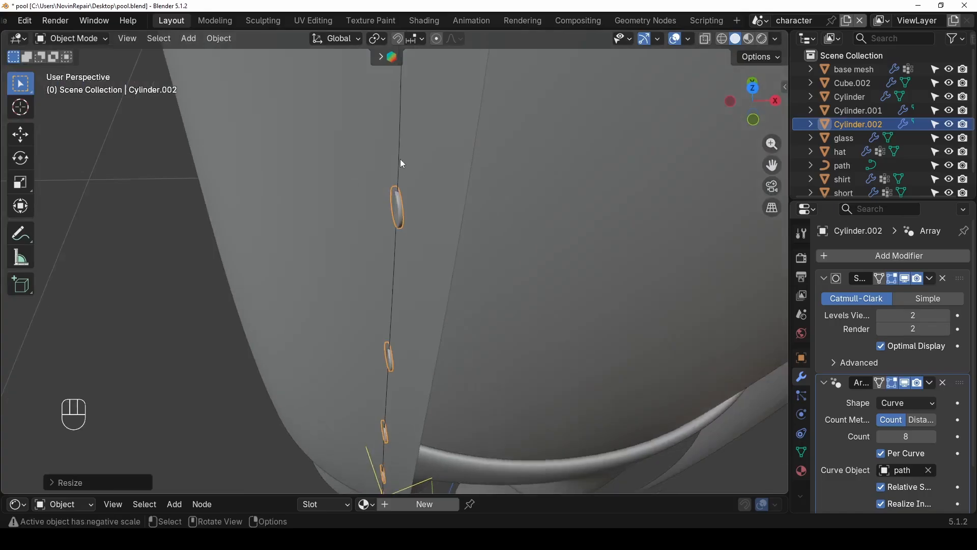
key("r")
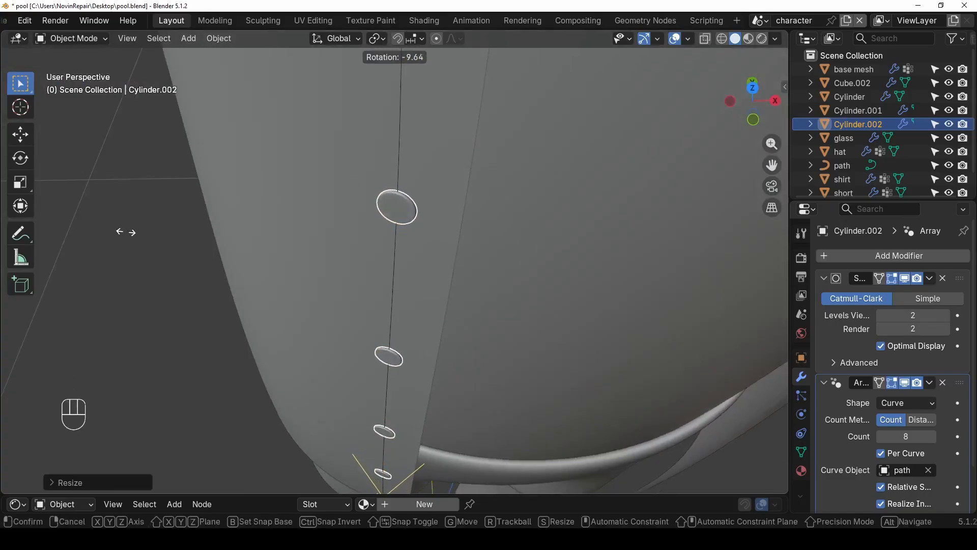
left_click(147, 233)
middle_click_drag(152, 234, 453, 321)
key("r")
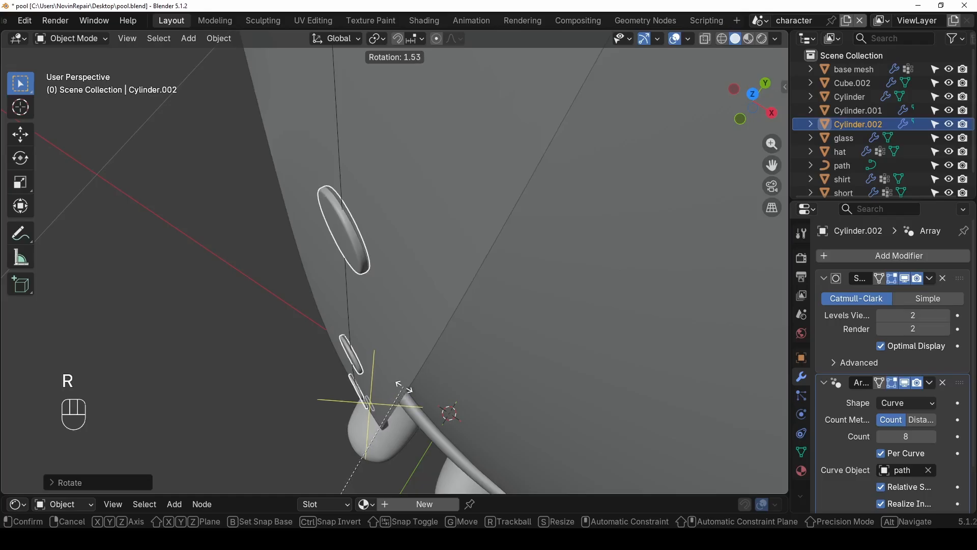
left_click(347, 338)
middle_click_drag(347, 338, 323, 288)
left_click(272, 326)
- Hide the path curve running through the buttons and save the file
scroll(377, 306, "up", 2)
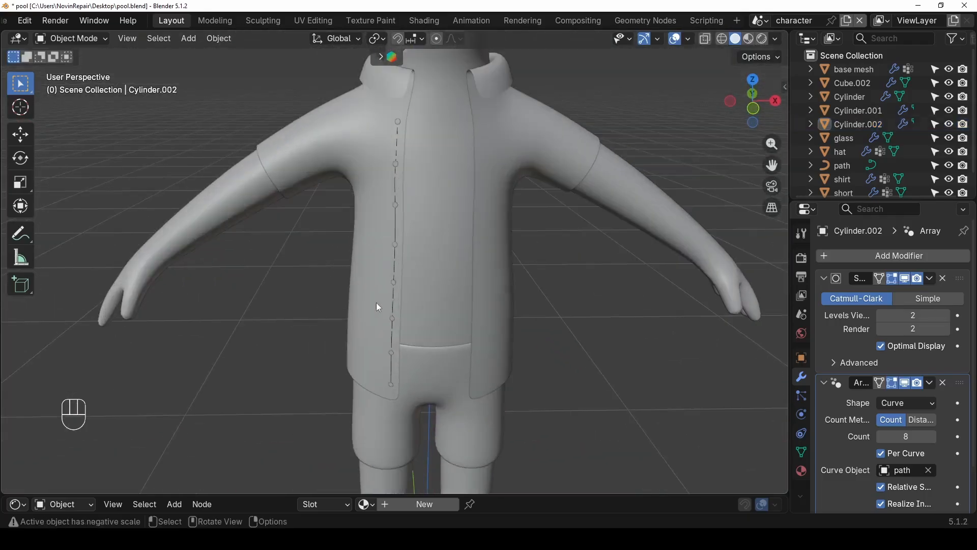
left_click(394, 255)
left_click(394, 255)
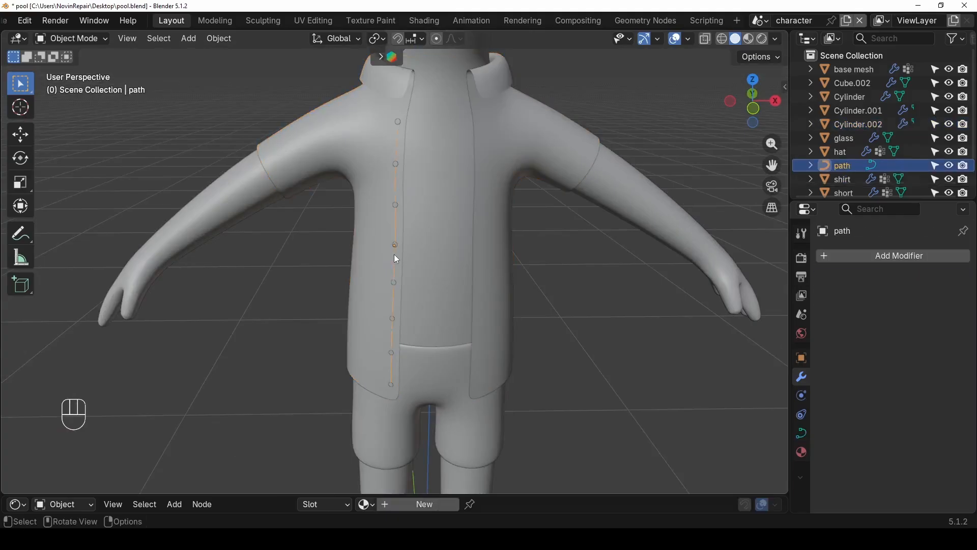
key("h")
scroll(262, 305, "down", 5)
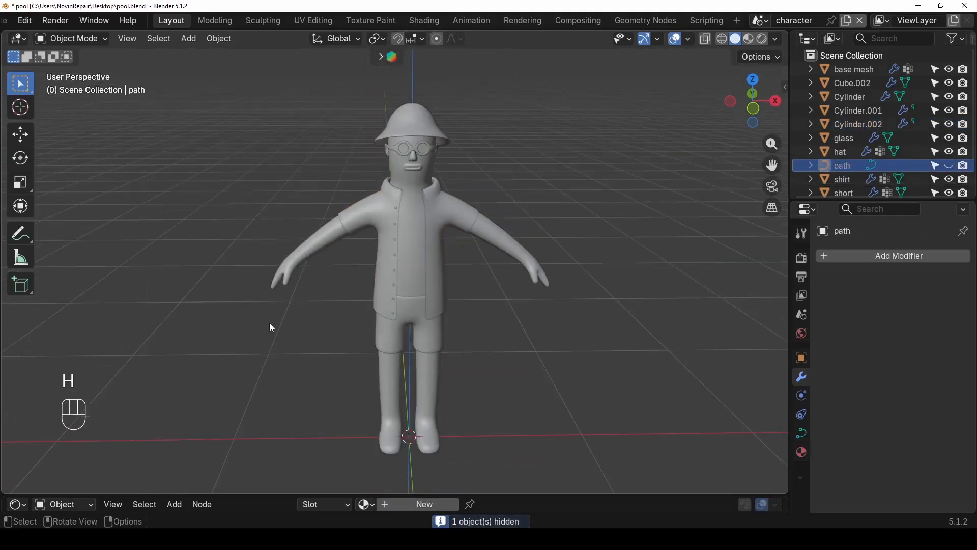
key("ctrl+s")
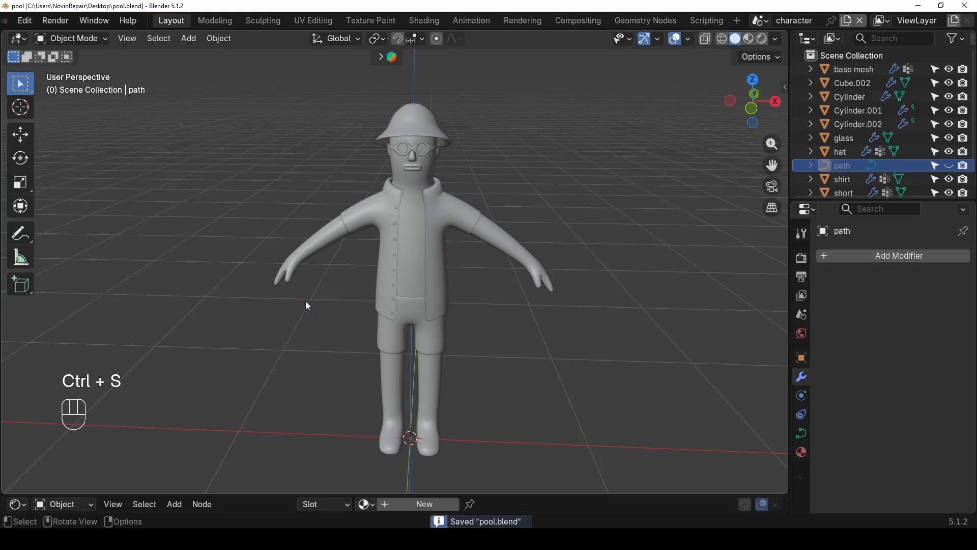
- Switch to a front view with Material Preview shading and remove the Color material slot from the shorts
key("KP_1")
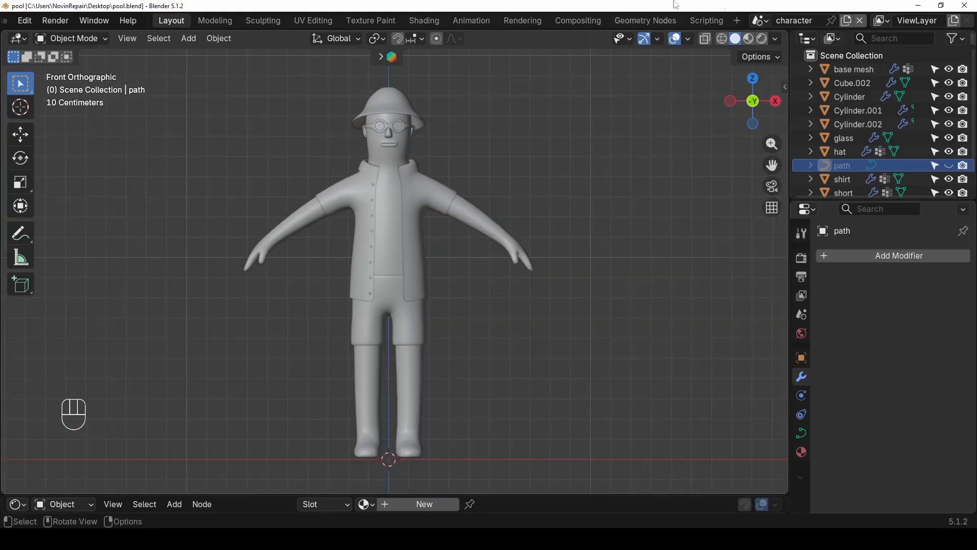
left_click(749, 40)
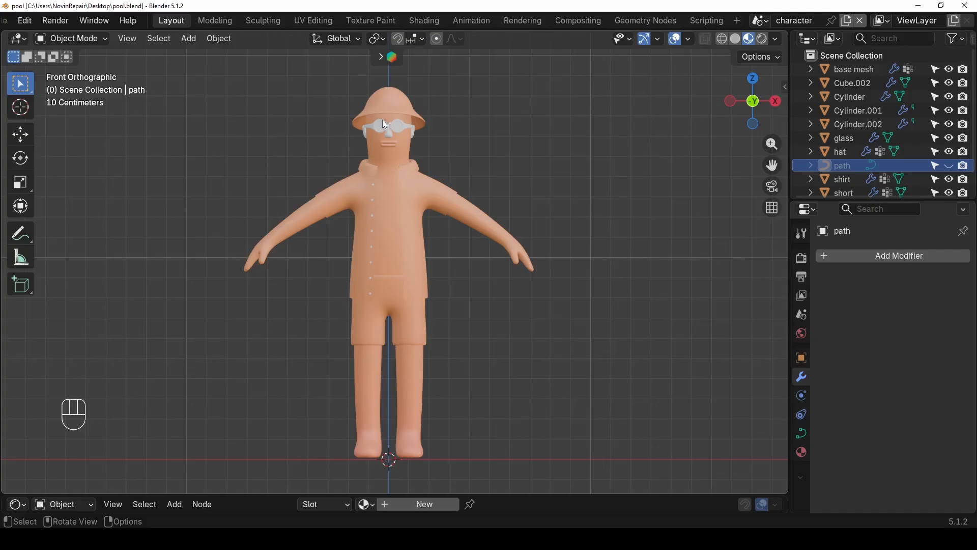
left_click(369, 328)
left_click(802, 471)
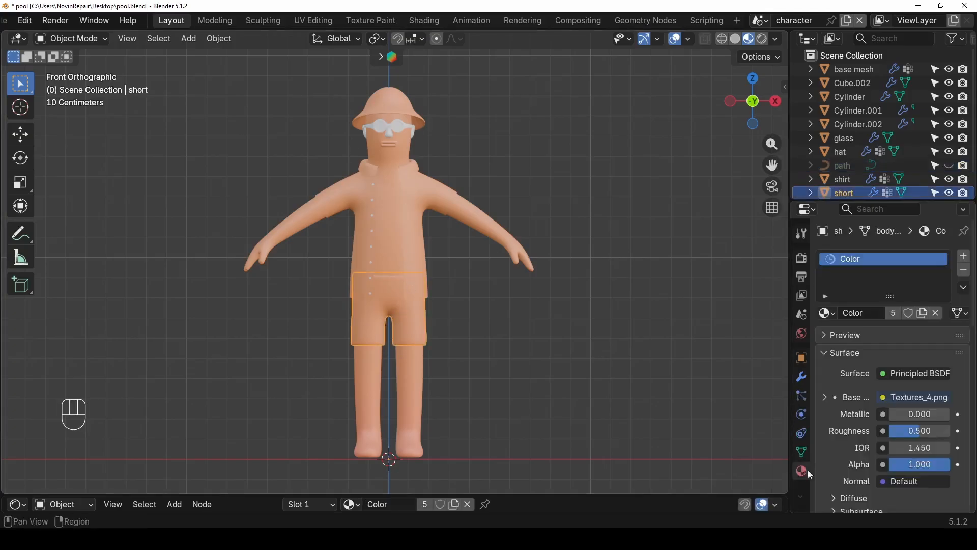
left_click(964, 270)
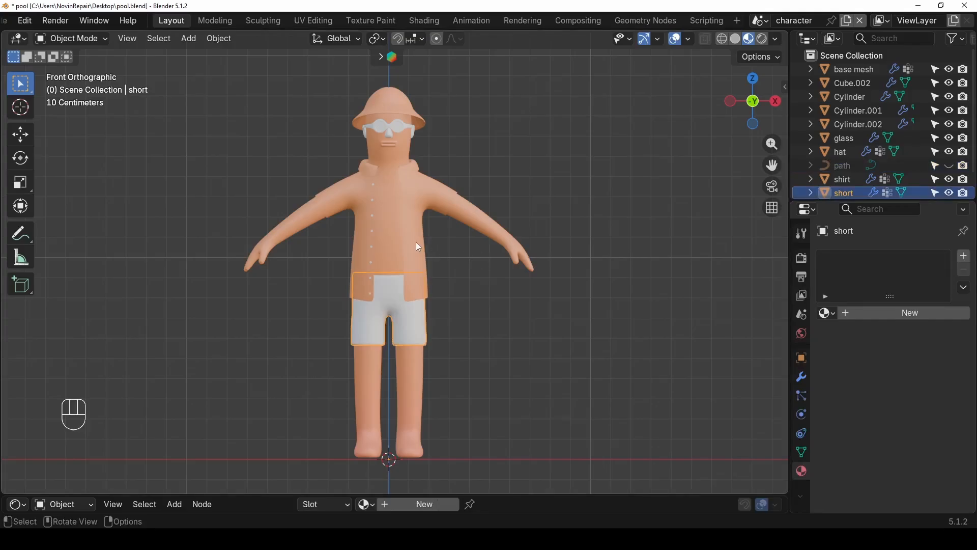
- Remove the Color material slots from the shirt and the hat
left_click(842, 179)
left_click(964, 270)
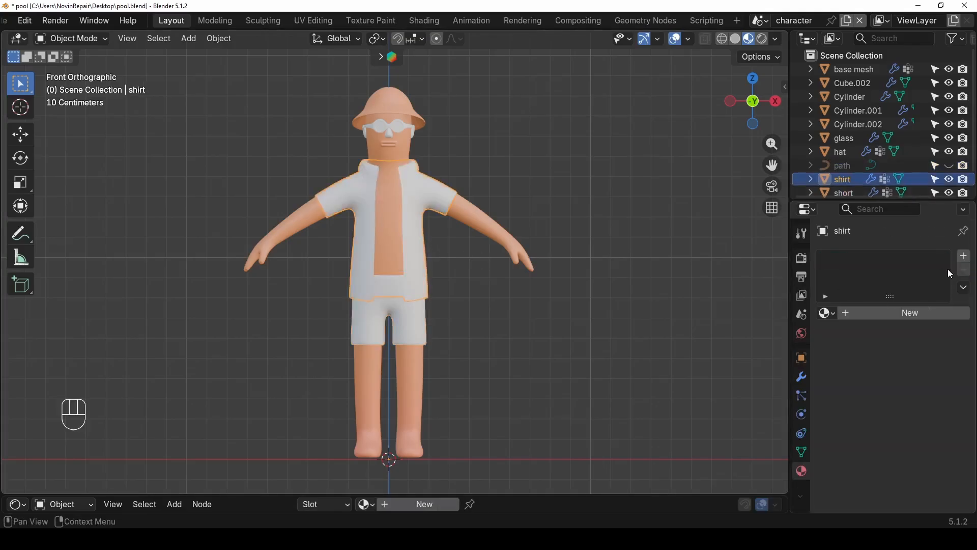
left_click(392, 112)
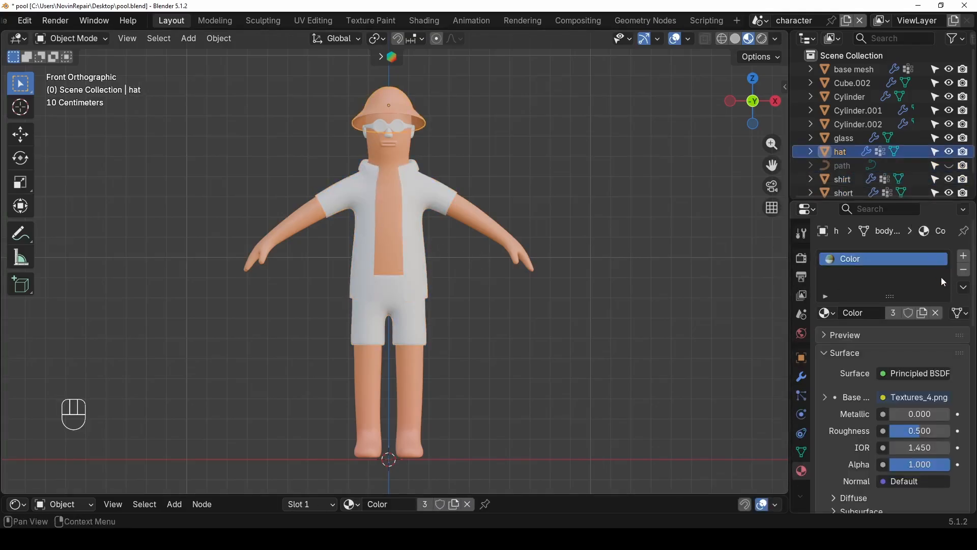
left_click(964, 270)
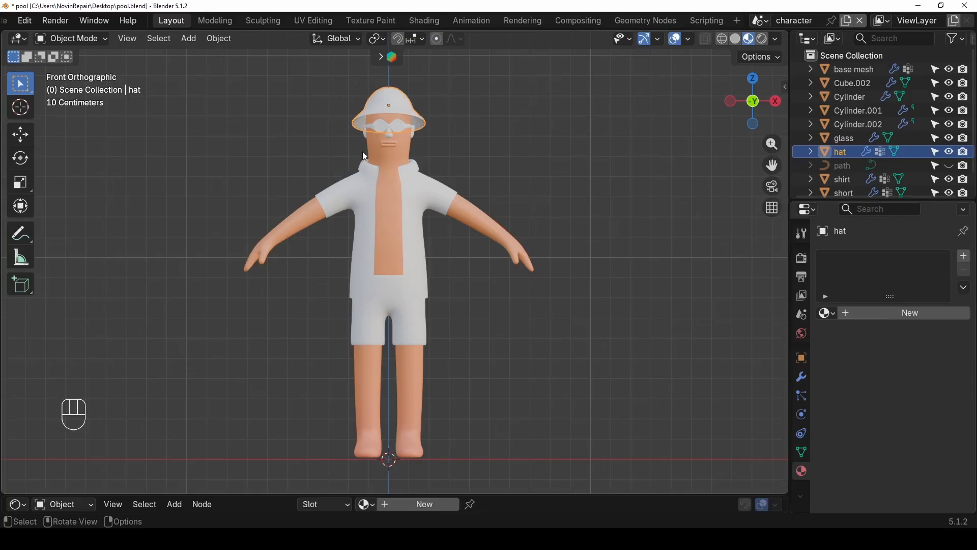
- Replace the base mesh's Color material with a new one and set its base color to a peach skin tone
scroll(397, 173, "up", 2)
left_click(385, 155)
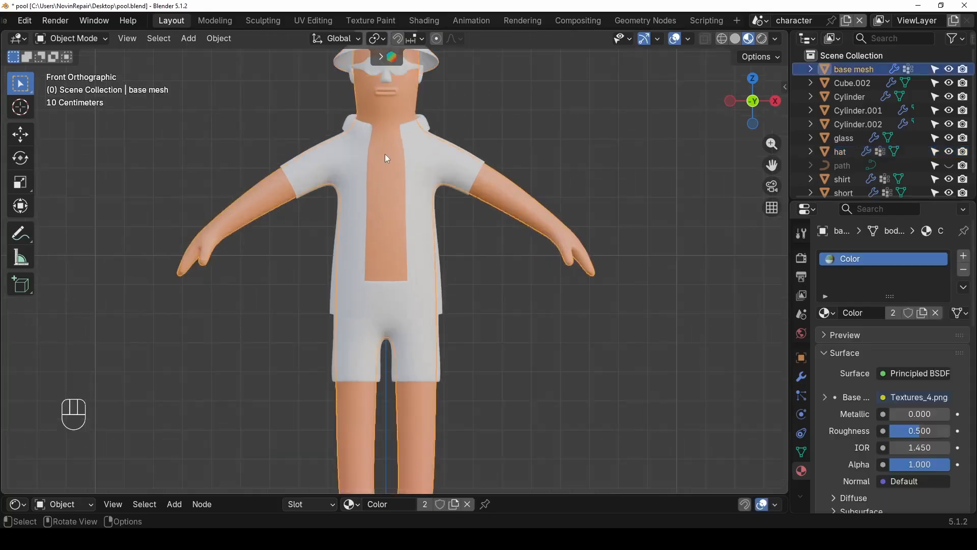
left_click(964, 272)
left_click(906, 318)
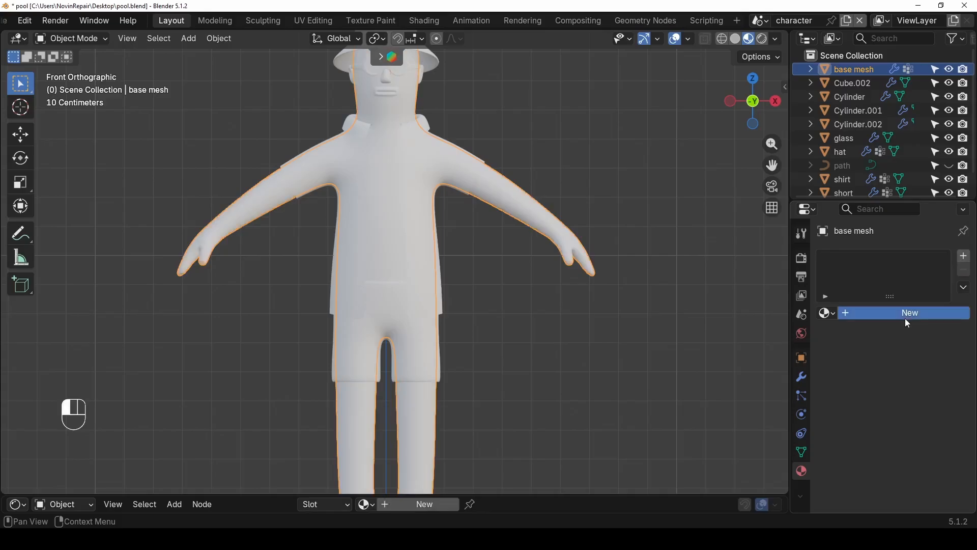
left_click(911, 400)
left_click_drag(882, 239, 867, 239)
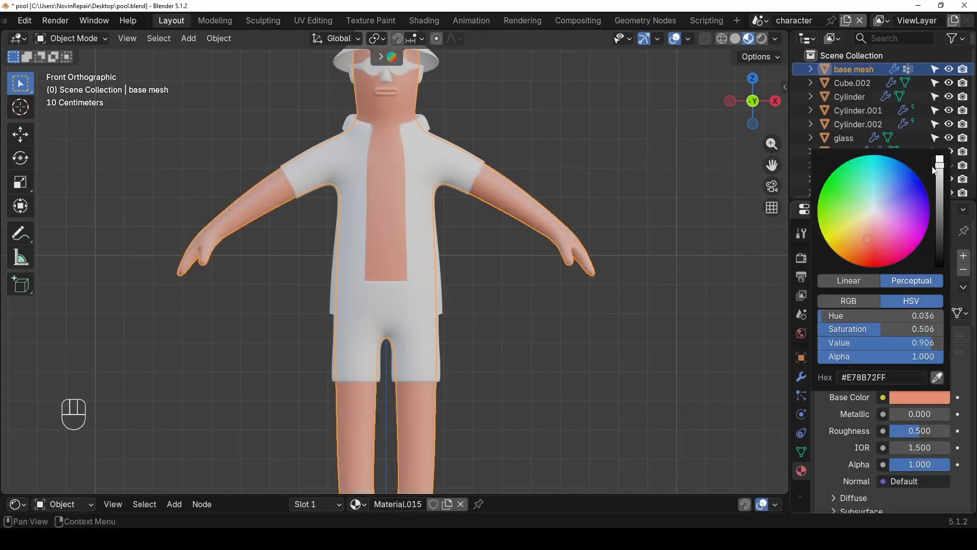
left_click_drag(939, 166, 940, 177)
left_click_drag(863, 231, 865, 236)
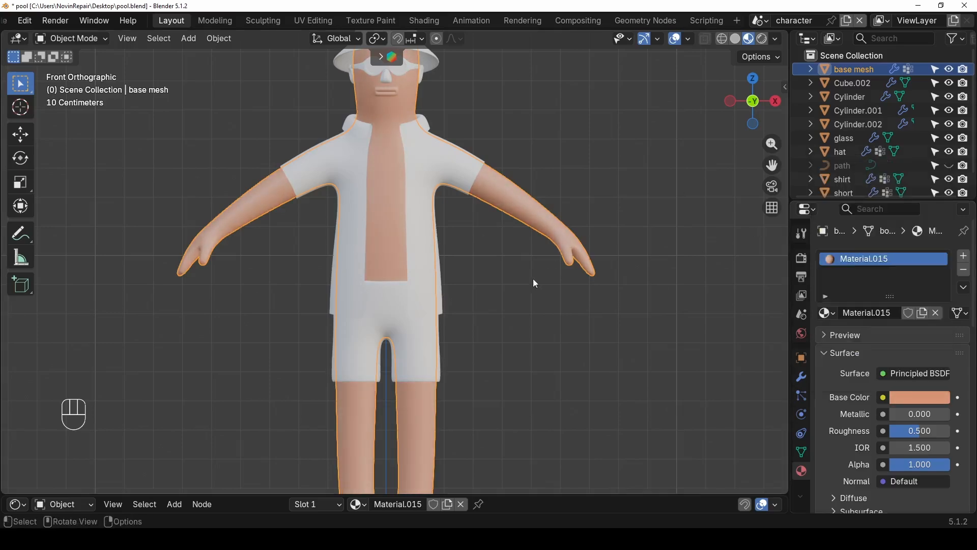
left_click(541, 256)
- Rename the base mesh's material to skintone
middle_click_drag(477, 227, 362, 209)
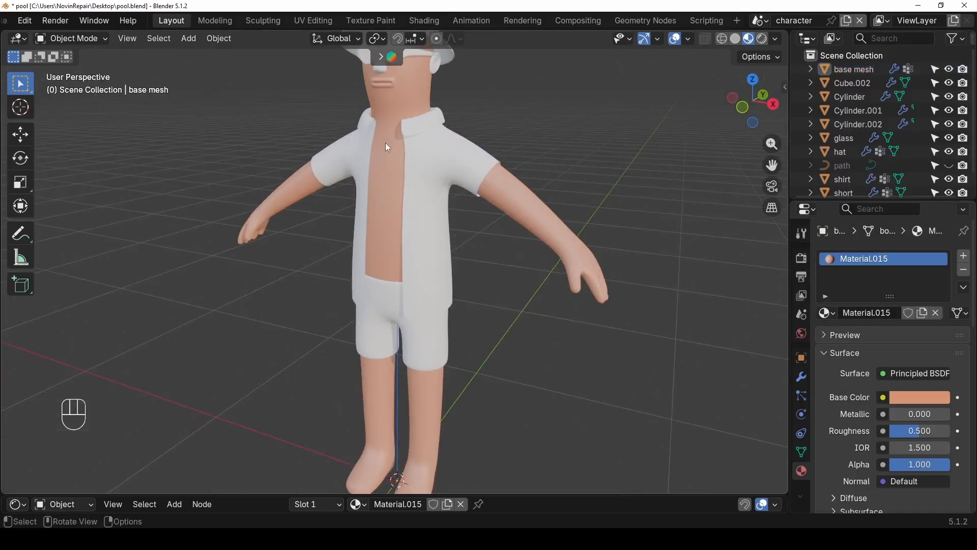
middle_click_drag(386, 147, 392, 173)
double_click(861, 259)
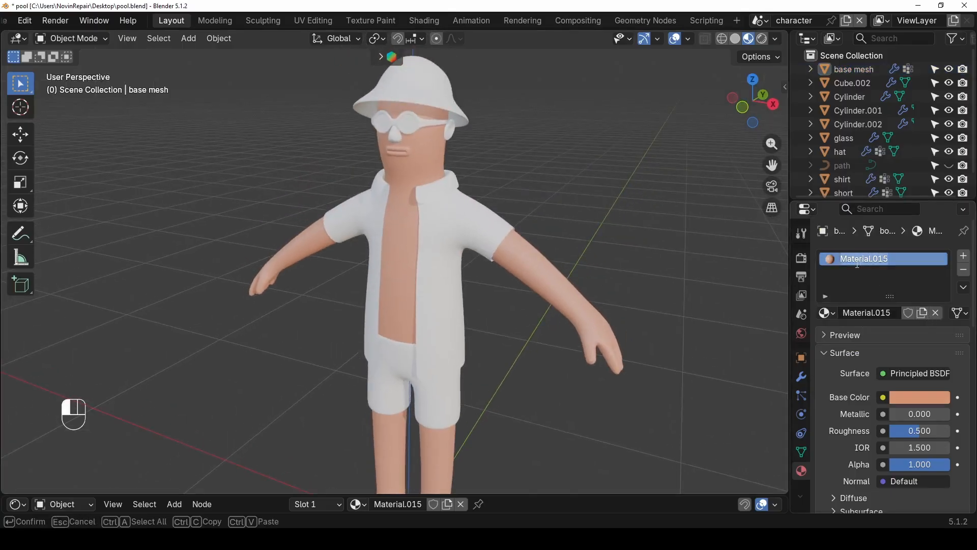
type("skintone")
key("Return")
- Add a new material to the shirt and set its base color to dark green, hex #26722C
left_click(447, 269)
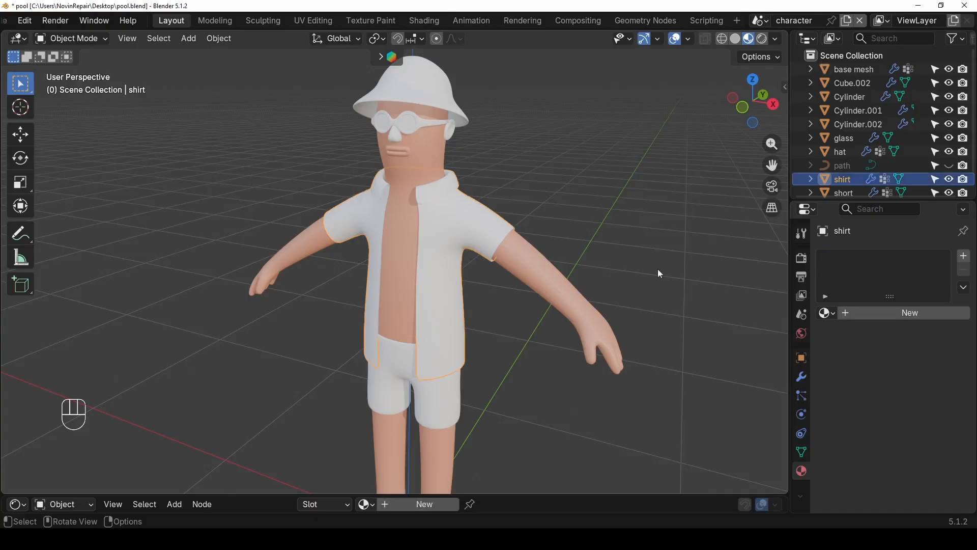
left_click(909, 312)
left_click(920, 396)
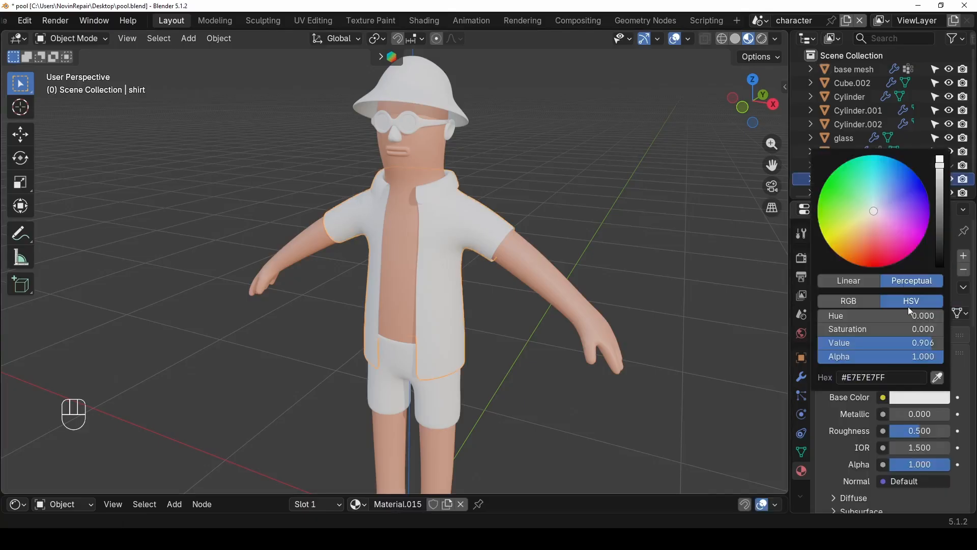
left_click_drag(860, 206, 848, 197)
left_click_drag(940, 168, 940, 217)
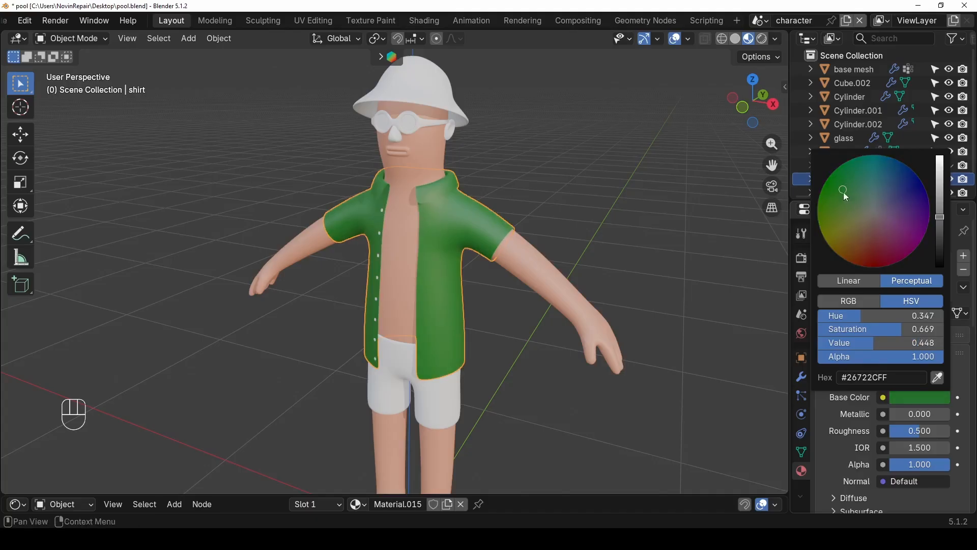
- Add a new material to the shorts and set its base color to a saturated orange
left_click(445, 399)
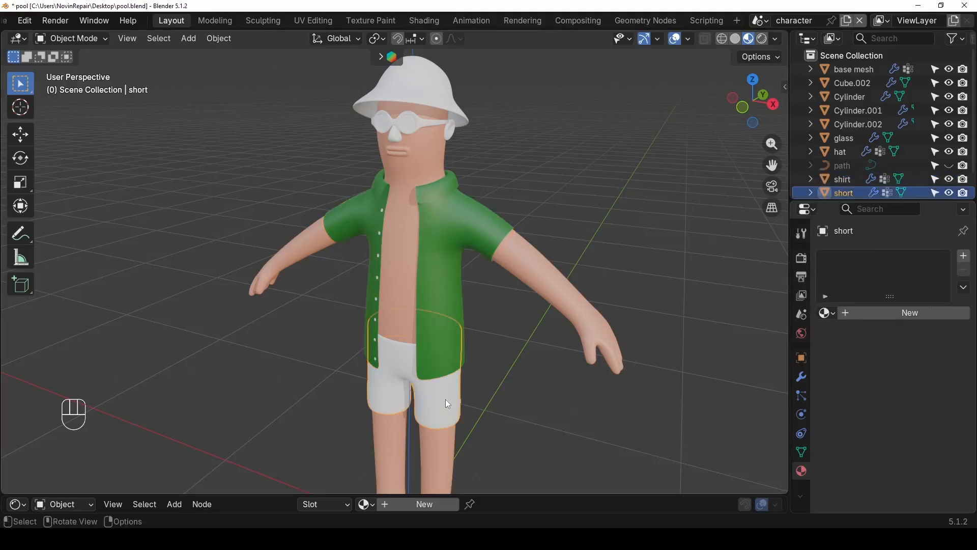
left_click(900, 315)
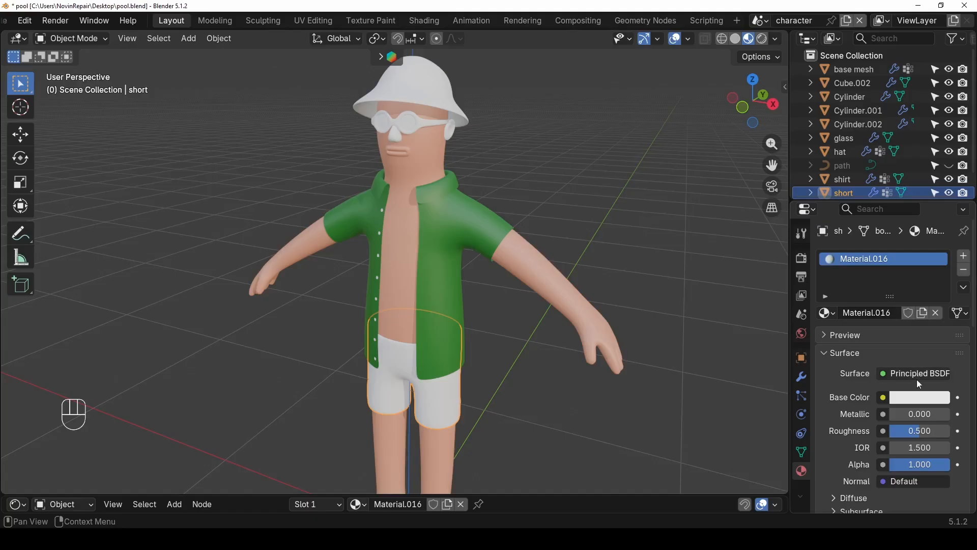
left_click(917, 397)
left_click_drag(888, 240, 859, 247)
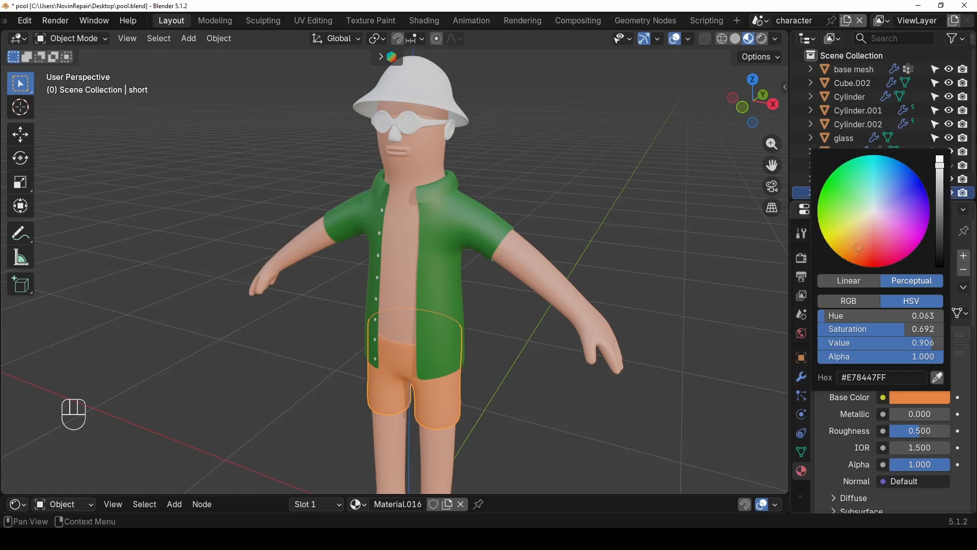
left_click_drag(858, 248, 860, 251)
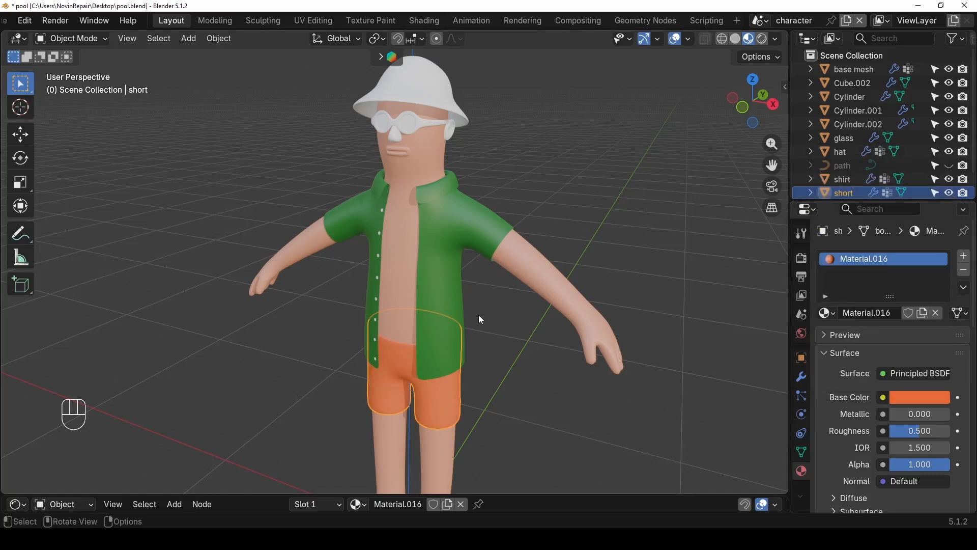
left_click(496, 324)
- Add a new material to the hat and set its base color to a muted yellow
middle_click_drag(497, 324, 430, 148)
left_click(421, 90)
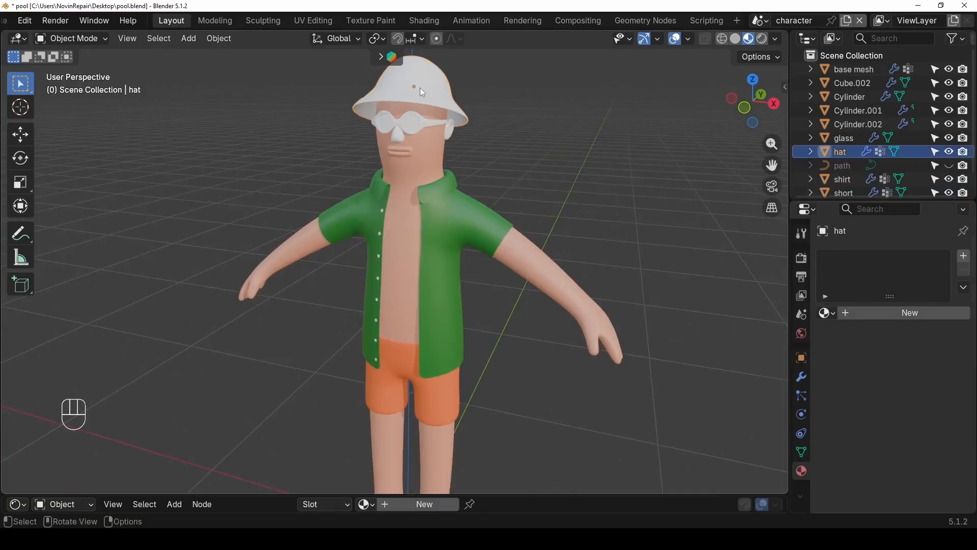
left_click(900, 312)
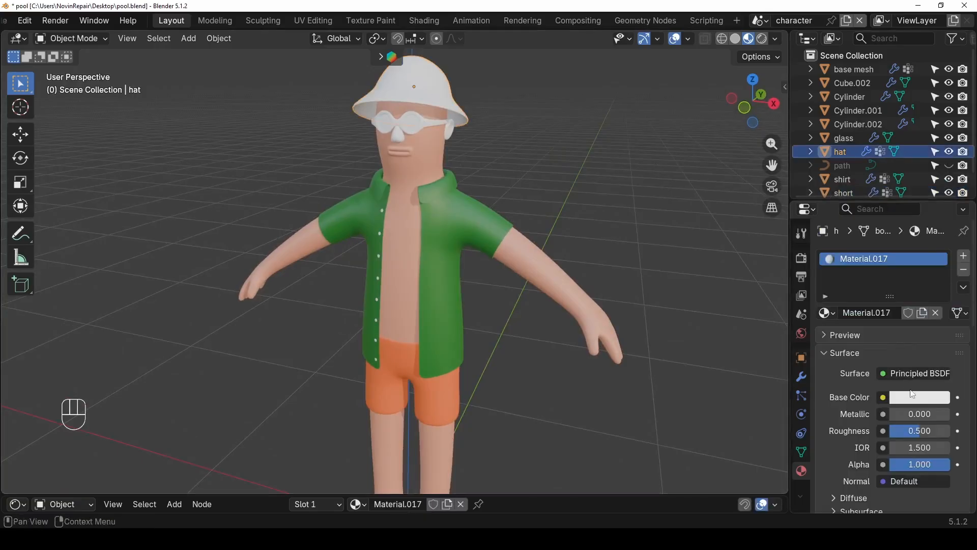
left_click(912, 396)
left_click_drag(874, 215, 846, 230)
left_click_drag(942, 176, 941, 190)
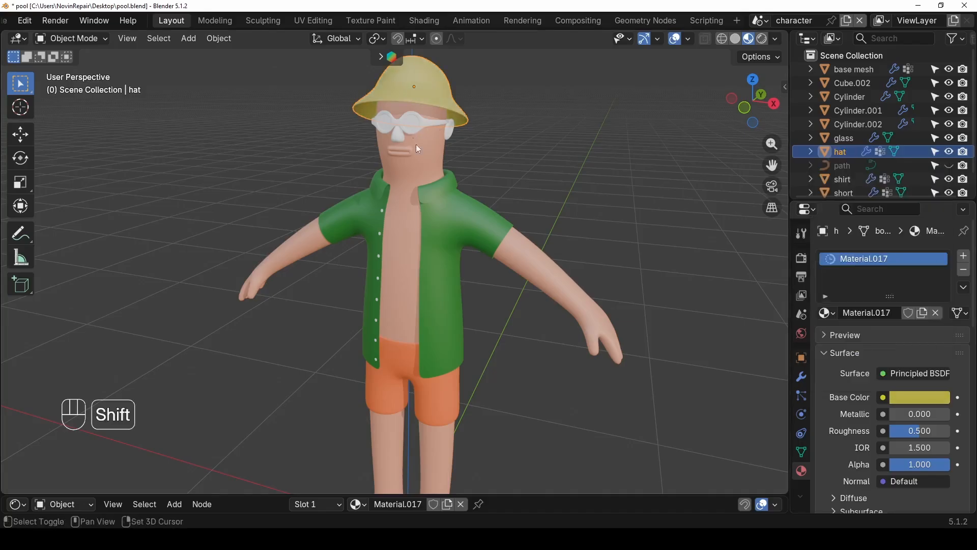
- Assign the shorts' existing orange material, Material.016, to the glasses frame
middle_click_drag(417, 145, 432, 145, "shift")
left_click(433, 139)
scroll(439, 150, "up", 2)
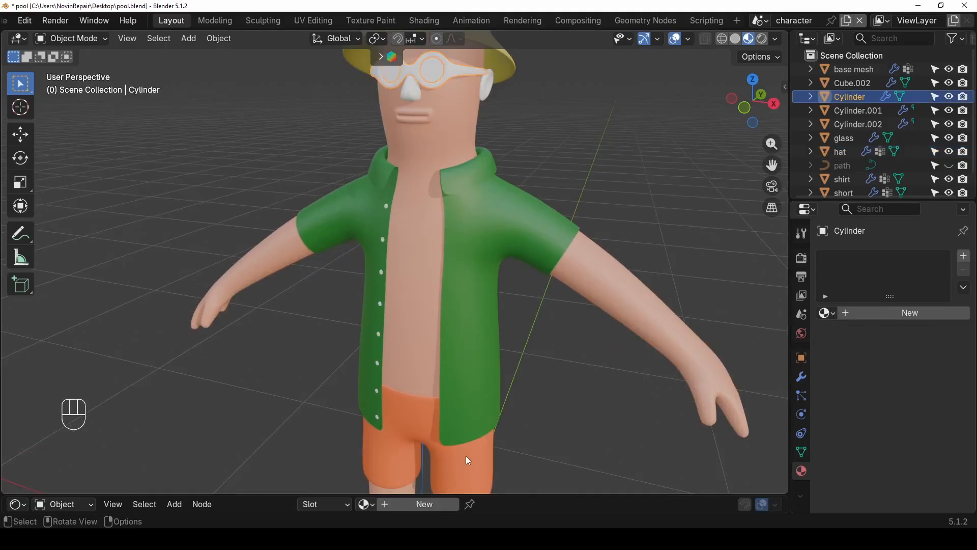
left_click(836, 317)
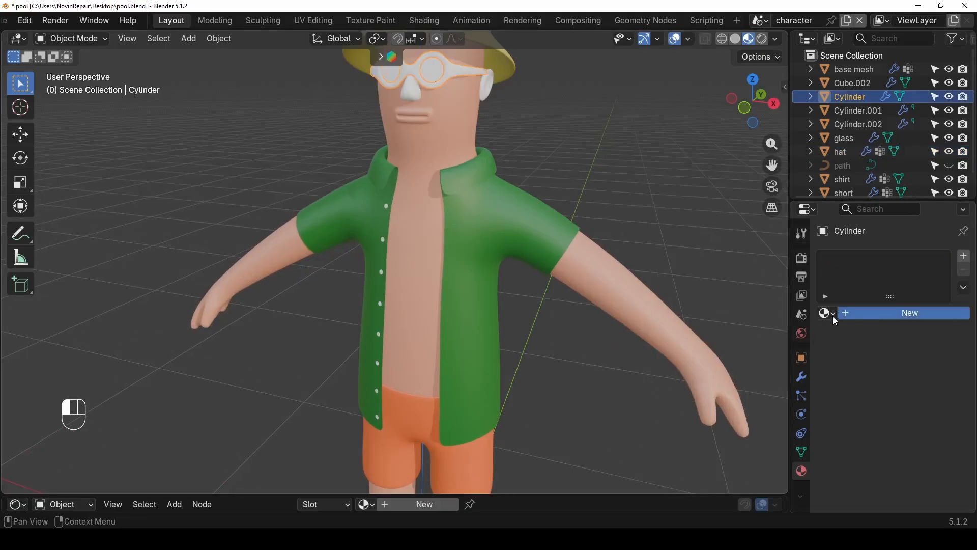
left_click(833, 317)
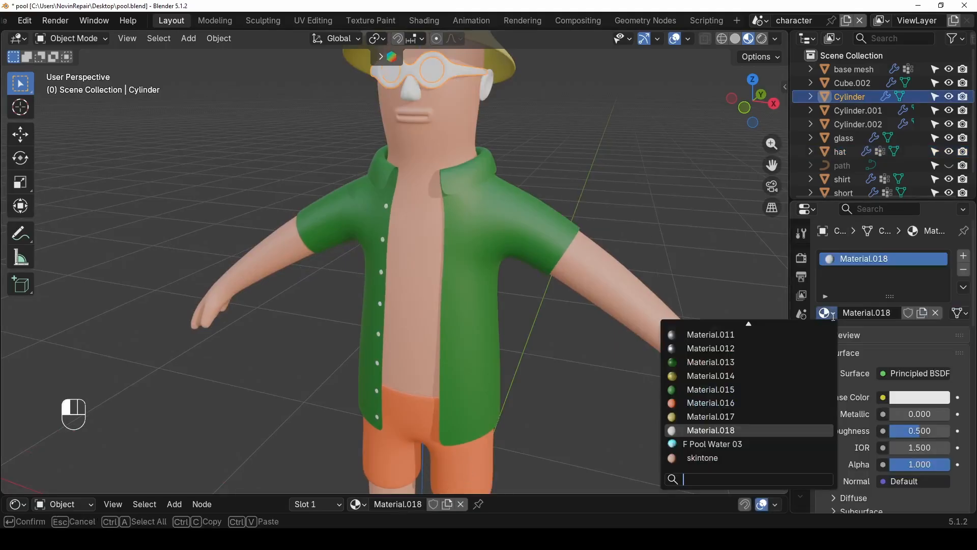
left_click(937, 314)
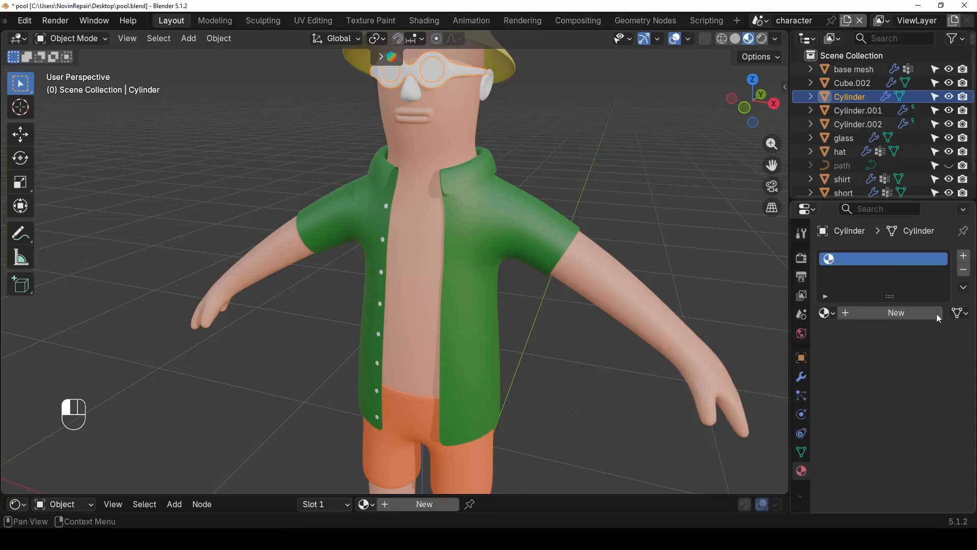
left_click(826, 314)
left_click(826, 313)
left_click(826, 313)
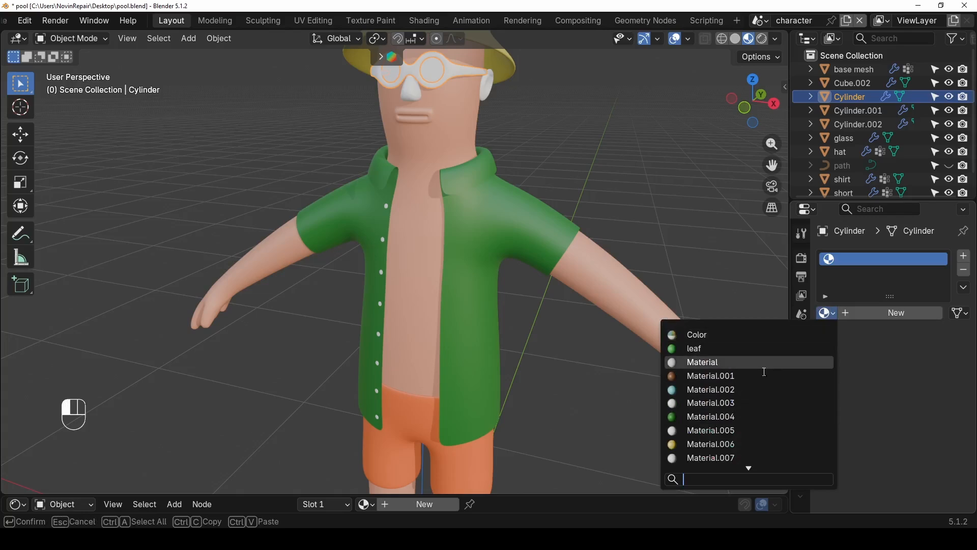
scroll(713, 418, "down", 9)
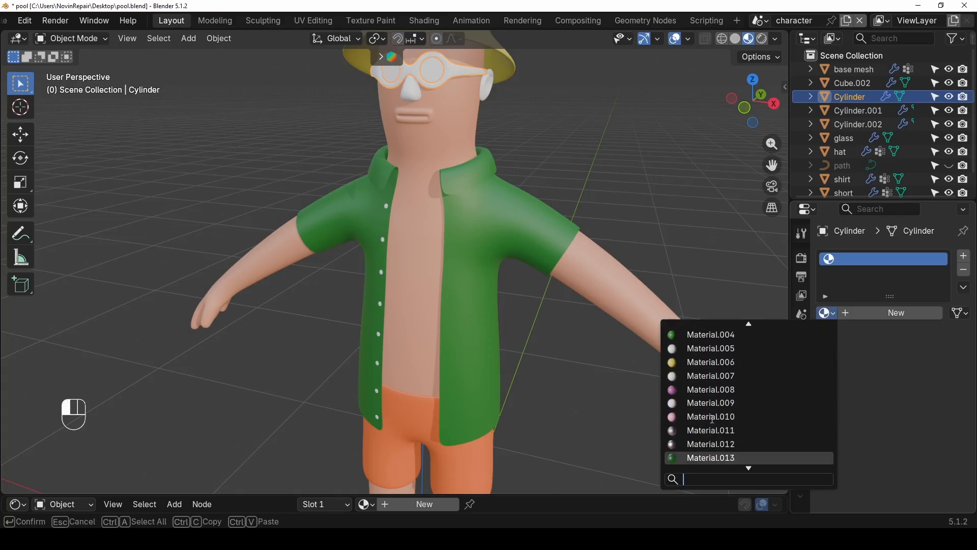
scroll(713, 418, "down", 7)
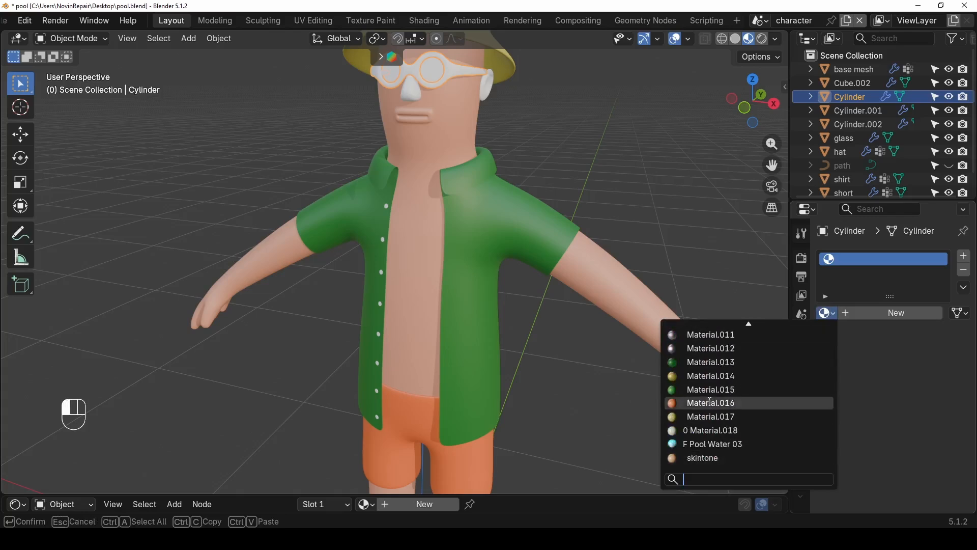
left_click(710, 402)
left_click(588, 166)
- Add a new material to the glasses lenses and set its base color to a very dark grey
scroll(524, 241, "down", 4)
middle_click_drag(524, 242, 442, 244)
scroll(376, 169, "up", 3)
middle_click_drag(376, 169, 478, 204, "shift")
scroll(478, 204, "up", 4)
middle_click_drag(564, 162, 512, 211, "shift")
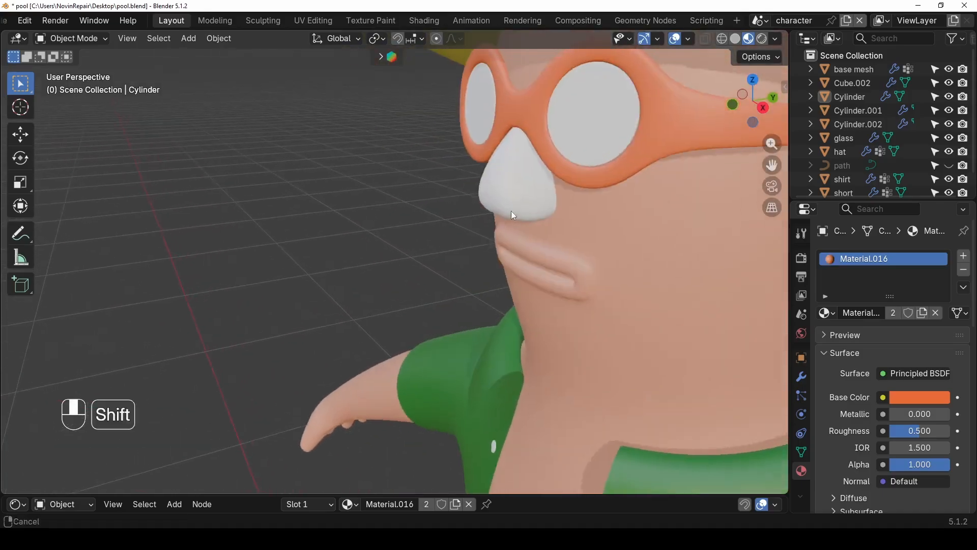
left_click(626, 99)
scroll(600, 124, "down", 5)
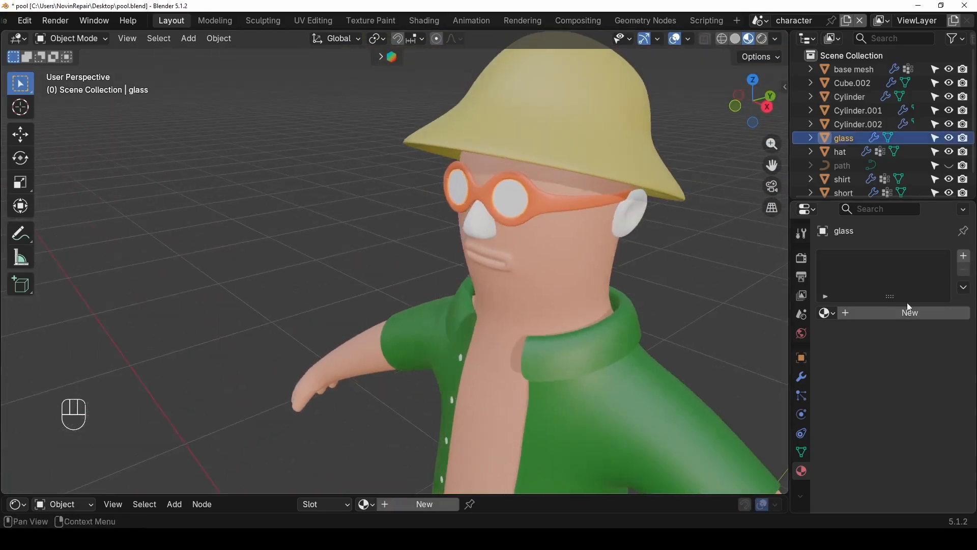
left_click(908, 313)
left_click(925, 398)
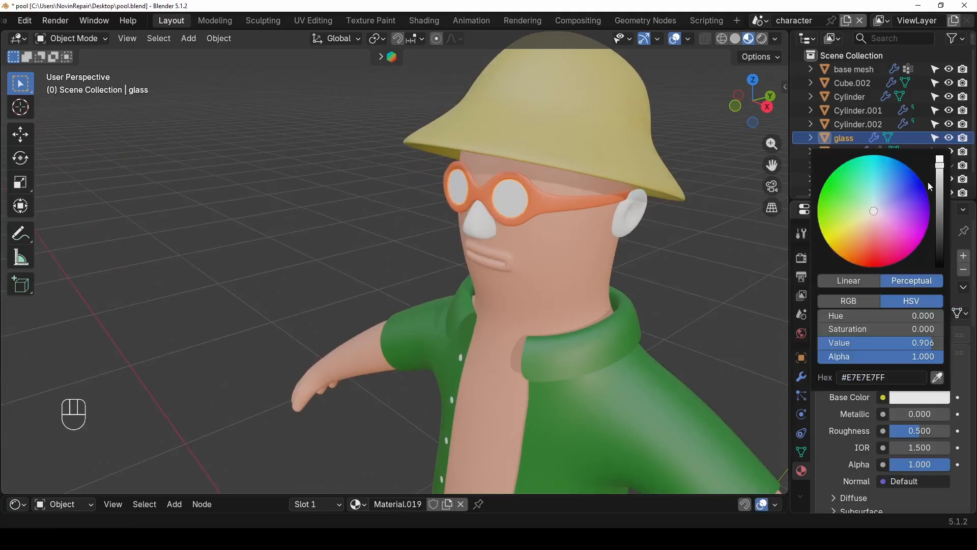
left_click_drag(940, 183, 940, 237)
middle_click_drag(540, 243, 505, 209)
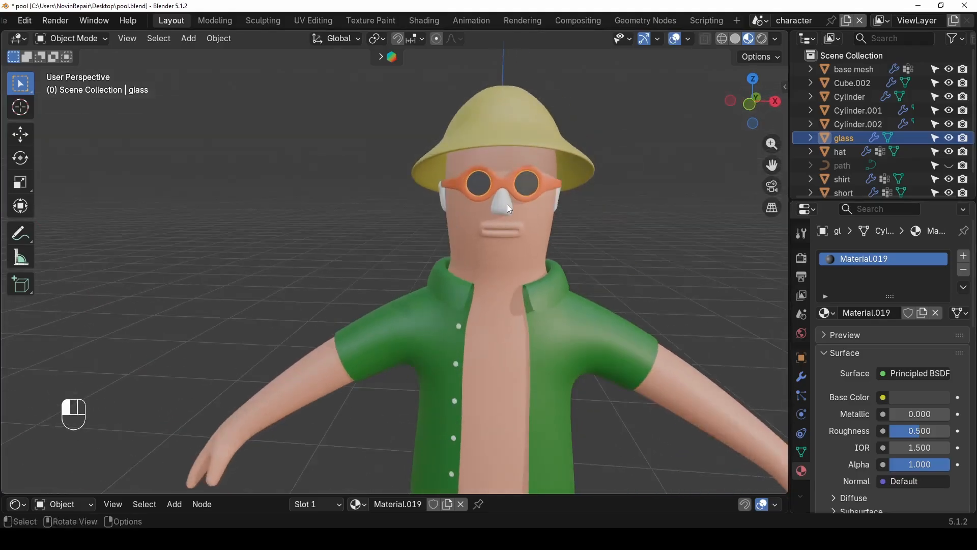
- Link the base mesh's skintone material to the nose and ears
left_click(507, 204)
middle_click_drag(563, 213, 577, 204)
left_click(583, 209, "shift")
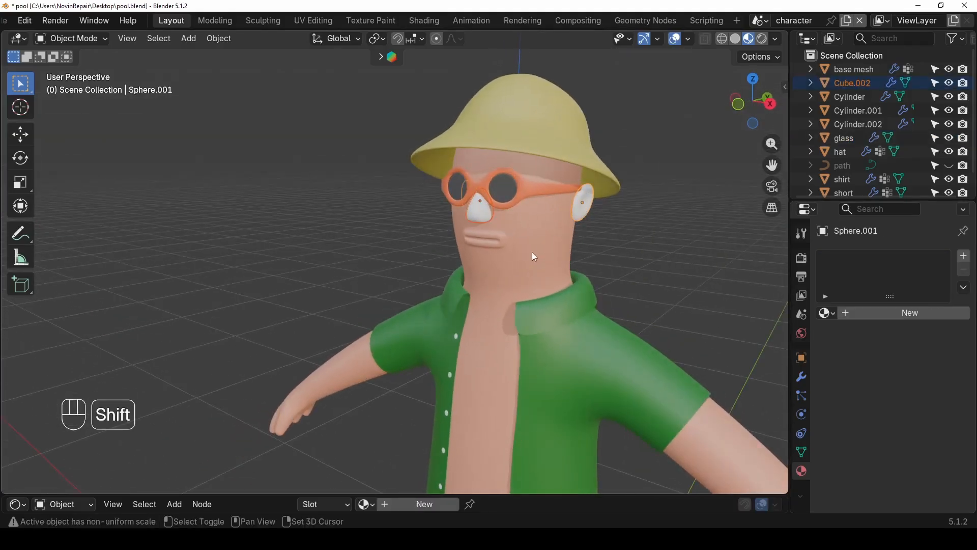
left_click(528, 256, "shift")
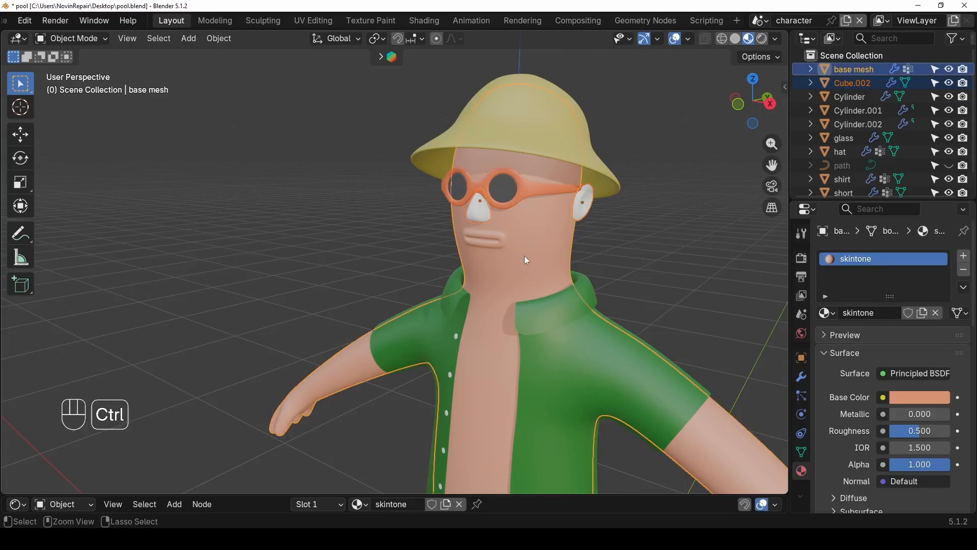
key("ctrl+l")
left_click(508, 288)
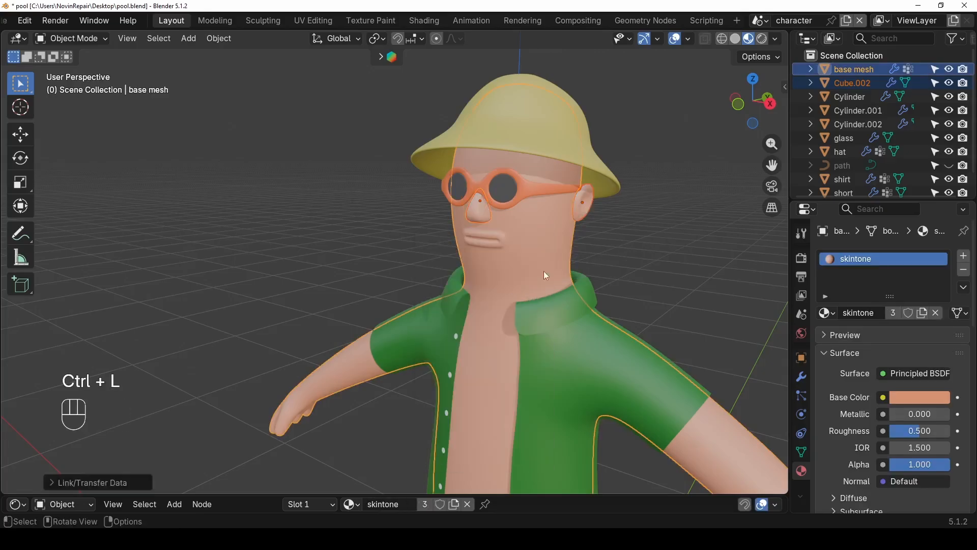
left_click(682, 247)
- Save the pool.blend file with the colored character
middle_click_drag(682, 247, 520, 268)
middle_click_drag(489, 334, 427, 340)
scroll(536, 338, "down", 2)
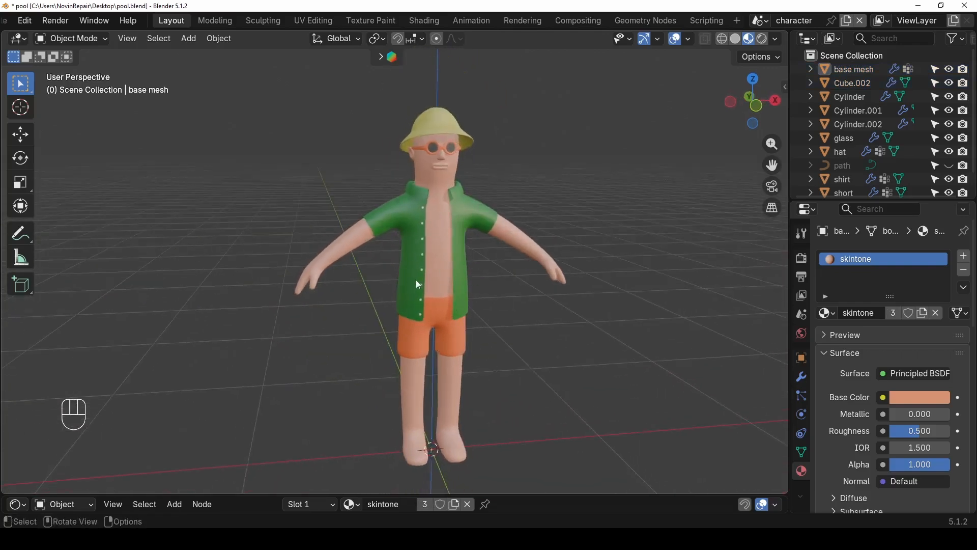
key("ctrl+s")
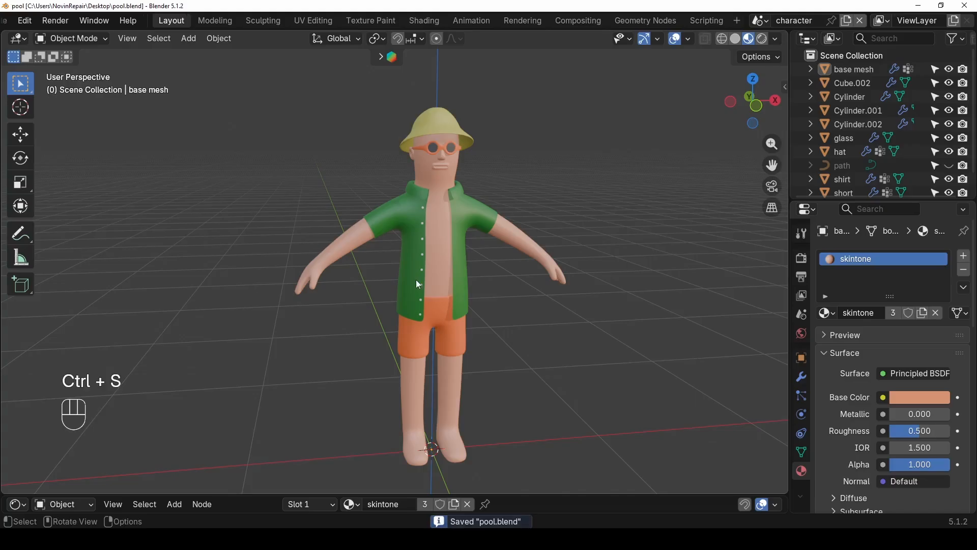
- Enter Edit Mode on the shirt and check its Solidify modifier's viewport display by switching it on and off
key("KP_1")
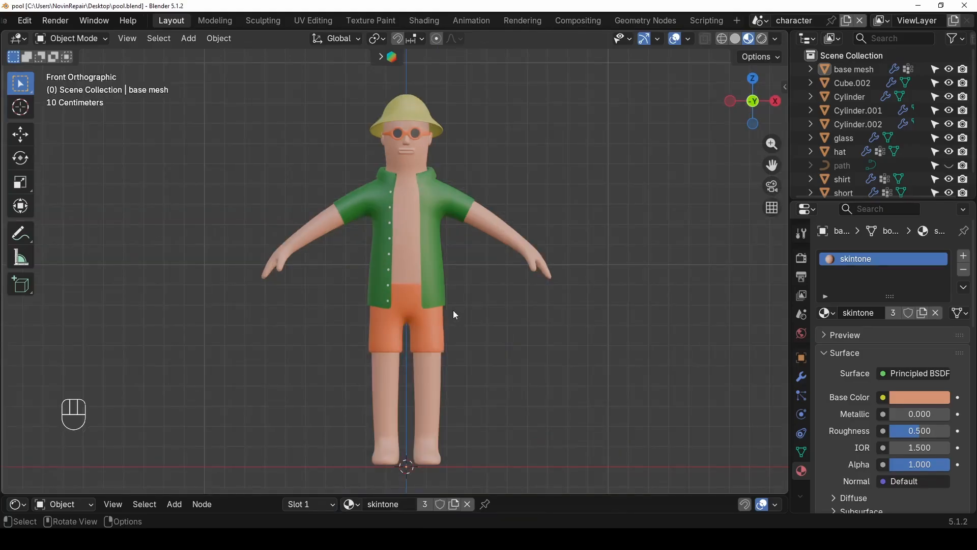
middle_click_drag(453, 310, 413, 321)
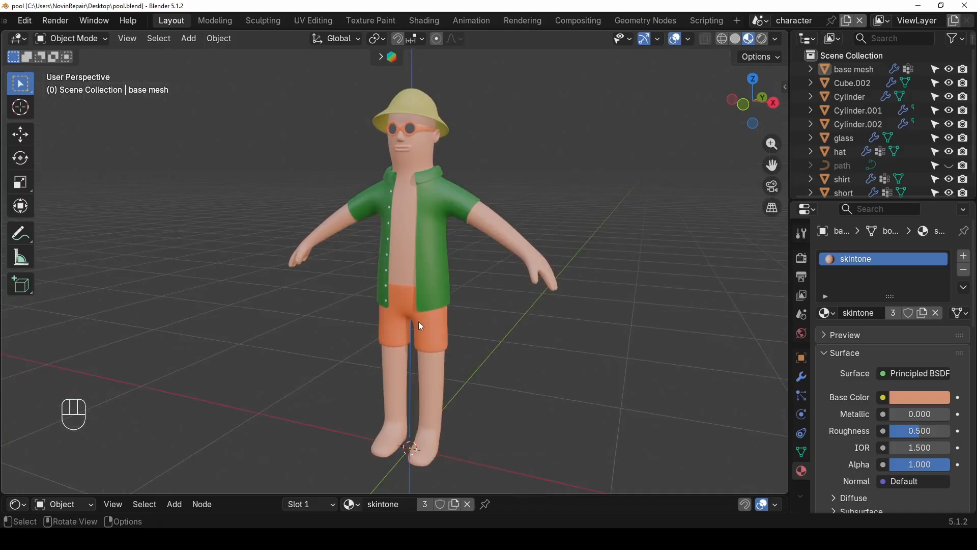
scroll(419, 323, "up", 2)
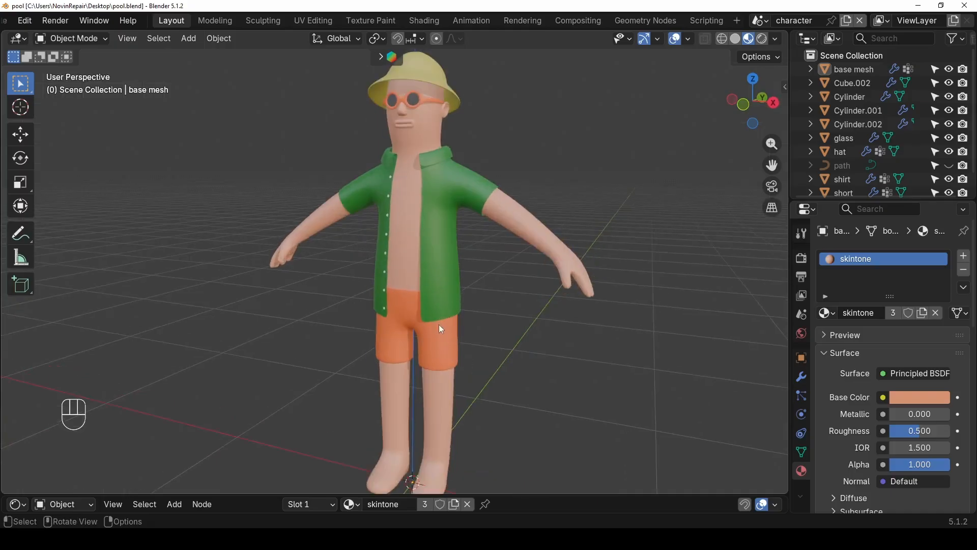
left_click(443, 252)
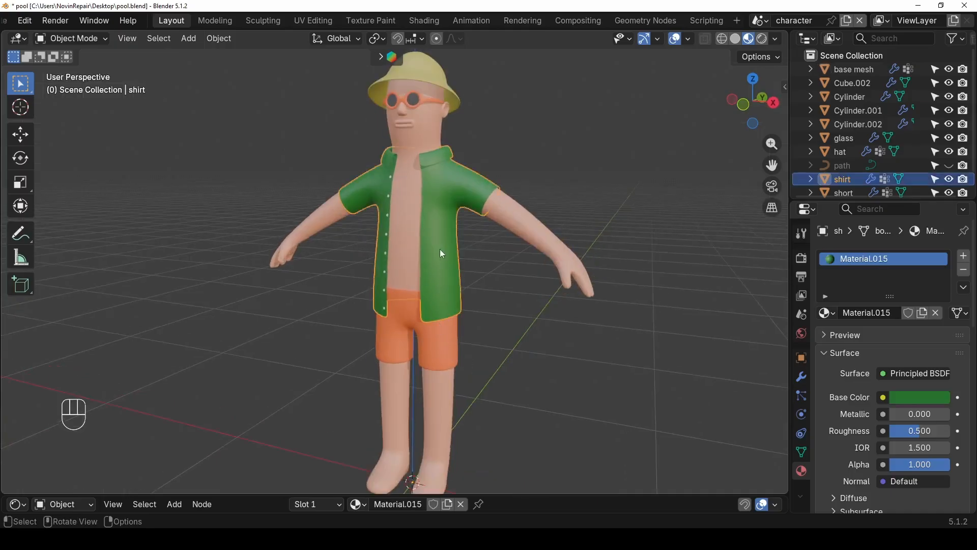
middle_click_drag(441, 252, 482, 262)
key("Tab")
scroll(482, 261, "up", 3)
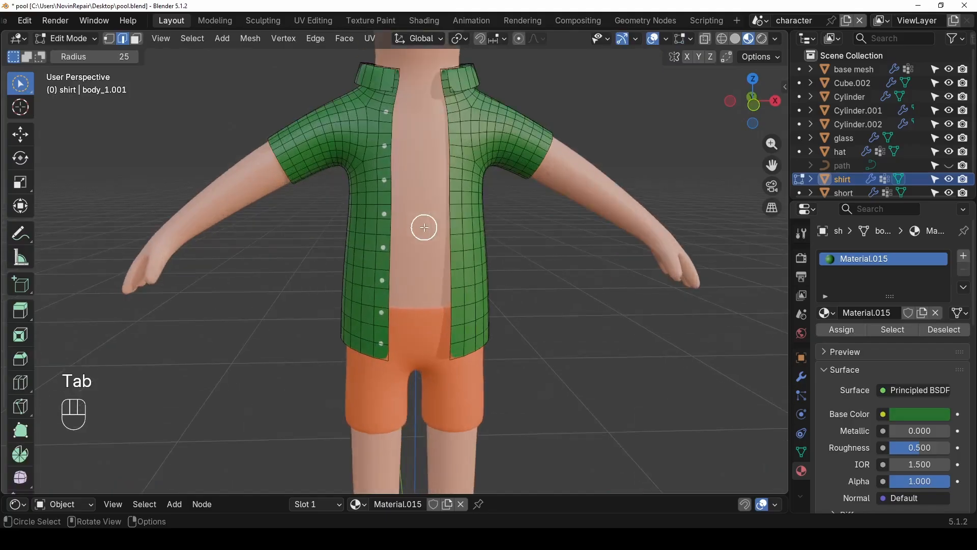
left_click(801, 378)
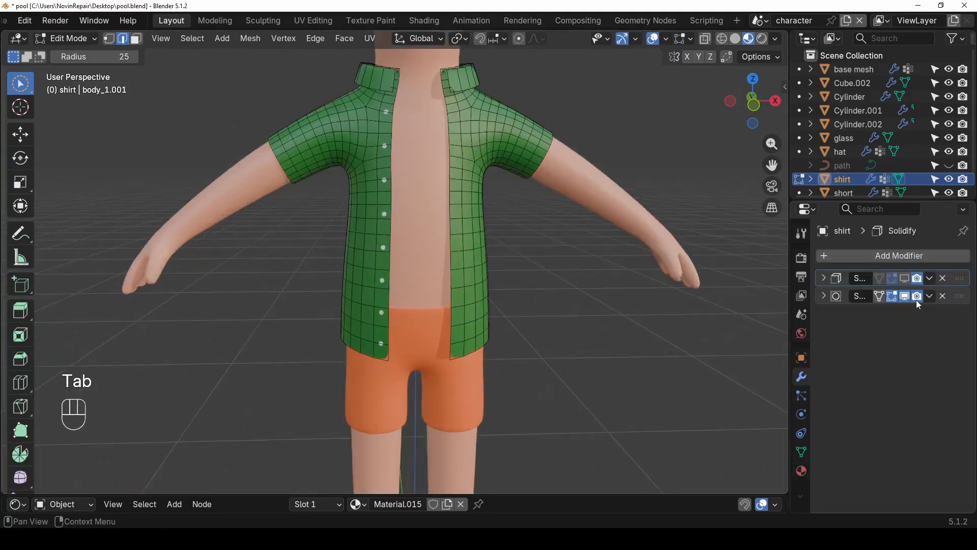
left_click(903, 278)
left_click(902, 277)
- Select the edge loops running down the shirt's side and along the shoulder and sleeve at the character's right arm
middle_click_drag(448, 203, 367, 219)
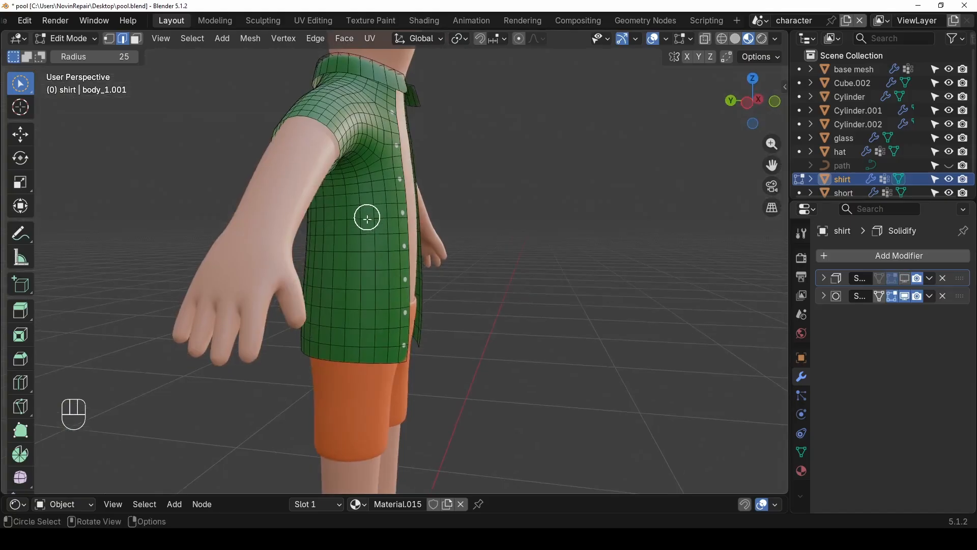
mouse_move(358, 253)
middle_mouse_down()
mouse_move(347, 218)
mouse_move(350, 244)
middle_mouse_up()
middle_click_drag(351, 278, 371, 281)
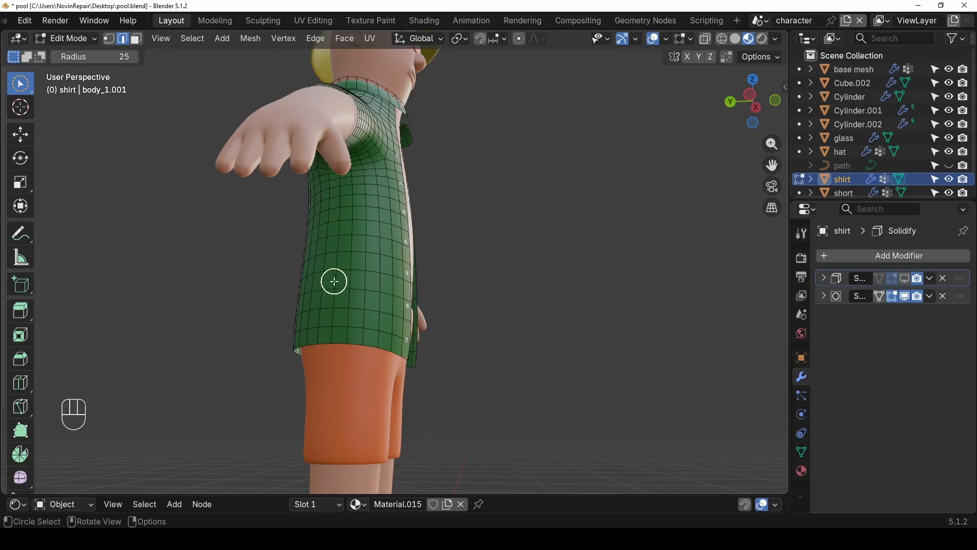
key("alt")
left_click(336, 279, "alt")
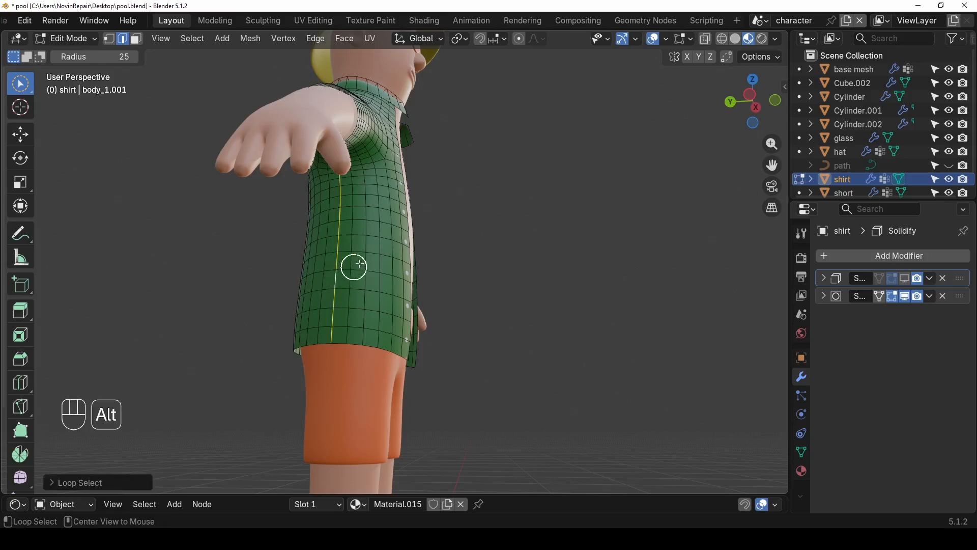
middle_click_drag(353, 266, 325, 273)
key("shift+alt")
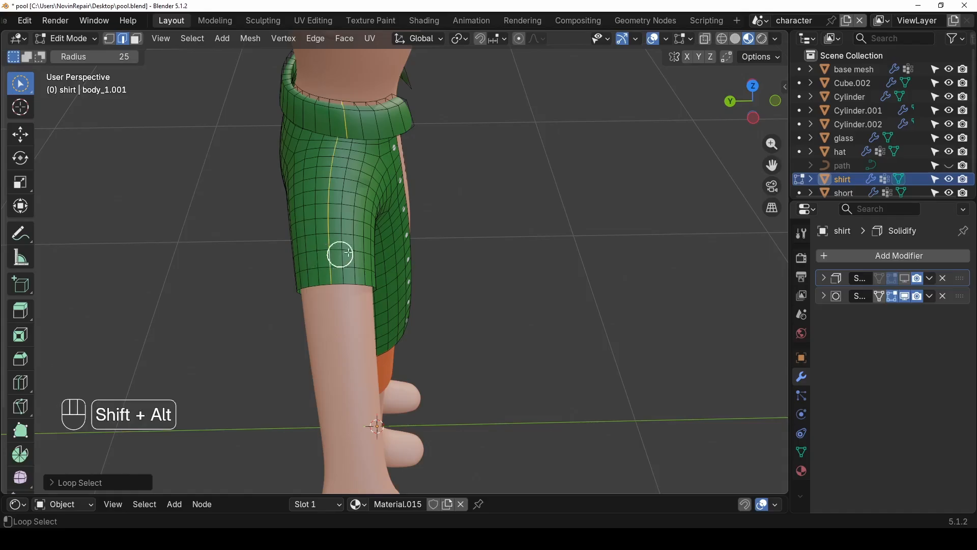
- Remove the collar edges from the selected edge loop on the character's right shoulder
middle_click_drag(399, 240, 377, 160)
scroll(380, 168, "up", 3)
scroll(367, 202, "up", 2)
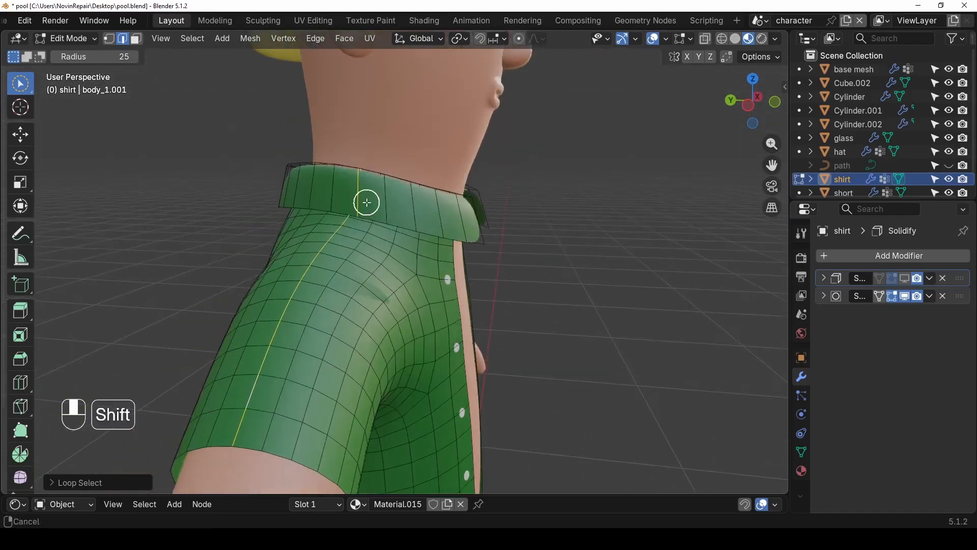
left_click_drag(366, 202, 361, 191, "shift")
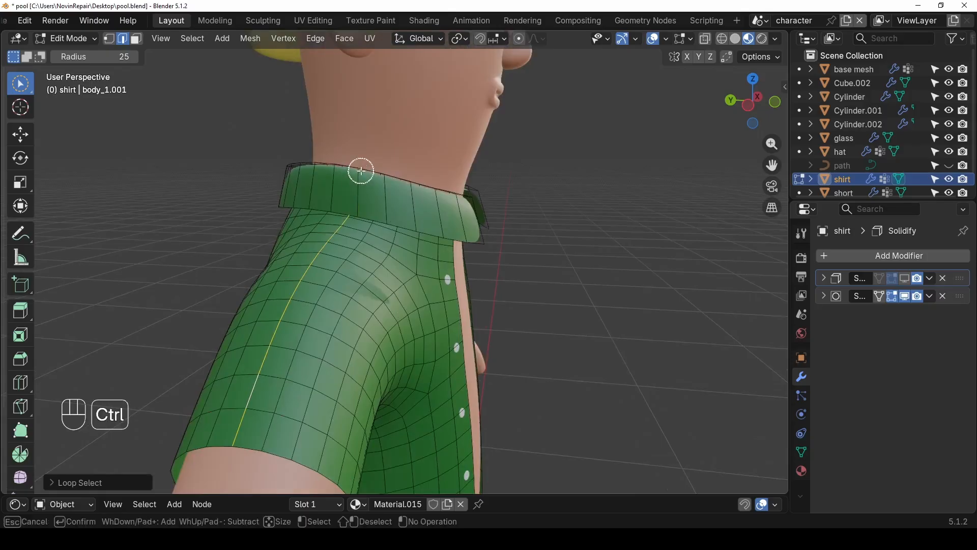
key("ctrl+z")
middle_click_drag(358, 189, 430, 257)
scroll(431, 123, "up", 3)
key("alt+z")
key("alt+z")
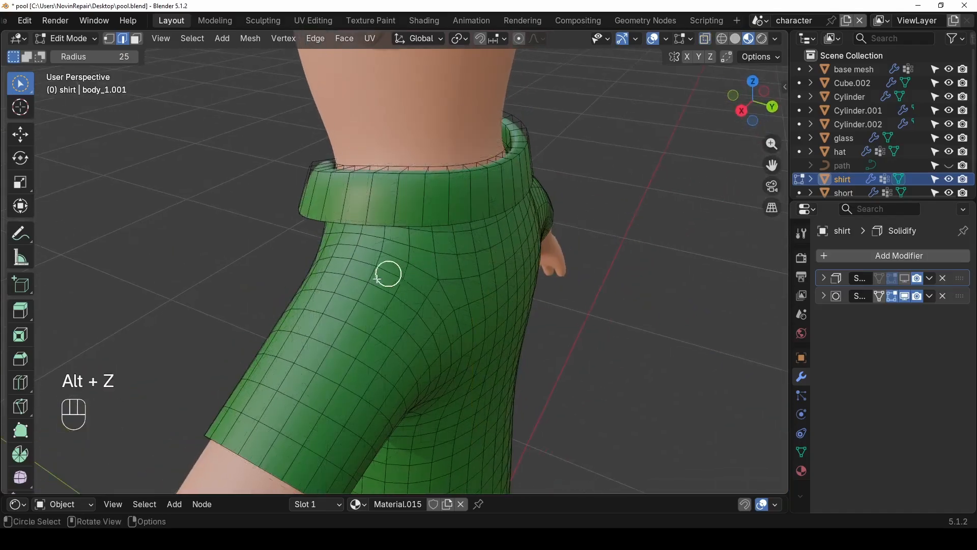
- Add the matching shoulder and side edge loops at the character's left arm to the selection, leaving out the collar edges
left_click(328, 306, "alt+shift")
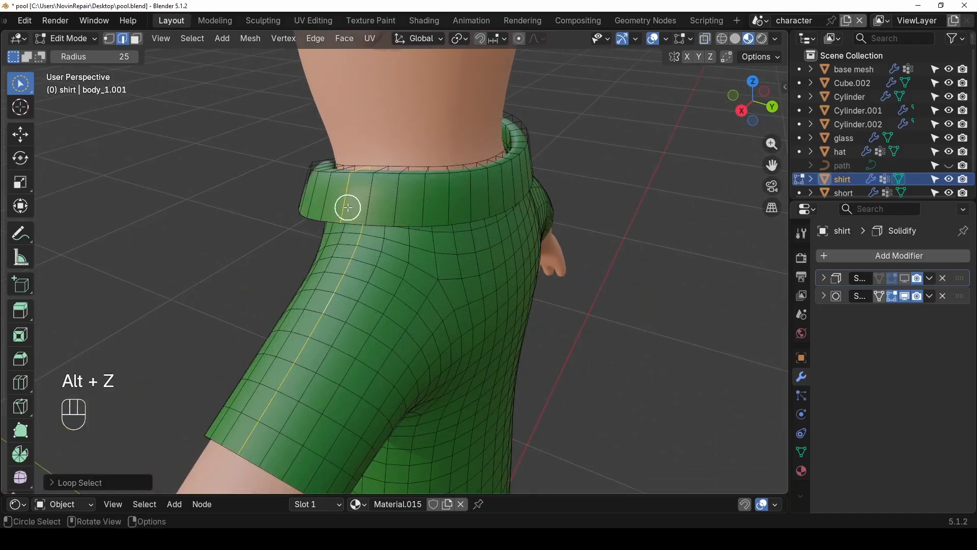
key("alt+z")
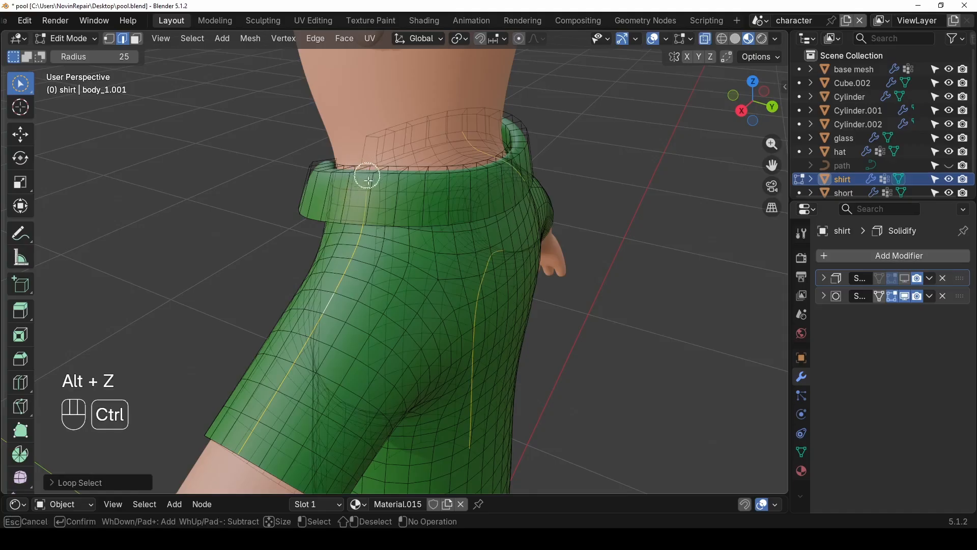
middle_click_drag(375, 203, 432, 338)
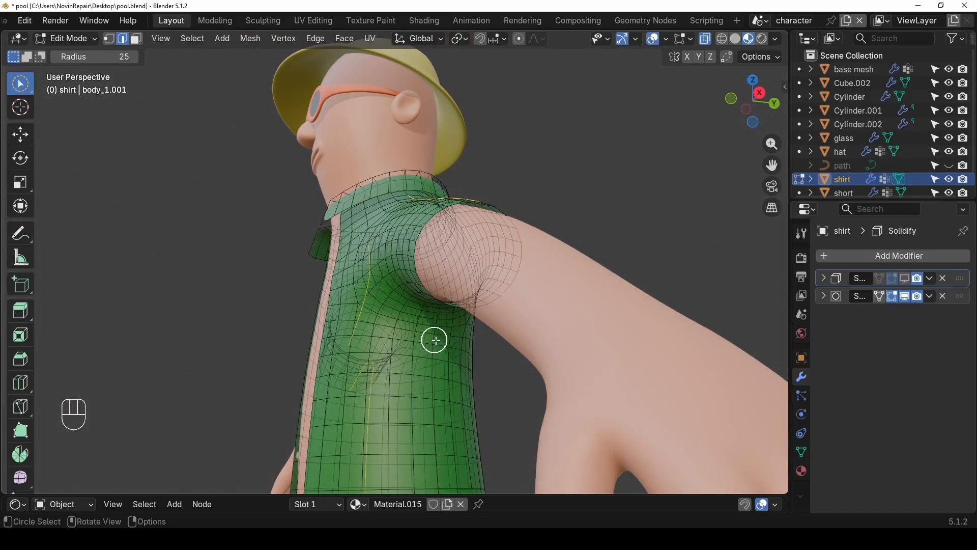
key("alt+z")
left_click(436, 386, "alt+shift")
- Examine the selected shoulder and side edge loops from both sides of the shirt
middle_click_drag(436, 387, 518, 412)
scroll(518, 412, "down", 2)
middle_click_drag(484, 372, 497, 402)
scroll(381, 332, "up", 1)
middle_click_drag(366, 332, 305, 323)
scroll(316, 269, "up", 2)
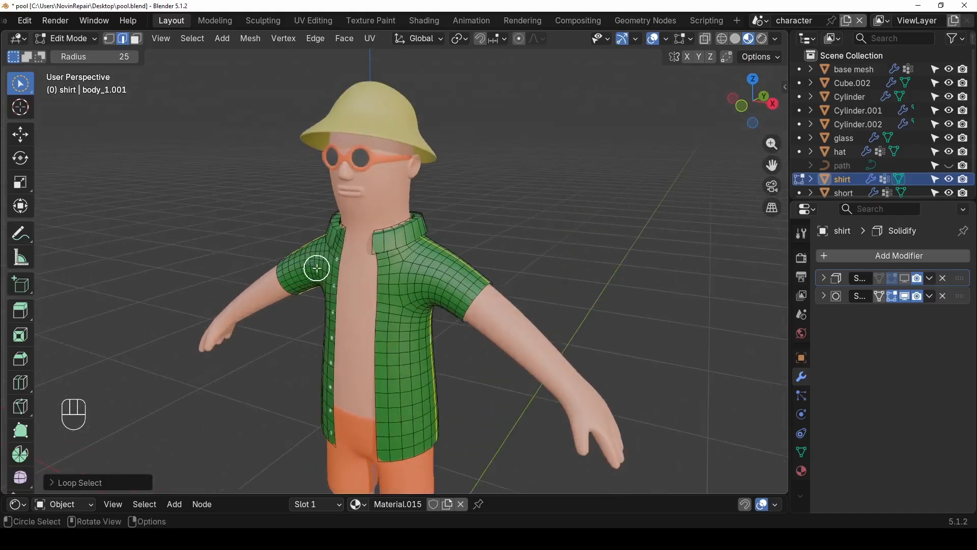
middle_click_drag(317, 255, 389, 299)
scroll(389, 299, "down", 2)
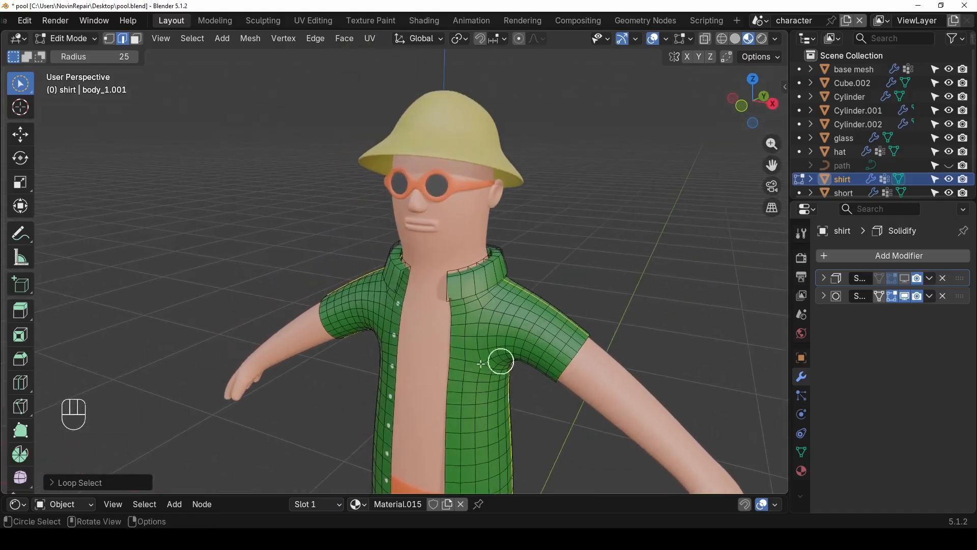
middle_click_drag(499, 360, 565, 304)
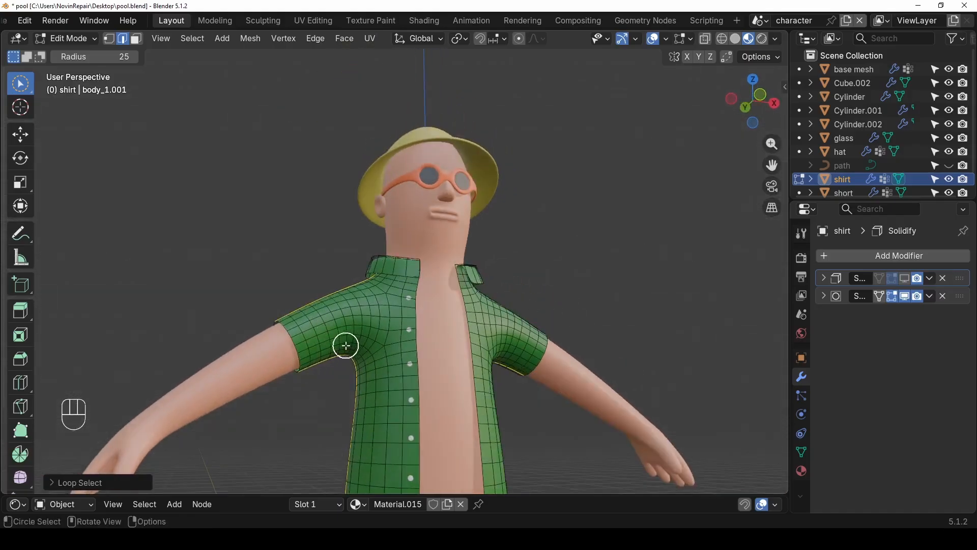
- Mark the selected shoulder, sleeve and side edge loops of the shirt as seams
right_click(346, 346)
left_click(338, 348)
scroll(387, 292, "down", 3)
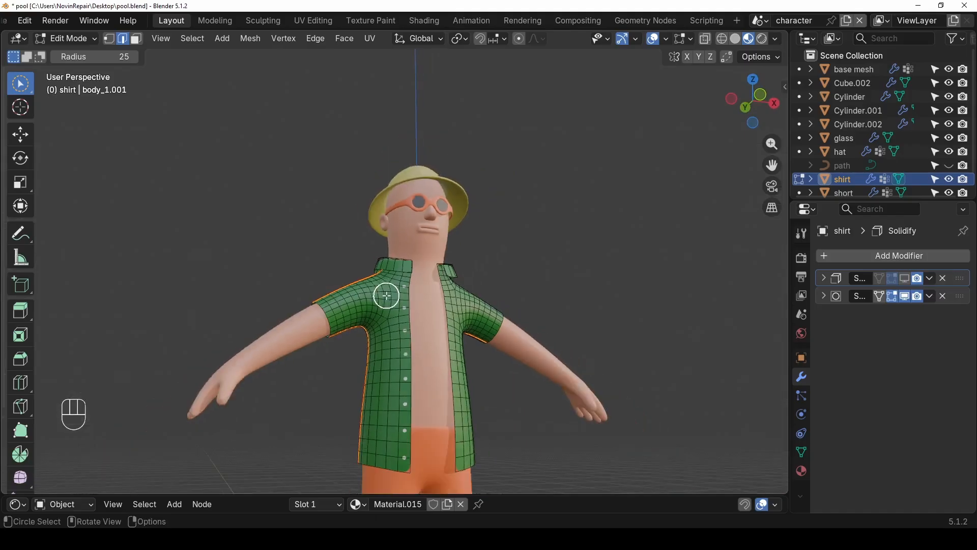
- Switch to the UV Editing workspace and unwrap all of the shirt's faces with Unwrap Minimum Stretch
left_click(317, 20)
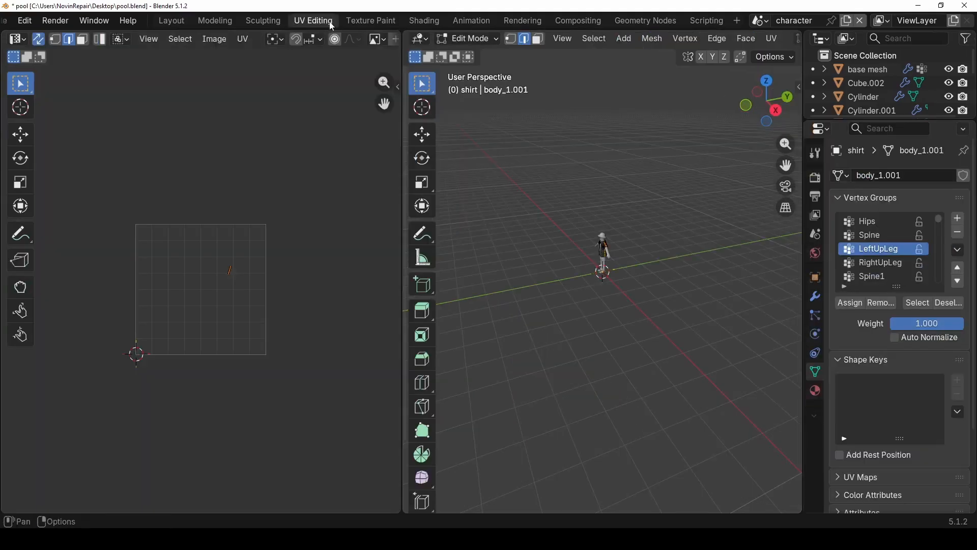
scroll(600, 262, "up", 10)
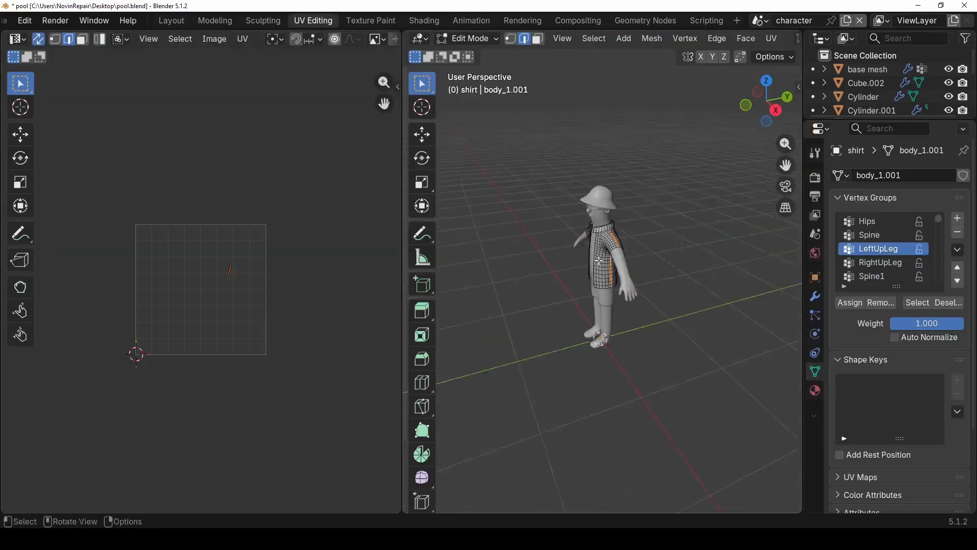
key("3")
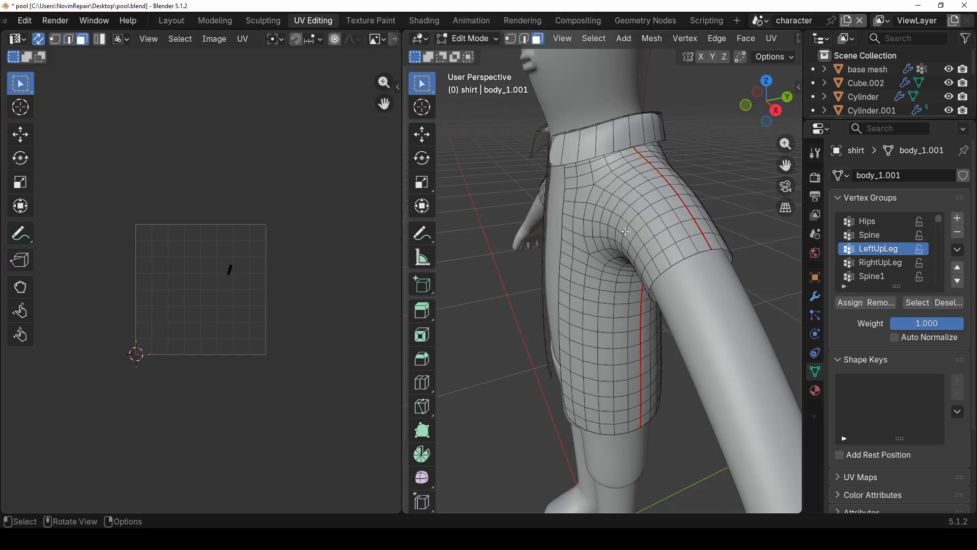
key("a")
key("u")
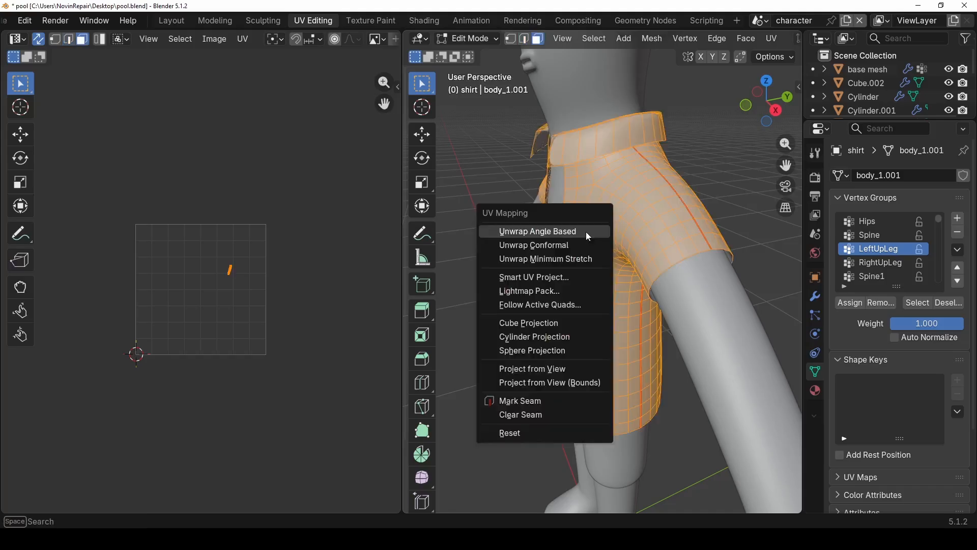
left_click(589, 260)
scroll(173, 286, "up", 2)
scroll(172, 286, "up", 5)
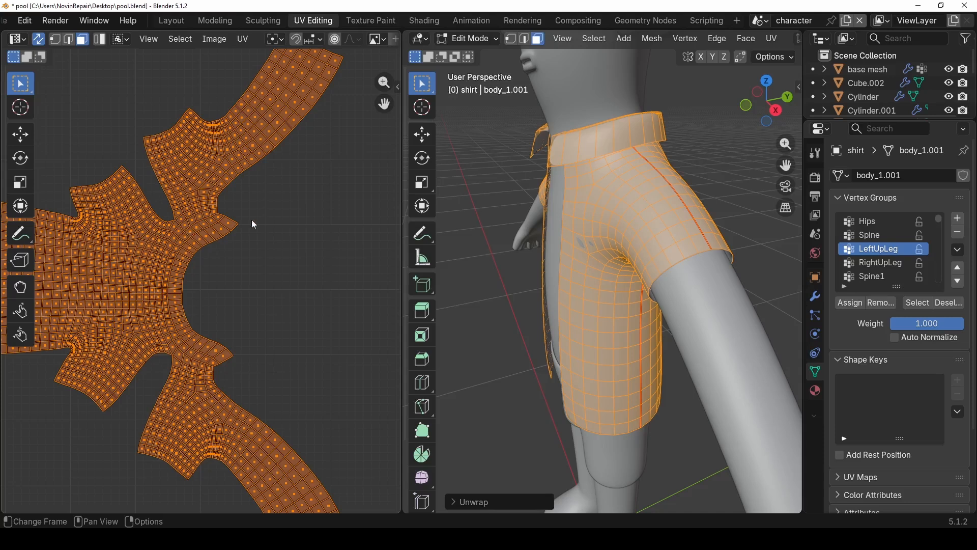
- Select the edge loop around the base of the shirt's collar and mark it as a seam
left_click(609, 156, "alt")
key("2")
left_click(599, 160, "alt")
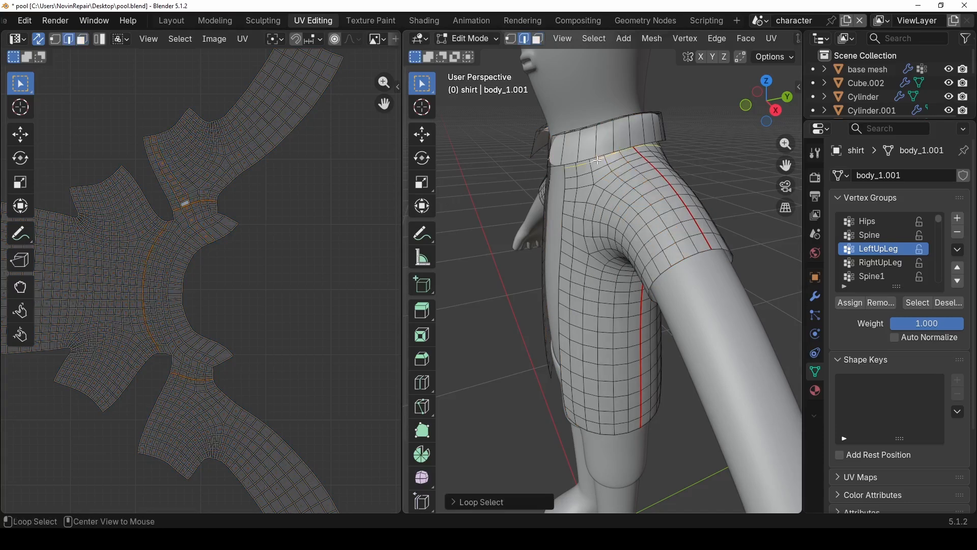
middle_click_drag(599, 161, 703, 169)
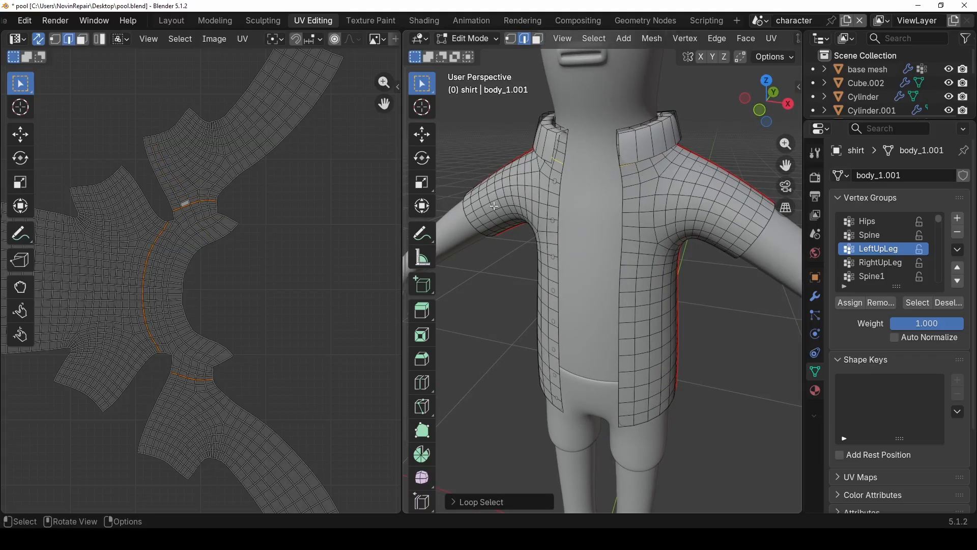
middle_click_drag(494, 206, 577, 150)
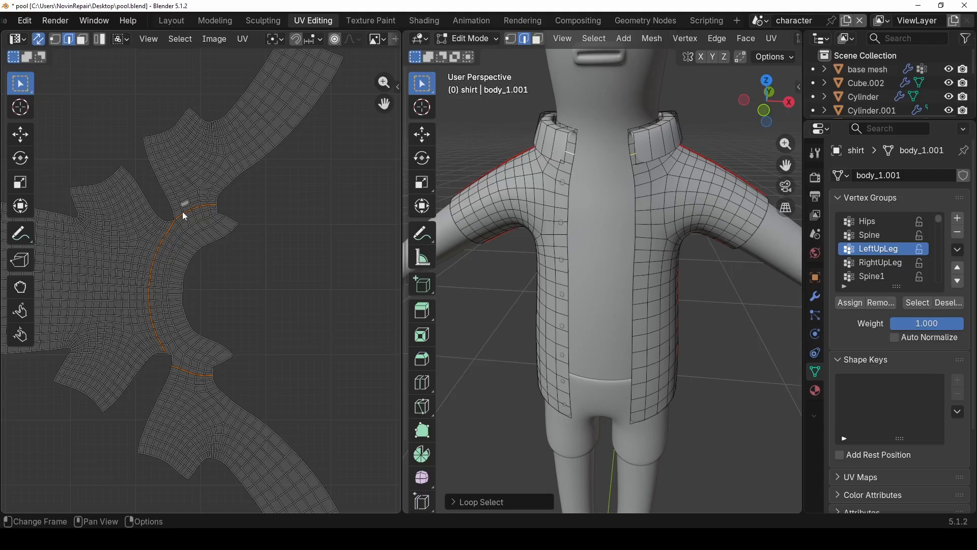
middle_click_drag(640, 146, 654, 152)
right_click(566, 165)
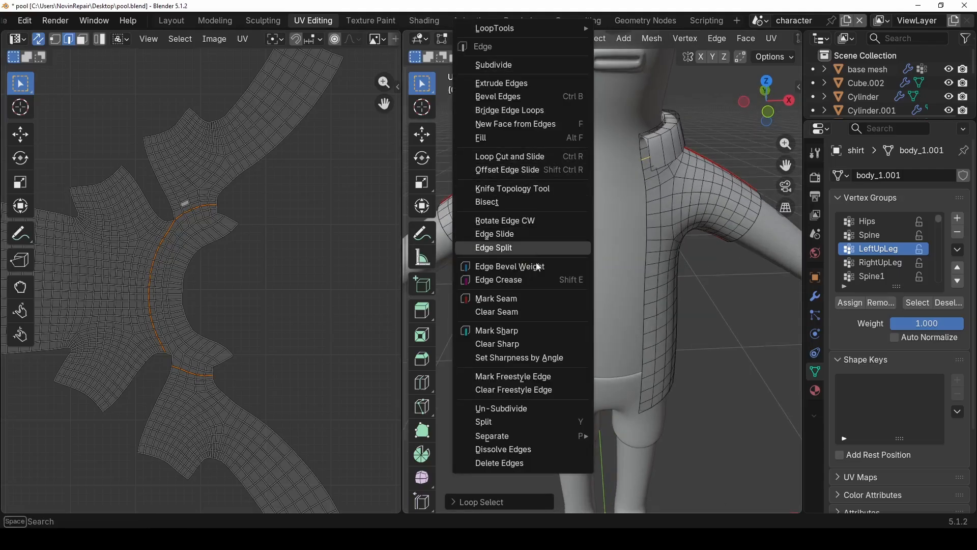
left_click(519, 297)
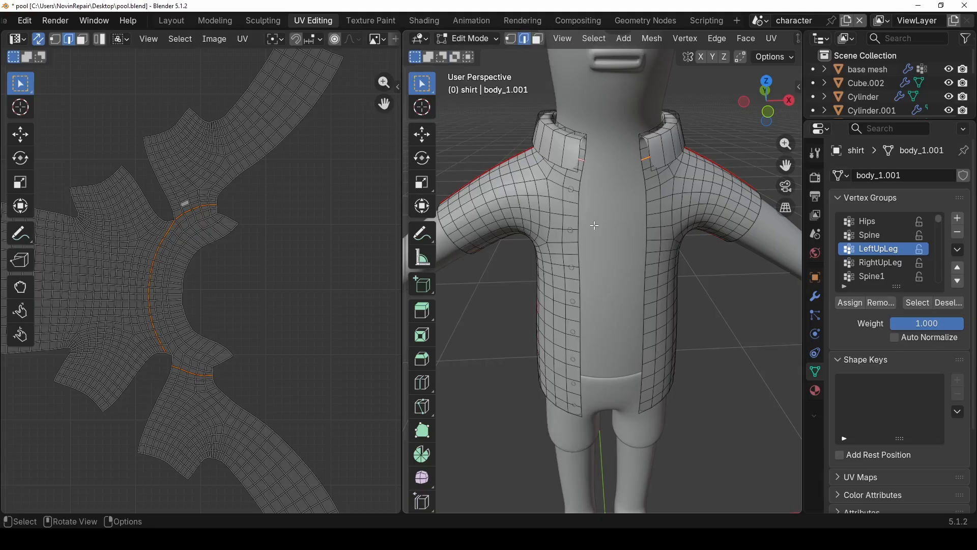
- Unwrap all of the shirt's faces again so that the collar seam is included
key("3")
key("a")
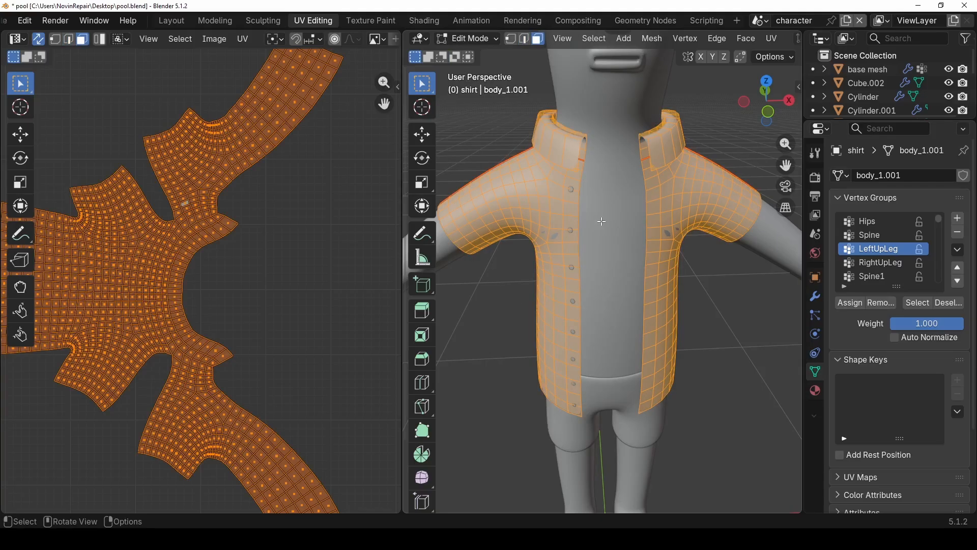
key("u")
left_click(602, 221)
scroll(196, 274, "down", 4)
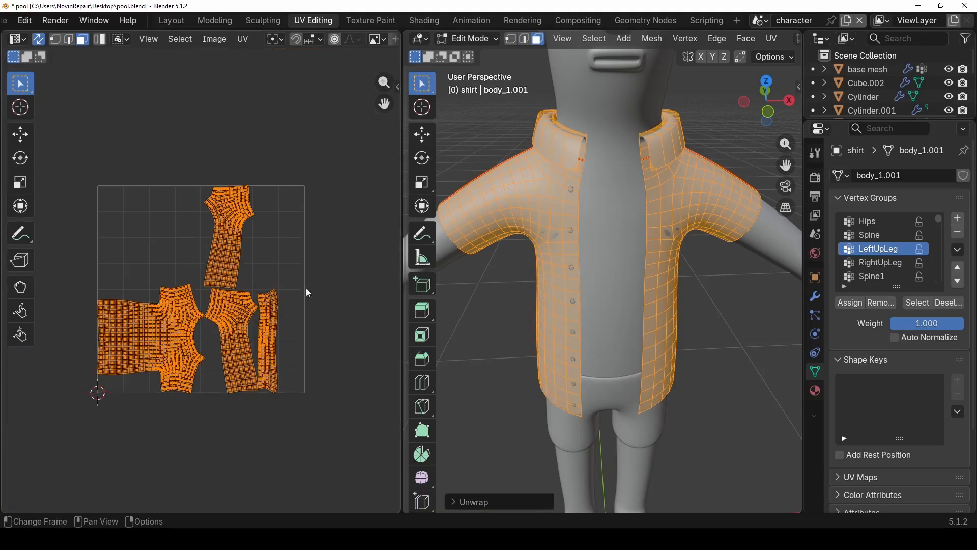
- Return to the Layout workspace and open the shorts in Edit Mode with their Solidify modifier's viewport display turned off
left_click(172, 21)
middle_click_drag(470, 377, 414, 322)
left_click(386, 295)
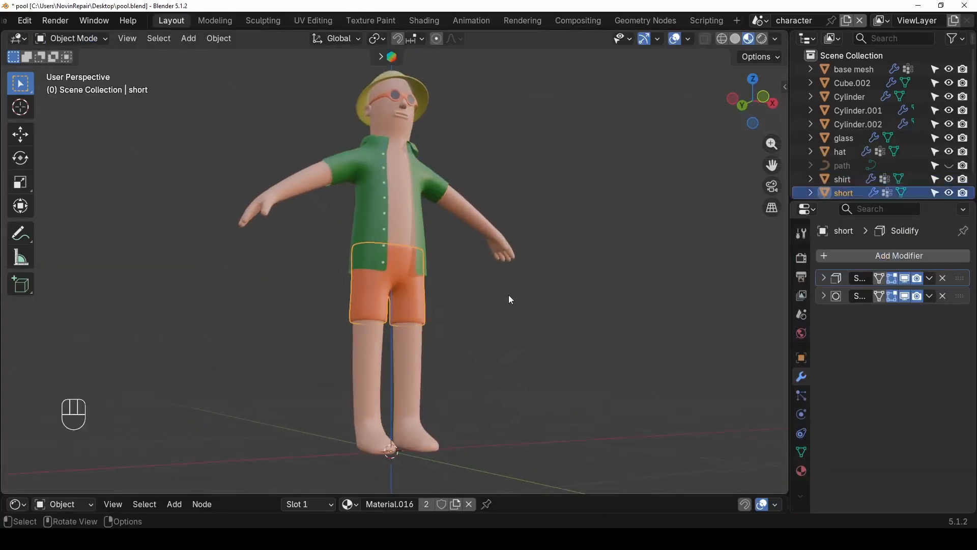
key("Tab")
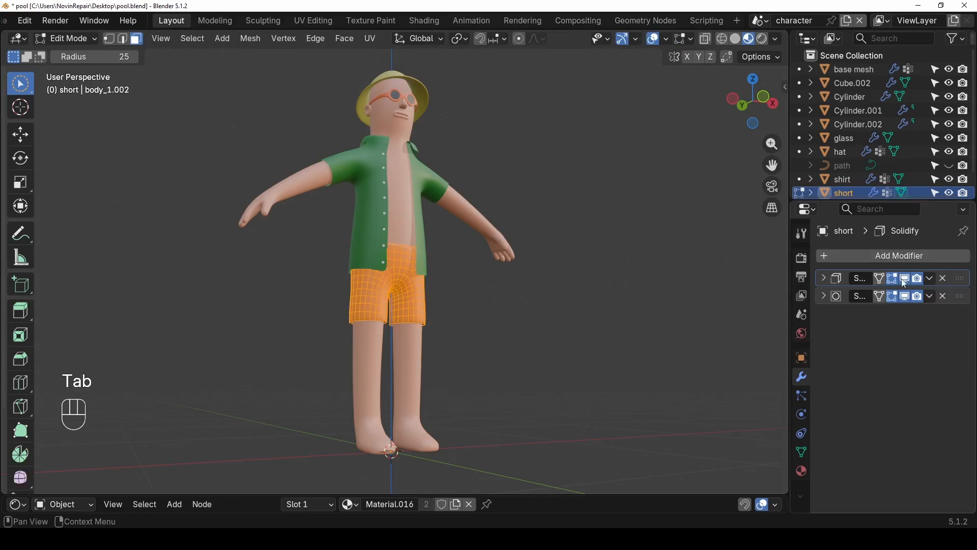
- Select the shorts' inseam edge loop running along the inside of both legs through the crotch
scroll(338, 323, "up", 5)
middle_click_drag(338, 323, 374, 323)
key("2")
left_click(336, 338, "alt")
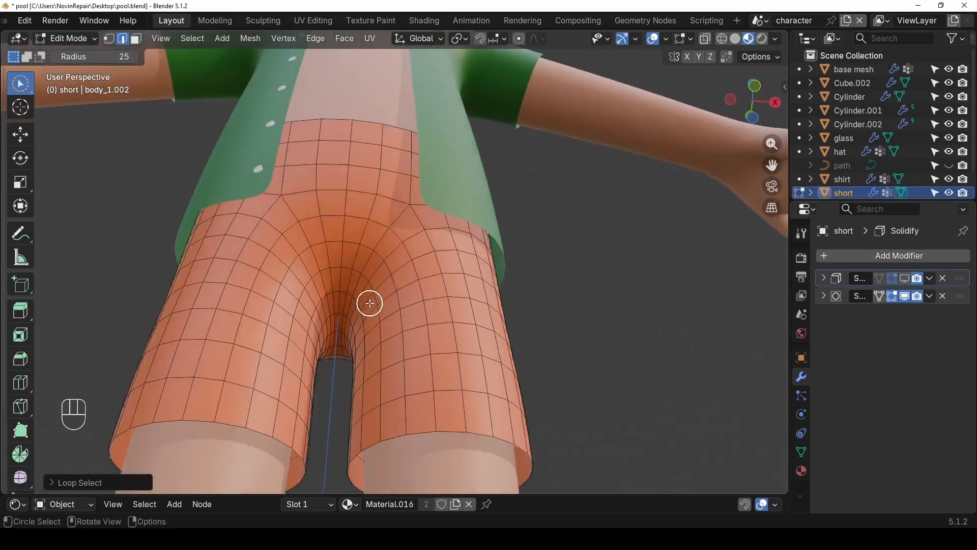
left_click(336, 292, "alt+shift")
middle_click_drag(368, 294, 306, 359)
key("ctrl+z")
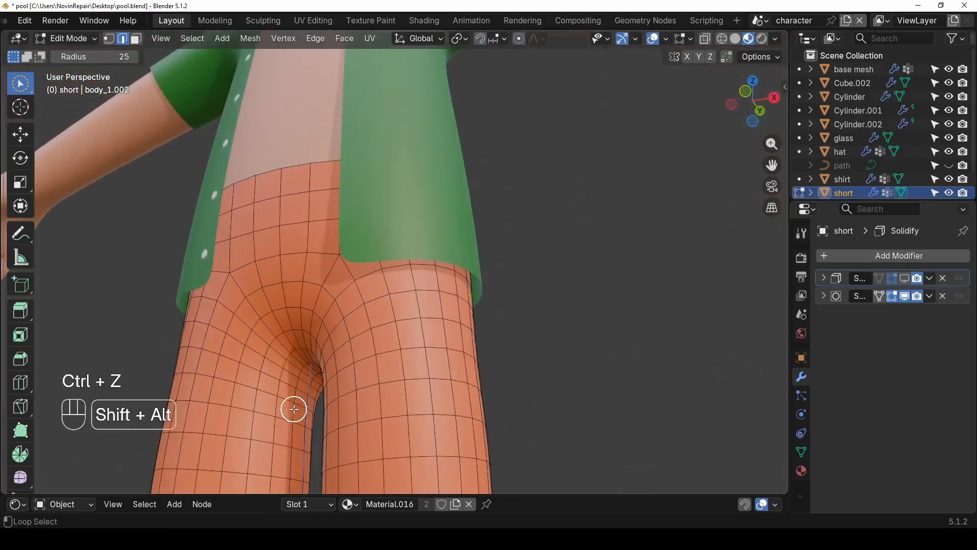
left_click(318, 400, "alt+shift")
- Add the outer side edge loops of both legs of the shorts to the selection
scroll(352, 382, "down", 4)
middle_click_drag(382, 364, 305, 379)
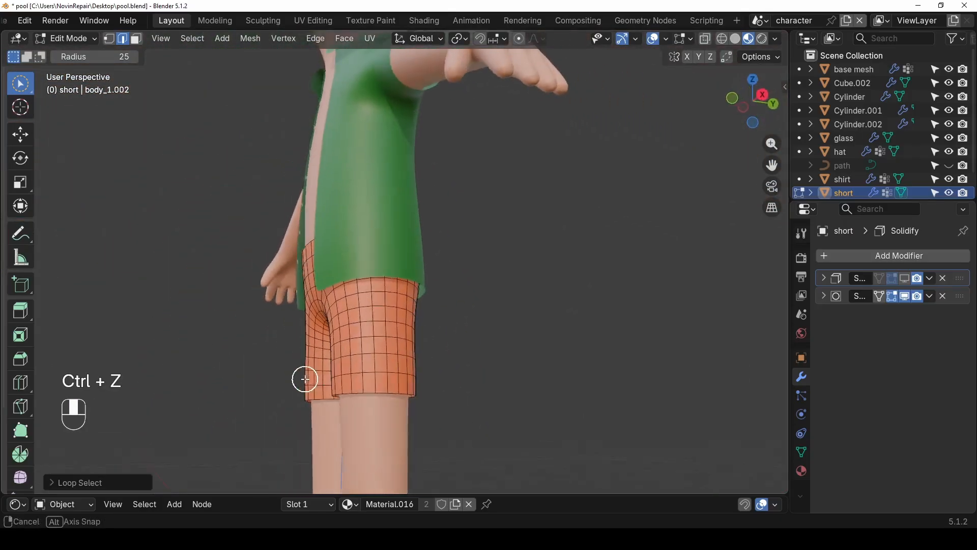
left_click(388, 384, "alt+shift")
scroll(408, 365, "down", 3)
middle_click_drag(408, 365, 515, 375)
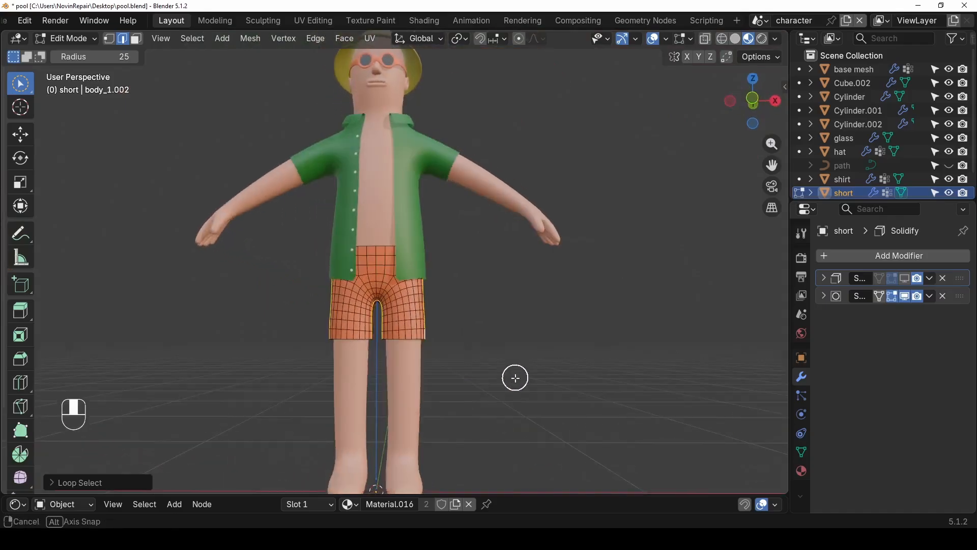
- Mark the selected inseam and outer side edges of the shorts as seams
scroll(395, 333, "up", 4)
scroll(377, 328, "up", 2)
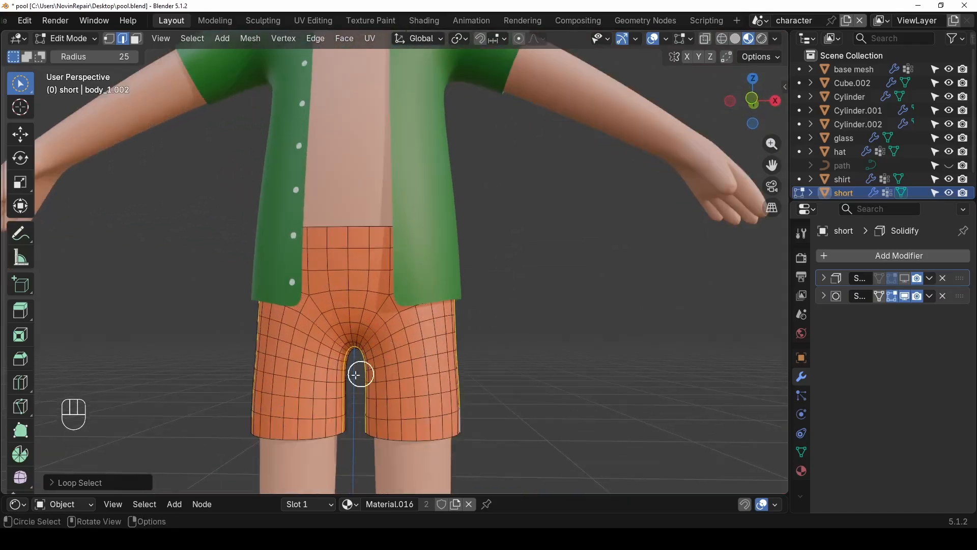
right_click(299, 357)
left_click(276, 350)
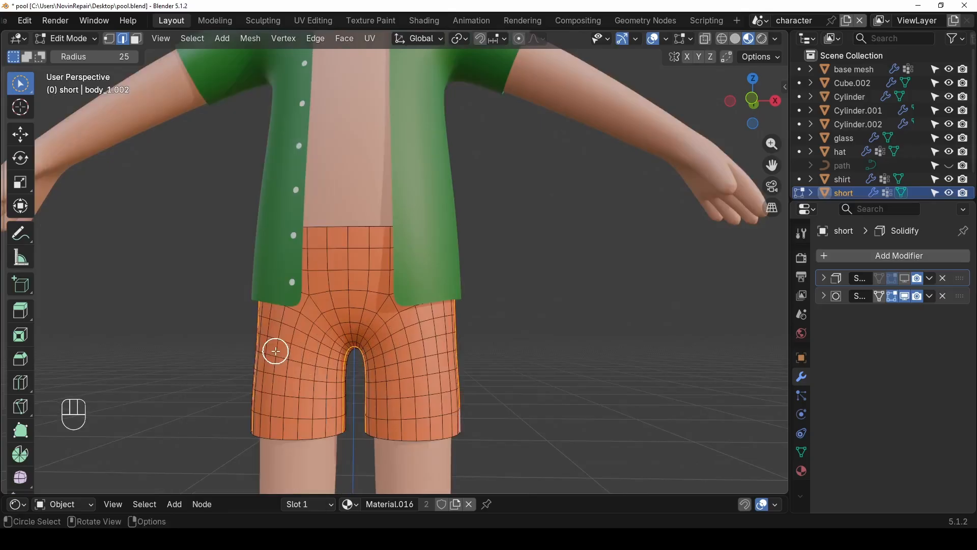
- Unwrap all of the shorts' faces with Unwrap Minimum Stretch in the UV Editing workspace
left_click(318, 21)
key("3")
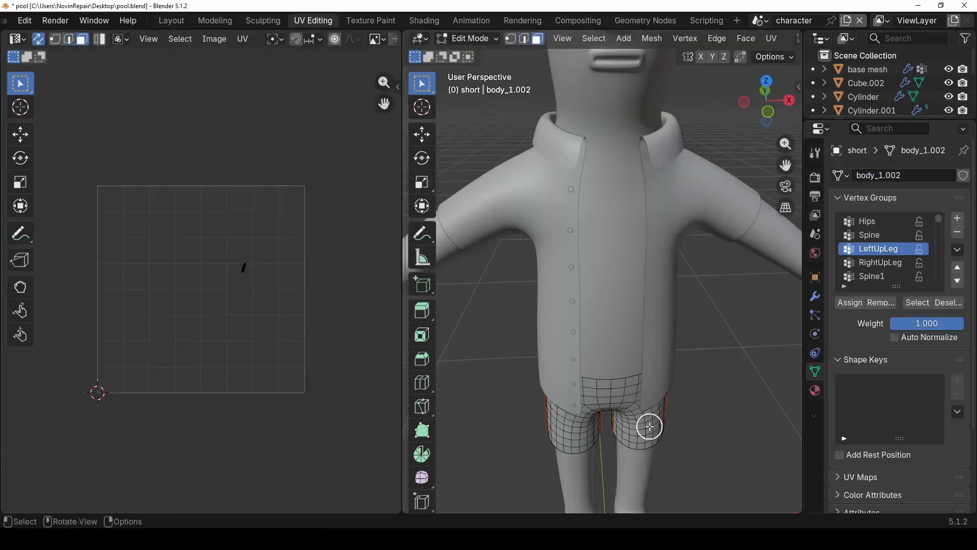
key("a")
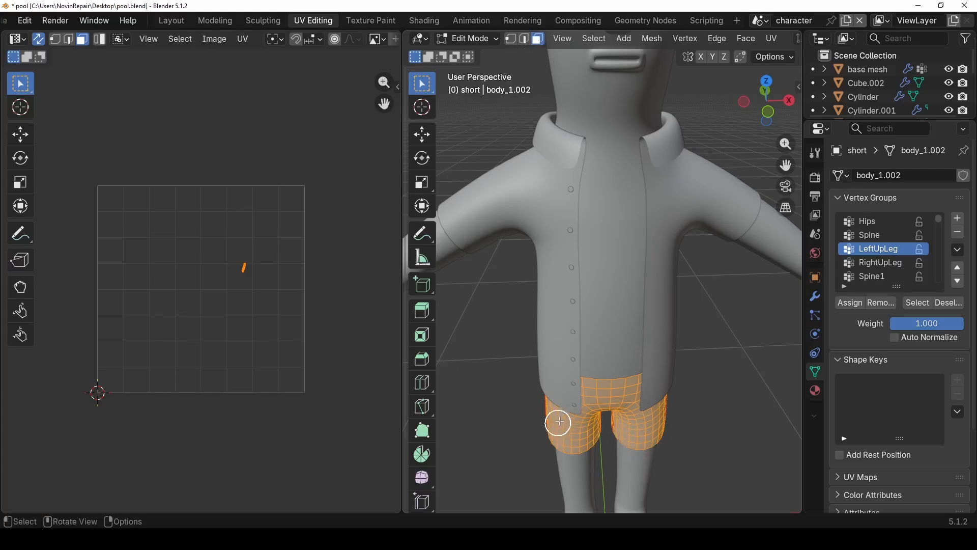
key("u")
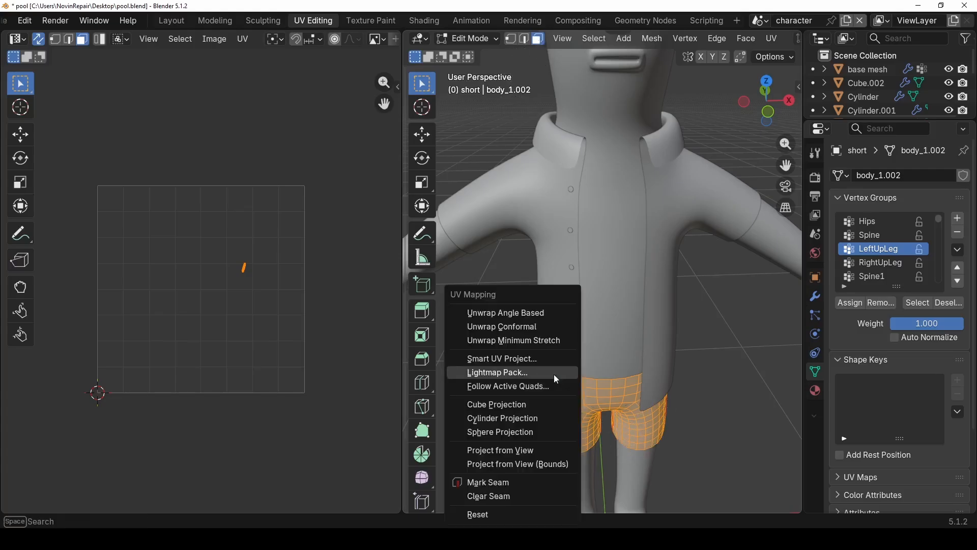
left_click(540, 341)
- Select the edge loop along the shorts' front and back centerline and mark it as a seam
middle_click_drag(610, 387, 530, 400)
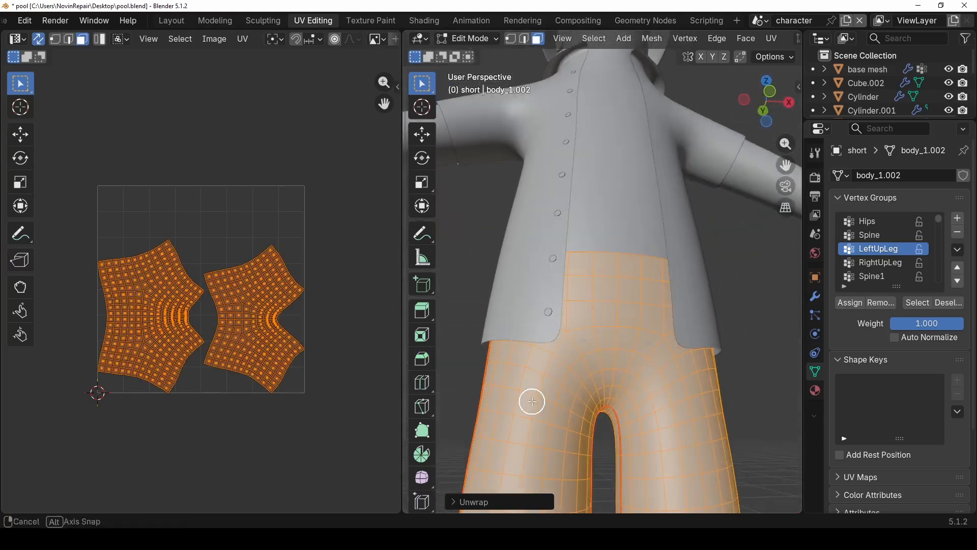
left_click(611, 356, "alt")
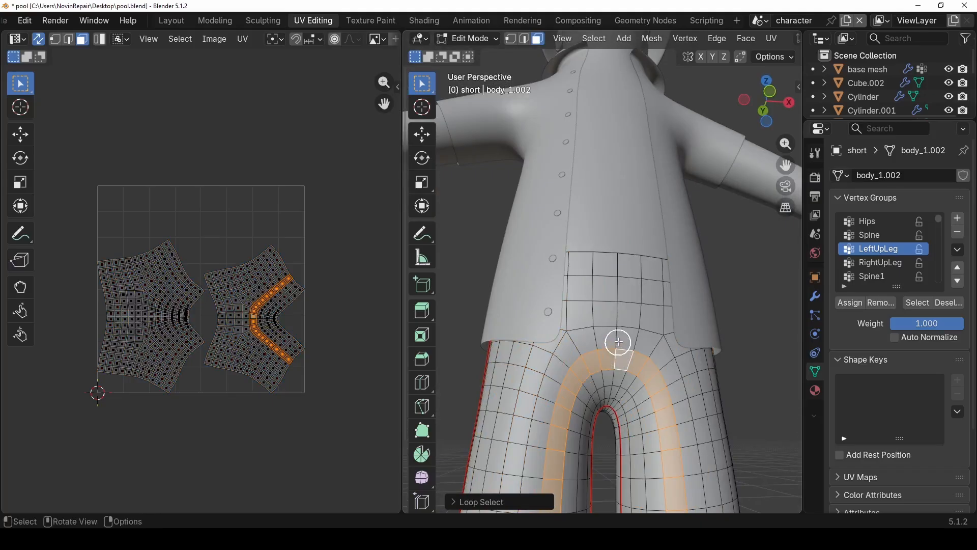
key("2")
left_click(617, 341, "alt")
key("ctrl+e")
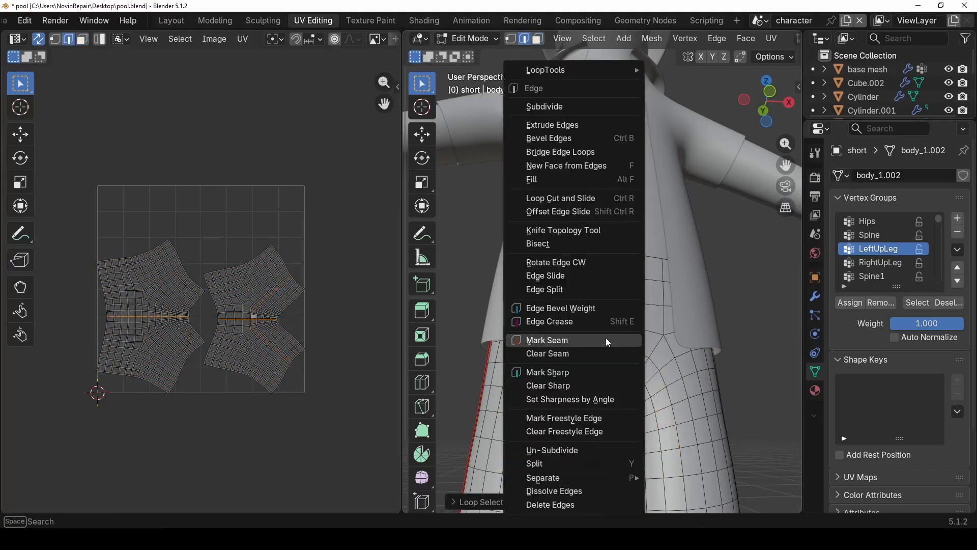
left_click(605, 339)
- Unwrap all of the shorts' faces again with Unwrap Minimum Stretch, using the added center seam
key("3")
key("a")
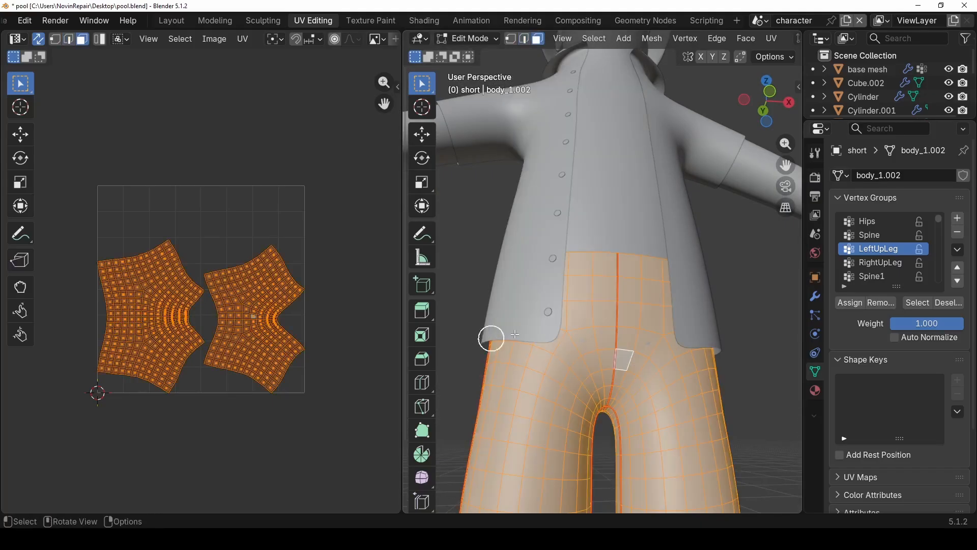
key("u")
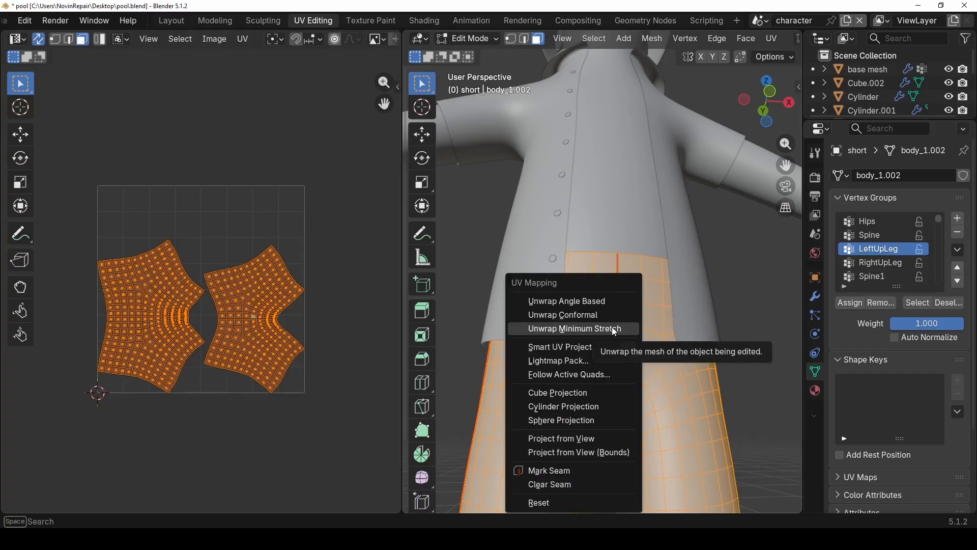
left_click(614, 329)
scroll(480, 316, "down", 5)
middle_click_drag(472, 364, 486, 402)
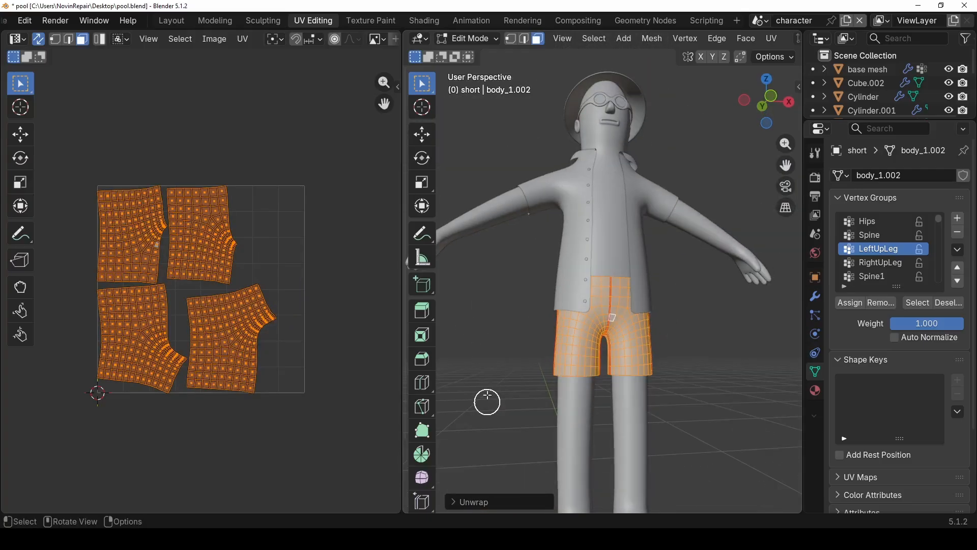
- Return to the Layout workspace in Object Mode and turn the viewport display of the shirt's Solidify modifier back on
left_click(173, 21)
scroll(421, 306, "down", 2)
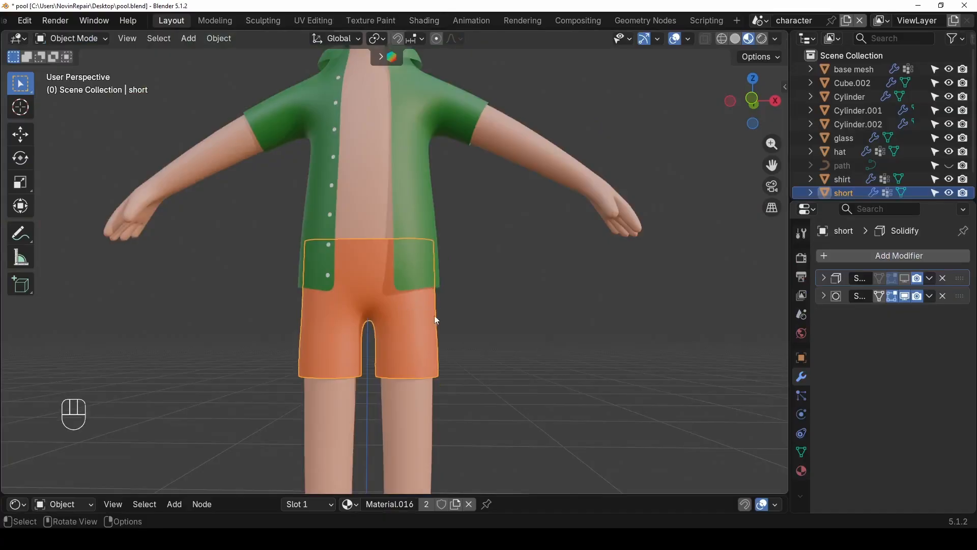
scroll(431, 220, "down", 3)
middle_click_drag(432, 220, 426, 290)
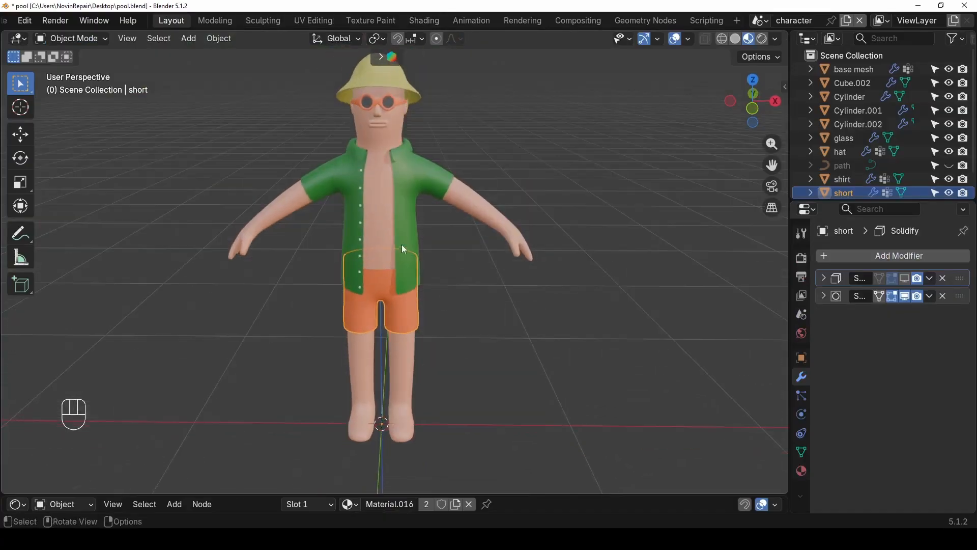
left_click(407, 336)
middle_click_drag(407, 336, 548, 257)
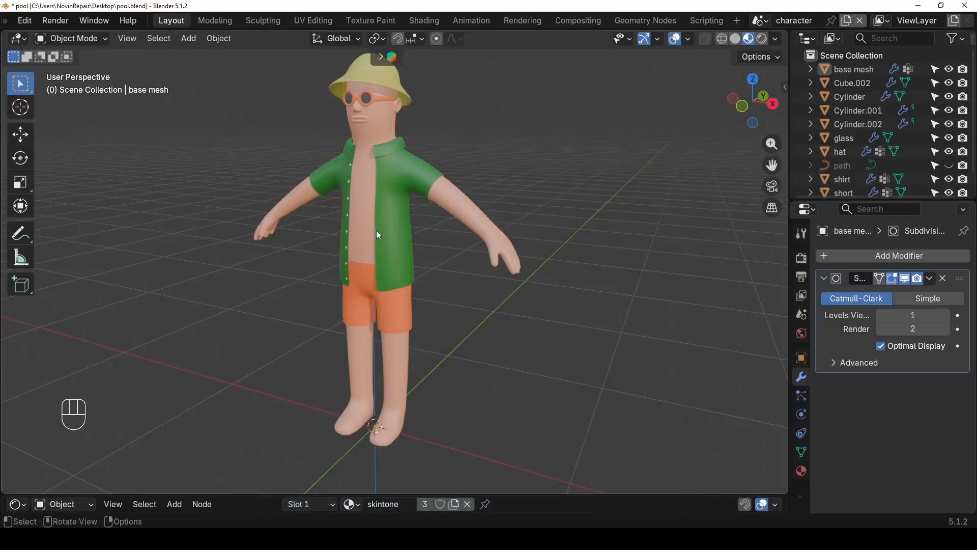
left_click(396, 217)
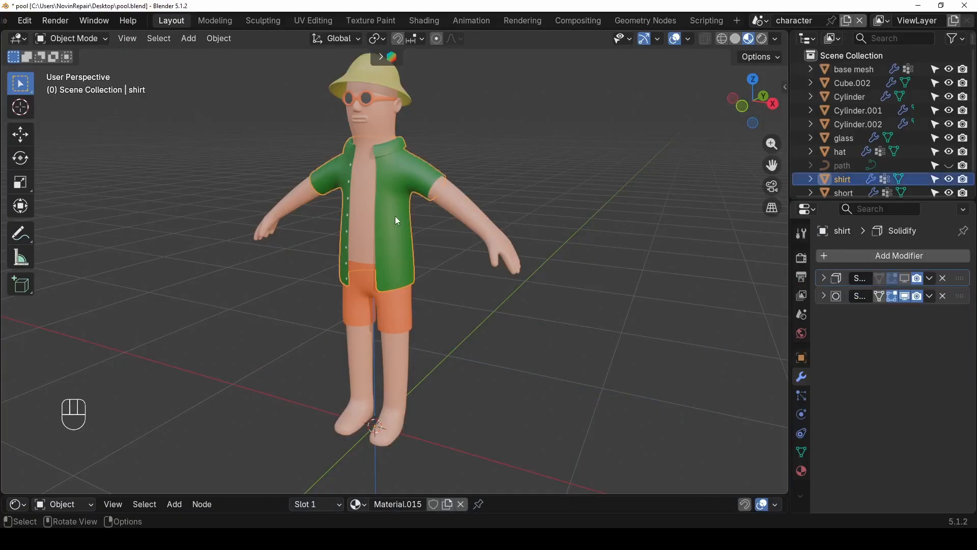
left_click(907, 278)
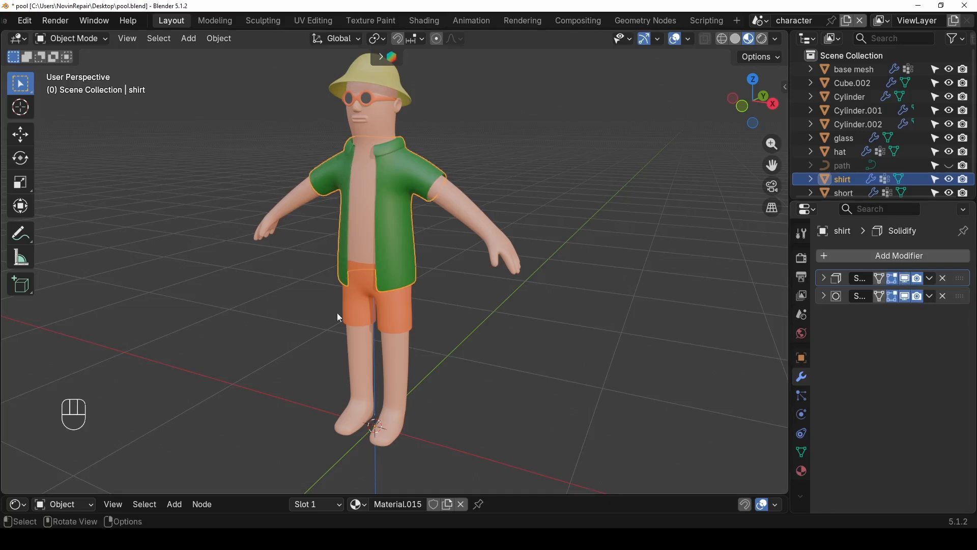
- Enlarge the Shader Editor area and duplicate the shirt material's Principled BSDF node, placing the copy above the original
scroll(328, 270, "up", 3)
scroll(359, 232, "down", 3)
left_click_drag(265, 493, 326, 269)
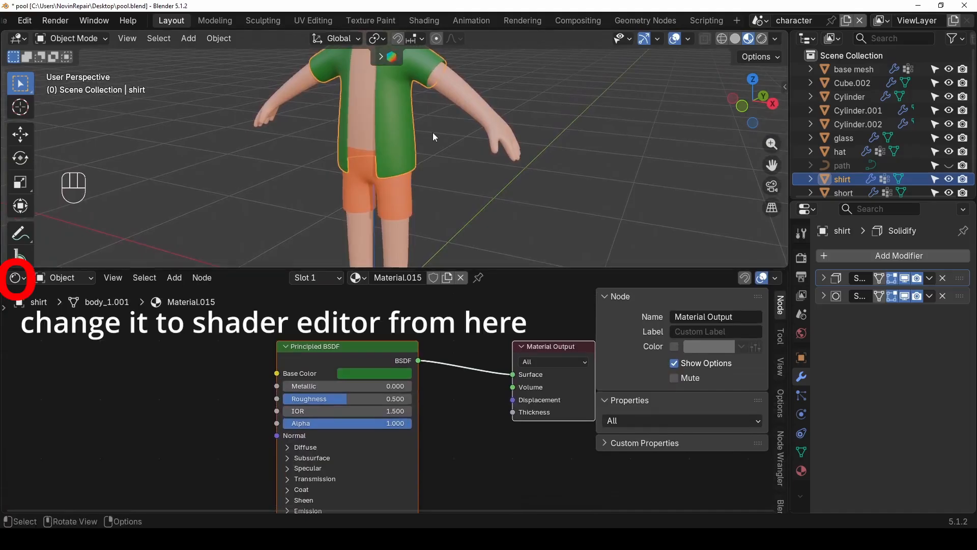
middle_click_drag(433, 132, 406, 181)
scroll(420, 380, "down", 3)
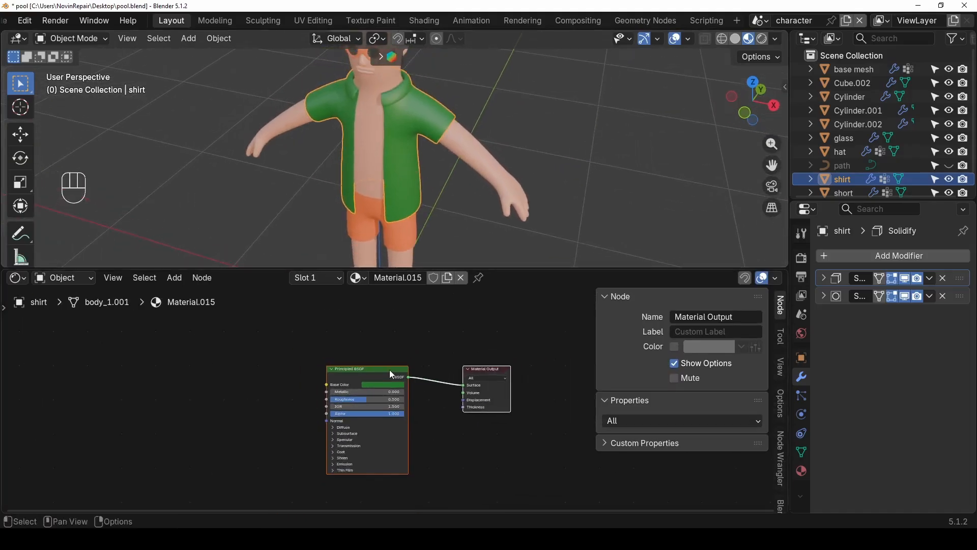
left_click(377, 374)
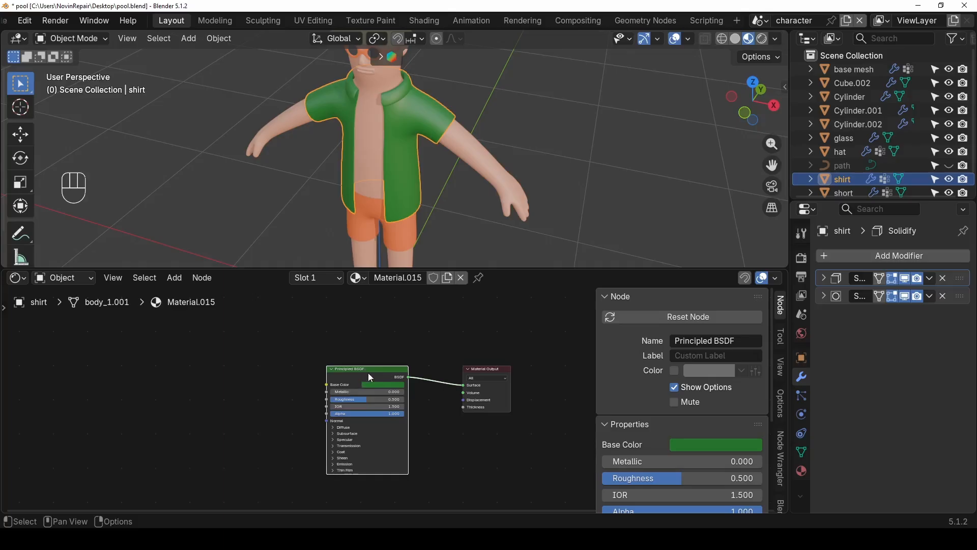
key("shift+d")
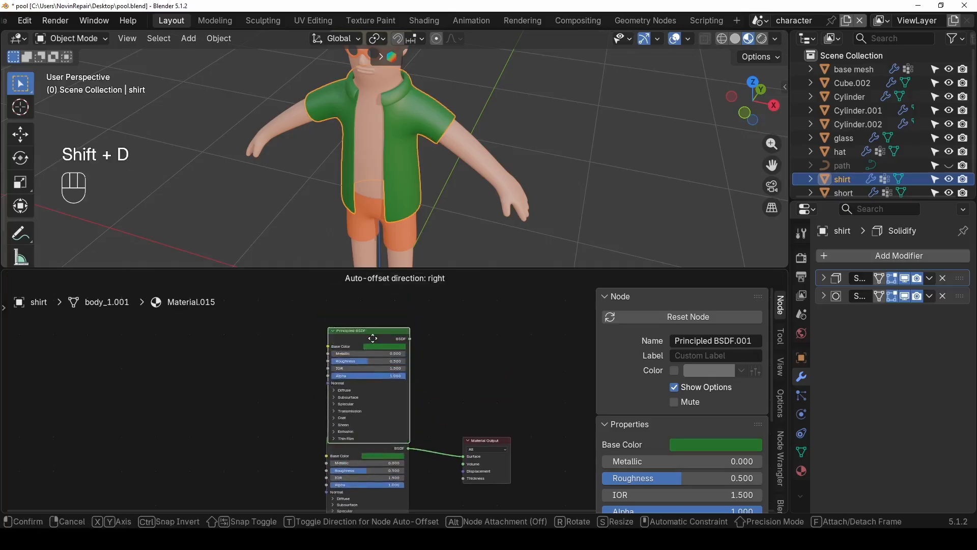
left_click(372, 324)
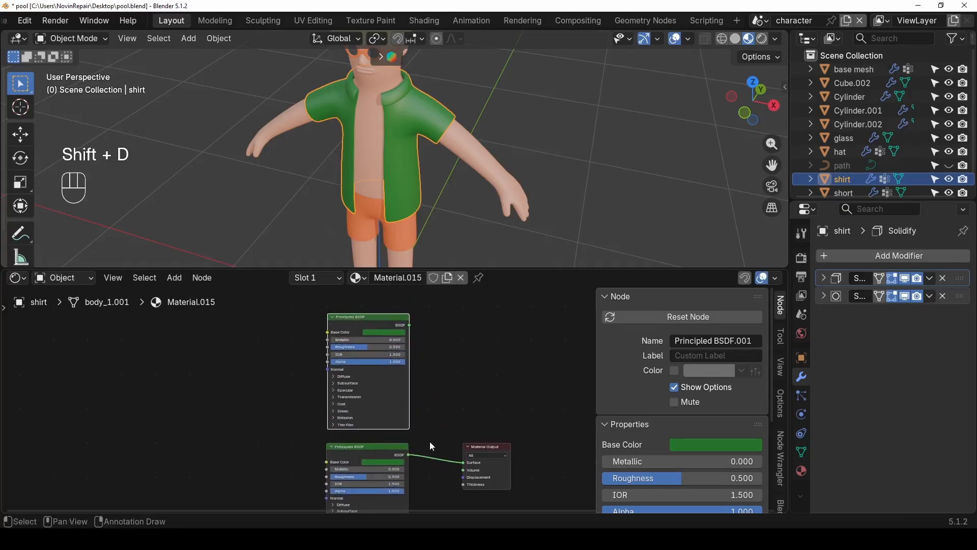
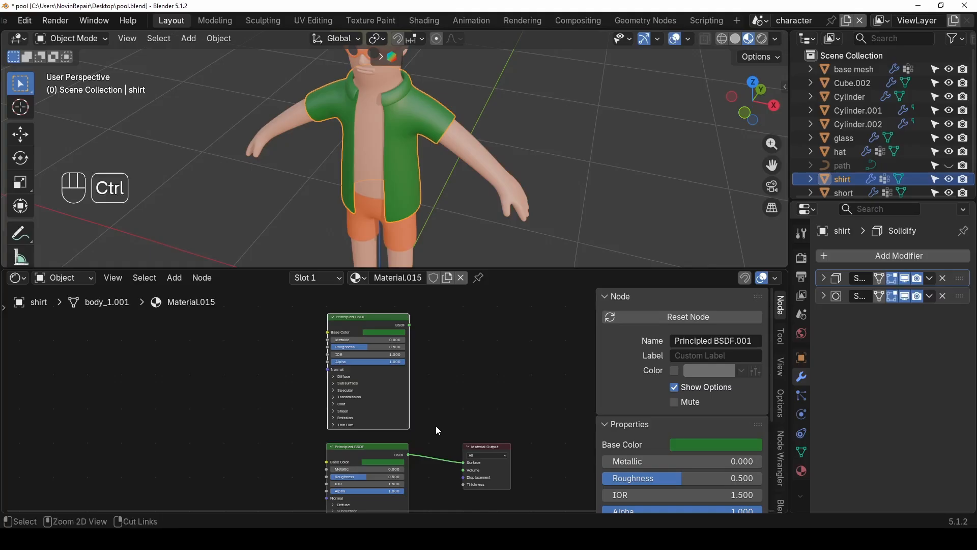
- Cut the link into the Material Output and add a Mix Shader fed by both Principled BSDF nodes
mouse_move(436, 425)
right_mouse_down("ctrl")
mouse_move(439, 485)
mouse_move(439, 474)
right_mouse_up("ctrl")
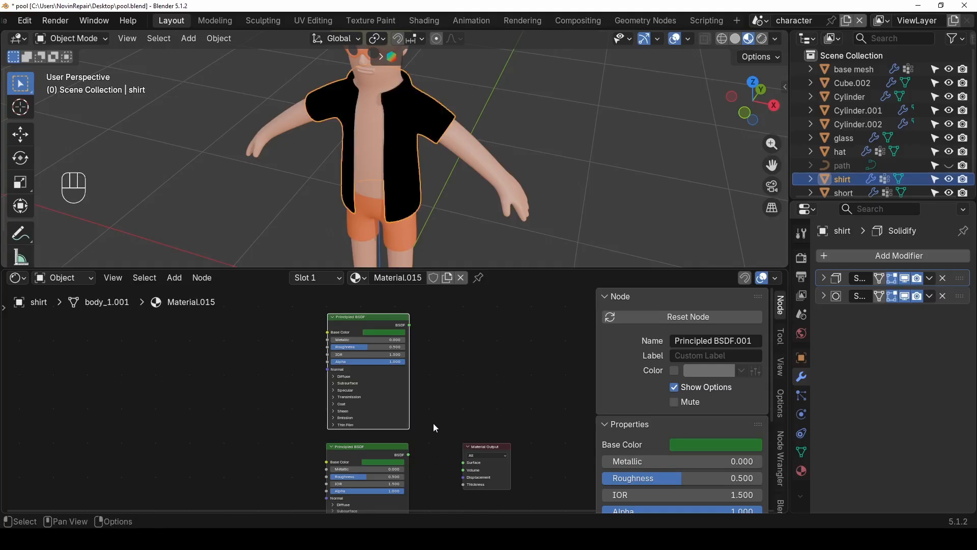
key("shift+a")
type("mix")
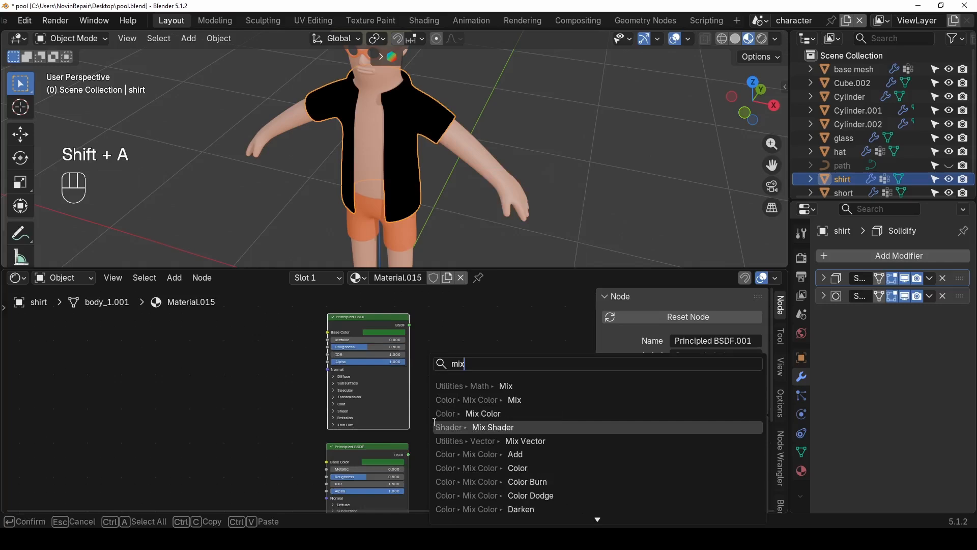
type(" shader")
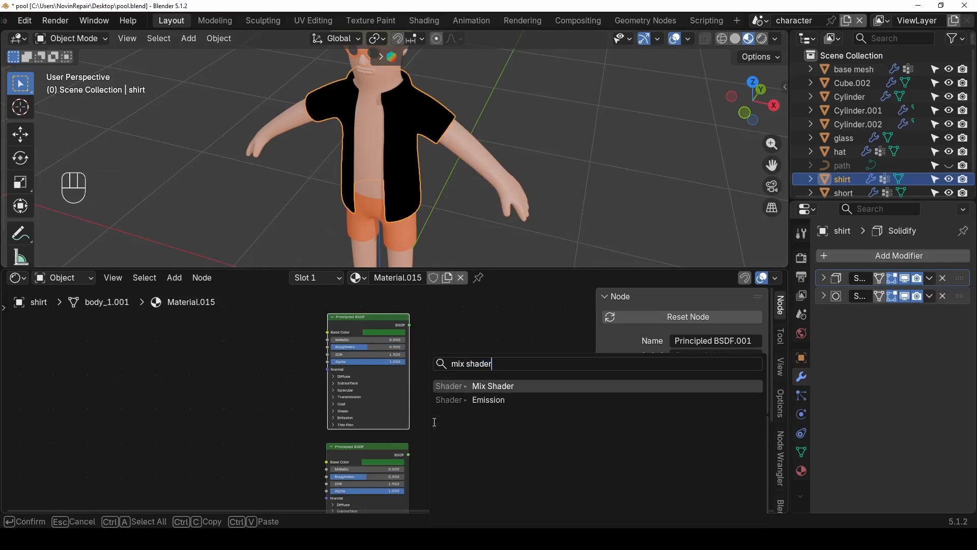
key("Return")
left_click(436, 417)
left_click_drag(493, 445, 533, 399)
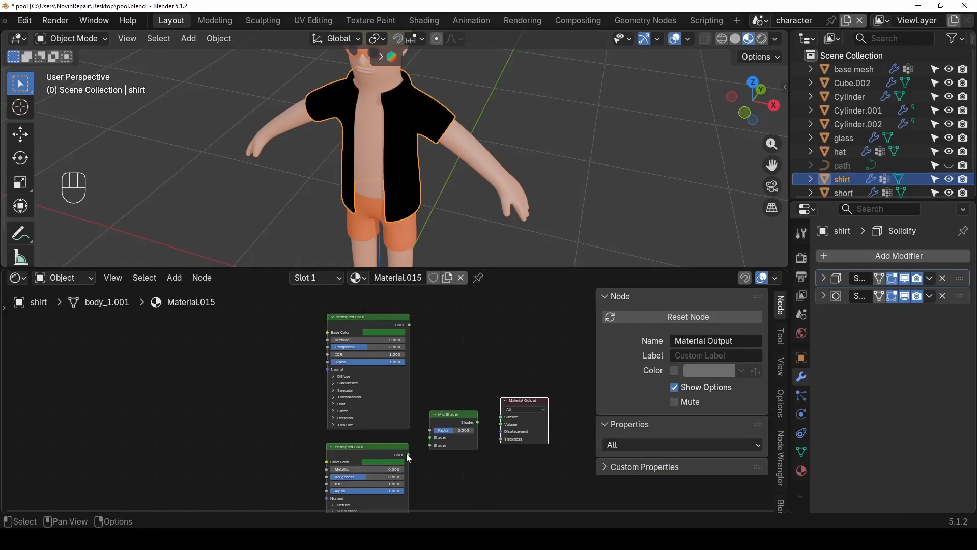
left_click_drag(409, 454, 431, 438)
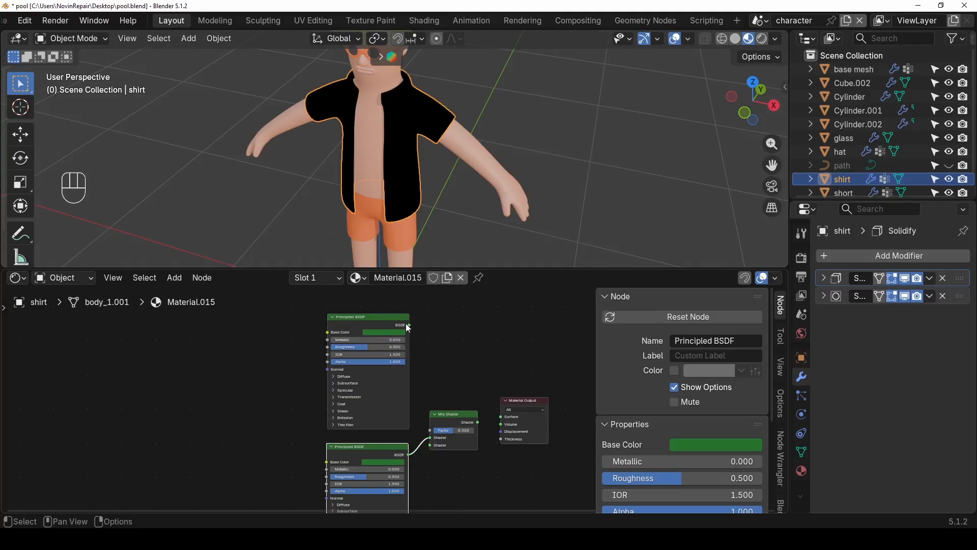
left_click_drag(410, 326, 431, 438)
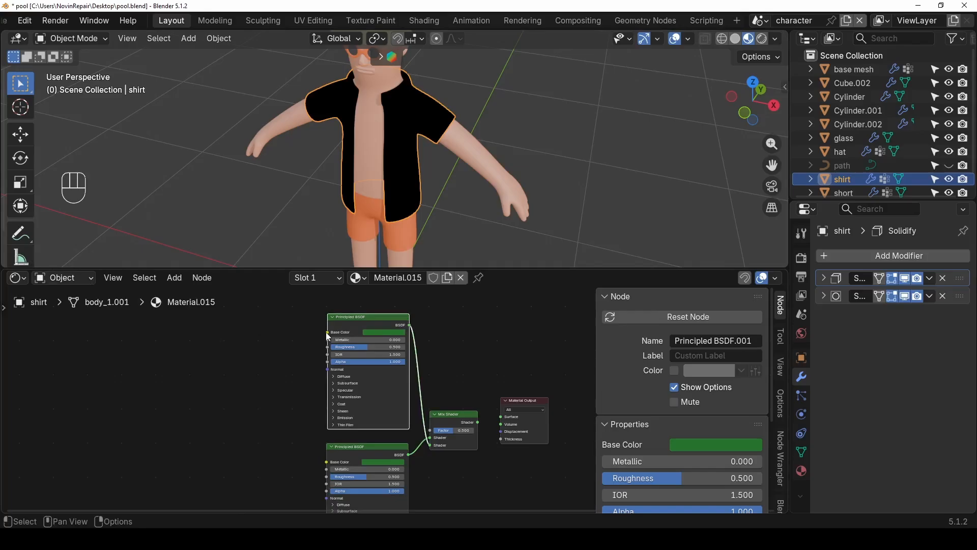
- Add an Image Texture to the duplicated Principled BSDF's Base Color and connect the Mix Shader to the Material Output's Surface
left_click_drag(327, 333, 284, 339)
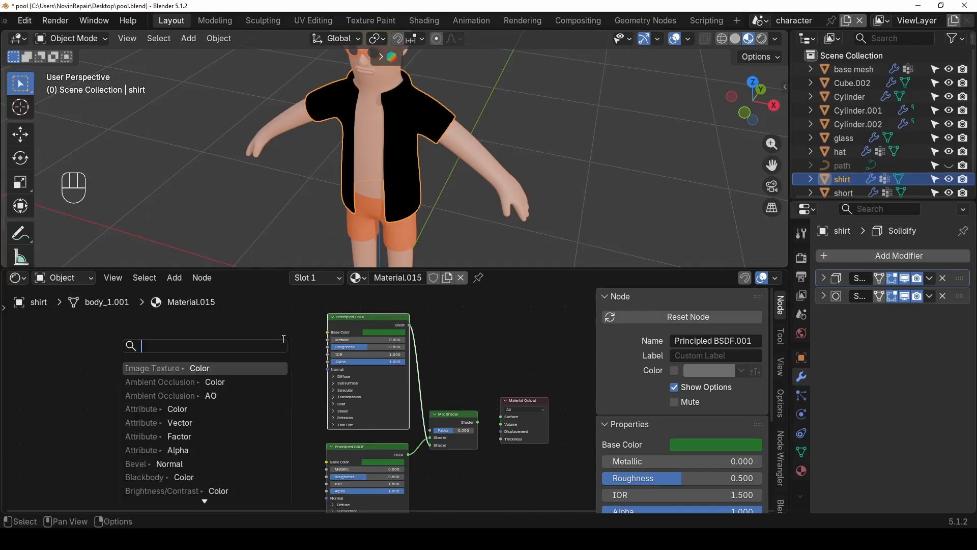
left_click(205, 368)
left_click(206, 370)
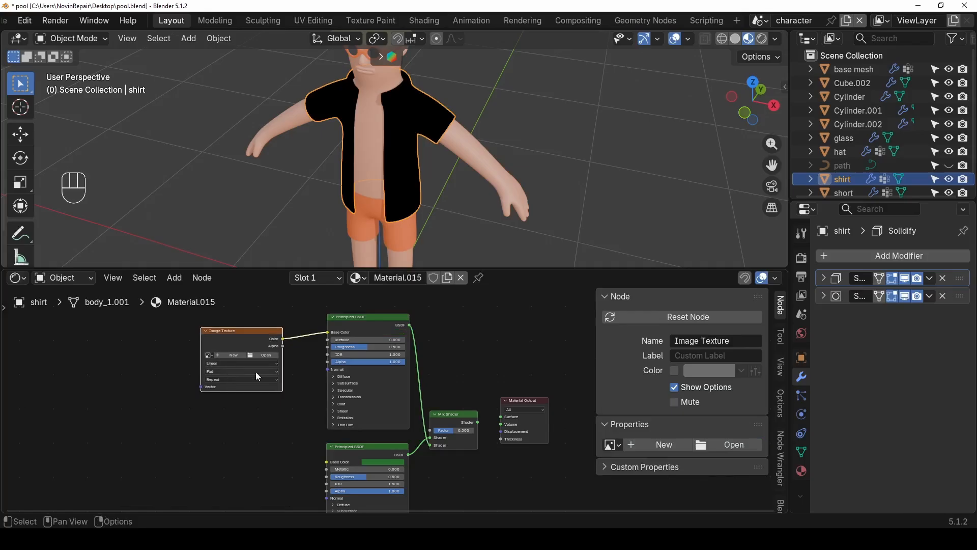
left_click_drag(478, 423, 500, 419)
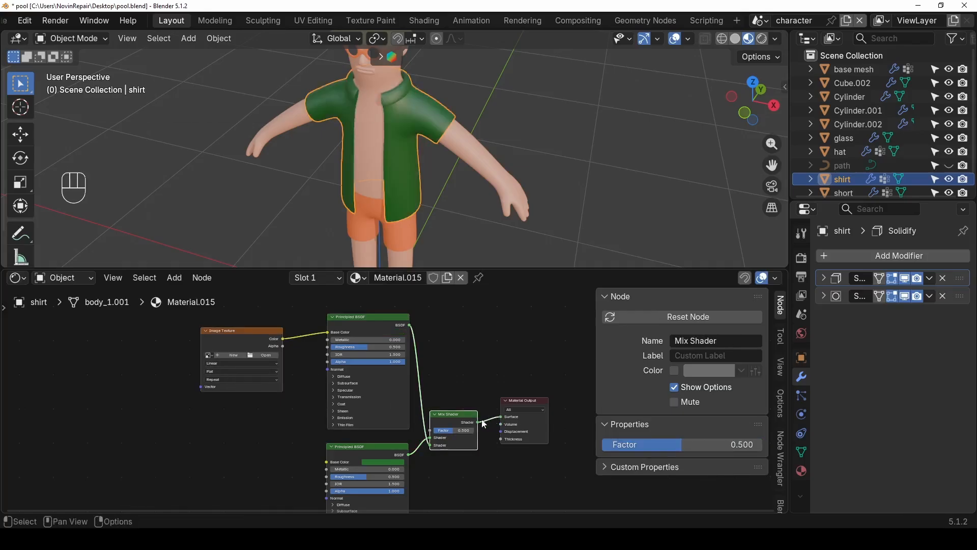
- Create a new image named "shirt decals" in the Image Texture node, 4096 by 4096 px with a fully transparent black color
left_click(235, 357)
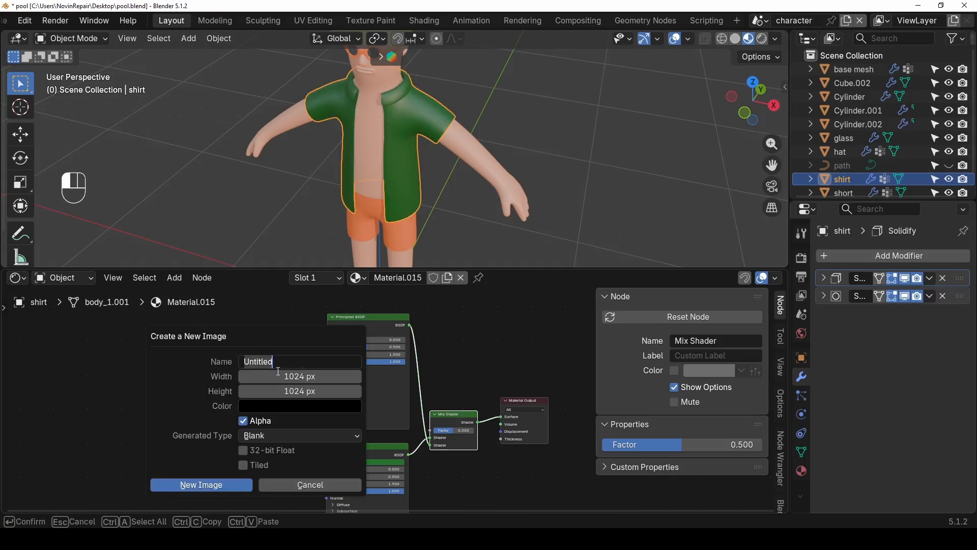
type("shirt decals")
key("Tab")
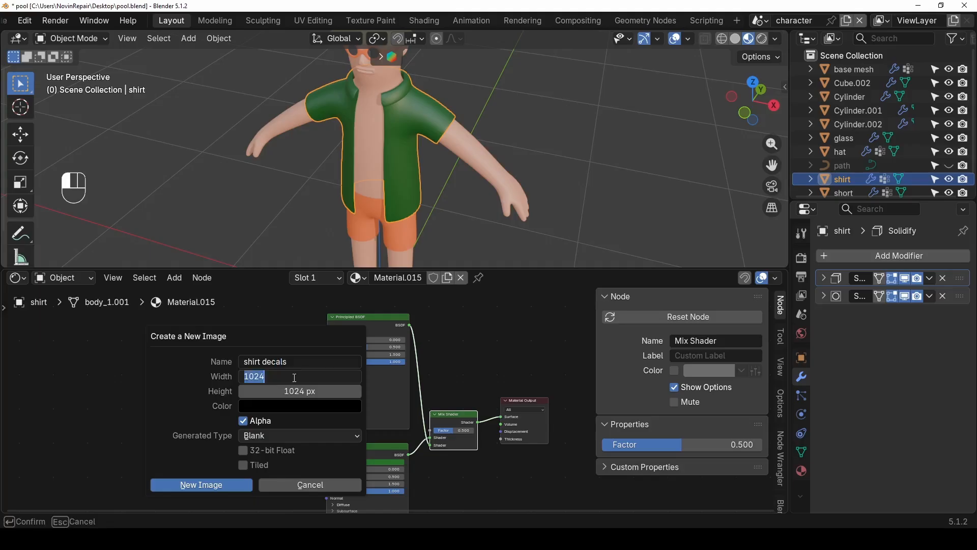
type("4096")
key("Tab")
type("40")
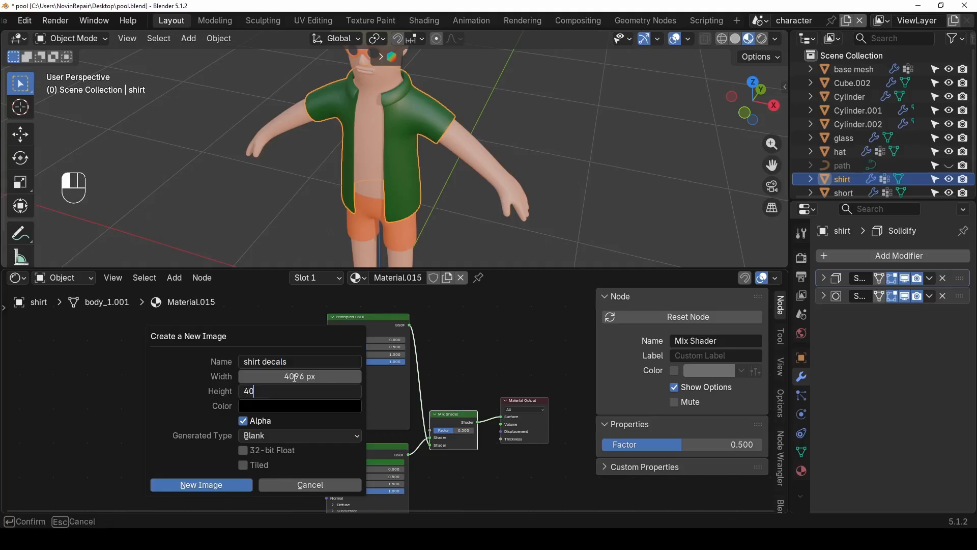
key("Tab")
key("Return")
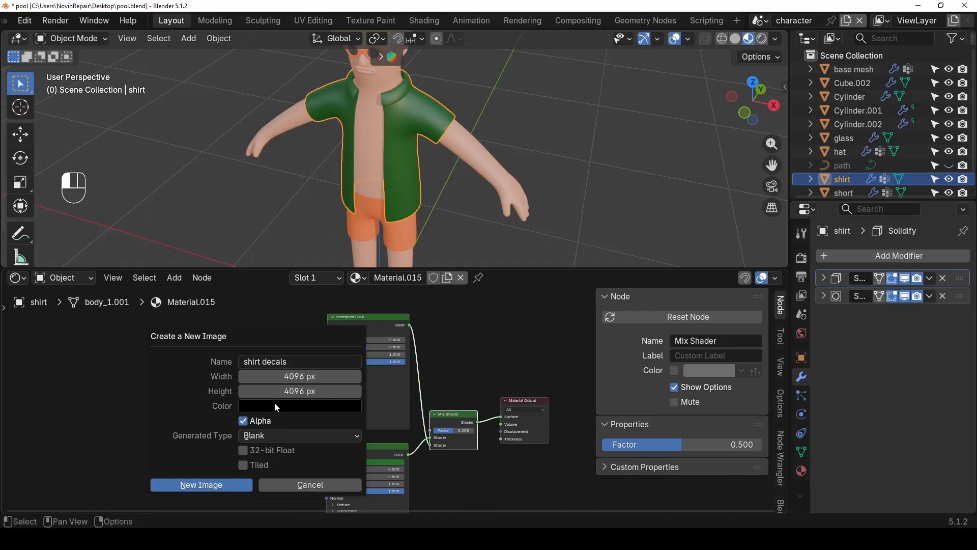
left_click(277, 406)
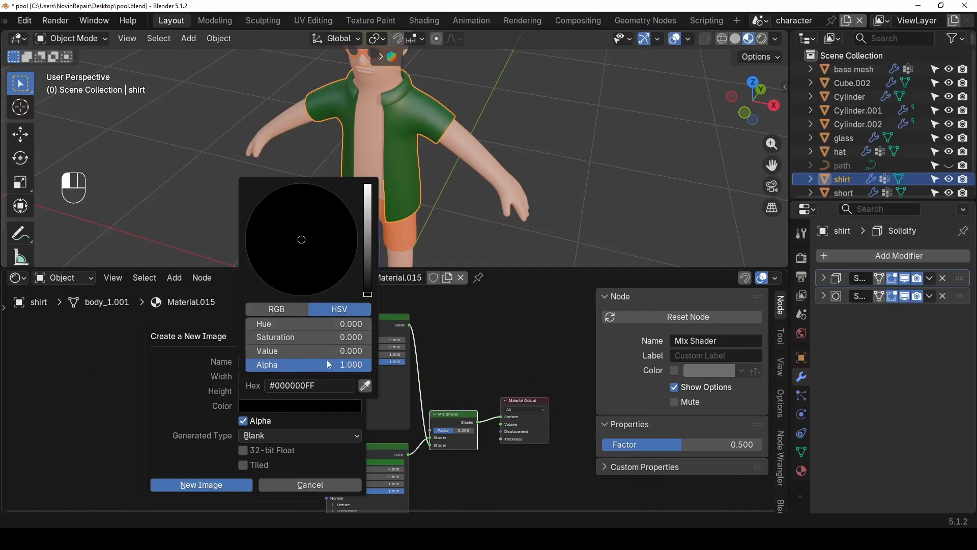
left_click_drag(358, 369, 245, 365)
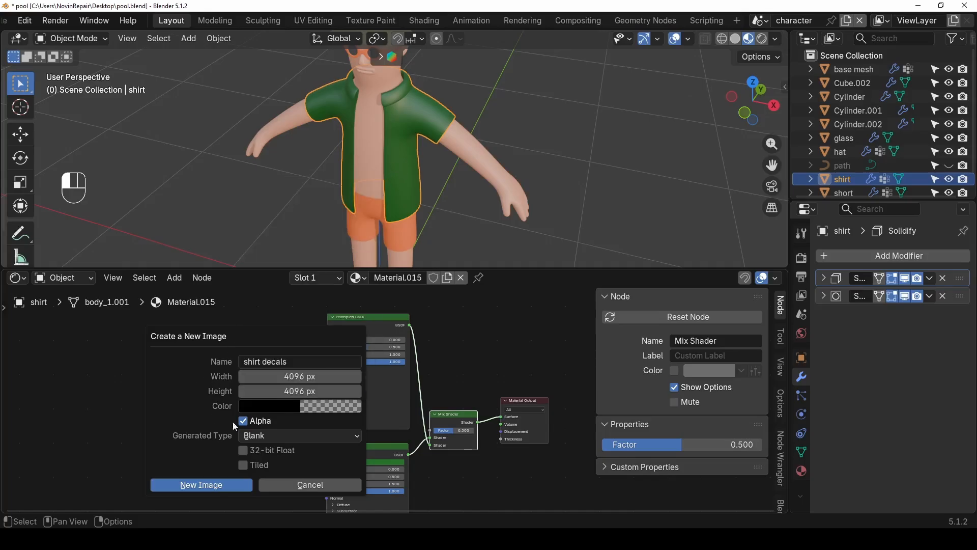
left_click(224, 487)
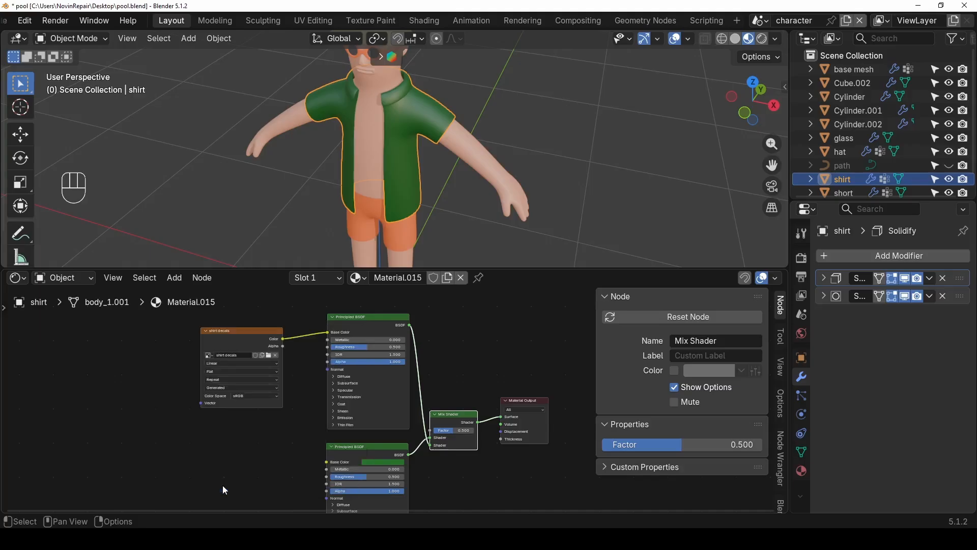
- Connect the Alpha output of the shirt decals texture to the Mix Shader's Factor
left_click_drag(232, 337, 241, 338)
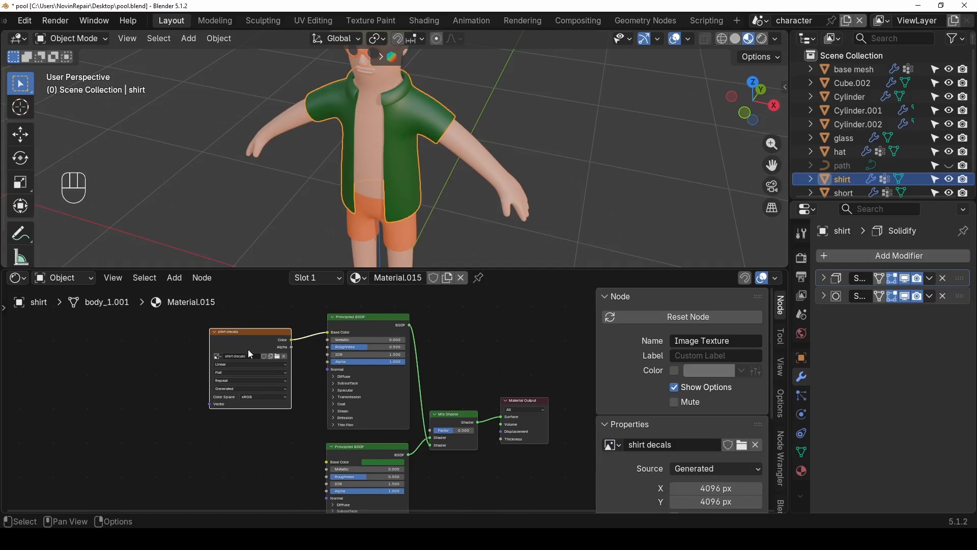
left_click_drag(291, 348, 433, 436)
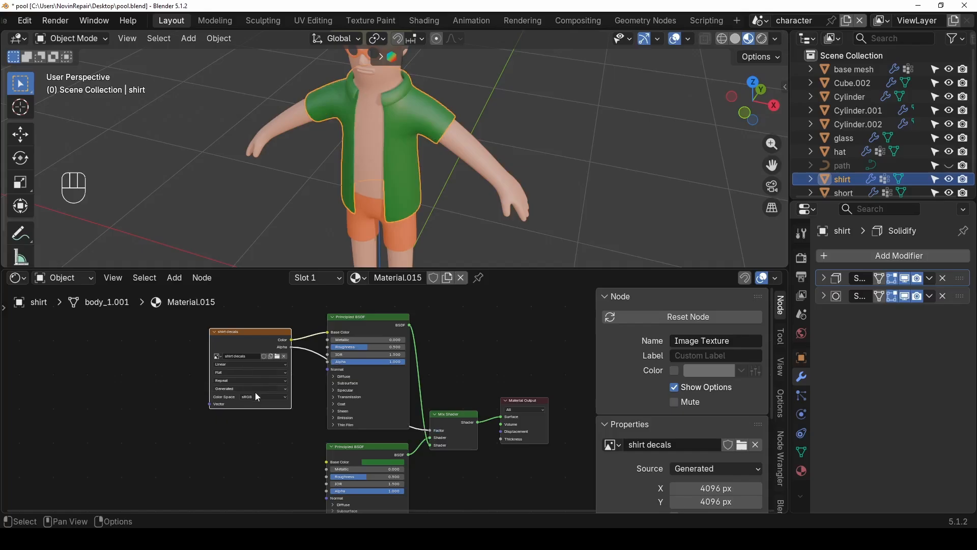
scroll(256, 396, "up", 1)
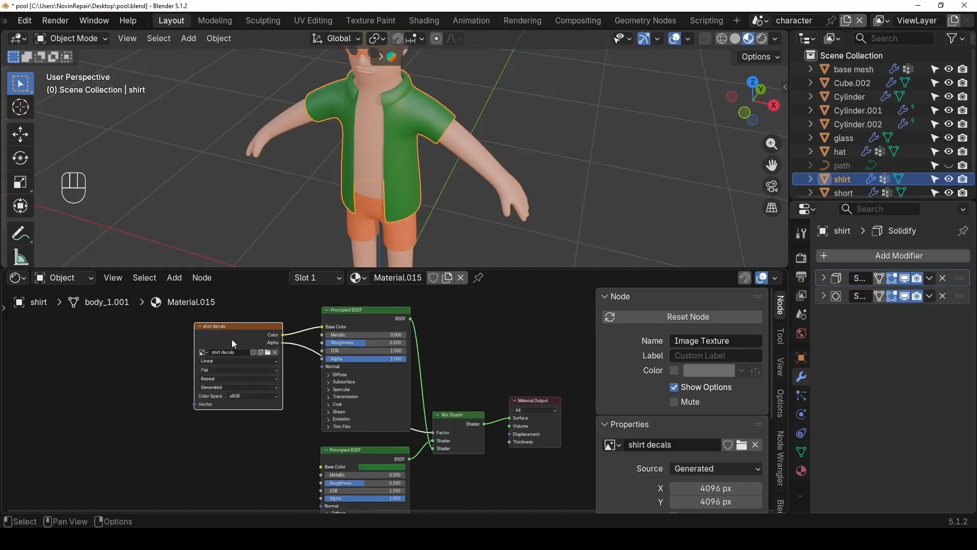
- Open the Texture Paint workspace and show the 3D view in Material Preview shading with the shirt's front close up
left_click(371, 21)
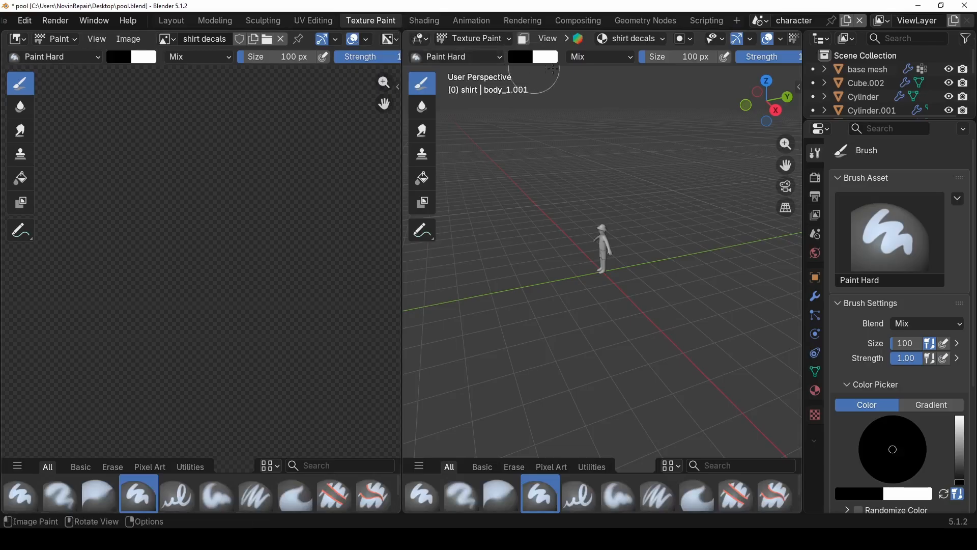
scroll(702, 226, "up", 4)
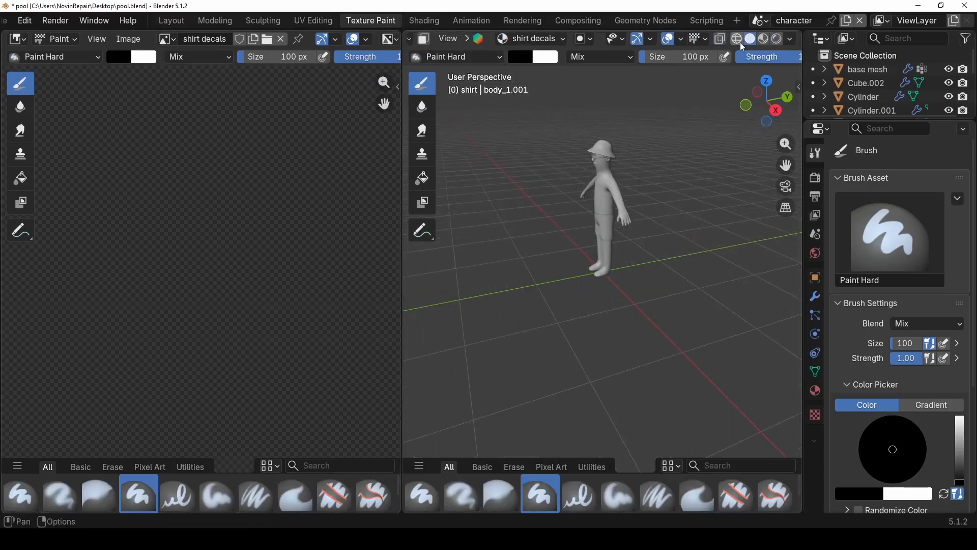
scroll(746, 43, "down", 3)
left_click(764, 42)
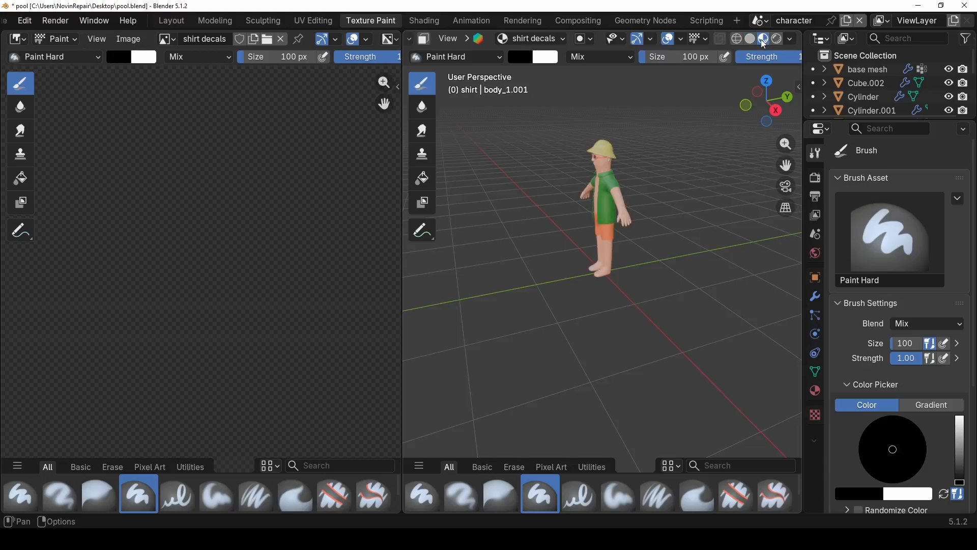
scroll(629, 183, "up", 8)
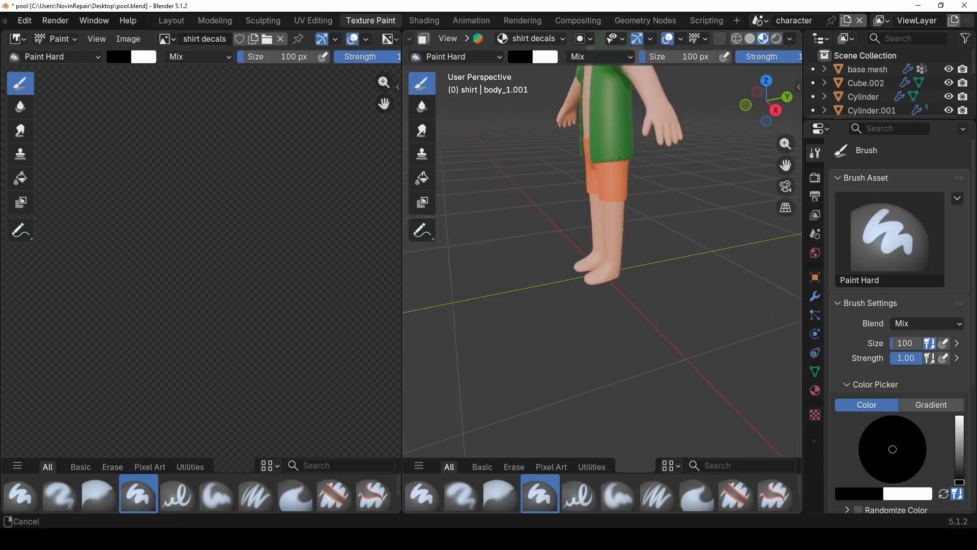
scroll(579, 271, "down", 4)
scroll(570, 261, "up", 8)
scroll(513, 243, "down", 5)
middle_click_drag(519, 241, 567, 231)
scroll(573, 217, "up", 2)
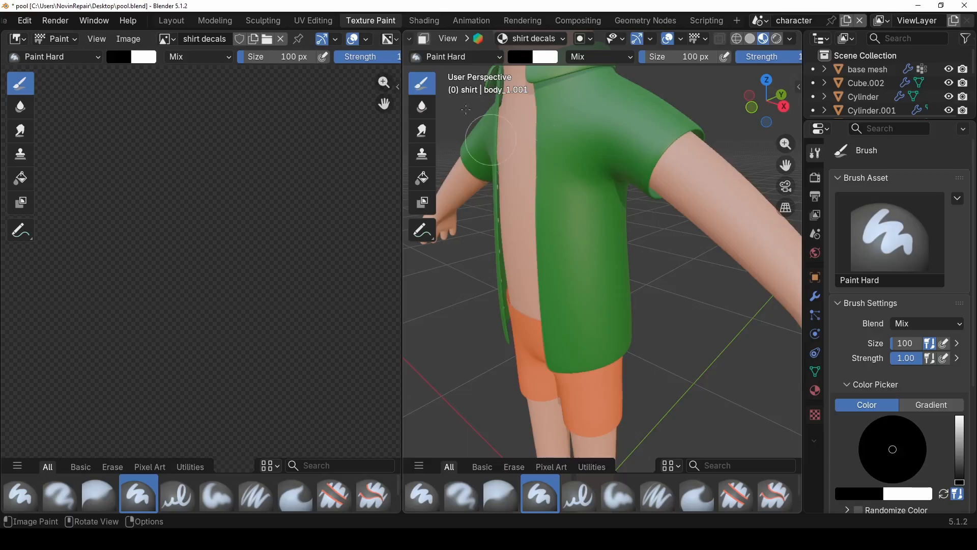
- Set the brush size to 36 px, making test strokes on the shirt's front and undoing them
left_click_drag(581, 151, 574, 249)
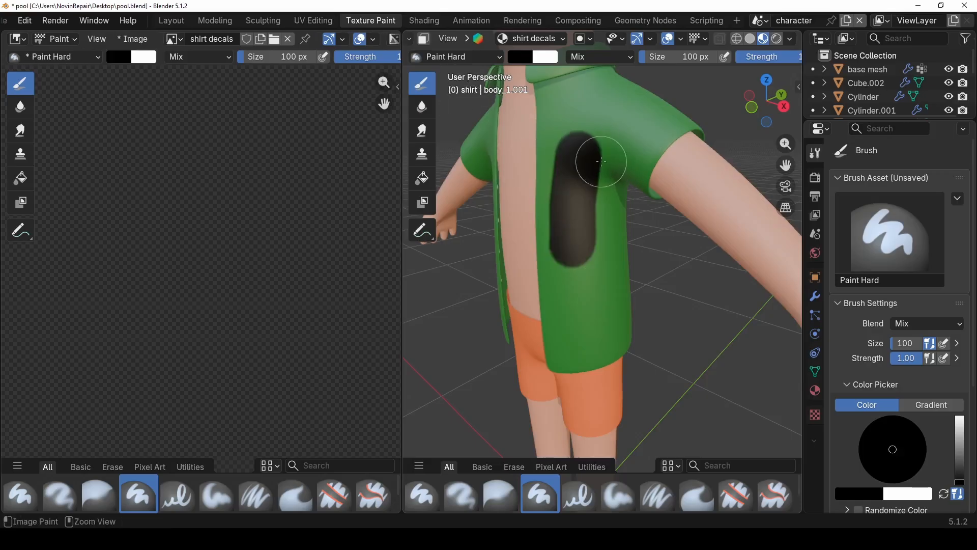
key("ctrl+z")
key("f")
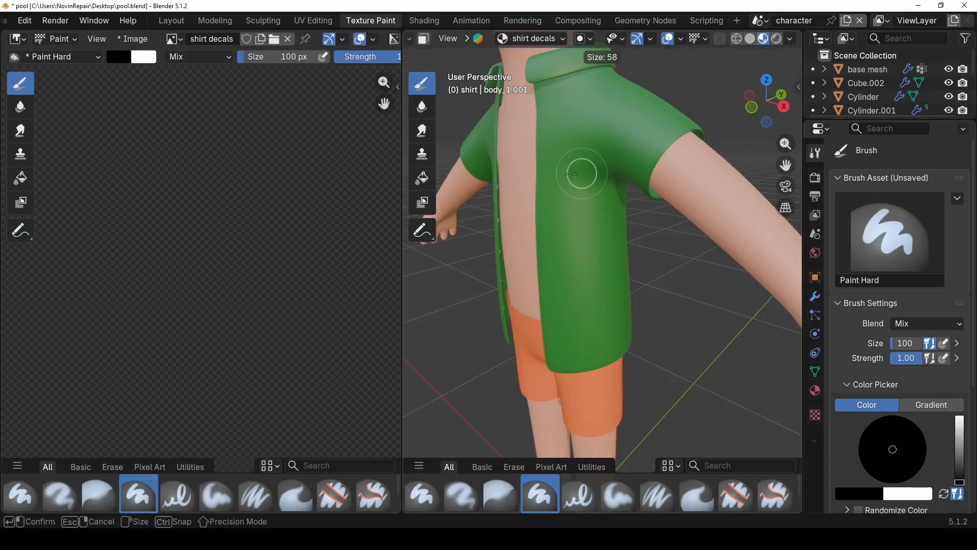
left_click(567, 174)
mouse_move(567, 174)
left_mouse_down()
mouse_move(589, 204)
mouse_move(591, 312)
mouse_move(605, 345)
left_mouse_up()
key("ctrl+z")
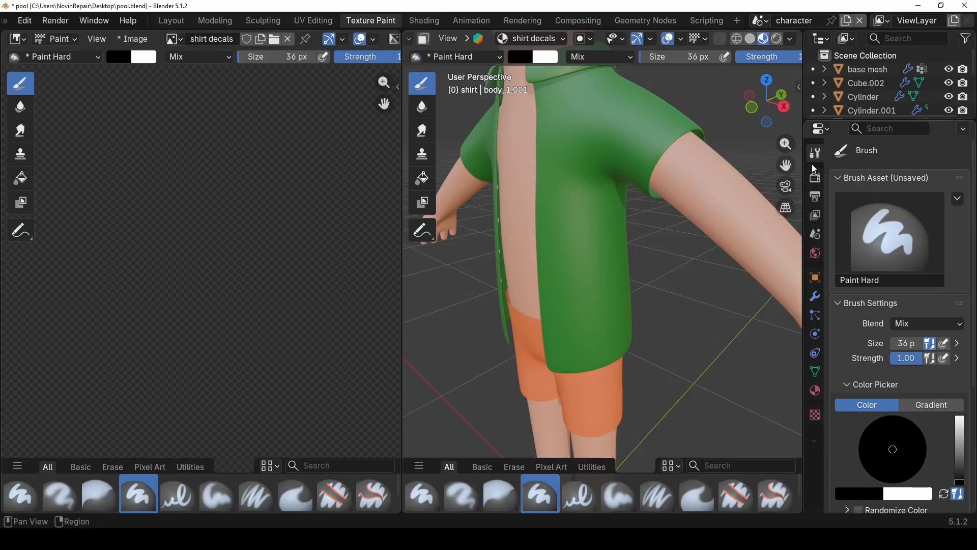
- Create a new texture for the paint brush and load the flower image dsfsadfg.png into it
scroll(857, 274, "down", 6)
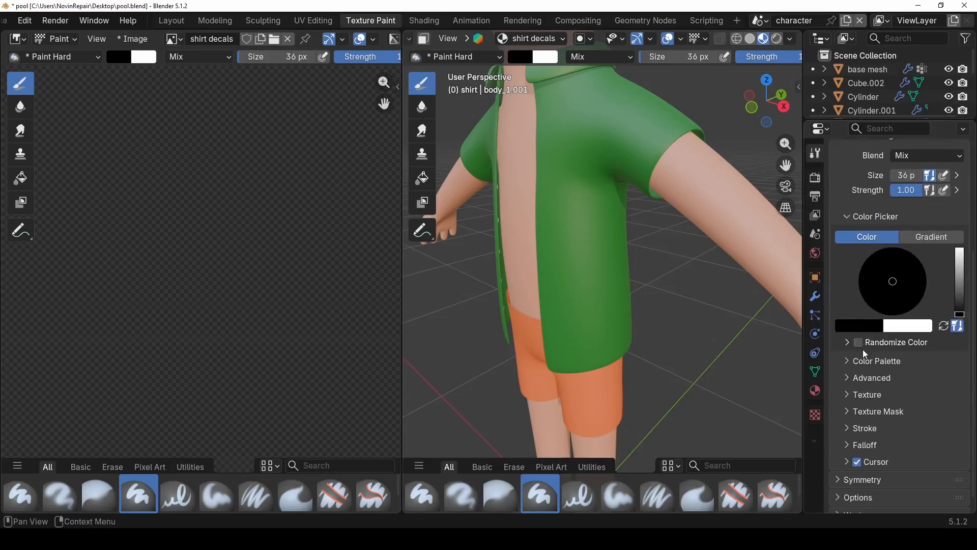
scroll(863, 353, "down", 1)
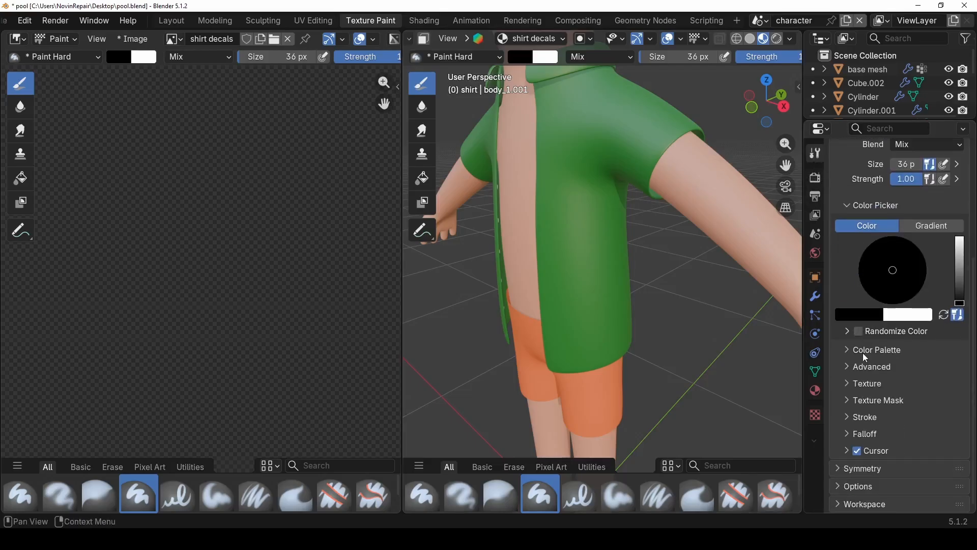
left_click(848, 383)
scroll(853, 367, "down", 5)
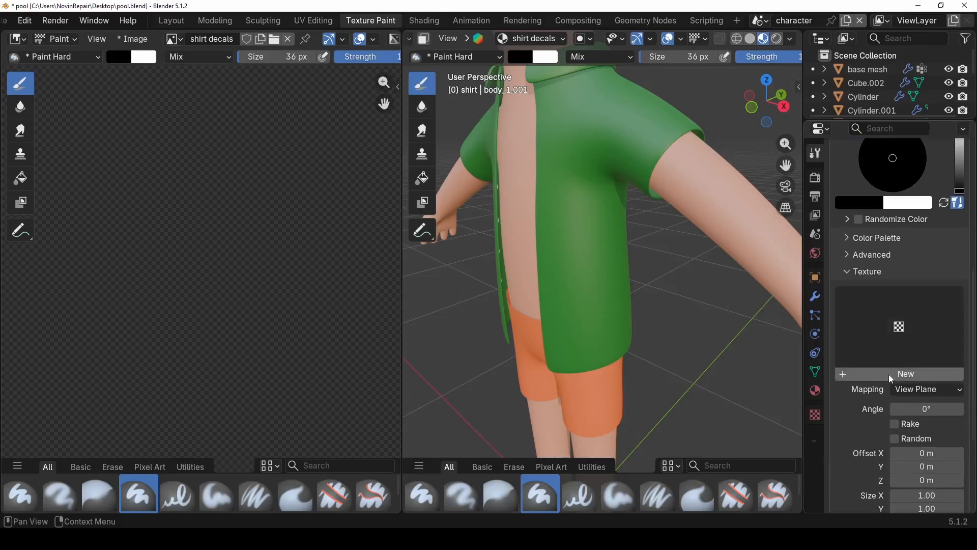
left_click(904, 375)
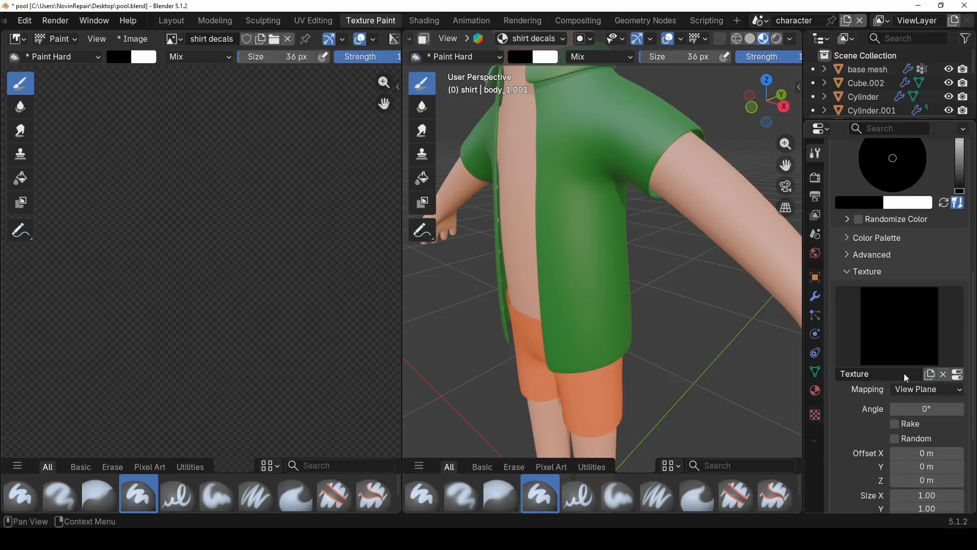
left_click(958, 377)
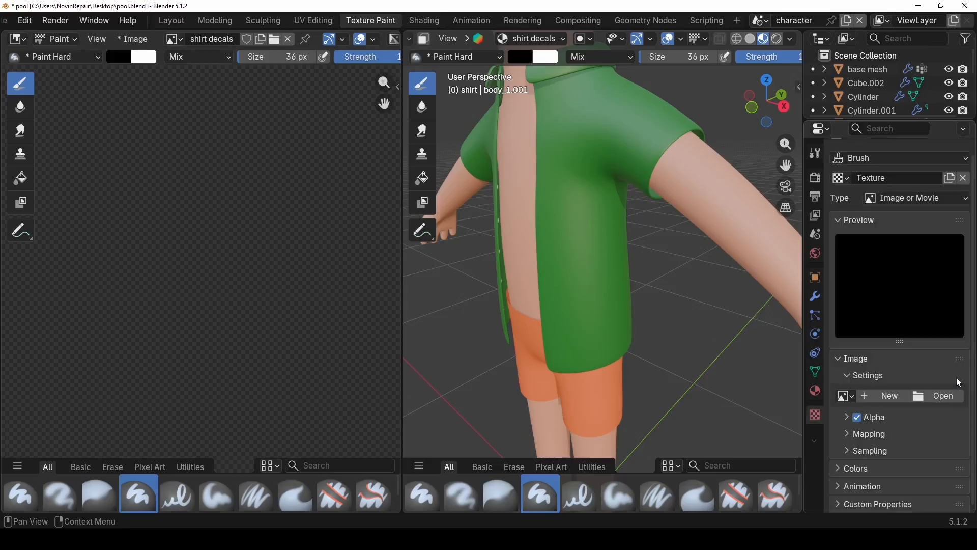
left_click(933, 397)
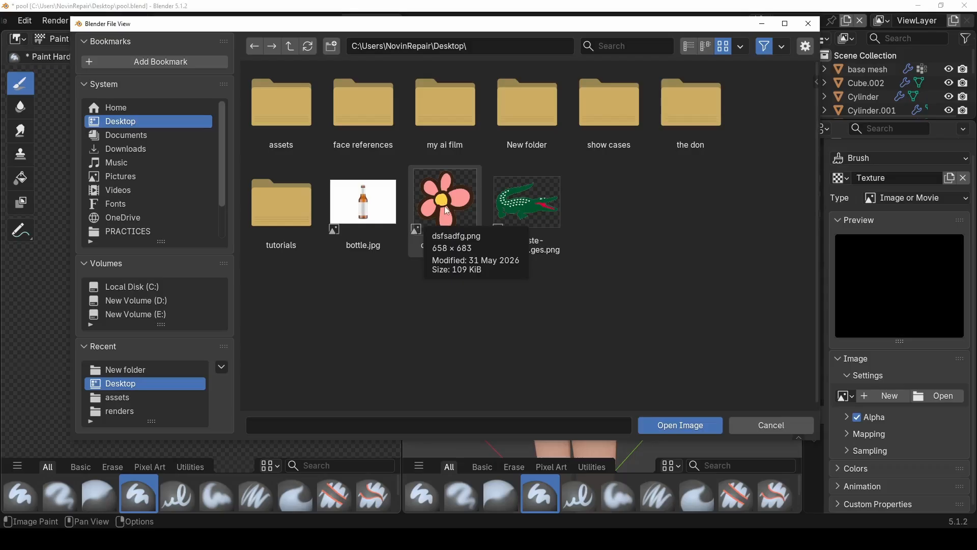
double_click(446, 210)
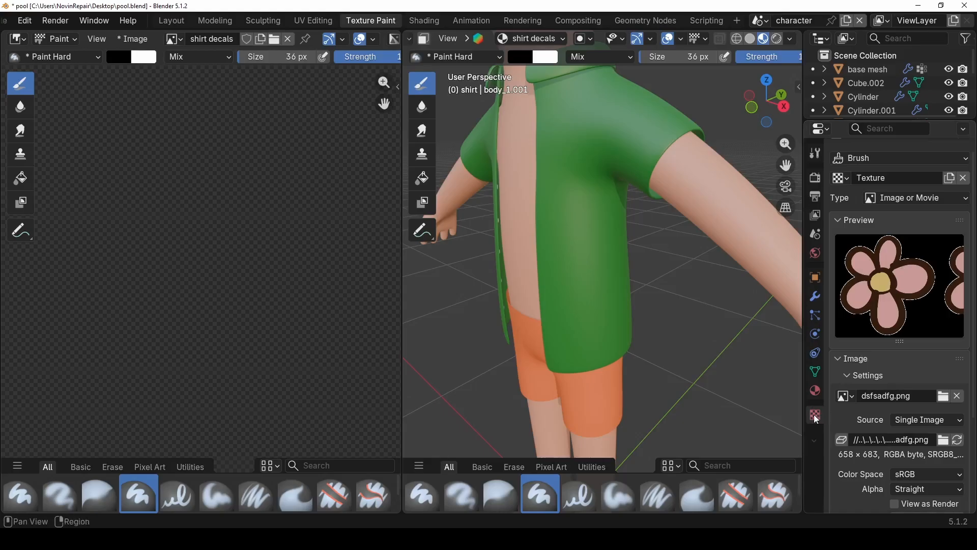
- Set the brush texture's mapping to Stencil
left_click(820, 158)
scroll(912, 362, "down", 10)
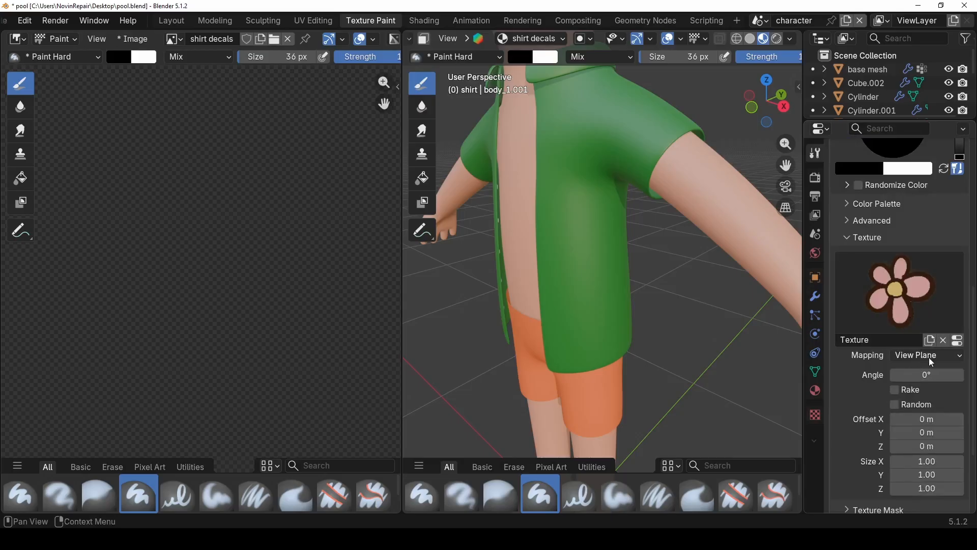
left_click(930, 357)
left_click(911, 430)
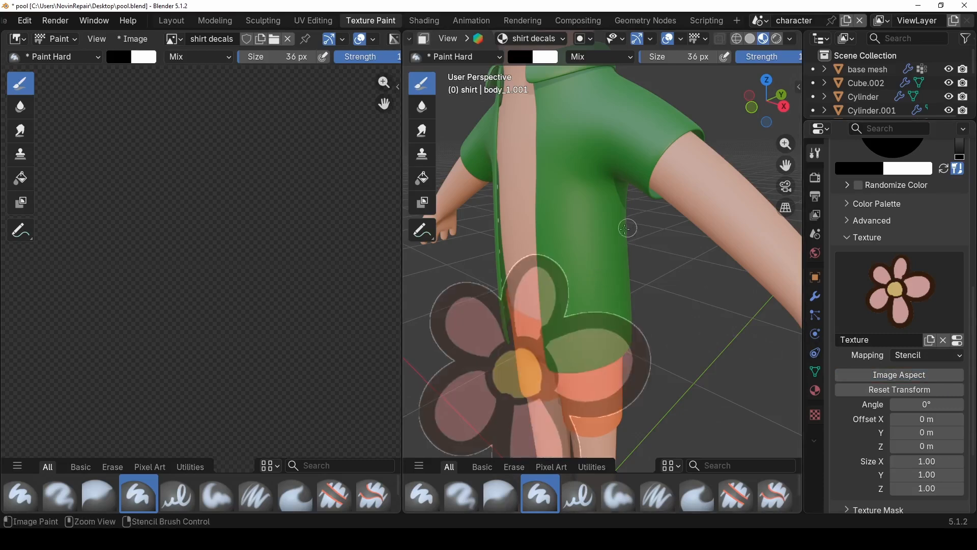
- Rotate the flower stencil to 1.54°, place it over the shirt's front, and scale it down to a small decal
right_click_drag(625, 229, 540, 355, "ctrl")
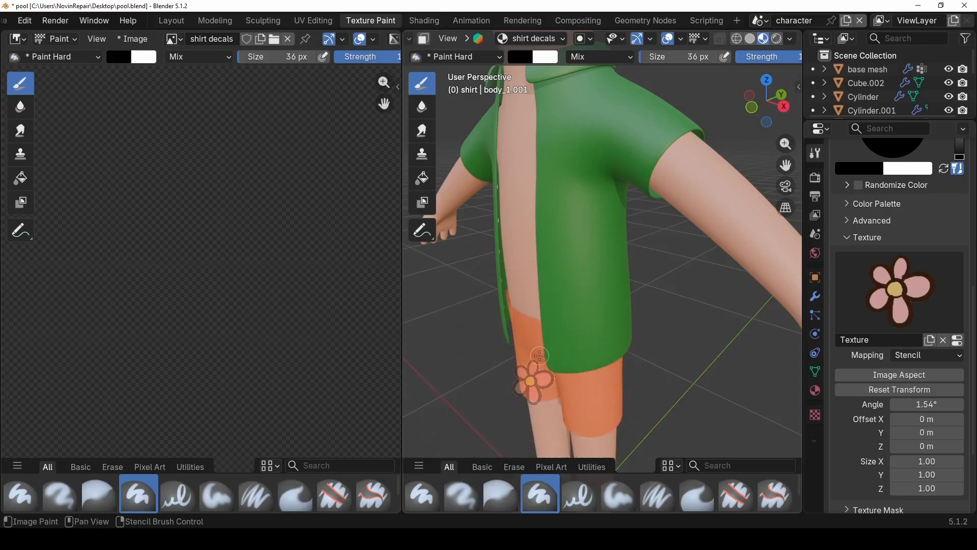
right_click_drag(548, 308, 579, 182)
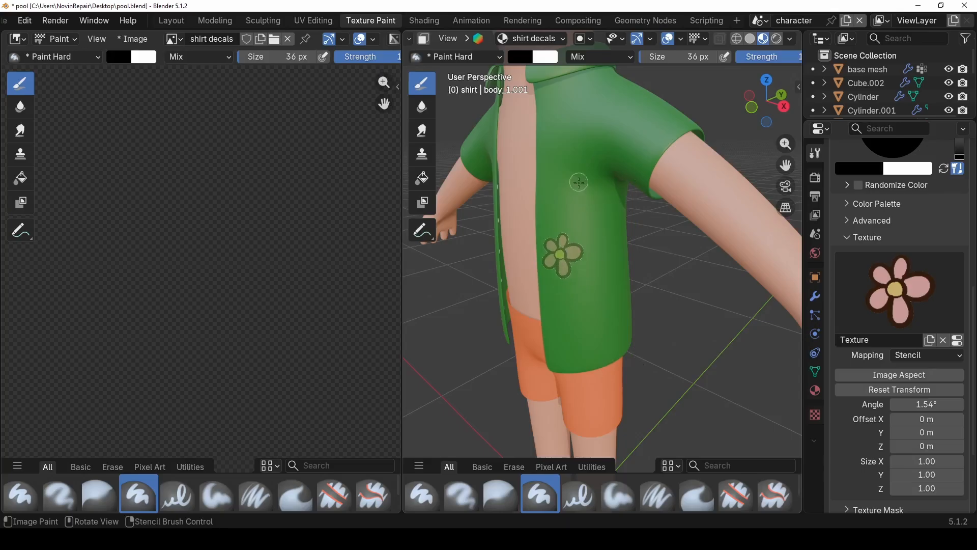
mouse_move(644, 216)
right_mouse_down("shift")
mouse_move(602, 248)
mouse_move(620, 243)
right_mouse_up("shift")
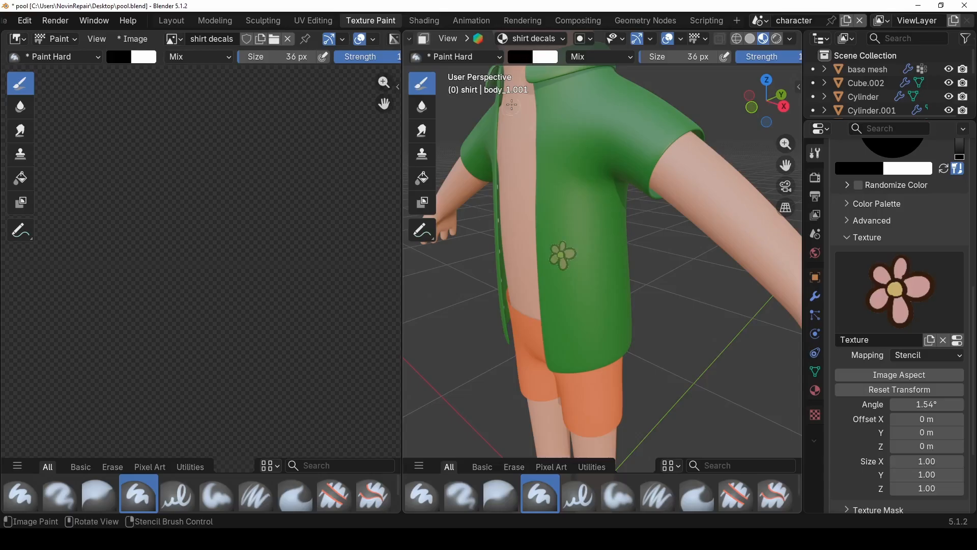
- Swap the brush color to white and paint the first flower through the stencil onto the shirt's front
key("x")
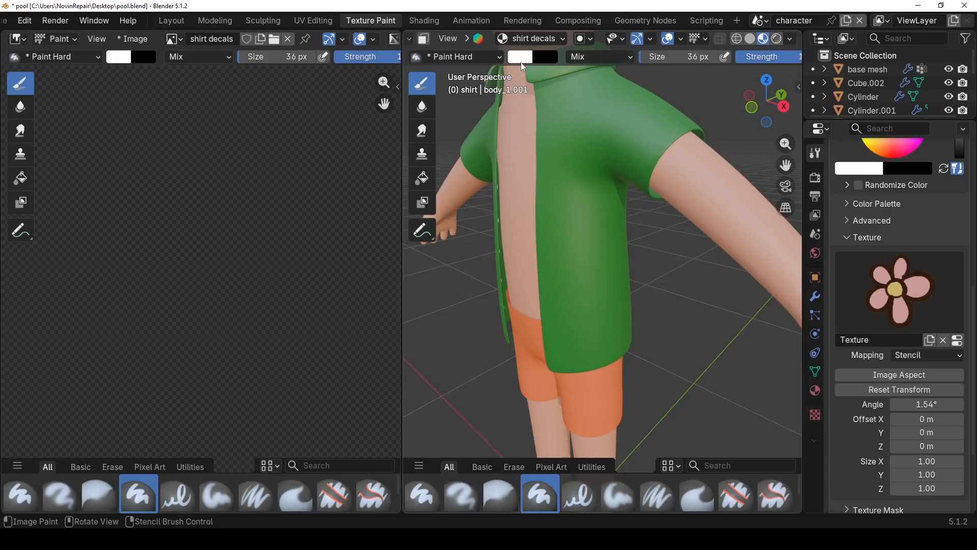
left_click(528, 58)
left_click(562, 255)
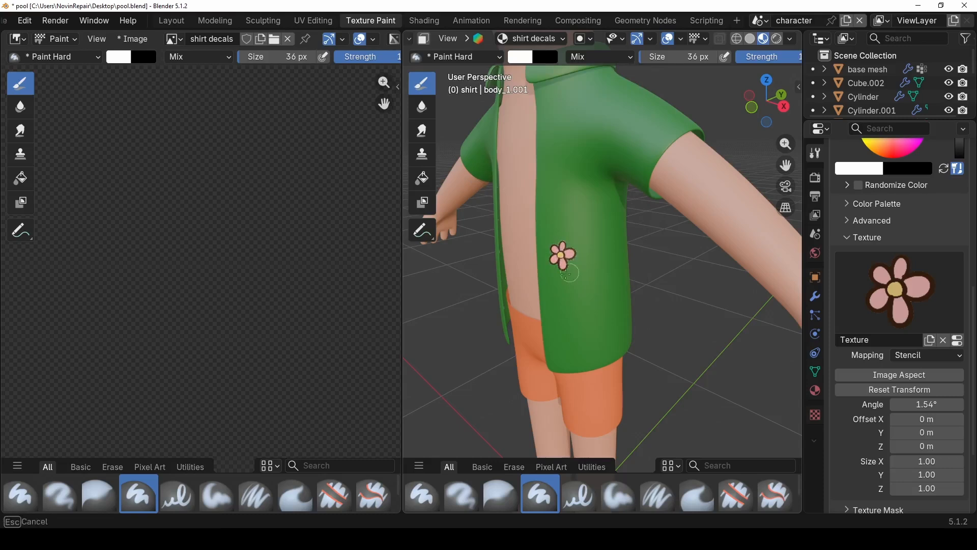
left_click_drag(575, 267, 576, 275)
- Paint a second flower below the first on the shirt's front, undoing the first attempt and repainting it
mouse_move(579, 294)
middle_mouse_down("shift")
mouse_move(580, 326)
mouse_move(516, 323)
mouse_move(574, 320)
mouse_move(574, 218)
mouse_move(577, 230)
middle_mouse_up("shift")
left_click(564, 265)
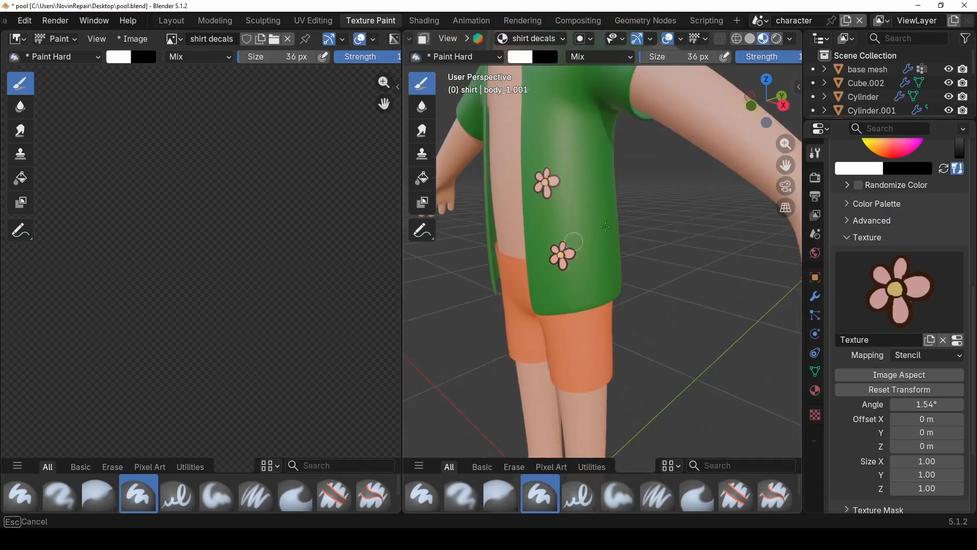
left_click_drag(605, 226, 603, 235)
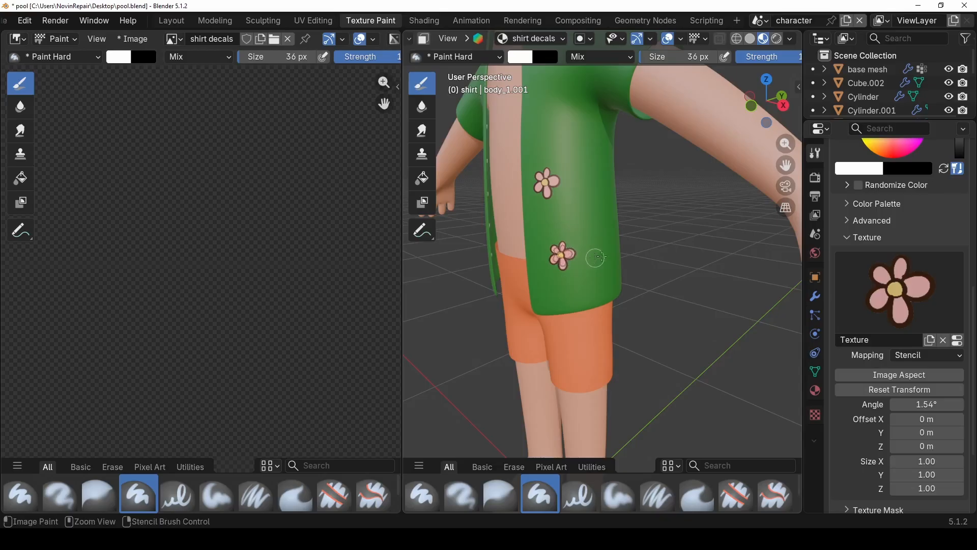
key("ctrl+z")
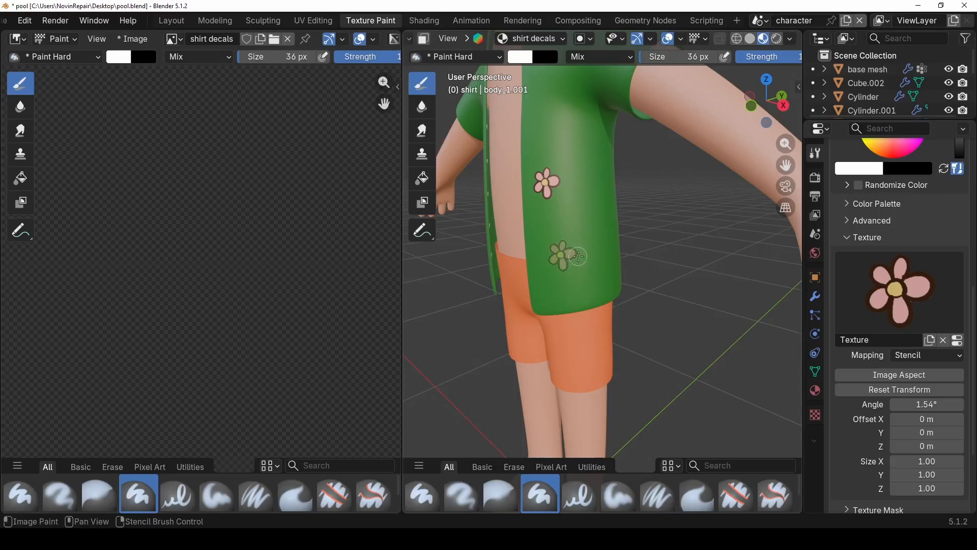
mouse_move(576, 257)
left_mouse_down()
mouse_move(543, 258)
mouse_move(581, 251)
left_mouse_up()
- Move the flower stencil to the shirt's side and paint a flower there beside the two front ones
mouse_move(582, 251)
right_mouse_down()
mouse_move(601, 214)
mouse_move(609, 218)
right_mouse_up()
middle_click_drag(611, 219, 582, 220)
right_click_drag(583, 221, 554, 212)
scroll(523, 216, "up", 2)
scroll(523, 216, "up", 2)
scroll(564, 201, "down", 4)
middle_click_drag(554, 213, 550, 217)
right_click_drag(551, 217, 550, 219)
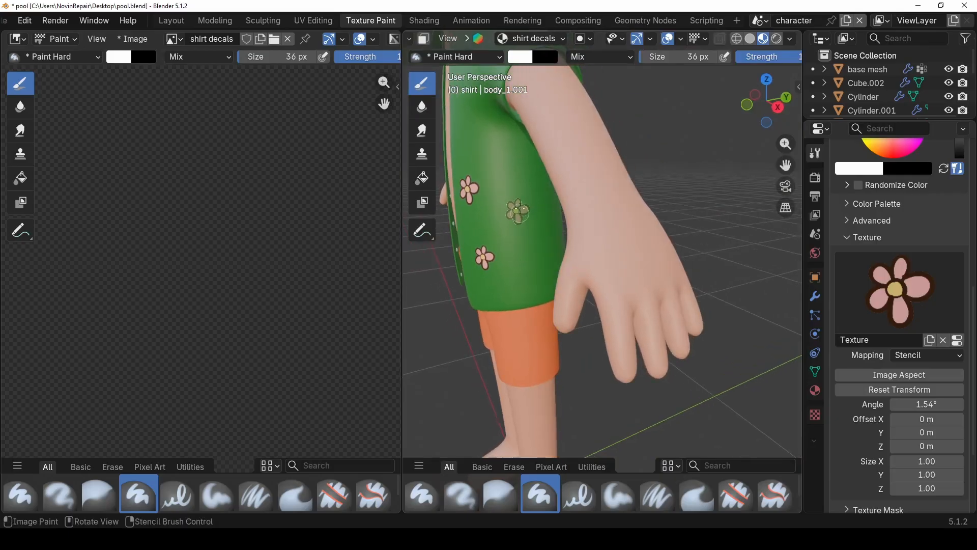
mouse_move(520, 215)
left_mouse_down()
mouse_move(500, 210)
mouse_move(525, 222)
left_mouse_up()
- Paint two more flowers on the shirt's side, one near the hem and one below the sleeve
right_click_drag(535, 252, 553, 304)
middle_click_drag(554, 303, 550, 302)
left_click_drag(522, 255, 534, 268)
right_click_drag(539, 270, 504, 146)
left_click_drag(489, 133, 497, 147)
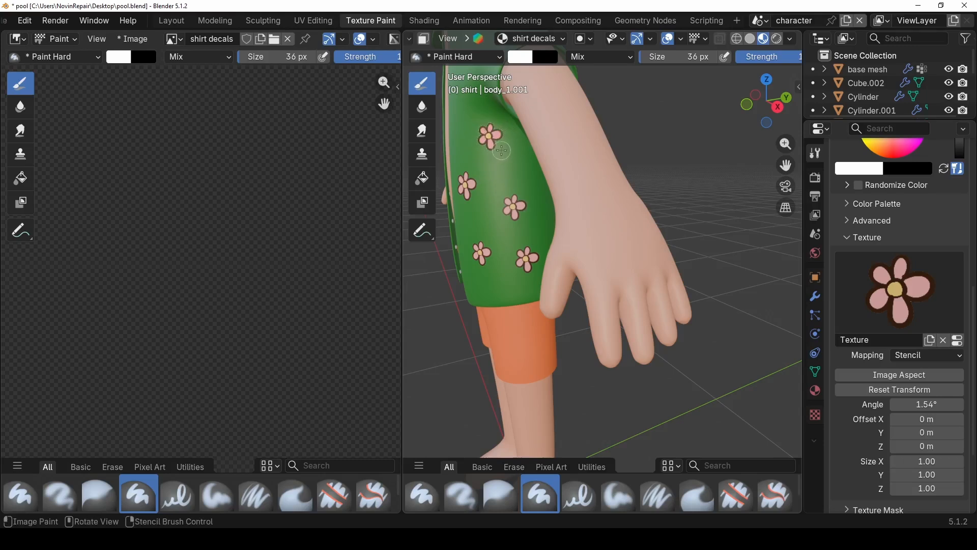
- Reposition the flower stencil over the upper part of the shirt and paint another flower
mouse_move(498, 147)
middle_mouse_down()
mouse_move(626, 129)
mouse_move(497, 223)
mouse_move(540, 229)
middle_mouse_up()
right_click_drag(550, 133, 511, 182)
left_click_drag(512, 182, 530, 183)
- Turn to the shirt's back, place the flower stencil on it and paint a flower
middle_click_drag(629, 210, 555, 188)
right_click_drag(580, 198, 514, 158)
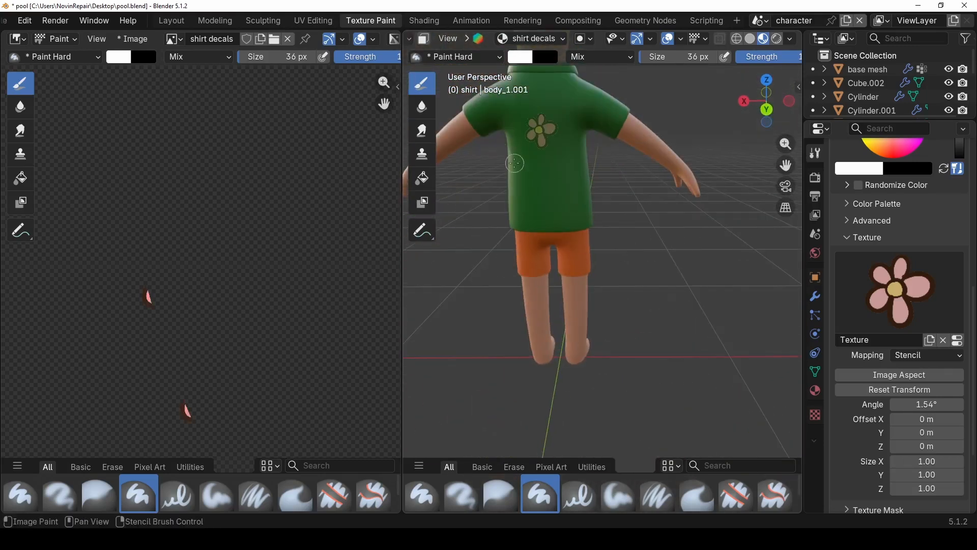
middle_click_drag(552, 161, 609, 238, "shift")
right_click_drag(575, 178, 591, 210)
left_click_drag(551, 160, 561, 169)
- Paint another flower beside the previous one on the shirt and rotate the flower stencil to 248°
right_click_drag(595, 168, 643, 179)
left_click_drag(601, 172, 609, 180)
right_click_drag(616, 184, 612, 251, "ctrl")
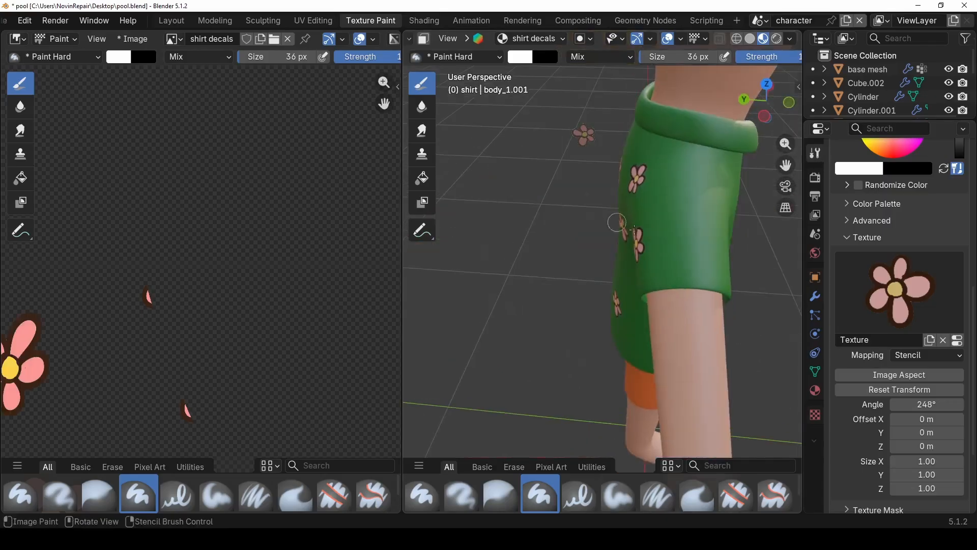
- Stamp pink flowers with the stencil over the shirt's sleeve, shoulder and front panel, repositioning the stencil for each one
right_click_drag(583, 136, 693, 203)
left_click_drag(691, 204, 695, 213)
right_click_drag(691, 207, 665, 188)
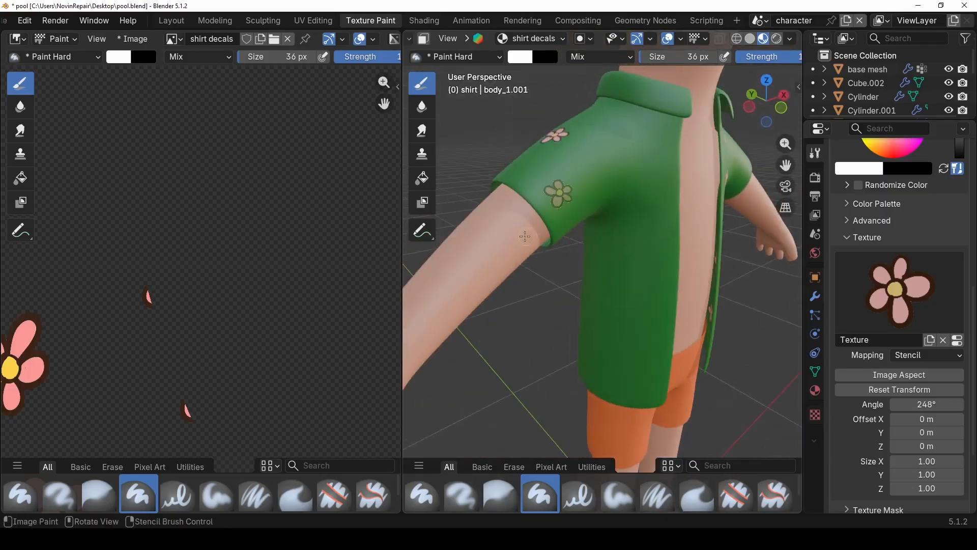
left_click_drag(489, 166, 479, 157)
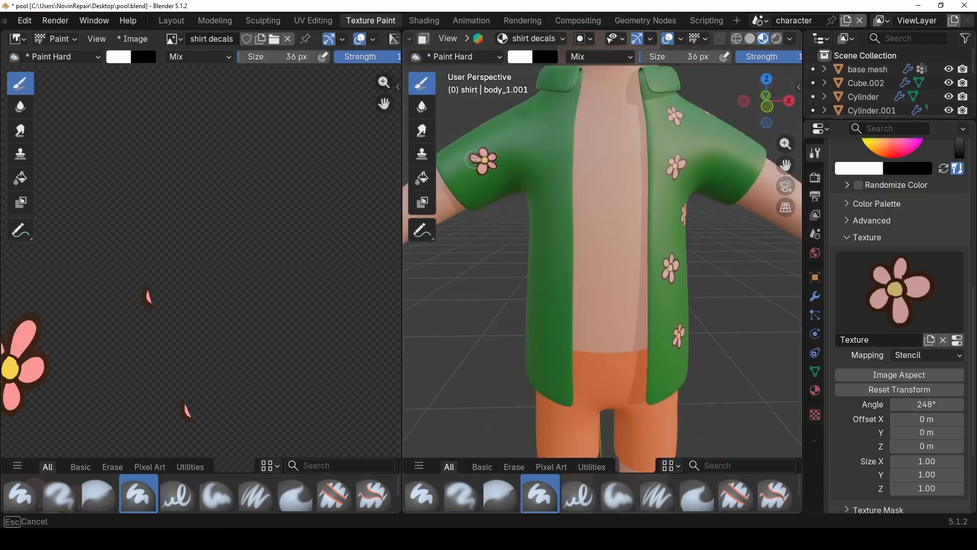
right_click_drag(480, 158, 533, 124)
left_click_drag(534, 123, 541, 131)
right_click_drag(556, 161, 571, 249)
left_click_drag(548, 211, 560, 219)
right_click_drag(573, 239, 571, 328)
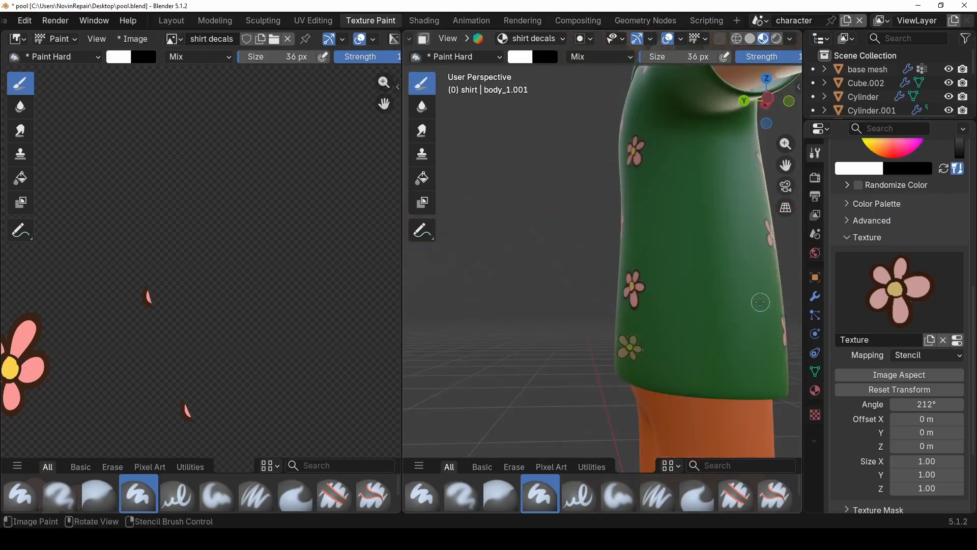
- Stamp three flowers in a column down the bare side of the shirt
right_click_drag(759, 301, 696, 189)
left_click_drag(696, 190, 706, 209)
right_click_drag(707, 209, 710, 288)
left_click_drag(702, 278, 713, 291)
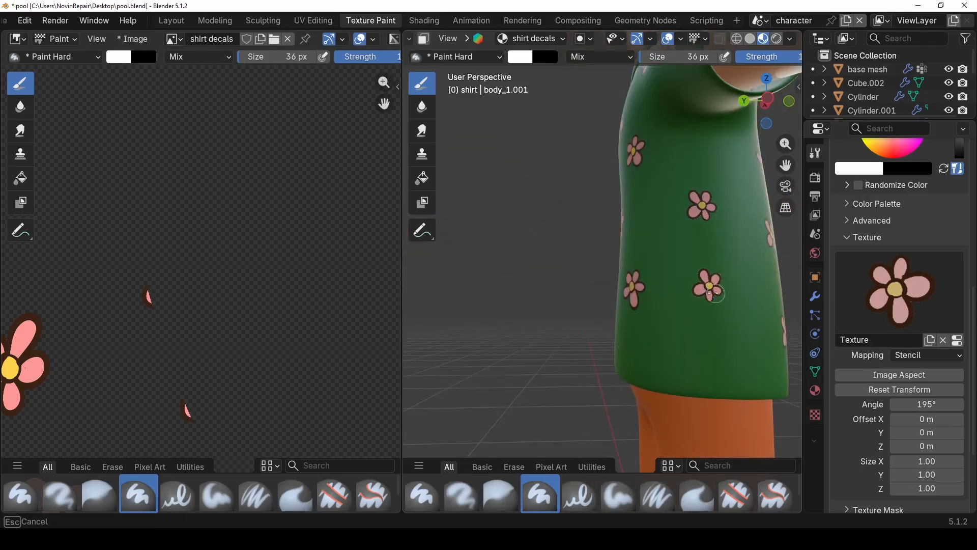
right_click_drag(712, 292, 709, 354)
left_click_drag(697, 341, 727, 360)
- Undo the last flower stamps on the shirt's front panel and stamp a new flower on its upper part
middle_click_drag(726, 360, 764, 326)
right_click_drag(705, 325, 668, 235)
mouse_move(683, 266)
middle_mouse_down()
mouse_move(594, 277)
mouse_move(626, 275)
middle_mouse_up()
scroll(560, 213, "up", 5)
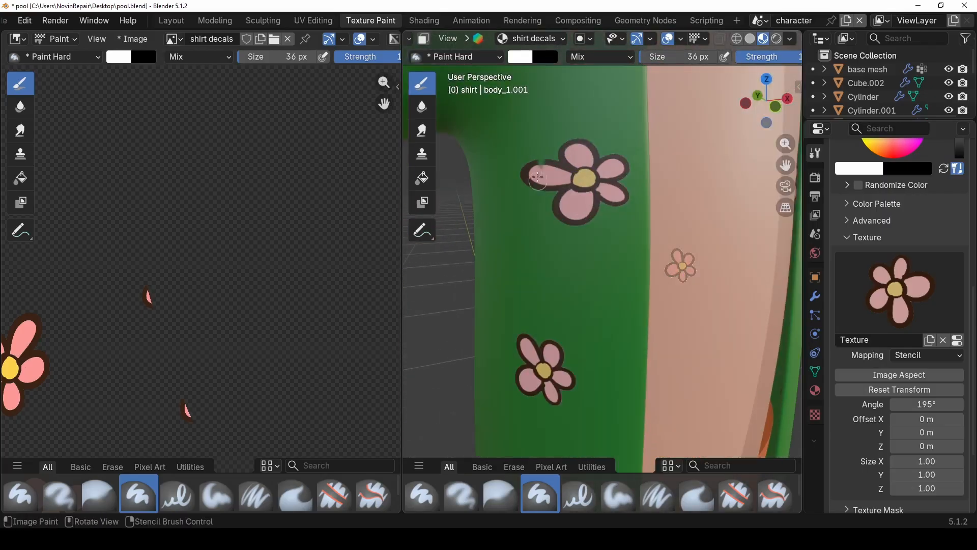
key("x")
left_click(542, 166)
key("ctrl+z")
key("ctrl+z")
right_click_drag(668, 186, 563, 122)
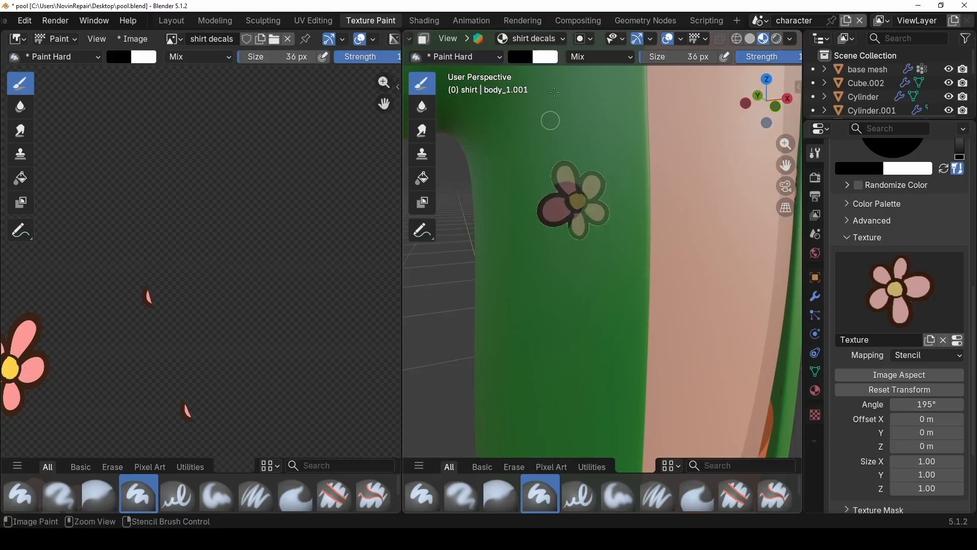
key("x")
left_click_drag(555, 176, 542, 220)
- Stamp several more flowers over the bare areas of the shirt, moving the stencil between stamps
scroll(543, 220, "down", 5)
middle_click_drag(542, 220, 728, 216)
right_click_drag(658, 212, 717, 208)
left_click_drag(645, 203, 664, 224)
right_click_drag(667, 243, 634, 305)
left_click_drag(645, 280, 666, 278)
right_click_drag(683, 306, 709, 327)
middle_click_drag(709, 328, 657, 318)
left_click_drag(667, 311, 633, 307)
scroll(662, 305, "up", 3)
left_click_drag(662, 277, 645, 266)
- Add two more flower stamps in remaining gaps of the shirt pattern, repositioning the stencil for each
middle_click_drag(705, 262, 681, 300)
right_click_drag(720, 308, 638, 235)
left_click_drag(577, 168, 604, 184)
right_click_drag(607, 183, 499, 224)
left_click_drag(475, 214, 499, 216)
- Stamp a smaller flower in the gap on the back of the shirt, using the 113° stencil angle
scroll(499, 215, "down", 6)
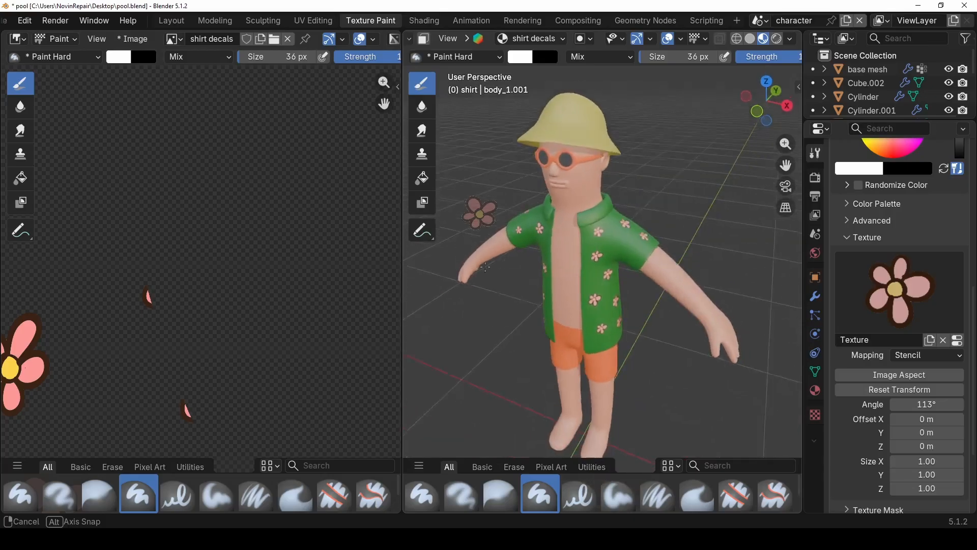
middle_click_drag(509, 219, 665, 250)
scroll(621, 250, "up", 8)
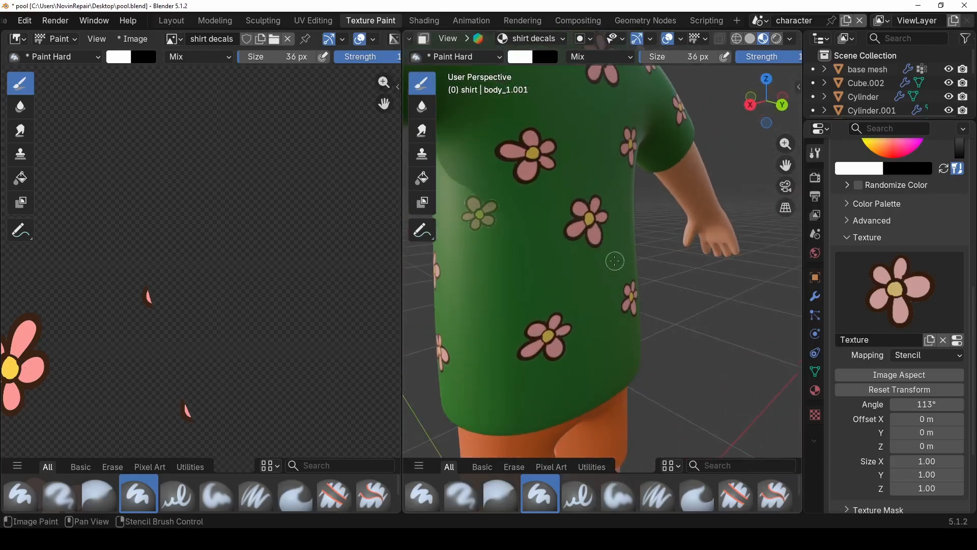
right_click_drag(613, 265, 635, 314)
mouse_move(520, 248)
left_mouse_down()
mouse_move(503, 283)
mouse_move(485, 254)
mouse_move(540, 240)
left_mouse_up()
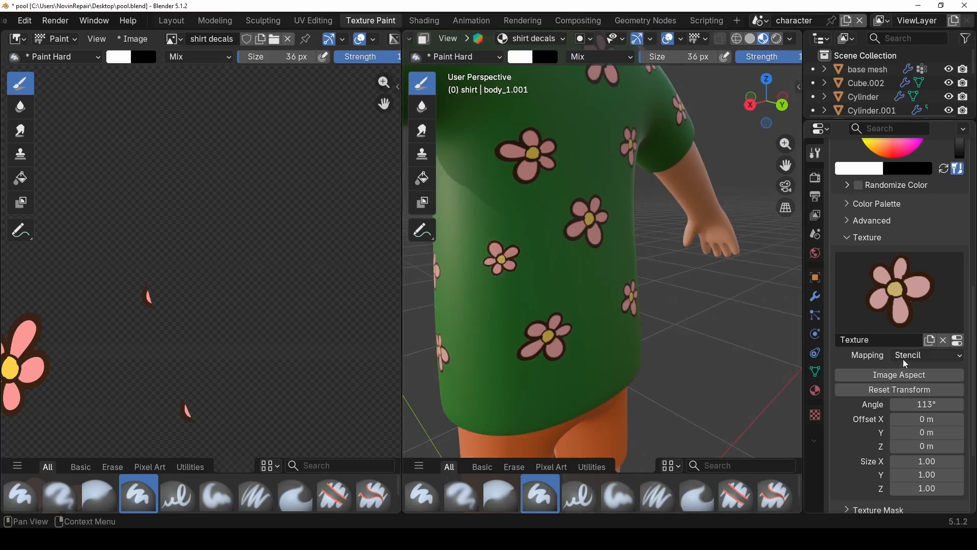
- Remove the flower texture from the paint brush and review the shirt pattern from the front
left_click(945, 340)
scroll(636, 275, "down", 5)
middle_click_drag(638, 265, 698, 273)
scroll(506, 273, "down", 6)
middle_click_drag(506, 273, 501, 170)
scroll(582, 259, "up", 3)
scroll(583, 258, "up", 2)
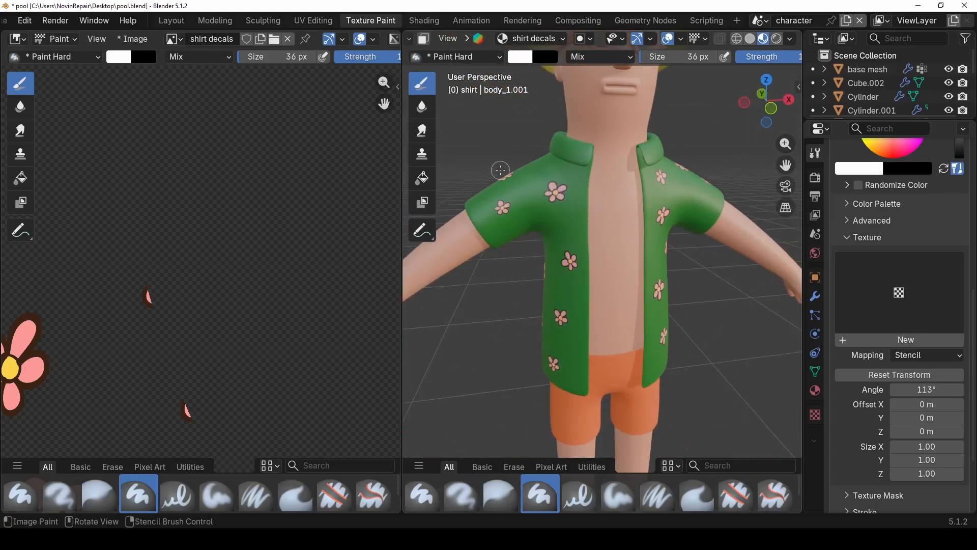
- Try a different green for the Base Color of the shirt's Material.015 and undo the change
left_click(175, 24)
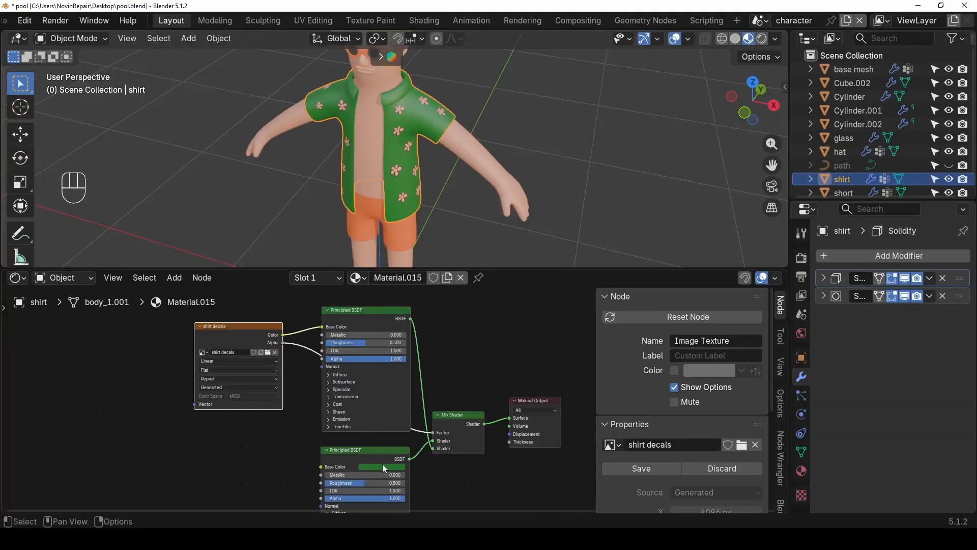
scroll(392, 400, "up", 1)
scroll(390, 201, "up", 3)
left_click(372, 481)
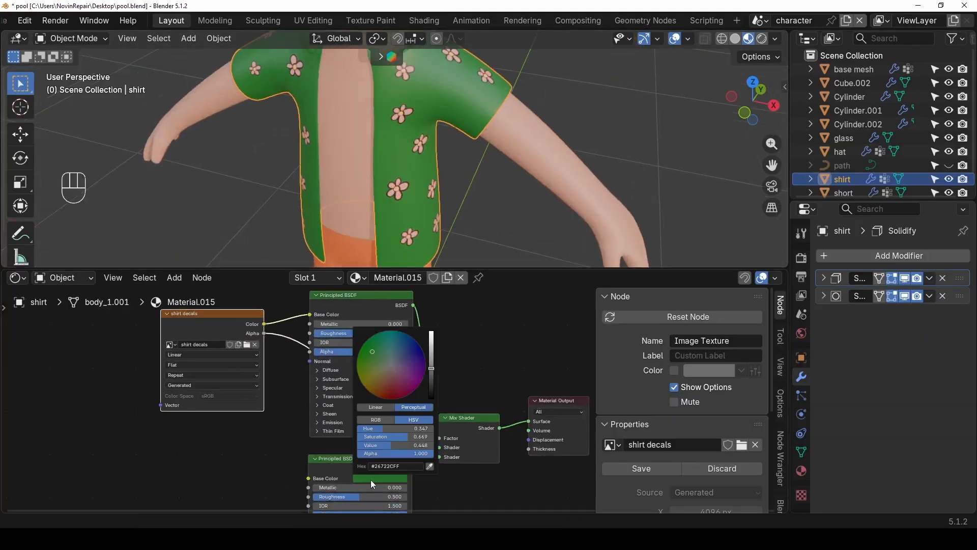
mouse_move(402, 354)
left_mouse_down()
mouse_move(410, 346)
mouse_move(387, 370)
mouse_move(382, 362)
mouse_move(407, 350)
left_mouse_up()
key("ctrl+z")
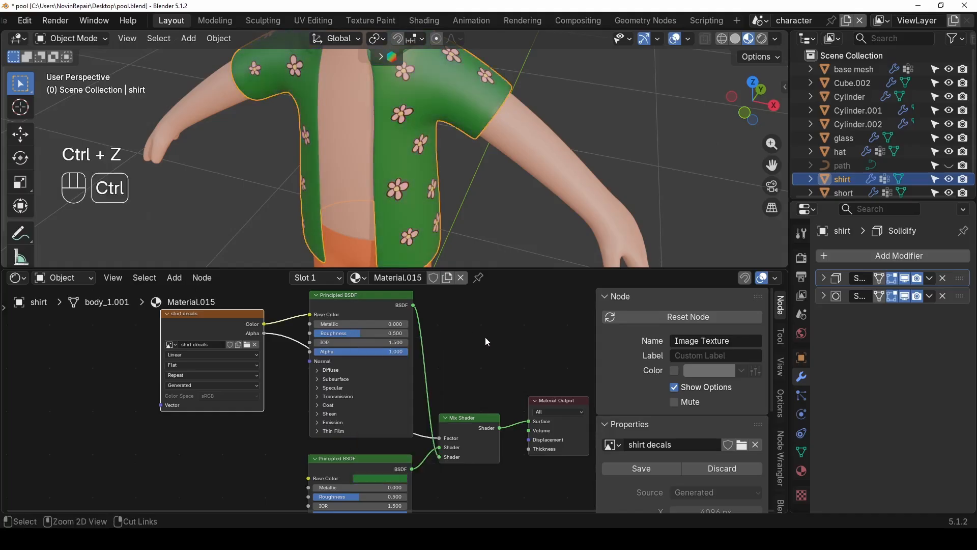
scroll(341, 188, "down", 4)
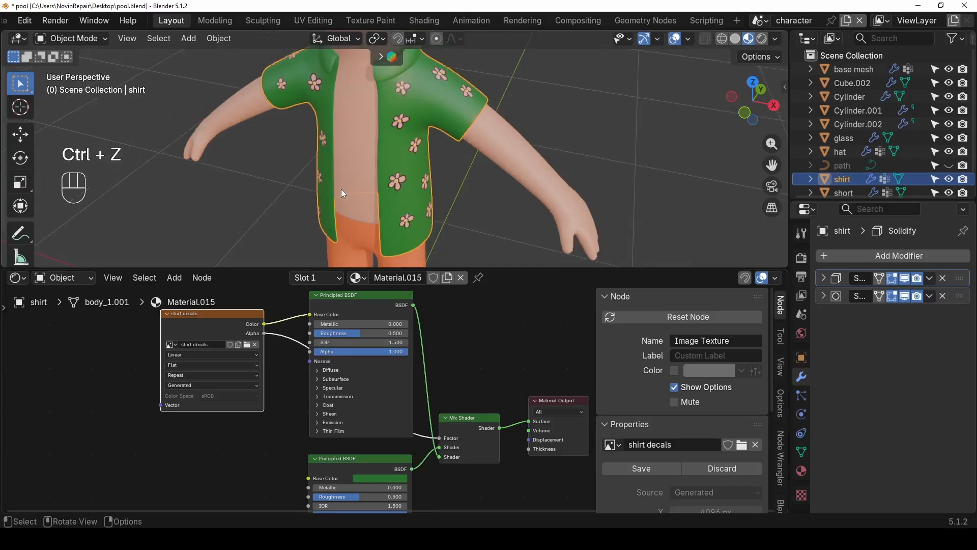
middle_click_drag(341, 188, 381, 154)
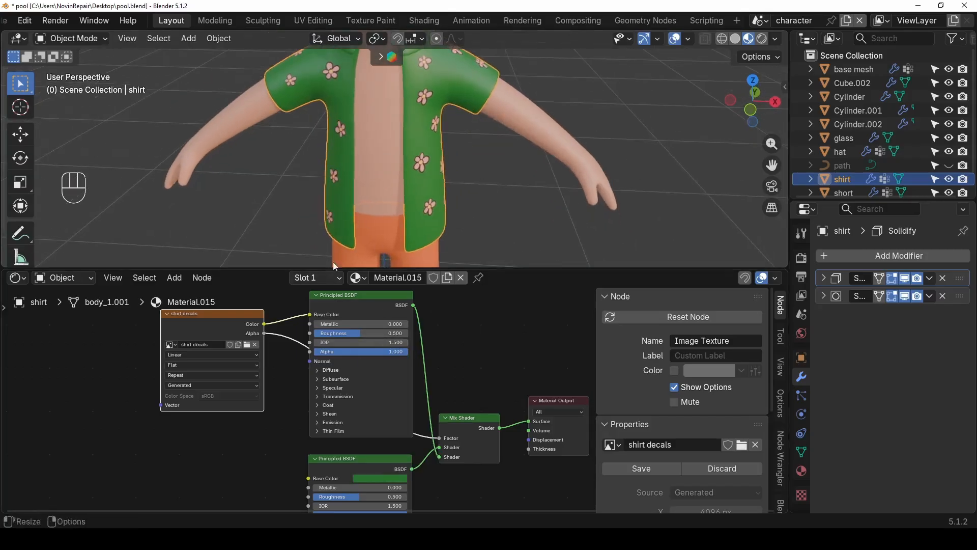
- Save the painted shirt texture to the Desktop as shirt decals.png in PNG format with RGBA color
left_click(372, 20)
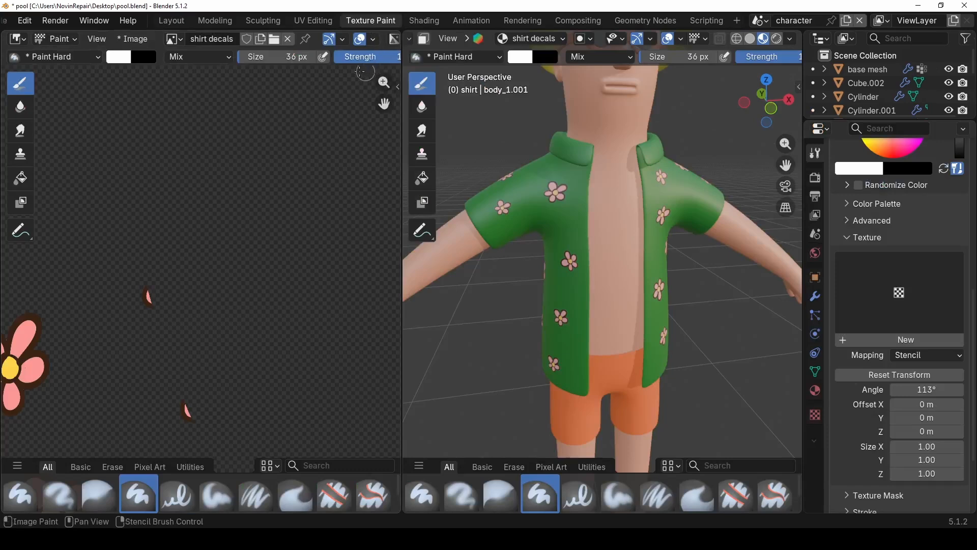
scroll(154, 300, "down", 4)
scroll(154, 301, "down", 4)
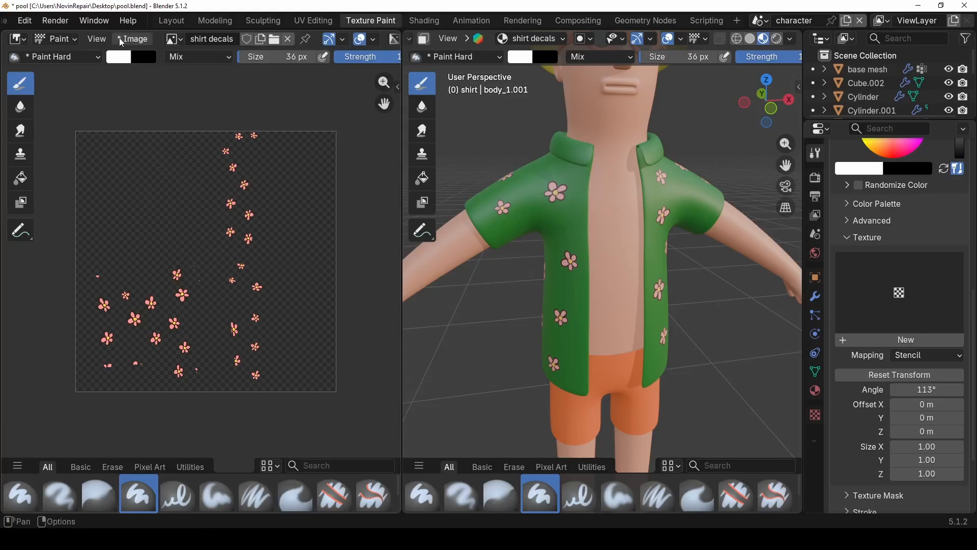
left_click(127, 39)
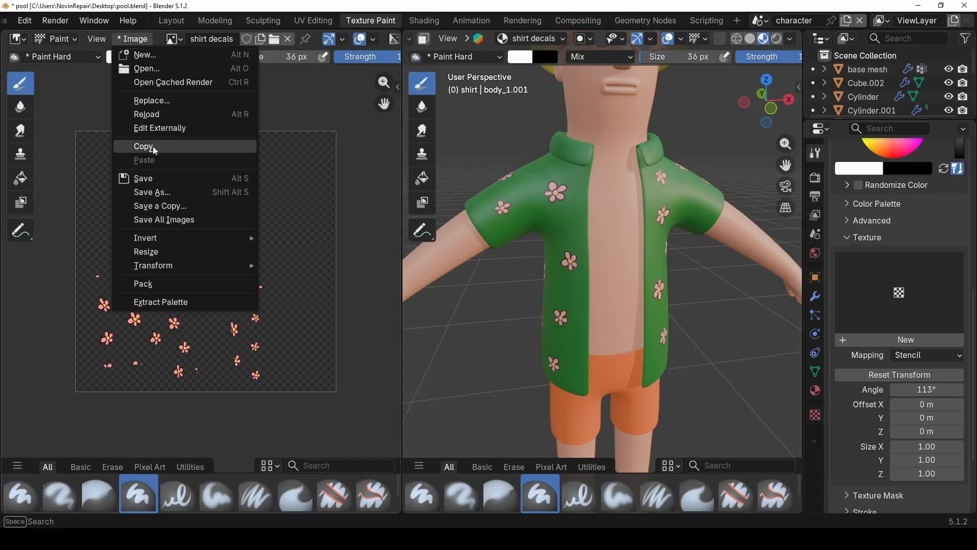
left_click(169, 192)
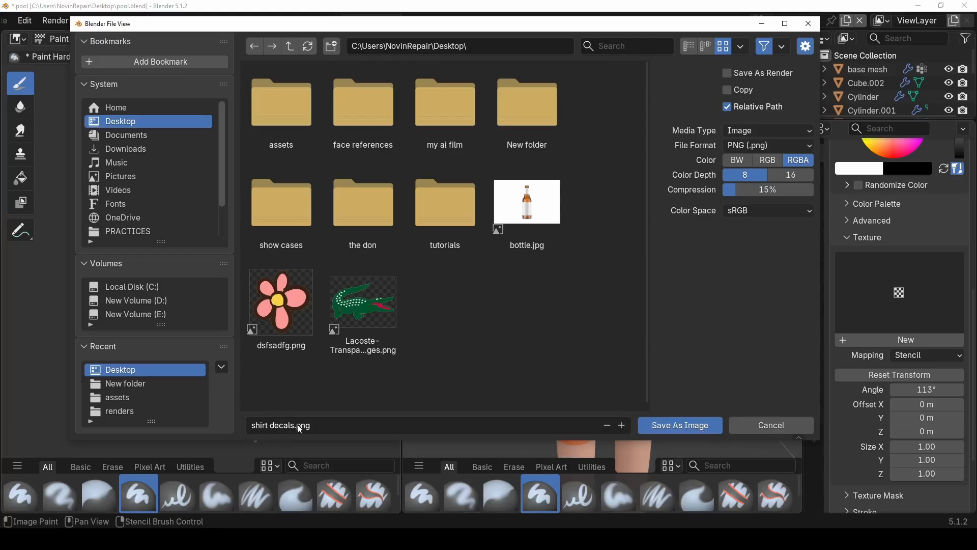
left_click(671, 428)
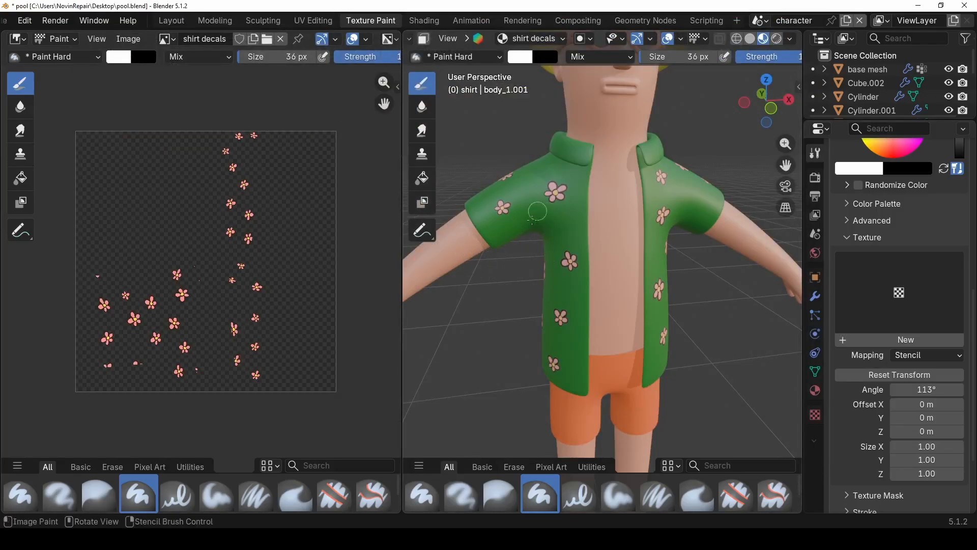
- Return to the Layout workspace, enlarge the 3D viewport and save the project file
left_click(174, 21)
left_click_drag(213, 268, 209, 457)
scroll(313, 329, "down", 3)
middle_click_drag(317, 326, 338, 283)
left_click(560, 322)
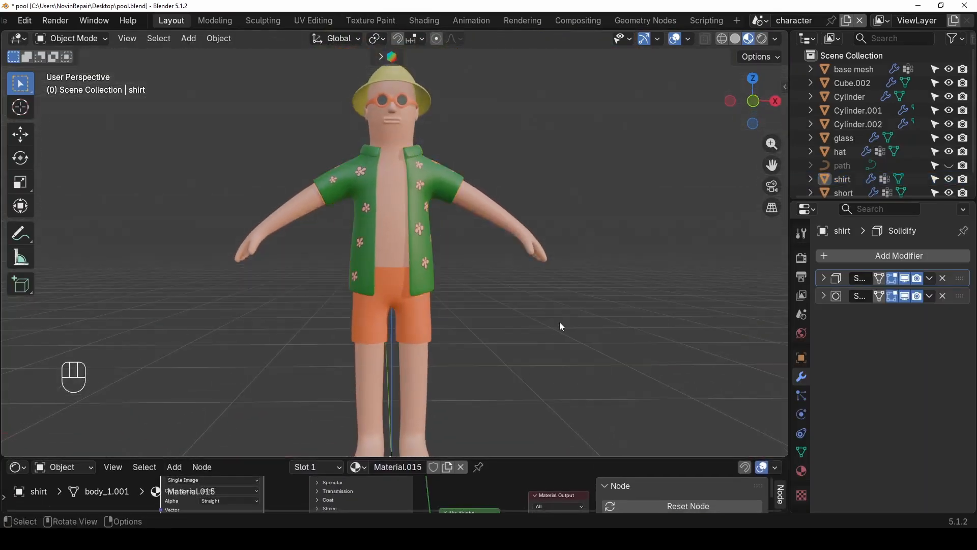
key("ctrl+s")
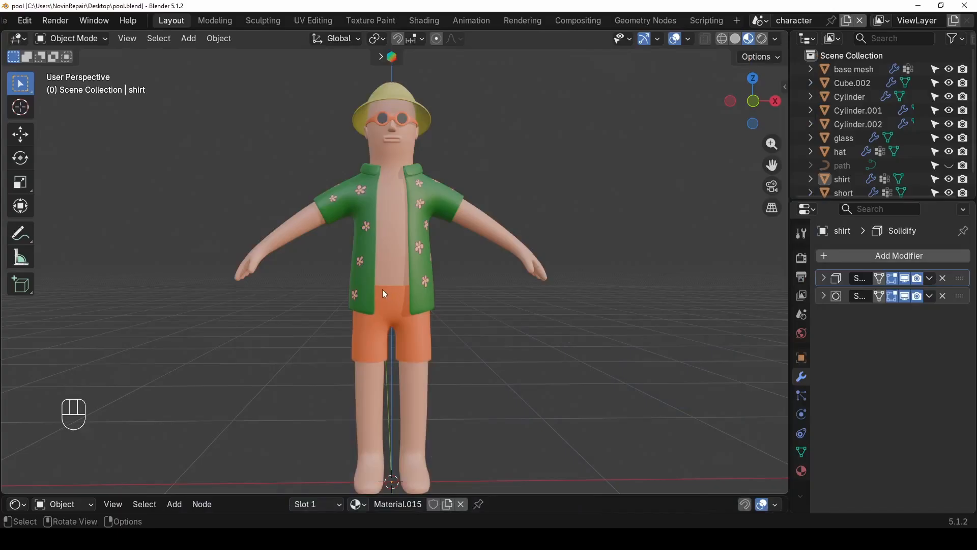
- Unhide all objects, use Solid shading, select the path curve along the shirt's front edge and turn off X-Ray
scroll(358, 281, "up", 4)
left_click(336, 293)
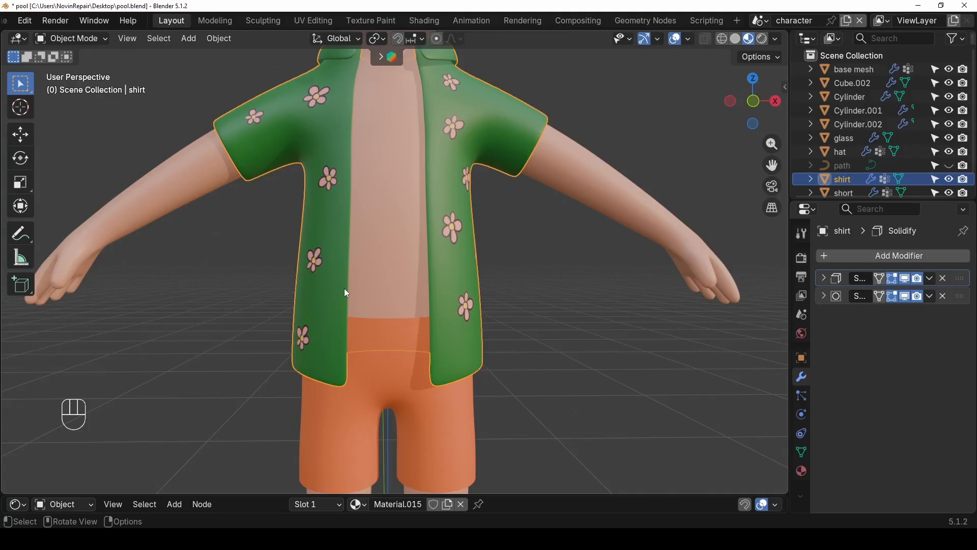
key("alt+h")
key("alt+z")
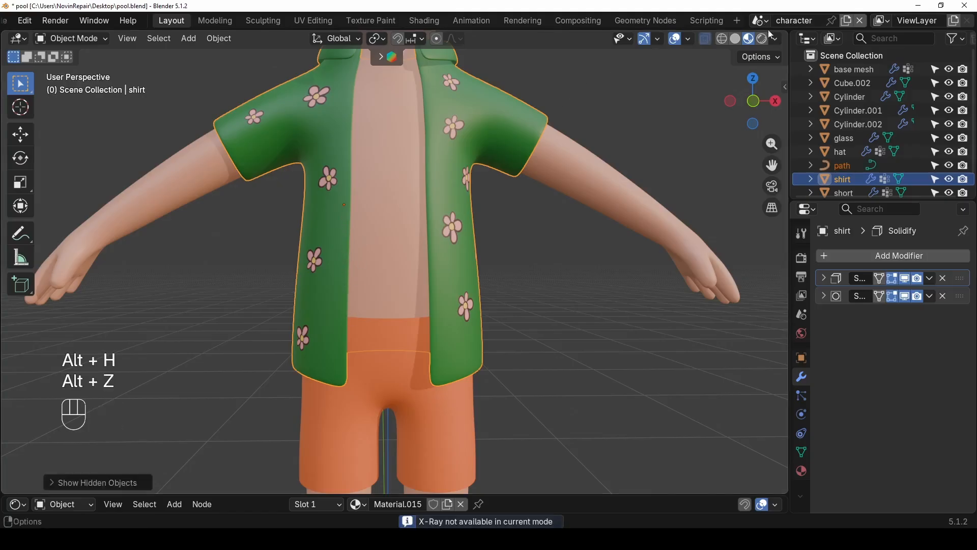
left_click(735, 39)
left_click(342, 253)
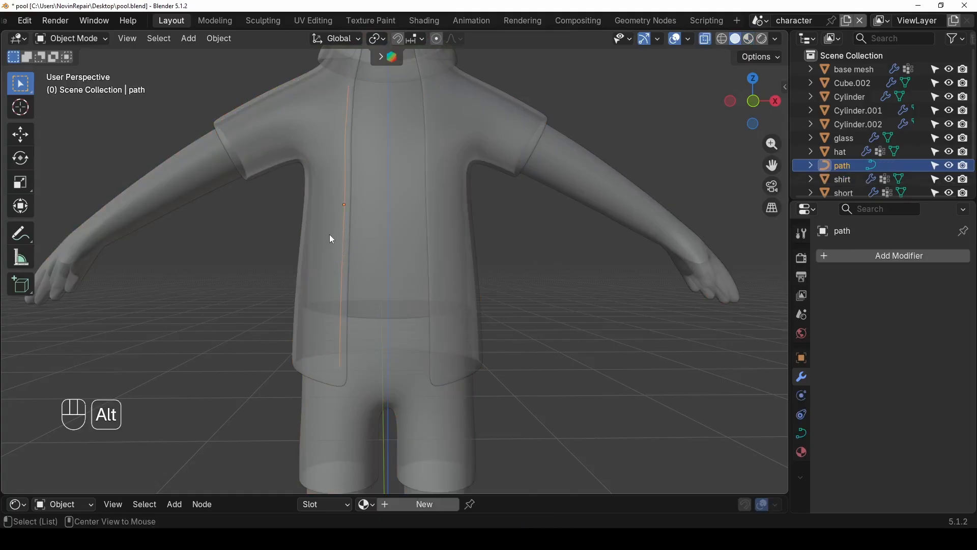
key("alt+z")
- Move the path curve forward along the Y axis until the buttons sit on the shirt's surface
middle_click_drag(343, 243, 433, 228)
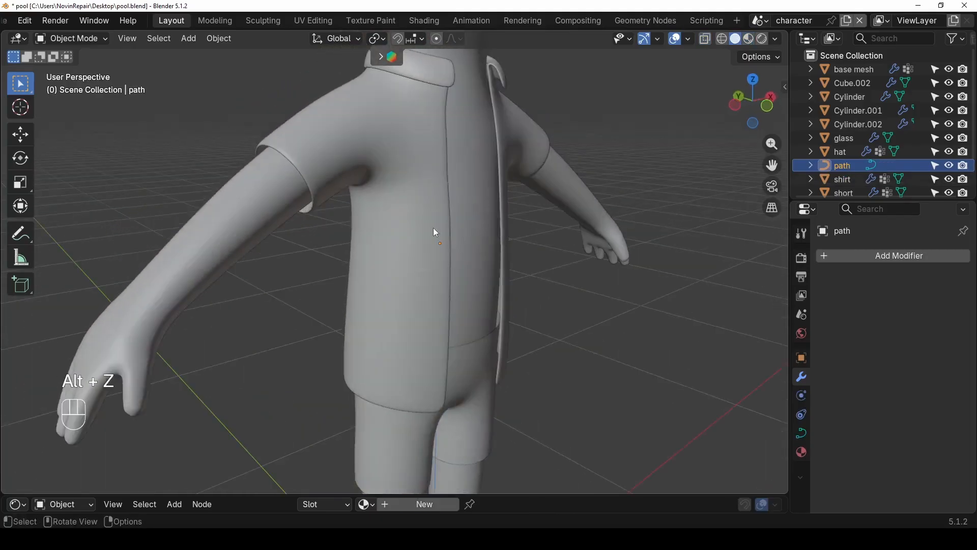
scroll(427, 294, "up", 2)
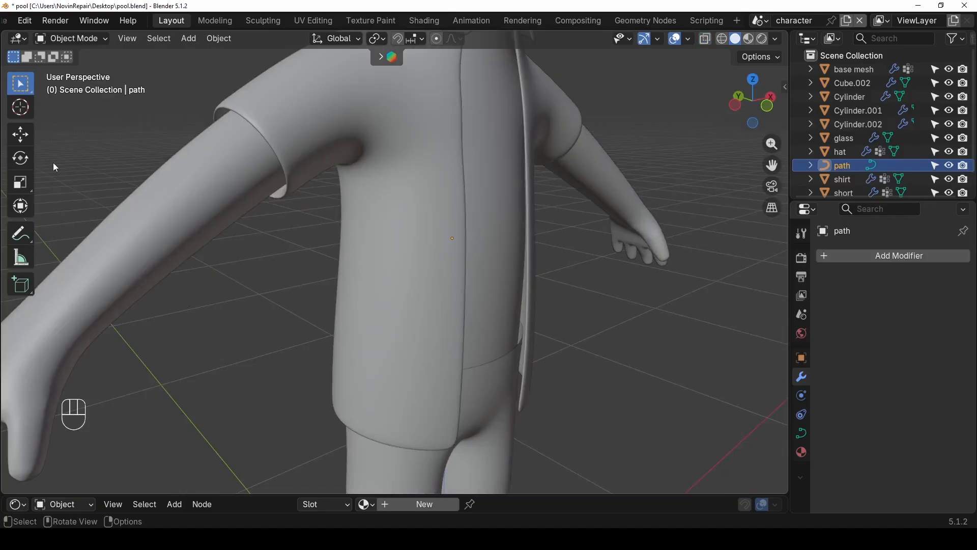
left_click(21, 135)
scroll(456, 219, "up", 2)
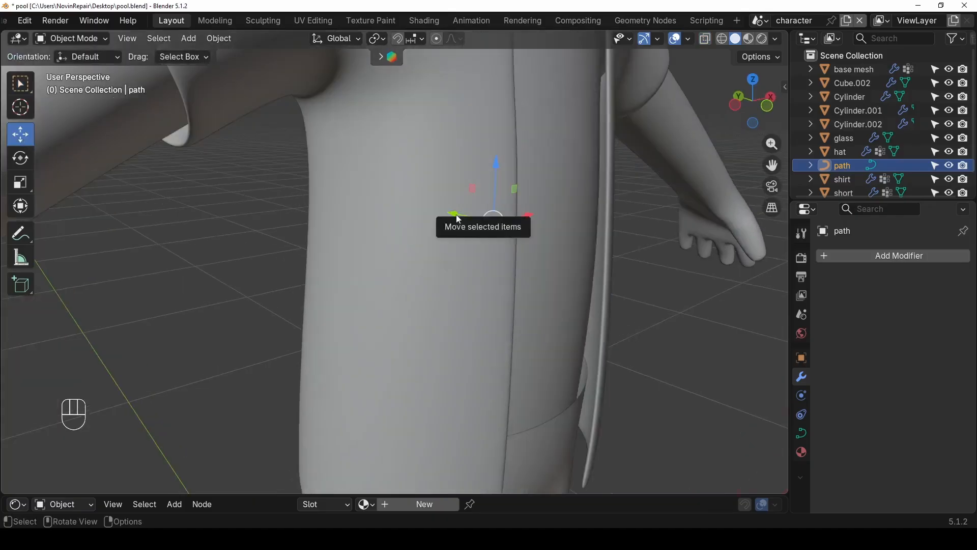
left_click_drag(459, 215, 467, 222)
scroll(475, 161, "up", 8)
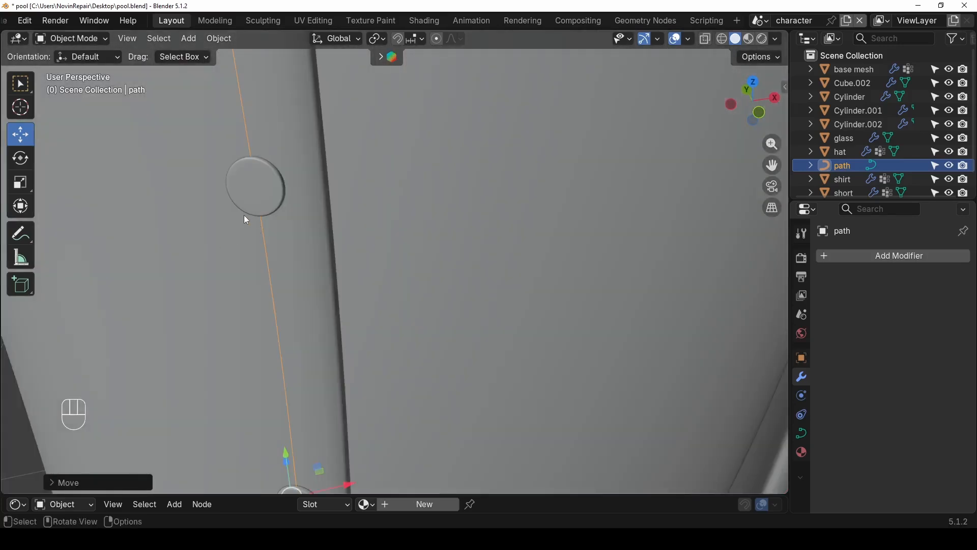
key("KP_Decimal")
scroll(347, 254, "up", 8)
scroll(390, 274, "up", 4)
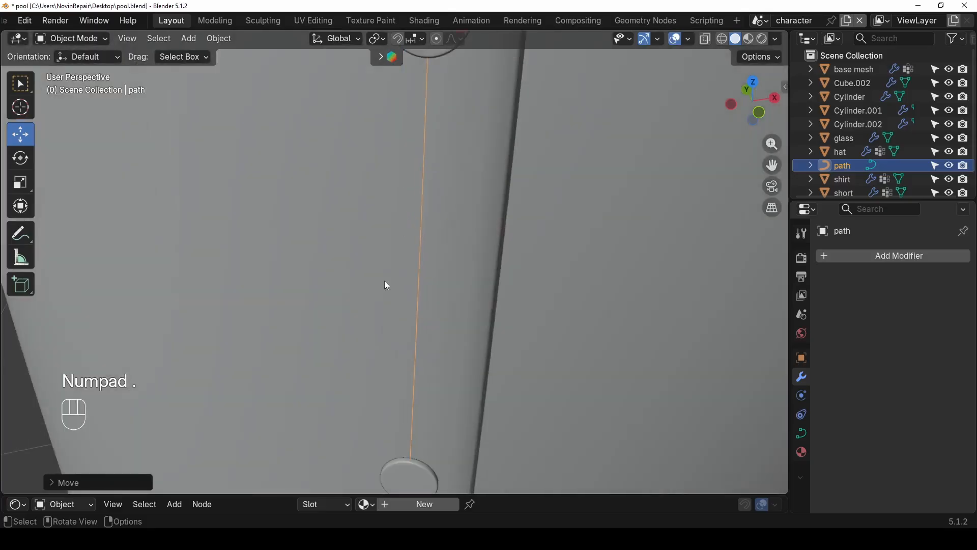
middle_click_drag(384, 280, 395, 325)
scroll(288, 275, "down", 2)
scroll(349, 329, "down", 13)
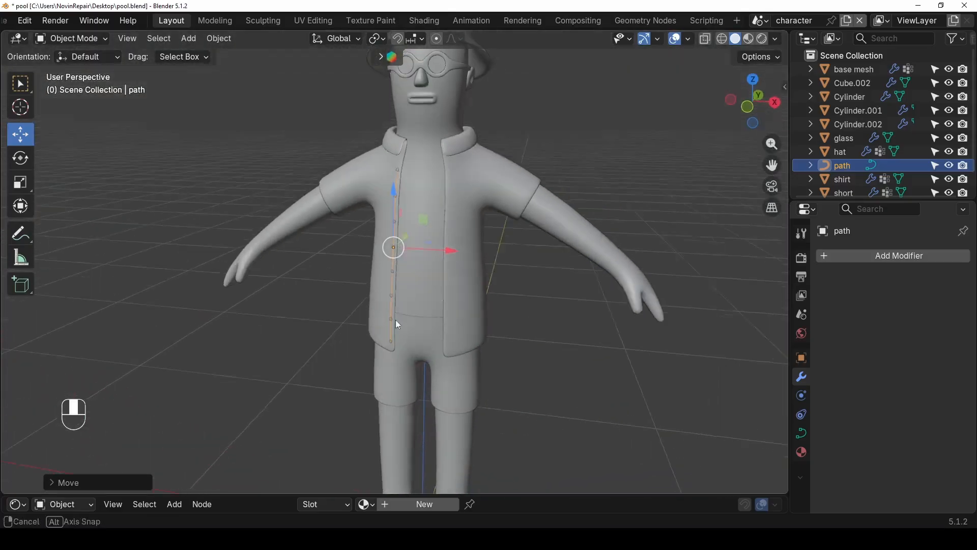
- Hide the path curve and show the whole character in Material Preview shading
scroll(396, 285, "up", 3)
left_click(392, 265)
left_click(392, 264, "shift")
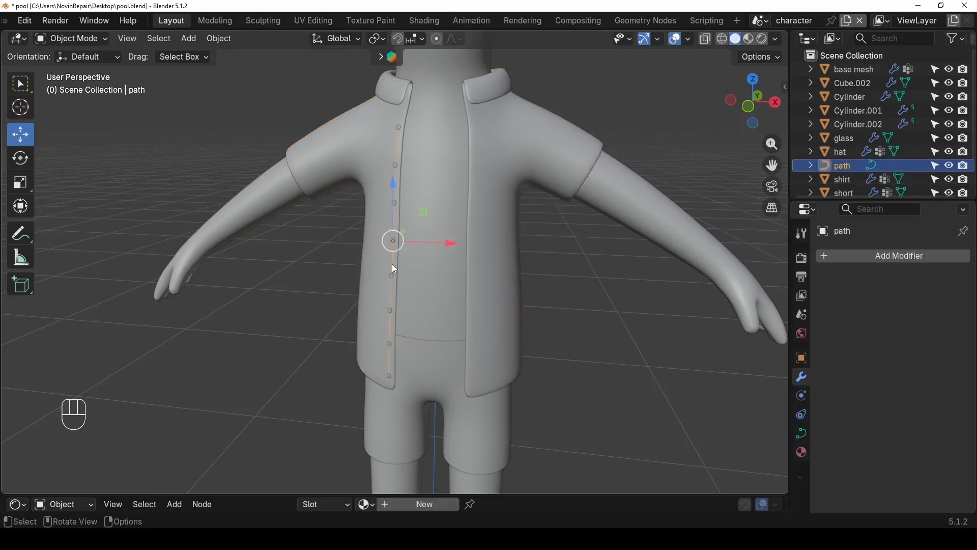
key("h")
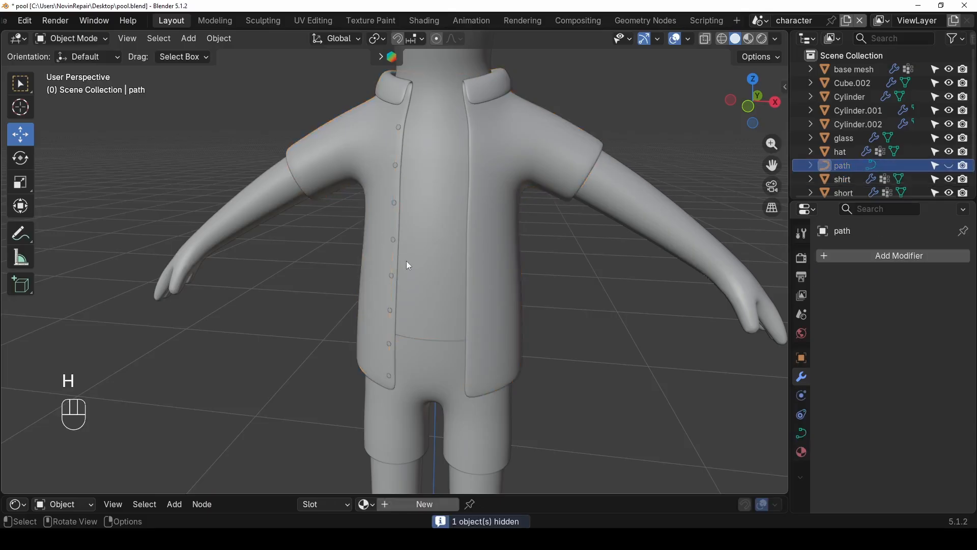
scroll(481, 340, "down", 5)
middle_click_drag(481, 339, 518, 336)
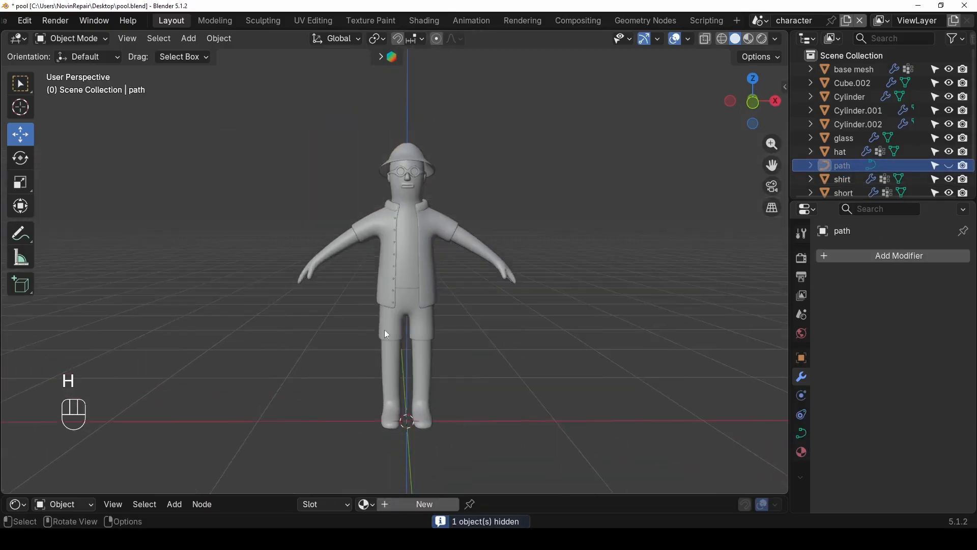
left_click(749, 38)
scroll(424, 343, "up", 5)
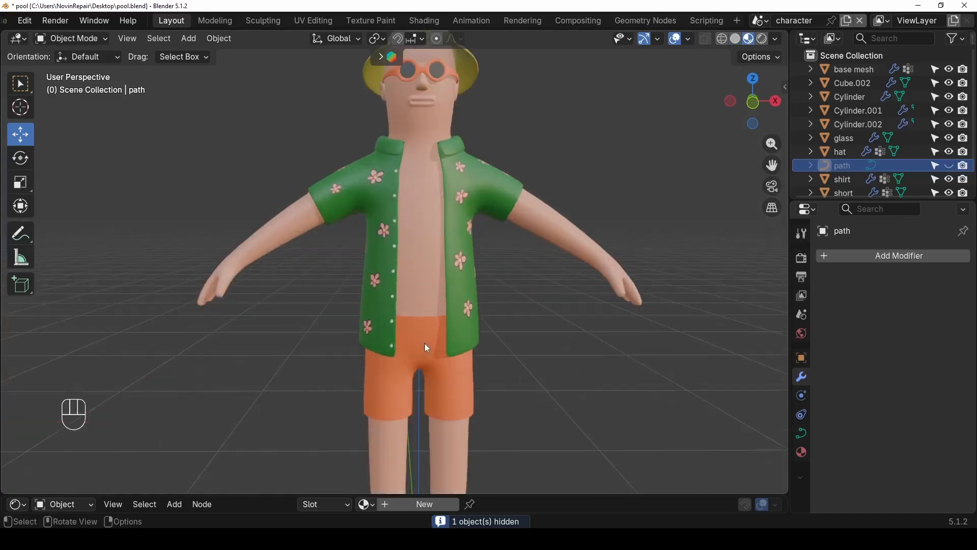
- Select the character's orange shorts and enlarge the Shader Editor to show their material nodes
middle_click_drag(434, 355, 405, 278, "shift")
left_click(441, 282)
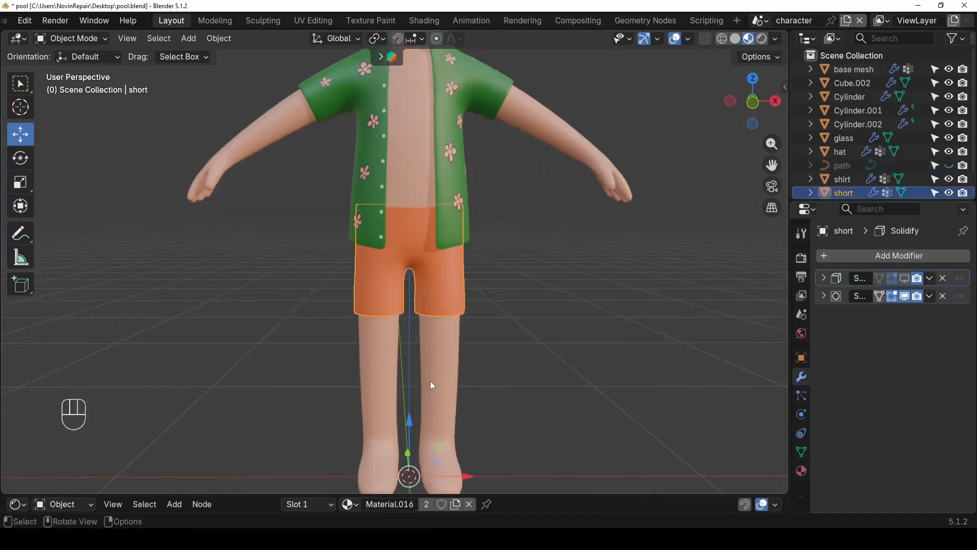
middle_click_drag(430, 381, 425, 346)
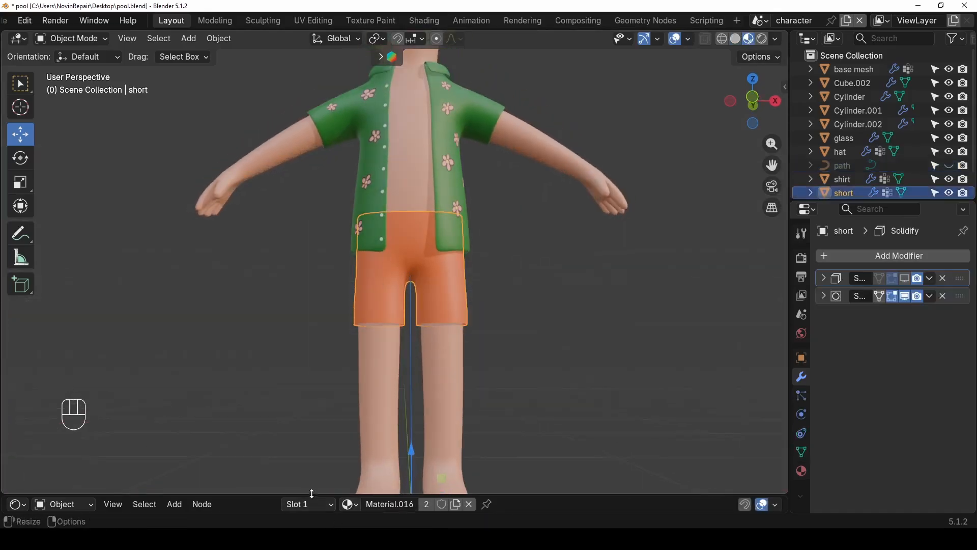
left_click_drag(312, 493, 306, 309)
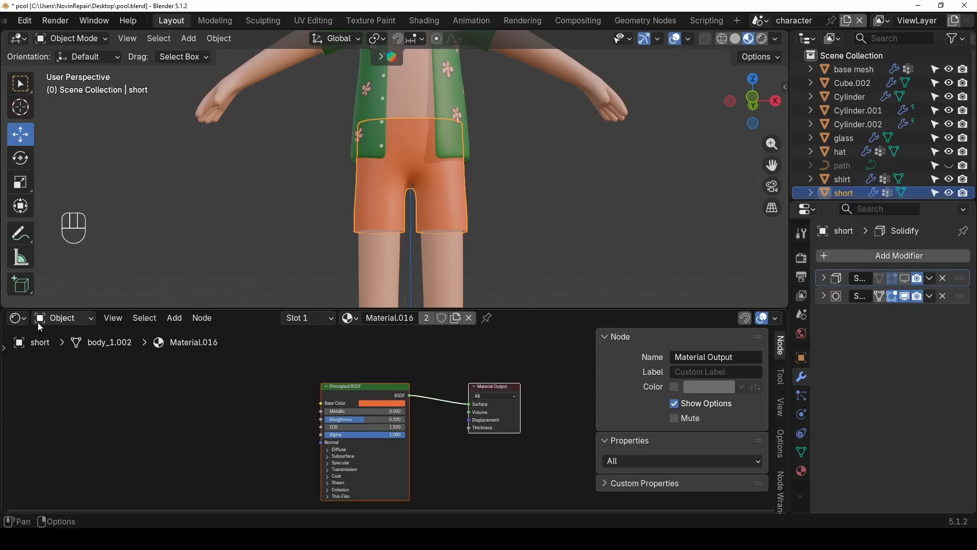
left_click(18, 318)
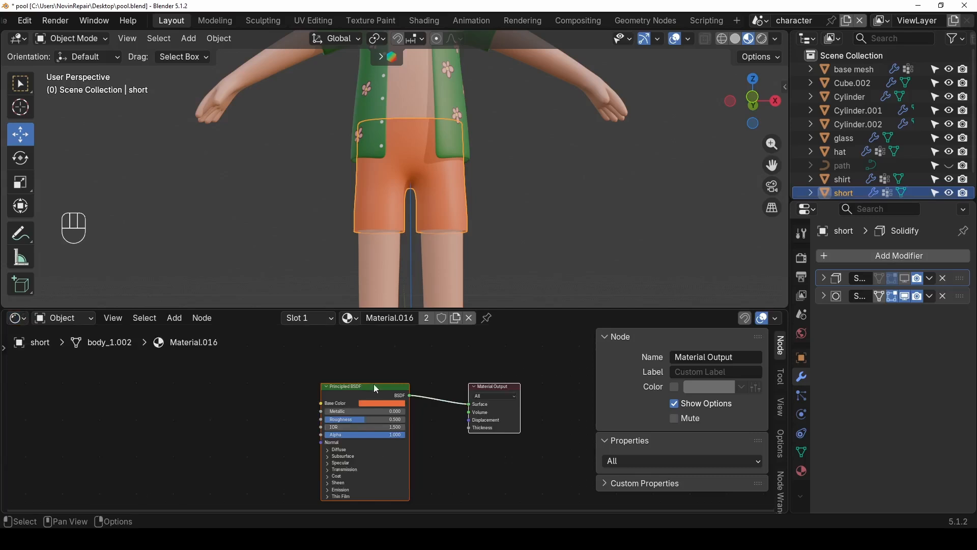
- Duplicate the shorts' Principled BSDF node above the original and cut the original's link to the Material Output
scroll(375, 389, "down", 2)
middle_click_drag(402, 392, 343, 419, "shift")
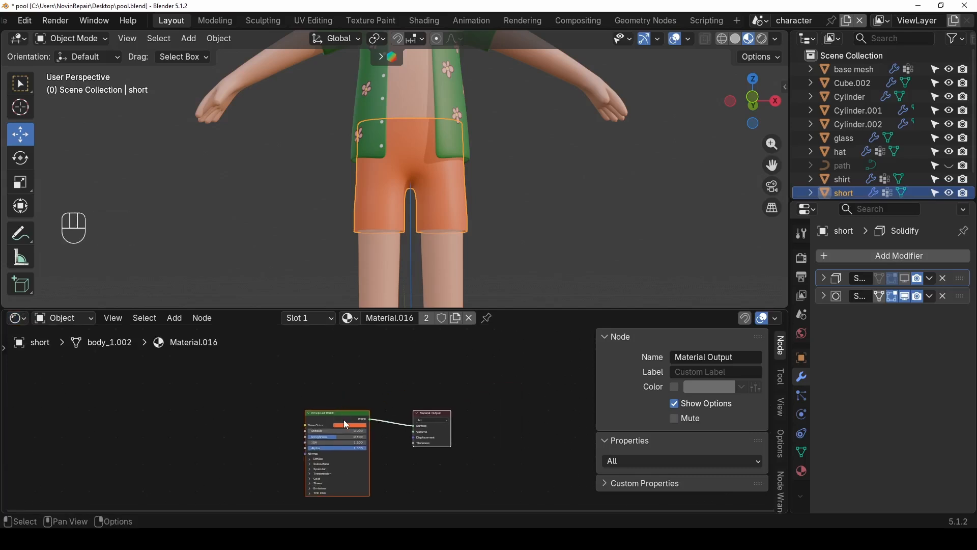
left_click(345, 420)
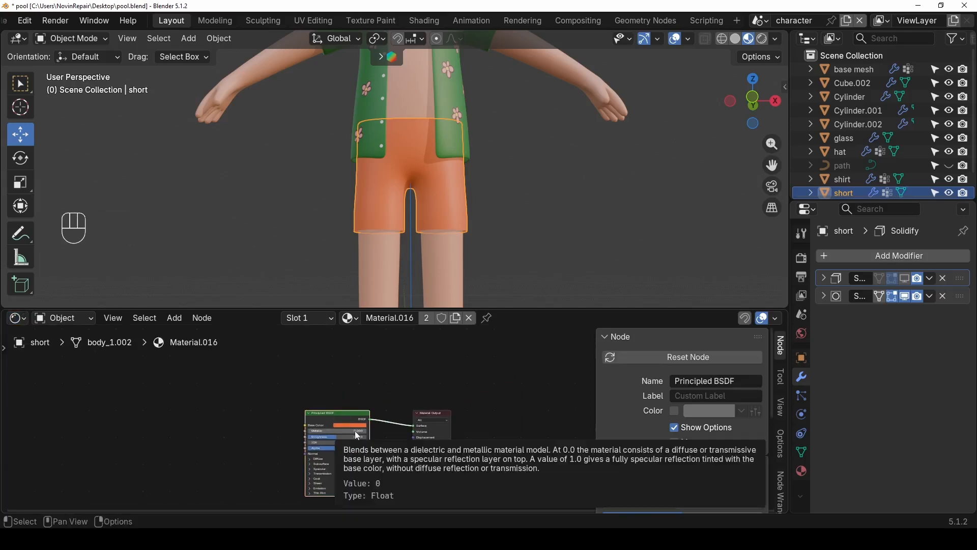
key("shift+d")
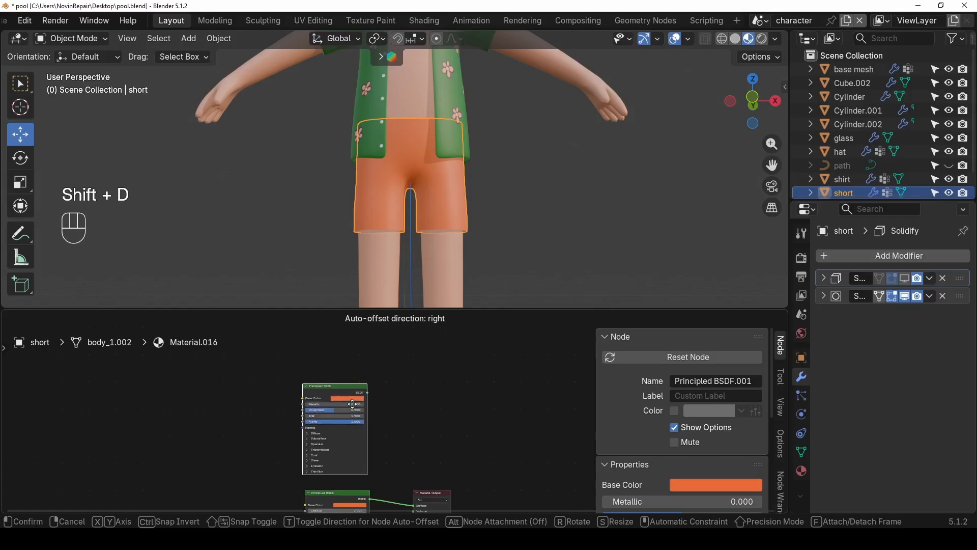
left_click(377, 475)
middle_click_drag(377, 471, 389, 419, "shift")
right_click_drag(402, 427, 410, 467, "ctrl")
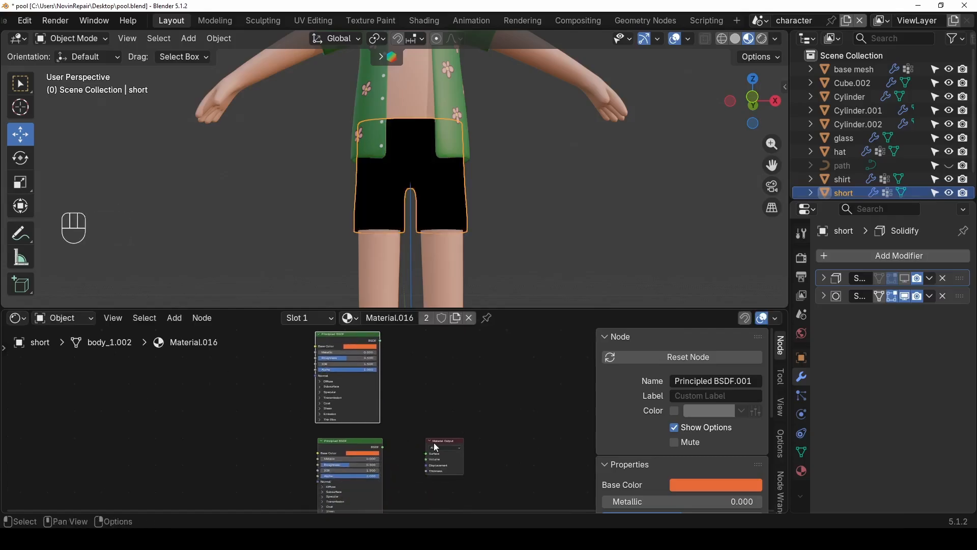
- Move the Material Output node aside and add a Mix Shader node between it and the two Principled BSDF nodes
left_click_drag(439, 442, 500, 421)
key("shift+a")
mouse_move(399, 433)
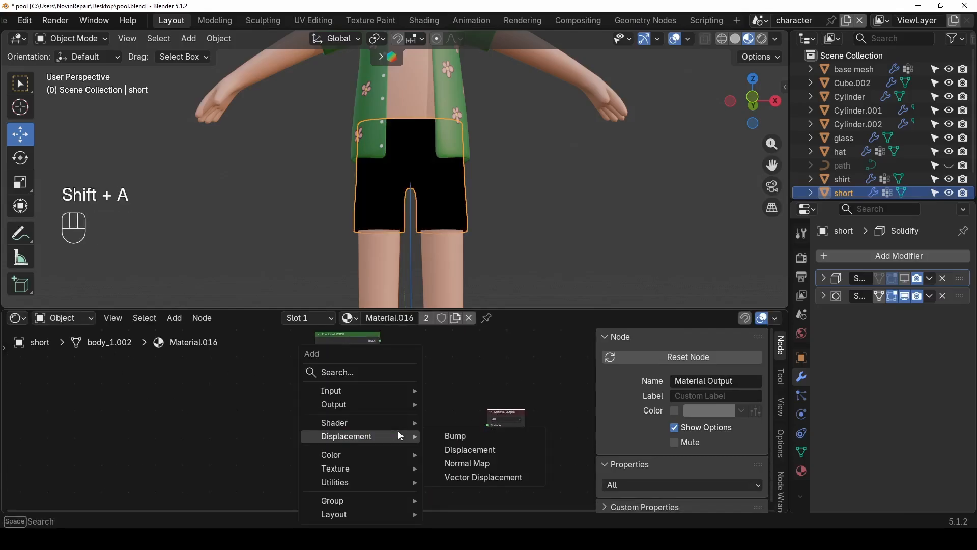
type("mix sha")
key("Return")
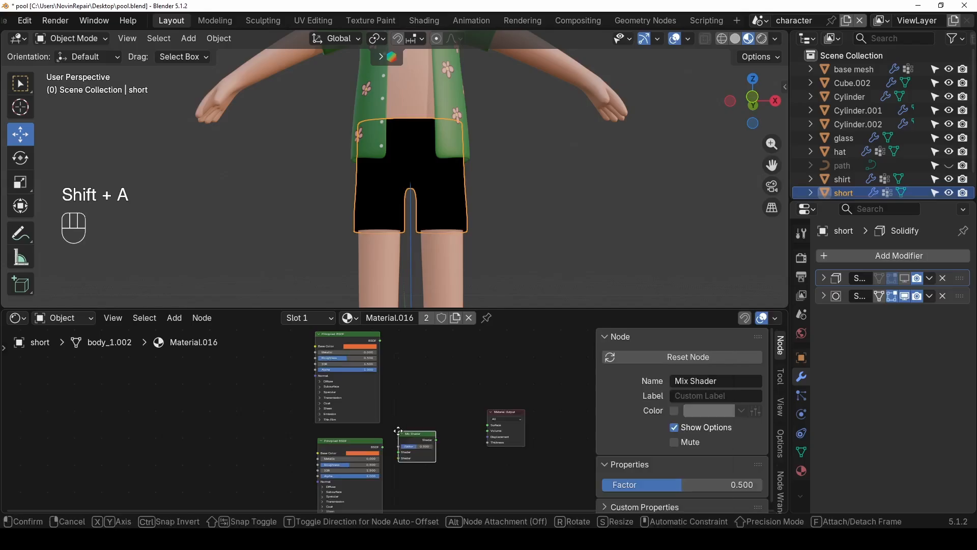
left_click(413, 412)
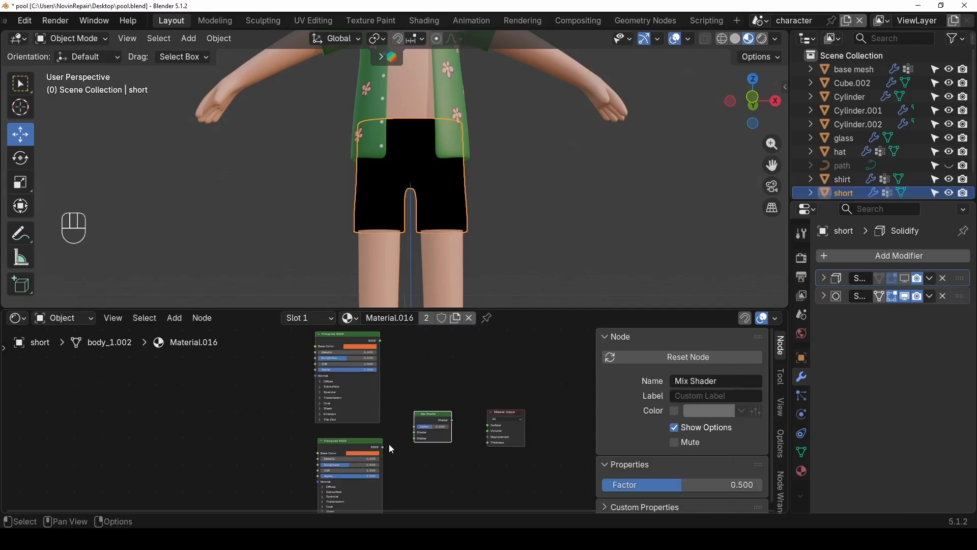
- Feed the original shader into the Mix Shader's first input and the duplicate into the second, and link the mix to the Material Output's Surface
left_click_drag(383, 447, 413, 432)
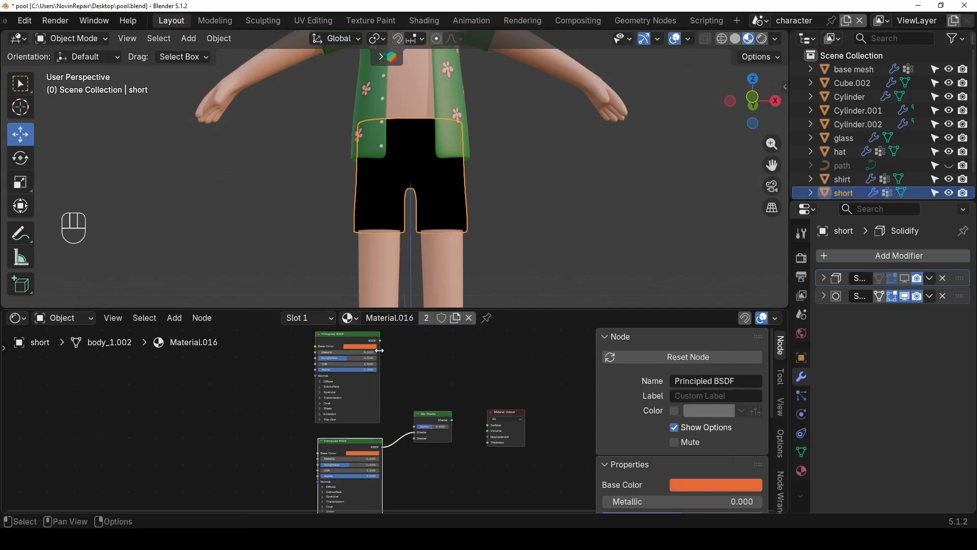
left_click_drag(381, 341, 414, 440)
left_click_drag(452, 421, 488, 428)
- Add an Image Texture node linked to the duplicated Principled BSDF's Base Color
left_click_drag(316, 347, 267, 365)
left_click(189, 387)
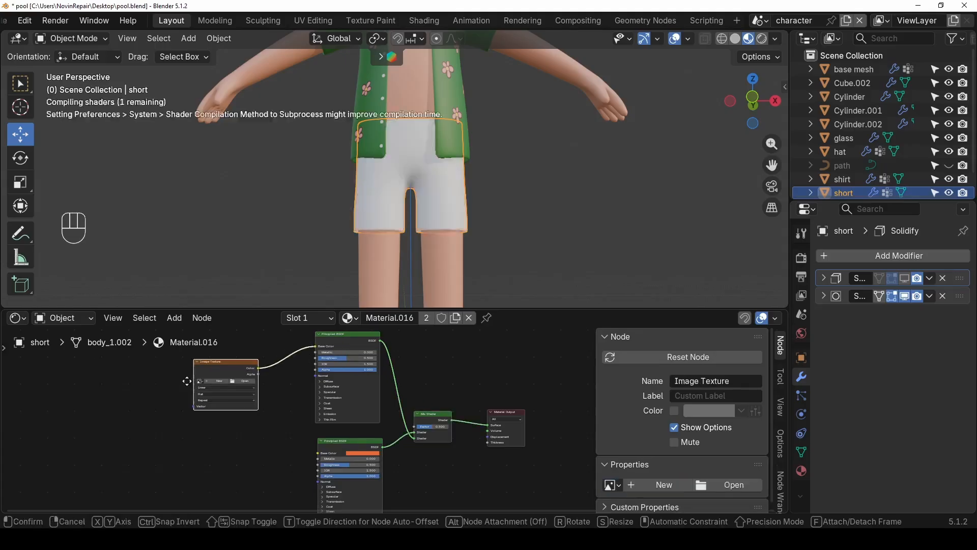
left_click(246, 380)
- Create a new image named "short decal" in the Image Texture node, 4096 by 4096 px, with a fully transparent black colour
left_click(233, 377)
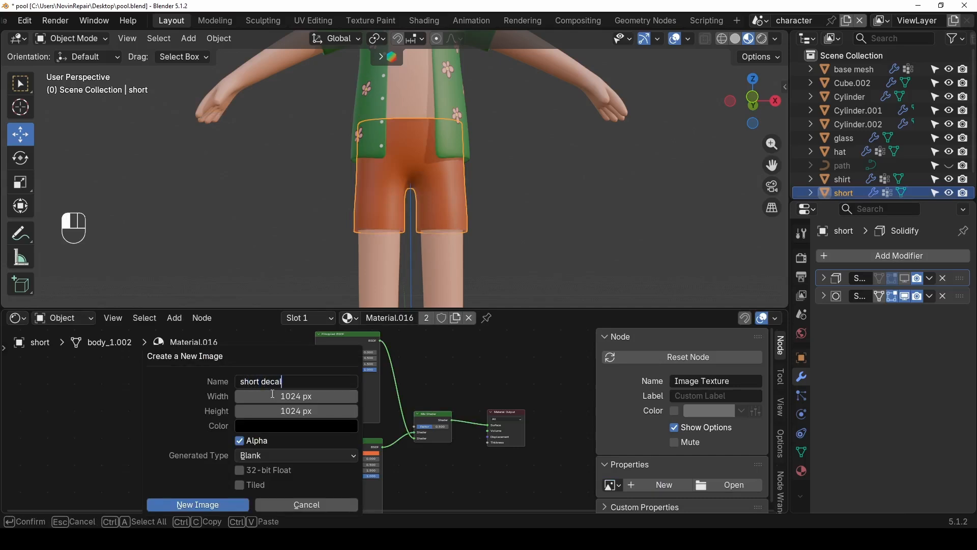
type("short decal")
left_click(273, 395)
type("40")
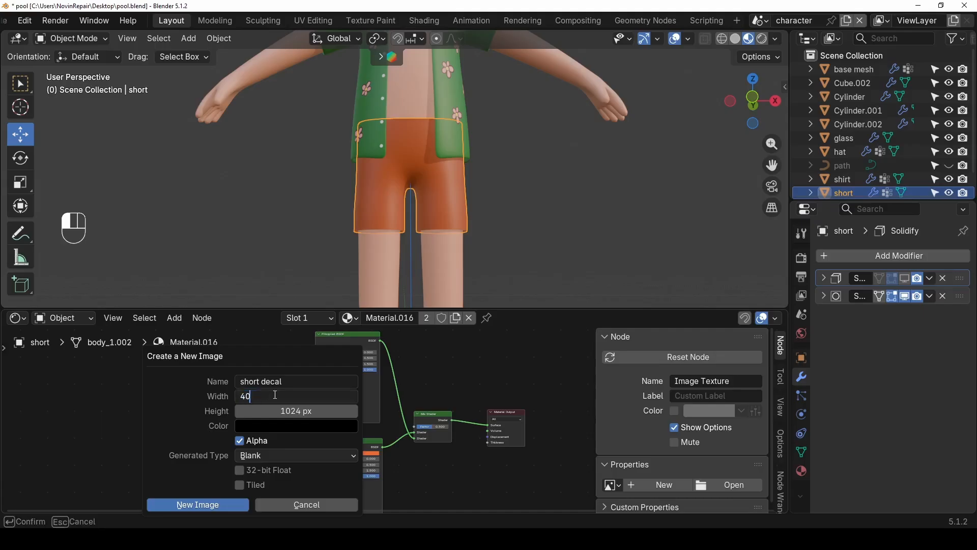
type("96")
key("Tab")
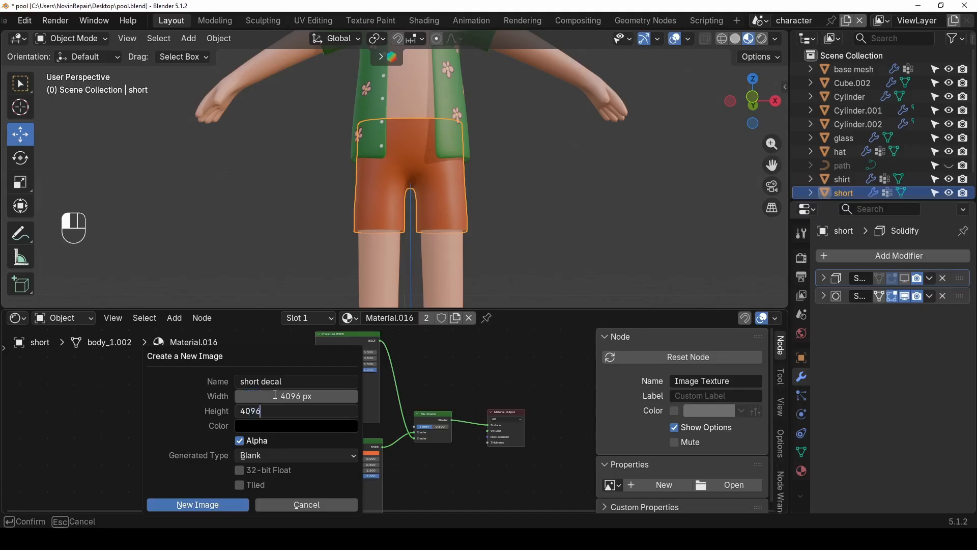
type("4096")
key("Tab")
left_click(272, 429)
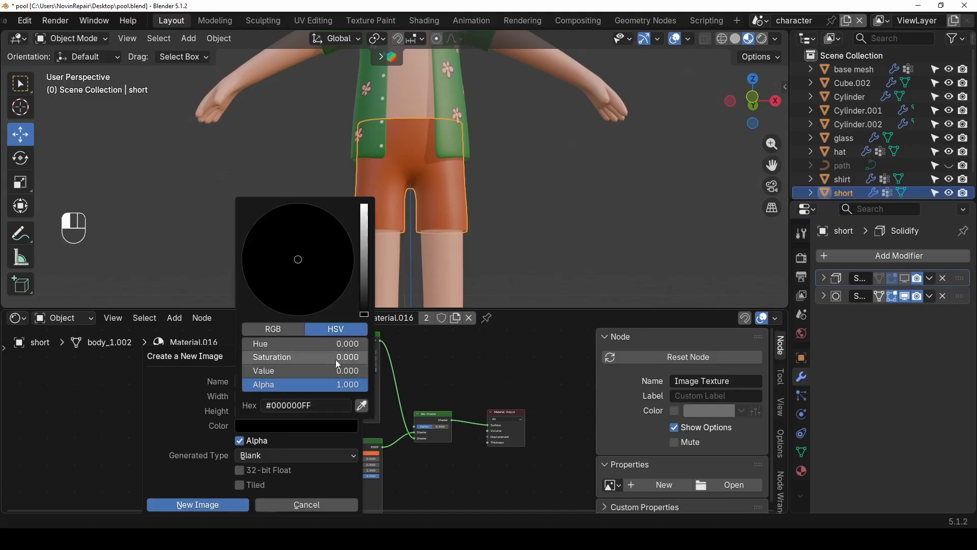
left_click_drag(351, 384, 230, 385)
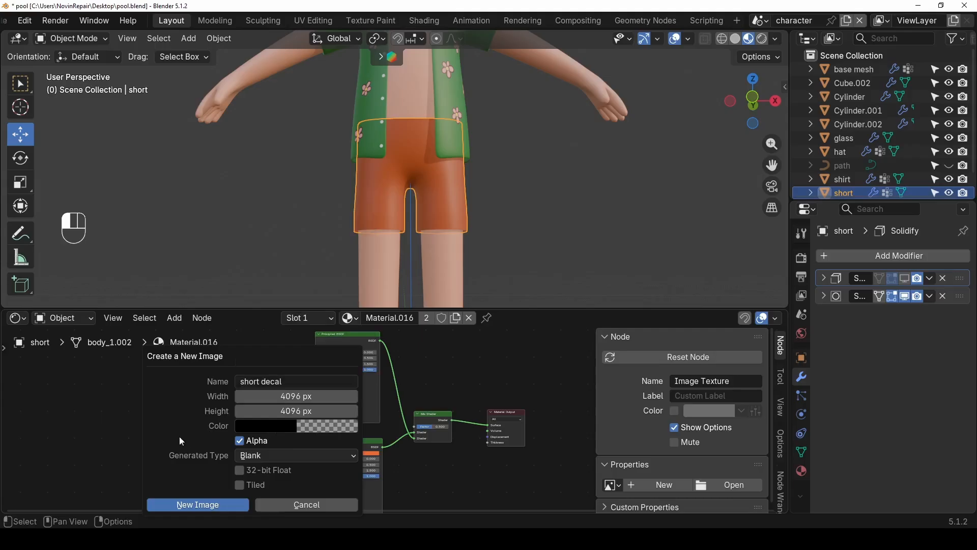
left_click(210, 504)
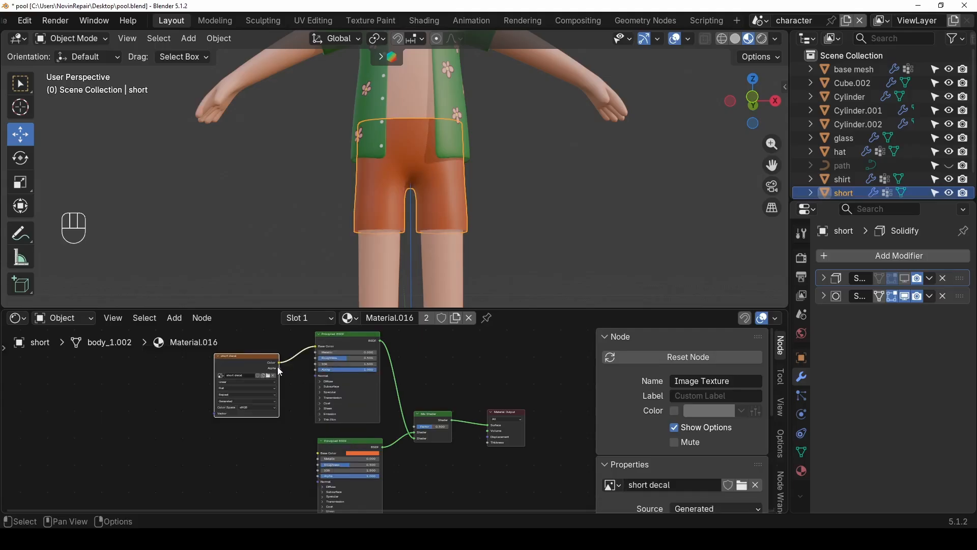
- Link the decal image's Alpha to the Mix Shader's Factor and switch to the Texture Paint workspace
left_click_drag(279, 368, 414, 426)
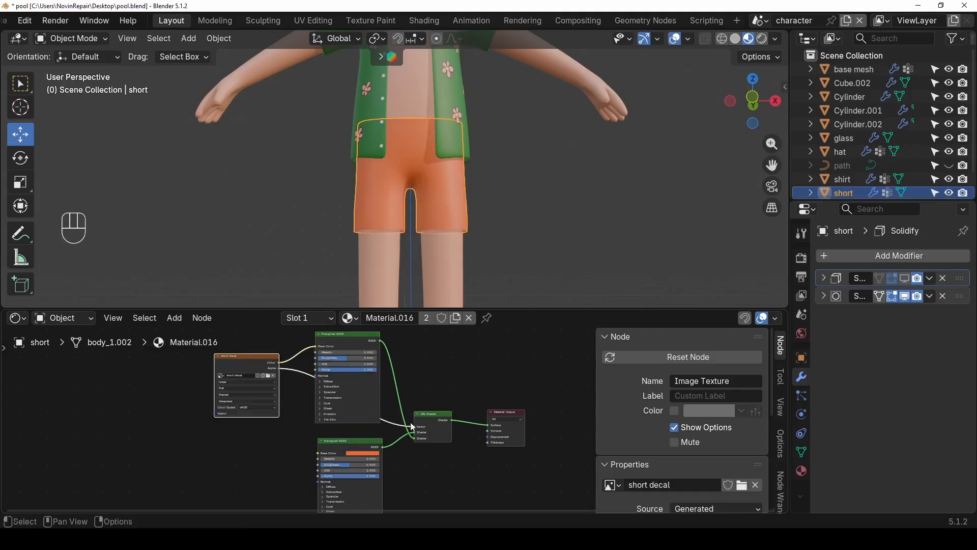
left_click(365, 24)
scroll(674, 131, "down", 4)
middle_click_drag(617, 283, 587, 293)
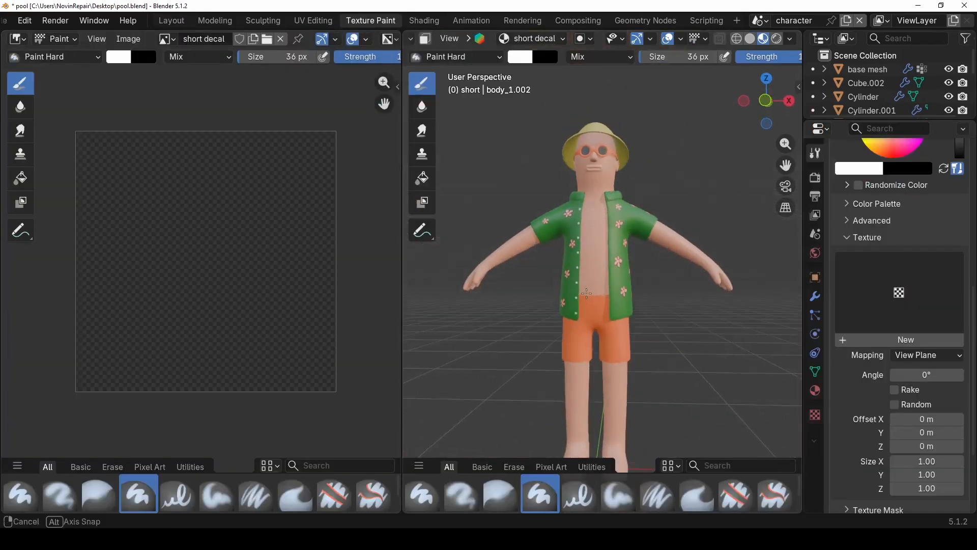
- Create a new brush texture and load the Lacoste crocodile PNG from the Desktop folder as its image
scroll(895, 267, "down", 4)
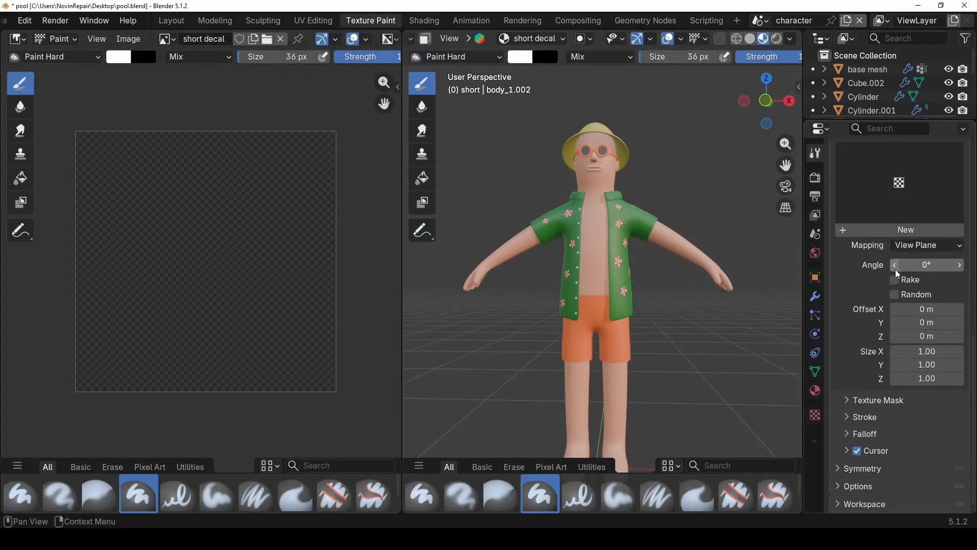
scroll(889, 230, "up", 2)
scroll(881, 232, "up", 4)
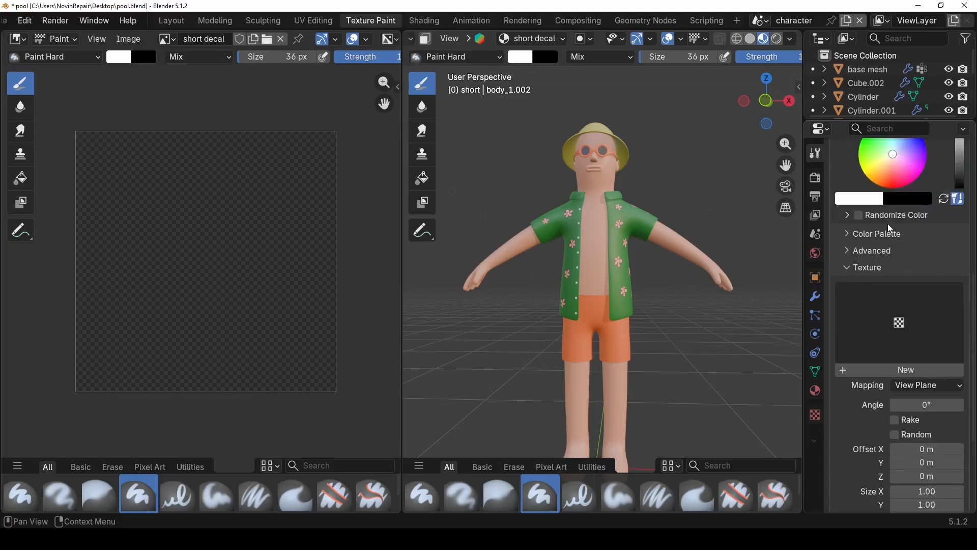
left_click(897, 371)
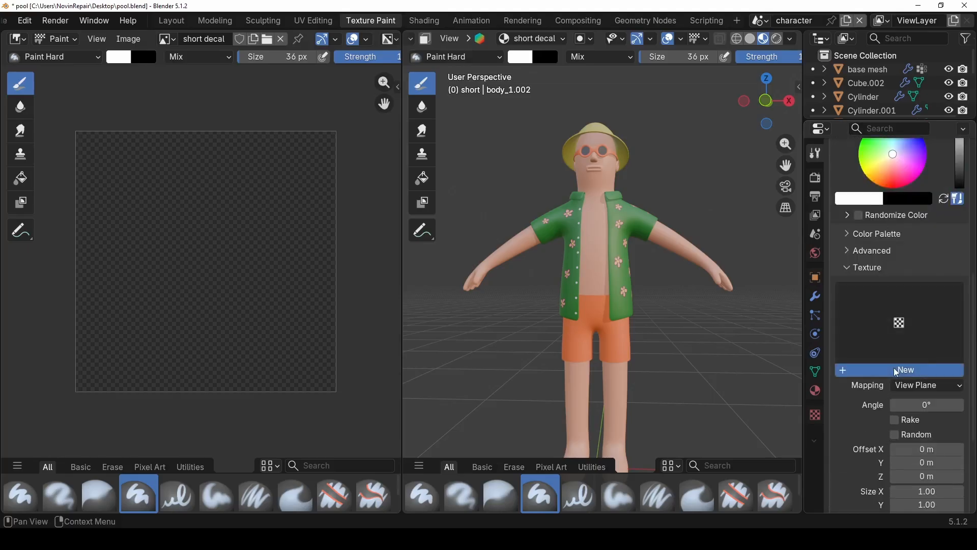
left_click(960, 373)
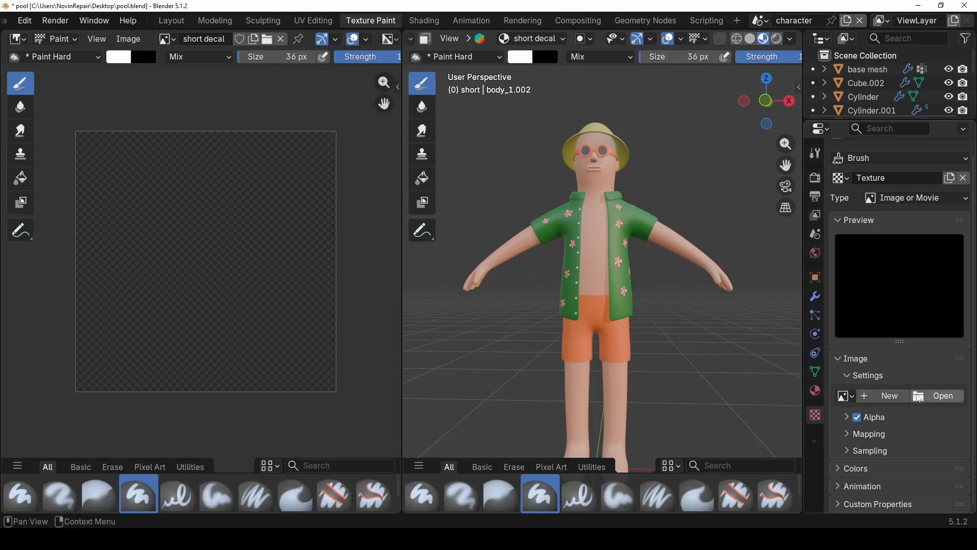
left_click(936, 401)
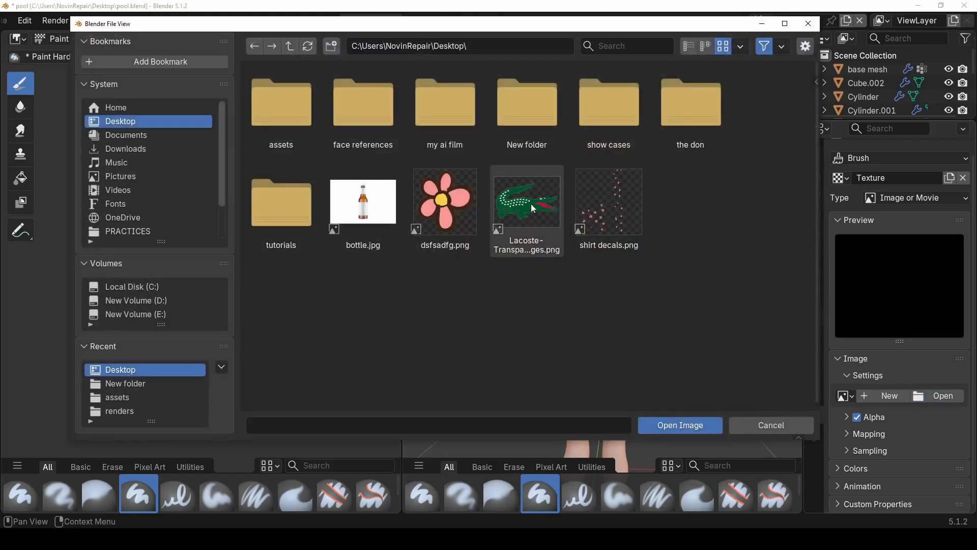
double_click(530, 198)
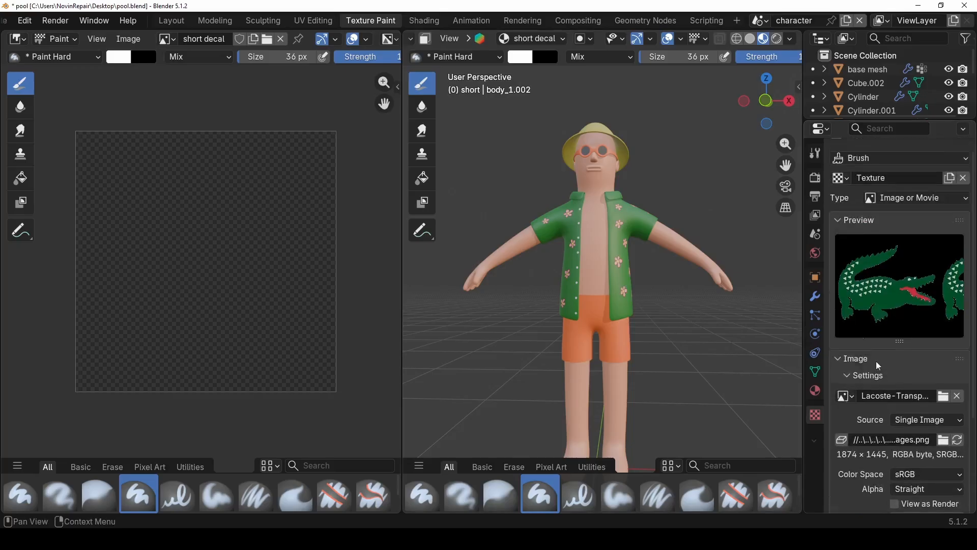
- Set the brush texture's mapping to Stencil and match the stencil to the image aspect
left_click(821, 163)
scroll(935, 333, "down", 12)
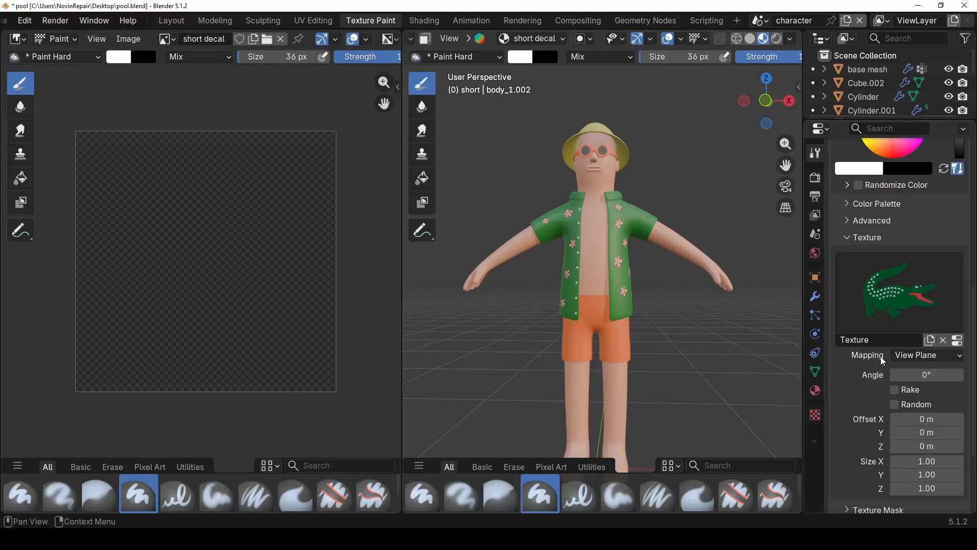
left_click(909, 357)
left_click(910, 430)
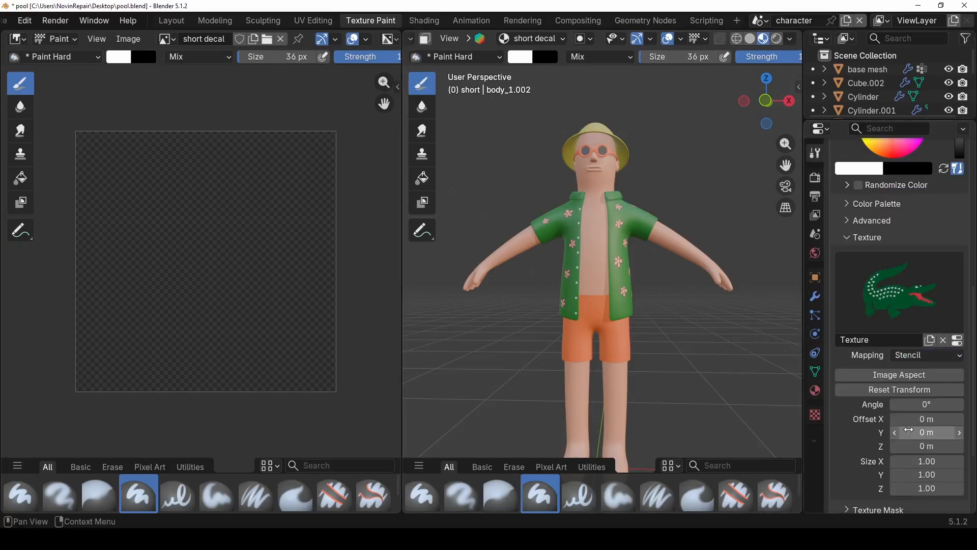
left_click(916, 375)
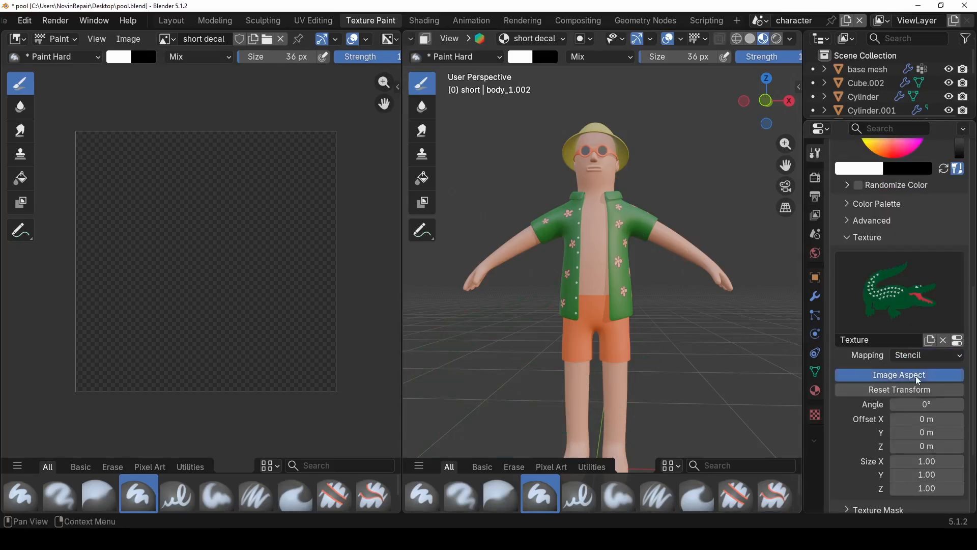
- Shrink the crocodile stencil and place it over the lower part of the shorts' leg on the character's right, in front view
right_click_drag(735, 335, 594, 374, "shift")
scroll(594, 375, "up", 5)
middle_click_drag(594, 393, 626, 358)
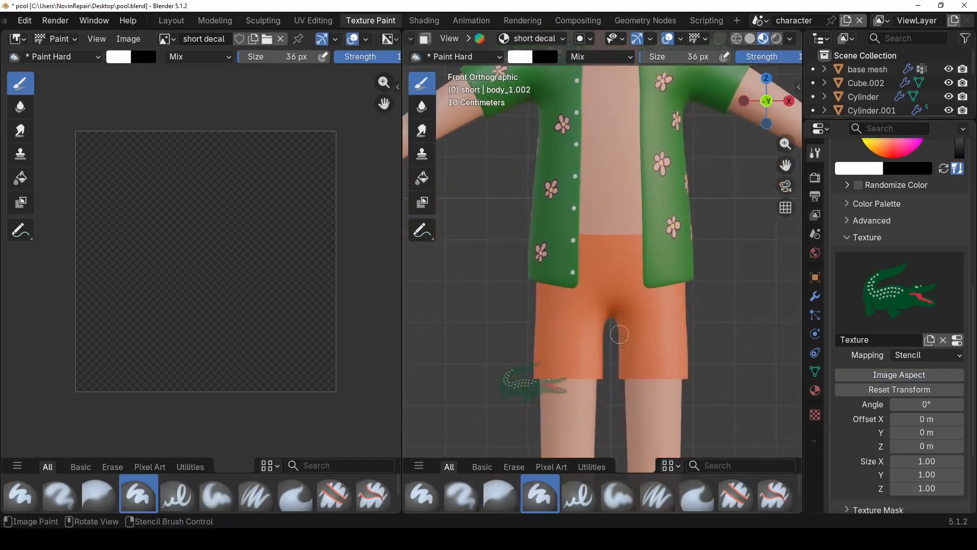
right_click_drag(627, 365, 646, 363)
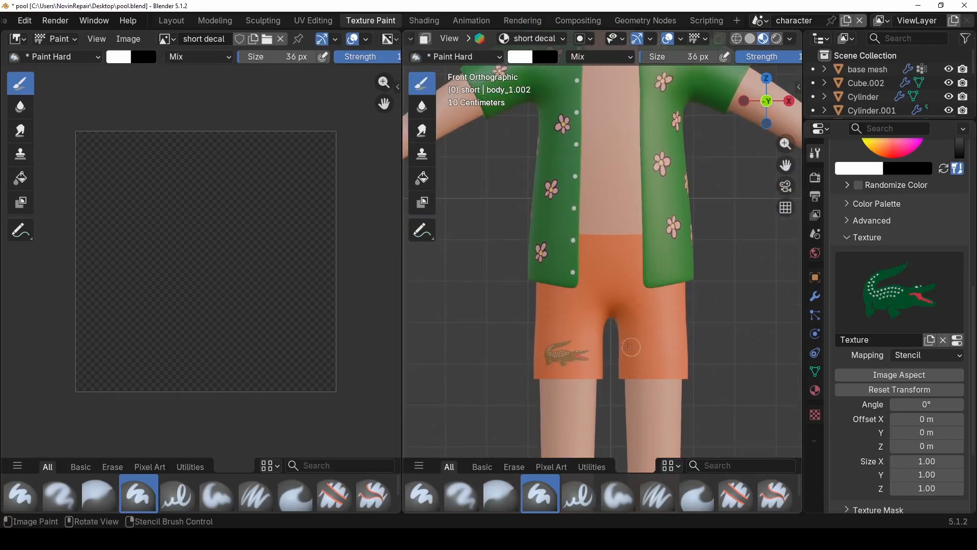
- Paint the crocodile logo through the stencil onto the shorts' leg and remove the brush texture
left_click_drag(547, 349, 550, 356)
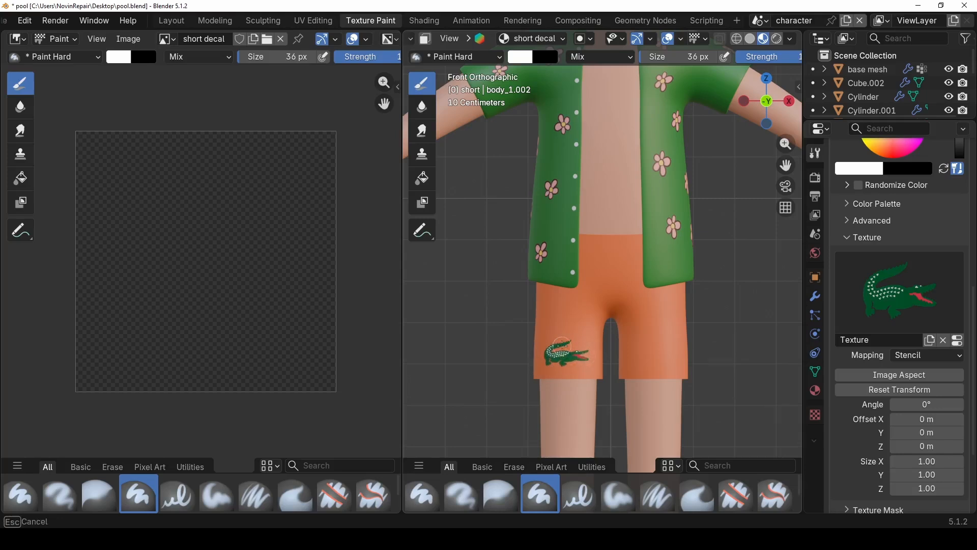
scroll(612, 341, "down", 2)
middle_click_drag(612, 341, 593, 349)
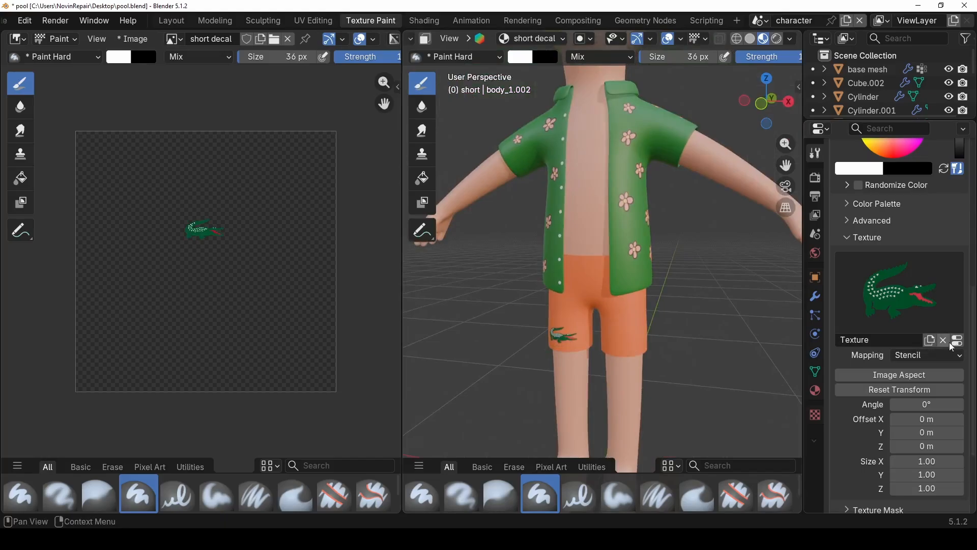
left_click(944, 341)
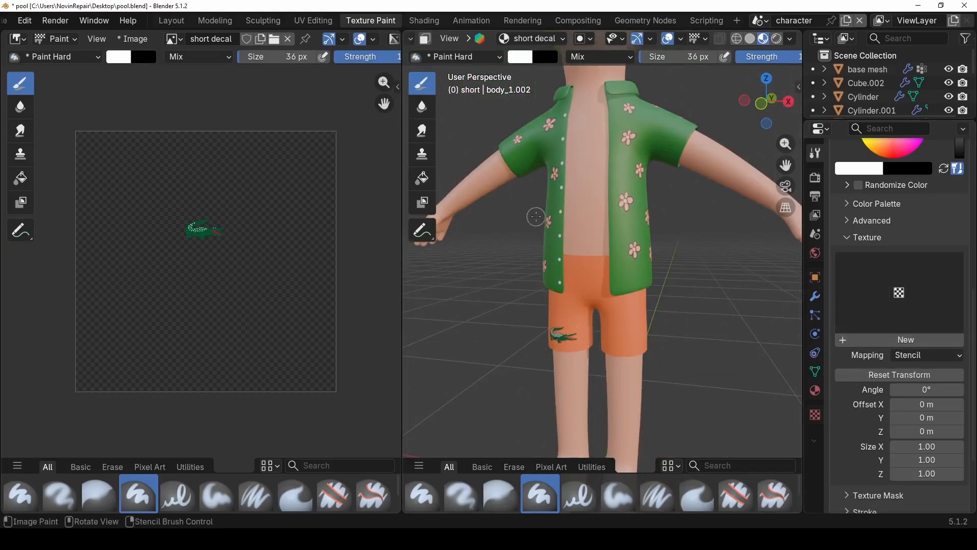
- Save the shorts' decal image as short decal.png in the Desktop folder
left_click(140, 41)
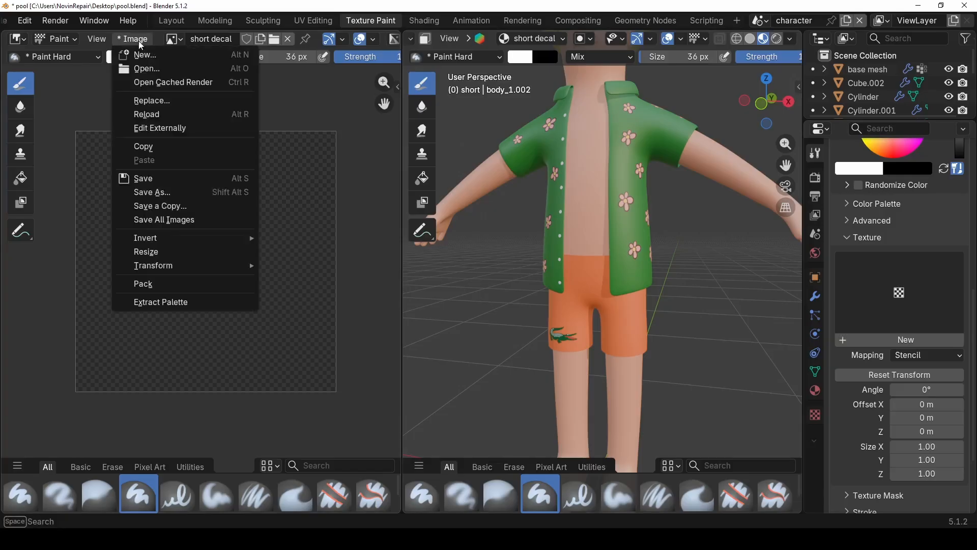
left_click(148, 191)
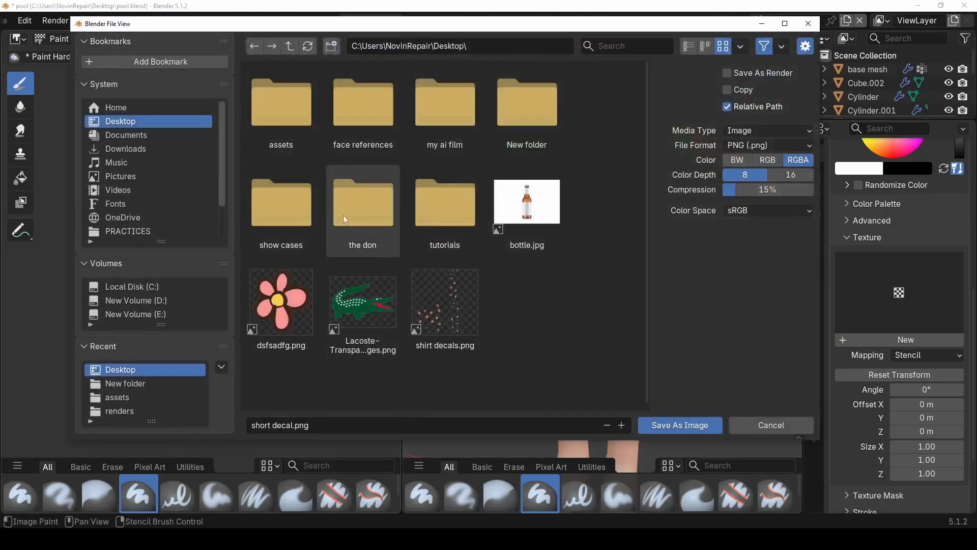
left_click(680, 425)
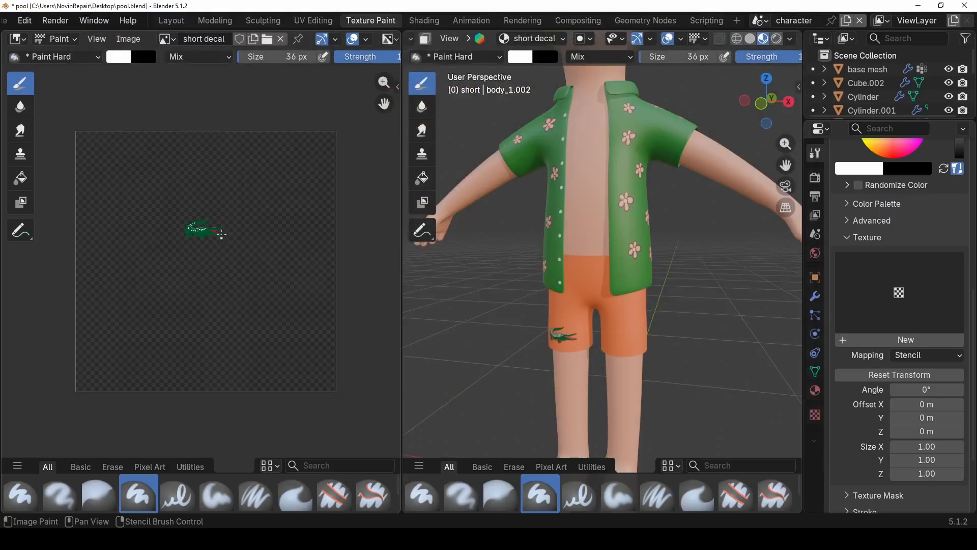
- Switch to the Layout workspace, enlarge the 3D viewport over the node editor, and save the blend file
scroll(591, 325, "down", 5)
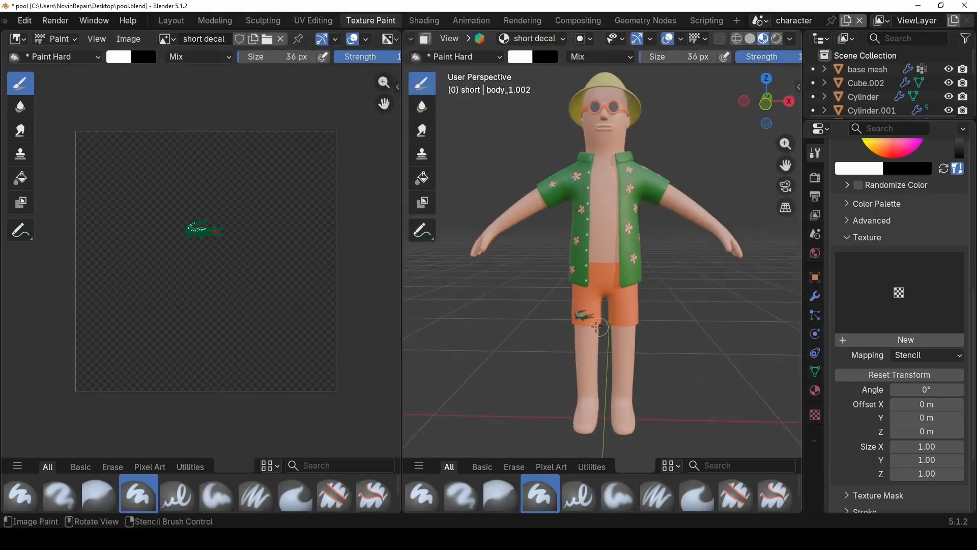
left_click(168, 21)
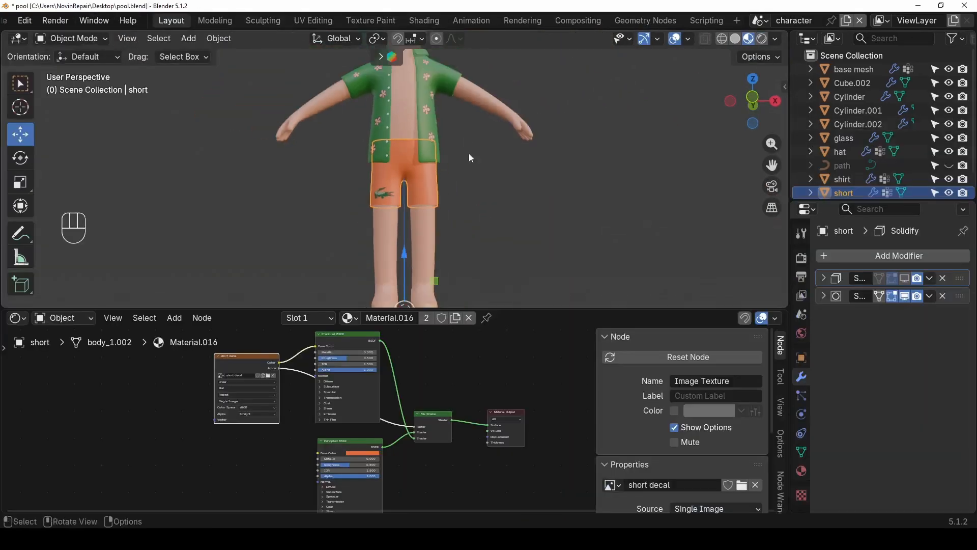
left_click_drag(447, 308, 499, 494)
scroll(447, 289, "down", 4)
middle_click_drag(446, 290, 424, 331)
scroll(424, 331, "up", 5)
left_click(523, 249)
scroll(453, 252, "up", 1)
scroll(433, 249, "down", 5)
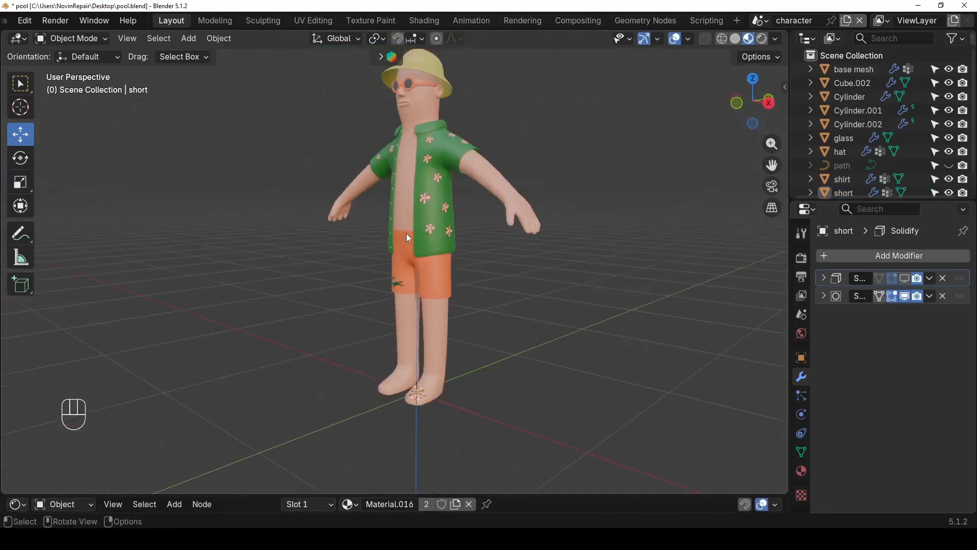
middle_click_drag(406, 234, 500, 280)
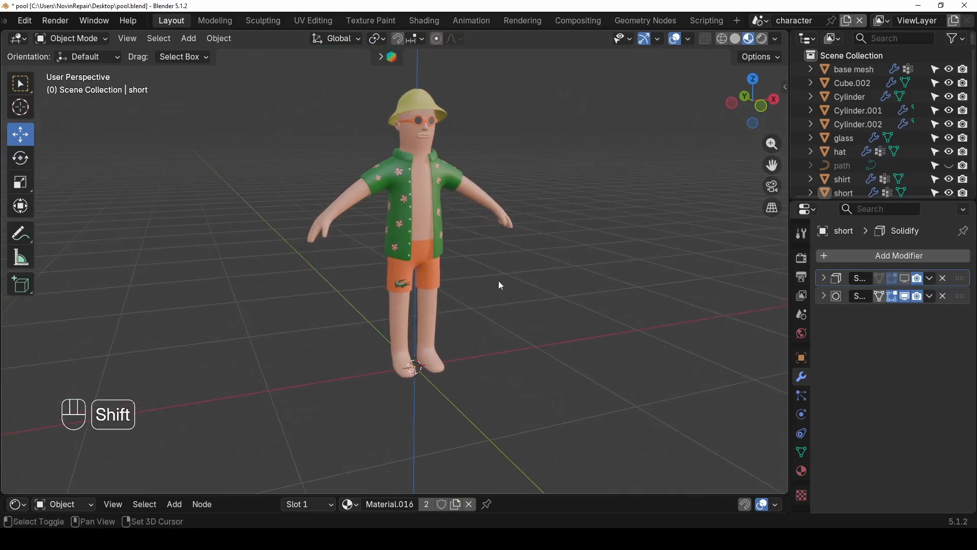
key("ctrl+s")
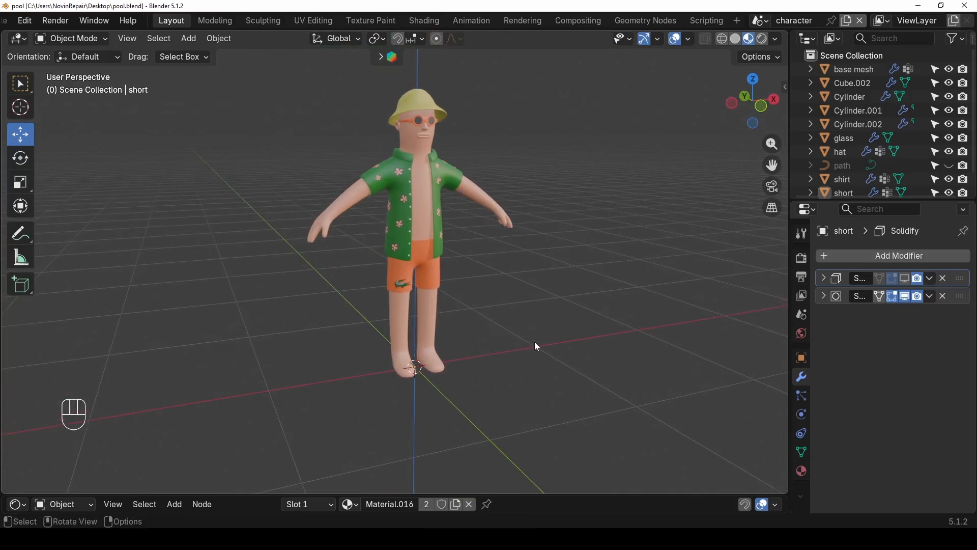
- Enter Edit Mode on the base mesh at the mouth and turn off its subdivision display in the viewport
left_click(423, 197)
scroll(423, 198, "up", 6)
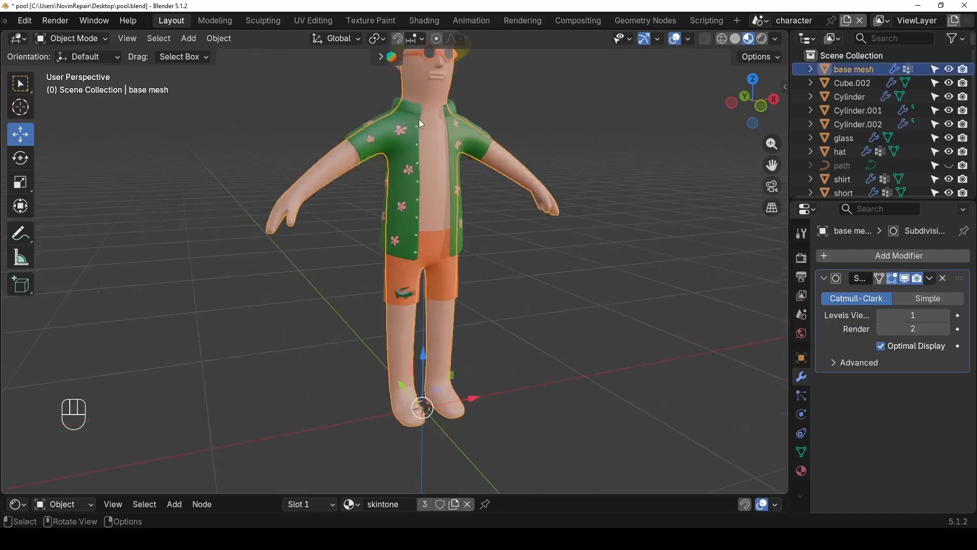
middle_click_drag(423, 198, 379, 422, "shift")
scroll(433, 183, "up", 4)
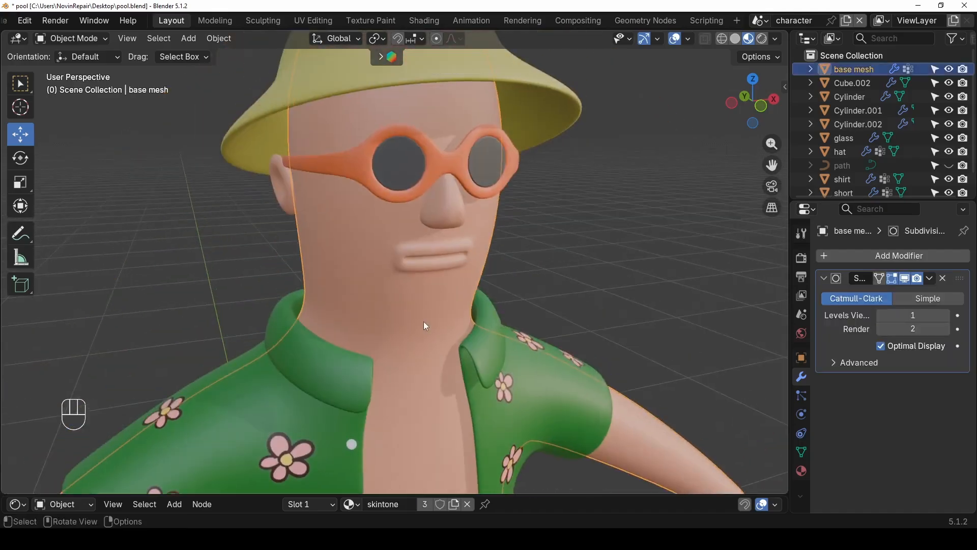
key("Tab")
scroll(432, 299, "up", 4)
key("shift+q")
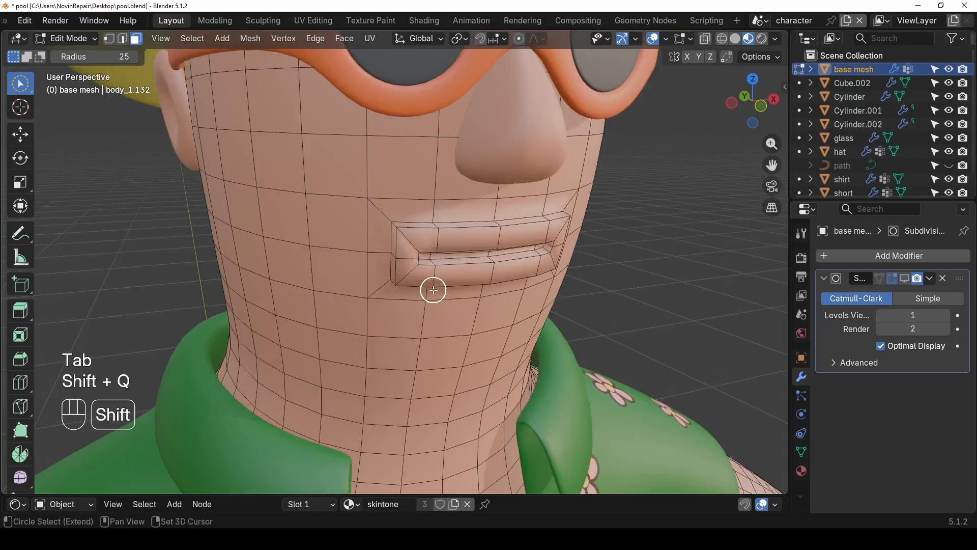
- Select all faces of both lips, including the face loop around their outer rim
middle_click_drag(441, 258, 410, 250)
mouse_move(326, 234)
left_mouse_down()
mouse_move(444, 229)
mouse_move(368, 242)
left_mouse_up()
middle_click_drag(368, 242, 224, 158)
left_click_drag(179, 123, 262, 104, "shift")
middle_click_drag(262, 104, 549, 330)
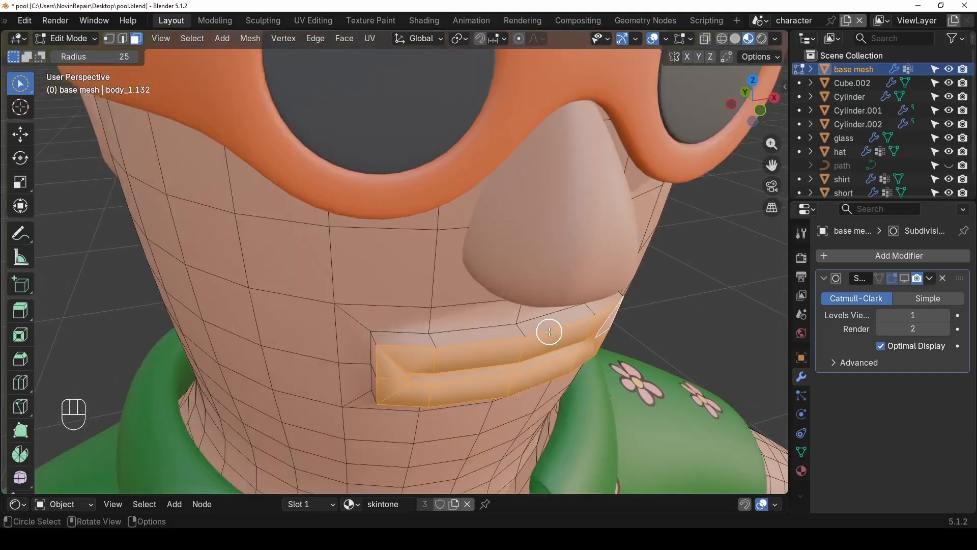
left_click(520, 329, "alt+shift")
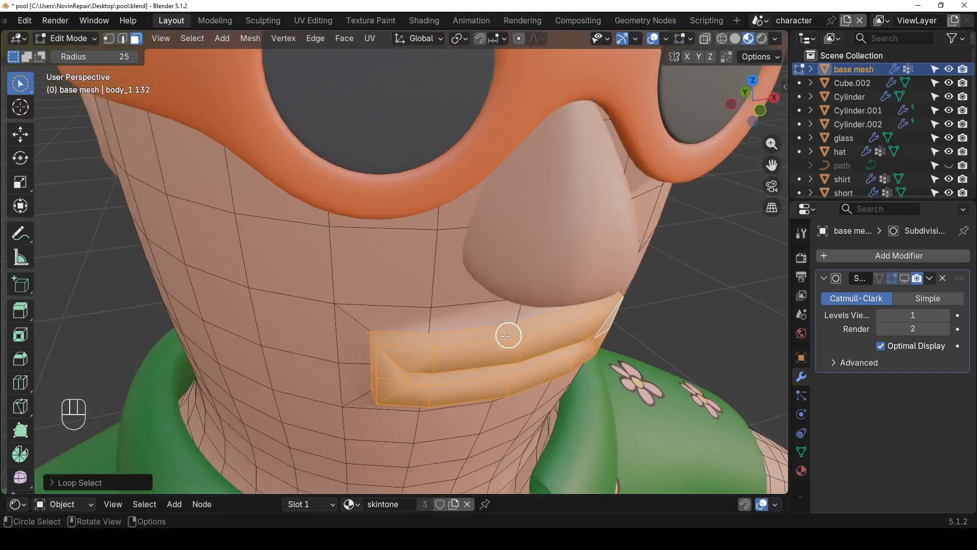
middle_click_drag(365, 392, 681, 362)
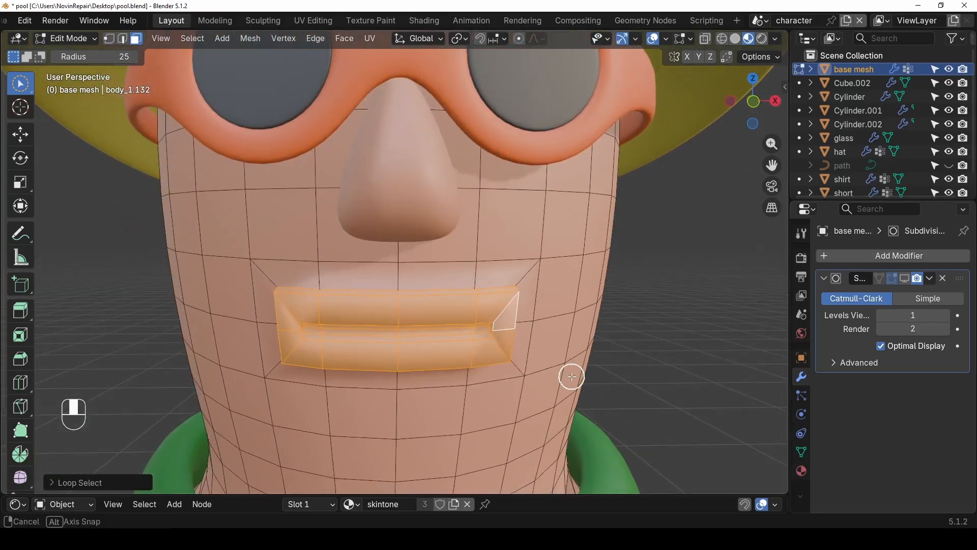
middle_click_drag(572, 375, 729, 457)
- Add a second material slot to the base mesh and create a new material named lips in it
left_click(801, 470)
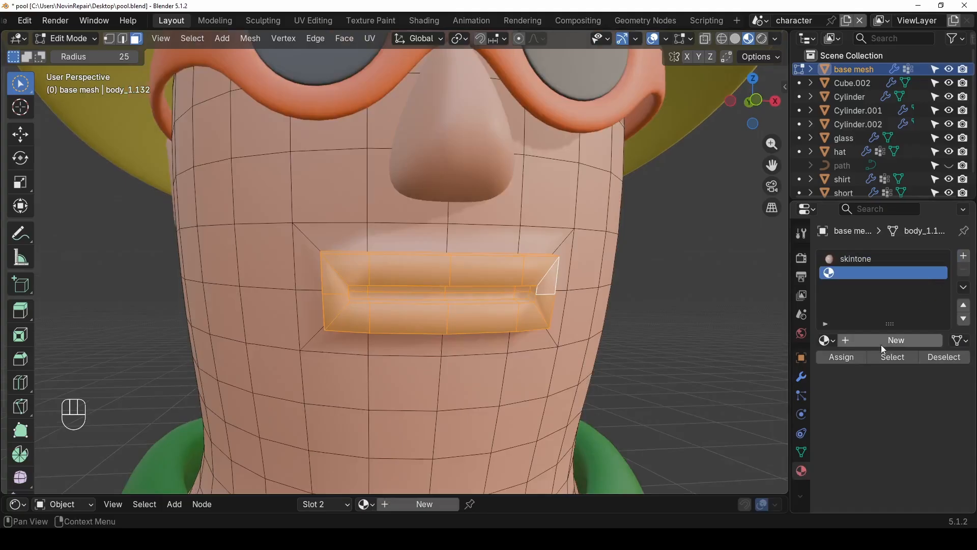
left_click(882, 344)
left_click(870, 340)
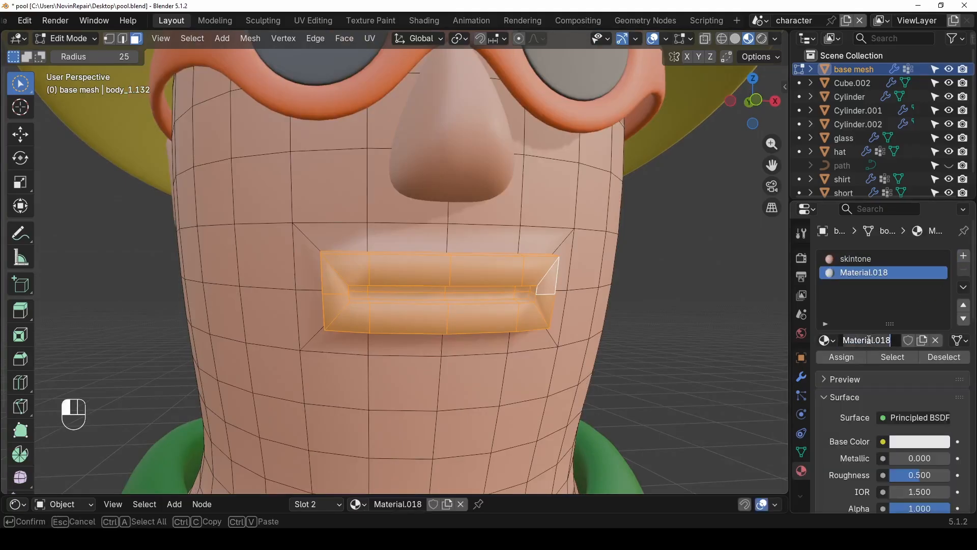
key("BackSpace")
type("lips")
key("Return")
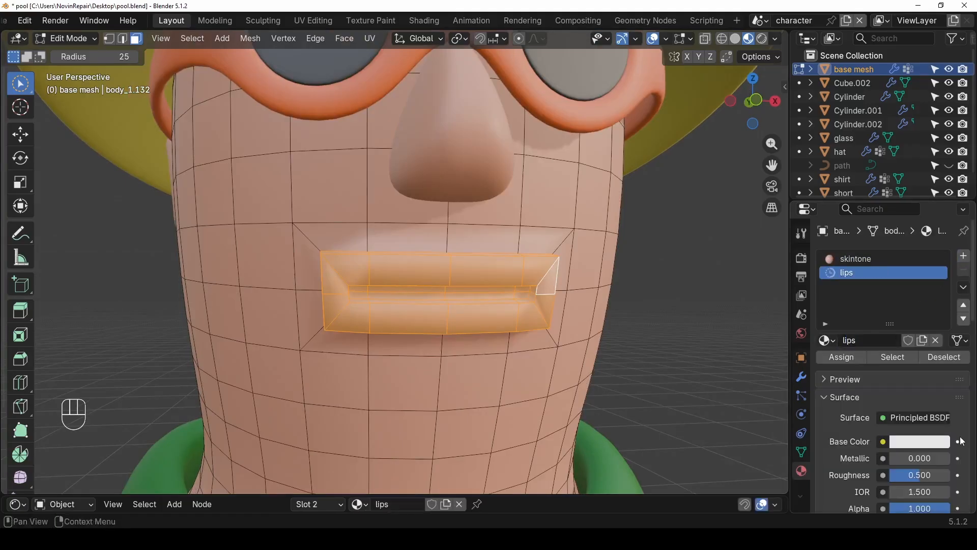
- Set the lips material's base color to dusky pink #AF6E7B and assign the material to the selected lip faces
left_click(925, 443)
left_click_drag(940, 219, 940, 234)
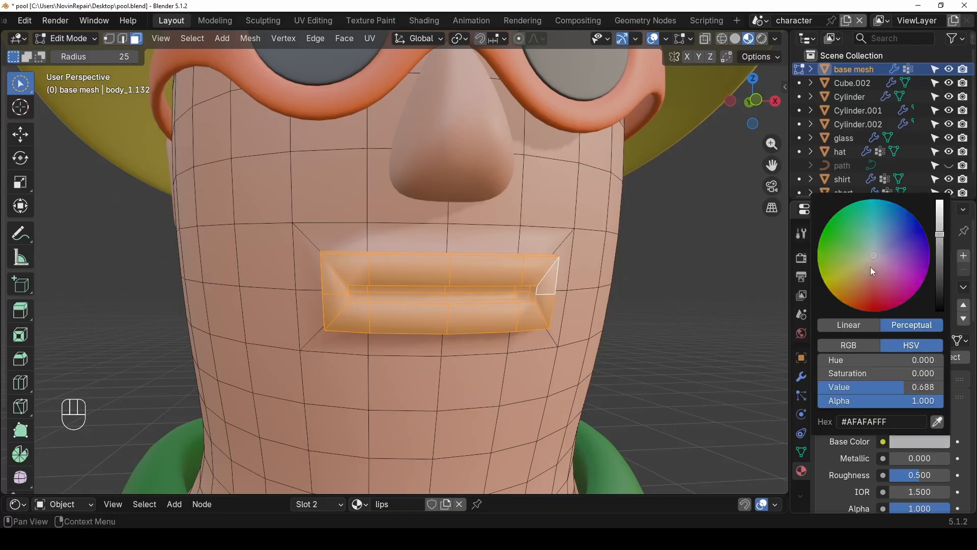
left_click_drag(871, 266, 877, 276)
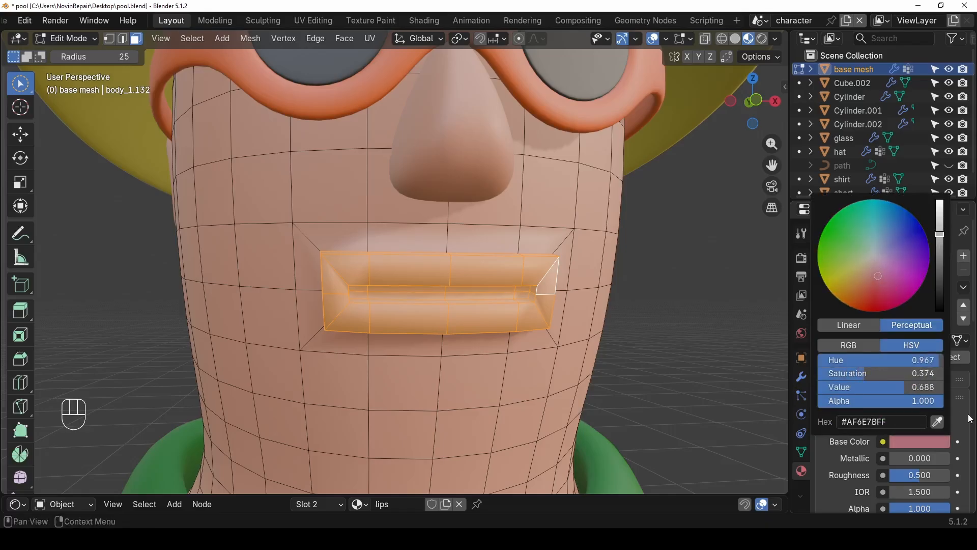
left_click(842, 358)
left_click(636, 341)
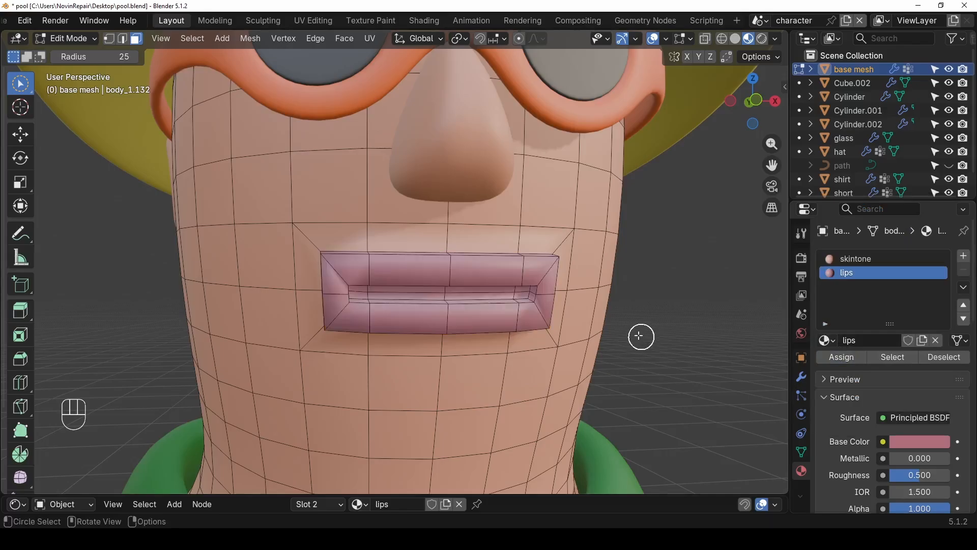
- Brighten the lips material's base color to pale pink #E7A8A7
scroll(636, 339, "down", 3)
scroll(539, 323, "up", 3)
left_click(915, 441)
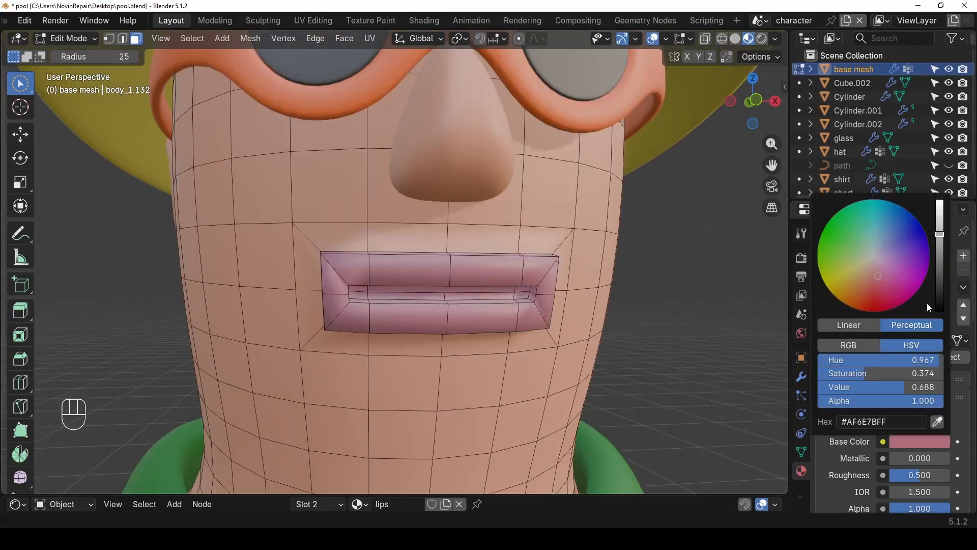
left_click_drag(941, 232, 940, 203)
left_click_drag(874, 274, 873, 271)
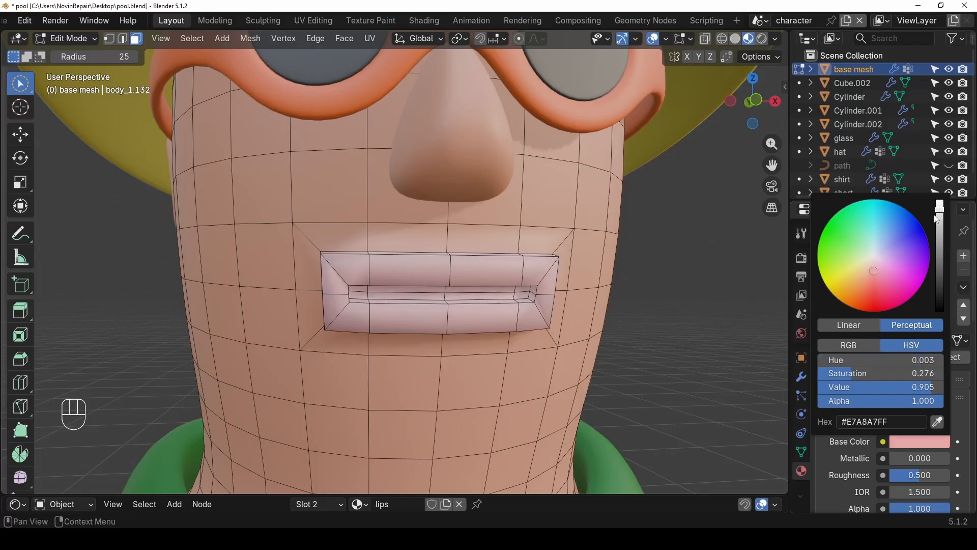
- Return to Object Mode with the subdivision display on and set the lips' base color to the stronger pink #E78188
key("shift+q")
key("Tab")
scroll(610, 318, "down", 5)
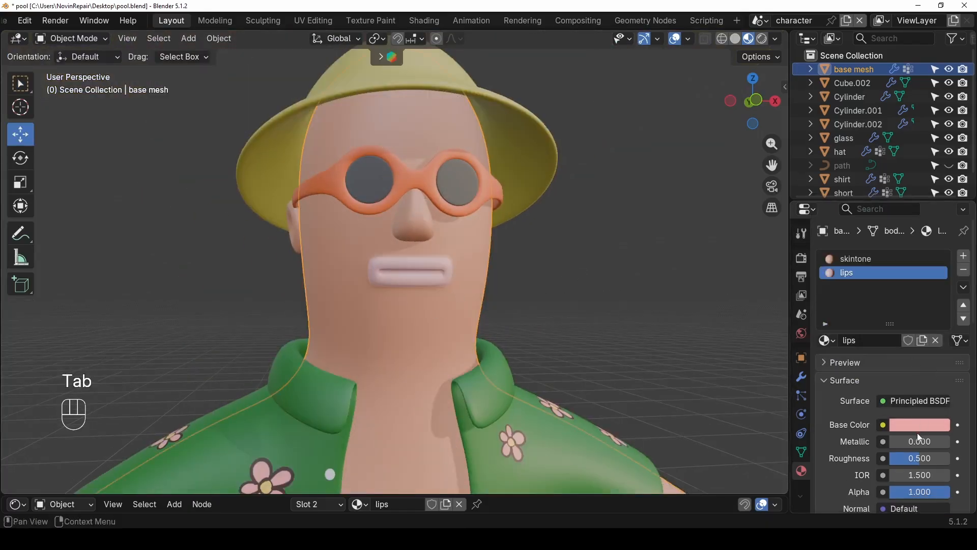
left_click(926, 431)
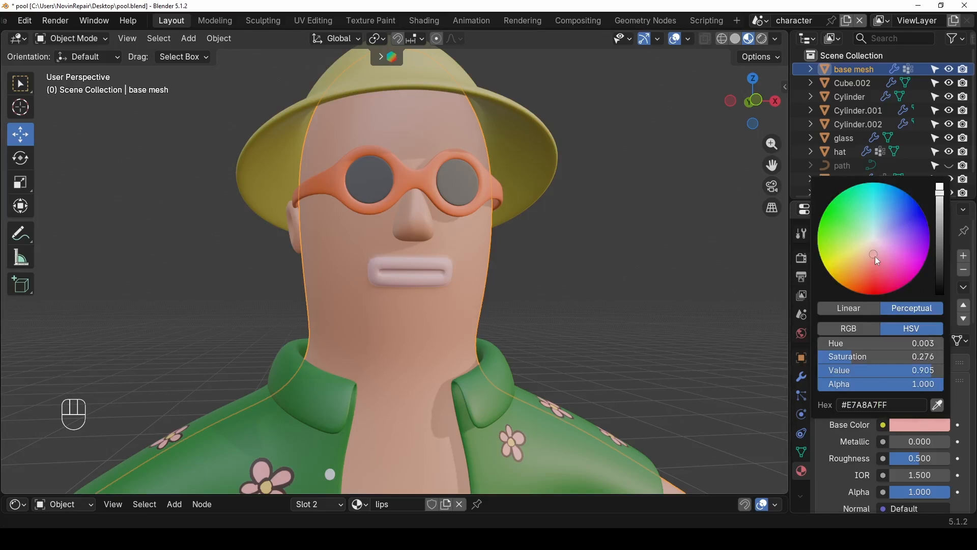
left_click_drag(875, 255, 876, 261)
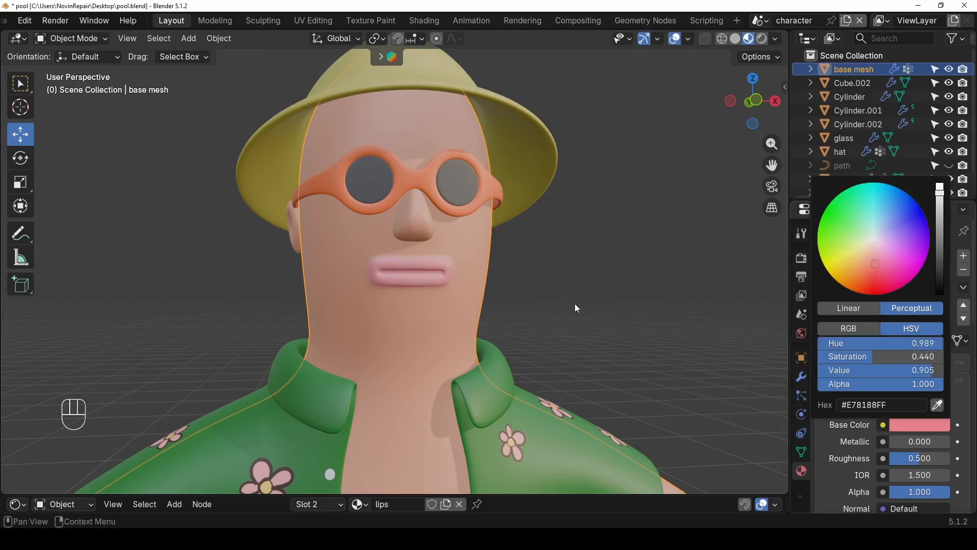
- In Edit Mode, select the four faces at the middle of the lower belly and inset them by about 0.02 m
middle_click_drag(576, 303, 456, 275)
key("Tab")
scroll(470, 403, "up", 2)
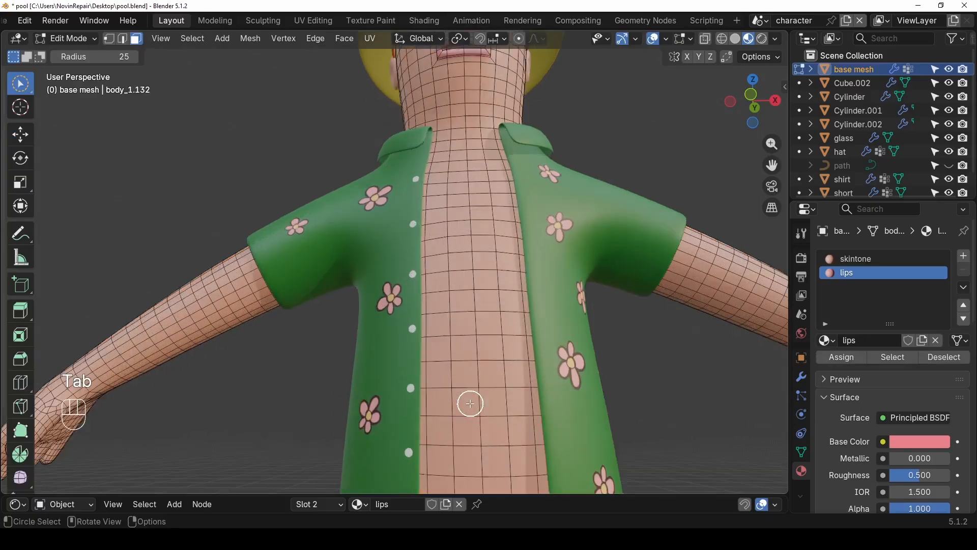
middle_click_drag(474, 429, 469, 356, "shift")
left_click(498, 321)
scroll(519, 323, "down", 3)
scroll(468, 380, "up", 3)
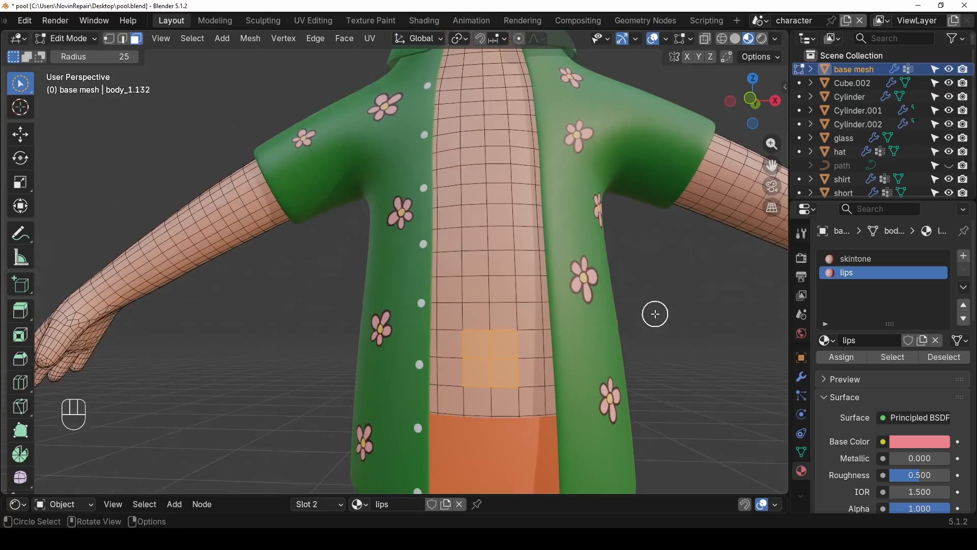
key("i")
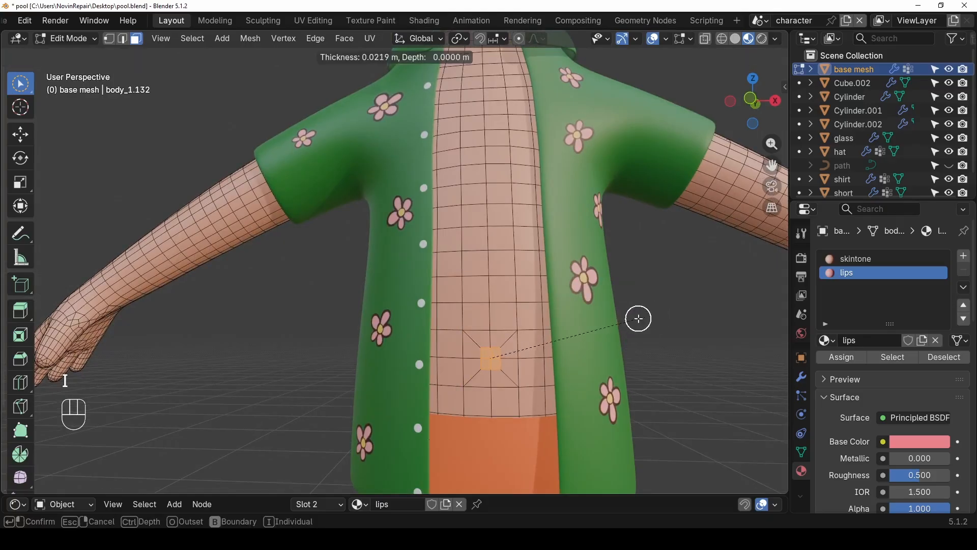
left_click(637, 321)
scroll(532, 362, "up", 3)
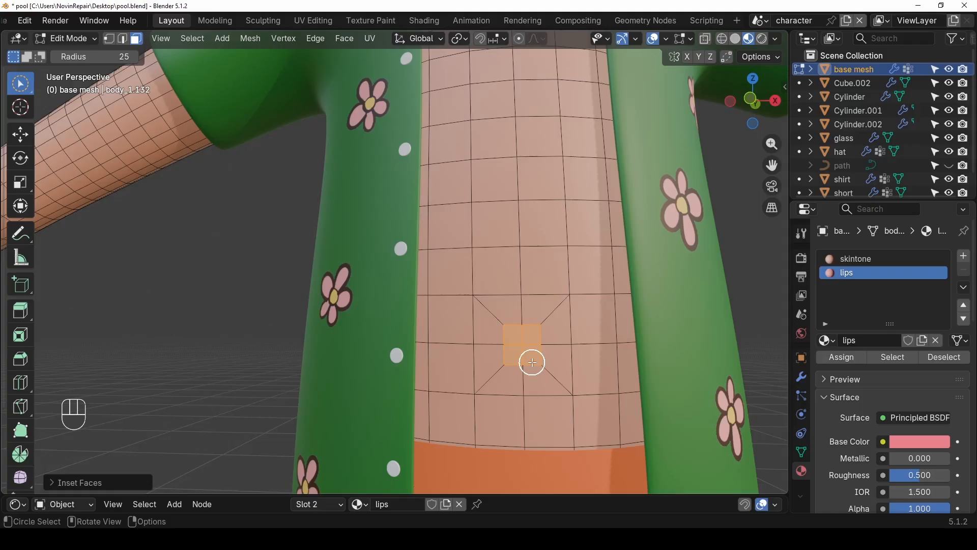
- Search the extensions in the preferences for "curv" and close the preferences
key("ctrl+comma")
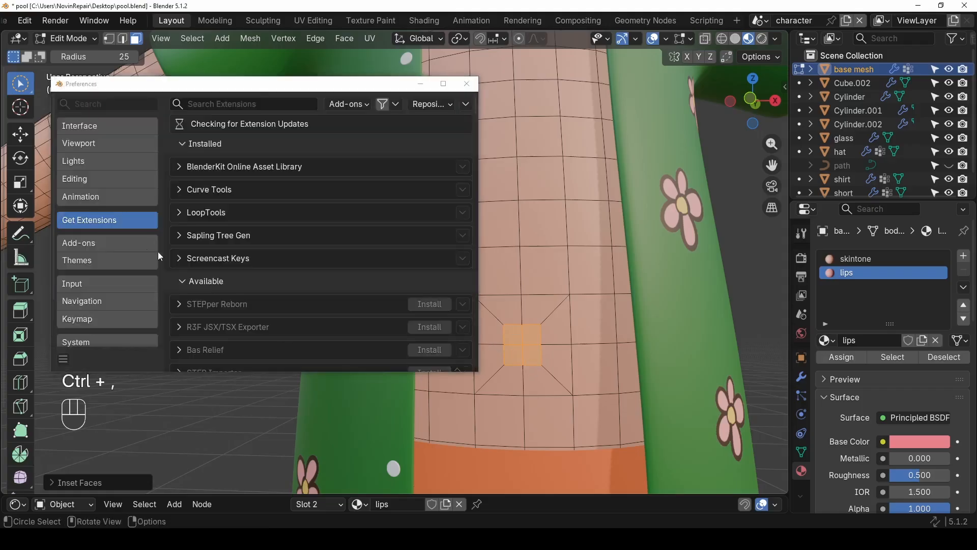
left_click(222, 105)
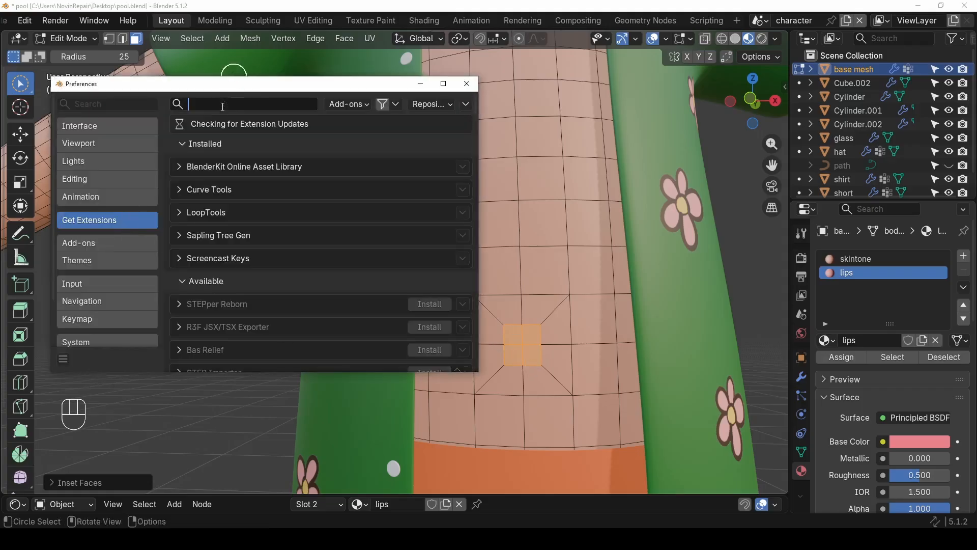
type("curv")
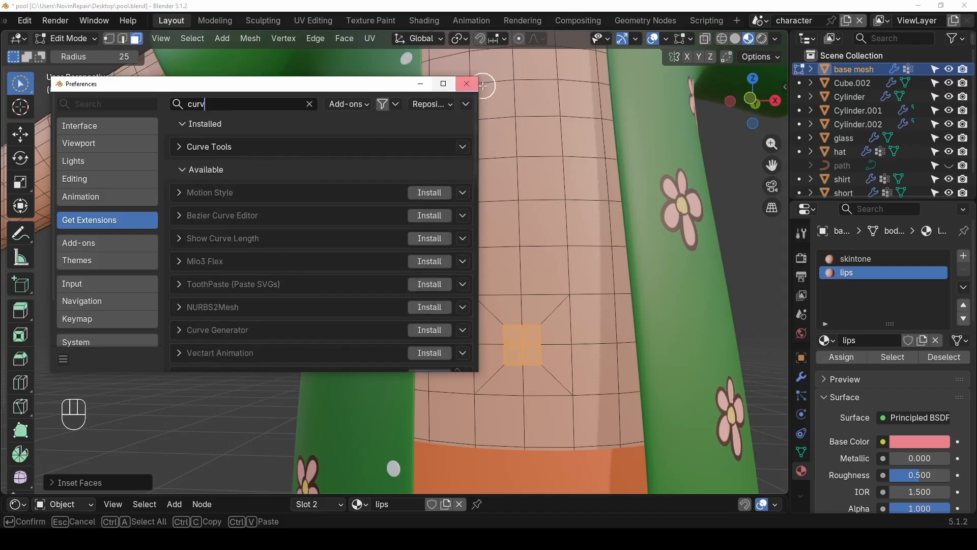
left_click(467, 83)
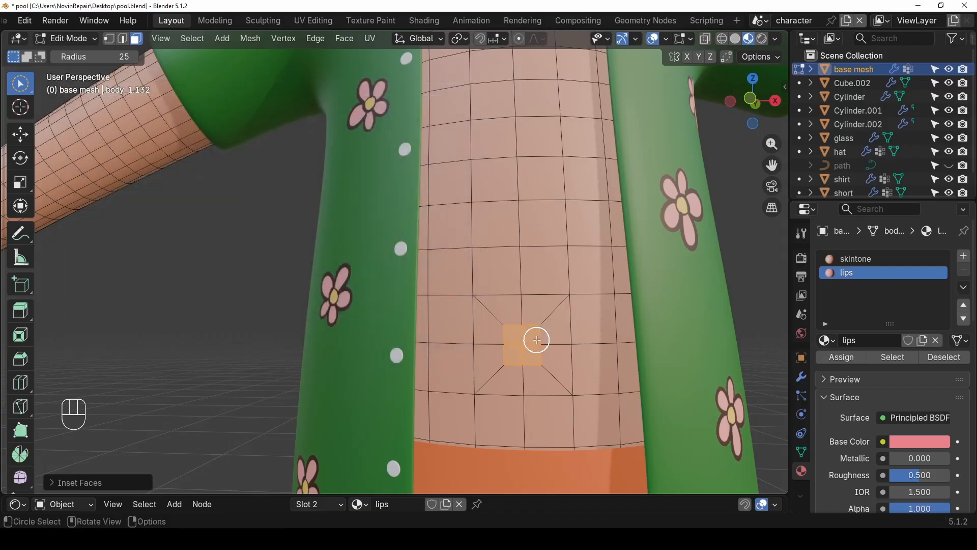
- Select the border edges of the inset square on the belly and round them into a circle with LoopTools
scroll(537, 341, "up", 2)
key("2")
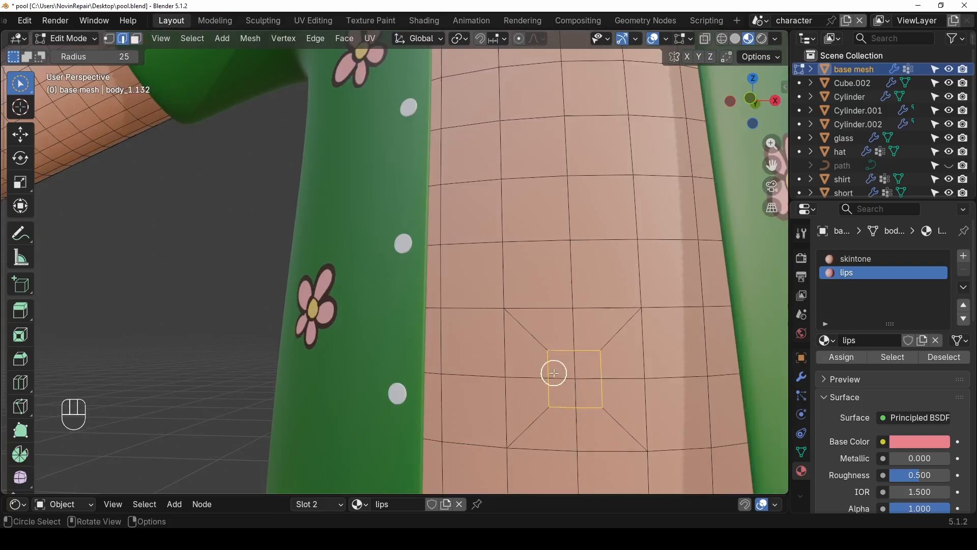
key("n")
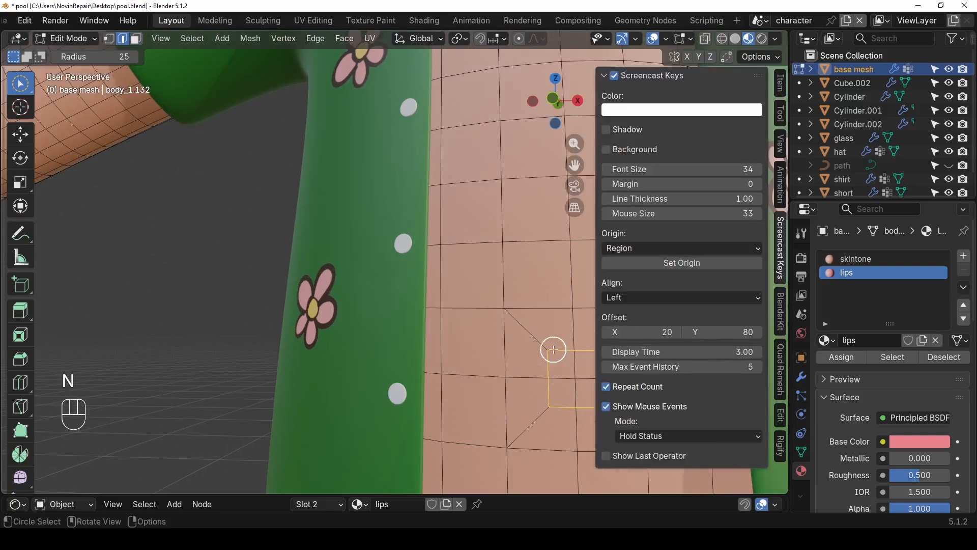
scroll(552, 349, "down", 2)
left_click(780, 415)
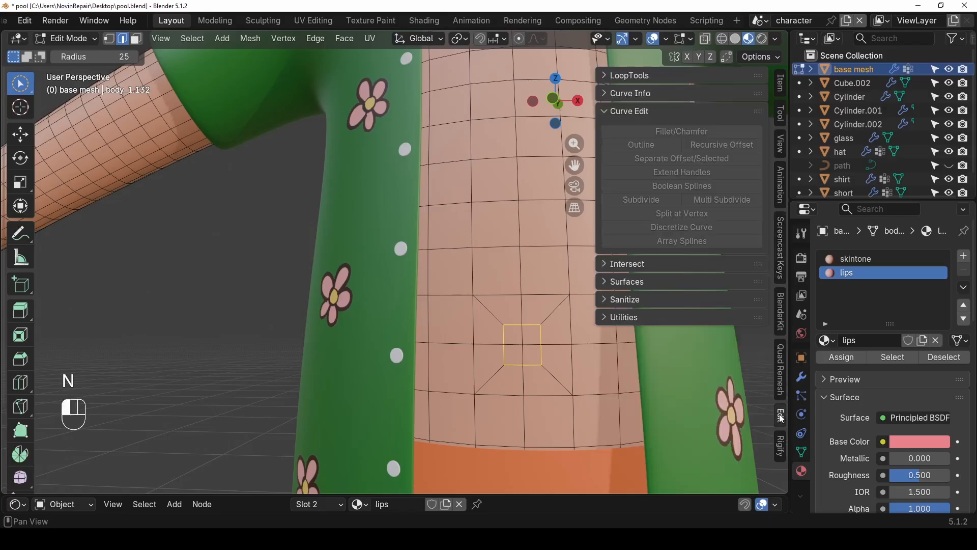
left_click(607, 76)
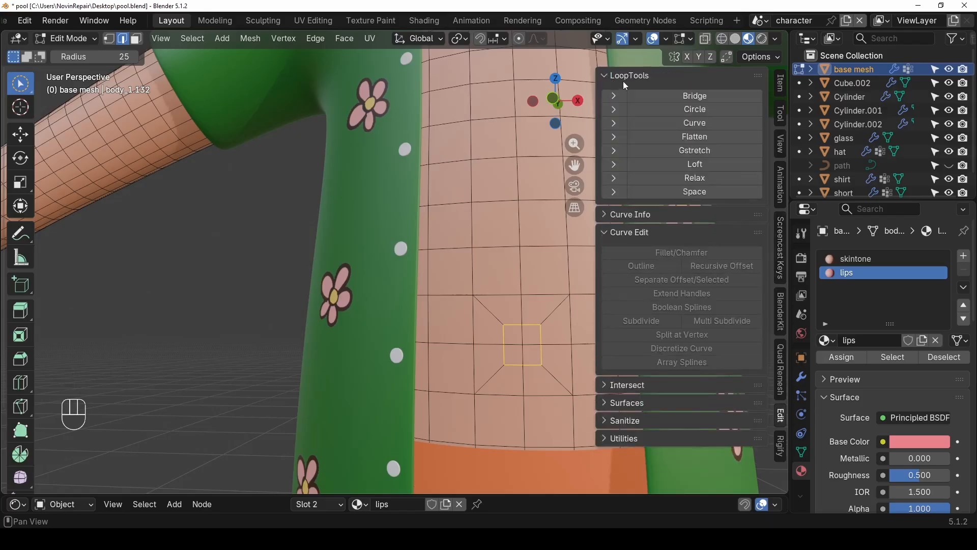
left_click(695, 110)
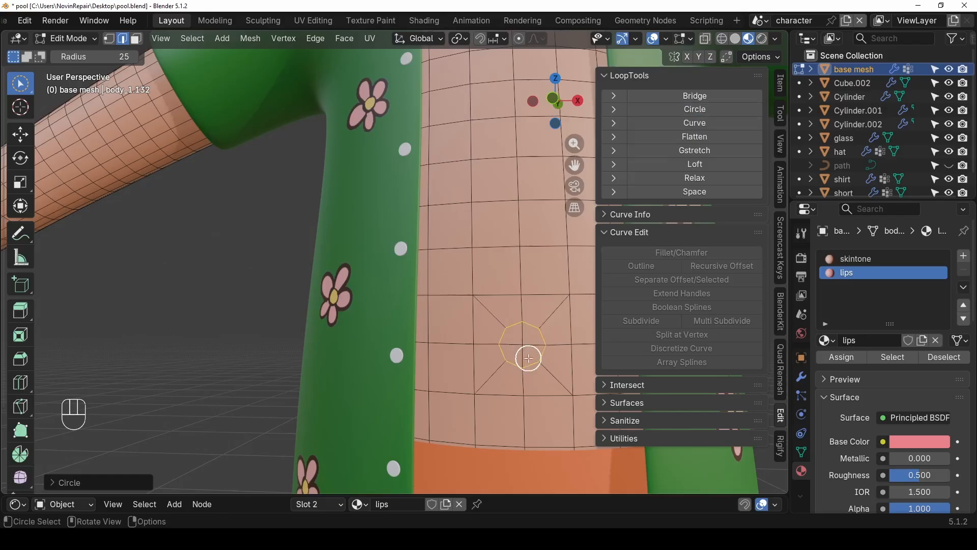
key("n")
- Try extruding the circle's inner faces inward by about 0.015 m and view the body in Object Mode
scroll(533, 357, "up", 4)
middle_click_drag(660, 478, 518, 355, "shift")
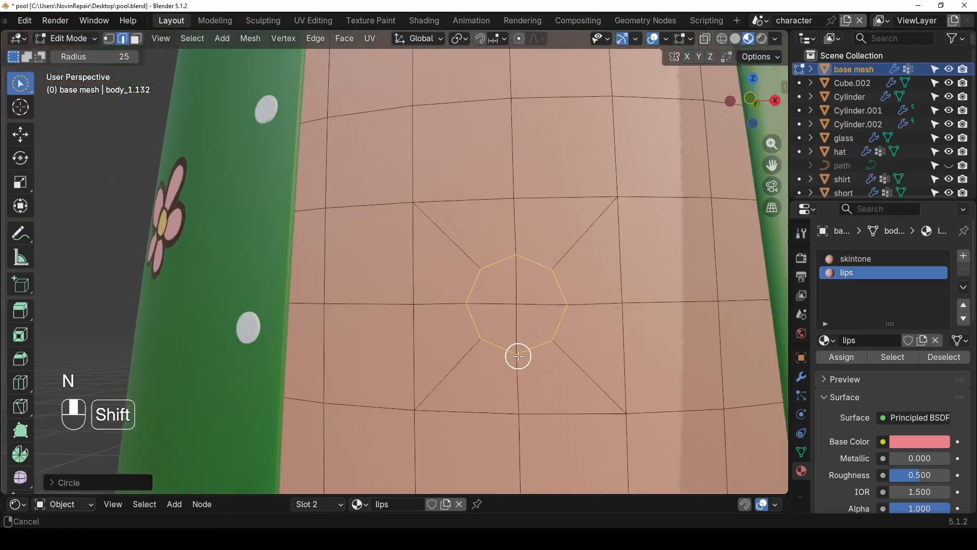
key("3")
left_click(509, 307)
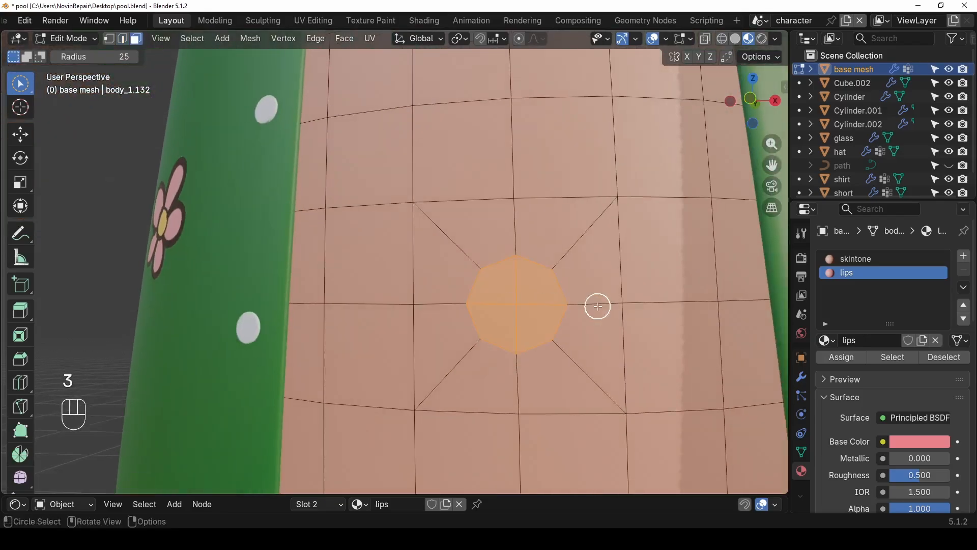
key("e")
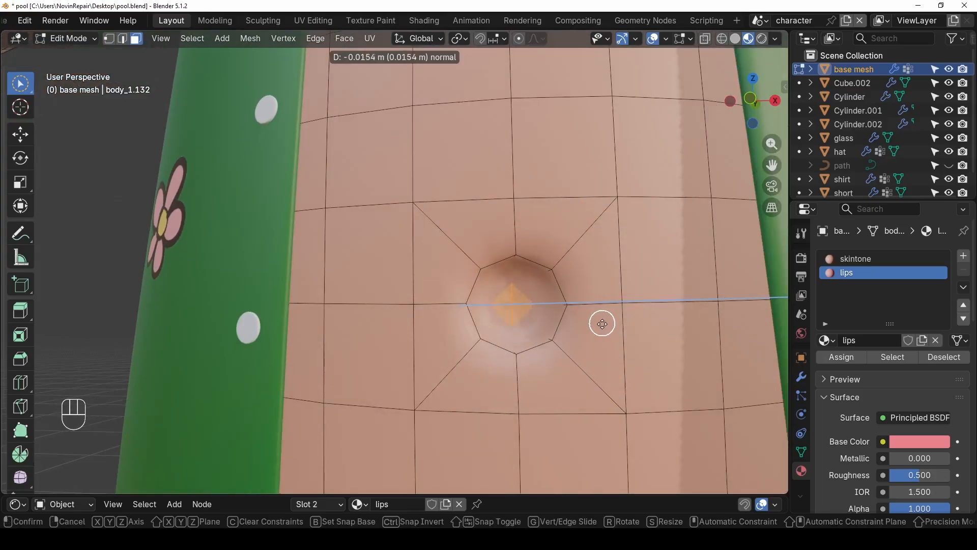
left_click(603, 323)
scroll(578, 326, "down", 6)
middle_click_drag(574, 327, 585, 366)
key("Tab")
scroll(560, 361, "down", 8)
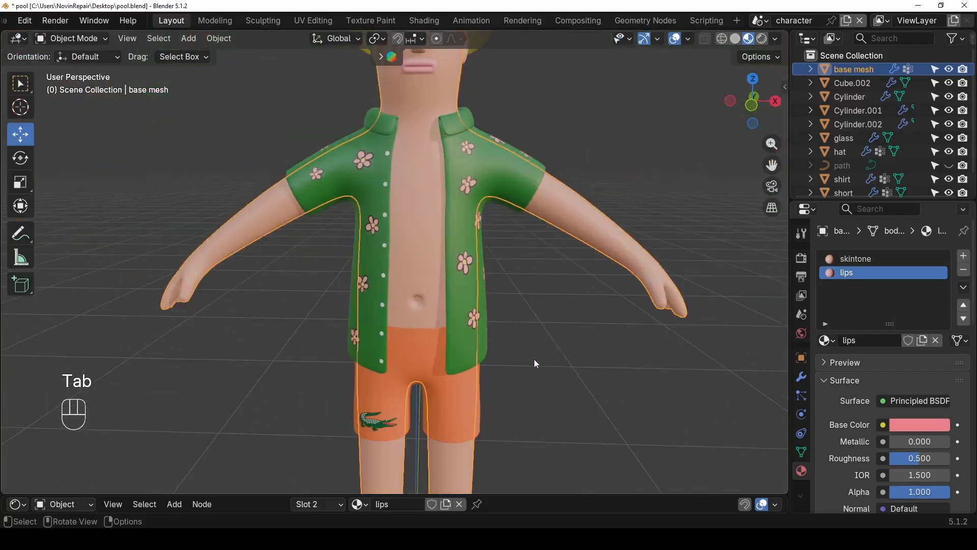
- Undo the belly button extrusion, returning to the flat circle in Edit Mode
scroll(499, 382, "up", 8)
key("ctrl+z")
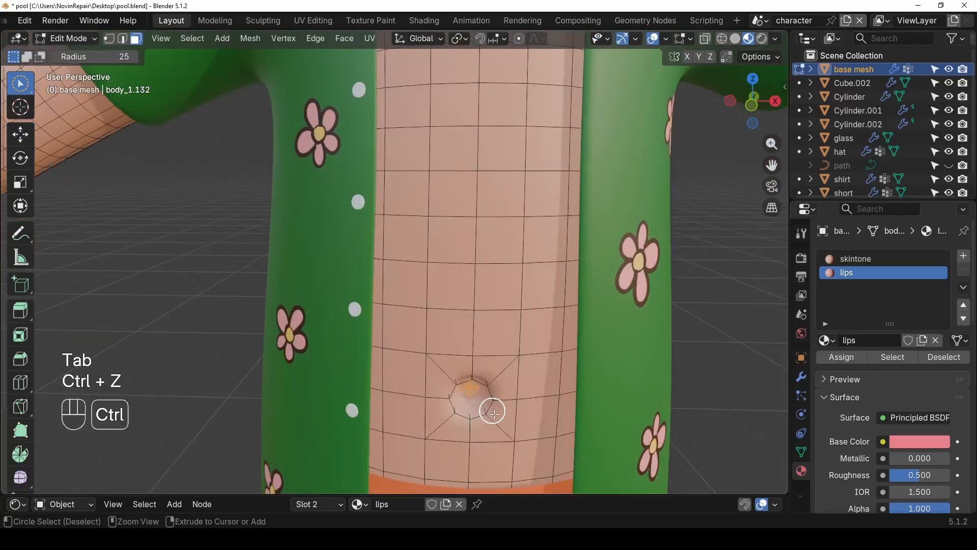
key("ctrl+z")
key("ctrl+z")
scroll(497, 408, "up", 4)
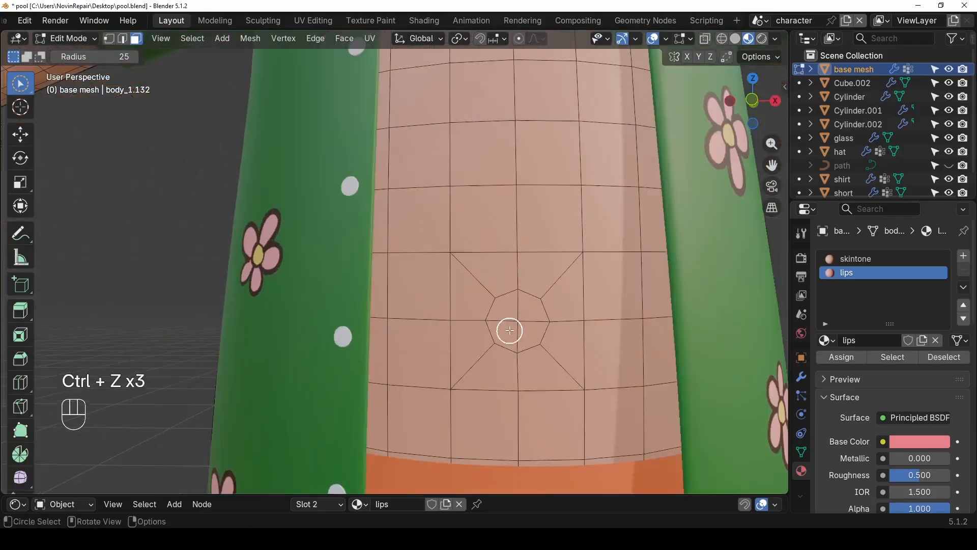
- Select the circle's border edges, scale them to about 0.61, and switch to face selection for the enclosed faces
key("2")
left_click(532, 300, "alt")
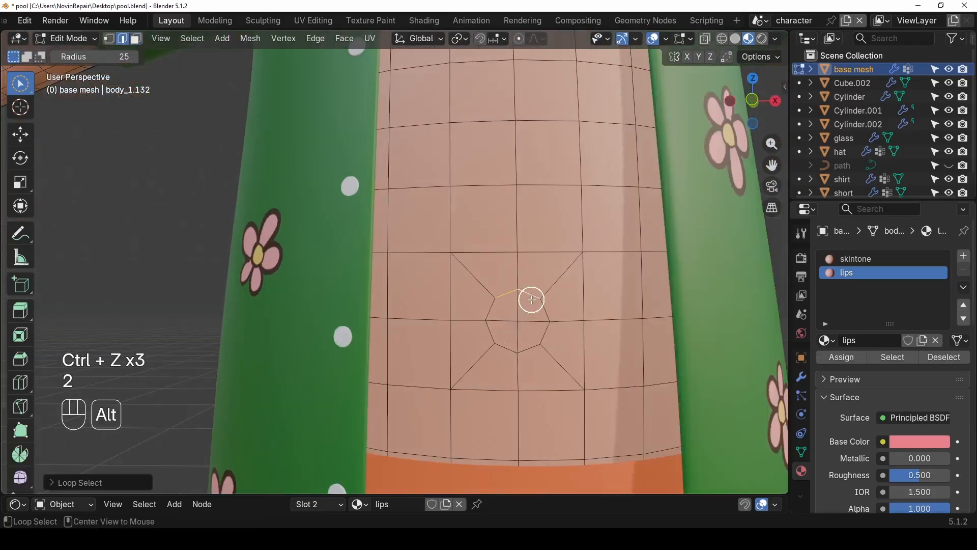
left_click(529, 348, "alt+shift")
left_click(489, 334, "alt+shift")
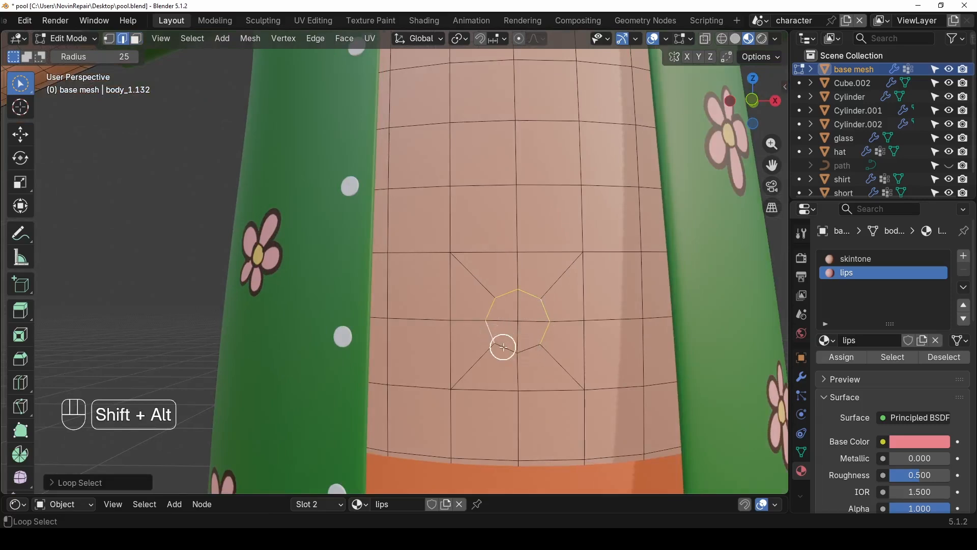
left_click(503, 344, "alt+shift")
key("s")
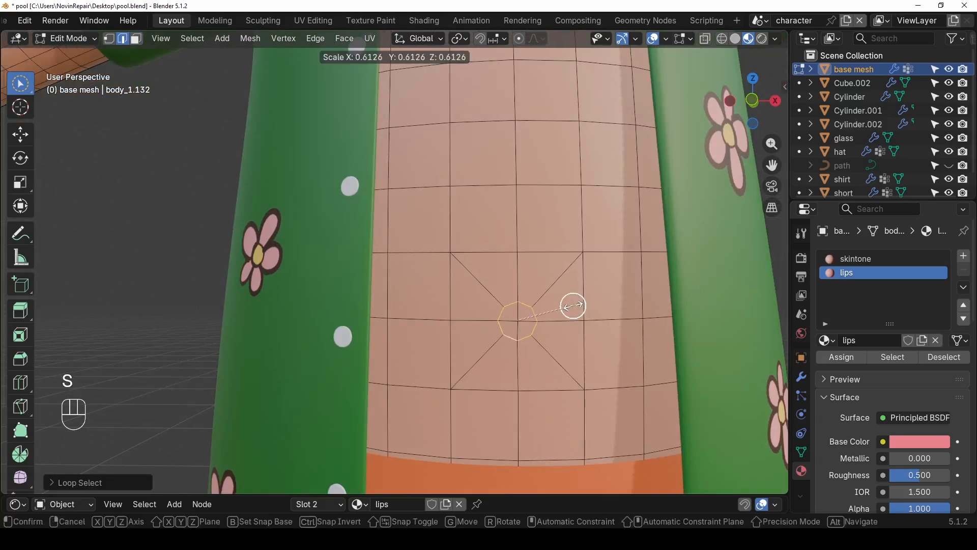
left_click(570, 309)
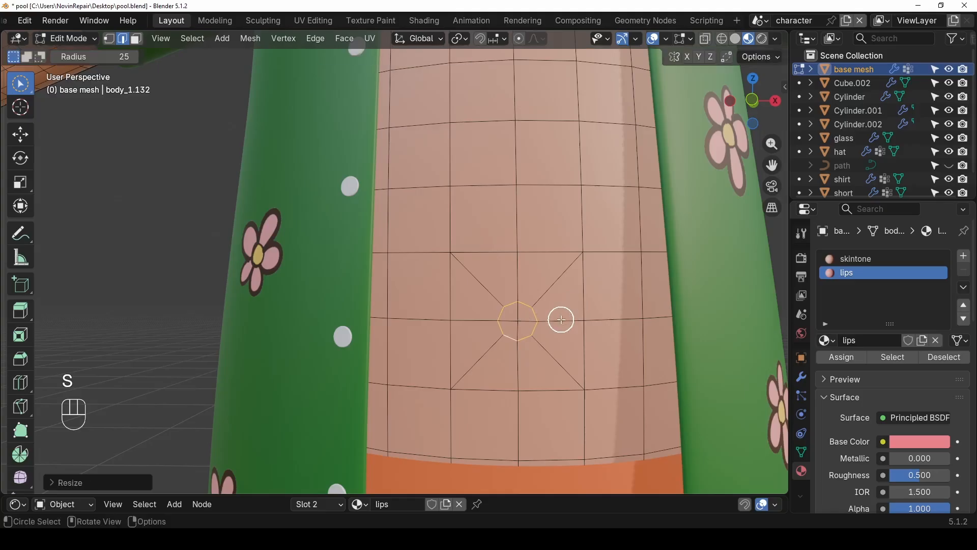
key("3")
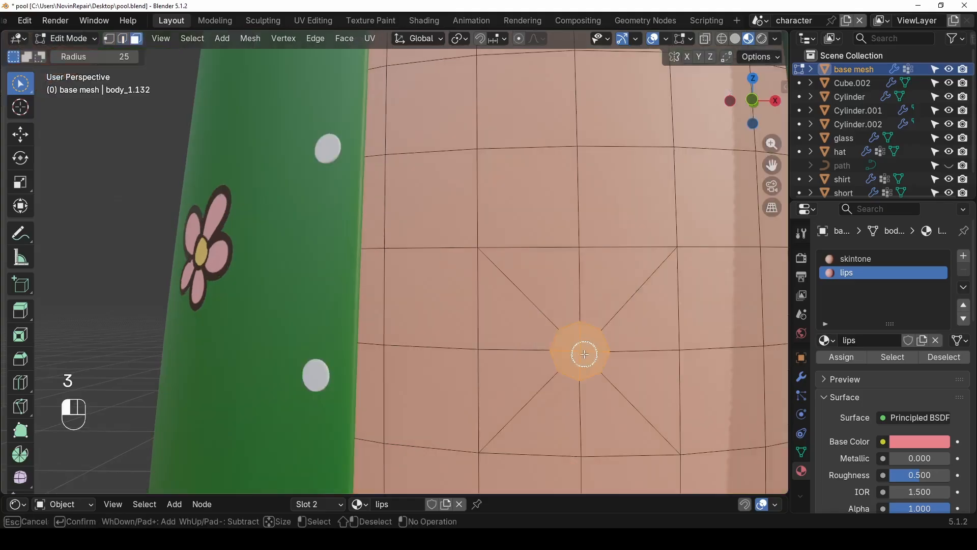
key("e")
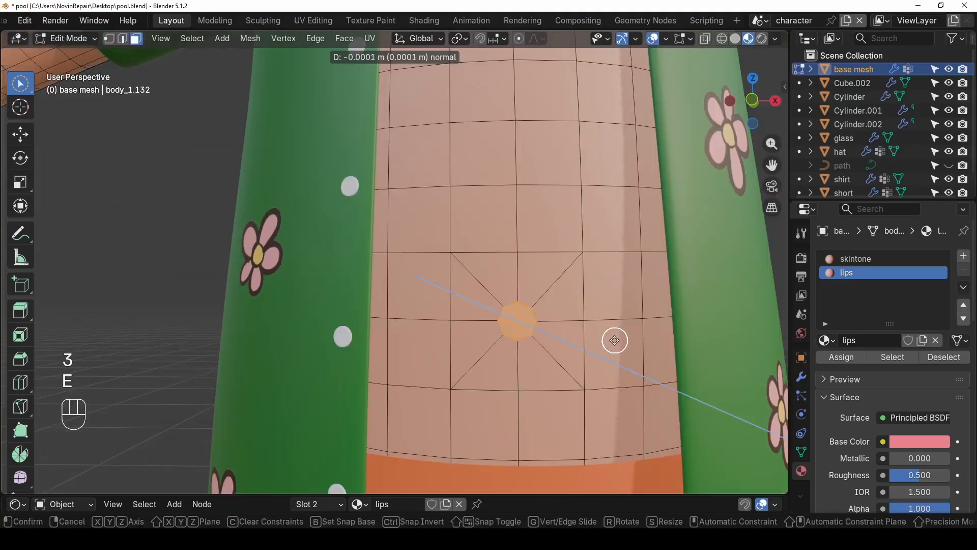
left_click(602, 332)
middle_click_drag(602, 331, 615, 353)
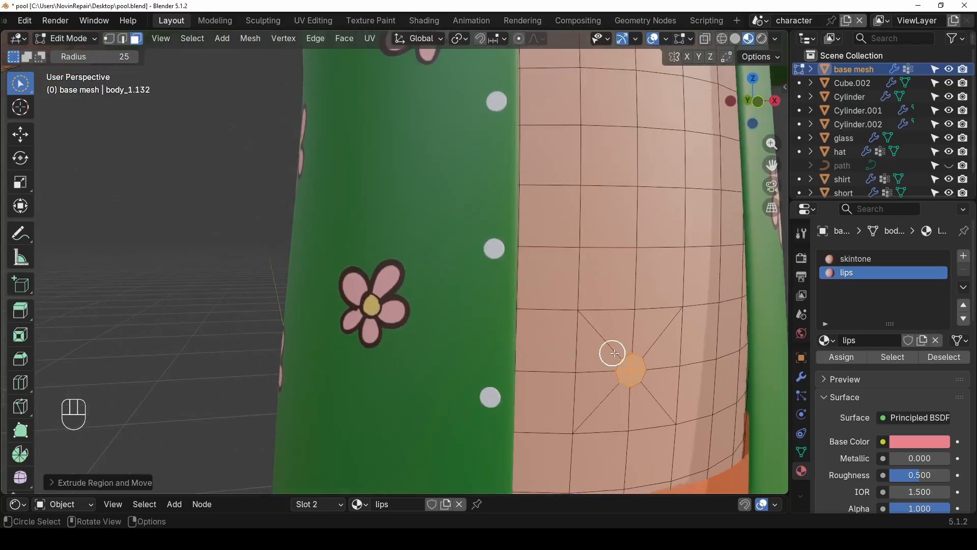
key("ctrl+z")
- Extrude the small circle's faces into the belly by about 0.003 m and leave Edit Mode
middle_click_drag(637, 390, 557, 352)
middle_click_drag(557, 353, 526, 336, "shift")
scroll(526, 336, "up", 4)
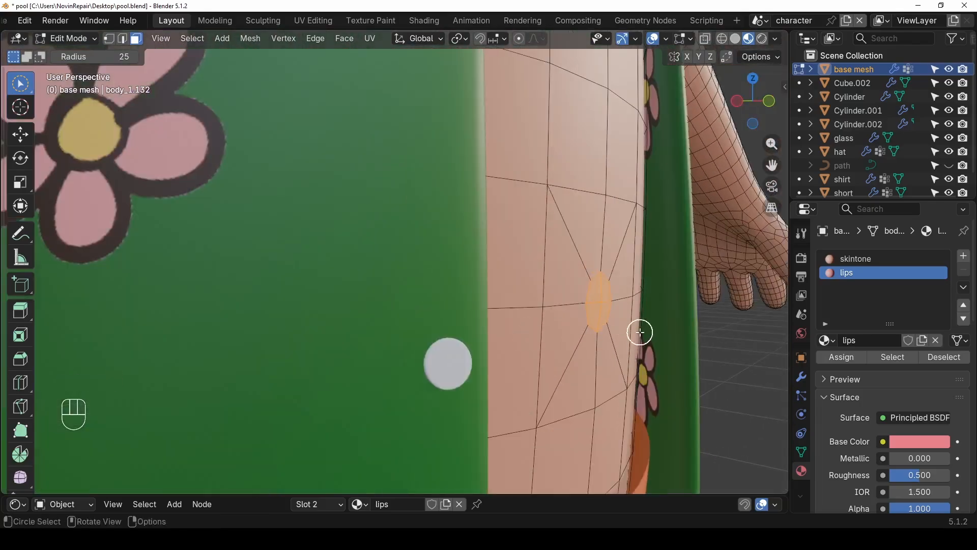
key("e")
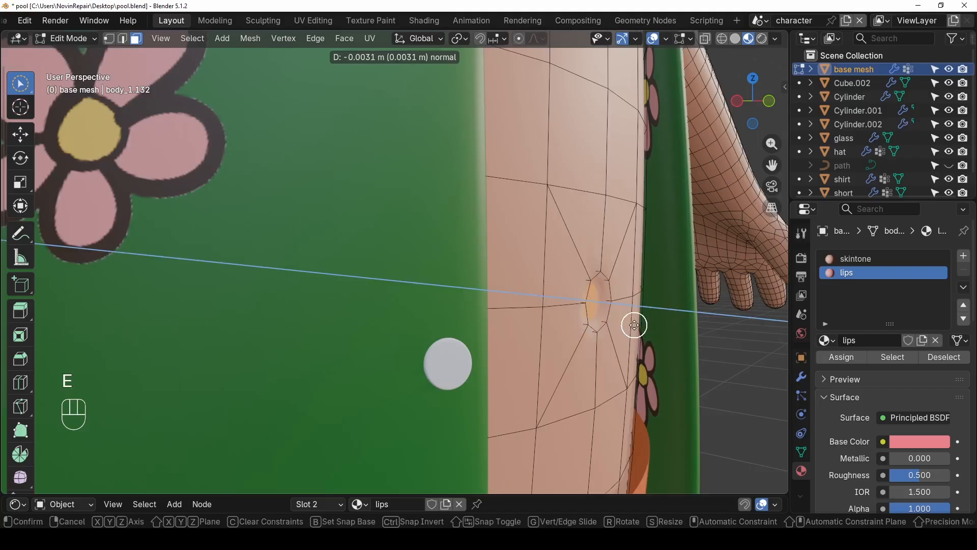
left_click(634, 324)
scroll(636, 324, "down", 8)
key("Tab")
- Back in Edit Mode, move the belly button's inner faces about 0.0026 m deeper along global Y, and return to Object Mode
middle_click_drag(600, 323, 505, 376)
scroll(314, 332, "up", 5)
key("Tab")
scroll(336, 306, "up", 3)
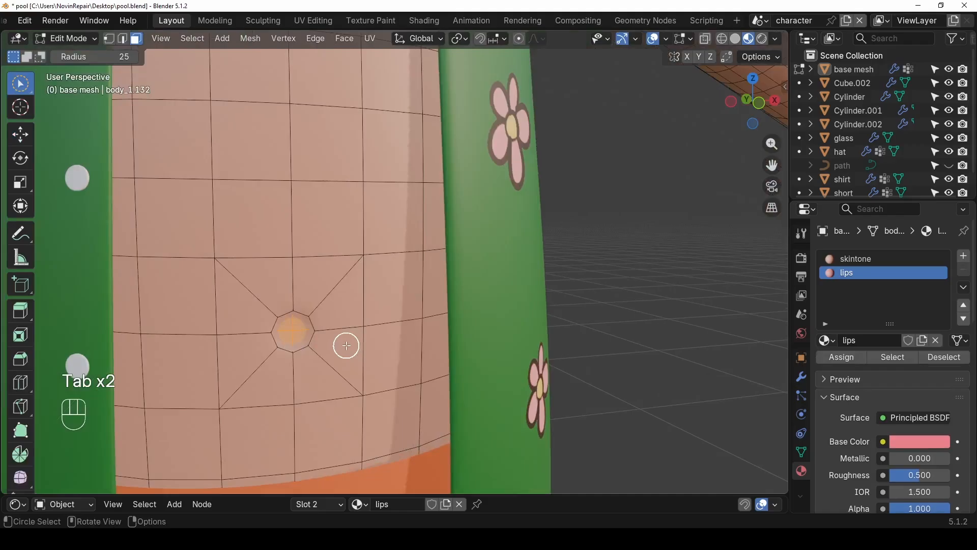
key("g")
key("y")
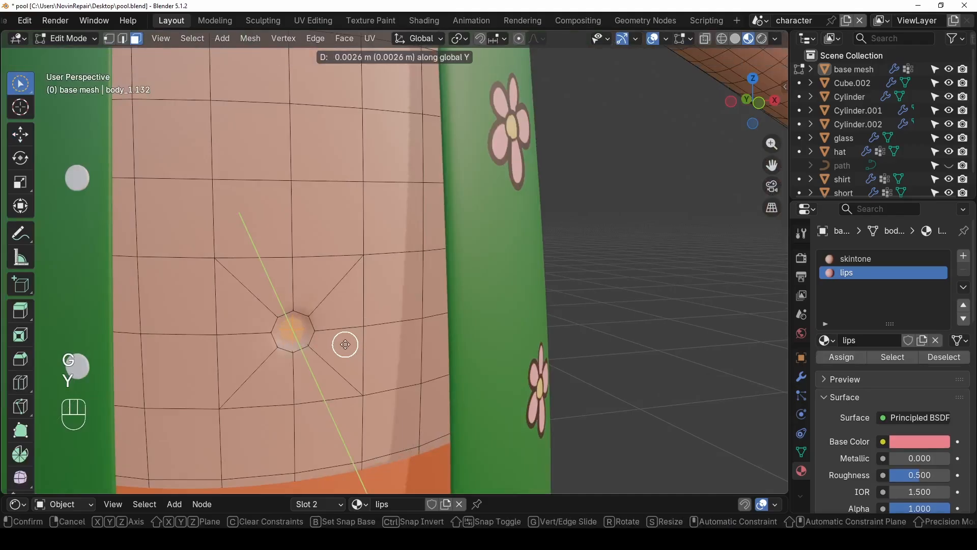
left_click(343, 343)
key("Tab")
scroll(567, 303, "down", 5)
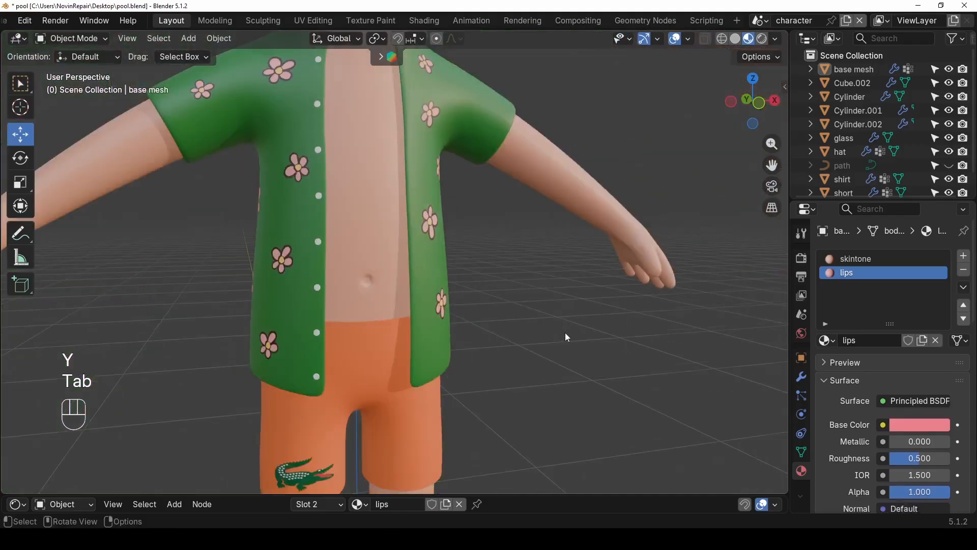
- Give the shirt's buttons a new material with a near-white base color
scroll(565, 332, "down", 4)
middle_click_drag(565, 332, 471, 381)
middle_click_drag(397, 355, 369, 301, "shift")
scroll(400, 330, "down", 1)
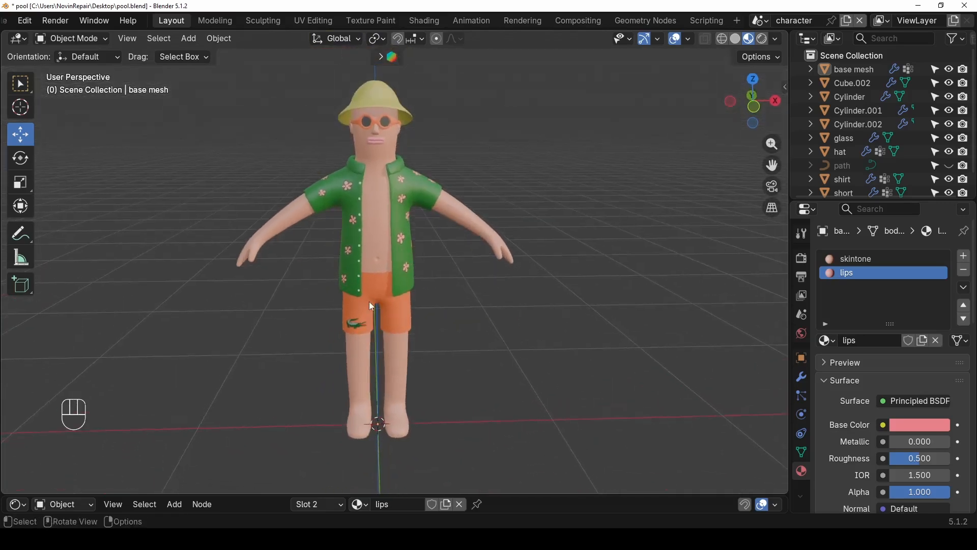
scroll(369, 302, "up", 4)
left_click(316, 261)
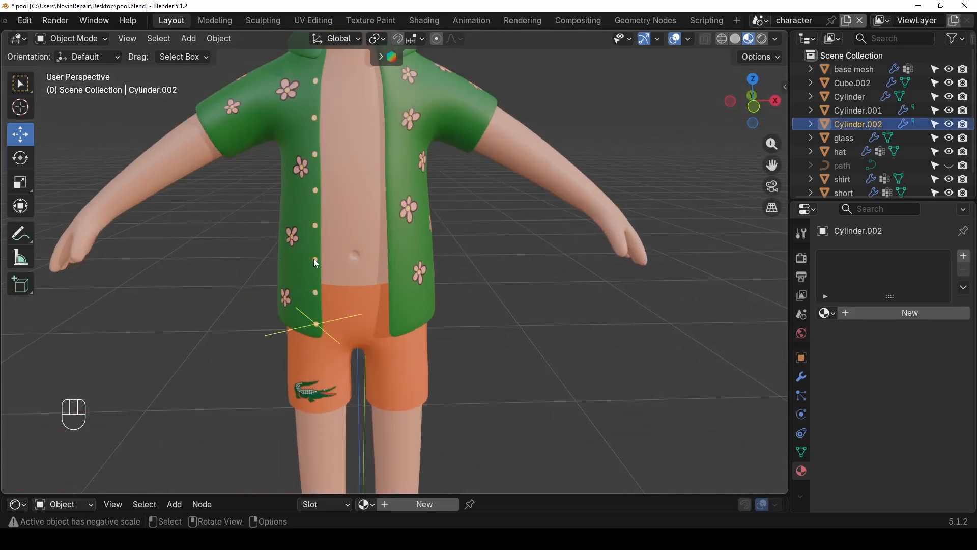
left_click(866, 314)
left_click(918, 397)
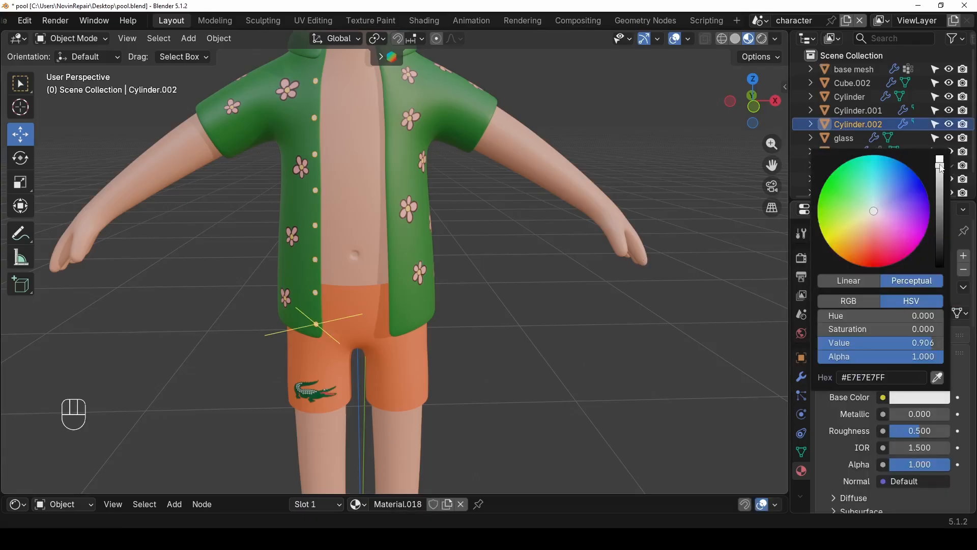
left_click(496, 282)
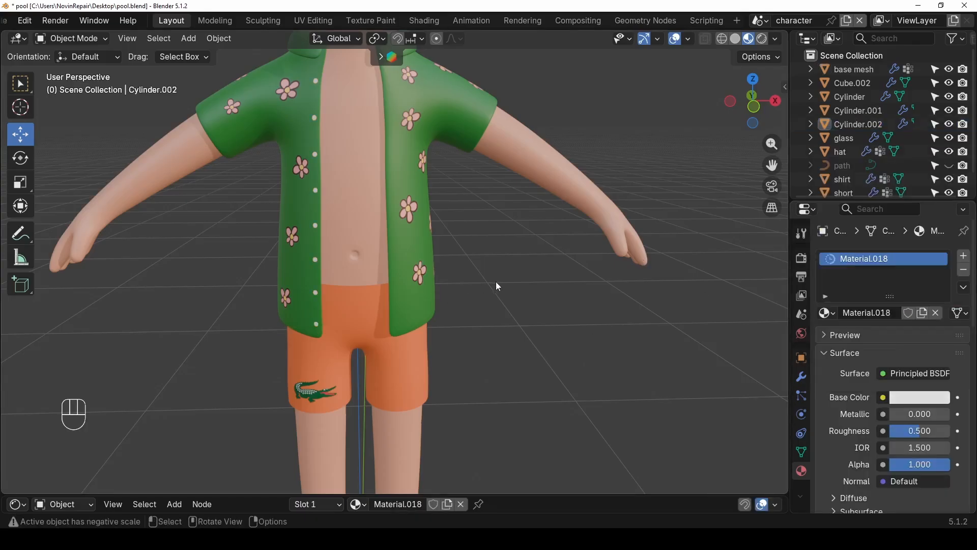
- Look over the whole character from the front and save the file
scroll(461, 324, "down", 2)
scroll(267, 344, "down", 3)
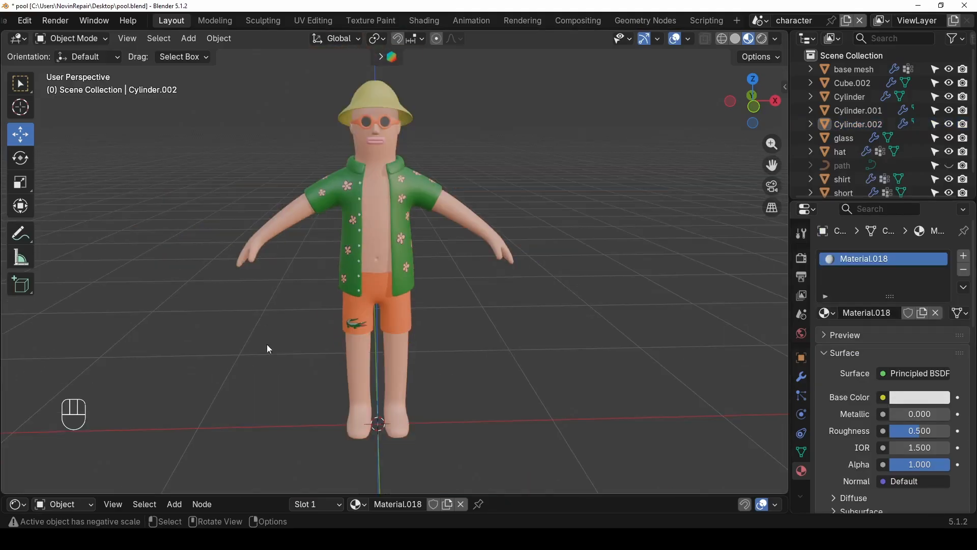
middle_click_drag(267, 344, 360, 345)
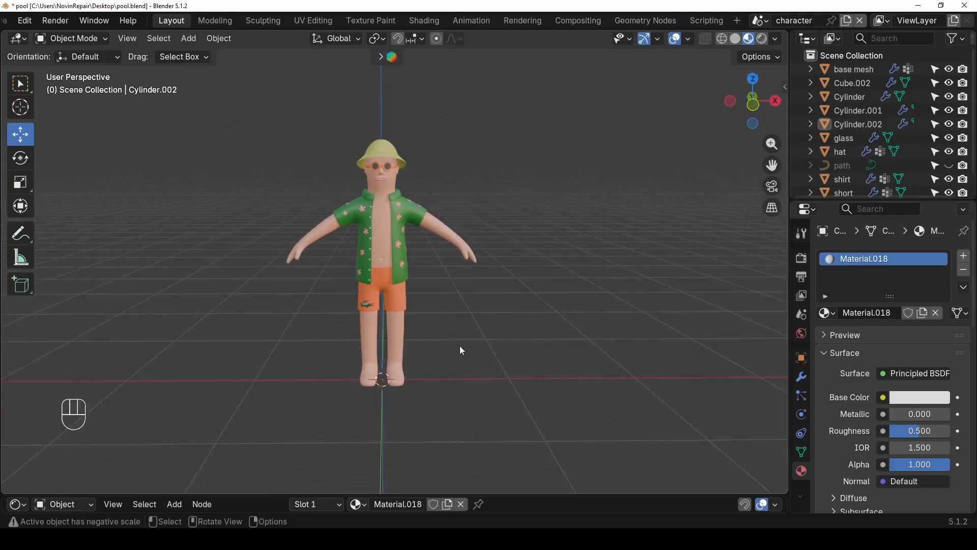
key("ctrl+s")
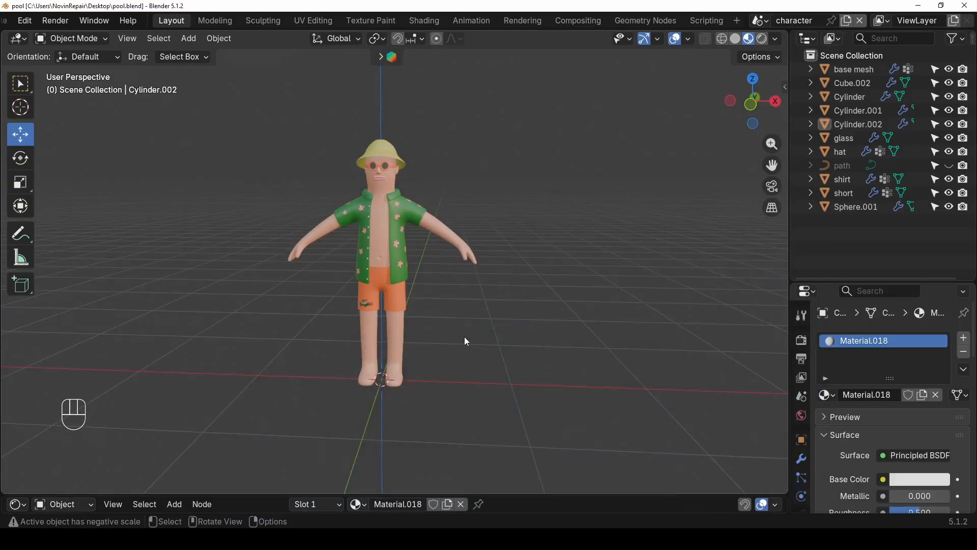
- Select the shirt and open it in the Texture Paint workspace with the front in close view
left_click(408, 216)
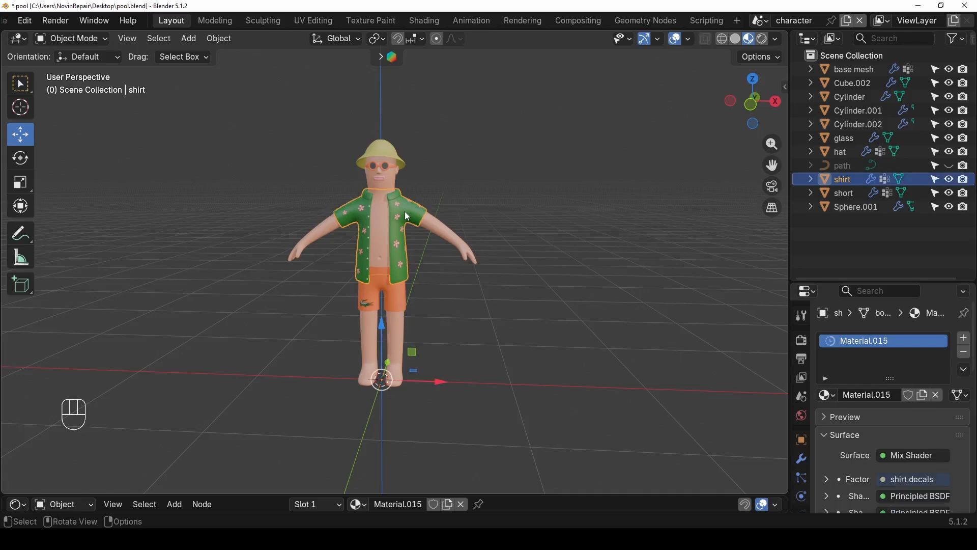
left_click(369, 20)
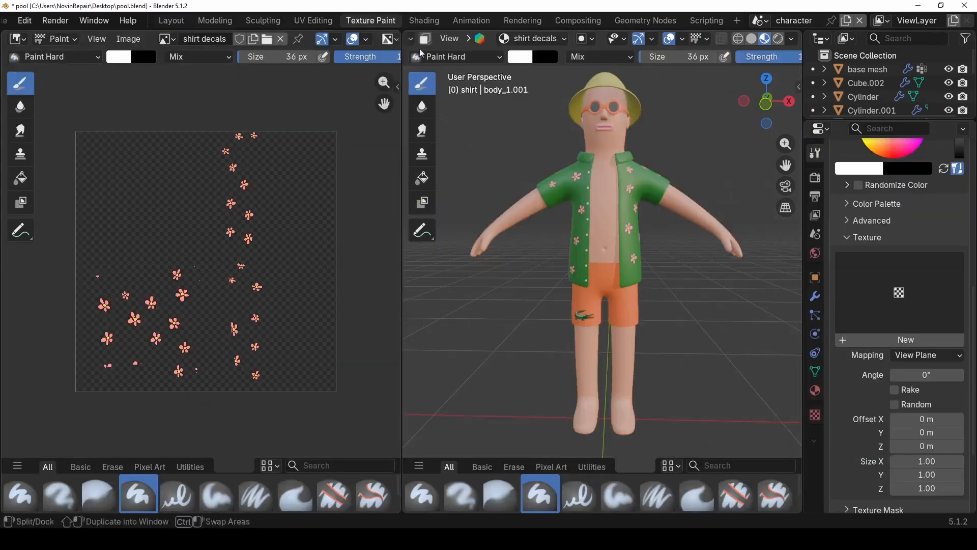
scroll(654, 179, "up", 5)
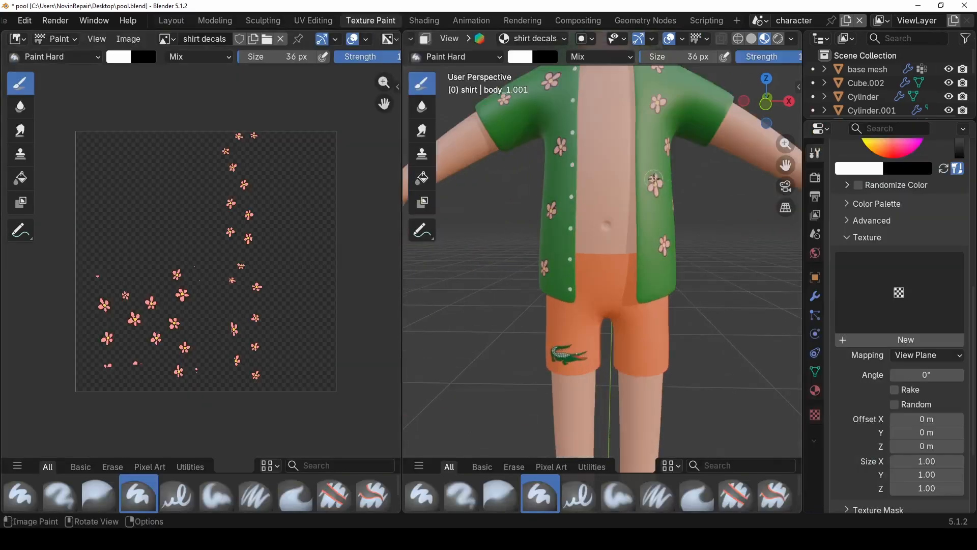
- Create a new brush texture and load the flower image dsfsadfg.png into it
left_click(899, 340)
left_click(957, 339)
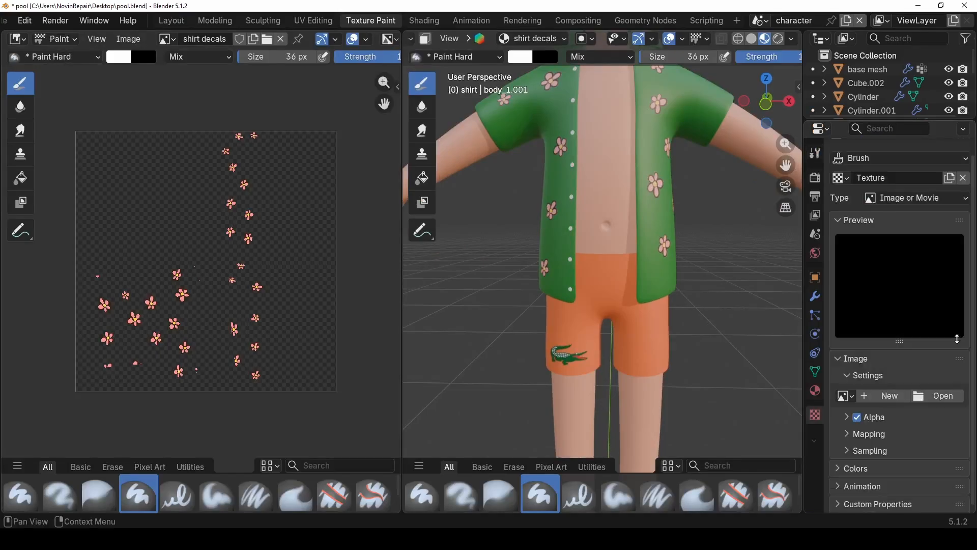
left_click(943, 396)
double_click(444, 203)
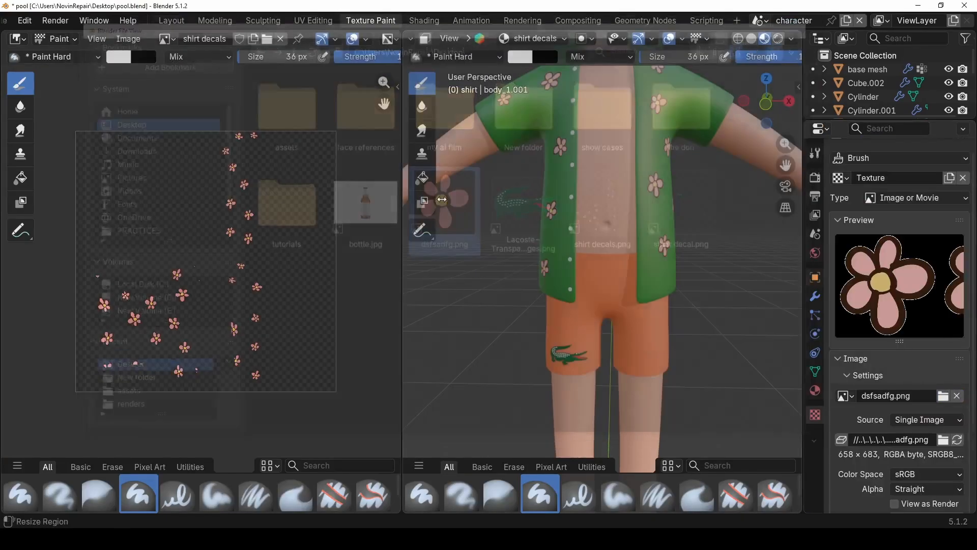
- Set the mapping of the brush's flower texture to Stencil
left_click(815, 153)
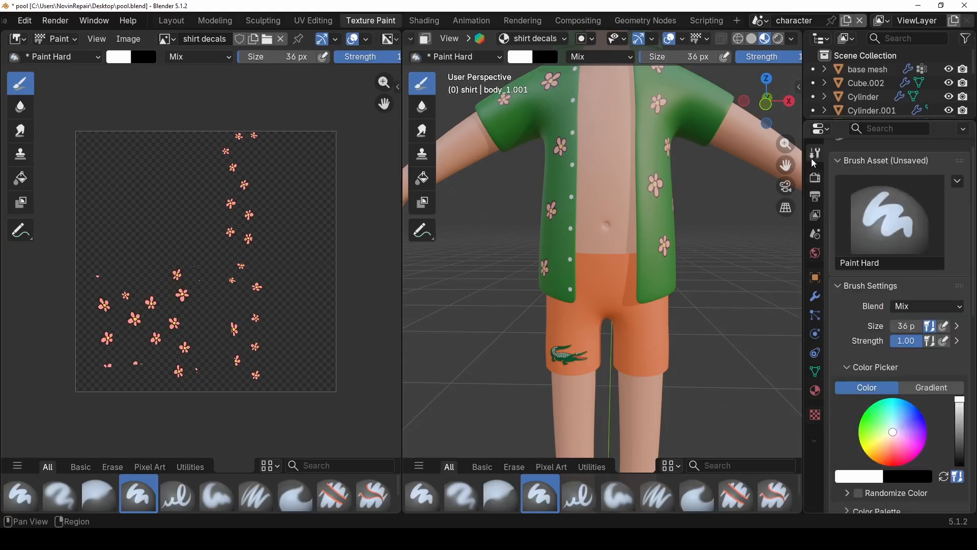
scroll(907, 352, "down", 6)
scroll(928, 453, "down", 4)
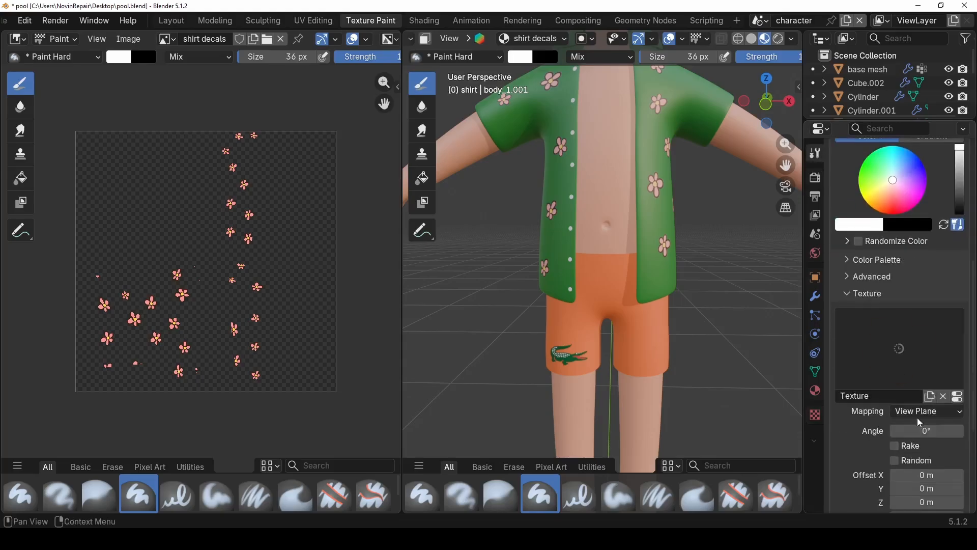
left_click(920, 412)
left_click(917, 486)
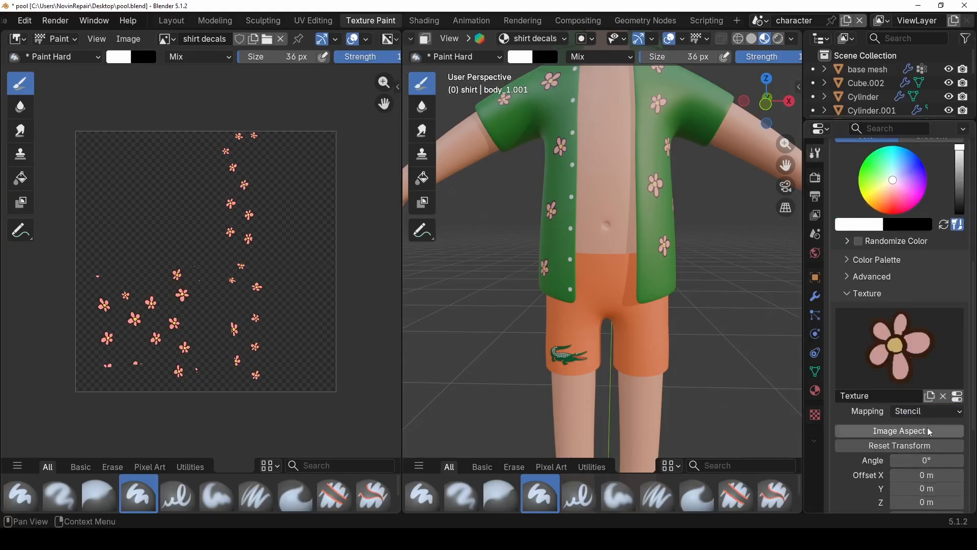
- Shrink the flower stencil, place it over the front of the character's left sleeve and paint one flower there
middle_click_drag(711, 170, 642, 196, "shift")
scroll(642, 196, "up", 3)
middle_click_drag(656, 135, 615, 219, "shift")
scroll(610, 232, "up", 2)
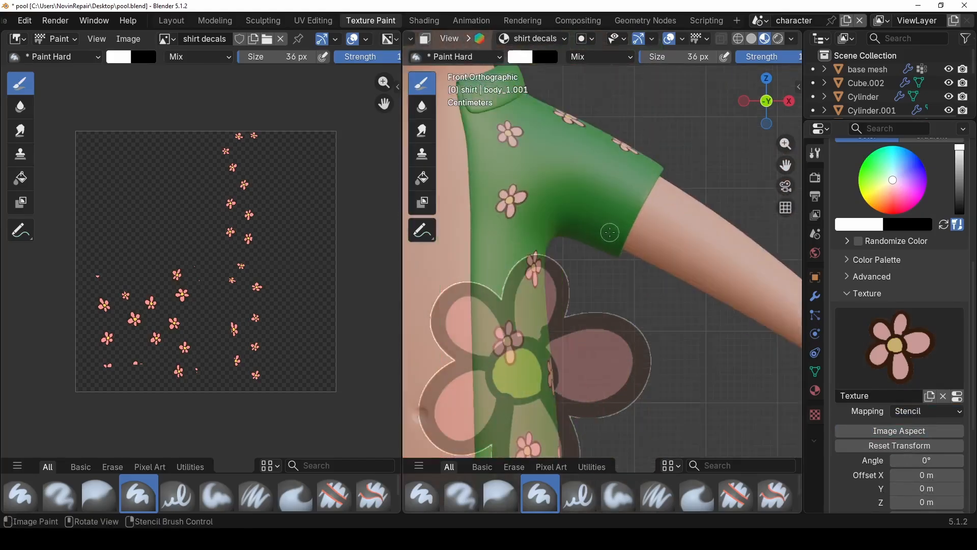
right_click_drag(672, 194, 621, 189, "shift")
left_click_drag(597, 197, 596, 201)
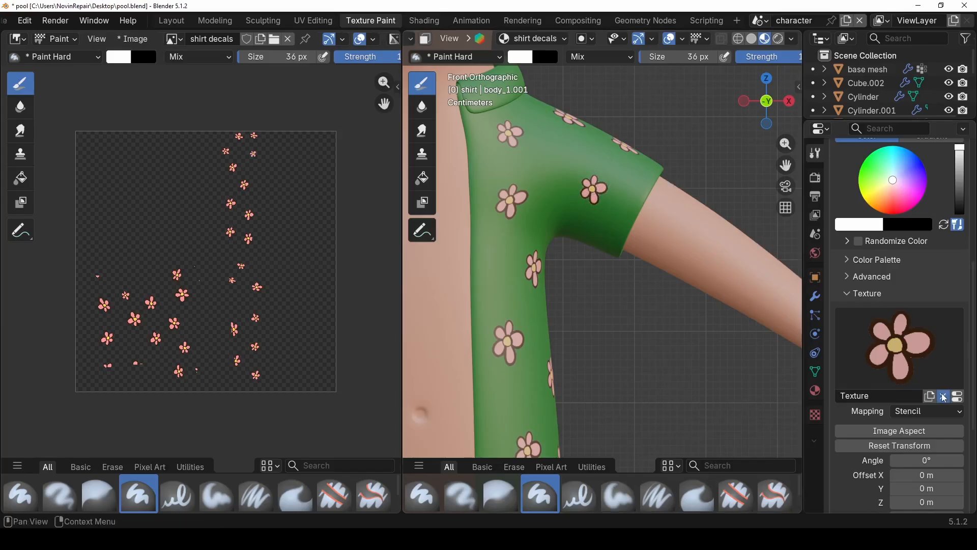
- Remove the flower texture from the brush and save the painted shirt decals image
left_click(943, 395)
left_click(134, 39)
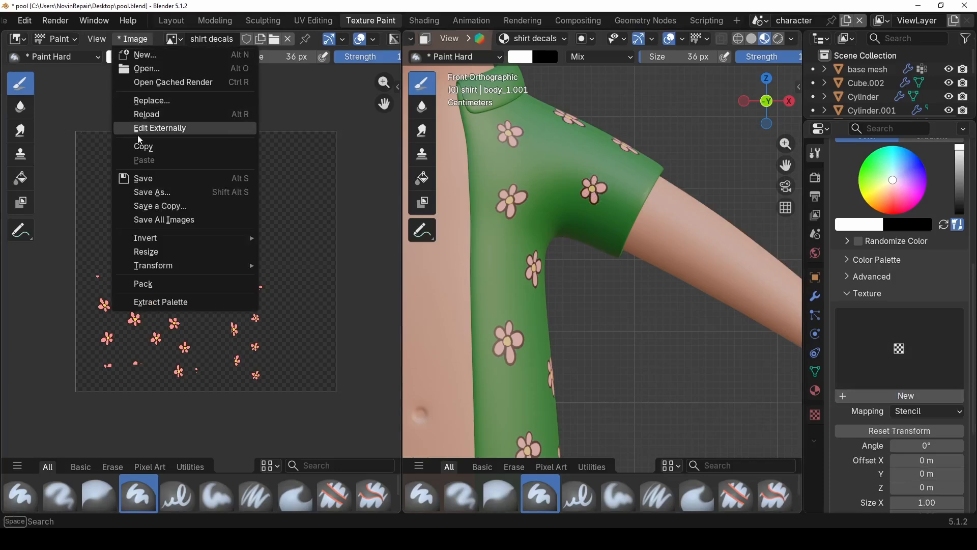
left_click(144, 179)
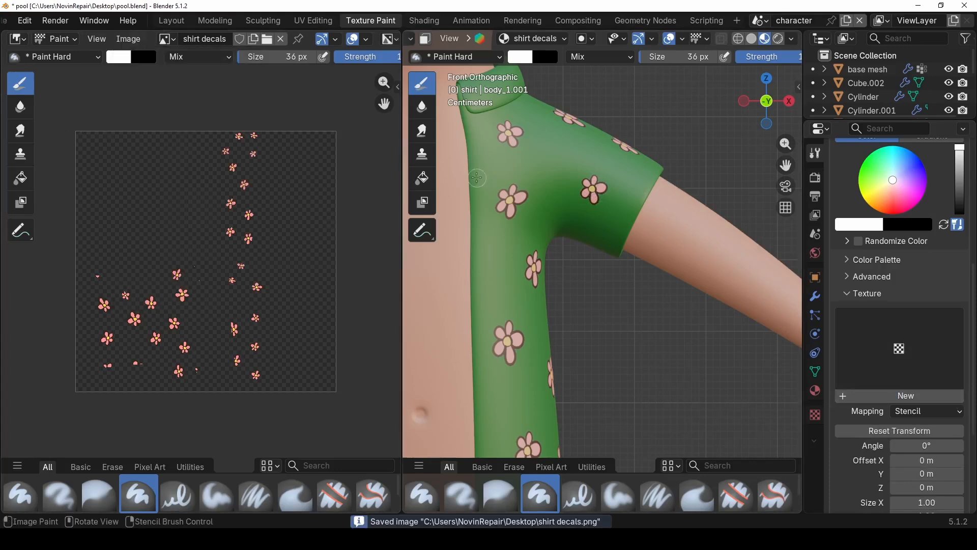
- Return to the Layout workspace, deselect the shirt and save the file with the whole character in front view
left_click(173, 22)
scroll(448, 183, "down", 3)
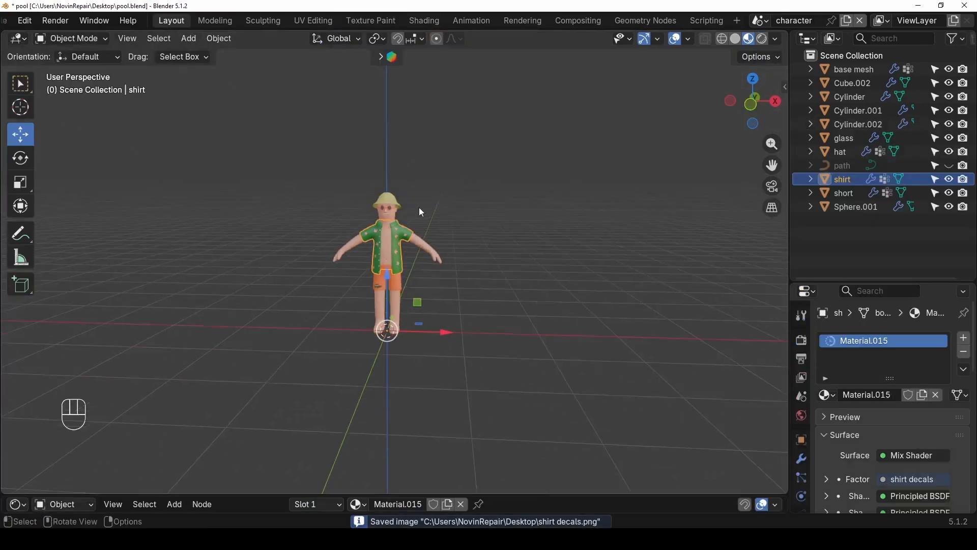
middle_click_drag(432, 242, 436, 284)
left_click(445, 236)
scroll(423, 248, "up", 4)
key("ctrl+s")
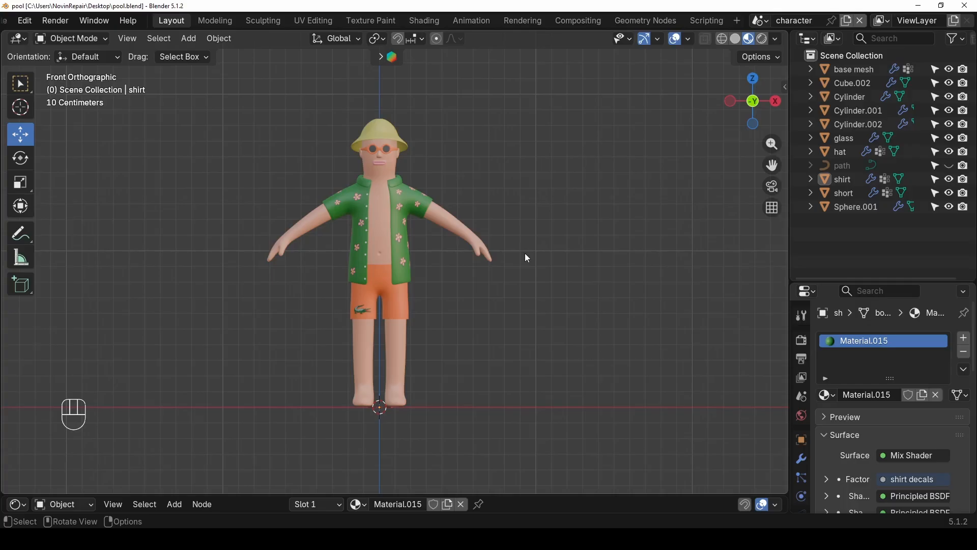
- Search the add-on preferences for Rigify and check whether it is enabled
key("ctrl+comma")
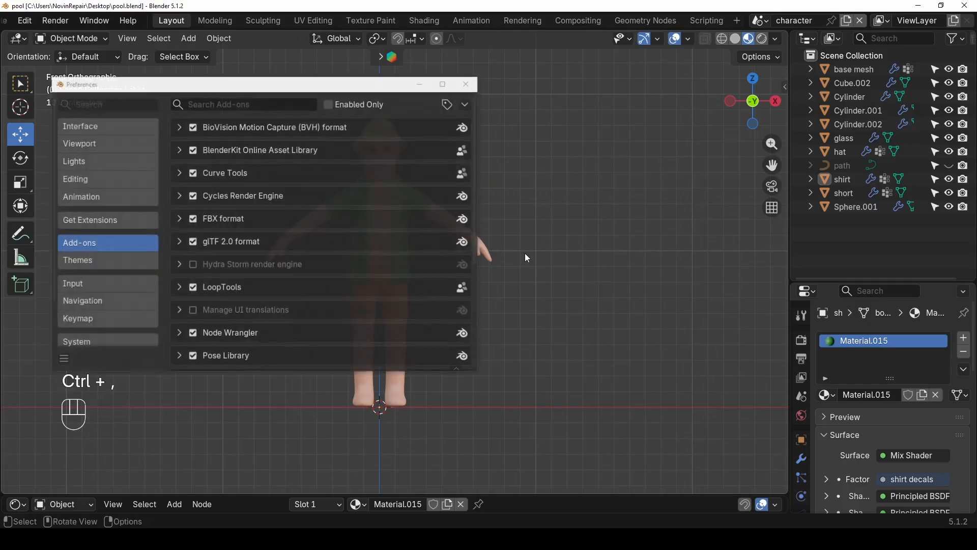
left_click(208, 104)
type("rig")
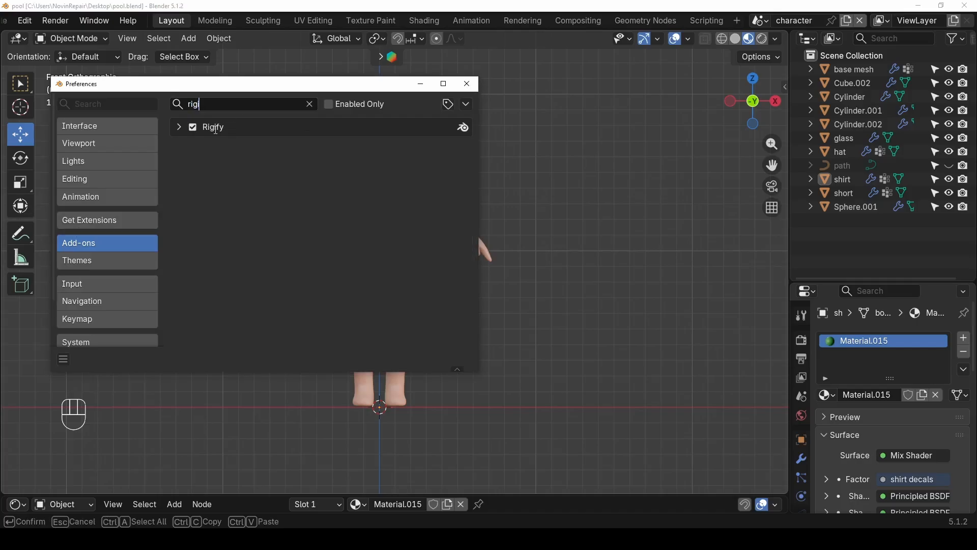
left_click(466, 84)
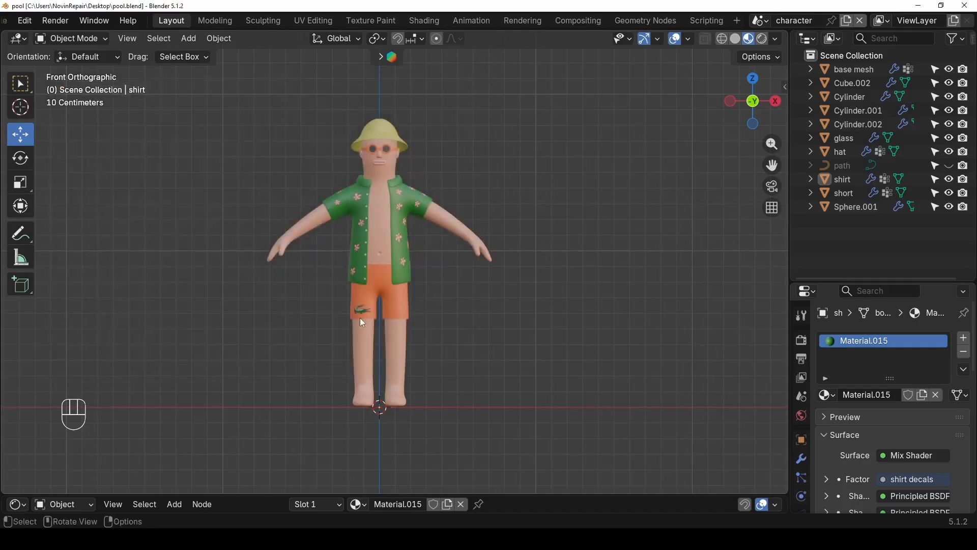
- Isolate the base mesh in local view and show it in solid shading
left_click(397, 341)
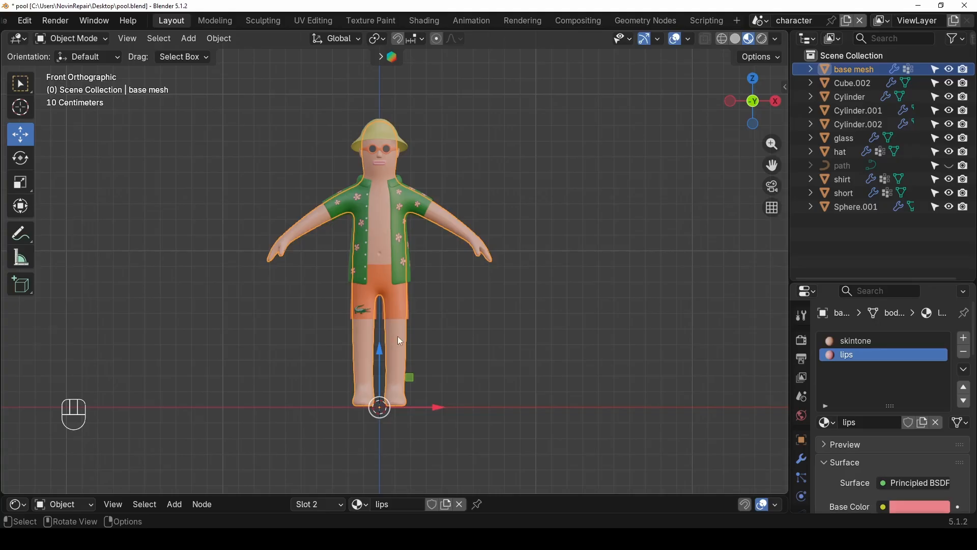
key("slash")
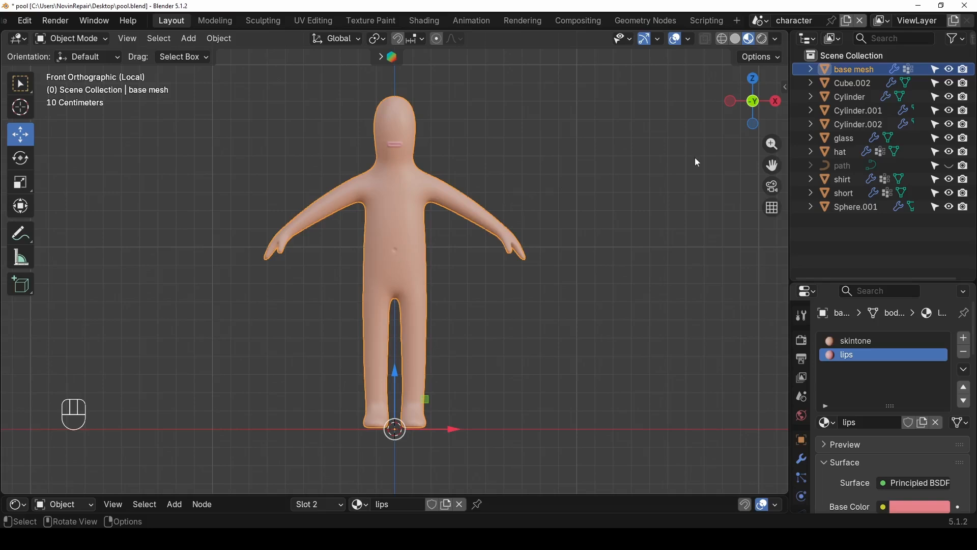
left_click(735, 38)
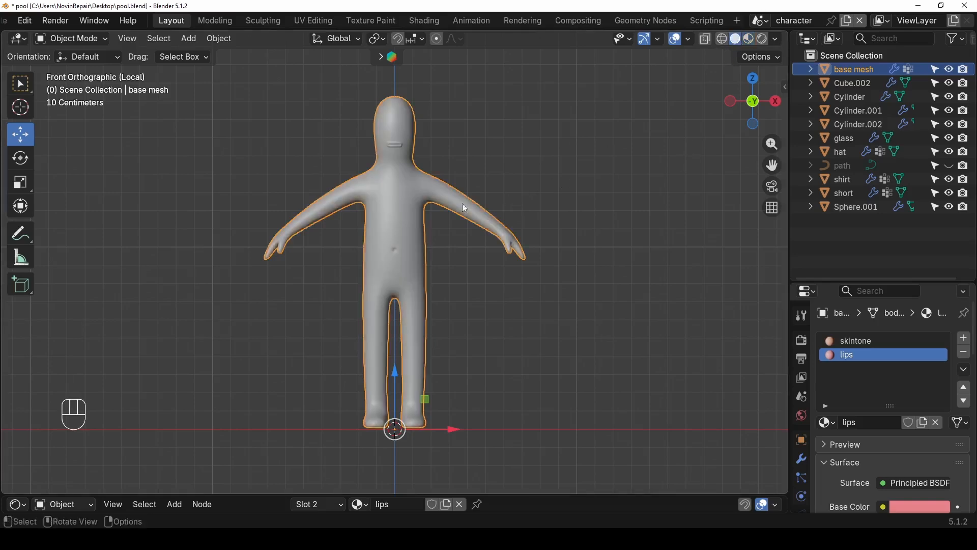
scroll(460, 280, "down", 1)
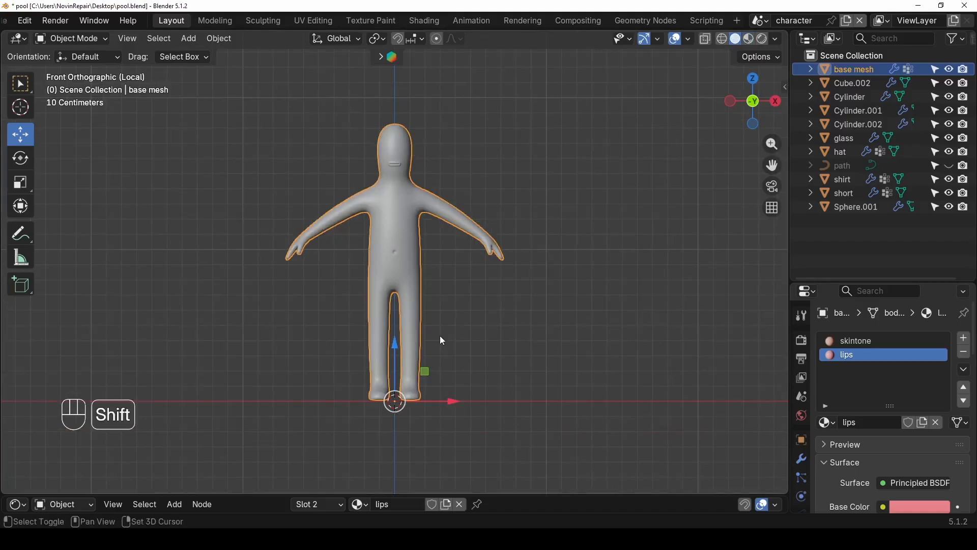
- Add a human Rigify meta-rig and turn on X-ray to inspect its bones against the body and head
key("shift+a")
mouse_move(436, 363)
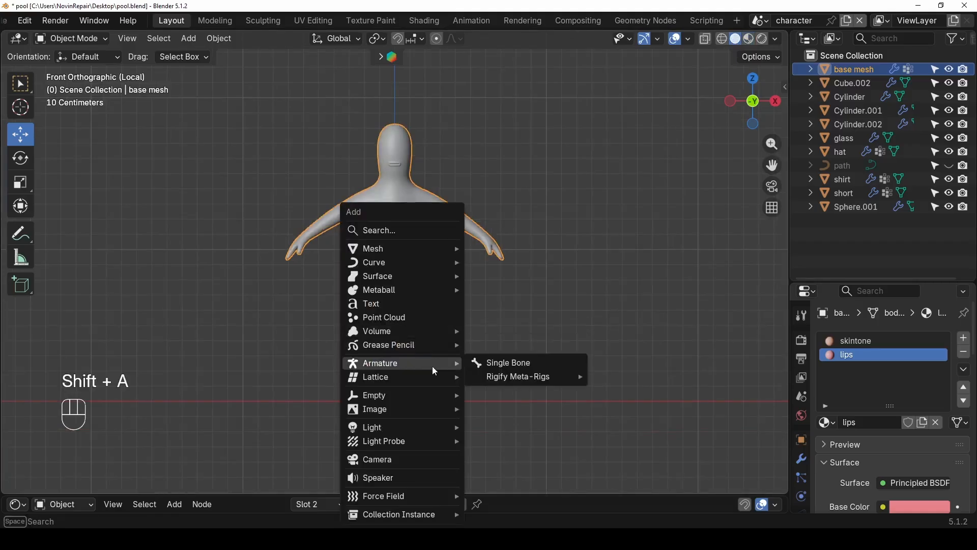
mouse_move(544, 378)
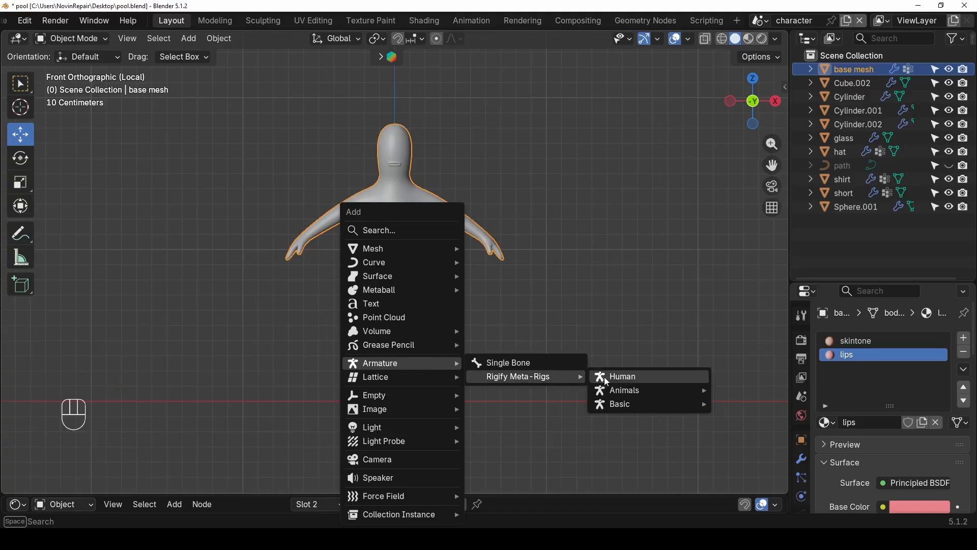
left_click(628, 379)
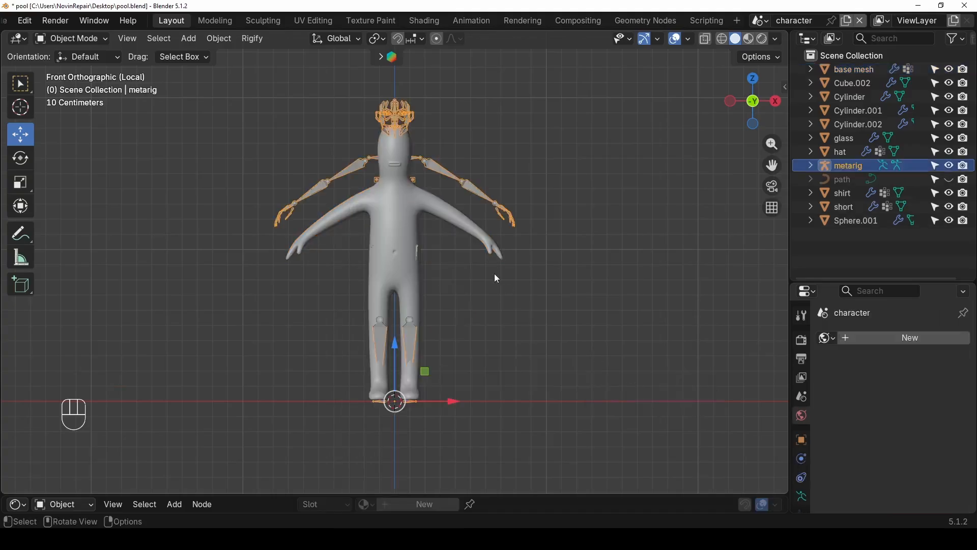
mouse_move(342, 195)
middle_mouse_down()
mouse_move(429, 225)
mouse_move(340, 205)
middle_mouse_up()
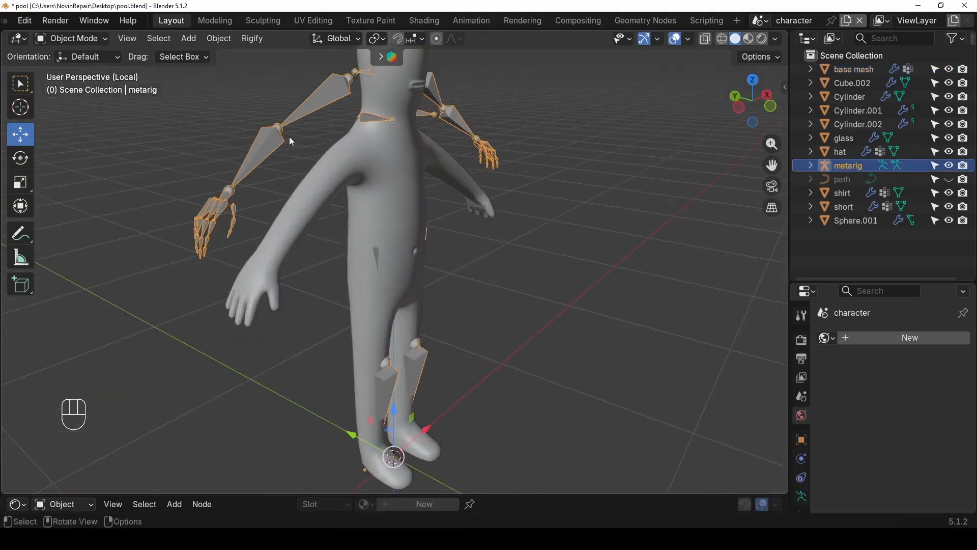
key("alt+z")
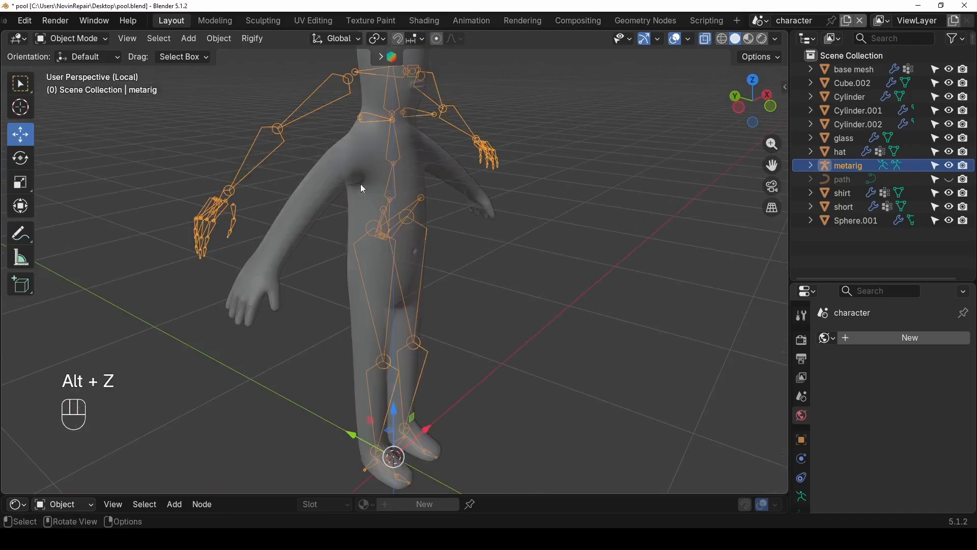
middle_click_drag(360, 184, 362, 209)
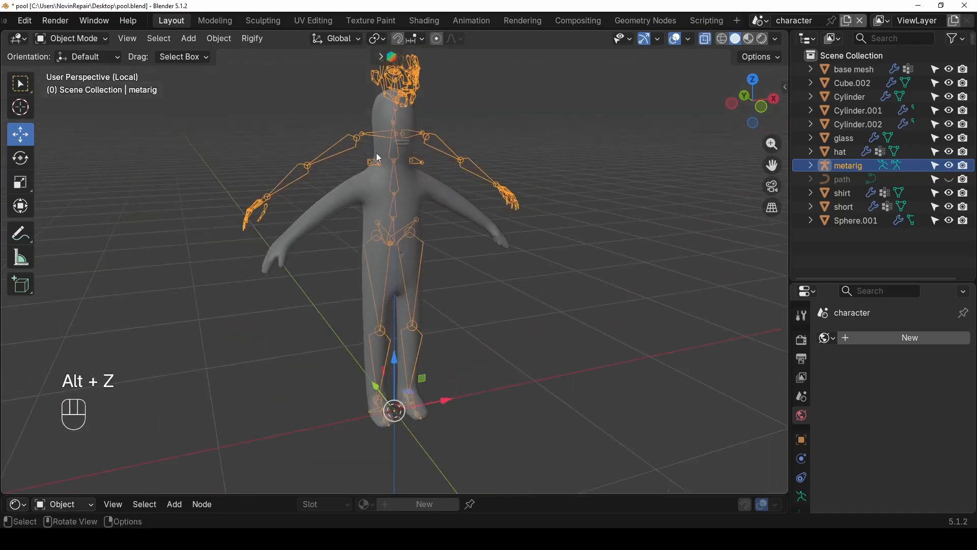
middle_click_drag(434, 136, 349, 219)
scroll(375, 182, "up", 4)
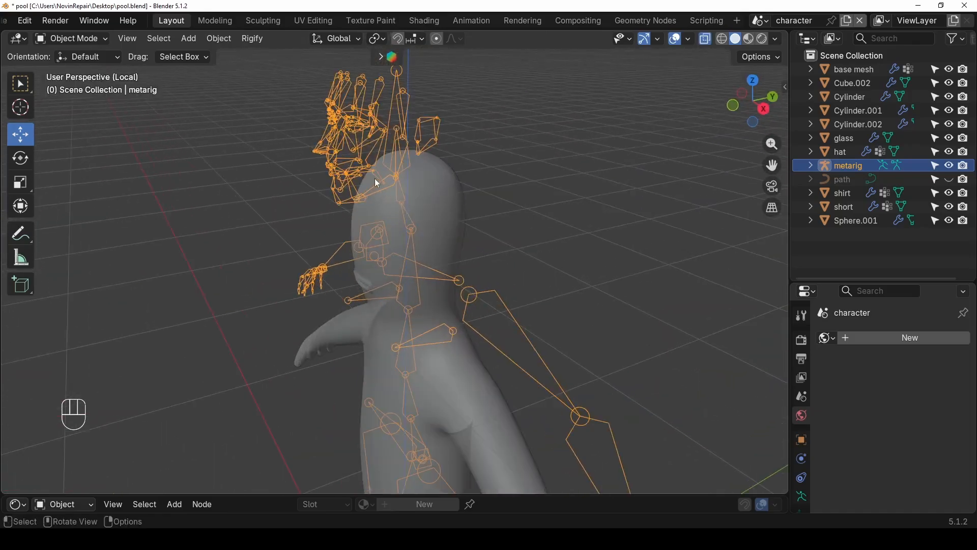
- In the meta-rig's Edit Mode, select the face bone together with all its children and delete these bones
left_click(80, 42)
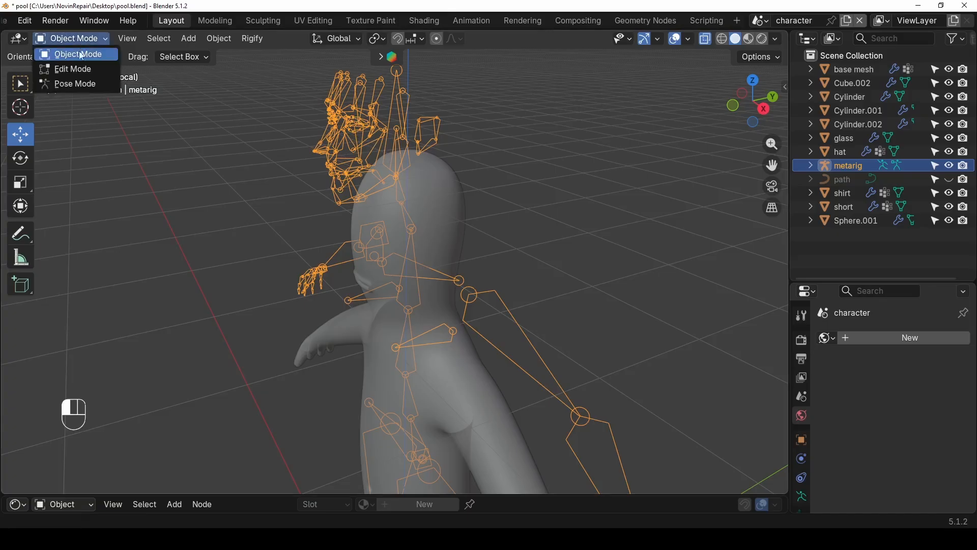
left_click(76, 69)
middle_click_drag(326, 174, 320, 112)
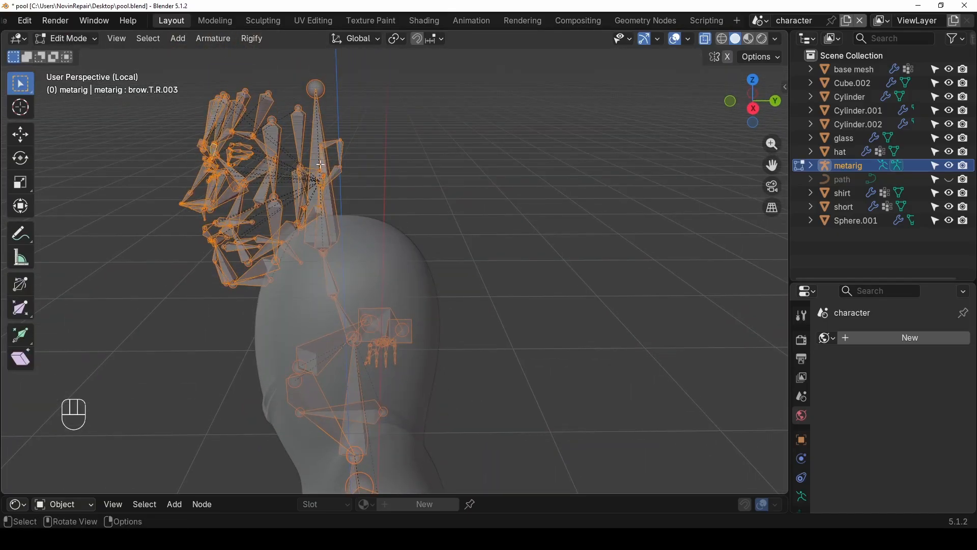
middle_click_drag(311, 252, 313, 235)
middle_click_drag(313, 236, 326, 204, "shift")
scroll(325, 188, "up", 2)
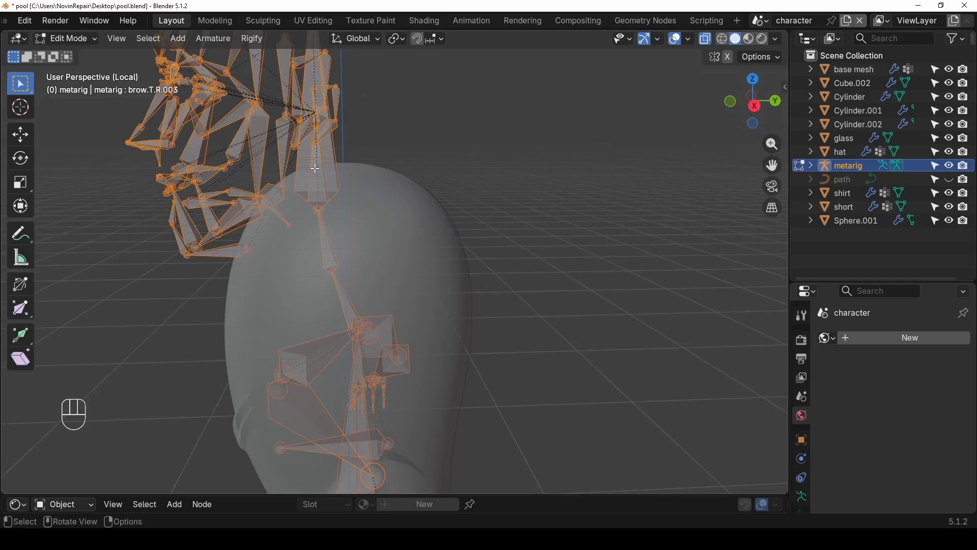
left_click(314, 163)
left_click(314, 163)
scroll(315, 163, "down", 2)
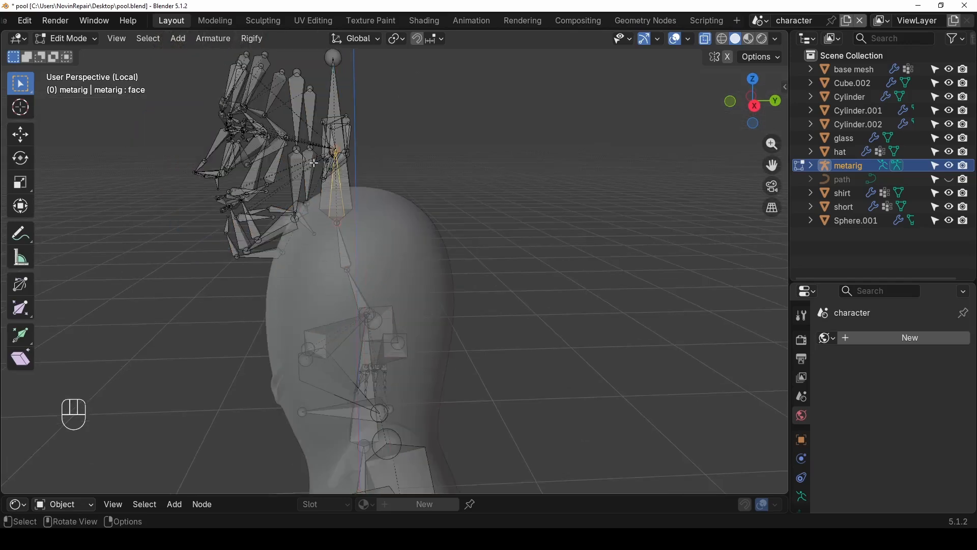
left_click(155, 39)
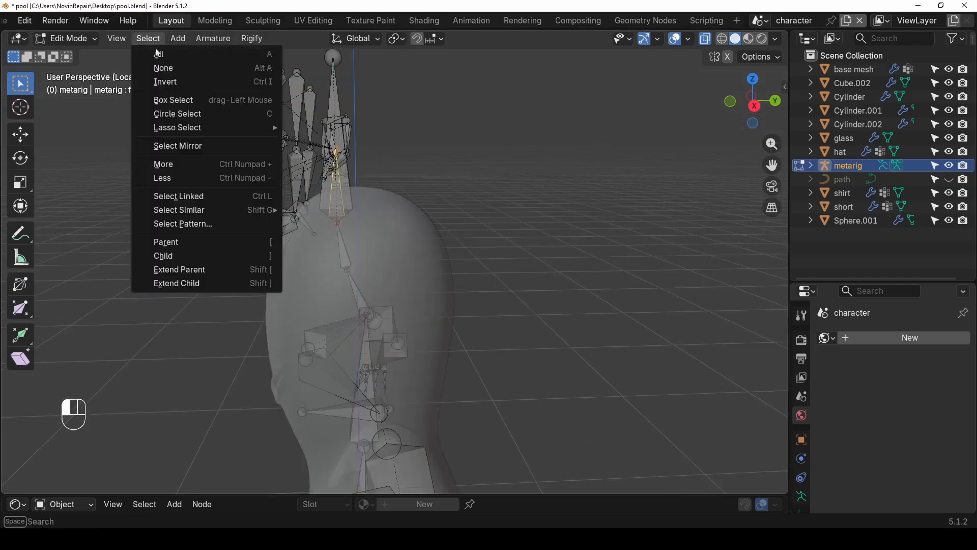
mouse_move(200, 213)
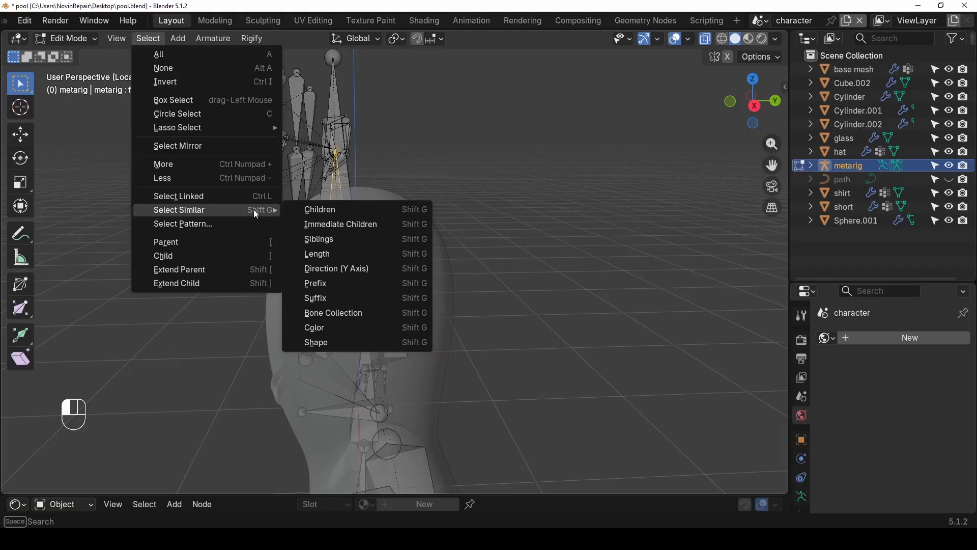
left_click(312, 211)
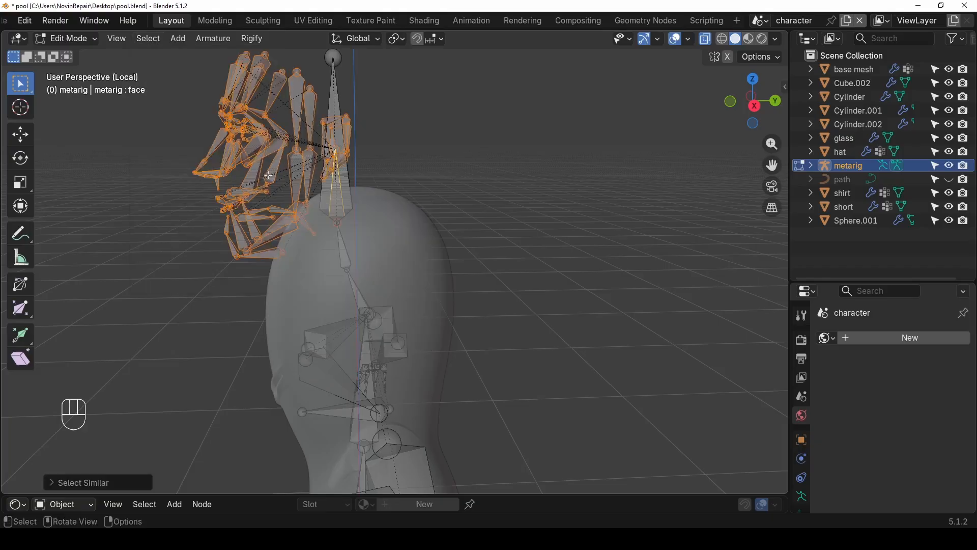
key("x")
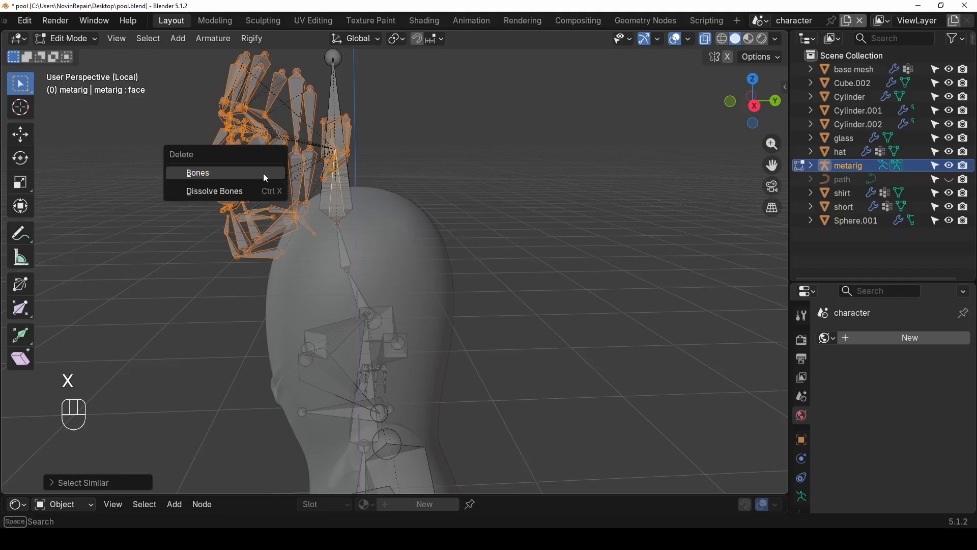
left_click(262, 172)
- Scale the whole meta-rig to about 0.845 in front view to fit the body, and reopen it in Edit Mode
middle_click_drag(262, 173, 429, 227)
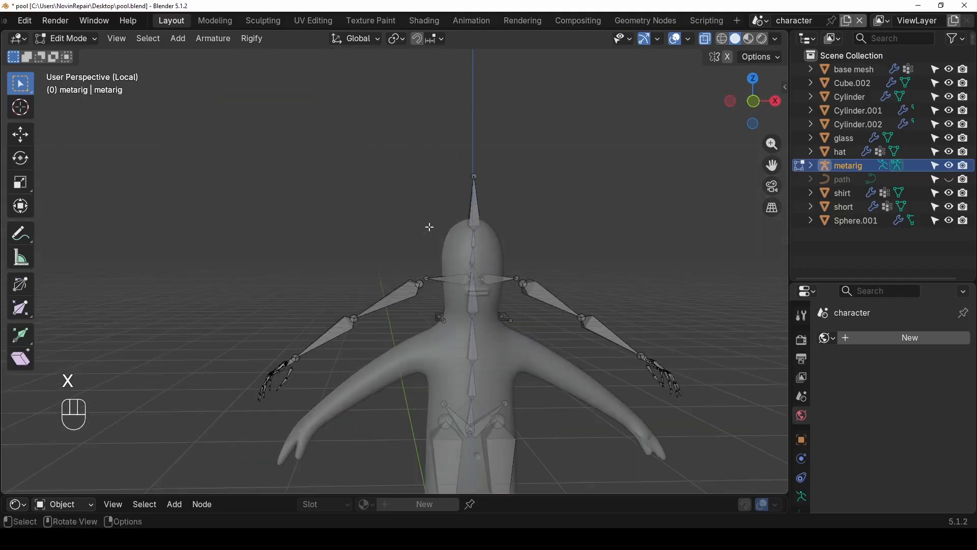
scroll(429, 226, "down", 3)
key("Tab")
scroll(502, 323, "down", 1)
middle_click_drag(503, 323, 436, 201, "alt")
scroll(467, 306, "up", 2)
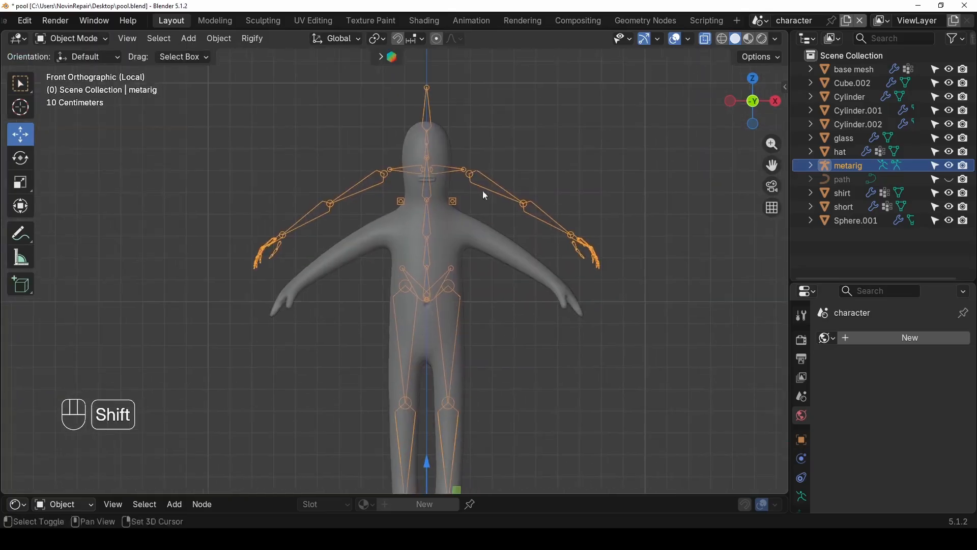
key("s")
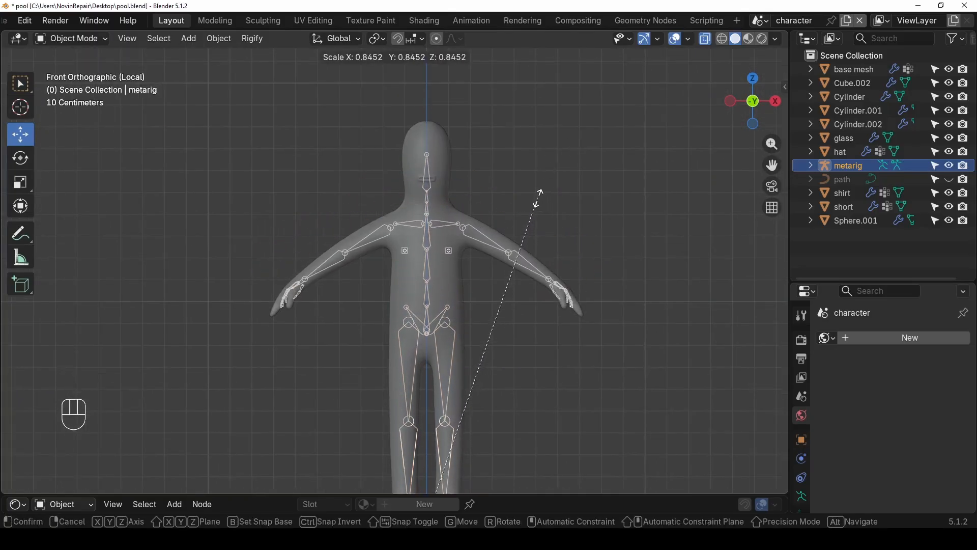
left_click(539, 197)
key("Tab")
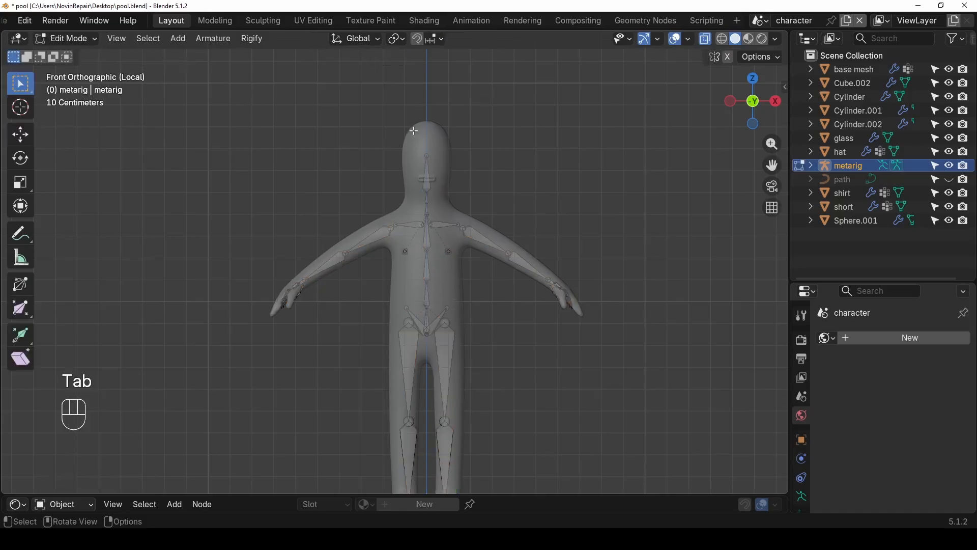
- In front view, raise the tip of the head bone to the crown of the head
left_click_drag(414, 131, 457, 165)
scroll(443, 158, "up", 2)
middle_click_drag(428, 133, 387, 167, "shift")
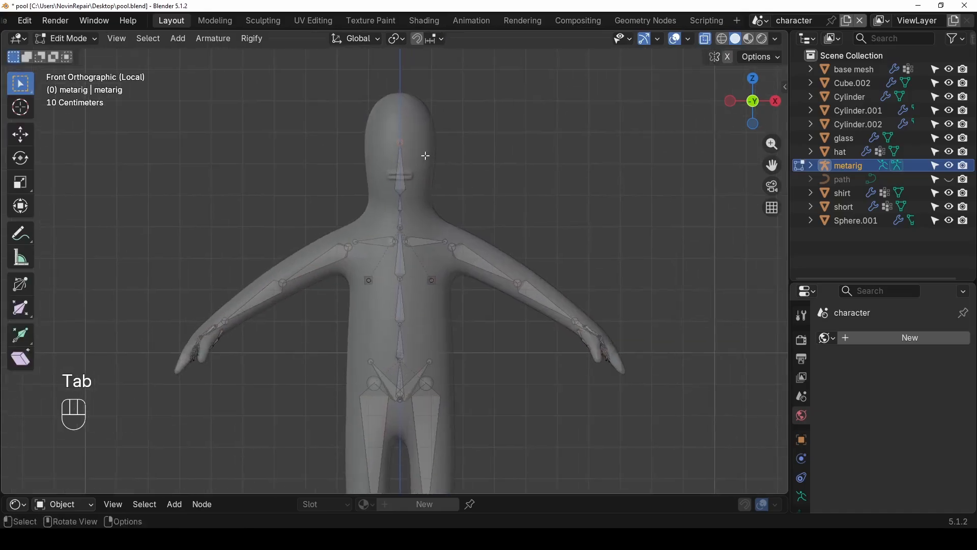
key("g")
left_click(425, 112)
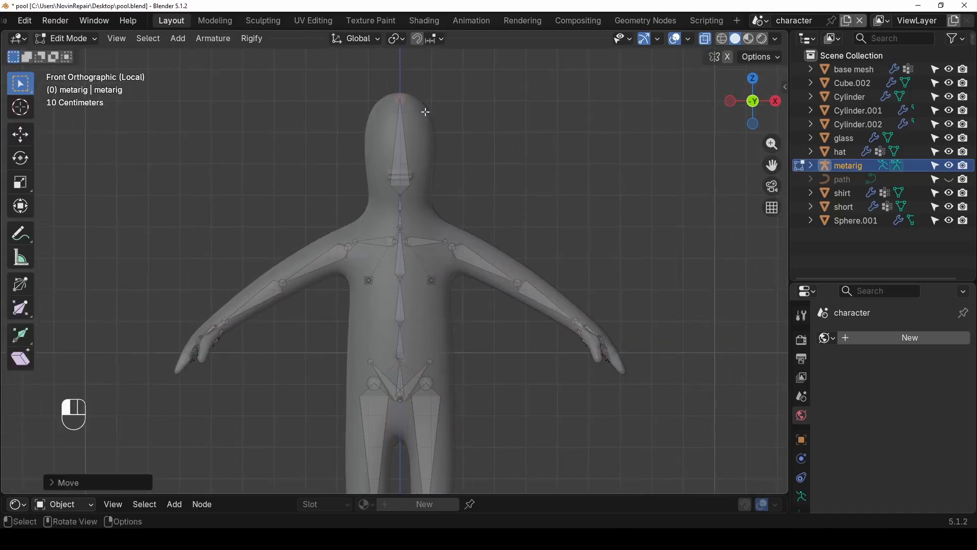
- In side view, shift the head bone's tip backward so it sits just under the middle of the crown
middle_click_drag(421, 109, 357, 189)
scroll(357, 145, "up", 4)
scroll(367, 128, "down", 1)
scroll(367, 143, "up", 1)
scroll(358, 154, "up", 1)
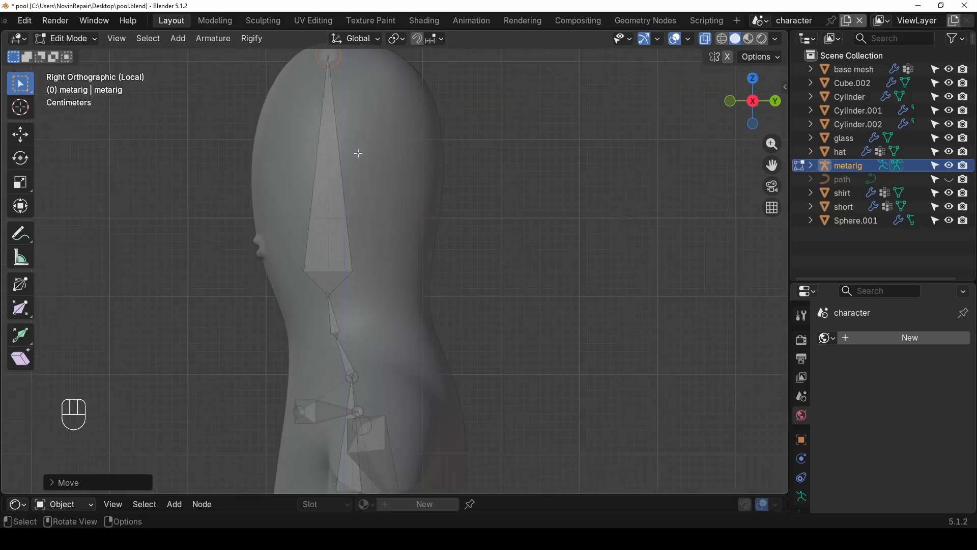
key("g")
left_click(389, 128)
middle_click_drag(389, 129, 384, 168, "shift")
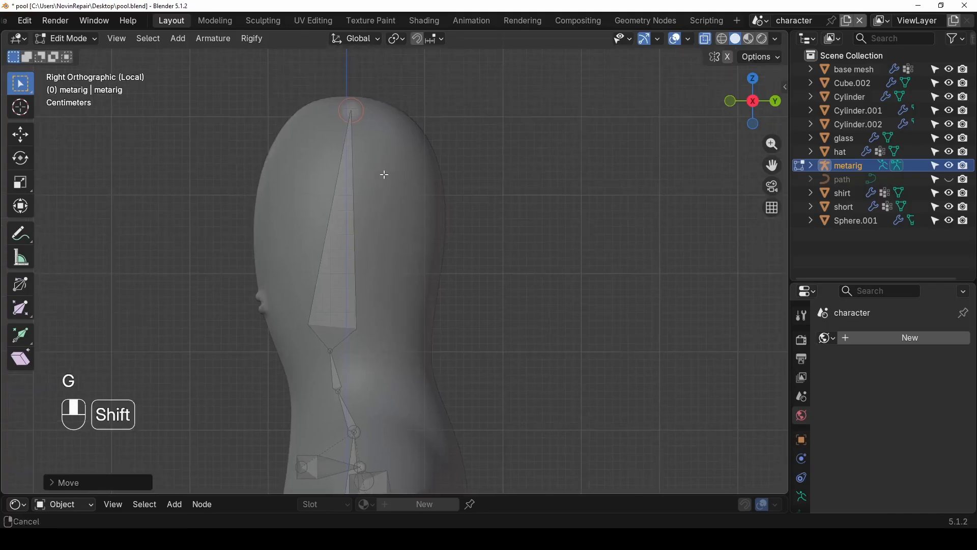
key("g")
left_click(389, 180)
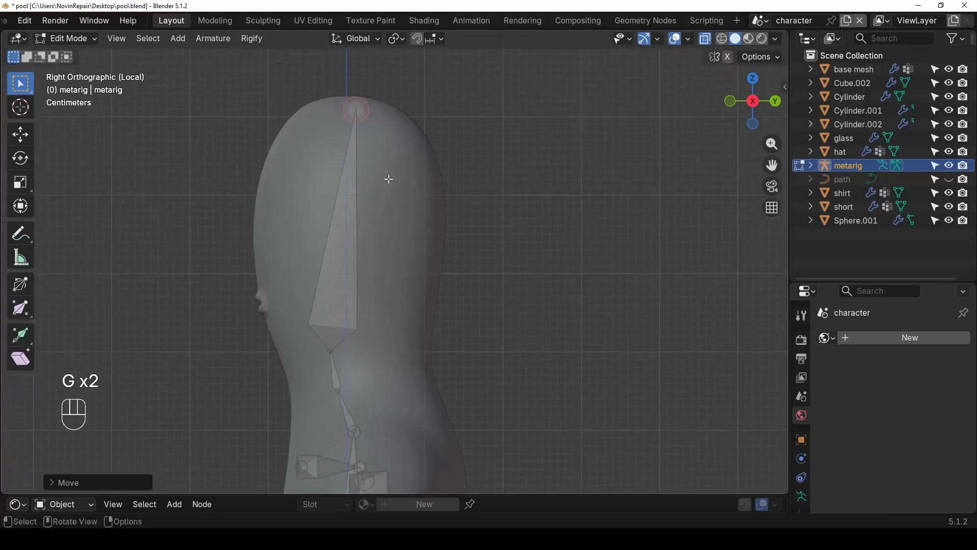
- Align the head bone's base and the middle neck joint in a nearly straight vertical line below the crown
key("g")
left_click(377, 363)
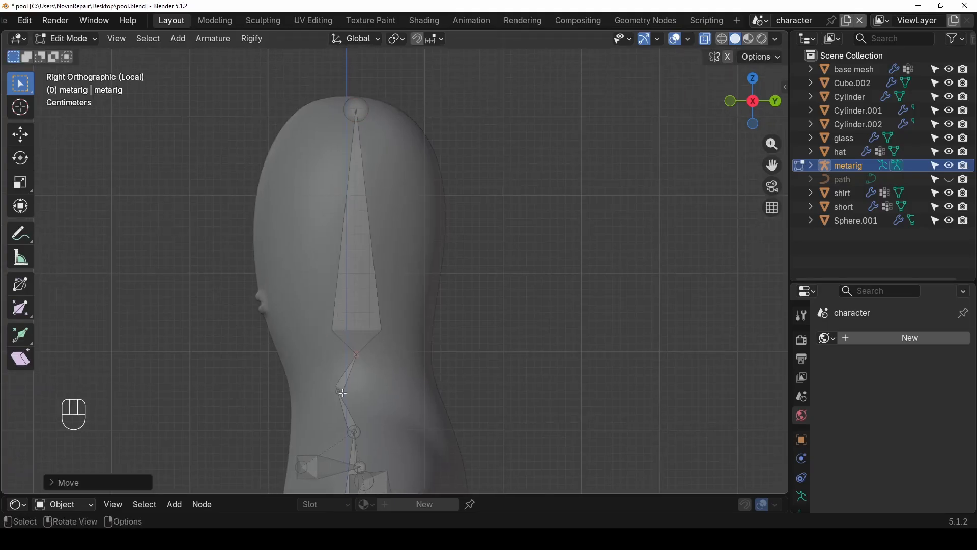
left_click_drag(328, 388, 348, 400)
key("g")
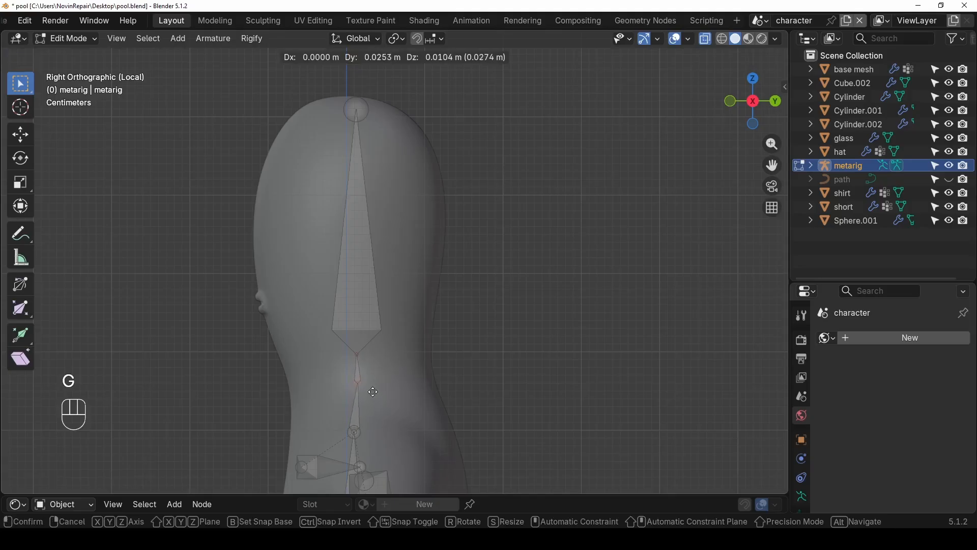
left_click(373, 393)
- Turn on X-axis mirroring, try moving the outer end of the left shoulder bone outward, and undo that move
scroll(373, 393, "down", 3)
middle_click_drag(373, 393, 480, 353)
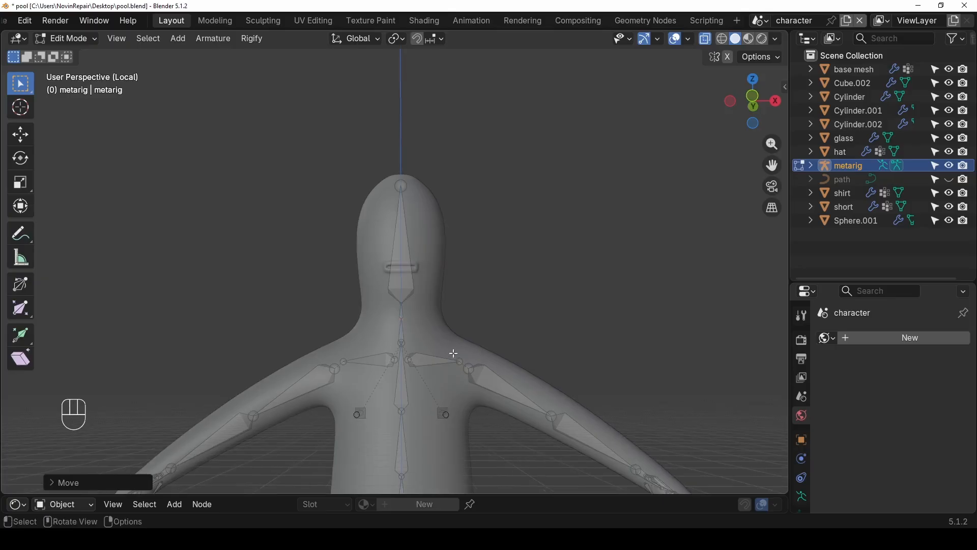
left_click_drag(449, 348, 481, 374)
mouse_move(481, 374)
middle_mouse_down()
mouse_move(438, 386)
mouse_move(466, 380)
middle_mouse_up()
scroll(467, 380, "down", 2)
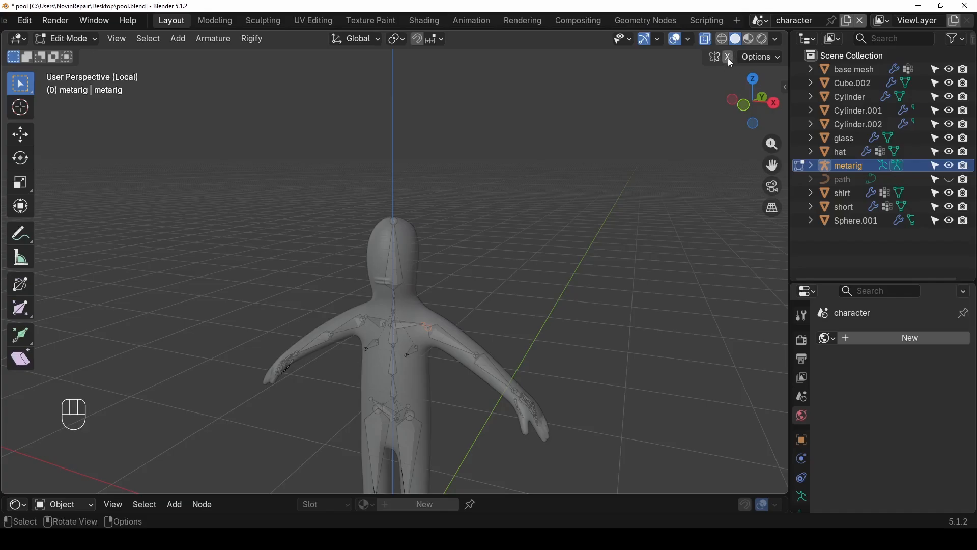
key("g")
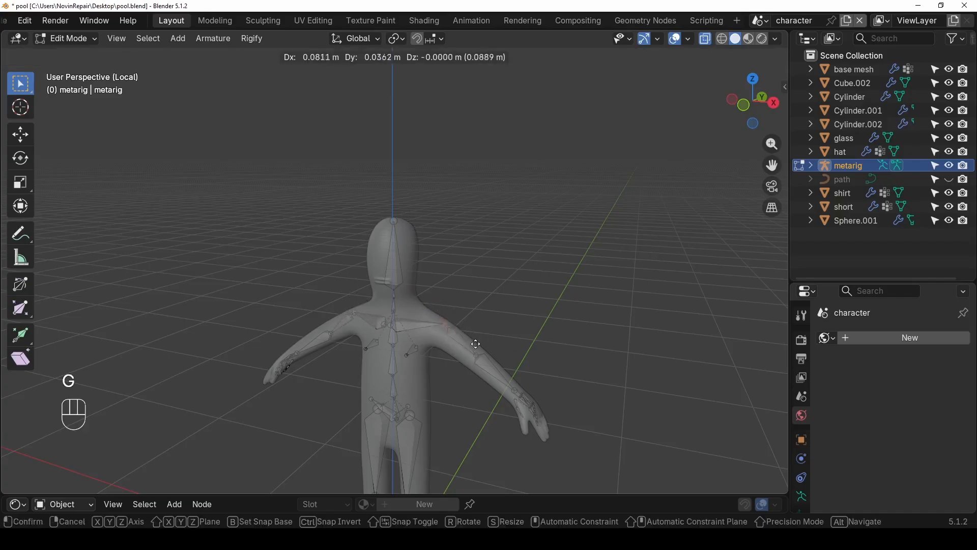
left_click(407, 323)
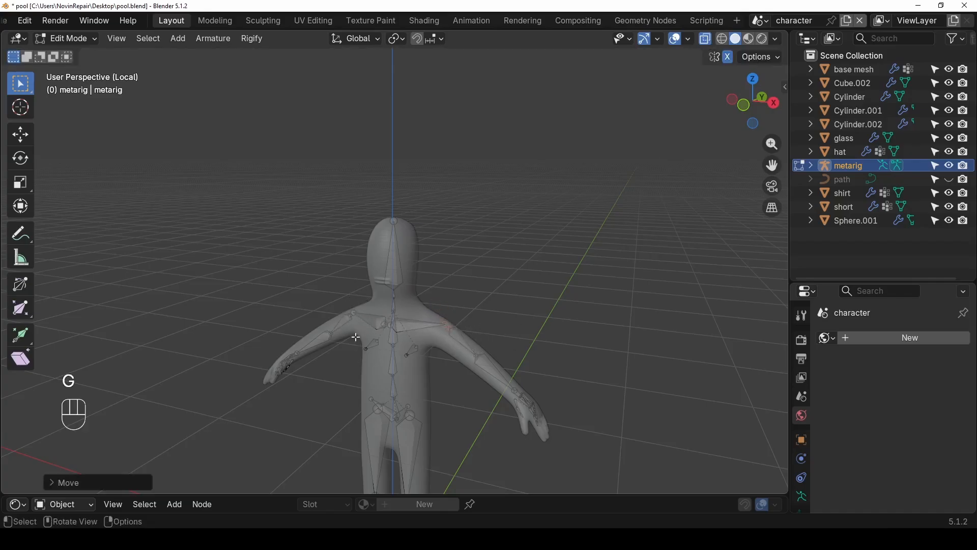
key("ctrl+z")
- Reposition the left elbow joint inside the arm mesh, viewing the arm from the side
middle_click_drag(356, 337, 386, 327)
key("g")
left_click(461, 399)
scroll(406, 277, "up", 3)
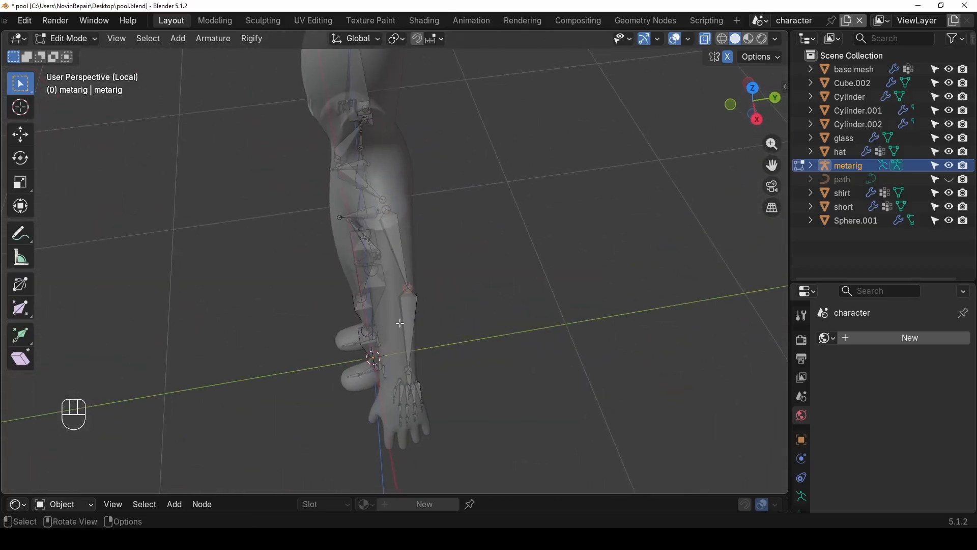
key("g")
left_click(398, 323)
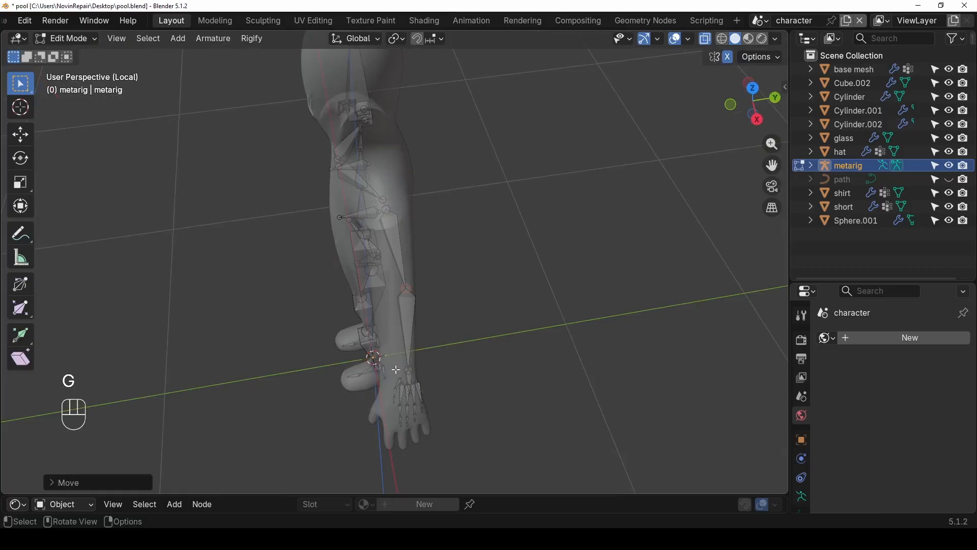
- Select all left hand and finger bones and move them down into the hand mesh
middle_click_drag(396, 369, 408, 364)
left_click_drag(408, 365, 474, 434)
key("g")
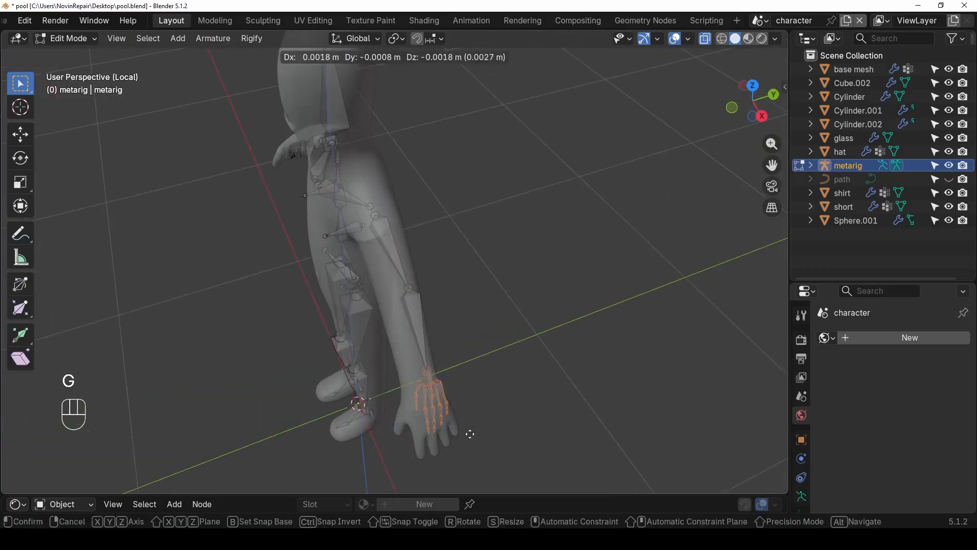
left_click(467, 444)
- In top view, nudge the left elbow joint slightly to refine its position within the arm
middle_click_drag(467, 444, 408, 331)
scroll(393, 208, "up", 3)
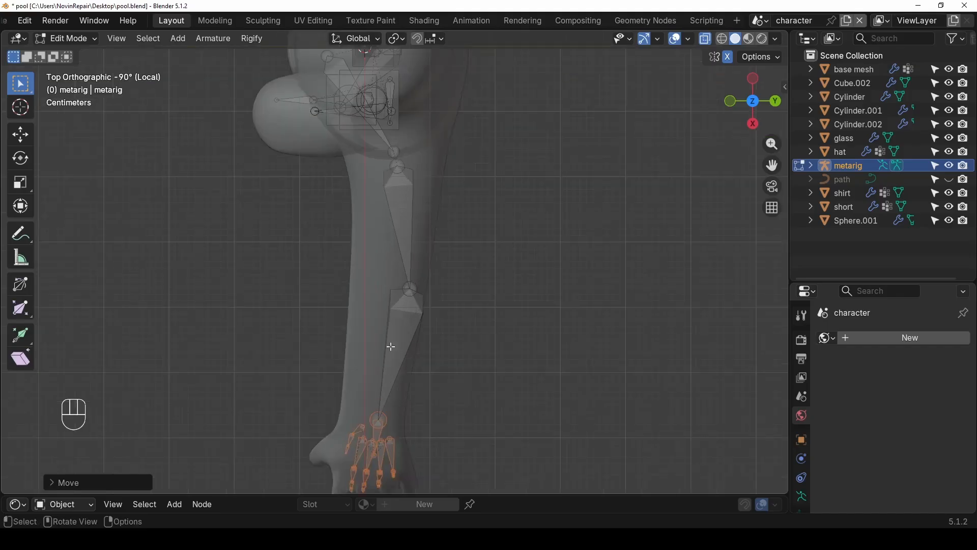
left_click(416, 297)
key("g")
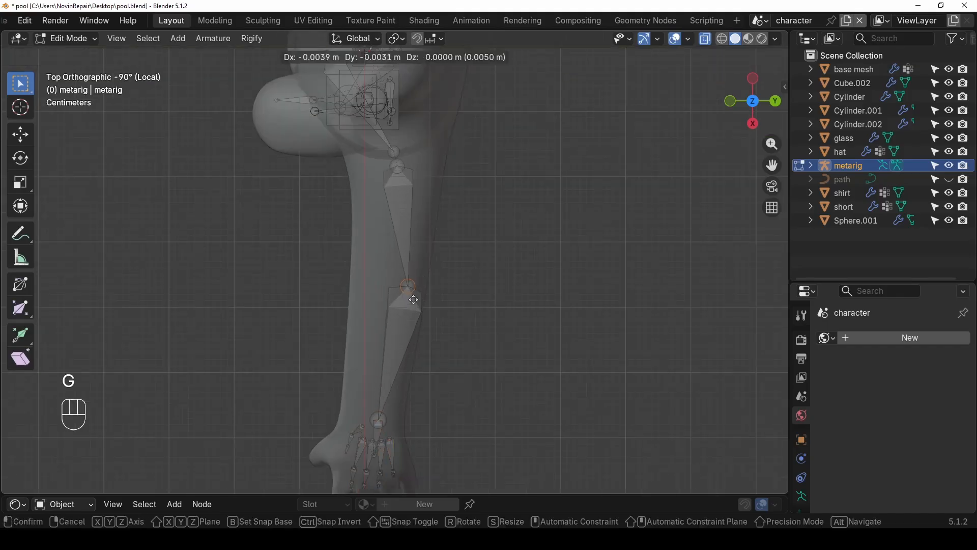
left_click(413, 299)
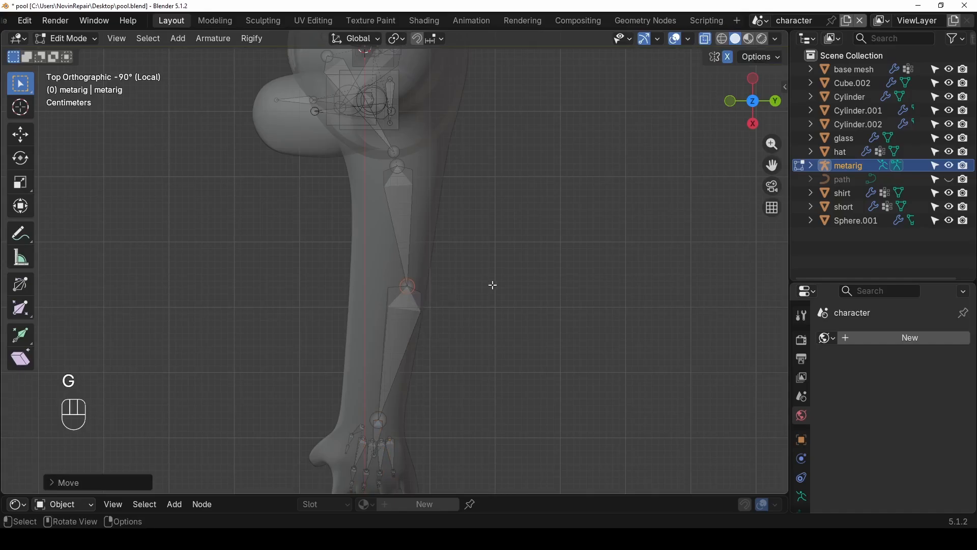
- Select the left palm and finger bones, scale them up, and move them to fit the hand mesh
middle_click_drag(440, 301, 516, 202)
middle_click_drag(519, 406, 439, 347, "shift")
left_click_drag(413, 320, 542, 471)
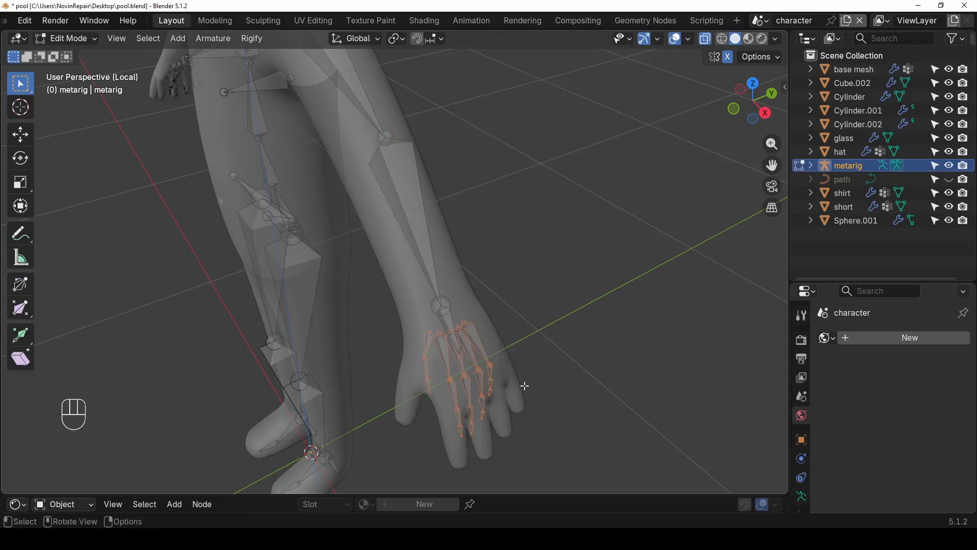
middle_click_drag(525, 385, 477, 395)
key("s")
left_click(543, 382)
key("g")
left_click(596, 332)
- Select the thumb bone's tip and enable snapping with Volume as the target and Center as the snap base
left_click(470, 375)
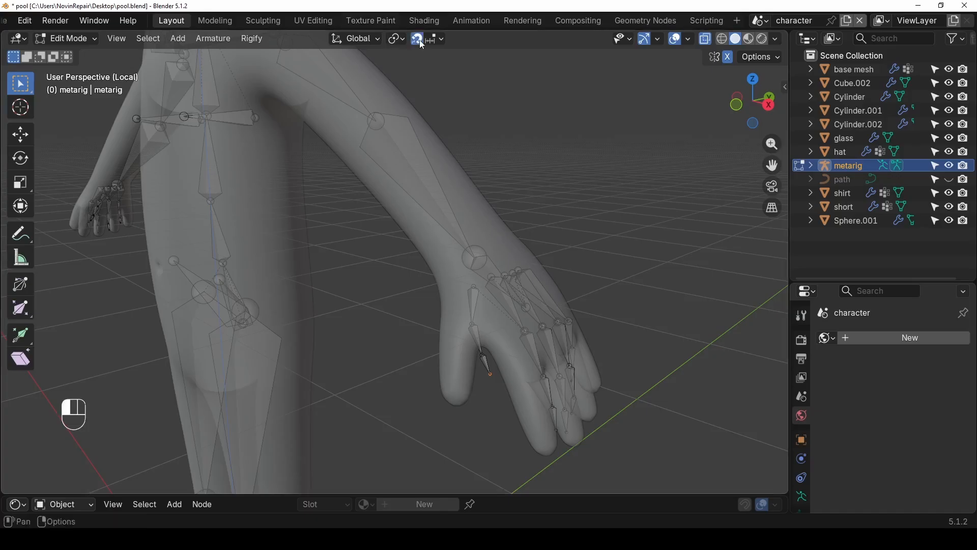
left_click(434, 40)
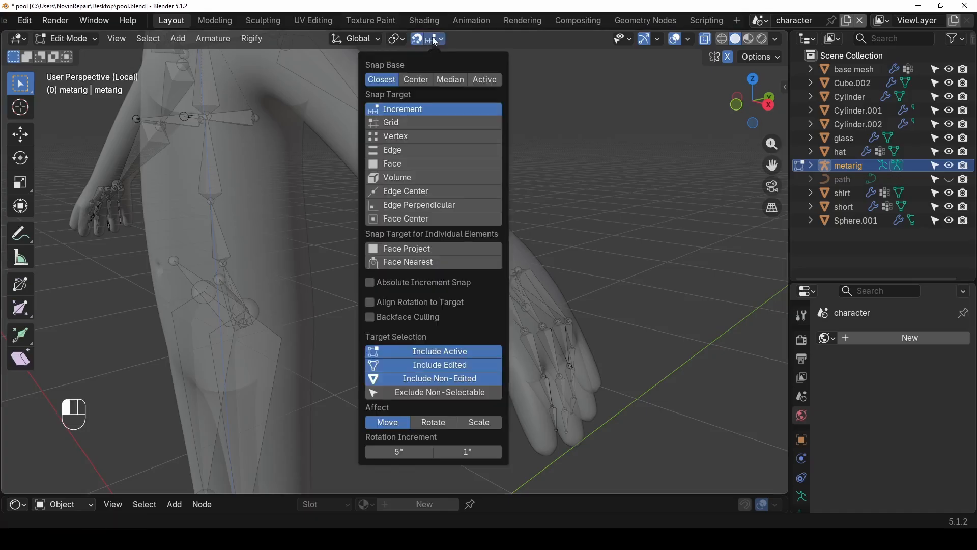
left_click(403, 178)
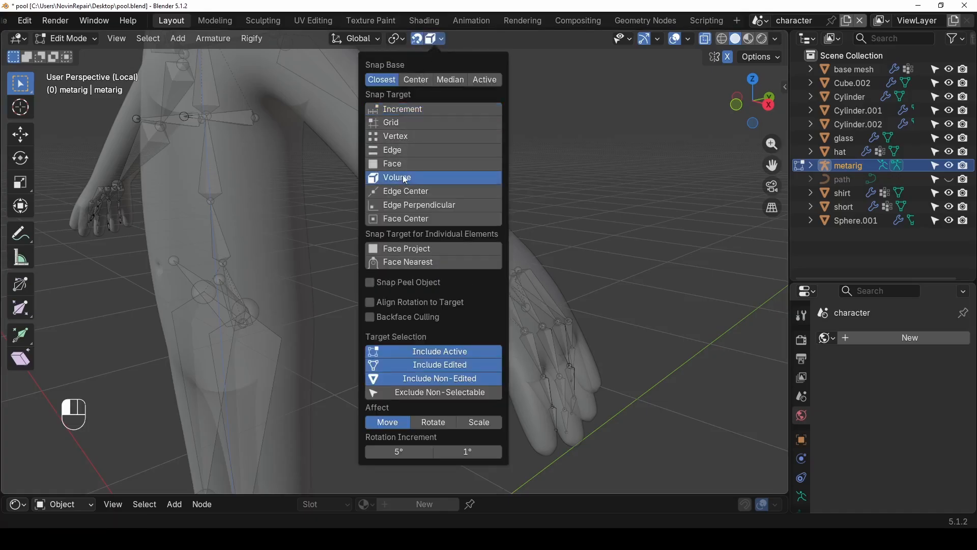
left_click(417, 81)
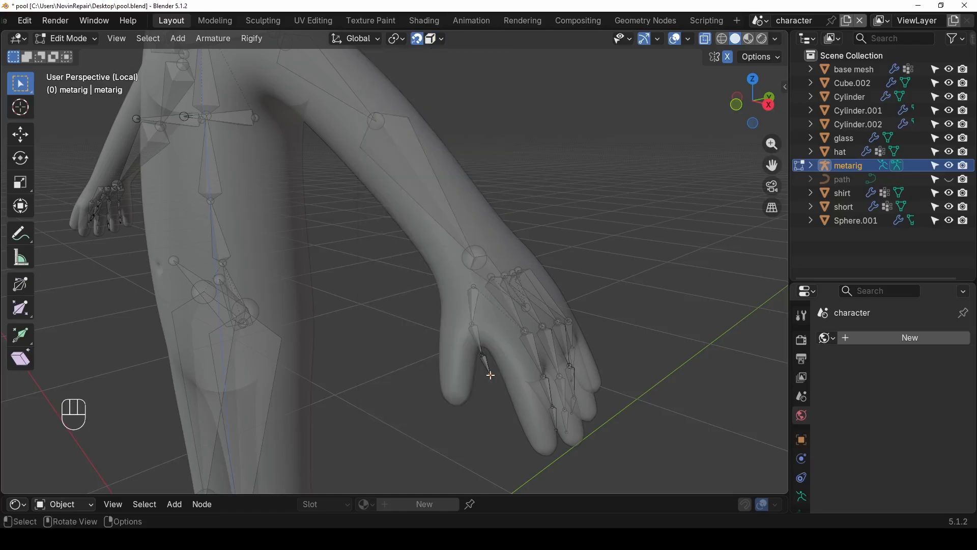
- Snap the left thumb's tip and its two middle joints into the centre of the thumb mesh
key("g")
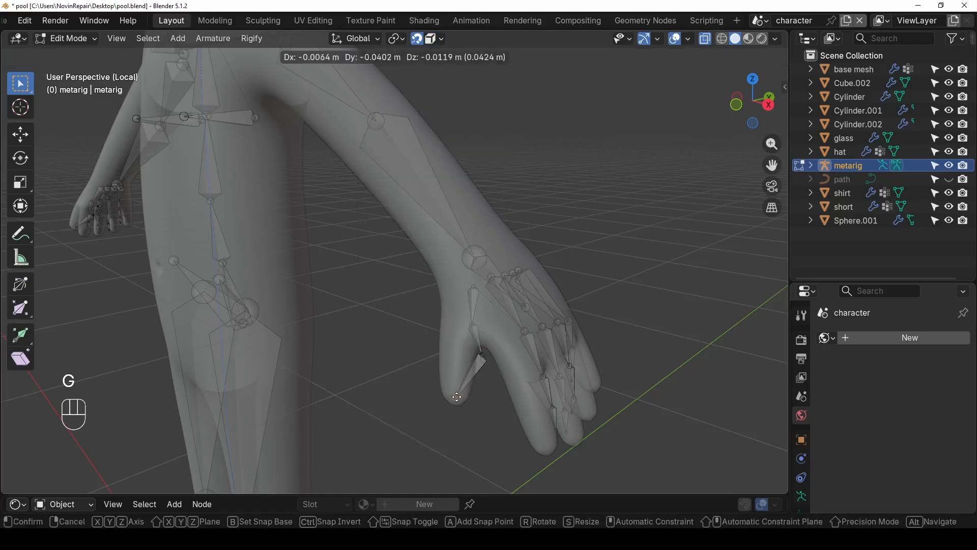
left_click(468, 376)
left_click_drag(473, 348, 495, 359)
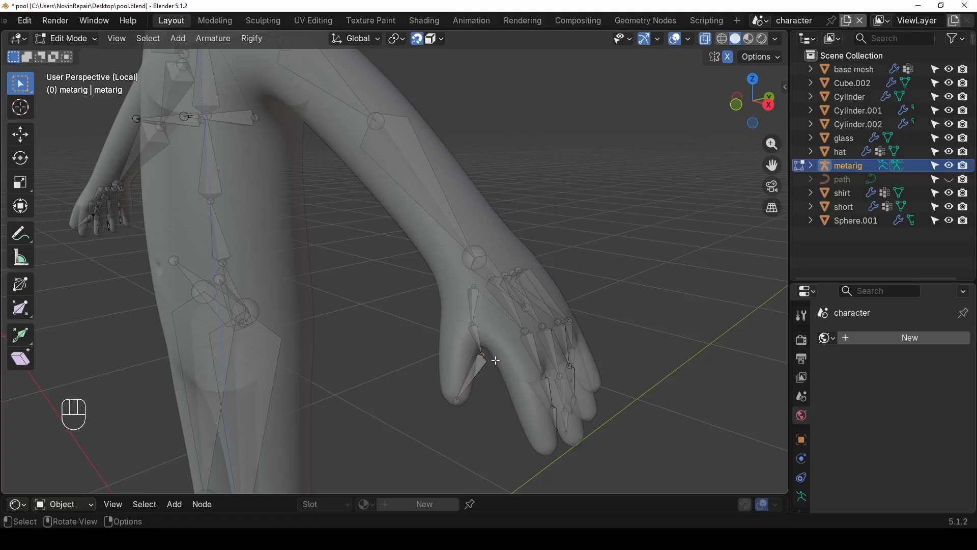
key("g")
left_click(460, 369)
key("g")
key("g")
left_click(471, 329)
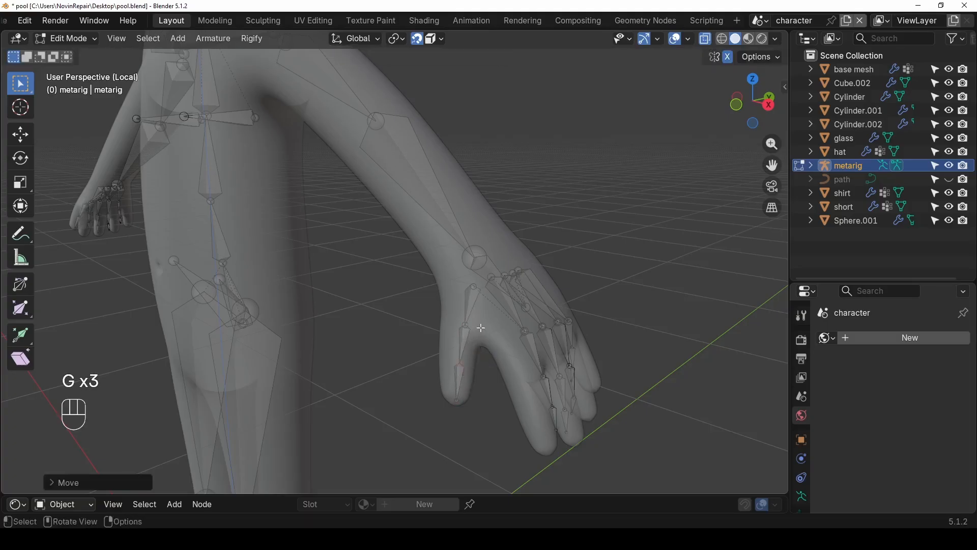
- Snap the left index finger's tip and joints into the centre of the index finger mesh
middle_click_drag(478, 329, 422, 331)
key("g")
left_click(427, 448)
middle_click_drag(428, 402, 426, 352, "shift")
key("g")
left_click(418, 339)
left_click(444, 279)
key("g")
mouse_move(419, 306)
middle_mouse_down()
mouse_move(448, 298)
mouse_move(418, 313)
middle_mouse_up()
left_click(441, 272)
- Snap the left middle finger's tip and joints into the centre of the middle finger mesh
left_click(449, 383)
key("g")
left_click(455, 396)
left_click(448, 356)
key("g")
left_click(447, 317)
key("g")
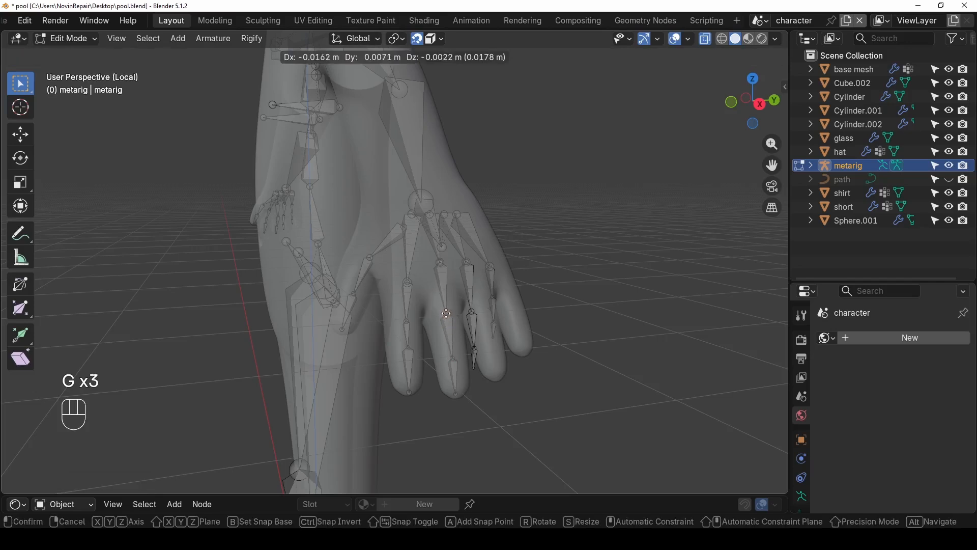
left_click(444, 316)
key("g")
- Snap the left ring finger's tip, joints and knuckle into the centre of the ring finger mesh
middle_click_drag(442, 350, 425, 345)
key("g")
left_click(442, 351)
key("g")
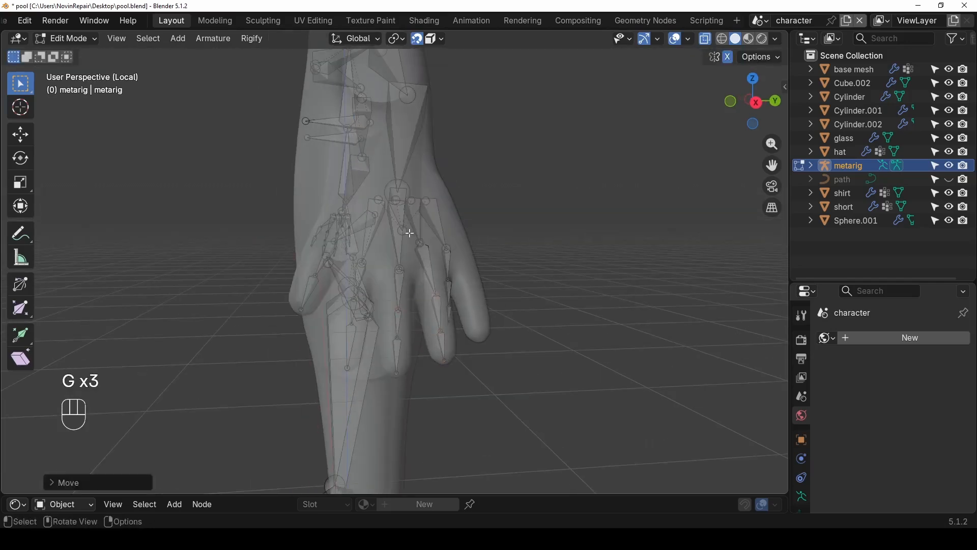
left_click_drag(407, 229, 431, 256)
key("g")
key("g")
- Snap the left little finger's tip and joints into the centre of the little finger mesh
left_click(478, 294)
left_click_drag(475, 334, 485, 342)
key("g")
left_click(479, 294)
key("g")
key("g")
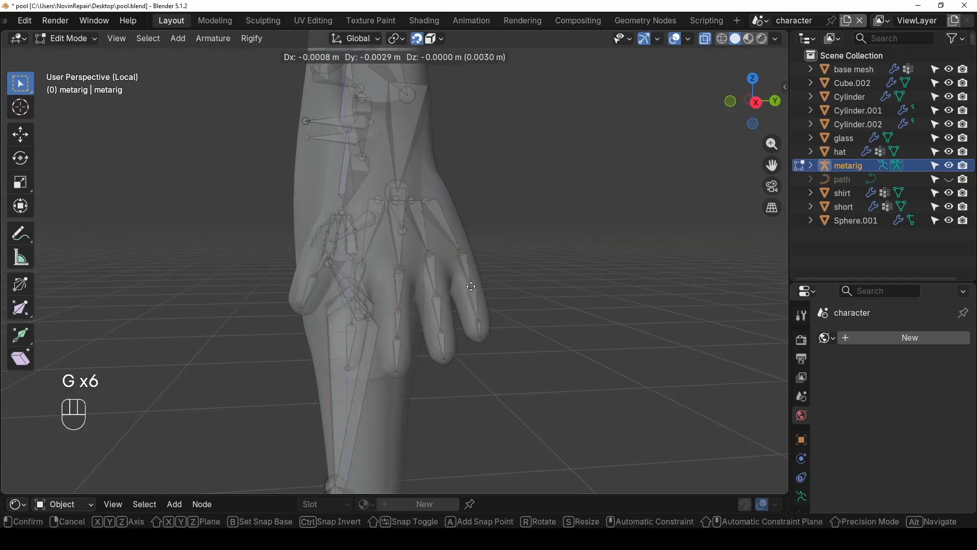
left_click(475, 291)
- Extend the tip of the left hand bone to beside the middle finger's knuckle
middle_click_drag(475, 291, 277, 267)
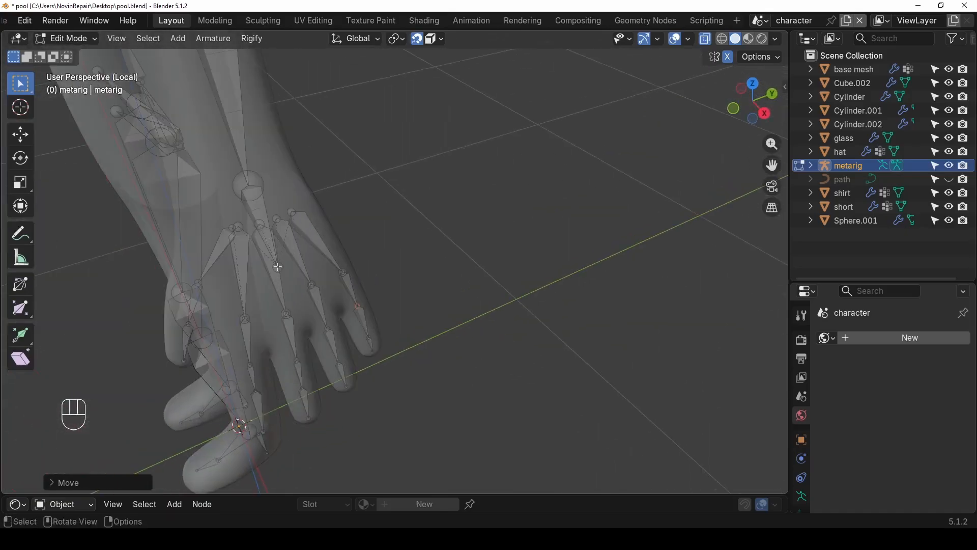
left_click(277, 266)
key("g")
left_click(301, 312)
- Reposition the bases of thumb.01.L and palm.01.L within the left palm near the wrist
left_click(226, 223)
middle_click_drag(226, 223, 267, 219)
left_click(410, 218)
key("g")
middle_click_drag(410, 218, 453, 198)
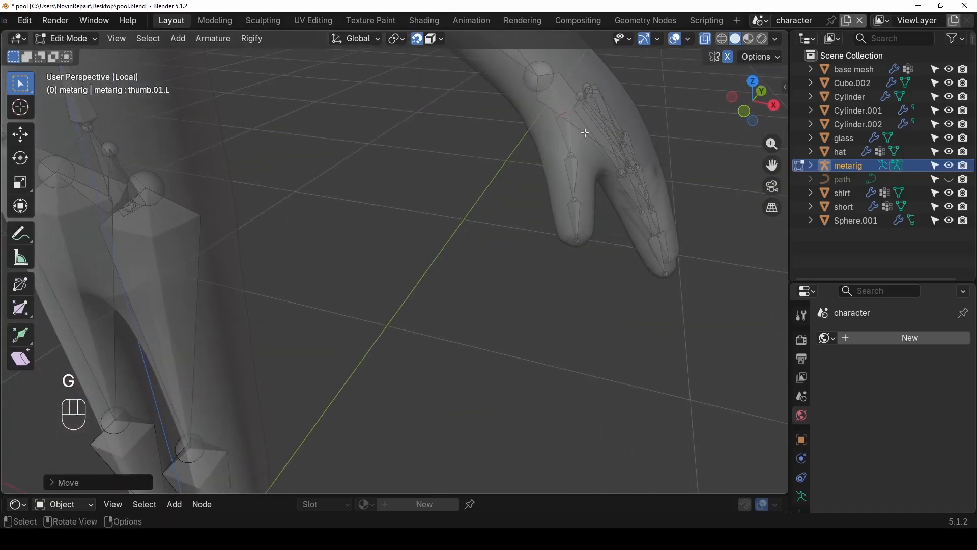
middle_click_drag(585, 130, 553, 141)
left_click(492, 127)
key("g")
middle_click_drag(486, 135, 467, 139)
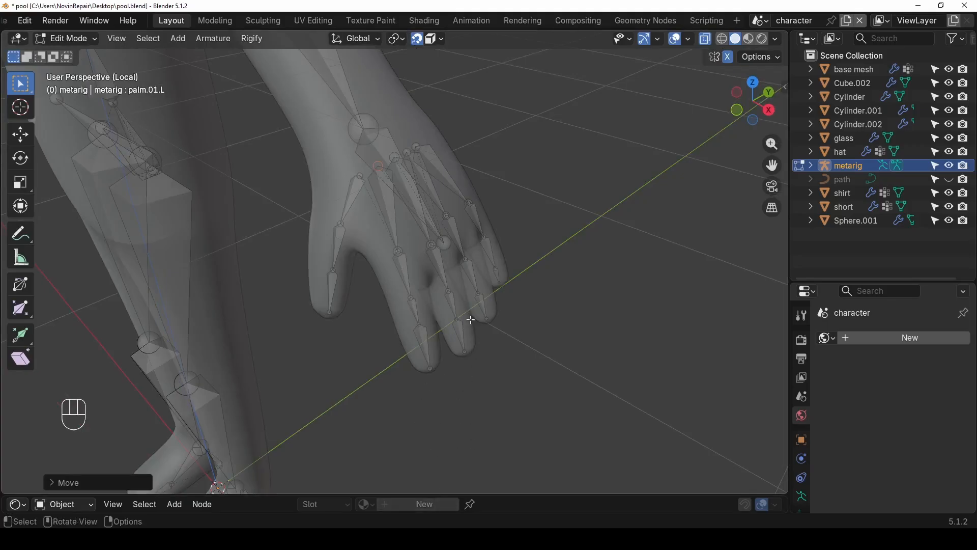
- Move the base of palm.04.L outward in the palm and recentre the little finger's knuckle joint
middle_click_drag(498, 308, 382, 216)
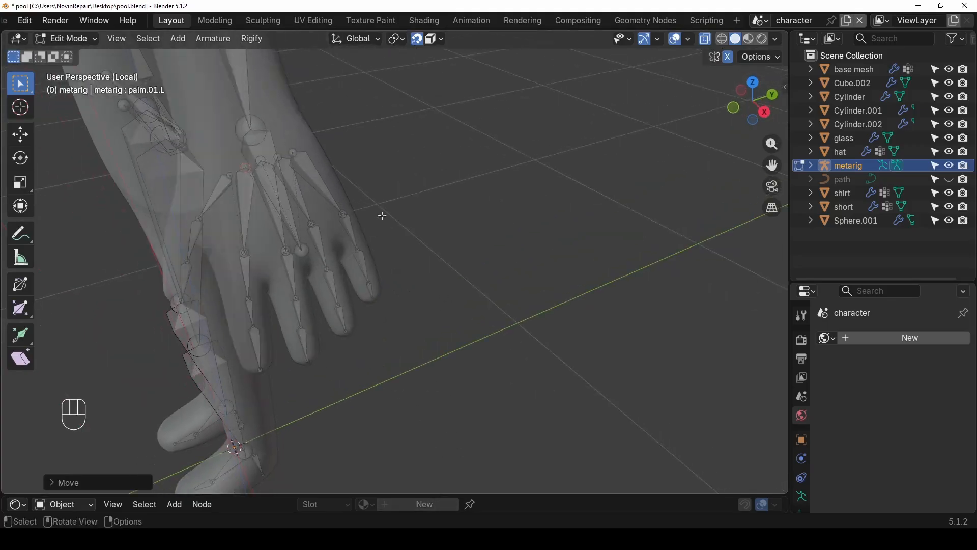
left_click(295, 152)
key("g")
left_click(302, 150)
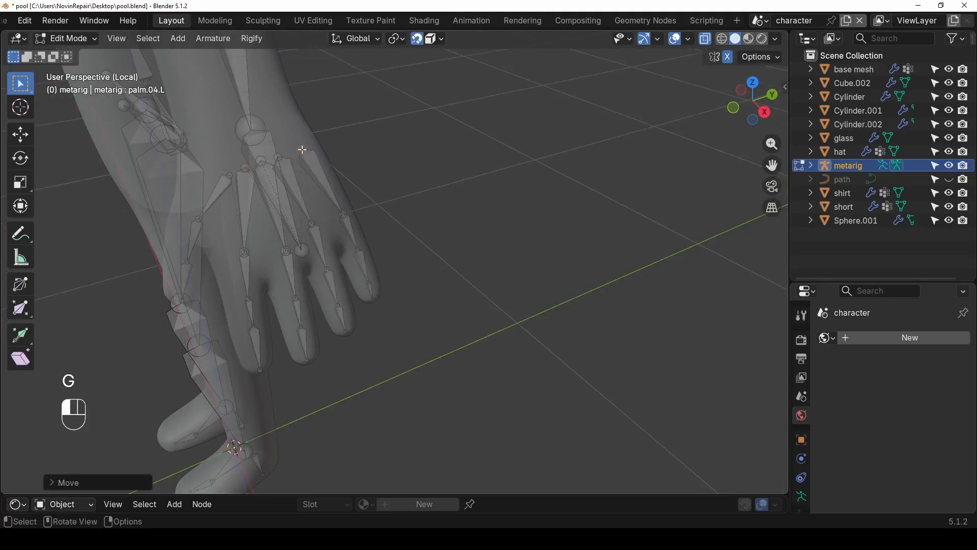
left_click(348, 217)
key("g")
left_click(348, 214)
key("ctrl+z")
key("g")
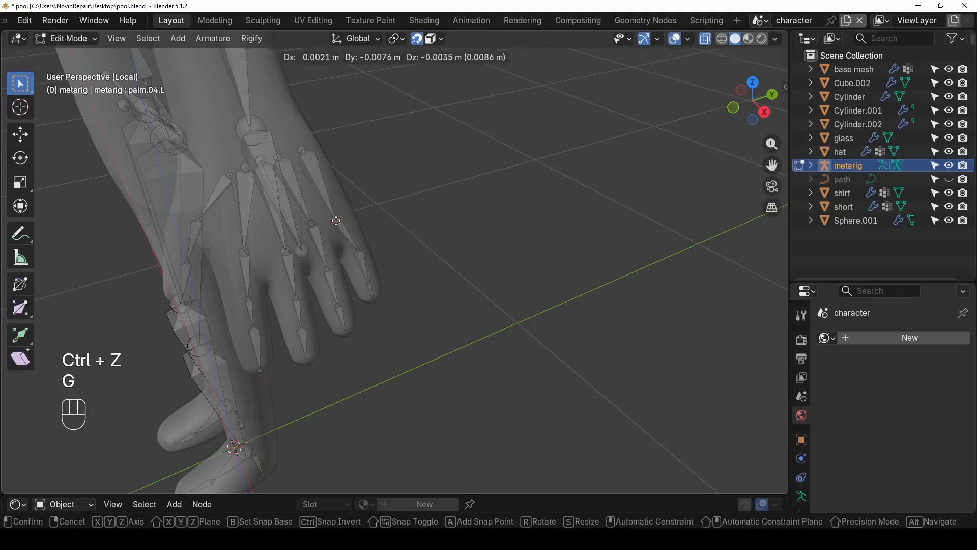
left_click(340, 217)
scroll(339, 218, "down", 5)
middle_click_drag(335, 221, 369, 178)
scroll(424, 297, "down", 3)
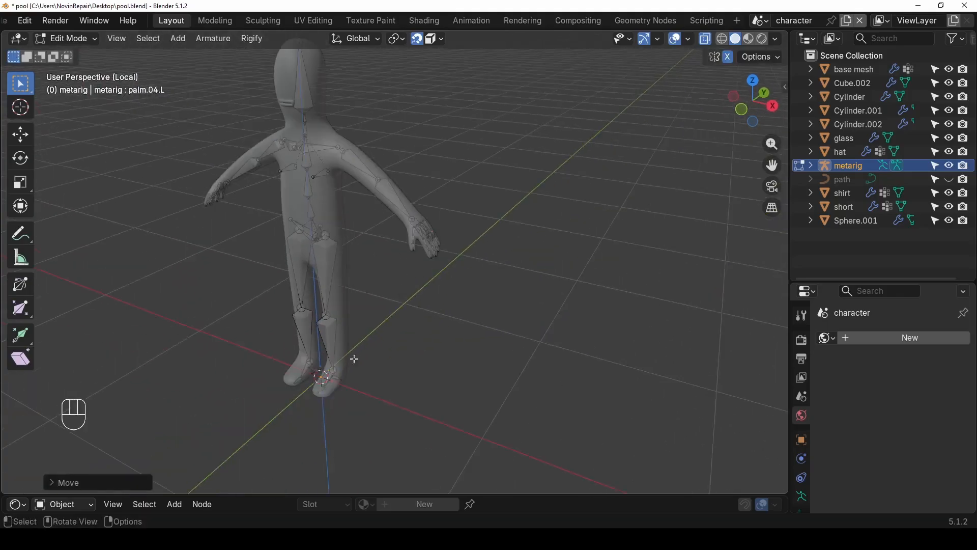
- Centre the knee joint within the leg mesh in the side view, with snapping turned off
middle_click_drag(353, 360, 307, 334)
scroll(307, 334, "up", 6)
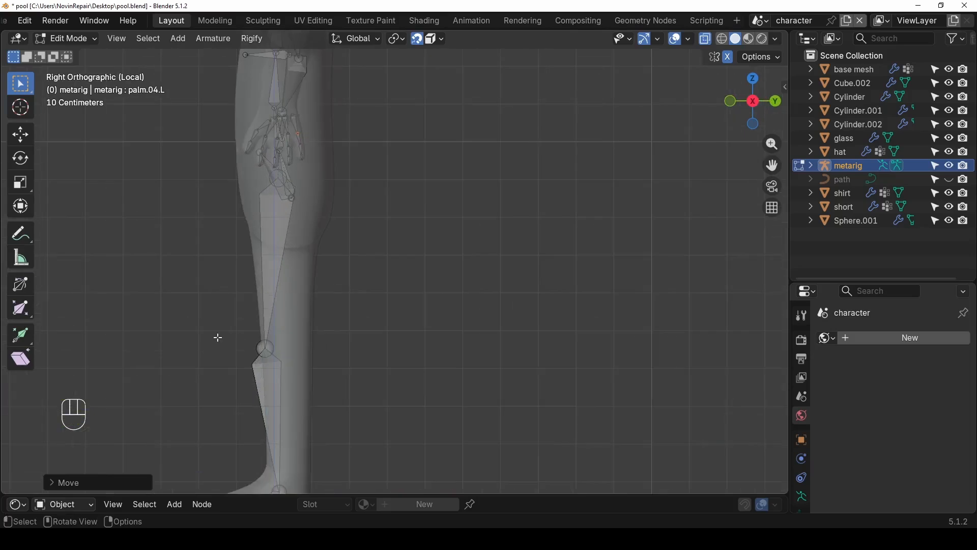
left_click_drag(218, 336, 286, 358)
key("g")
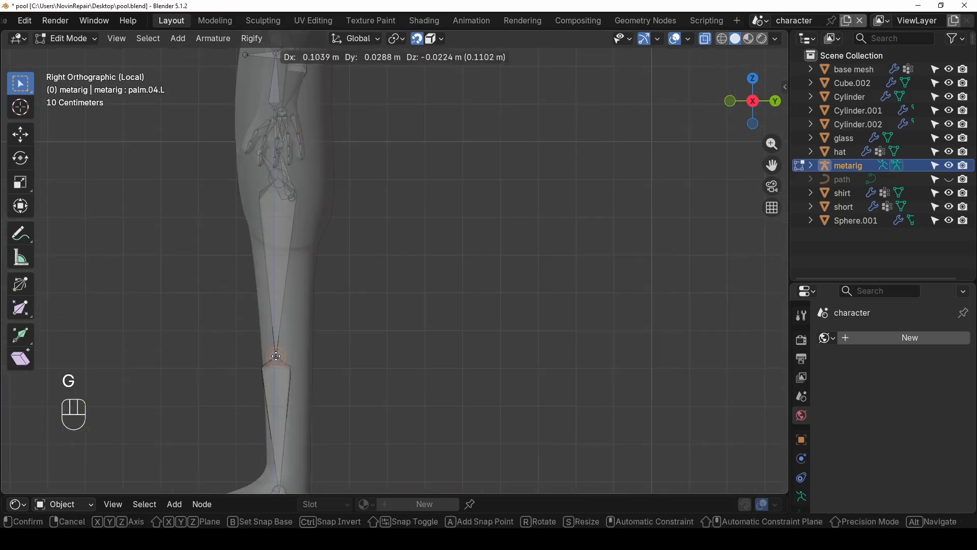
left_click(278, 351)
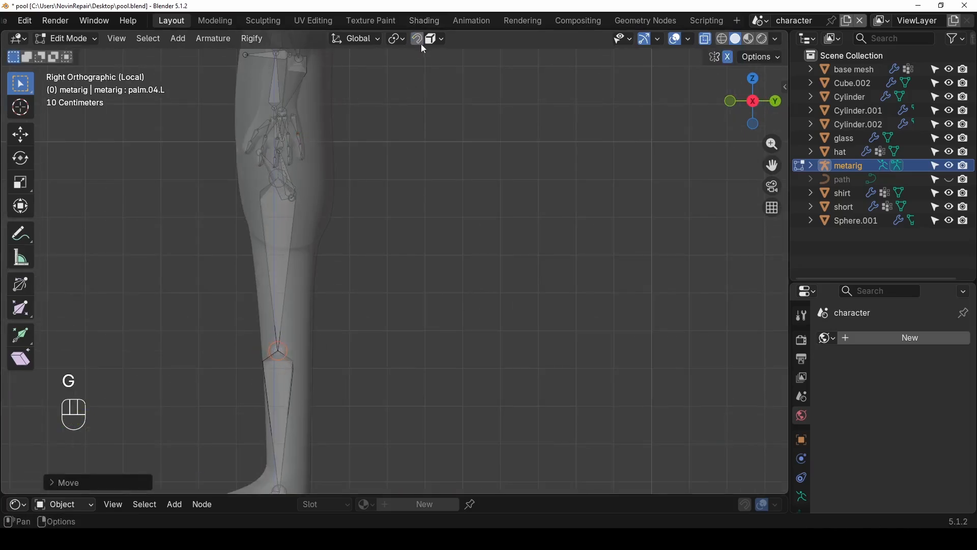
key("g")
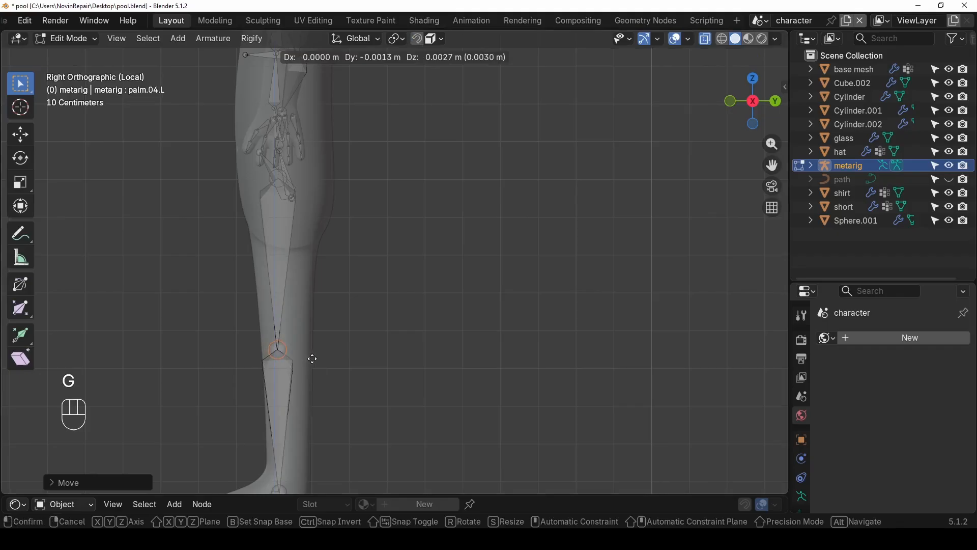
left_click(312, 358)
- Shift the pelvis bones slightly forward inside the hips in the side view
middle_click_drag(266, 166, 432, 200)
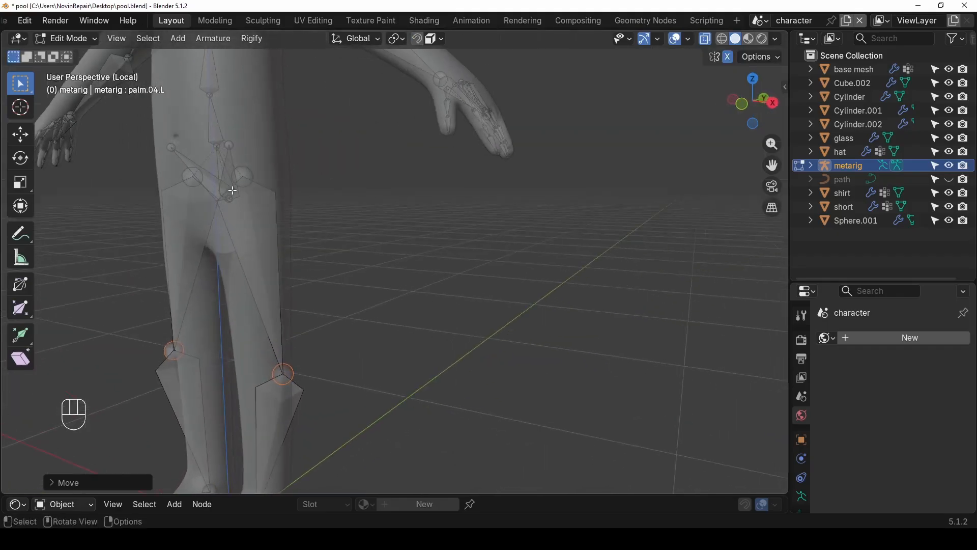
left_click_drag(148, 139, 295, 218)
middle_click_drag(295, 218, 192, 229)
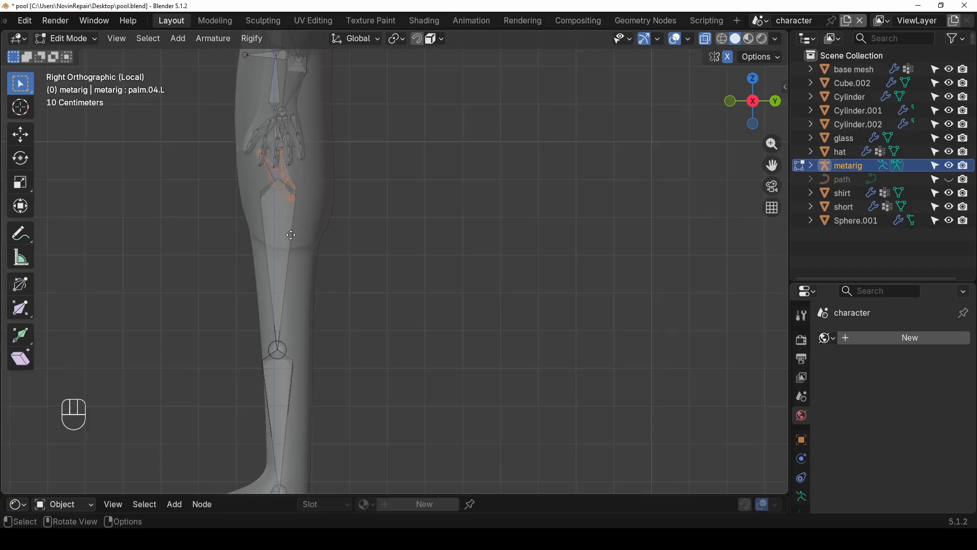
key("g")
left_click(283, 216)
middle_click_drag(283, 217, 331, 221)
- Lower the thigh bone heads by about 0.09 m and centre the knee joints within the legs in the front view
left_click(265, 170)
left_click_drag(318, 219, 322, 218, "alt")
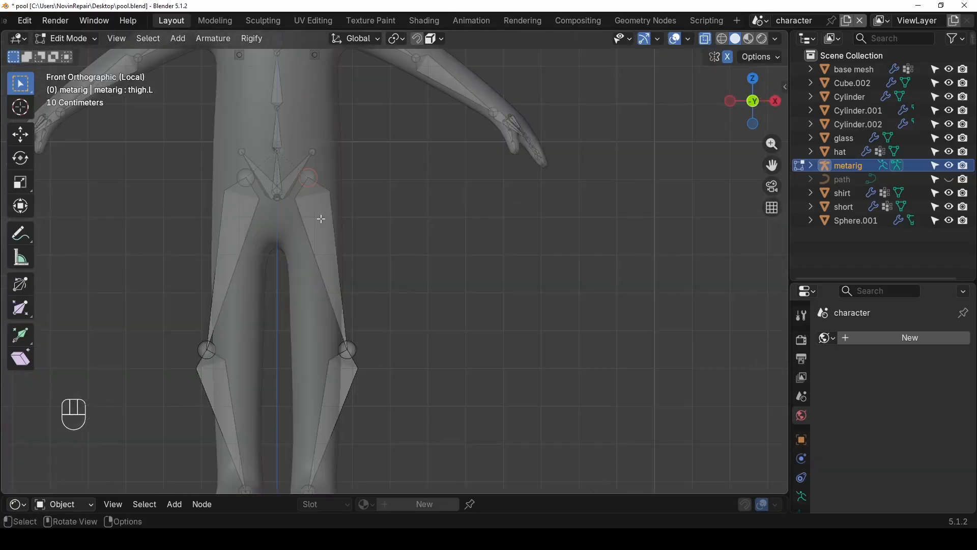
key("g")
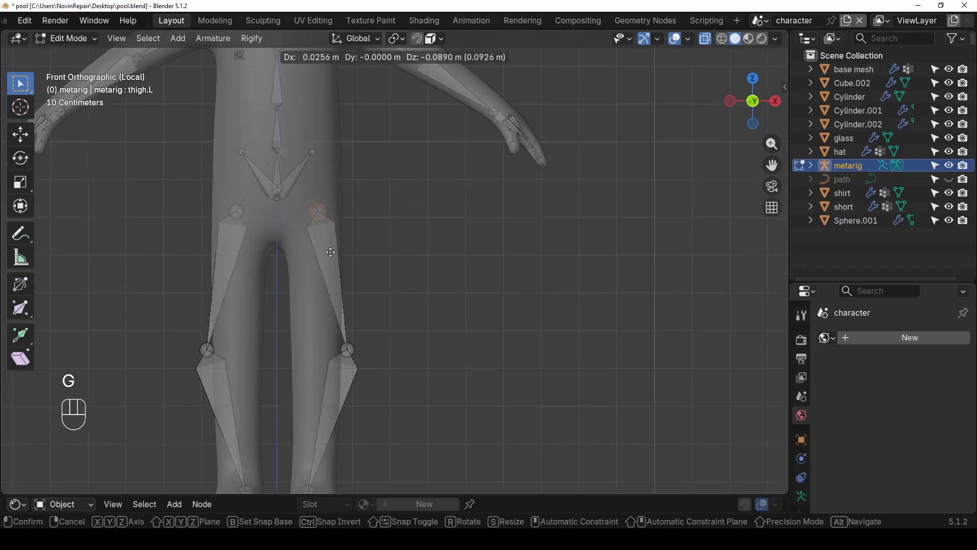
left_click(329, 251)
left_click(206, 349)
key("g")
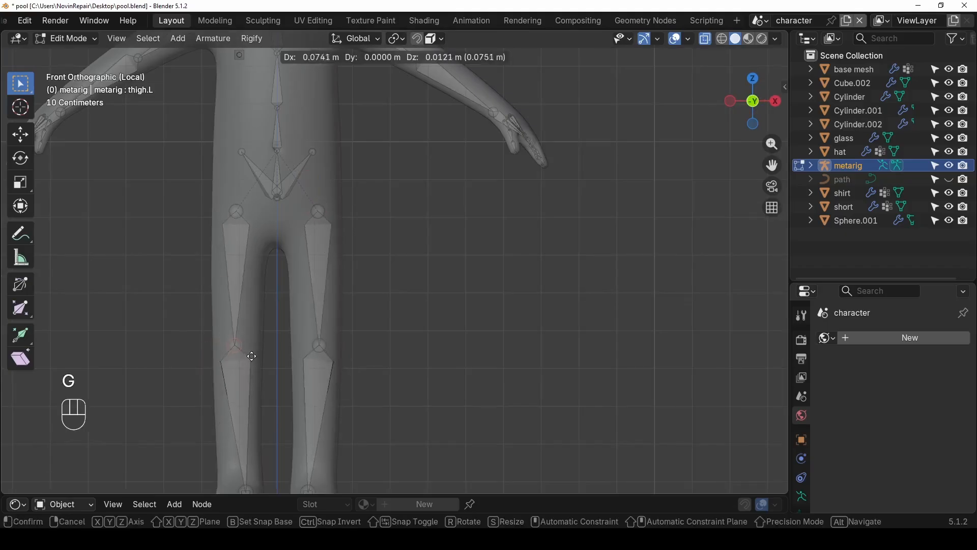
left_click(252, 357)
- Move the toe bone into the front of the foot mesh and raise its joint with the foot bone to the instep
middle_click_drag(251, 356, 282, 320)
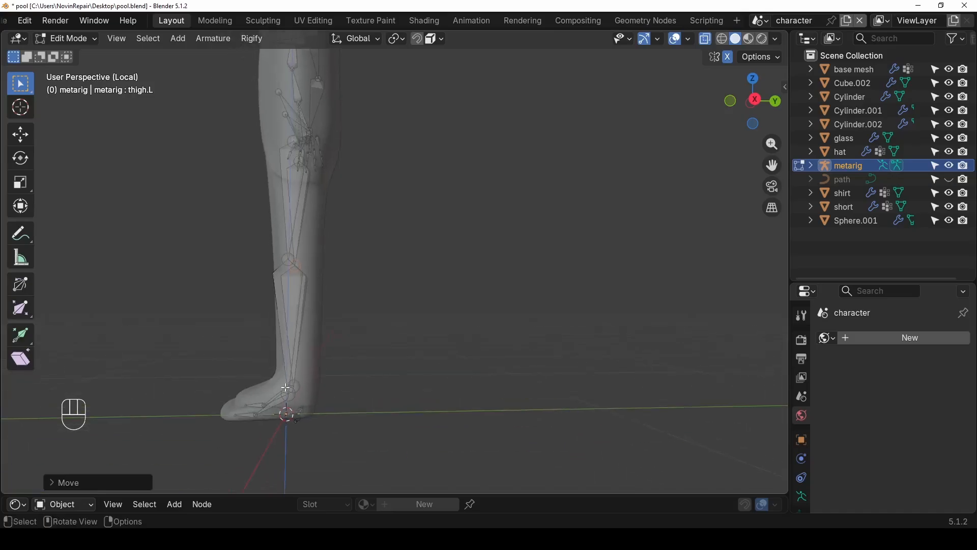
middle_click_drag(289, 369, 301, 367)
scroll(279, 415, "up", 1)
middle_click_drag(280, 415, 337, 321)
scroll(263, 417, "up", 4)
left_click_drag(171, 422, 235, 459)
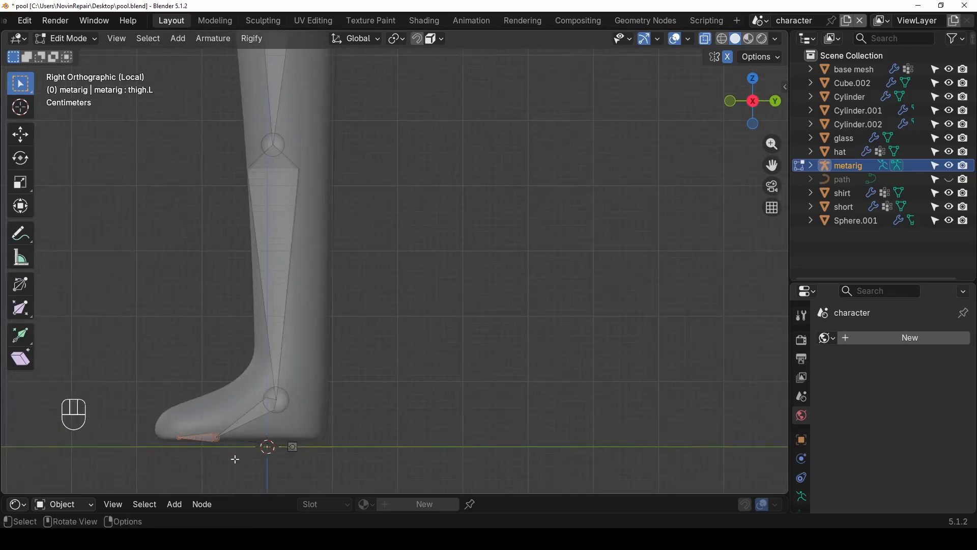
key("g")
left_click(214, 444)
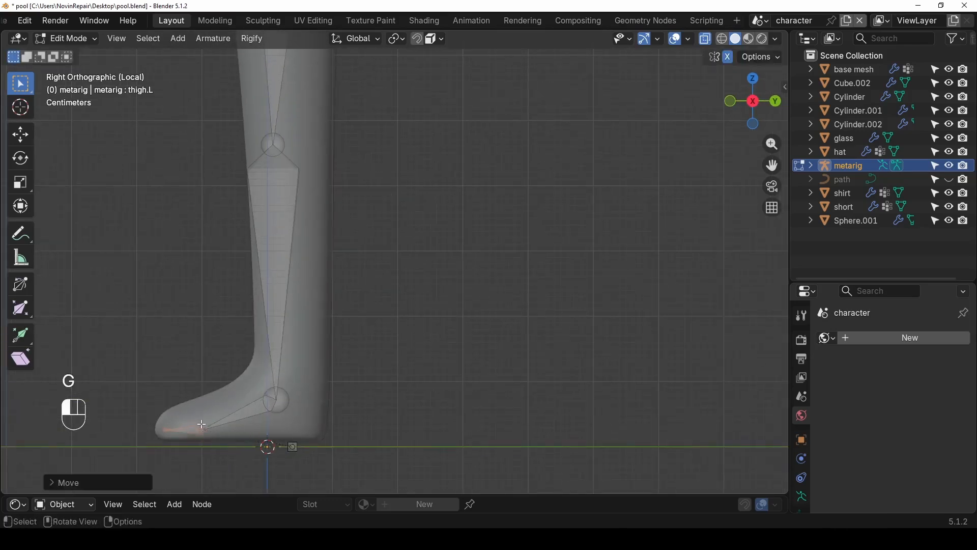
key("g")
- Move the ankle joint up and back inside the ankle, and place the heel bone inside the back of the heel
left_click(274, 400)
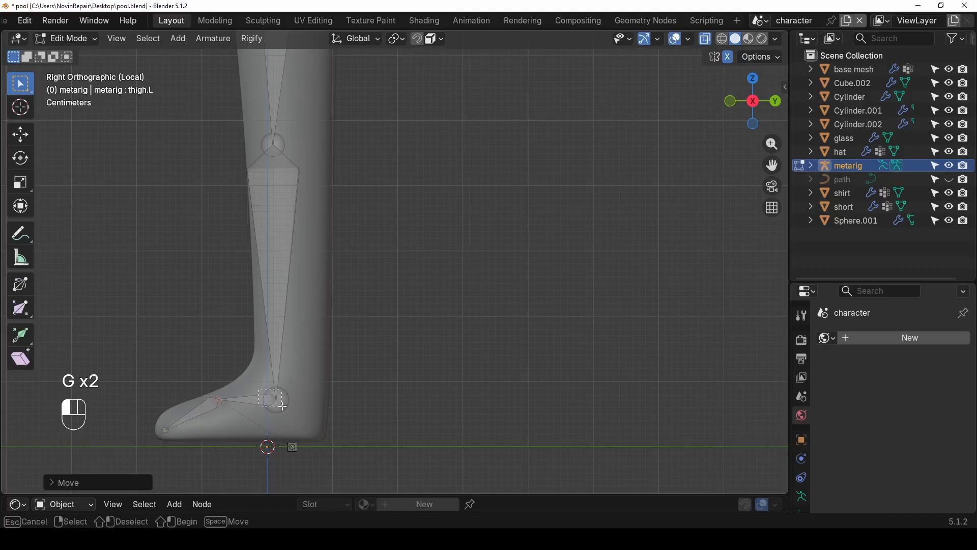
key("g")
left_click(300, 377)
left_click(291, 446)
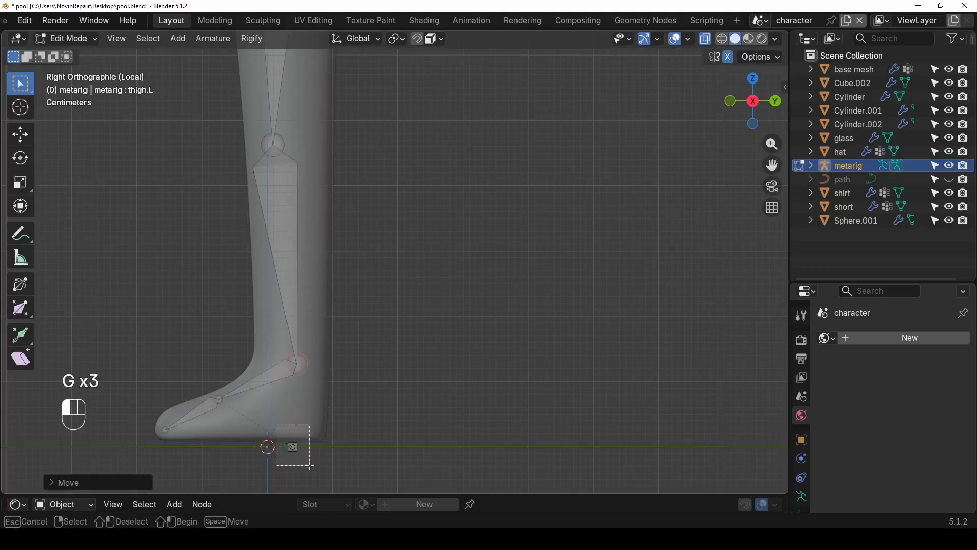
key("g")
left_click(325, 445)
- Centre the heel bones and the ankle, foot and toe joints sideways within the feet in the back view
middle_click_drag(324, 445, 189, 446)
middle_click_drag(488, 454, 479, 457, "alt")
middle_click_drag(508, 436, 479, 417, "shift")
key("g")
left_click(483, 418)
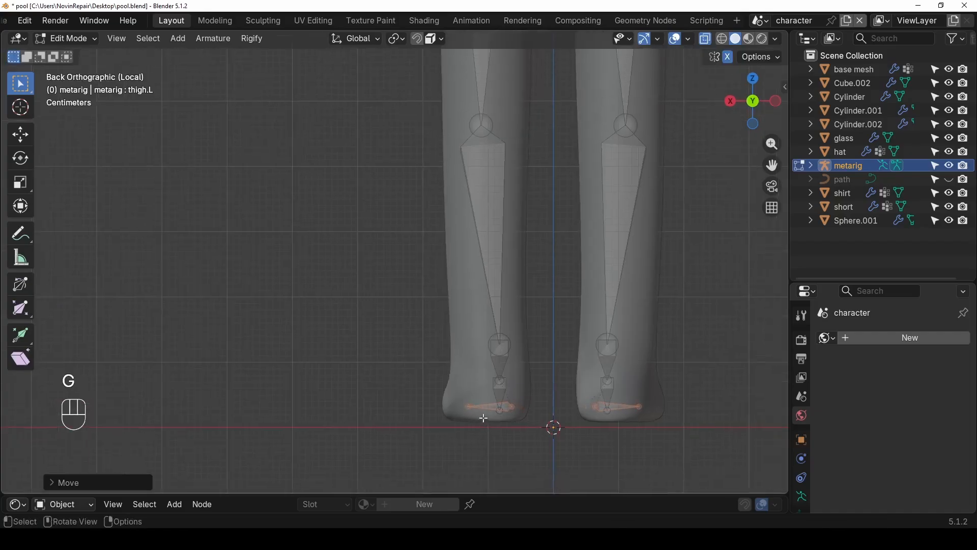
left_click_drag(512, 328, 500, 410)
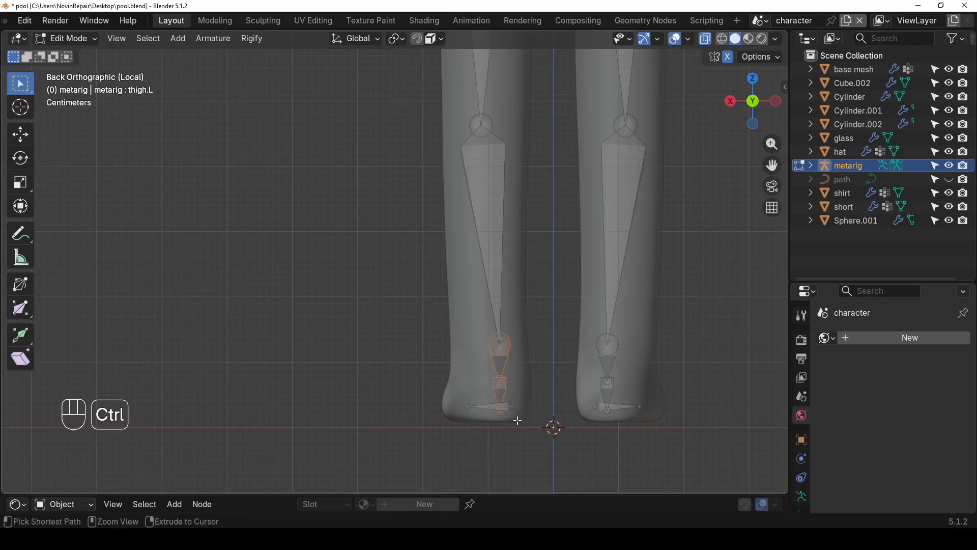
key("g")
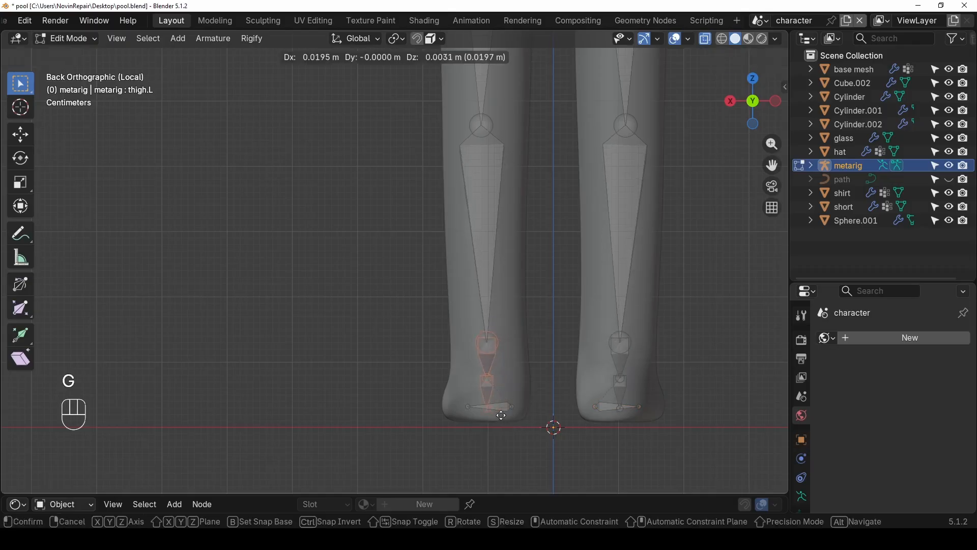
left_click(499, 407)
left_click_drag(451, 395, 476, 413)
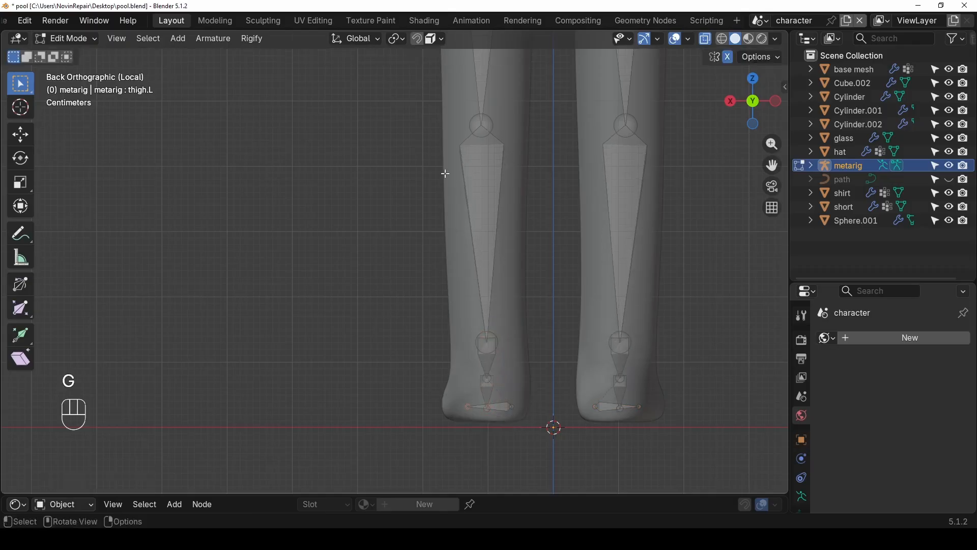
- Nudge the knee joints inward to line up with the ankles, and slightly forward in the side view
left_click_drag(452, 104, 523, 177)
key("g")
left_click(524, 177)
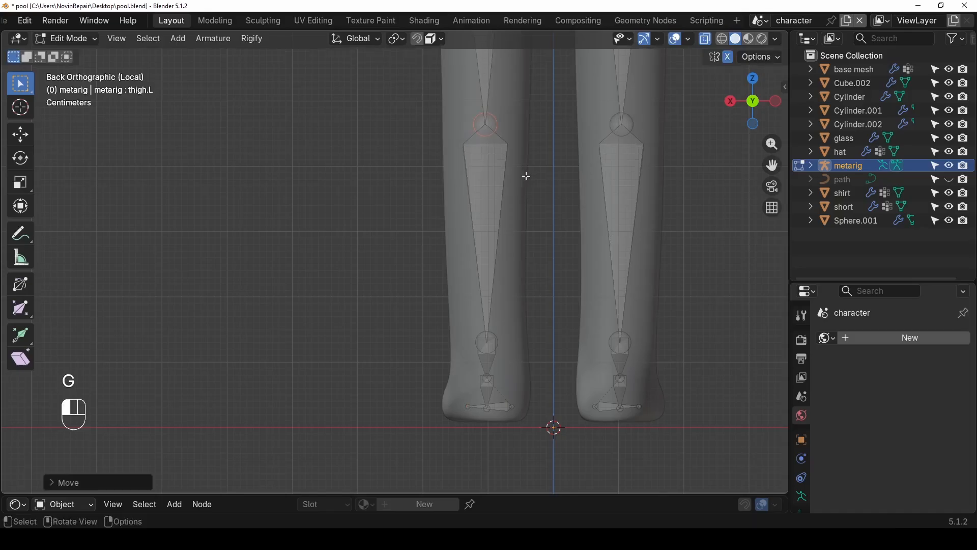
scroll(468, 228, "down", 2)
middle_click_drag(469, 227, 275, 219)
scroll(317, 236, "up", 3)
middle_click_drag(296, 150, 298, 238, "shift")
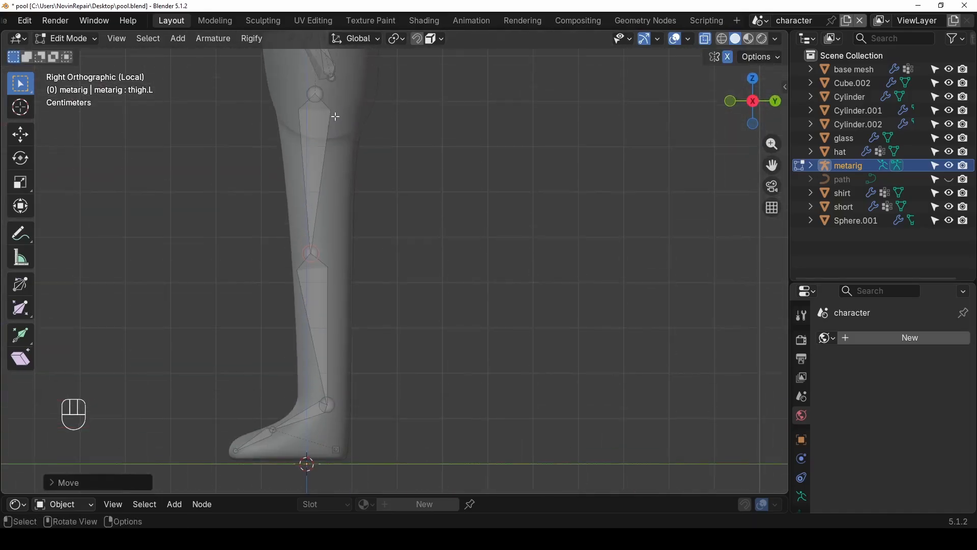
left_click(309, 252)
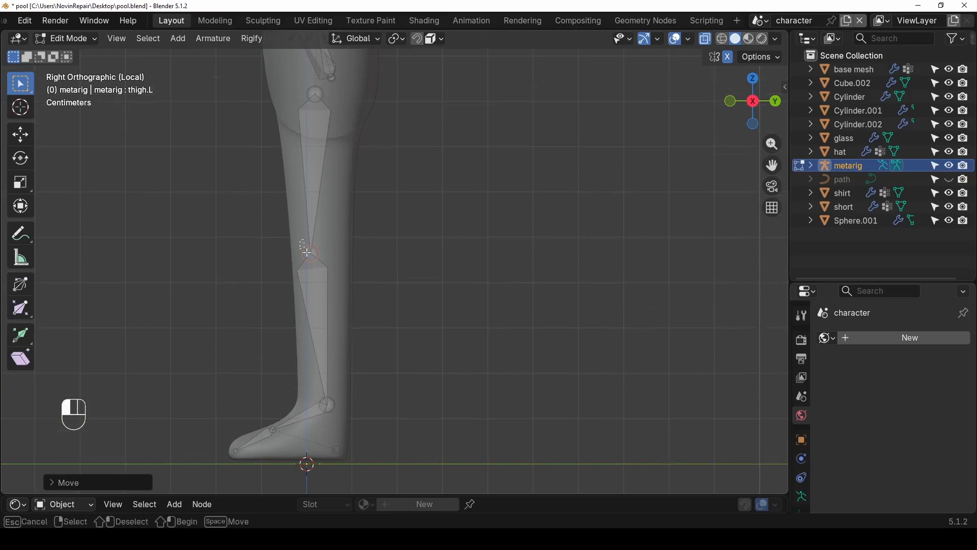
key("g")
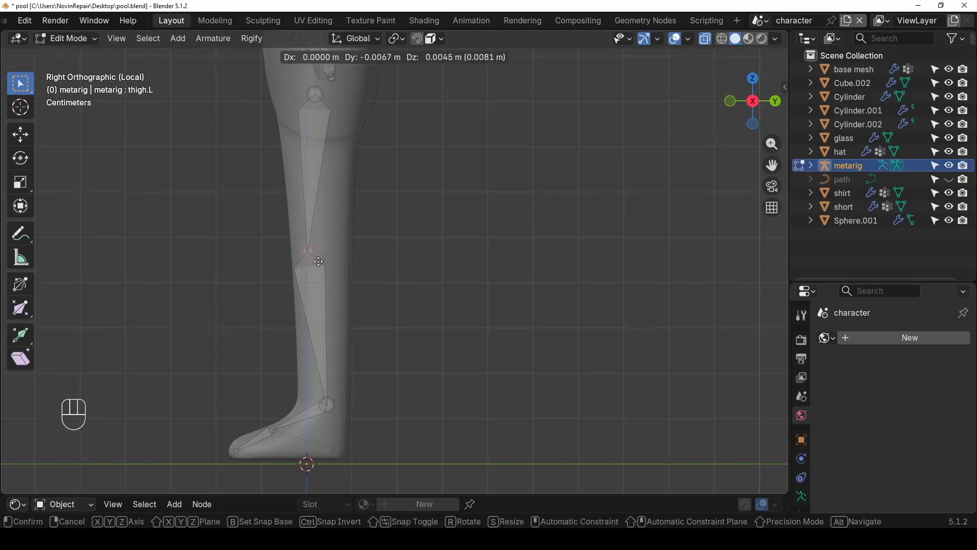
left_click(319, 262)
- Move the breast bone's protruding end back along the Y axis until it sits inside the chest mesh
middle_click_drag(300, 99, 379, 189)
middle_click_drag(328, 150, 266, 234, "shift")
scroll(283, 175, "up", 3)
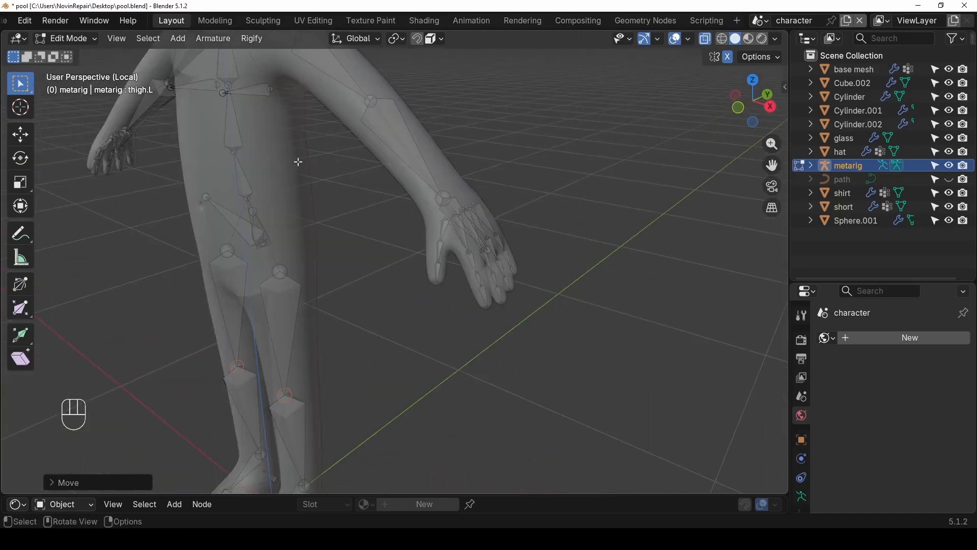
middle_click_drag(296, 162, 229, 183)
key("alt+z")
left_click(214, 94)
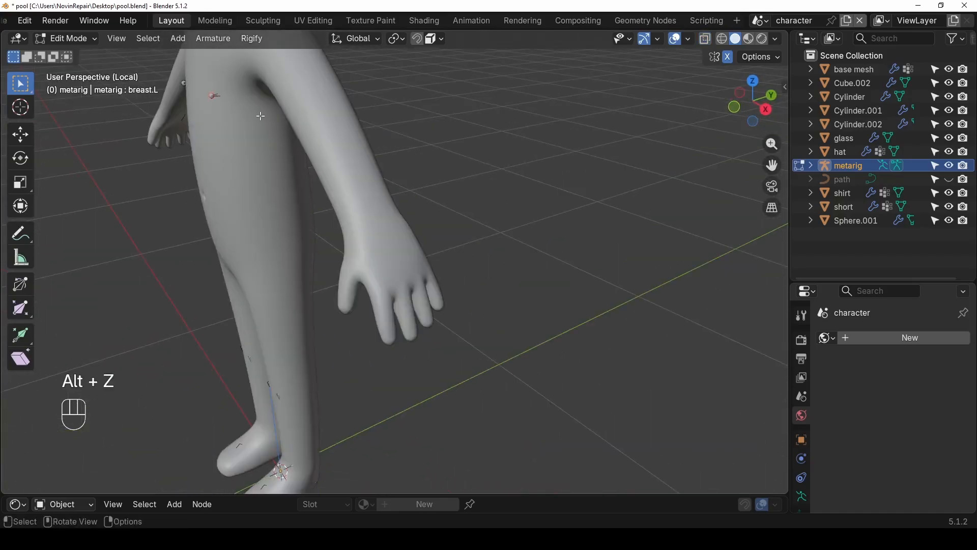
key("alt+z")
key("g")
key("y")
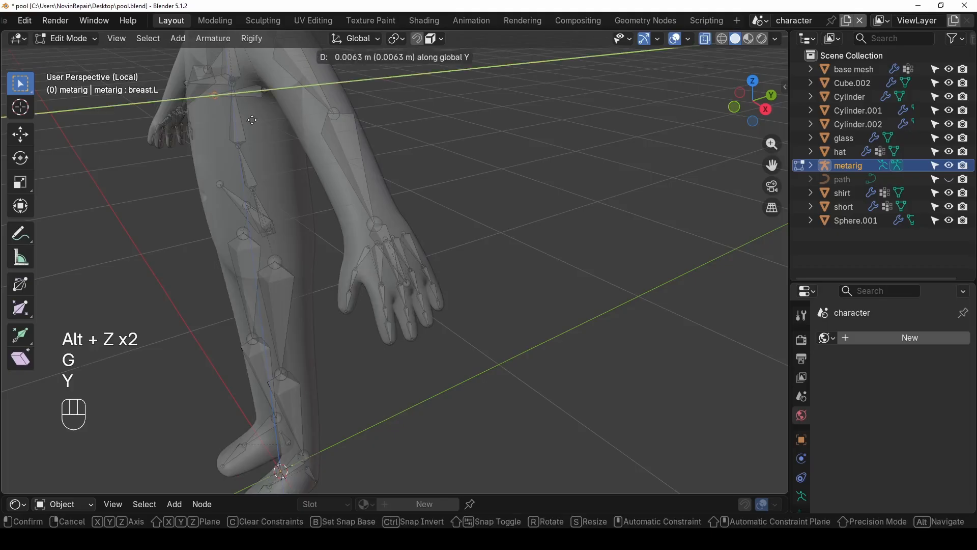
left_click(259, 119)
key("alt+z")
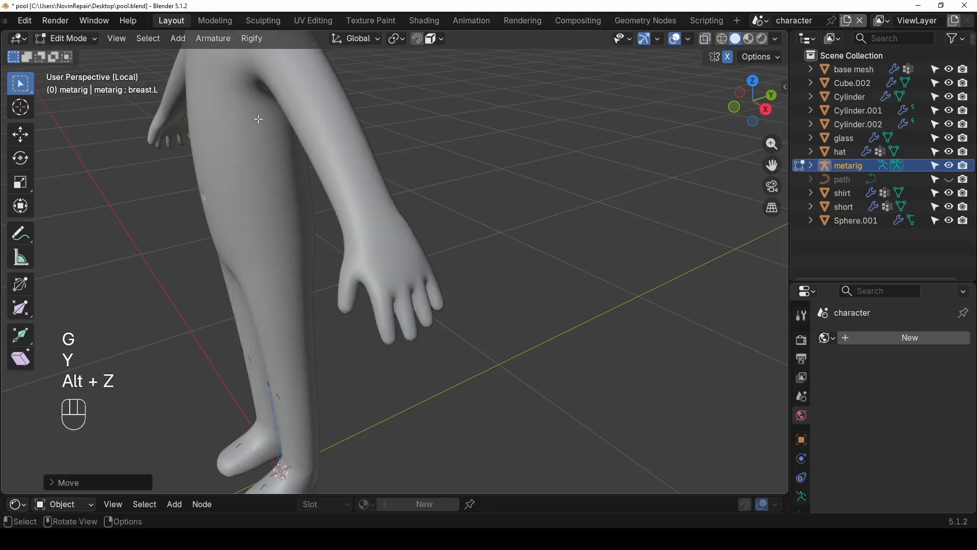
key("alt+z")
middle_click_drag(258, 118, 237, 150)
- Move the pelvis bone tips outward about 0.06 m and down about 0.05 m, and slightly back in the side view
middle_click_drag(237, 150, 386, 301, "alt")
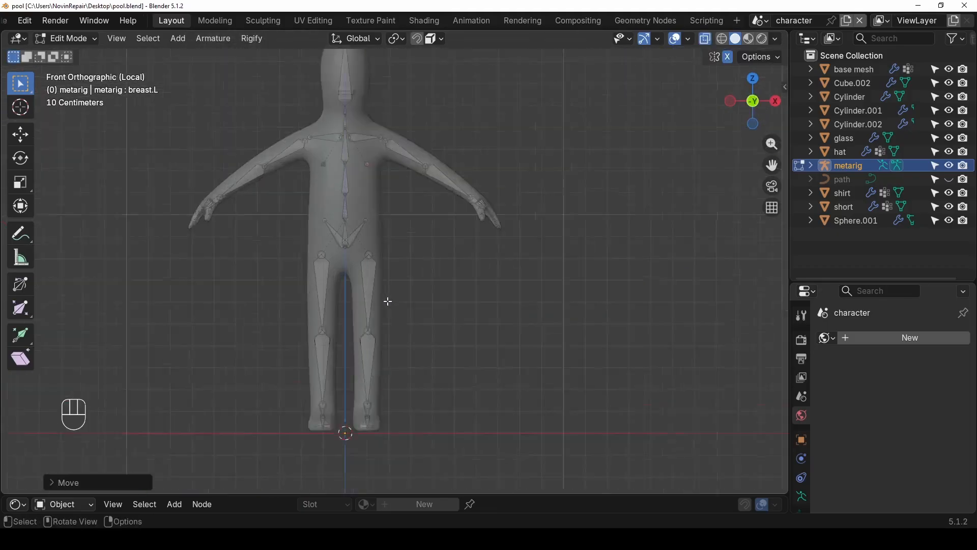
scroll(386, 301, "up", 3)
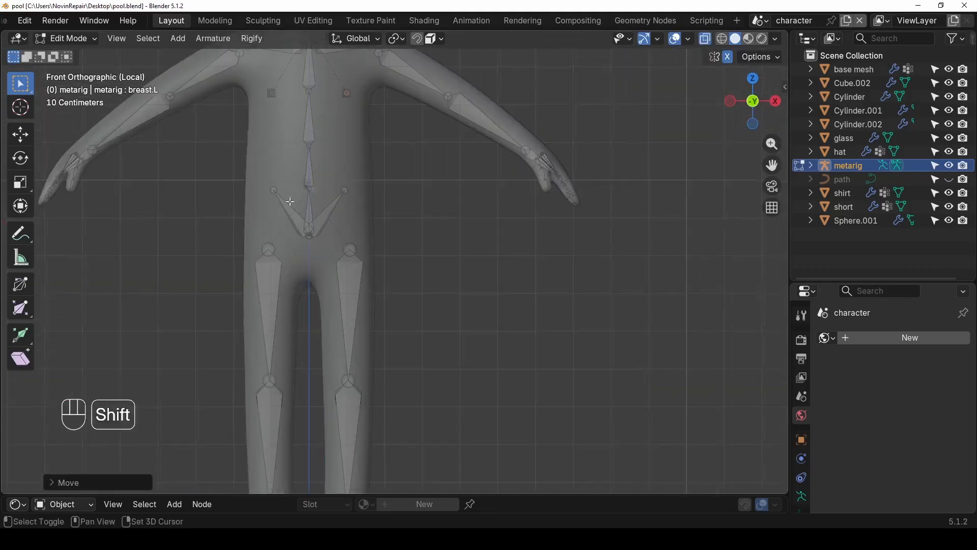
middle_click_drag(324, 185, 380, 197, "shift")
left_click_drag(386, 193, 414, 229)
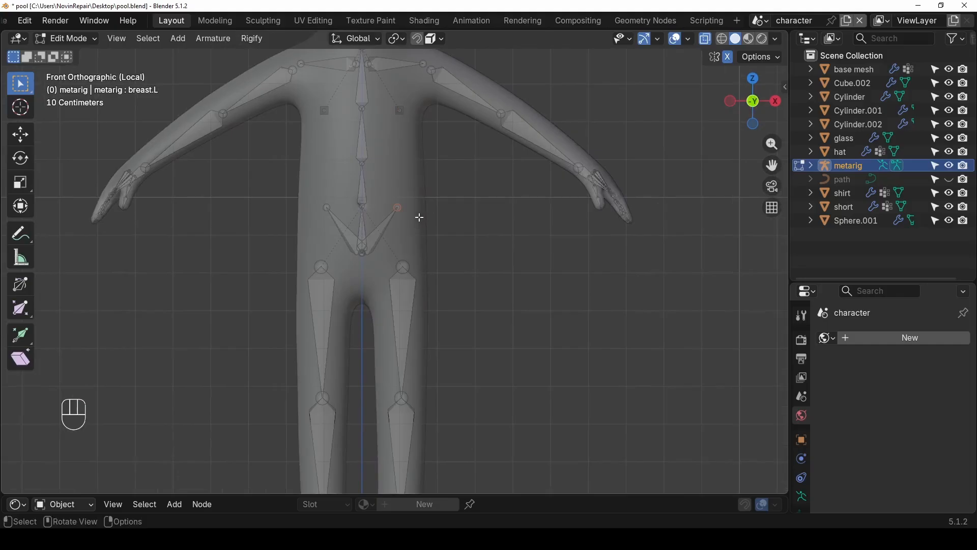
key("g")
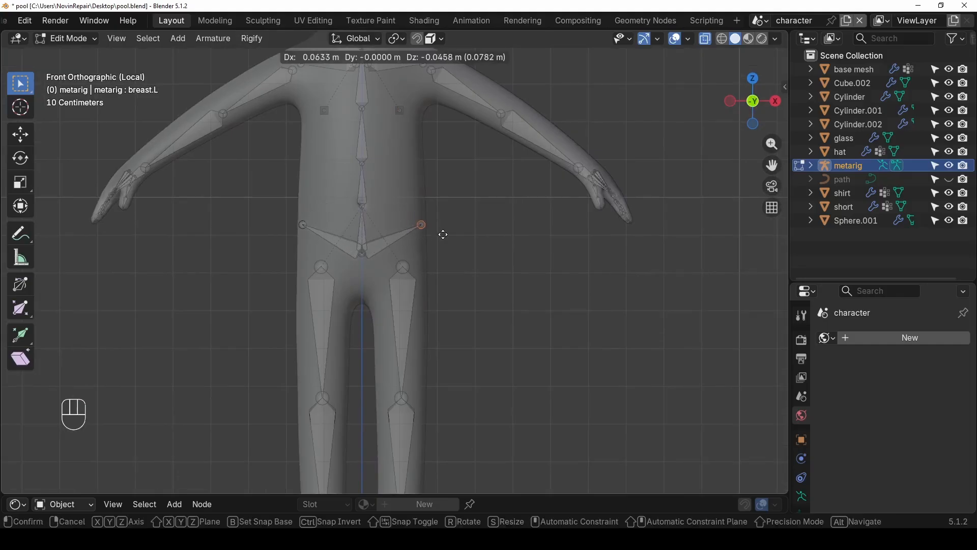
left_click(443, 234)
middle_click_drag(402, 240, 265, 243)
key("g")
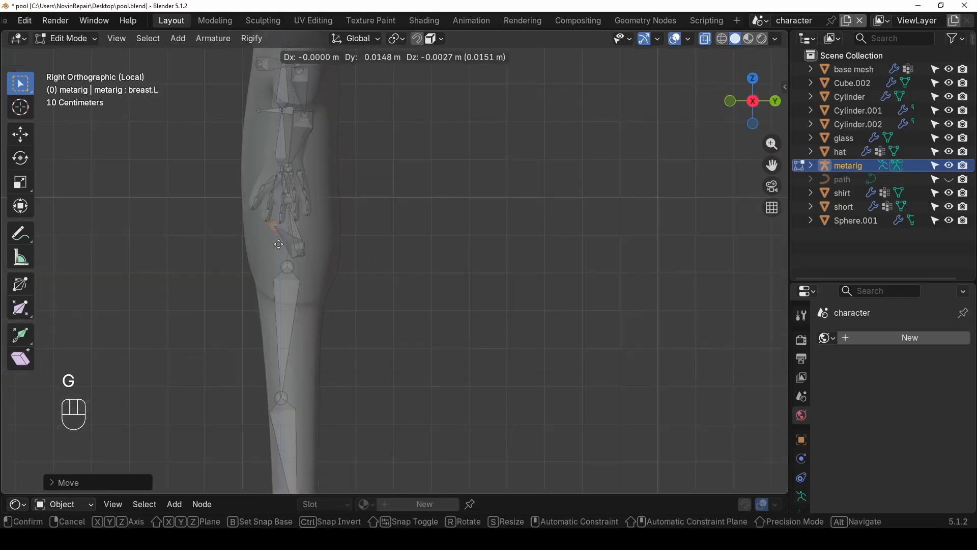
left_click(279, 245)
left_click(298, 255)
key("g")
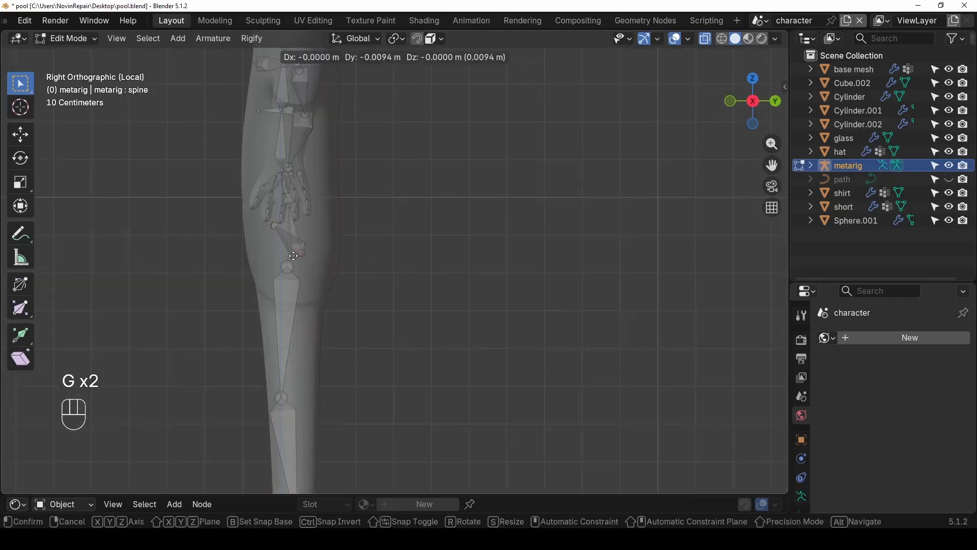
left_click(299, 255)
key("ctrl+z")
- Move the joint at the base of the spine about 0.03 m forward and 0.01 m up in the side view
scroll(312, 249, "up", 2)
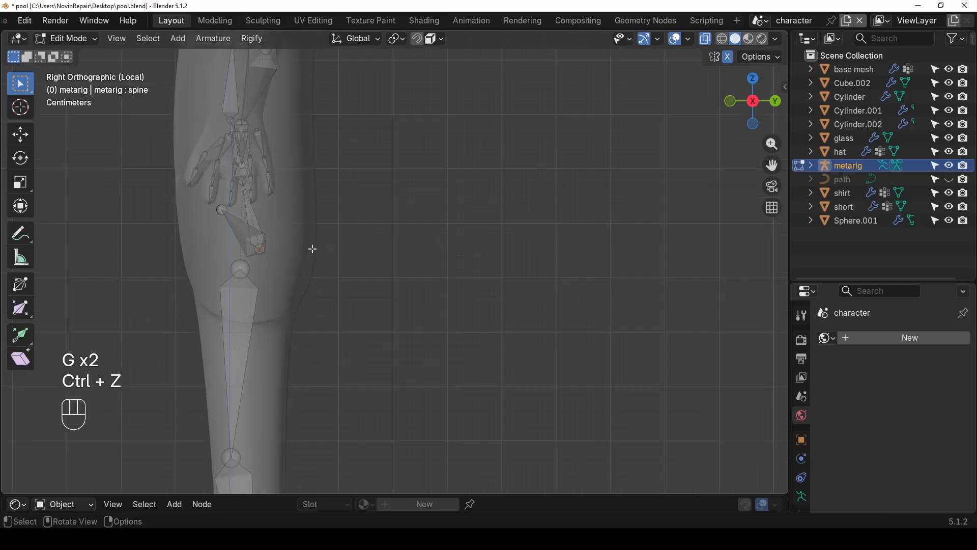
left_click(251, 253)
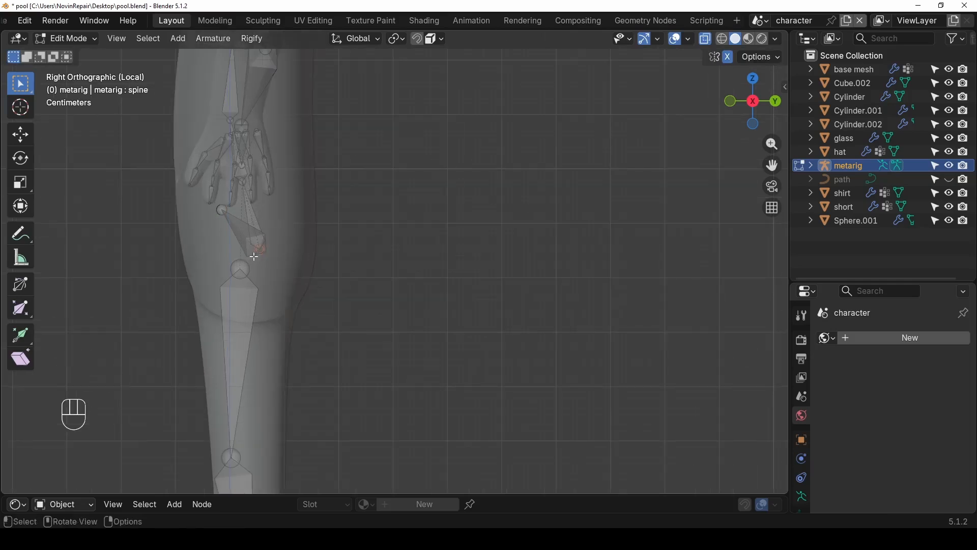
key("g")
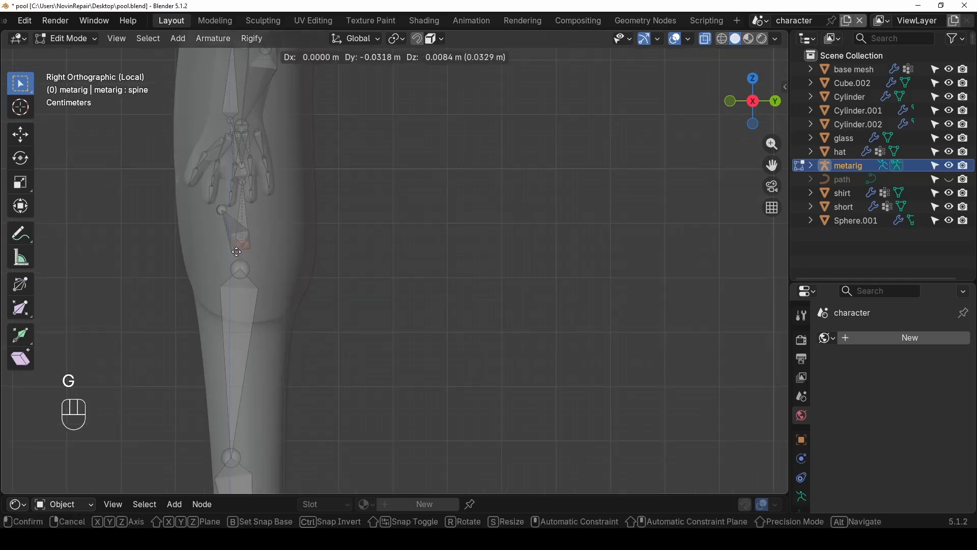
left_click(237, 251)
middle_click_drag(255, 262, 408, 286)
scroll(408, 219, "up", 3)
- Nudge the pelvis bone tips slightly inward in the front view so they stay inside the hips
left_click(423, 226)
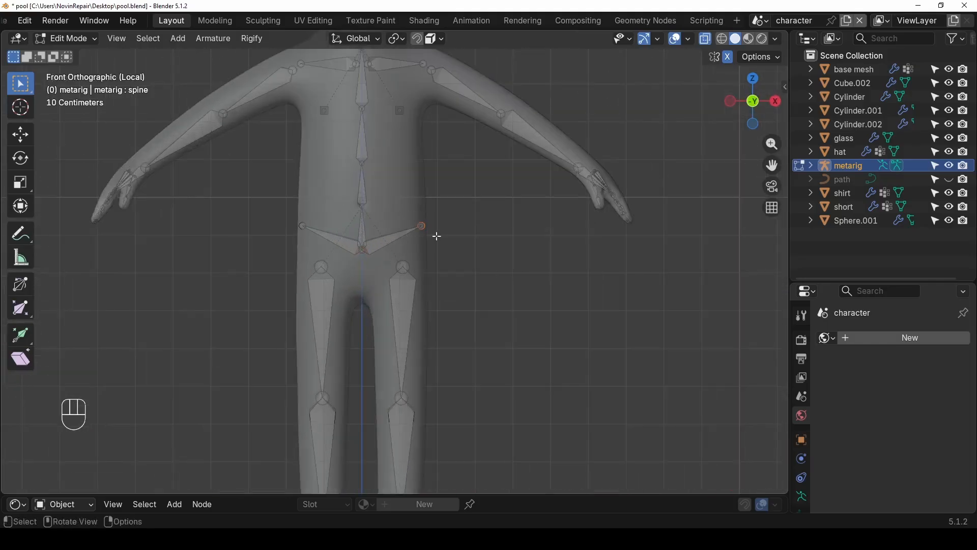
key("g")
left_click(432, 235)
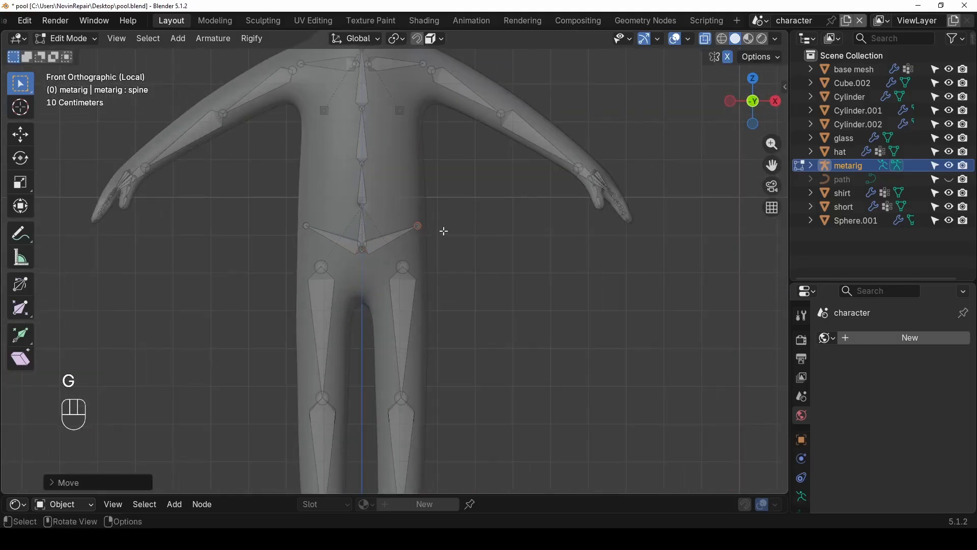
scroll(435, 239, "down", 3)
mouse_move(438, 260)
middle_mouse_down()
mouse_move(434, 275)
mouse_move(456, 266)
middle_mouse_up()
scroll(453, 262, "down", 2)
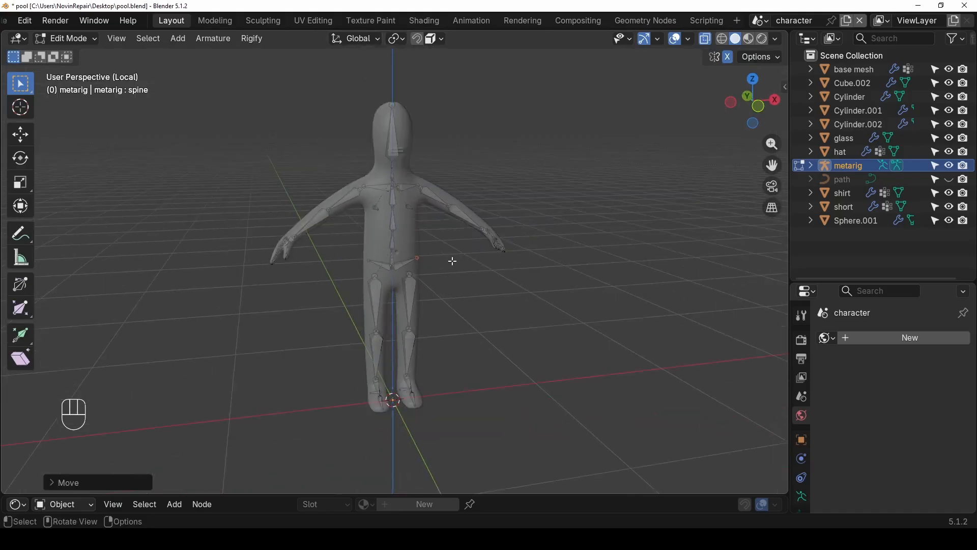
- Return the metarig to Object Mode, apply all its transforms and save the file
scroll(427, 261, "up", 2)
middle_click_drag(324, 256, 346, 264)
scroll(357, 251, "up", 2)
key("Tab")
scroll(356, 251, "down", 3)
key("ctrl+a")
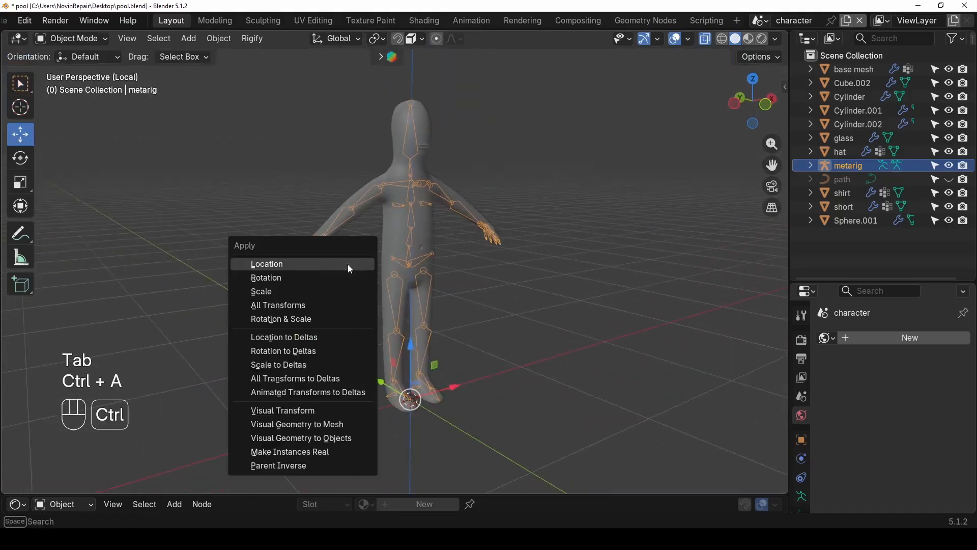
left_click(319, 304)
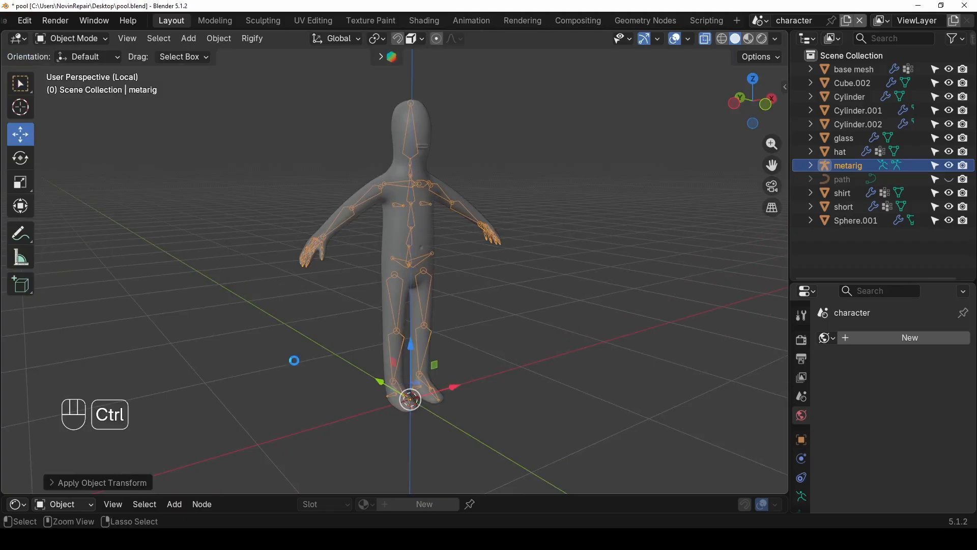
key("ctrl+s")
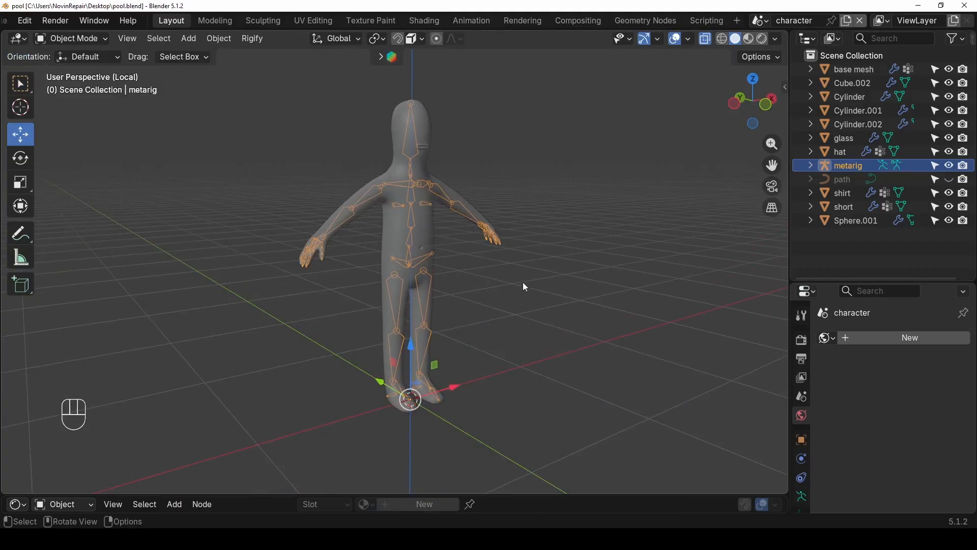
- Turn on the display of bone axes for the metarig, with the left hand framed close up
middle_click_drag(523, 282, 508, 253)
scroll(508, 253, "up", 3)
scroll(581, 209, "up", 4)
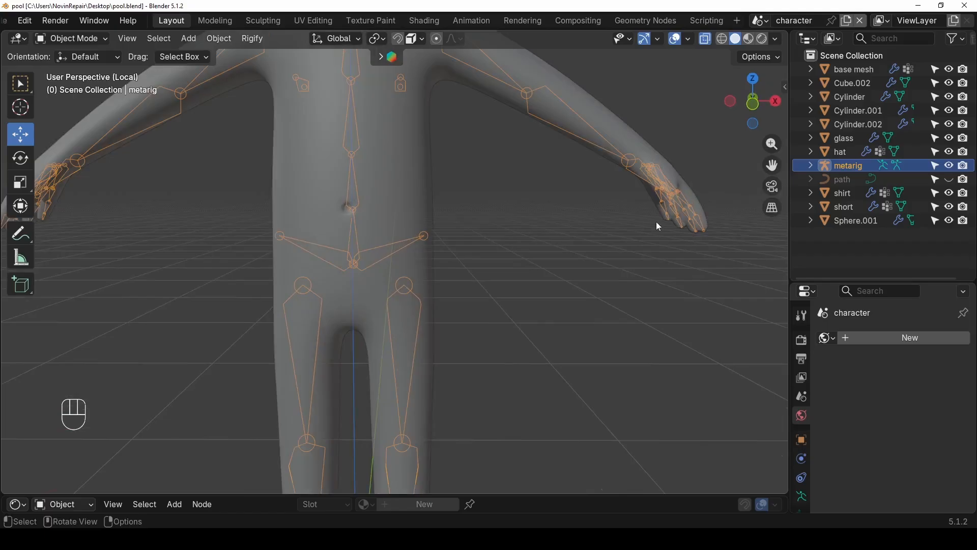
middle_click_drag(656, 222, 451, 267, "shift")
scroll(487, 274, "up", 3)
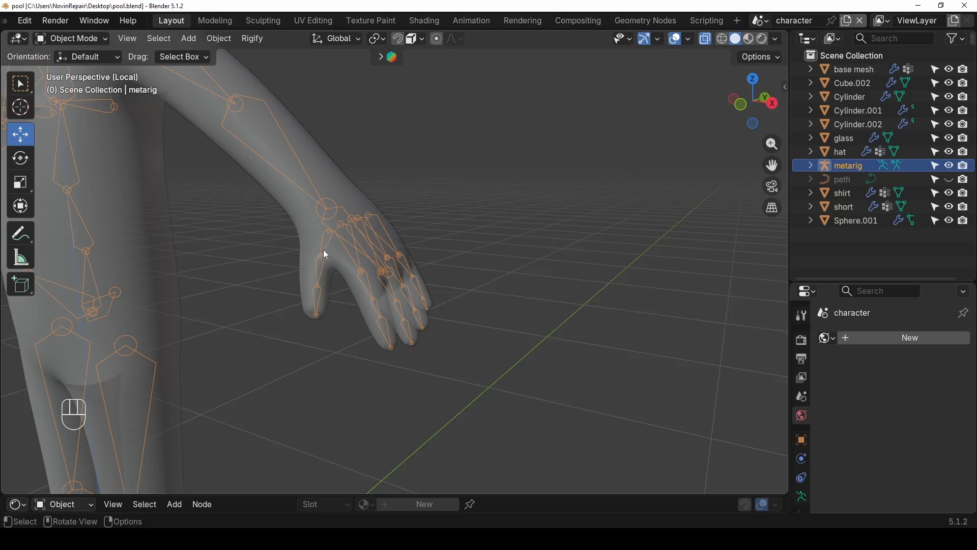
left_click_drag(823, 281, 823, 233)
left_click(802, 447)
scroll(886, 384, "down", 5)
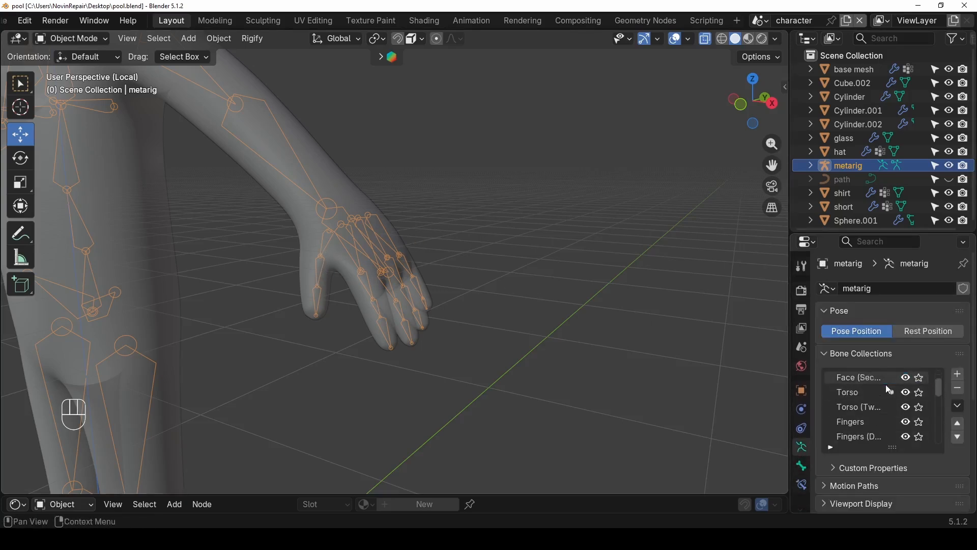
scroll(885, 484, "down", 8)
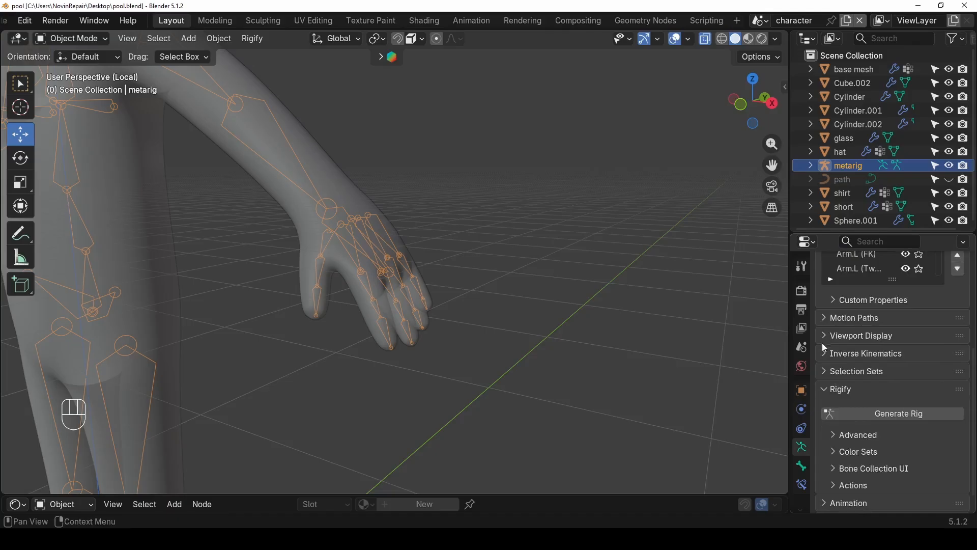
left_click(823, 339)
scroll(840, 351, "down", 1)
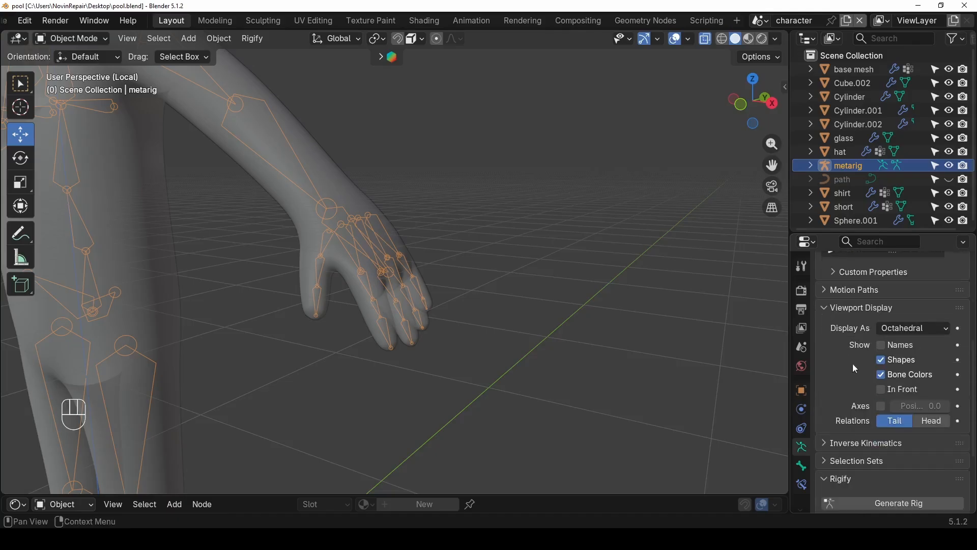
left_click(882, 406)
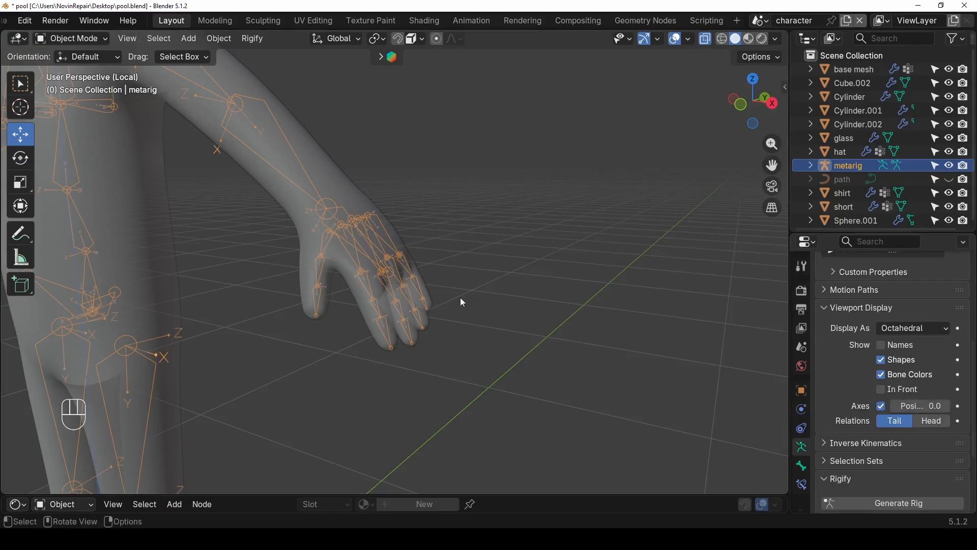
- Switch the metarig to Edit Mode and examine the axis directions of the left hand's finger bones
scroll(448, 299, "up", 6)
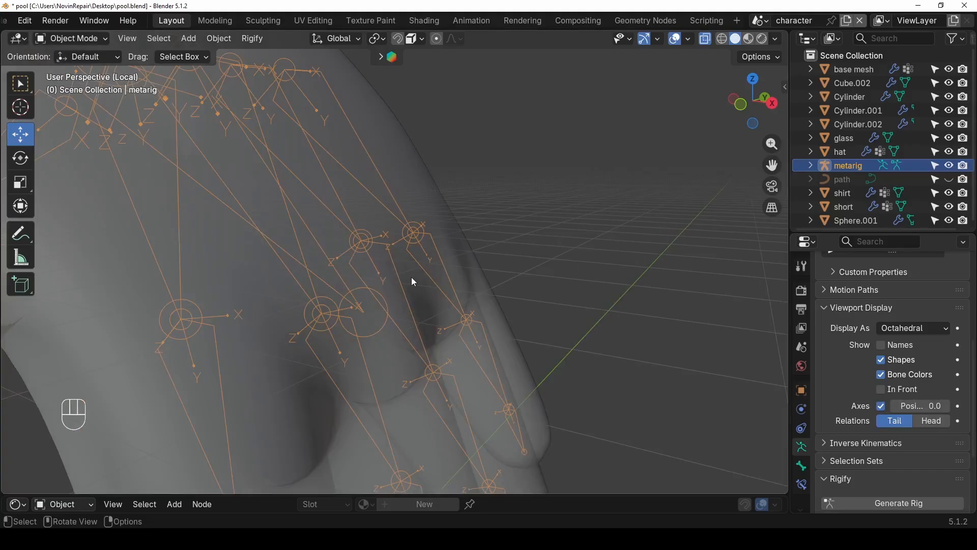
key("Tab")
scroll(410, 279, "down", 3)
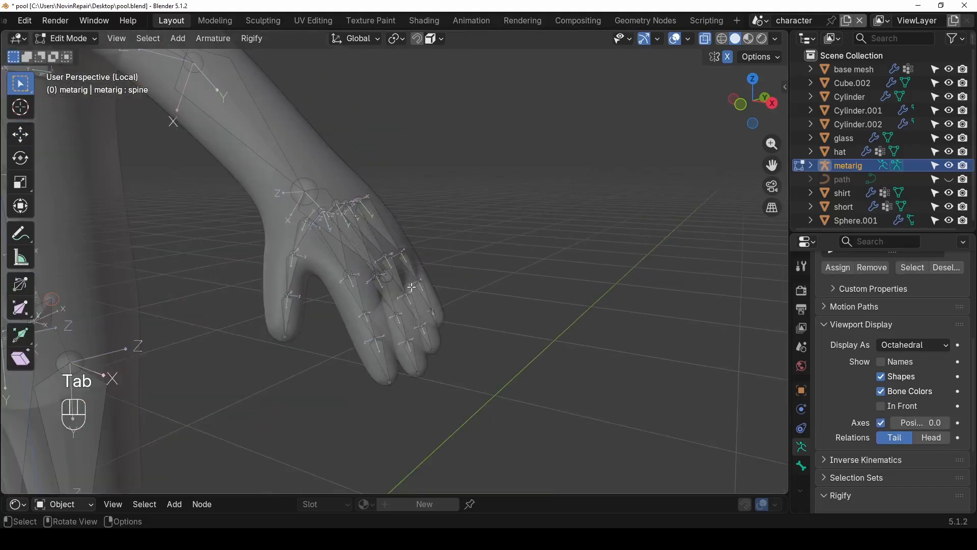
scroll(400, 294, "up", 3)
middle_click_drag(388, 306, 371, 304)
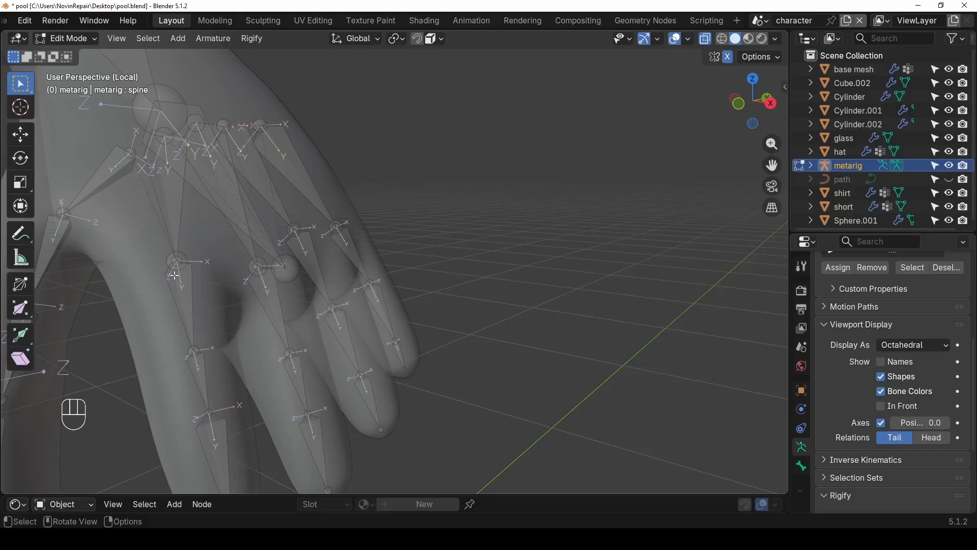
middle_click_drag(159, 288, 171, 291)
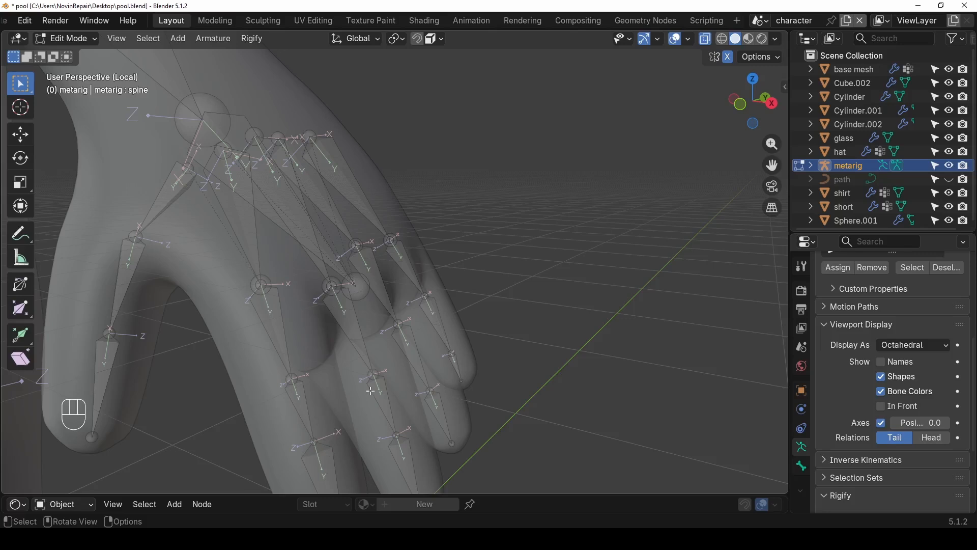
middle_click_drag(386, 378, 356, 369)
- Try a roll of -121° on the index finger bone f_index.01.L, and undo the change
left_click(231, 328)
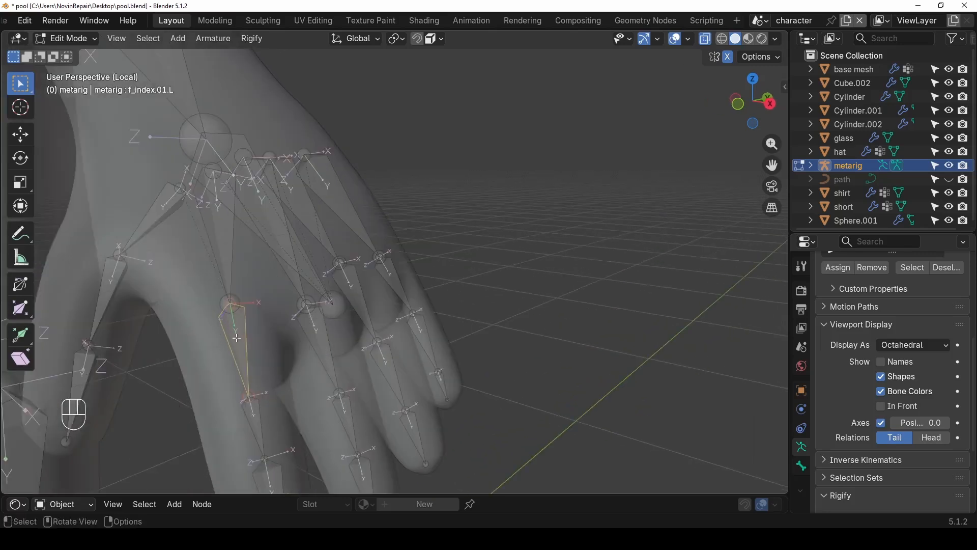
key("n")
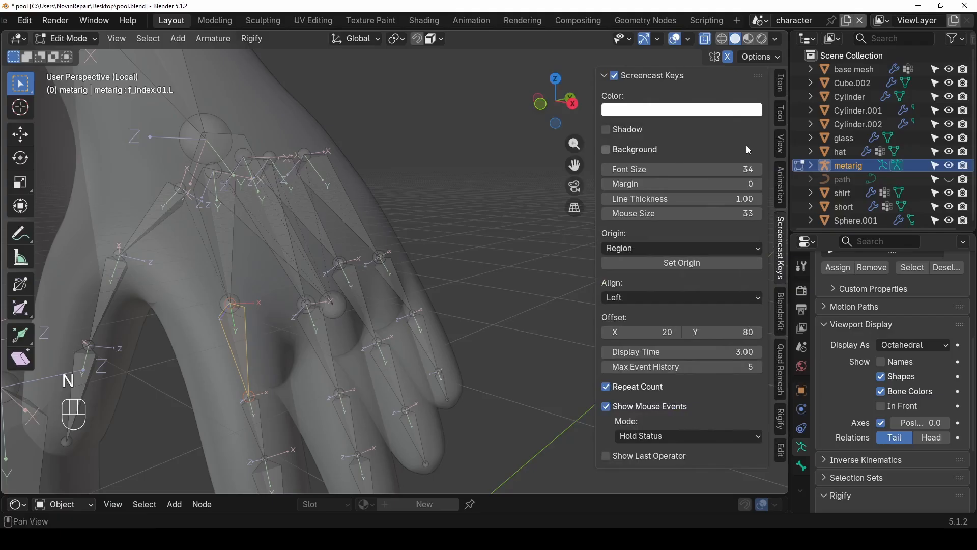
left_click(780, 86)
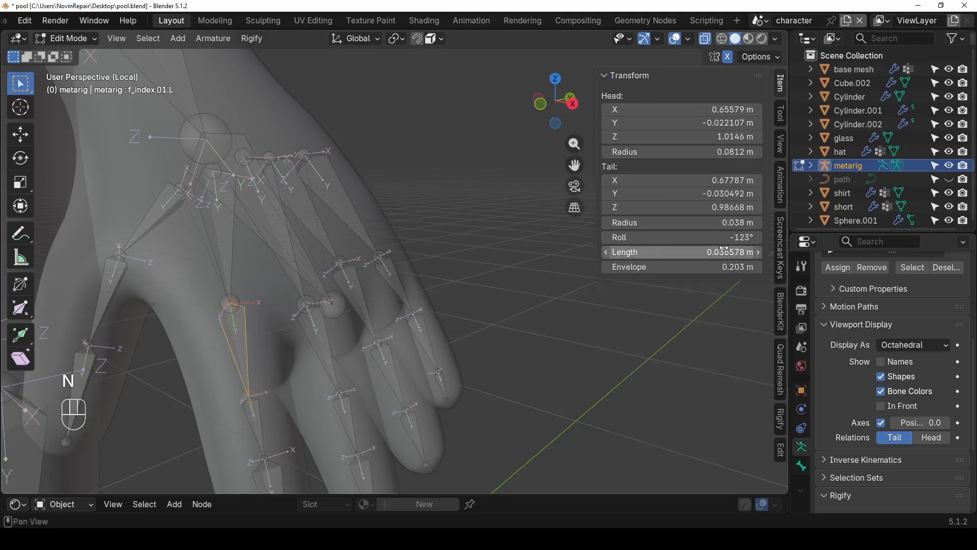
left_click_drag(677, 237, 671, 237)
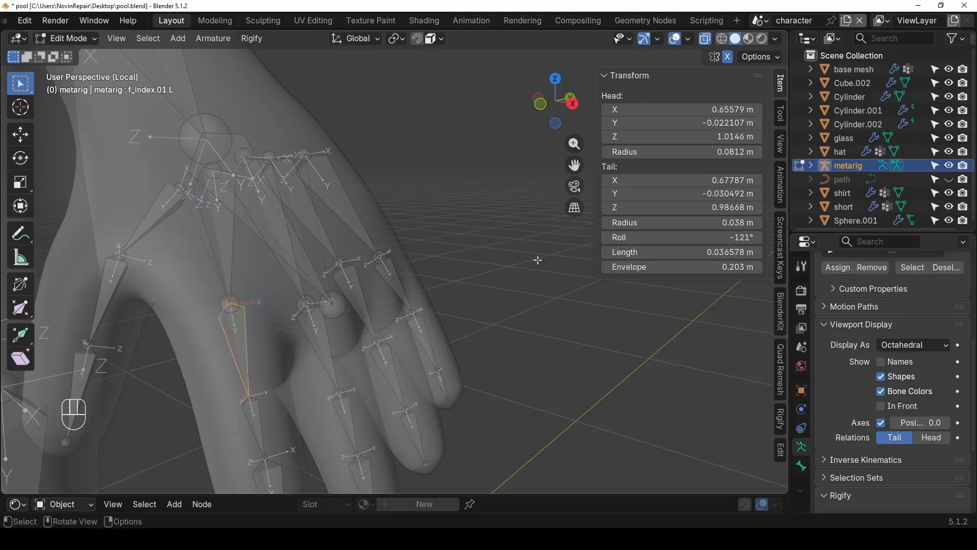
key("ctrl+z")
key("n")
- Check the axis orientation of the left pinky, ring finger and thumb bones against one another
middle_click_drag(501, 242, 323, 293)
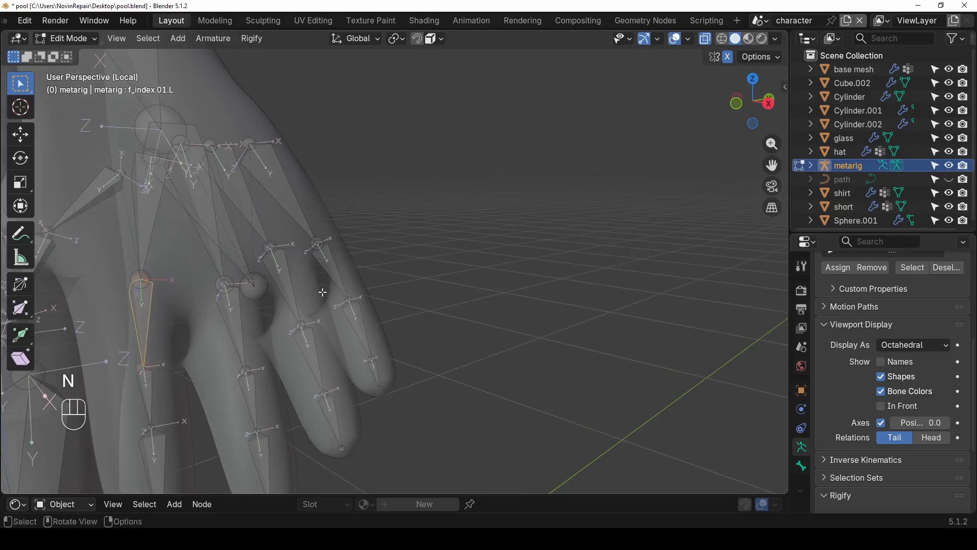
left_click(375, 370)
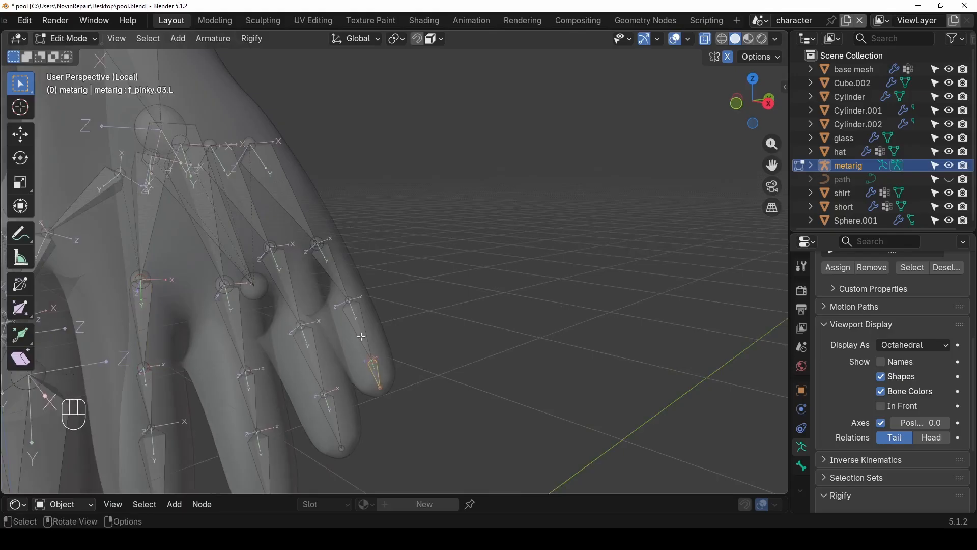
left_click(358, 333)
left_click(309, 284)
left_click(289, 281)
middle_click_drag(194, 206, 213, 221)
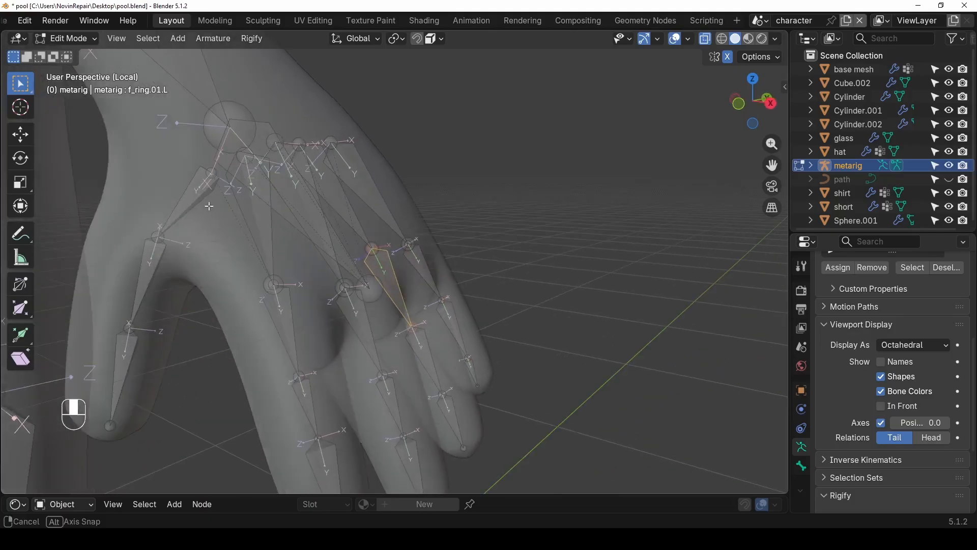
middle_click_drag(137, 302, 511, 271)
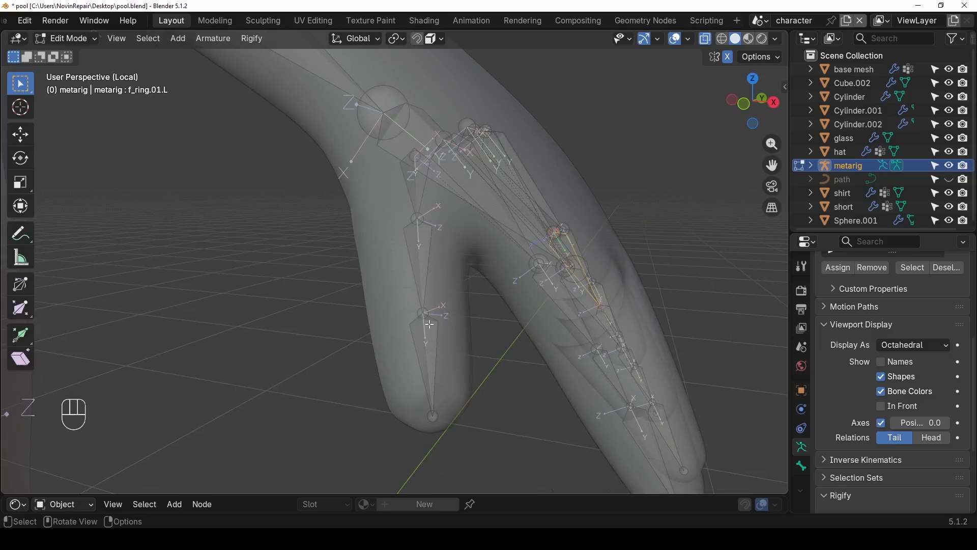
middle_click_drag(477, 325, 431, 321)
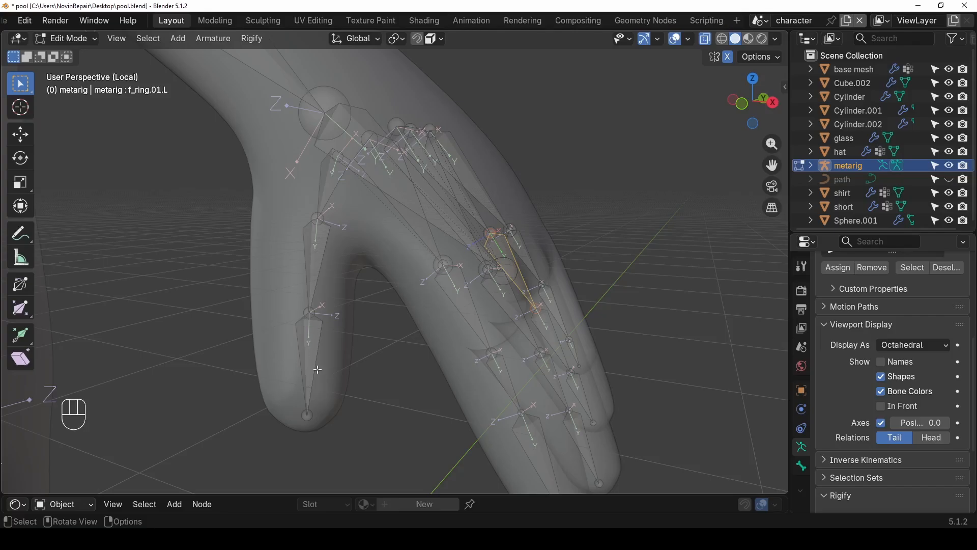
- Select the three left thumb bones together with f_index.01.L, making the index finger bone active
left_click(313, 368)
middle_click_drag(316, 275, 299, 279)
left_click(219, 275, "shift")
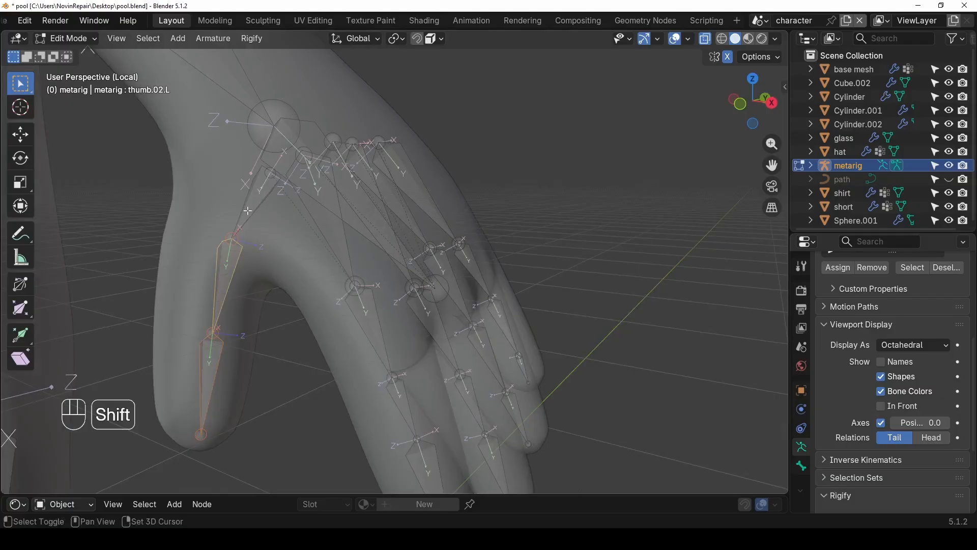
middle_click_drag(258, 213, 280, 216)
middle_click_drag(479, 254, 468, 310)
left_click(470, 251, "shift")
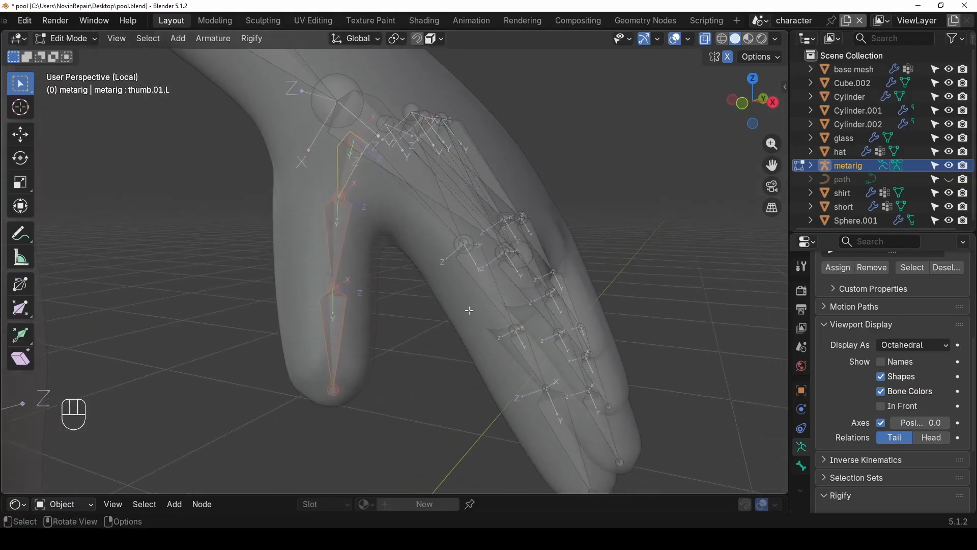
left_click(484, 283, "shift")
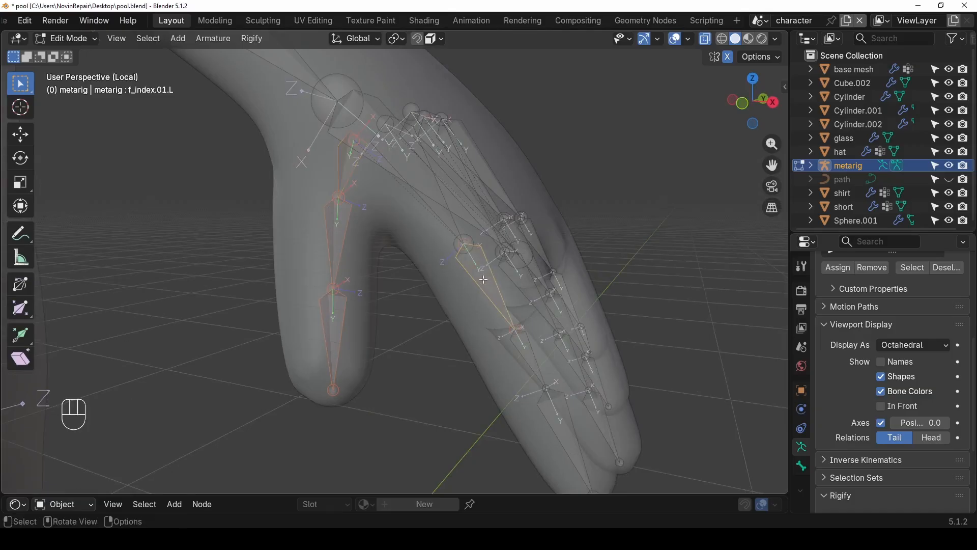
- Recalculate the roll of the selected left thumb bones to match the active bone f_index.01.L
left_click(214, 39)
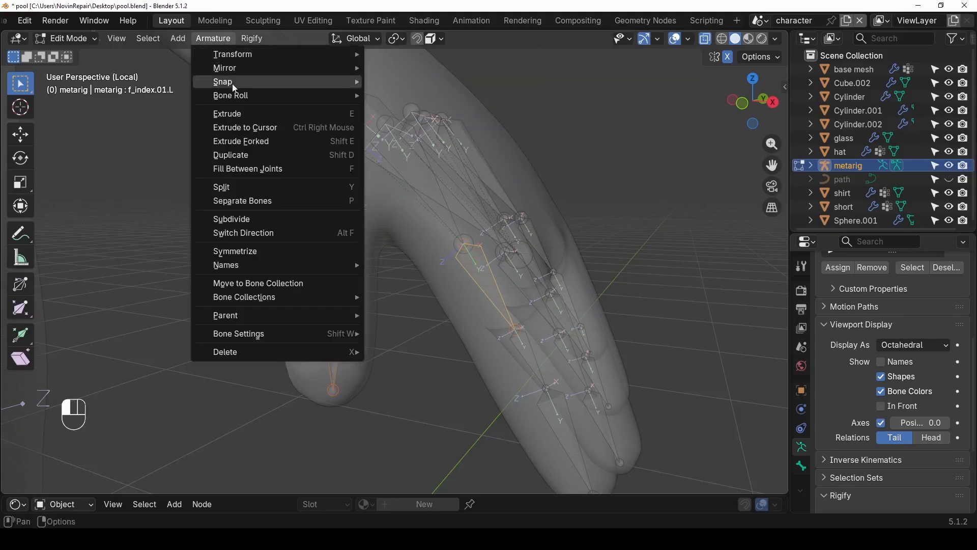
mouse_move(239, 92)
mouse_move(268, 102)
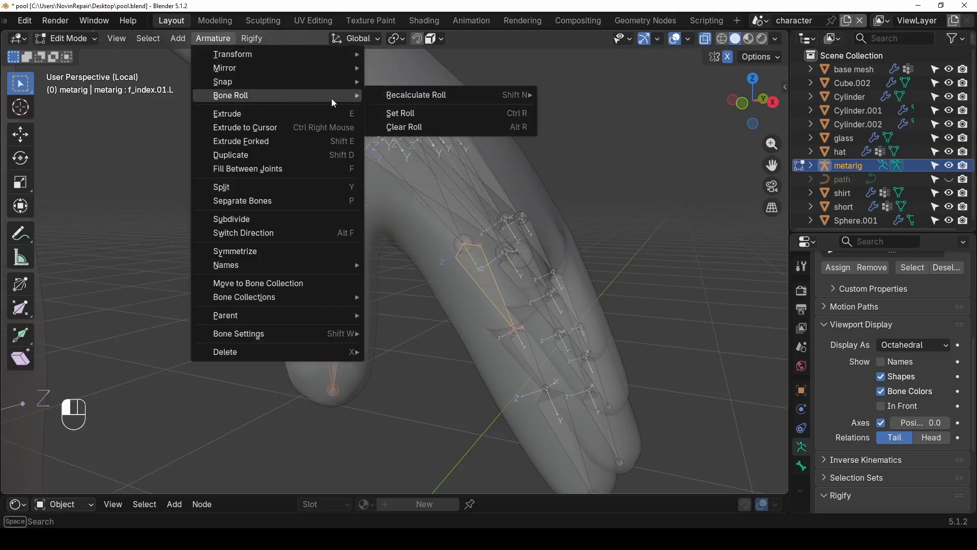
mouse_move(421, 100)
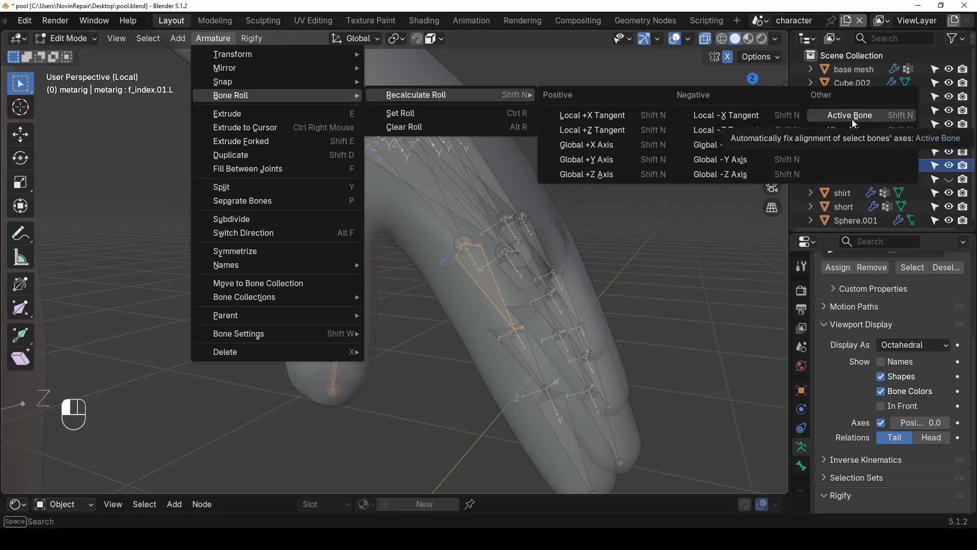
left_click(475, 281)
key("shift+n")
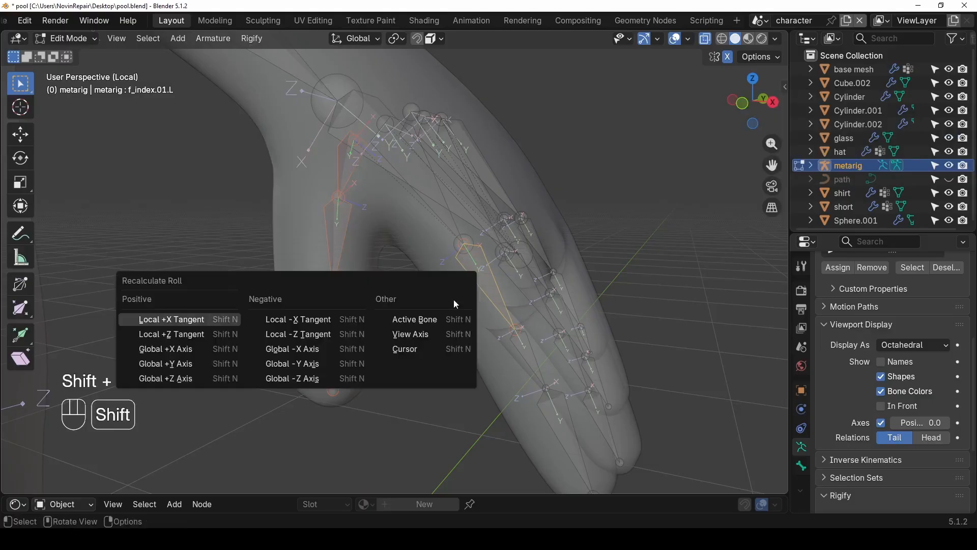
left_click(443, 318)
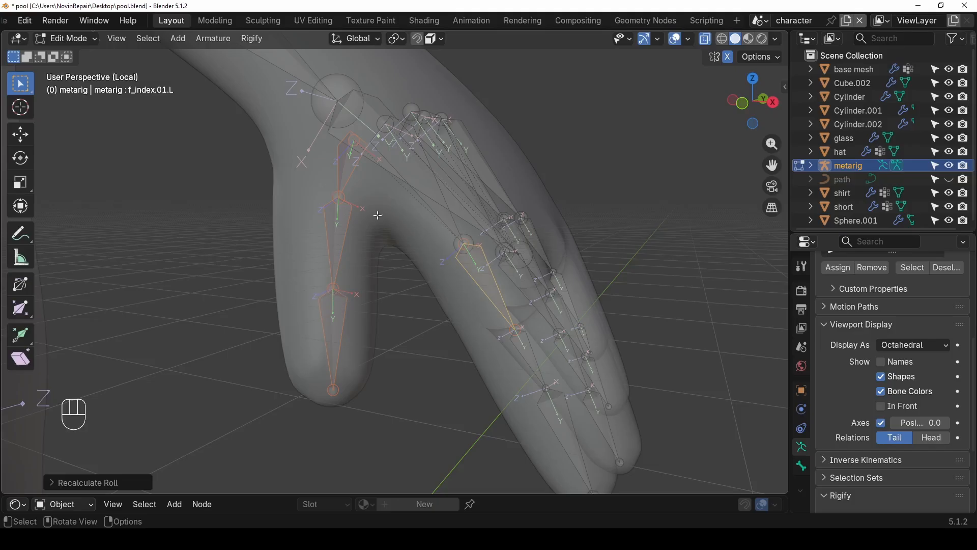
- Examine the finger and thumb bone axes on both hands of the metarig
scroll(385, 215, "down", 8)
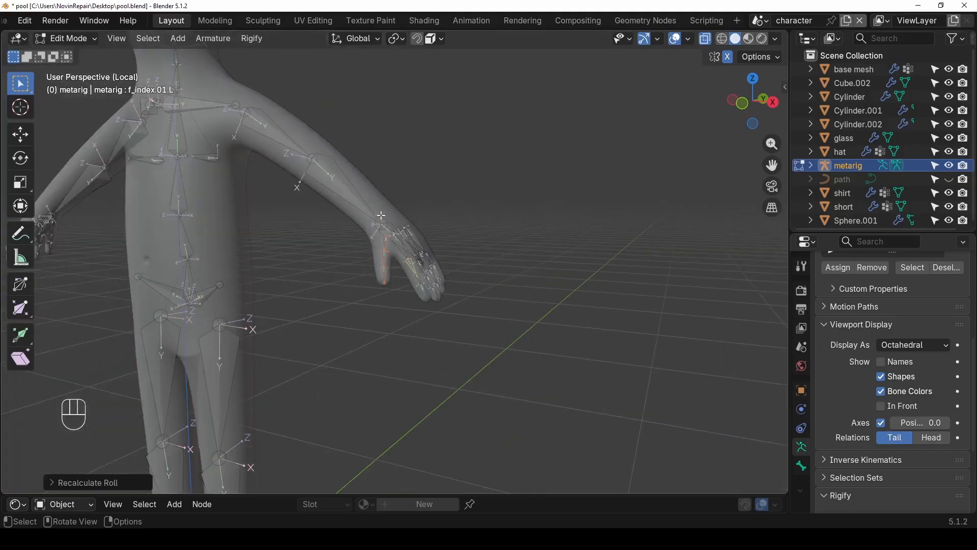
middle_click_drag(421, 243, 295, 220)
scroll(247, 256, "up", 4)
scroll(274, 215, "down", 5)
scroll(351, 264, "up", 4)
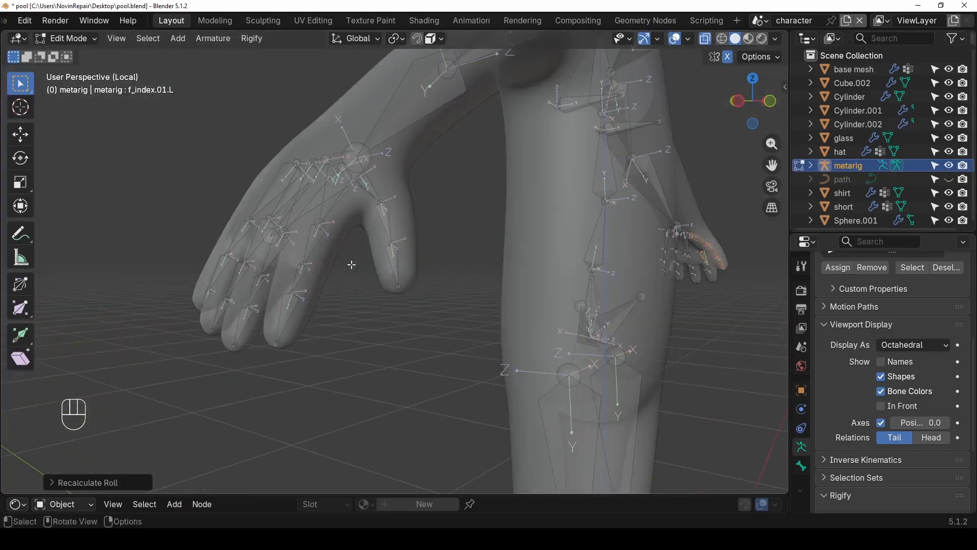
middle_click_drag(458, 233, 333, 244)
scroll(292, 309, "up", 2)
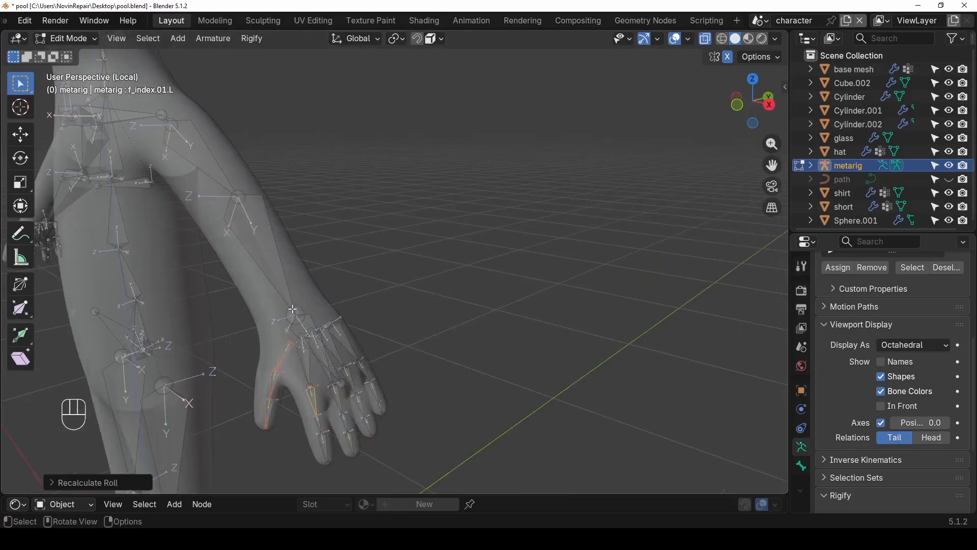
middle_click_drag(282, 350, 284, 279, "shift")
scroll(284, 281, "up", 3)
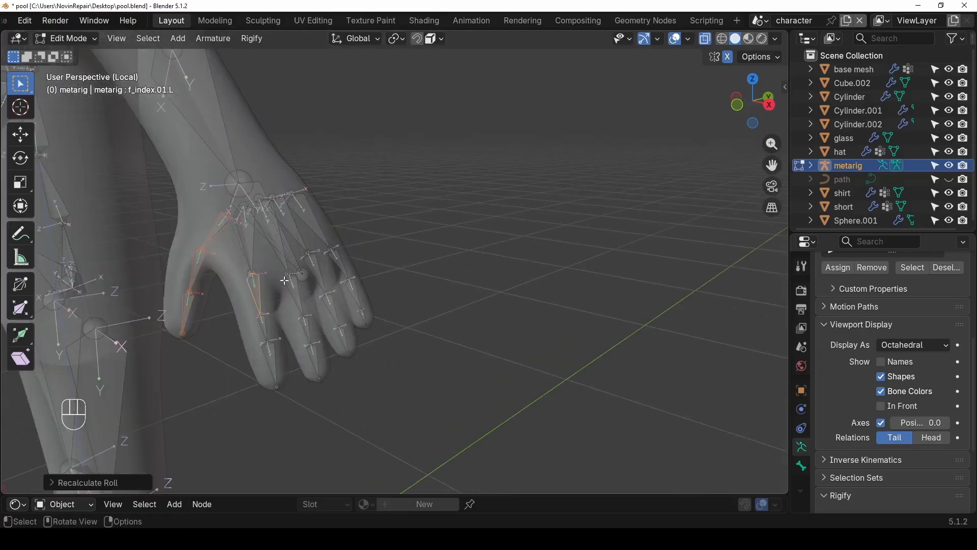
- Switch the metarig to Pose Mode and show the Rigify Type options of f_index.01.L
left_click(93, 40)
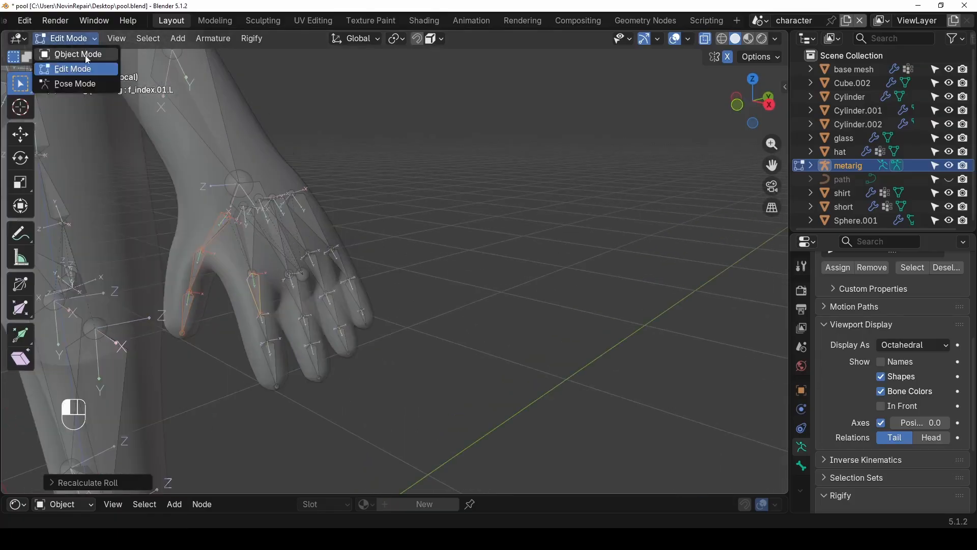
left_click(89, 84)
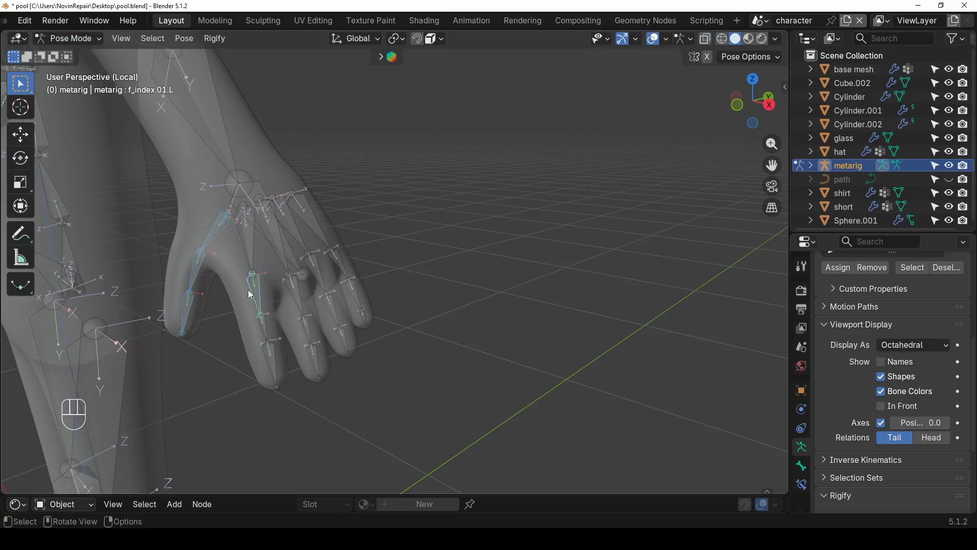
left_click(802, 466)
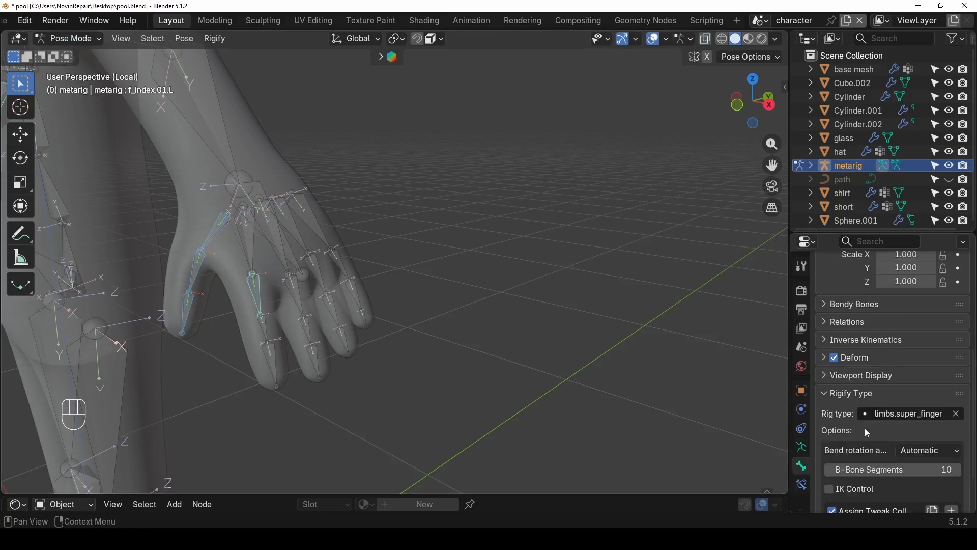
scroll(865, 425, "down", 3)
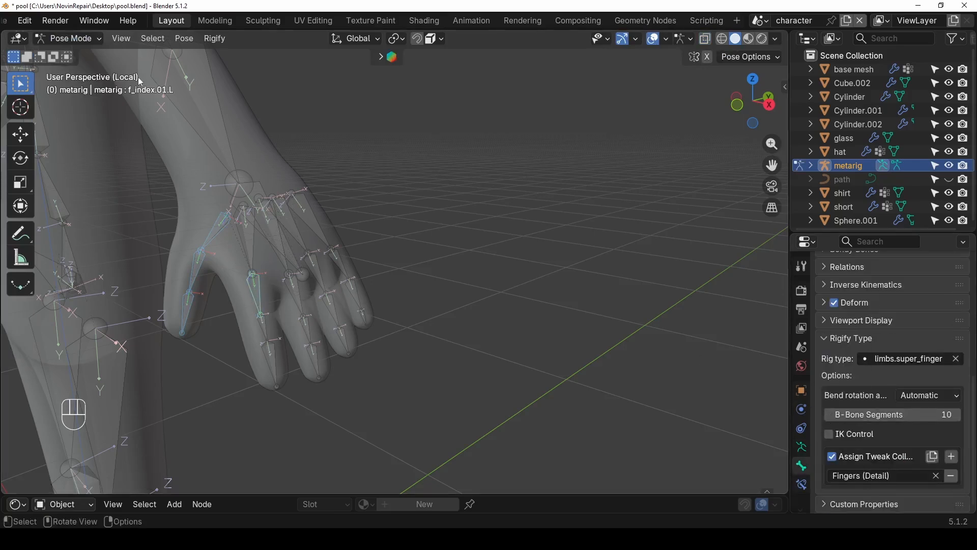
left_click(67, 39)
left_click(73, 70)
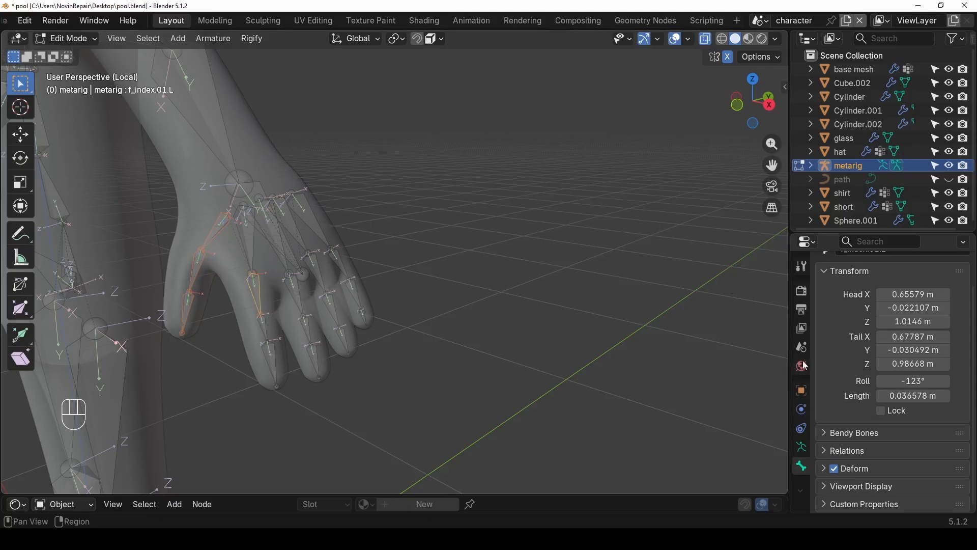
left_click(96, 39)
left_click(94, 89)
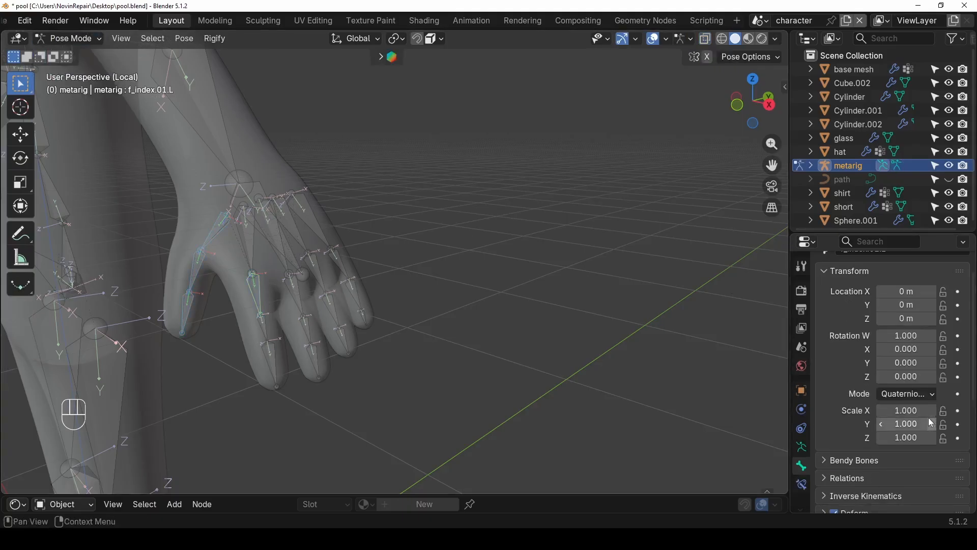
scroll(922, 420, "down", 10)
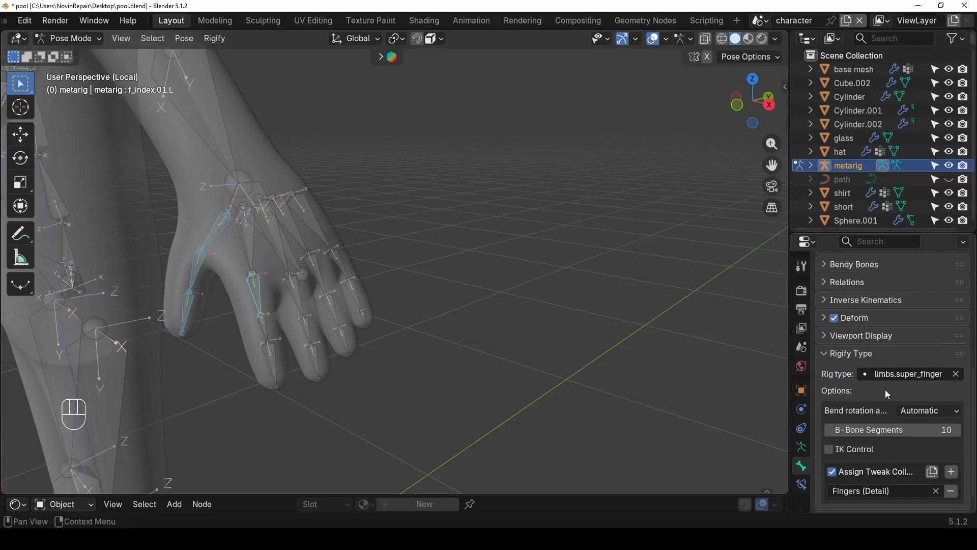
scroll(886, 390, "down", 1)
- Check the Rigify Type options of the first thumb, index, middle, ring and pinky bones on the left hand
left_click(220, 225)
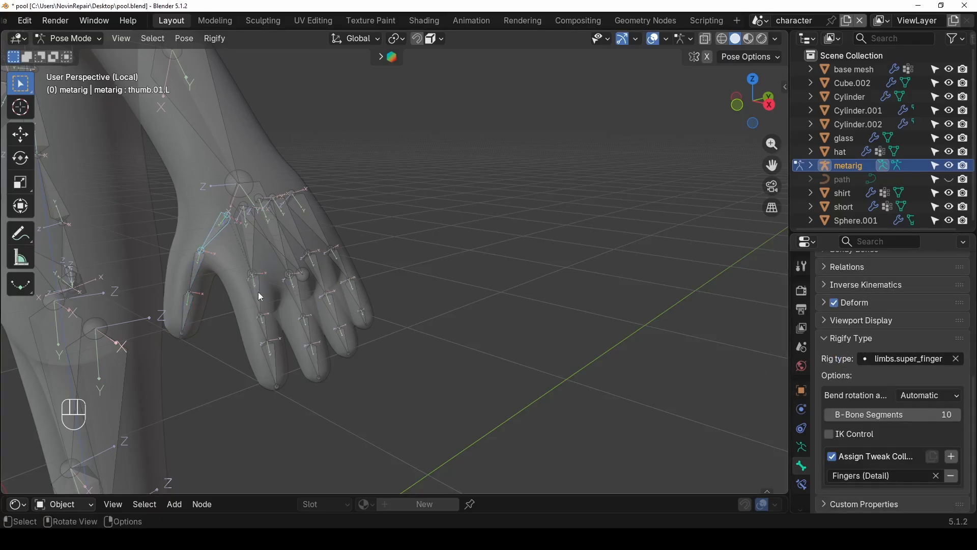
left_click(257, 290)
middle_click_drag(300, 307, 295, 306)
left_click(249, 295)
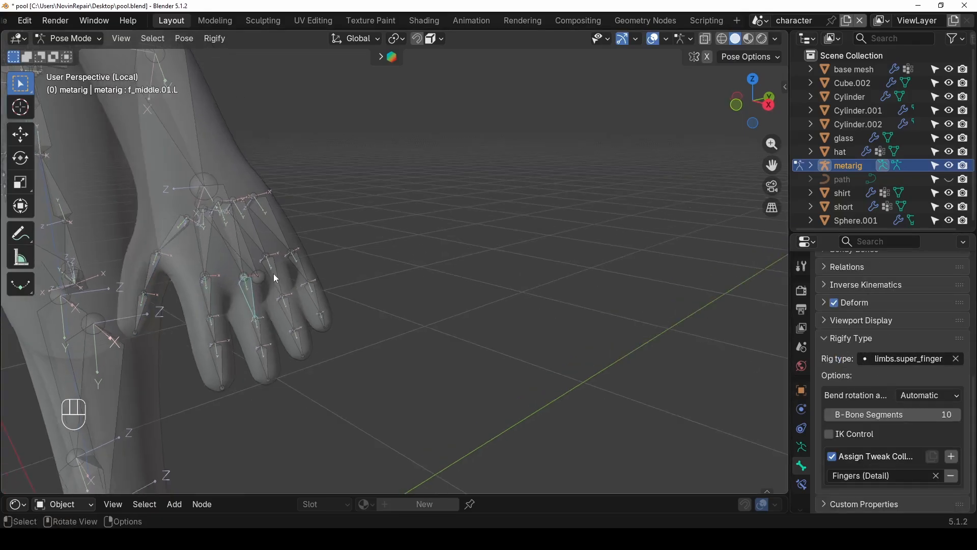
left_click(276, 273)
left_click(295, 261)
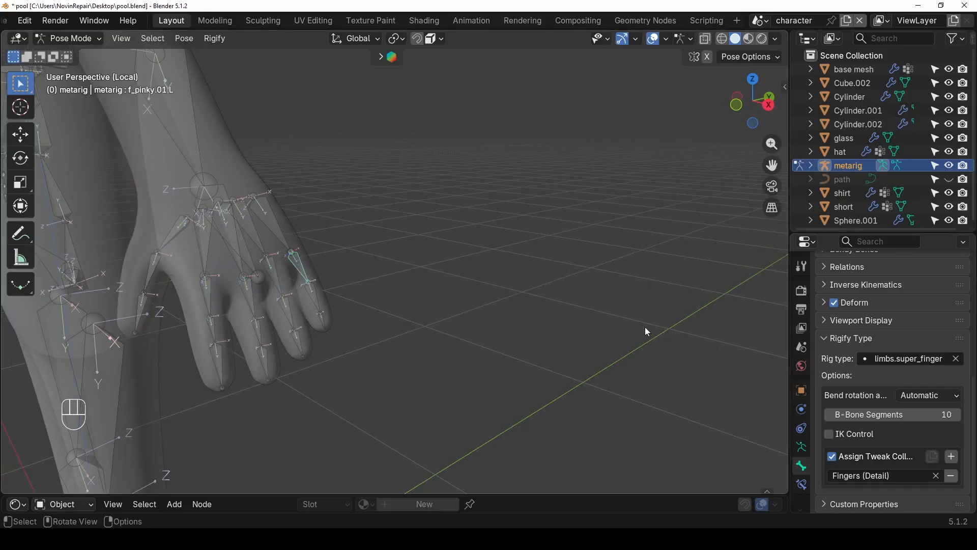
- Set the bend rotation axis of thumb.01.L and f_index.01.L to X manual
left_click(169, 239)
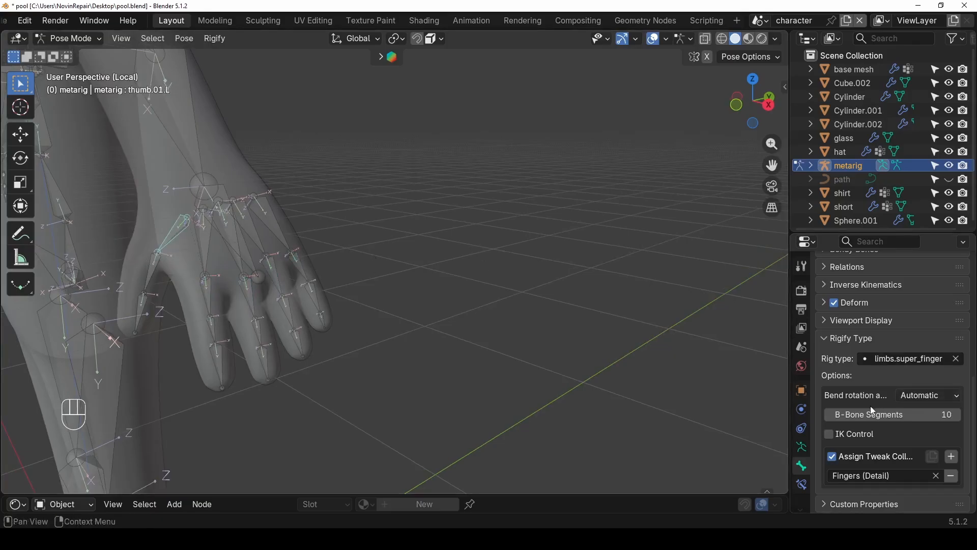
left_click(912, 396)
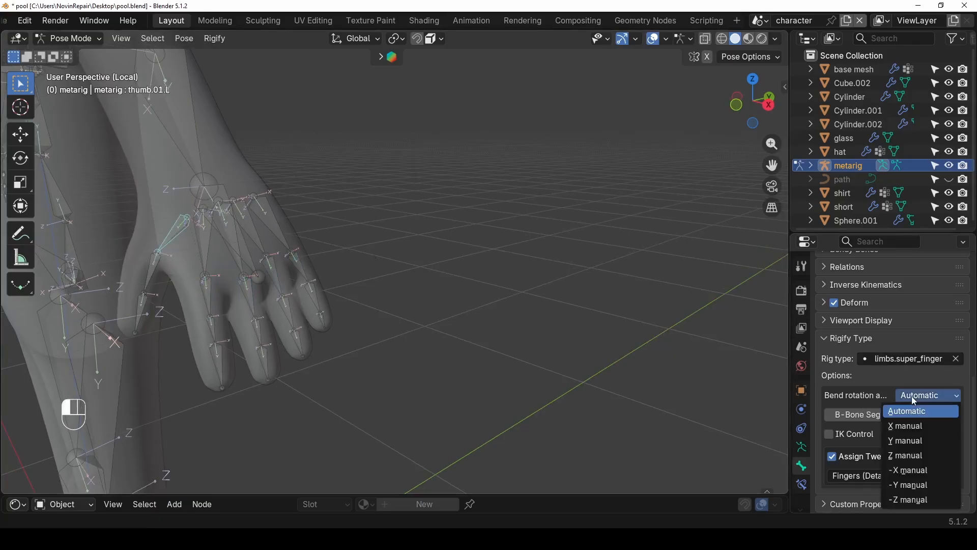
left_click(919, 428)
left_click(205, 292)
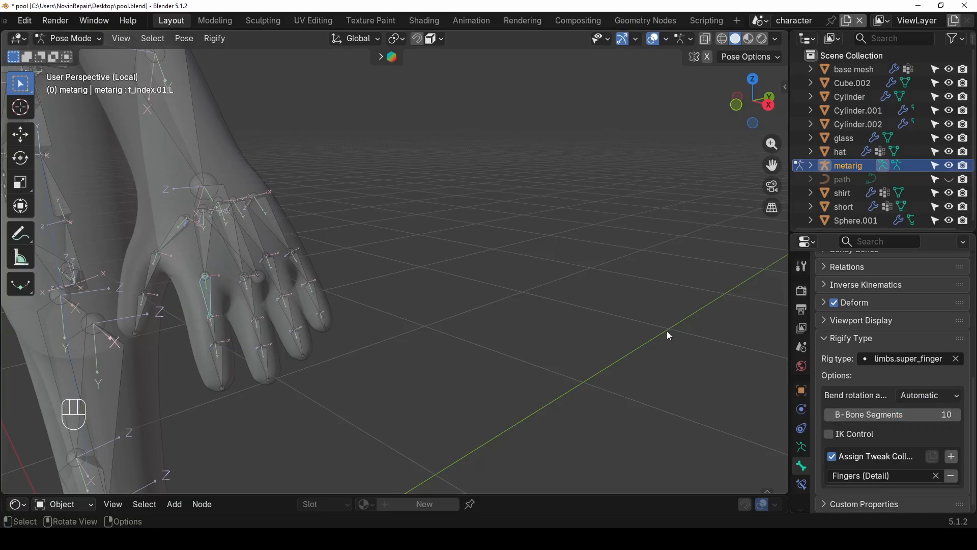
left_click(928, 396)
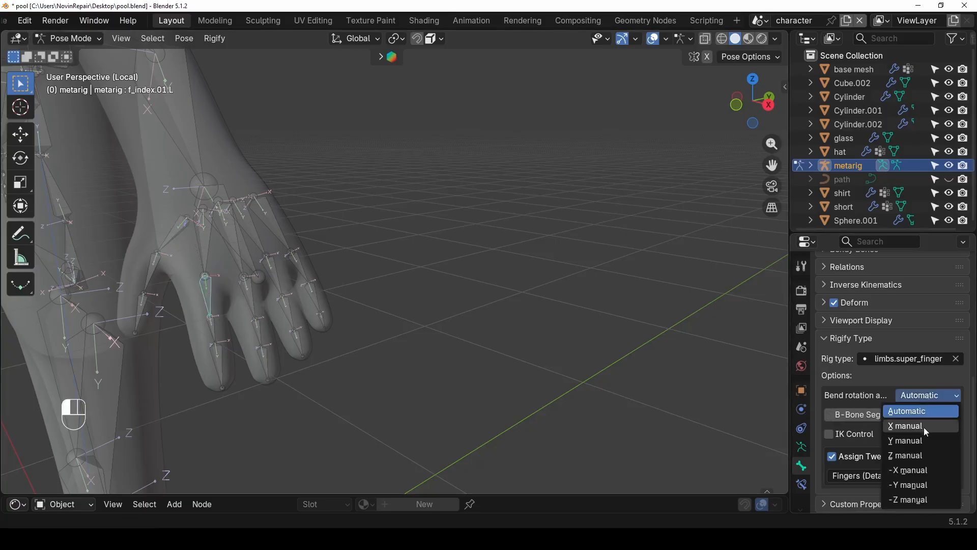
left_click(924, 427)
- Set the bend rotation axis of f_middle.01.L, f_ring.01.L and f_pinky.01.L to X manual
left_click(253, 294)
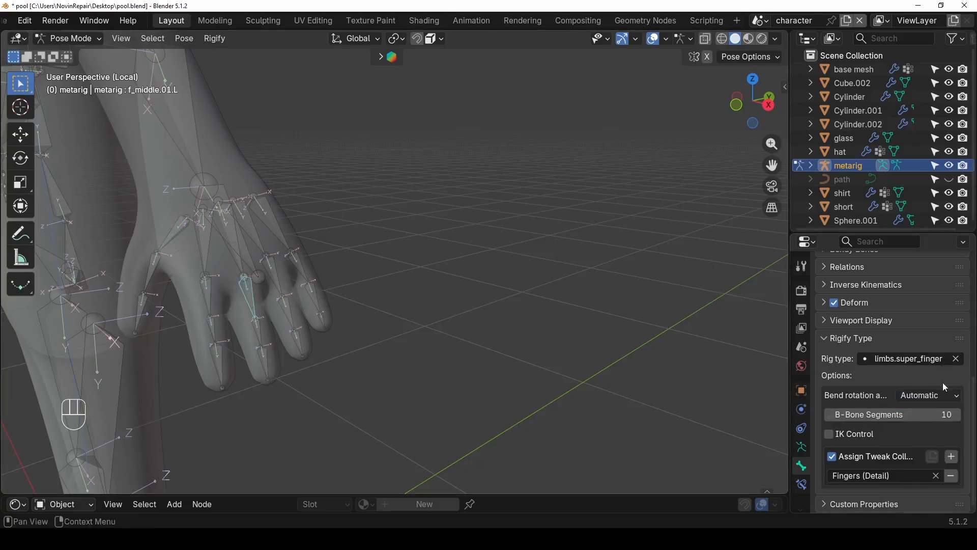
left_click(924, 396)
left_click(922, 428)
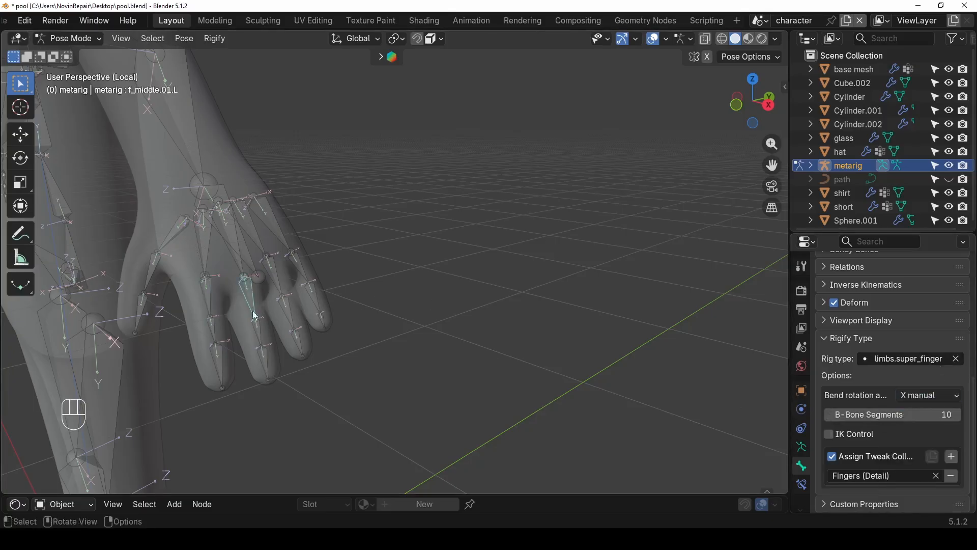
left_click(281, 275)
left_click(924, 396)
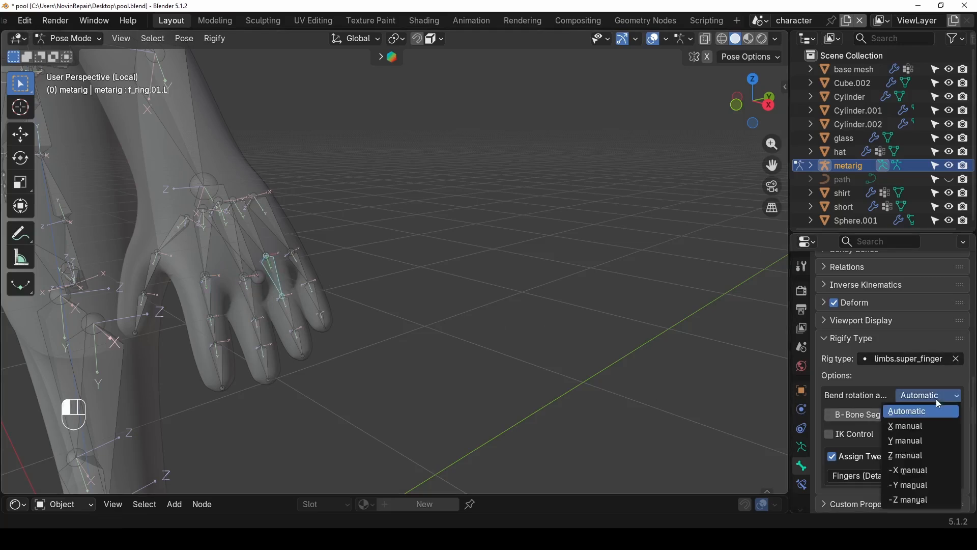
left_click(918, 428)
left_click(299, 268)
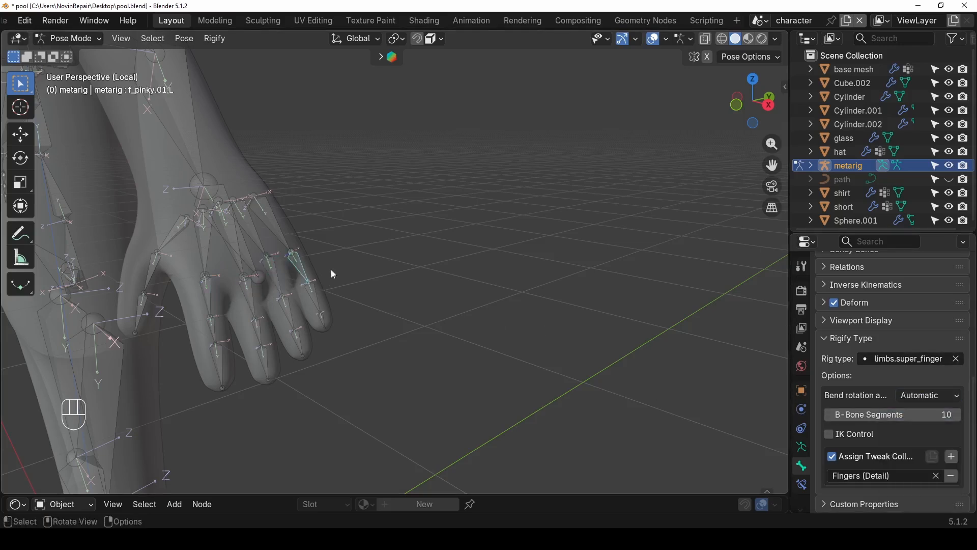
left_click(922, 398)
left_click(913, 427)
- Set the bend rotation axis of the right thumb's first bone, thumb.01.R, to X manual
scroll(301, 250, "down", 8)
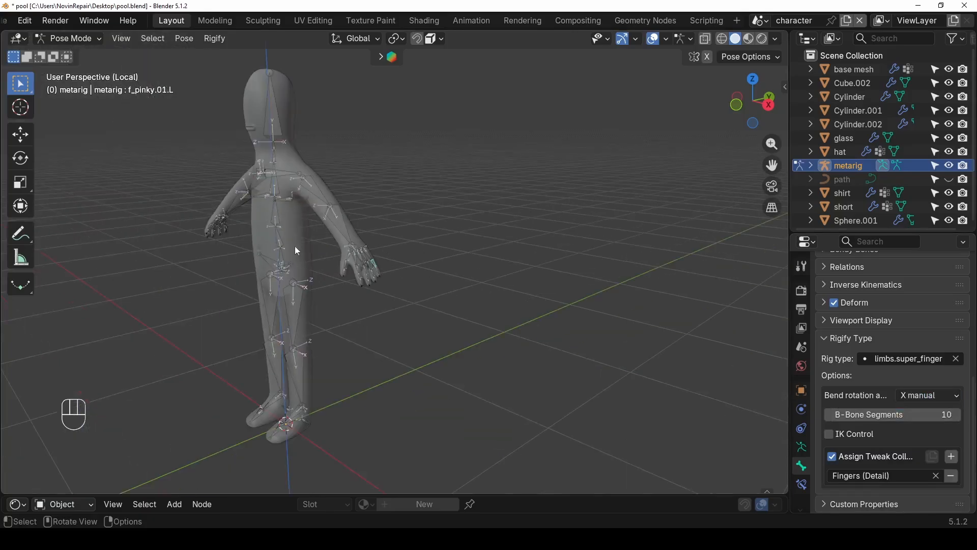
middle_click_drag(294, 247, 453, 259)
scroll(451, 261, "up", 3)
middle_click_drag(255, 302, 329, 290, "shift")
scroll(328, 290, "up", 4)
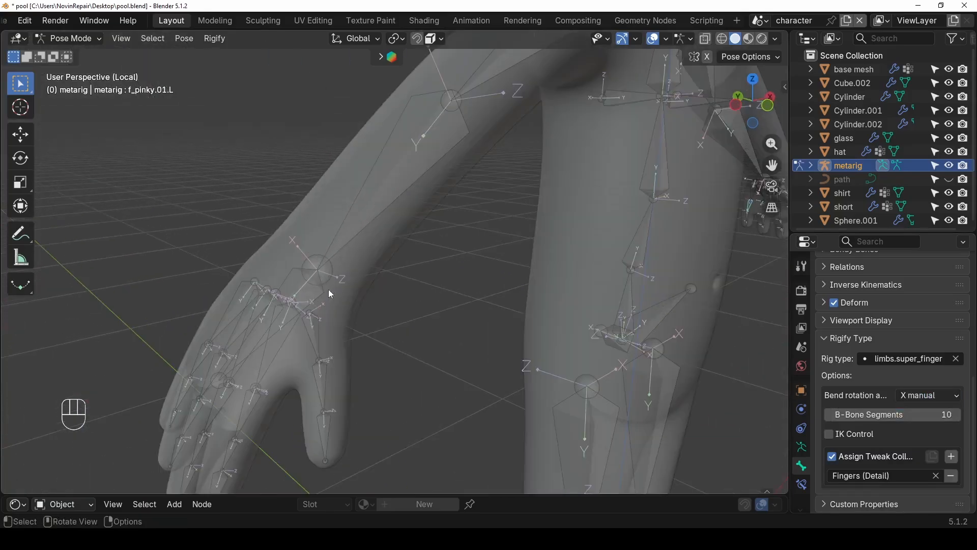
middle_click_drag(312, 345, 331, 332)
left_click(541, 177)
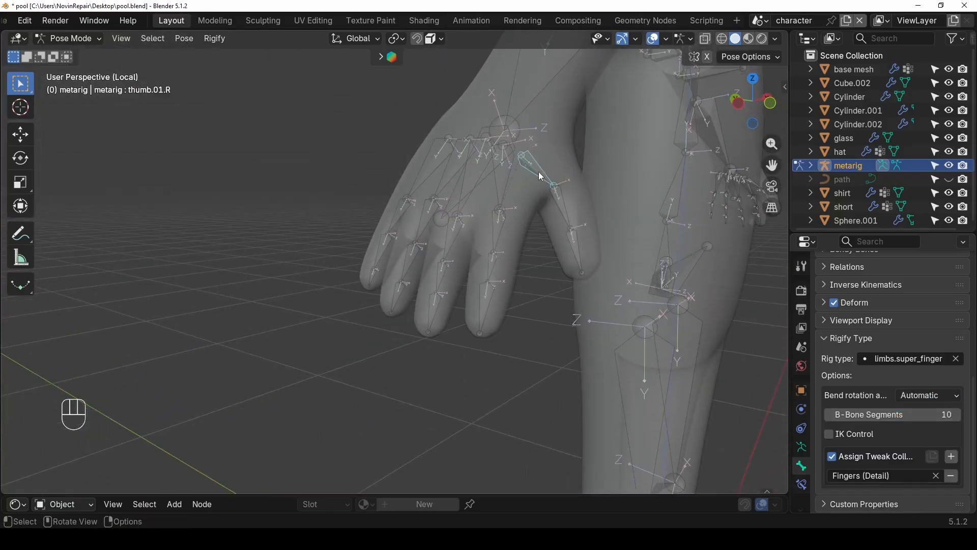
left_click(939, 398)
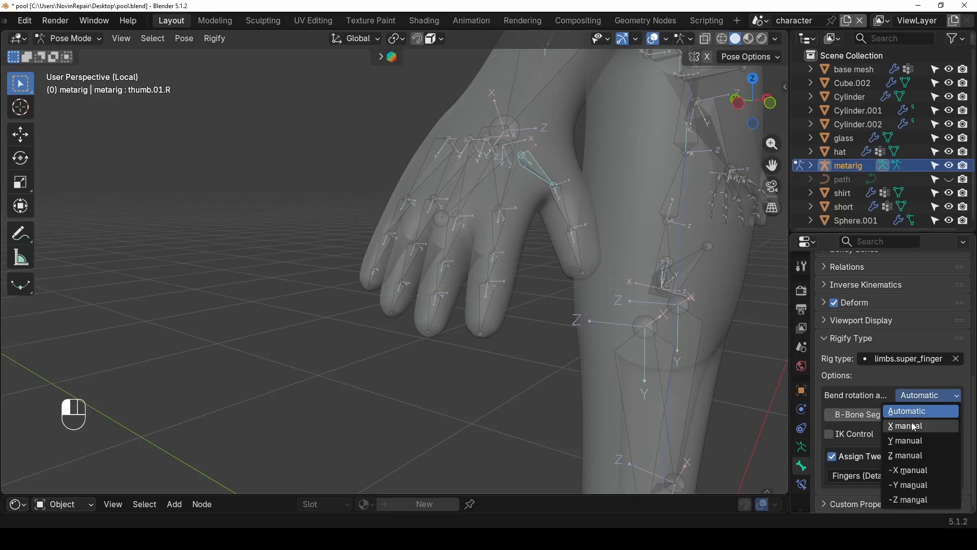
left_click(914, 426)
- Set the bend rotation axis of the right index finger bone f_index.01.R to X manual
left_click(501, 210)
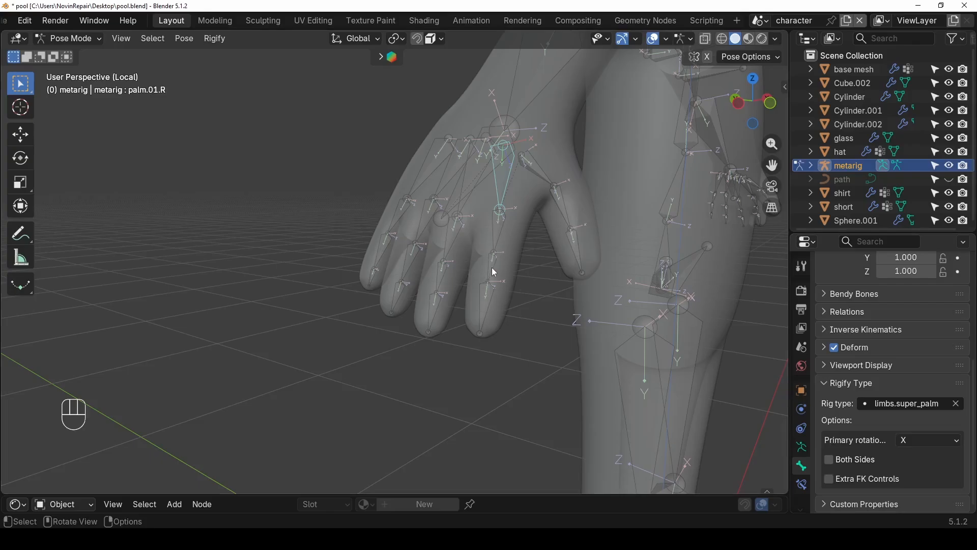
left_click(494, 233)
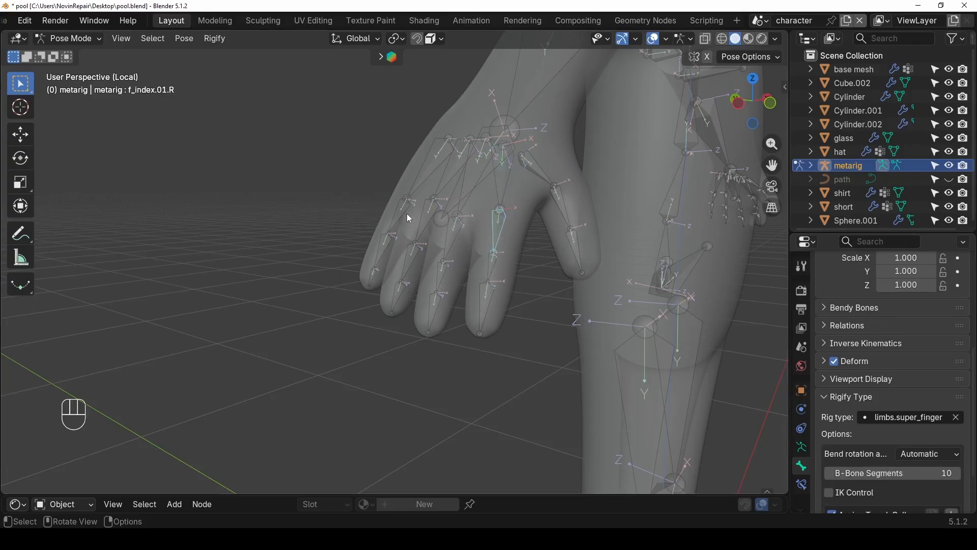
left_click(936, 454)
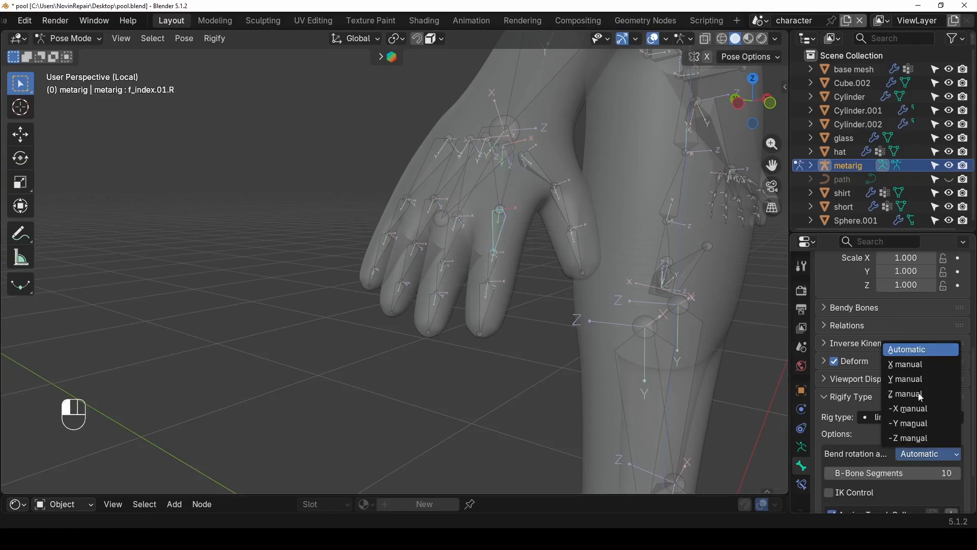
left_click(914, 364)
- Set the bend rotation axis of f_middle.01.R, f_ring.01.R and f_pinky.01.R to X manual
left_click(457, 236)
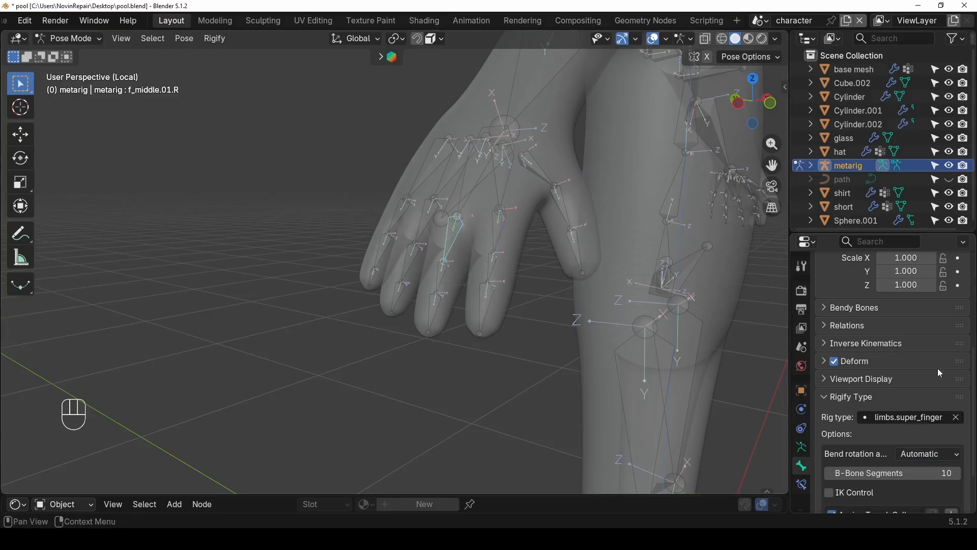
left_click(942, 453)
left_click(914, 363)
left_click(427, 219)
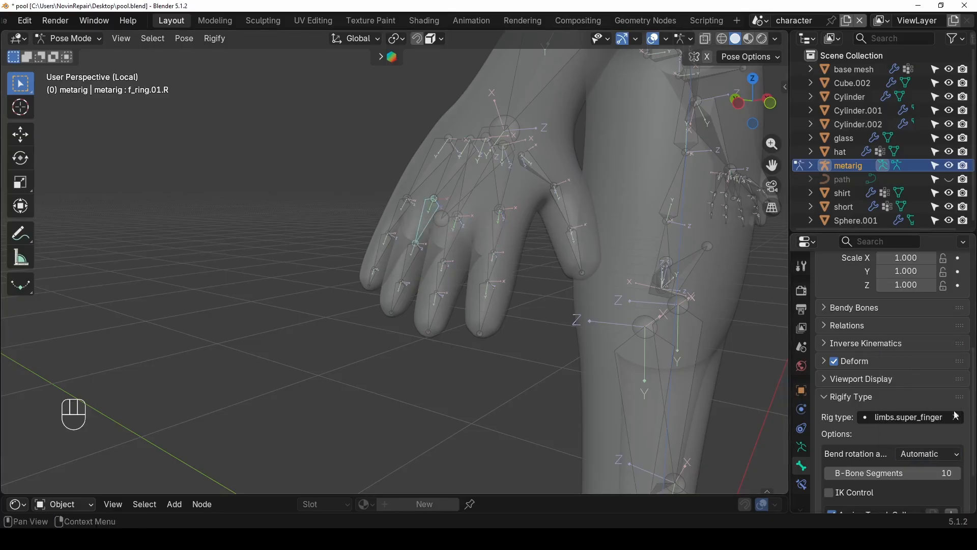
left_click(929, 454)
left_click(894, 362)
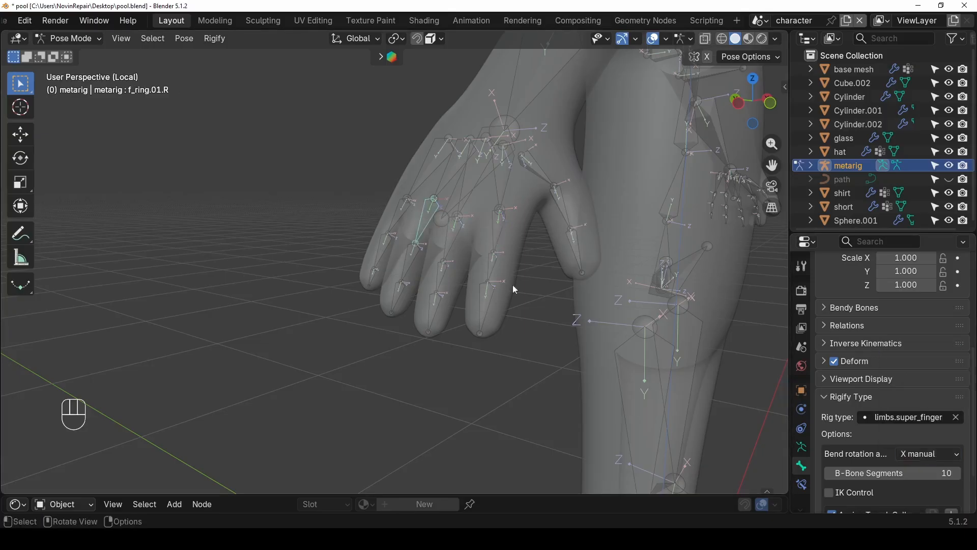
left_click(405, 218)
left_click(934, 454)
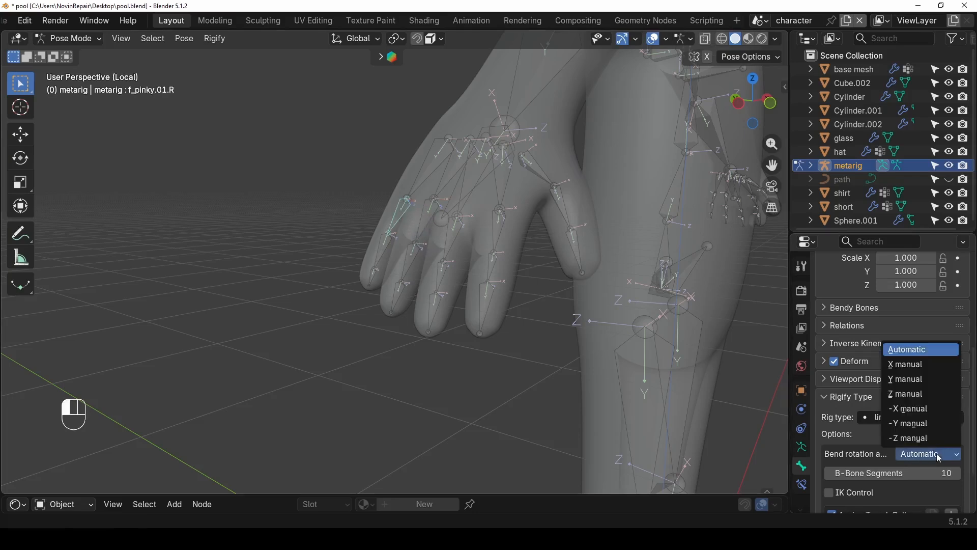
left_click(927, 367)
- Turn off the bone axes display in the metarig's viewport display settings
scroll(567, 336, "down", 8)
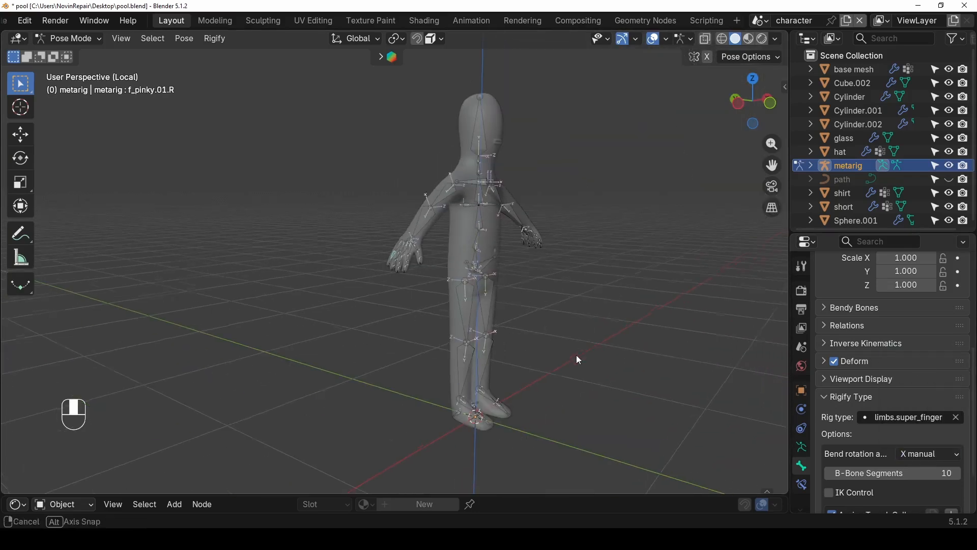
middle_click_drag(577, 358, 470, 359)
scroll(720, 419, "up", 3)
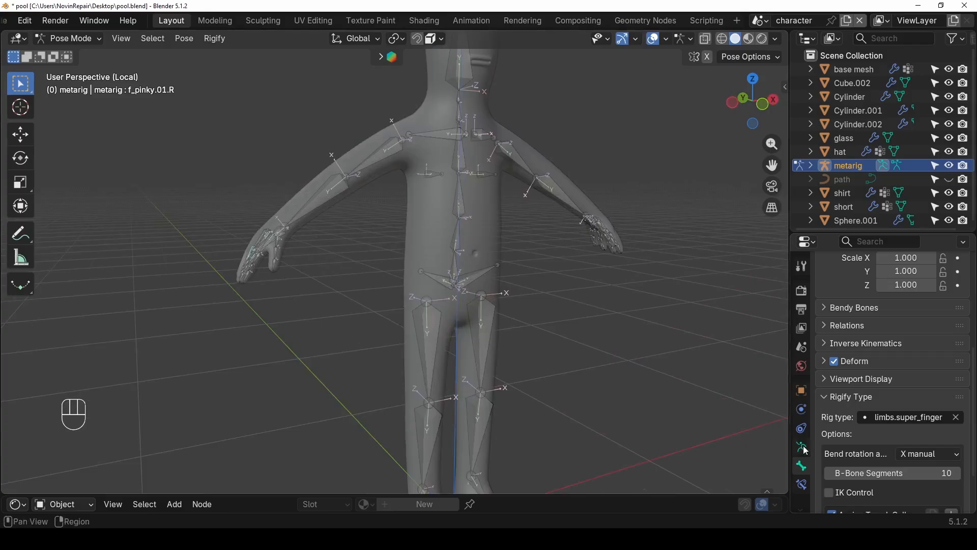
left_click(803, 447)
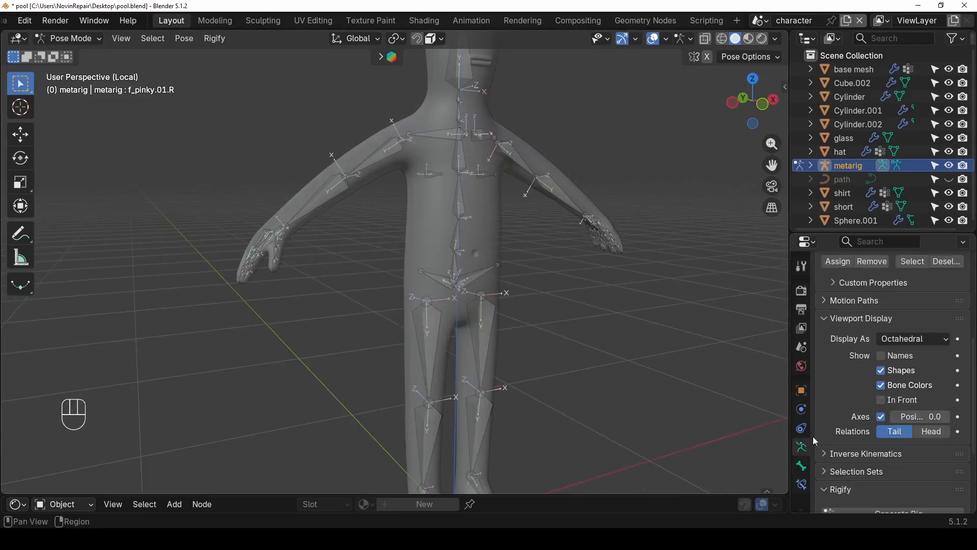
left_click(882, 417)
scroll(460, 234, "down", 5)
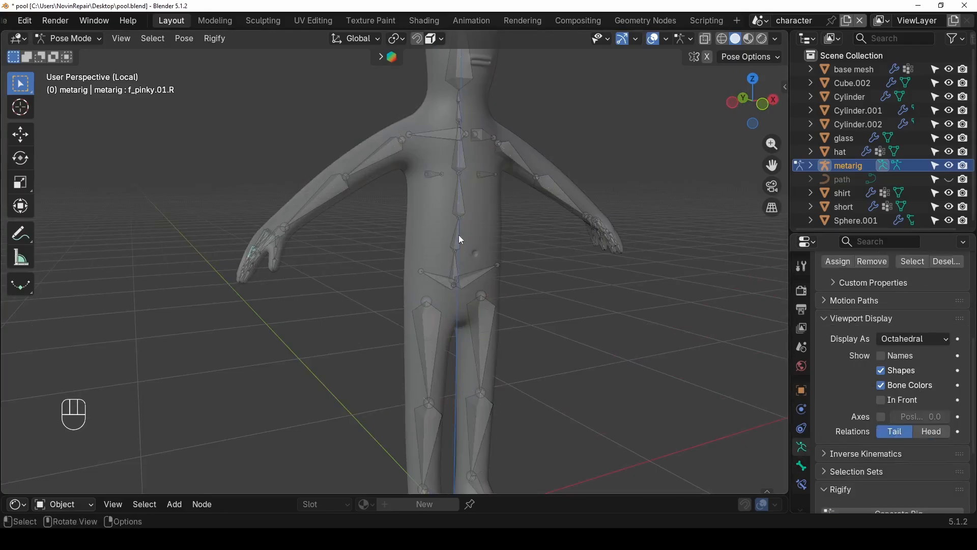
middle_click_drag(420, 221, 408, 239)
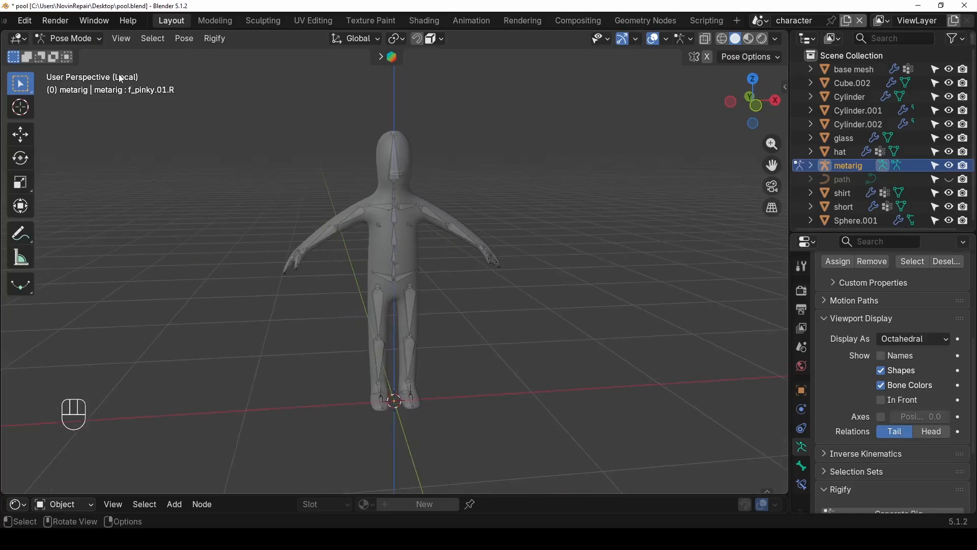
- Return the metarig to Object Mode and save the file
left_click(71, 39)
left_click(77, 55)
scroll(316, 340, "up", 2)
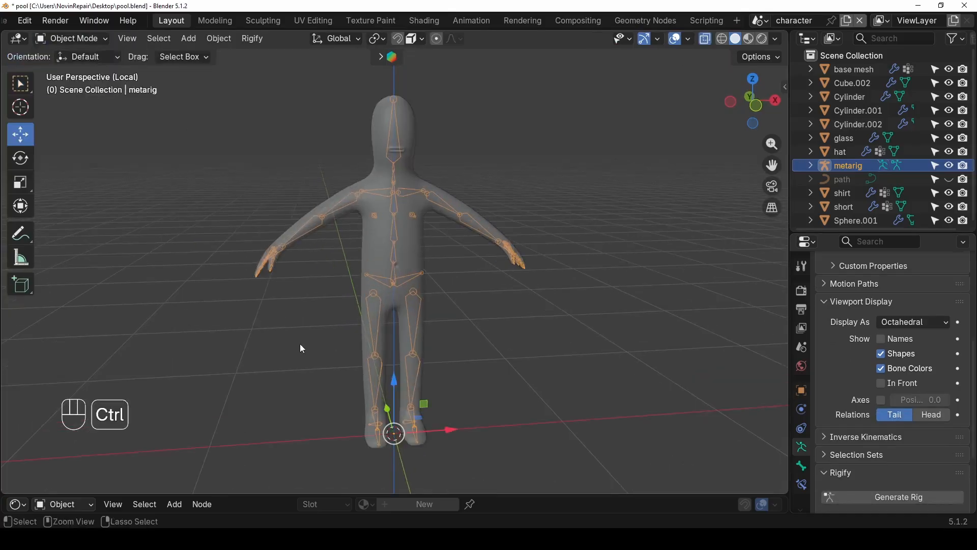
key("ctrl+s")
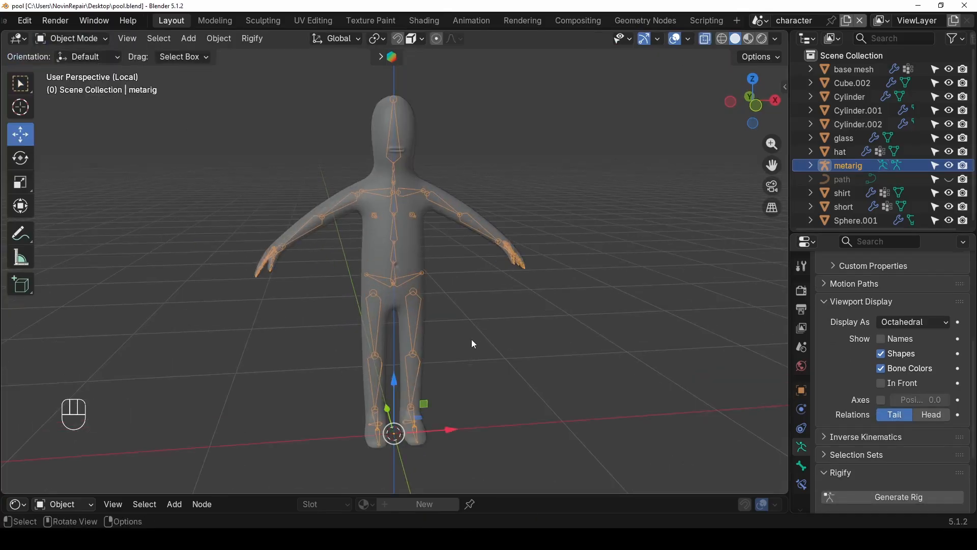
- In Edit Mode, move the inner ends of the breast bones about 0.1 m backward along the global Y axis
middle_click_drag(472, 339, 348, 278)
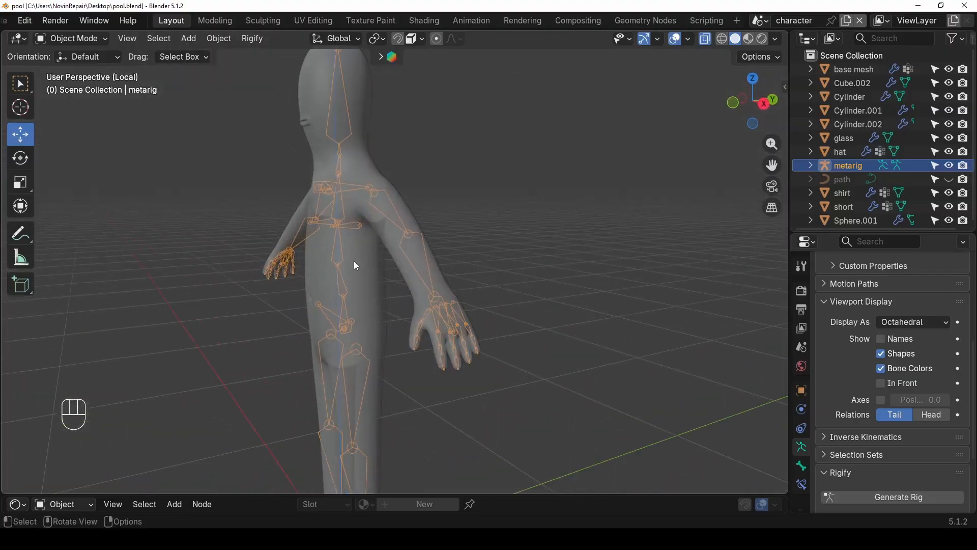
key("Tab")
scroll(338, 207, "up", 4)
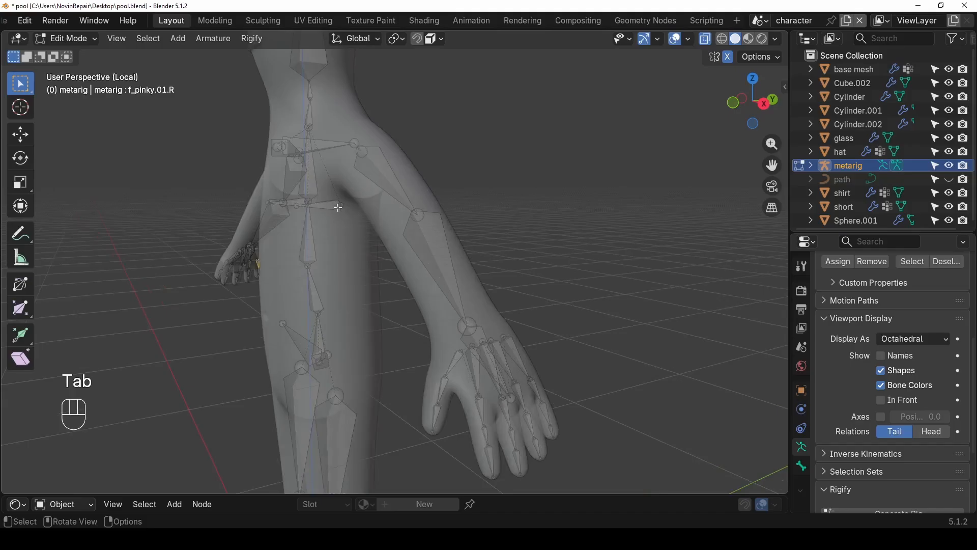
middle_click_drag(382, 271, 343, 266, "alt")
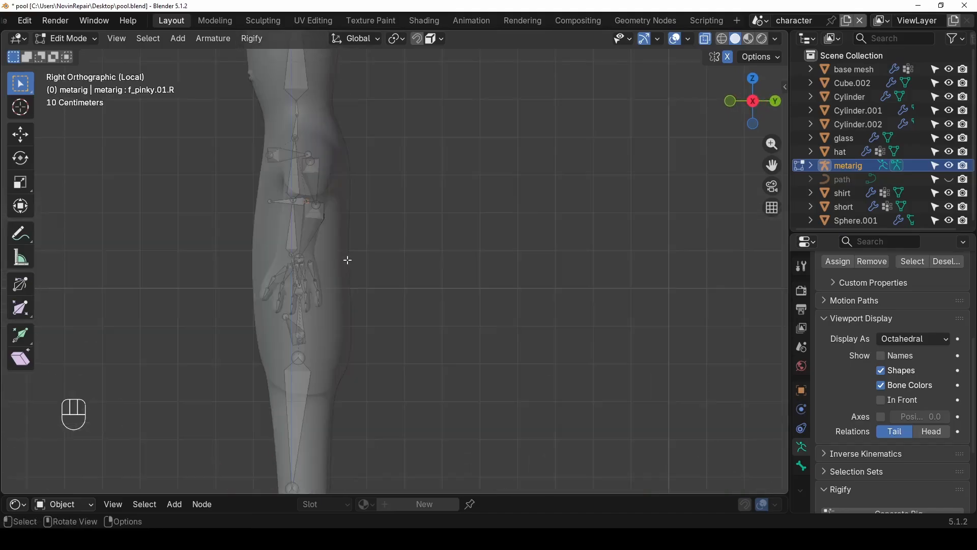
key("g")
key("y")
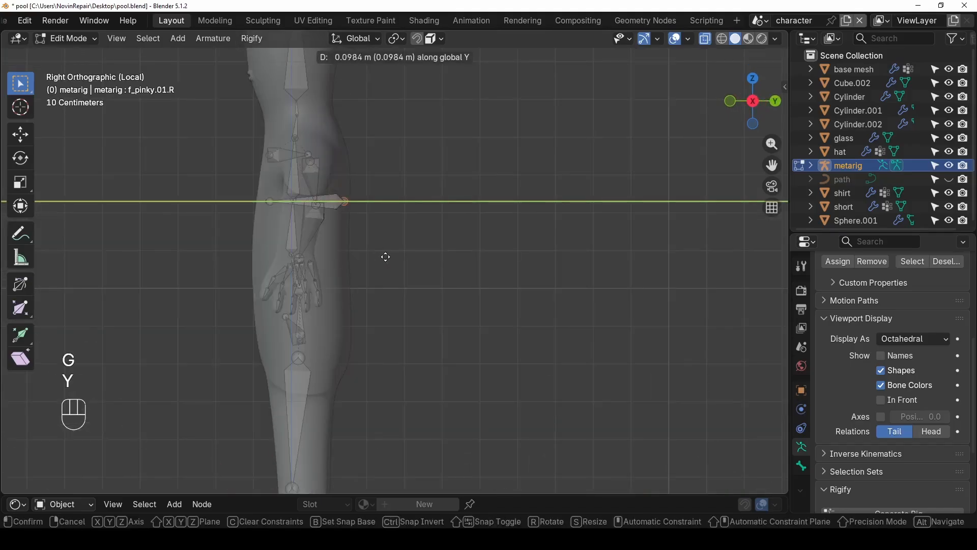
left_click(379, 252)
- In front view, move the left wrist joint about 0.01 m outward and about 0.01 m upward to sit inside the wrist
middle_click_drag(272, 199, 495, 238)
scroll(432, 205, "down", 4)
scroll(525, 283, "up", 6)
middle_click_drag(597, 270, 498, 259, "shift")
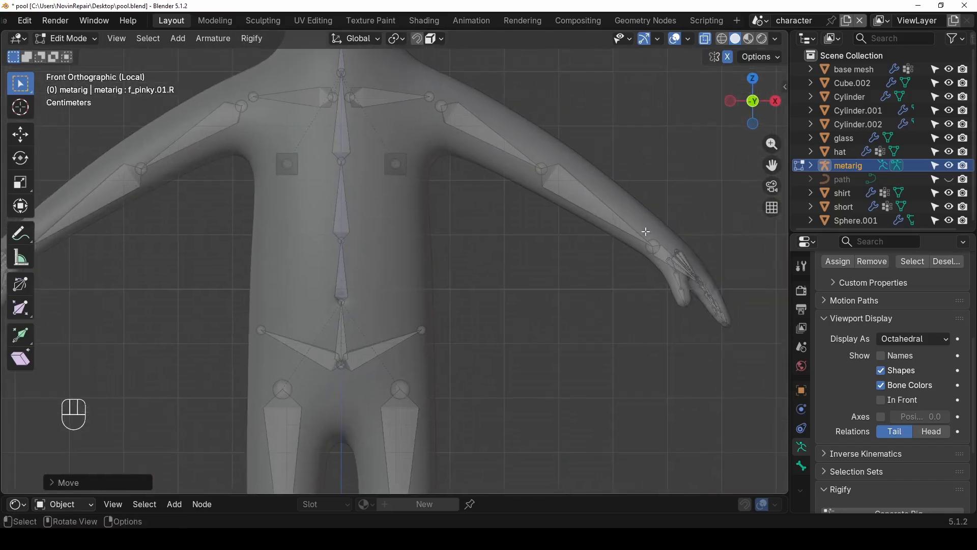
key("g")
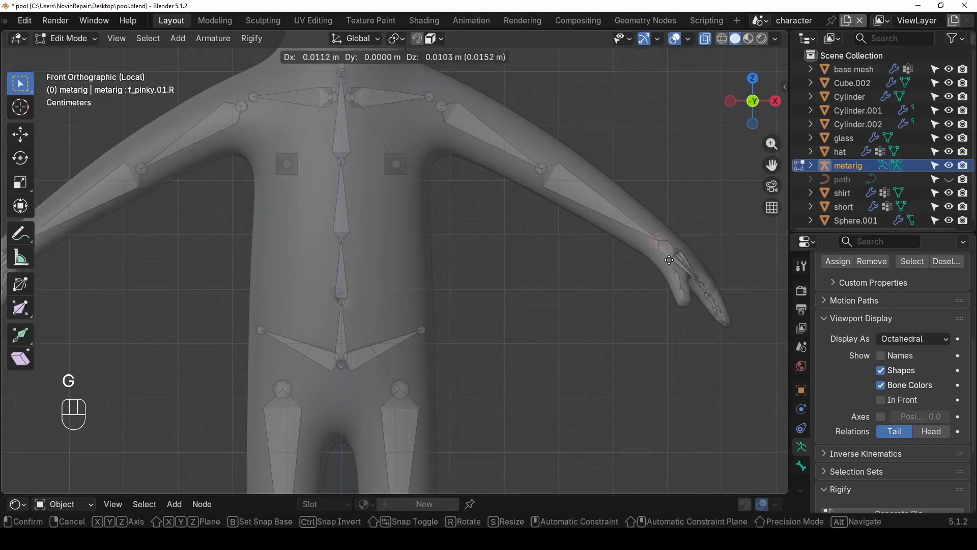
left_click(670, 257)
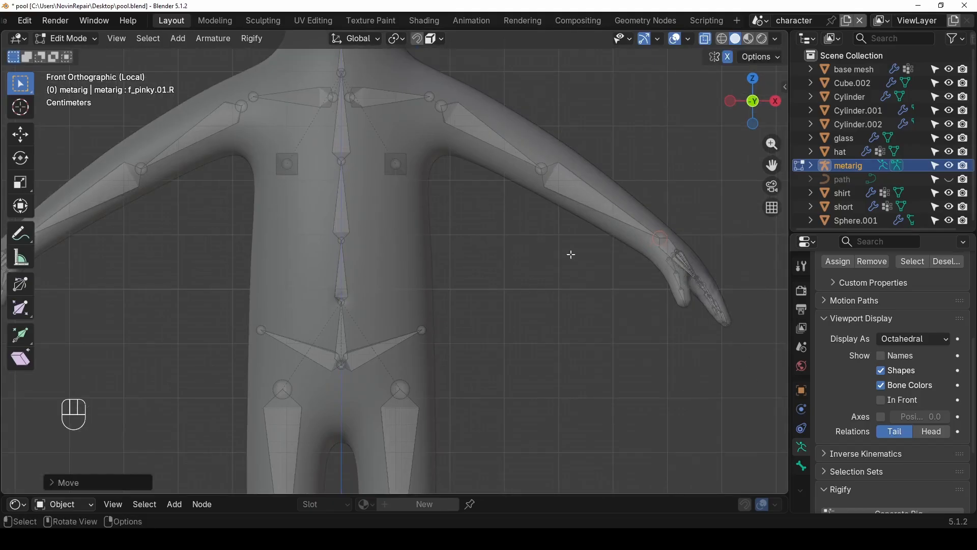
- Look up the Rigify add-on in the preferences, expand its details and close the preferences window
scroll(571, 254, "down", 5)
scroll(565, 265, "down", 2)
middle_click_drag(511, 286, 399, 330)
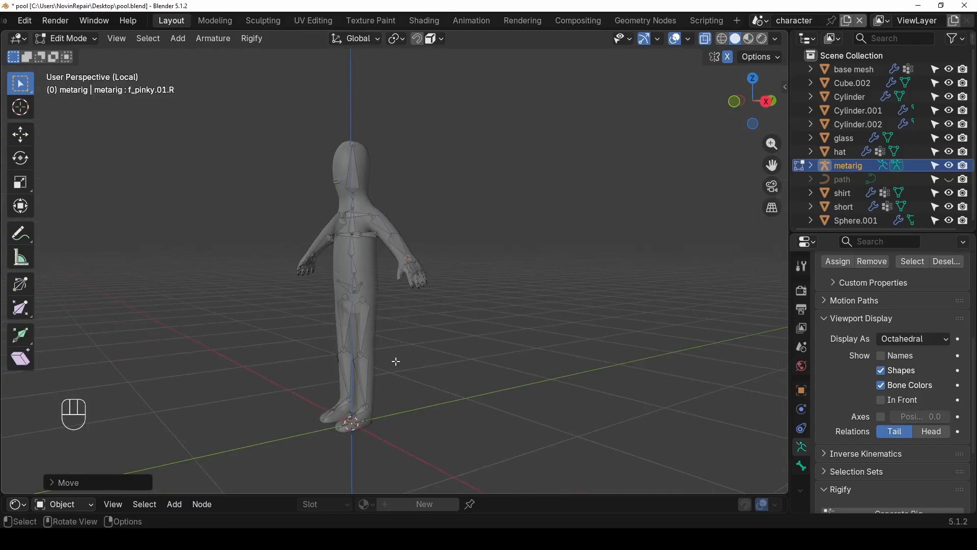
key("ctrl+comma")
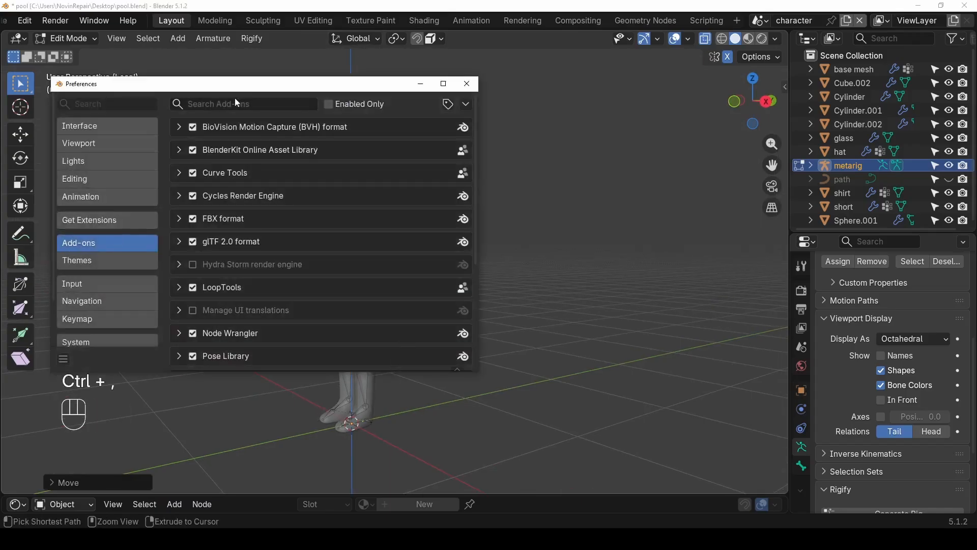
left_click(234, 103)
type("rigi")
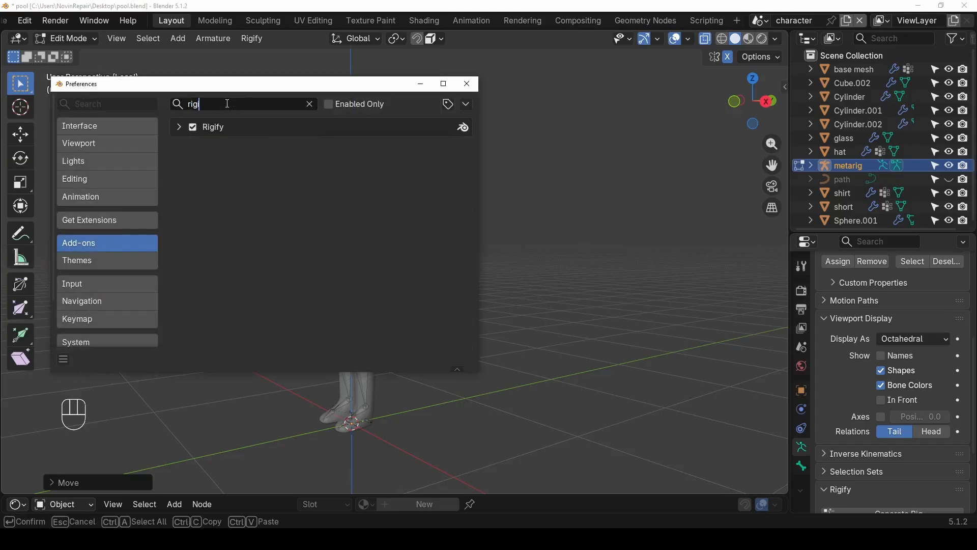
left_click(179, 127)
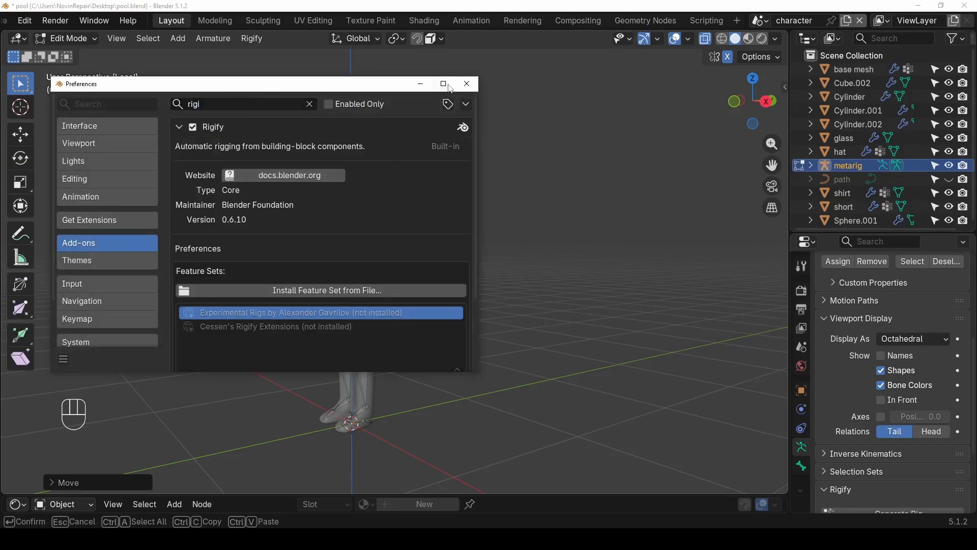
left_click(467, 84)
- Switch the metarig to Object Mode and generate the Rigify control rig from it
middle_click_drag(388, 343, 489, 367)
scroll(434, 306, "up", 4)
scroll(456, 269, "down", 4)
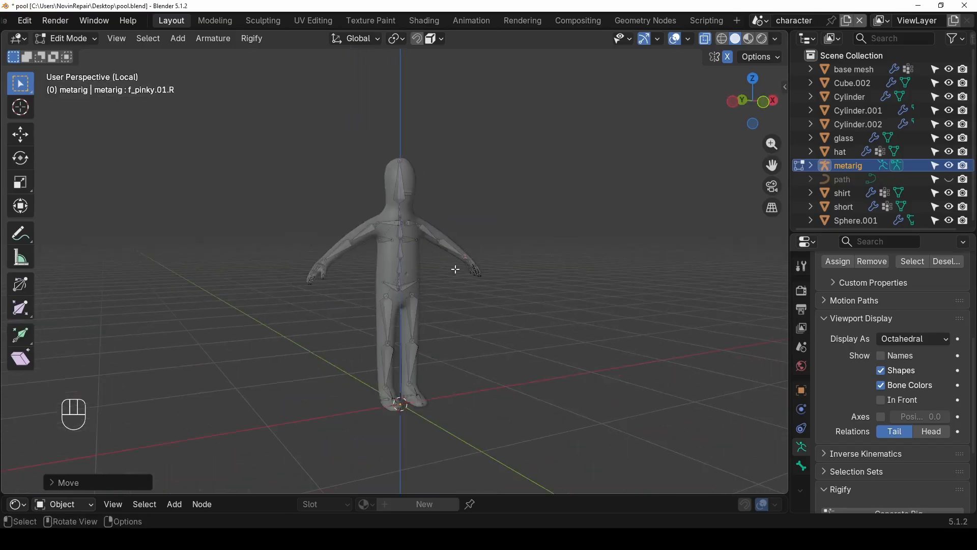
left_click(66, 39)
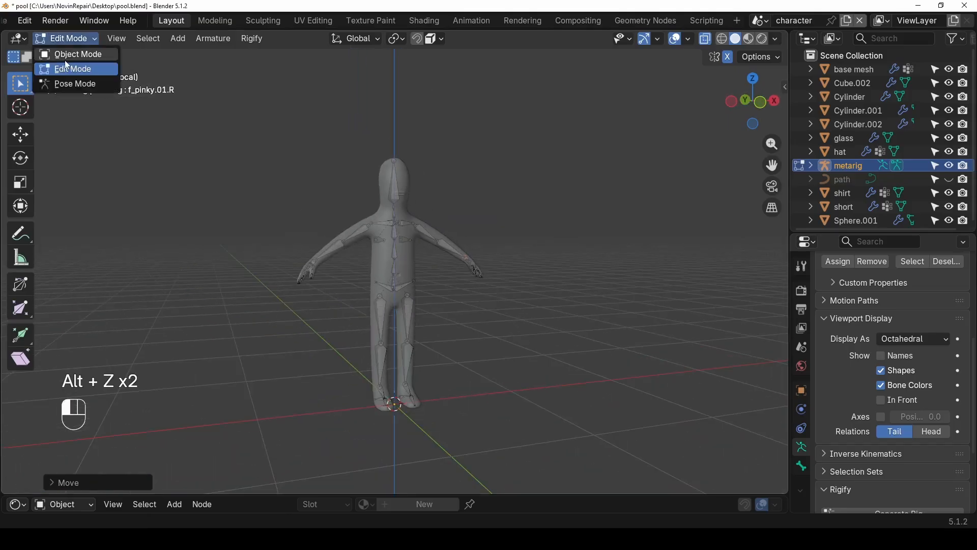
left_click(73, 54)
scroll(908, 387, "down", 2)
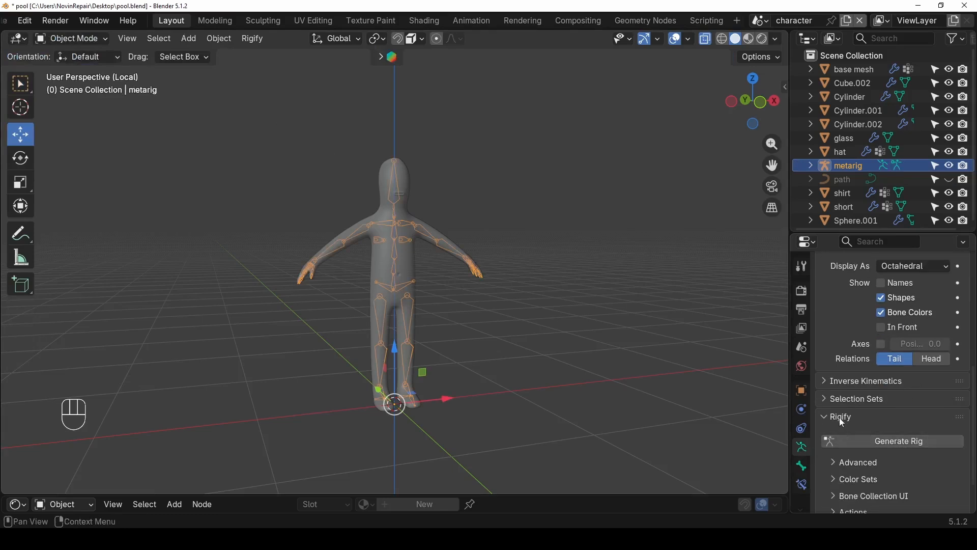
left_click(874, 442)
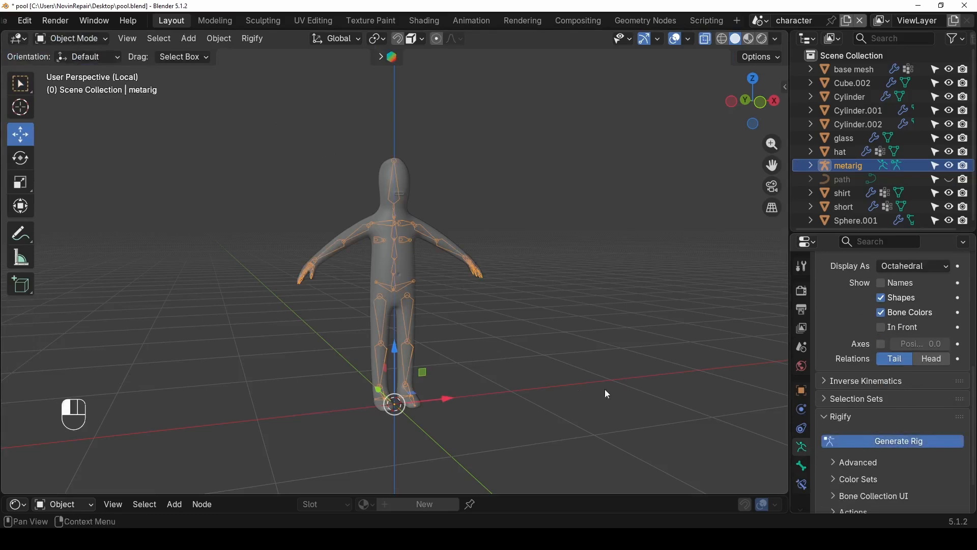
middle_click_drag(412, 253, 441, 256)
middle_click_drag(362, 221, 399, 211)
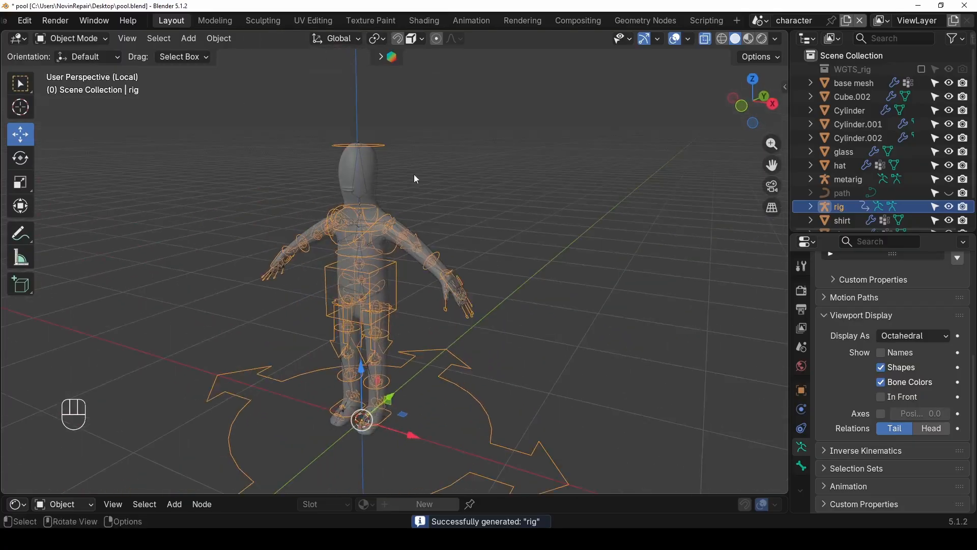
- Hide the metarig in the viewport, leaving the generated rig and base mesh shown with X-ray on
scroll(410, 170, "up", 3)
left_click(325, 109)
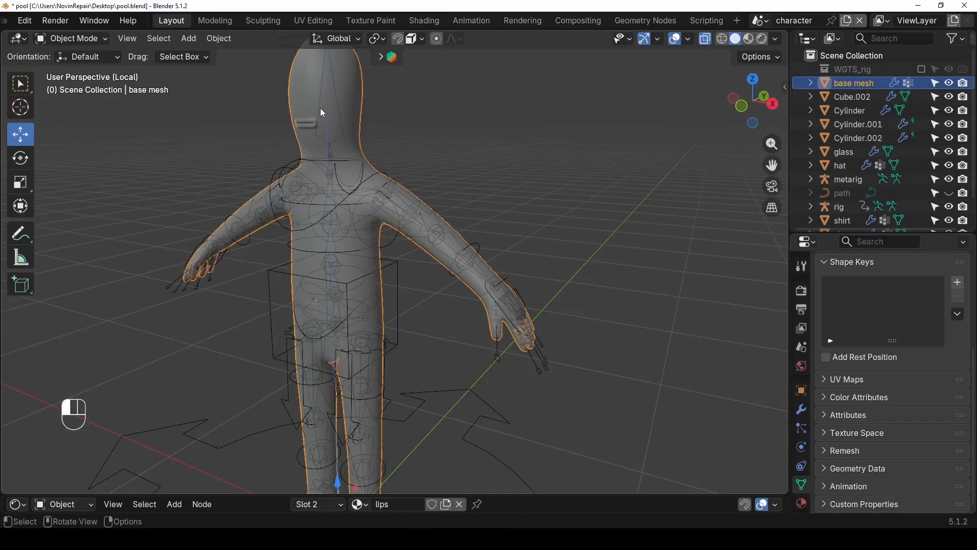
left_click(320, 108)
left_click(949, 179)
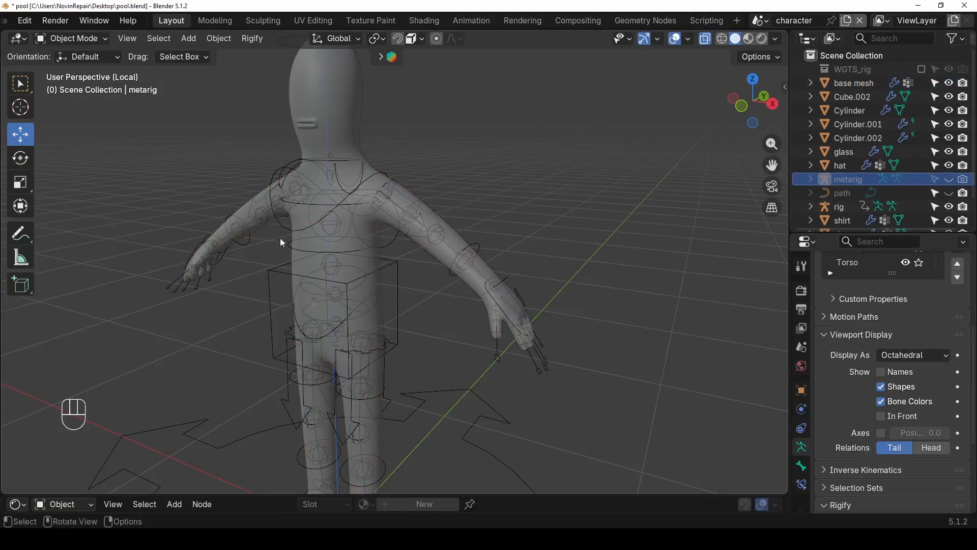
scroll(280, 237, "down", 4)
key("alt+z")
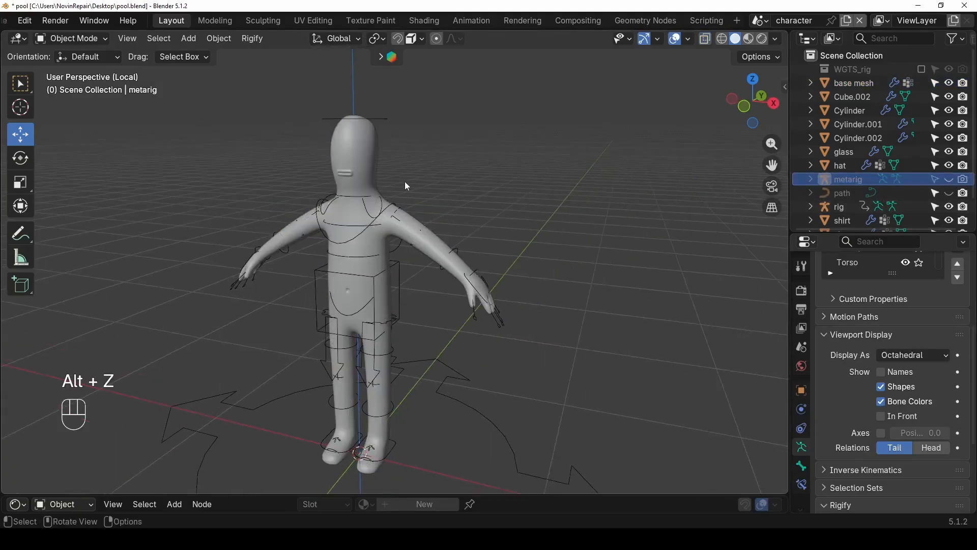
key("alt+z")
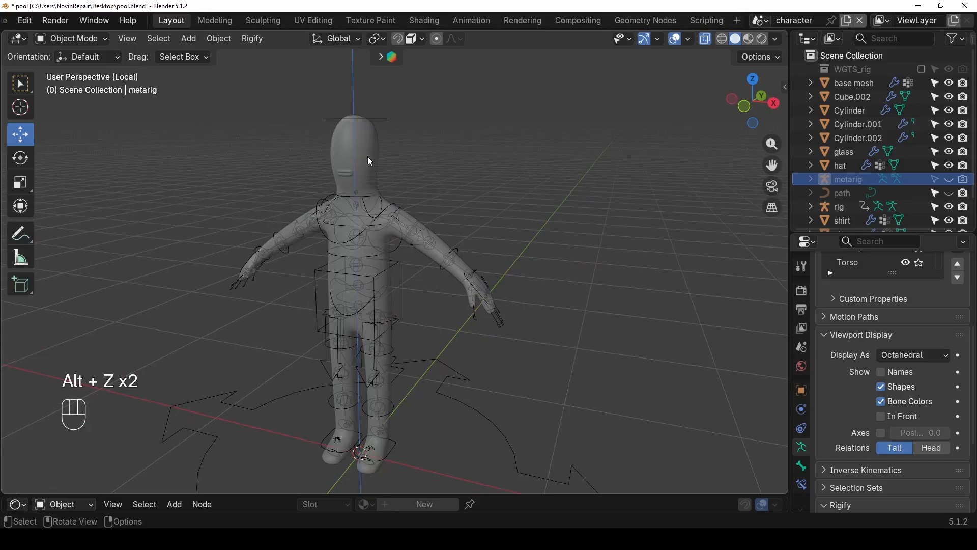
- Parent the base mesh to the generated rig using Armature Deform With Automatic Weights
left_click(368, 157)
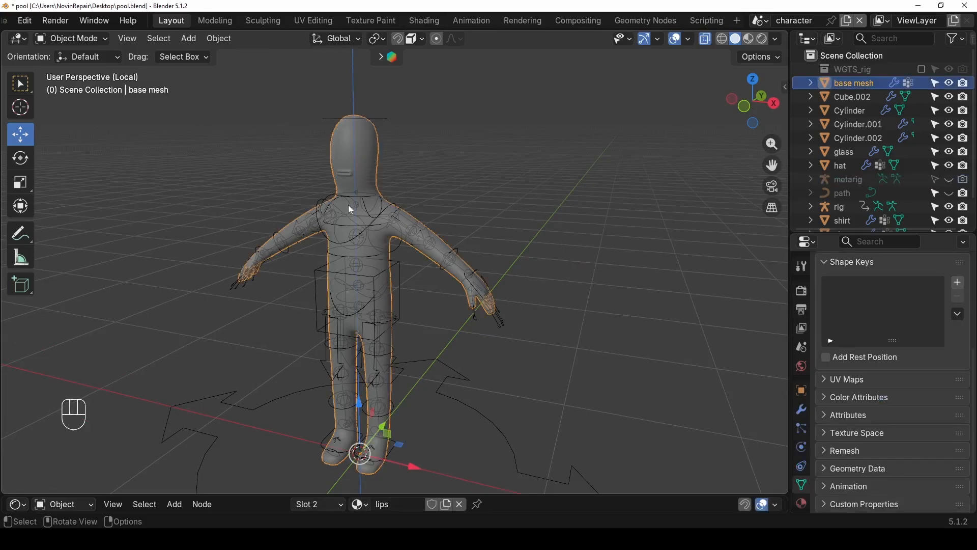
left_click(383, 118, "shift")
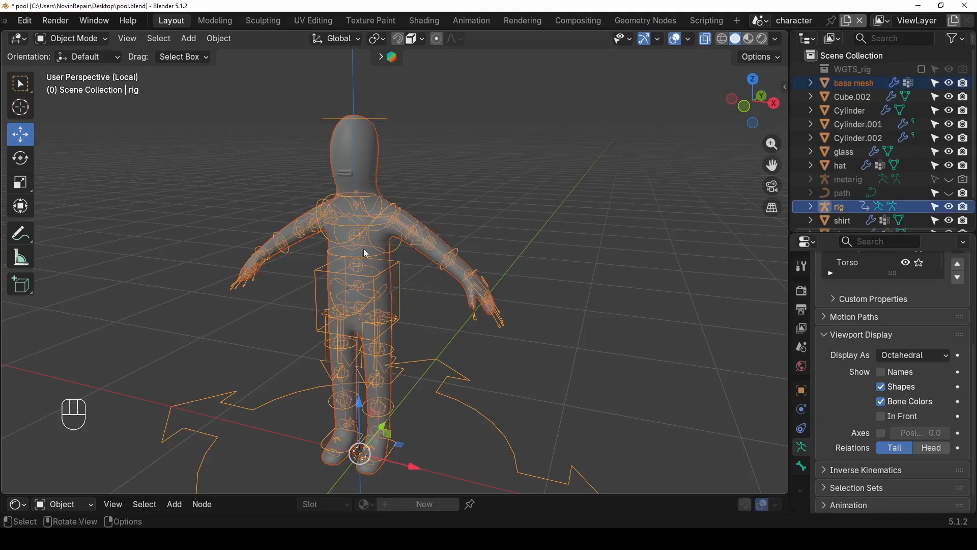
key("ctrl+p")
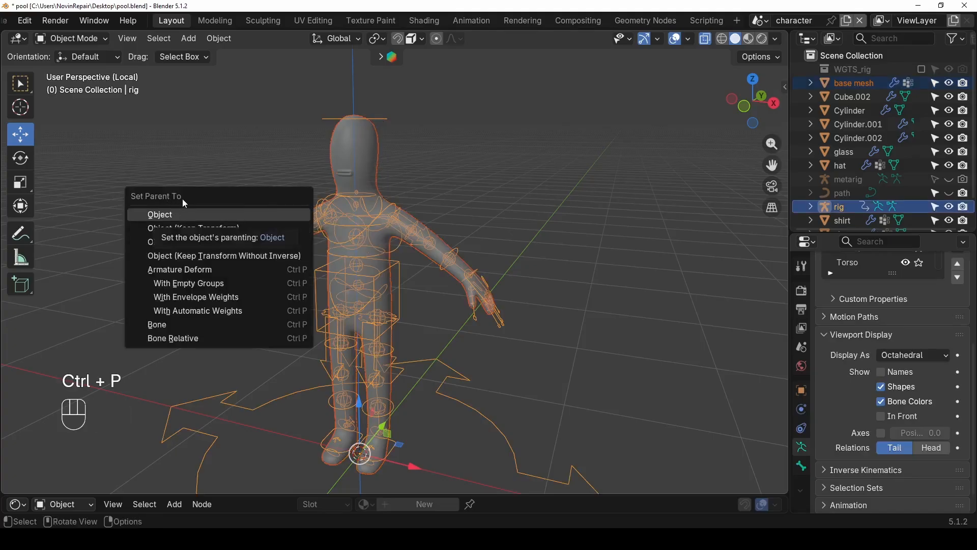
left_click(241, 311)
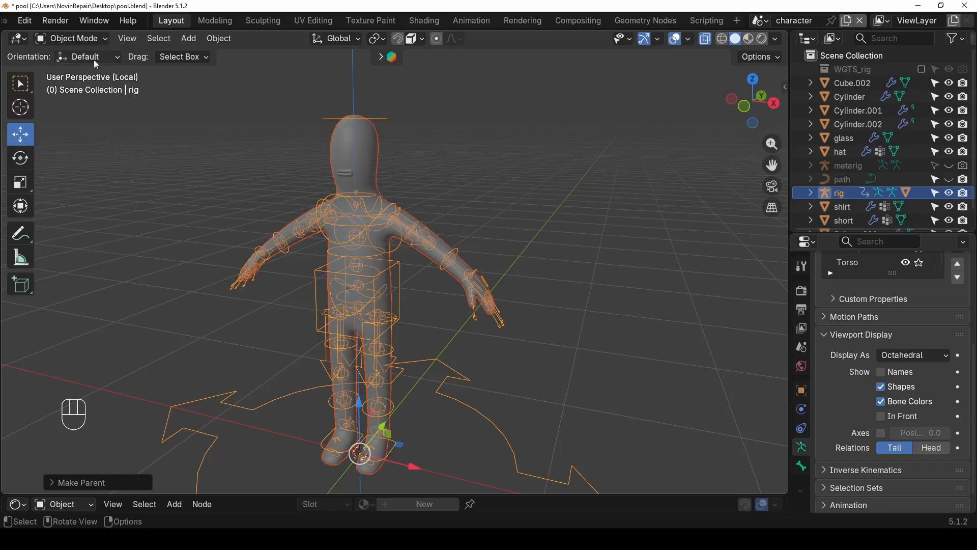
- Switch the generated rig to Pose Mode and pick control bones on its head and left arm
left_click(457, 253)
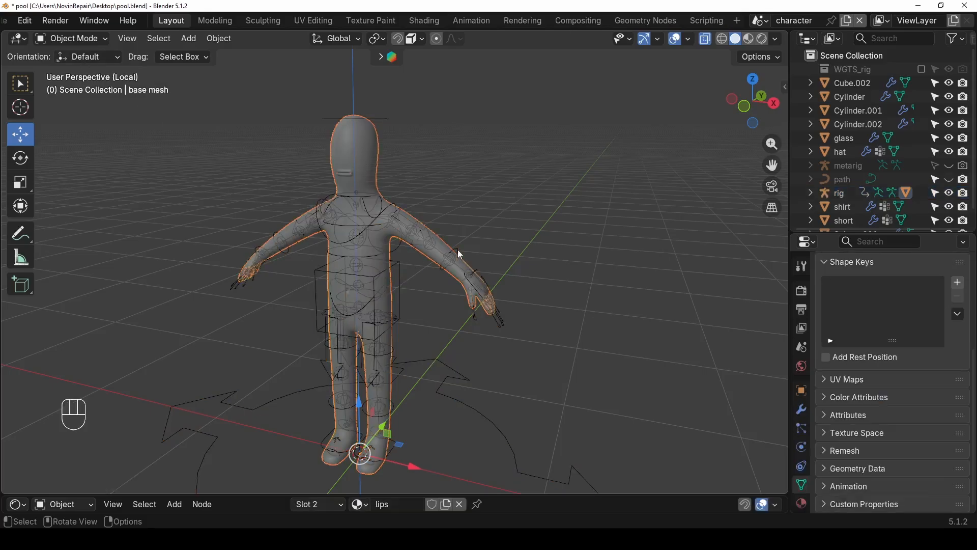
left_click(380, 120)
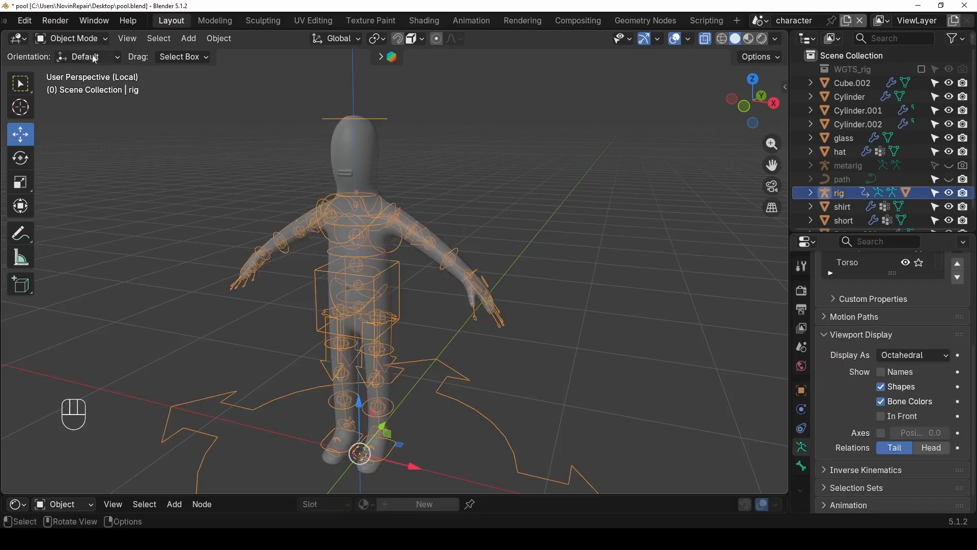
left_click(81, 39)
left_click(84, 86)
left_click(371, 125)
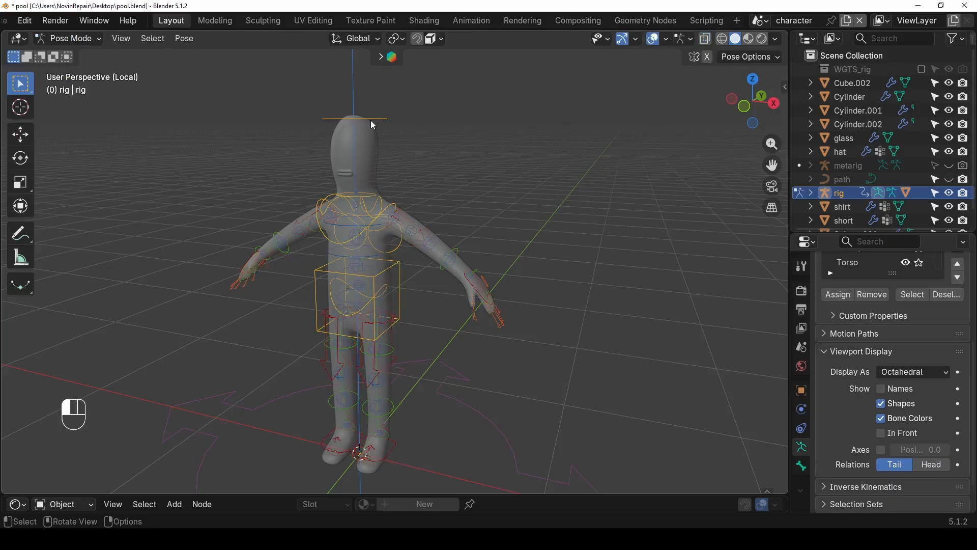
left_click(402, 216)
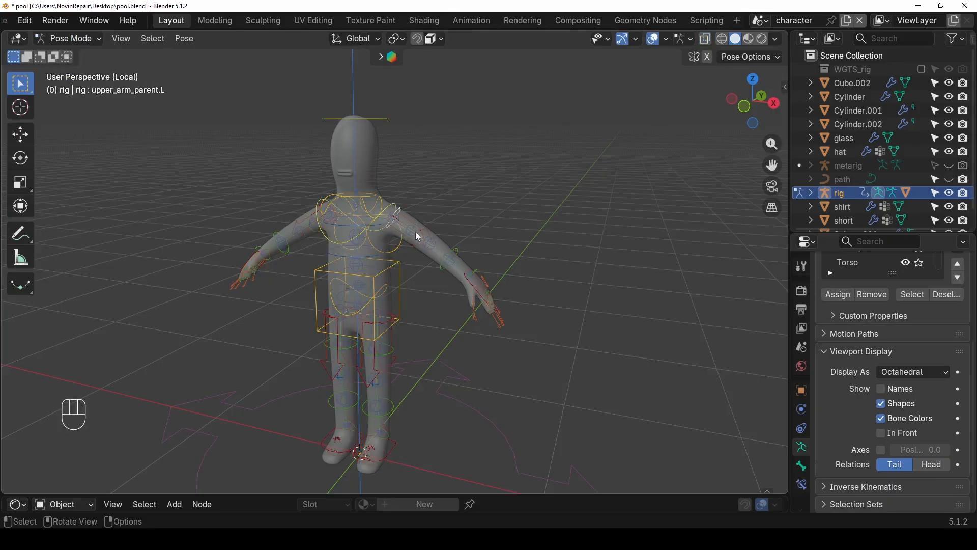
left_click(413, 232)
left_click(448, 263)
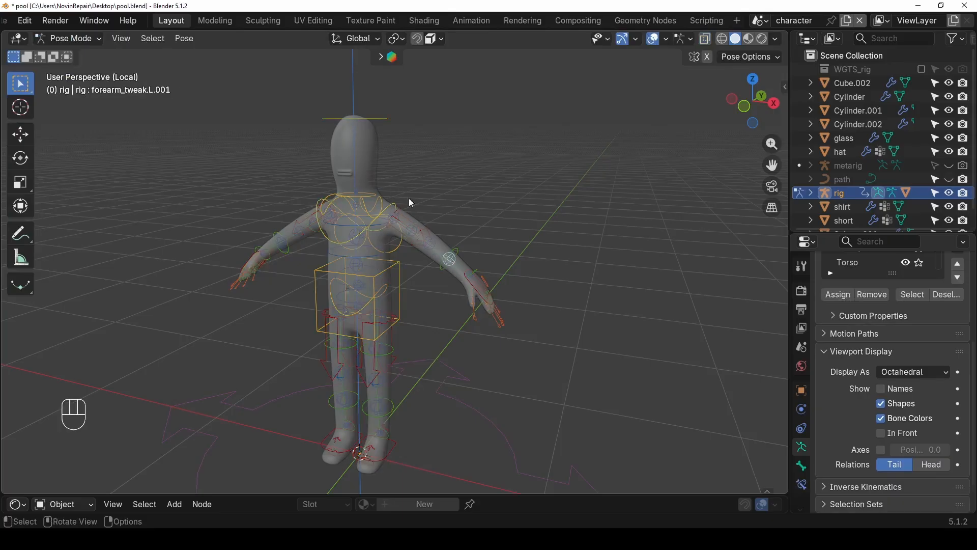
- Rotate the head control slightly sideways to test how the head deforms
middle_click_drag(356, 160, 385, 126)
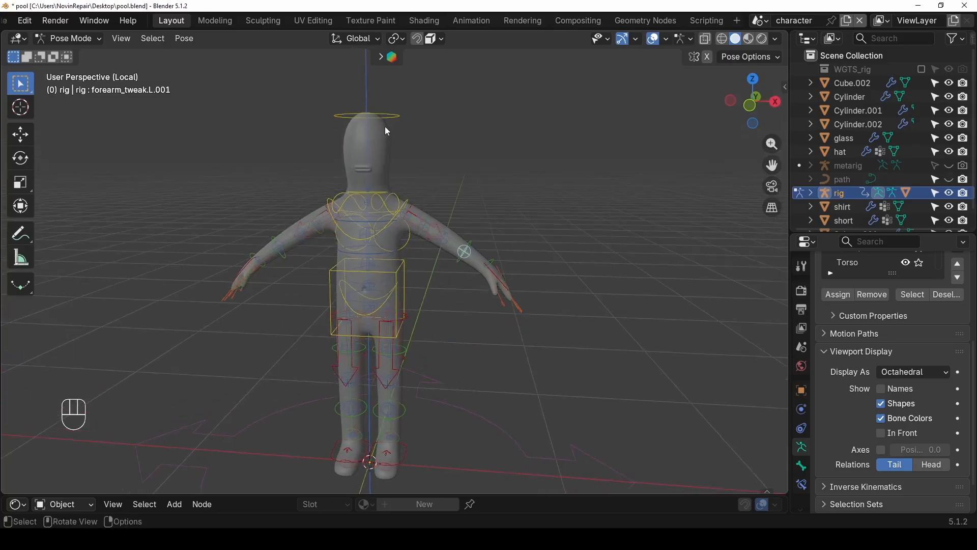
left_click(391, 117)
key("r")
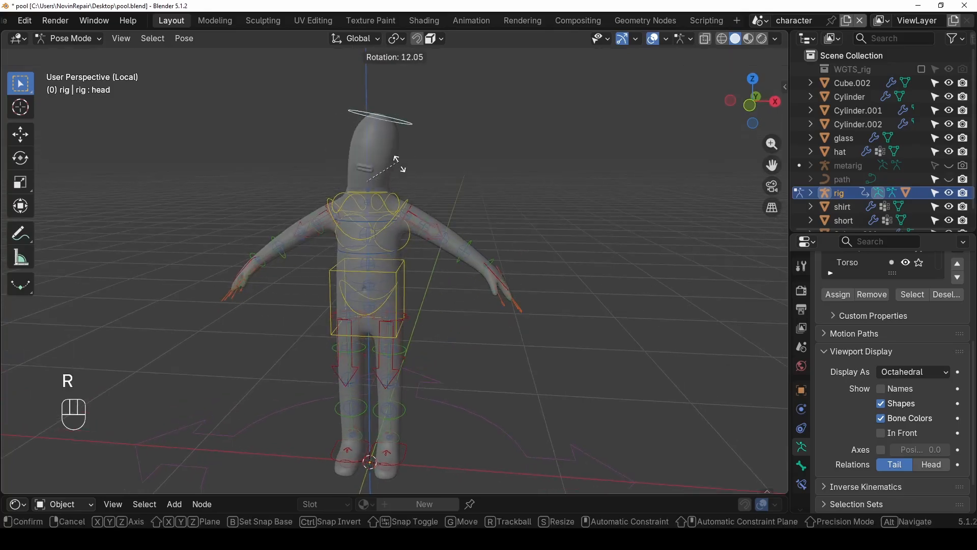
left_click(400, 164)
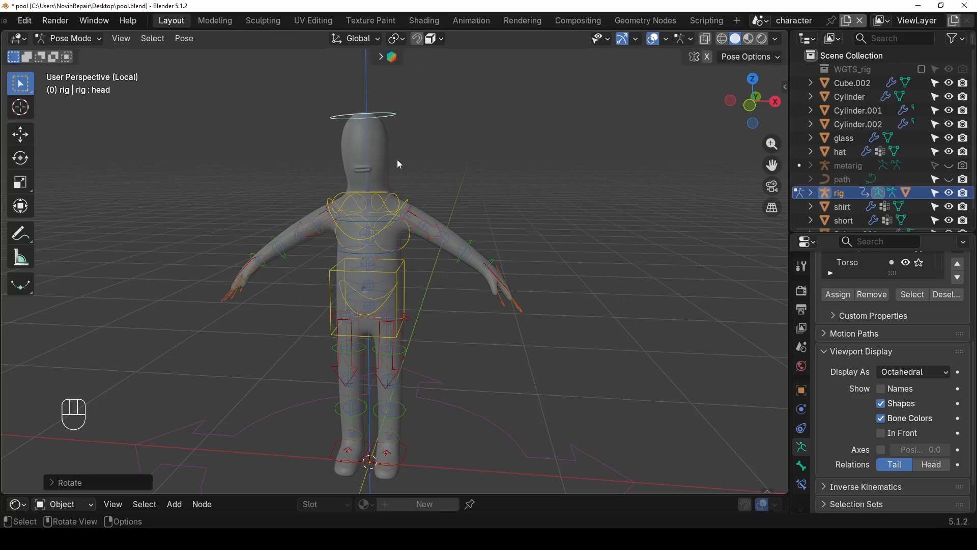
- Try moving the head control to stretch the neck, and undo the move
key("g")
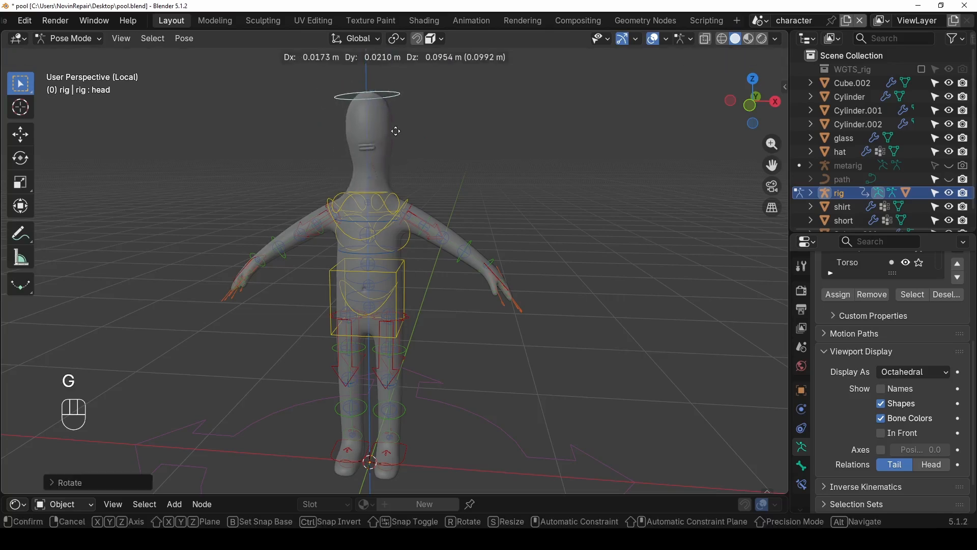
left_click(424, 167)
key("ctrl+z")
- Try rotating the left hand IK control to test the wrist, and undo the rotation
mouse_move(490, 275)
middle_mouse_down()
mouse_move(451, 285)
mouse_move(473, 269)
middle_mouse_up()
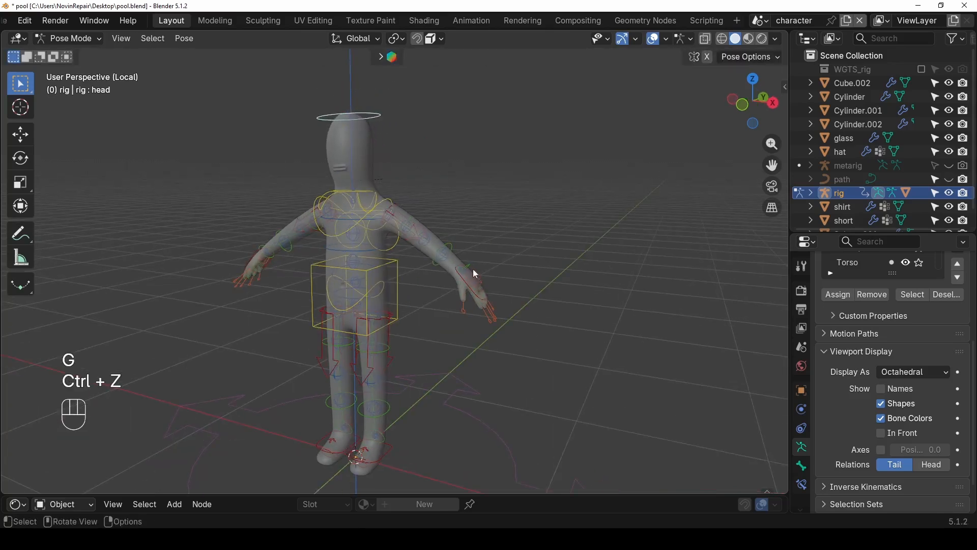
left_click(487, 307)
left_click(473, 292)
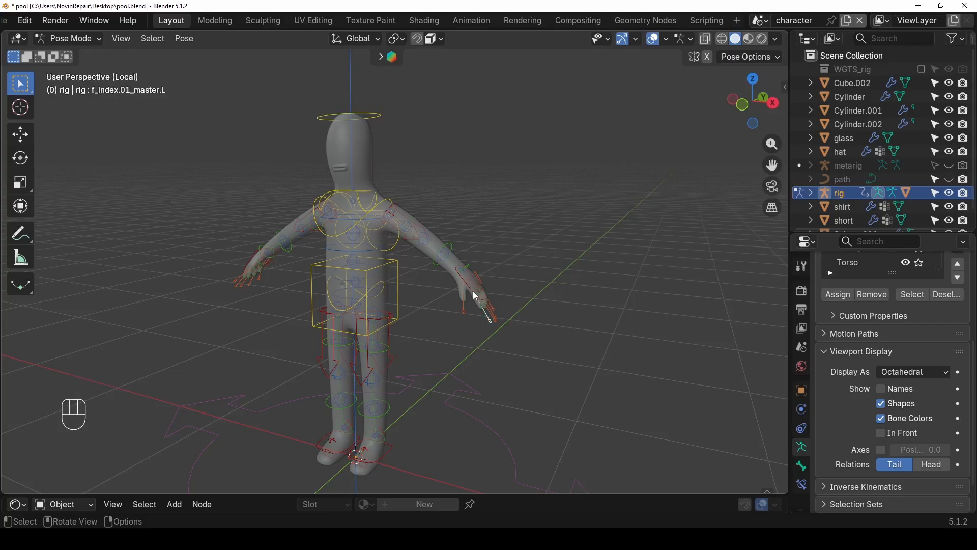
left_click(473, 292)
key("r")
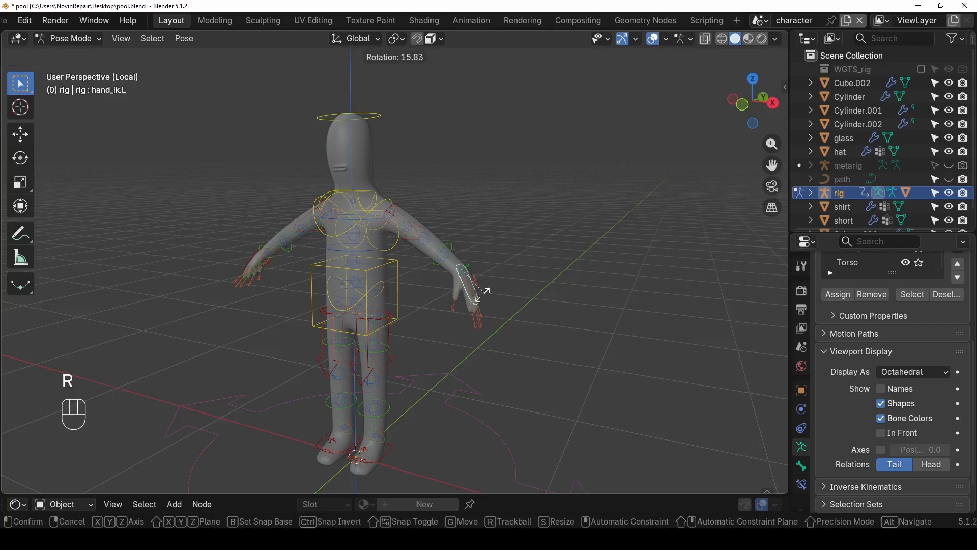
left_click(498, 292)
key("ctrl+z")
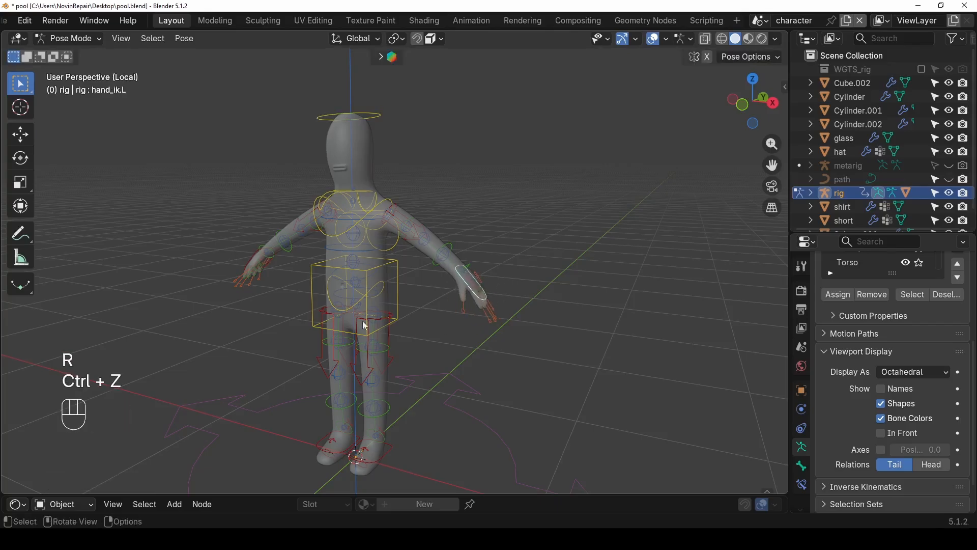
- Move the torso control a short distance to test the body deformation, and turn on X-ray display
left_click(370, 304)
key("g")
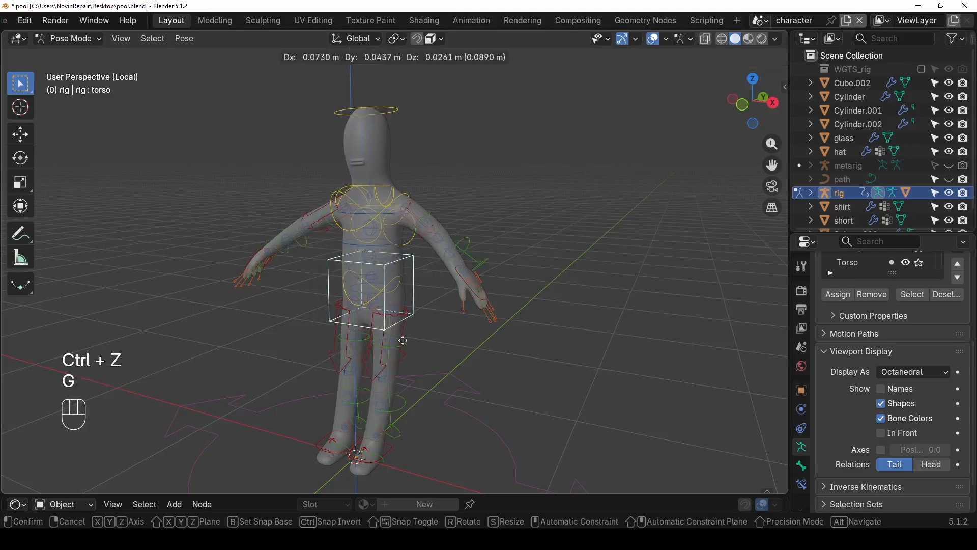
left_click(394, 337)
key("alt+z")
scroll(391, 326, "down", 4)
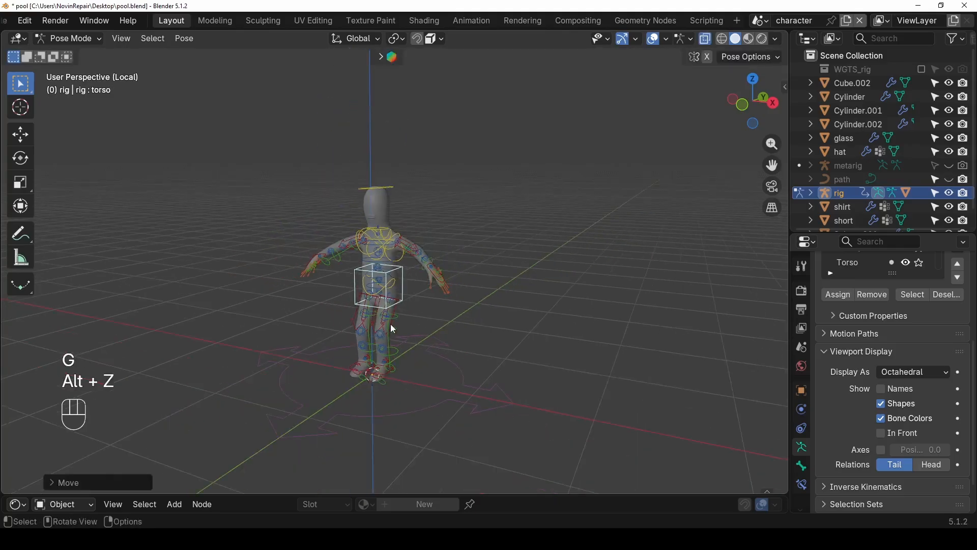
middle_click_drag(388, 341, 414, 355)
scroll(402, 377, "up", 3)
middle_click_drag(401, 390, 270, 347)
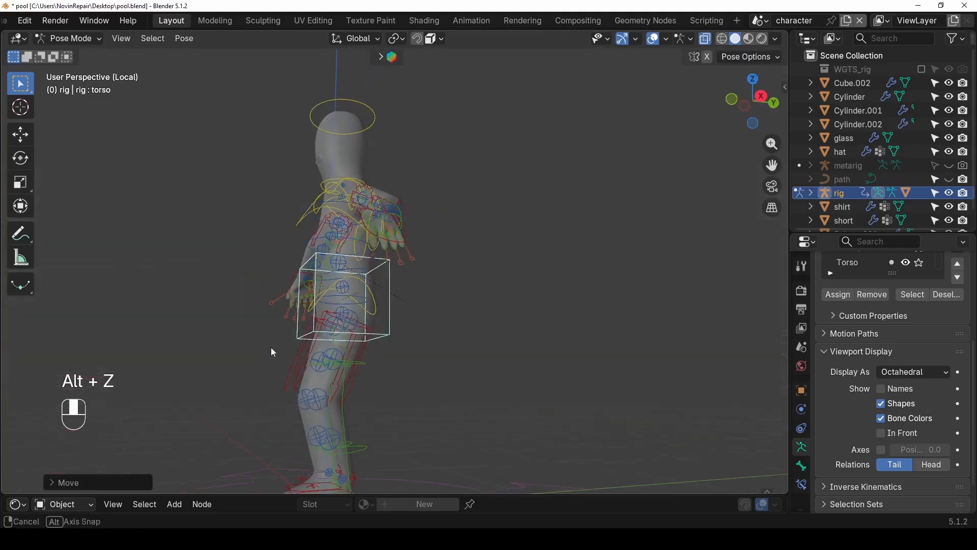
middle_click_drag(306, 397, 302, 352, "shift")
- Move the left foot IK control backward and upward to bend the knee and lift the leg
left_click(310, 445)
middle_click_drag(316, 447, 310, 455)
left_click(309, 449)
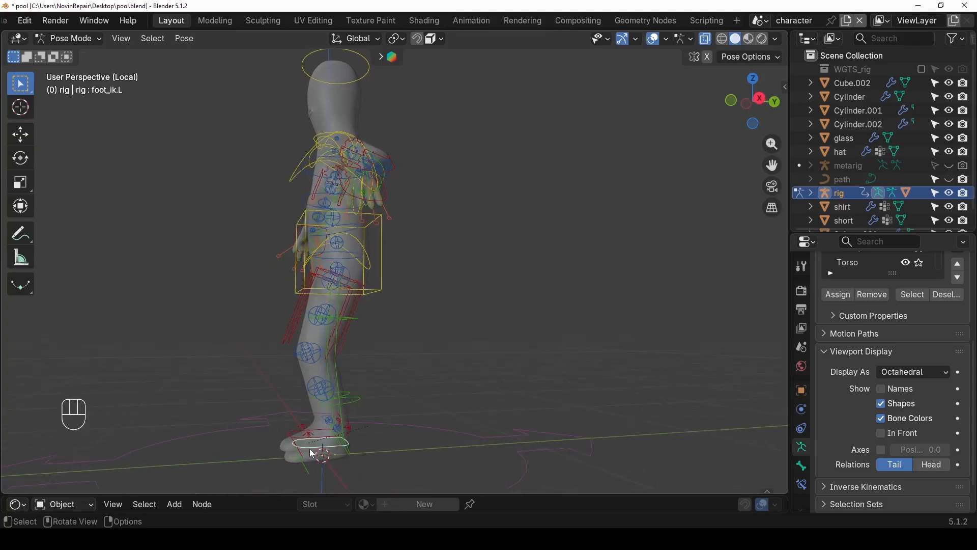
key("g")
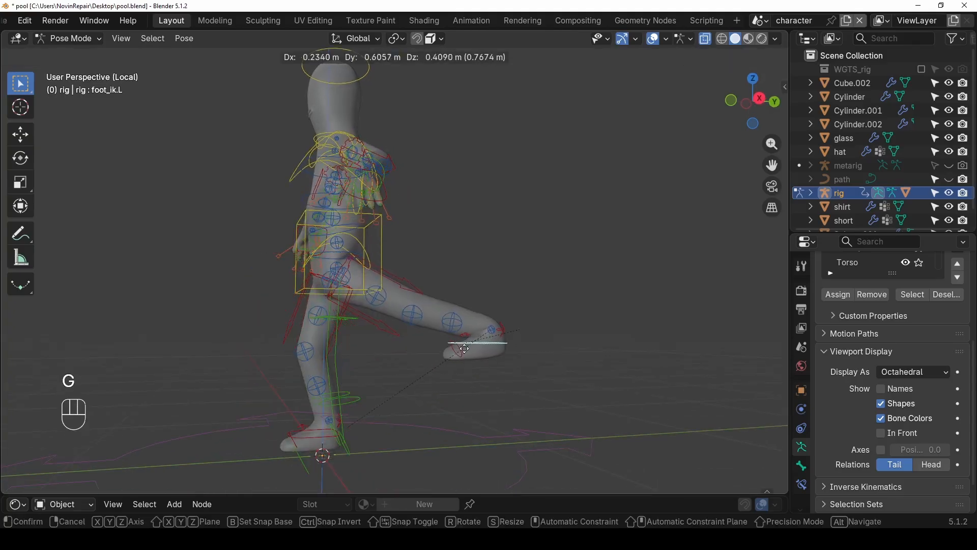
- Try moving the left foot IK control up behind the standing leg and rotating the foot
left_click(400, 397)
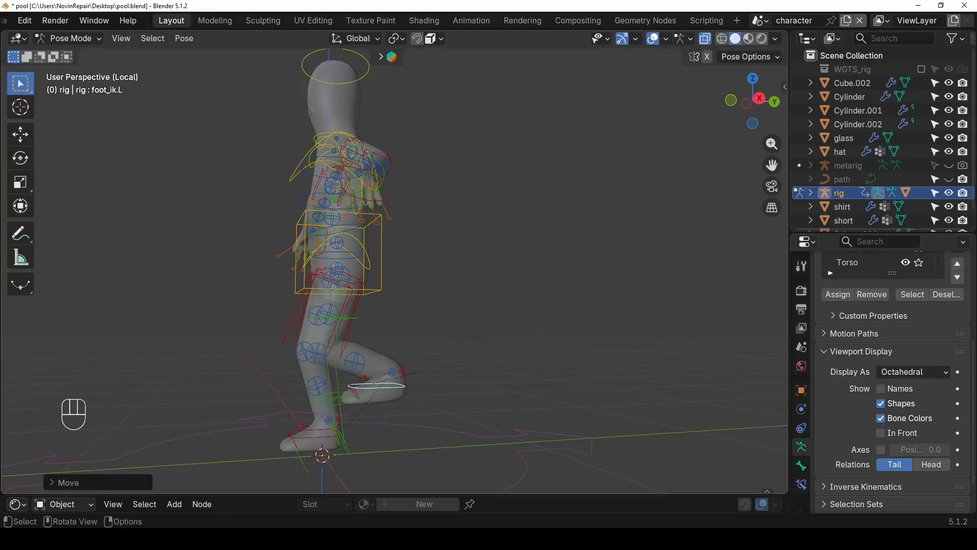
key("r")
left_click(399, 323)
- Select every bone of the rig and clear all pose transforms to restore the rest pose
middle_click_drag(432, 301, 462, 270)
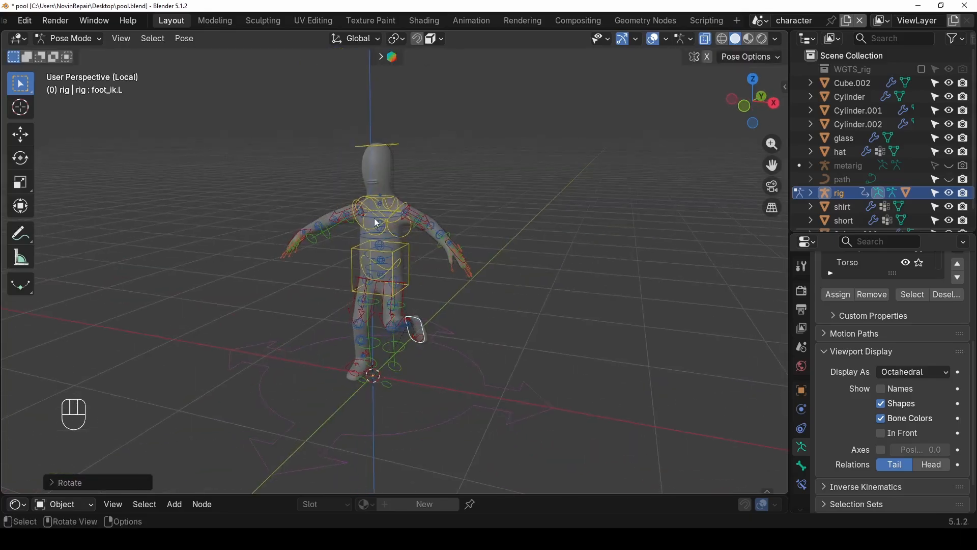
middle_click_drag(377, 223, 411, 185)
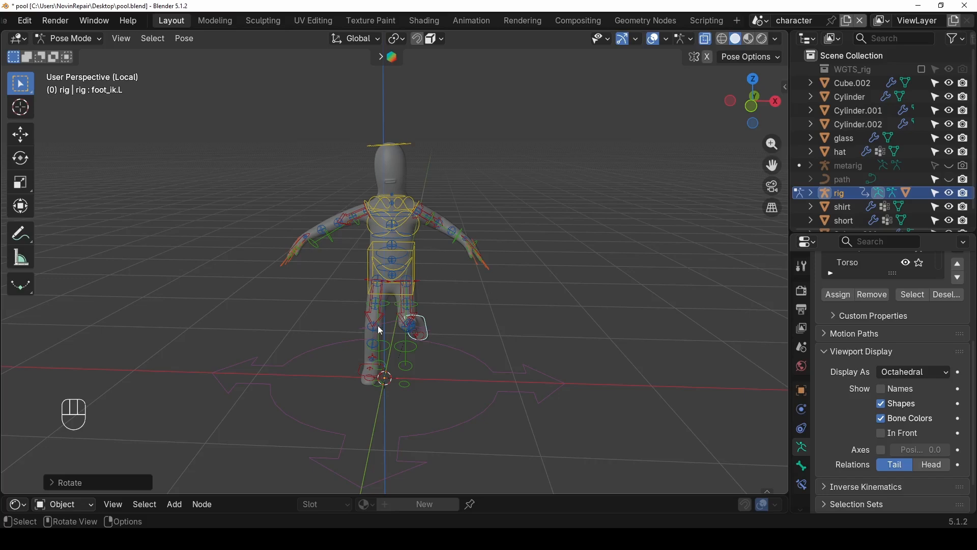
key("a")
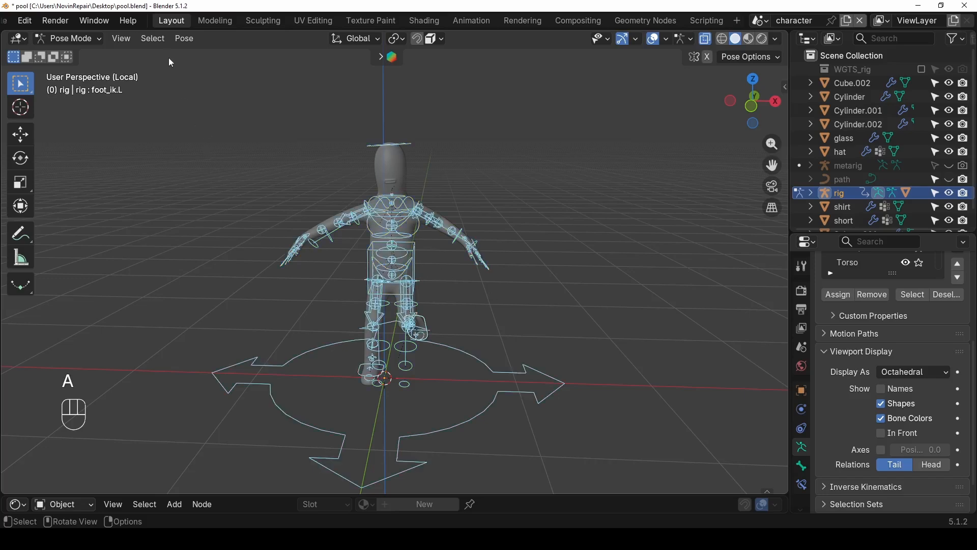
left_click(181, 40)
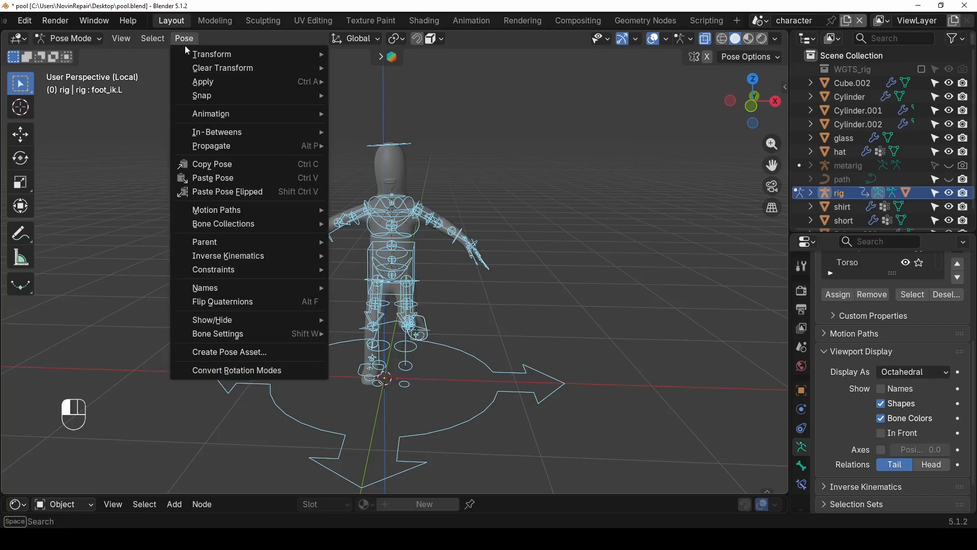
mouse_move(197, 68)
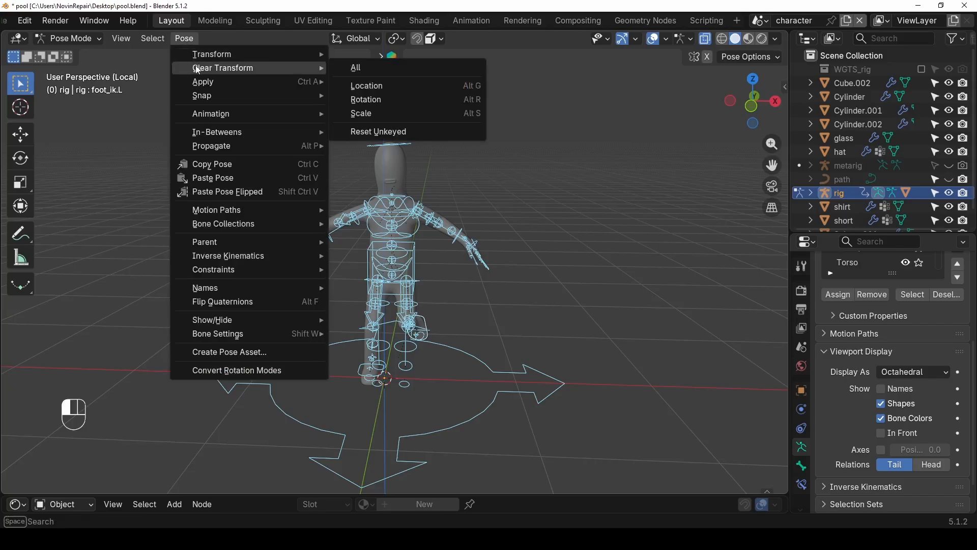
left_click(365, 70)
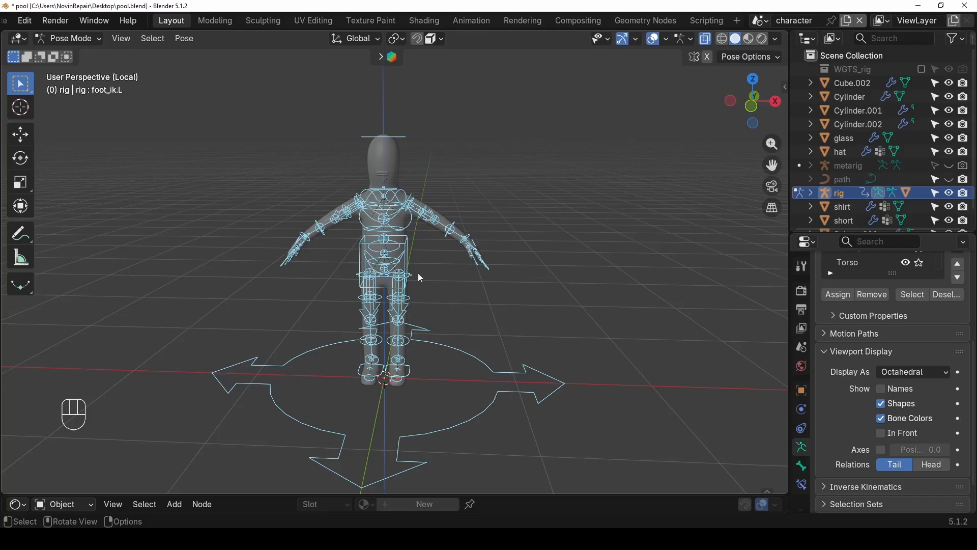
- Select the left middle finger's master control and set the transform pivot point to Individual Origins
scroll(417, 272, "up", 4)
mouse_move(476, 243)
middle_mouse_down()
mouse_move(511, 244)
mouse_move(477, 246)
middle_mouse_up()
scroll(461, 254, "up", 4)
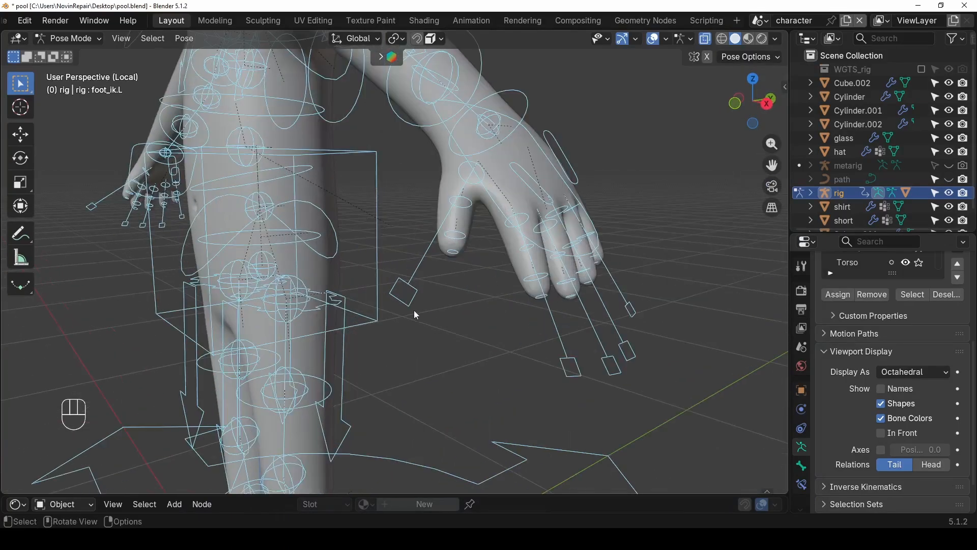
left_click(413, 300)
left_click(570, 366)
left_click(612, 365)
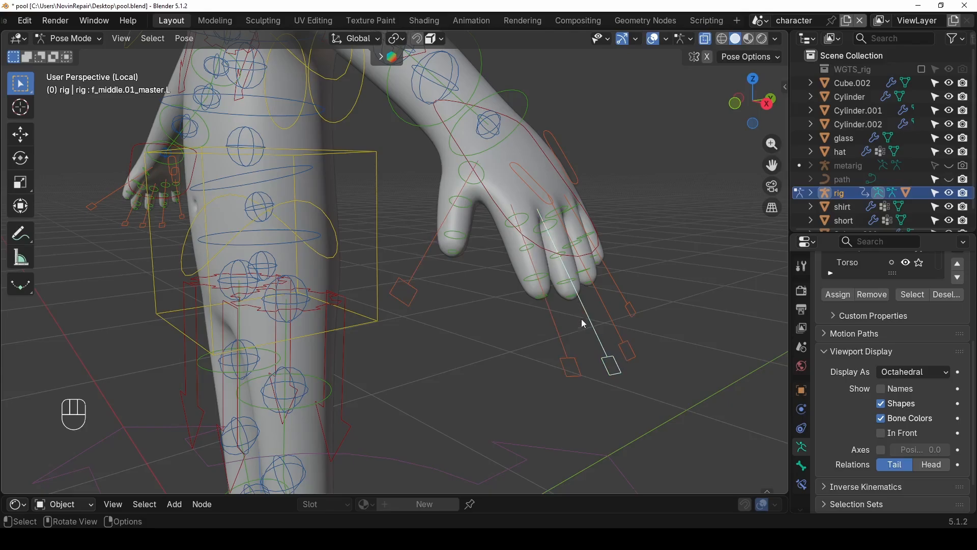
left_click(403, 38)
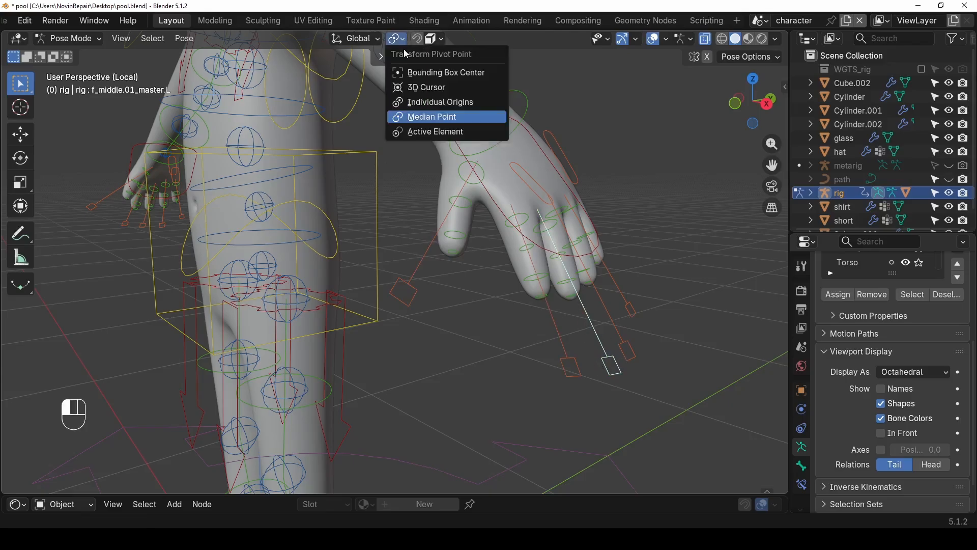
left_click(440, 102)
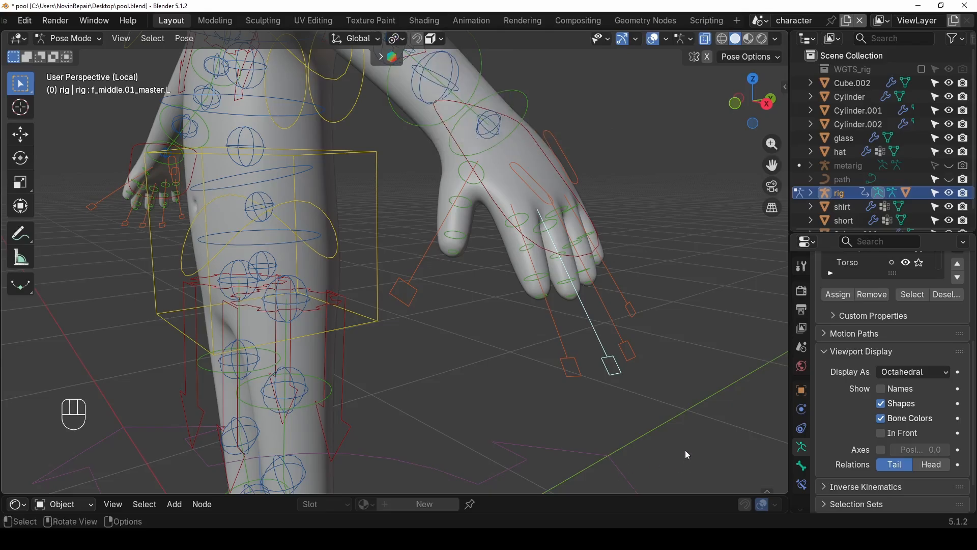
- Try scaling down the left middle finger's master control to curl the finger, and undo it
key("s")
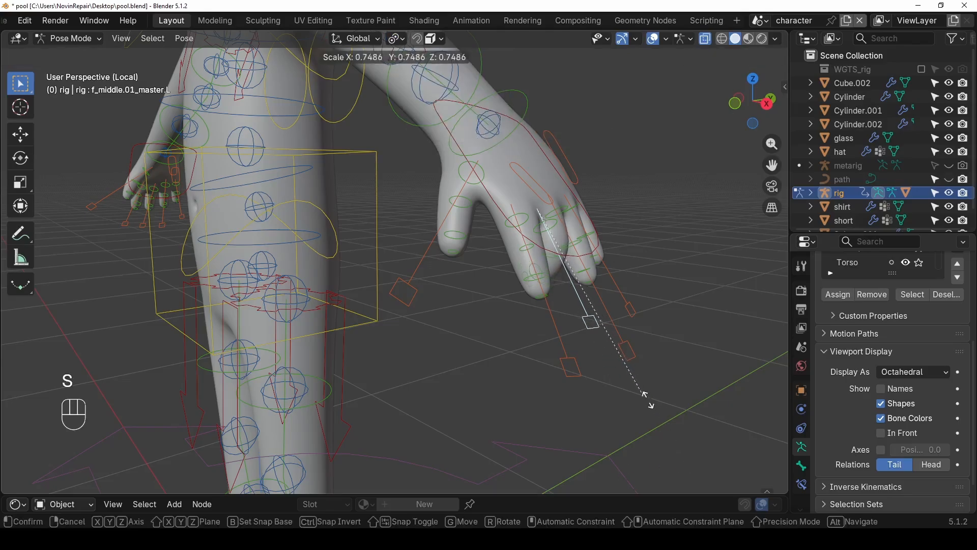
left_click(644, 371)
key("ctrl+z")
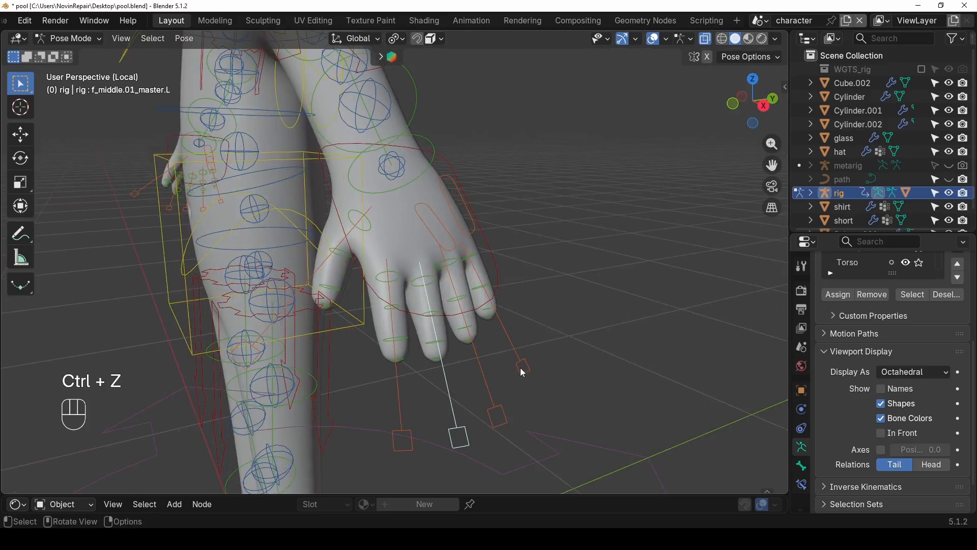
- Try scaling the master controls of all four left fingers and the thumb together, and undo it
left_click(522, 368)
left_click(497, 415, "shift")
left_click(457, 434, "shift")
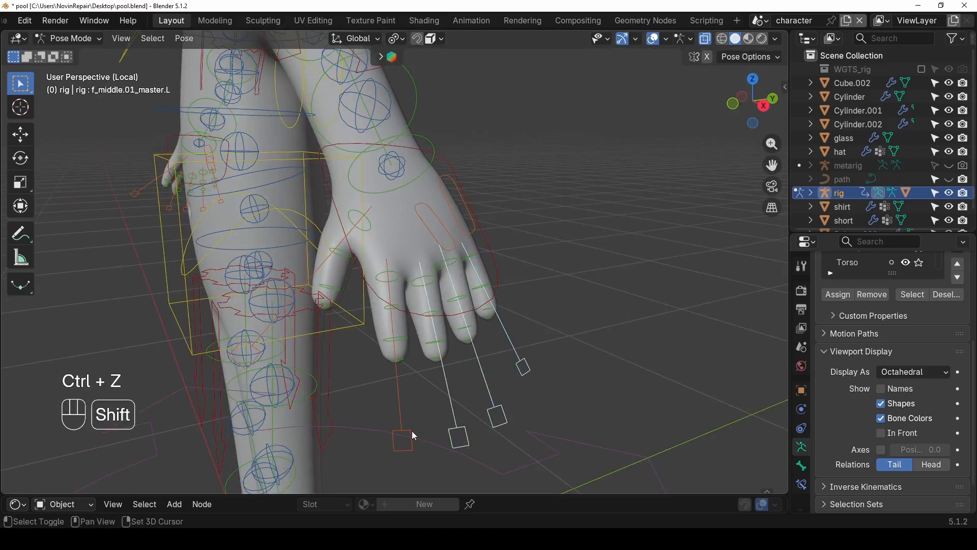
left_click(411, 431, "shift")
middle_click_drag(349, 380, 707, 377)
left_click(626, 335, "shift")
key("s")
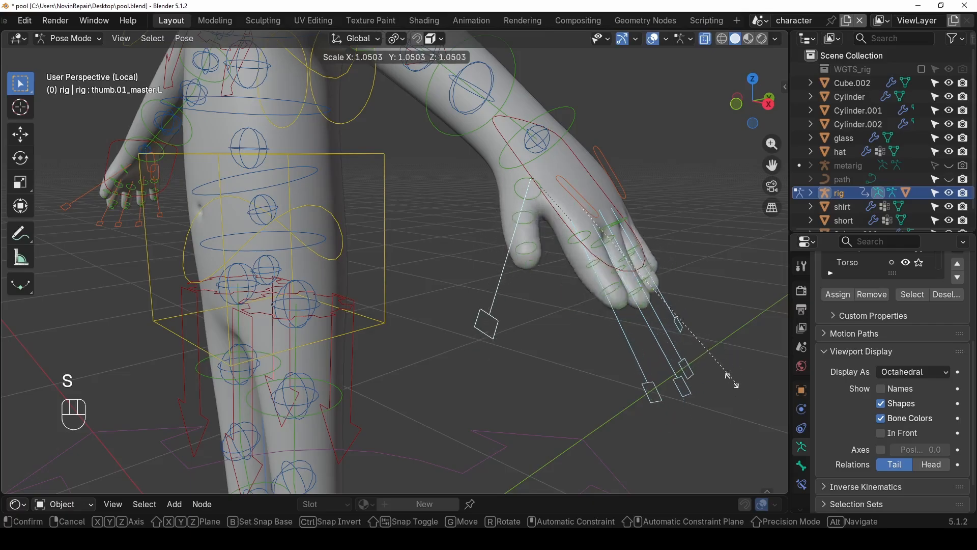
left_click(712, 352)
key("ctrl+z")
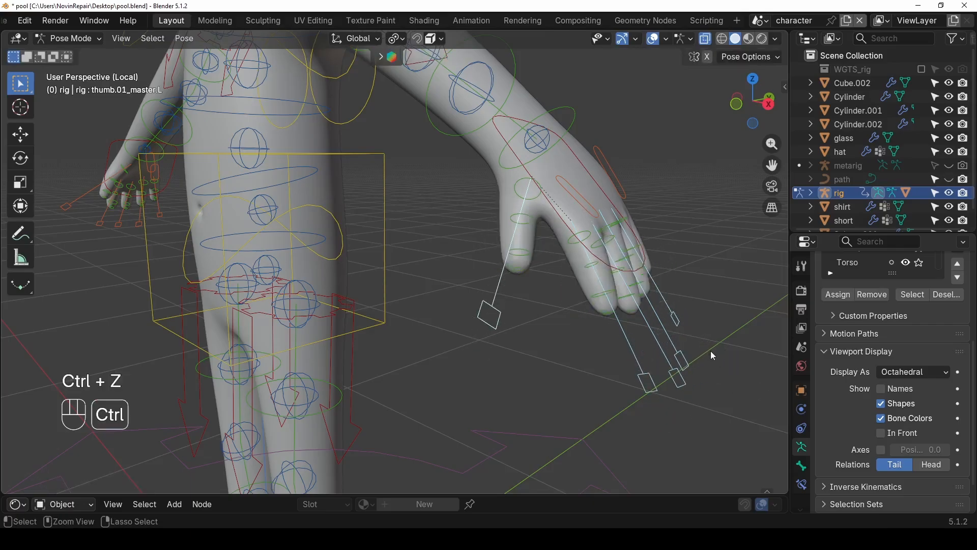
- Select the left forearm, upper arm and thigh FK controls in turn, ending on the left forearm in front view
scroll(711, 350, "down", 3)
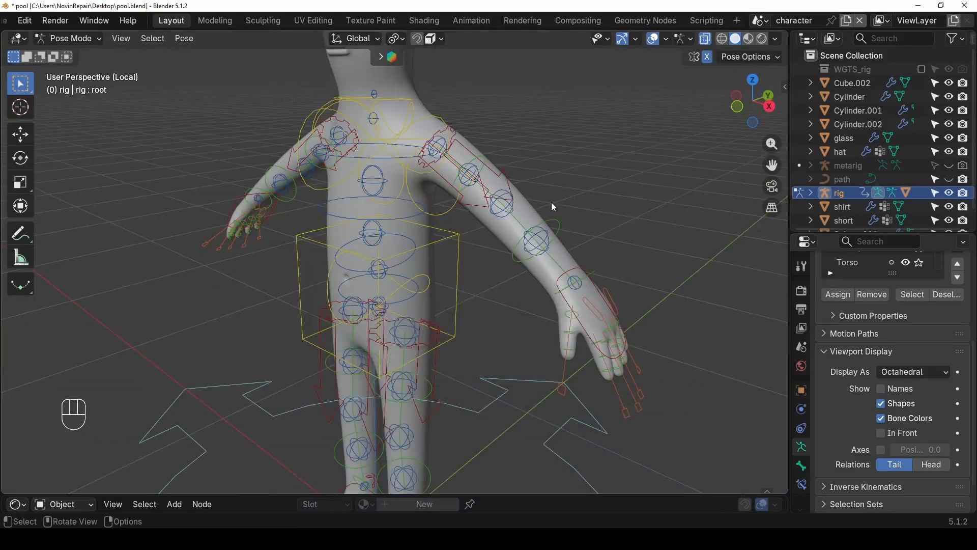
scroll(552, 203, "up", 4)
middle_click_drag(646, 197, 504, 247)
left_click(526, 278)
scroll(522, 276, "down", 5)
scroll(523, 237, "up", 3)
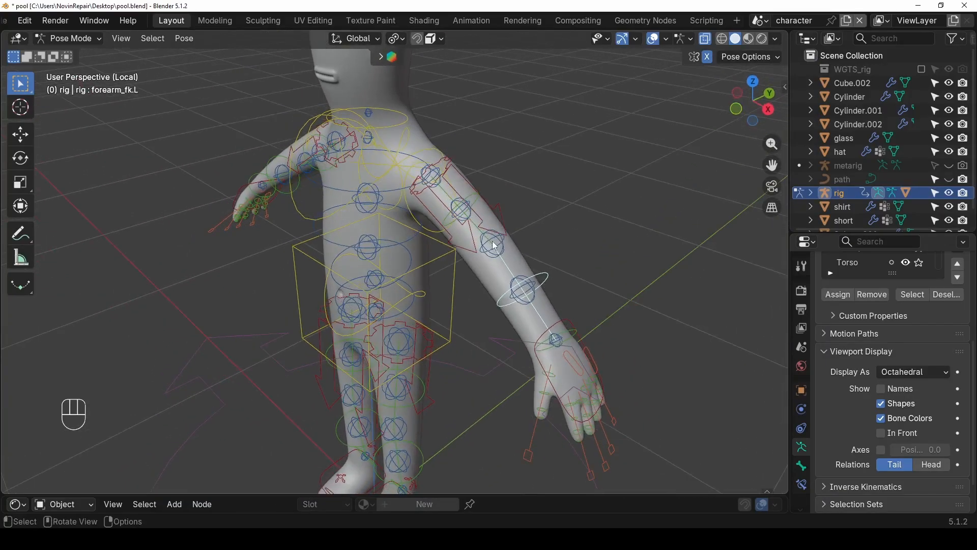
left_click(504, 224)
scroll(470, 159, "down", 4)
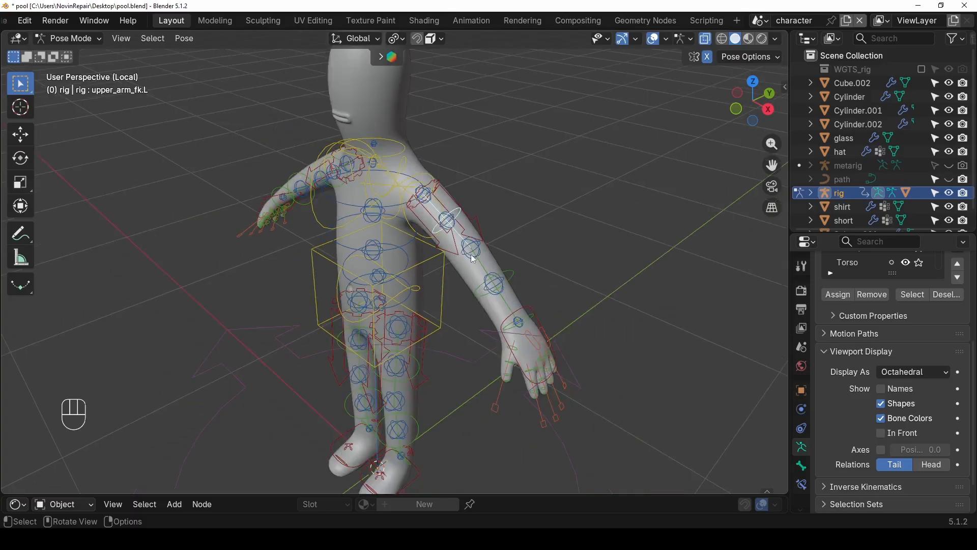
middle_click_drag(471, 204, 502, 290)
scroll(459, 341, "up", 2)
left_click(458, 336)
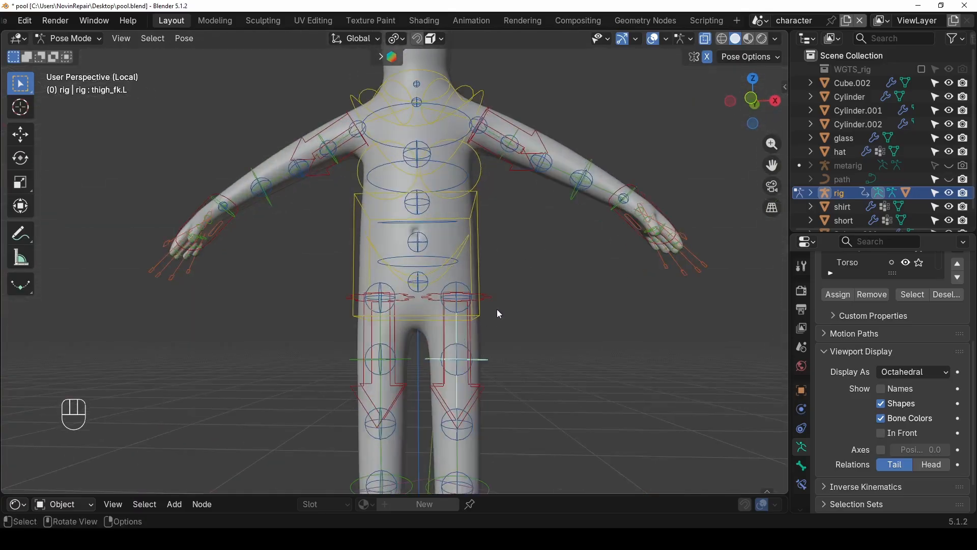
scroll(509, 290, "down", 2)
left_click(514, 211)
middle_click_drag(515, 234, 520, 264, "alt")
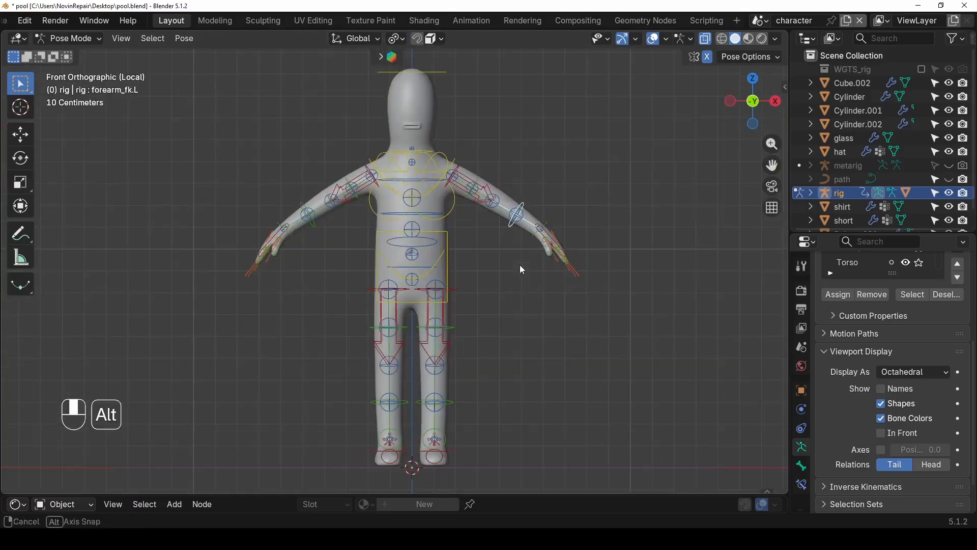
- Try rotating the left forearm FK control inward with X-axis mirroring on, and undo the rotations
key("r")
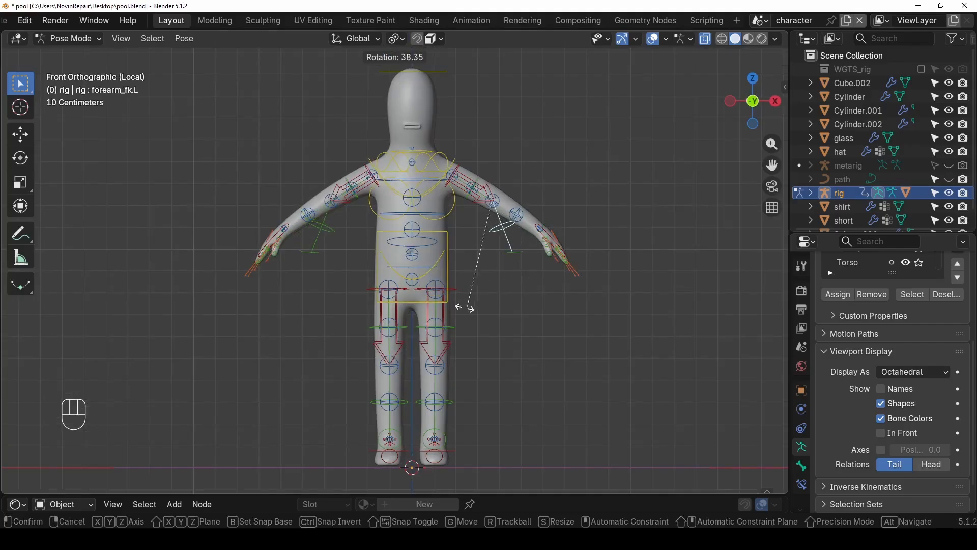
left_click(420, 265)
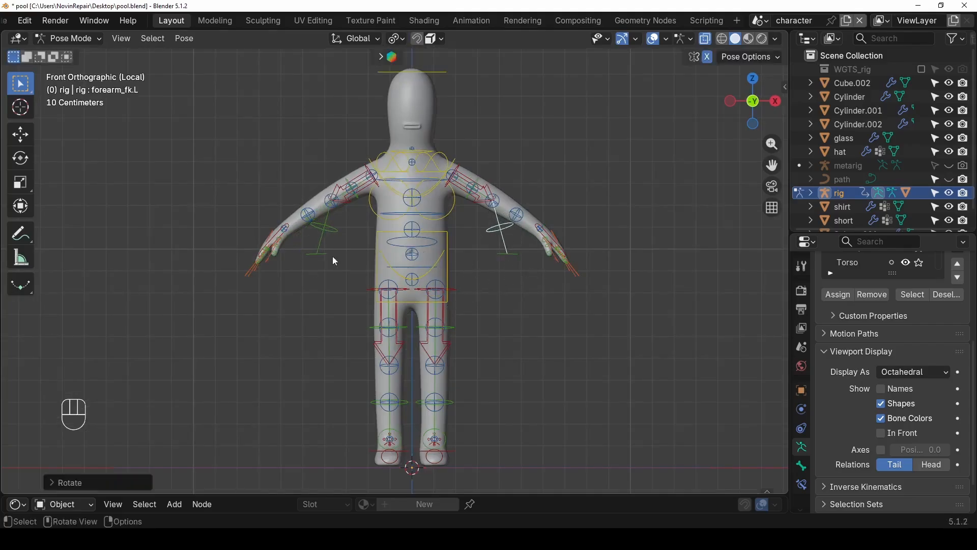
left_click(707, 59)
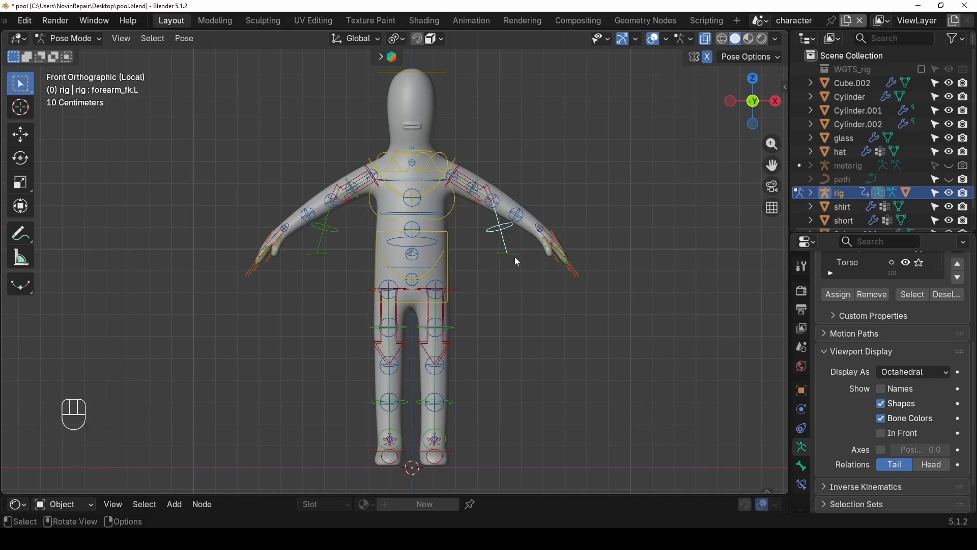
key("r")
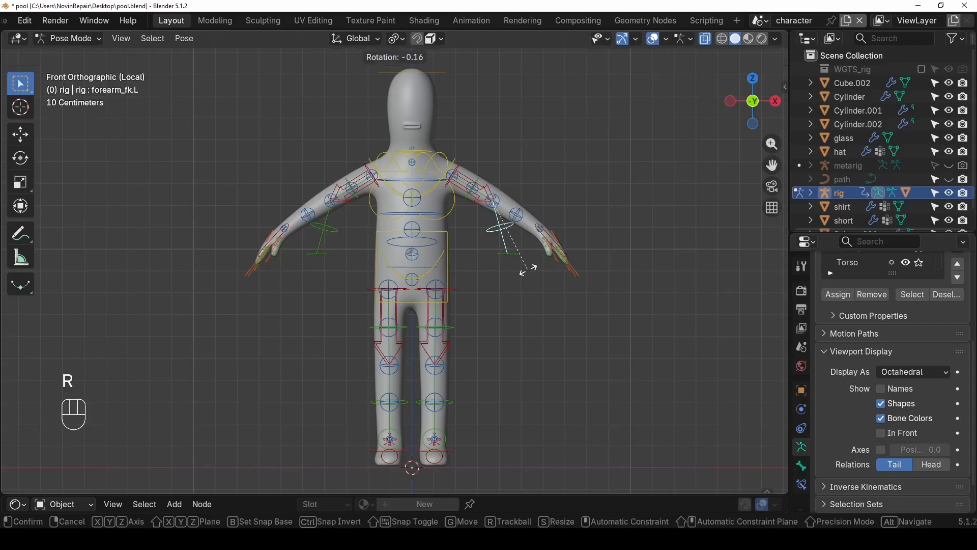
left_click(533, 270)
key("ctrl+z")
key("ctrl+z")
key("ctrl+z")
key("ctrl+z")
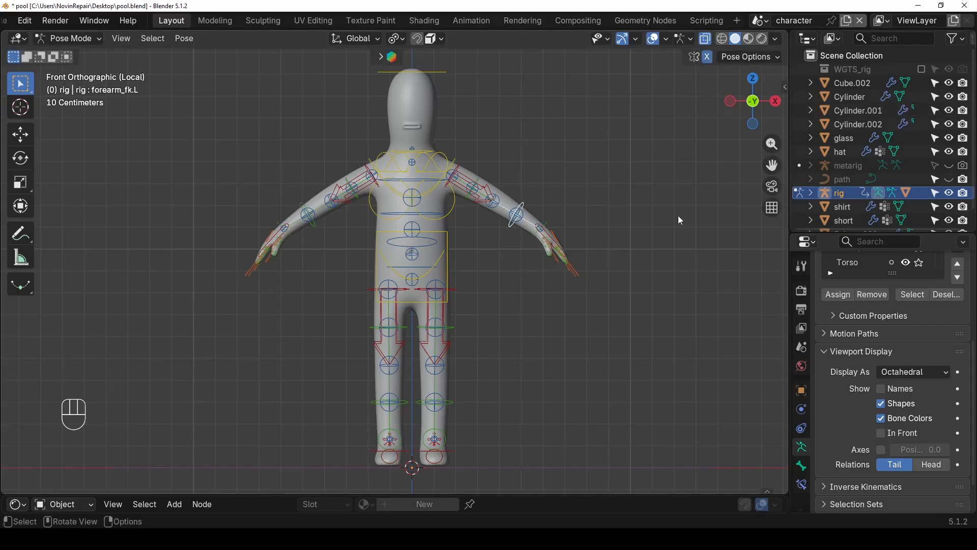
- Set the left arm's FK Limb Follow and IK-FK (hand.L) rig properties to 1.000
key("n")
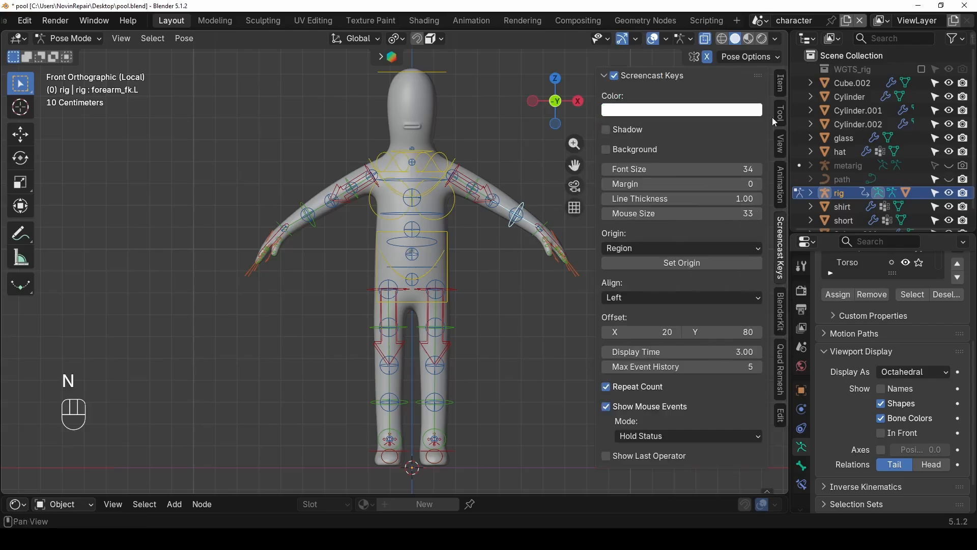
left_click(783, 87)
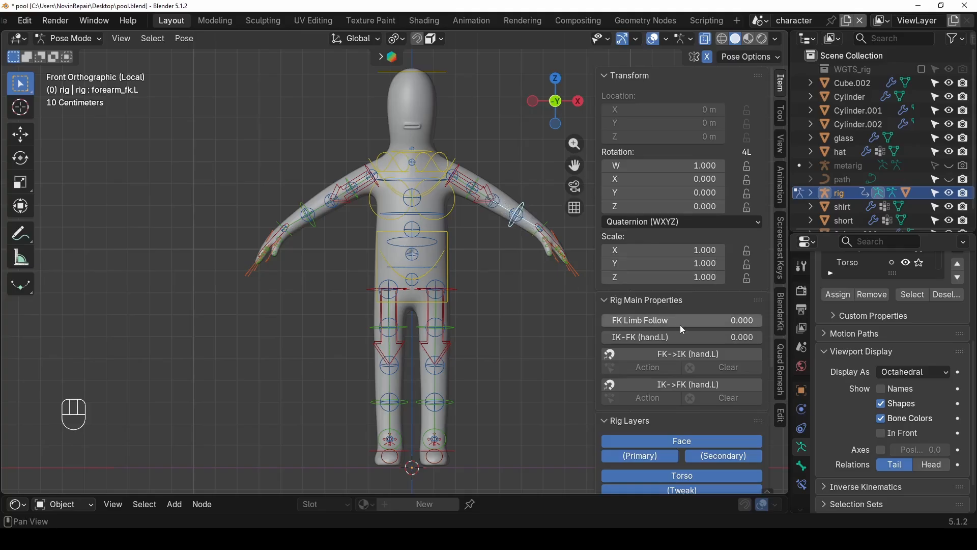
left_click_drag(632, 321, 704, 325)
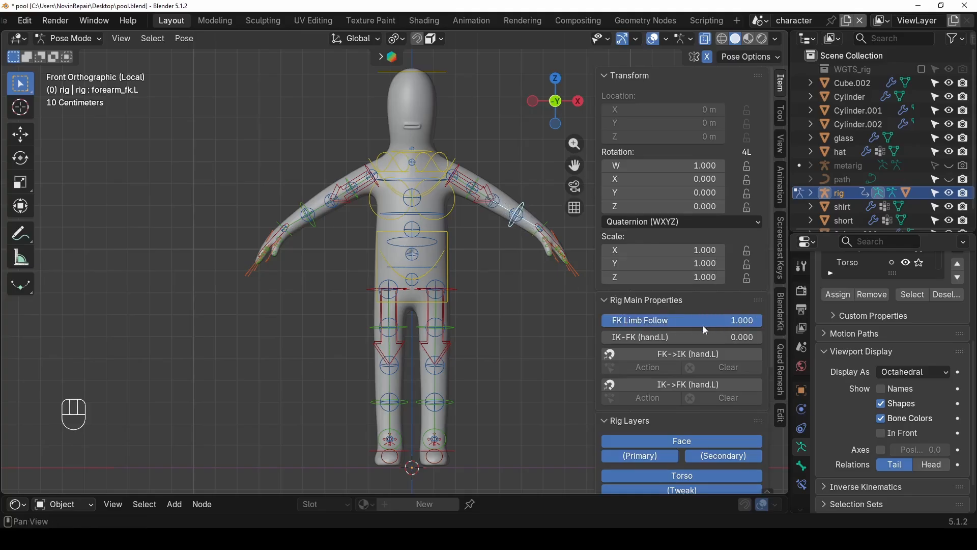
left_click_drag(613, 338, 764, 338)
- Test the left arm's FK mode by rotating the left forearm control inward, and undo the rotation
key("r")
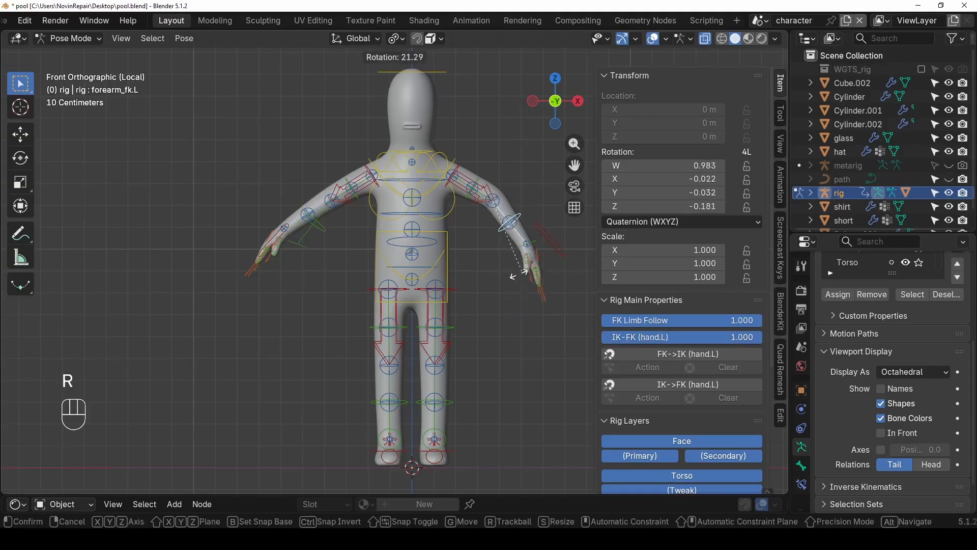
left_click(531, 274)
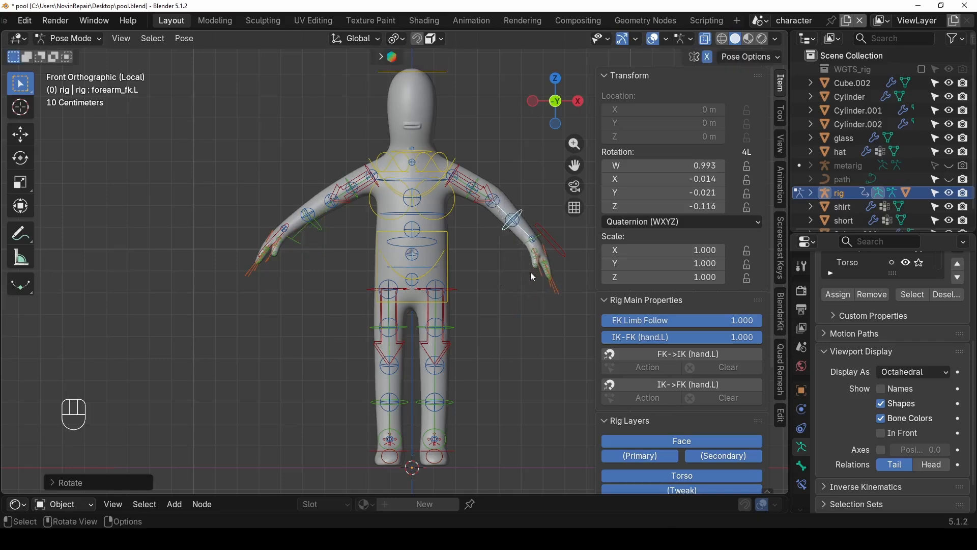
key("ctrl+z")
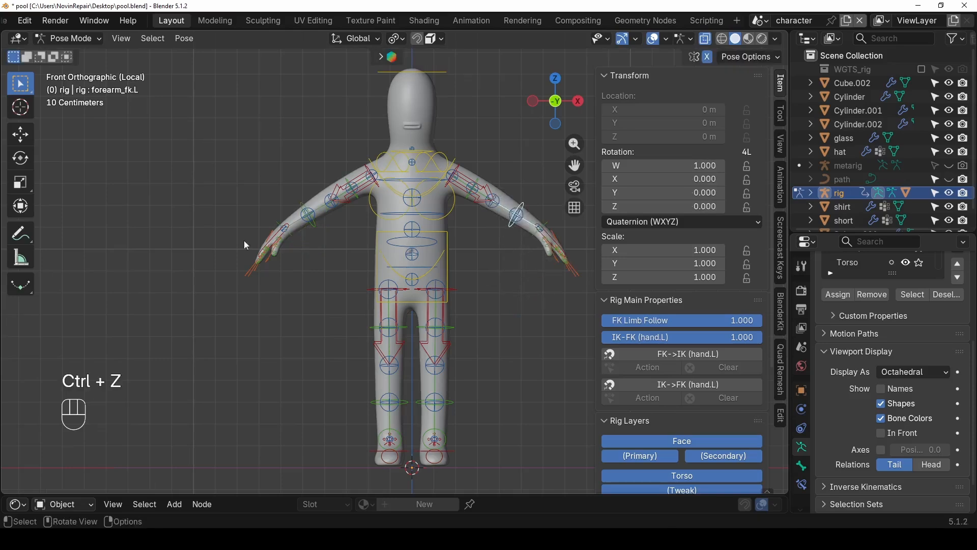
- Select the right forearm FK control and set its IK-FK (hand.R) rig property to 1.000
left_click(296, 222)
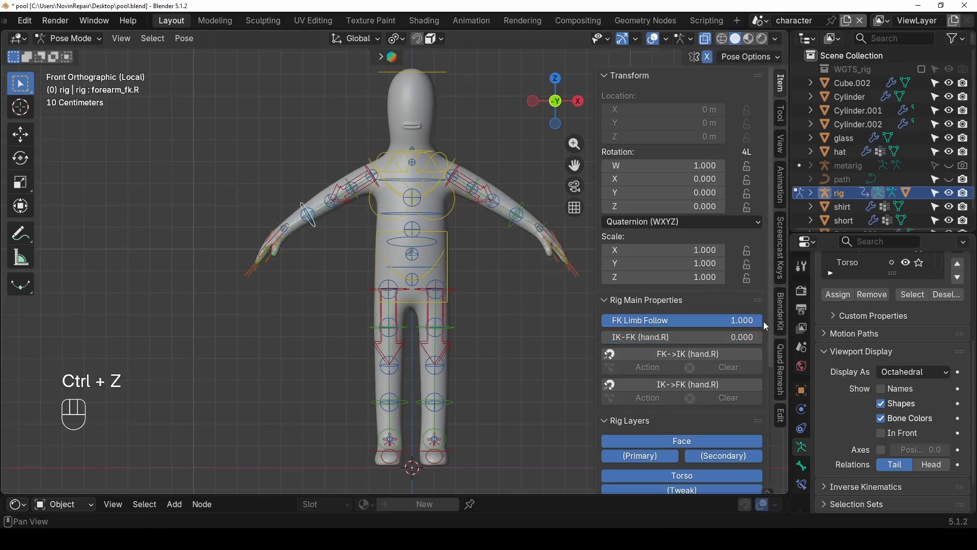
left_click_drag(758, 337, 764, 337)
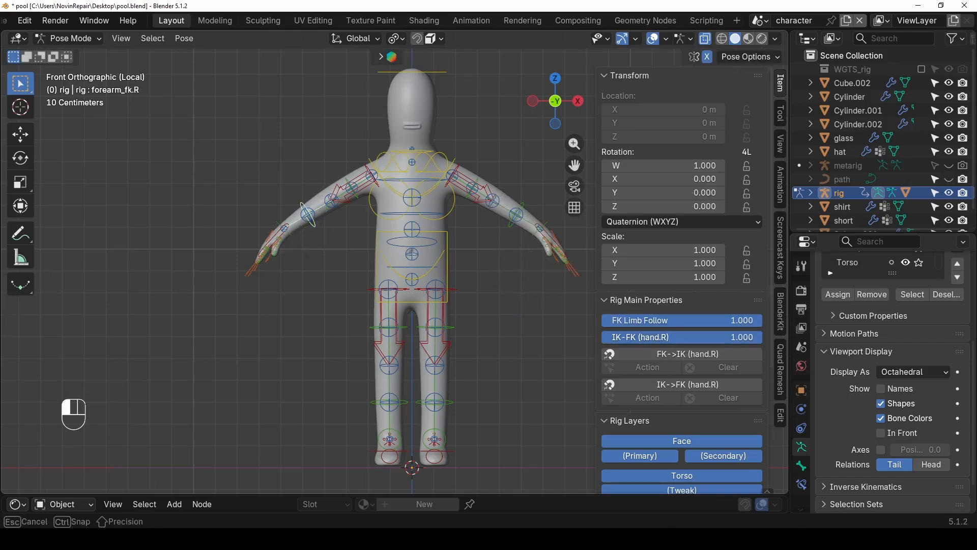
- Test mirrored FK posing by rotating the left forearm FK control inward about 54°, and undo the rotation
left_click(528, 227)
key("r")
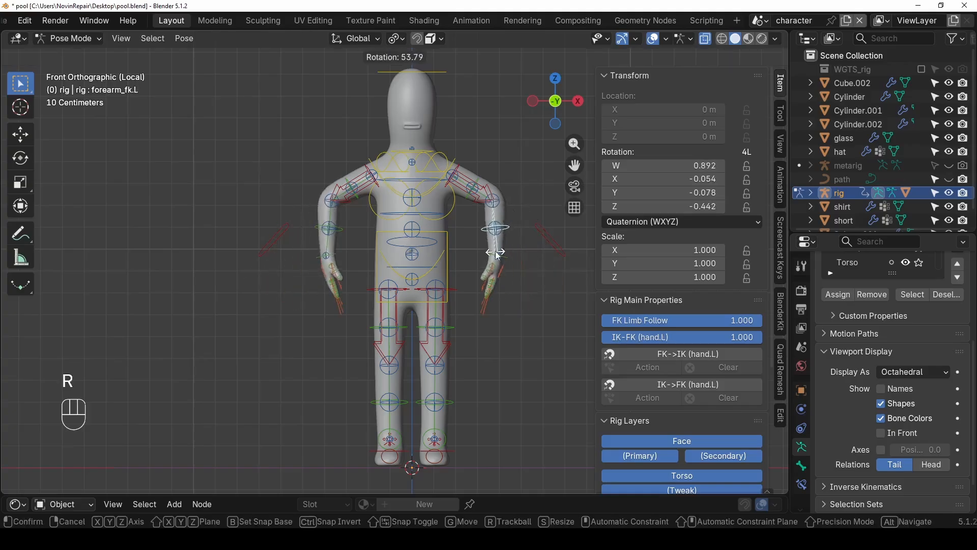
left_click(496, 252)
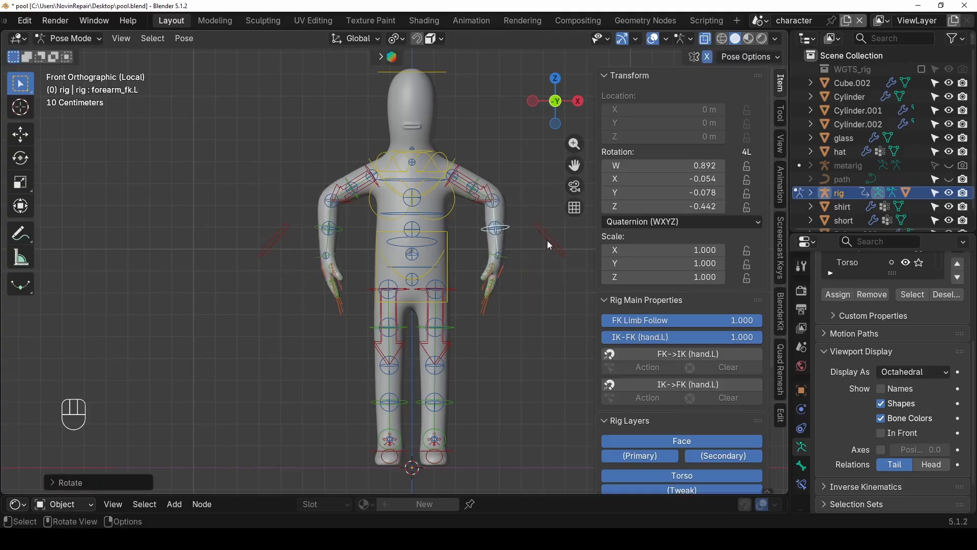
key("ctrl+z")
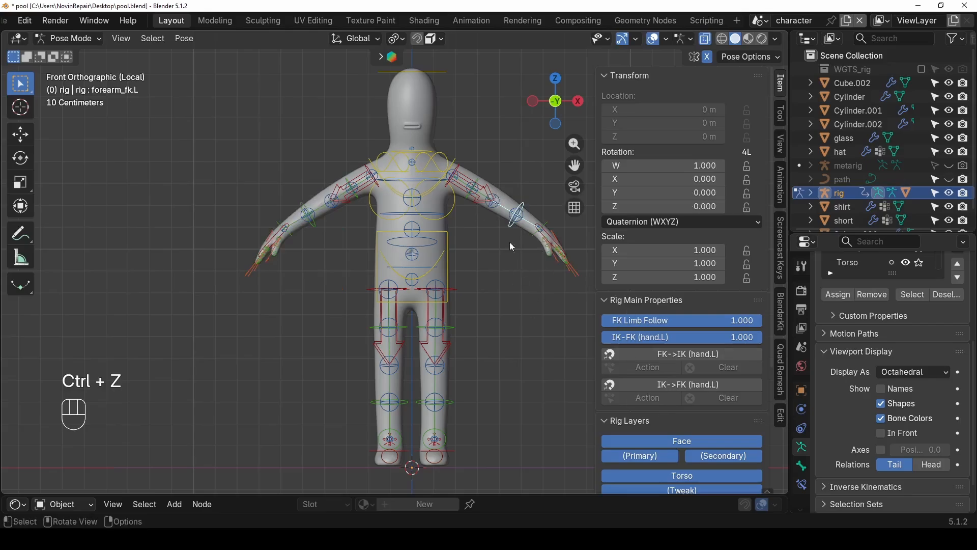
- Rotate the left upper arm FK control down about 46° with mirroring, and try moving it before undoing the move
left_click(481, 194)
left_click(479, 194)
left_click(481, 194)
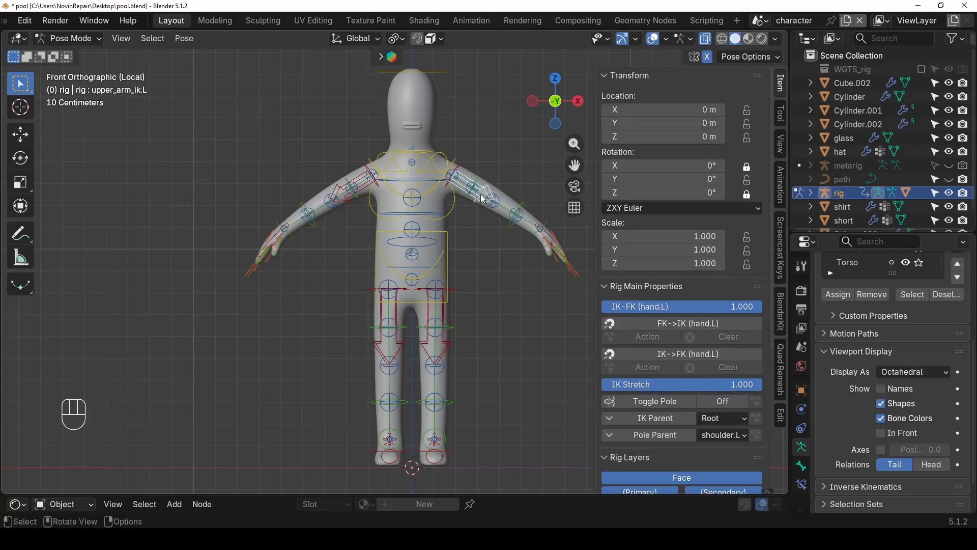
left_click(481, 194)
key("r")
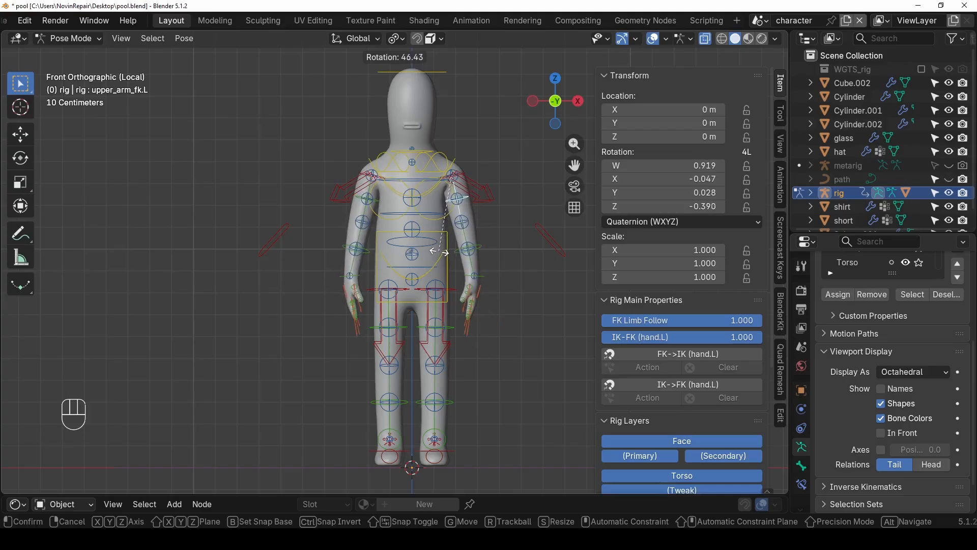
left_click(471, 233)
key("g")
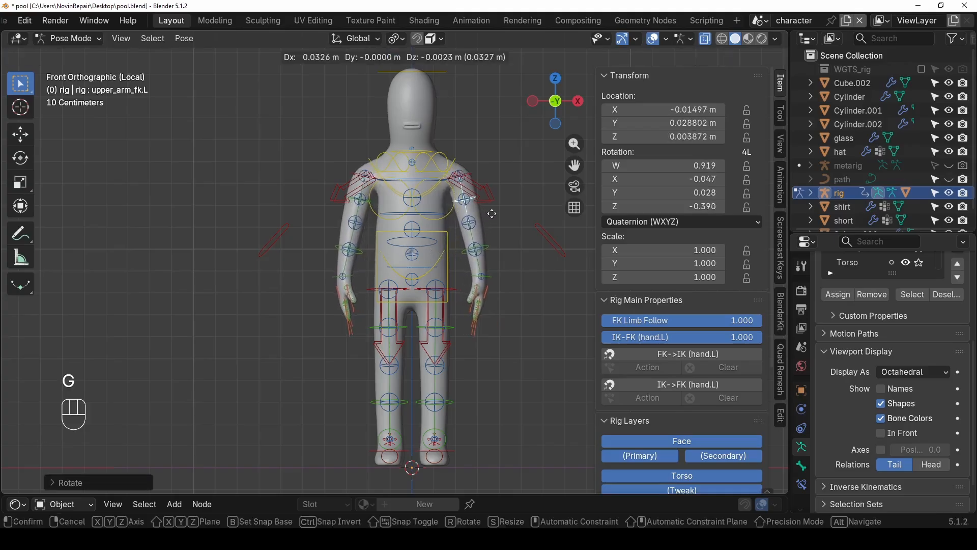
left_click(488, 216)
key("ctrl+z")
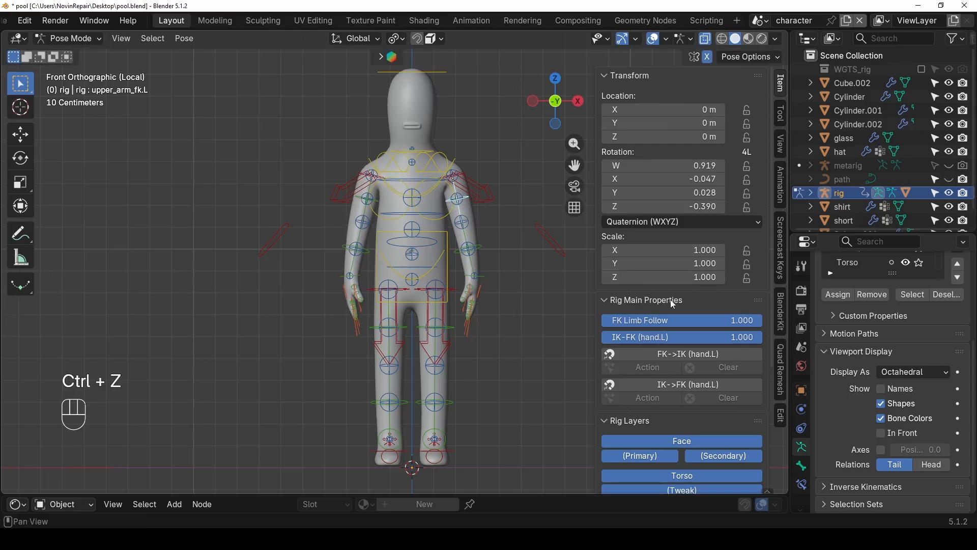
- Set the FK Limb Follow and IK-FK rig properties of both arms to 0.000
left_click_drag(673, 320, 596, 320)
left_click_drag(753, 337, 601, 337)
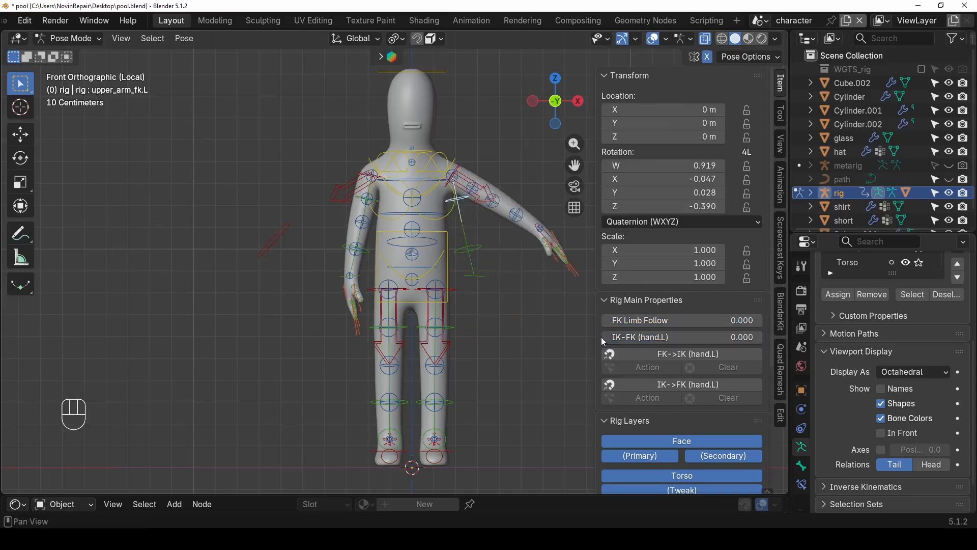
left_click(359, 232)
left_click_drag(677, 320, 677, 320)
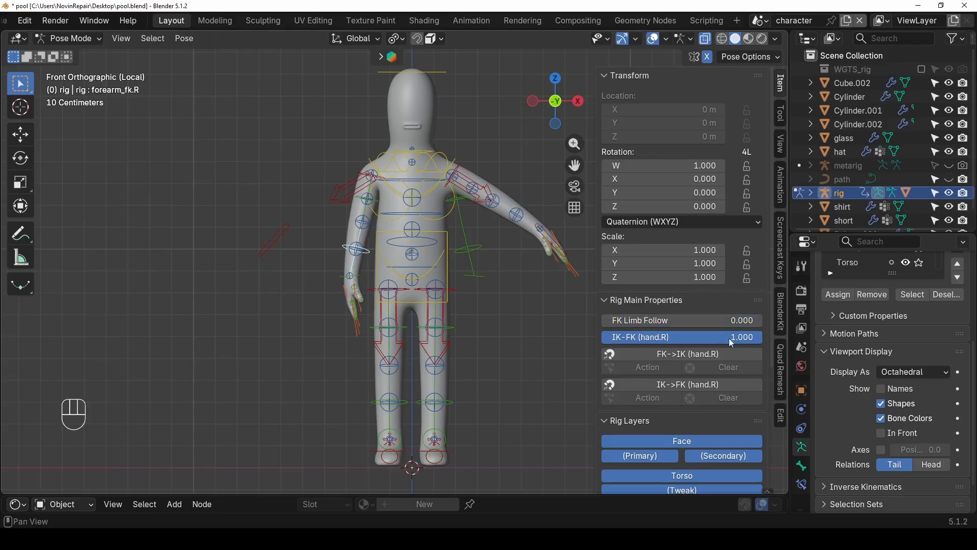
left_click_drag(729, 338, 600, 338)
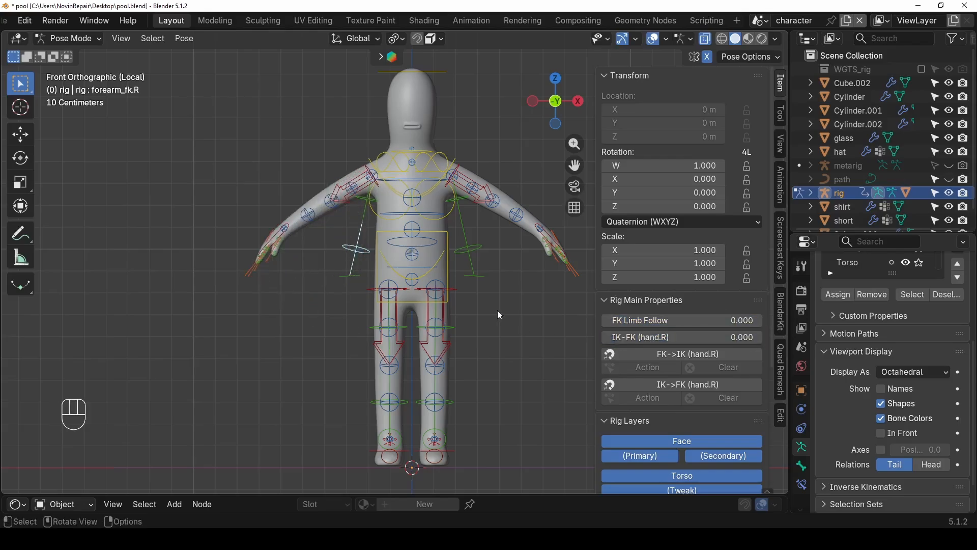
- Select all of the rig's controls and clear all their pose transforms
key("a")
left_click(182, 40)
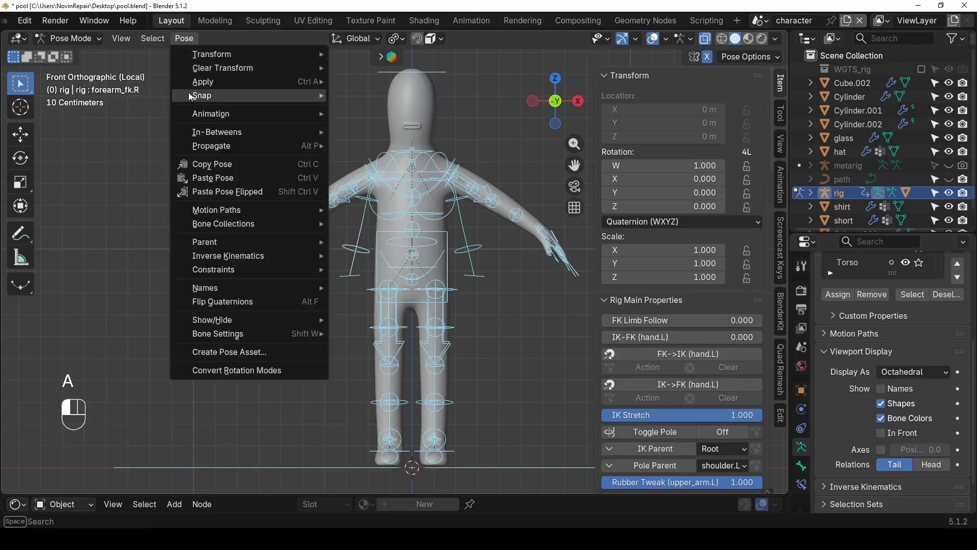
mouse_move(214, 68)
left_click(377, 65)
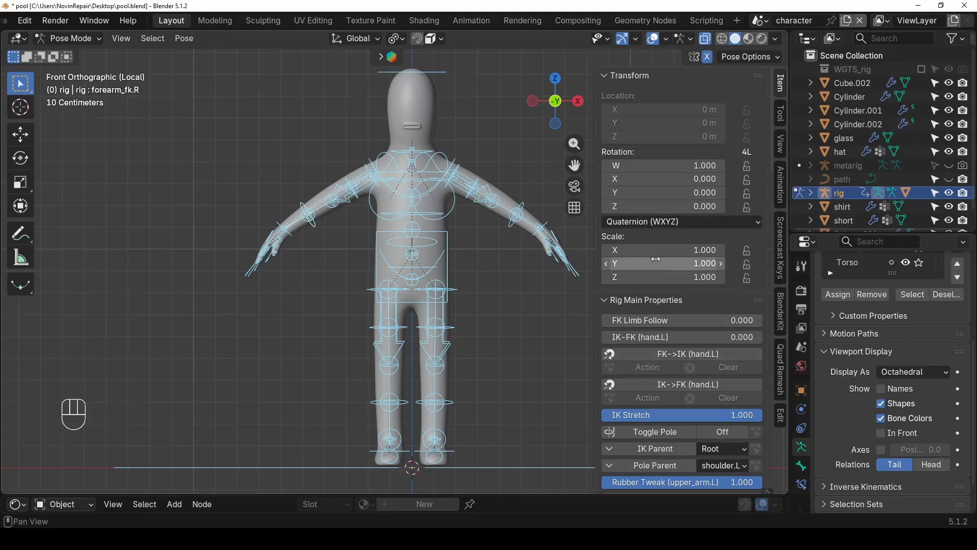
- Run the rig_ui.py script in the Scripting workspace's text editor
scroll(656, 234, "down", 6)
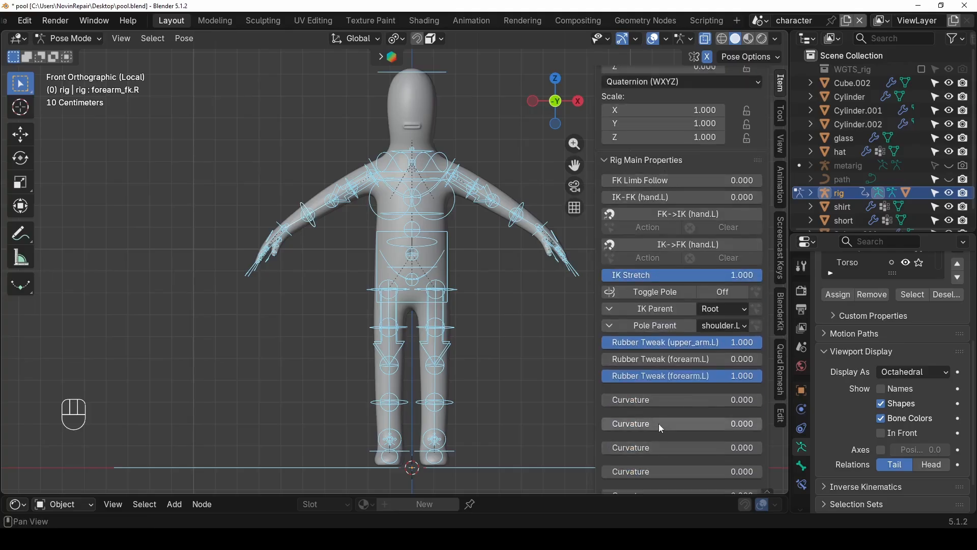
scroll(659, 424, "down", 2)
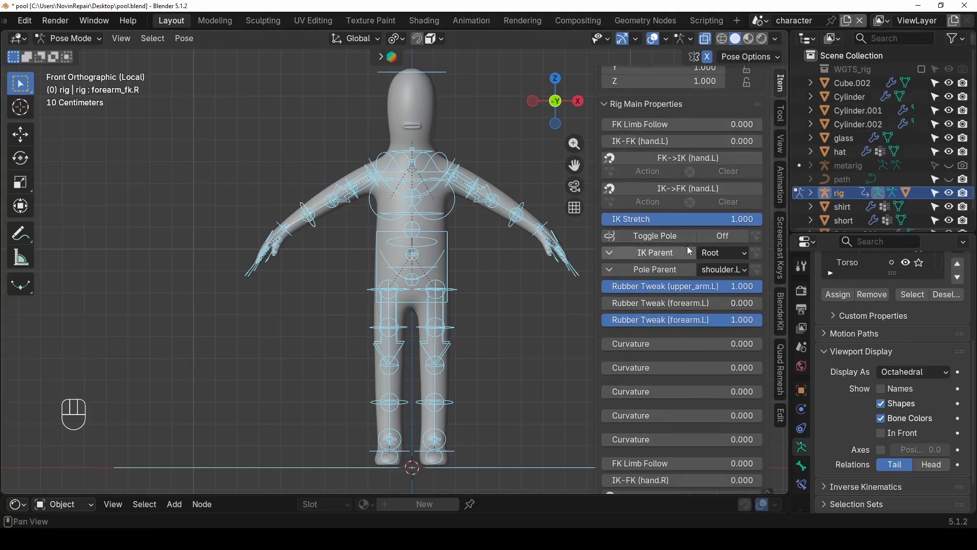
scroll(687, 246, "down", 3)
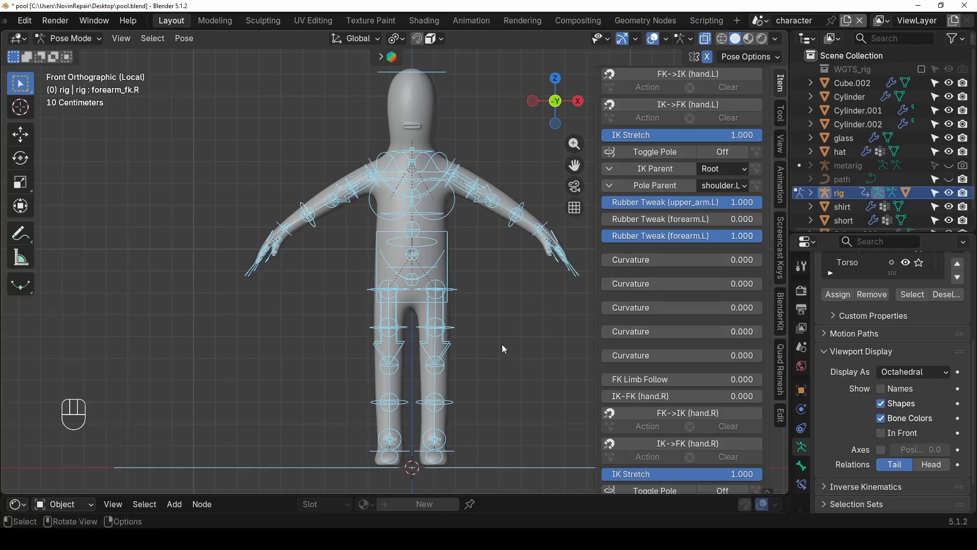
key("n")
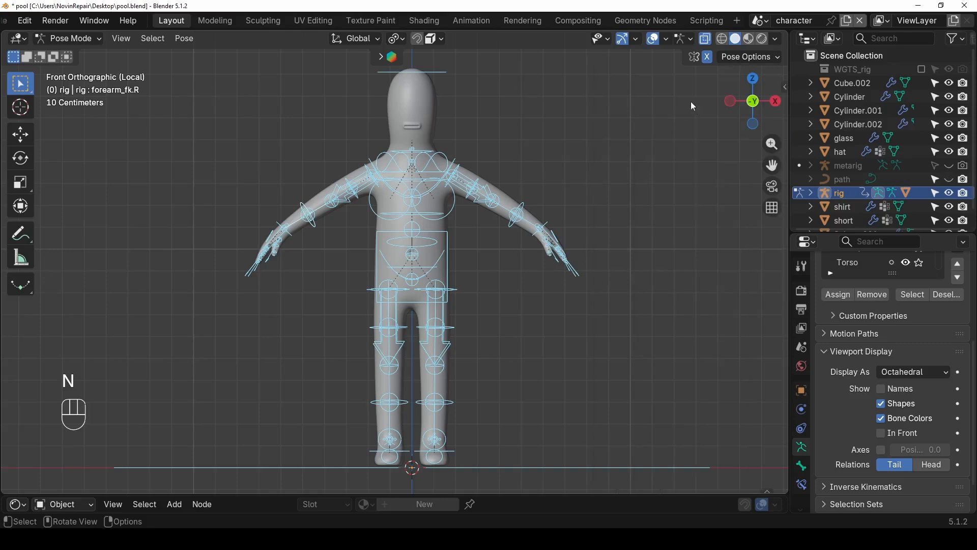
left_click(706, 20)
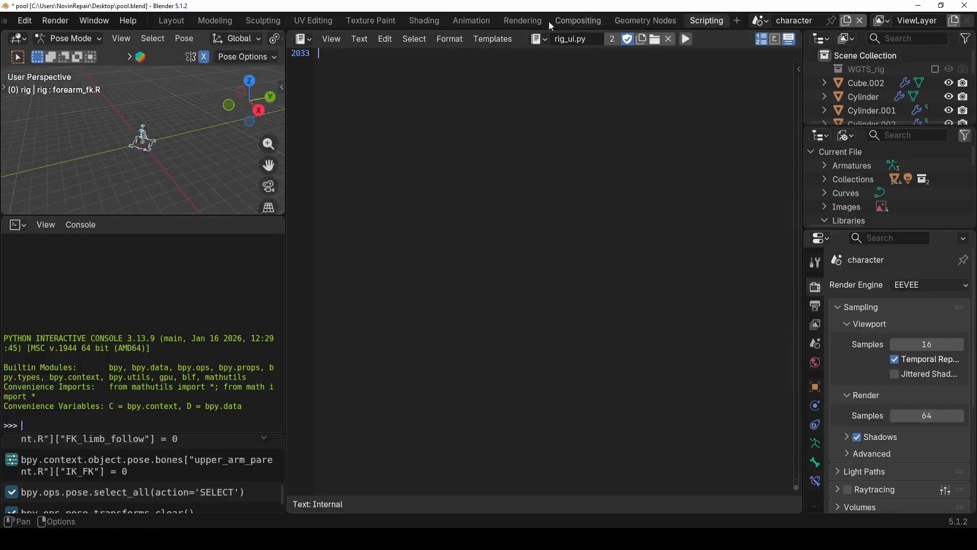
left_click(540, 40)
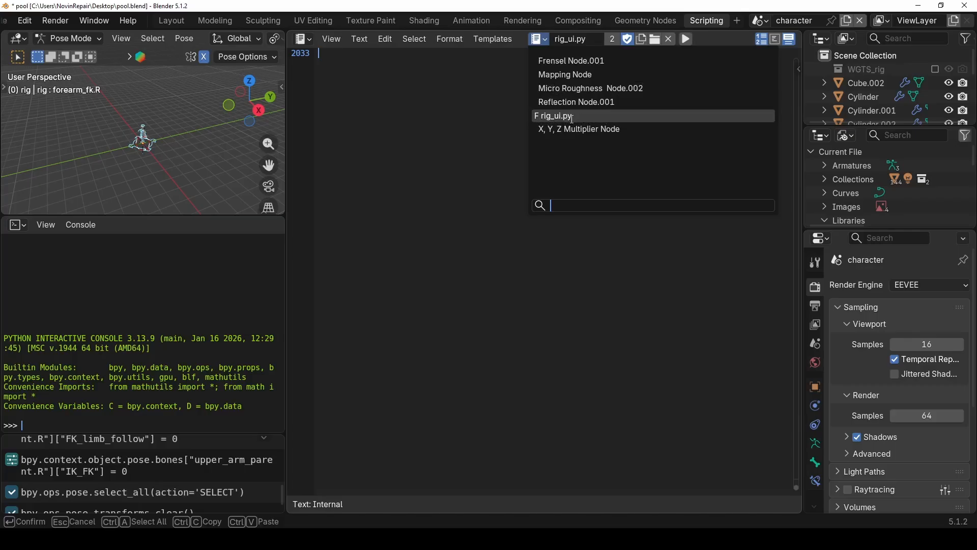
left_click(562, 116)
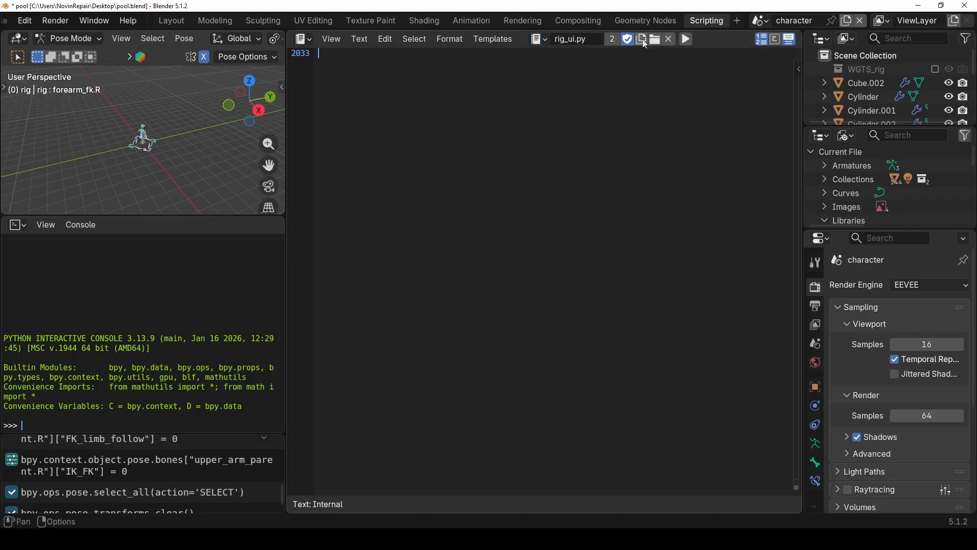
left_click(686, 42)
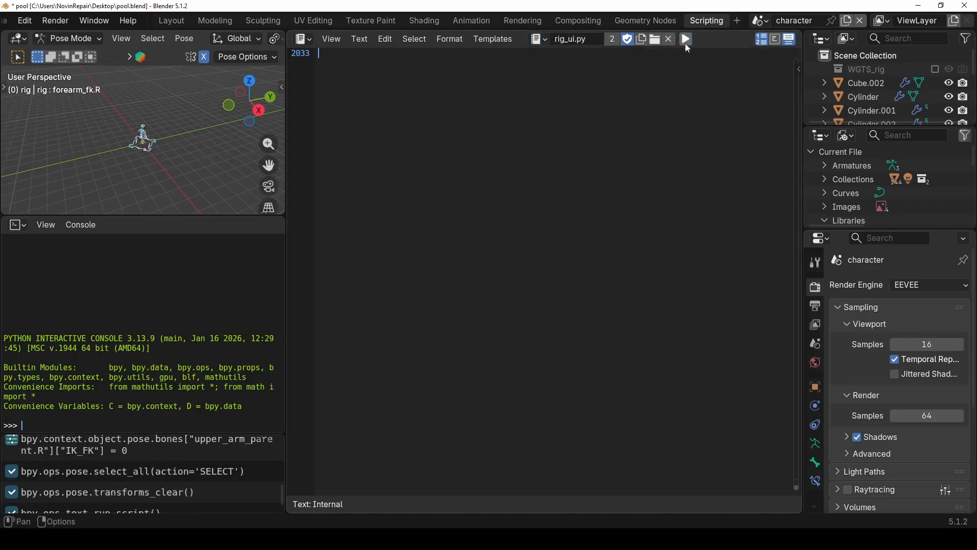
- Return to the Layout workspace to check the rig properties, and save the file
left_click(178, 21)
key("n")
scroll(673, 273, "up", 10)
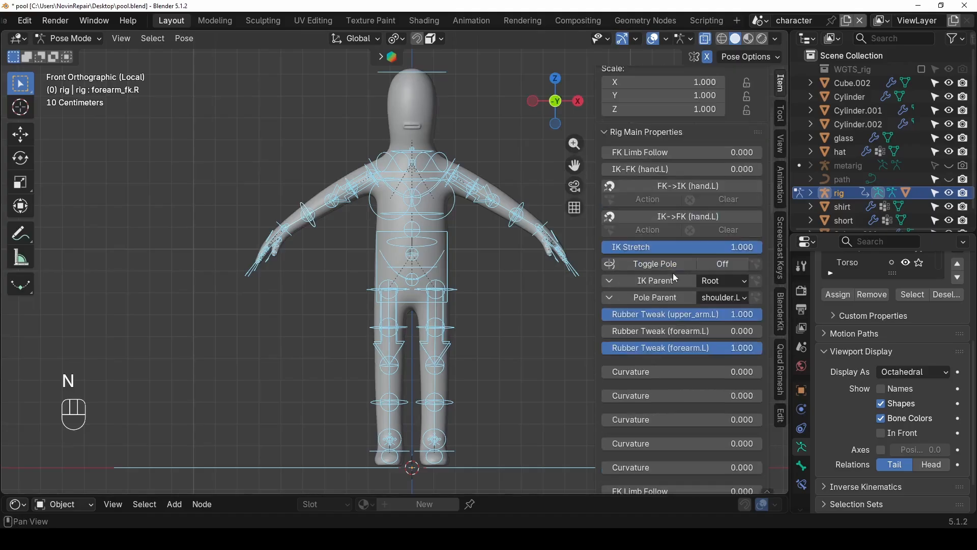
key("n")
scroll(510, 328, "down", 5)
middle_click_drag(510, 329, 523, 375)
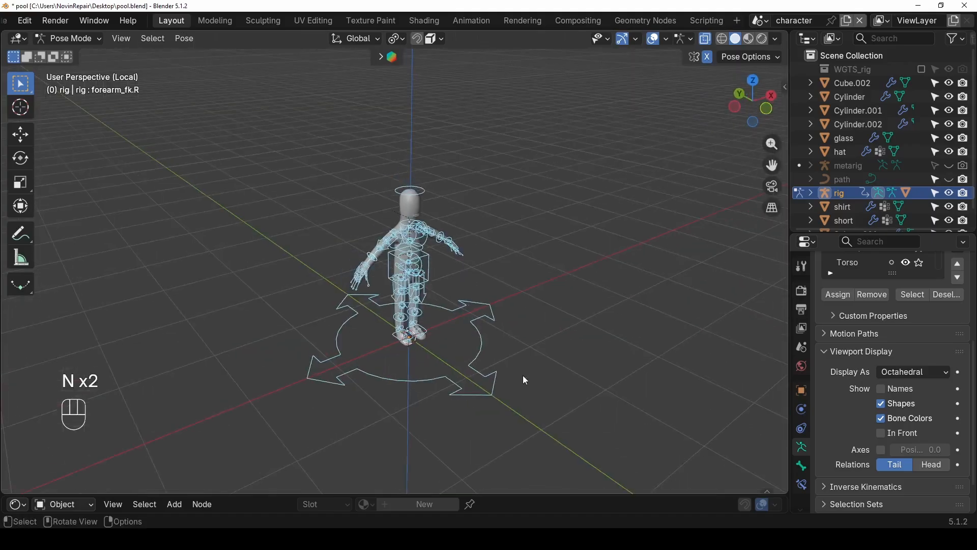
key("ctrl+s")
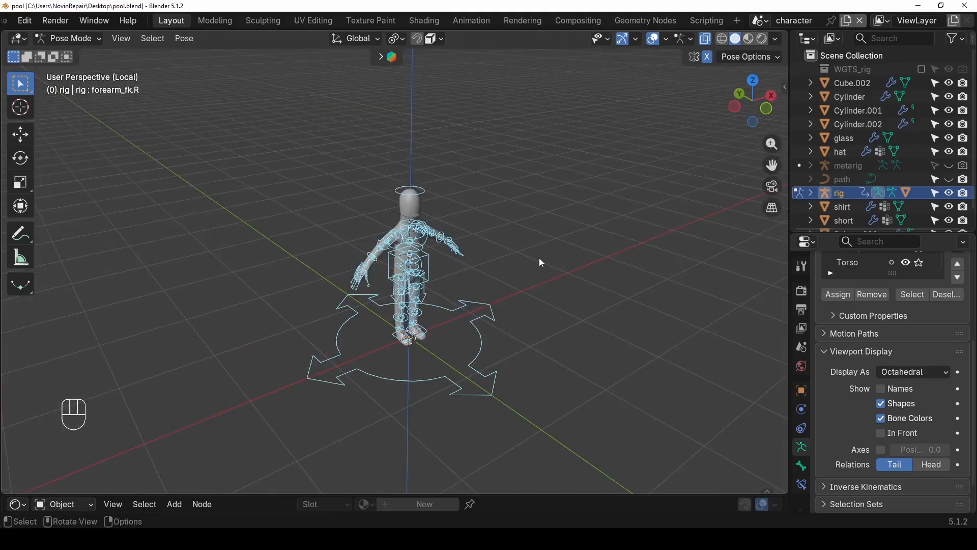
- Exit local view to show the full clothed character with the rig
key("slash")
middle_click_drag(527, 259, 457, 262)
scroll(440, 257, "up", 4)
middle_click_drag(395, 128, 353, 232, "shift")
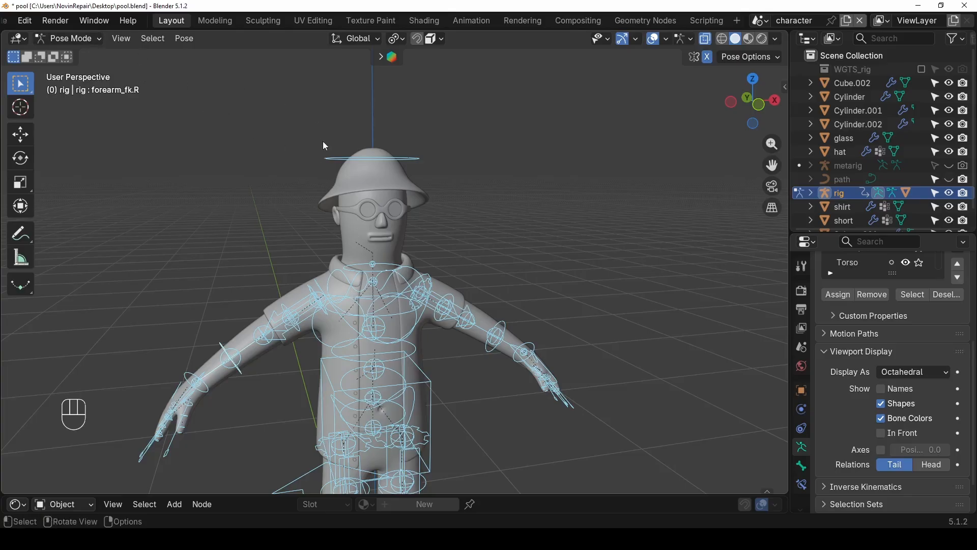
- Test the head control by moving it sideways to check the hat, glasses and face, and undo the move
left_click(330, 155)
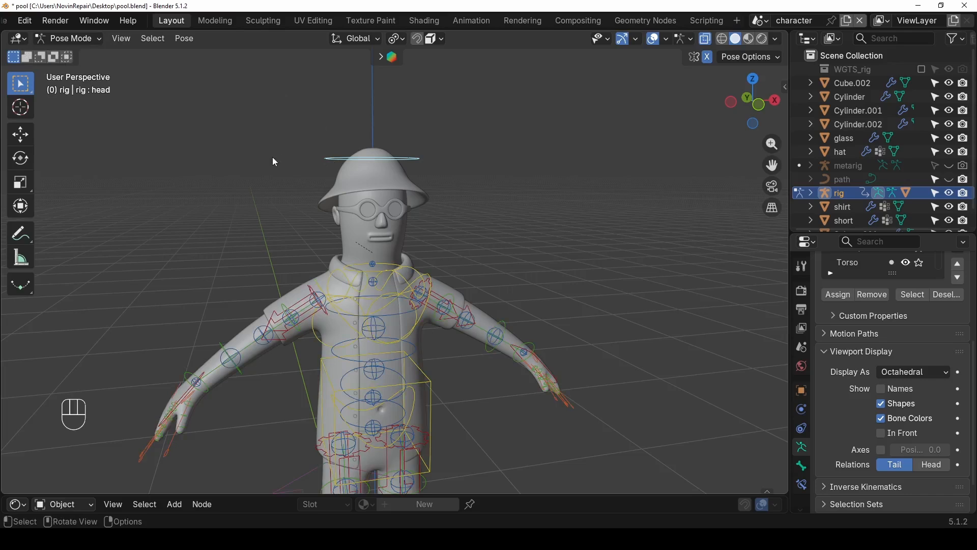
key("g")
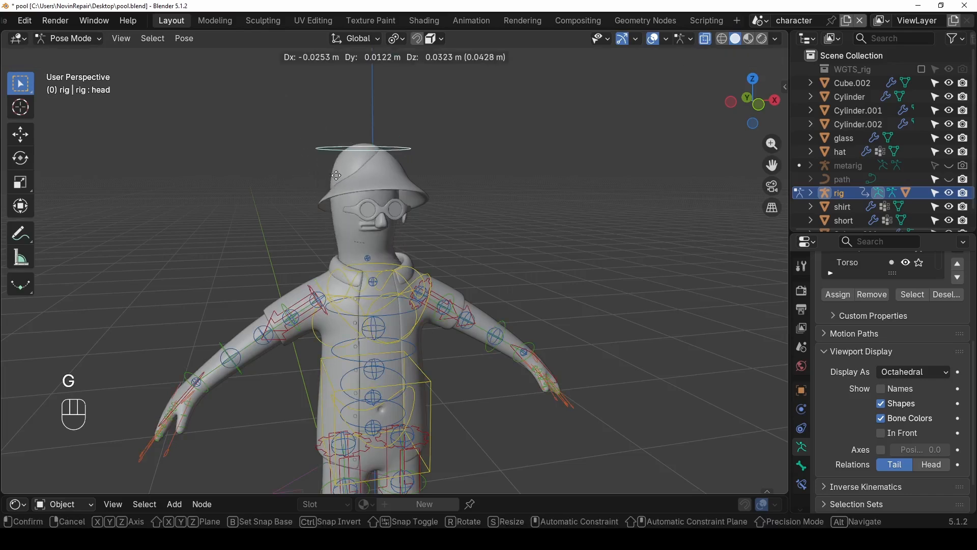
left_click(612, 242)
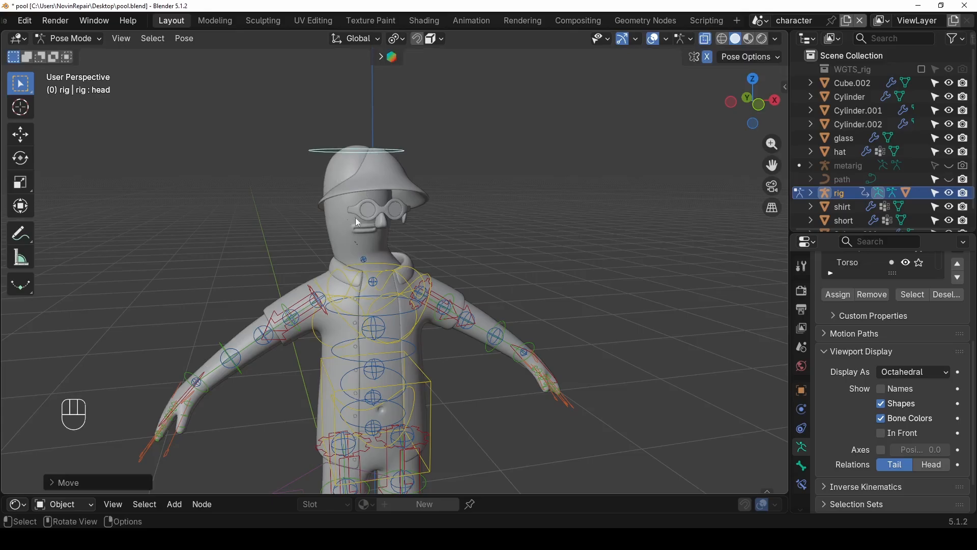
key("ctrl+z")
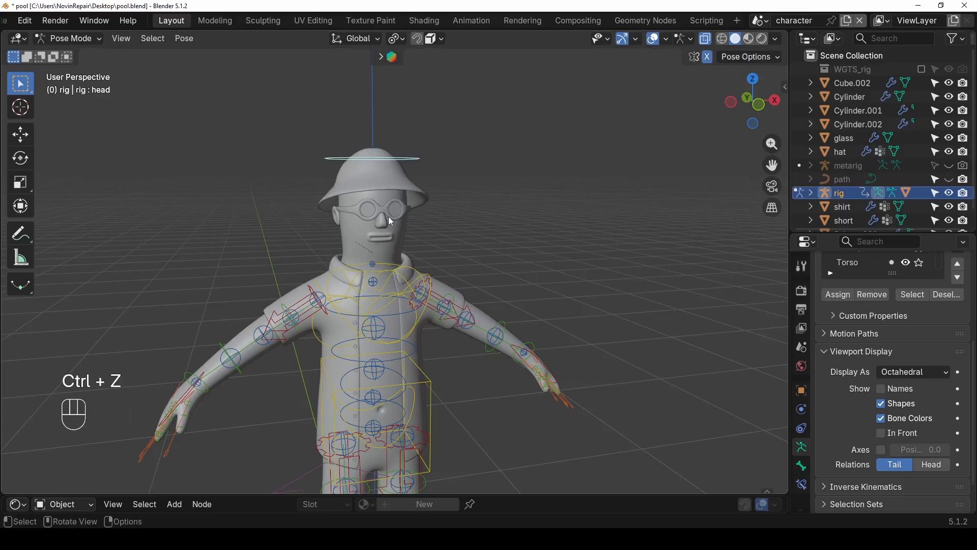
- Switch the rig from Pose Mode to Object Mode
scroll(389, 215, "down", 2)
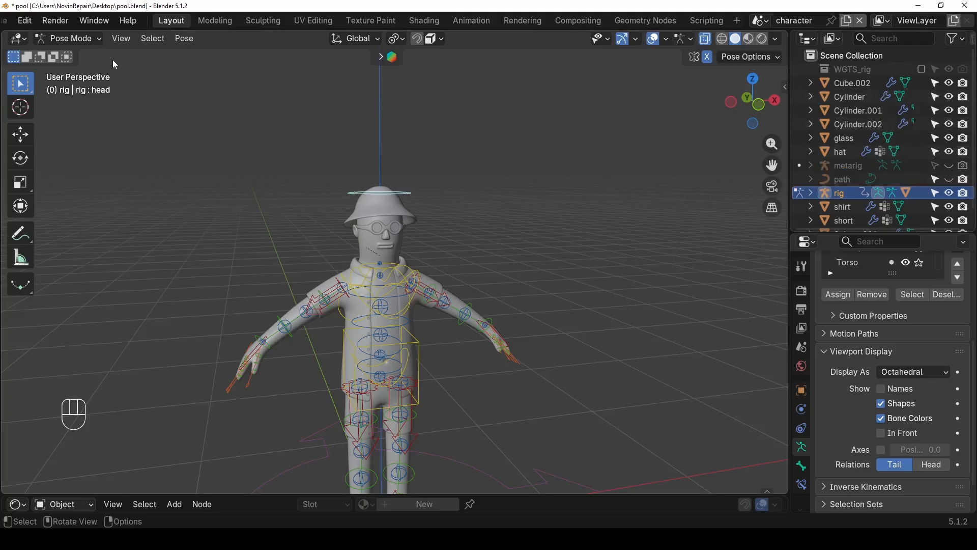
left_click(86, 39)
left_click(96, 54)
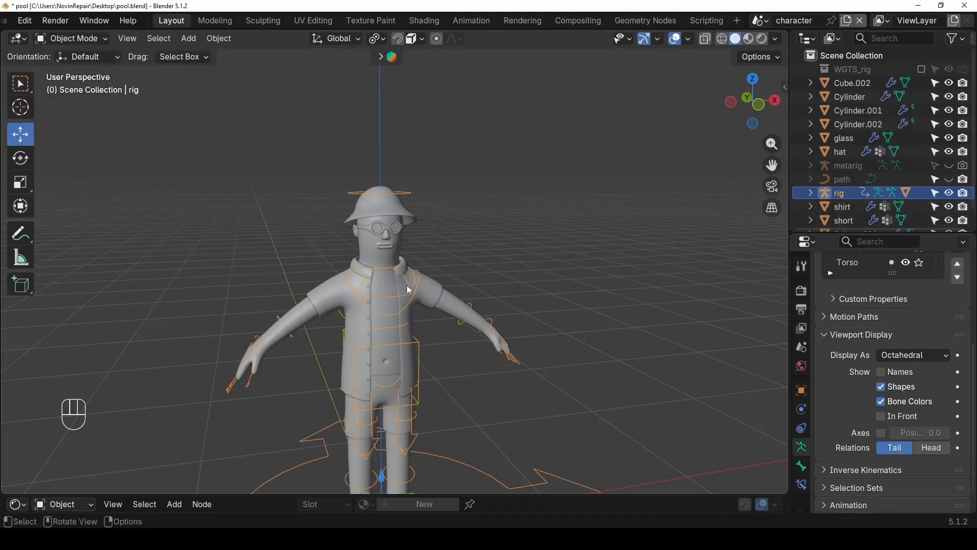
- Select the lenses of the character's glasses and enlarge the outliner to list all scene objects
scroll(407, 285, "down", 2)
scroll(402, 278, "up", 3)
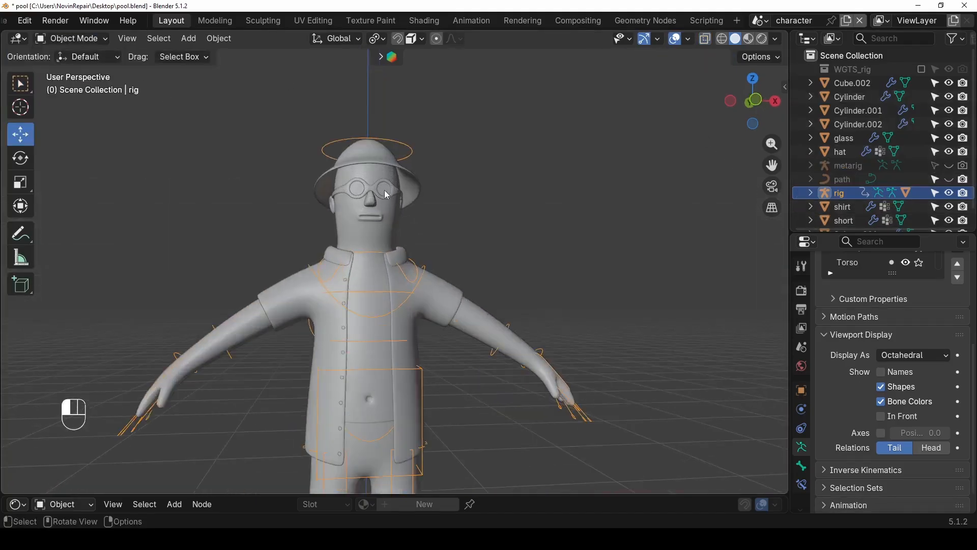
left_click(384, 191)
left_click_drag(846, 232, 846, 285)
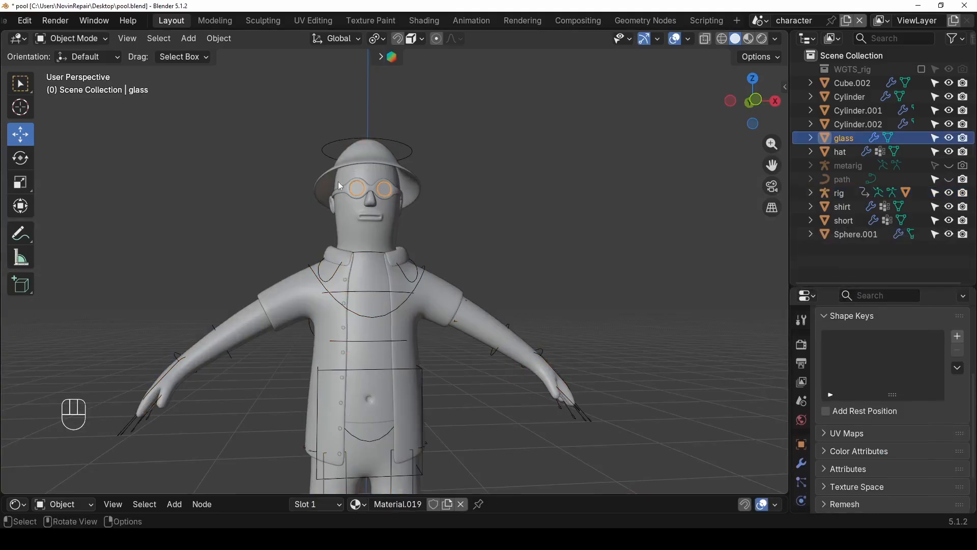
- Examine the modifiers on the glasses' frame and on the lenses
scroll(356, 173, "up", 2)
left_click(398, 155)
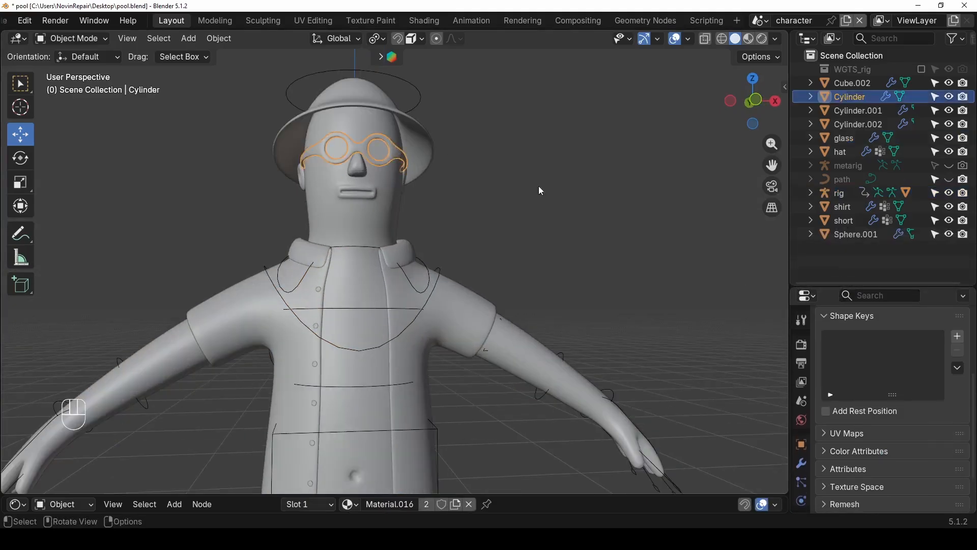
left_click(801, 463)
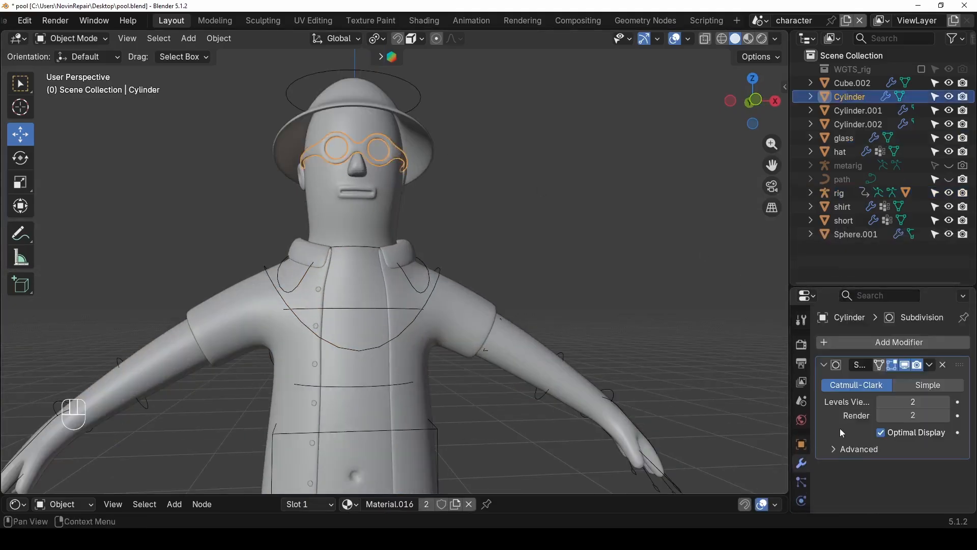
left_click(388, 152)
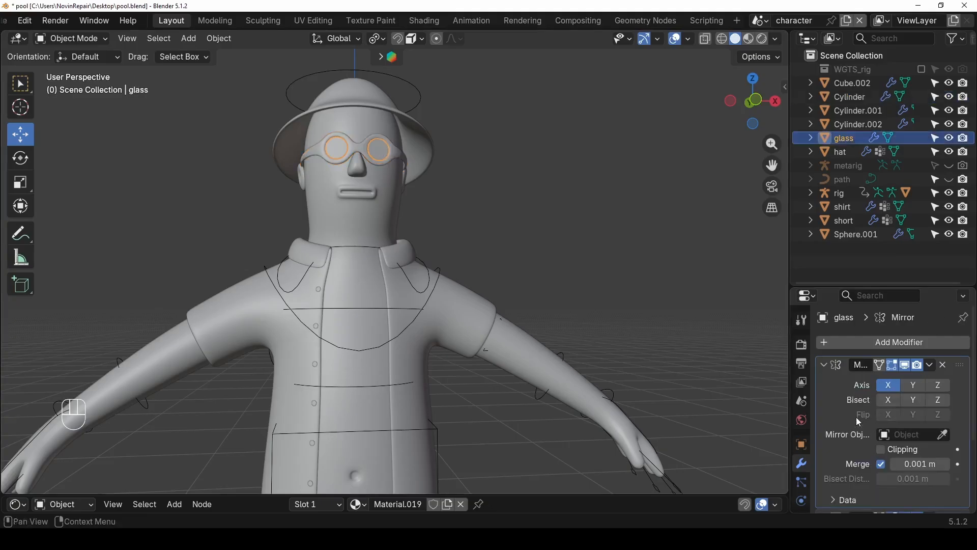
- Apply the Mirror modifier on the lenses of the glasses
left_click(824, 364)
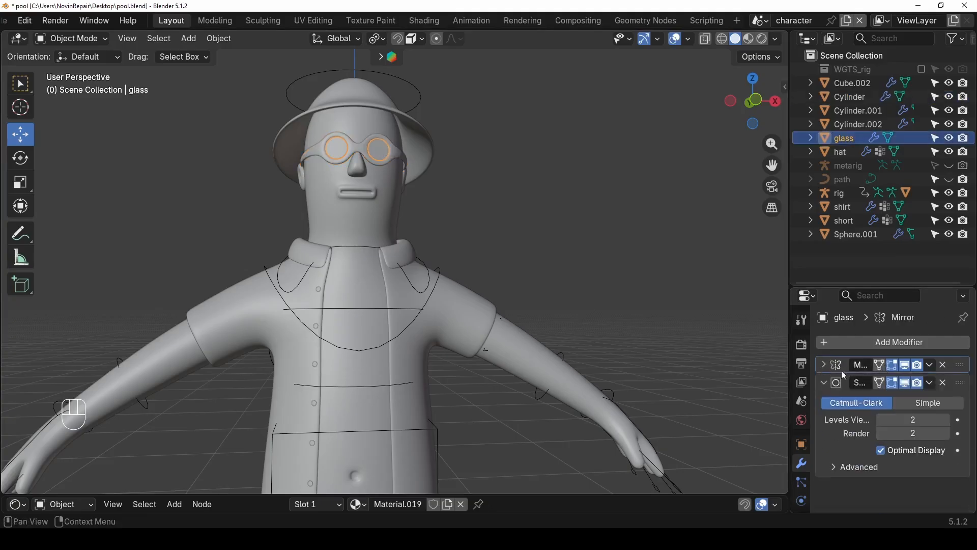
left_click(825, 365)
left_click(826, 365)
key("ctrl+a")
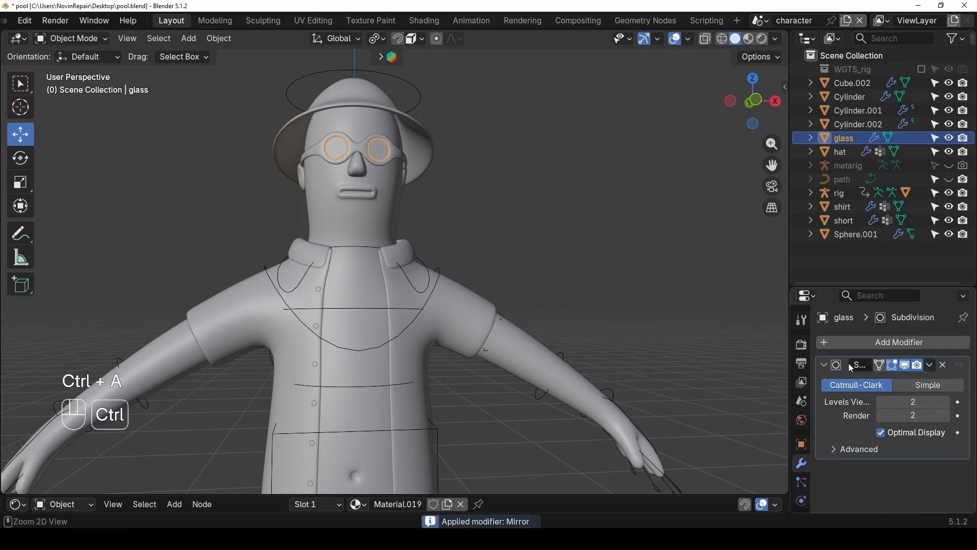
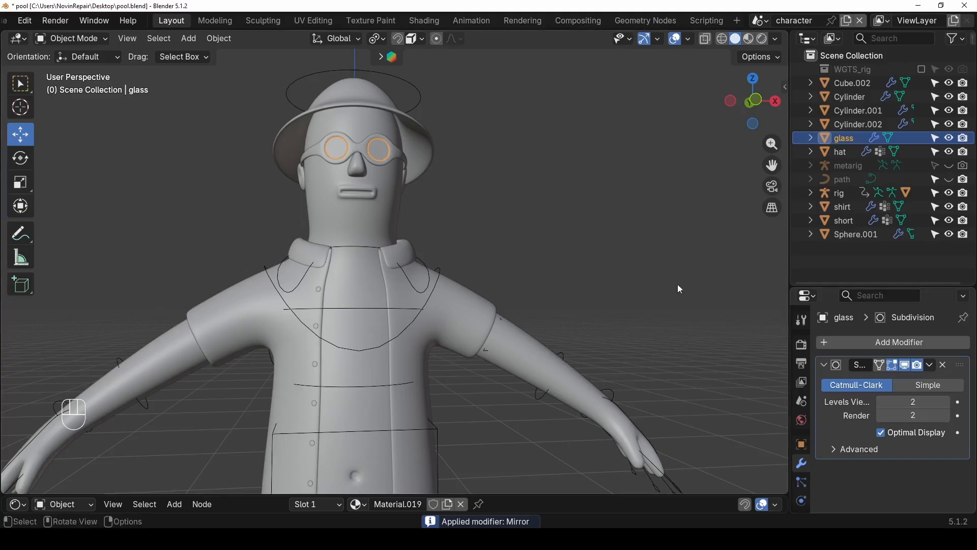
- Join the glasses' frame and the lenses into one object, with the lenses' glass object as the active one
left_click(396, 156)
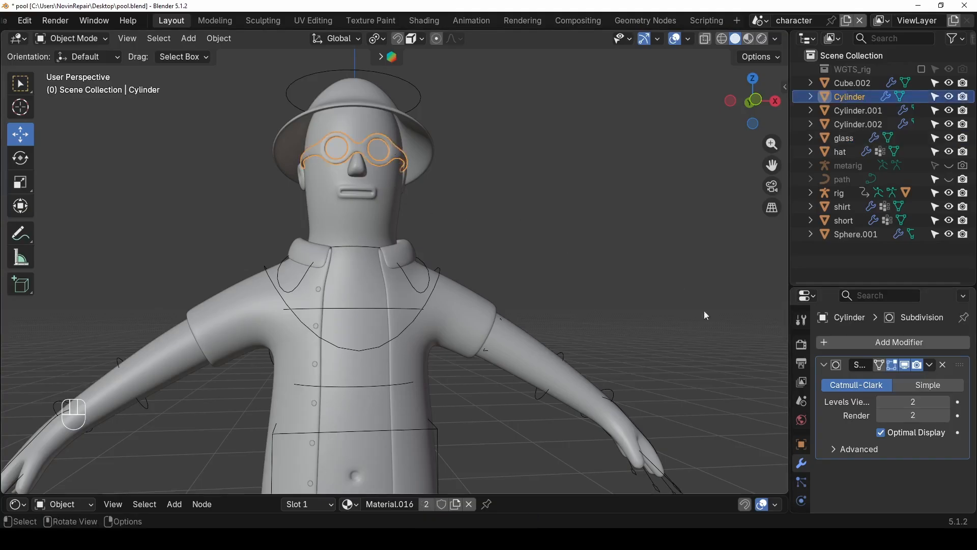
left_click(388, 157, "shift")
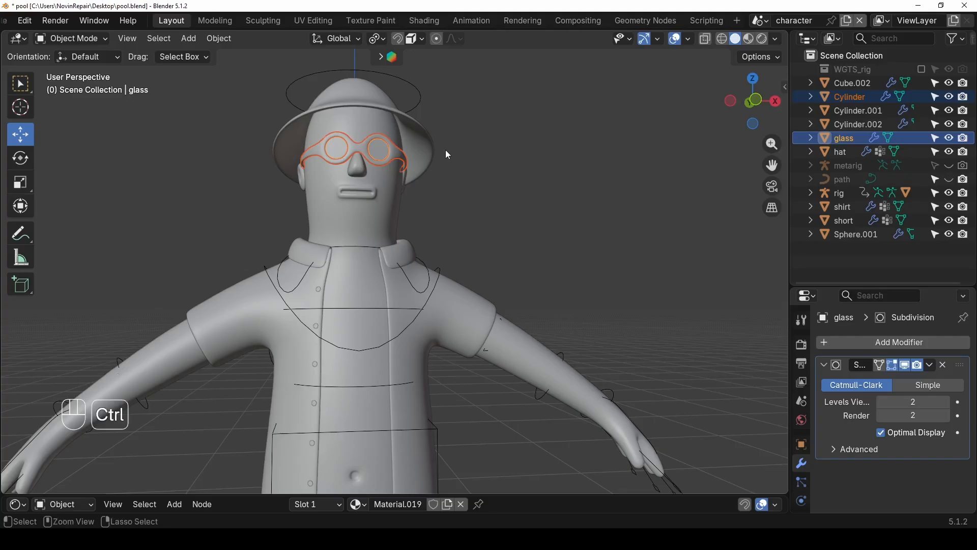
key("ctrl+j")
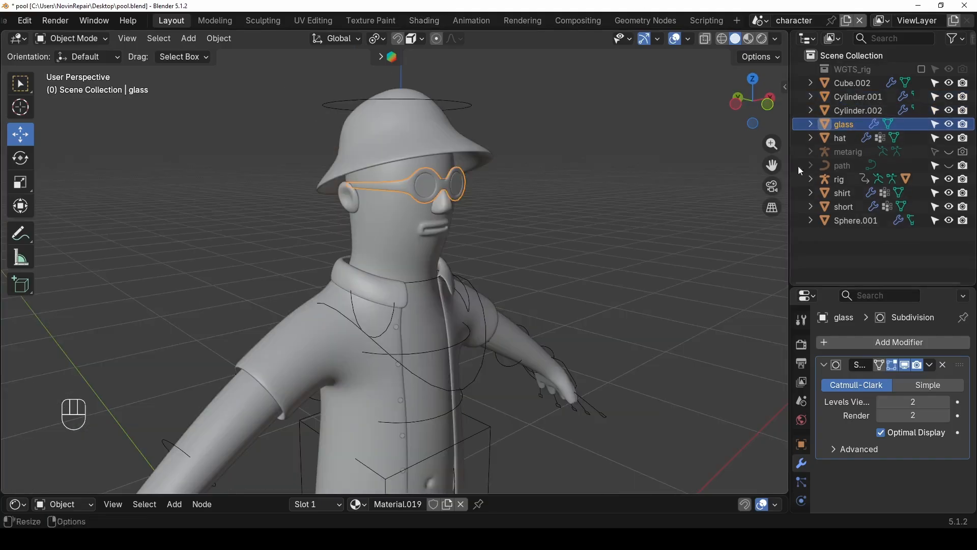
- Rename the ear object Sphere.001 as ears
scroll(377, 208, "up", 1)
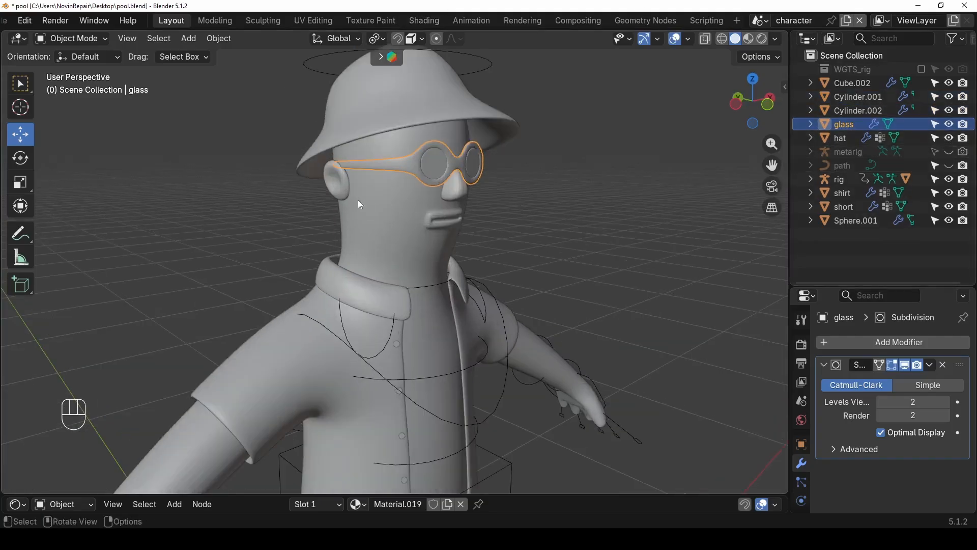
mouse_move(358, 200)
middle_mouse_down()
mouse_move(366, 194)
mouse_move(354, 184)
middle_mouse_up()
left_click(346, 176)
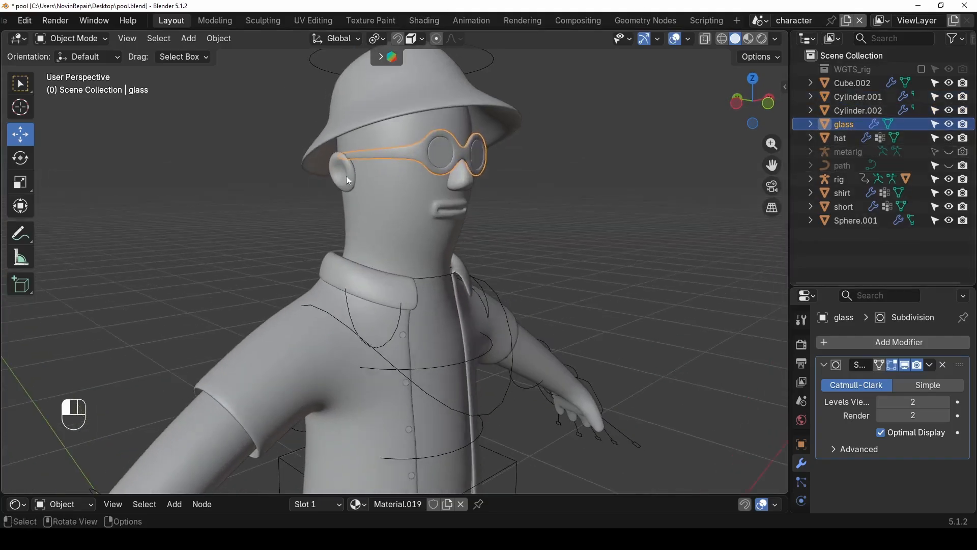
double_click(860, 221)
type("ears")
key("Return")
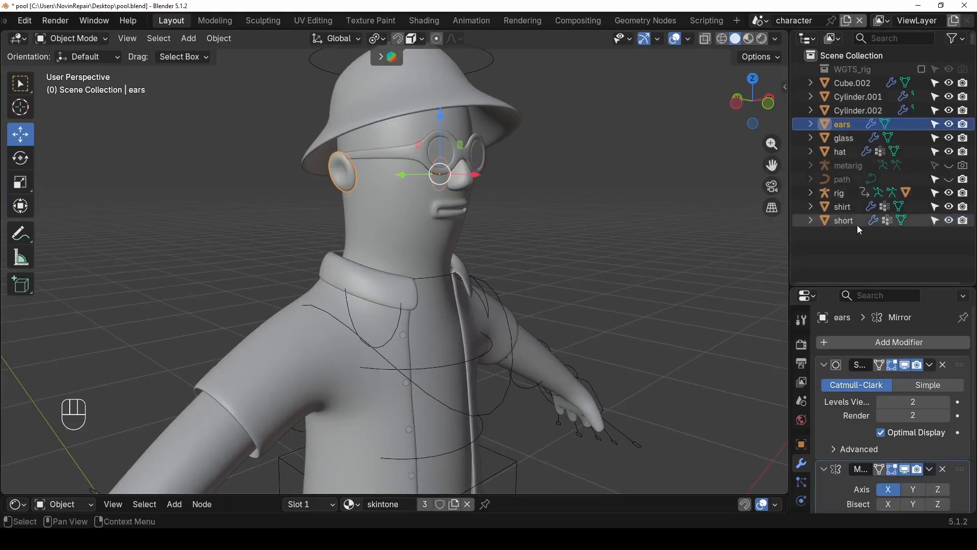
- Rename the nose object Cube.002 as nose
left_click(466, 187)
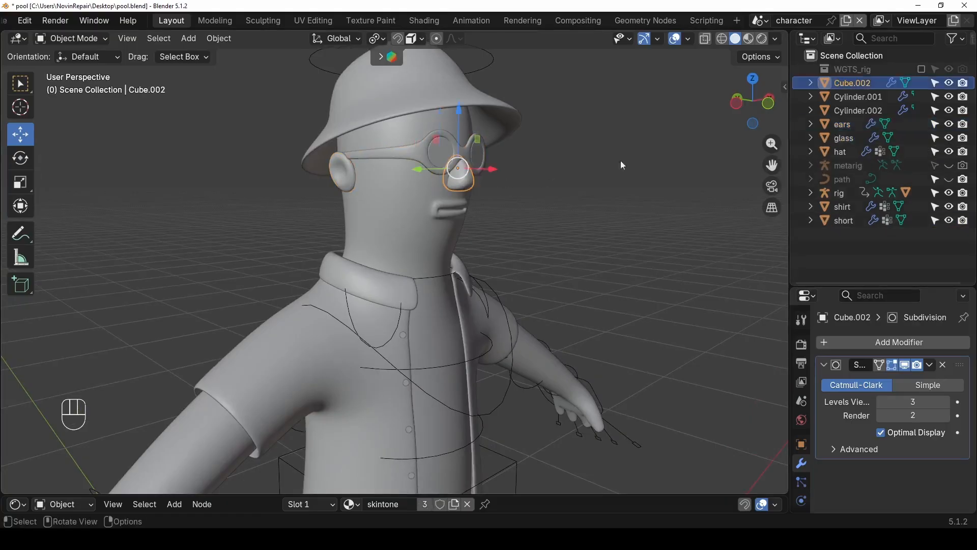
double_click(856, 83)
type("nose")
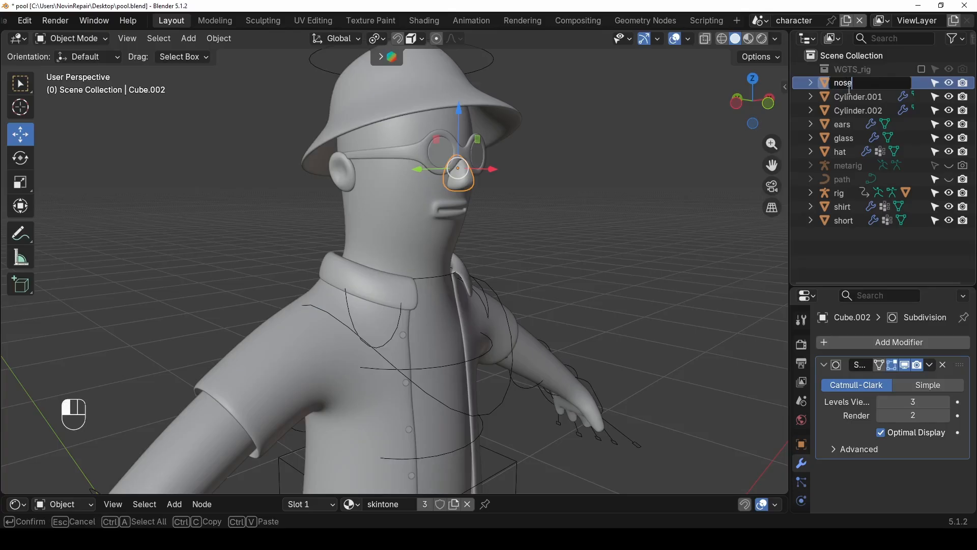
key("Return")
- Check the object names of the hat and the shirt, and apply the Mirror modifier on the ears
left_click(363, 99)
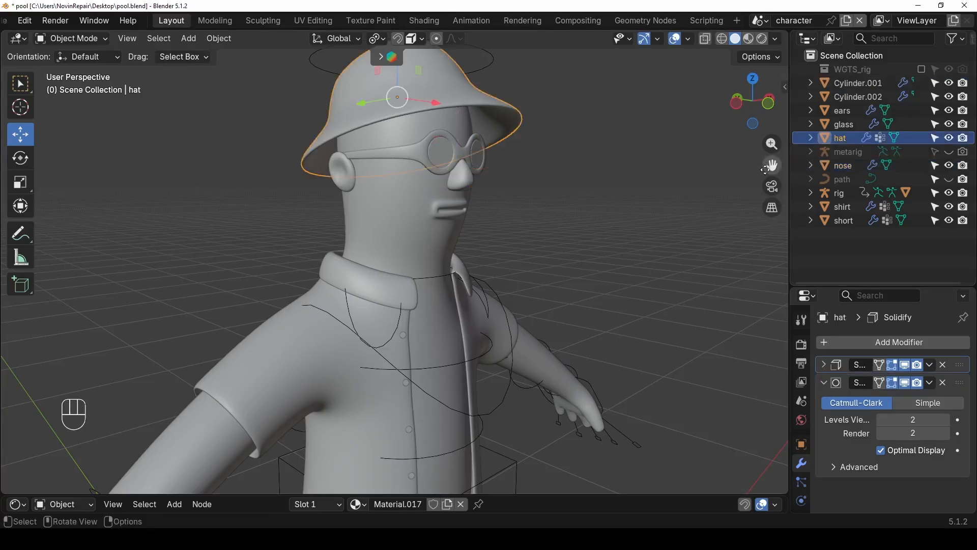
middle_click_drag(517, 211, 371, 354)
left_click(350, 347)
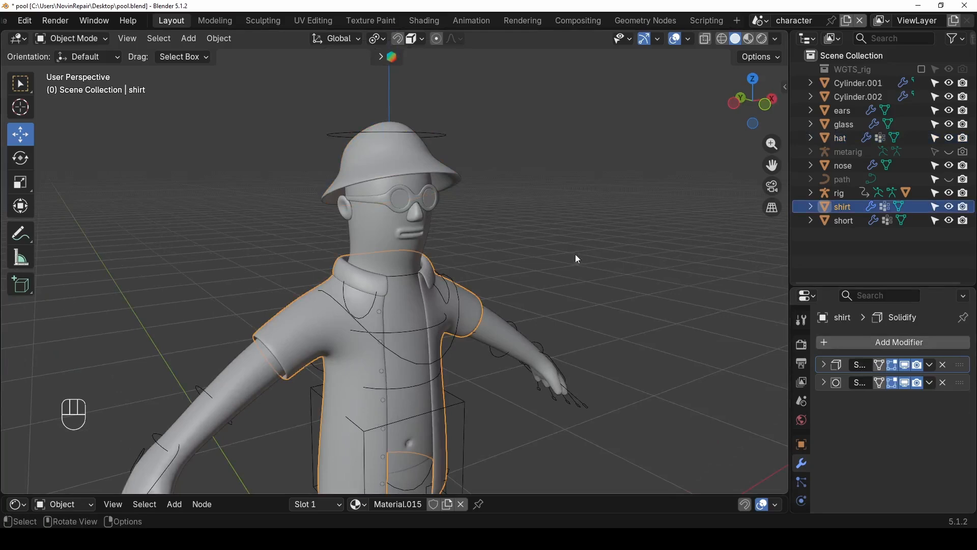
middle_click_drag(566, 243, 362, 203)
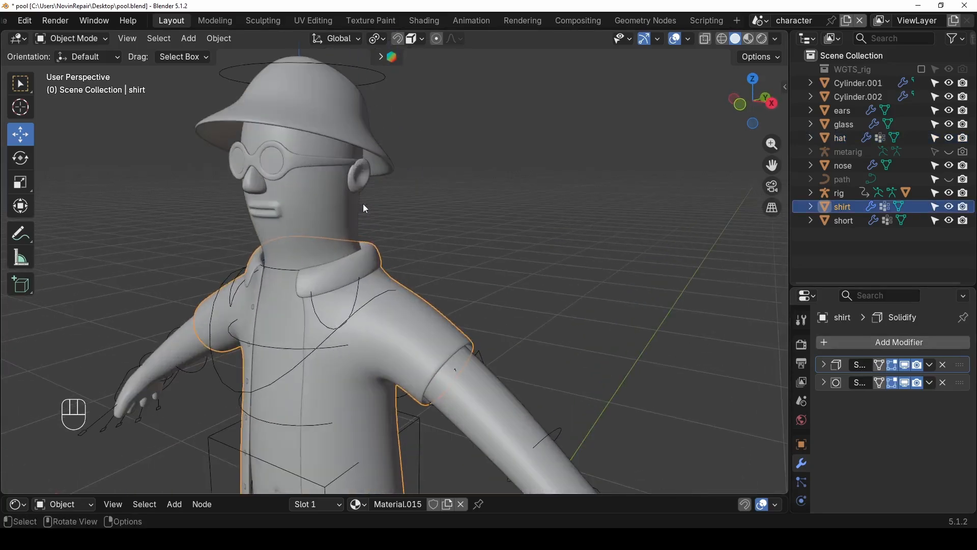
left_click(356, 178)
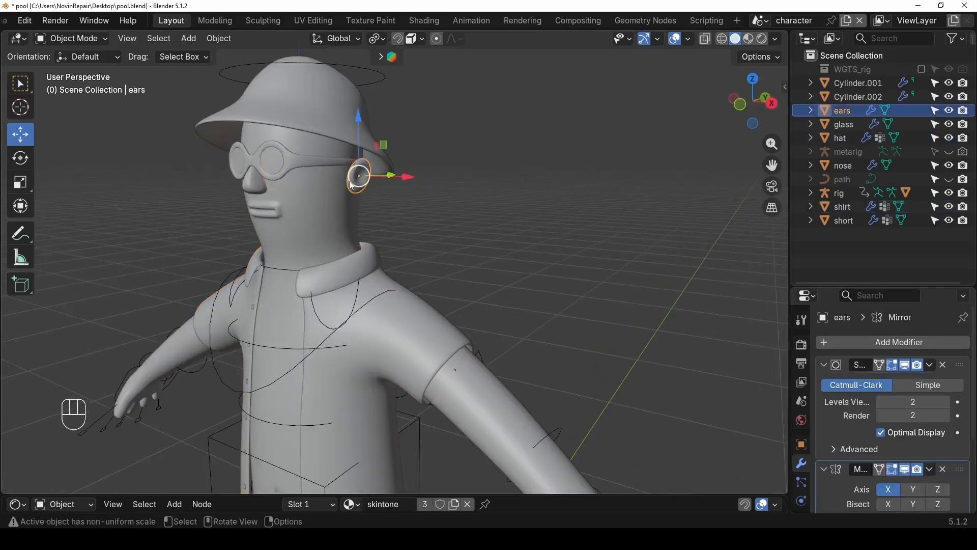
scroll(865, 433, "down", 5)
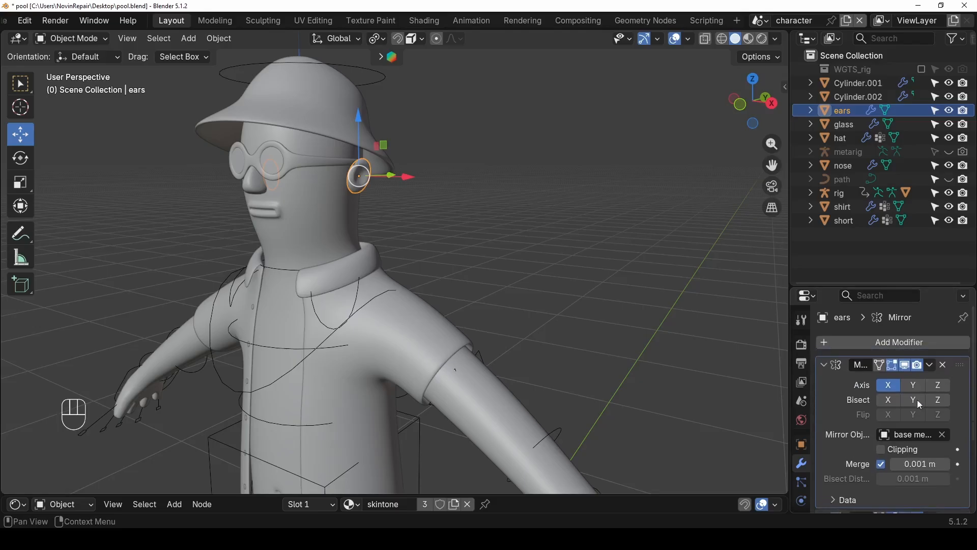
key("ctrl+a")
middle_click_drag(364, 267, 432, 243)
- Identify what the objects Cylinder.001 and Cylinder.002 are, and delete Cylinder.001
scroll(427, 239, "down", 2)
scroll(399, 294, "down", 1)
scroll(342, 321, "up", 3)
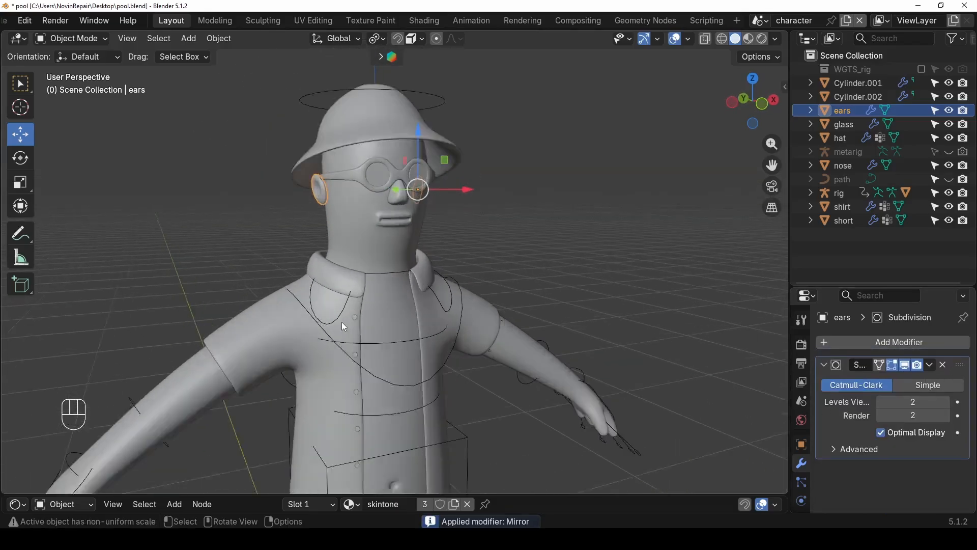
scroll(341, 322, "down", 2)
scroll(344, 326, "up", 2)
left_click(347, 339)
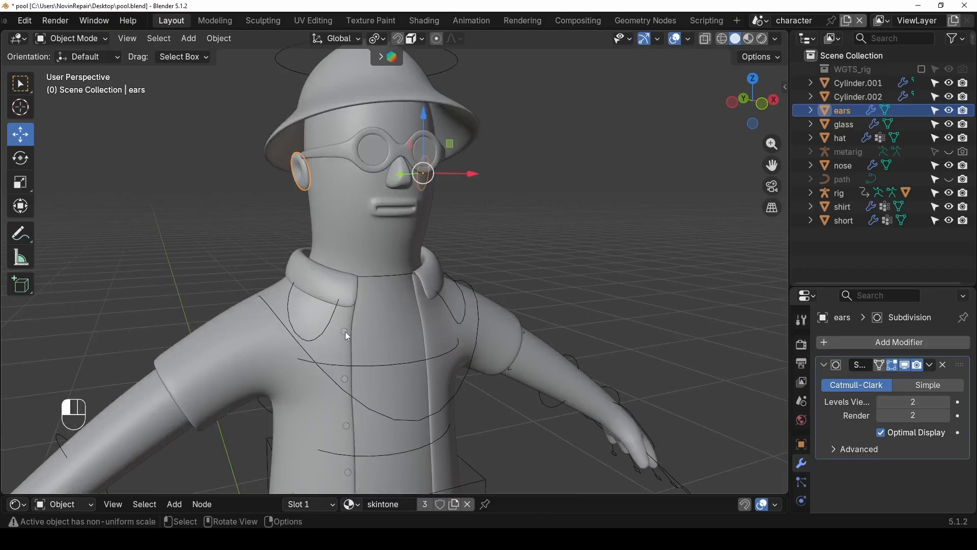
left_click(857, 84)
left_click(856, 96)
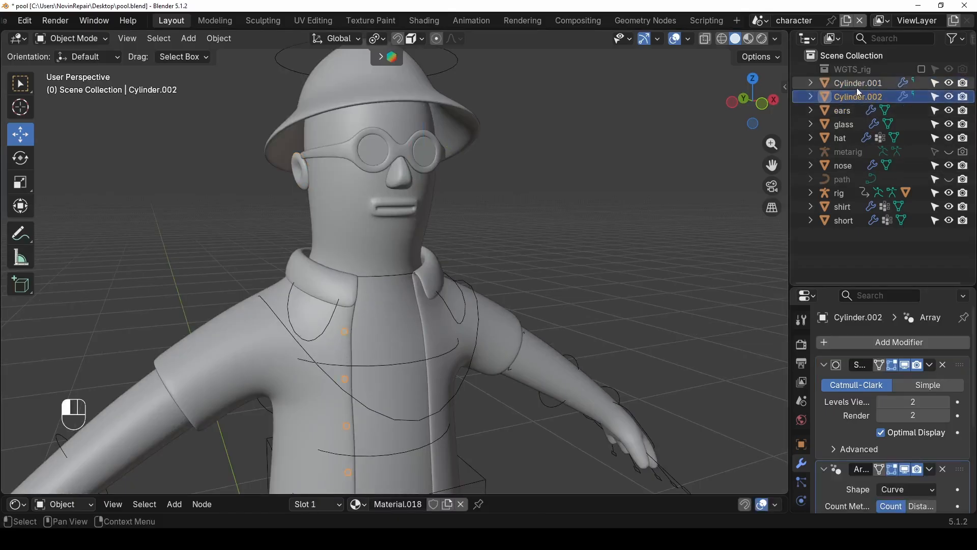
left_click(856, 86)
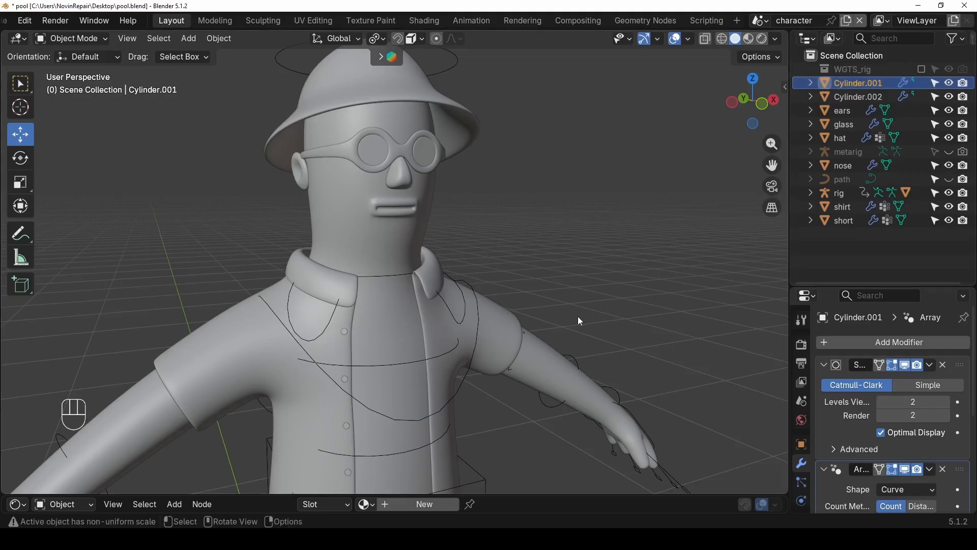
key("g")
left_click(549, 318)
scroll(548, 318, "down", 5)
middle_click_drag(548, 319, 601, 325)
left_click(849, 86)
key("Delete")
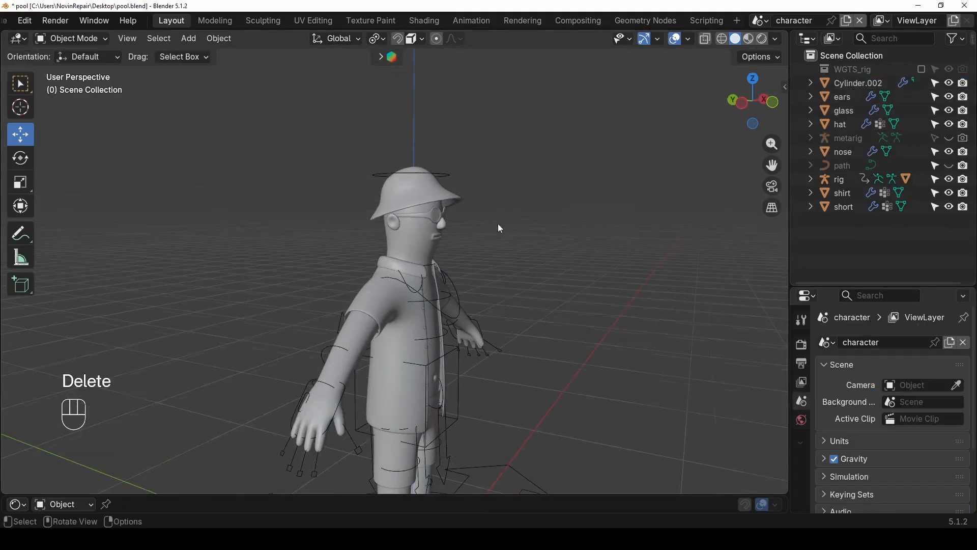
- Apply the shirt's Solidify modifier and check its mesh briefly in Edit Mode
scroll(483, 369, "up", 6)
middle_click_drag(472, 395, 444, 318, "shift")
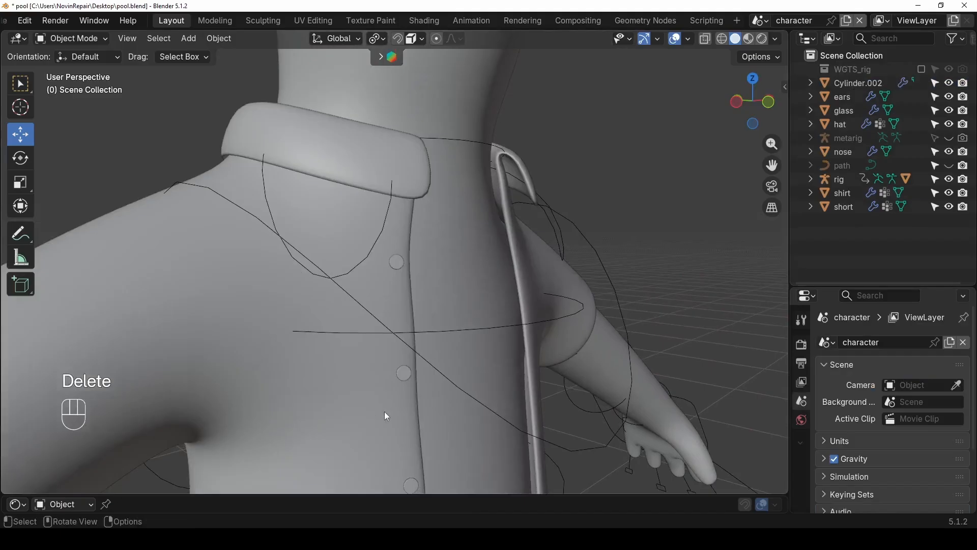
left_click(265, 334)
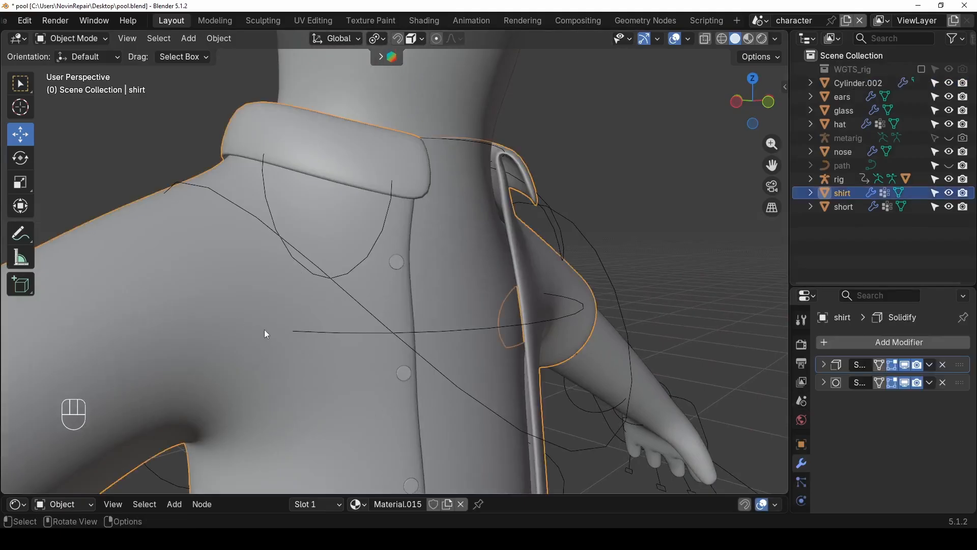
left_click(825, 365)
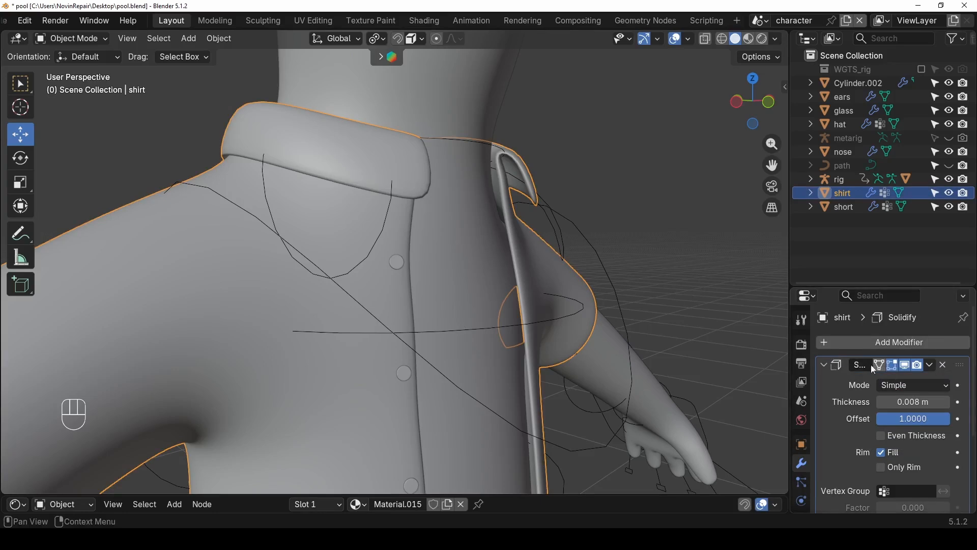
left_click(830, 368)
key("ctrl+a")
scroll(491, 348, "down", 4)
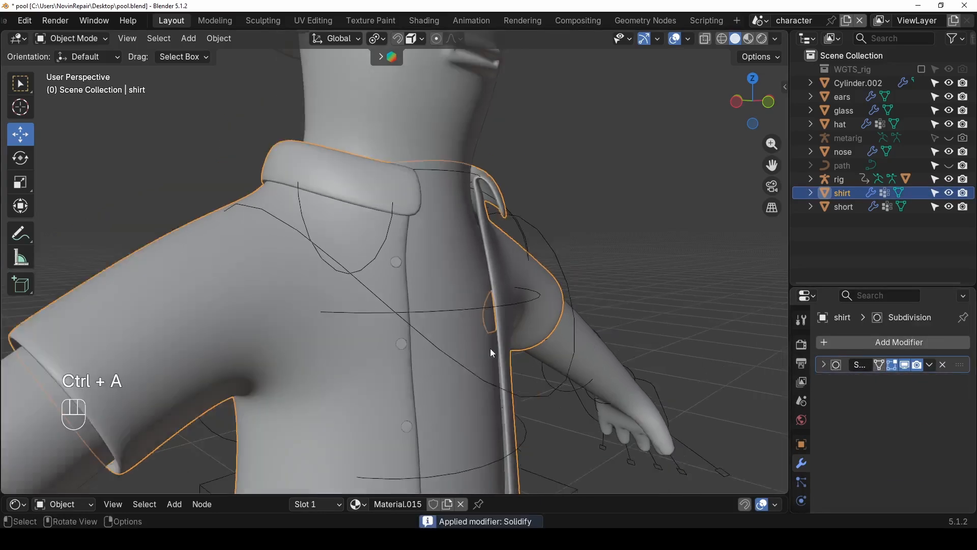
key("Tab")
mouse_move(367, 361)
middle_mouse_down()
mouse_move(393, 312)
mouse_move(436, 331)
mouse_move(368, 344)
middle_mouse_up()
key("Tab")
scroll(289, 334, "up", 3)
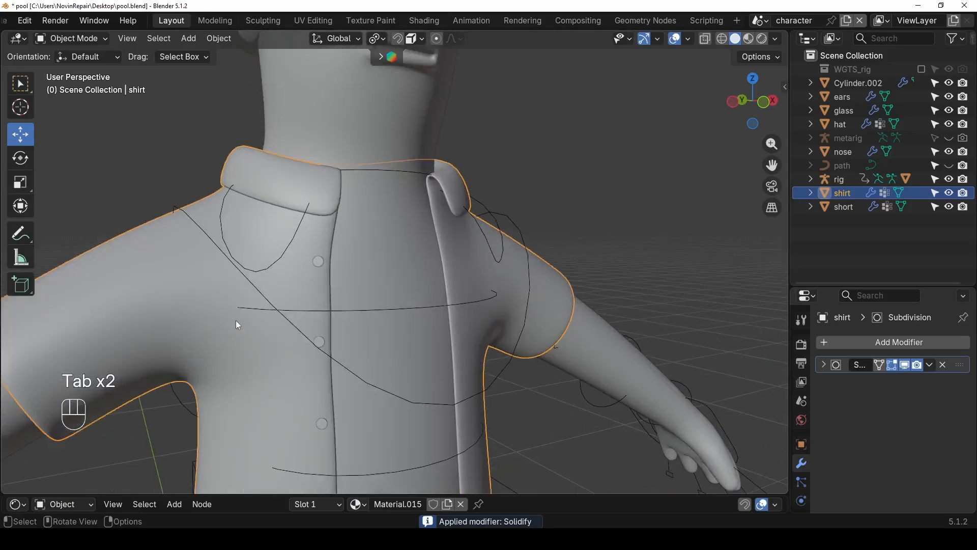
- Apply the Array modifier on the row of shirt buttons
middle_click_drag(236, 319, 430, 286)
left_click(422, 281)
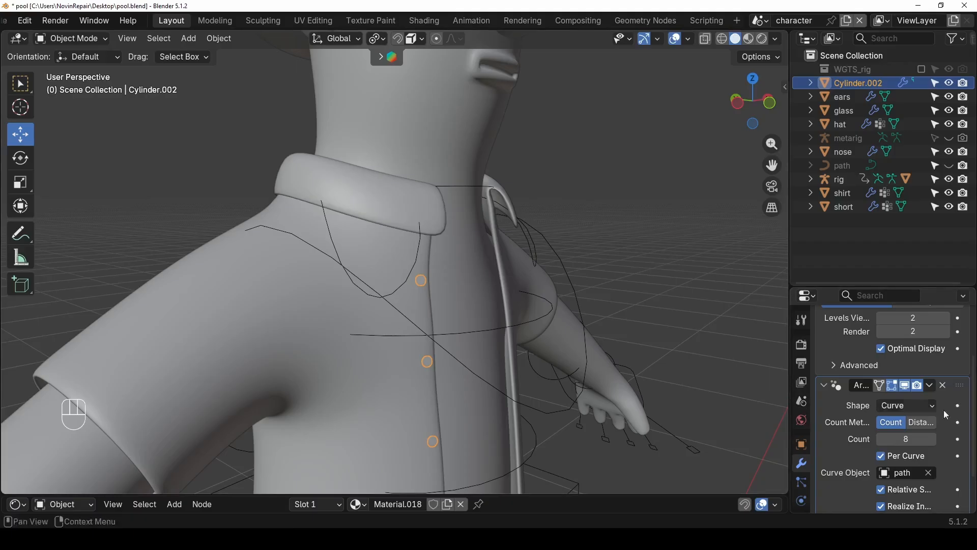
scroll(956, 402, "up", 4)
left_click(825, 469)
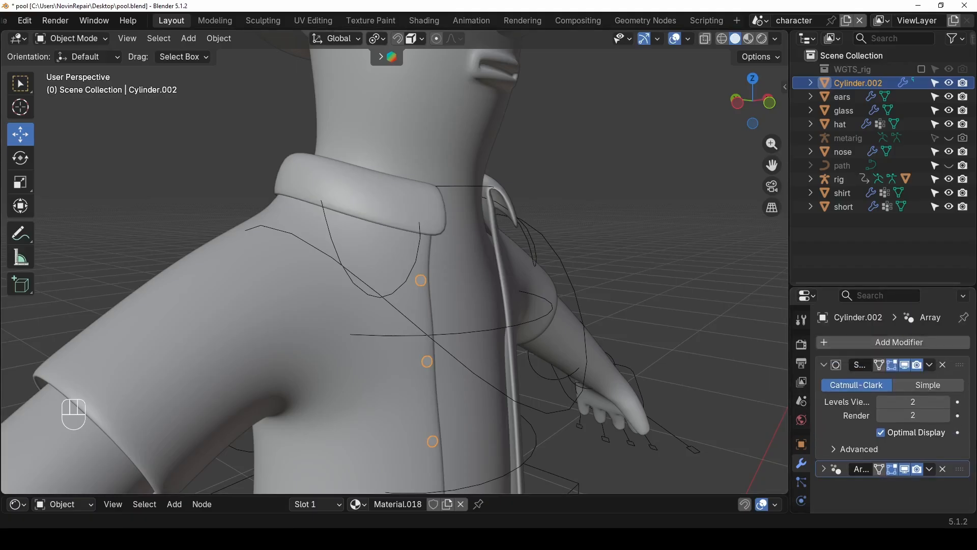
key("ctrl+a")
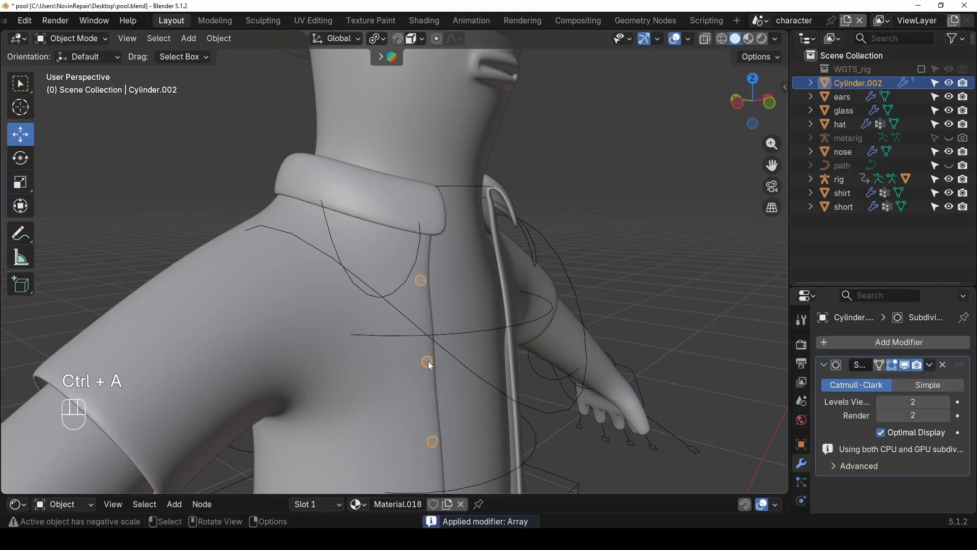
- Join the buttons into the shirt object
left_click(288, 334, "shift")
key("ctrl")
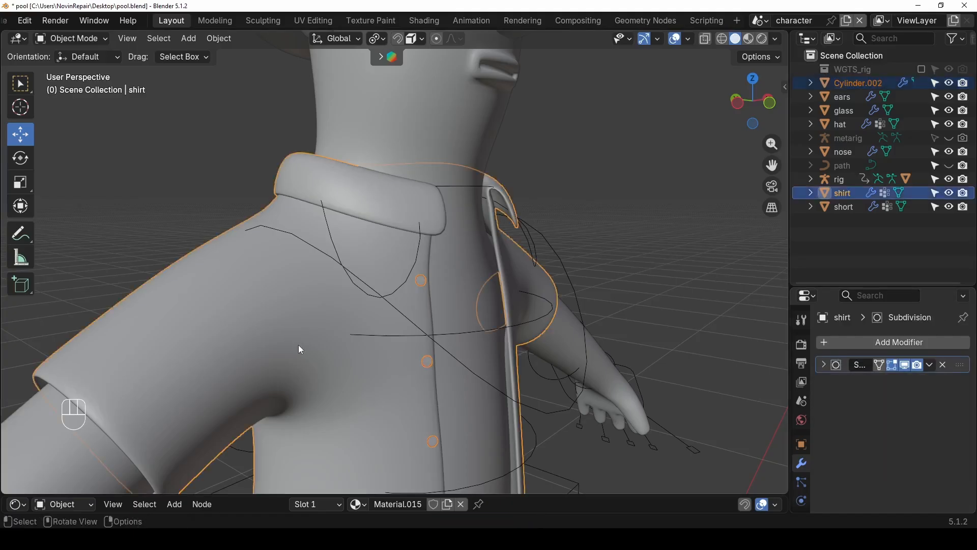
key("ctrl+j")
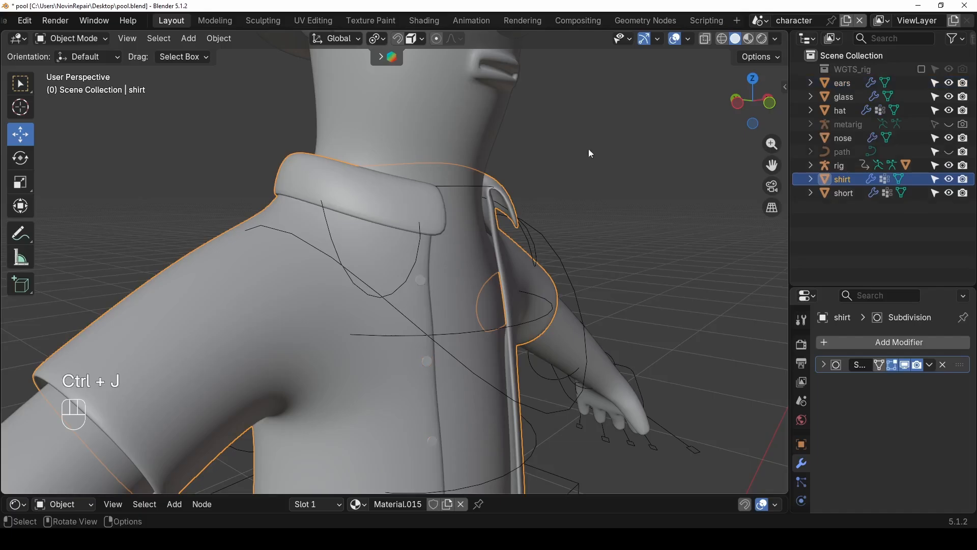
- Examine the buttons and collar of the joined shirt up close, and view the character's head and upper body from the front
scroll(381, 267, "up", 6)
scroll(530, 346, "down", 3)
middle_click_drag(529, 345, 460, 352)
scroll(378, 344, "down", 4)
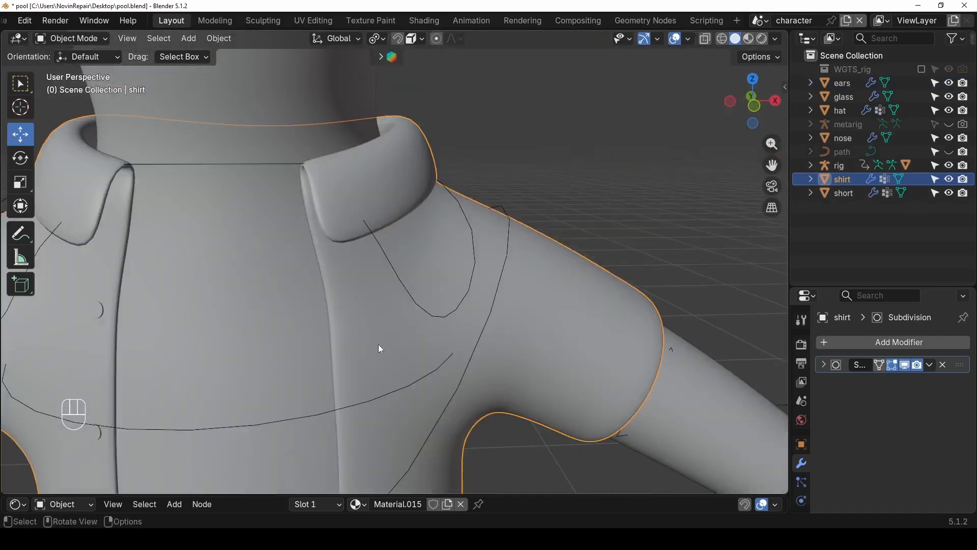
left_click(98, 312, "alt")
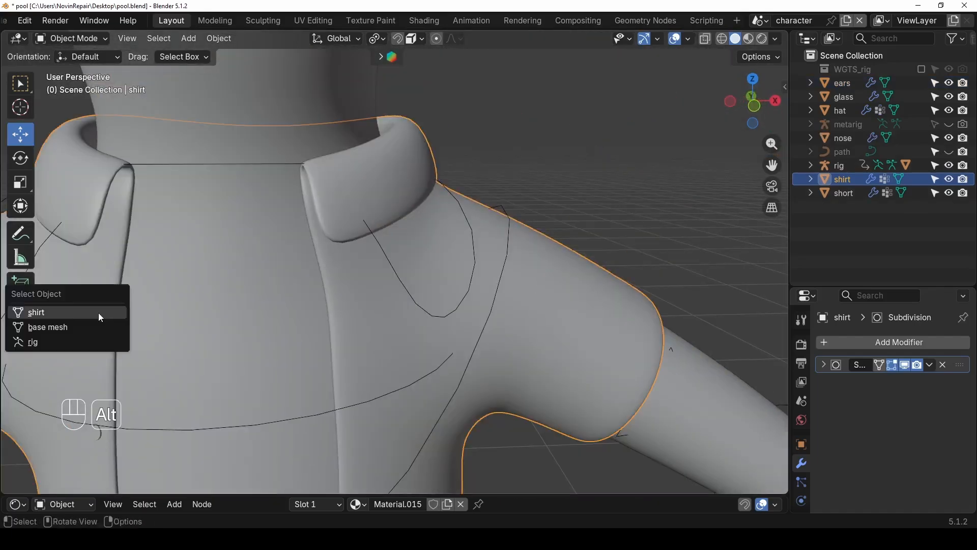
left_click(99, 313)
scroll(99, 313, "down", 2)
middle_click_drag(99, 312, 455, 346, "shift")
scroll(394, 291, "up", 6)
scroll(333, 281, "down", 8)
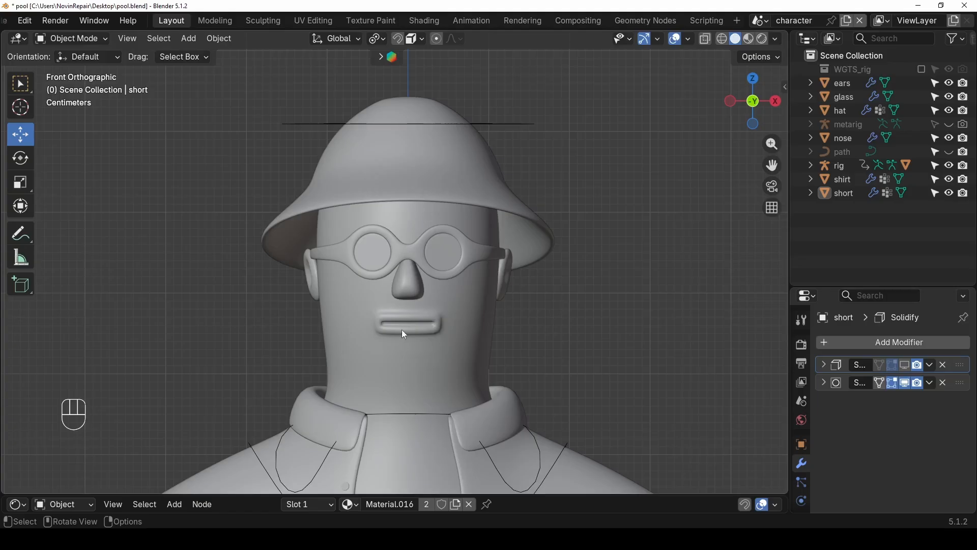
scroll(407, 331, "down", 3)
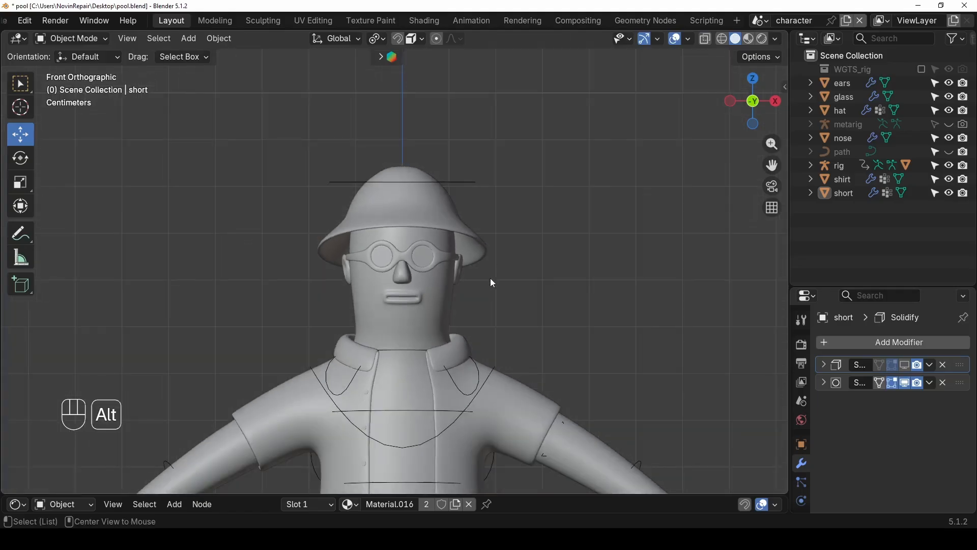
- Turn on X-ray display, select the rig and show its DEF bone collection
key("alt+z")
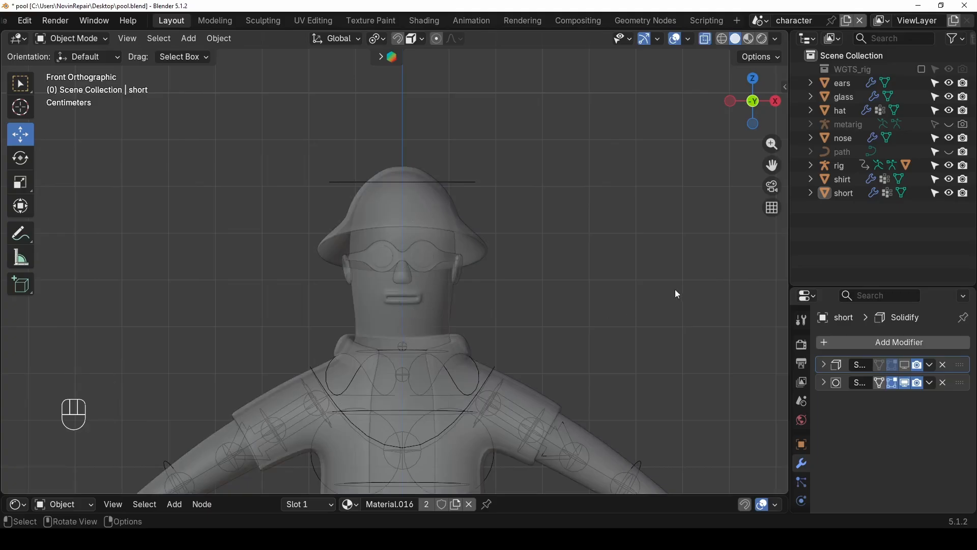
left_click(460, 182)
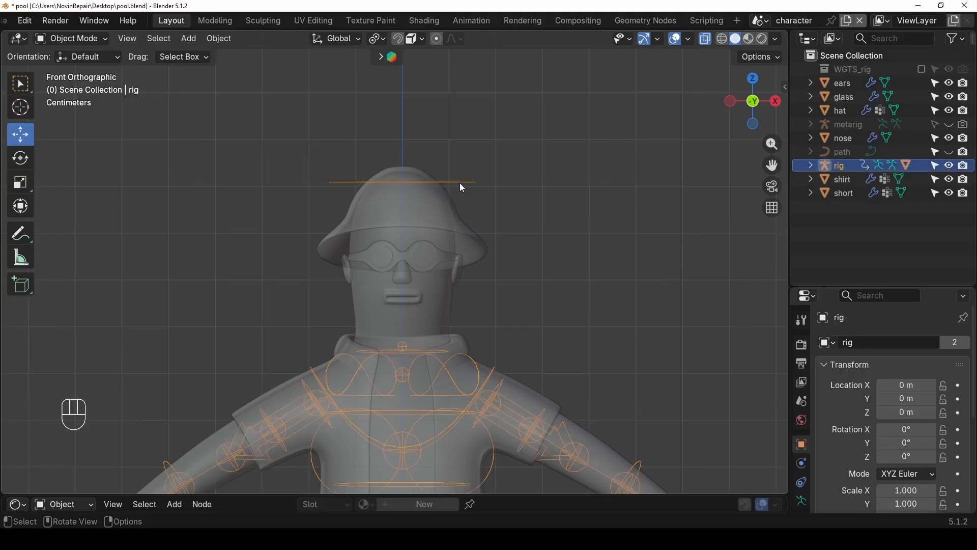
left_click_drag(833, 287, 835, 216)
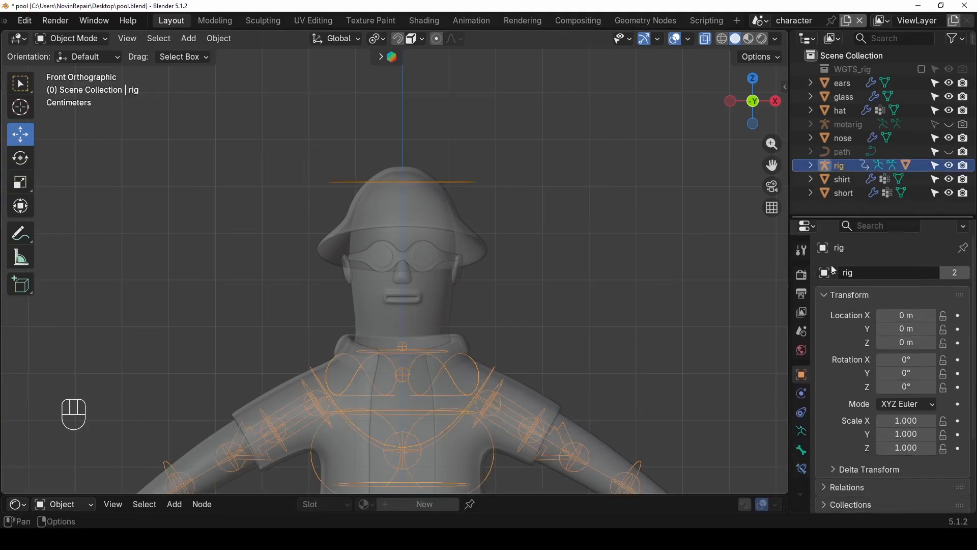
left_click(802, 432)
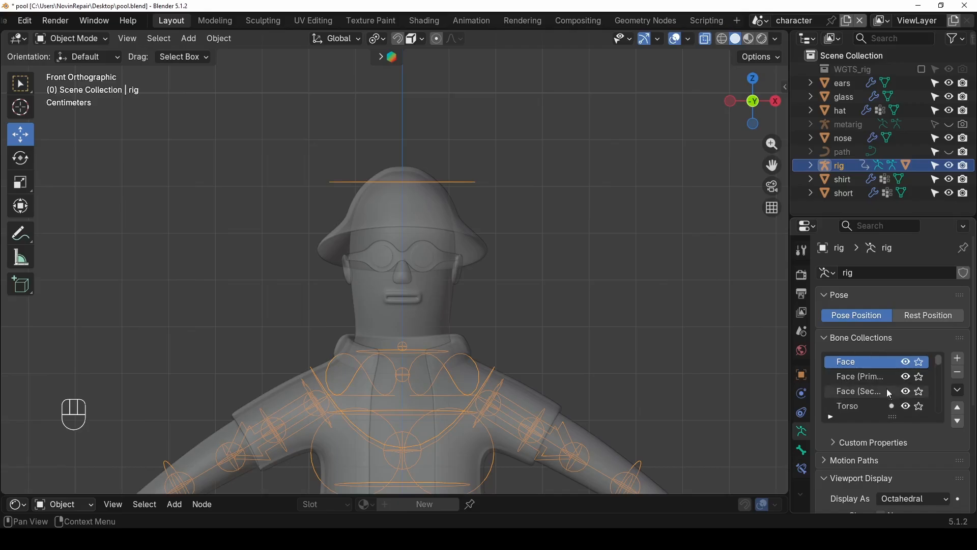
scroll(886, 380, "down", 15)
scroll(886, 380, "down", 5)
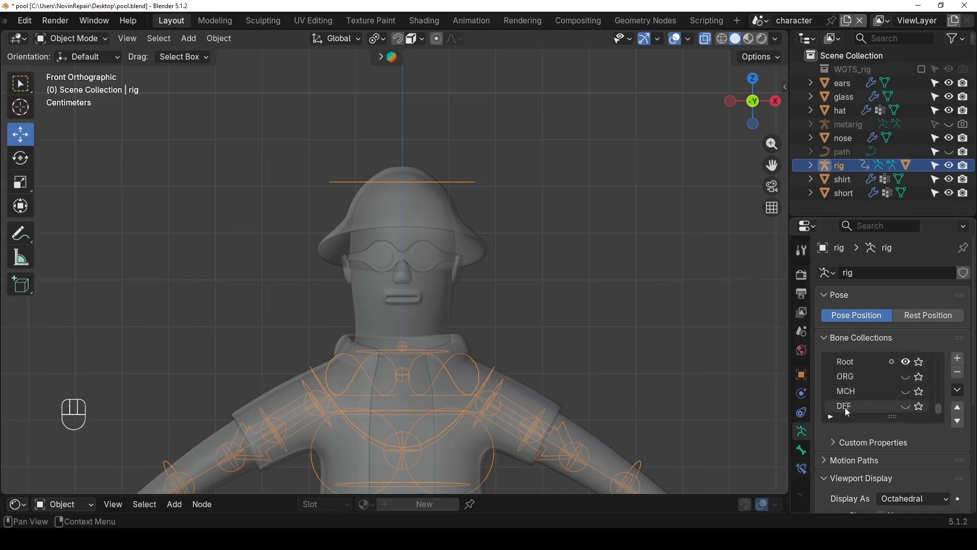
left_click(906, 406)
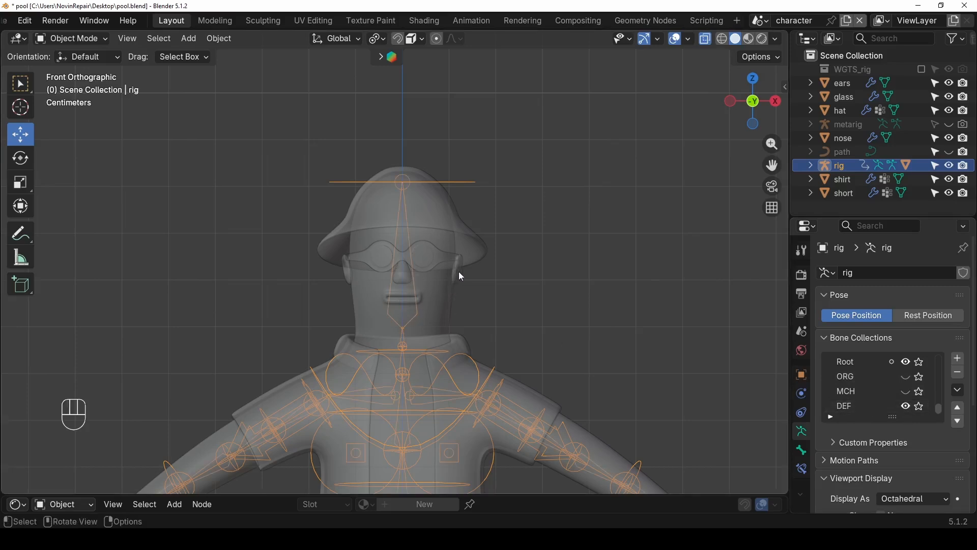
- Parent the hat to the rig's head deform bone DEF-spine.006 in Pose Mode, using the Bone parent type
left_click(481, 245)
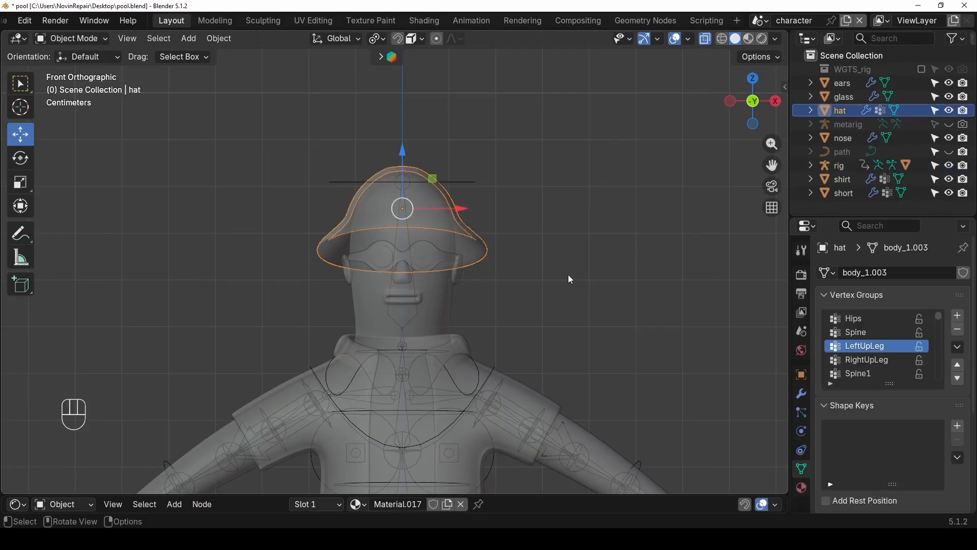
middle_click_drag(568, 274, 532, 294)
left_click(486, 181, "shift")
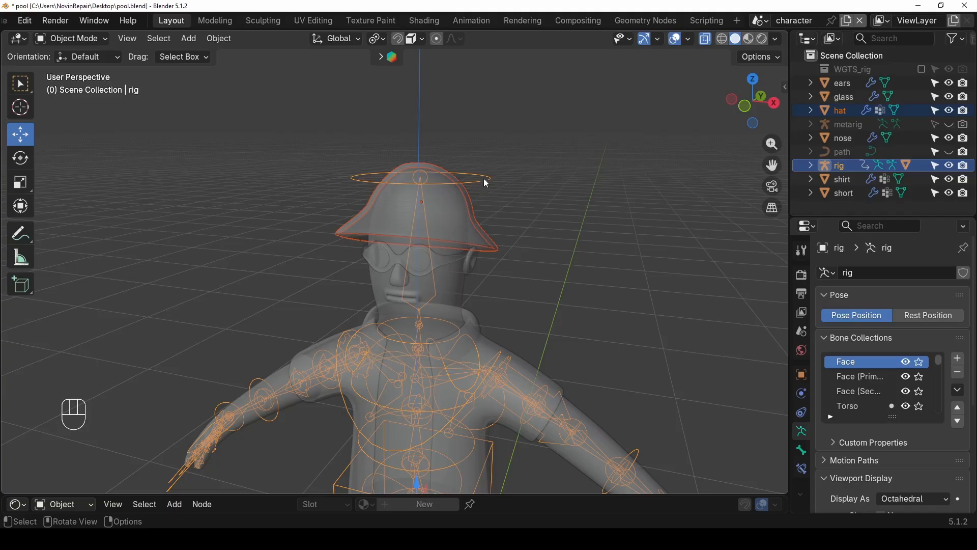
left_click(66, 42)
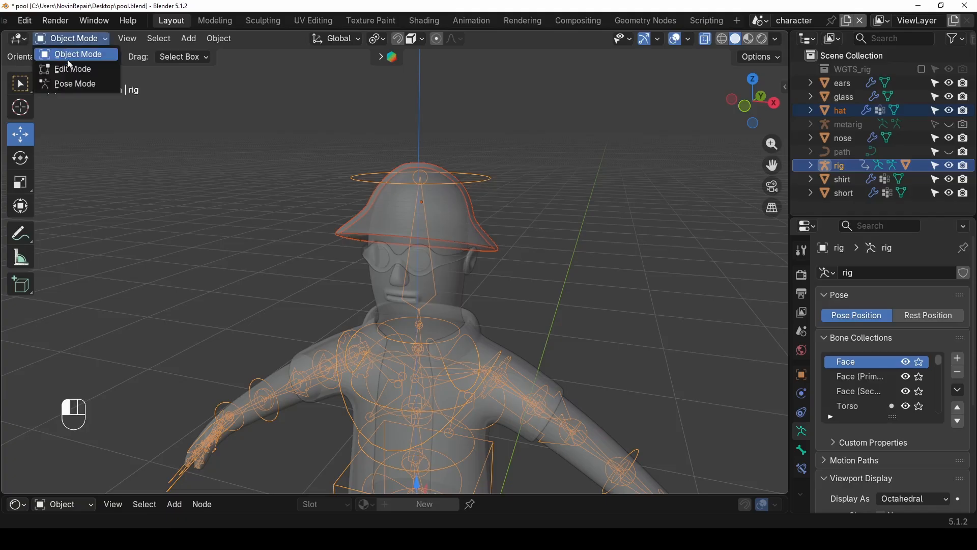
left_click(79, 85)
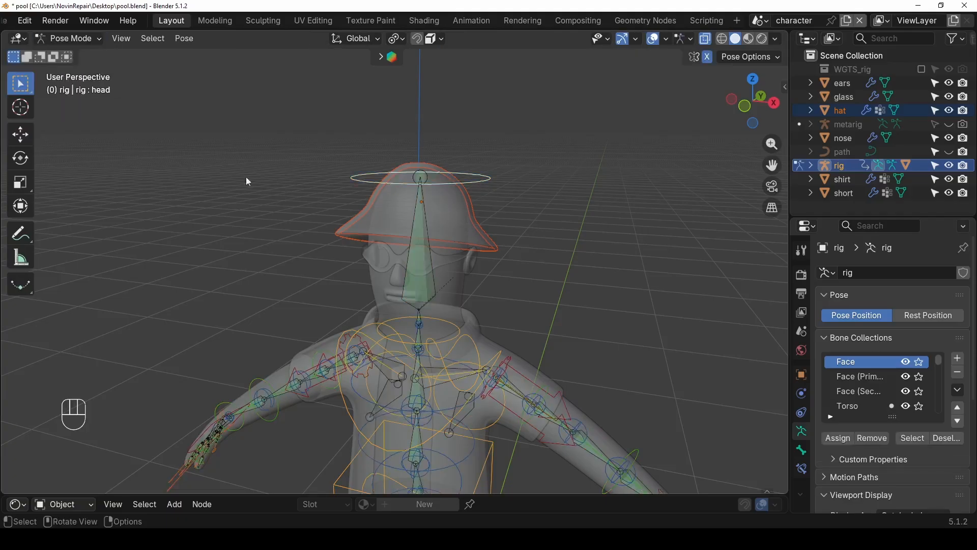
left_click(422, 258)
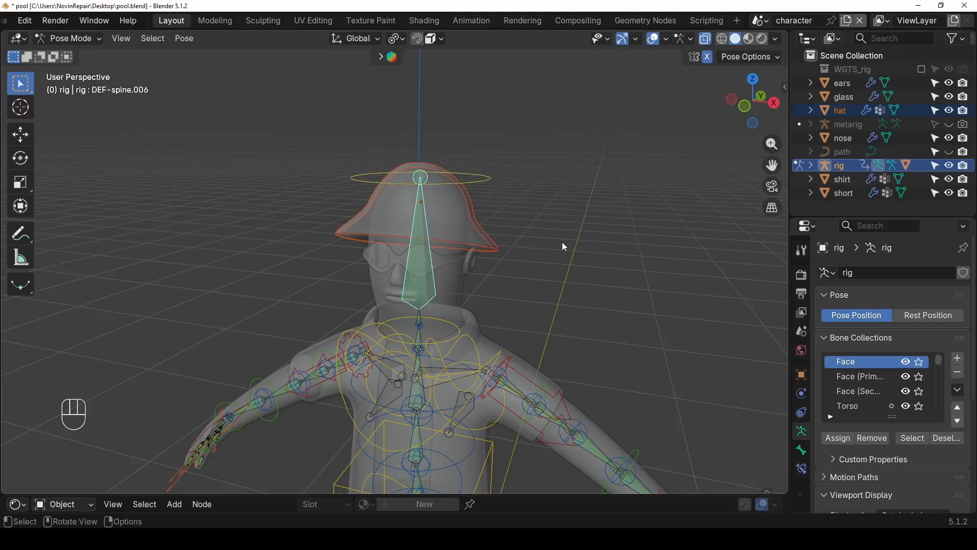
key("ctrl+p")
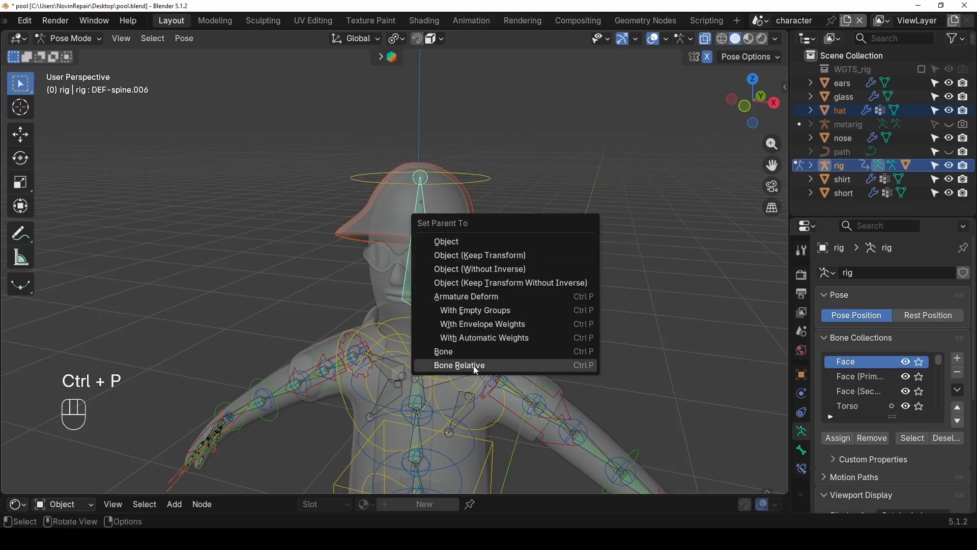
left_click(467, 352)
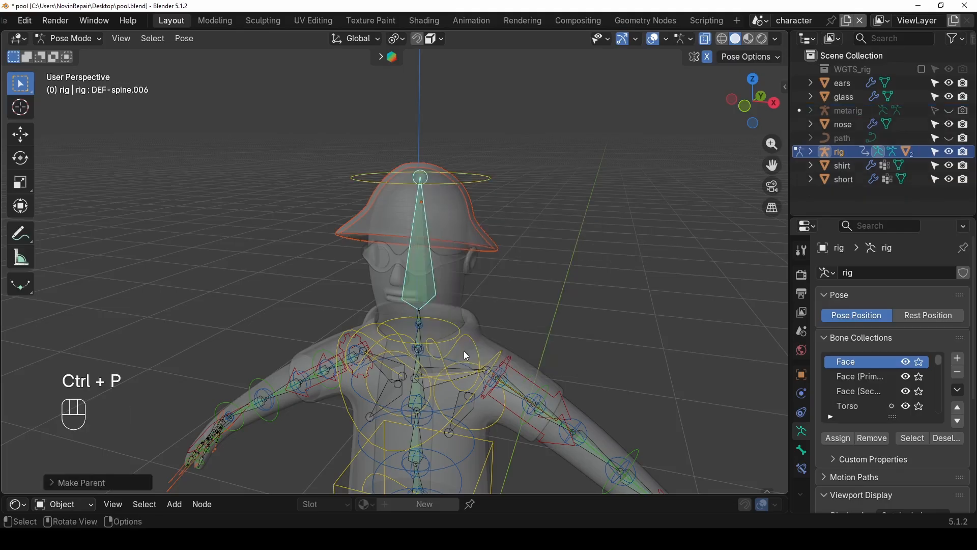
- Test how the hat follows by moving the rig's head control, and undo the move
left_click(487, 180)
key("g")
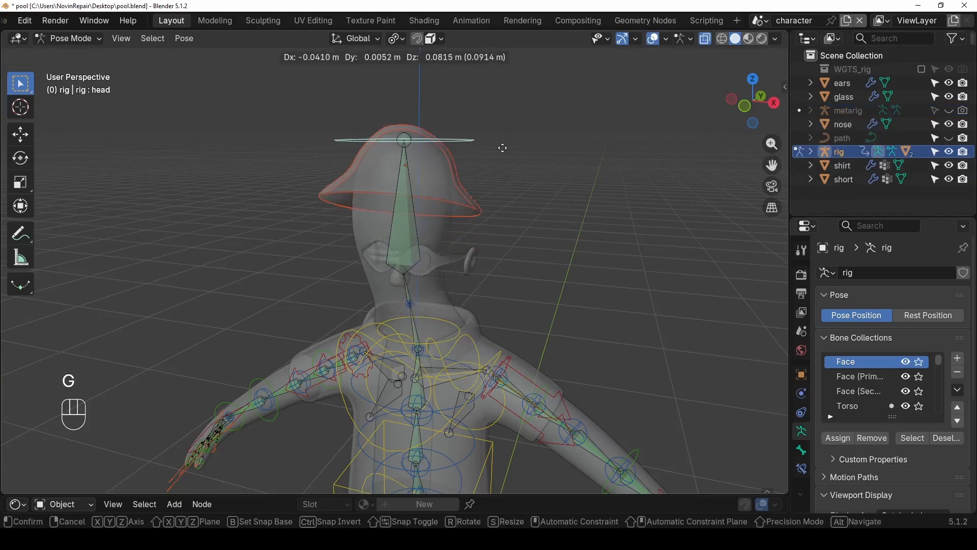
left_click(403, 201)
key("ctrl+z")
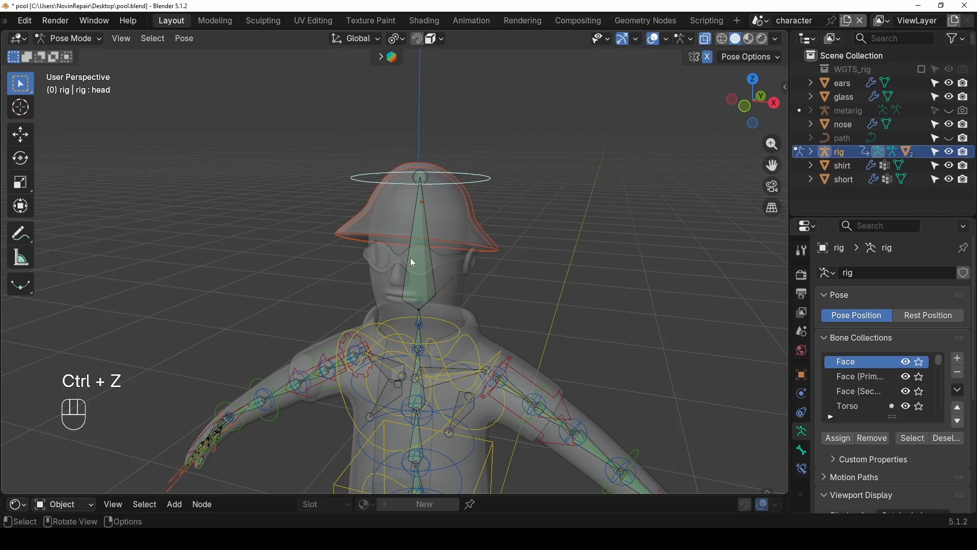
- Select the glasses together with the rig and parent them to the DEF-spine.006 bone with the Bone option
left_click(71, 39)
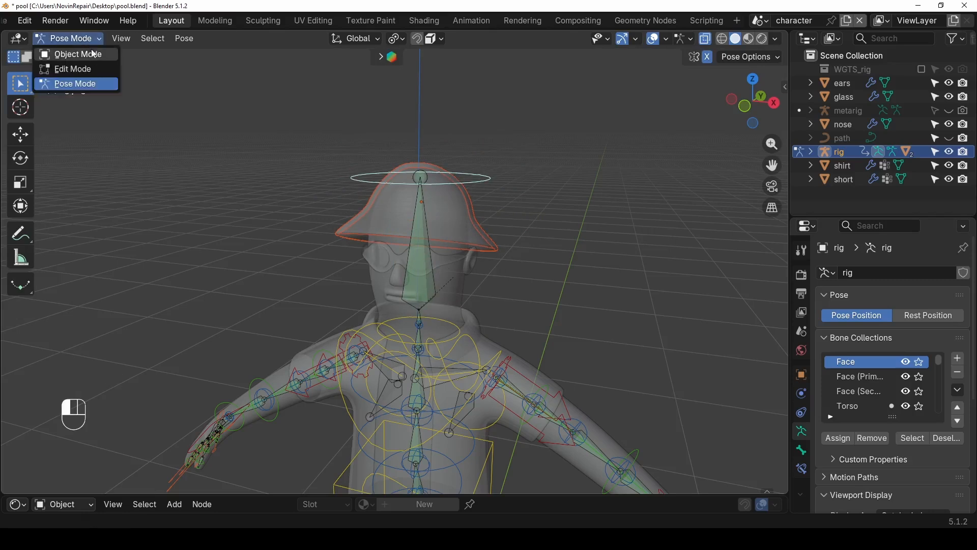
left_click(61, 51)
left_click(441, 263)
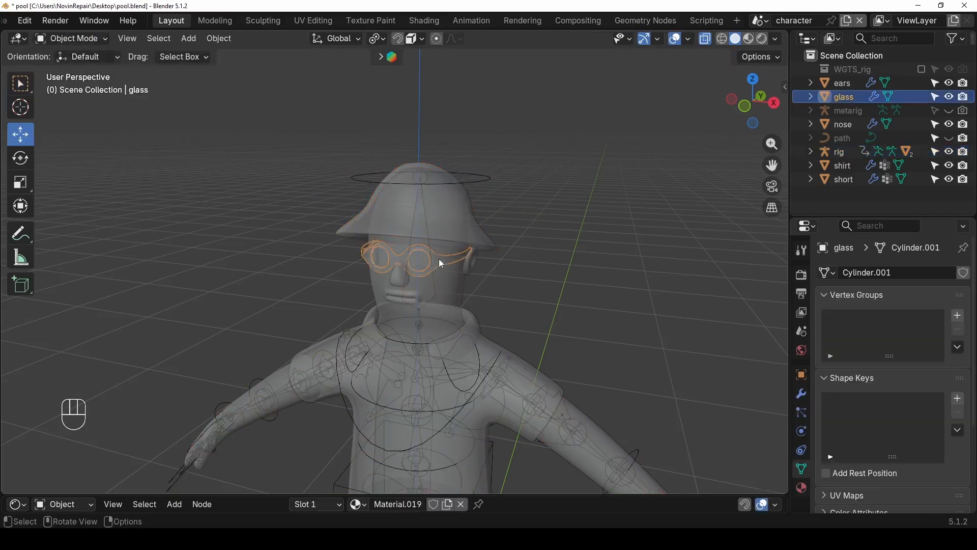
left_click(482, 177, "shift")
left_click(76, 39)
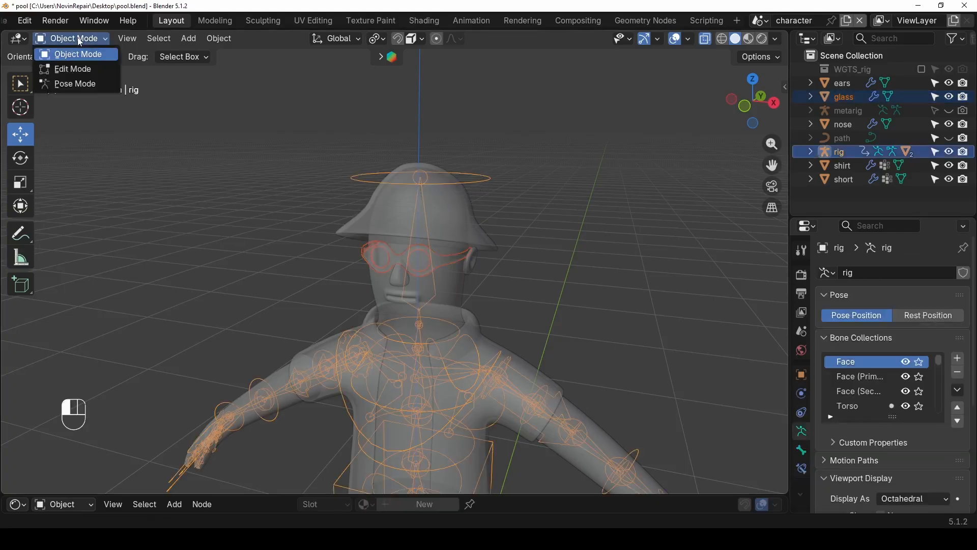
left_click(77, 84)
left_click(422, 244)
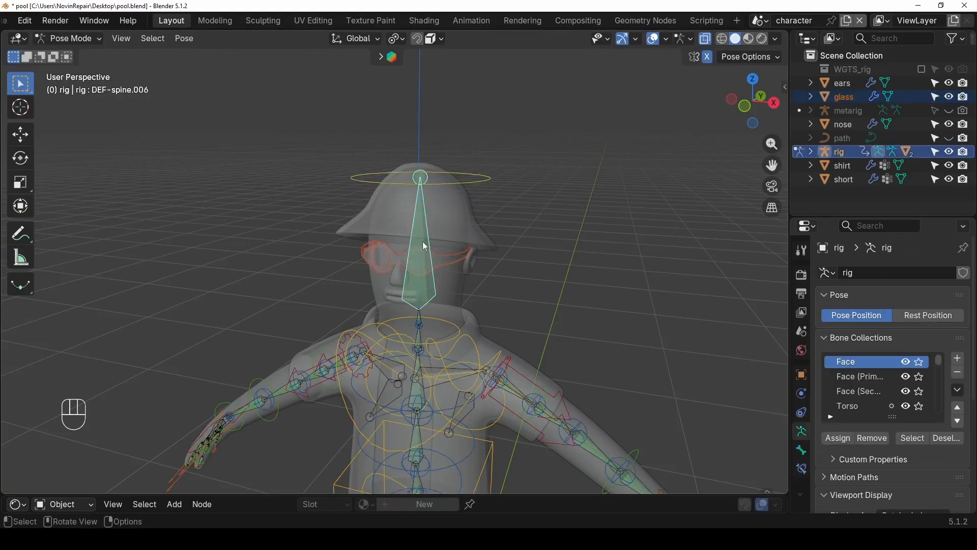
key("ctrl+p")
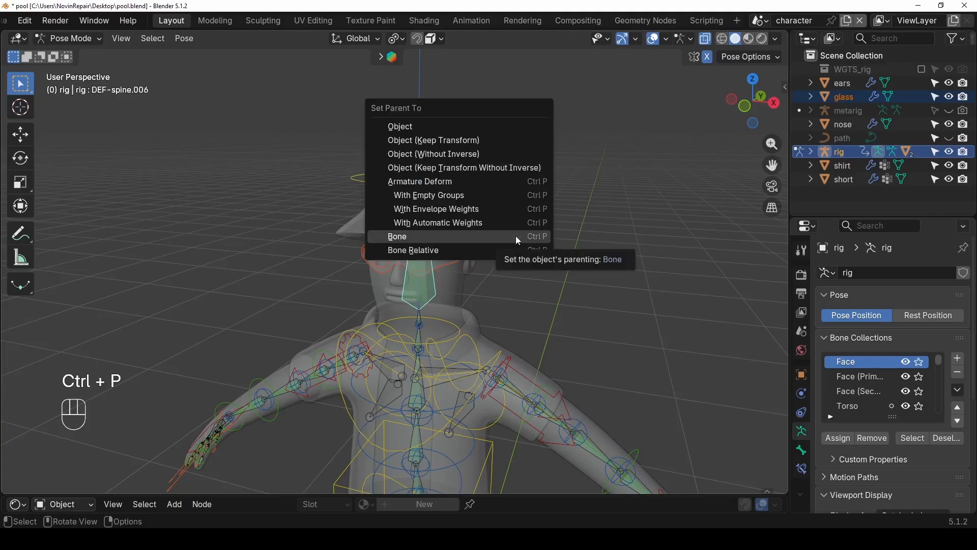
left_click(515, 237)
- Test how the glasses follow by moving the rig's head control, and undo the move
left_click(475, 177)
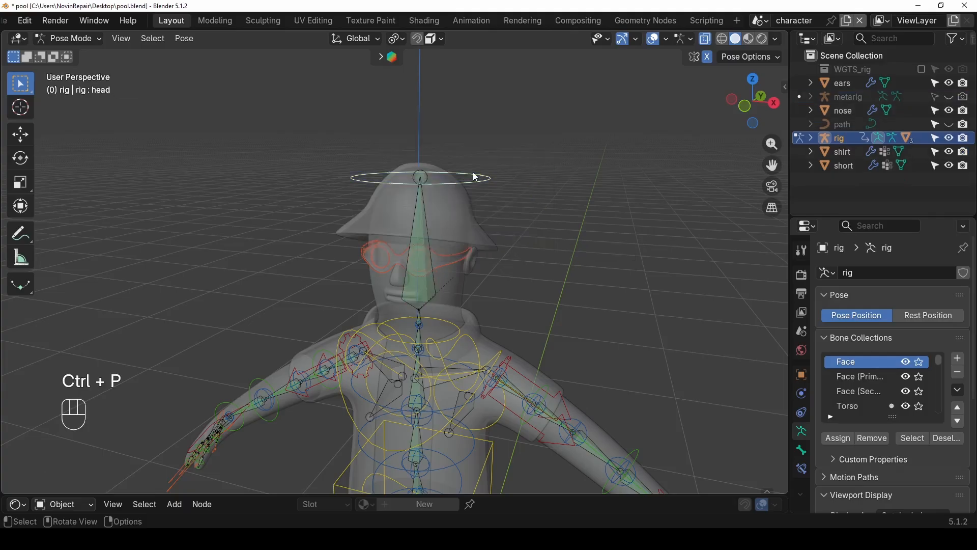
key("g")
left_click(485, 160)
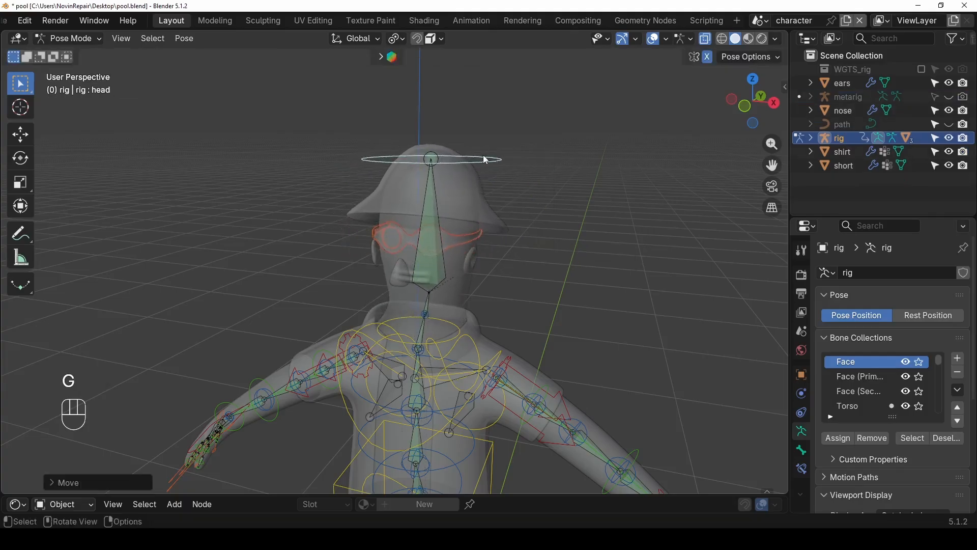
key("ctrl+z")
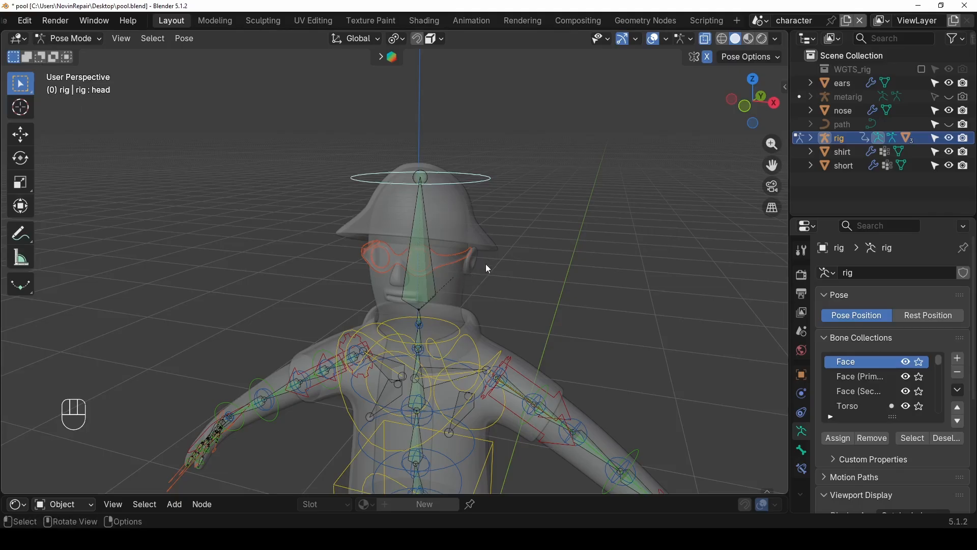
- Parent the ears object to the DEF-spine.006 head bone with the Bone option
left_click(849, 84)
left_click(419, 232)
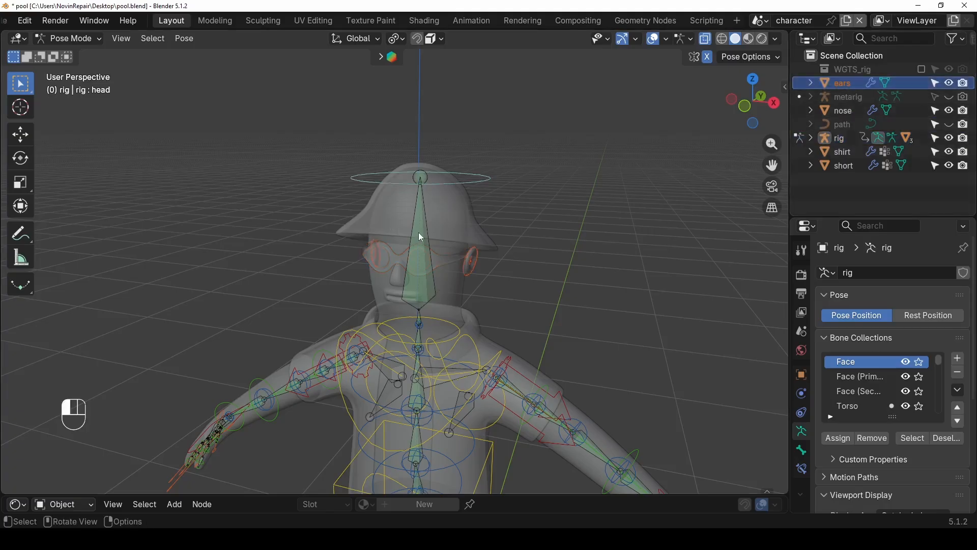
key("ctrl+p")
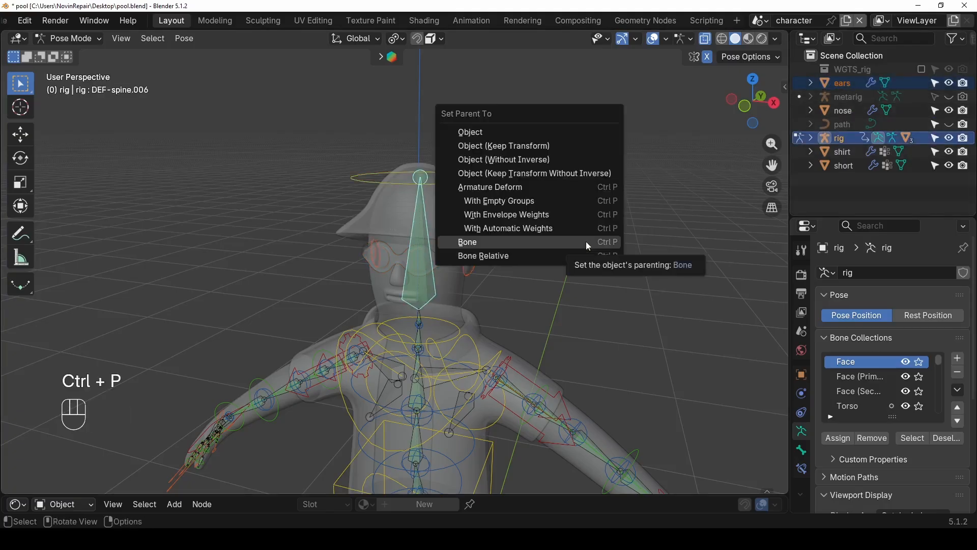
left_click(585, 247)
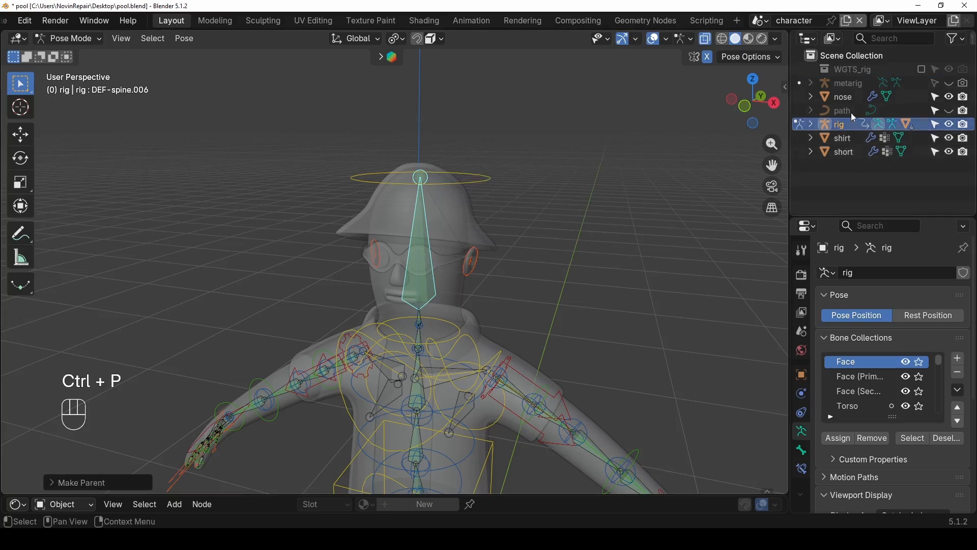
- Parent the nose object to the DEF-spine.006 head bone with the Bone option
left_click(849, 97)
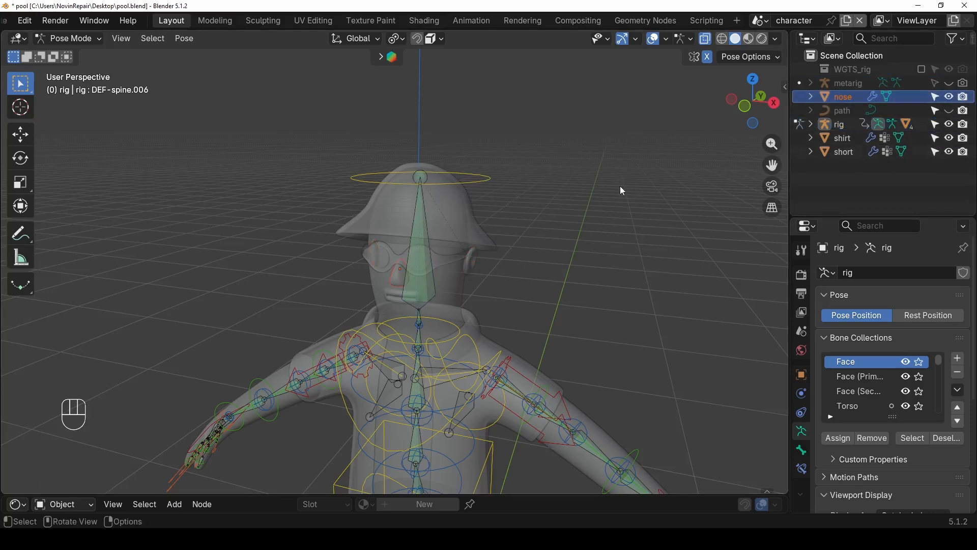
left_click(417, 249)
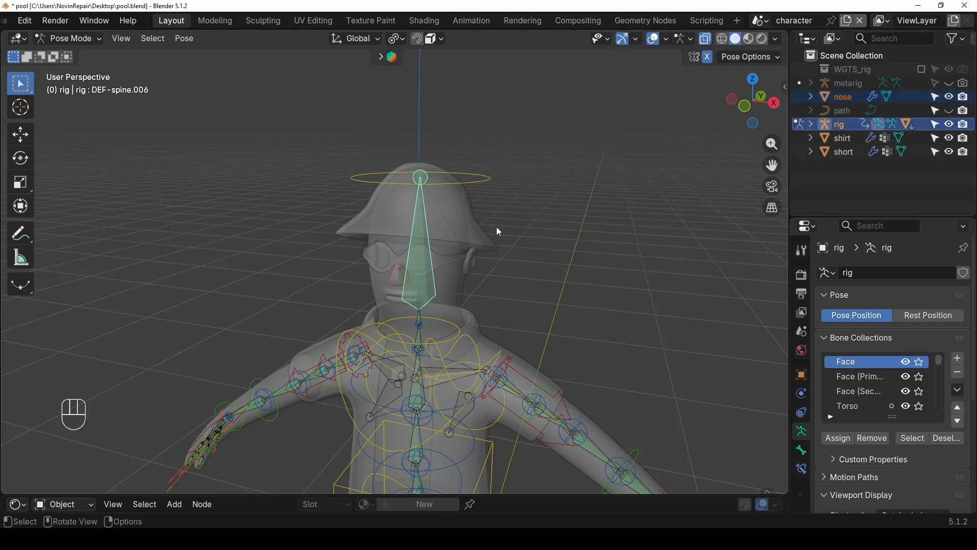
key("ctrl+p")
left_click(503, 231)
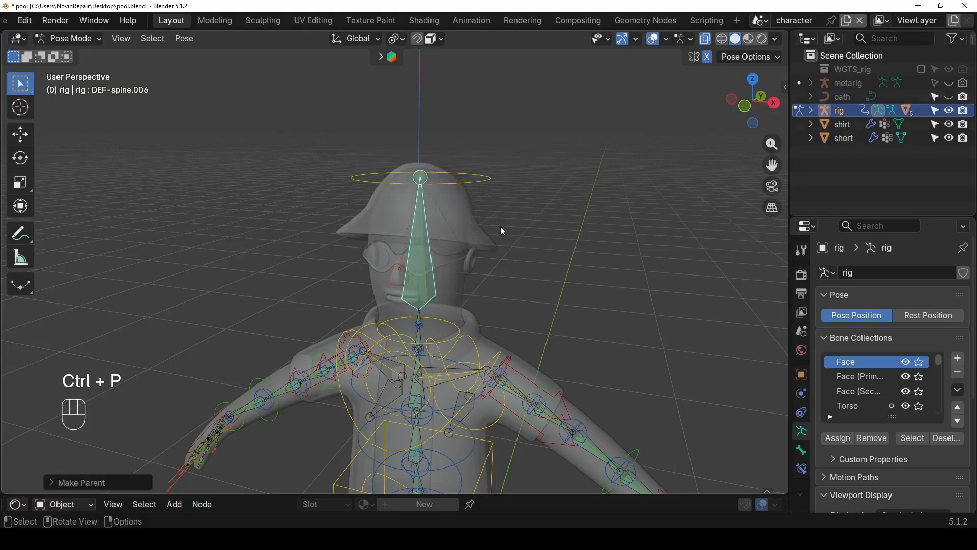
- Return the rig to Object Mode and turn off X-ray display for a solid view of the head
key("alt+z")
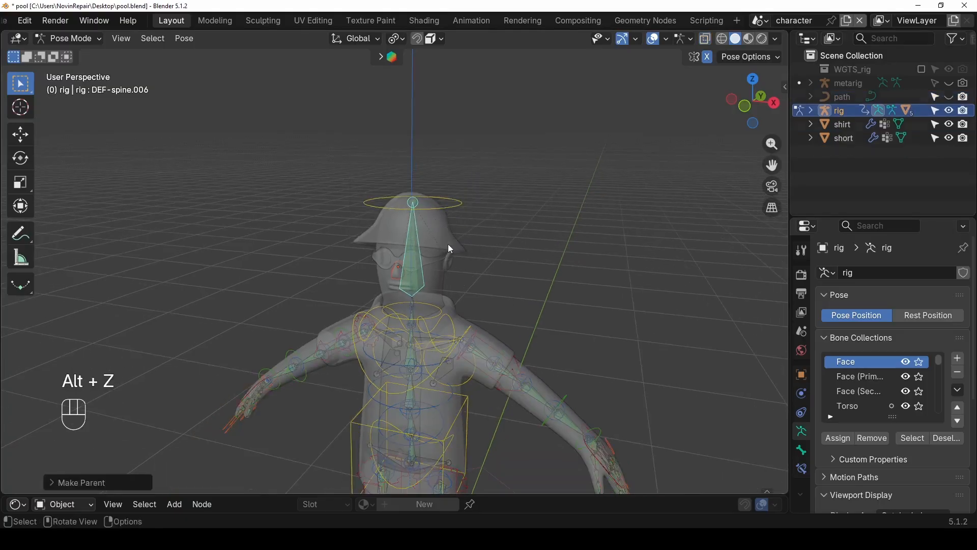
key("alt+z")
left_click(92, 38)
left_click(98, 55)
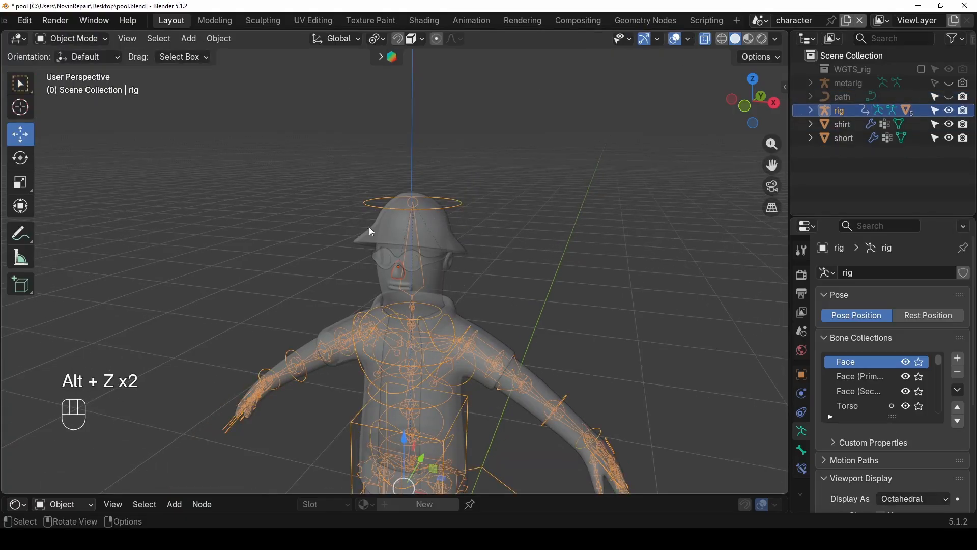
key("alt+z")
scroll(461, 261, "up", 5)
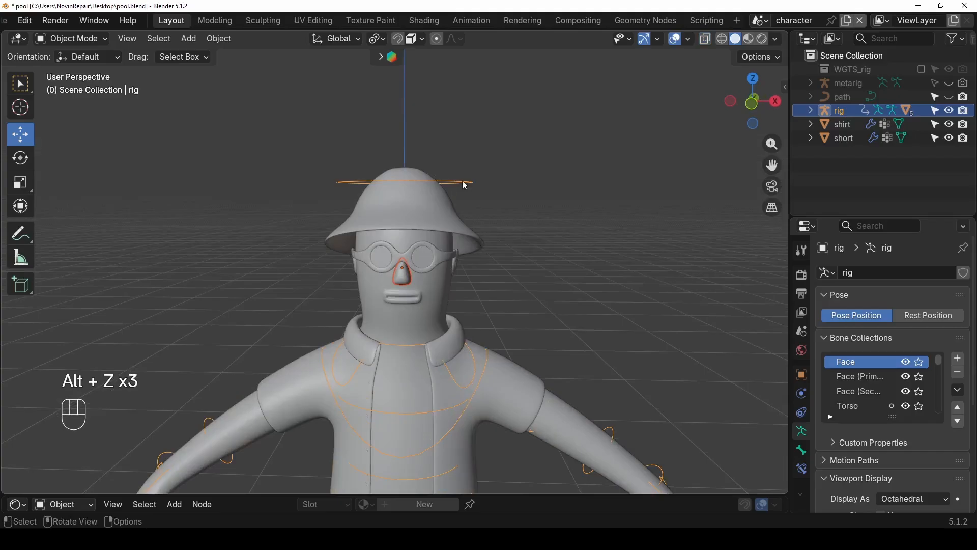
- Switch the rig to Pose Mode and hide its DEF bone collection
left_click(72, 38)
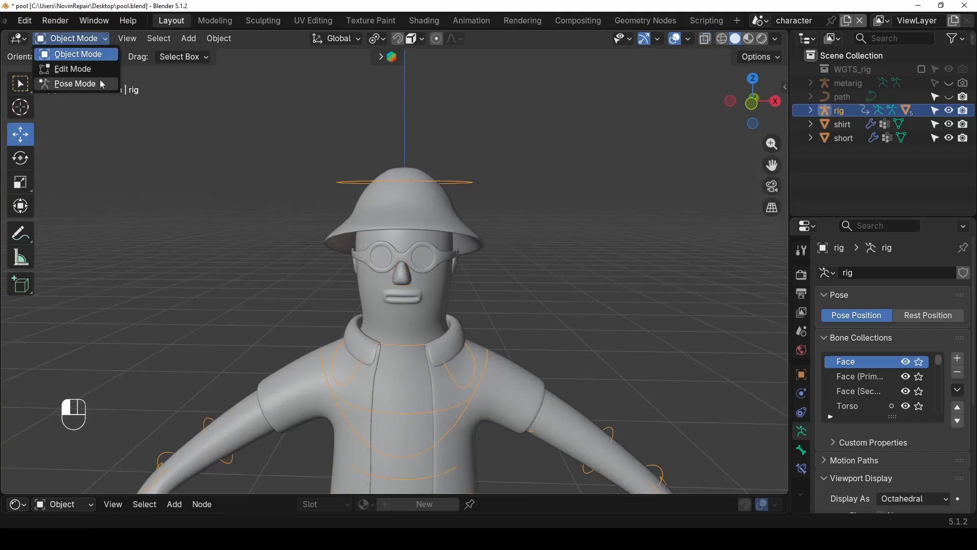
left_click(74, 82)
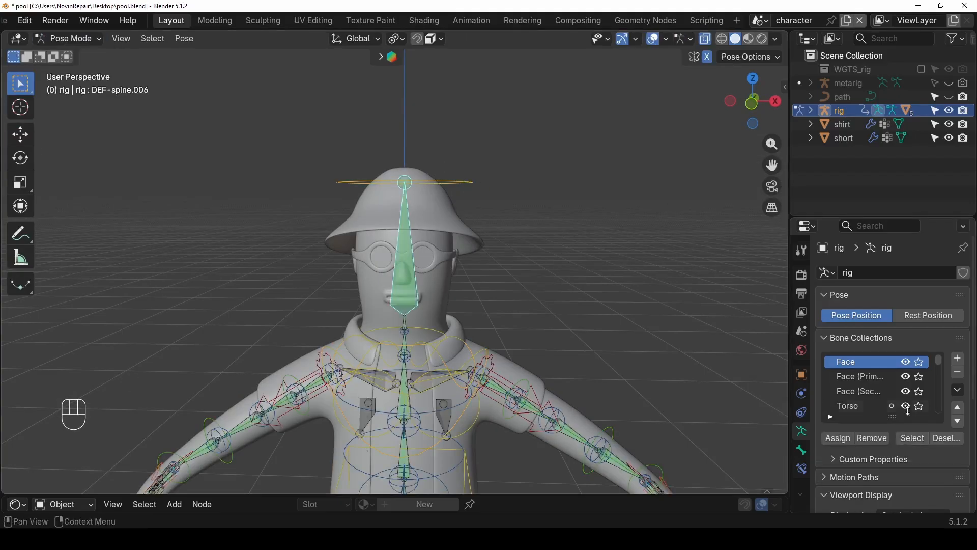
scroll(910, 414, "down", 20)
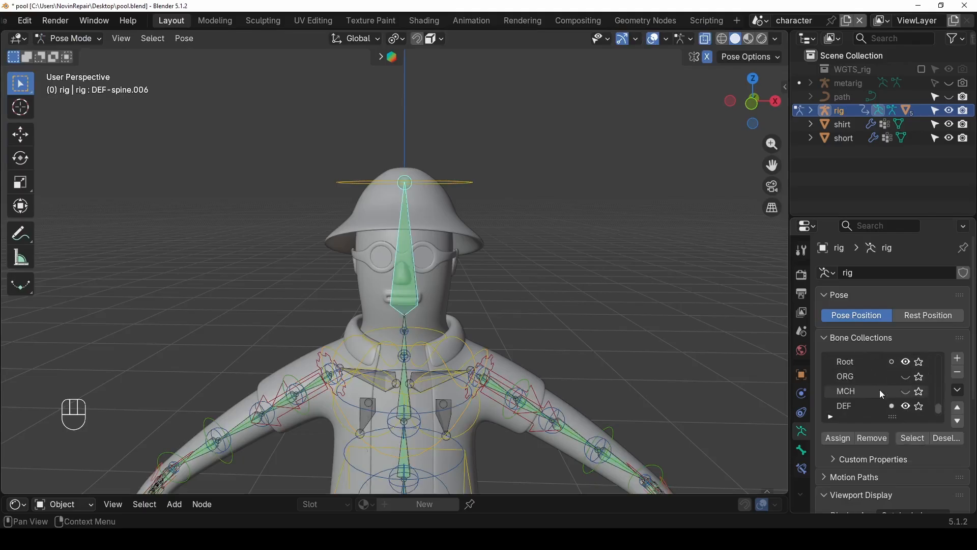
left_click(904, 406)
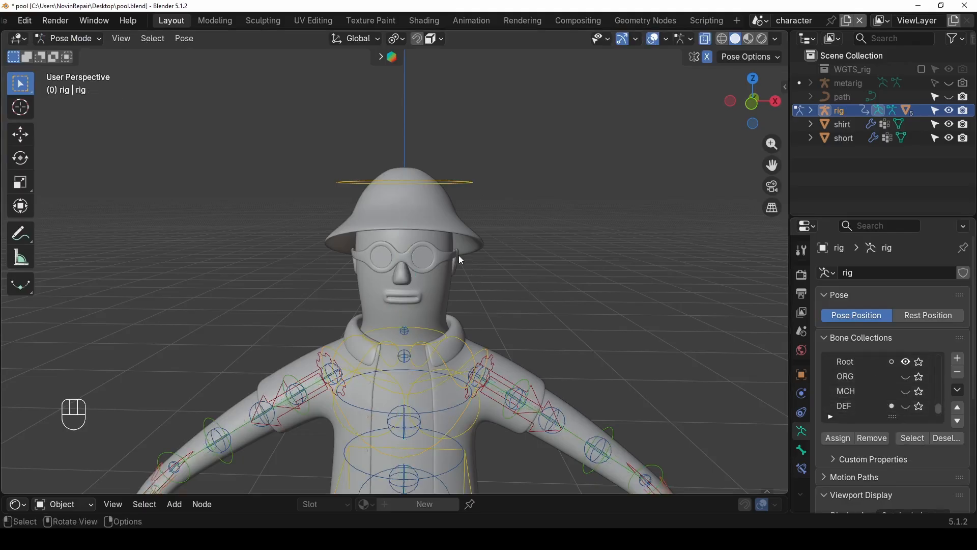
- Test how the hat, glasses, ears and nose follow by moving the rig's head control, and undo the move
left_click(451, 183)
key("g")
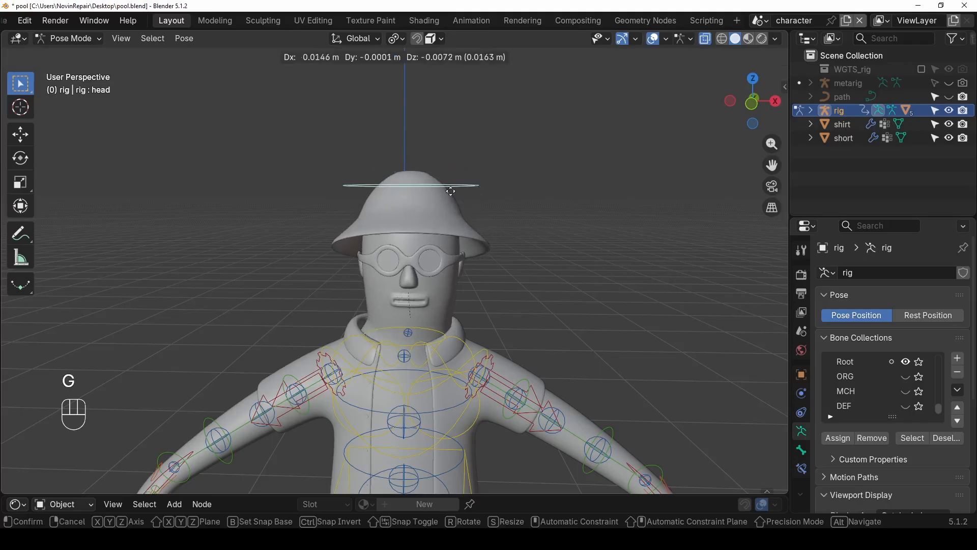
left_click(481, 183)
middle_click_drag(482, 206, 418, 246)
key("ctrl+z")
- Test tilting the rig's head control by rotating it in the right side view, and undo the rotation
scroll(419, 246, "up", 3)
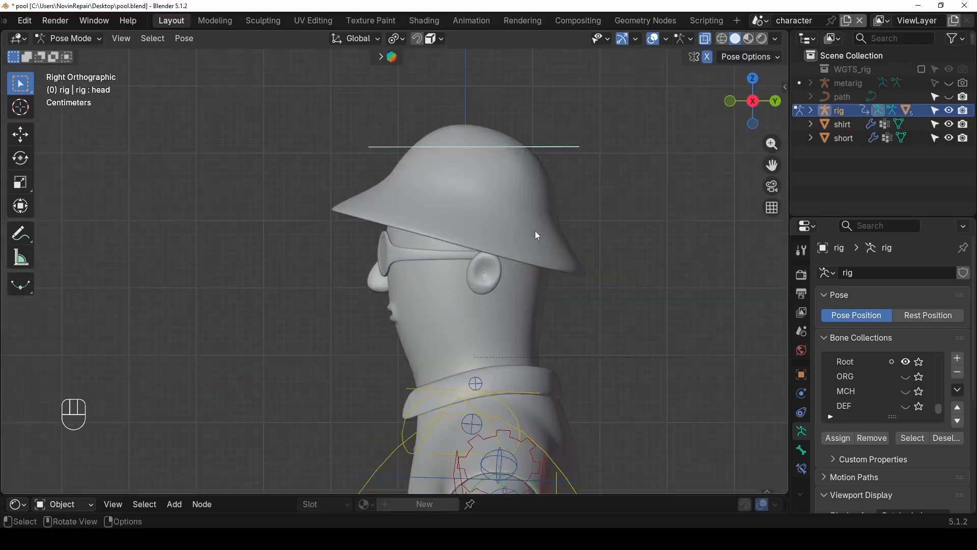
key("r")
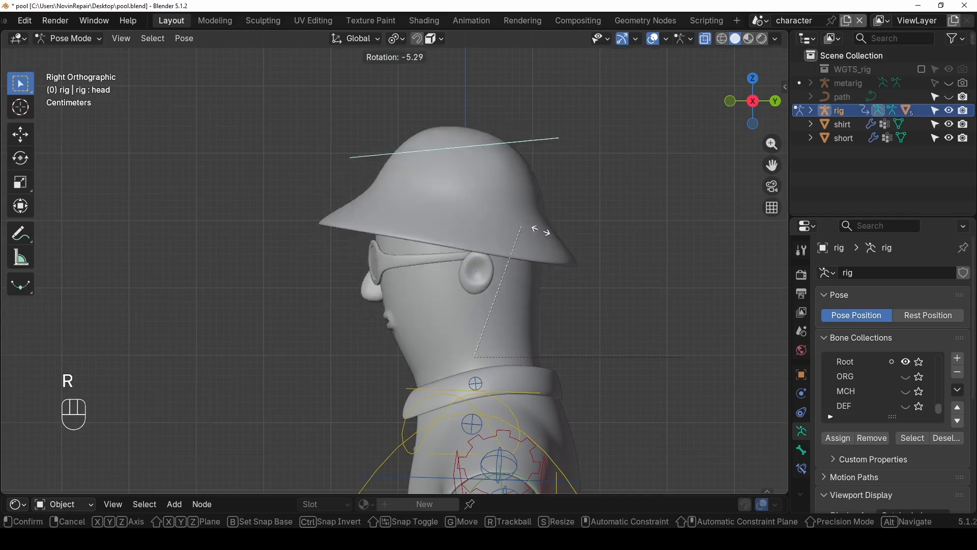
left_click(552, 253)
key("ctrl+z")
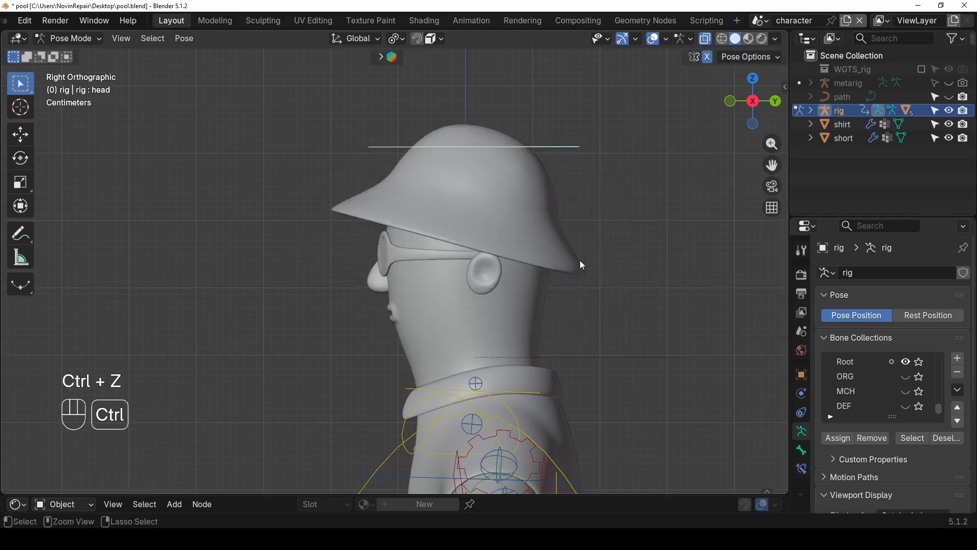
- Save the file and switch the viewport to Material Preview shading with the character's upper body in view
middle_click_drag(579, 261, 578, 325)
scroll(577, 325, "down", 5)
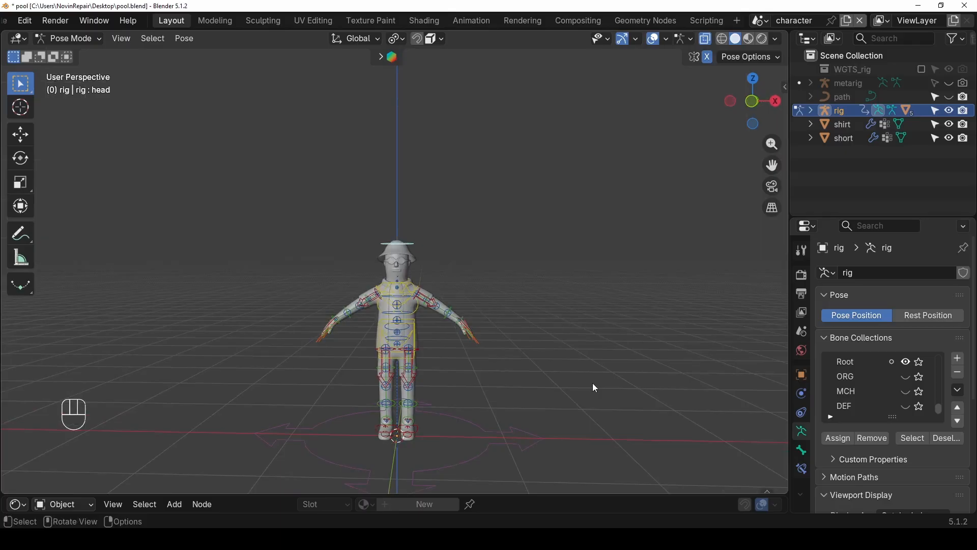
key("ctrl+s")
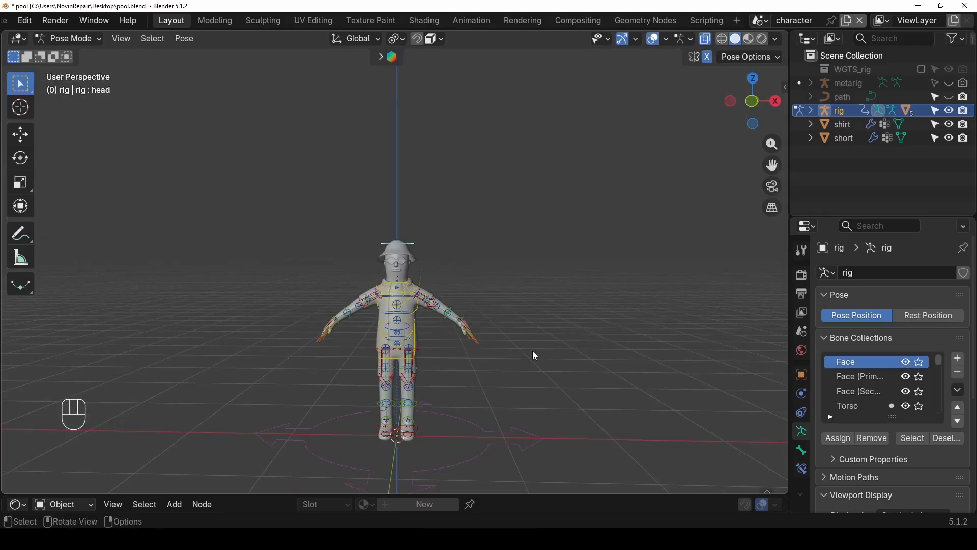
scroll(533, 350, "up", 6)
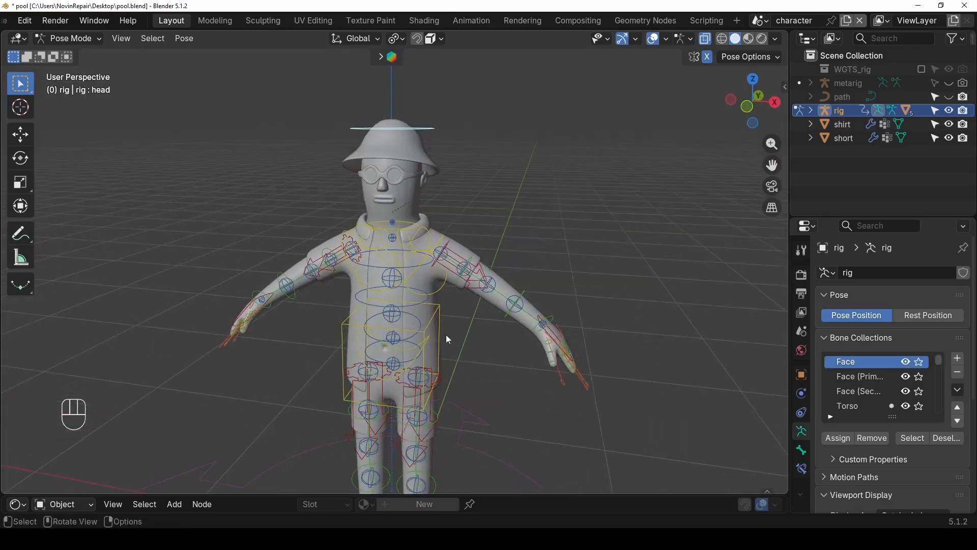
left_click(749, 39)
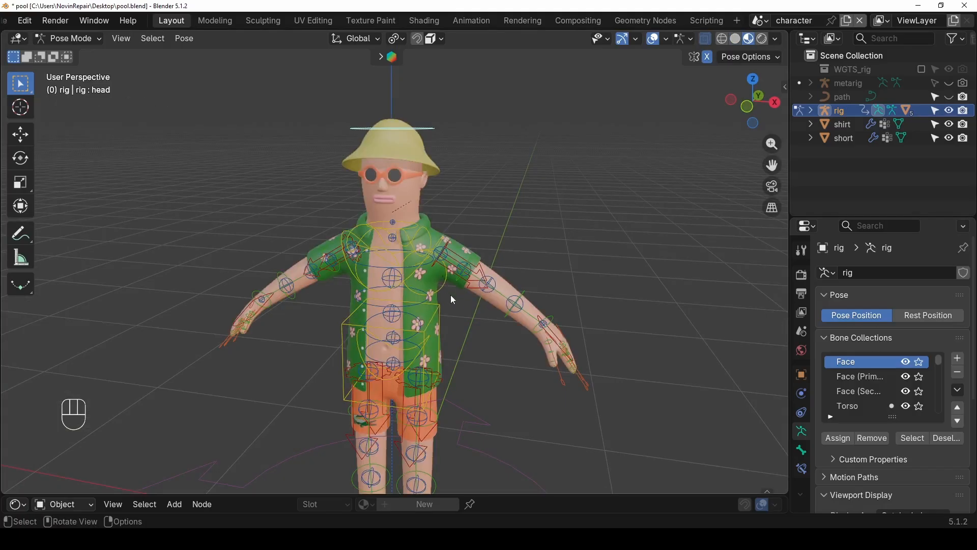
scroll(452, 300, "up", 1)
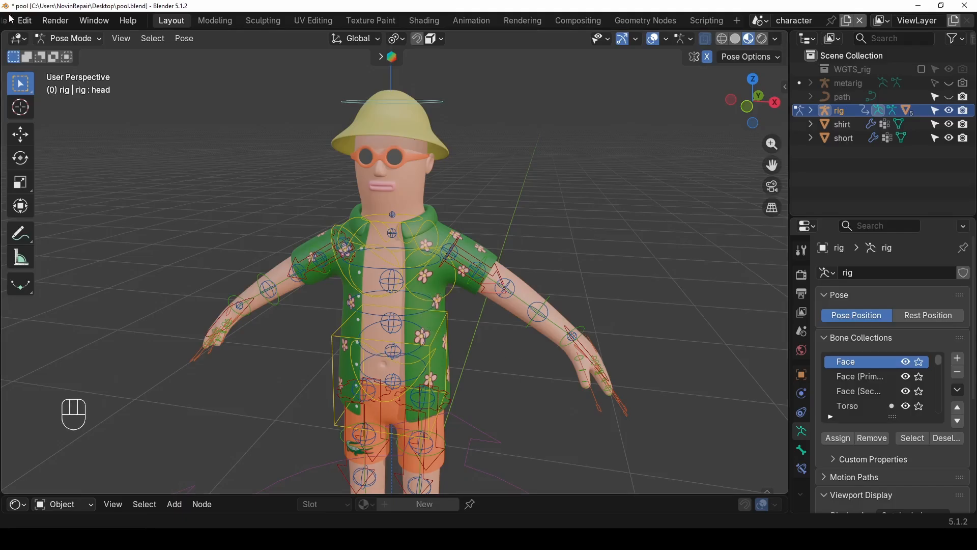
- Return to Object Mode and turn off the viewport display of the shirt's Subdivision modifier
left_click(69, 41)
left_click(76, 56)
left_click(430, 295)
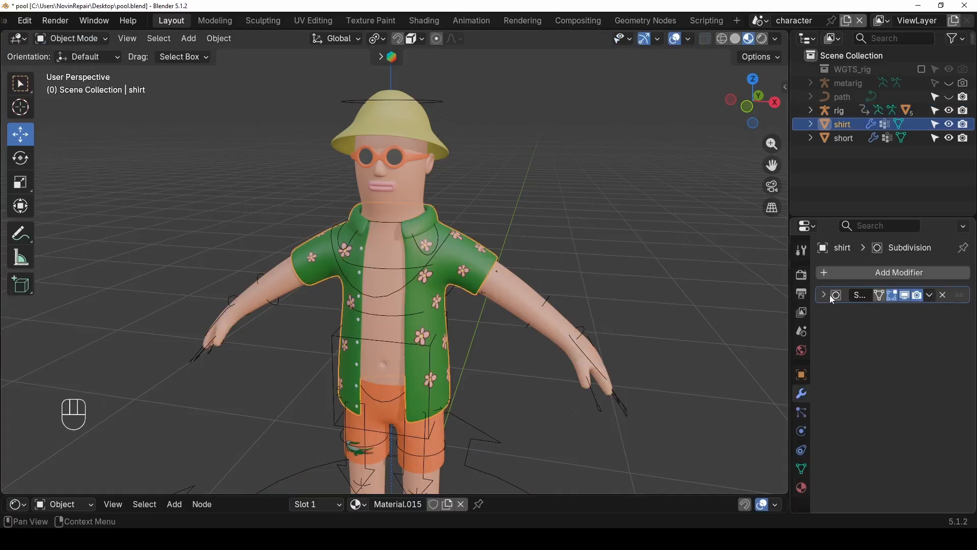
left_click(438, 446)
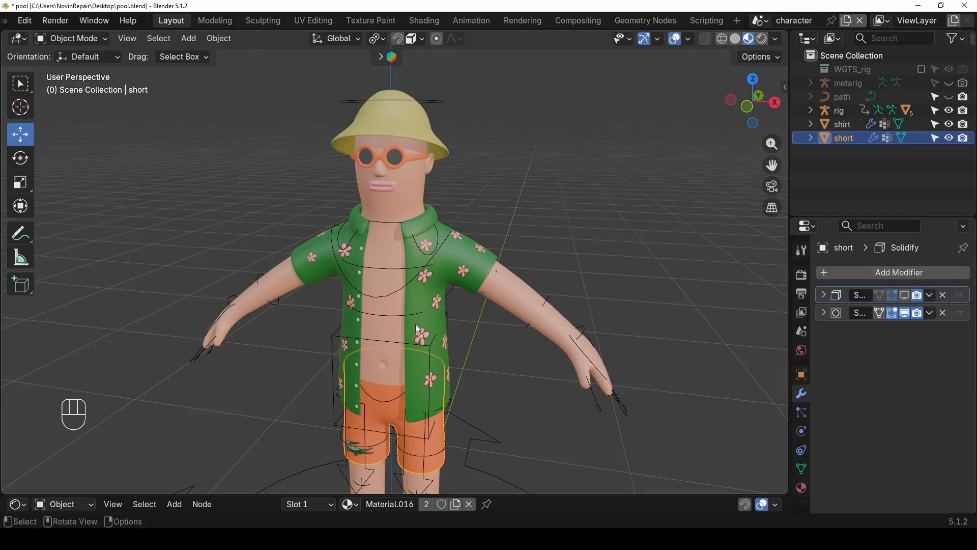
left_click(429, 292)
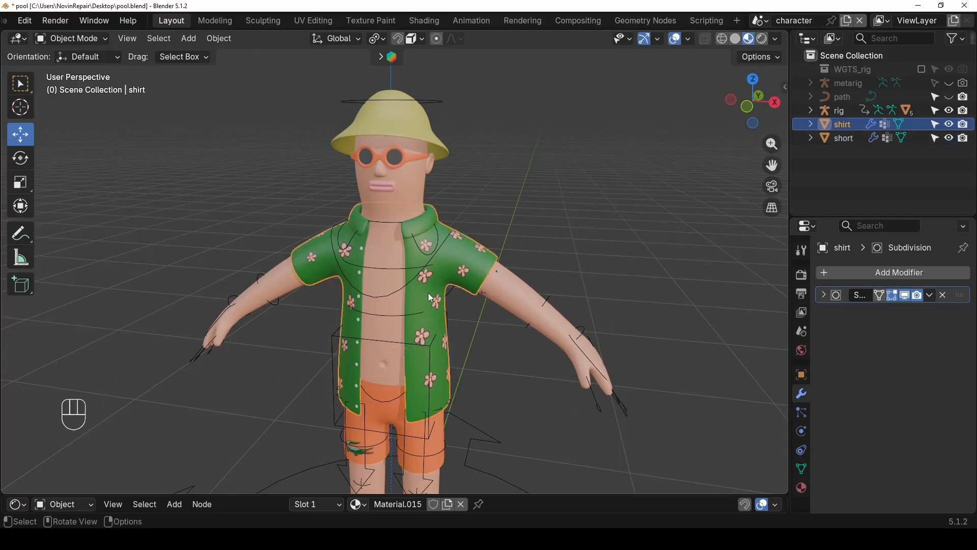
left_click(905, 295)
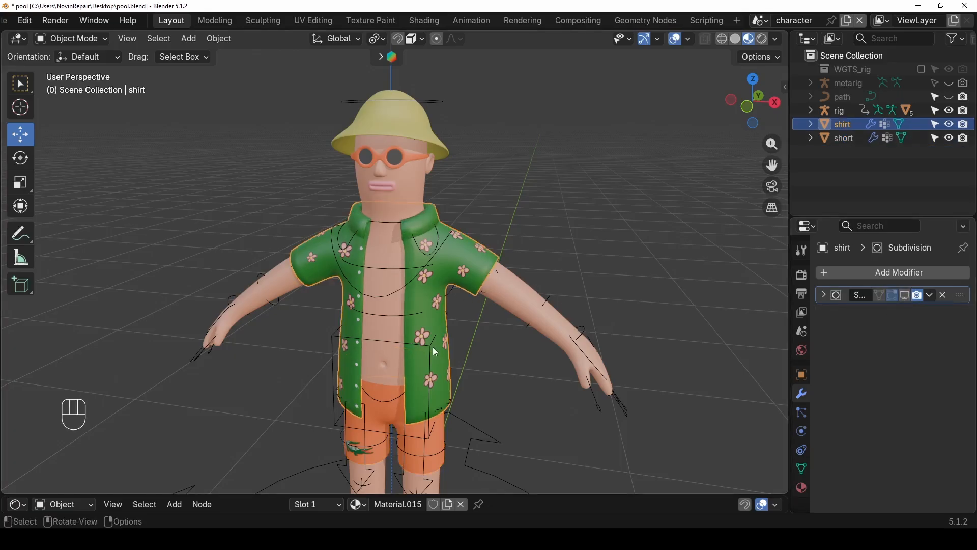
- Turn off the viewport display of the Subdivision modifier on the shorts and on the base mesh
left_click(433, 445)
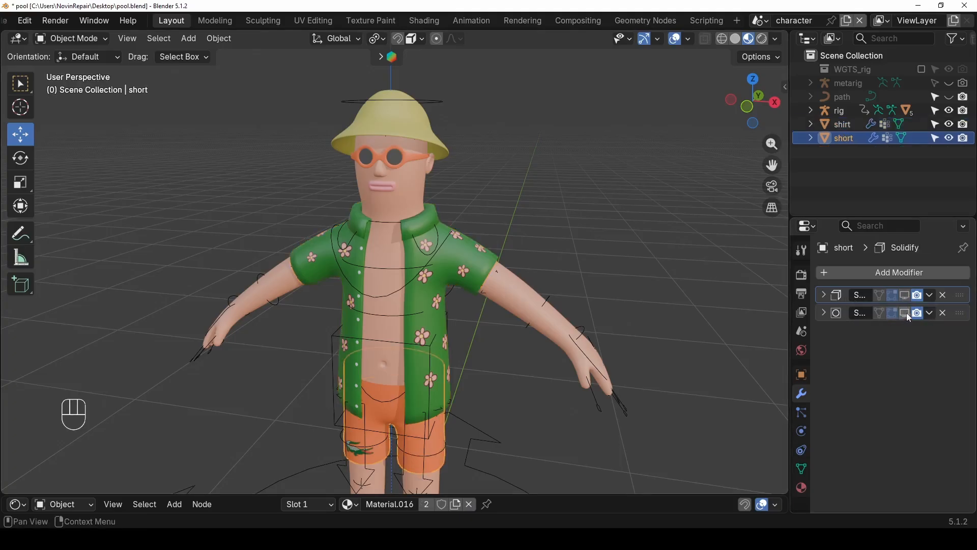
left_click(517, 304)
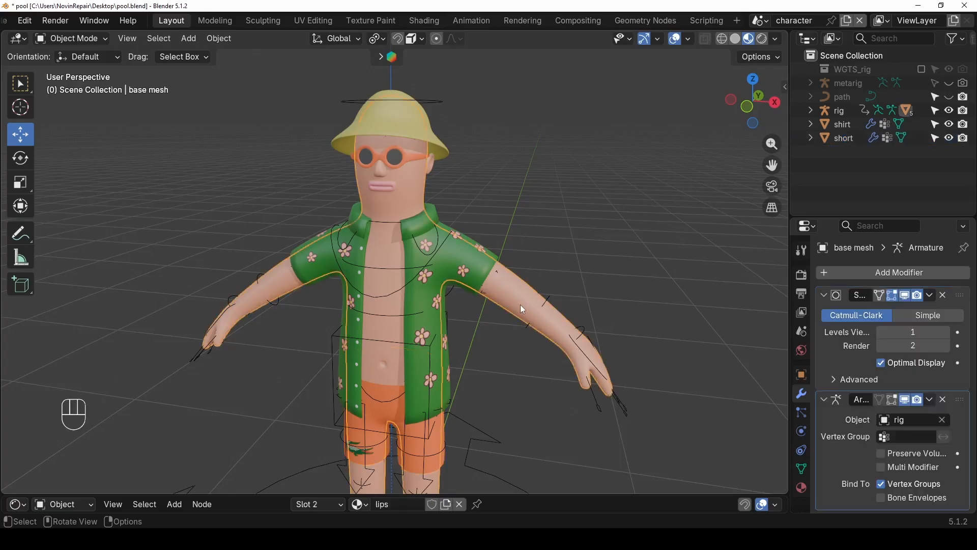
left_click(905, 298)
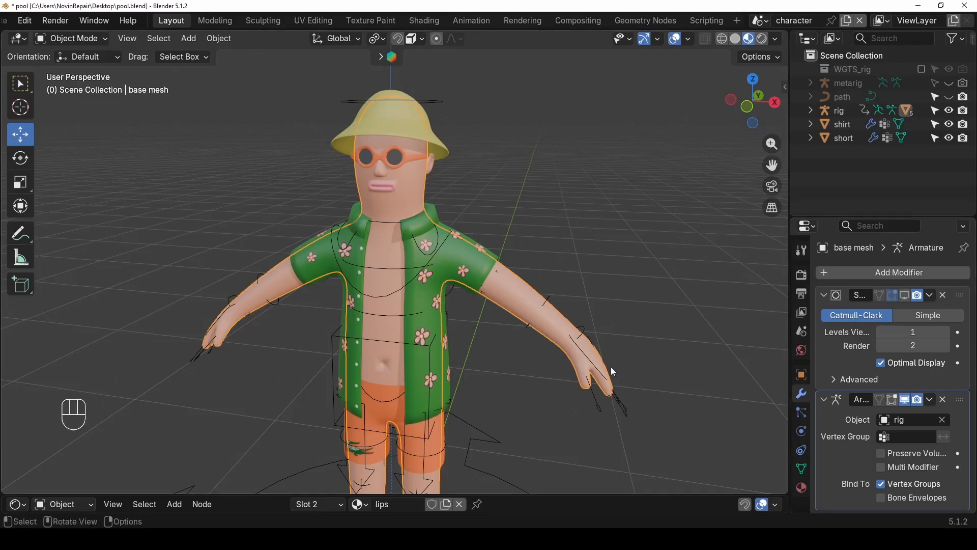
- Select the base mesh with the shirt as active object, enter Weight Paint mode and transfer the weights to the shirt
left_click(621, 296)
left_click(509, 299)
left_click(473, 264, "shift")
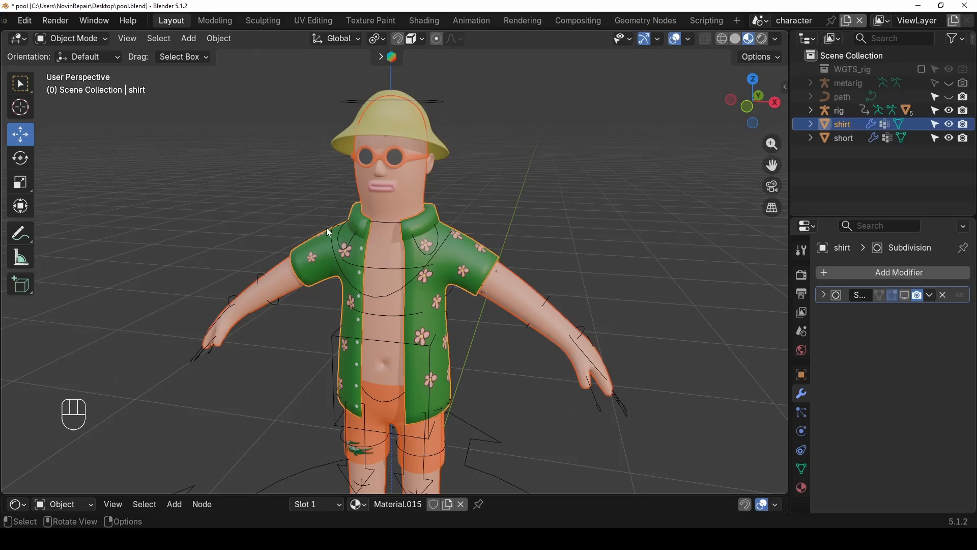
left_click(99, 40)
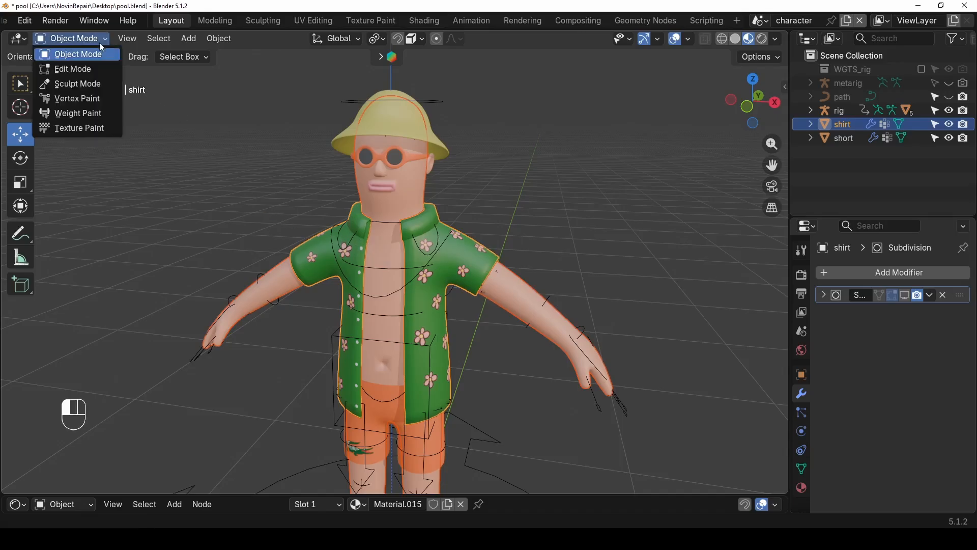
left_click(110, 113)
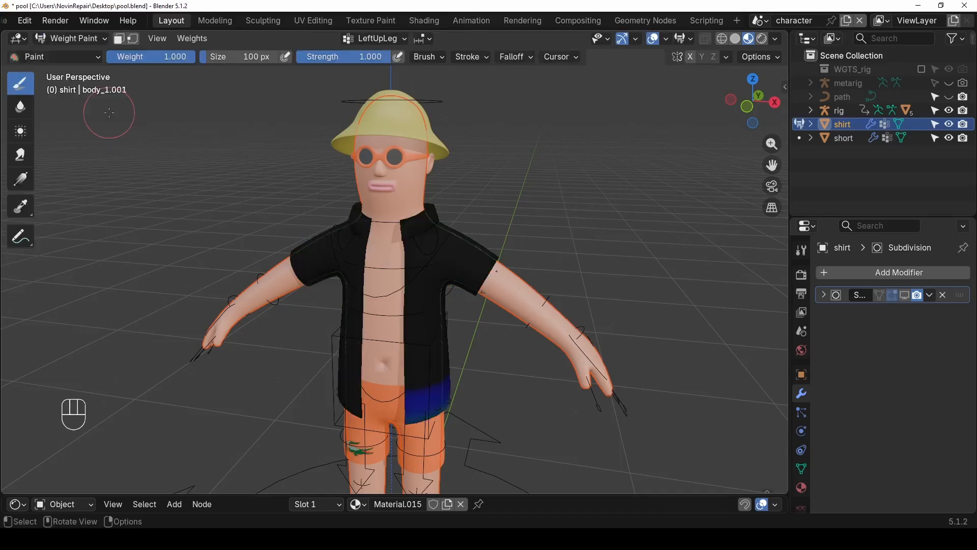
left_click(186, 43)
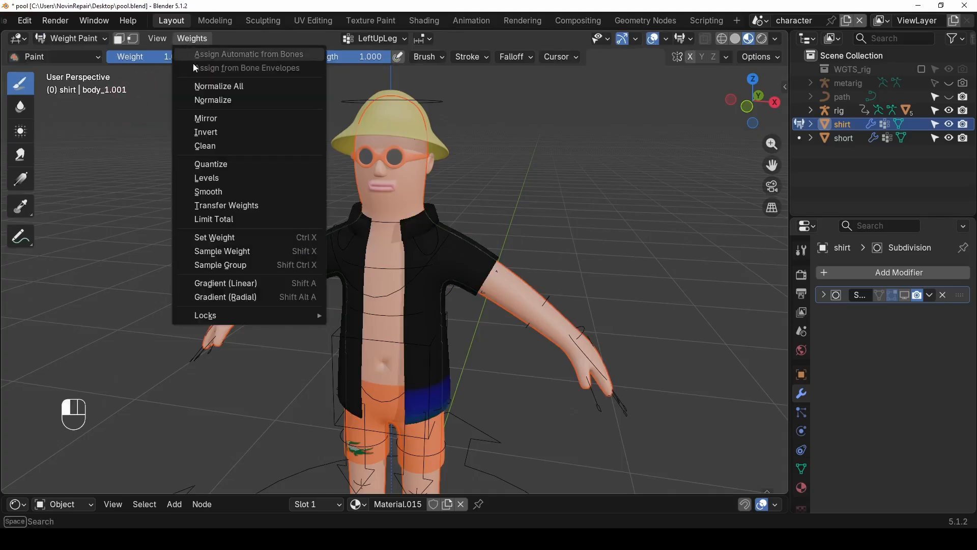
left_click(226, 205)
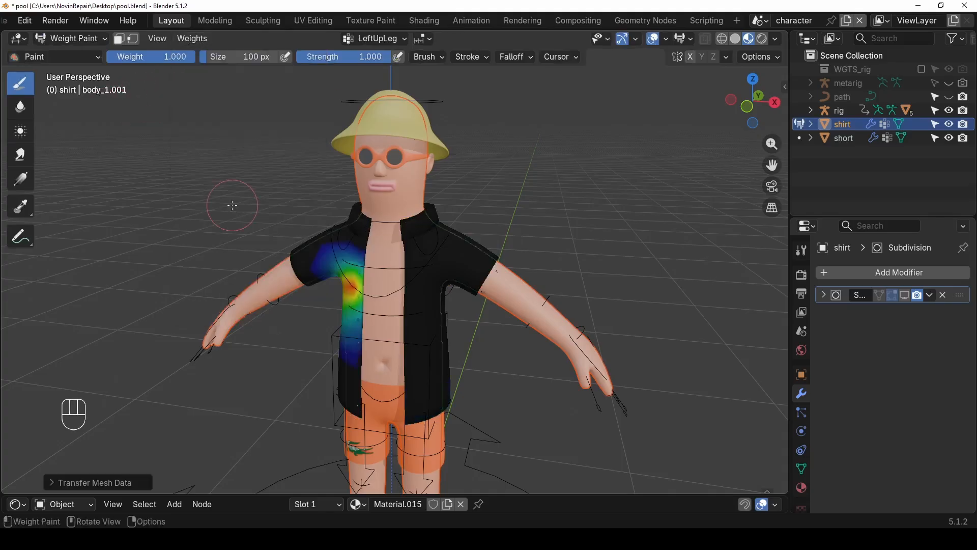
- Set the weight transfer's vertex mapping to Nearest Face Interpolated, ray radius to 5 m and source layers selection to By Name
left_click(56, 483)
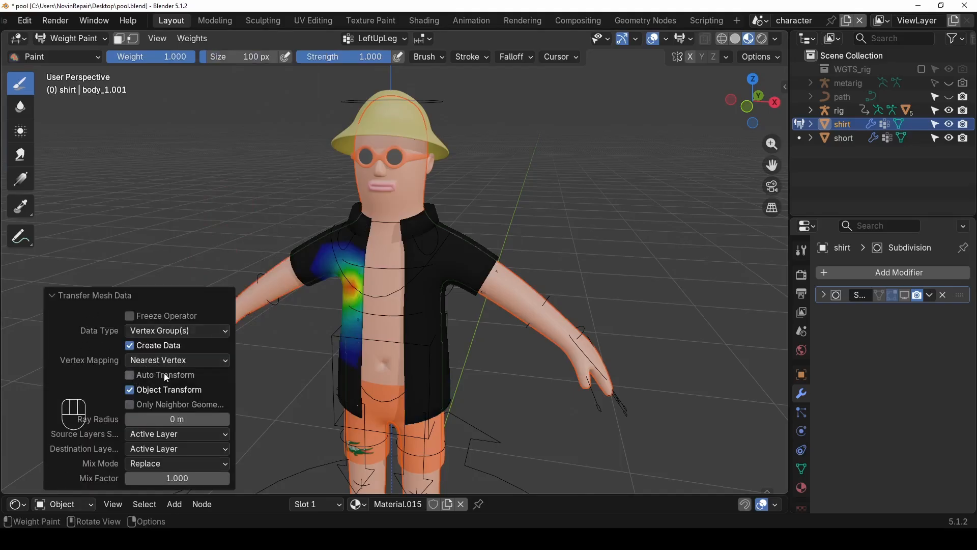
left_click(154, 361)
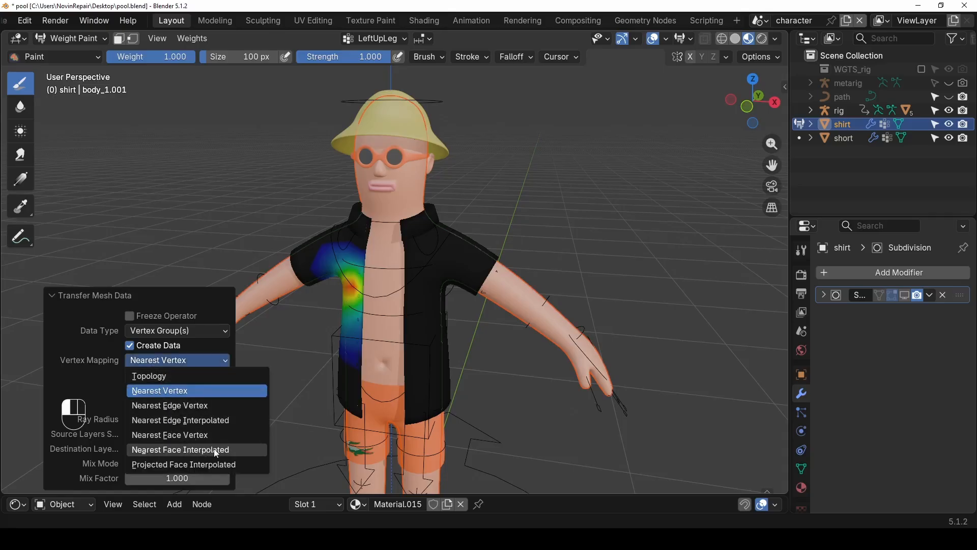
left_click(235, 450)
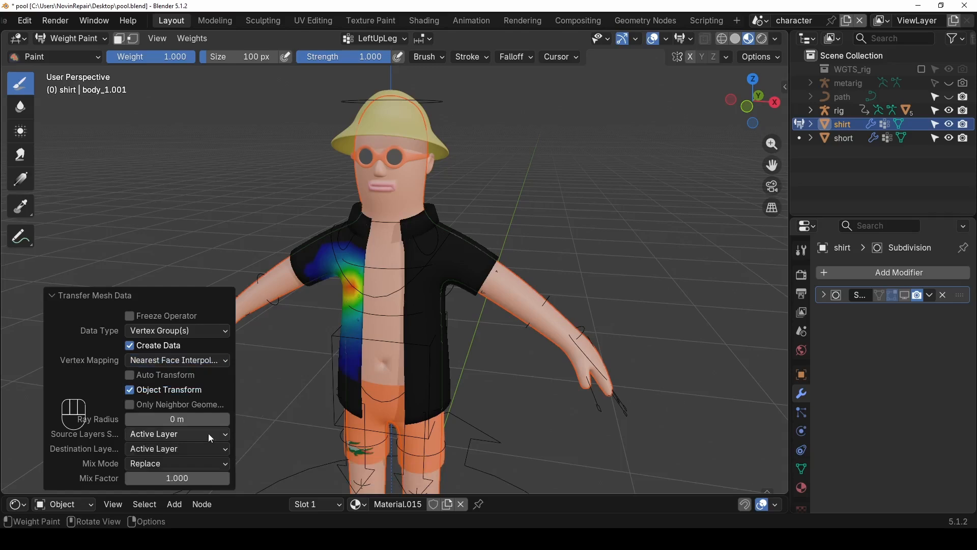
left_click(169, 420)
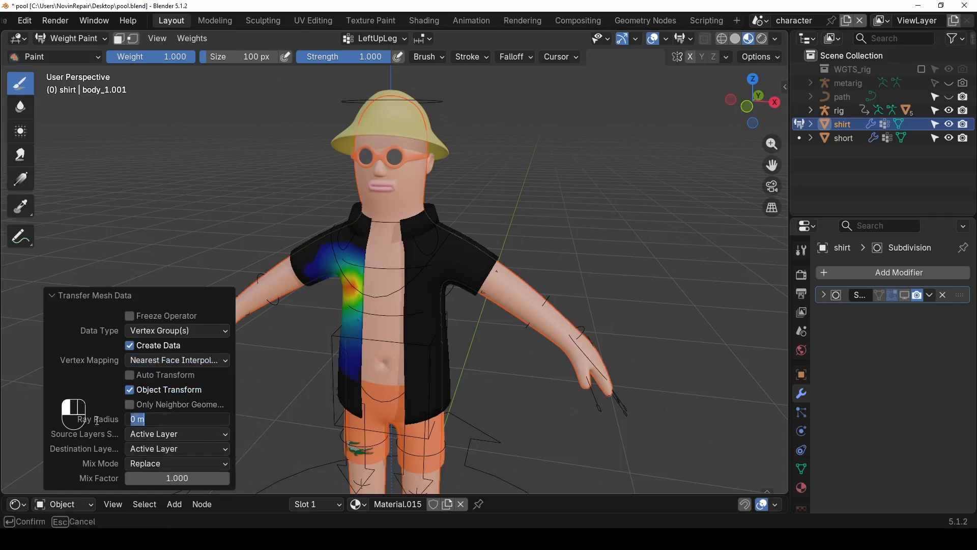
type("5")
key("Return")
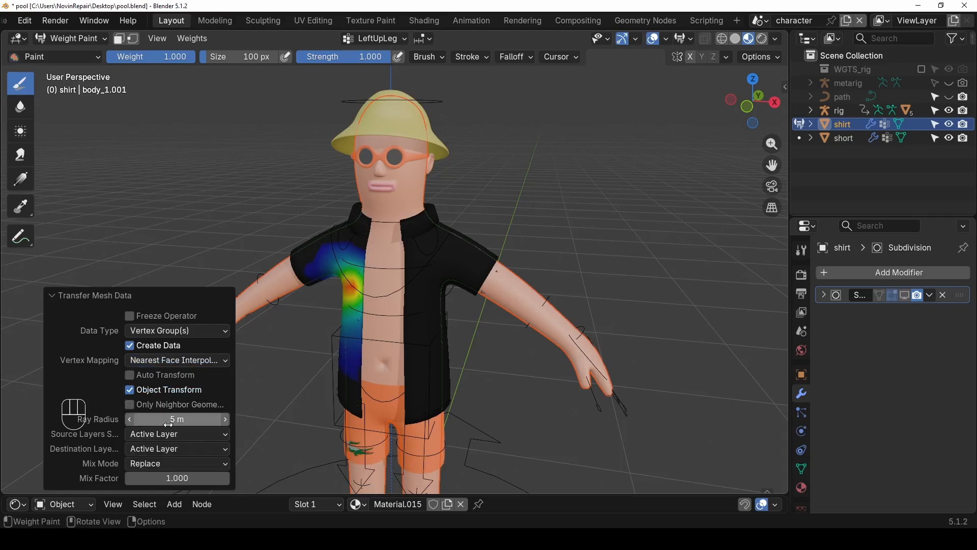
left_click(136, 436)
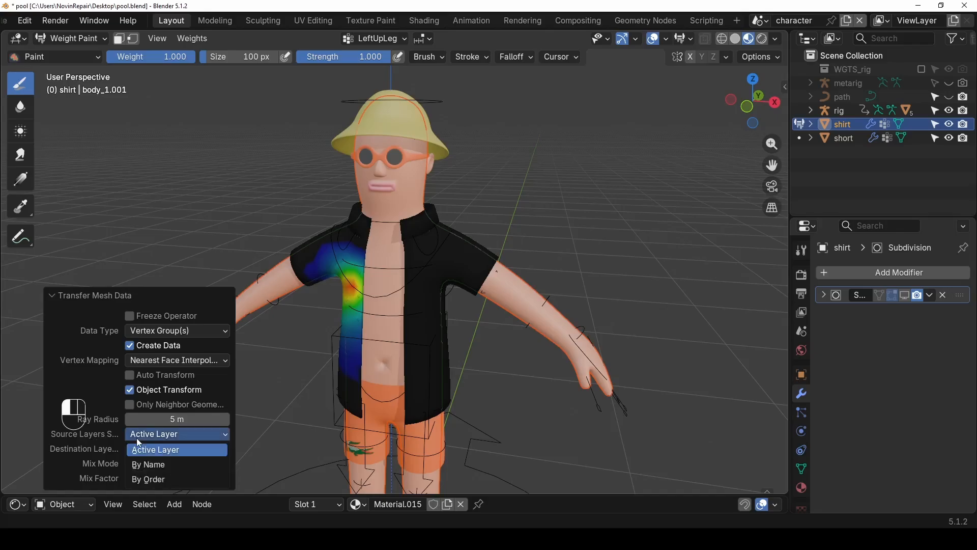
left_click(148, 465)
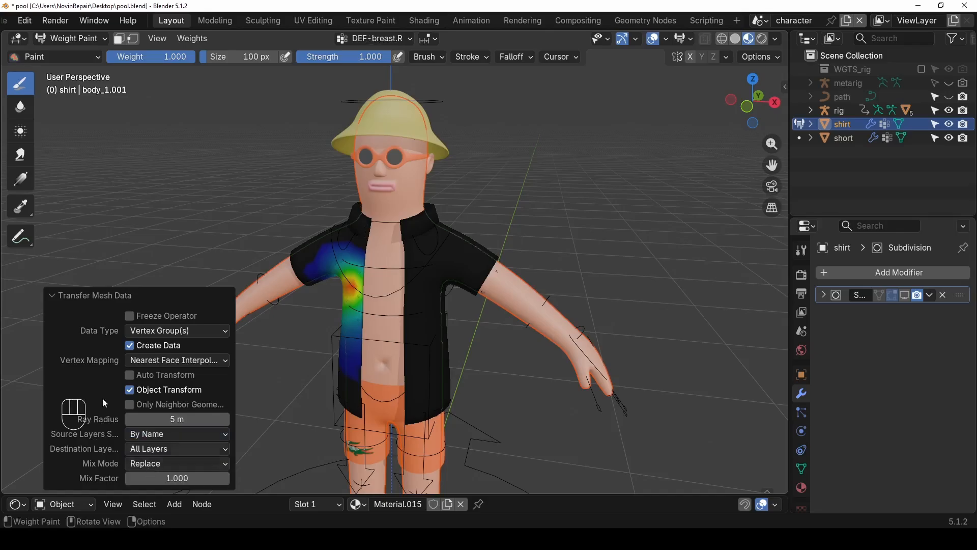
left_click(53, 293)
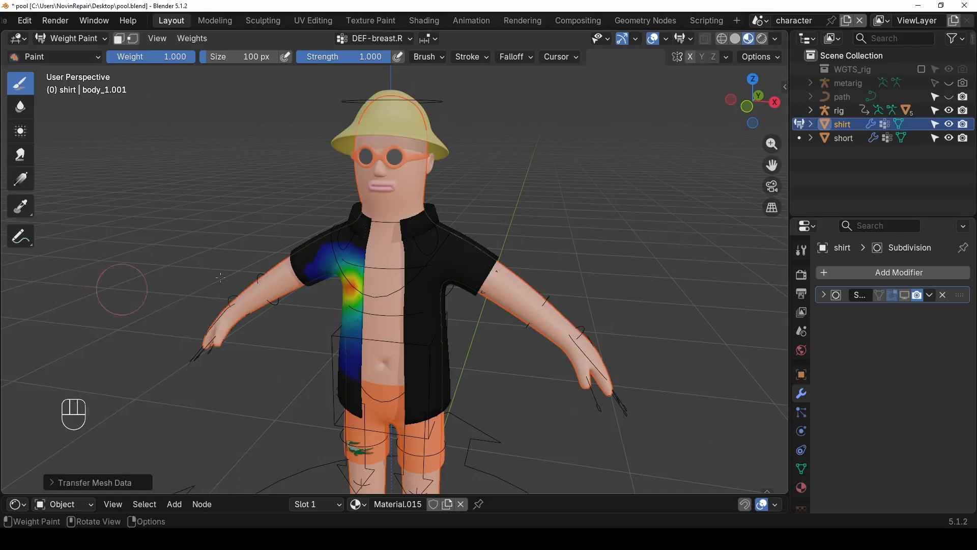
- Add an Armature modifier to the shirt with rig as its object and place it above the Subdivision modifier
left_click(852, 274)
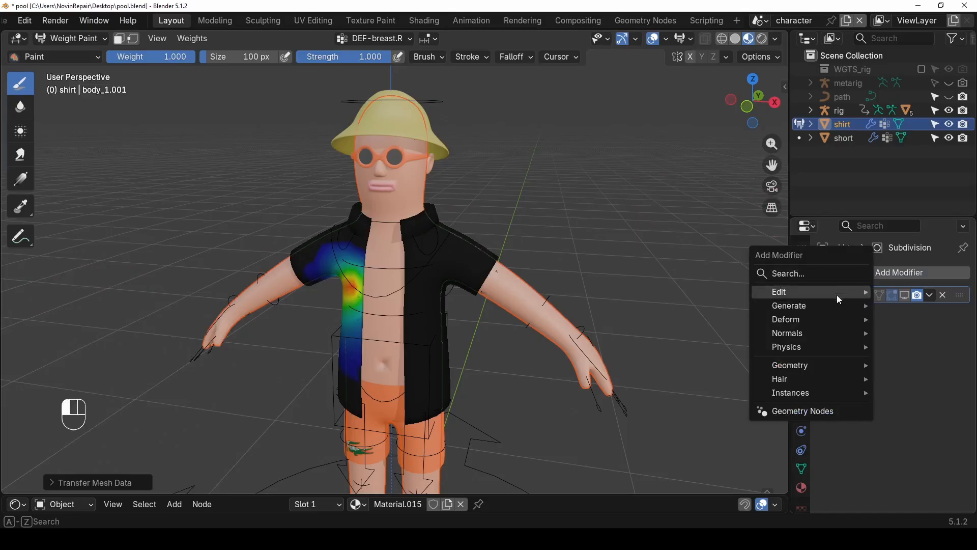
mouse_move(820, 320)
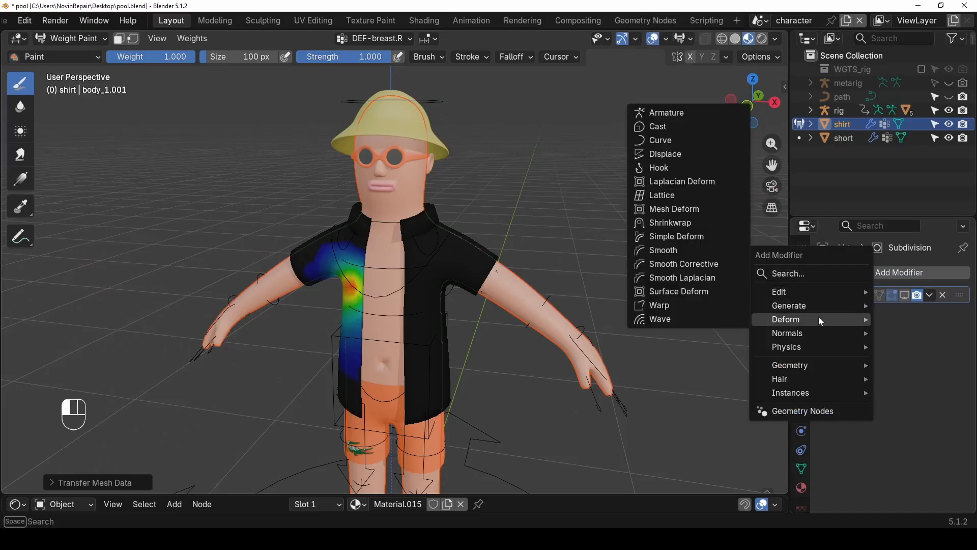
left_click(680, 114)
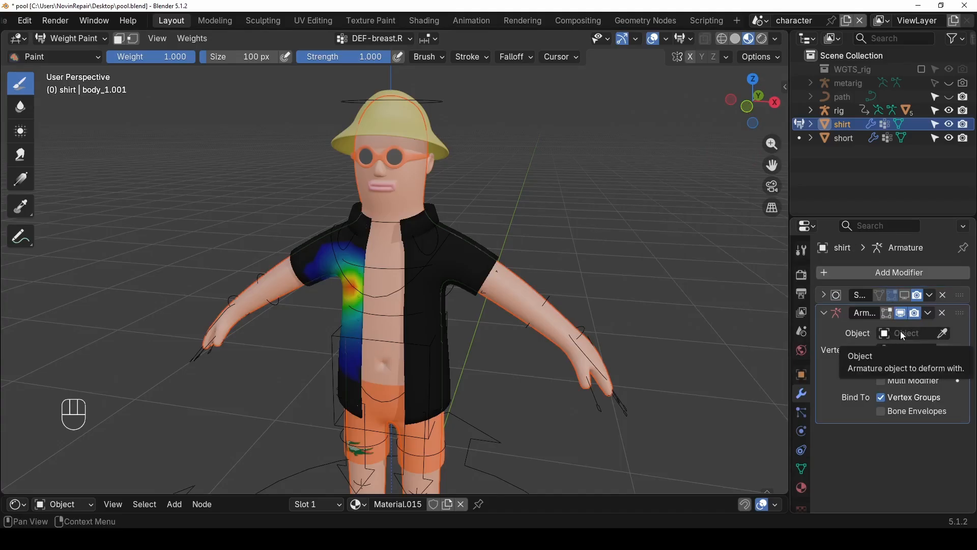
left_click(943, 333)
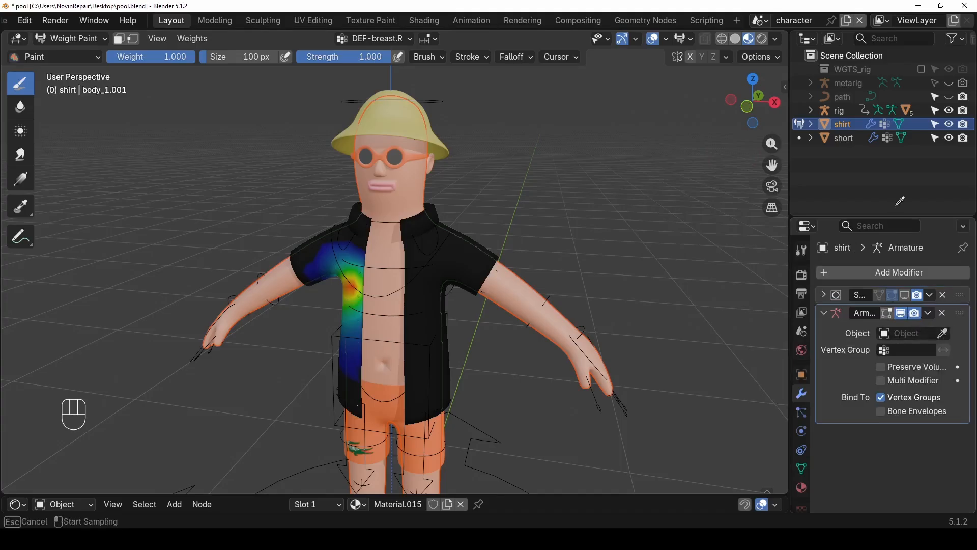
left_click(836, 111)
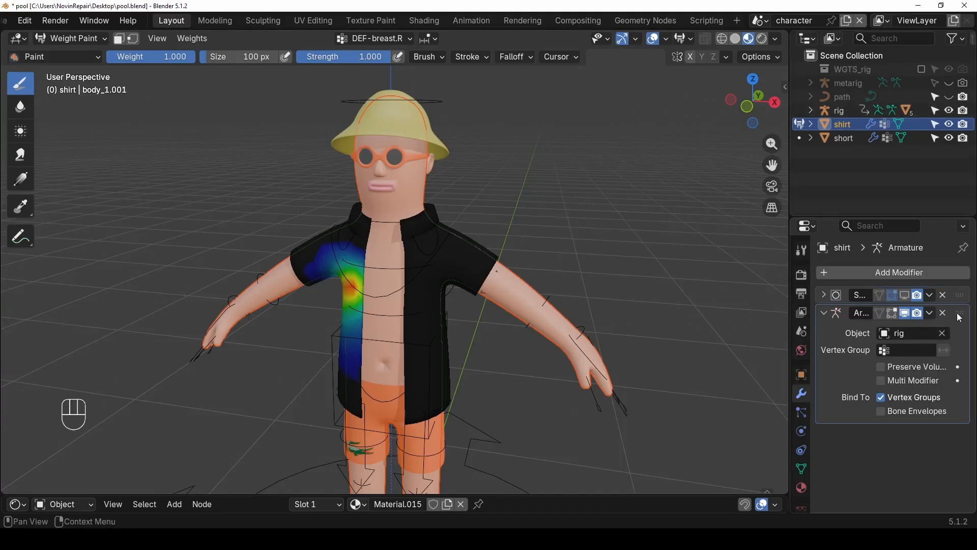
left_click_drag(959, 313, 960, 296)
- Leave Weight Paint mode on the shirt and put the rig into Pose Mode
left_click(77, 38)
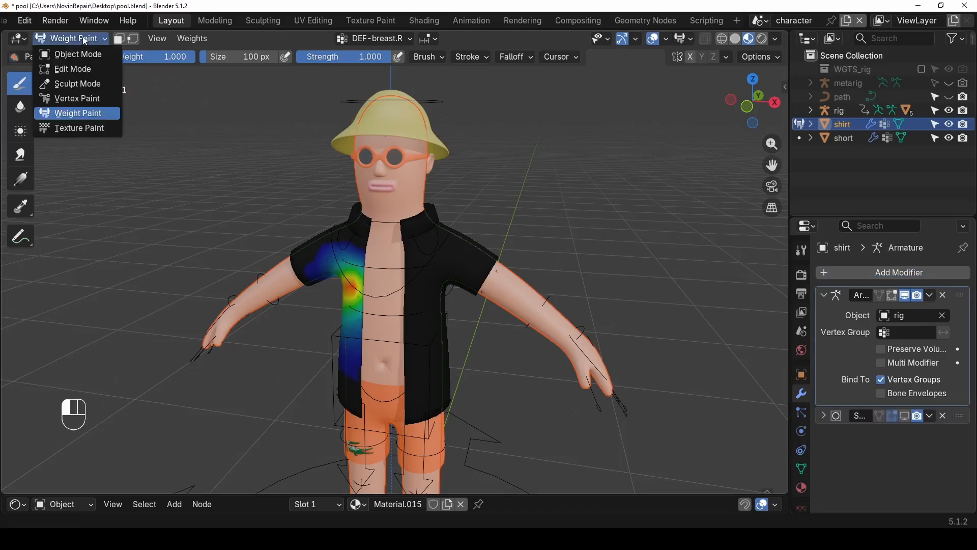
left_click(71, 54)
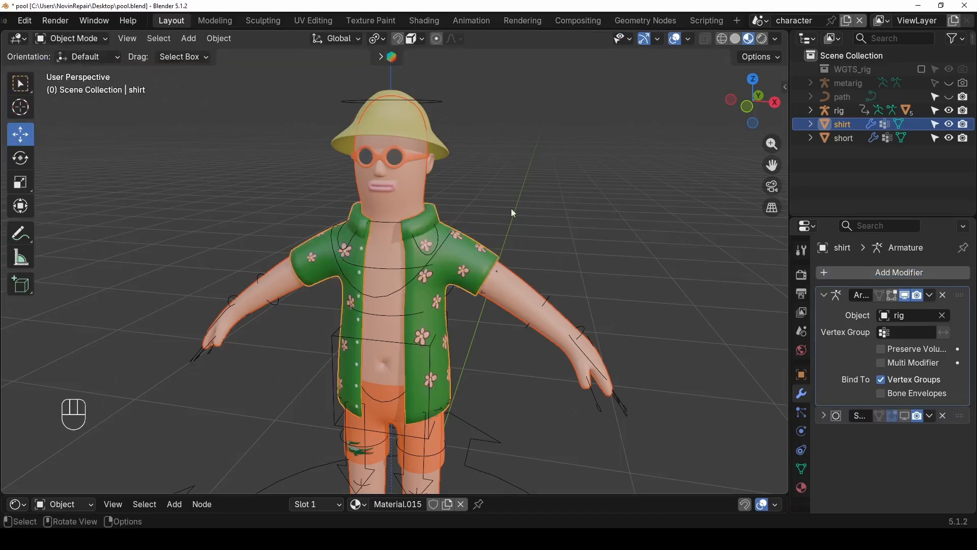
left_click(584, 352)
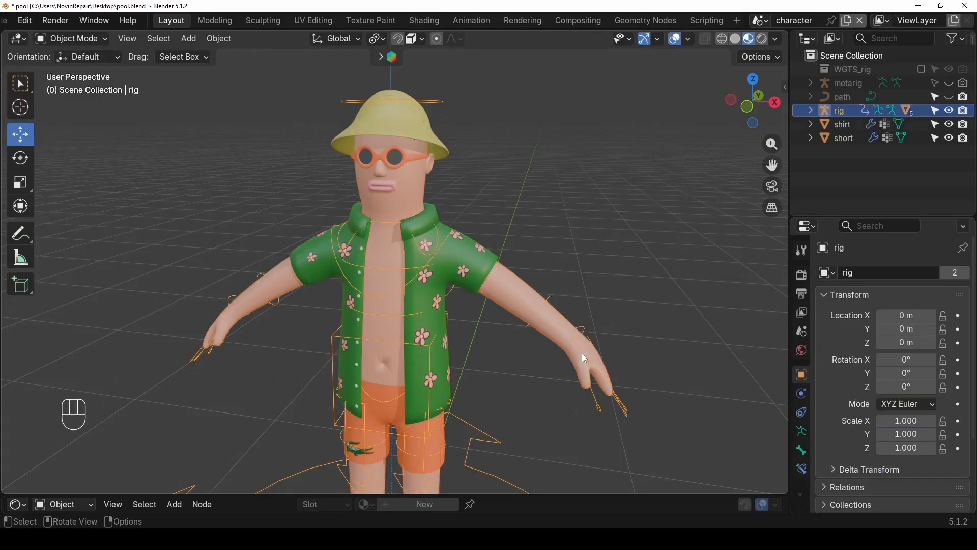
left_click(98, 40)
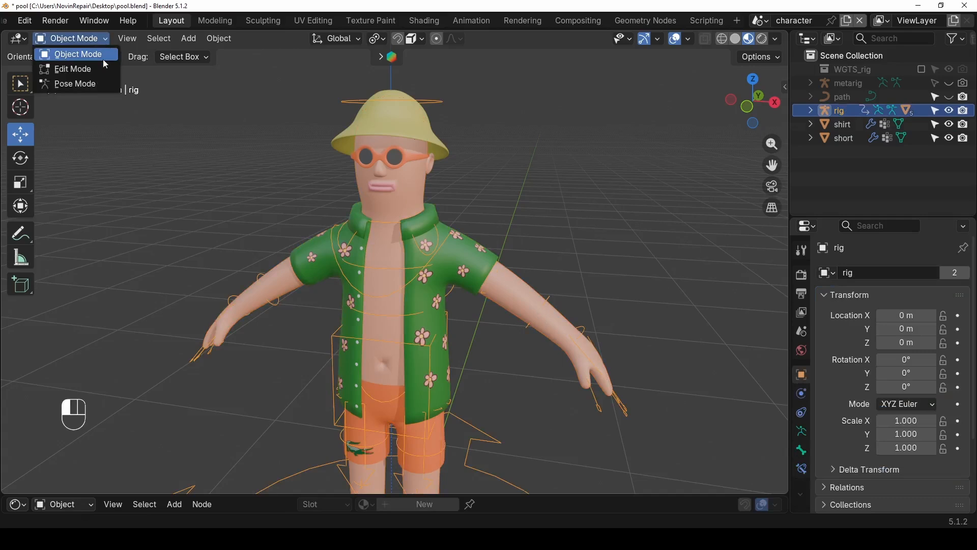
left_click(96, 84)
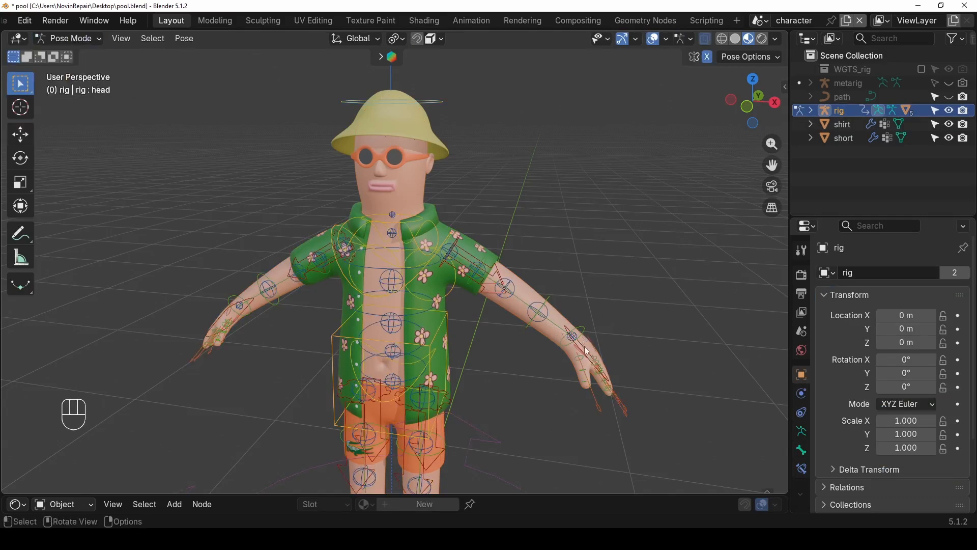
- Move the left hand IK control to test how the shirt deforms, and undo the move
middle_click_drag(581, 359, 547, 378)
left_click(575, 380)
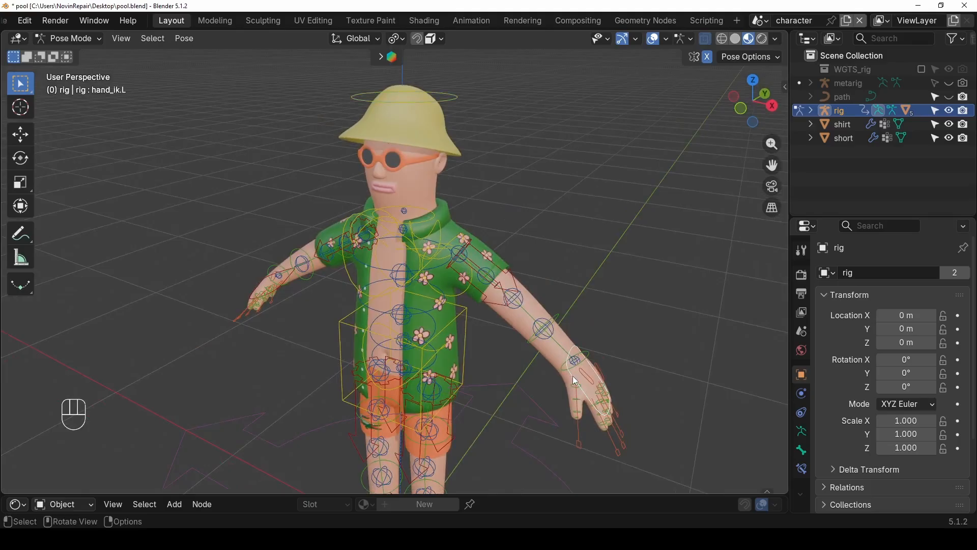
key("g")
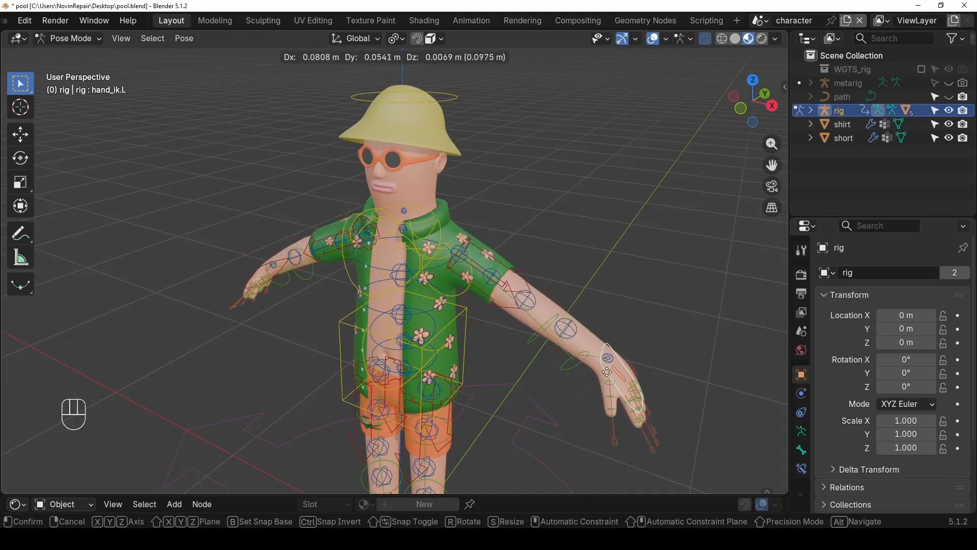
left_click(546, 349)
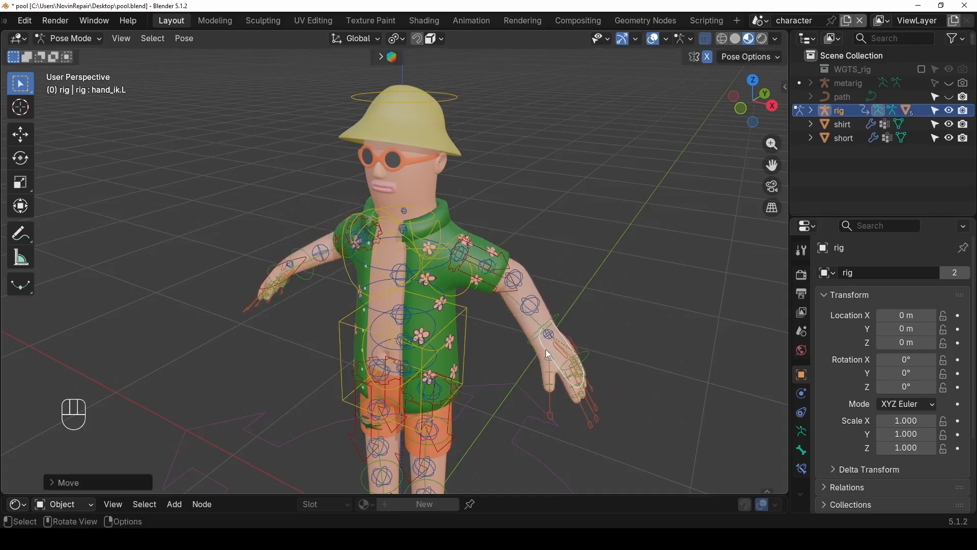
key("ctrl+z")
- Switch the rig back to Object Mode
middle_click_drag(600, 332, 258, 155)
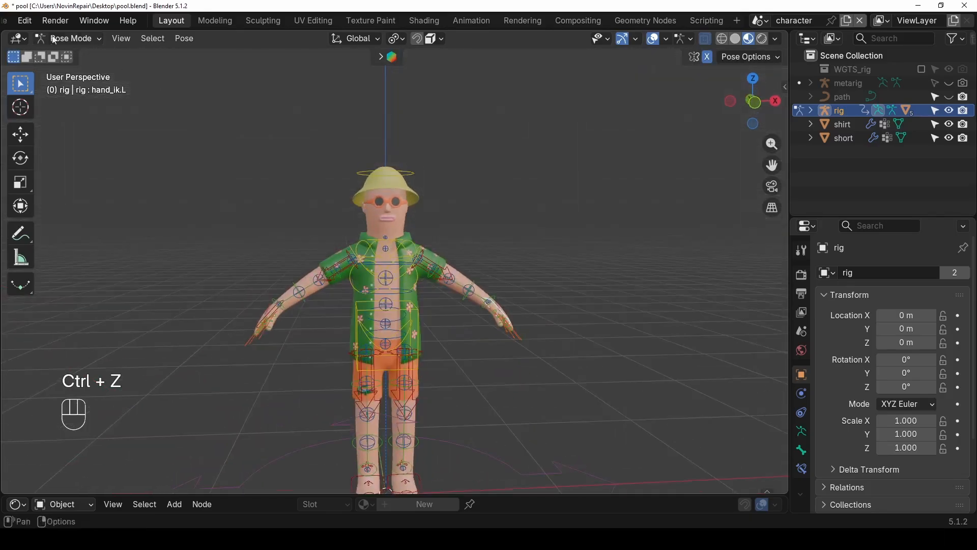
left_click(69, 39)
left_click(74, 56)
scroll(413, 336, "up", 3)
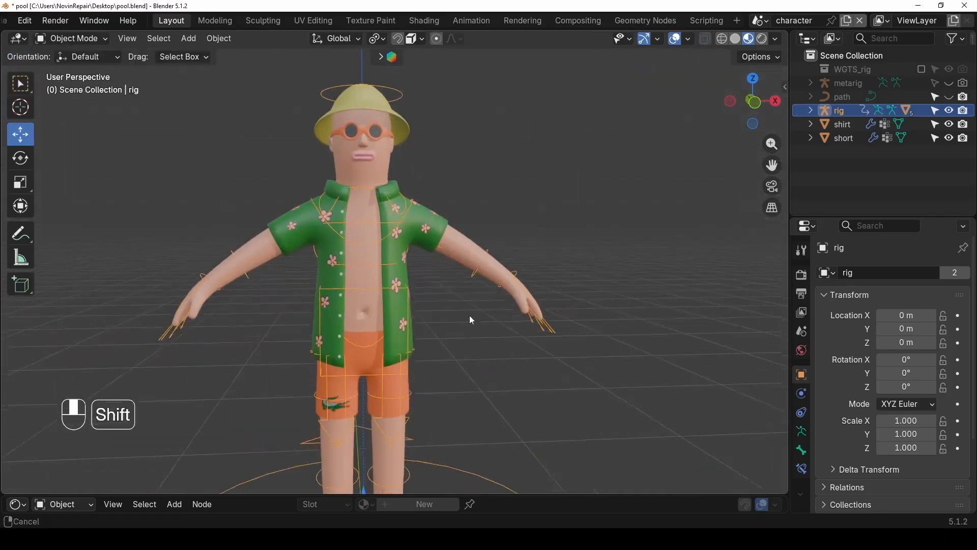
middle_click_drag(469, 315, 508, 242, "shift")
- Select the base mesh with the shorts as active object, enter Weight Paint mode and transfer the weights to the shorts
left_click(391, 339)
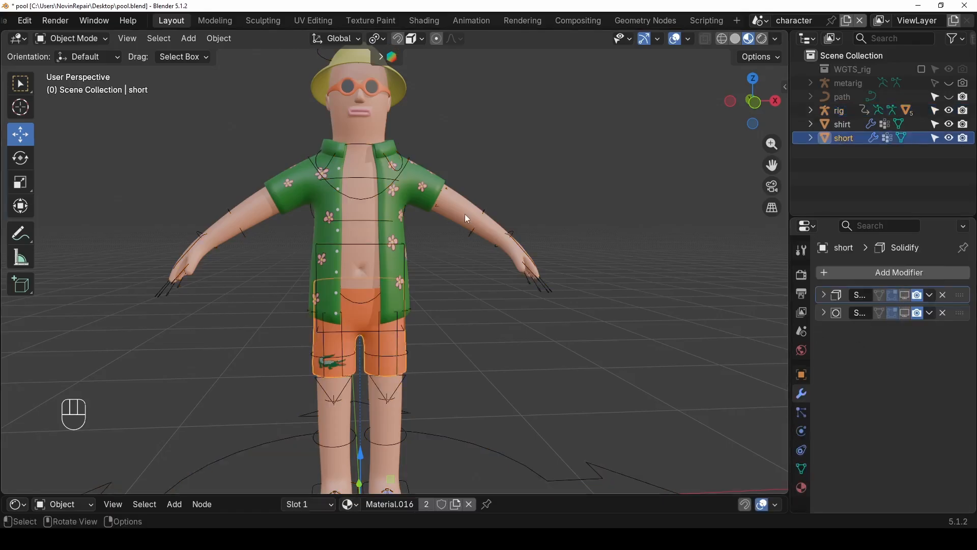
left_click(466, 219)
left_click(387, 346, "shift")
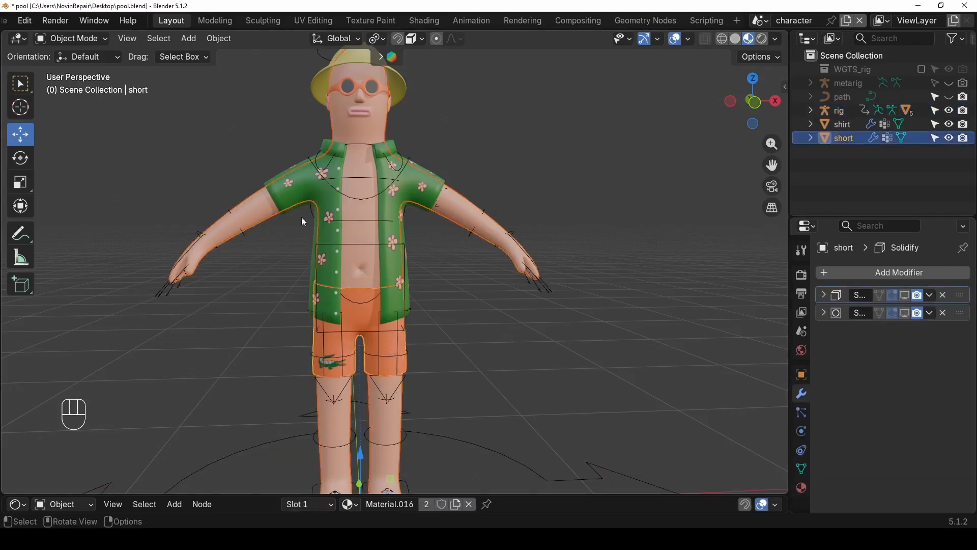
left_click(84, 39)
left_click(79, 113)
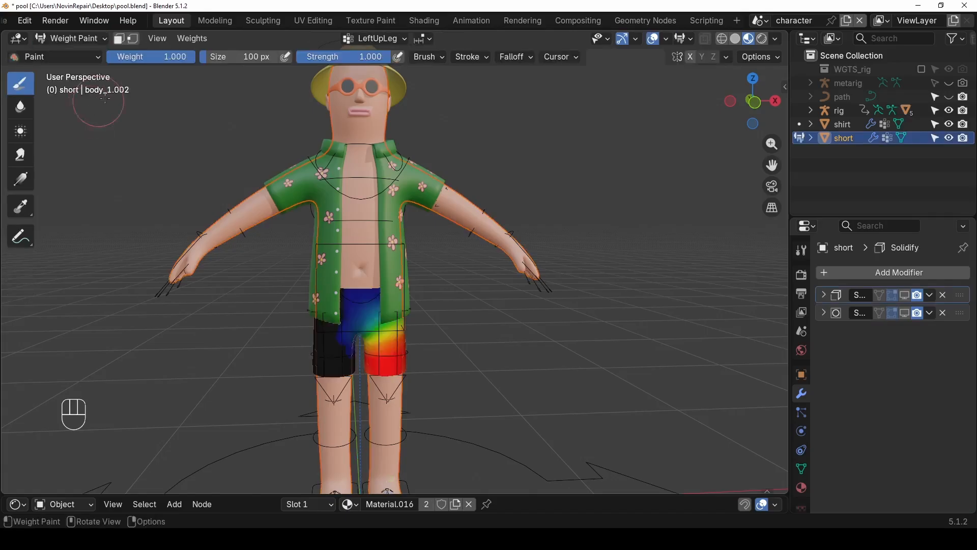
left_click(192, 39)
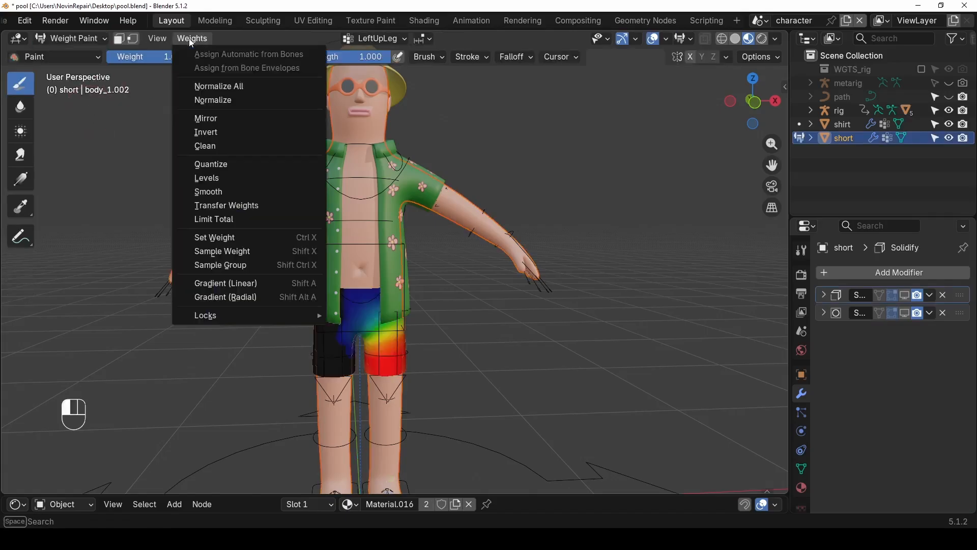
left_click(227, 205)
left_click(76, 483)
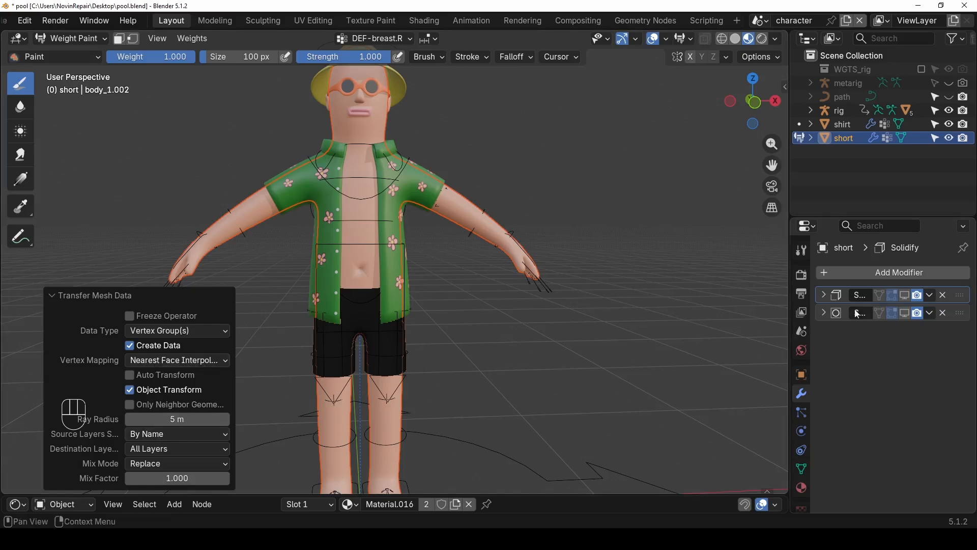
- Add an Armature modifier to the shorts with rig as its object and place it first in the modifier stack
left_click(856, 272)
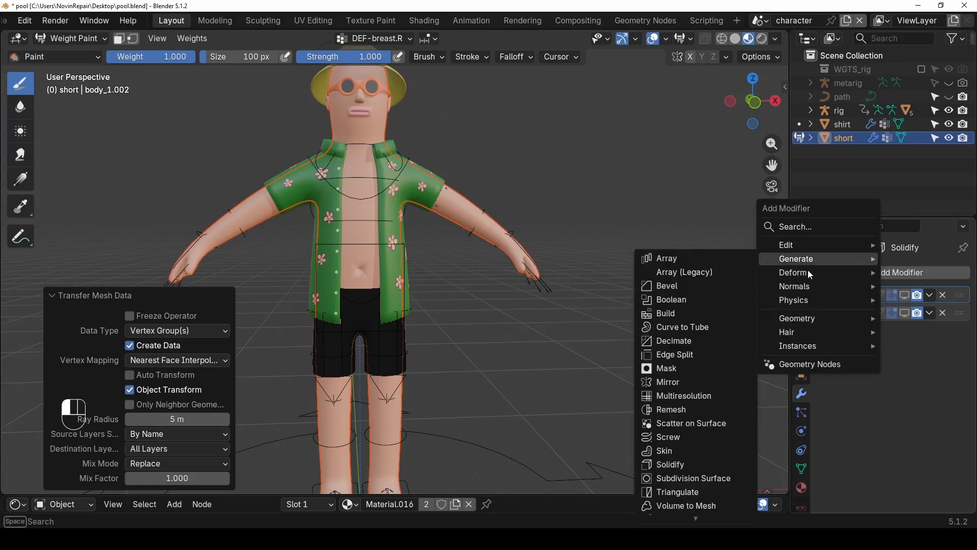
left_click(841, 276)
mouse_move(839, 275)
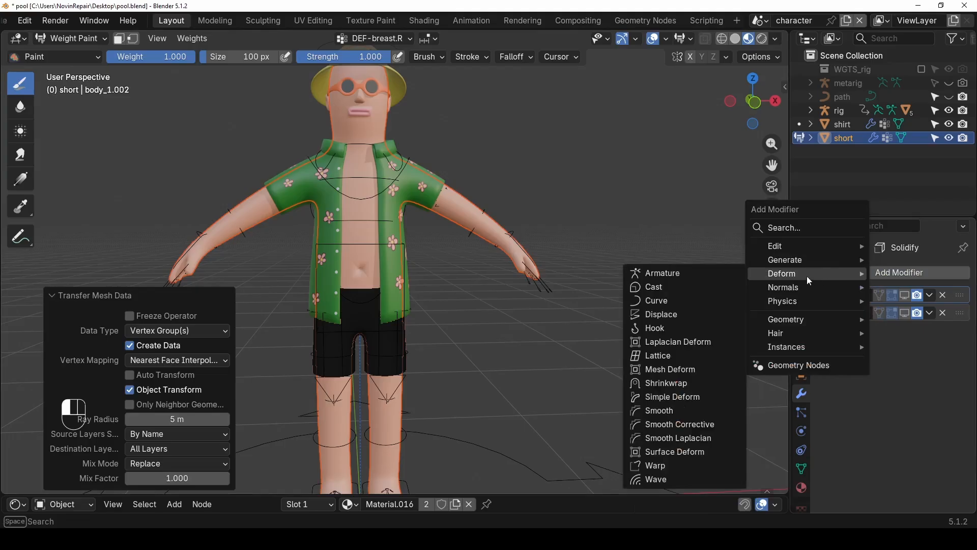
left_click(730, 273)
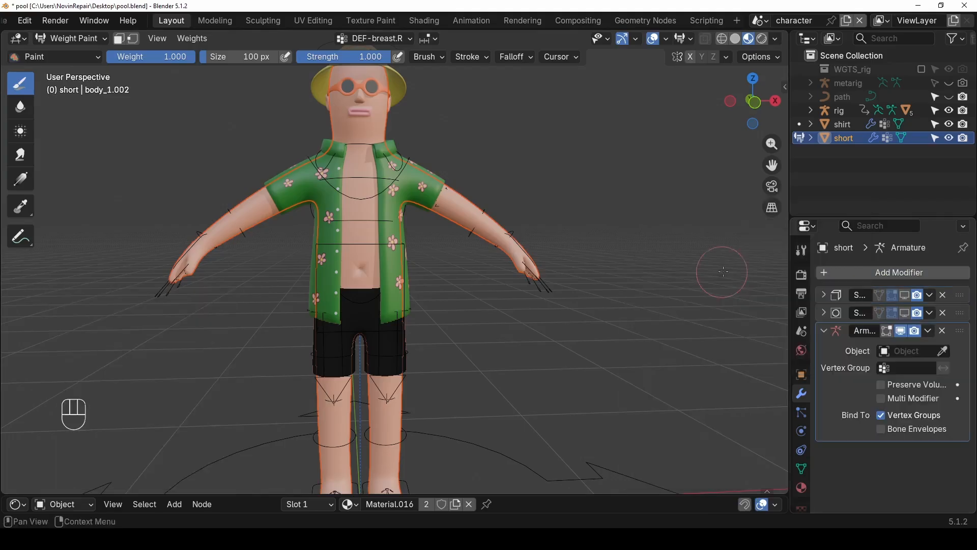
left_click(909, 351)
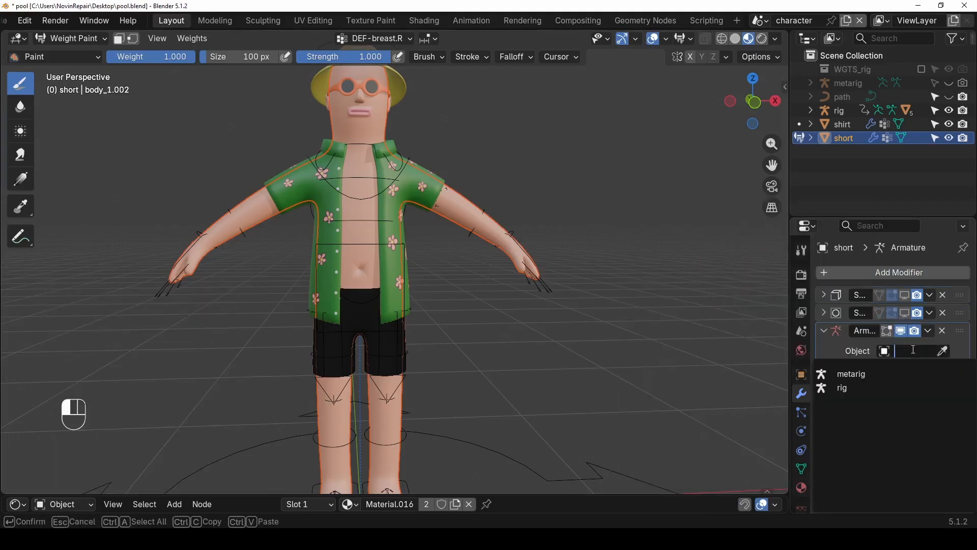
left_click(879, 385)
left_click_drag(967, 336, 962, 295)
- Return the shorts to Object Mode, select the rig and enter Pose Mode for a leg test
left_click(103, 44)
left_click(96, 54)
mouse_move(427, 394)
middle_mouse_down()
mouse_move(358, 412)
mouse_move(417, 425)
mouse_move(399, 450)
mouse_move(456, 437)
mouse_move(420, 438)
middle_mouse_up()
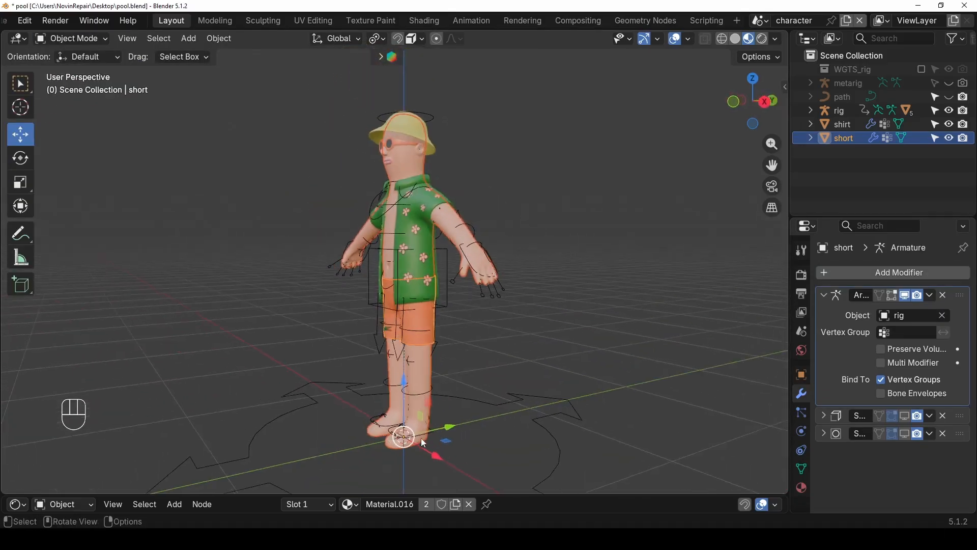
left_click(425, 437)
left_click(71, 39)
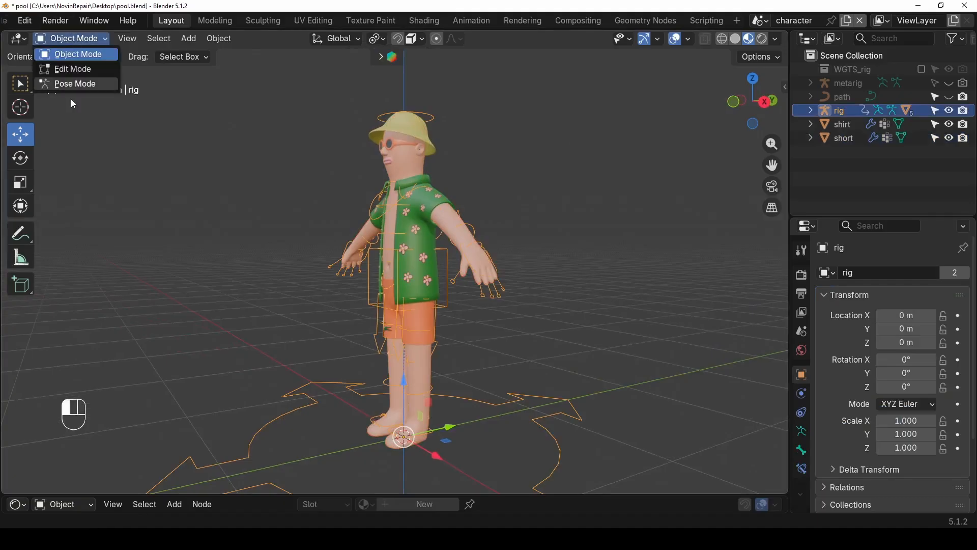
left_click(72, 85)
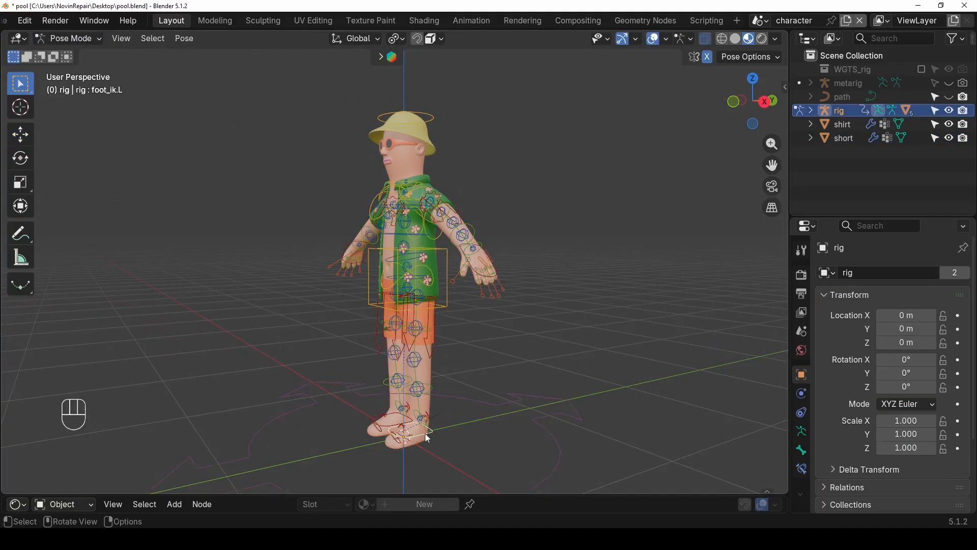
- Move the left foot IK control up and backward to test how the shorts deform, and undo the move
key("g")
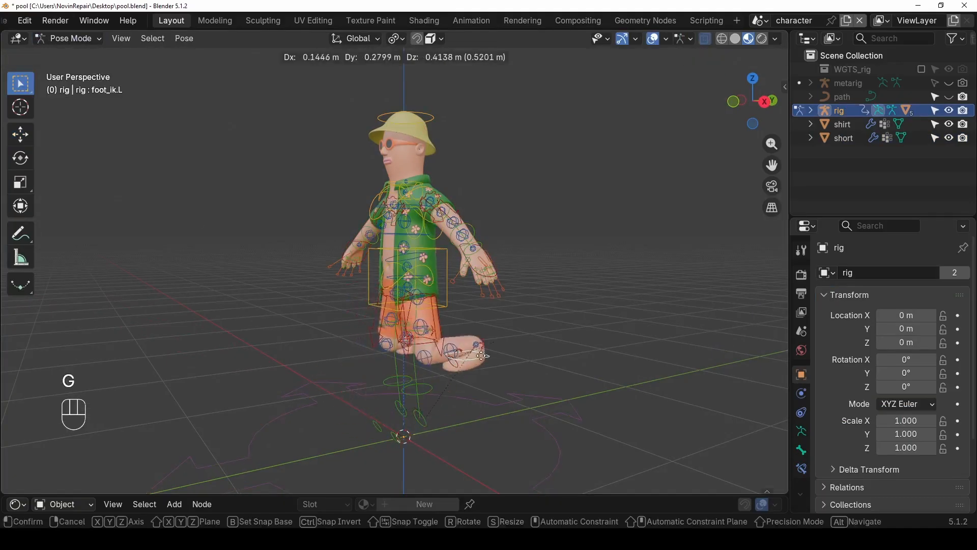
left_click(545, 345)
key("ctrl+z")
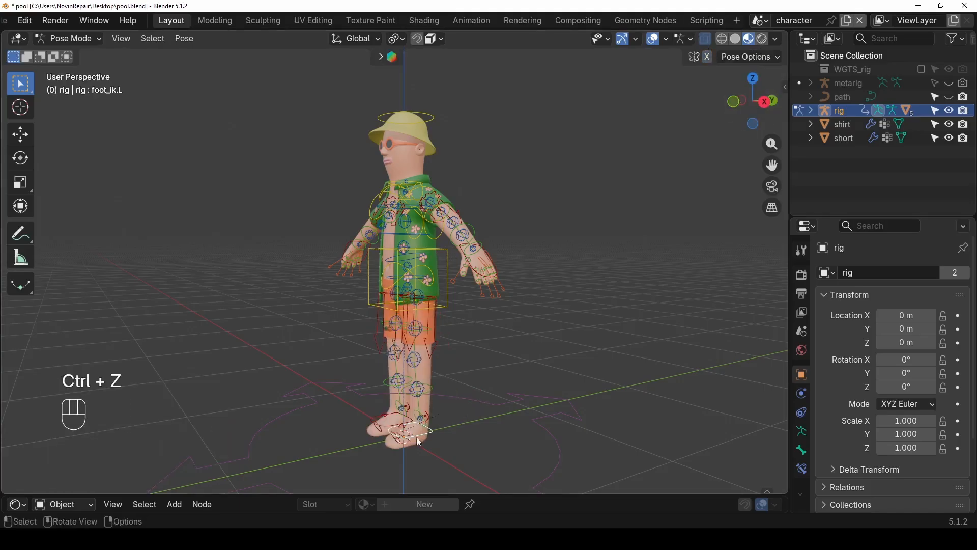
- Move the left foot IK control about 0.07 m in X, 0.11 m in Y and -0.05 m in Z
key("g")
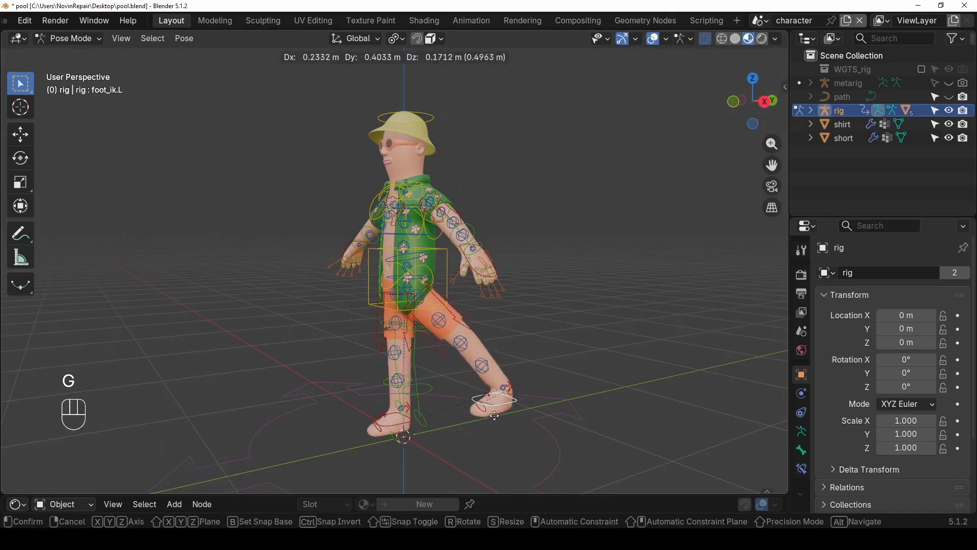
left_click(439, 445)
- Try moving the left foot IK control sideways in the front view, and undo that move
middle_click_drag(439, 444, 595, 401, "alt")
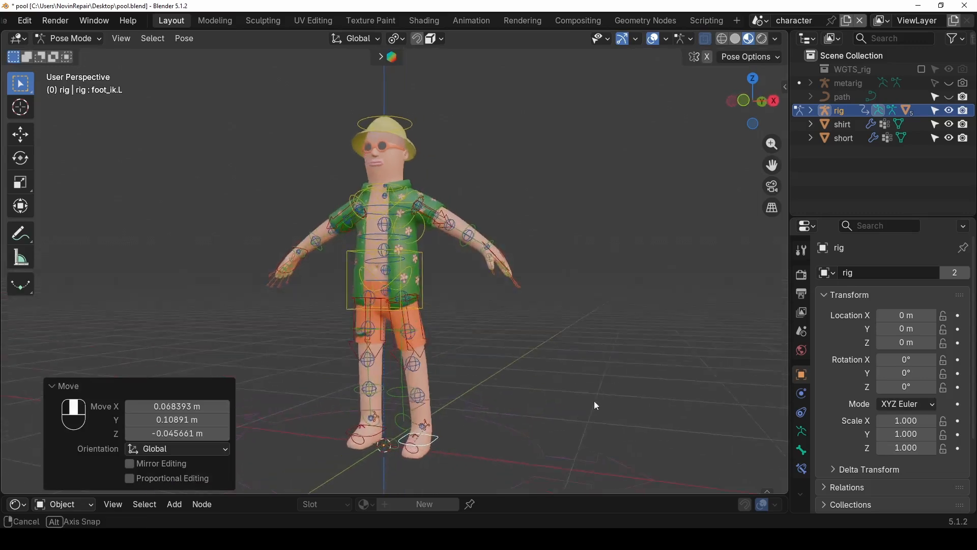
key("g")
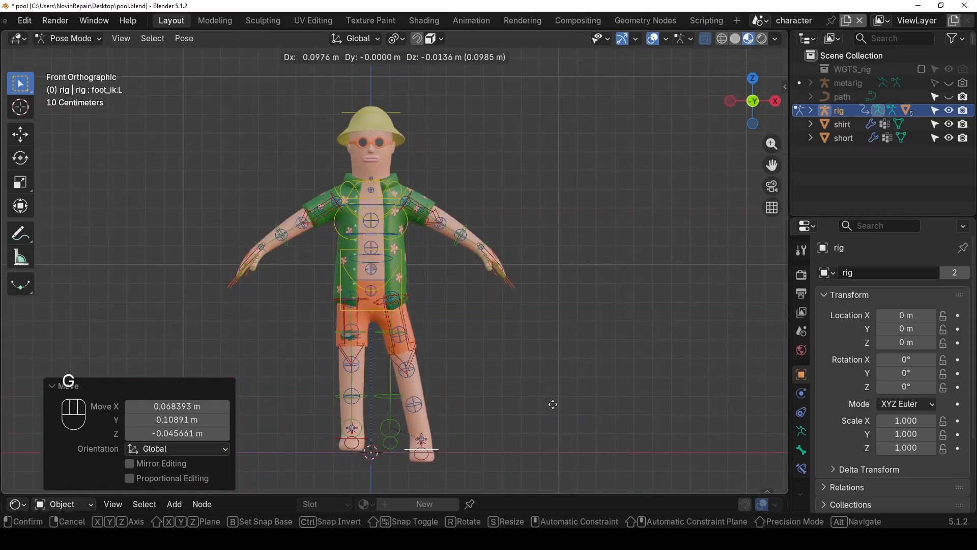
key("ctrl+z")
- Return the rig to Object Mode, clear the selection and save the pool.blend file
scroll(438, 346, "down", 3)
middle_click_drag(418, 335, 400, 350)
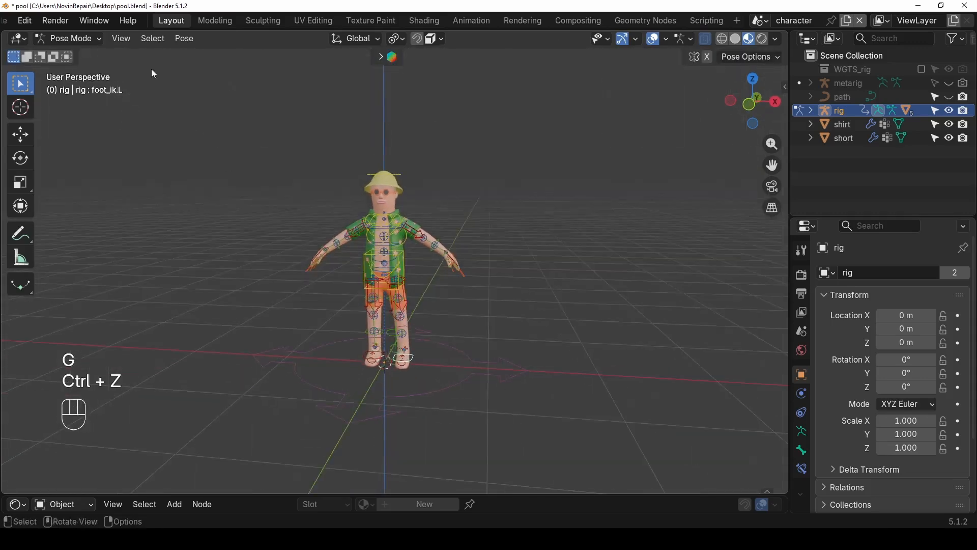
left_click(86, 42)
left_click(93, 54)
left_click(521, 299)
mouse_move(520, 300)
middle_mouse_down()
mouse_move(470, 322)
mouse_move(536, 291)
middle_mouse_up()
key("ctrl+s")
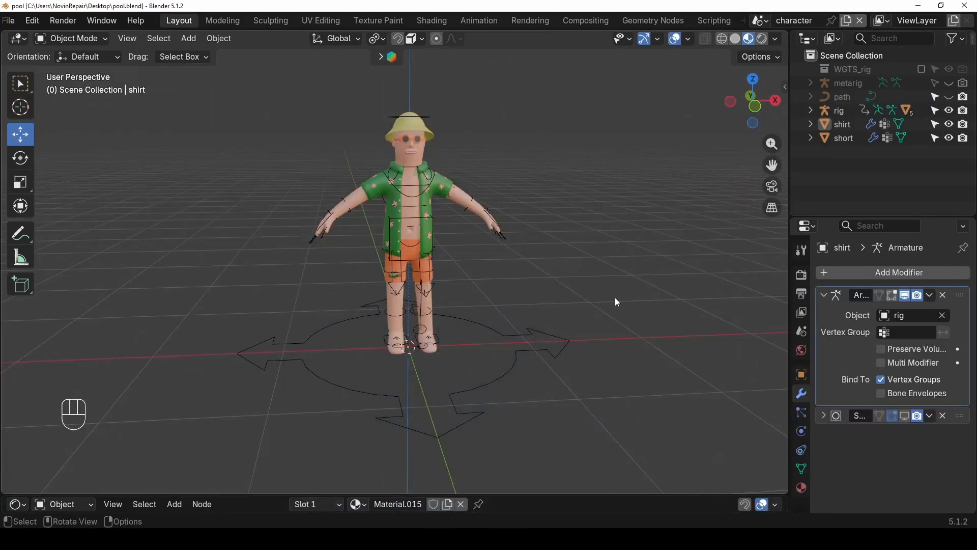
scroll(430, 212, "up", 3)
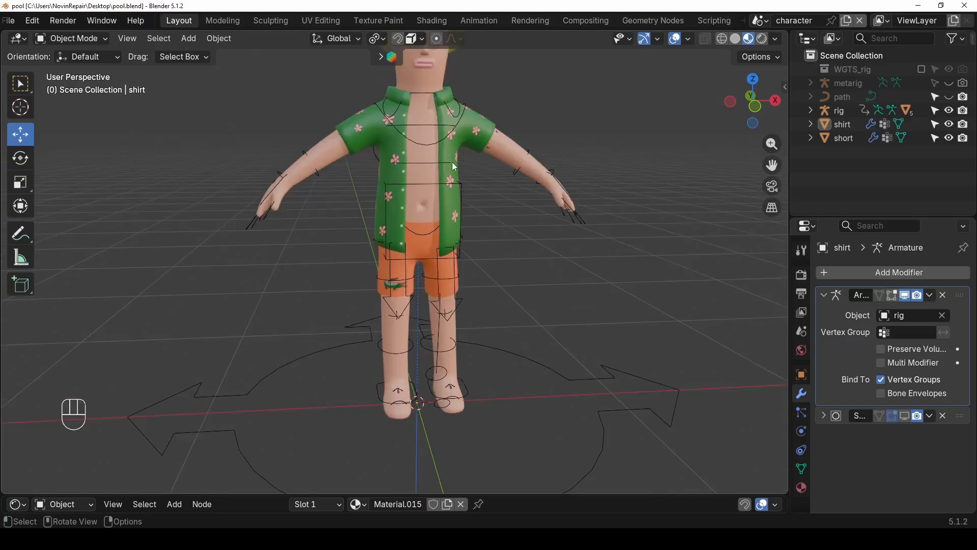
- Enable viewport display of the shirt's Subdivision modifier and of the shorts' Solidify and Subdivision modifiers
left_click(451, 151)
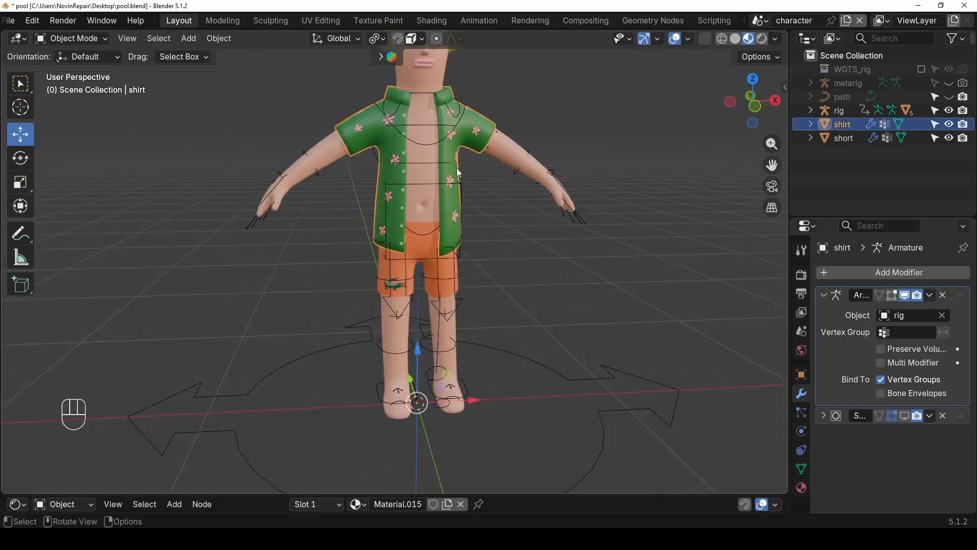
left_click(904, 416)
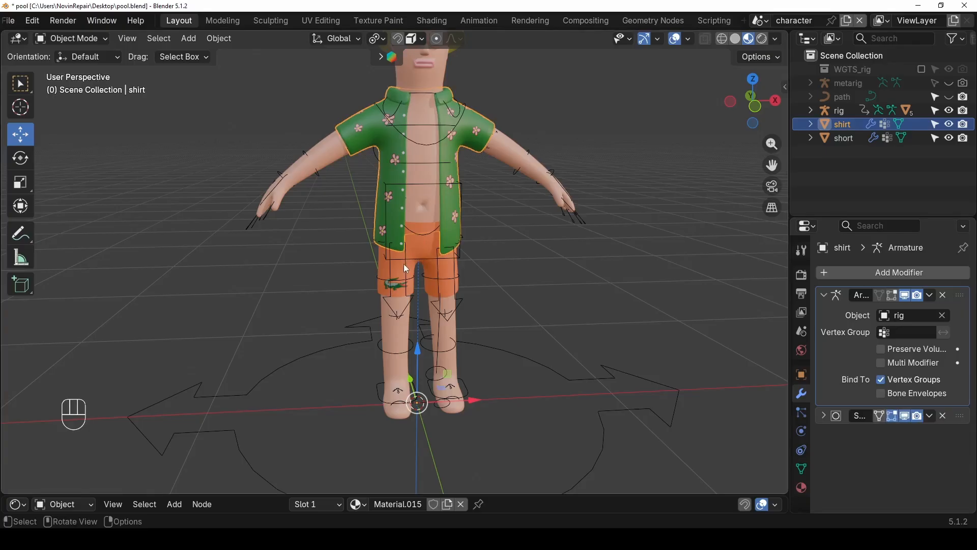
scroll(404, 264, "up", 2)
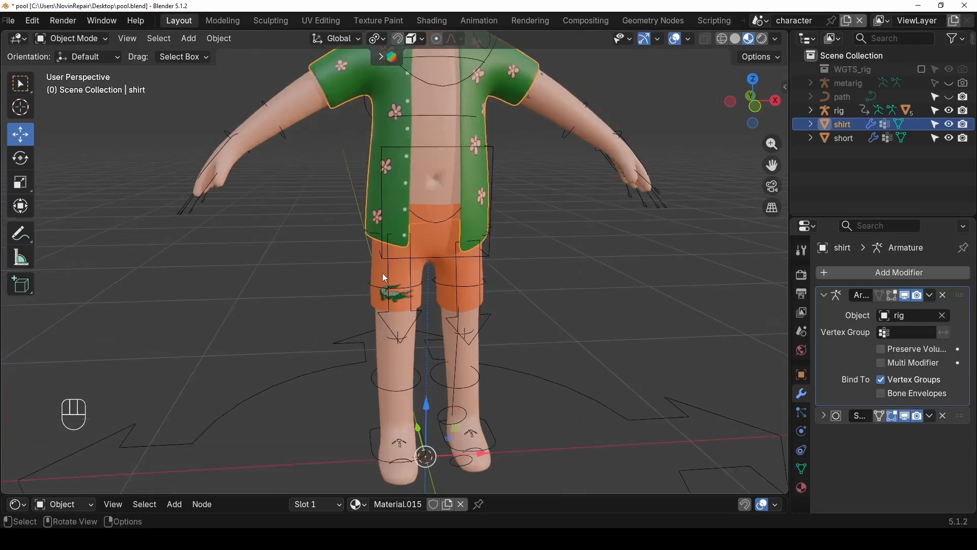
left_click(380, 271)
left_click_drag(905, 415, 906, 435)
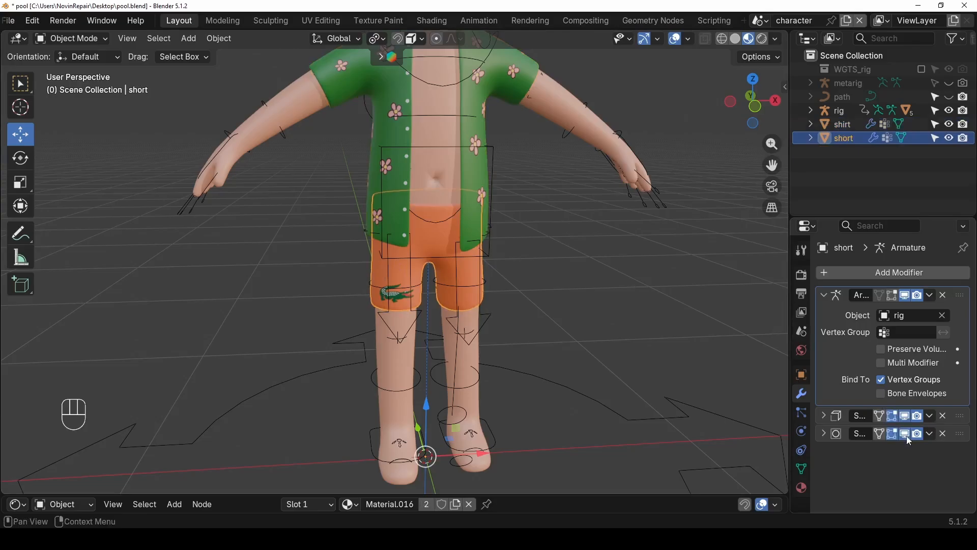
- Move the body base mesh's Armature modifier above its Subdivision modifier
left_click(575, 104)
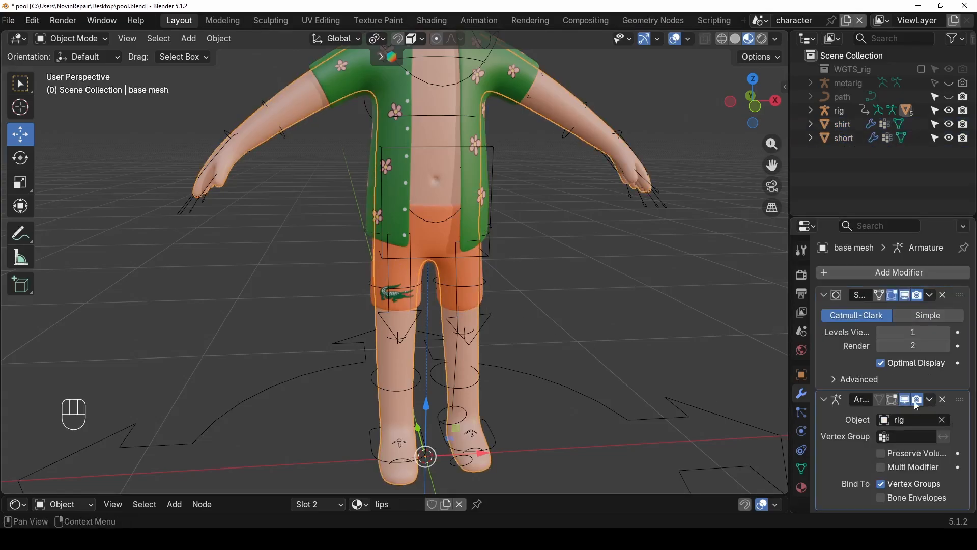
left_click_drag(959, 406, 959, 298)
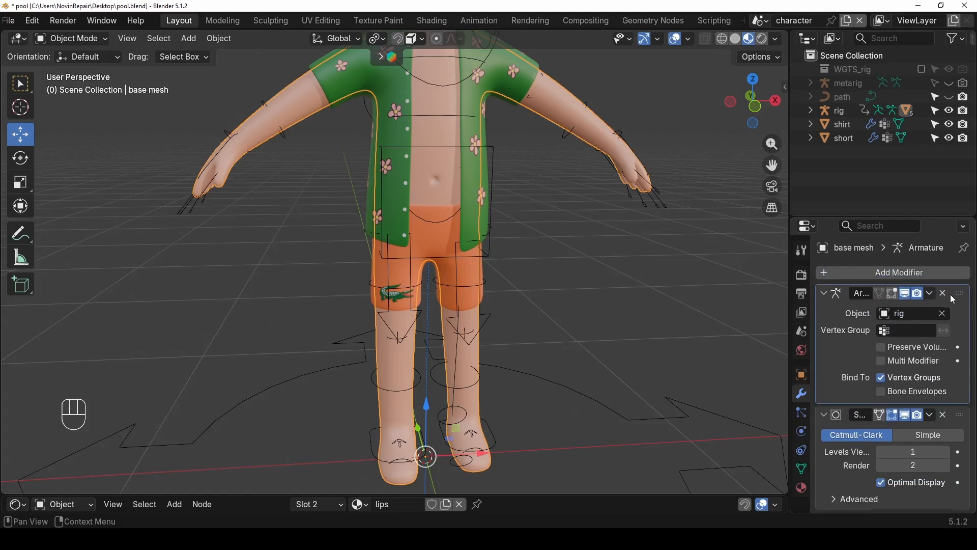
- Unhide the path object in the character scene and delete it
scroll(465, 168, "down", 3)
middle_click_drag(387, 123, 586, 148)
left_click(848, 96)
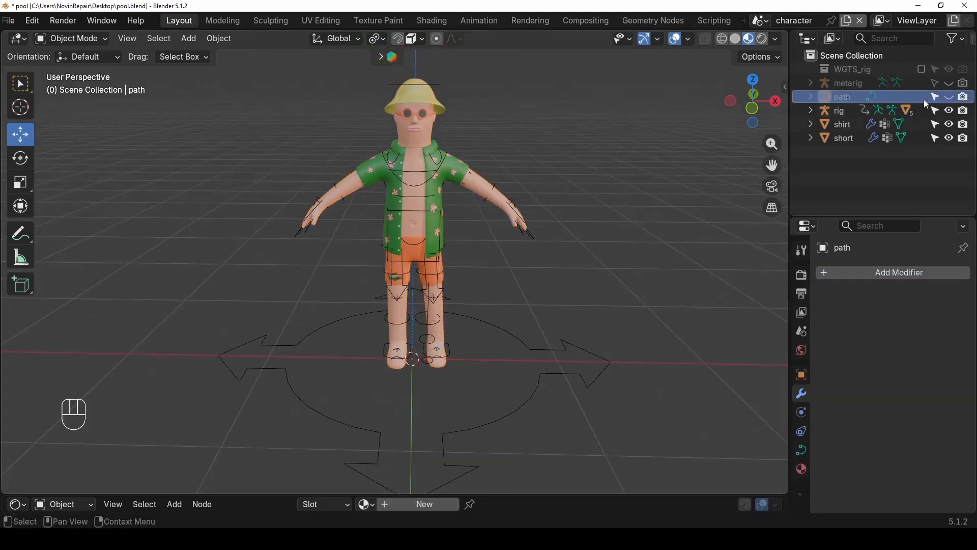
left_click(949, 96)
scroll(374, 168, "up", 4)
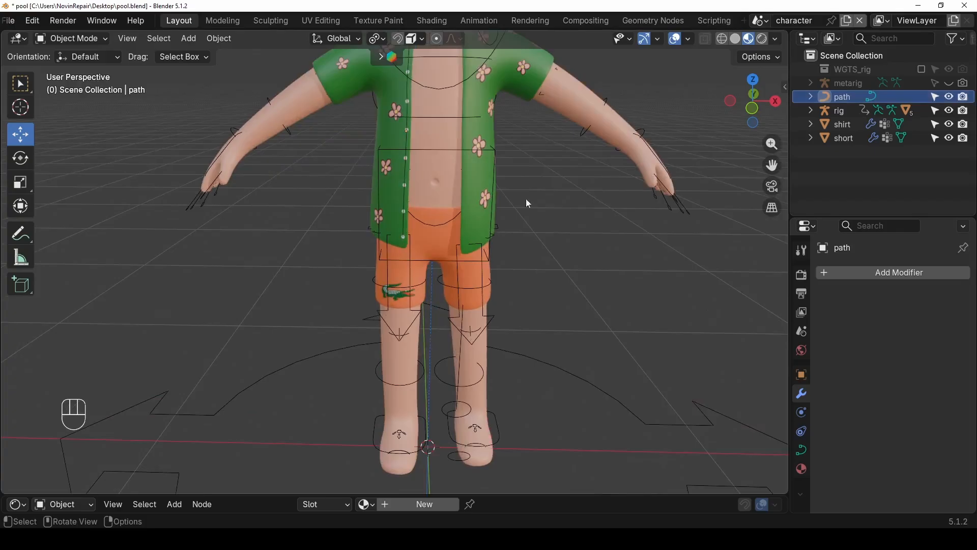
scroll(480, 188, "down", 2)
key("Delete")
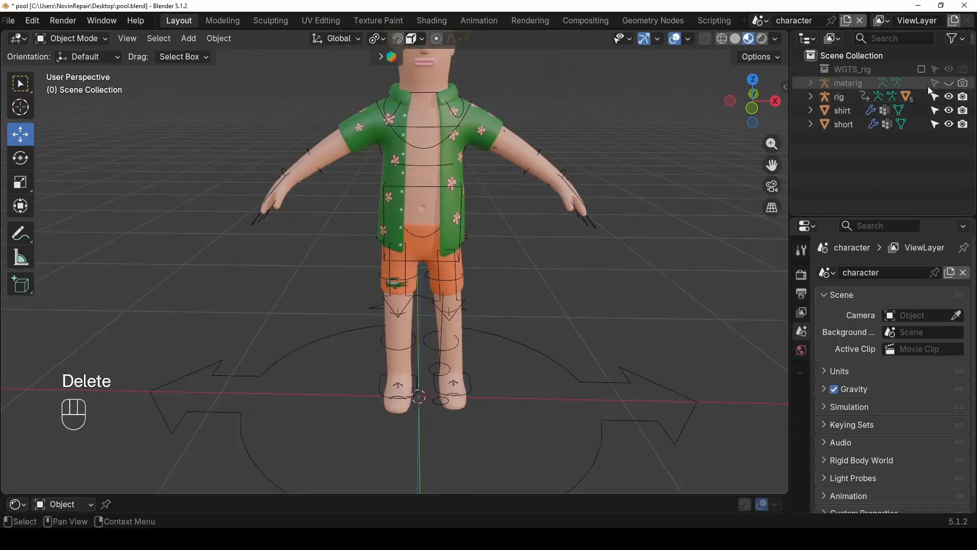
- Make the metarig visible and the WGTS_rig collection active in the view layer, and copy all objects of the character scene
left_click(950, 83)
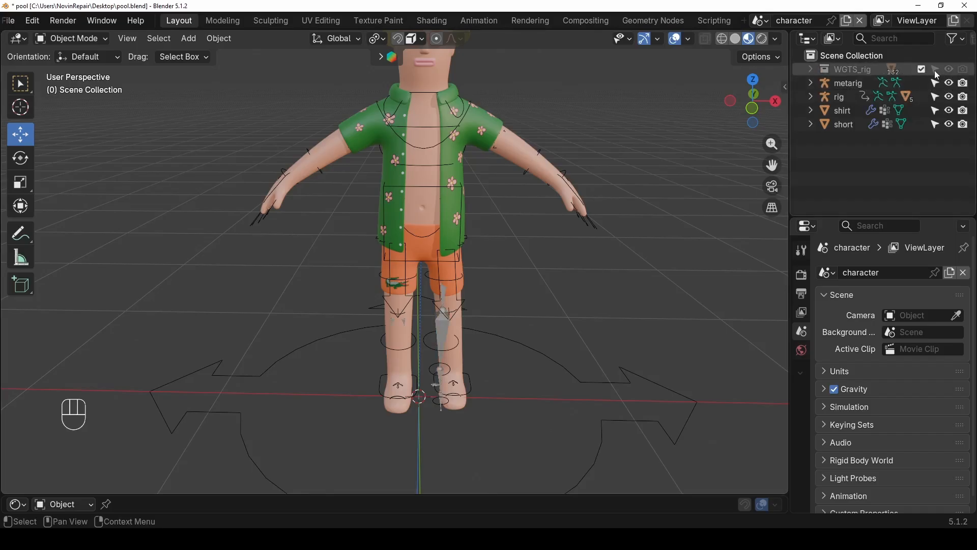
scroll(367, 187, "down", 2)
middle_click_drag(360, 186, 392, 179)
scroll(411, 179, "down", 2)
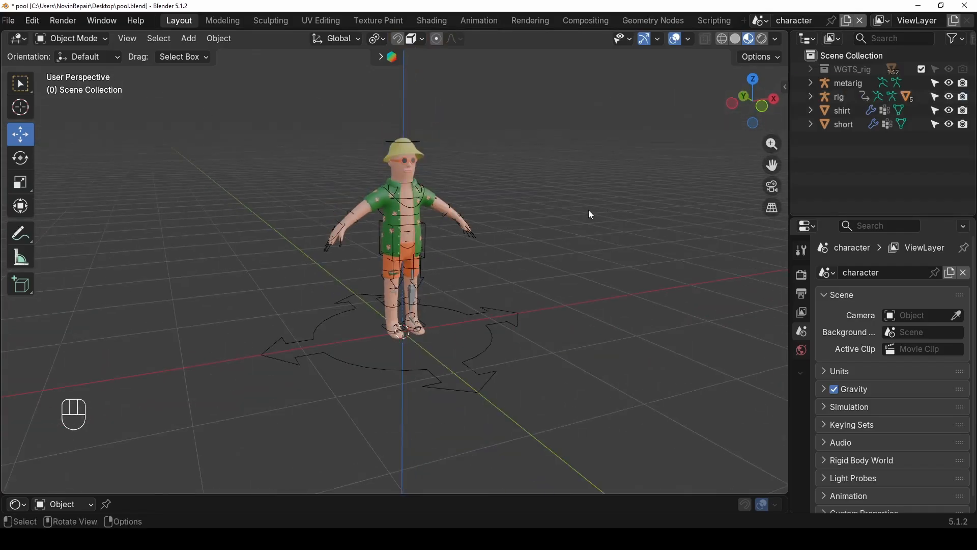
key("a")
key("ctrl+c")
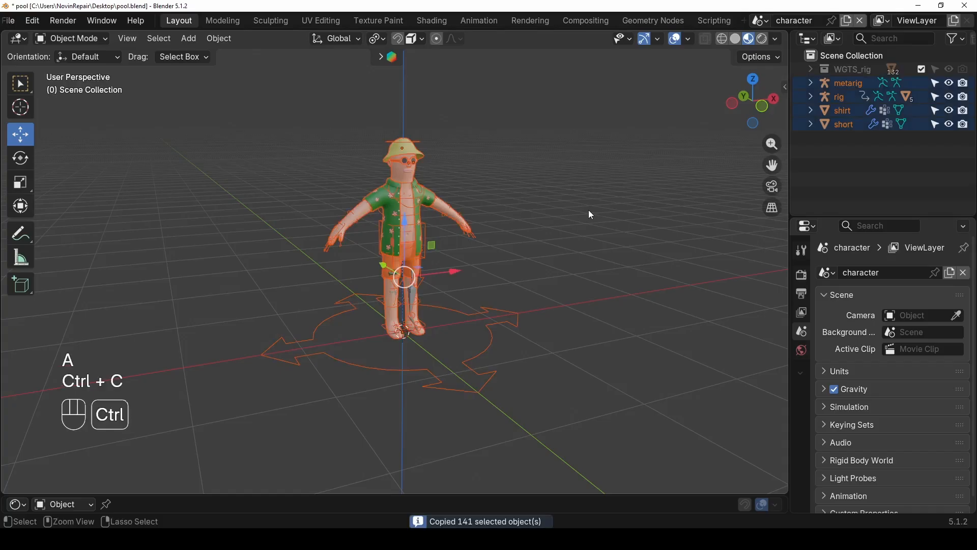
- Switch to the environment scene and paste the copied character objects into it
left_click(766, 21)
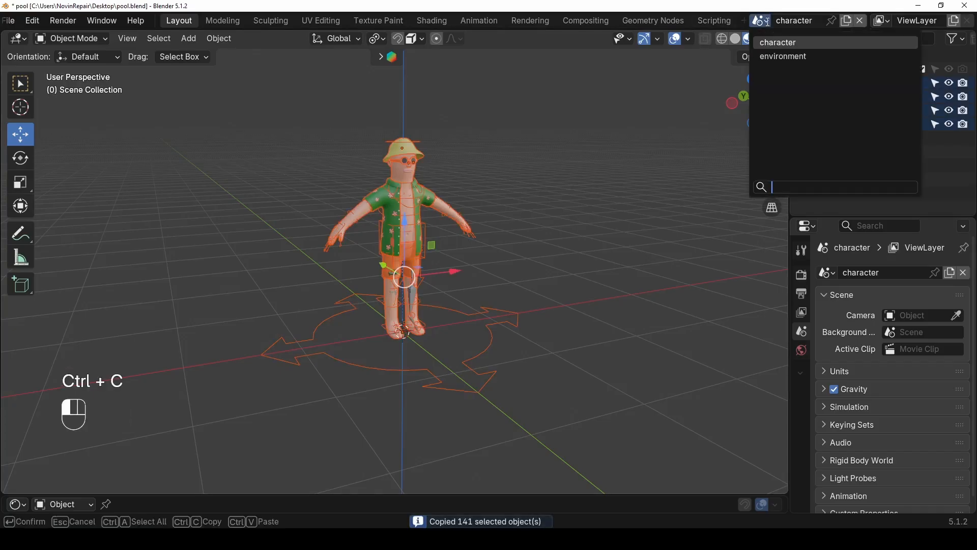
left_click(782, 59)
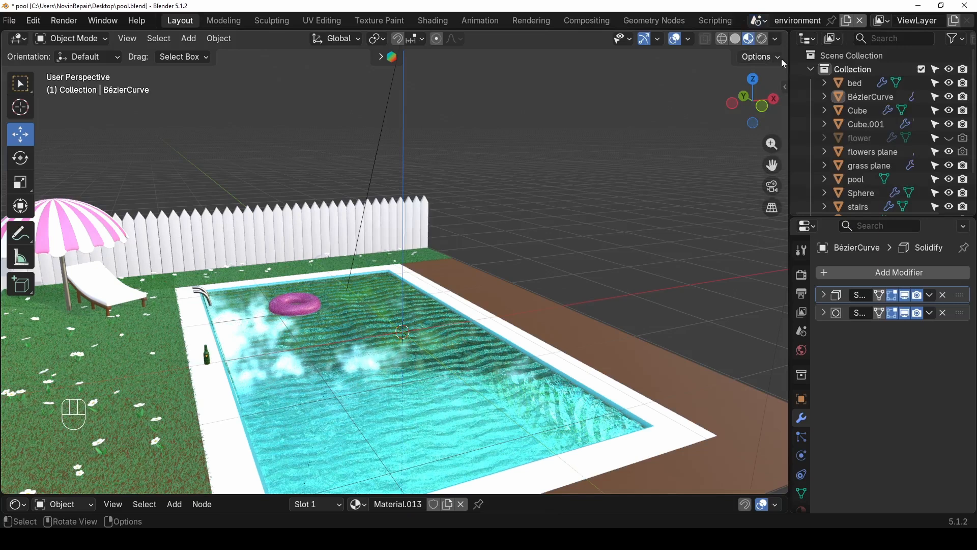
middle_click_drag(485, 243, 421, 288)
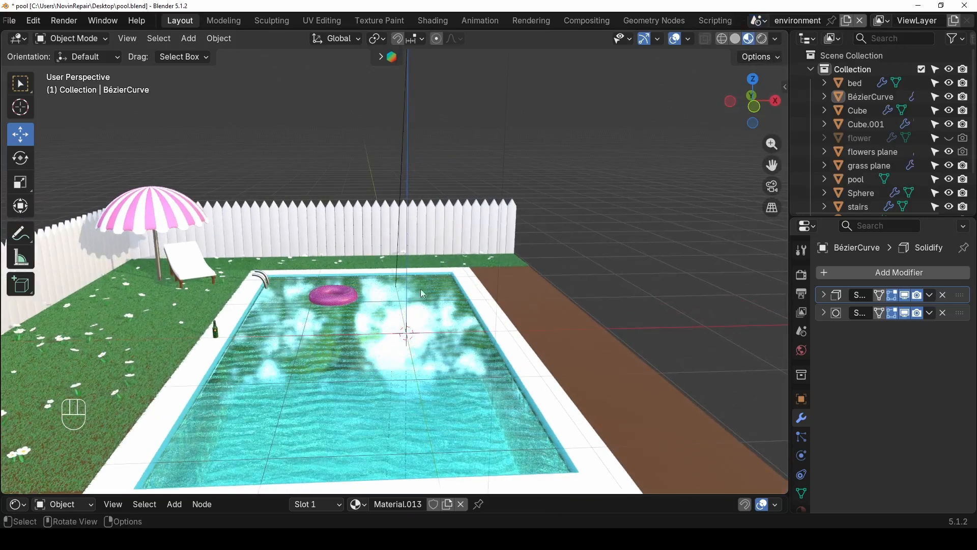
key("ctrl")
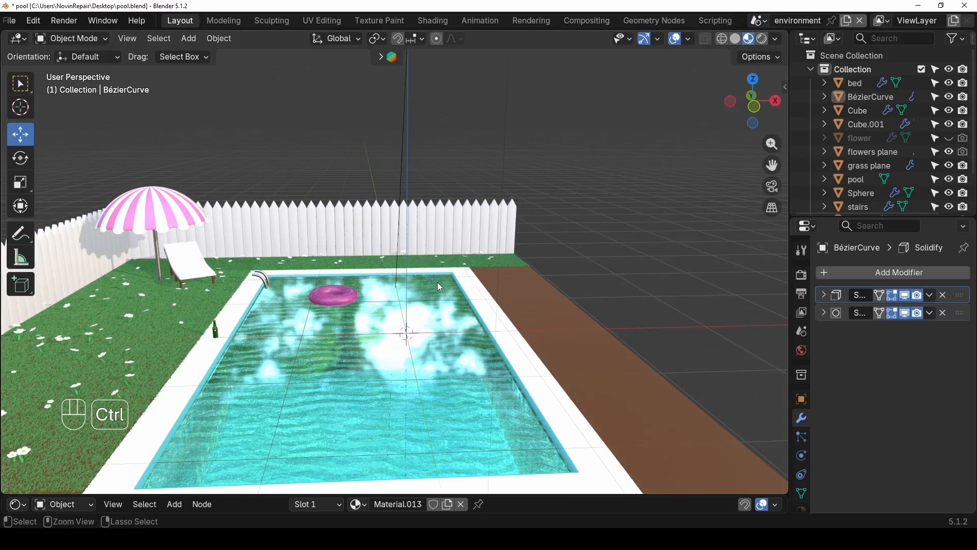
key("ctrl+v")
- Scale the pasted character uniformly by about 0.382 to fit the pool environment
middle_click_drag(438, 283, 388, 230)
key("s")
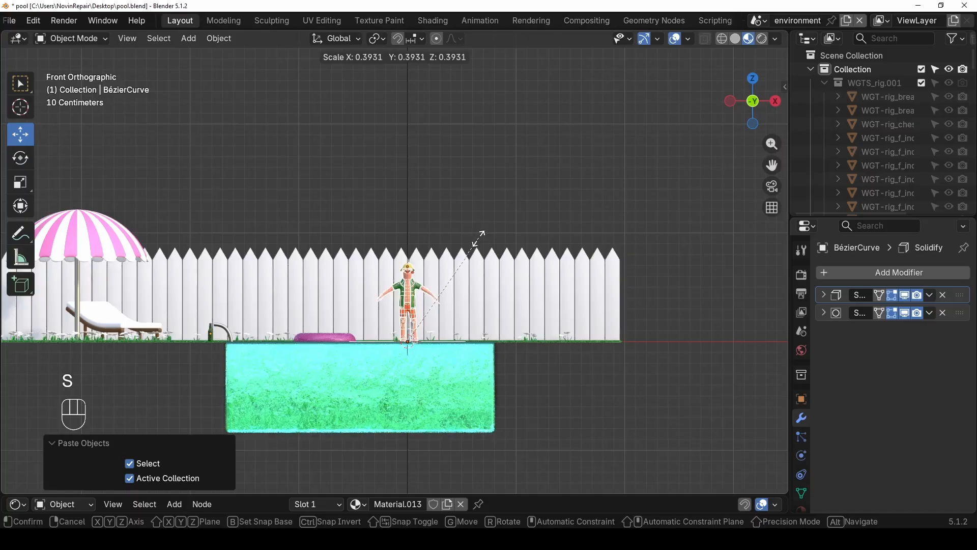
left_click(478, 248)
- Move the character horizontally about -1.85 m in X and 0.59 m in Y onto the pool's edge
middle_click_drag(479, 248, 433, 350)
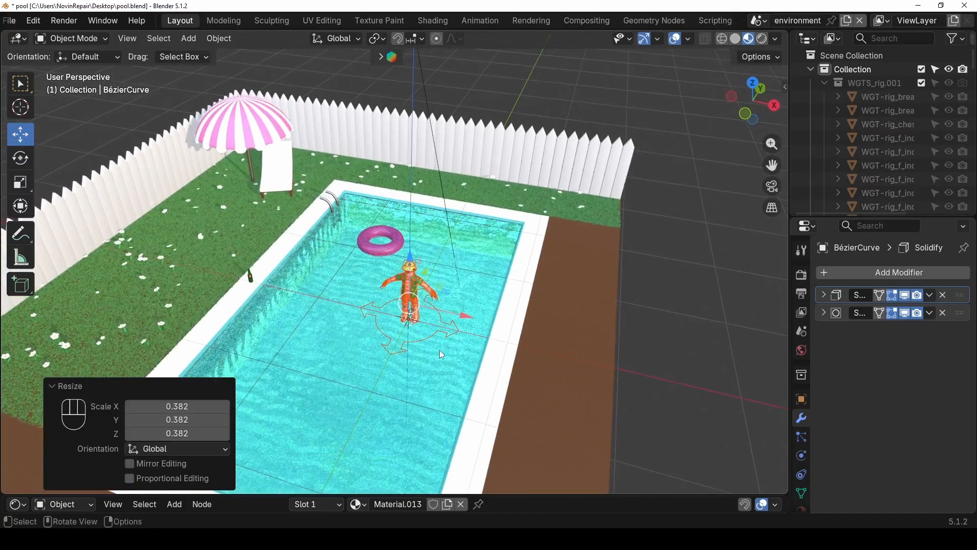
key("g")
key("shift+z")
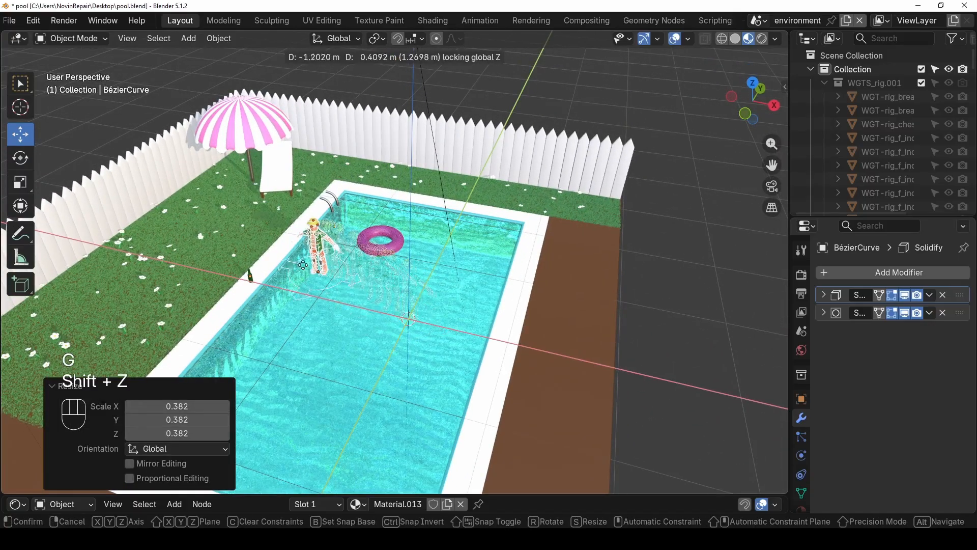
left_click(267, 237)
- Exclude the WGTS_rig.001 collection from the view layer and hide metarig.001 in the viewport
middle_click_drag(268, 237, 306, 285)
key("KP_Decimal")
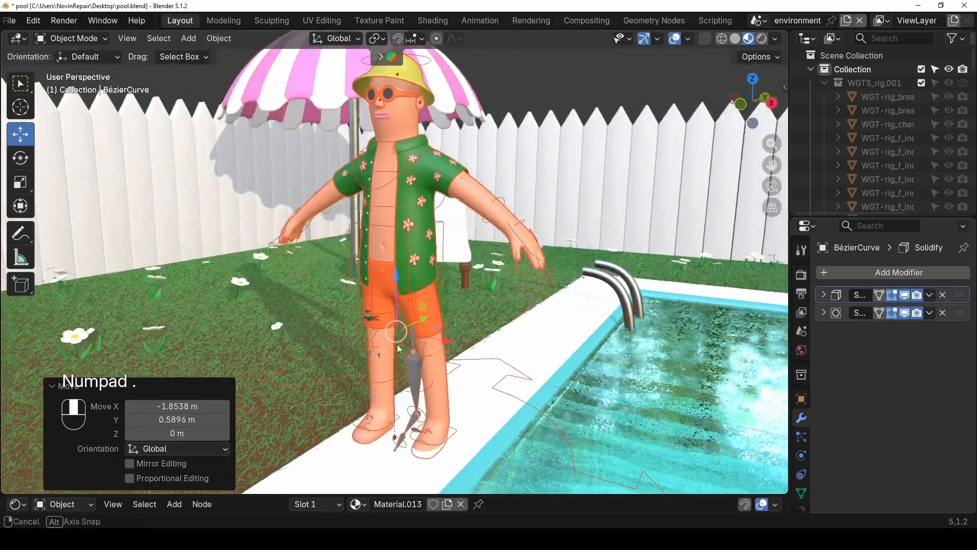
middle_click_drag(407, 359, 417, 379)
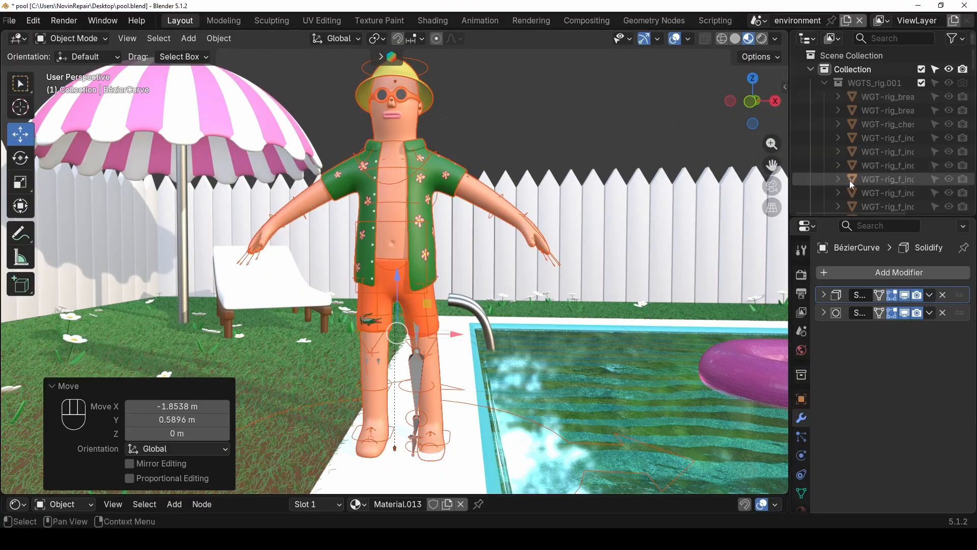
left_click(824, 84)
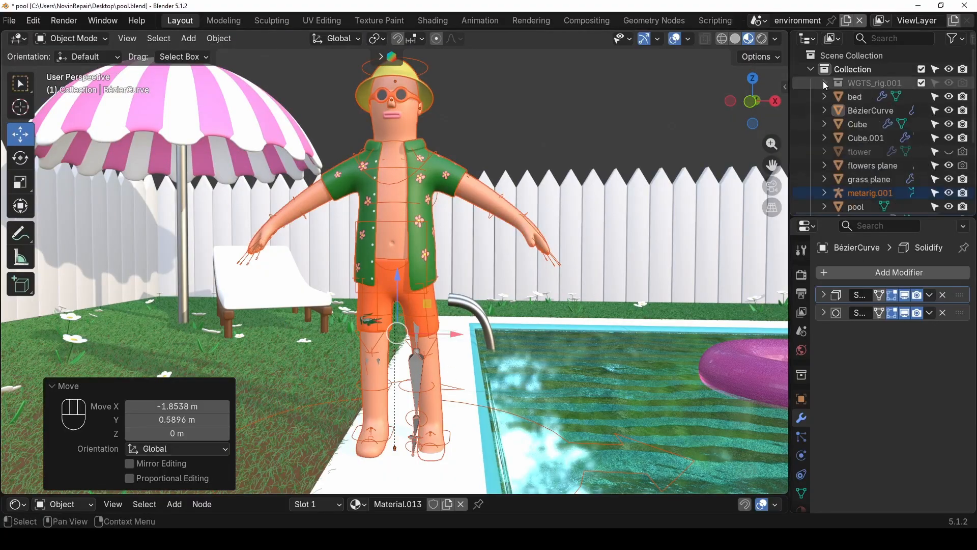
left_click(922, 83)
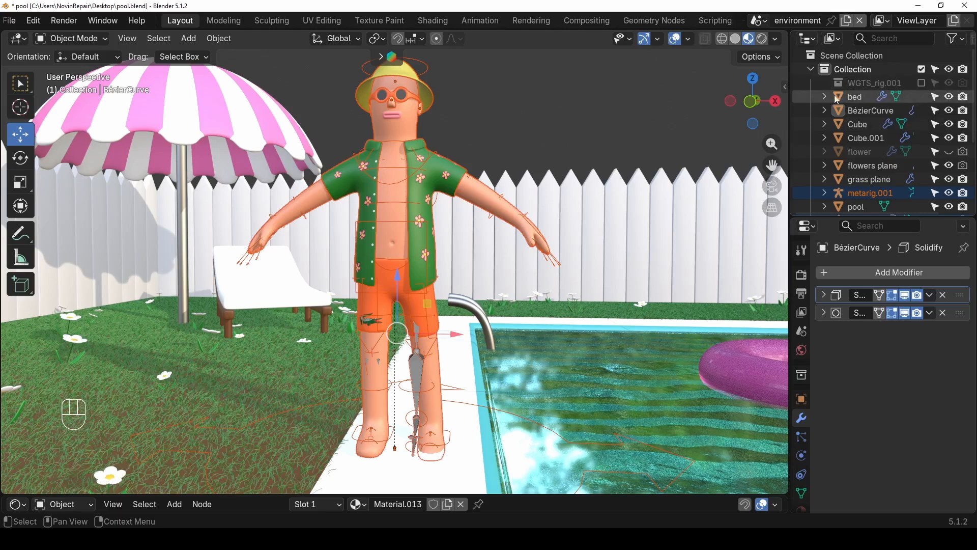
left_click_drag(862, 218, 866, 253)
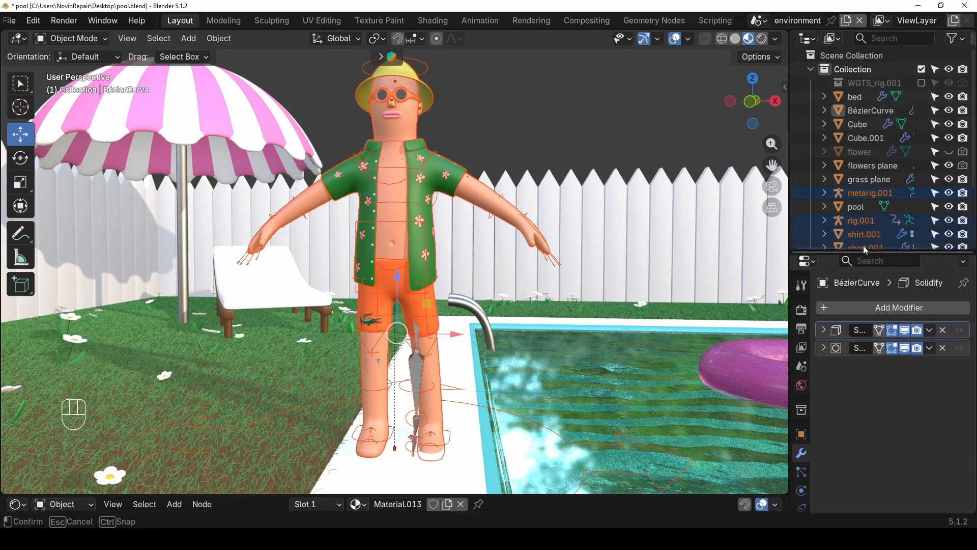
left_click(935, 194)
left_click(950, 194)
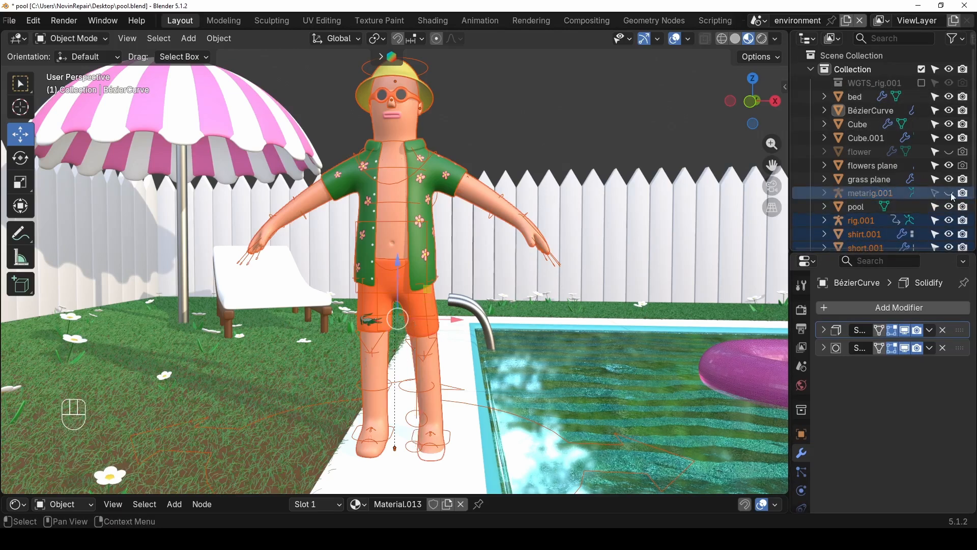
- Select the pasted rig.001 armature and switch it to Pose Mode
scroll(474, 364, "down", 2)
middle_click_drag(468, 368, 439, 257)
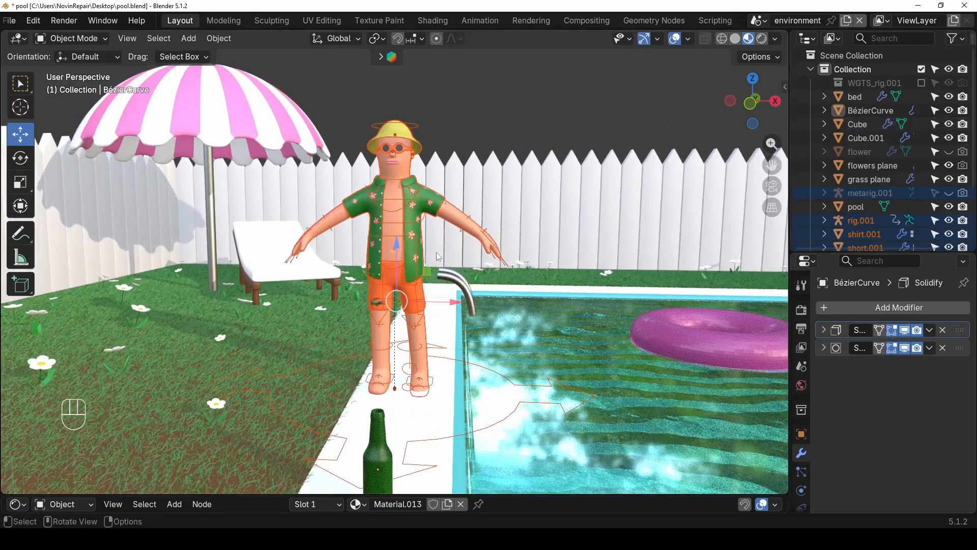
left_click(458, 363)
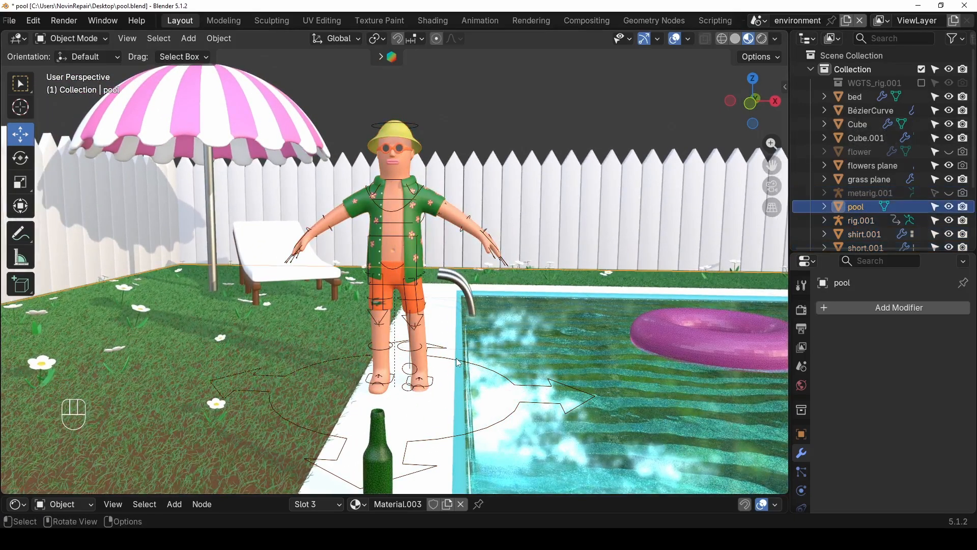
left_click(310, 247)
left_click(71, 38)
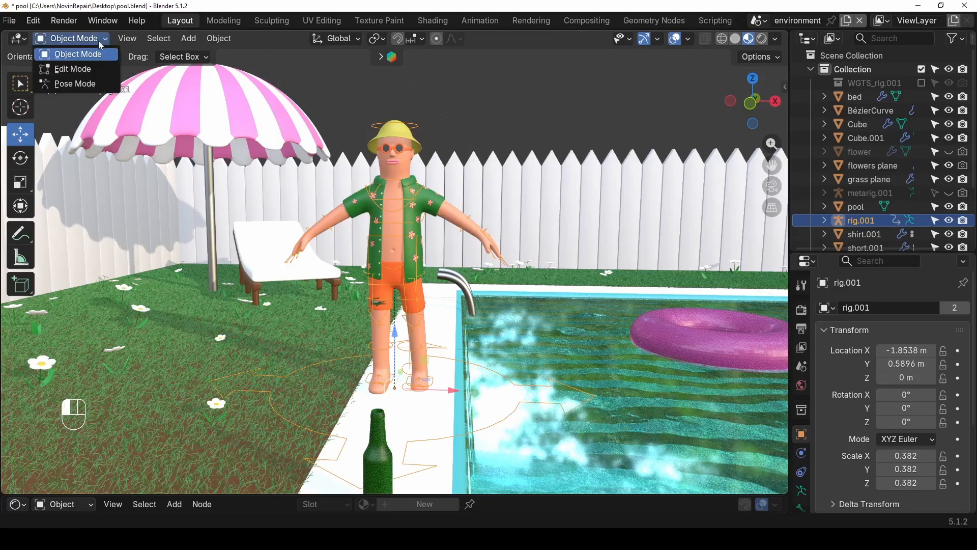
left_click(74, 83)
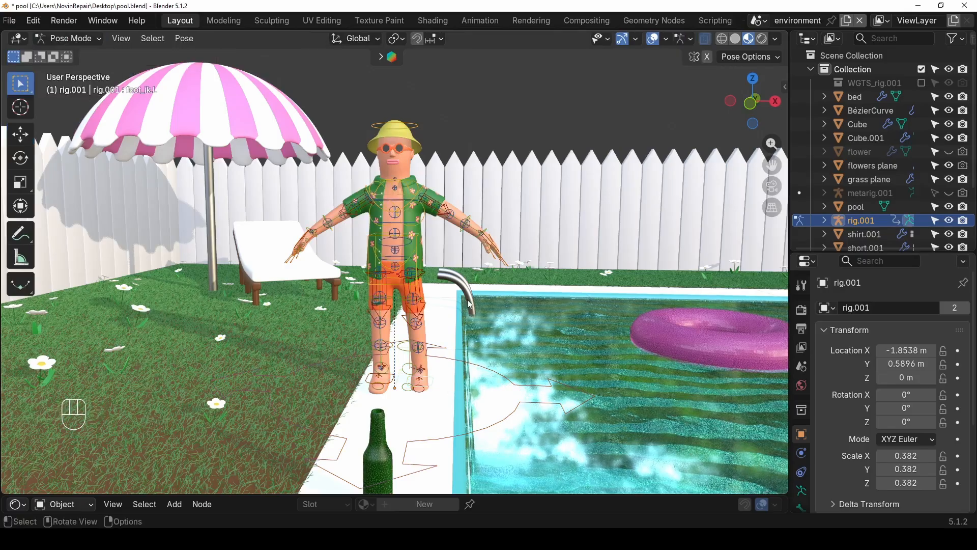
- Try moving the rig's root control, undo that move, and try scaling the root control down uniformly
left_click(477, 367)
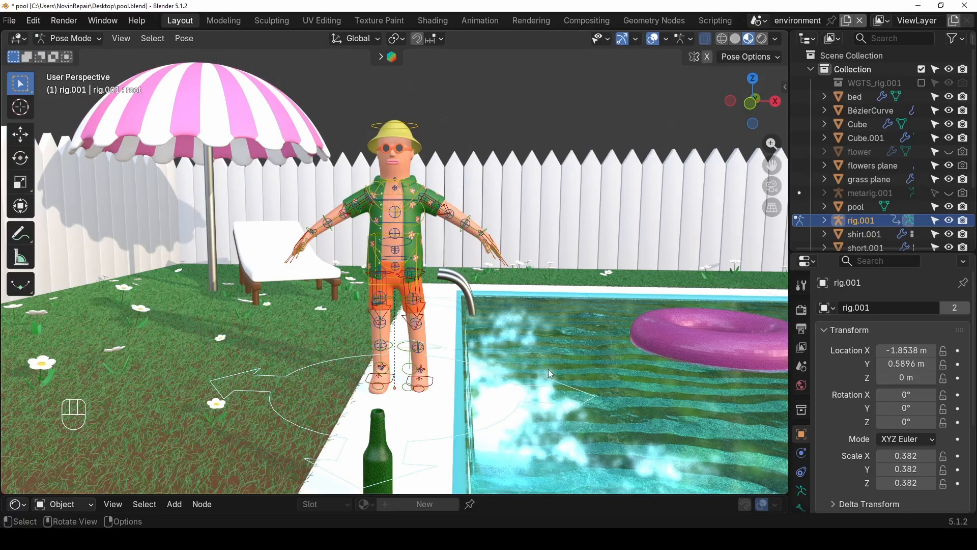
key("g")
key("ctrl+z")
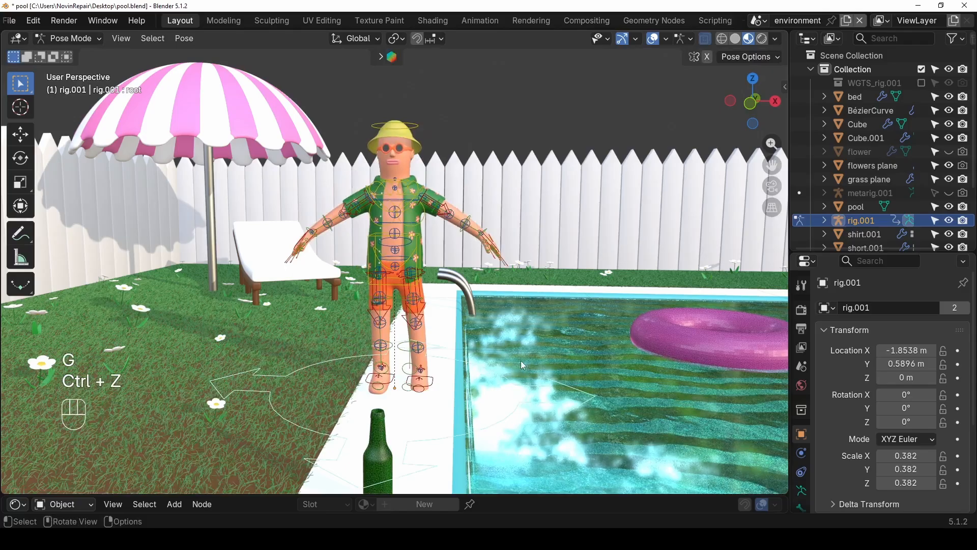
key("s")
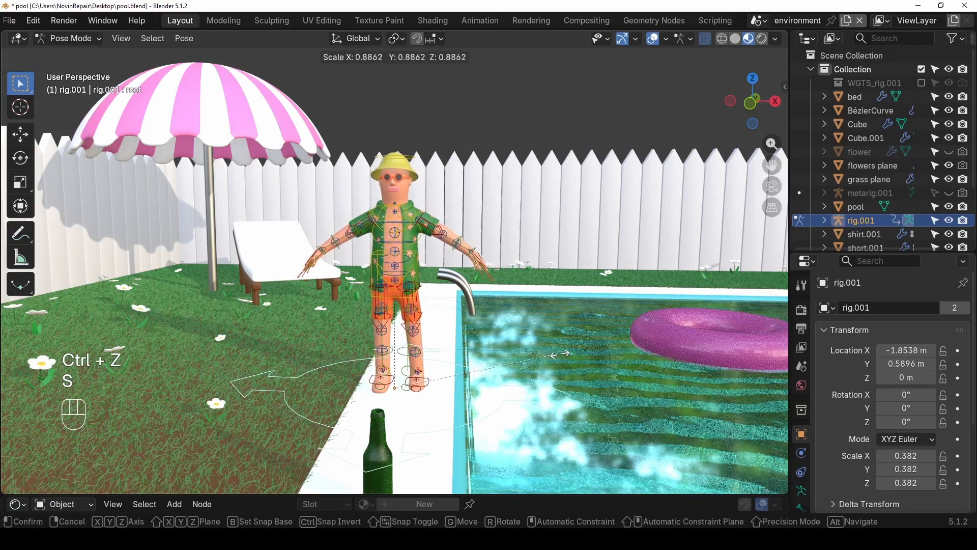
left_click(539, 369)
- Select every pose bone of rig.001 and clear all of their transforms
middle_click_drag(535, 365, 386, 322, "alt")
key("a")
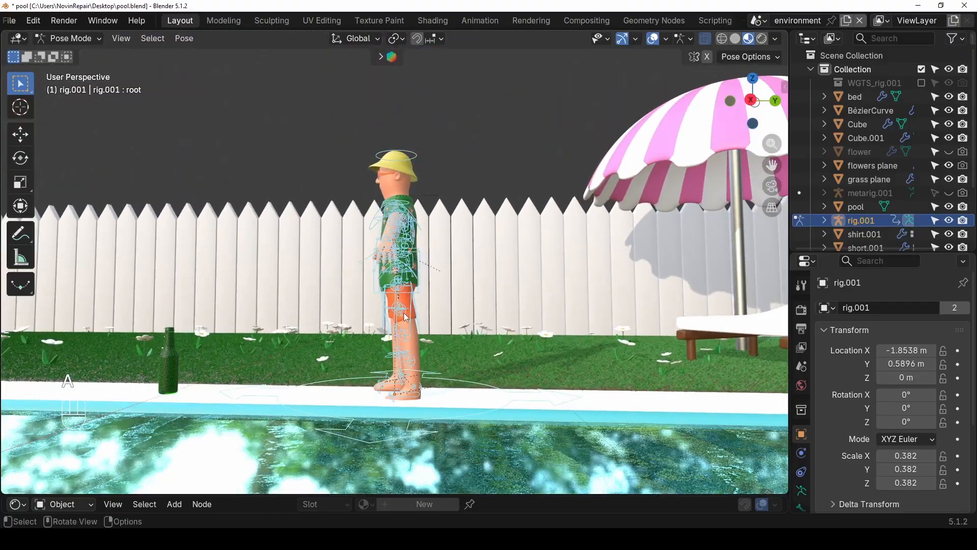
left_click(183, 39)
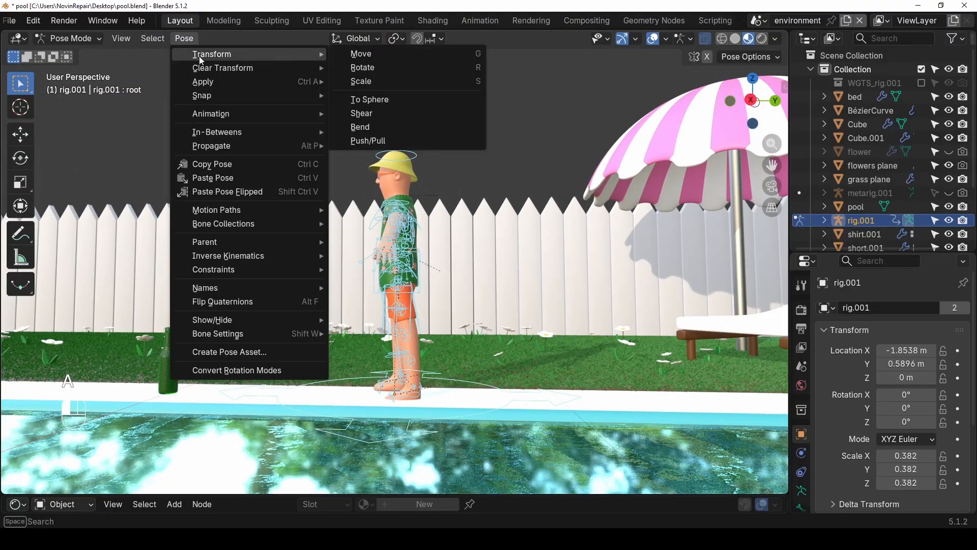
mouse_move(209, 68)
left_click(346, 66)
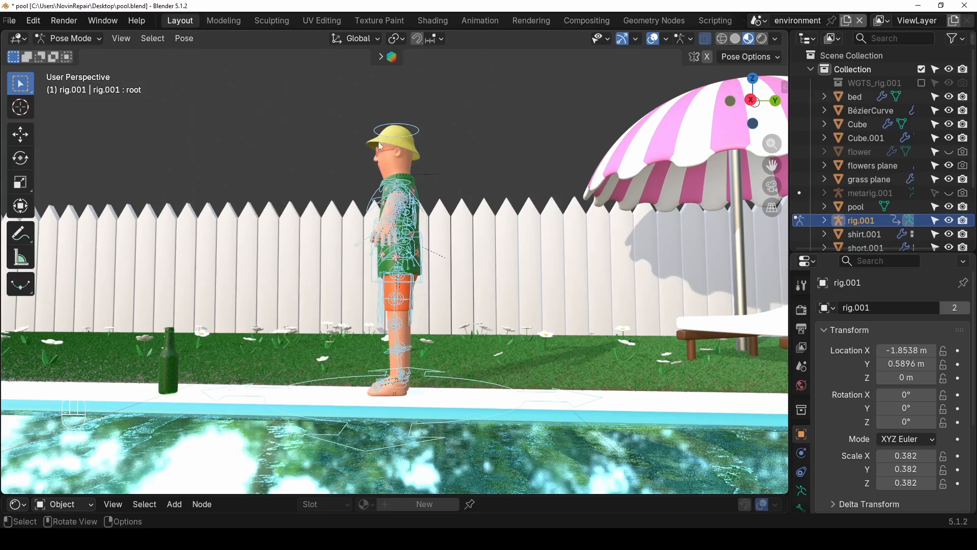
- Try scaling all of rig.001's selected pose bones down slightly, and undo that scaling
middle_click_drag(381, 147, 584, 209)
key("s")
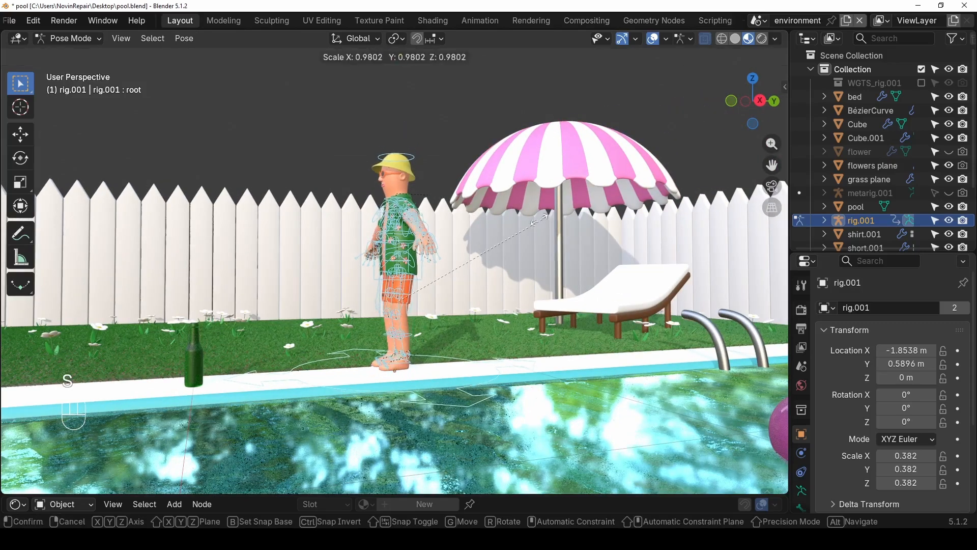
left_click(543, 224)
key("ctrl+z")
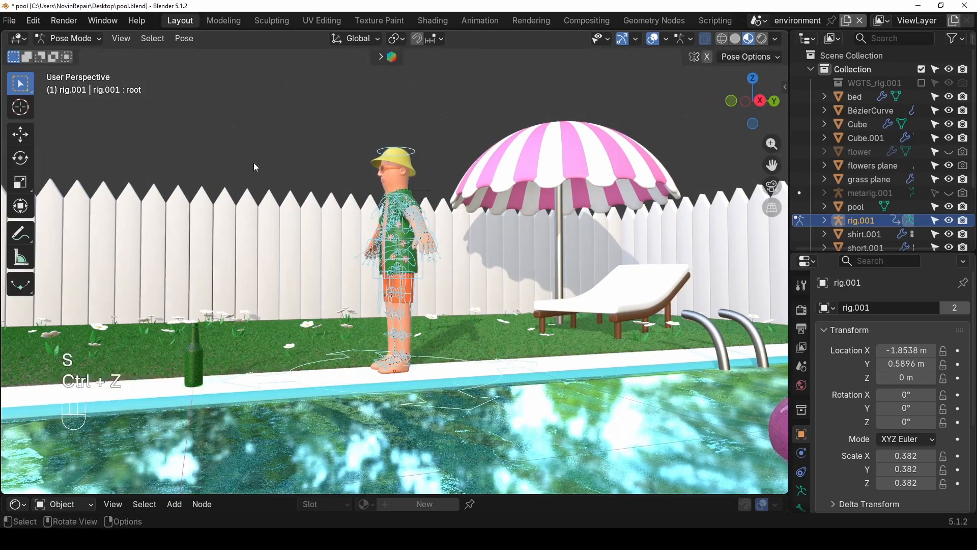
- Select only the root control of rig.001 and scale it down uniformly to about 0.86
middle_click_drag(387, 173, 556, 177)
key("a")
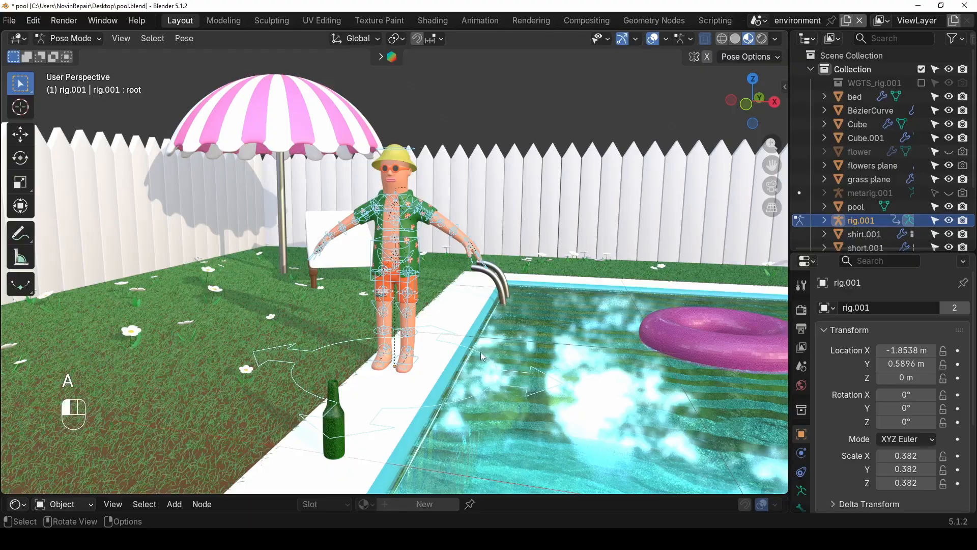
key("s")
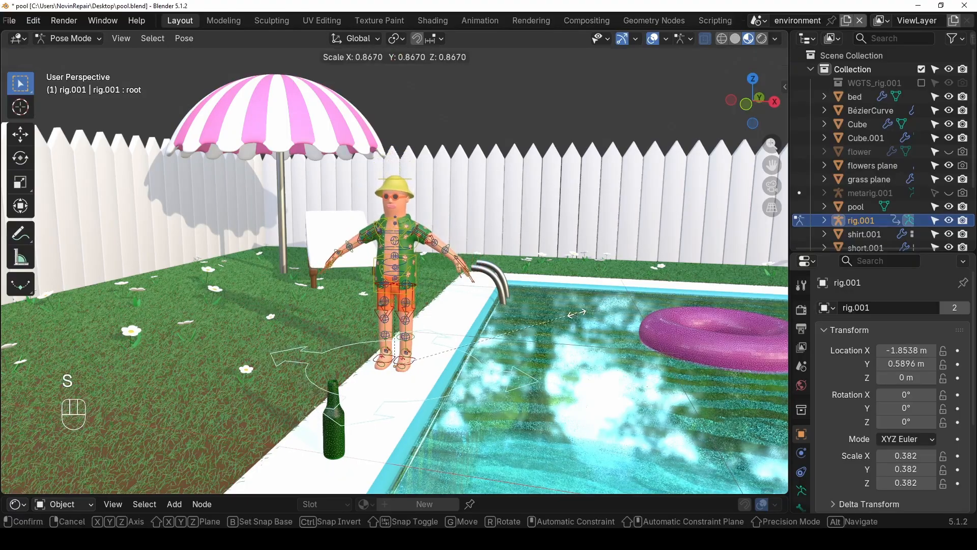
left_click(572, 318)
middle_click_drag(524, 330, 420, 322)
scroll(419, 322, "up", 2)
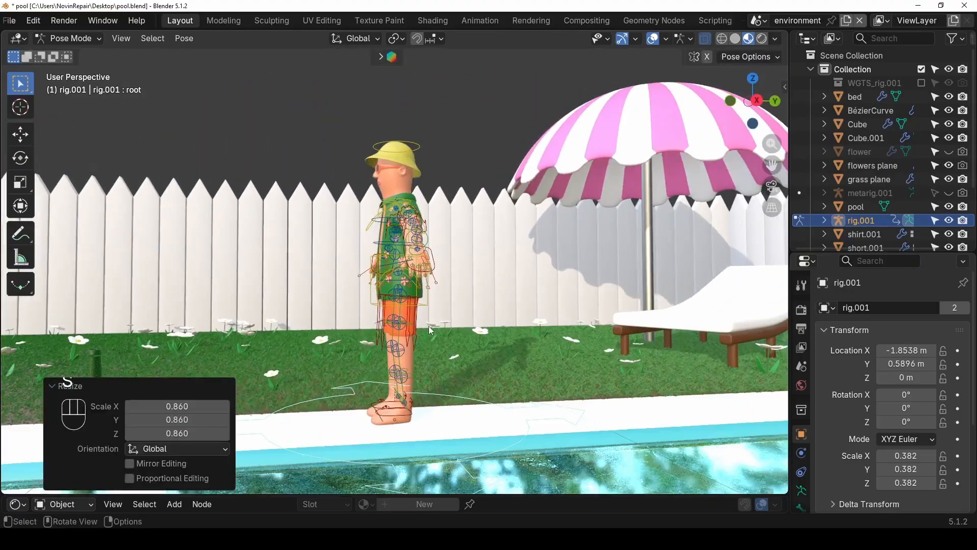
- Rotate the root control 90° about the global Z axis so the character faces the pool
key("r")
key("z")
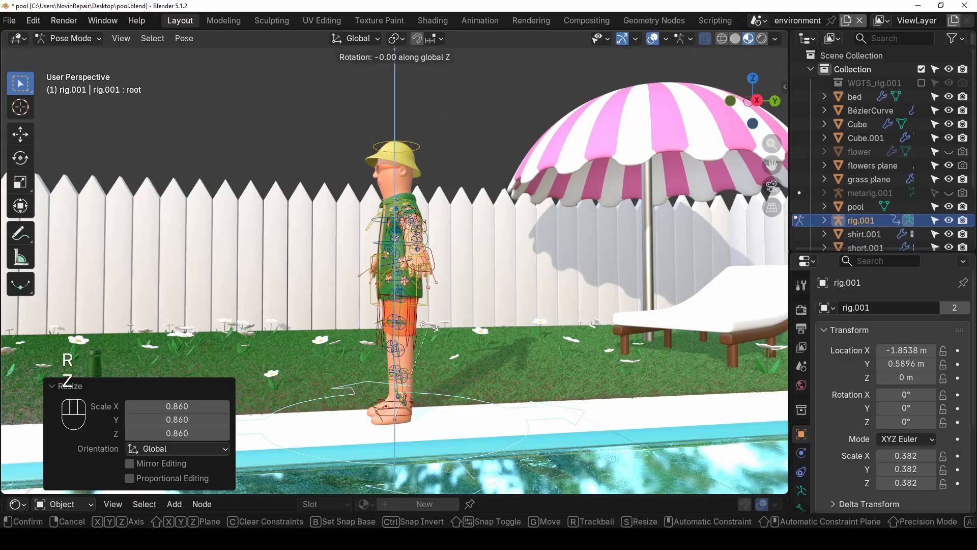
key("KP_9")
key("KP_0")
key("KP_Enter")
scroll(430, 331, "down", 4)
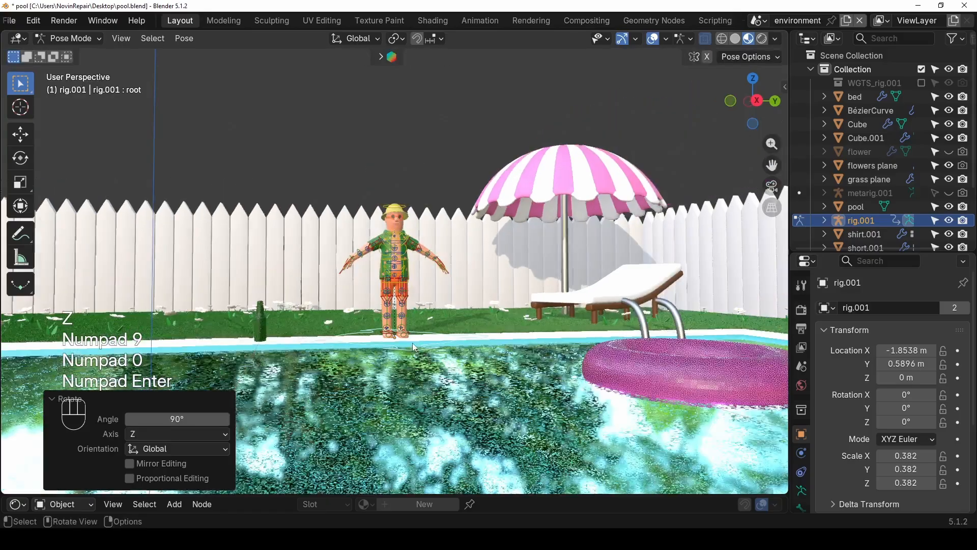
- Scale the root control up uniformly by about 1.08 to match the character to the surrounding pool furniture
mouse_move(430, 331)
middle_mouse_down("alt")
mouse_move(397, 318)
mouse_move(416, 319)
middle_mouse_up("alt")
scroll(396, 317, "down", 2)
key("s")
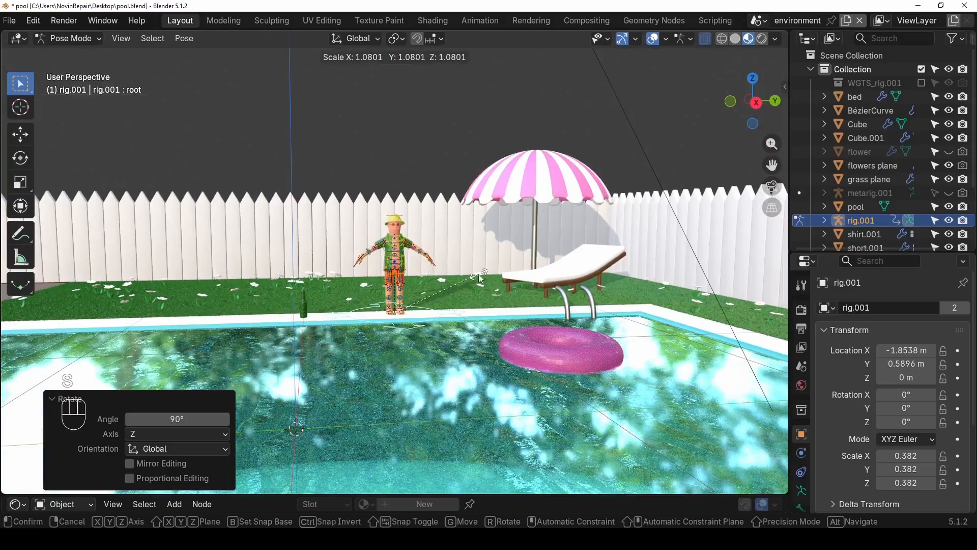
left_click(479, 278)
scroll(424, 320, "down", 1)
scroll(422, 320, "up", 5)
middle_click_drag(422, 319, 474, 309)
scroll(473, 309, "down", 6)
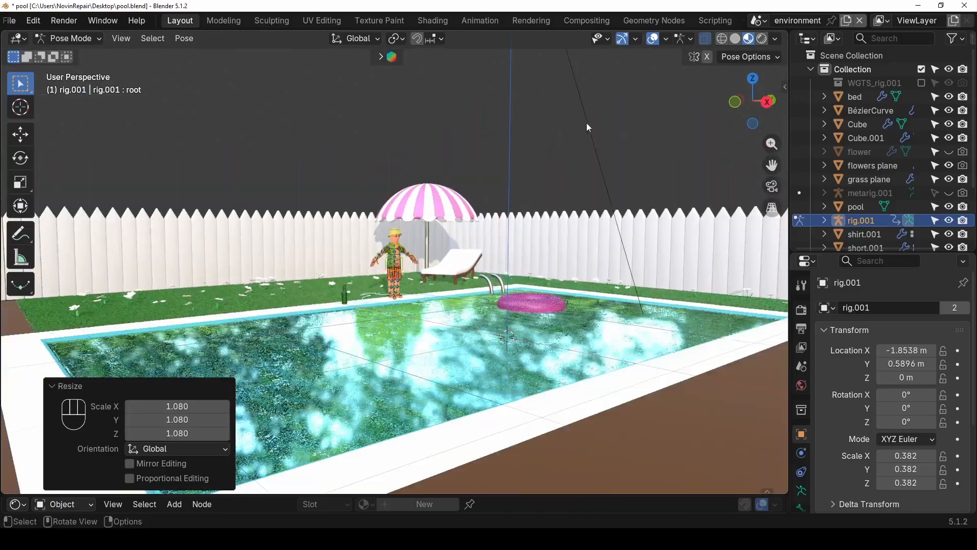
scroll(535, 194, "up", 5)
- Return rig.001 to Object Mode and save the pool.blend file
left_click(79, 38)
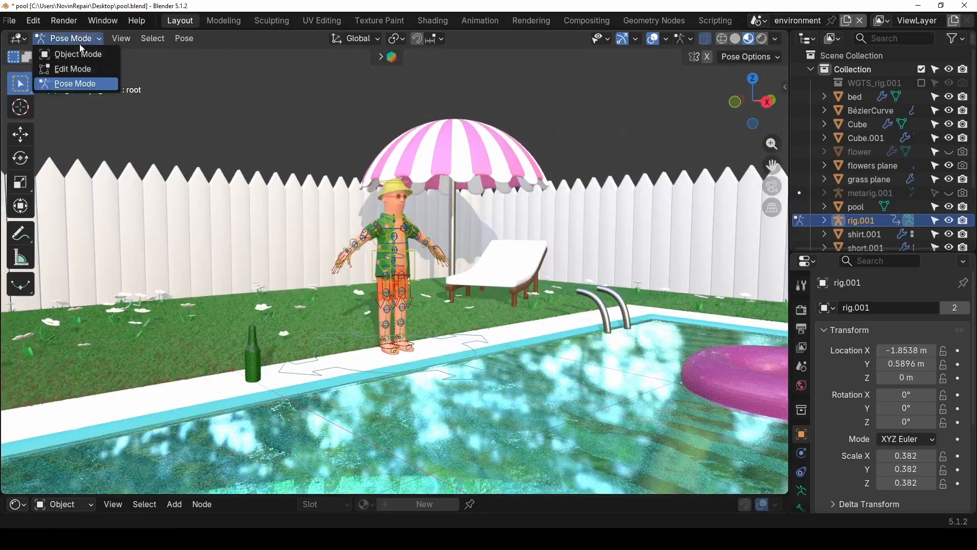
left_click(79, 54)
scroll(528, 170, "down", 3)
middle_click_drag(403, 287, 392, 260)
scroll(442, 331, "up", 1)
scroll(441, 331, "down", 2)
scroll(391, 258, "up", 3)
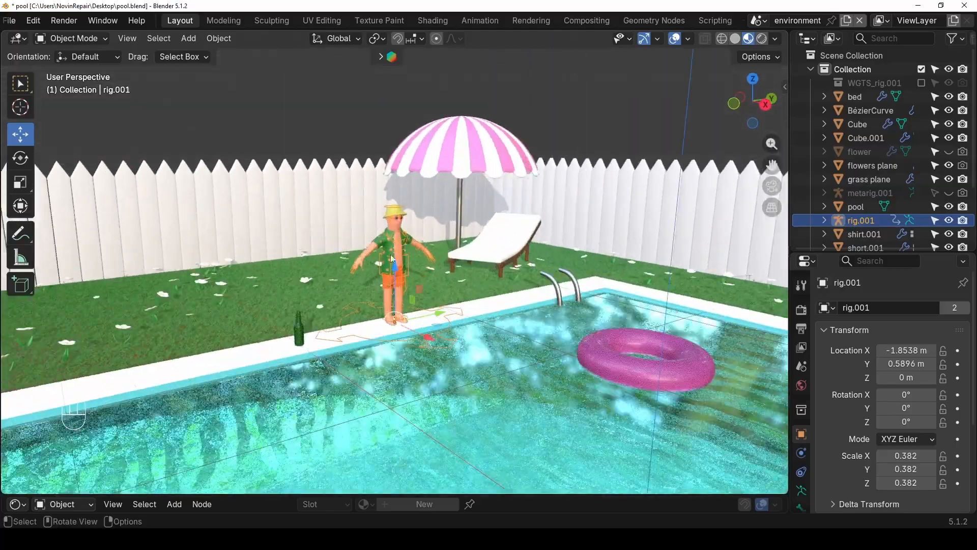
scroll(458, 352, "up", 4)
middle_click_drag(441, 369, 500, 363)
scroll(401, 360, "down", 4)
scroll(443, 347, "down", 1)
key("ctrl+s")
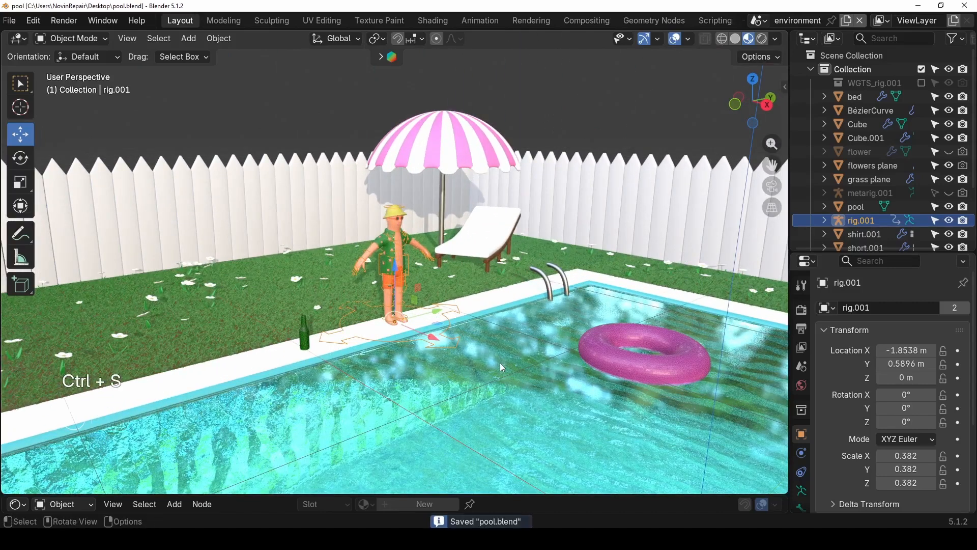
- Switch the viewport to solid shading and scale the bottle down uniformly to about 0.573
left_click(735, 41)
scroll(455, 308, "up", 4)
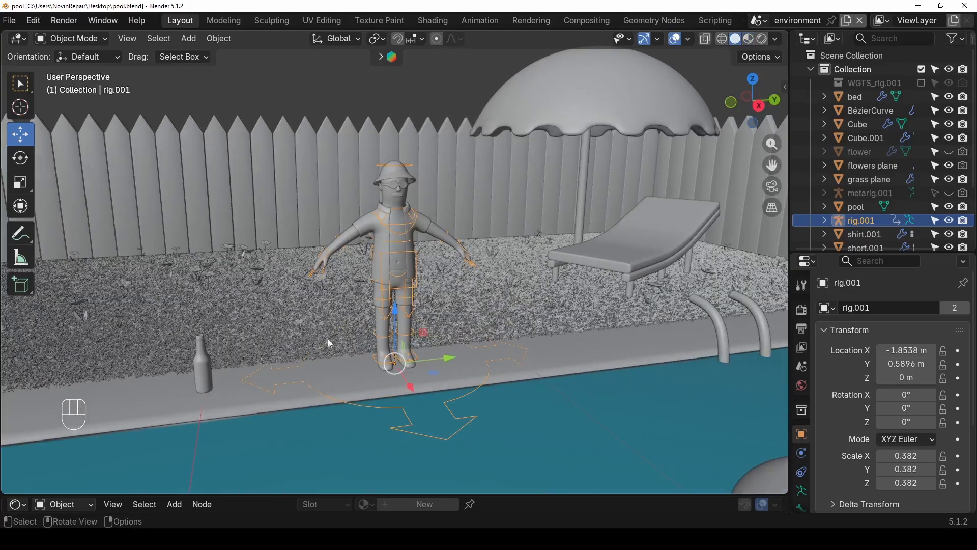
left_click(208, 366)
middle_click_drag(217, 386, 297, 314)
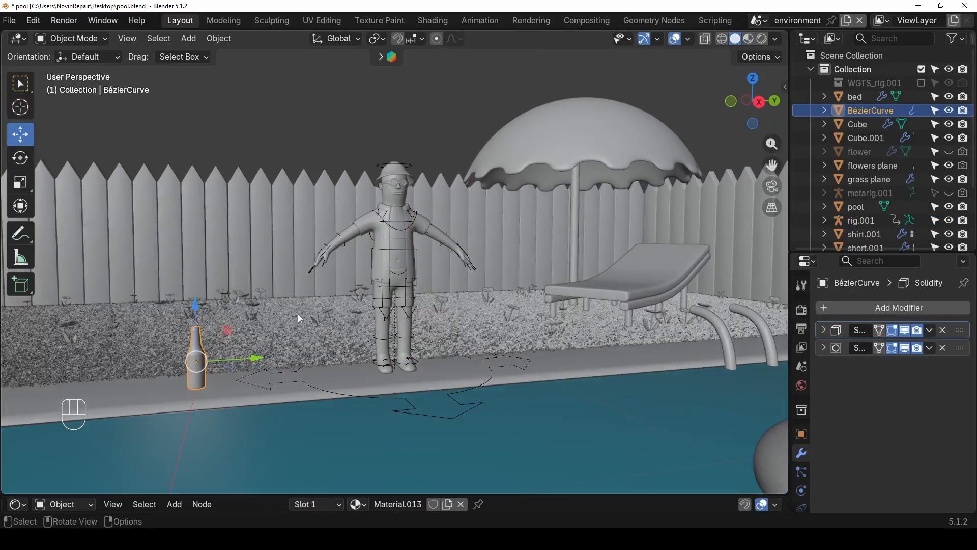
key("s")
left_click(259, 338)
- Move the bottle up beside the character's hand, about 0.05 m in X, 0.21 m in Y and 0.27 m in Z
key("g")
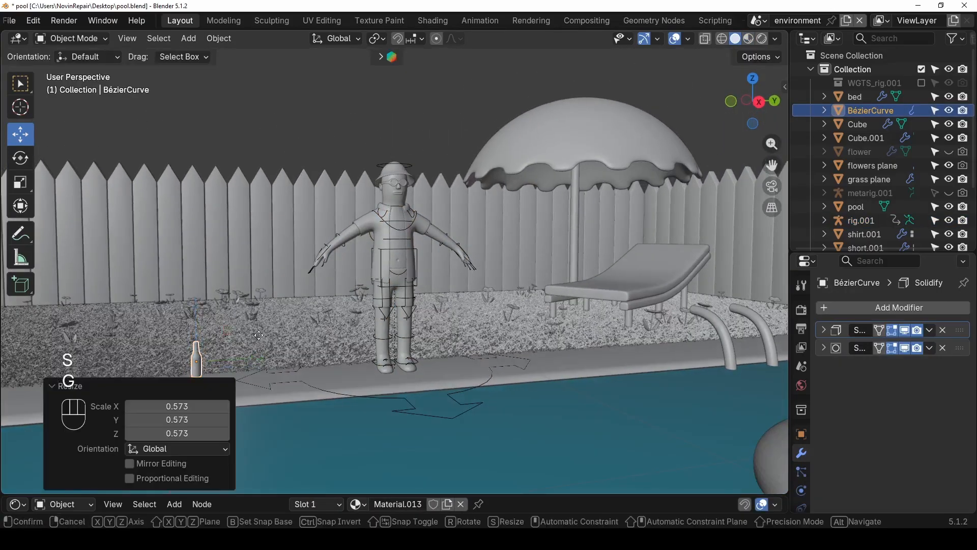
left_click(340, 240)
middle_click_drag(353, 279, 333, 293)
scroll(258, 276, "up", 1)
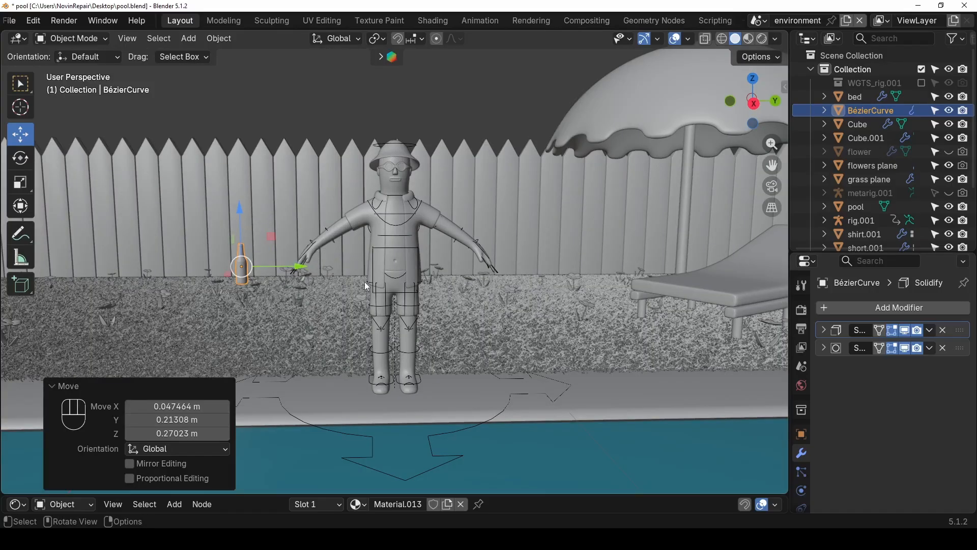
- Put rig.001 in Pose Mode with X-axis mirroring enabled and select the upper_arm_fk.L control
scroll(367, 286, "up", 3)
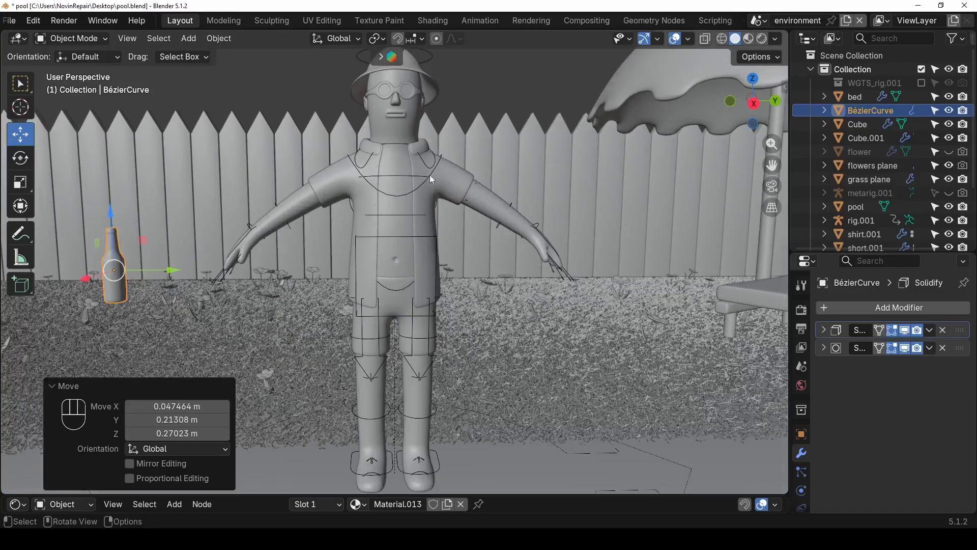
left_click(436, 164)
left_click(74, 39)
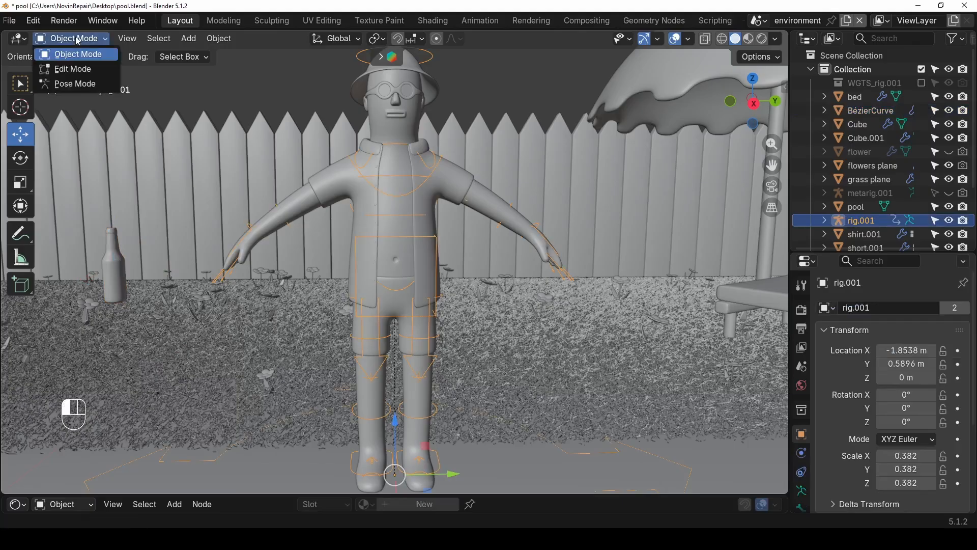
left_click(75, 84)
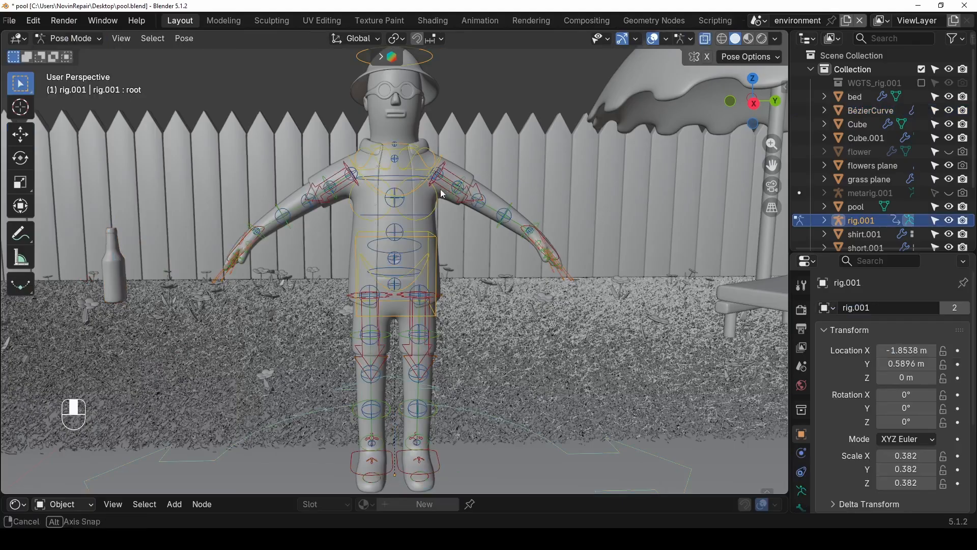
scroll(448, 194, "up", 3)
left_click(496, 123)
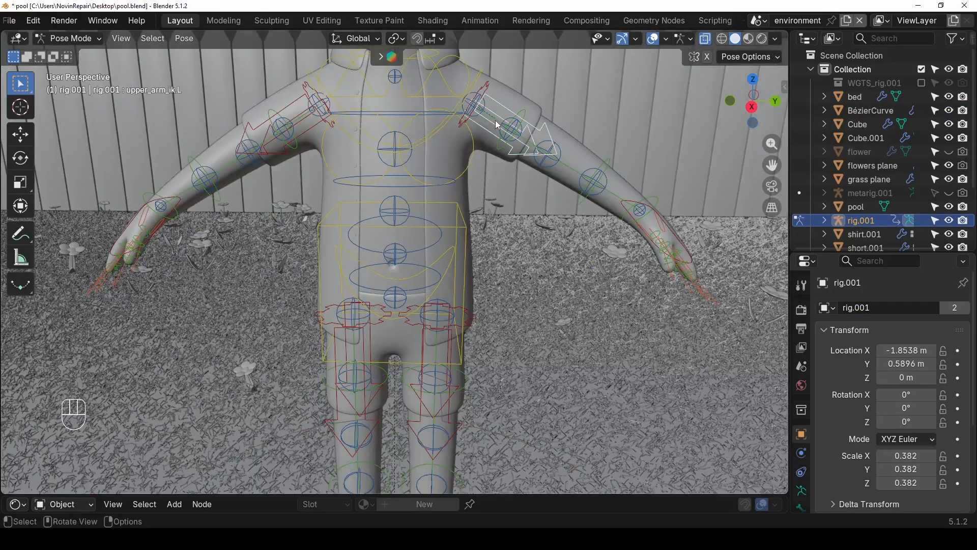
left_click(497, 123)
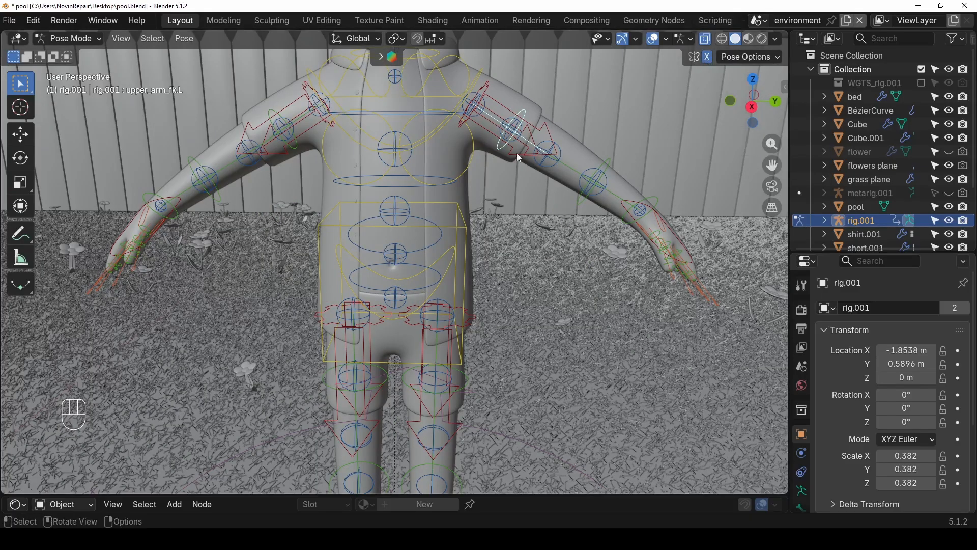
scroll(399, 213, "down", 4)
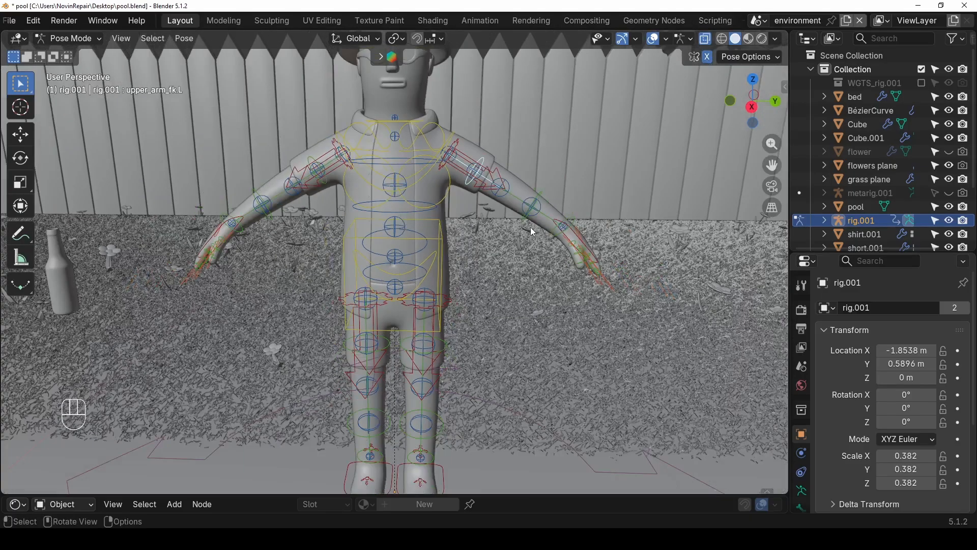
- Show the viewport's item properties and run the rig_ui.py script, returning to the Layout workspace
key("n")
left_click(782, 92)
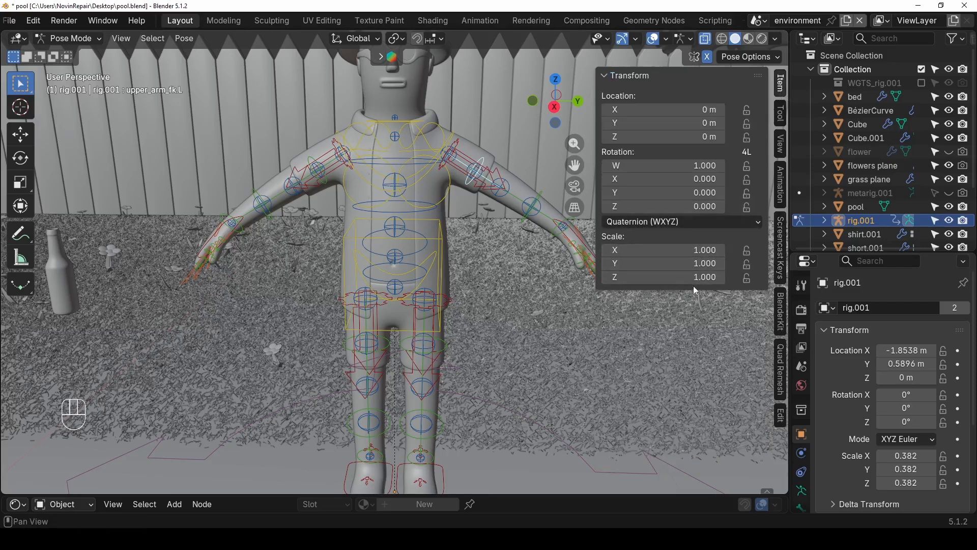
left_click(713, 22)
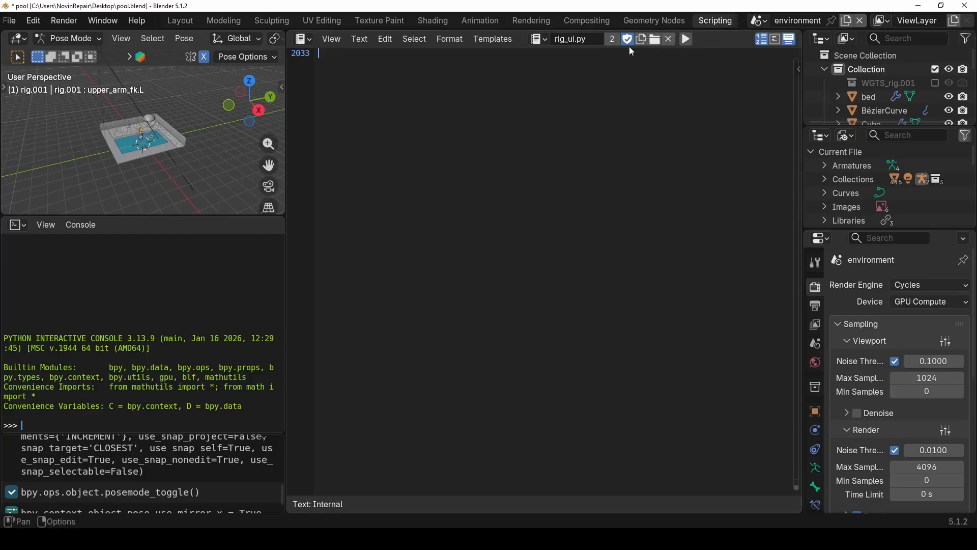
left_click(686, 39)
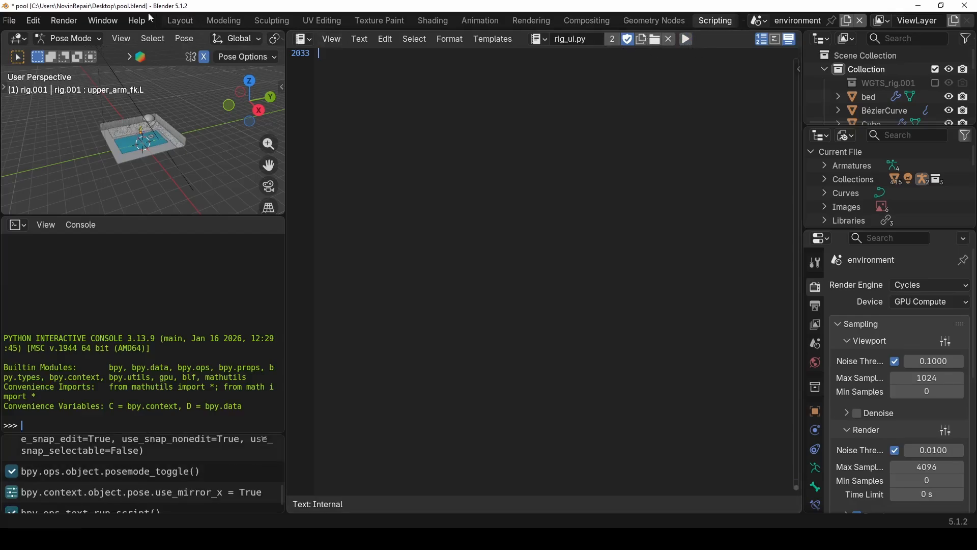
left_click(179, 22)
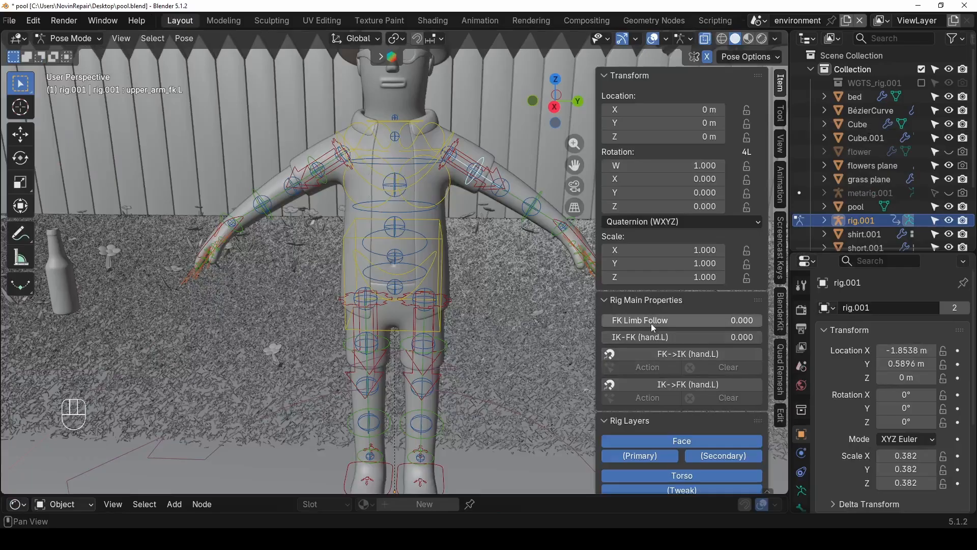
- Set FK Limb Follow and IK-FK (hand.L) to 1.000 for the left arm
left_click_drag(640, 320, 763, 321)
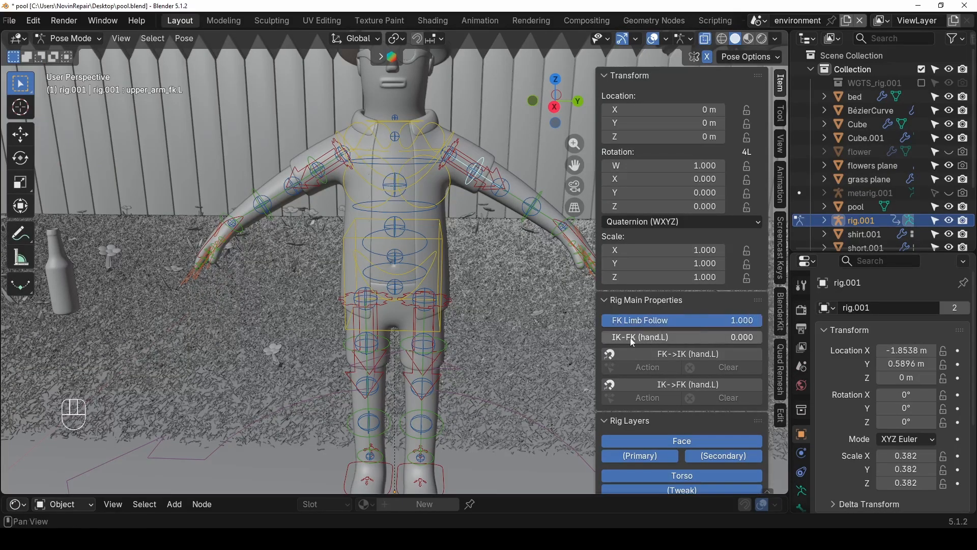
left_click_drag(631, 338, 762, 338)
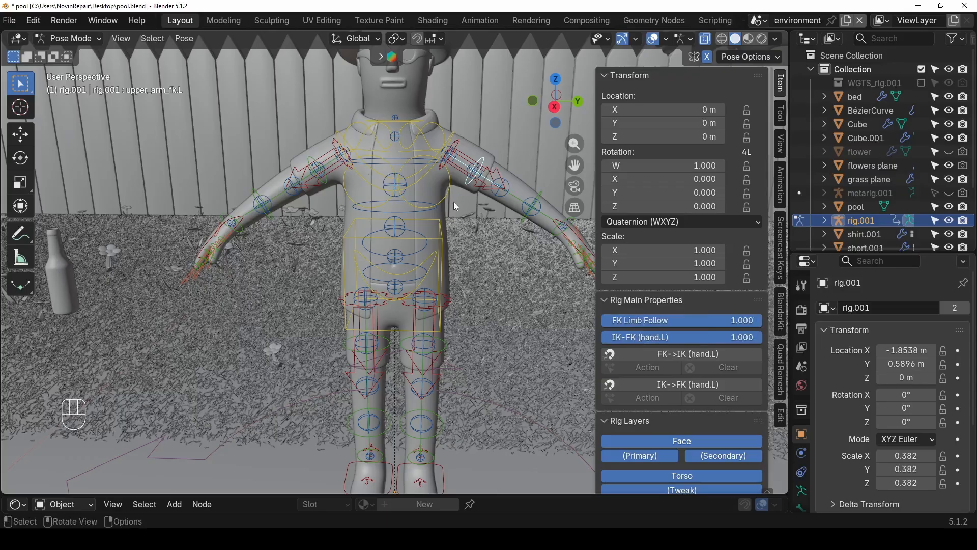
- Try rotating the left upper arm FK control downward in the right orthographic view, and undo the rotation
middle_click_drag(497, 237, 472, 242)
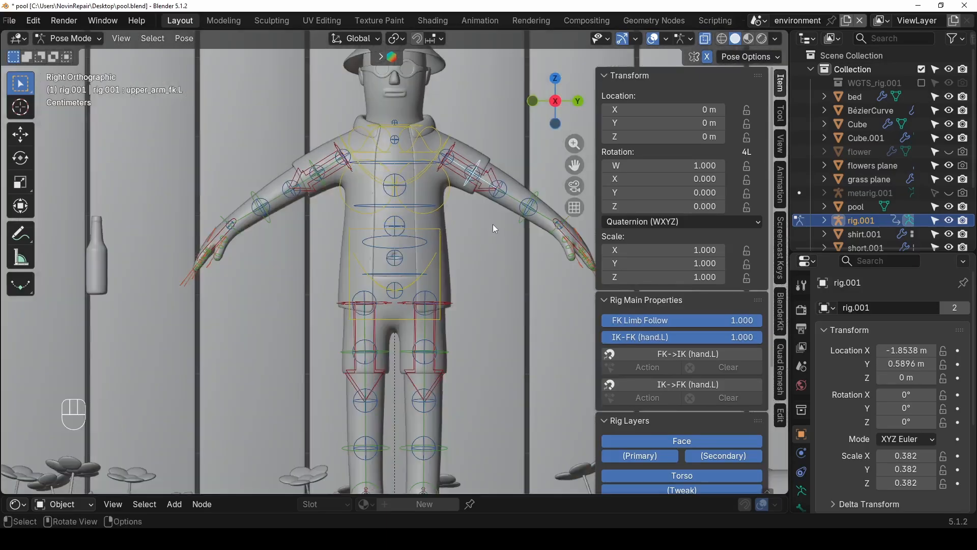
key("r")
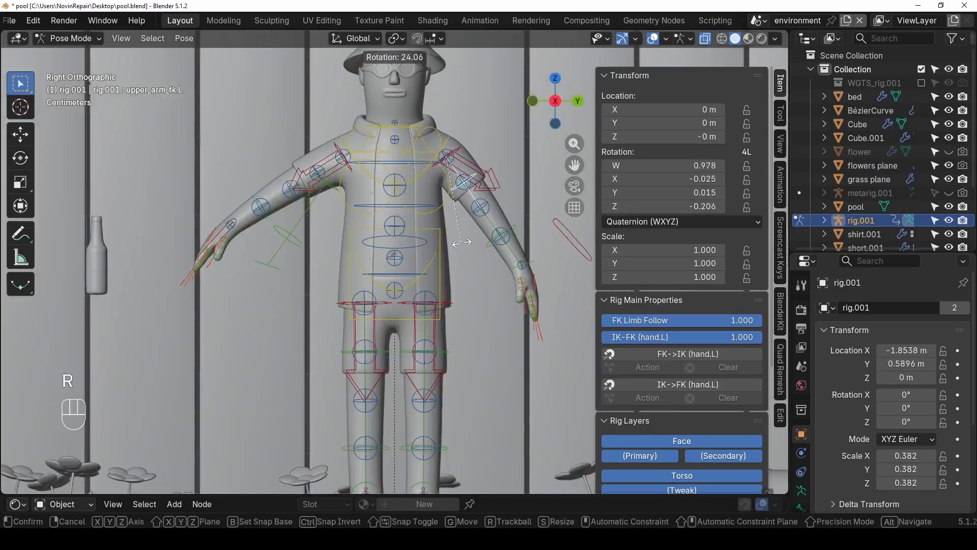
left_click(474, 244)
key("ctrl+z")
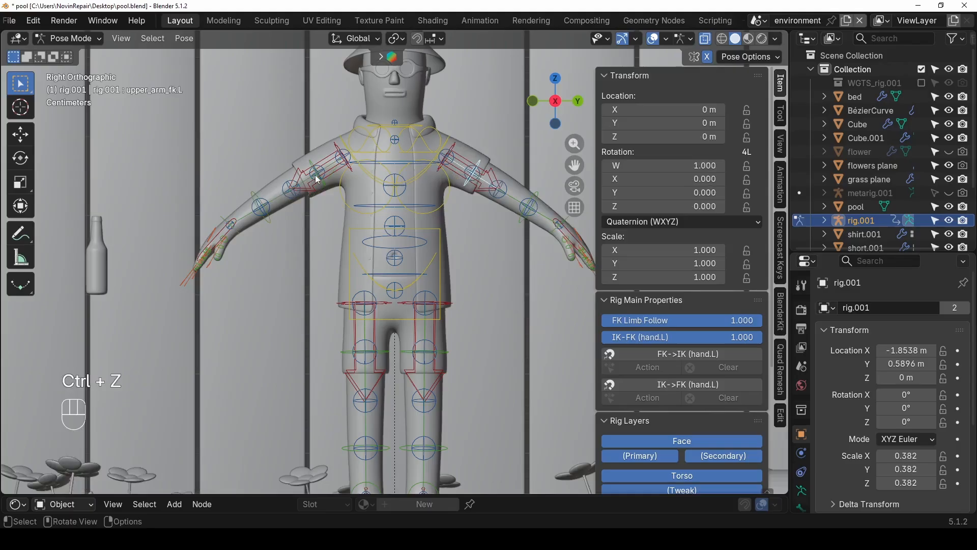
- Select the upper_arm_fk.R control and set its FK Limb Follow and IK-FK (hand.R) to 1.000
left_click(331, 171)
left_click(331, 170)
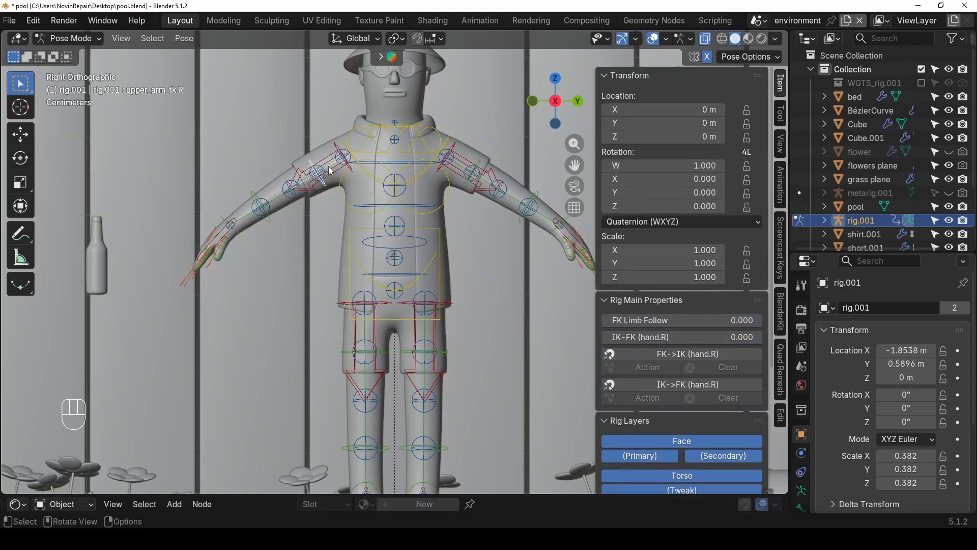
left_click_drag(662, 320, 822, 320)
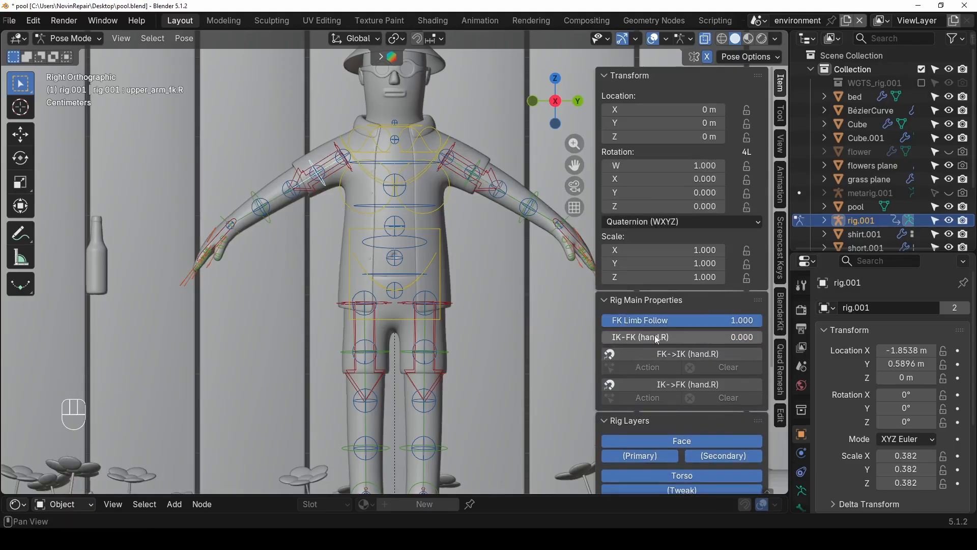
left_click_drag(662, 337, 779, 337)
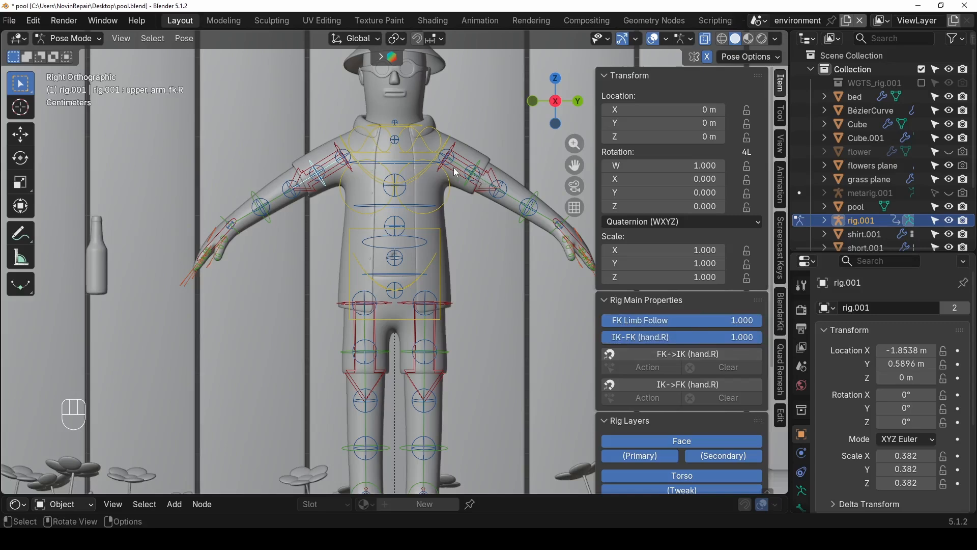
- Lower both arms with mirrored posing by rotating the upper_arm_fk.L control about 37° and shifting it about 0.0045 m along Y
key("r")
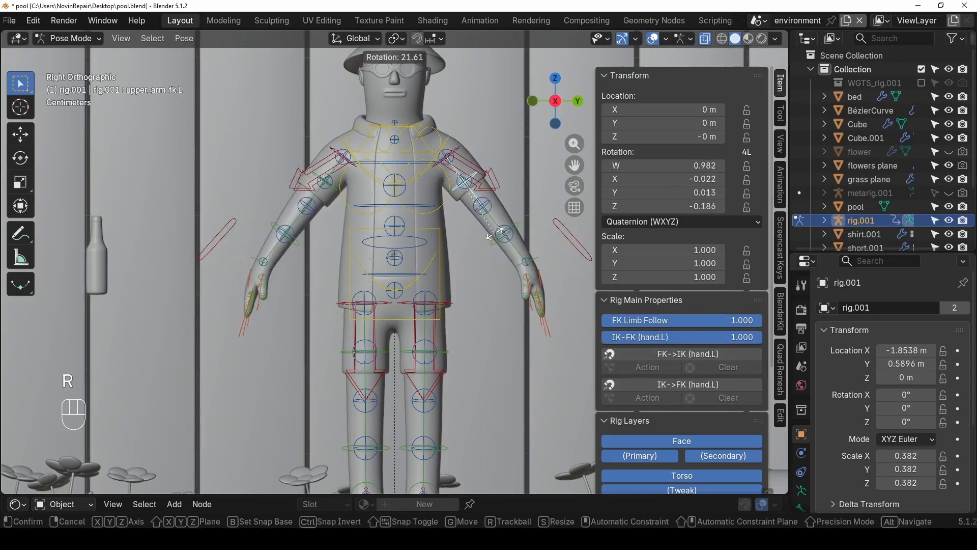
left_click(475, 246)
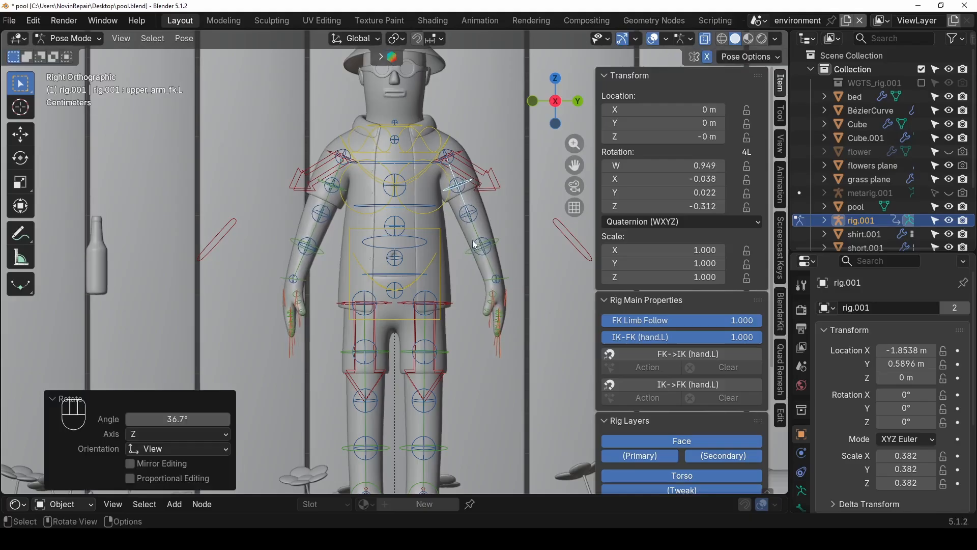
key("g")
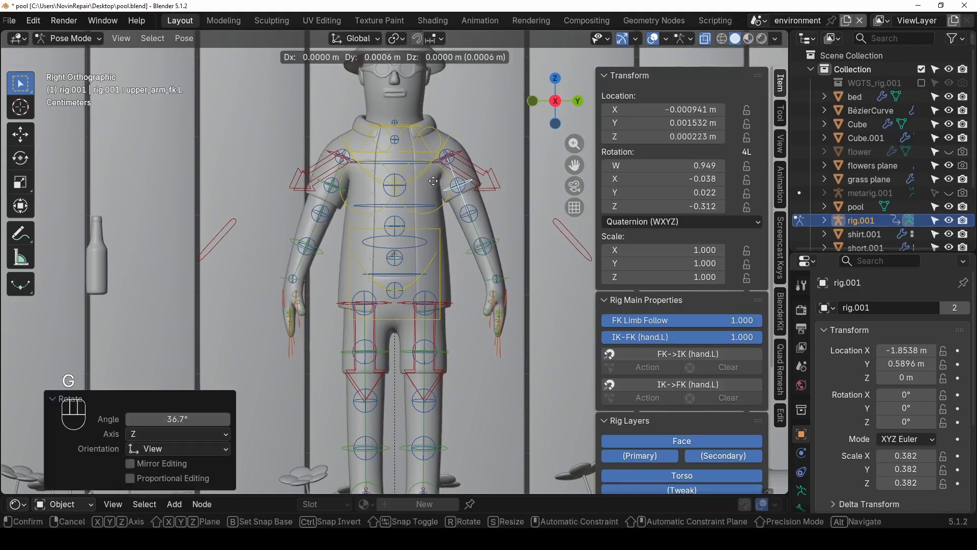
left_click(436, 181)
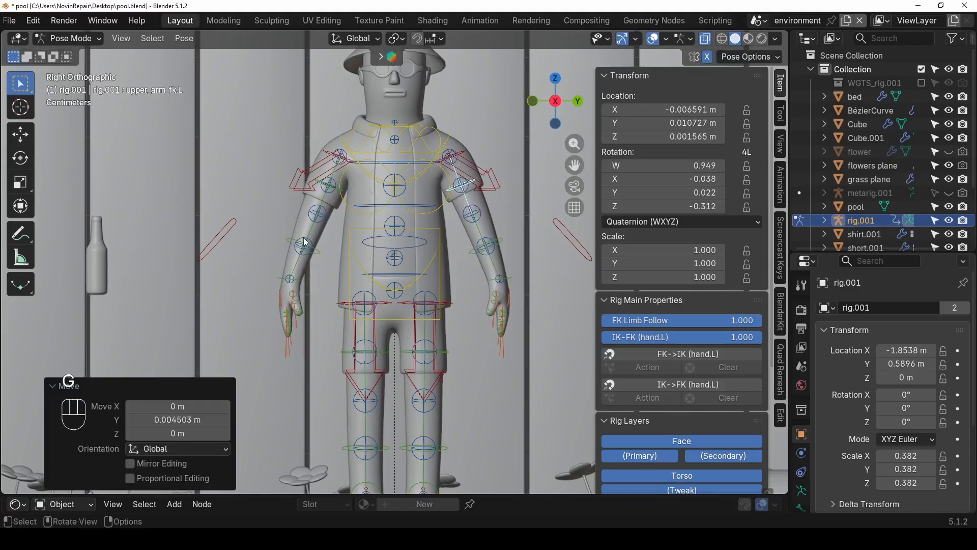
- Bend the right forearm forward by rotating forearm_fk.R about -45° with pose X-mirroring off, undoing the first try
middle_click_drag(305, 242, 414, 261)
left_click(330, 249)
key("r")
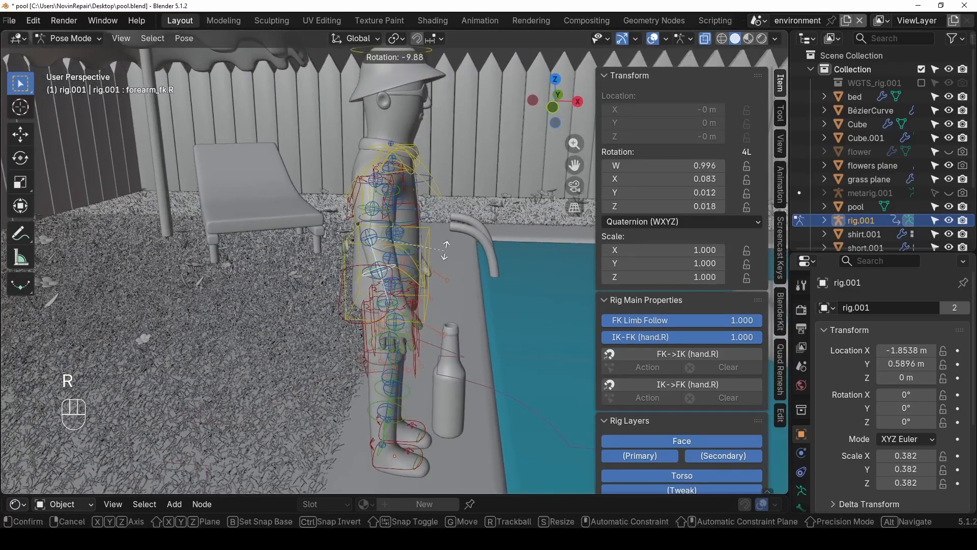
left_click(450, 244)
key("ctrl+z")
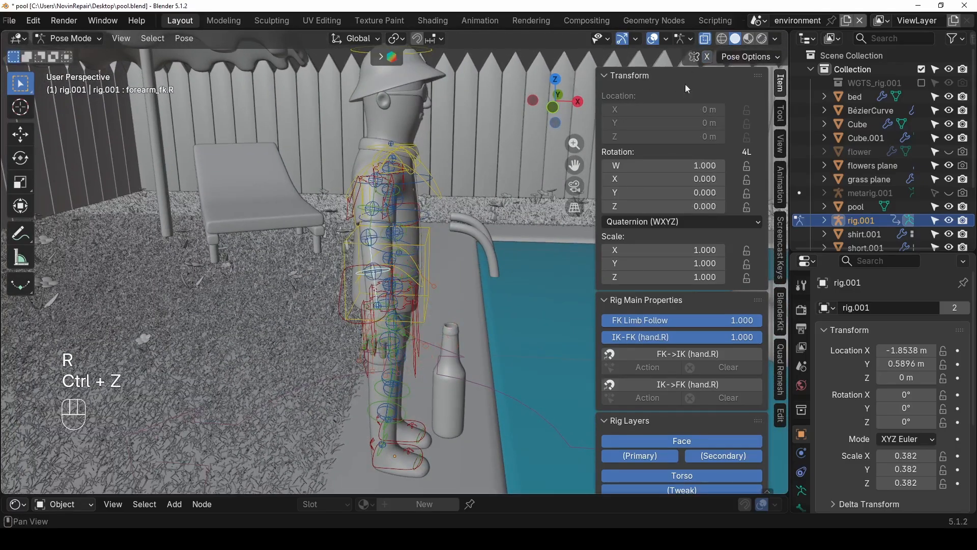
key("r")
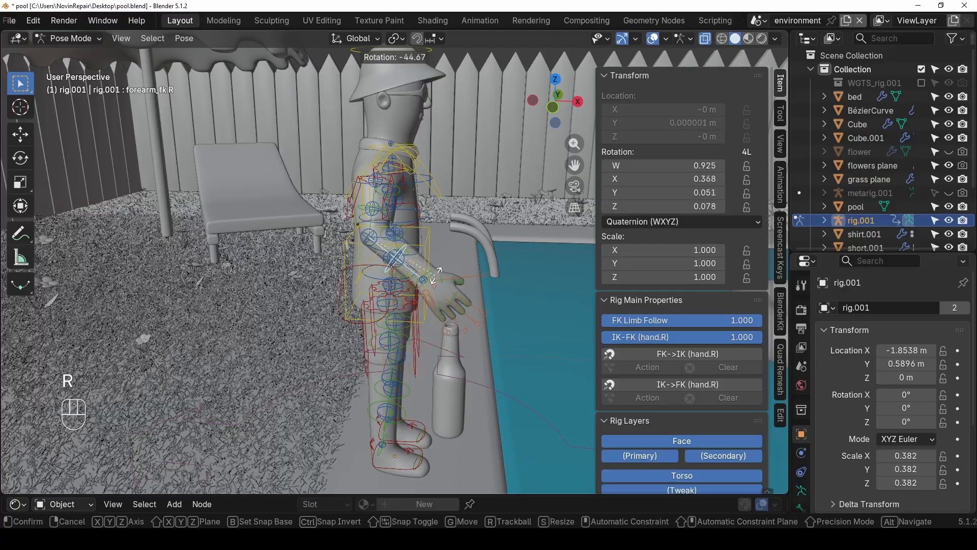
left_click(462, 303)
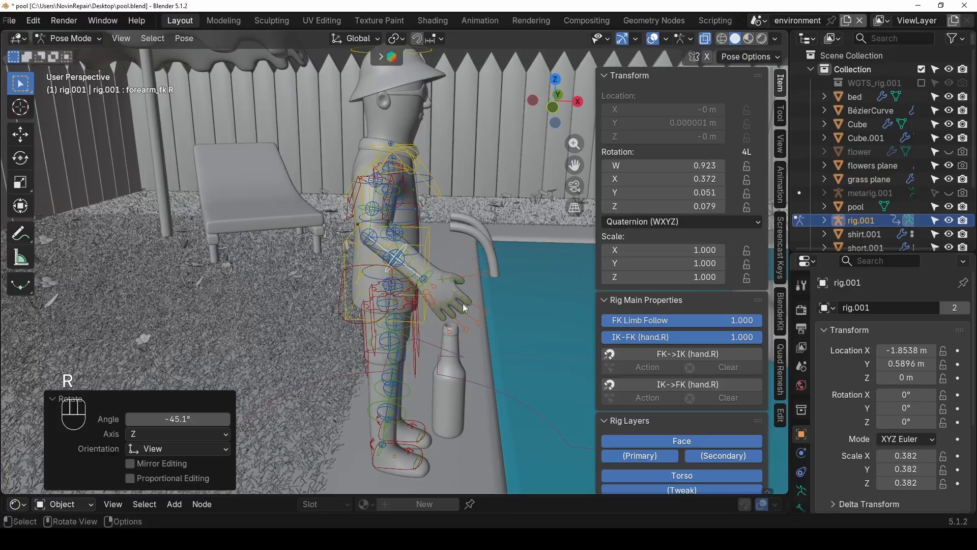
- Raise the right forearm slightly by rotating forearm_fk.R about another -6° and shifting it about 0.013 m along the view's X
middle_click_drag(463, 303, 437, 289)
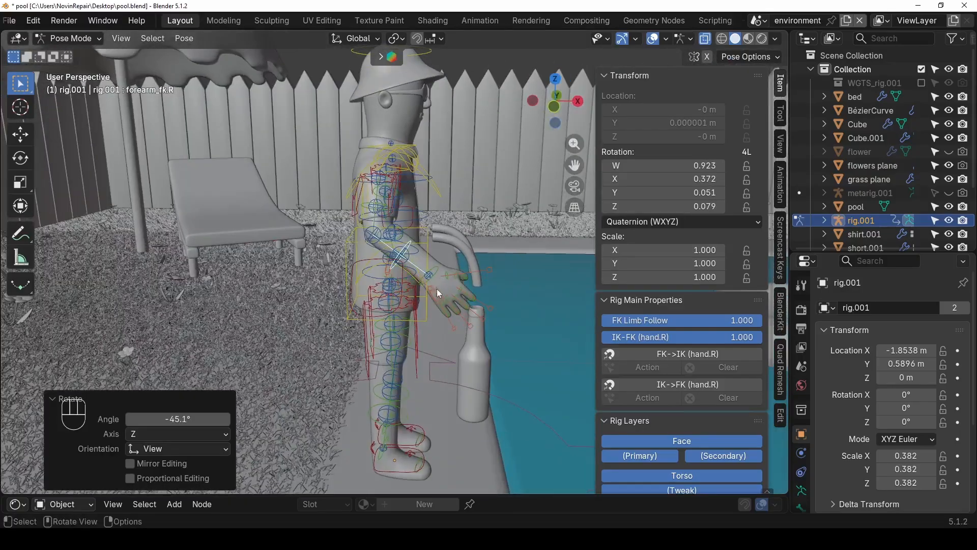
key("r")
left_click(448, 282)
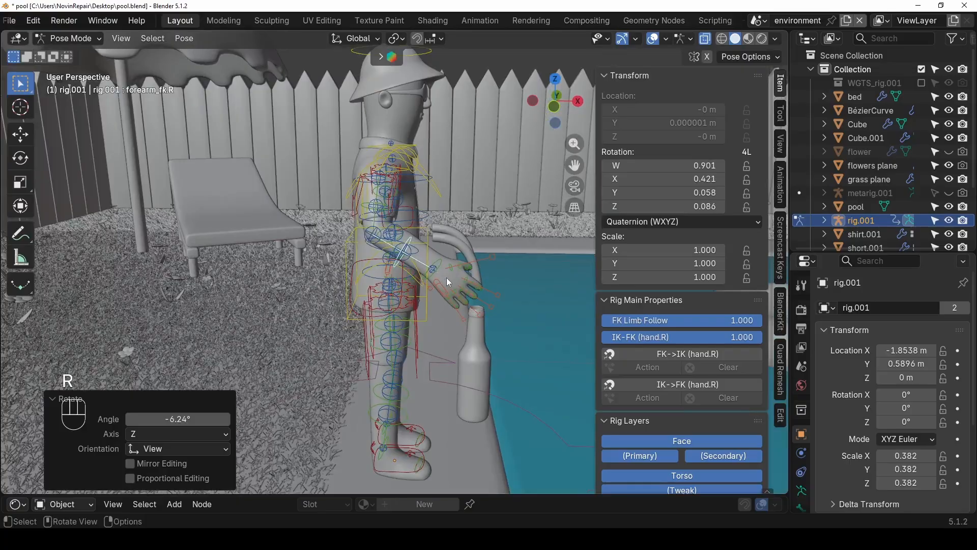
key("g")
left_click(454, 291)
- Switch to Object Mode and move the bottle next to the character's right hand
middle_click_drag(454, 291, 373, 304)
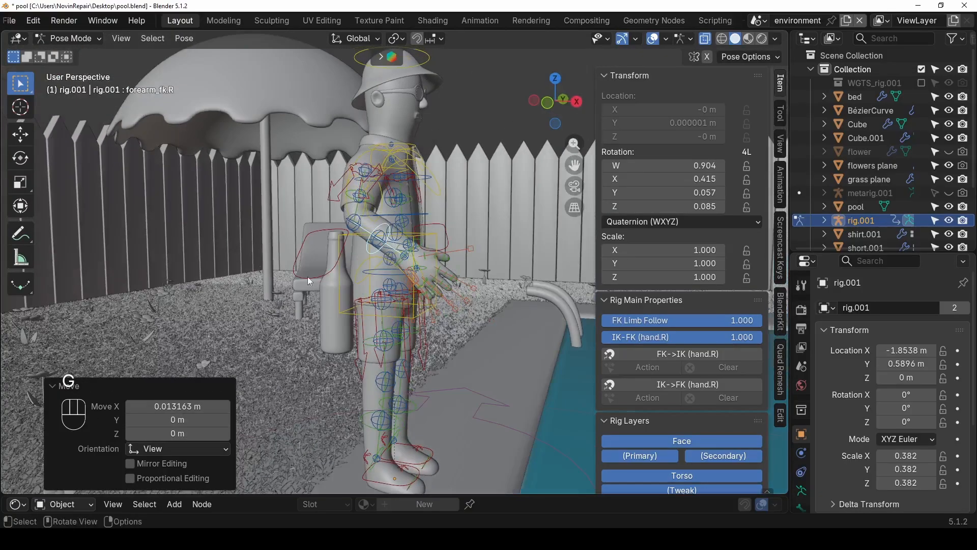
left_click(71, 38)
left_click(77, 54)
left_click(335, 302)
middle_click_drag(332, 357, 246, 276)
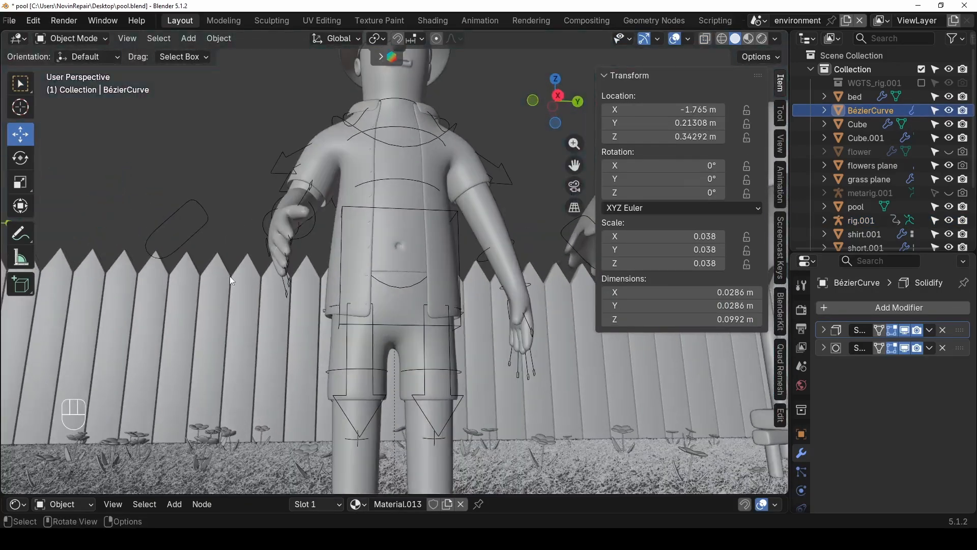
key("g")
left_click(359, 311)
middle_click_drag(359, 312, 268, 308)
key("g")
left_click(270, 312)
scroll(270, 313, "up", 3)
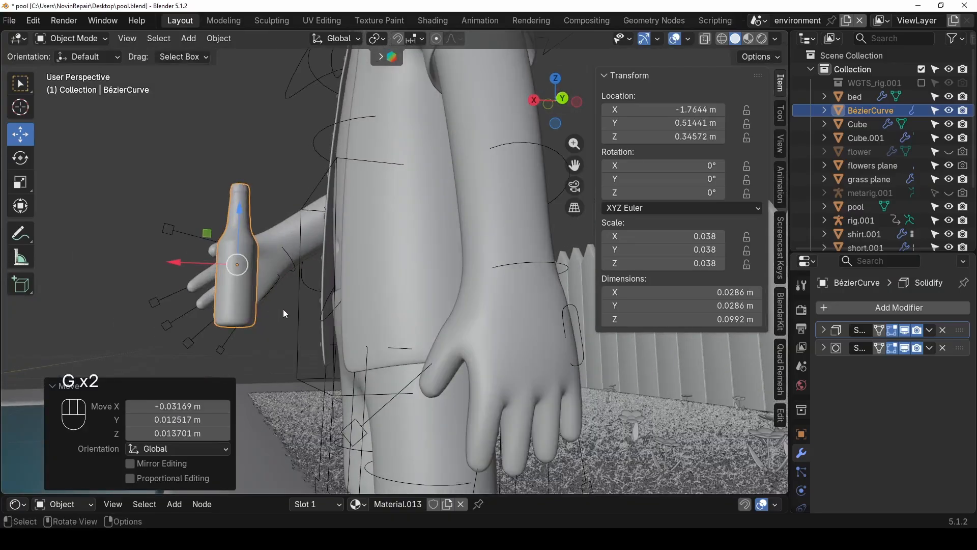
- Tilt the bottle to about 13°, 40° and -1° in X, Y and Z, and move it against the right palm
key("r")
left_click(290, 293)
middle_click_drag(290, 292, 407, 307)
key("g")
left_click(338, 262)
key("g")
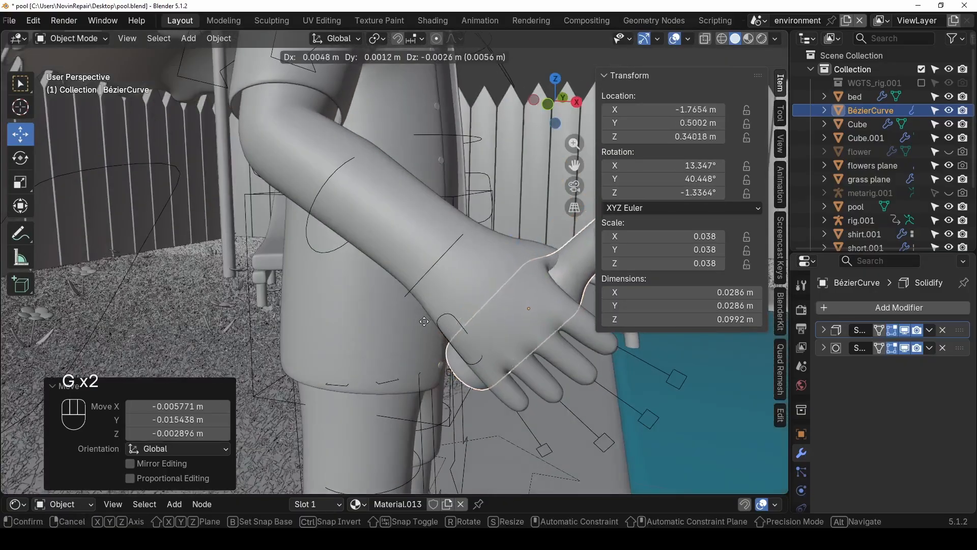
left_click(446, 340)
- Scale the bottle down to about 0.031 and move it up into the right hand by about 0.01 m
middle_click_drag(446, 340, 313, 381)
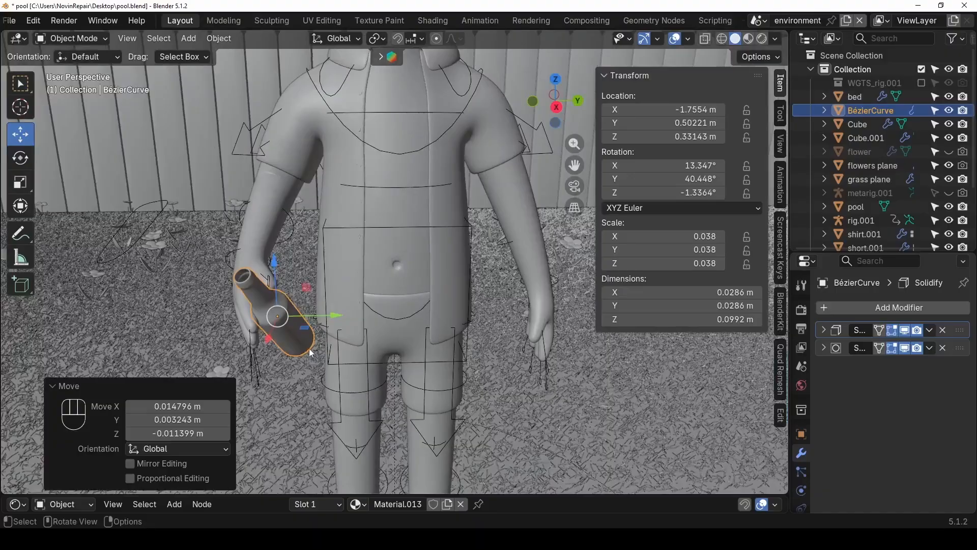
scroll(309, 348, "up", 3)
middle_click_drag(289, 346, 292, 282)
key("s")
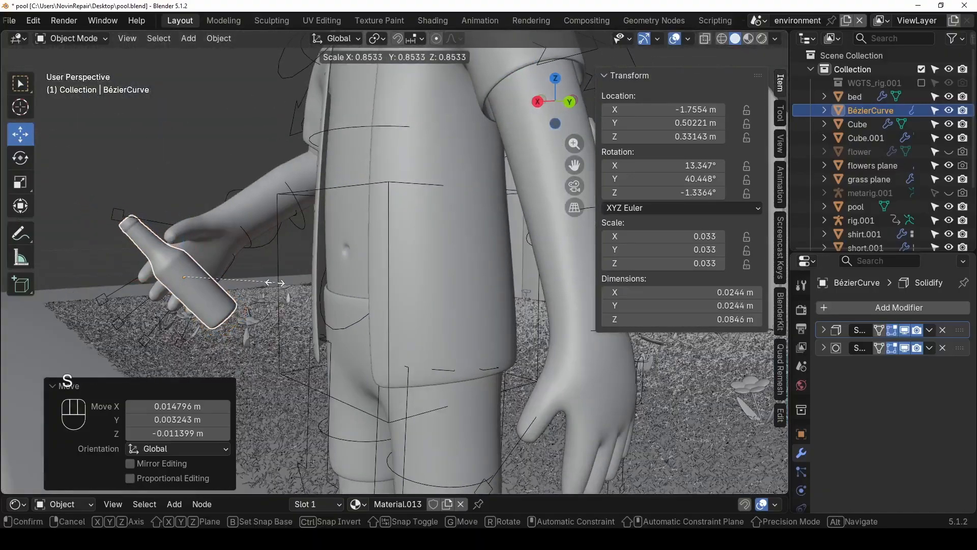
left_click(260, 283)
key("g")
left_click(257, 267)
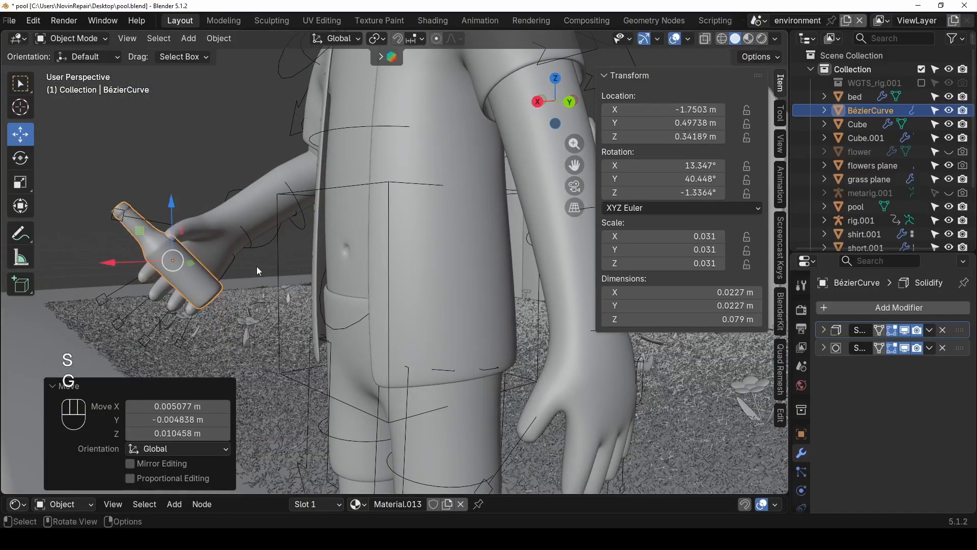
- Enlarge the bottle by about 1.09, rotate it about -10° in the view, and nudge it into the right hand's grip
middle_click_drag(257, 267, 305, 246)
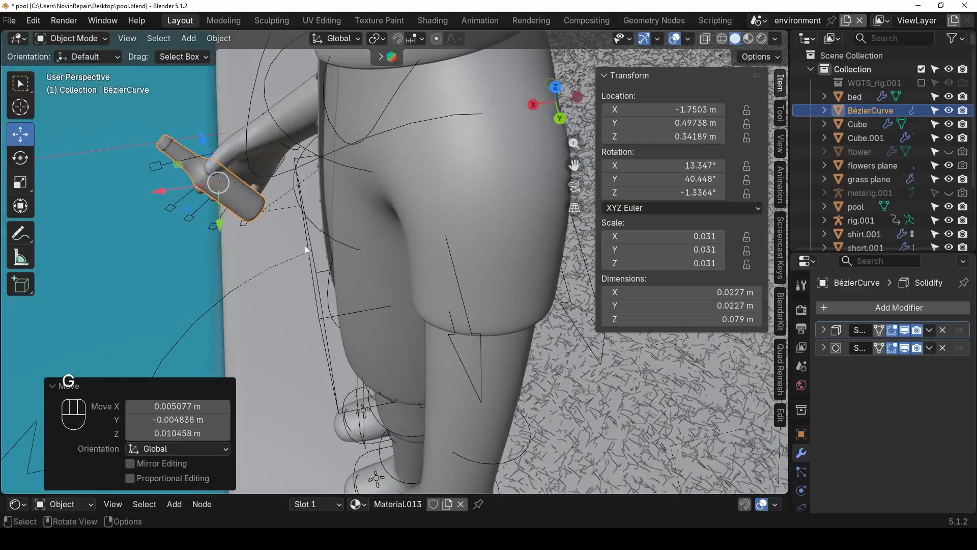
key("s")
left_click(317, 244)
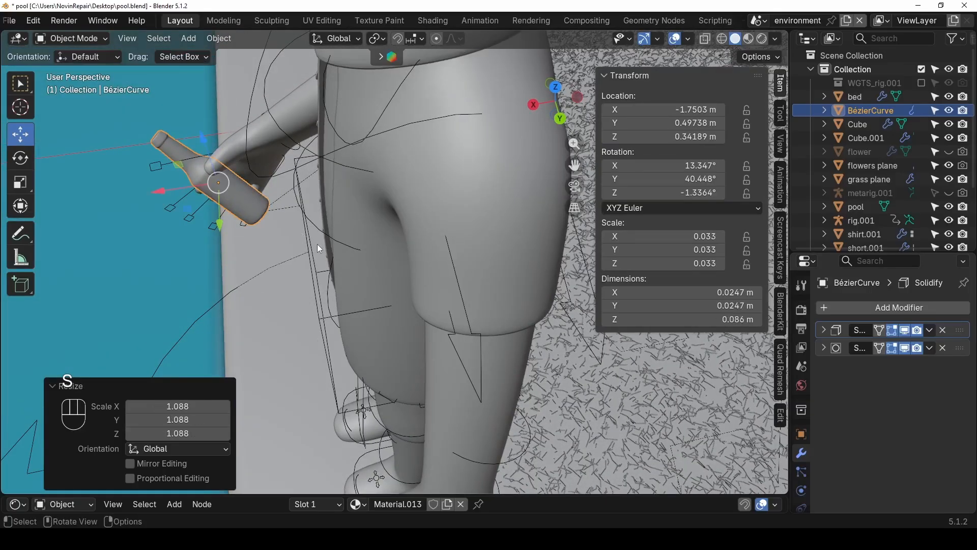
key("r")
left_click(317, 222)
key("g")
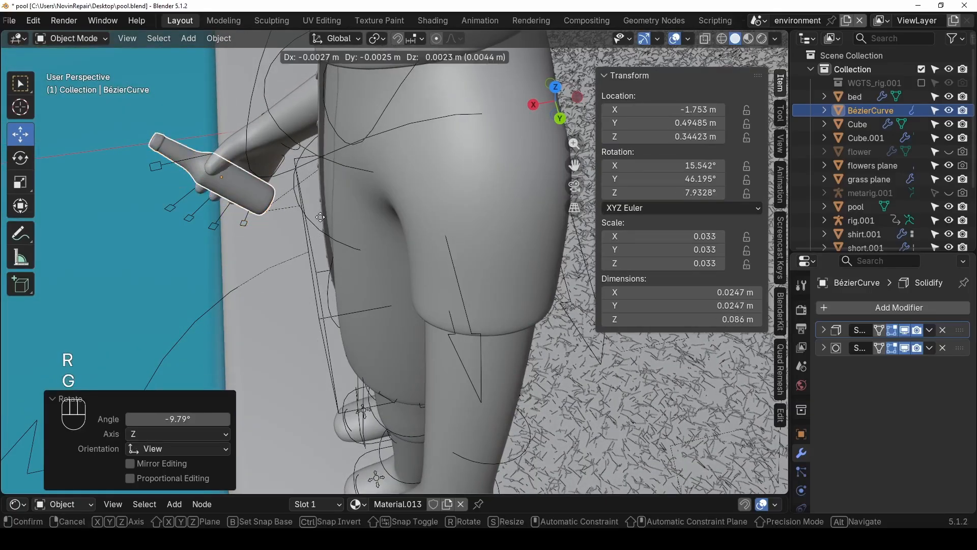
left_click(321, 219)
- Put the rig back in Pose Mode and select the right hand's index, middle, ring and pinky master controls together
middle_click_drag(321, 219, 292, 291)
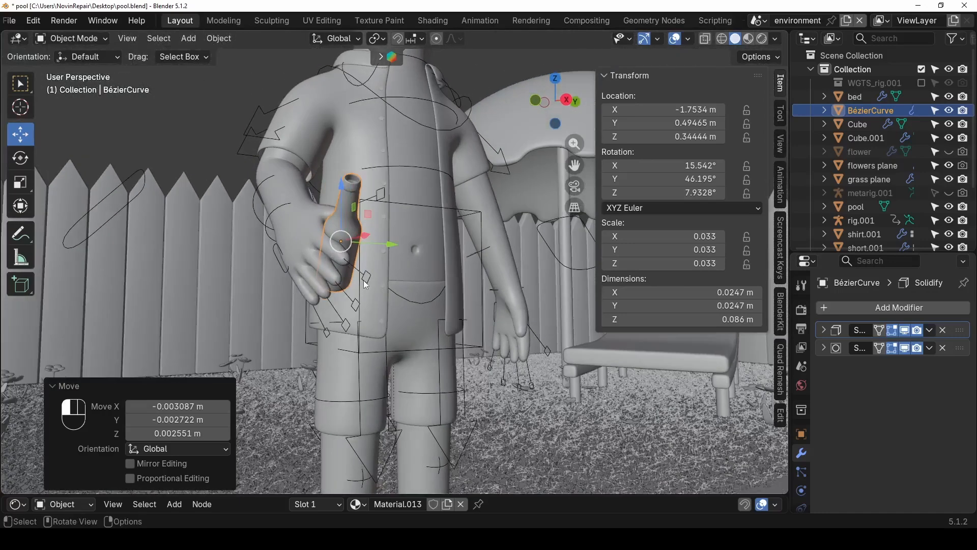
left_click(338, 284)
left_click(71, 38)
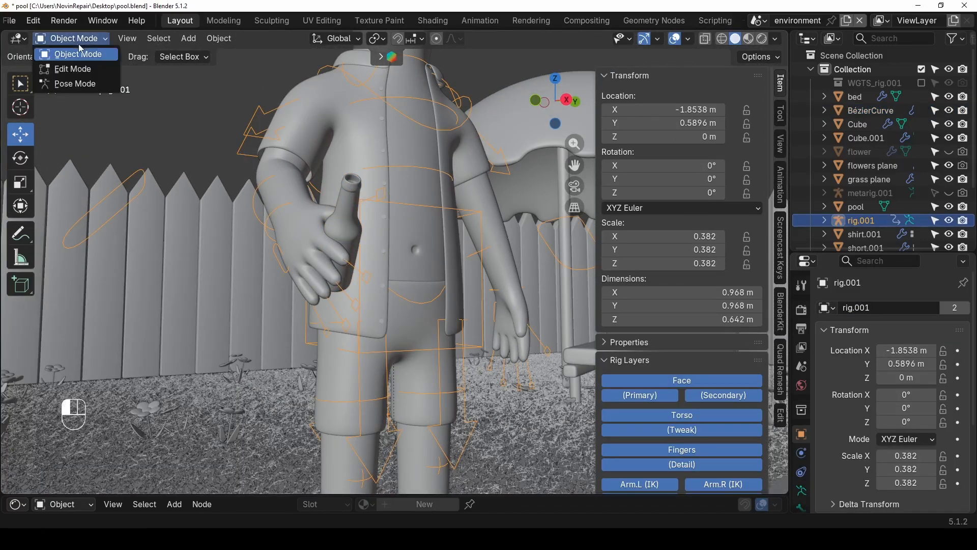
left_click(74, 82)
left_click(370, 284)
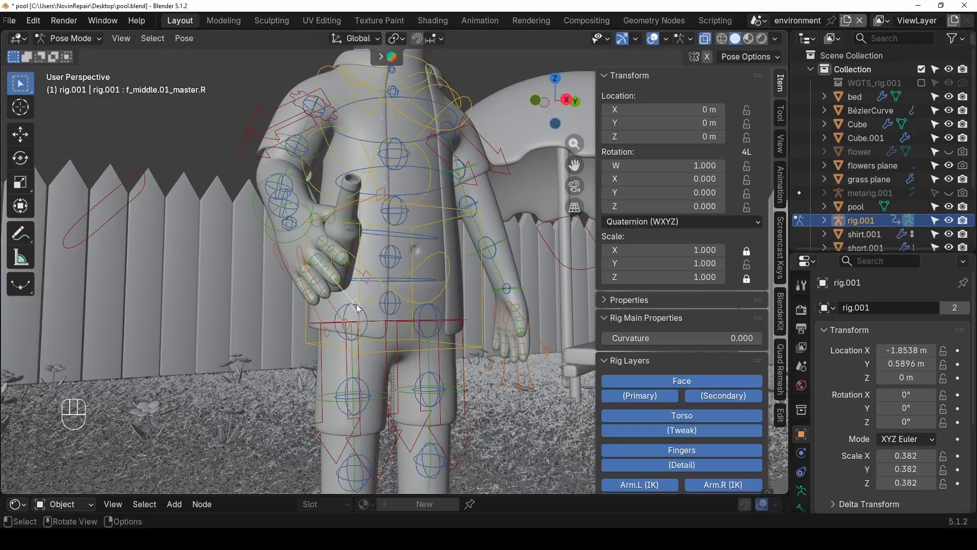
key("shift")
left_click(365, 282, "shift")
left_click(345, 326, "shift")
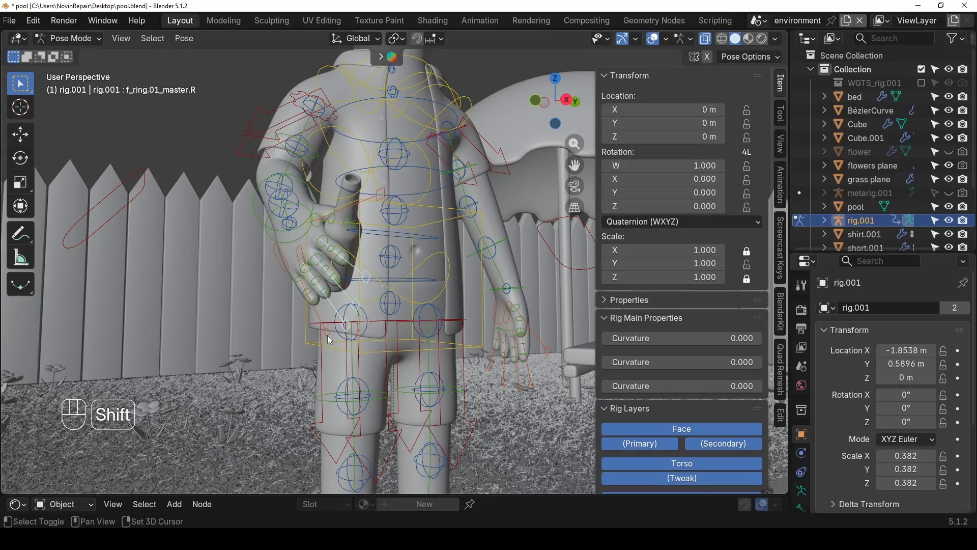
left_click(327, 335, "shift")
- Curl the four selected fingers around the bottle by scaling their master controls to about 0.87, using Individual Origins as pivot
middle_click_drag(348, 322, 387, 309)
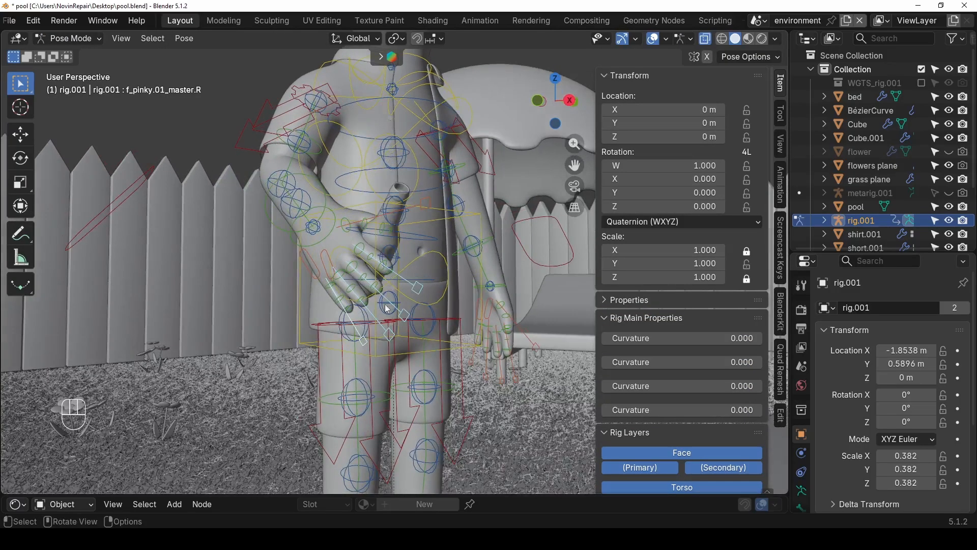
left_click(401, 39)
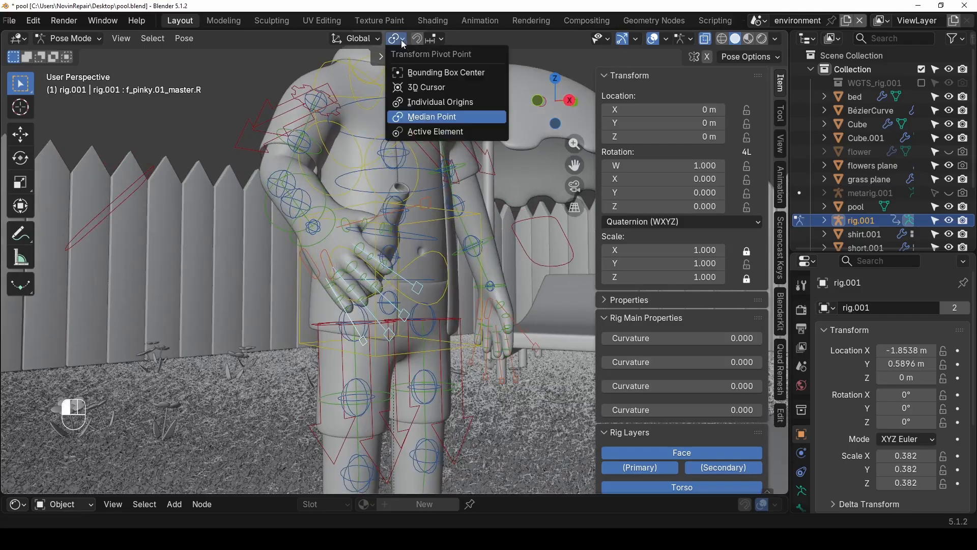
key("s")
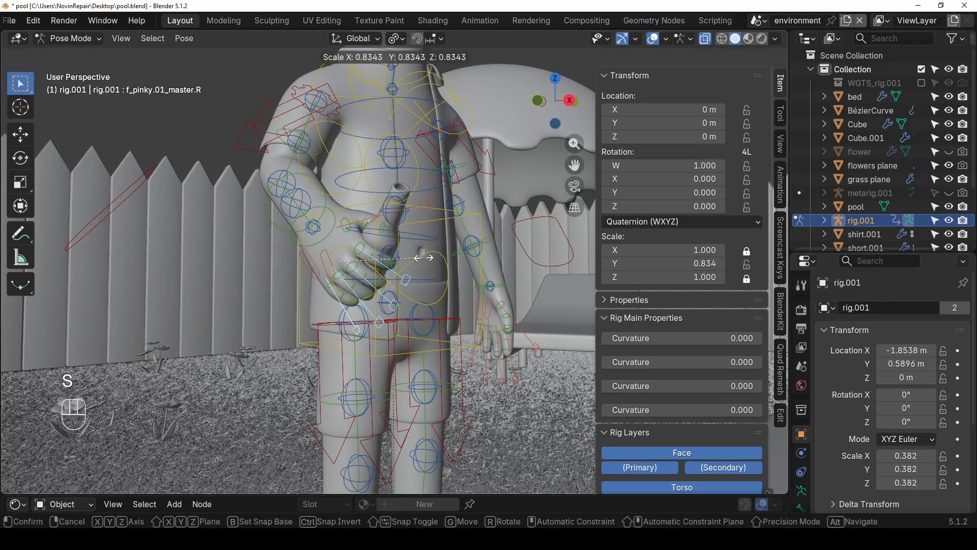
left_click(425, 260)
middle_click_drag(426, 260, 197, 277)
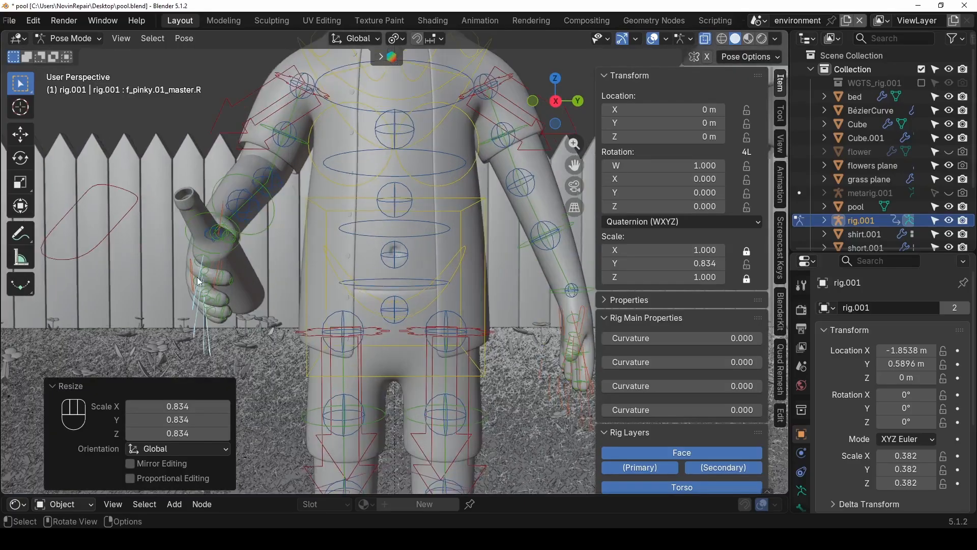
key("s")
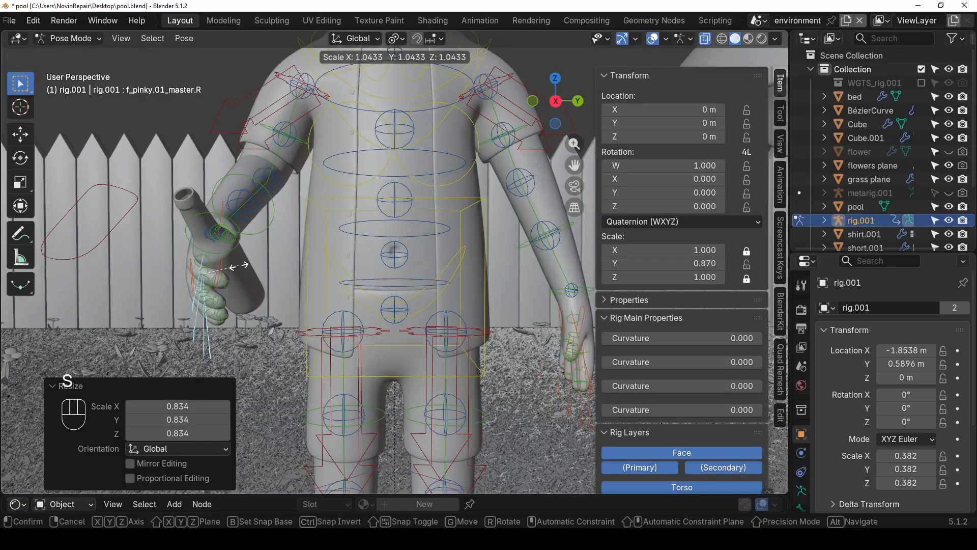
left_click(239, 280)
- Scale the f_index.01_master.R control to about 0.82 in Y, and adjust the scale of f_middle.01_master.R to fit the bottle
middle_click_drag(239, 279, 316, 319)
left_click(420, 300)
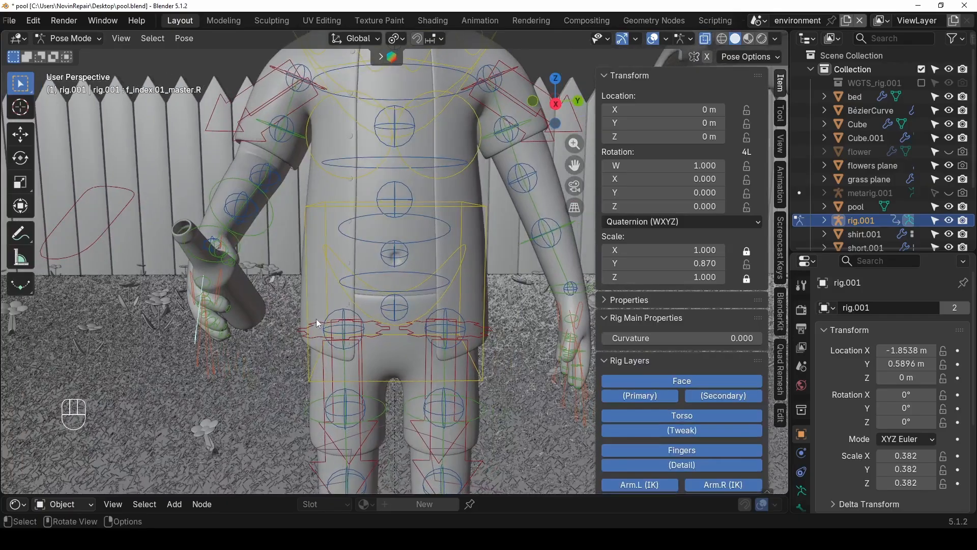
key("s")
left_click(311, 312)
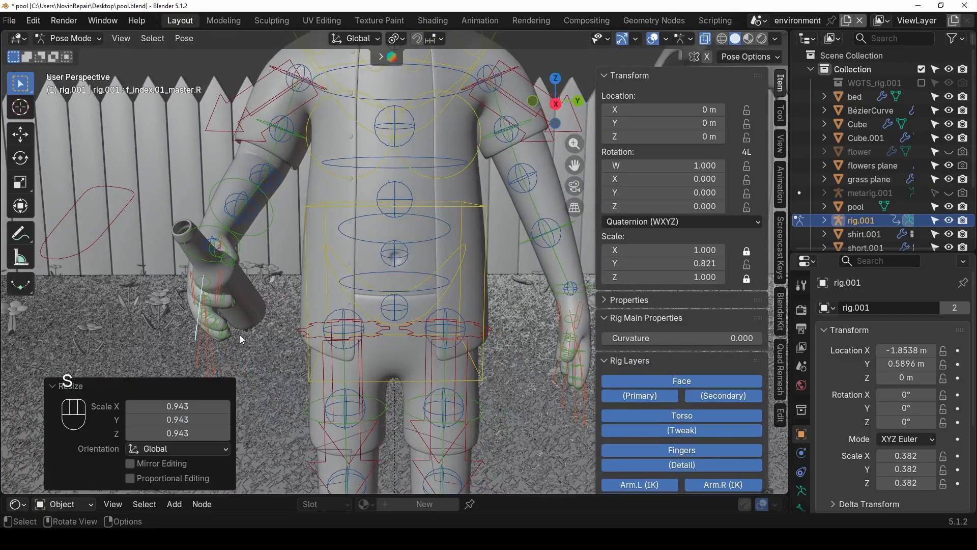
mouse_move(240, 335)
middle_mouse_down()
mouse_move(268, 315)
mouse_move(230, 323)
middle_mouse_up()
left_click(235, 322)
key("s")
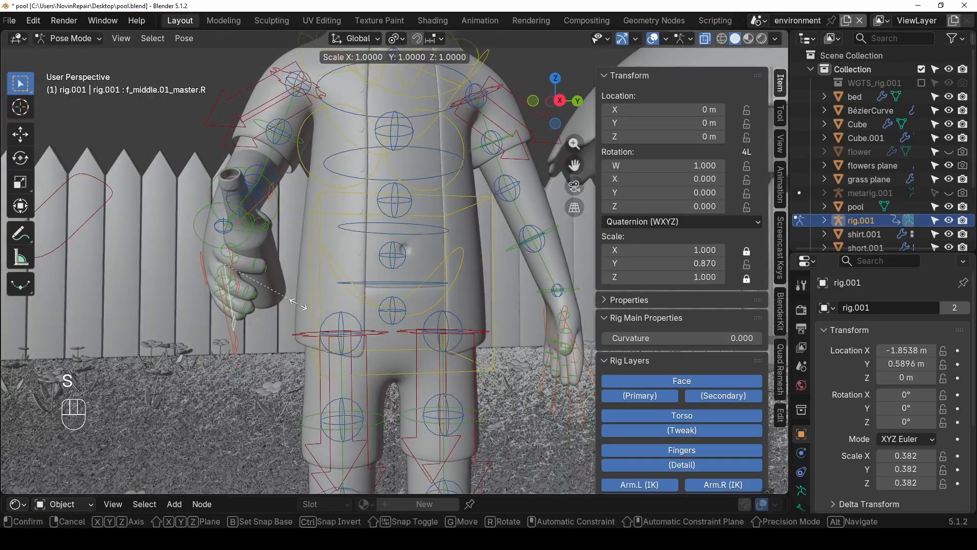
left_click(290, 302)
- Fine-tune the curl of the right ring and pinky fingers by scaling their master controls individually, the pinky to about 0.85
middle_click_drag(252, 331, 236, 314)
left_click(206, 325)
key("s")
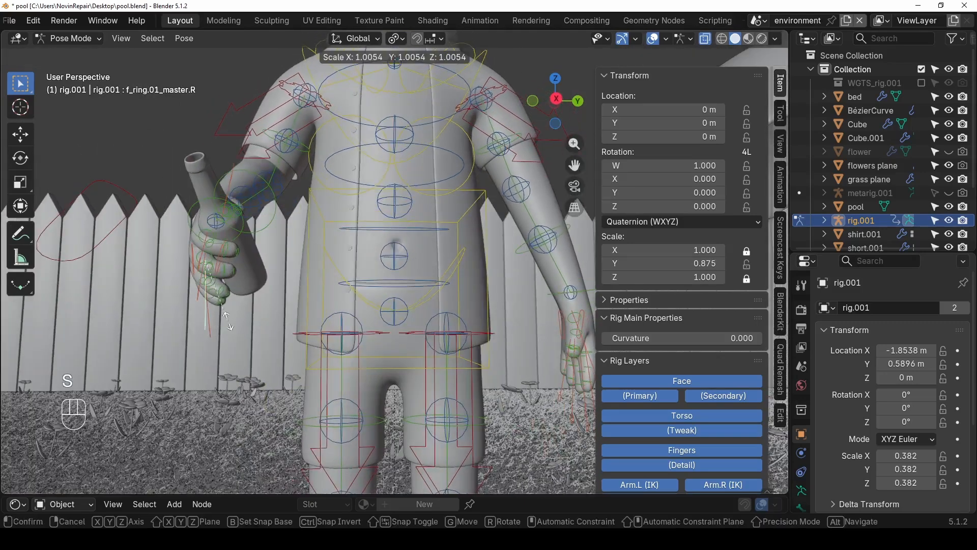
left_click(219, 322)
left_click(210, 334)
key("s")
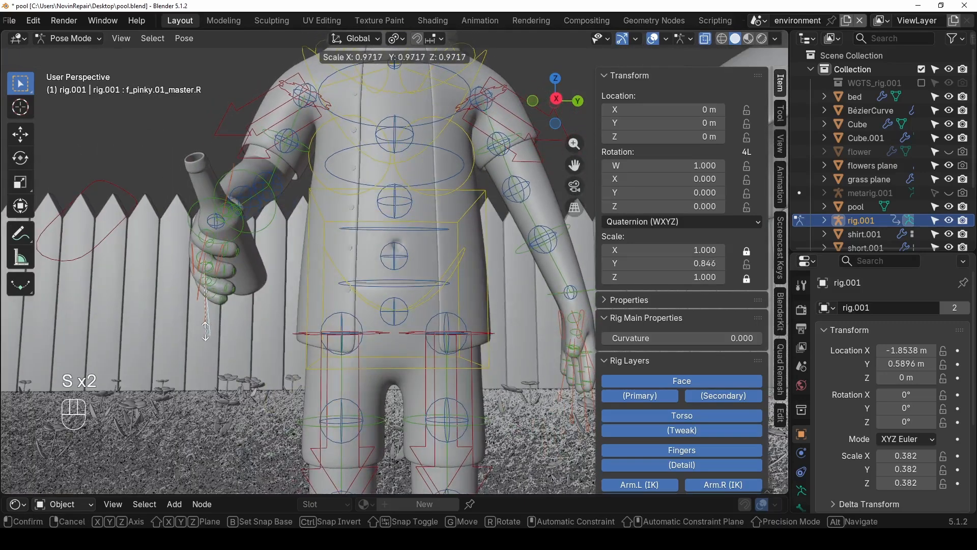
left_click(202, 325)
- Curl the right thumb against the bottle by scaling the thumb.01_master.R control to about 0.894
middle_click_drag(204, 324, 316, 359)
left_click(334, 335)
key("s")
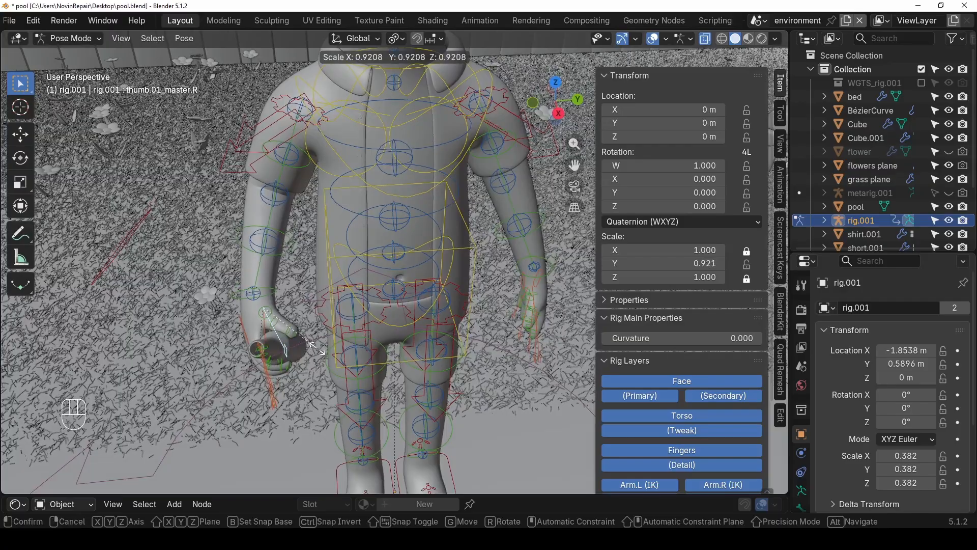
left_click(320, 349)
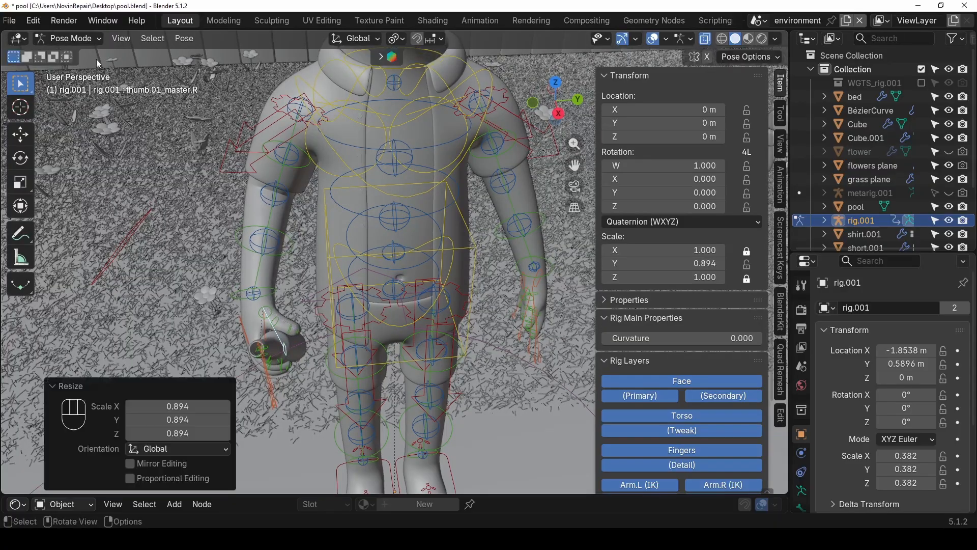
- Return to Object Mode and move the bottle about -0.0015 m in X, -0.0023 m in Y and 0.0018 m in Z within the grip
left_click(71, 38)
left_click(69, 47)
left_click(279, 355)
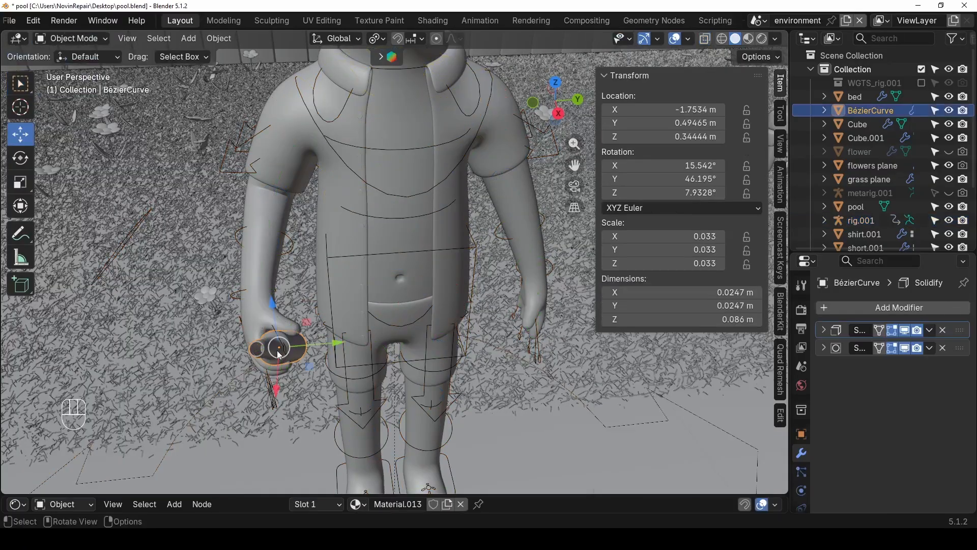
key("g")
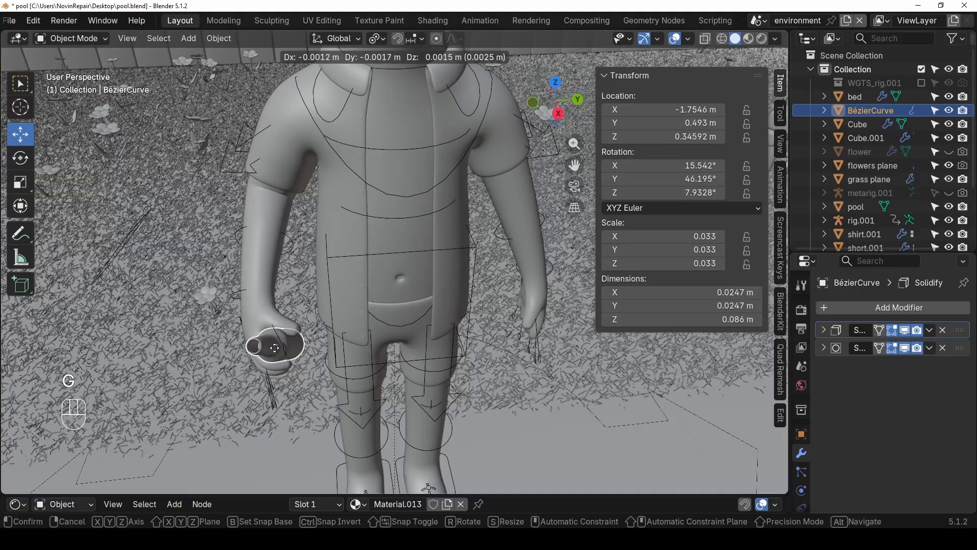
left_click(275, 351)
- Put the rig back in Pose Mode and move the foot_ik.L control outward about 0.029 m in Y
scroll(275, 351, "down", 6)
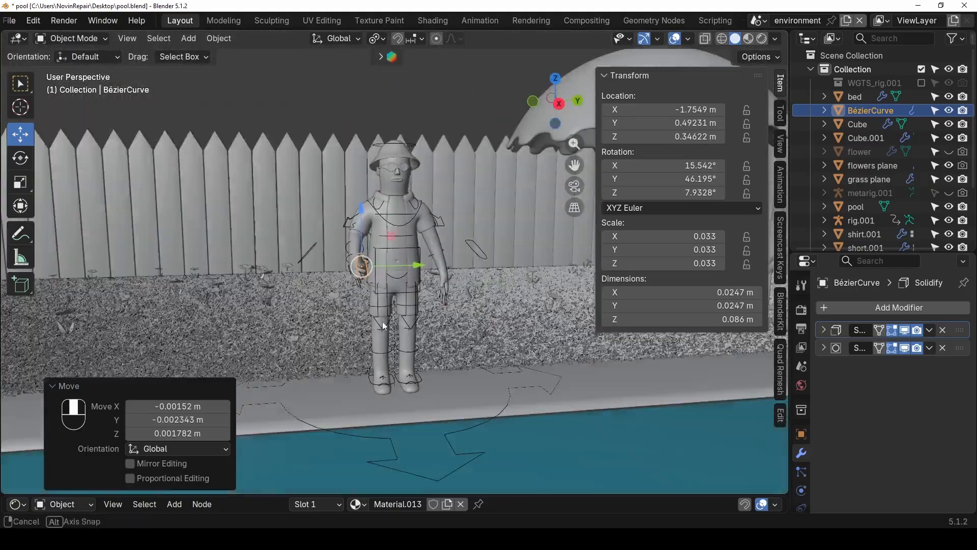
middle_click_drag(383, 322, 423, 404)
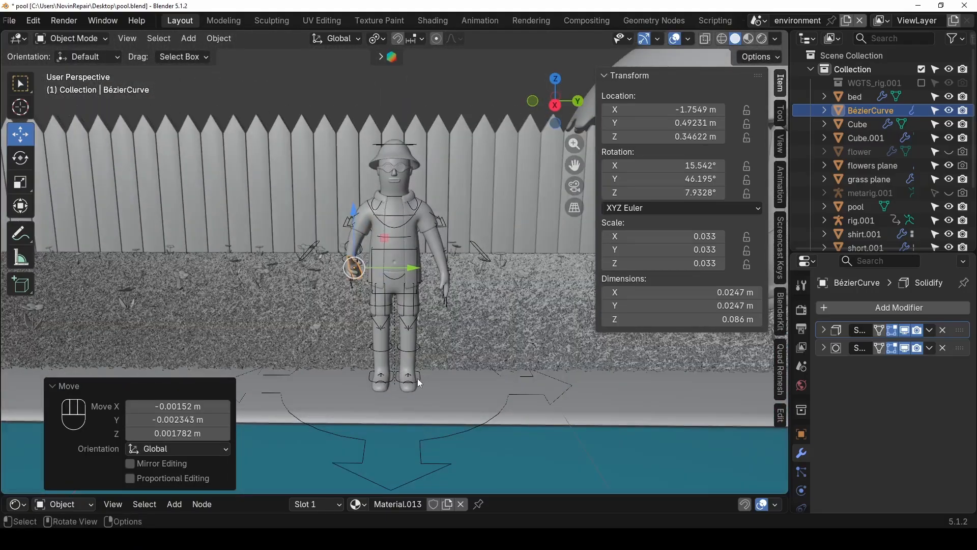
left_click(418, 382)
left_click(95, 45)
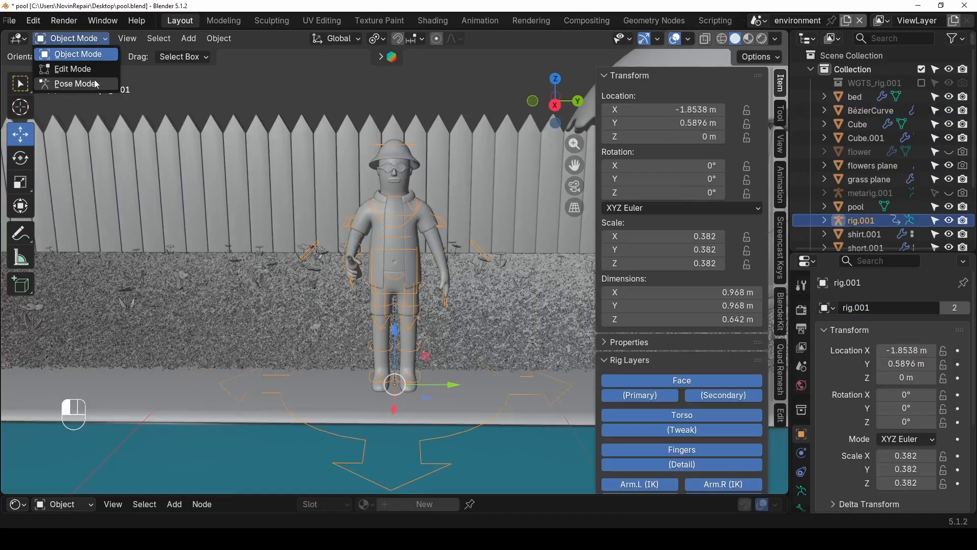
left_click(75, 83)
left_click(416, 381)
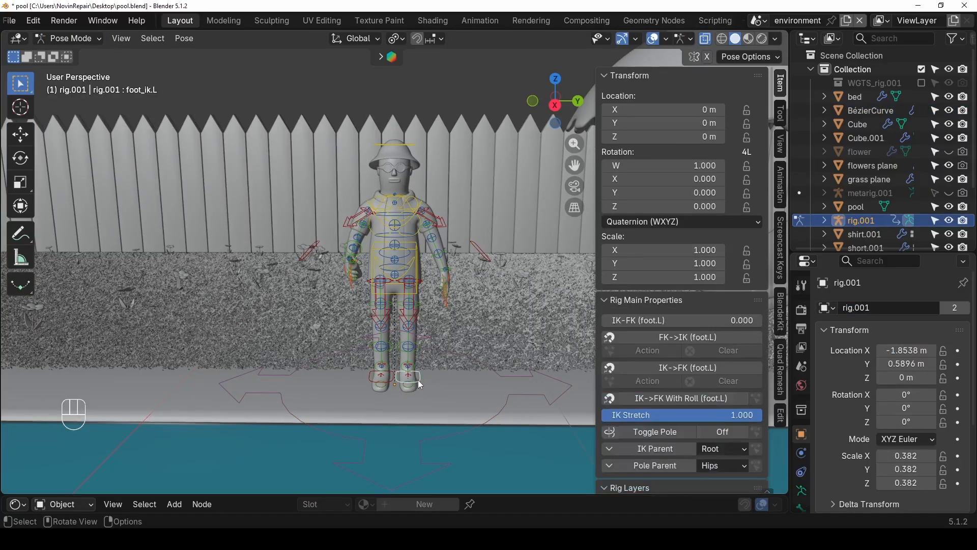
key("g")
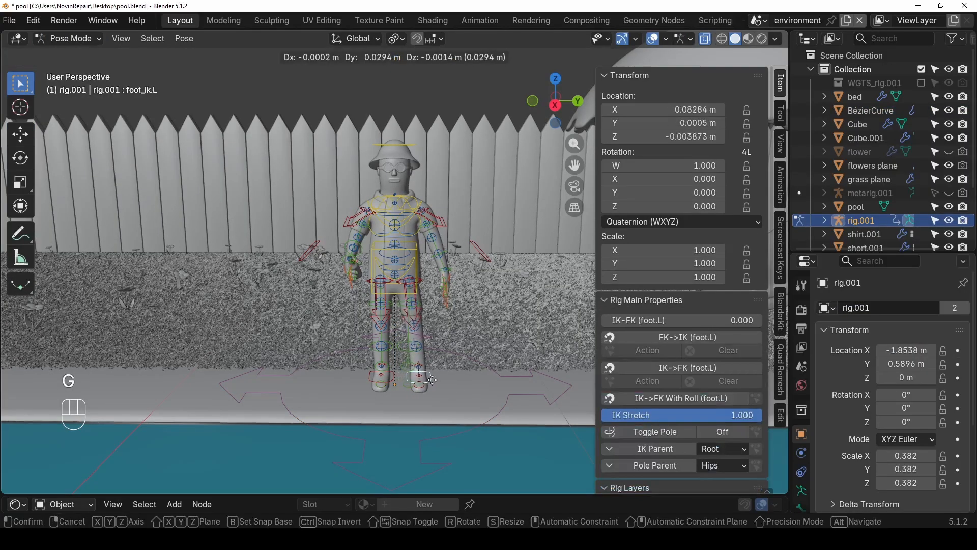
left_click(432, 380)
- Move the left knee's shin_tweak.L control outward about 0.009 m in Y
scroll(423, 358, "up", 3)
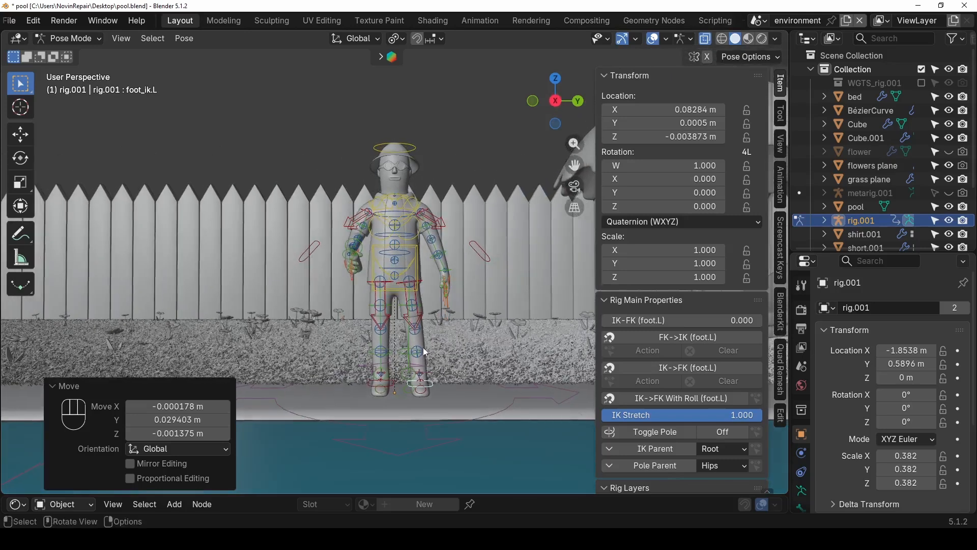
left_click(431, 358)
left_click(430, 358)
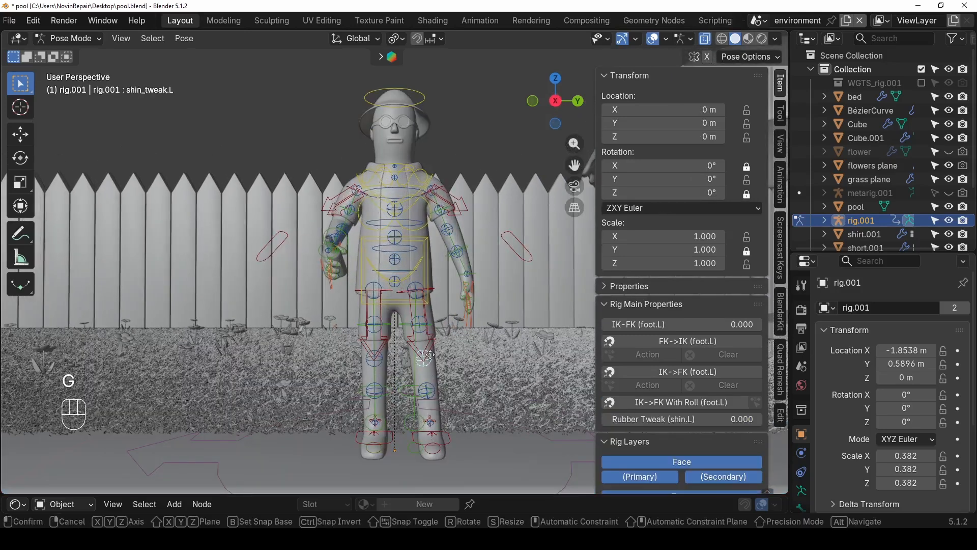
key("g")
left_click(437, 358)
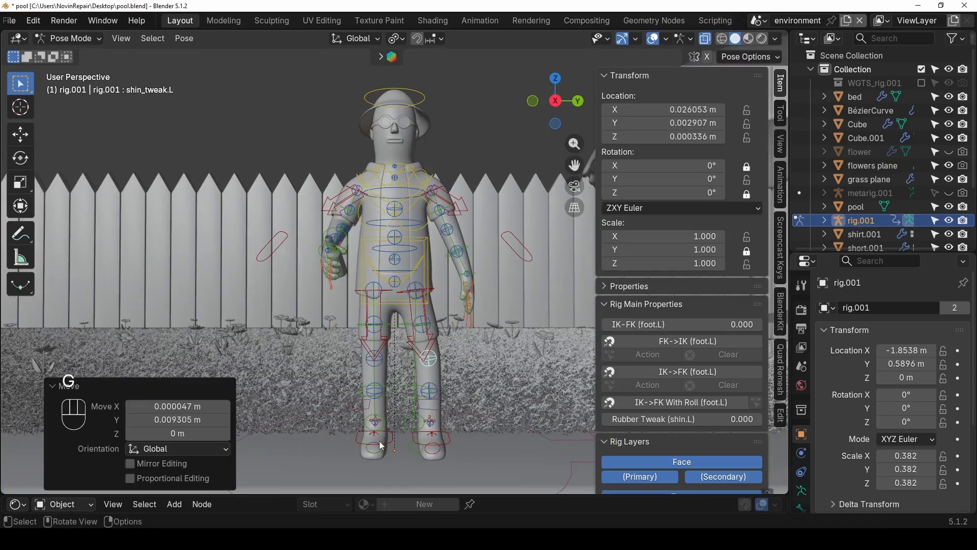
- Shift the foot_ik.R control about -0.002 m in Y and 0.001 m in Z, and adjust a knee control from the side
left_click(390, 445)
key("g")
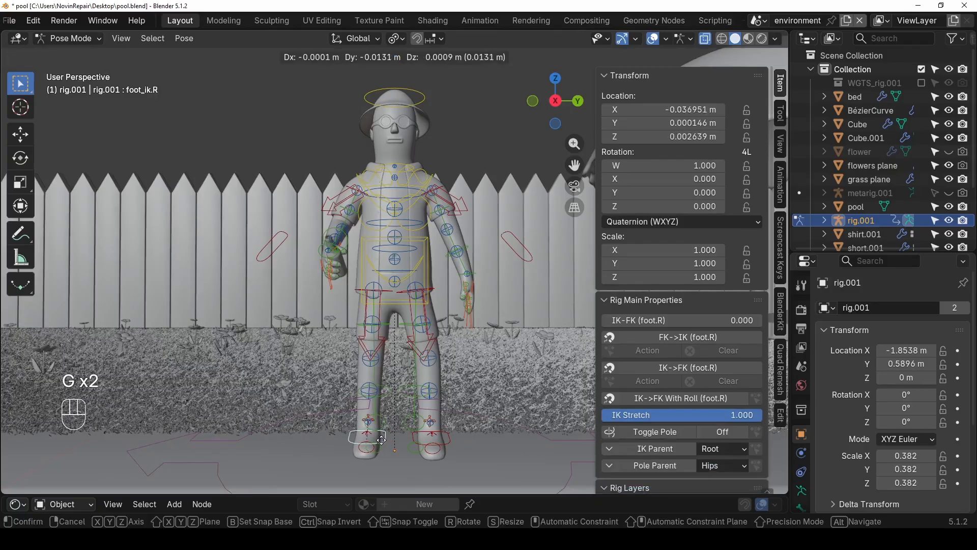
left_click(388, 439)
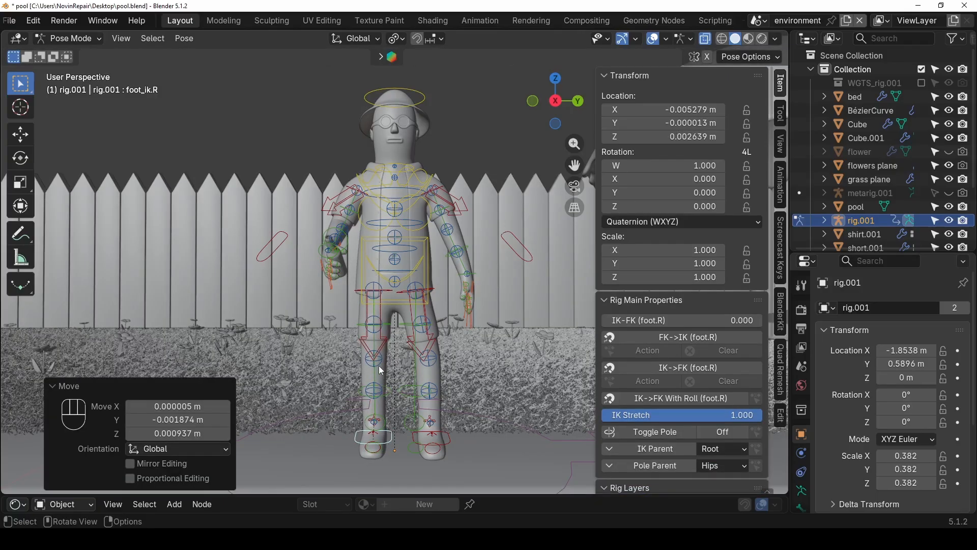
middle_click_drag(379, 365, 246, 325)
left_click(388, 363)
key("g")
left_click(433, 375)
- Bend the left elbow by rotating the forearm_fk.L control about 20.7° in the side view
scroll(285, 321, "up", 4)
middle_click_drag(367, 307, 403, 295)
left_click(395, 286)
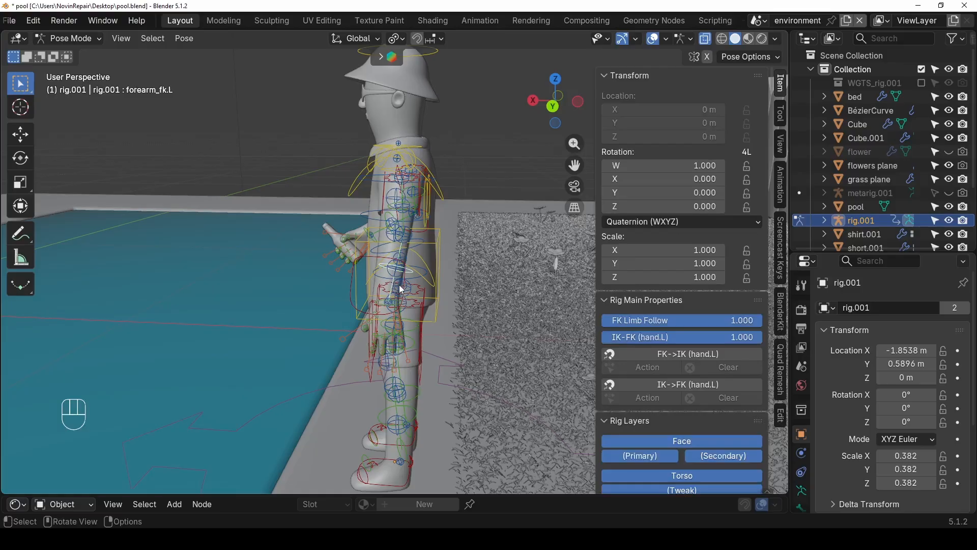
key("r")
left_click(377, 287)
- Switch to Object Mode, hide the character's rig, and close the viewport's transform sidebar
scroll(377, 287, "down", 3)
middle_click_drag(376, 287, 458, 286)
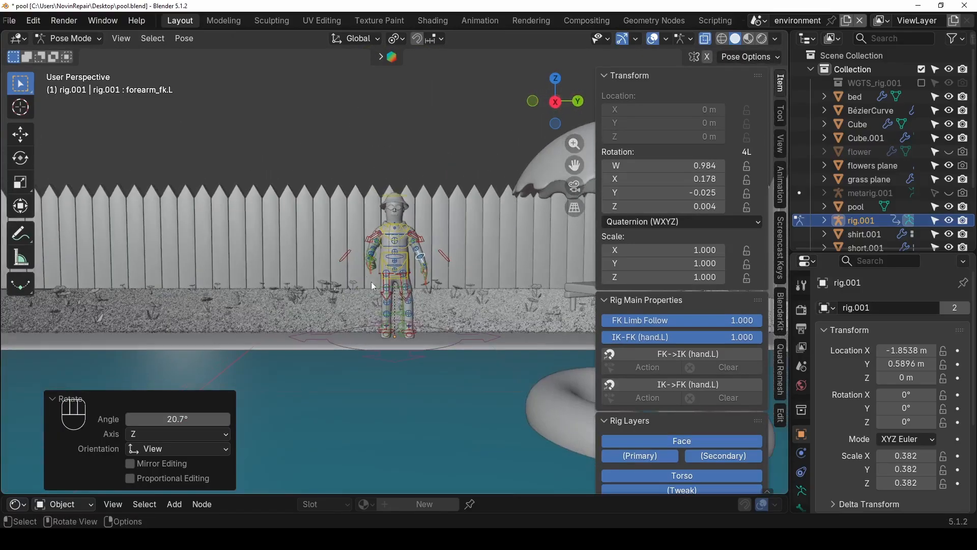
left_click(90, 41)
left_click(66, 55)
scroll(357, 164, "up", 3)
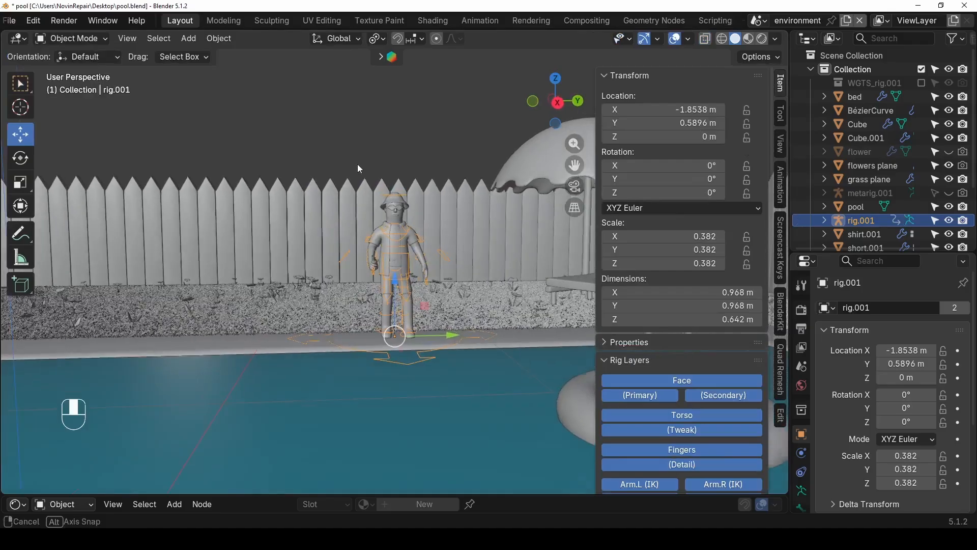
key("h")
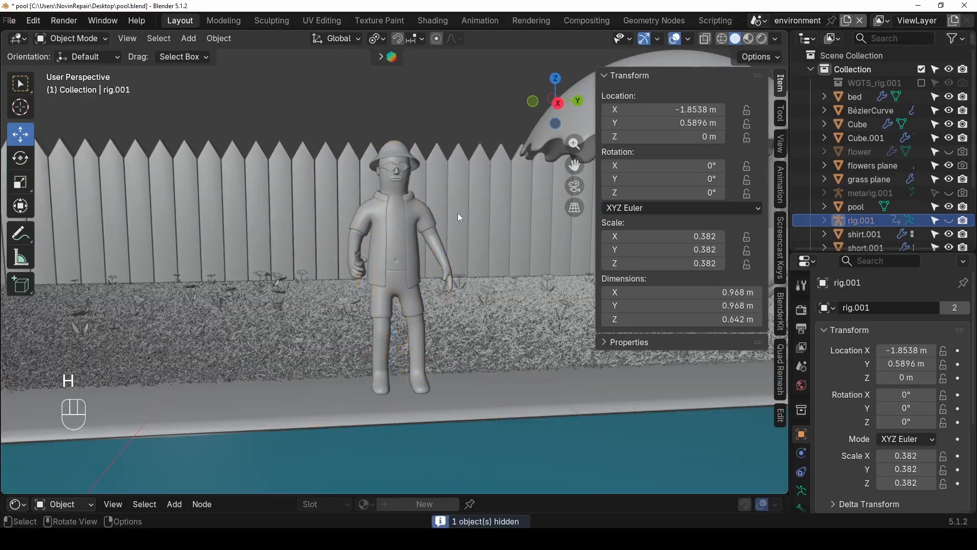
scroll(469, 217, "down", 2)
middle_click_drag(484, 222, 504, 290)
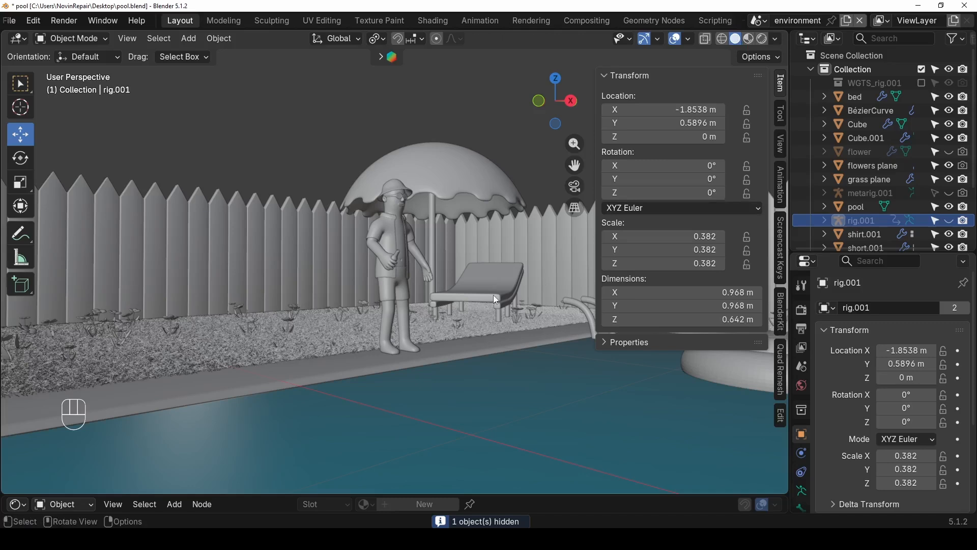
key("n")
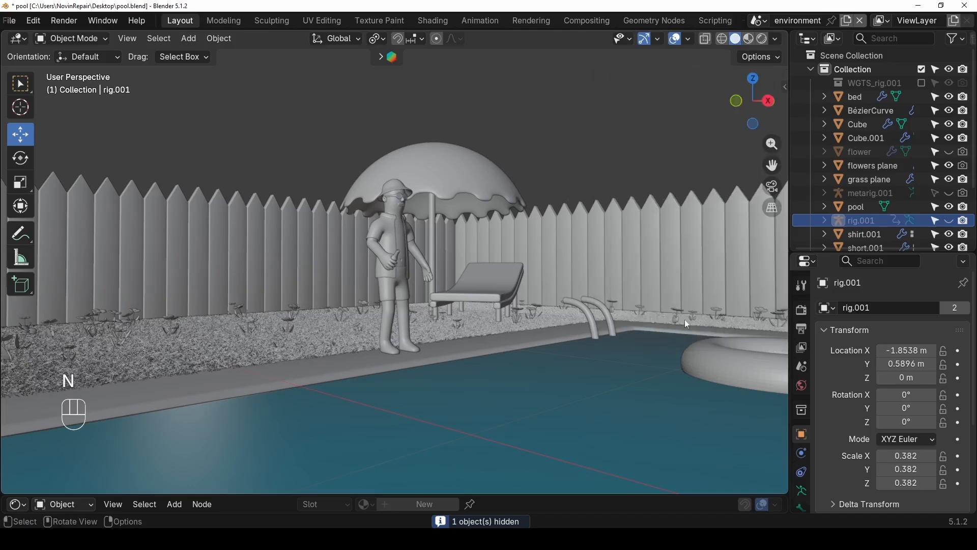
- Switch the viewport to Material Preview shading and frame the character beside the pool
left_click(750, 39)
middle_click_drag(529, 222, 488, 245)
scroll(617, 184, "up", 5)
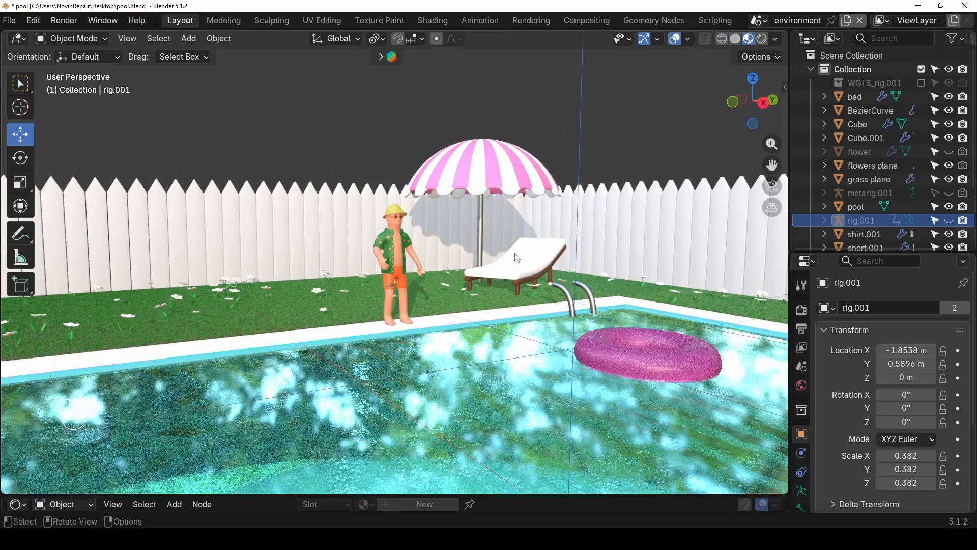
middle_click_drag(436, 260, 437, 251)
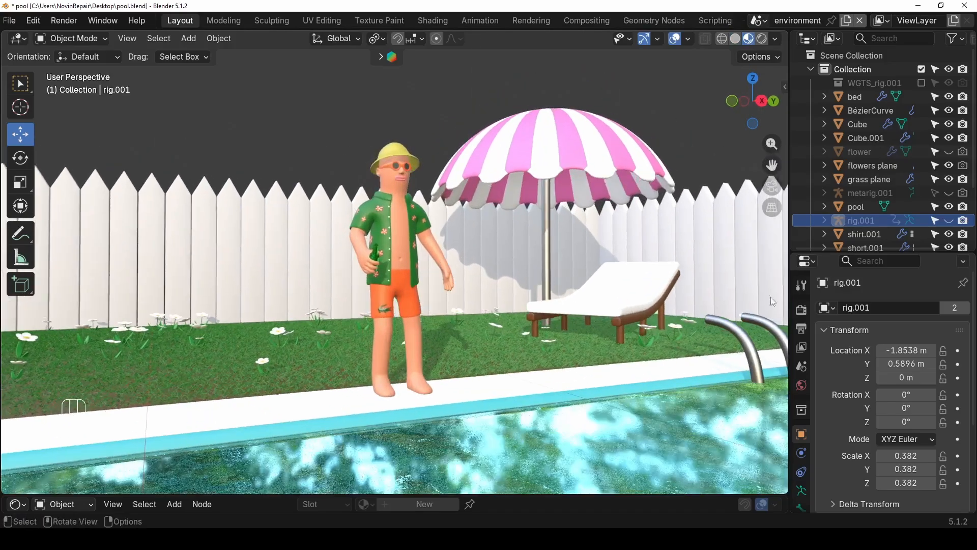
- Set the Max Samples for Cycles rendering to 64 in the scene's render properties
left_click(801, 286)
left_click(802, 310)
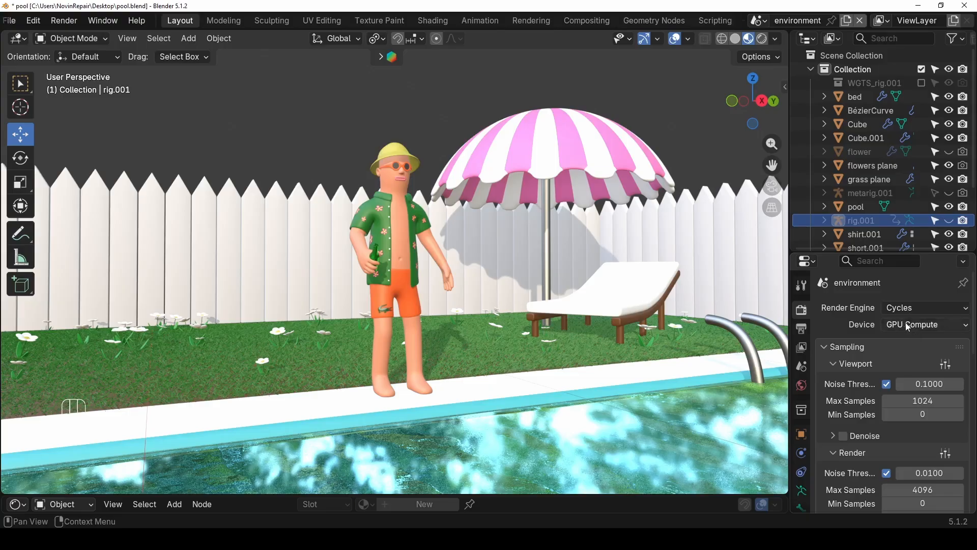
scroll(903, 328, "down", 4)
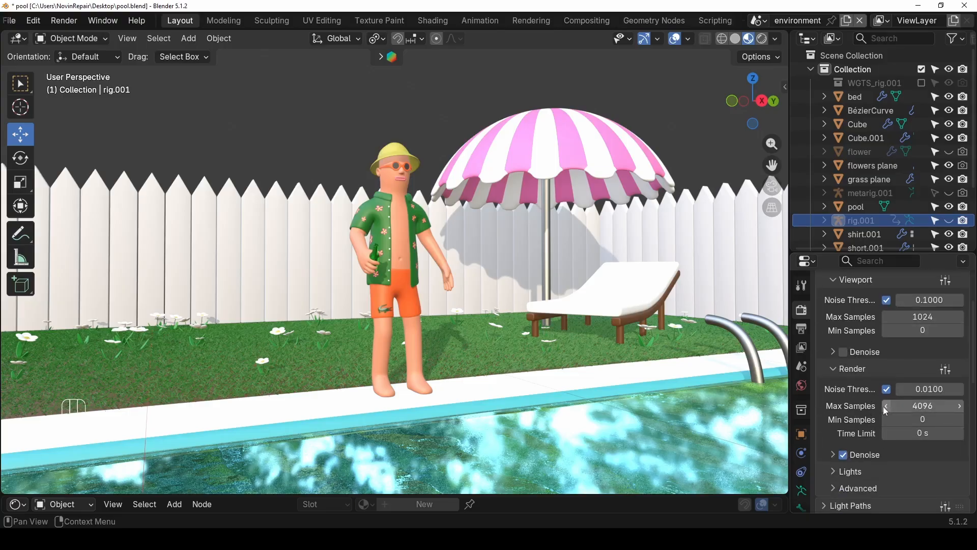
left_click(921, 408)
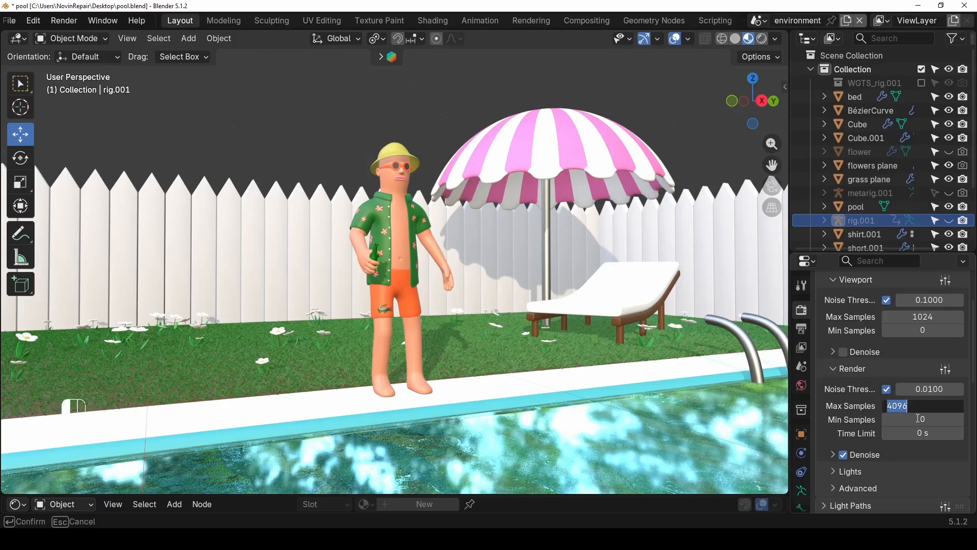
type("64")
key("Return")
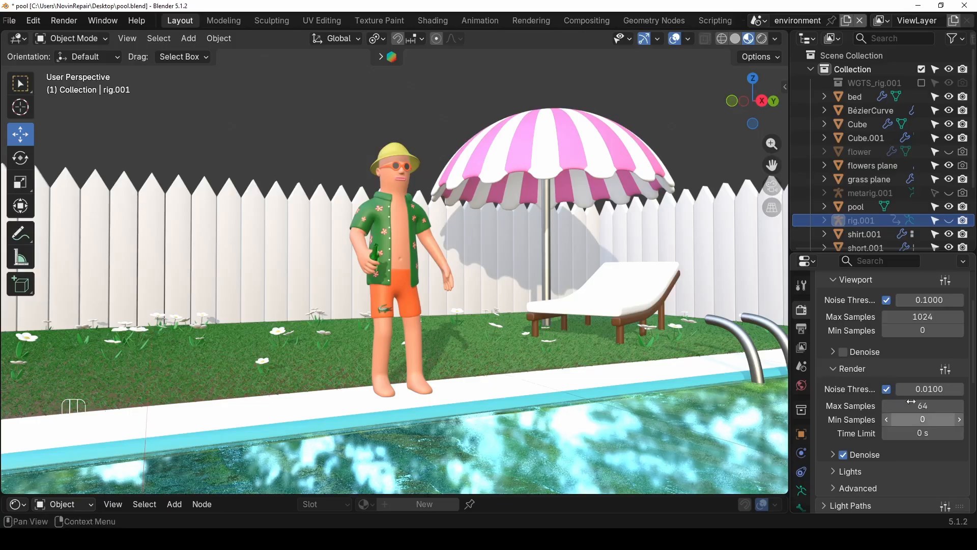
- Set the Cycles viewport Max Samples to 64
scroll(907, 366, "up", 1)
left_click(923, 345)
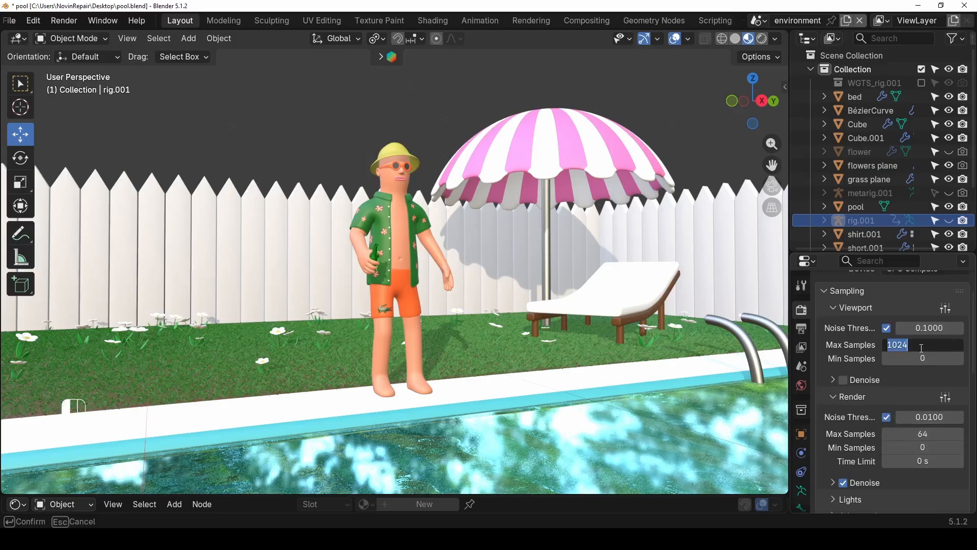
type("64")
key("Return")
- Try the Medium Contrast look with the Standard view in Color Management, and restore Medium High Contrast
scroll(890, 372, "down", 12)
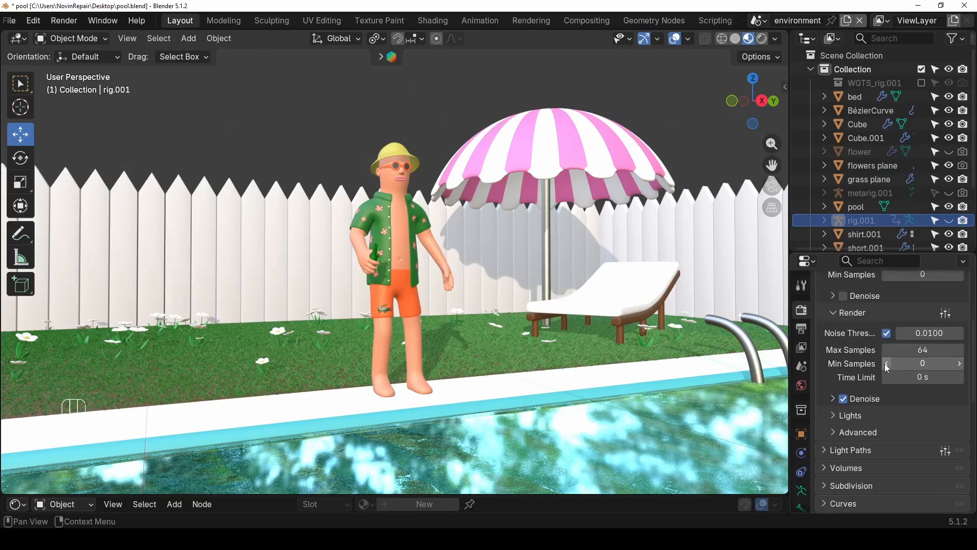
scroll(891, 374, "down", 2)
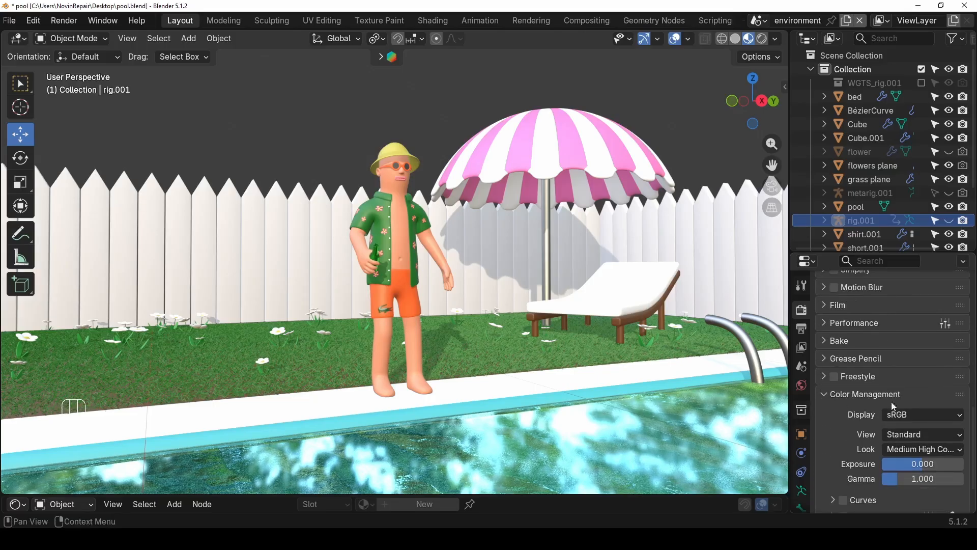
scroll(882, 409, "down", 2)
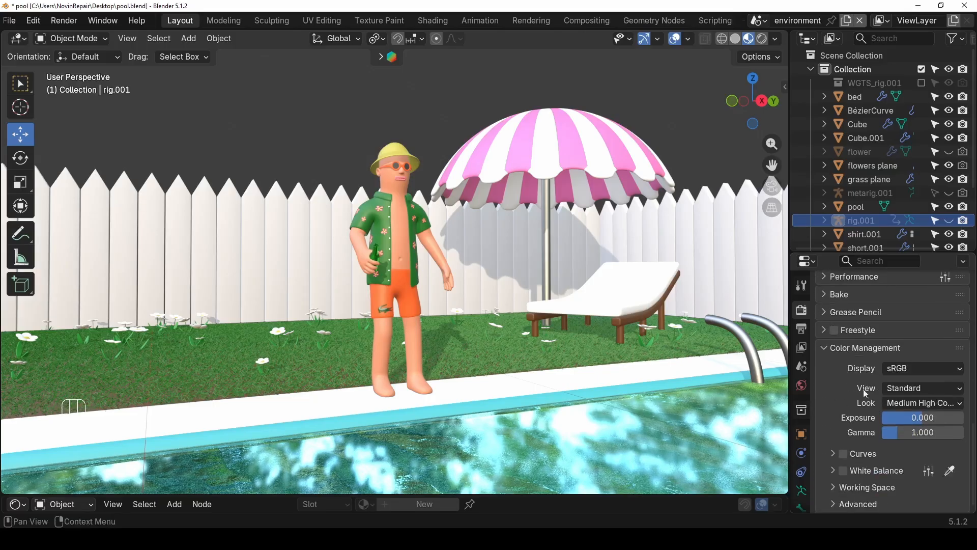
left_click(910, 389)
left_click(885, 254)
left_click(915, 403)
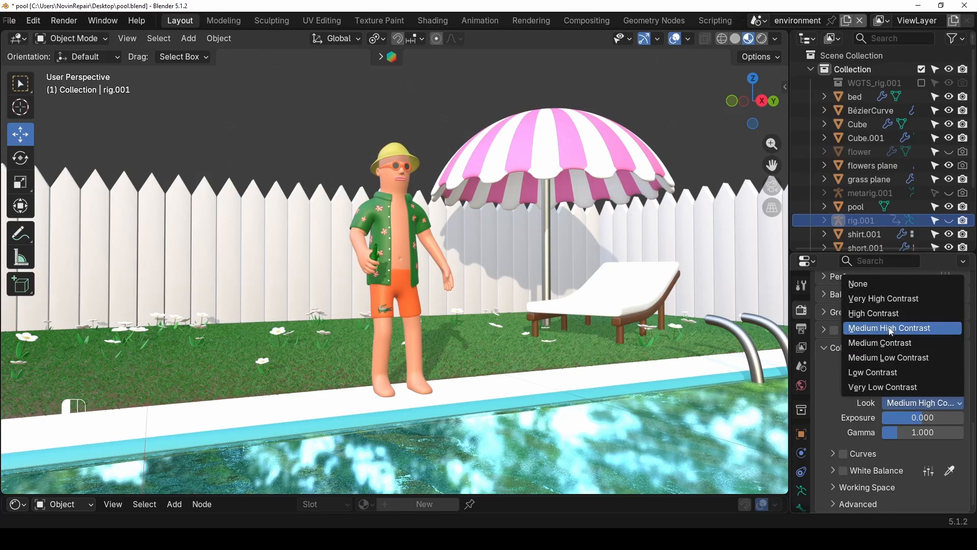
left_click(914, 342)
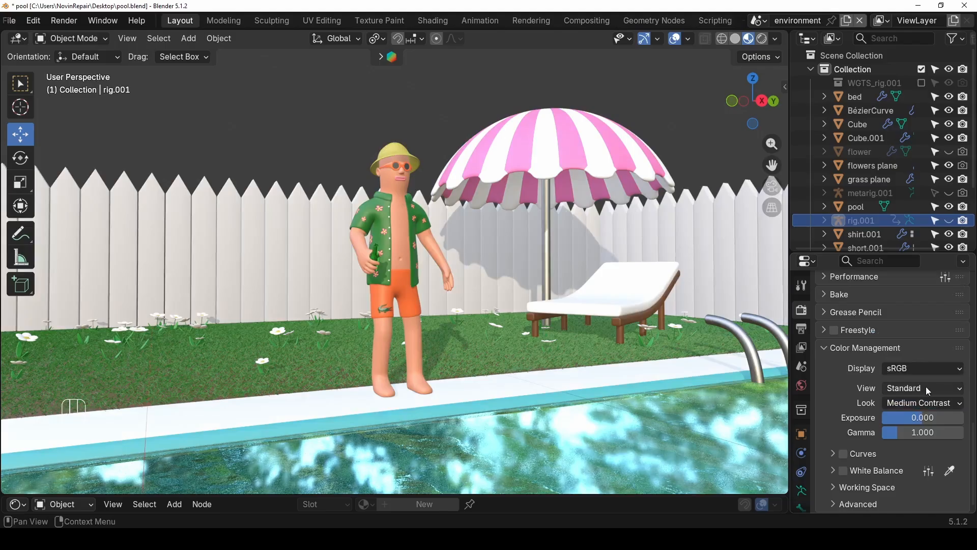
left_click(927, 403)
left_click(888, 334)
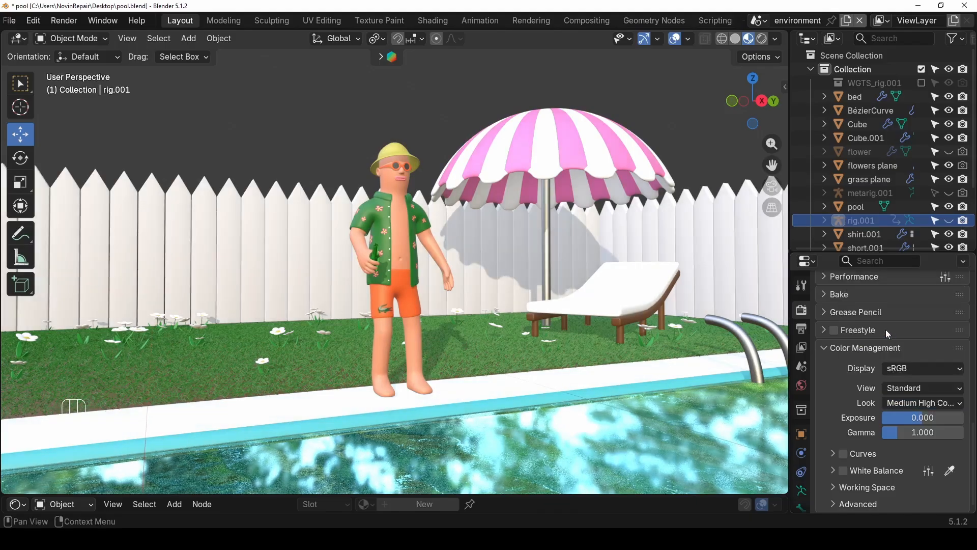
- Add a camera to the pool scene at the world origin
scroll(471, 271, "down", 3)
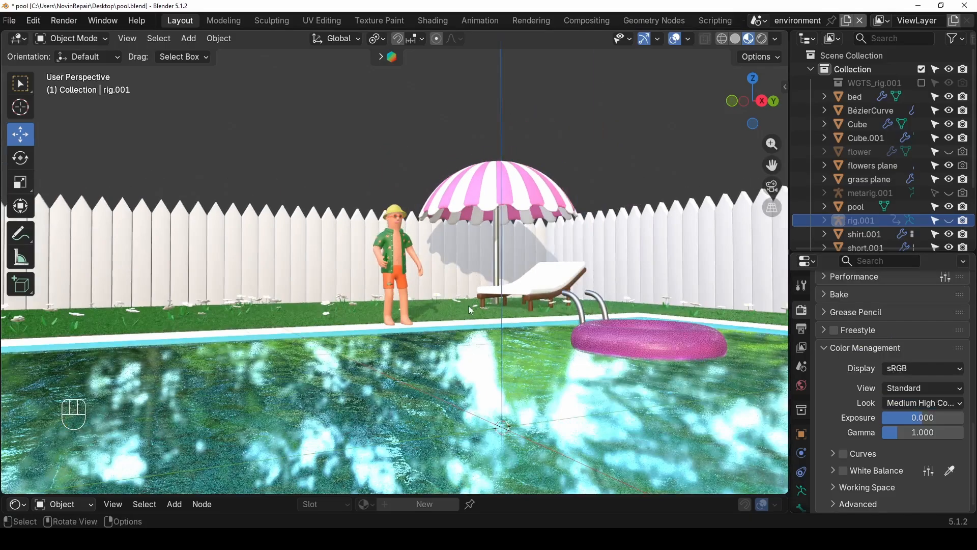
middle_click_drag(469, 305, 493, 338)
key("shift+a")
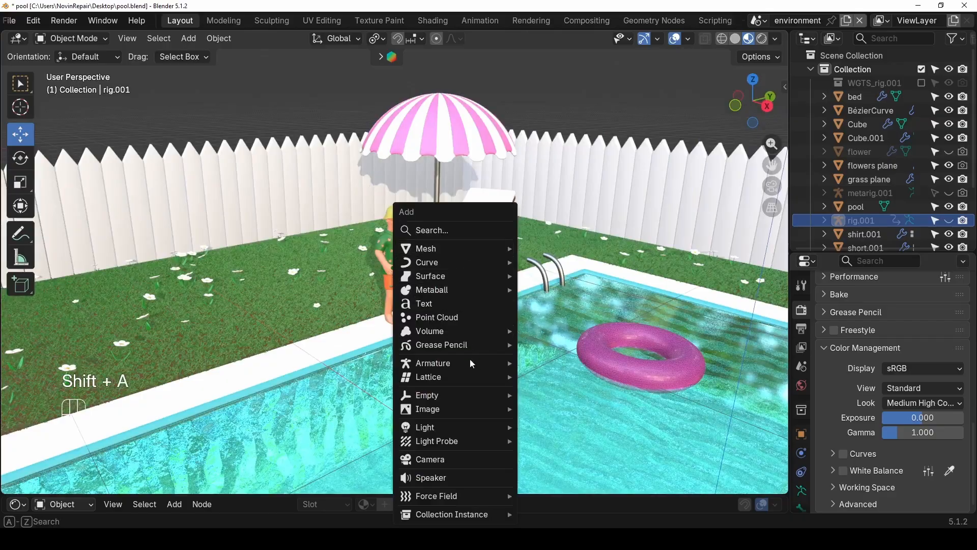
left_click(463, 460)
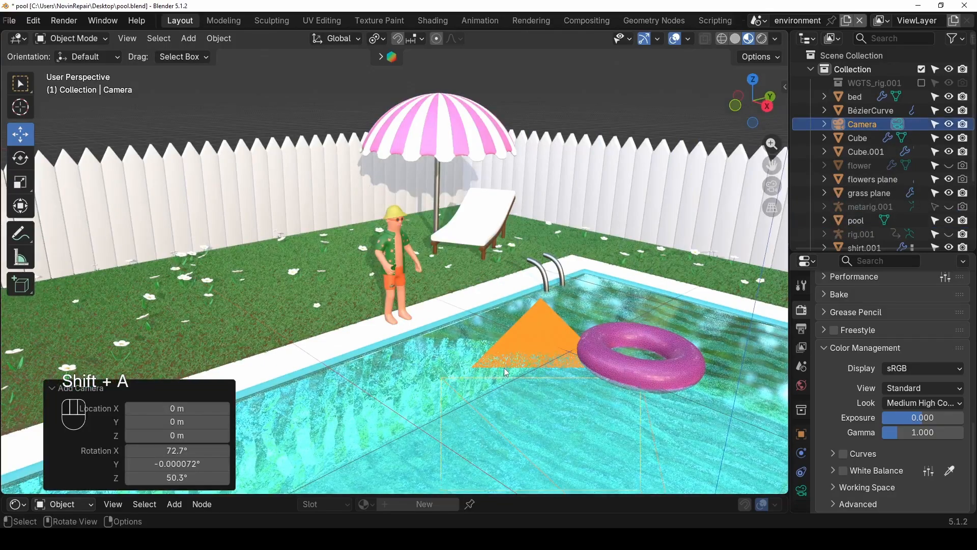
scroll(507, 372, "down", 3)
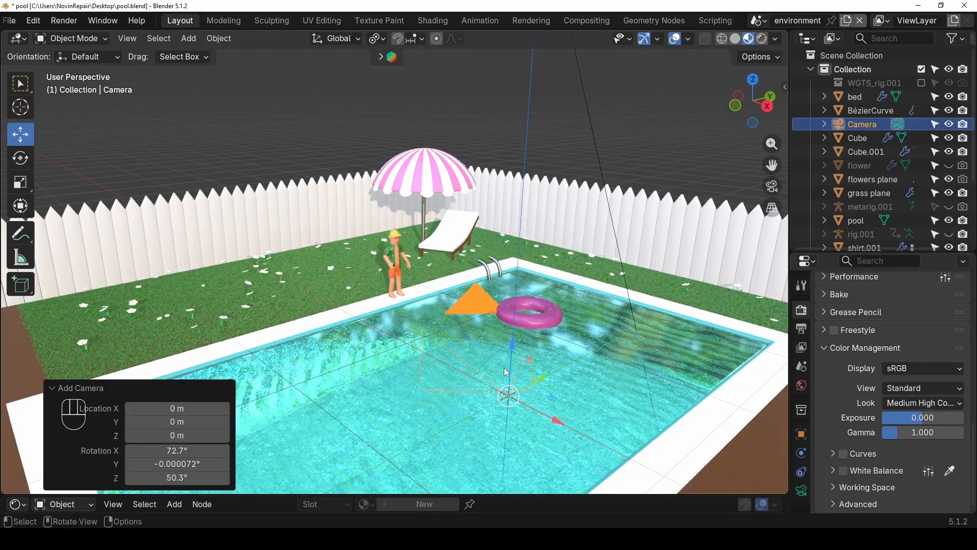
- Raise the new camera about 0.52 m along Z and look through it
key("KP_0")
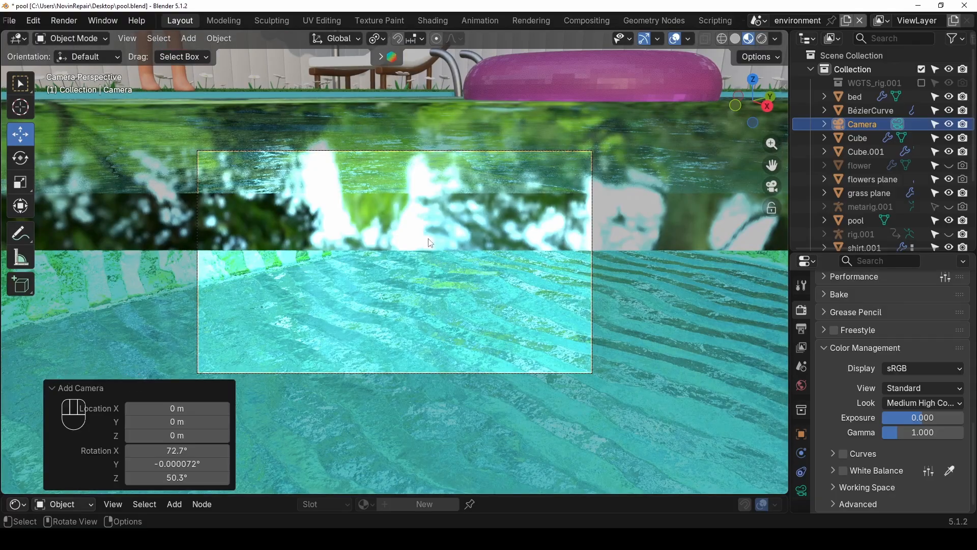
key("KP_0")
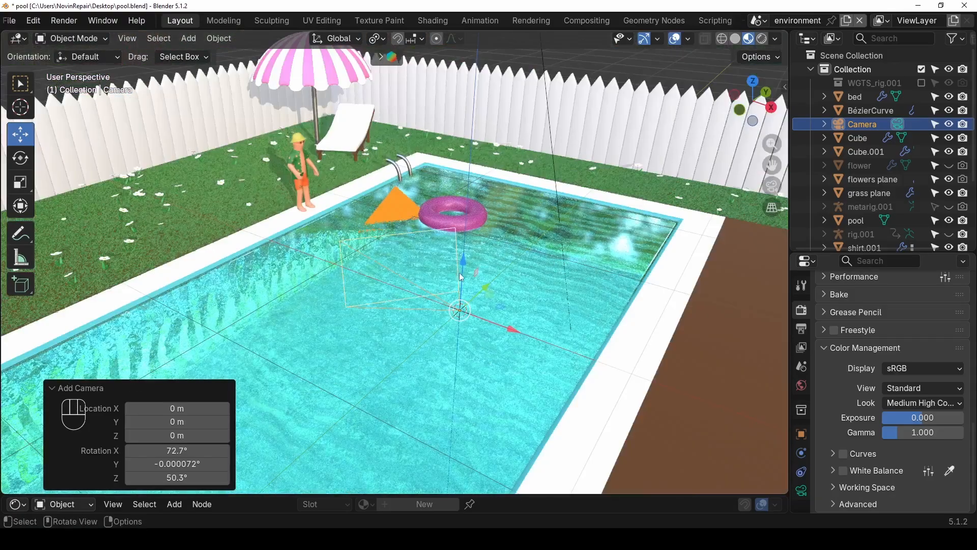
left_click_drag(461, 278, 475, 191)
key("KP_0")
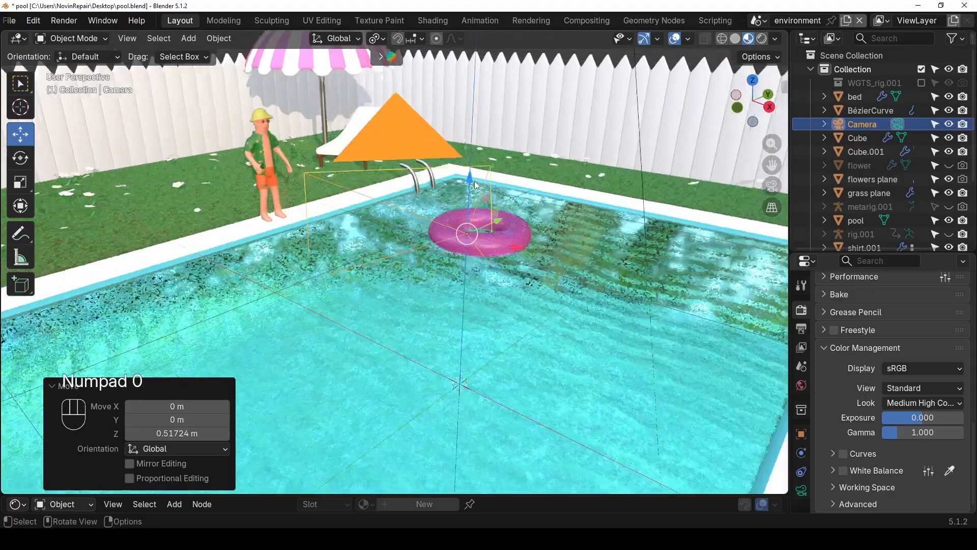
- Lock the camera to the view and frame the character, umbrella, lounger and swim ring in the shot
key("n")
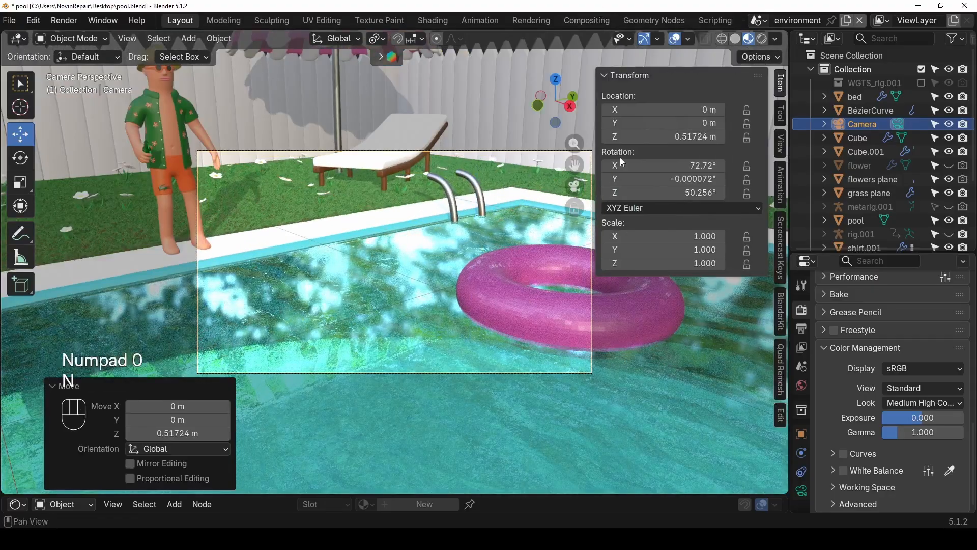
left_click(781, 148)
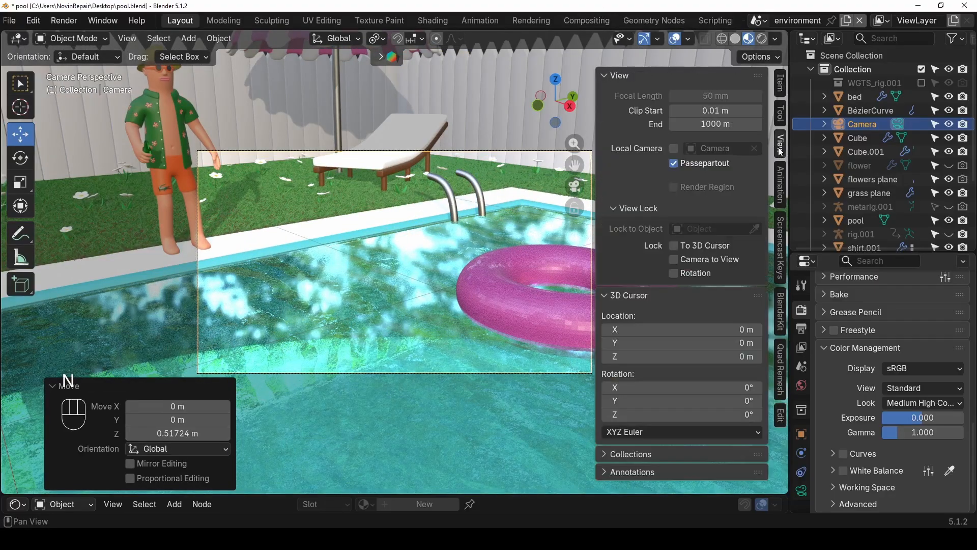
left_click(674, 259)
key("n")
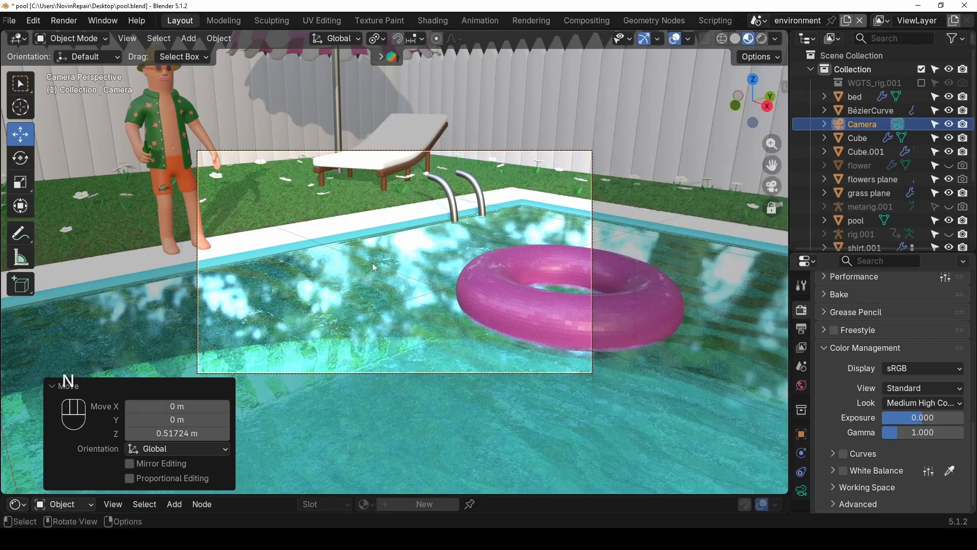
scroll(374, 259, "down", 3)
middle_click_drag(376, 255, 387, 290)
- Scale the pink swim ring to about 0.743 and reframe the camera from a slightly higher angle over the pool
left_click(477, 323)
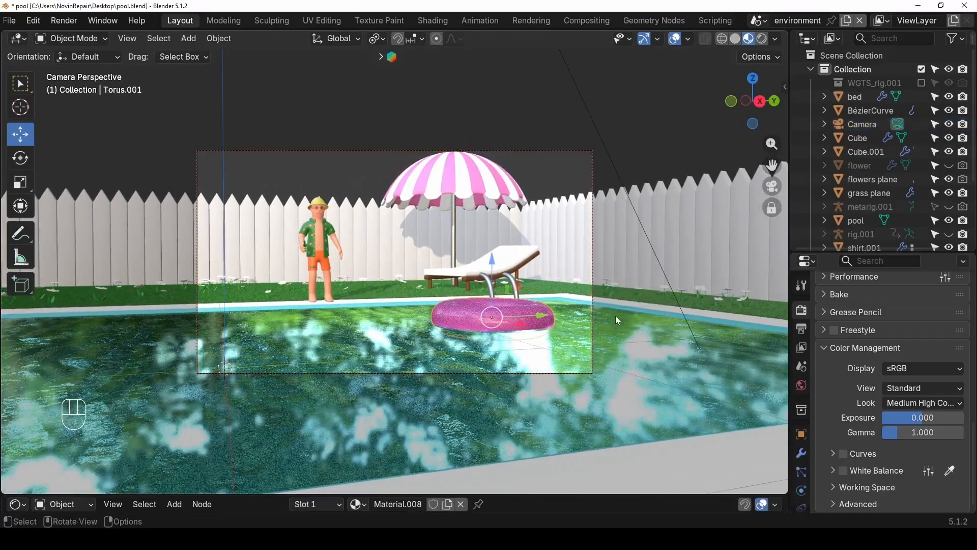
key("s")
left_click(595, 316)
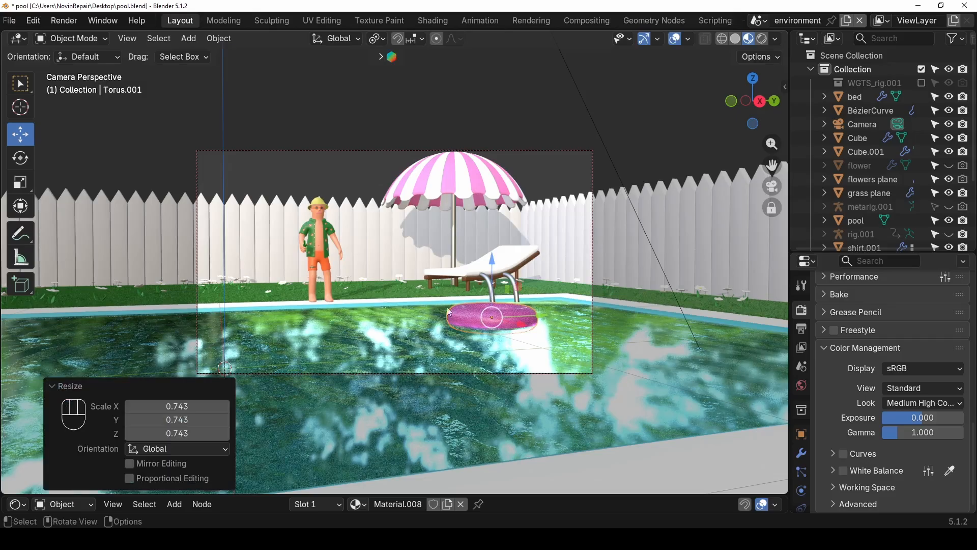
middle_click_drag(392, 294, 459, 323, "shift")
scroll(461, 322, "down", 1)
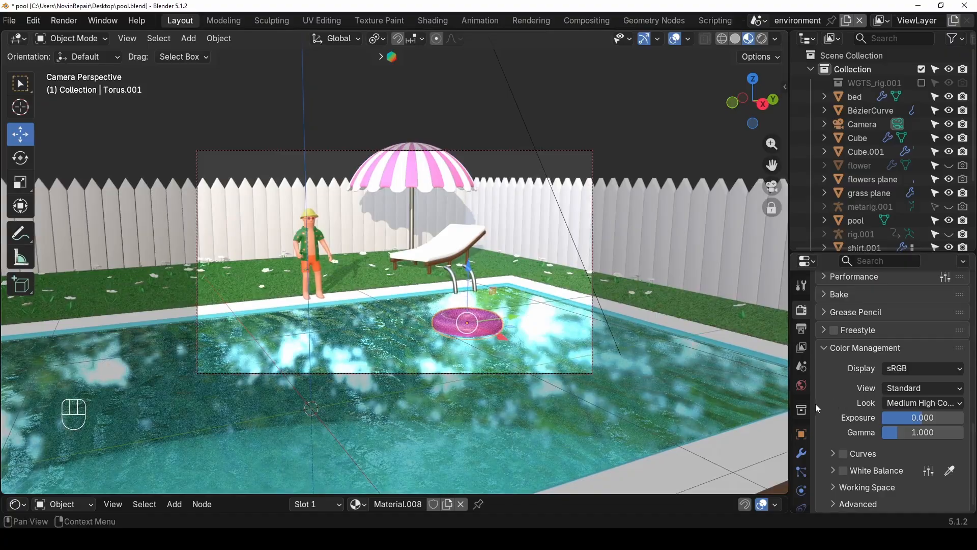
- Review the camera's lens and depth of field settings, and render the image from the camera
scroll(810, 404, "down", 3)
left_click(593, 355)
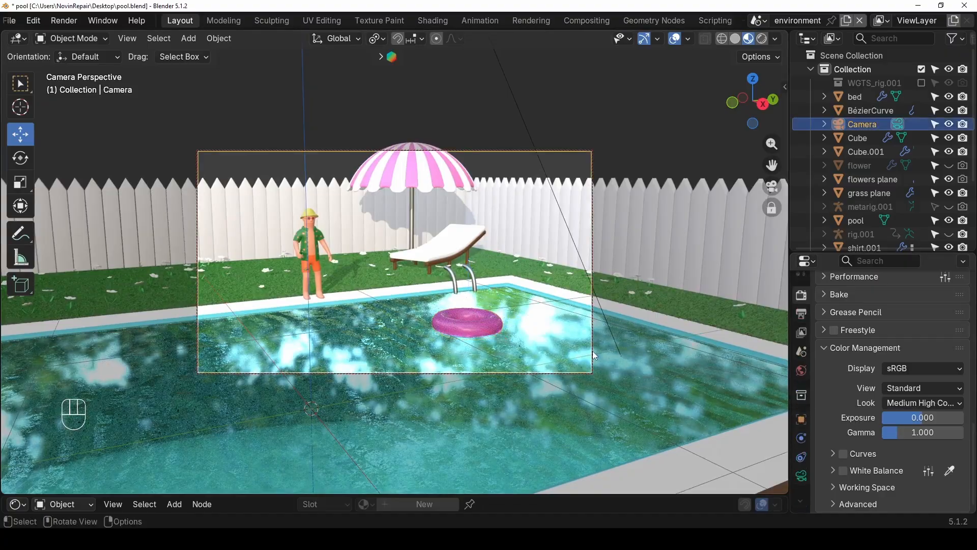
left_click(803, 476)
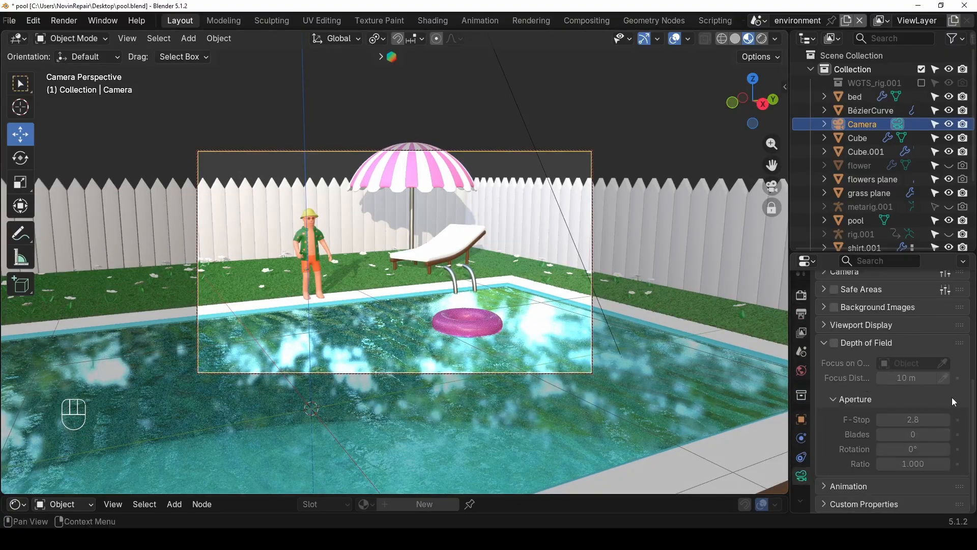
scroll(950, 396, "up", 8)
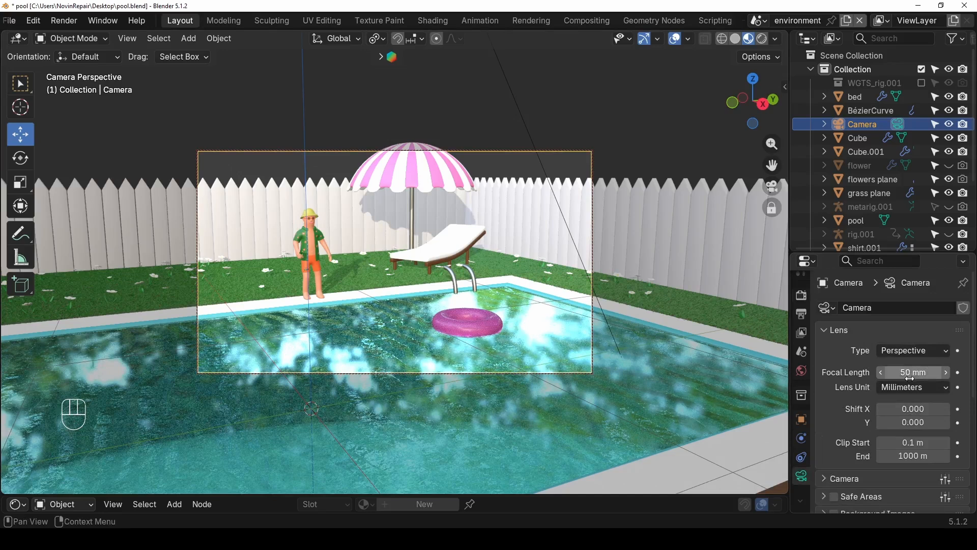
scroll(915, 383, "down", 5)
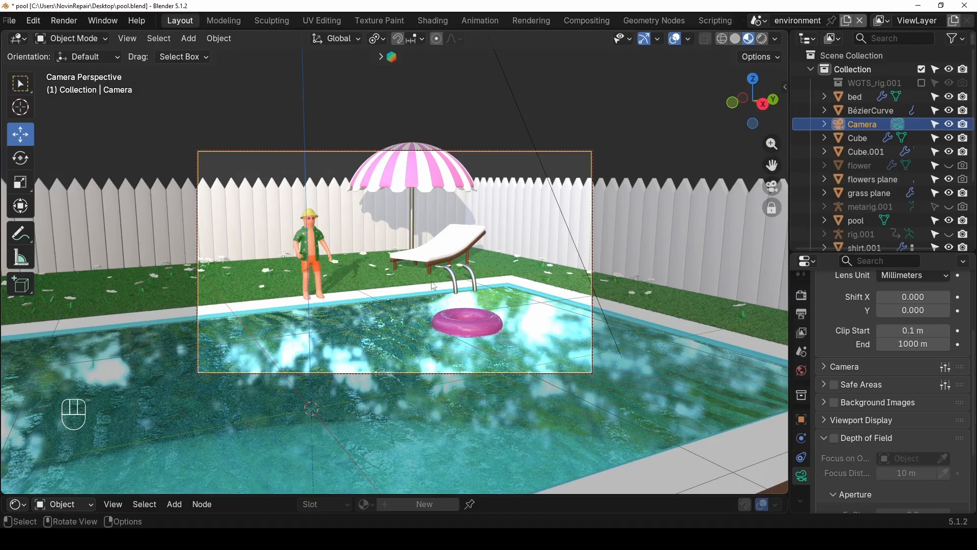
key("F12")
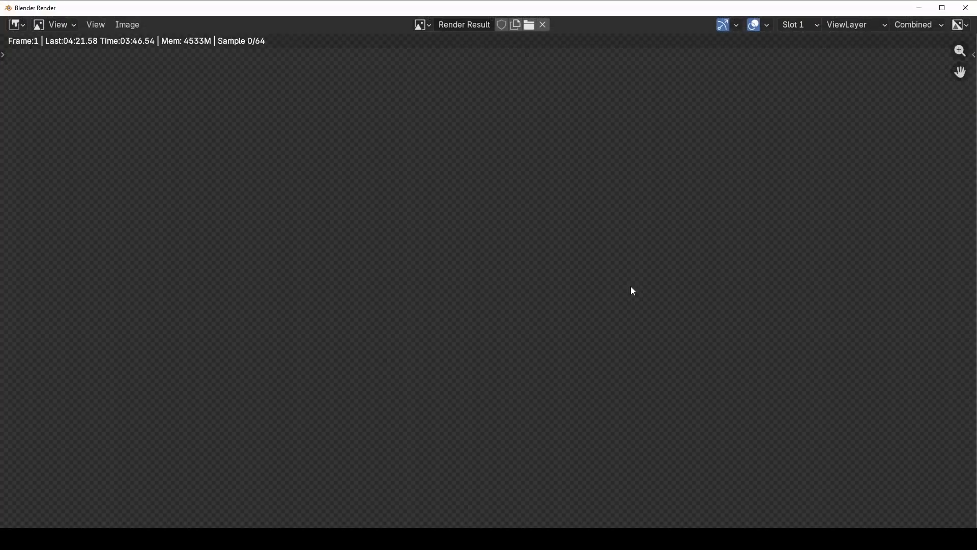